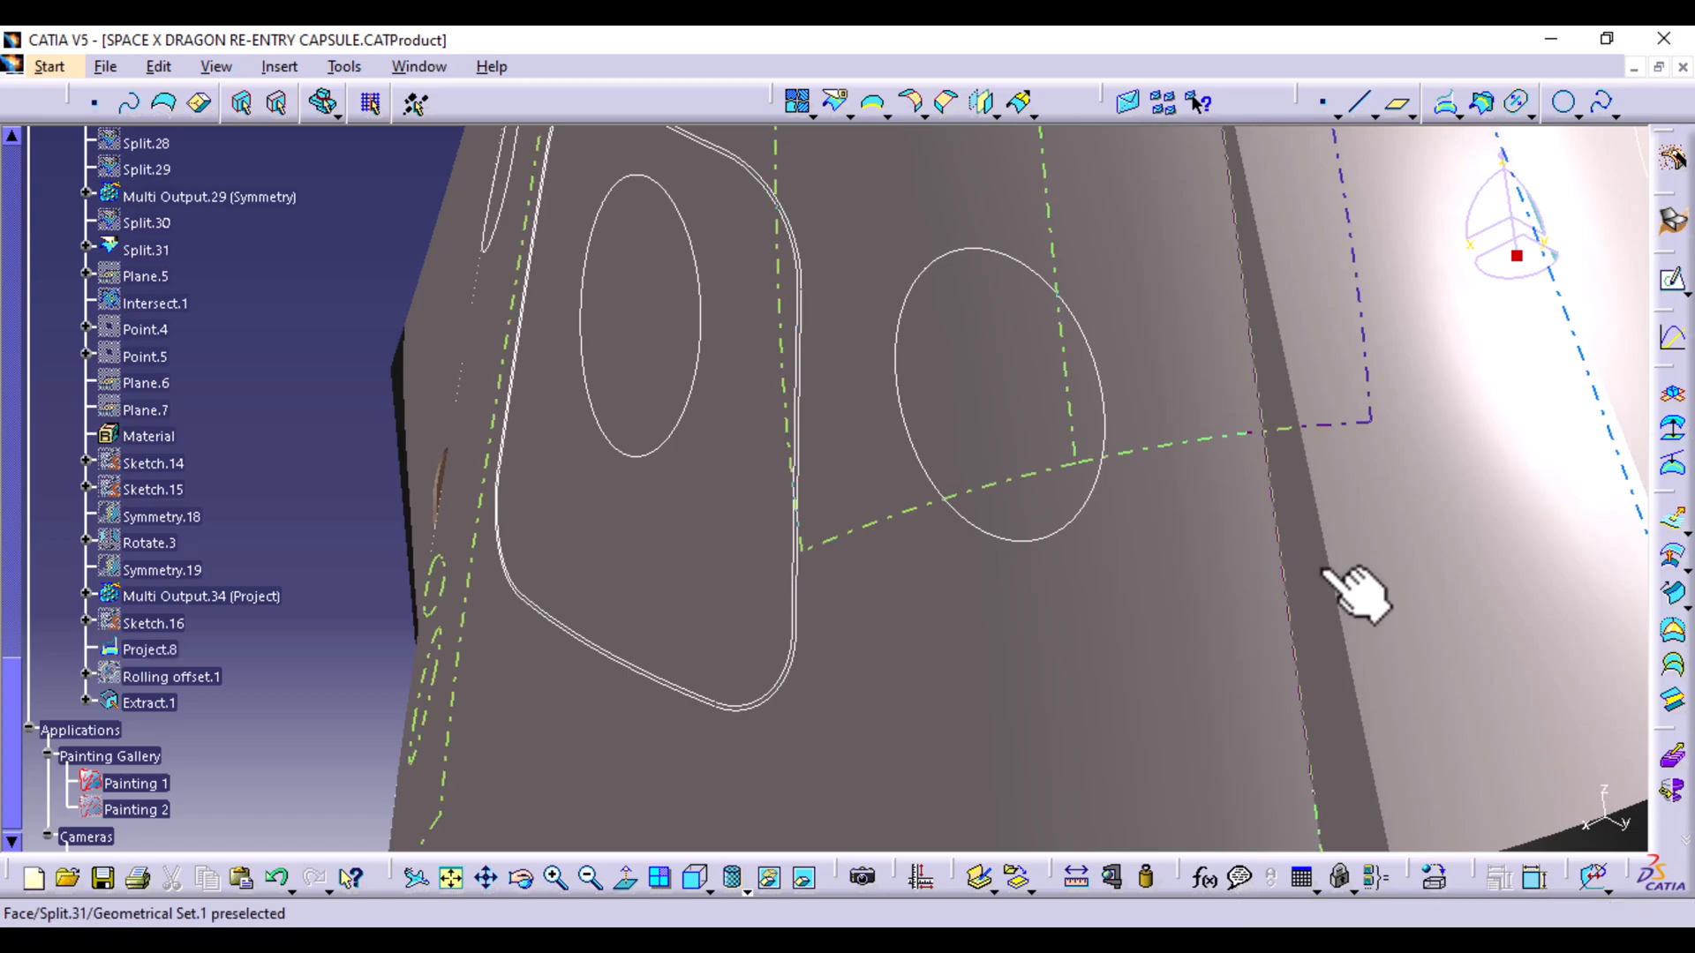
Extrude the projected window outline Project.8 as a surface by 10 mm along the X component, with the direction reversed
left_click(1676, 525)
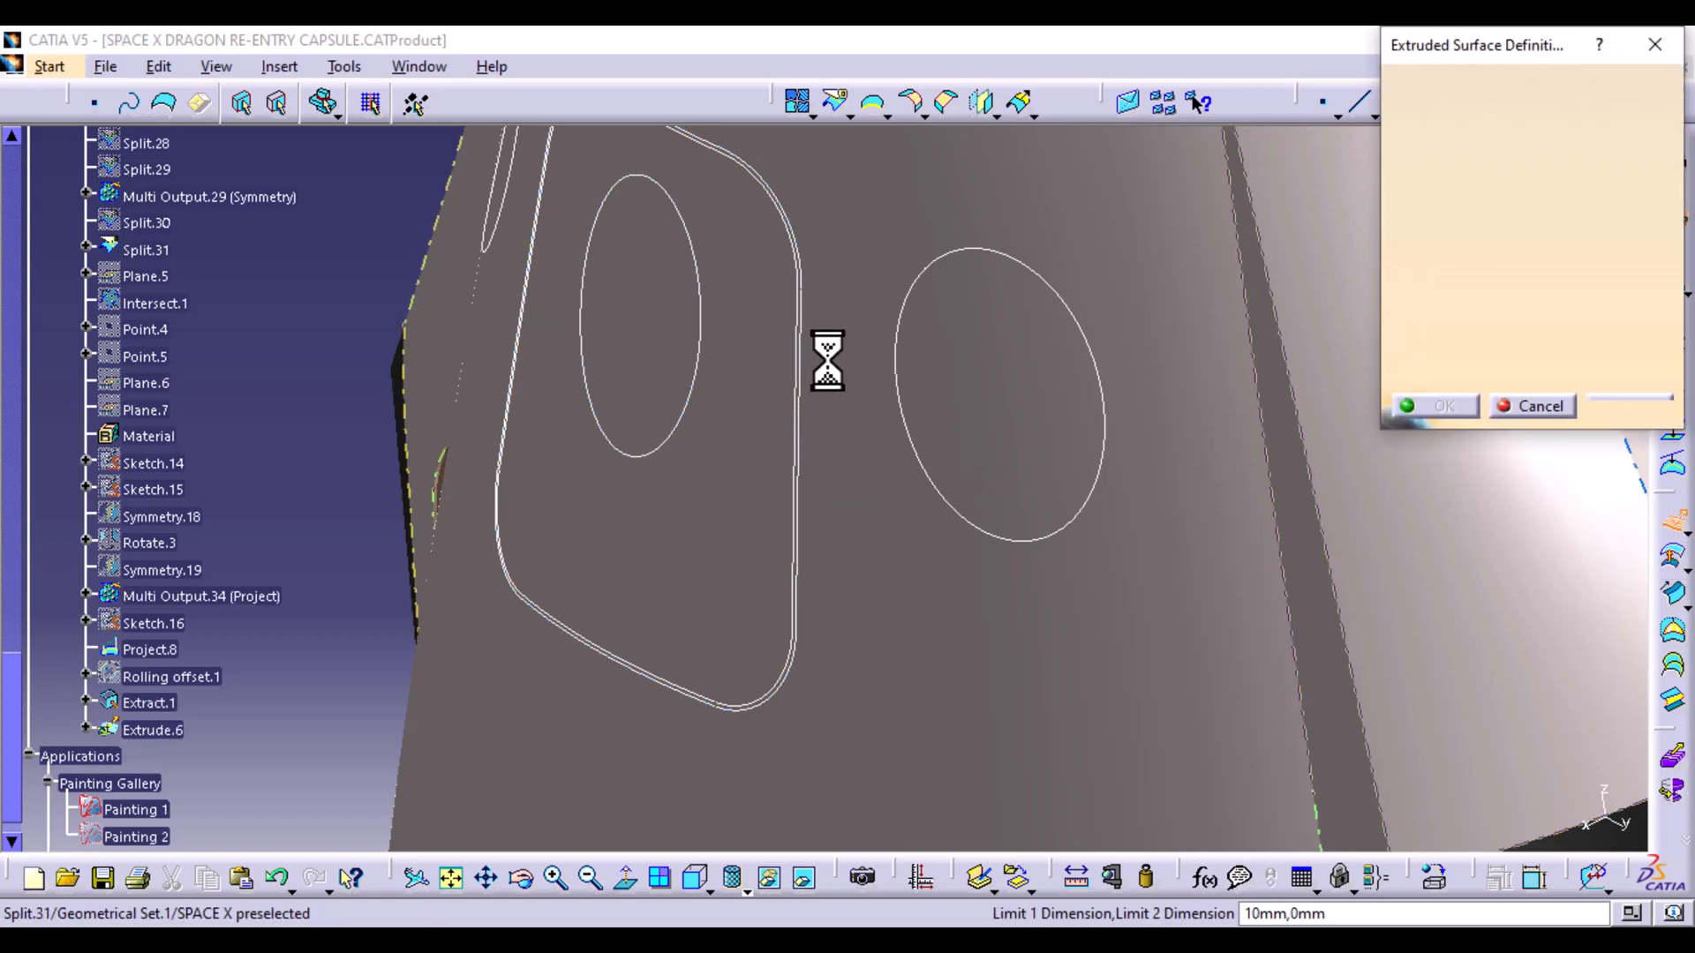
left_click(798, 358)
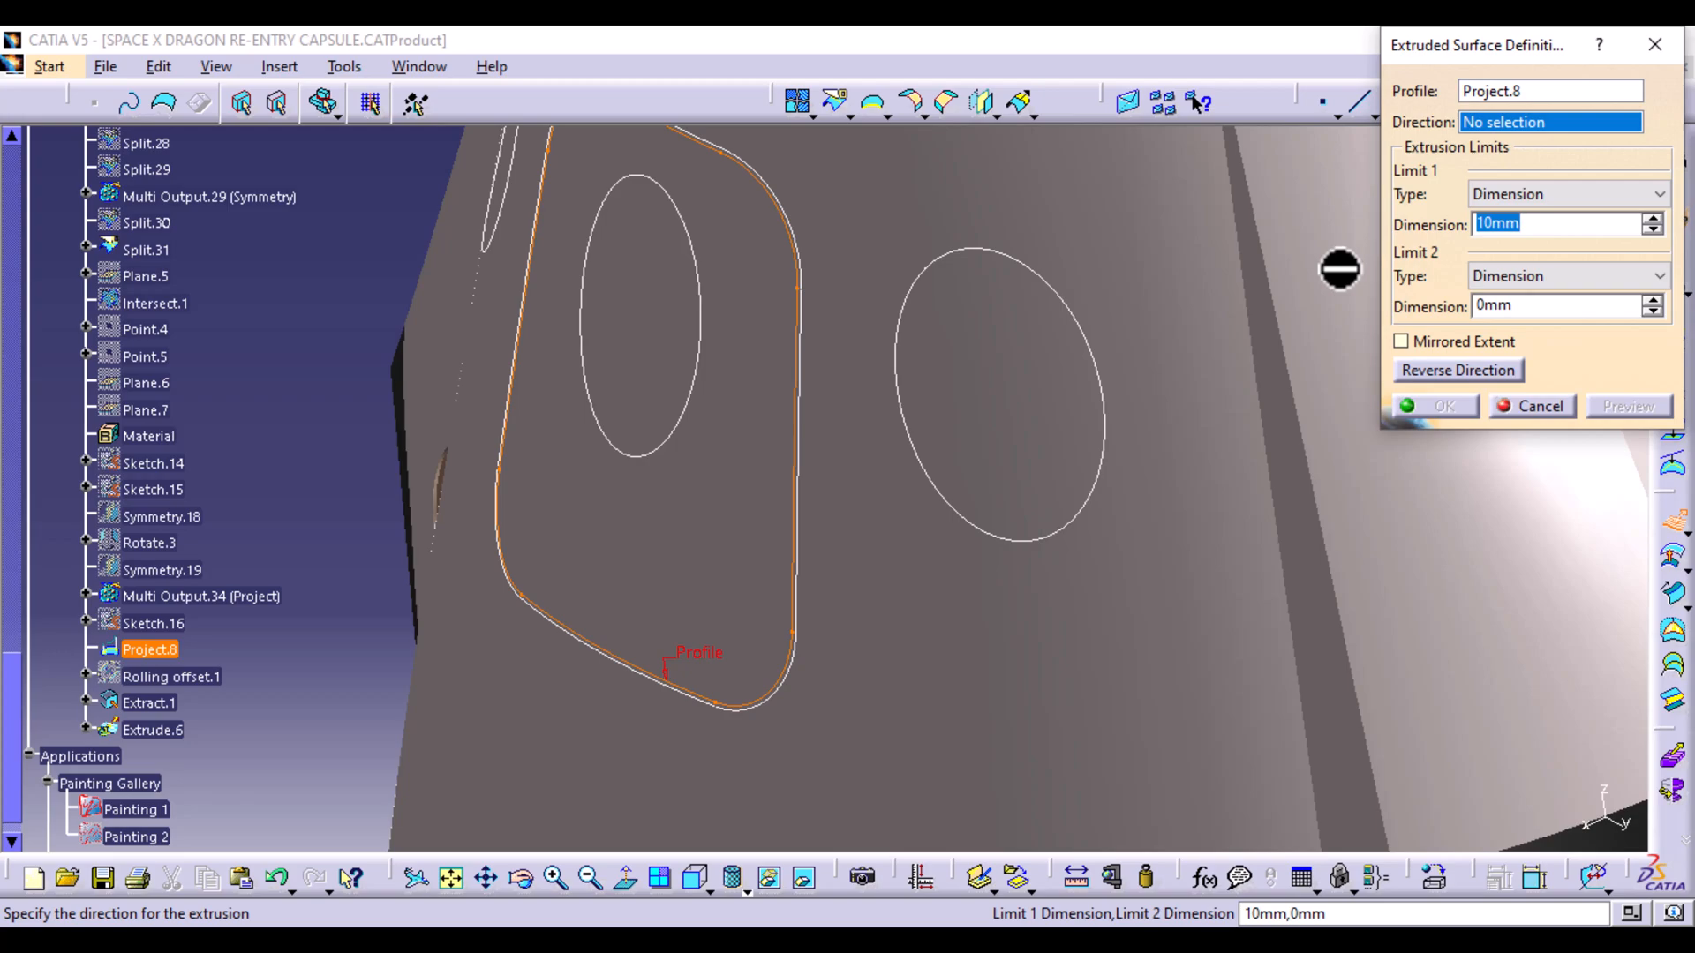
right_click(1565, 124)
left_click(1547, 209)
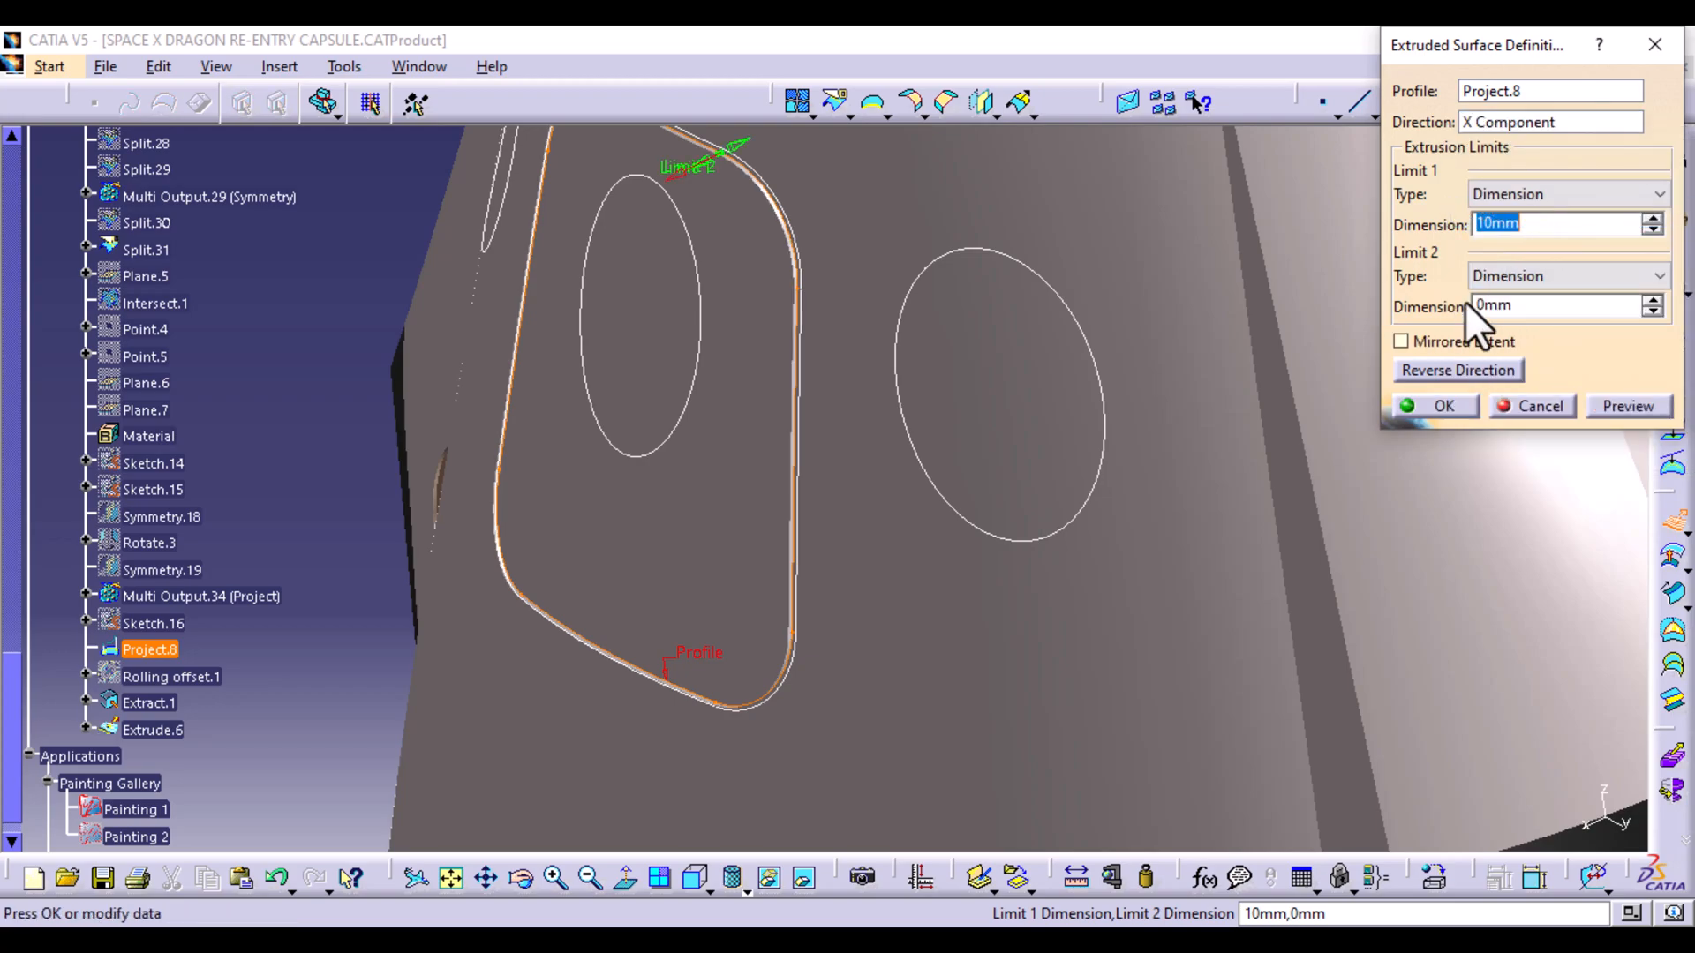
left_click(1452, 375)
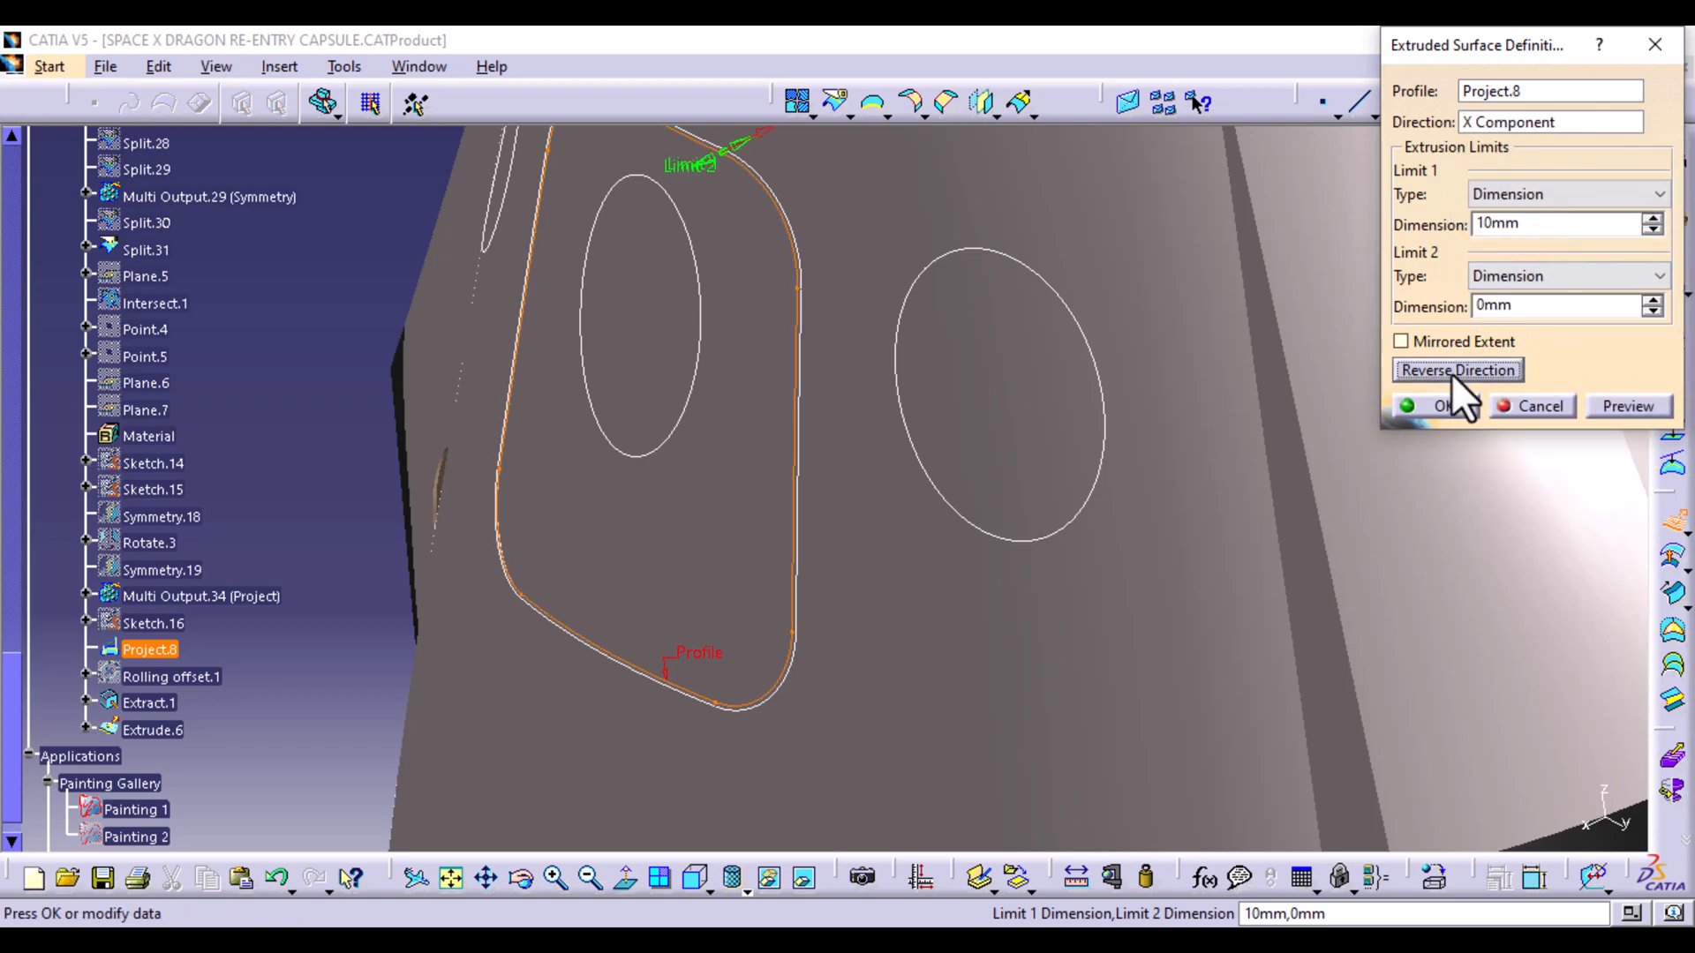
left_click(1460, 408)
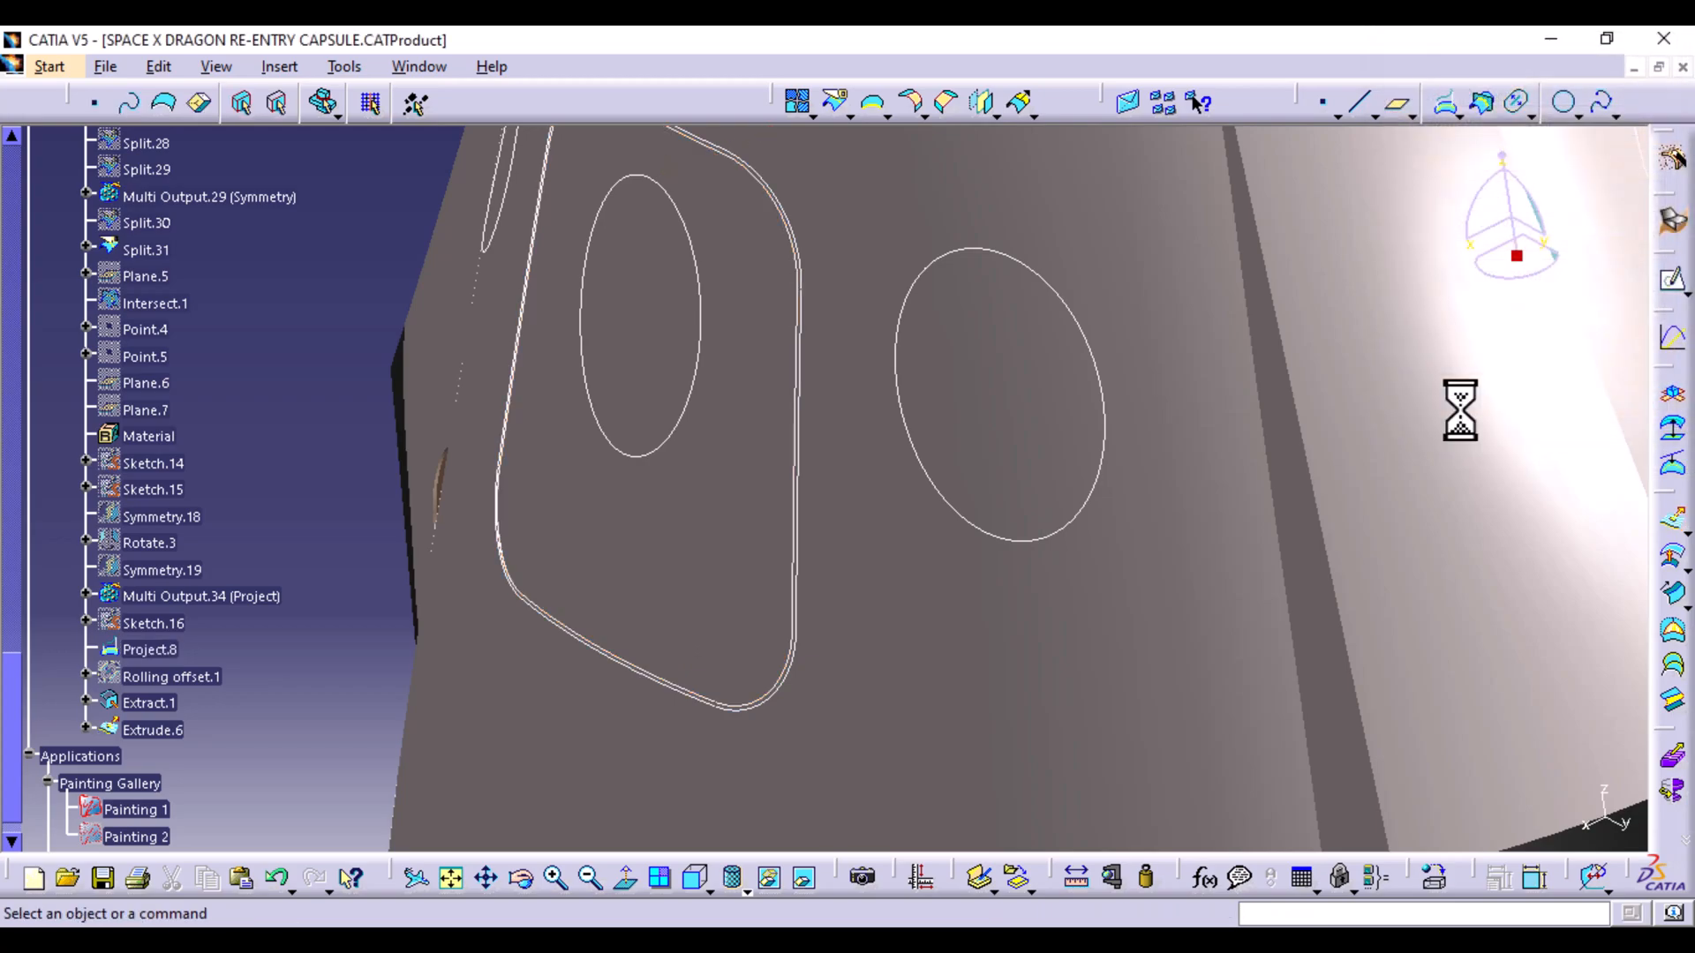
Extrude the offset window outline Extract.1 as a surface by 10 mm along the X component, with the direction reversed
left_click(1676, 531)
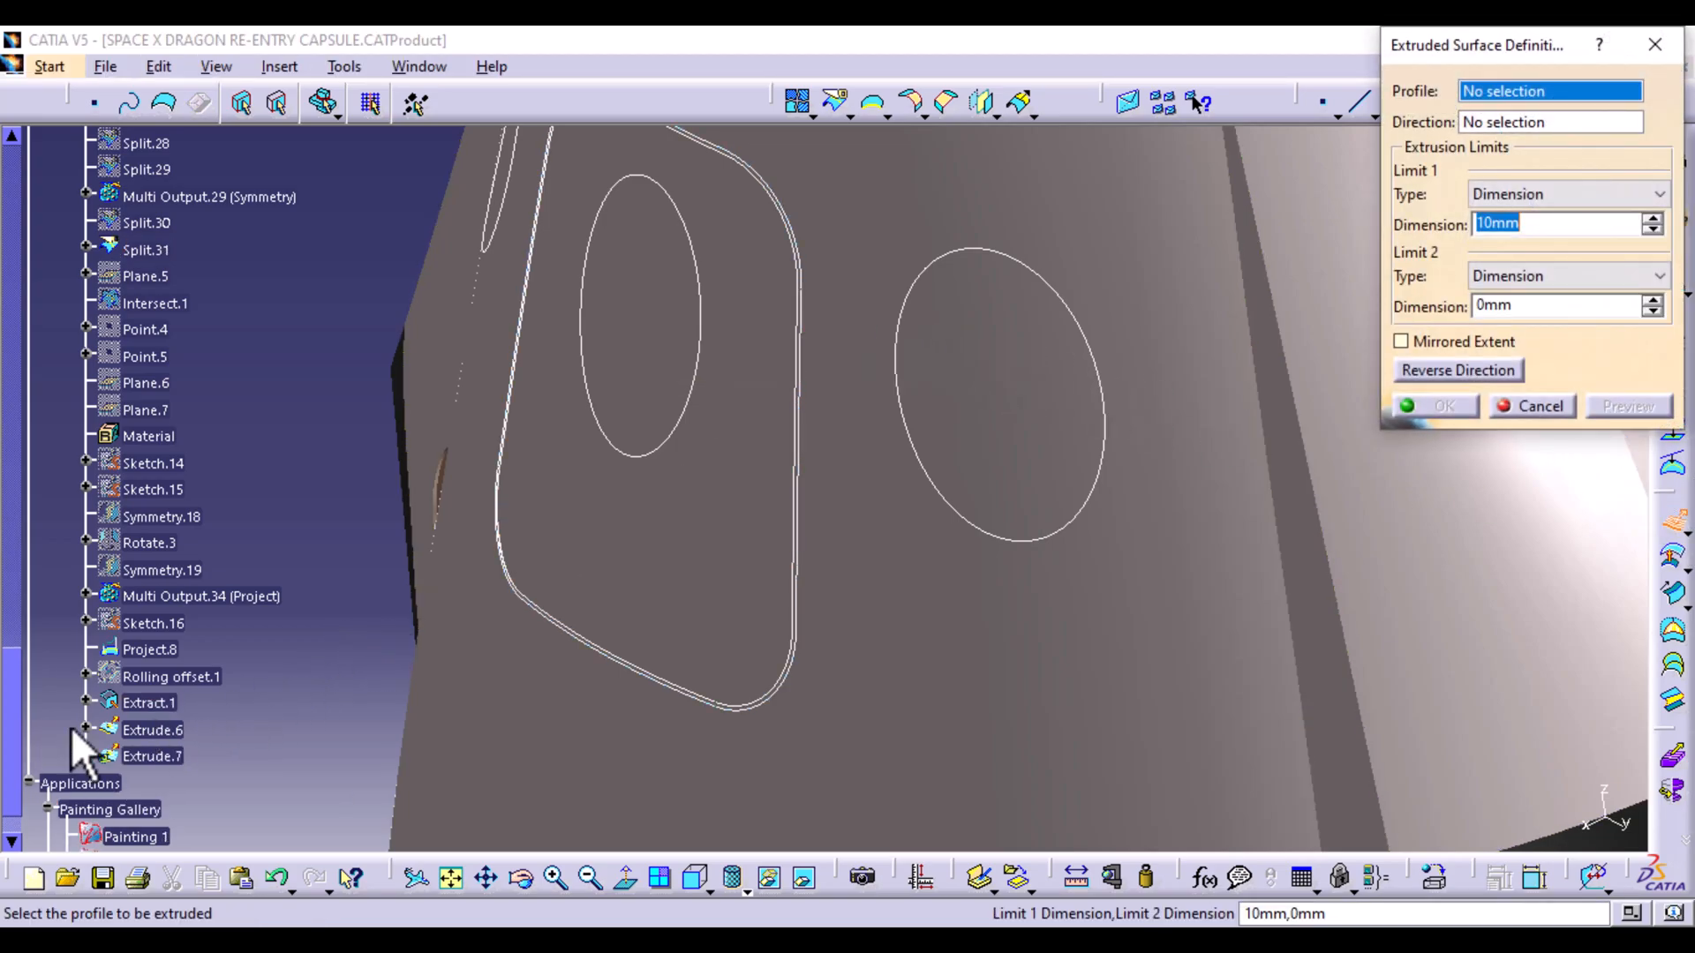
left_click(141, 731)
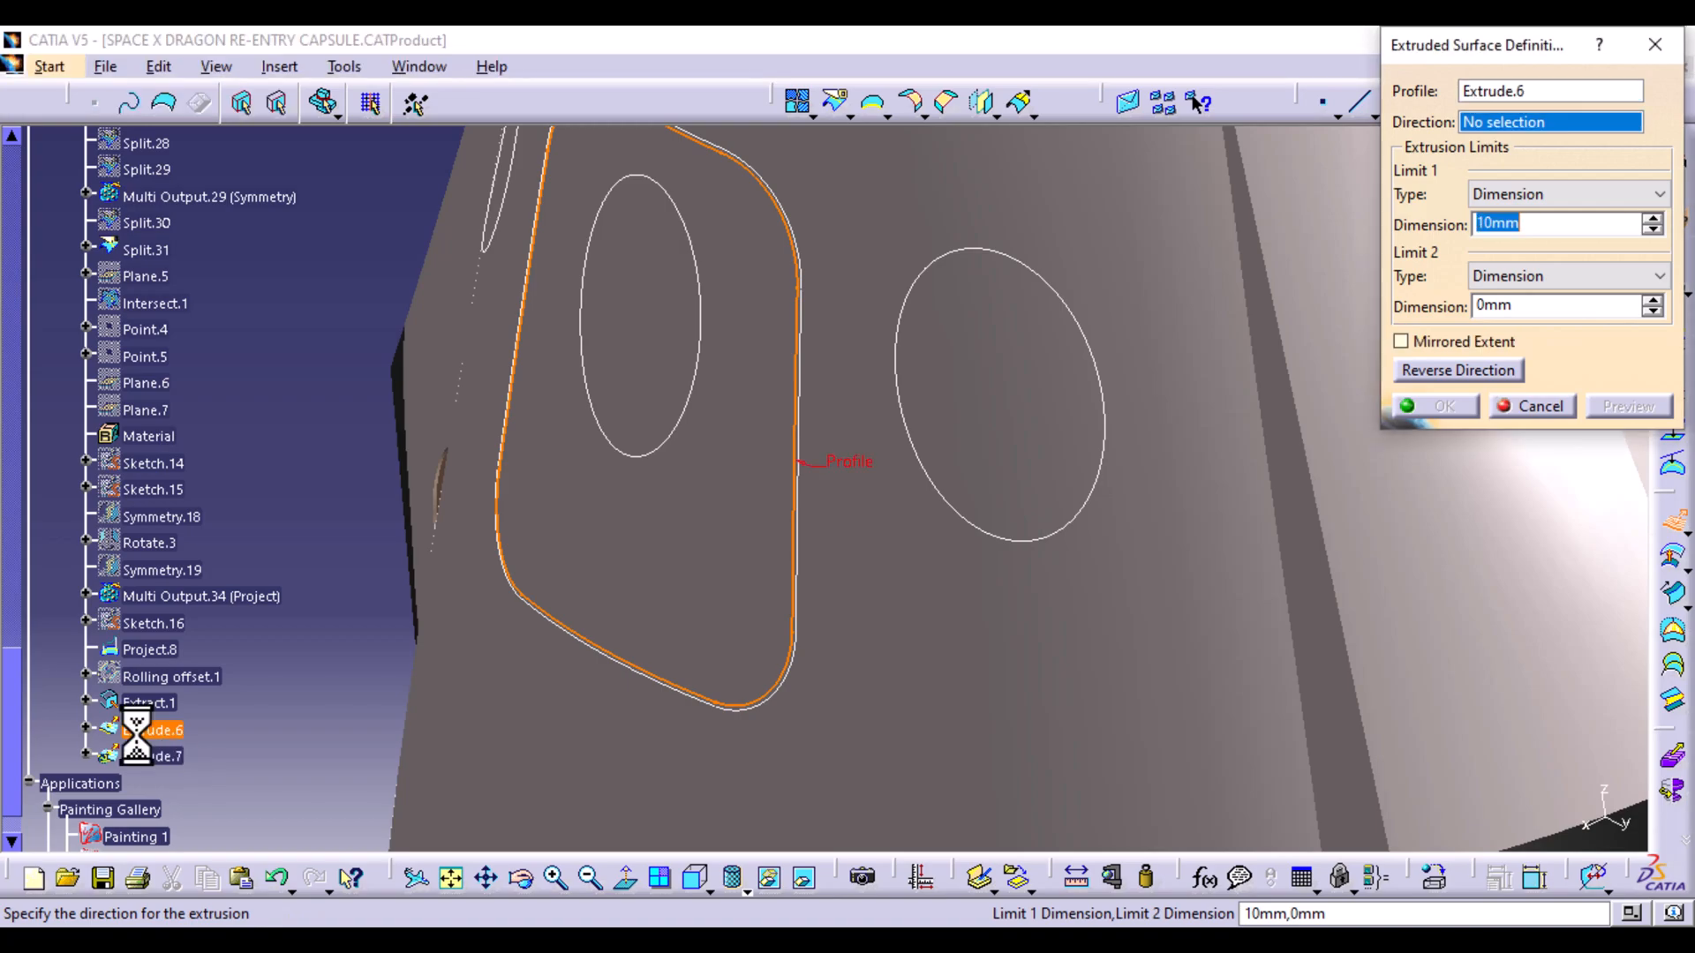
left_click(305, 685)
left_click(1500, 93)
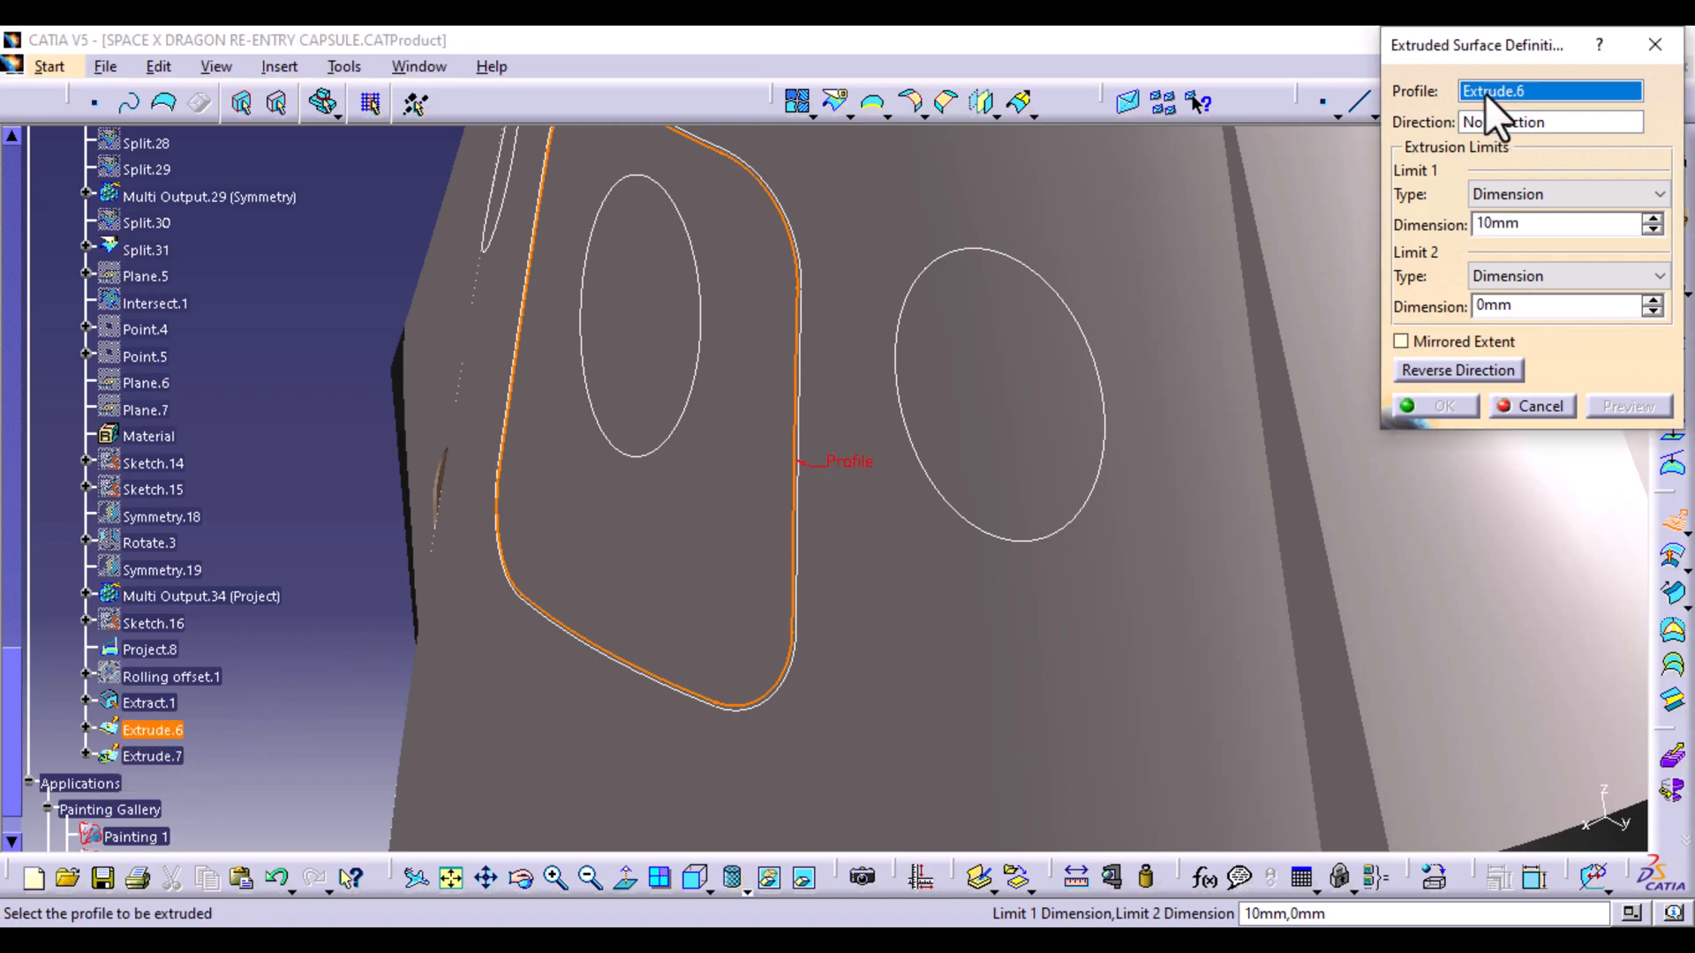
left_click(801, 333)
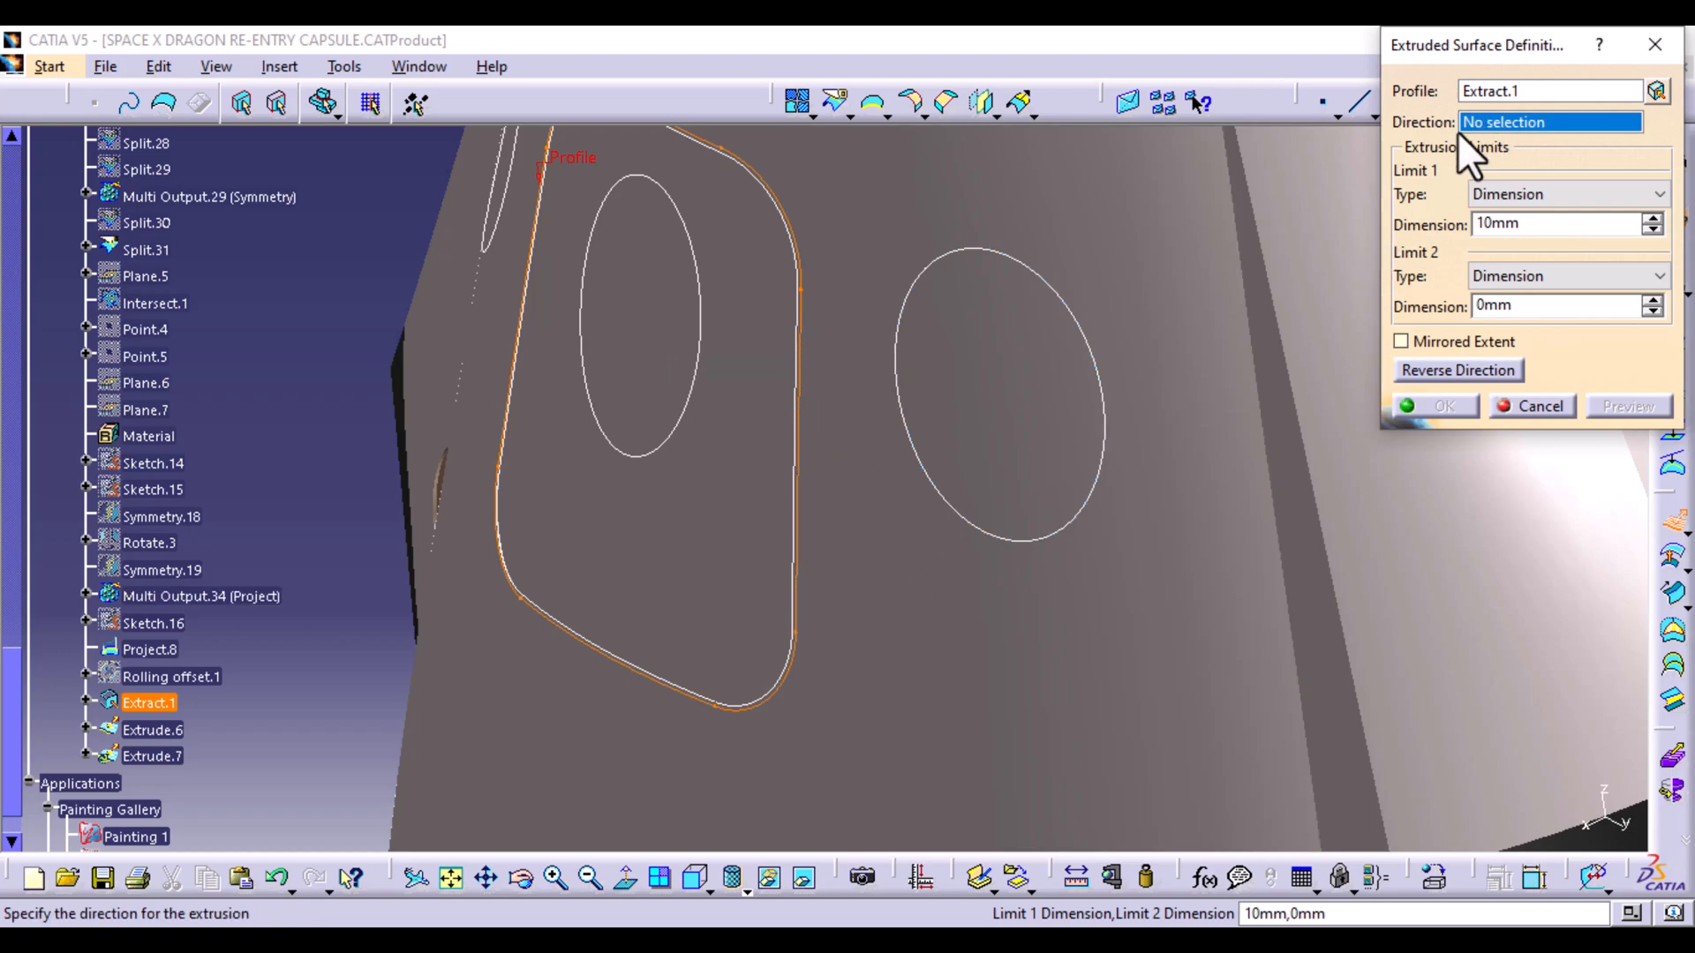
right_click(1512, 129)
left_click(1506, 215)
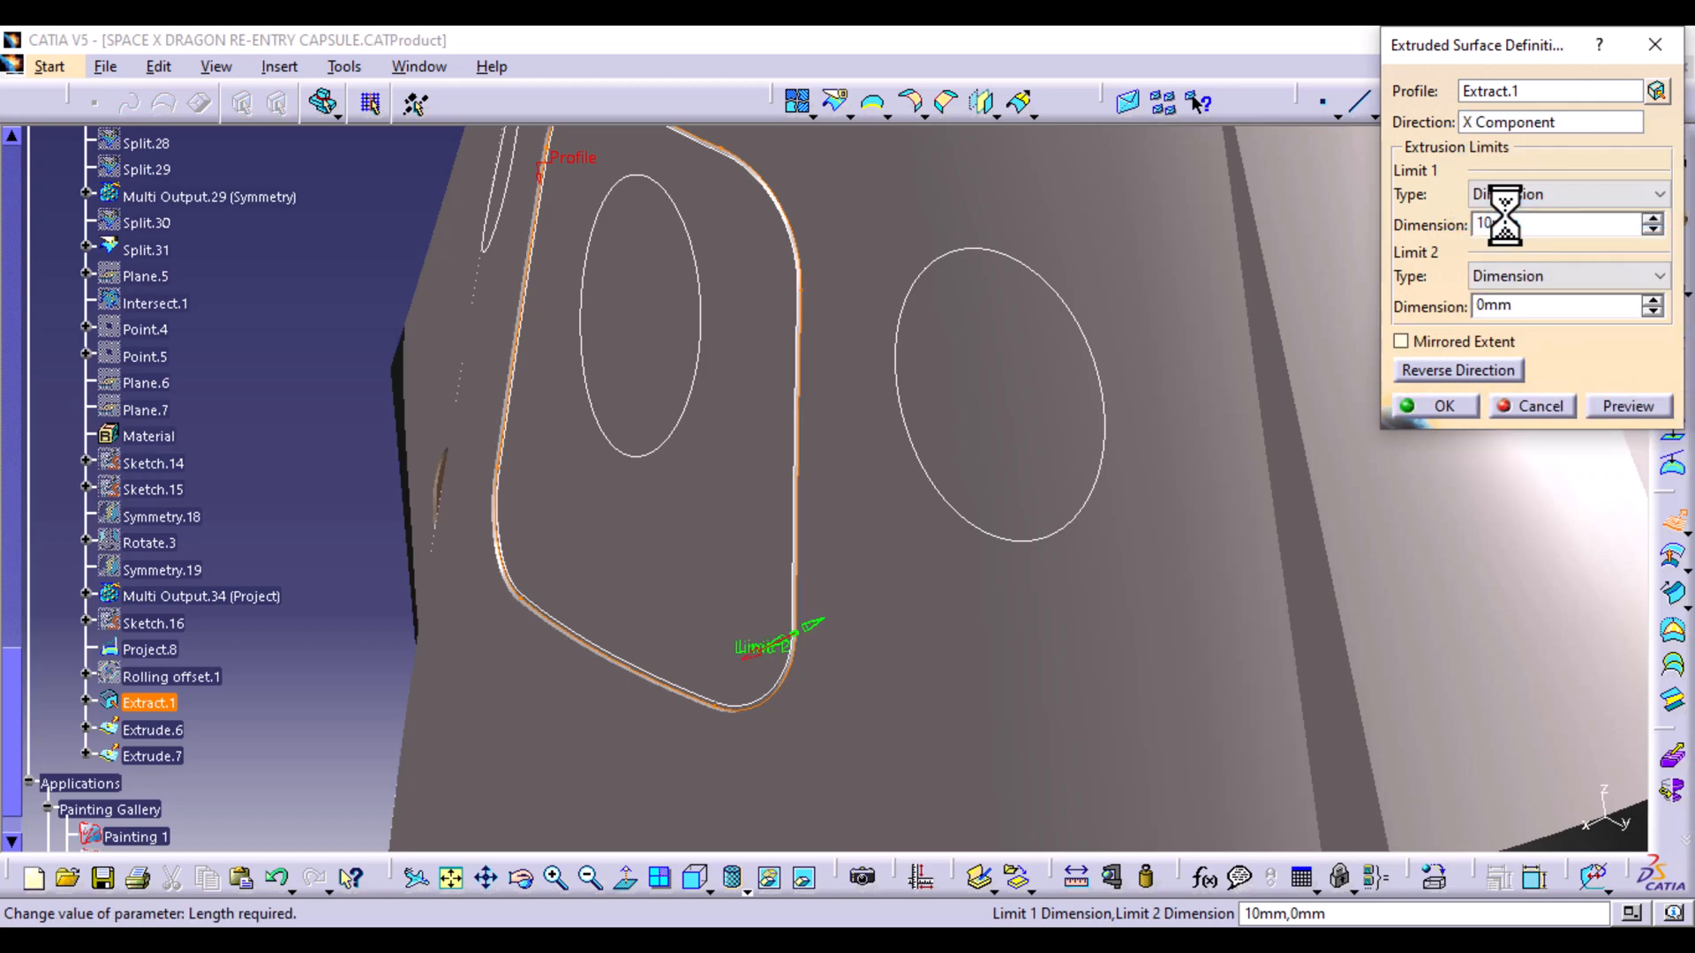
left_click(1468, 369)
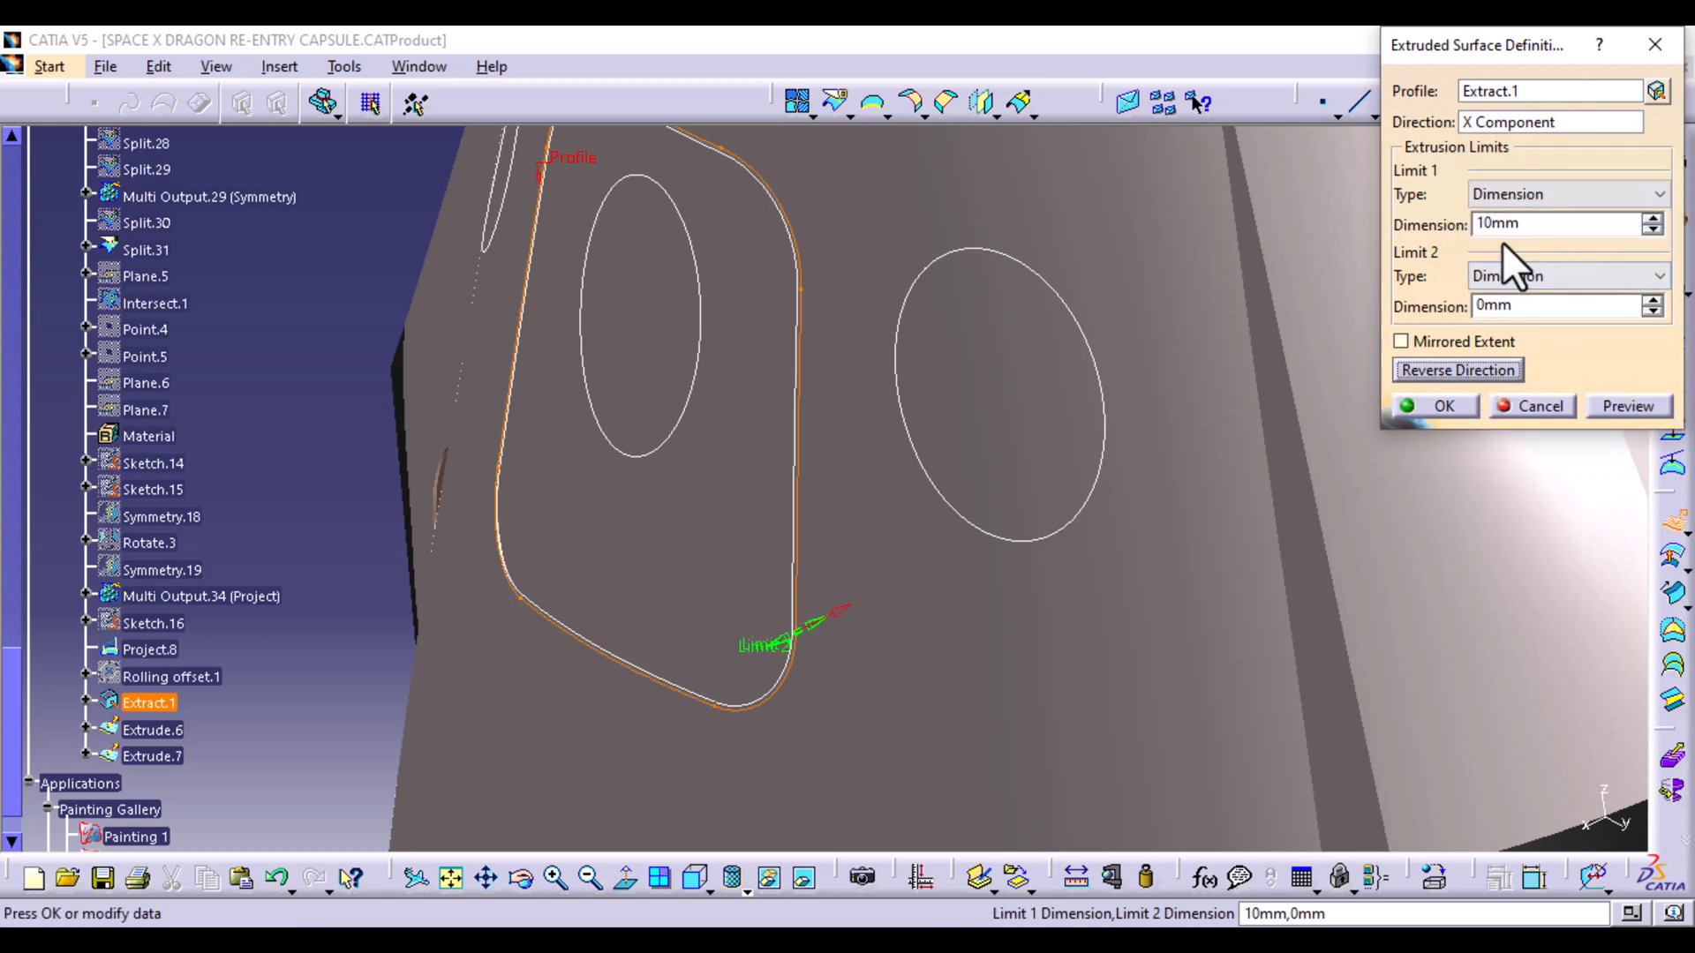
left_click(1443, 406)
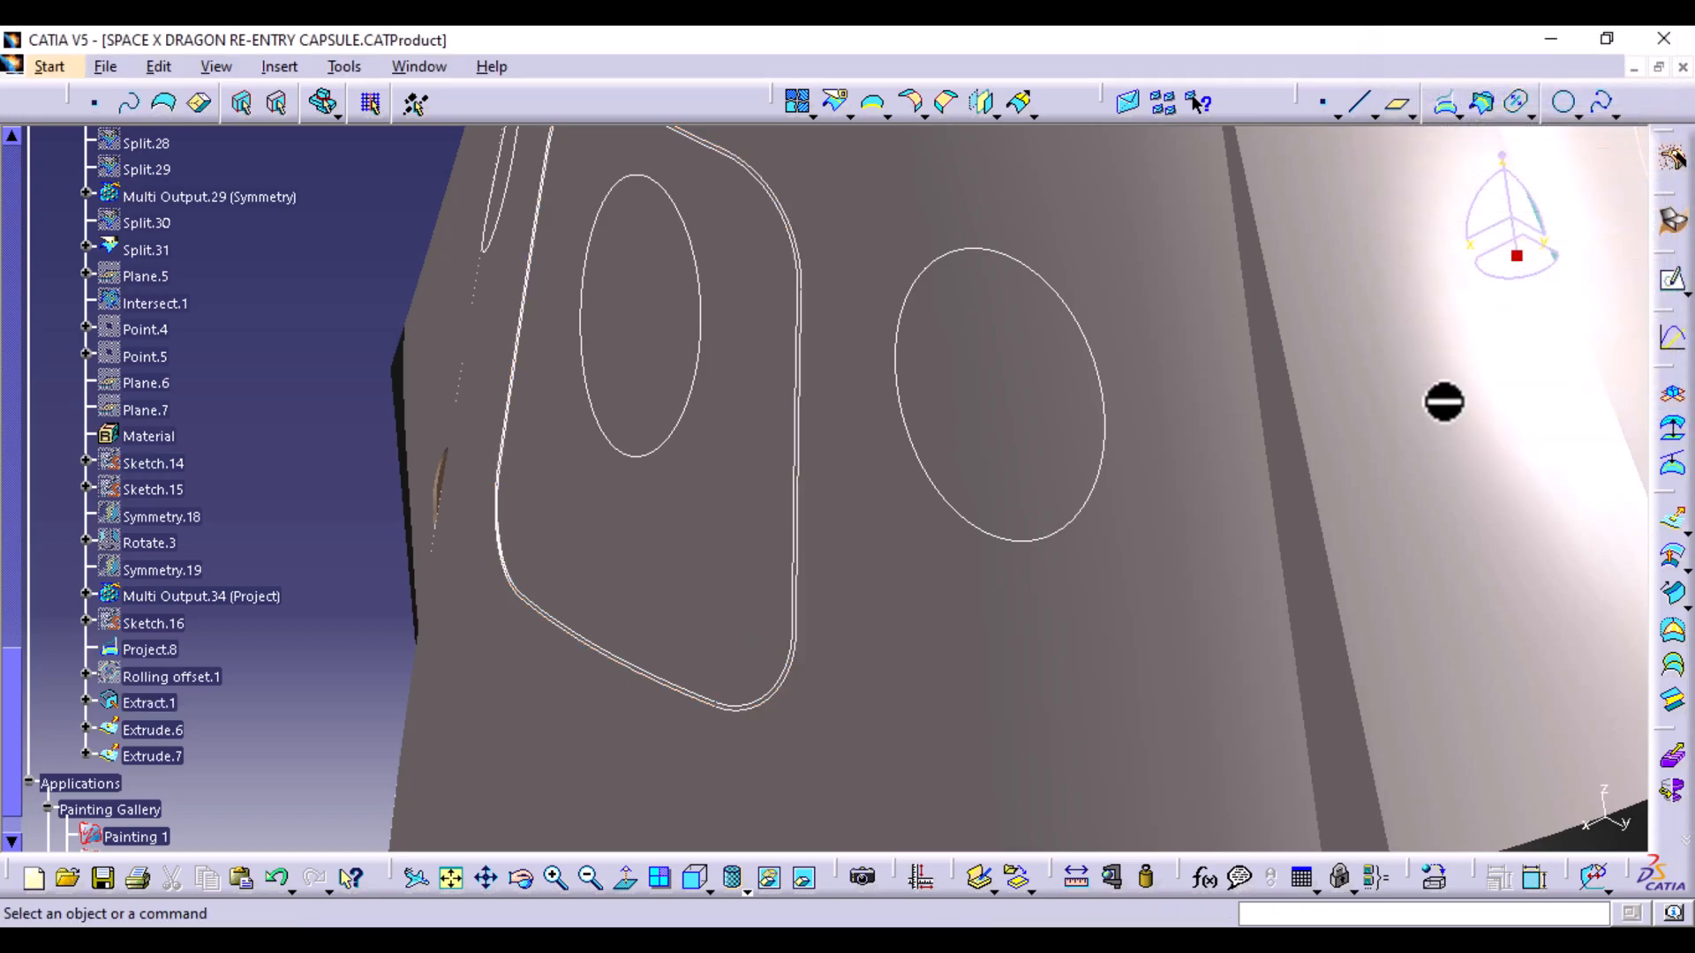
Hide the capsule surface Split.31 and the outline curves Extract.1 and Project.8
right_click(863, 210)
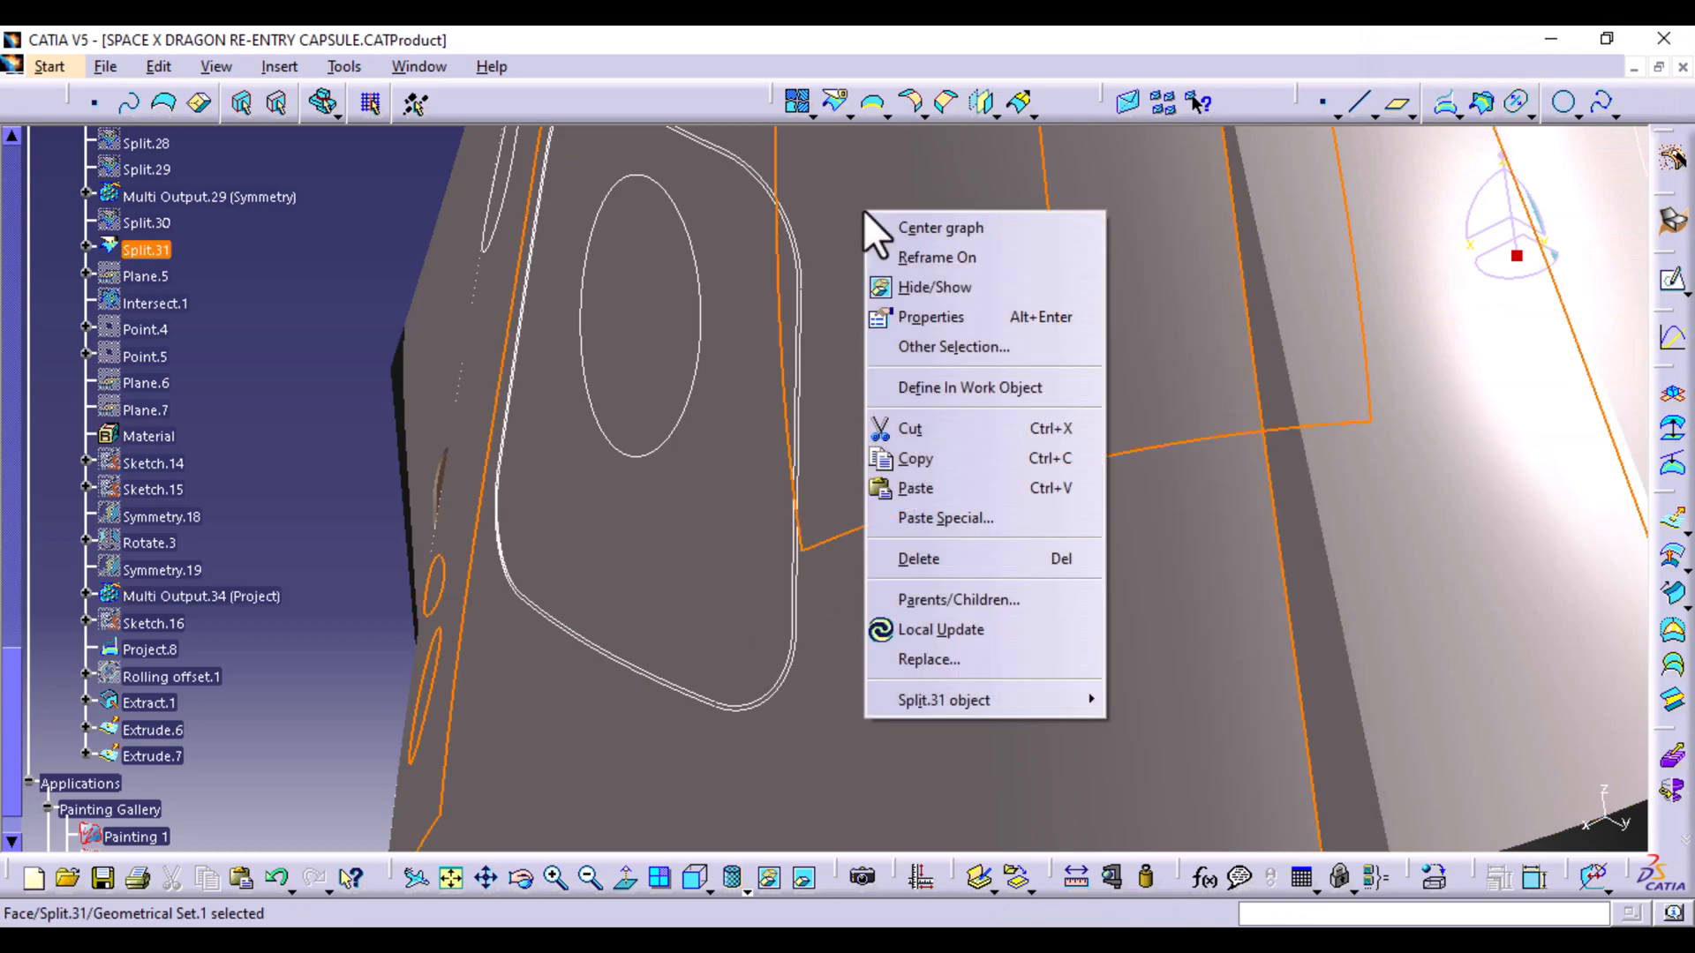
left_click(923, 282)
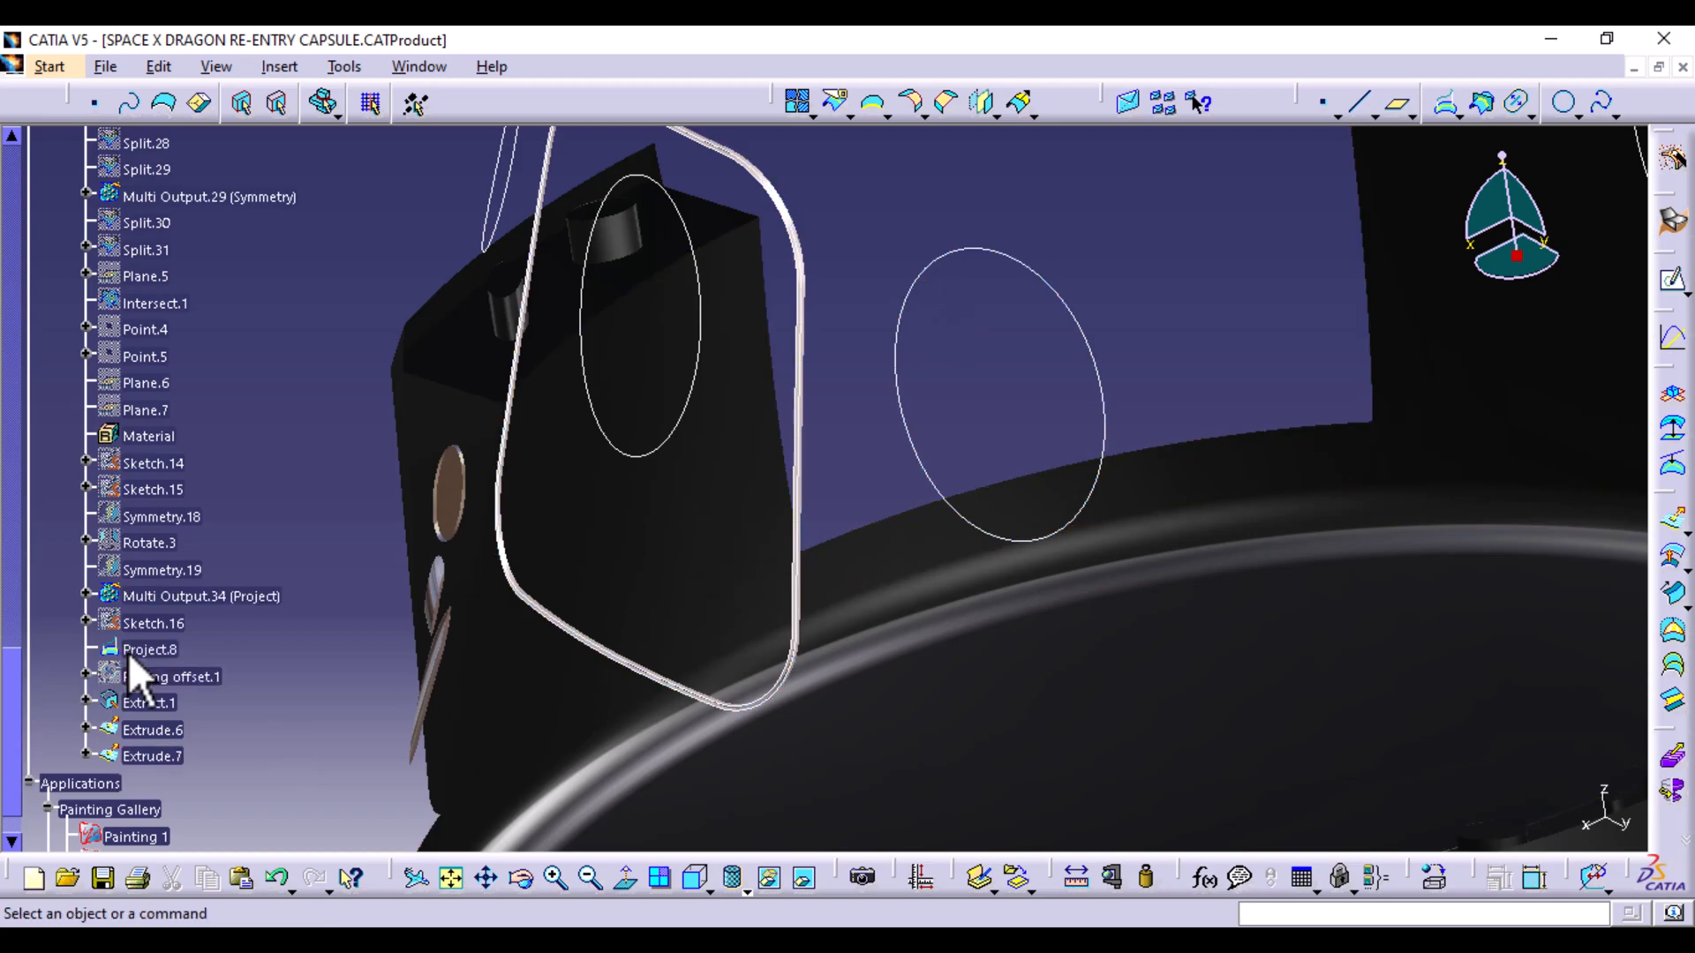
right_click(146, 703)
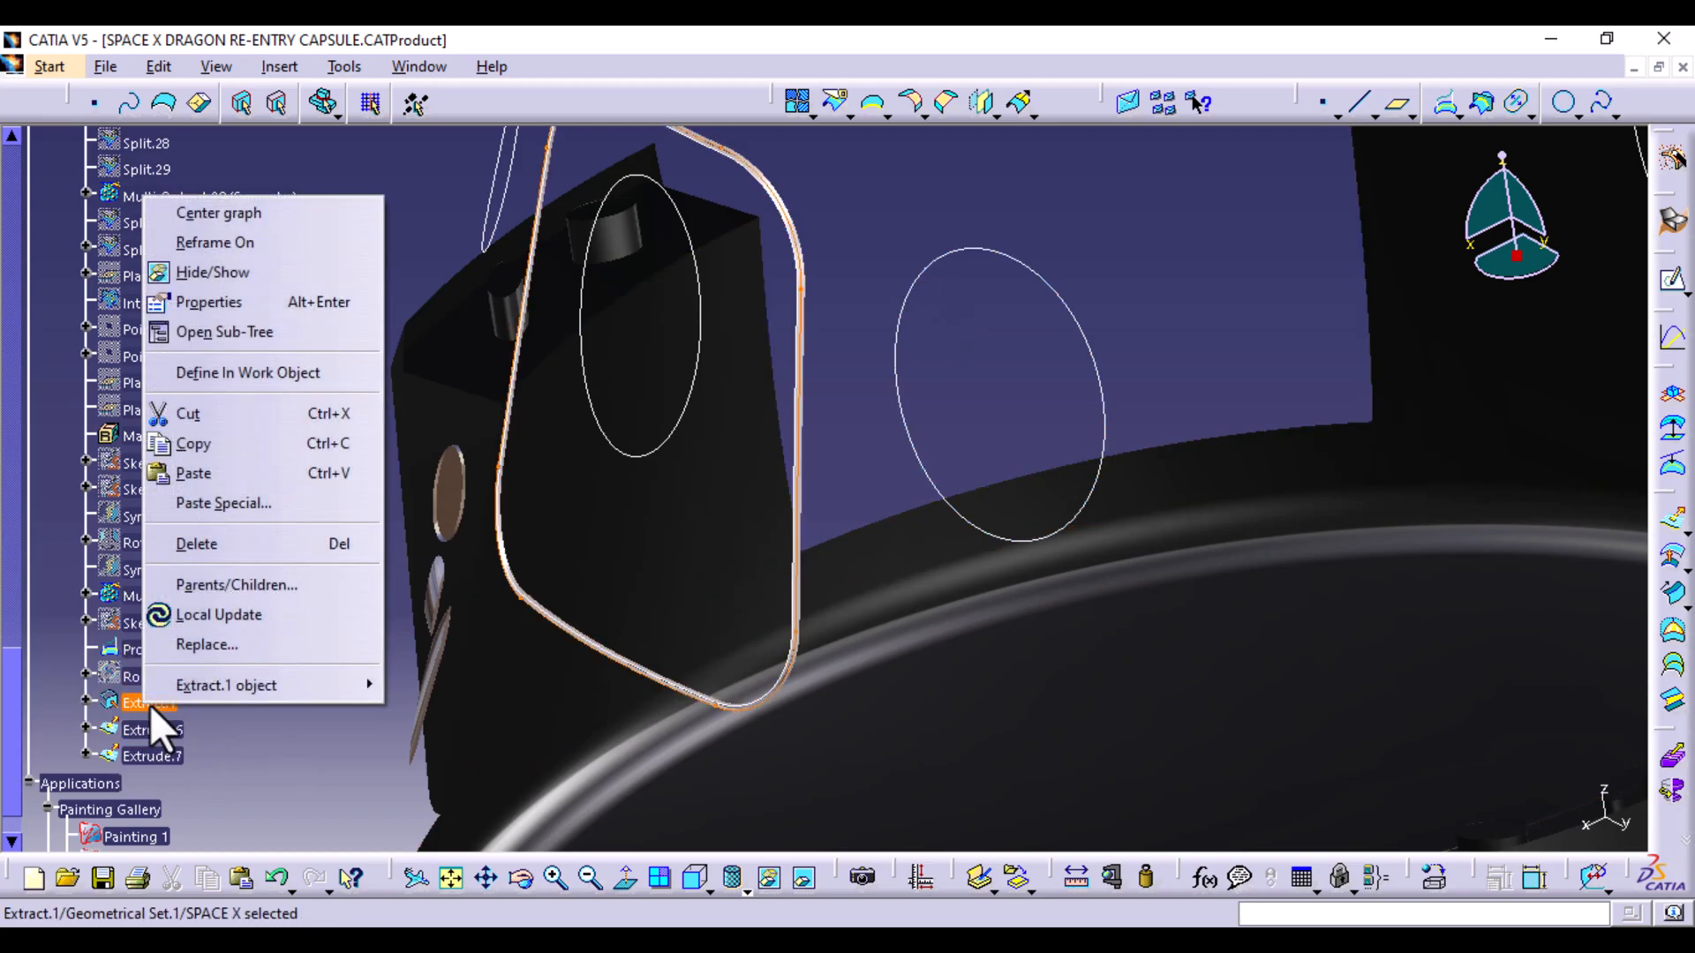
left_click(244, 275)
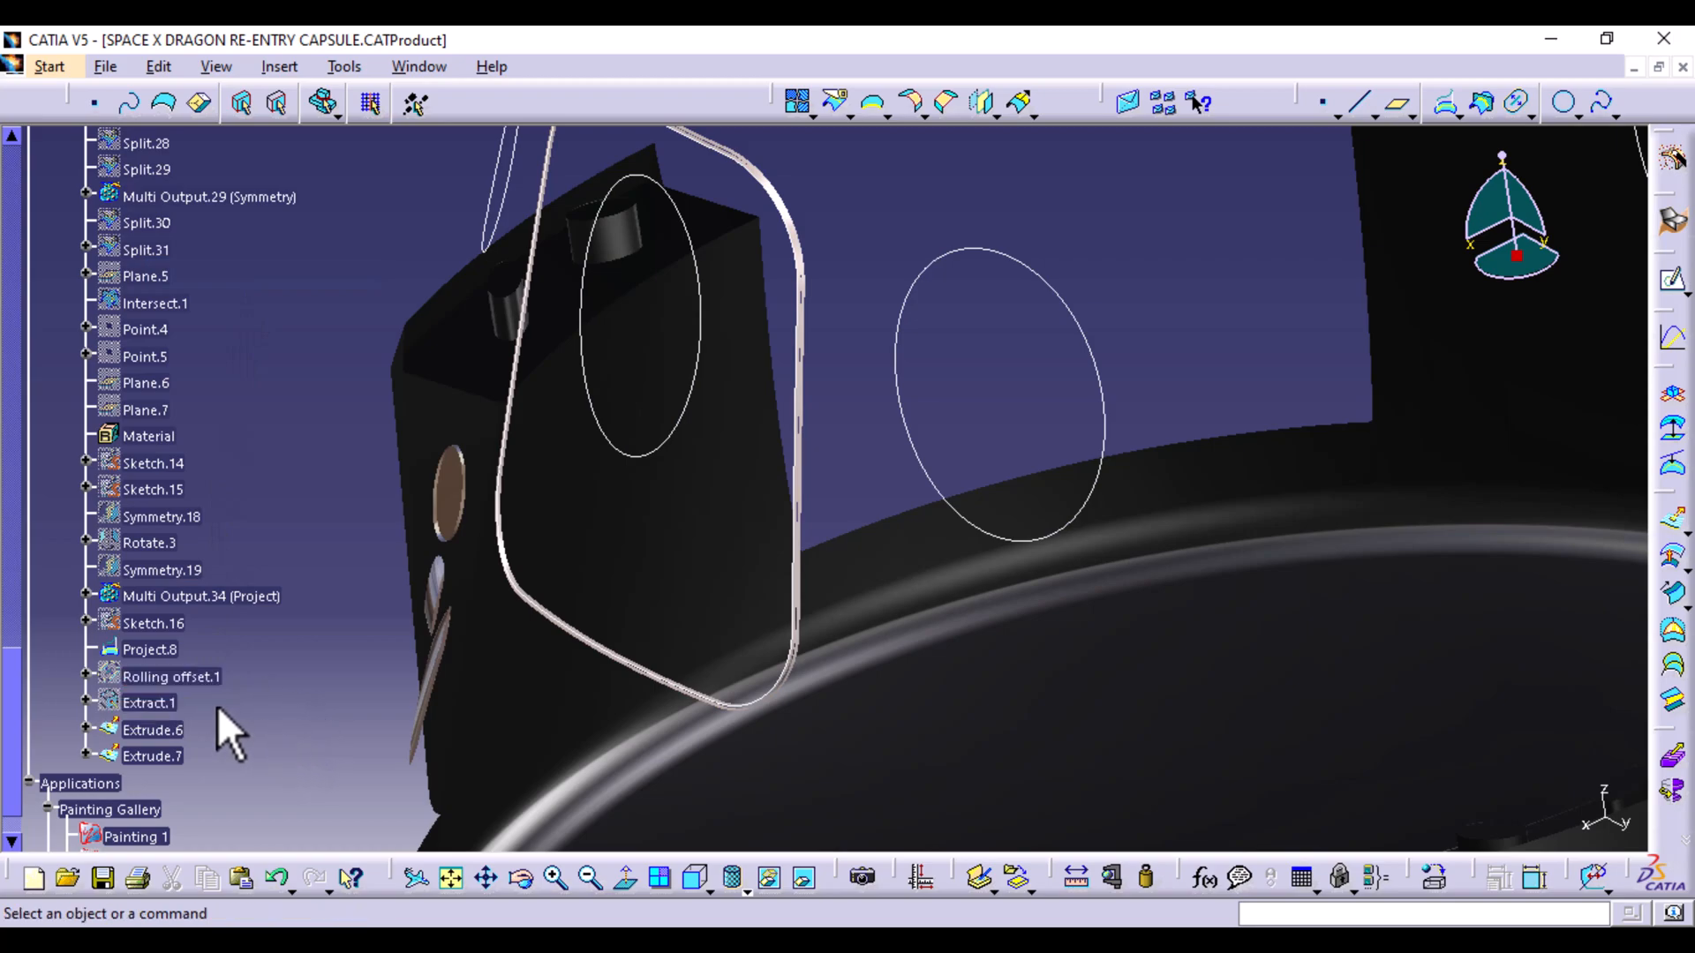
right_click(168, 650)
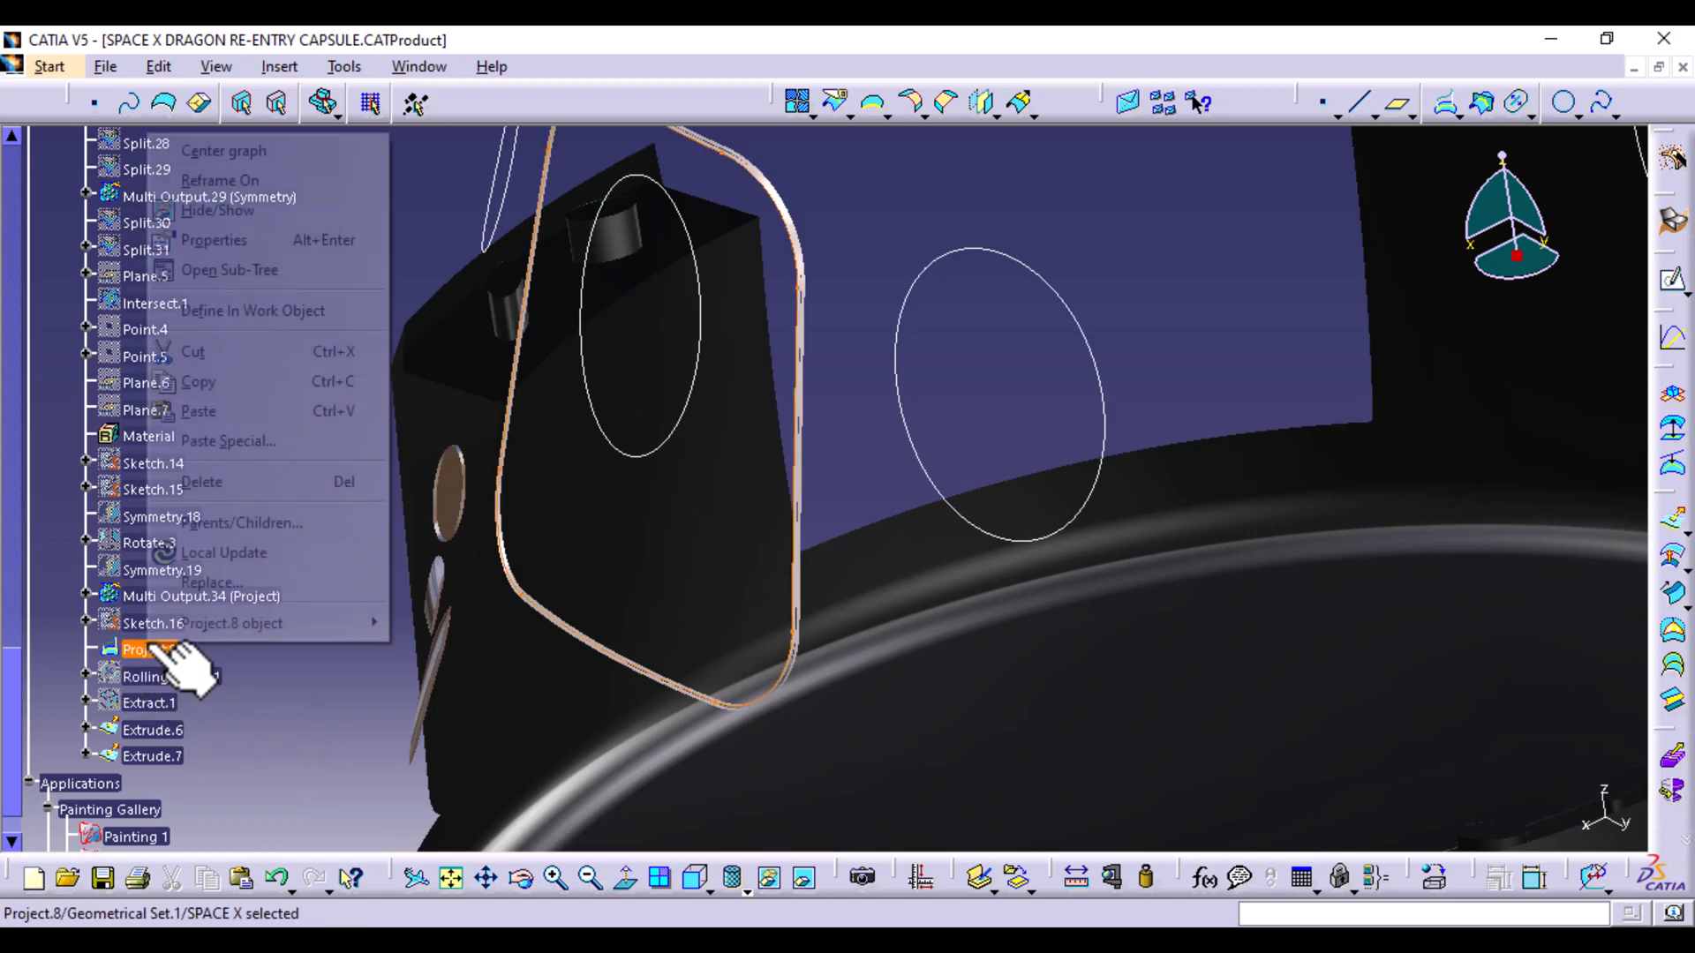
left_click(240, 208)
Start a fill surface and create a boundary from the outer extruded strip's rim as its outer boundary
middle_click_drag(881, 295, 700, 151)
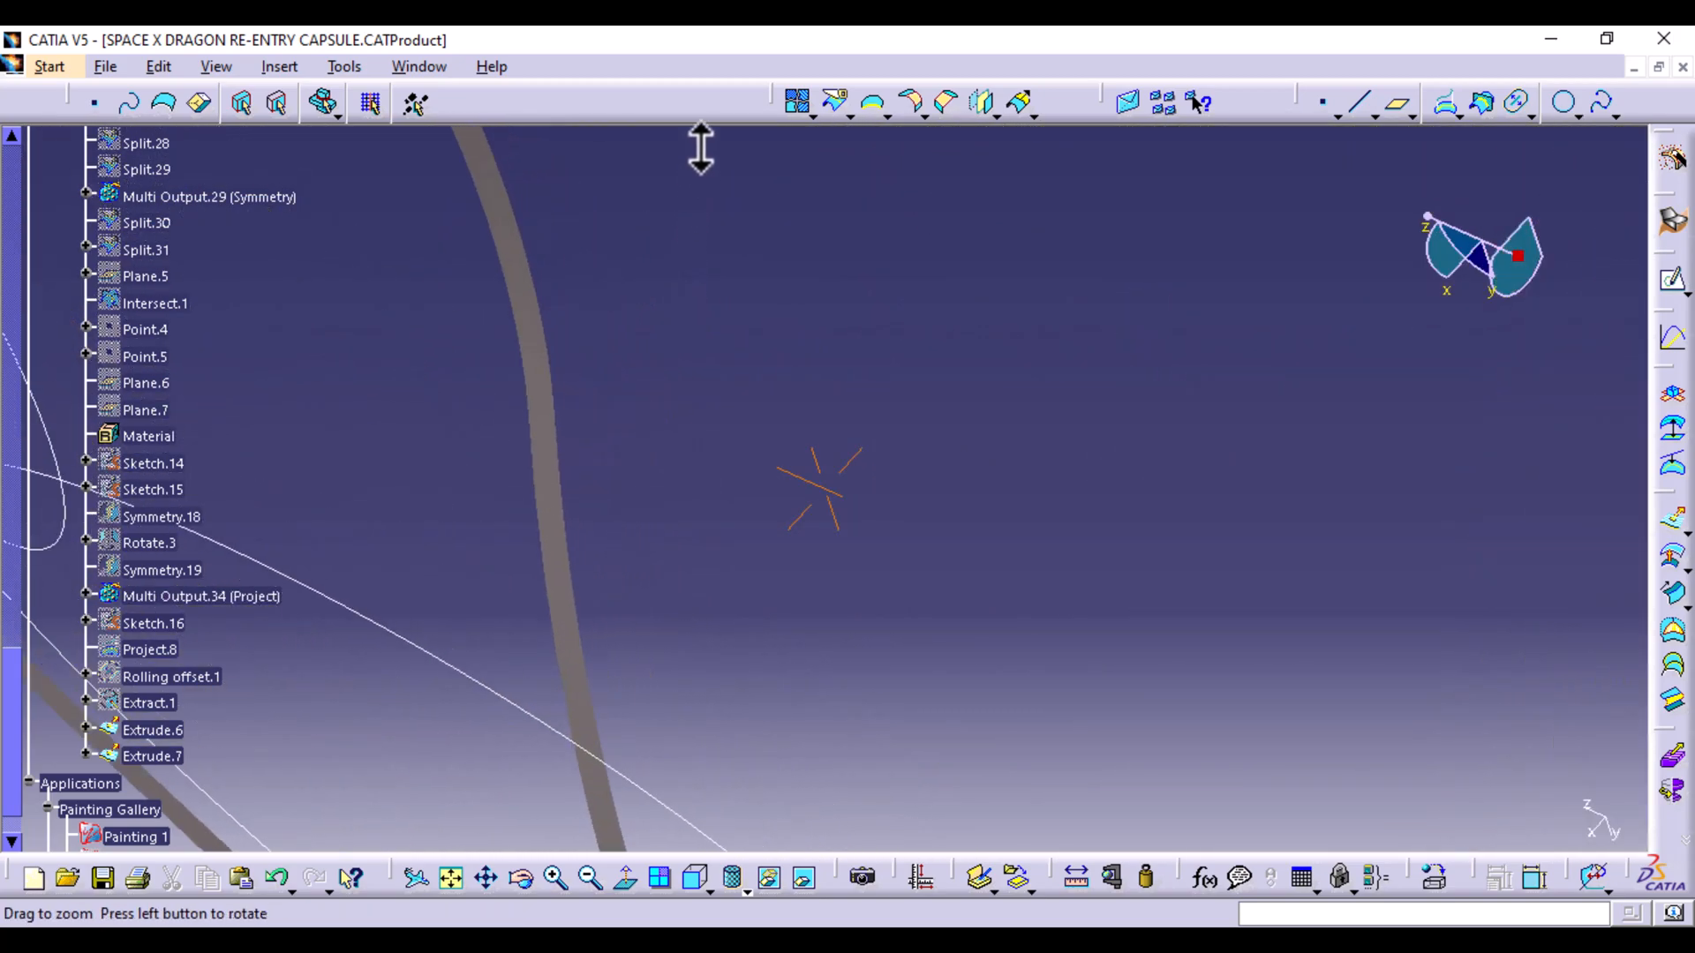
middle_click_drag(609, 340, 551, 491)
middle_click_drag(949, 532, 918, 283)
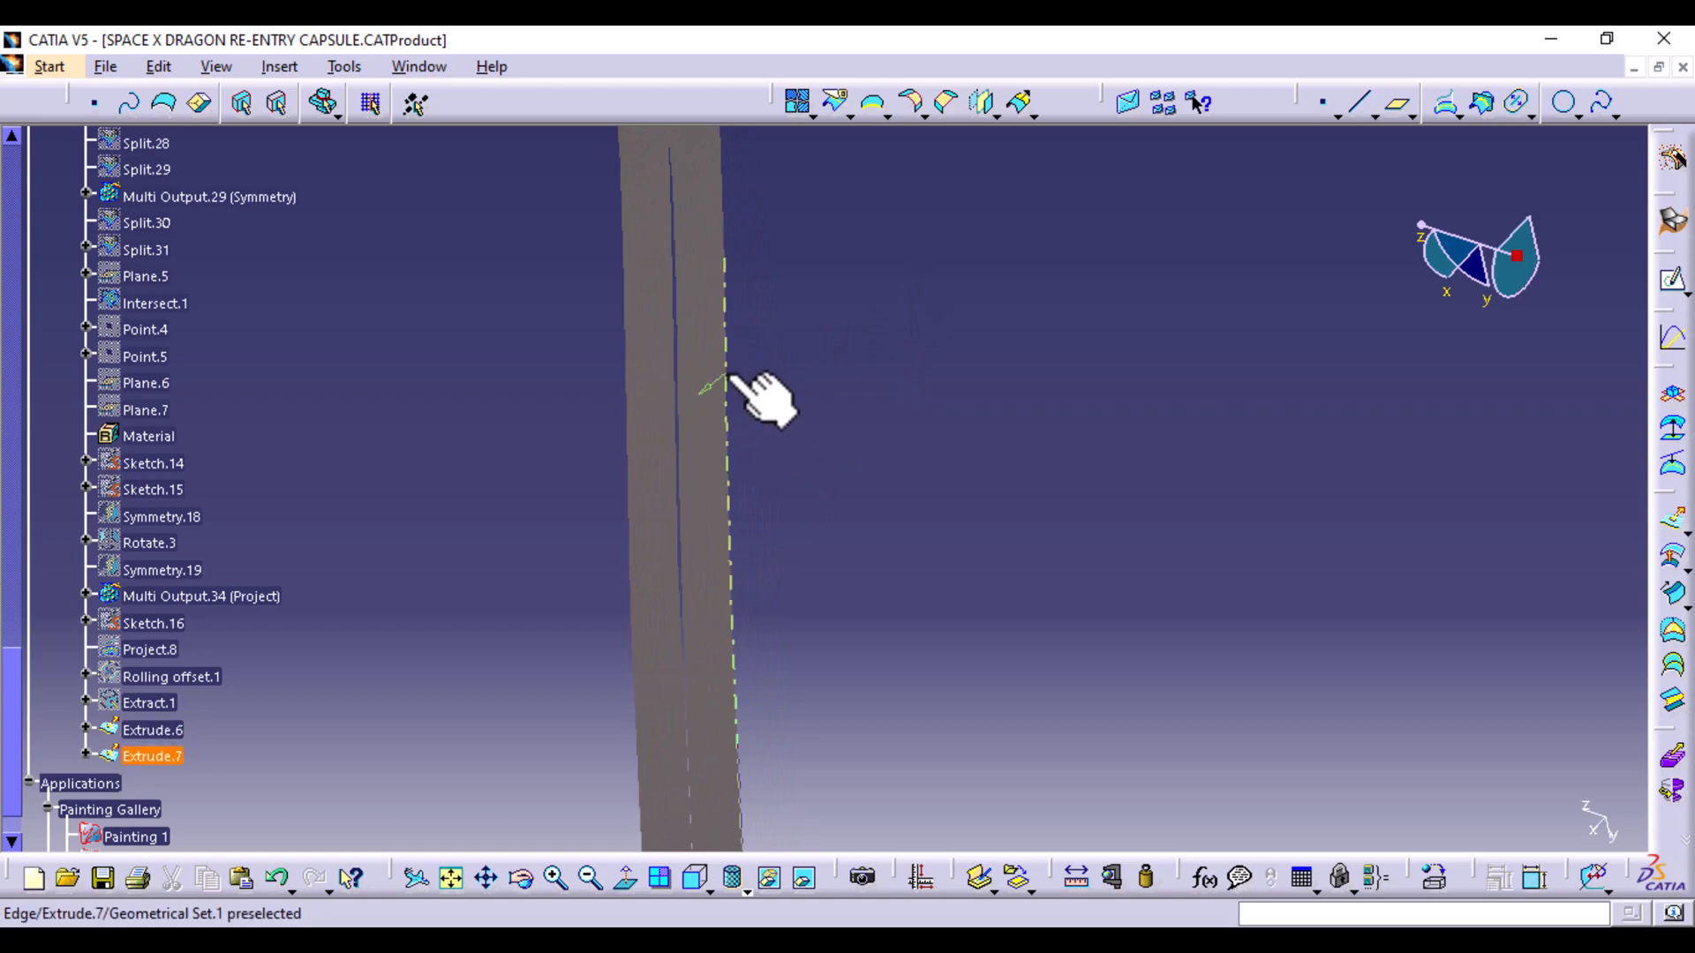
left_click(1673, 631)
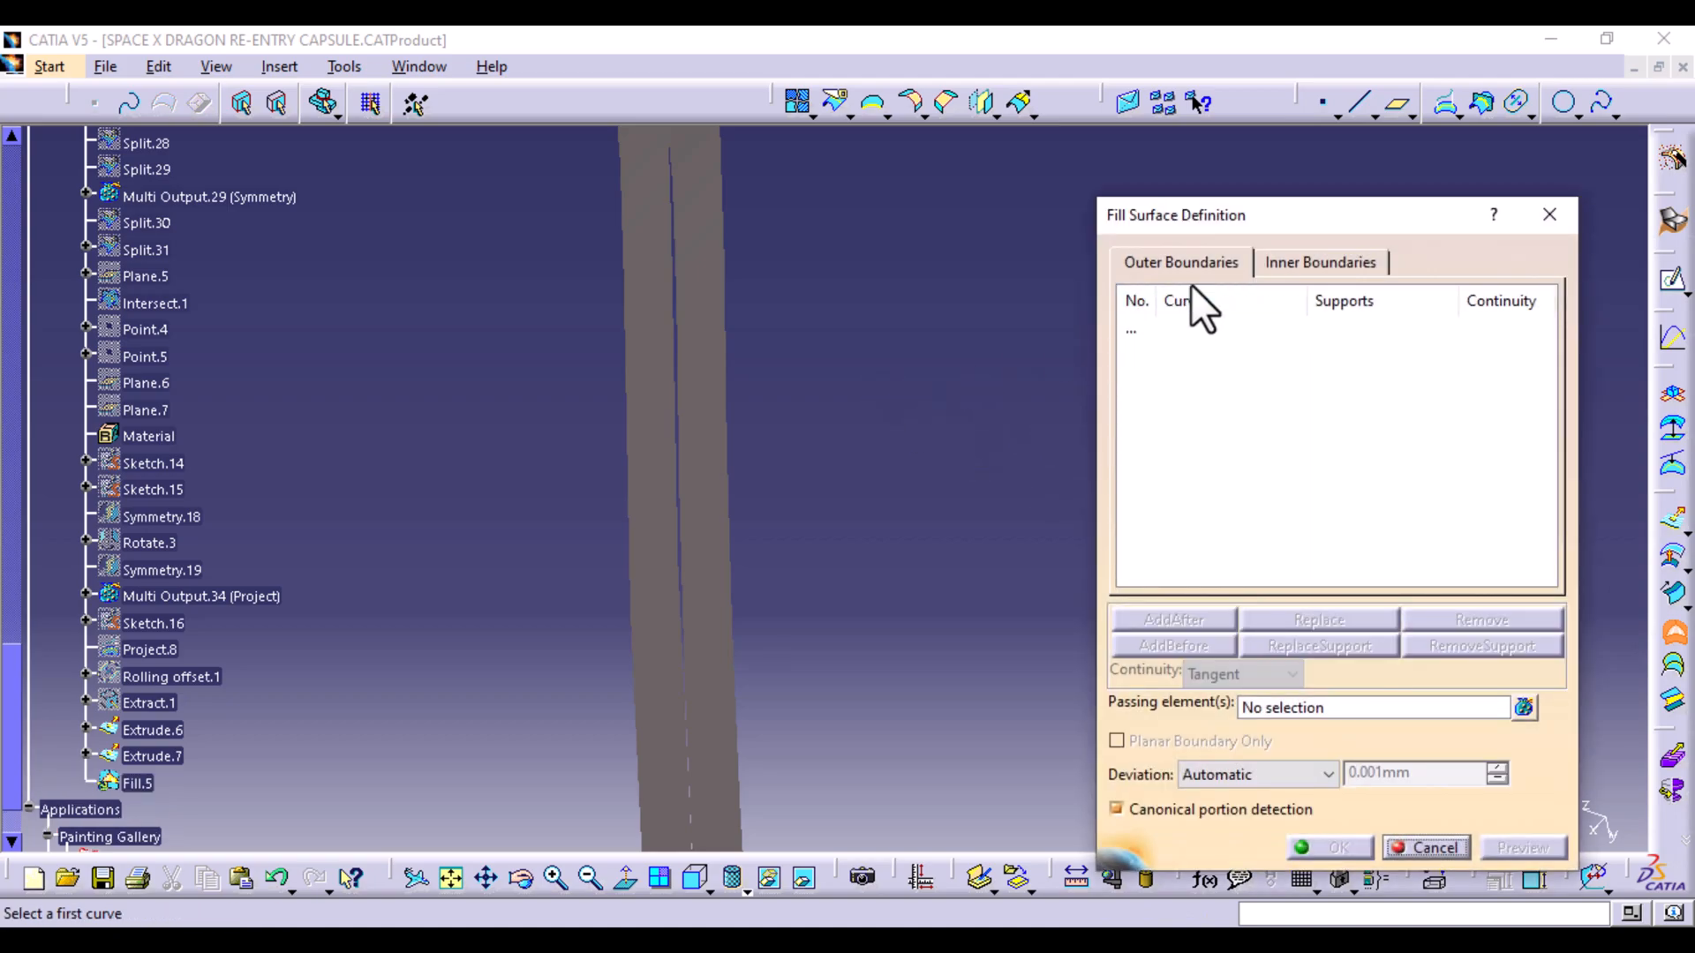
right_click(1148, 361)
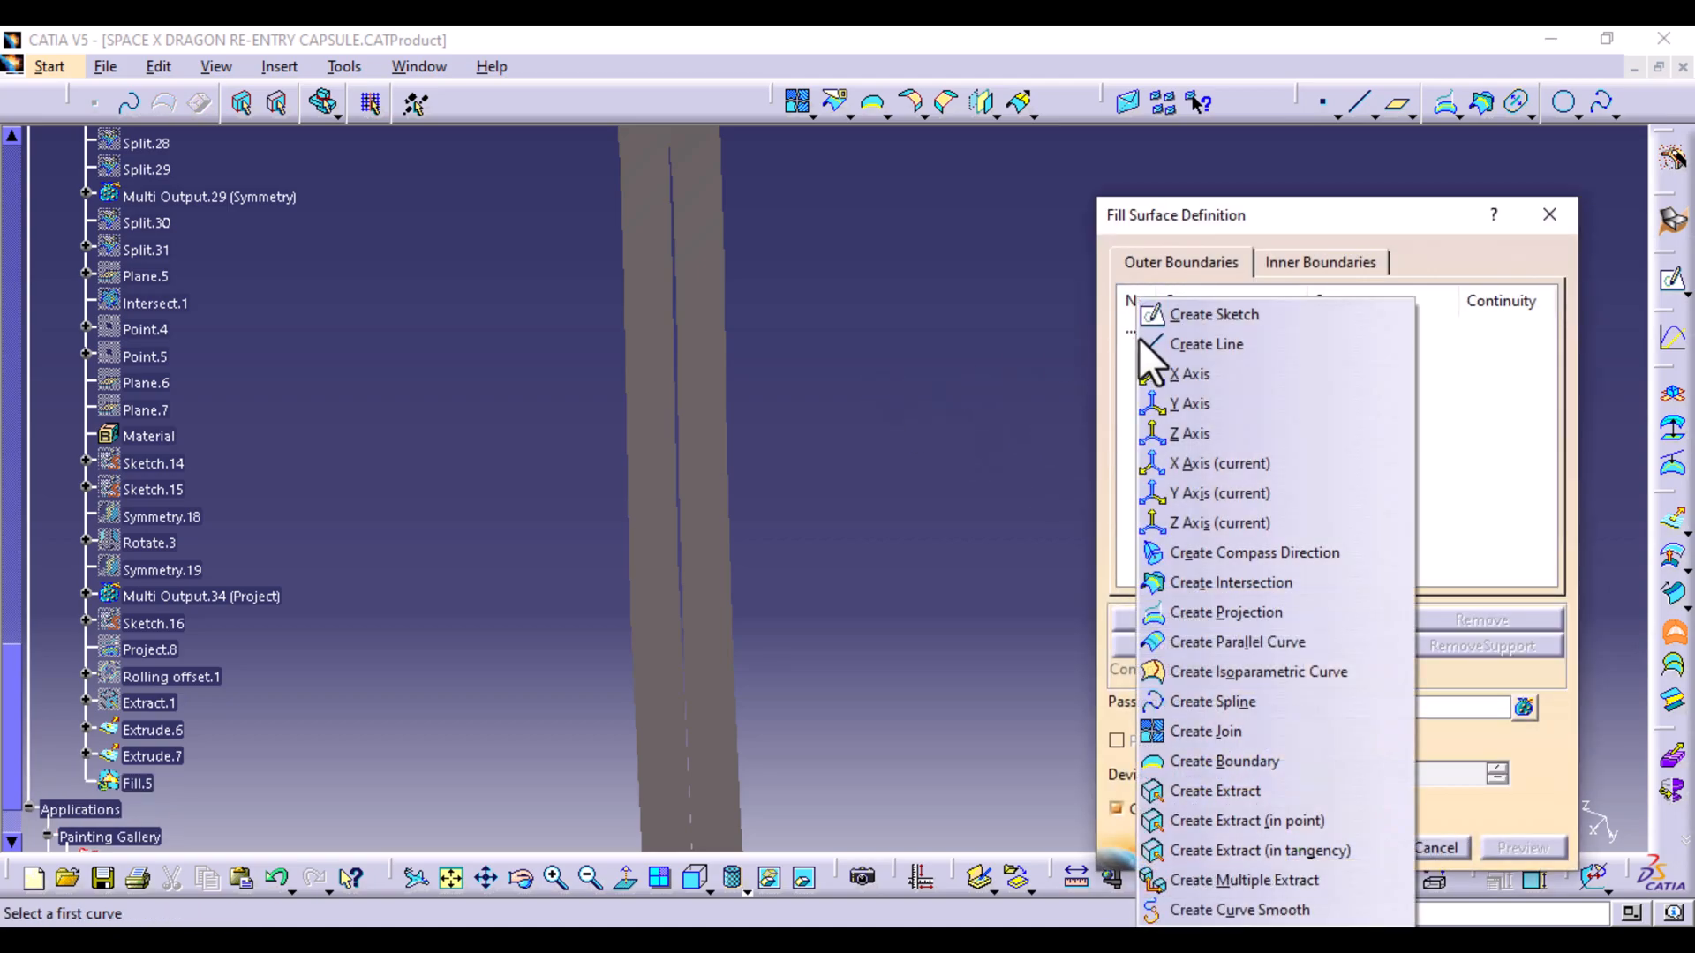
left_click(1174, 760)
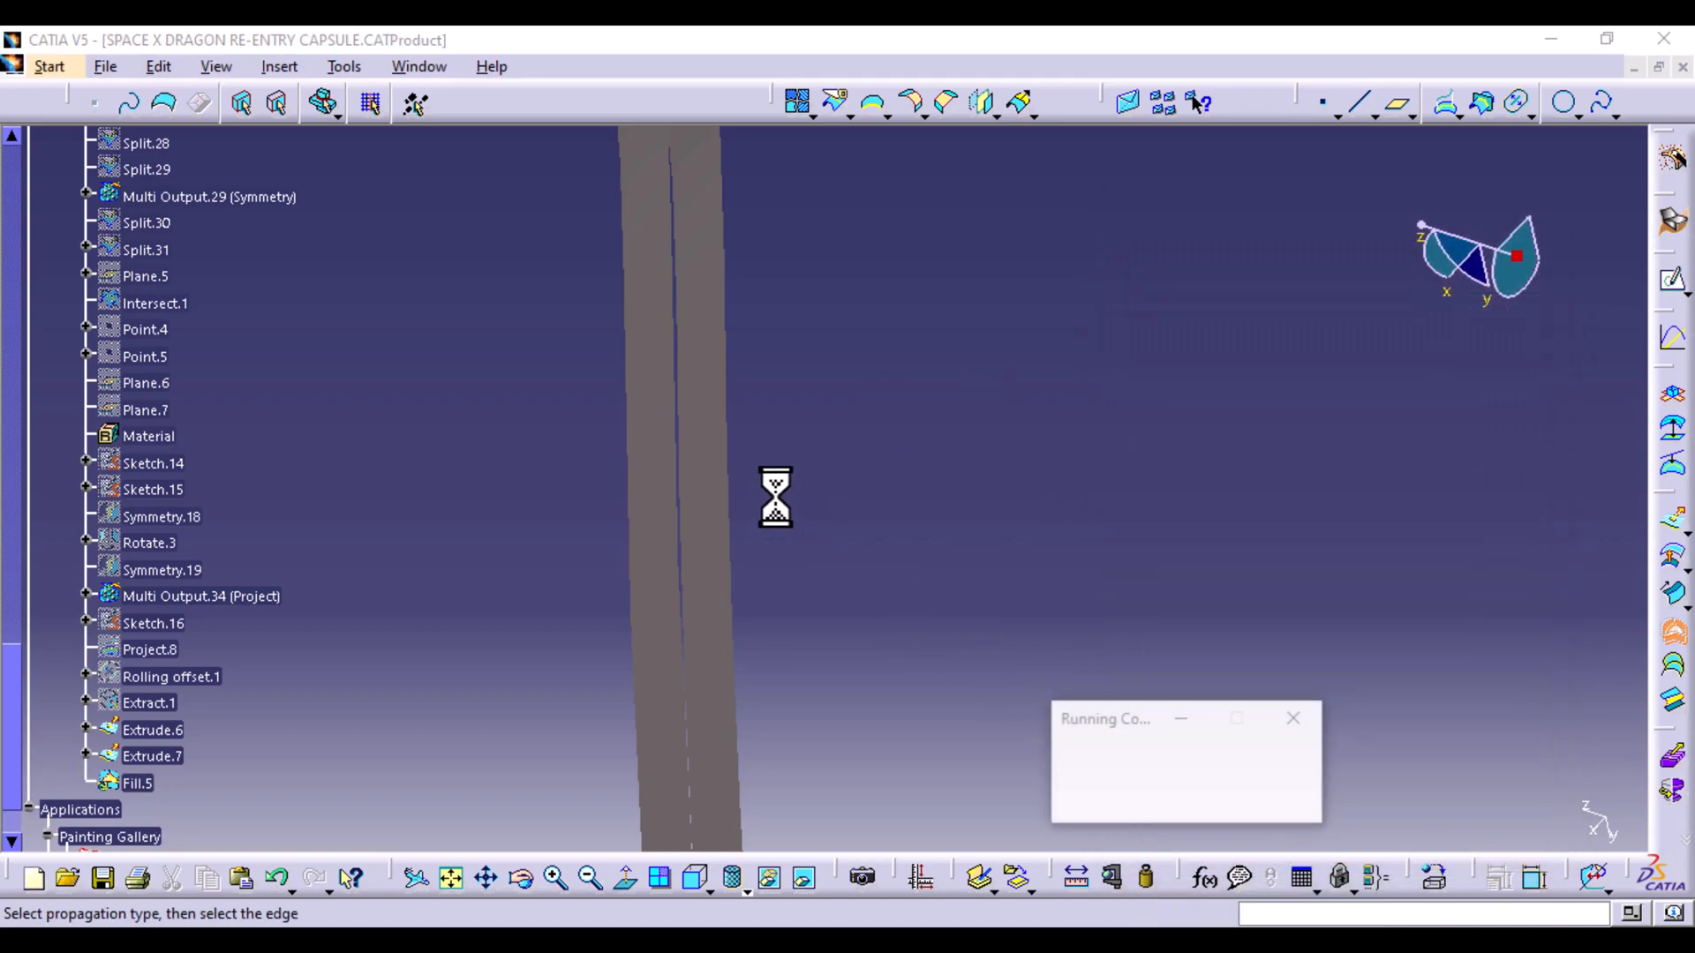
left_click(729, 507)
left_click(283, 733)
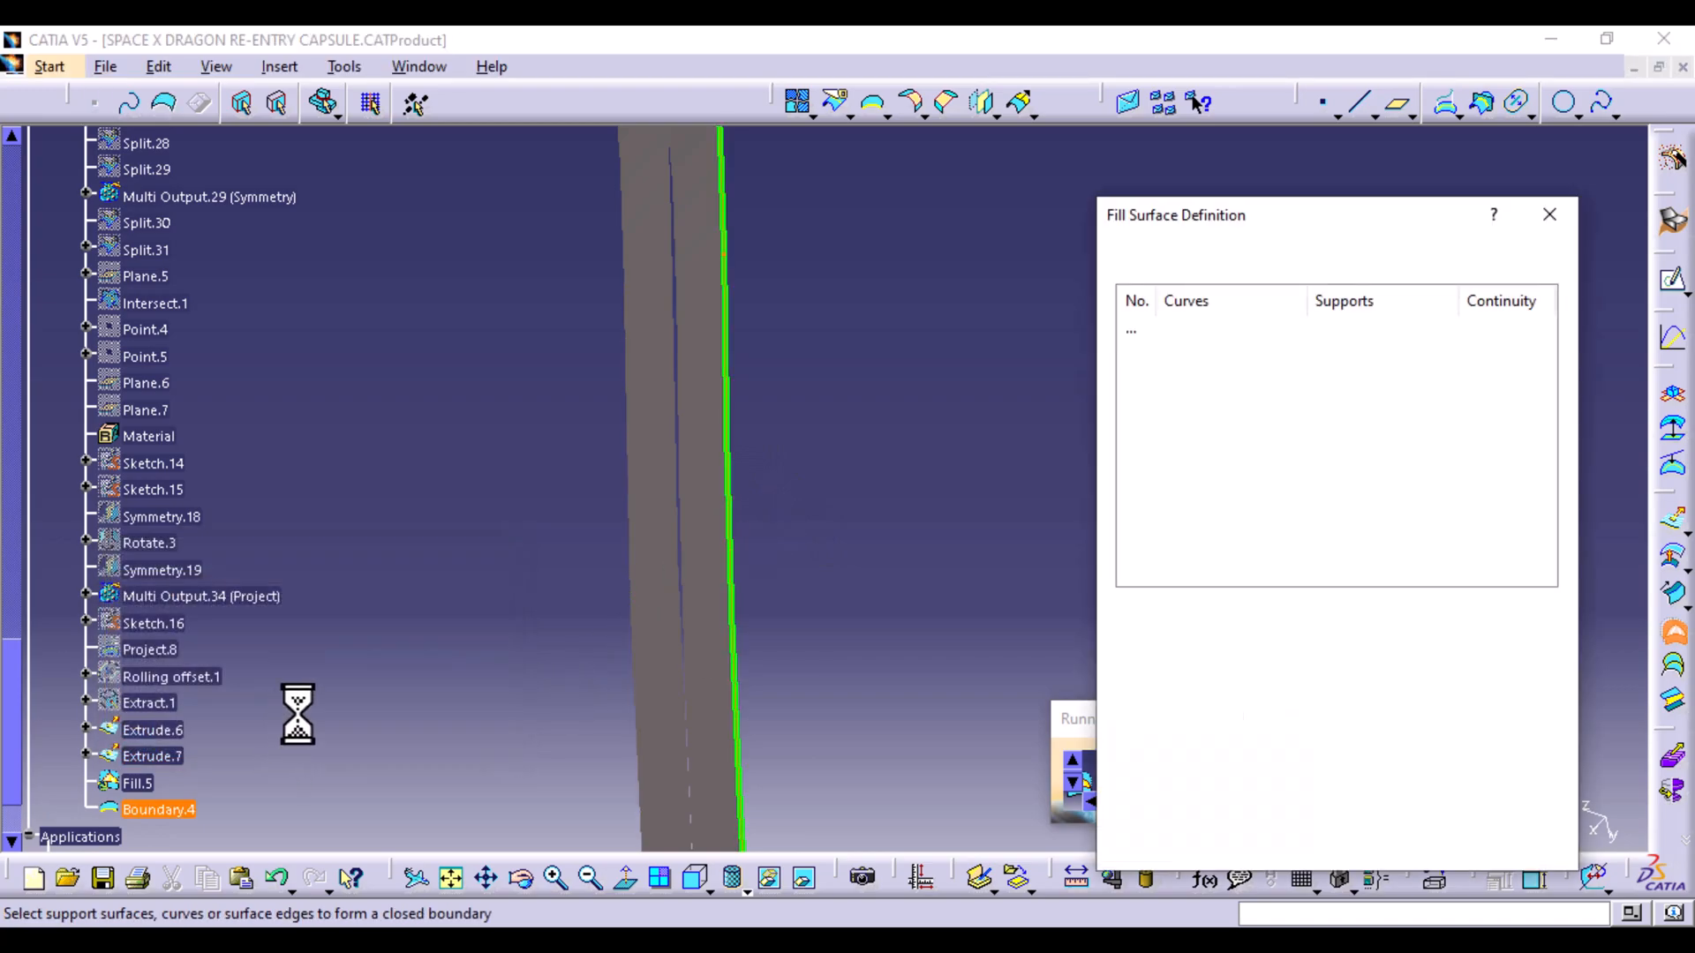
Add a boundary from the inner rim of the gap between the strips as the inner boundary and create the fill surface
left_click(1320, 262)
right_click(1170, 340)
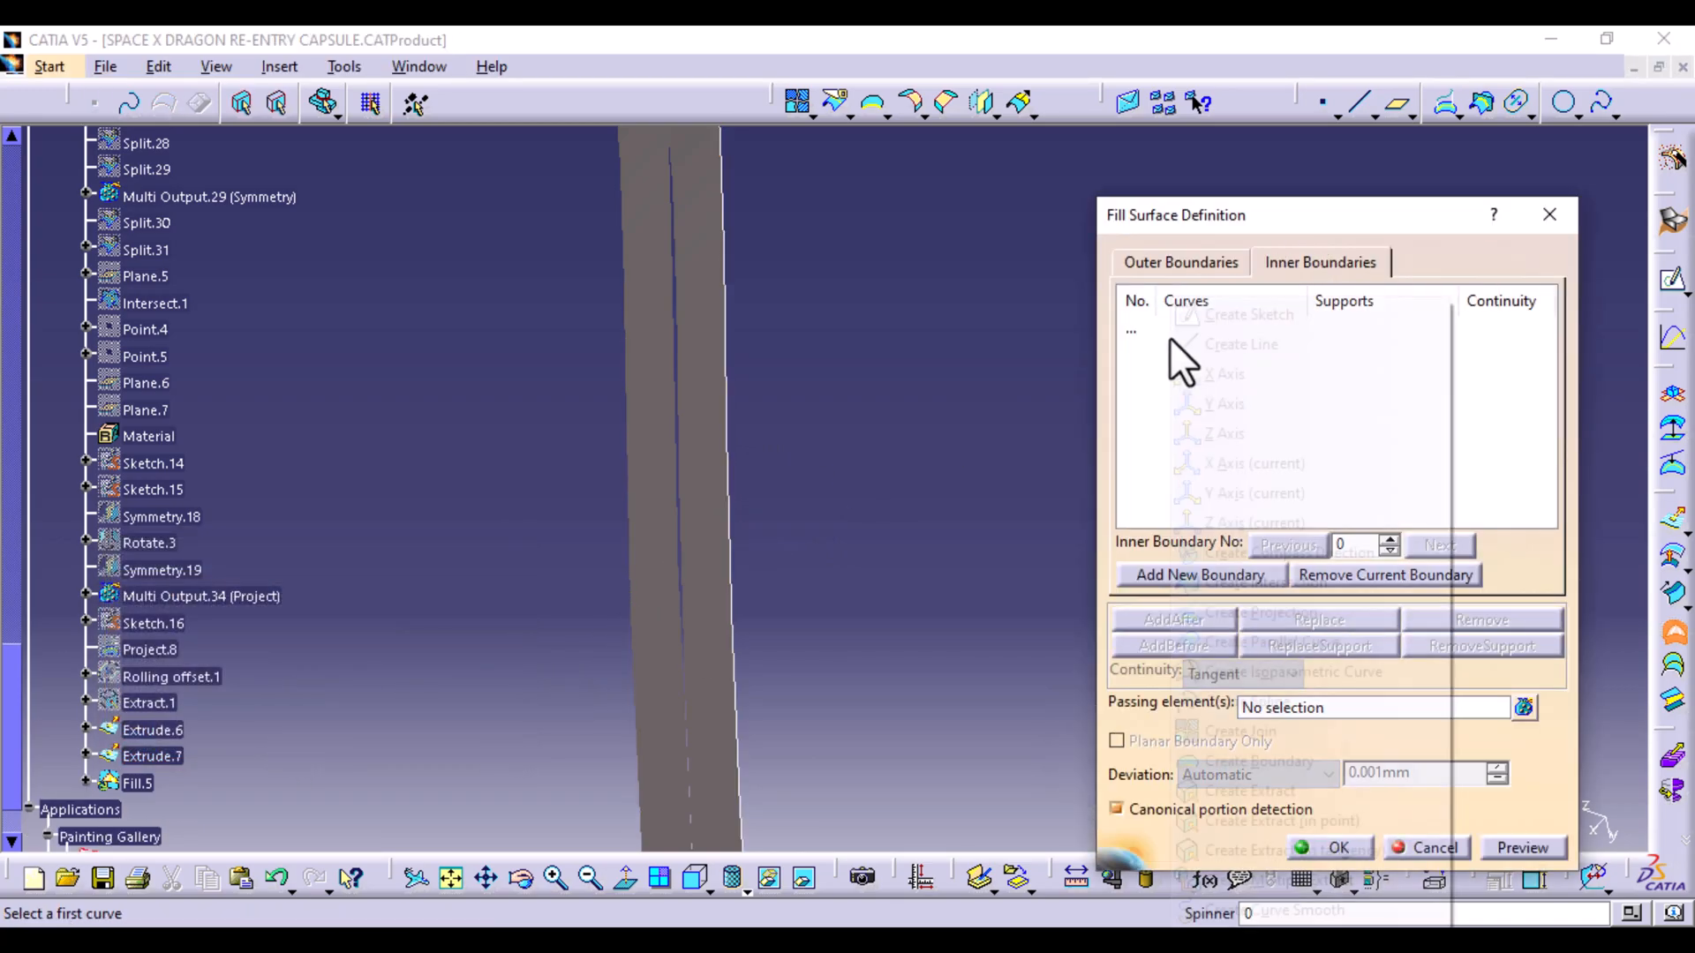
left_click(1205, 761)
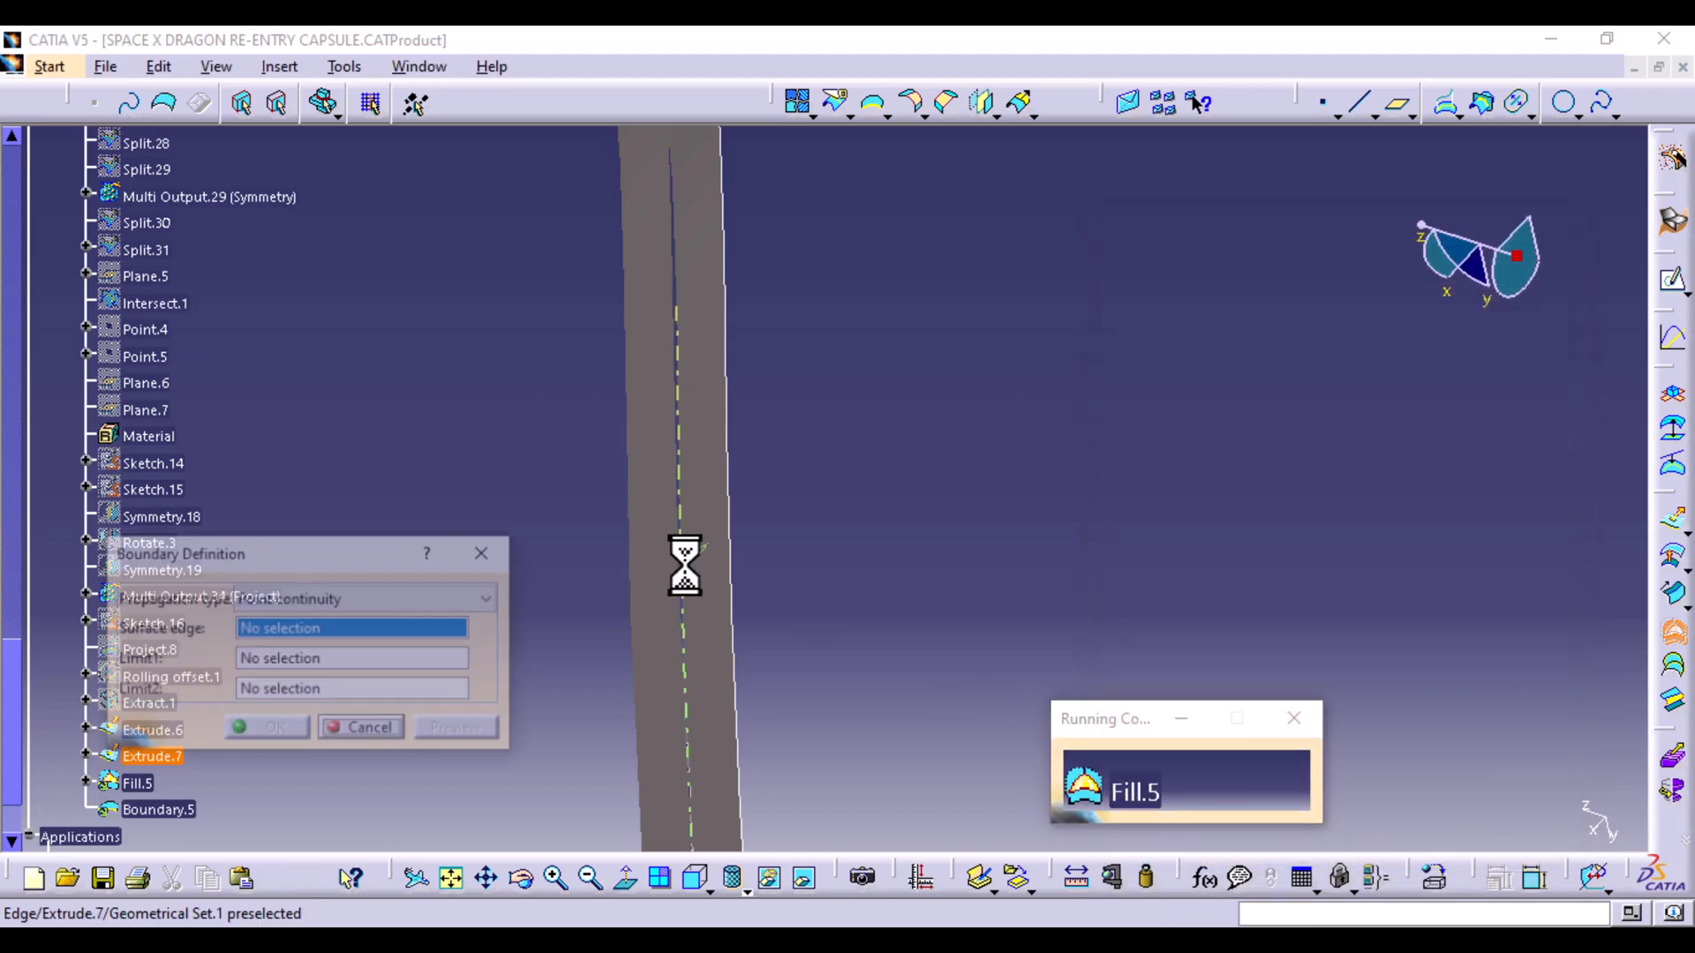
left_click(677, 554)
left_click(276, 729)
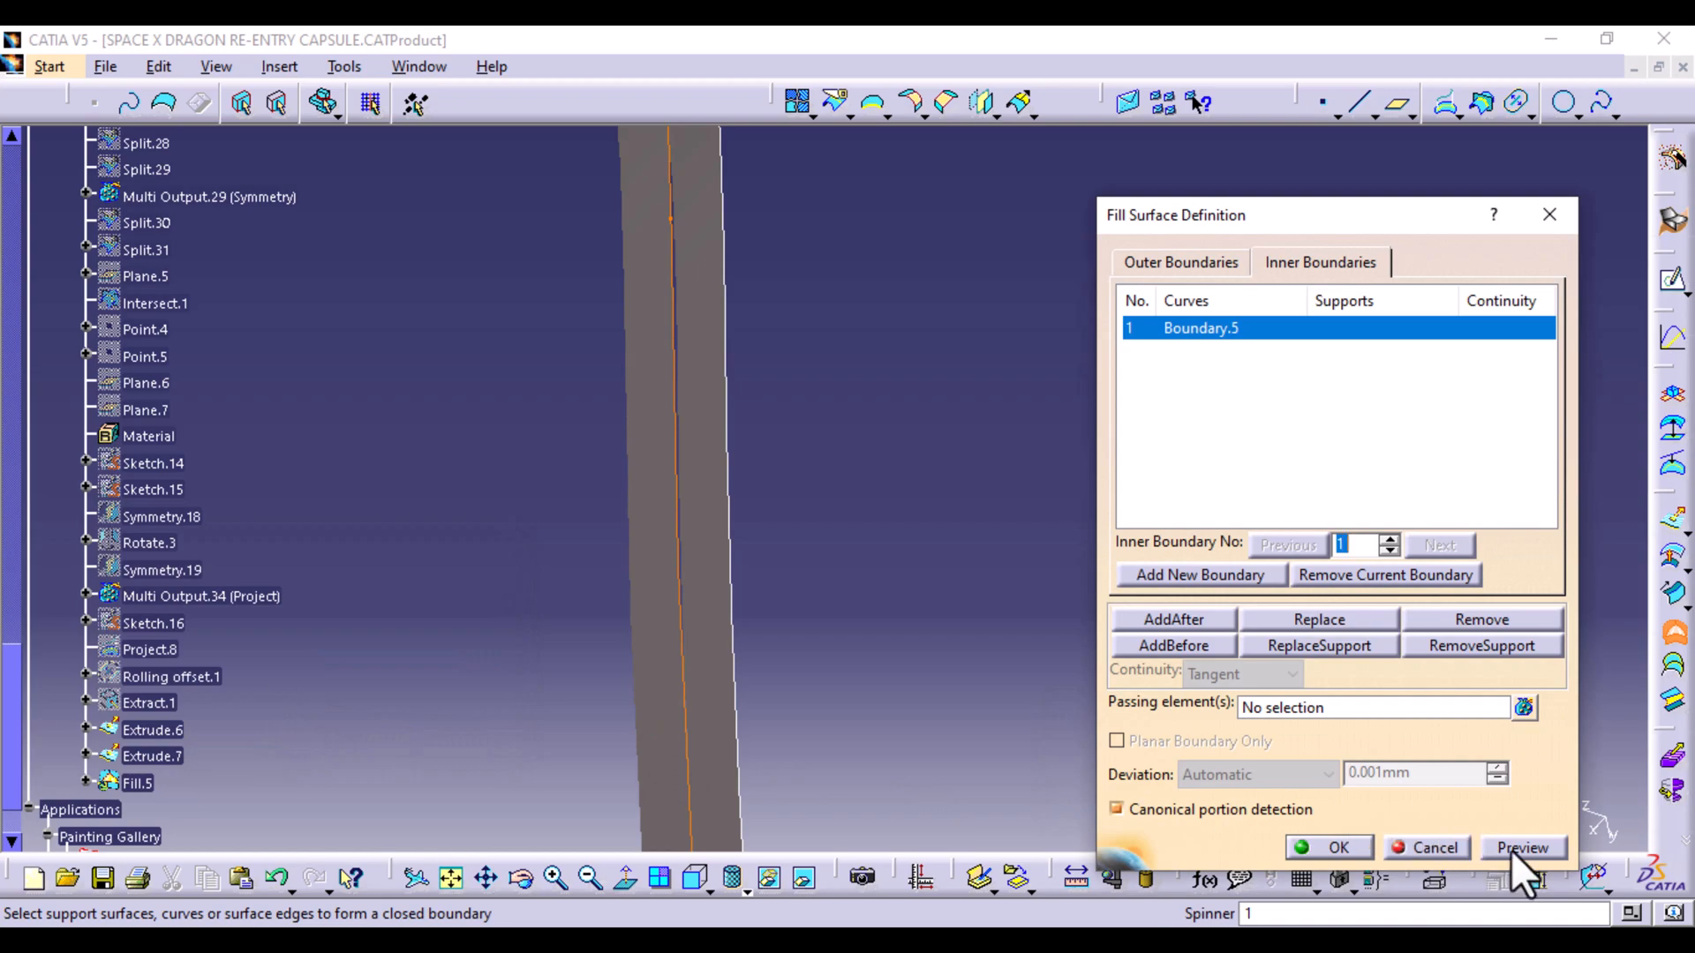
left_click(1503, 848)
left_click(1335, 848)
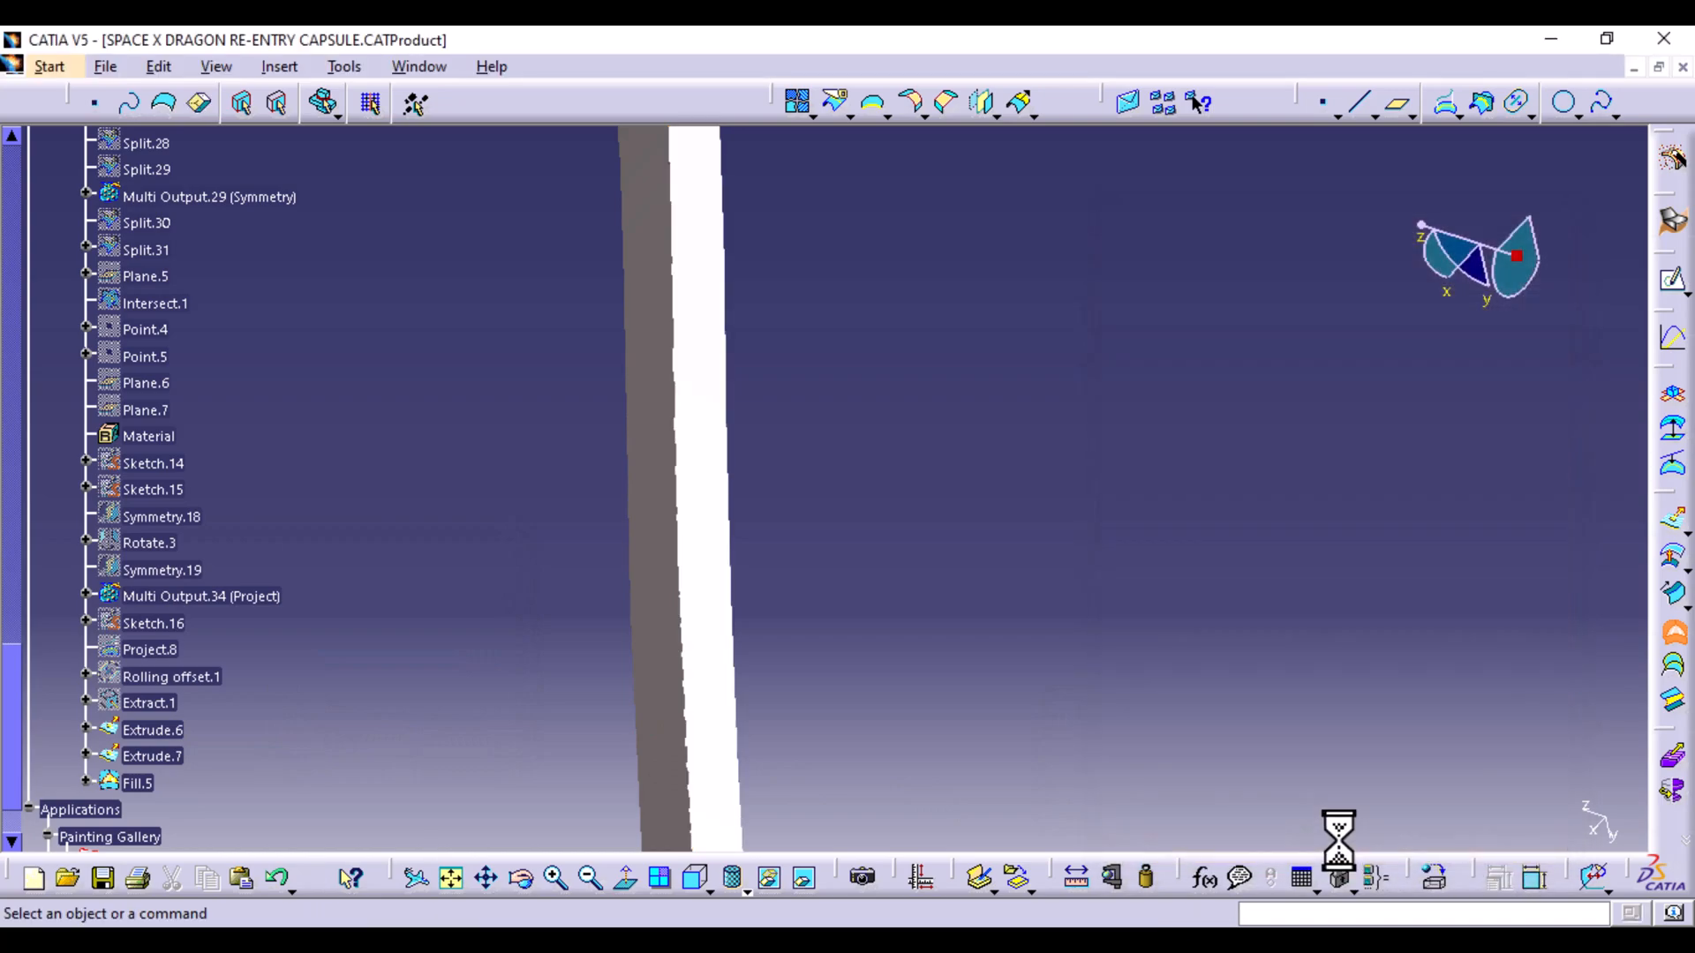
Join Extrude.6, Fill.5 and Extrude.7 into one surface with a 0.001 mm merging distance
mouse_move(1002, 480)
middle_mouse_down()
mouse_move(987, 731)
mouse_move(1028, 490)
middle_mouse_up()
left_click(794, 103)
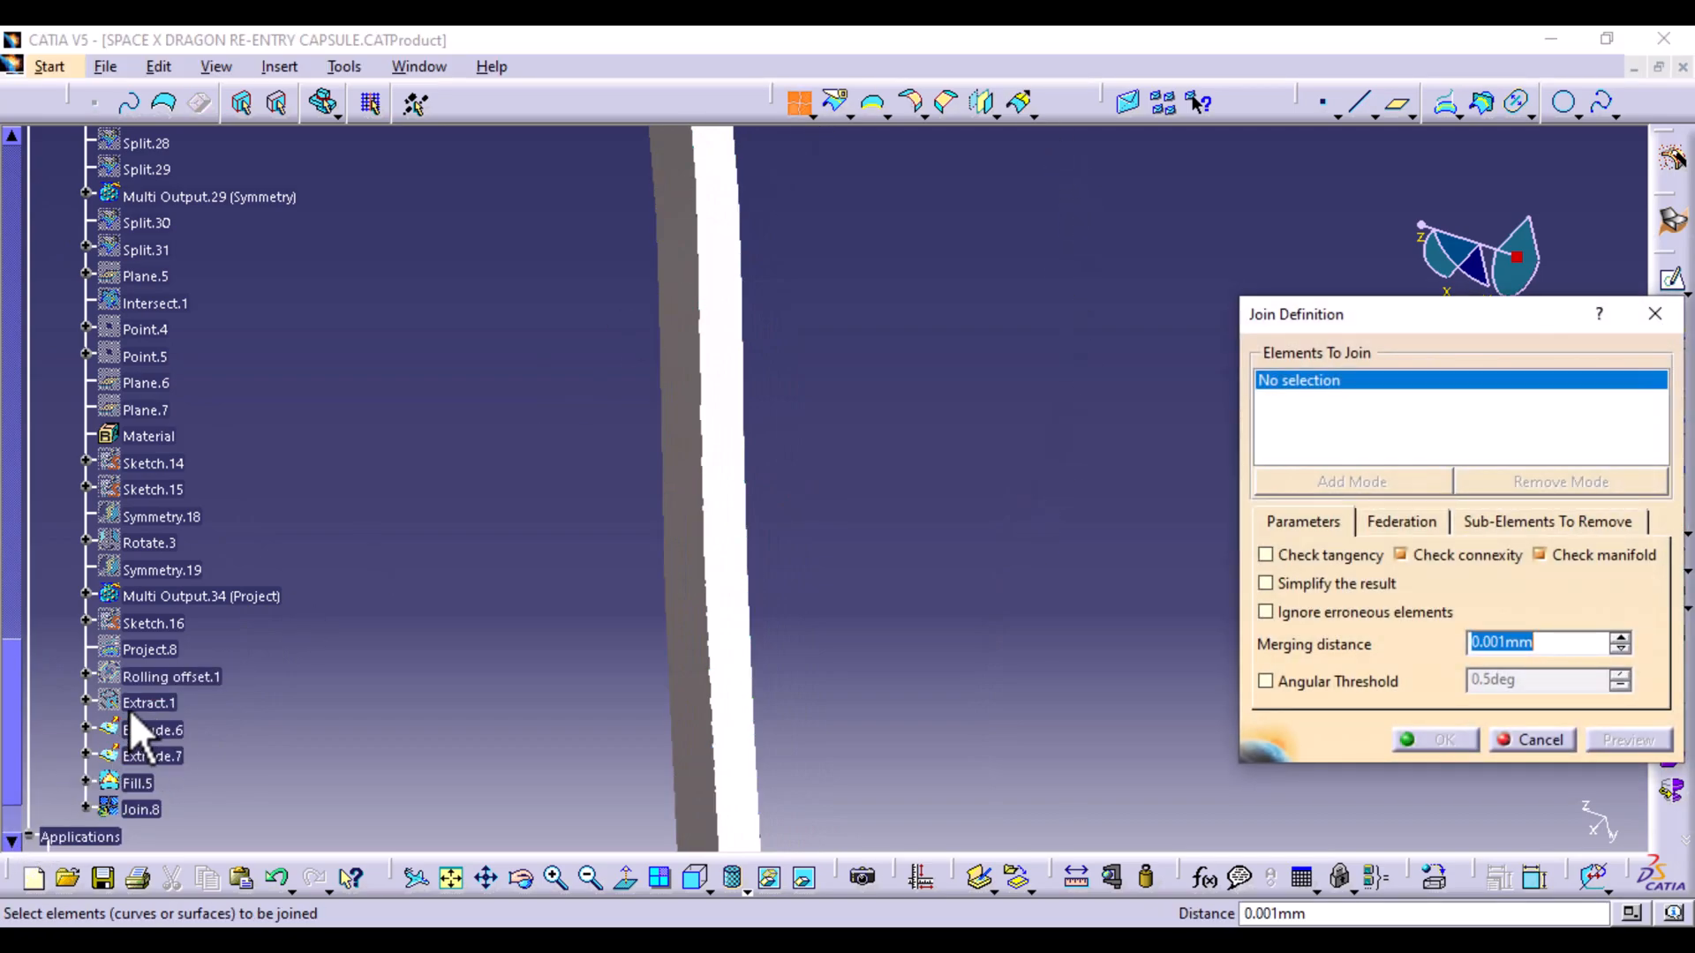
left_click(146, 732)
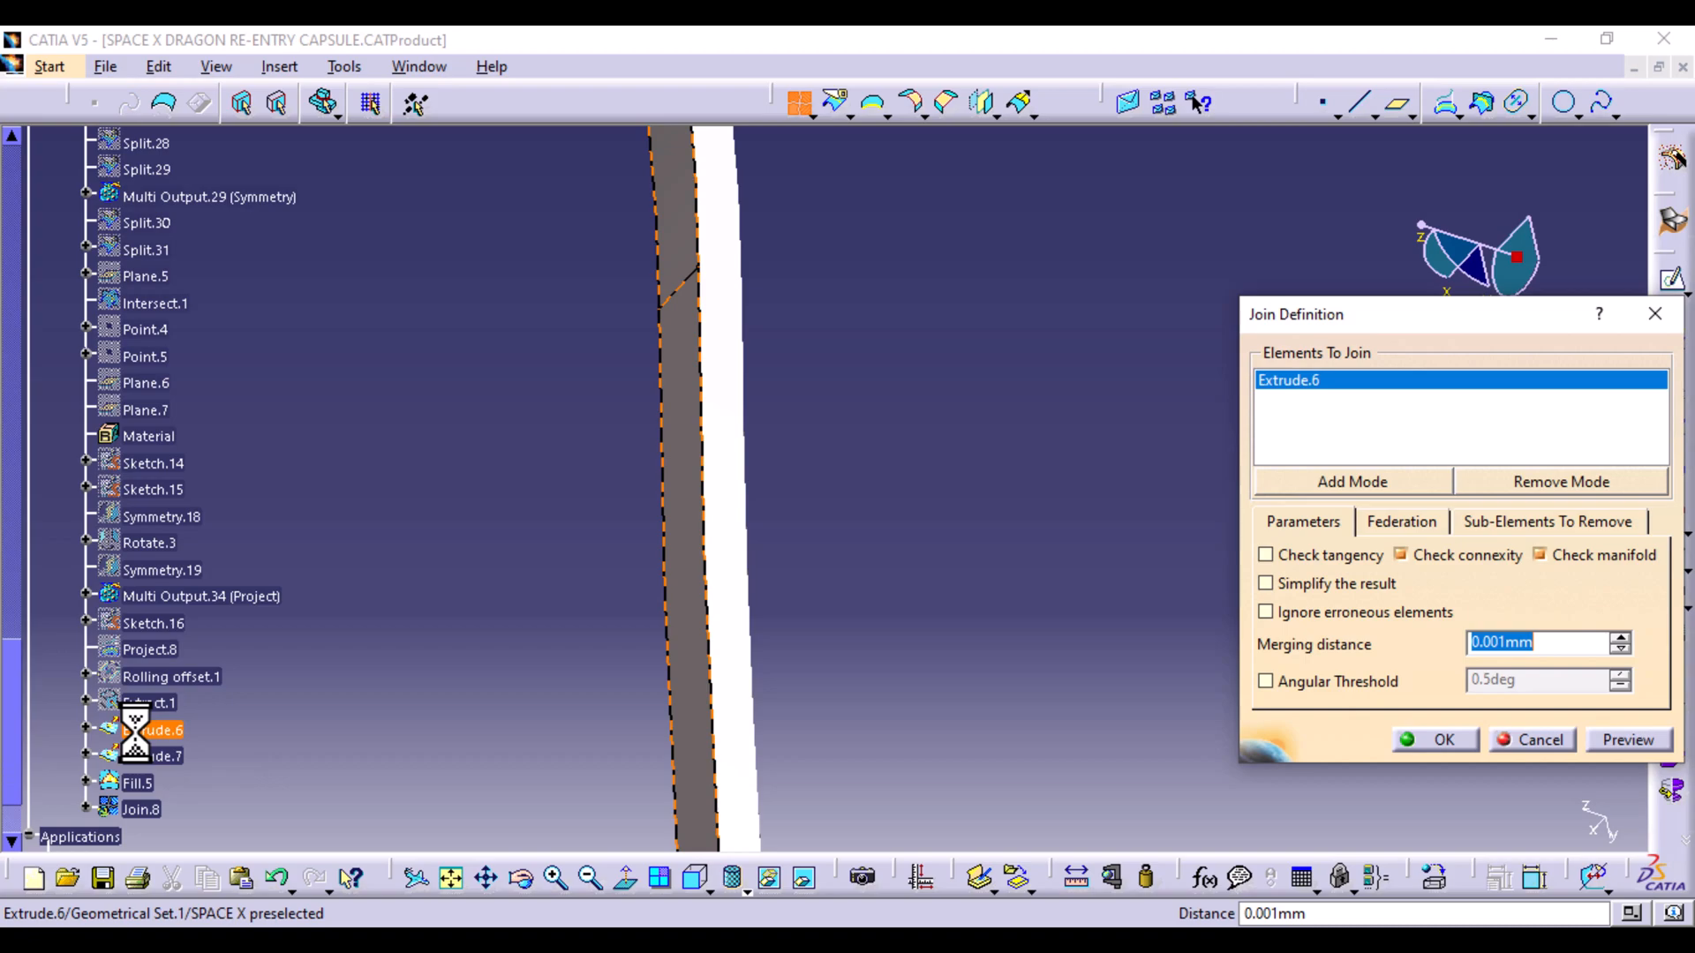
left_click(139, 784)
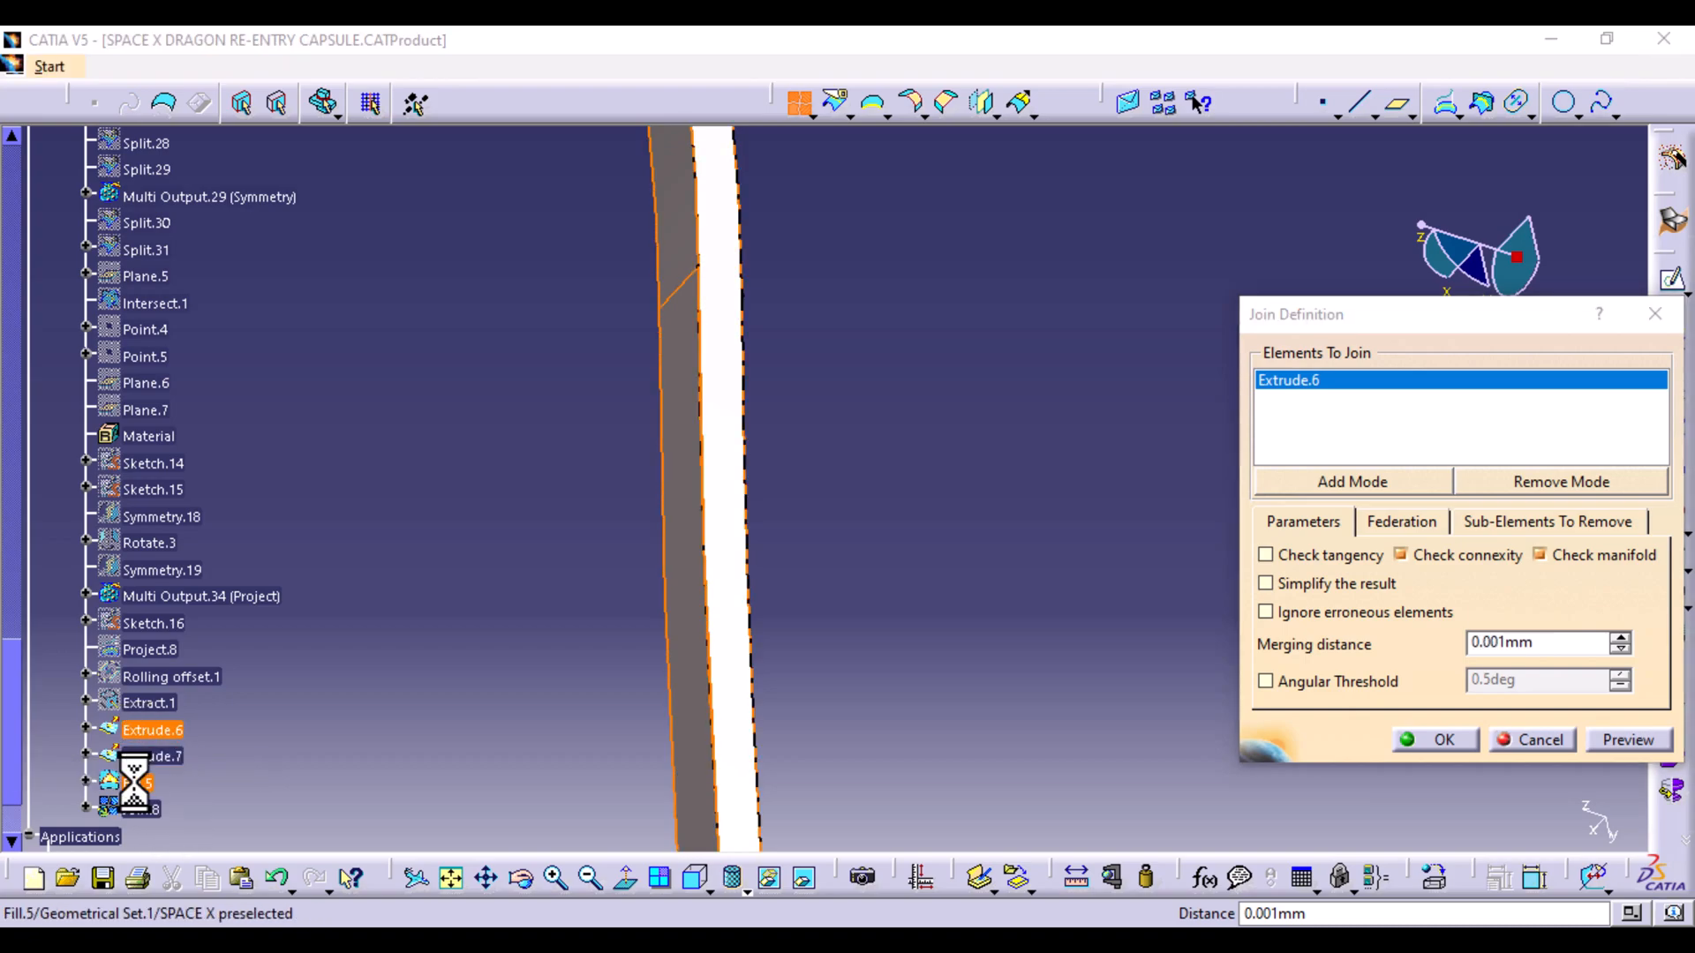
left_click(152, 756)
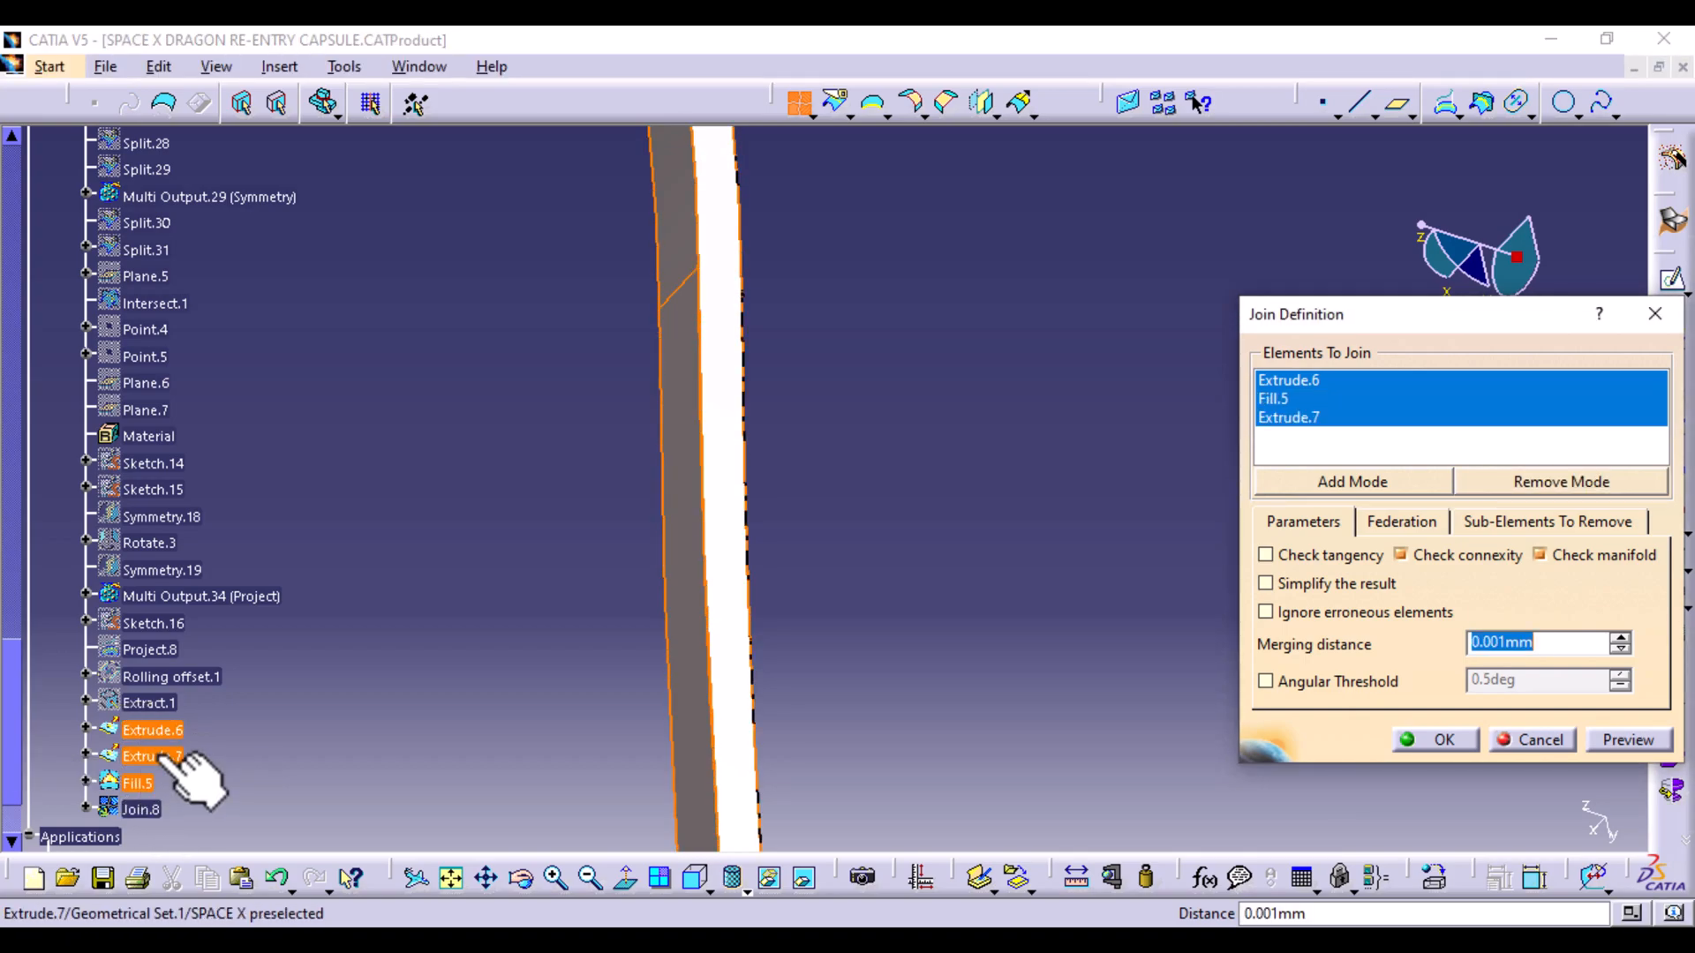
left_click(1632, 739)
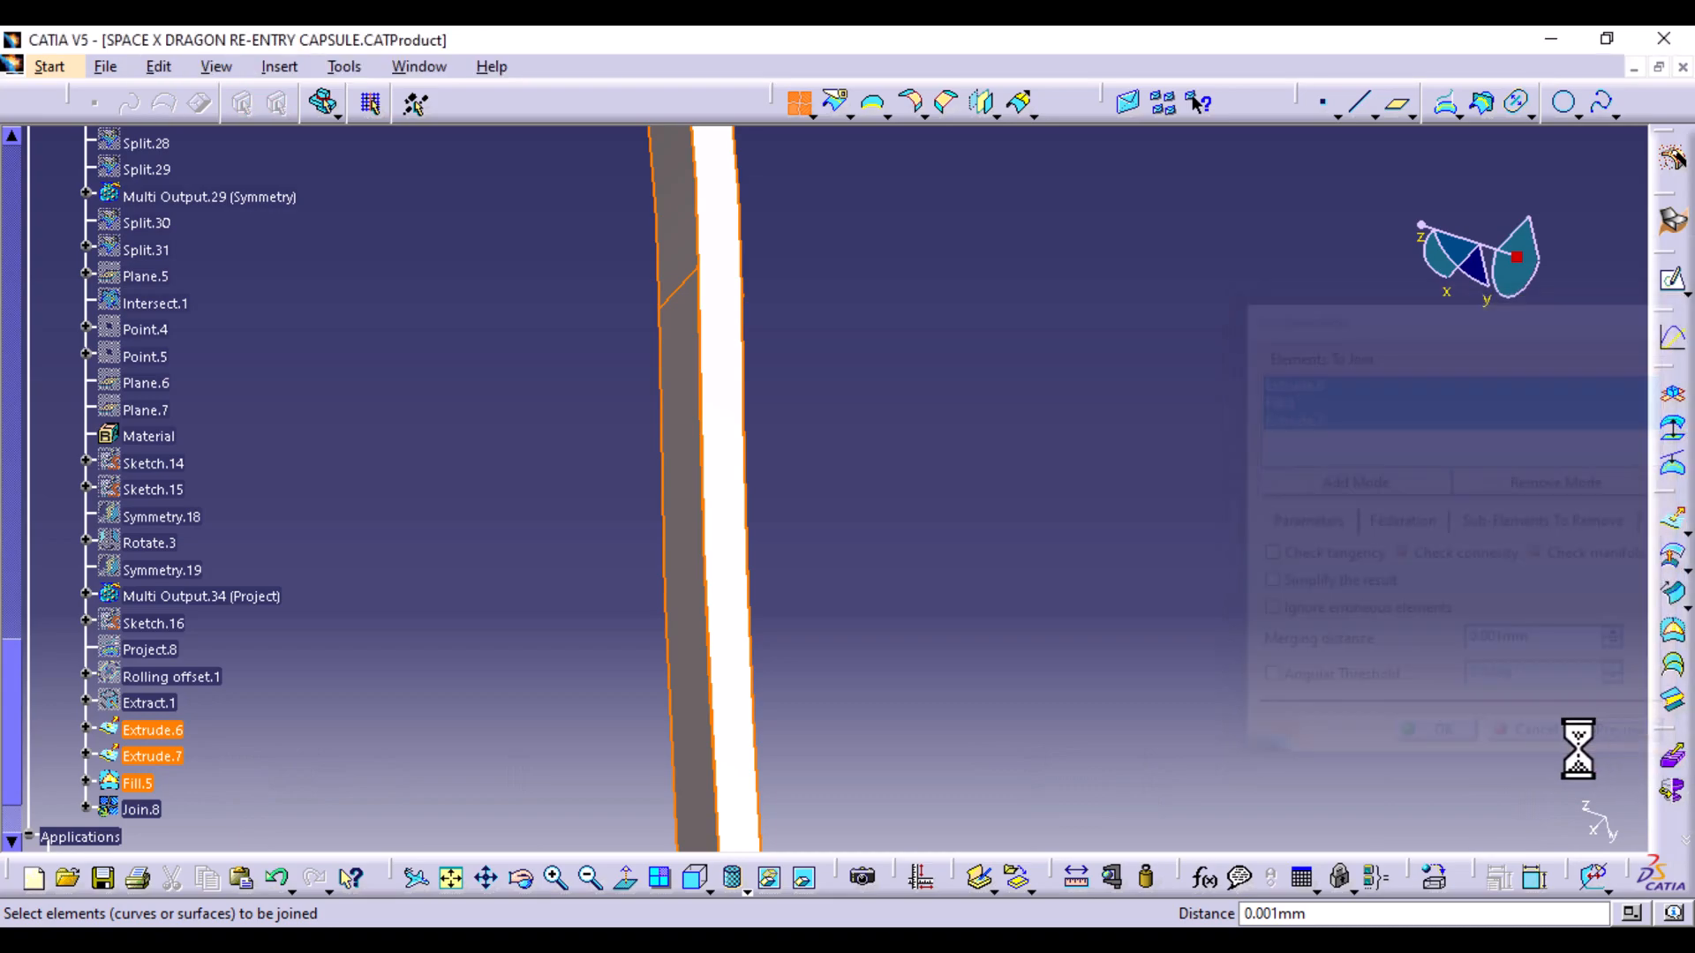
left_click(1444, 741)
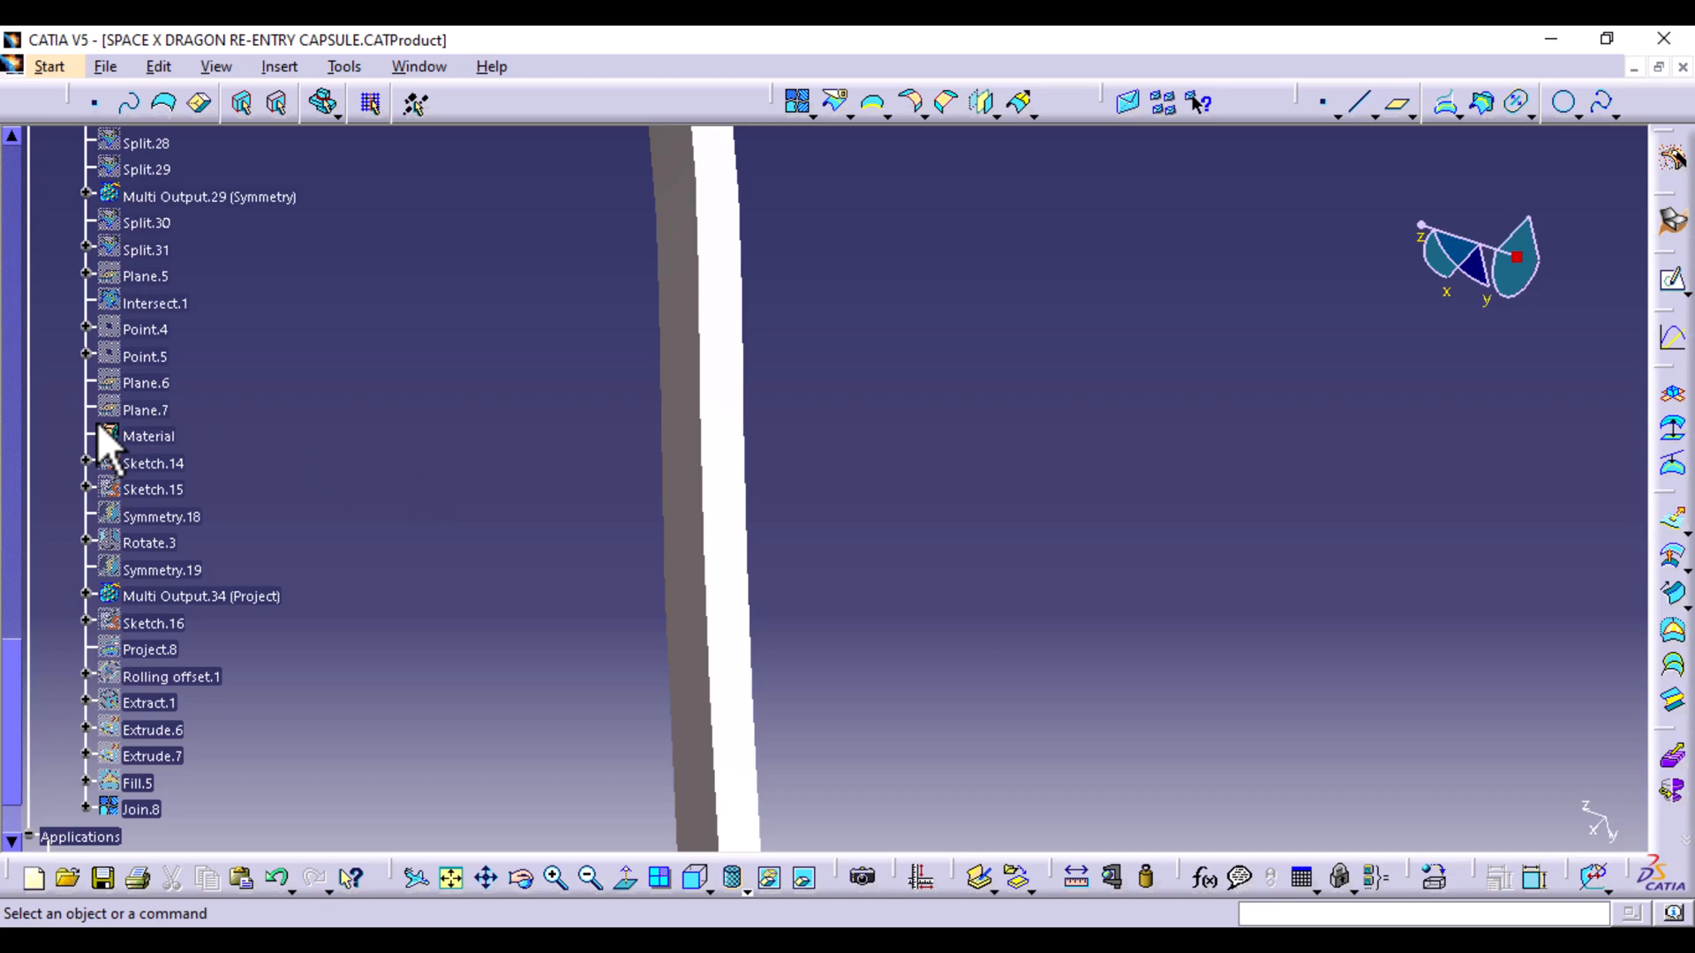
Show the capsule surface Split.31 again and examine the joined window frame against it
right_click(158, 249)
left_click(231, 321)
mouse_move(231, 315)
middle_mouse_down()
mouse_move(333, 341)
mouse_move(874, 315)
mouse_move(871, 843)
middle_mouse_up()
mouse_move(735, 441)
middle_mouse_down()
mouse_move(794, 617)
mouse_move(796, 693)
mouse_move(742, 617)
mouse_move(802, 389)
mouse_move(1014, 382)
mouse_move(998, 491)
middle_mouse_up()
middle_click_drag(813, 586, 825, 318)
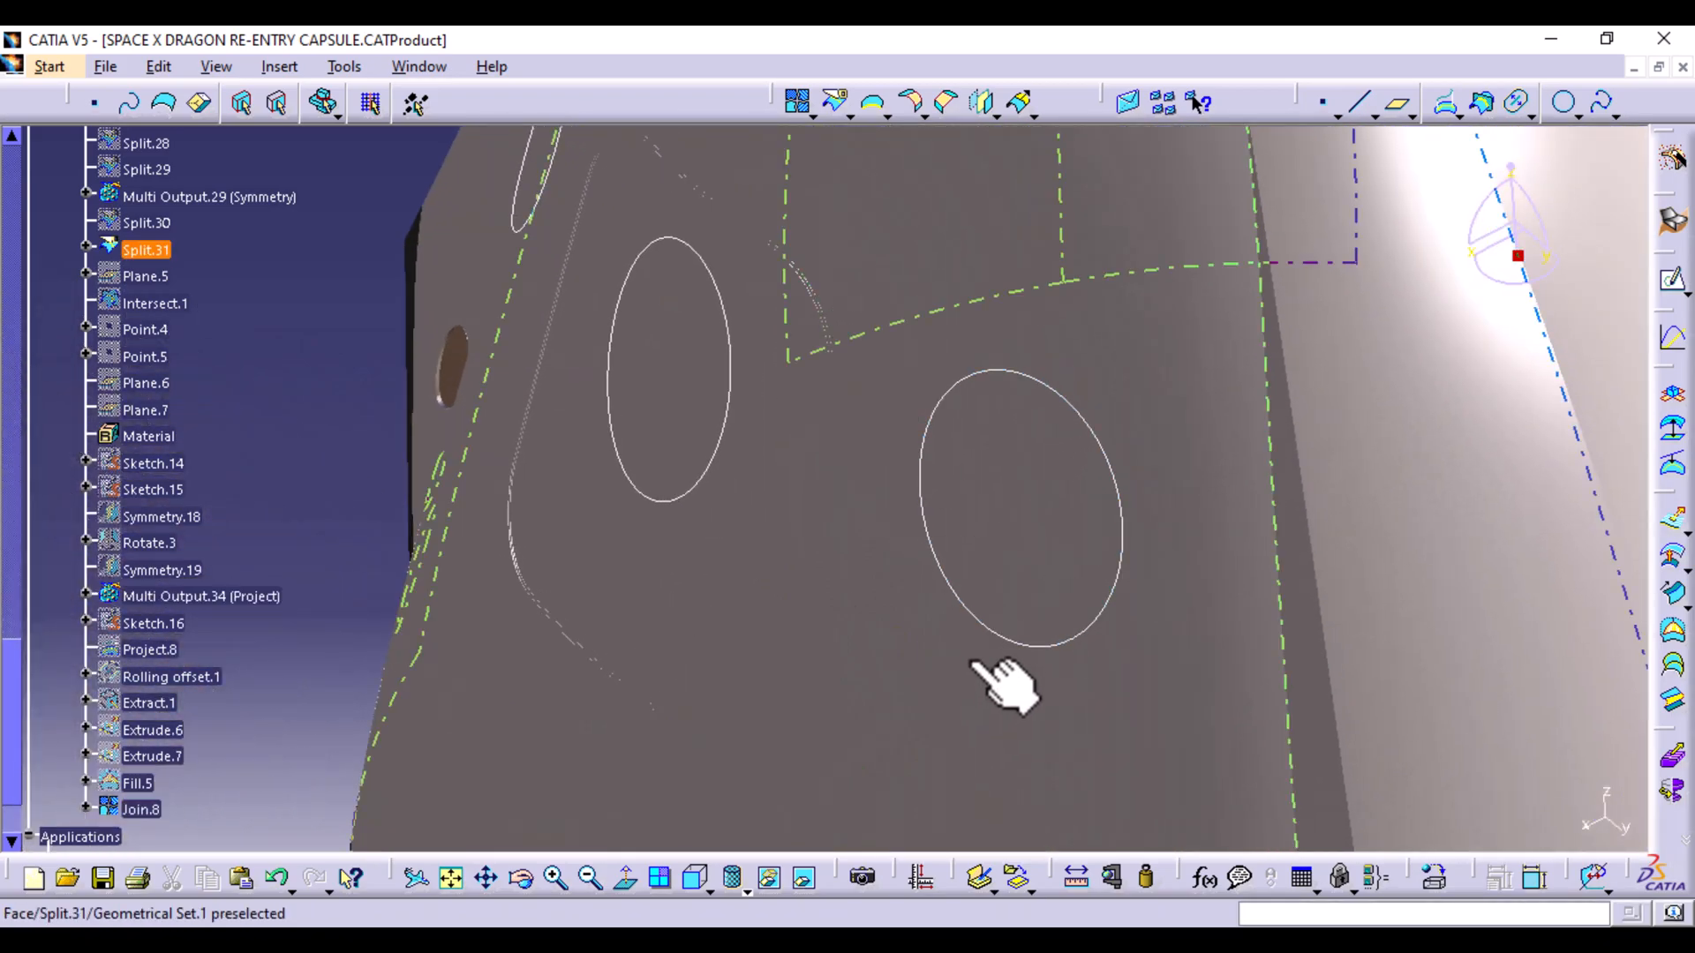
mouse_move(1006, 684)
middle_mouse_down()
mouse_move(961, 559)
mouse_move(926, 703)
middle_mouse_up()
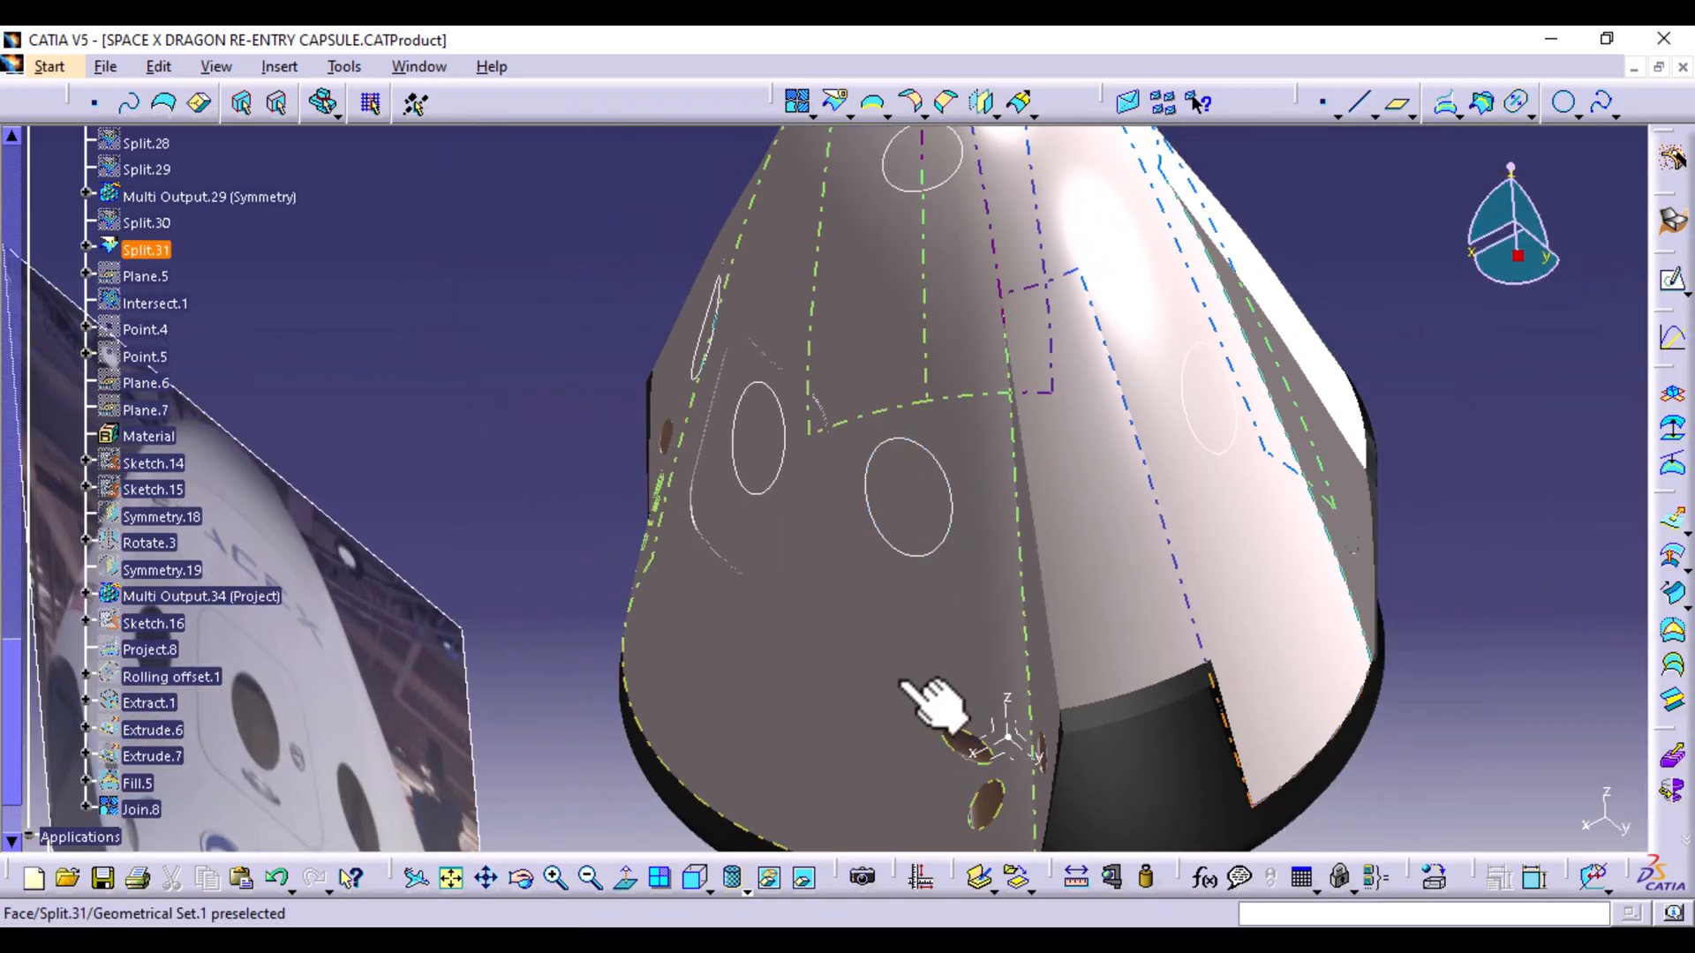
Split the capsule surface Split.31 with the projected window outline Project.3, keeping both sides
left_click(834, 104)
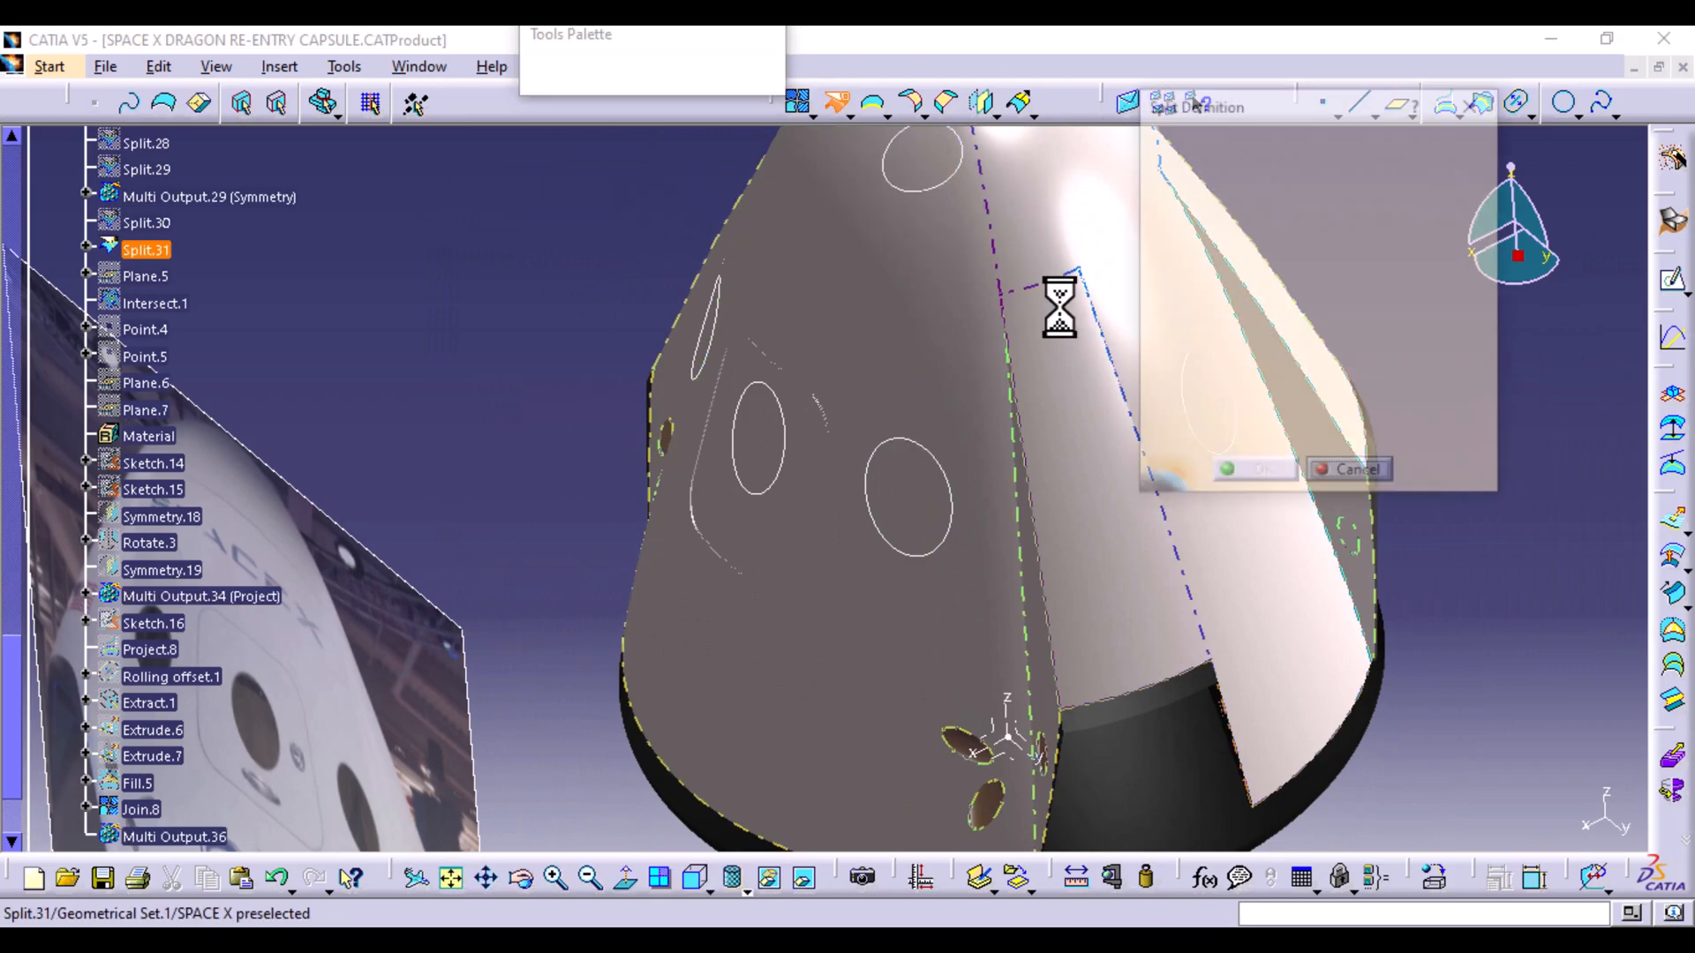
middle_click_drag(957, 495, 545, 518)
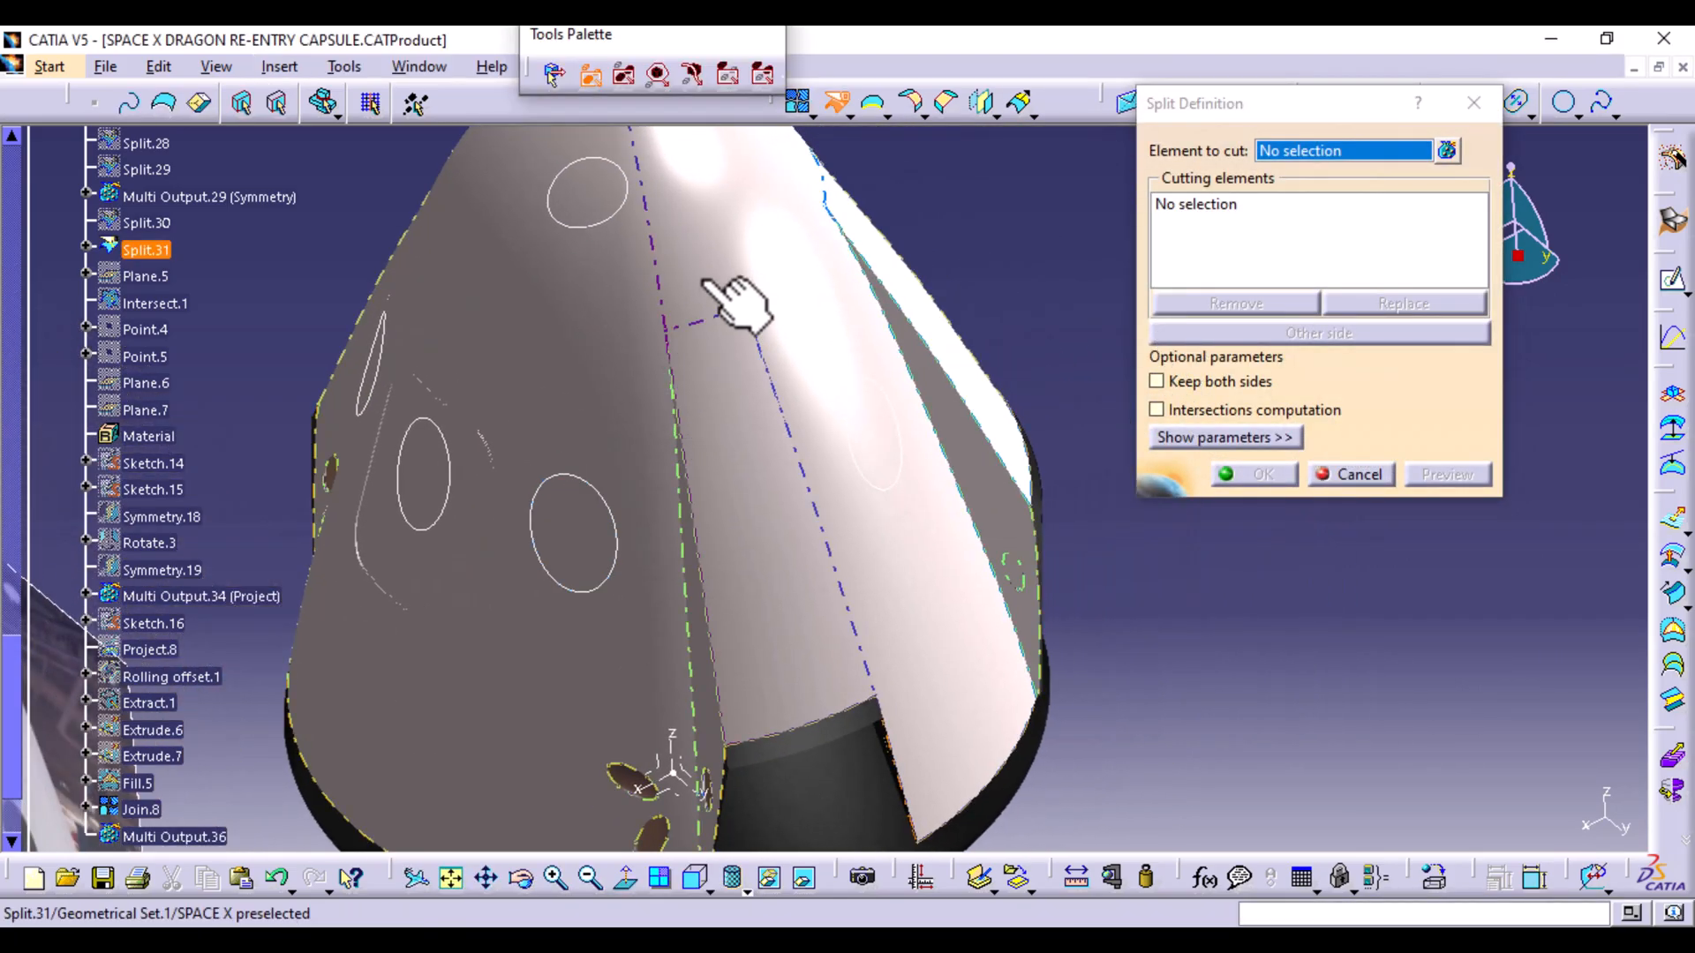
left_click(776, 257)
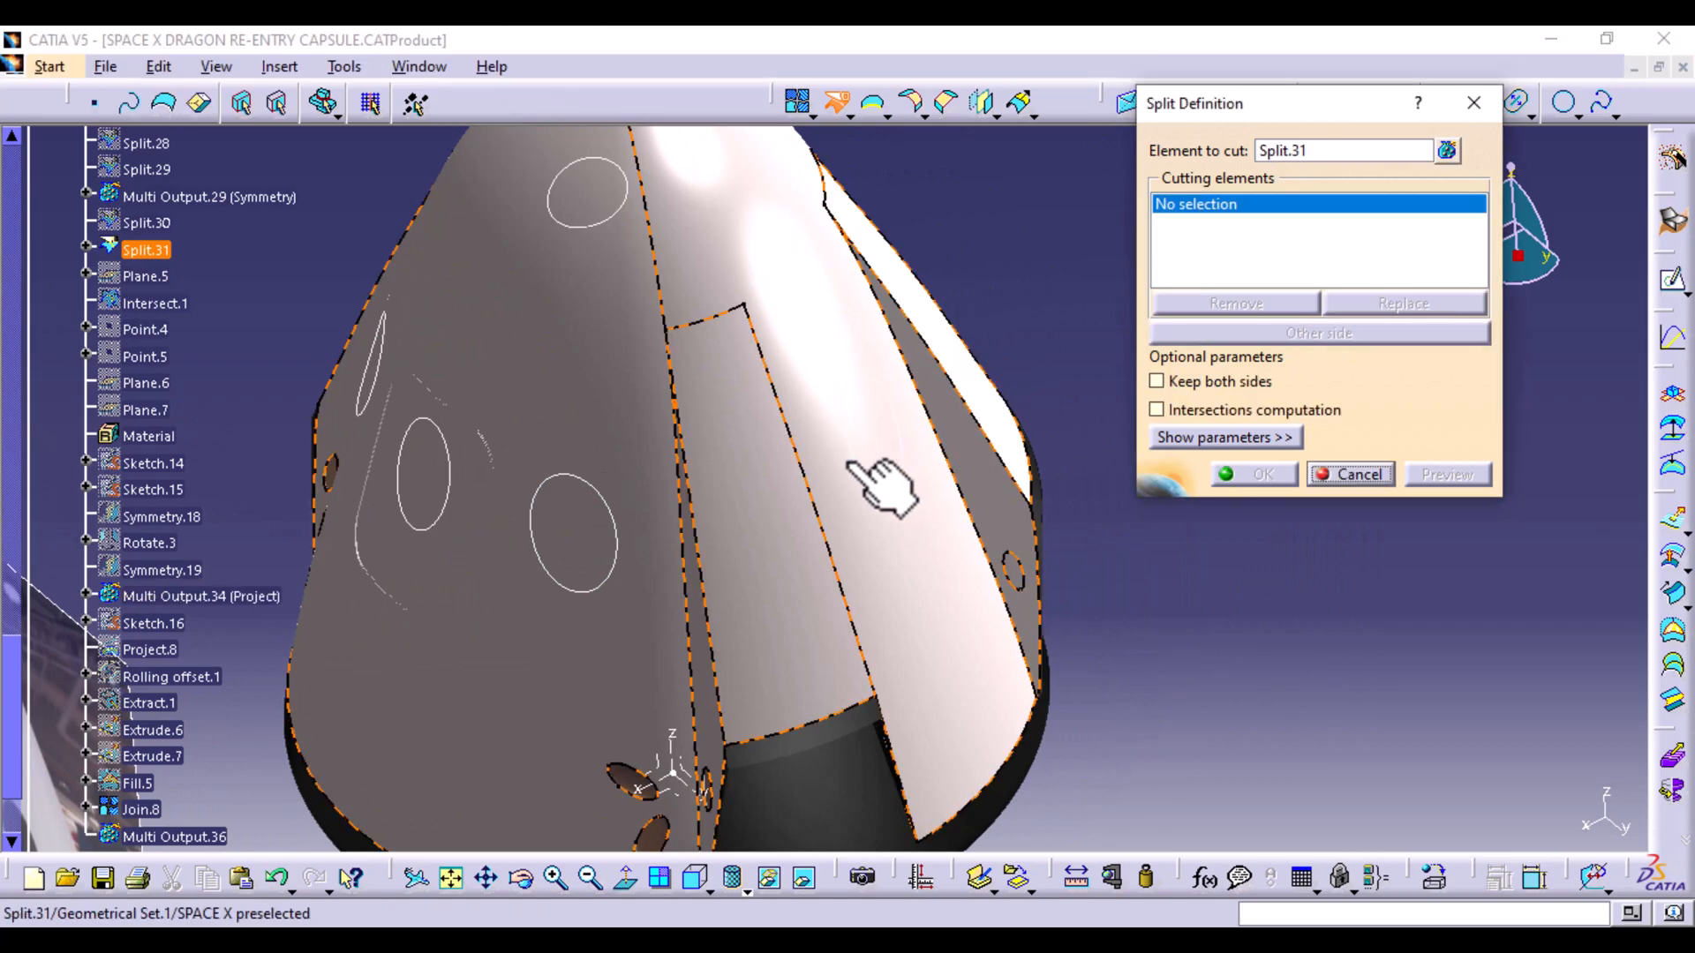
left_click(849, 446)
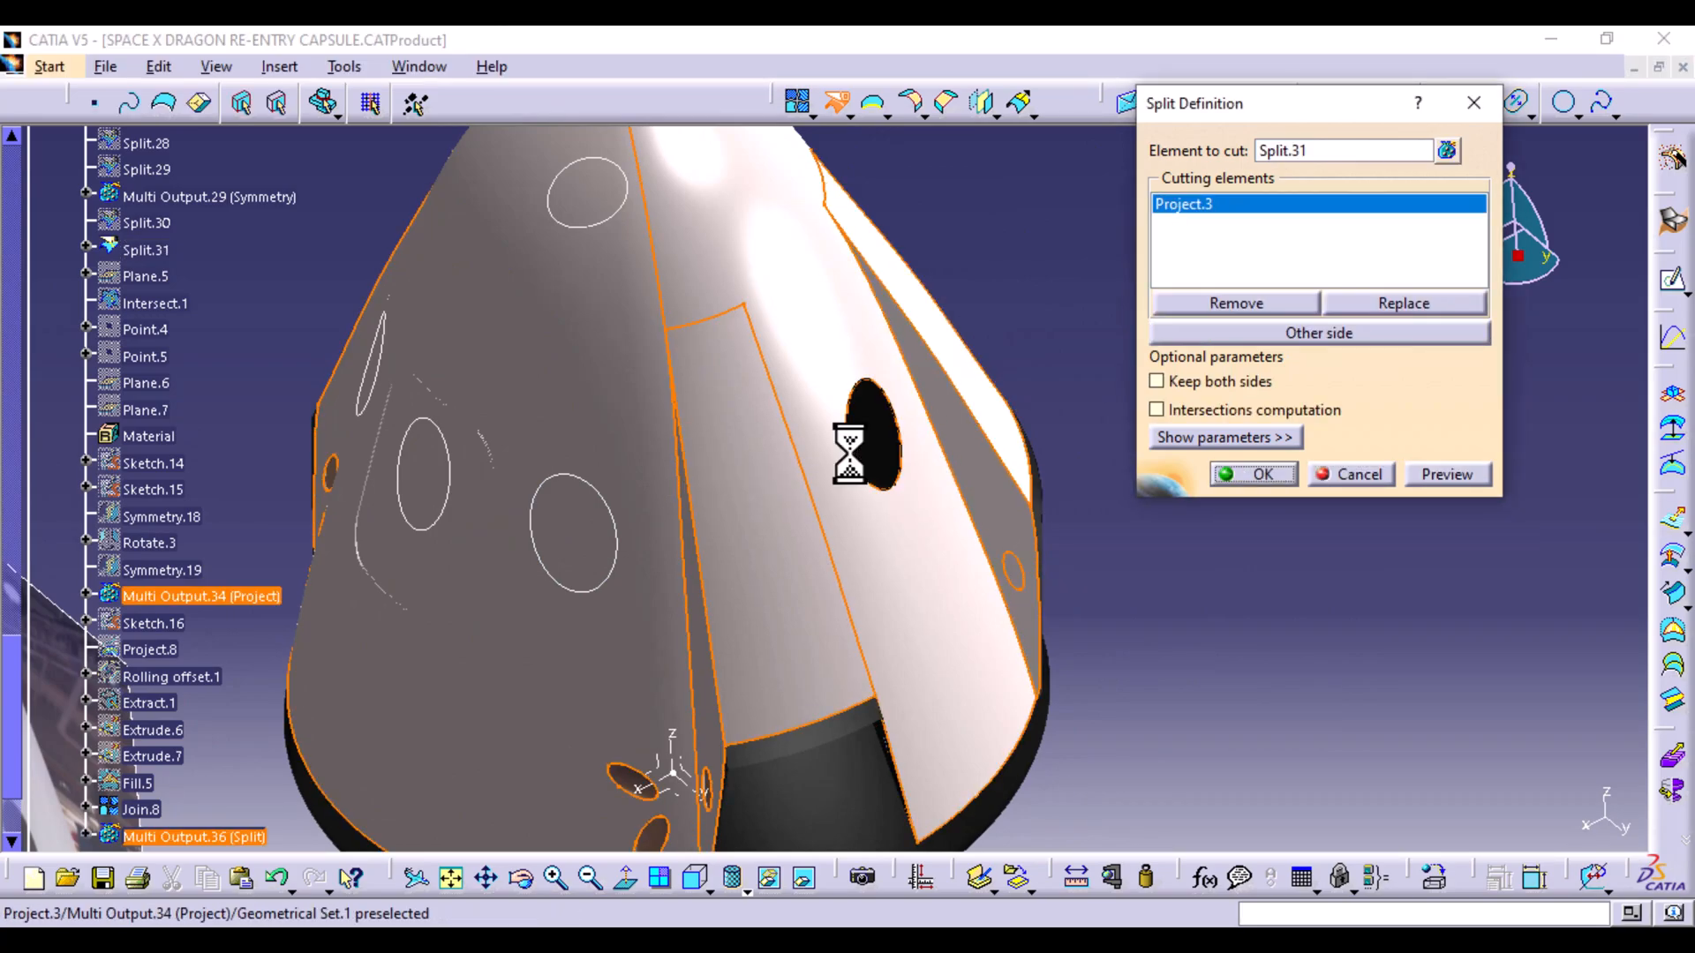
left_click(1243, 381)
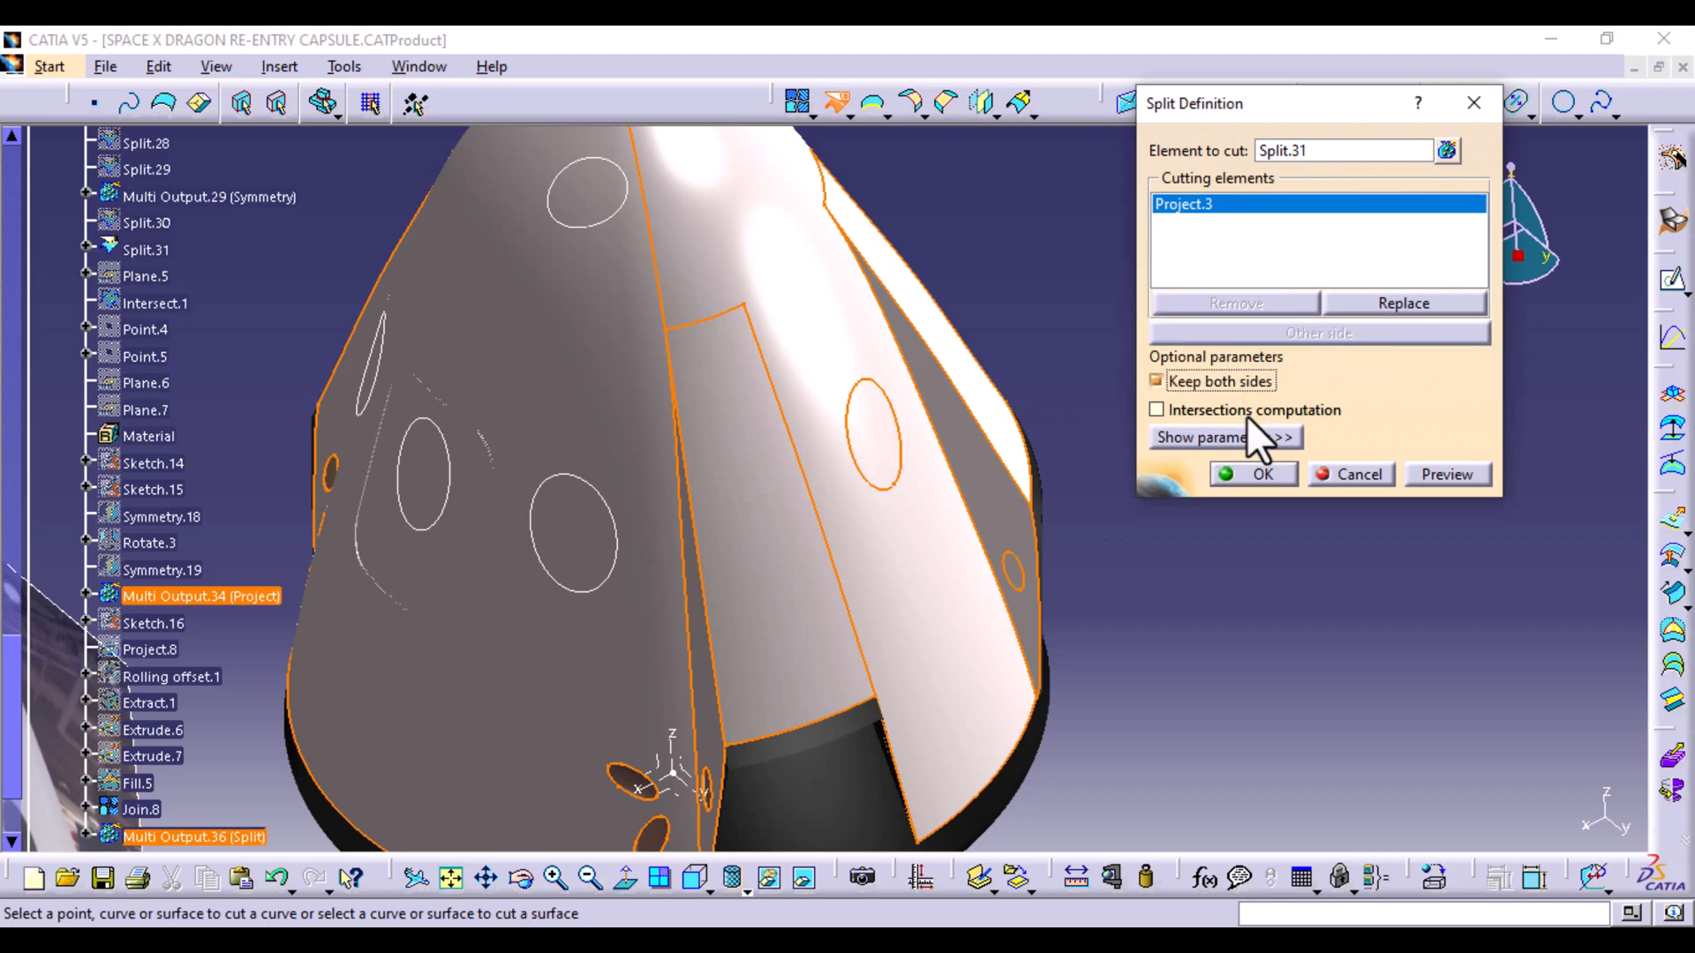
left_click(1256, 474)
Rename the window piece cut out by the Project.3 outline as WINDOW 1
scroll(210, 559, "down", 5)
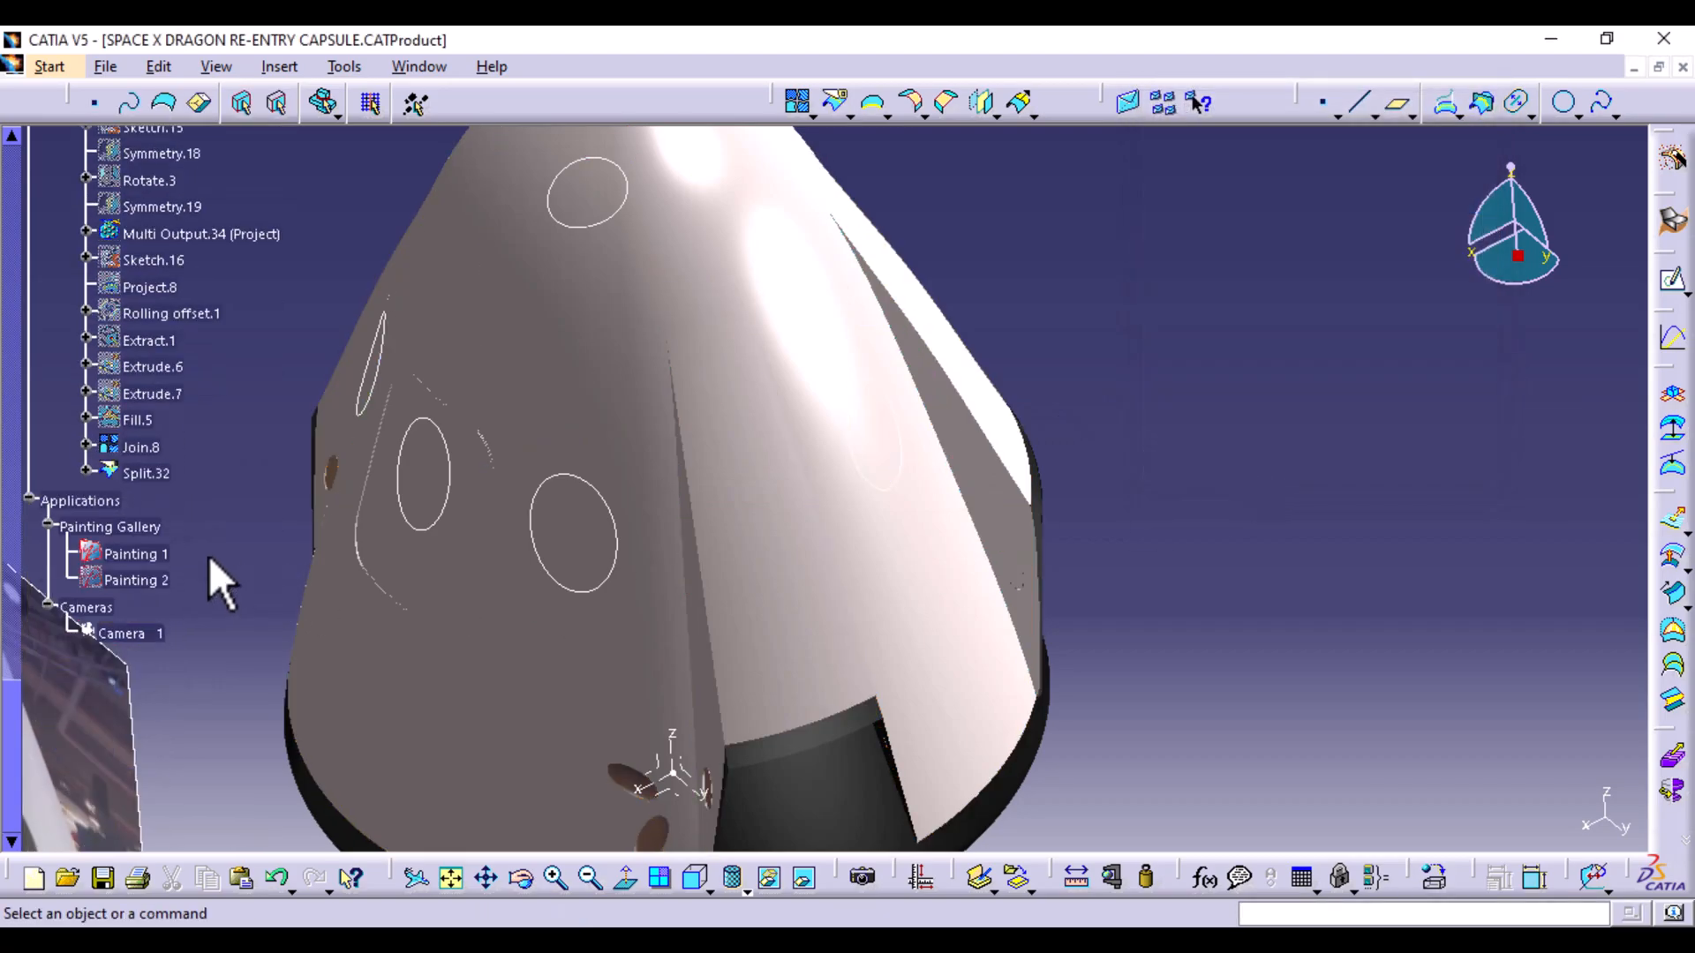
left_click(87, 472)
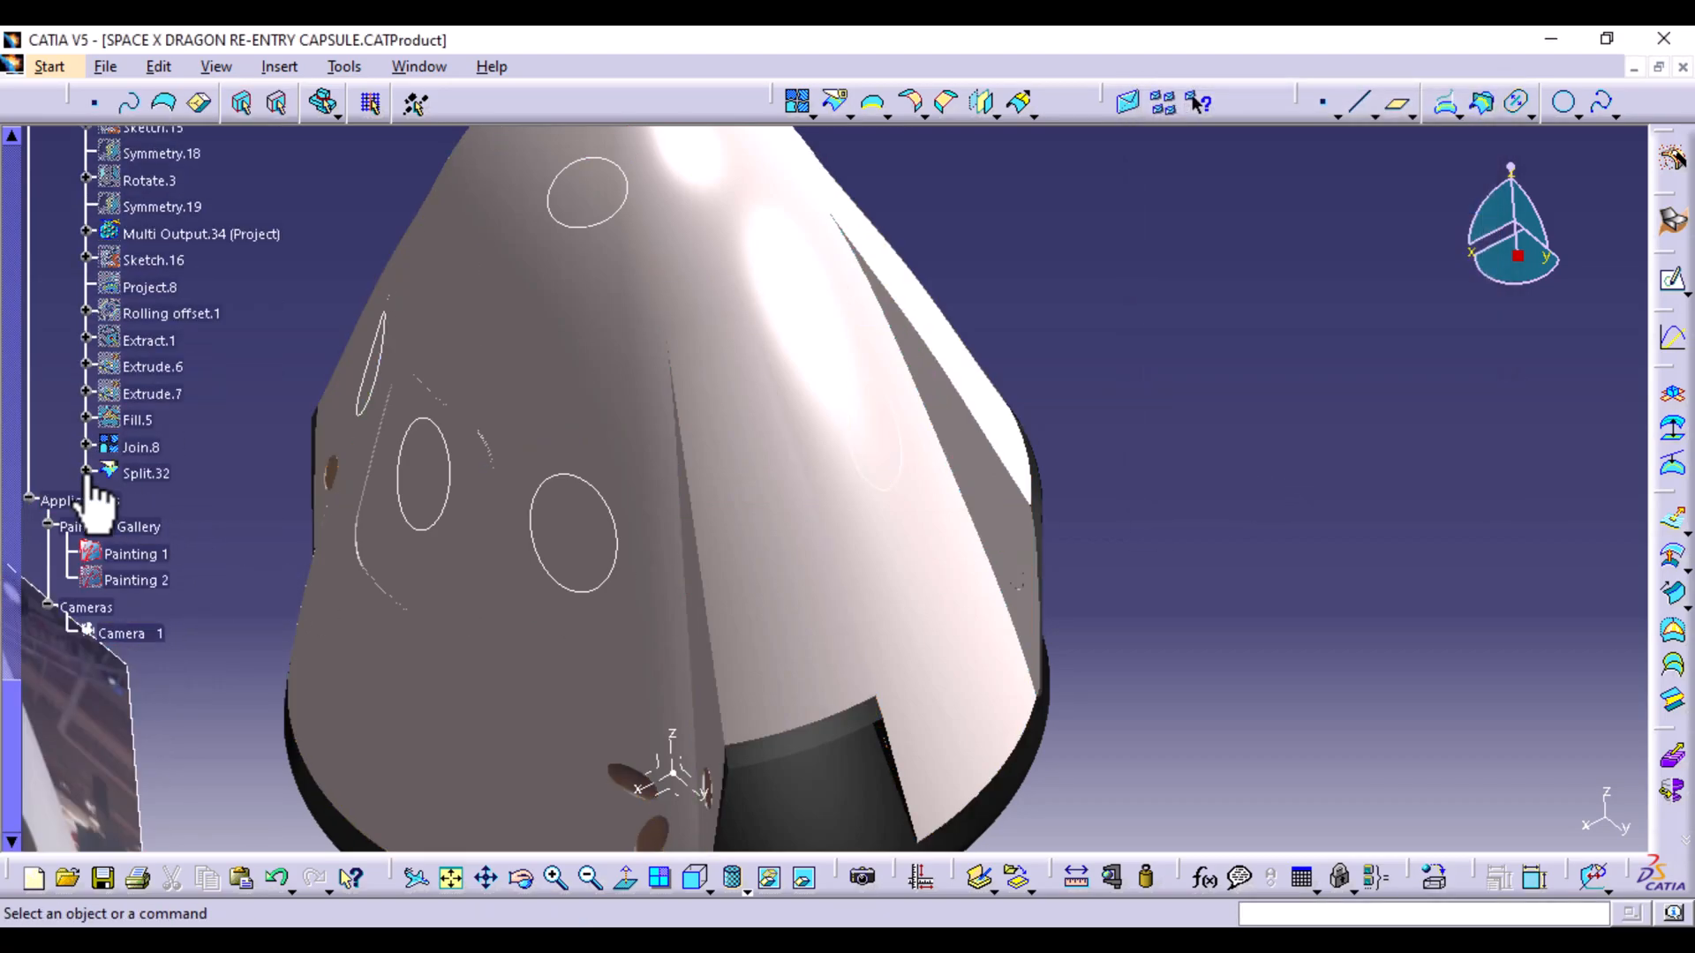
left_click(157, 474)
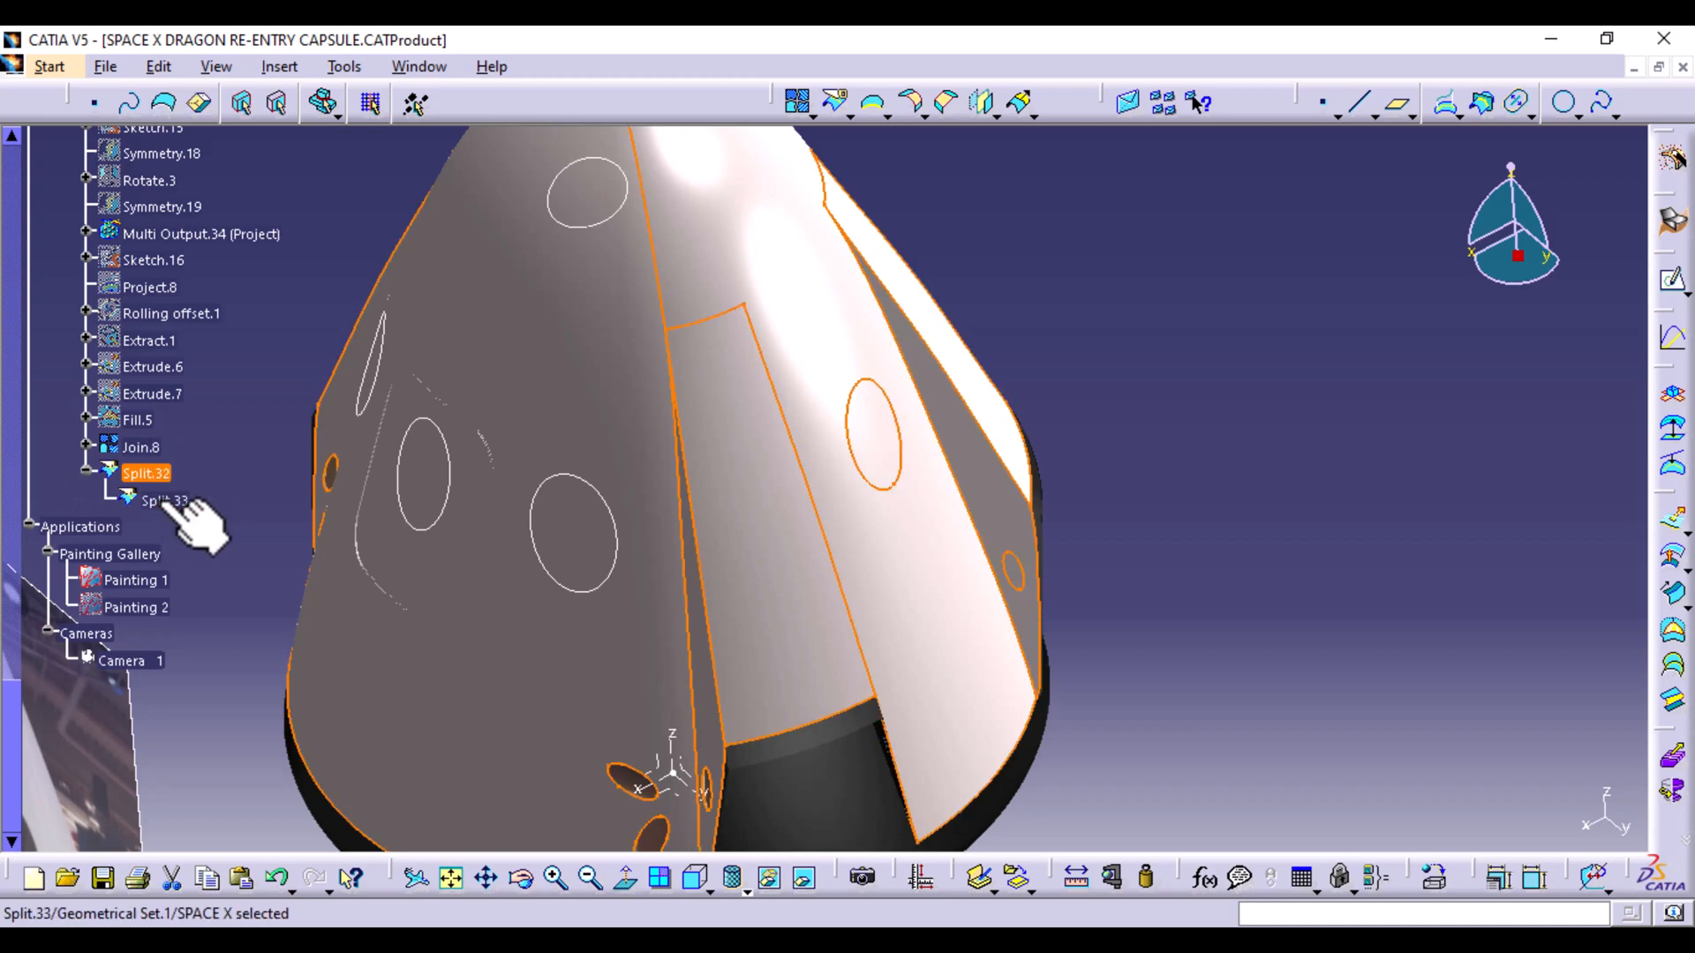
left_click(169, 502)
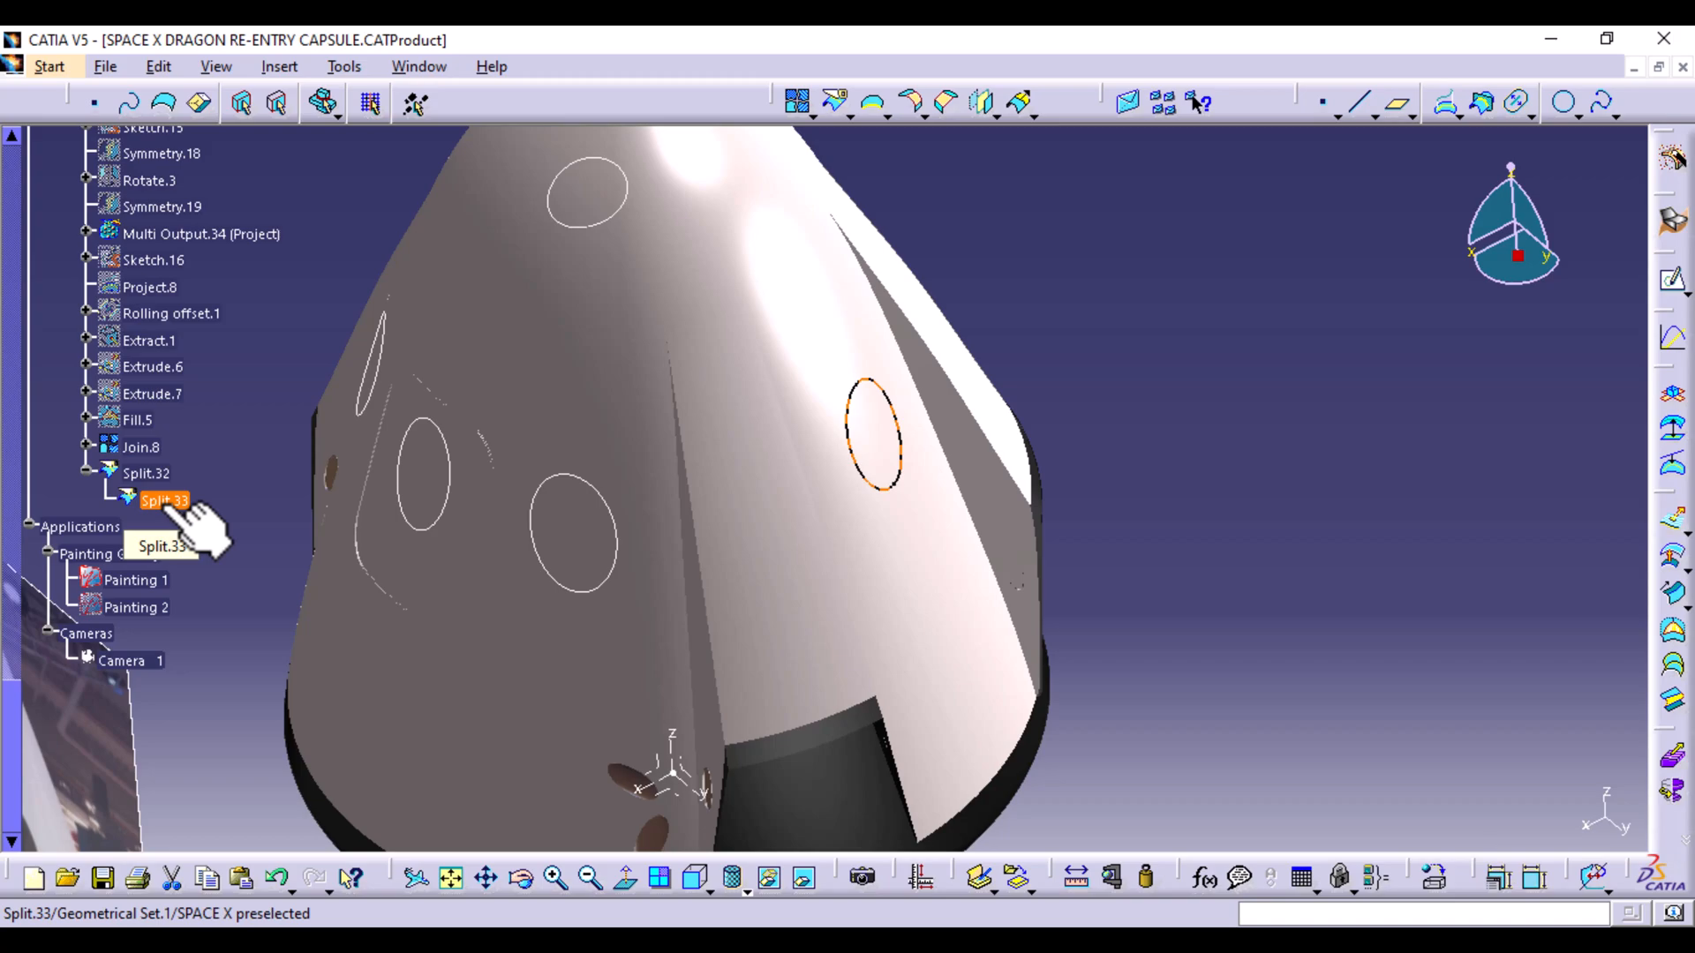
key("alt+Return")
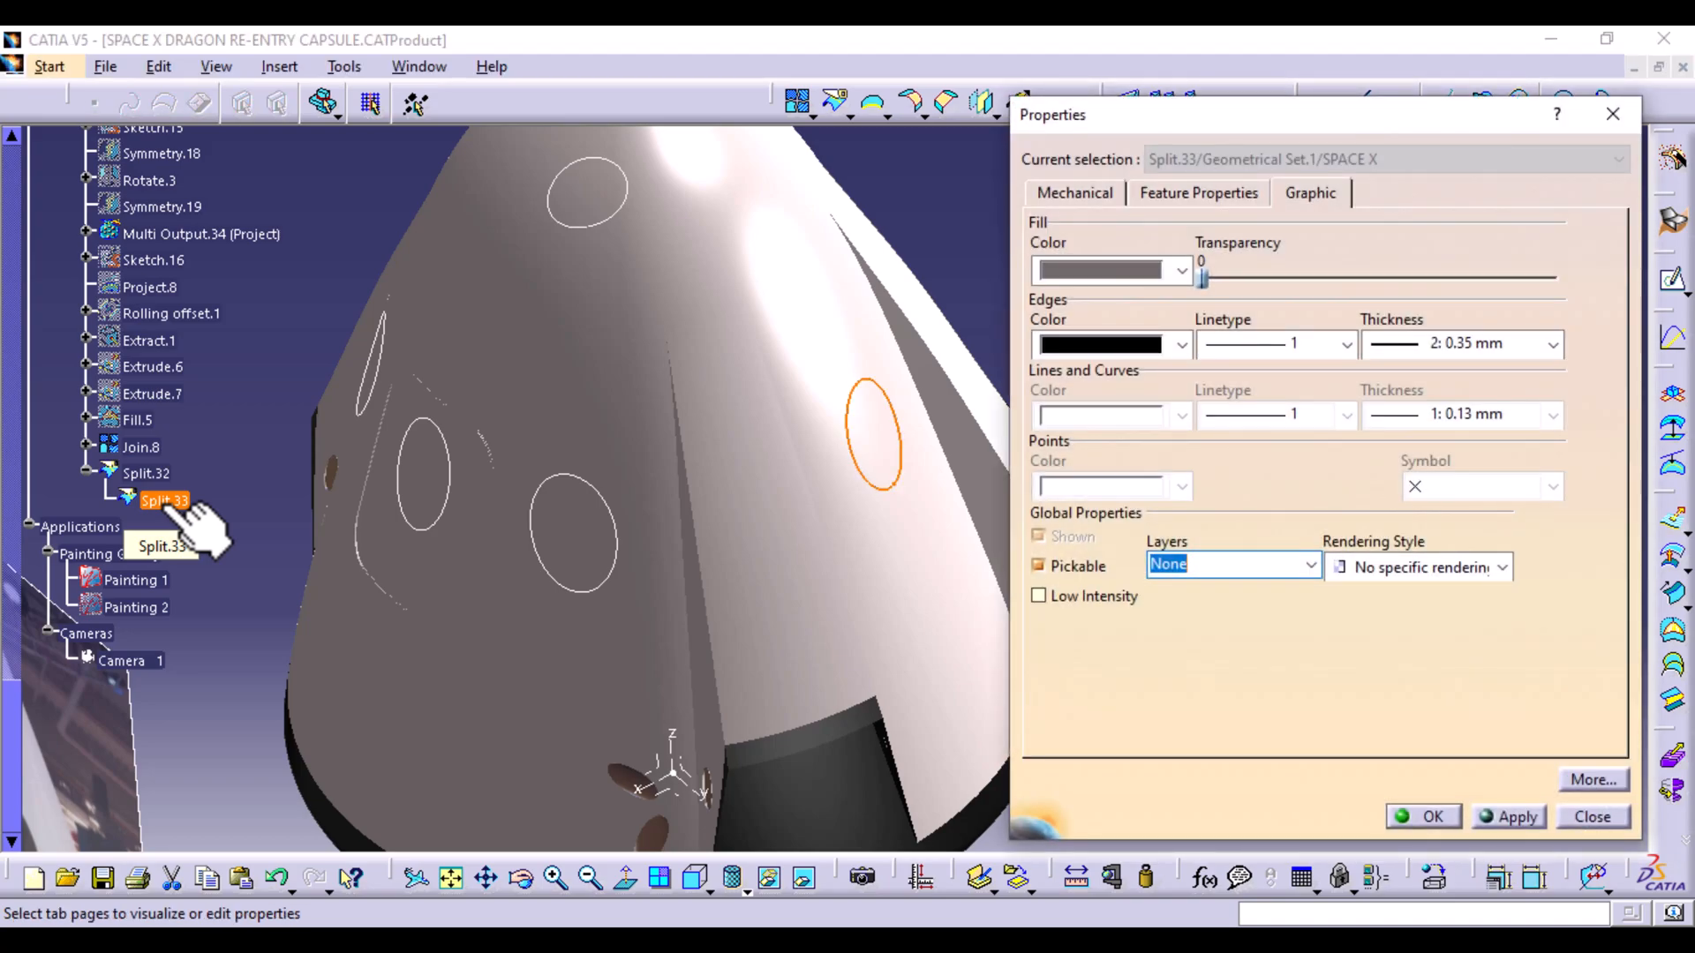
left_click(1174, 196)
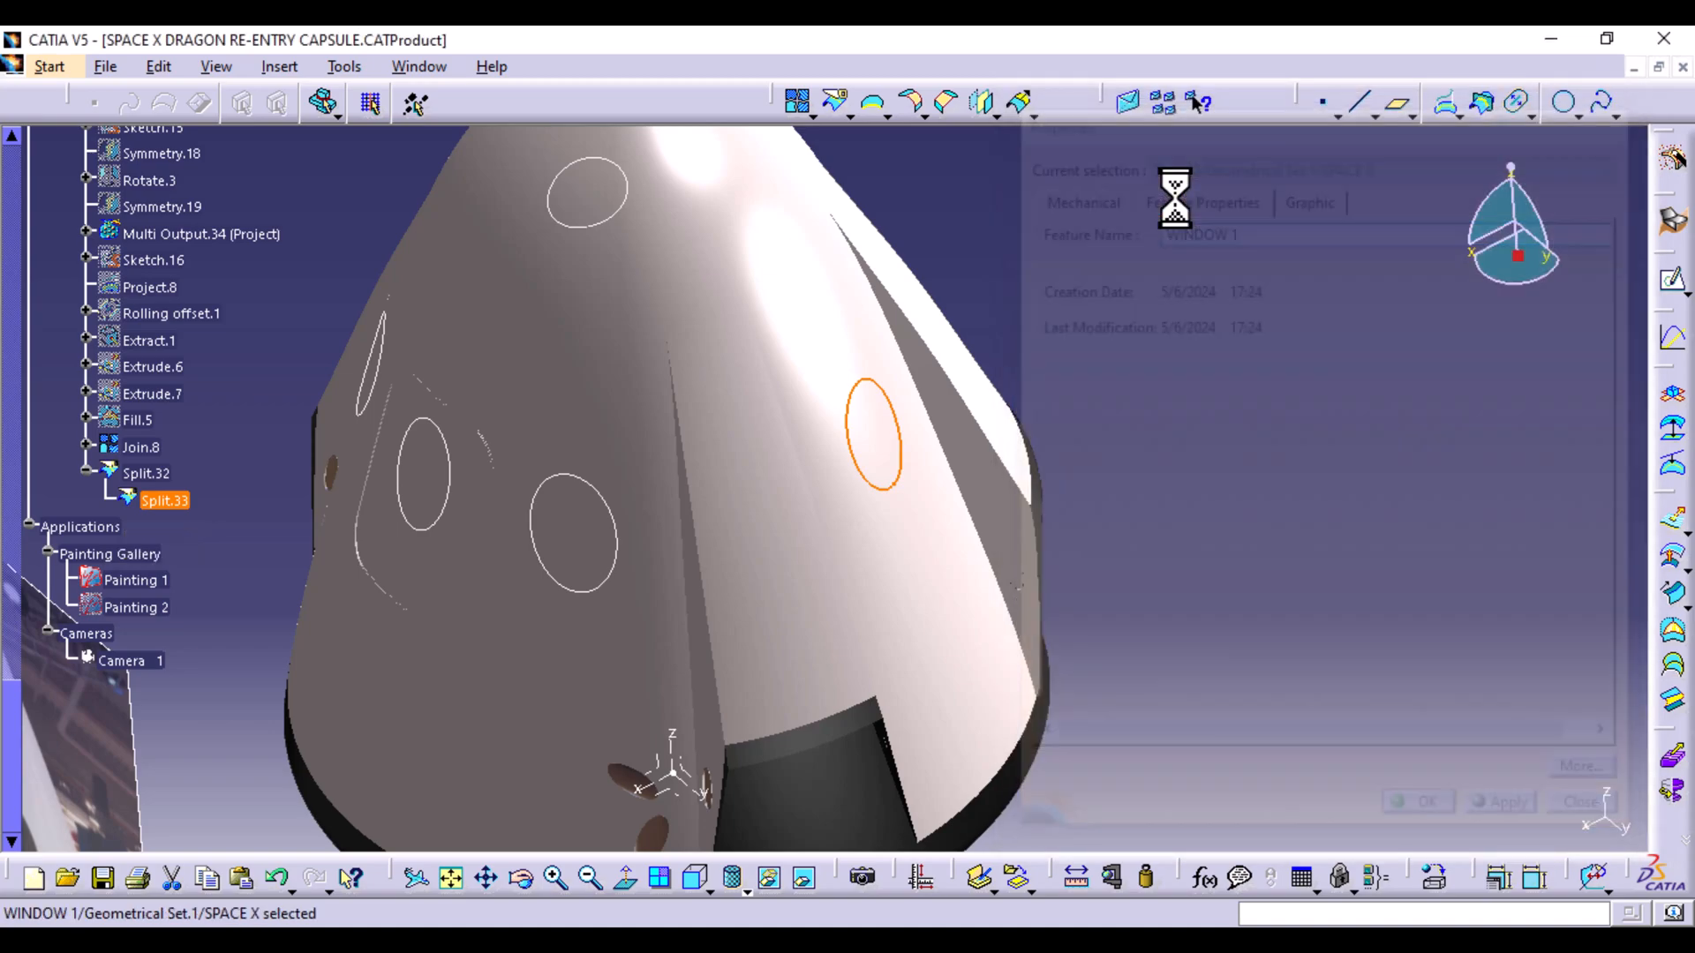
Split the capsule surface Split.32 with the projected window outline Project.4, keeping both sides
left_click(835, 106)
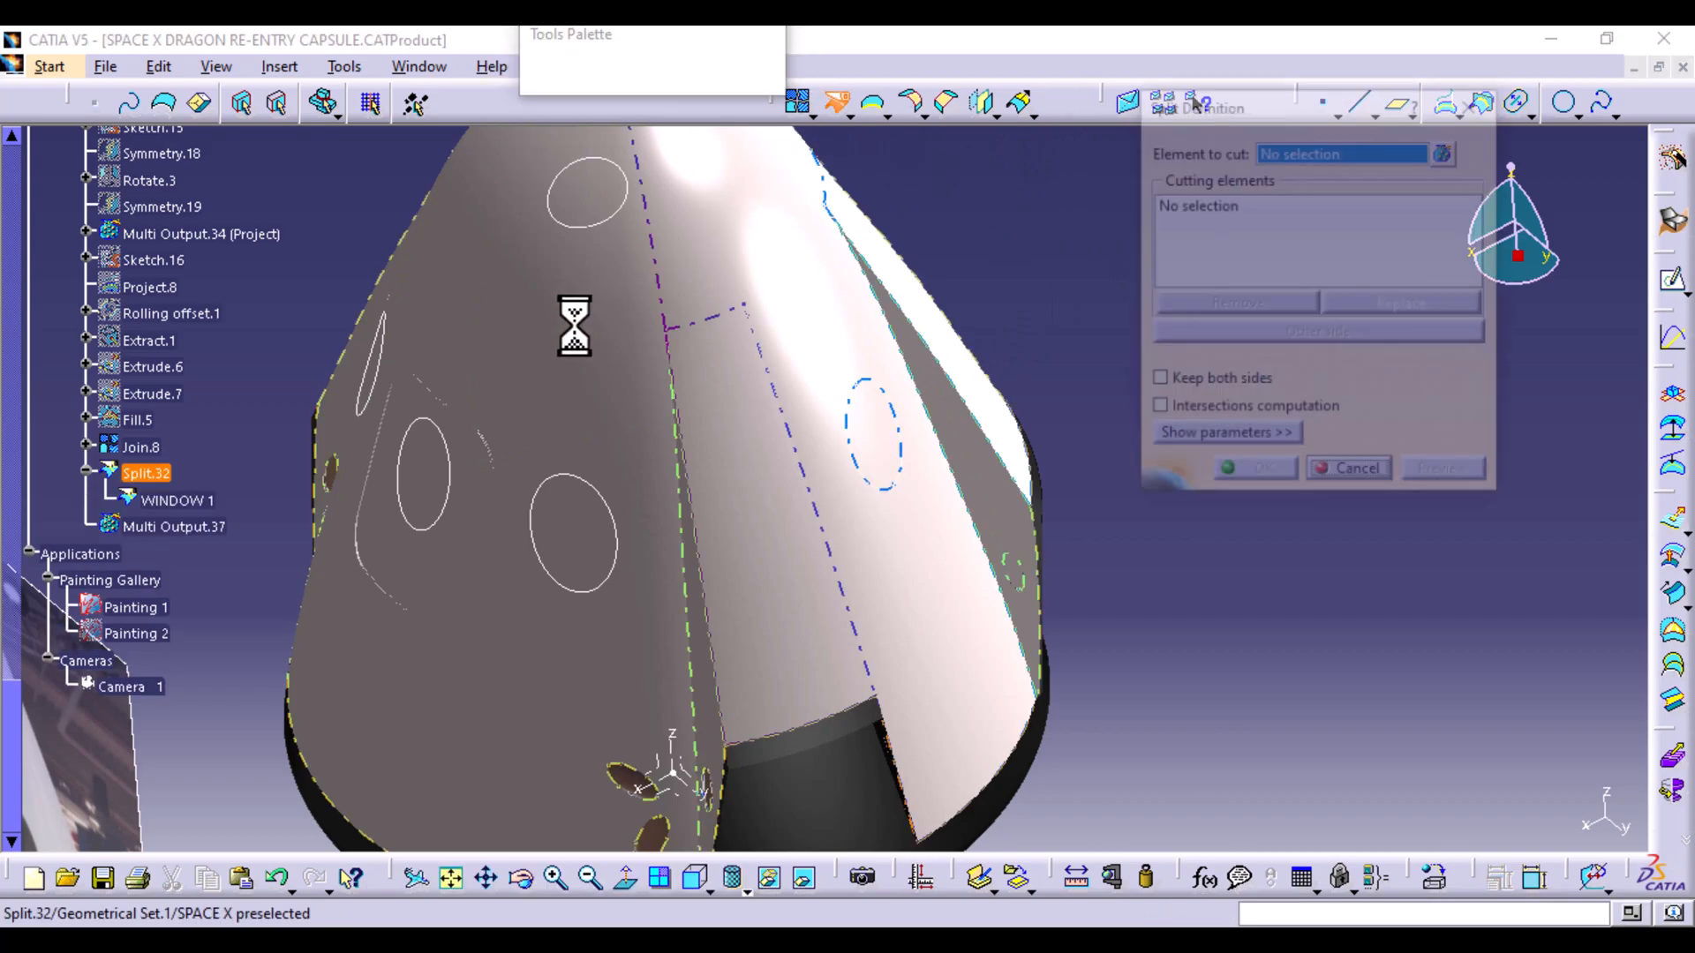
left_click(567, 325)
left_click(585, 484)
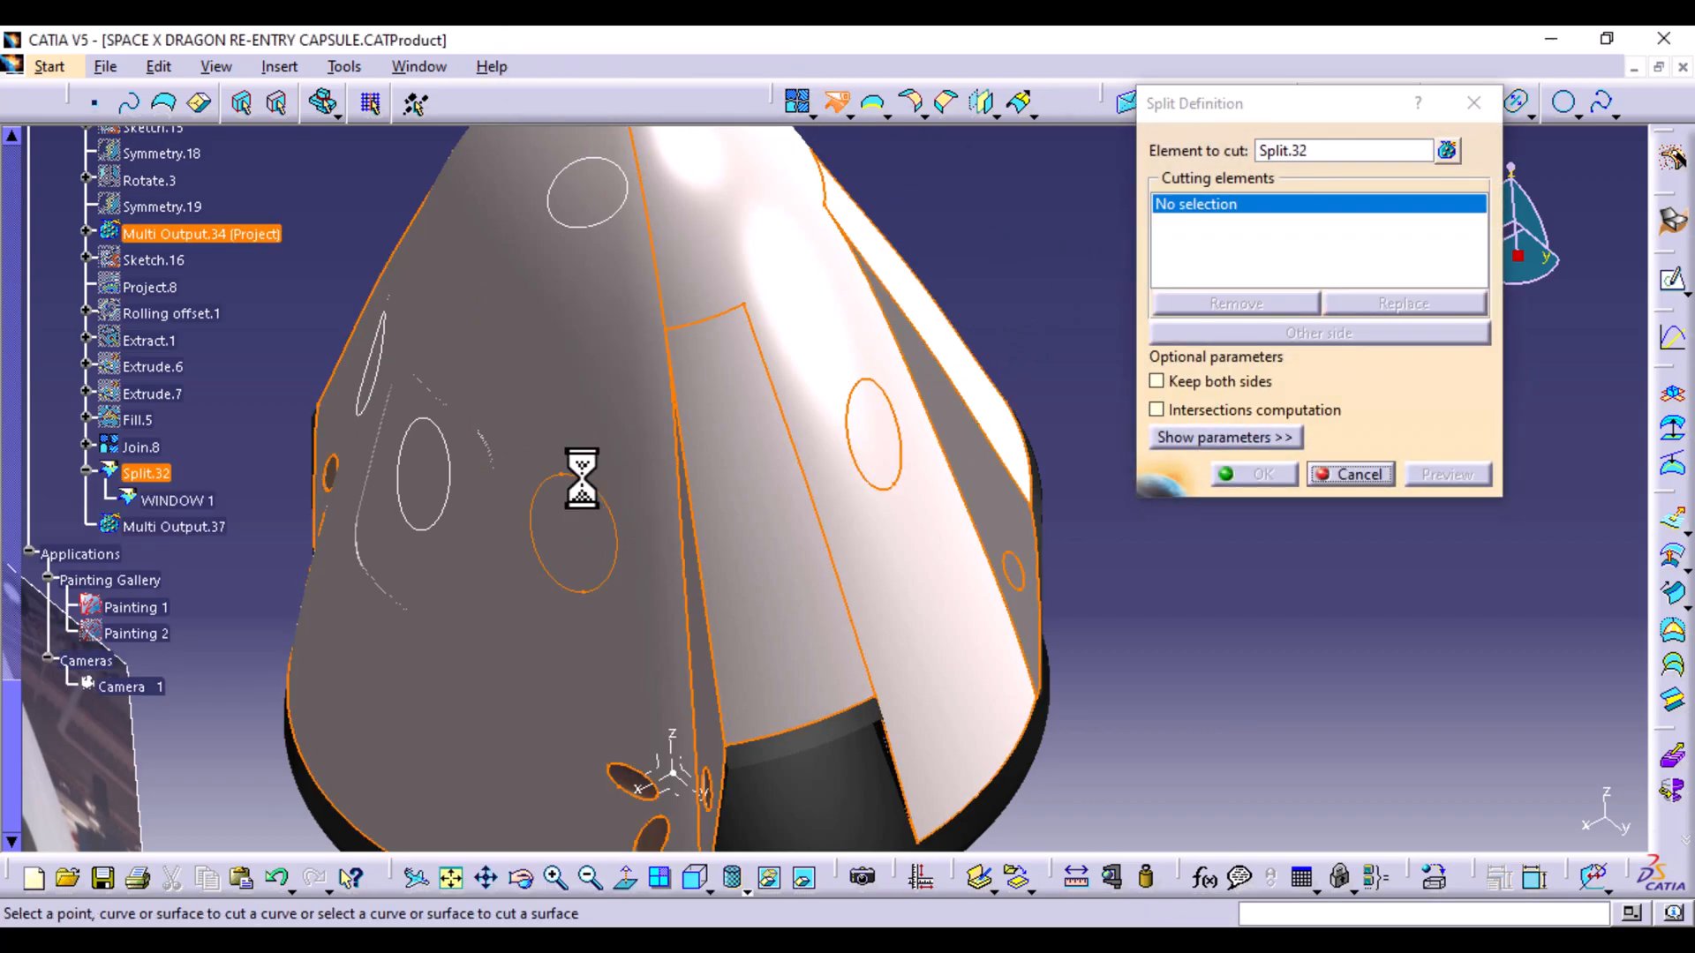
left_click(1233, 383)
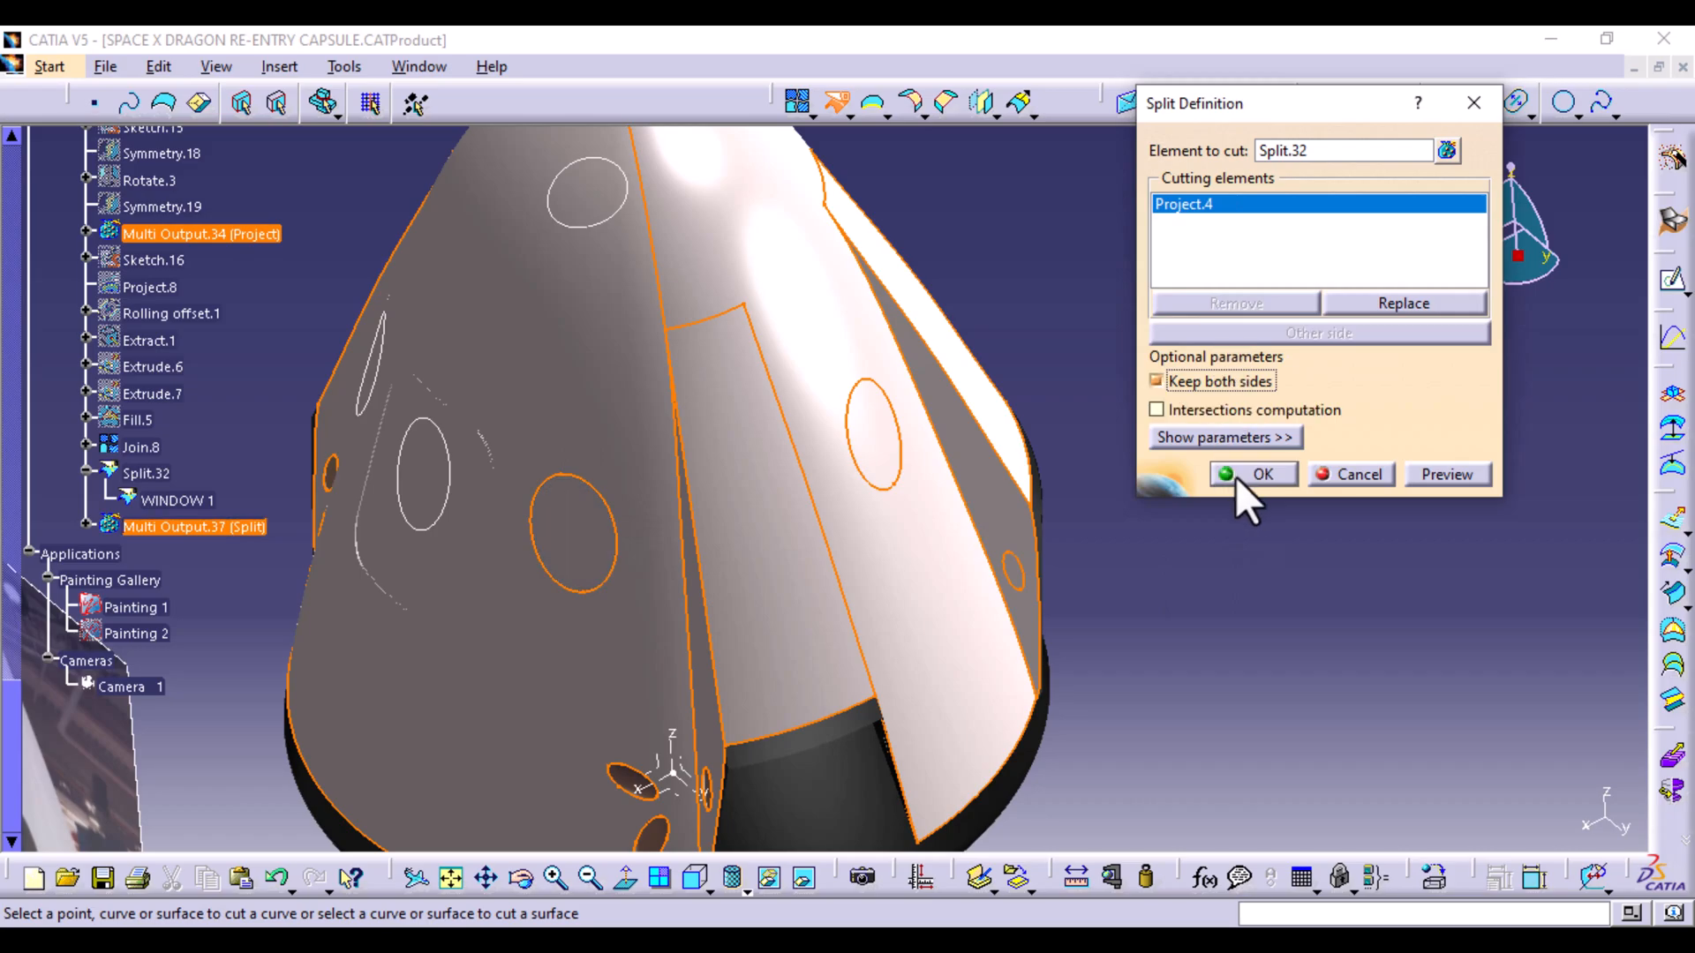
left_click(1256, 470)
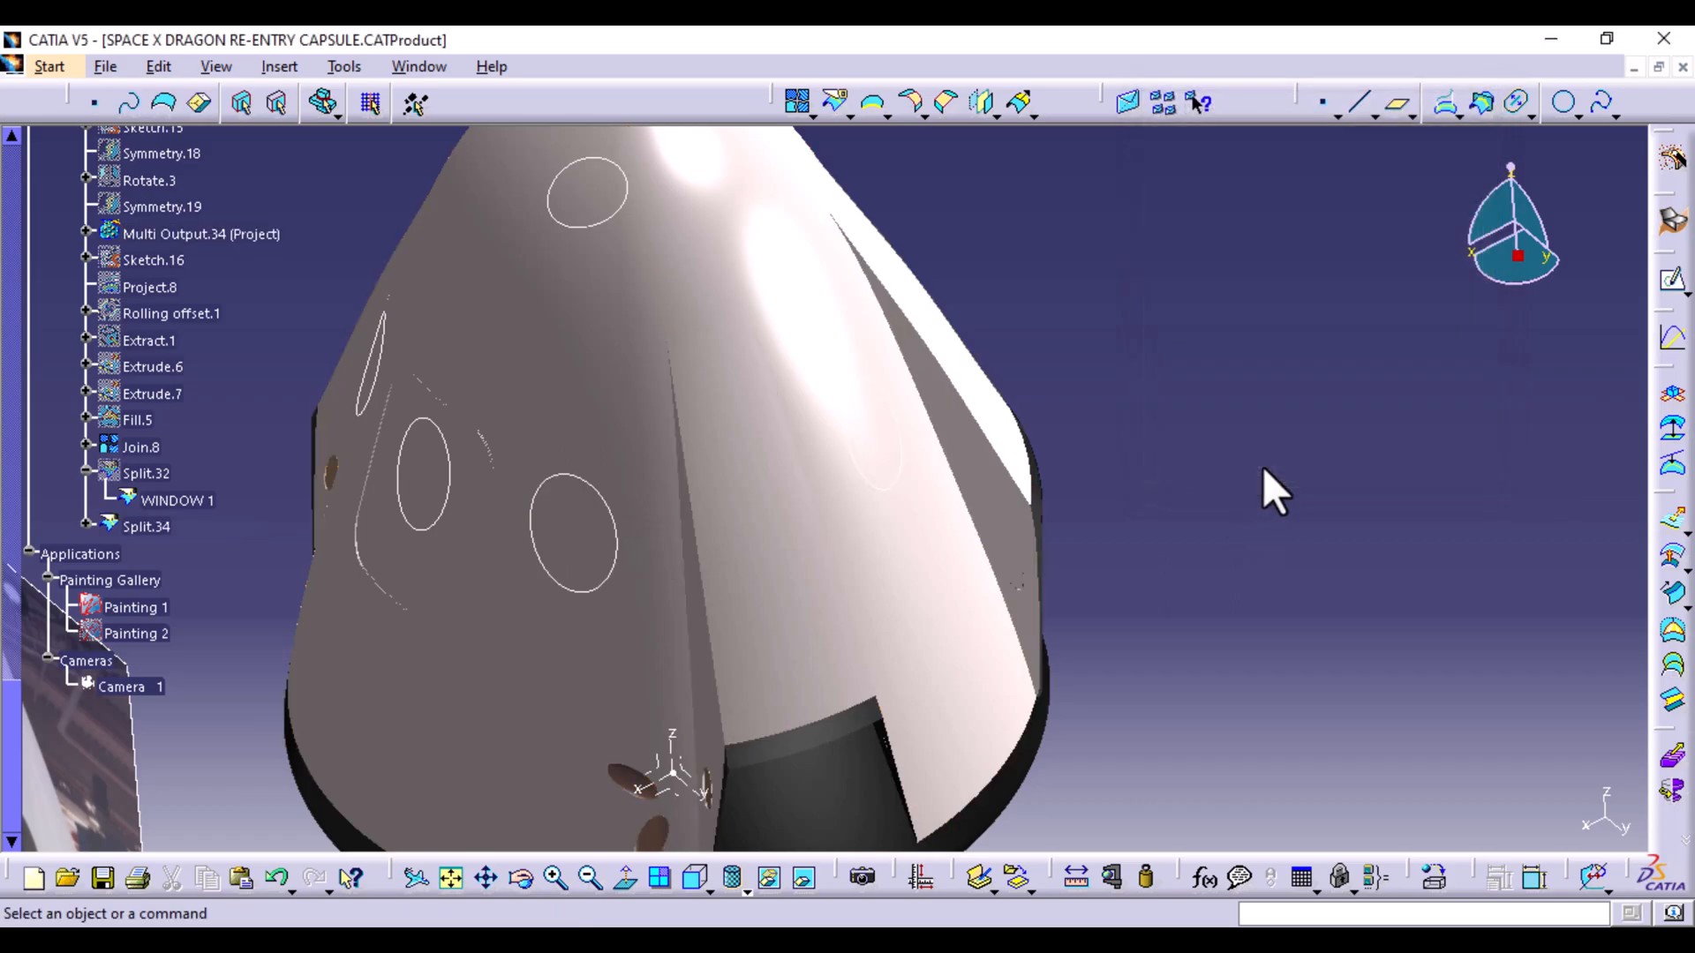
Rename the window piece cut out by the Project.4 outline as WINDOW 2
left_click(87, 525)
left_click(166, 556)
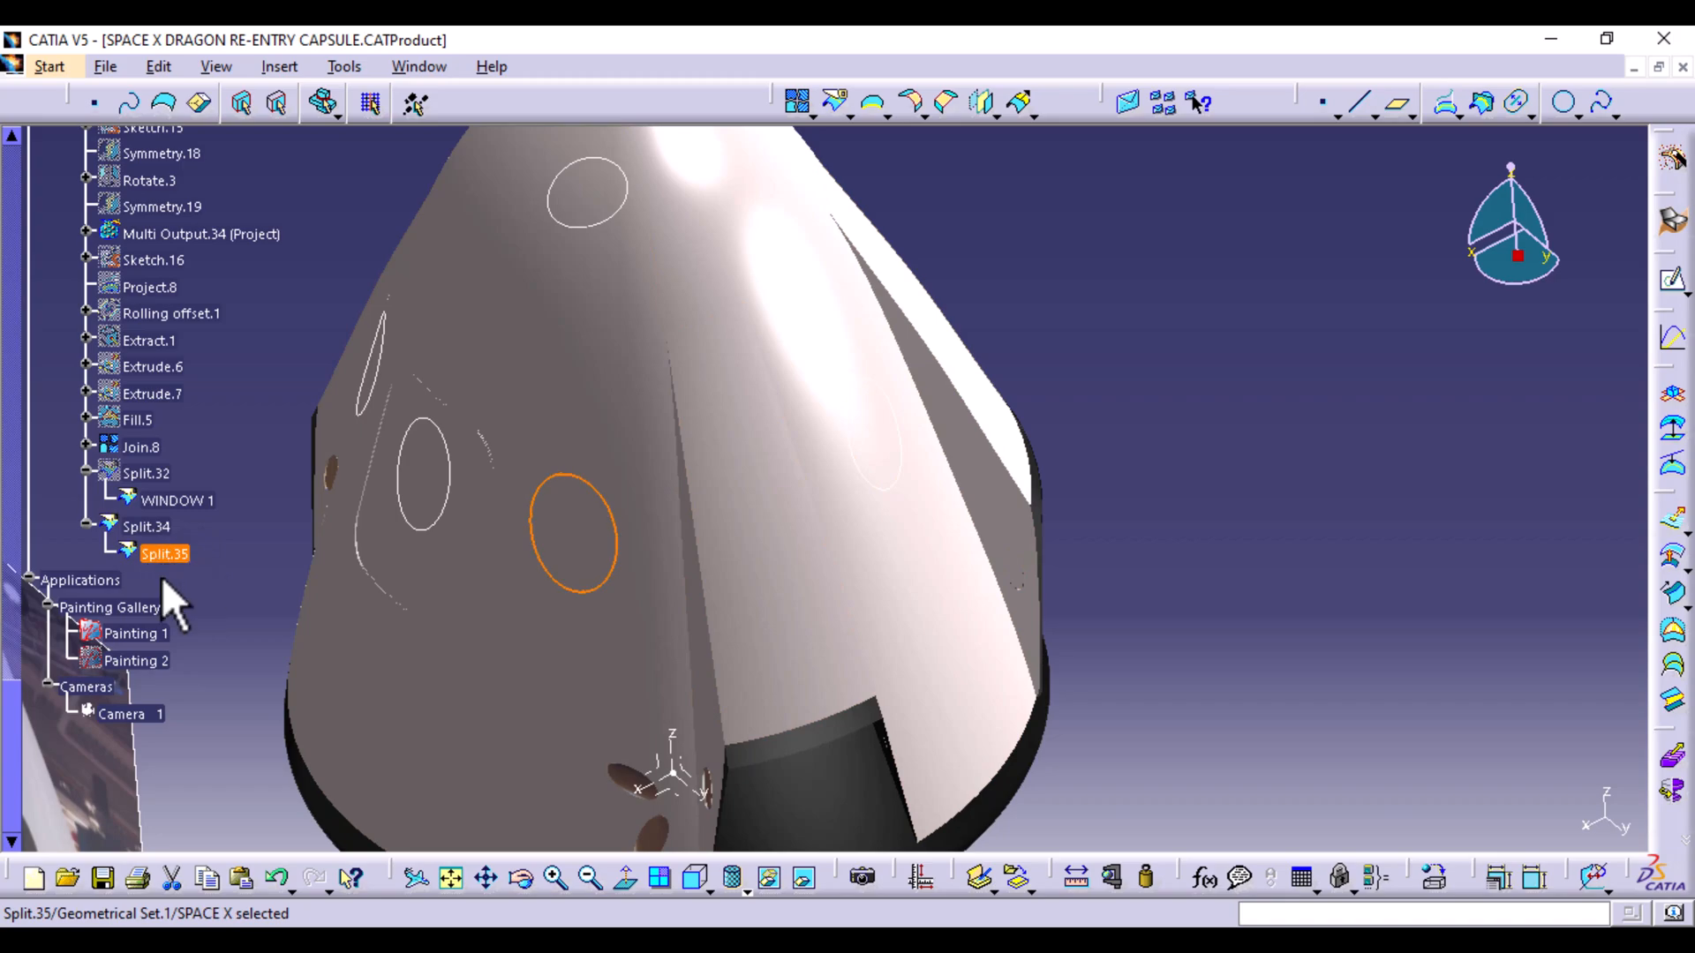
key("alt+Return")
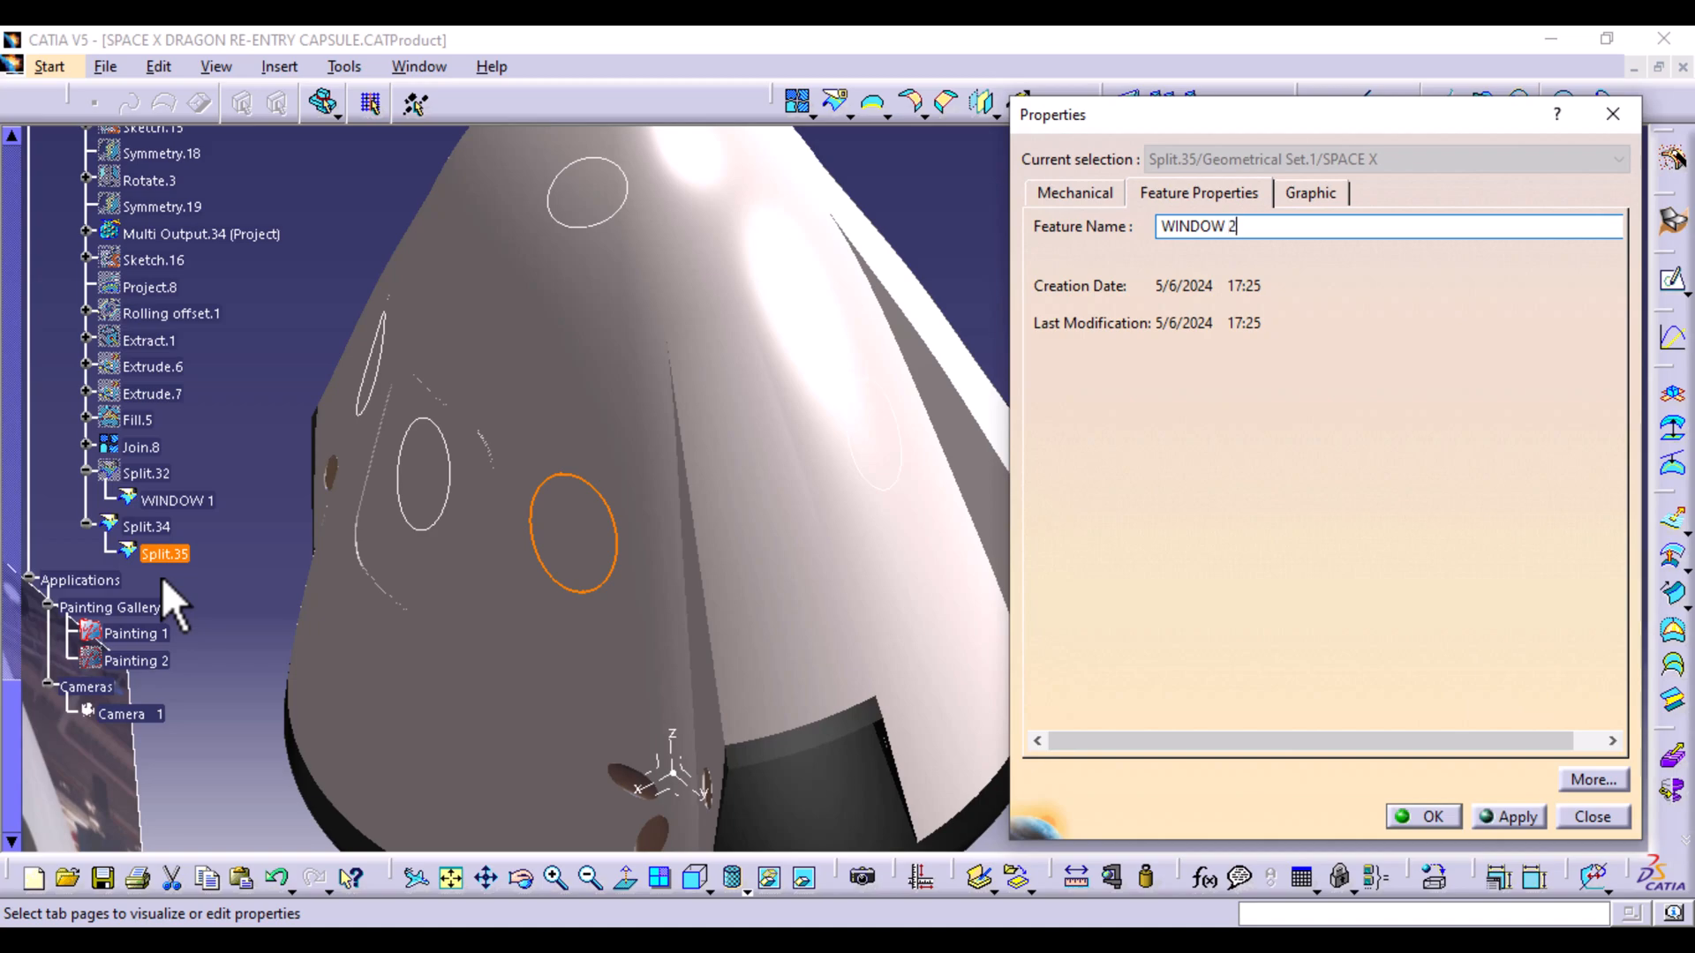
key("Return")
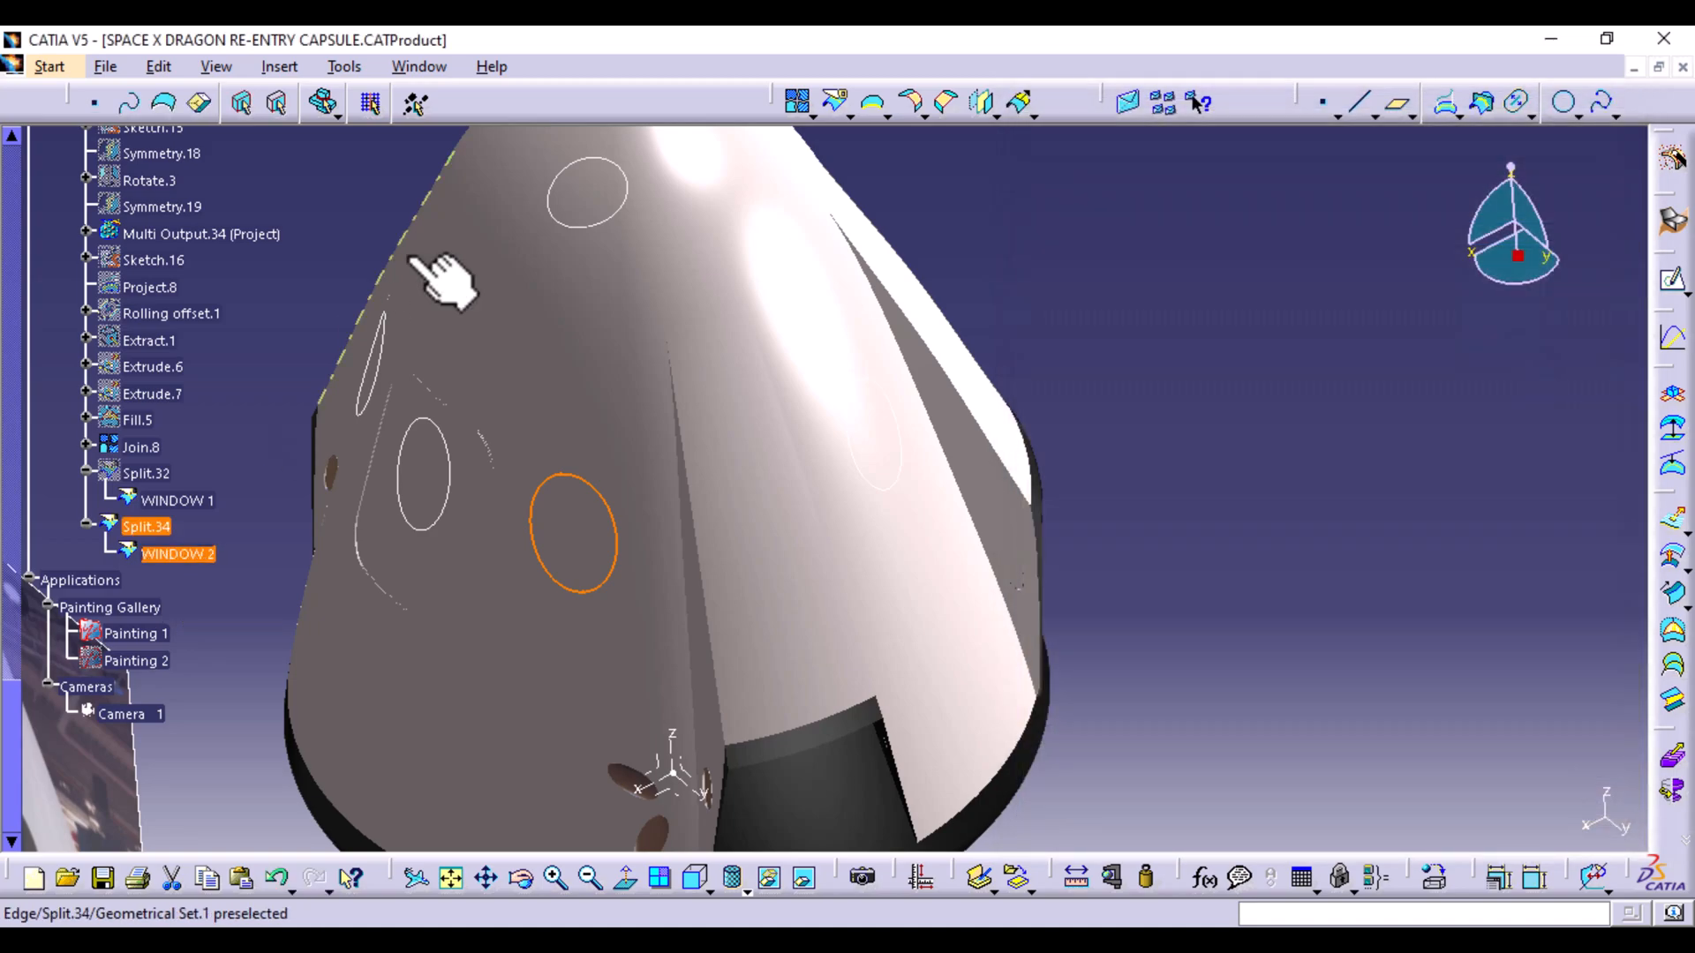
Split the capsule surface Split.34 with the projected window outline Project.5, keeping both sides
left_click(579, 320)
left_click(834, 101)
left_click(456, 493)
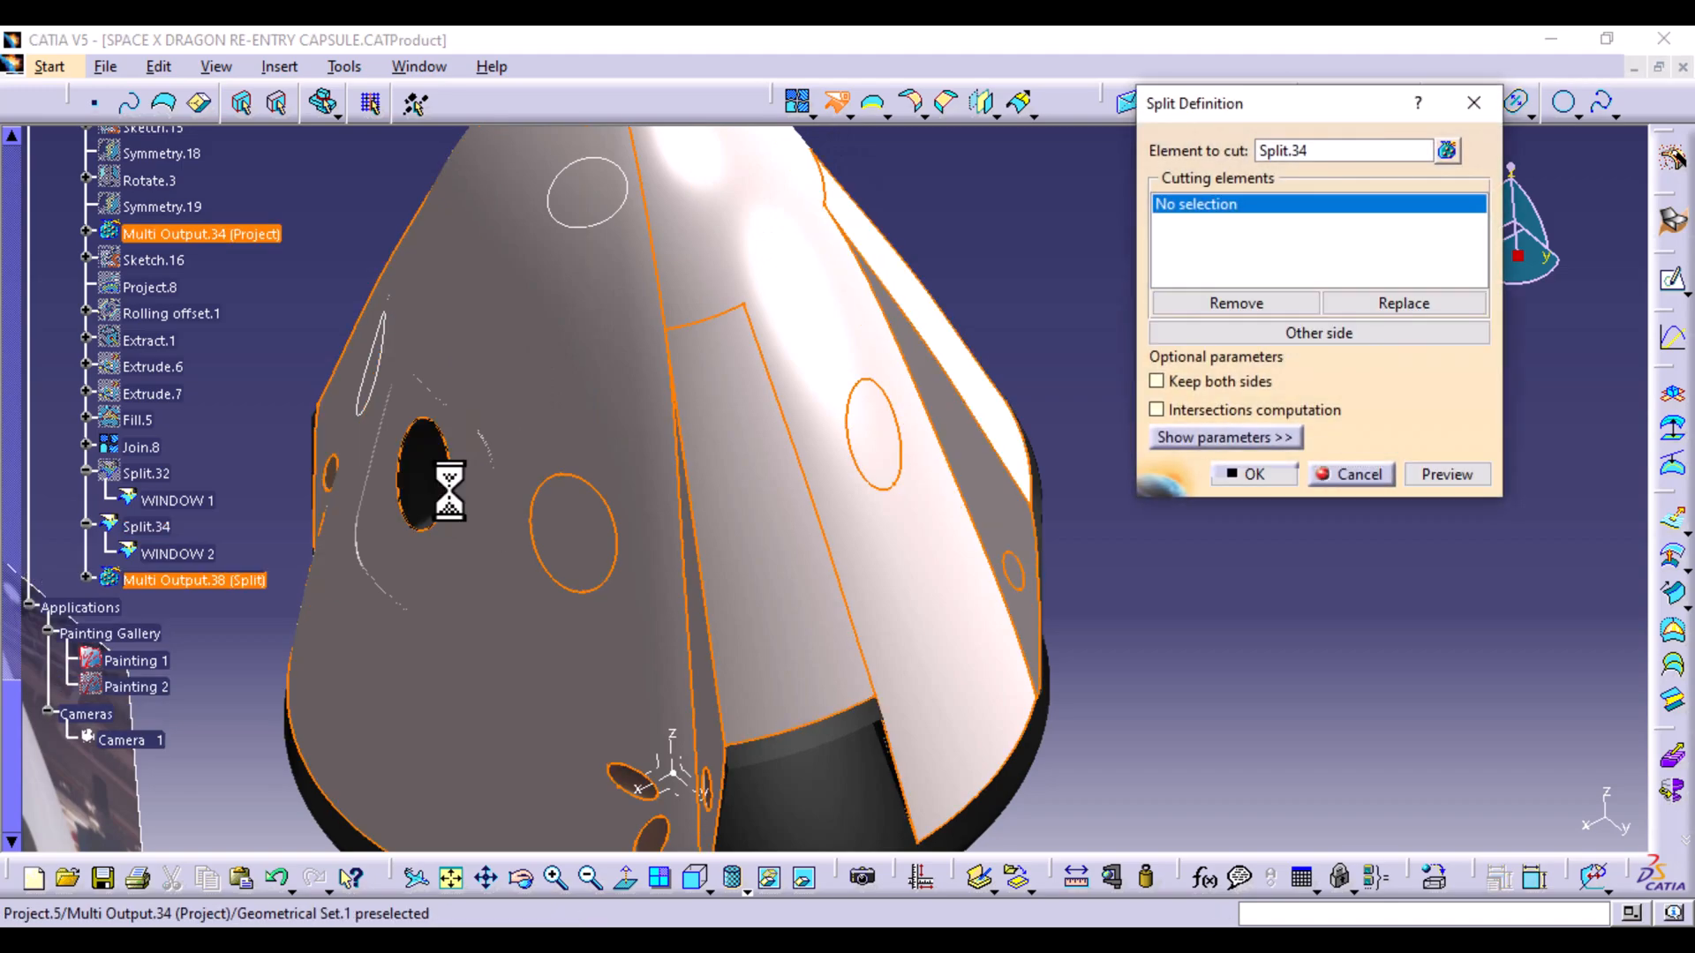
left_click(1156, 381)
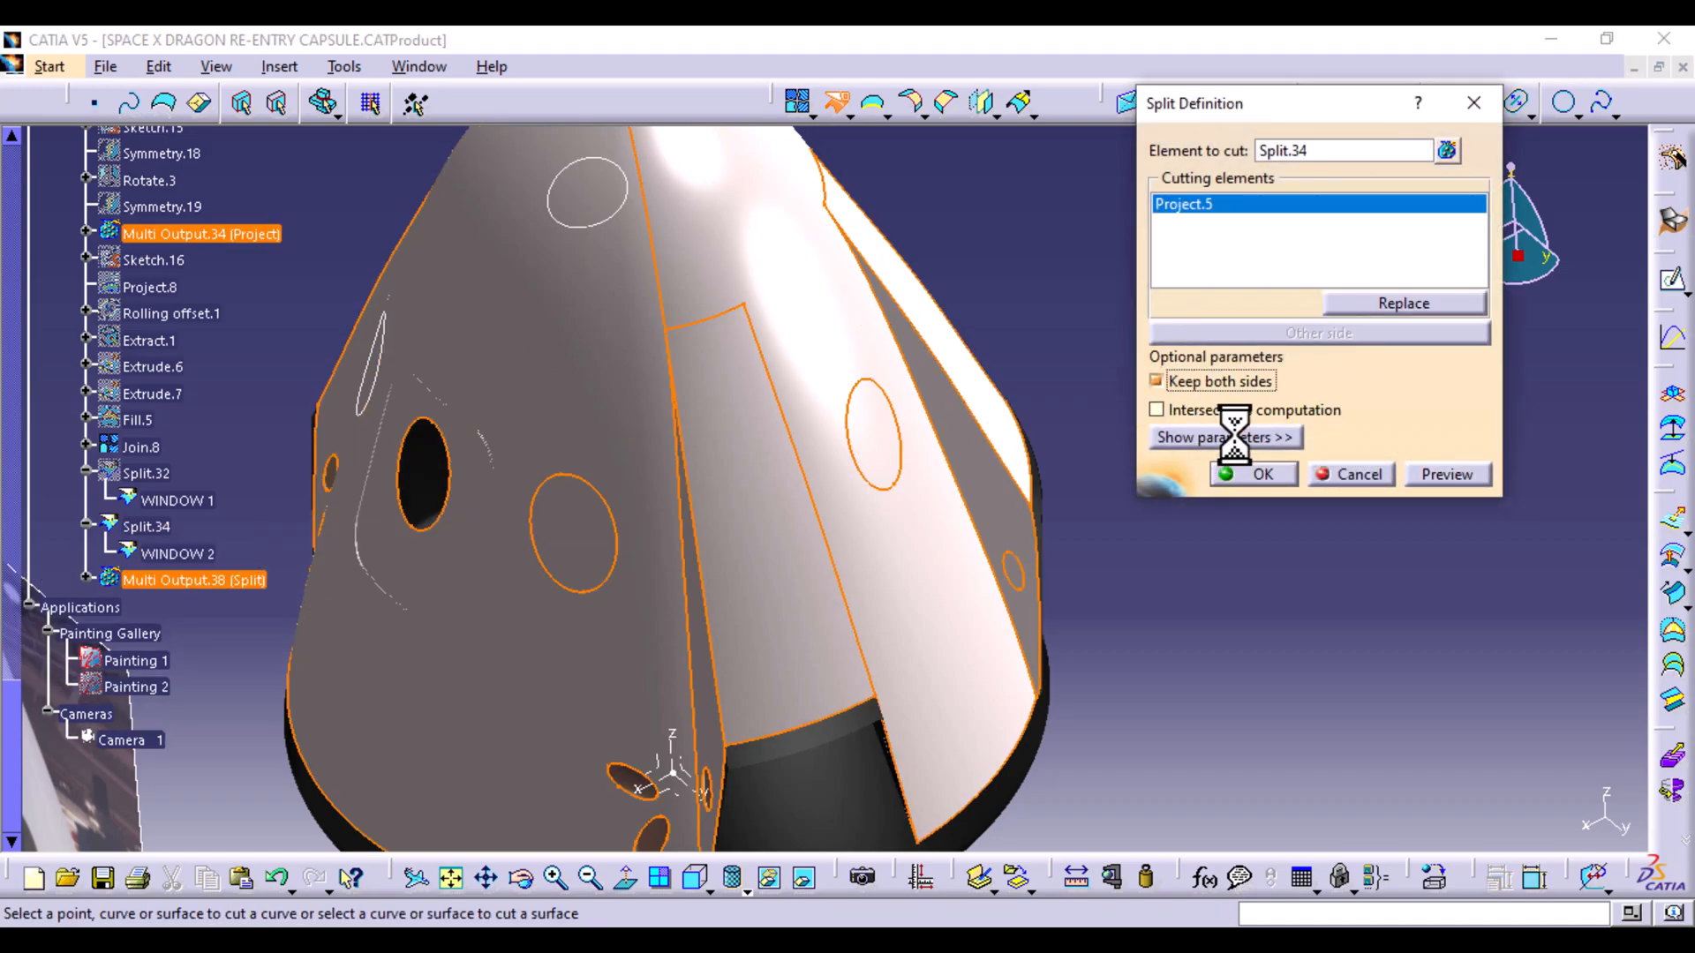
left_click(1255, 475)
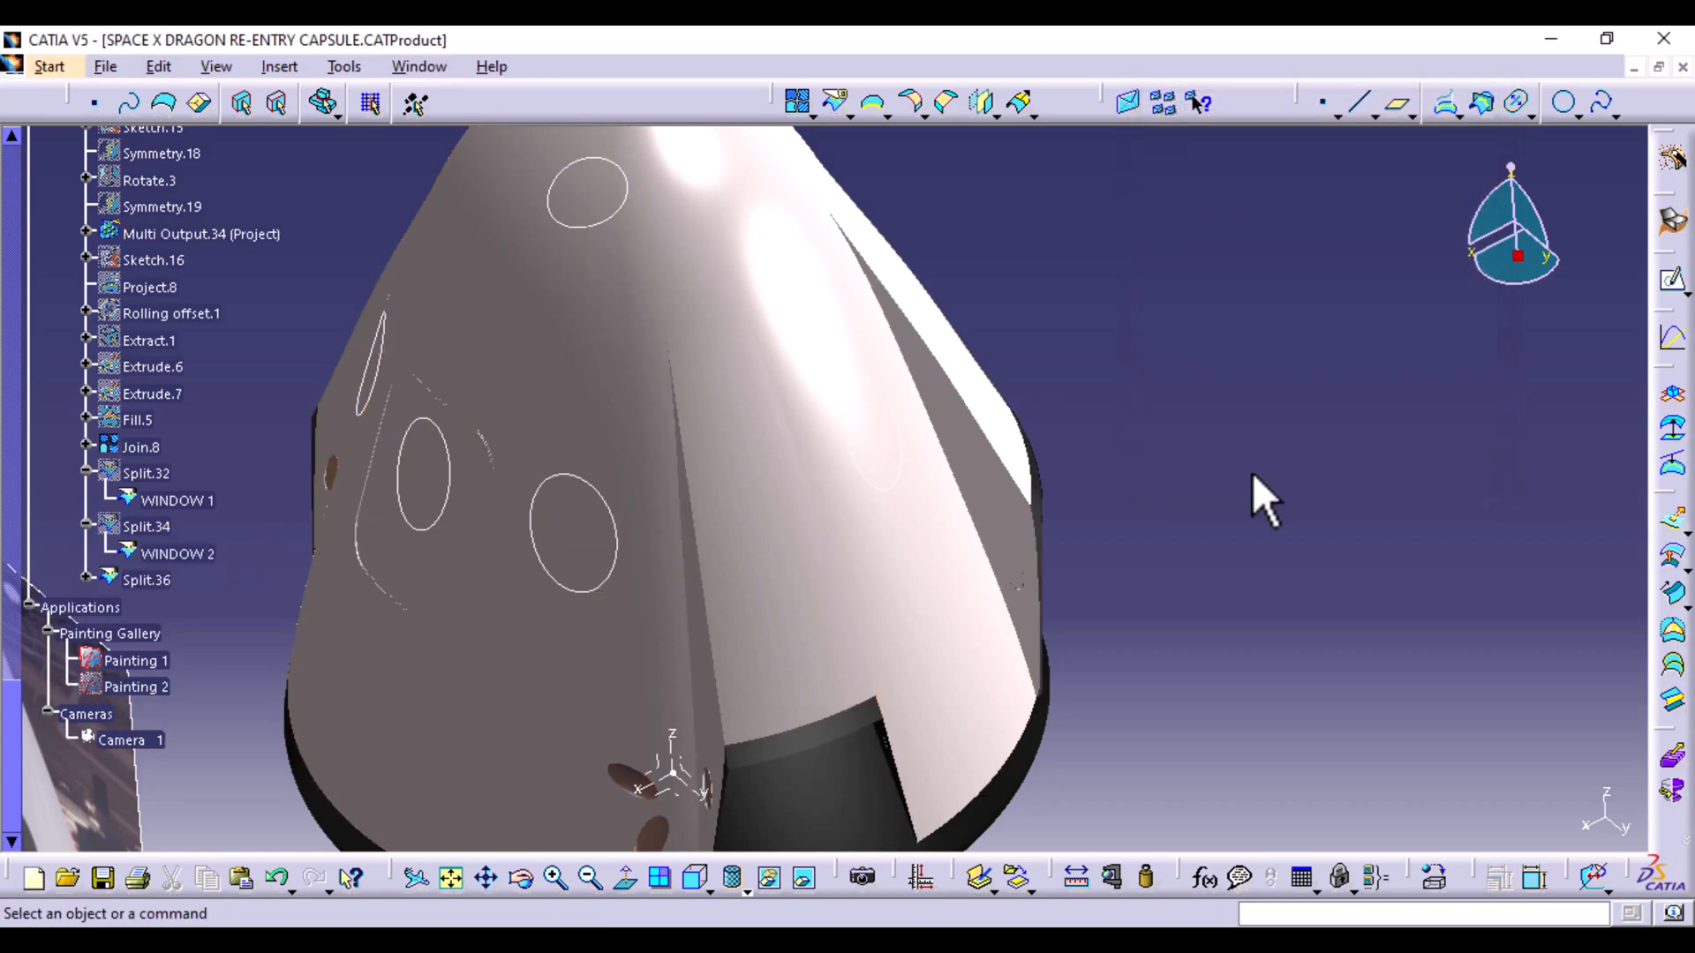
Rename the window piece cut out by the Project.5 outline as WINDOW 3
left_click(85, 576)
left_click(168, 607)
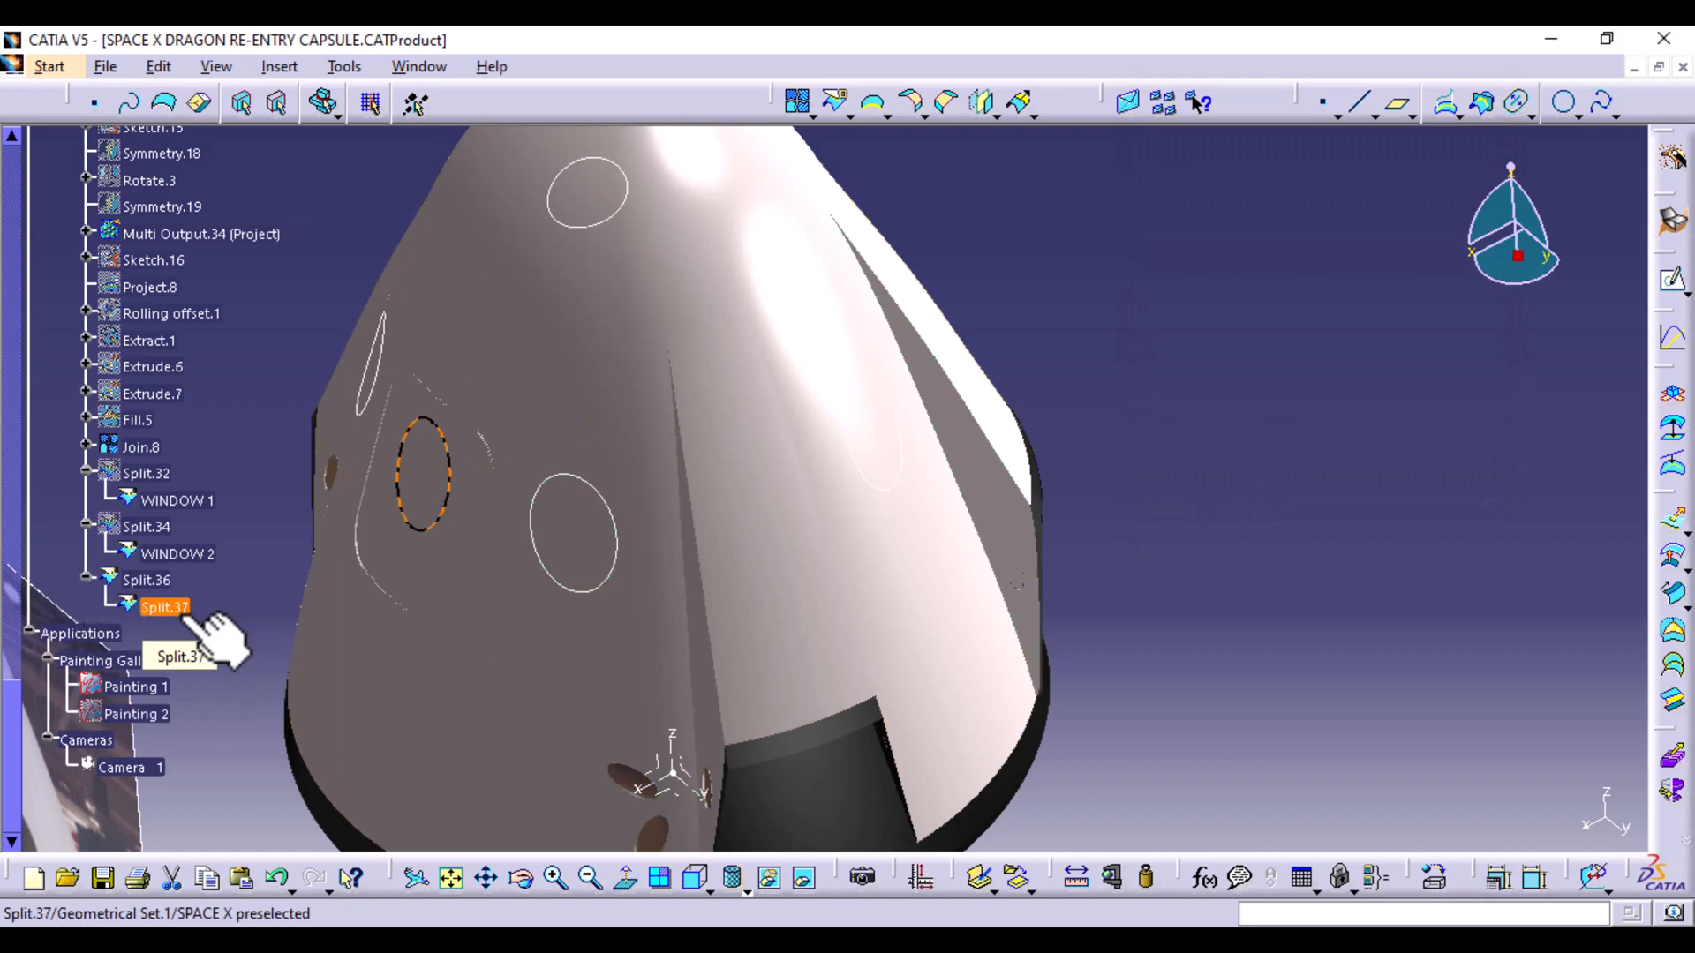
key("alt+Return")
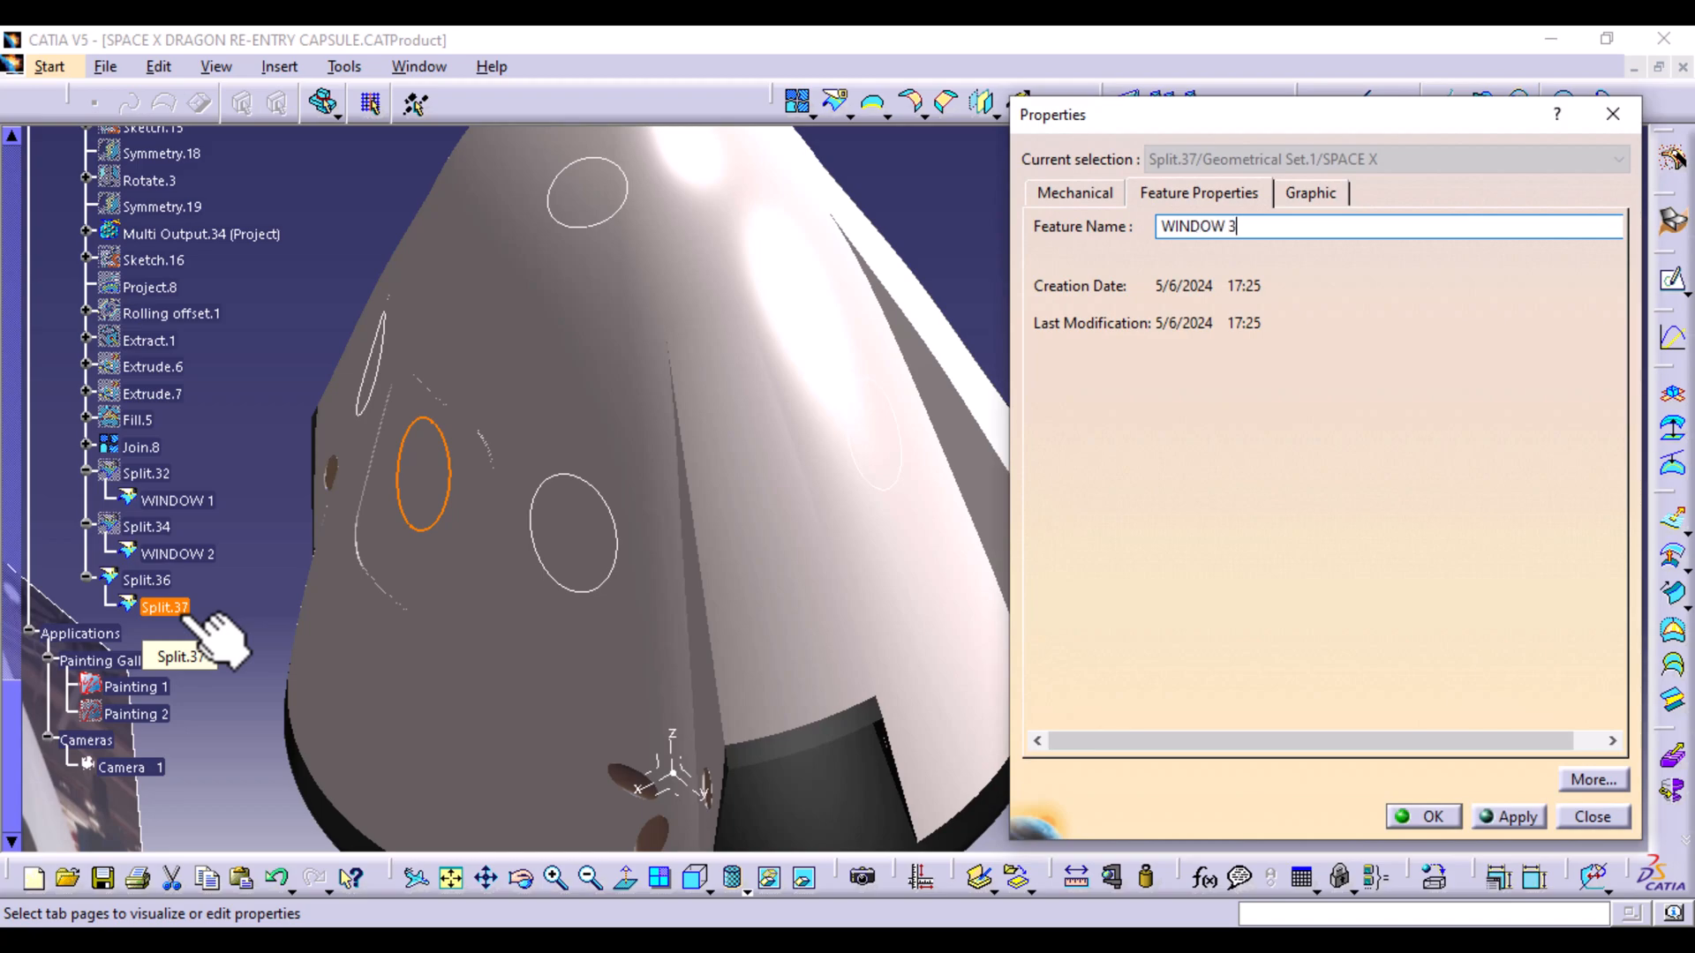
key("Return")
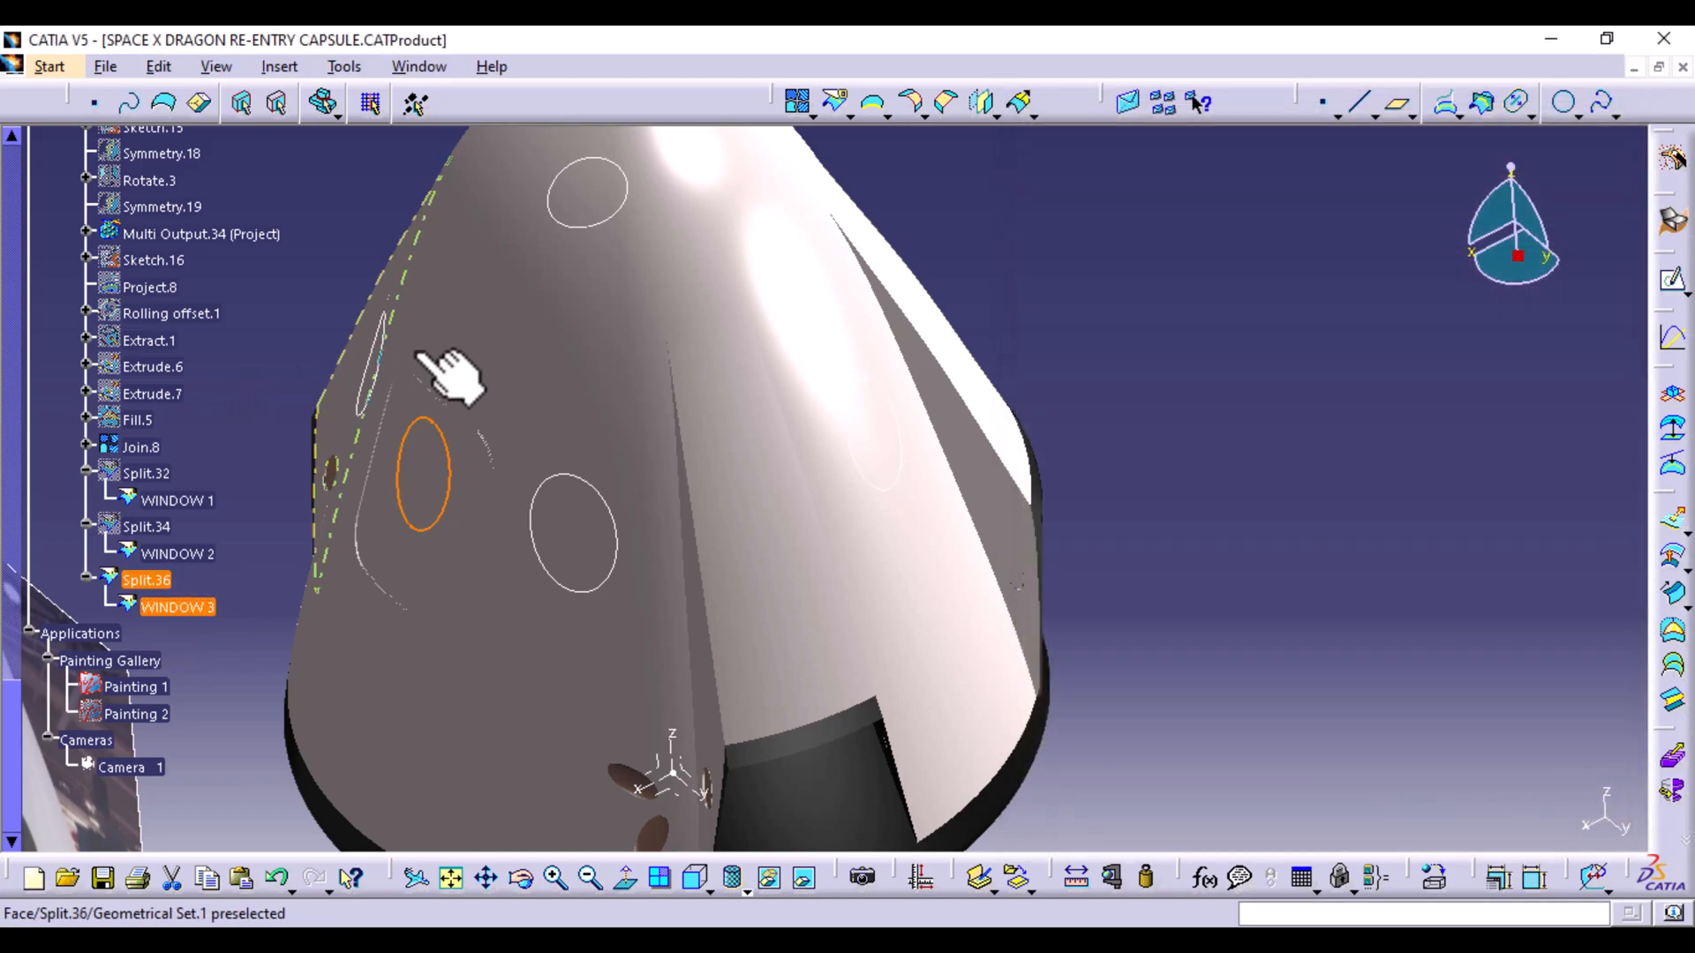
Split the capsule surface Split.36 with the projected window outline Project.6, keeping both sides
left_click(565, 353)
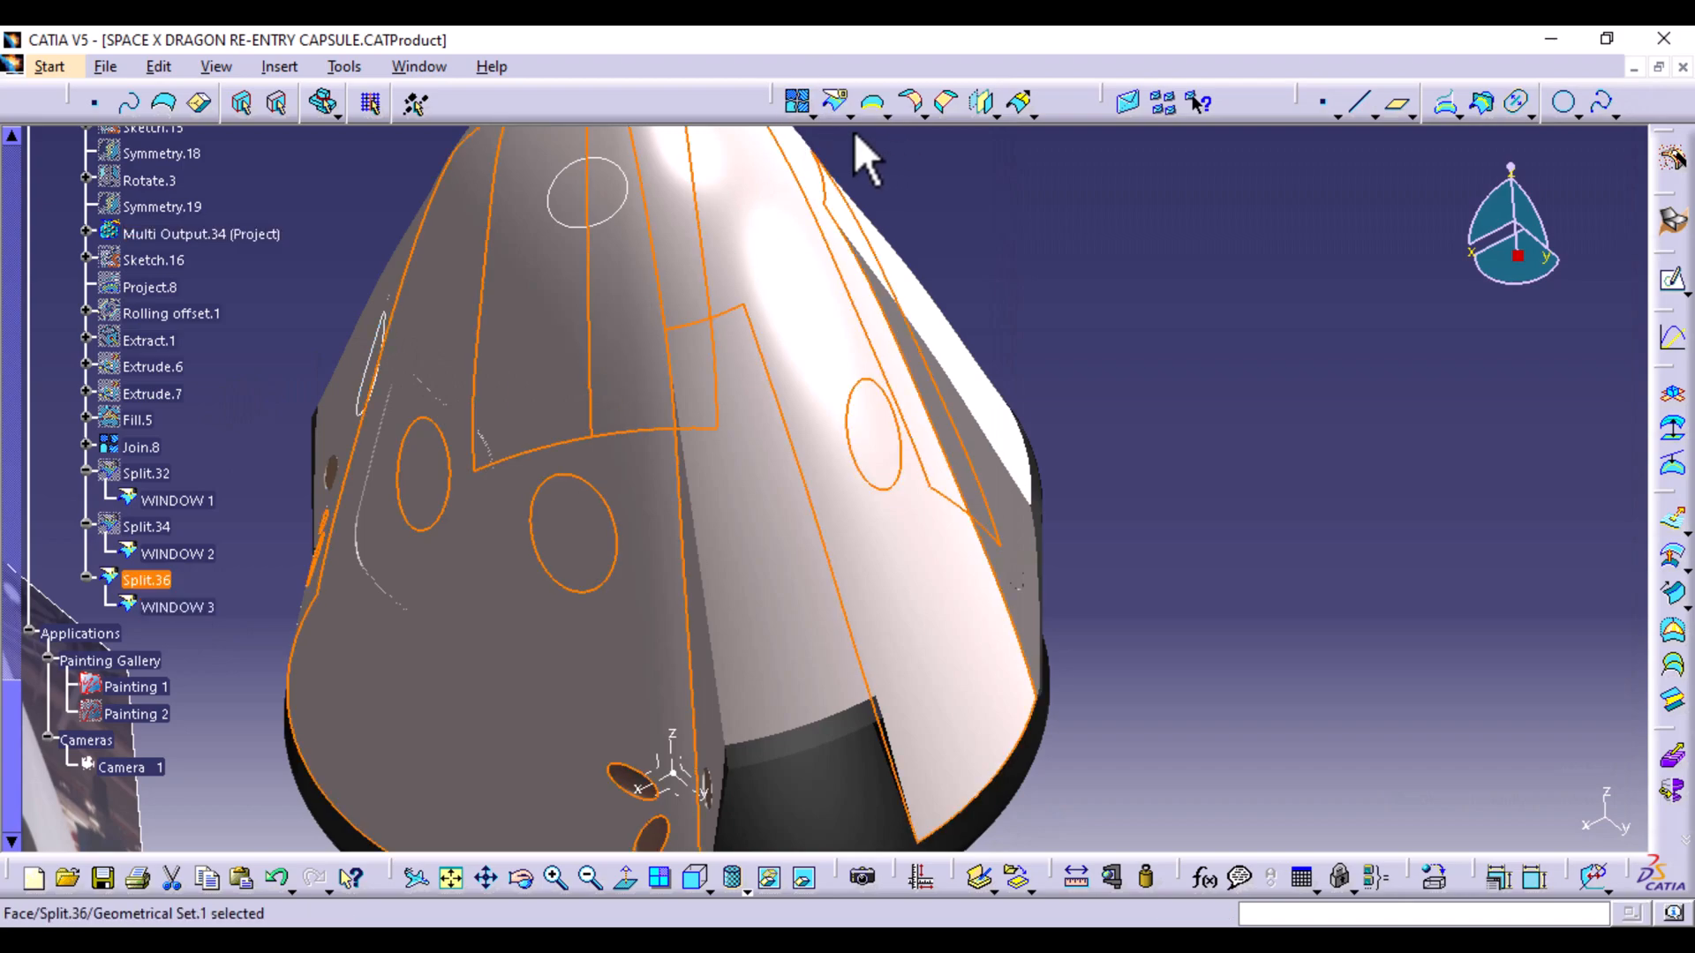
left_click(834, 104)
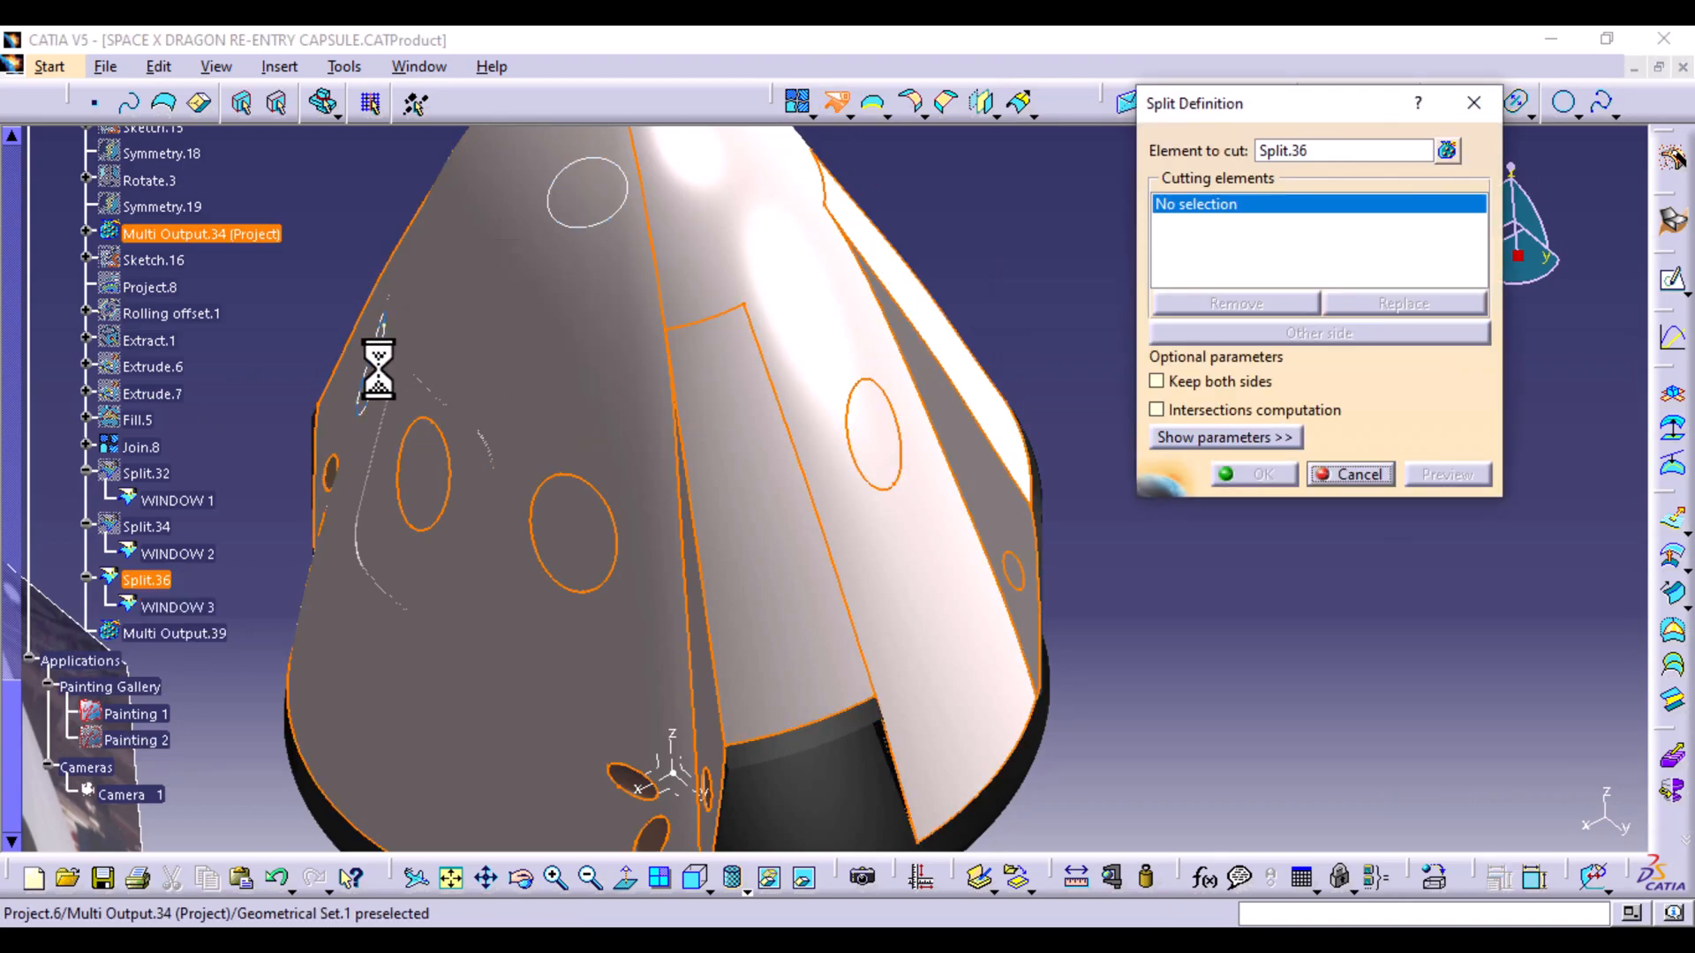
left_click(376, 366)
middle_click_drag(551, 653, 643, 651)
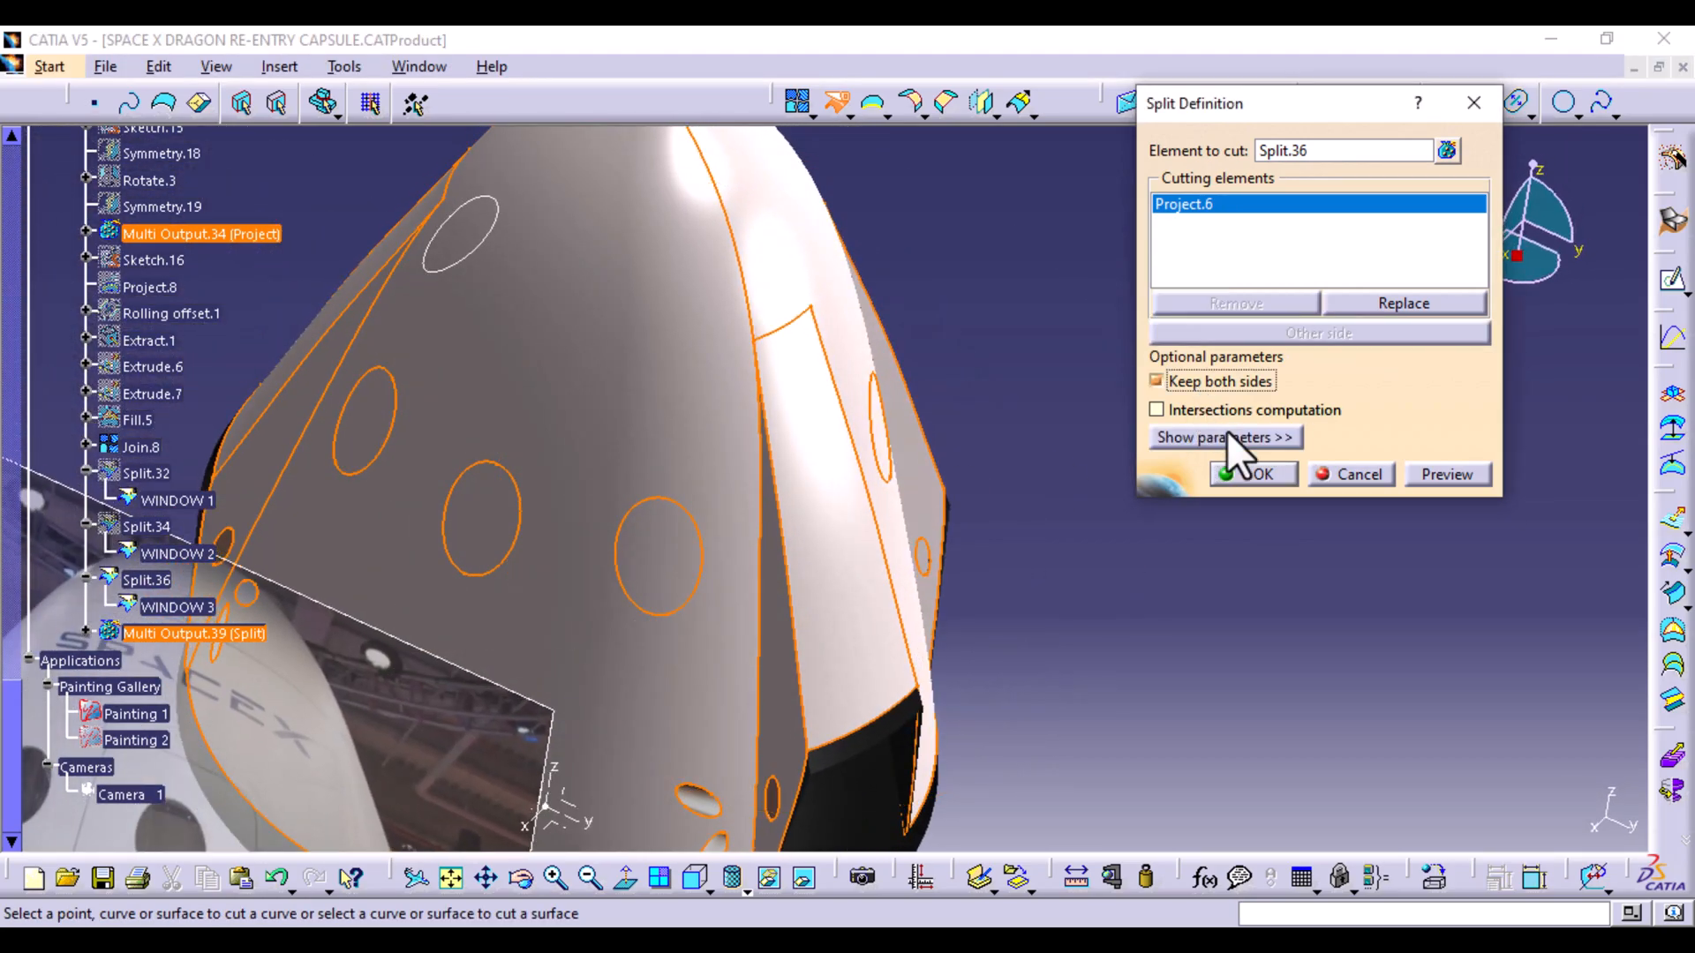
left_click(1253, 479)
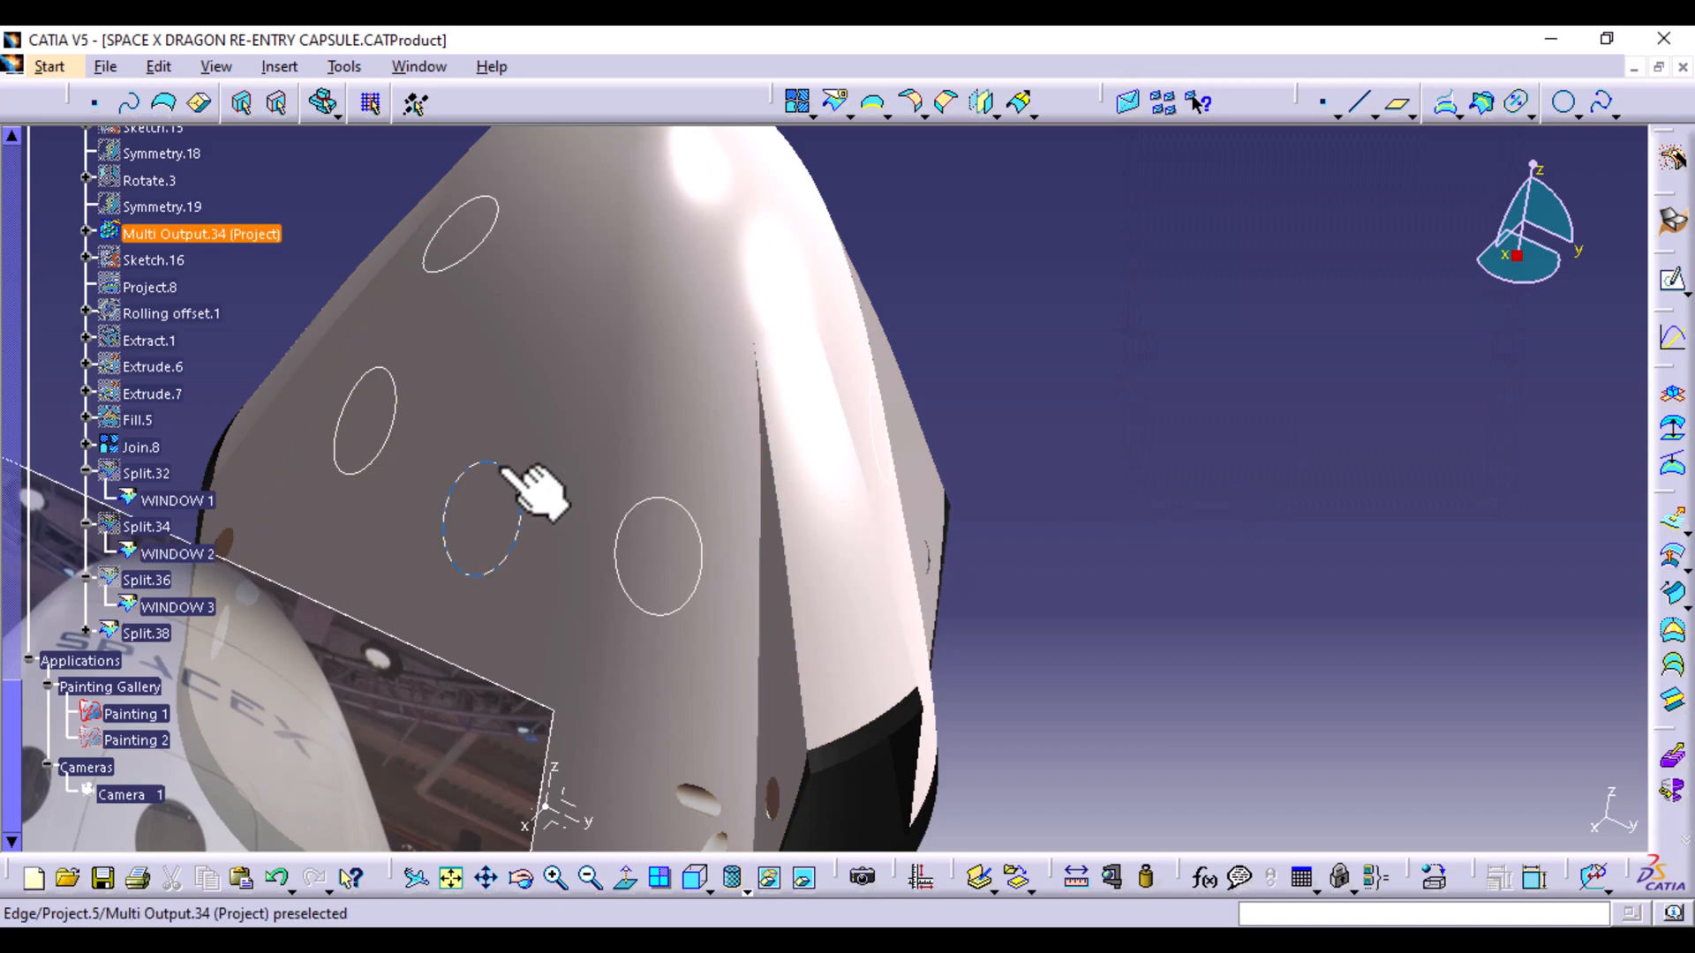
Hide the reference image Painting 1 beside the capsule
mouse_move(654, 503)
middle_mouse_down()
mouse_move(1108, 469)
mouse_move(1126, 437)
middle_mouse_up()
right_click(468, 530)
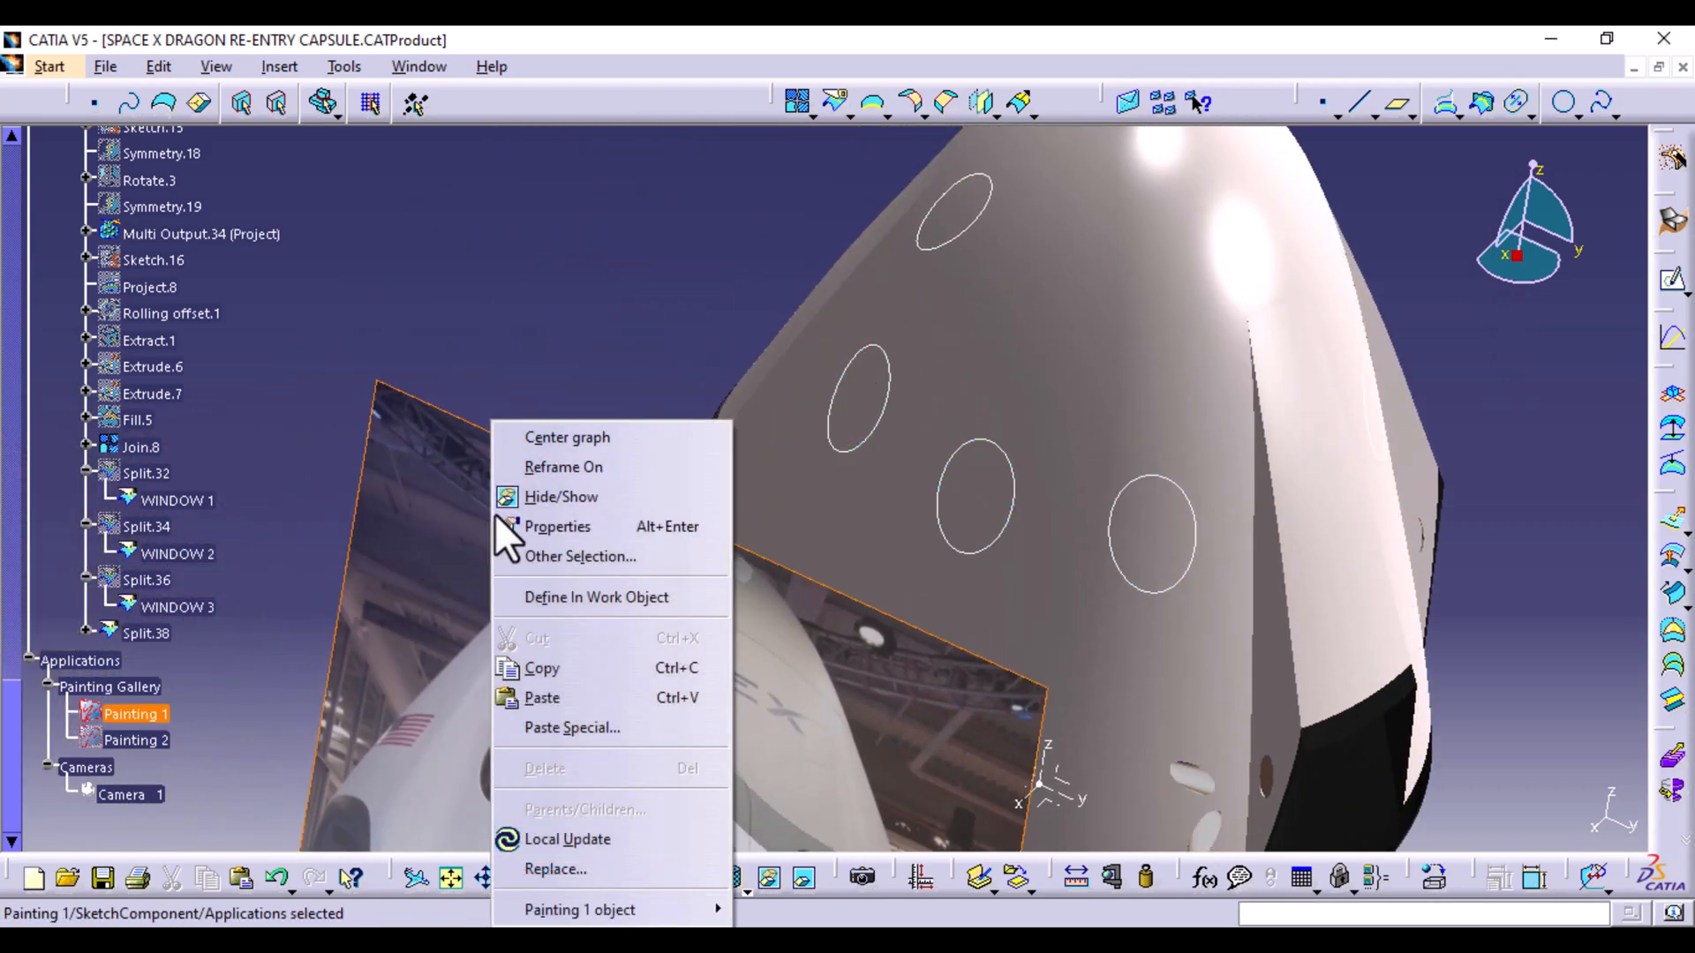
left_click(559, 493)
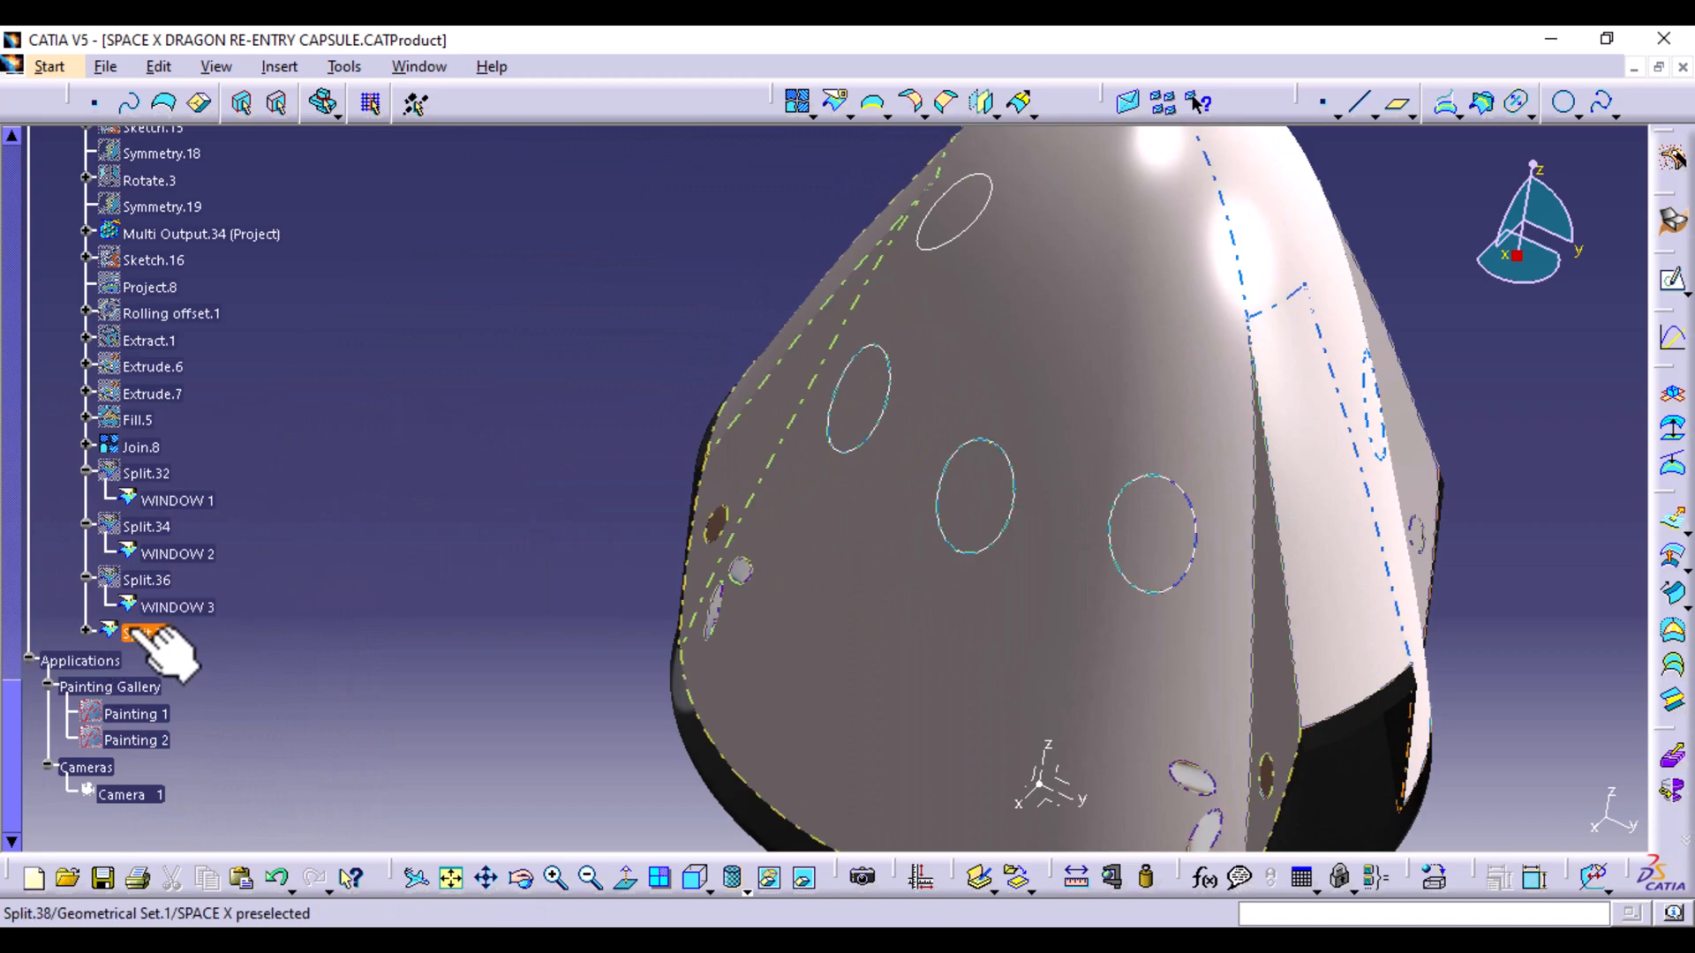
Rename the window piece cut out by the Project.6 outline as WINDOW 4
left_click(87, 631)
left_click(163, 664)
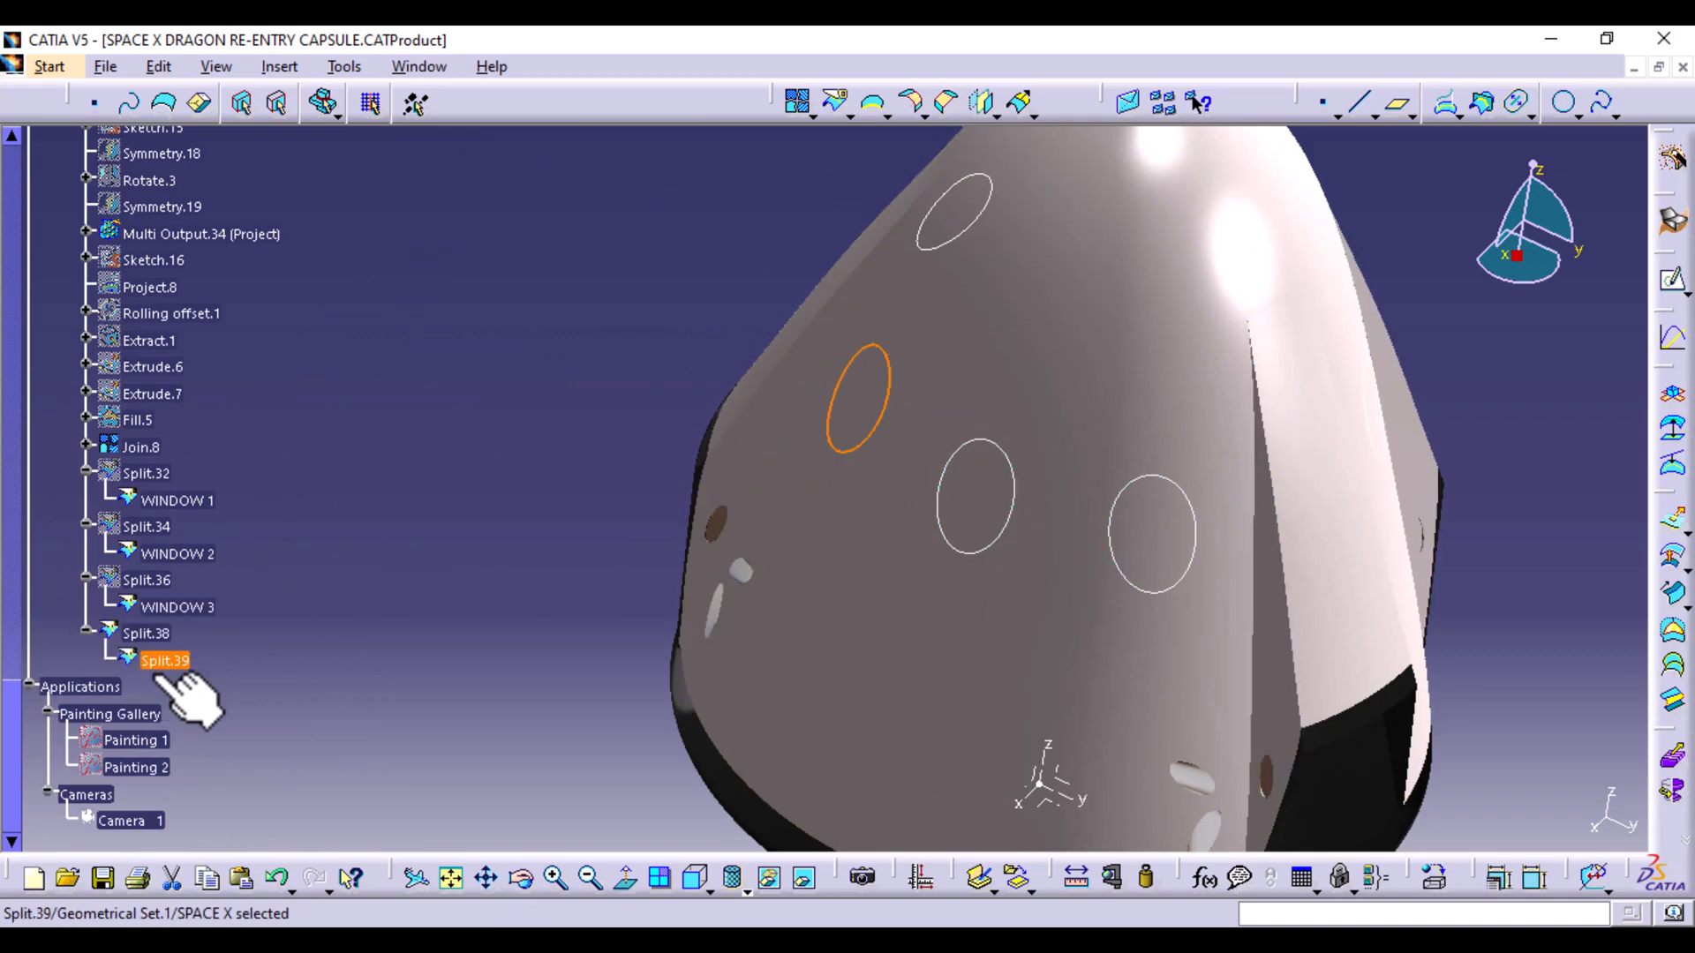
key("alt+Return")
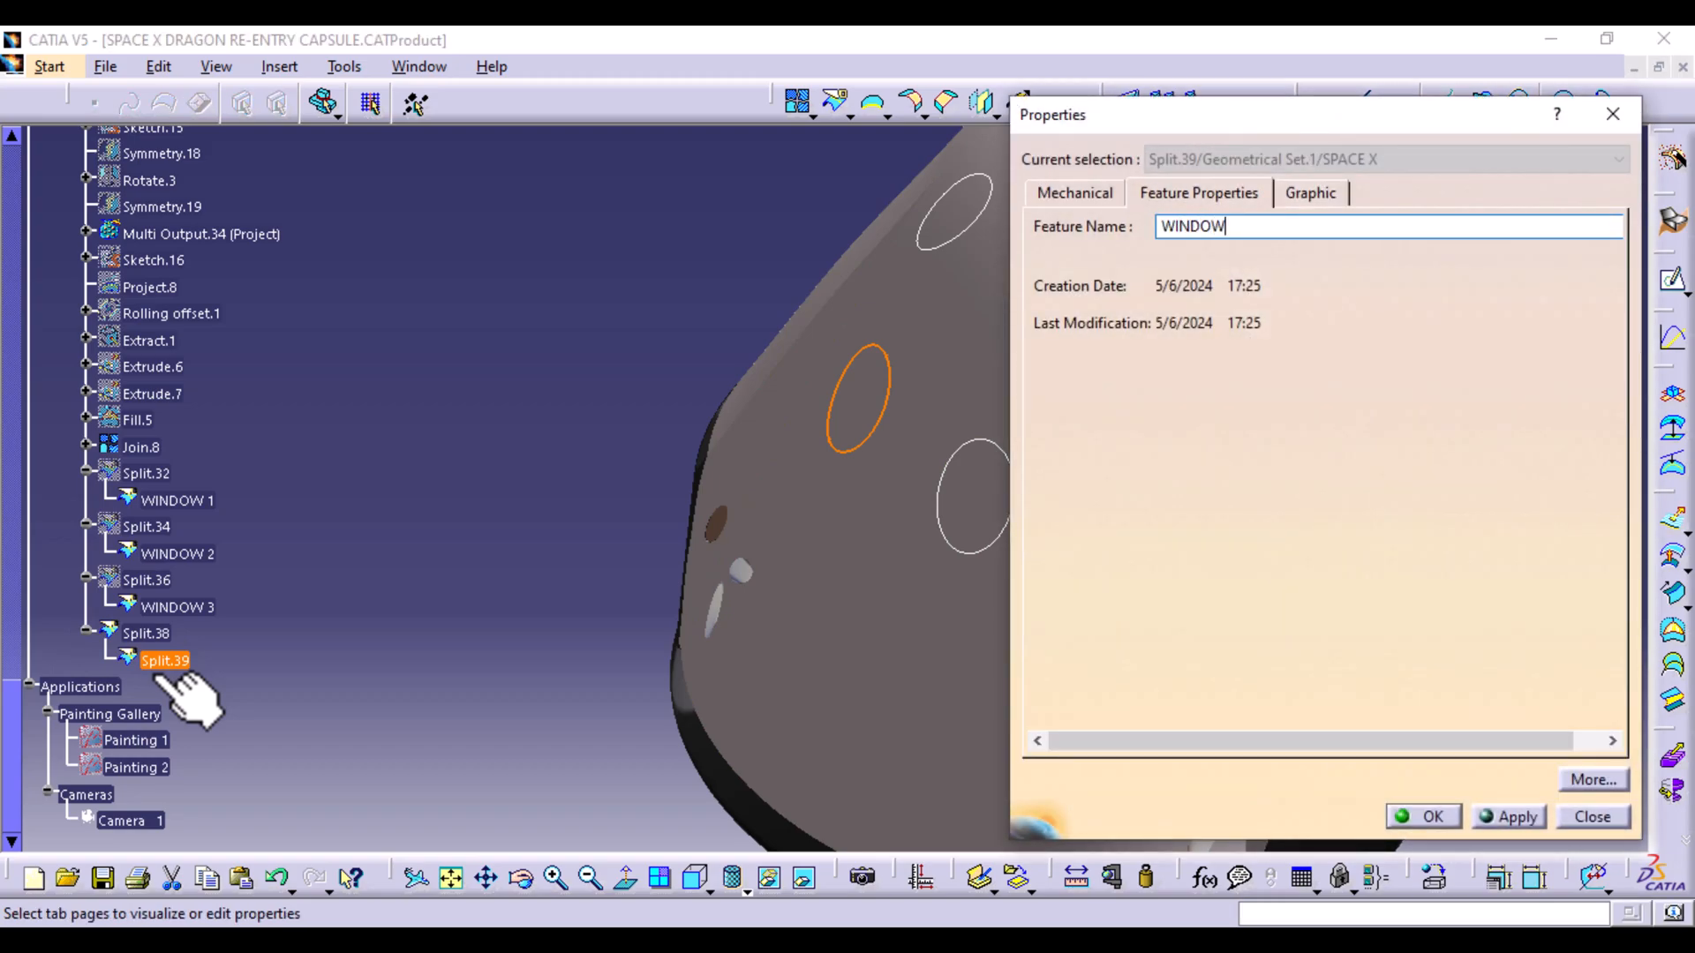
type("WINDOW 4")
key("Return")
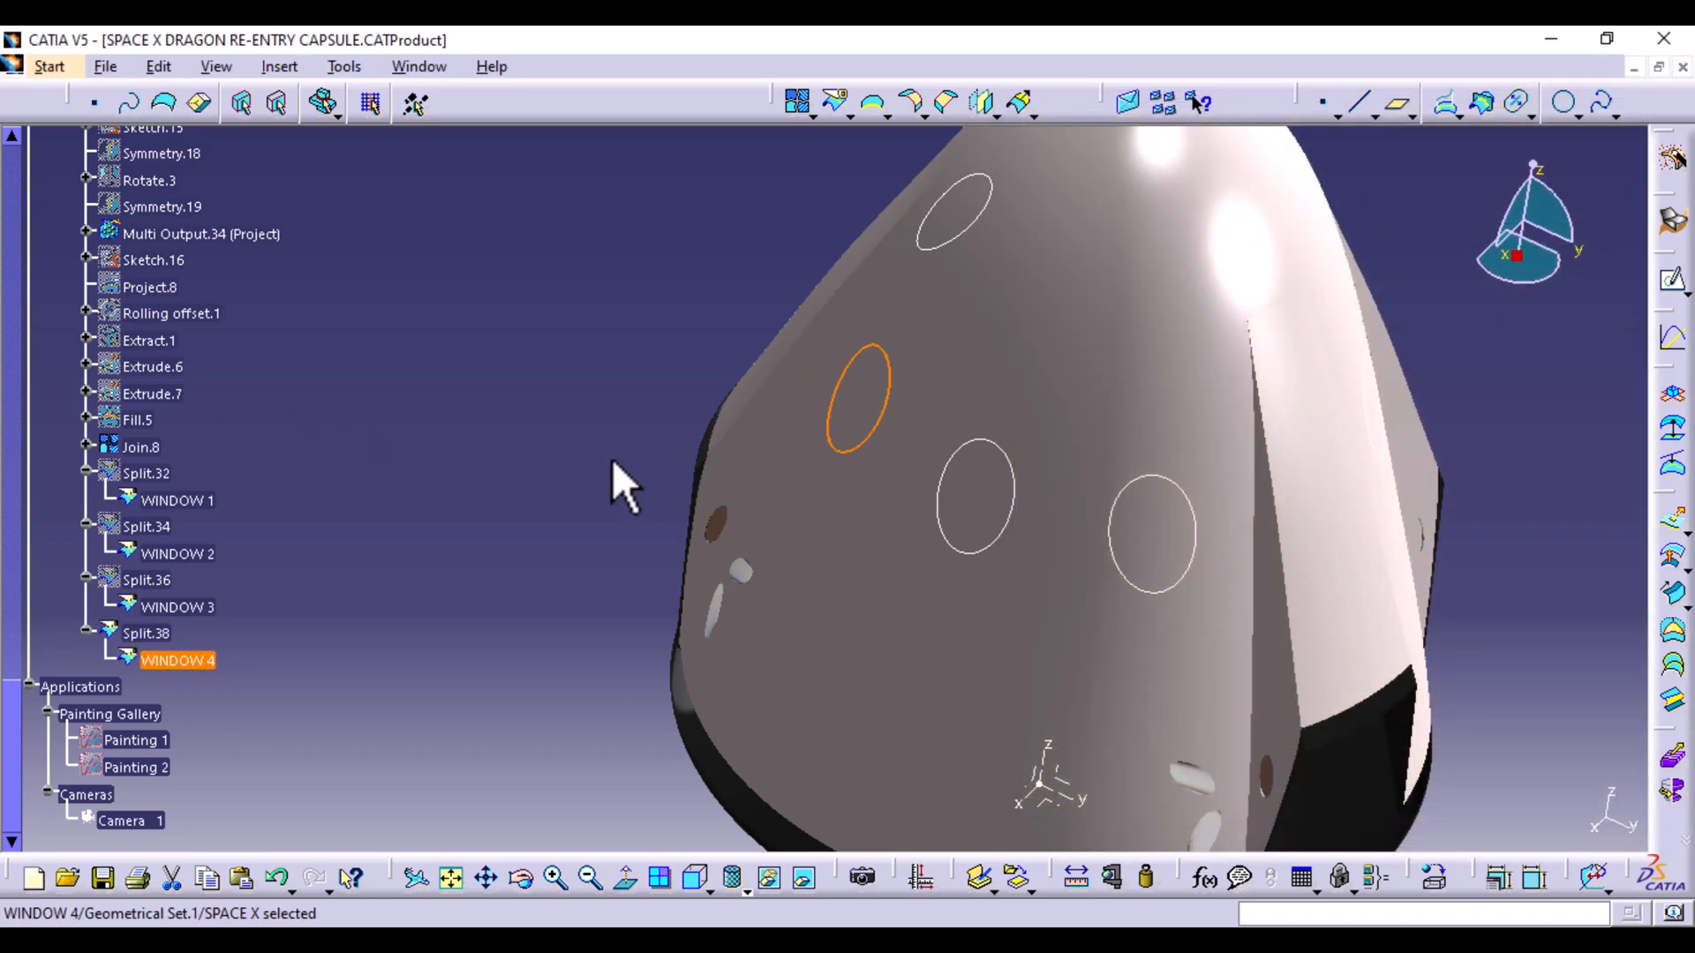
left_click(632, 427)
Split the capsule surface Split.38 with the projected window outline Project.7, keeping both sides
middle_click_drag(632, 427, 806, 616)
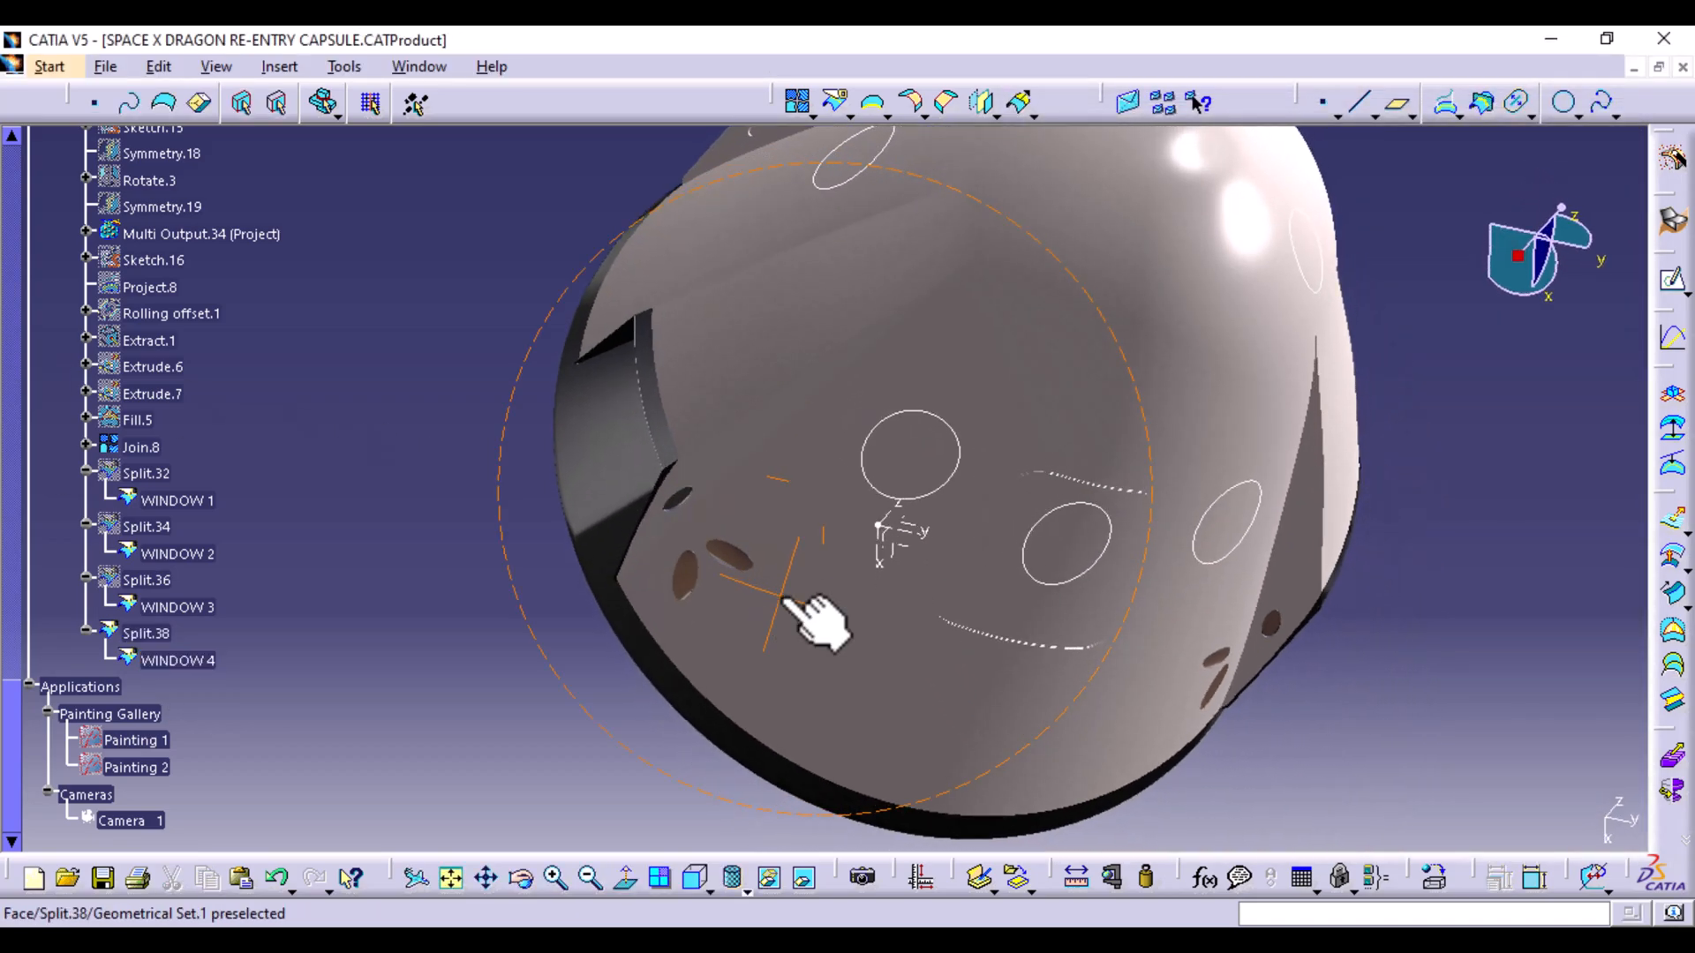
left_click(788, 203)
left_click(834, 102)
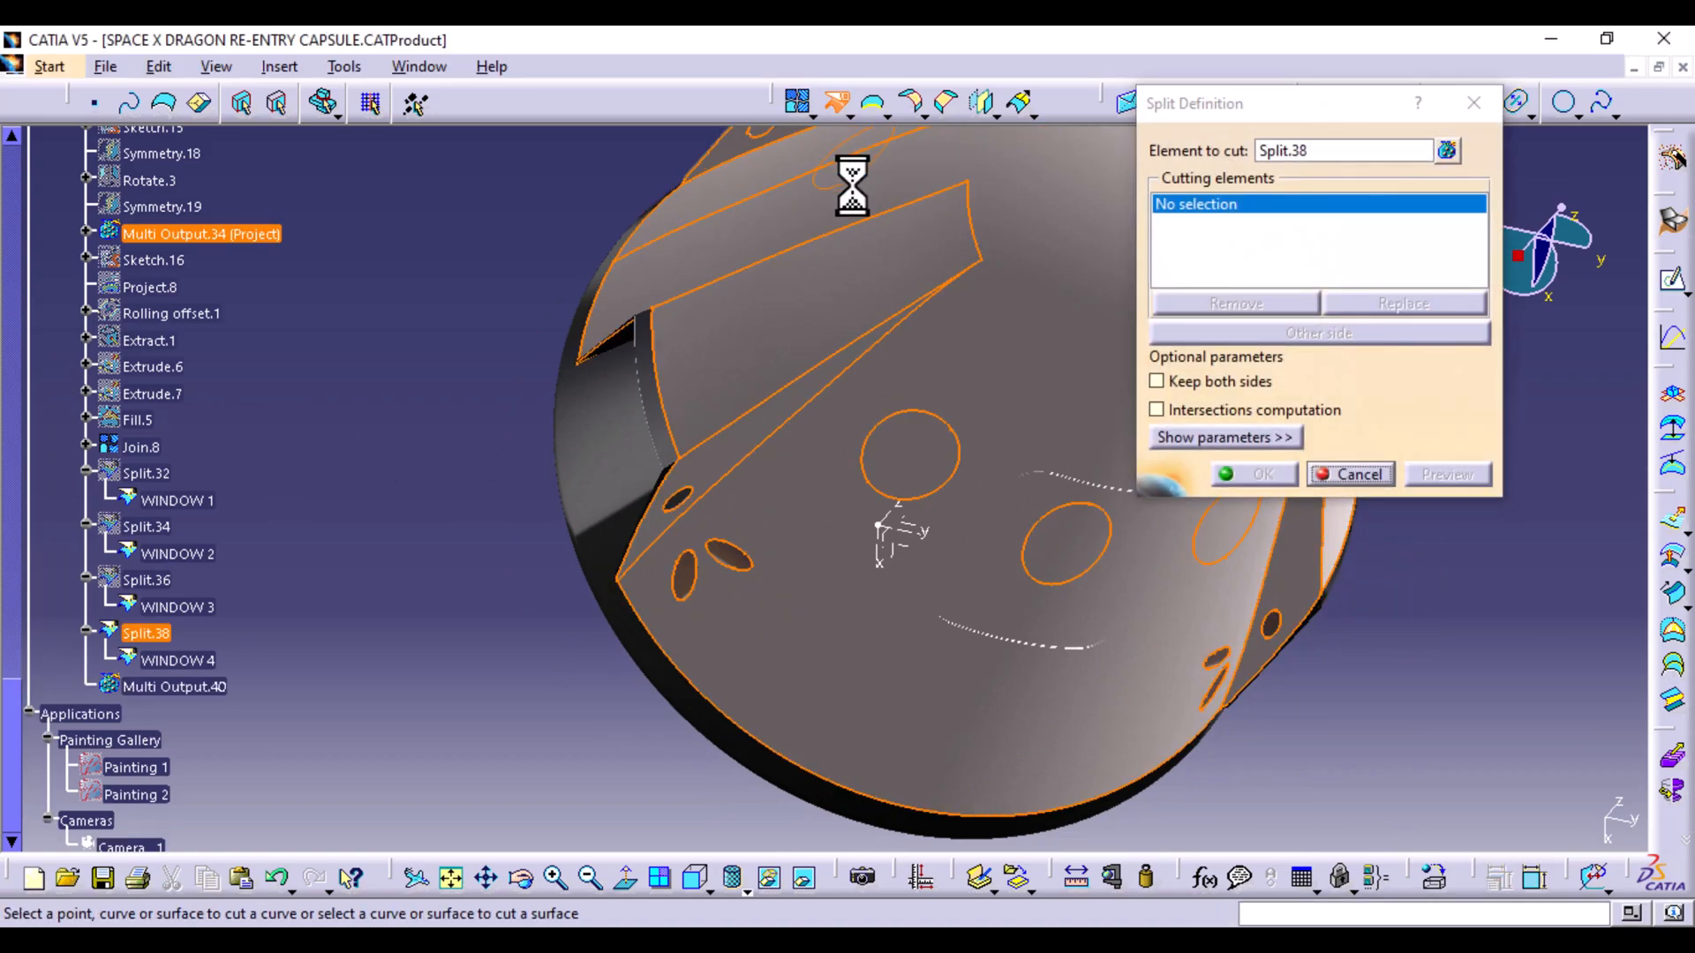
left_click(855, 174)
left_click(1205, 383)
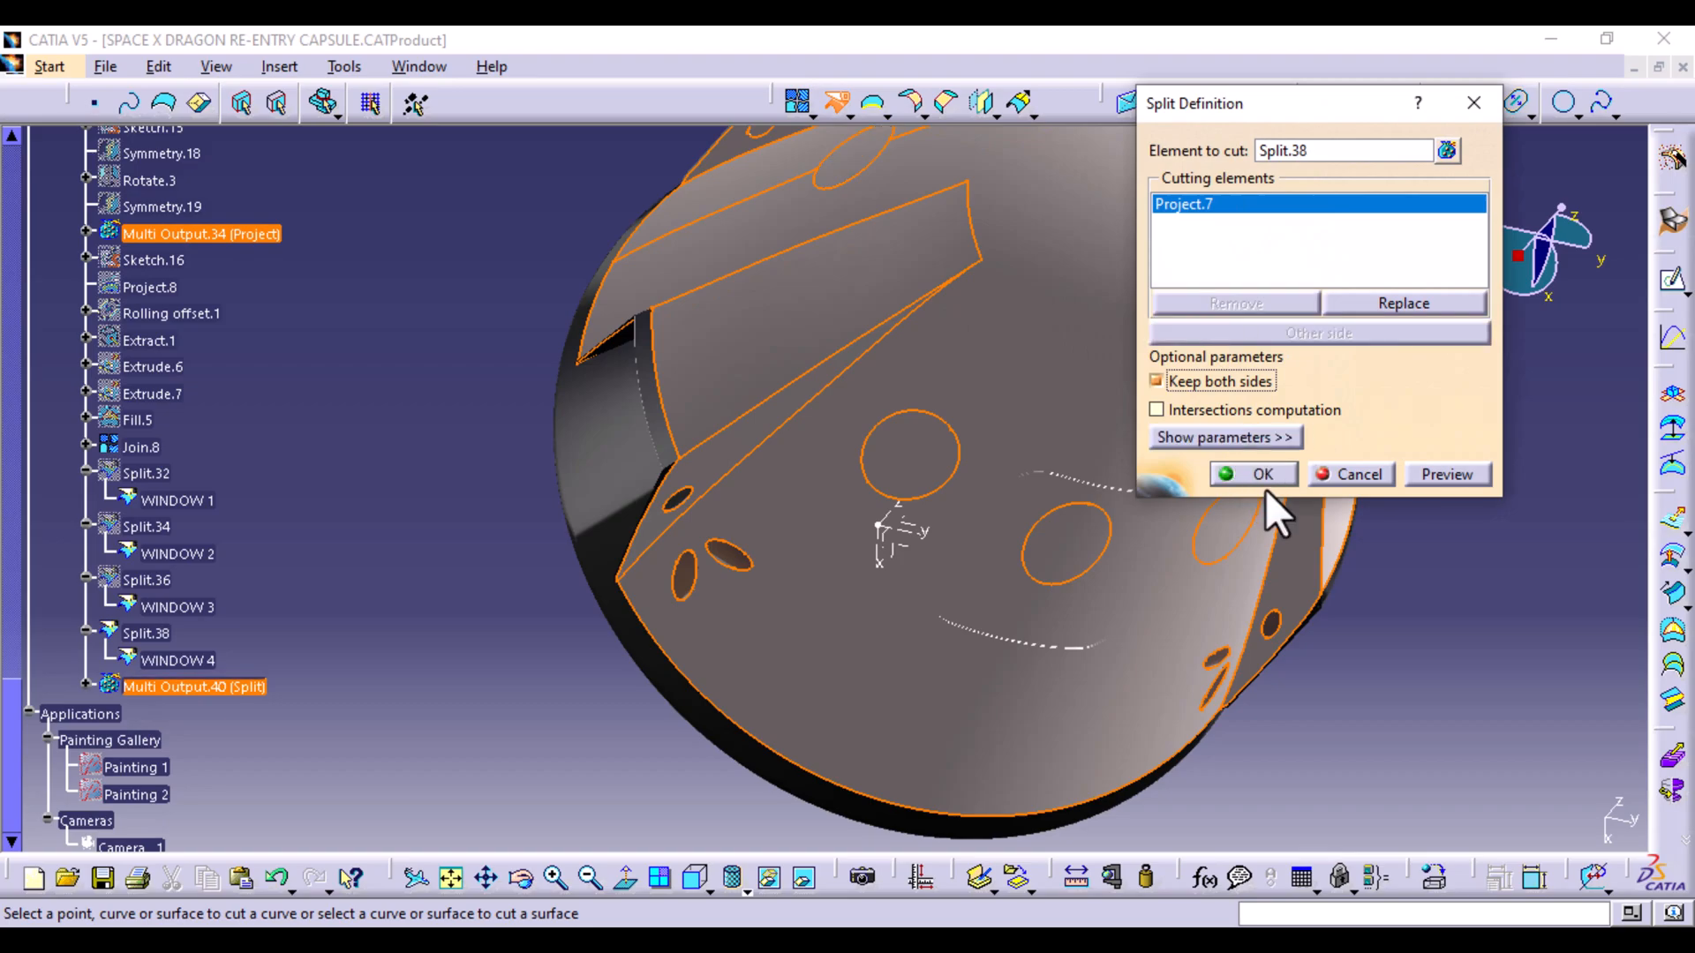
left_click(1262, 475)
Rename the window piece cut out by the Project.7 outline as WINDOW 5
left_click(133, 687)
left_click(141, 710)
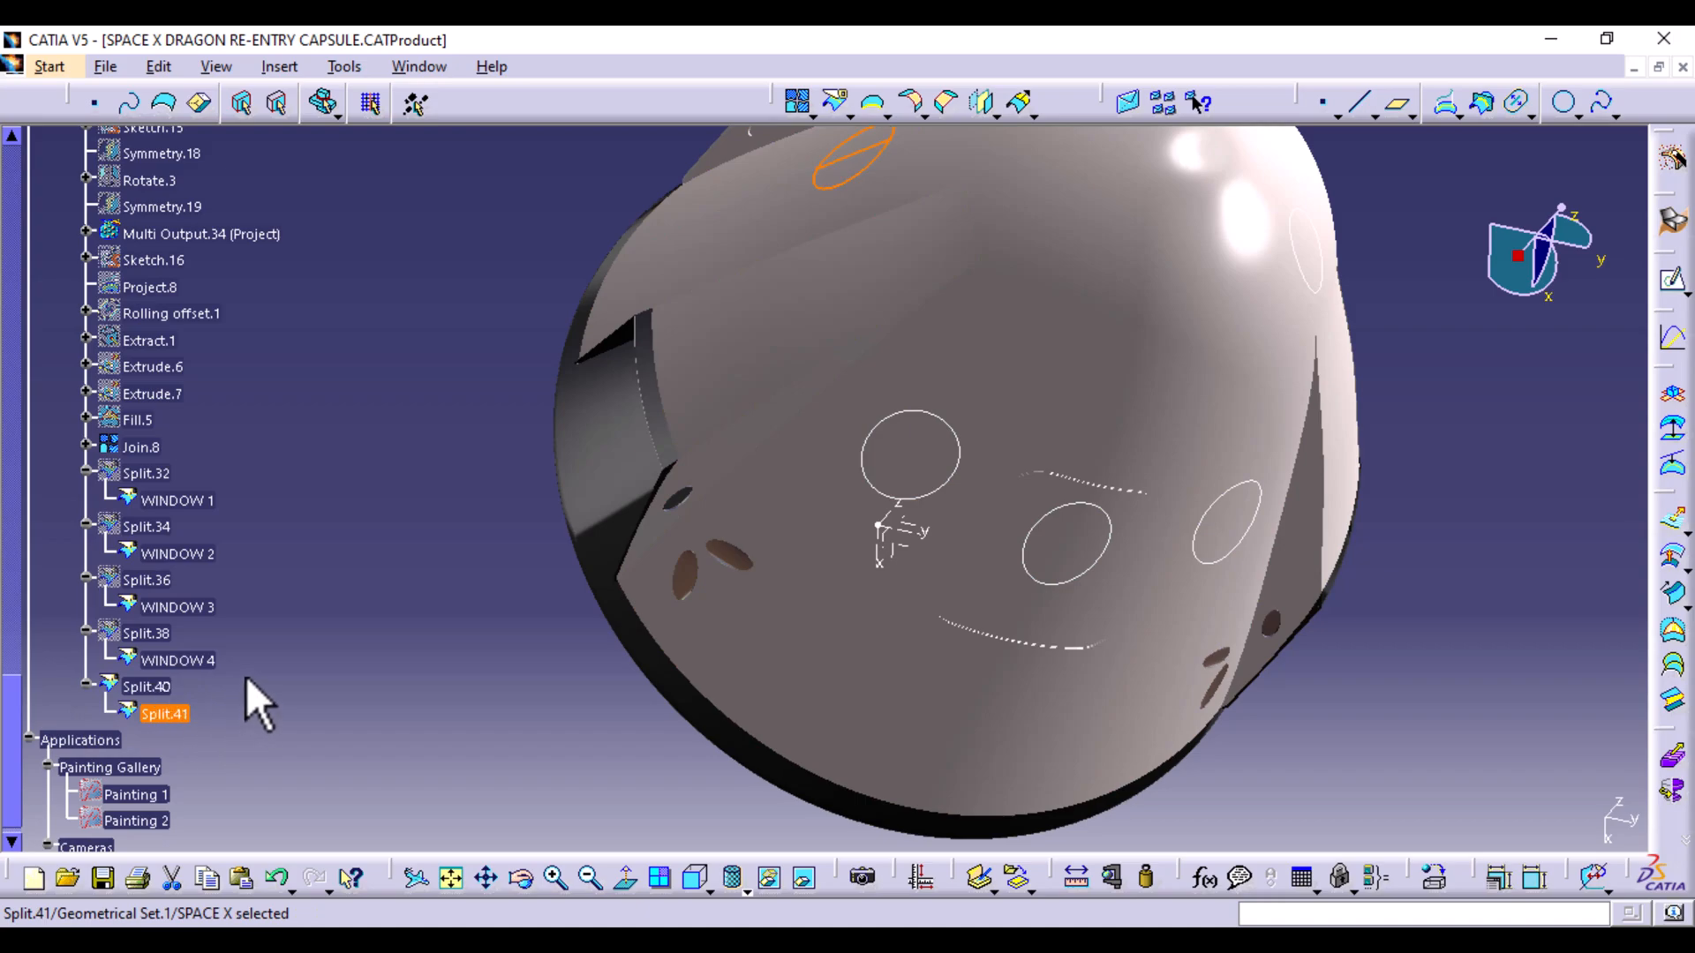
key("alt+Return")
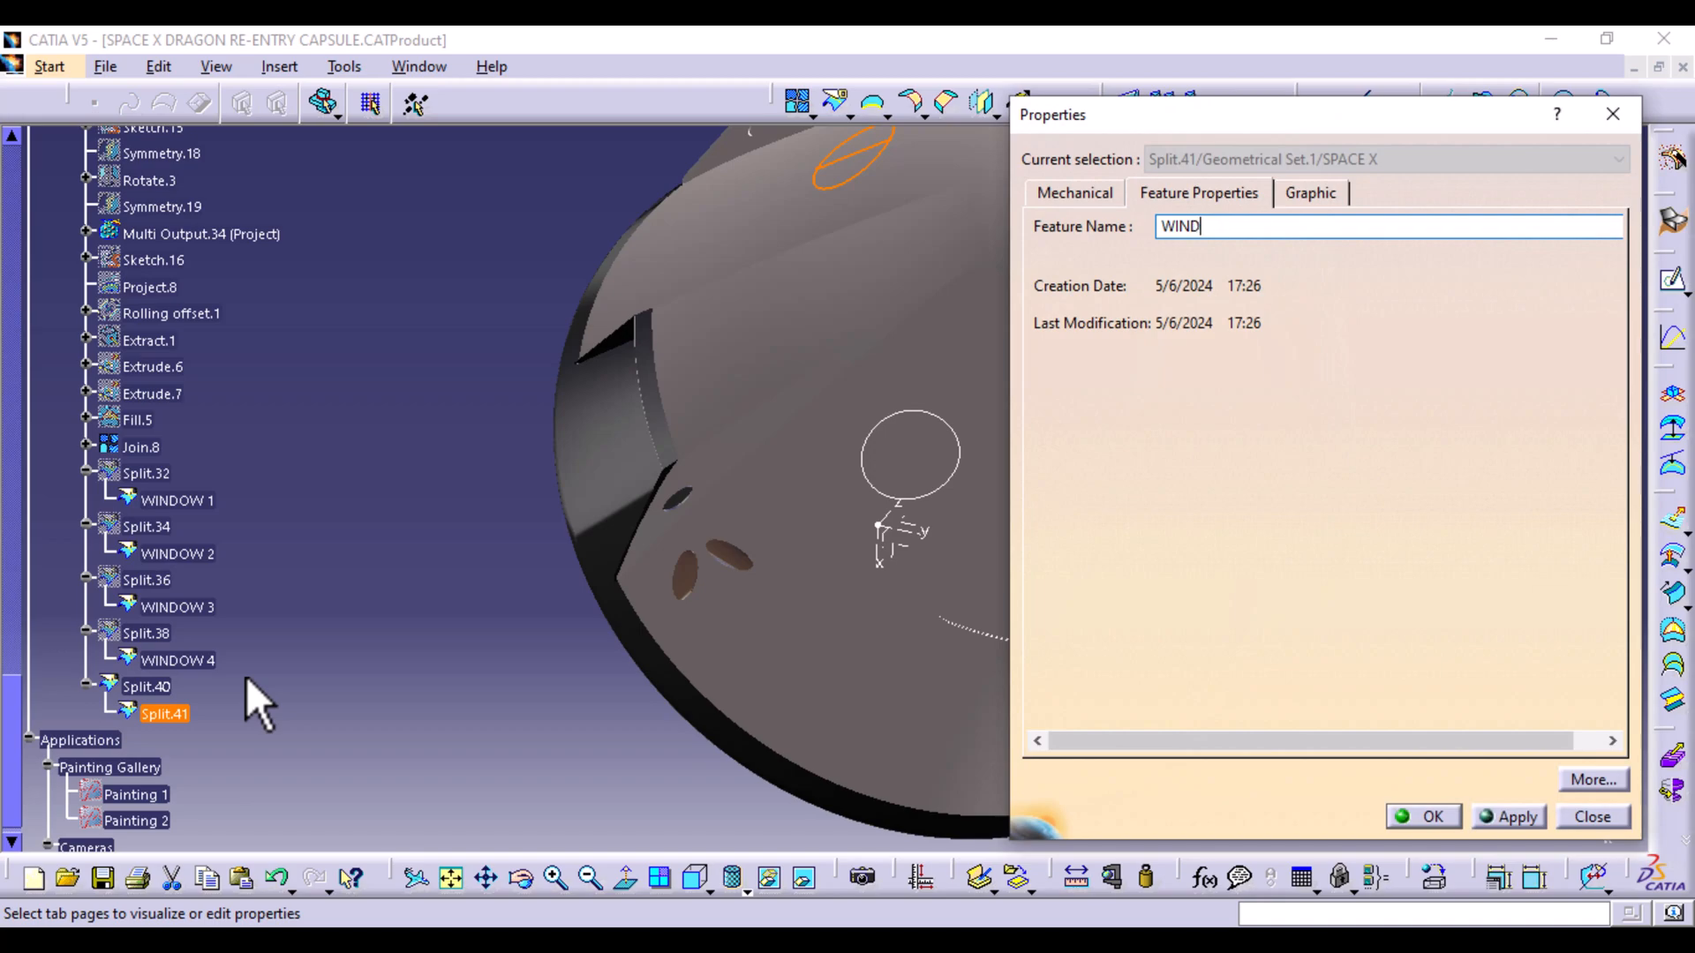
type("WINDOW 5")
key("Return")
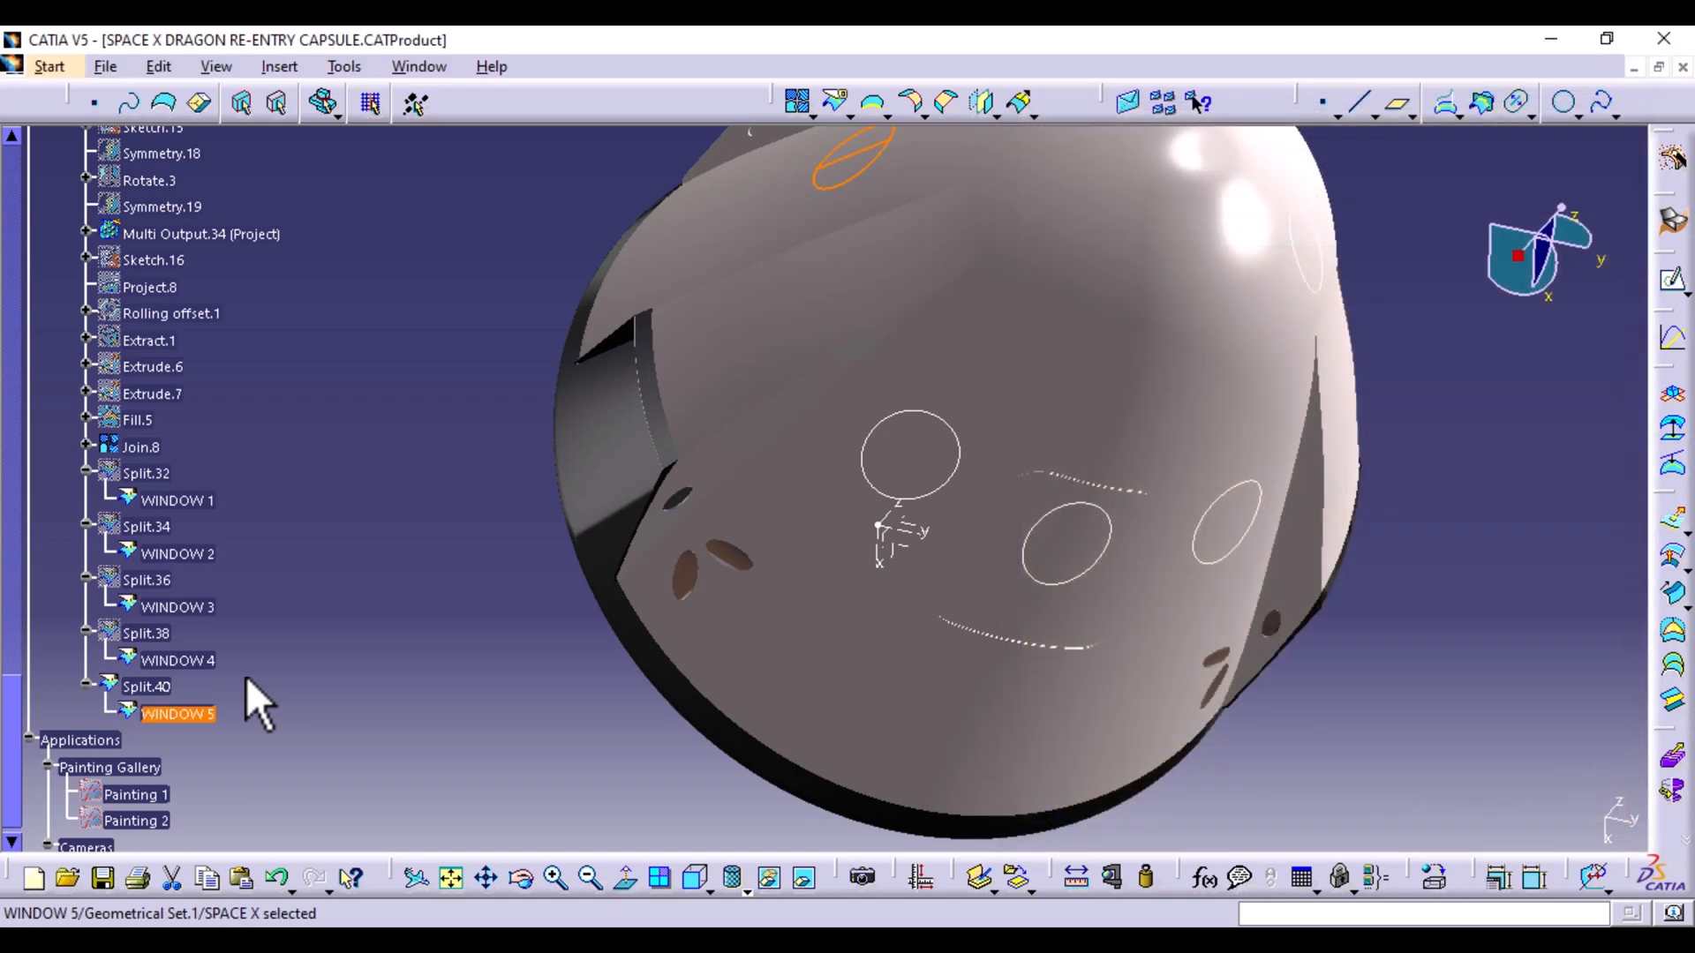
Hide all curves in the model
left_click(356, 589)
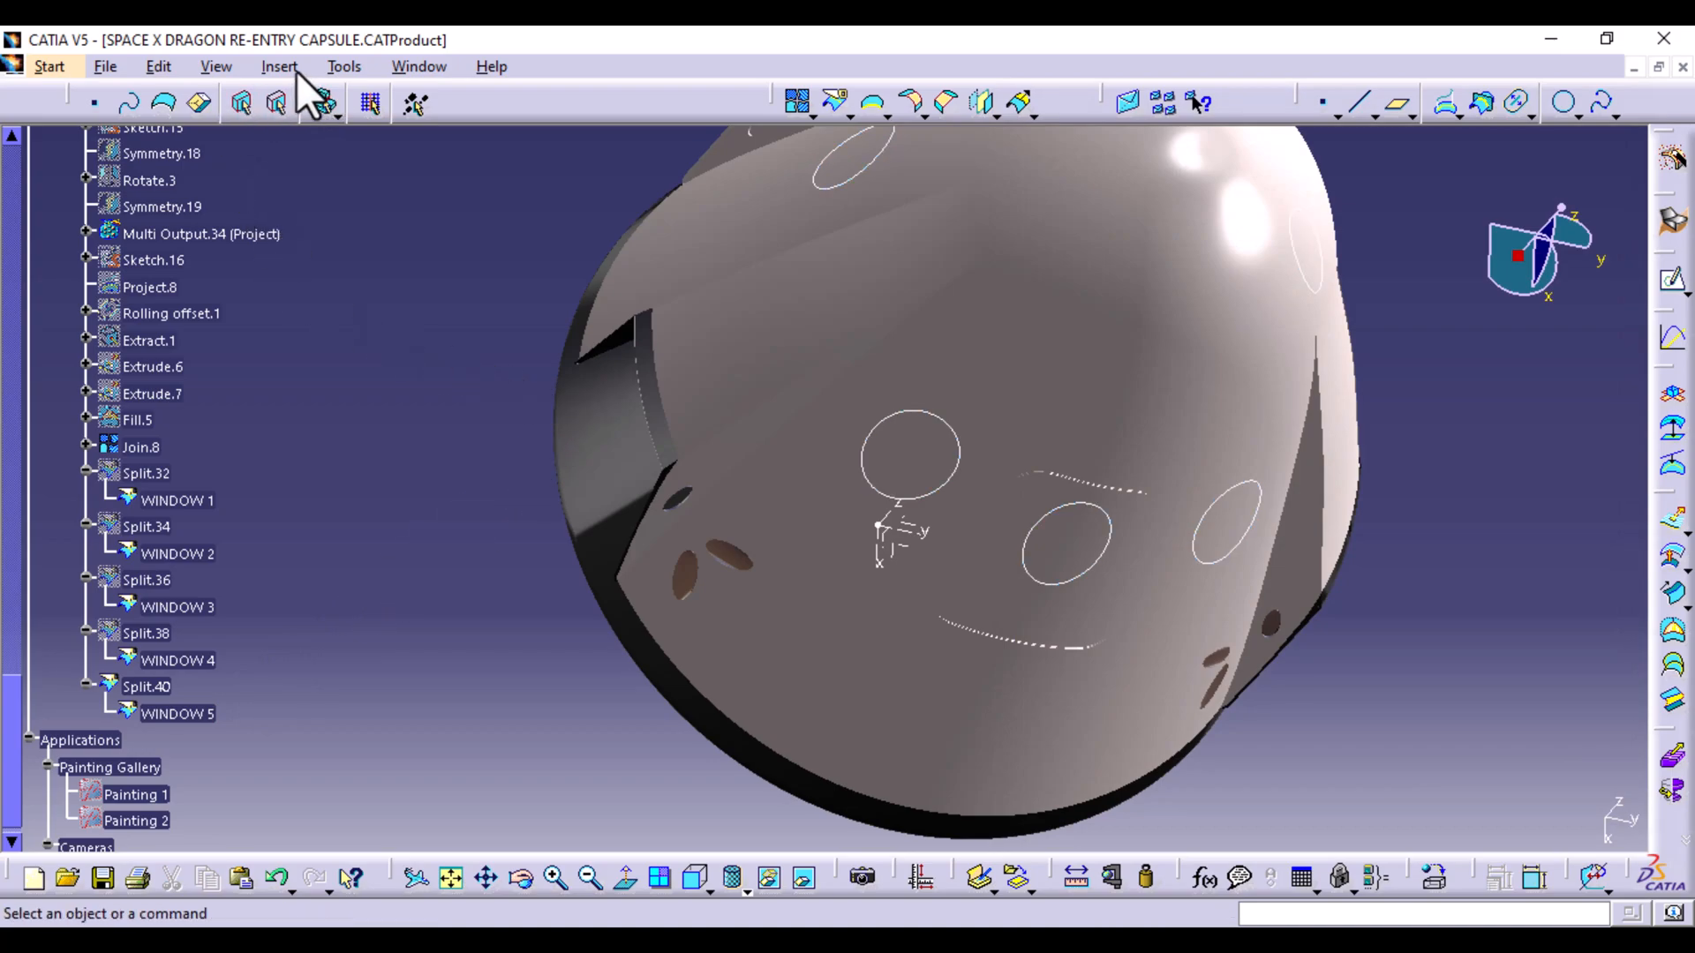
left_click(324, 66)
mouse_move(385, 267)
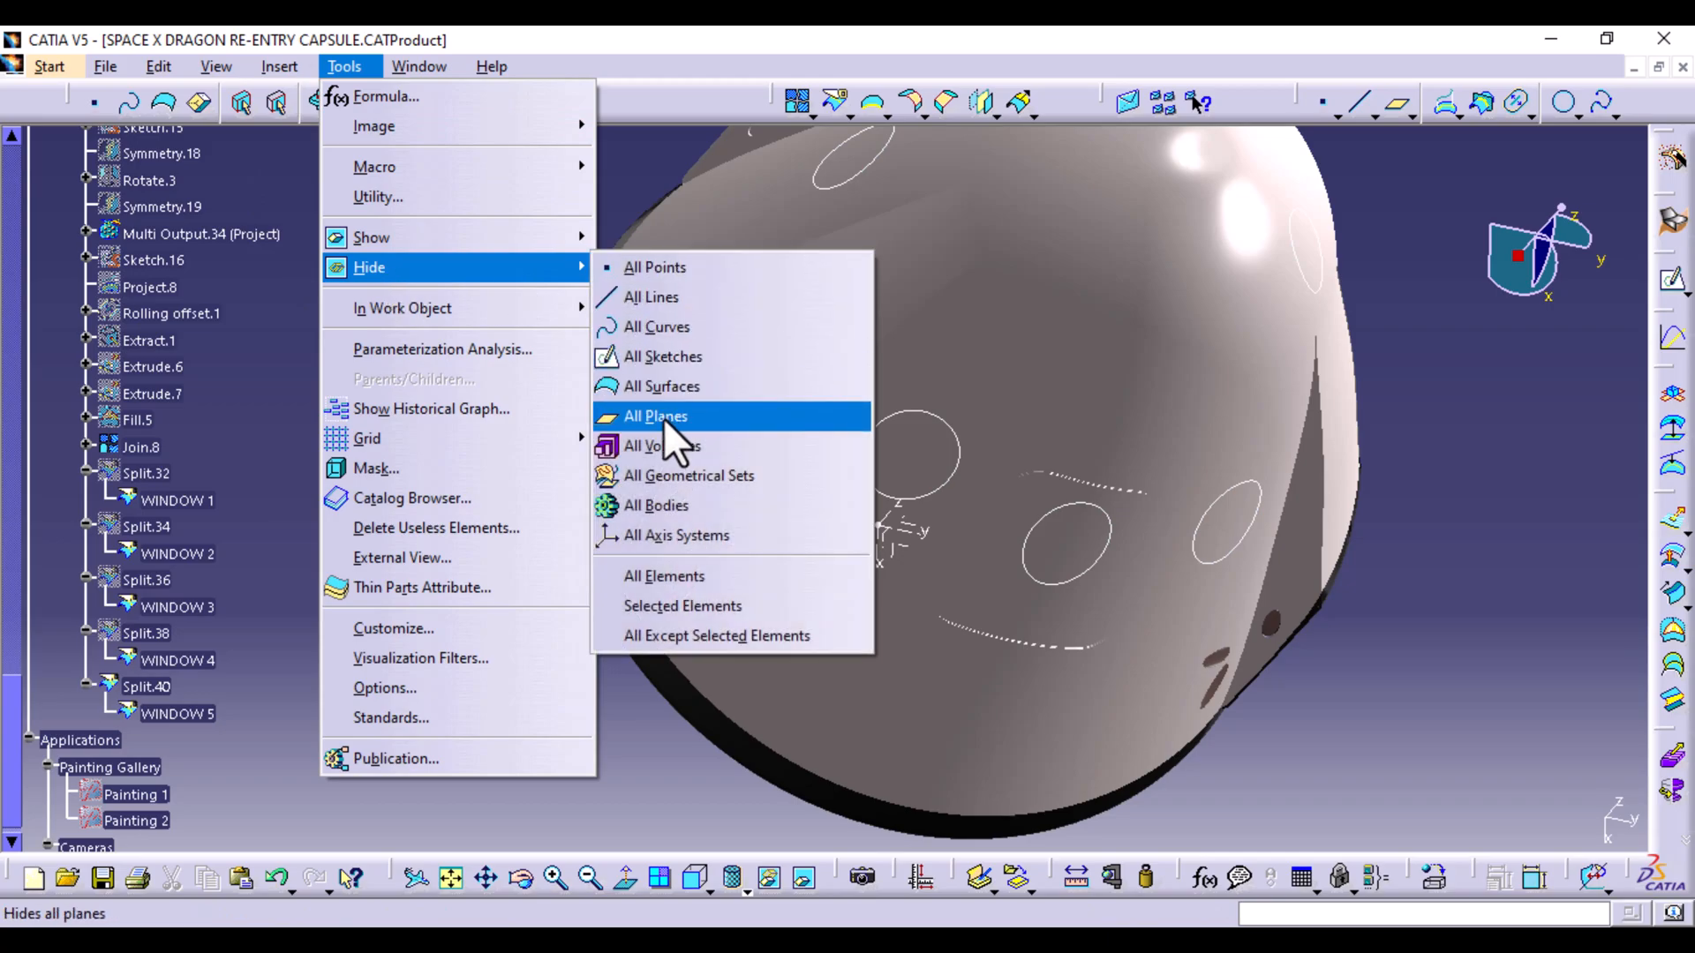
left_click(680, 323)
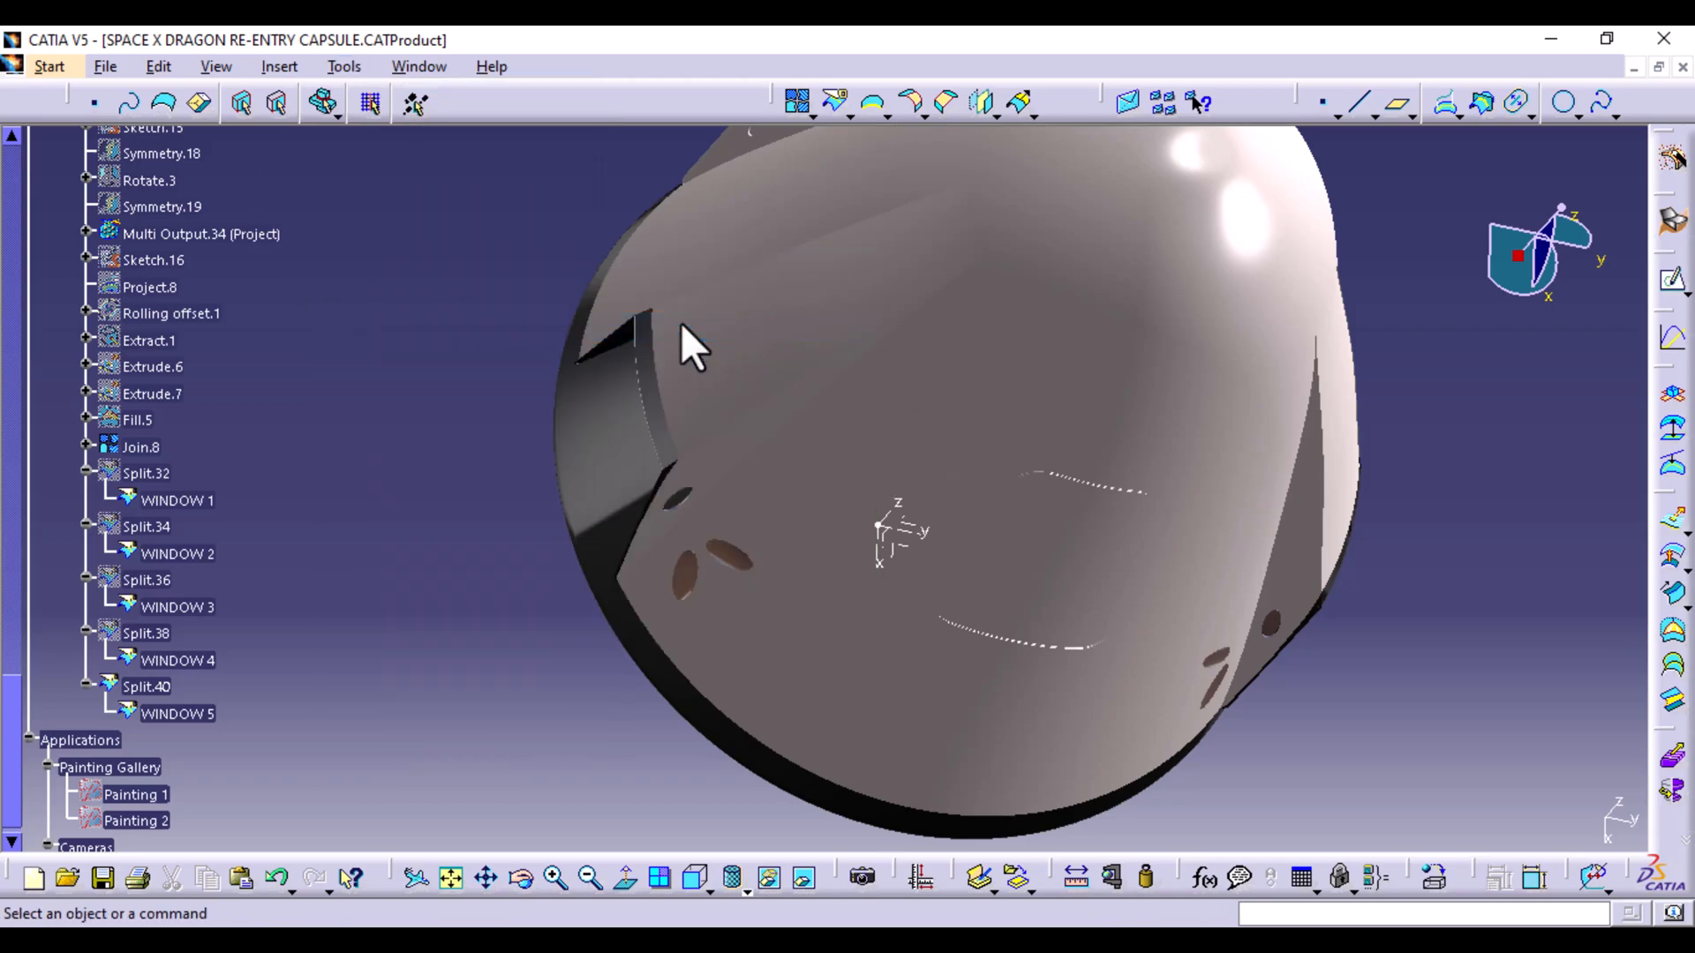
Apply a transparent material from the Other family of the Default Material Catalog to surfaces WINDOW 1 through WINDOW 5
middle_click_drag(1438, 606, 463, 485)
left_click(177, 500)
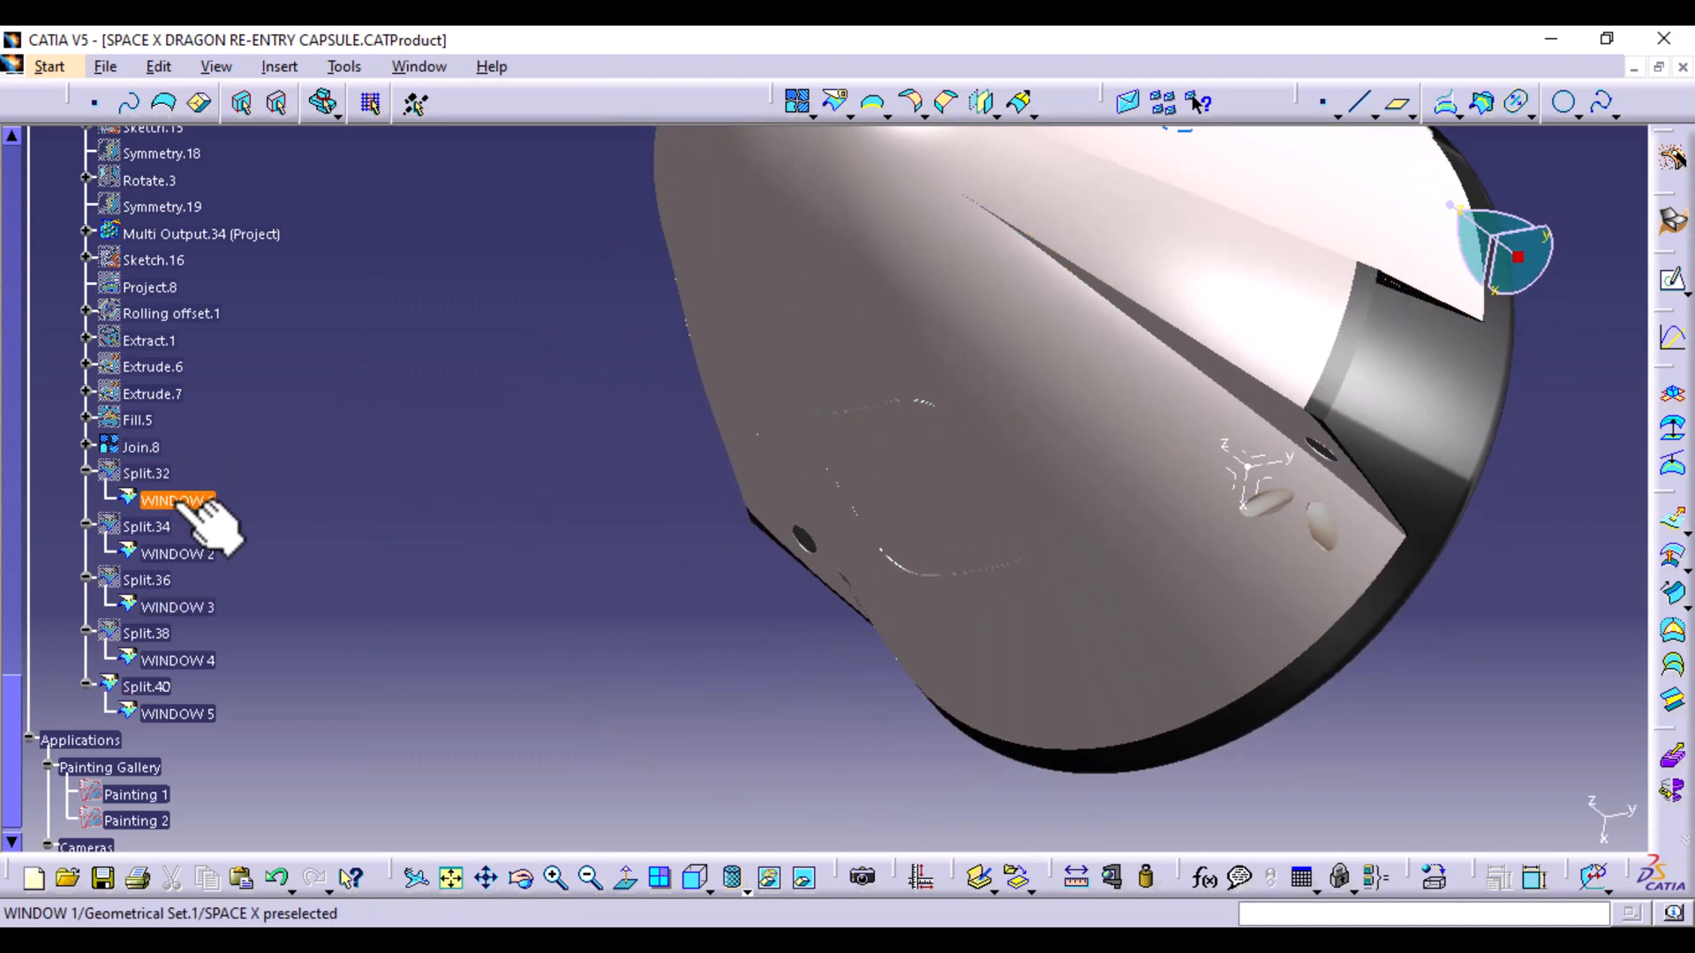
left_click(205, 556, "ctrl")
left_click(210, 605, "ctrl")
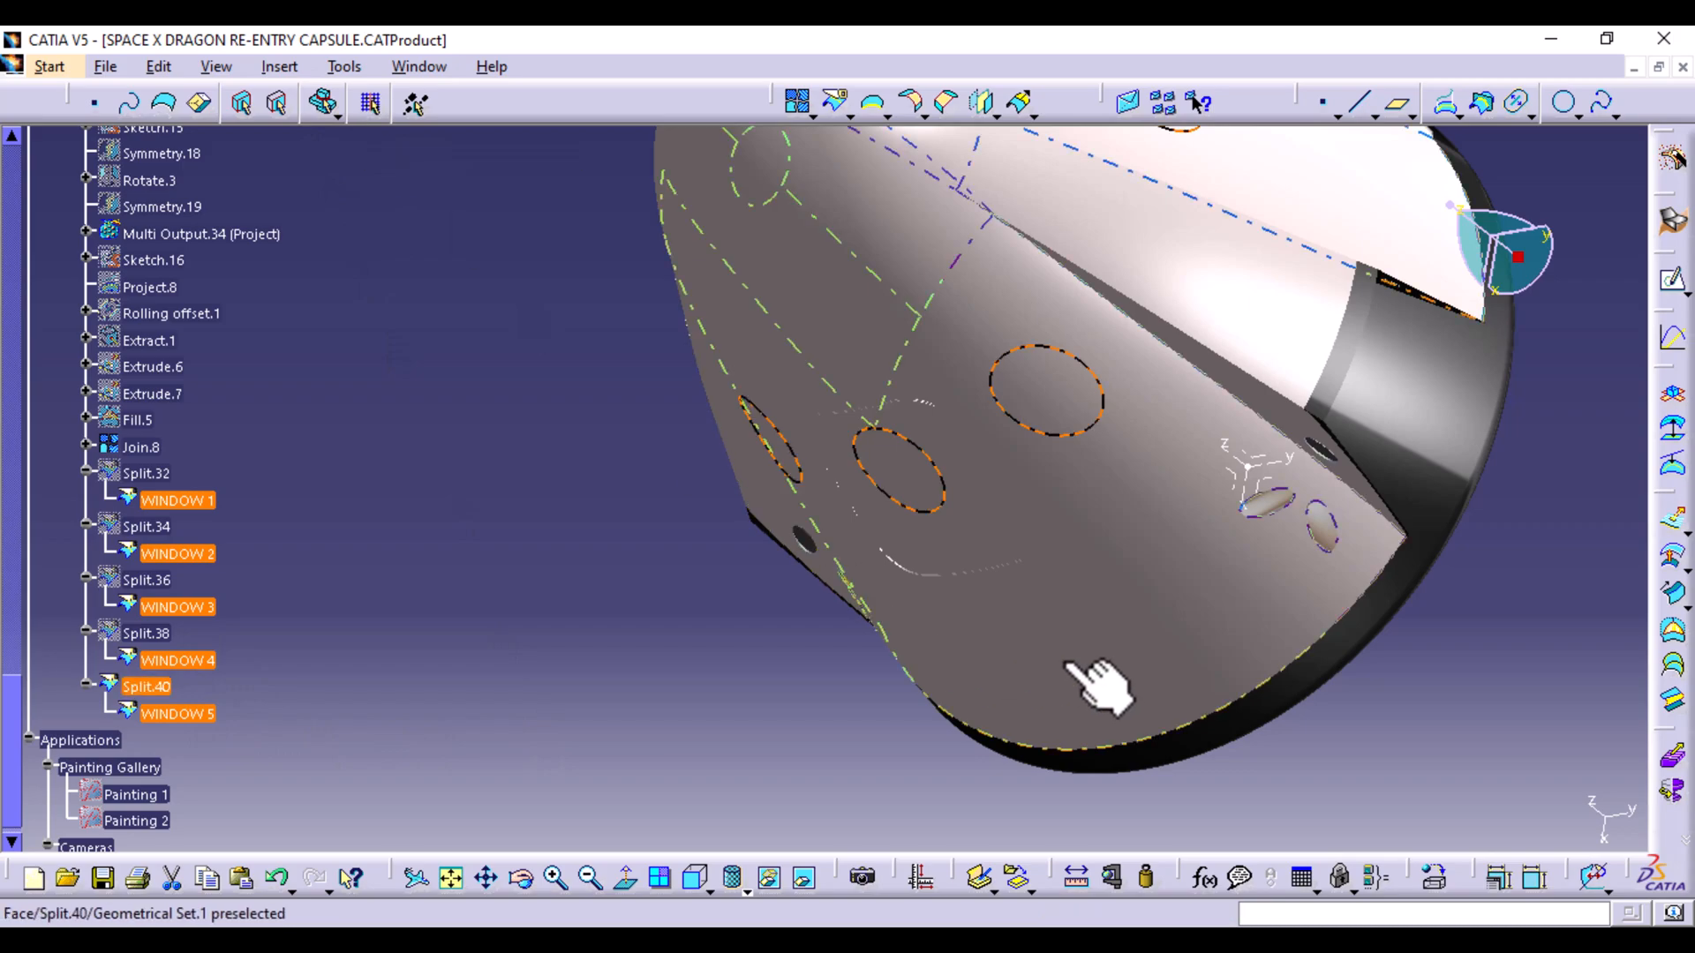
left_click(1436, 879)
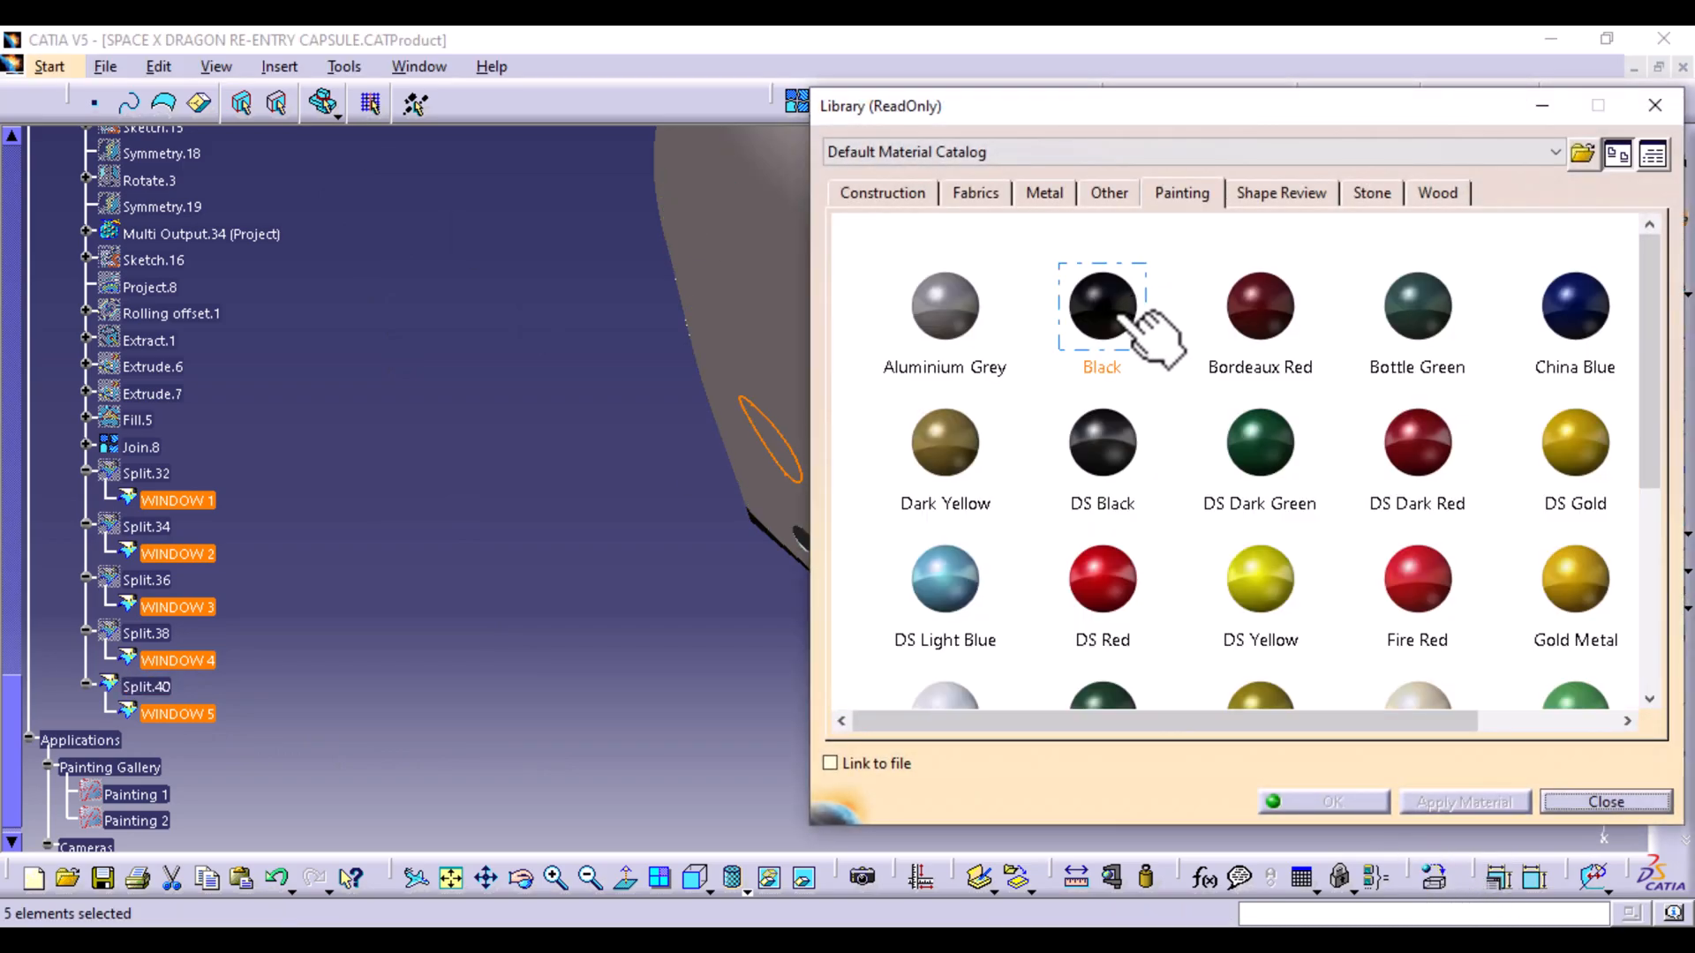
left_click(1093, 338)
left_click(1112, 199)
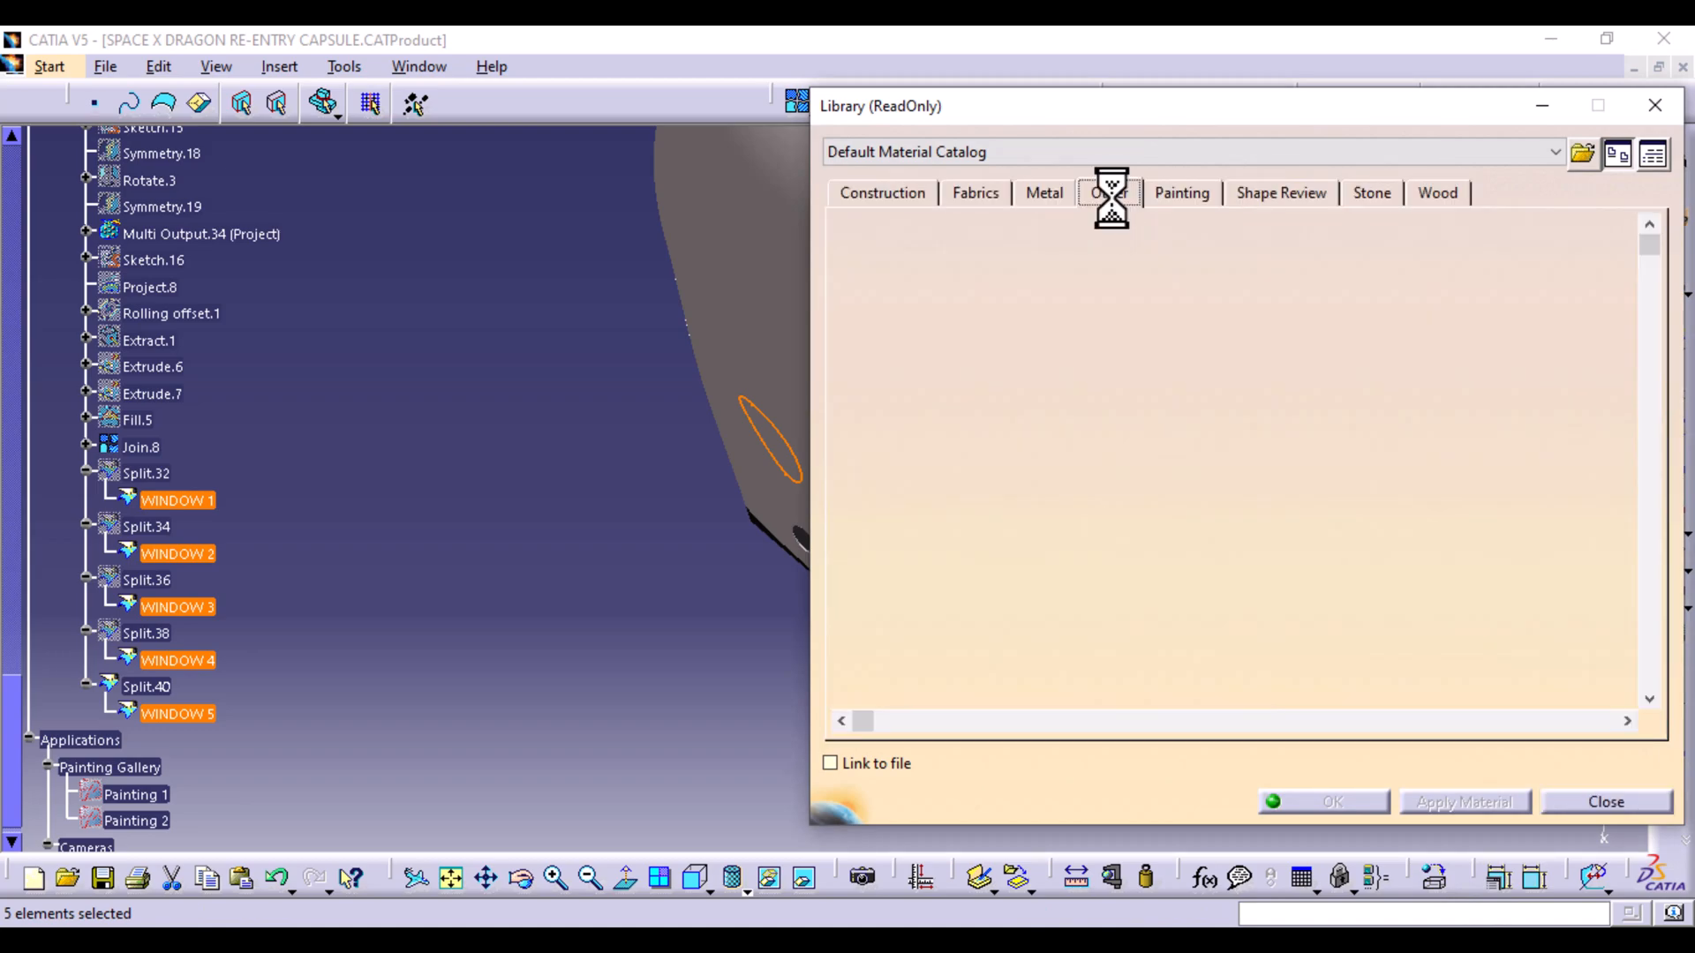
scroll(1288, 506, "down", 1)
left_click(1573, 549)
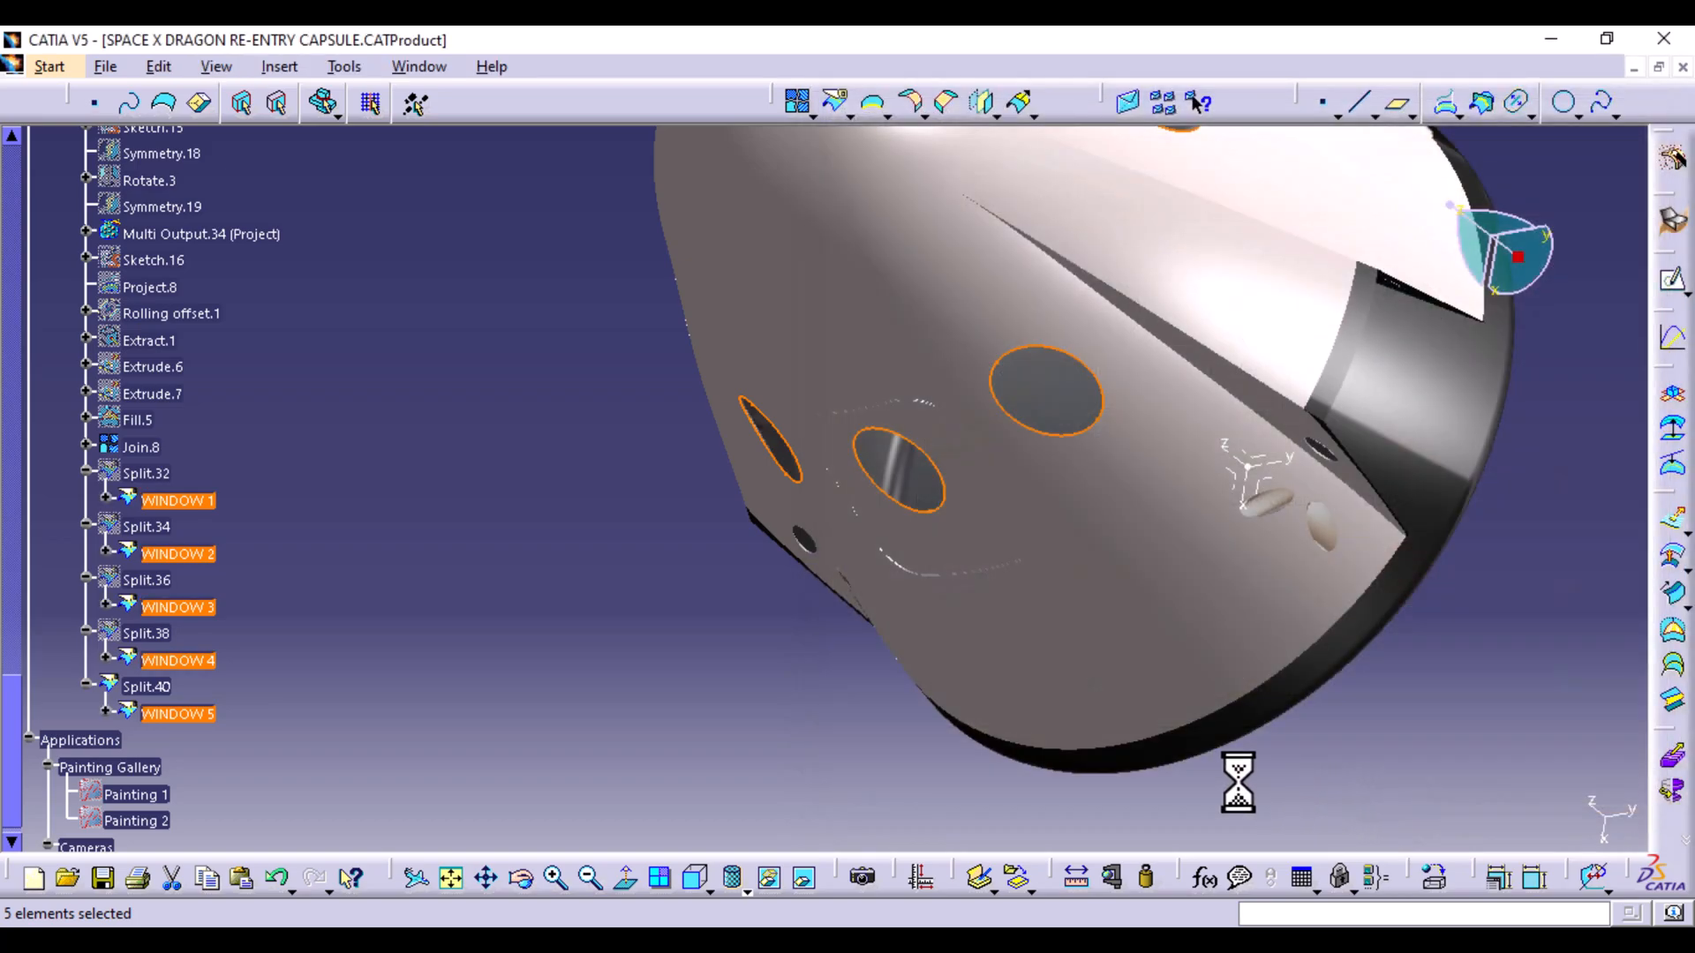
Split the capsule surface Split.40 with the rounded hatch outline Join.8
middle_click_drag(686, 671, 685, 427)
middle_click_drag(923, 679, 953, 618)
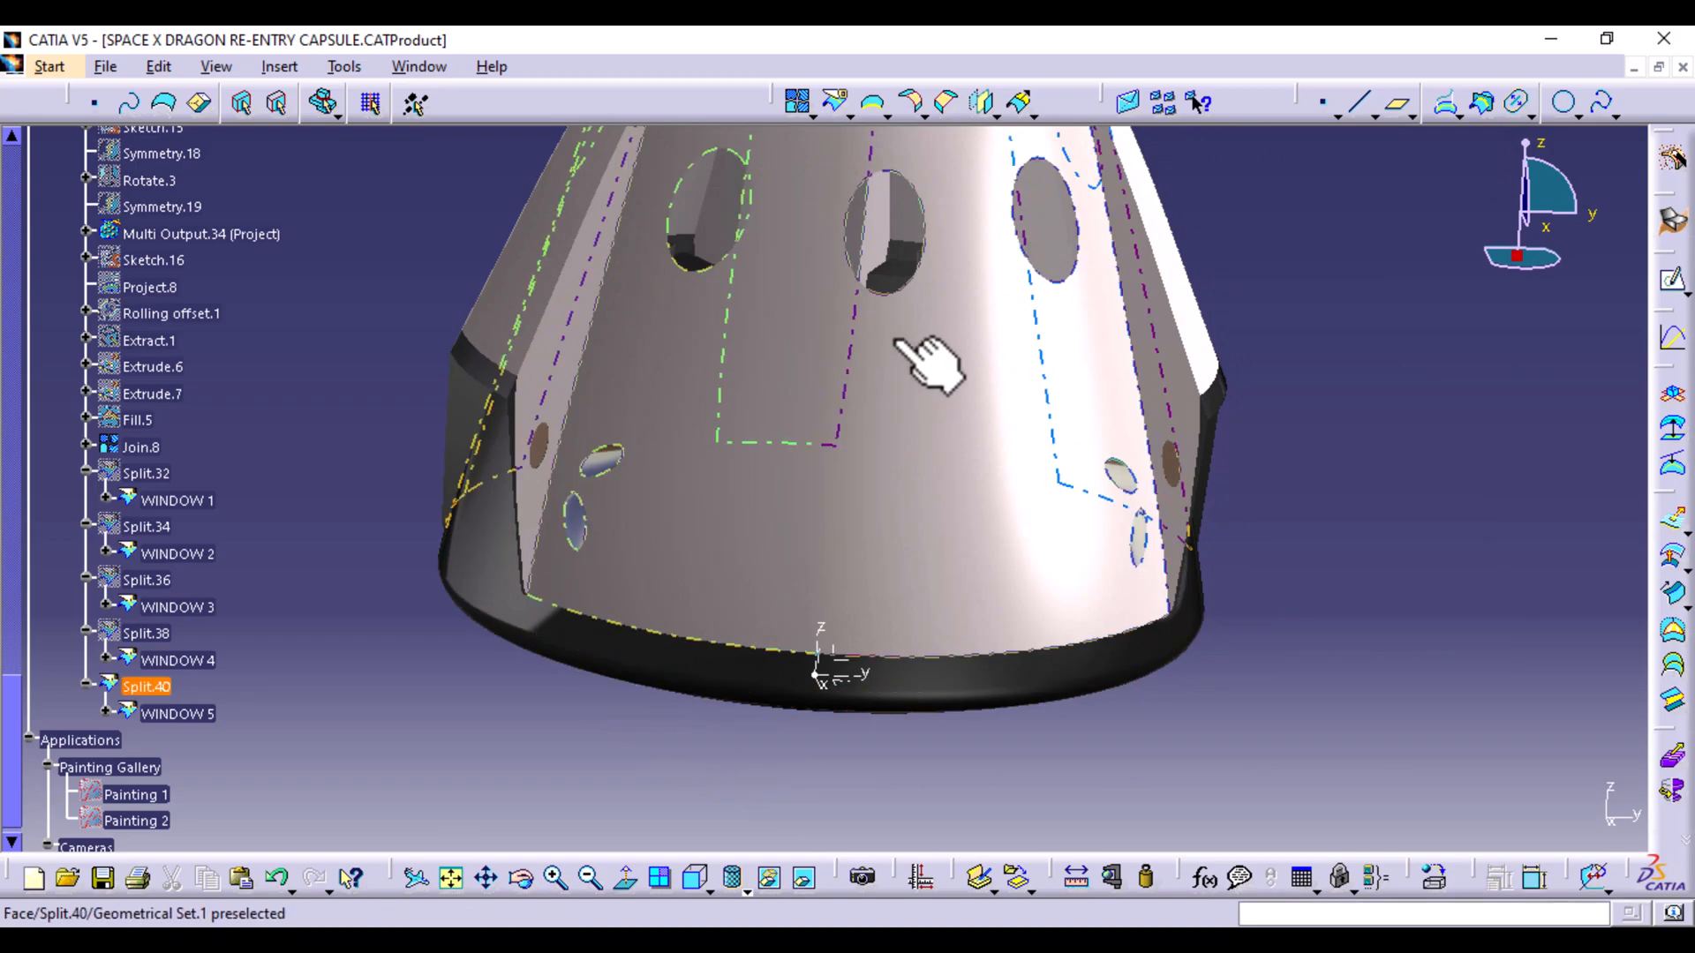
left_click(811, 527)
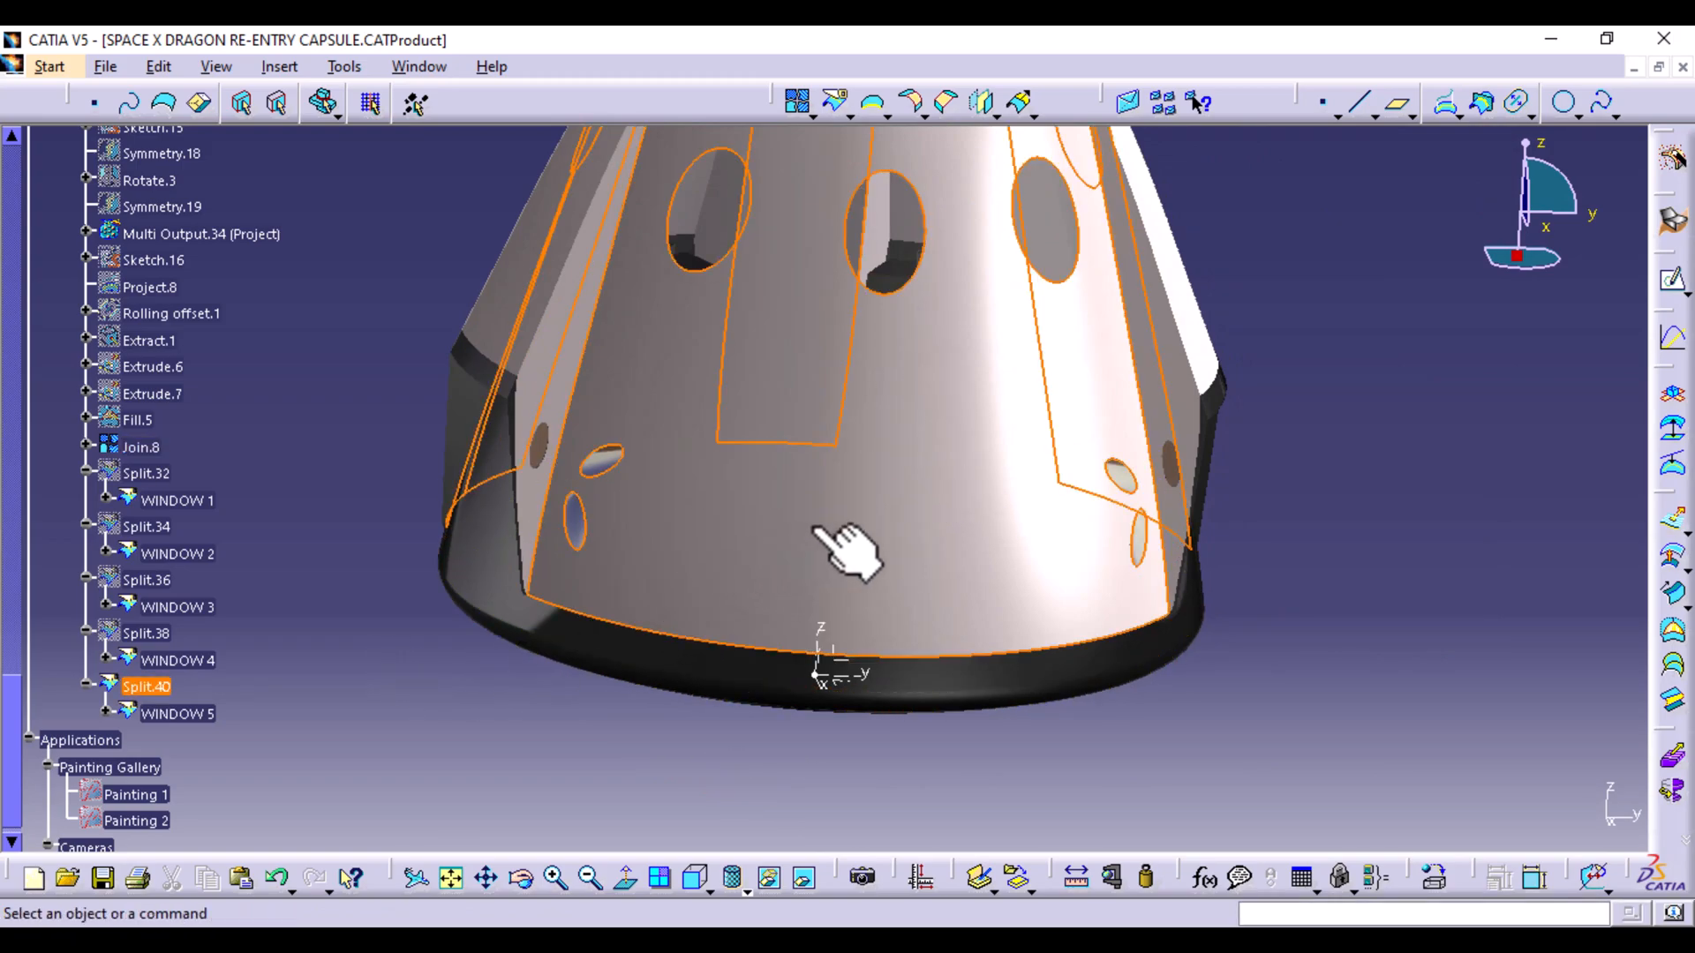
left_click(834, 103)
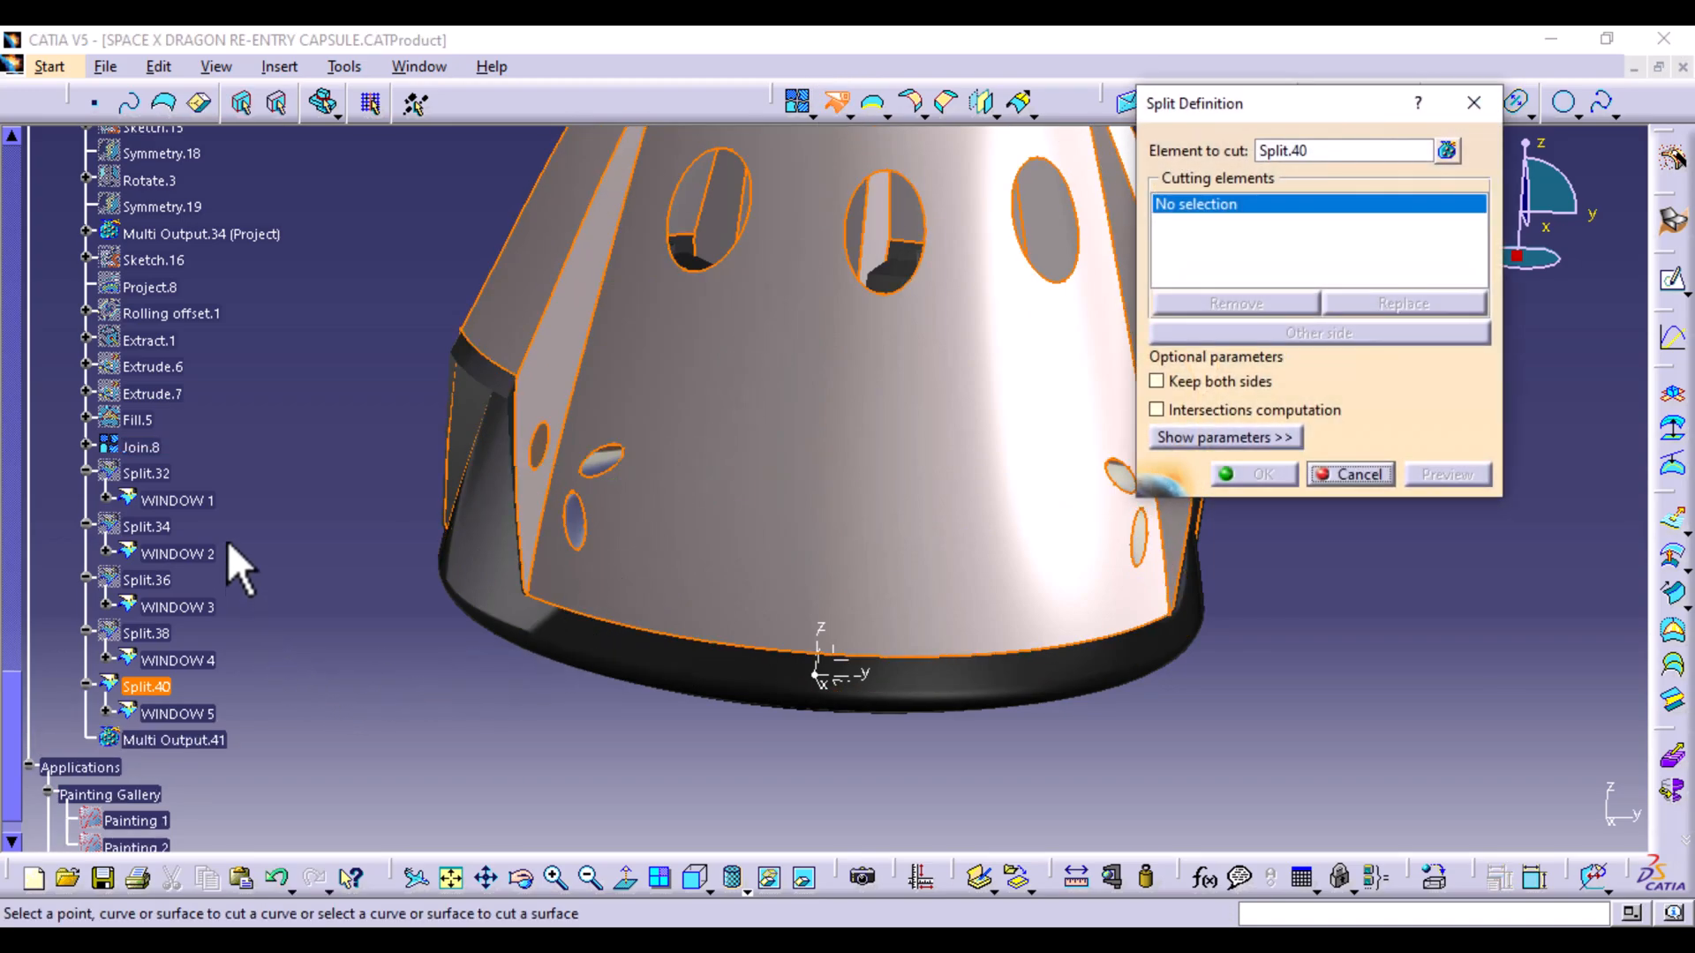
left_click(132, 447)
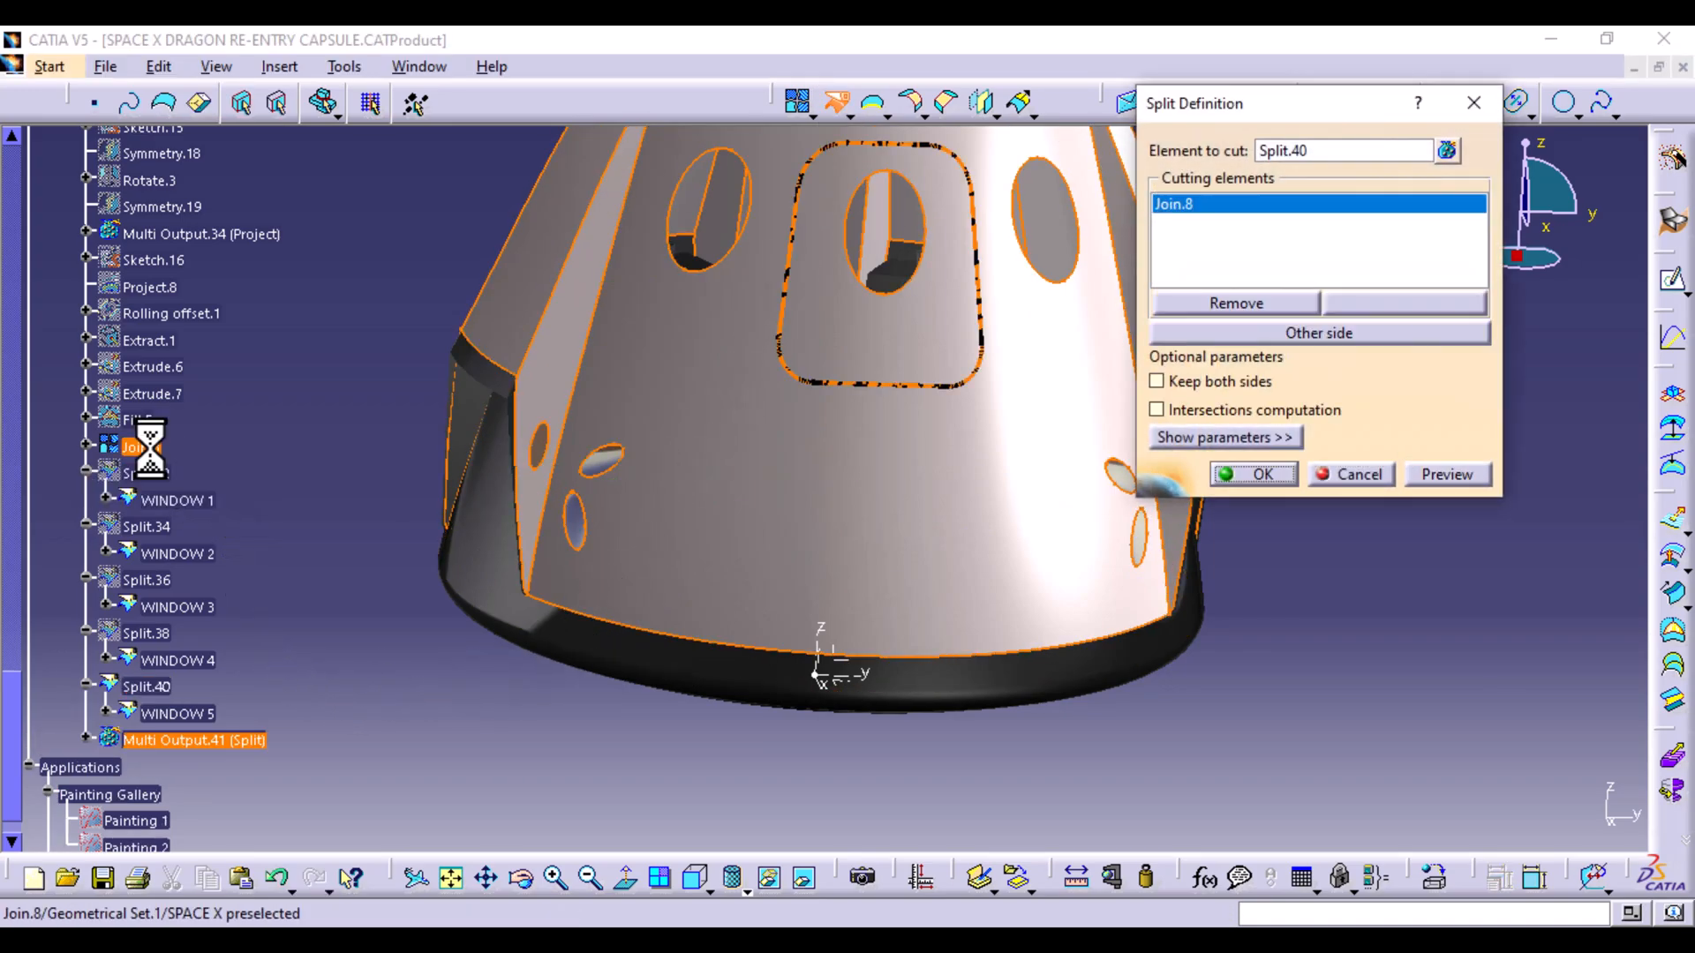
left_click(1257, 473)
Keep only the main capsule body around the hatch from the split result, using an Extract with point continuity
left_click(1268, 583)
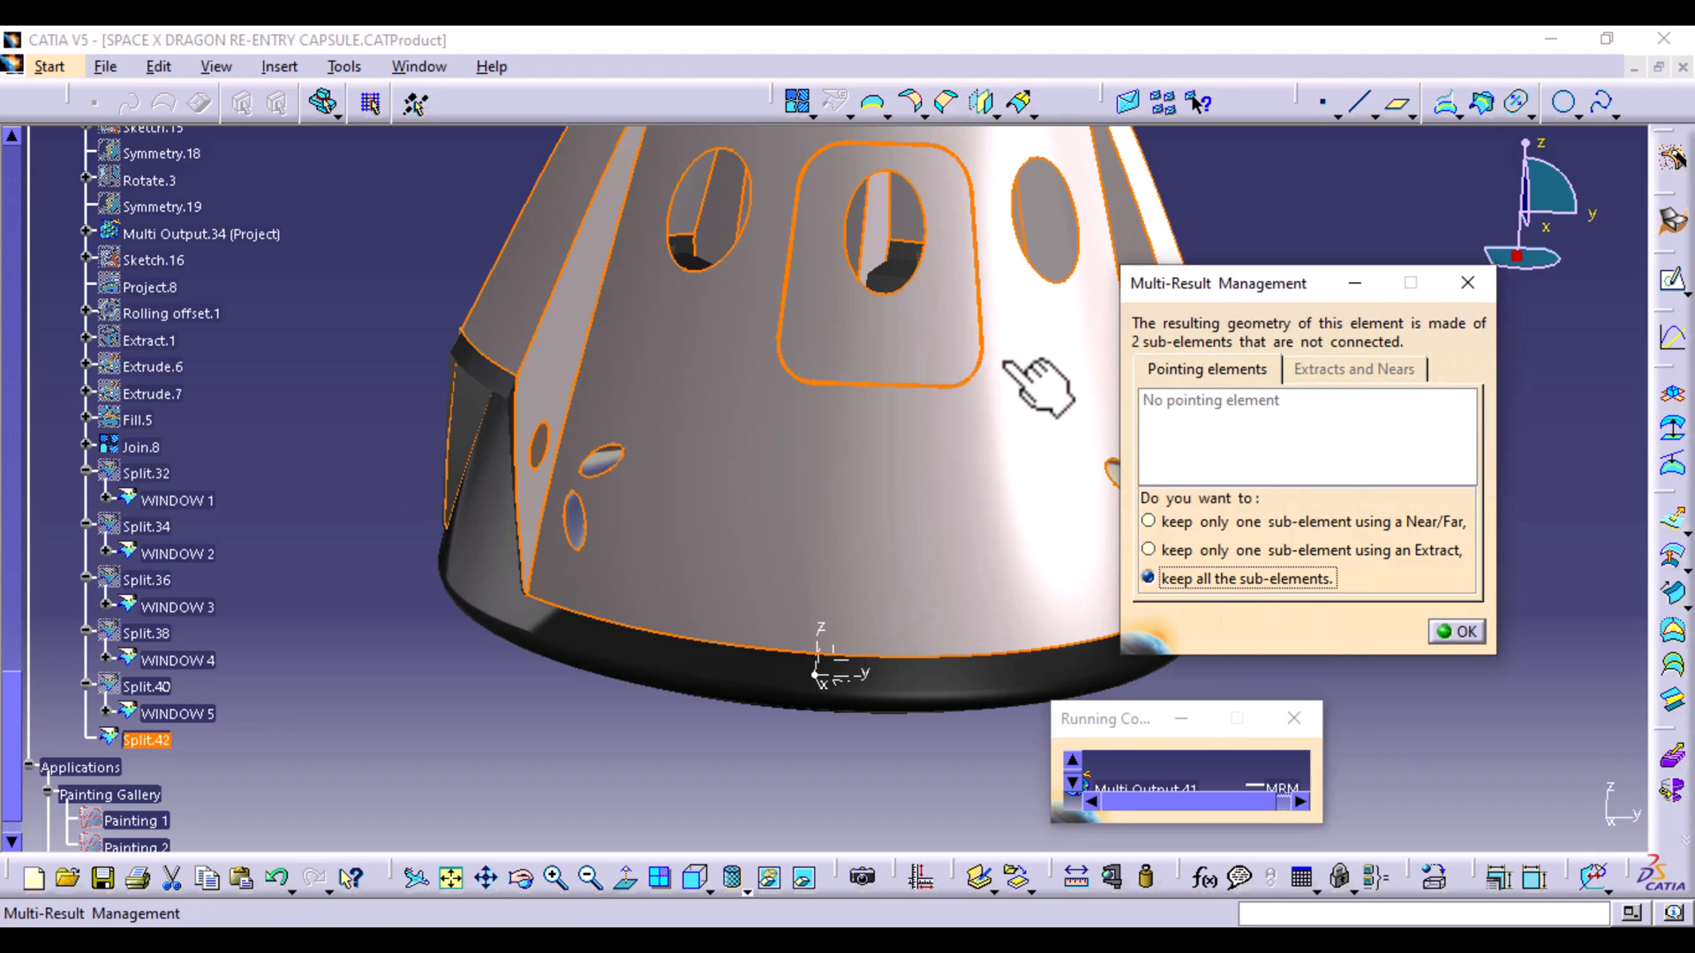
left_click(1288, 556)
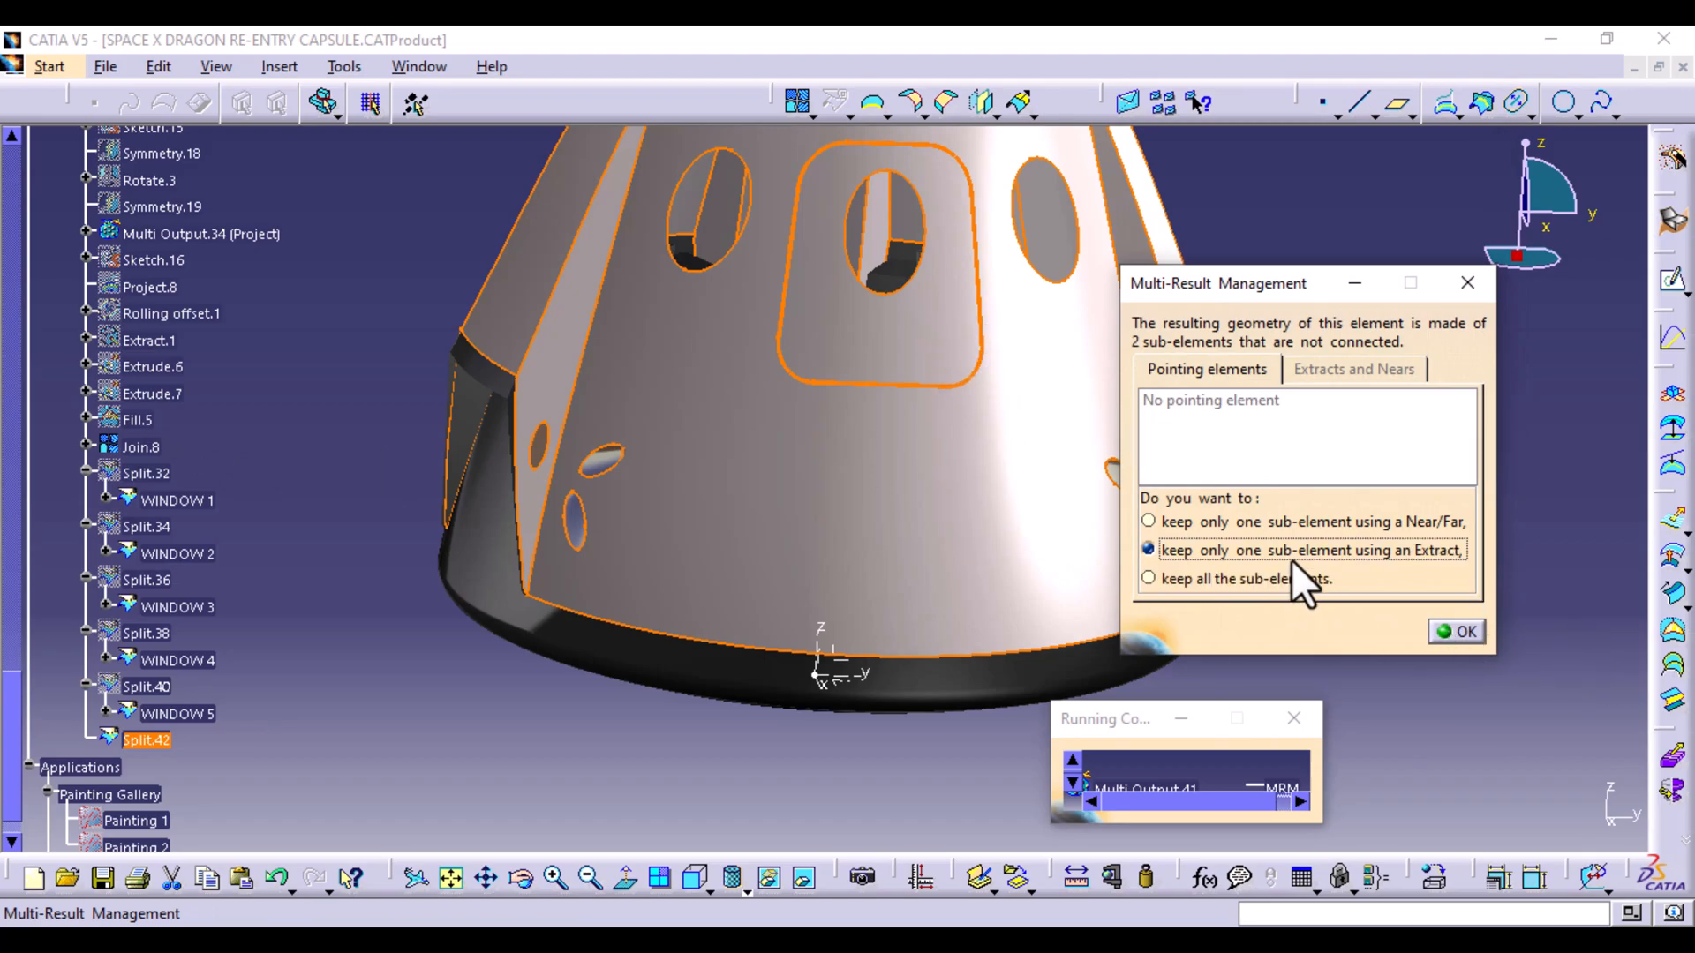
left_click(1466, 630)
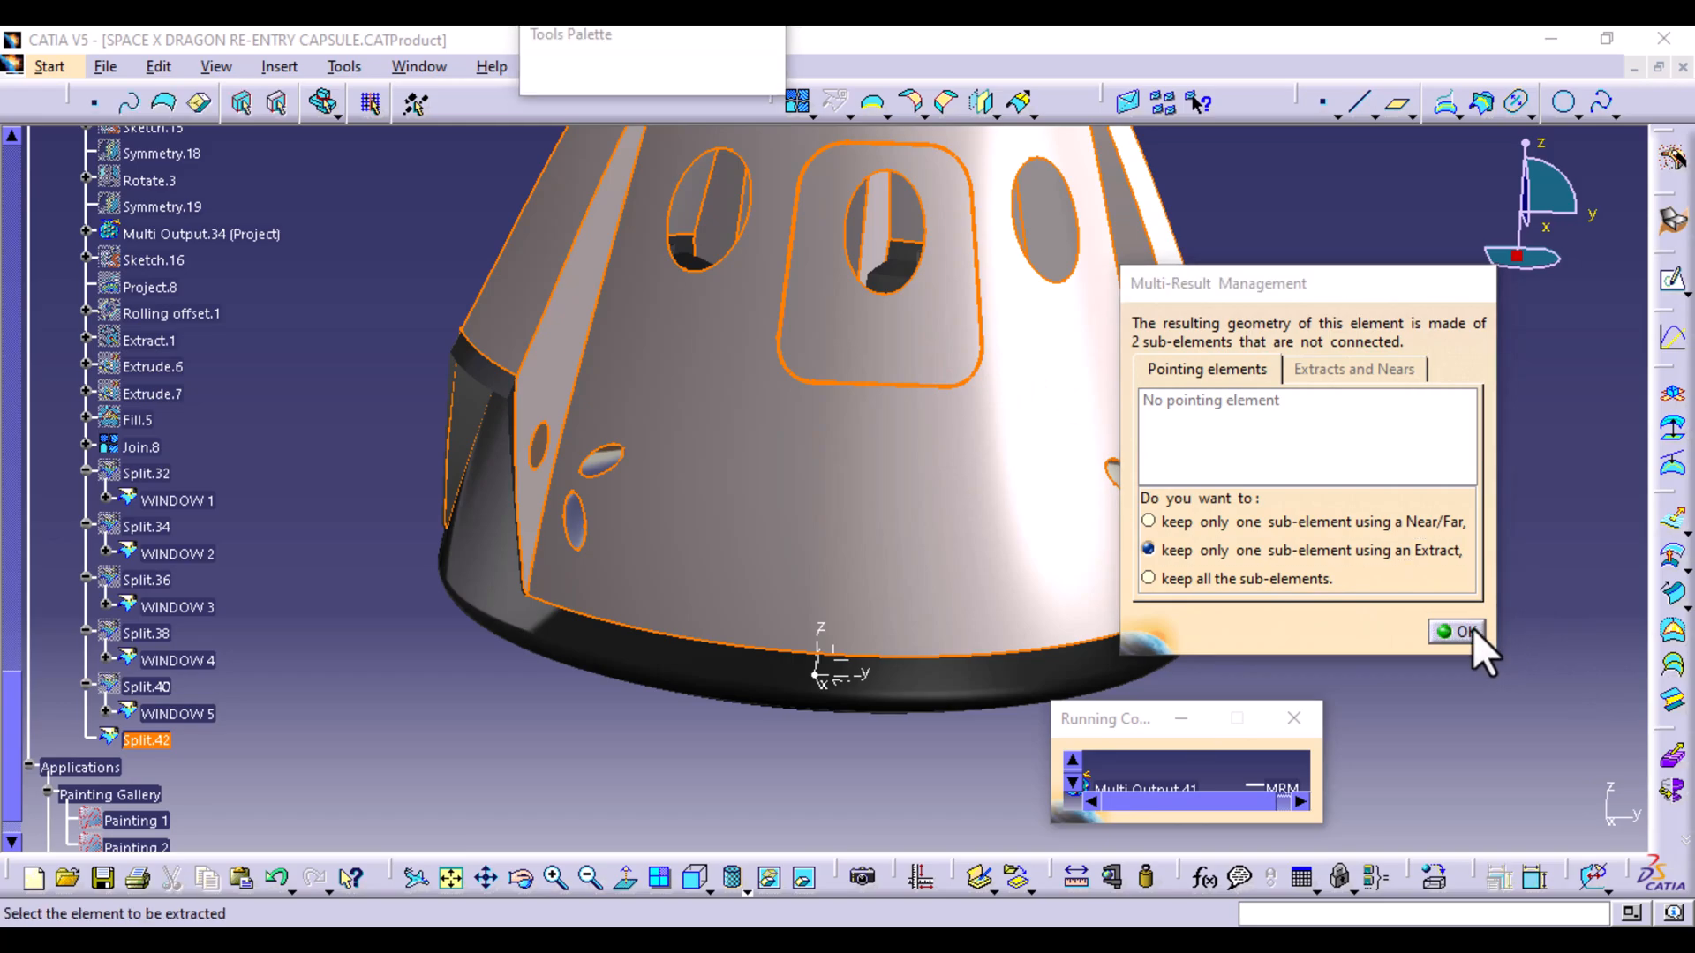
left_click_drag(1135, 212, 1459, 215)
left_click(976, 510)
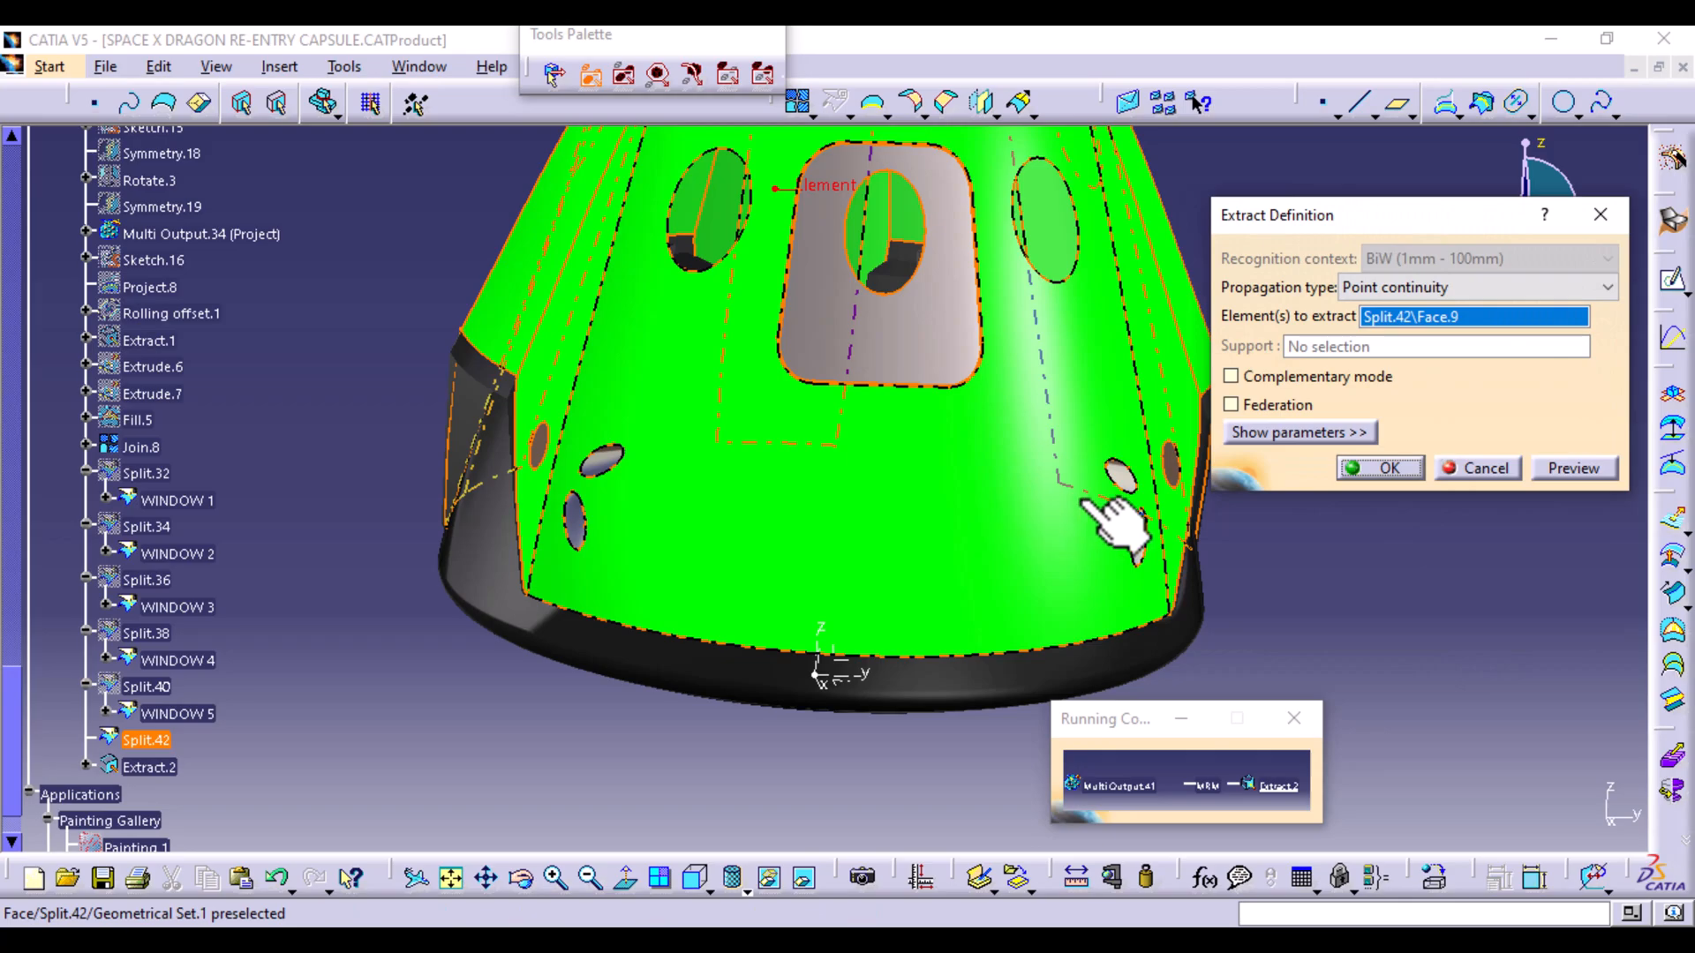
left_click(1390, 469)
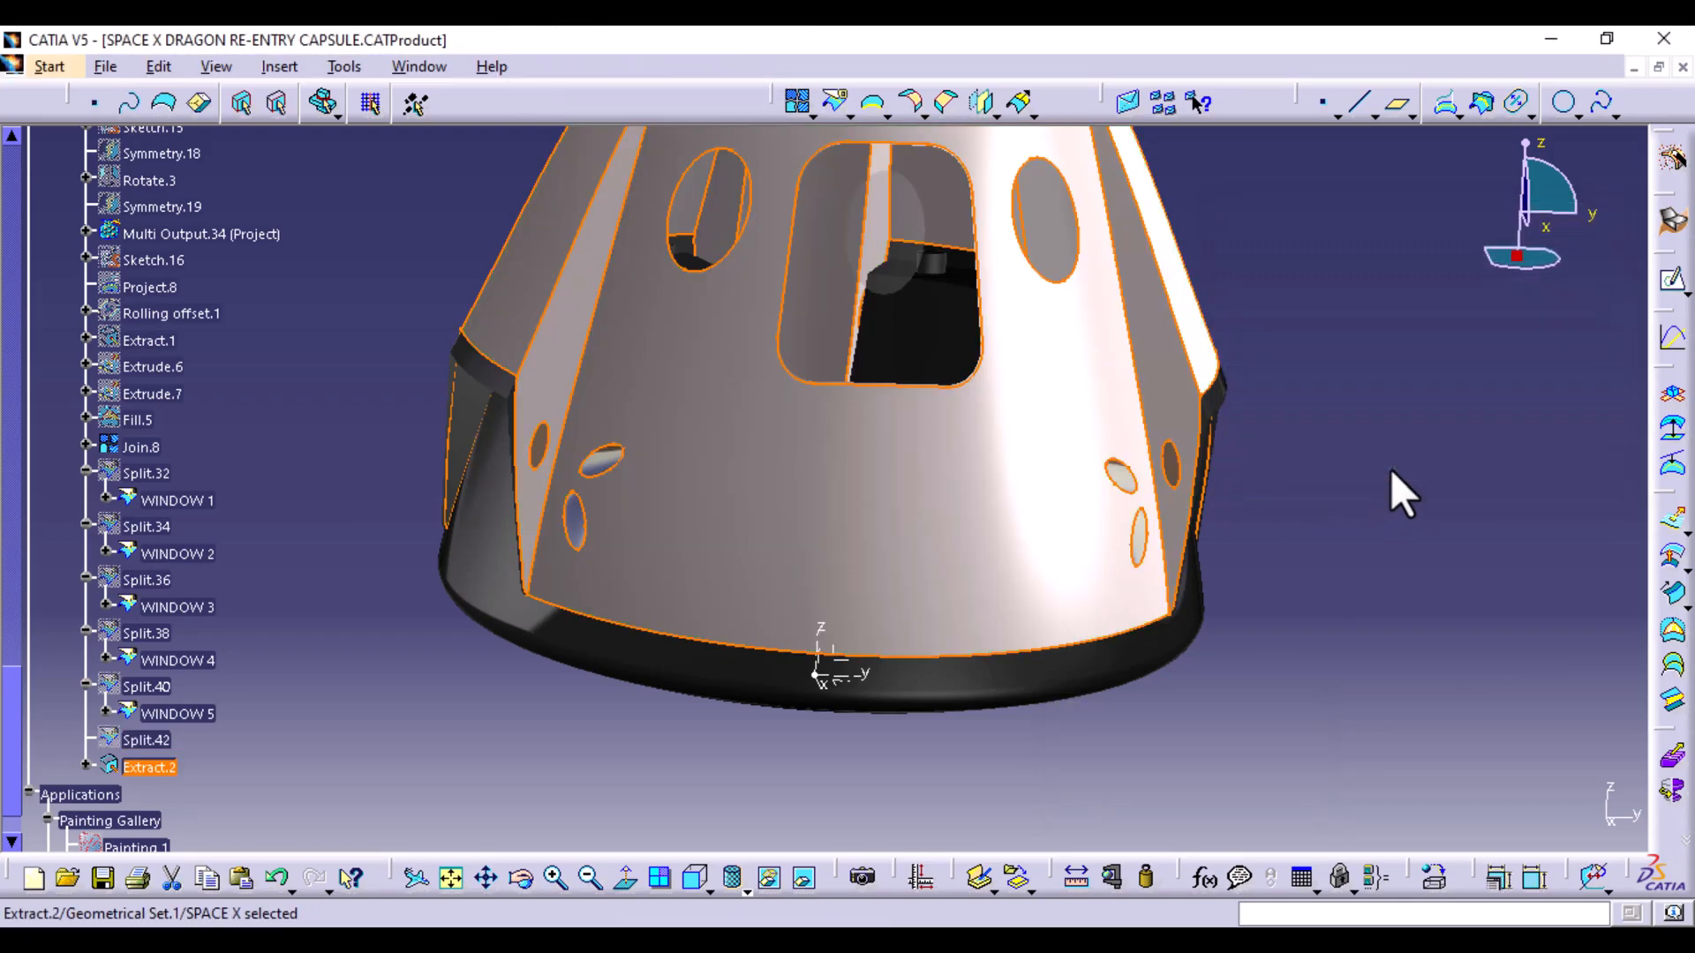
Split the capsule surface Split.40 again with the hatch outline Join.8, switching to the other side
left_click(574, 713)
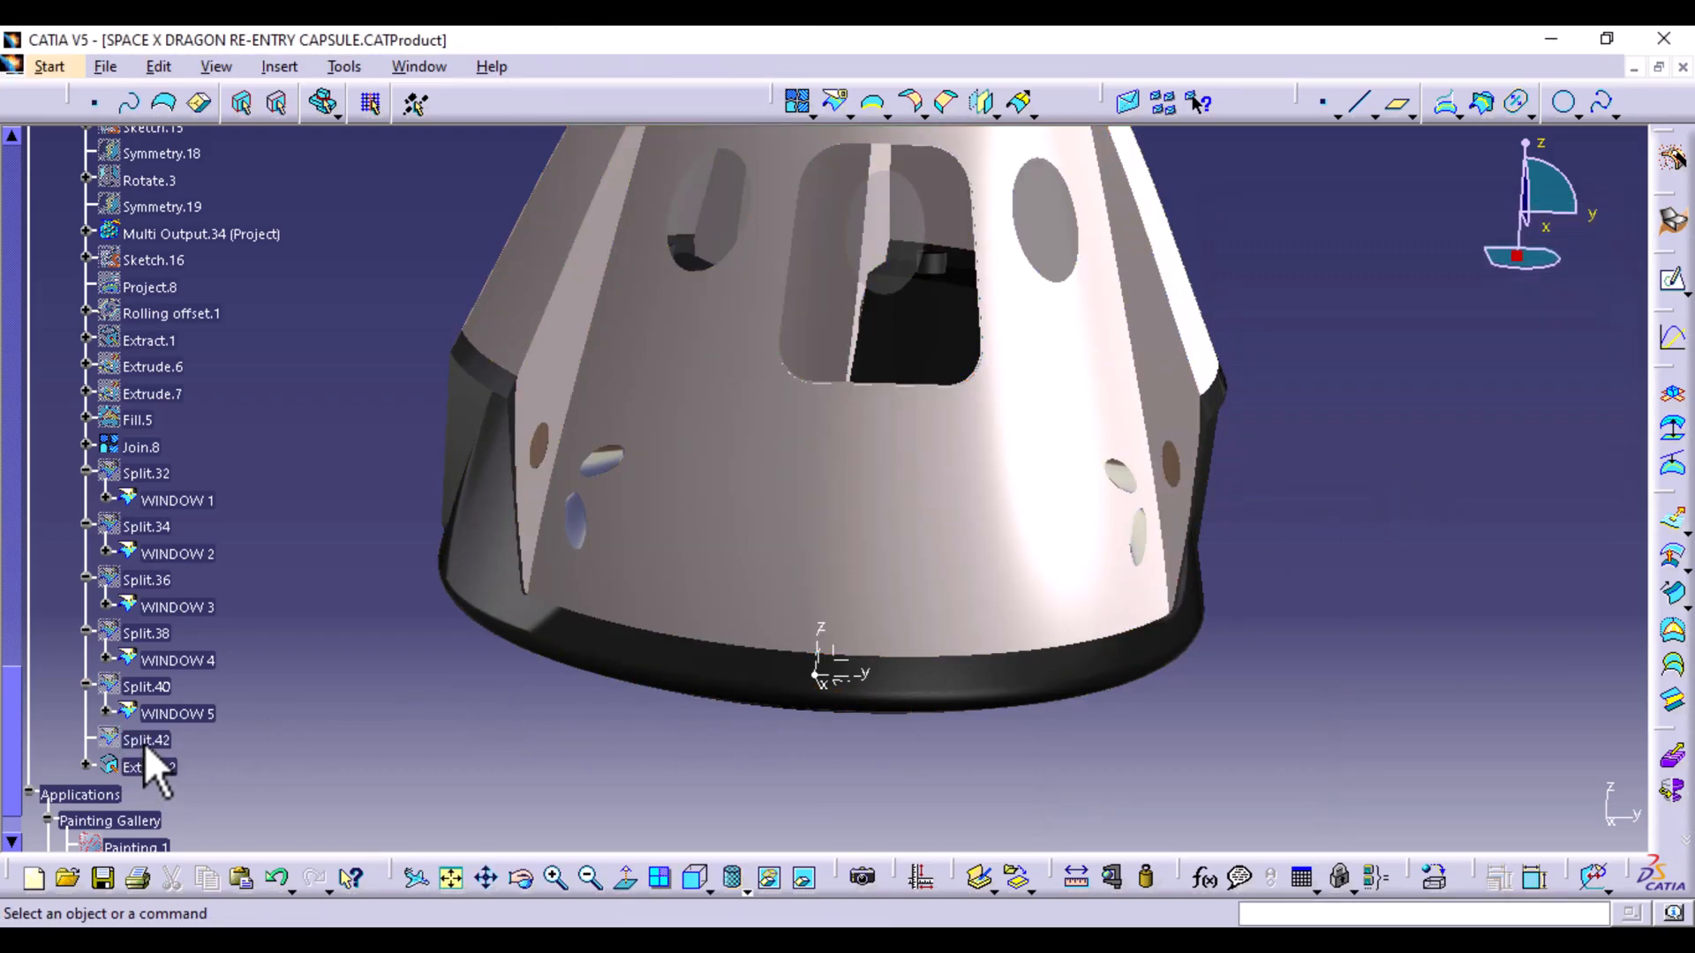
right_click(163, 686)
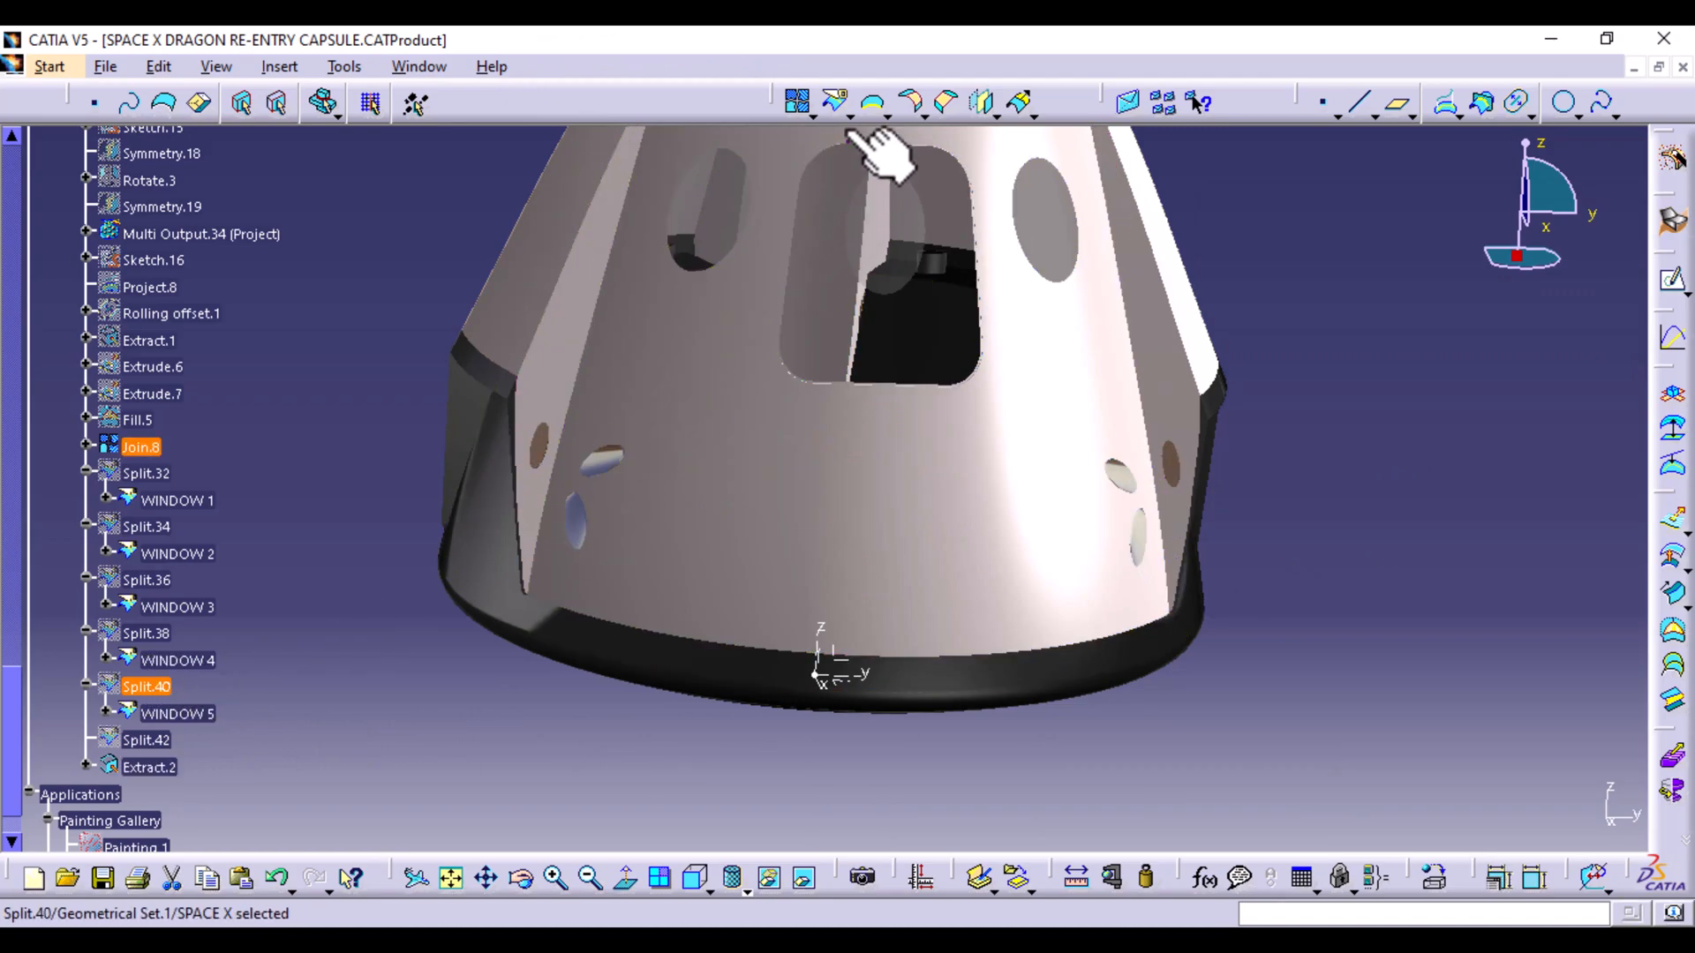
left_click(834, 102)
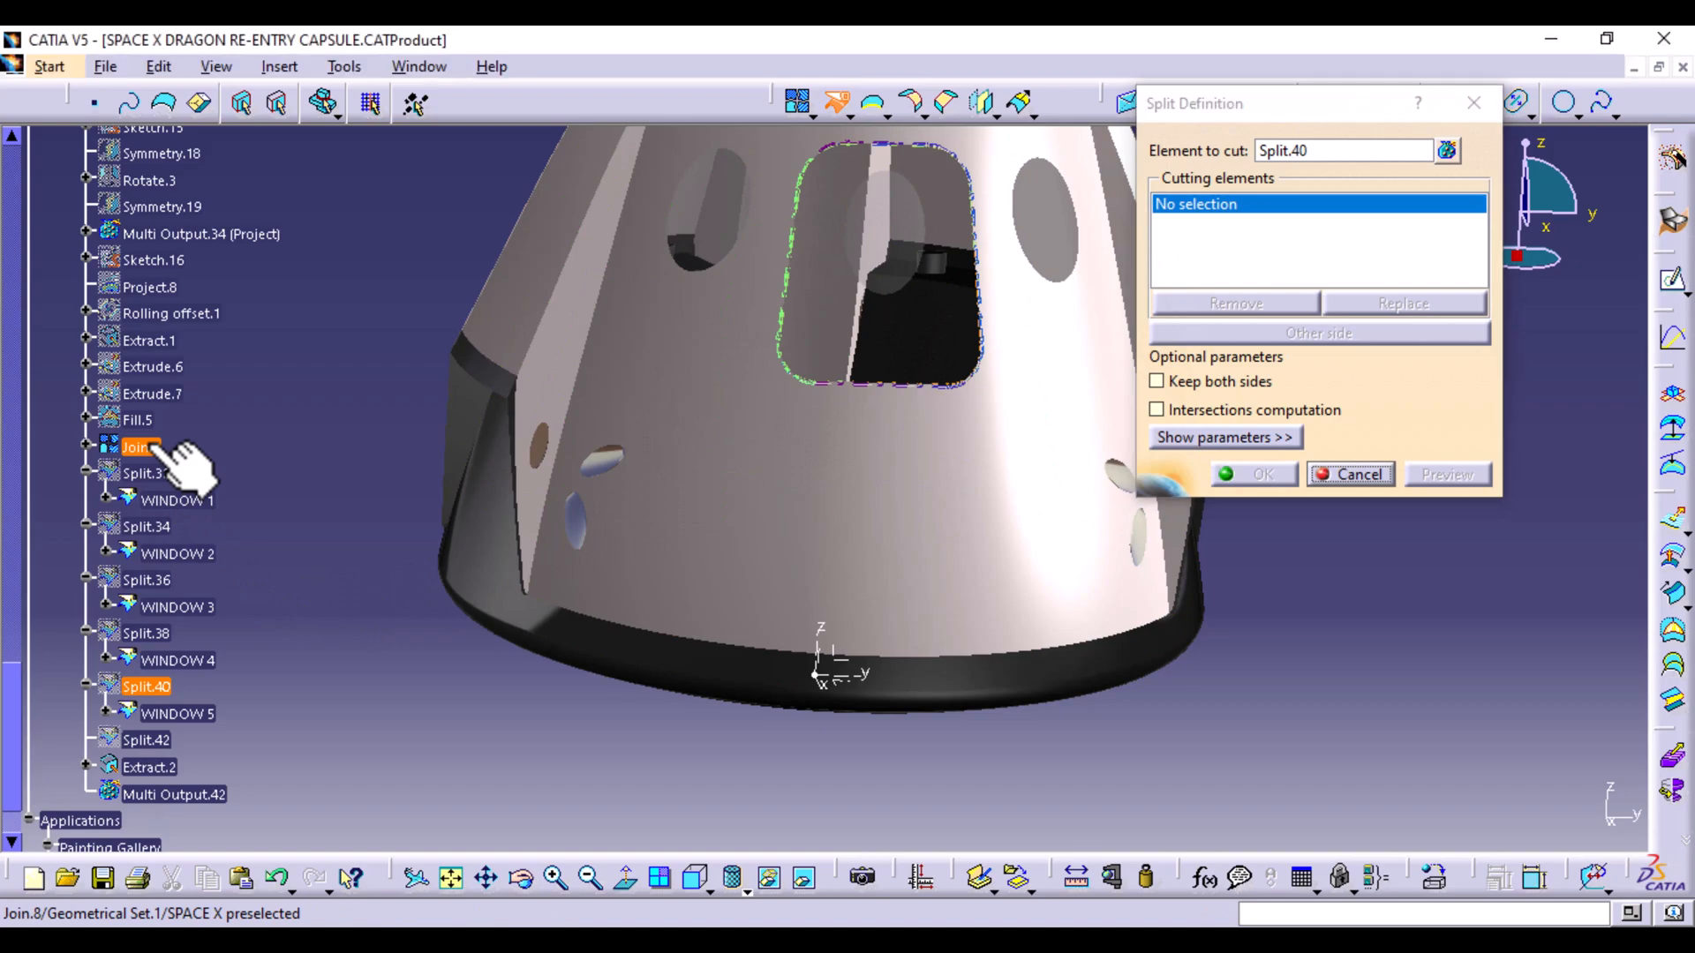
left_click(141, 448)
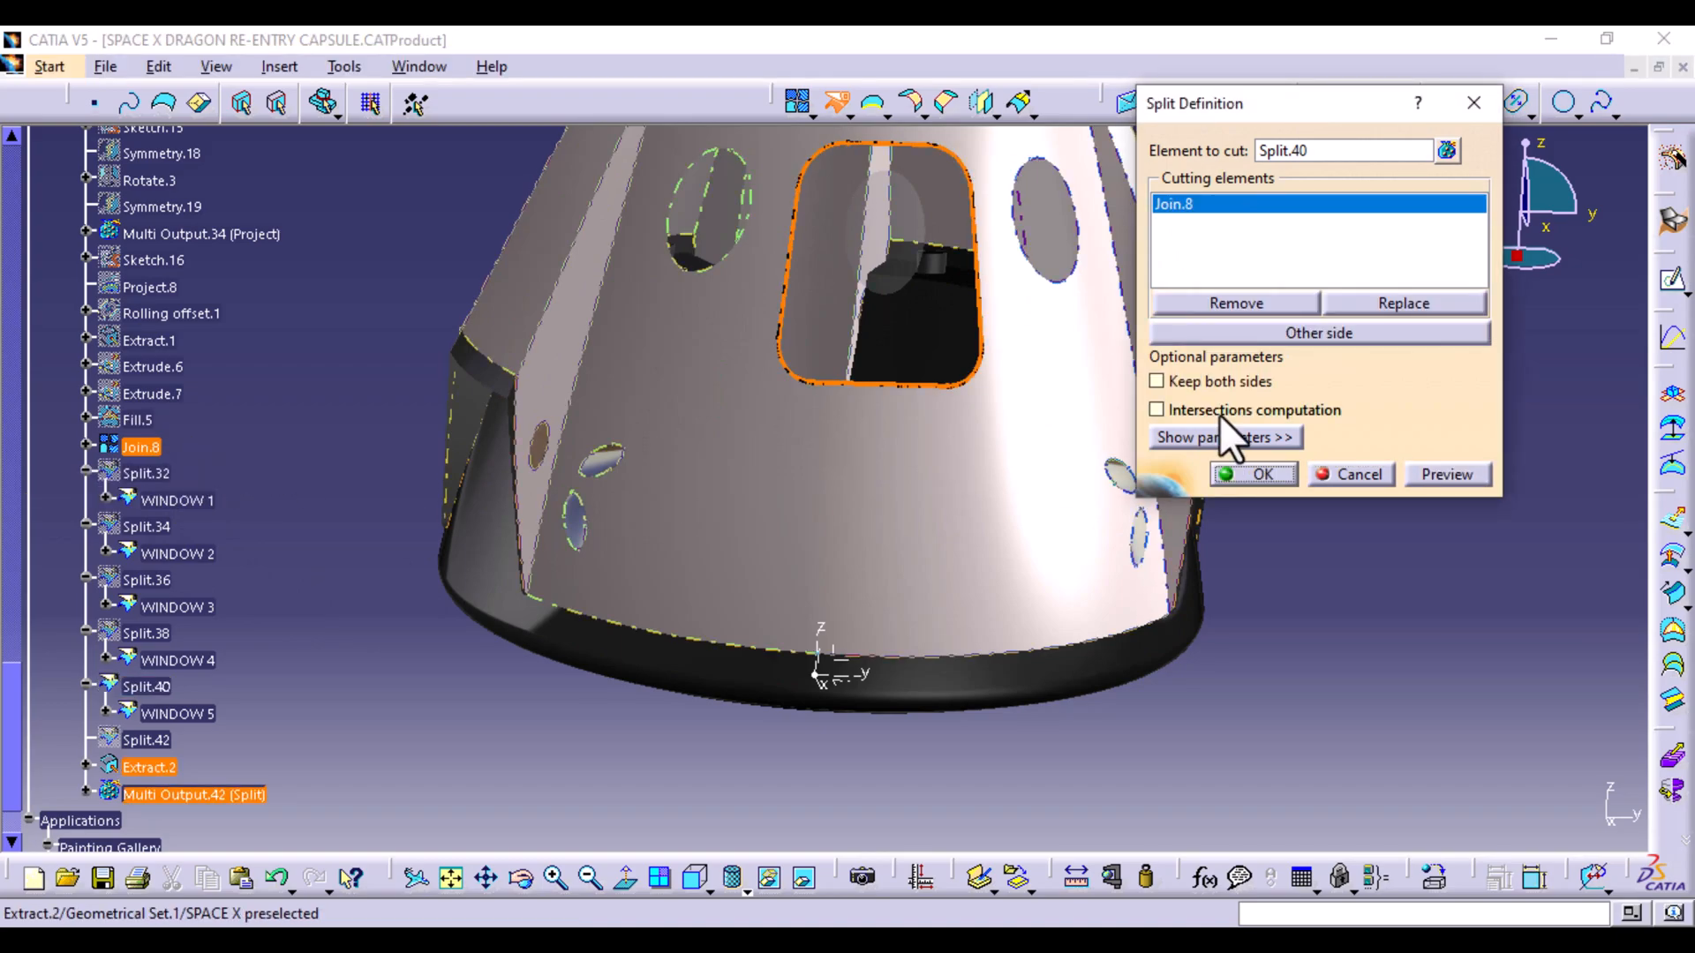
left_click(1430, 477)
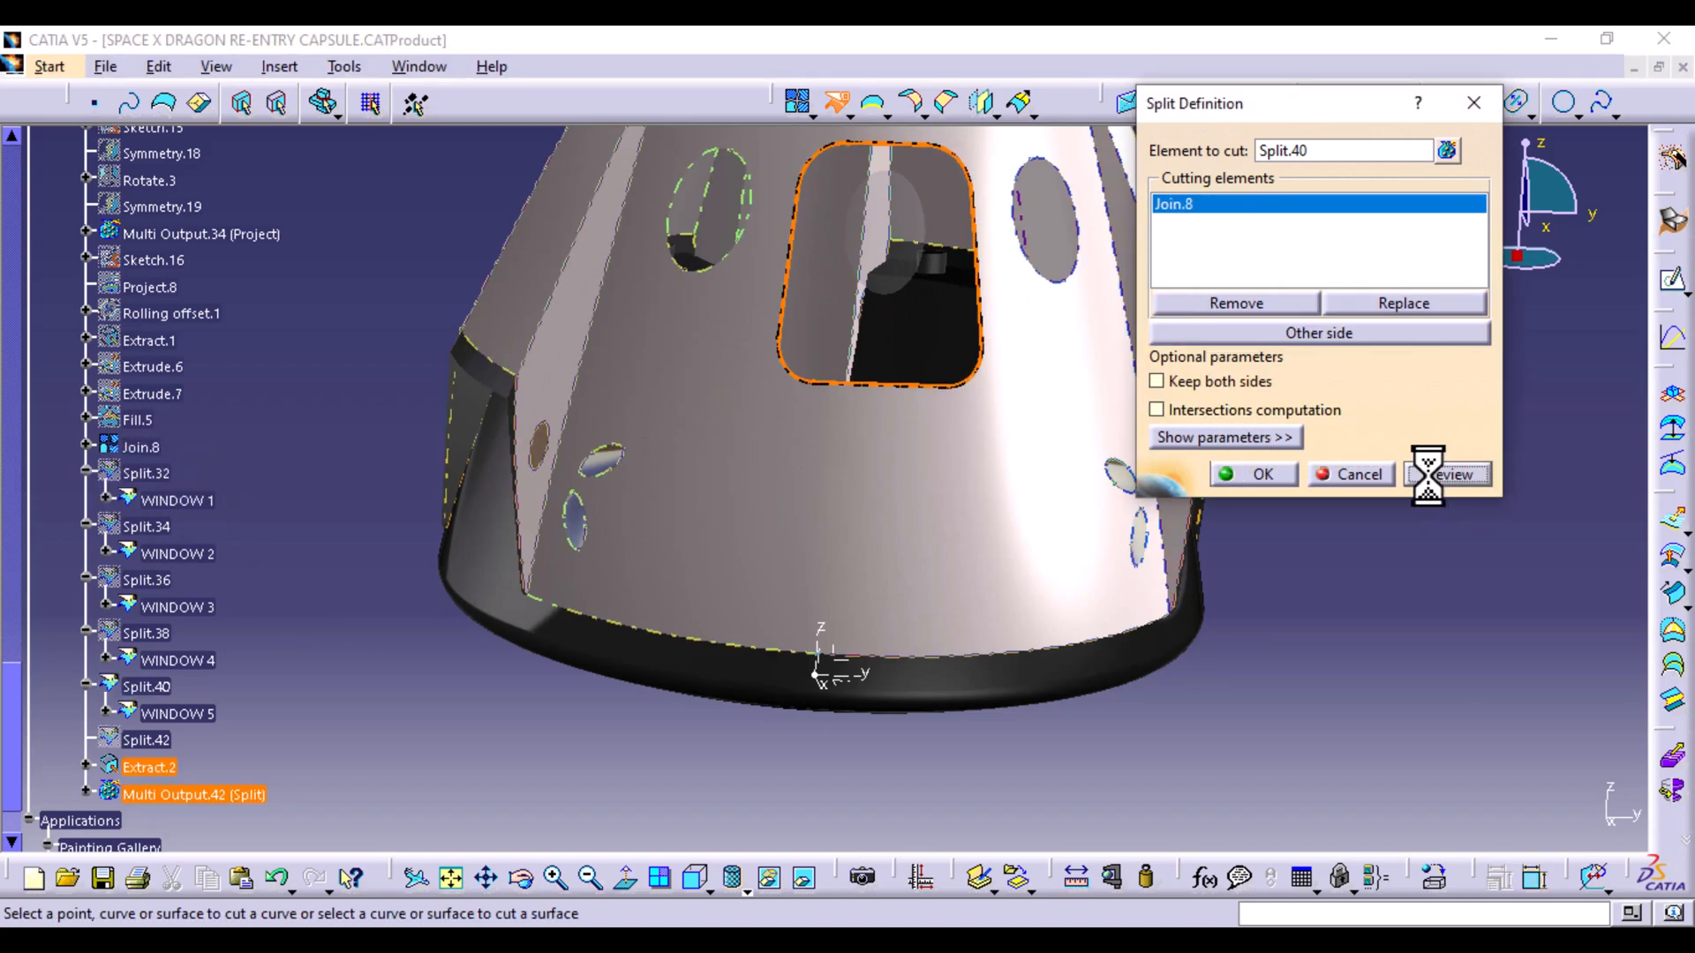
left_click(1341, 335)
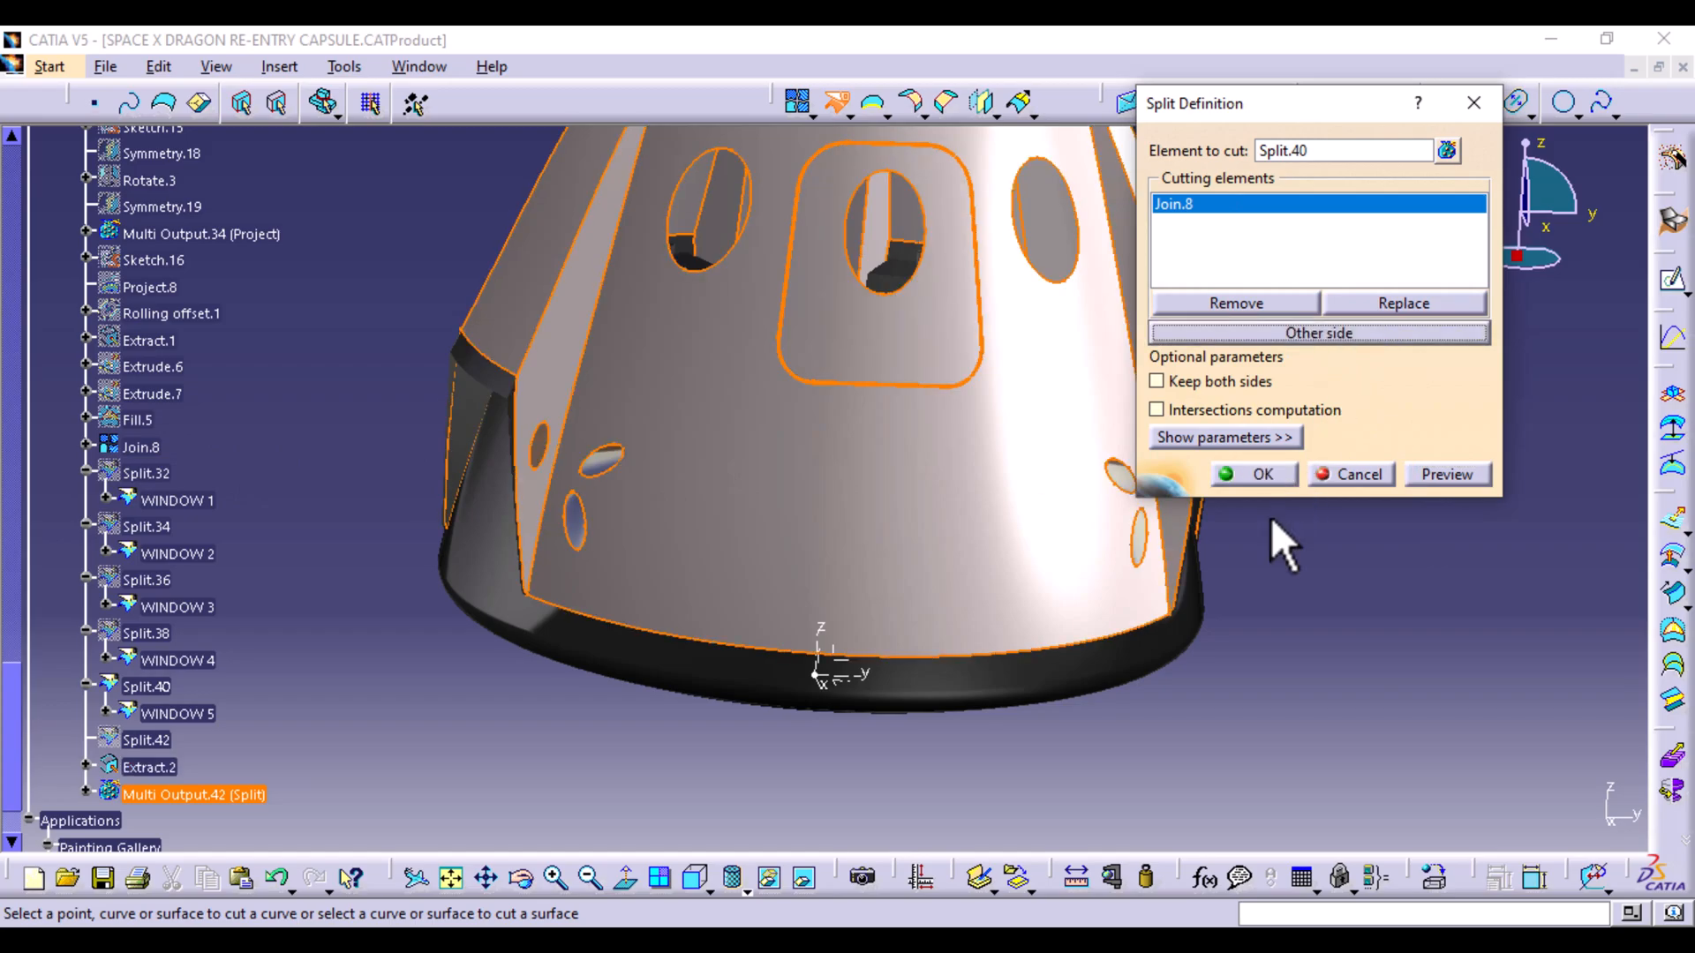
left_click(1262, 475)
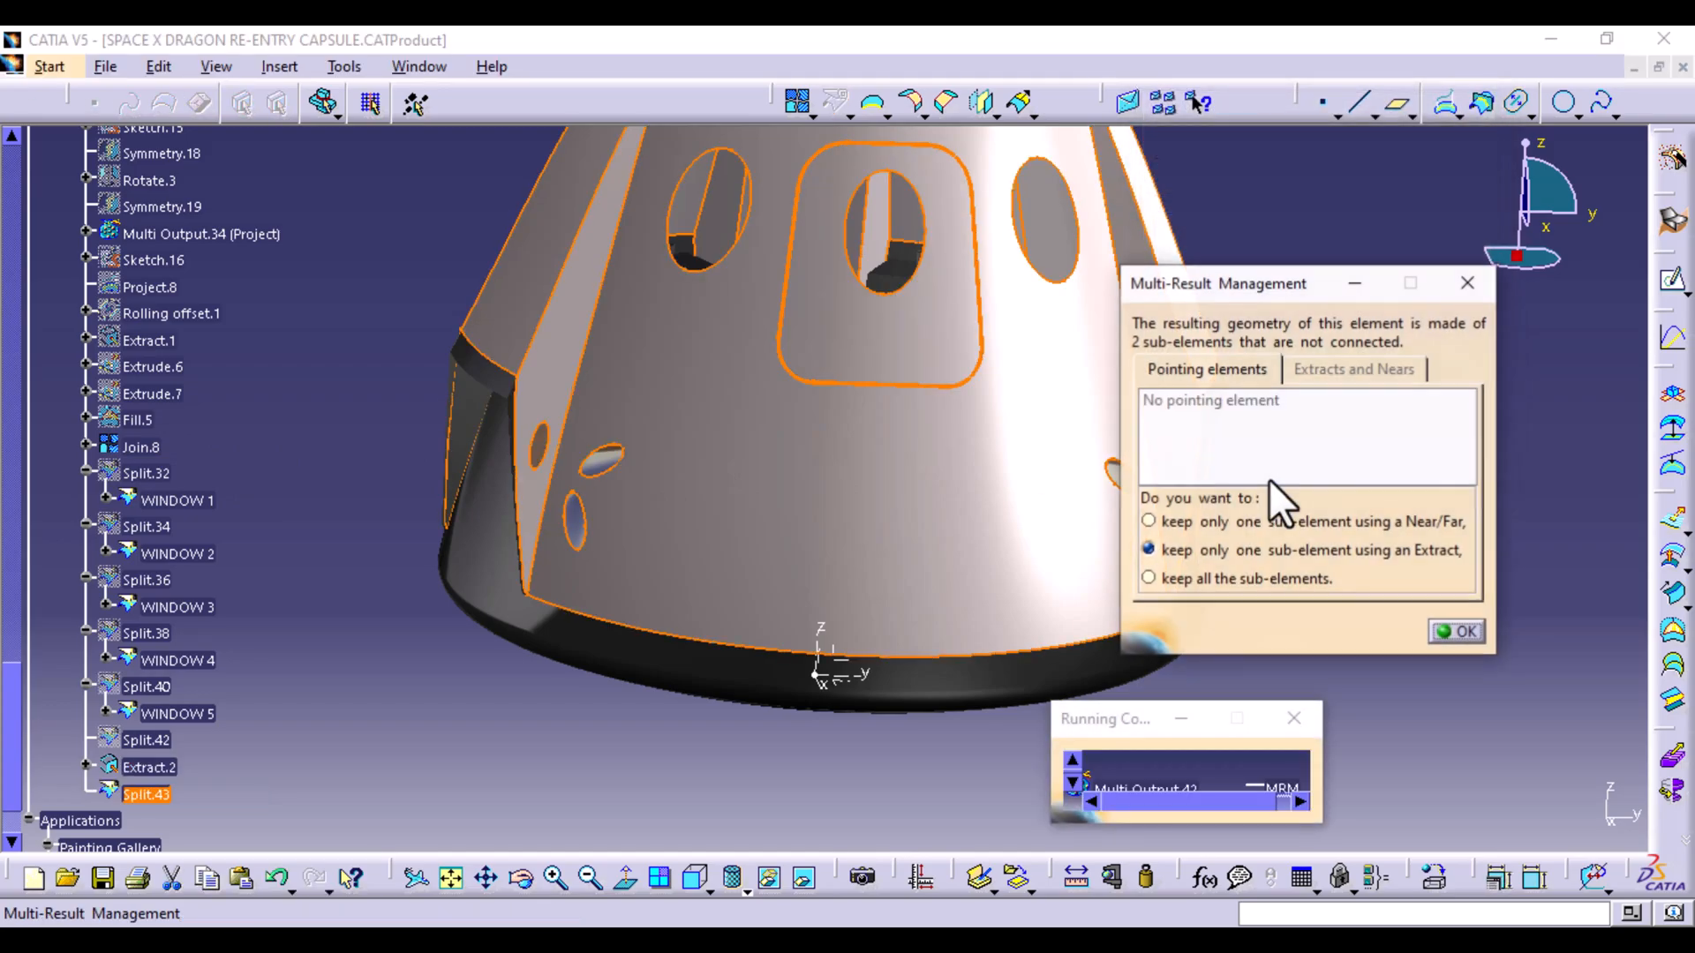
Keep only the hatch panel inside the Join.8 outline from the second split, using an Extract with point continuity
left_click(1465, 630)
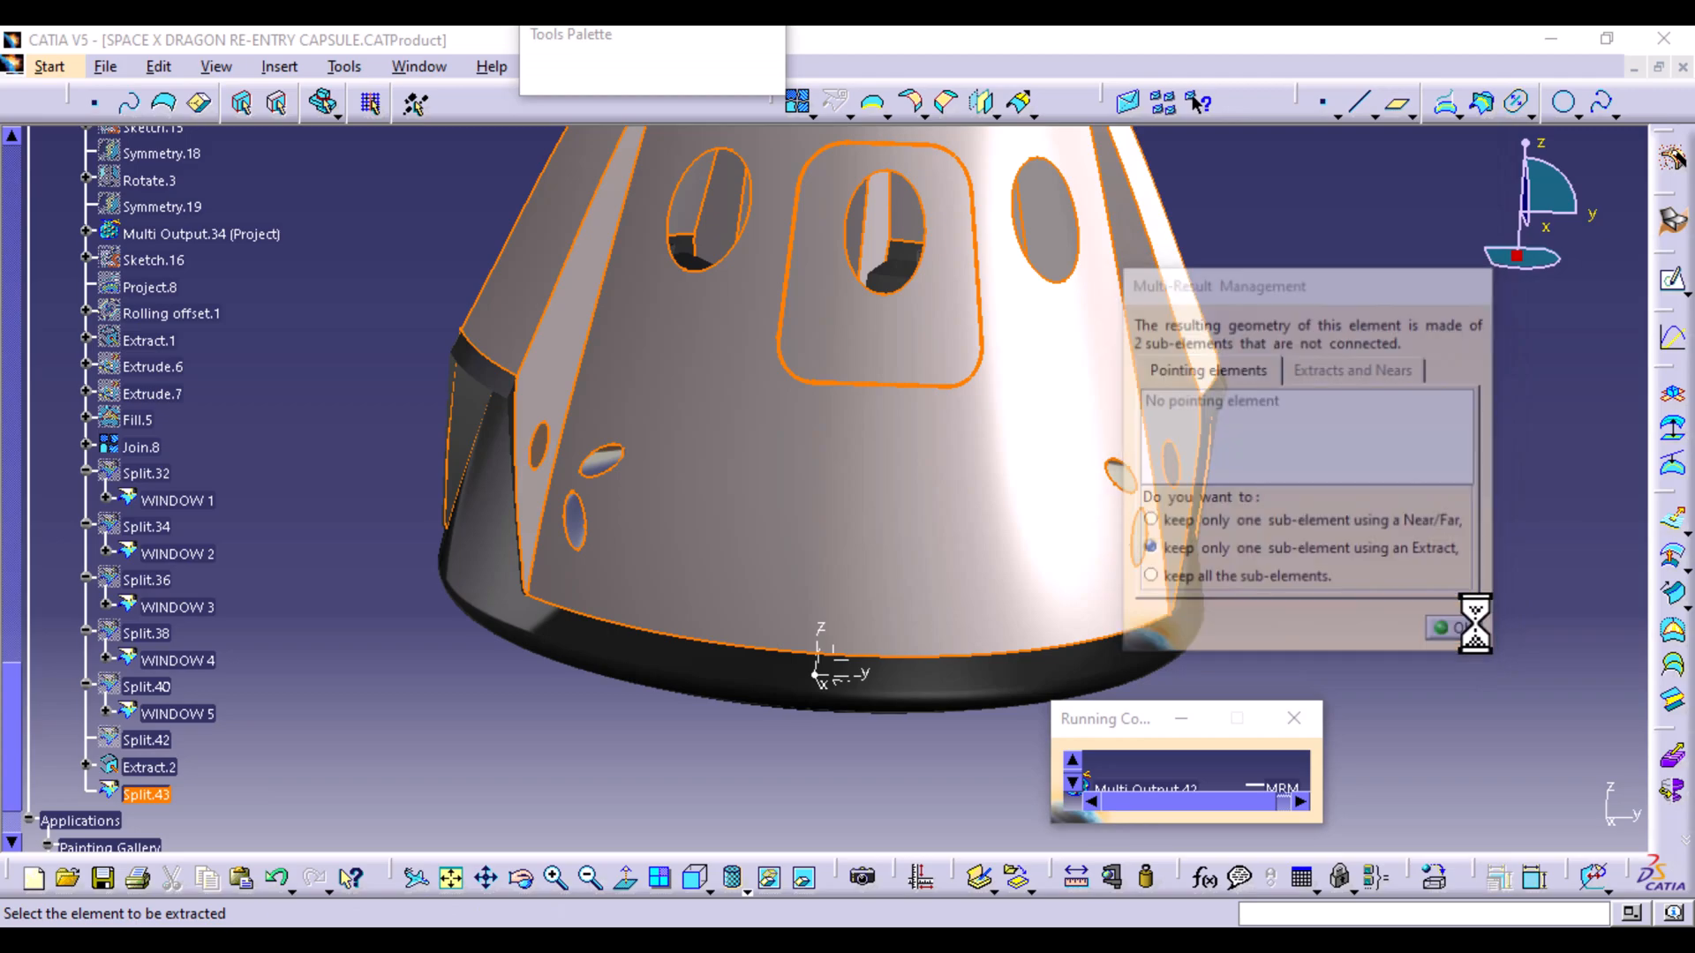
left_click(883, 335)
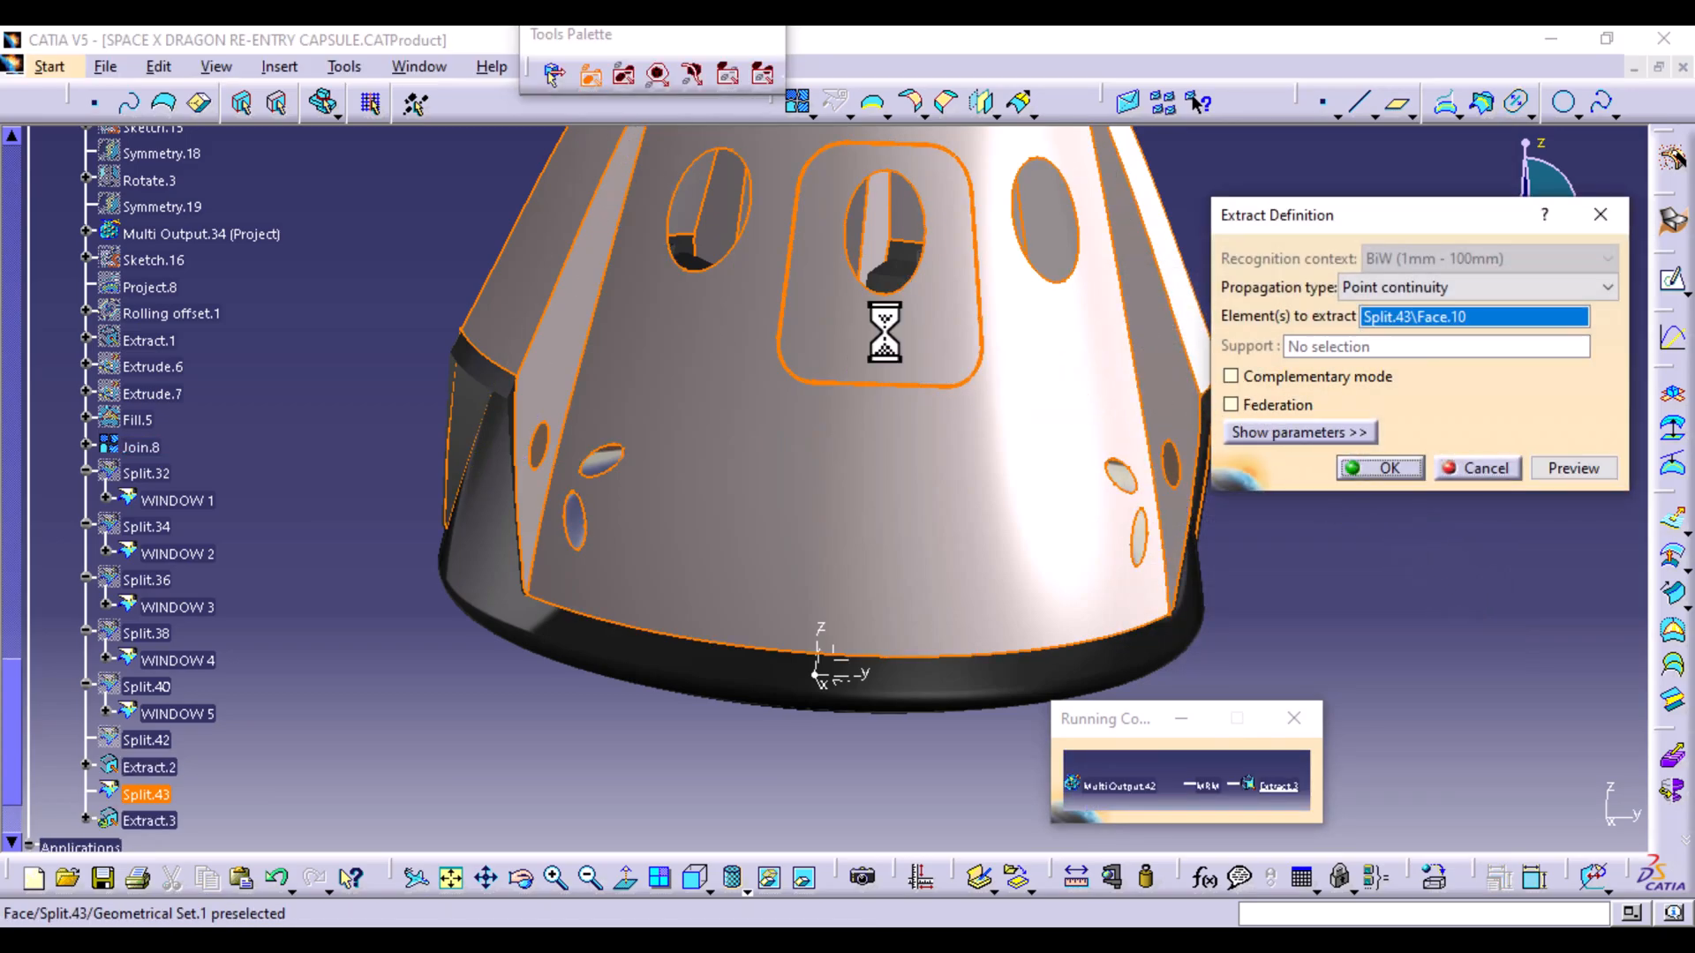
left_click(1377, 468)
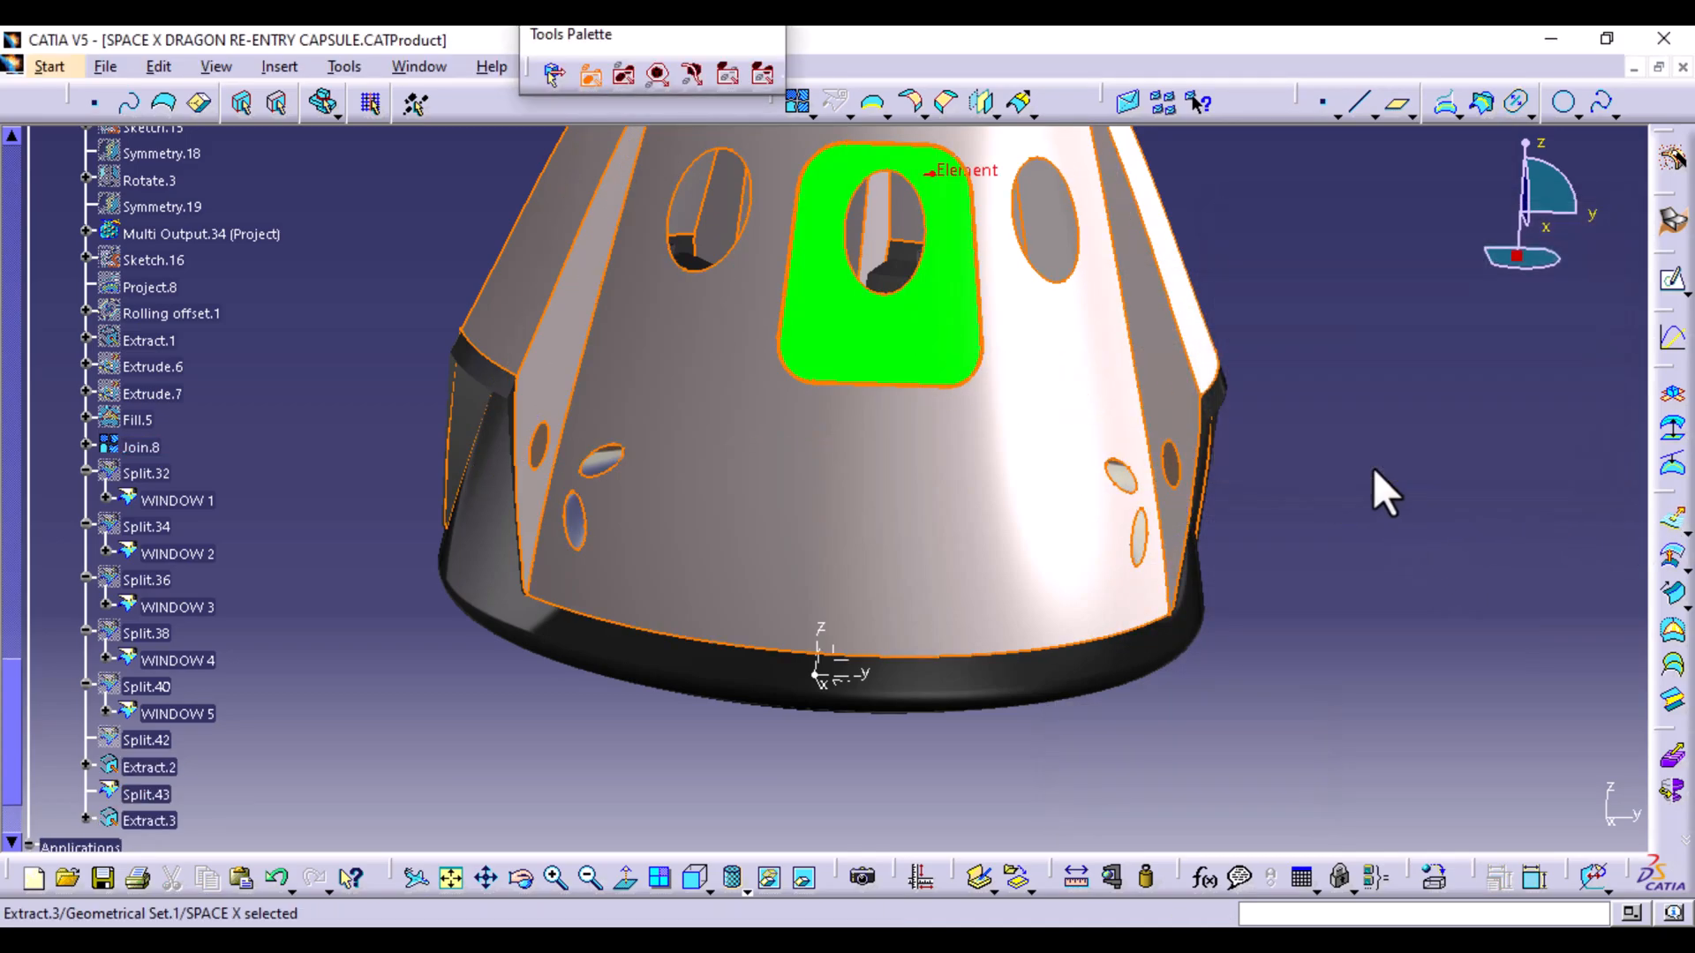
left_click(1376, 474)
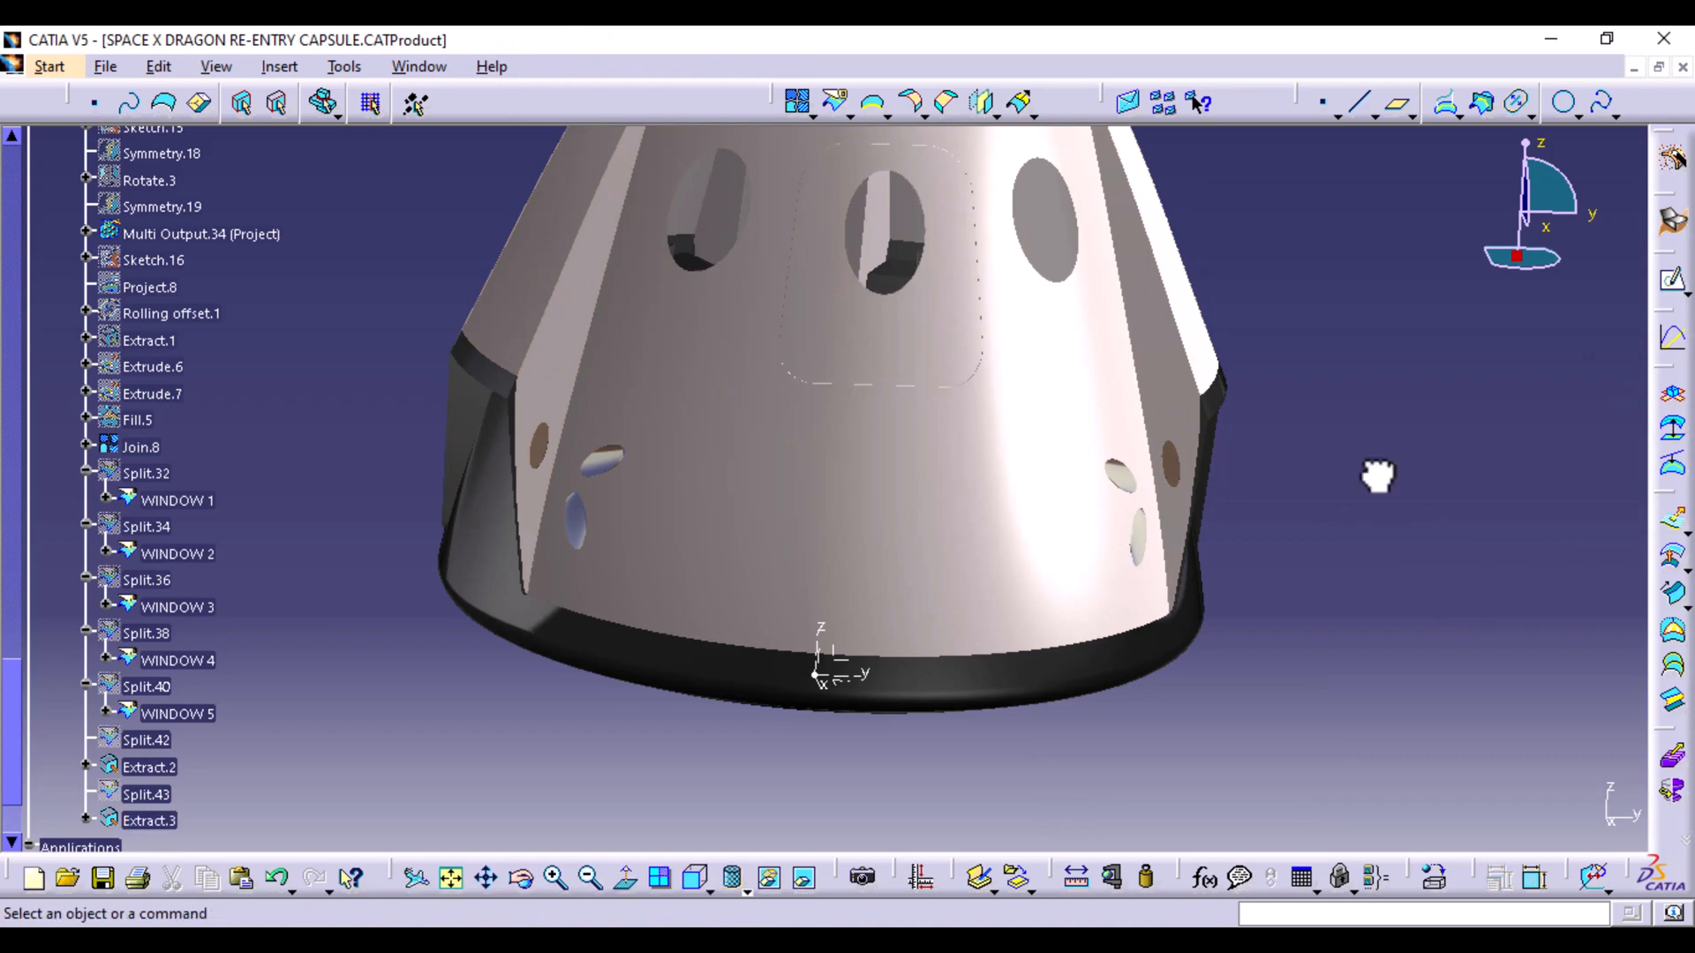
Rename the hatch outline Join.8 as DOOR FRAME
left_click(159, 450)
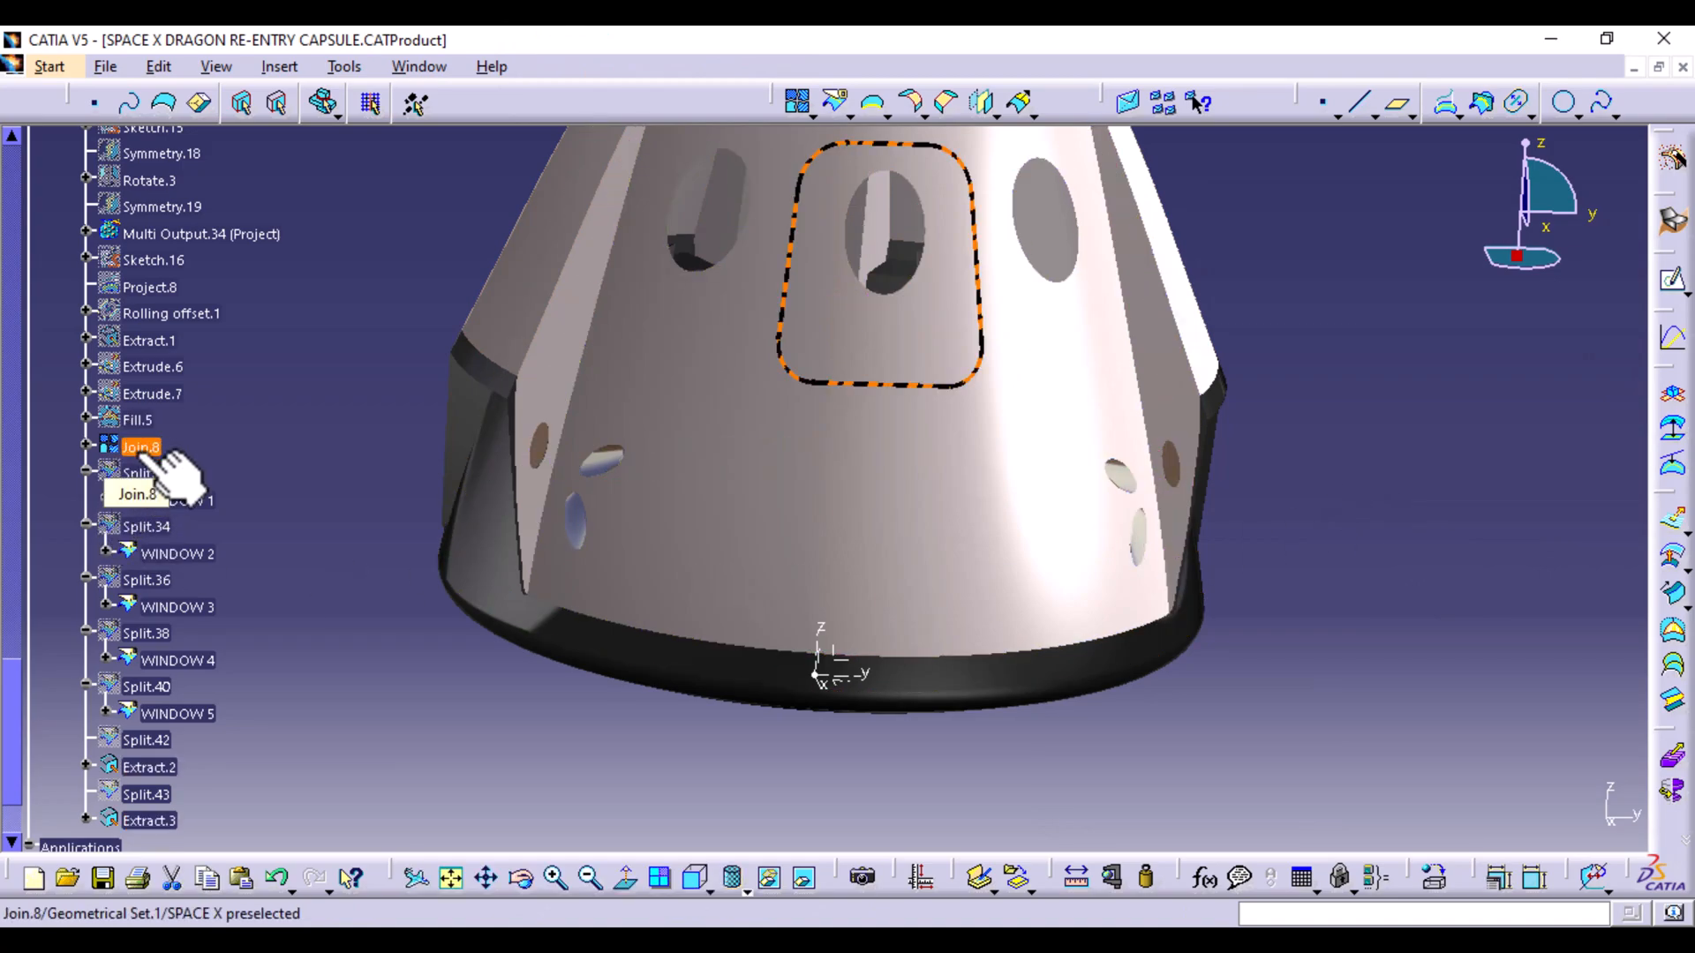
key("alt+Return")
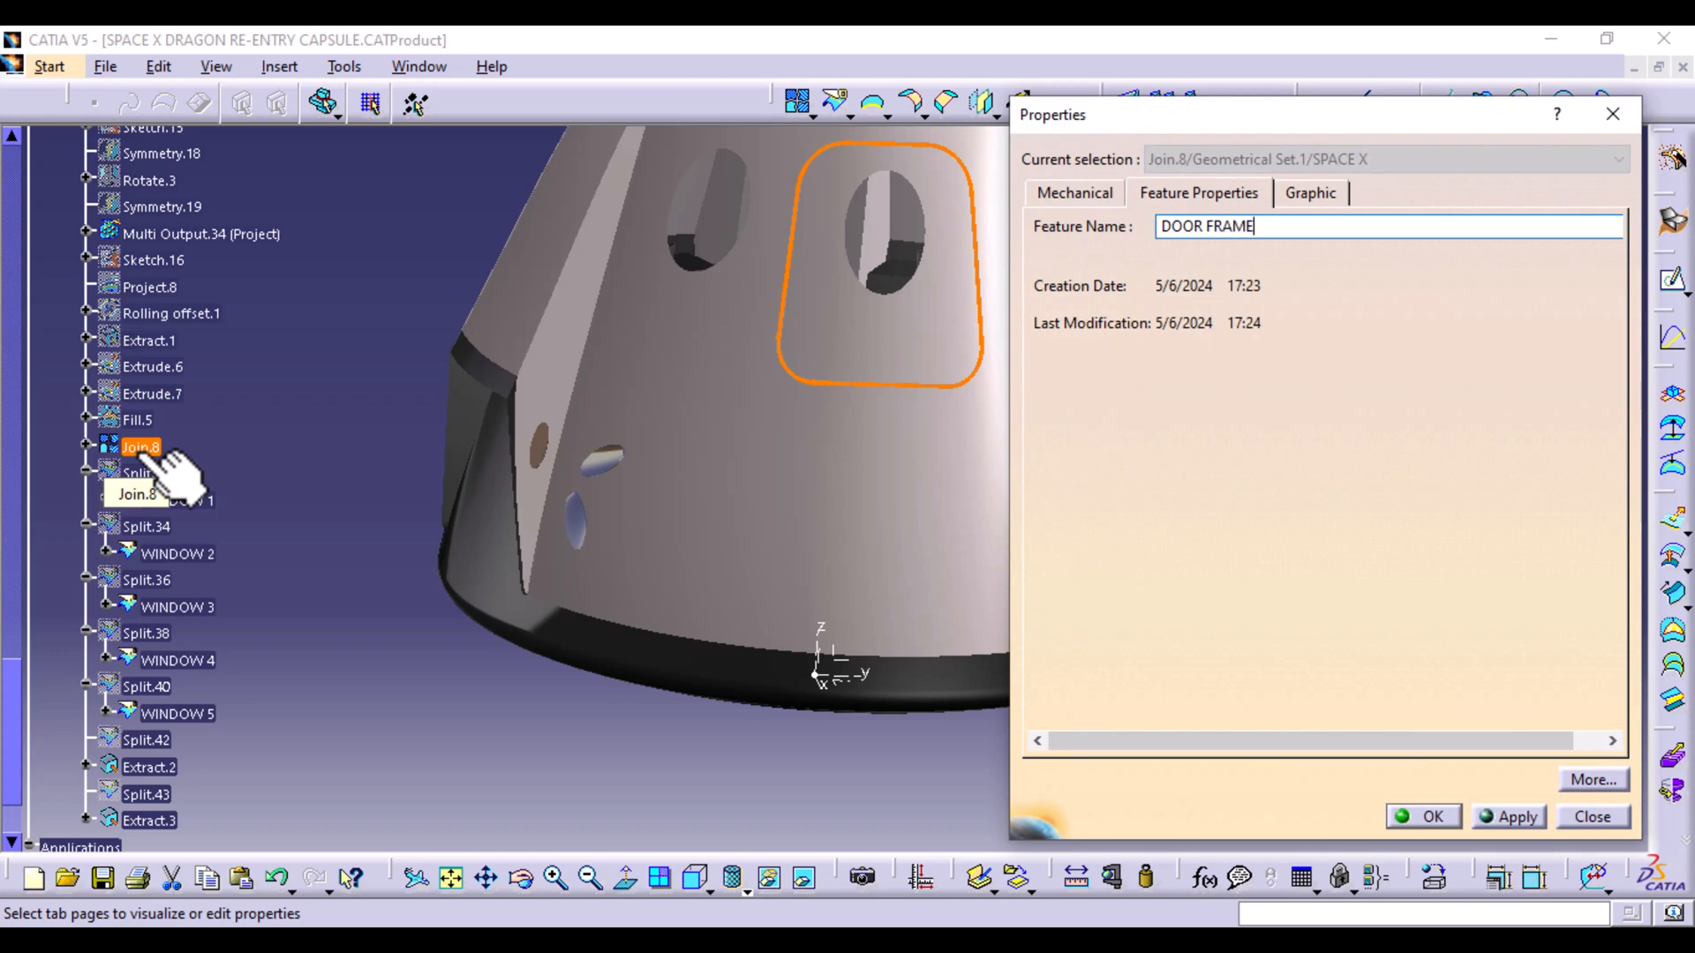
key("Return")
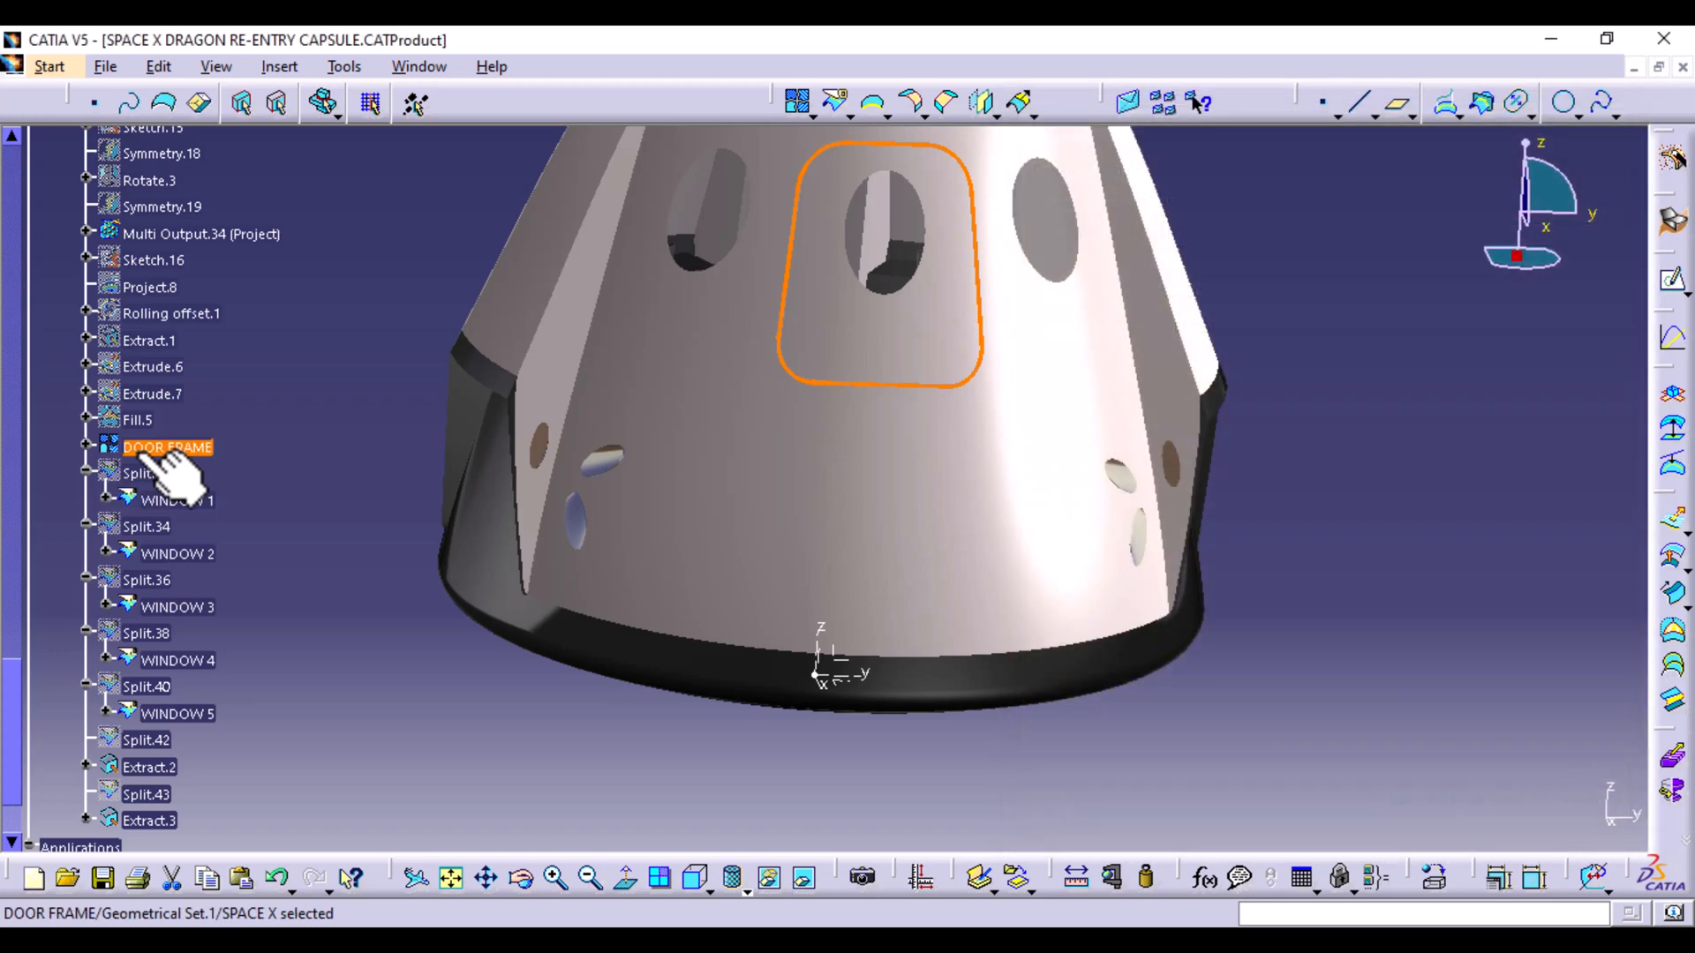
Apply the Black painting material from the default catalog to the DOOR FRAME curve
left_click(1437, 878)
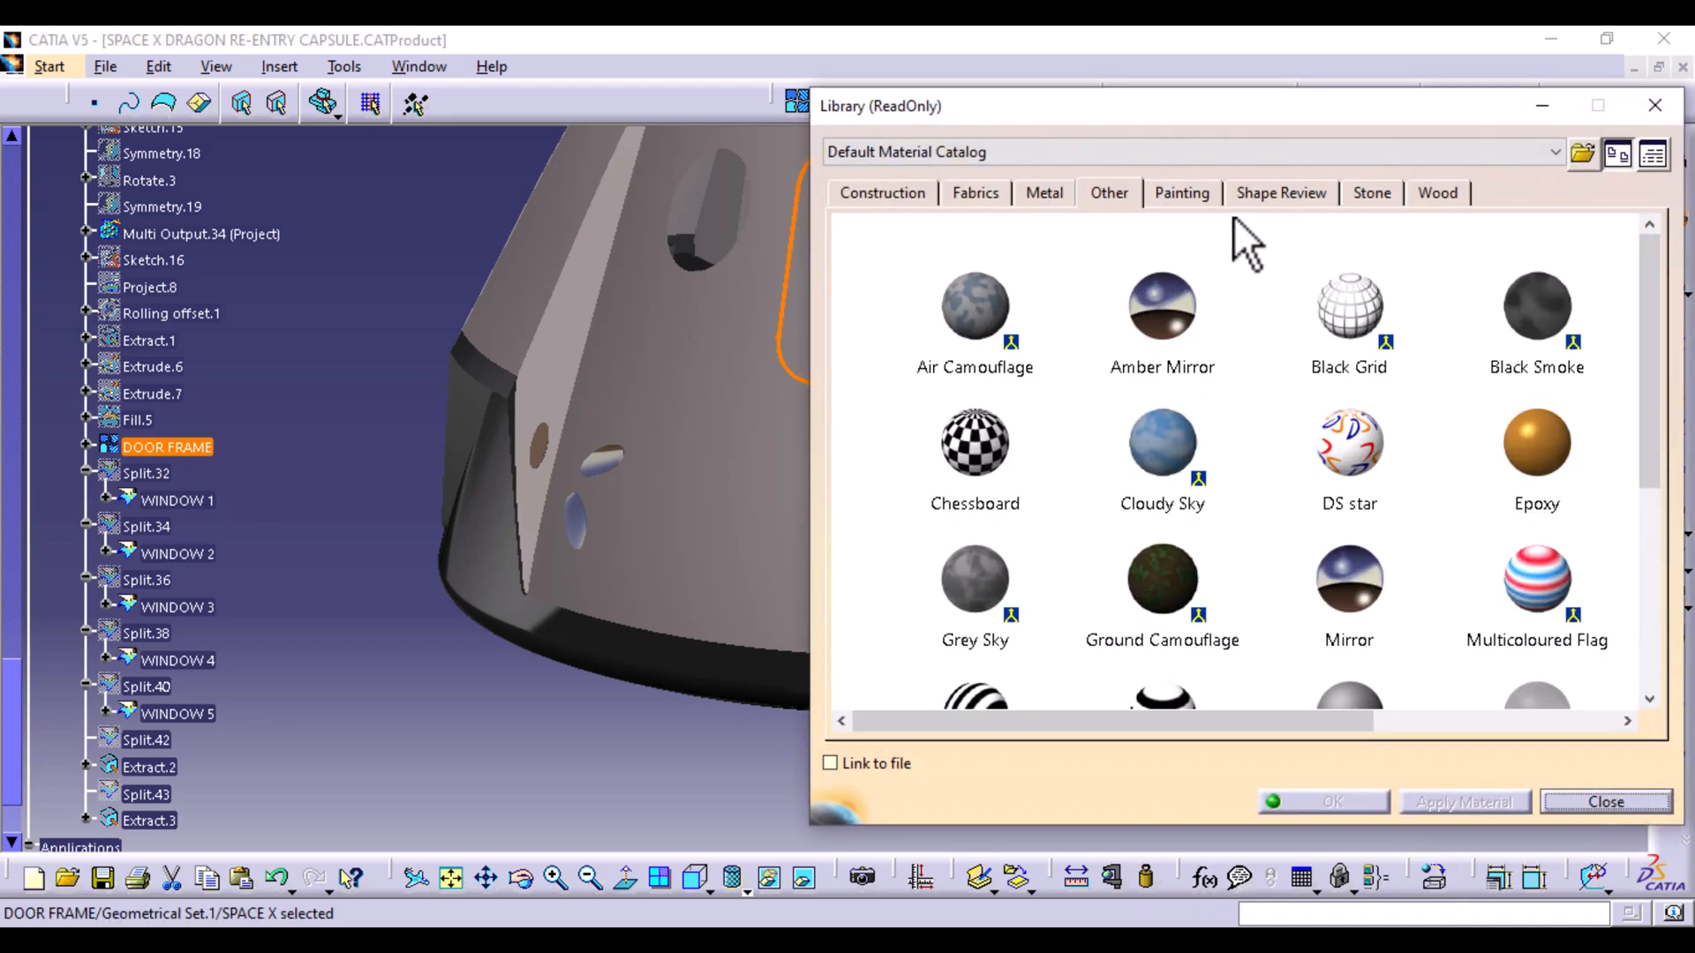
left_click(1173, 194)
left_click(1066, 338)
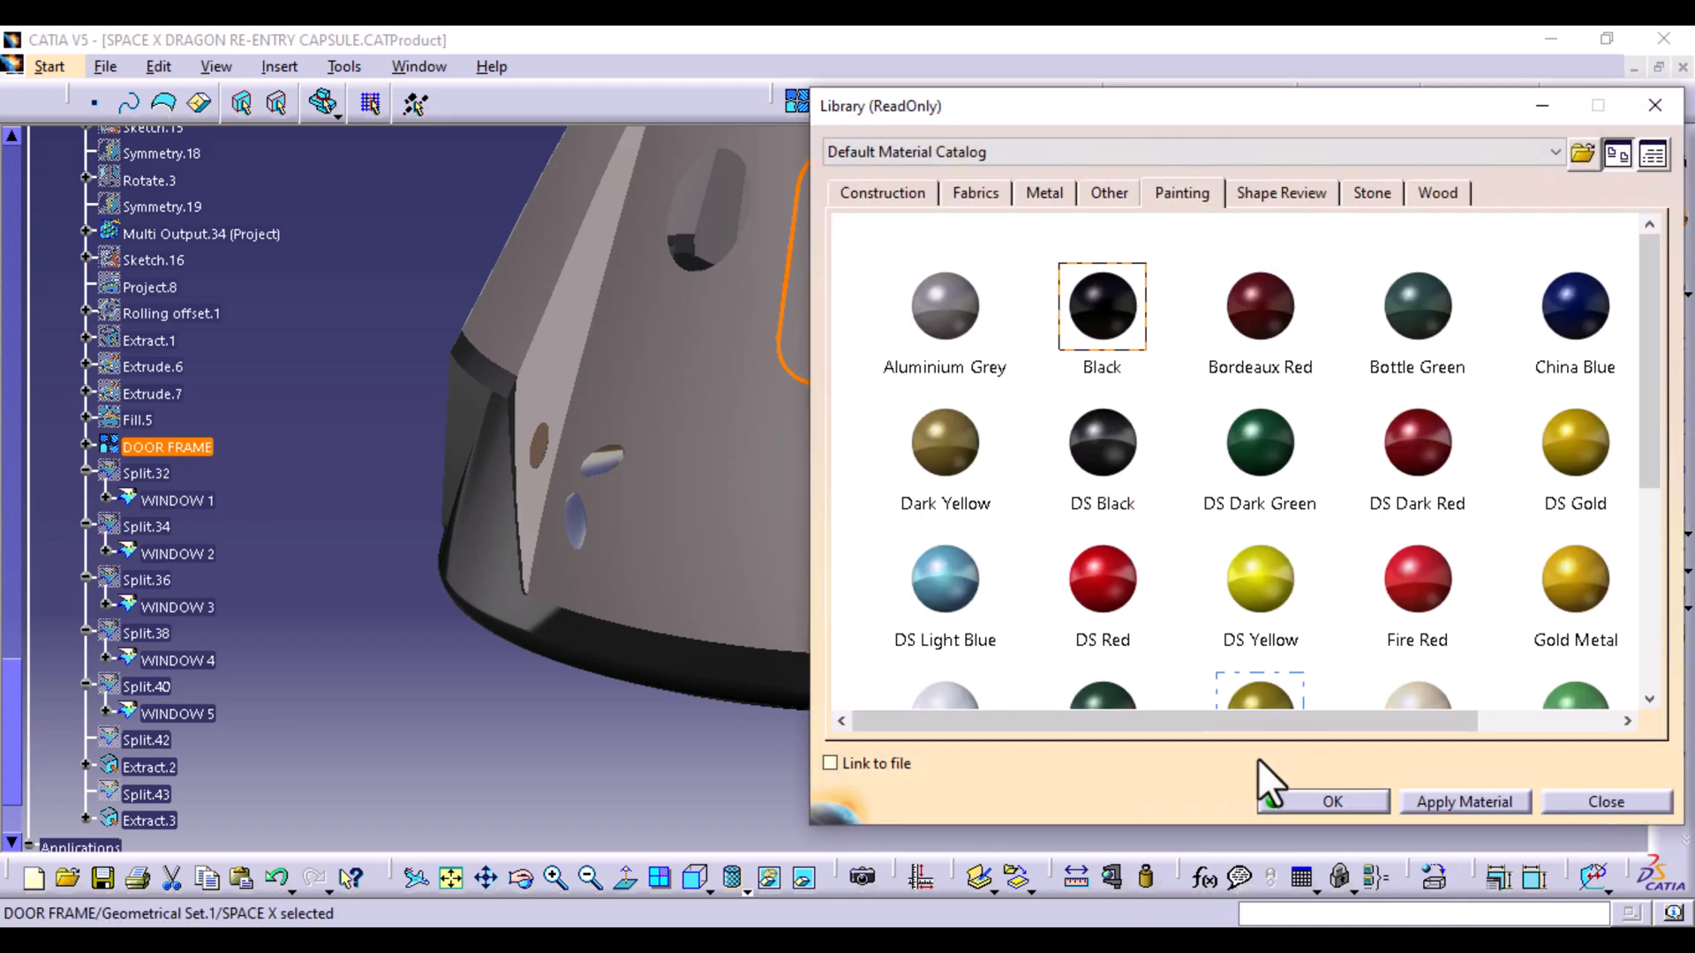
left_click(1324, 801)
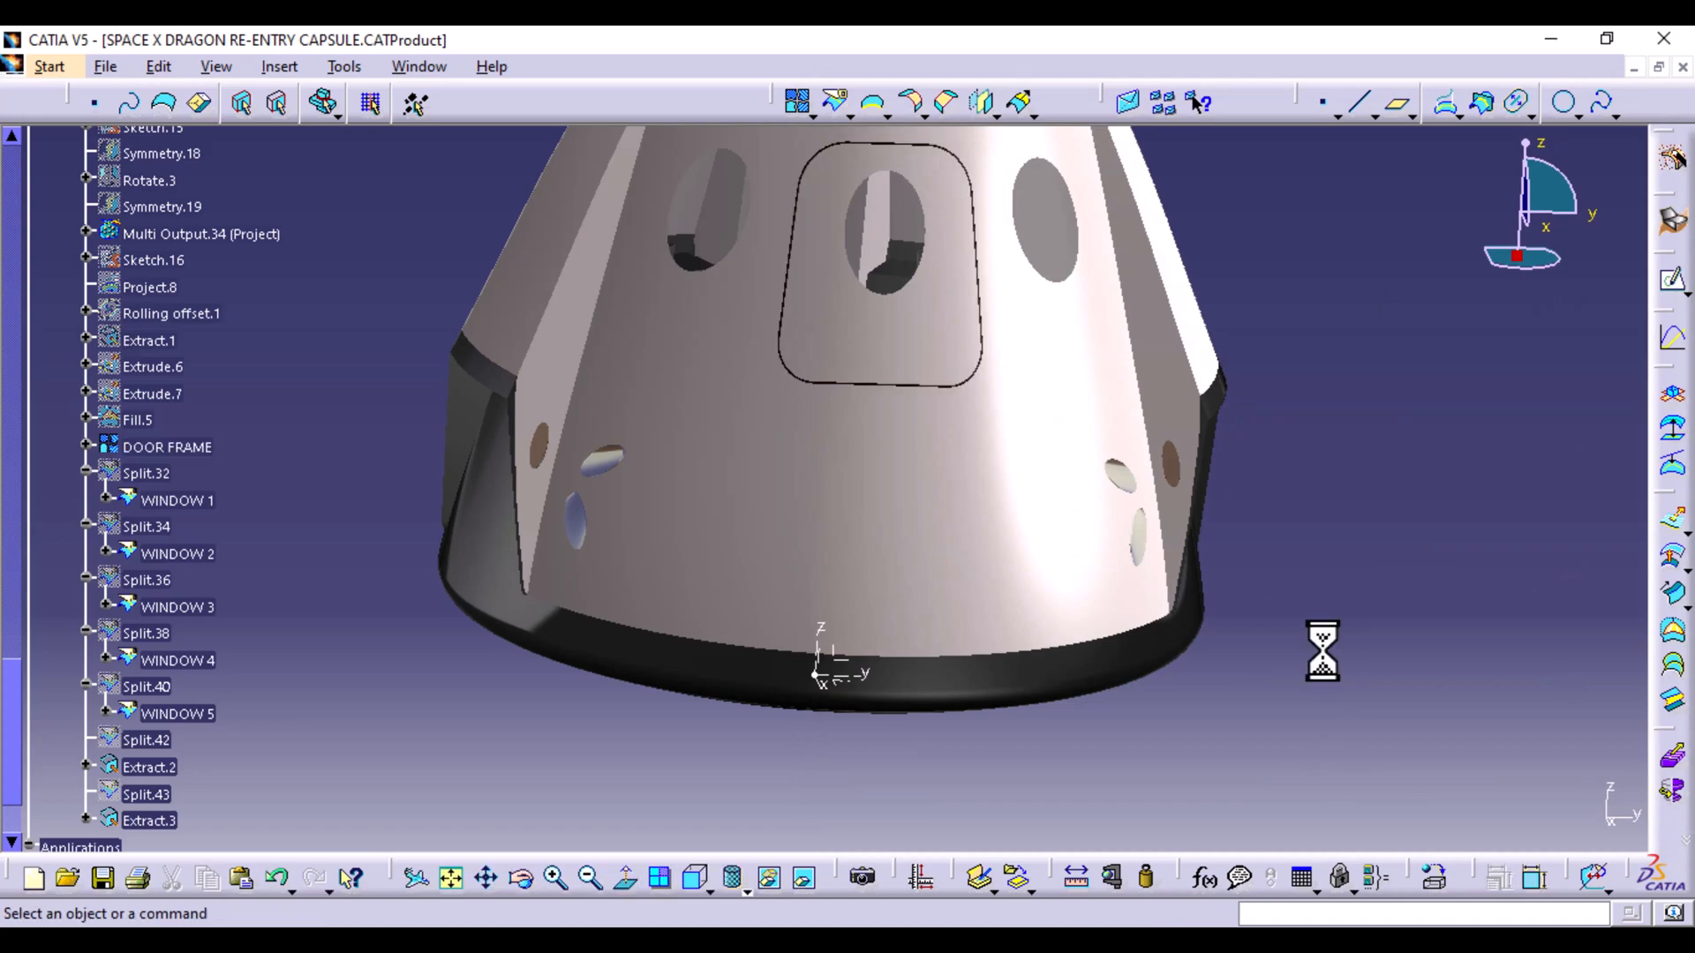
Rename the hatch panel surface Extract.3 as DOOR
scroll(310, 636, "down", 4)
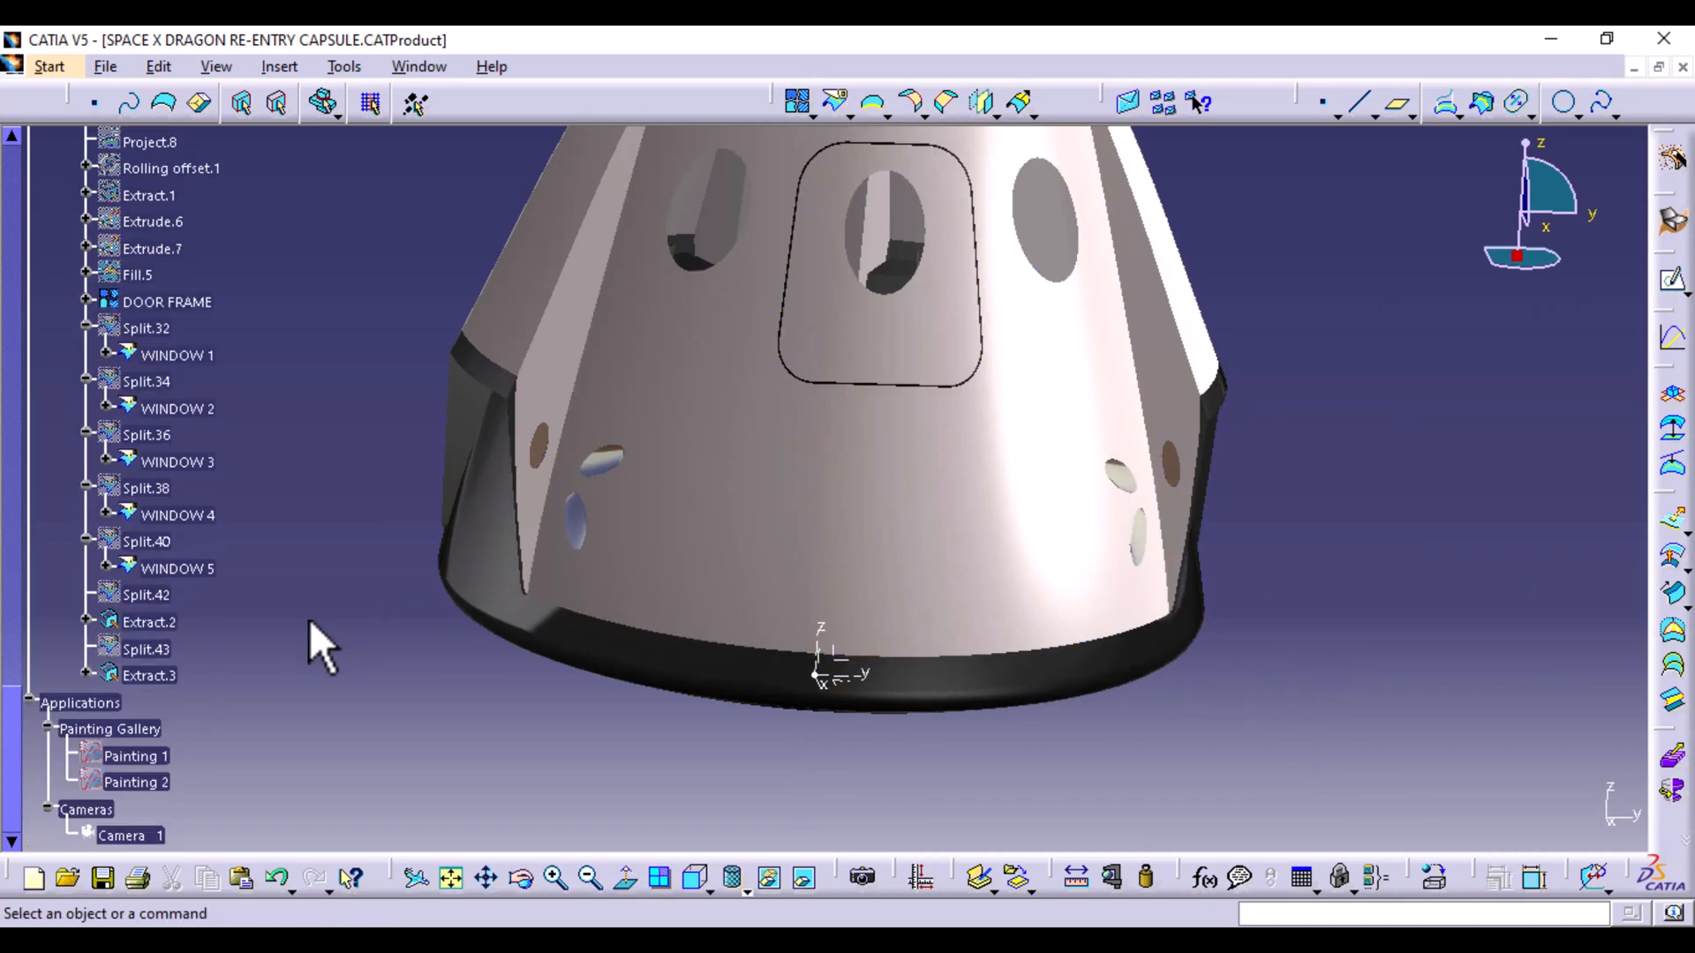
left_click(149, 531)
left_click(149, 477, "ctrl")
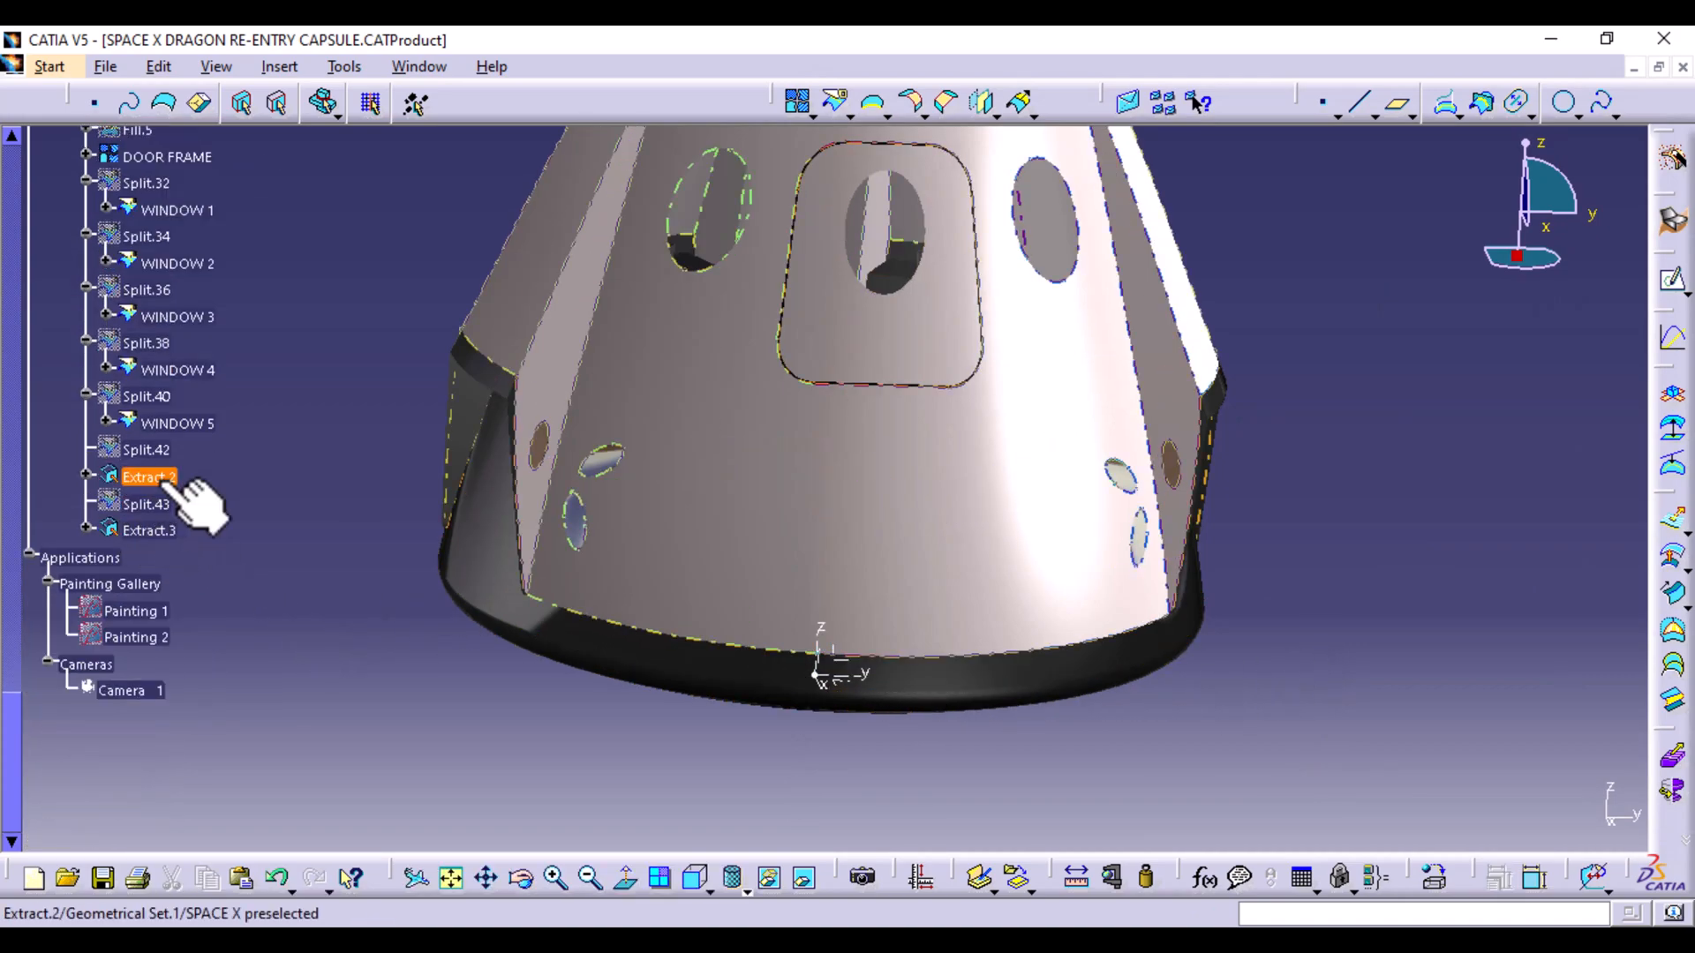
left_click(167, 532)
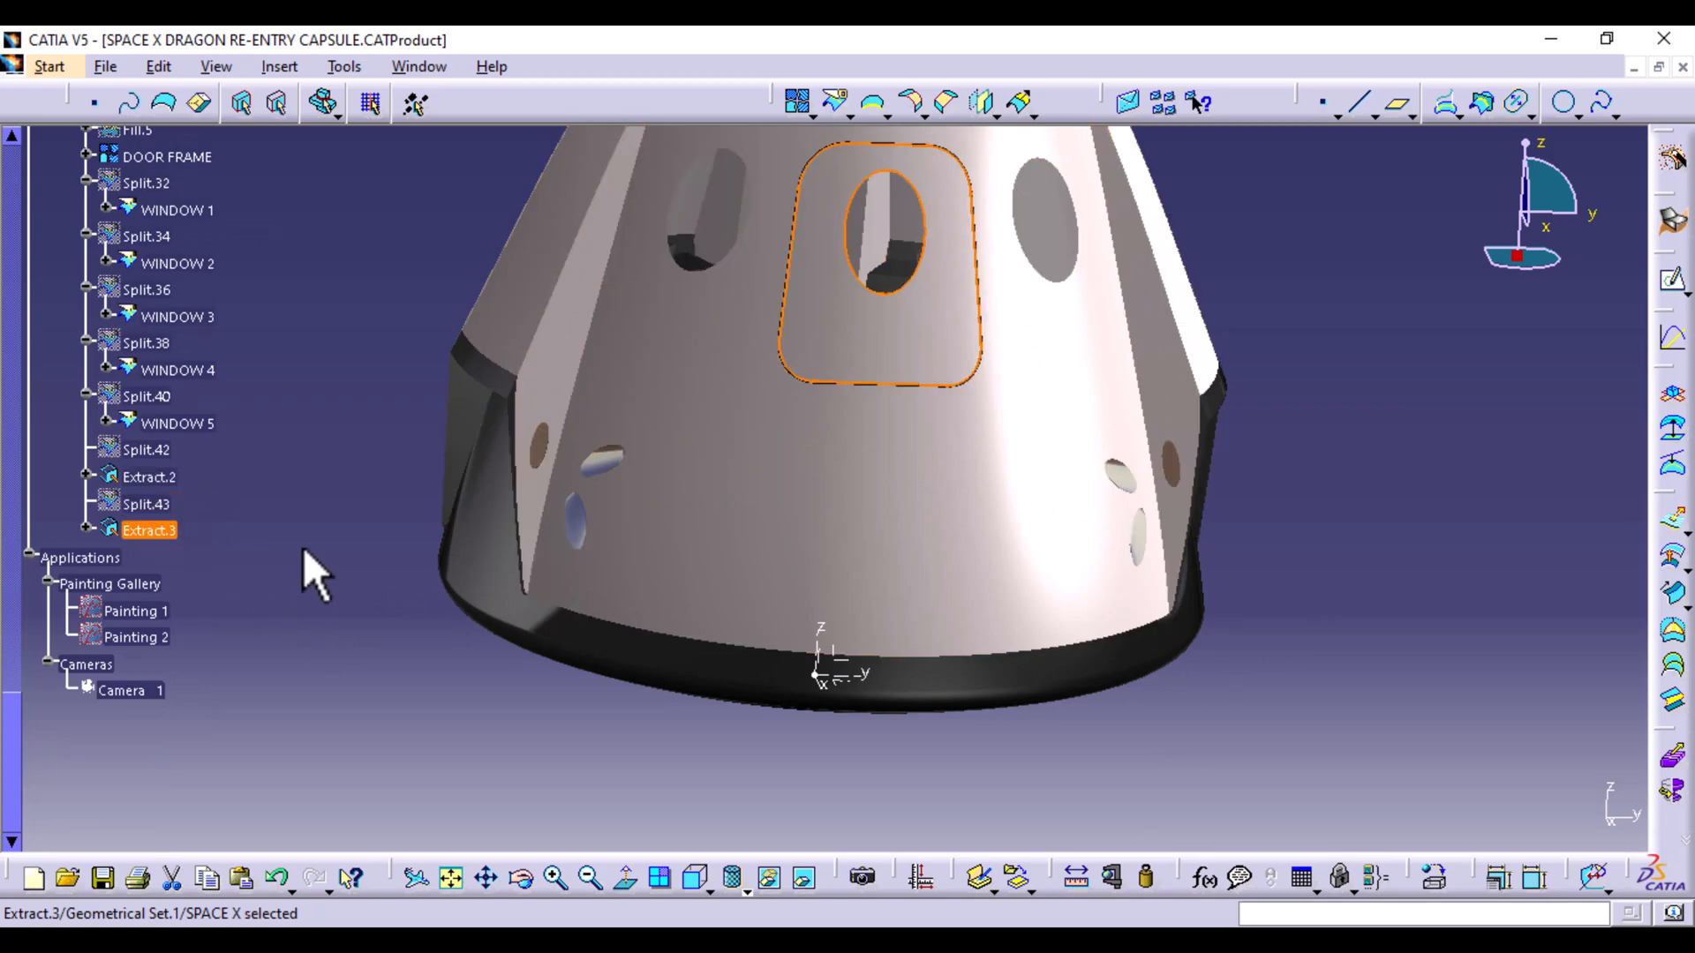
key("alt+Return")
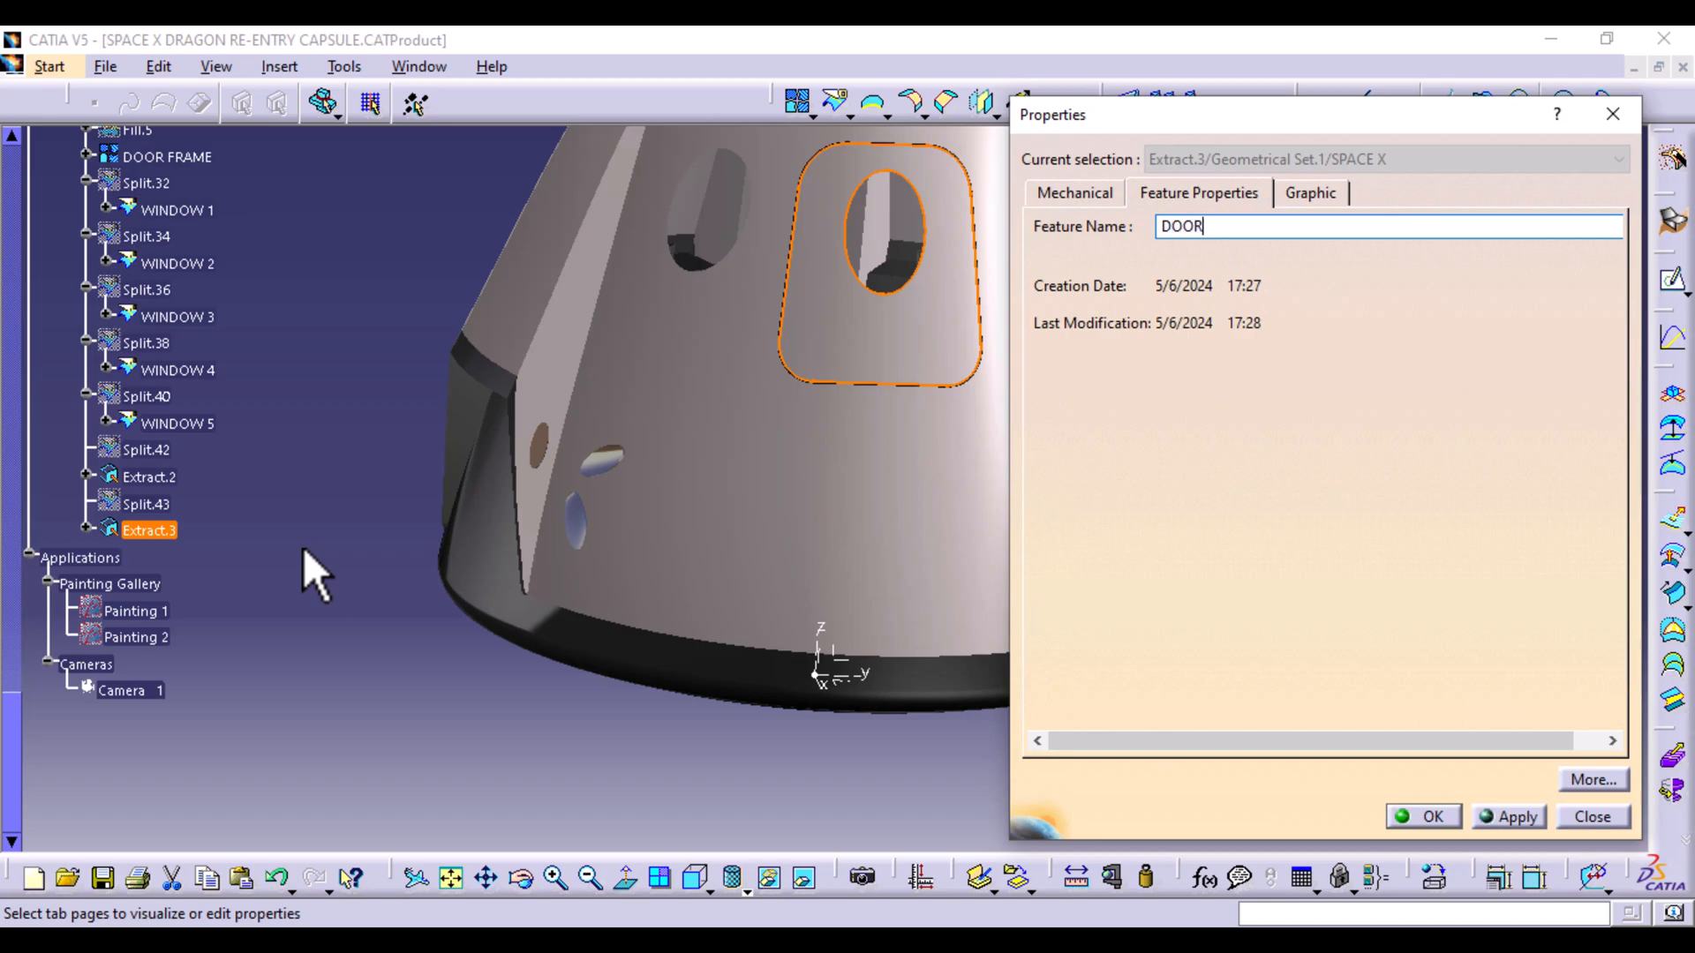
key("Return")
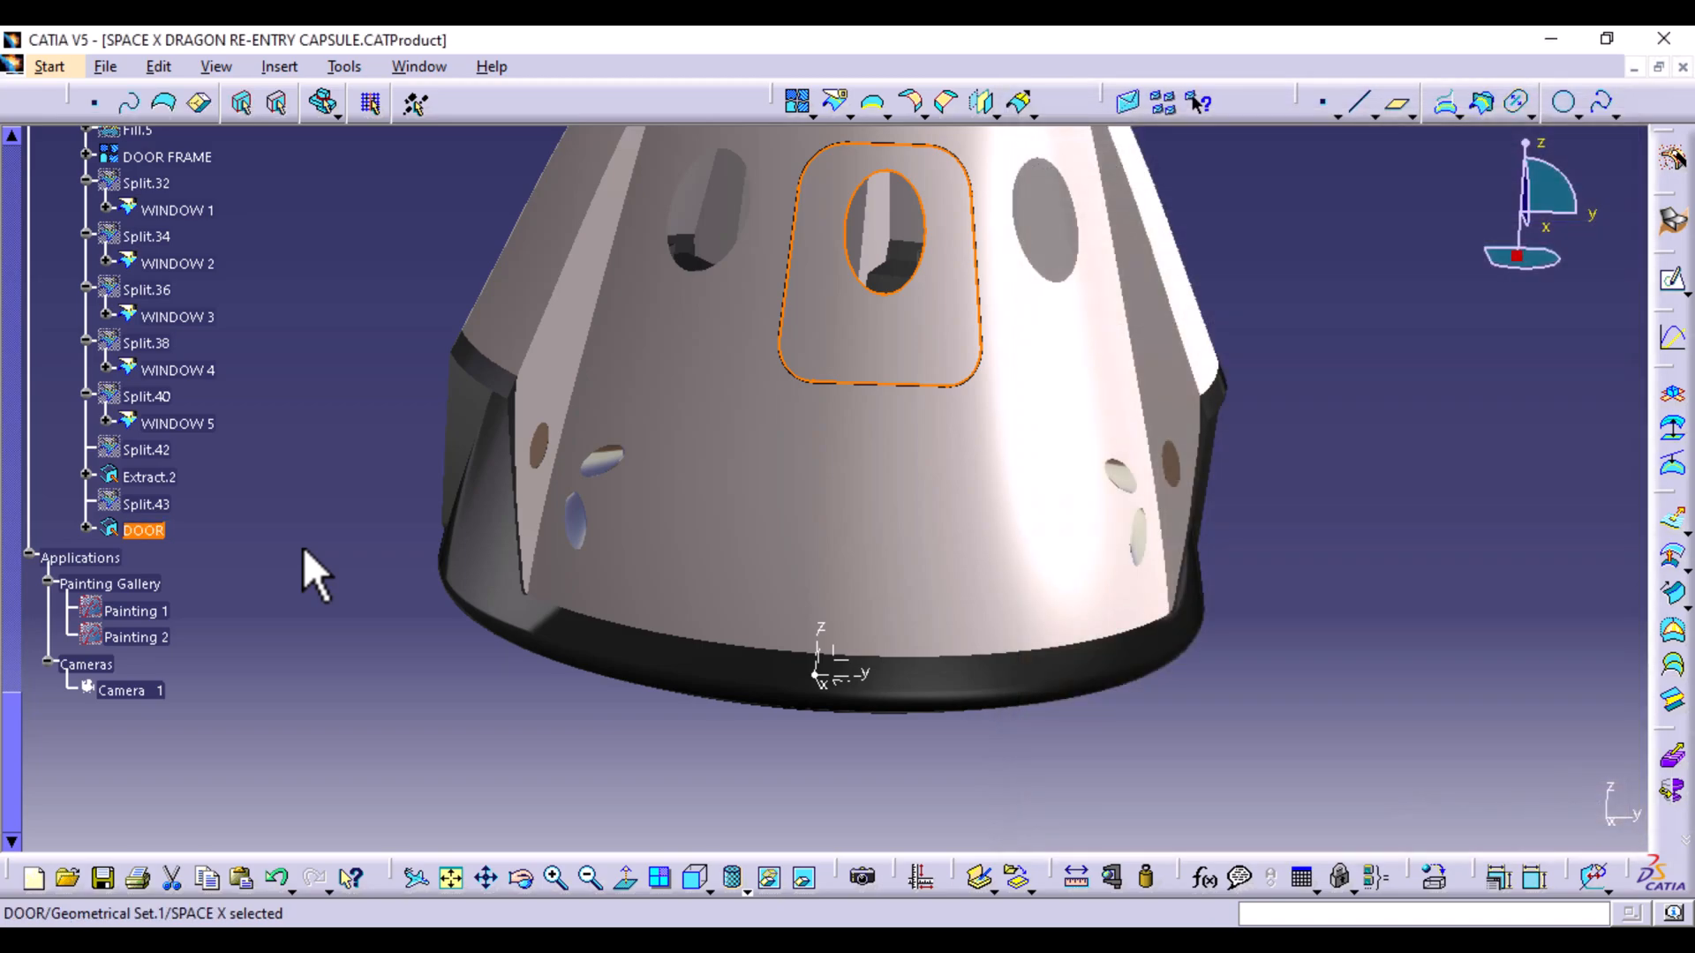
left_click(303, 584)
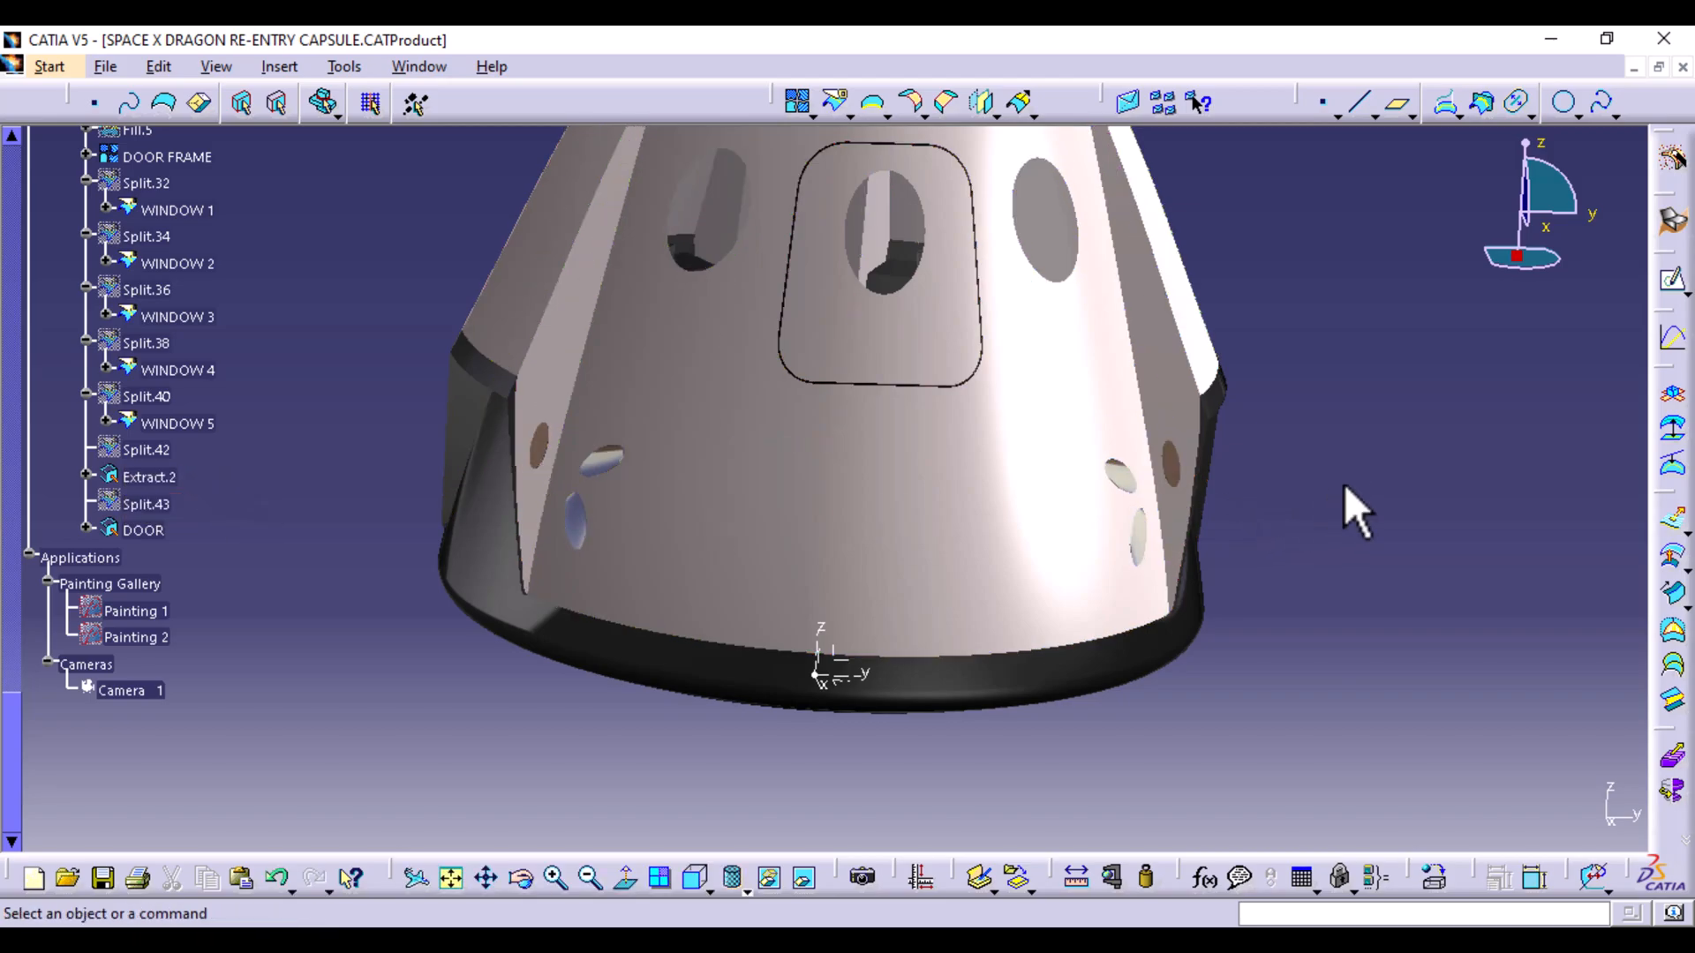
Show the hidden reference image Painting 1 and face the hatch in the front view to compare it with the photo
middle_click_drag(1342, 300, 1189, 439)
middle_click_drag(1078, 714, 976, 706)
middle_click_drag(968, 529, 892, 600)
middle_click_drag(872, 247, 862, 397)
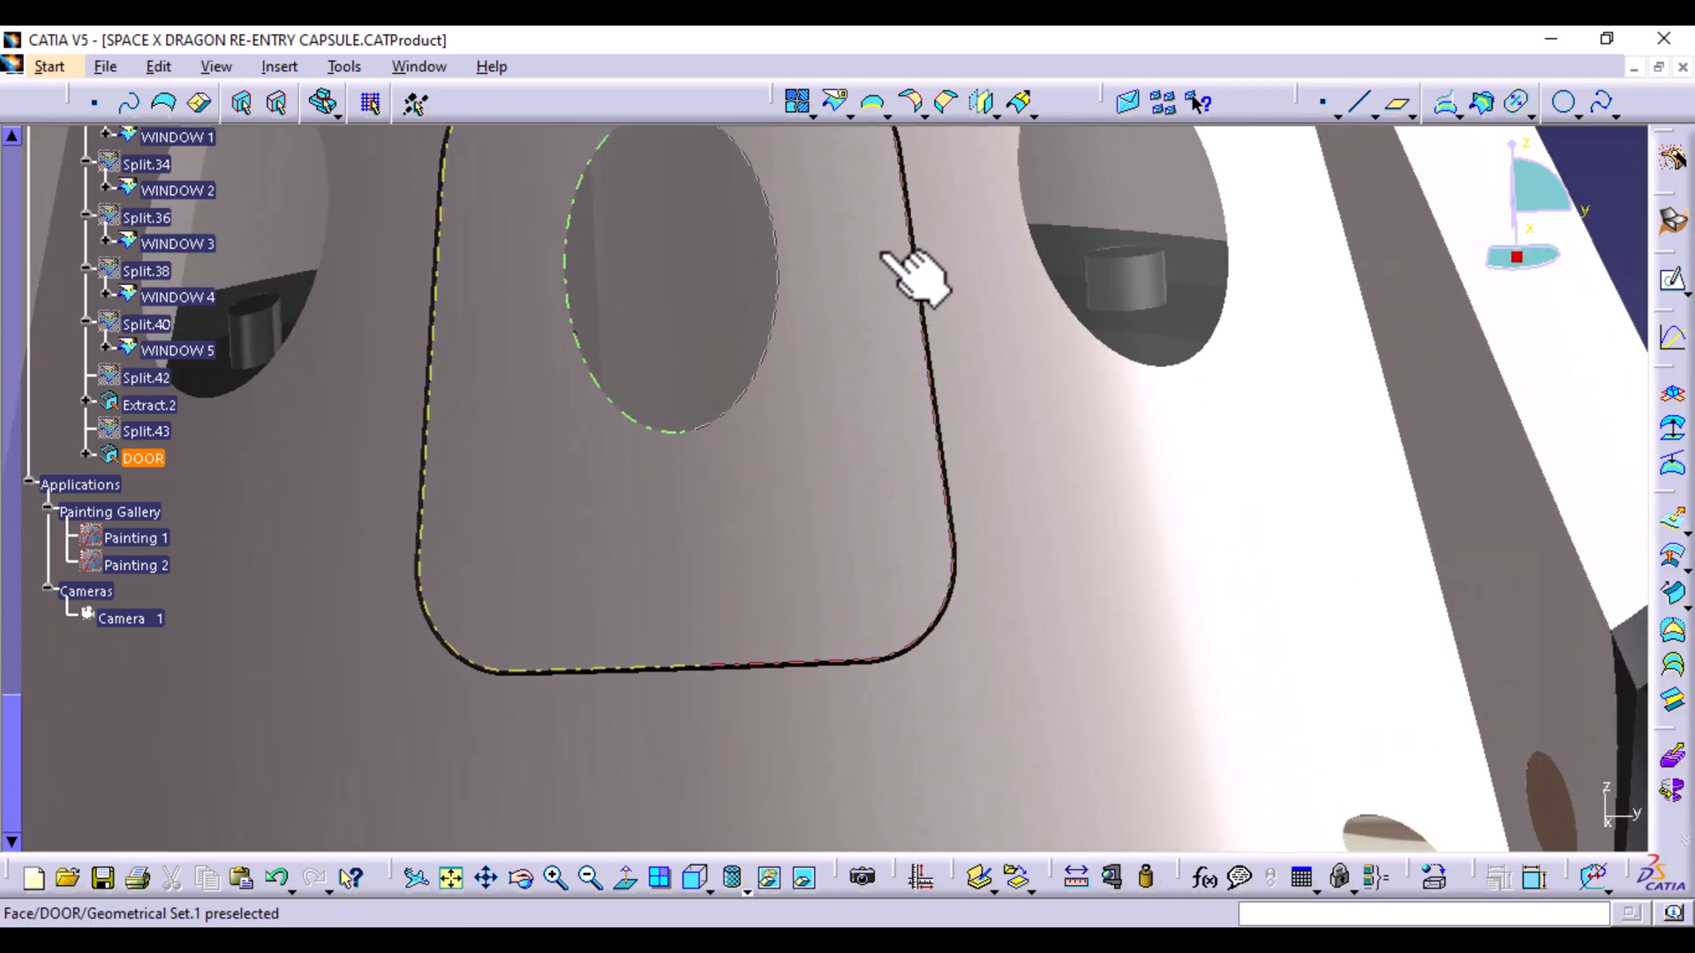
right_click(124, 537)
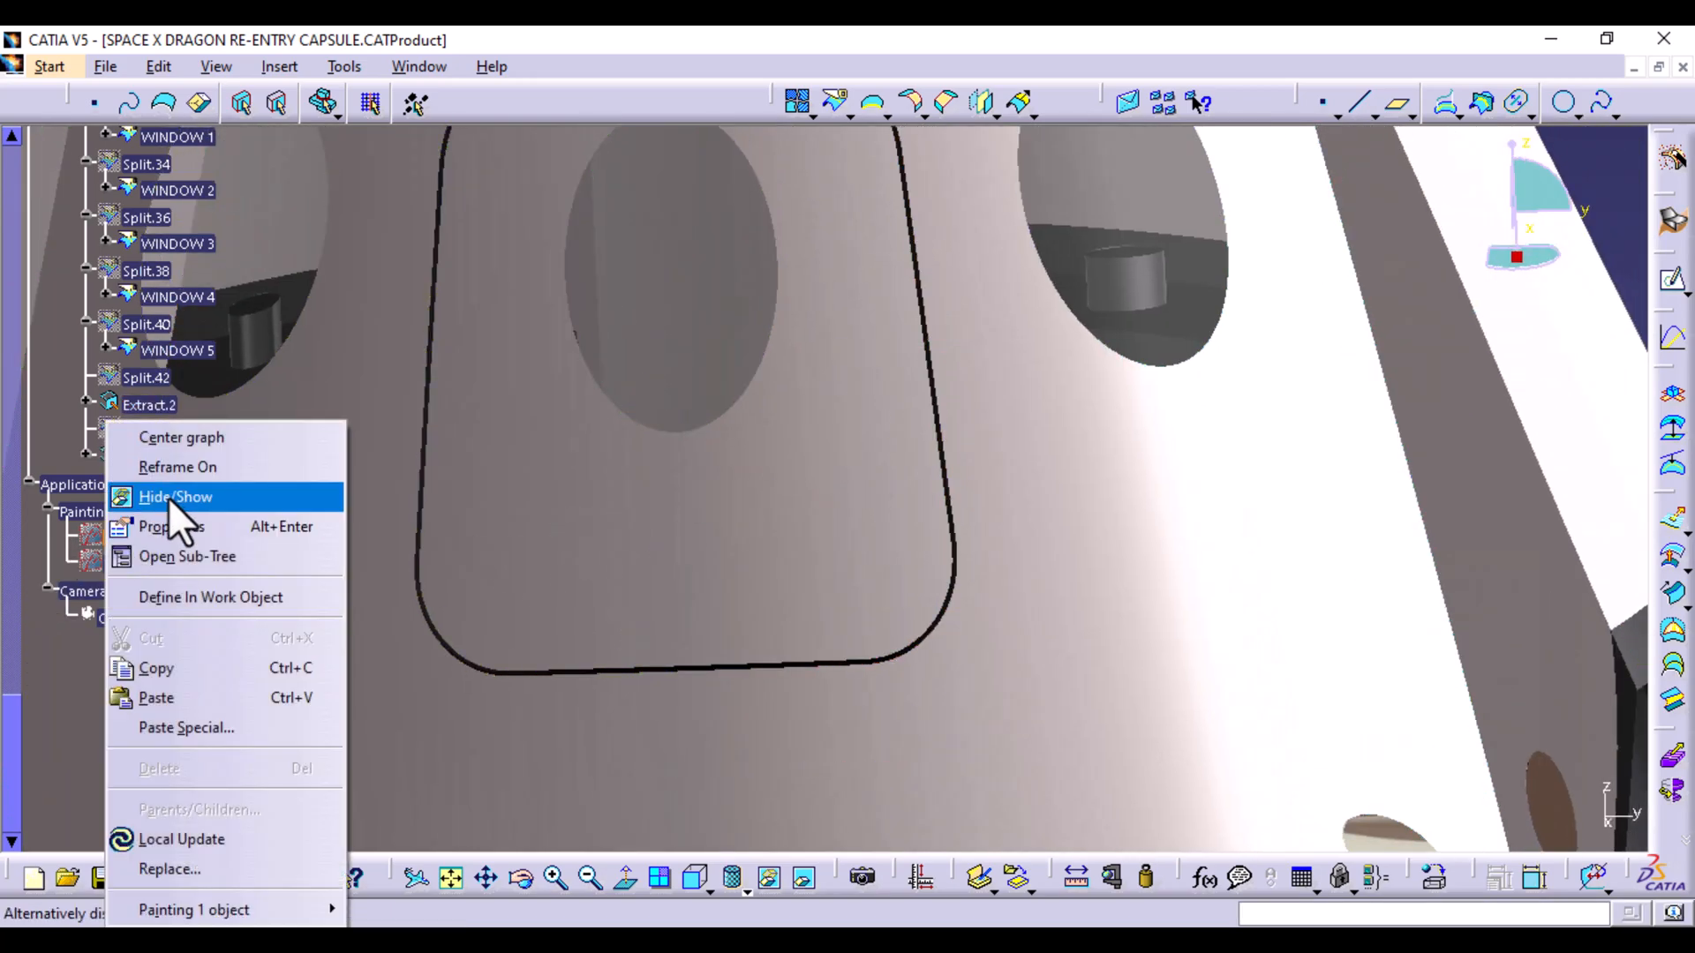
left_click(170, 502)
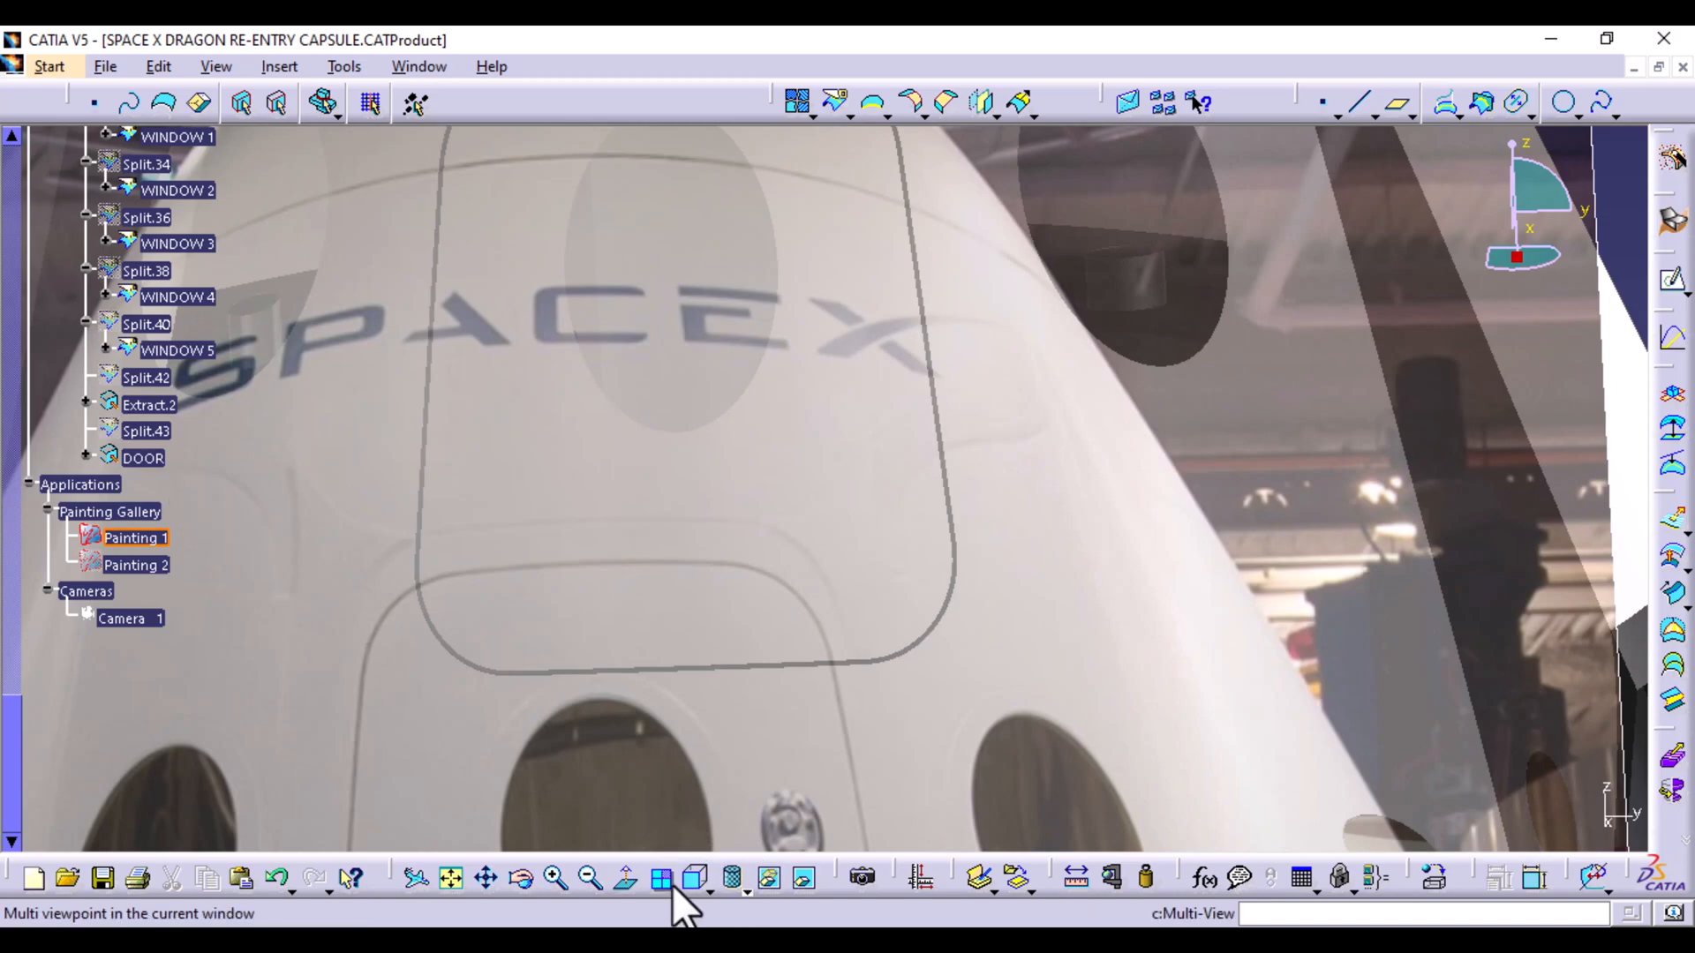
left_click(695, 878)
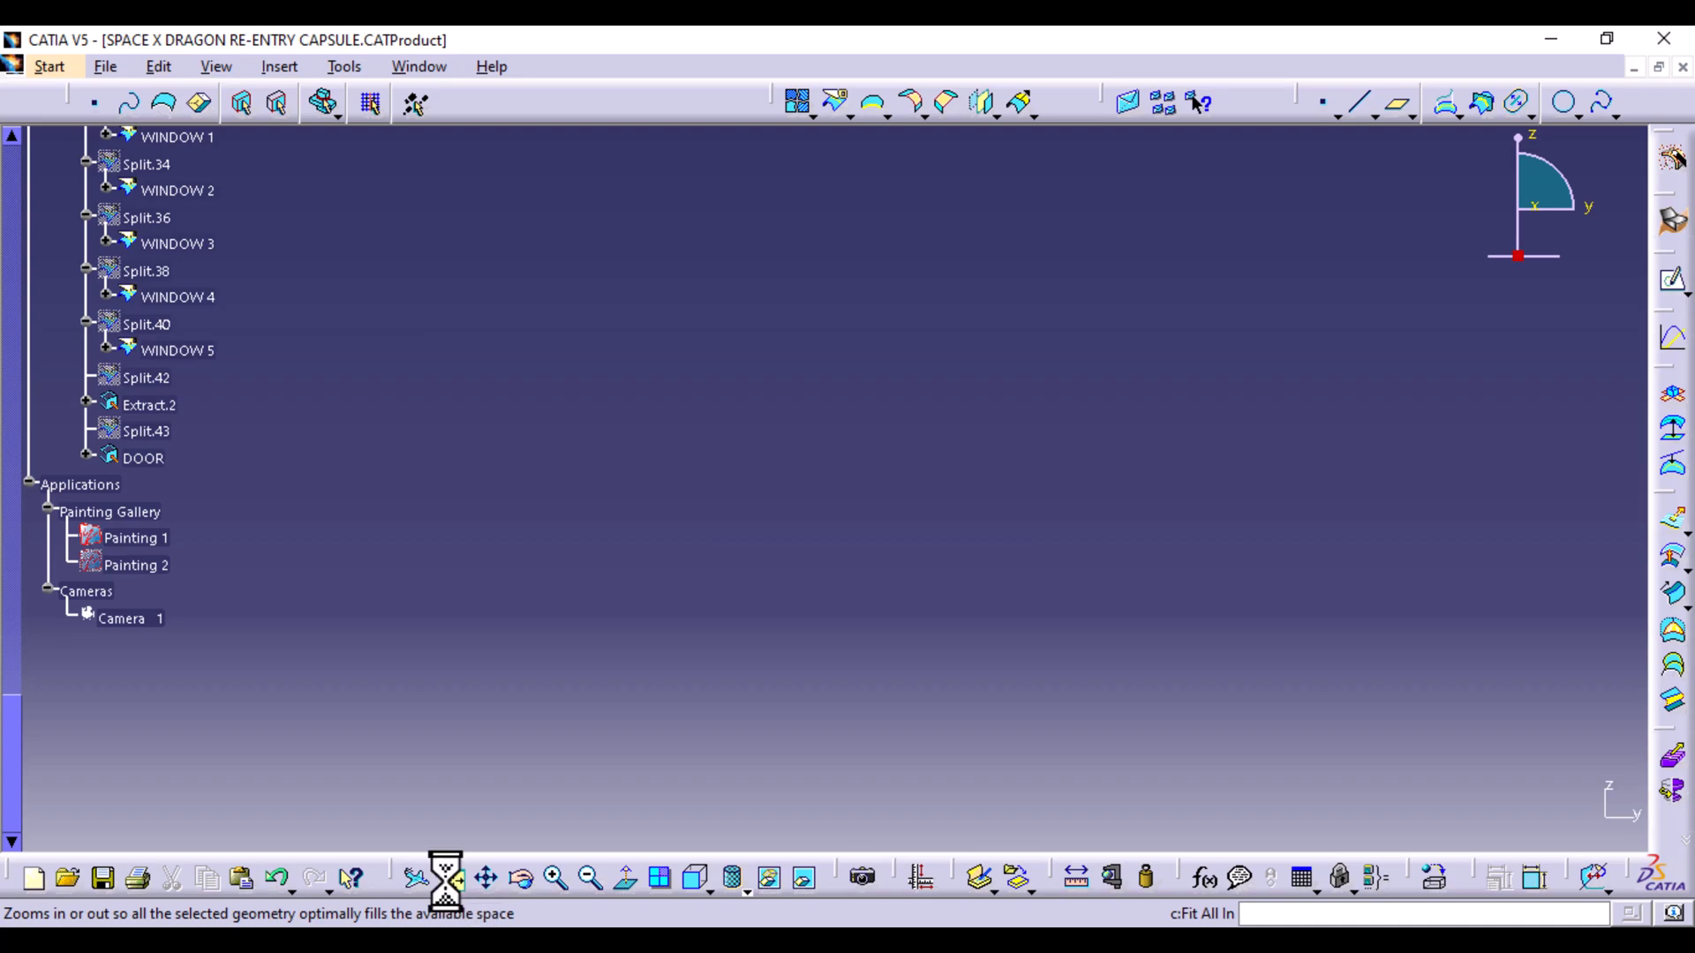
middle_click_drag(820, 746, 874, 374)
left_click(819, 747)
middle_click_drag(1040, 544, 415, 520)
left_click(874, 575)
middle_click_drag(874, 576, 870, 347)
middle_click_drag(812, 423, 840, 651)
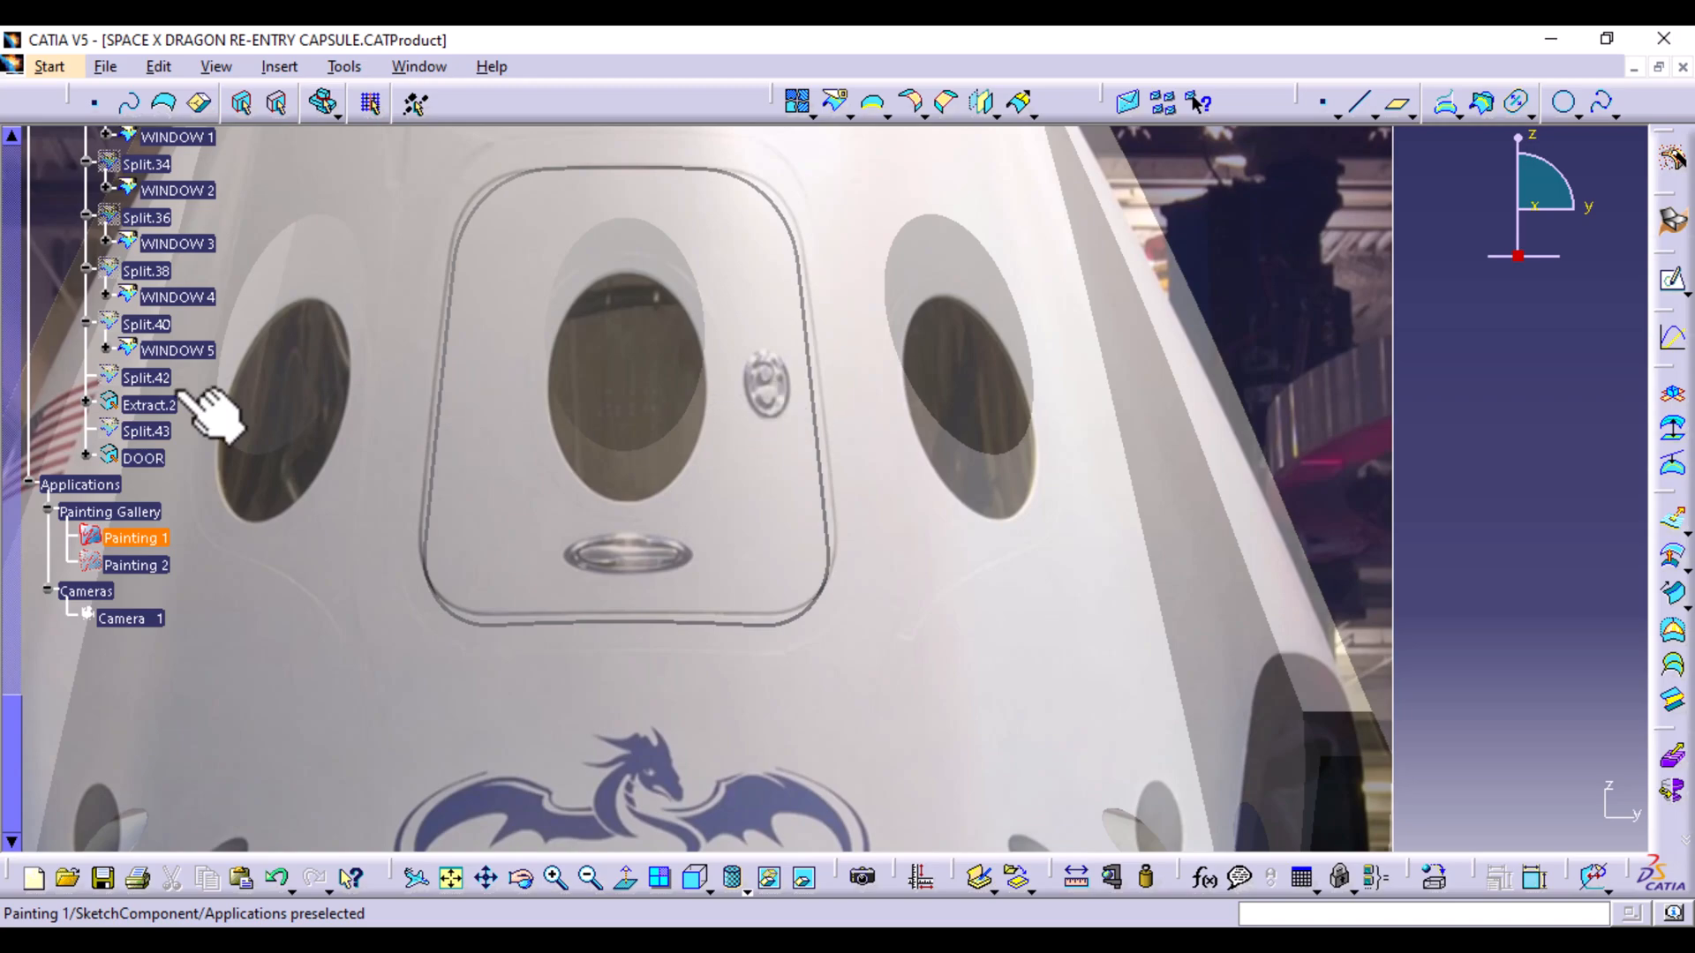
Find the hidden curve Intersect.1 among the capsule features and show it across the hatch
scroll(217, 240, "up", 5)
scroll(216, 241, "up", 6)
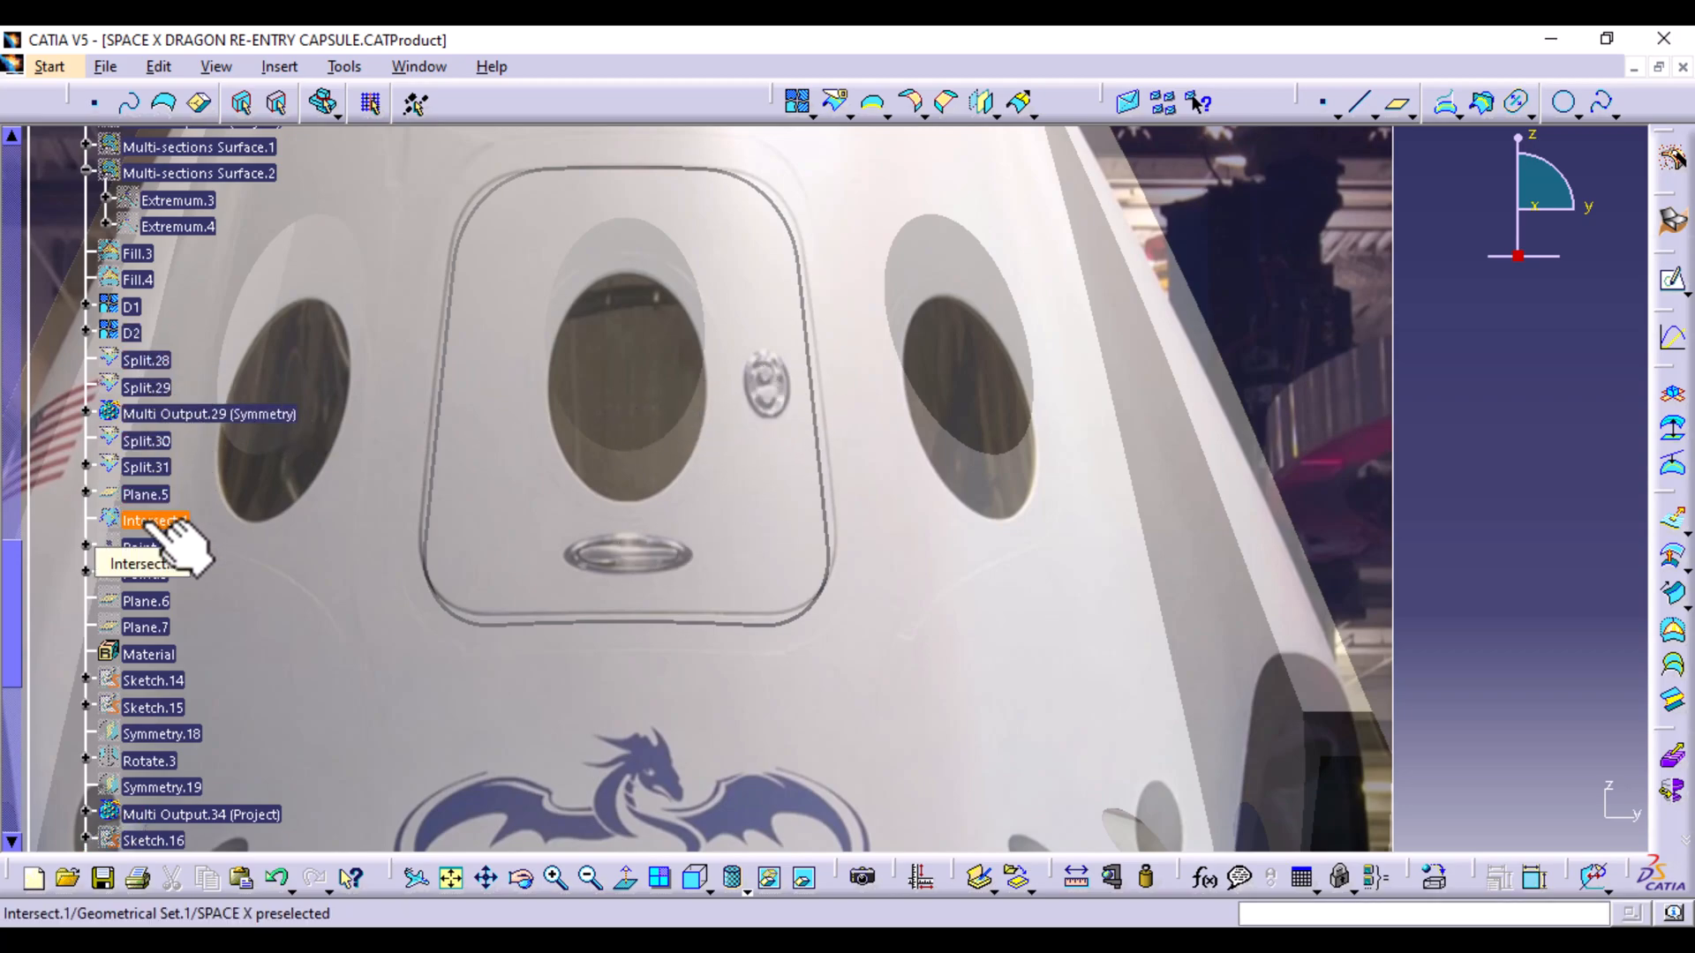
scroll(168, 534, "down", 5)
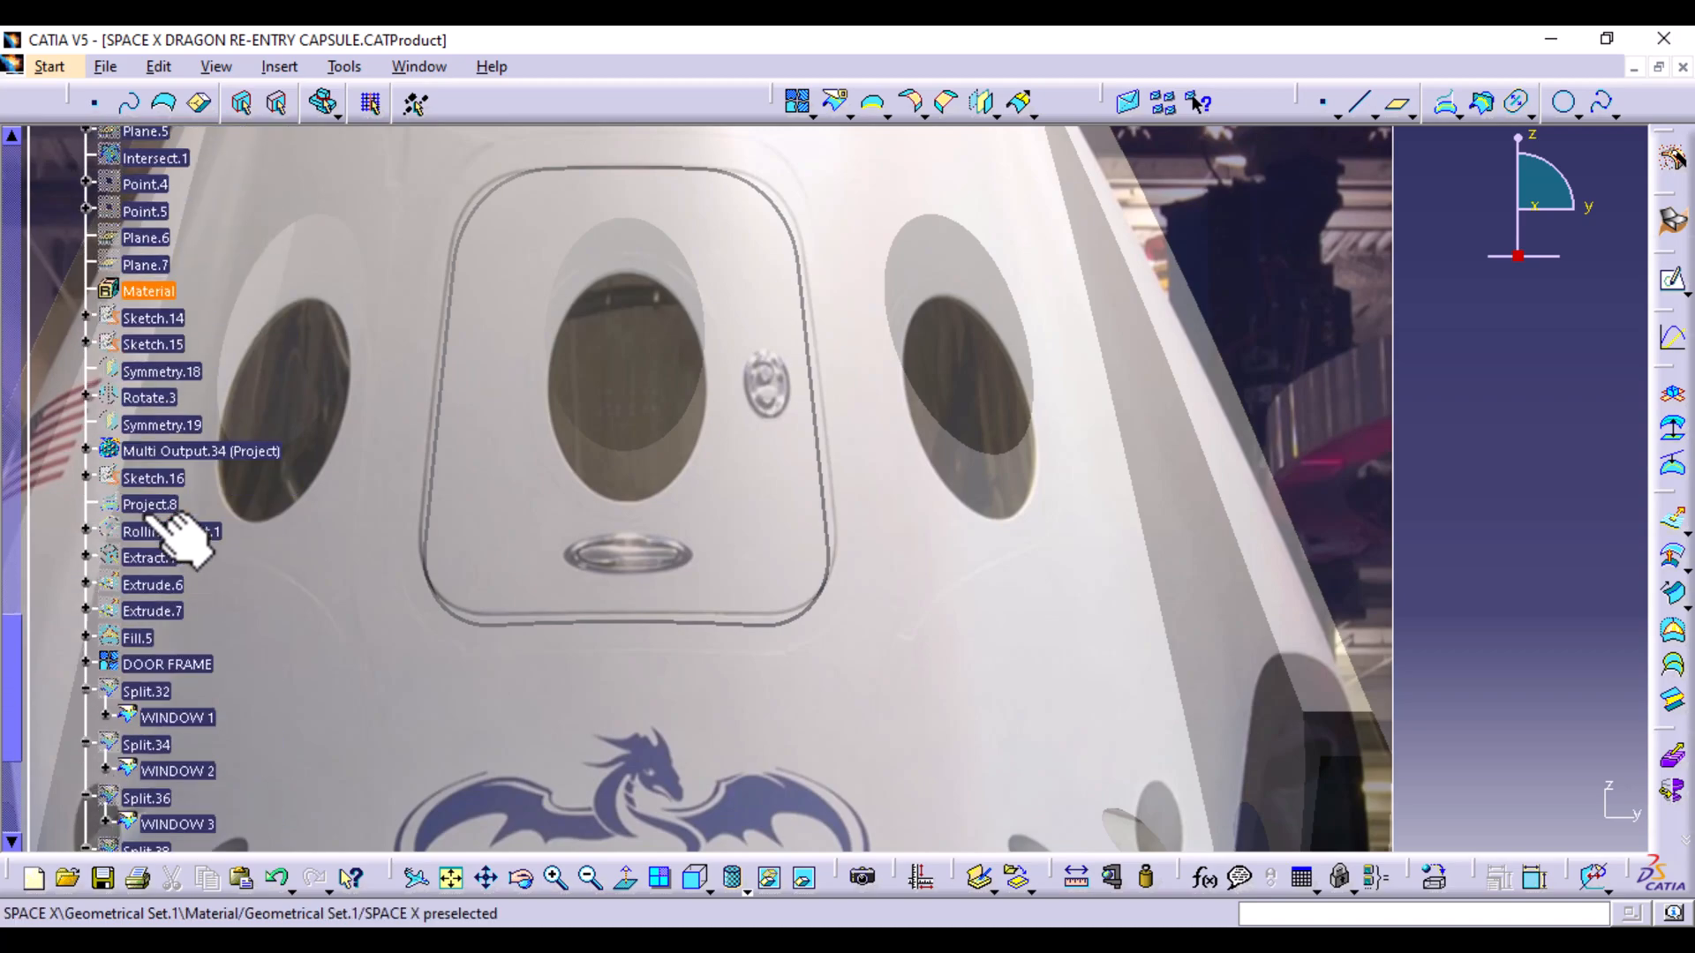
scroll(181, 539, "down", 2)
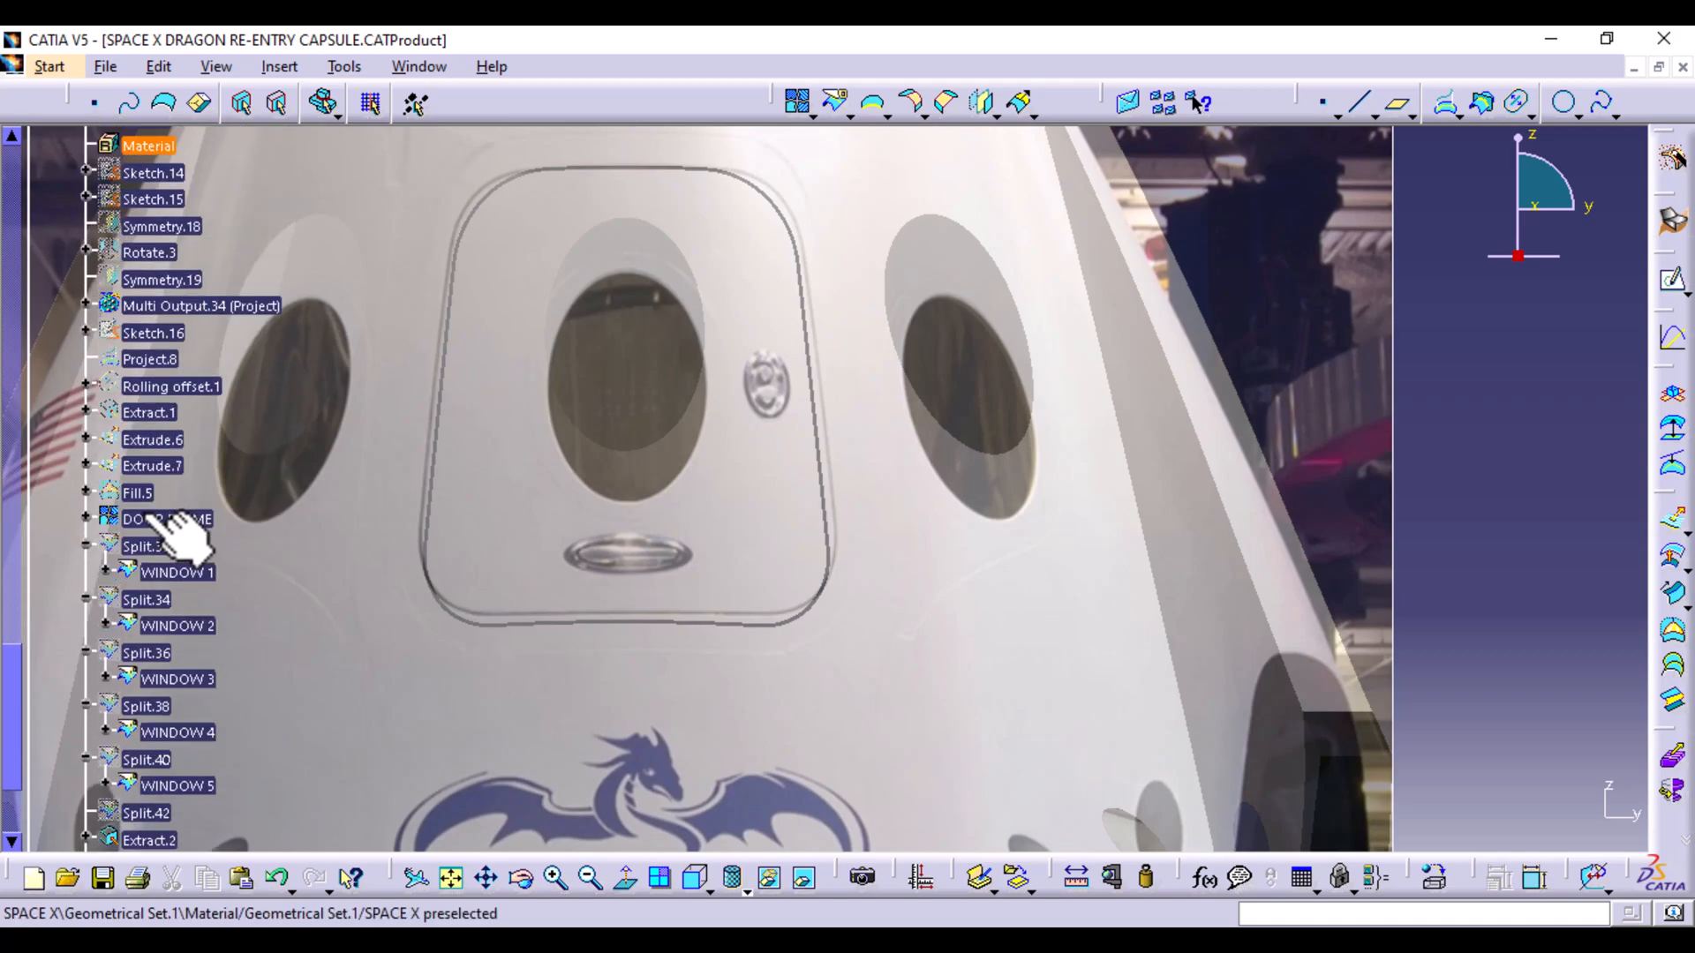
scroll(167, 525, "up", 4)
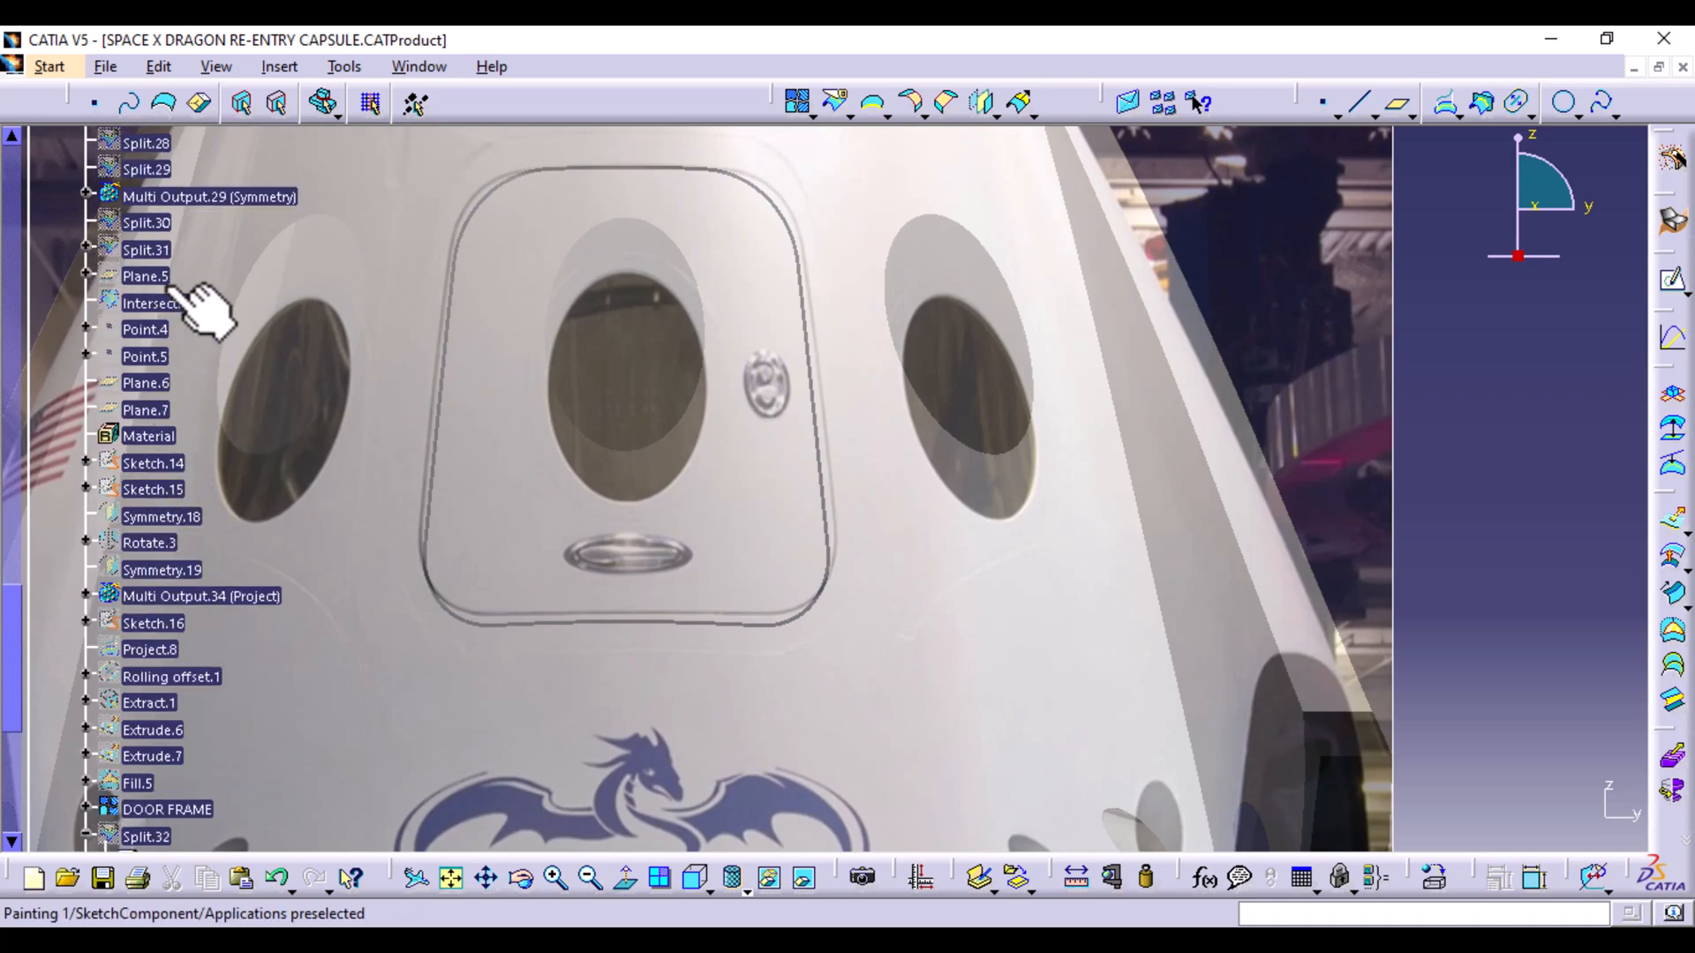
right_click(172, 305)
left_click(234, 382)
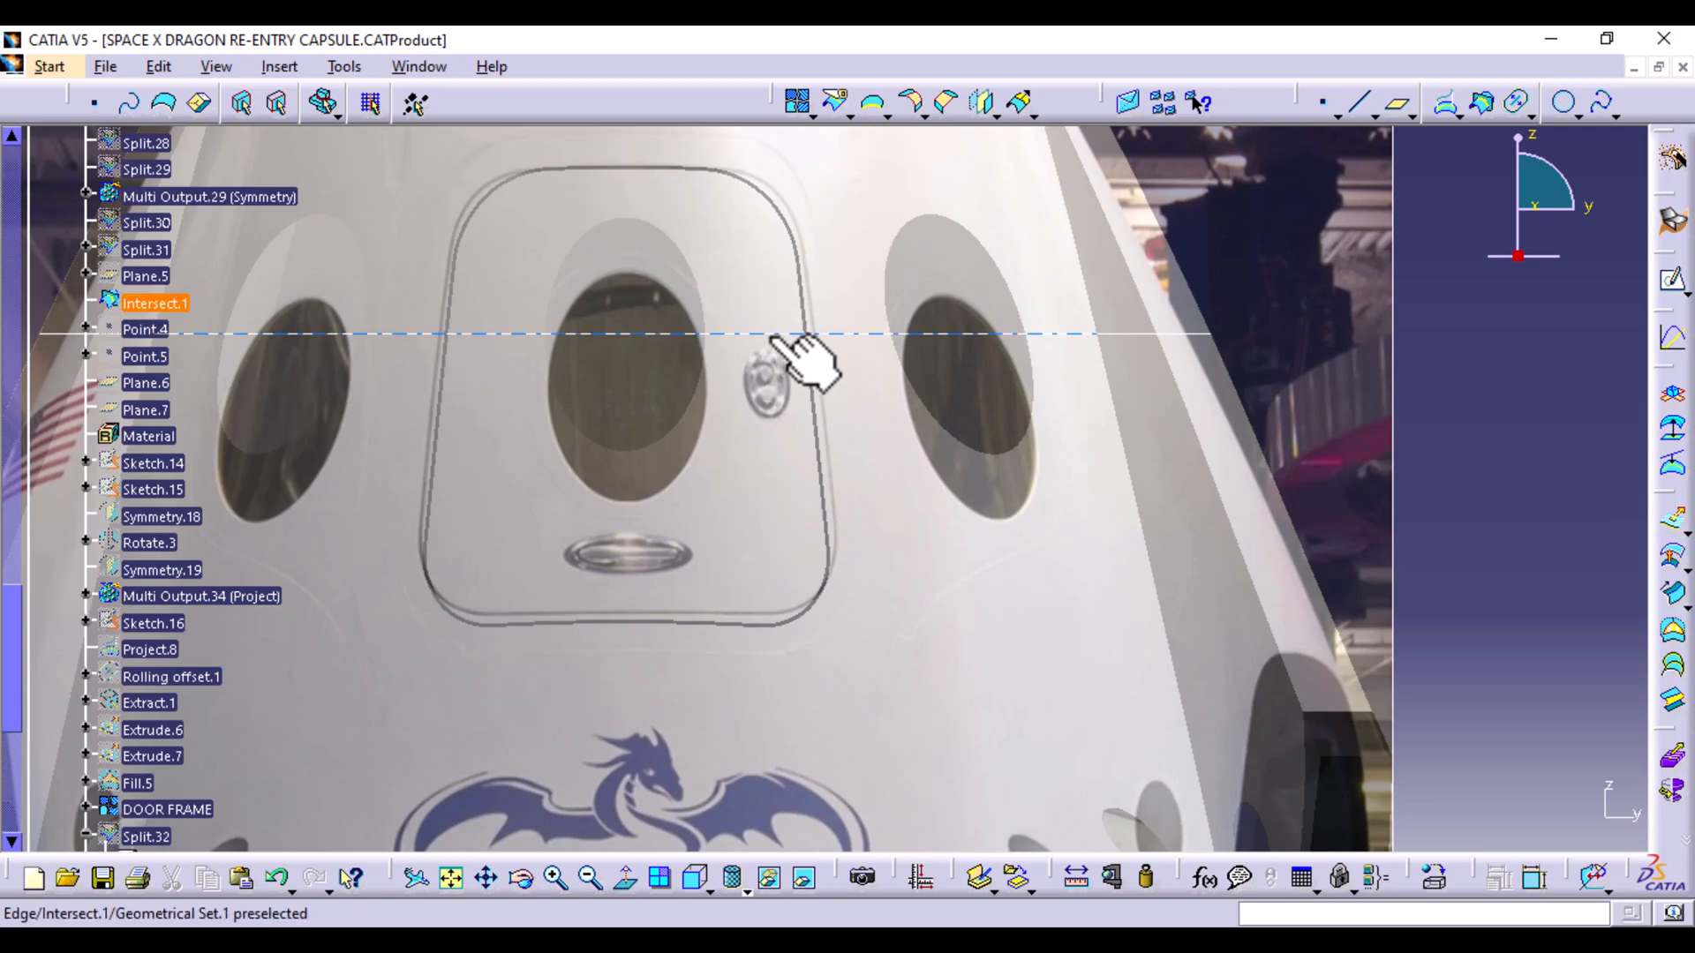
Create a point on the curve Intersect.1 just above the photo's oval latch, at a distance of about 7690 mm along it
left_click(1325, 104)
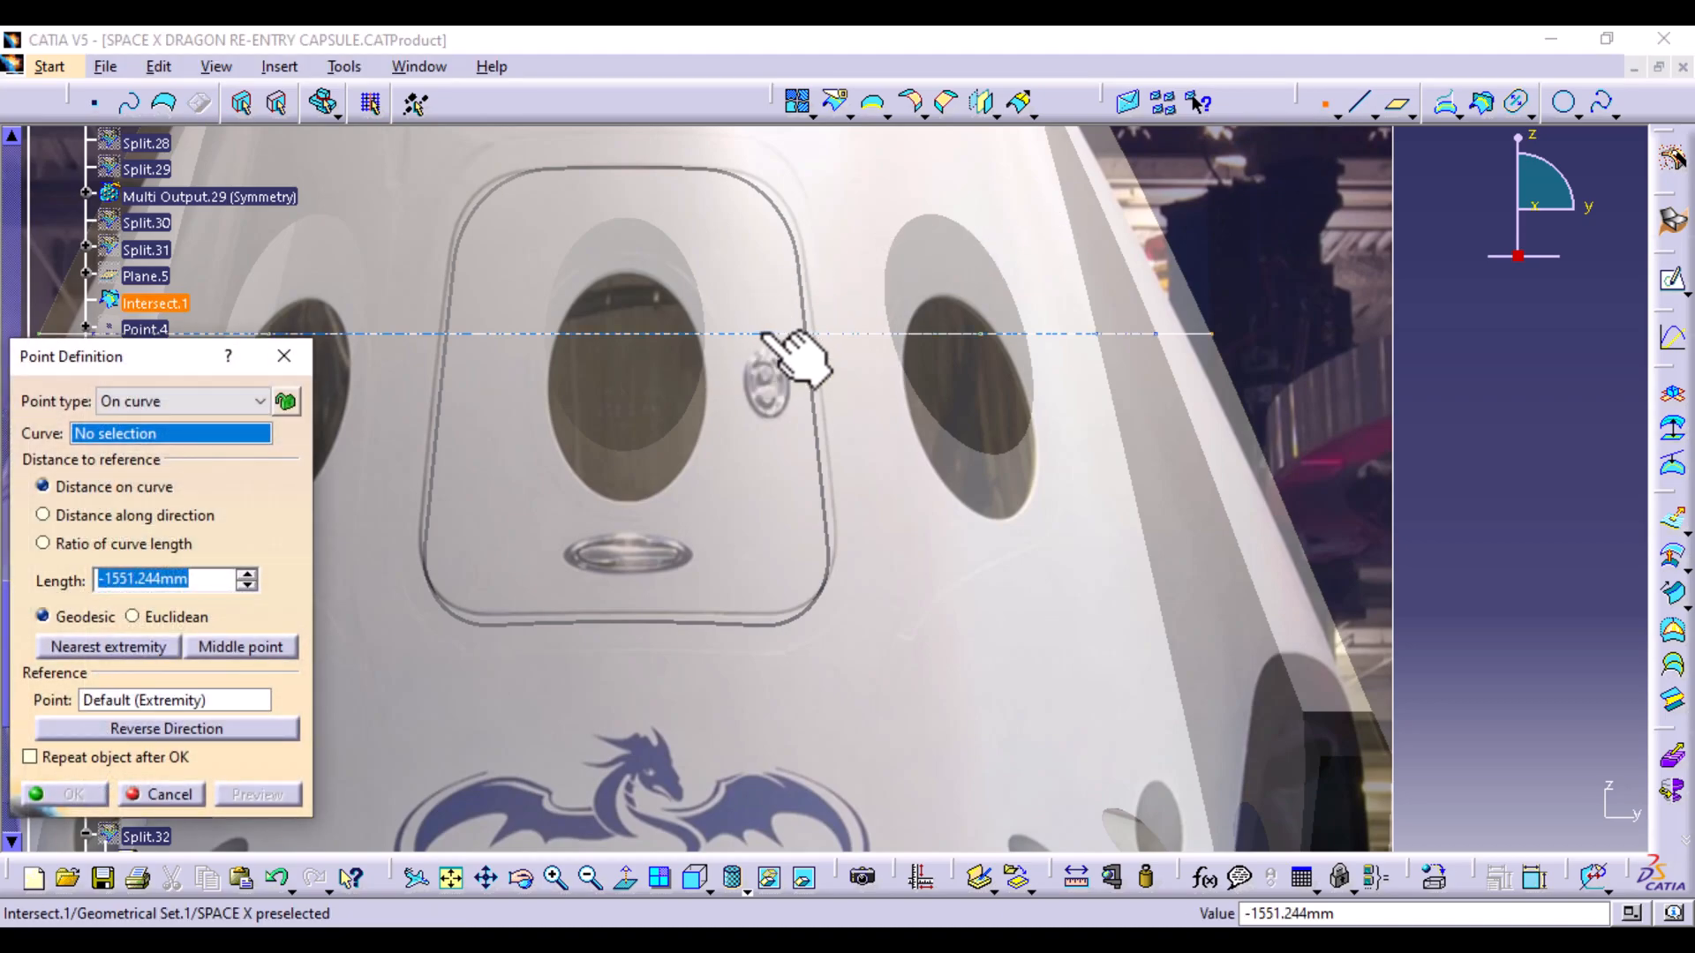
left_click(764, 336)
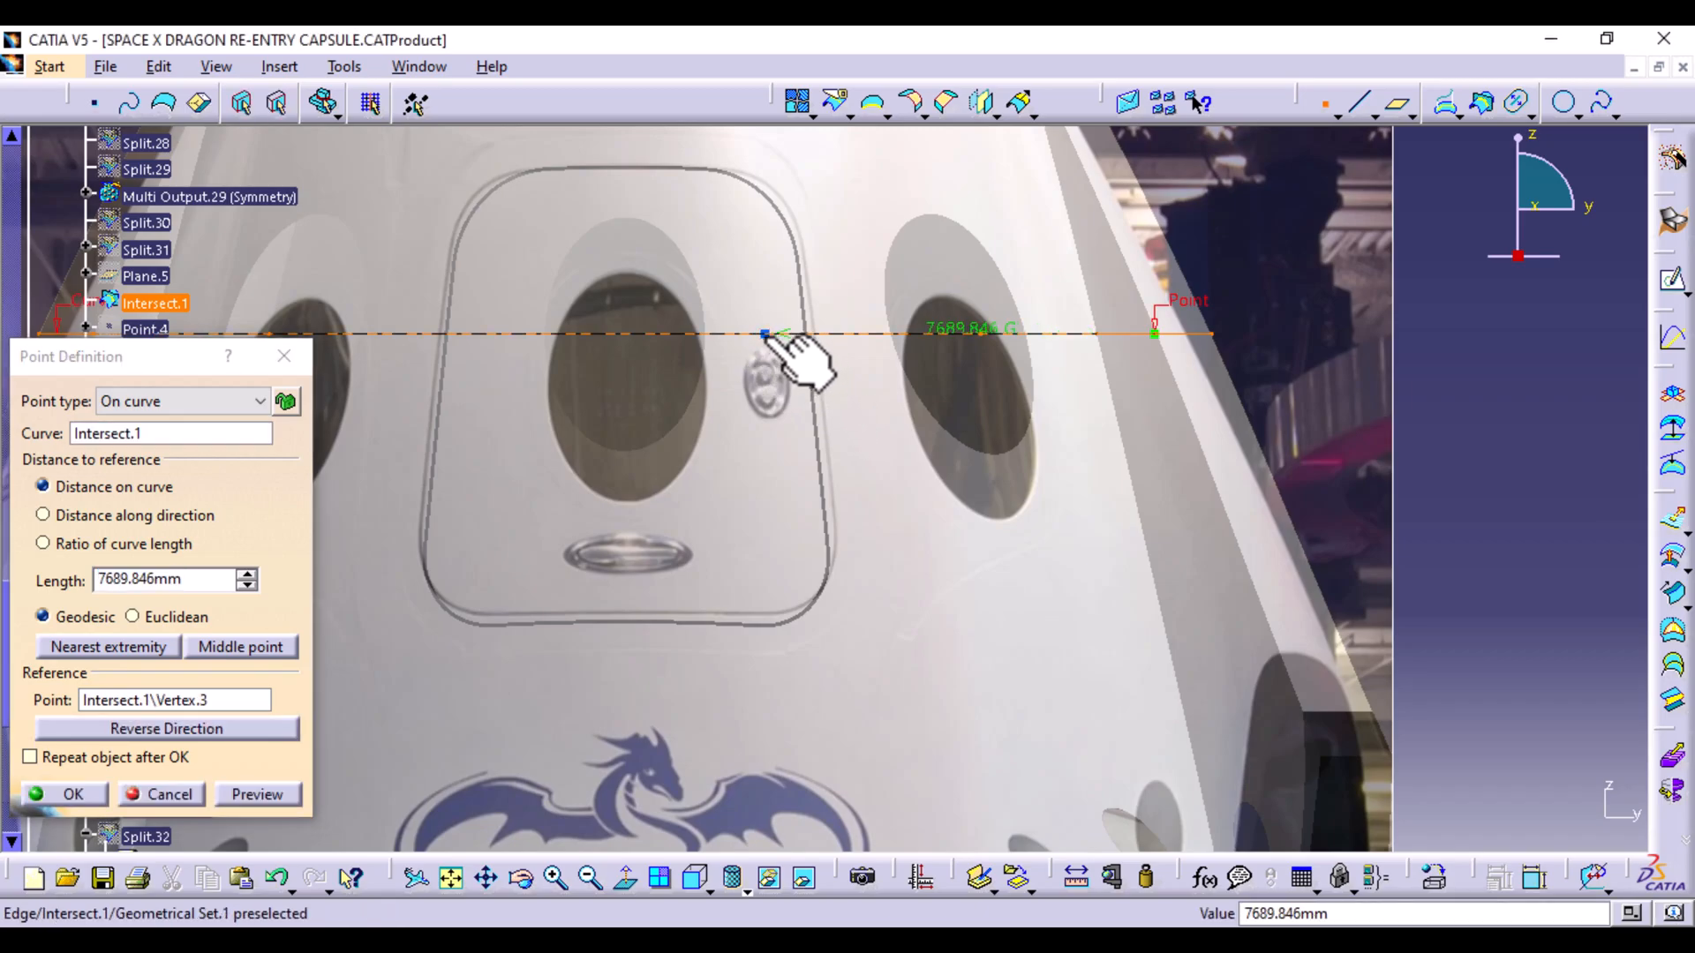
middle_click_drag(1014, 310, 1374, 572)
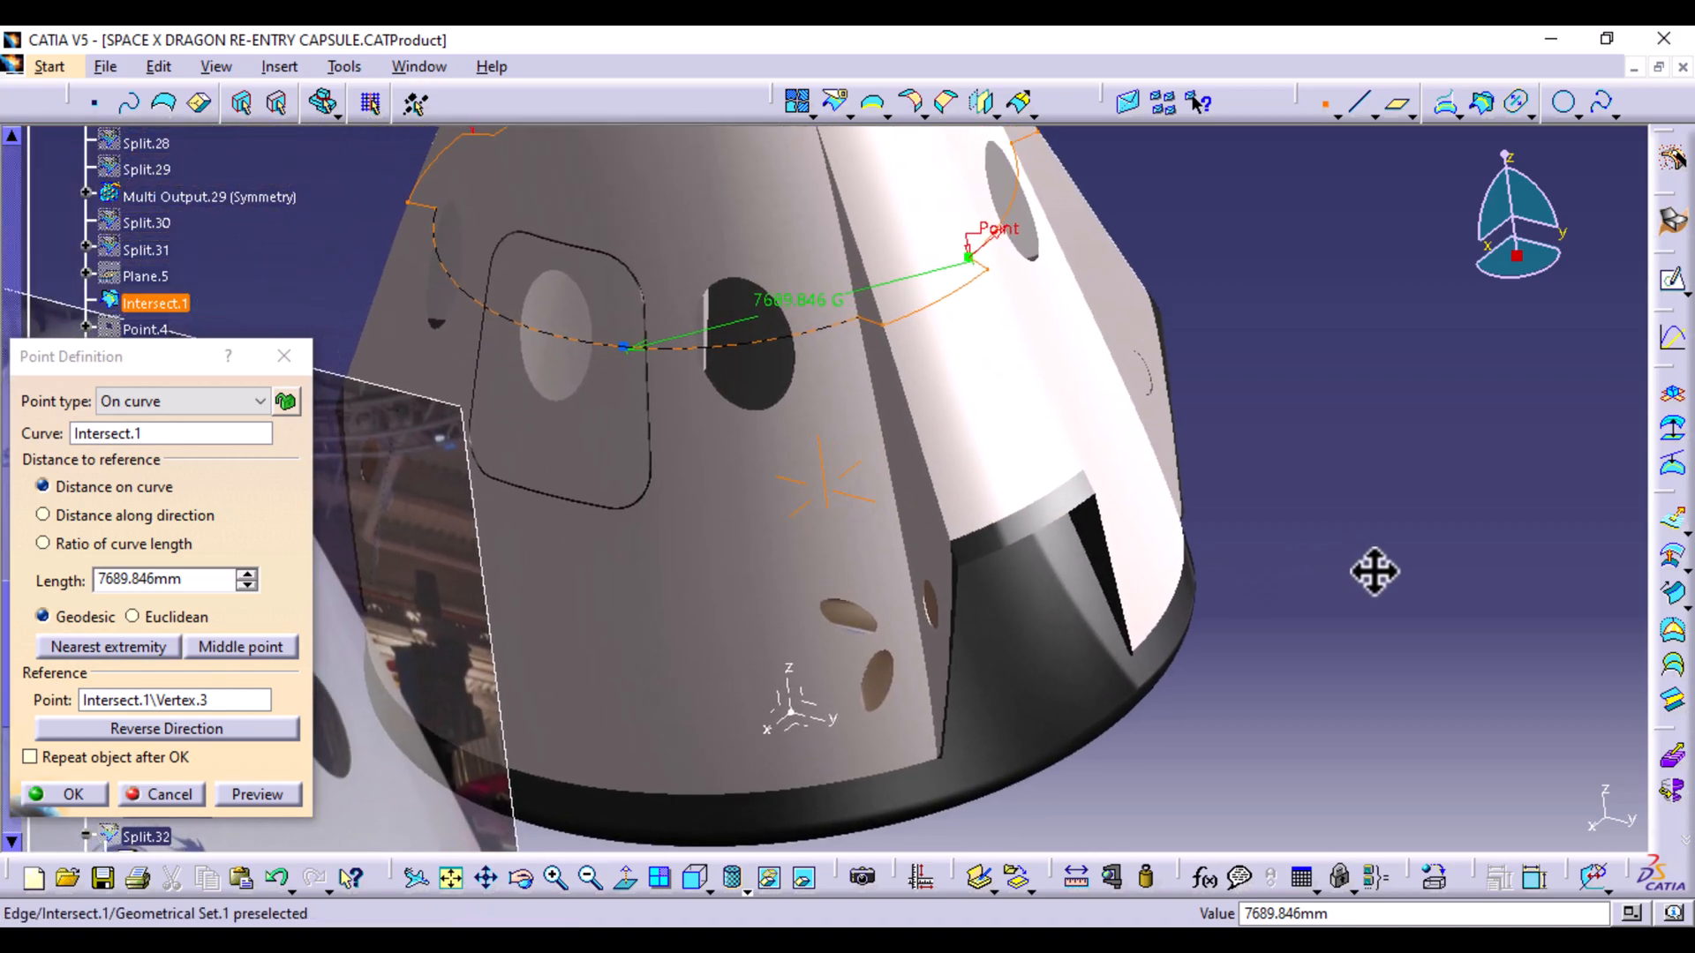
left_click(75, 794)
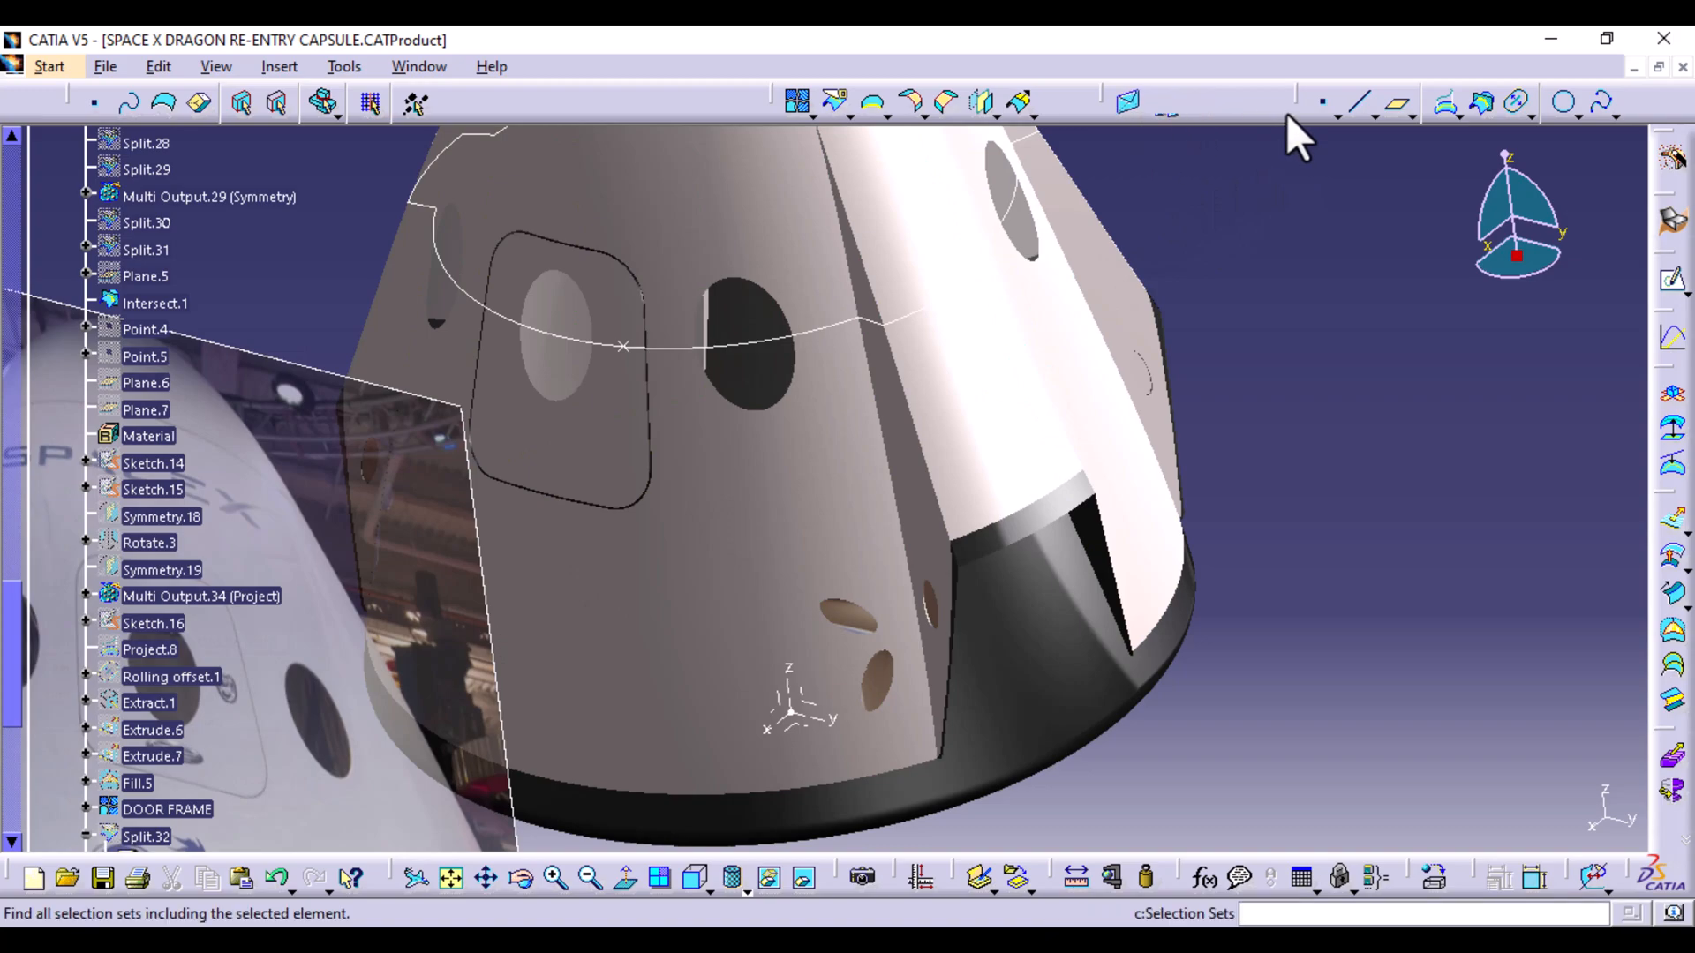
Create a plane tangent to the DOOR surface at the new point on Intersect.1
left_click(1399, 108)
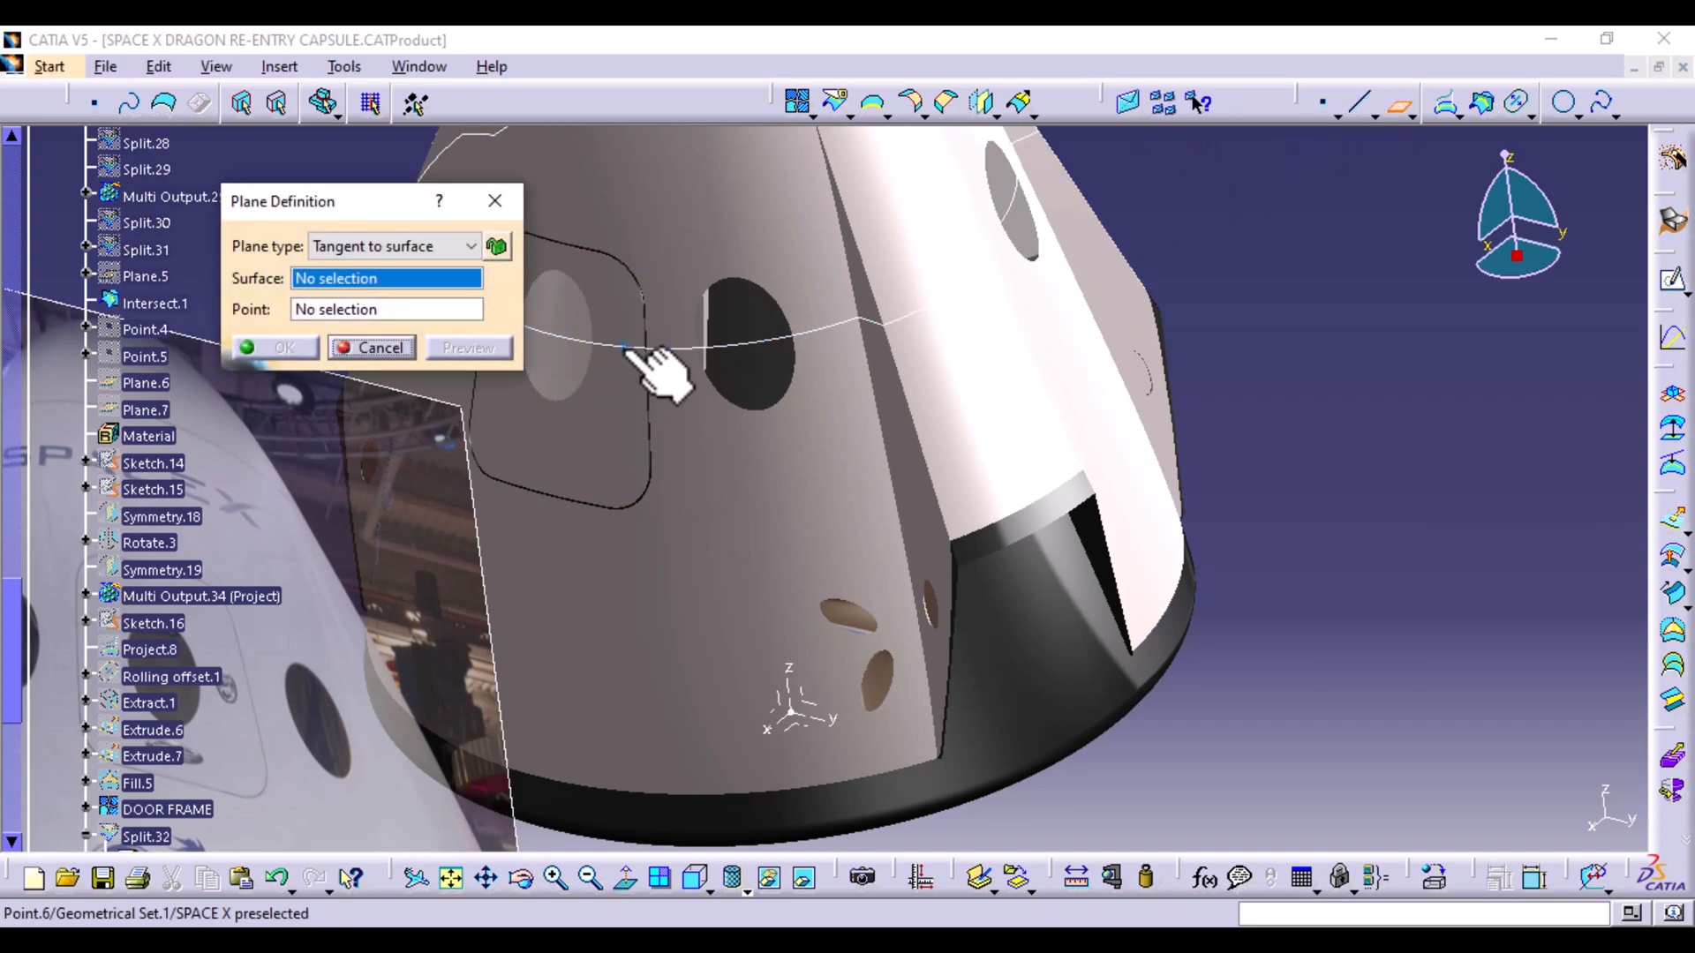
left_click(609, 397)
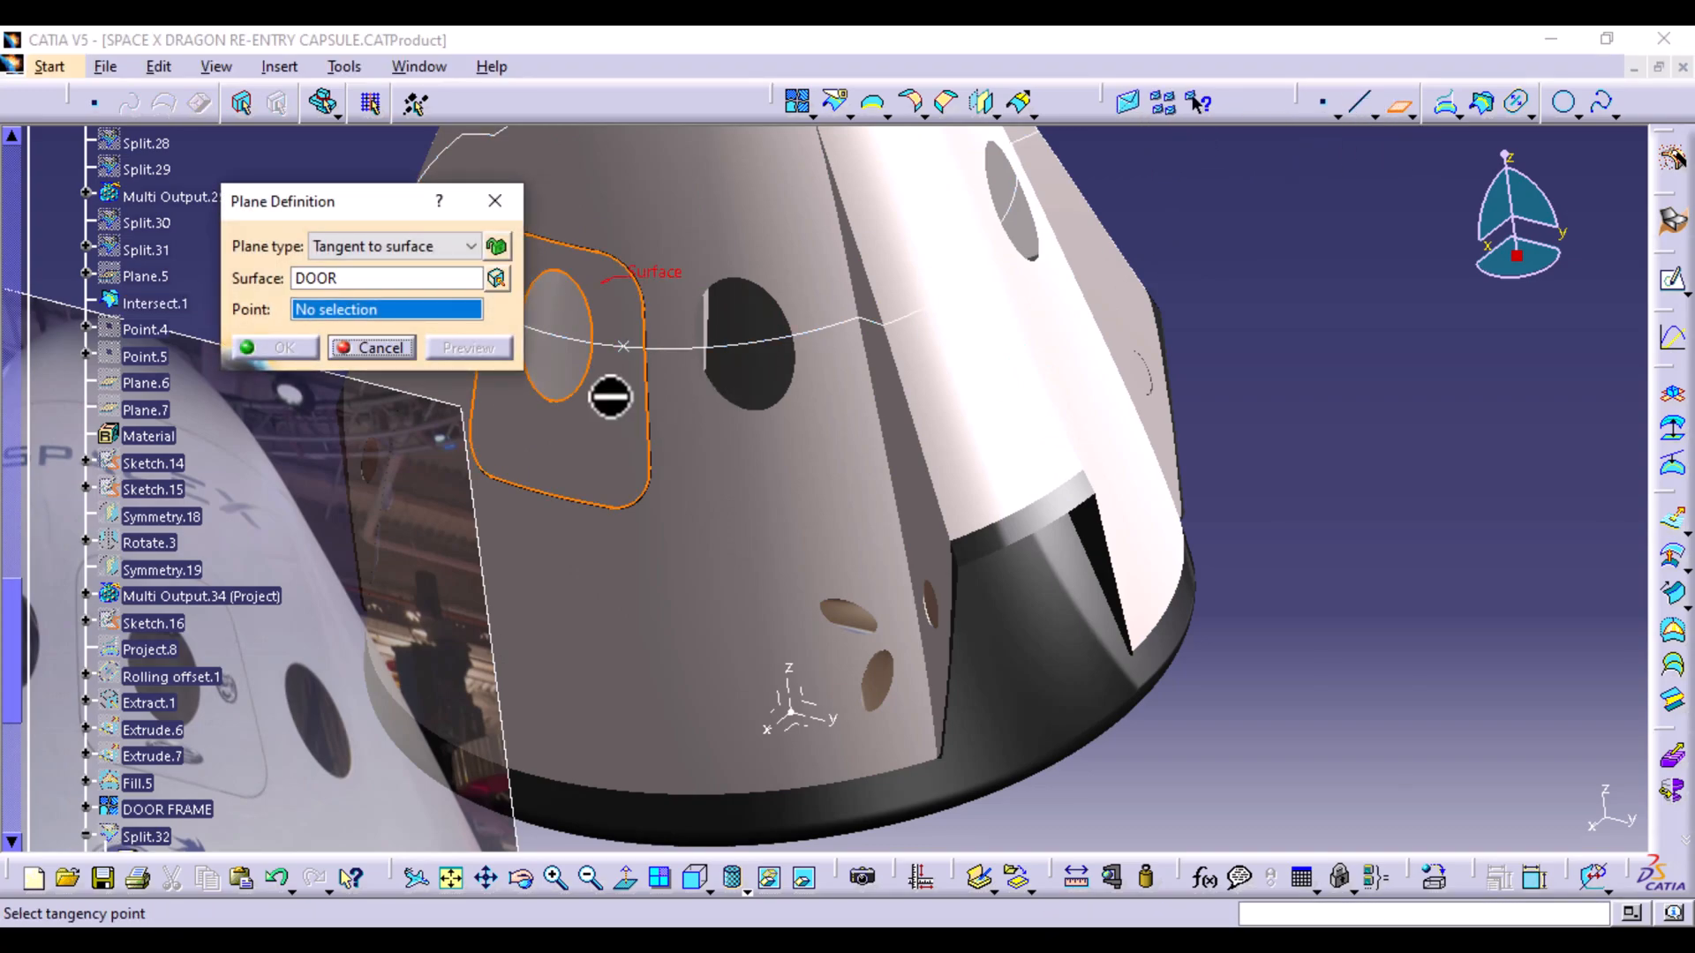
left_click(625, 344)
left_click(280, 347)
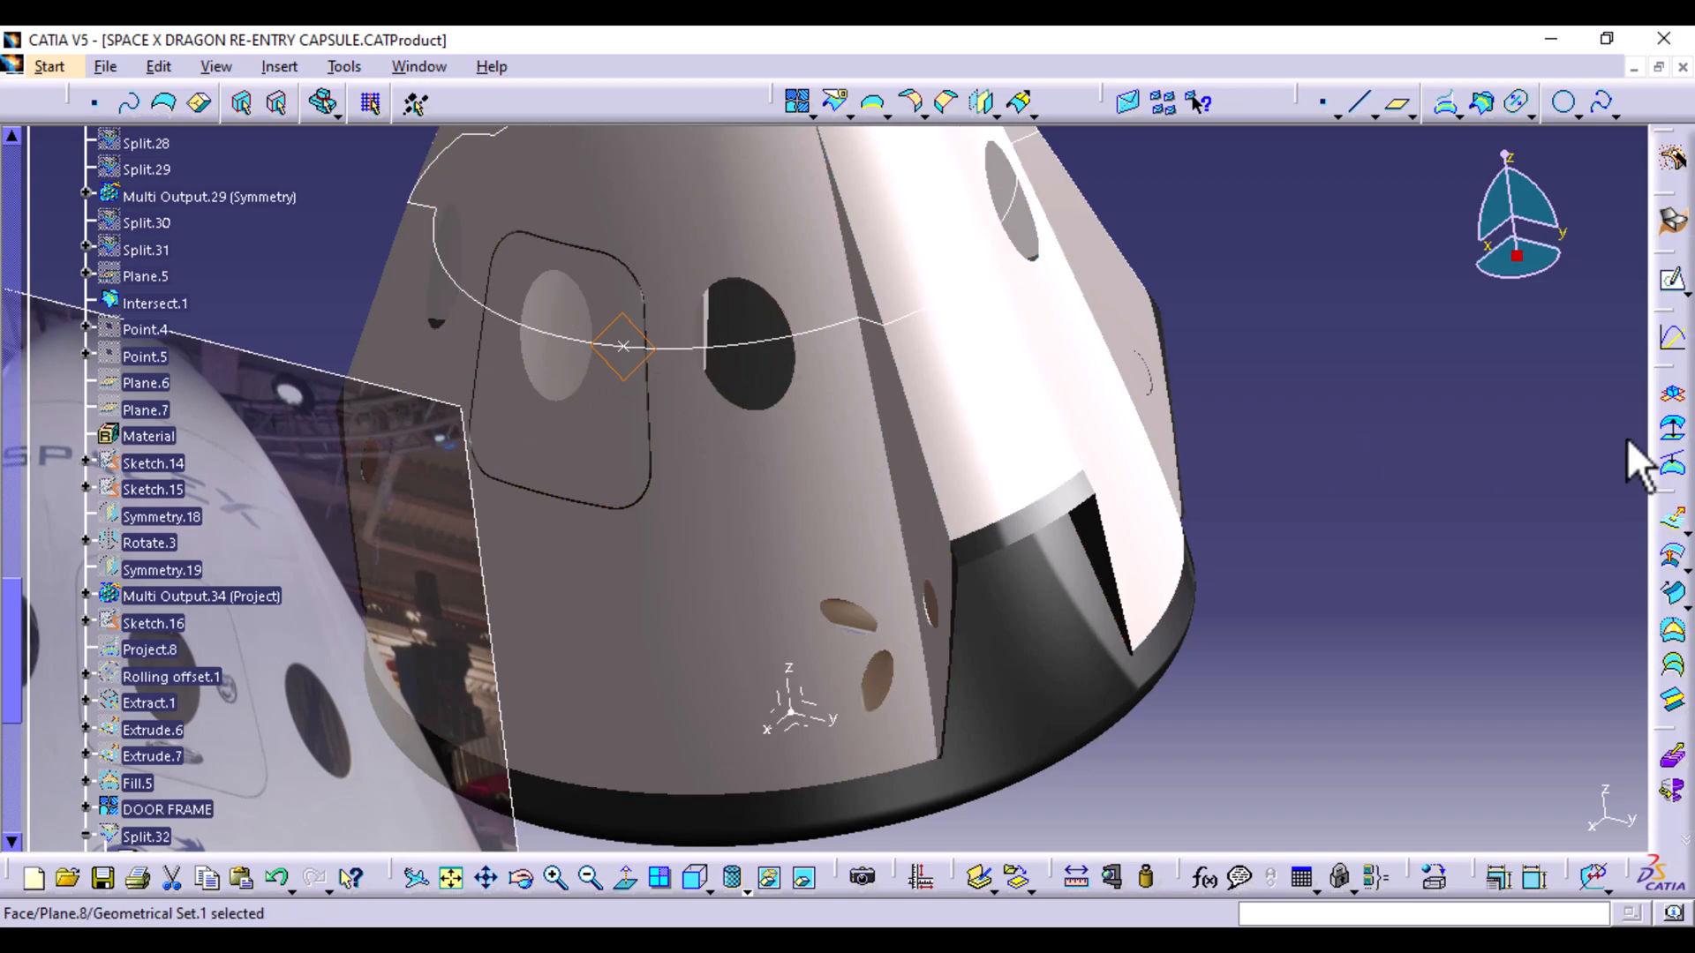
On the new tangent plane, sketch an upright ellipse over the photo's oval latch in front view, with a major radius of about 112 mm
left_click(1678, 286)
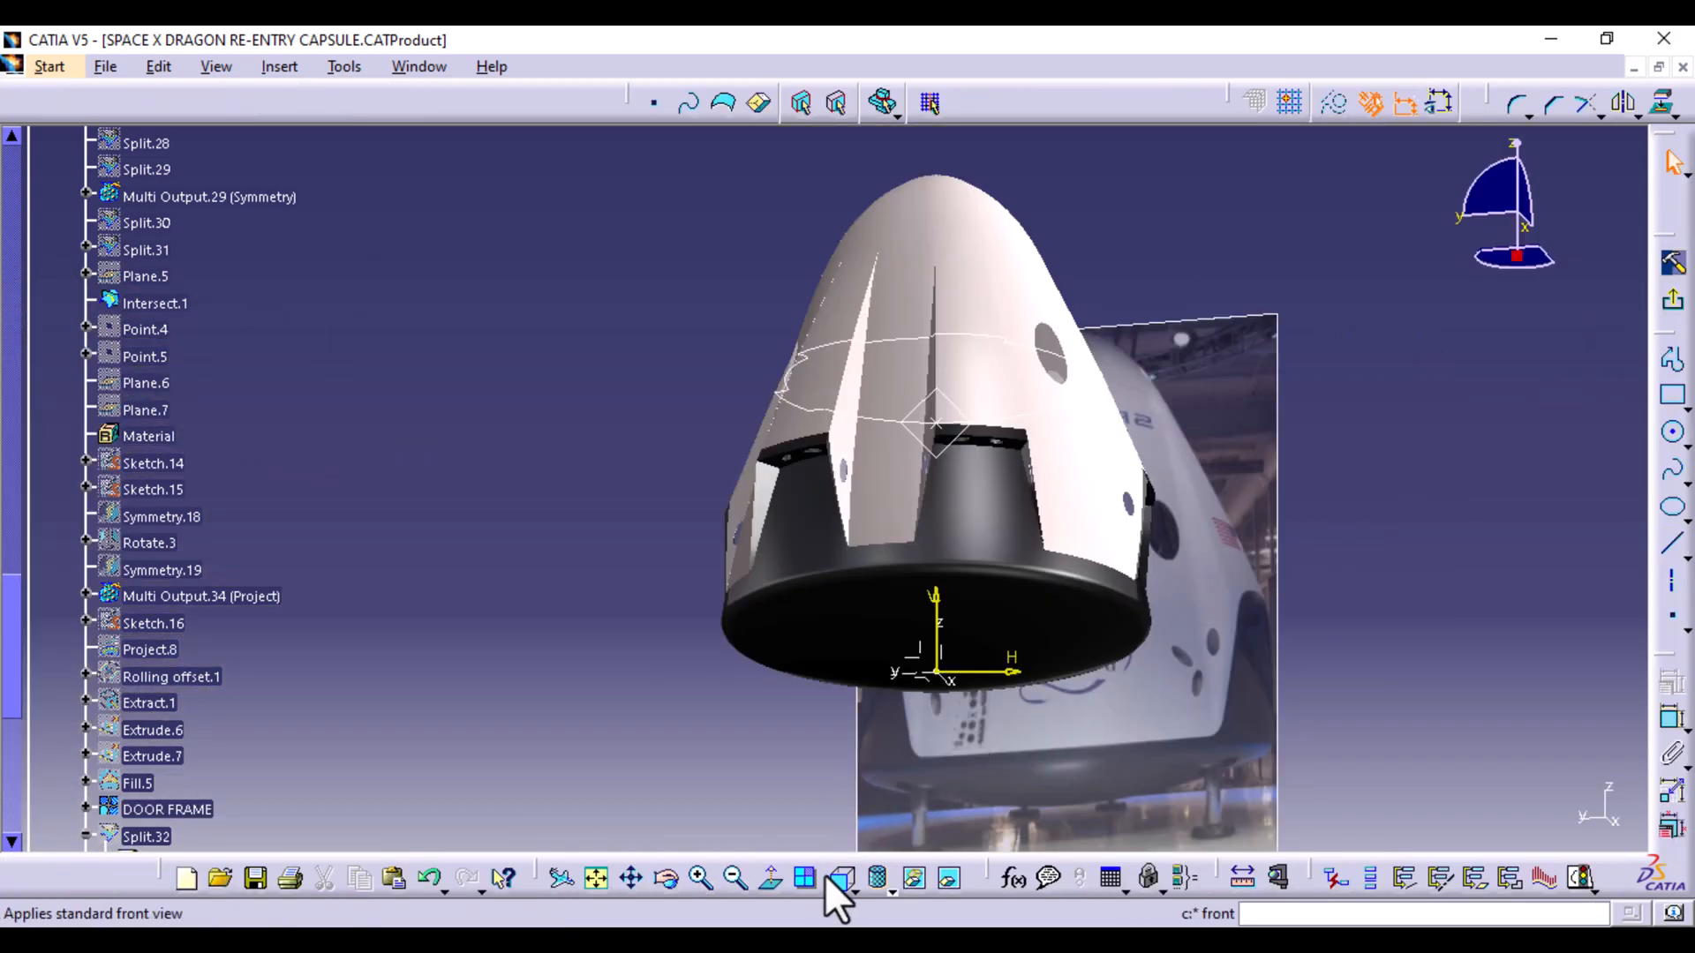
left_click(841, 880)
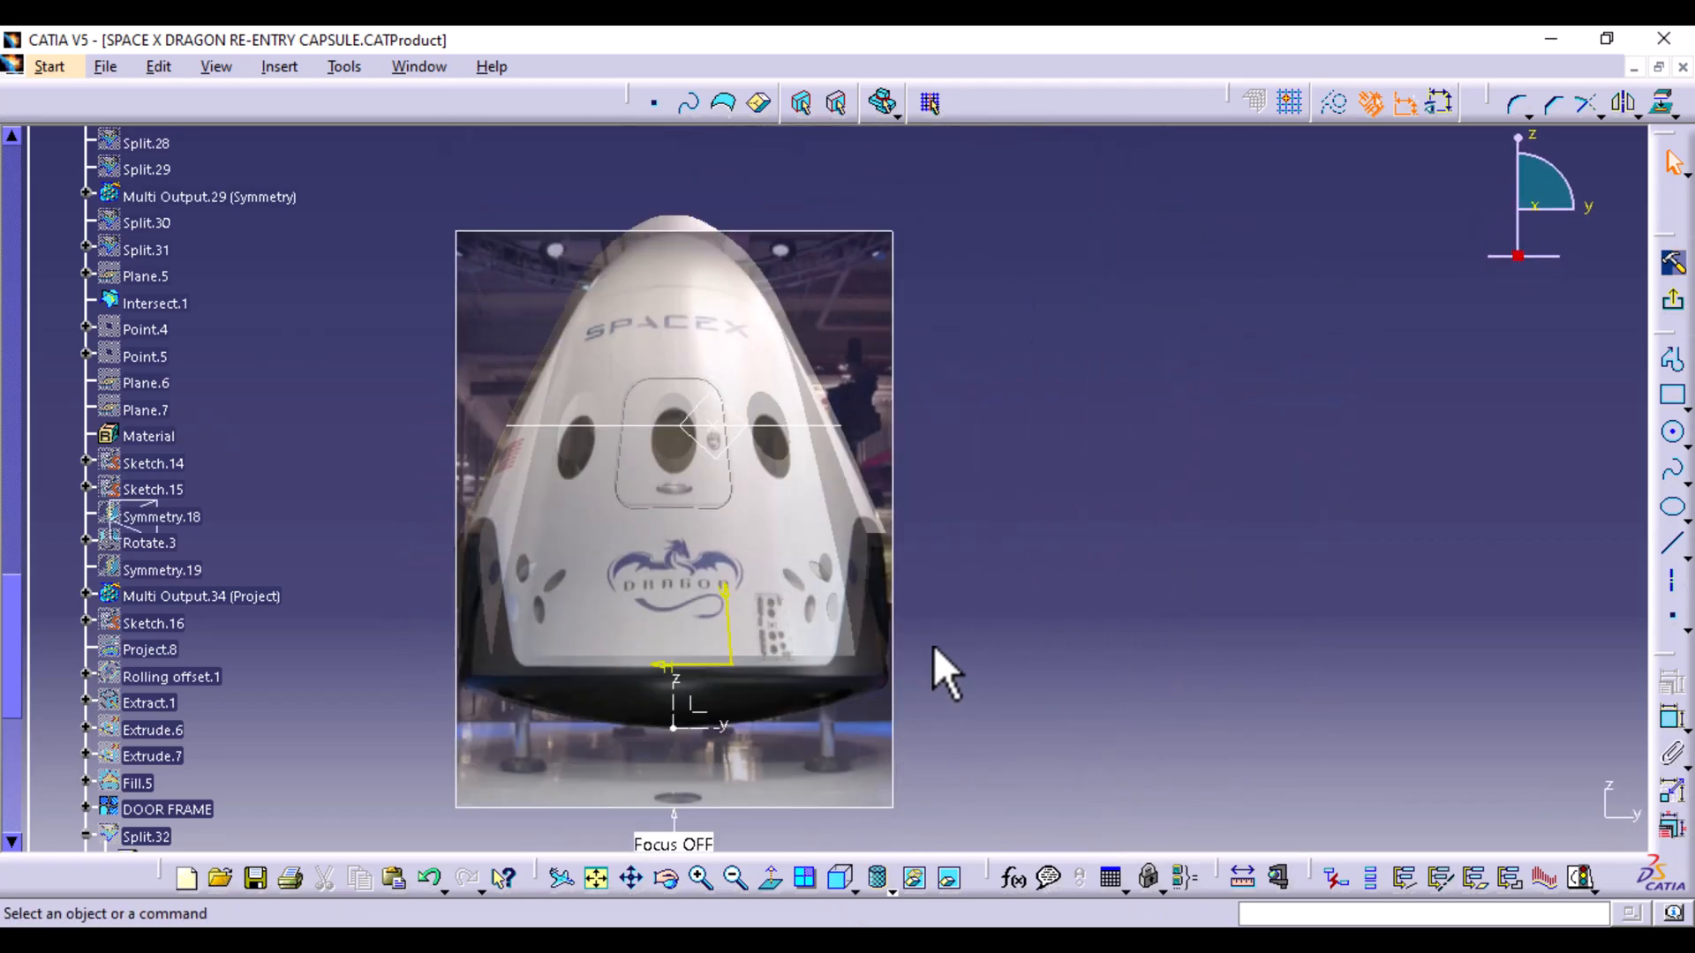
mouse_move(900, 605)
middle_mouse_down("ctrl")
mouse_move(862, 579)
mouse_move(855, 379)
mouse_move(772, 449)
middle_mouse_up("ctrl")
mouse_move(594, 481)
middle_mouse_down()
mouse_move(877, 574)
mouse_move(832, 556)
mouse_move(845, 353)
mouse_move(739, 613)
middle_mouse_up()
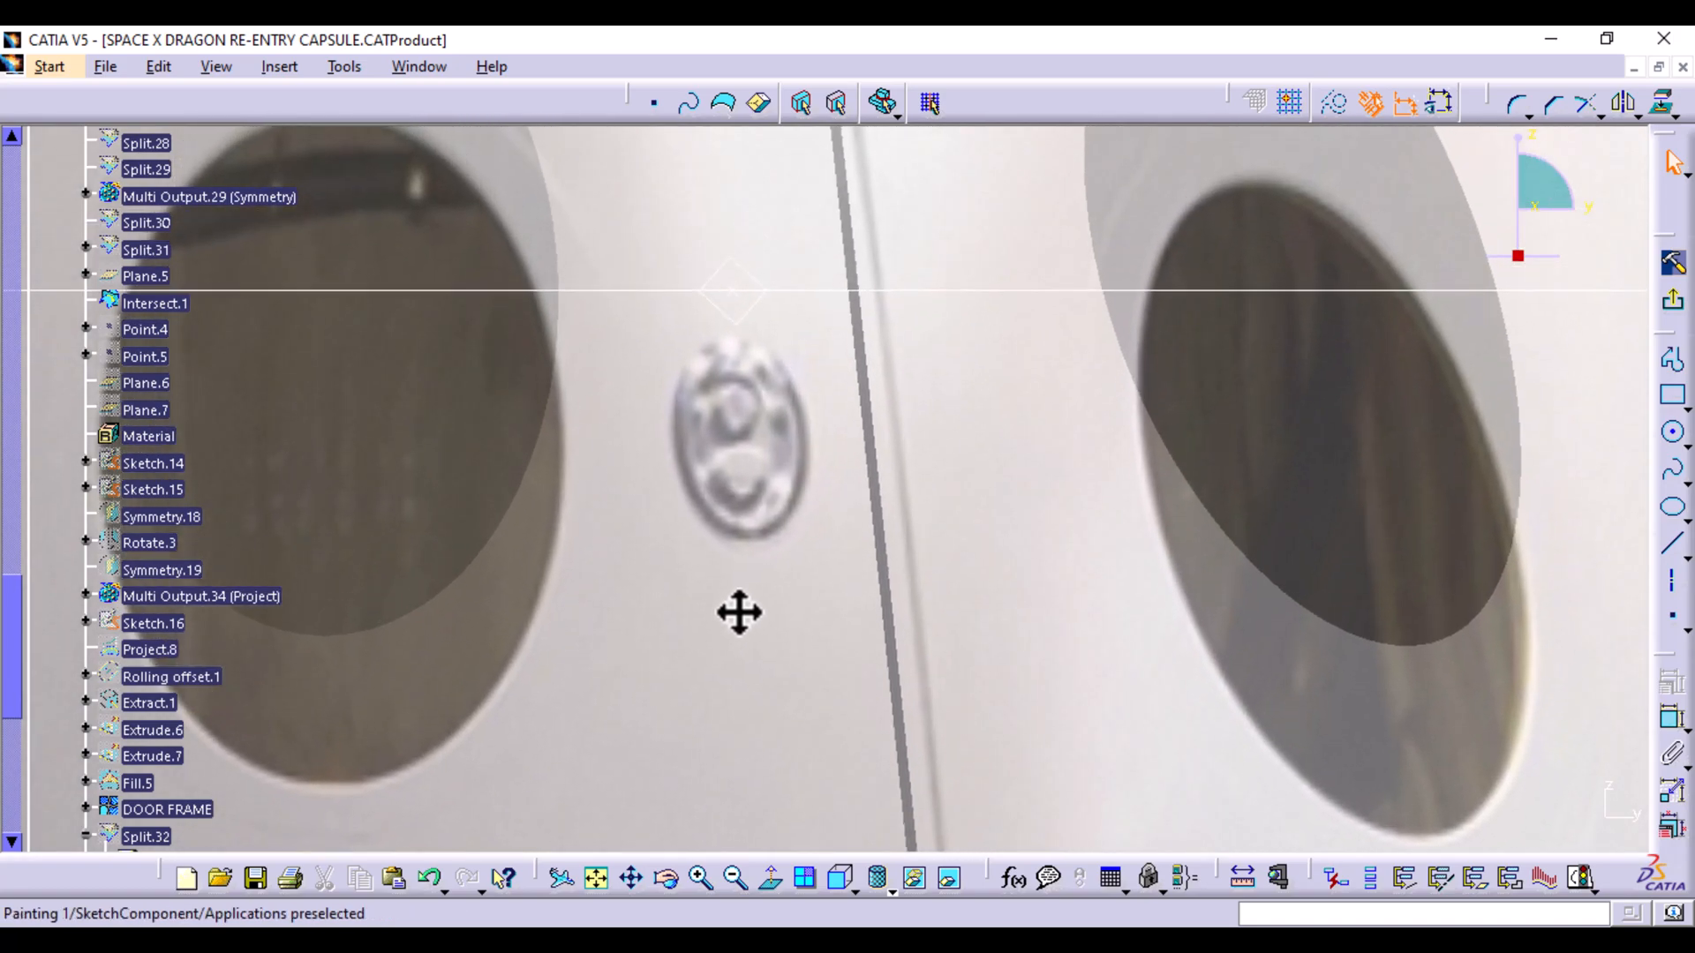
left_click(1672, 516)
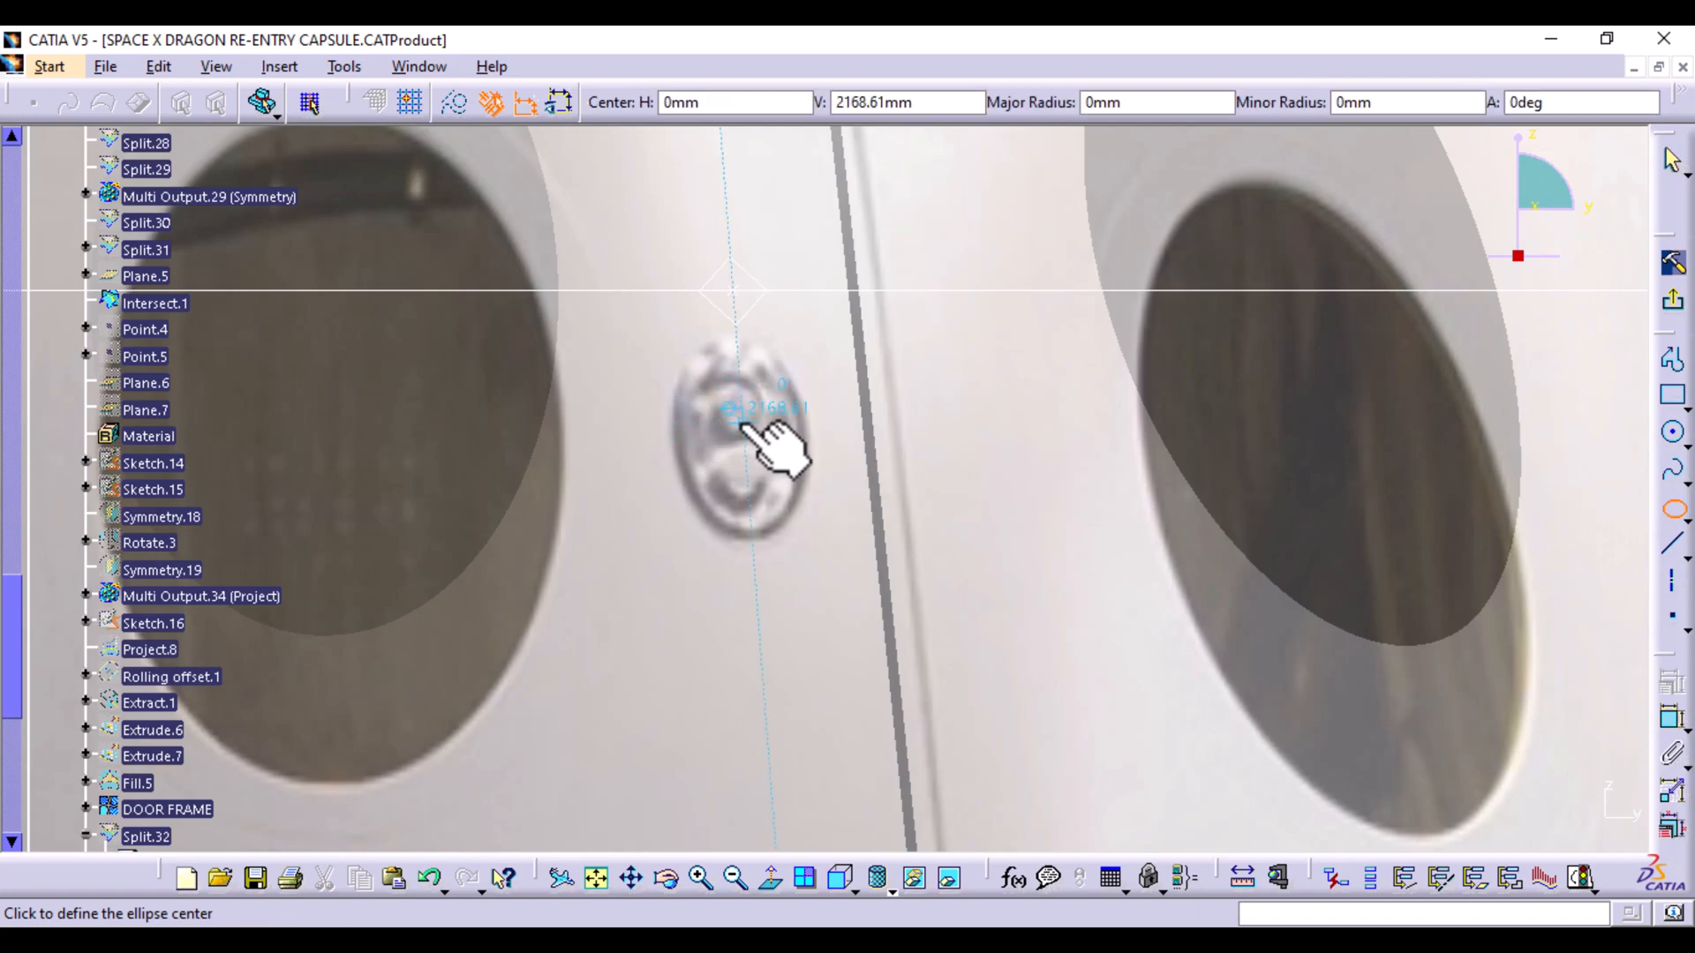
left_click(751, 414)
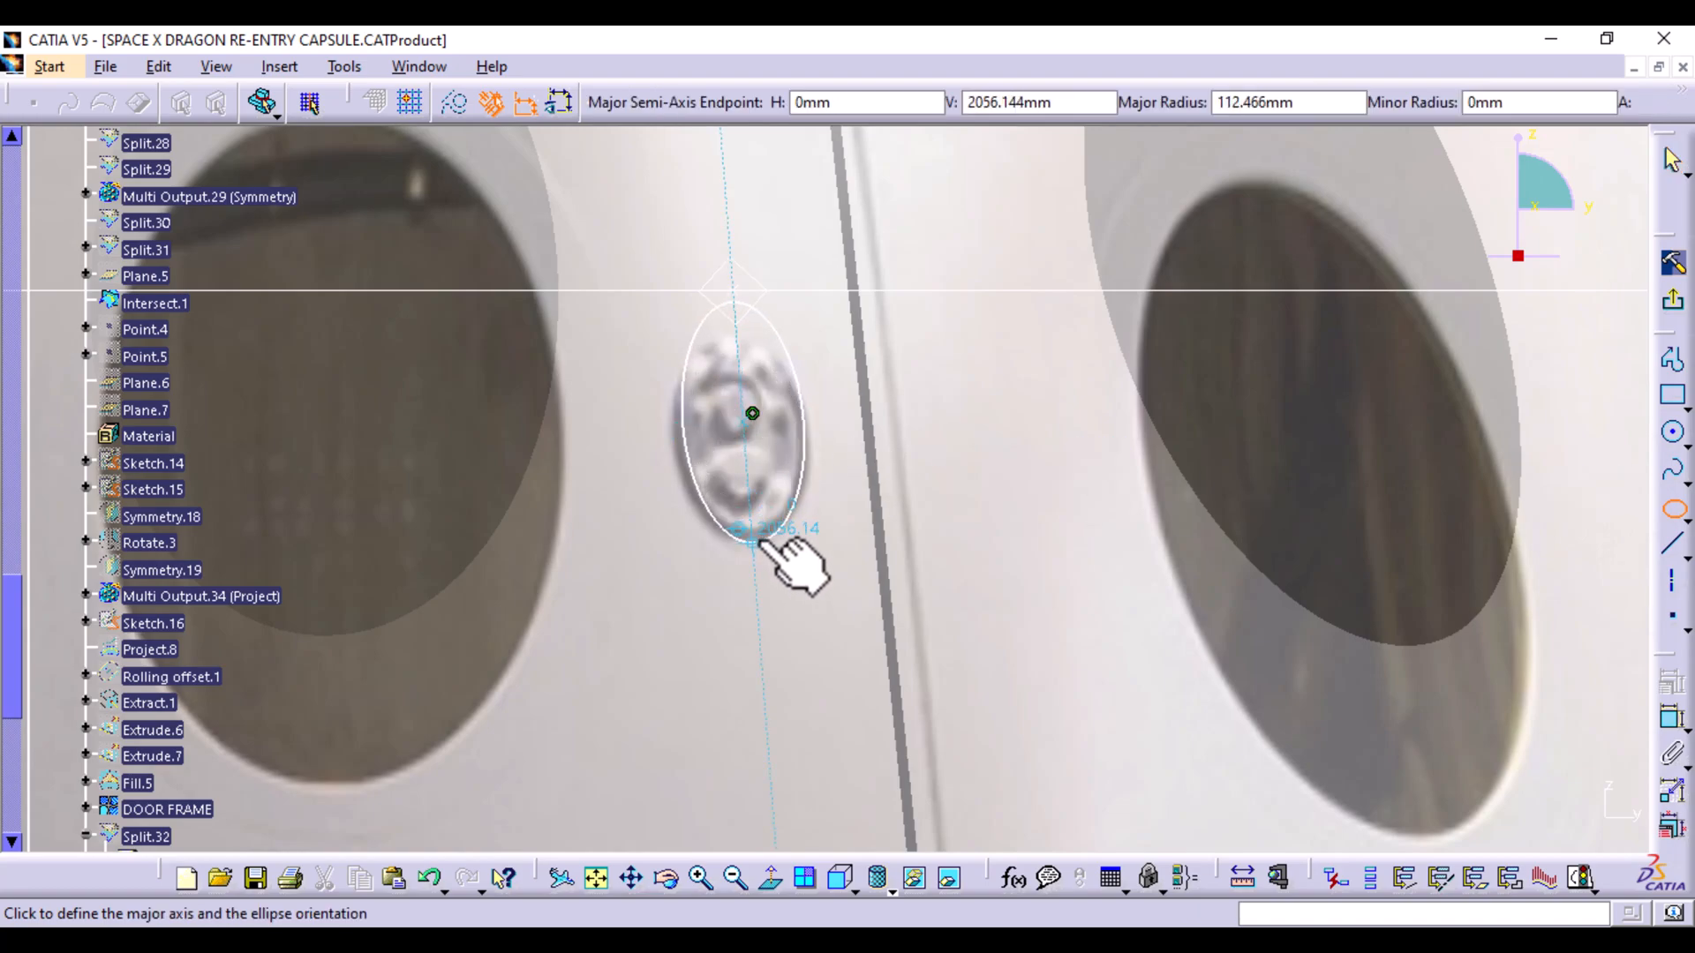
left_click(805, 428)
Undo the trial move of the ellipse's centre and delete the coincidence constraint at the ellipse's lower end
left_click_drag(746, 420, 745, 314)
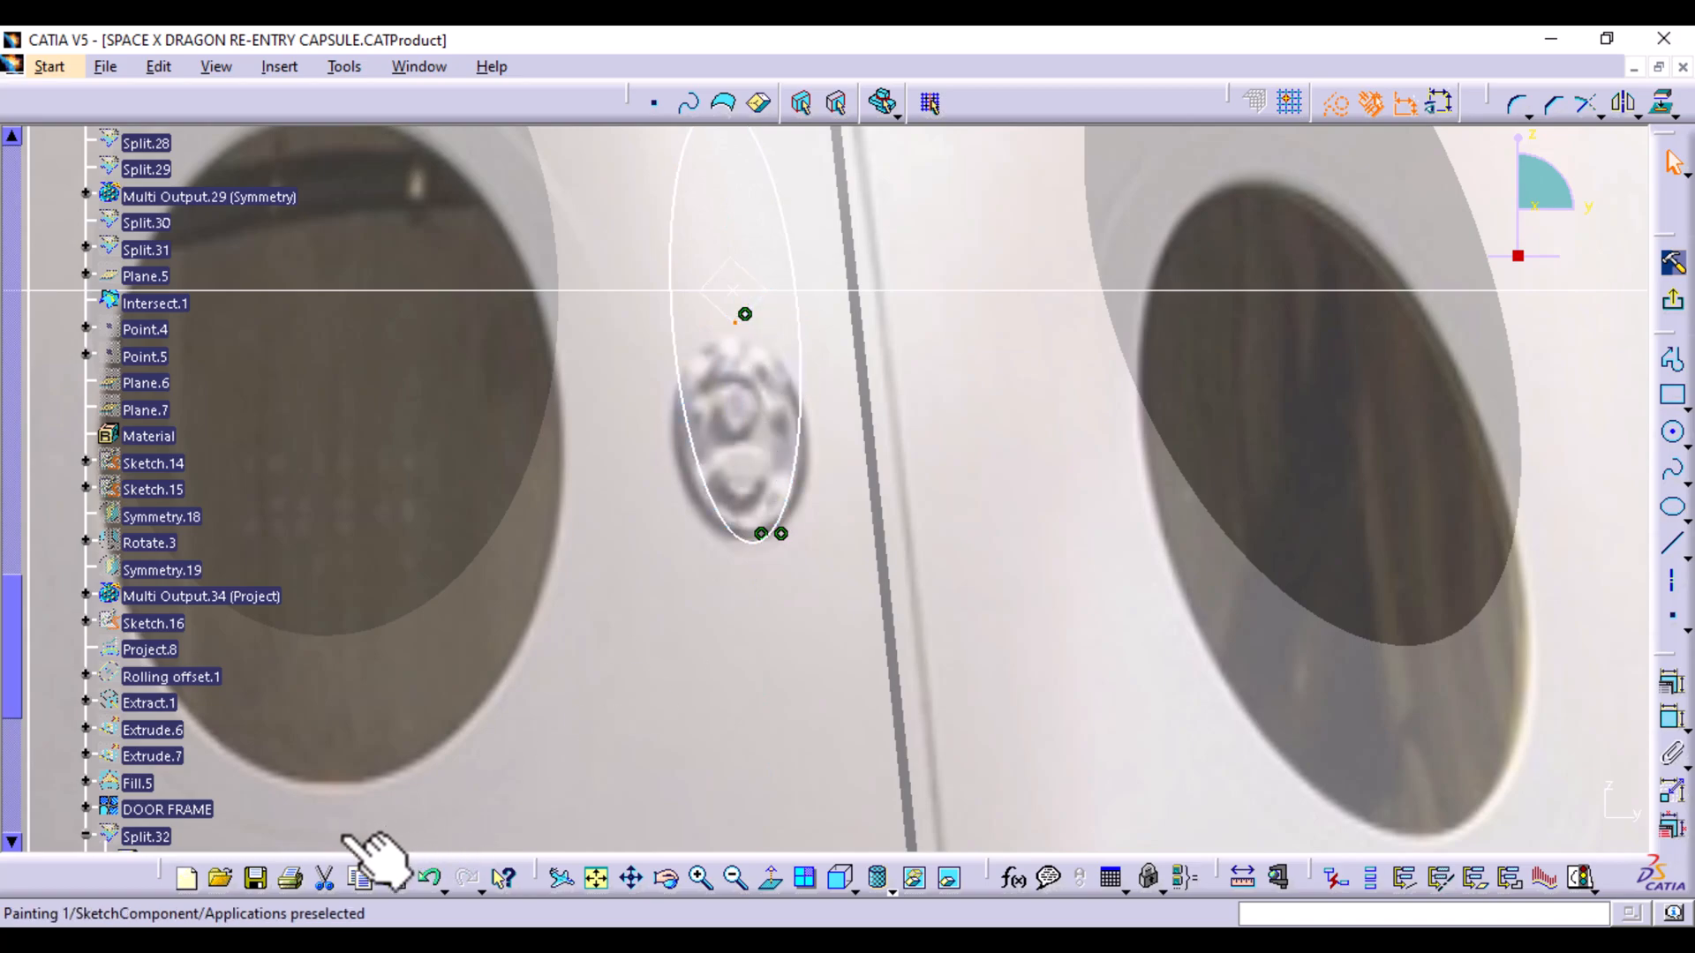
left_click(429, 885)
left_click(782, 533)
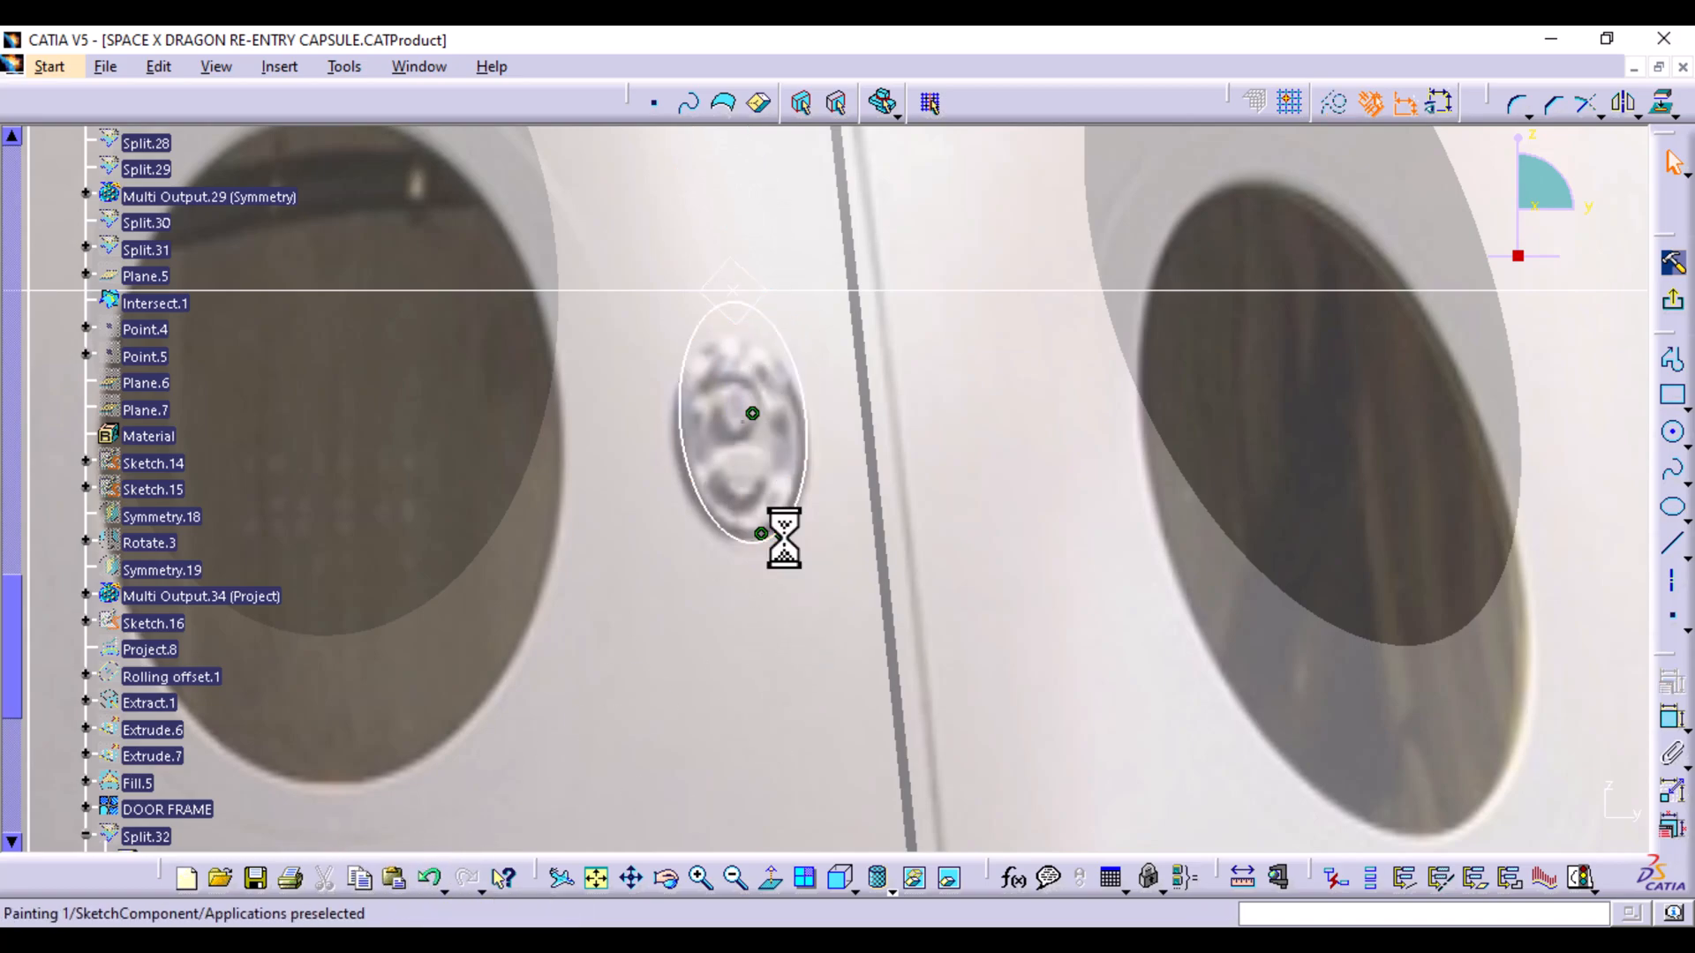
left_click(781, 535)
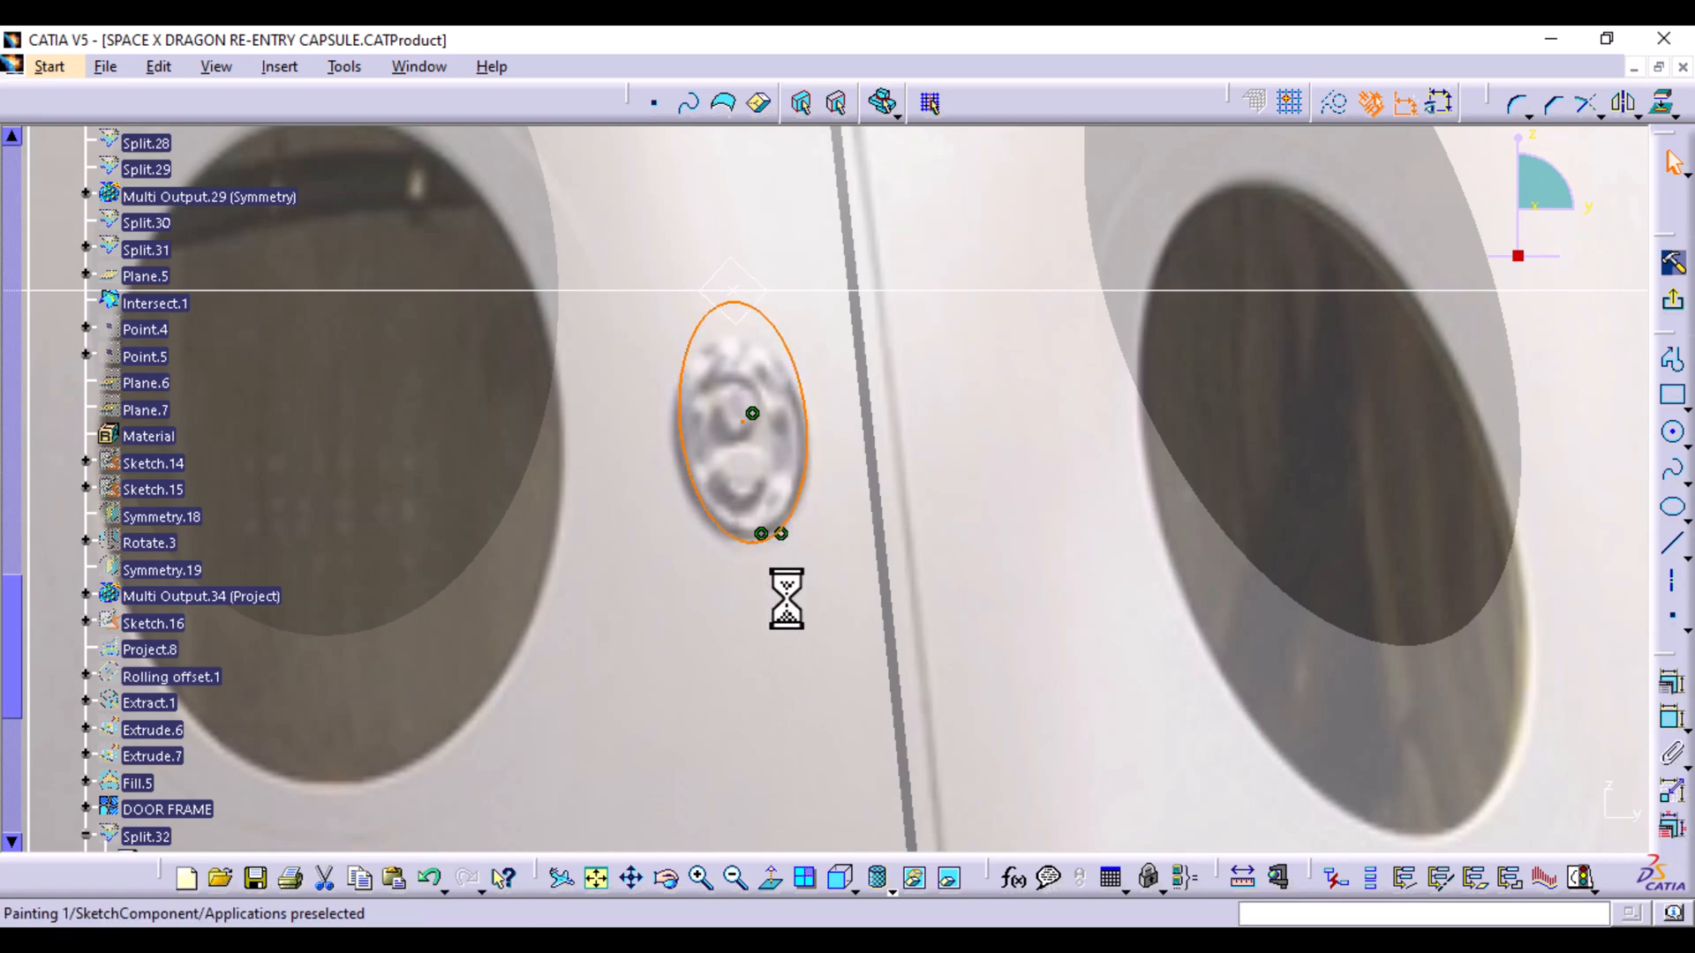
scroll(768, 609, "up", 1)
middle_click_drag(770, 618, 753, 413, "ctrl")
left_click(632, 628)
left_click(675, 645)
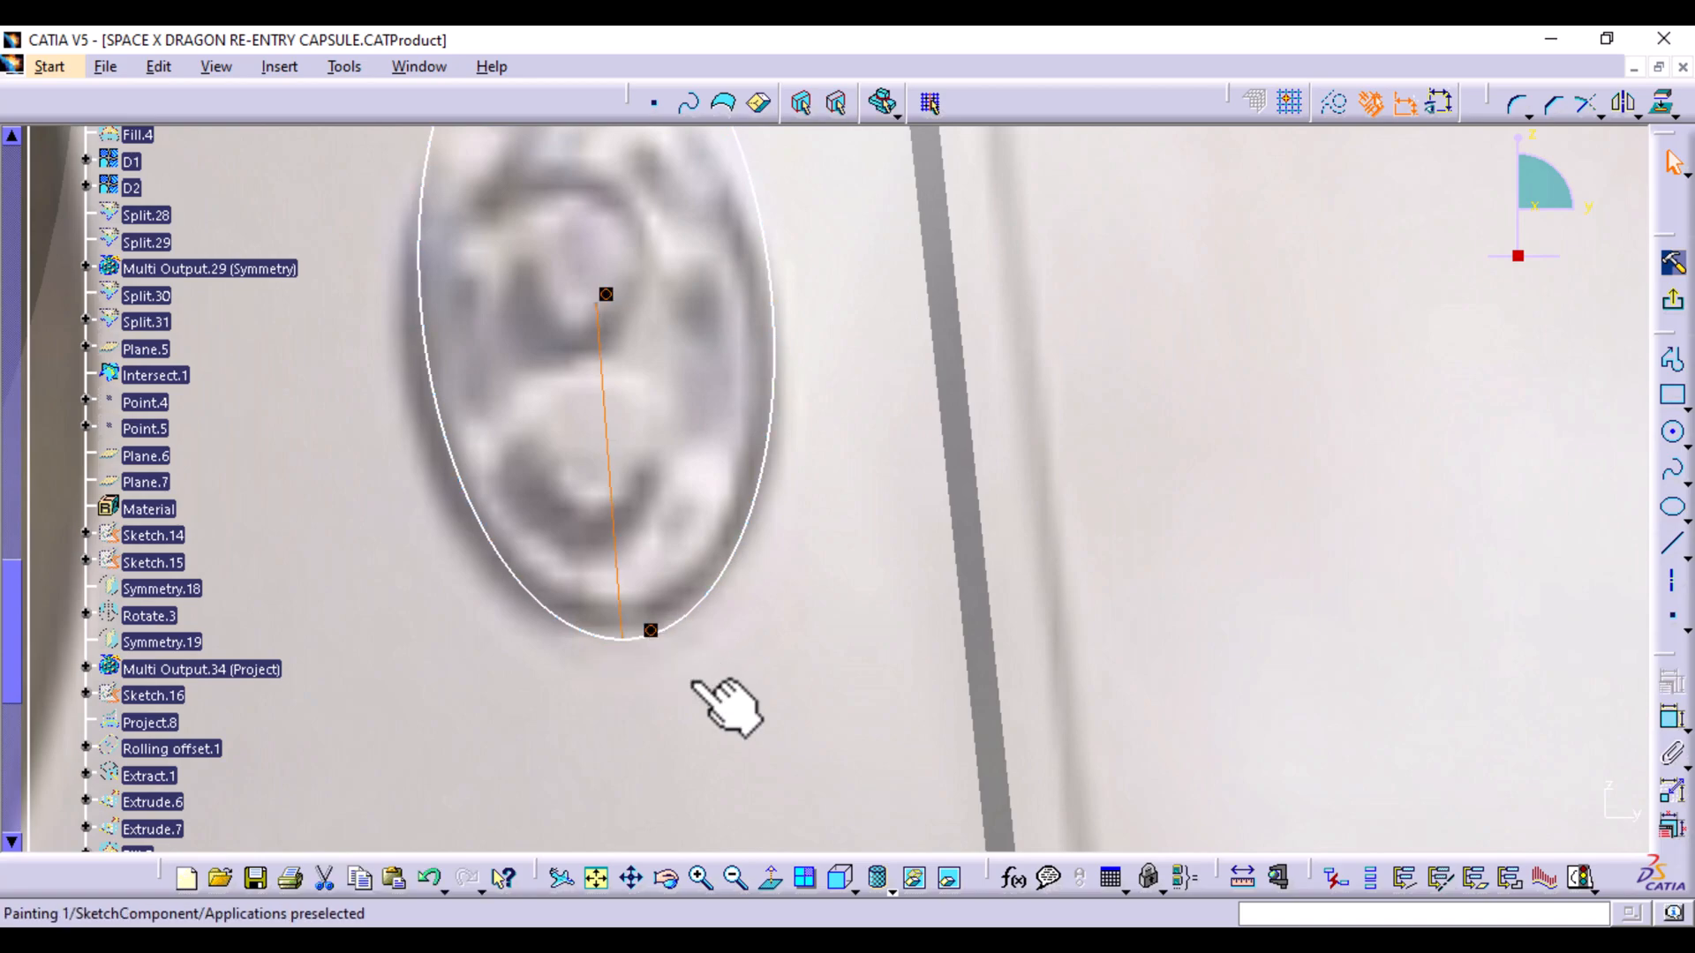
Move the whole ellipse up so it is centred on the tangent plane's point, and exit the sketch
middle_click_drag(681, 556, 703, 689)
left_click_drag(747, 410, 736, 266)
mouse_move(892, 530)
middle_mouse_down()
mouse_move(874, 549)
mouse_move(875, 664)
middle_mouse_up()
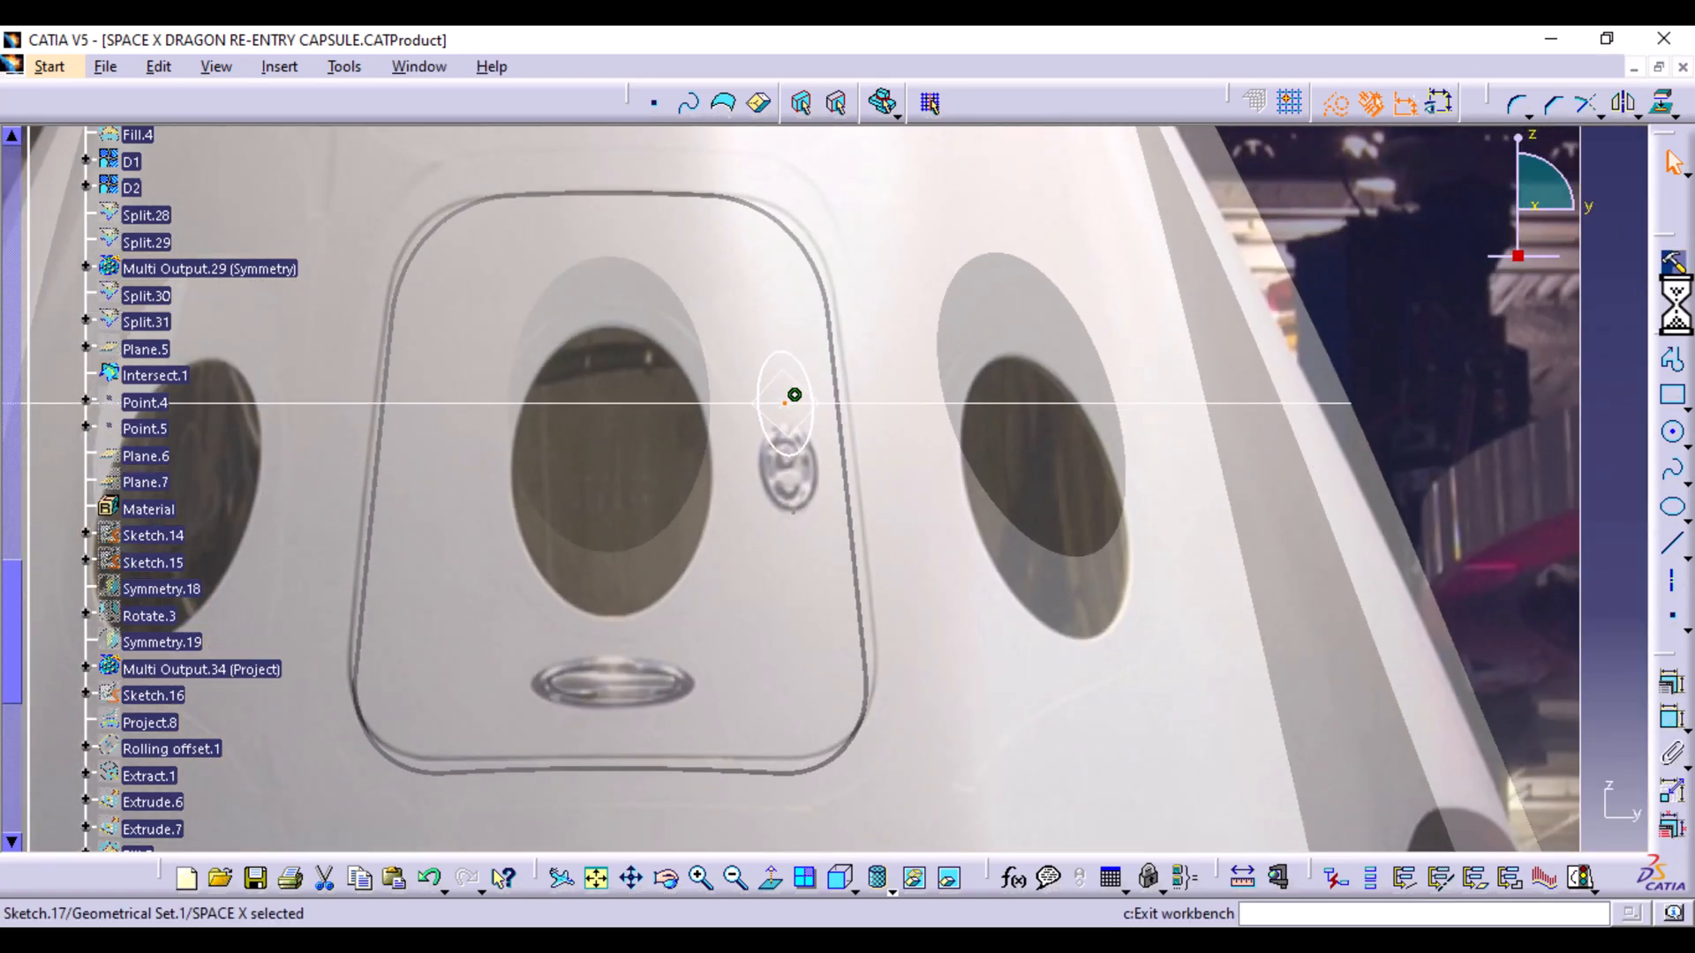
left_click(1673, 263)
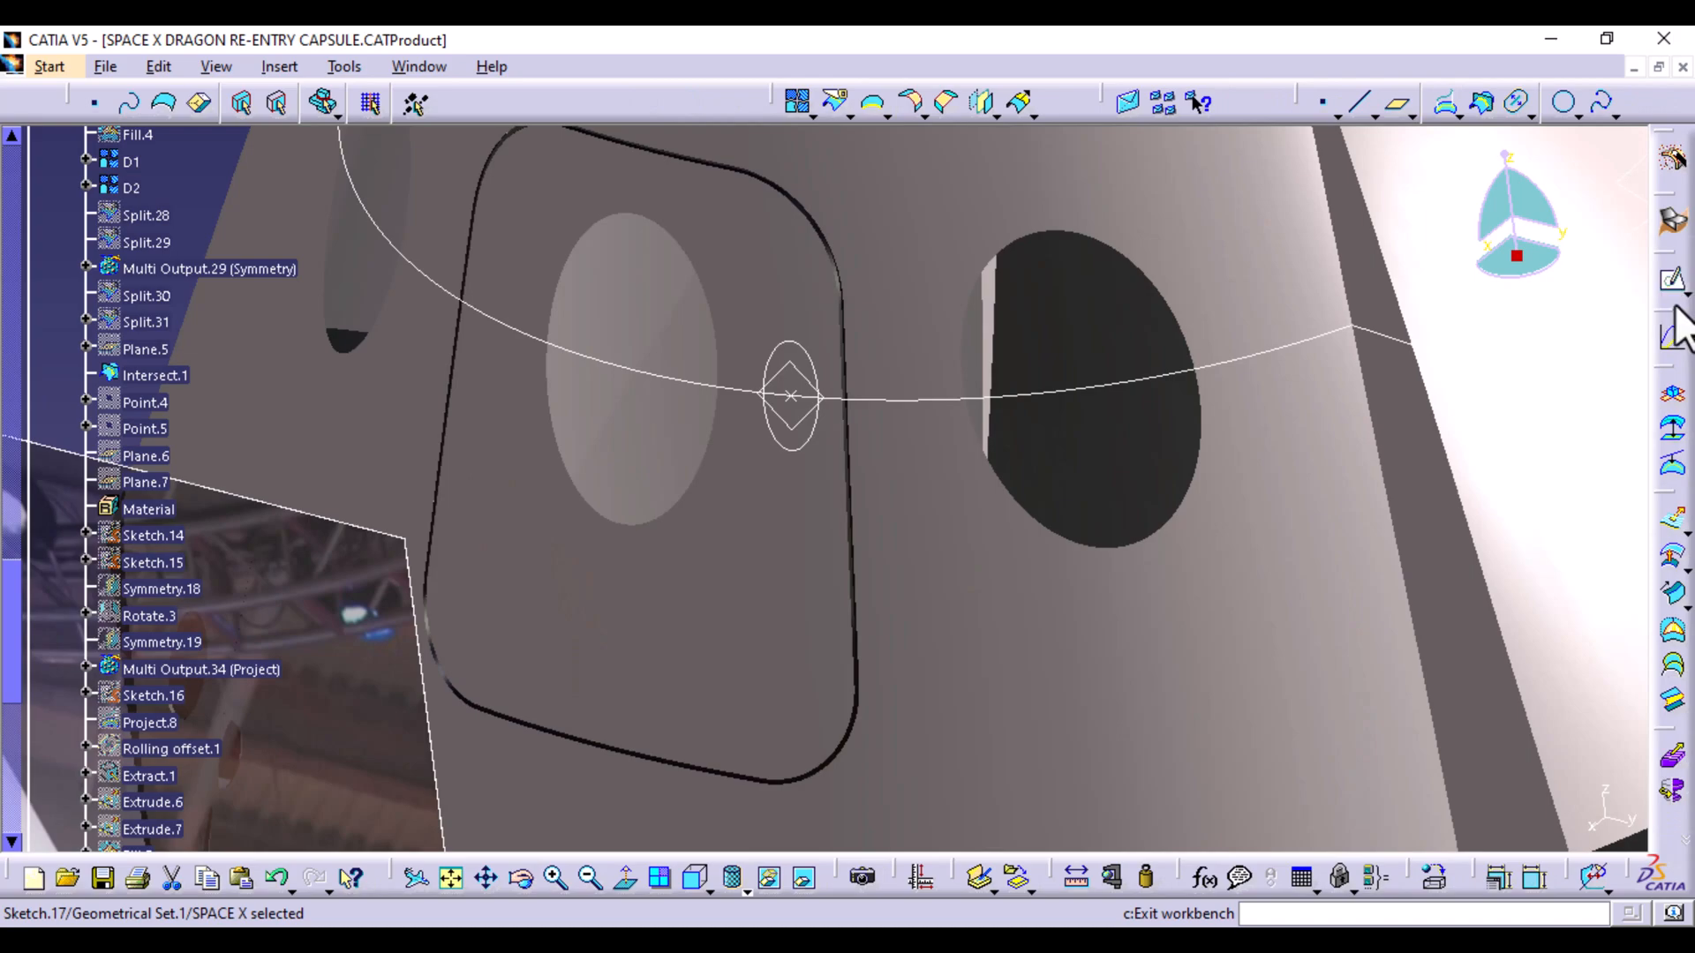
Start a second sketch on the tangent plane and draw a circle of about 16 mm radius over the photo latch's upper hole
left_click(793, 423)
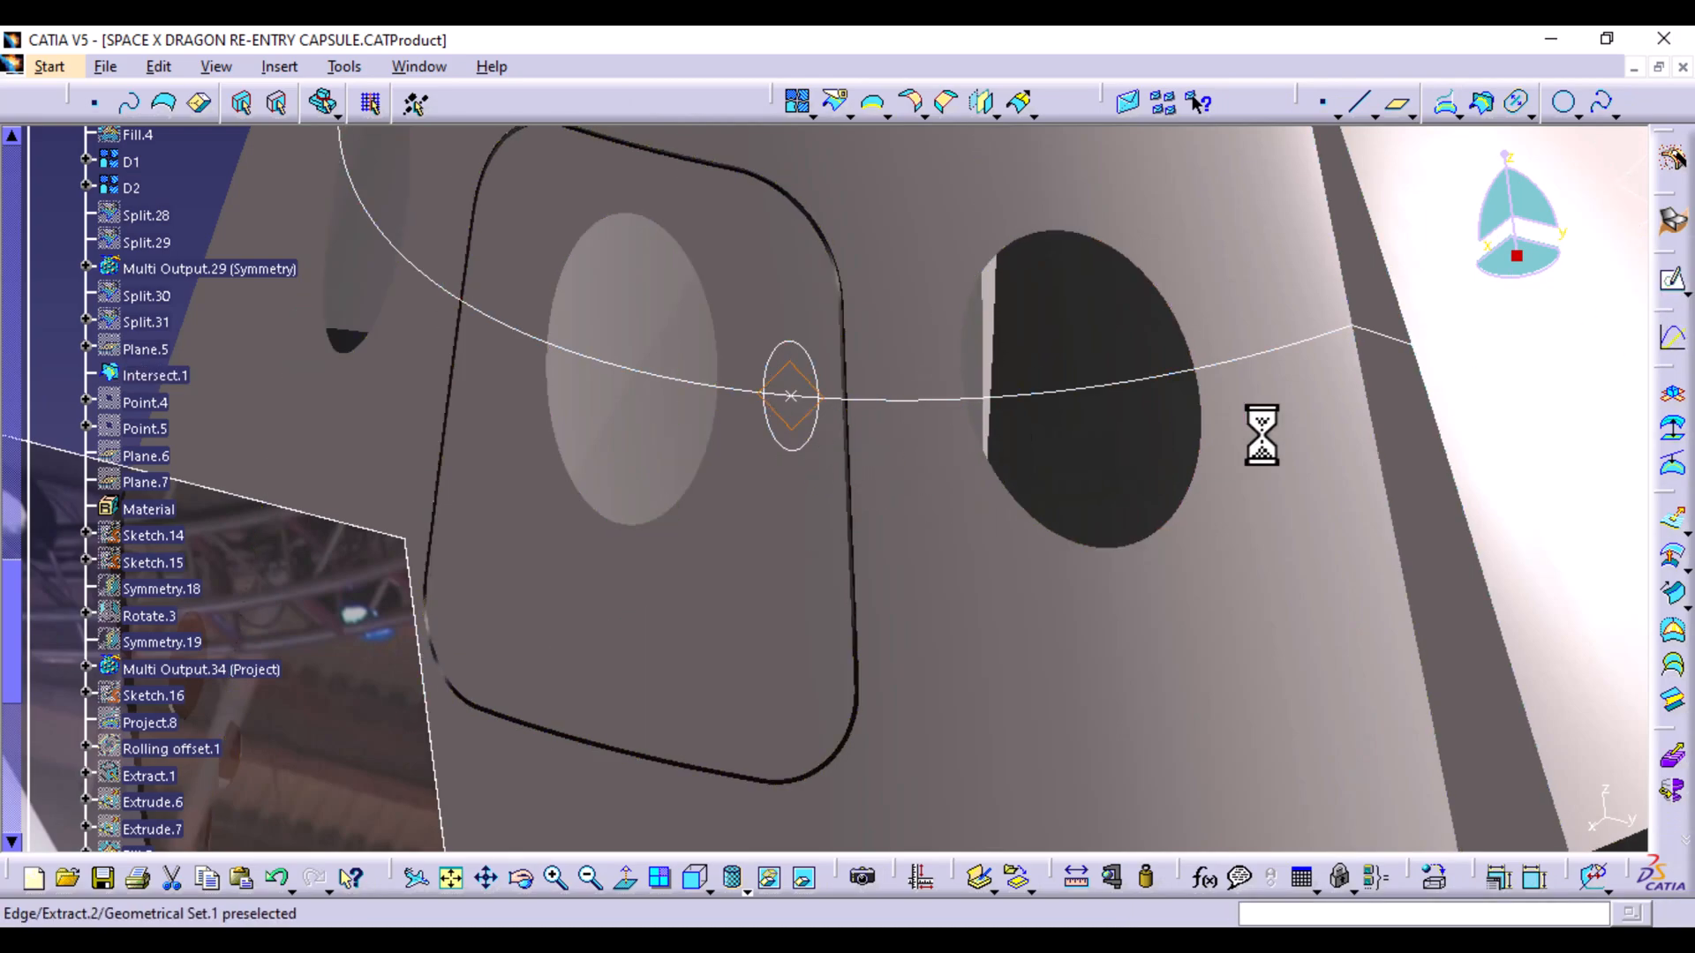
left_click(1669, 292)
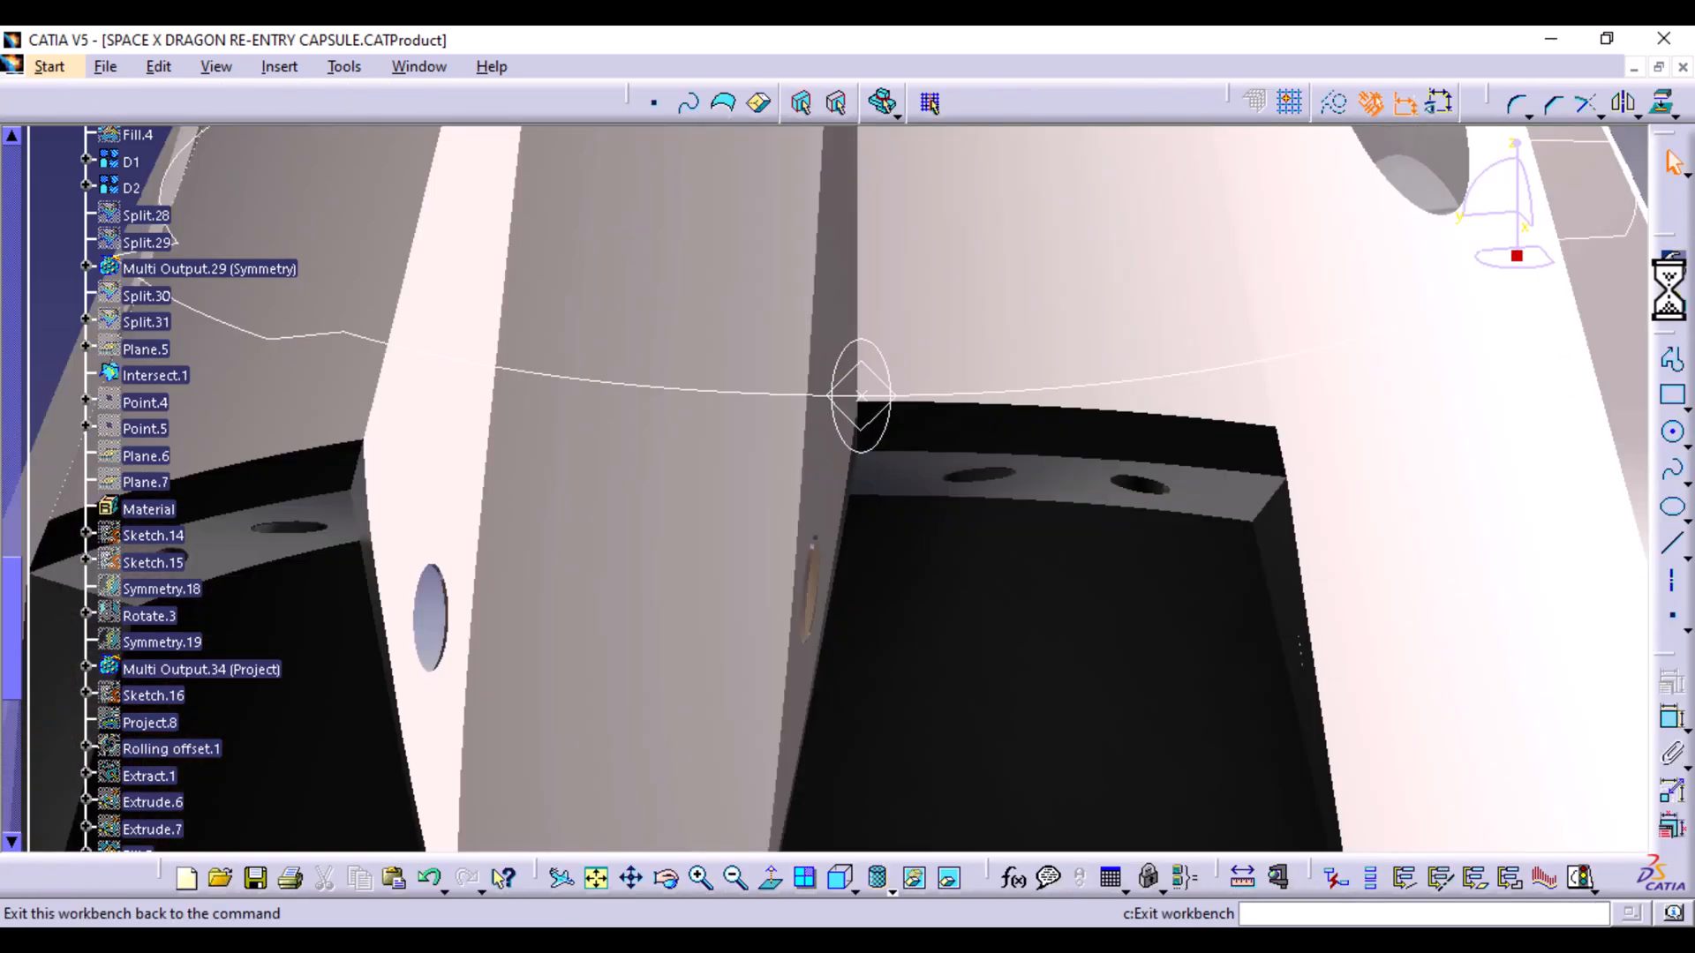
left_click(840, 879)
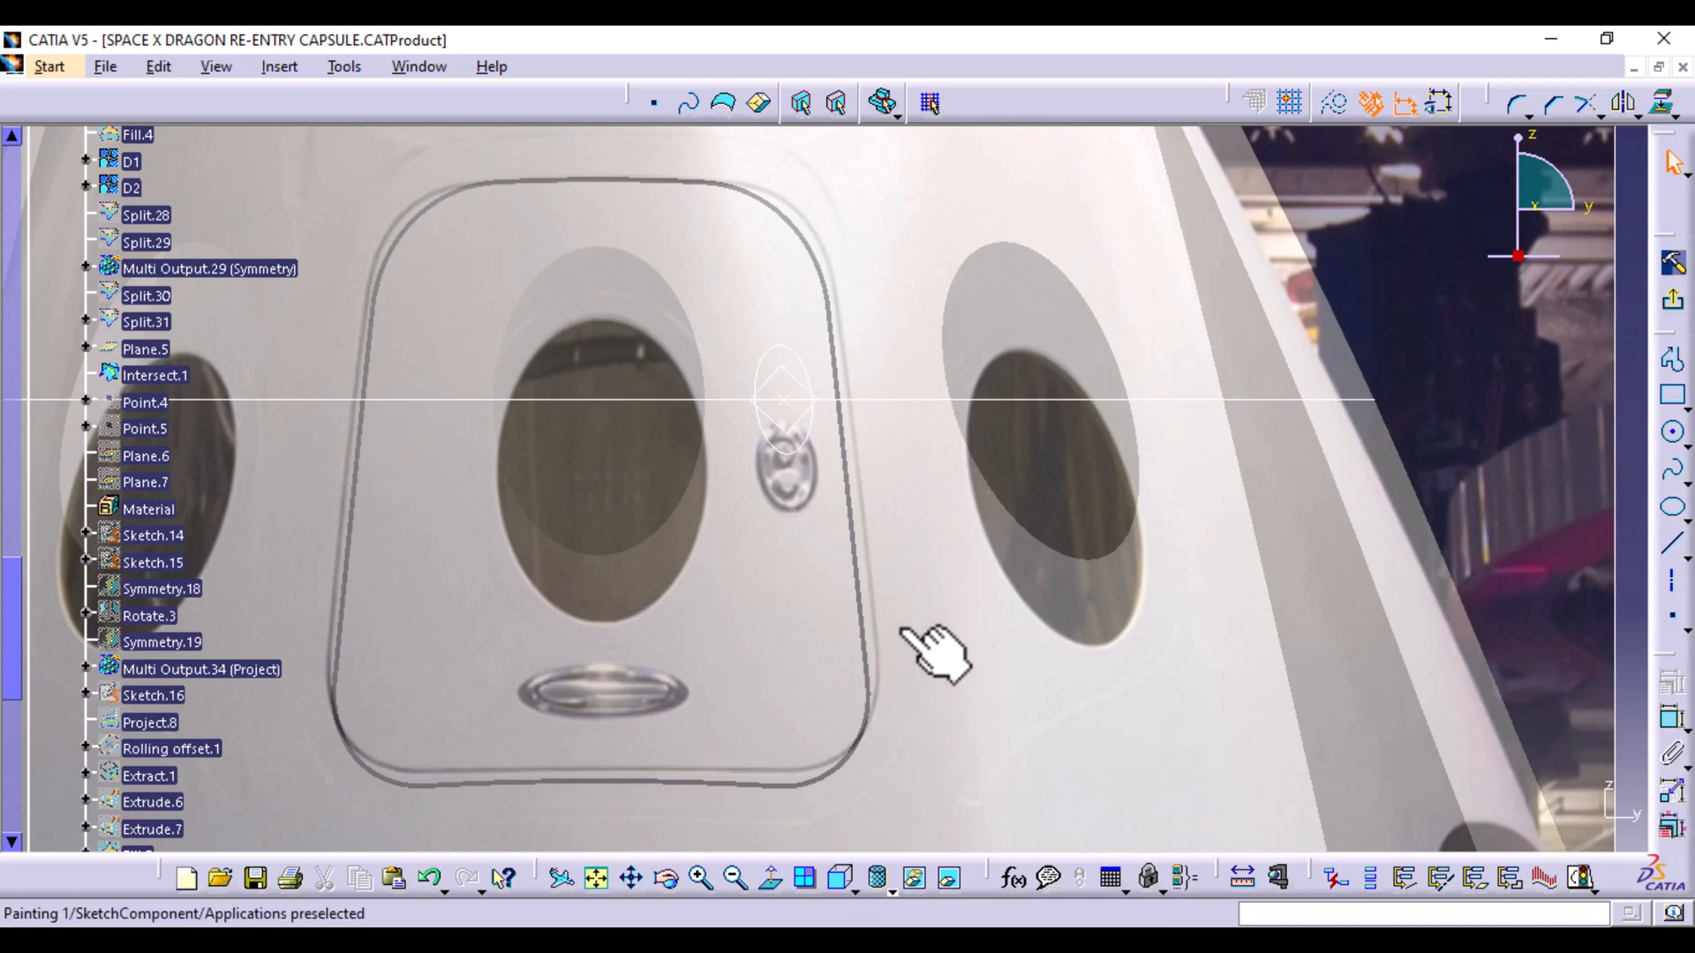
middle_click_drag(935, 653, 924, 583)
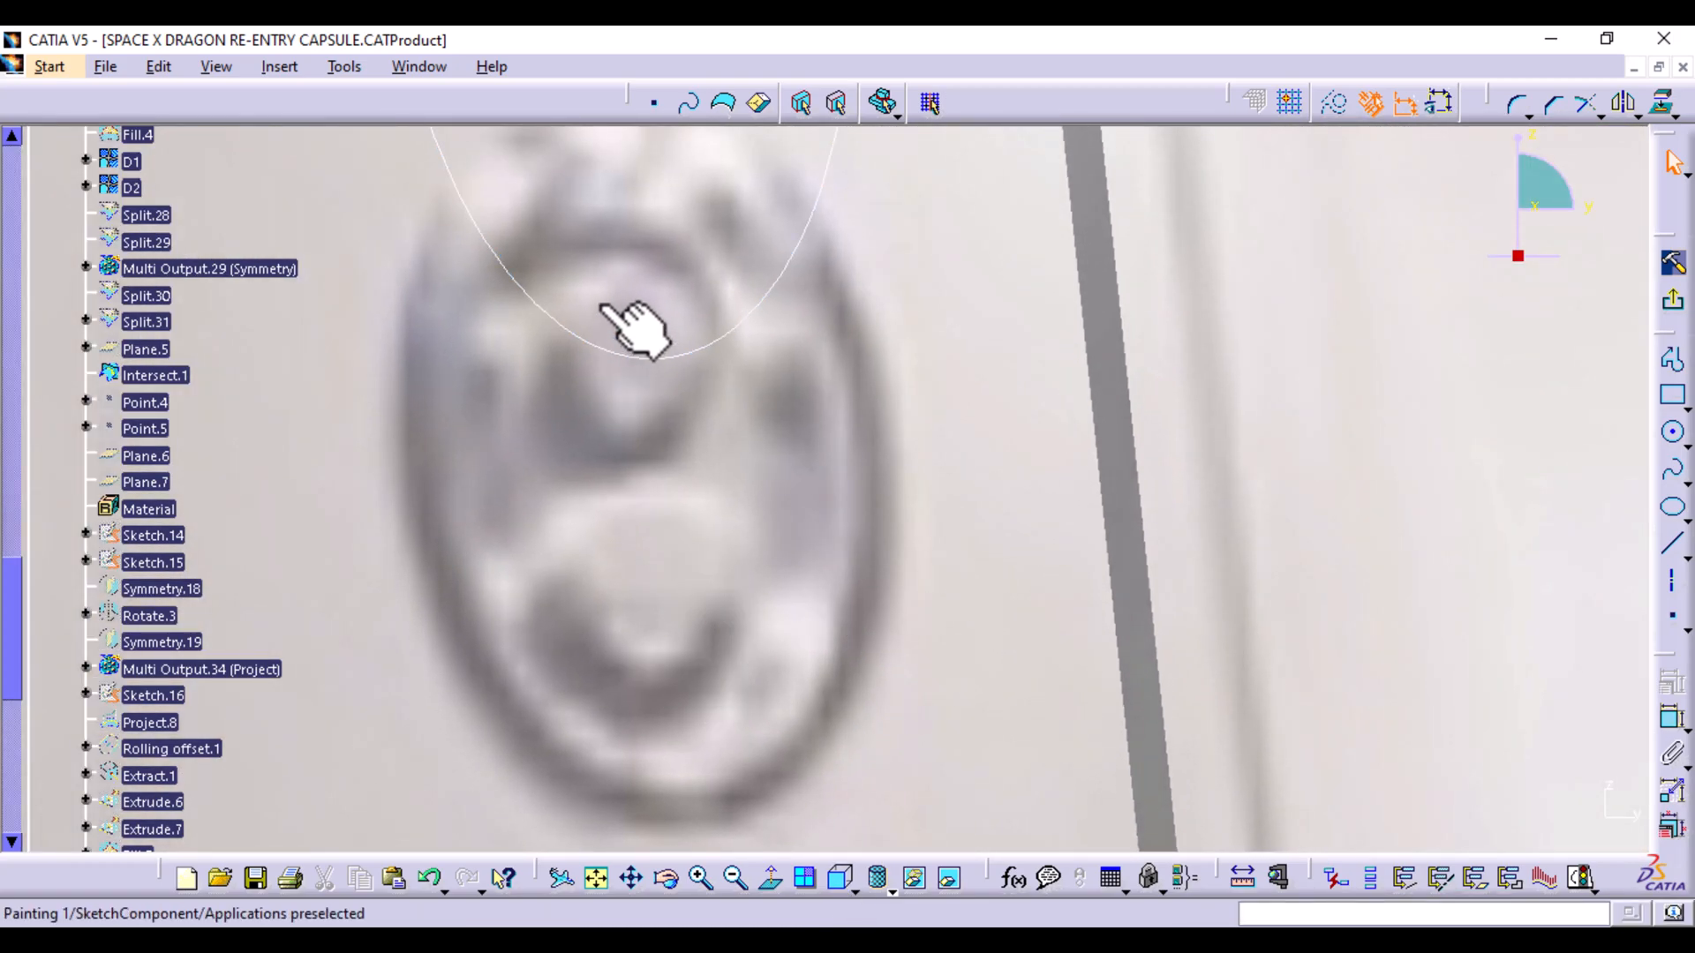
left_click(1673, 434)
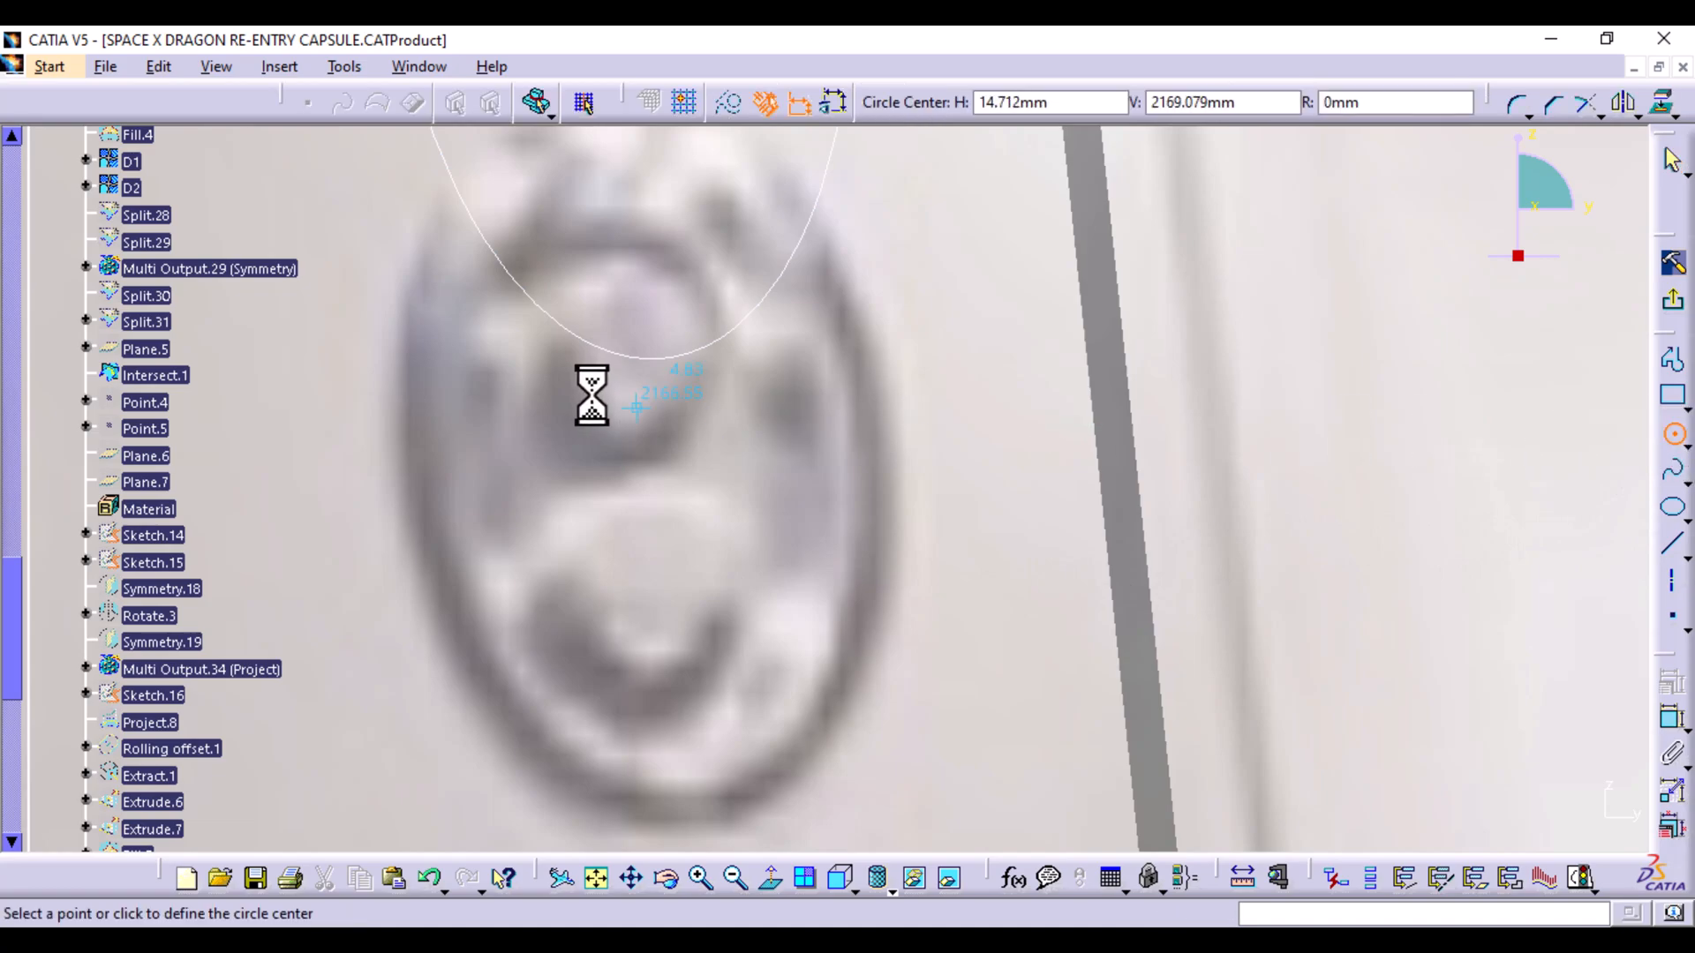
left_click(634, 354)
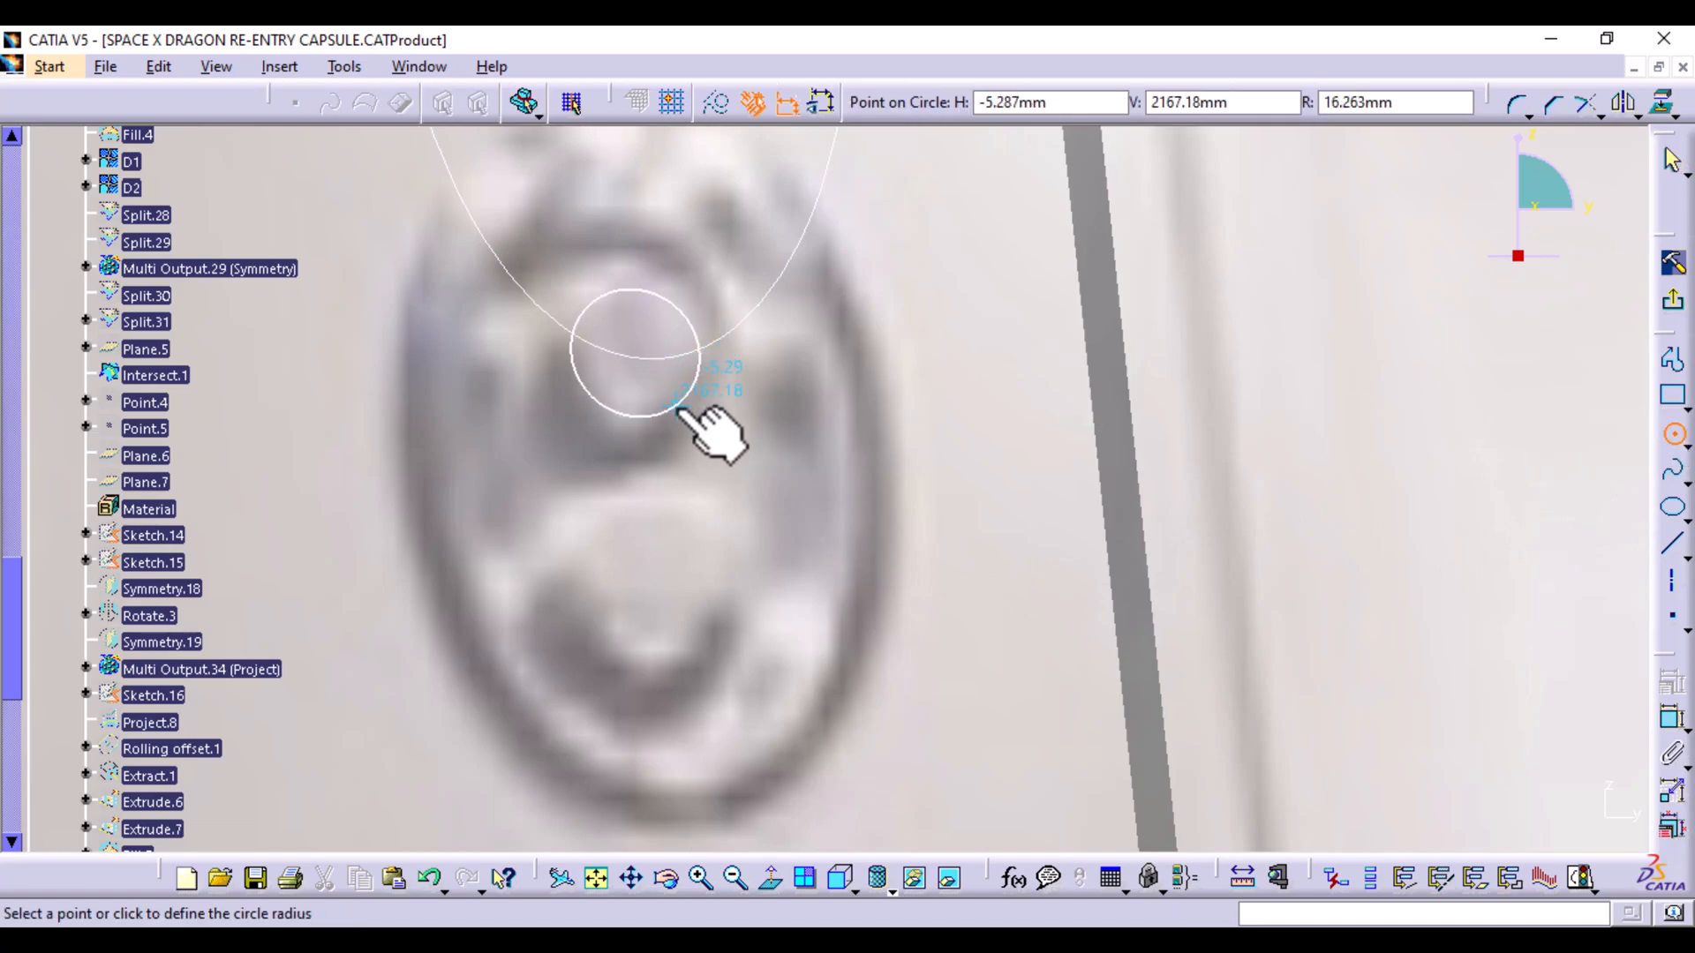
left_click(683, 411)
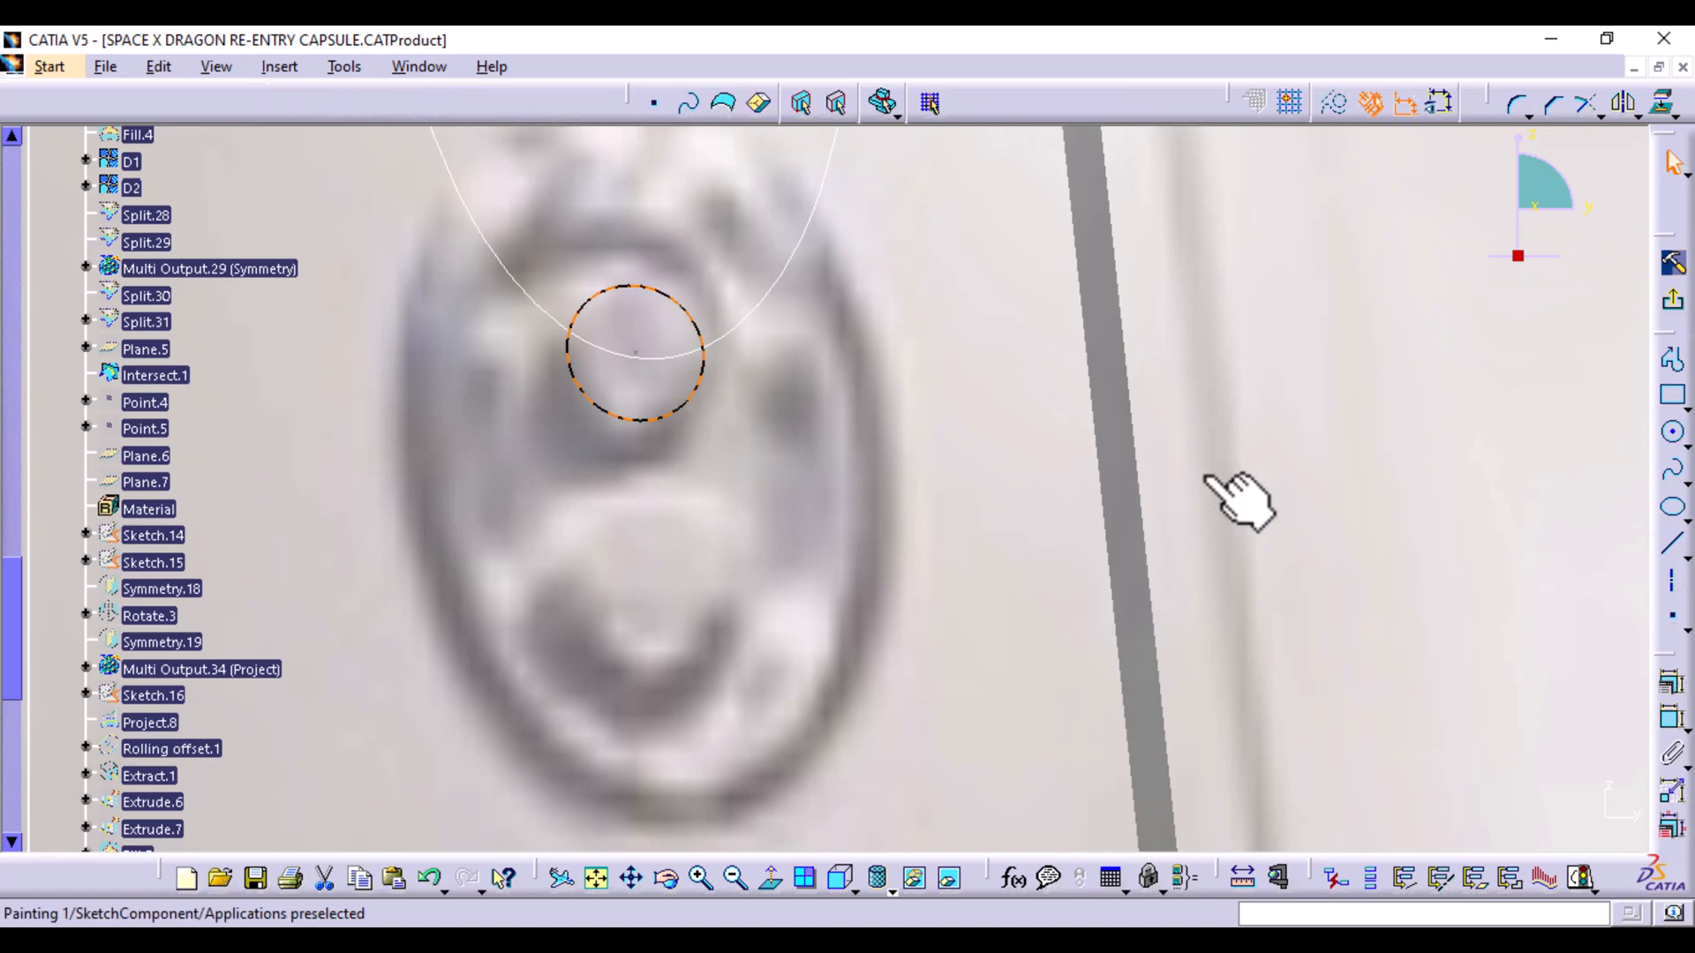
Draw a circle of about 23 mm radius over the photo latch's lower hole, aligned with the sketch's vertical axis
left_click(1672, 436)
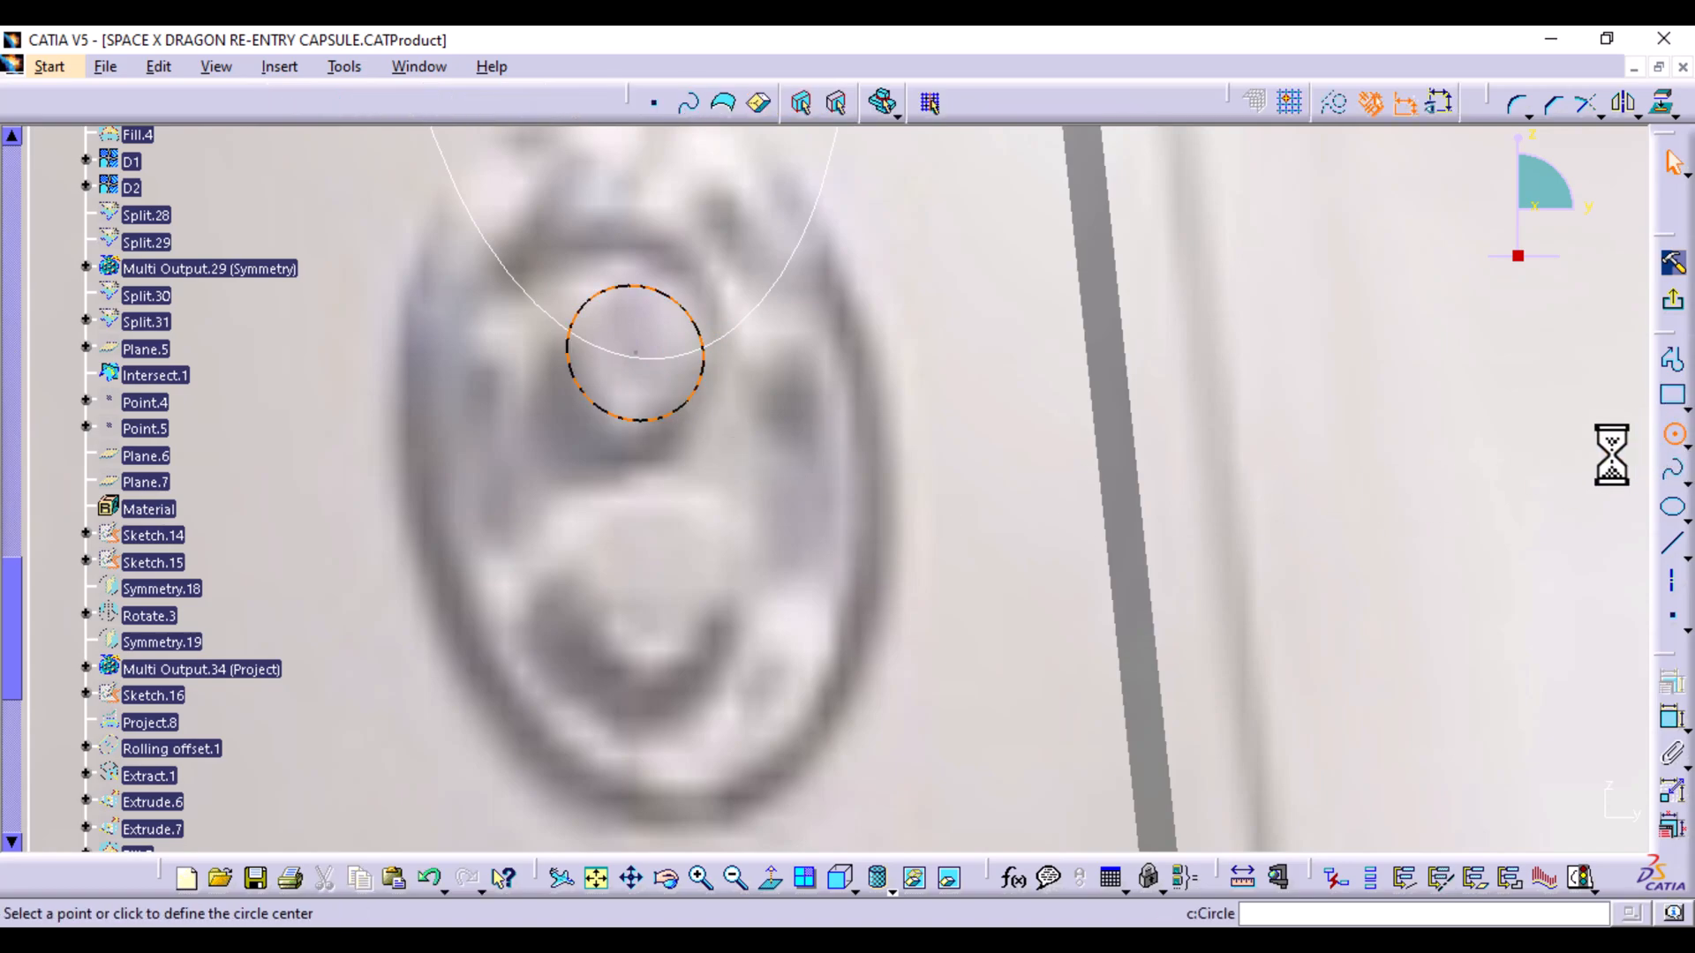
left_click(653, 587)
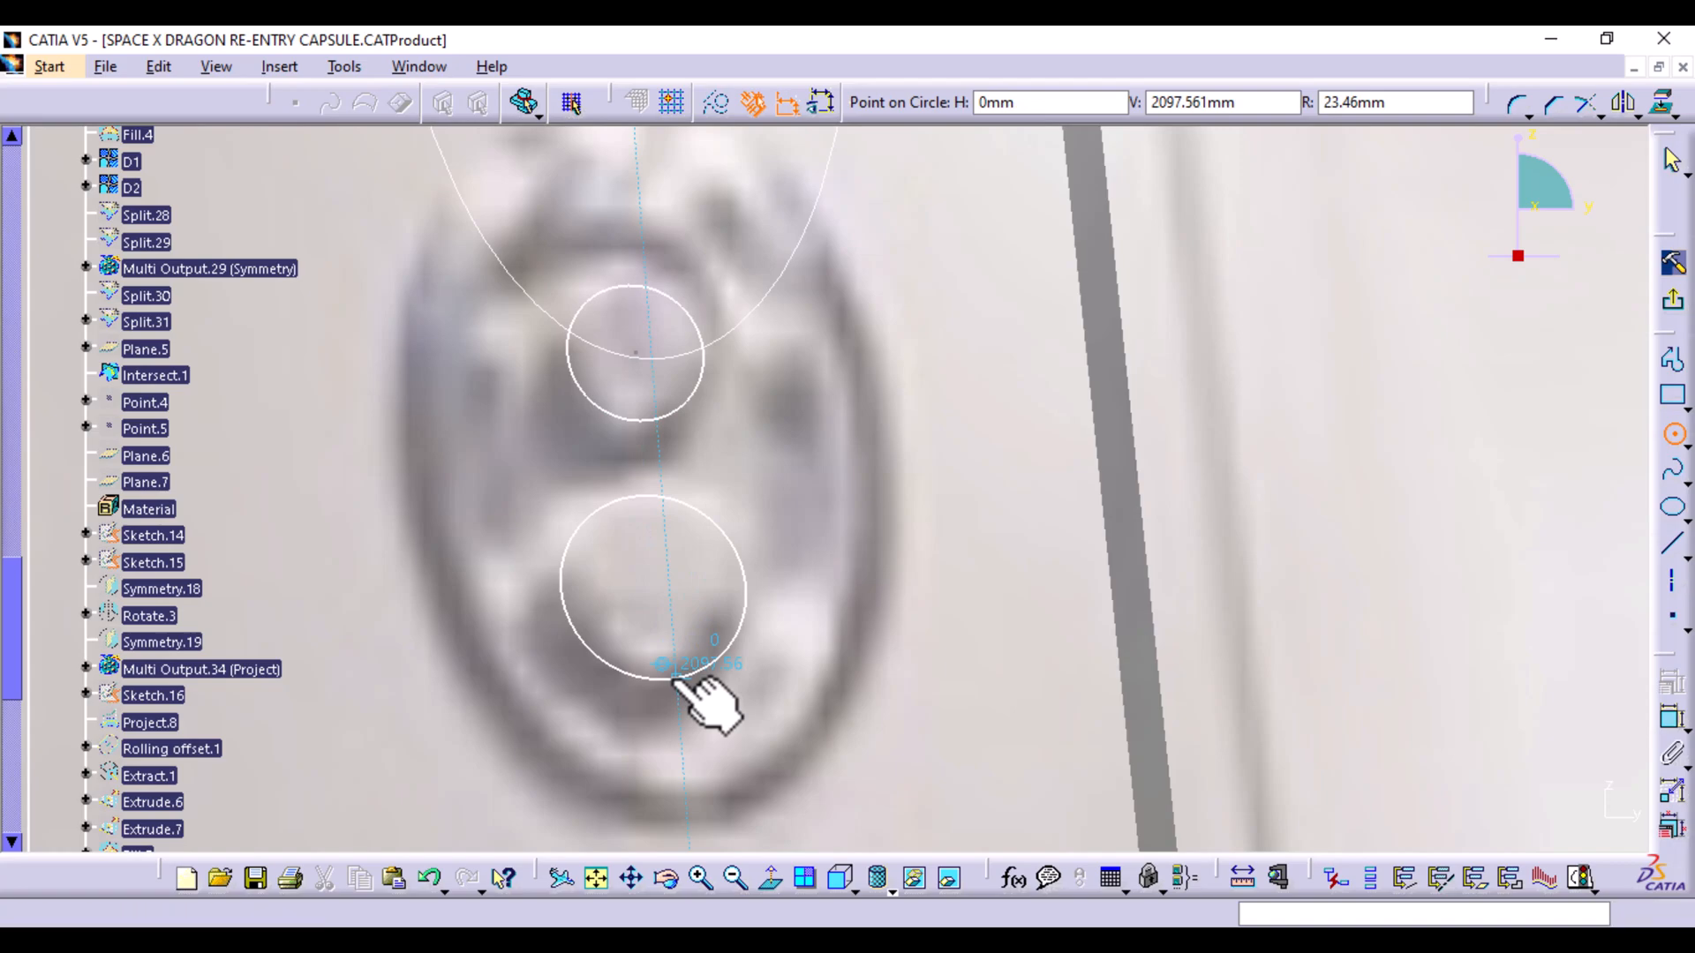
left_click(674, 677)
Dimension the vertical distance between the centres of the two latch circles
middle_click_drag(920, 542, 948, 803)
mouse_move(900, 680)
middle_mouse_down()
mouse_move(905, 863)
mouse_move(896, 817)
middle_mouse_up()
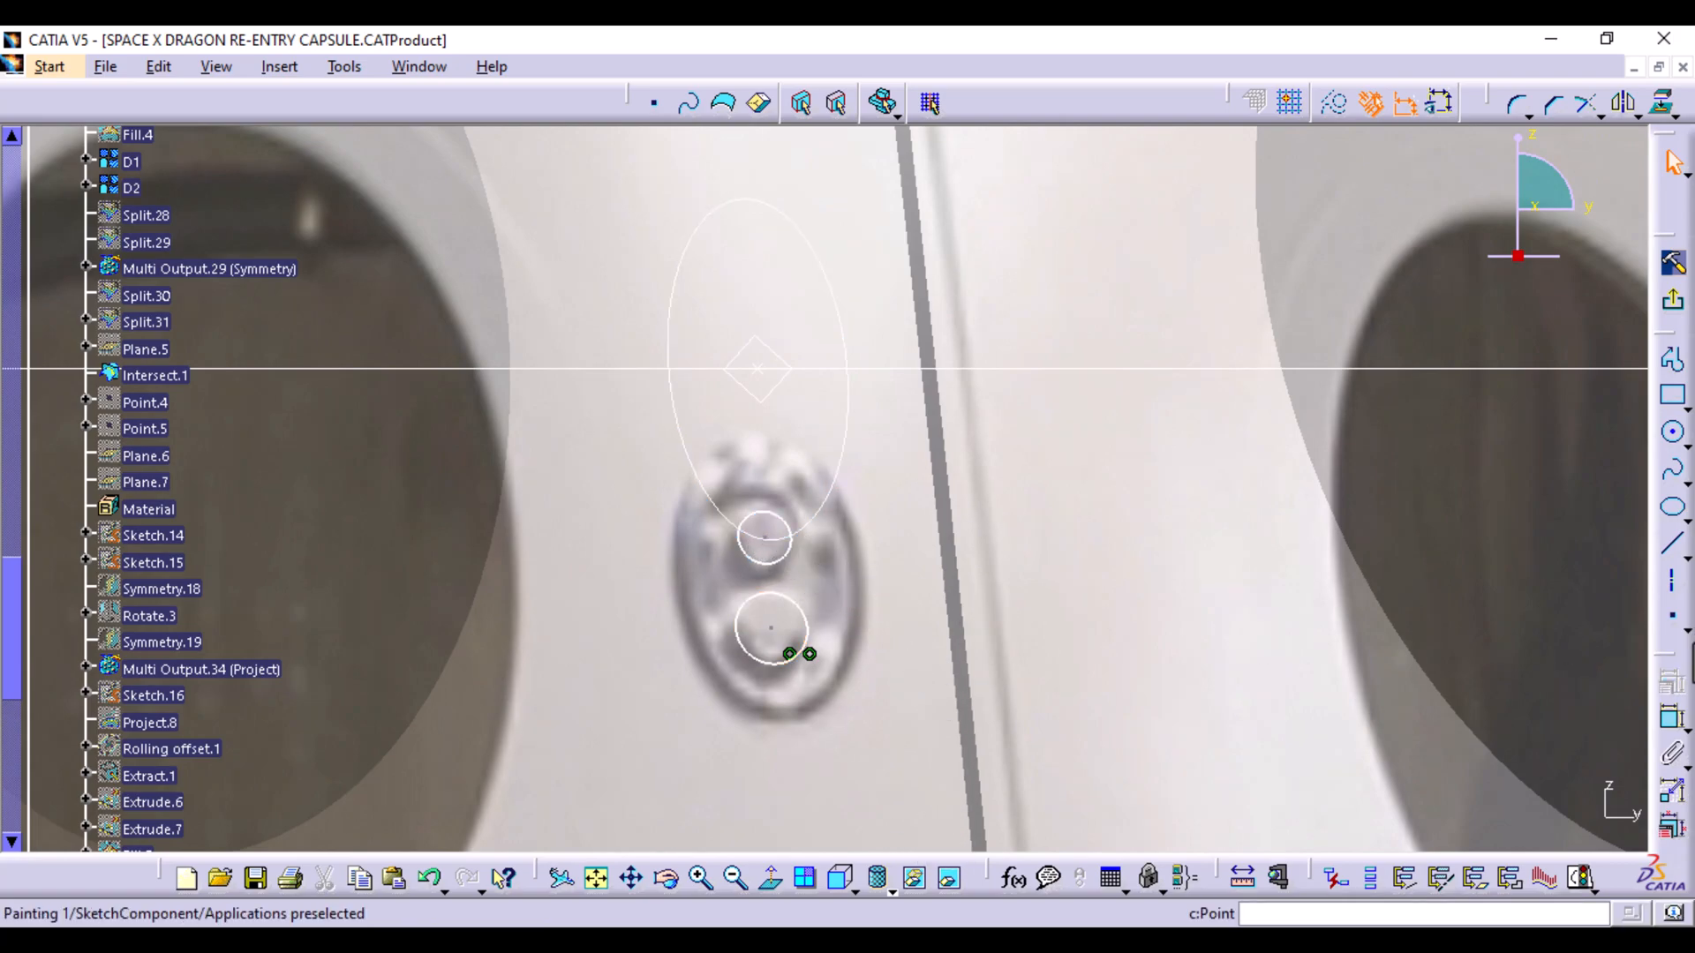
left_click(1671, 718)
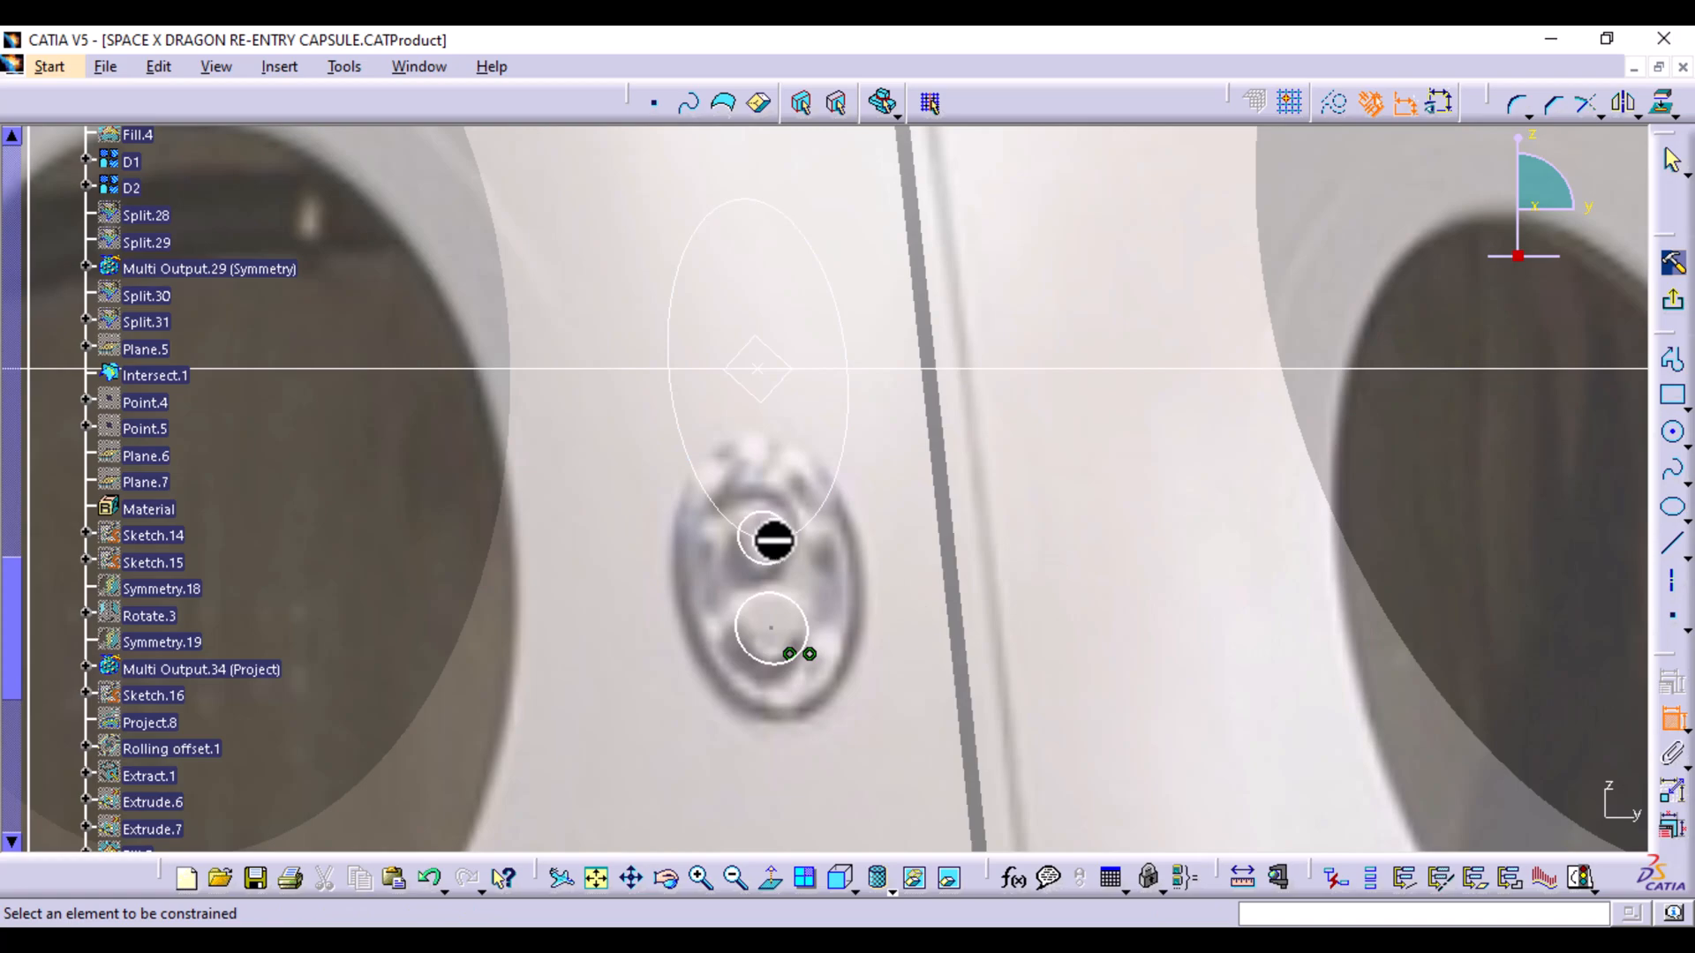
left_click(764, 536)
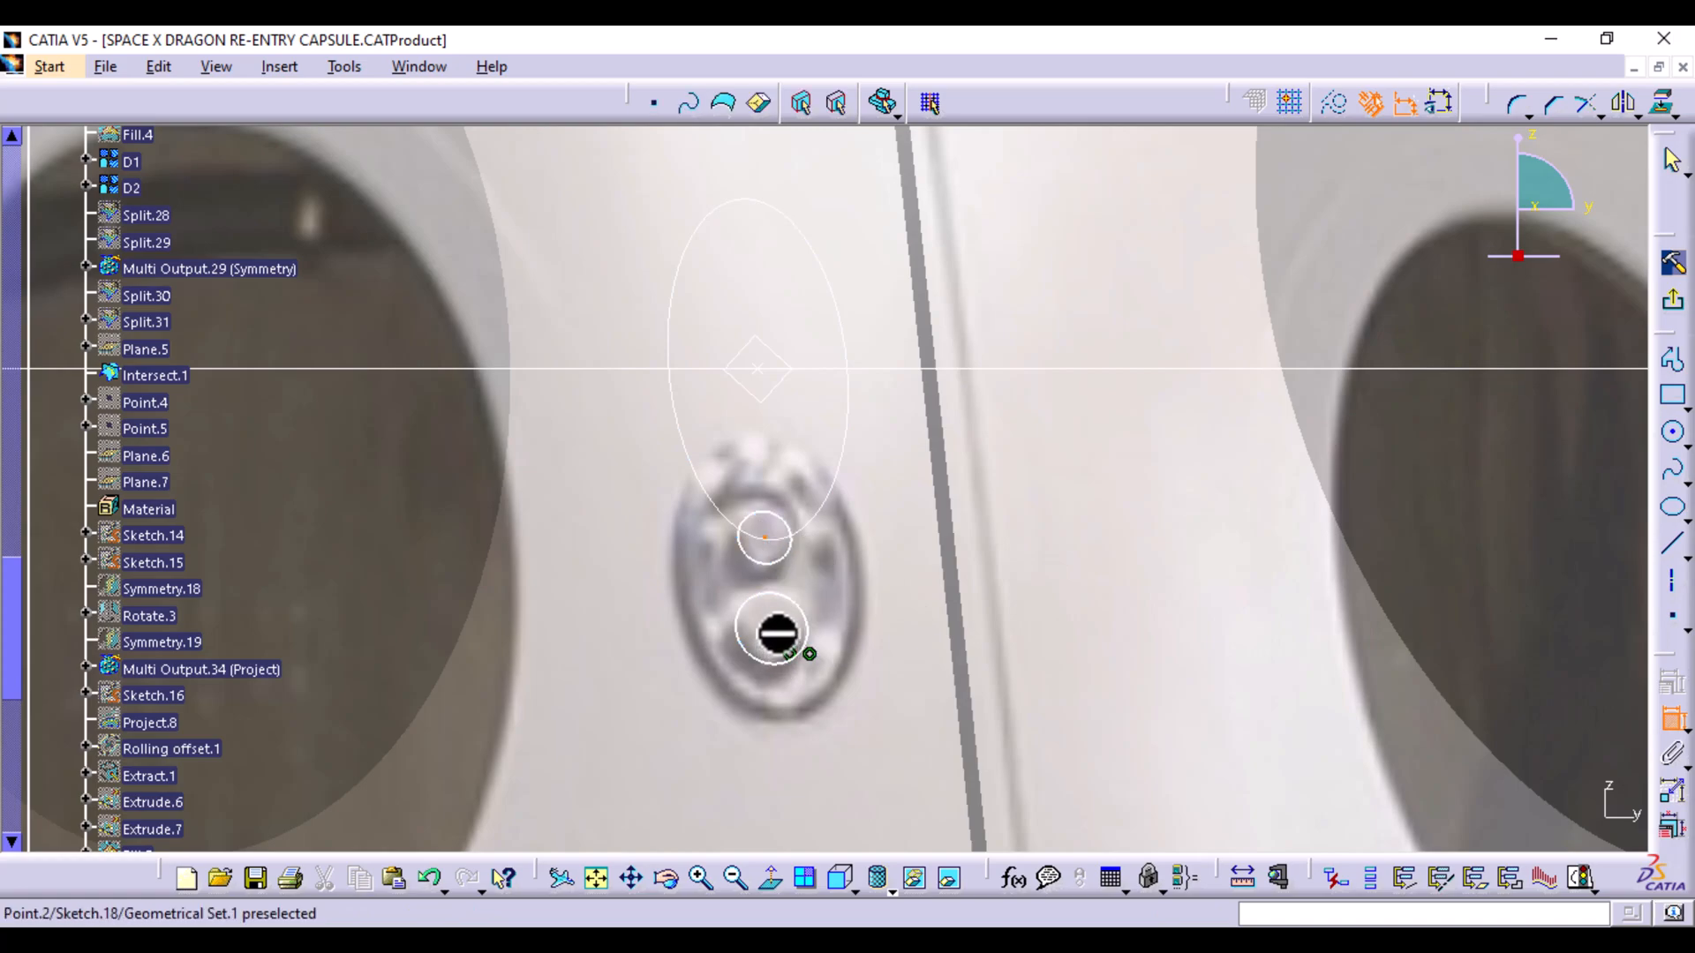
left_click(919, 583)
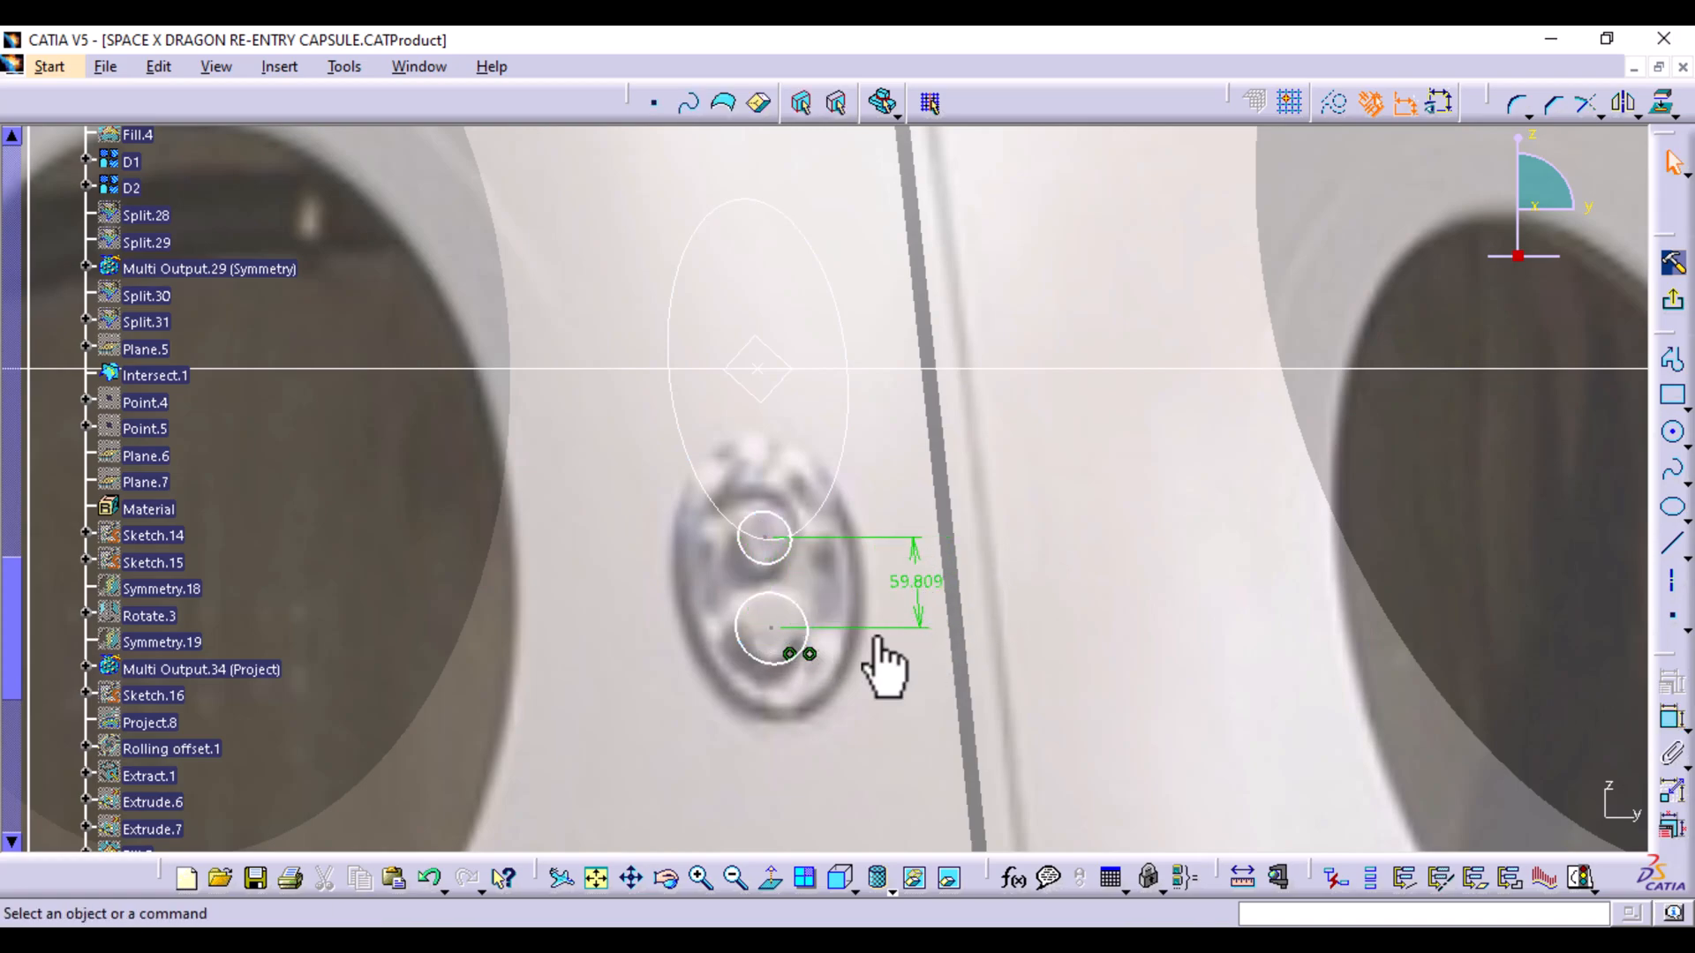
Give the lower circle the same size as the upper one and delete the coincidence constraints beside it
mouse_move(764, 536)
left_mouse_down()
mouse_move(760, 370)
mouse_move(765, 548)
left_mouse_up()
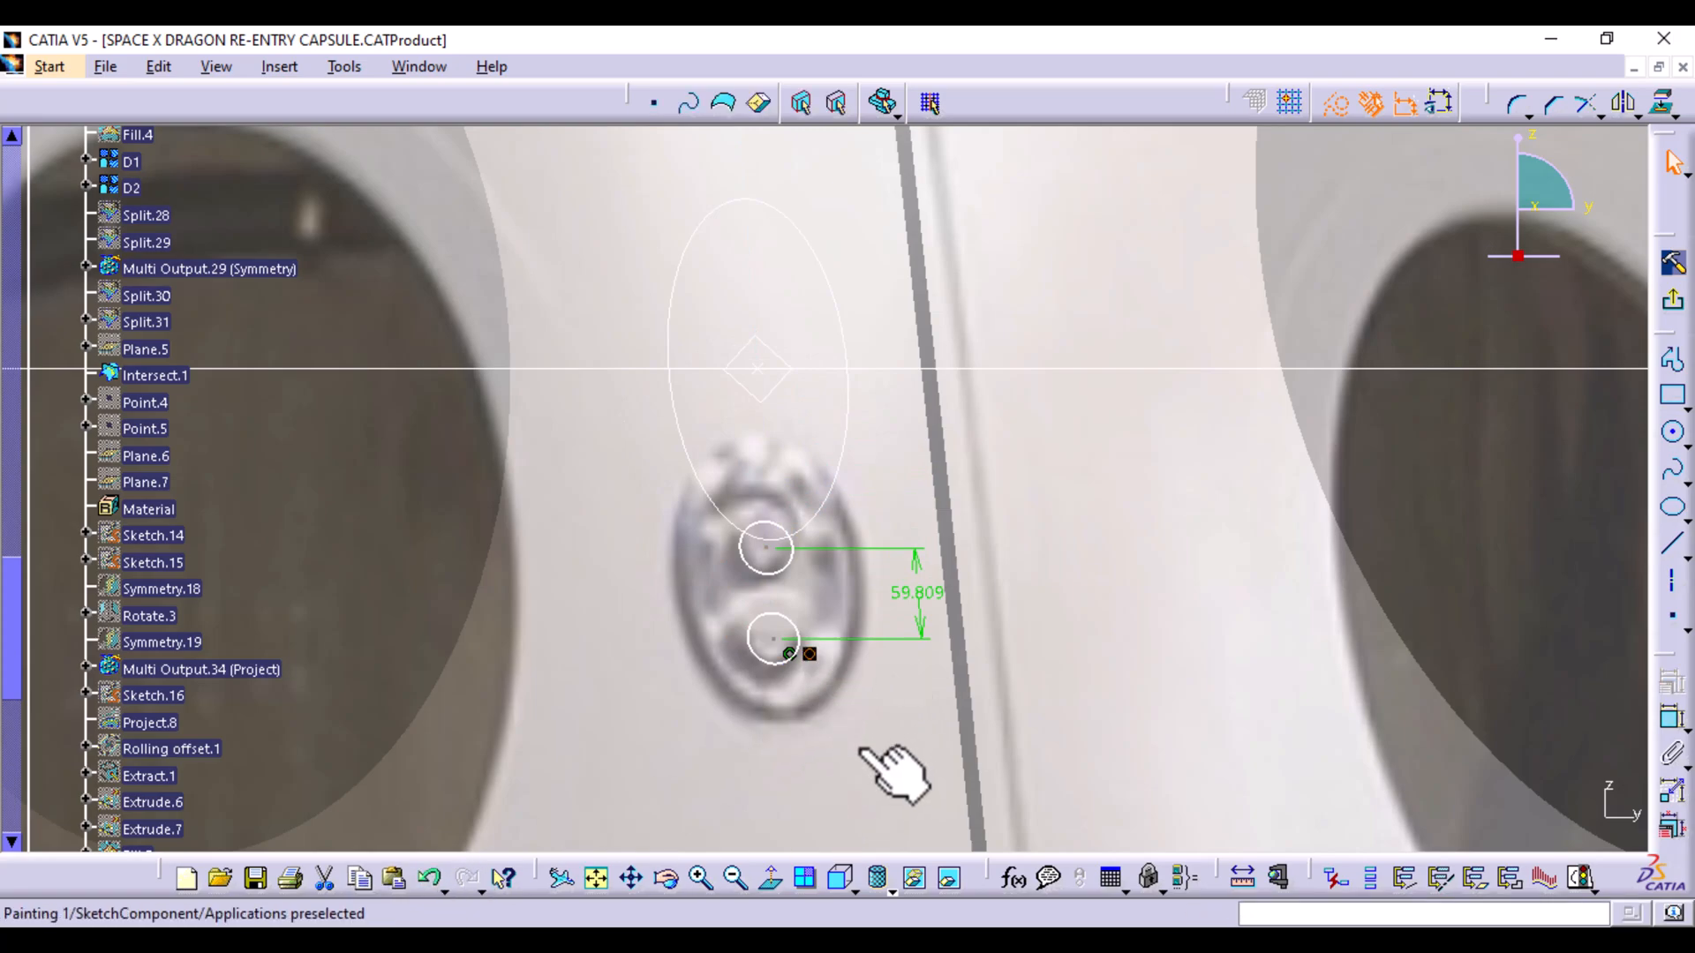
left_click(789, 654)
key("Delete")
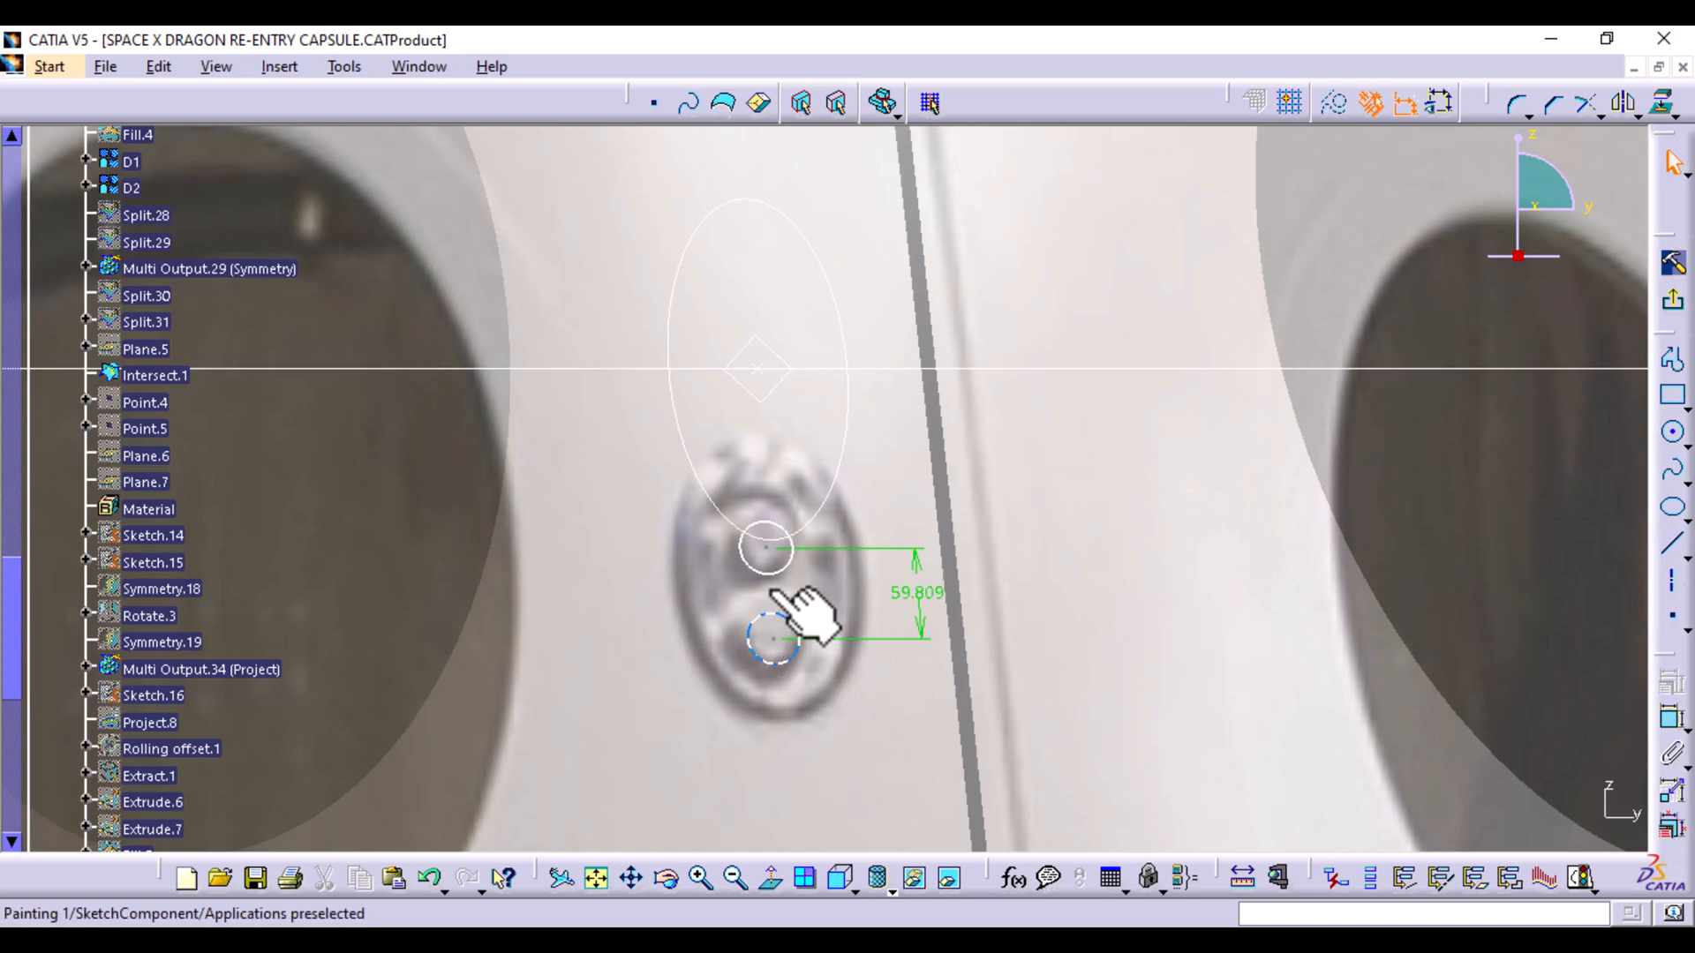
Move both circles up inside the ellipse, and reopen their sketch to line them up with the ellipse's vertical centreline
left_click_drag(776, 556, 770, 336)
middle_click_drag(896, 574, 896, 643)
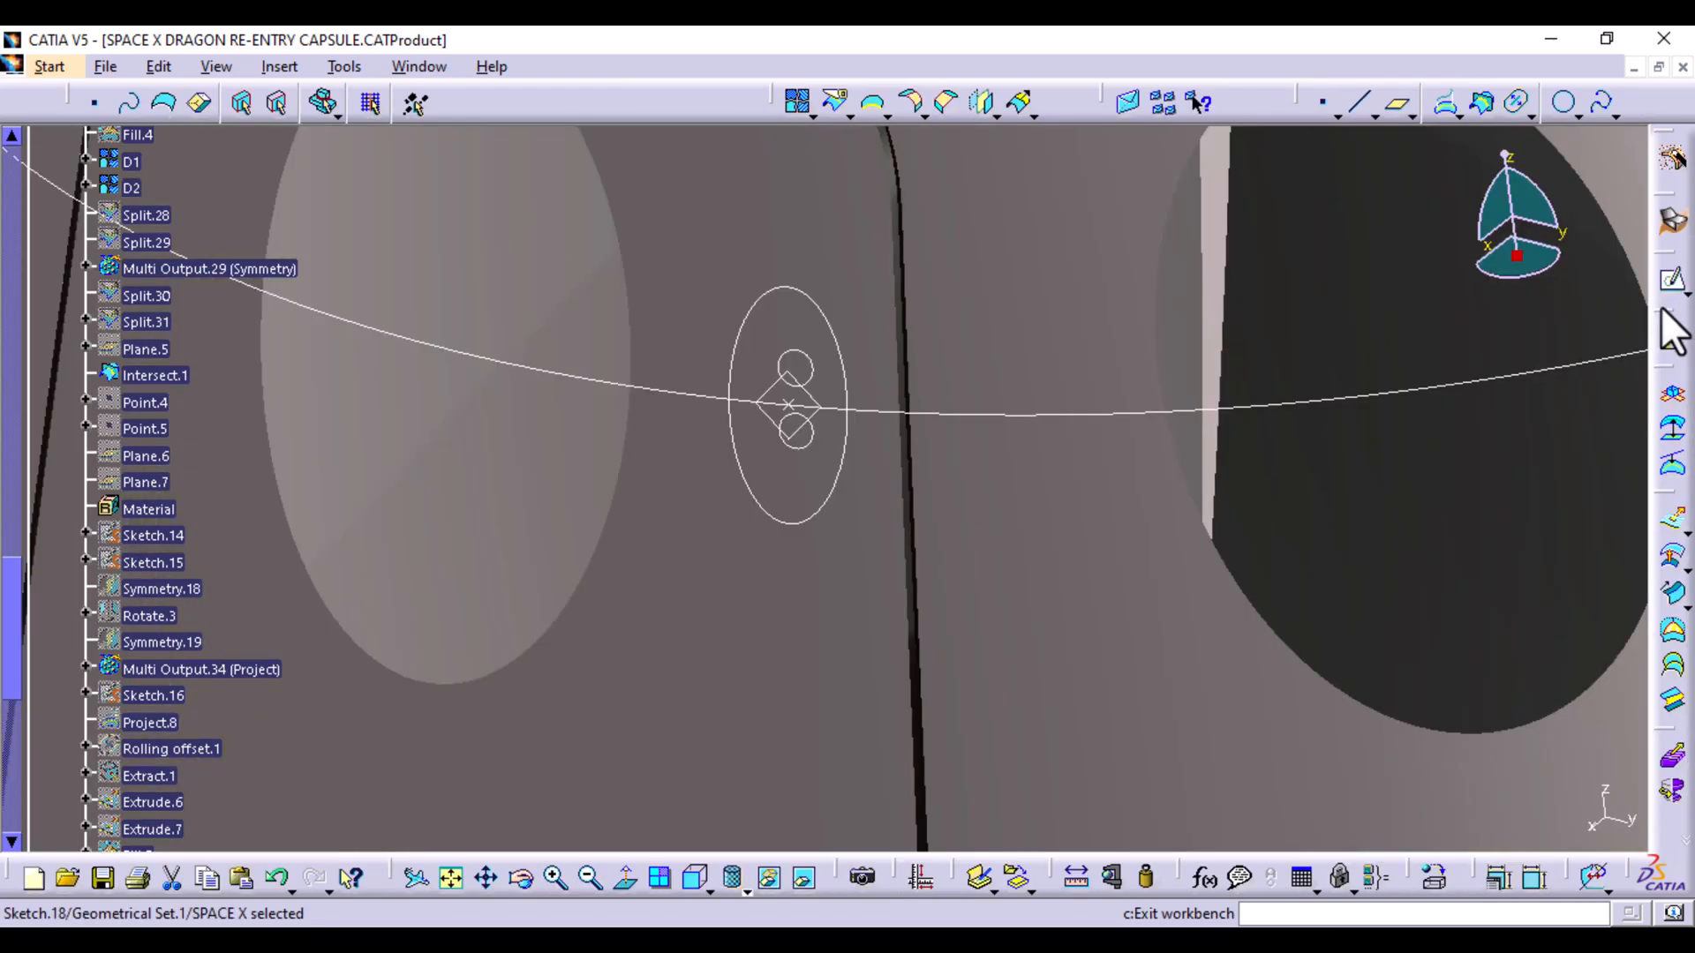
mouse_move(1099, 463)
middle_mouse_down()
mouse_move(1079, 713)
mouse_move(1037, 328)
mouse_move(1046, 371)
middle_mouse_up()
double_click(786, 301)
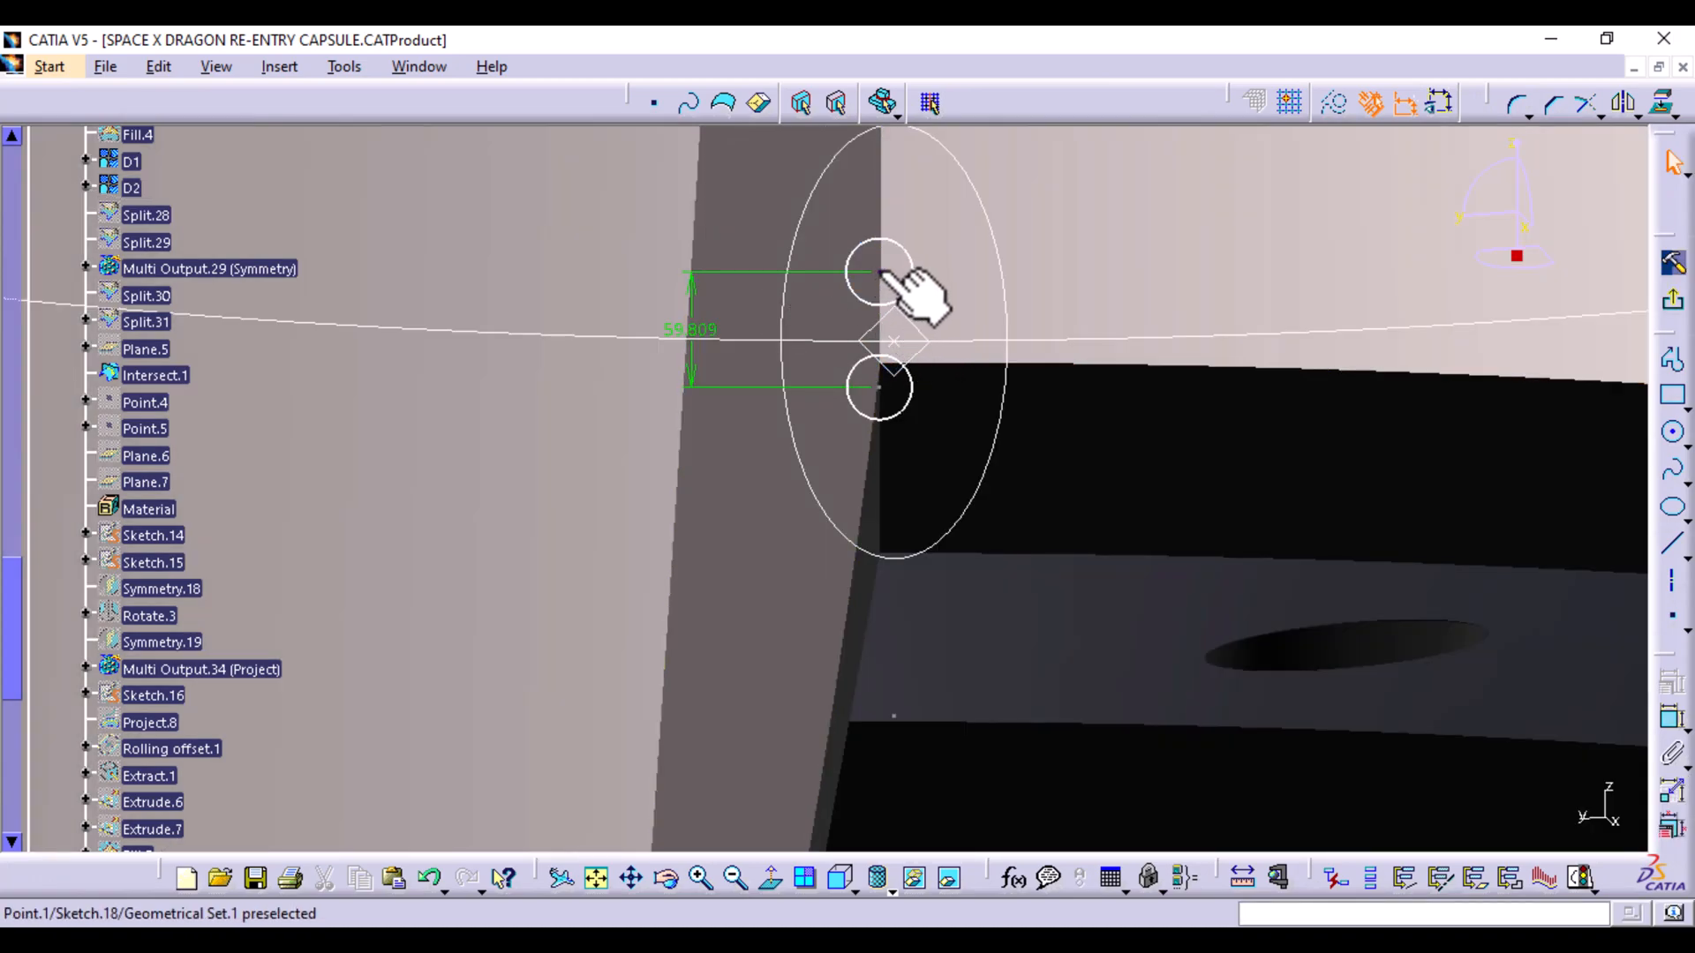
left_click_drag(878, 273, 894, 275)
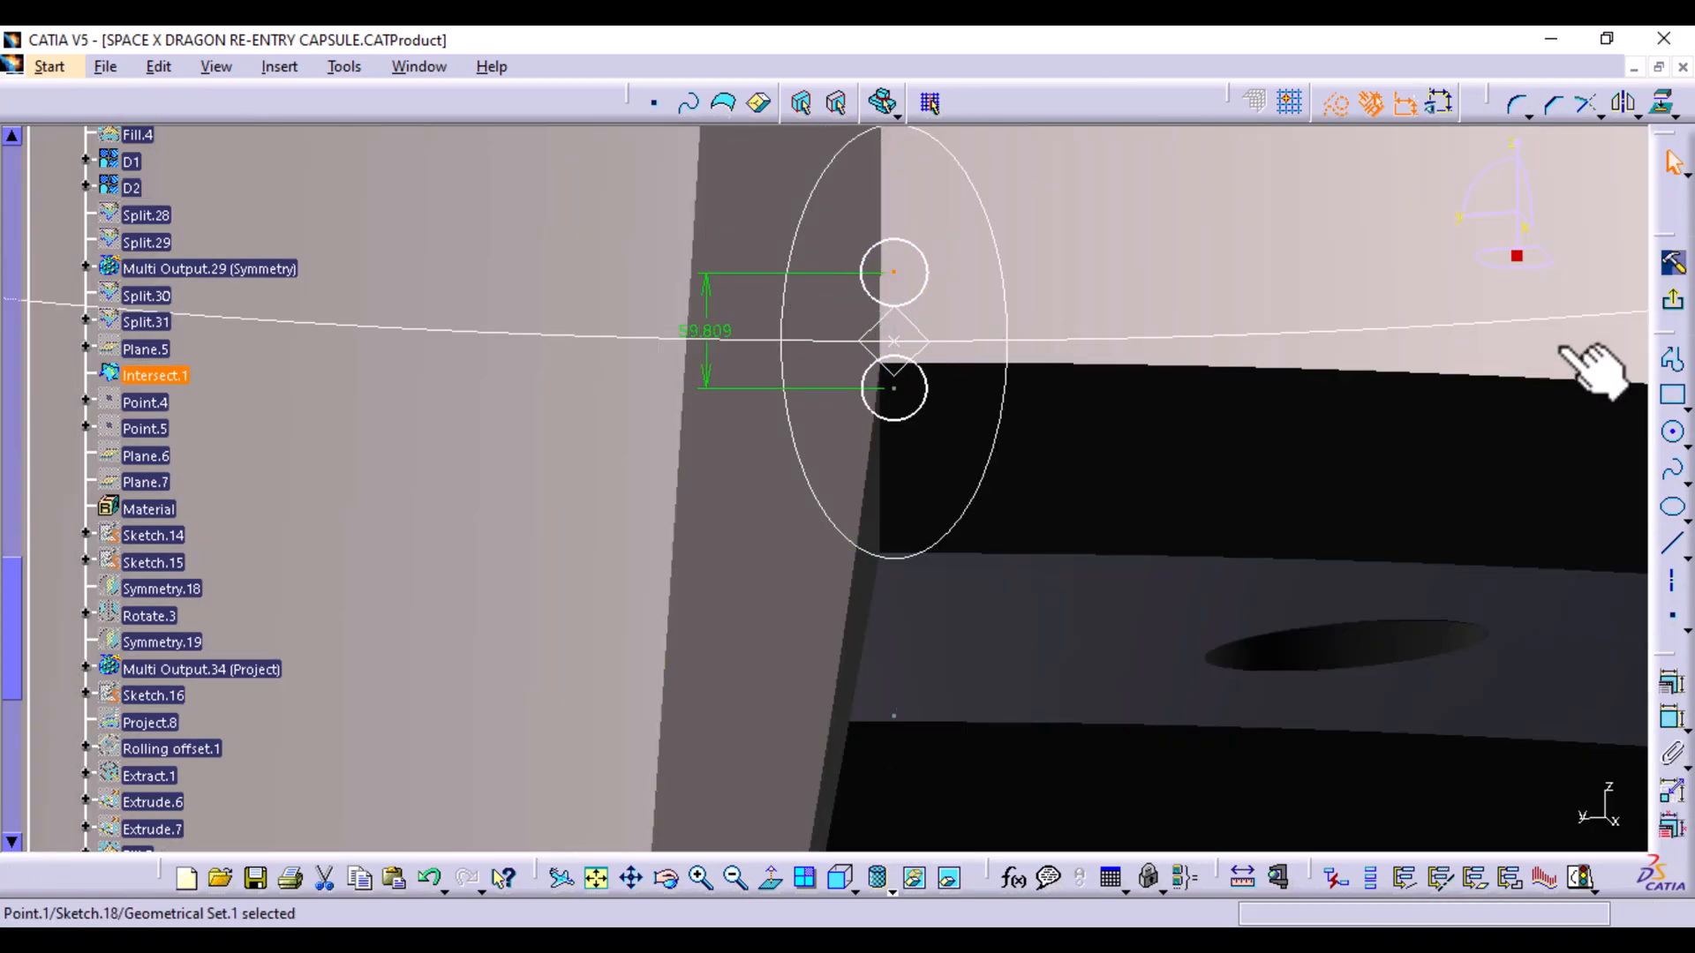
left_click(1677, 304)
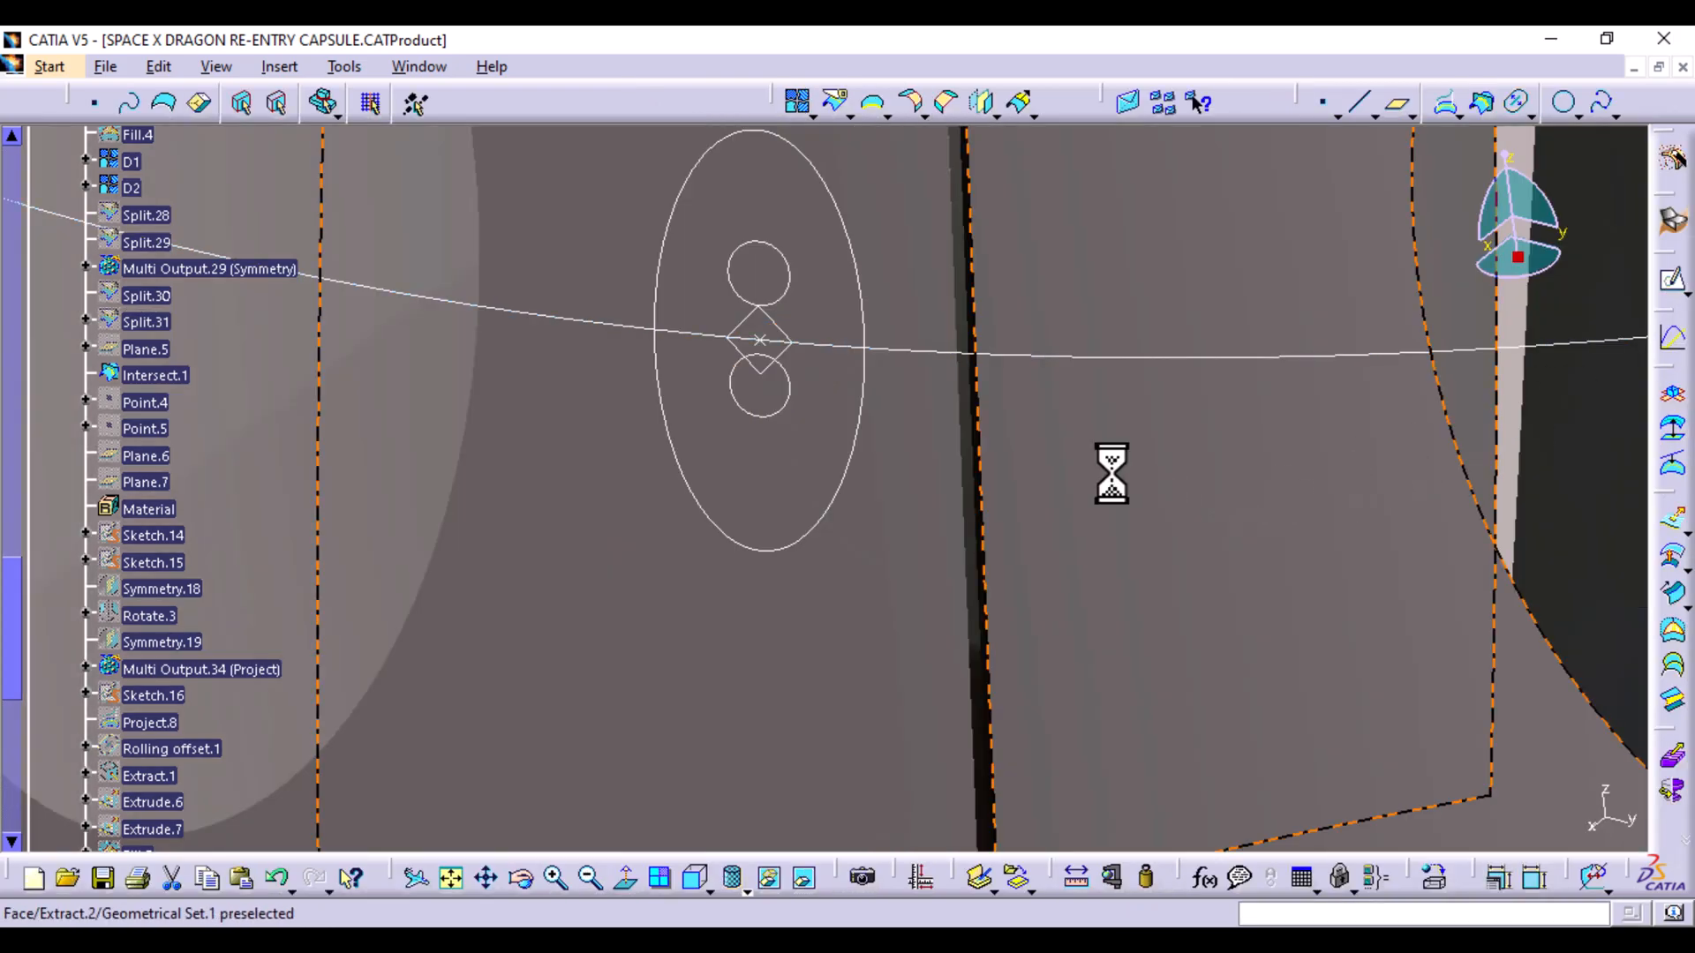
Inspect the latch ellipse and circles on the door, and compare the hatch with the photo's horizontal oval handle in front view
middle_click_drag(618, 564, 794, 692)
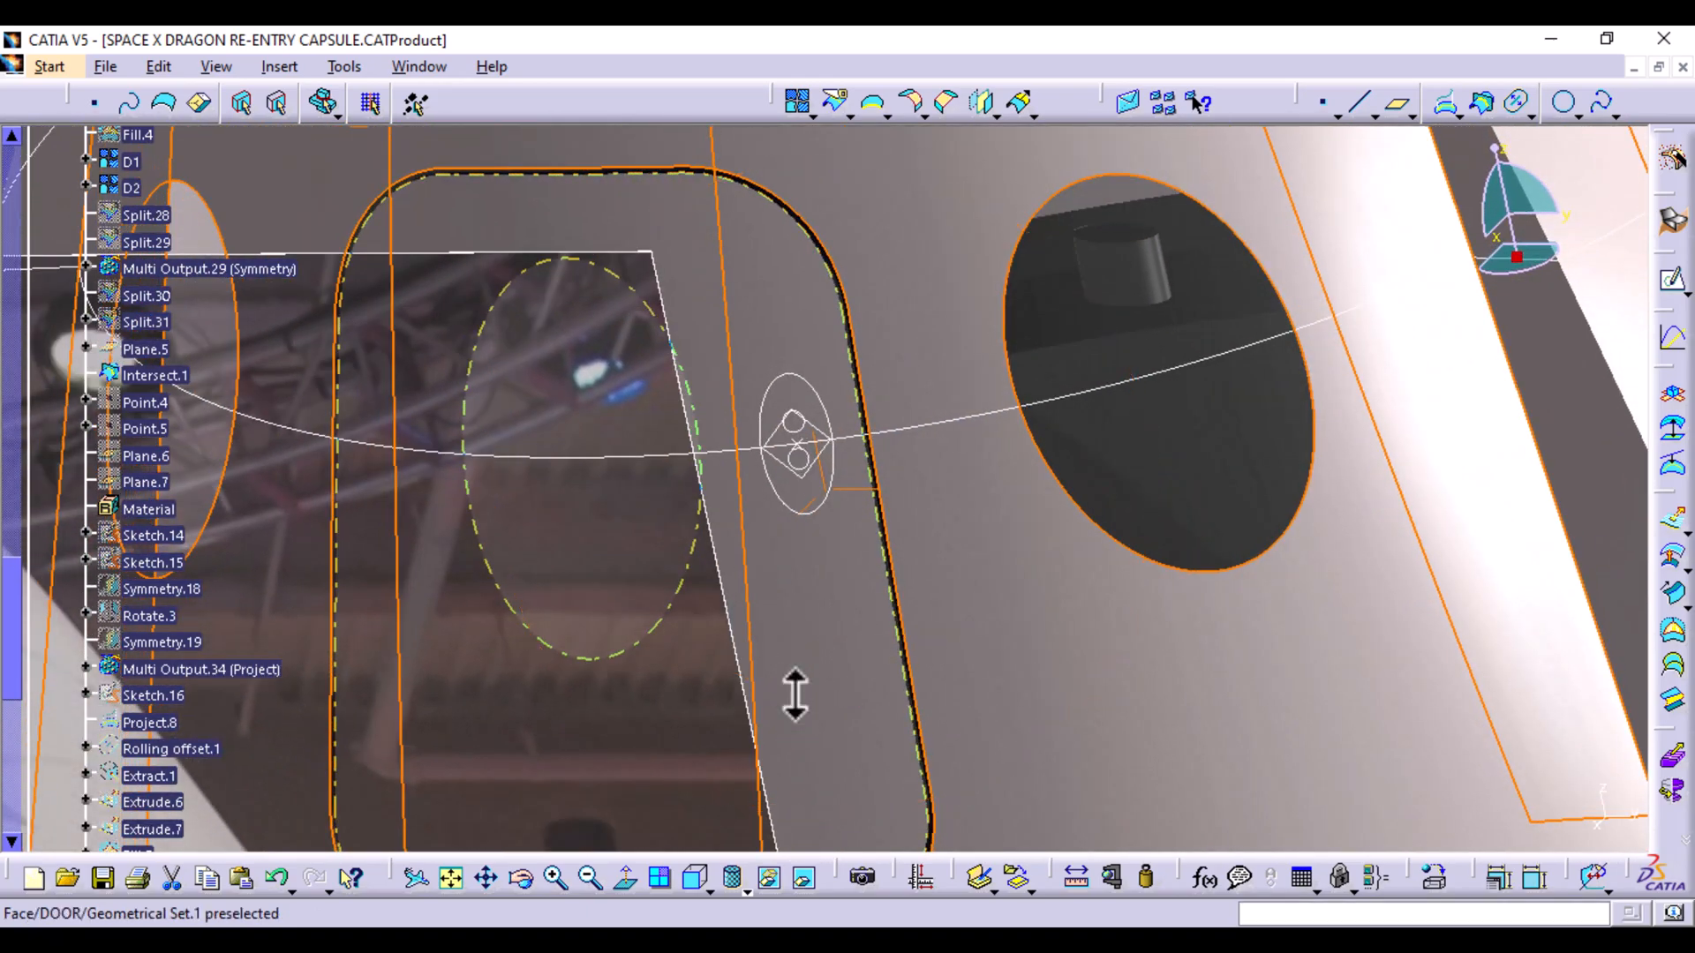
left_click(793, 420)
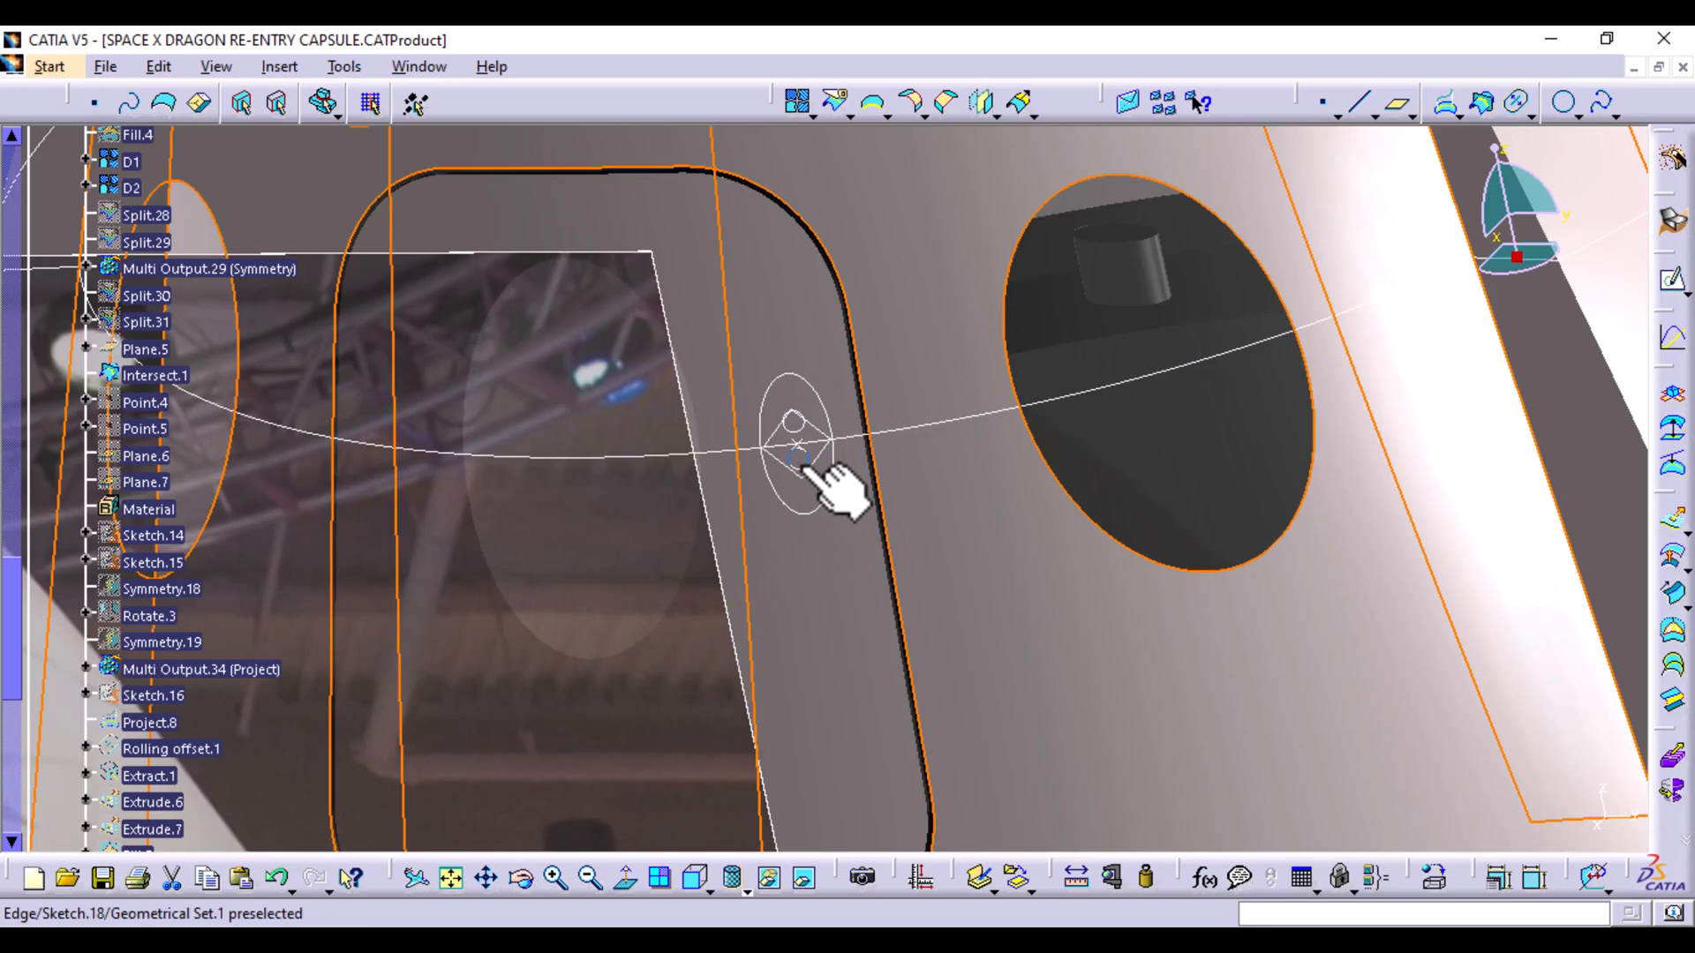
middle_click_drag(1259, 435, 1315, 496)
left_click(1407, 394)
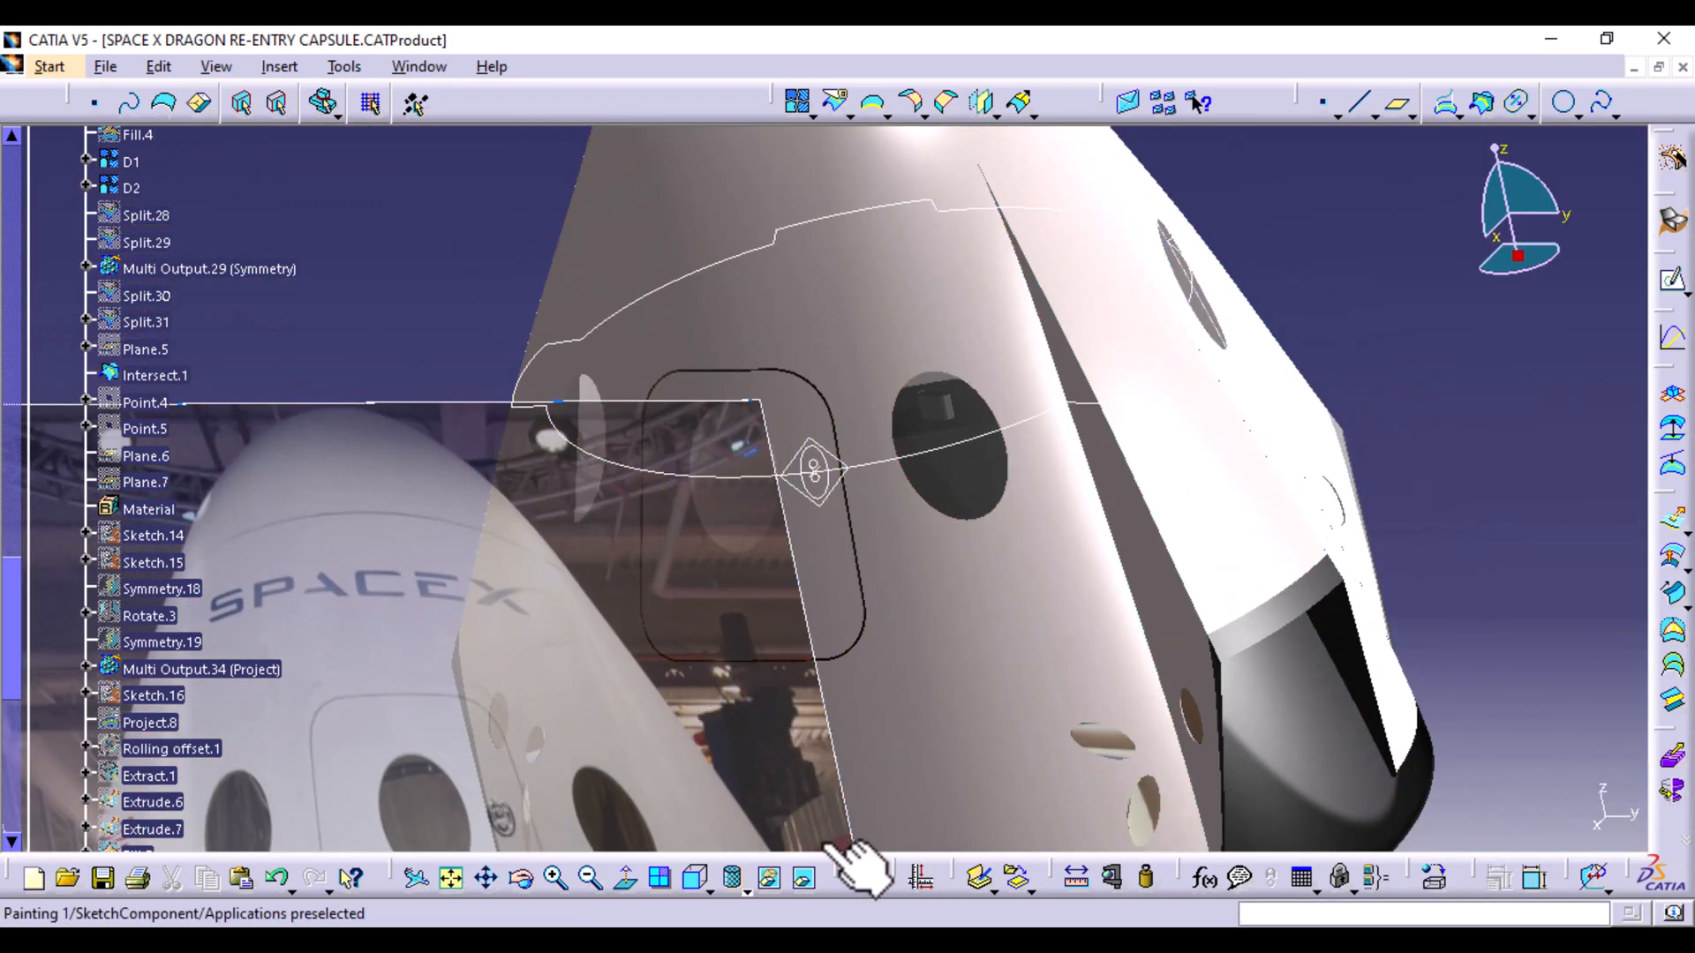
left_click(687, 878)
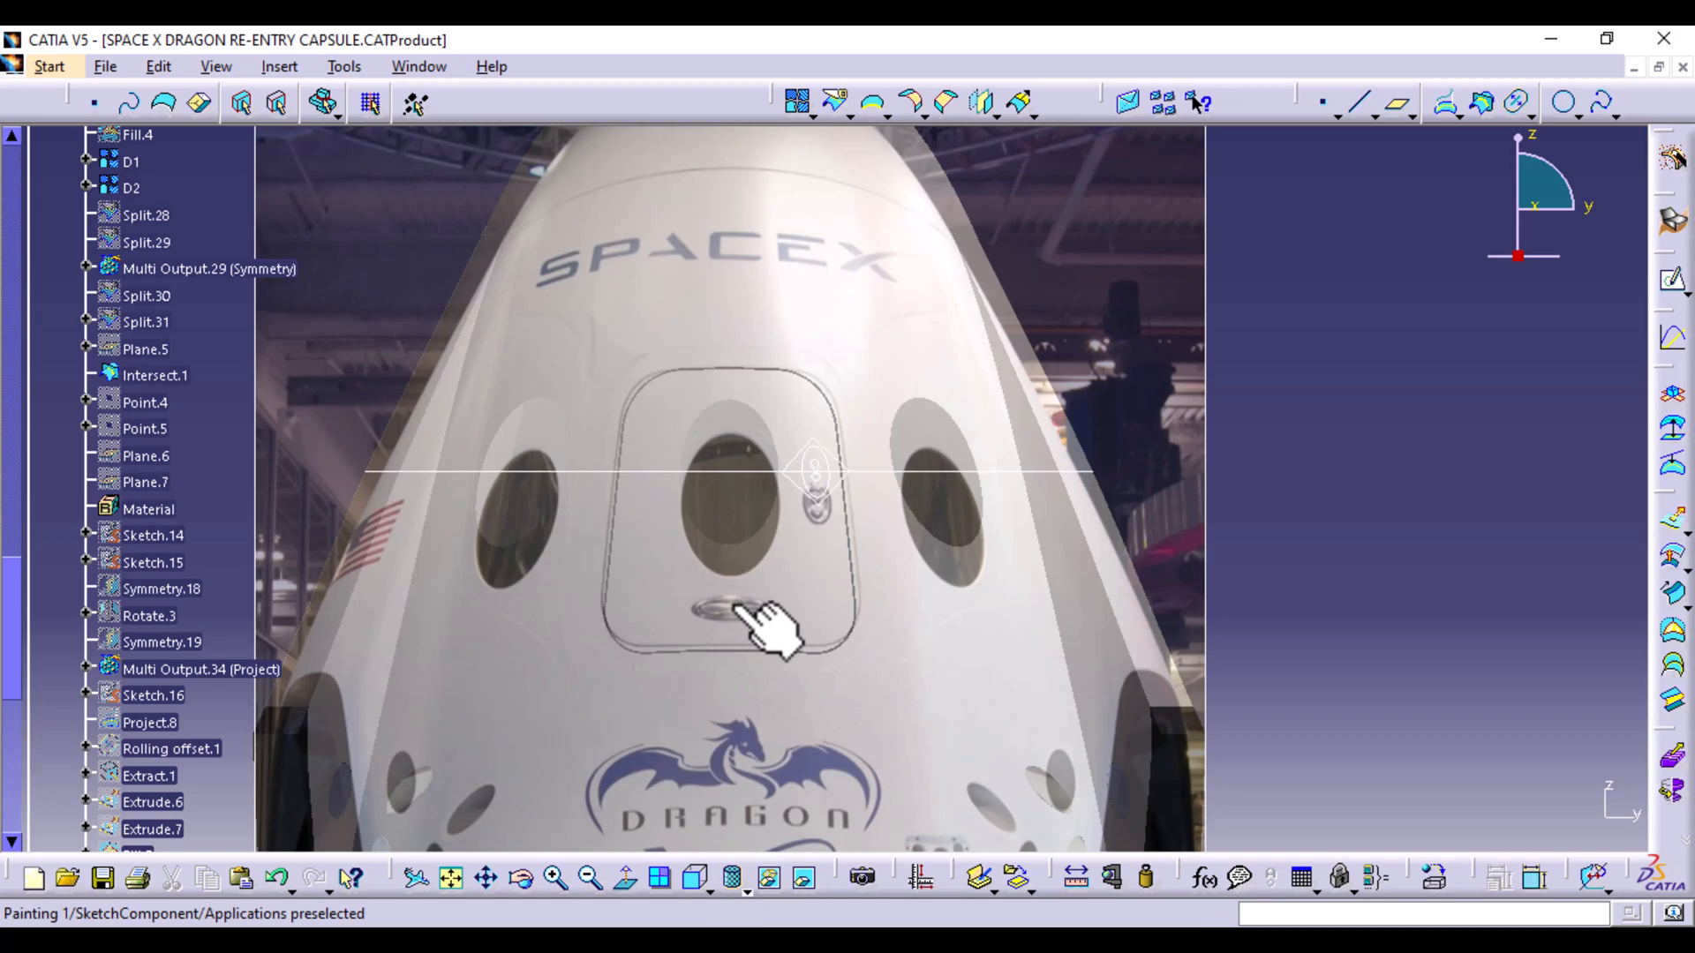
middle_click_drag(830, 710, 842, 544)
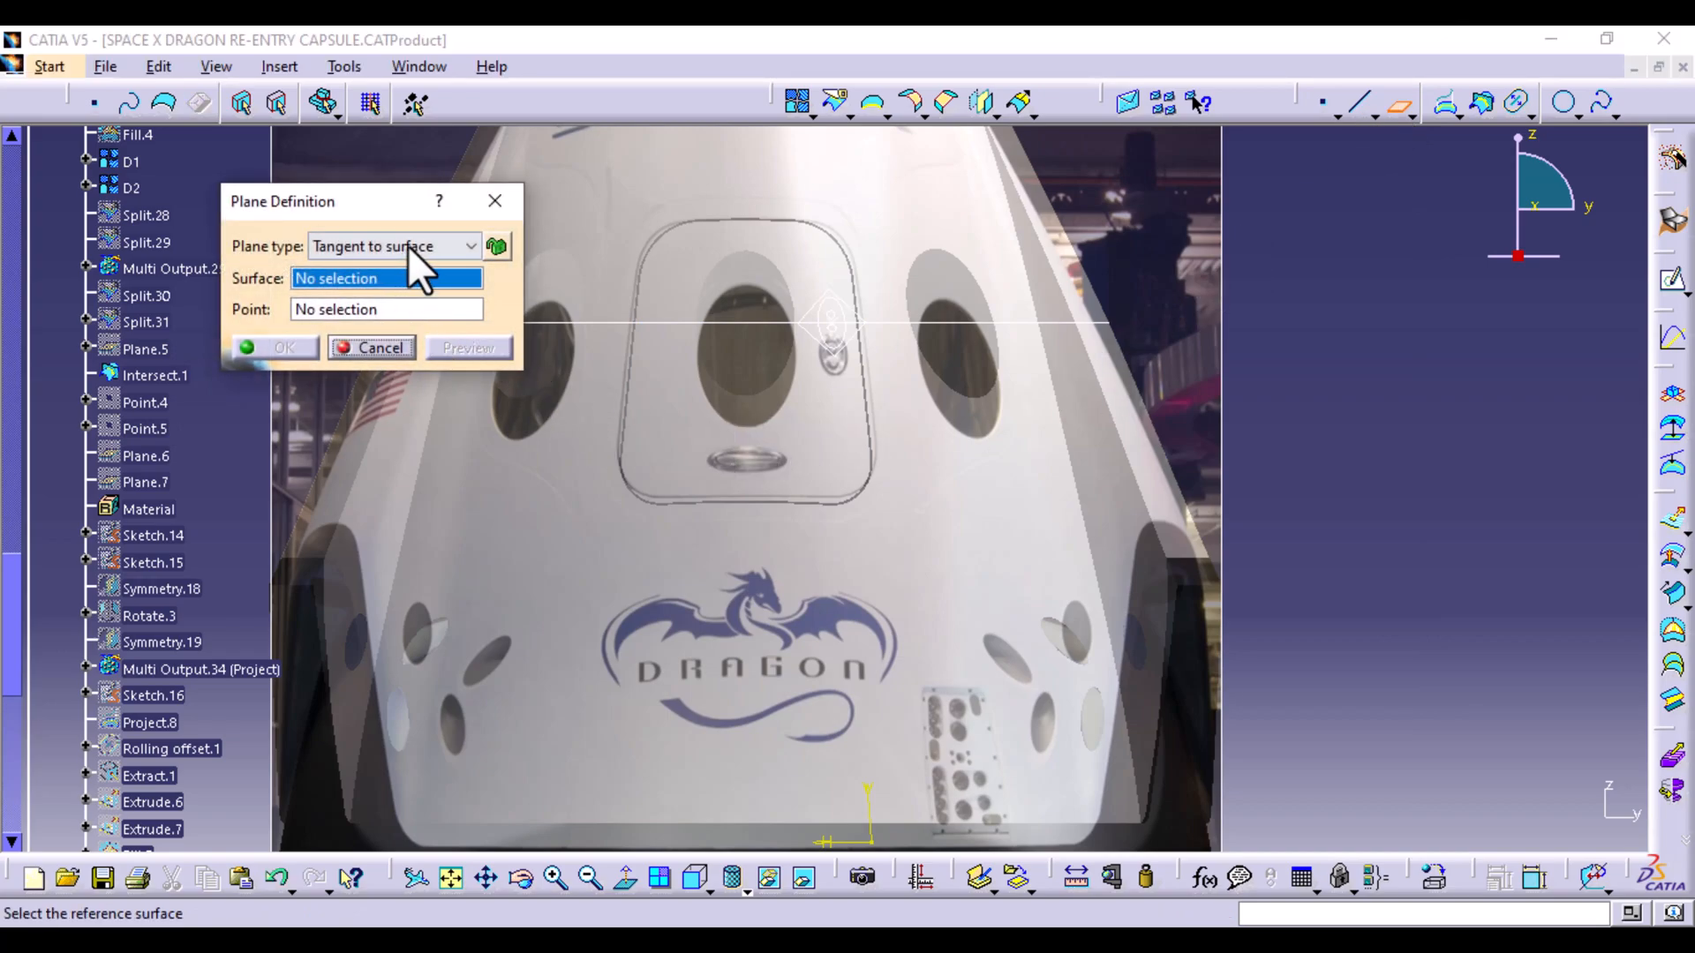
Create a plane offset 2352 mm from the xy plane, level with the lower edge of the photo's door window
left_click(468, 249)
left_click(417, 277)
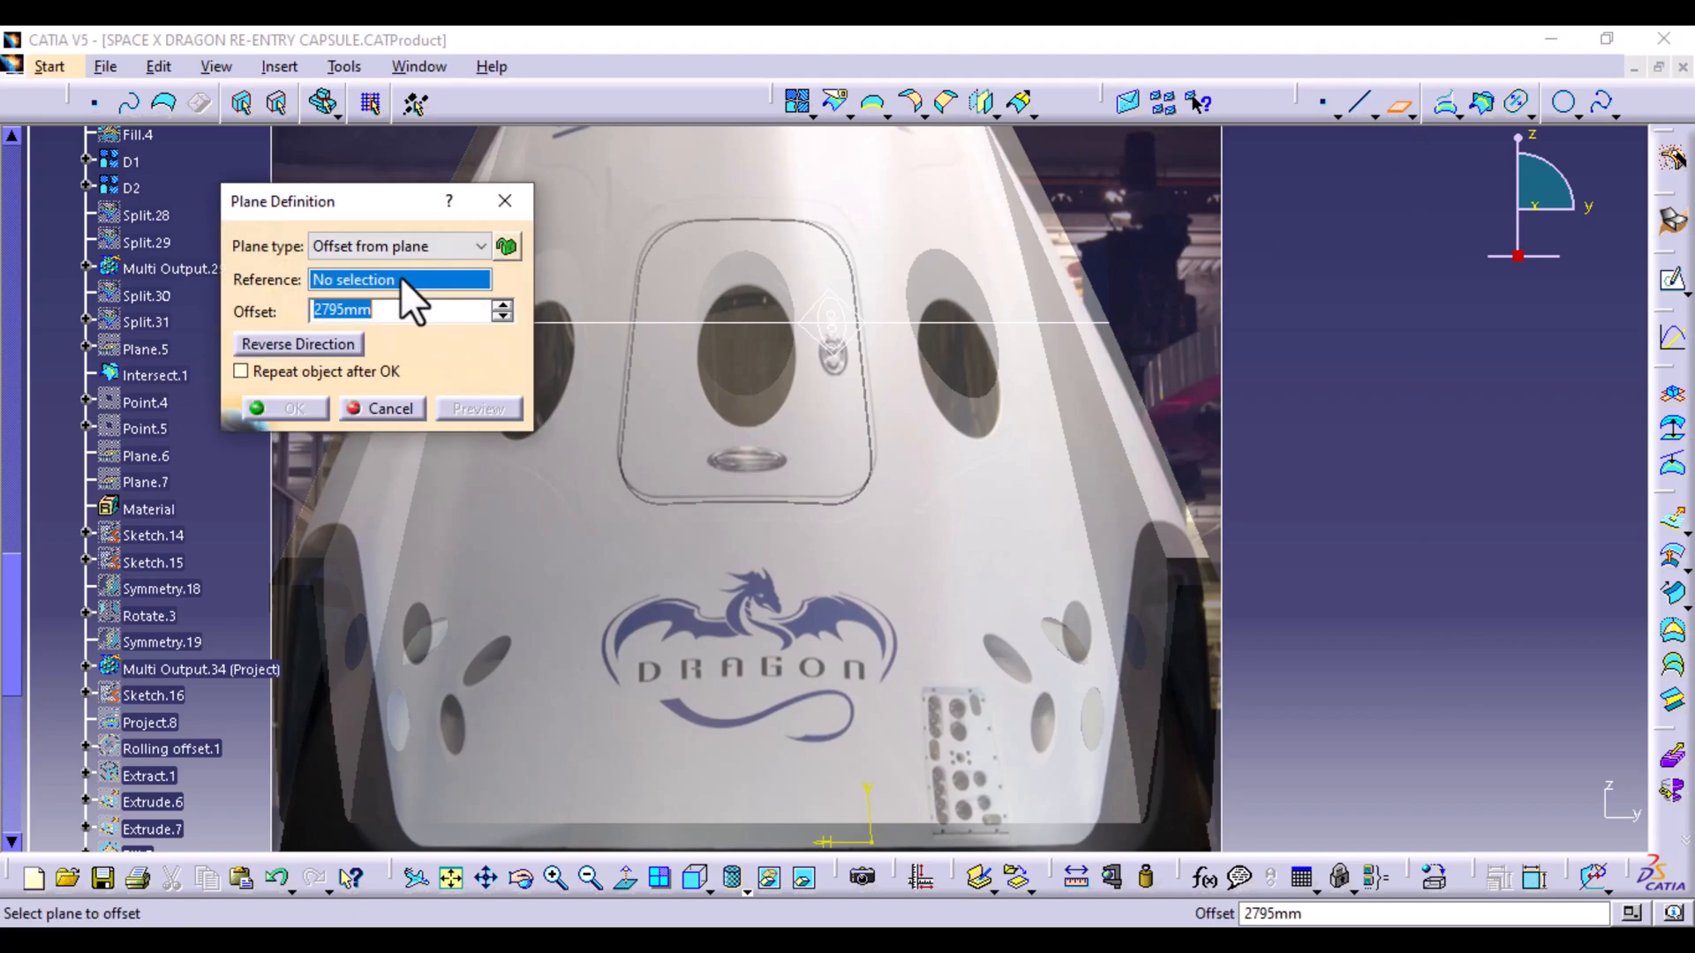
right_click(393, 279)
left_click(470, 329)
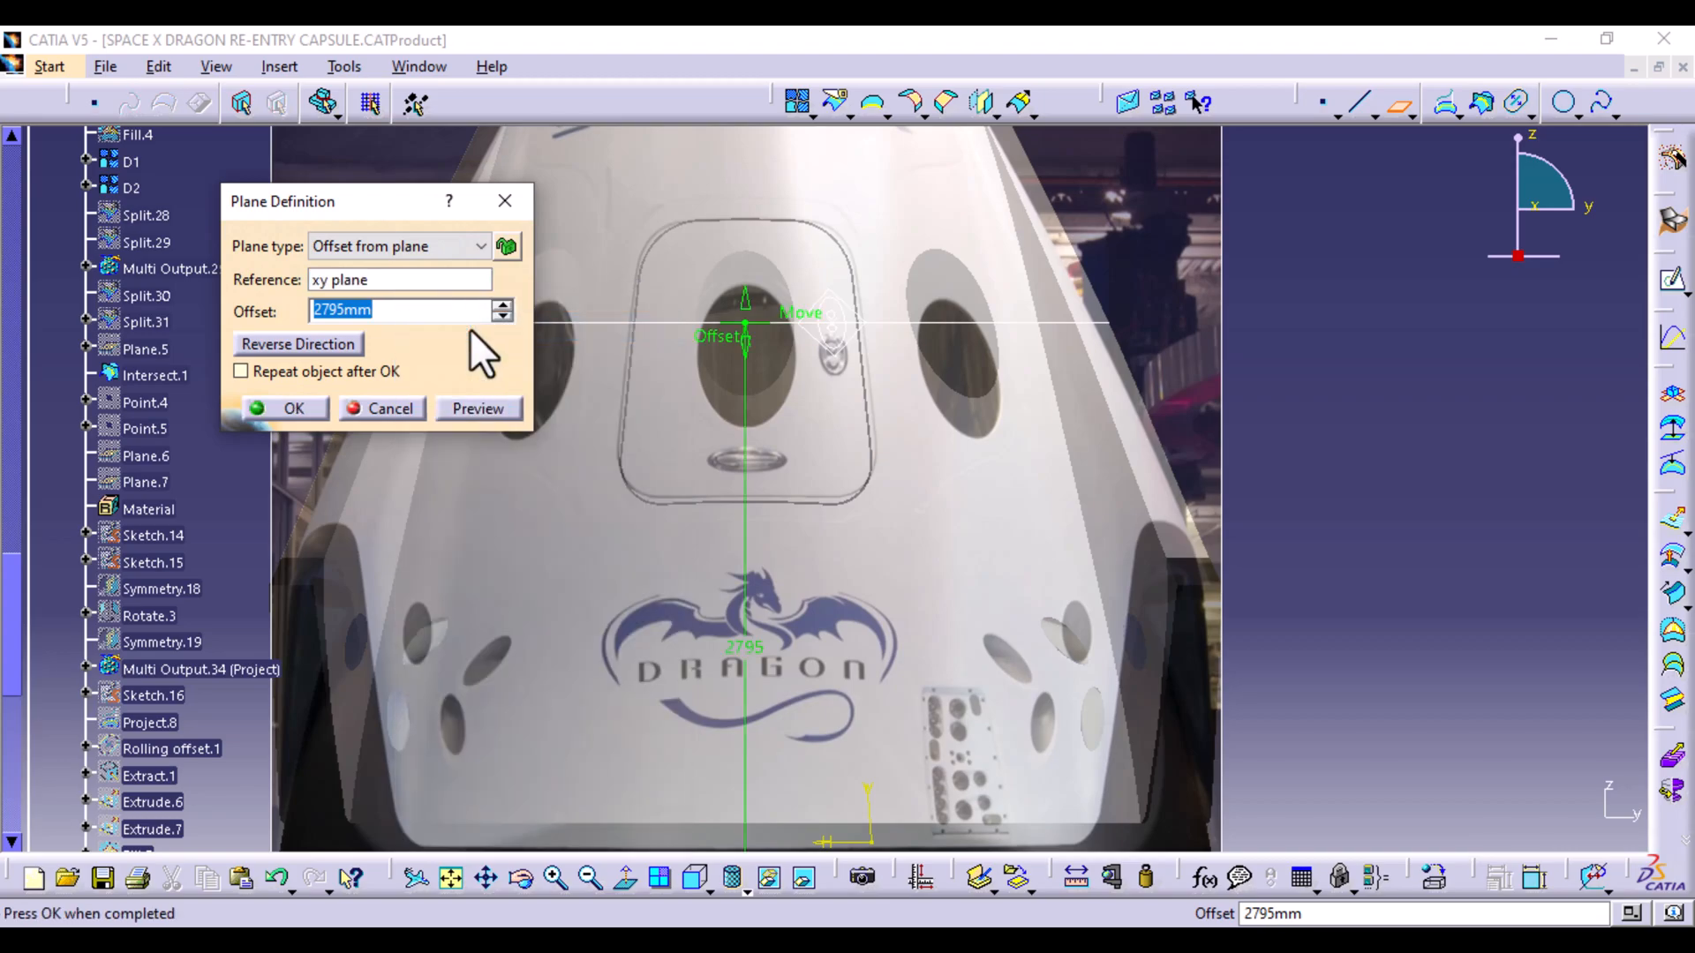
left_click_drag(745, 336, 732, 484)
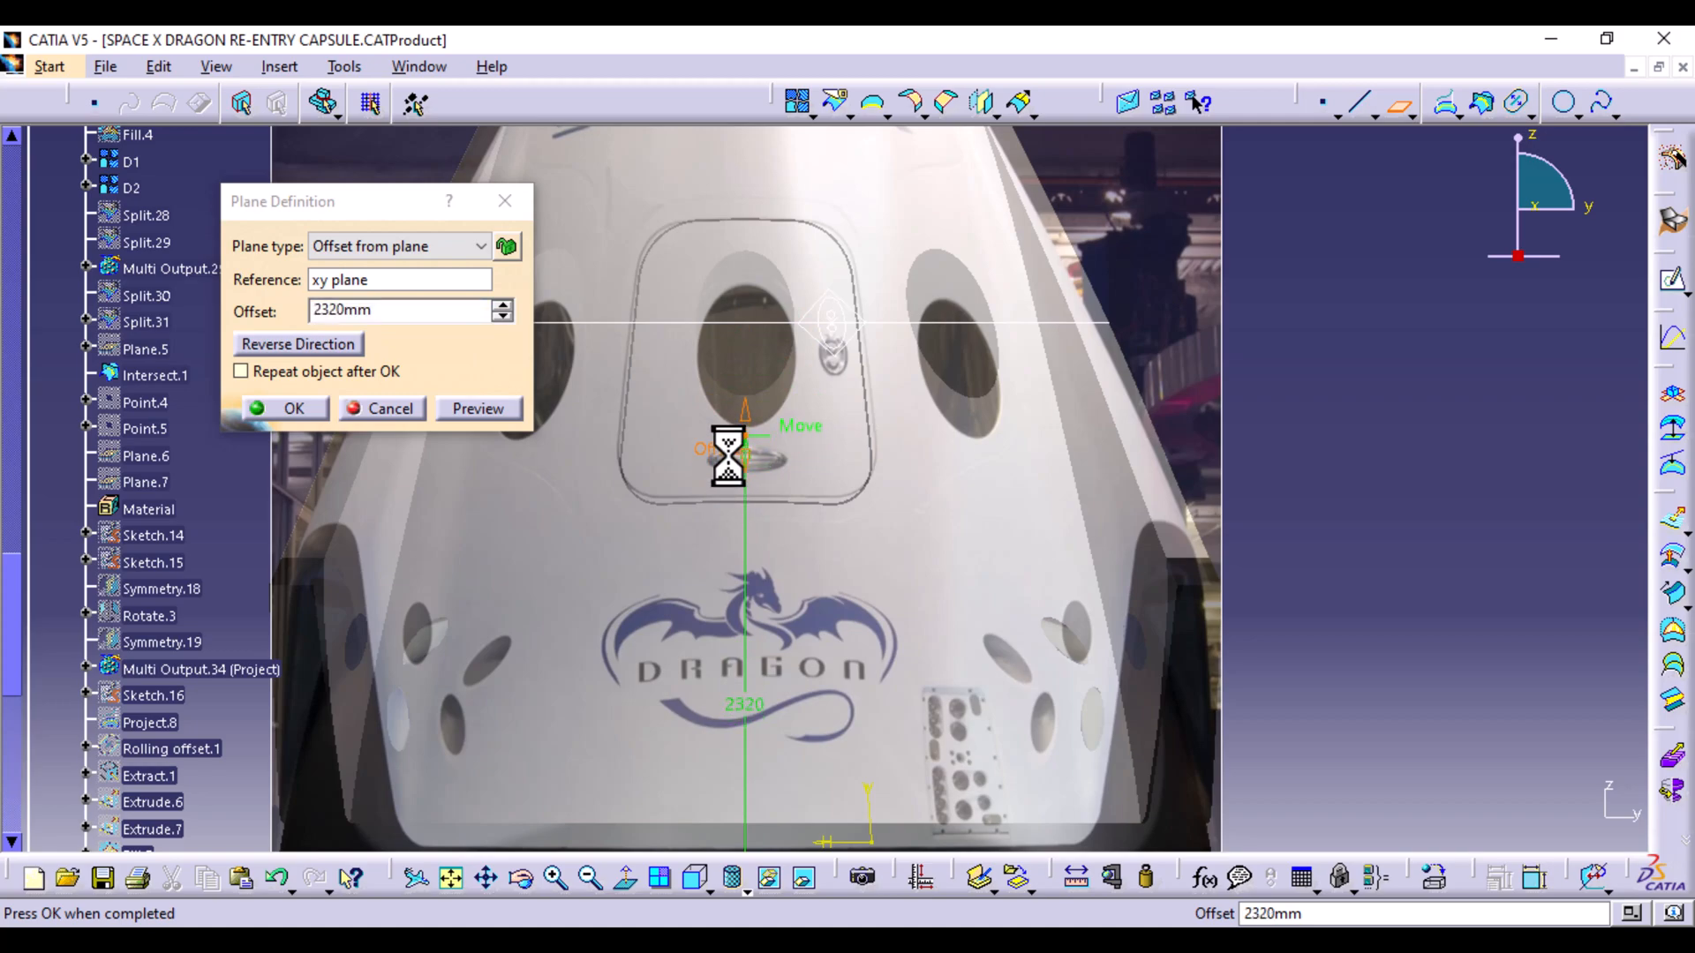
middle_click_drag(840, 539, 827, 313)
middle_click_drag(705, 344, 1028, 506)
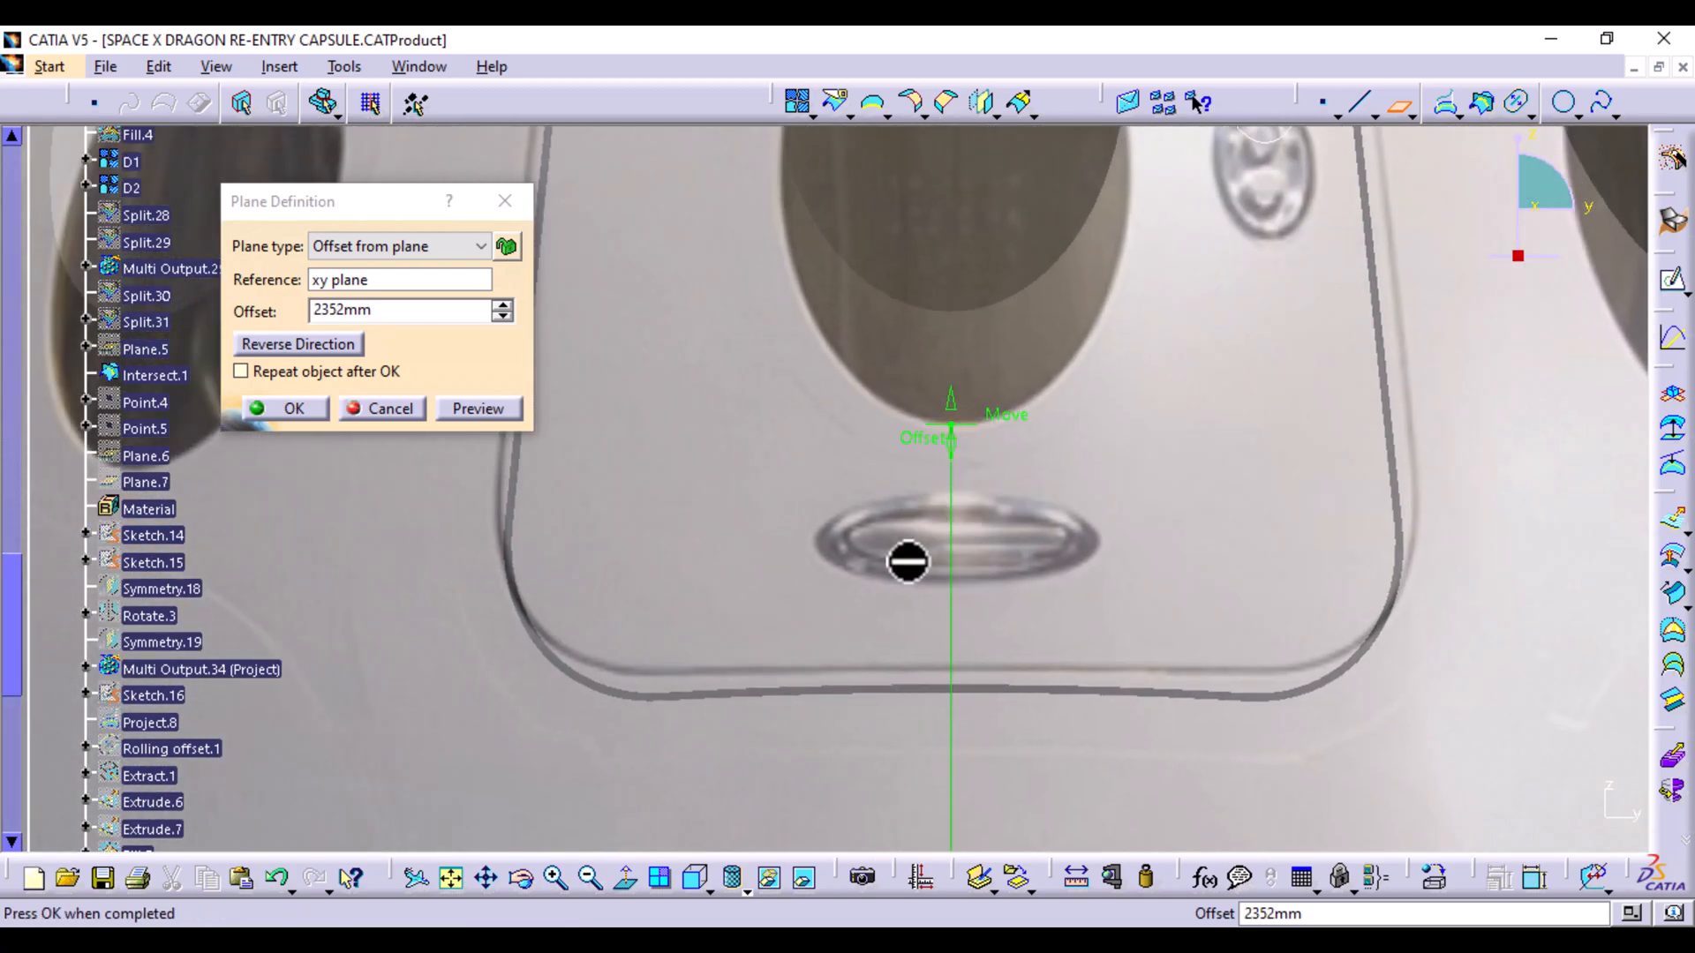
left_click(295, 407)
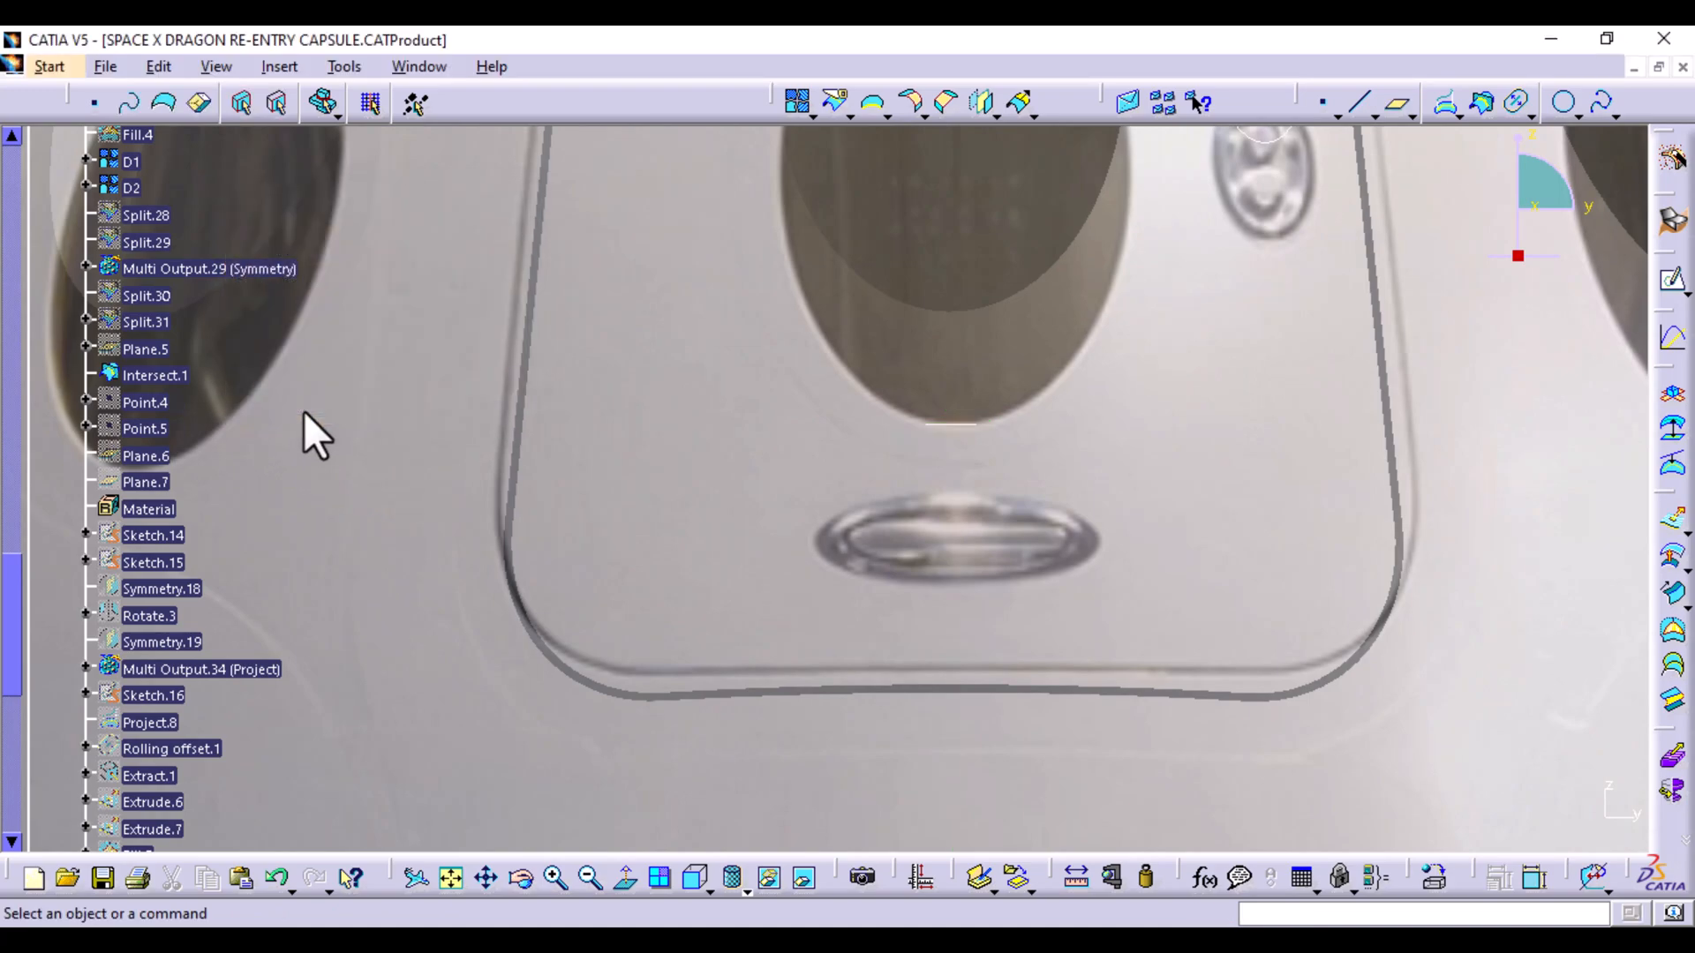
Intersect the capsule shell surface Extract.2 with the offset plane Plane.9
left_click(1485, 105)
middle_click_drag(1041, 303, 909, 370)
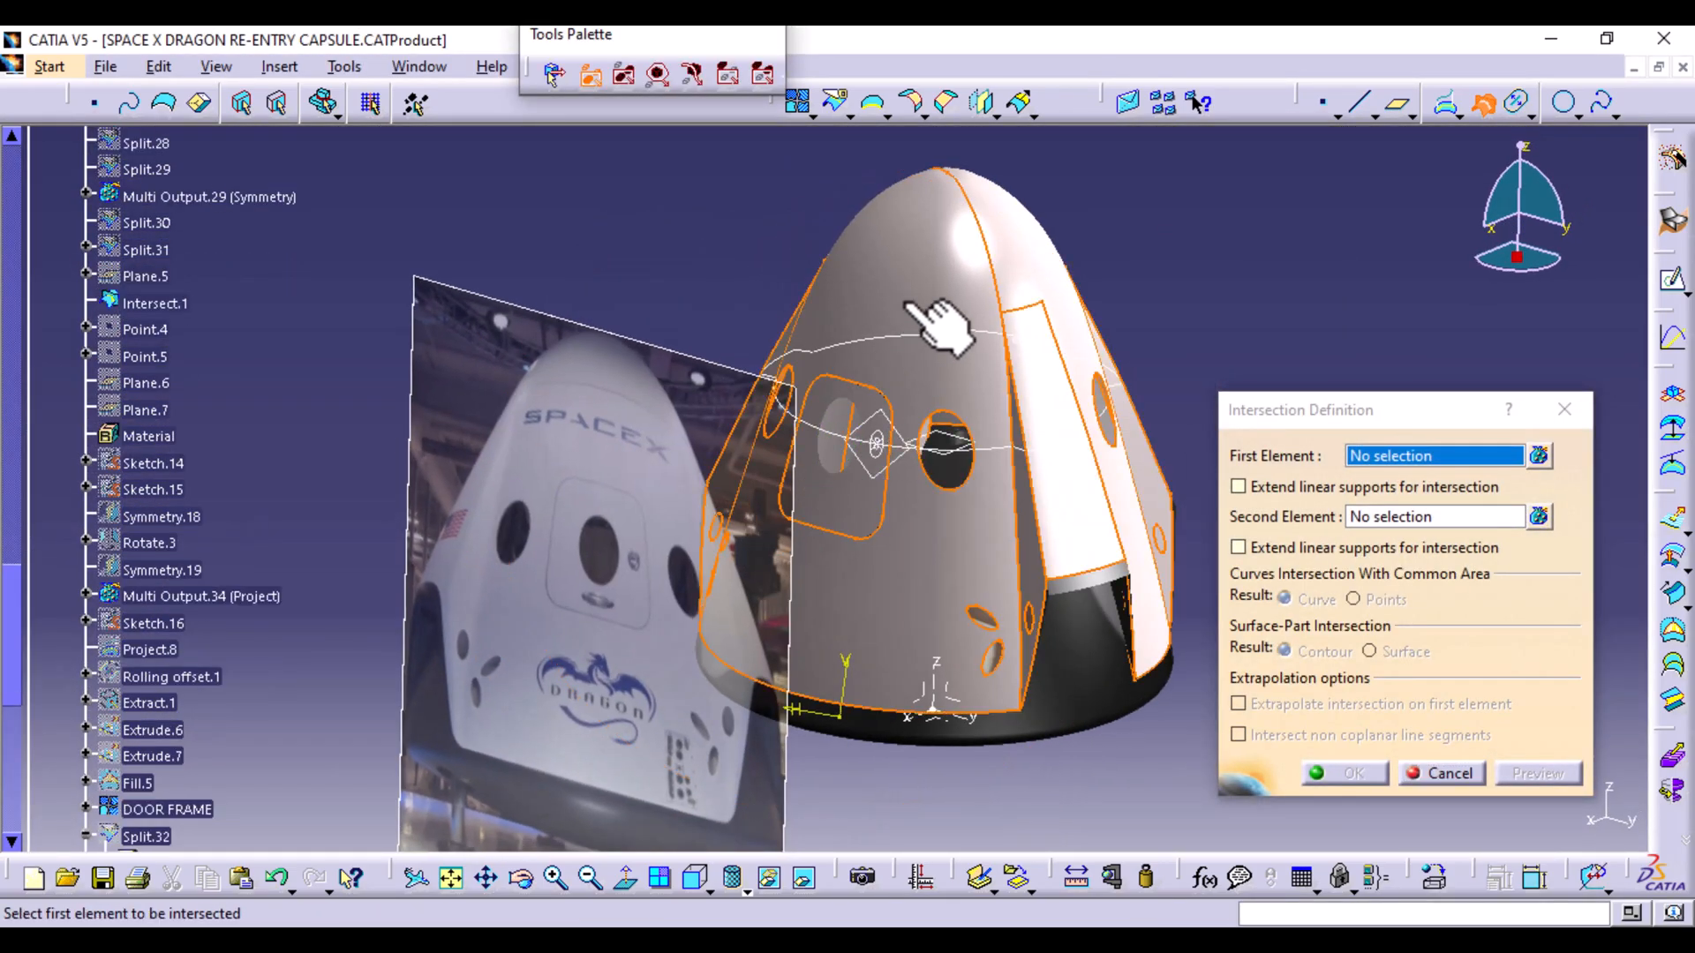
left_click(909, 370)
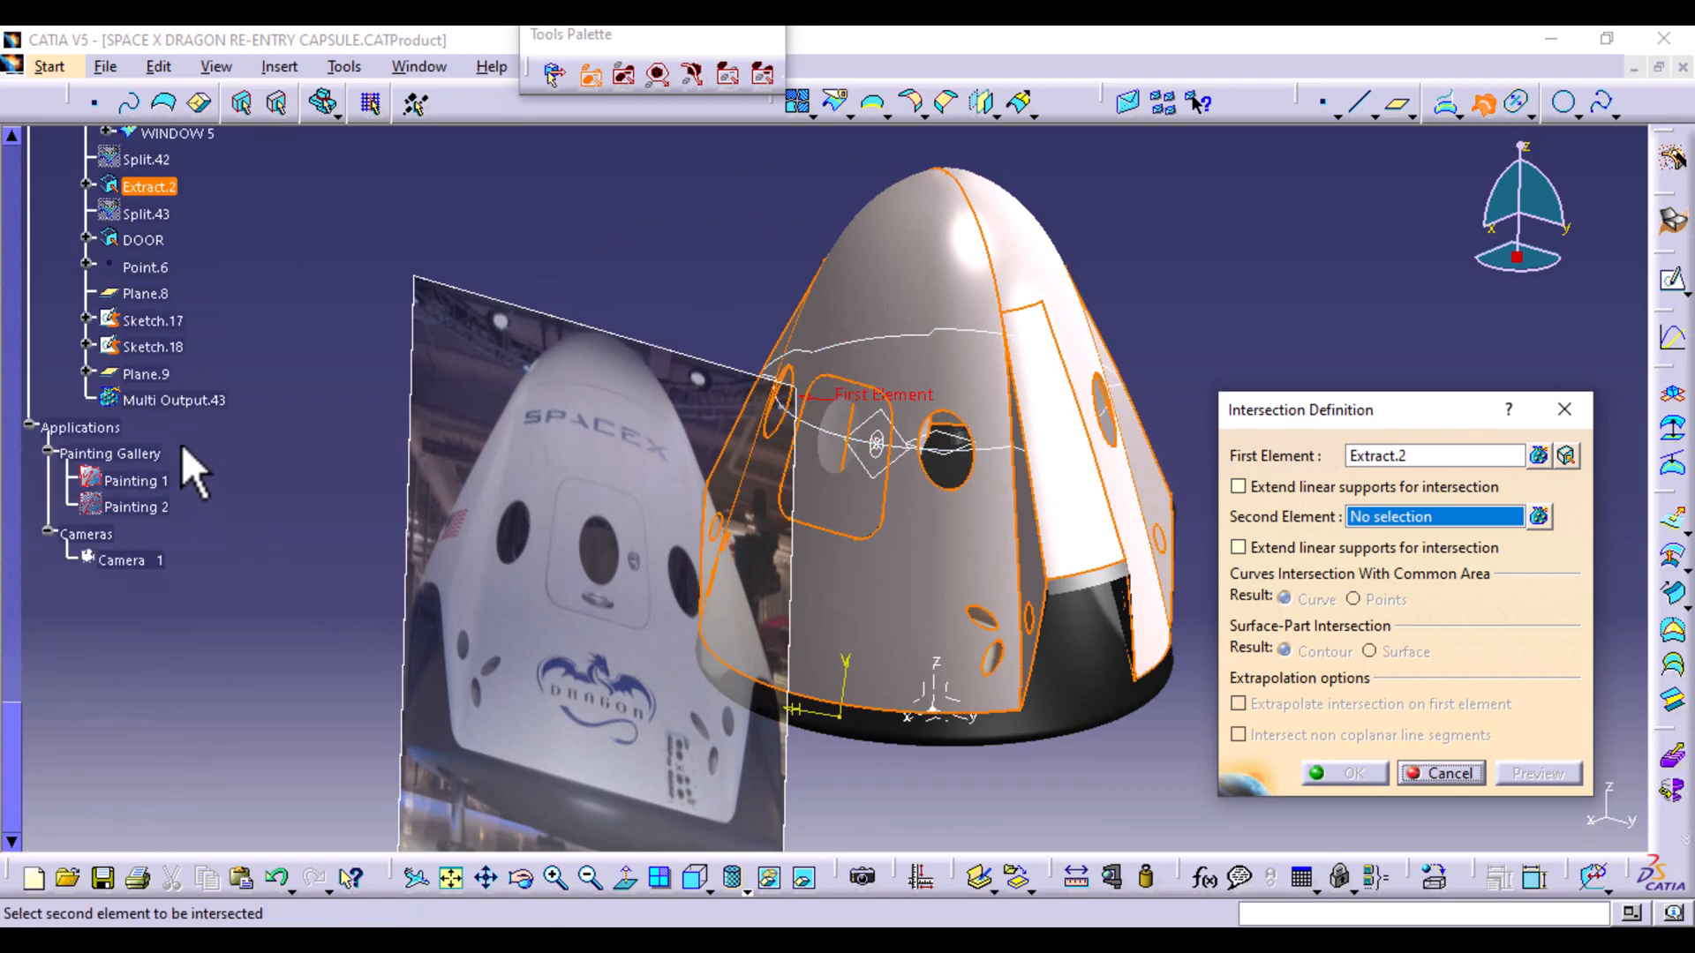
left_click(158, 375)
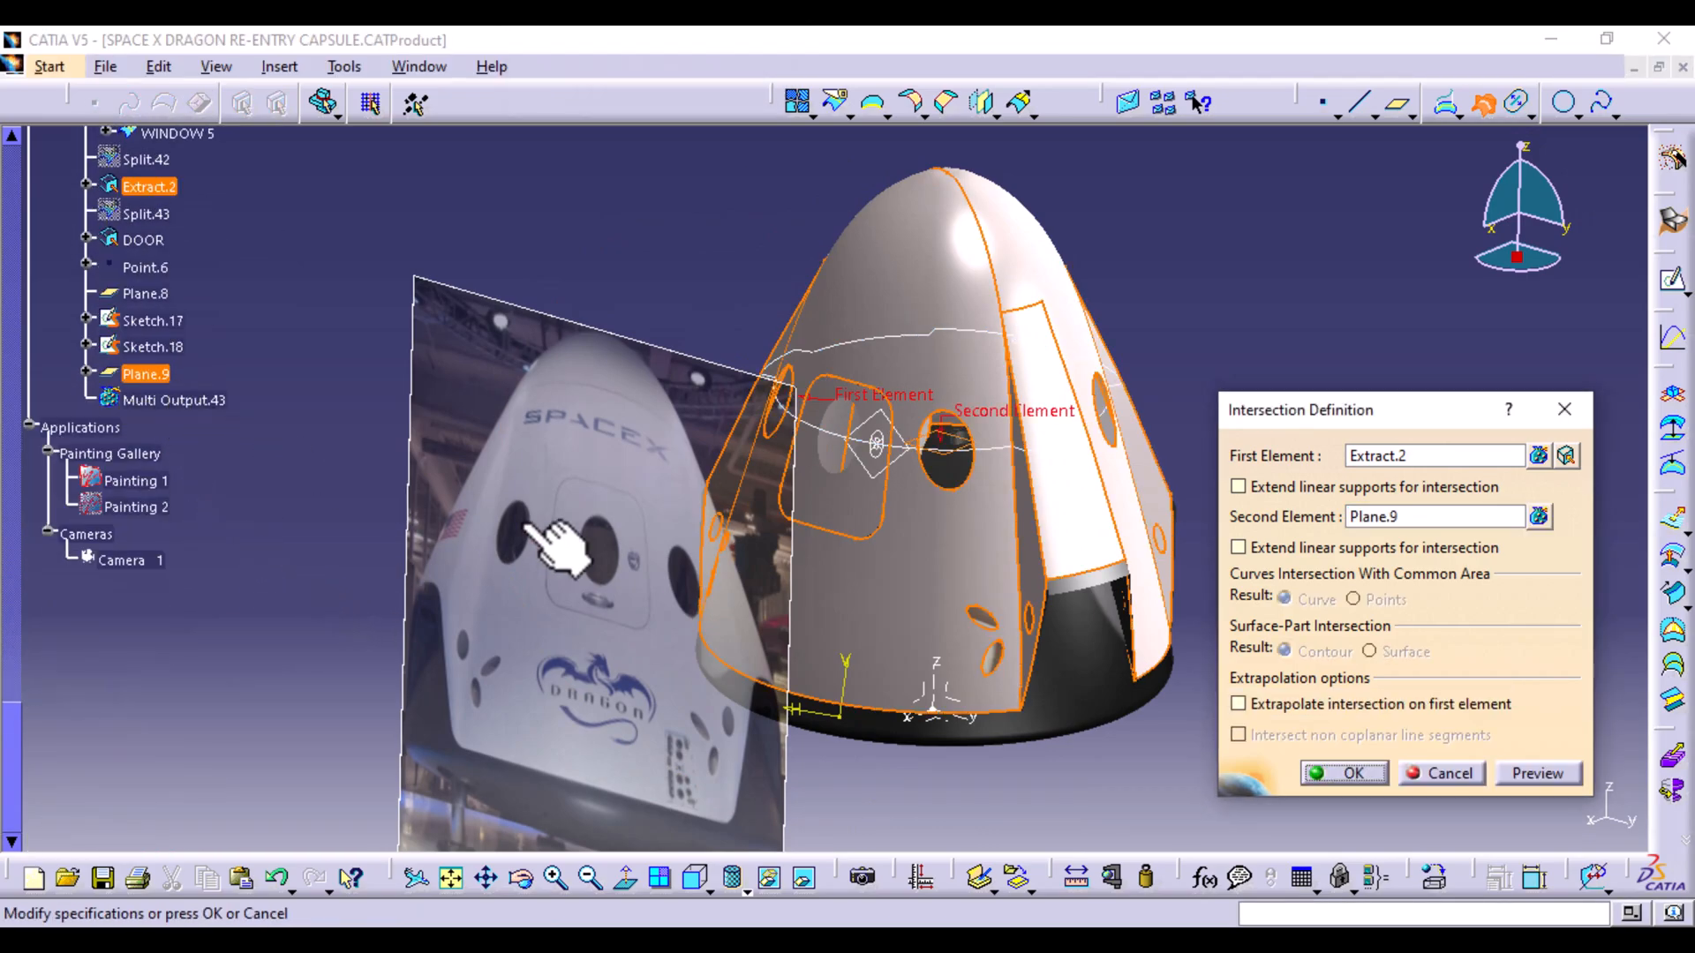
left_click(1520, 778)
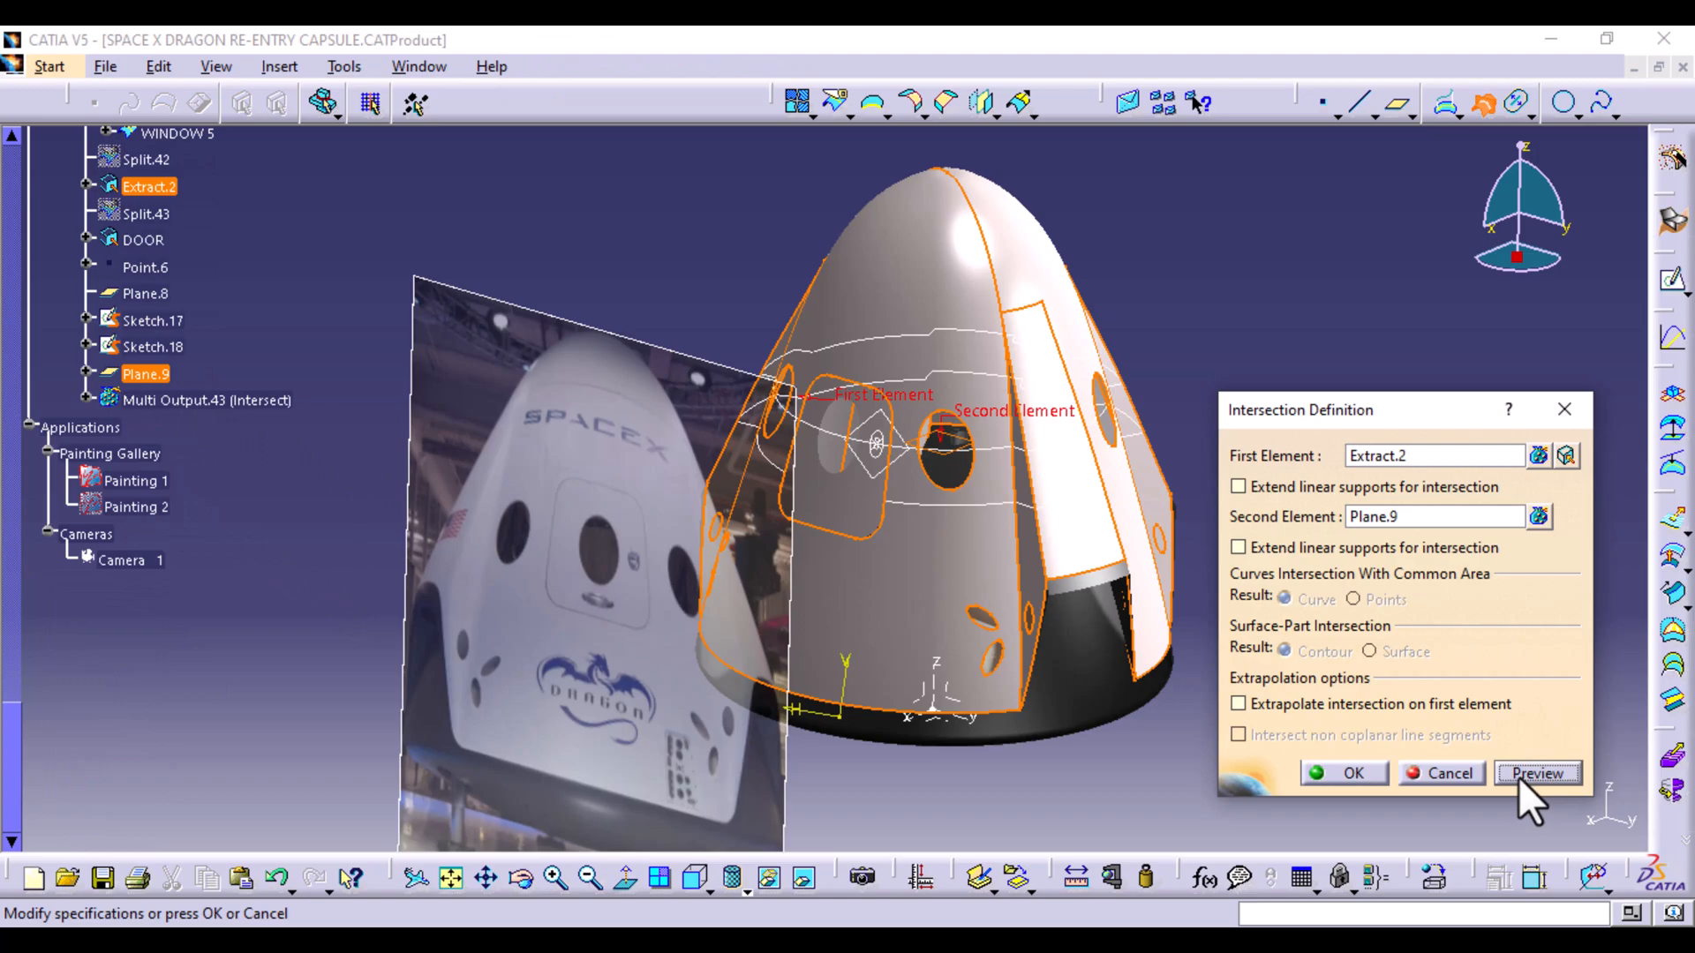
left_click(1364, 765)
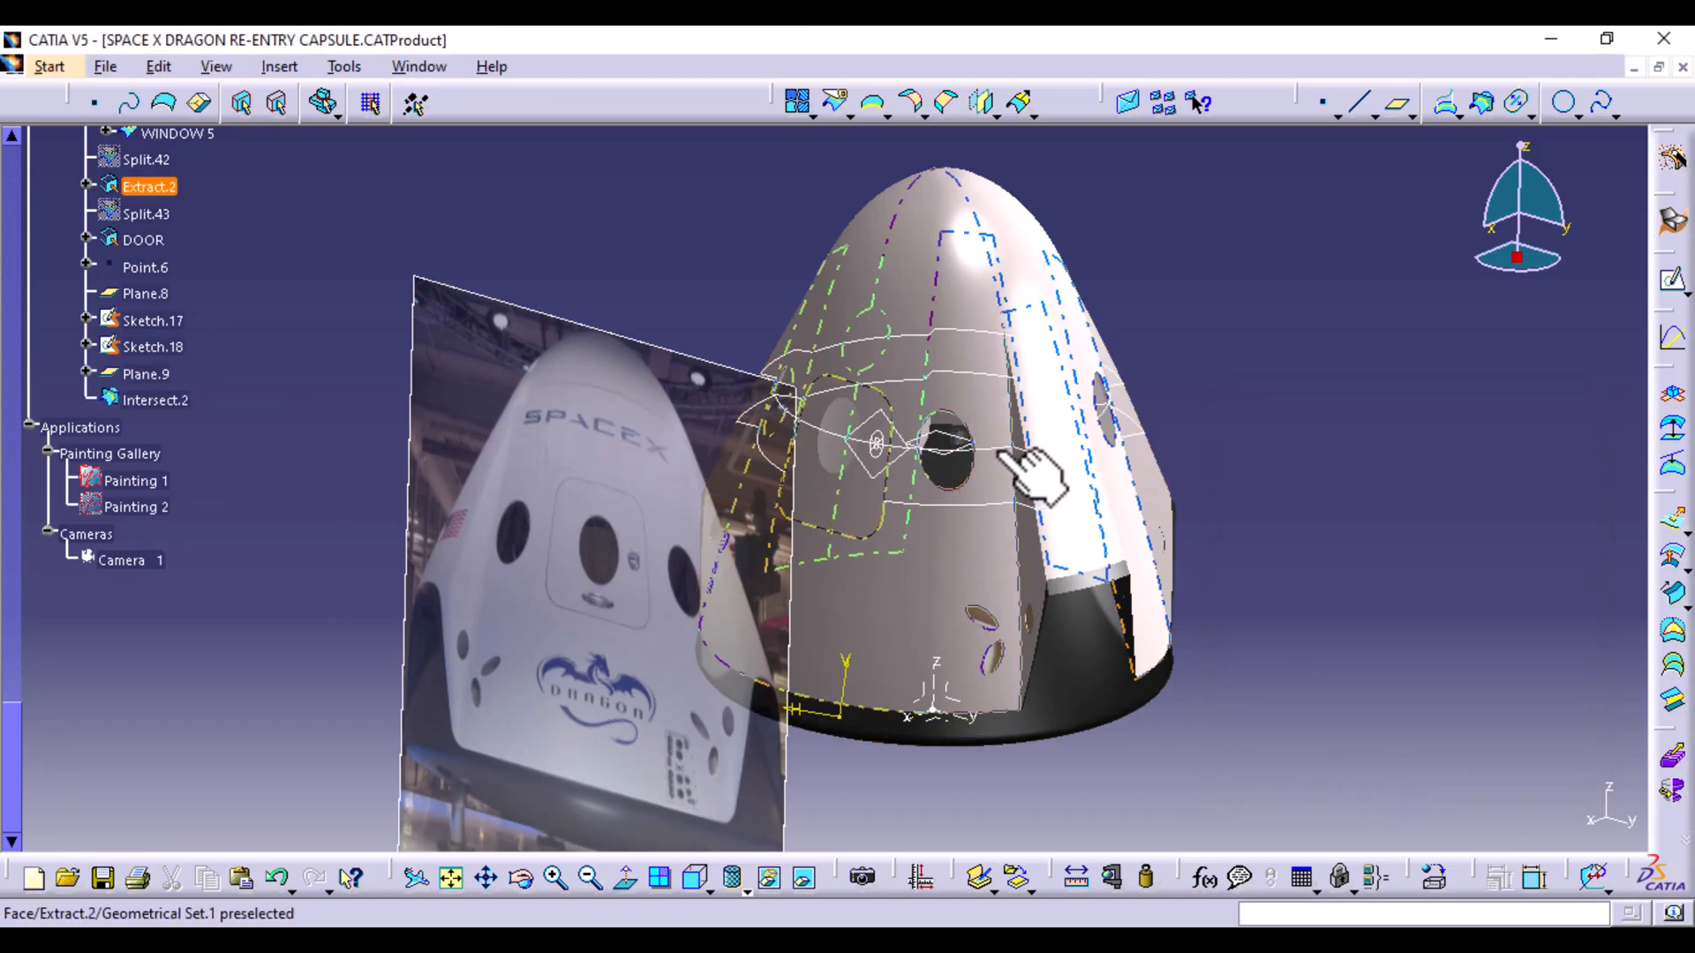
Hide the earlier intersection curve around the capsule and Plane.8 at the latch
right_click(996, 421)
left_click(1101, 494)
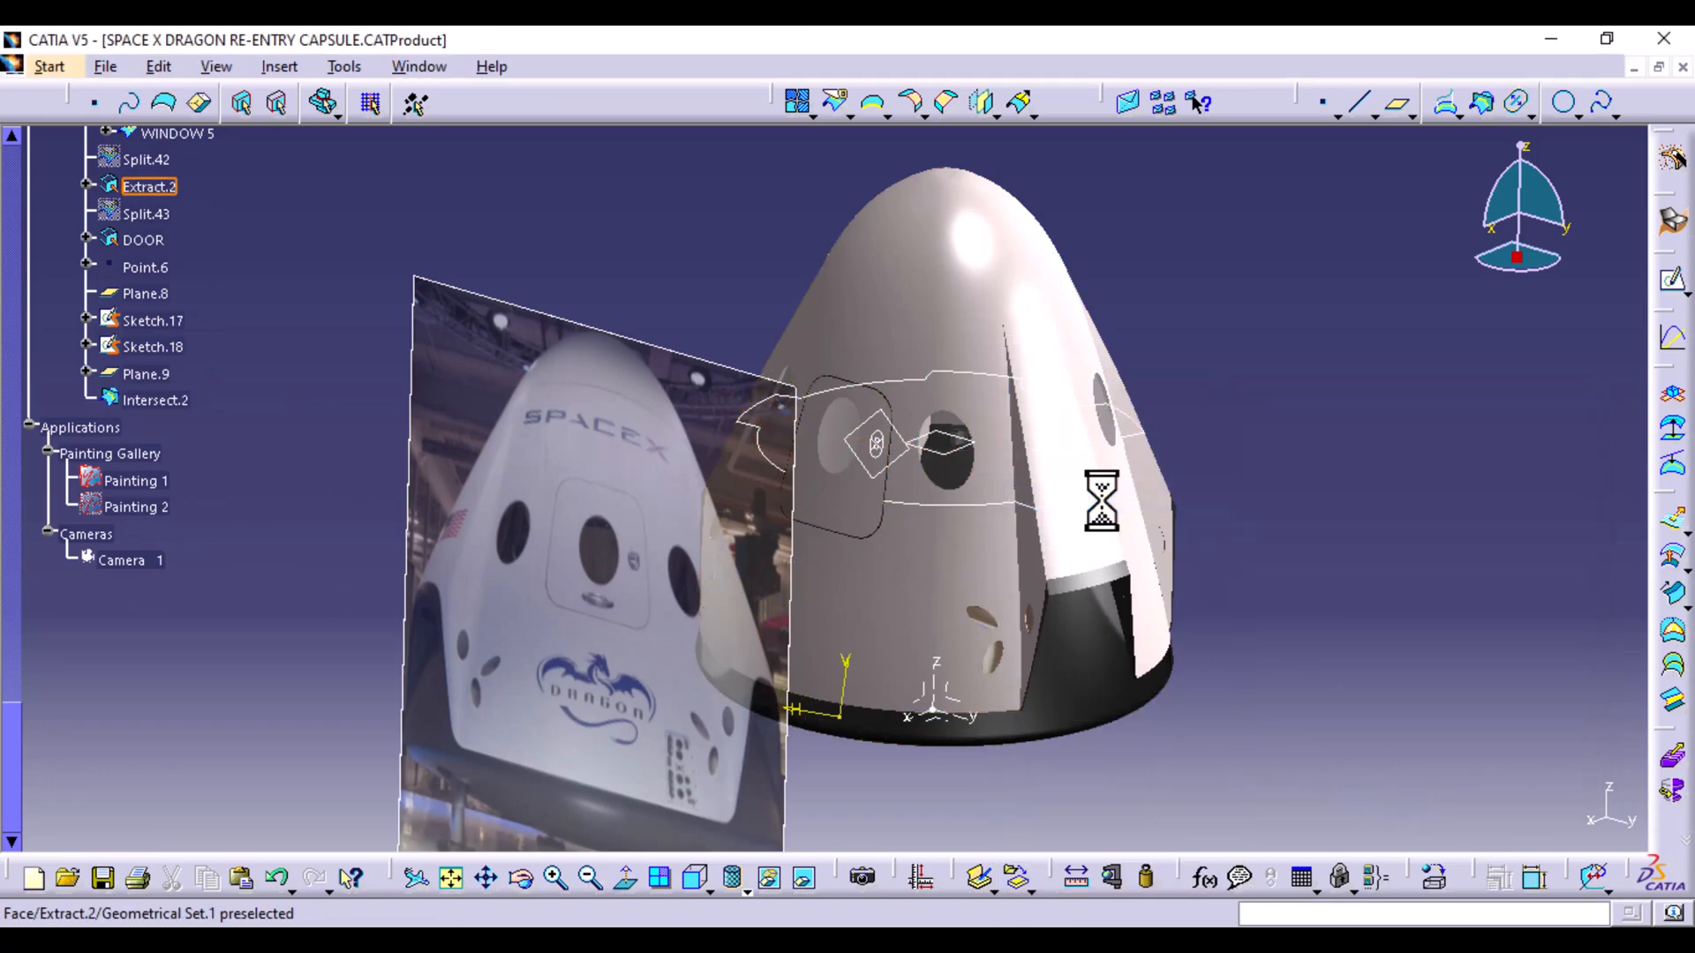
right_click(902, 468)
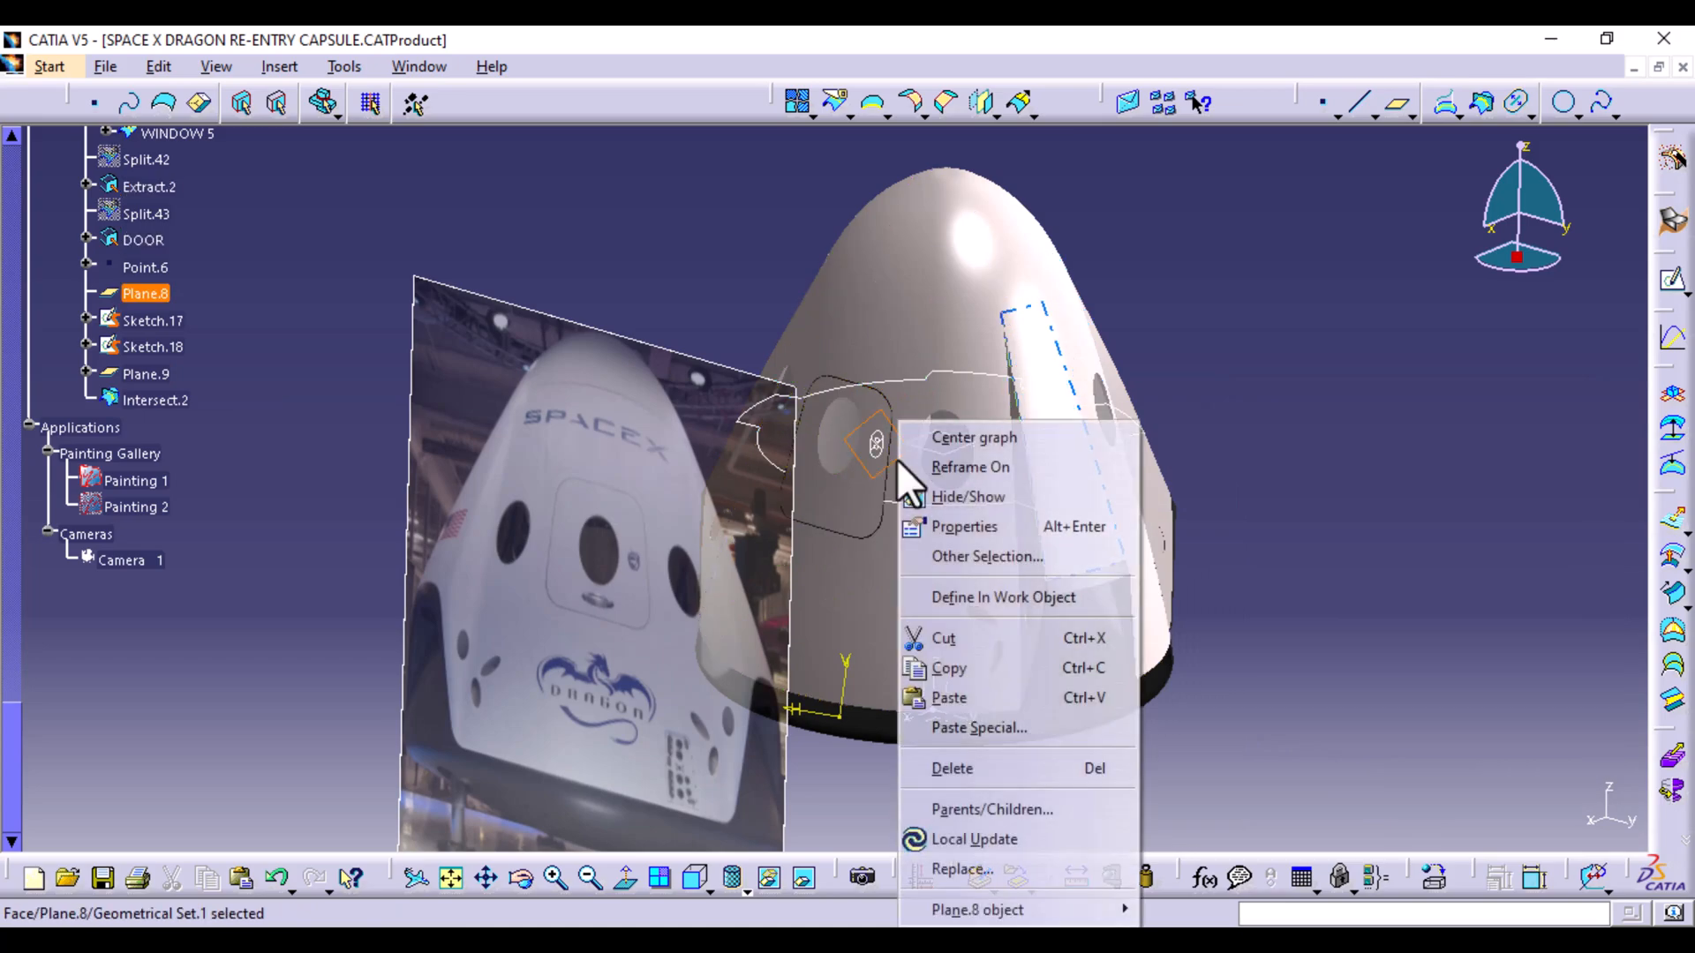
left_click(990, 494)
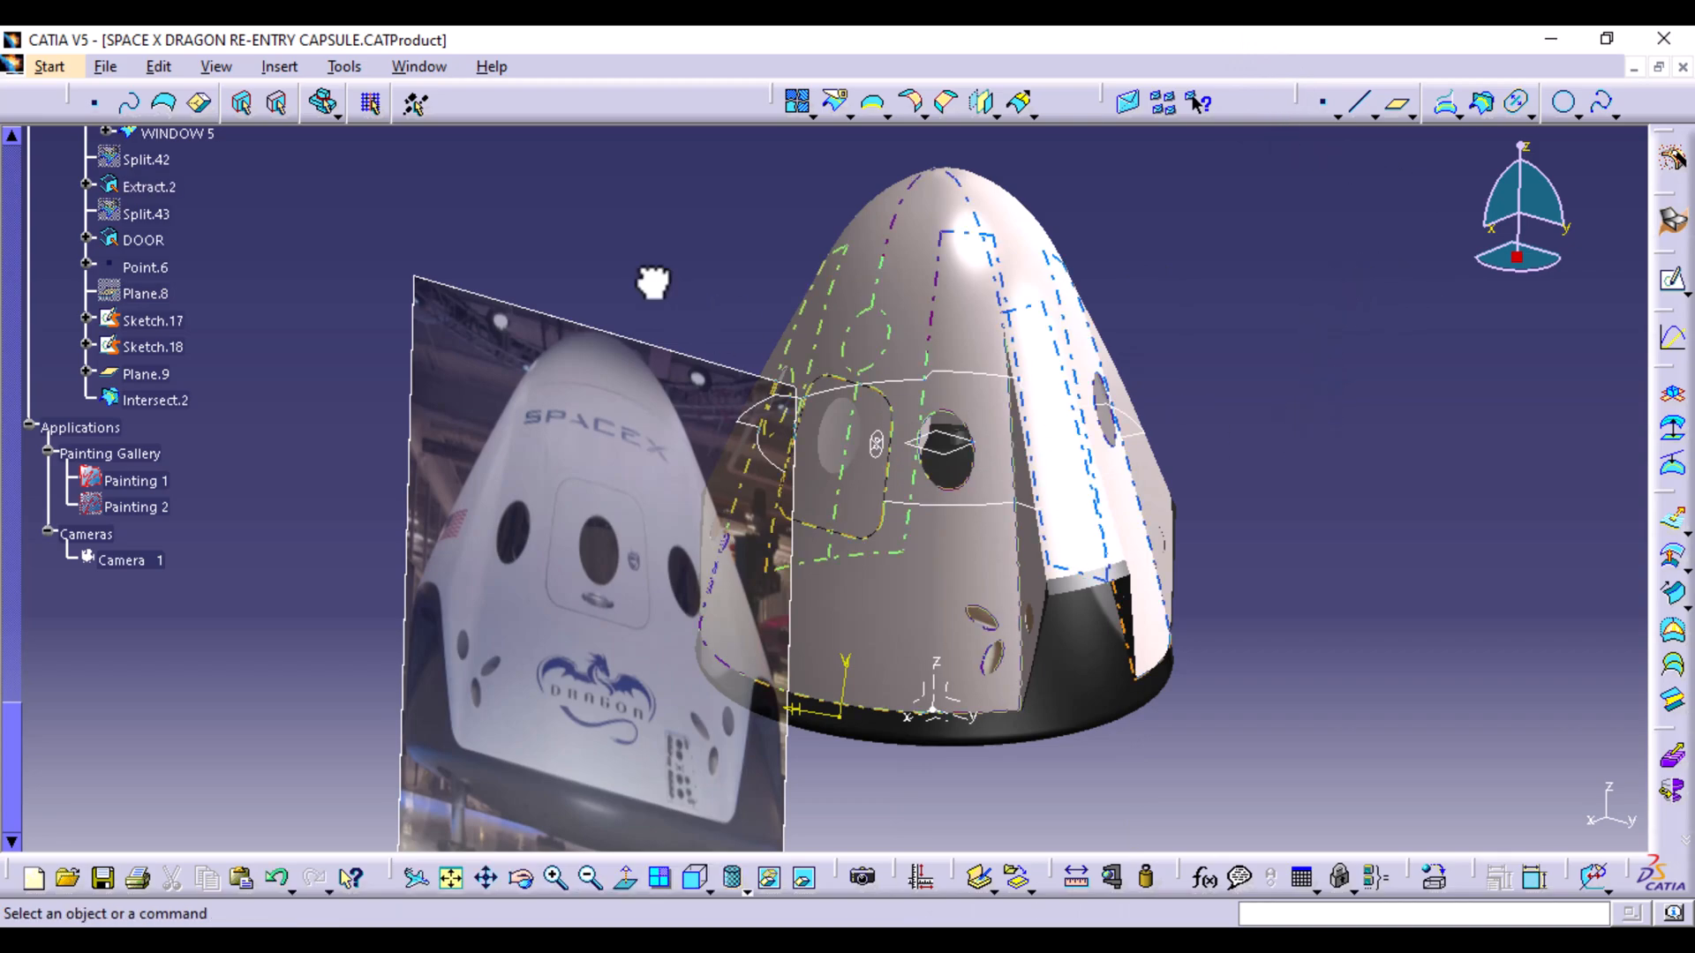
mouse_move(1274, 289)
middle_mouse_down()
mouse_move(1237, 432)
mouse_move(1142, 322)
mouse_move(1174, 203)
middle_mouse_up()
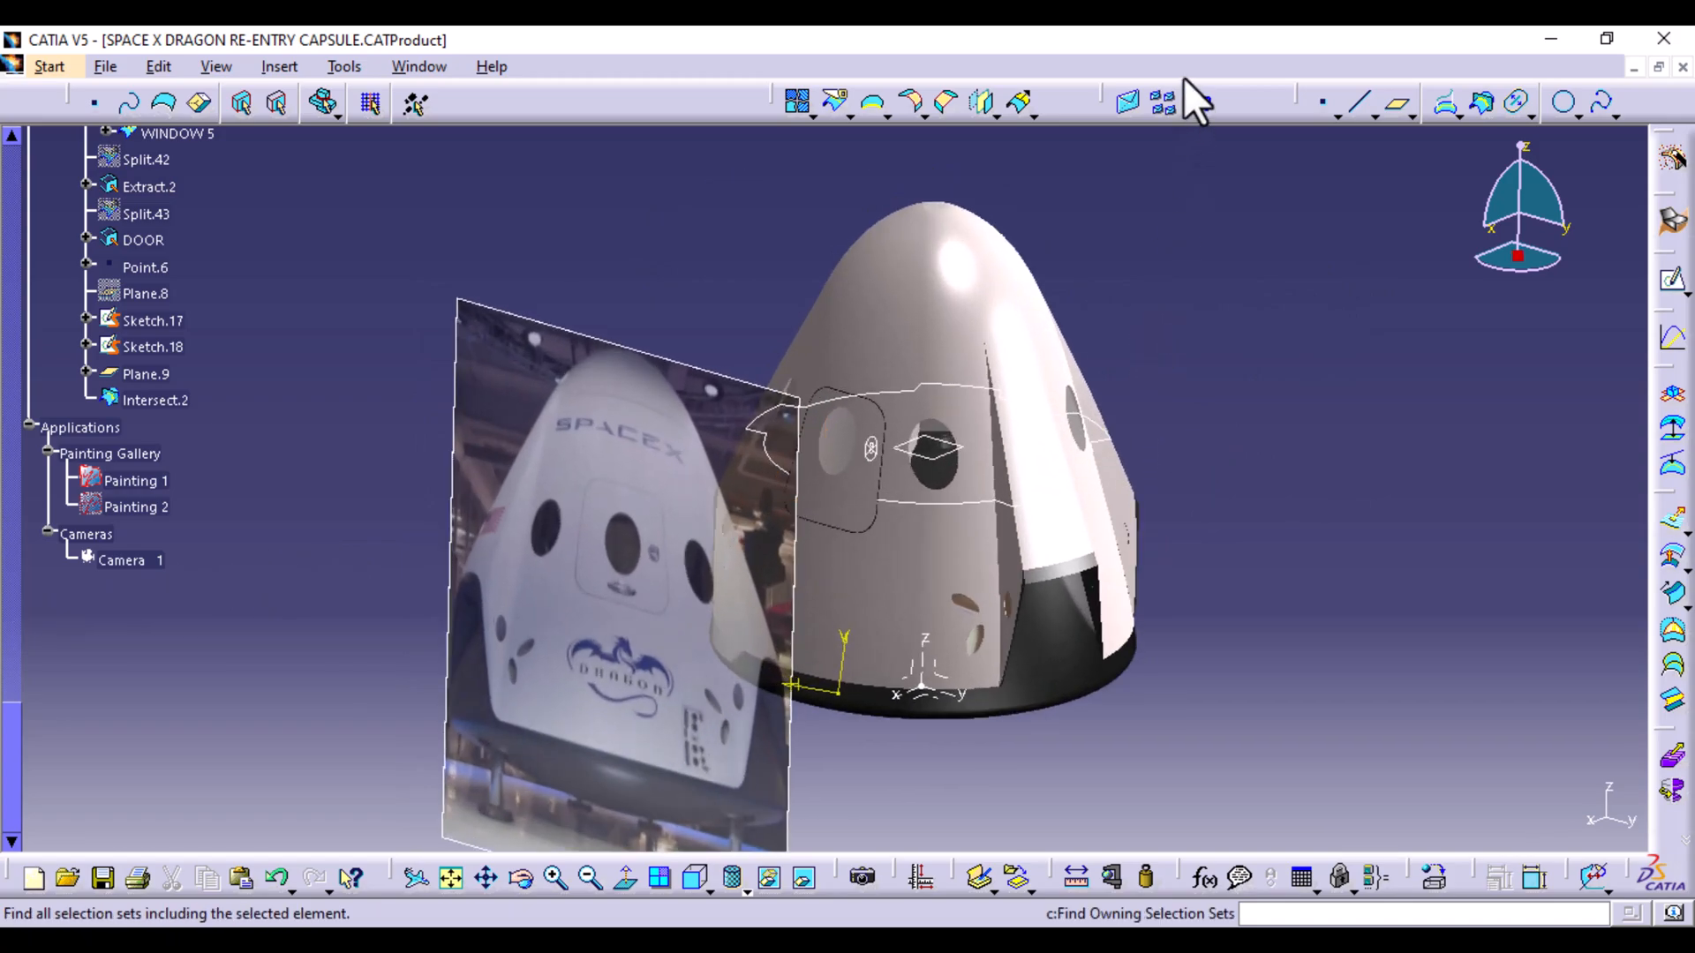
left_click(1322, 106)
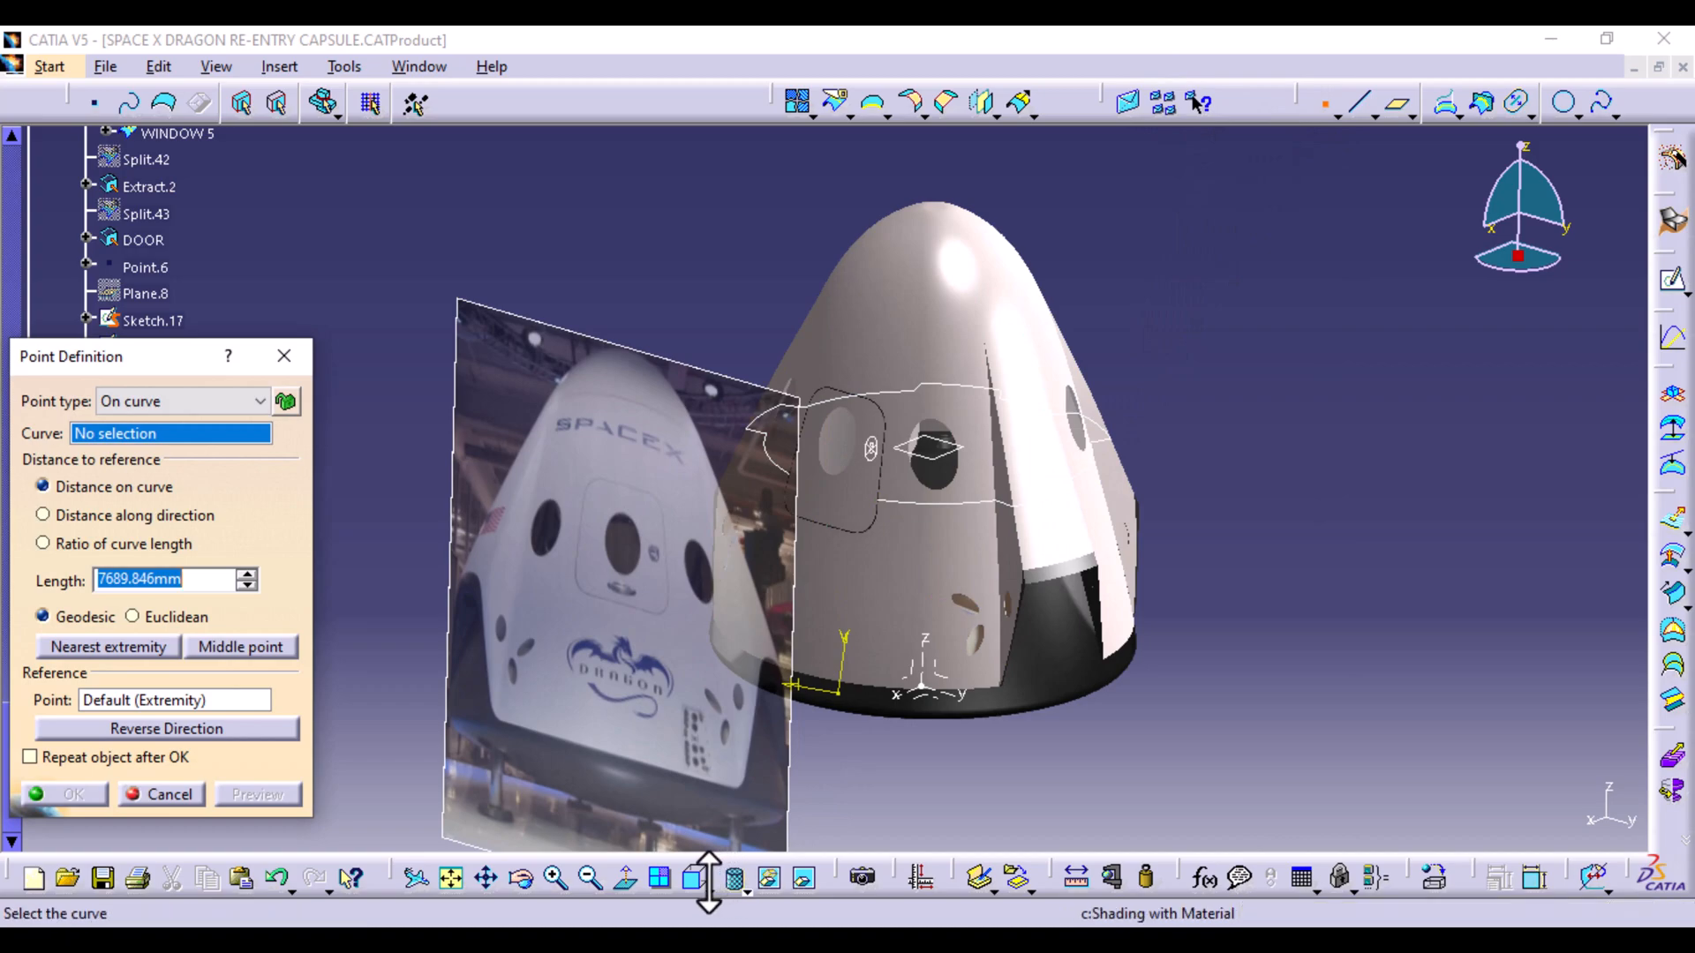
left_click(942, 506)
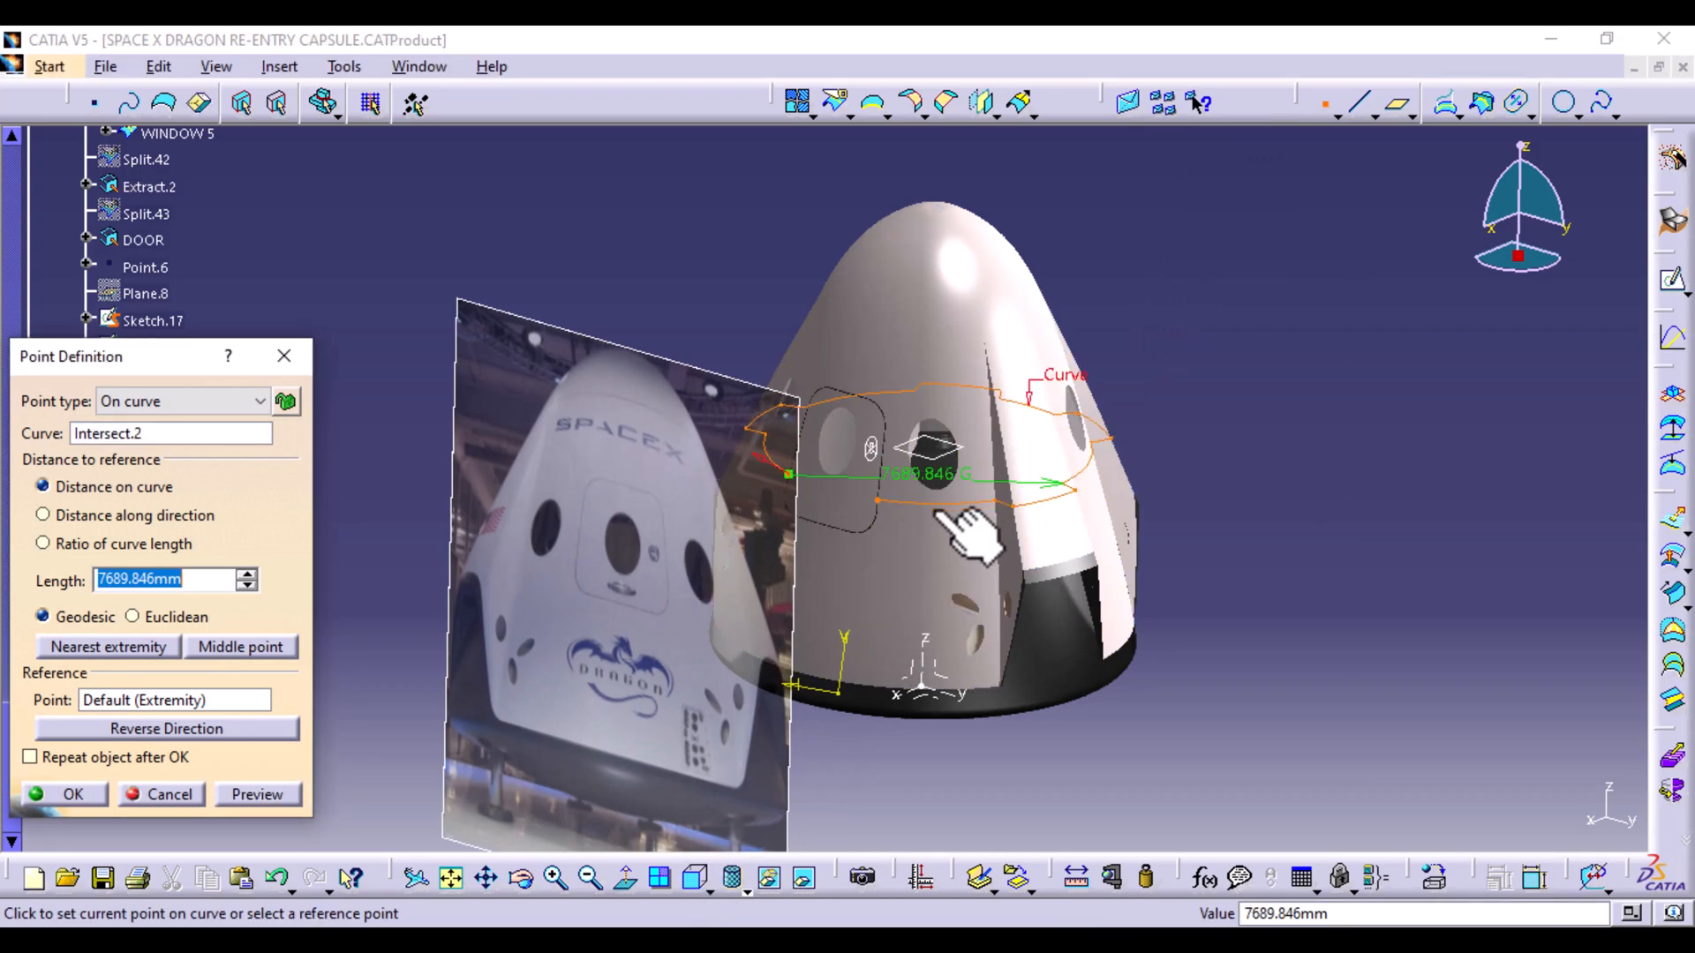
left_click(689, 877)
mouse_move(836, 712)
middle_mouse_down()
mouse_move(802, 700)
mouse_move(846, 291)
middle_mouse_up()
left_click(802, 700)
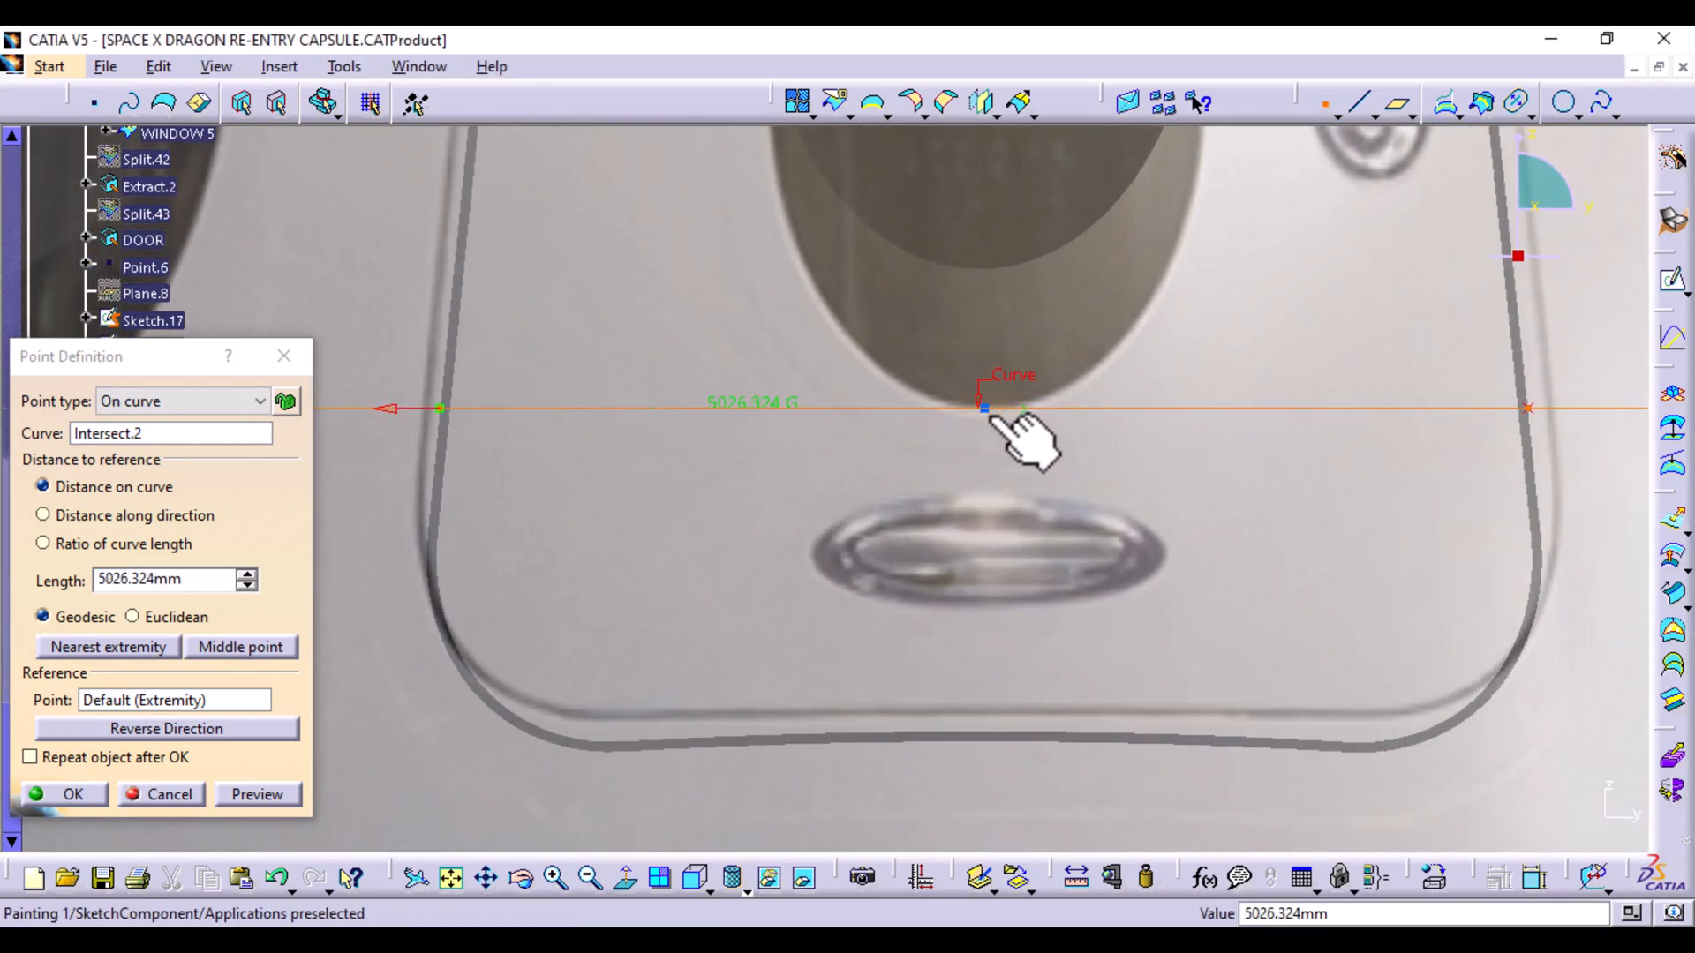
mouse_move(938, 518)
middle_mouse_down()
mouse_move(881, 624)
mouse_move(791, 715)
mouse_move(624, 617)
mouse_move(742, 586)
mouse_move(727, 806)
middle_mouse_up()
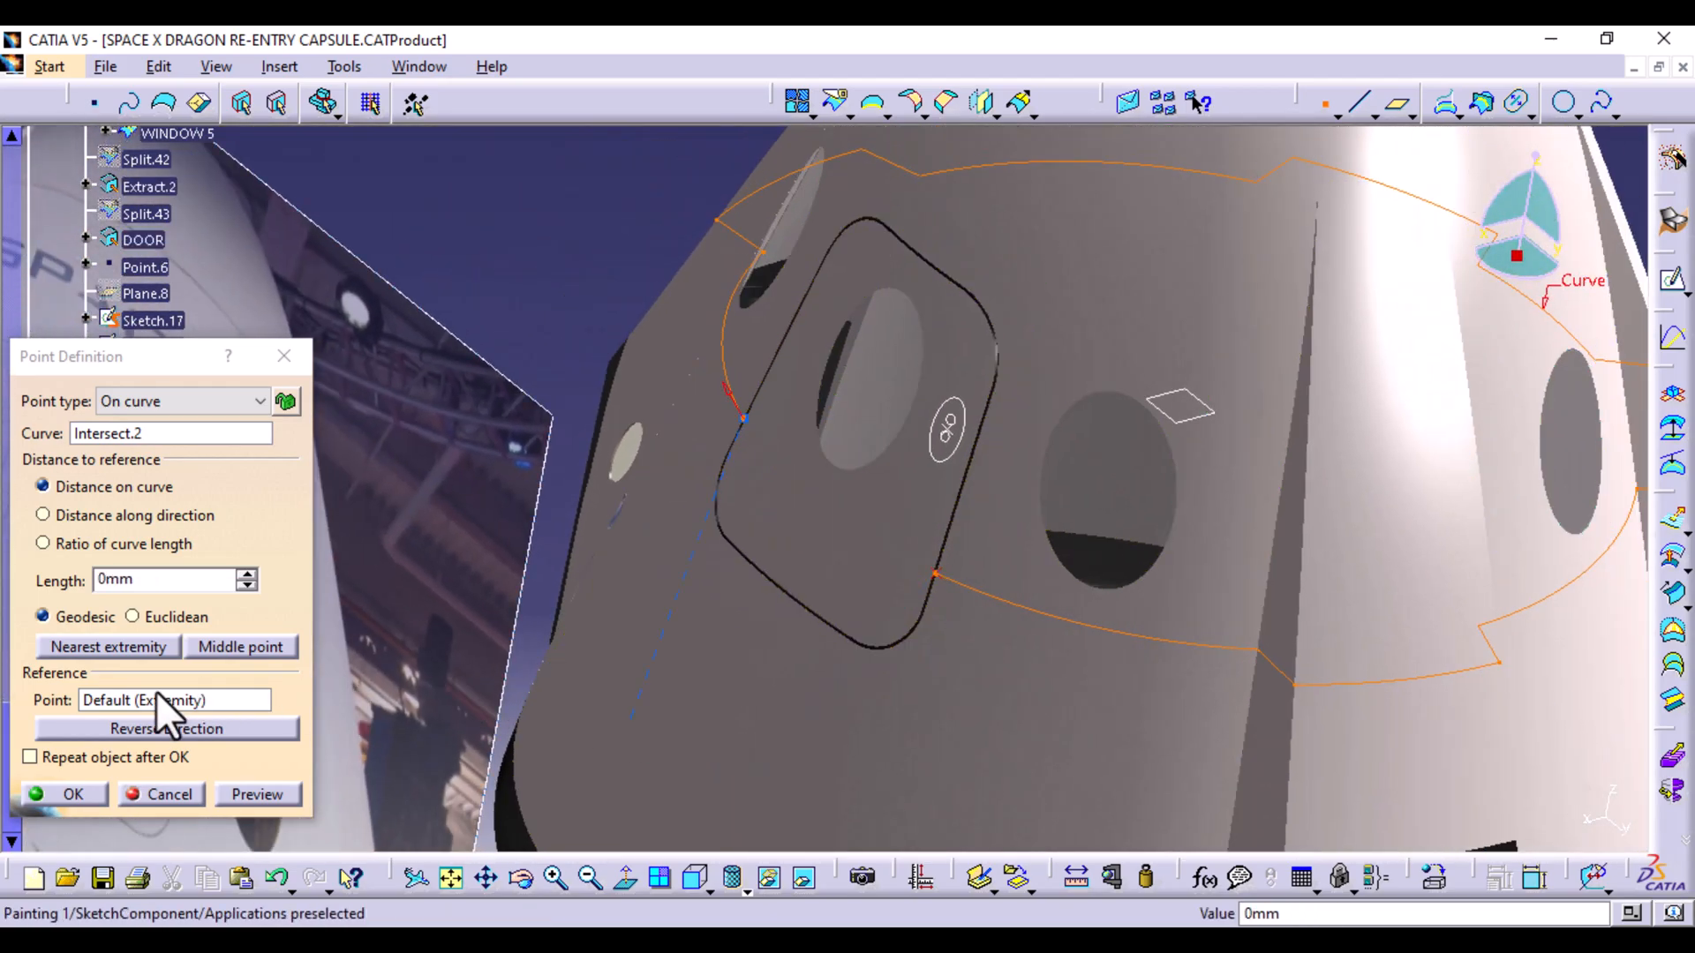
mouse_move(813, 745)
middle_mouse_down()
mouse_move(840, 643)
mouse_move(748, 657)
mouse_move(839, 677)
mouse_move(840, 756)
mouse_move(813, 733)
middle_mouse_up()
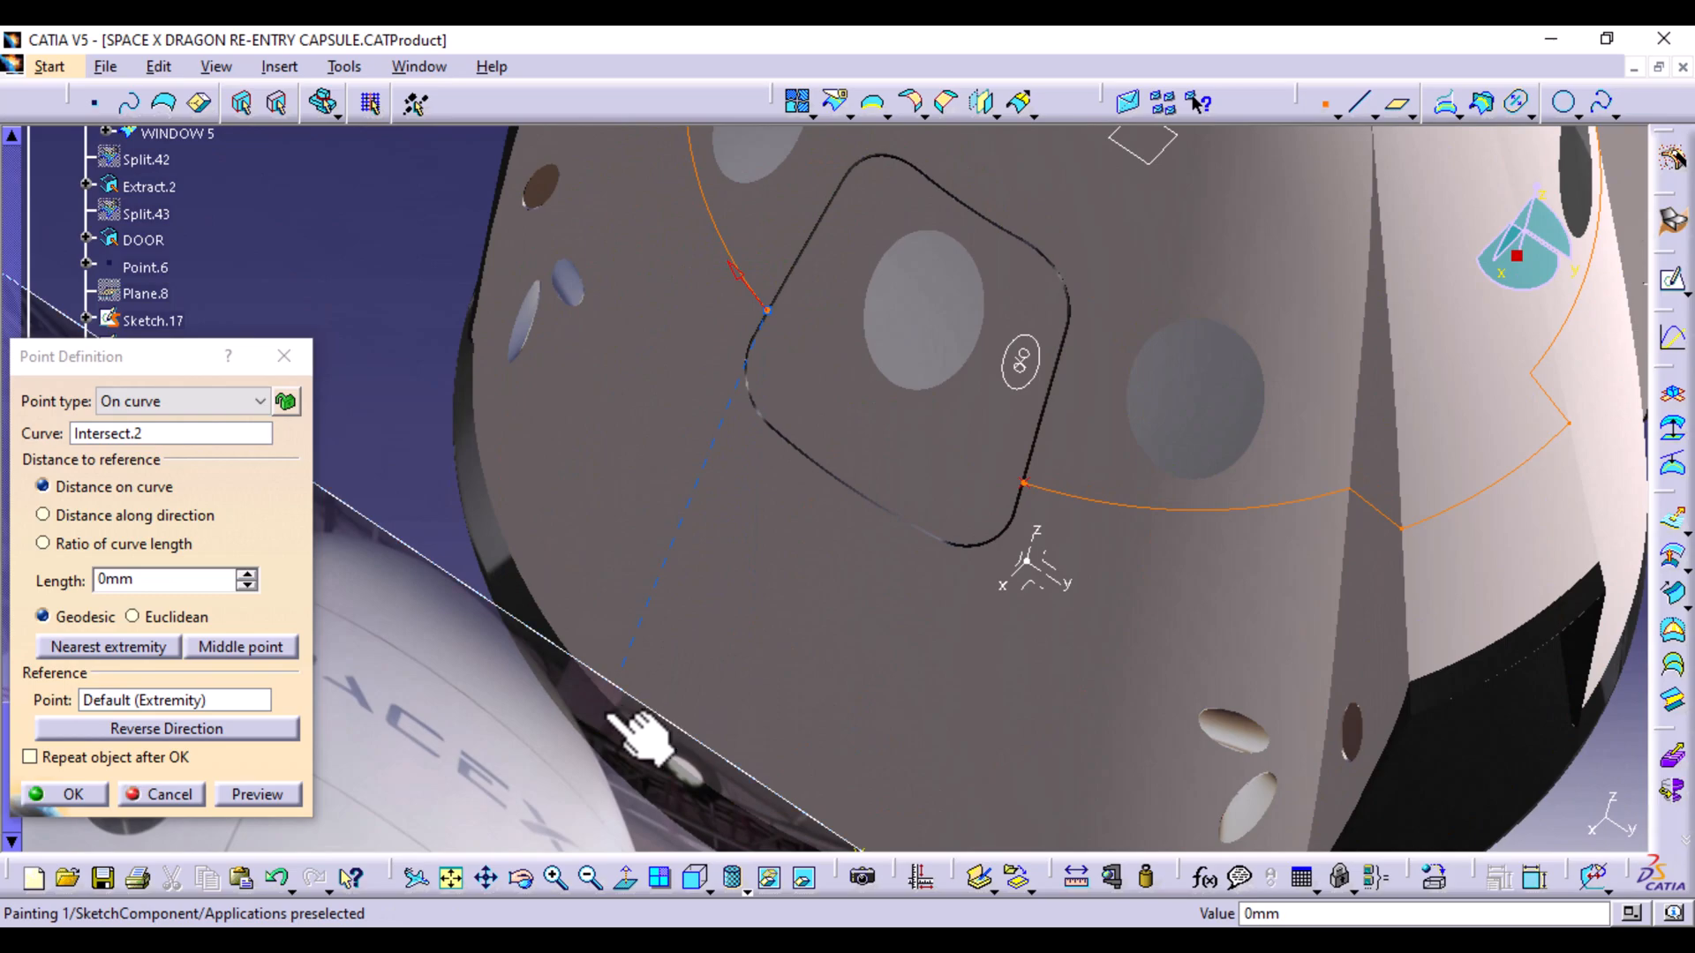
left_click(693, 878)
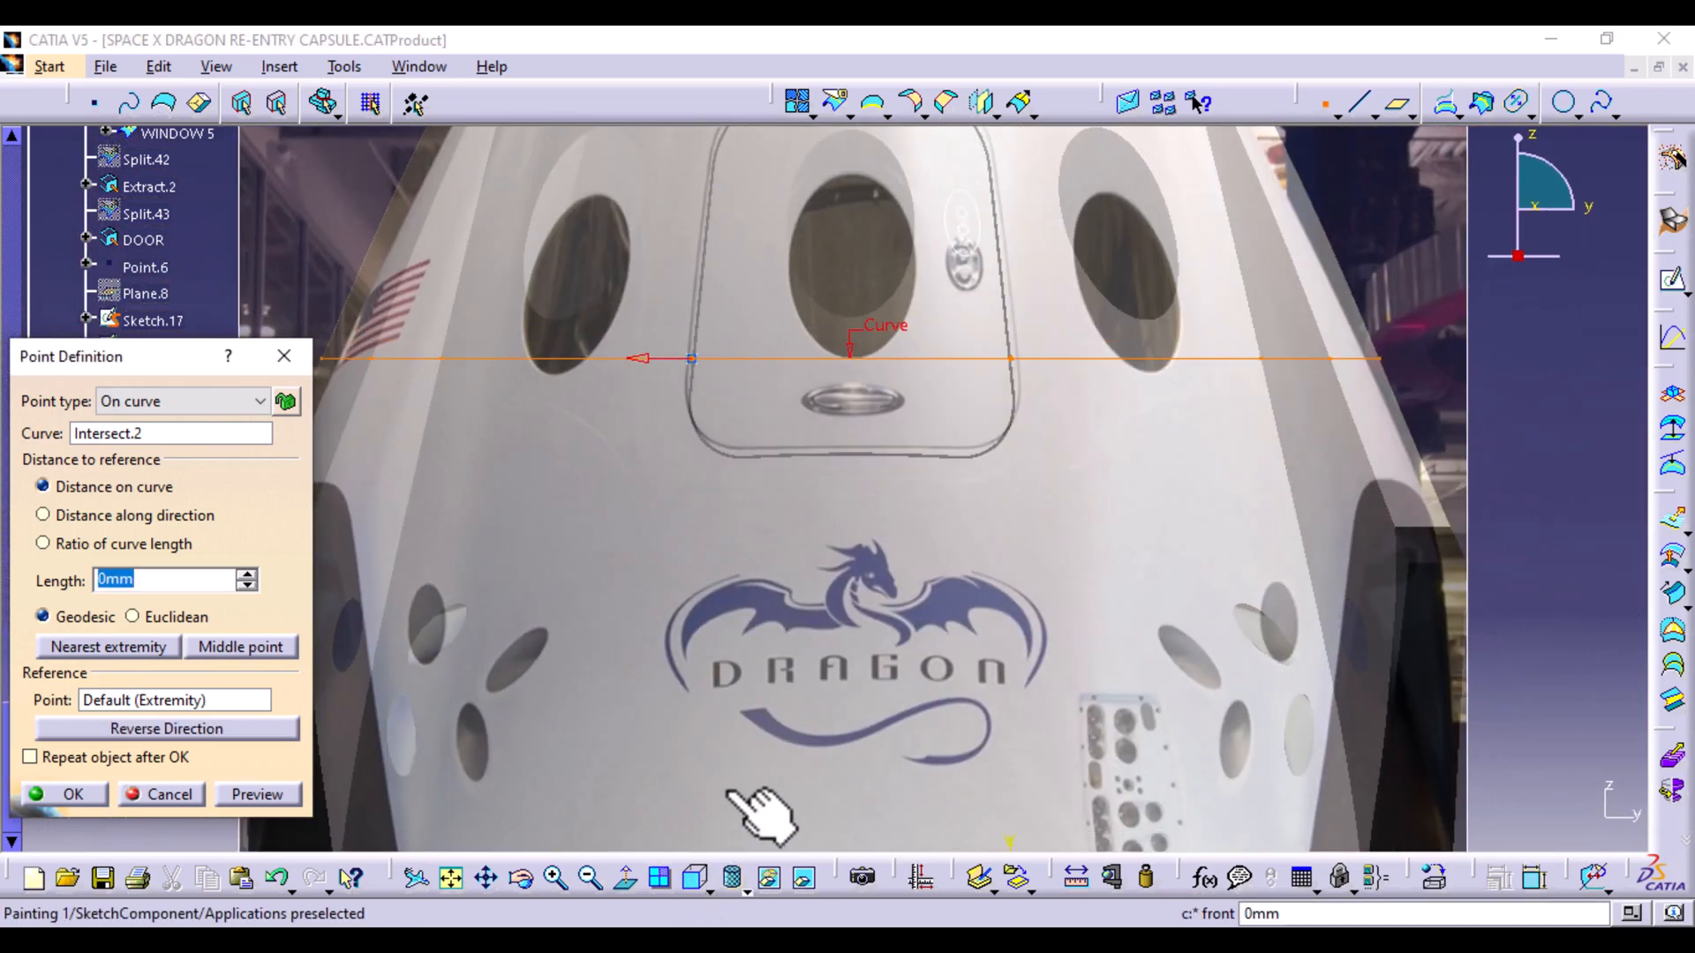
middle_click_drag(864, 464, 870, 228, "ctrl")
middle_click_drag(891, 287, 870, 635)
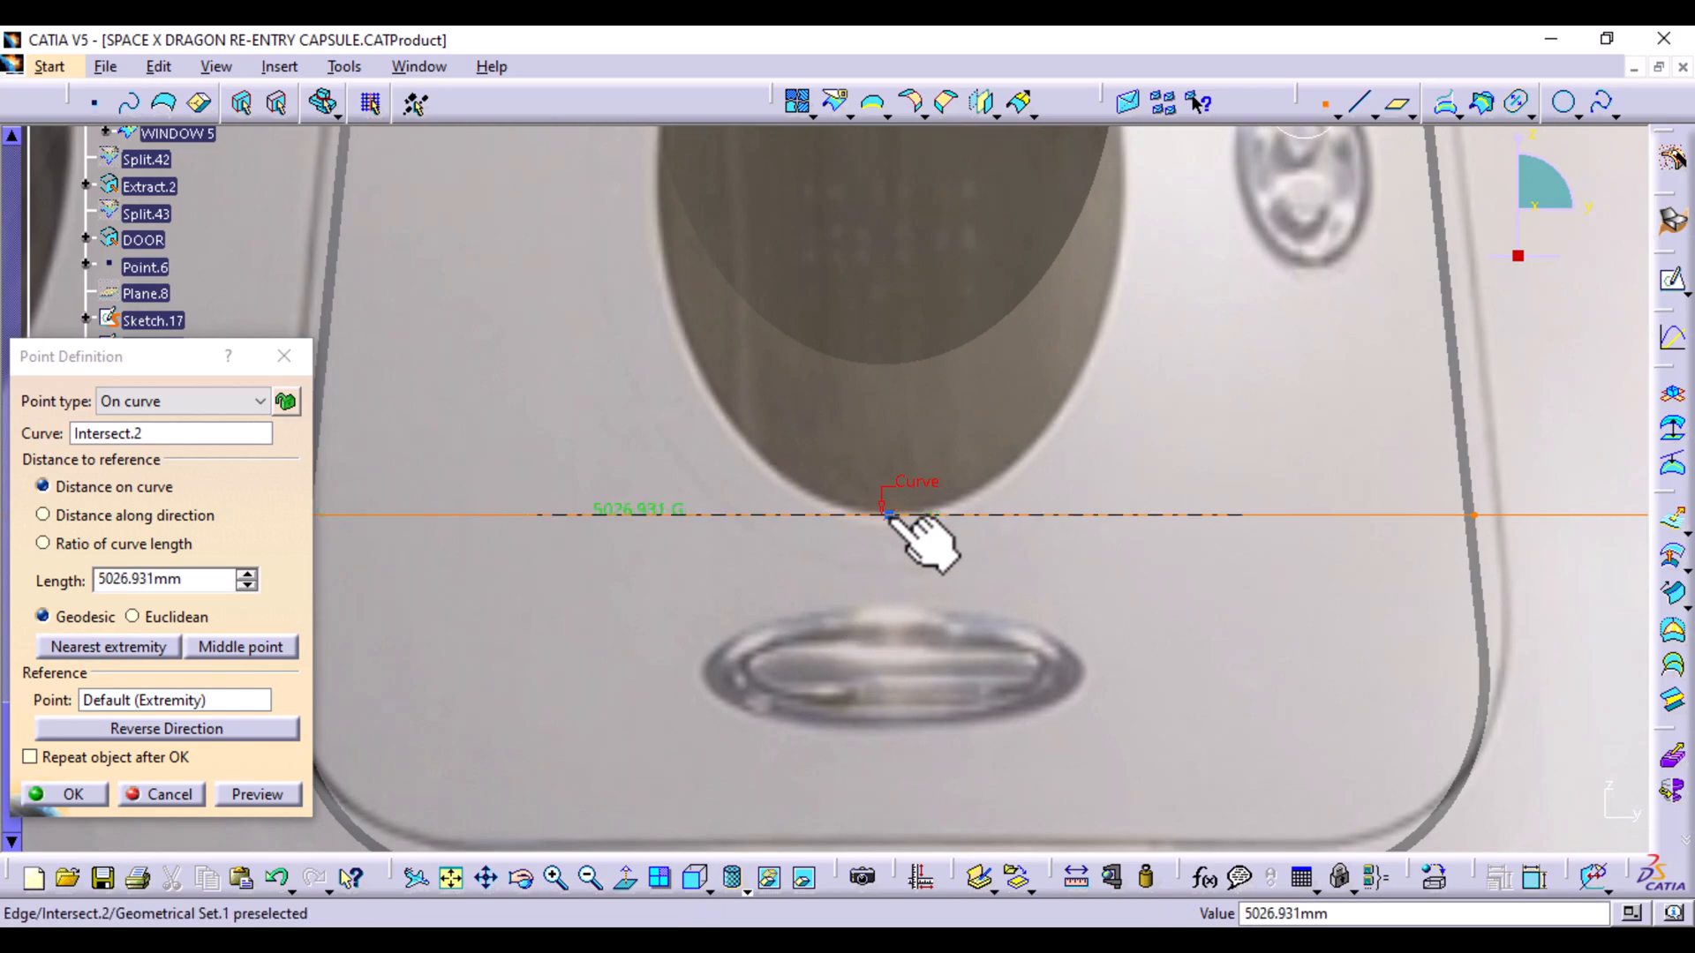
middle_click_drag(1286, 575, 1136, 834, "ctrl")
middle_click_drag(1203, 415, 659, 704)
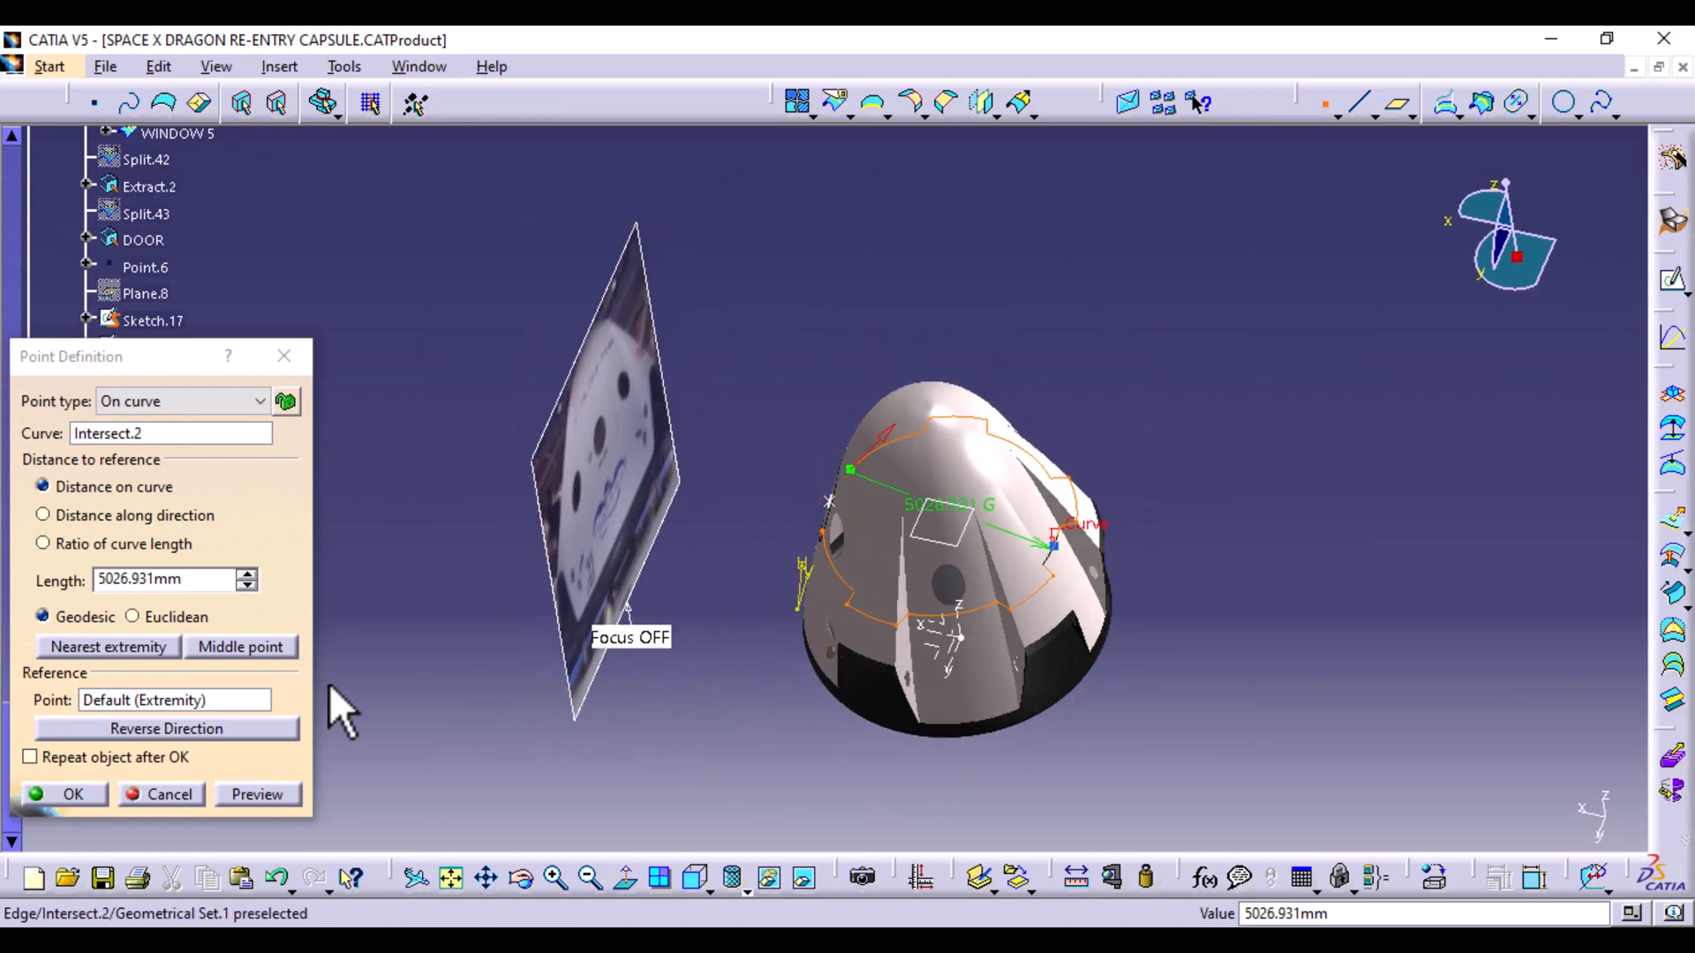
left_click(167, 726)
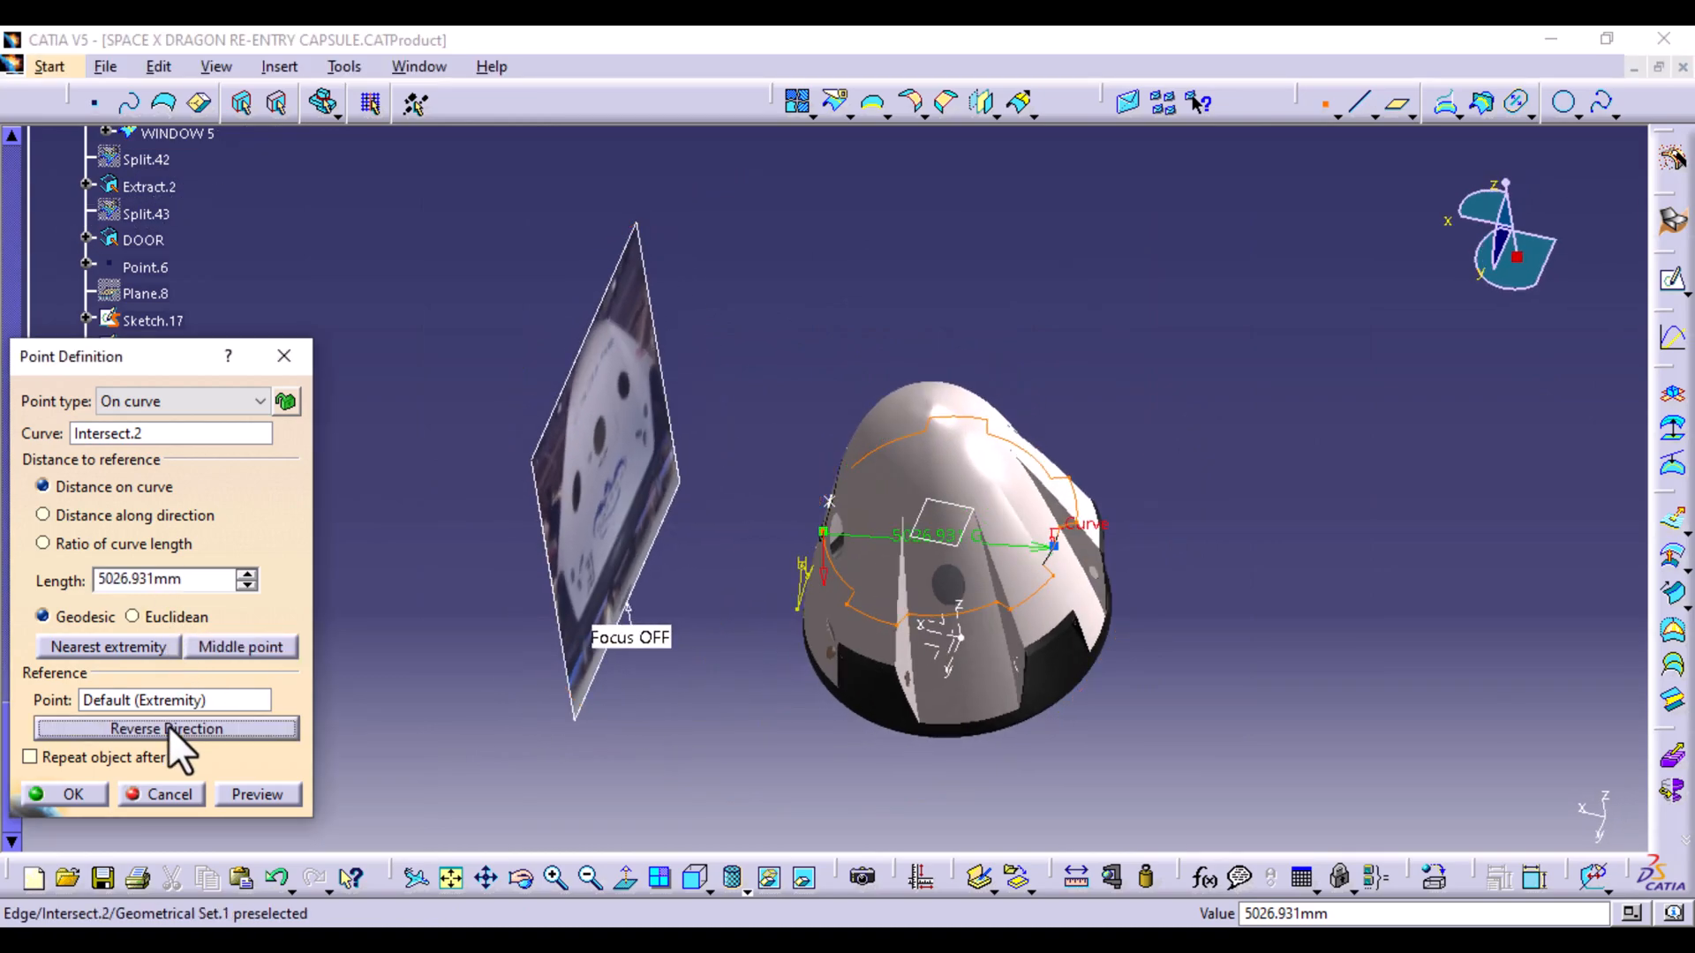
middle_click_drag(719, 730, 960, 722)
left_click(147, 733)
left_click(148, 733)
left_click(149, 733)
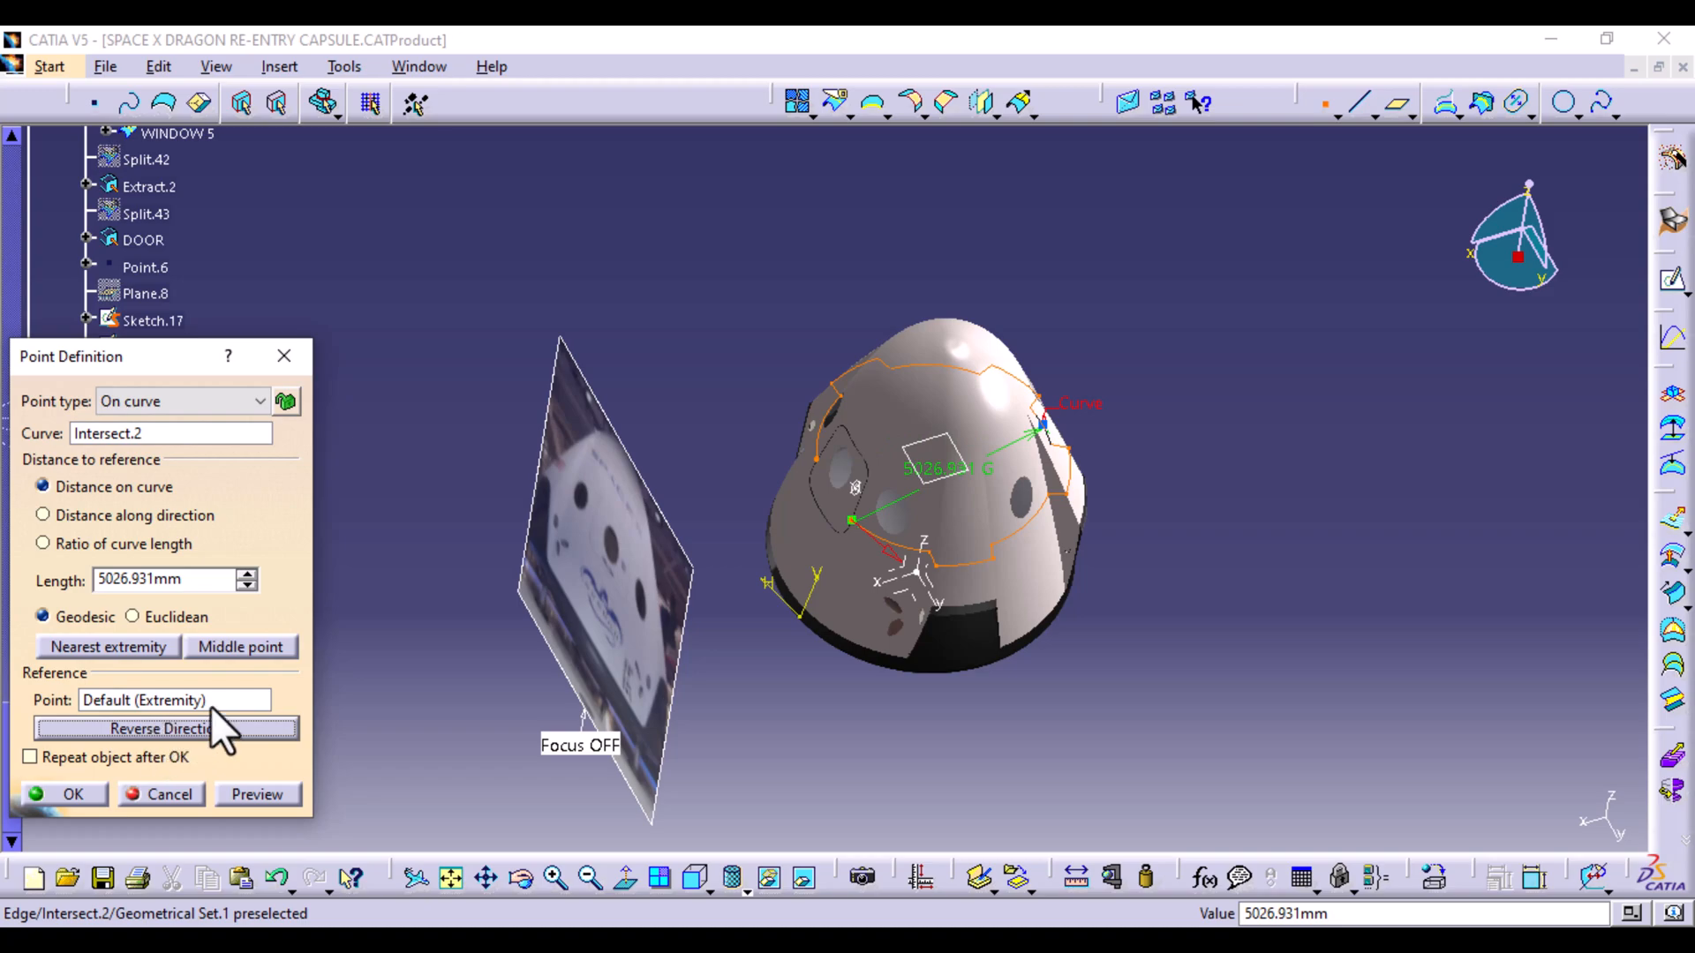
middle_click_drag(850, 608, 840, 512, "ctrl")
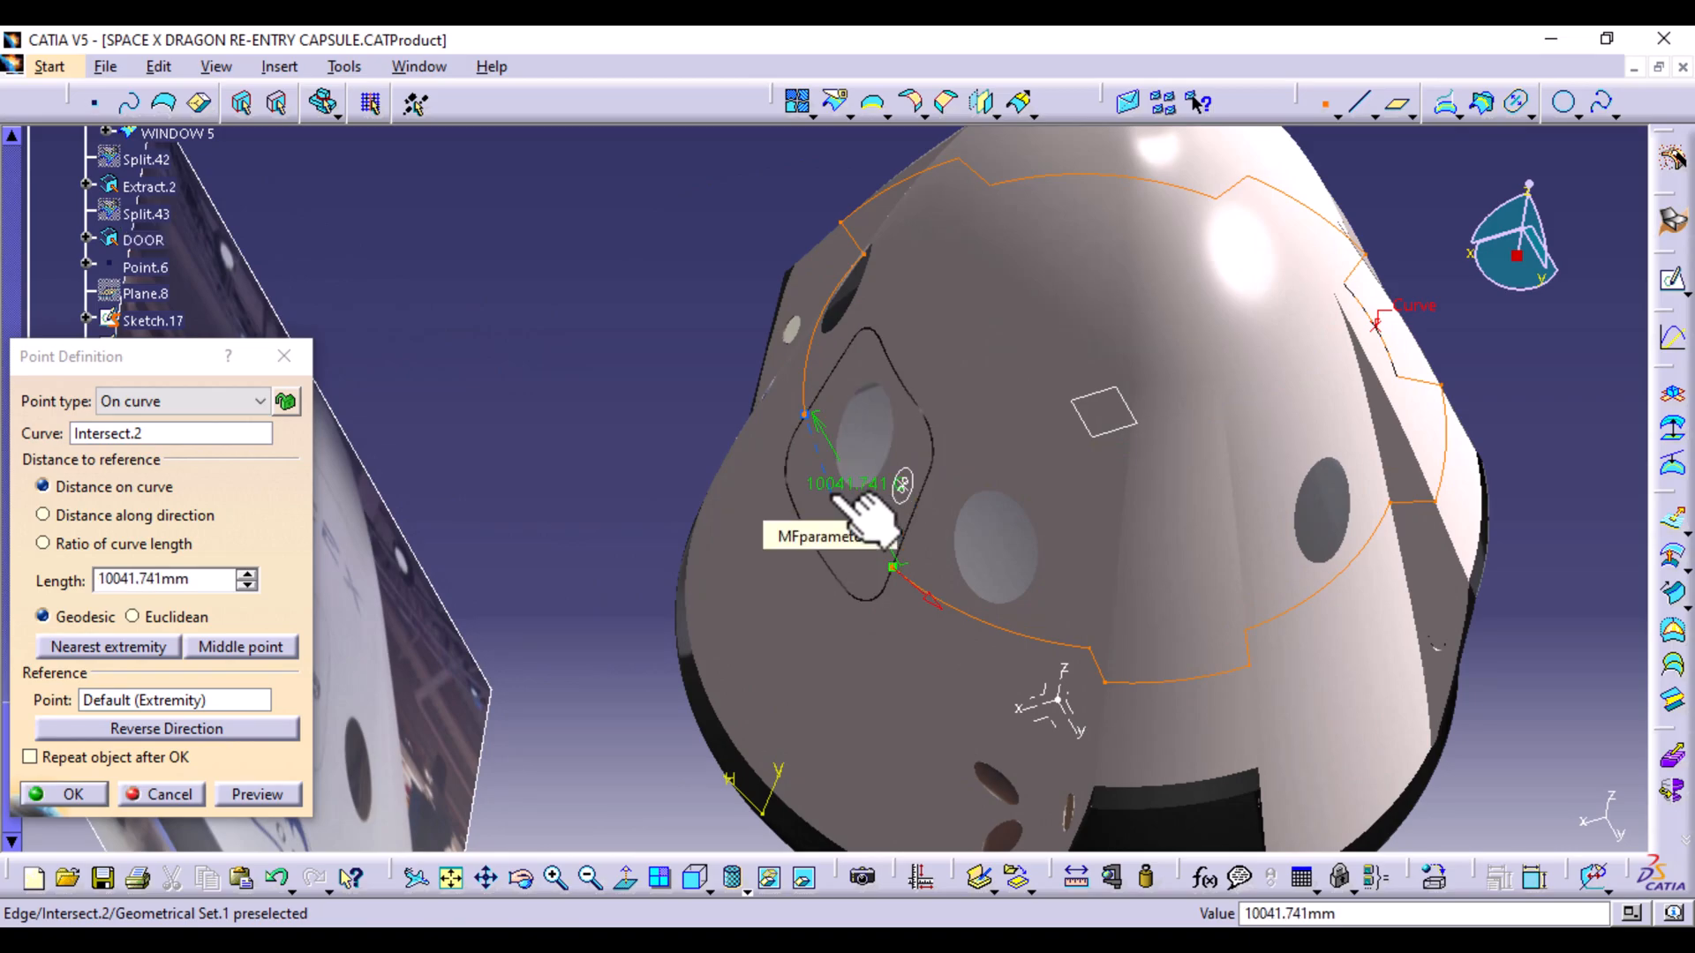
middle_click_drag(783, 671, 754, 645)
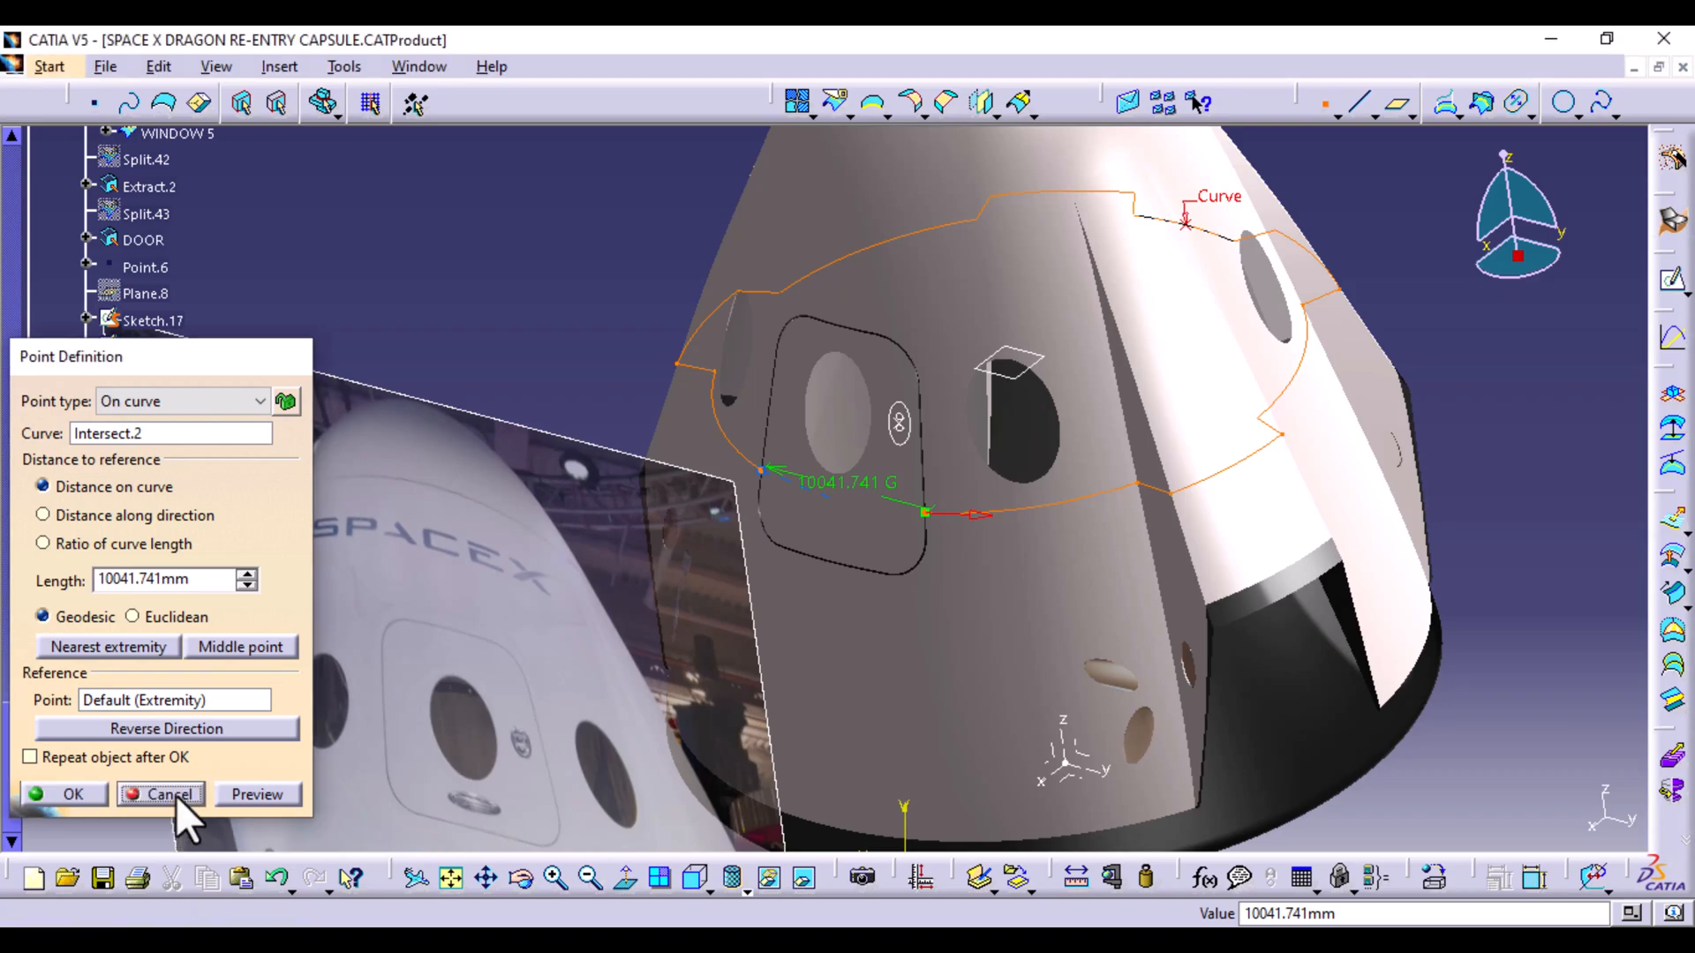
left_click(172, 794)
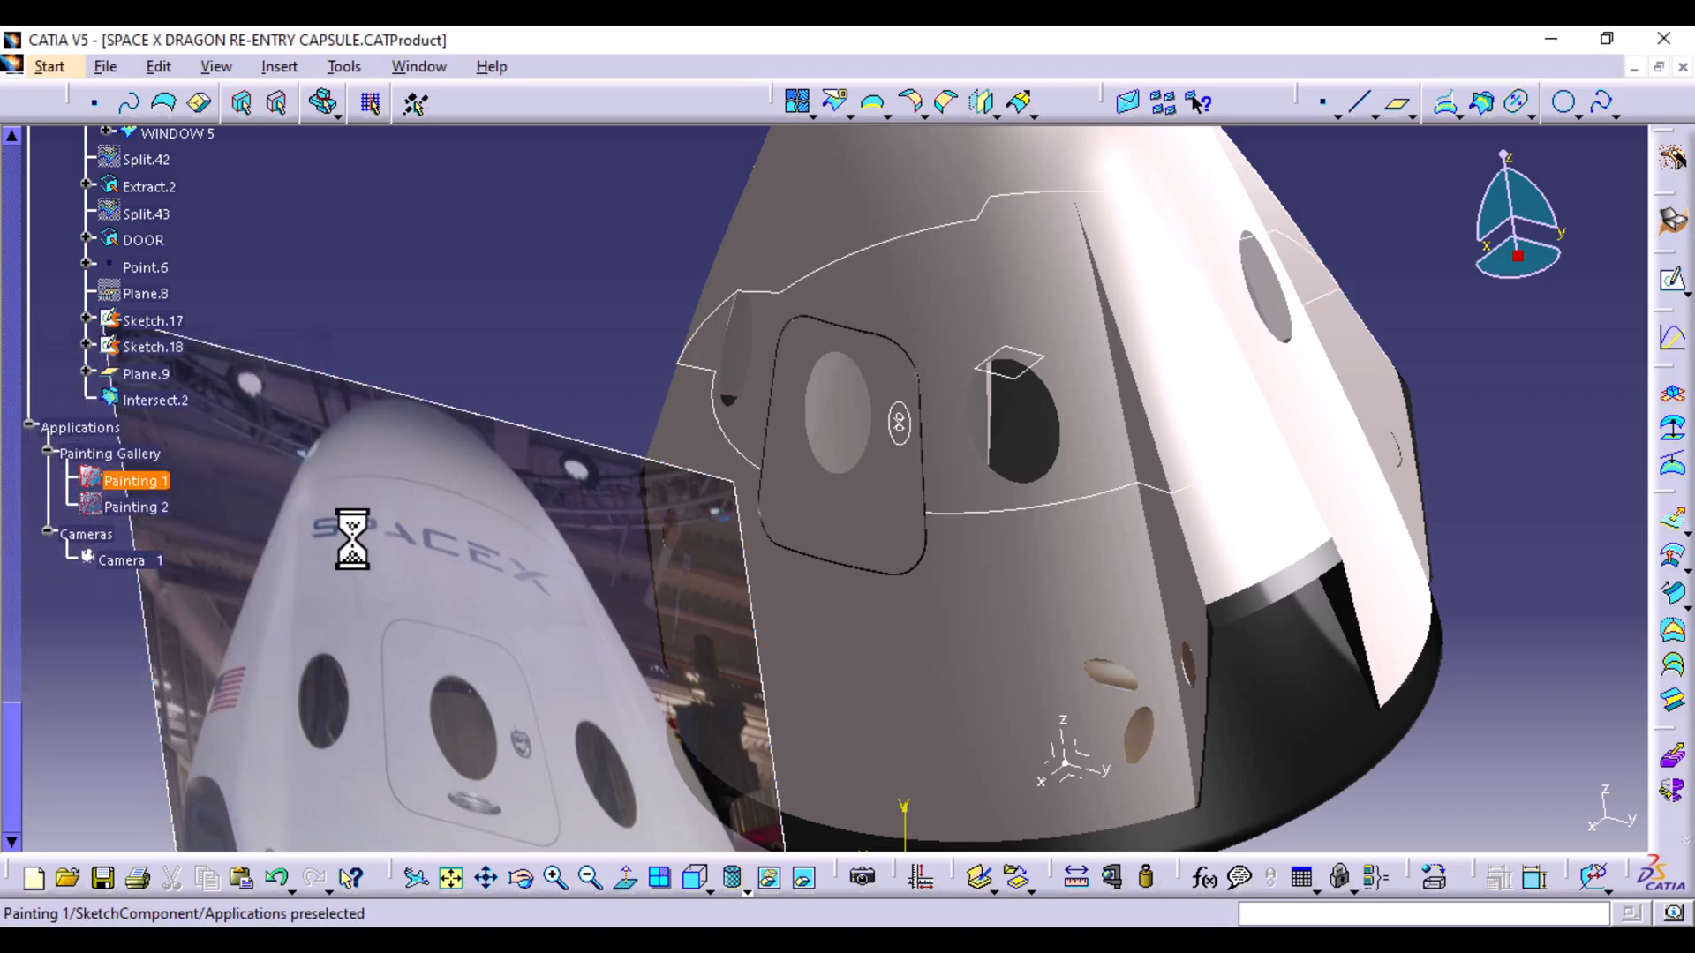
Redefine the new intersection to use the DOOR surface as its first element, keeping Plane.9 as the second
double_click(740, 443)
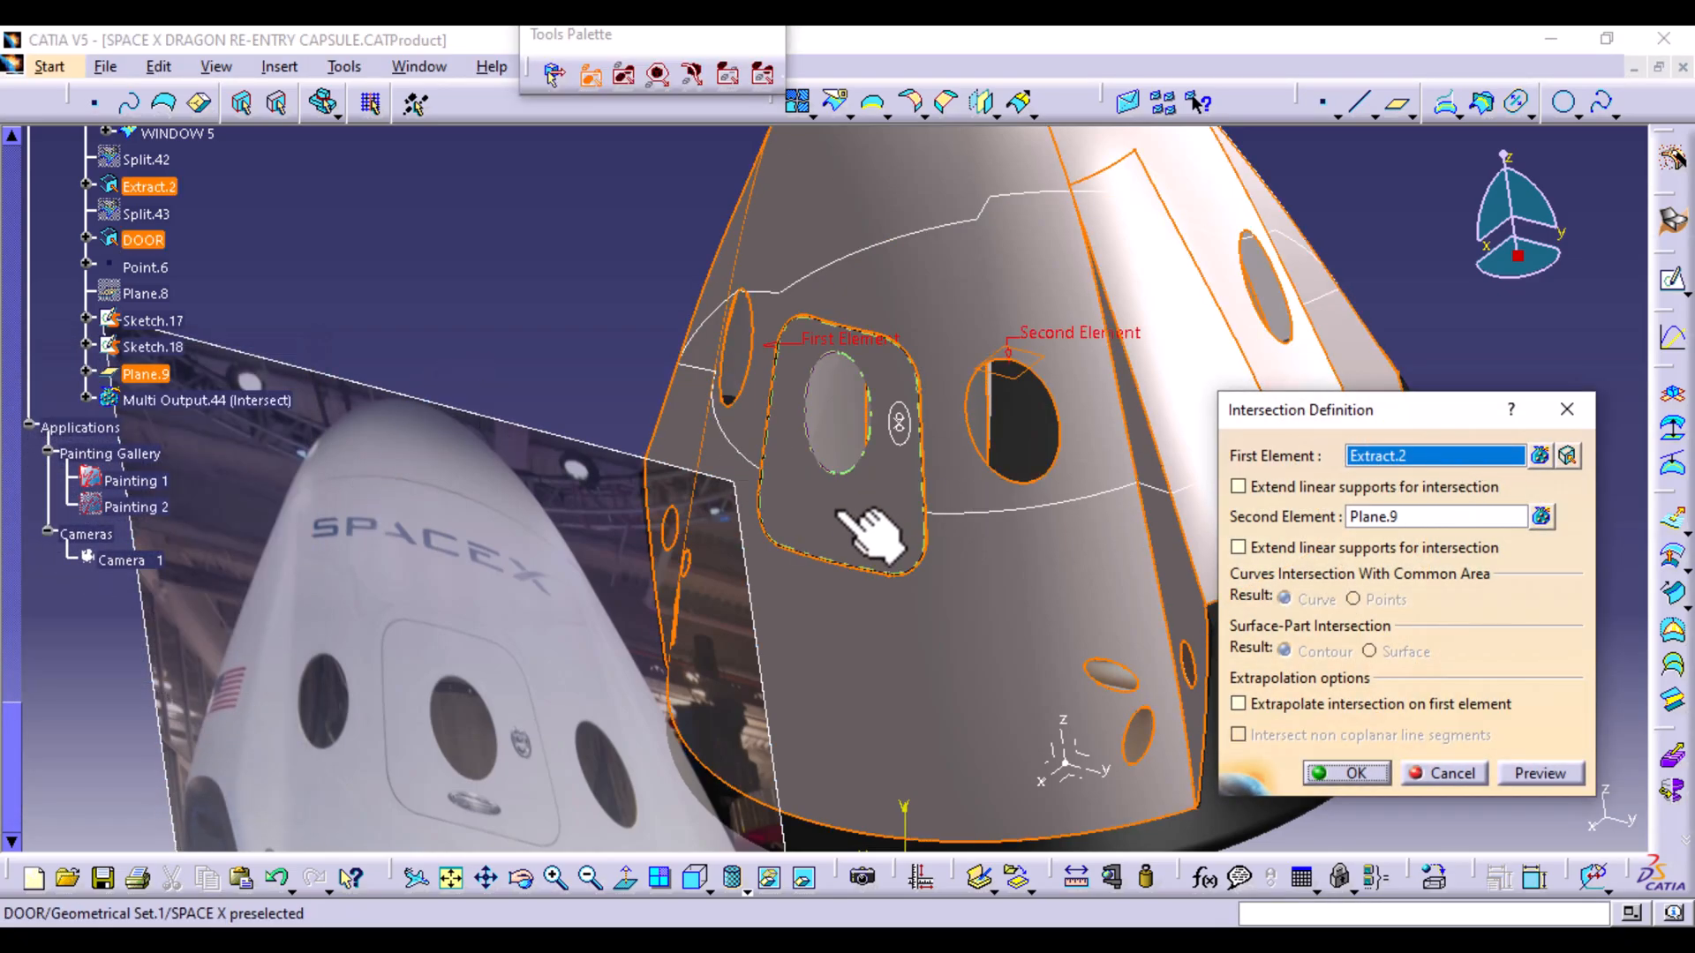
left_click(838, 510)
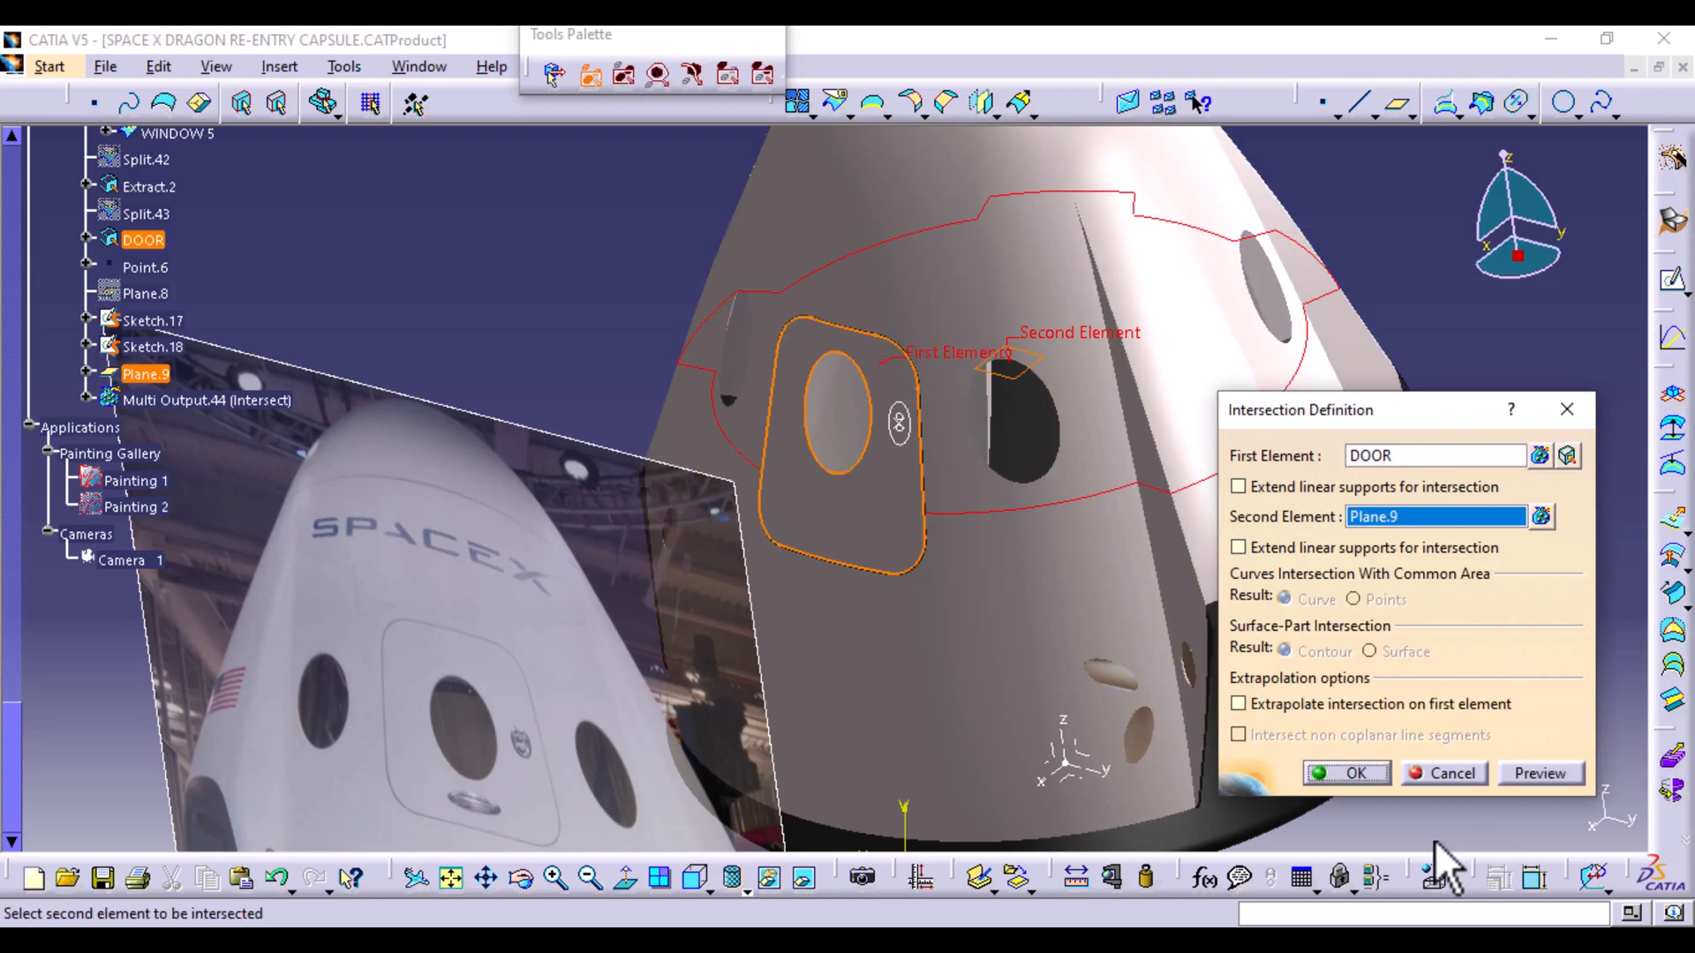
left_click(1351, 771)
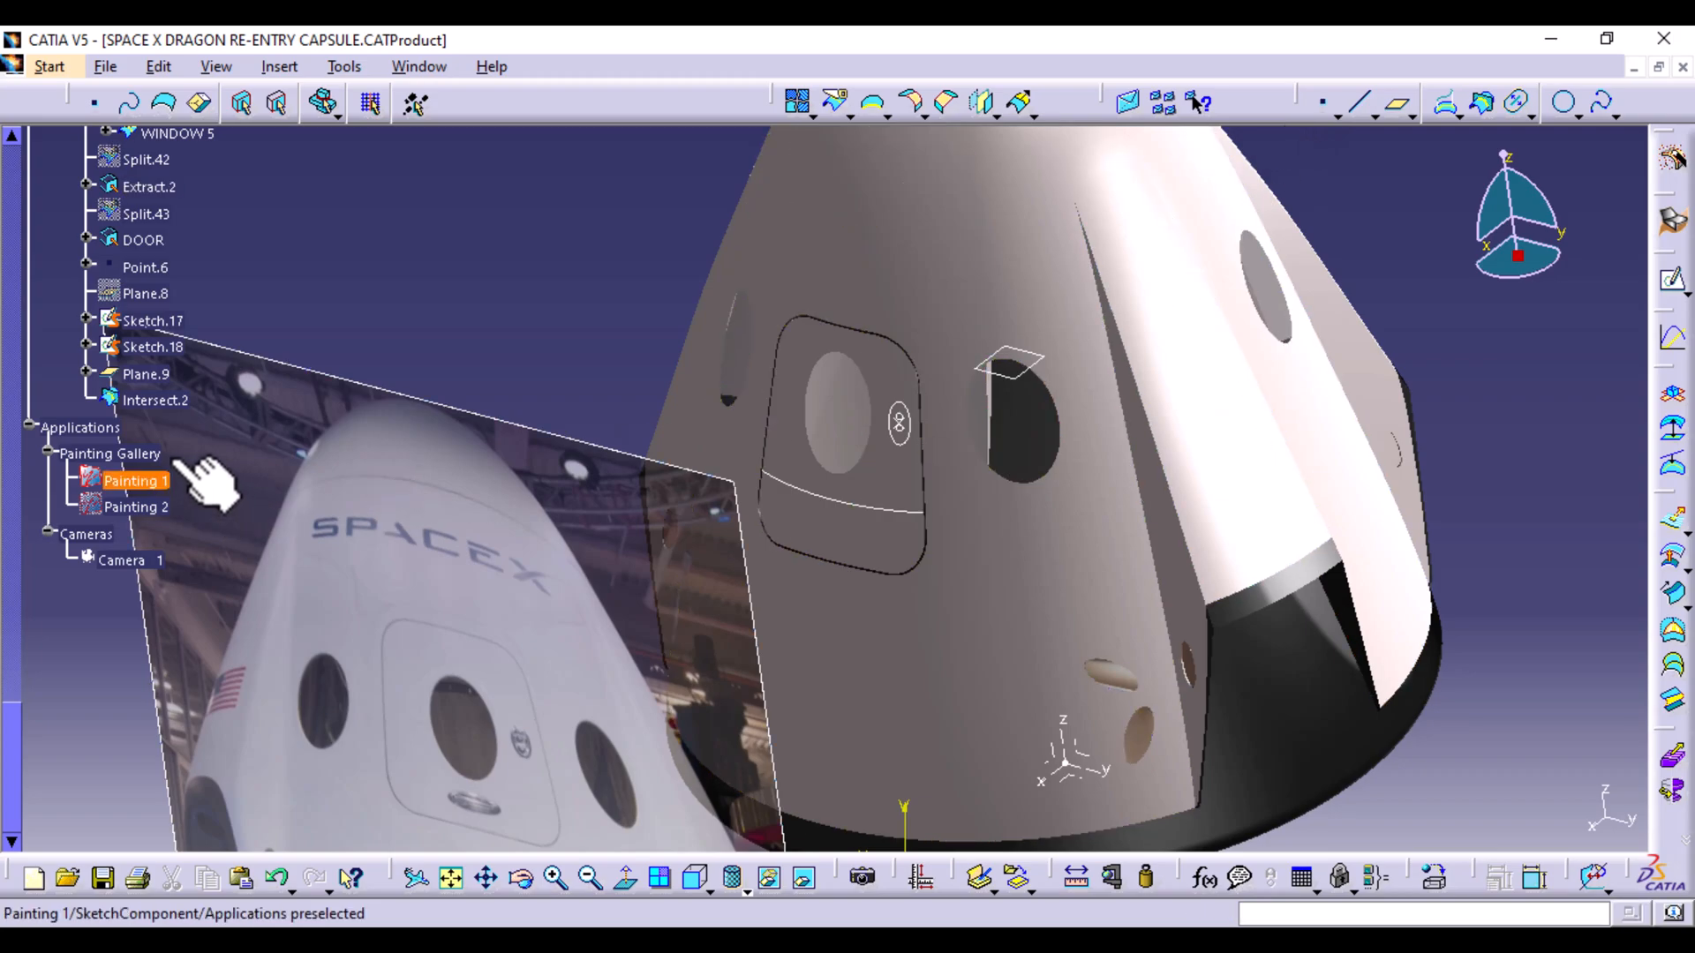
Place a point on the door's intersection curve about 517 mm from its end, centred above the photo's lower handle
left_click(1324, 104)
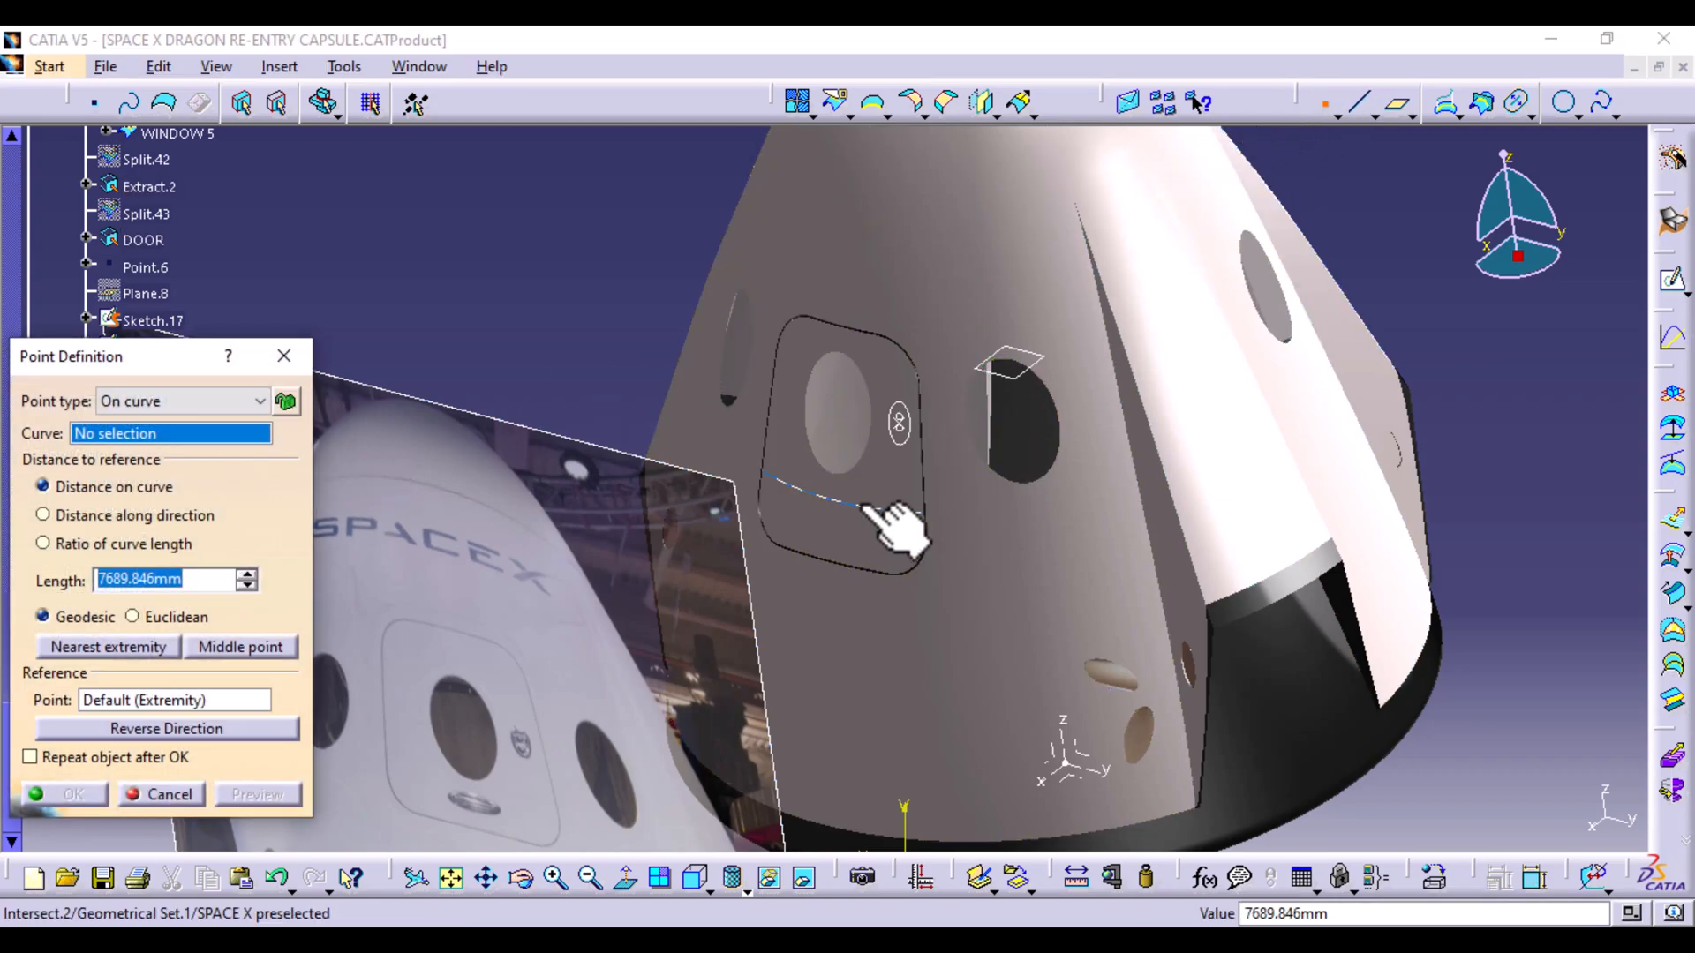
left_click(832, 501)
left_click(692, 880)
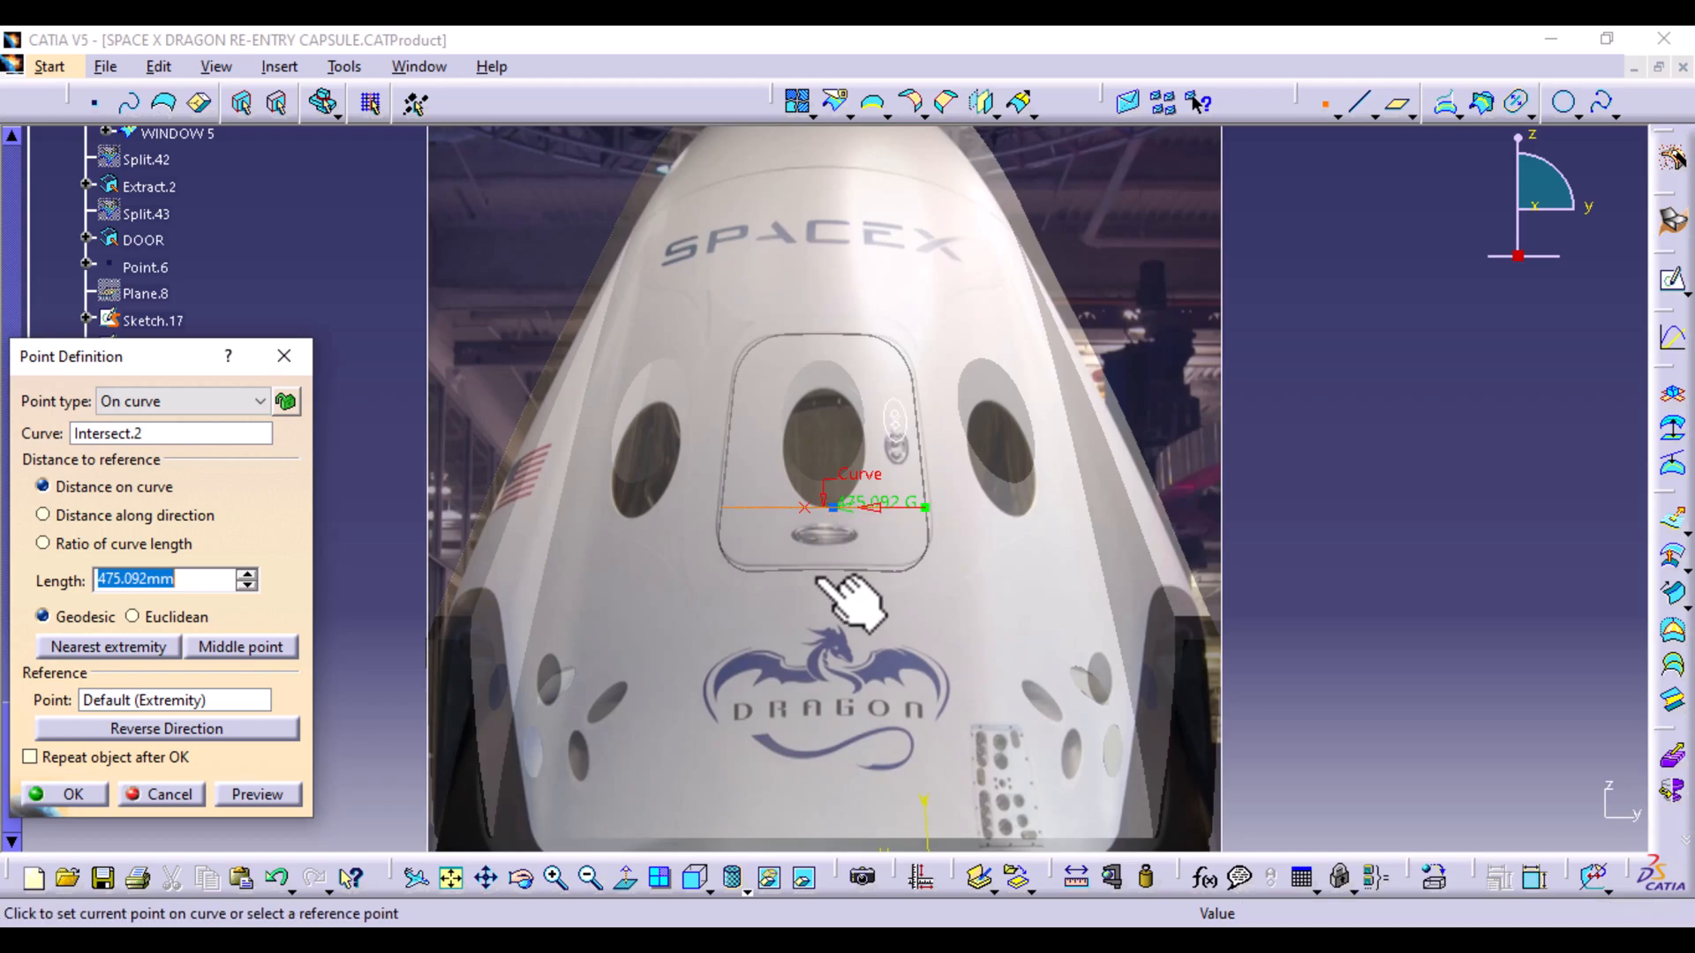
middle_click_drag(818, 598, 813, 292)
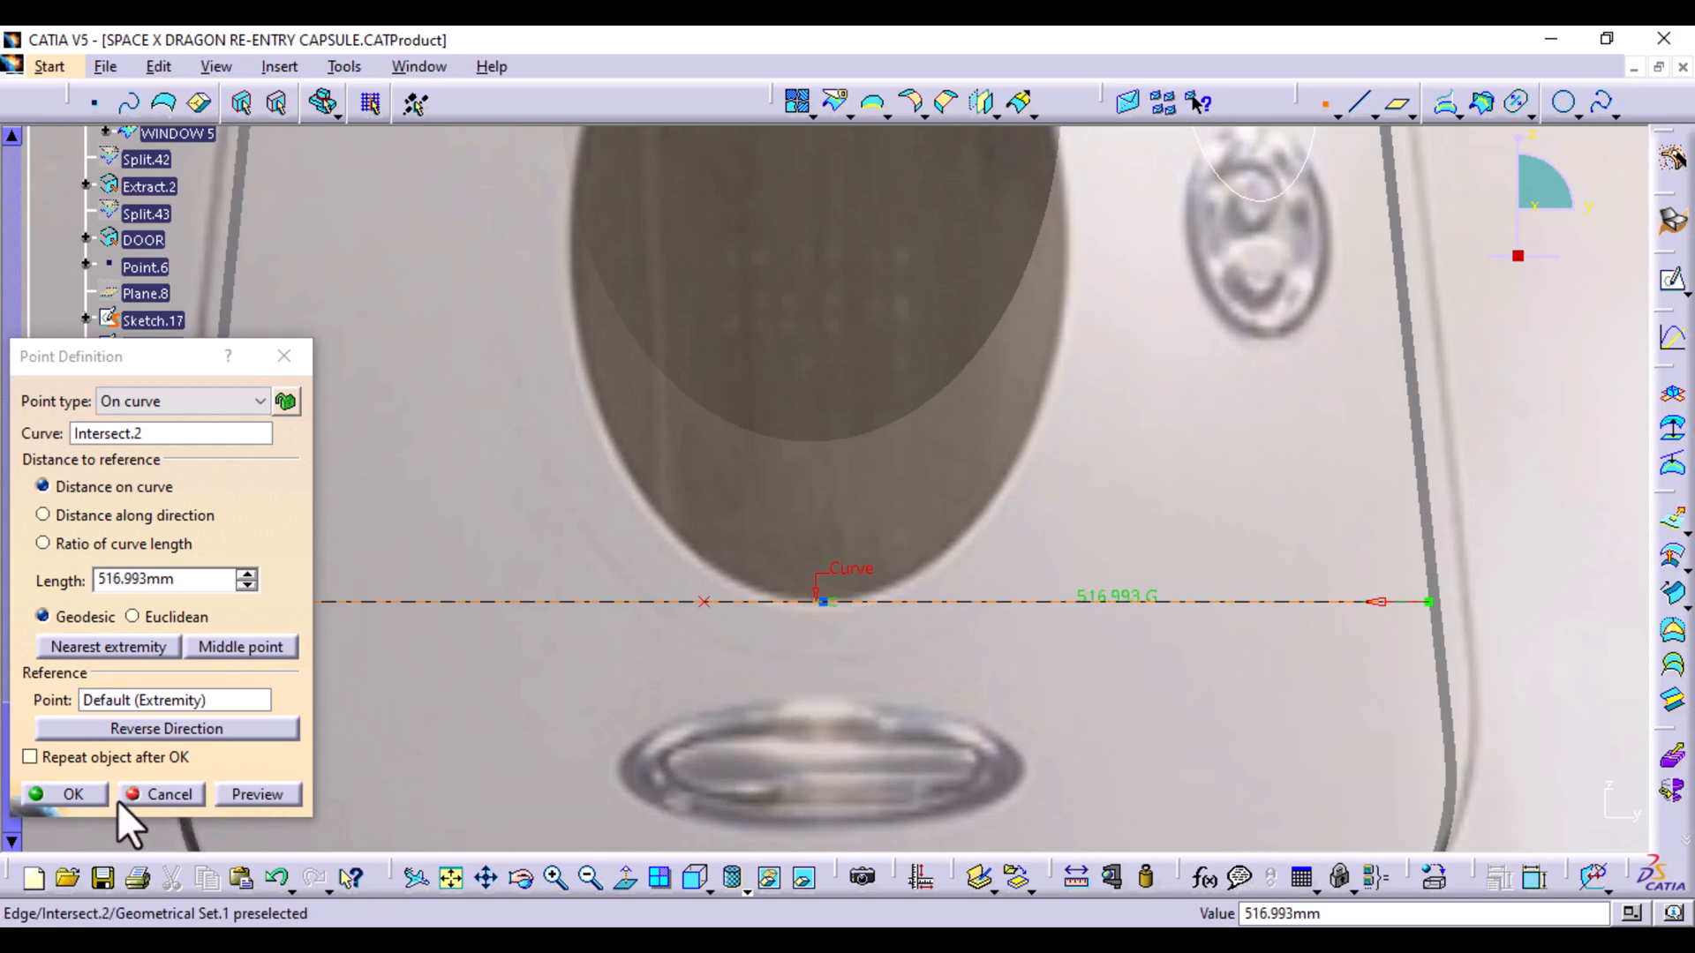
left_click(53, 794)
Create a plane tangent to the DOOR surface at the point on its intersection curve
middle_click_drag(904, 483, 908, 644)
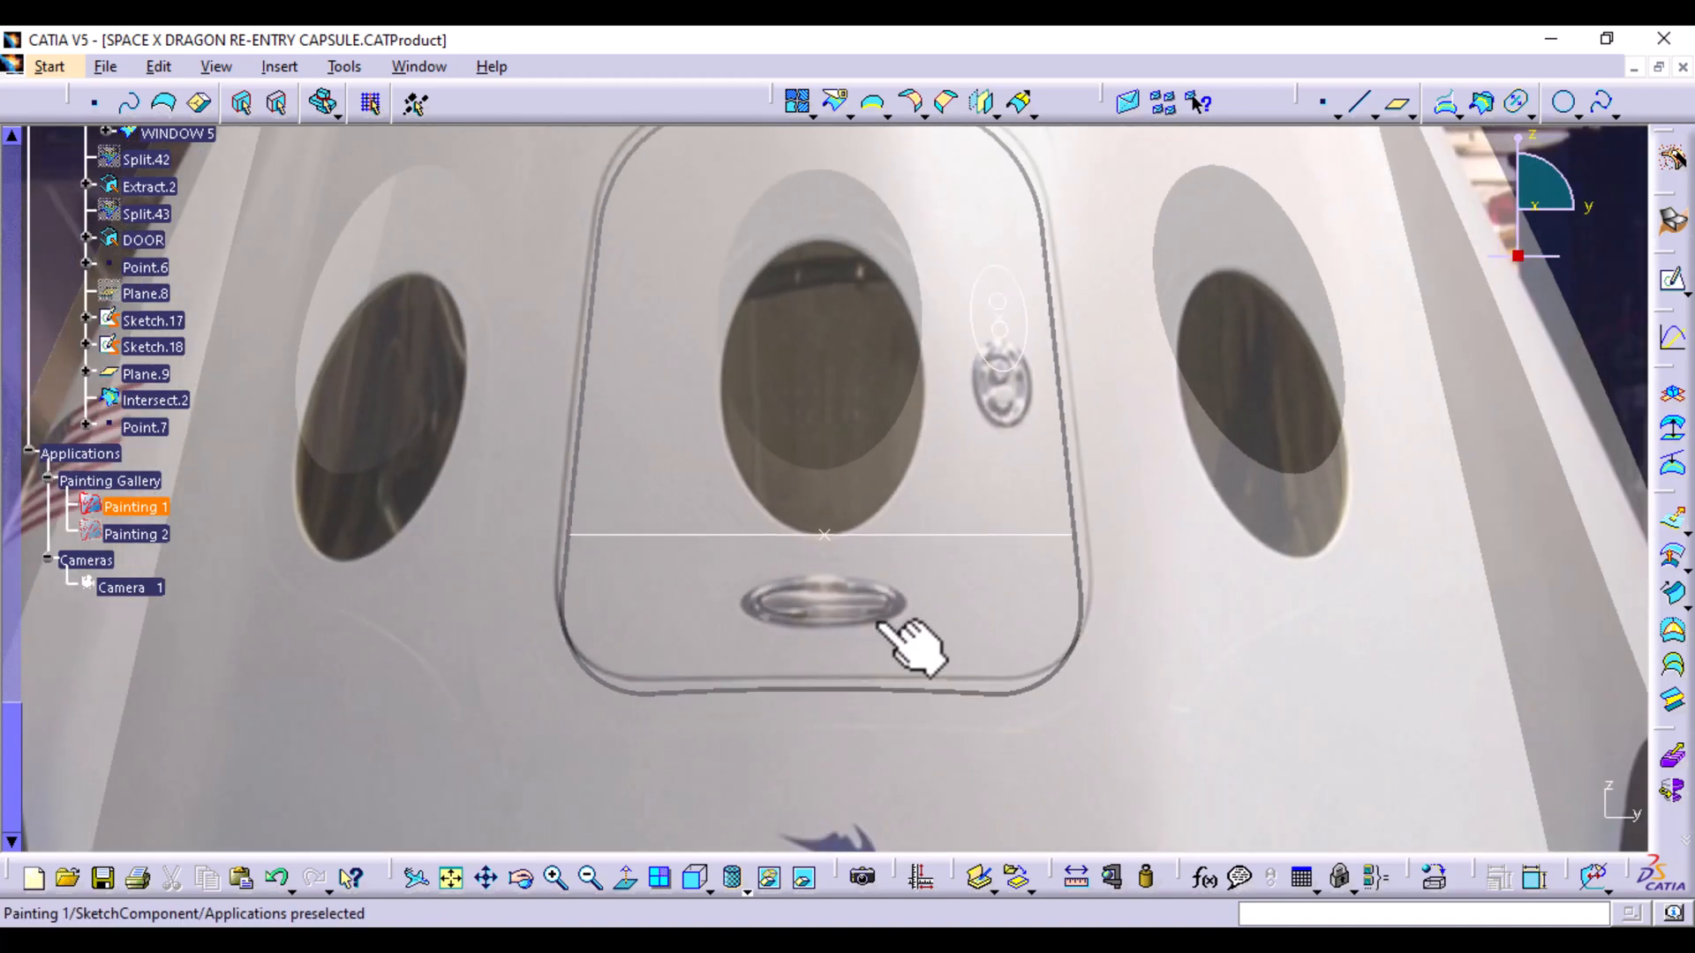
left_click(1400, 107)
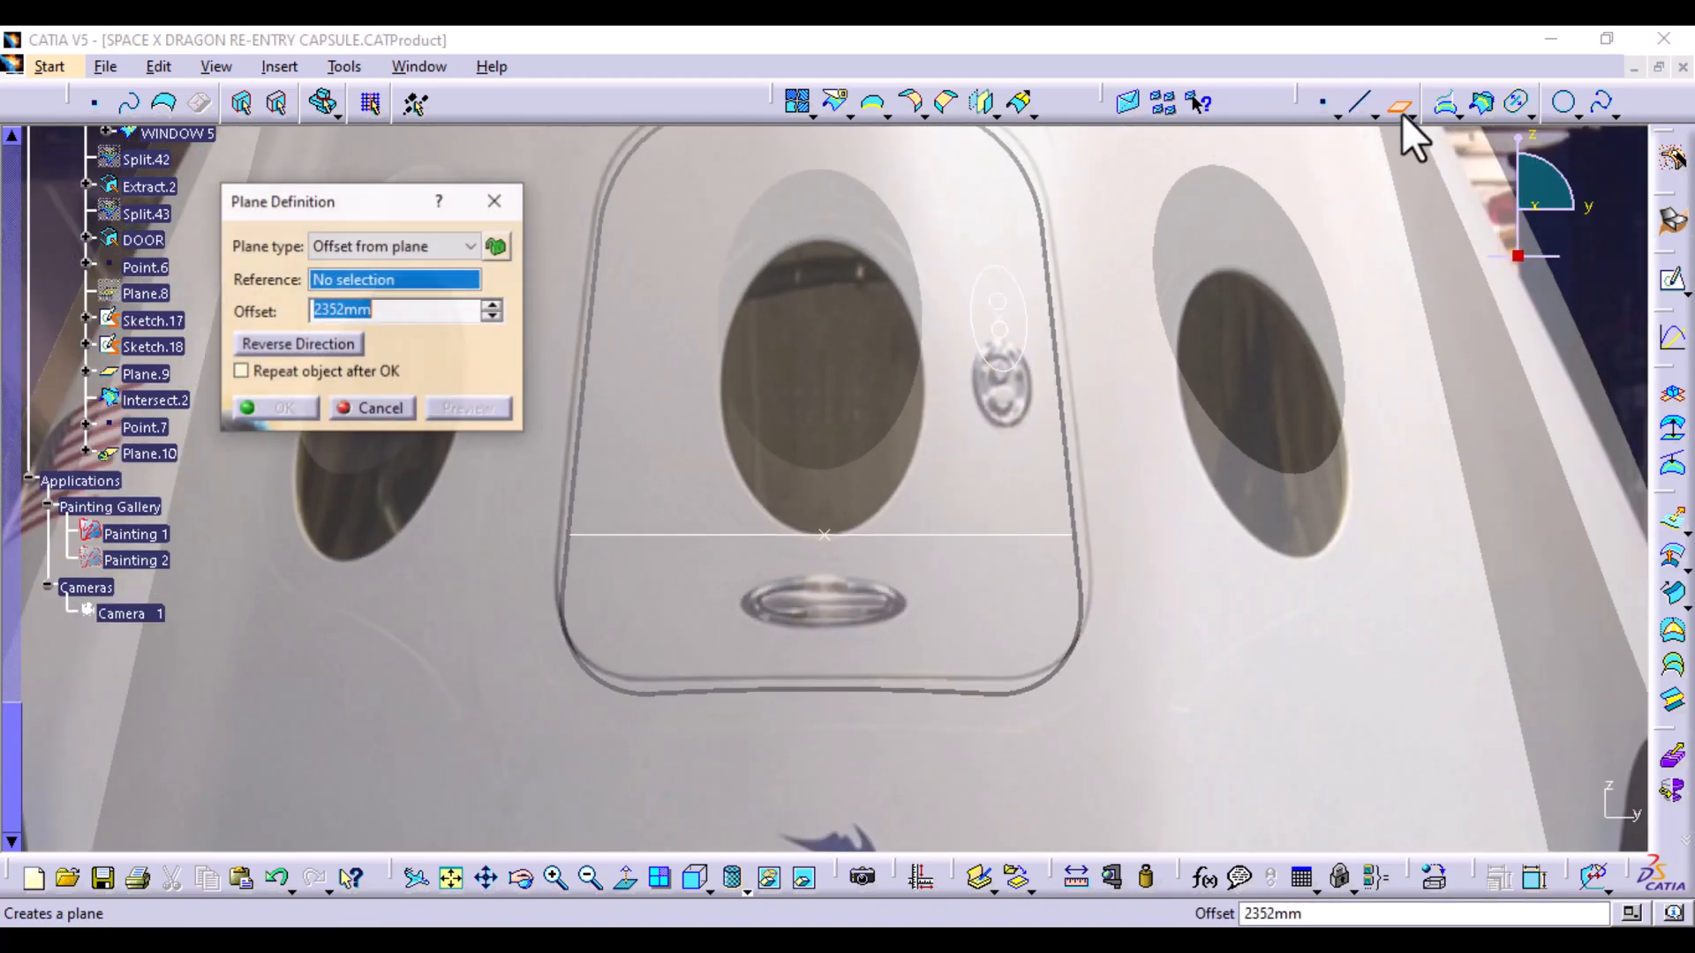
left_click(441, 246)
left_click(397, 421)
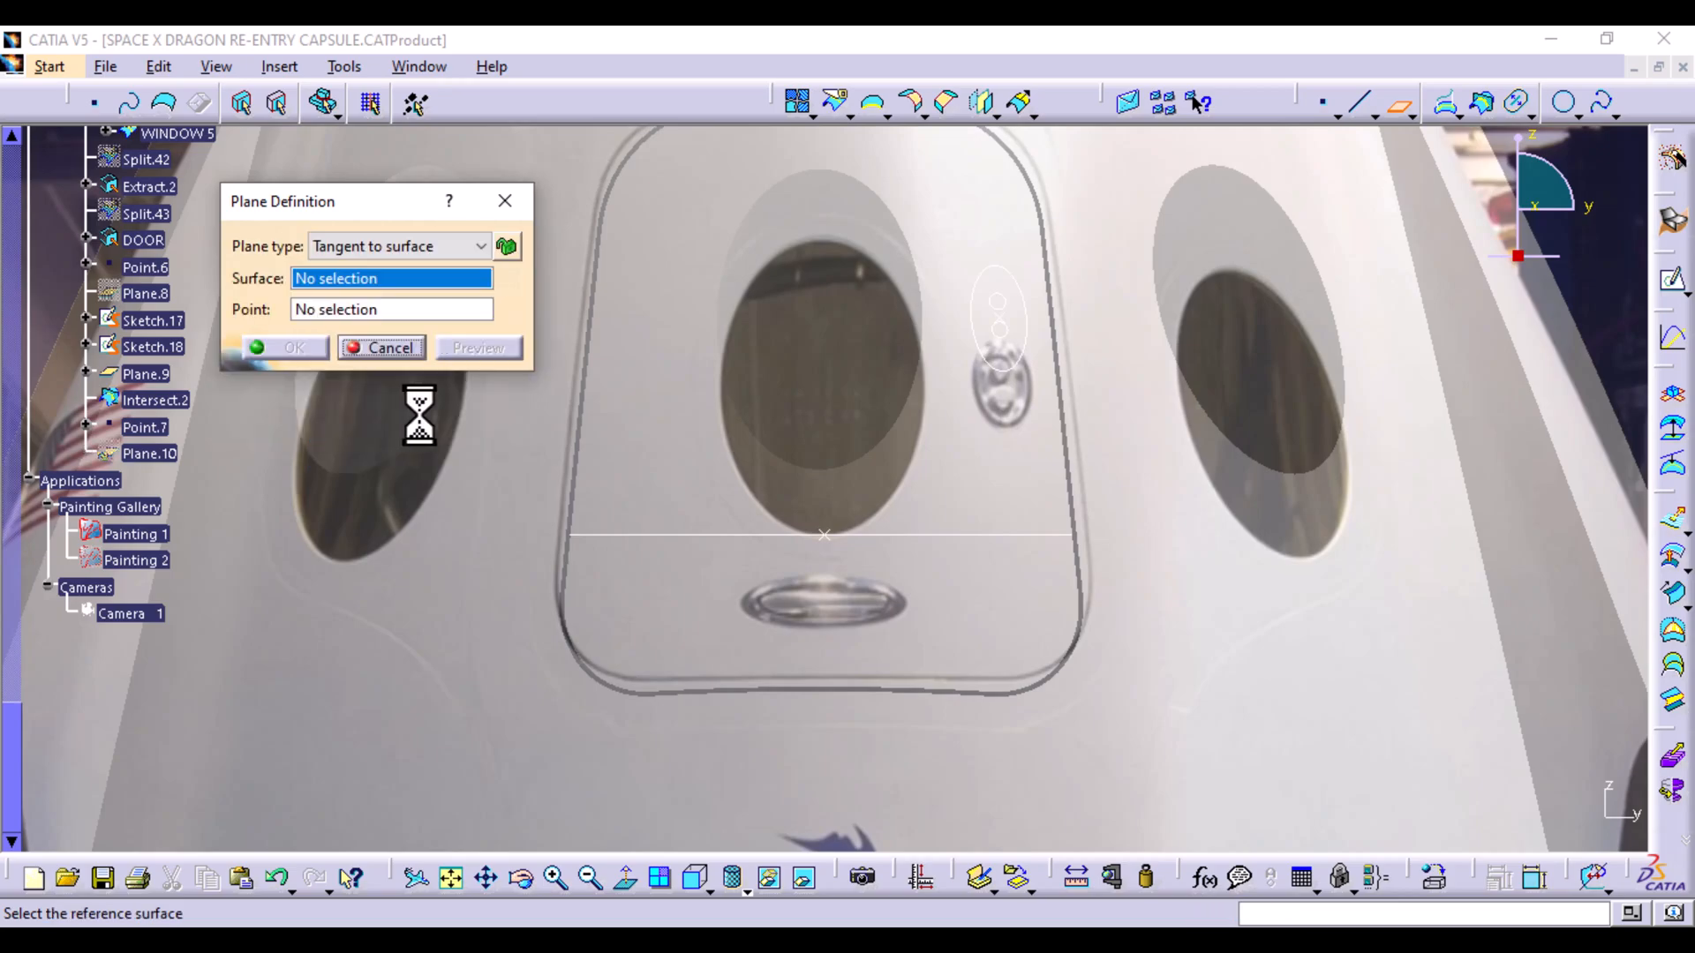
middle_click_drag(858, 298, 1064, 265)
left_click(866, 481)
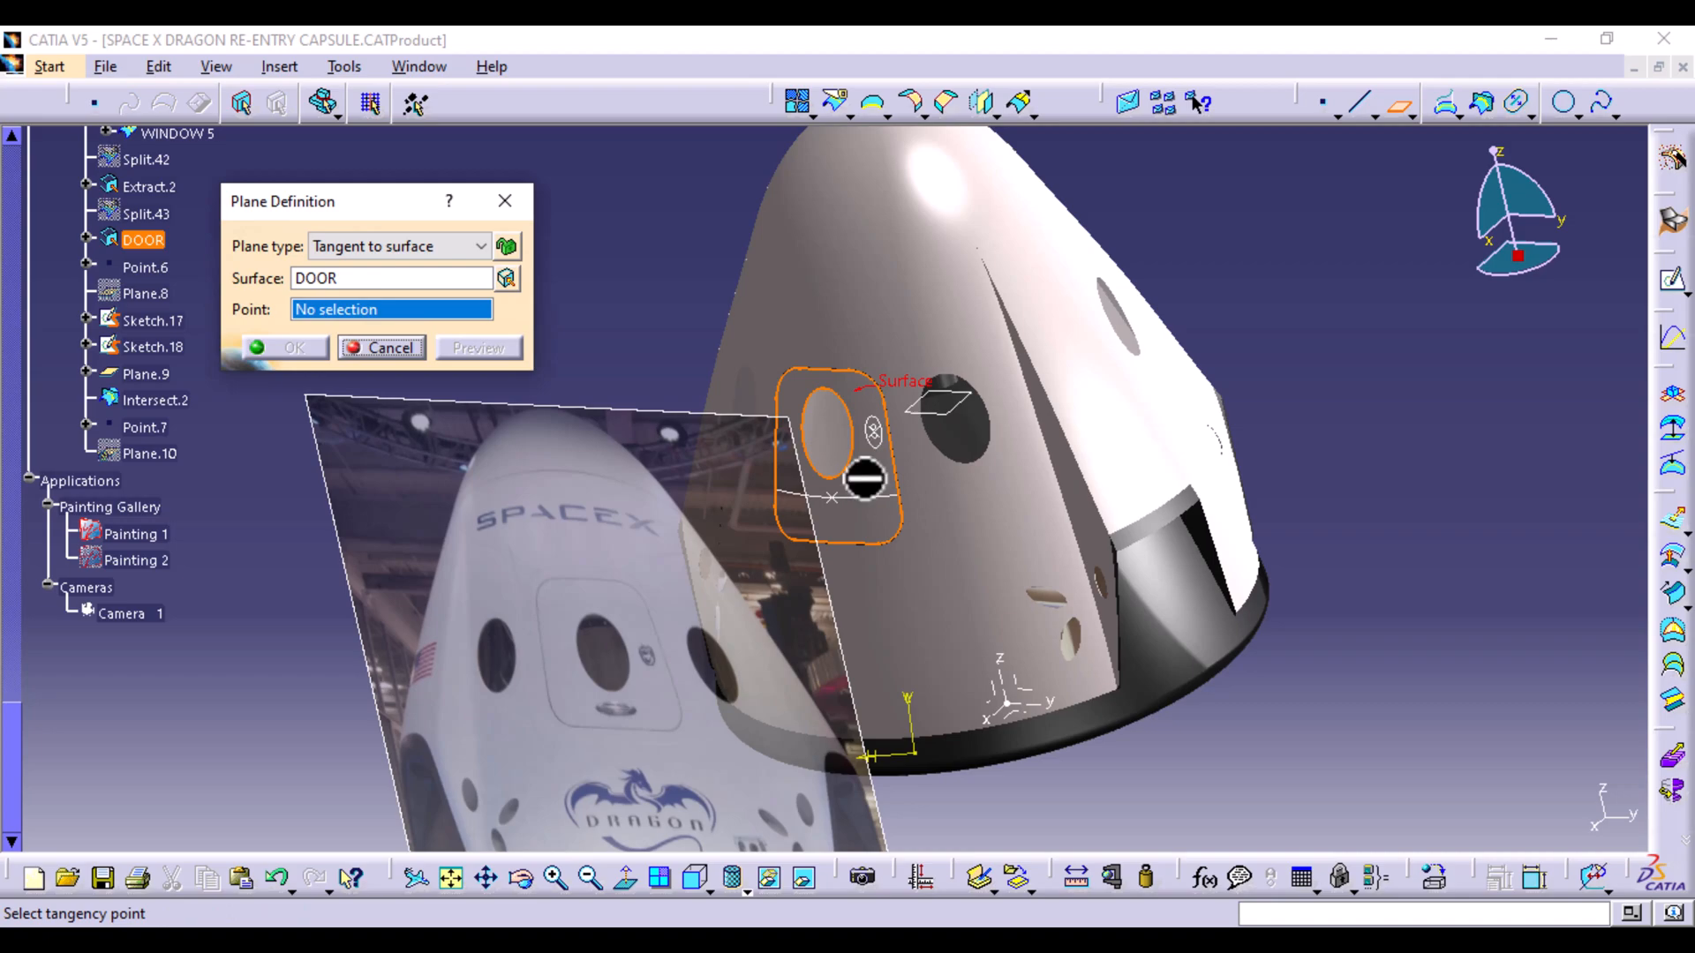
left_click(834, 488)
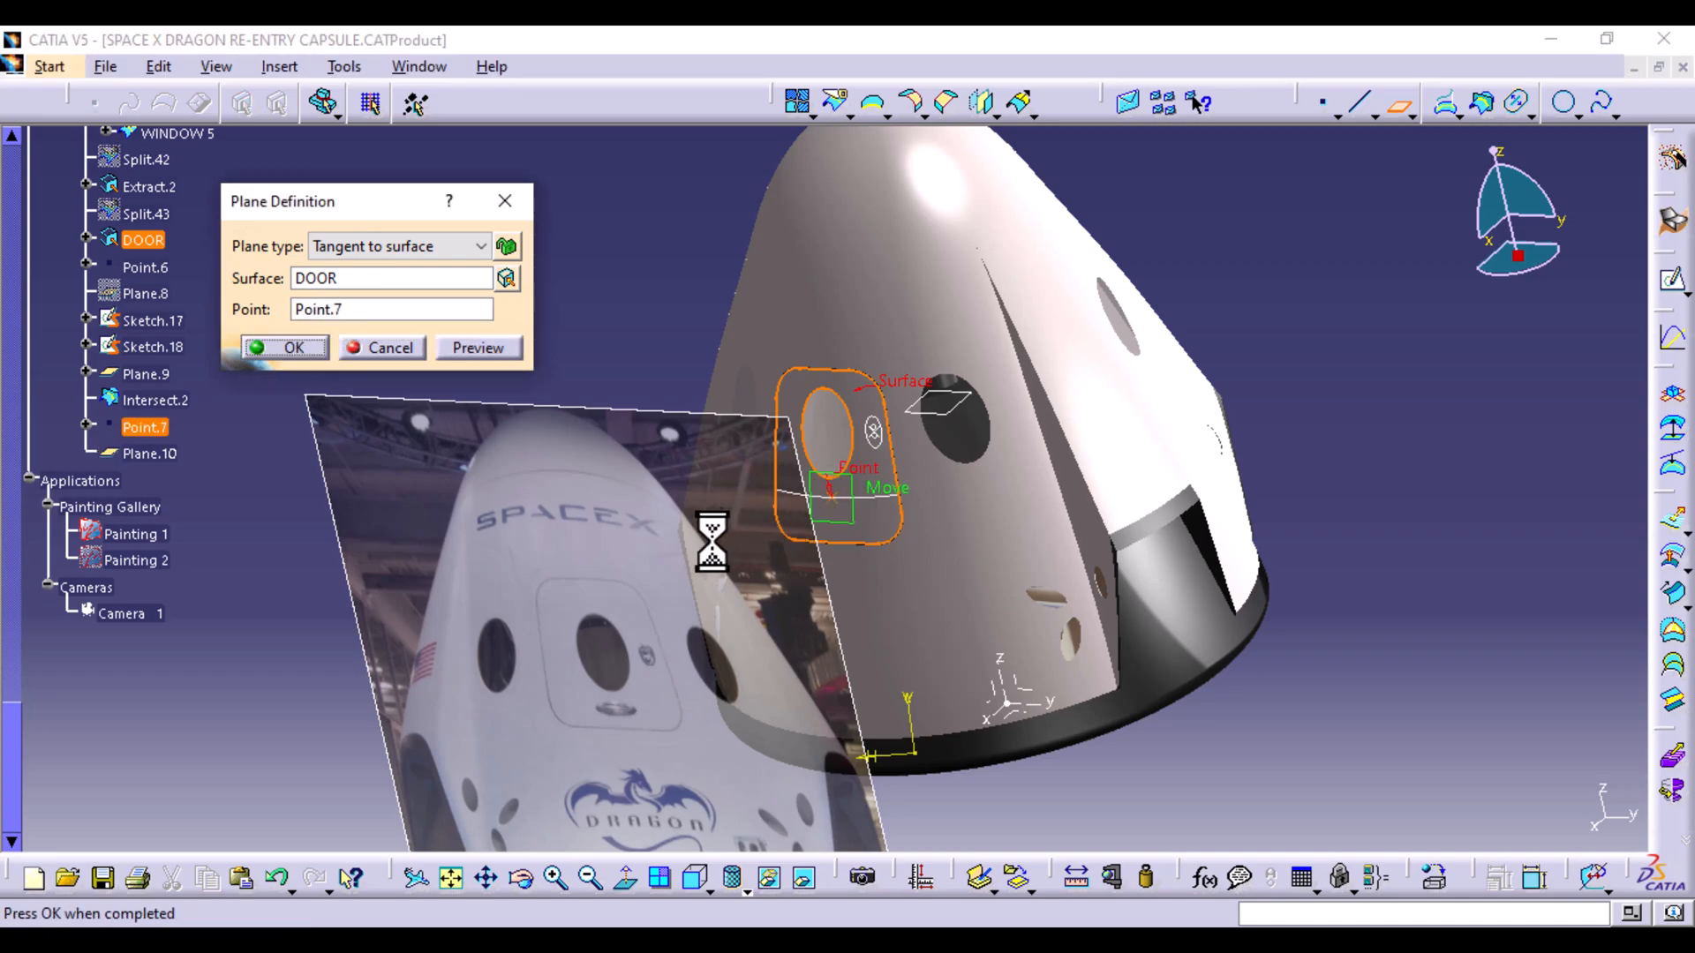
left_click(294, 348)
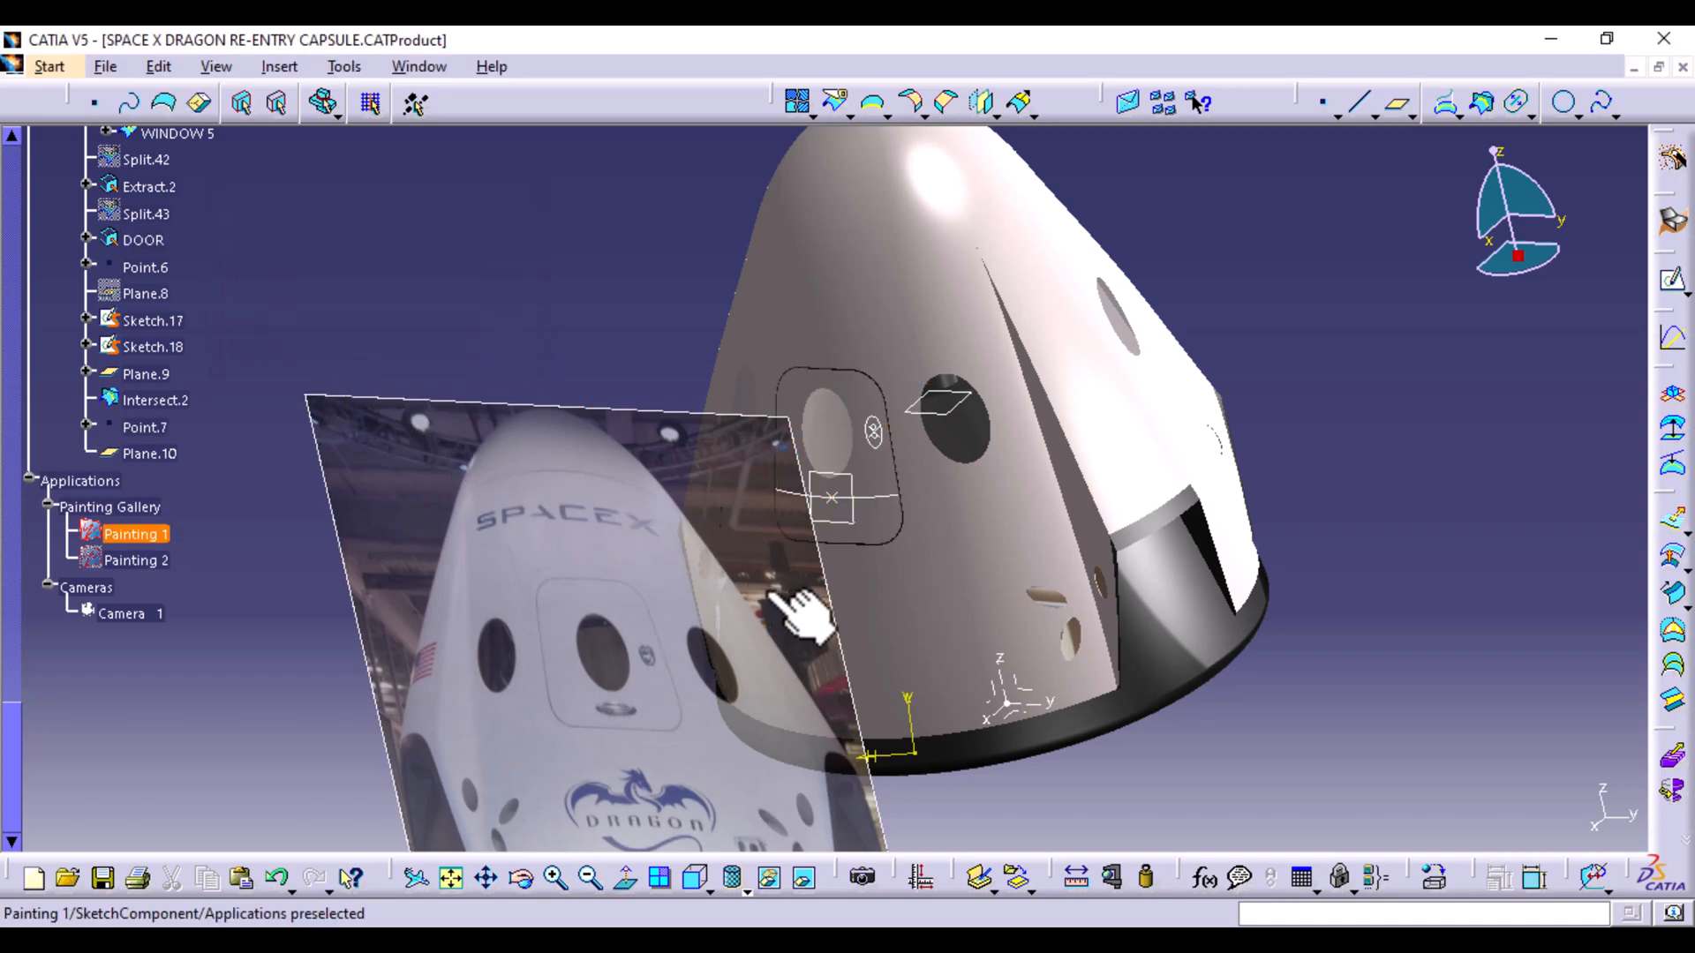
Sketch a horizontal ellipse on the tangent plane around the photo's lower handle, with radii of about 170 mm and 62 mm
left_click(697, 879)
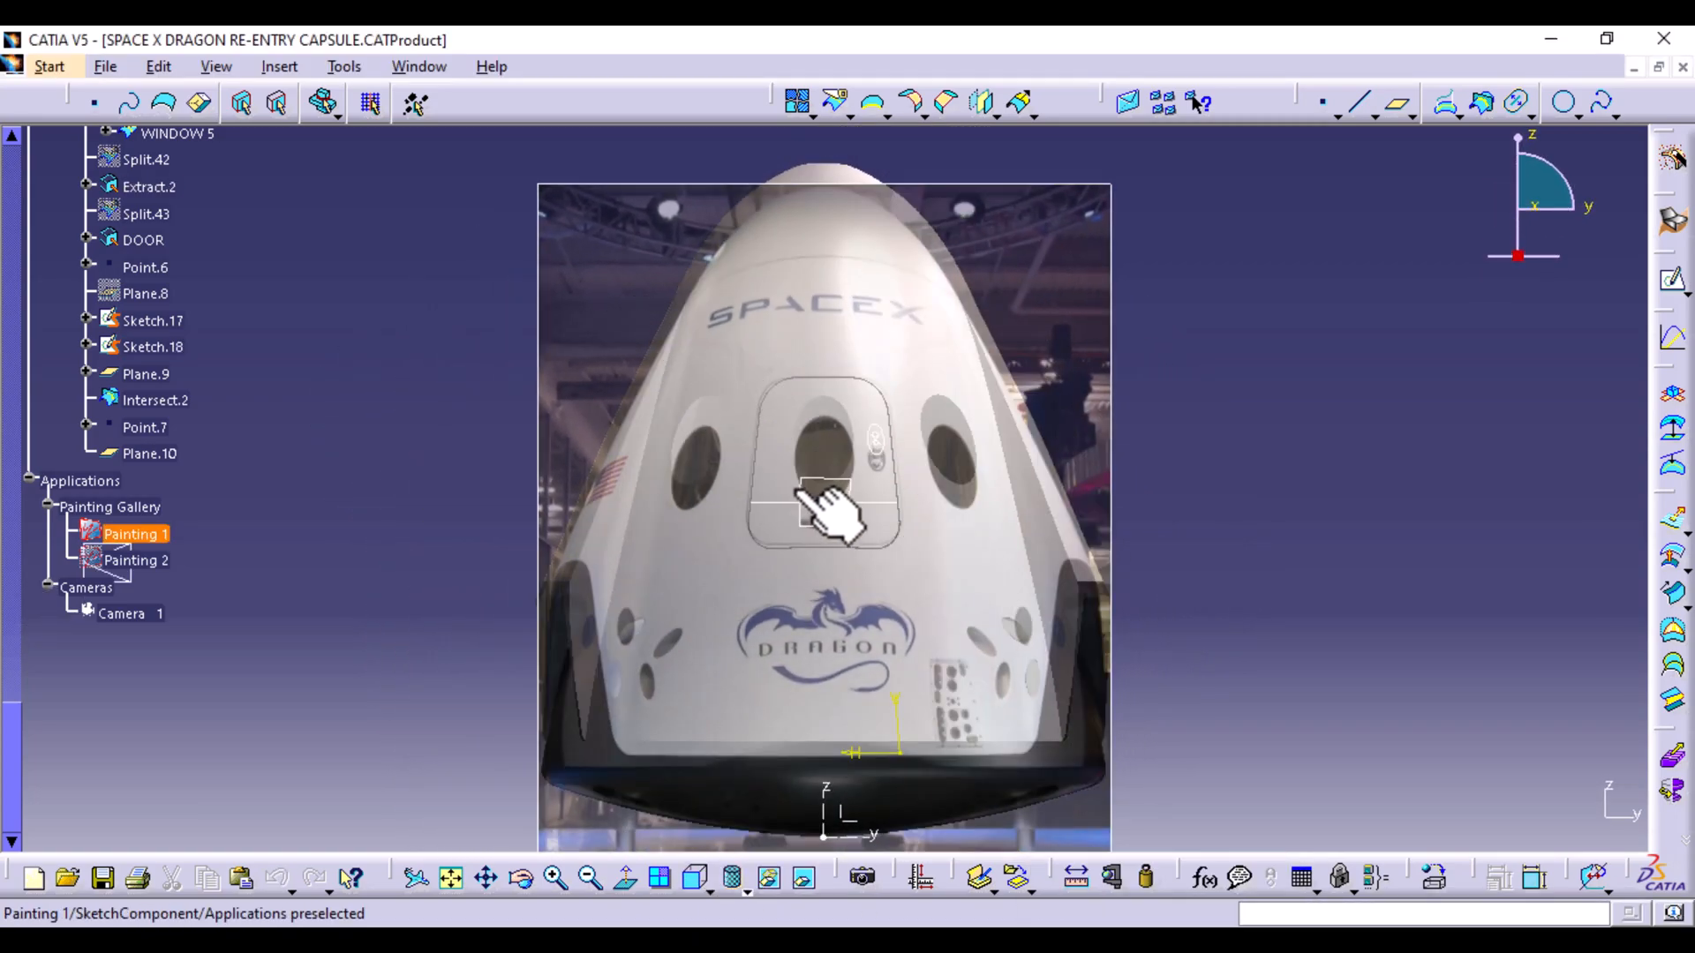
left_click(808, 485)
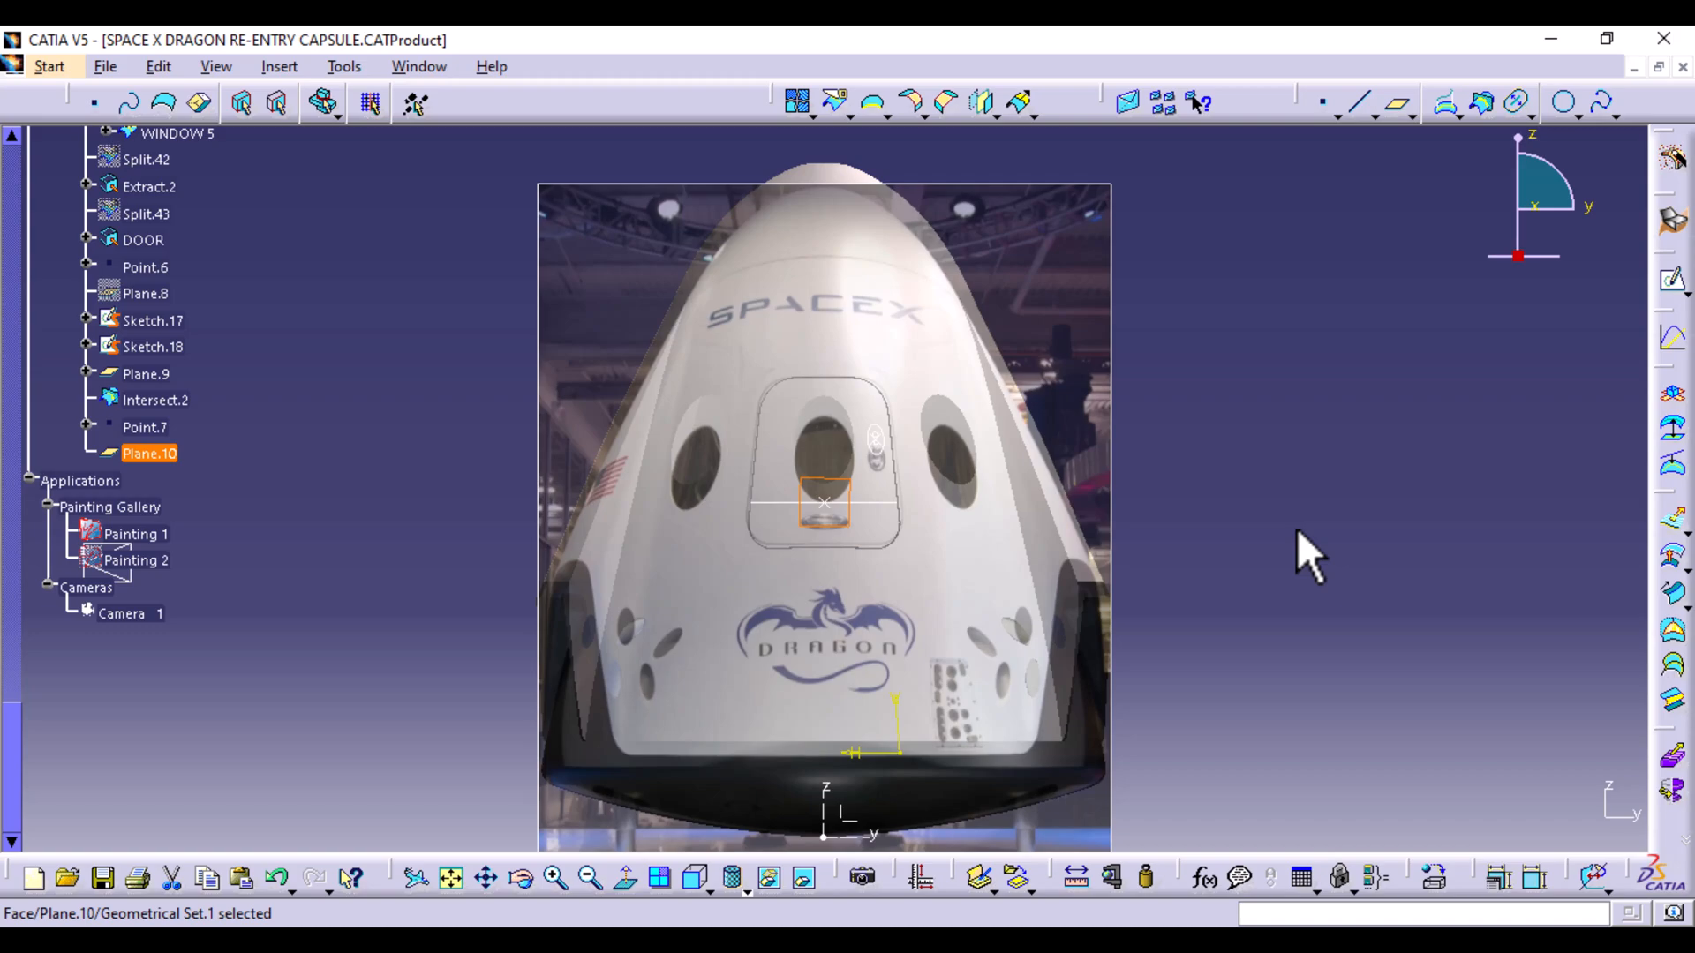
left_click(1672, 281)
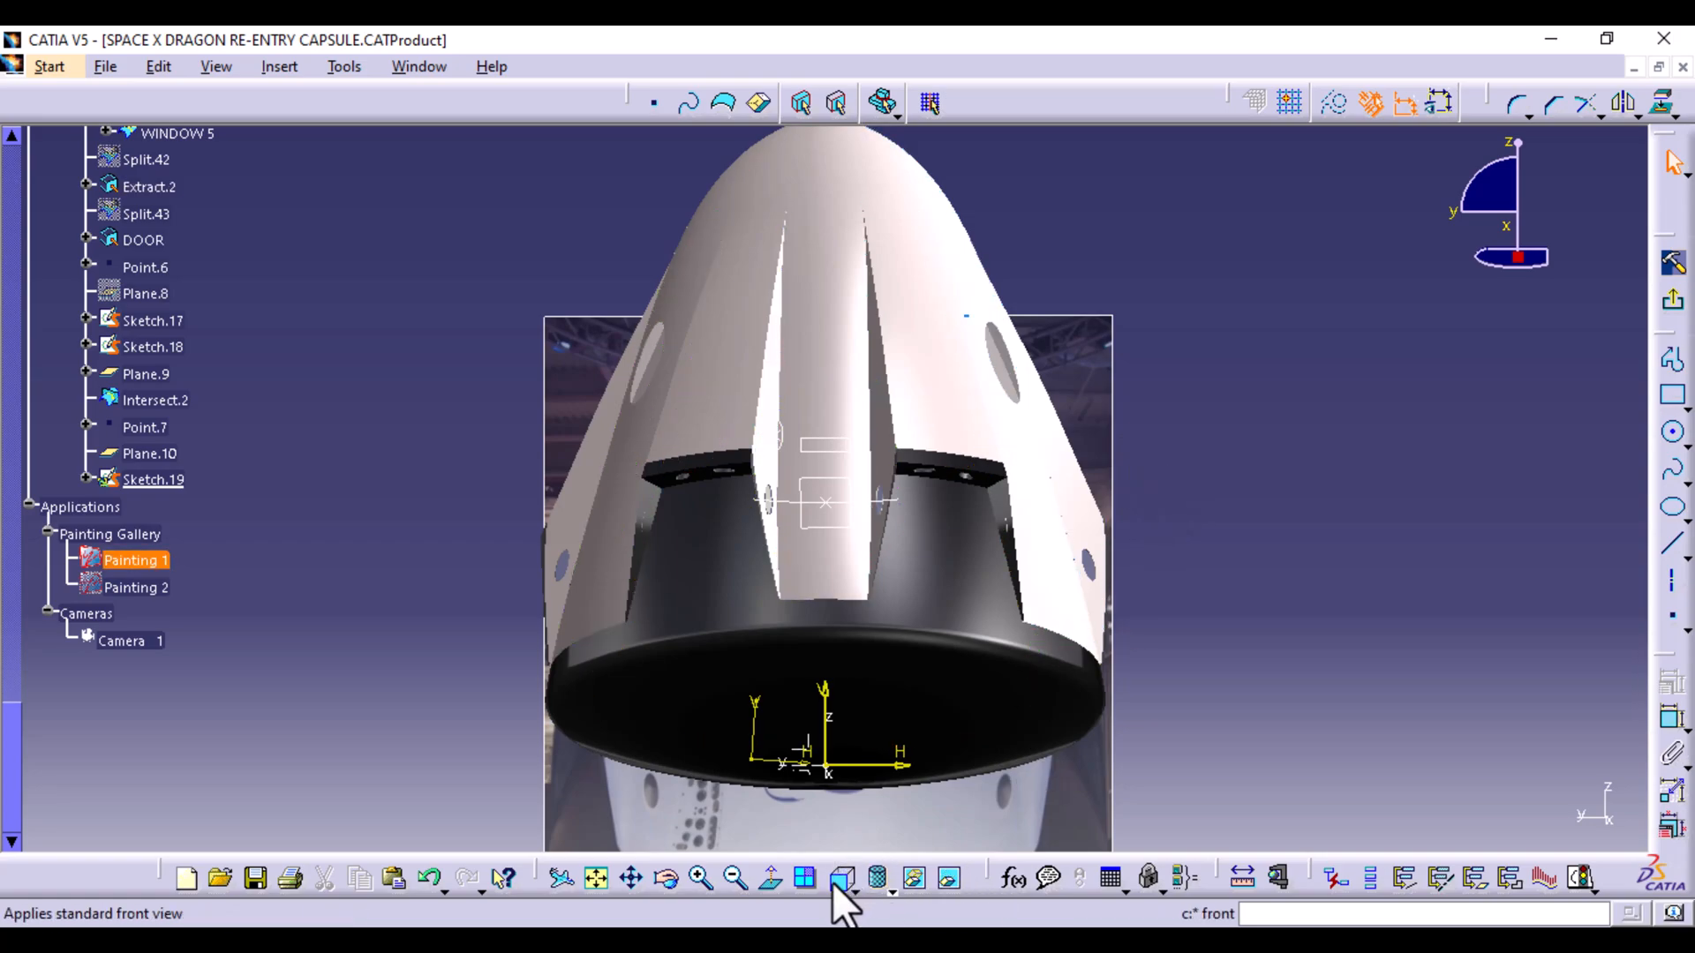
left_click(782, 886)
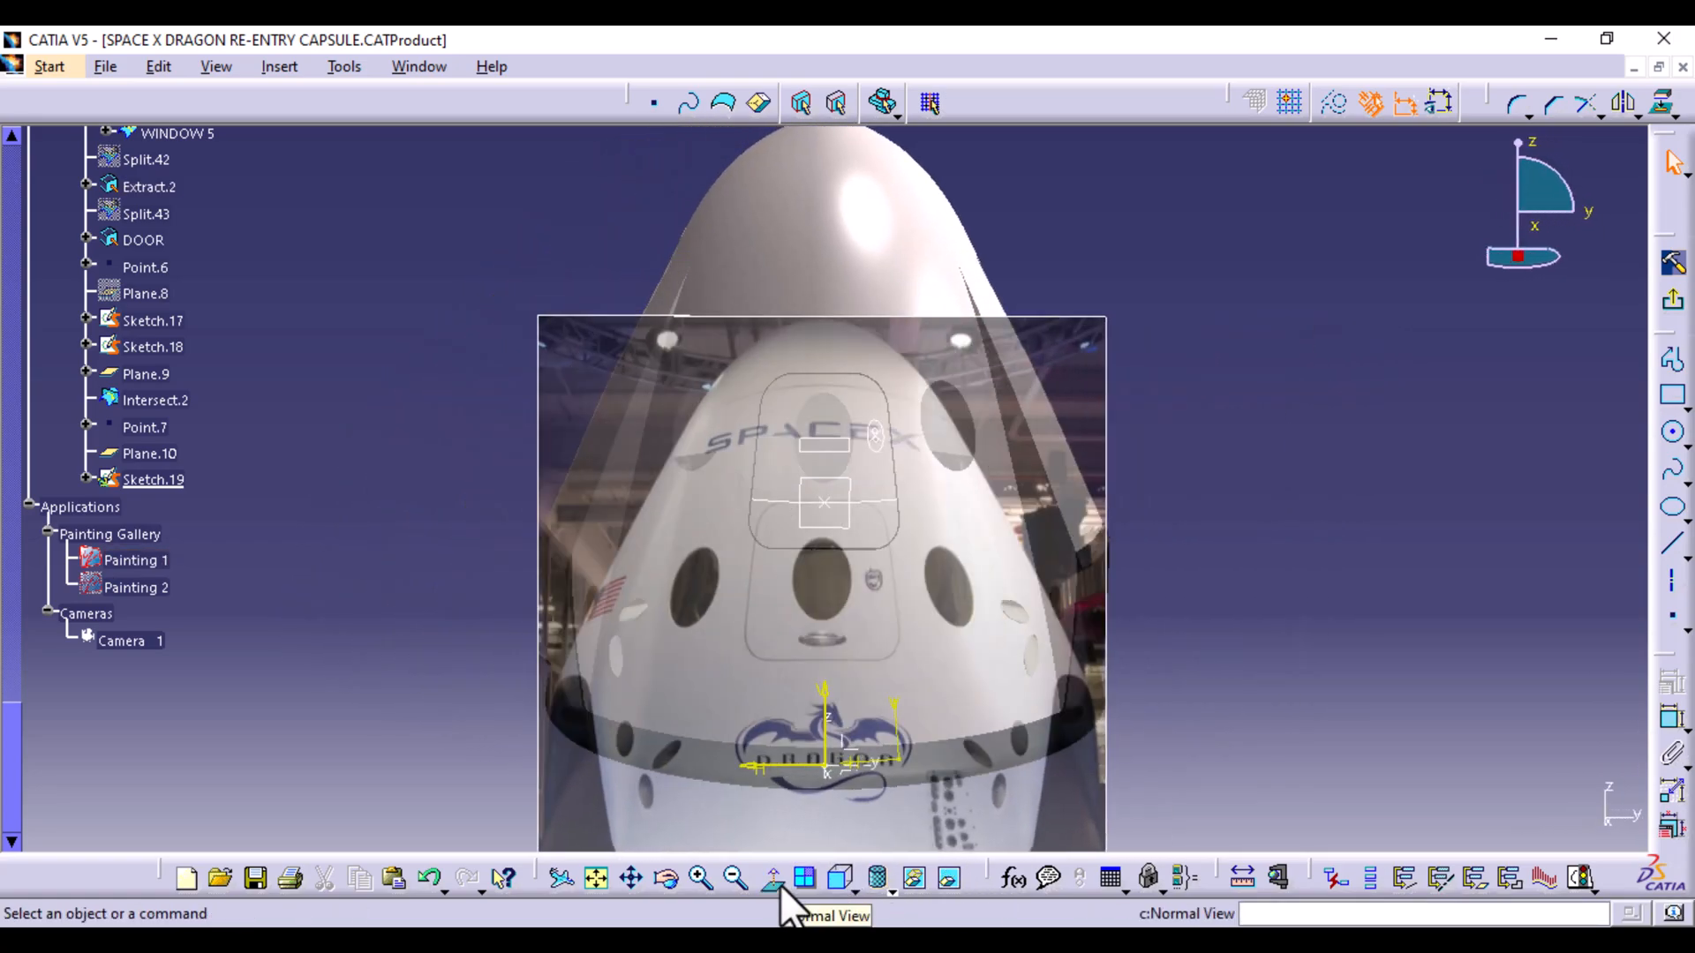
left_click(844, 885)
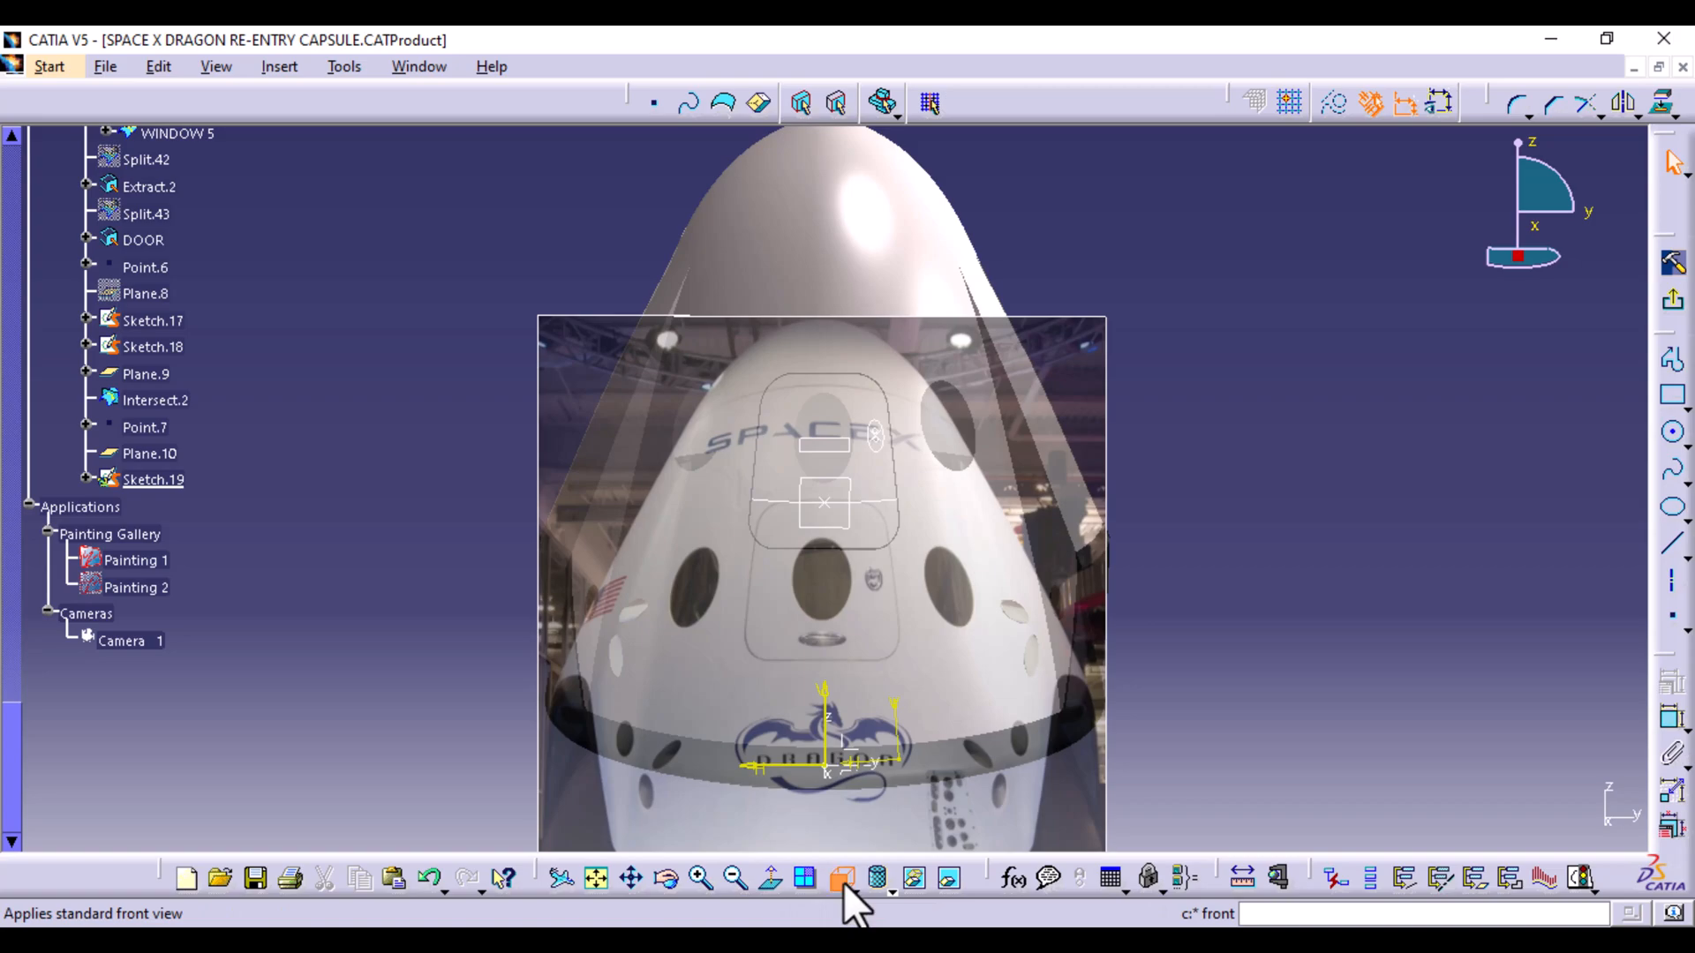
mouse_move(883, 750)
middle_mouse_down()
mouse_move(836, 461)
mouse_move(844, 353)
middle_mouse_up()
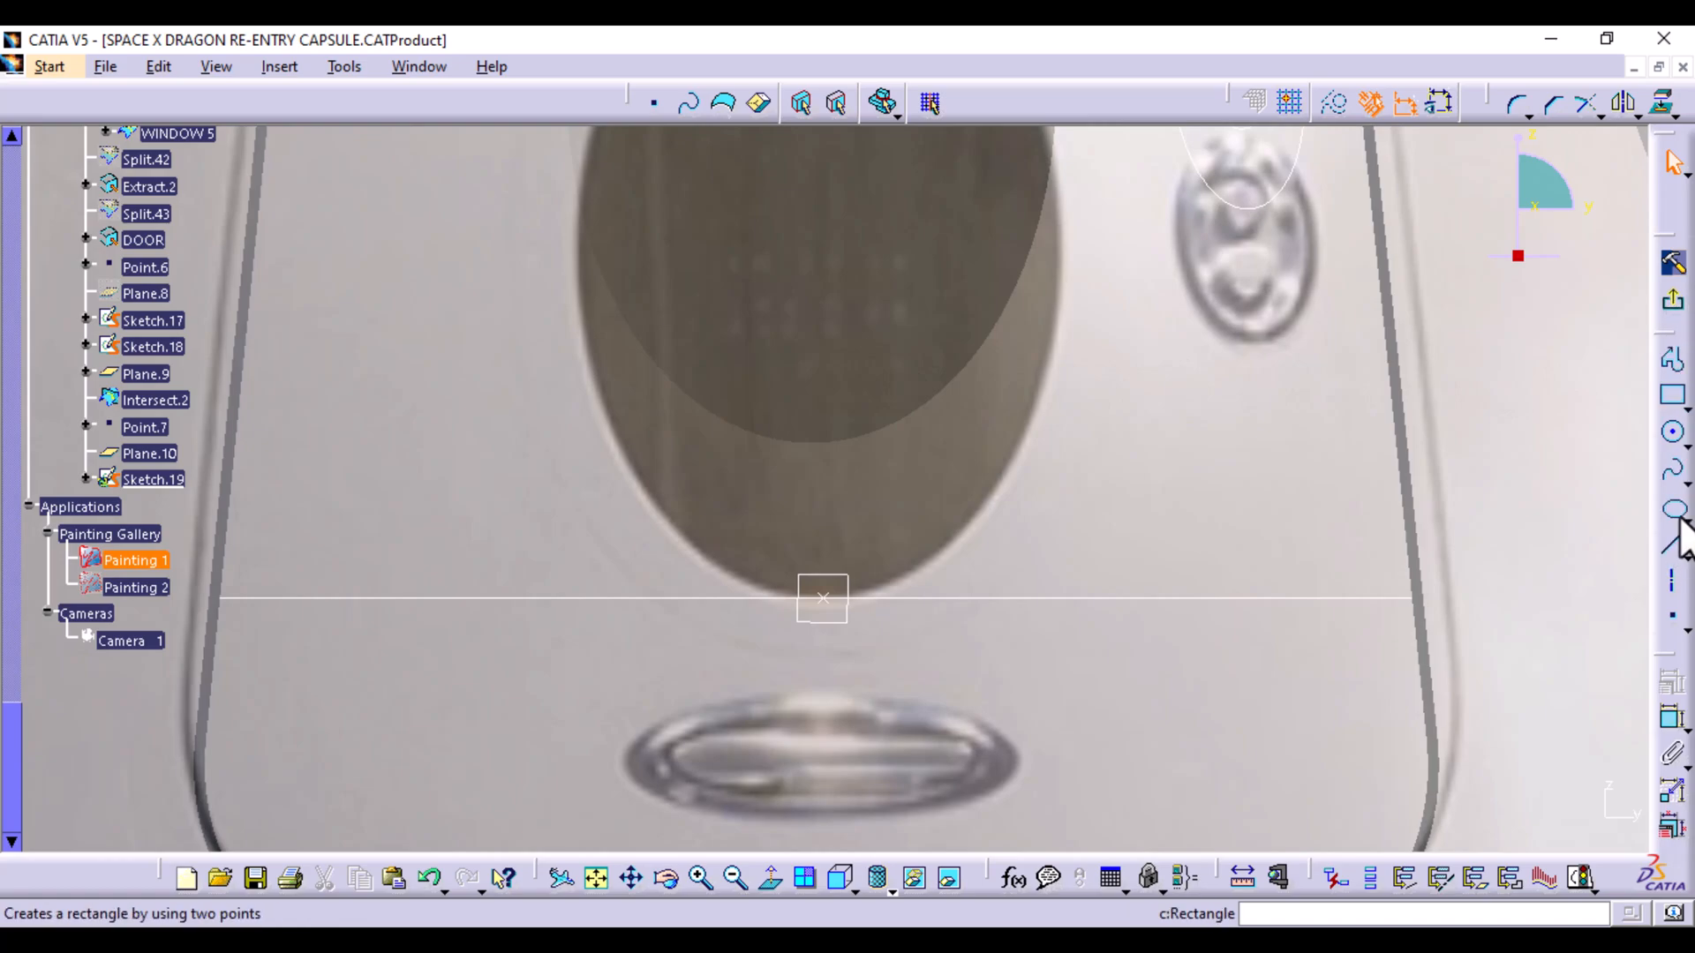
left_click(1675, 512)
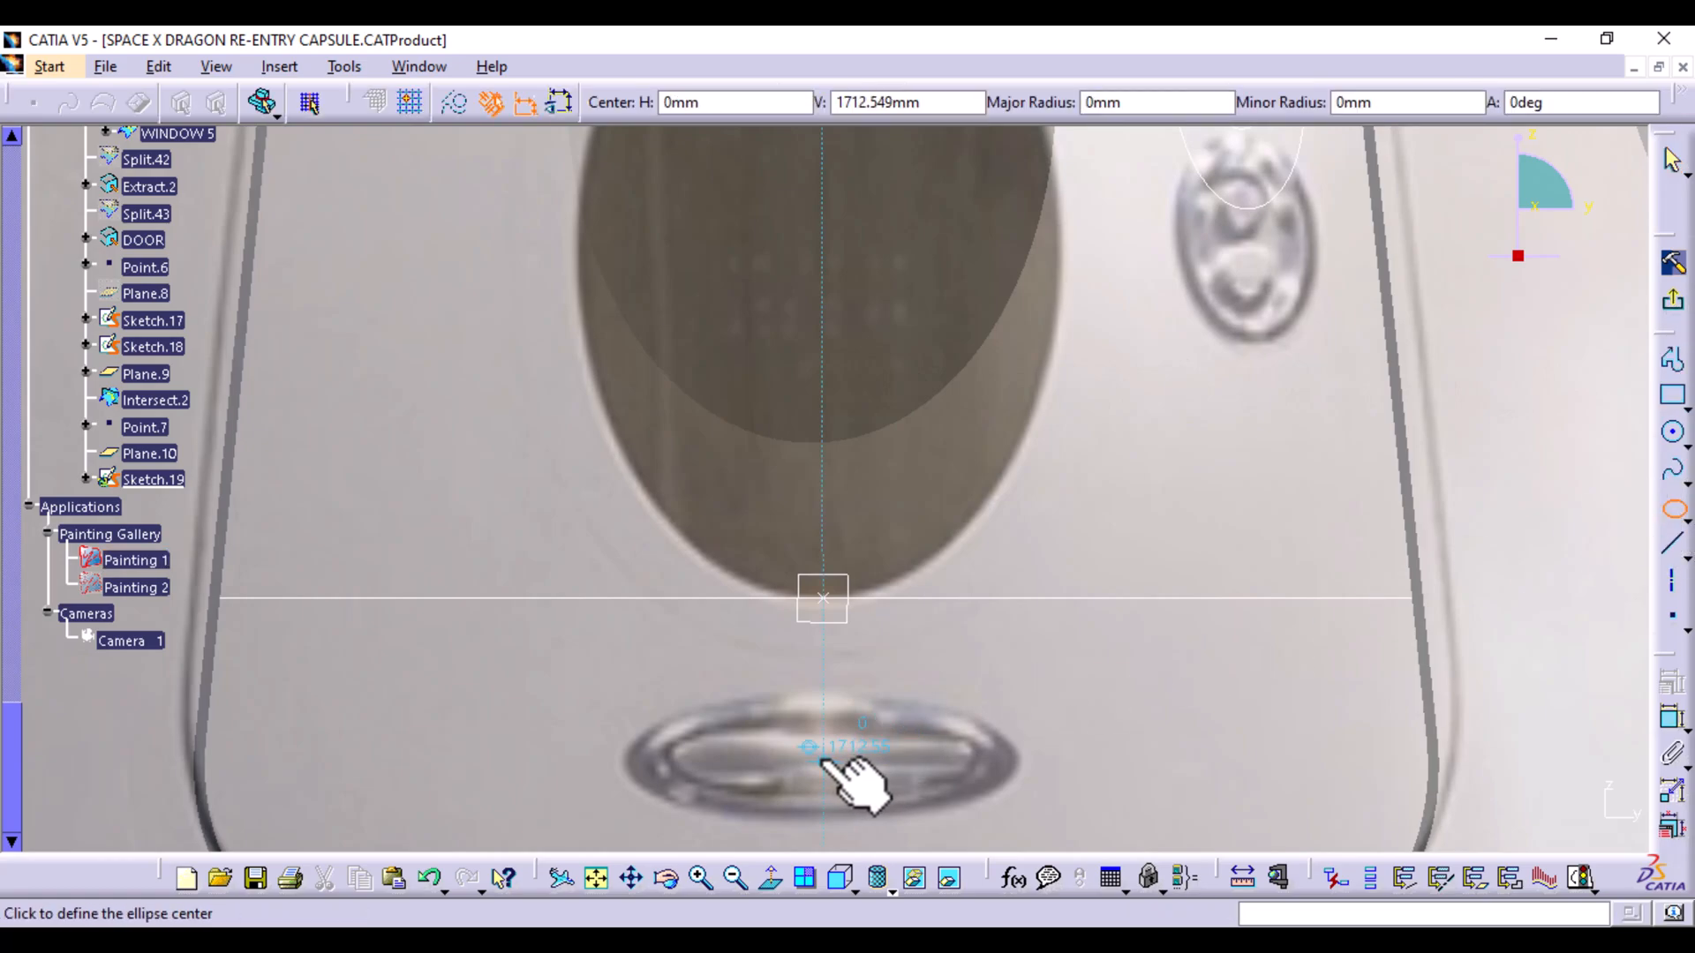
left_click(831, 752)
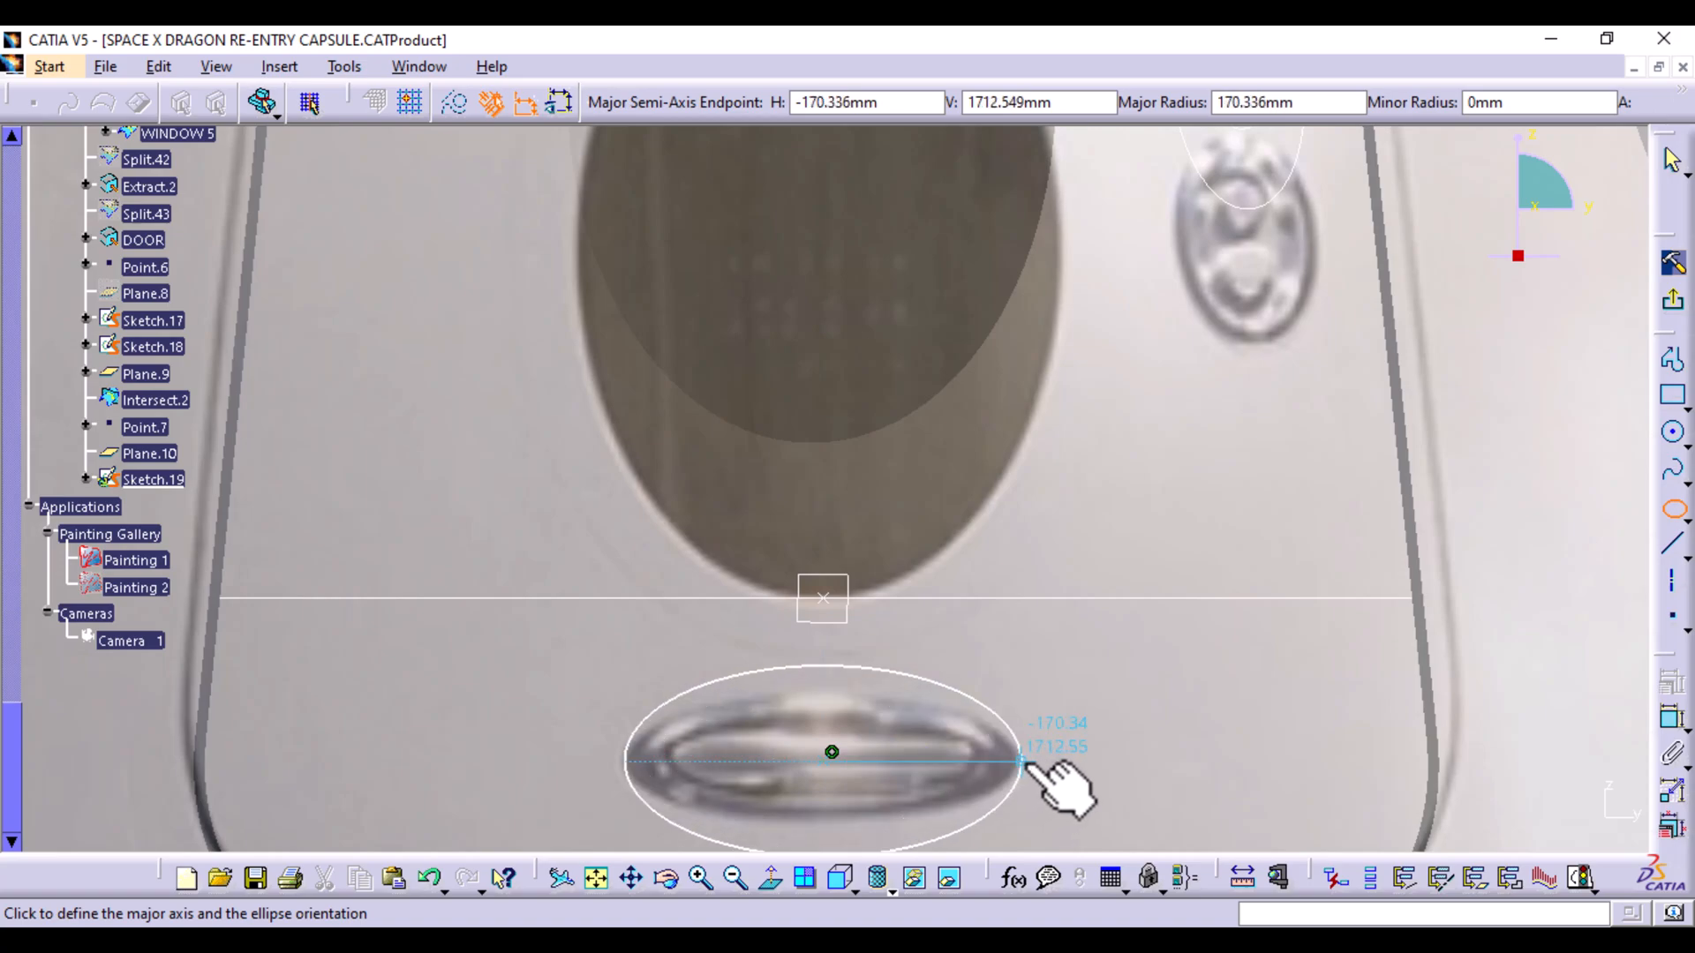
left_click(1021, 761)
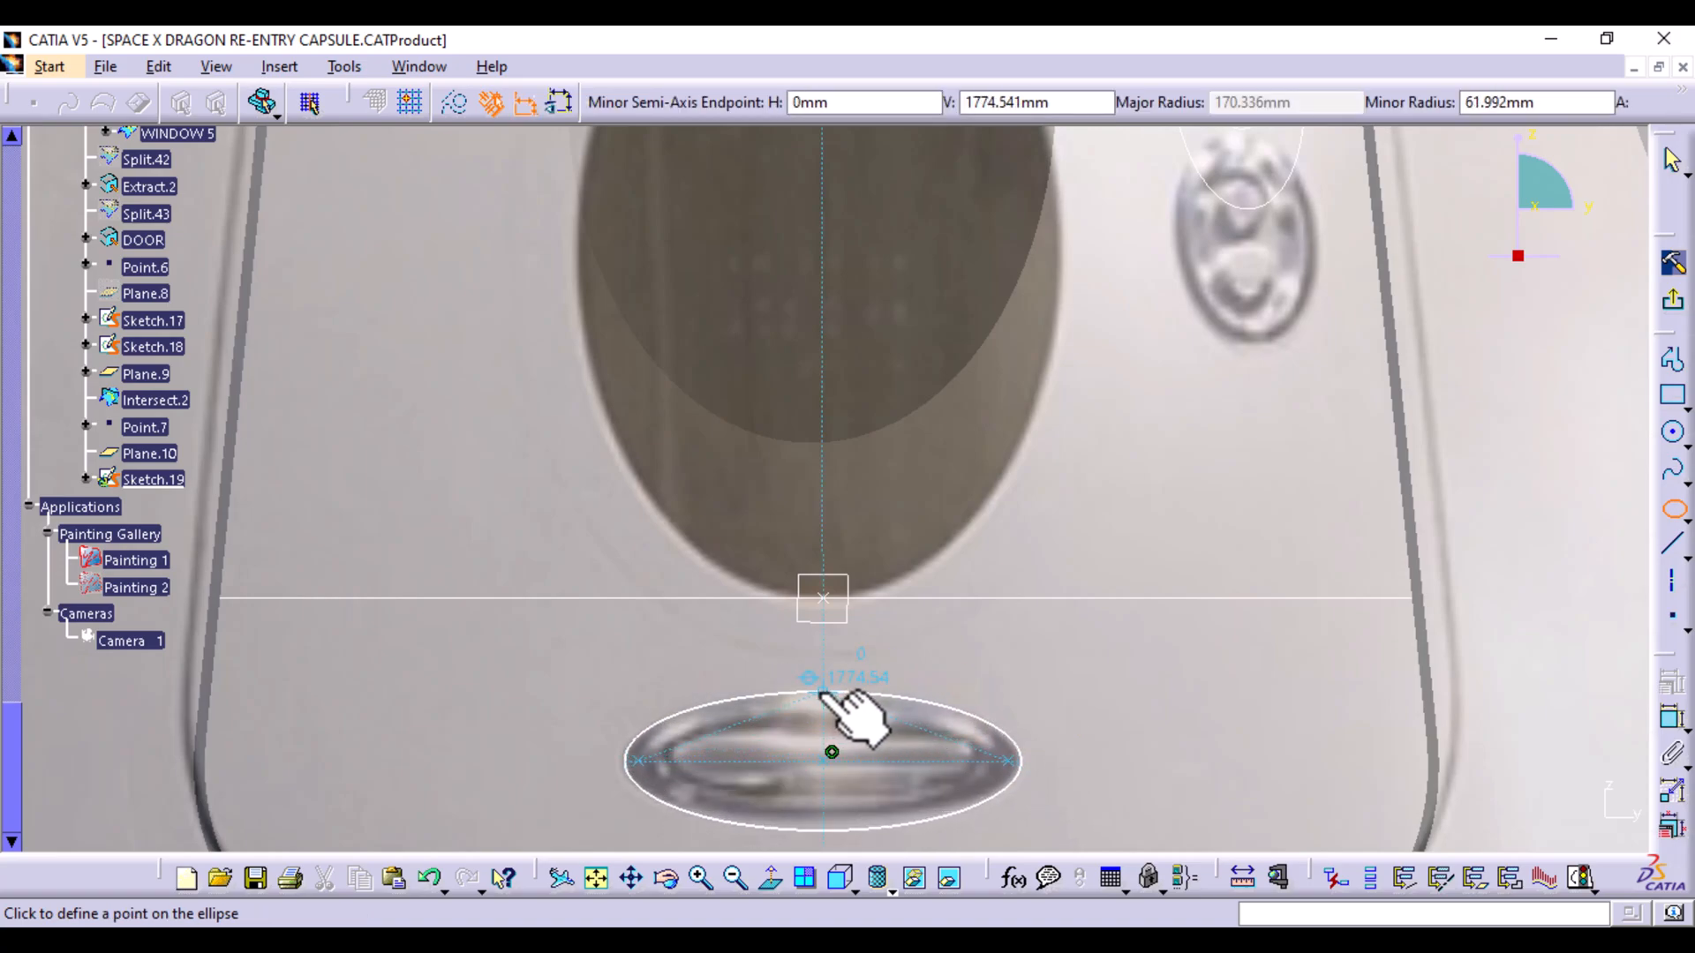
left_click(832, 696)
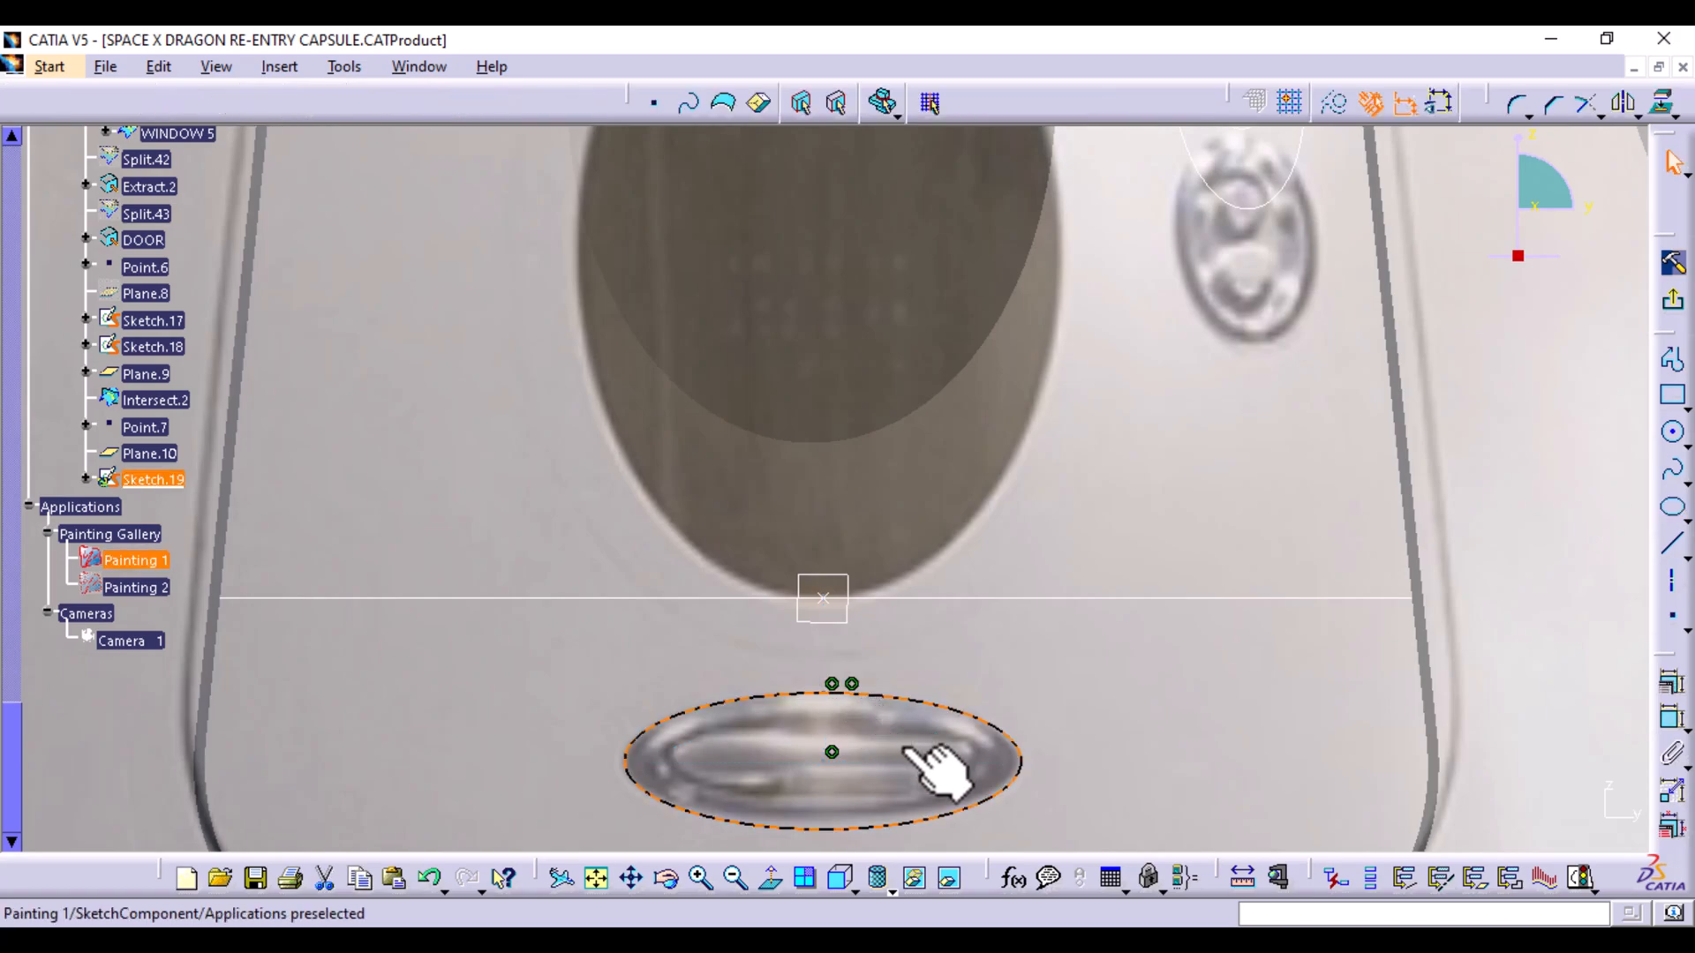
Delete the constraints at the ellipse's upper end and move the ellipse up onto the door curve's point, finishing the sketch
mouse_move(824, 760)
left_mouse_down()
mouse_move(823, 747)
mouse_move(830, 760)
left_mouse_up()
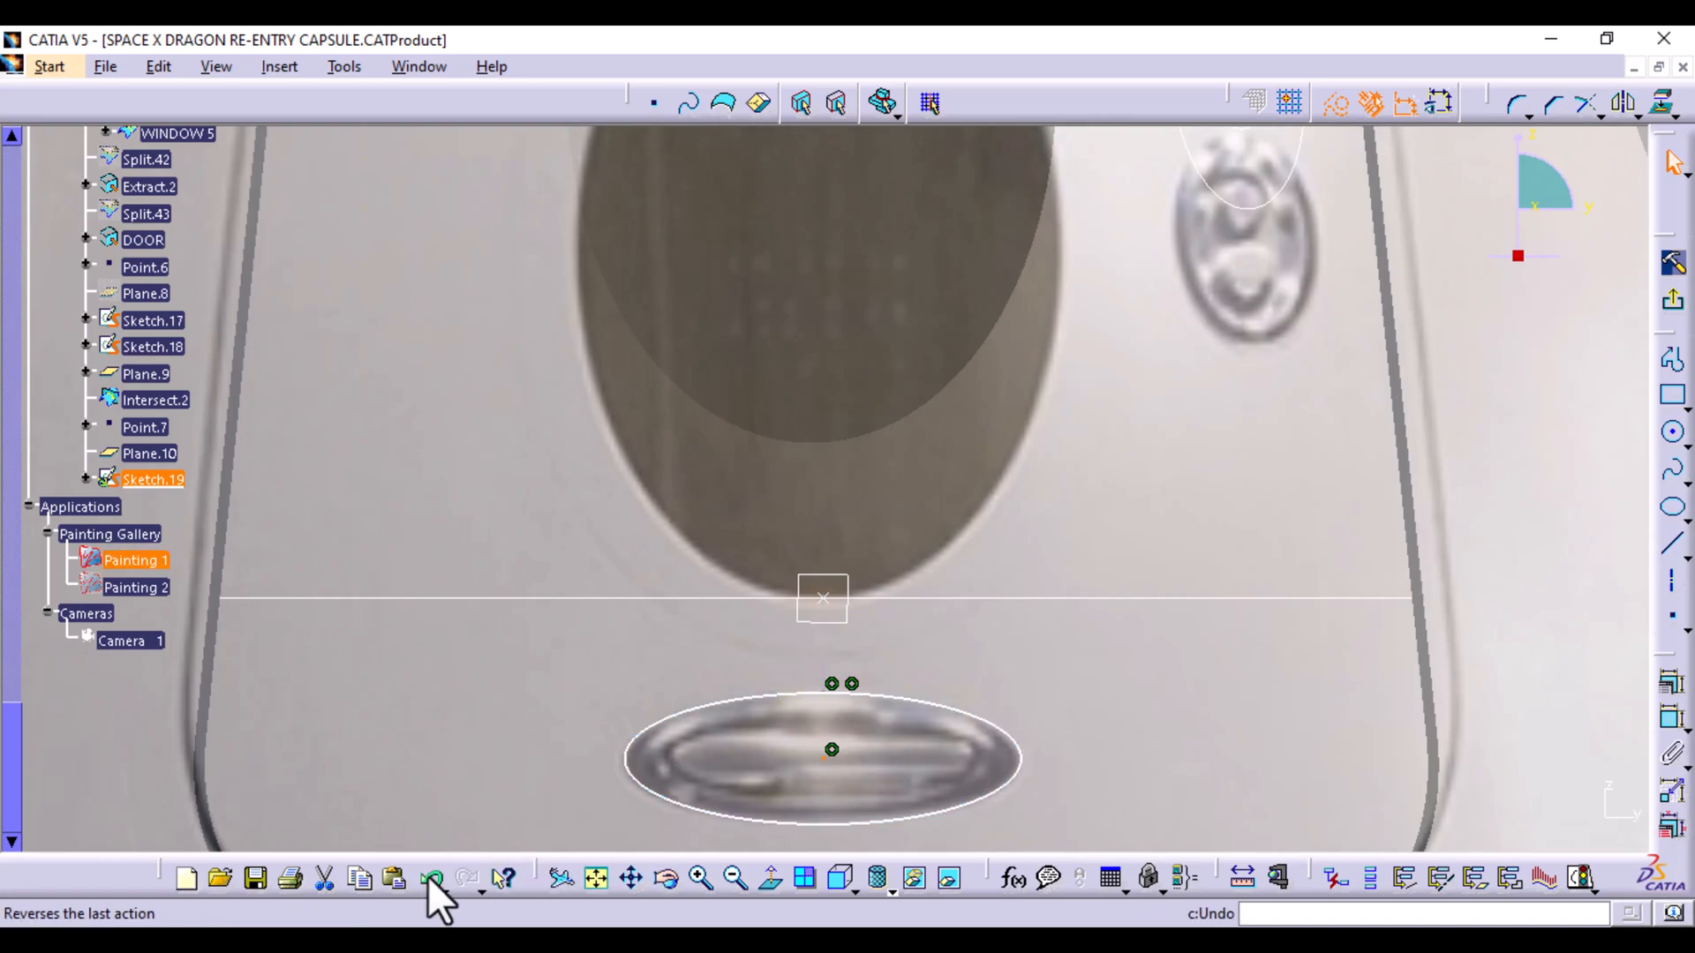
left_click(854, 683)
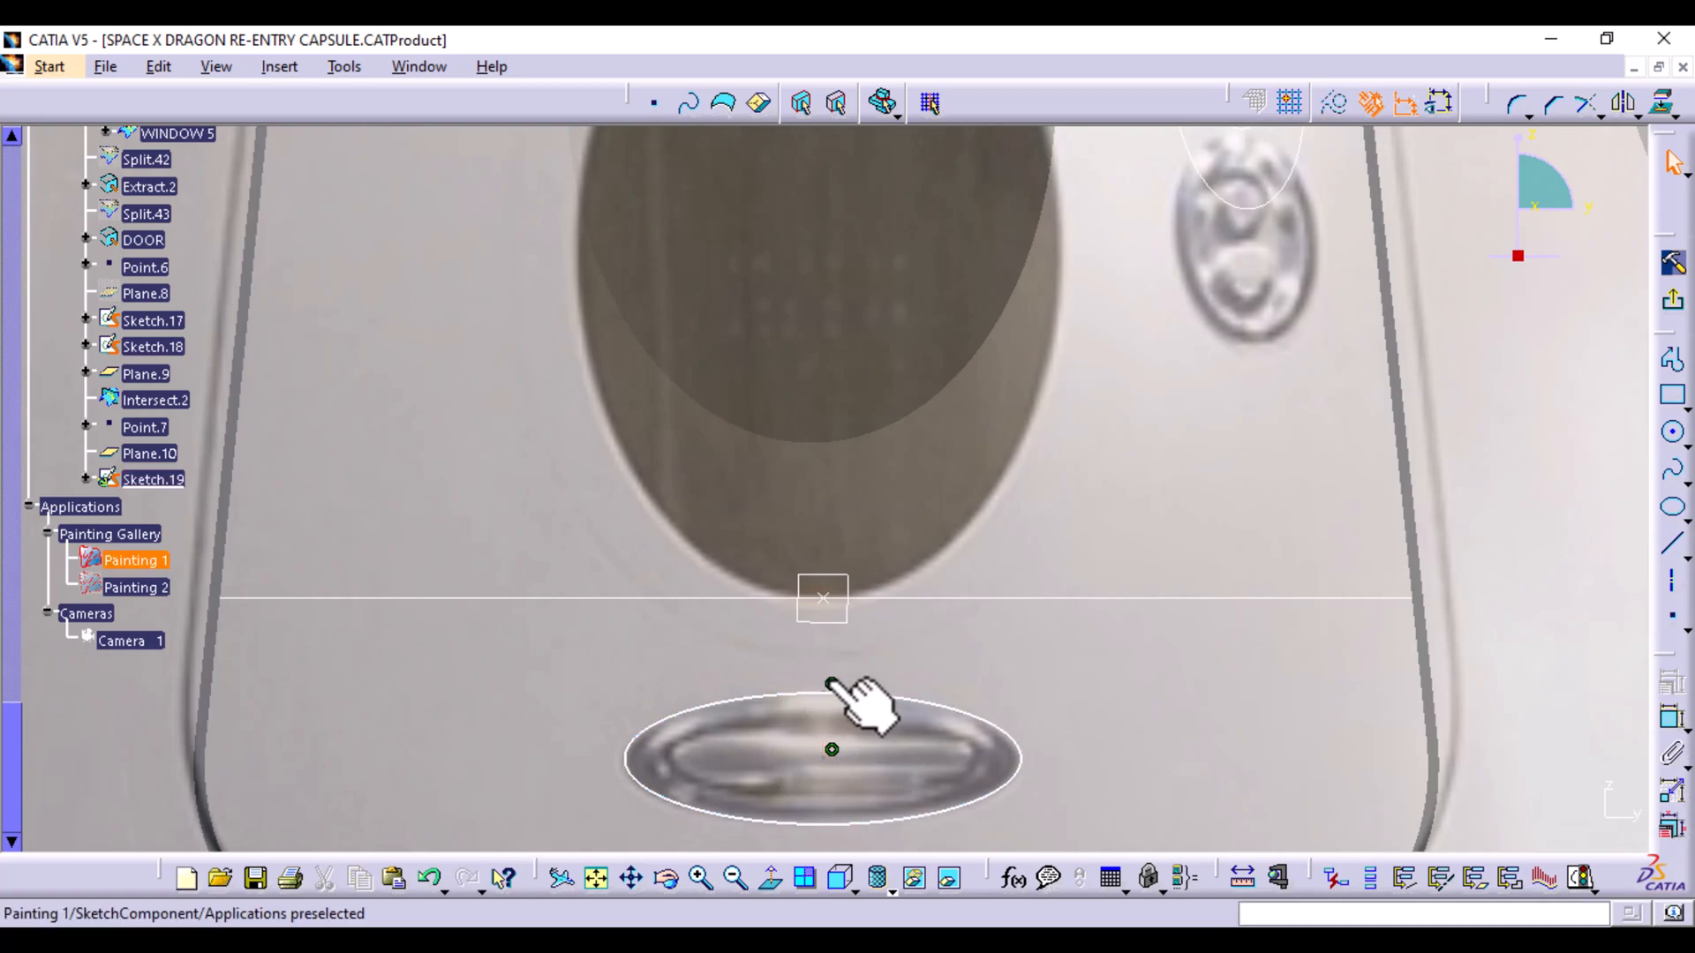
left_click_drag(832, 752, 827, 597)
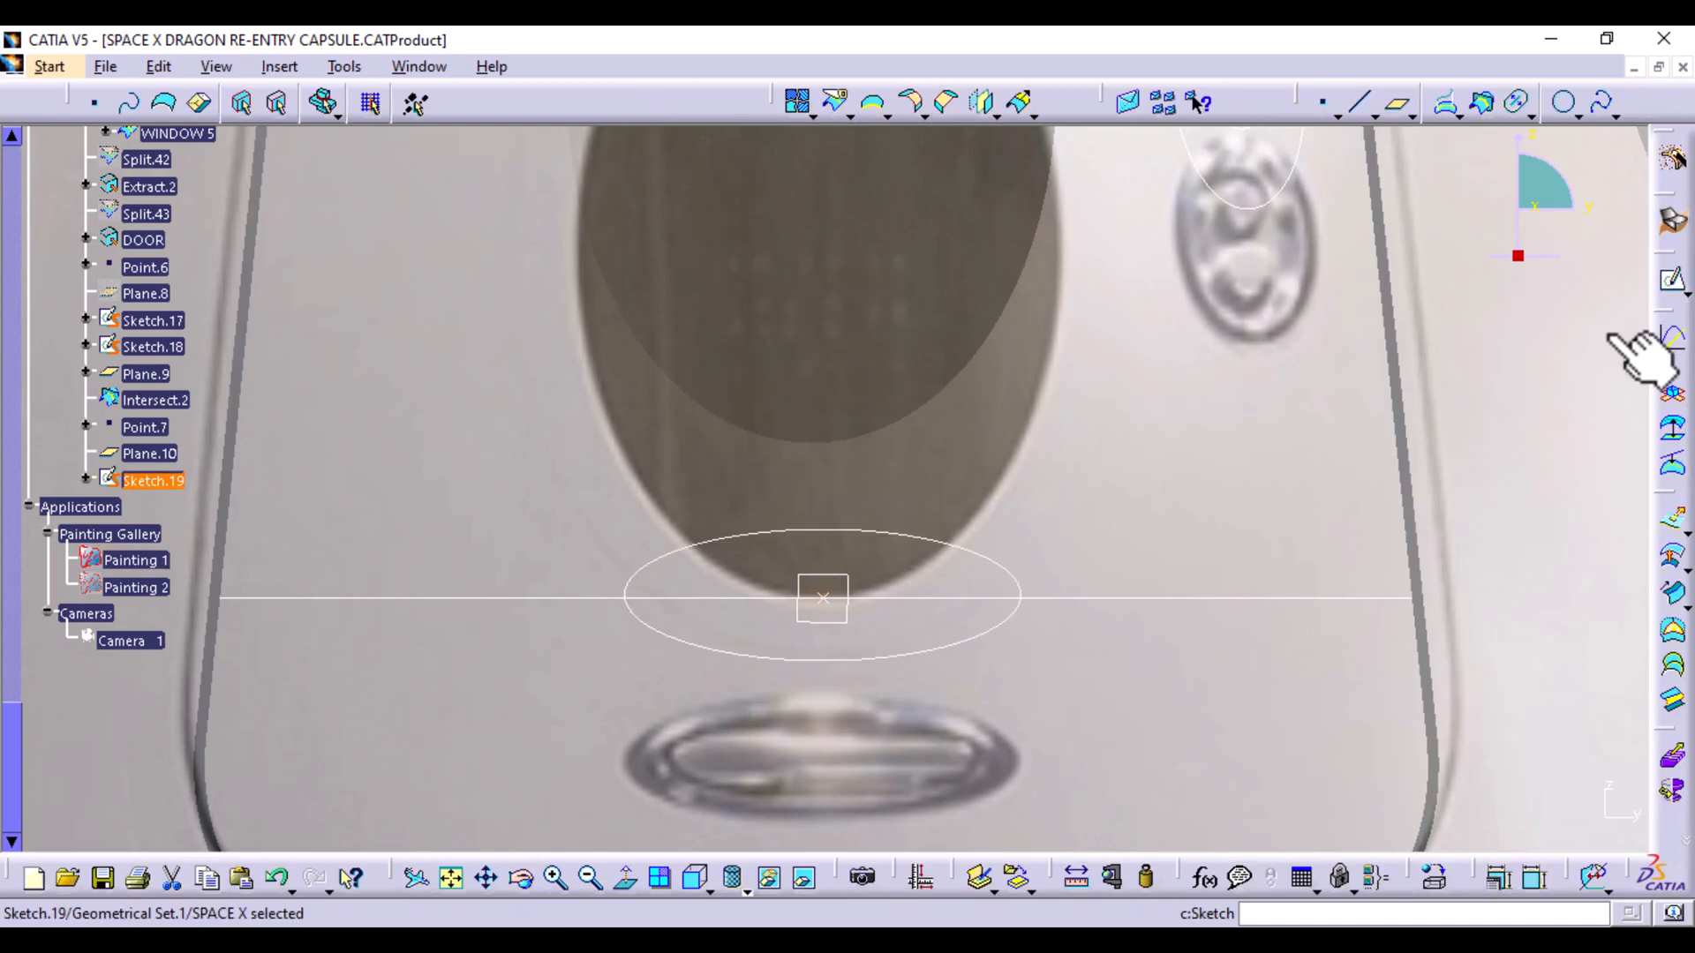
Sketch a second ellipse on the tangent plane around the handle's inner outline, with radii of about 134 mm and 39 mm
left_click(840, 583)
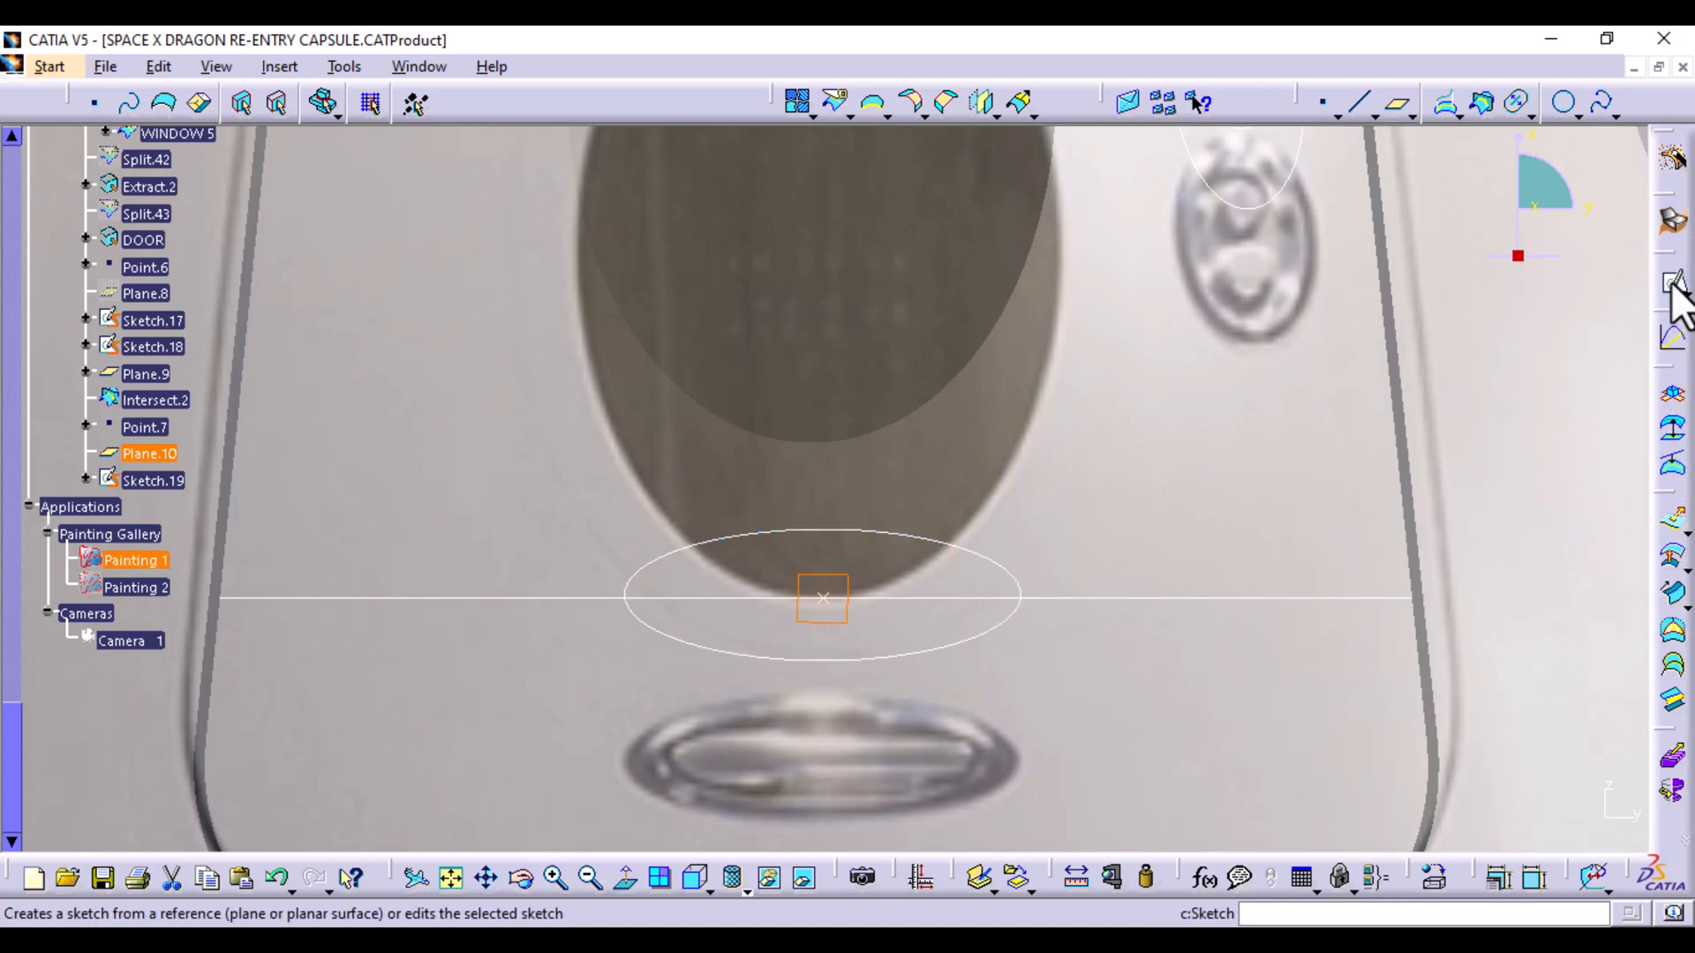
left_click(1673, 282)
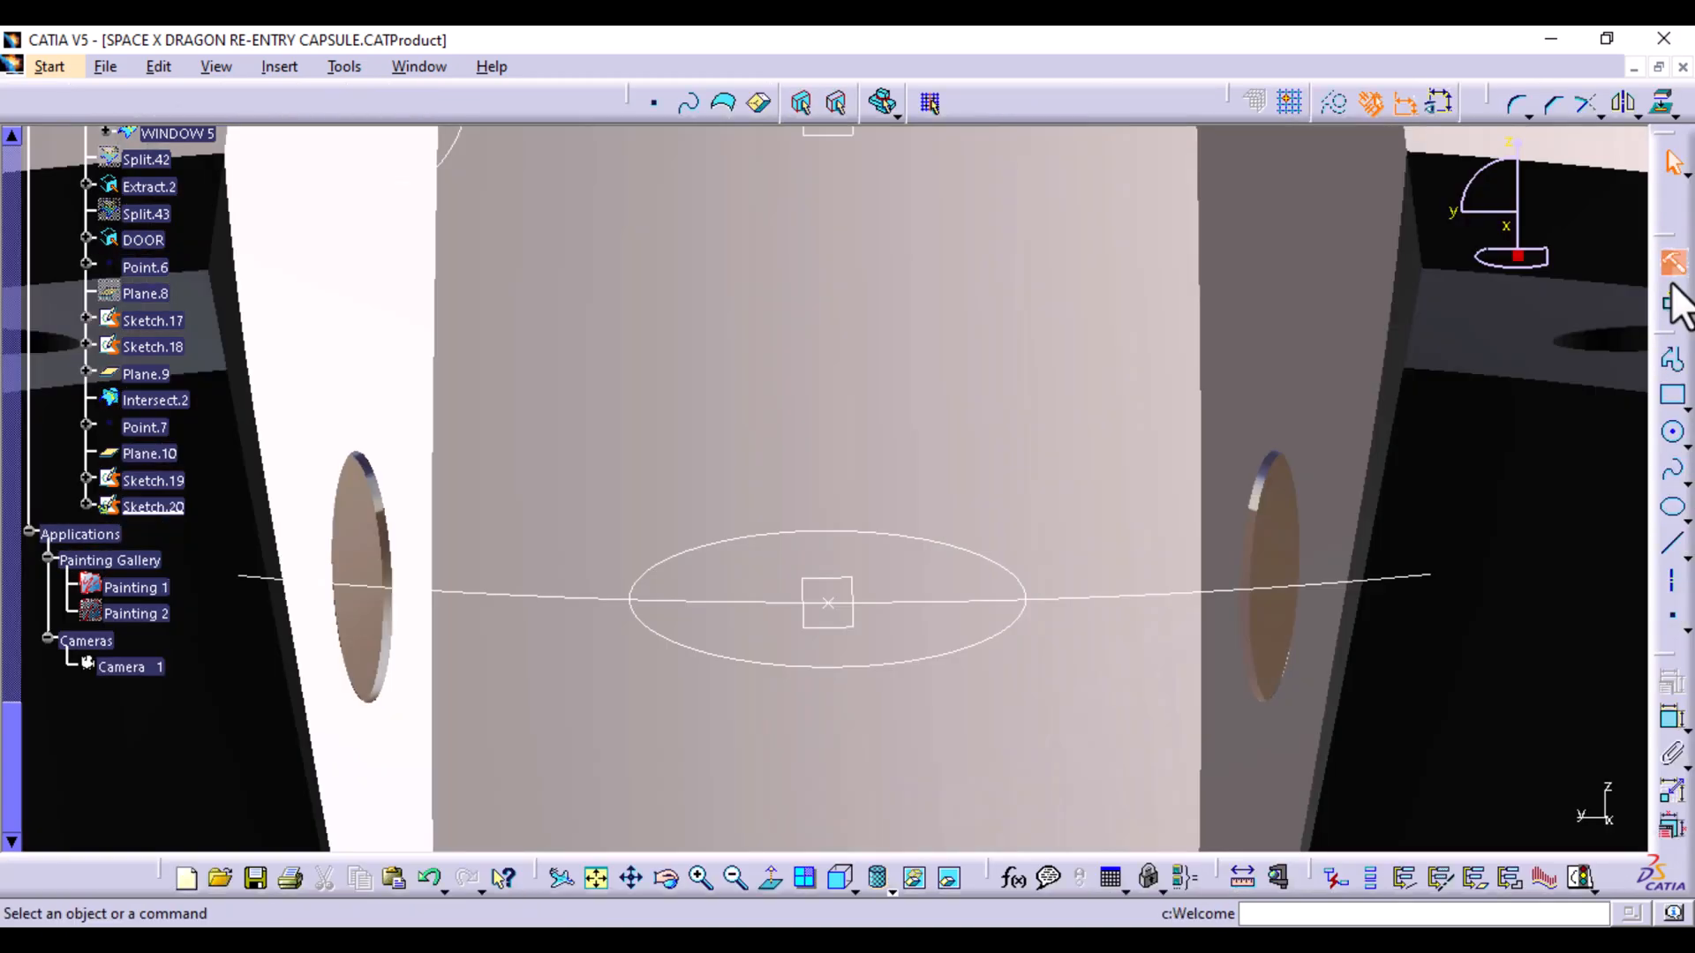
left_click(836, 880)
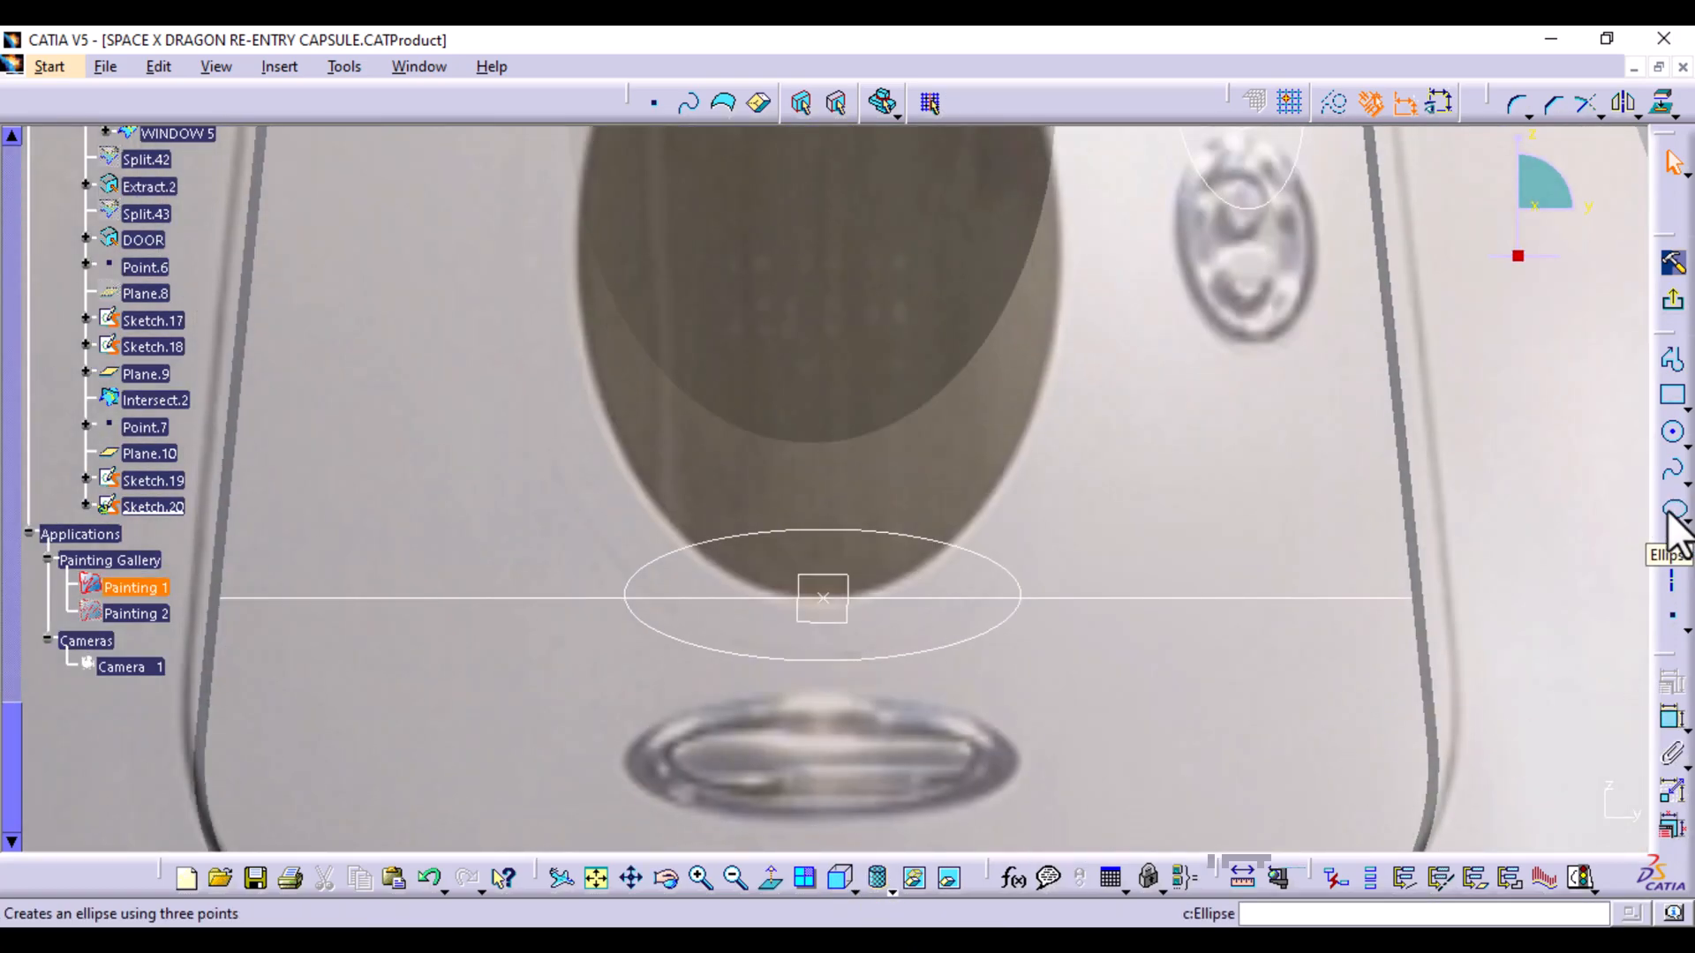
left_click(1671, 511)
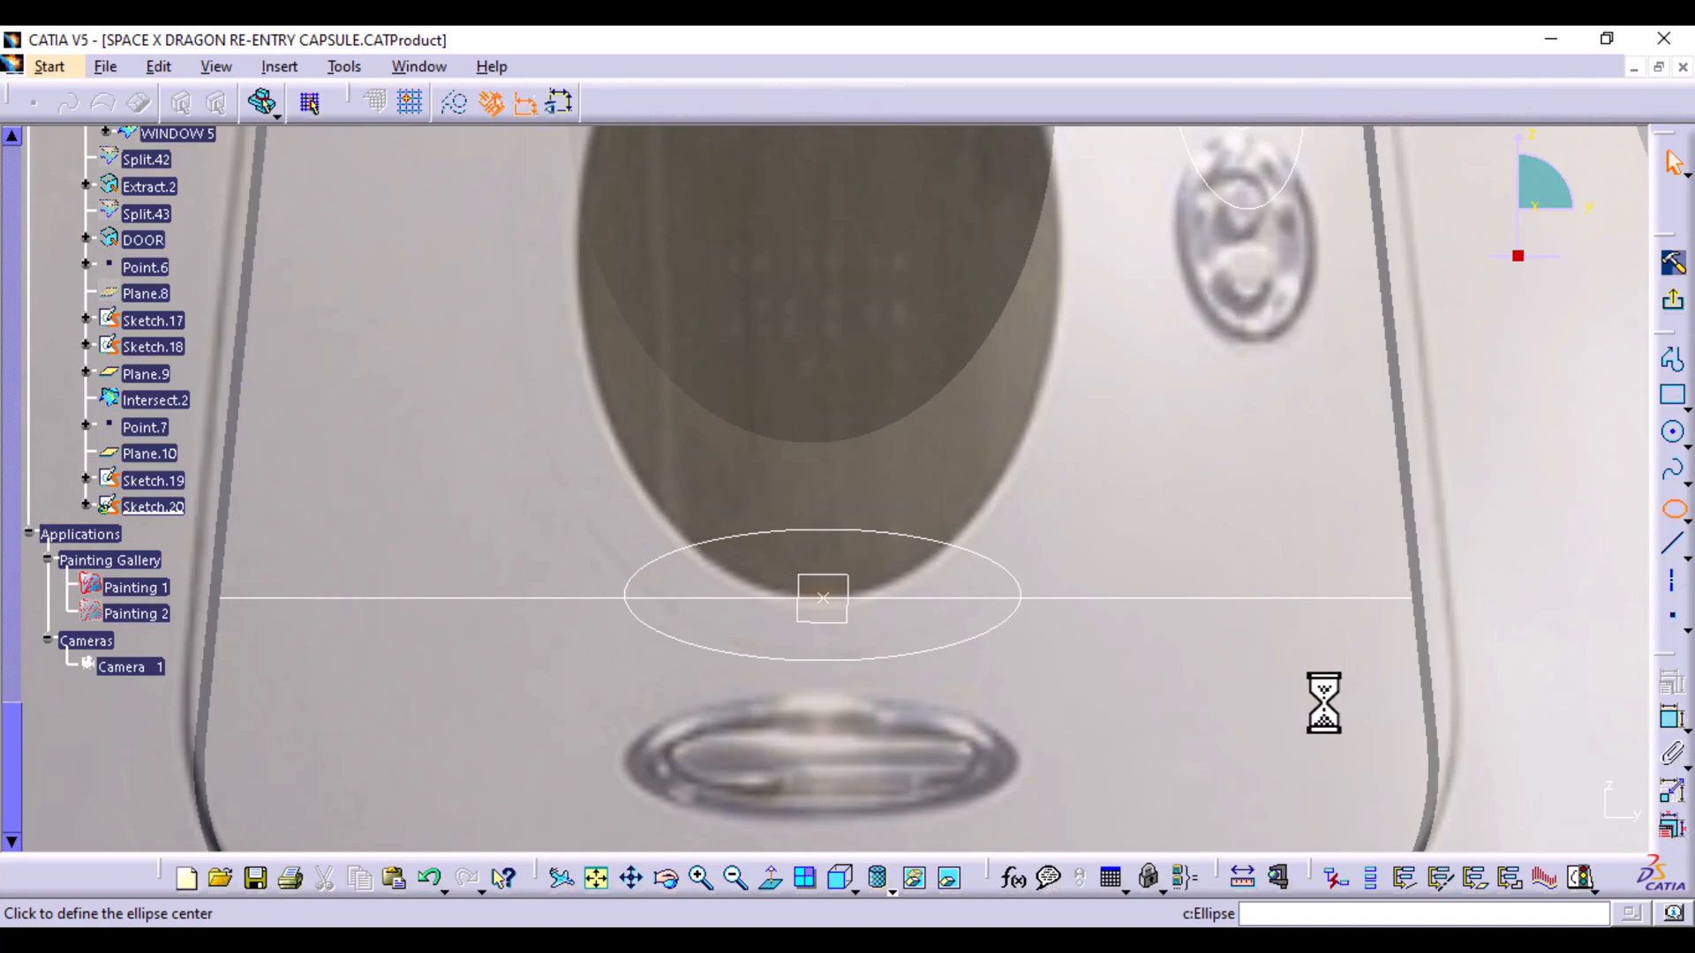
mouse_move(1040, 806)
middle_mouse_down()
mouse_move(1071, 662)
mouse_move(1013, 668)
mouse_move(1013, 521)
middle_mouse_up()
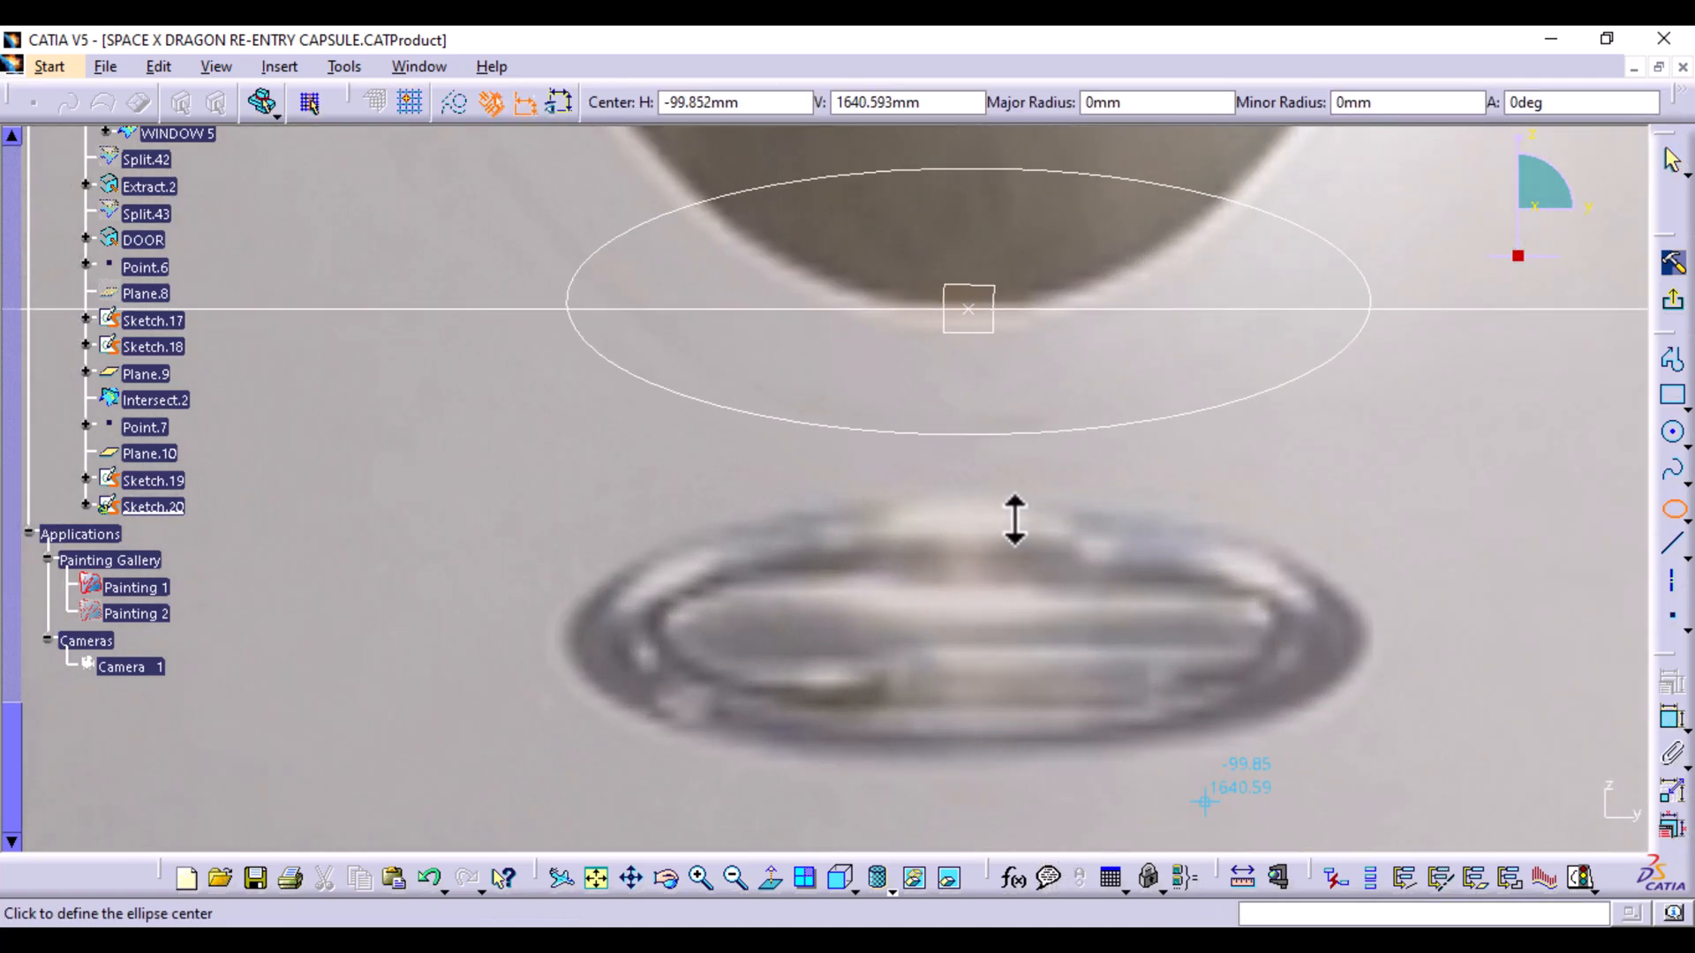
left_click(977, 619)
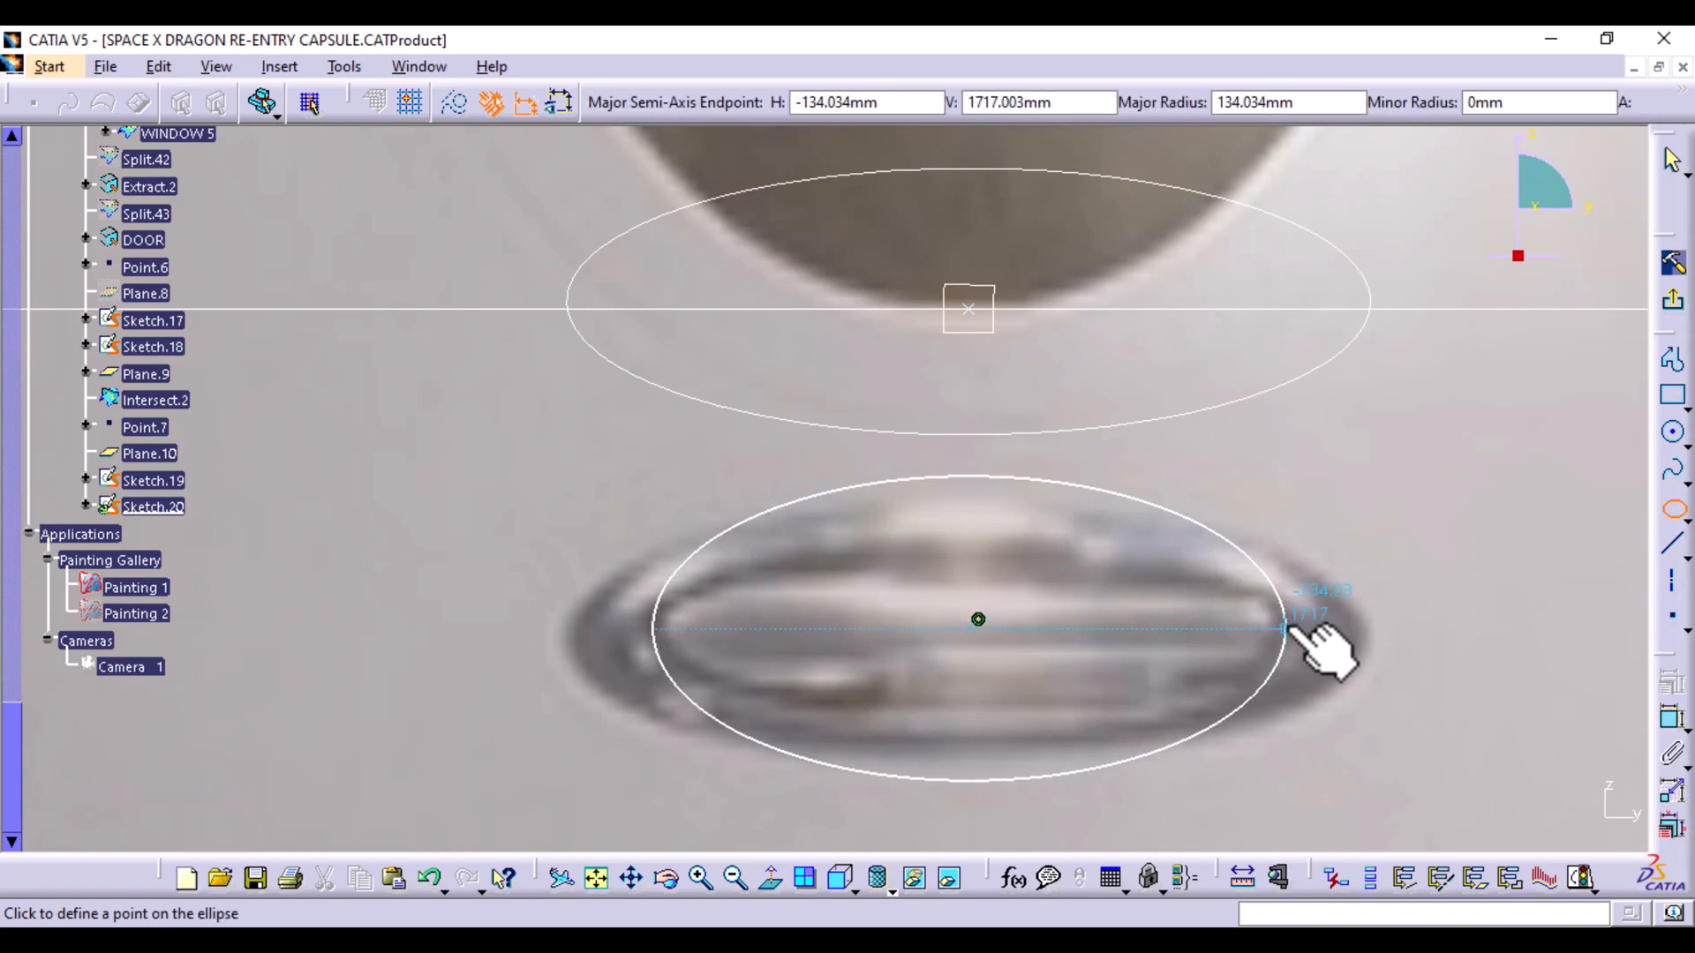
left_click(1285, 628)
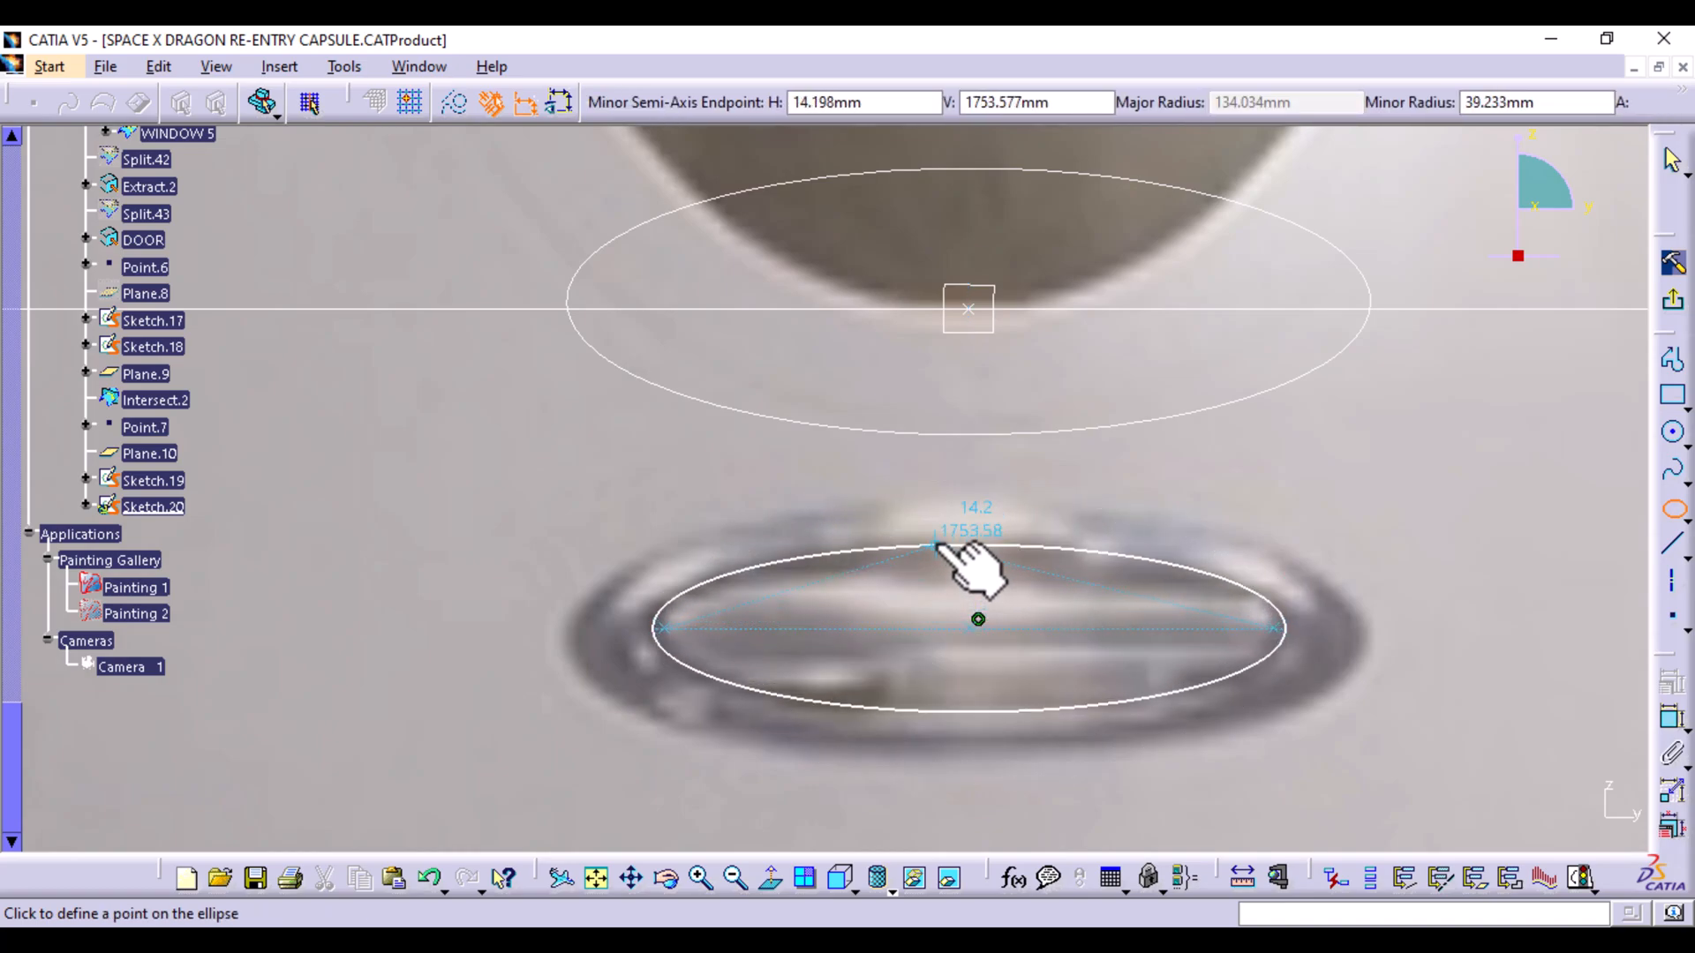
left_click(939, 547)
Move the inner ellipse up to the door curve's point and make it concentric with the outer ellipse, finishing the sketch
left_click_drag(978, 620, 969, 306)
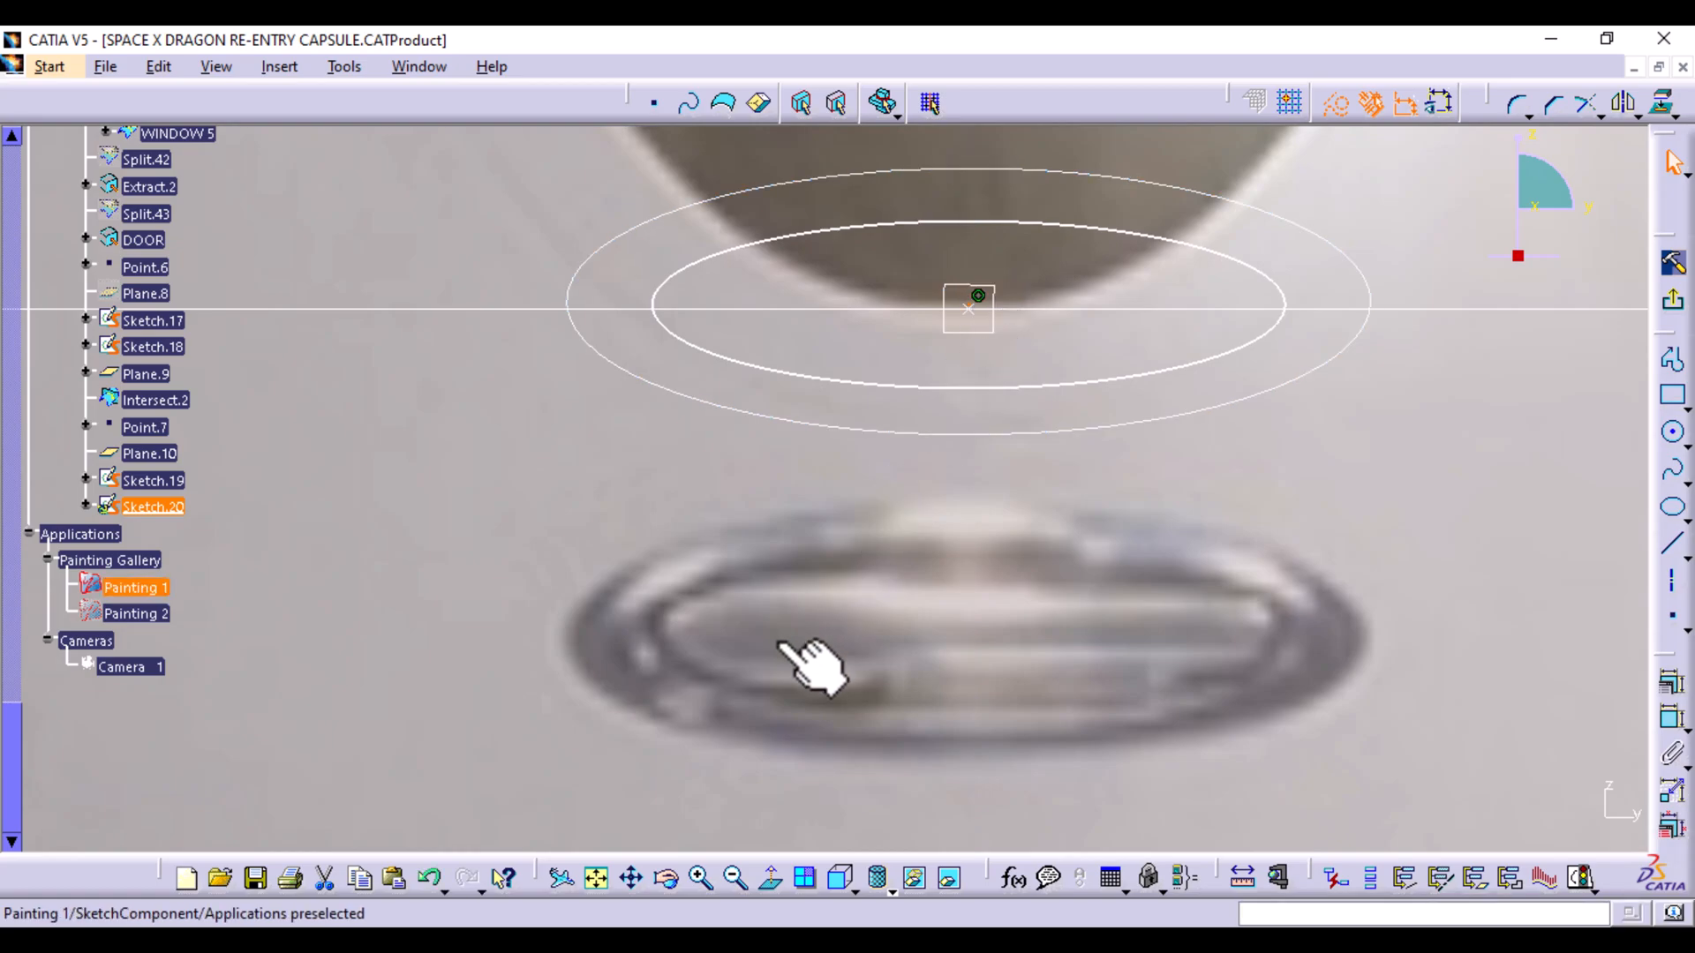
left_click(1126, 230)
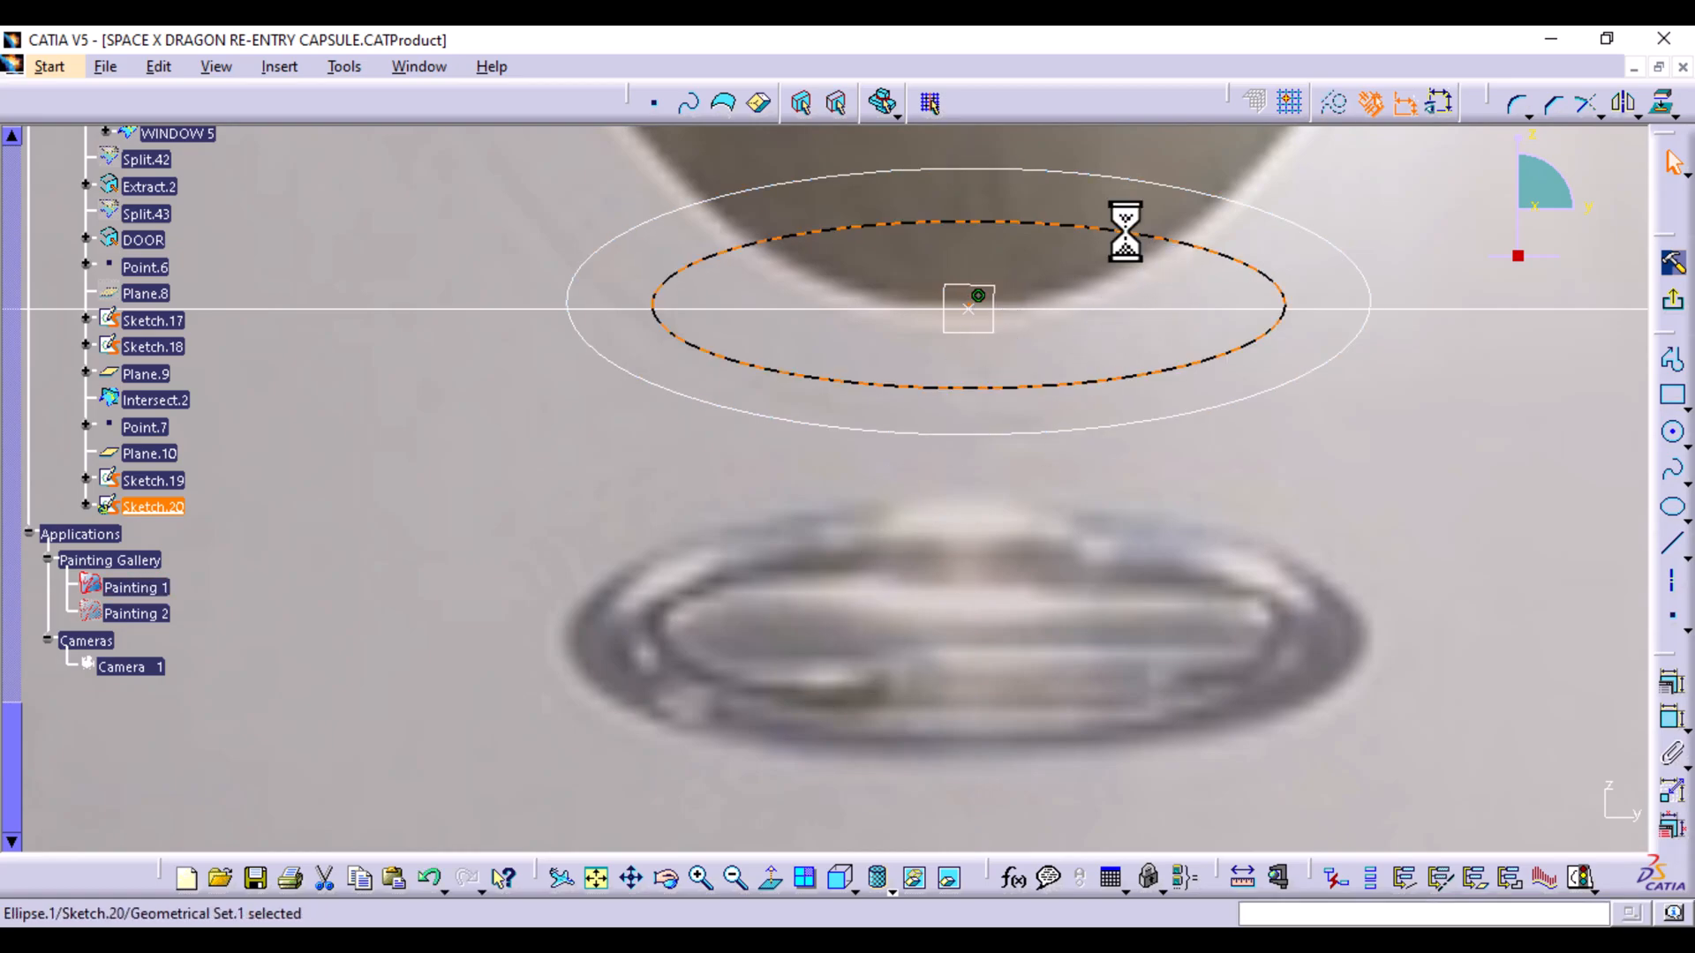
left_click(1184, 191, "ctrl")
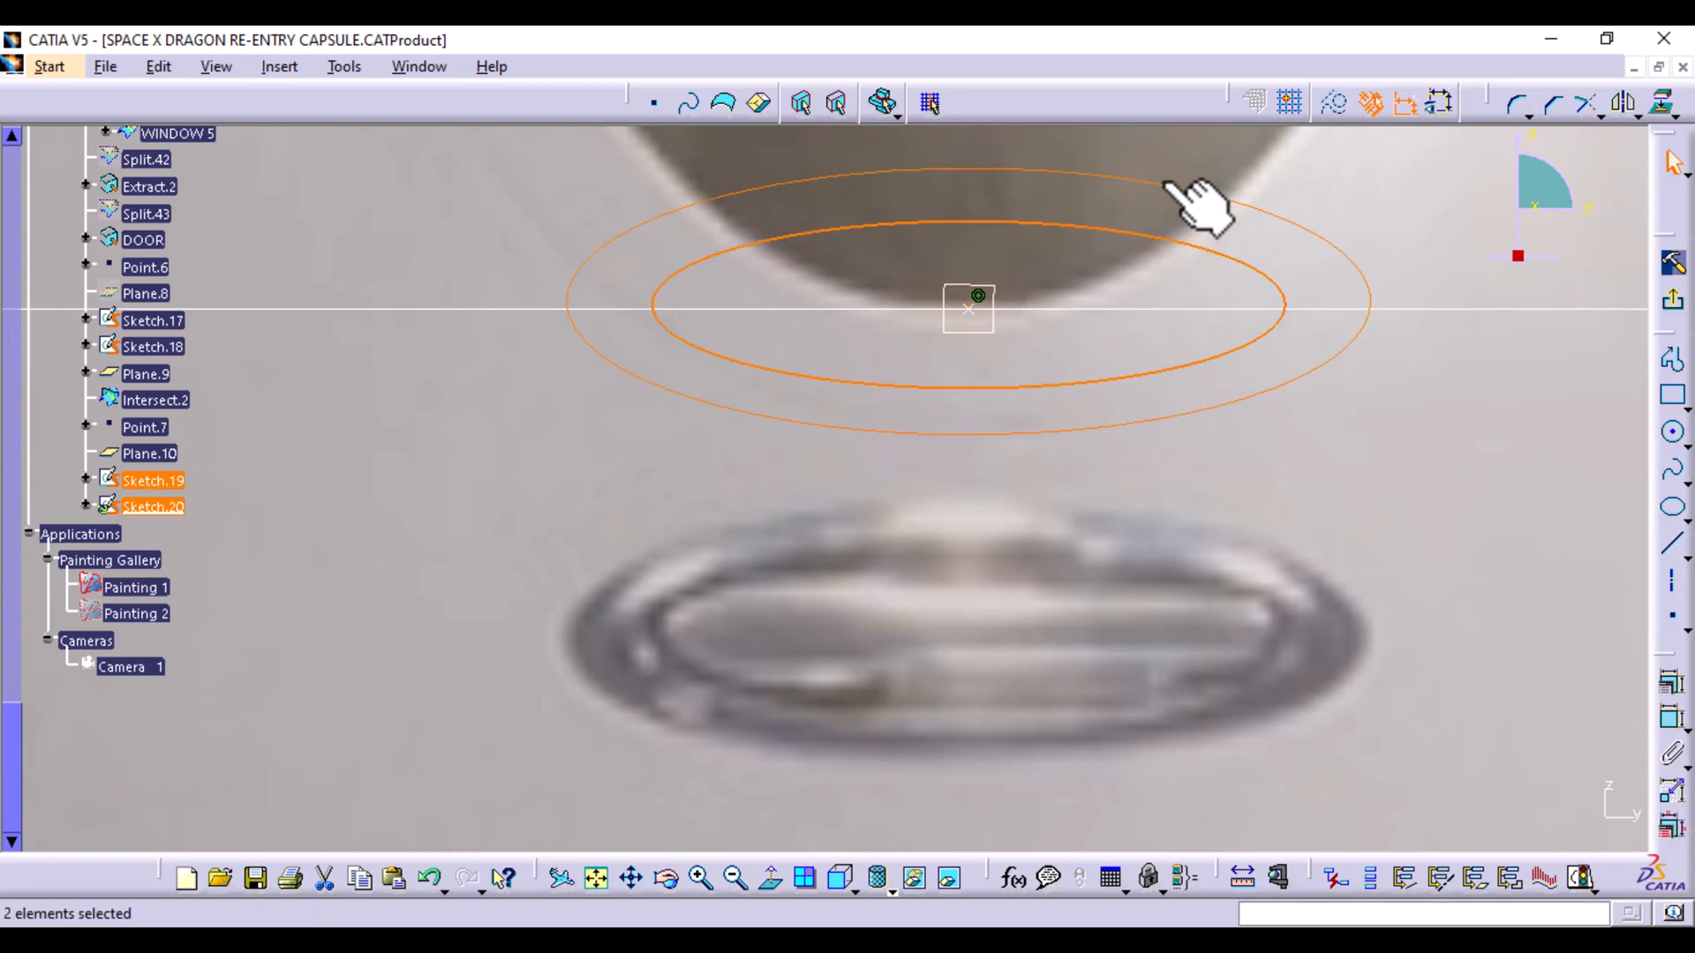
left_click(1673, 716)
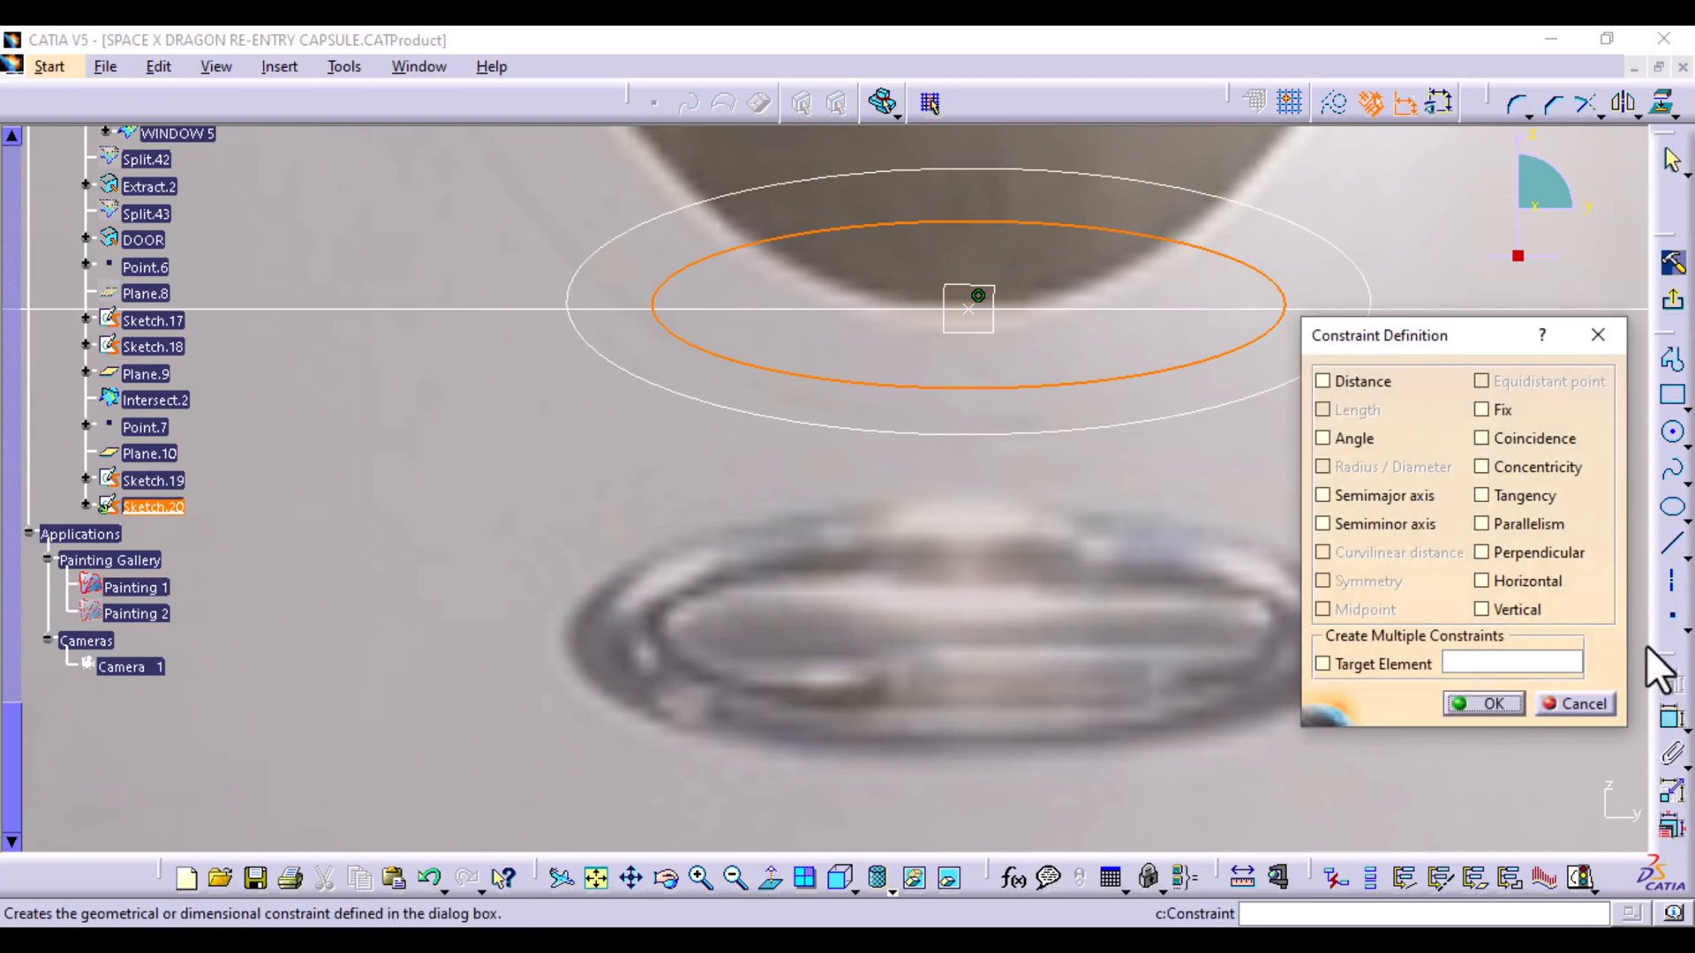
left_click(1512, 465)
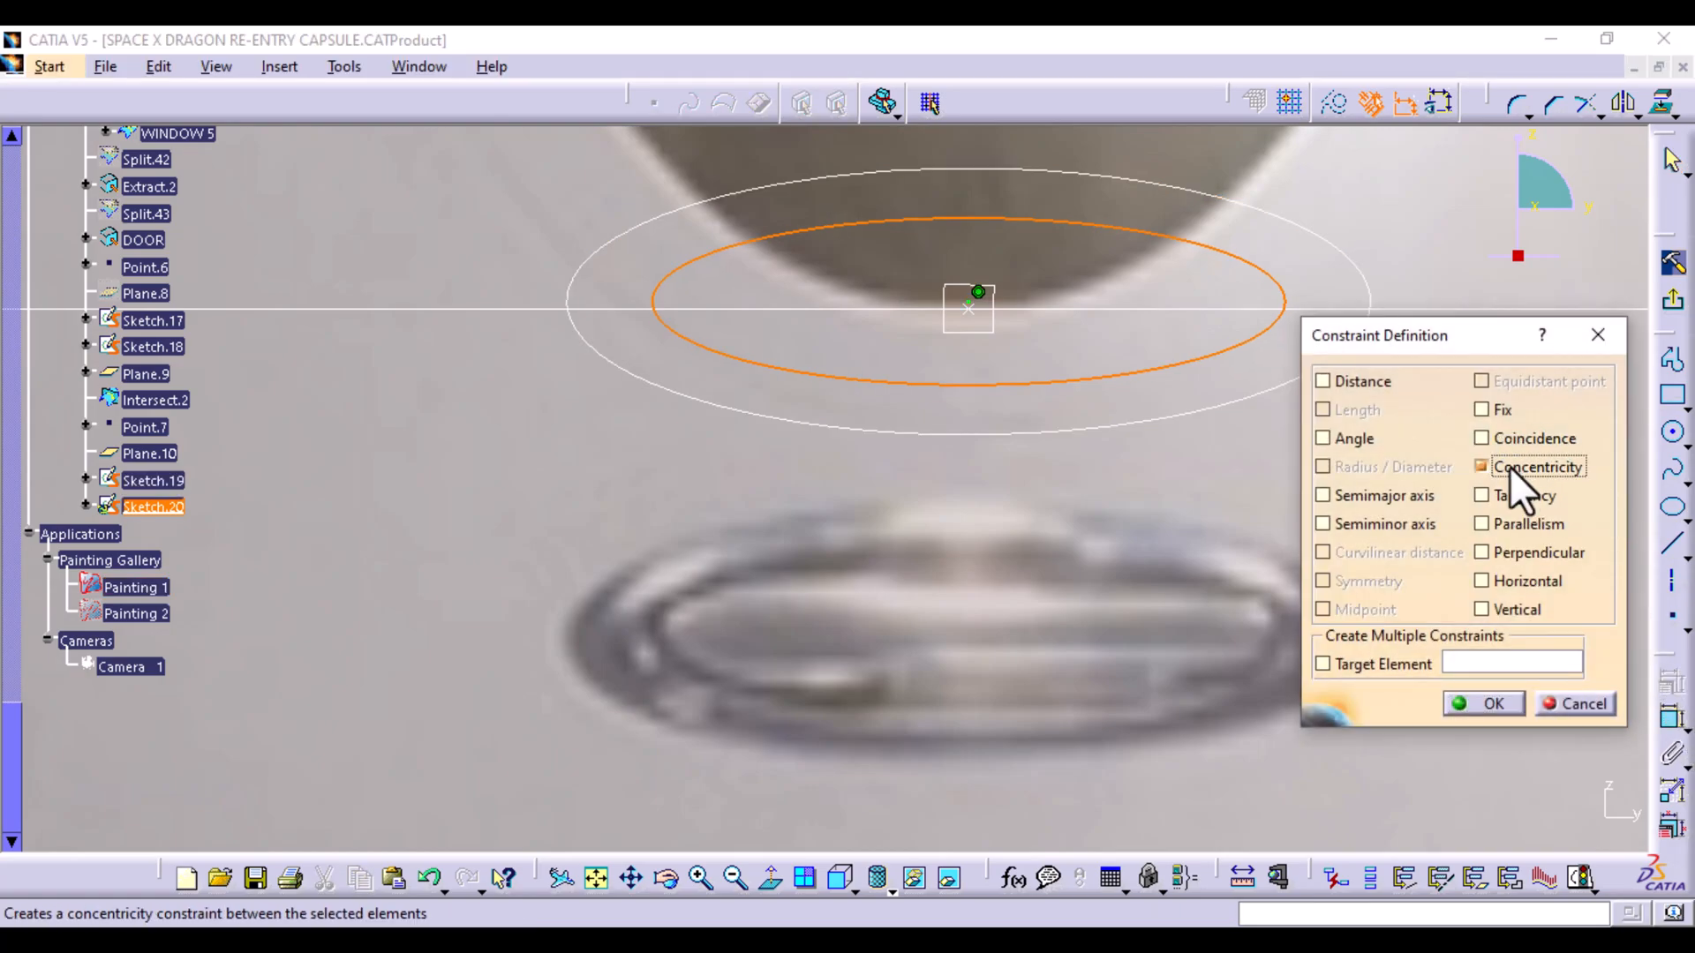
left_click(1487, 703)
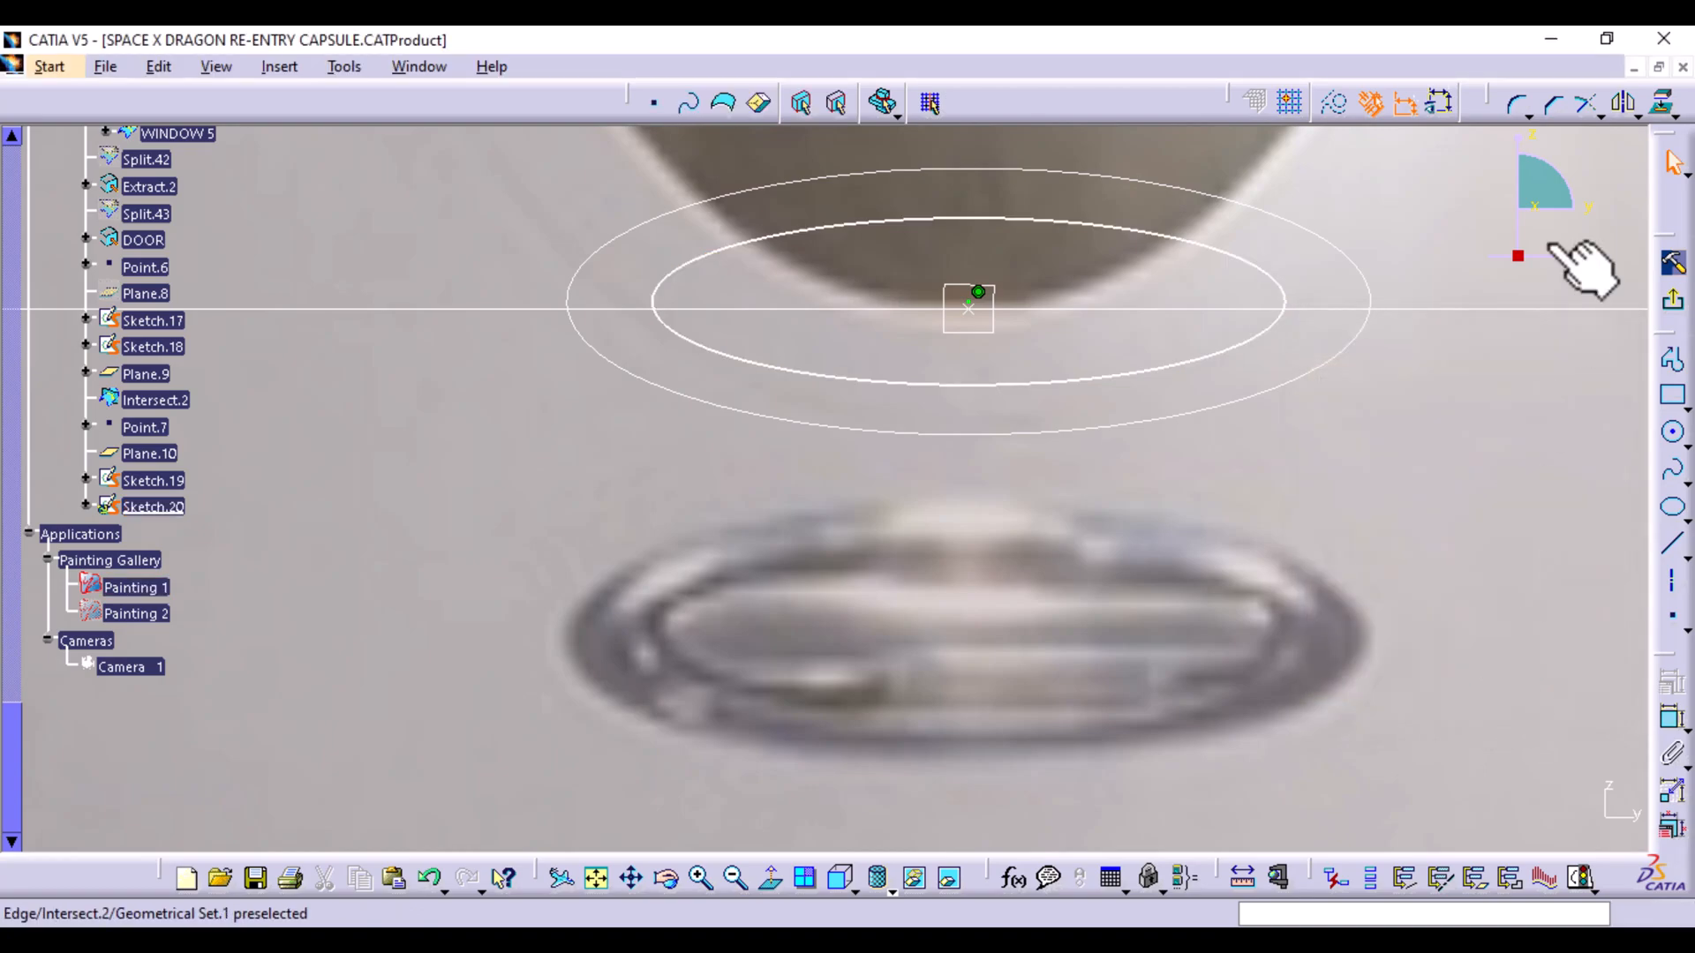
left_click(1675, 308)
Hide the reference photo and the tangent plane at the handle ellipses
middle_click_drag(1235, 317, 1142, 745, "ctrl")
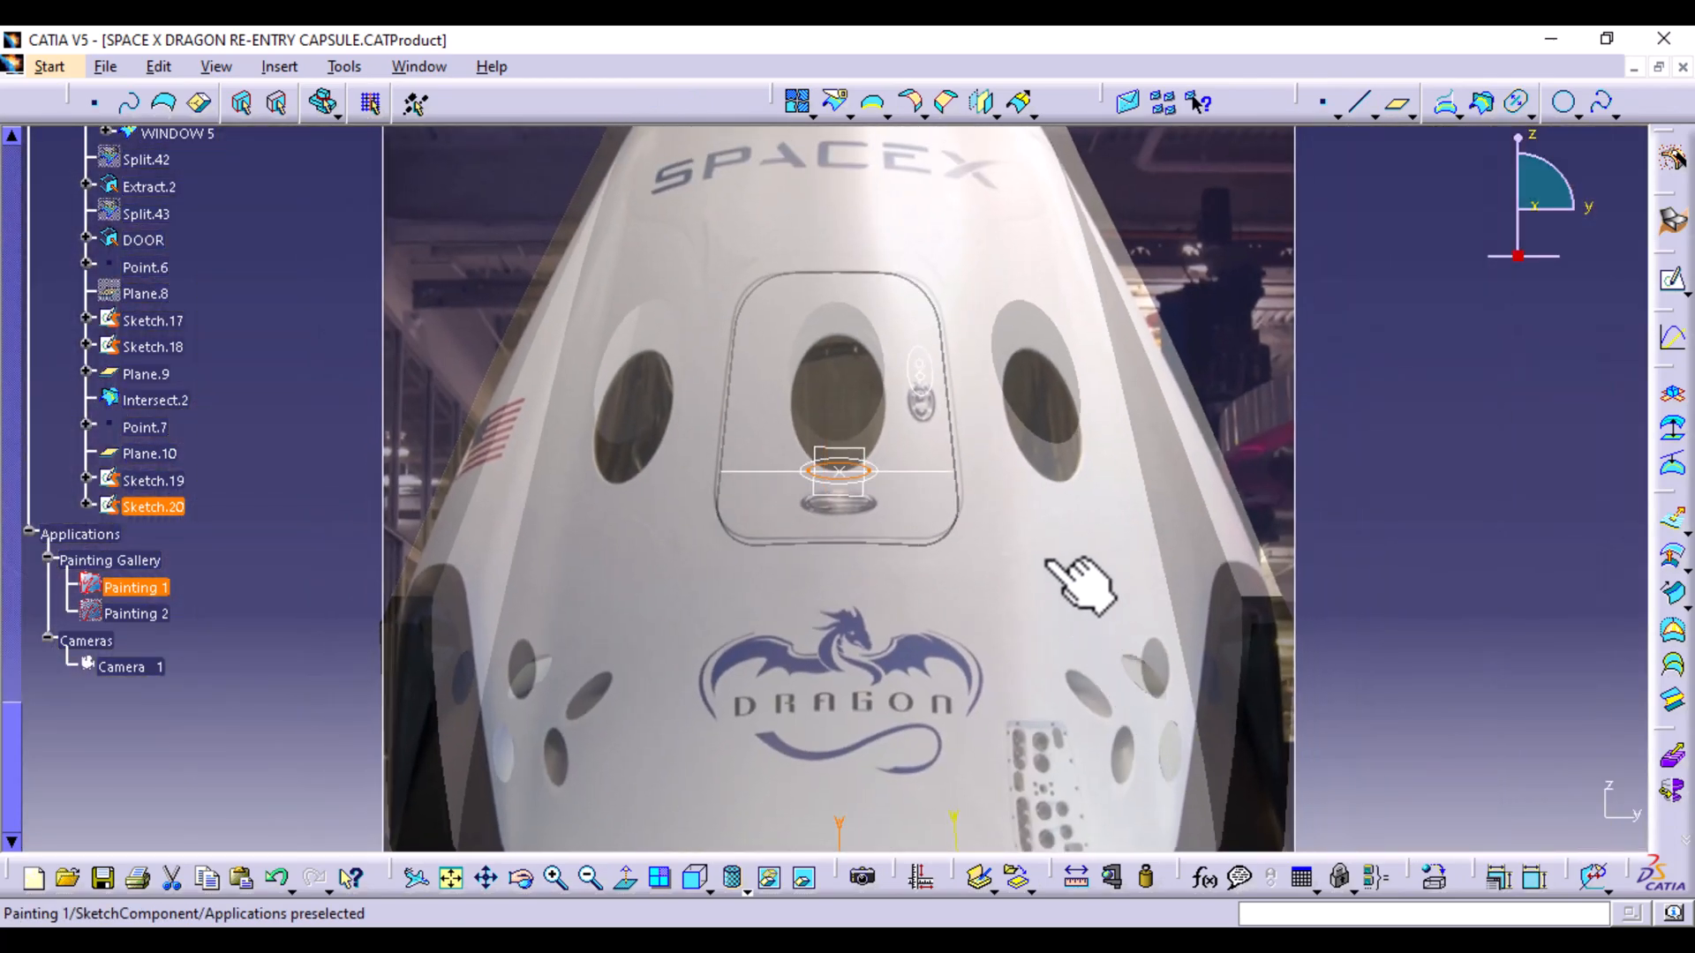
mouse_move(1026, 603)
middle_mouse_down()
mouse_move(795, 601)
mouse_move(768, 651)
middle_mouse_up()
right_click(493, 426)
left_click(568, 495)
middle_click_drag(794, 643, 786, 377)
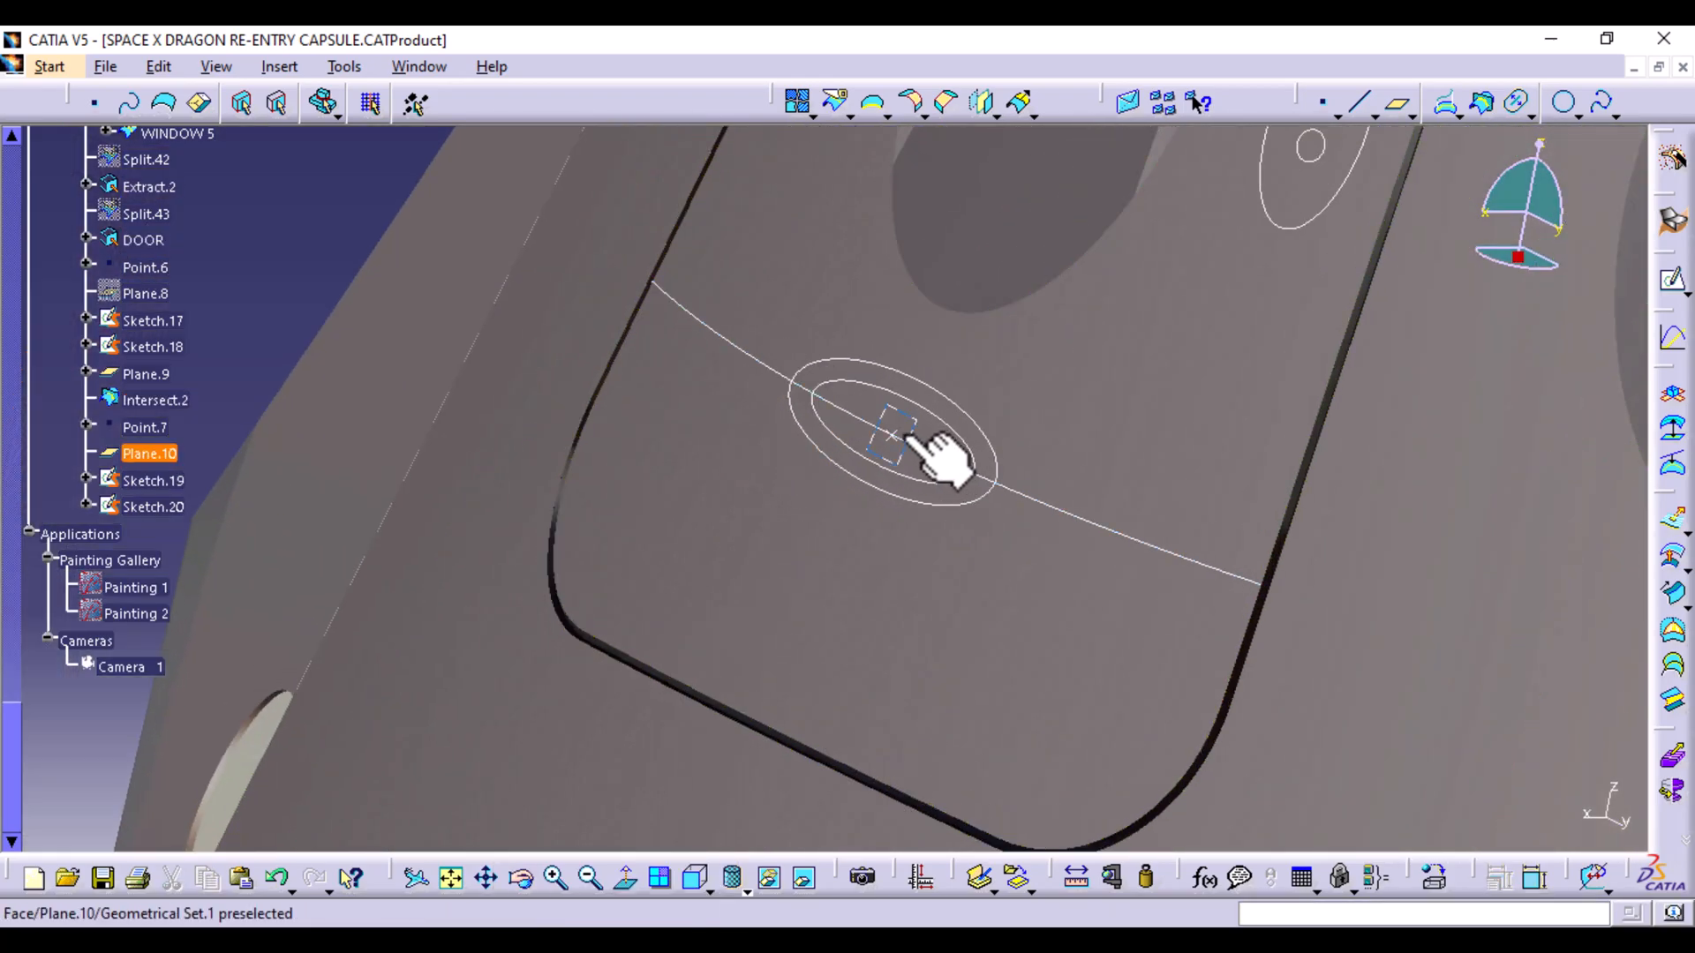
right_click(901, 439)
left_click(957, 496)
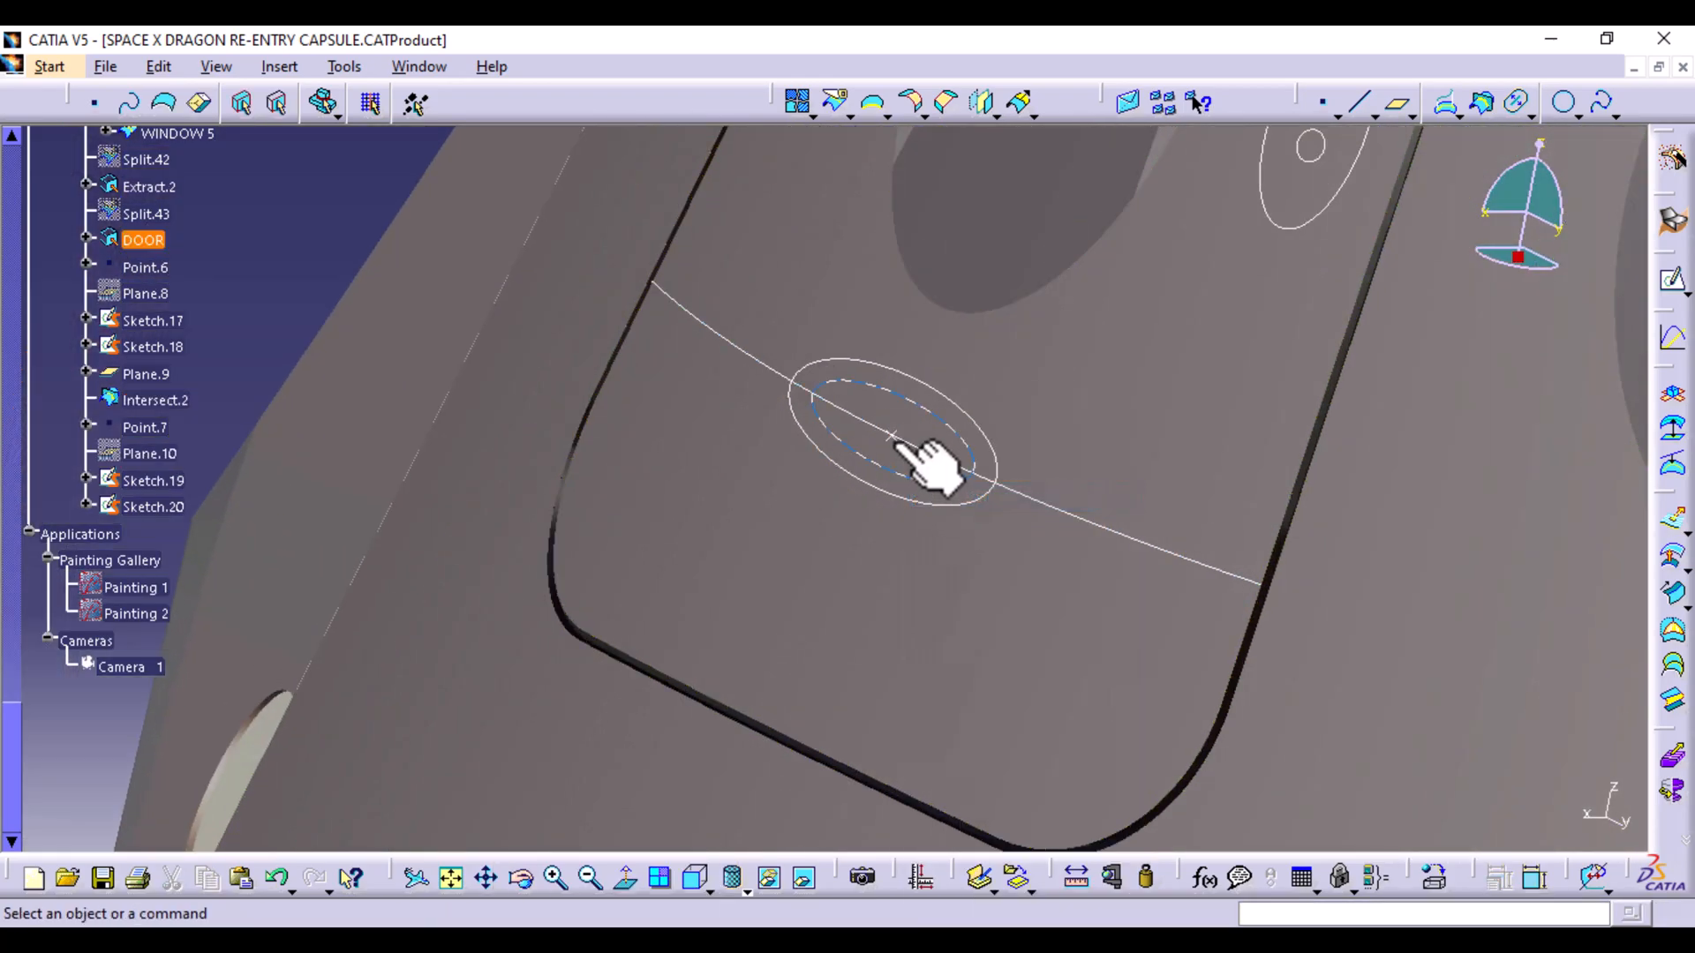
Hide the intersection curve across the door and its point at the centre of the handle ellipses
right_click(909, 452)
left_click(962, 497)
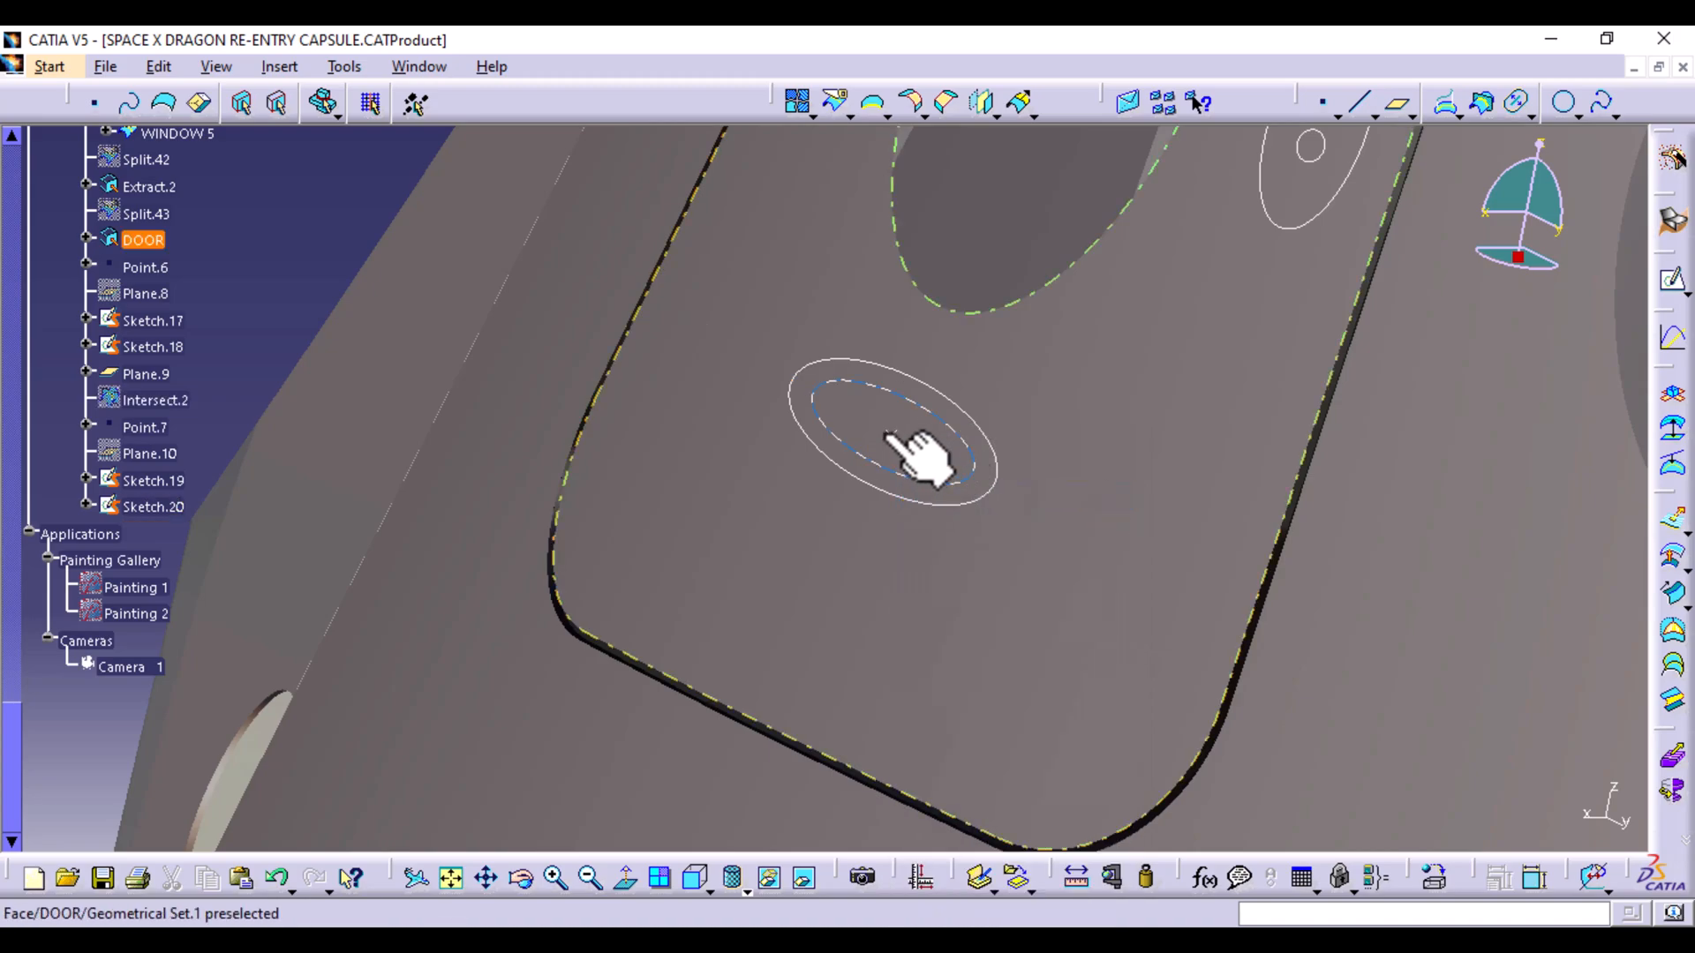
right_click(895, 434)
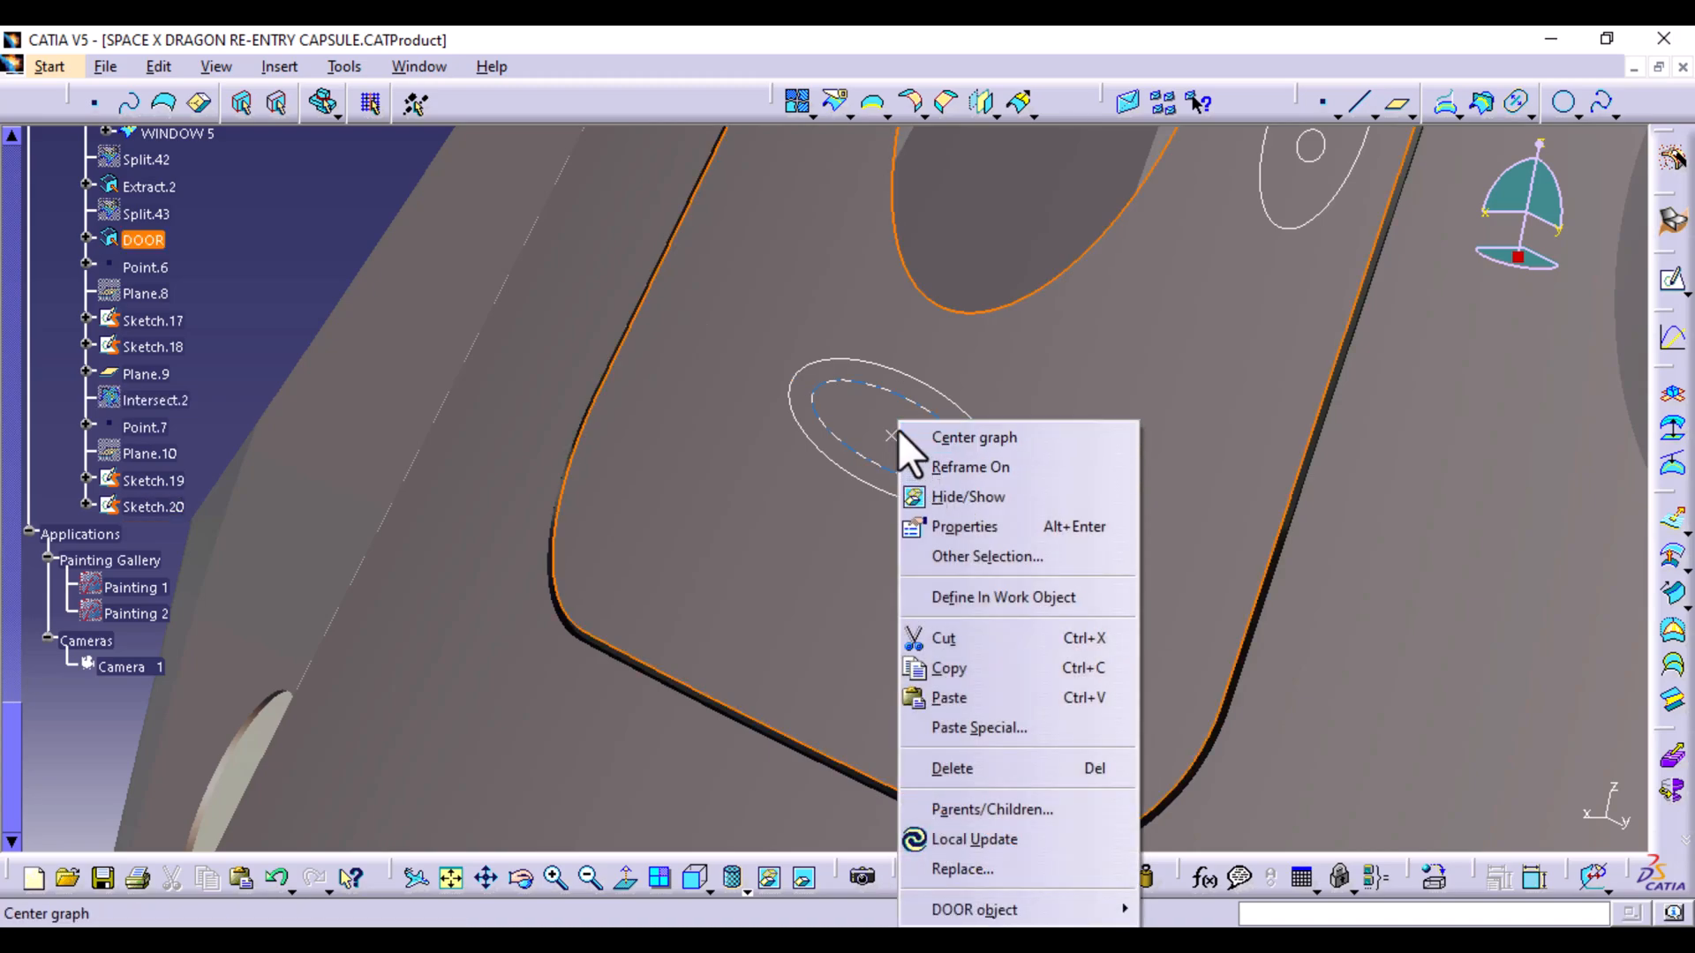
left_click(889, 438)
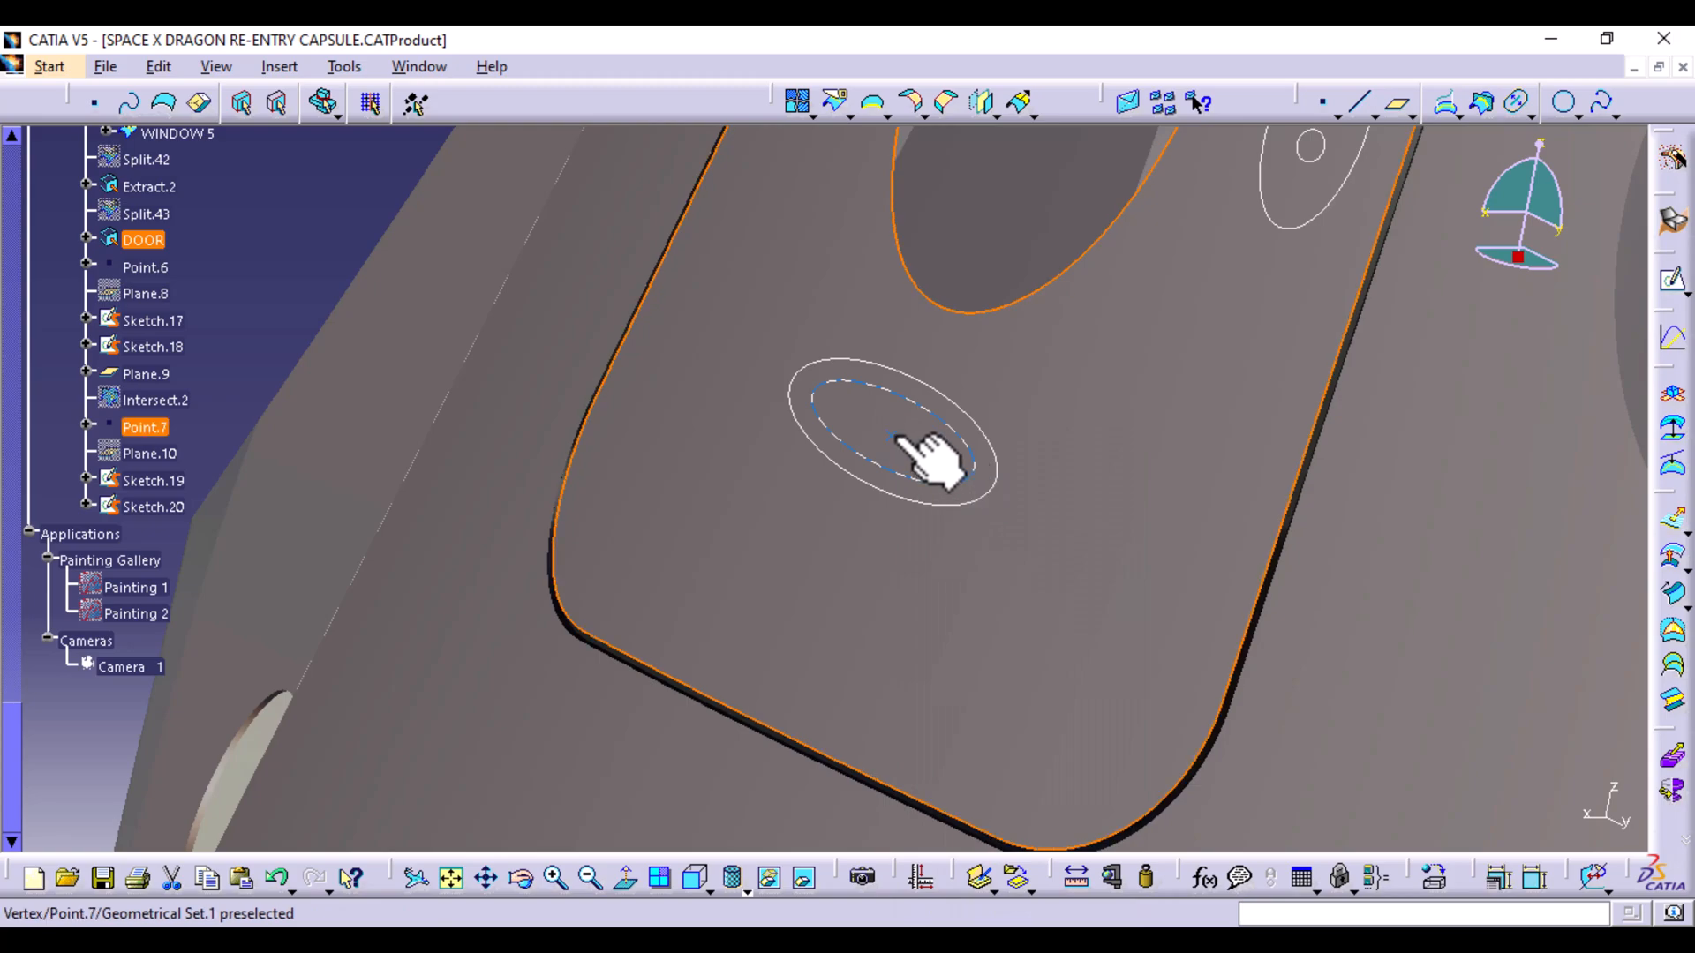
right_click(897, 436)
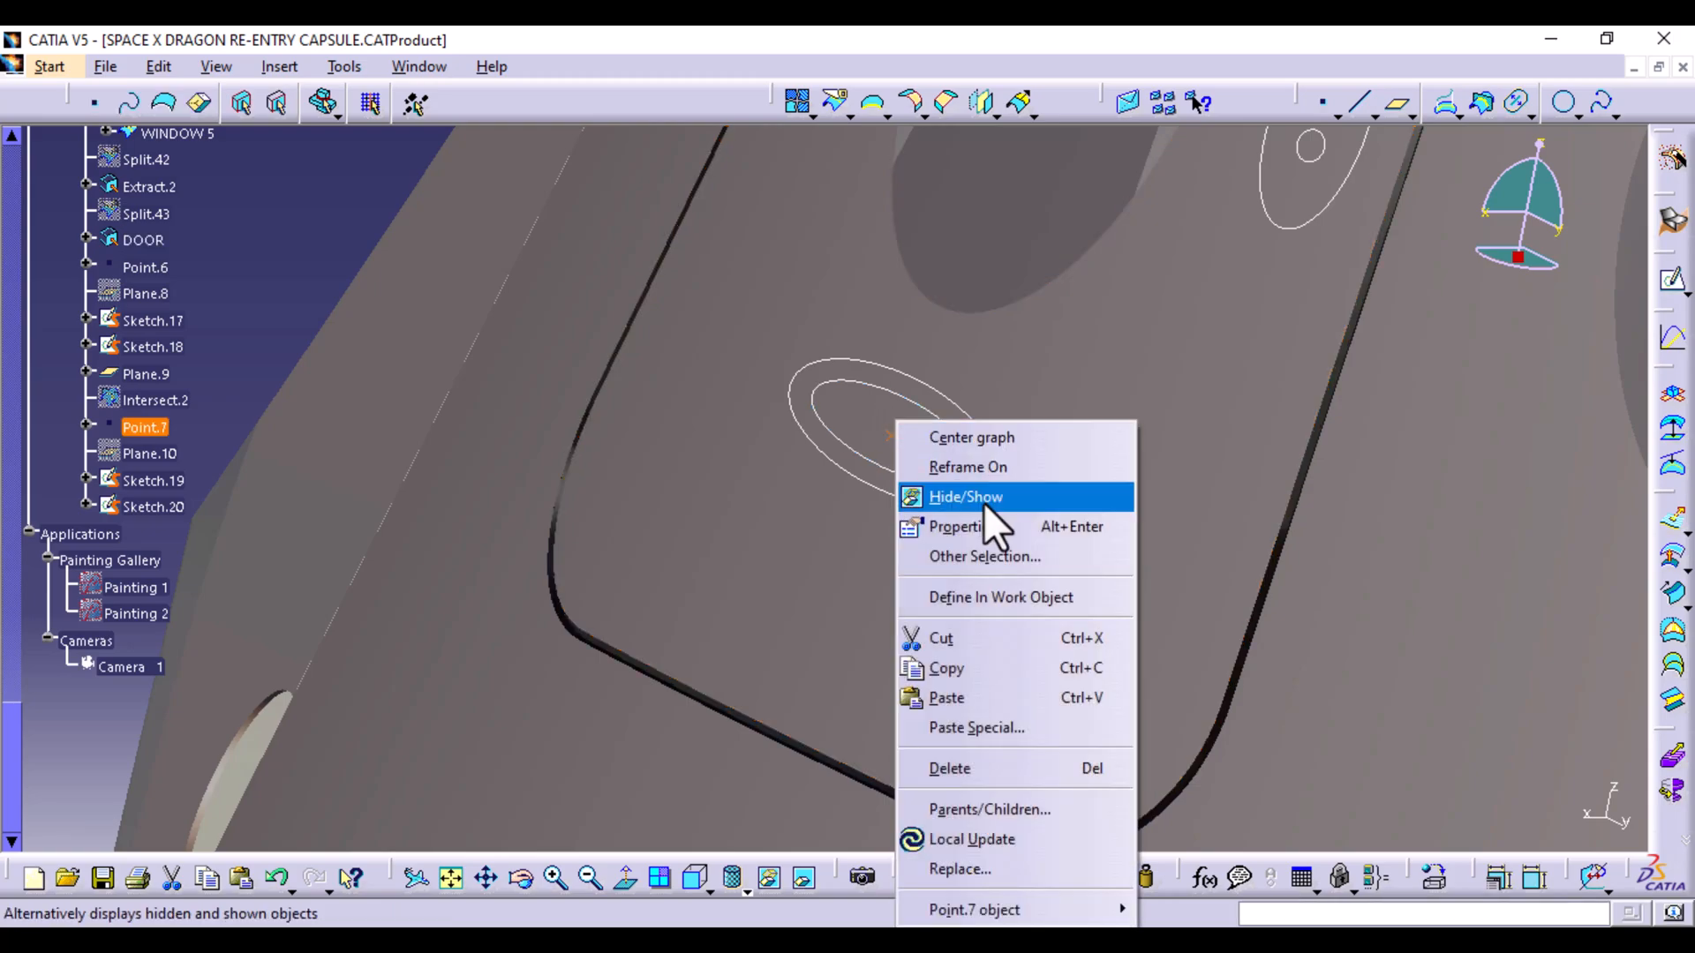
left_click(986, 496)
Hide the plane still shown on the capsule surface beside the door
middle_click_drag(1116, 446, 1063, 646)
left_click(1162, 477)
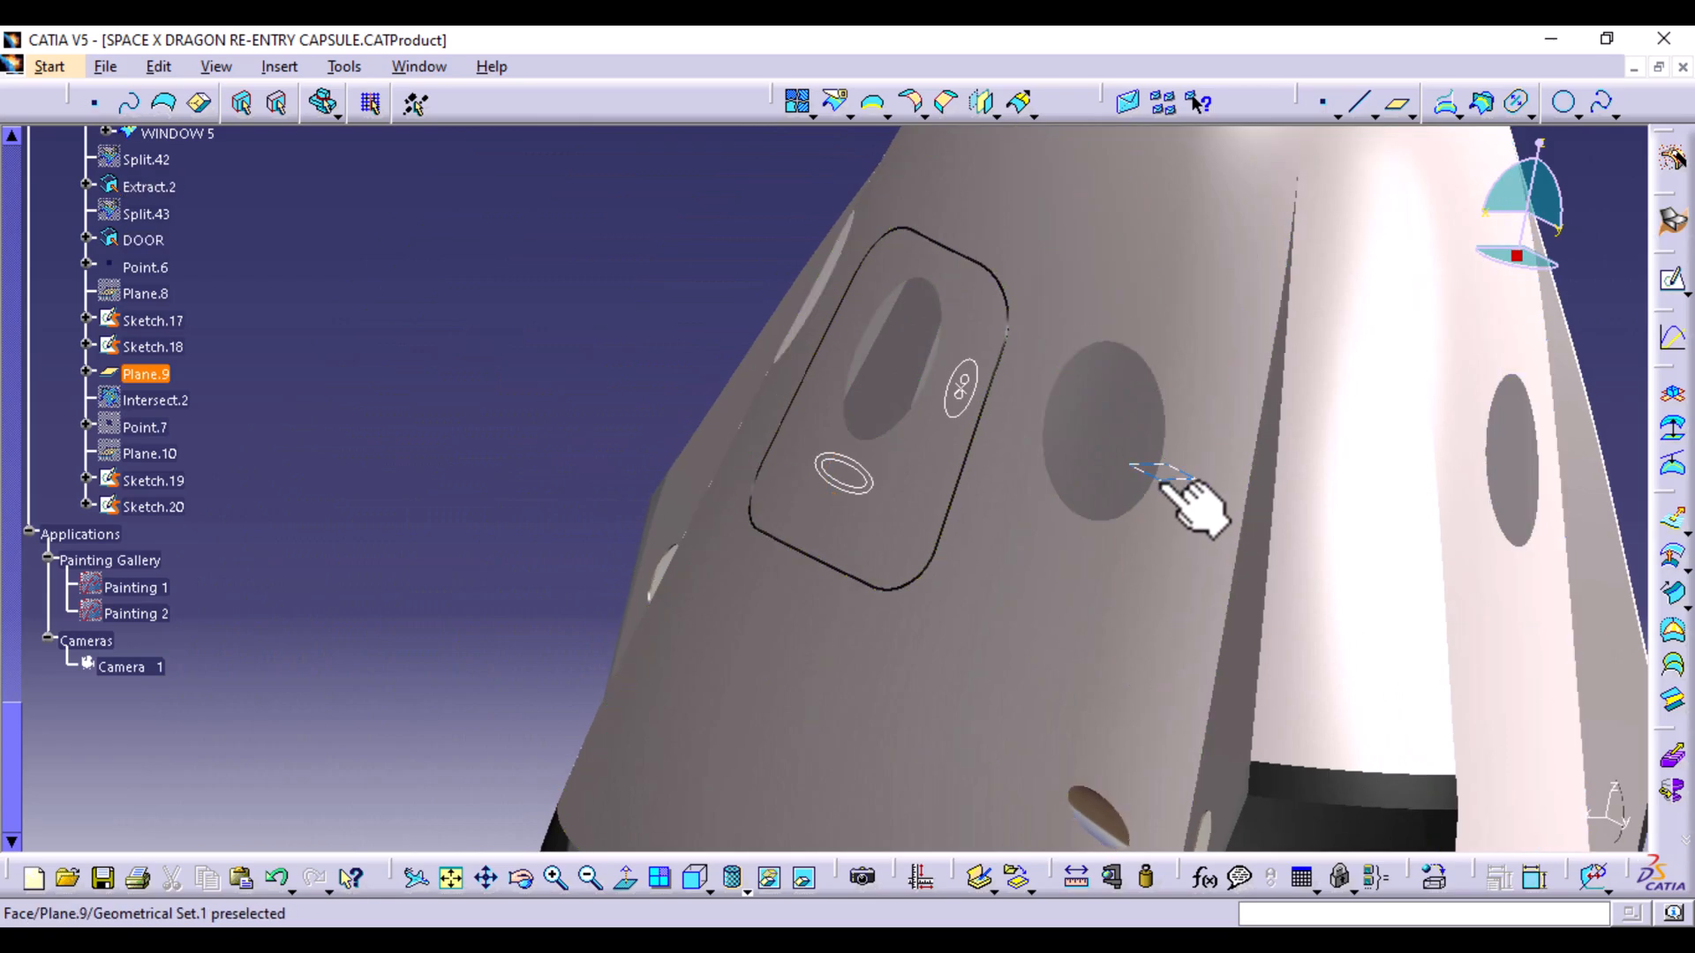
right_click(1160, 490)
left_click(1236, 496)
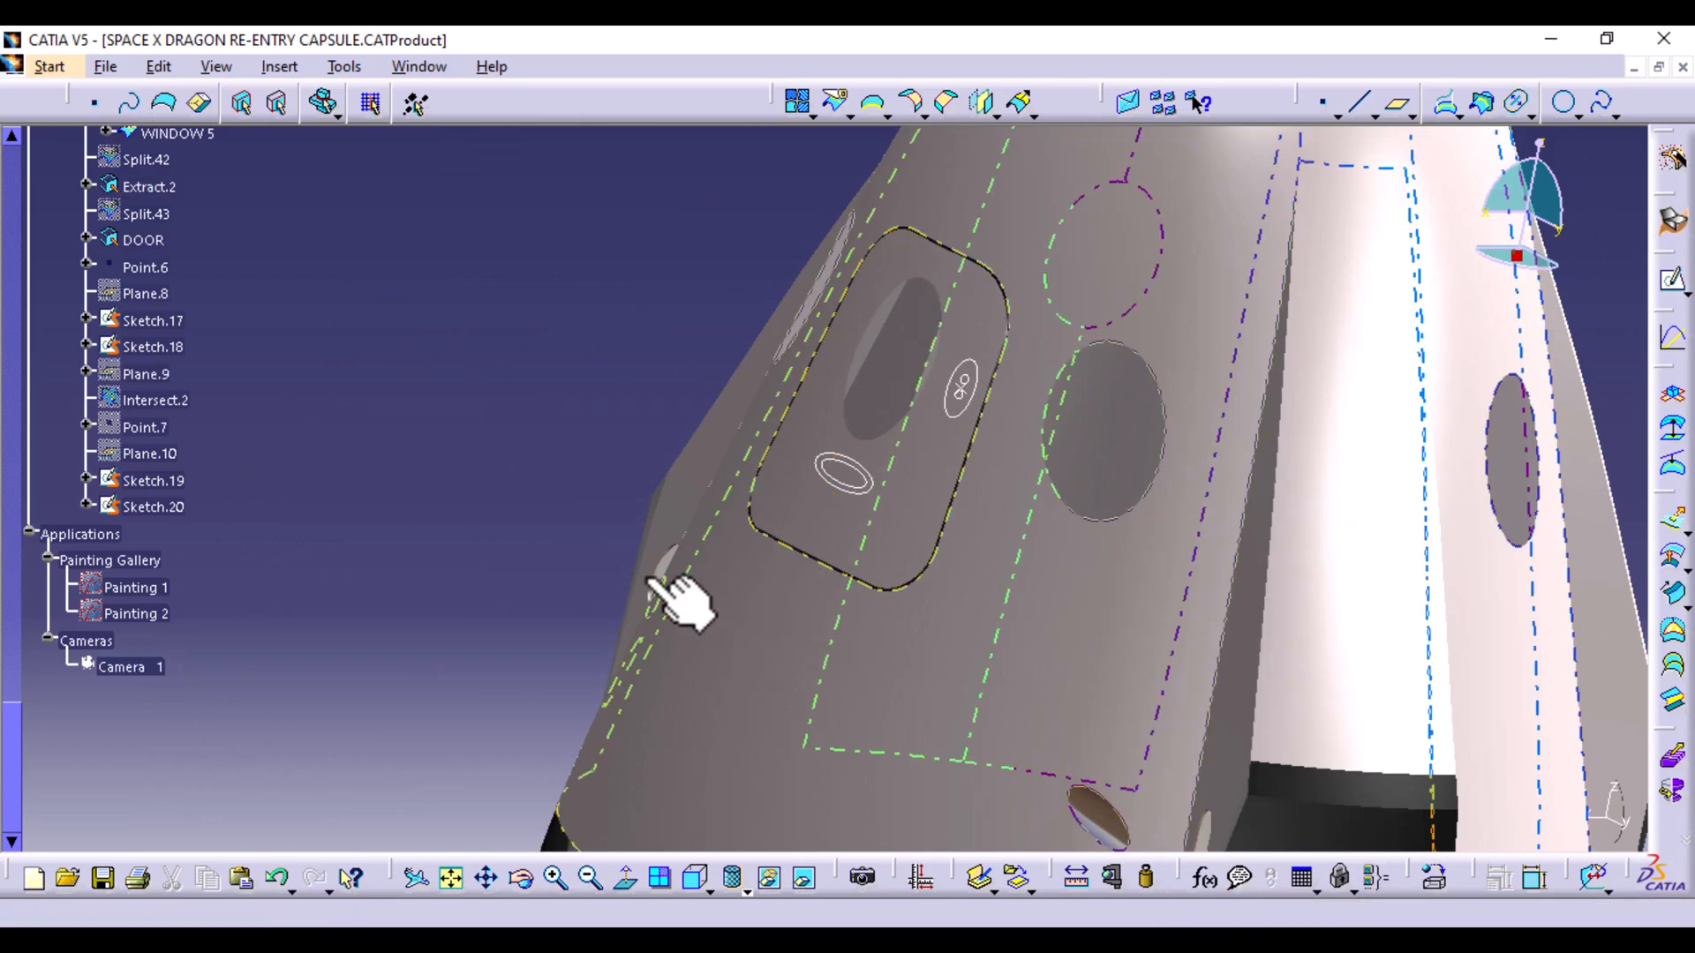
middle_click_drag(623, 556, 1133, 618)
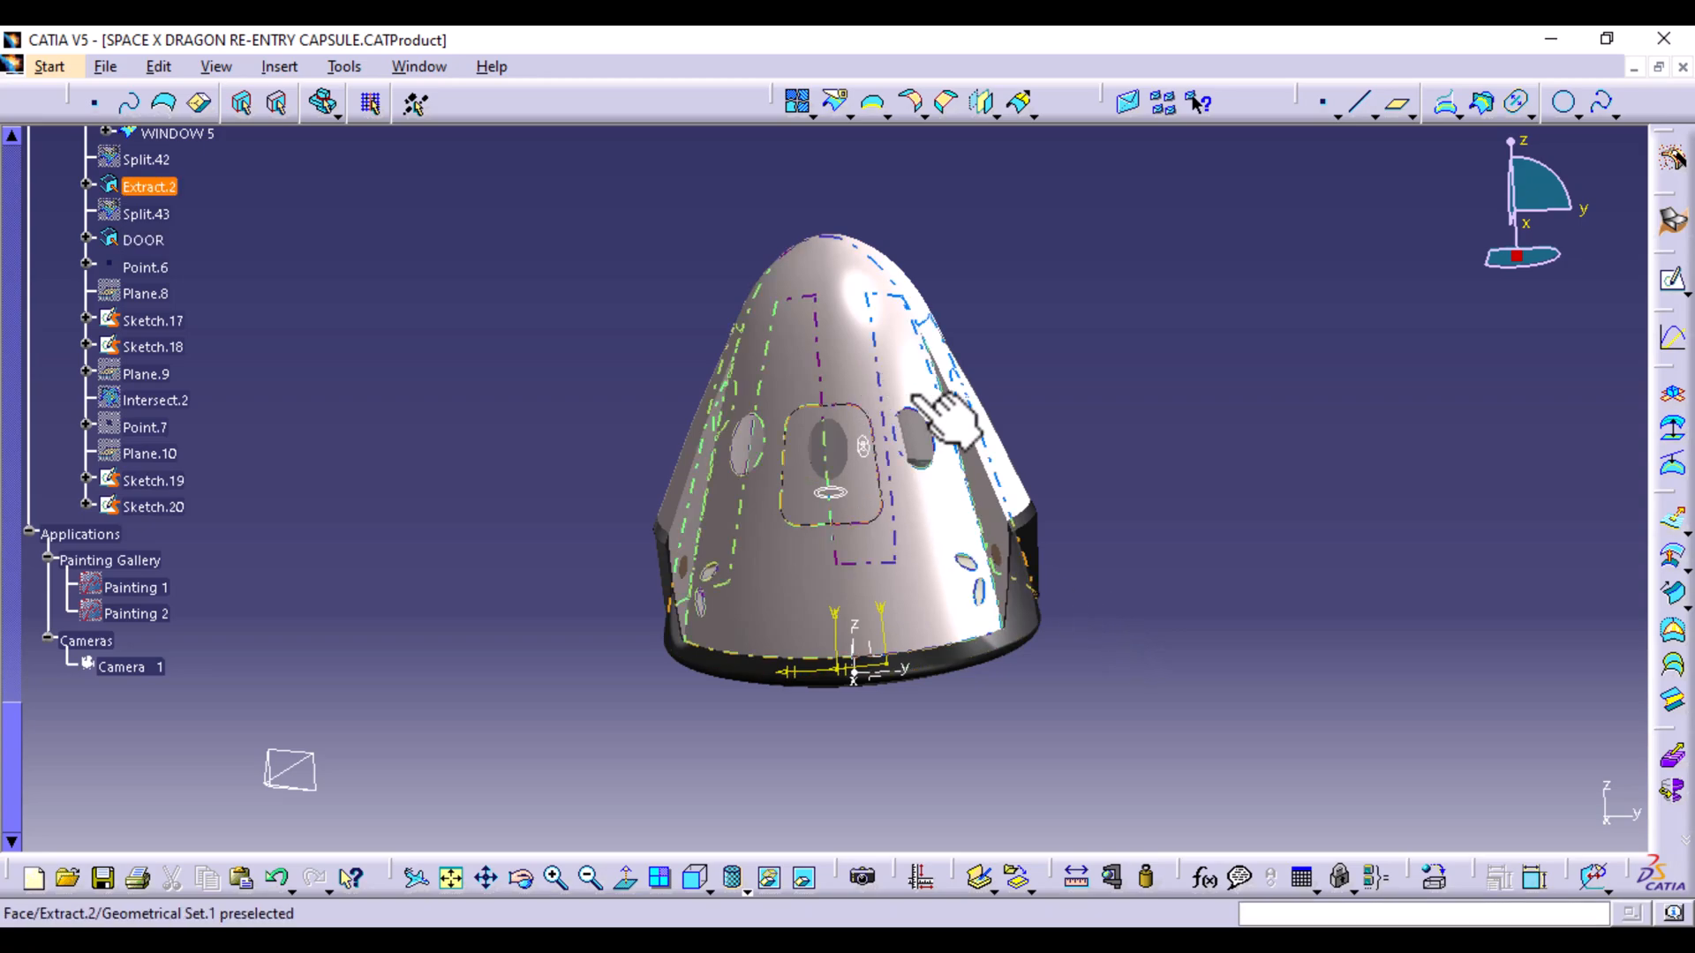
mouse_move(1153, 633)
middle_mouse_down()
mouse_move(1123, 673)
mouse_move(795, 530)
mouse_move(617, 685)
mouse_move(600, 728)
mouse_move(632, 680)
mouse_move(844, 579)
mouse_move(1221, 628)
mouse_move(1260, 717)
mouse_move(1532, 507)
mouse_move(945, 574)
mouse_move(885, 412)
mouse_move(977, 605)
mouse_move(727, 473)
mouse_move(1104, 533)
mouse_move(1199, 675)
mouse_move(1204, 627)
mouse_move(991, 606)
mouse_move(972, 348)
middle_mouse_up()
middle_click_drag(1086, 367, 863, 465)
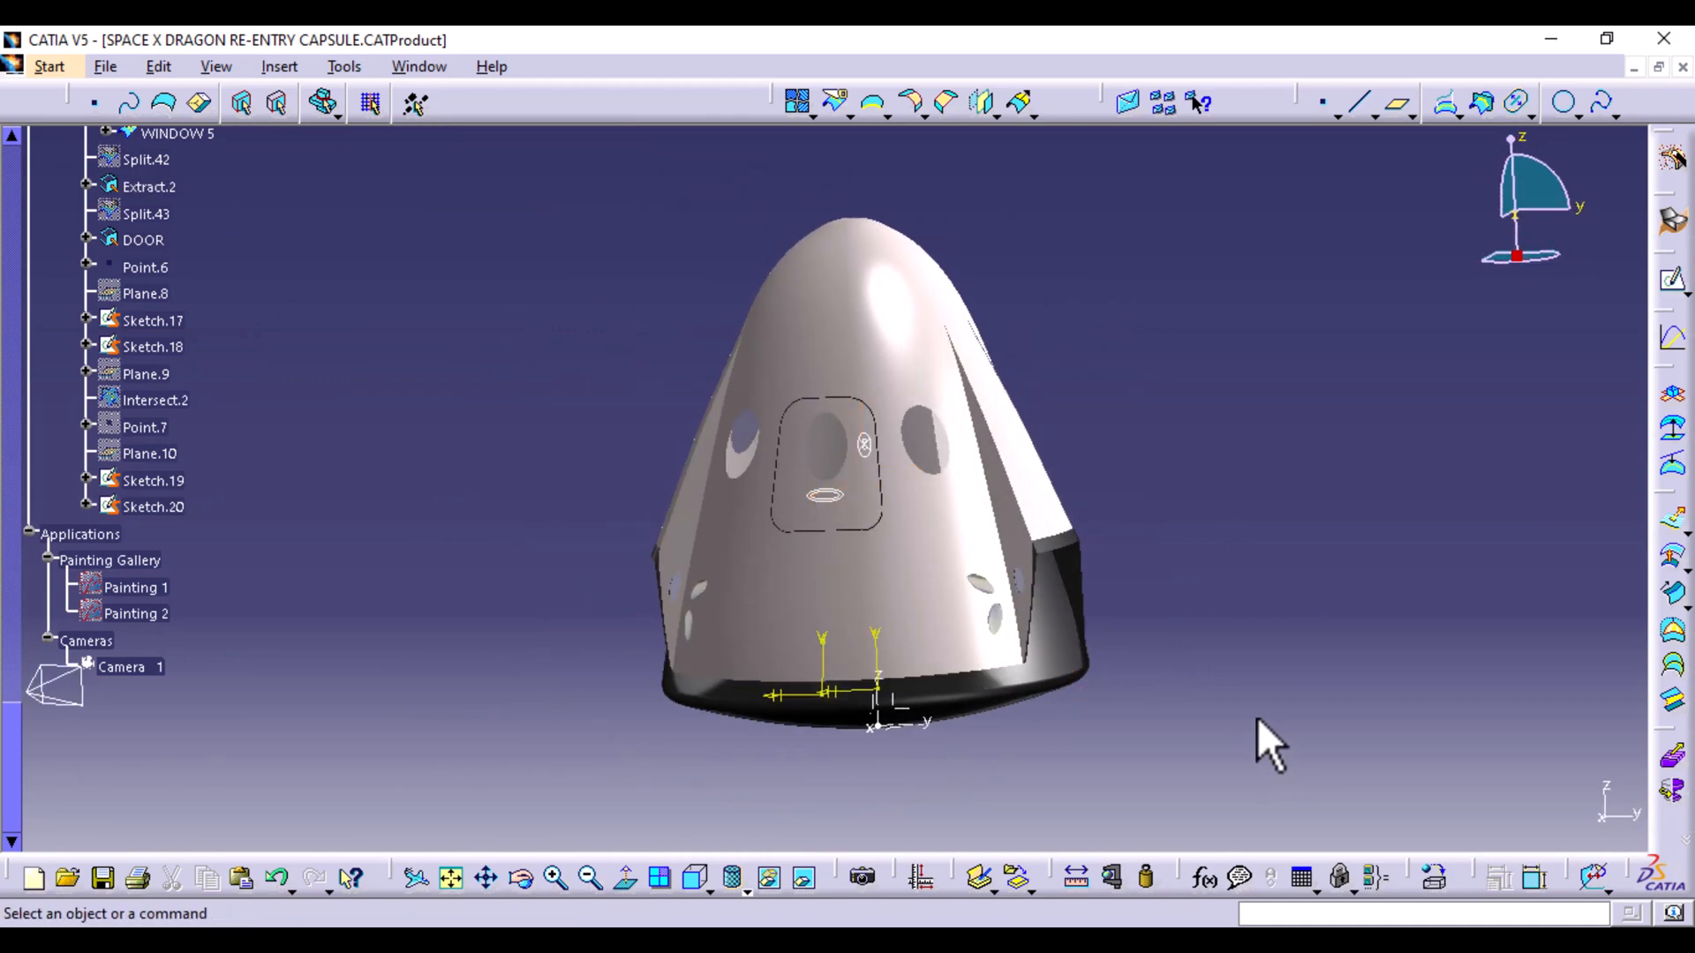
middle_click_drag(1115, 692, 1038, 418)
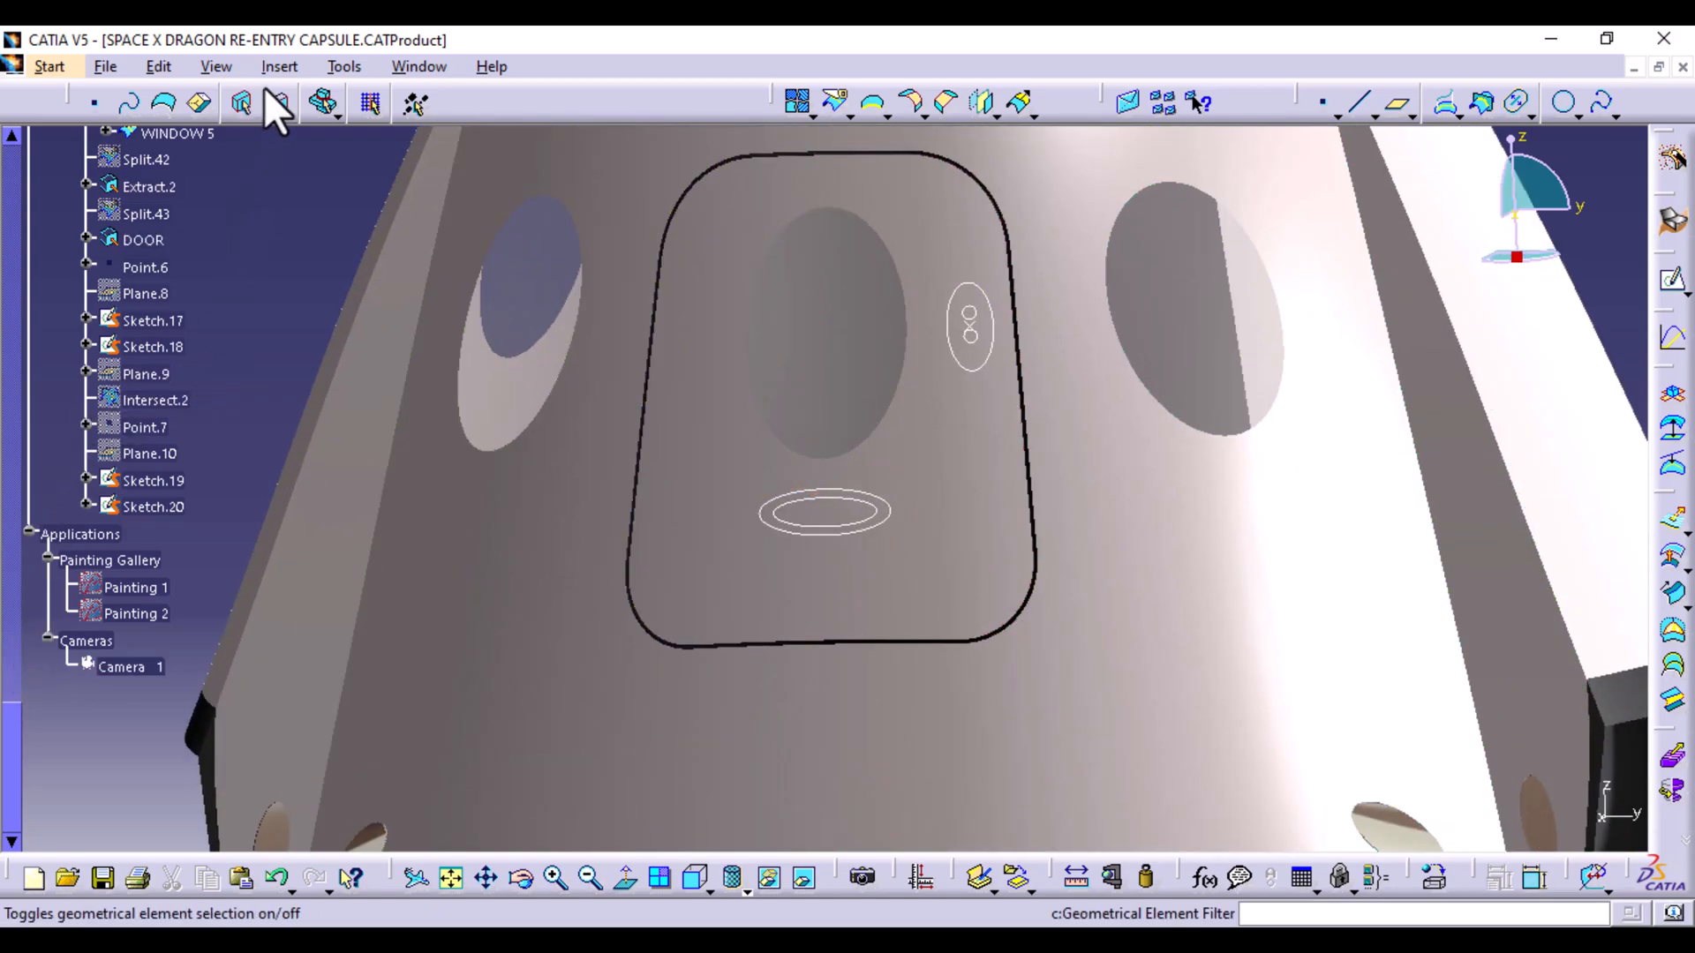
left_click(281, 66)
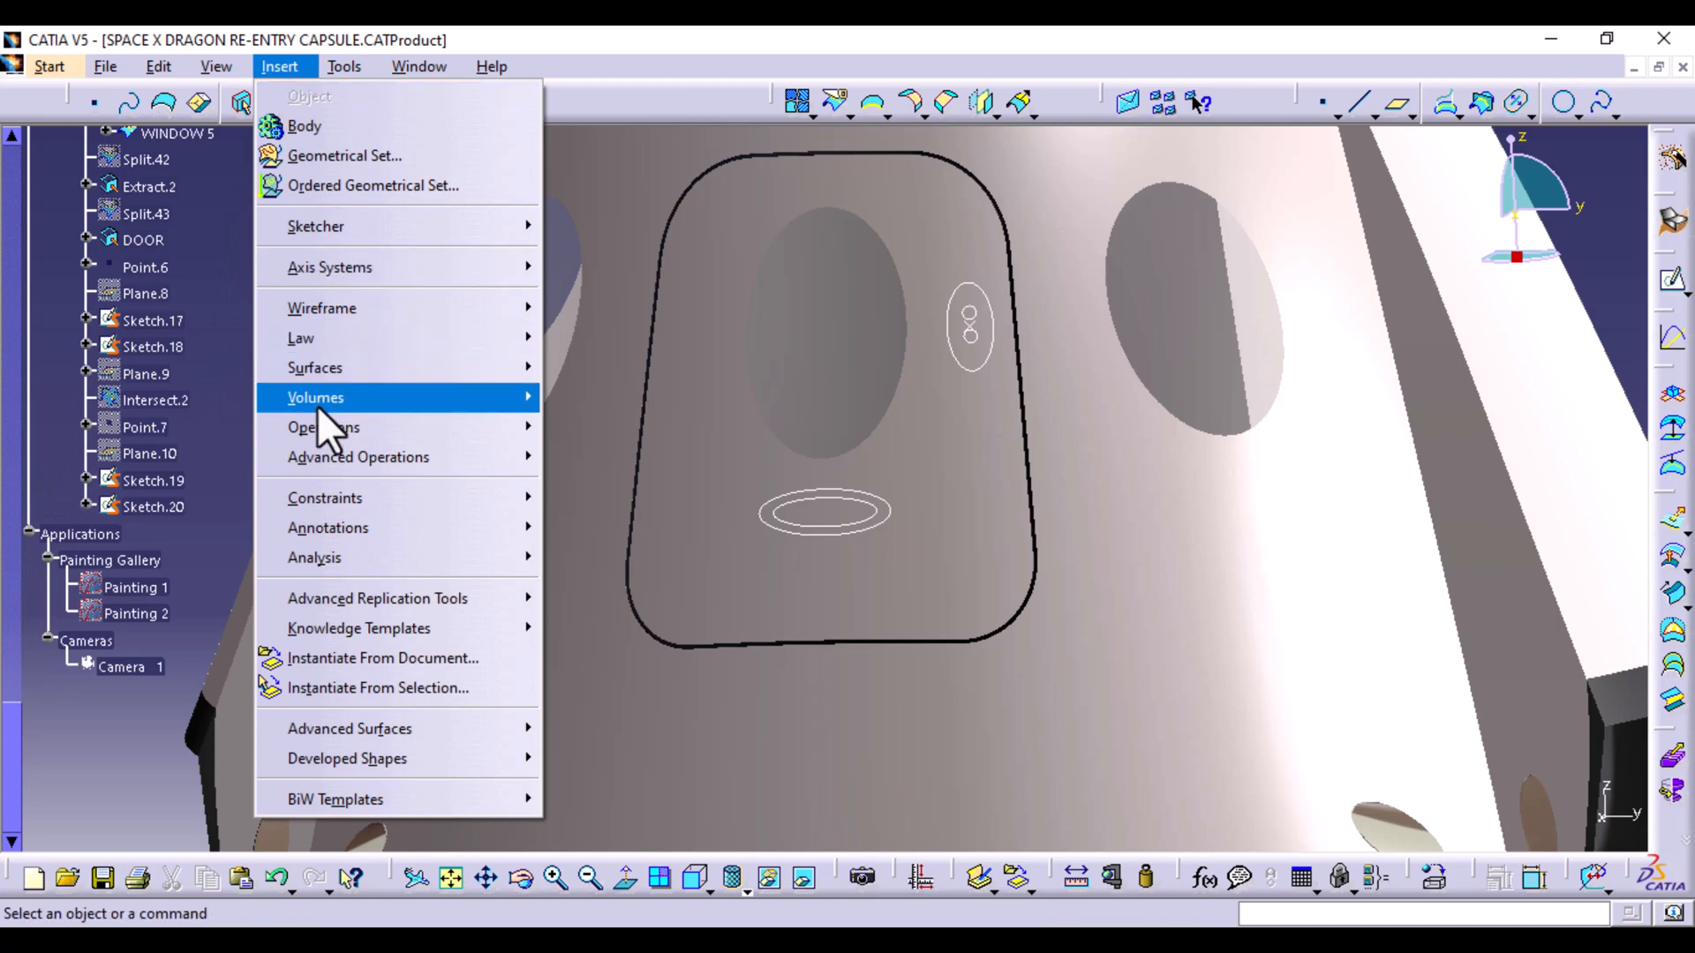
mouse_move(316, 405)
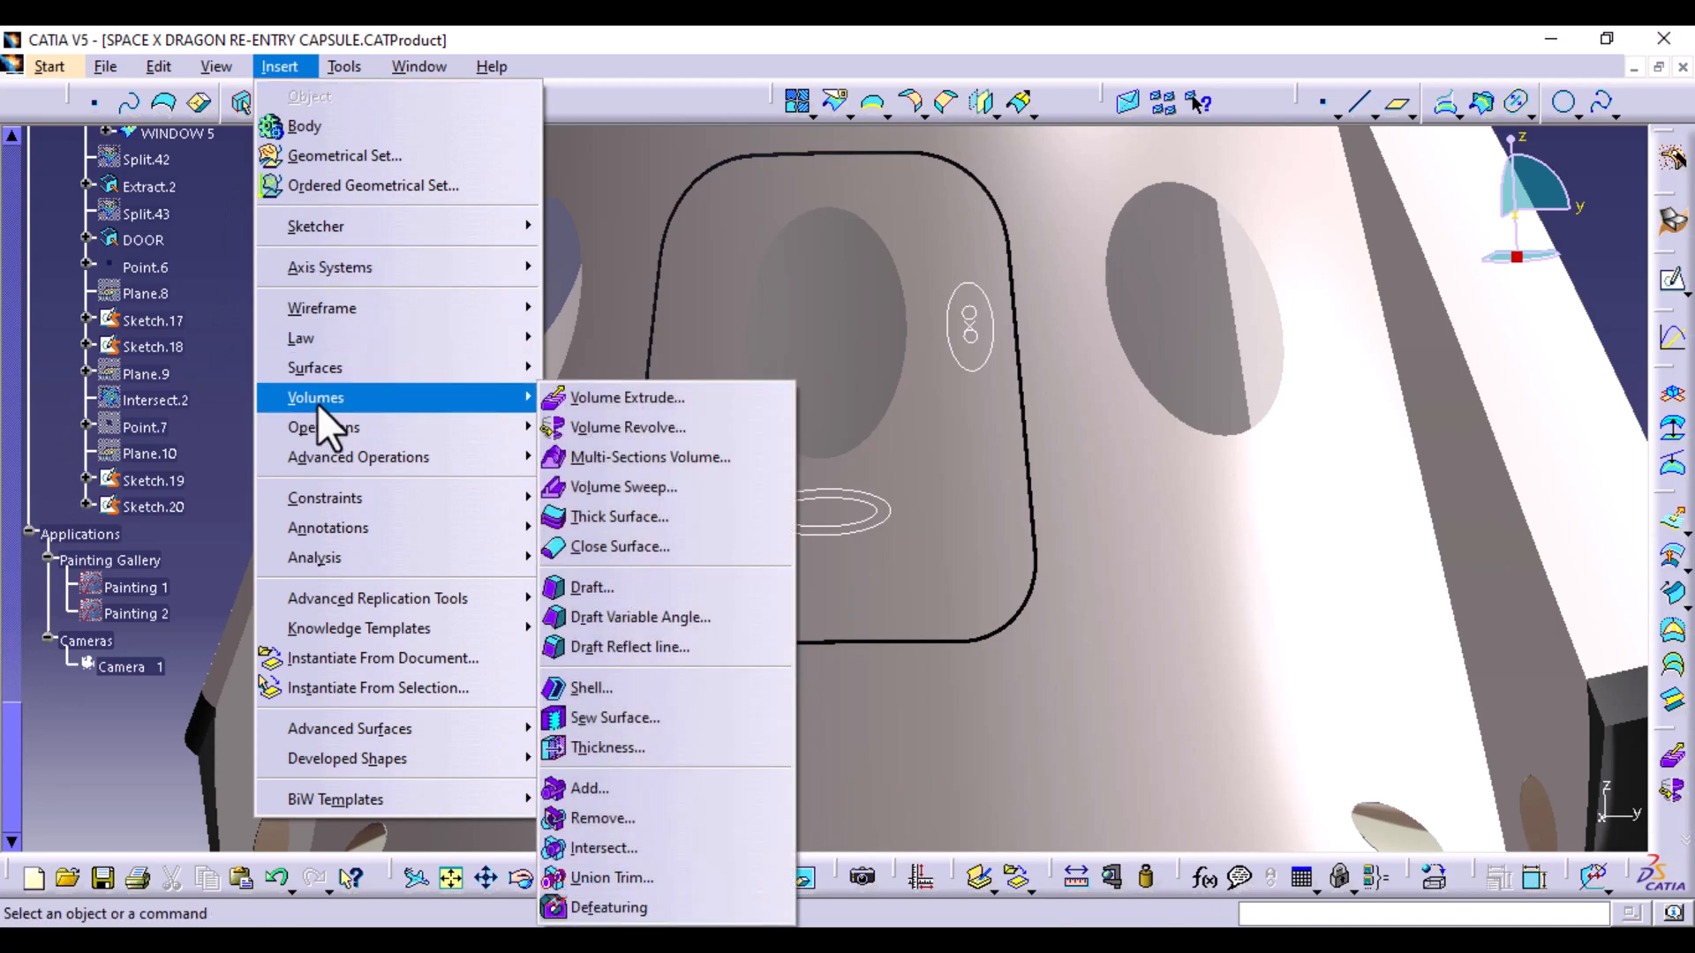
left_click(669, 399)
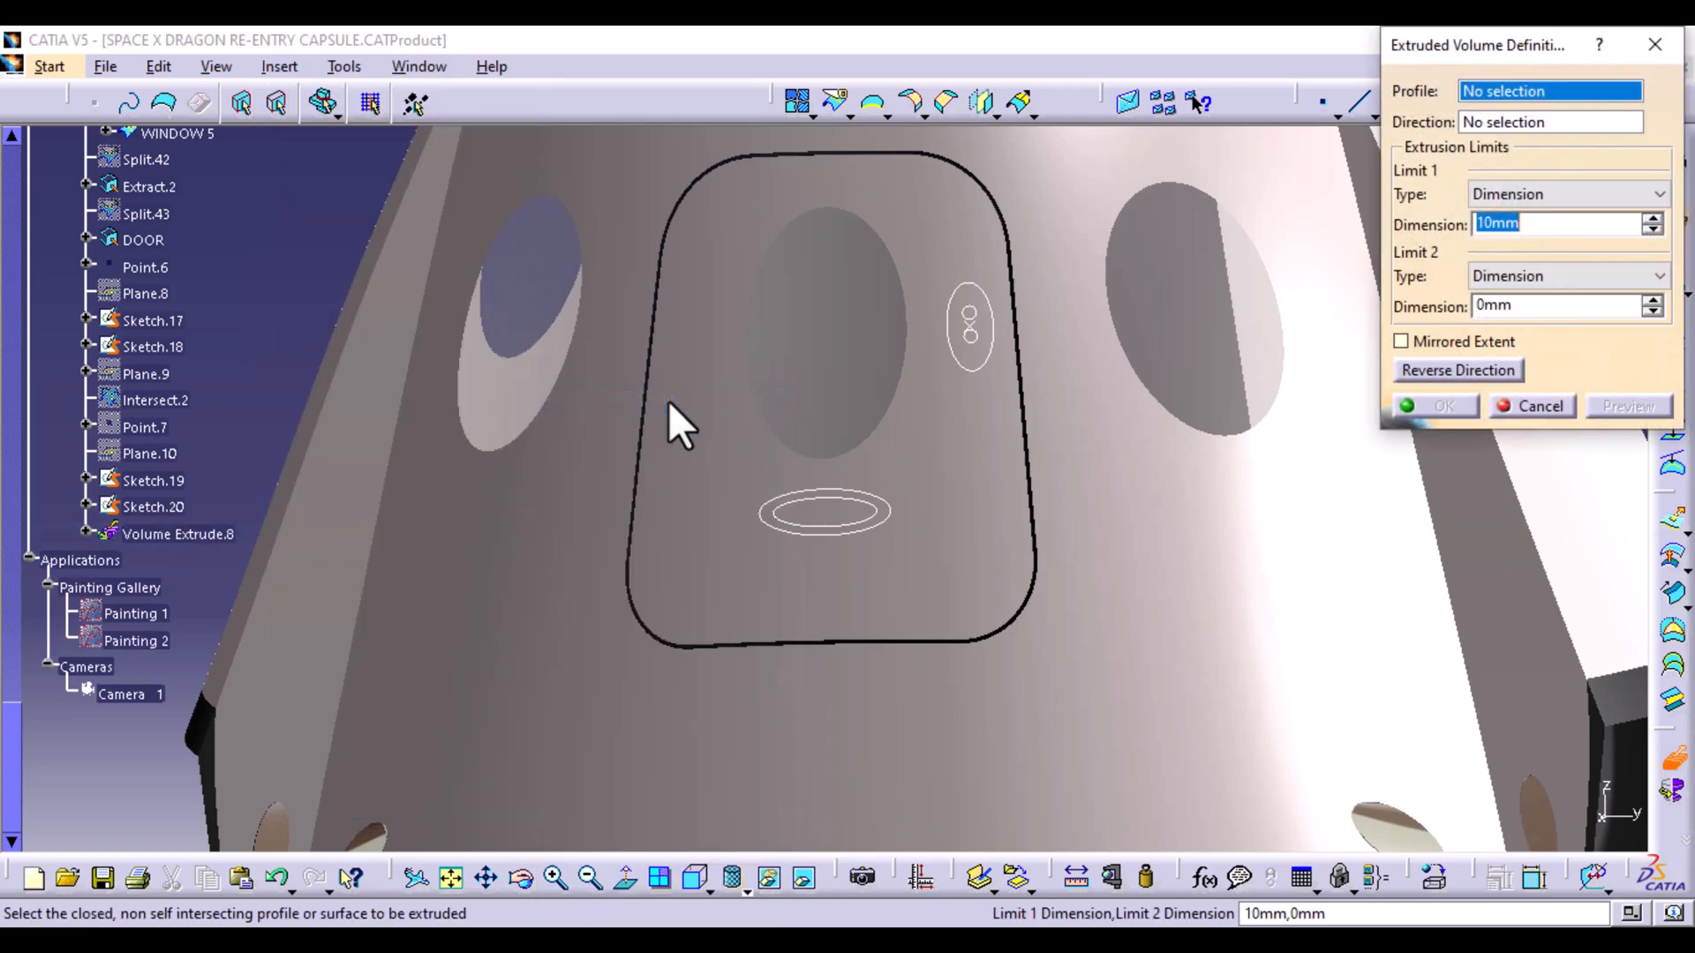
middle_click_drag(1115, 458, 911, 541)
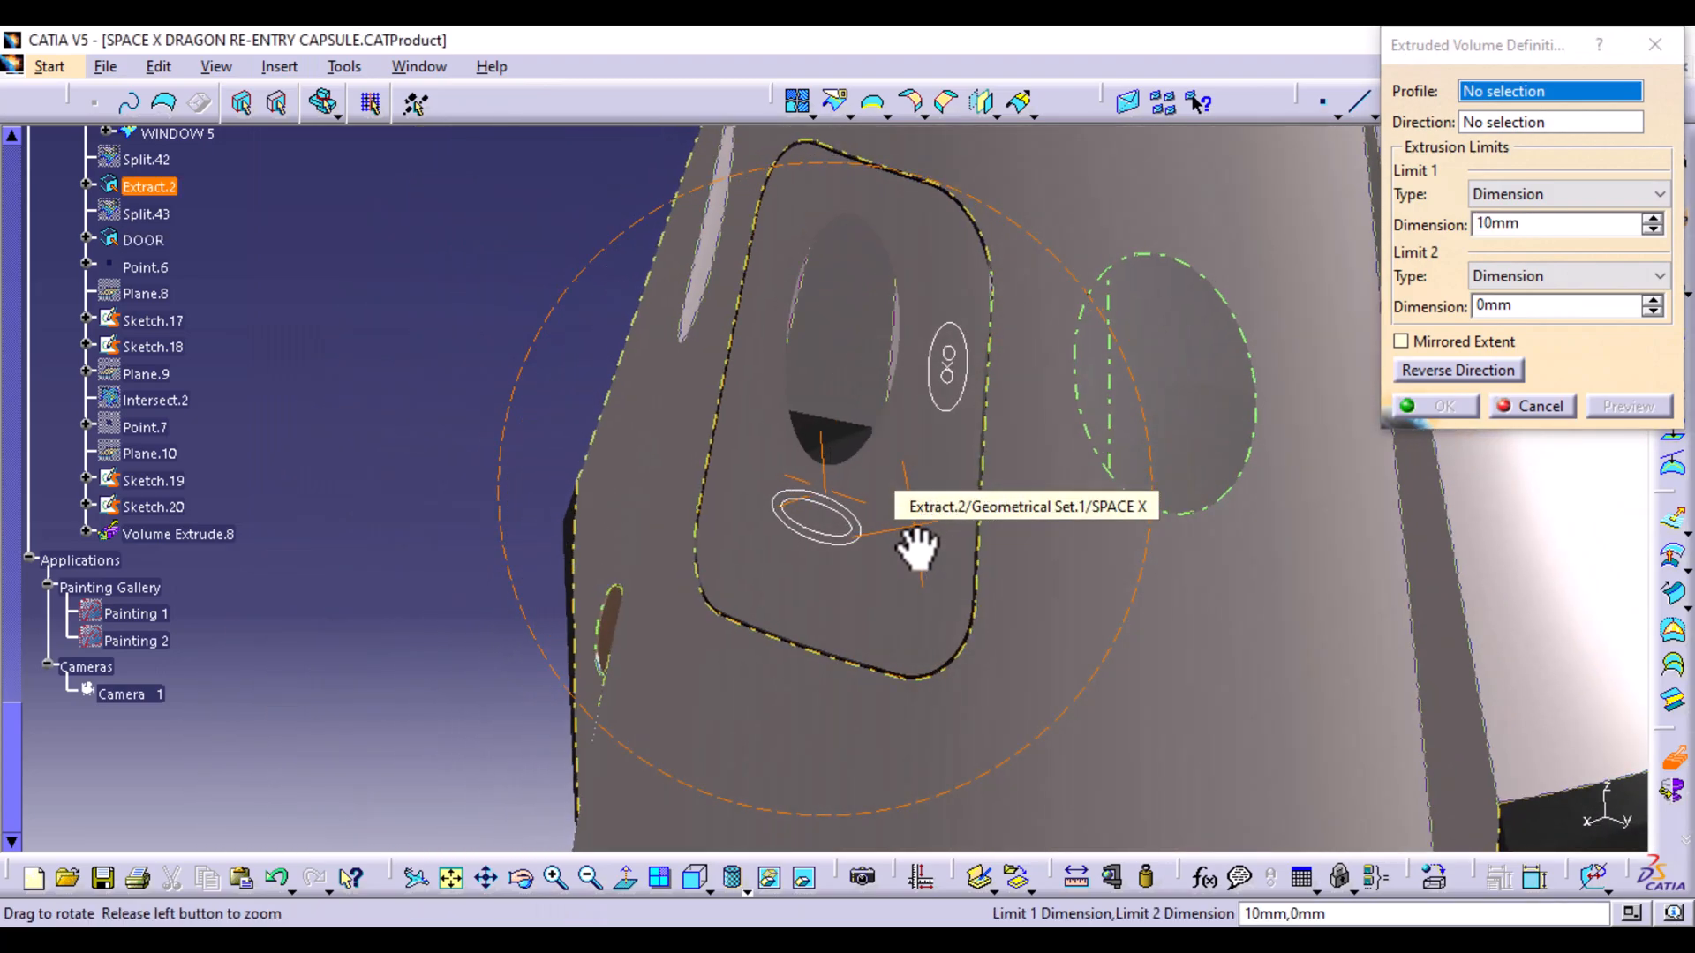
left_click(1538, 405)
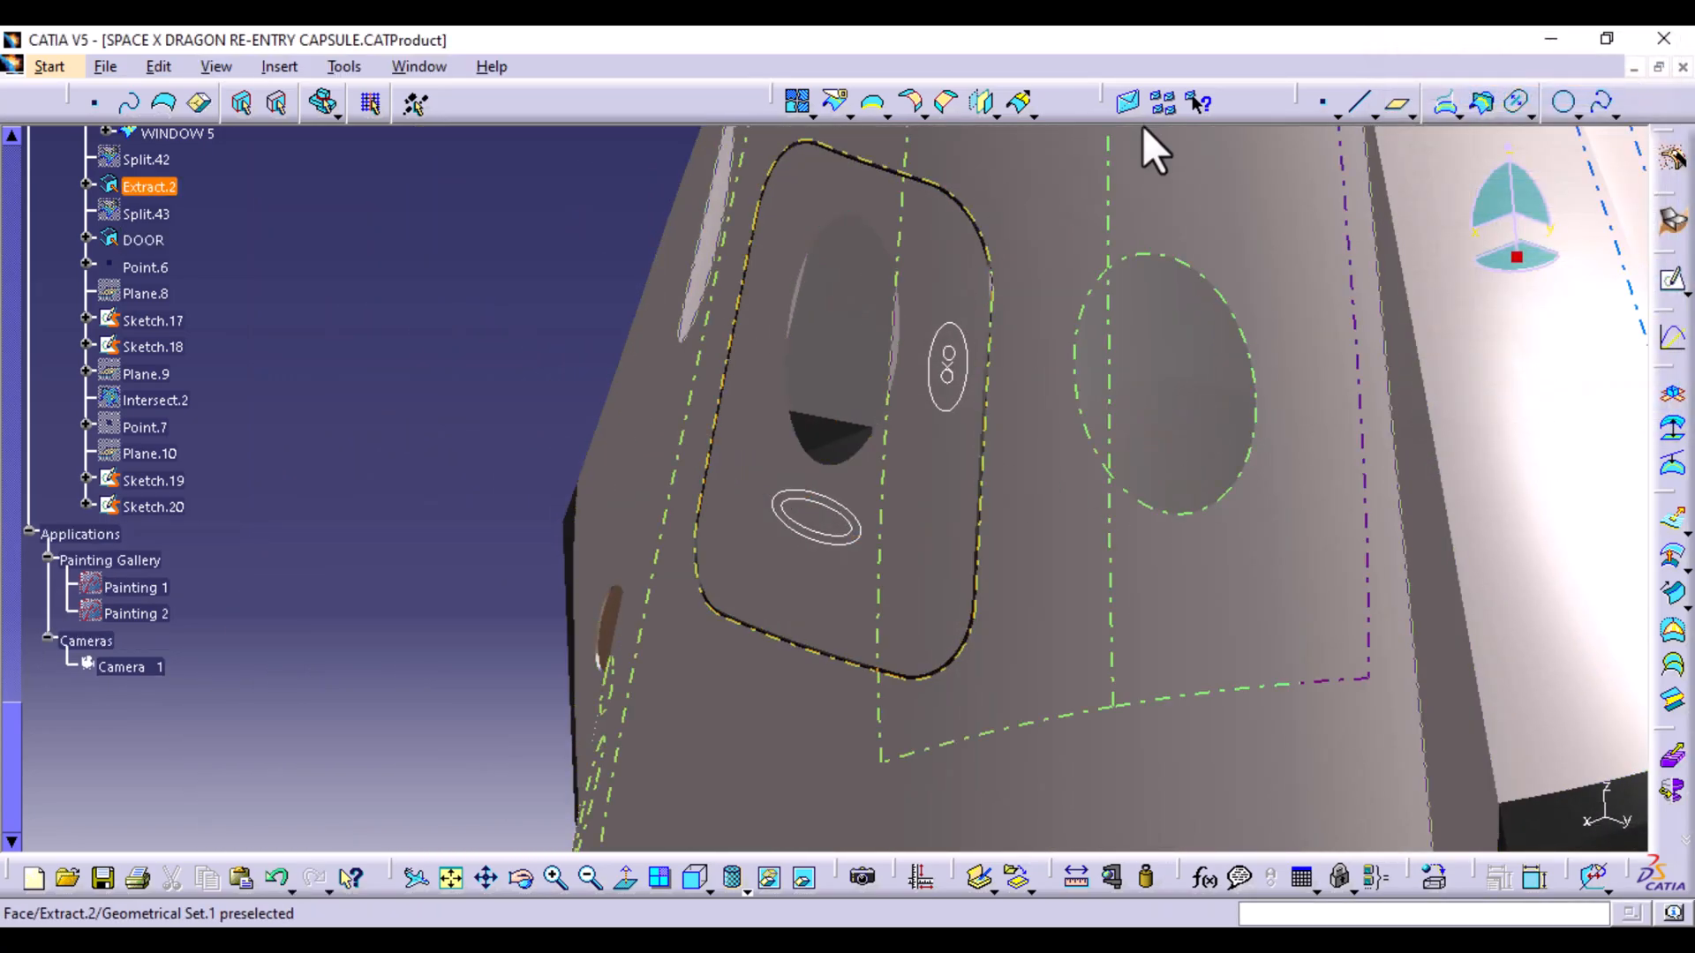
Hide the point between the two small circles inside the latch ellipse
middle_click_drag(1123, 462, 1090, 409)
right_click(1052, 401)
left_click(1108, 478)
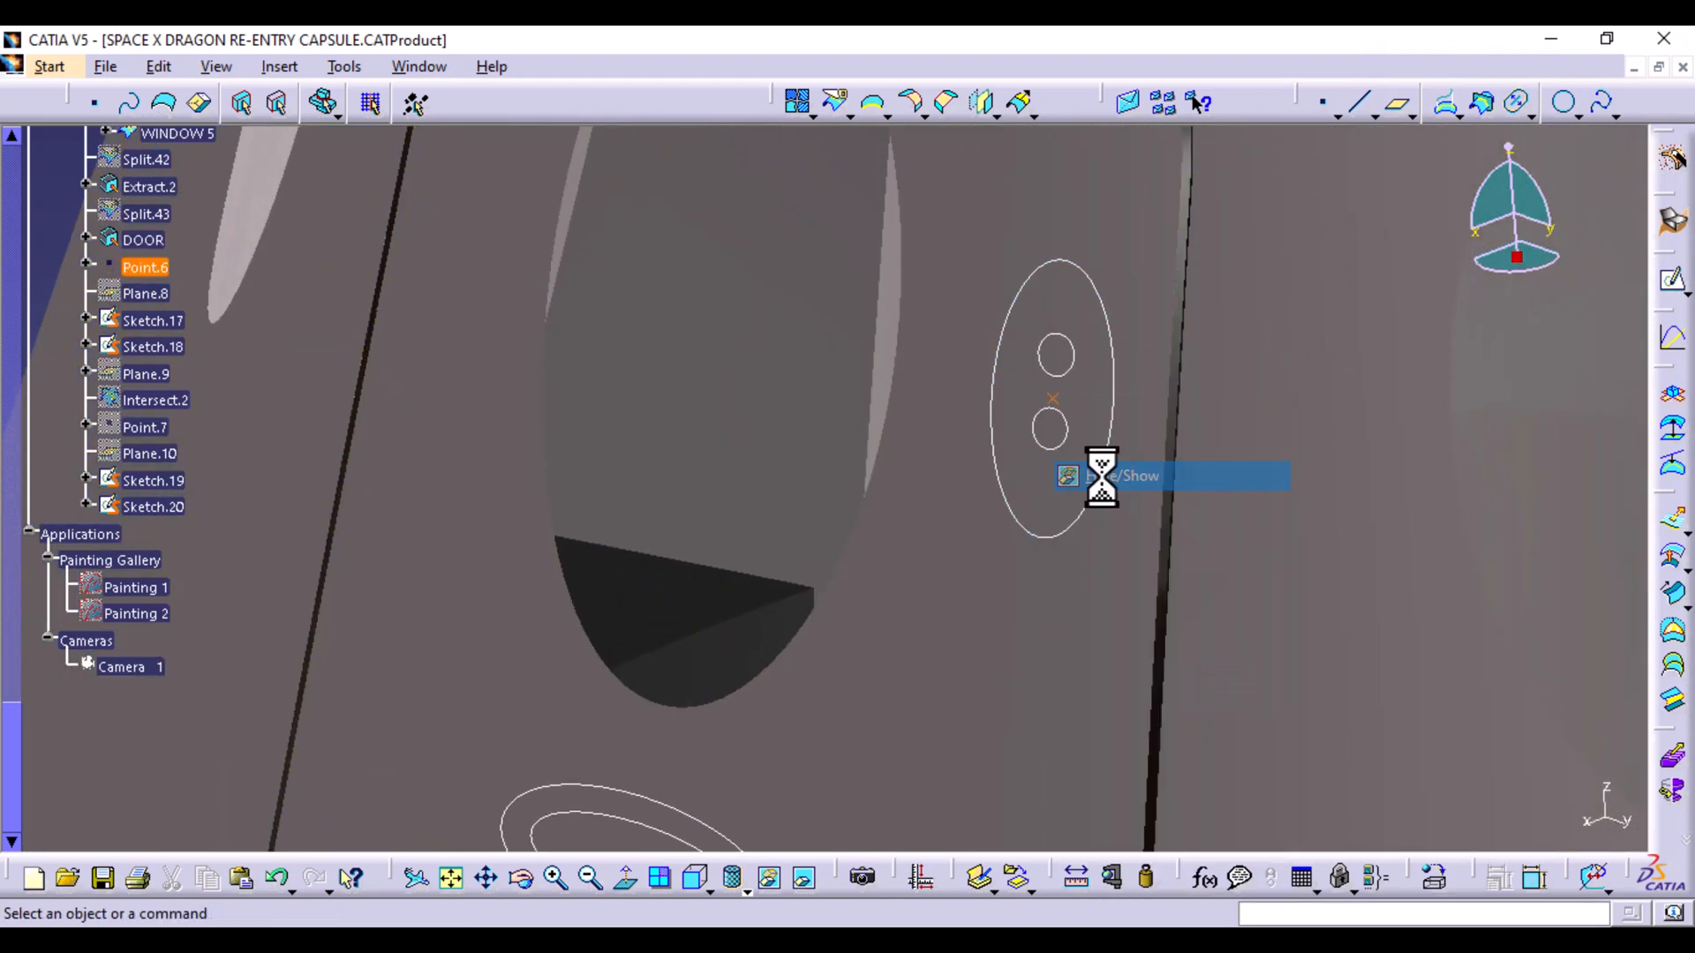
Project the latch ellipse, the small circles and both handle ellipses (Sketch.17 to Sketch.20) normal onto the DOOR surface, keeping Nearest solution
left_click(1446, 113)
middle_click_drag(1078, 328, 1059, 458)
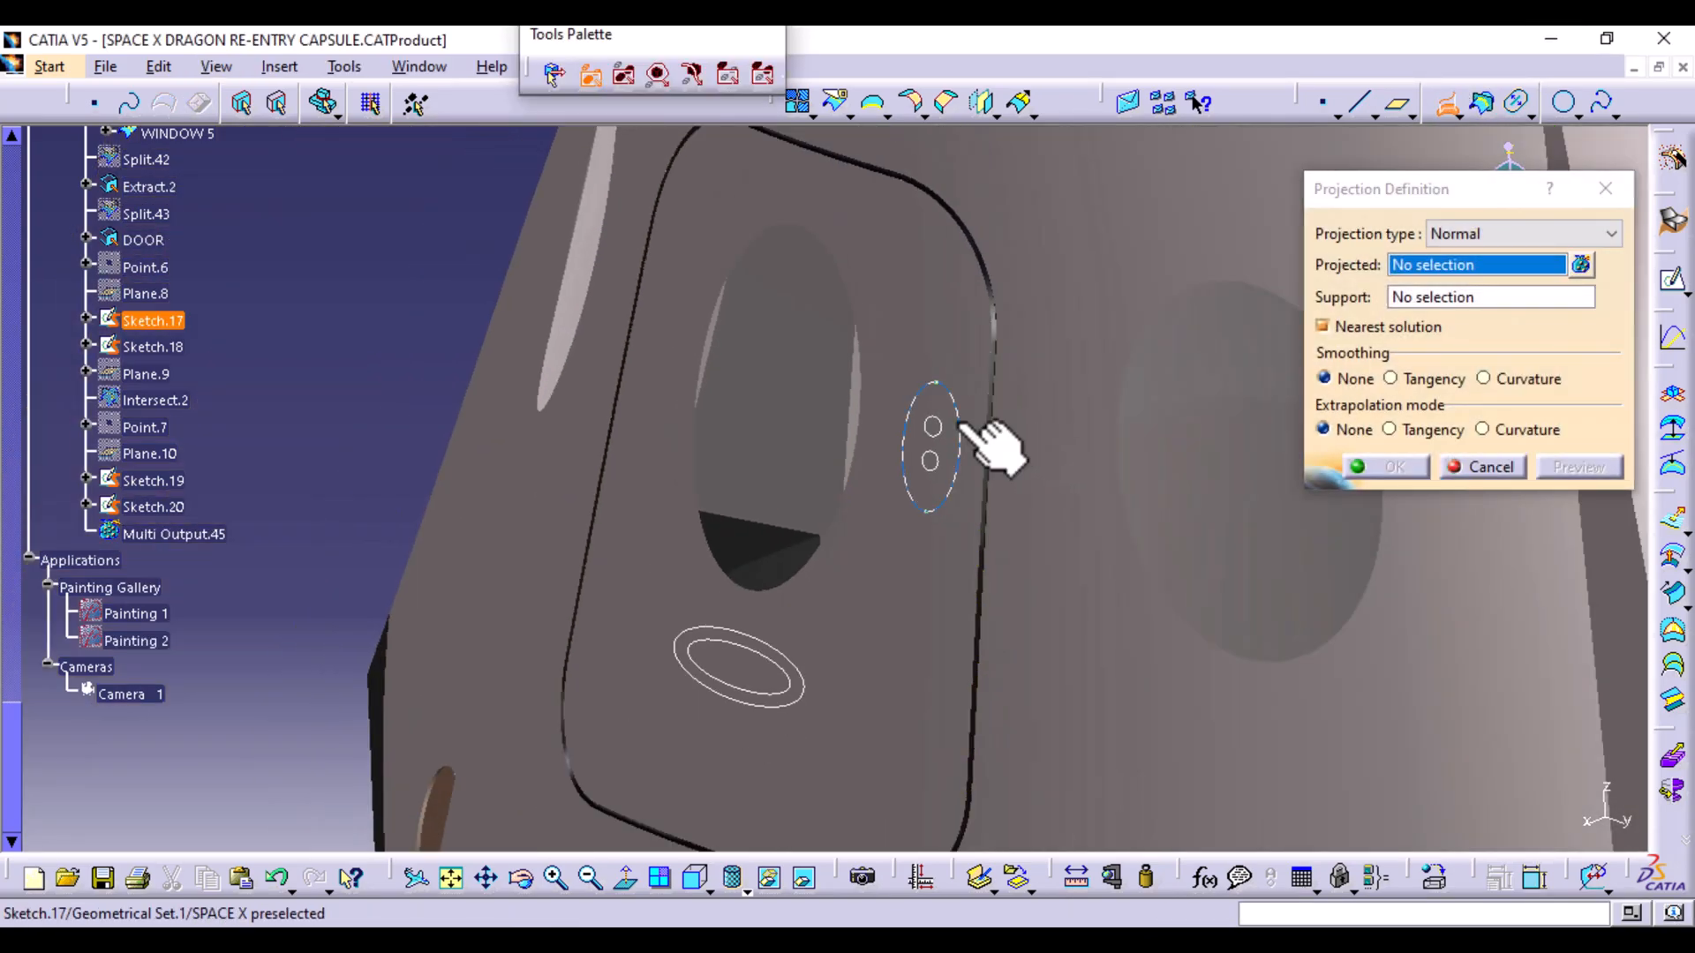
left_click(962, 430)
left_click(1580, 264)
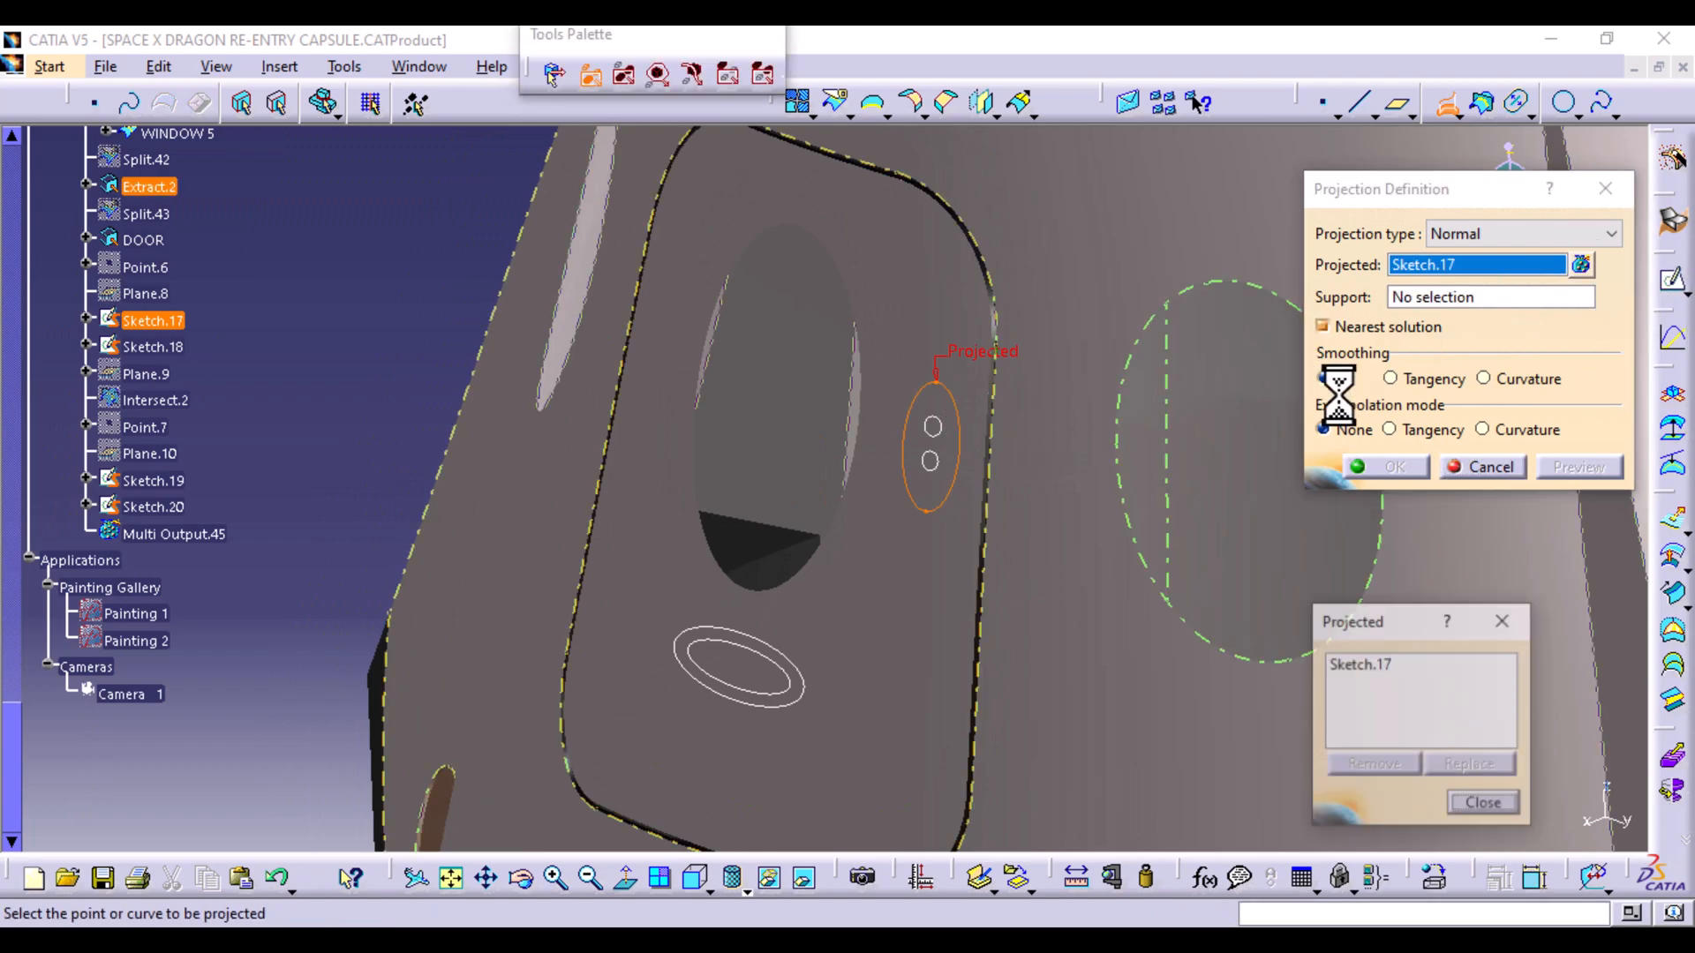
left_click(941, 440)
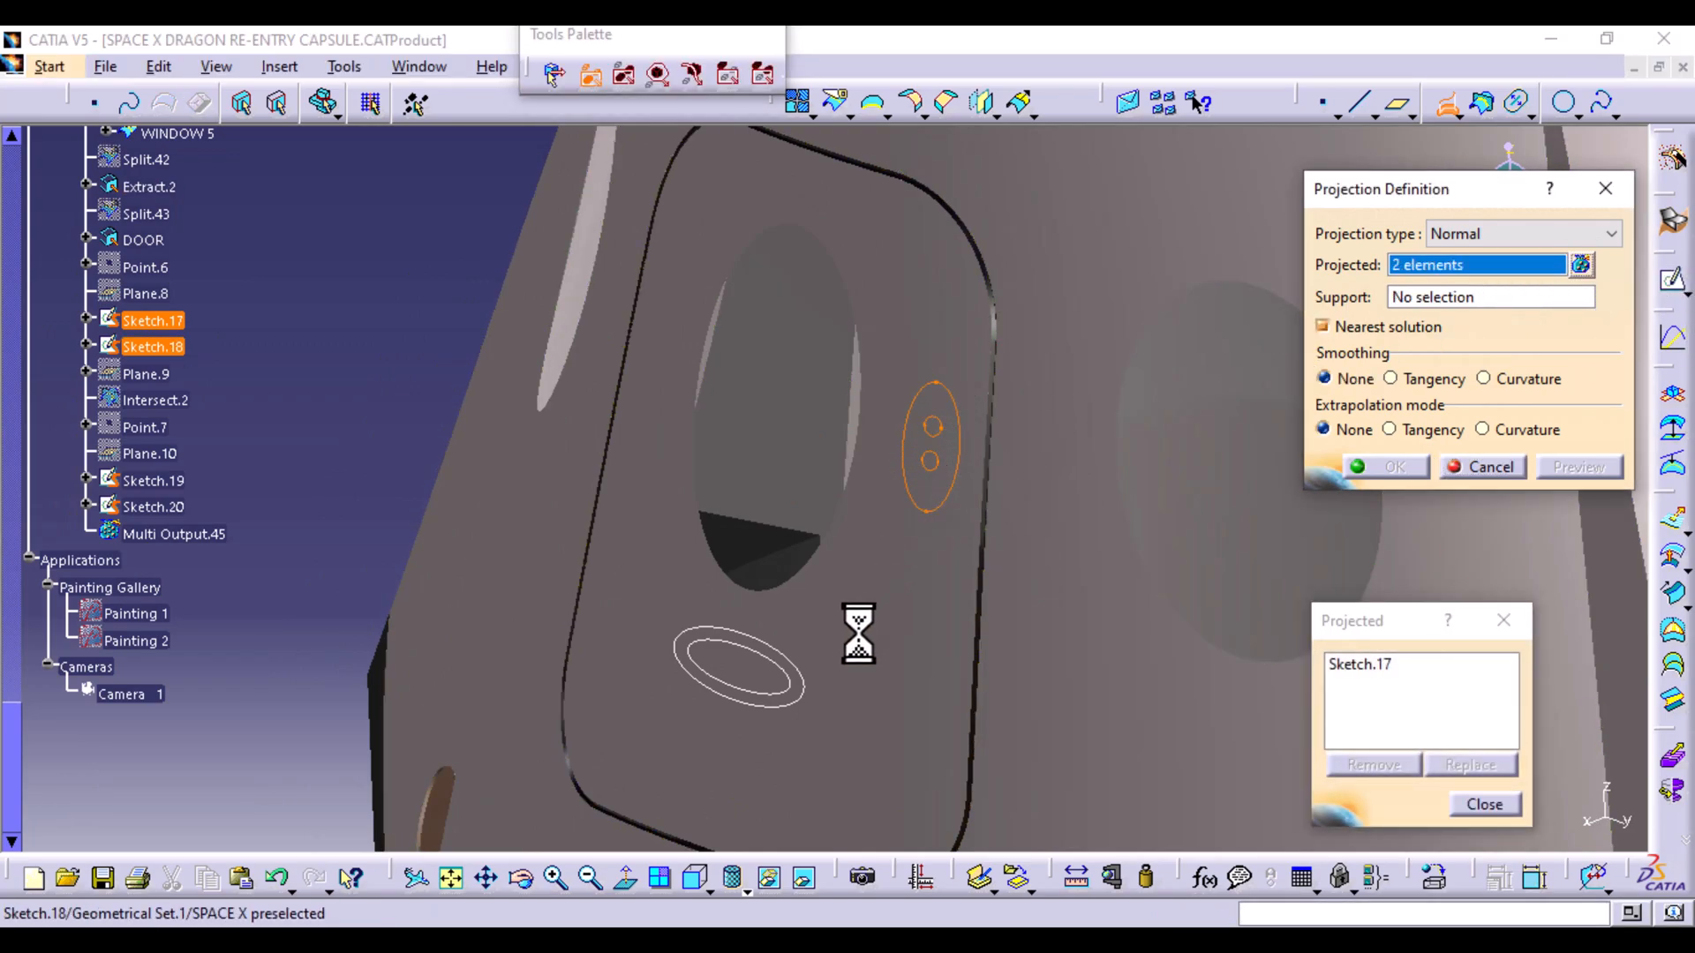
left_click(770, 658)
left_click(774, 667)
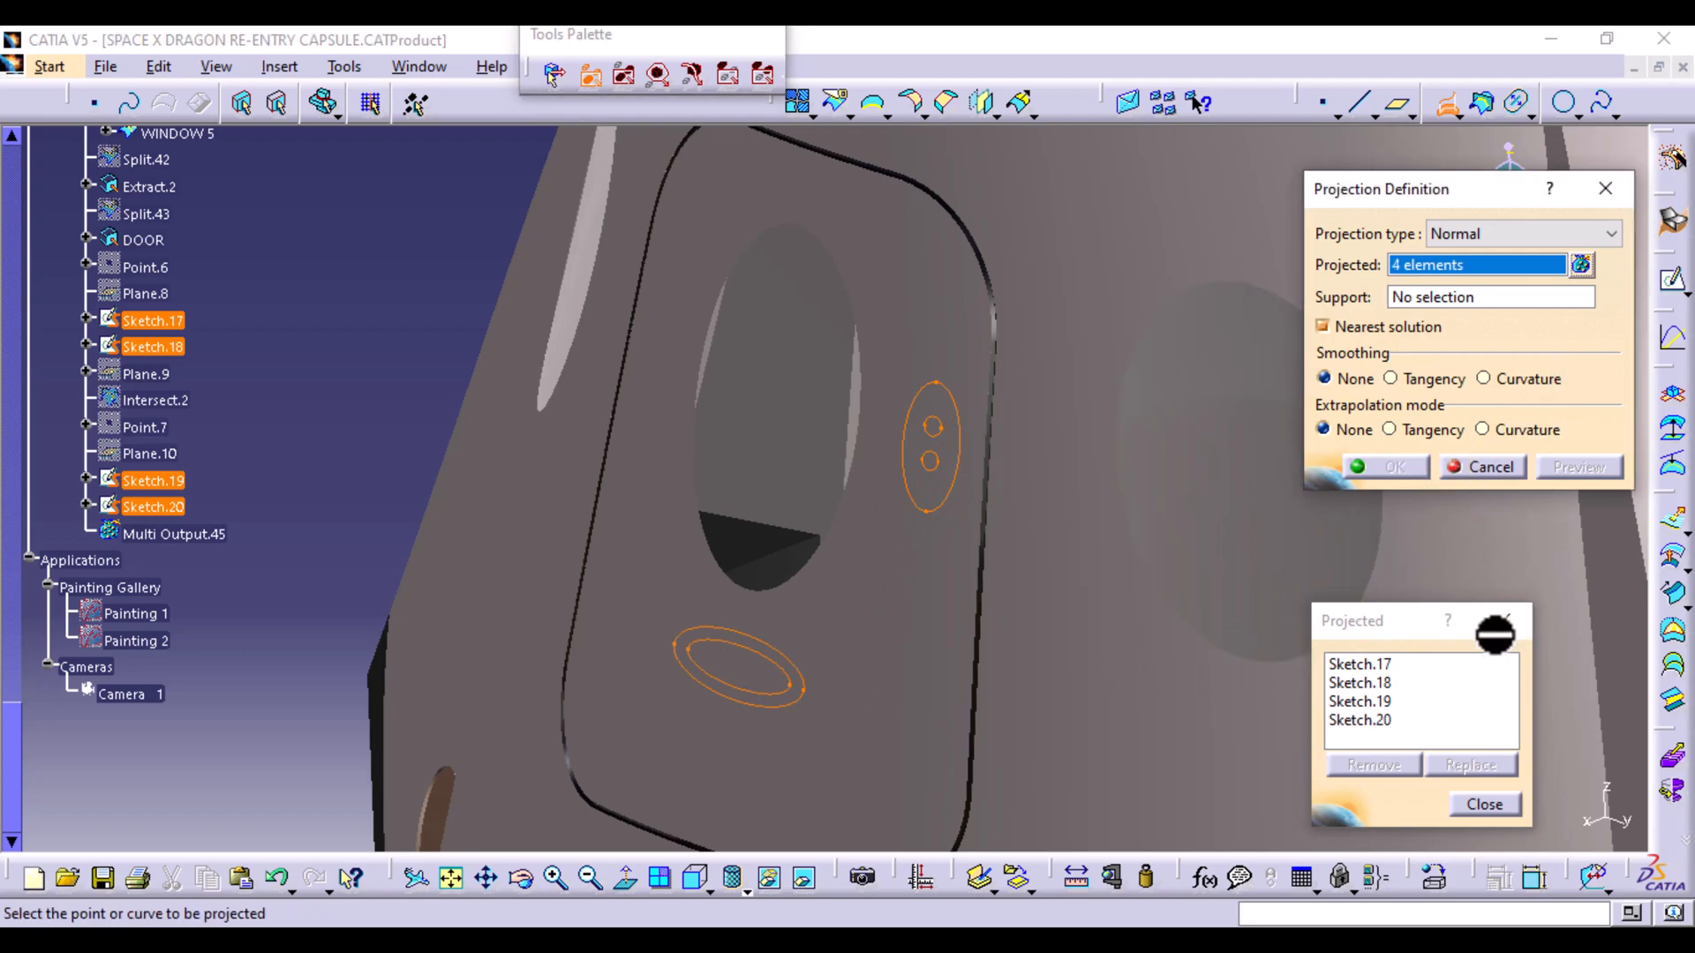
left_click(1474, 805)
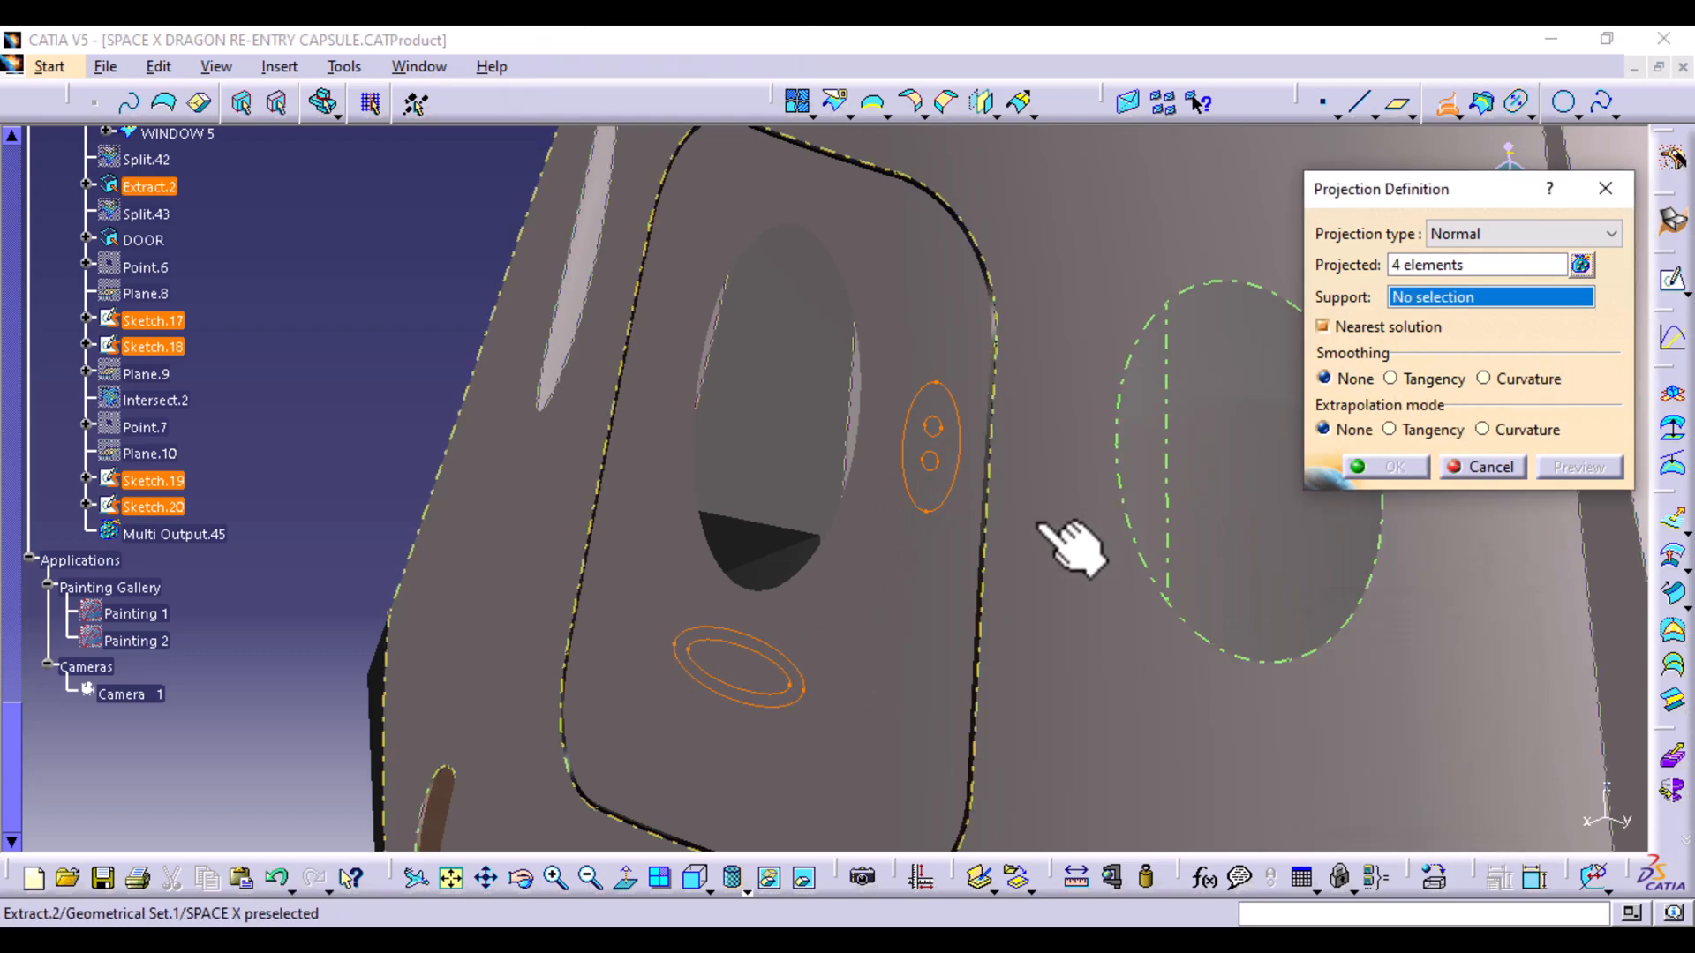
left_click(918, 598)
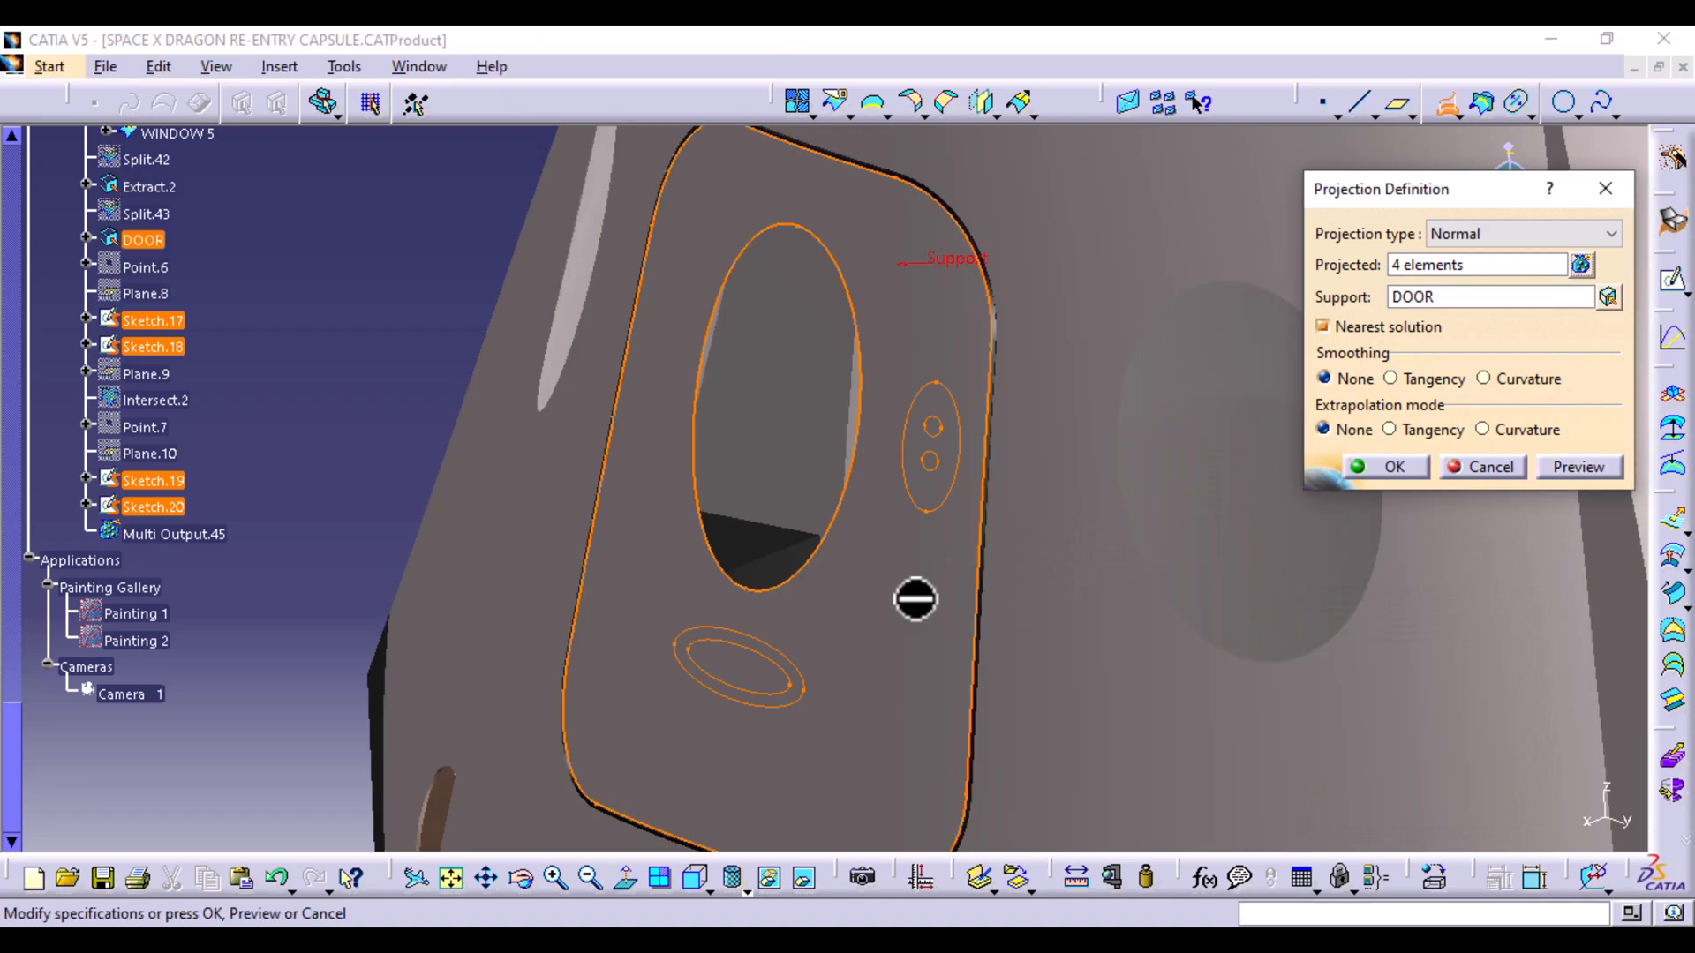
left_click(1393, 469)
Hide all sketches in the model
left_click(344, 65)
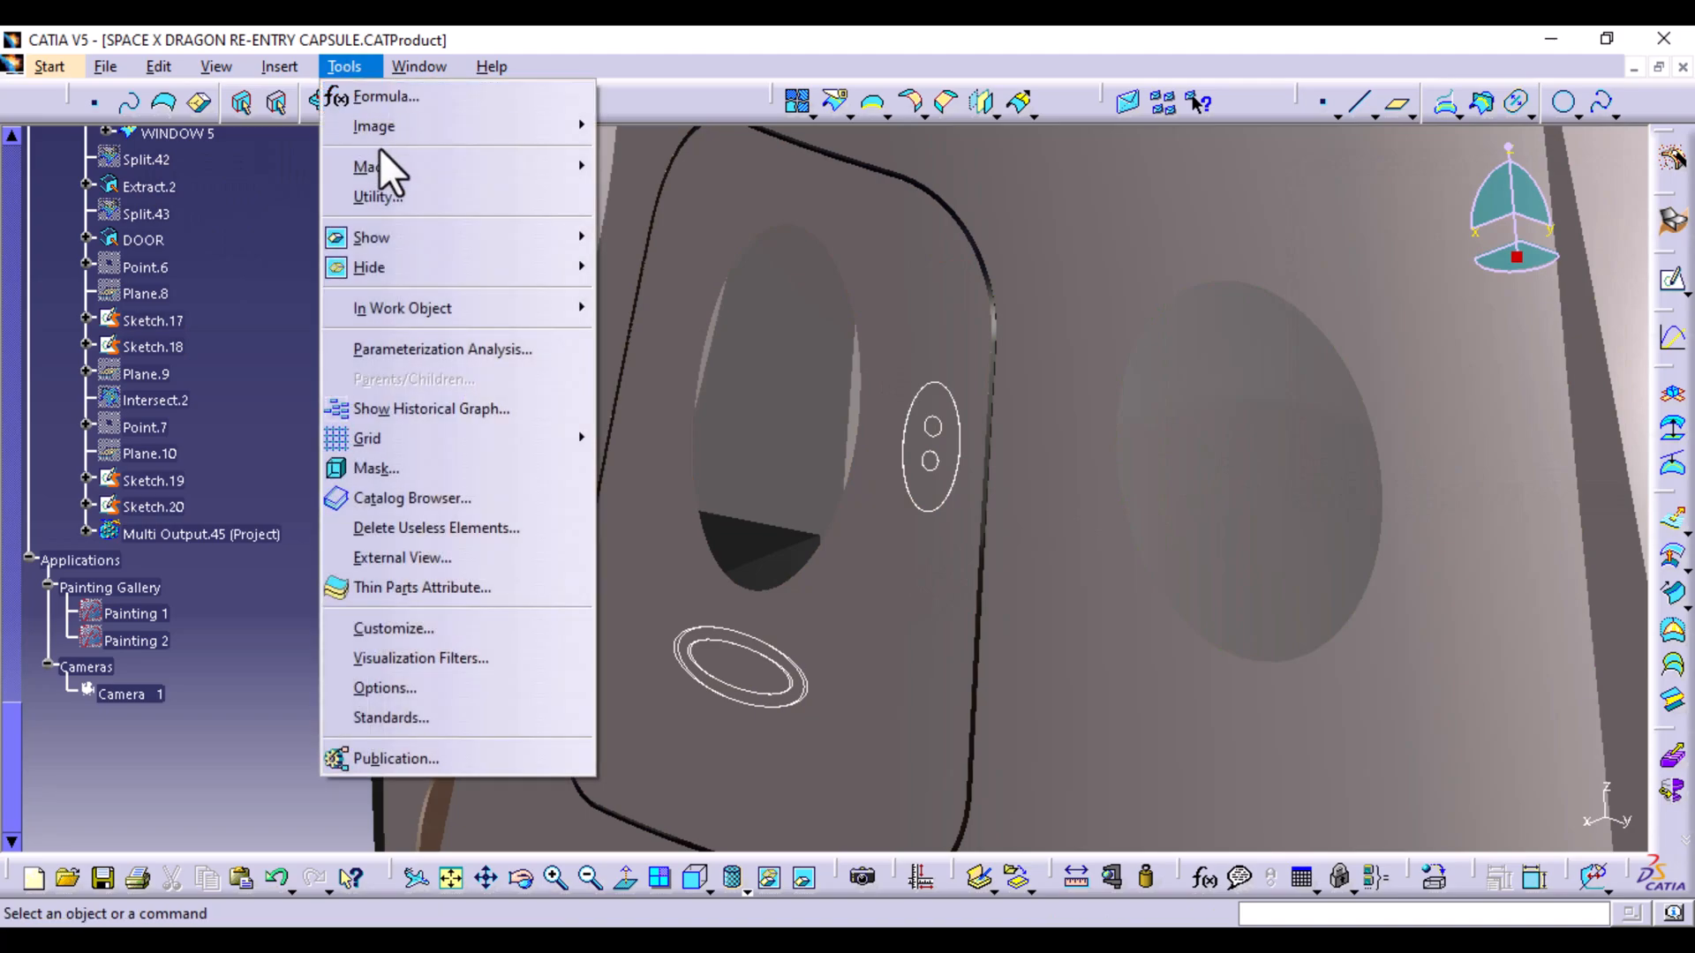
mouse_move(399, 272)
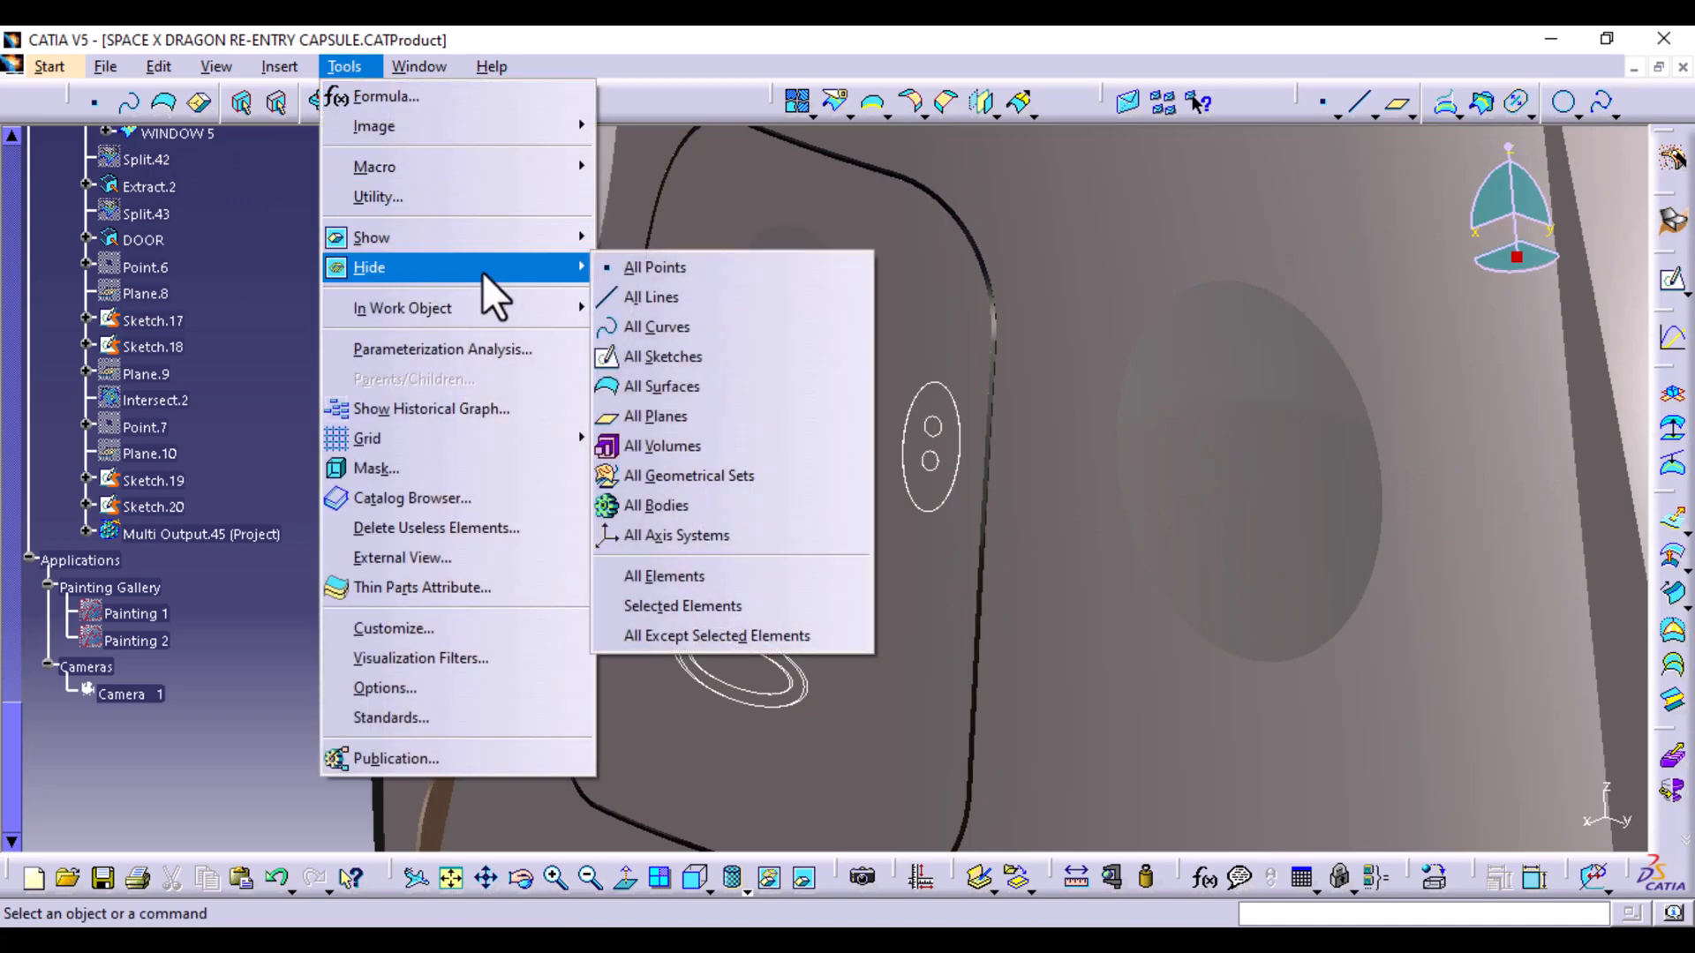
left_click(638, 357)
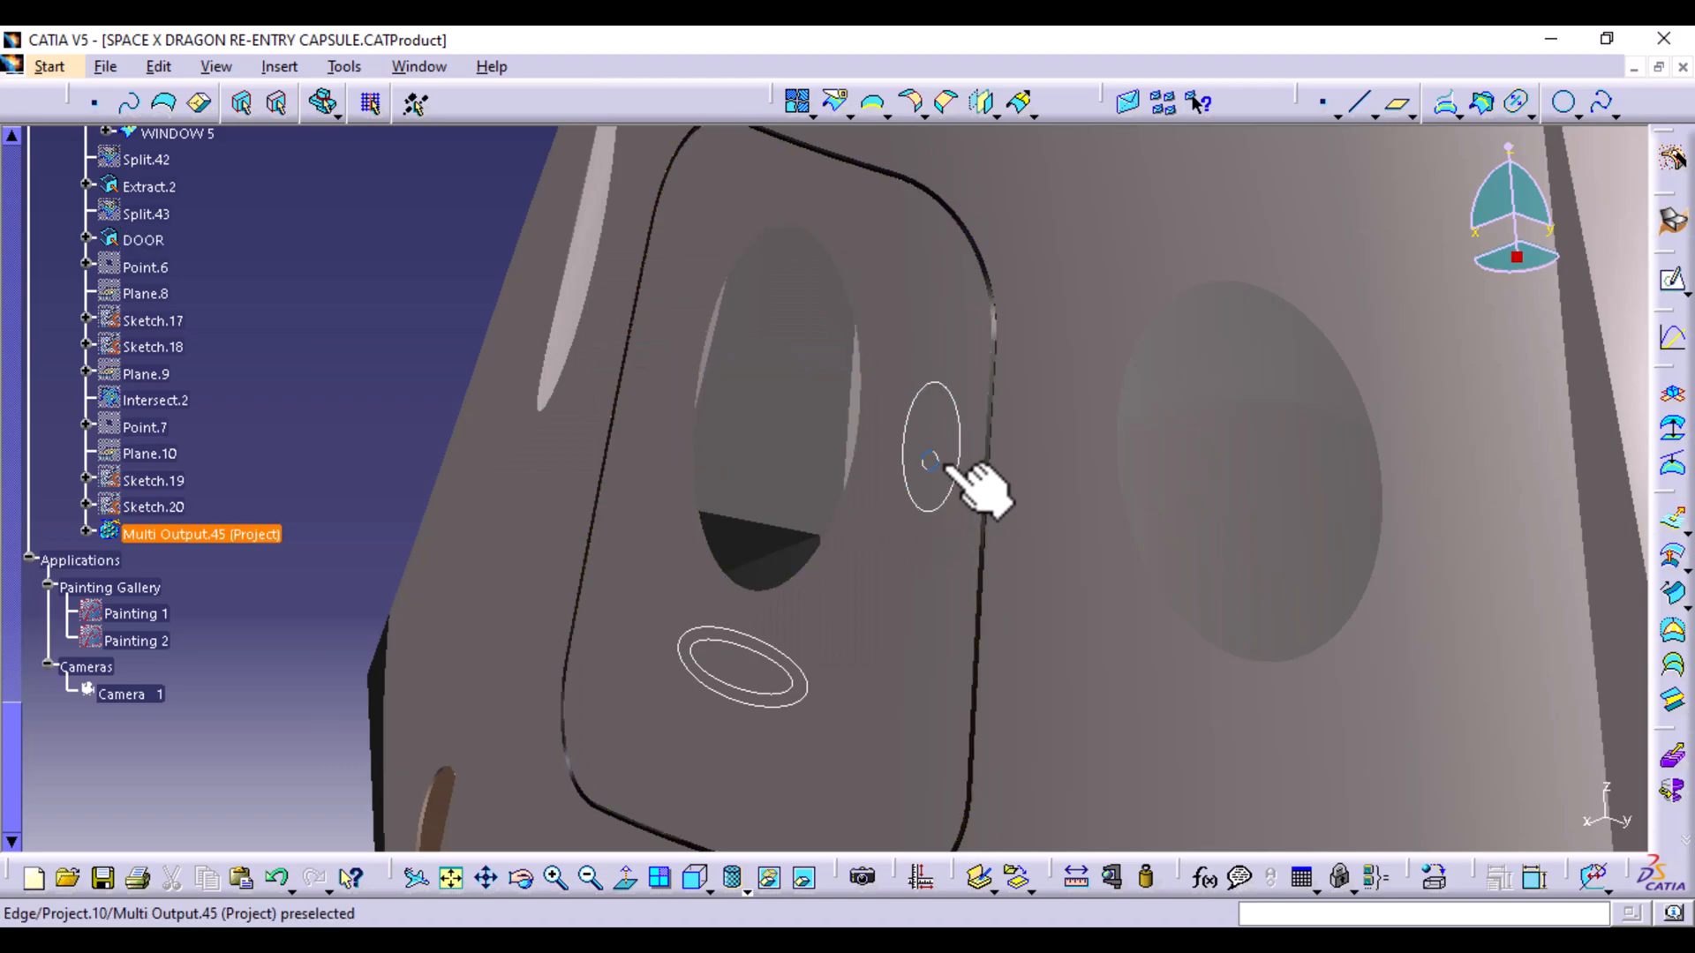
Reopen the projection to compare its projected elements with the two-circle latch sketch, showing Sketch.18 temporarily and hiding it again
double_click(955, 491)
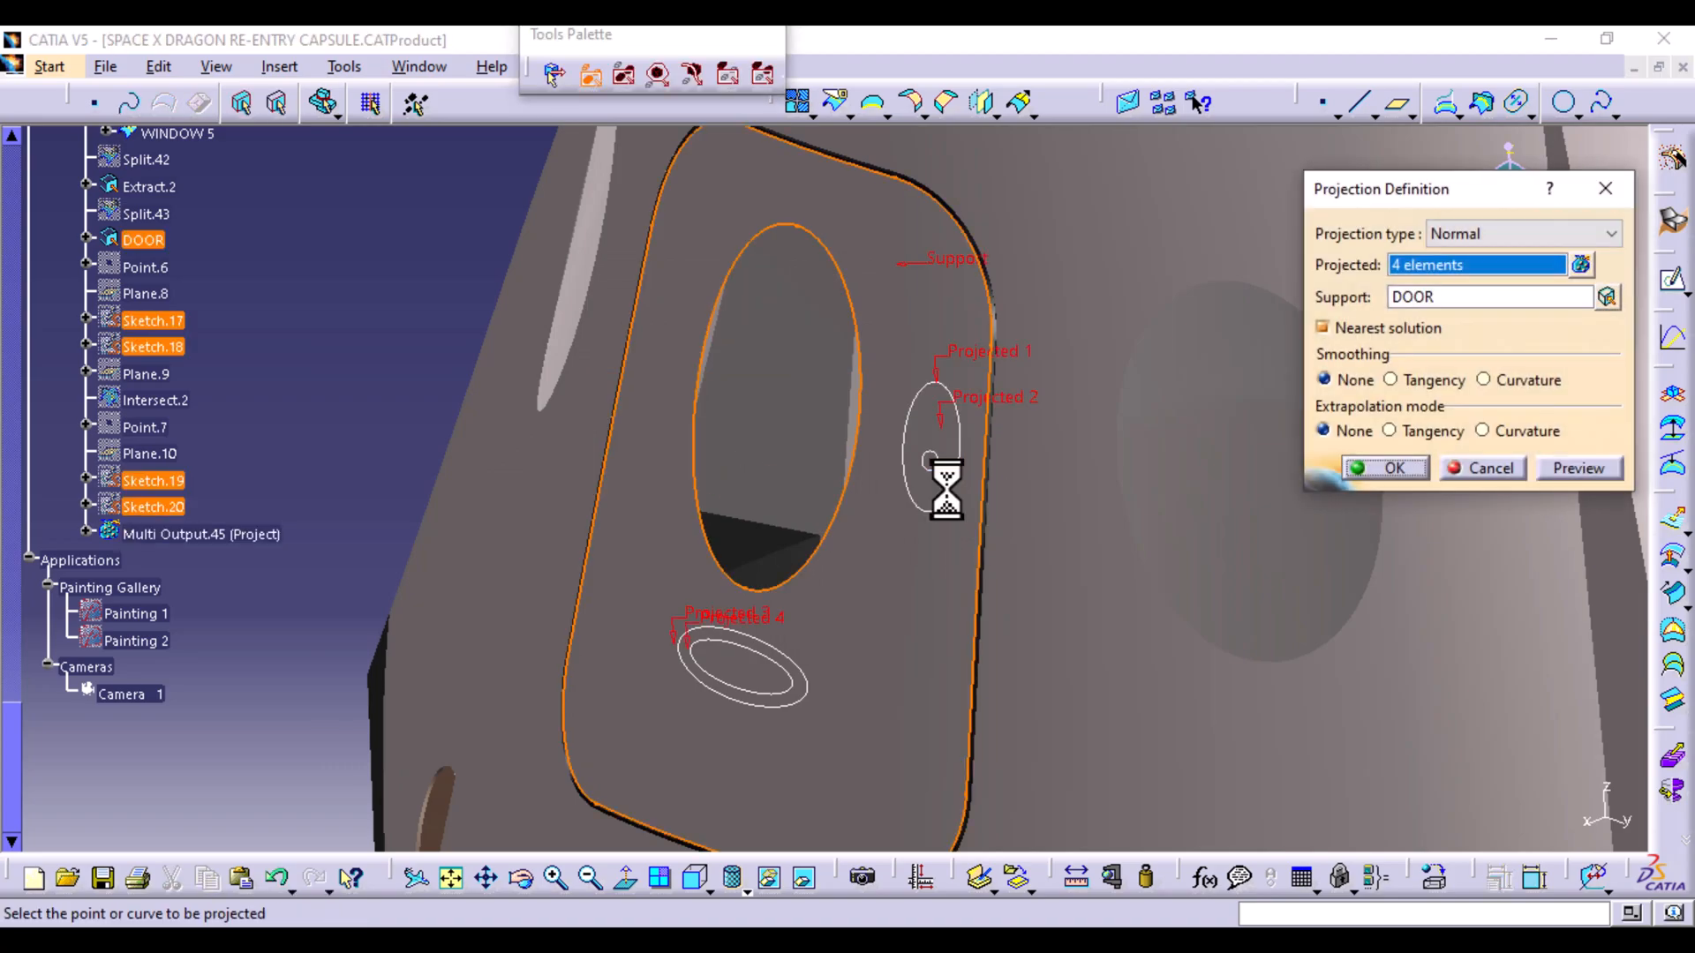
left_click(1582, 266)
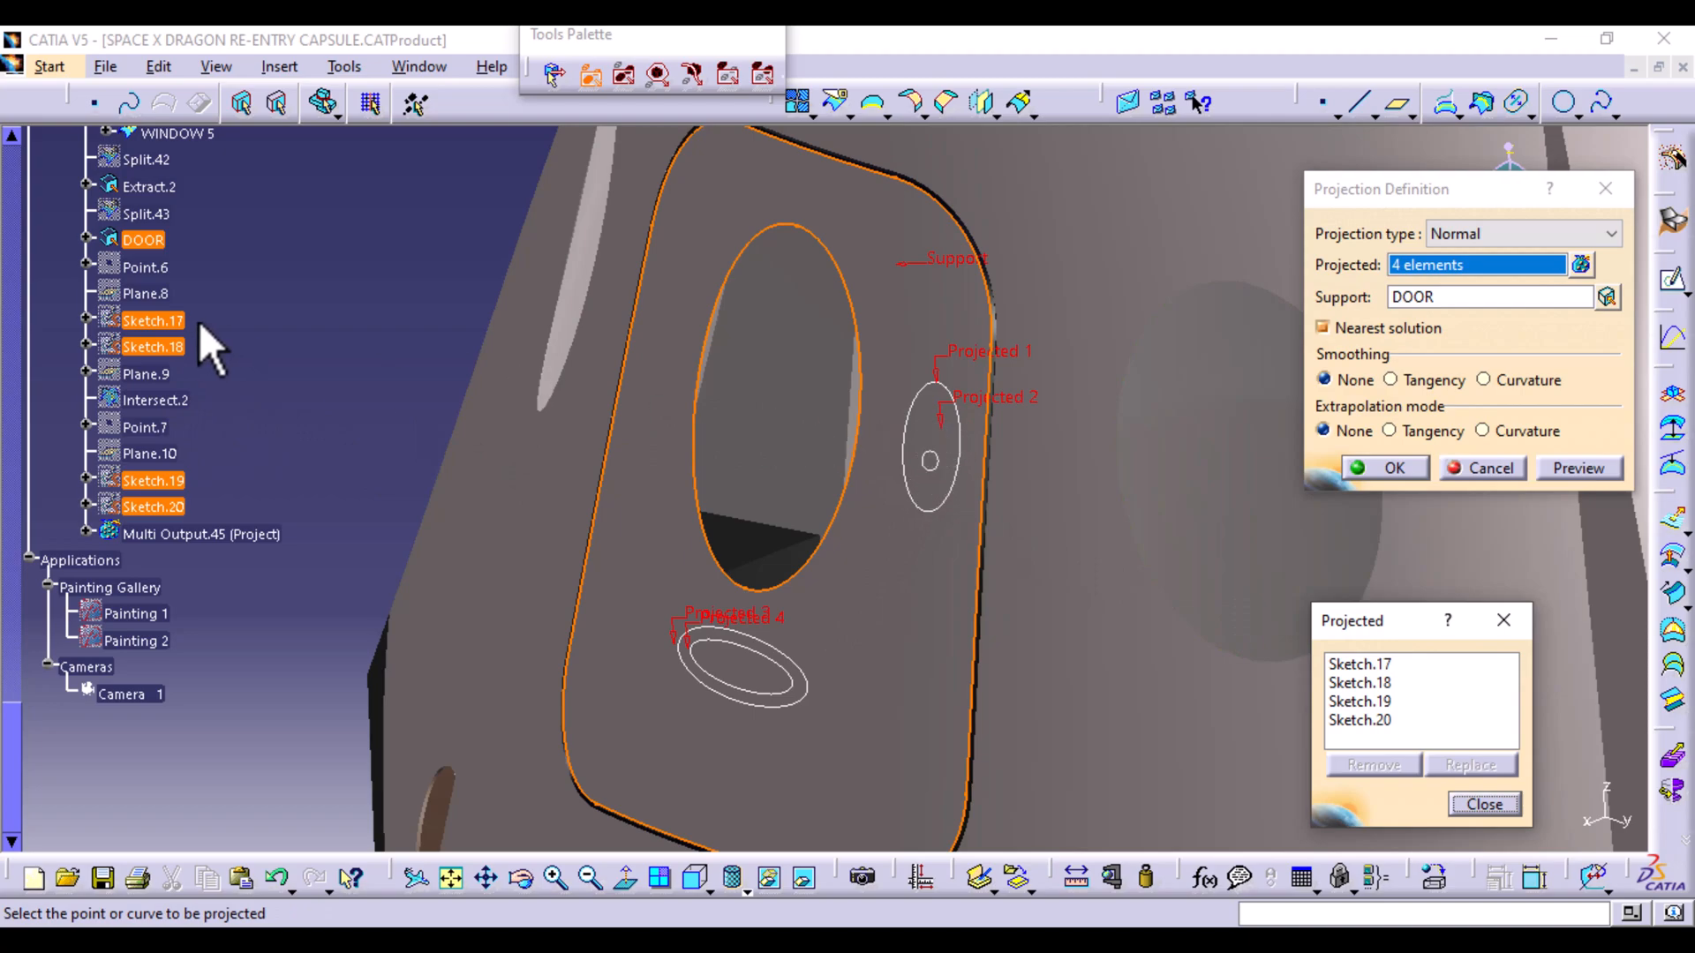
right_click(150, 348)
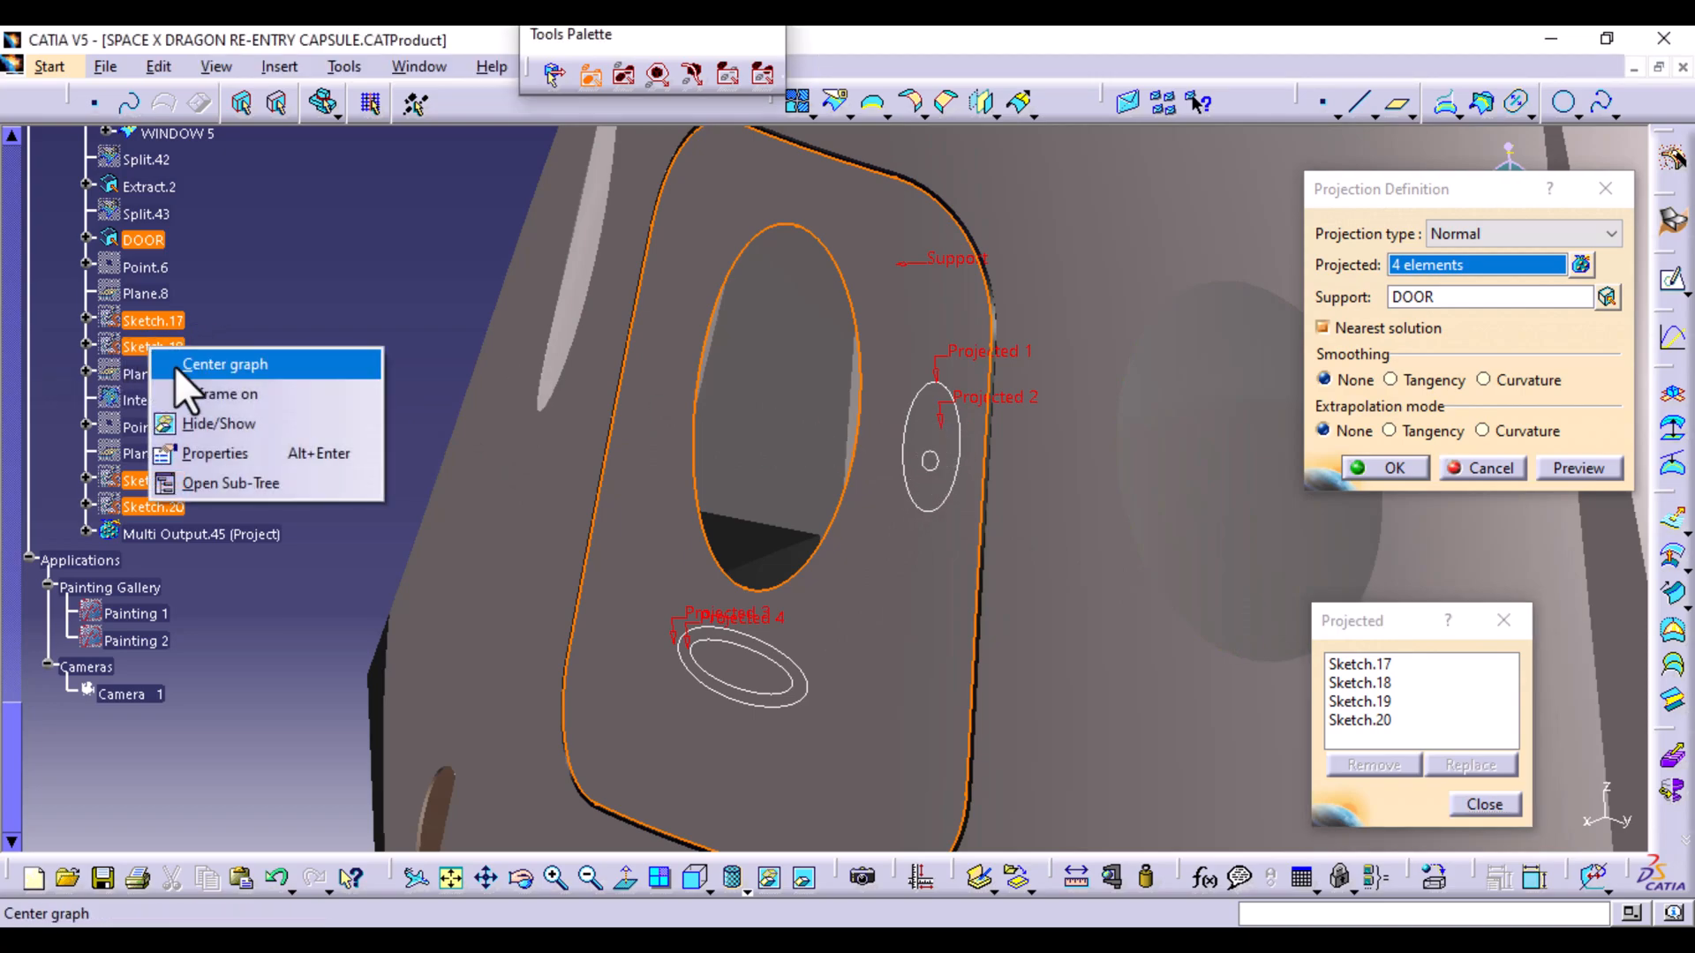
left_click(256, 424)
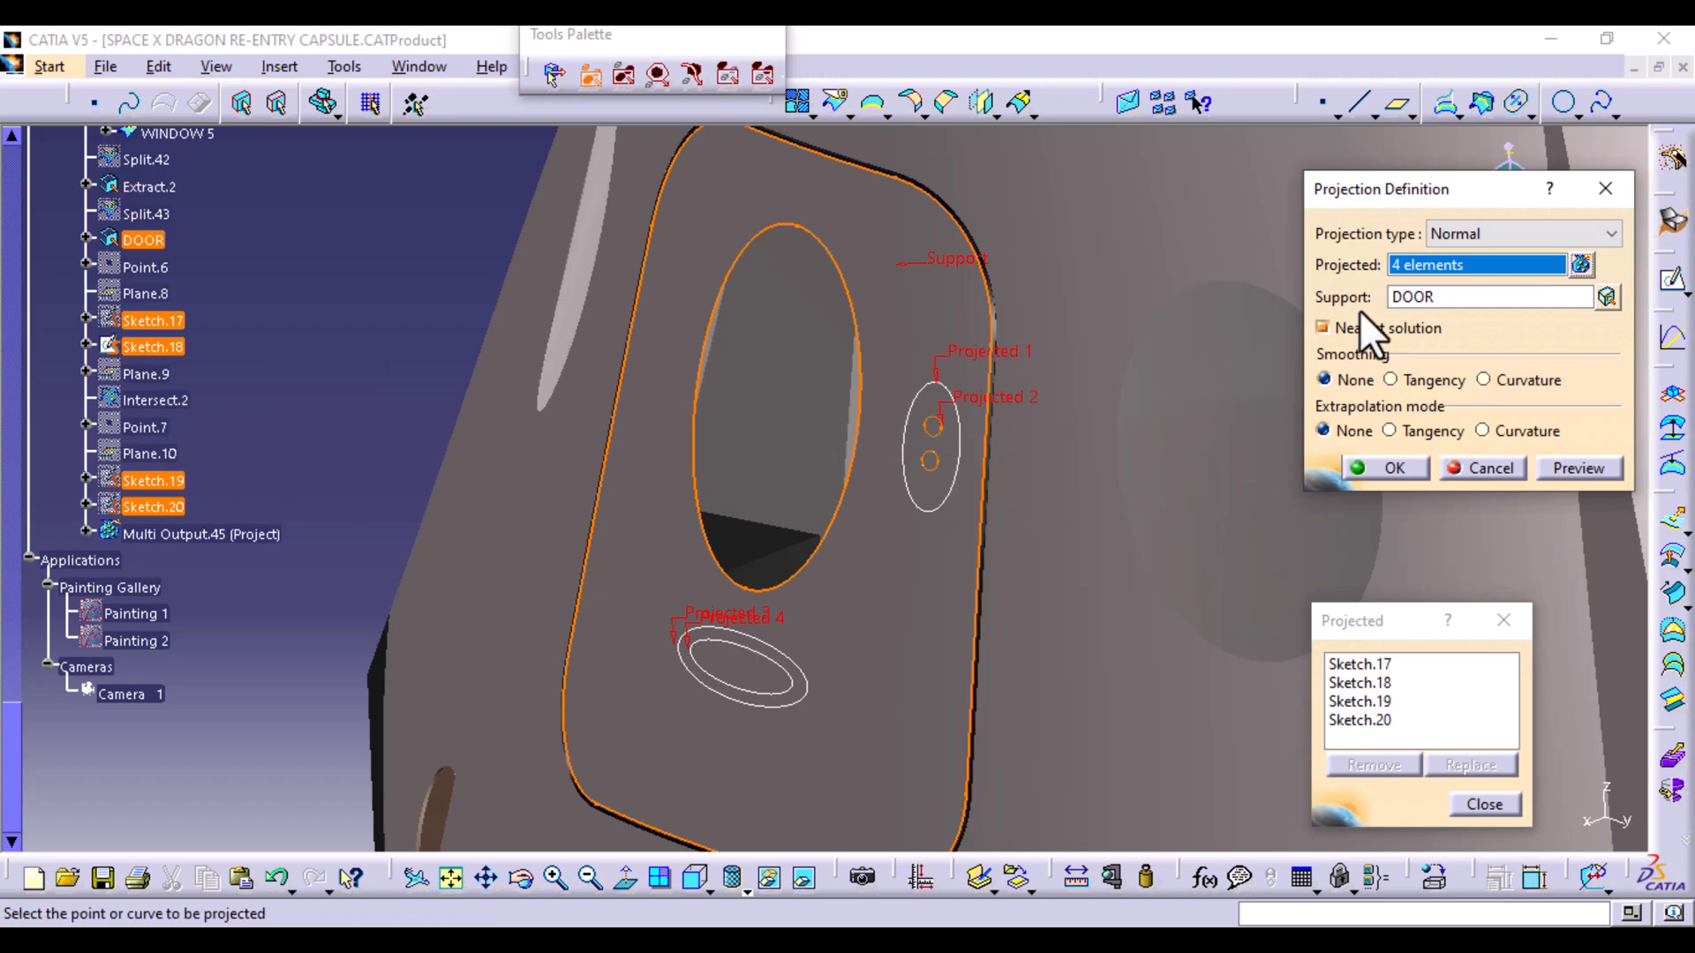
middle_click_drag(1021, 556, 575, 507, "ctrl")
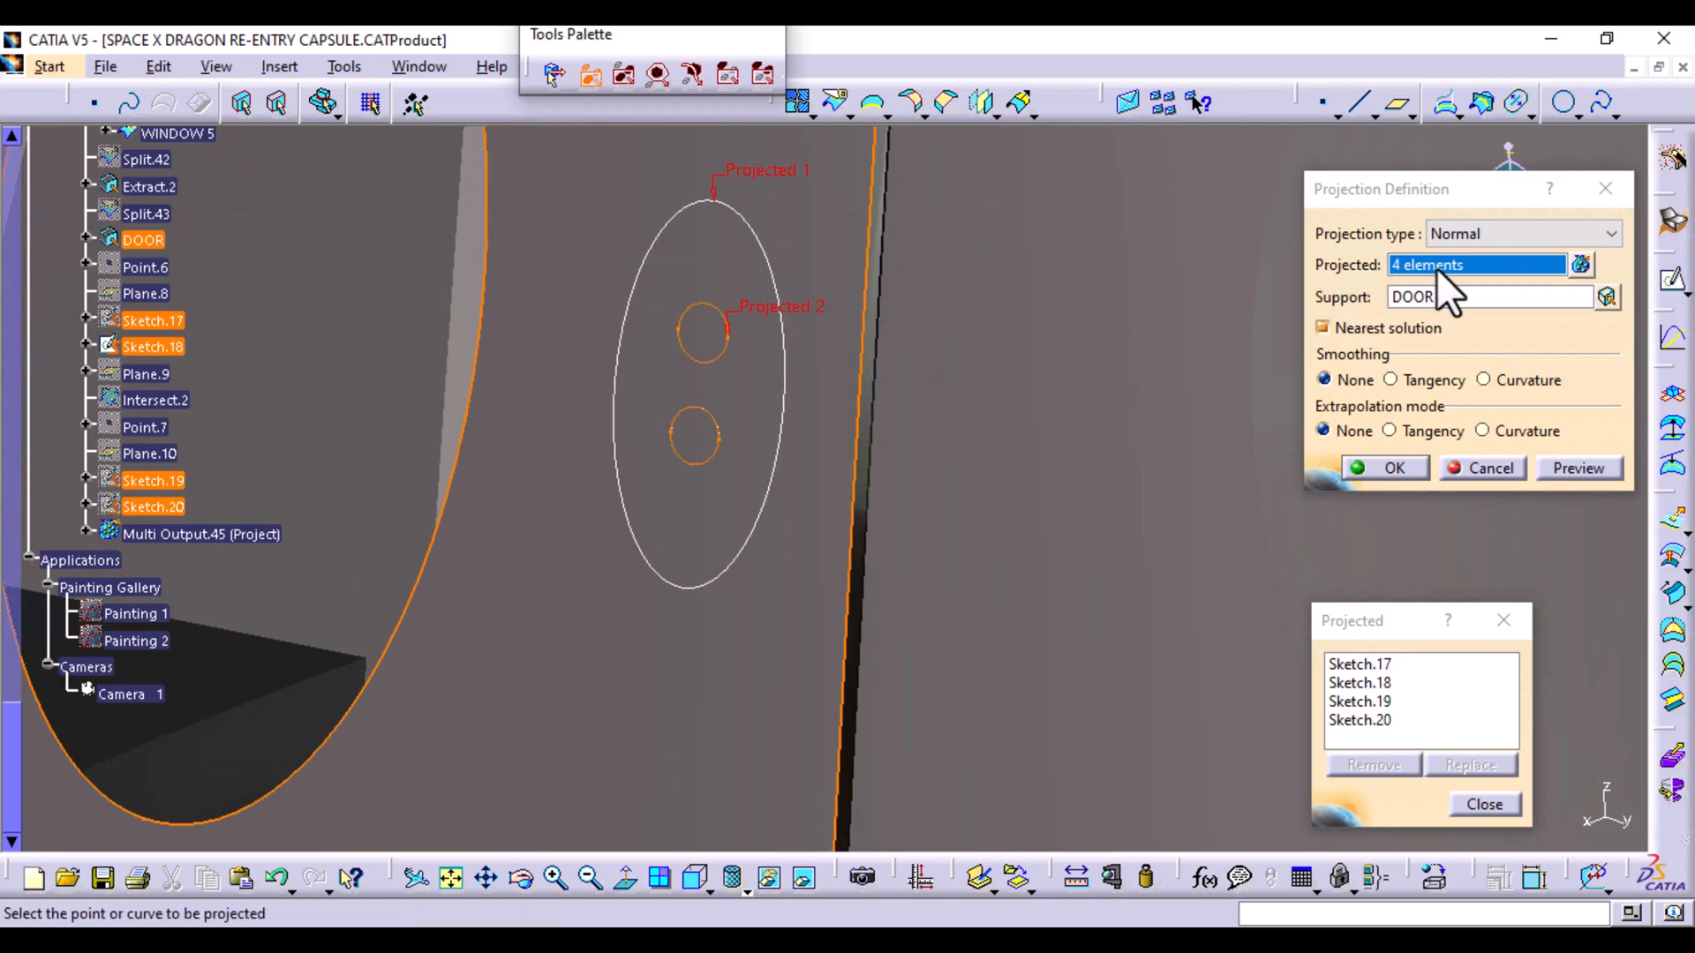
left_click(1384, 705)
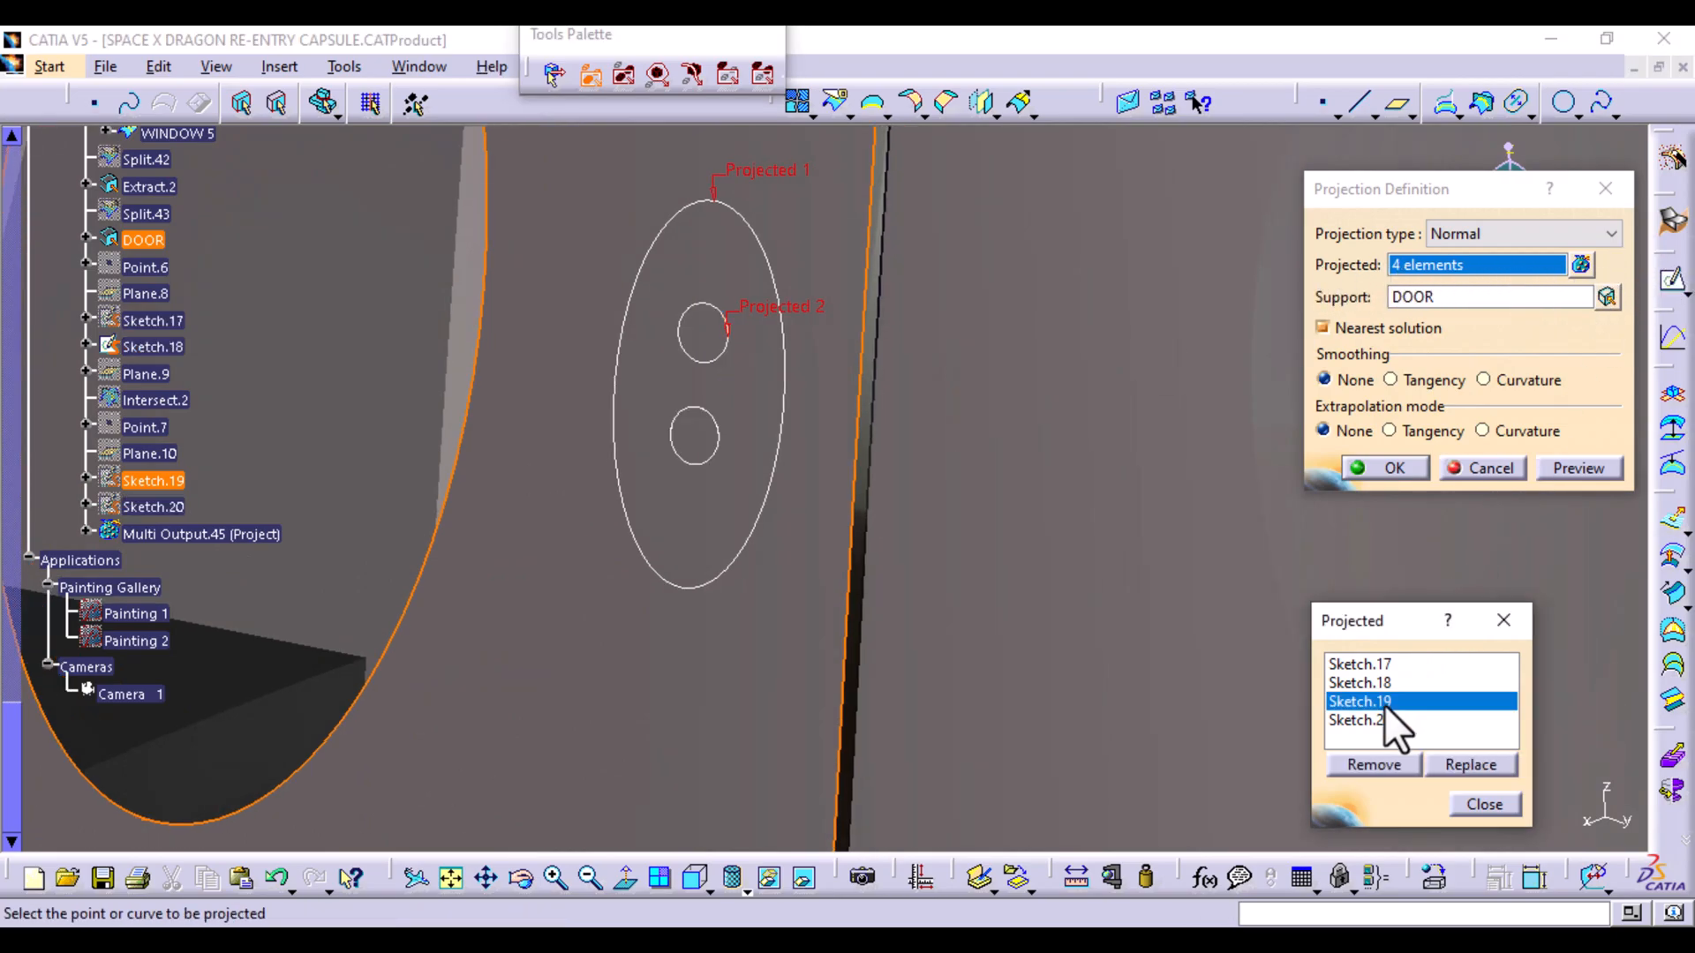
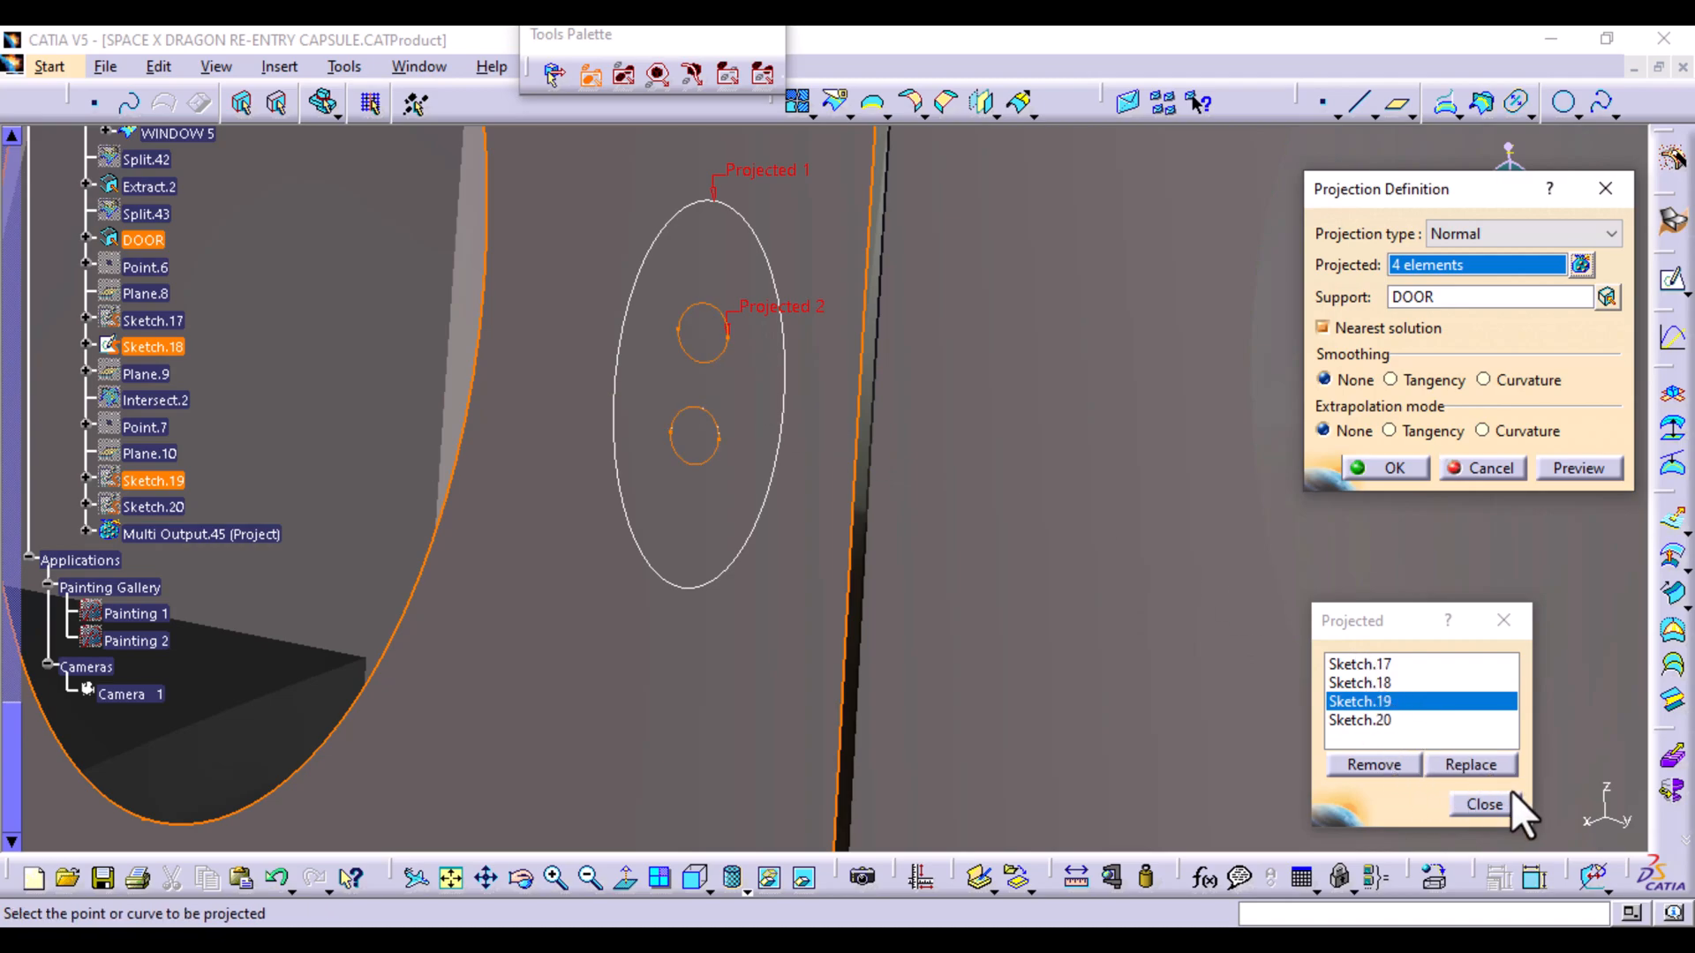
left_click(1490, 805)
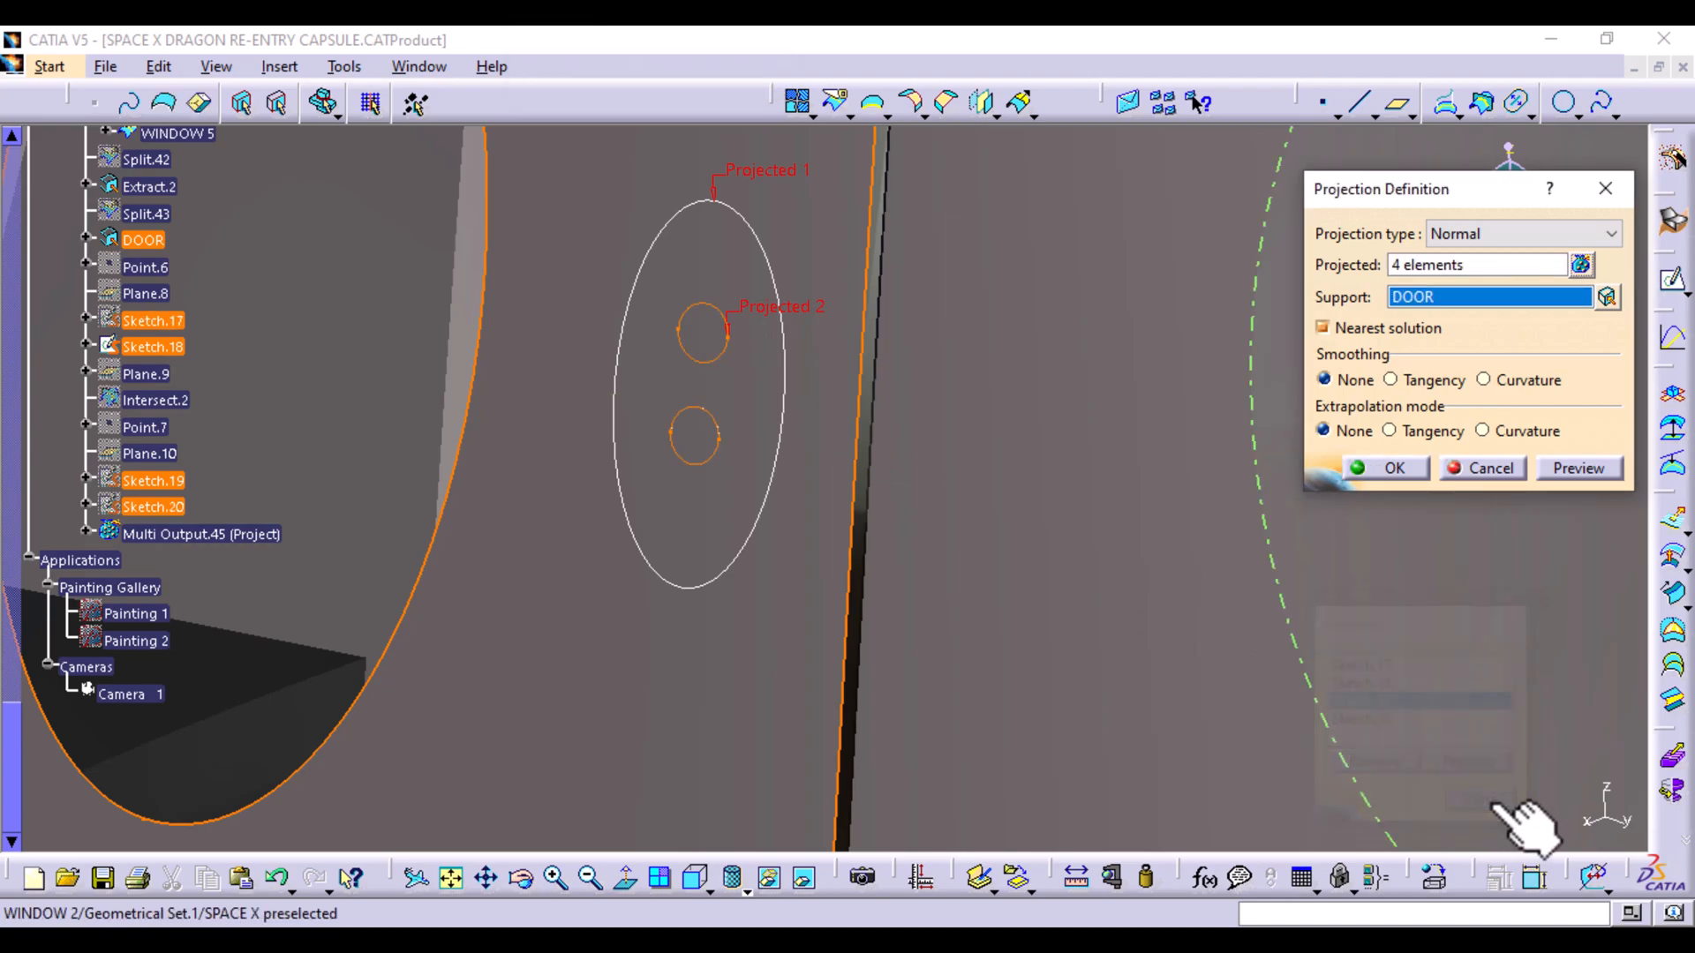
left_click(1391, 470)
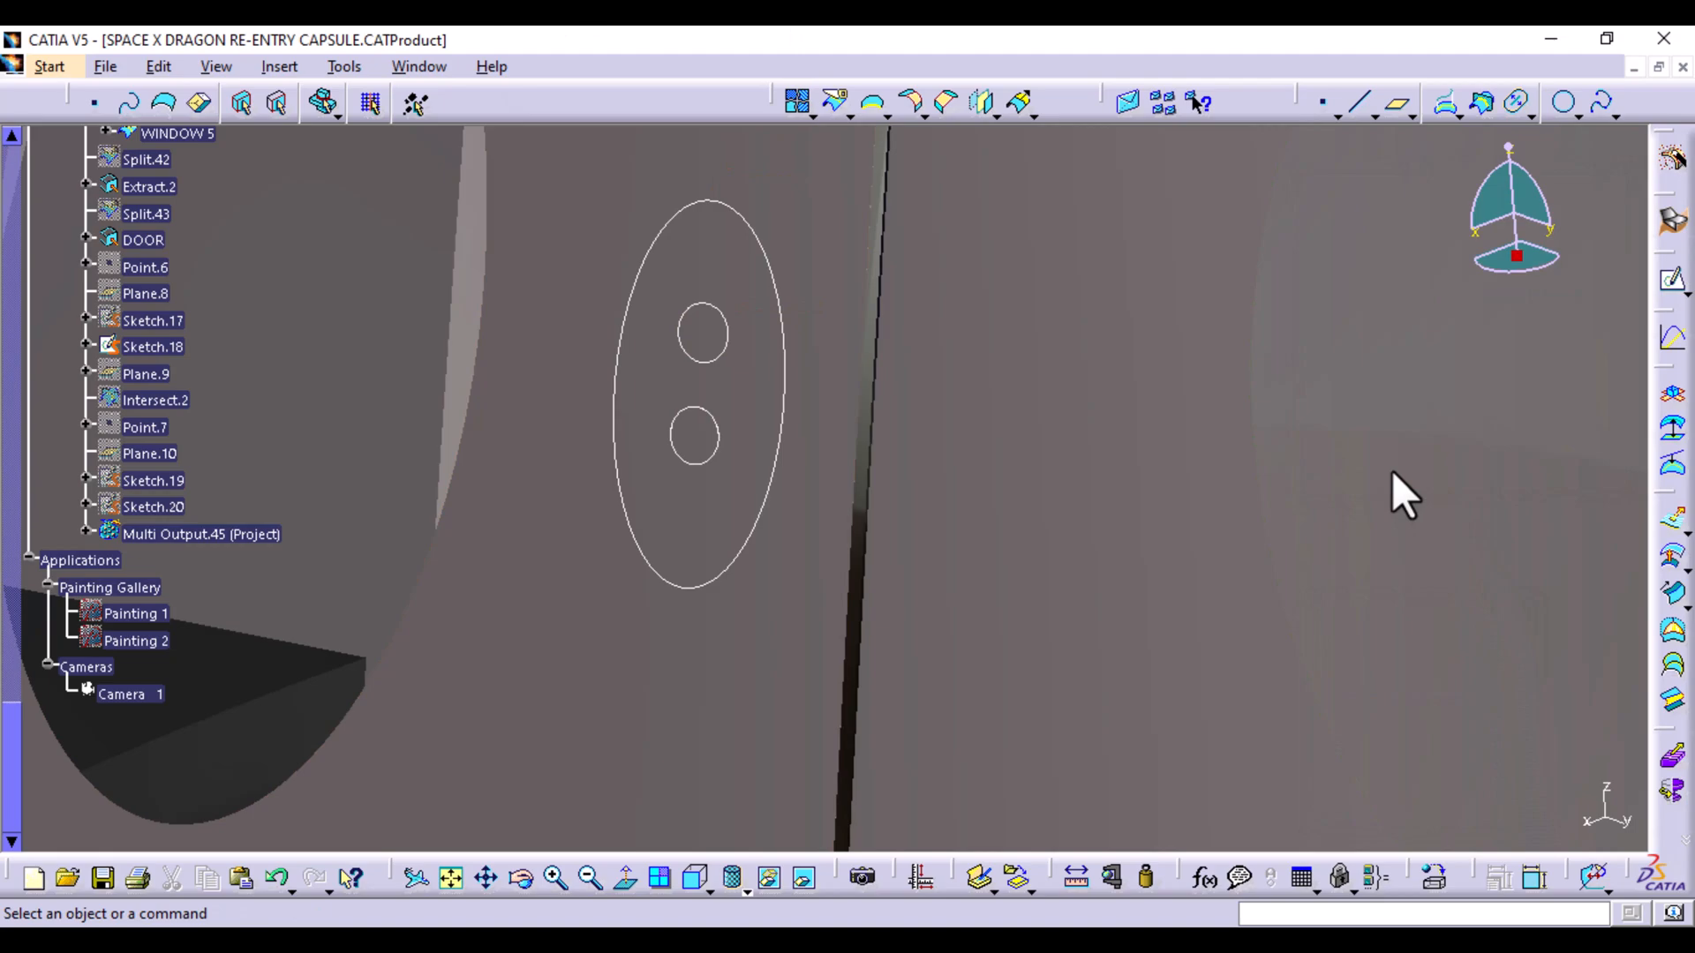
right_click(176, 348)
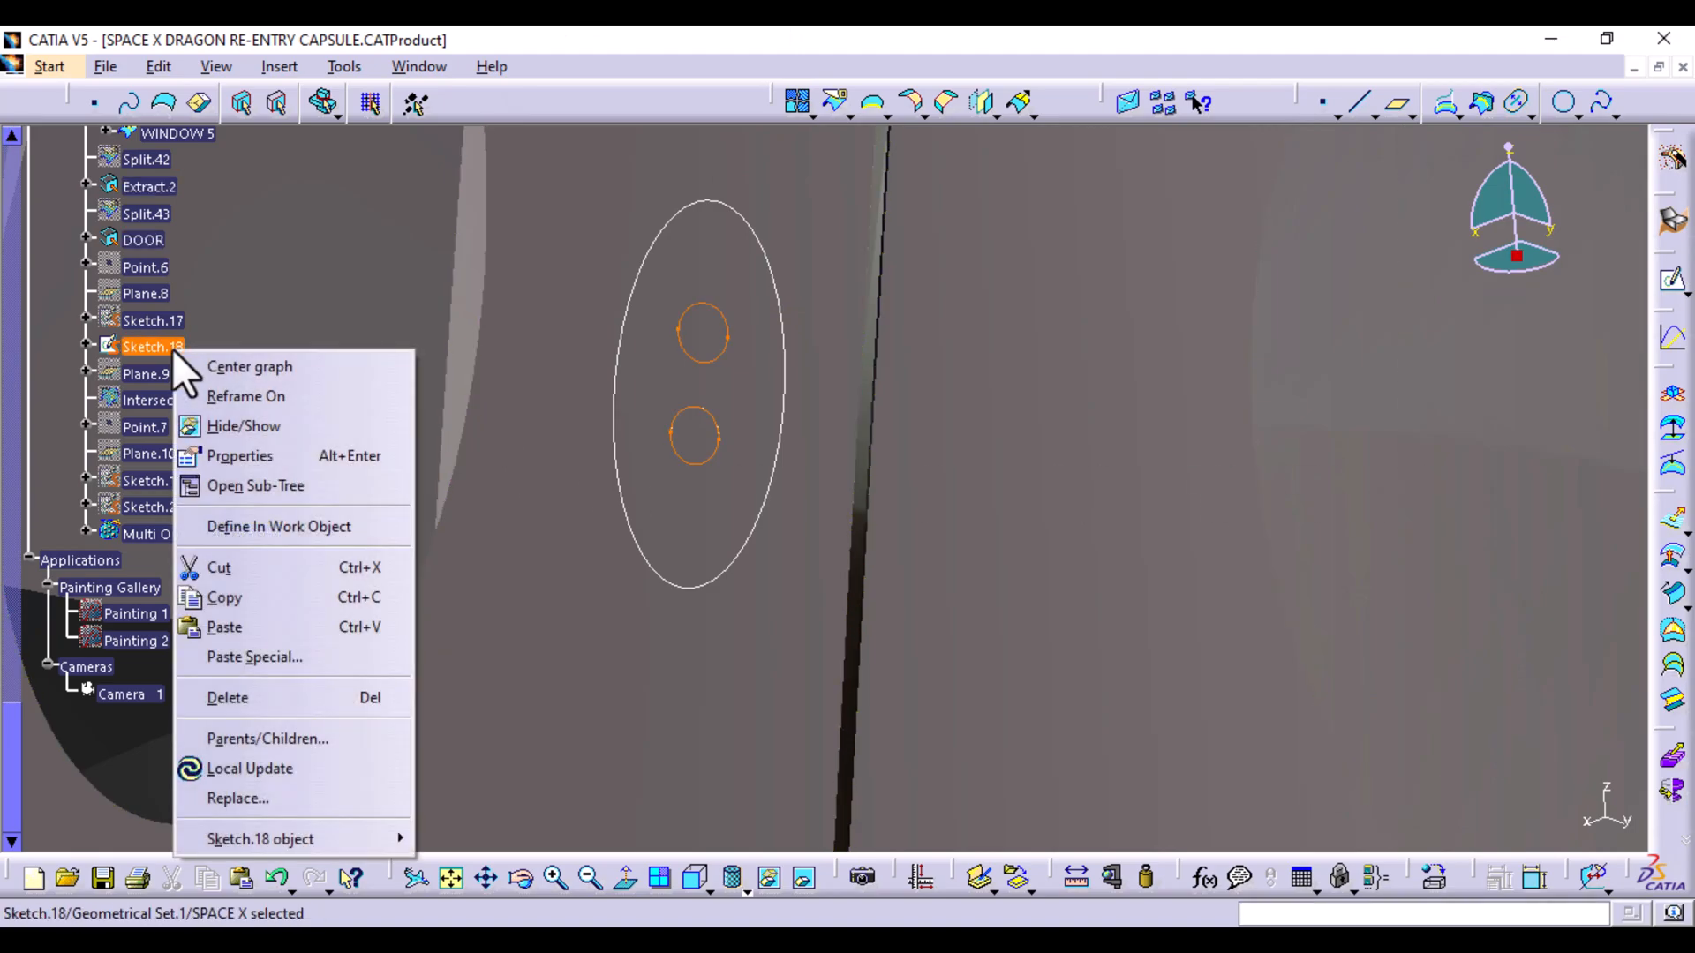
left_click(256, 427)
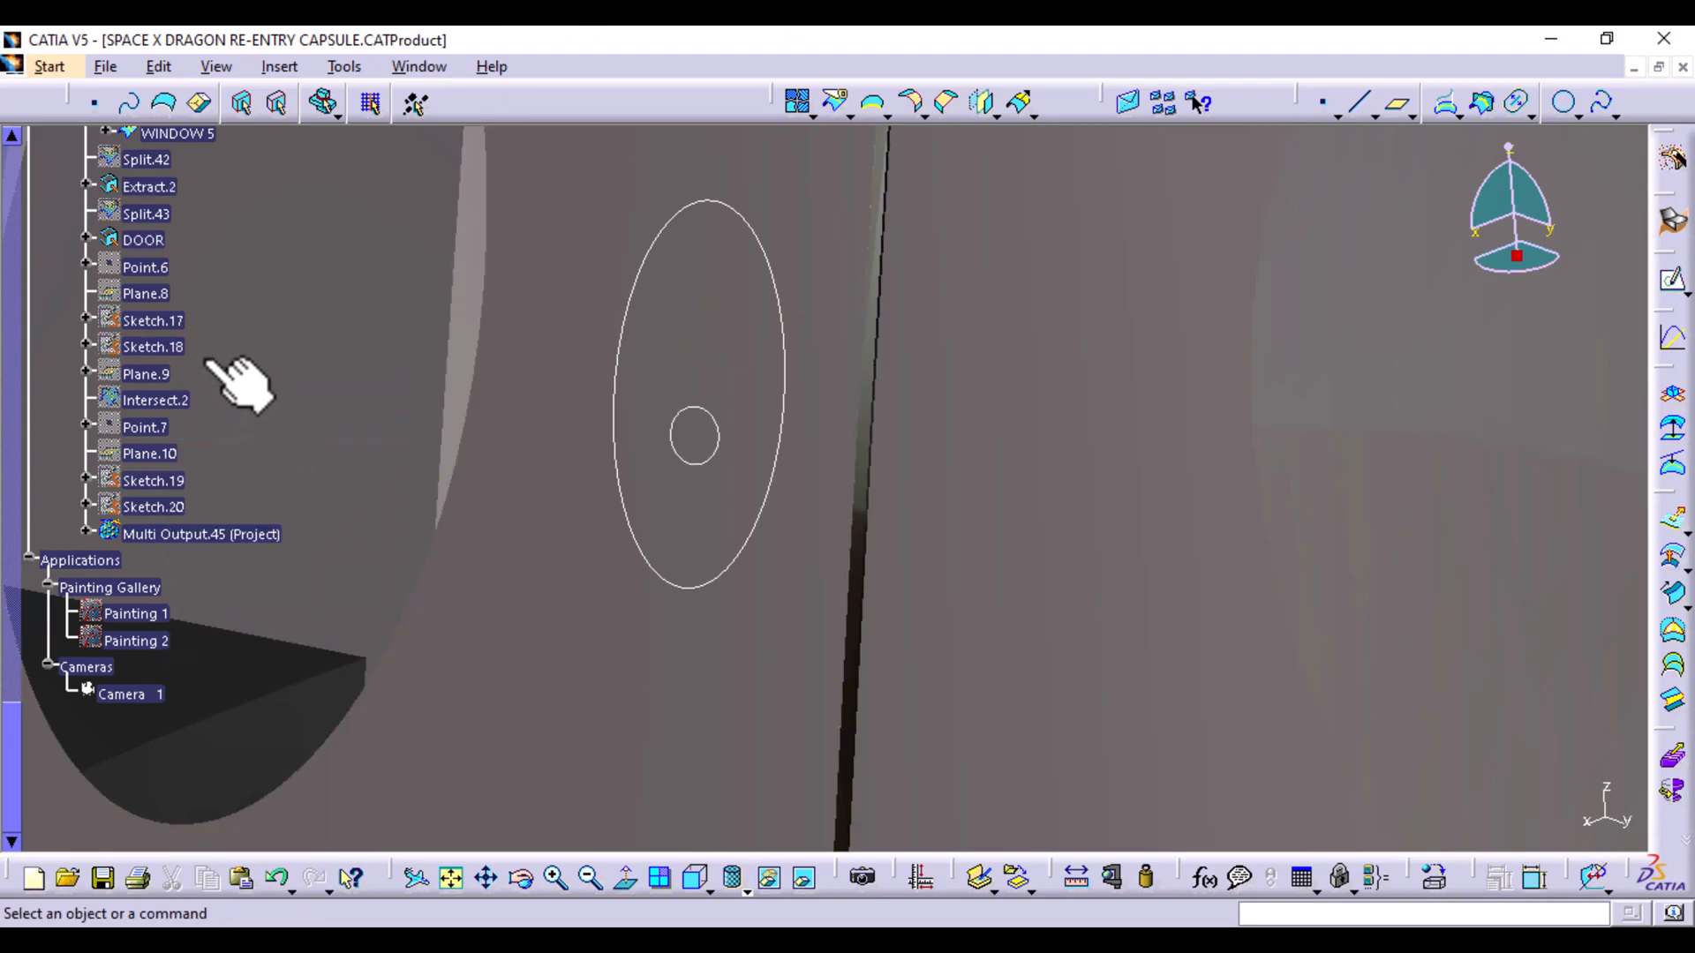
Remove Sketch.19 from the elements projected onto the DOOR surface
double_click(618, 455)
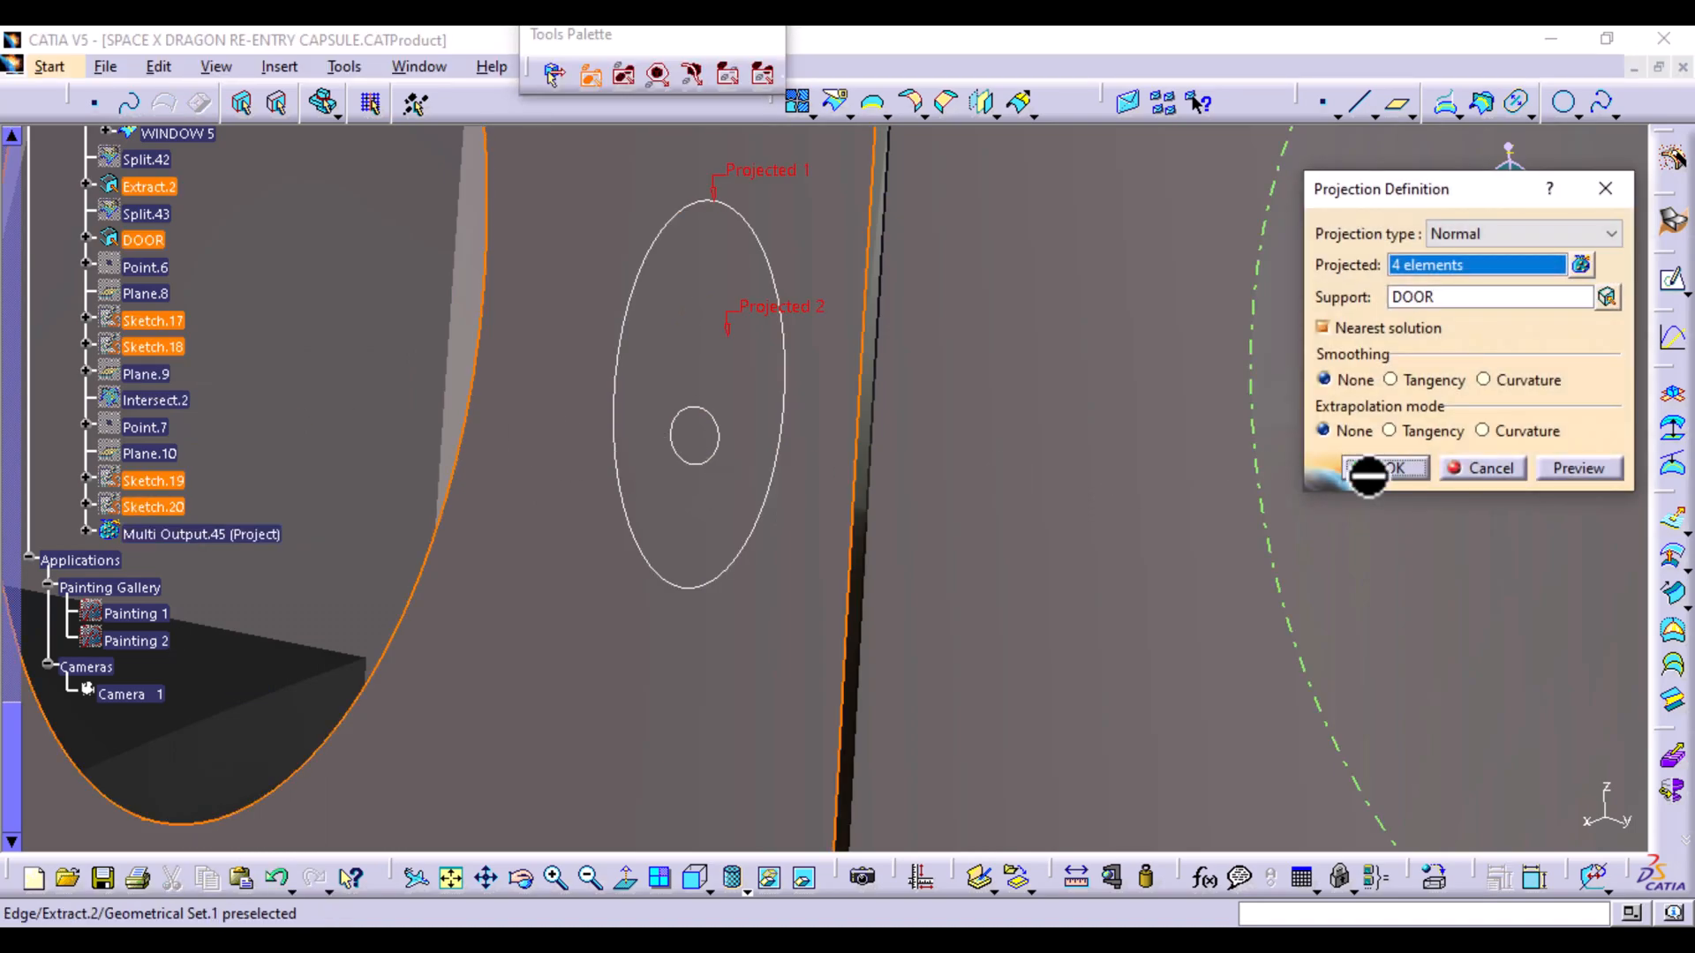
left_click(1578, 265)
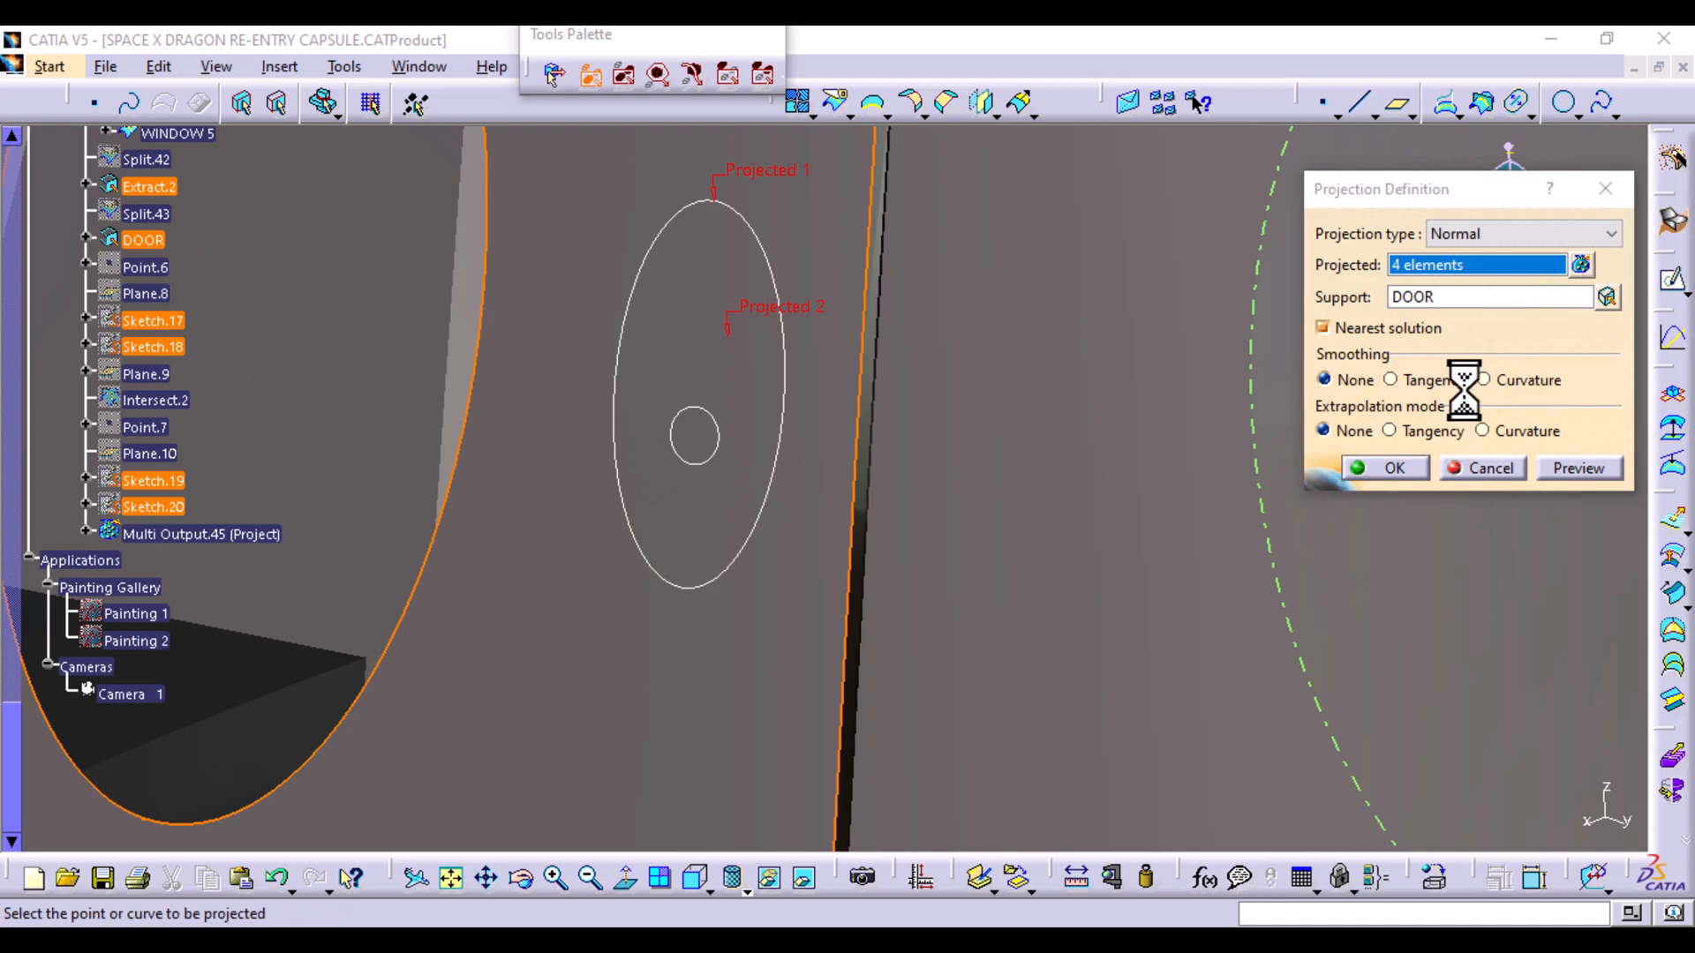
left_click(1372, 703)
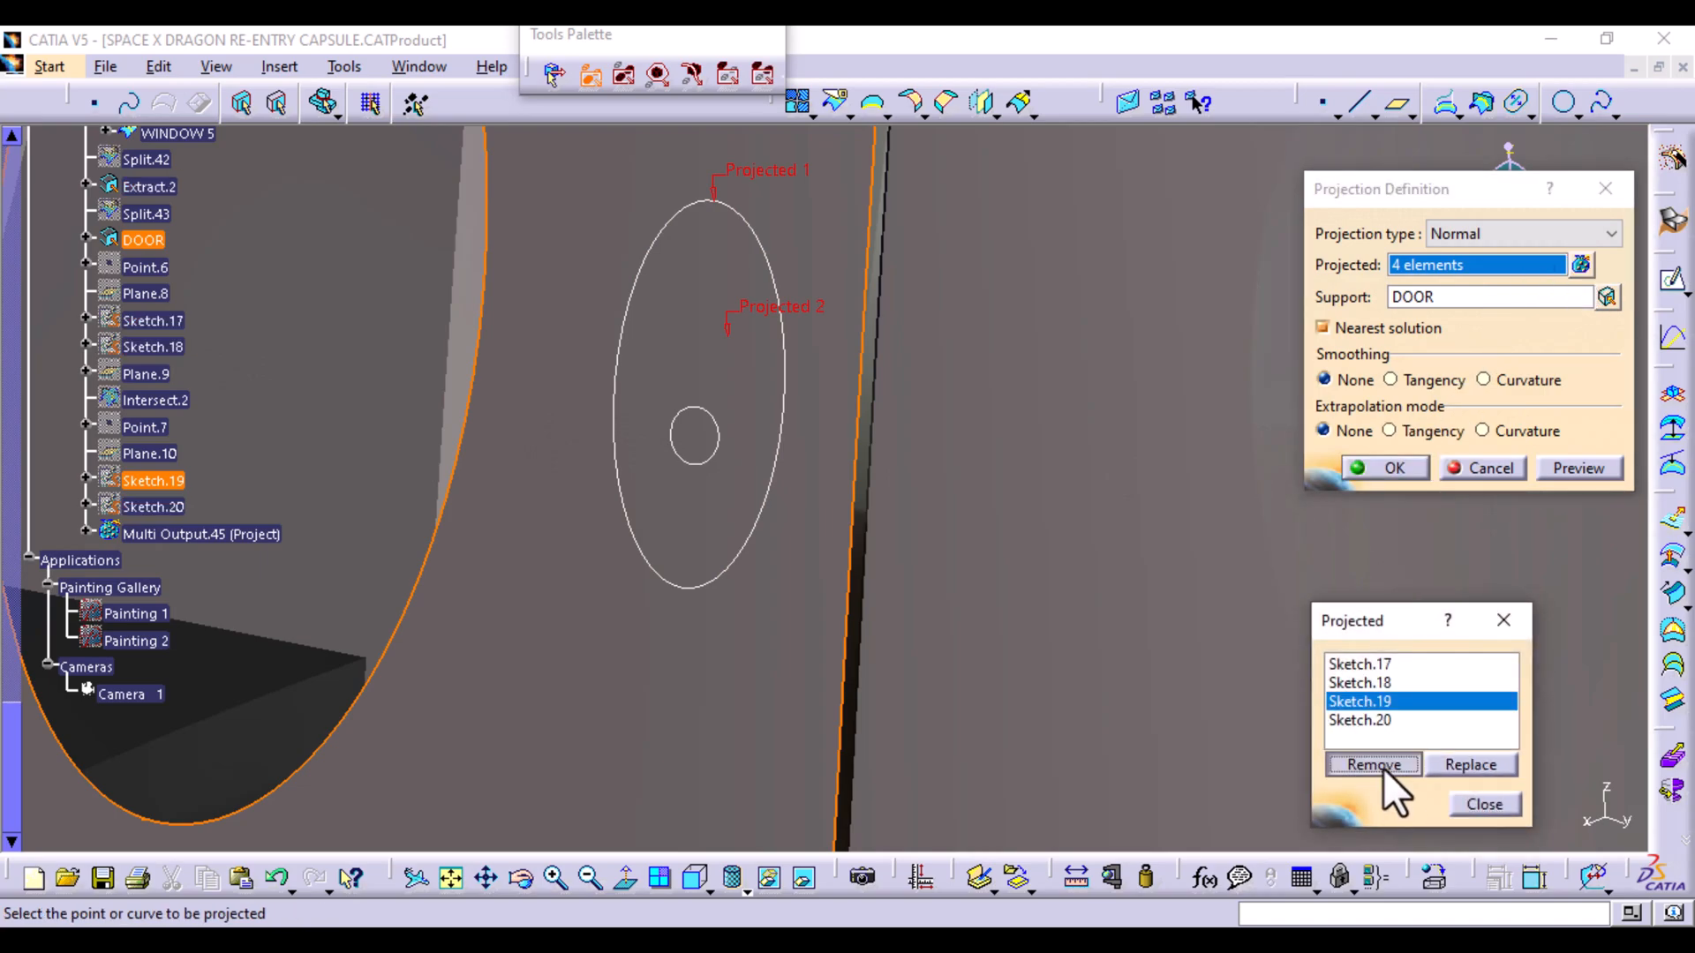
left_click(1383, 764)
left_click(1486, 804)
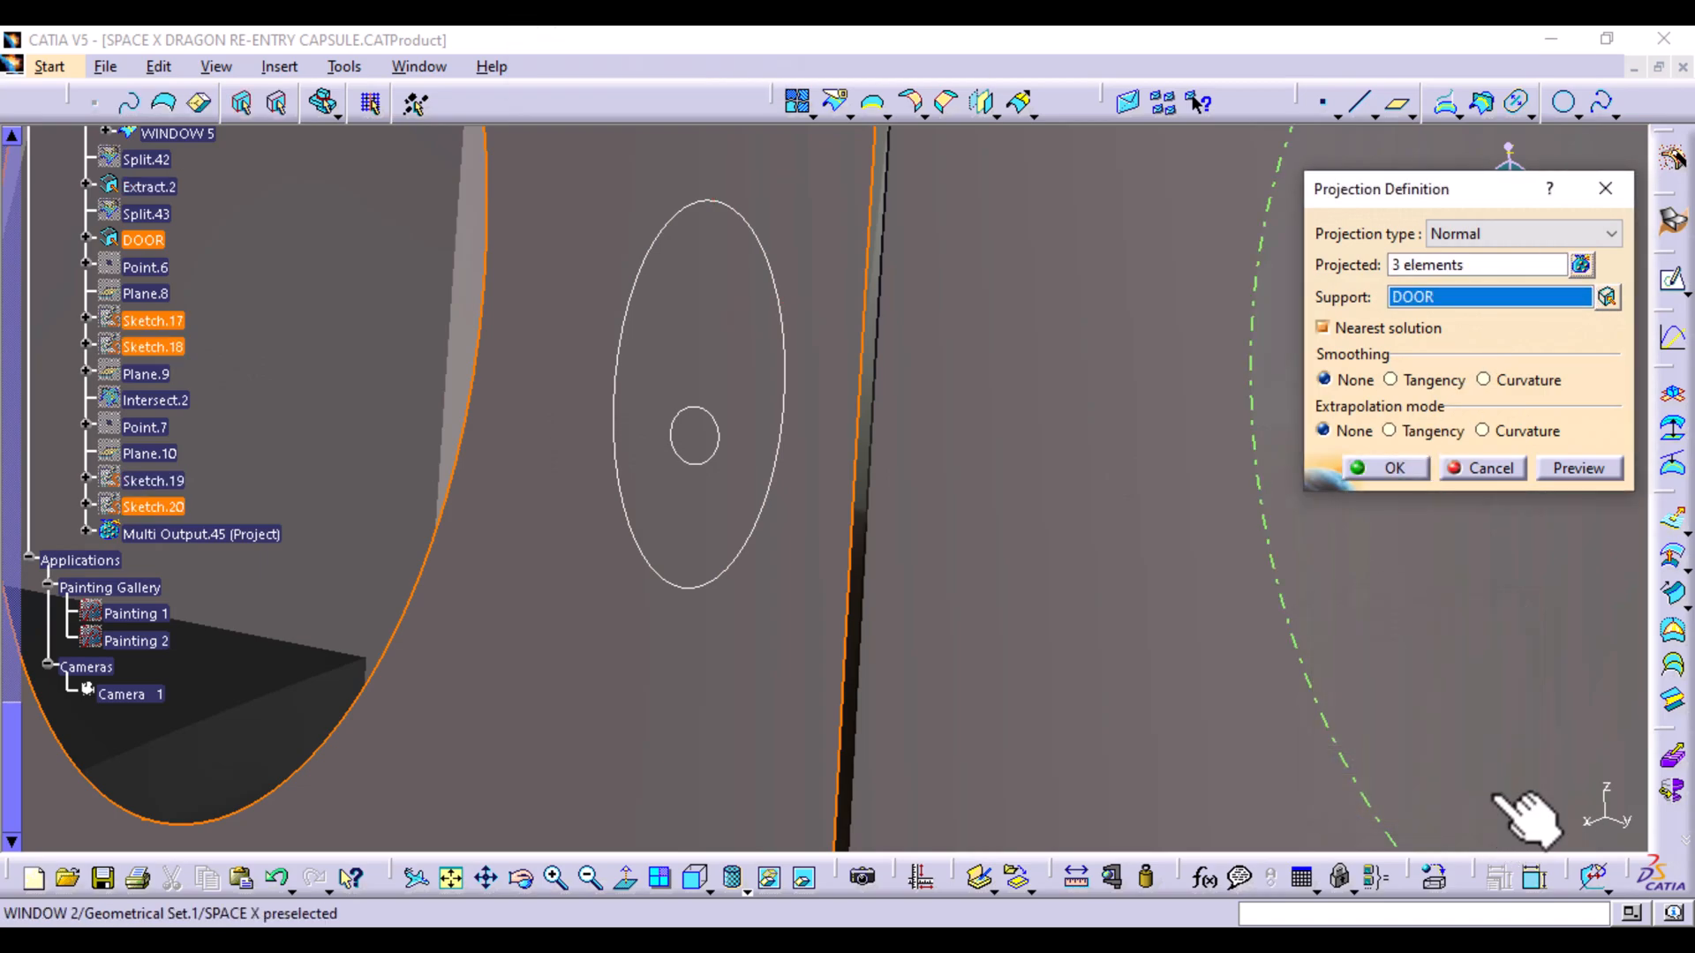
left_click(1392, 468)
mouse_move(860, 474)
middle_mouse_down("ctrl")
mouse_move(855, 659)
mouse_move(840, 490)
middle_mouse_up("ctrl")
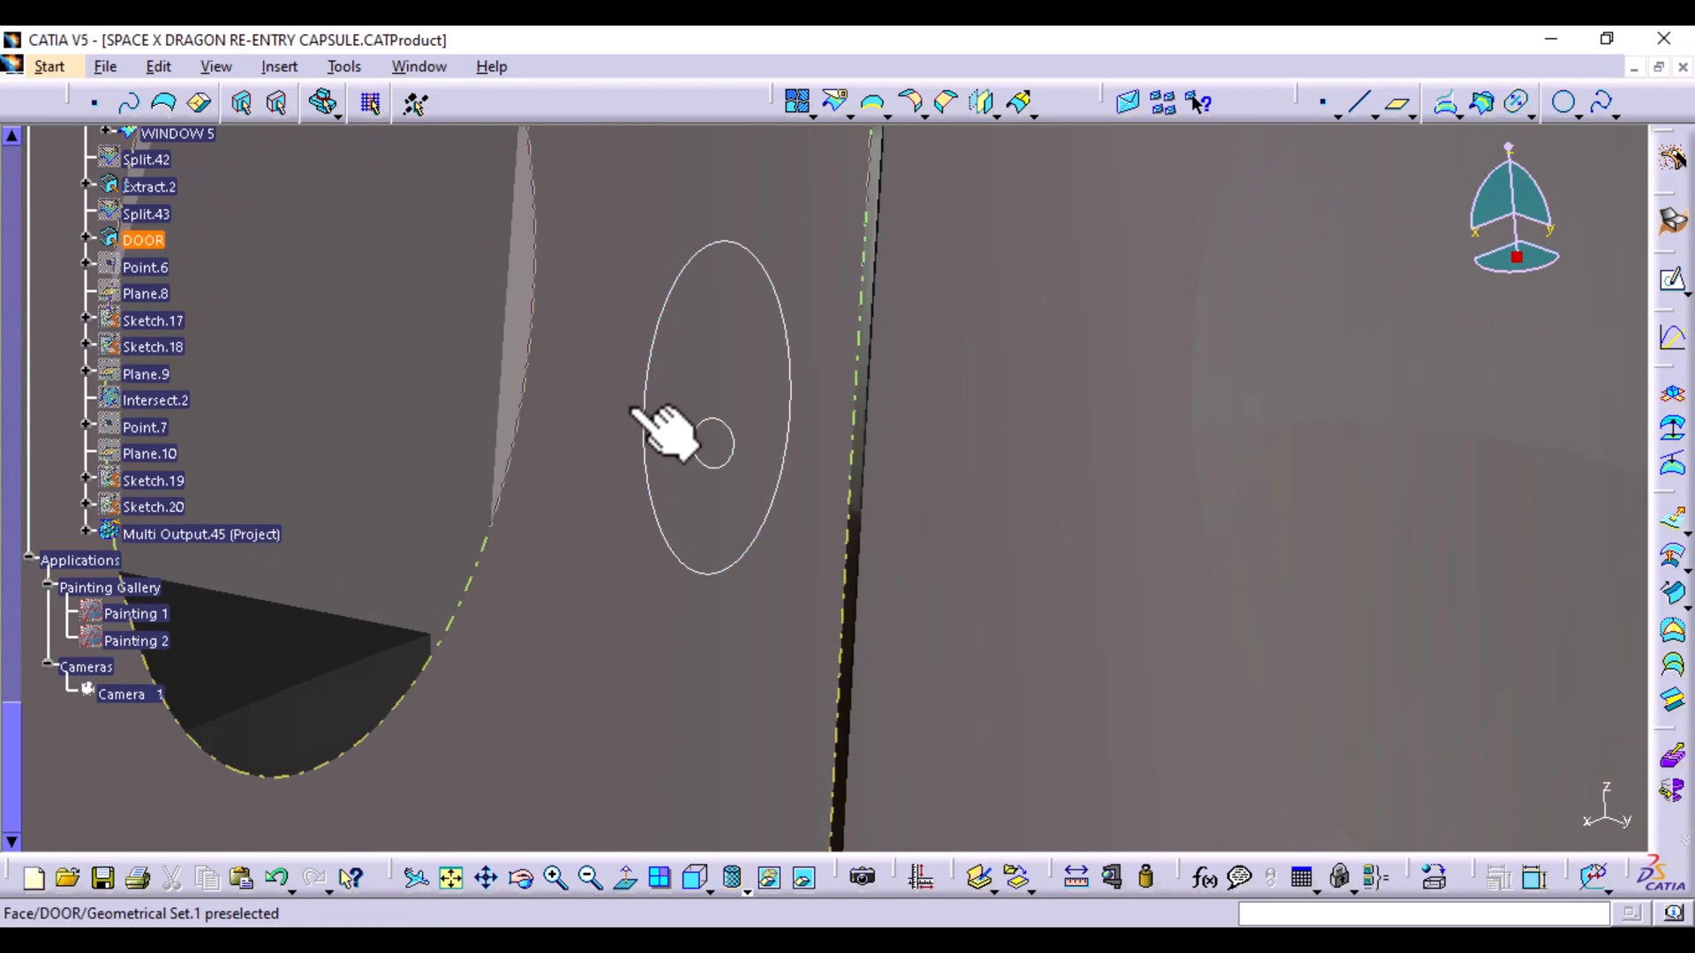
Replace Sketch.18 with Sketch.19 among the elements projected onto the DOOR surface
double_click(647, 388)
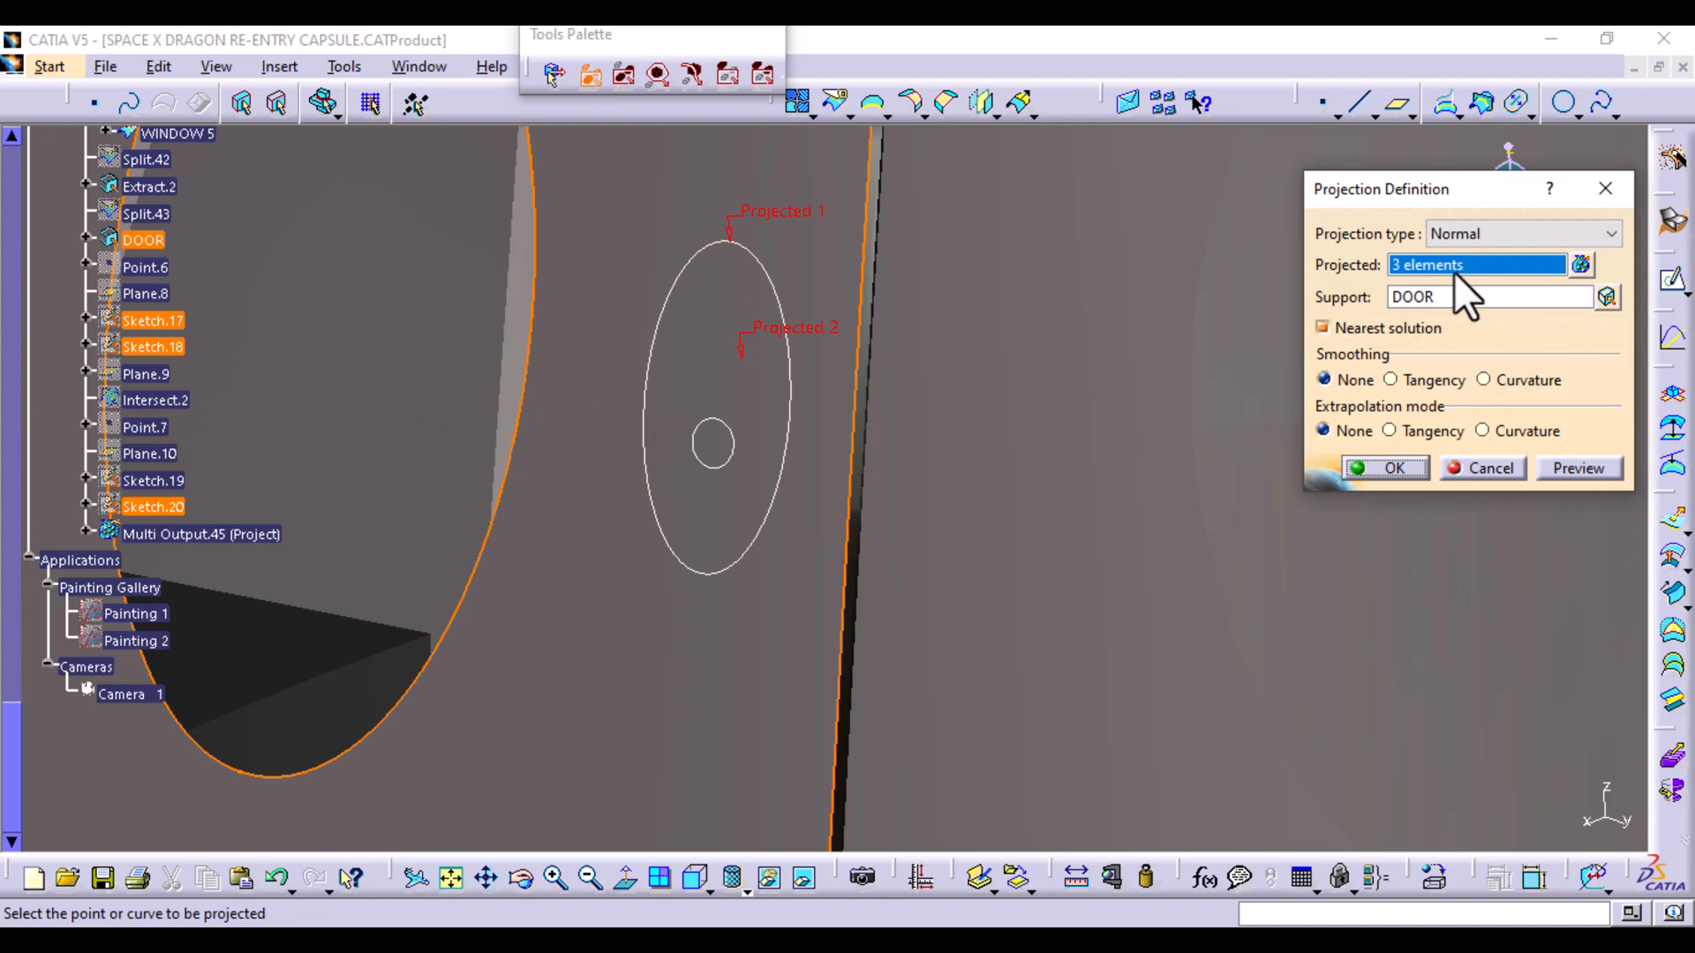
left_click(1577, 263)
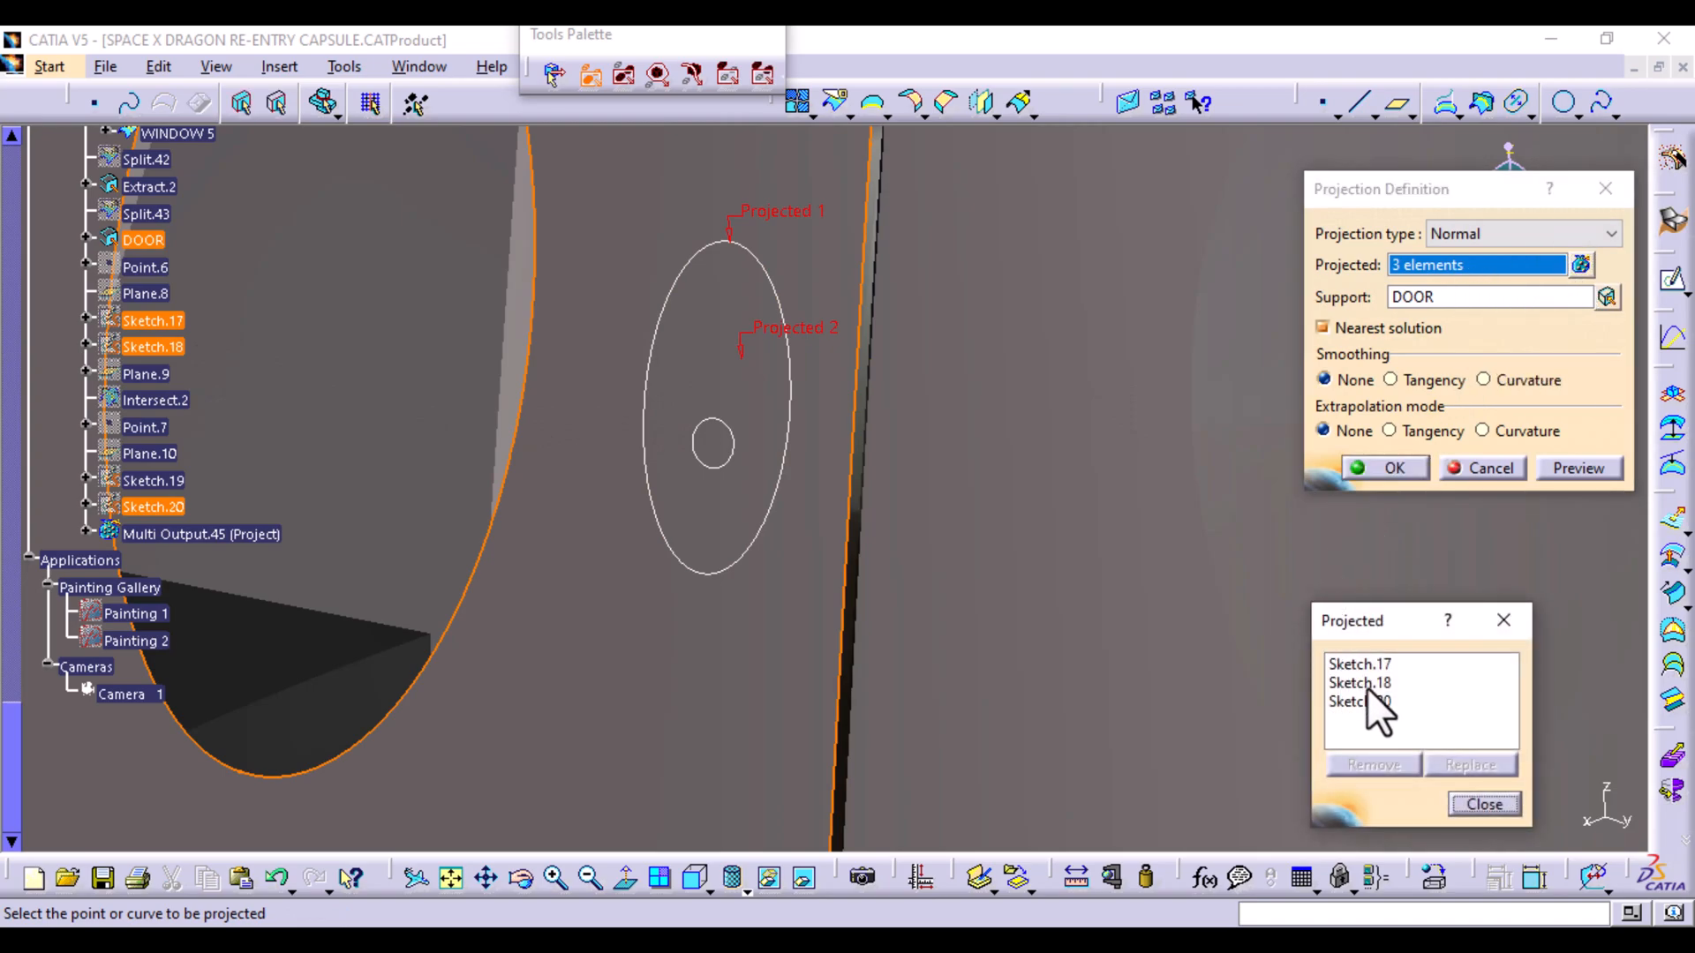
left_click(1366, 683)
left_click(1373, 765)
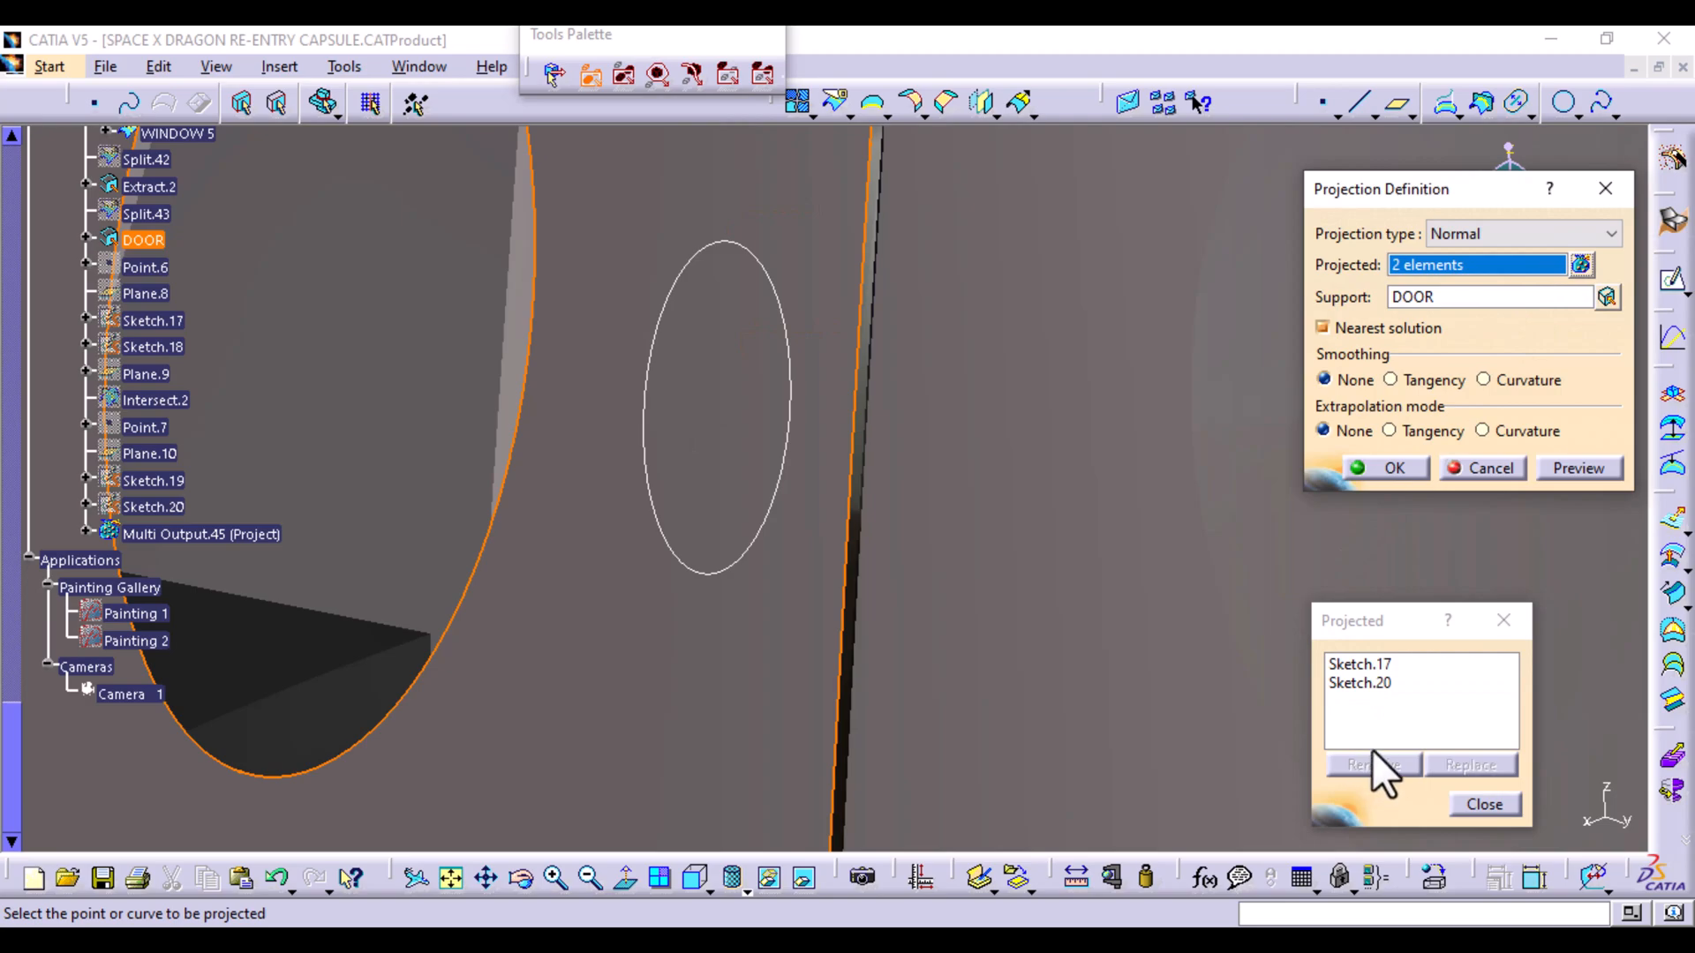
left_click(1384, 685)
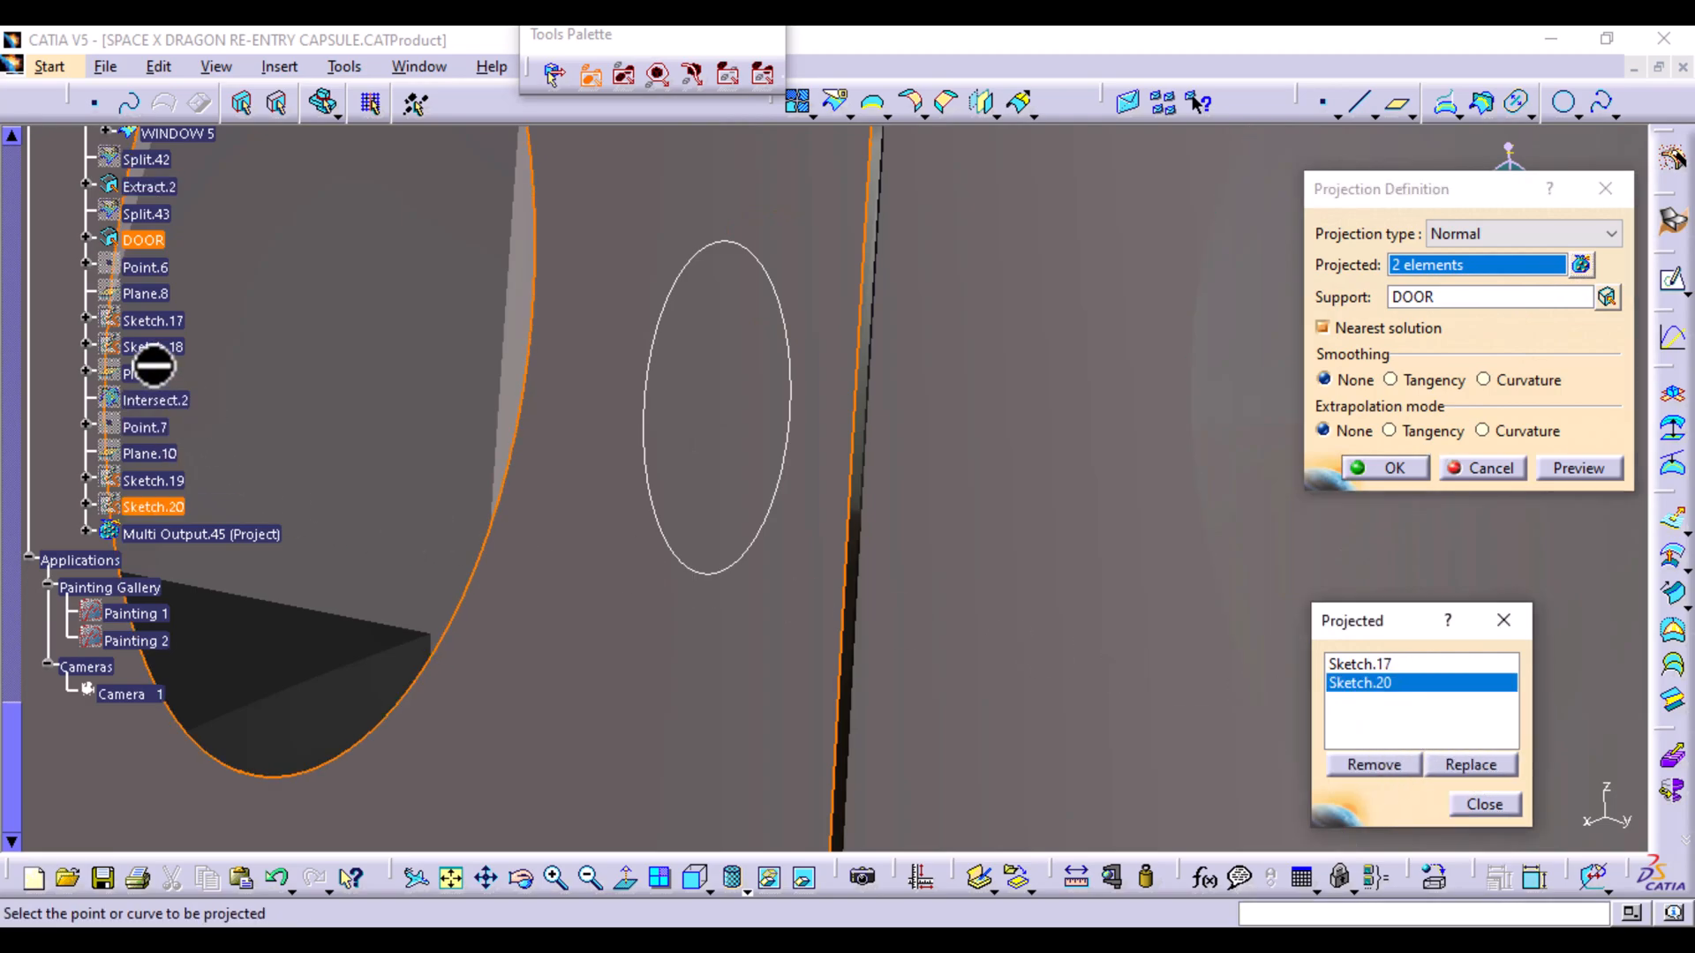
left_click(155, 480)
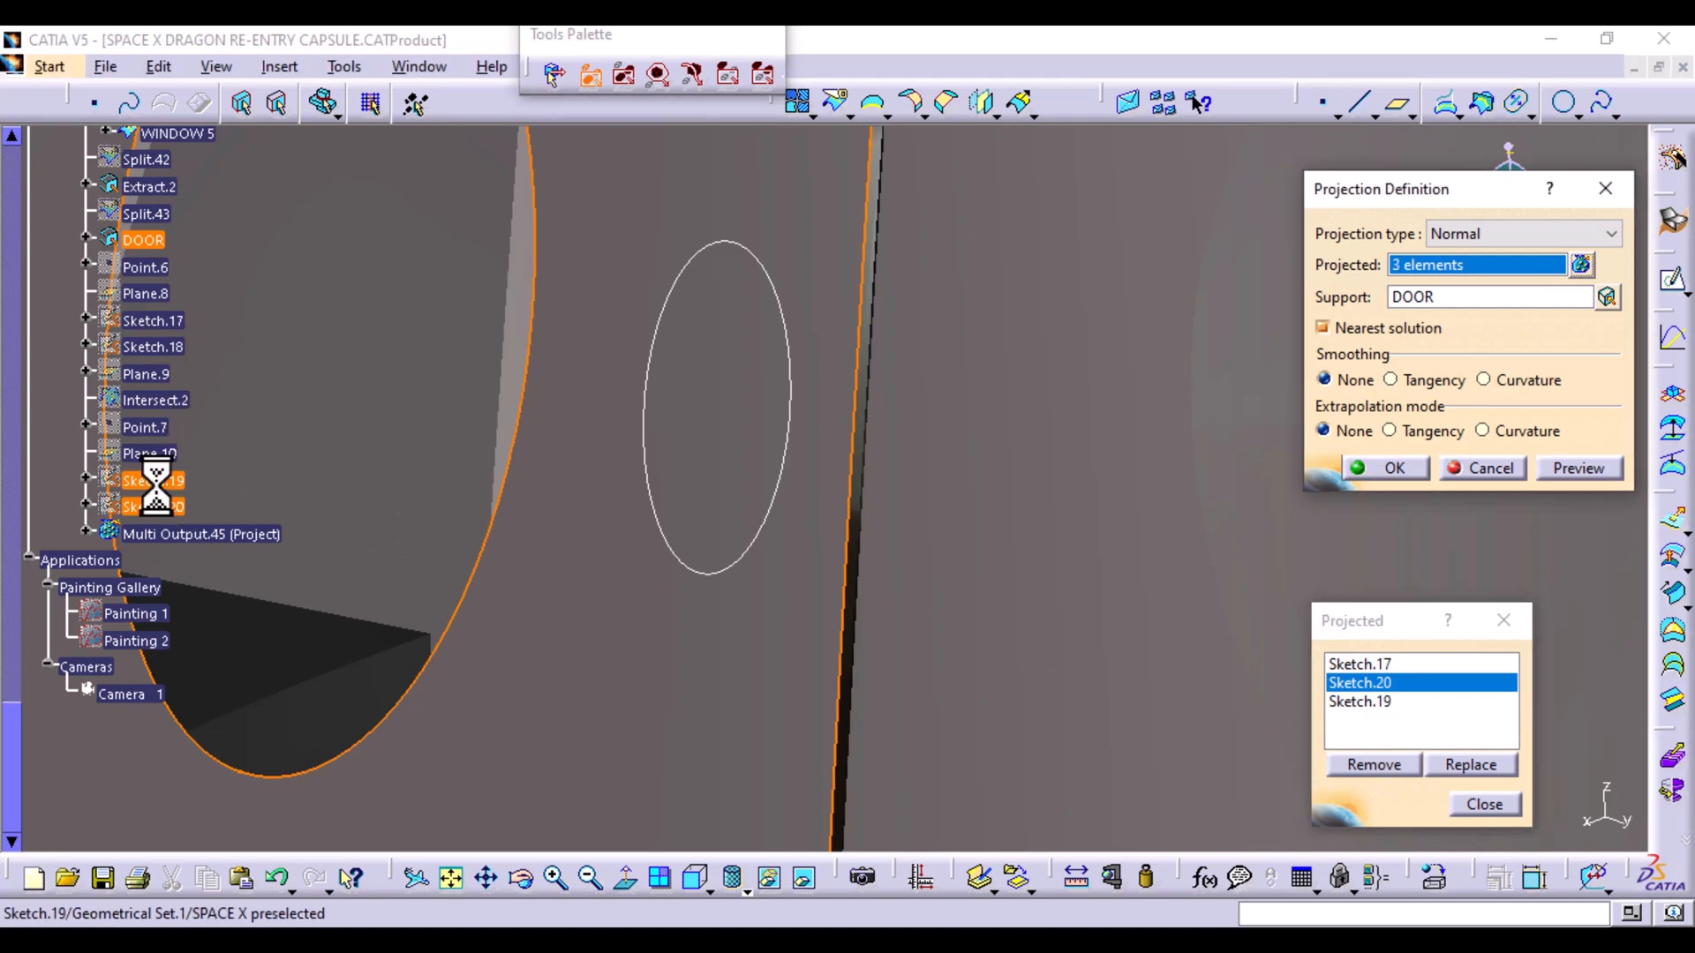
left_click(1489, 805)
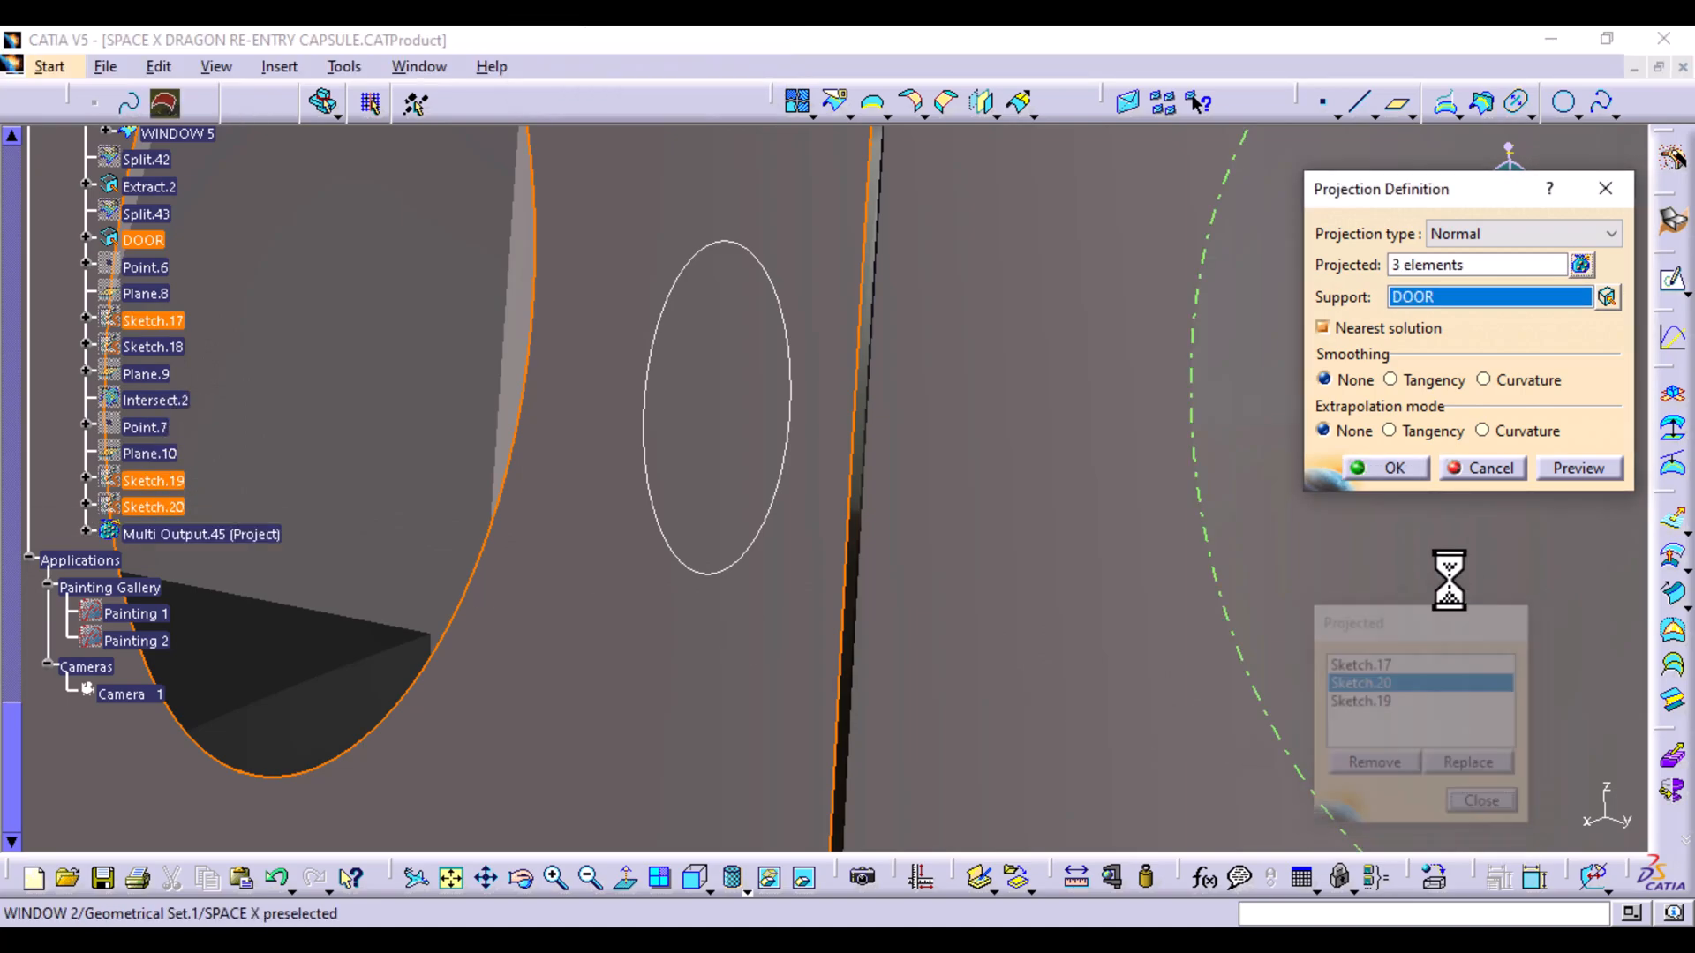
left_click(1392, 473)
Show Sketch.18 with its two small circles inside the latch ellipse again
mouse_move(975, 457)
middle_mouse_down()
mouse_move(956, 643)
mouse_move(949, 596)
middle_mouse_up()
right_click(155, 347)
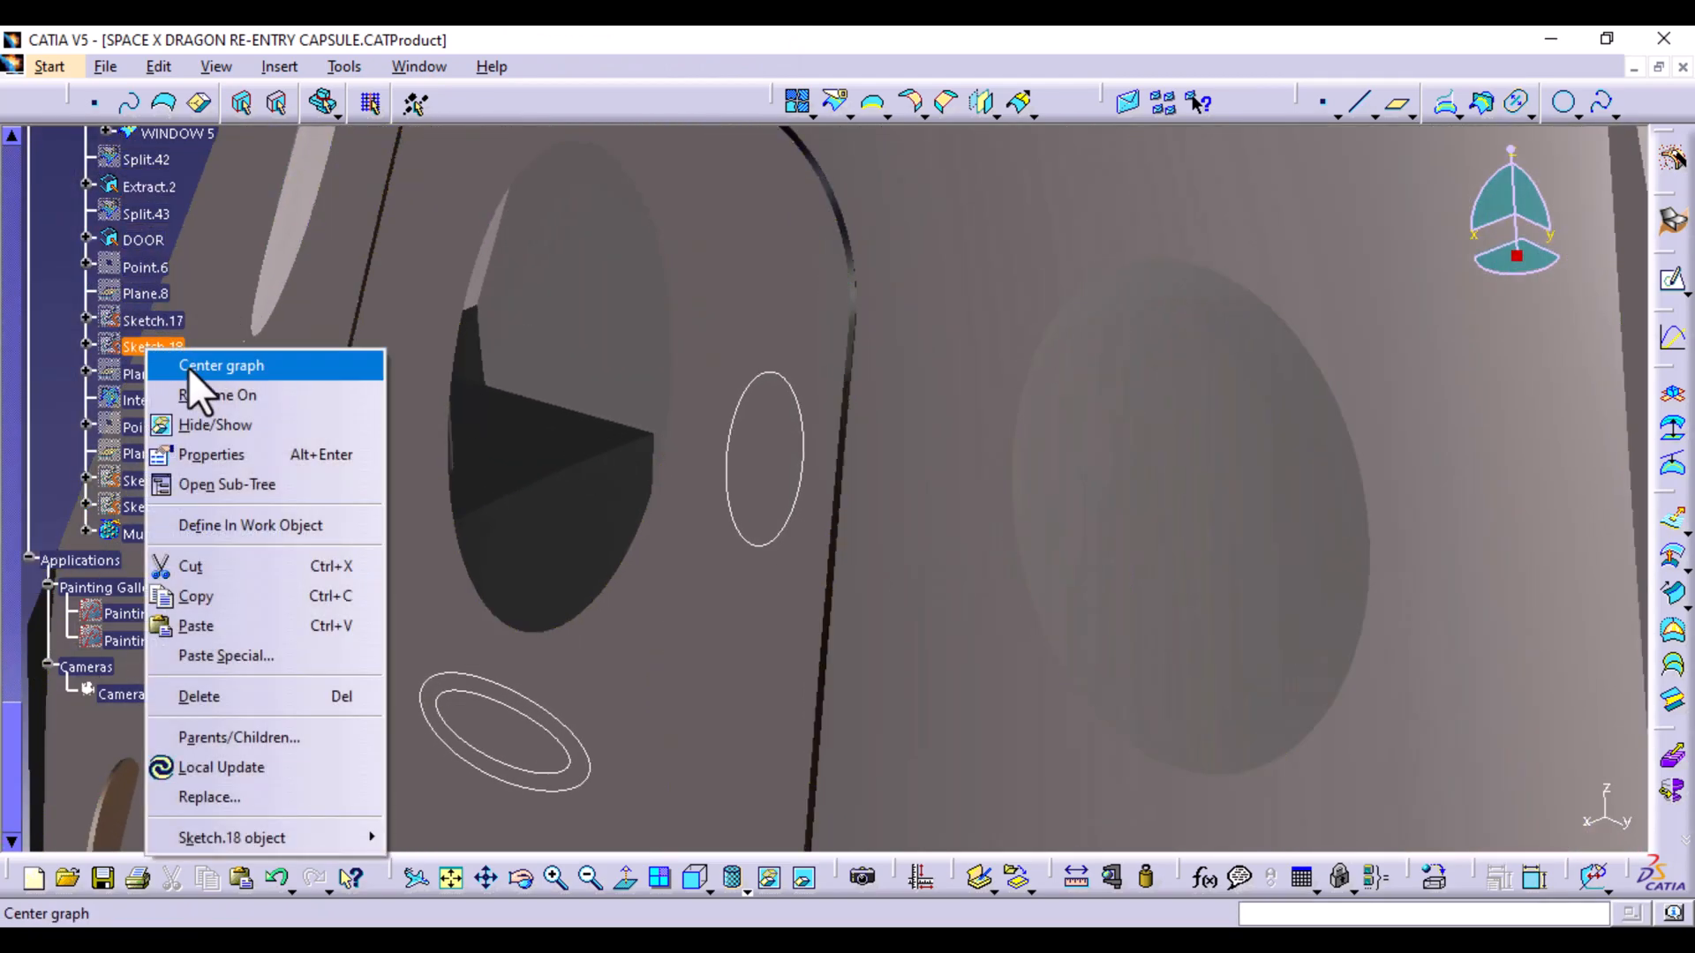
left_click(244, 432)
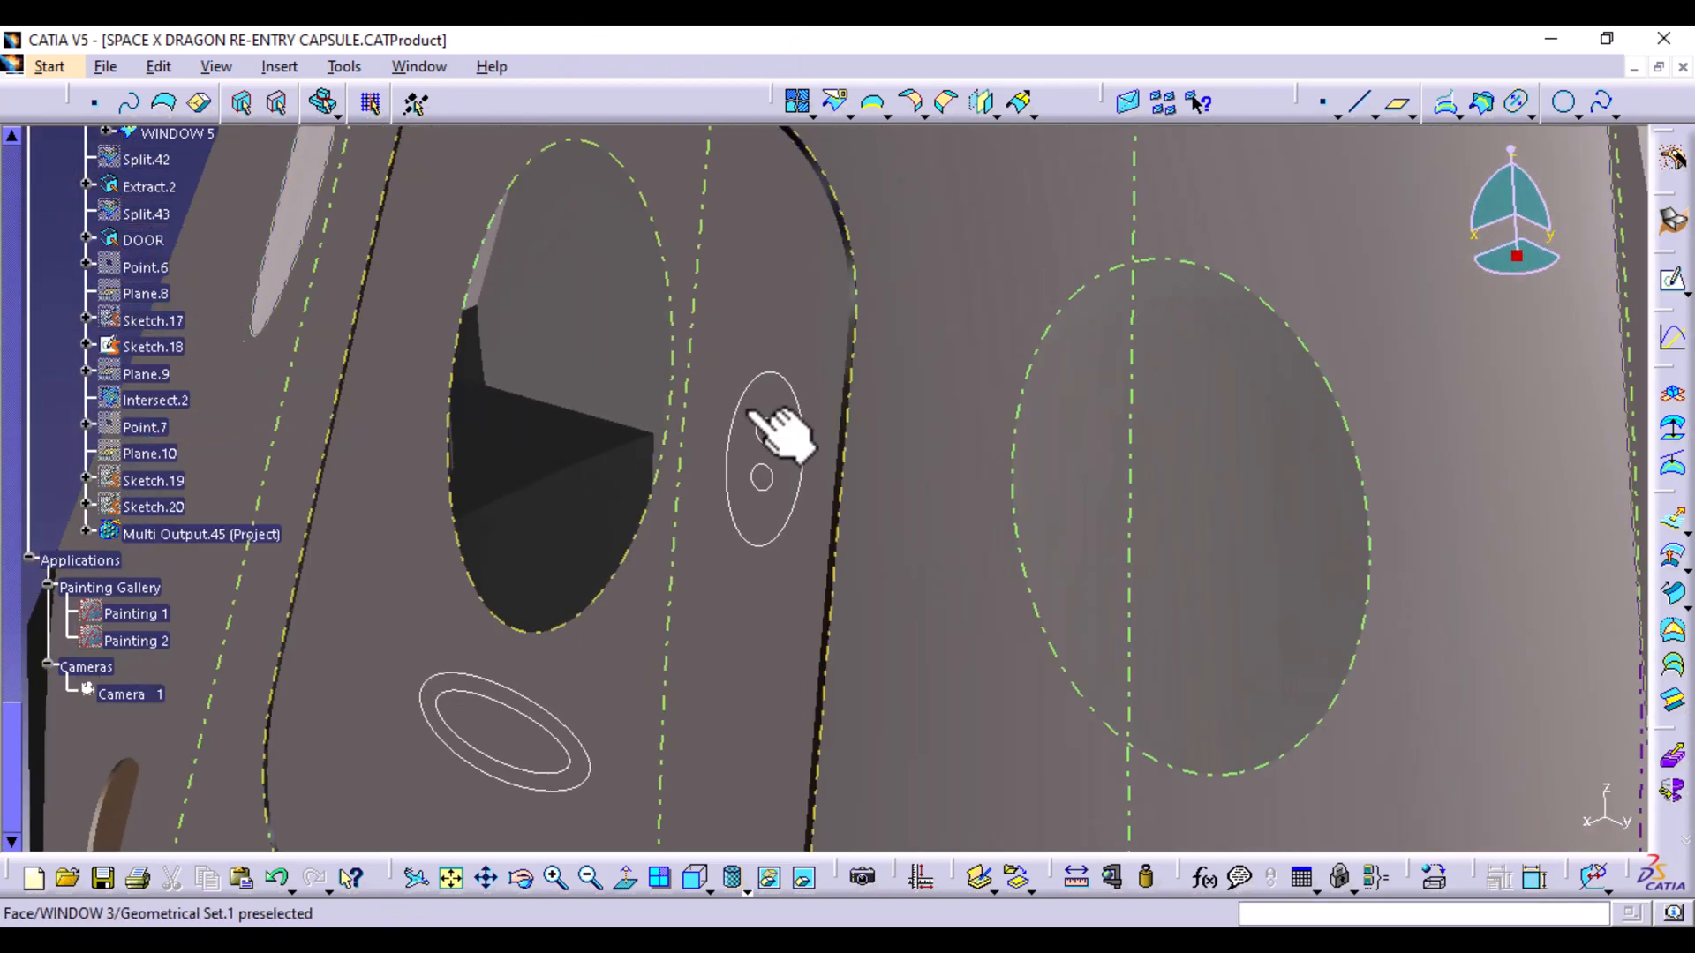
mouse_move(1146, 480)
middle_mouse_down()
mouse_move(907, 534)
mouse_move(953, 624)
mouse_move(1127, 484)
middle_mouse_up()
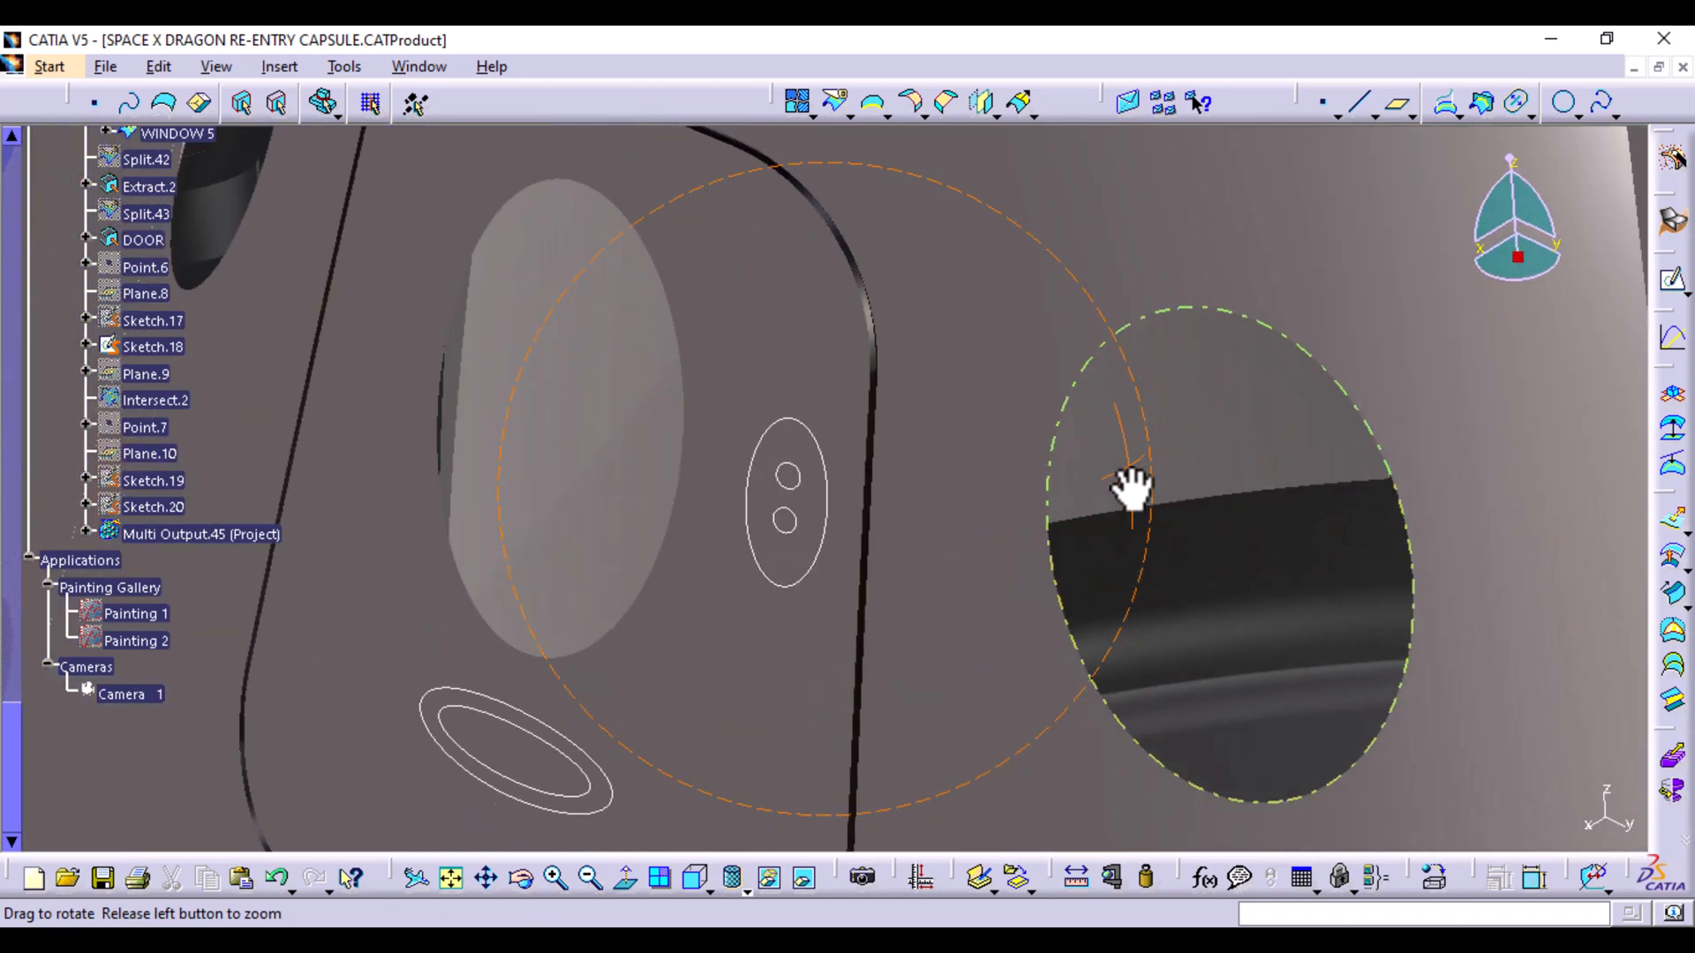
Try to create a volume extrude from the projected latch ellipse on the door, then cancel the command
left_click(265, 67)
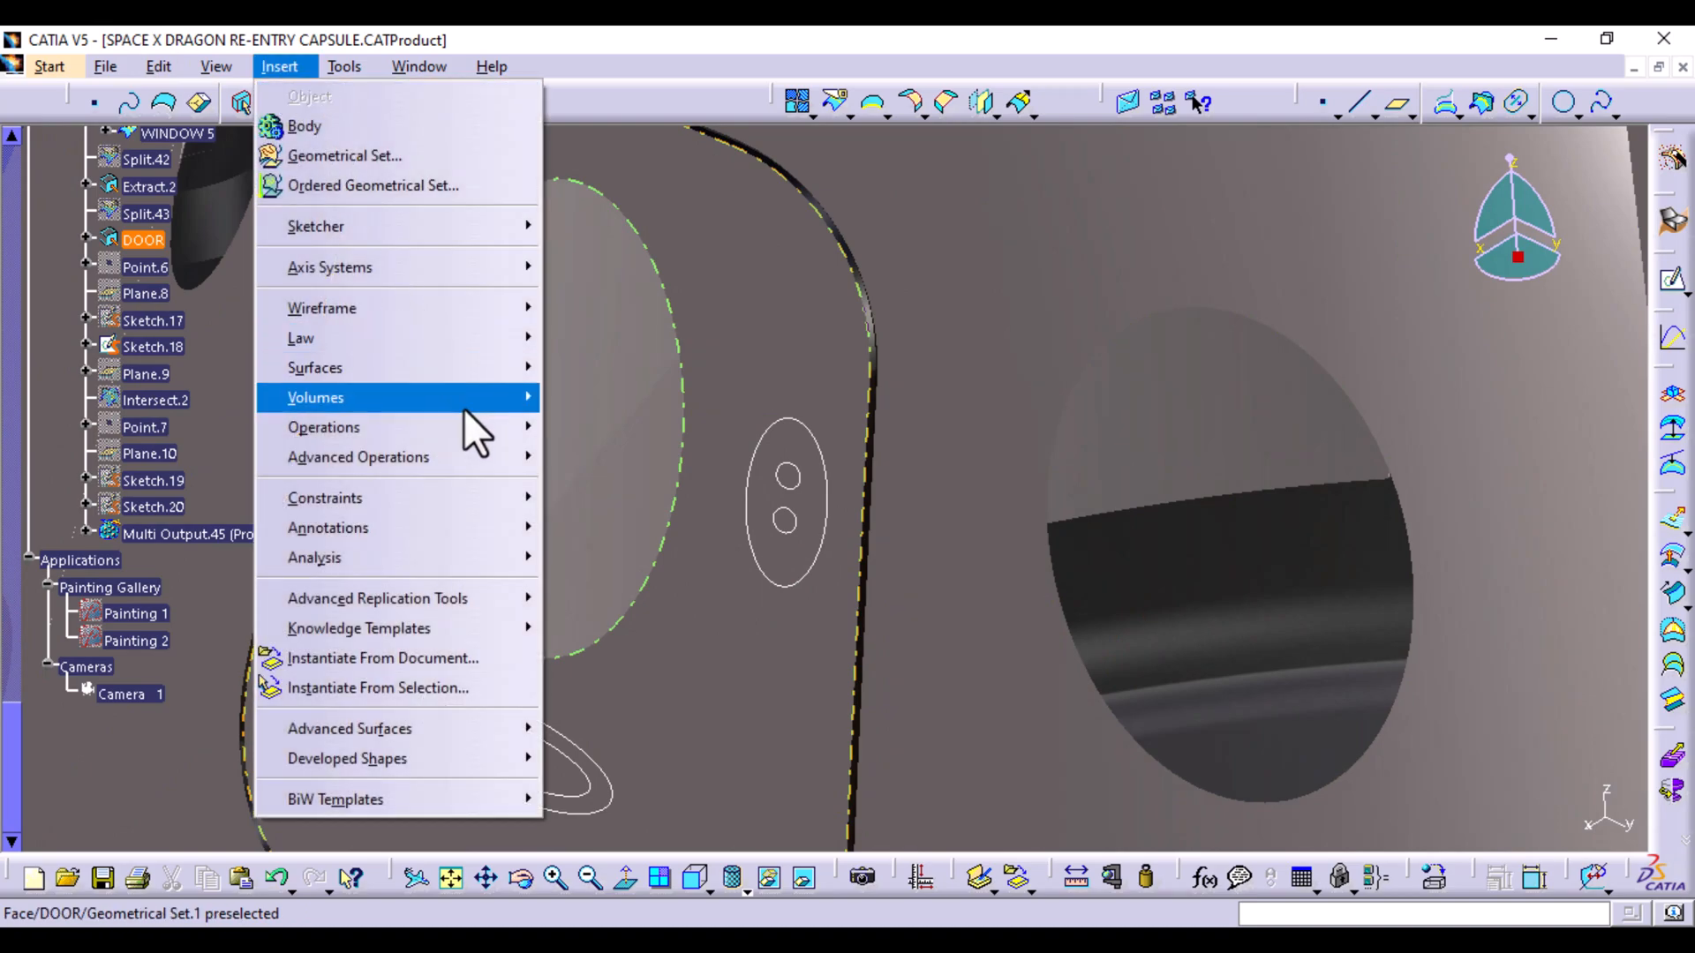
mouse_move(510, 407)
left_click(639, 404)
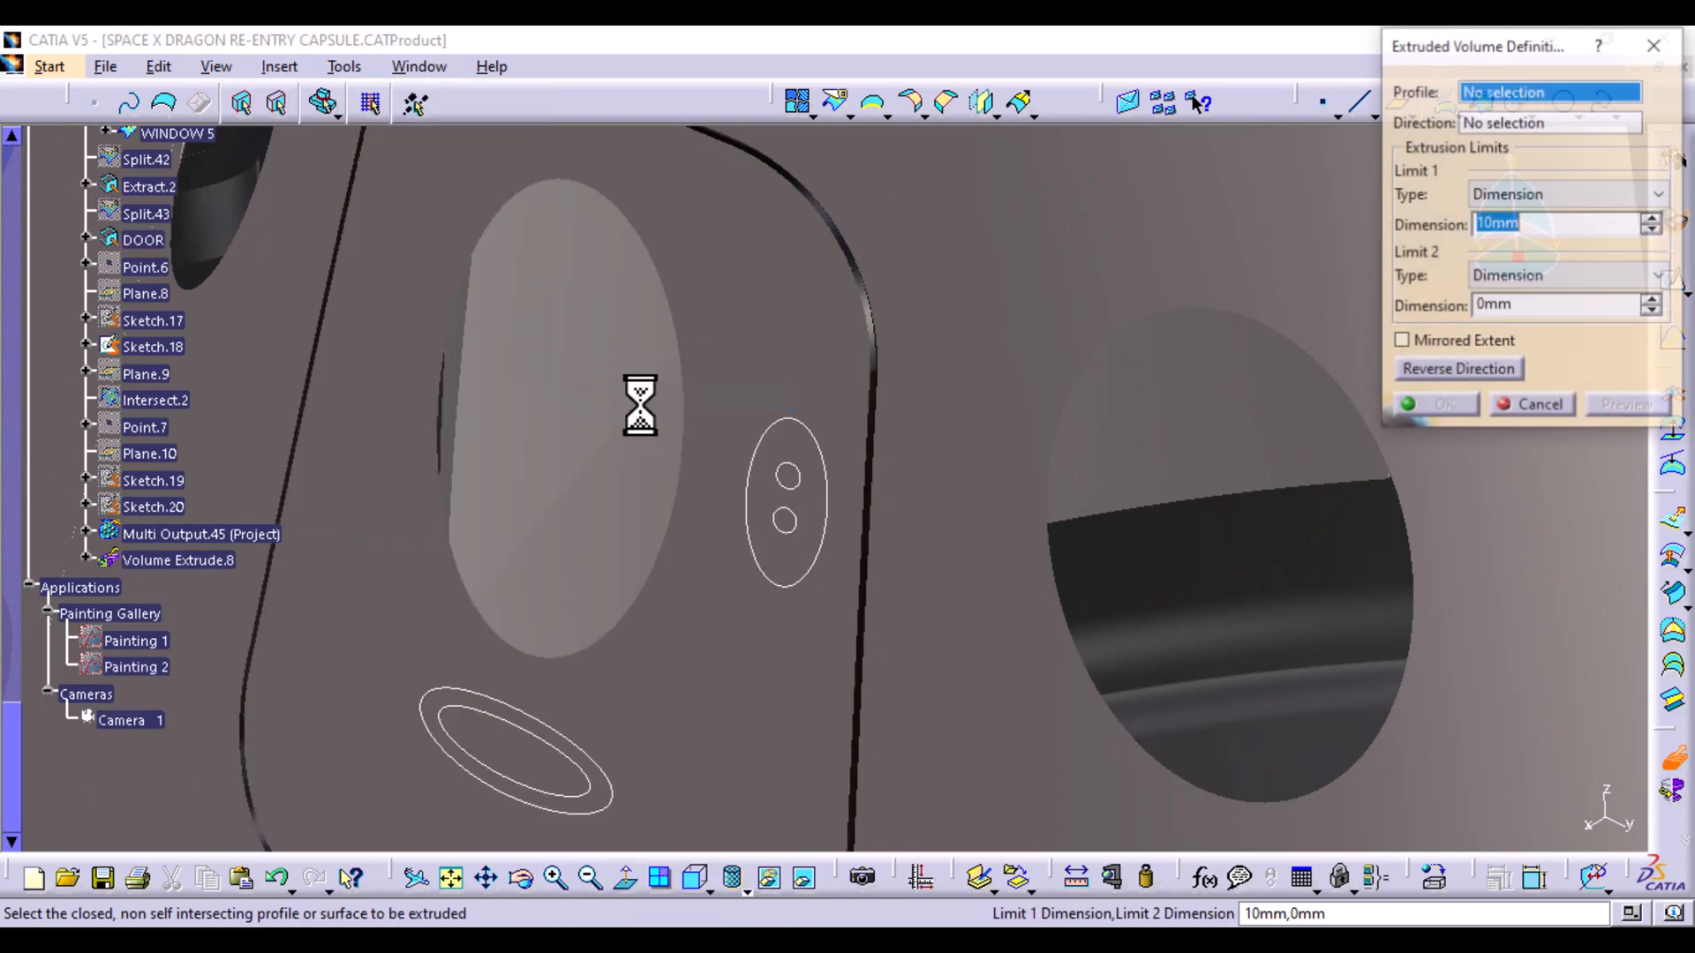
left_click(791, 421)
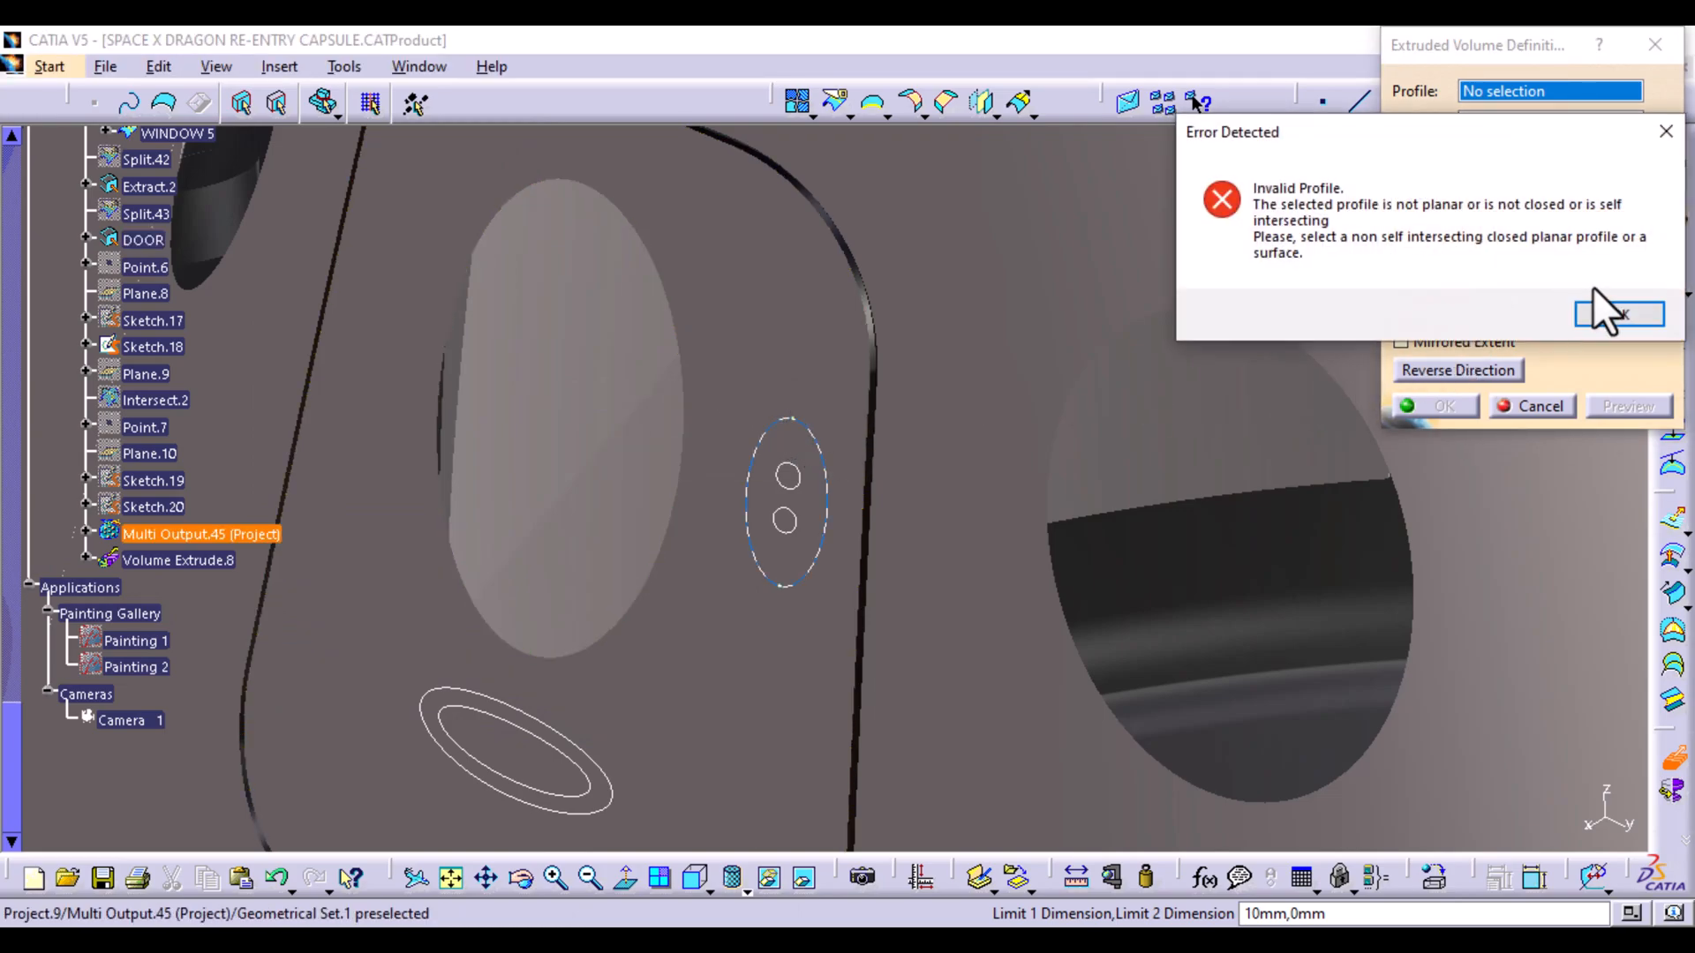
left_click(1594, 309)
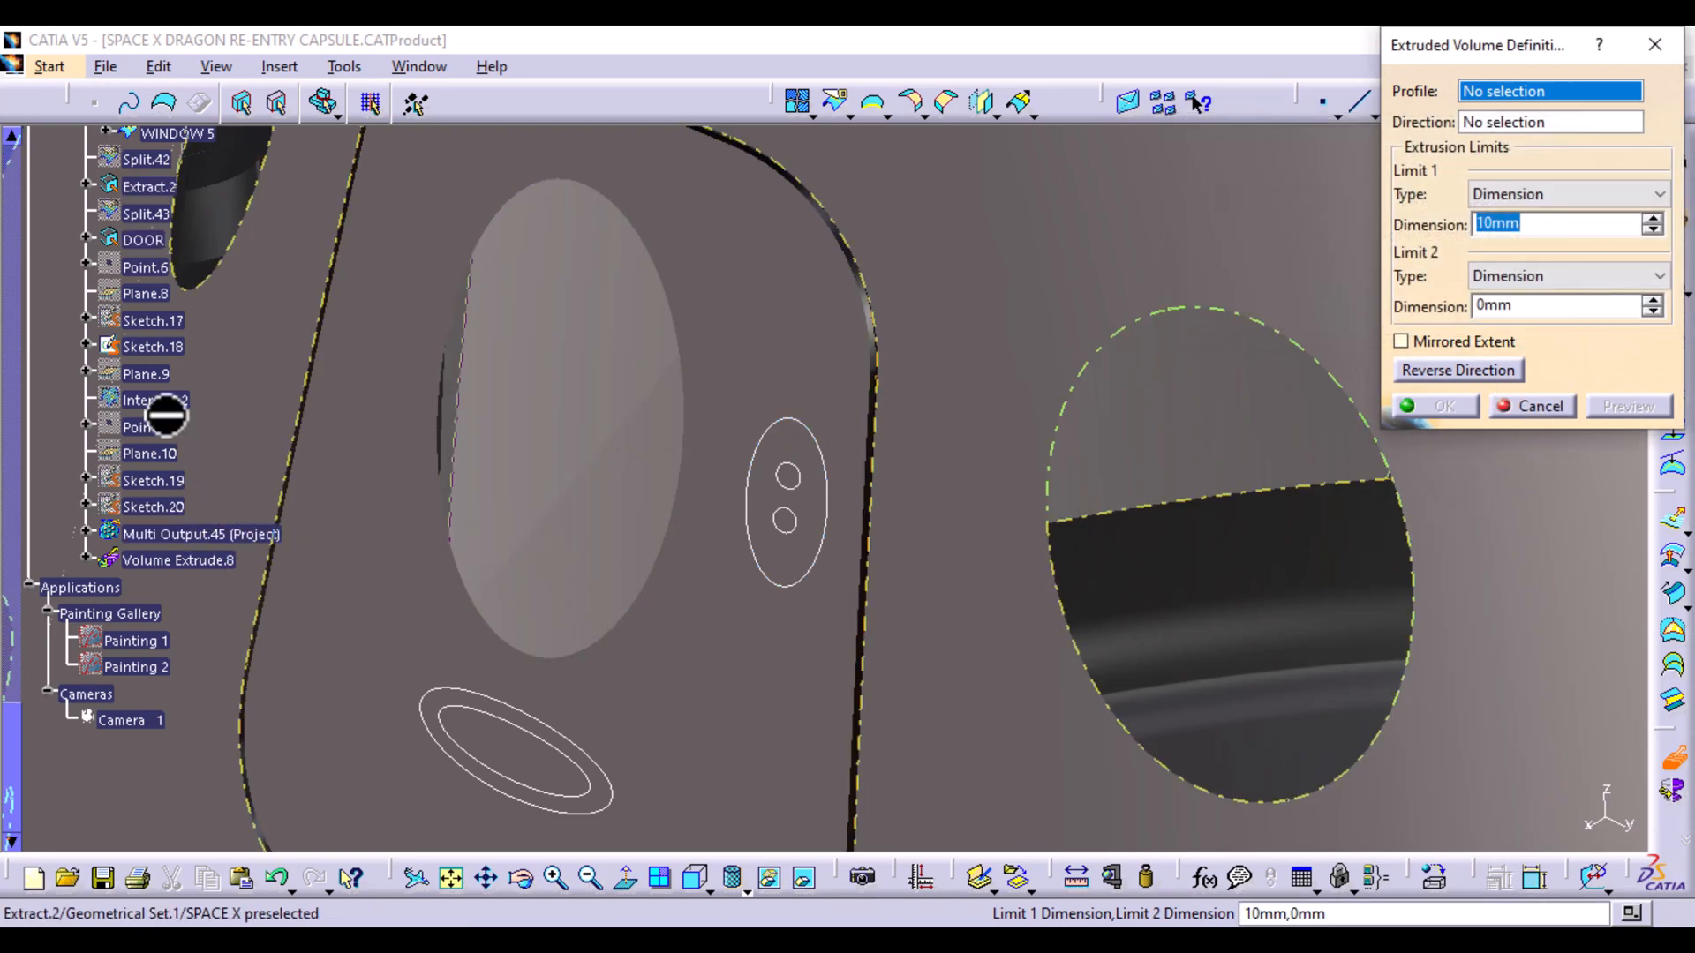
left_click(1537, 408)
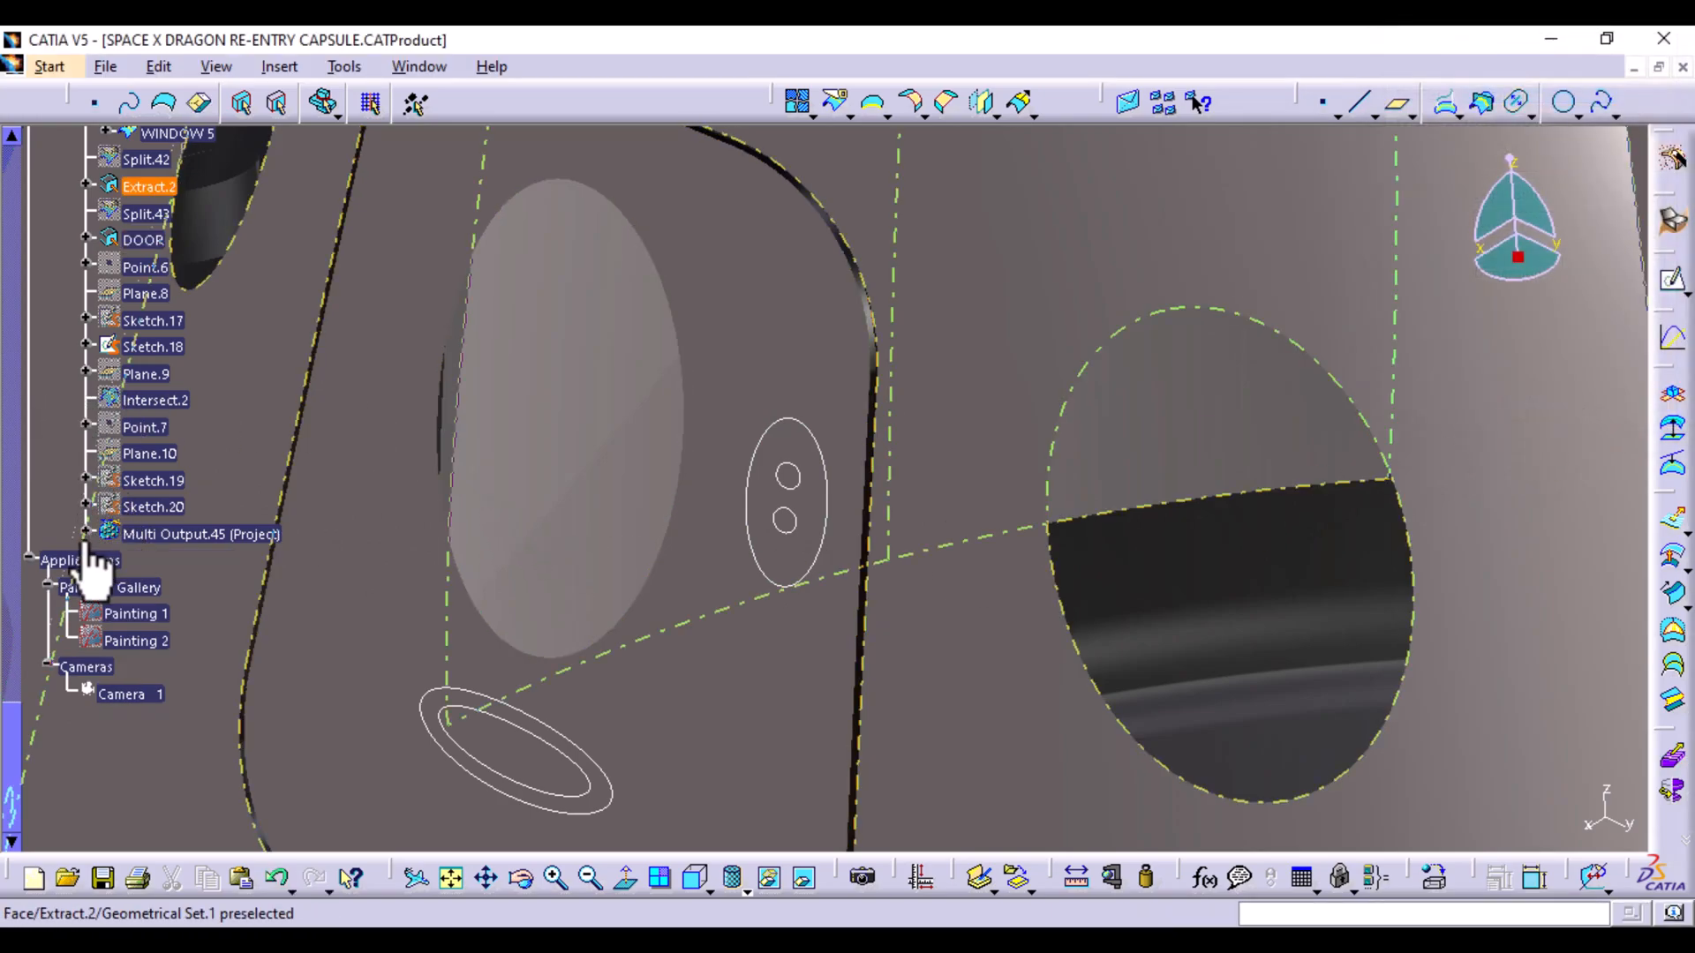
Undo the recent changes back to before the projection onto the door, with the latch and handle sketches shown
left_click(277, 878)
left_click(277, 881)
left_click(277, 880)
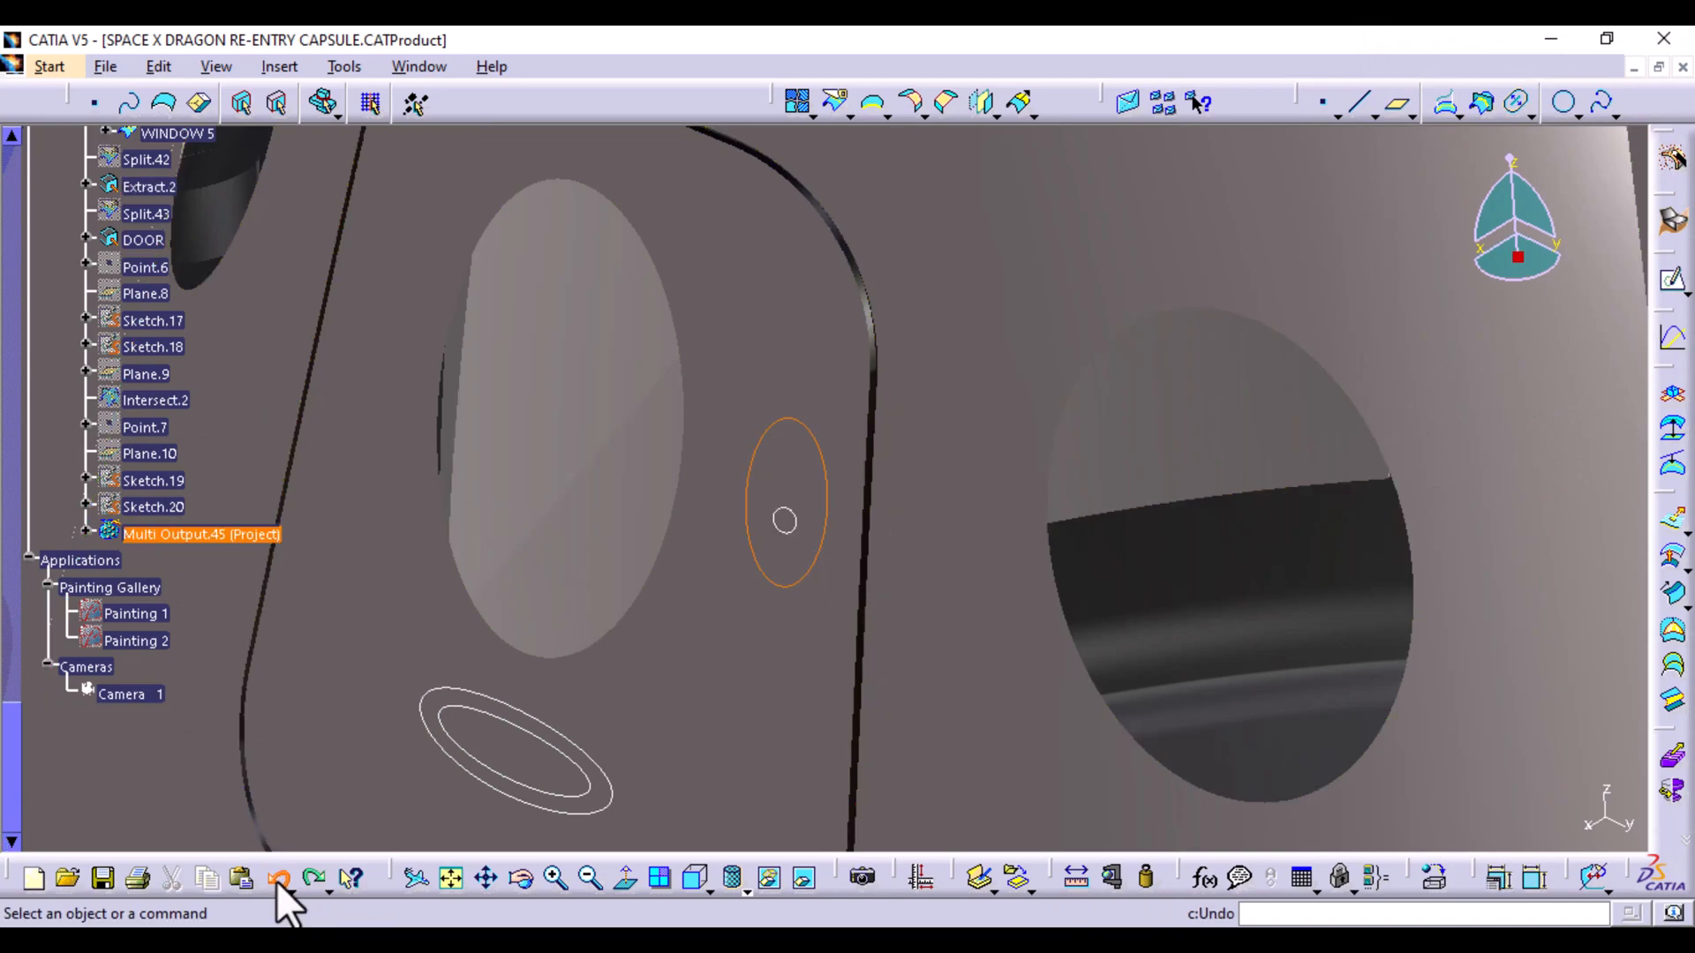
left_click(277, 880)
left_click(275, 879)
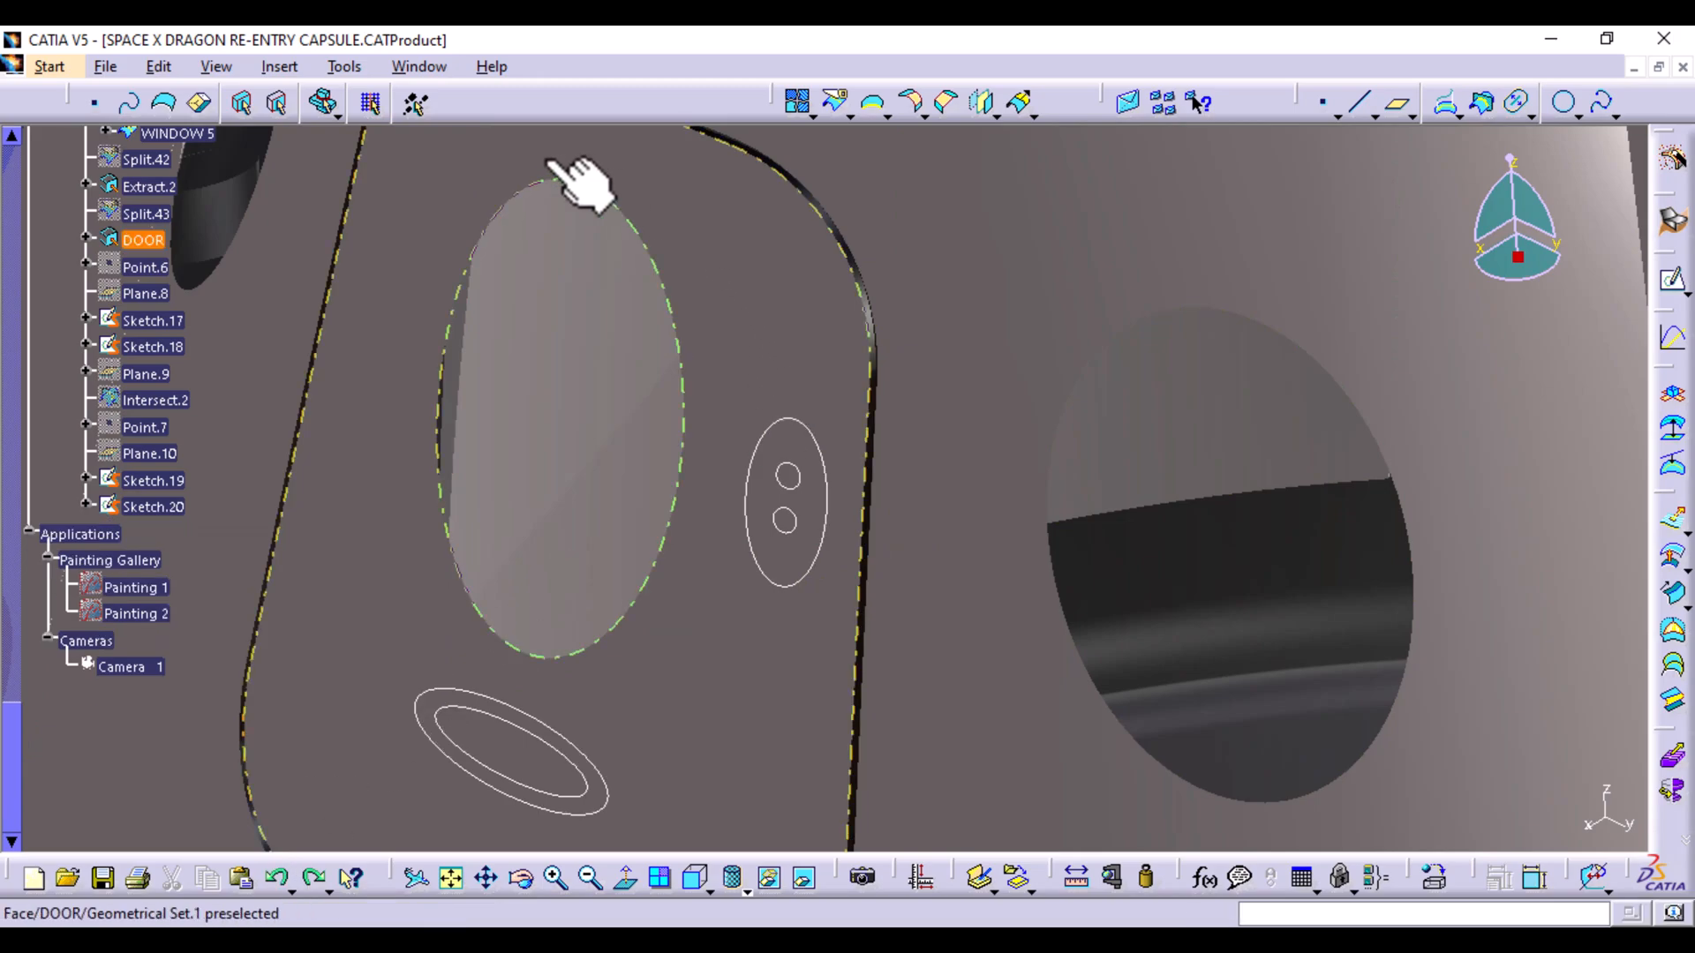
Set up a volume extrude of the latch ellipse, Sketch.17, with Limit 1 up to the DOOR surface
left_click(264, 69)
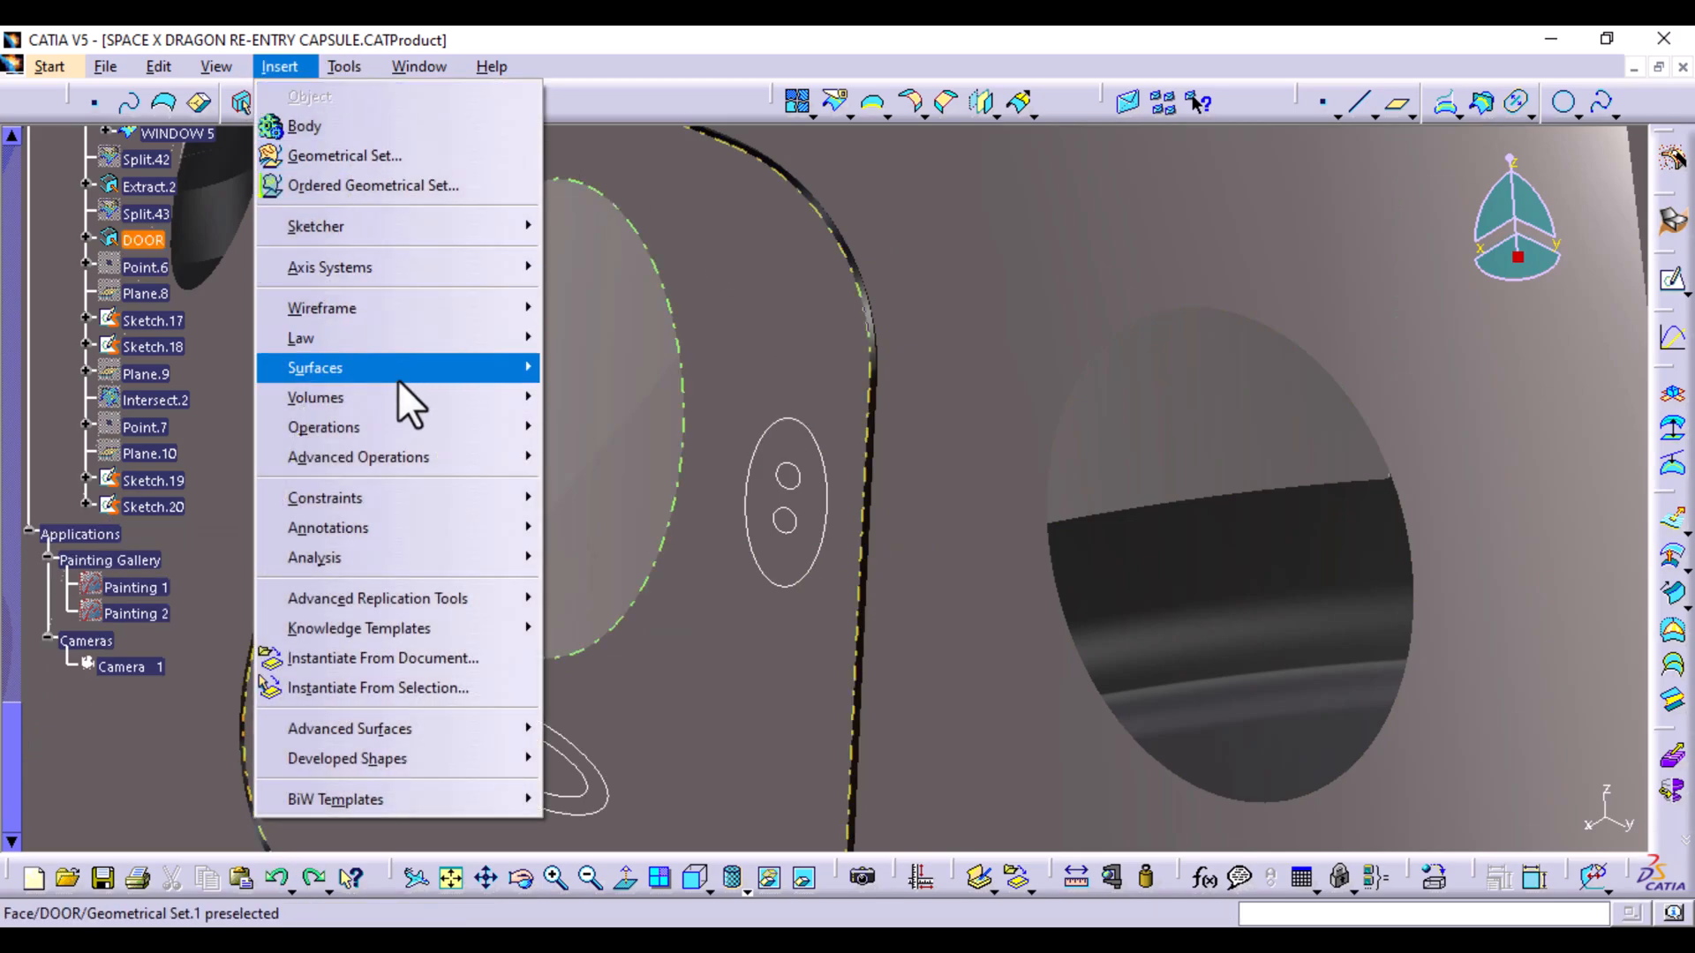
mouse_move(405, 392)
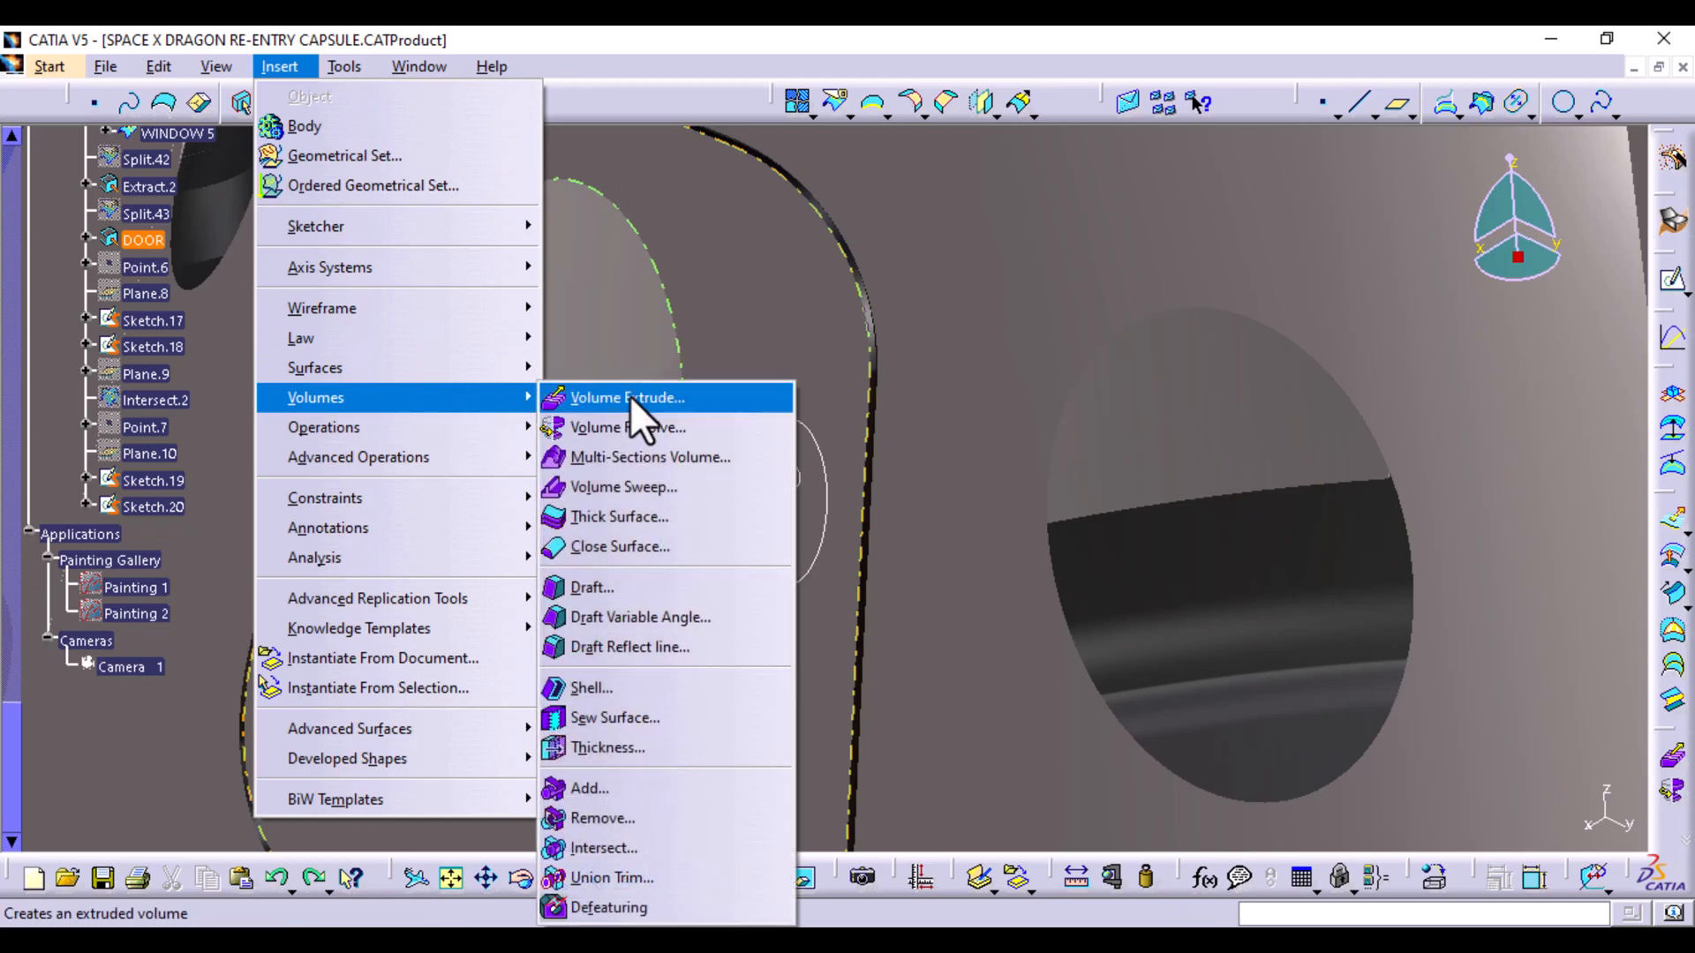
left_click(629, 397)
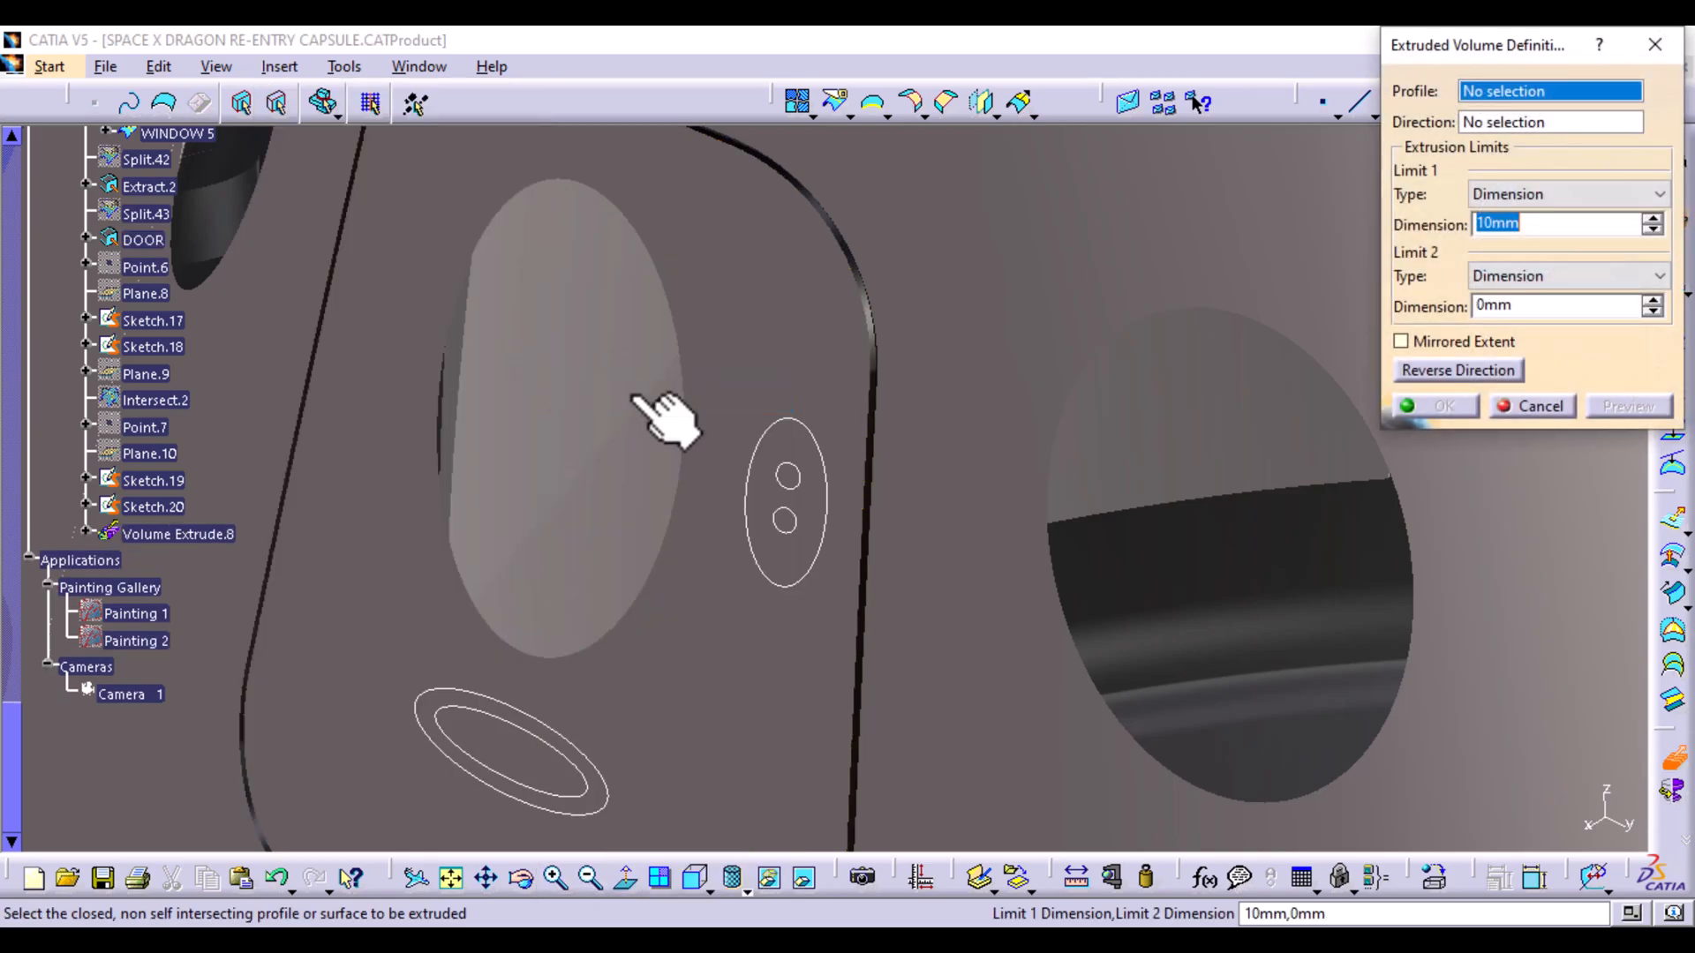
left_click(777, 425)
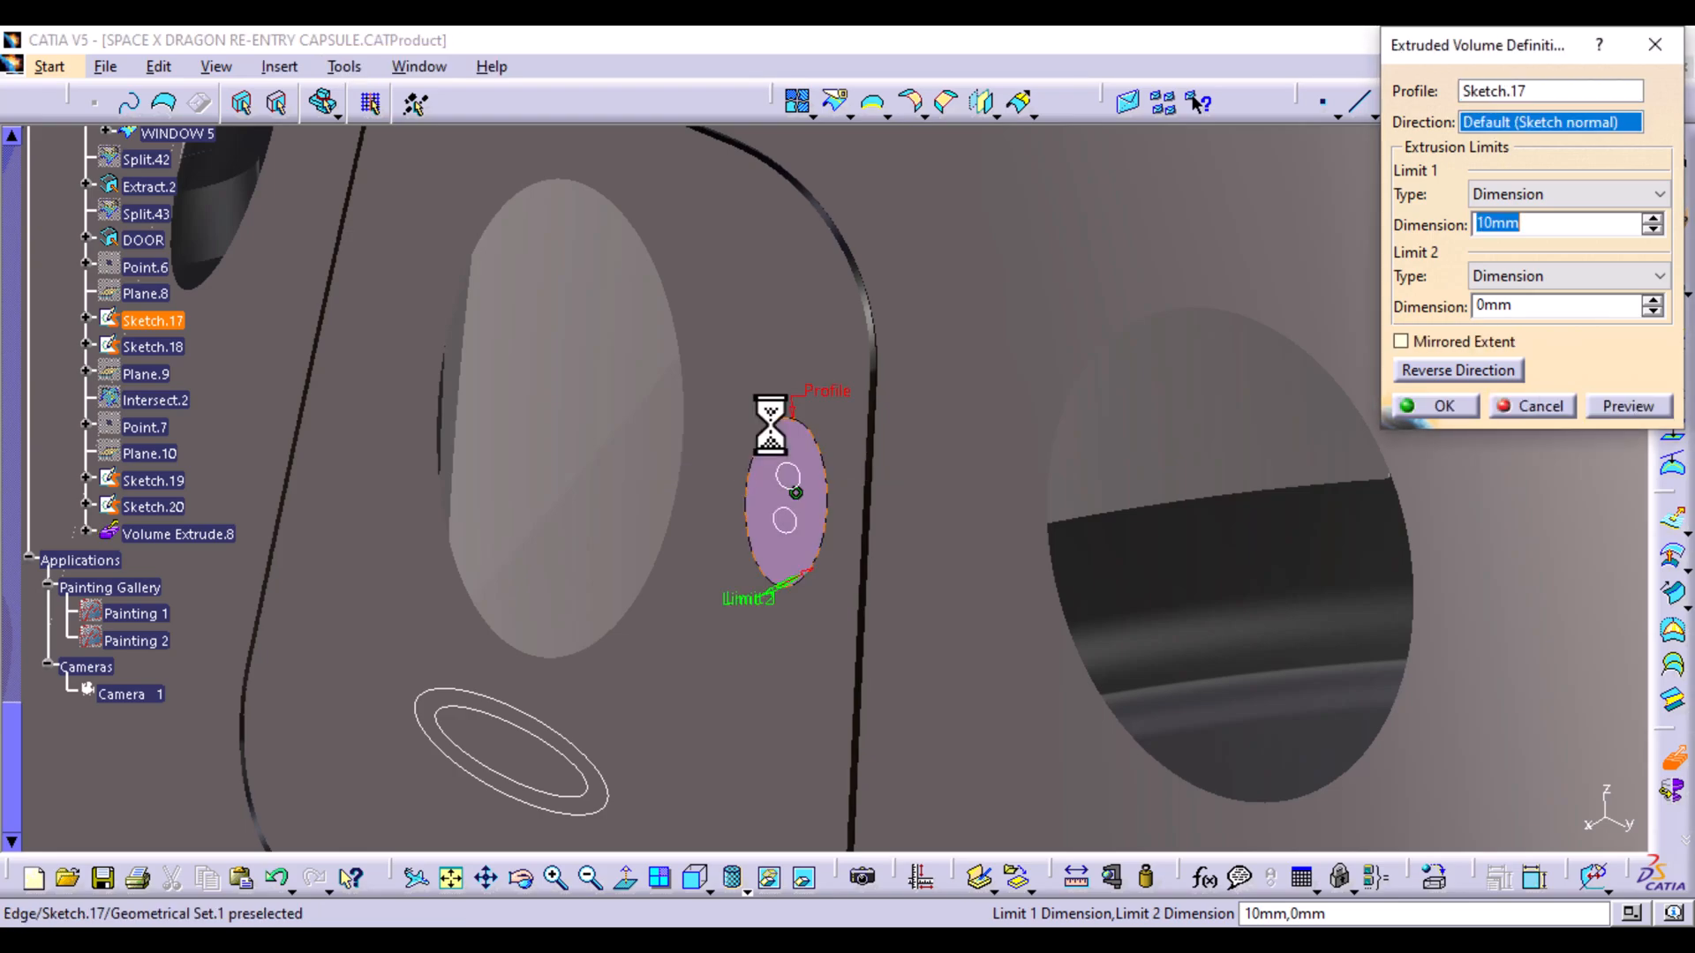
left_click(1643, 194)
left_click(1601, 237)
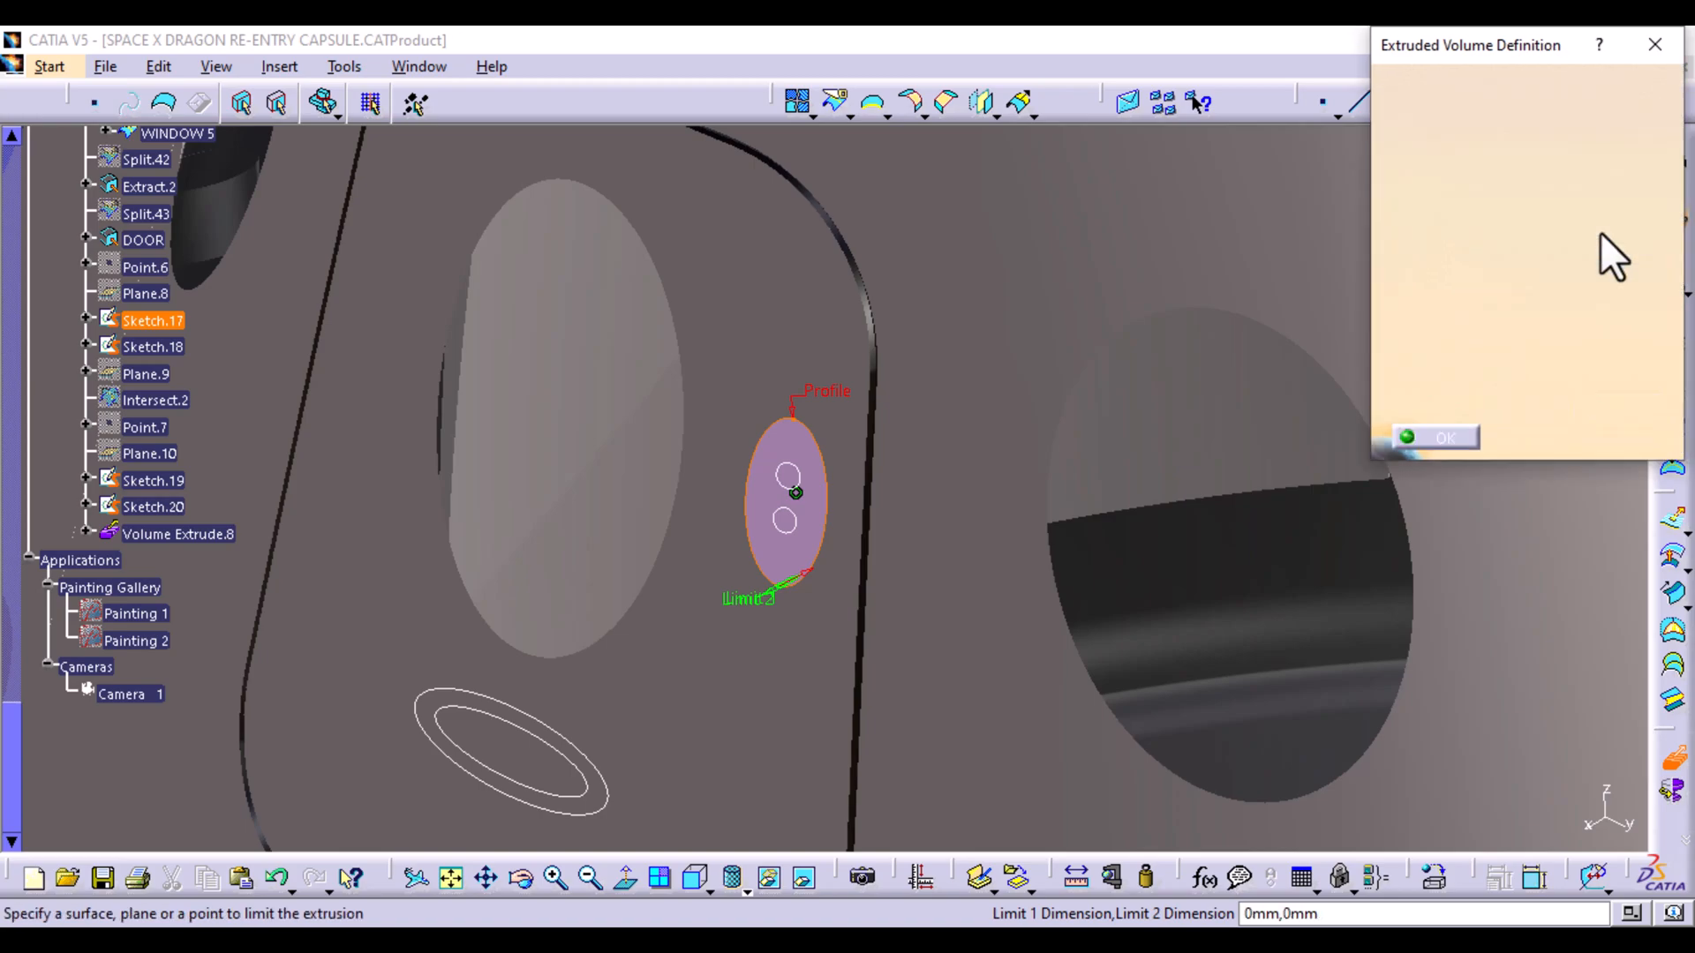
left_click(750, 340)
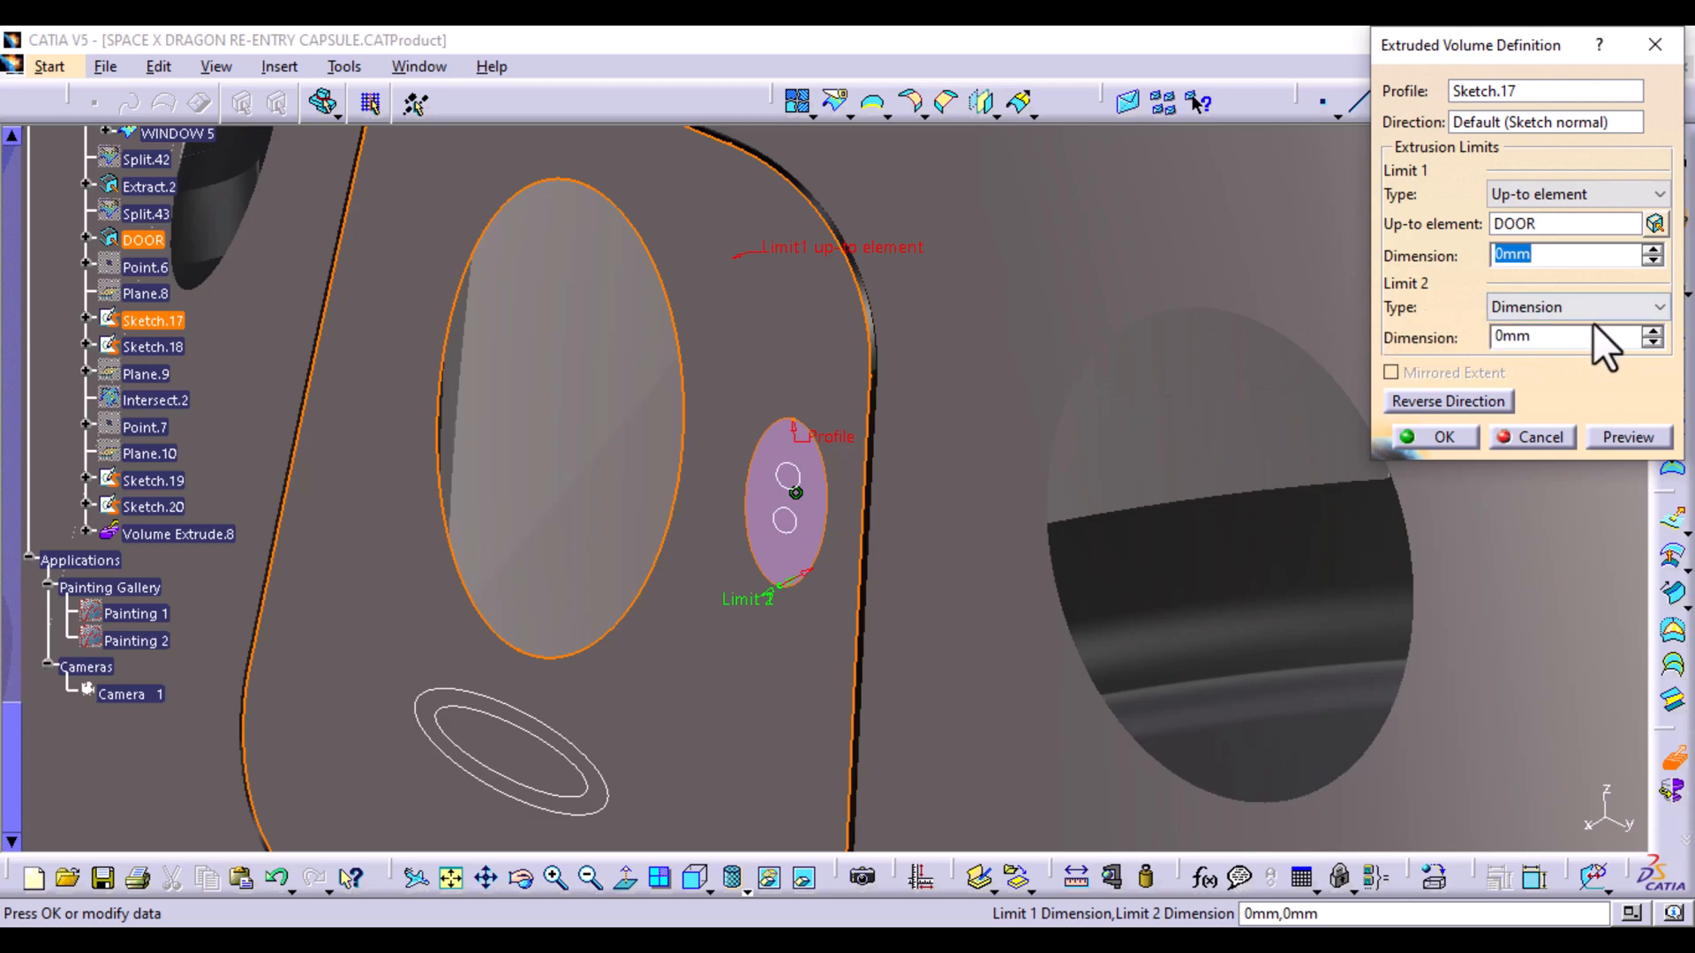
Set Limit 2 of the latch ellipse's volume extrude to 10 mm and create the volume
mouse_move(931, 548)
middle_mouse_down()
mouse_move(813, 462)
mouse_move(696, 541)
mouse_move(692, 340)
mouse_move(671, 296)
middle_mouse_up()
mouse_move(549, 412)
middle_mouse_down()
mouse_move(877, 325)
mouse_move(852, 468)
middle_mouse_up()
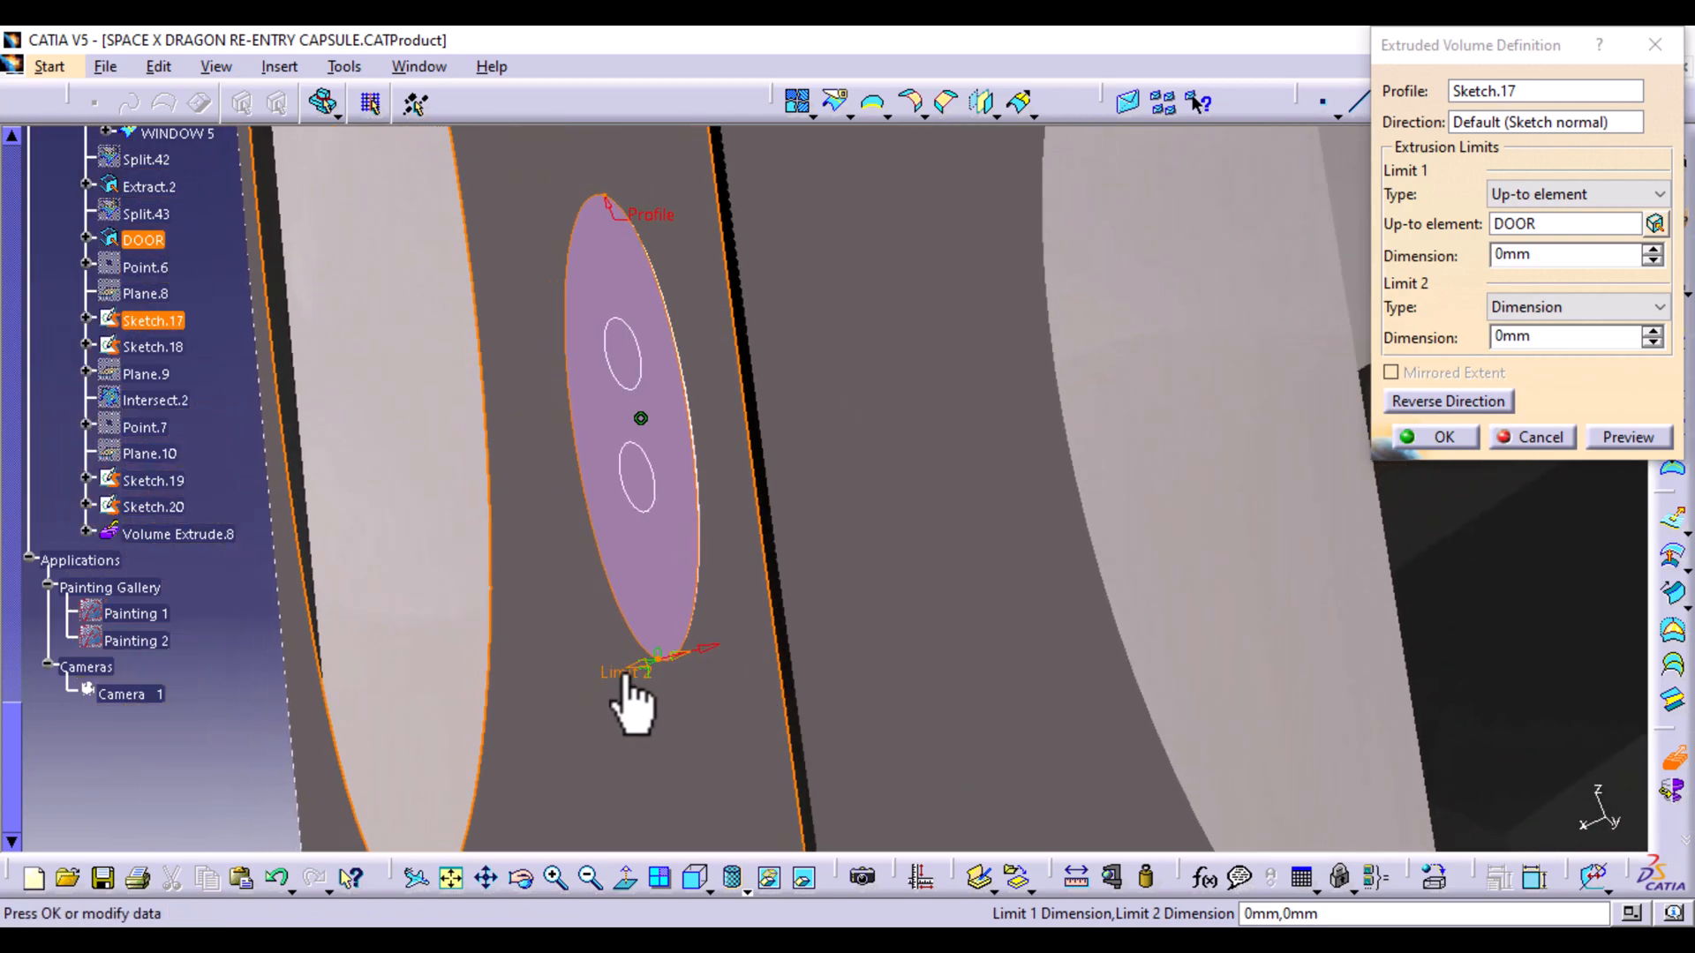
left_click_drag(637, 669, 620, 691)
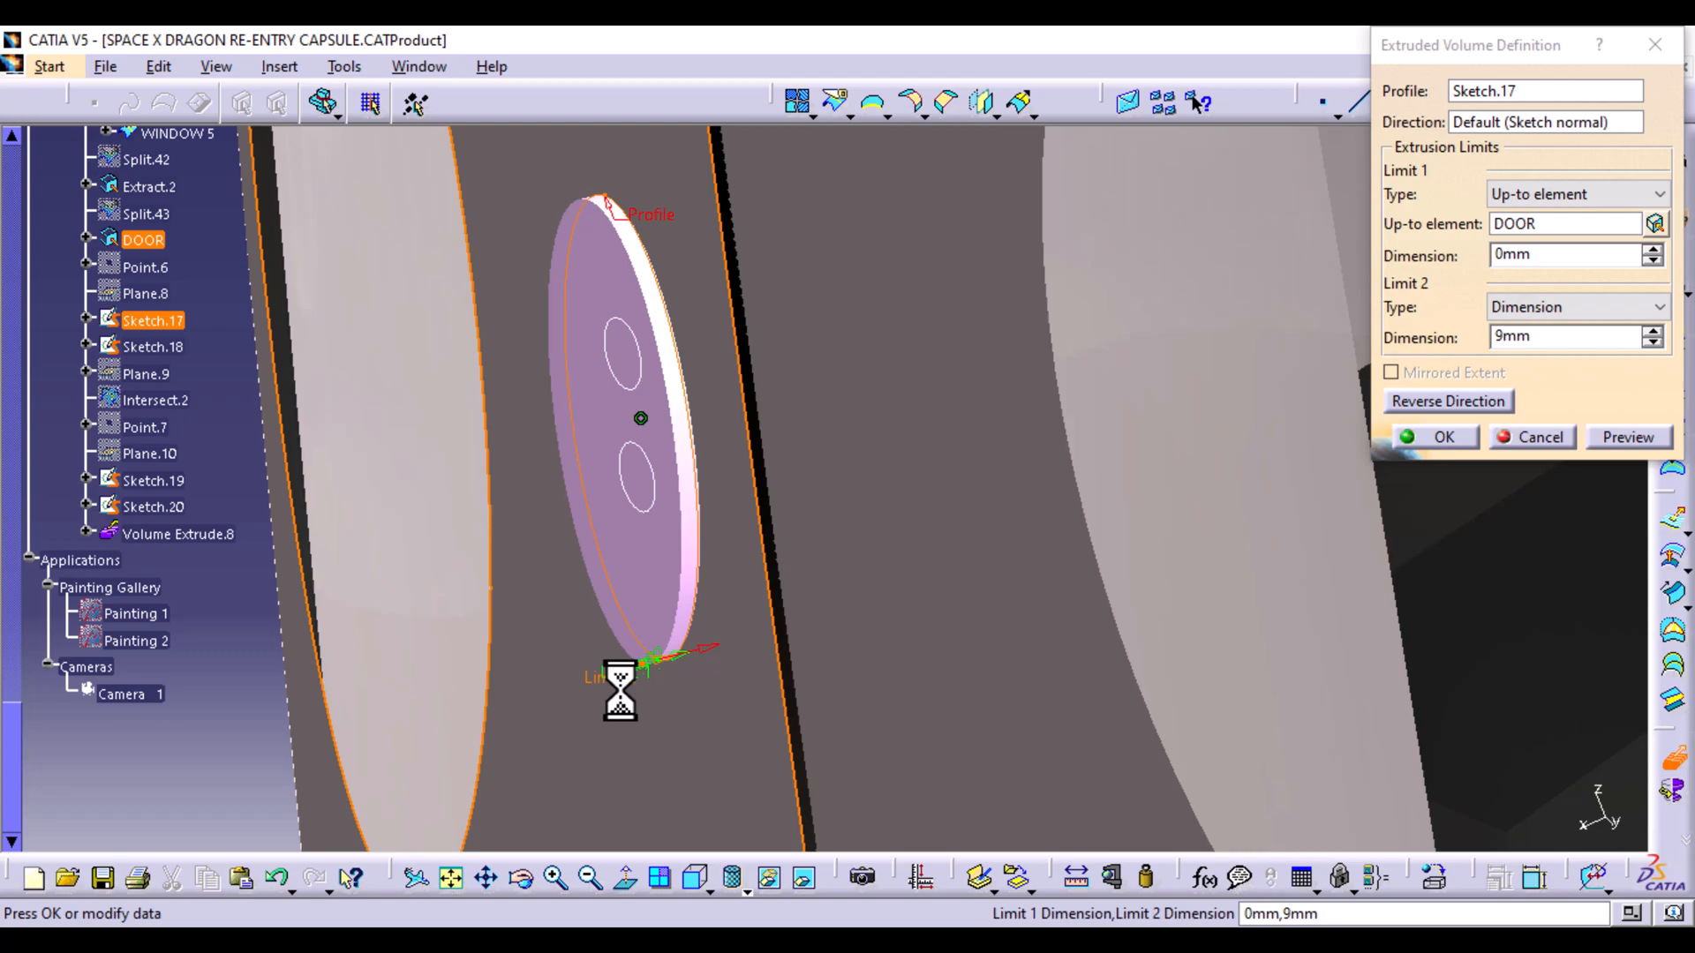
left_click(1651, 332)
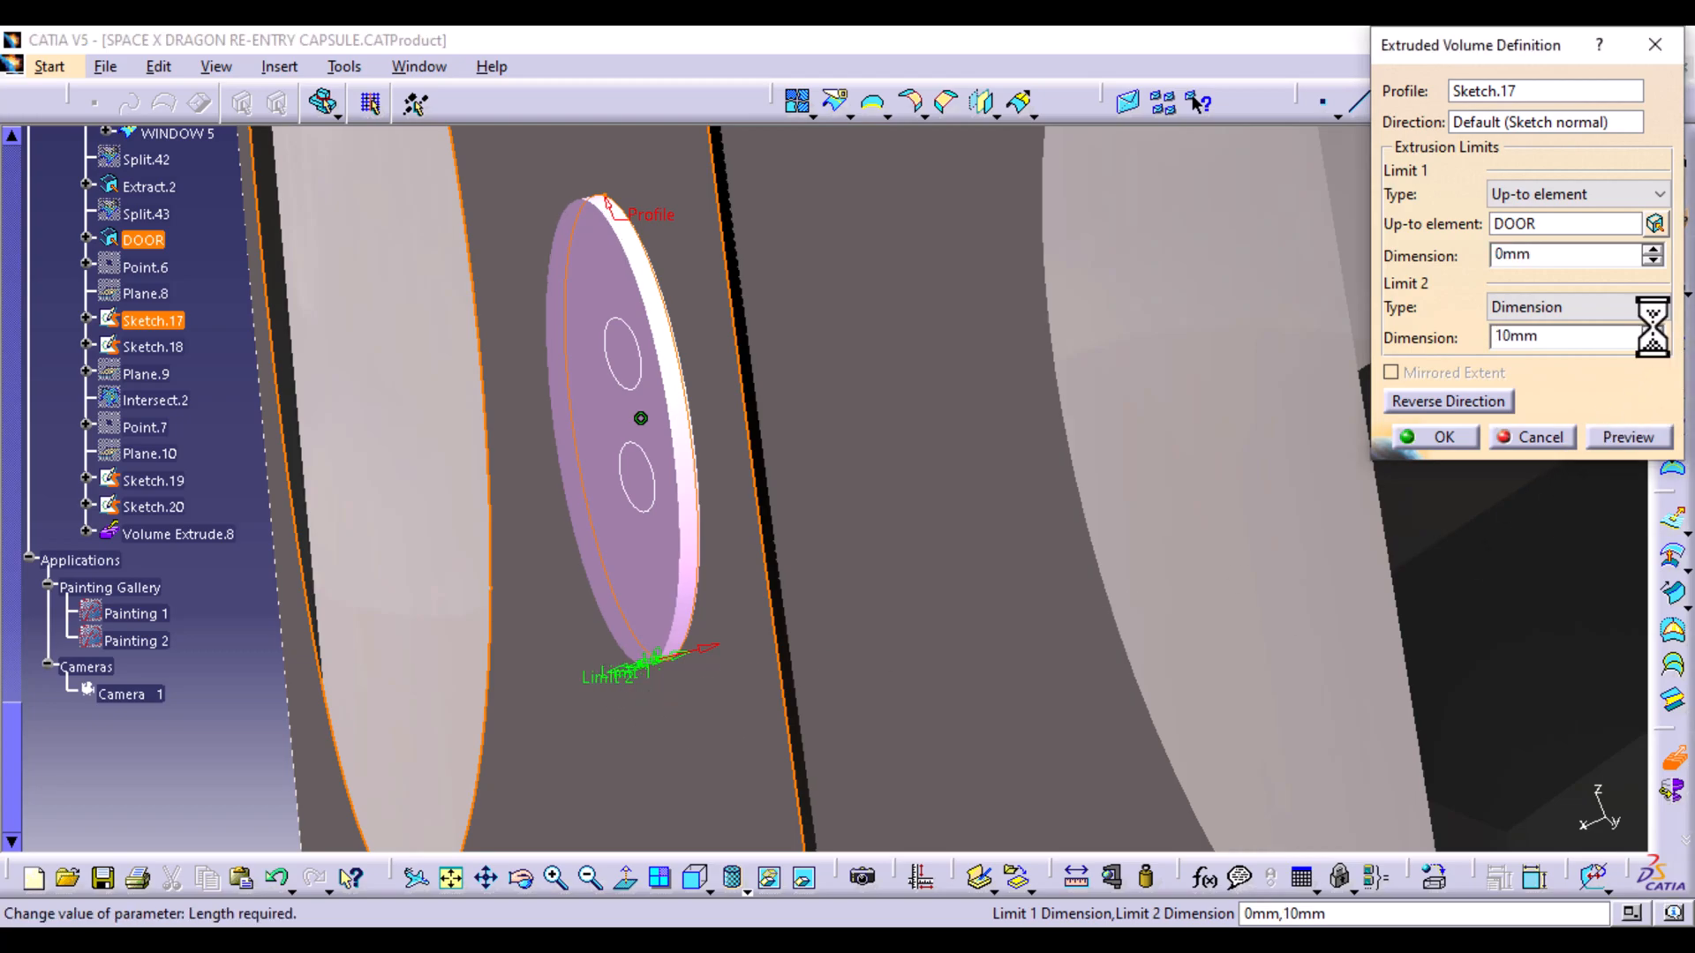
left_click(1442, 436)
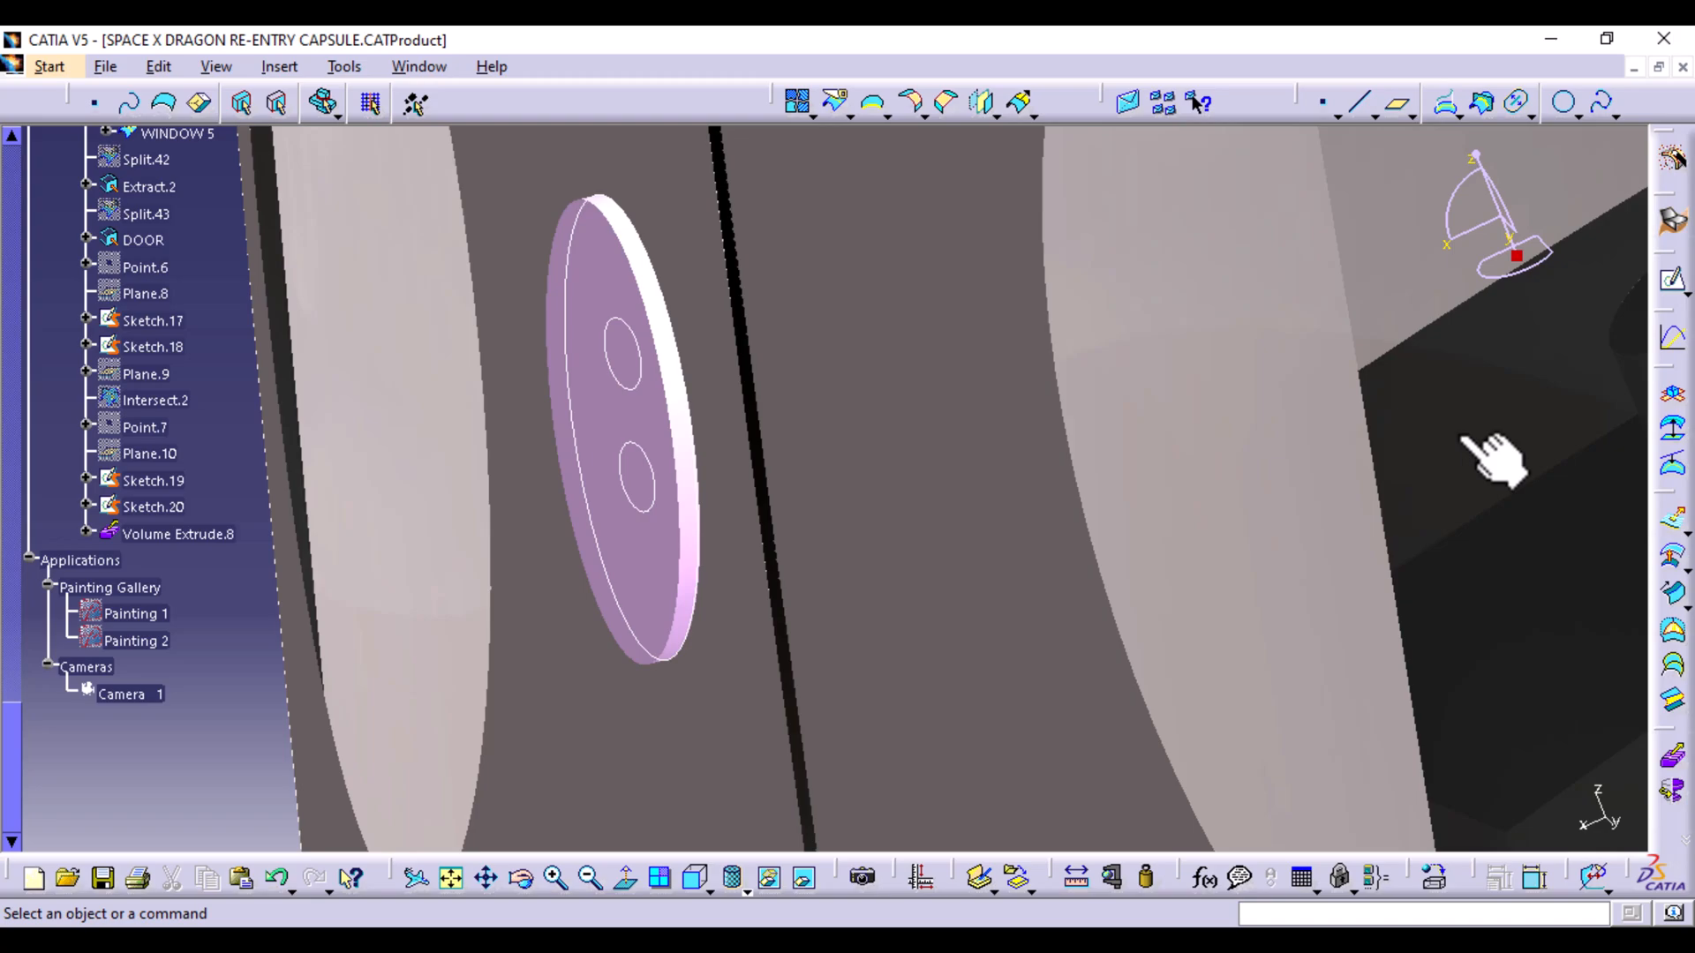
Start a volume extrude of the two small circles on the latch plate, Sketch.18
left_click_drag(1666, 516, 1455, 353)
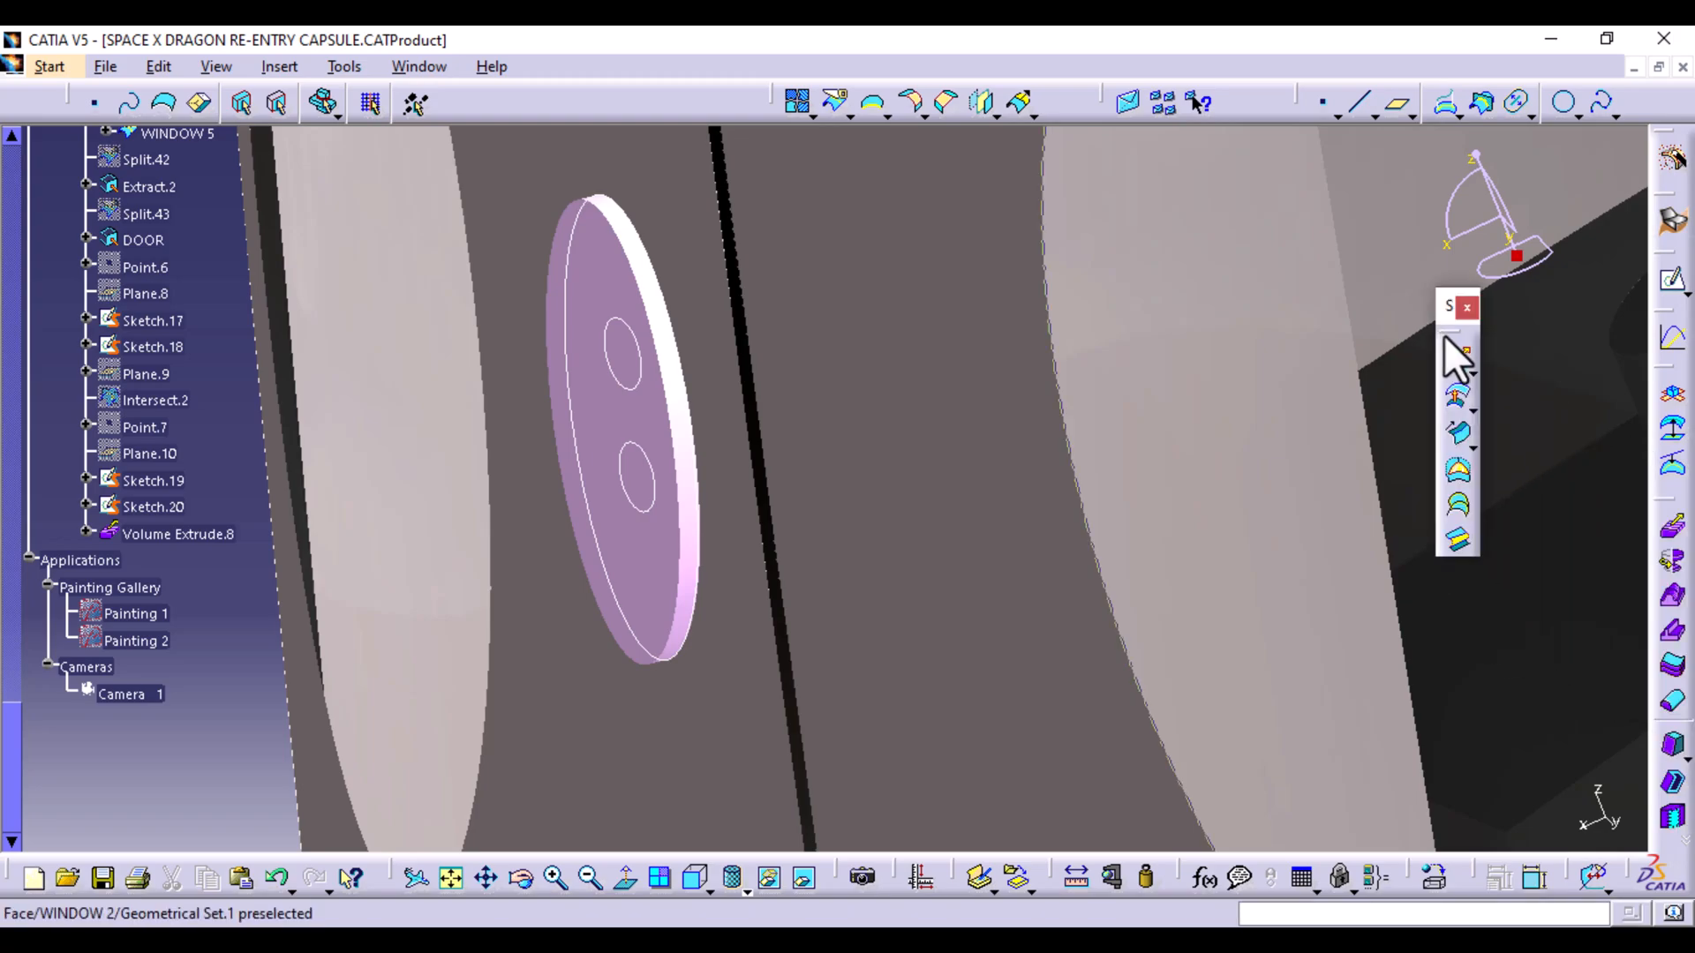
left_click(1673, 532)
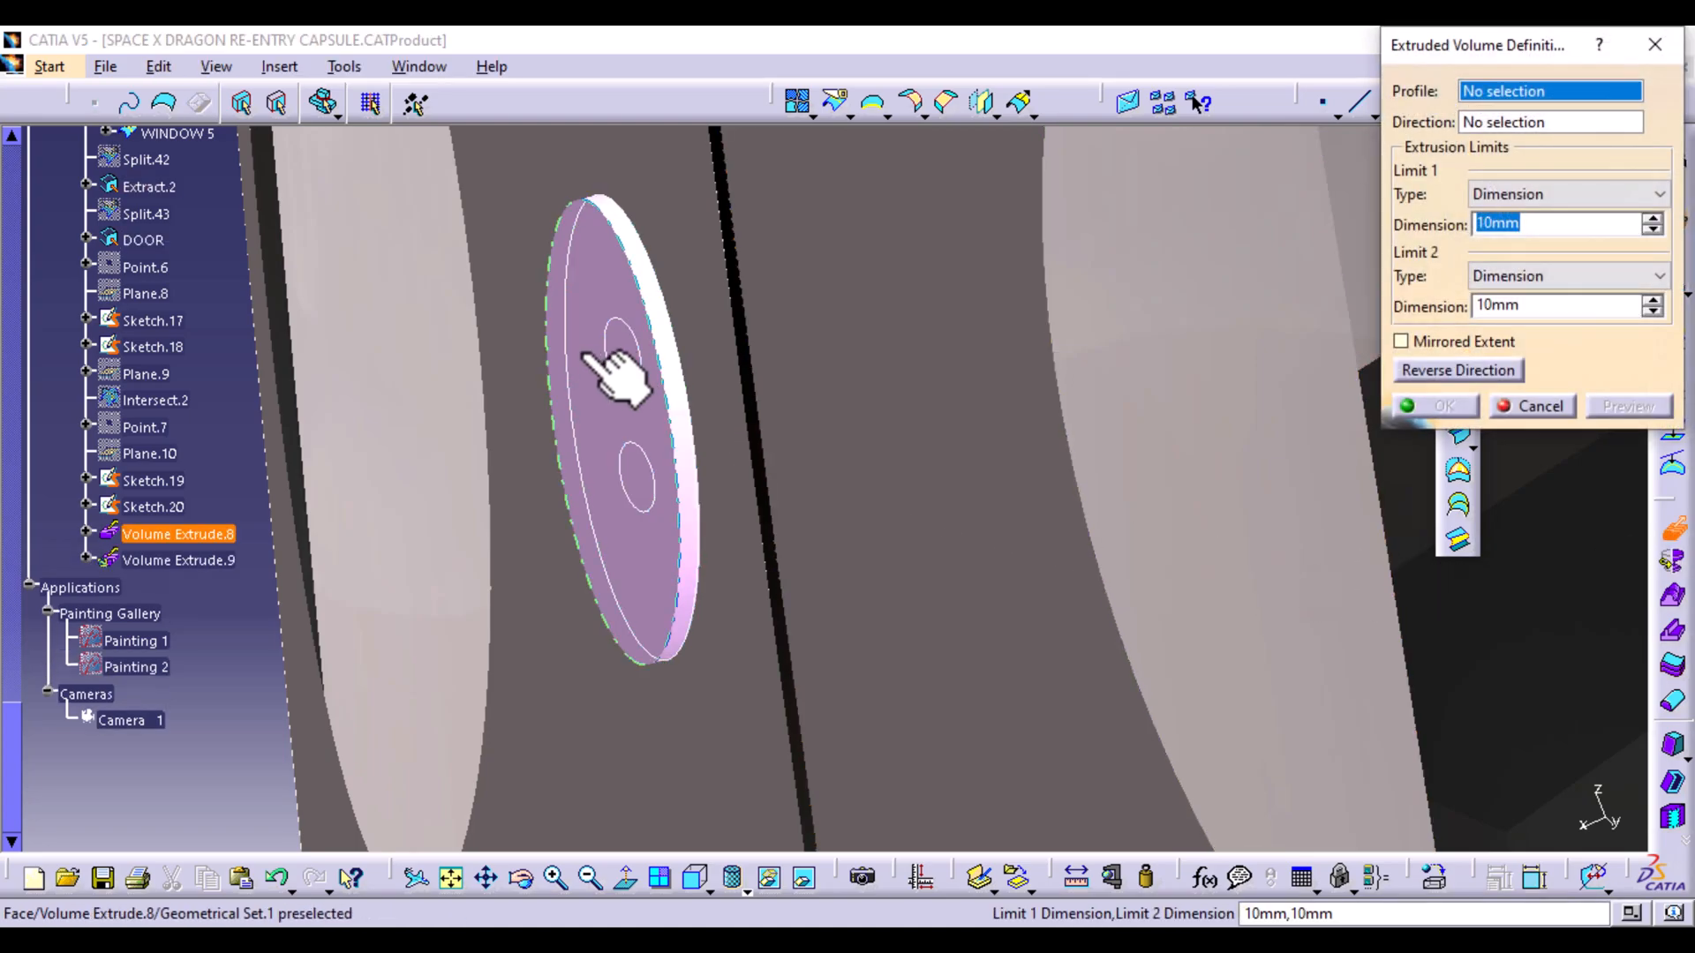
left_click(638, 369)
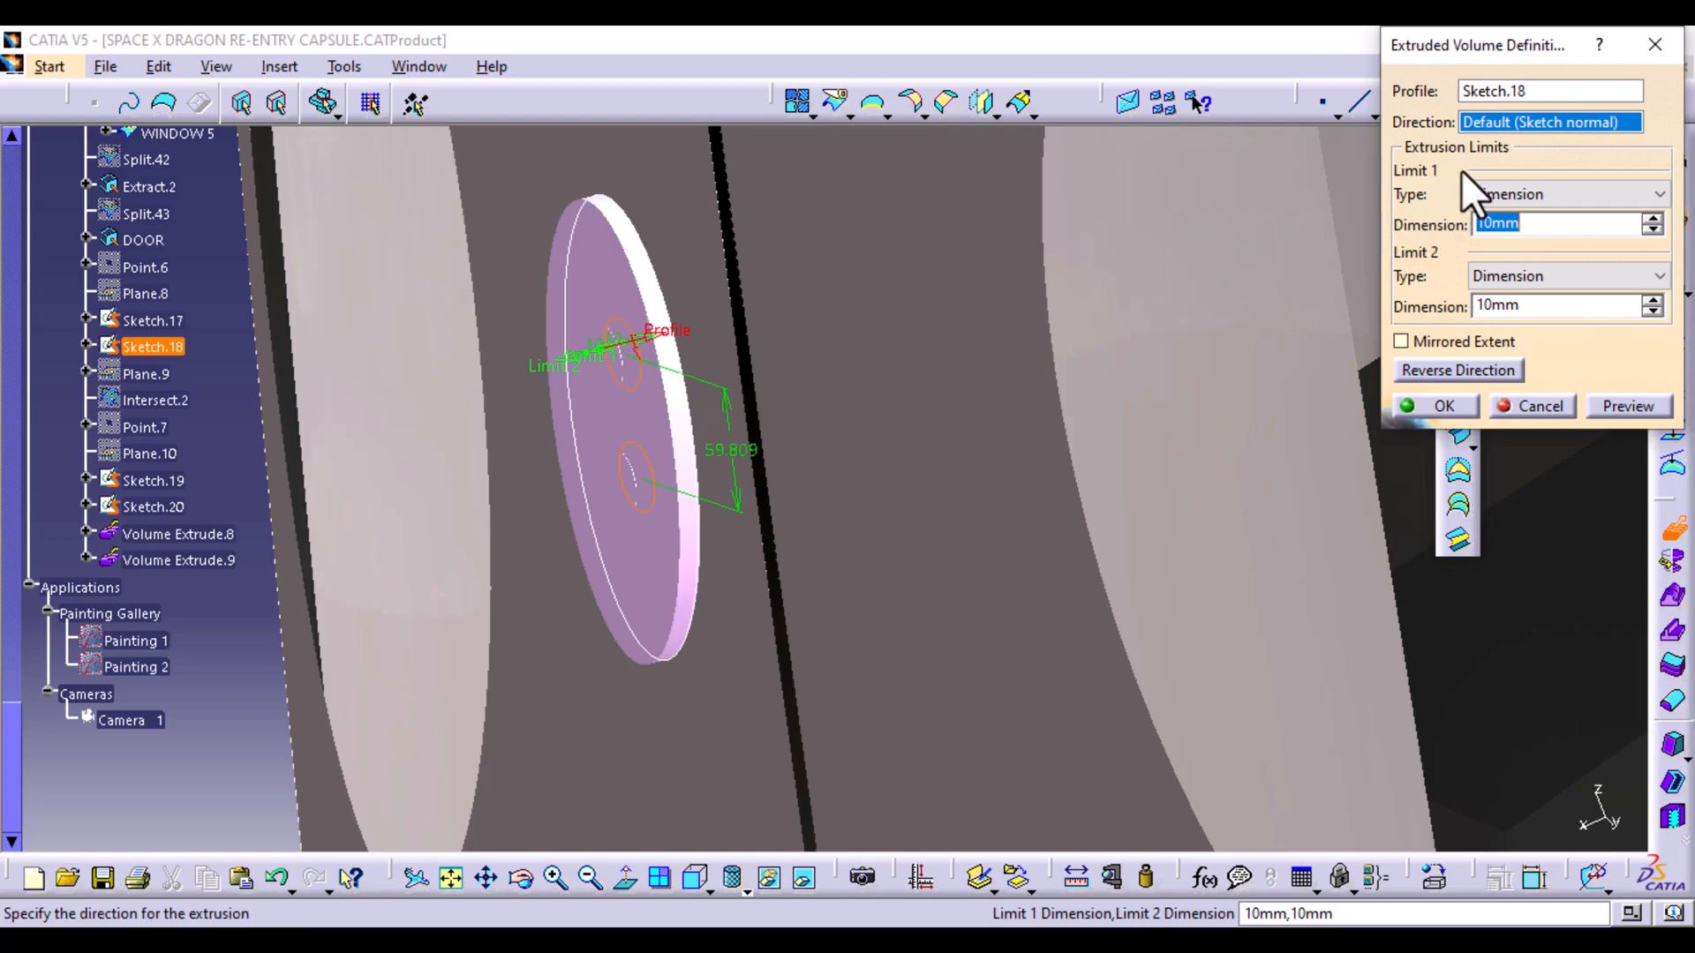
Try to limit the circles' extrude with Limit 1 up to the latch plate's face, and return its type to Dimension
left_click(1658, 193)
left_click(1571, 236)
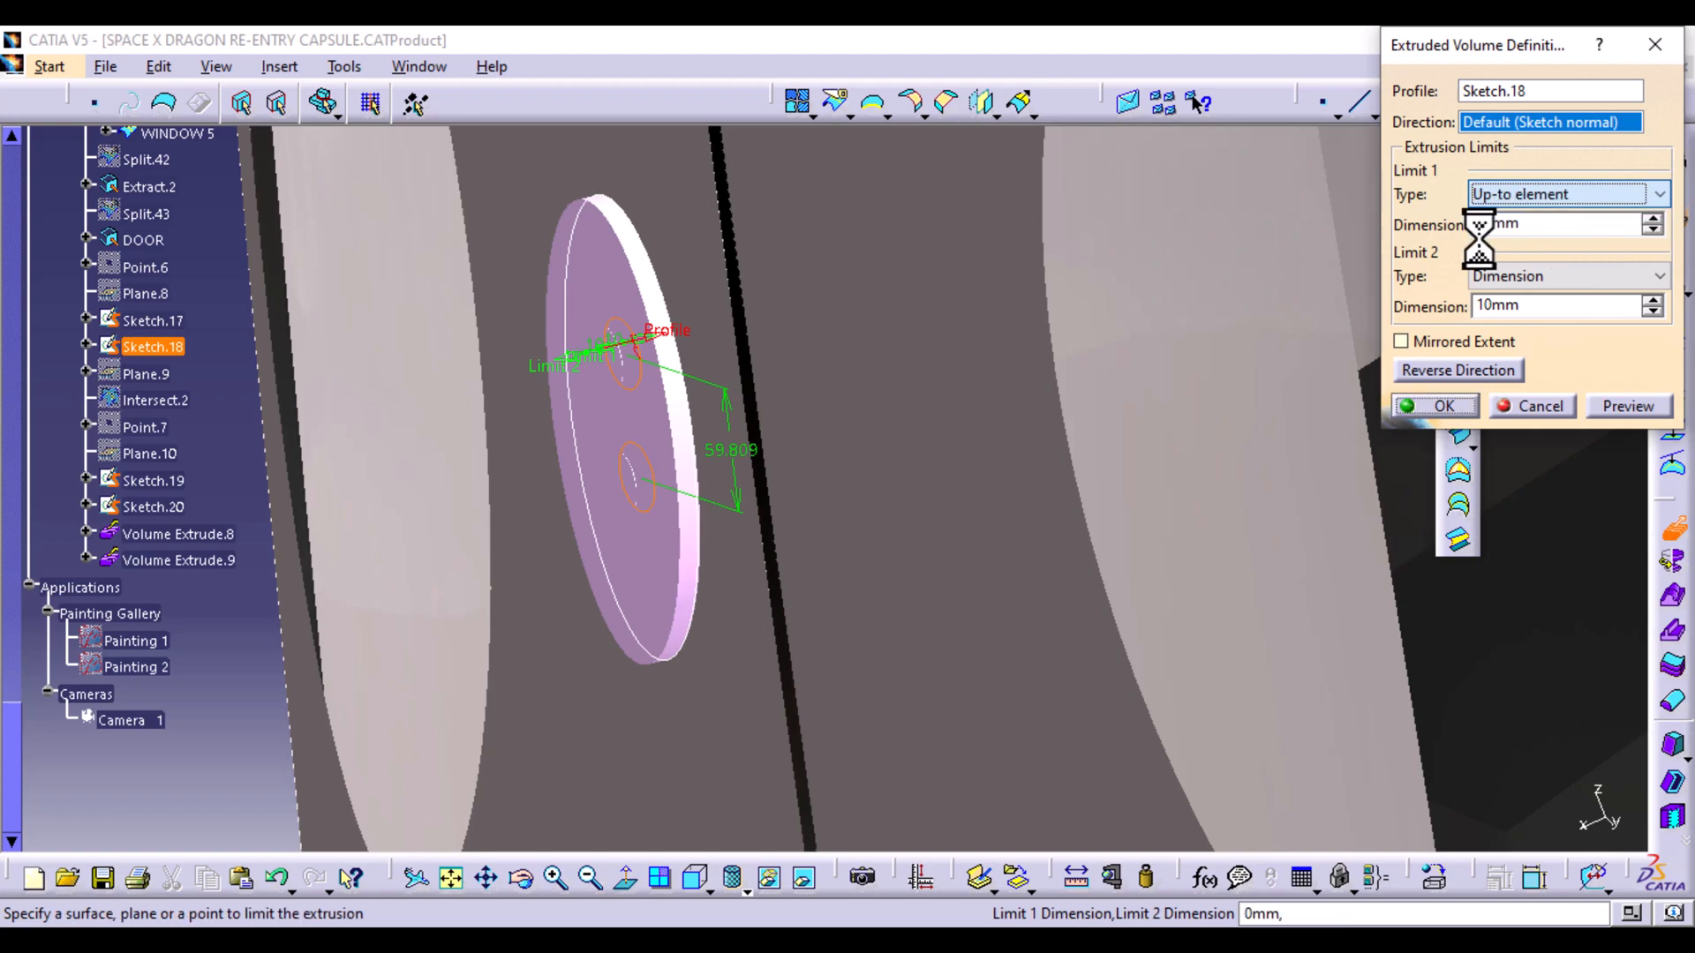
left_click(607, 269)
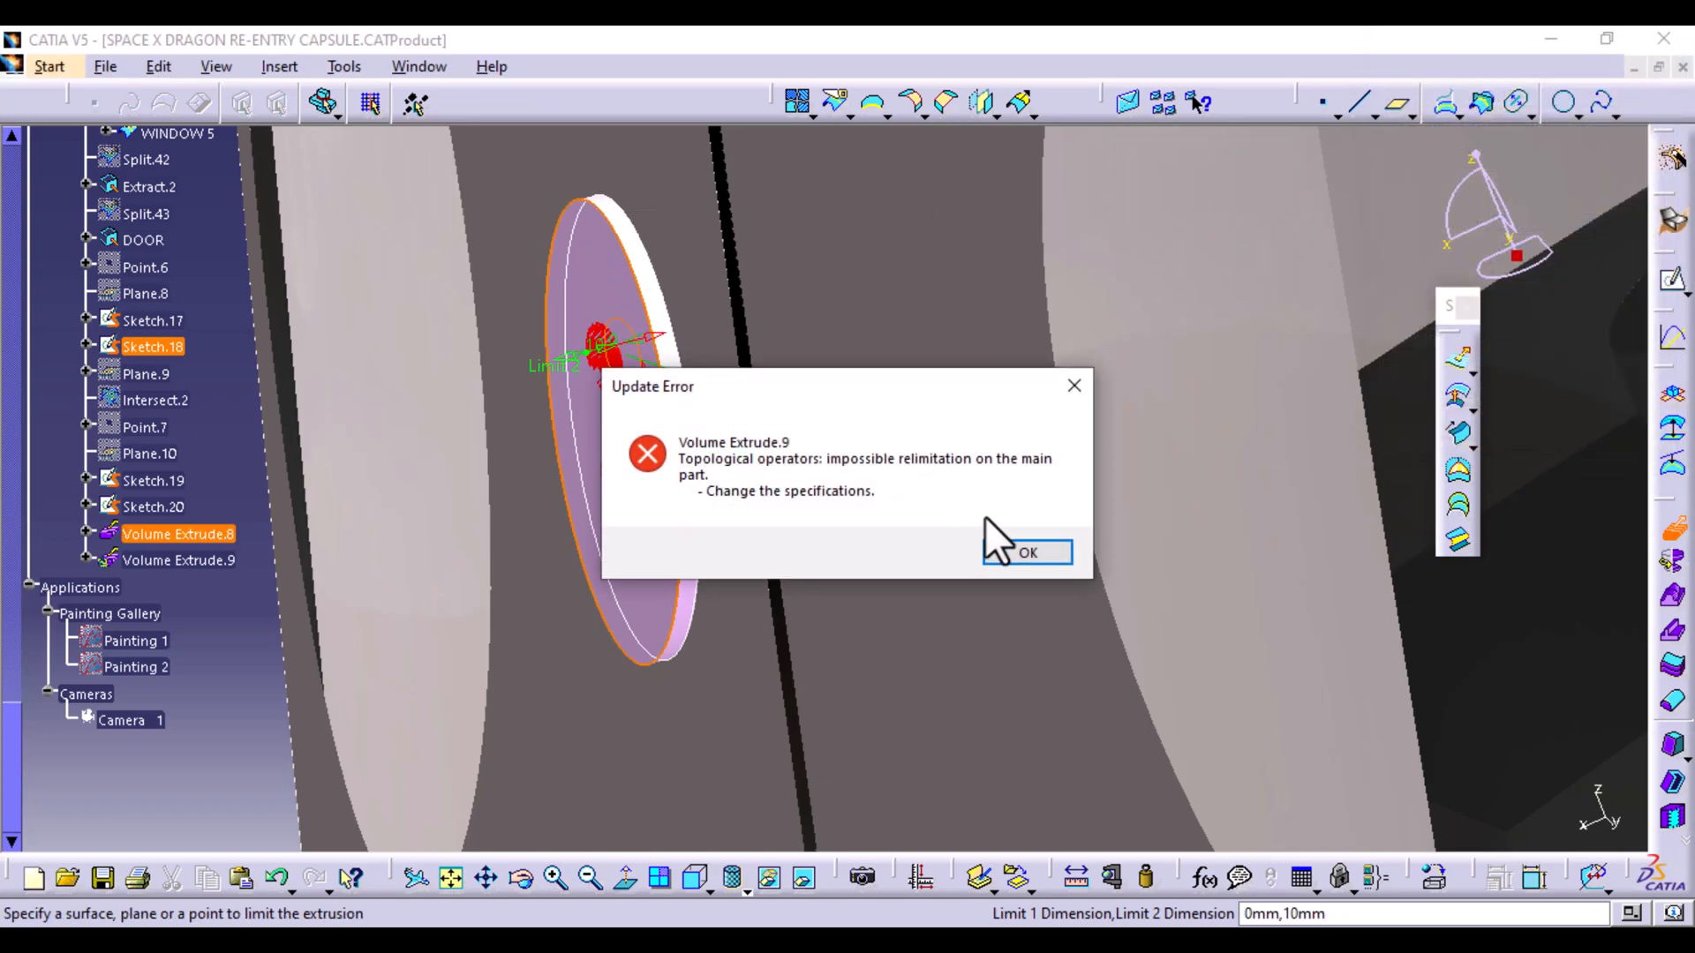
left_click(1027, 553)
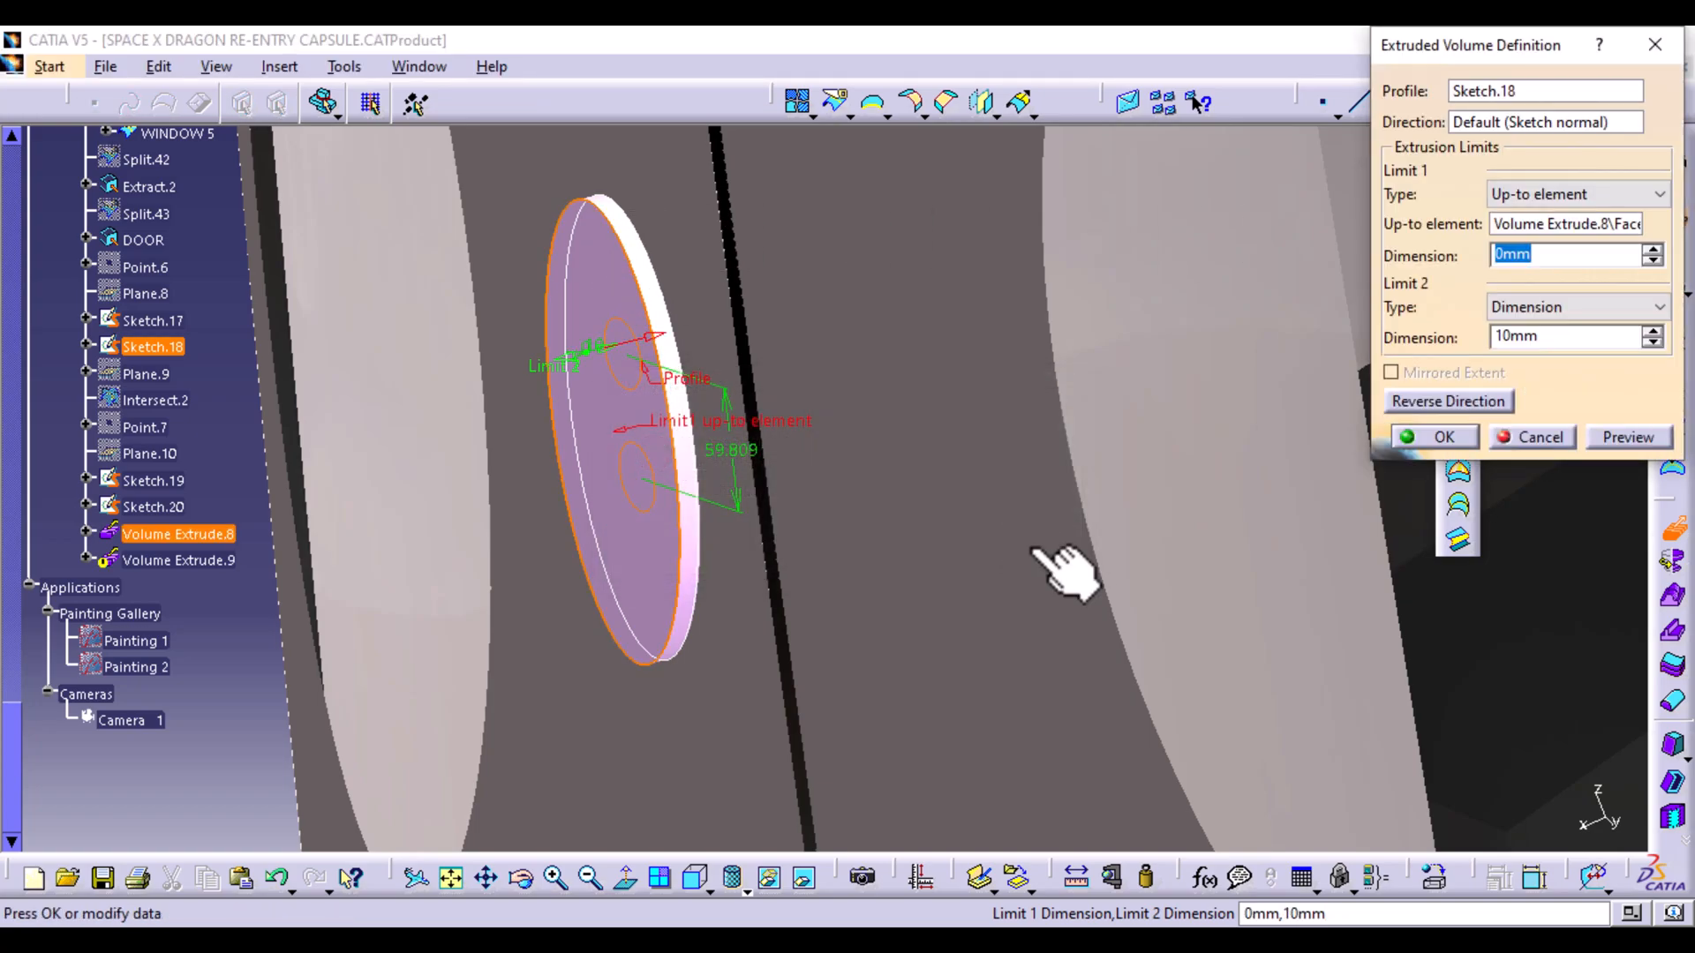
left_click(1648, 194)
left_click(1559, 220)
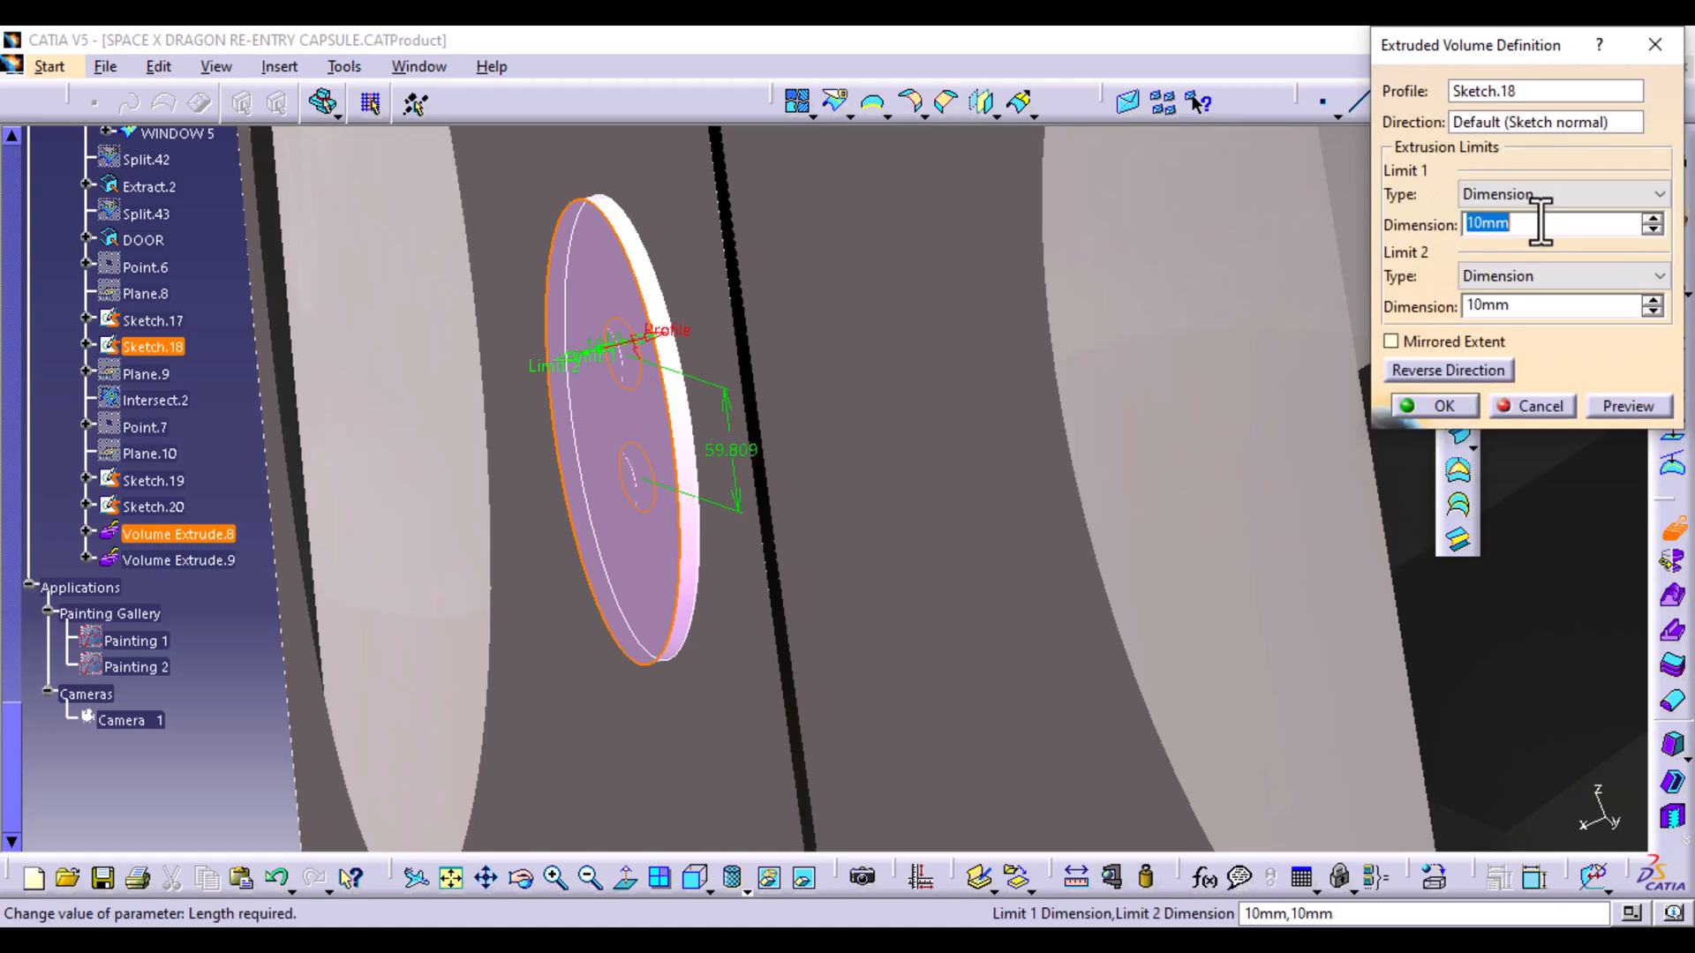
Set Limit 1 of the circles' volume extrude to -25 mm and Limit 2 up to the latch plate's face
type("3")
key("Return")
left_click_drag(570, 371, 528, 386)
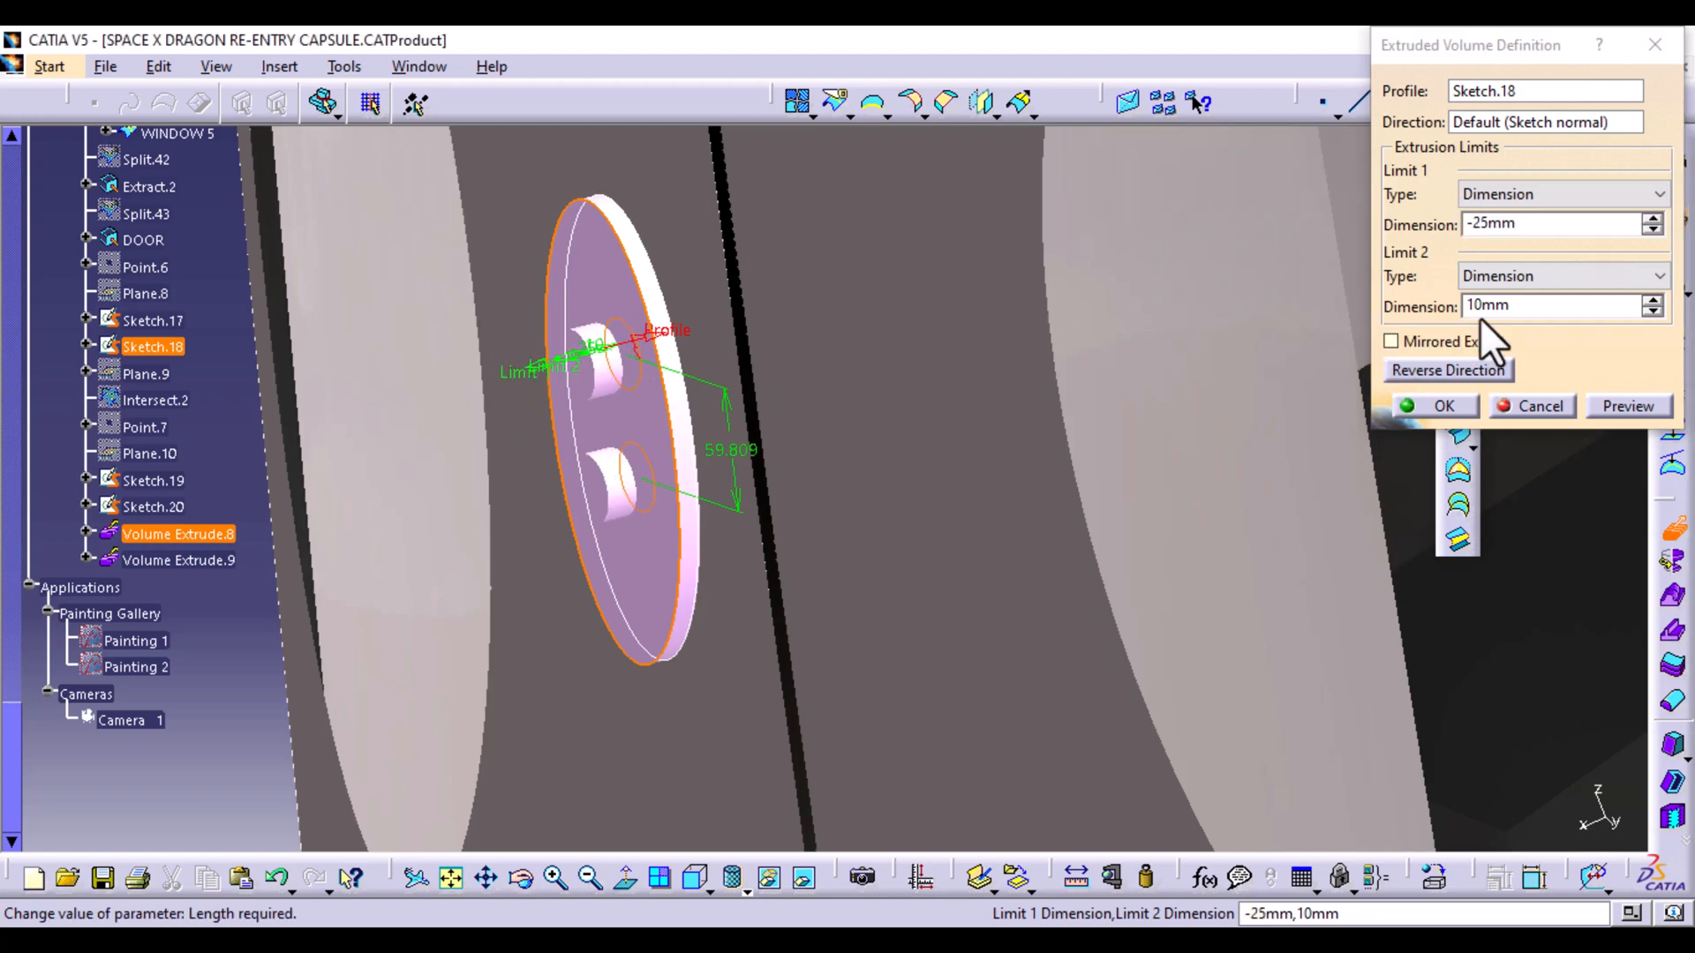
left_click(1631, 274)
left_click(1568, 321)
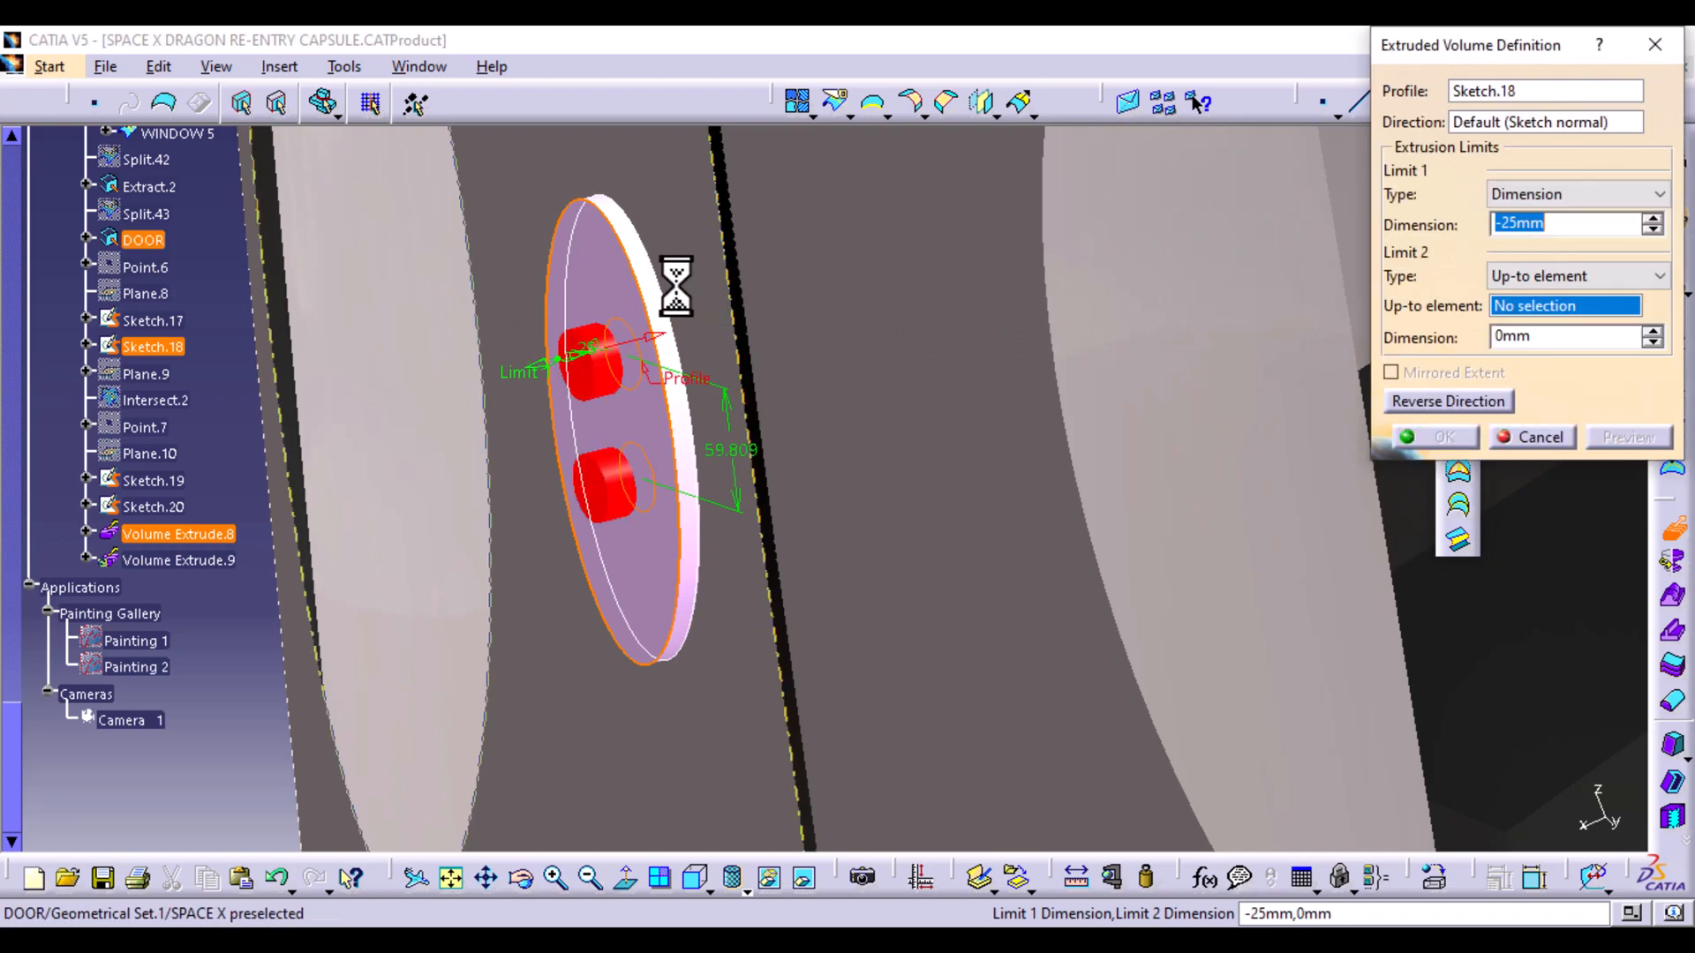
left_click(593, 274)
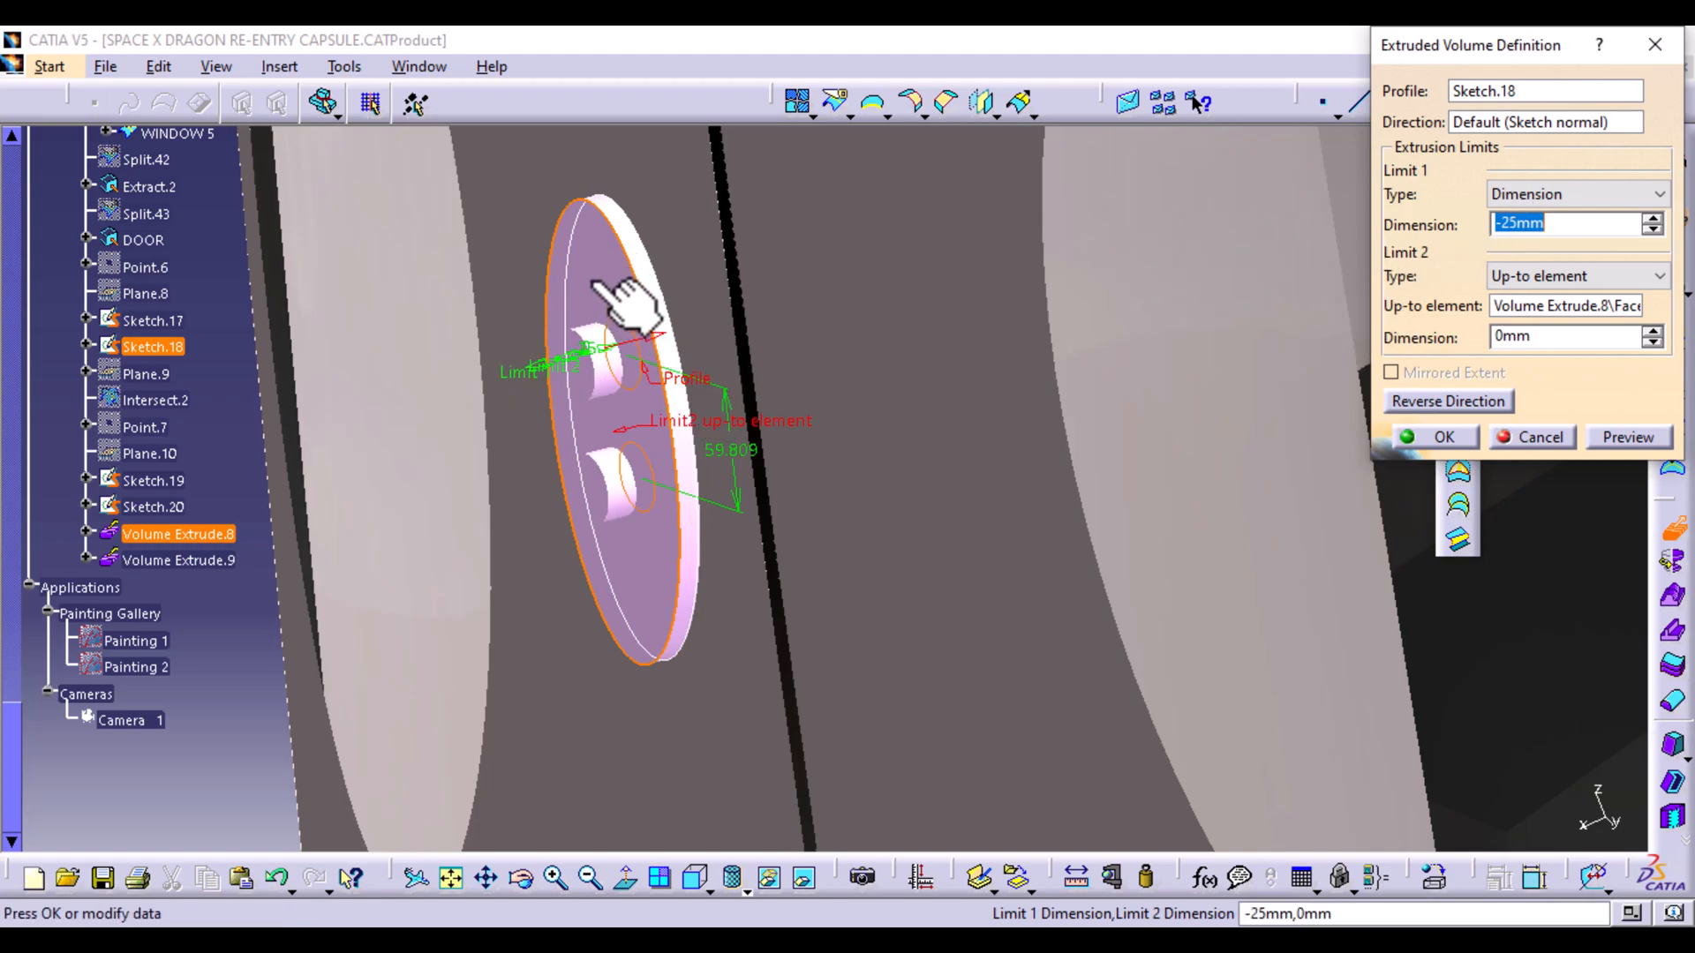
Set Limit 1 to -20 mm and create the circles' volume, keeping all the sub-elements
mouse_move(529, 431)
middle_mouse_down()
mouse_move(630, 402)
mouse_move(511, 409)
middle_mouse_up()
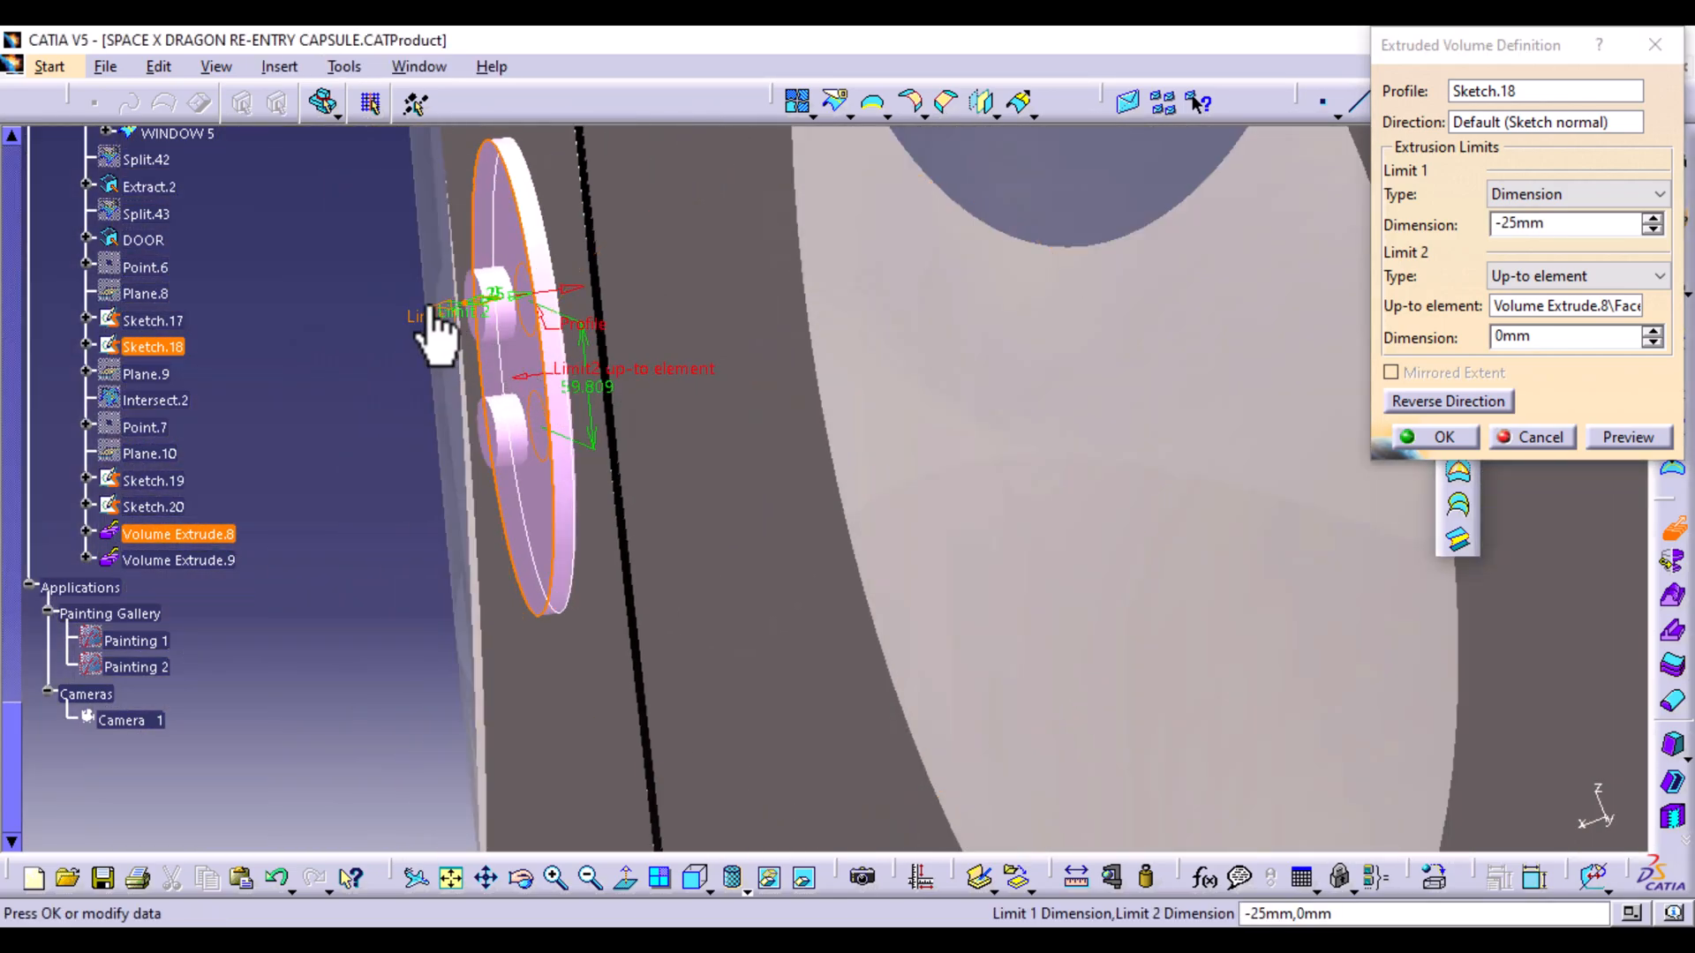
left_click_drag(435, 306, 439, 307)
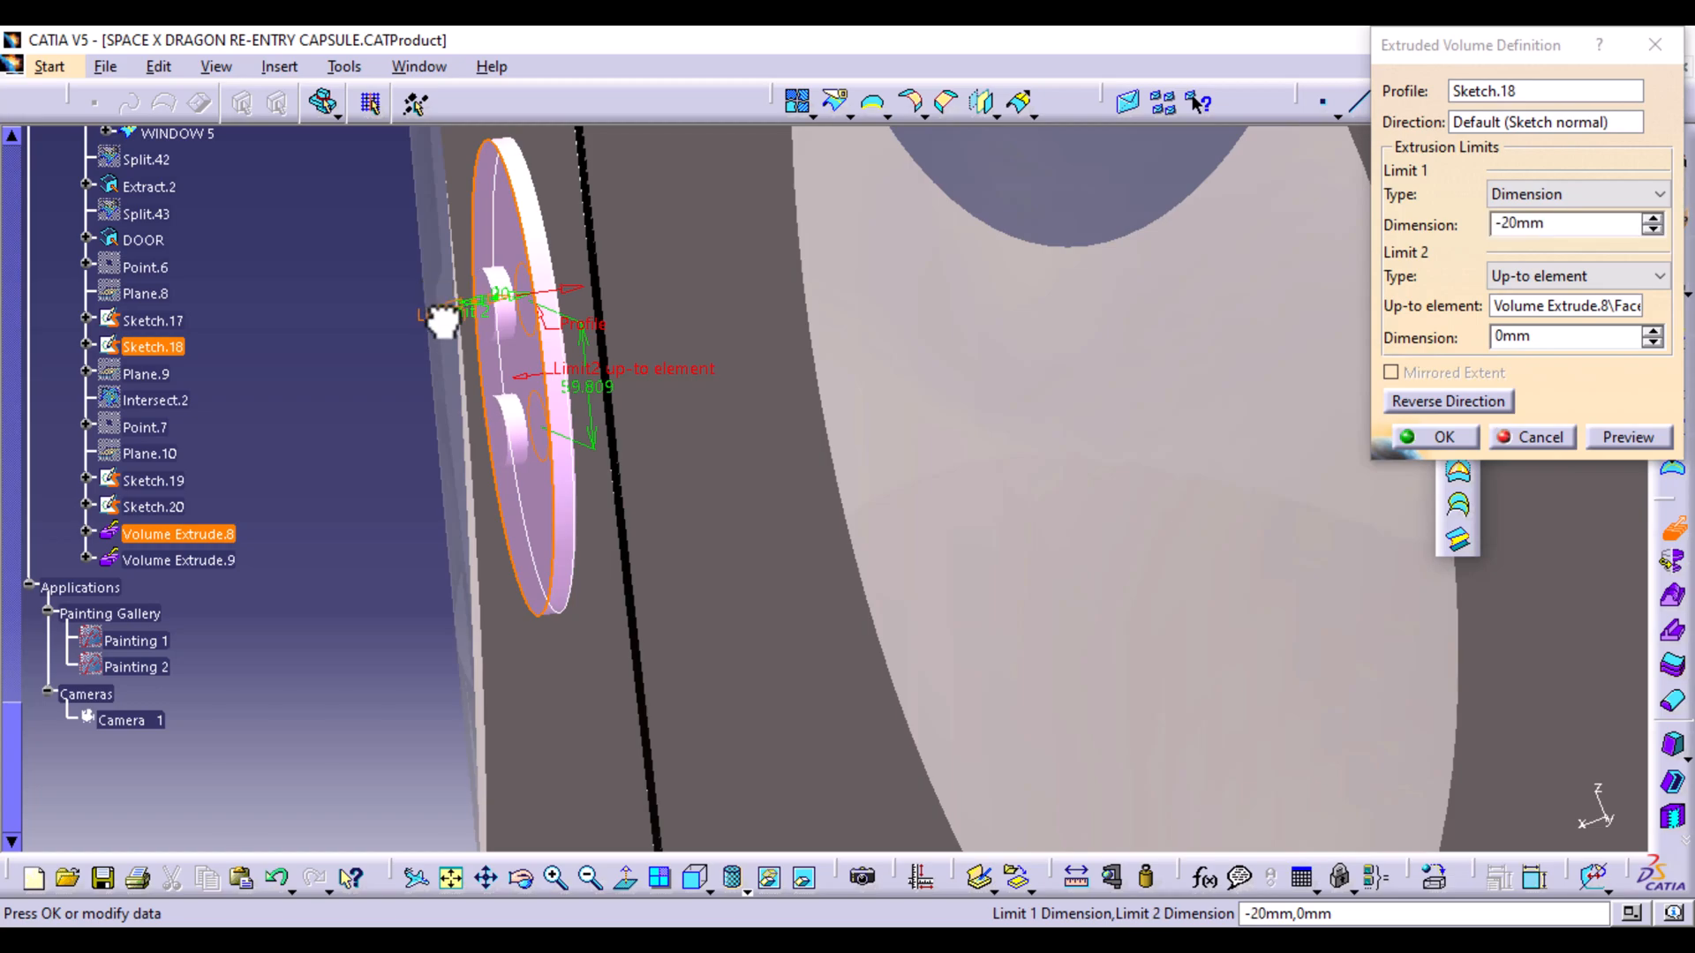
left_click(1448, 433)
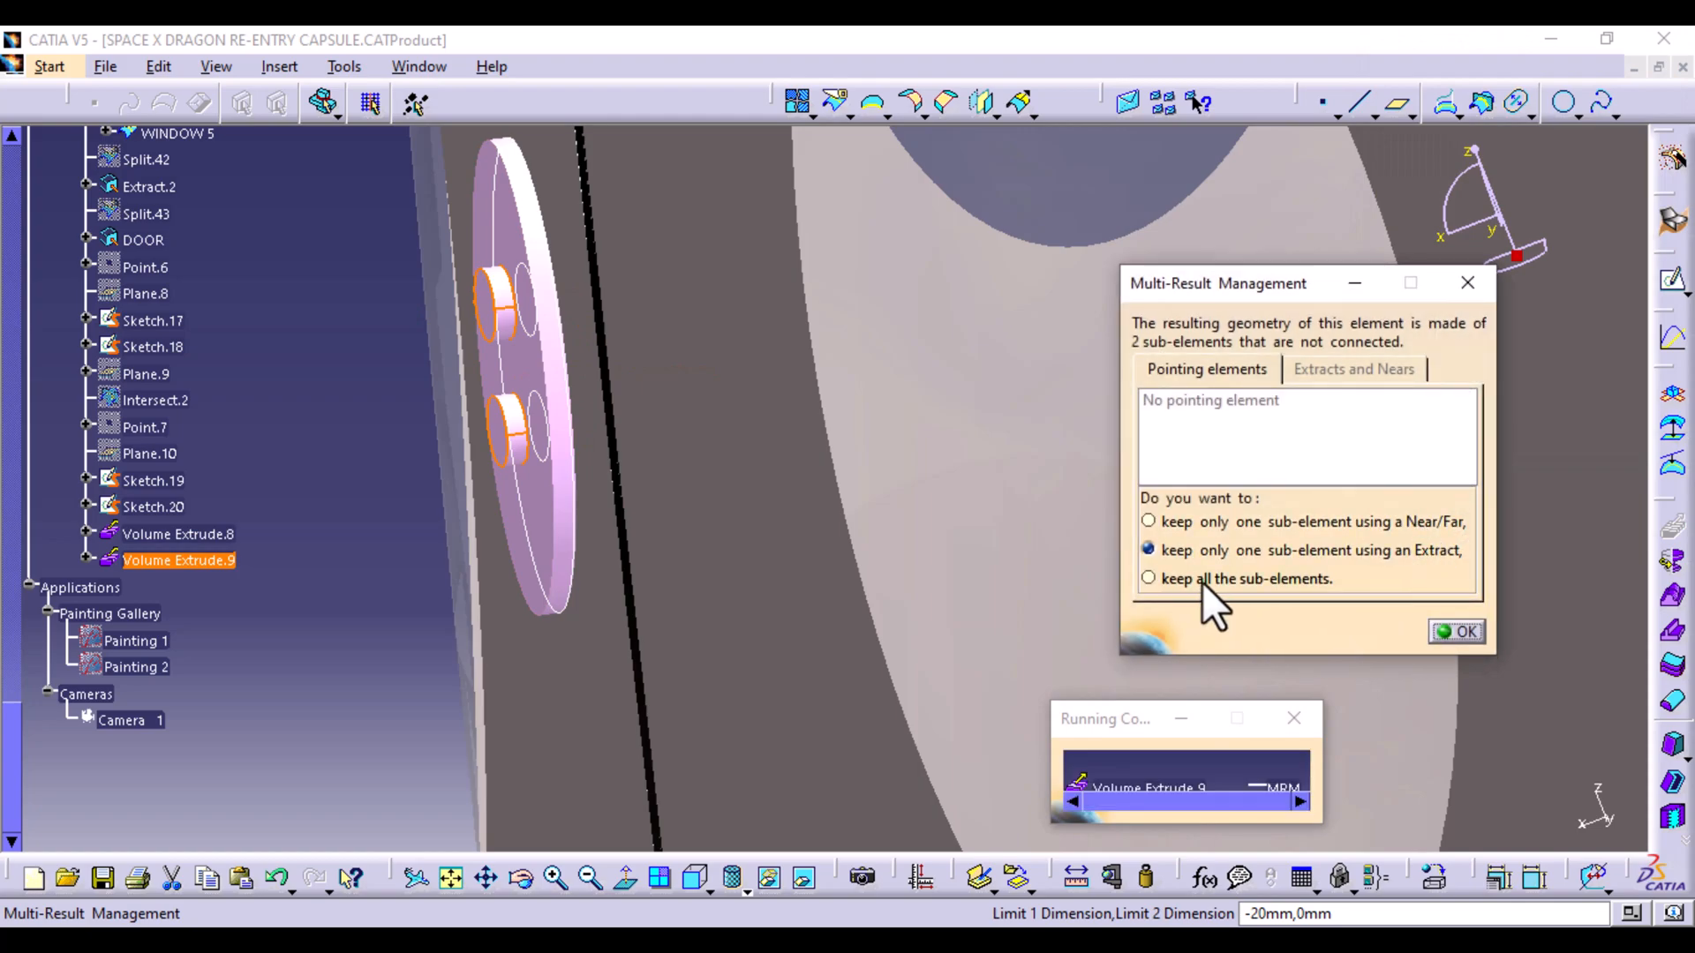
left_click(1462, 631)
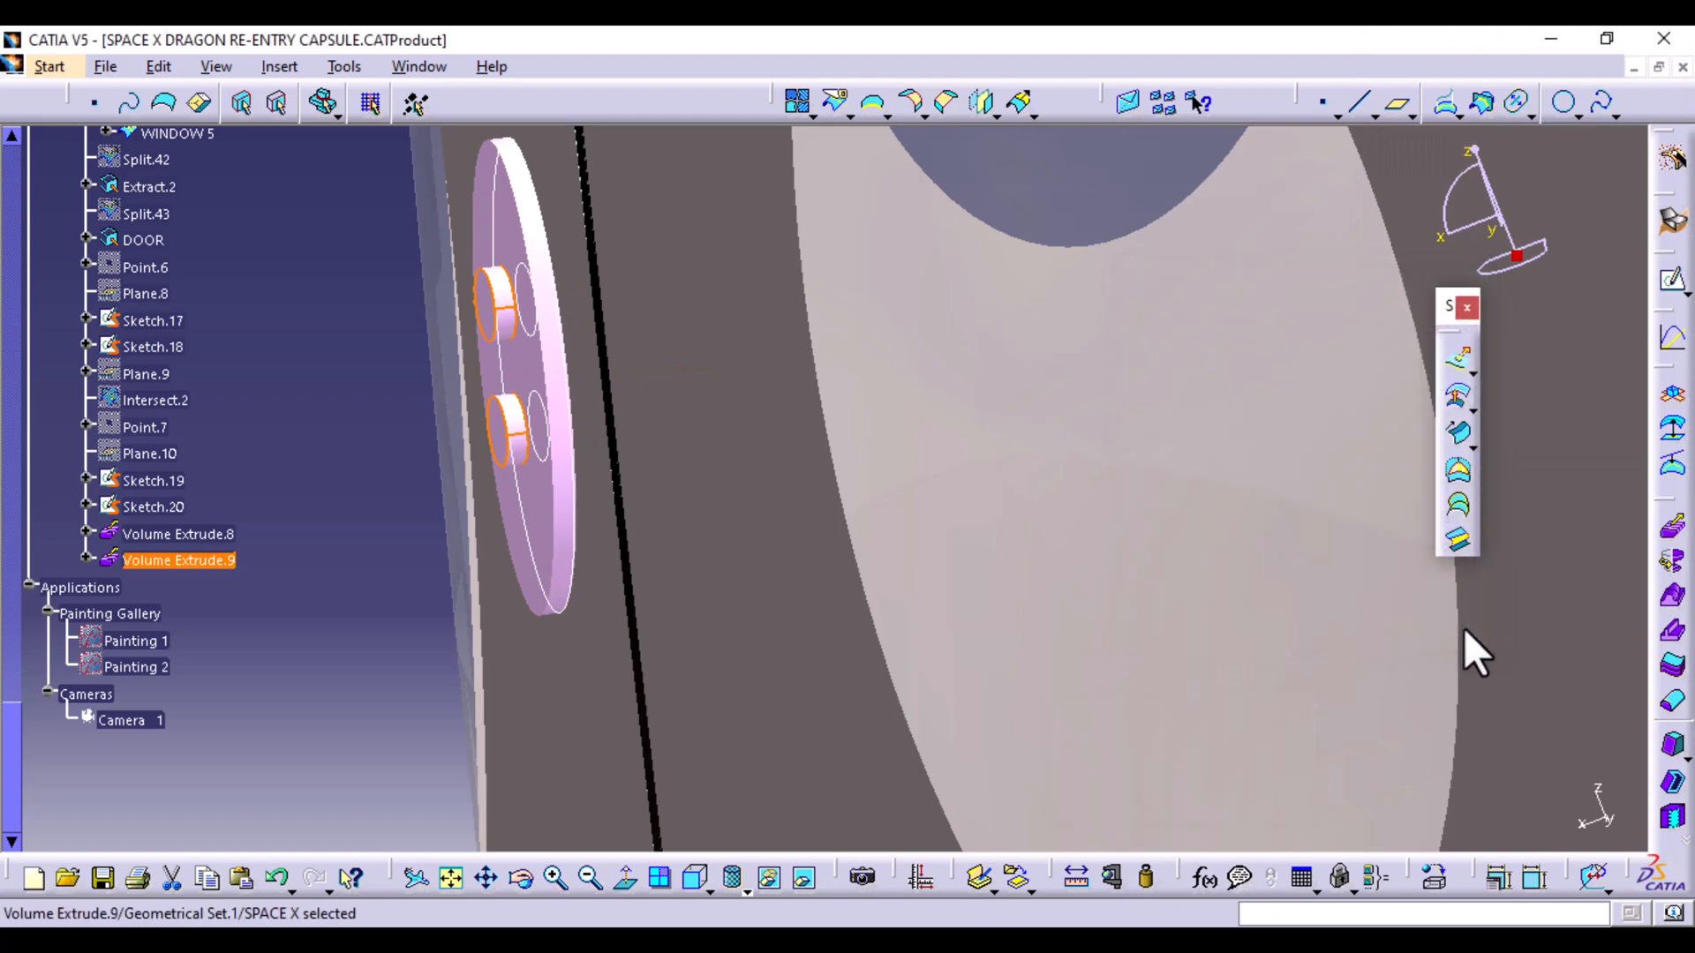
Hide the two latch sketches, Sketch.18 with the small circles and Sketch.17 with the outer ellipse
middle_click_drag(893, 533, 935, 587)
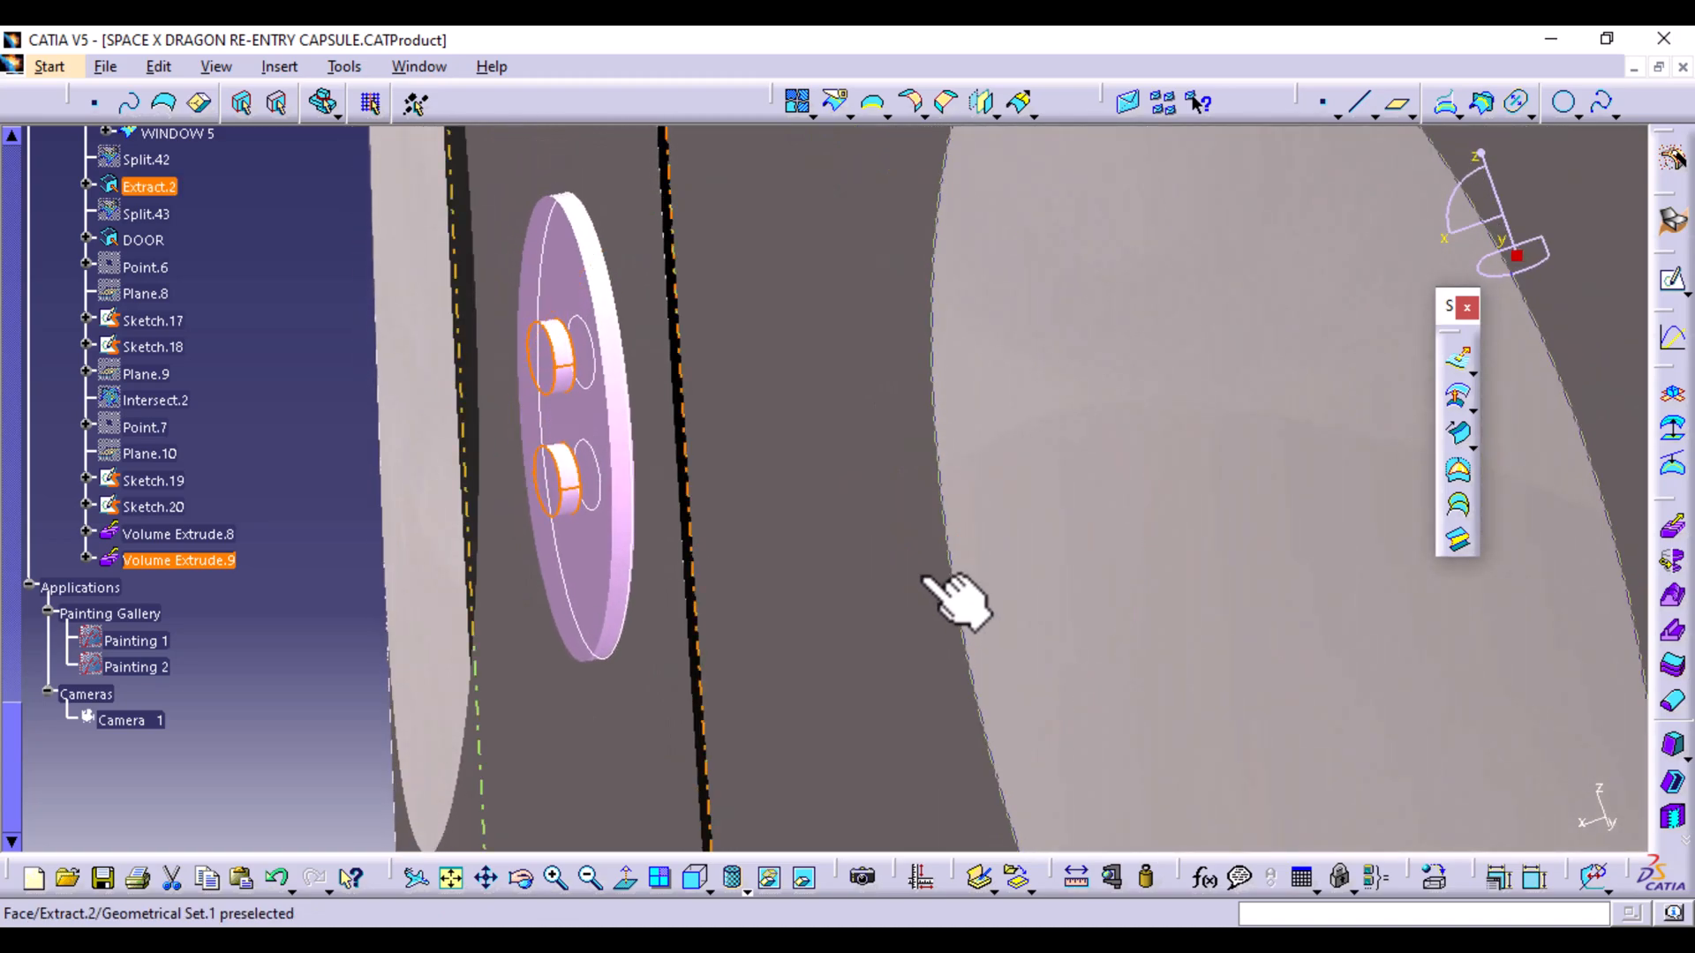
right_click(593, 339)
left_click(662, 411)
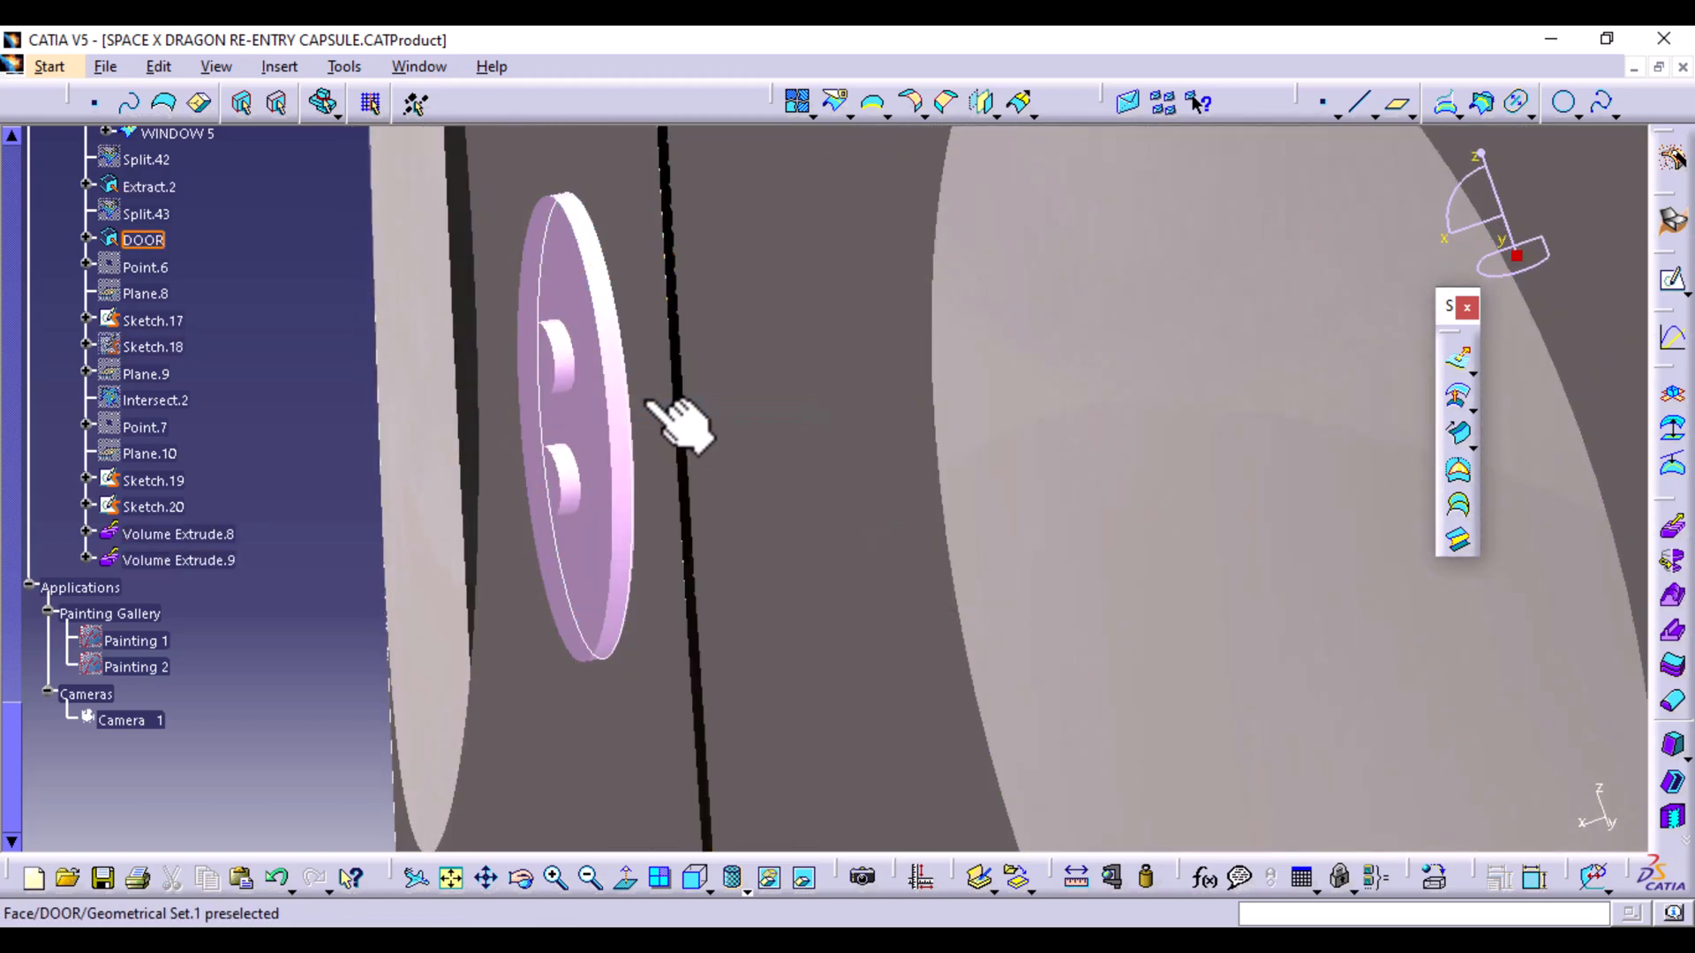
right_click(546, 282)
left_click(618, 354)
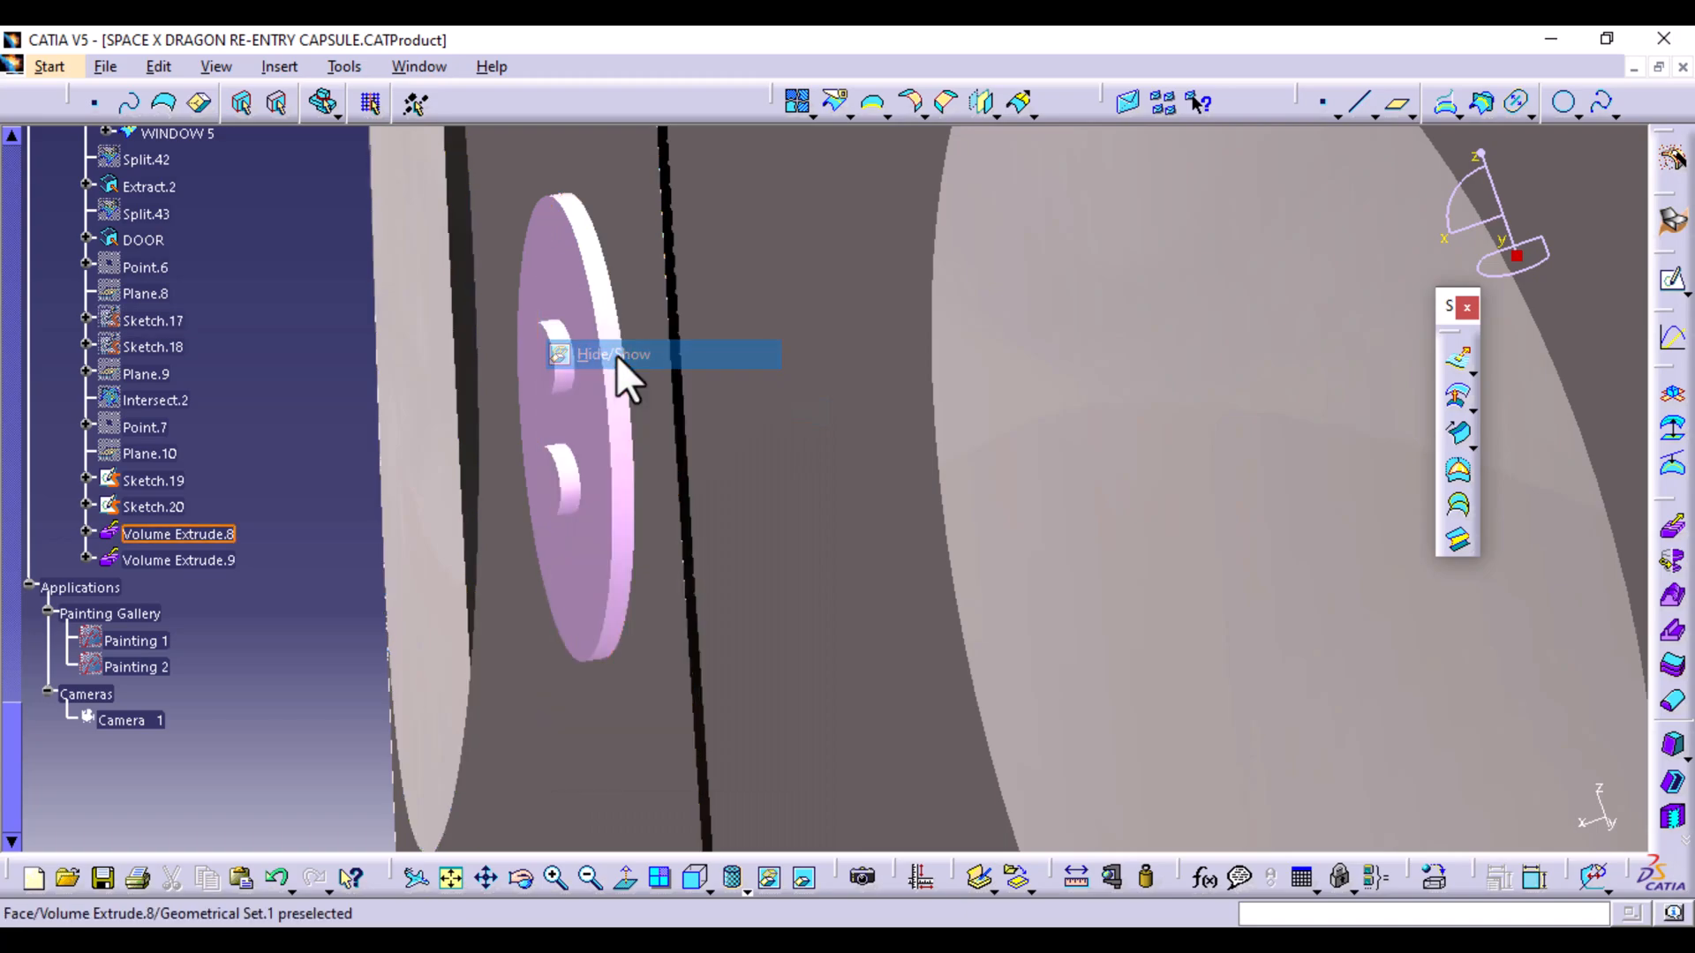
Create a volume extrude of the handle's outer ellipse, Sketch.19, with Limit 1 up to the DOOR surface and Limit 2 at 10 mm
mouse_move(700, 367)
middle_mouse_down()
mouse_move(718, 515)
mouse_move(586, 553)
middle_mouse_up()
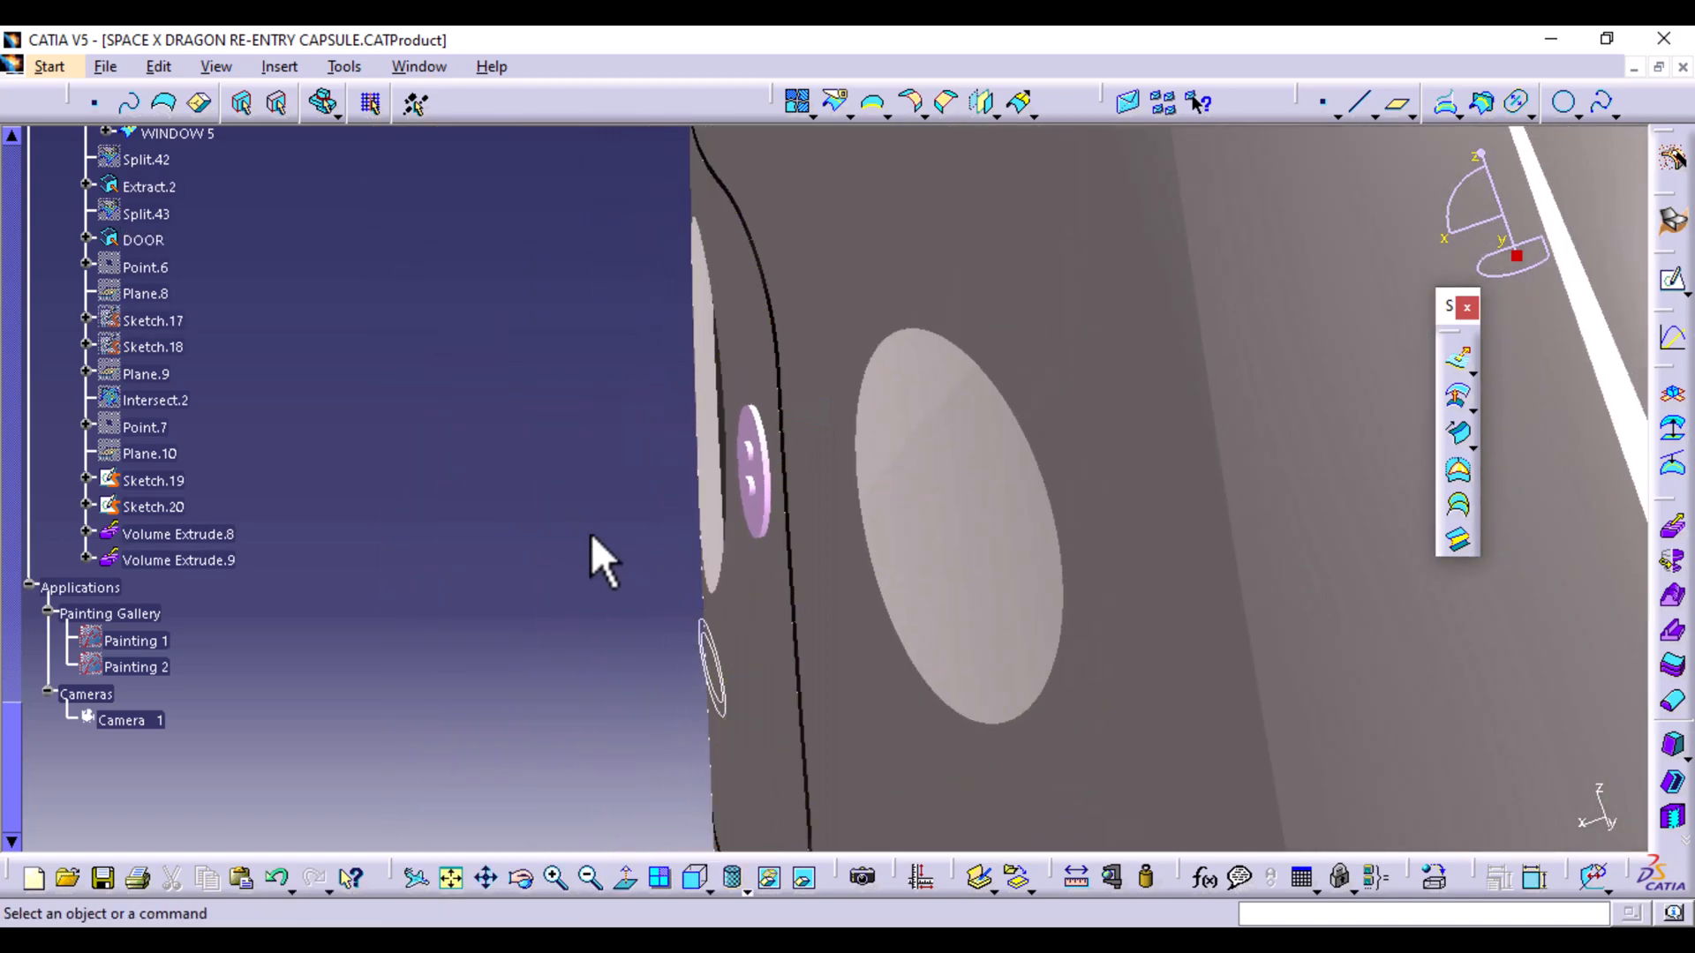
mouse_move(821, 624)
middle_mouse_down()
mouse_move(902, 430)
mouse_move(1101, 348)
mouse_move(1055, 514)
mouse_move(918, 598)
mouse_move(909, 625)
middle_mouse_up()
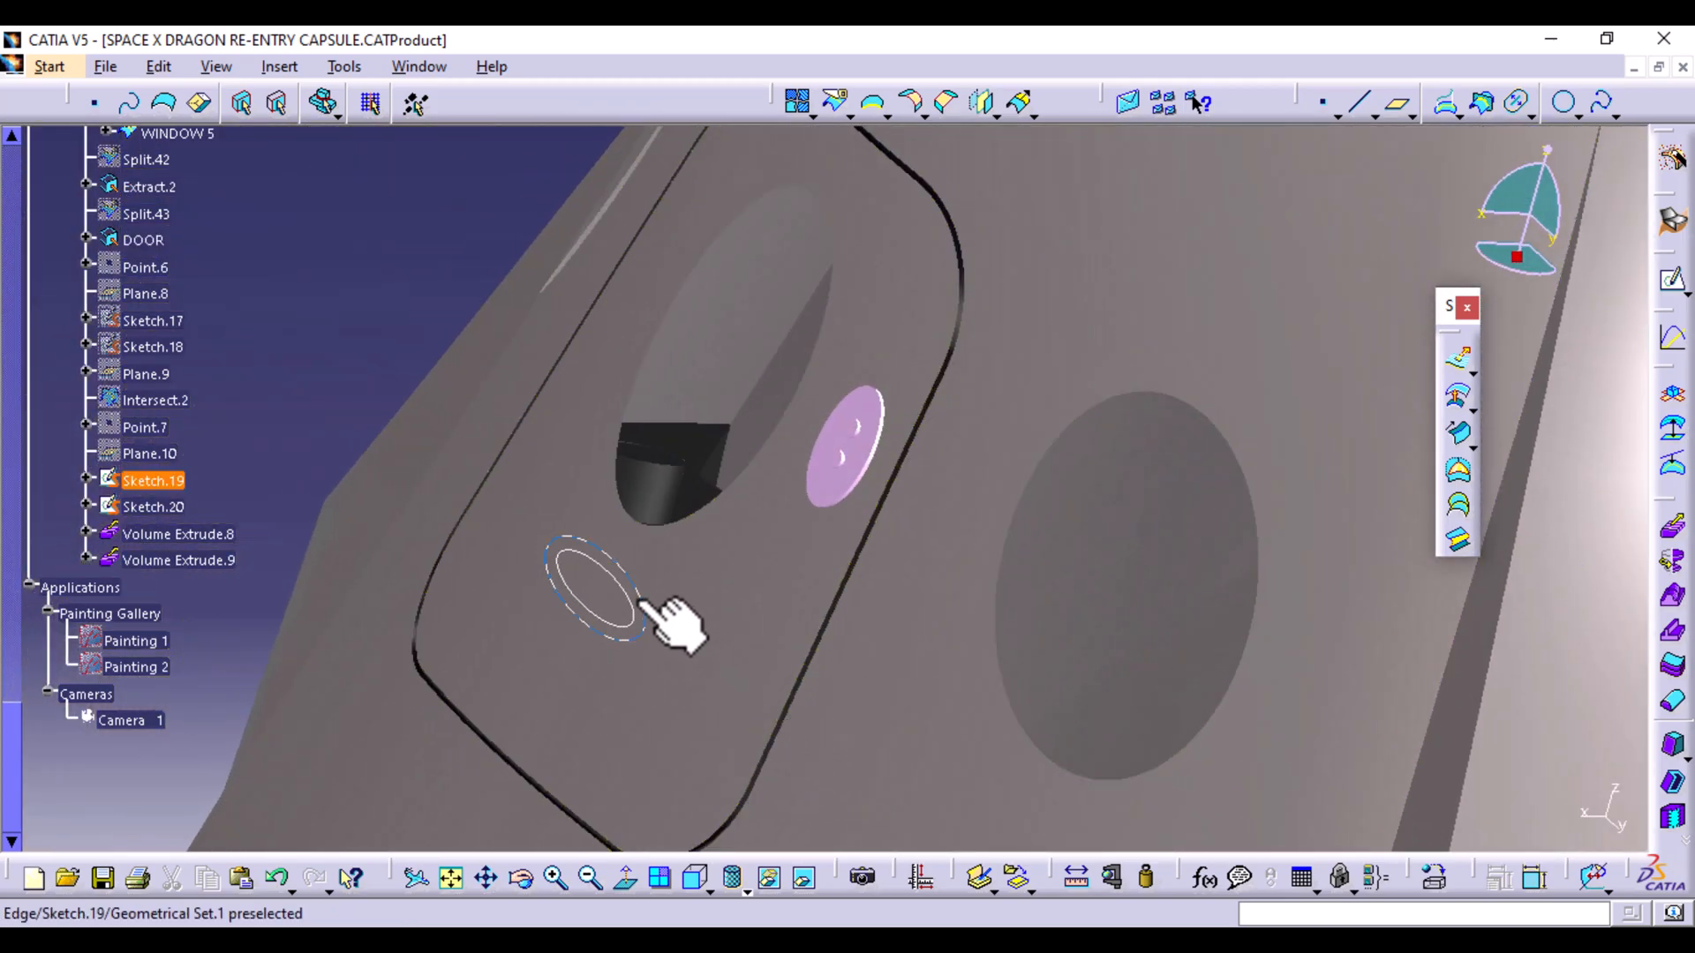
left_click(1672, 530)
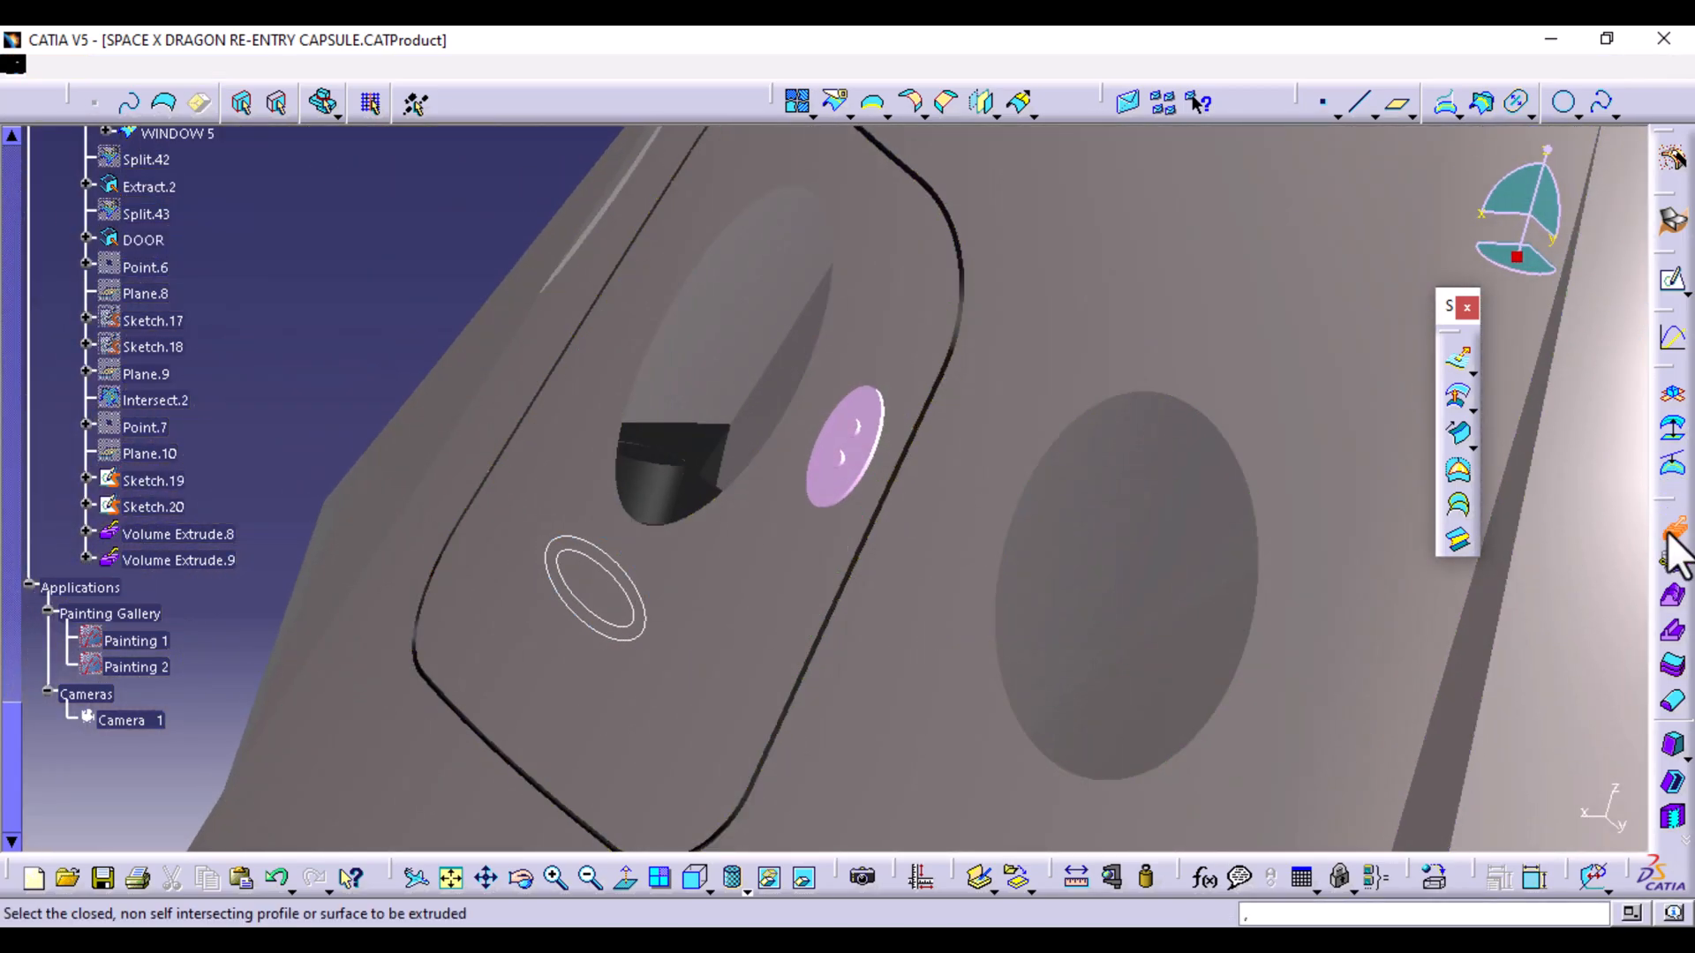
left_click(639, 628)
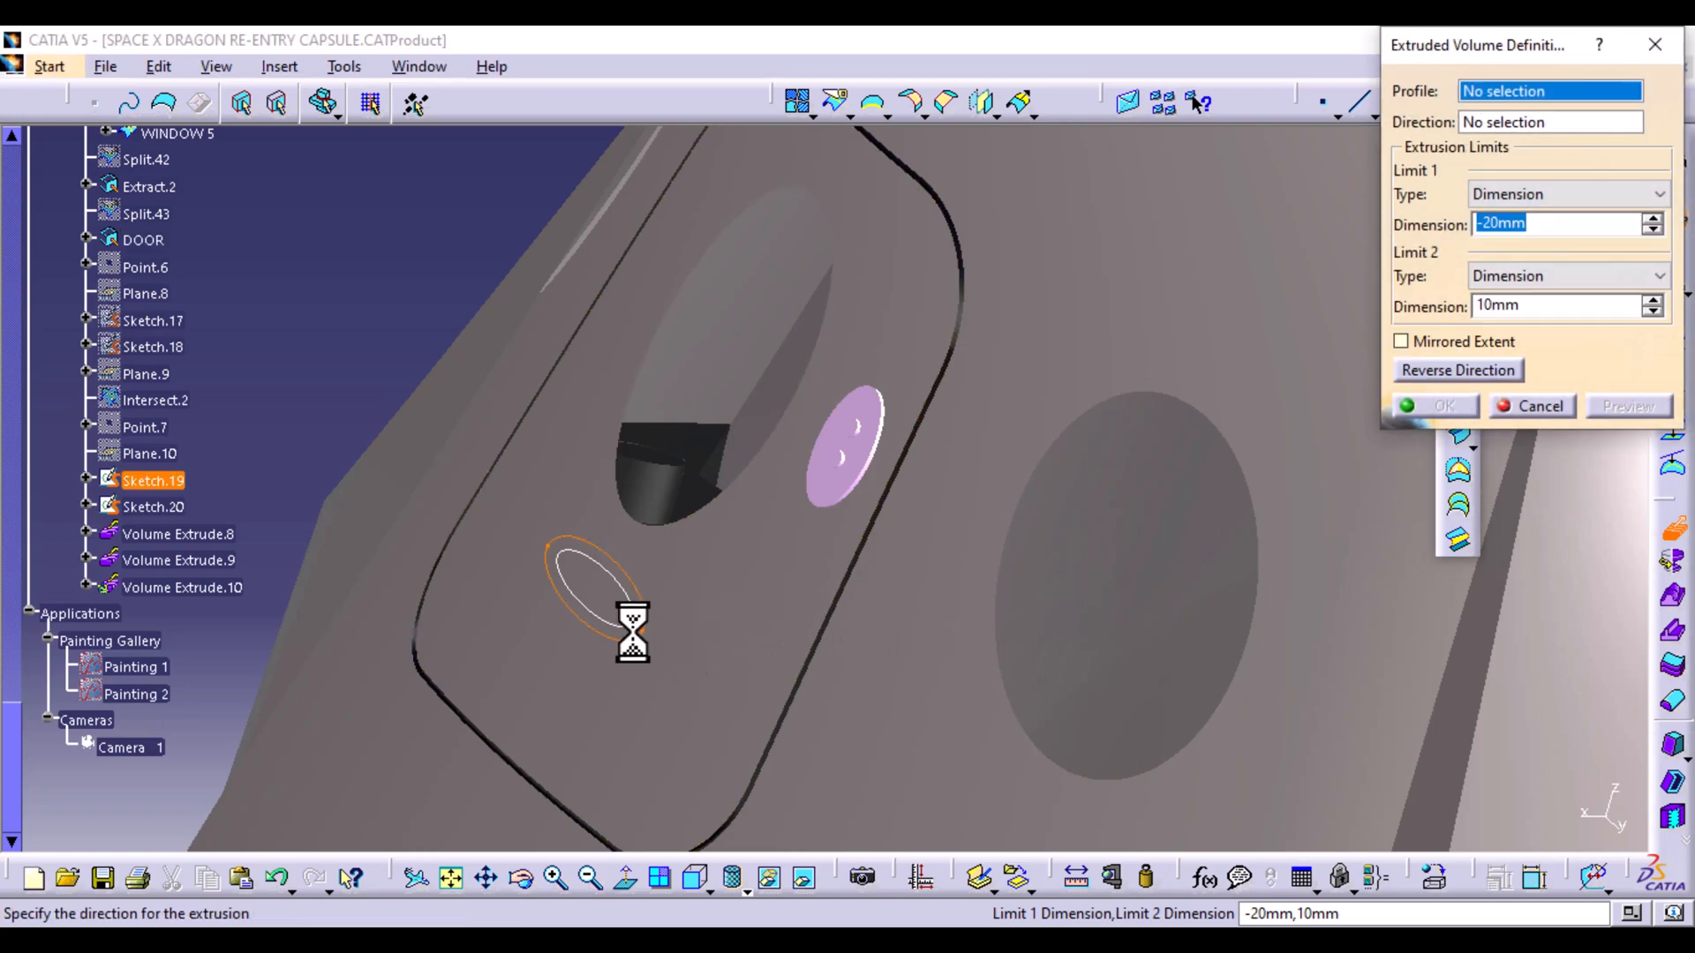
middle_click_drag(724, 576, 927, 397)
left_click(1658, 194)
left_click(1586, 240)
left_click(770, 505)
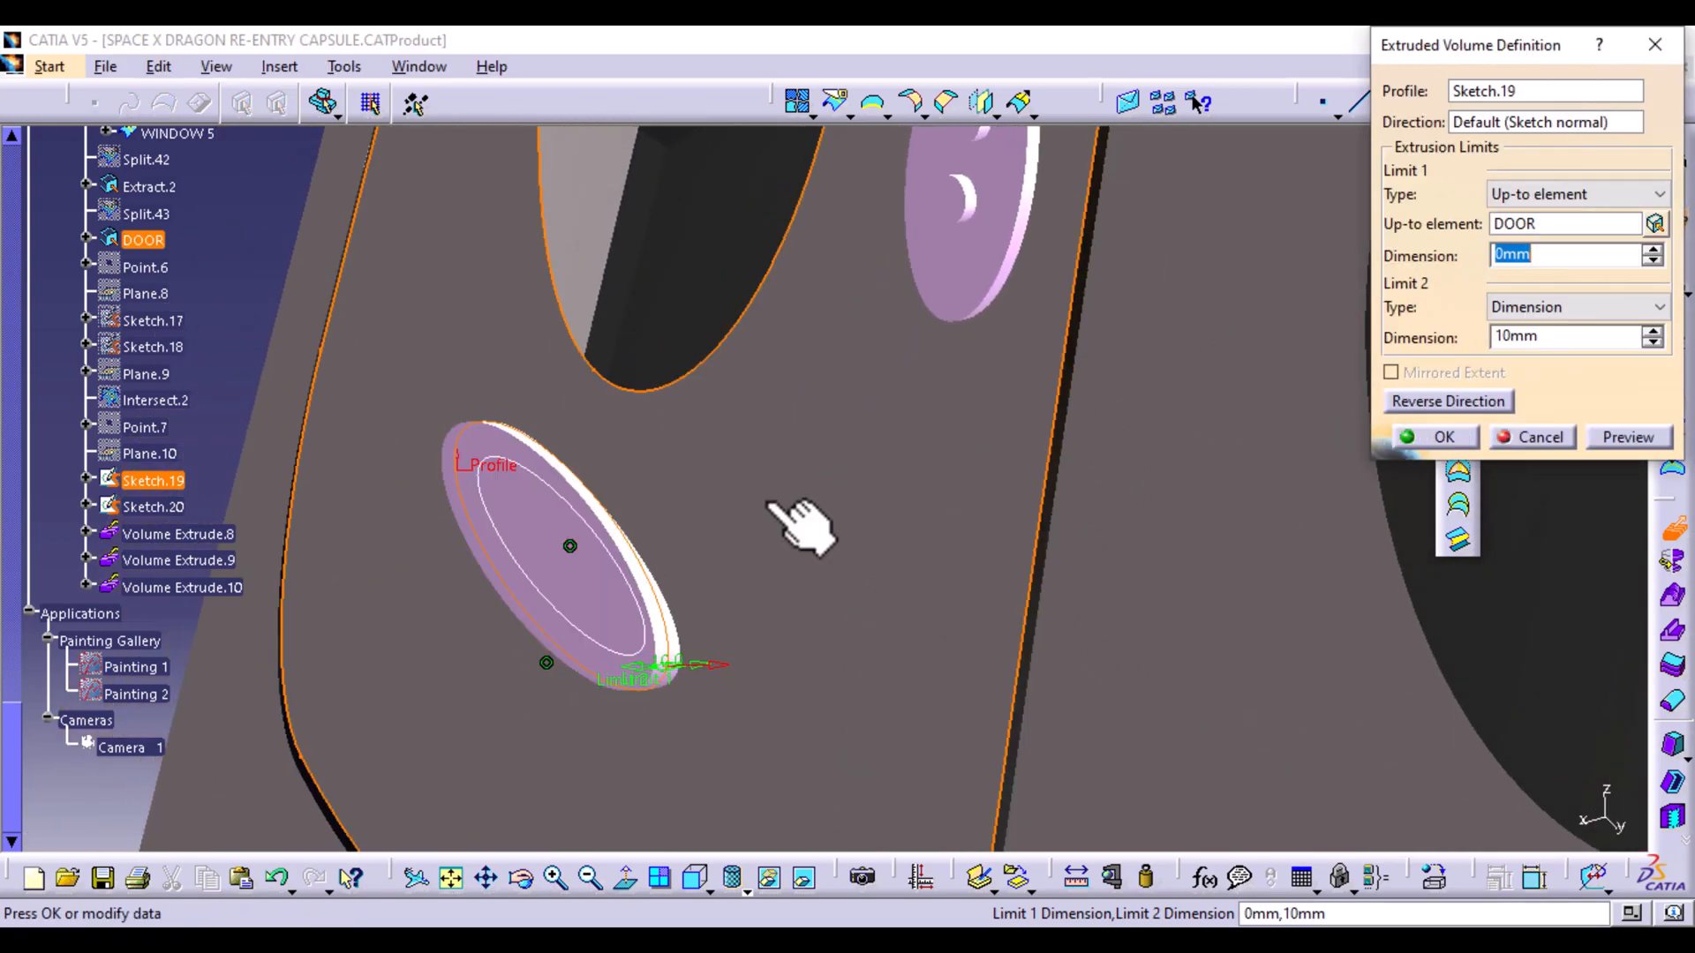
middle_click_drag(799, 534, 679, 587)
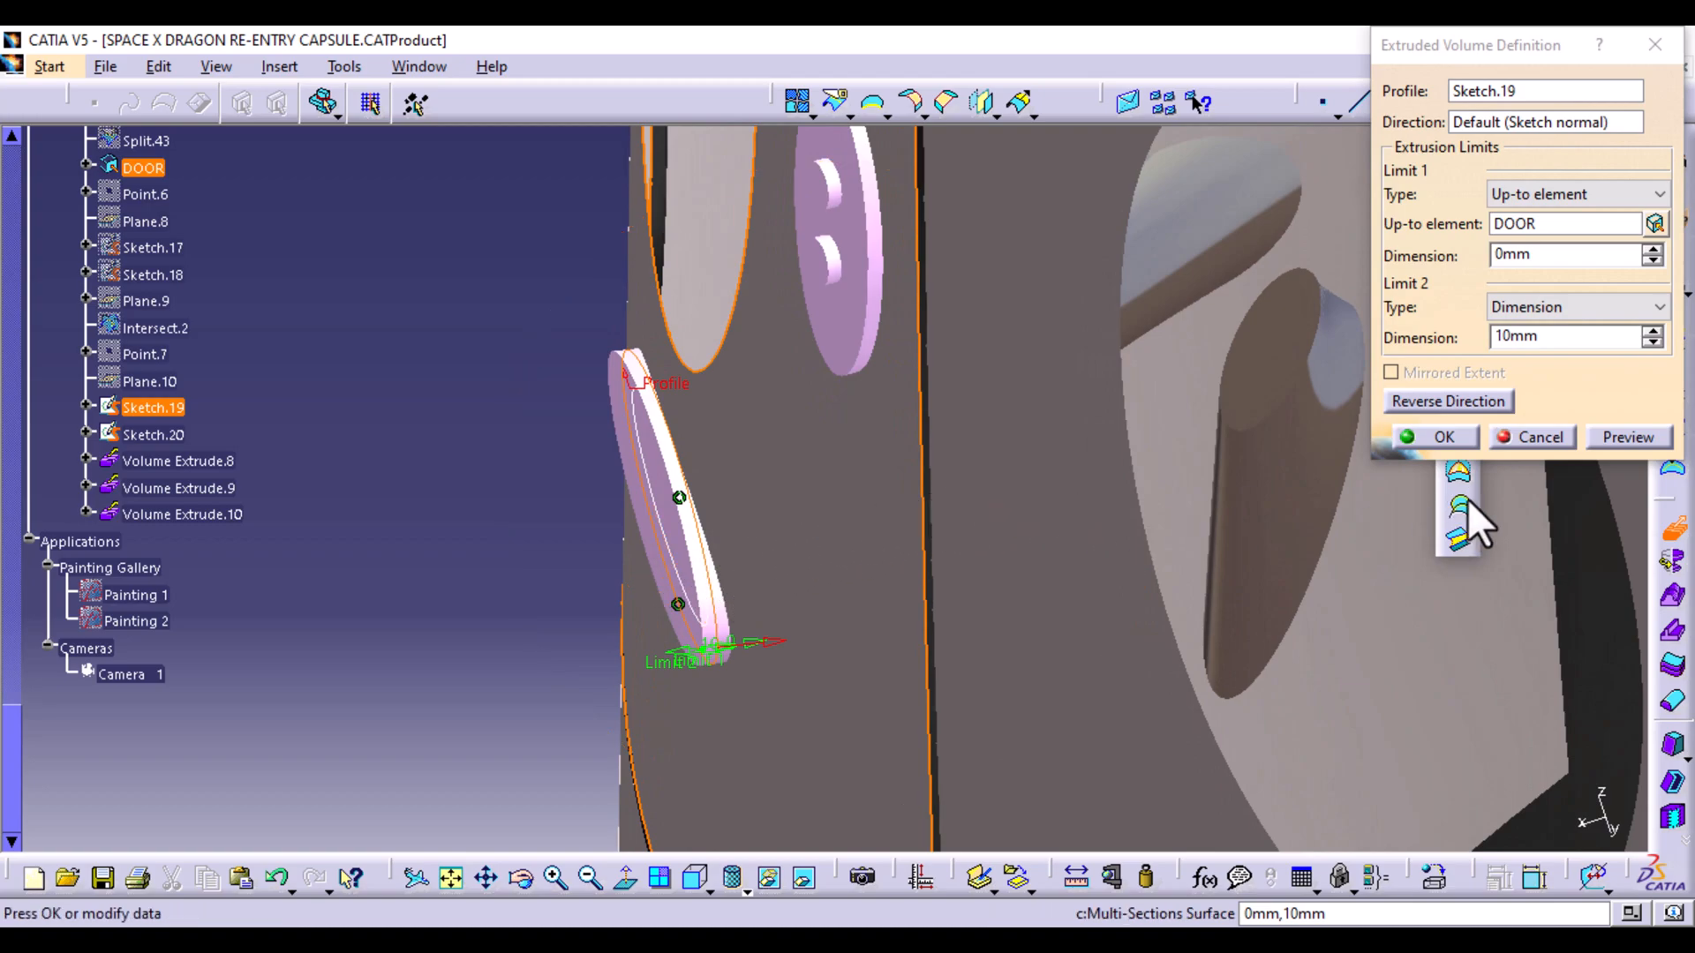
left_click(1443, 436)
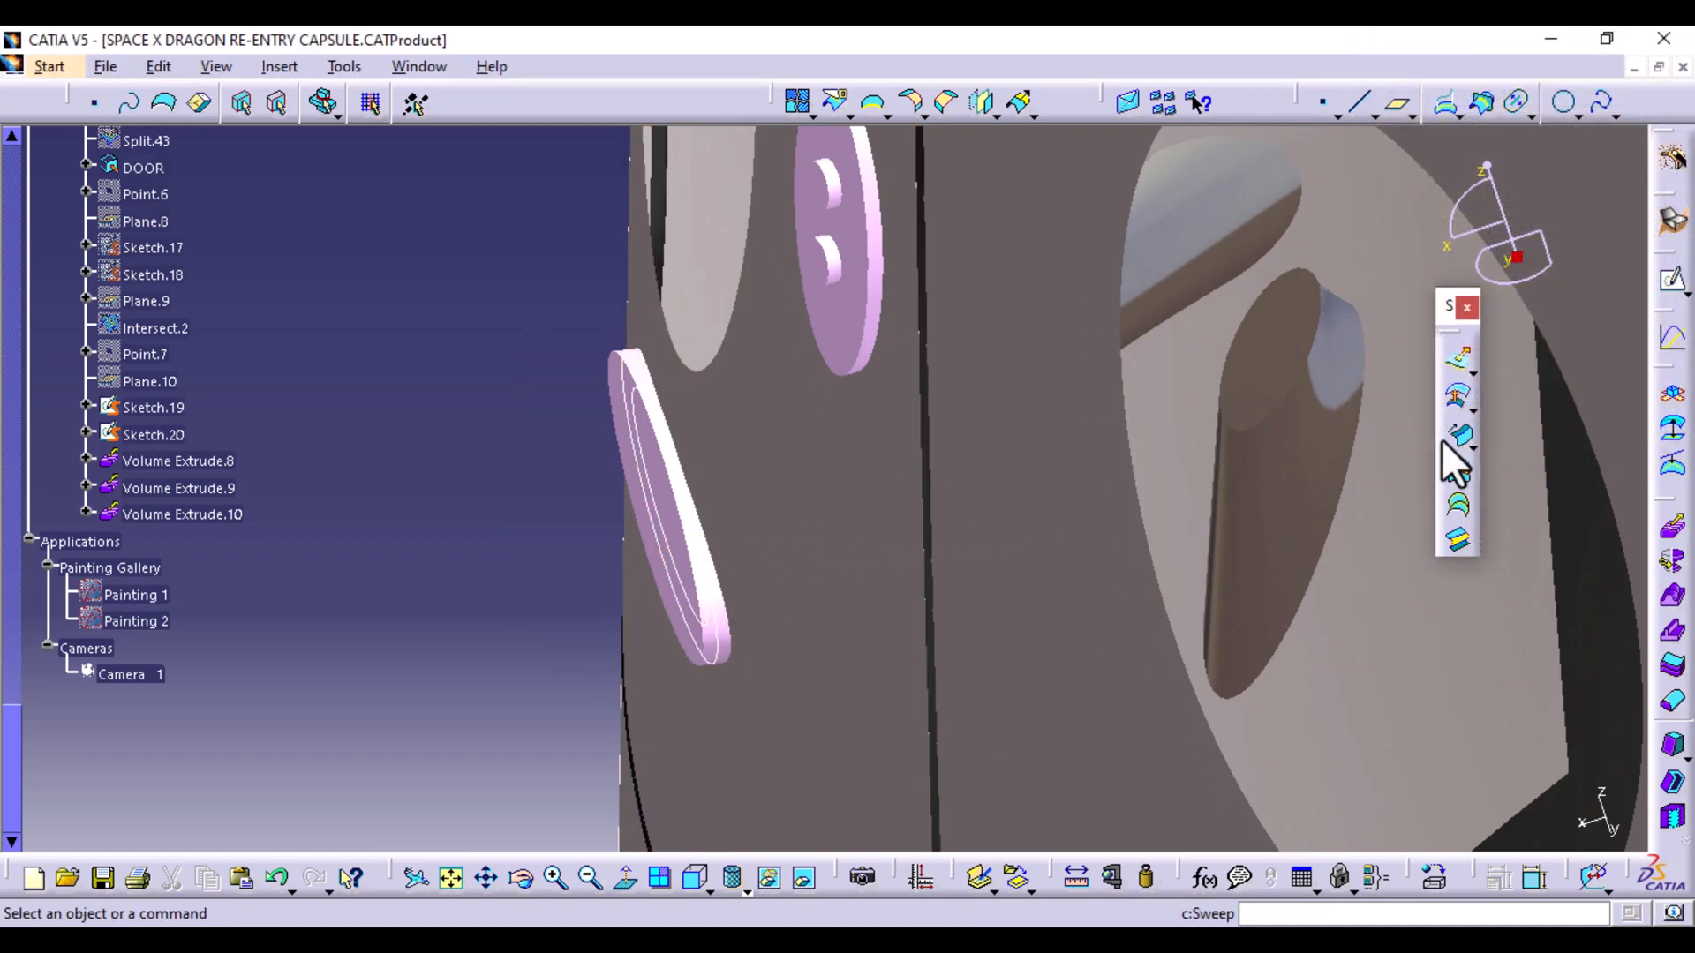
Hide the handle's outer ellipse sketch, Sketch.19
middle_click_drag(673, 680, 490, 583)
right_click(495, 425)
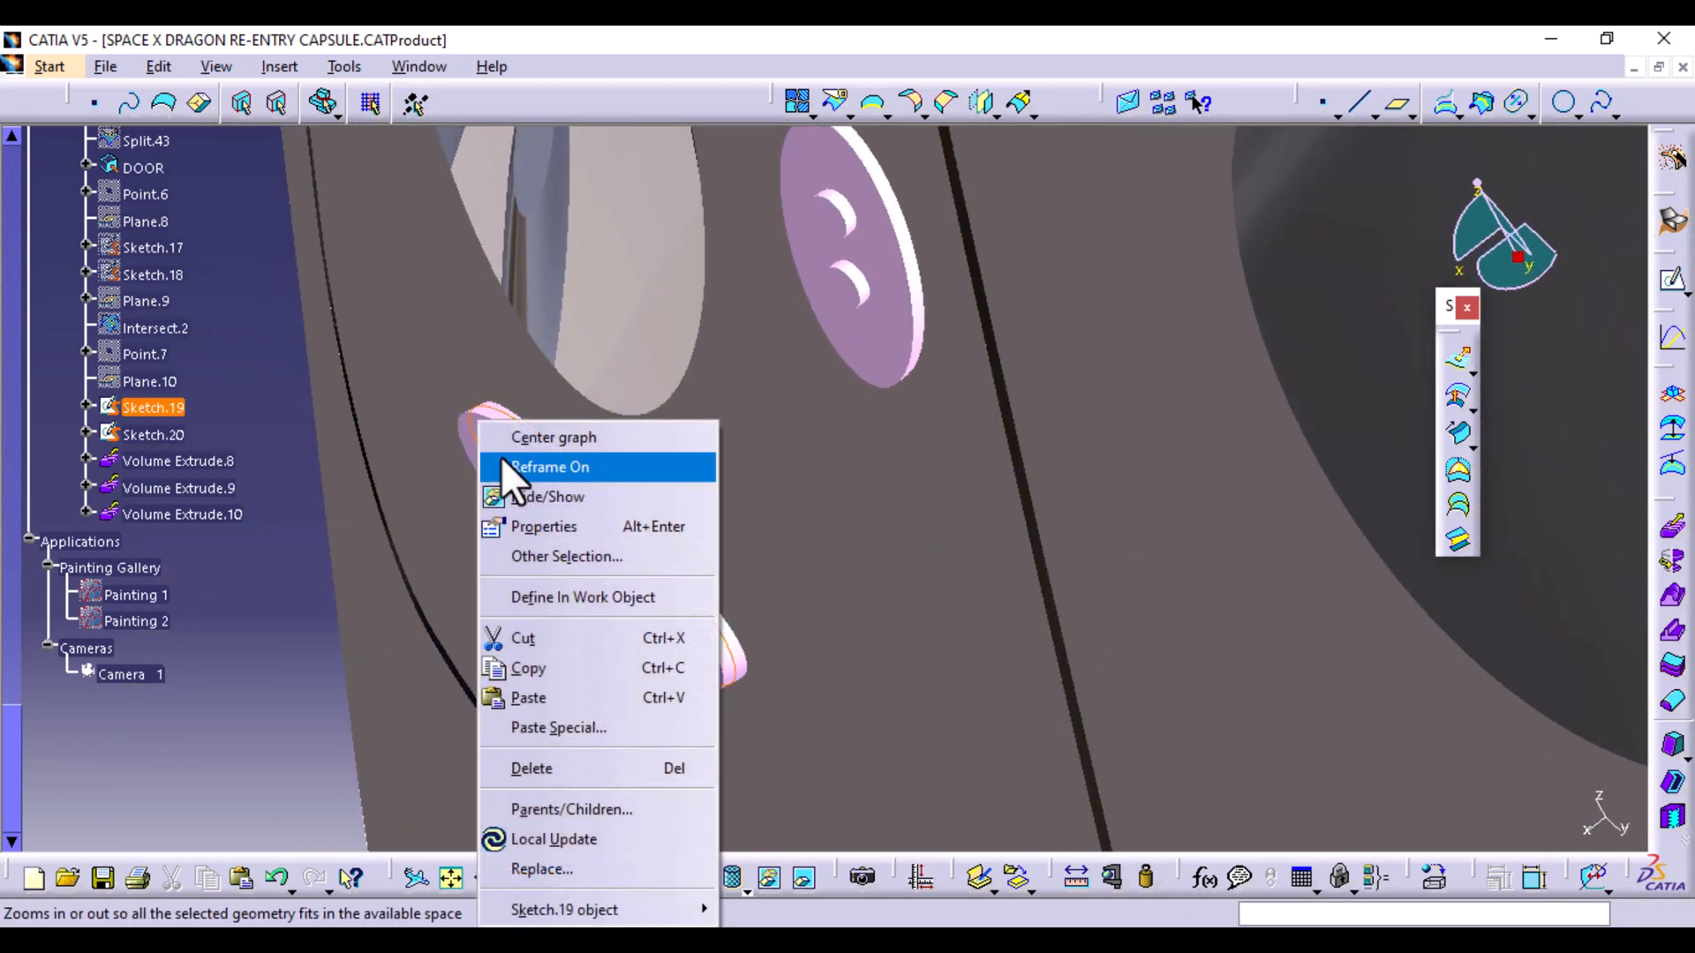
left_click(538, 498)
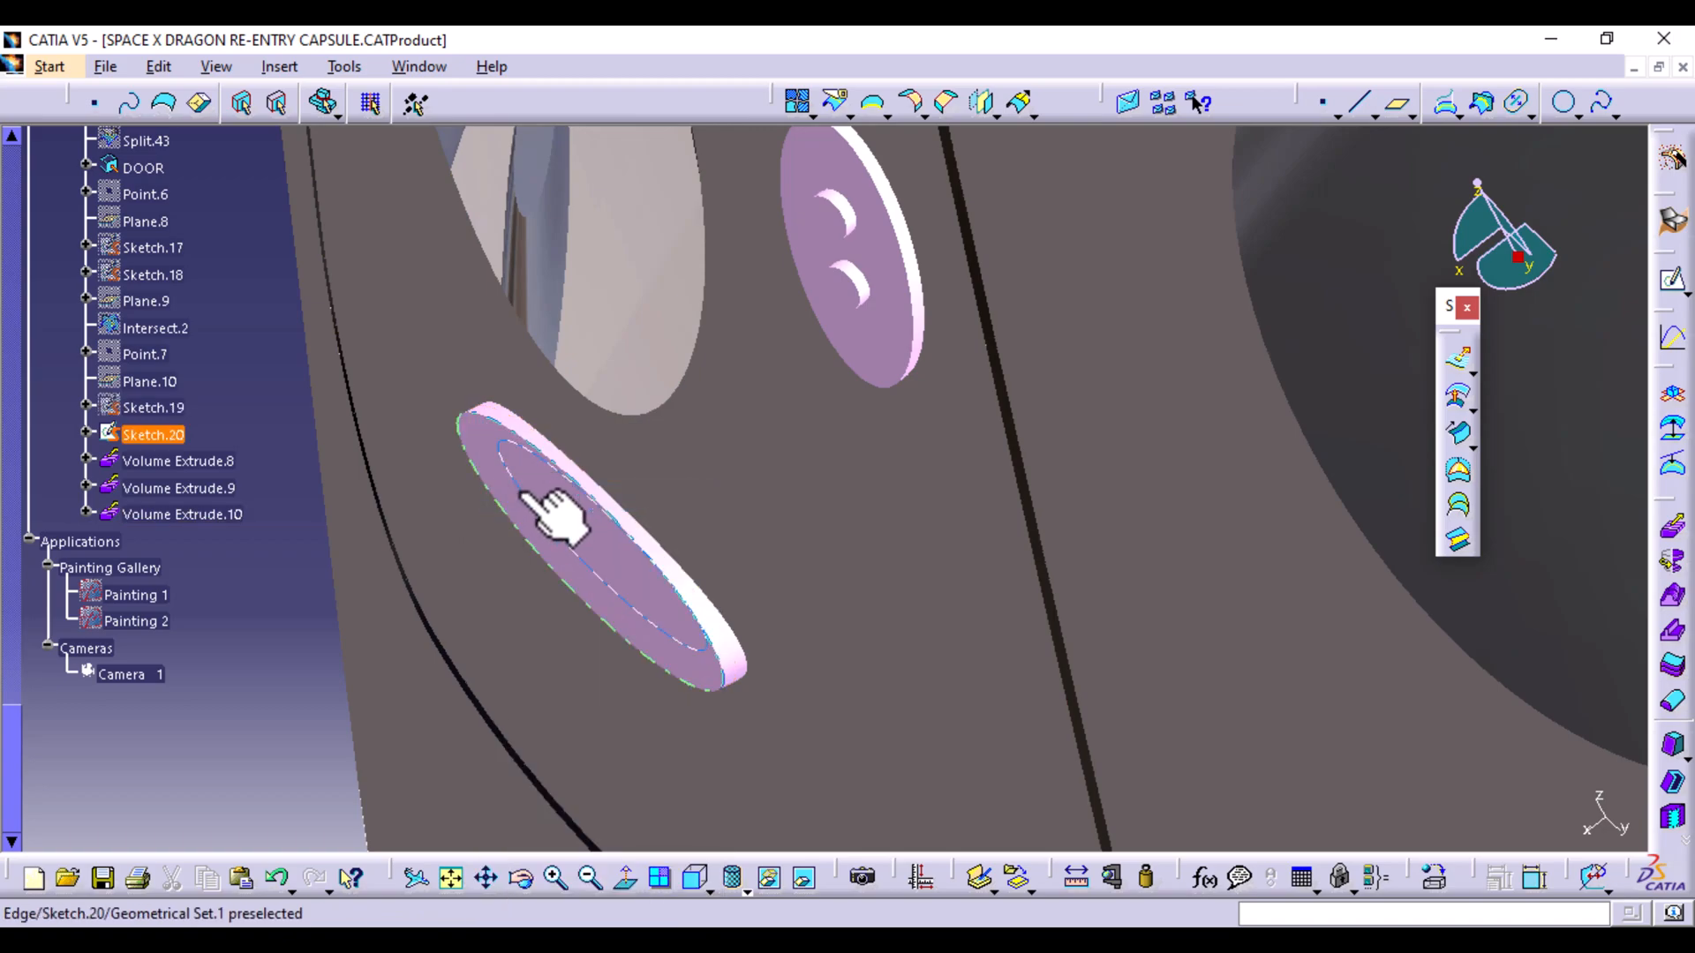
middle_click_drag(594, 700, 839, 503)
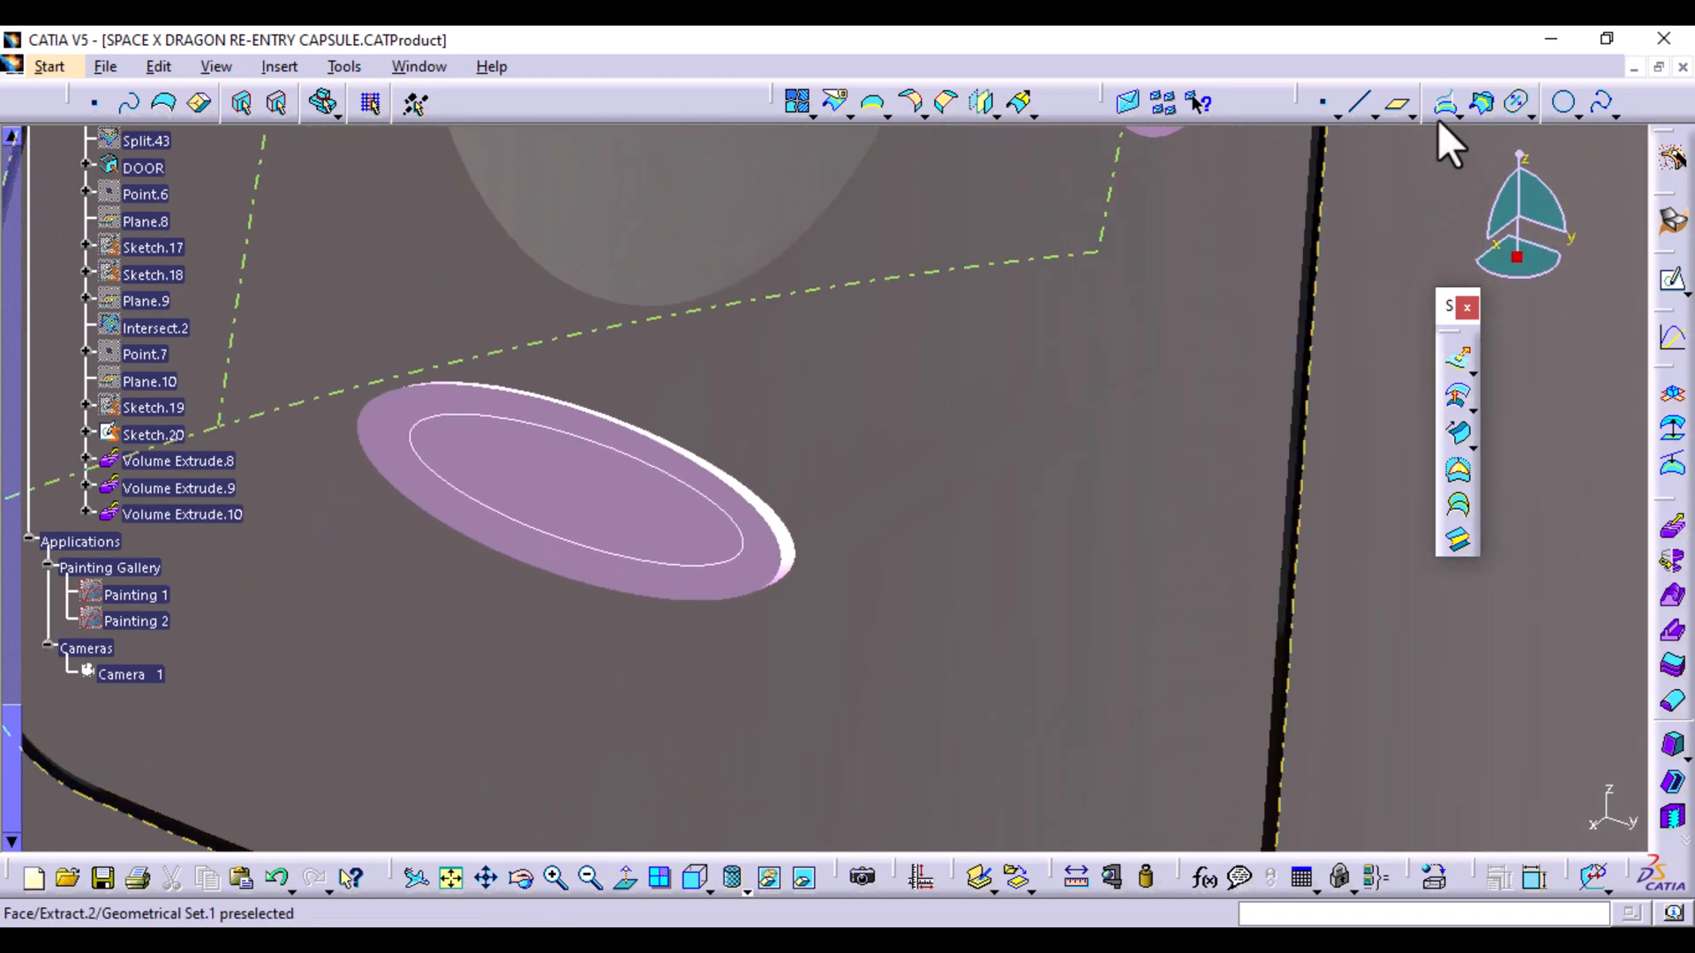
left_click(1444, 104)
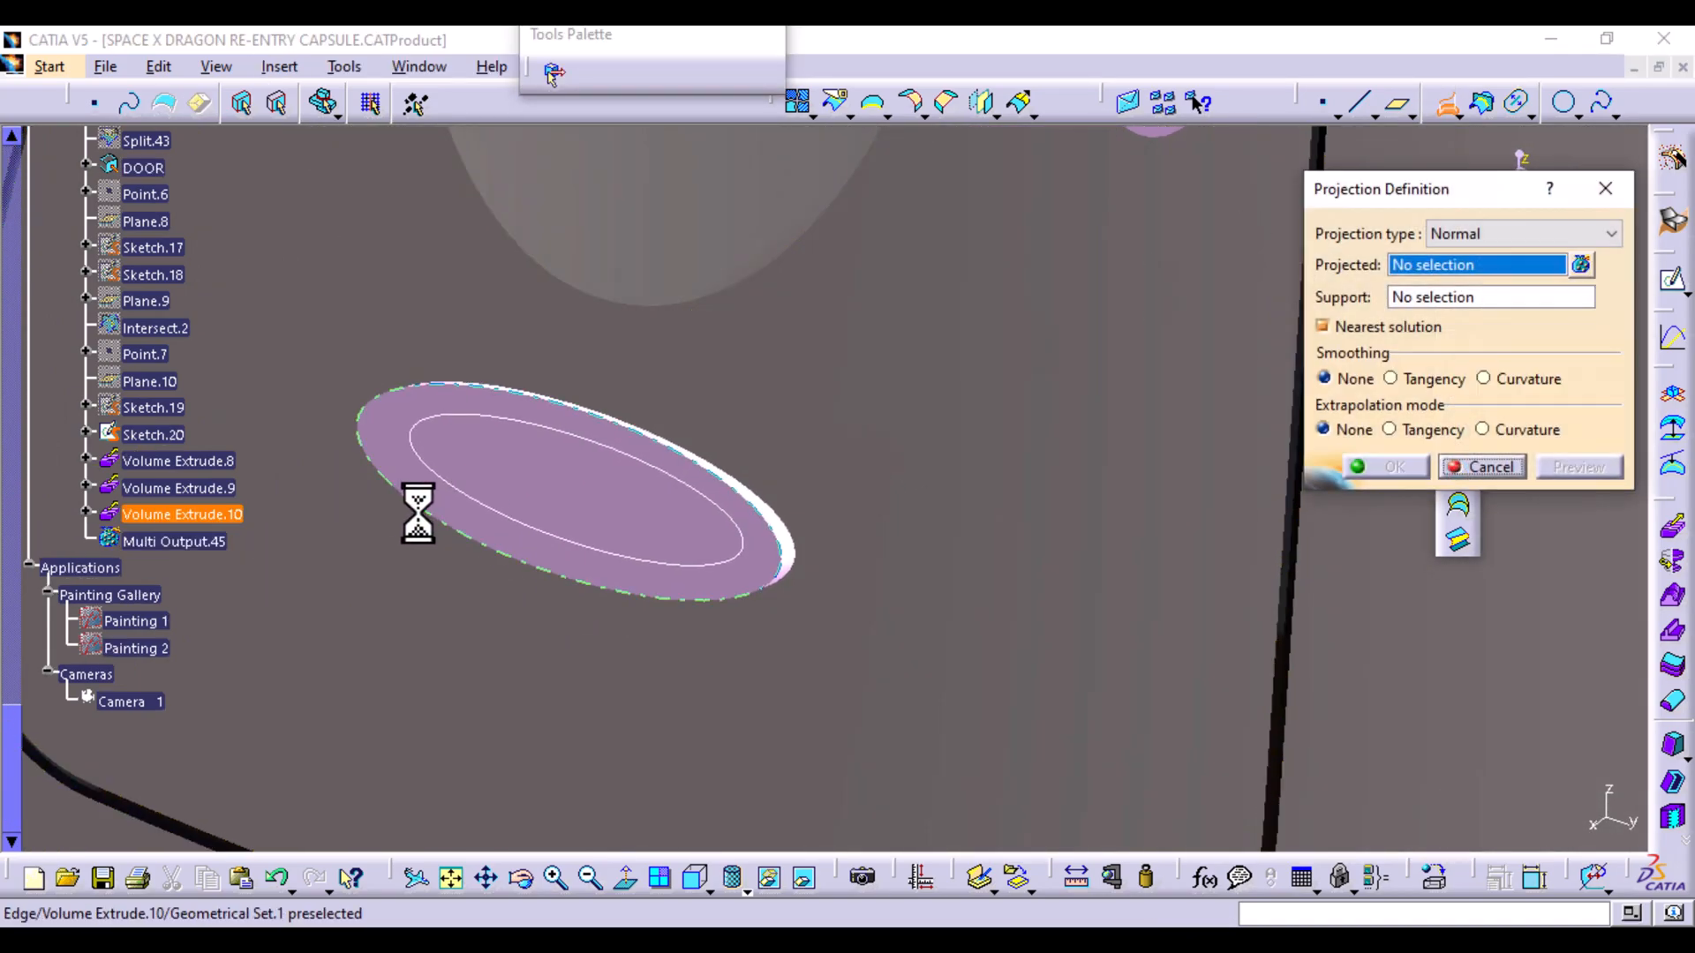
left_click(451, 418)
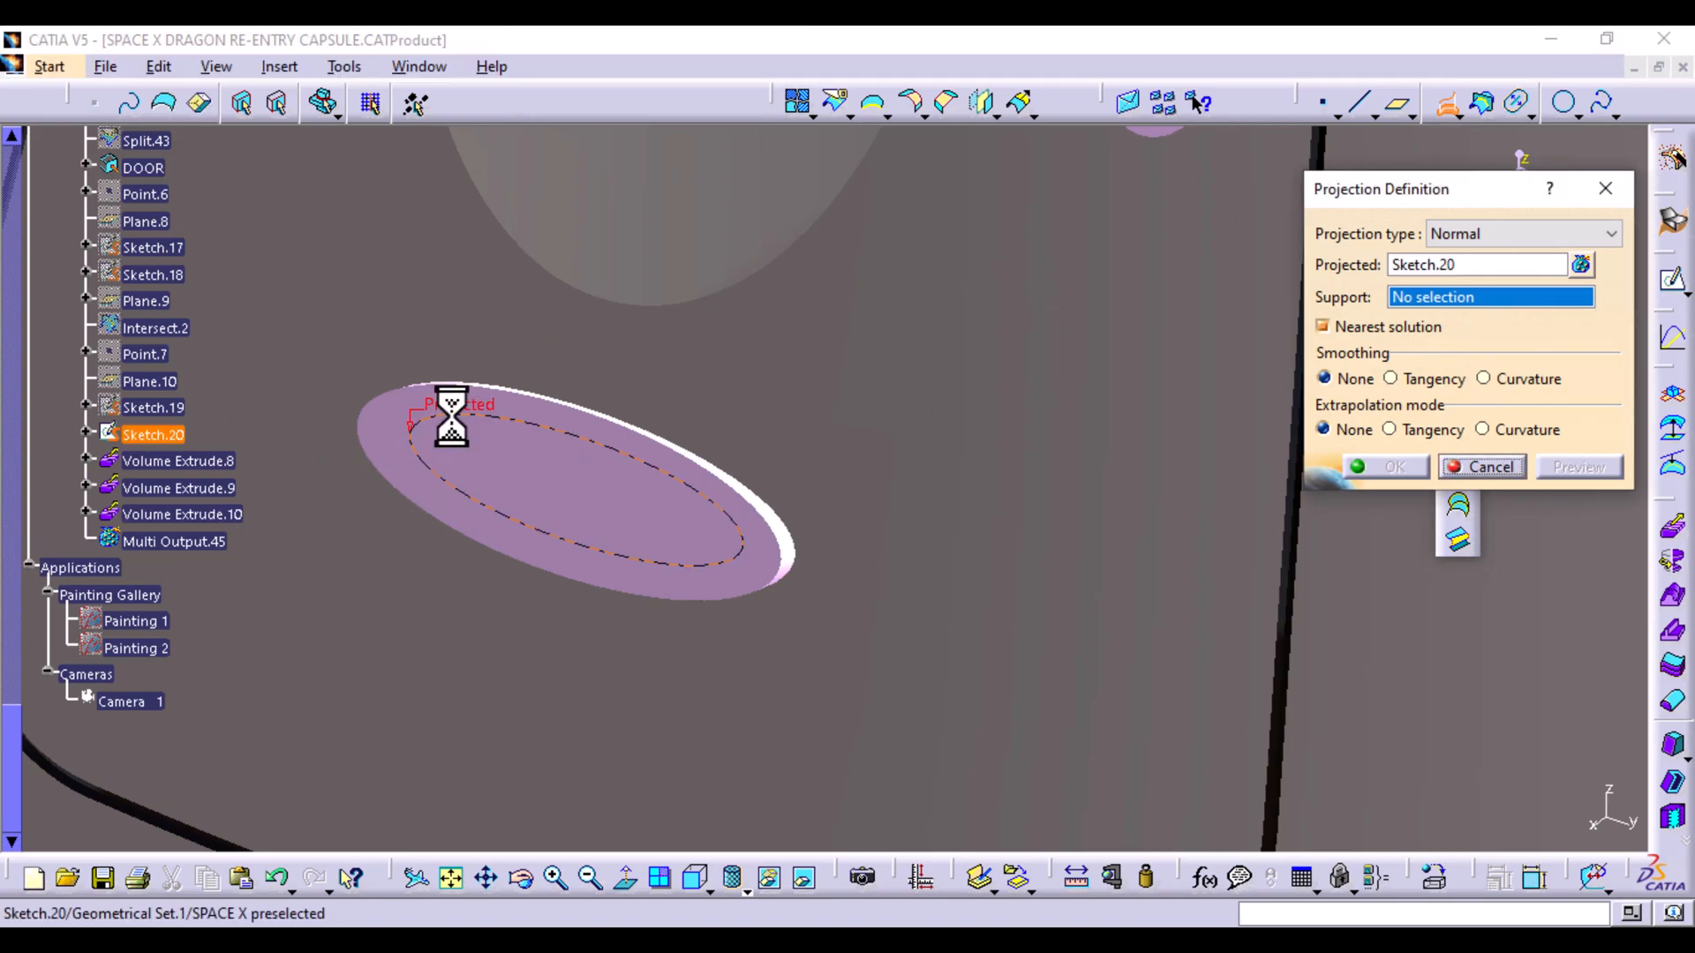
left_click(506, 463)
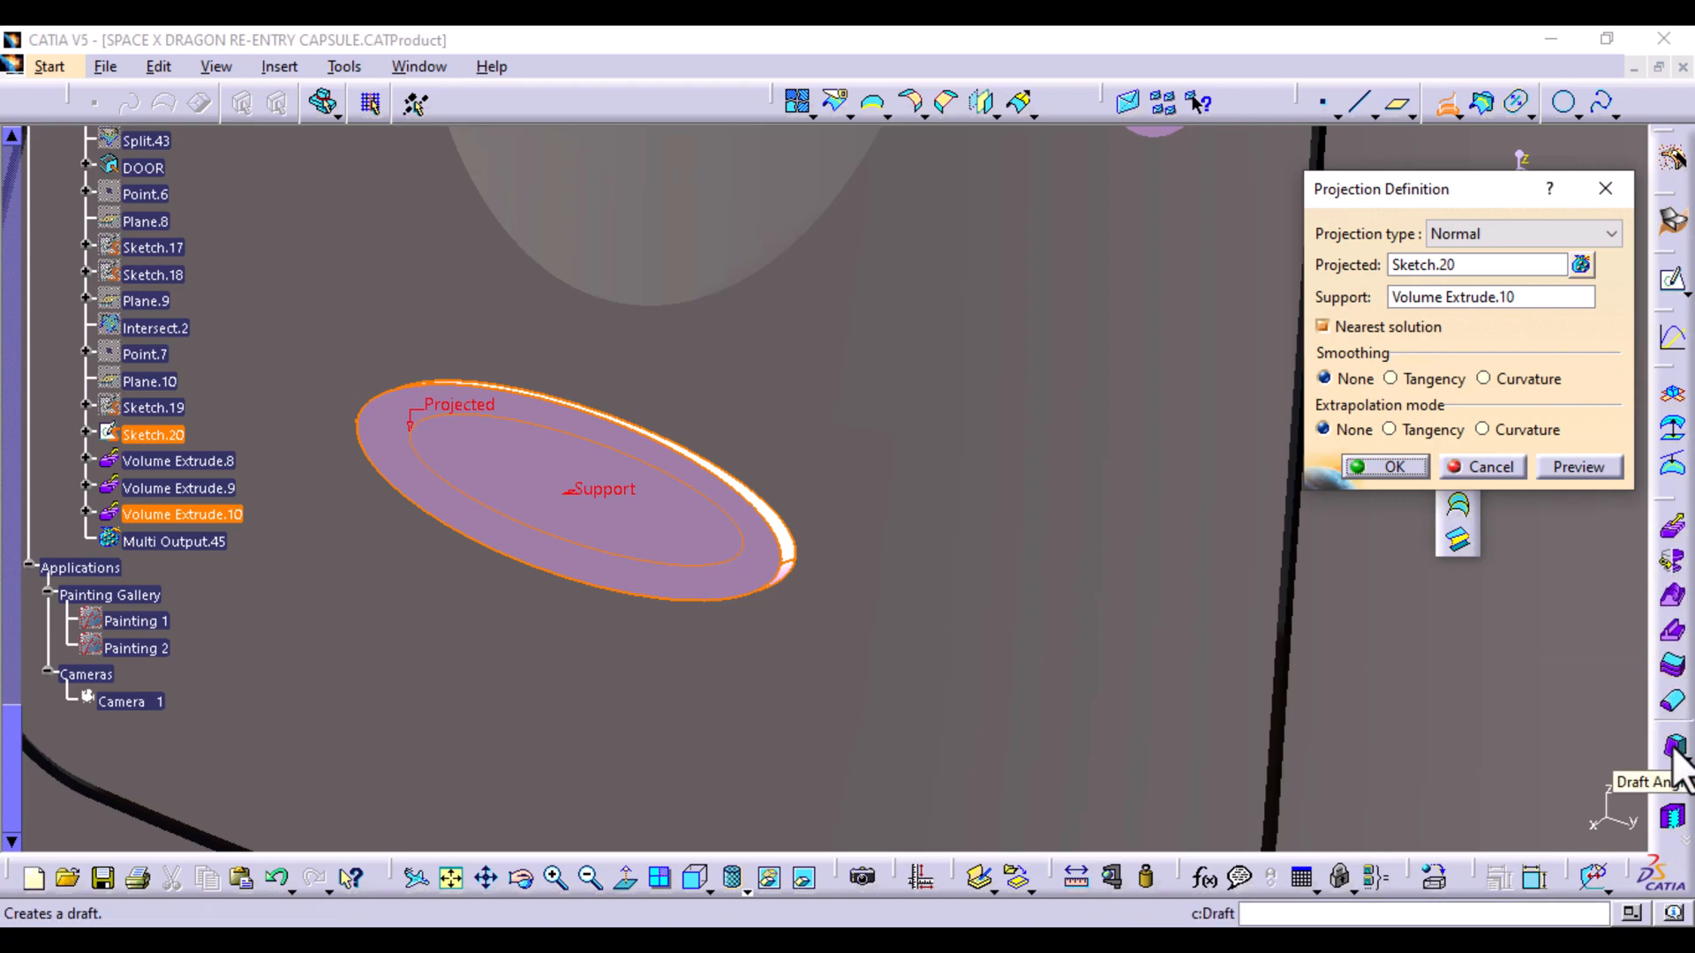
left_click(1494, 469)
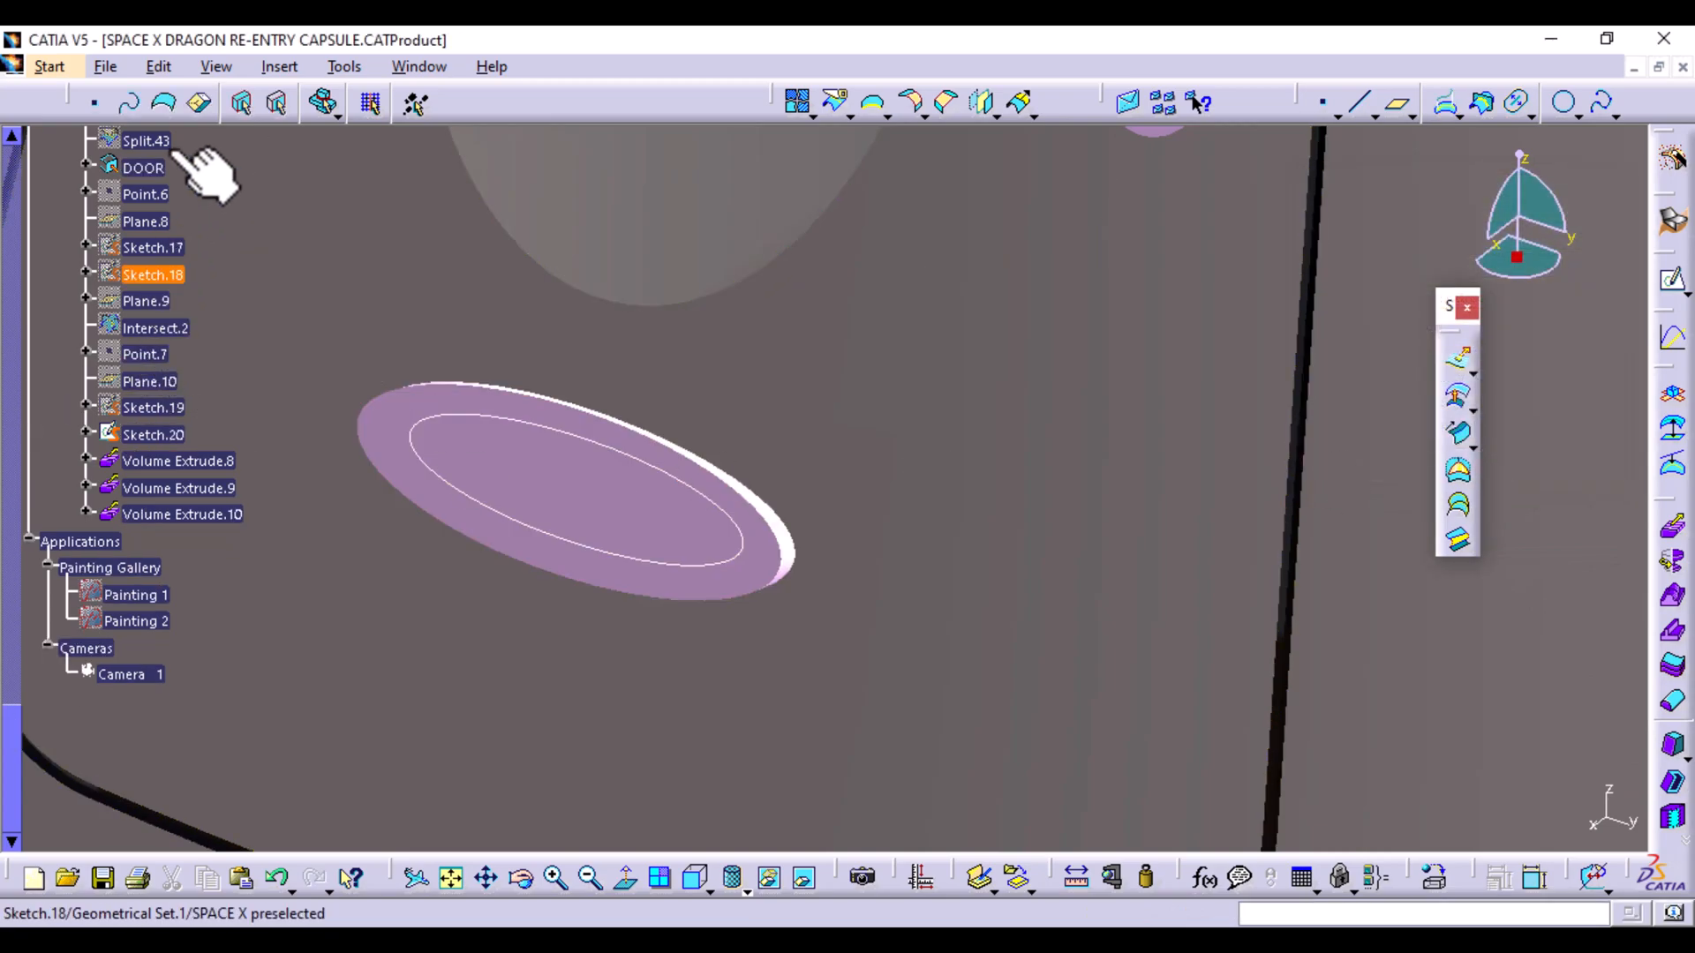
left_click(277, 63)
mouse_move(439, 395)
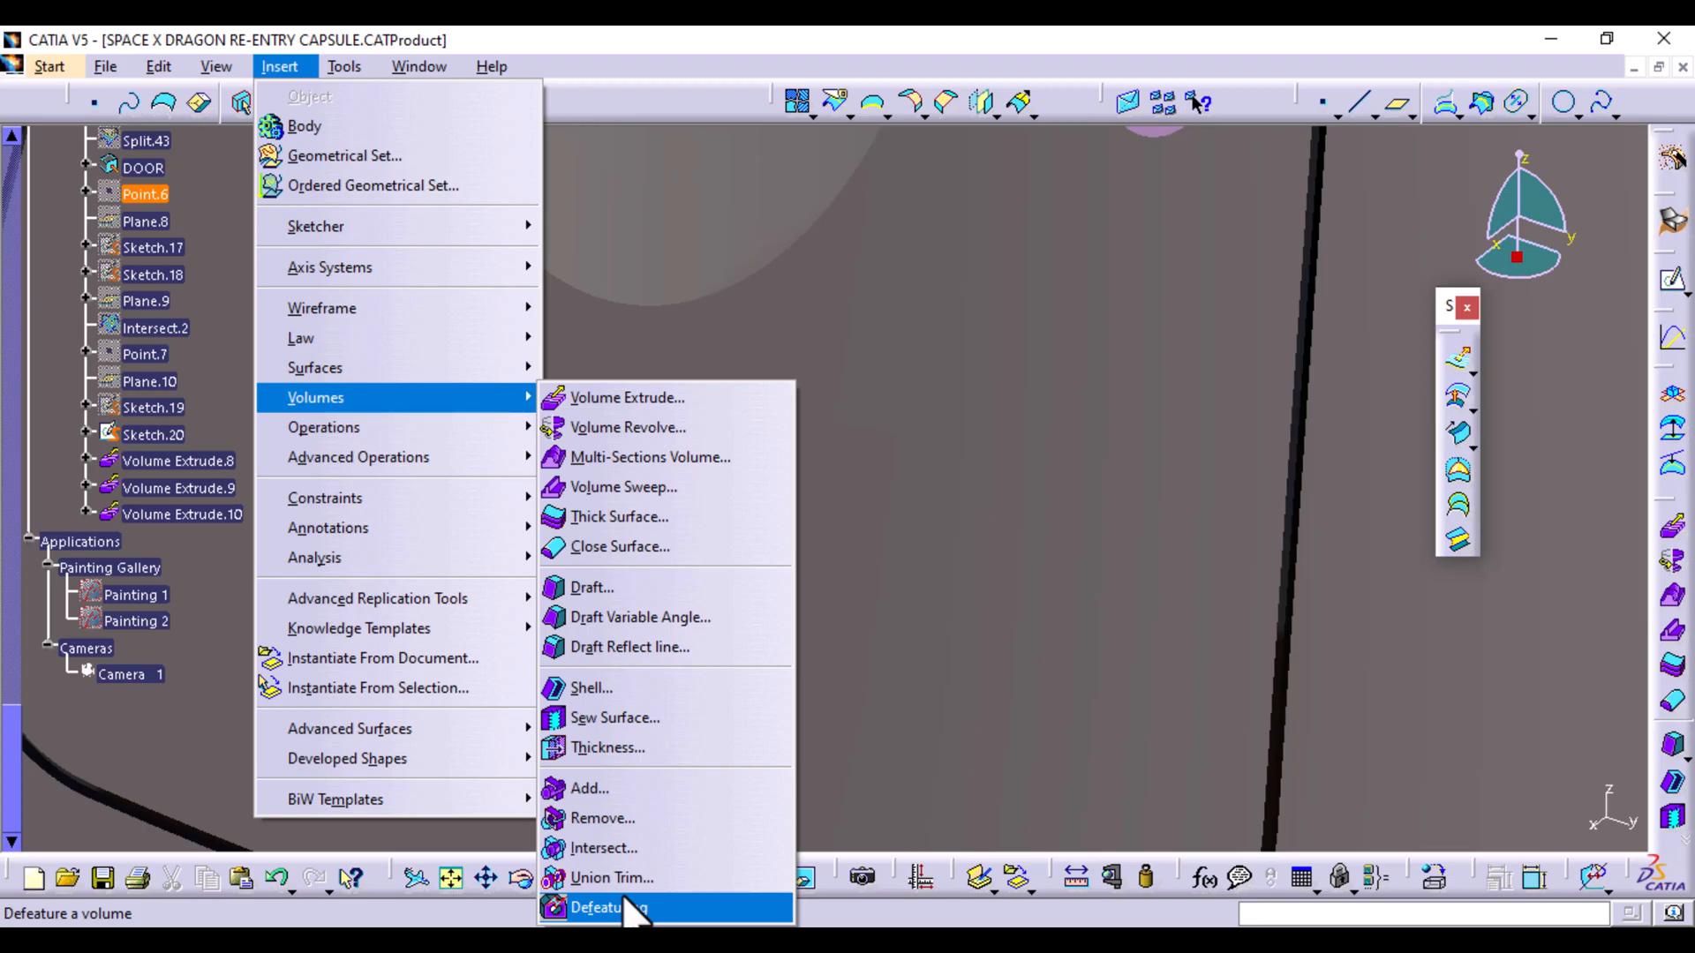
left_click(944, 622)
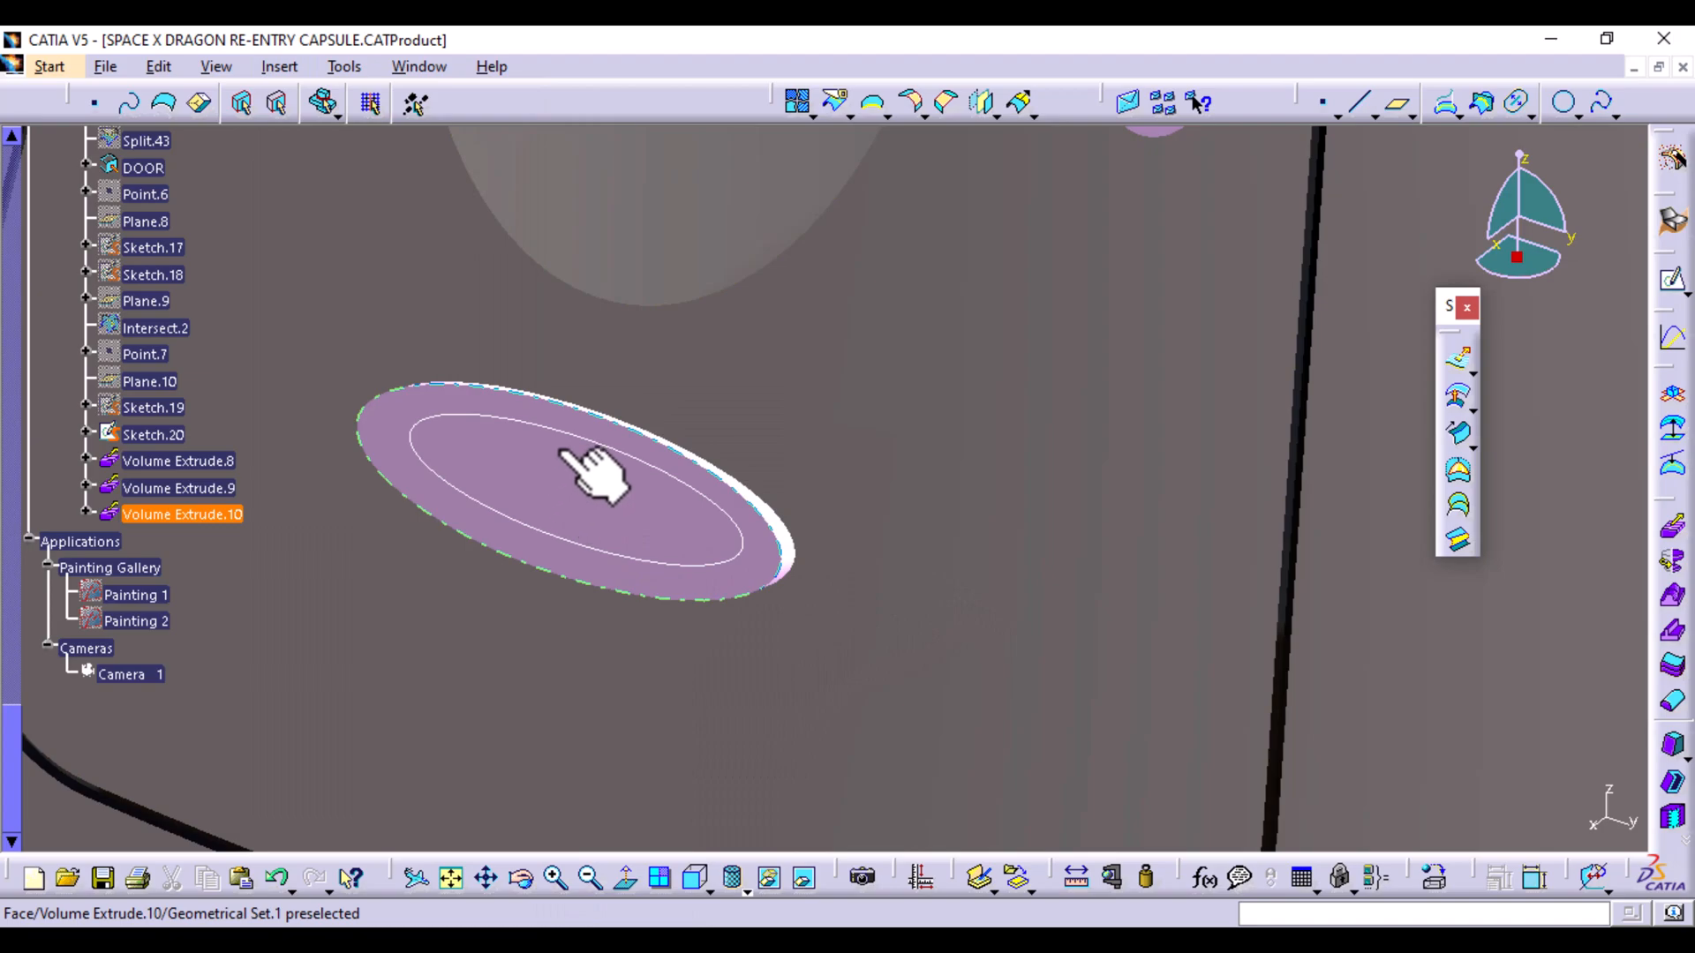
Start a volume extrude with the handle's inner ellipse, Sketch.20, as the profile
middle_click_drag(909, 469, 697, 565)
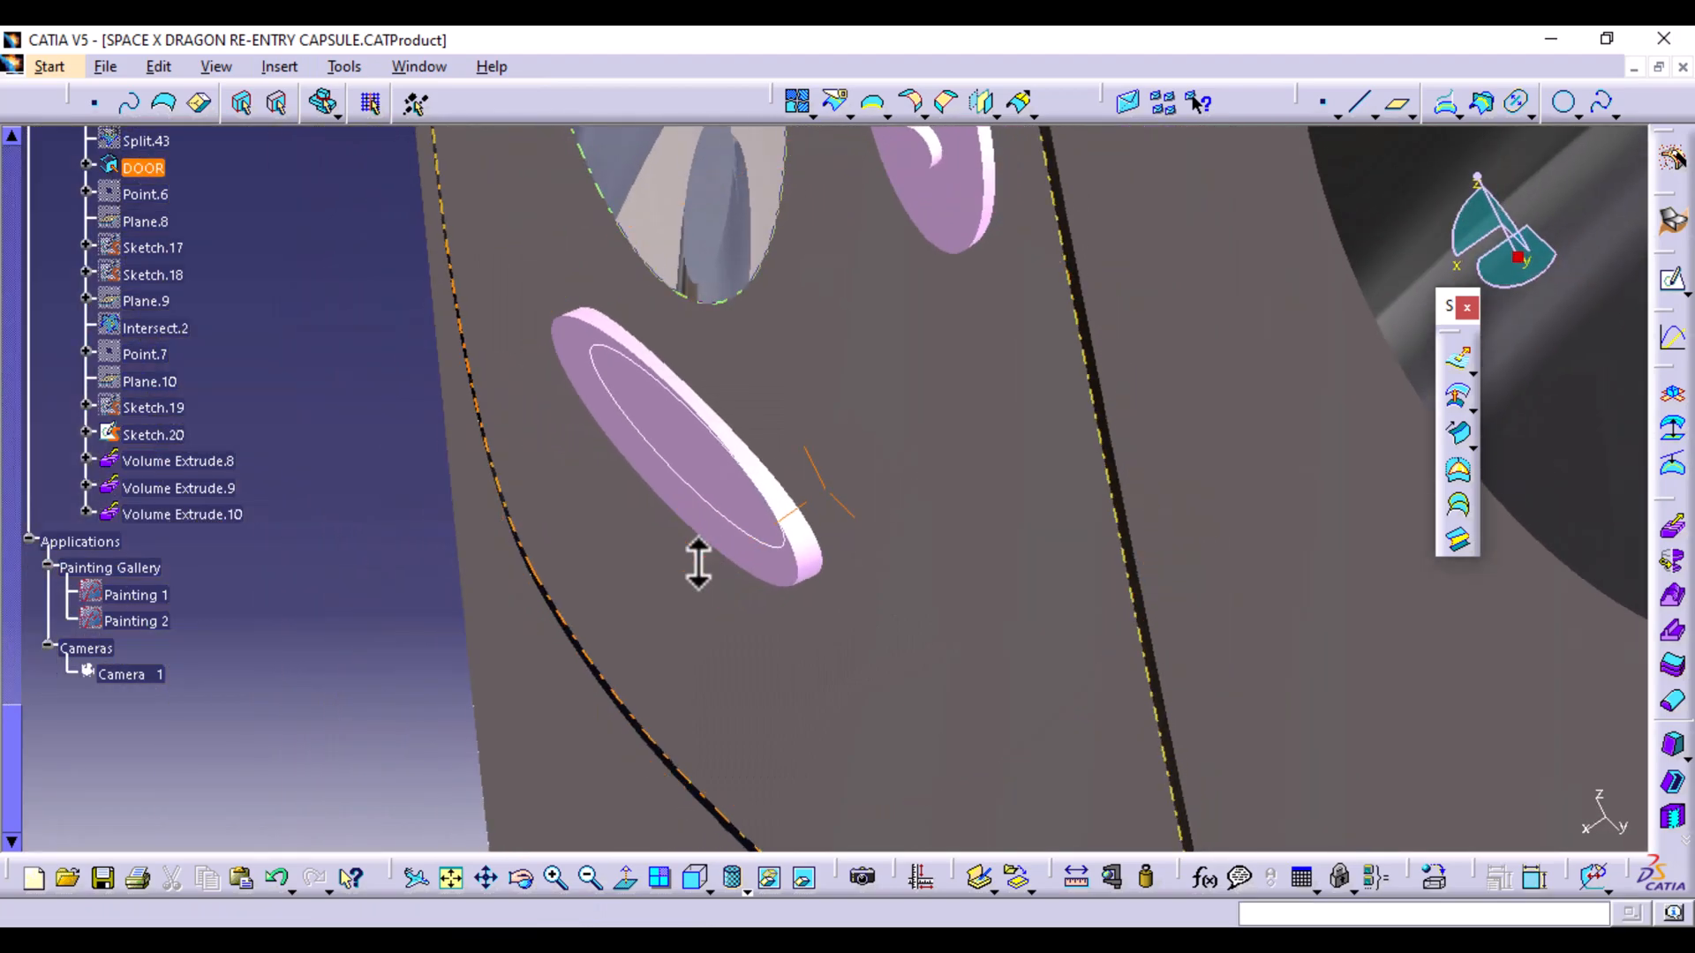
left_click(1672, 531)
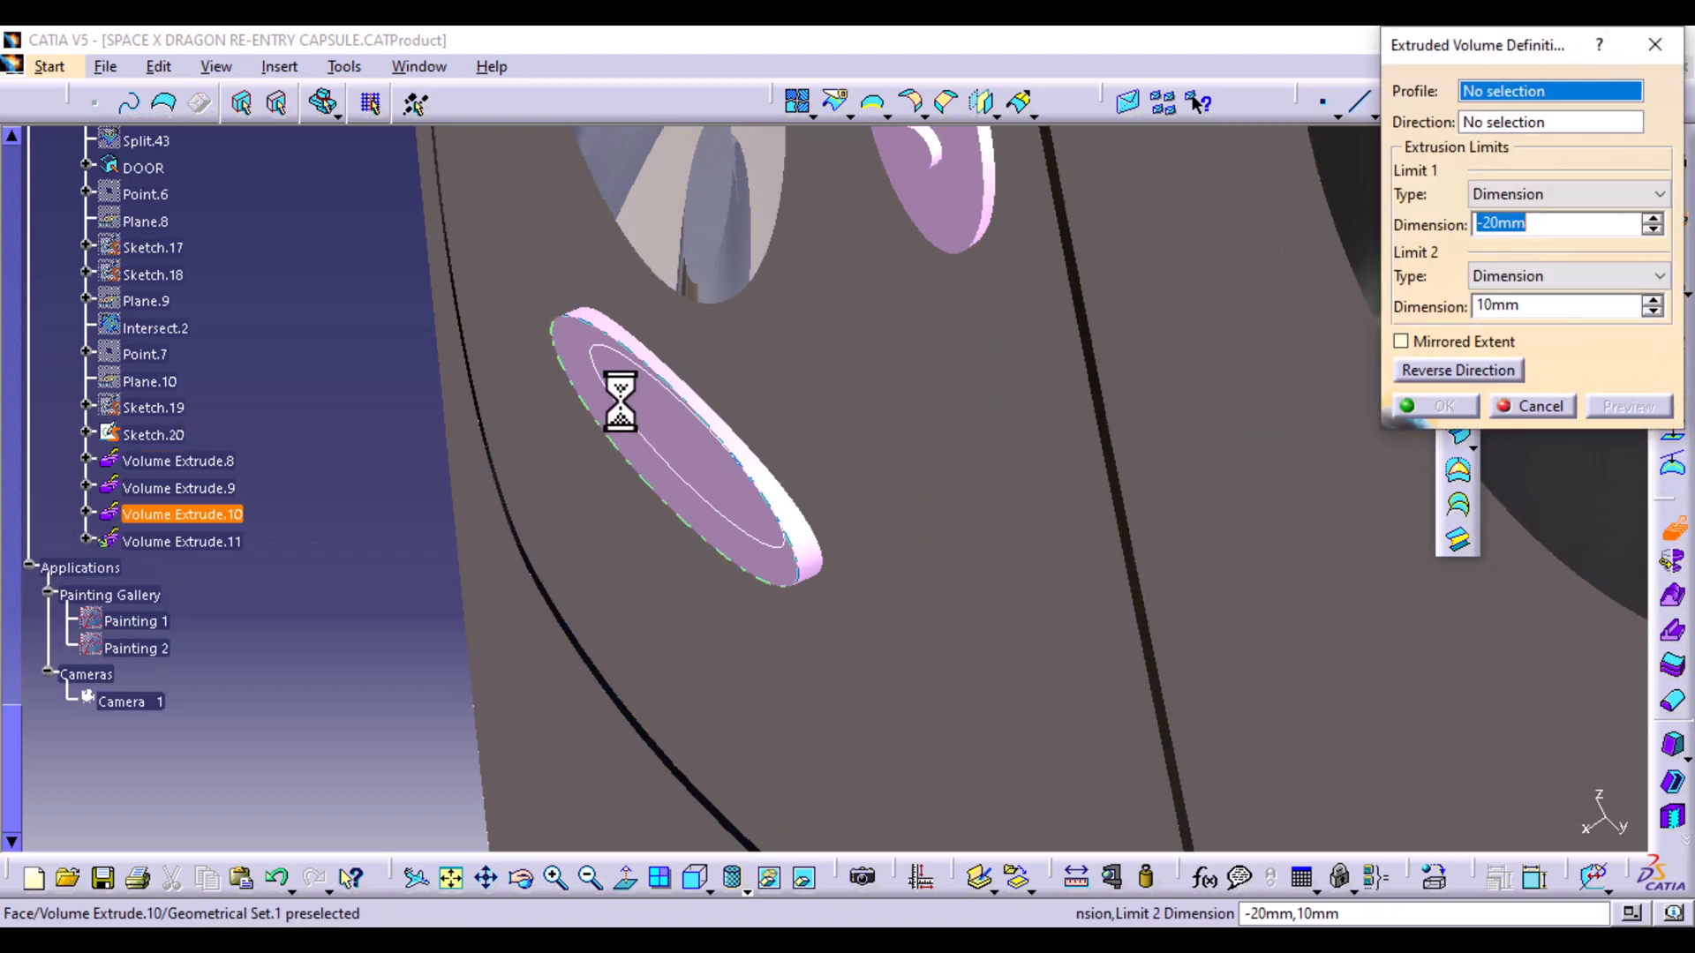
left_click(606, 389)
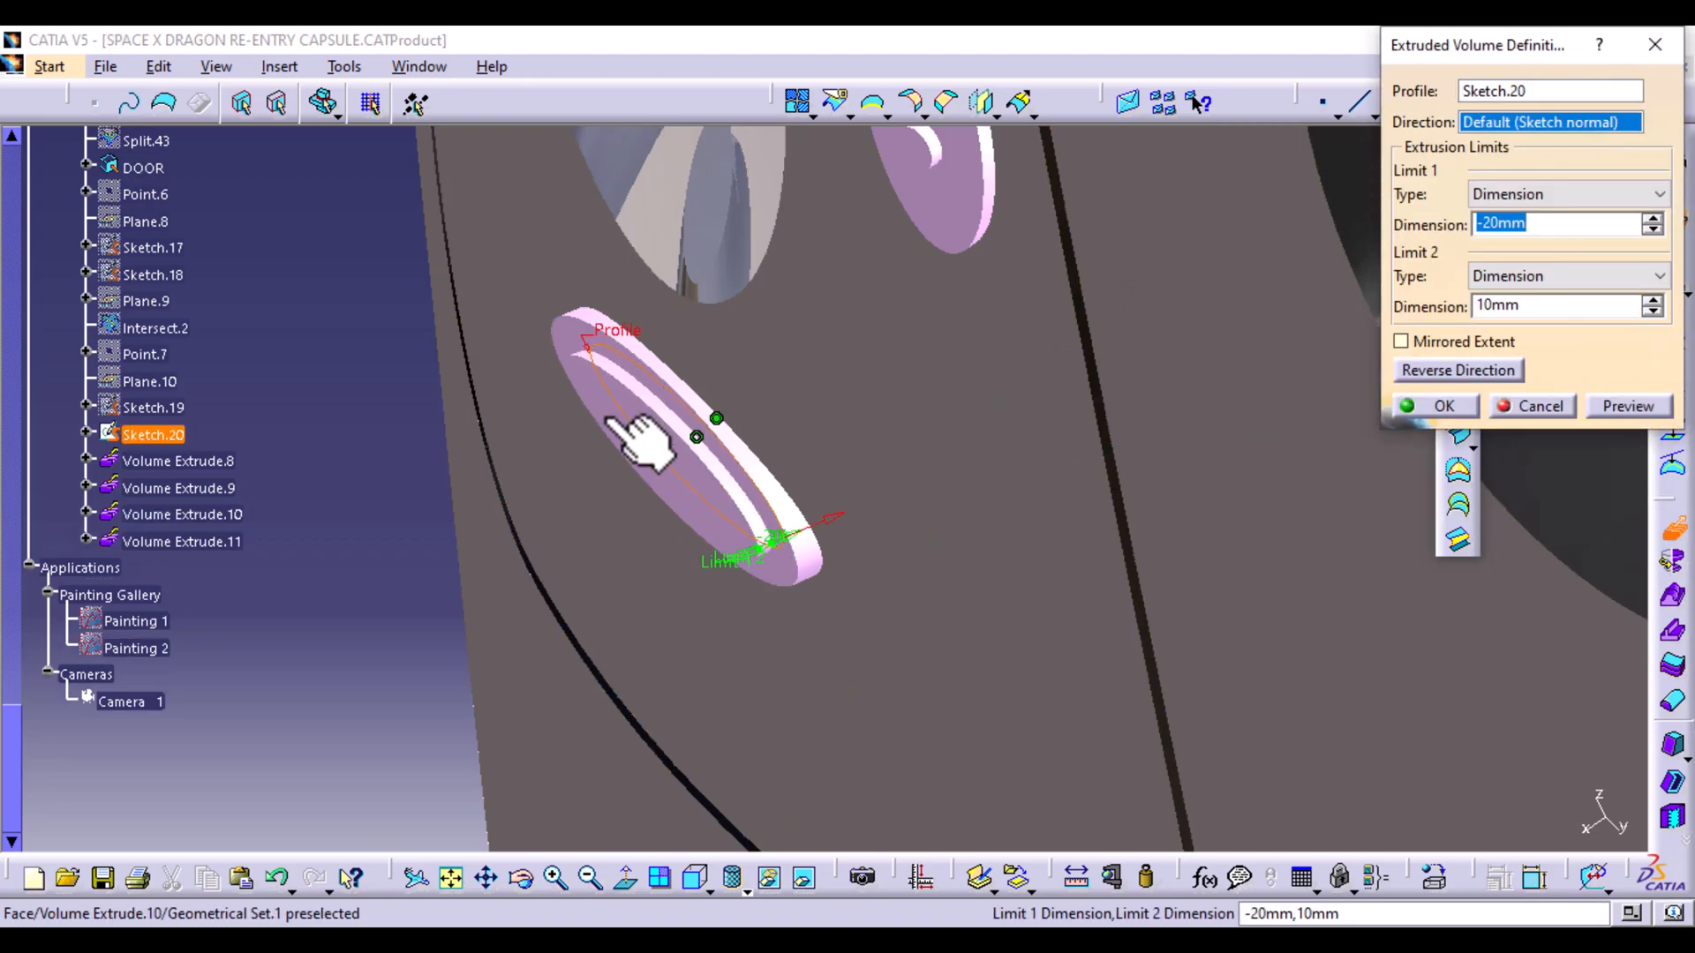
Try extruding the inner ellipse with Limit 1 up to the outer handle volume's face, with Limit 2 at 31 mm and at 10 mm
mouse_move(750, 552)
left_mouse_down()
mouse_move(715, 561)
mouse_move(725, 575)
left_mouse_up()
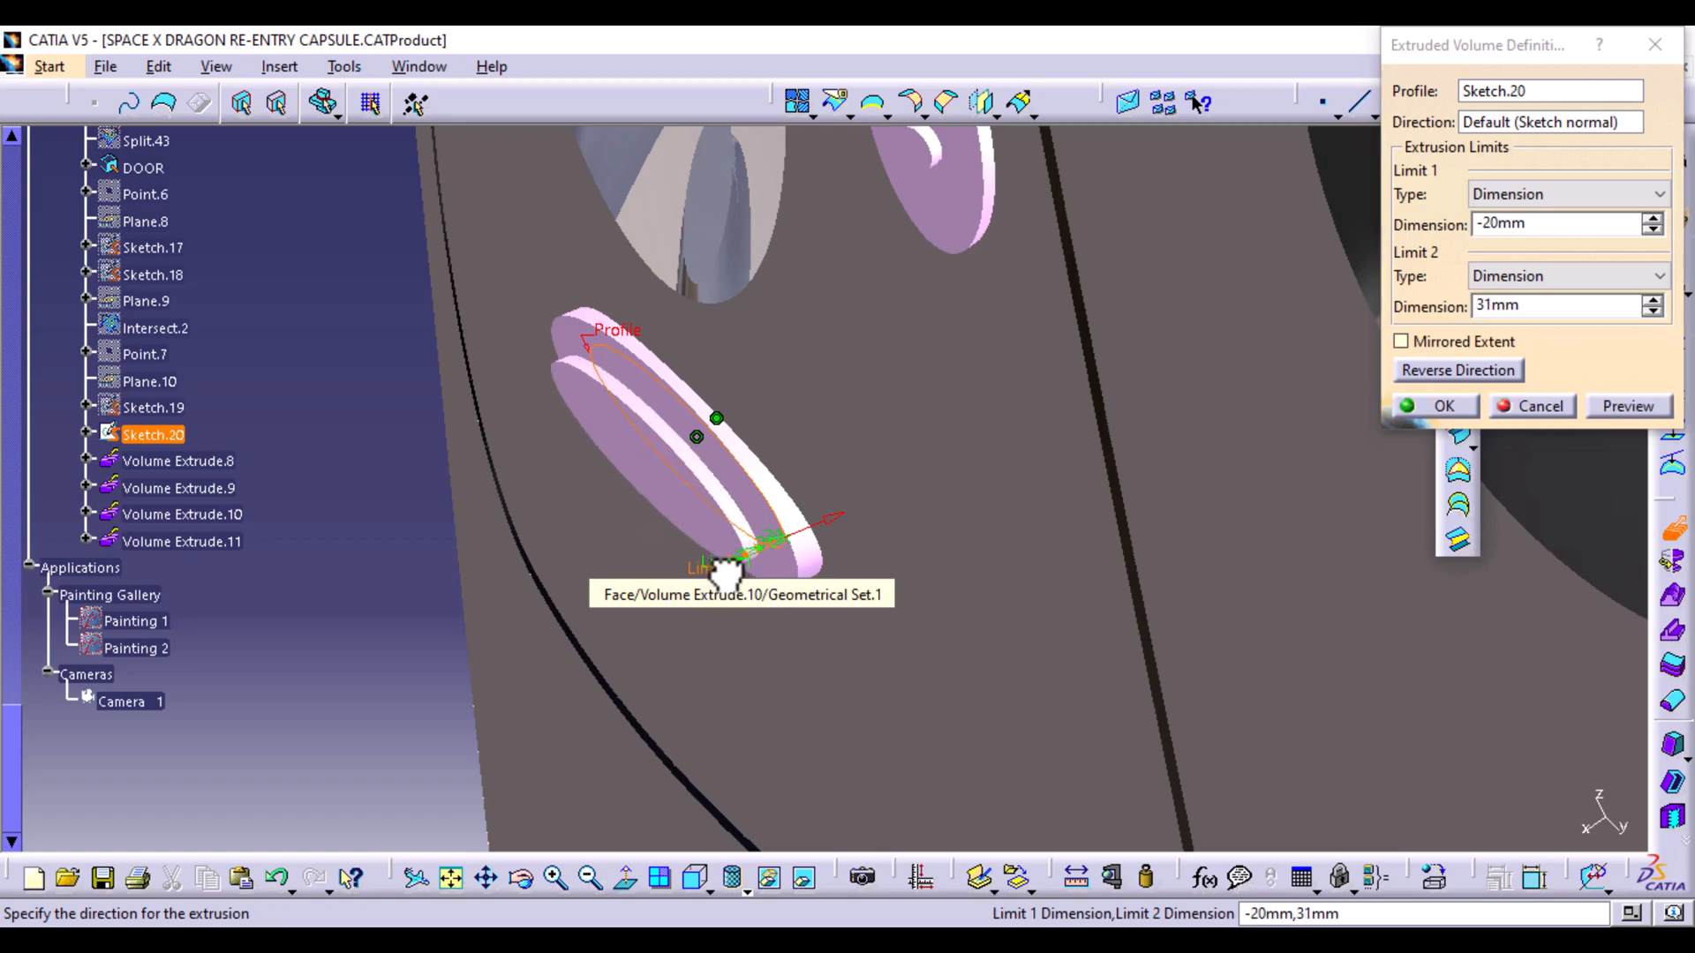
middle_click_drag(744, 636, 812, 428)
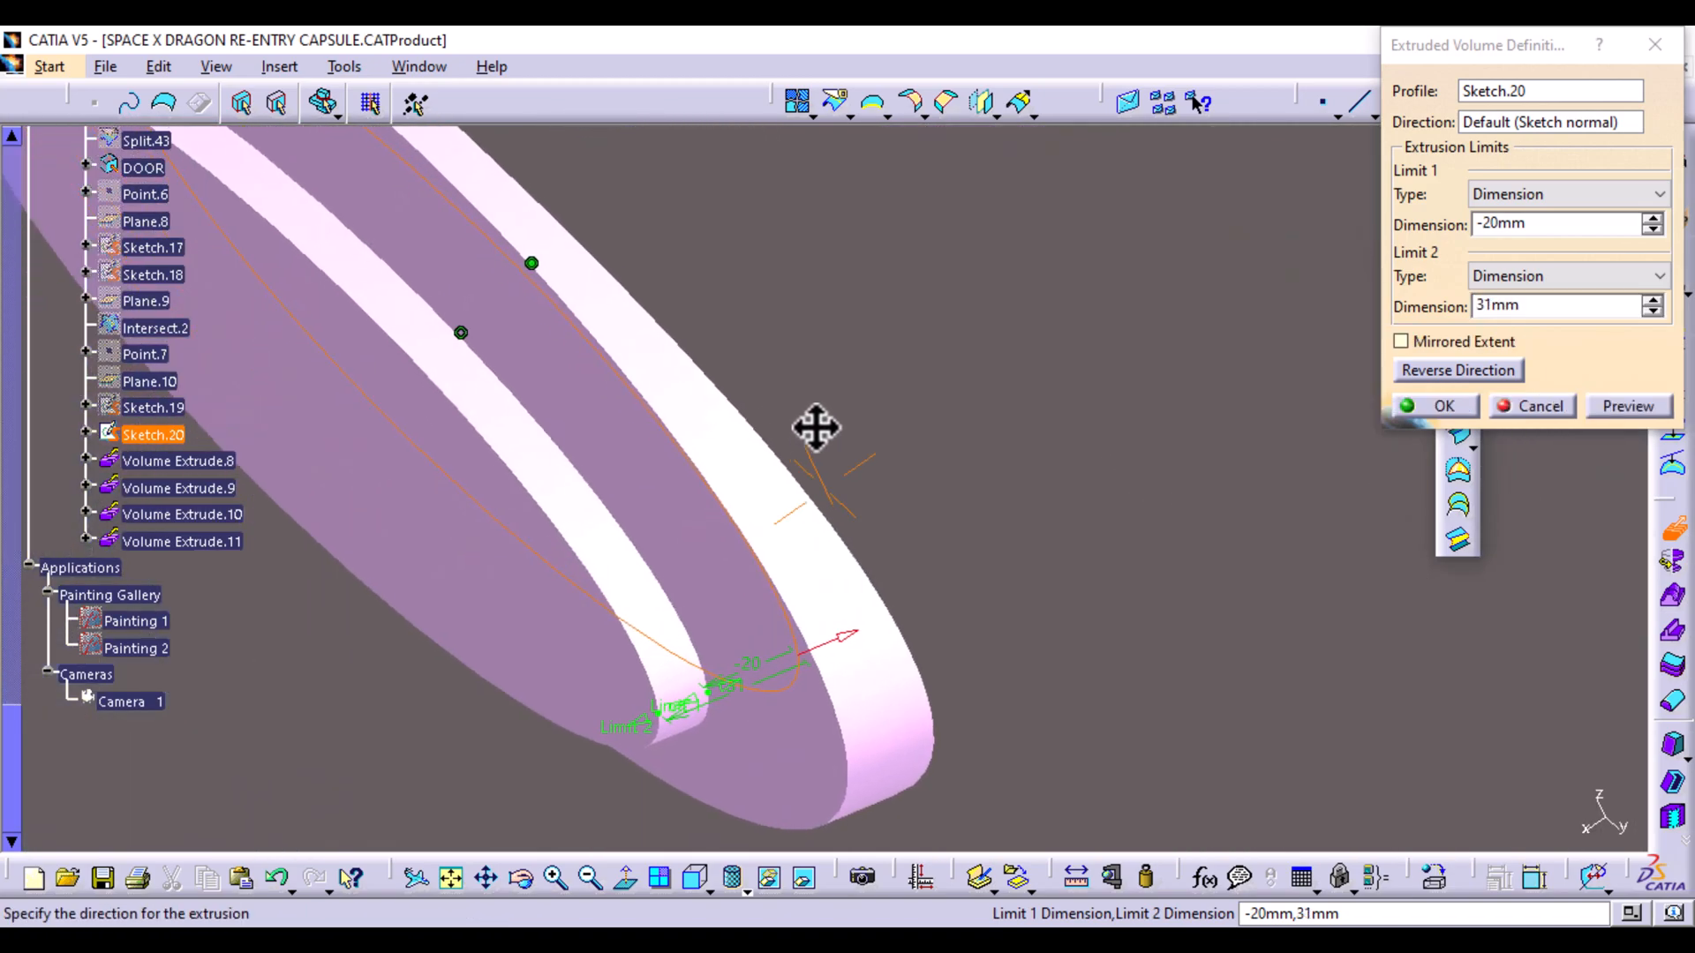
left_click(1656, 195)
left_click(1567, 234)
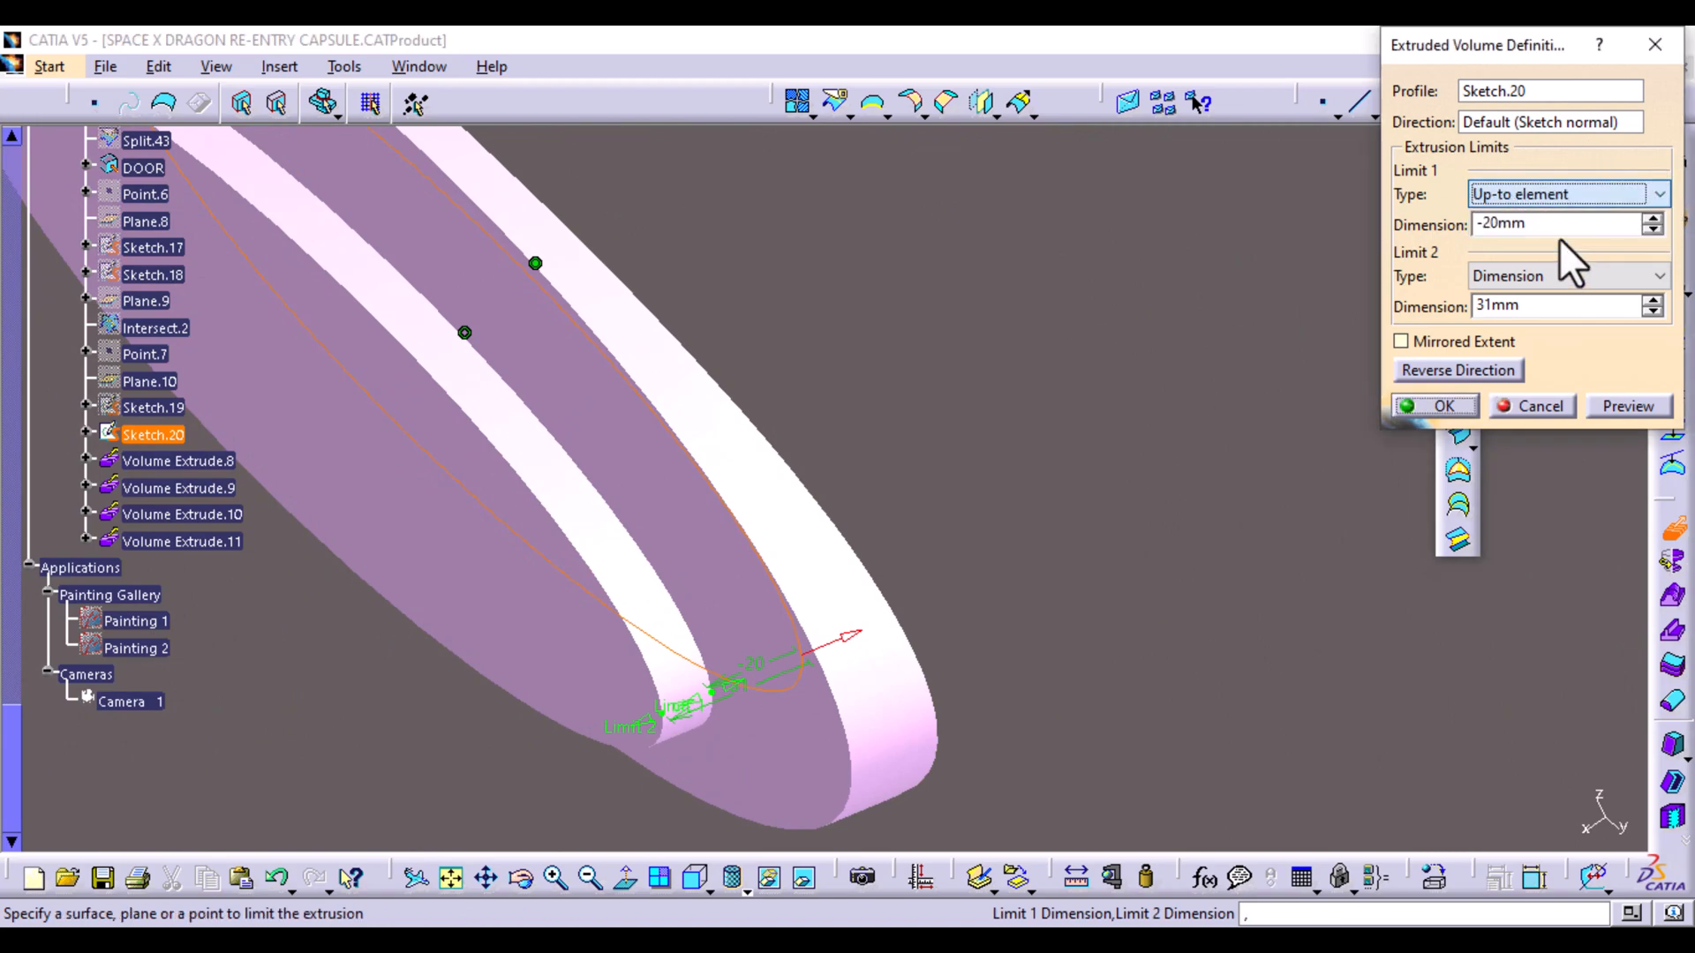
left_click(636, 492)
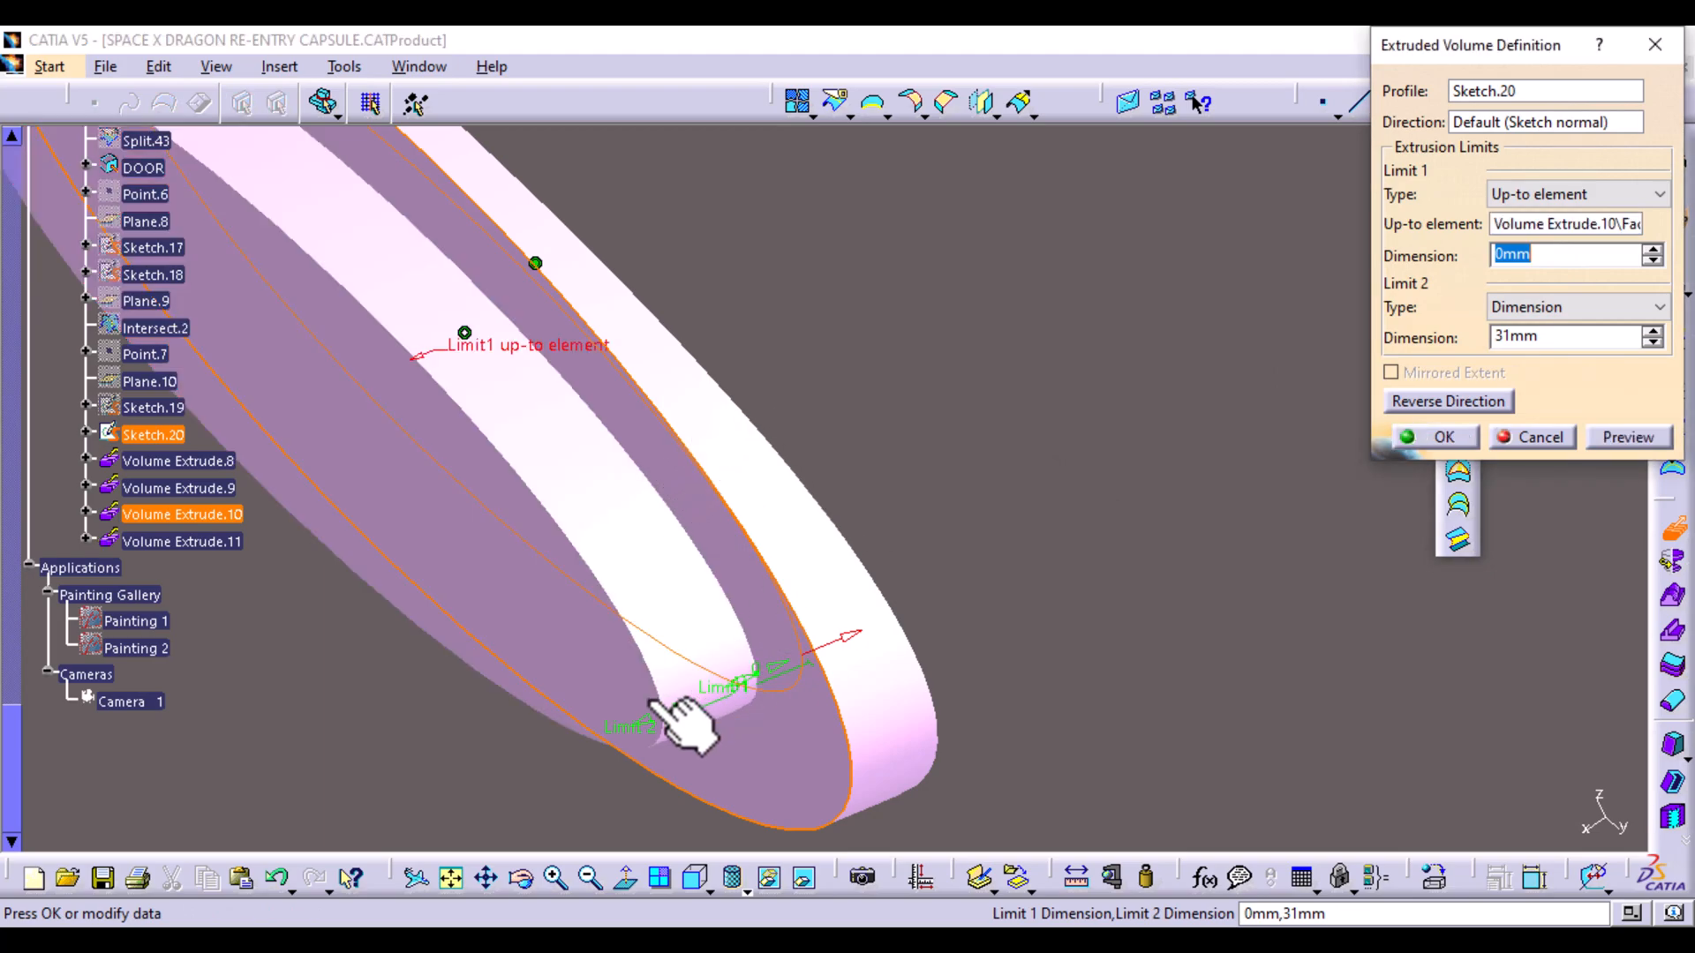
left_click_drag(654, 722, 741, 700)
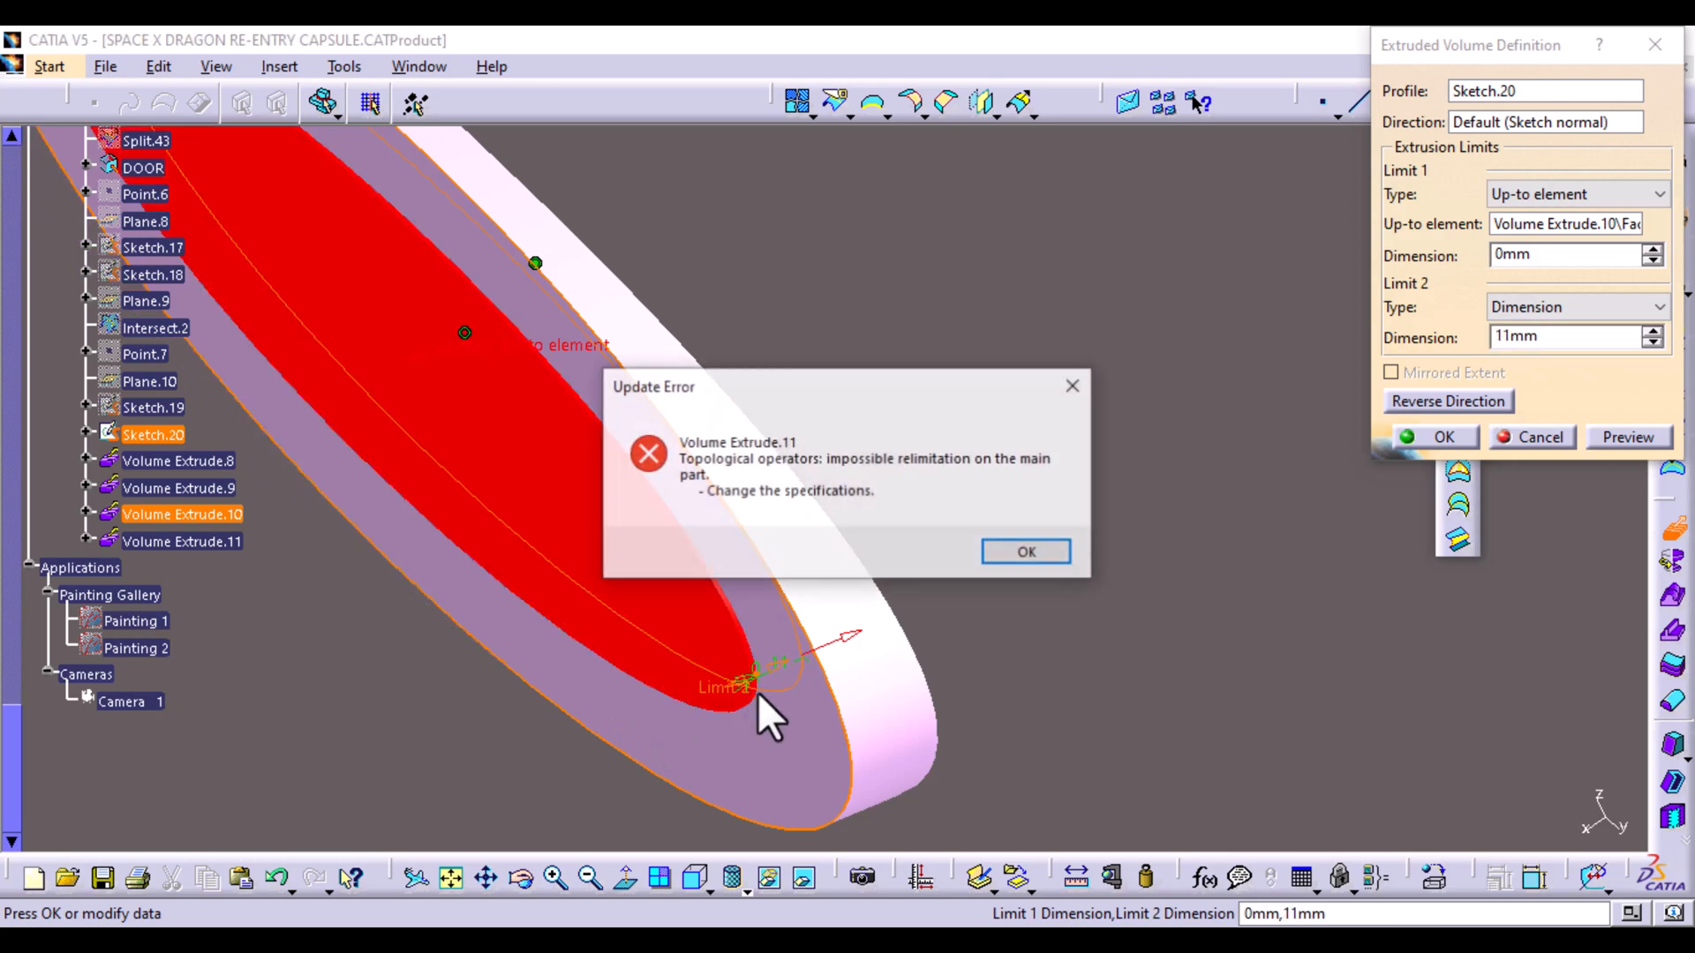
left_click(1028, 554)
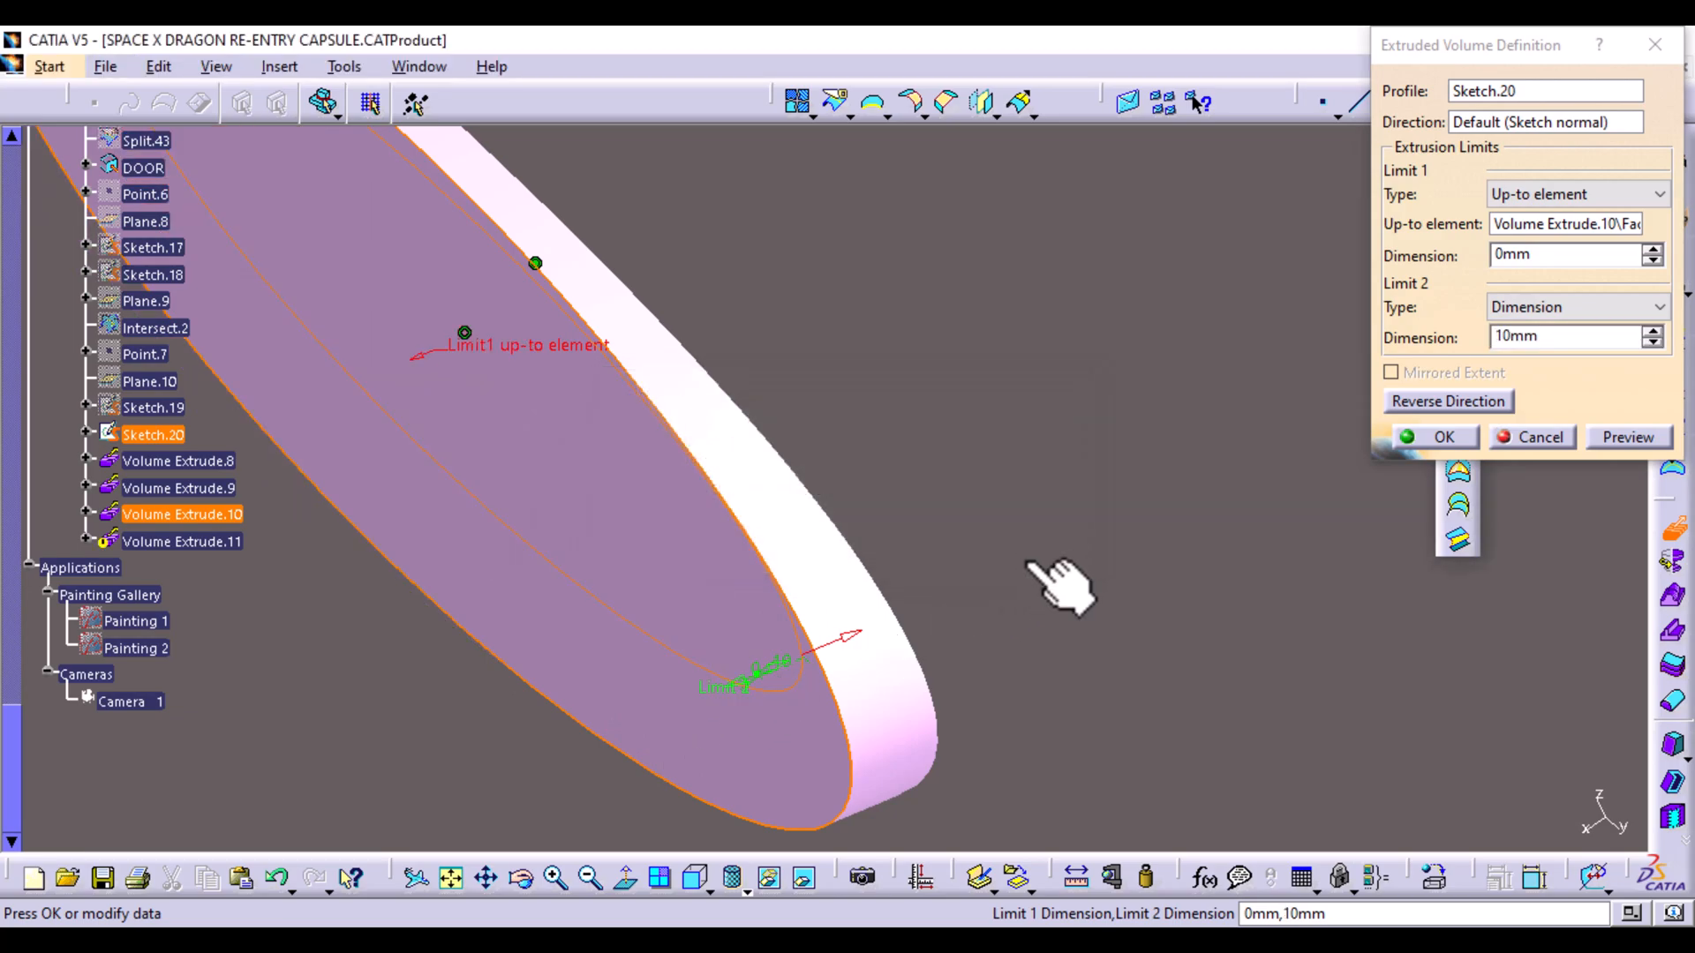
left_click(1657, 196)
left_click(1571, 217)
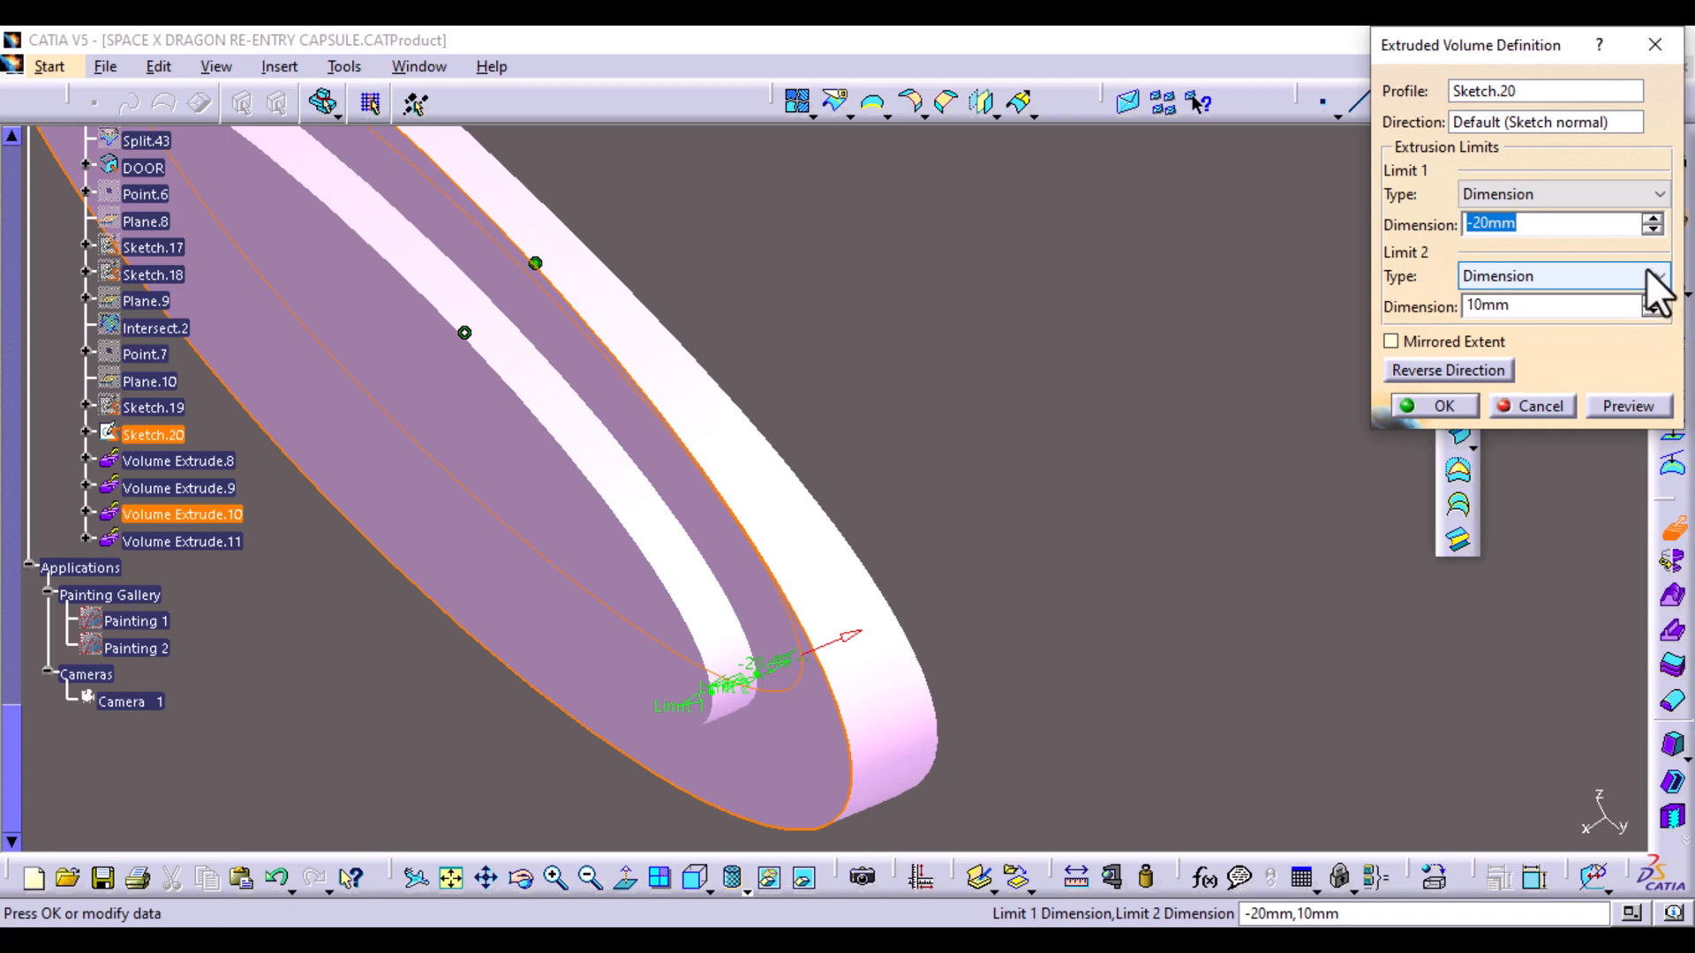
Set Limit 1 to -15 mm and Limit 2 to 5 mm, and create the inner ellipse's volume
mouse_move(702, 697)
left_mouse_down()
mouse_move(783, 668)
mouse_move(722, 703)
left_mouse_up()
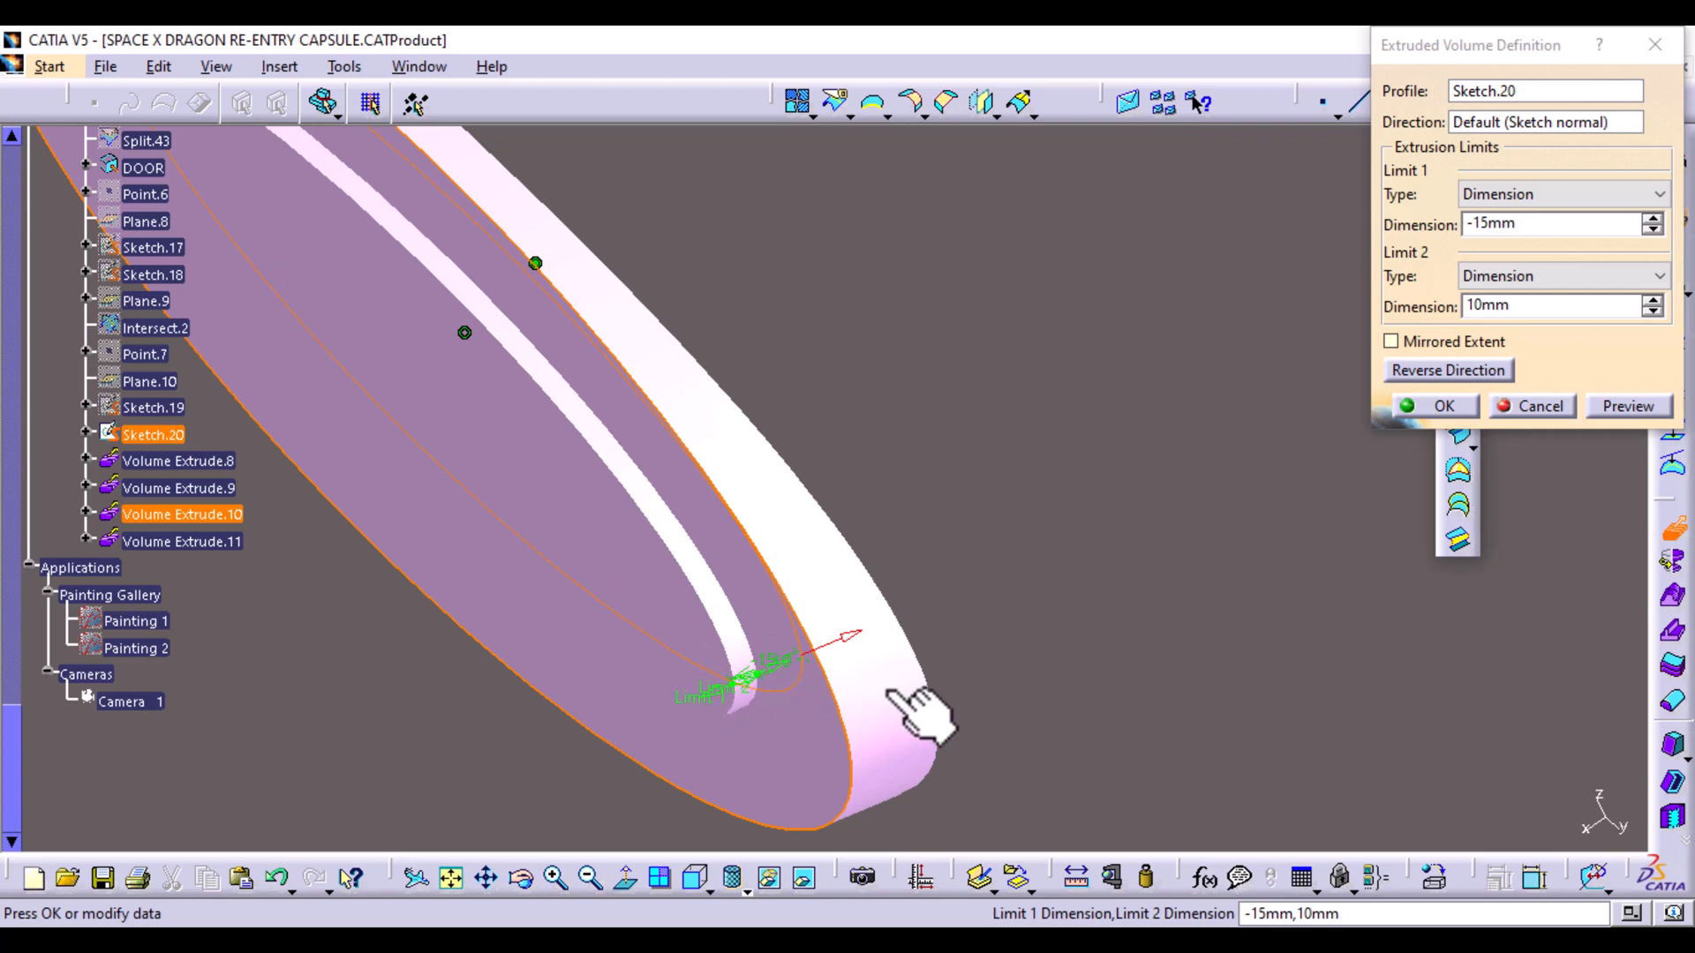
middle_click_drag(897, 643, 852, 503, "ctrl")
middle_click_drag(741, 538, 812, 530)
left_click_drag(874, 344, 898, 376)
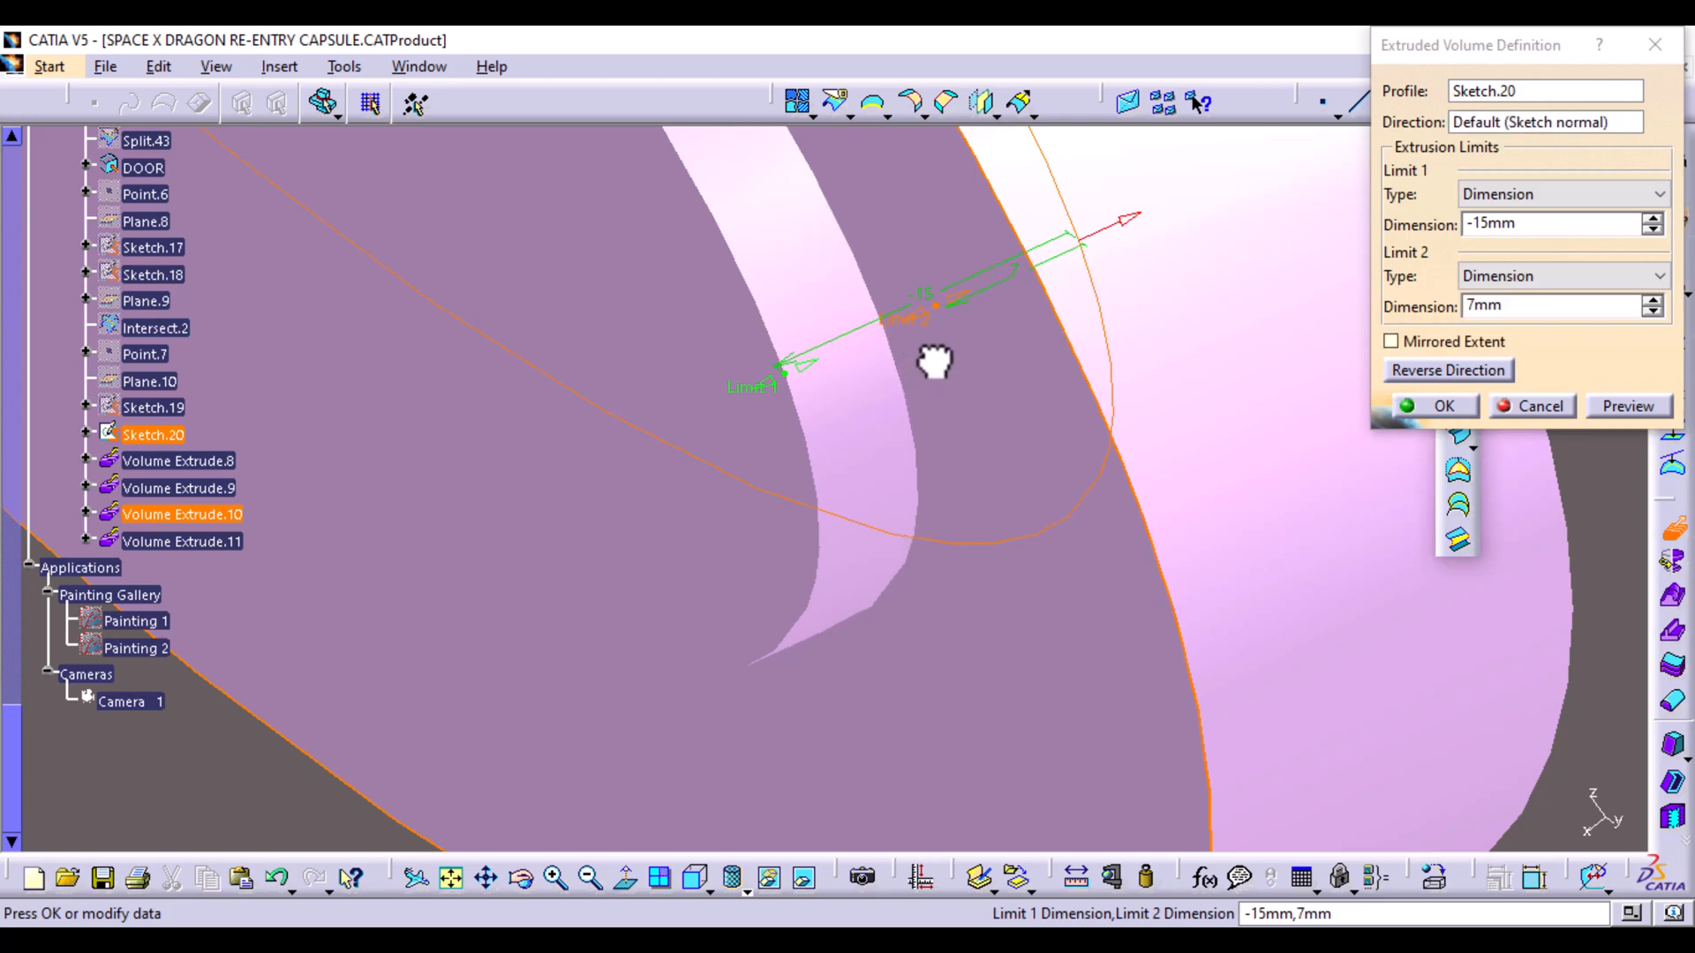
middle_click_drag(1127, 408, 1050, 457)
middle_click_drag(999, 360, 940, 494)
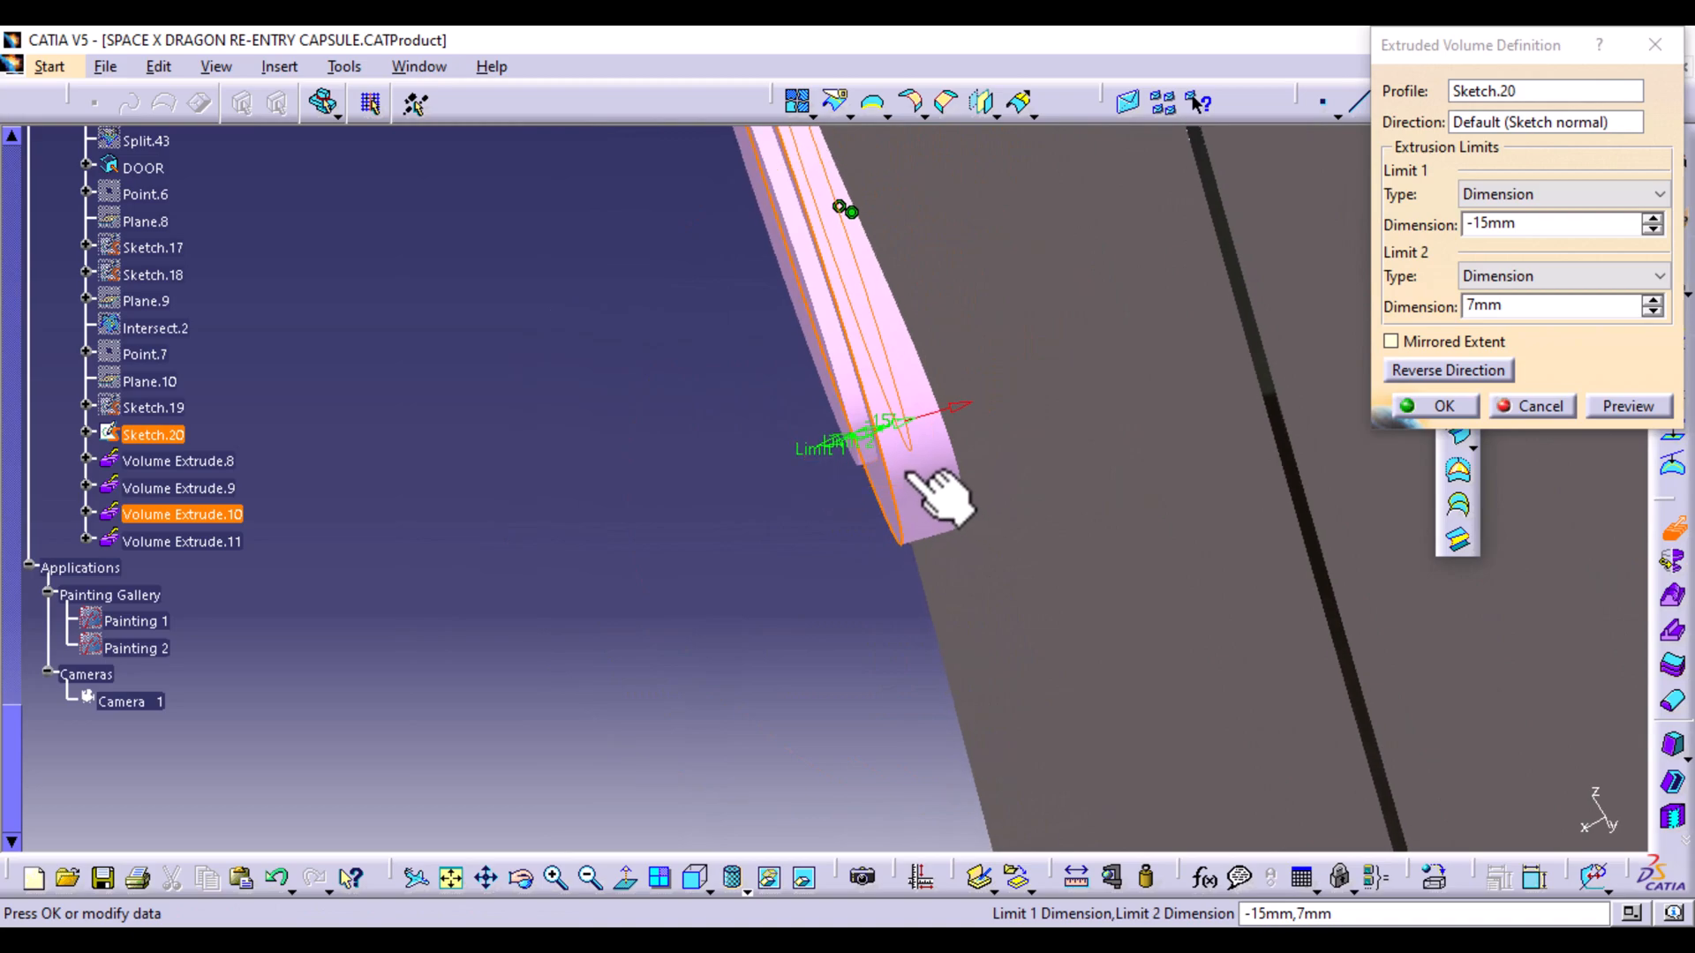
left_click(1652, 311)
left_click(1652, 312)
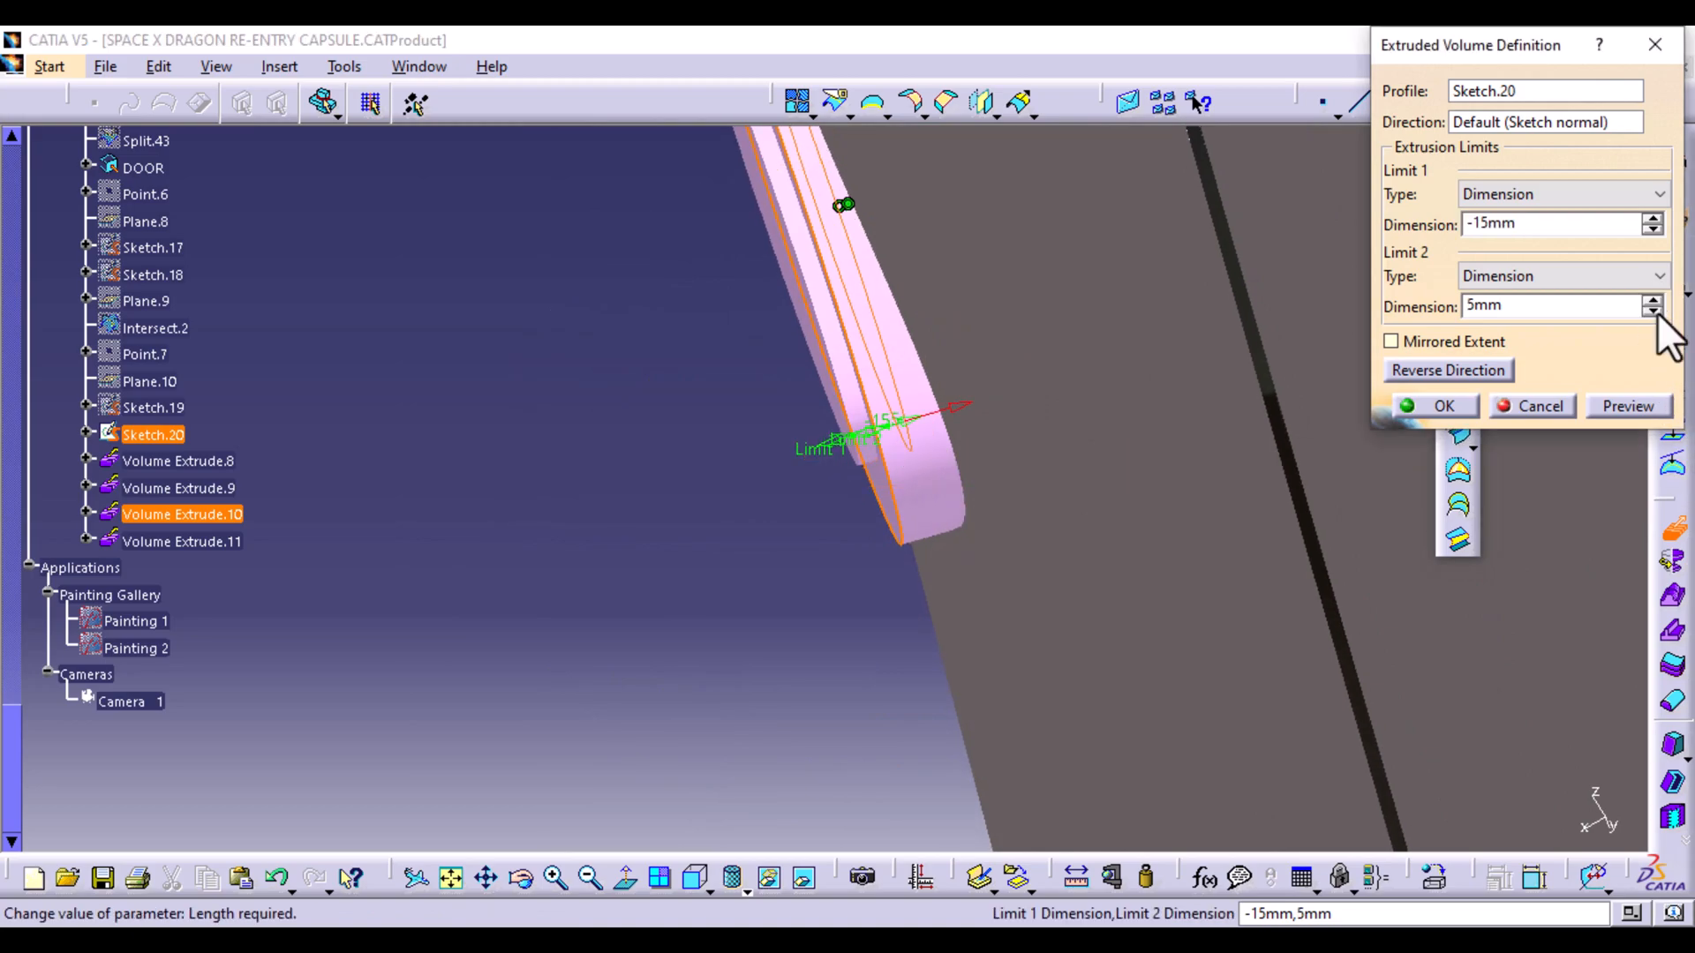
middle_click_drag(1123, 465, 1097, 378)
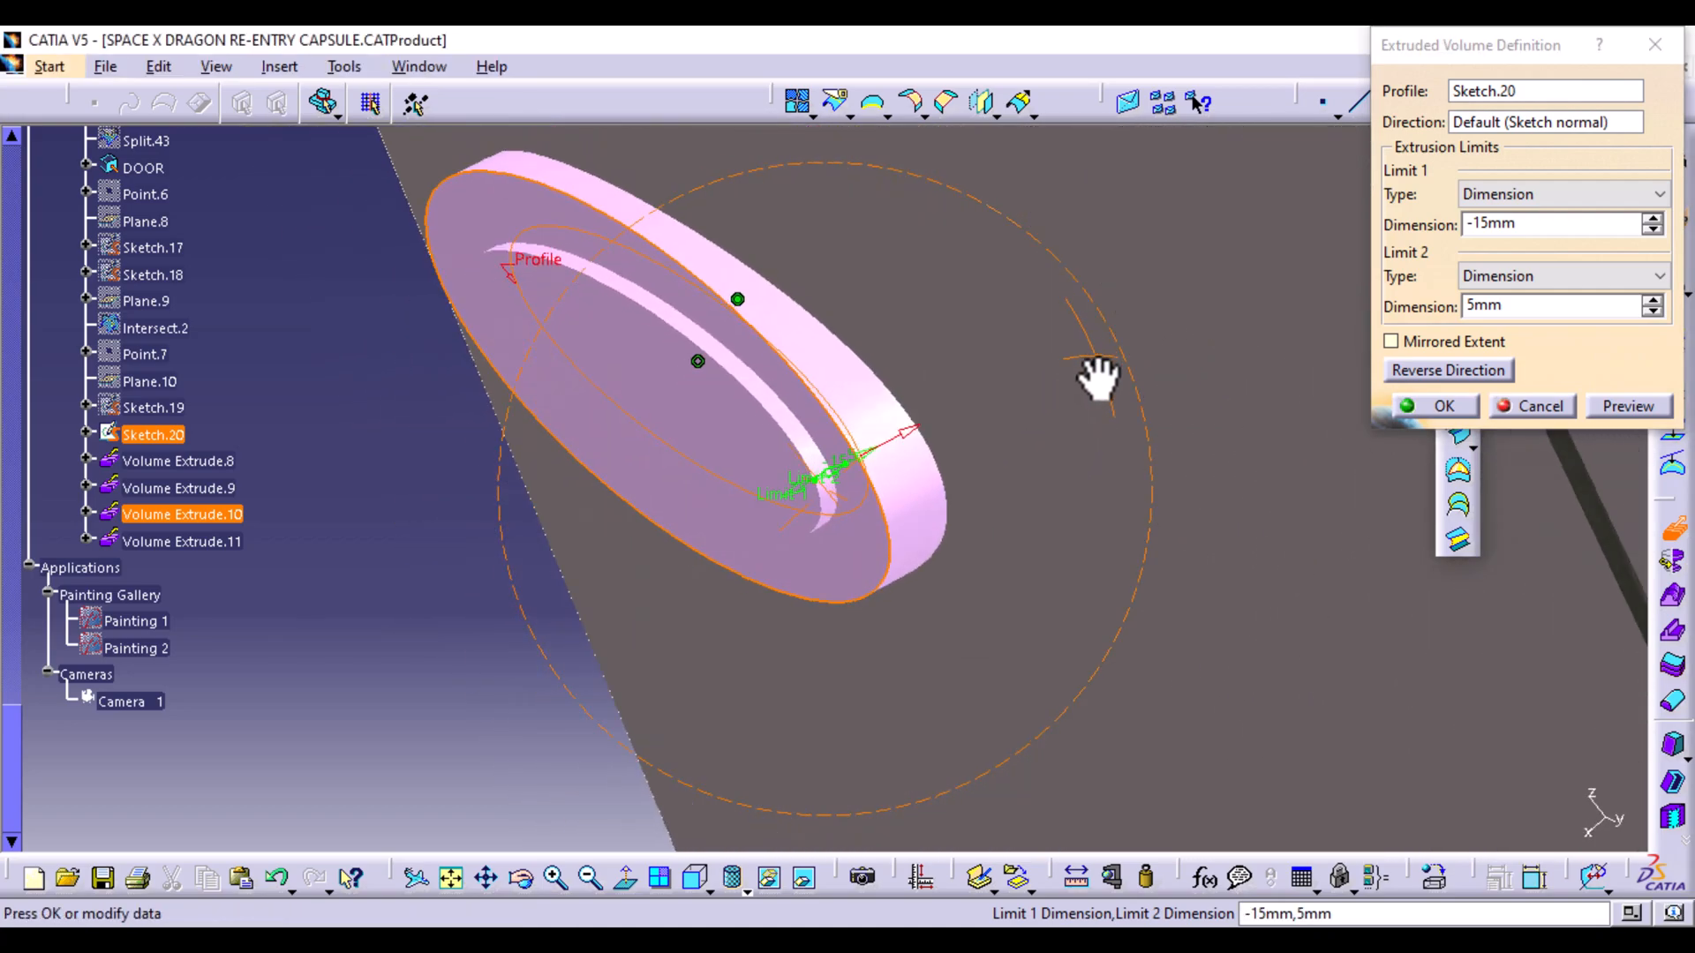
left_click(1444, 407)
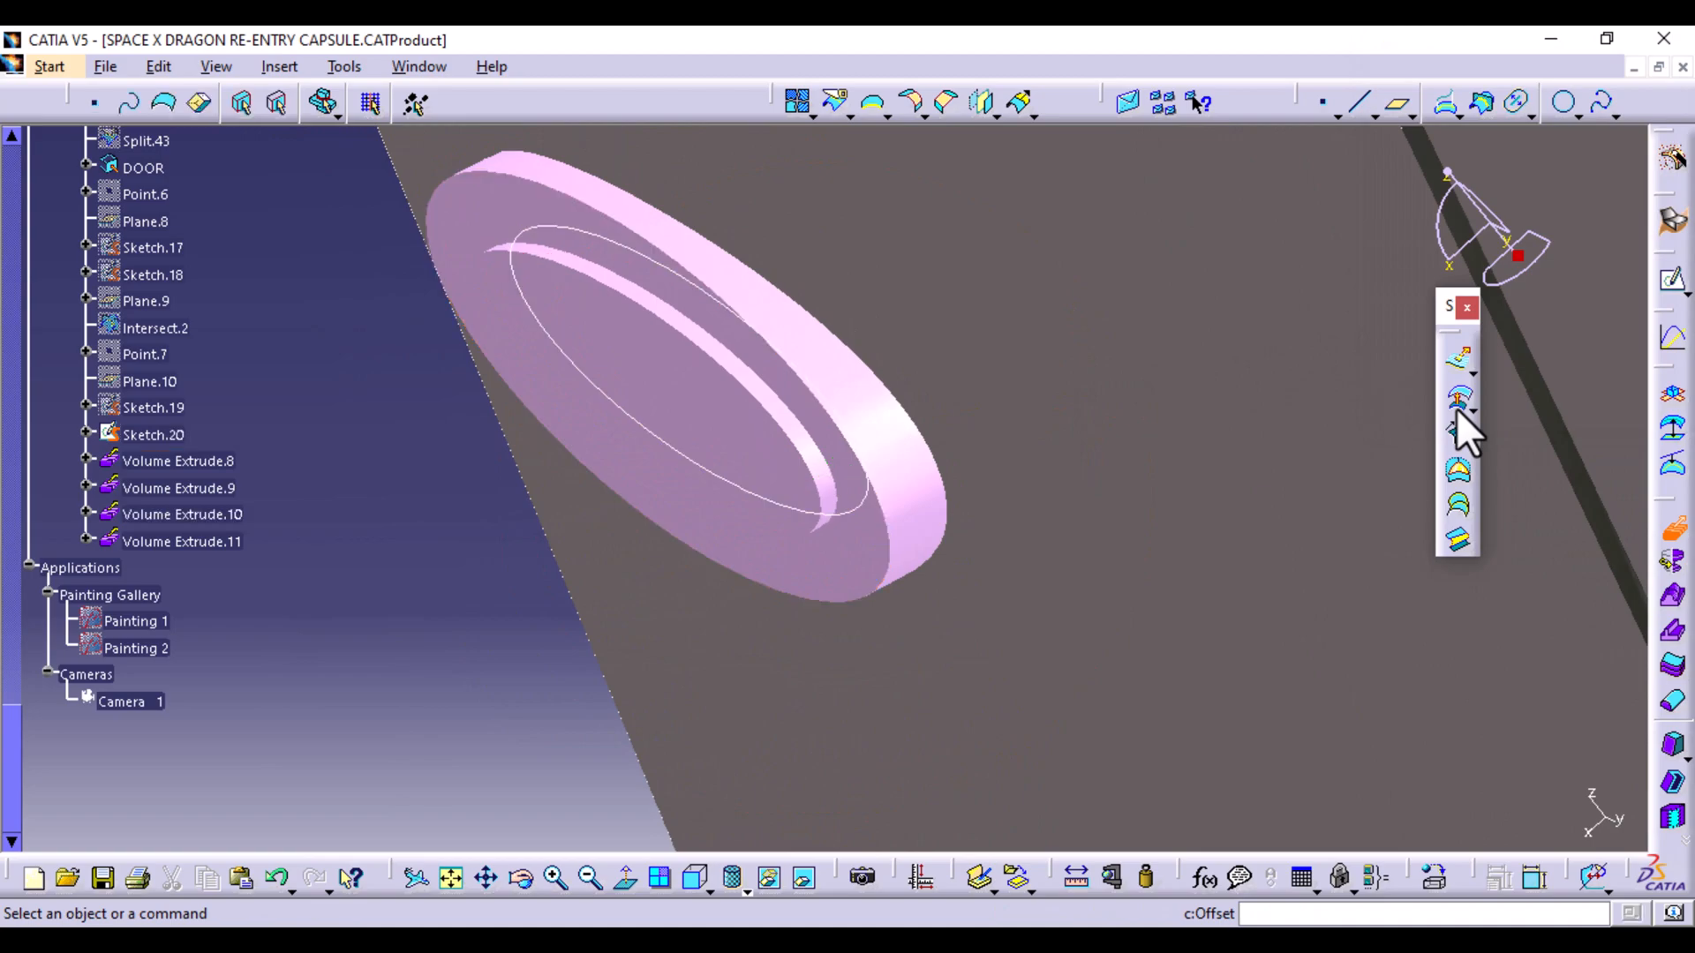
Hide the handle's inner ellipse sketch, Sketch.20
left_click(190, 542)
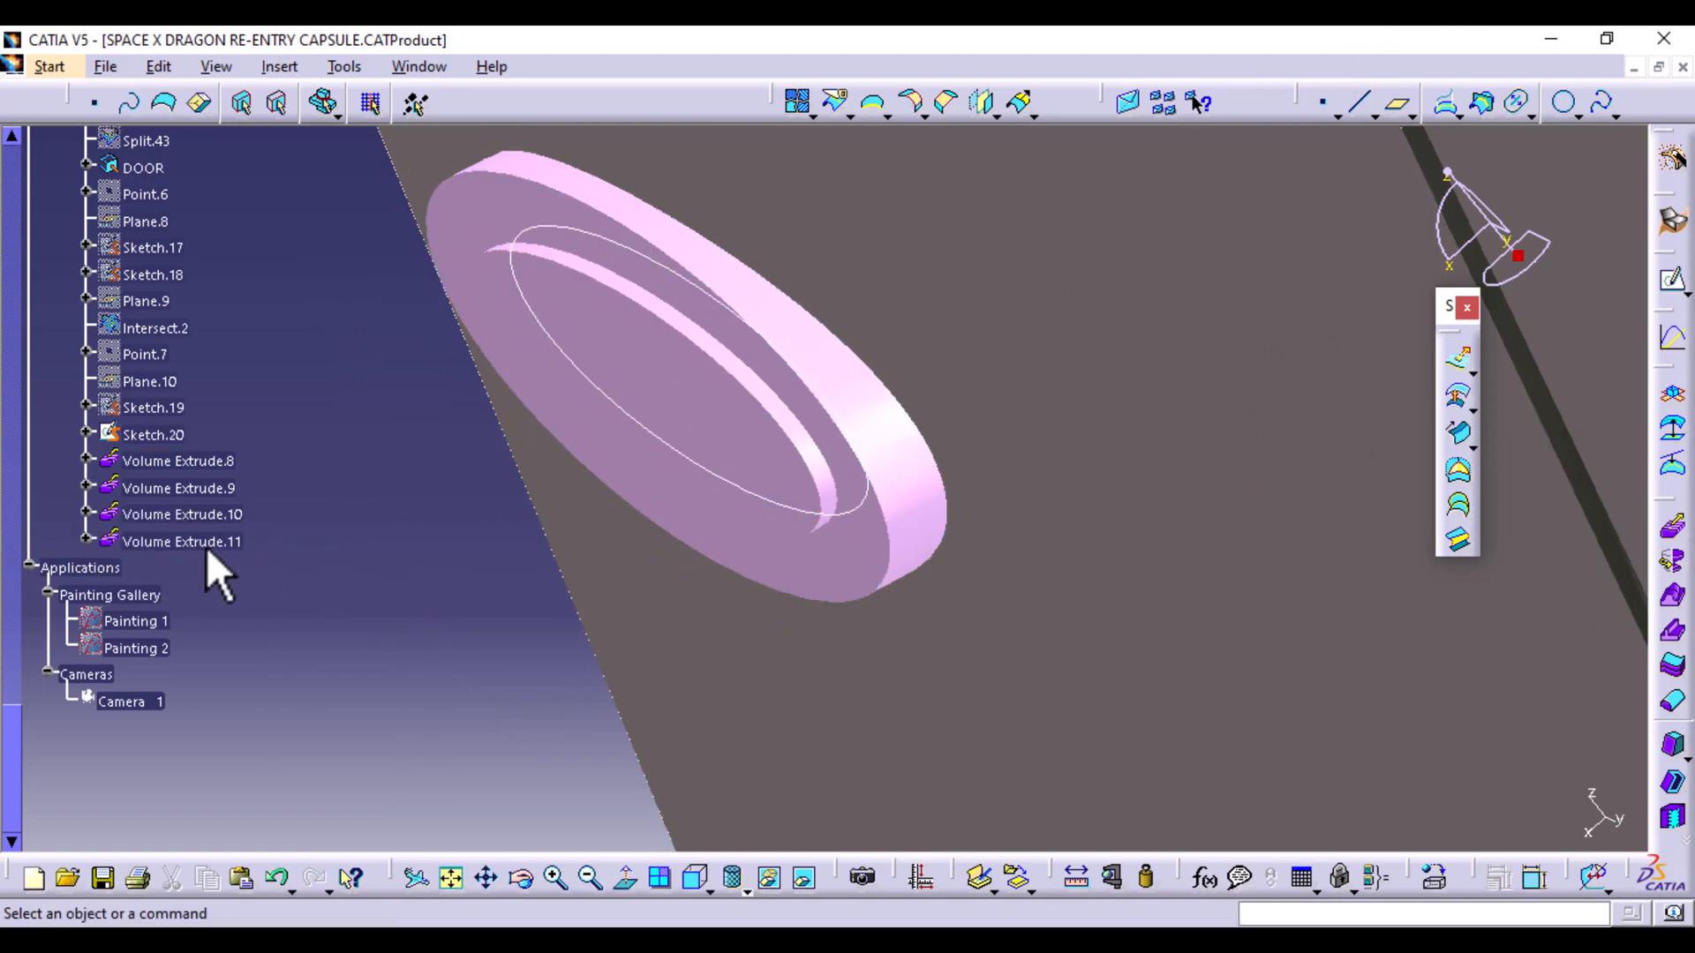
left_click(409, 589)
middle_click_drag(496, 265, 491, 338)
left_click(527, 263)
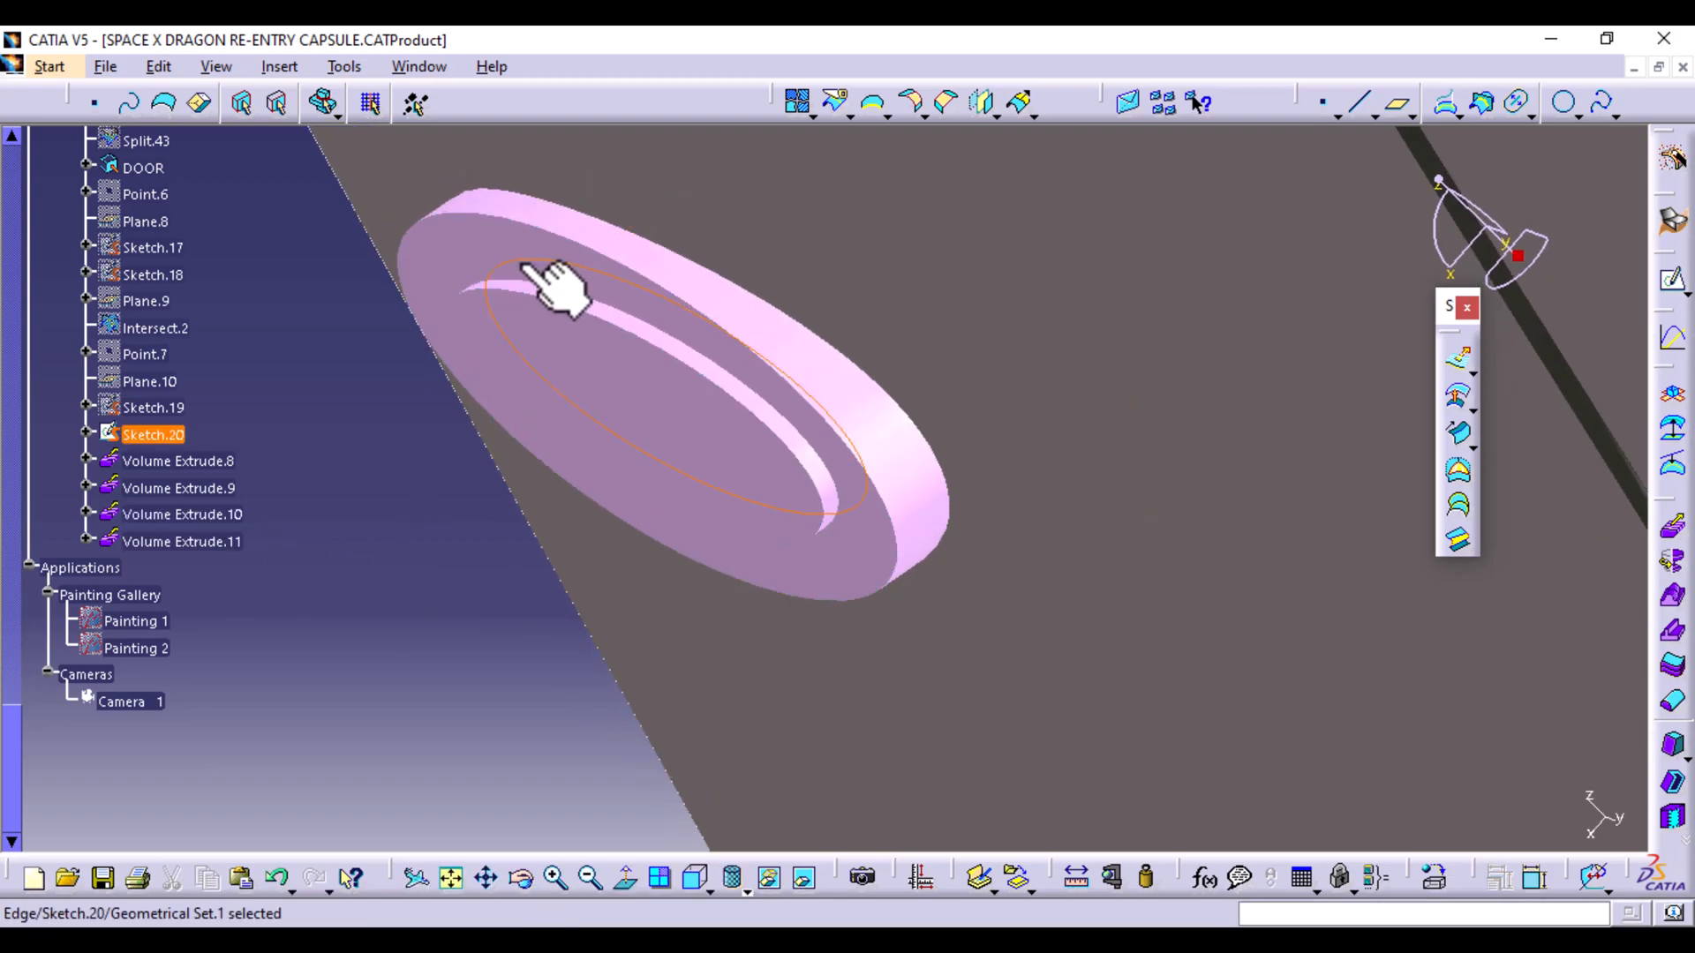
right_click(523, 264)
left_click(611, 341)
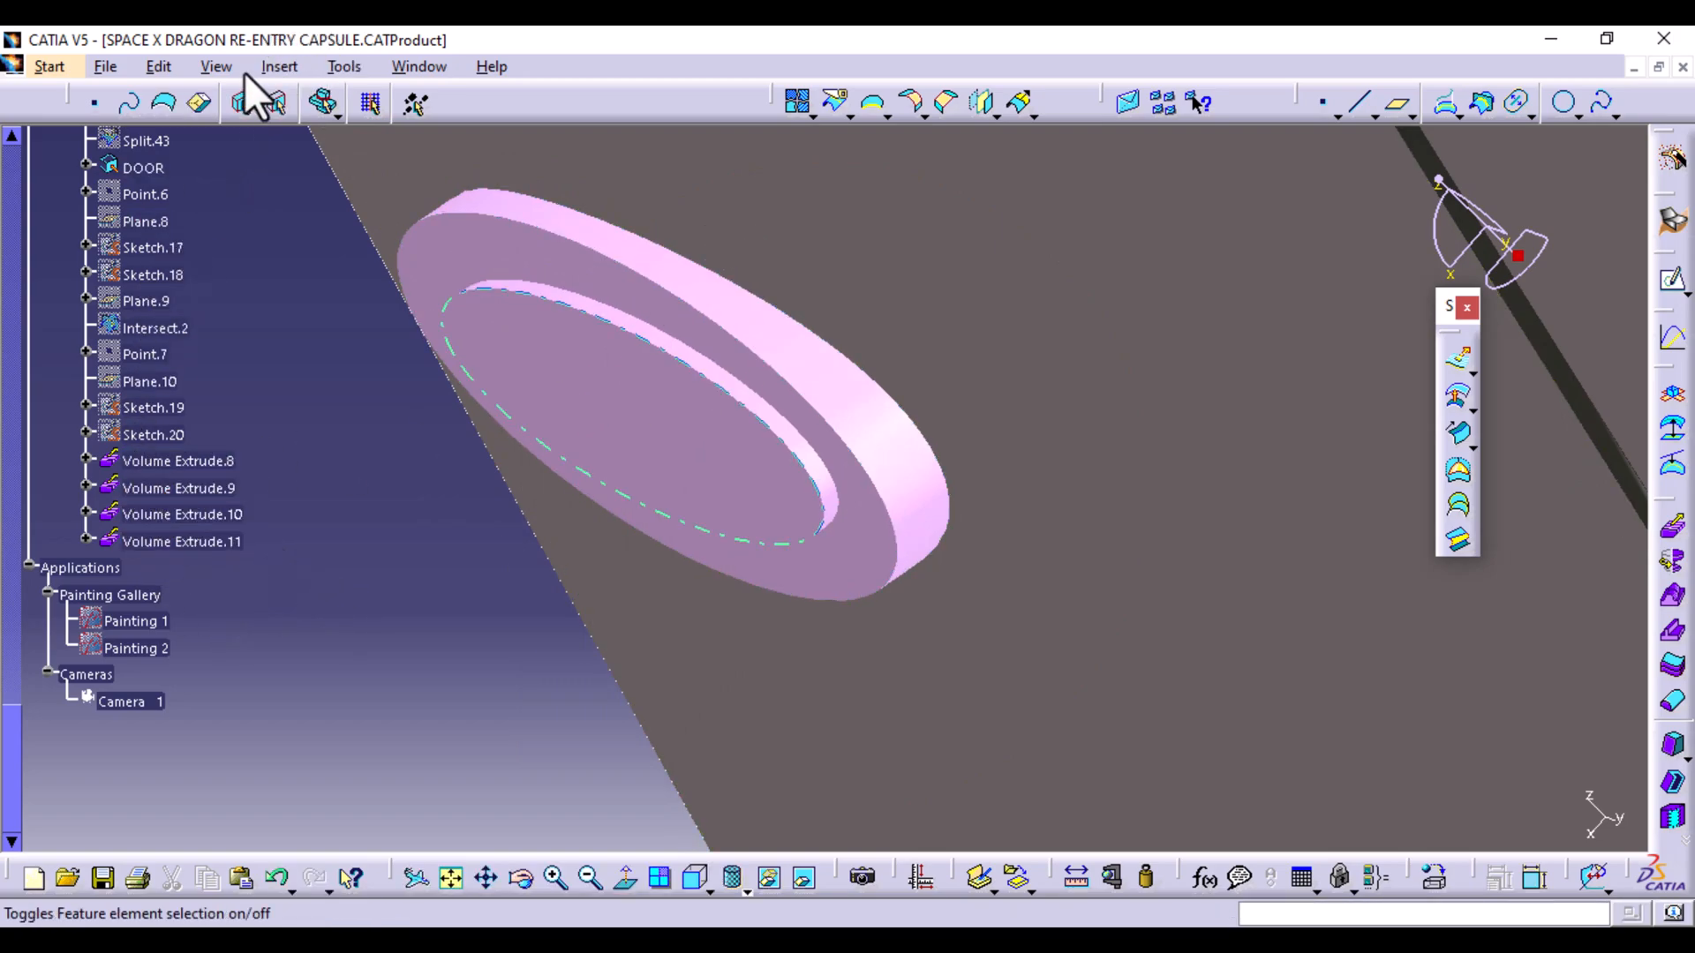
Remove the inner ellipse volume, Volume Extrude.11, from the outer handle volume, Volume Extrude.10, to form a recess
left_click(268, 69)
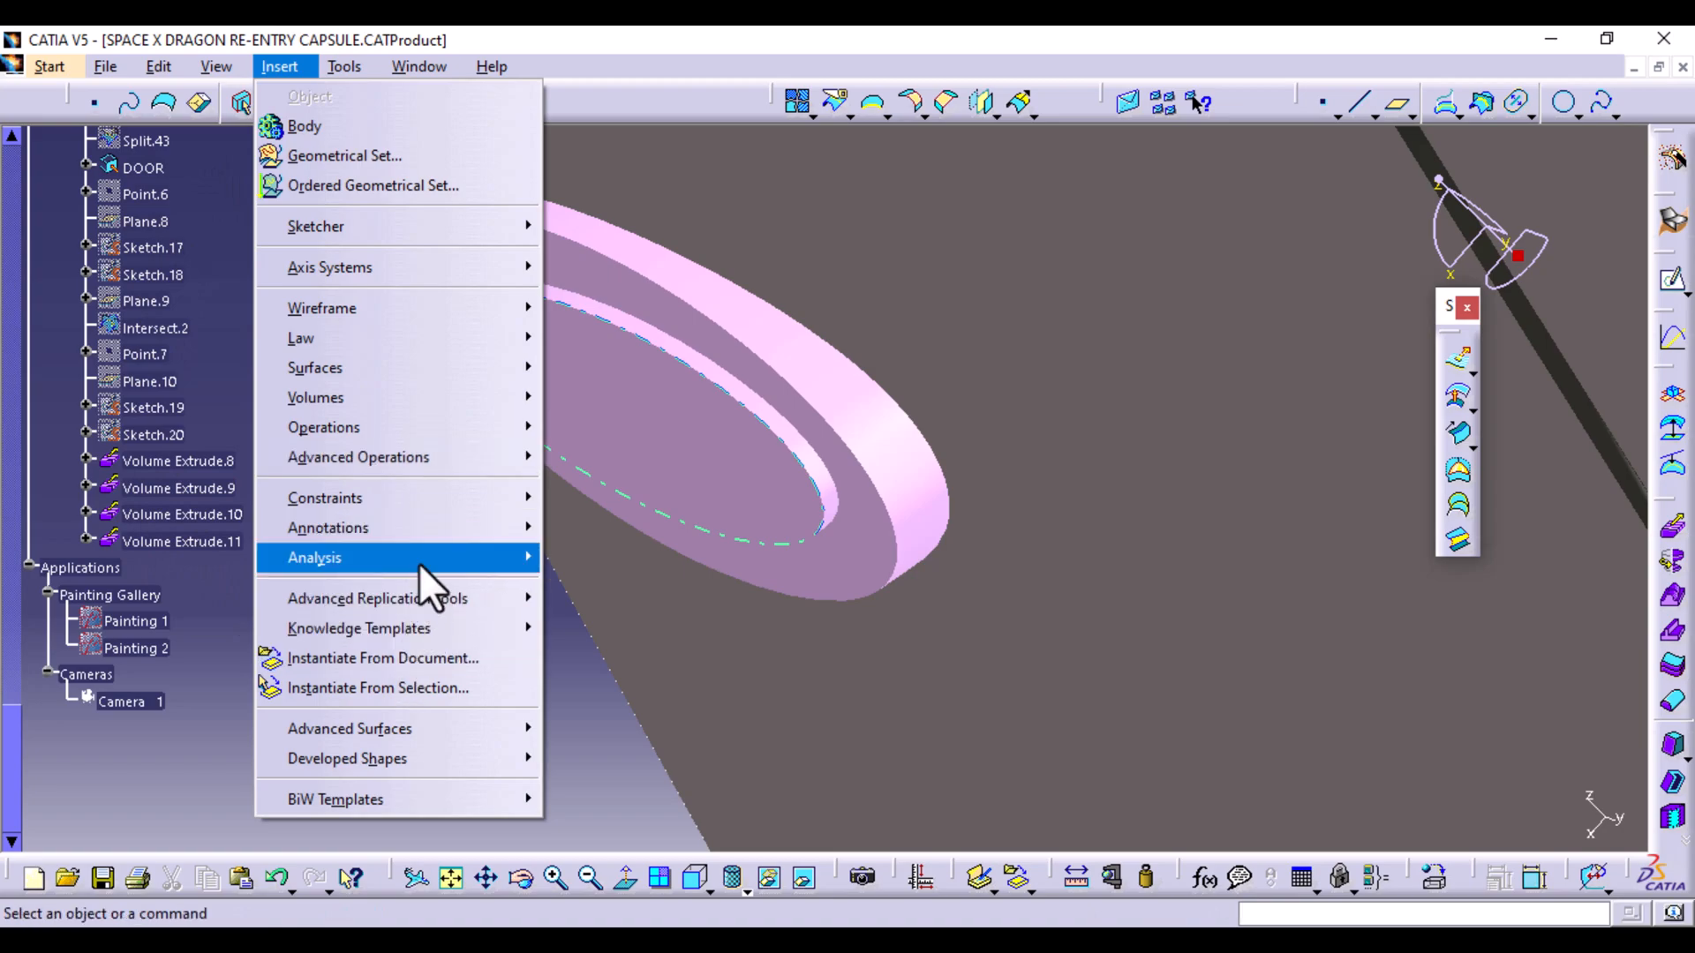
mouse_move(410, 401)
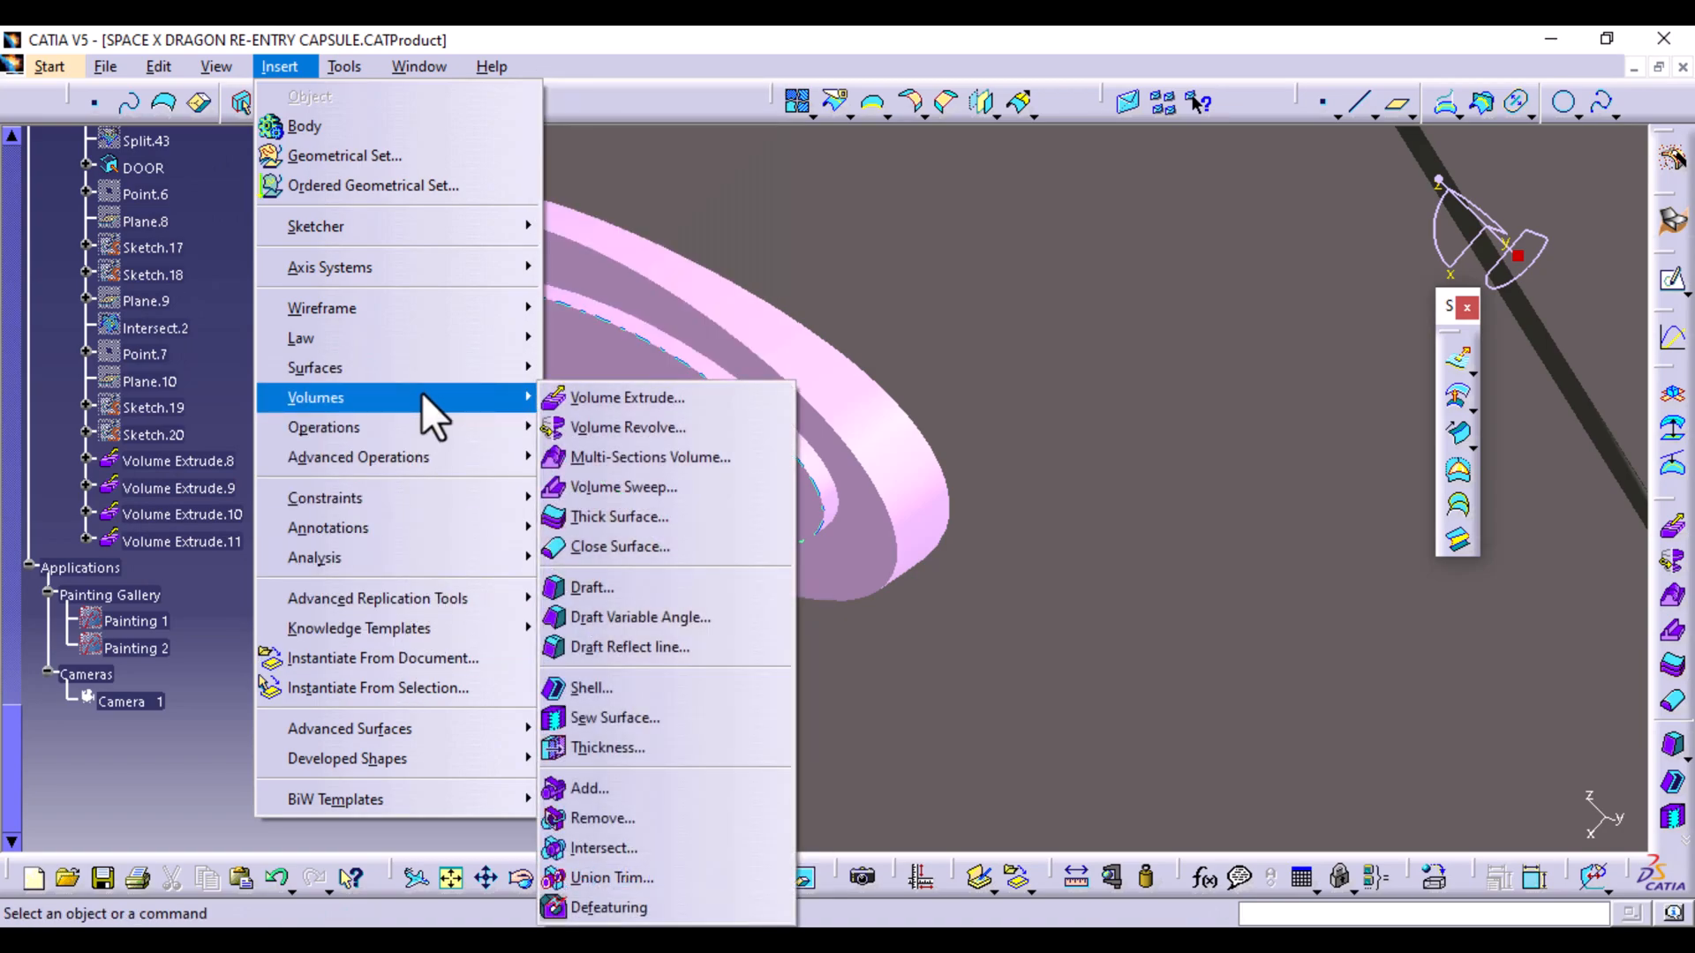
left_click(632, 823)
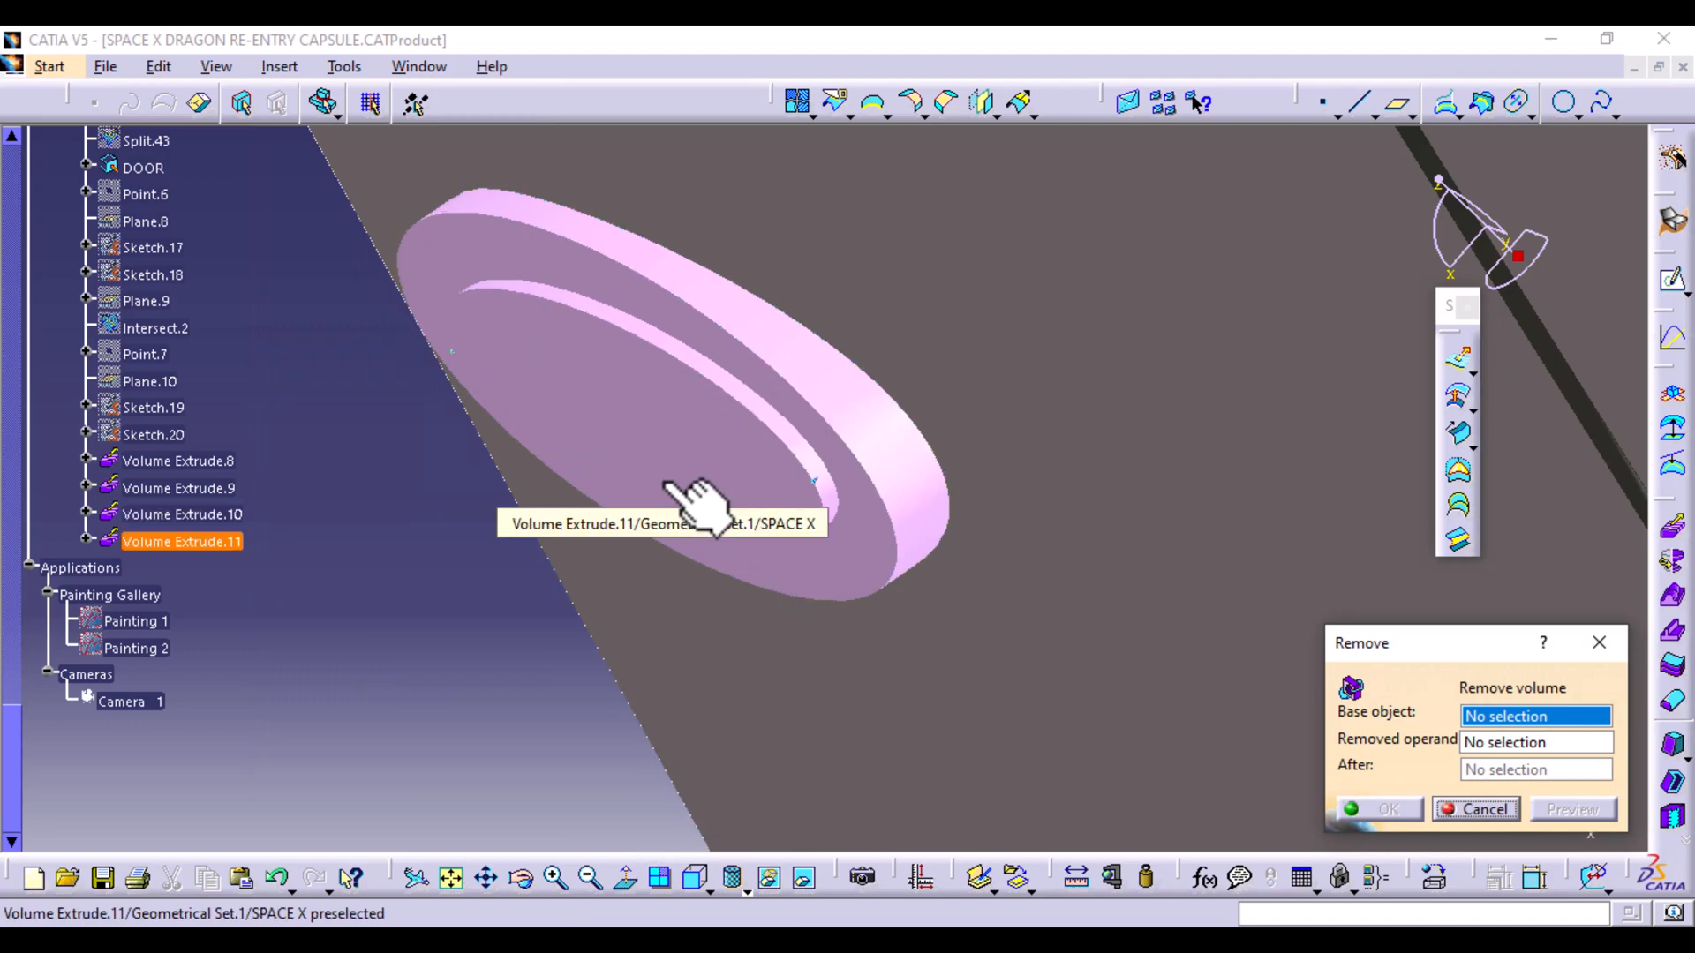
left_click(838, 387)
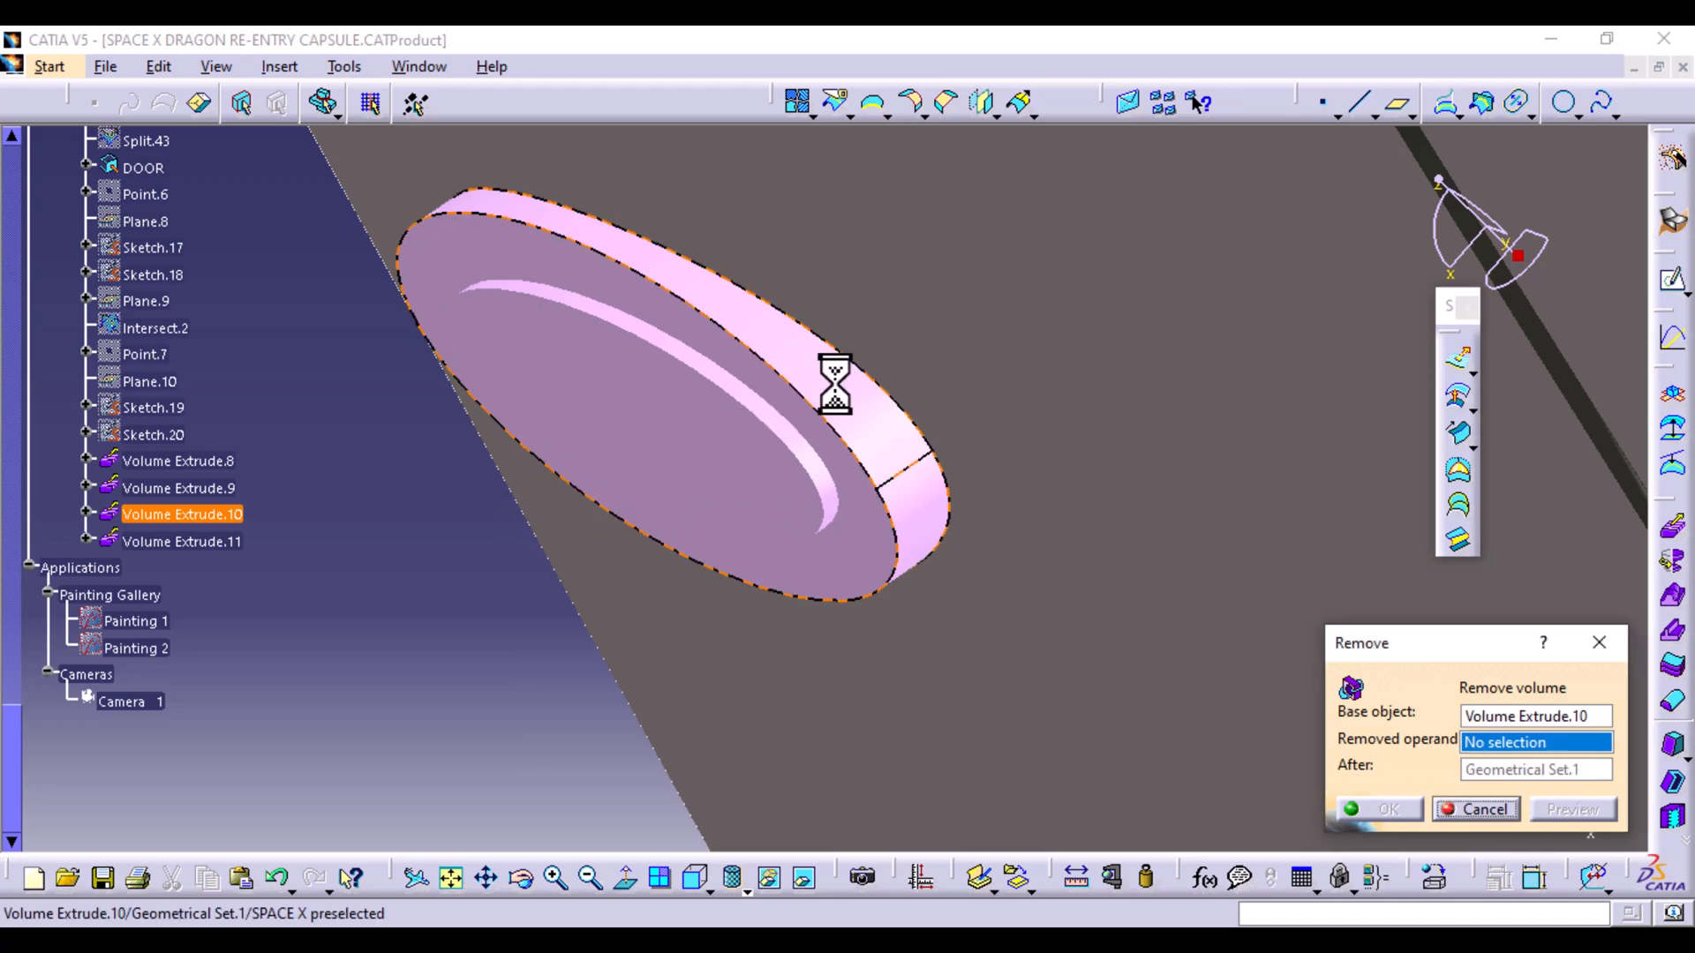
left_click(733, 447)
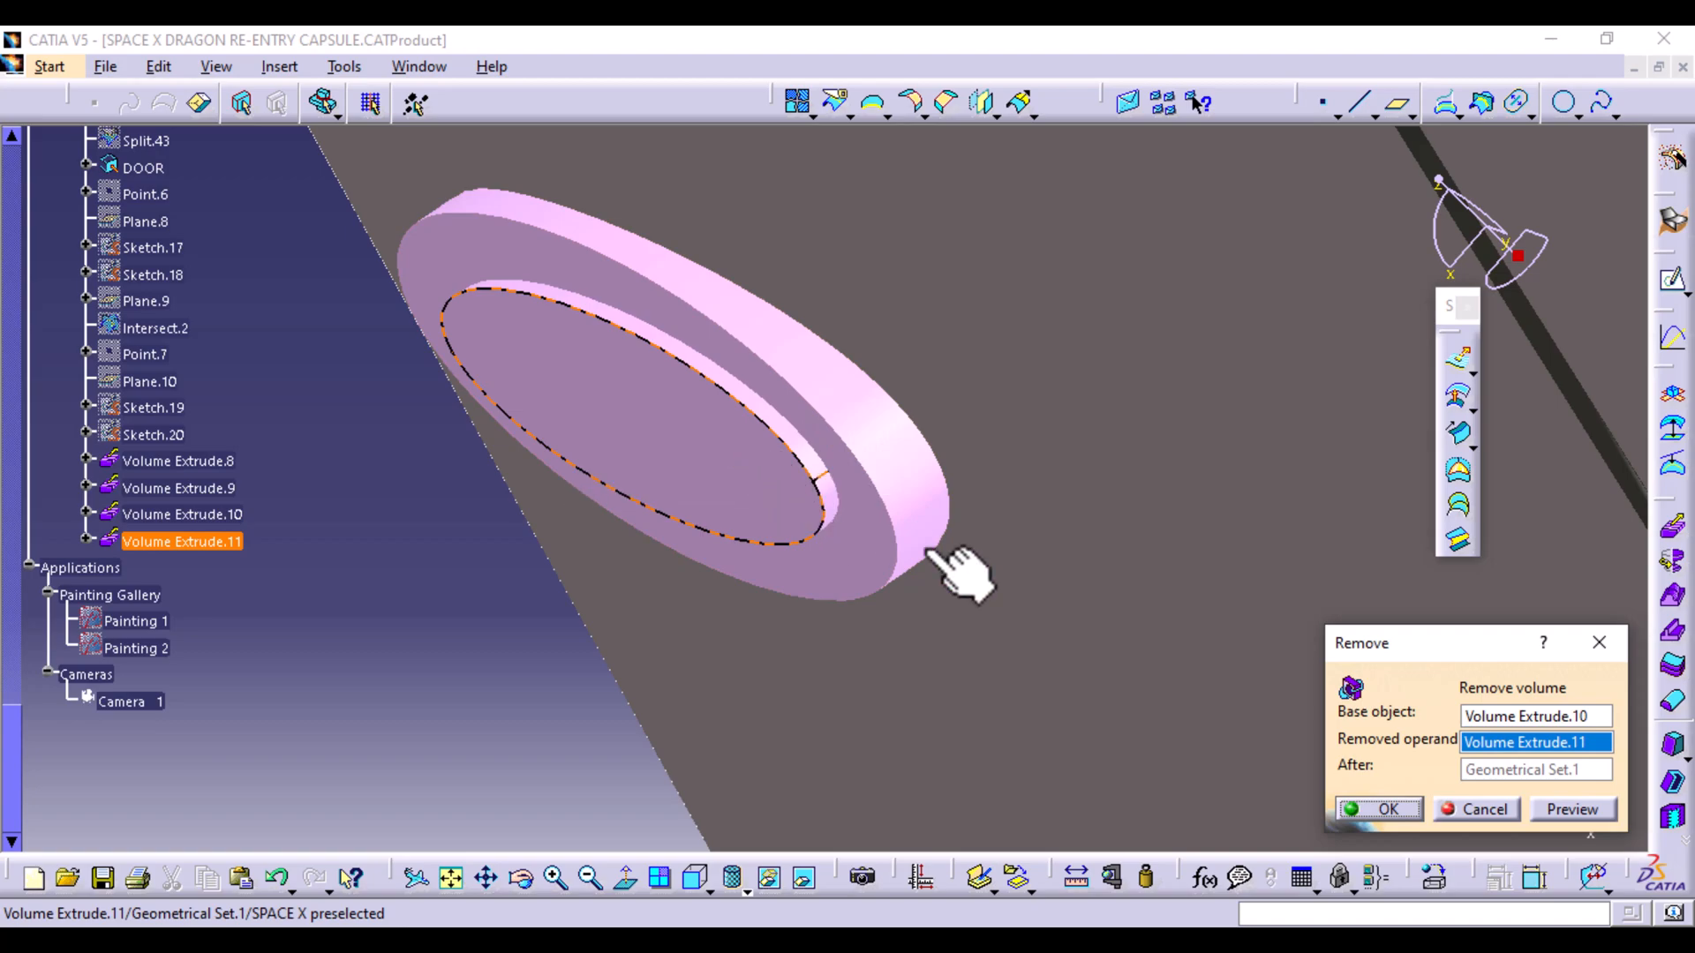
left_click(1567, 814)
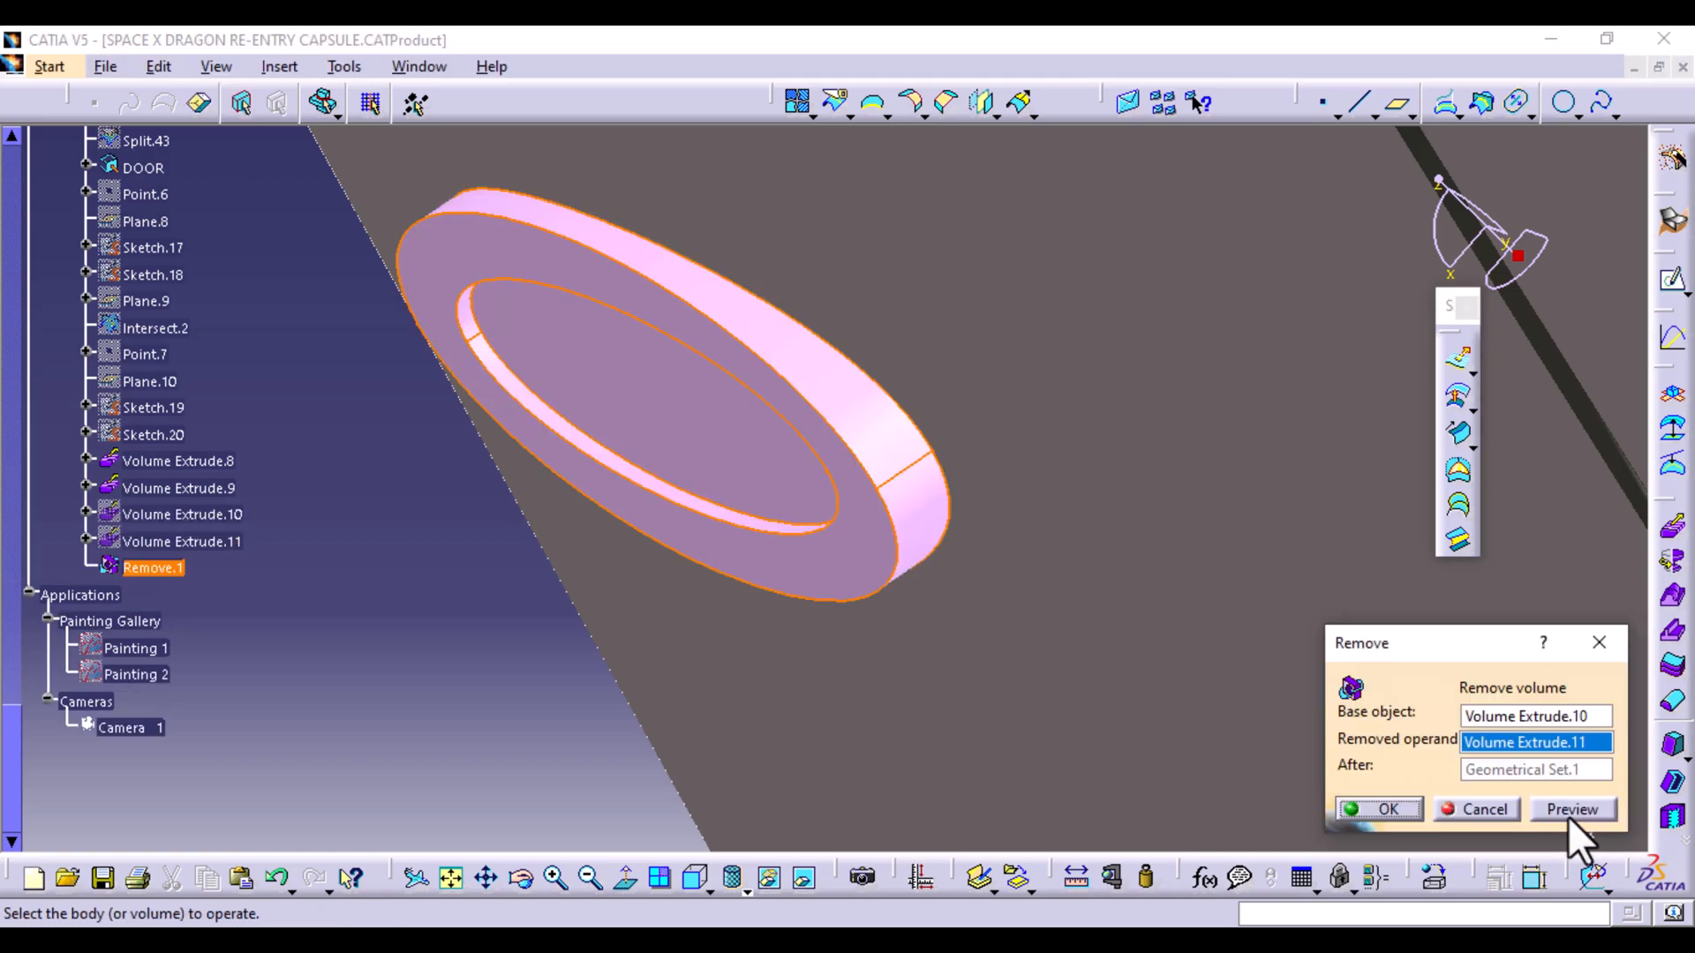
left_click(1398, 810)
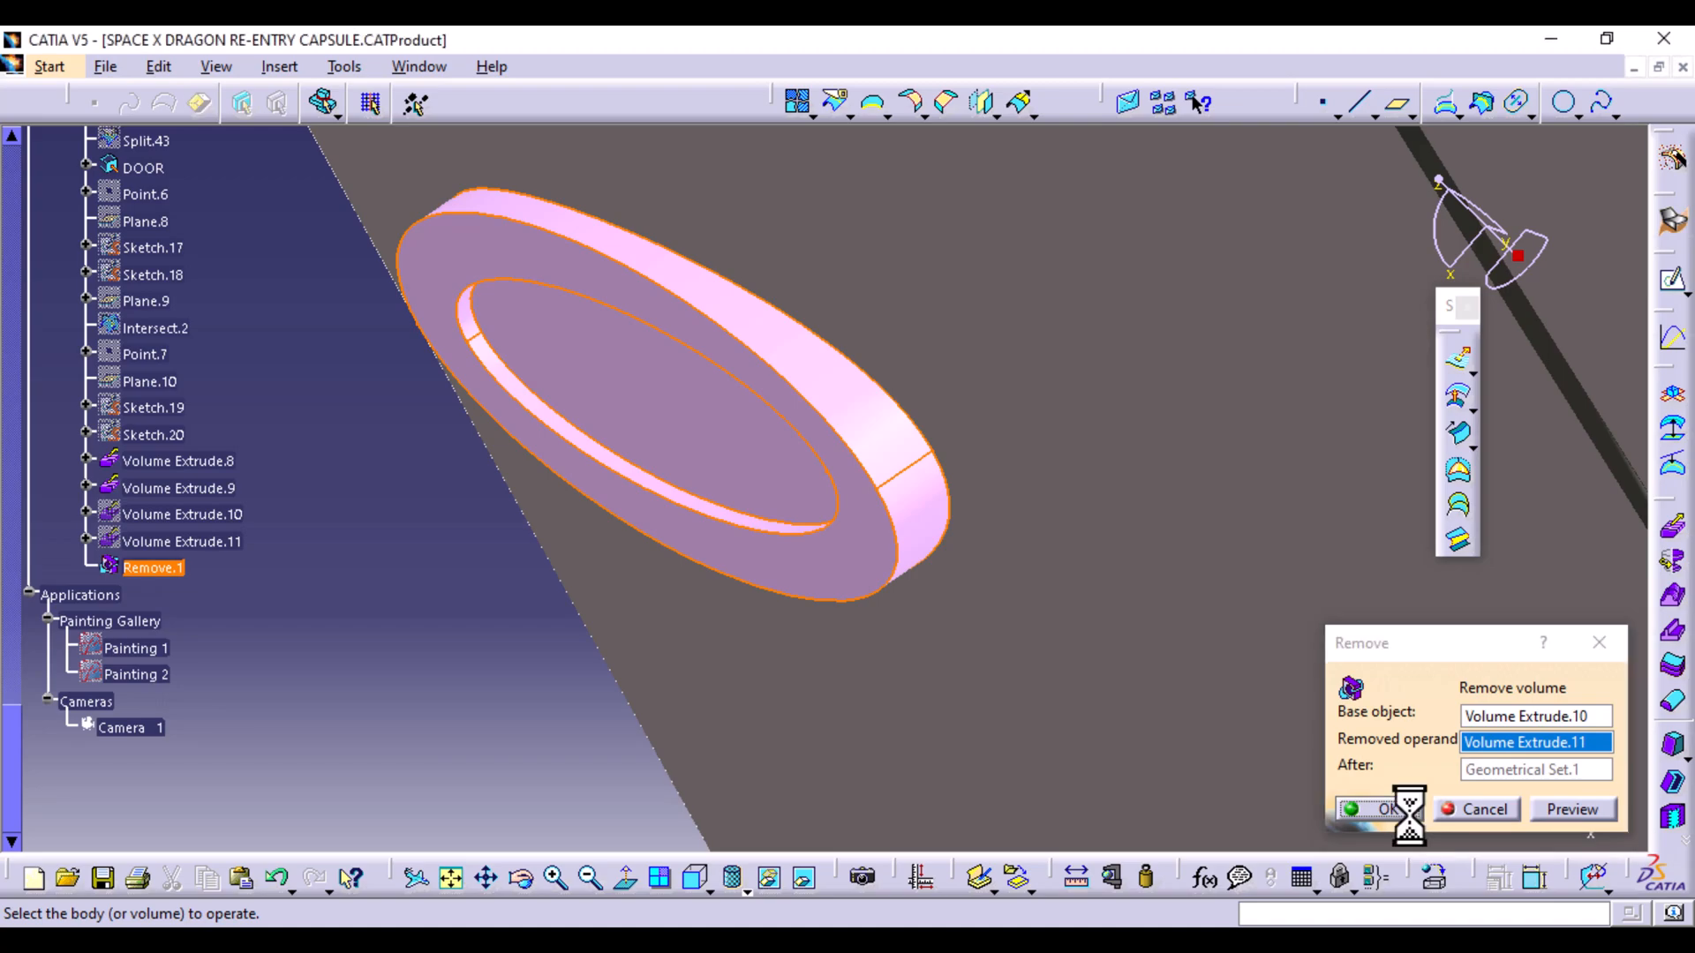
Start an edge fillet on the outer circular edge of the latch's upper small cylinder, Volume Extrude.9
middle_click_drag(596, 671, 707, 718)
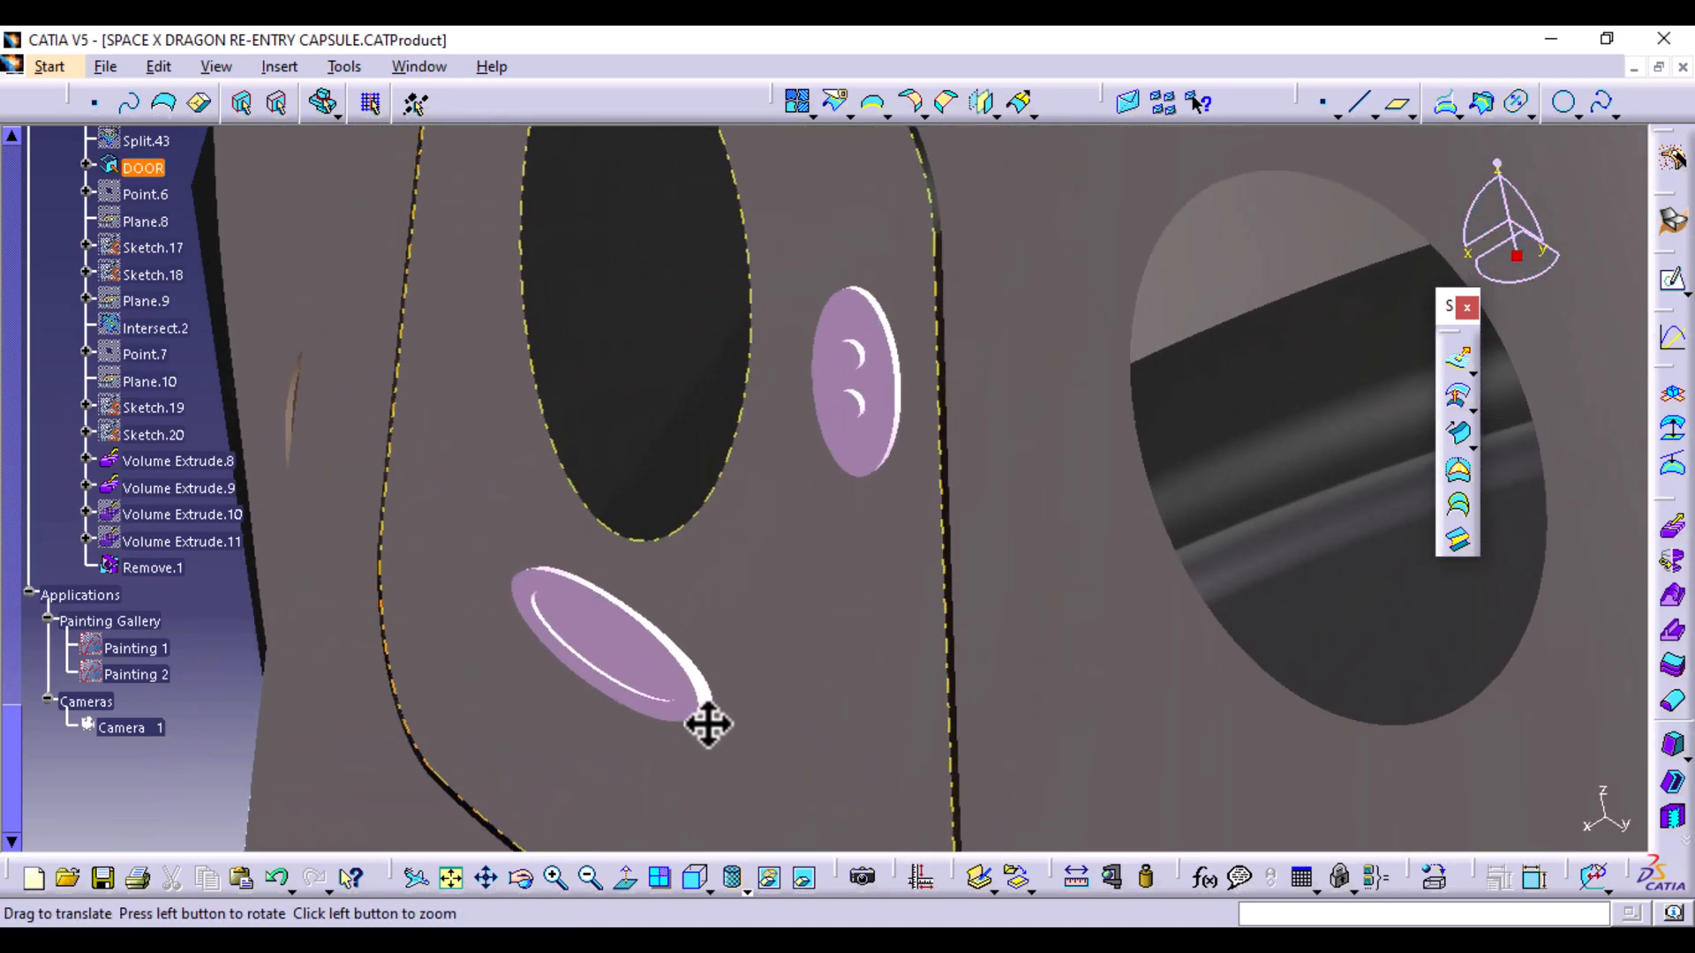
left_click(284, 67)
mouse_move(365, 415)
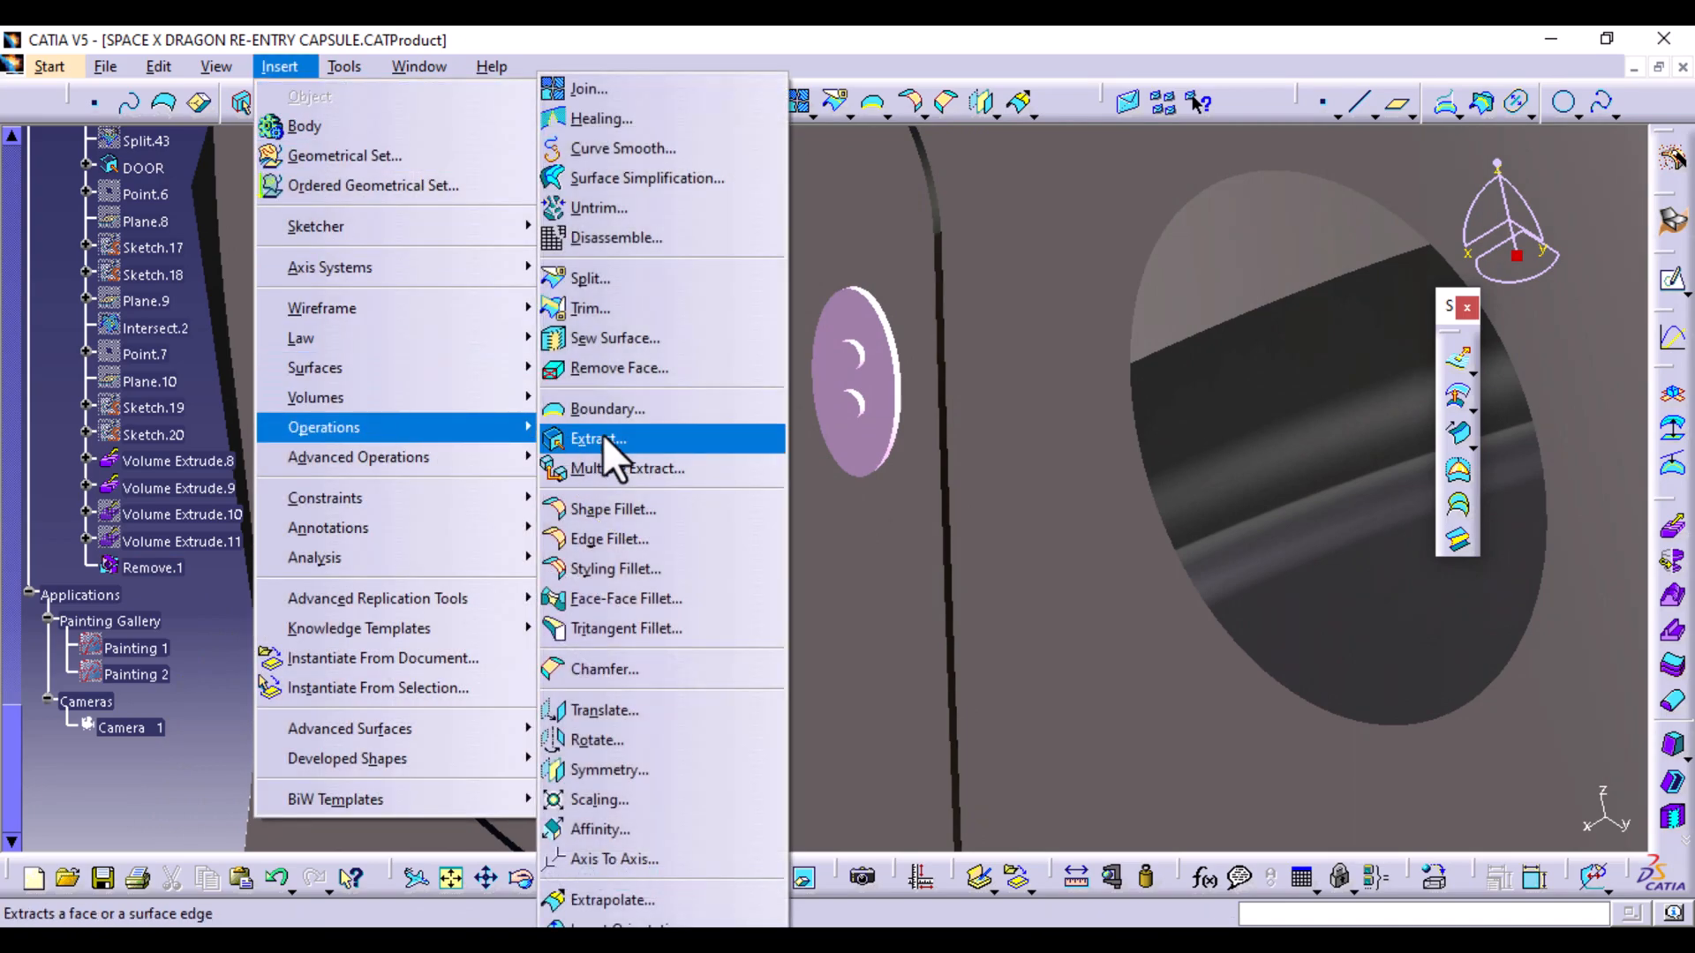
left_click(623, 539)
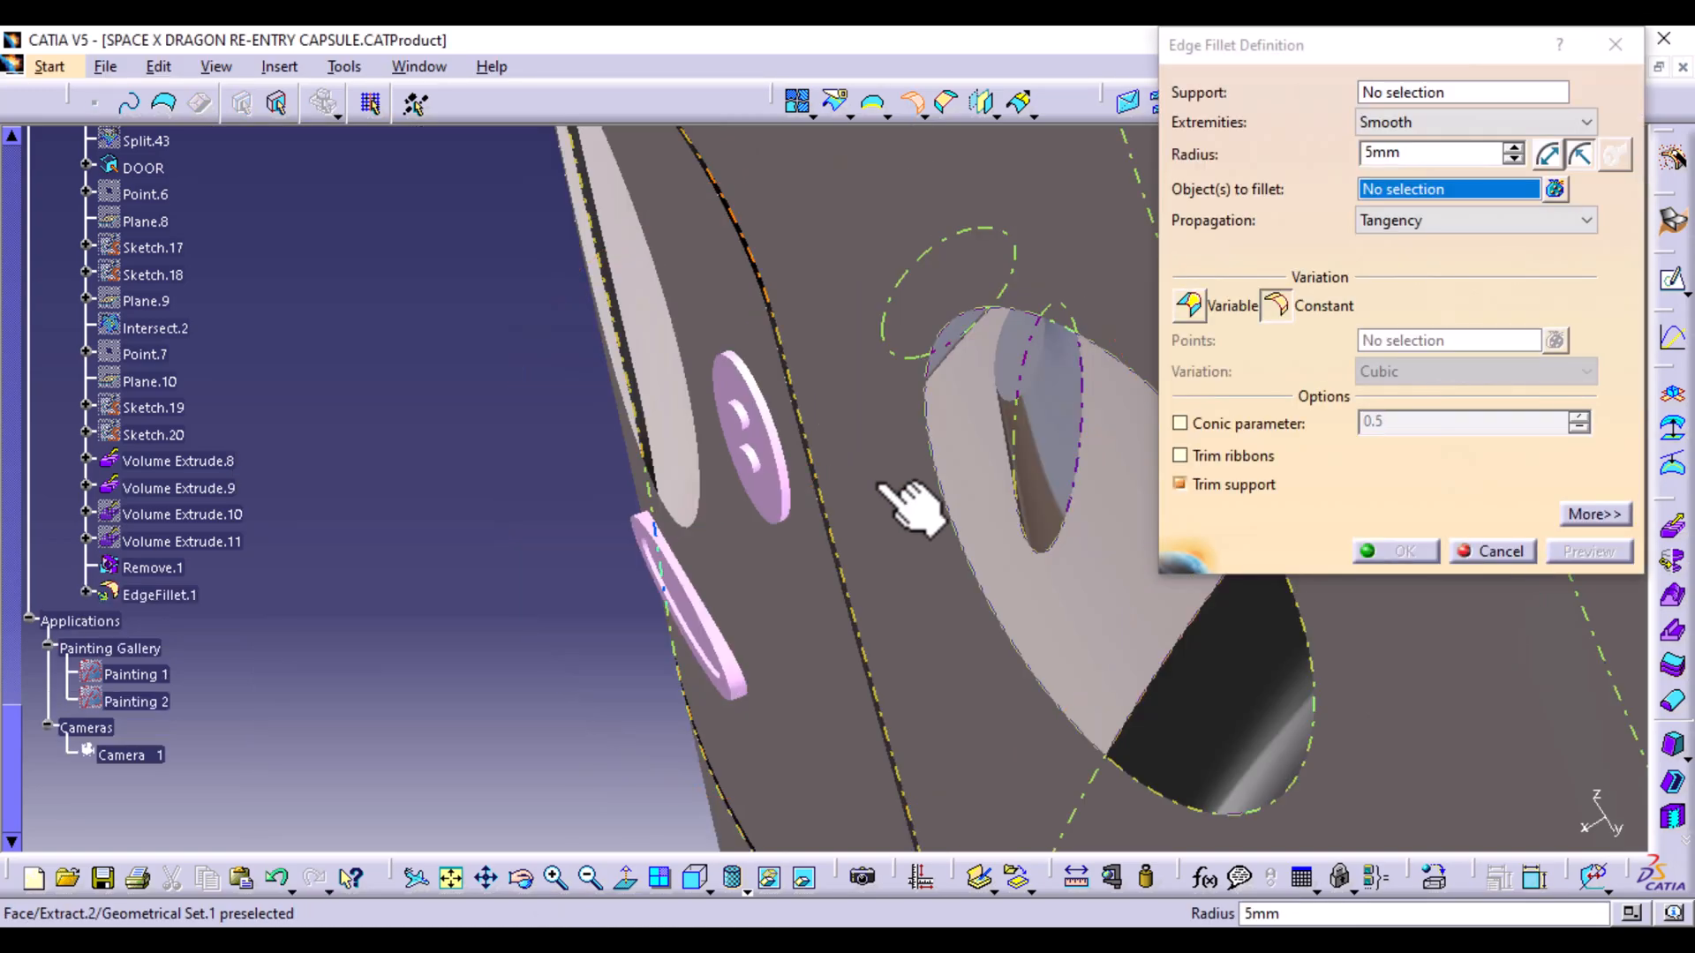
middle_click_drag(759, 569, 677, 485)
left_click(759, 569)
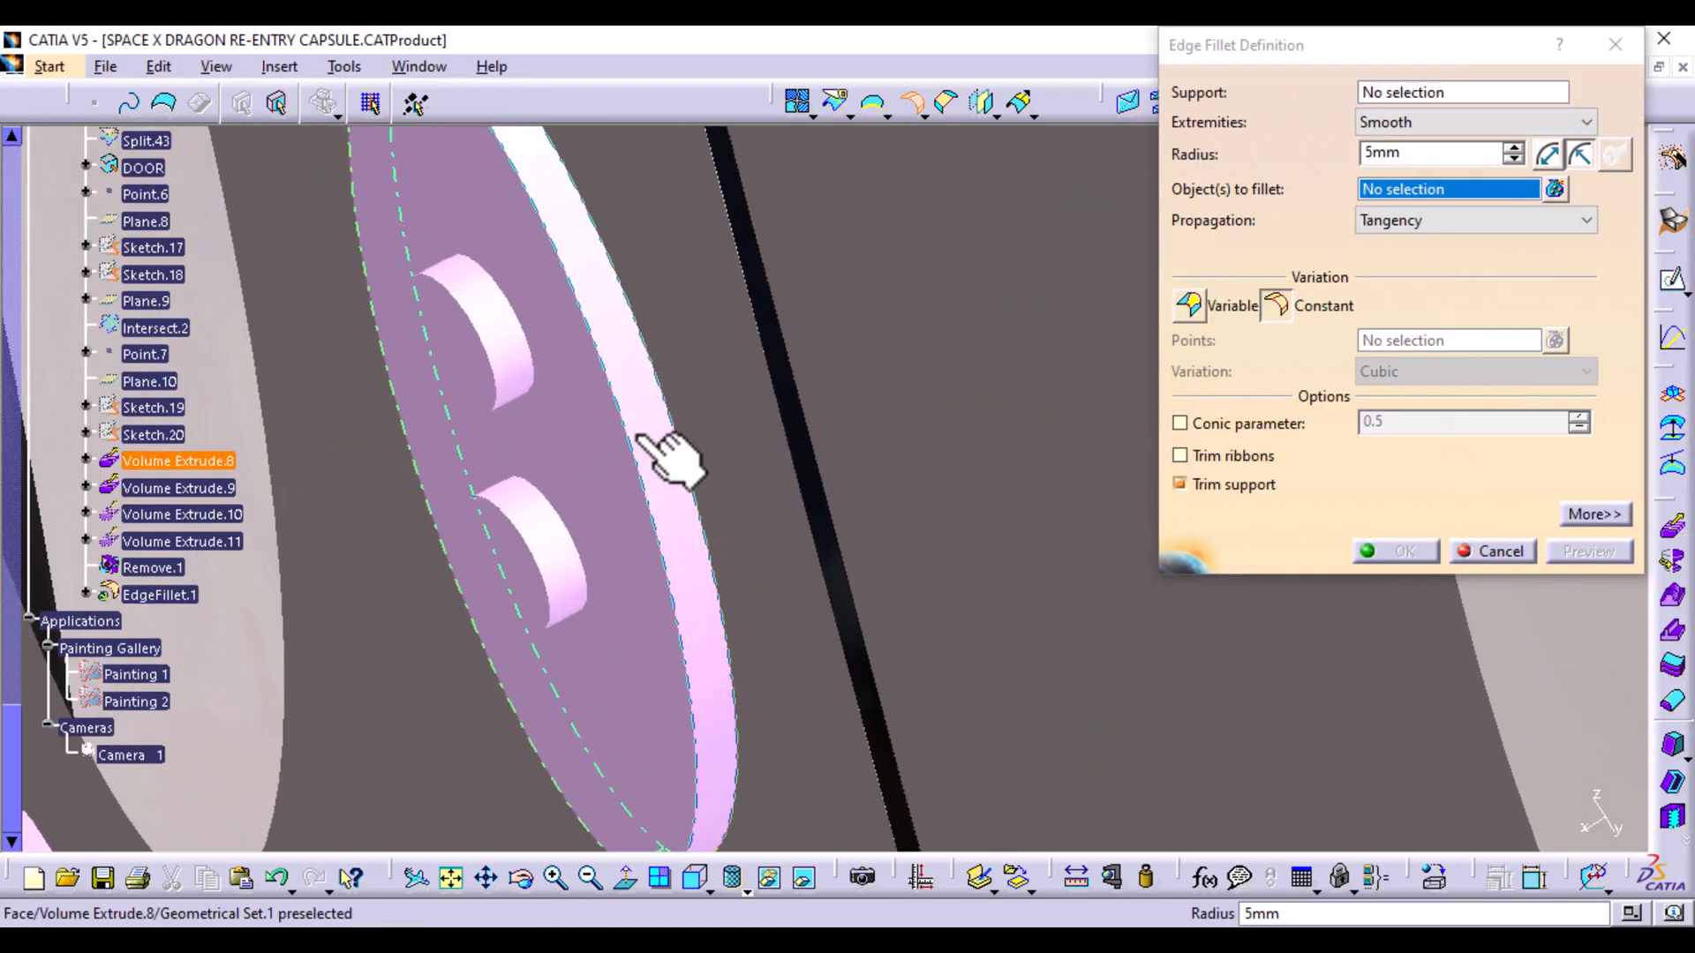
left_click(484, 339)
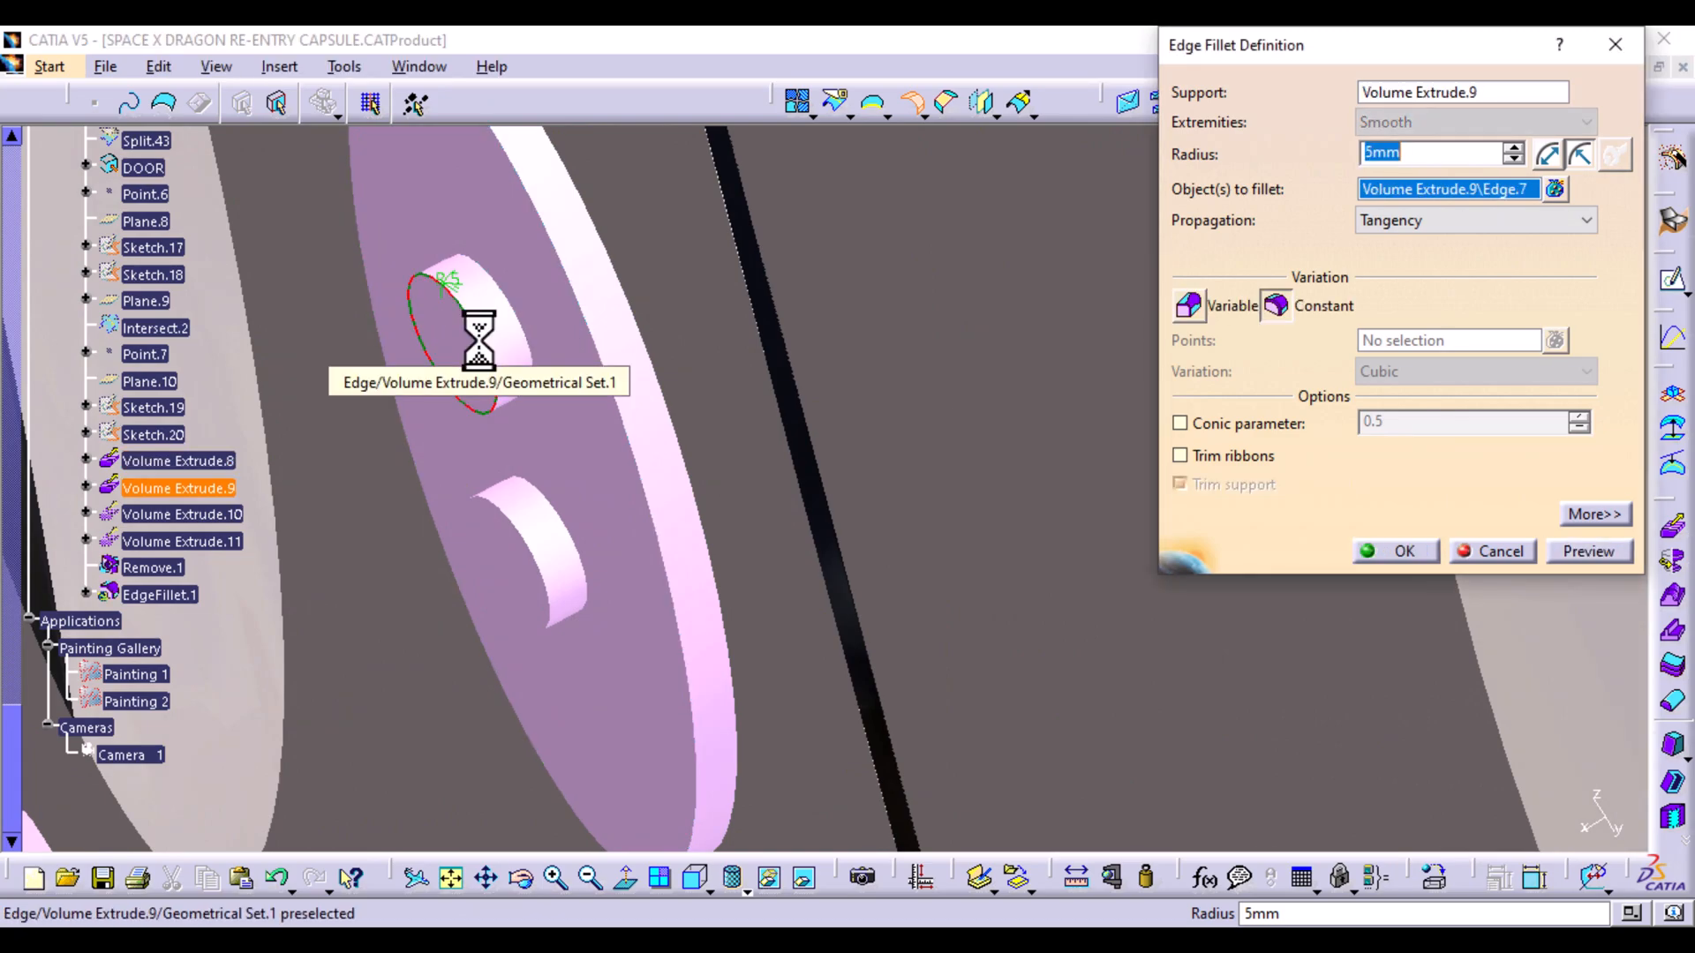
Fillet the front circular edges of both round bosses on the door disc with a 5 mm radius
left_click(1556, 189)
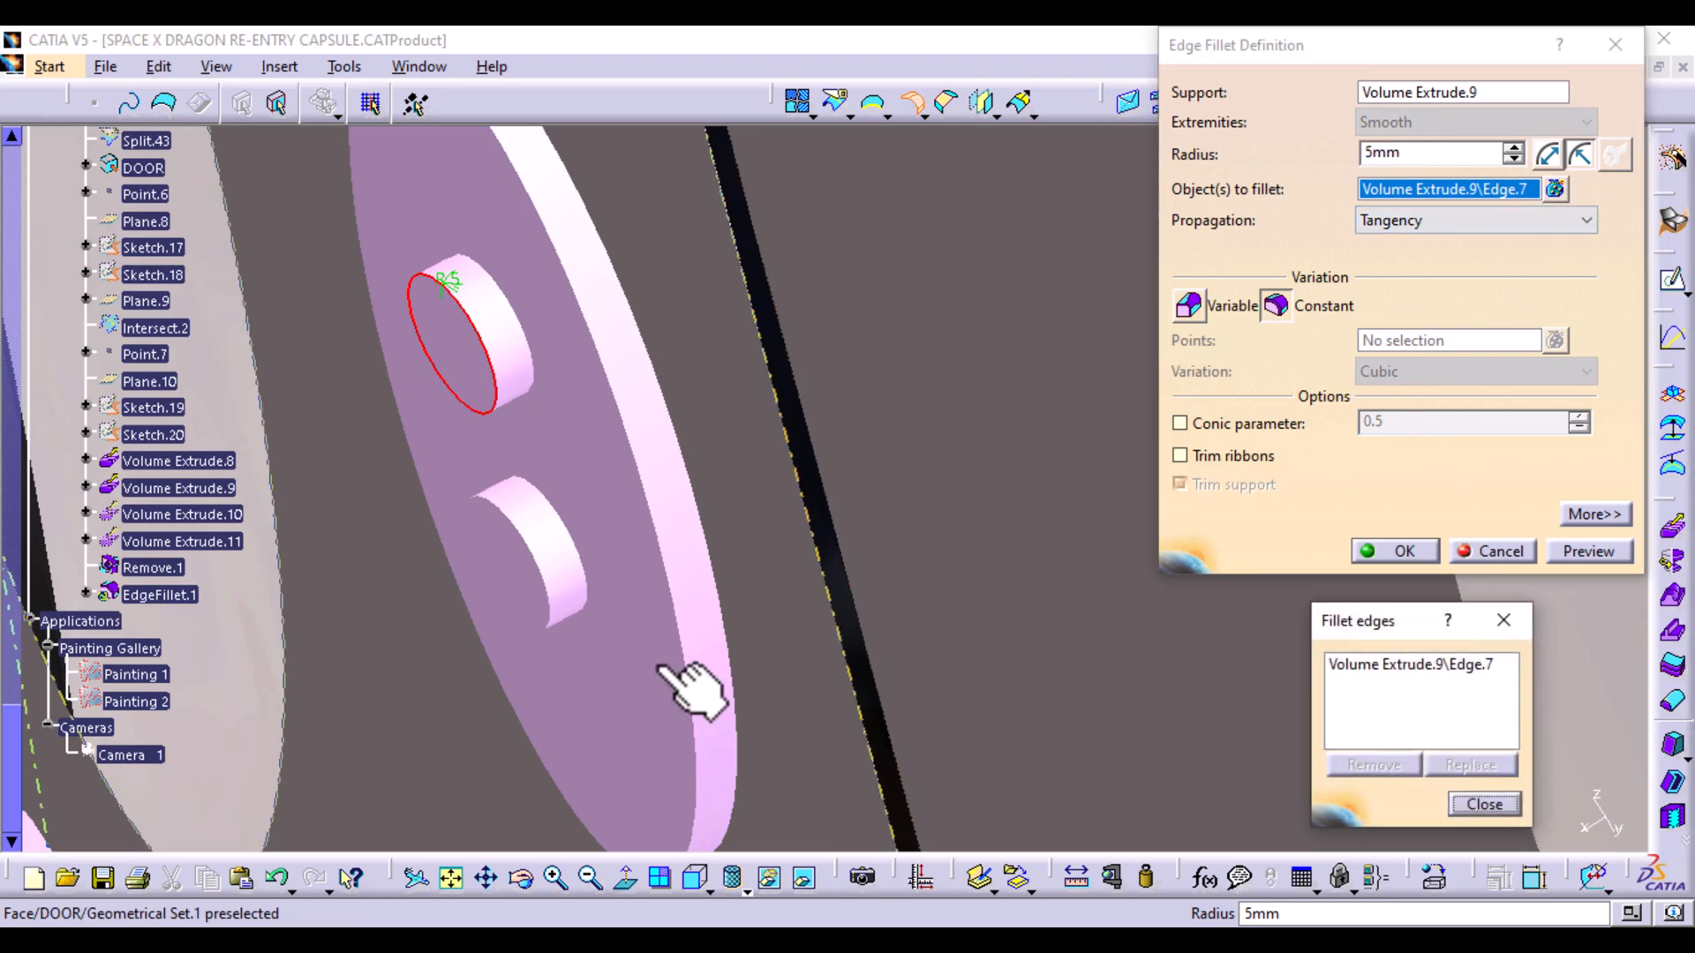
left_click(540, 579)
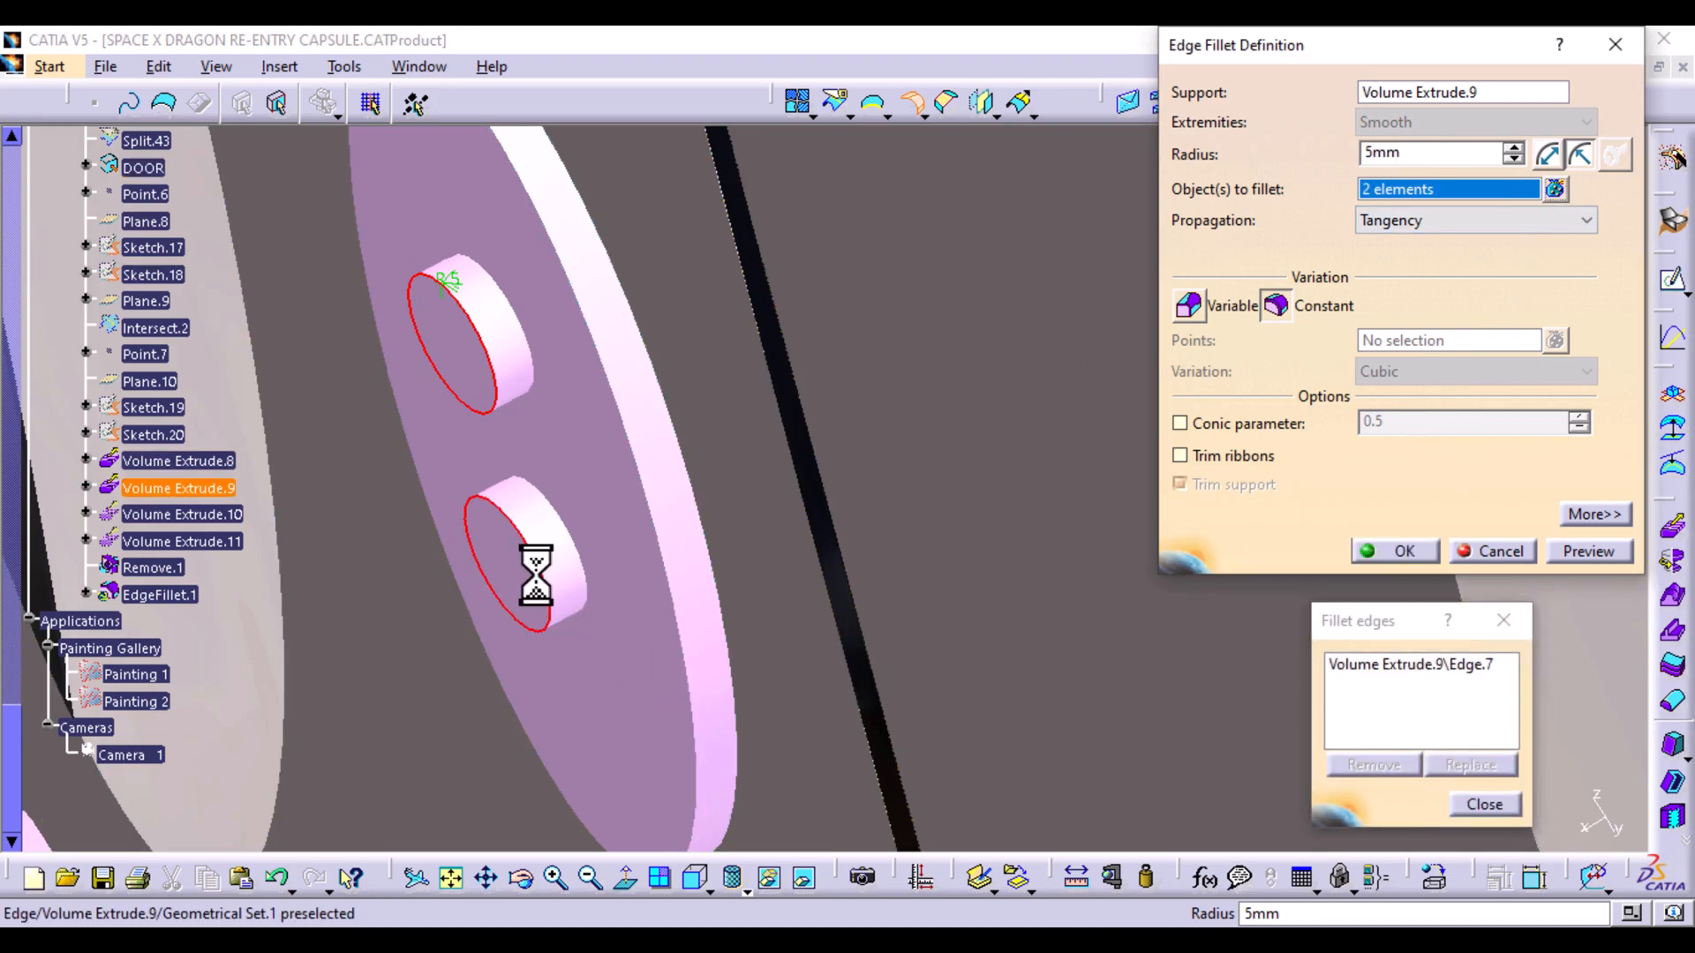
left_click(1473, 809)
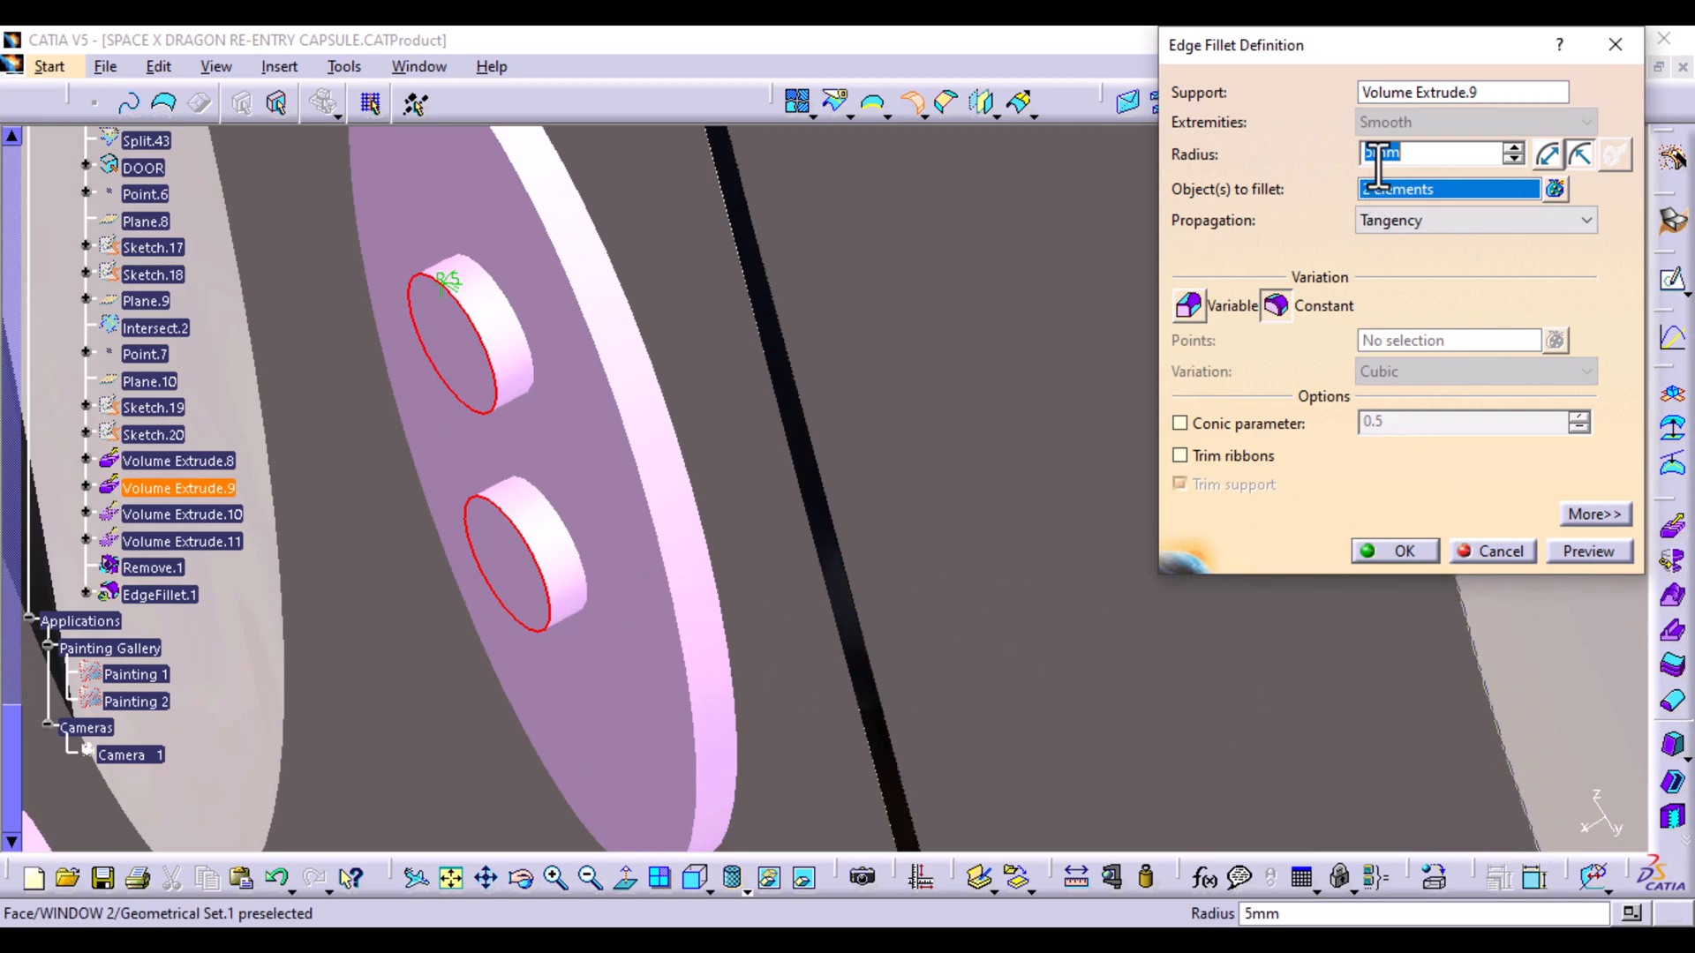
left_click(1571, 548)
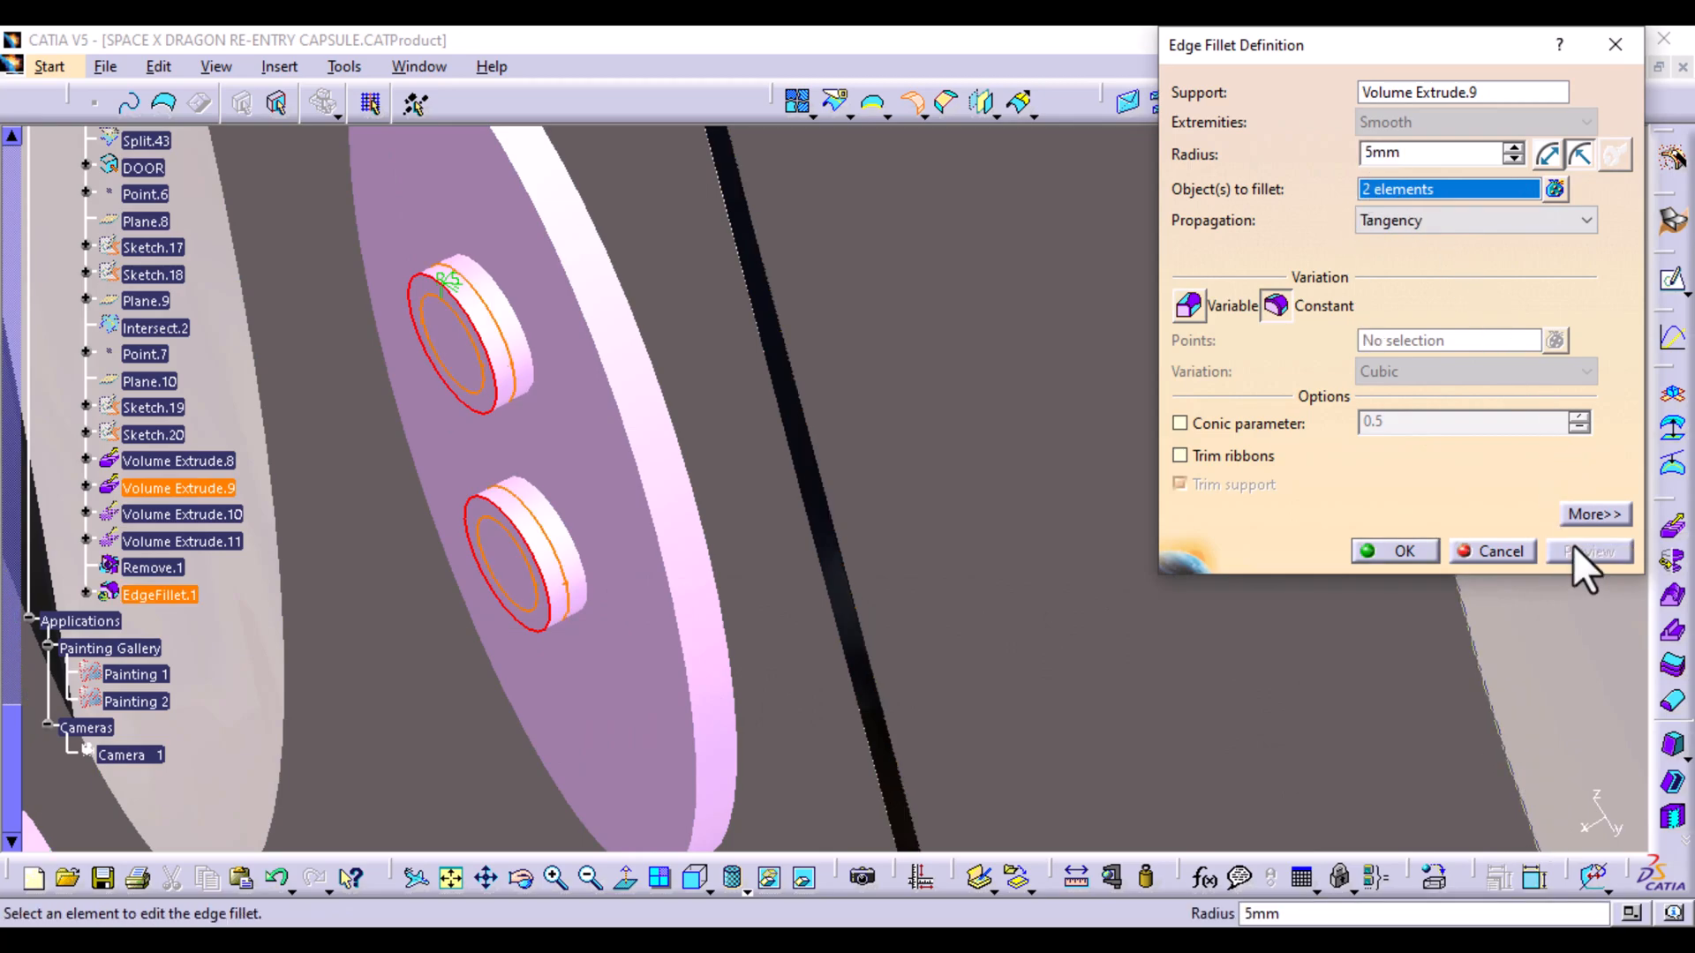
left_click(1403, 554)
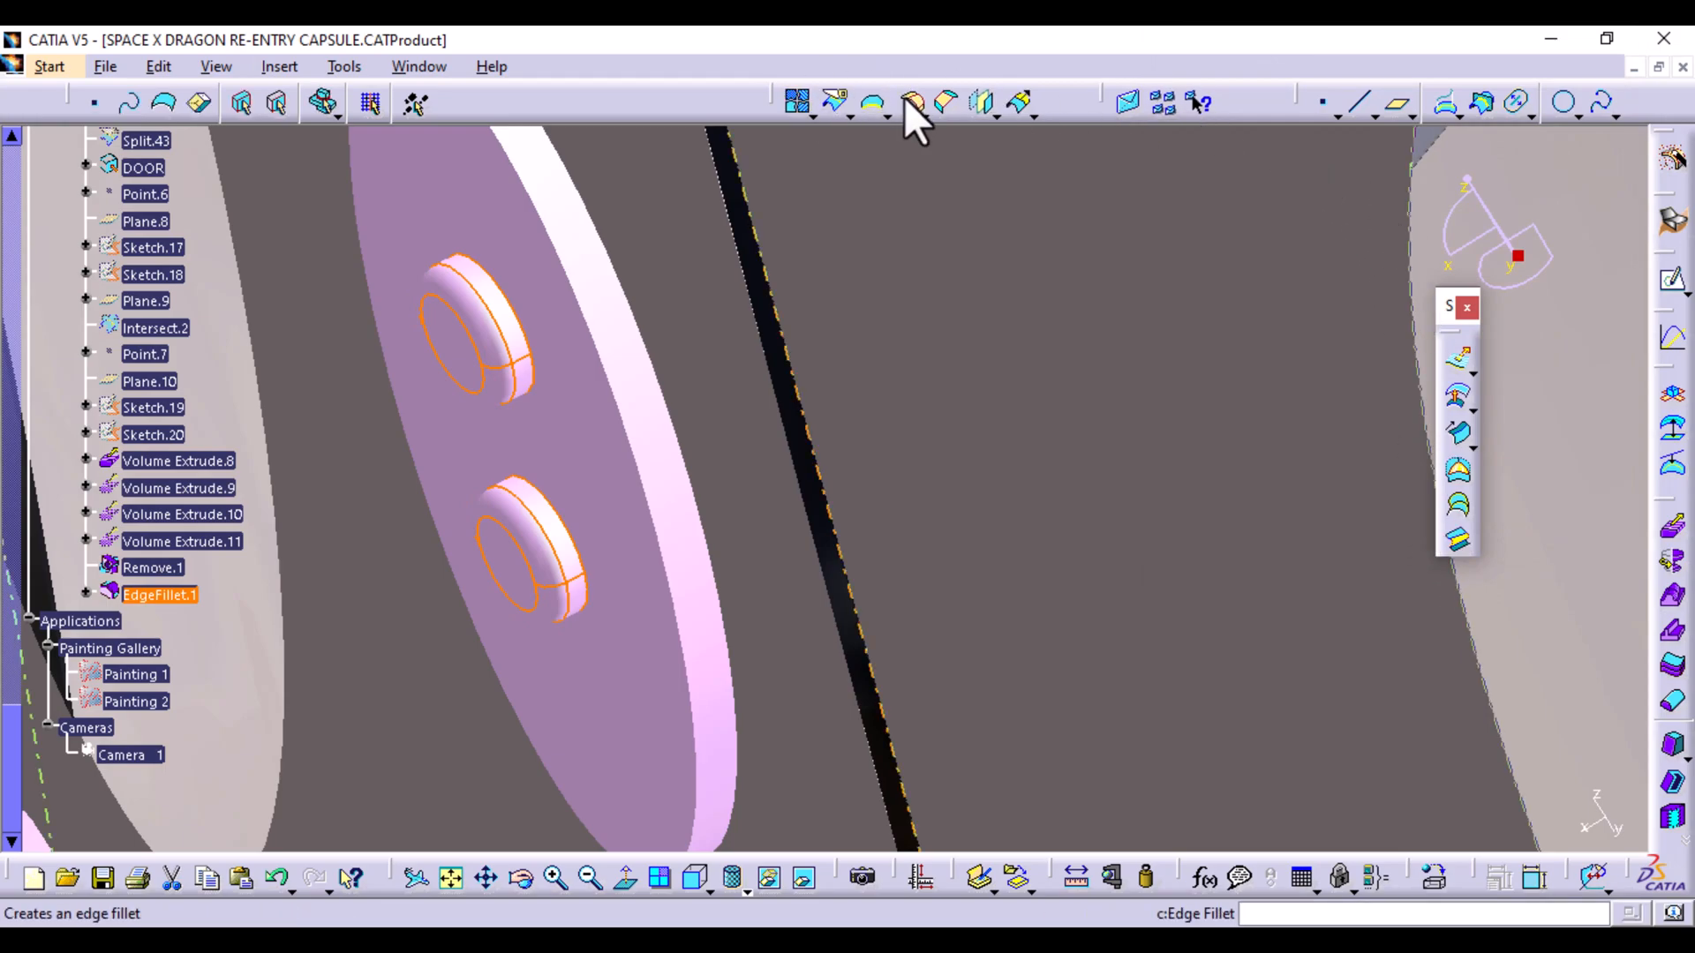
Fillet the outer rim of the disc face carrying the two bosses with a 5 mm radius
left_click(912, 98)
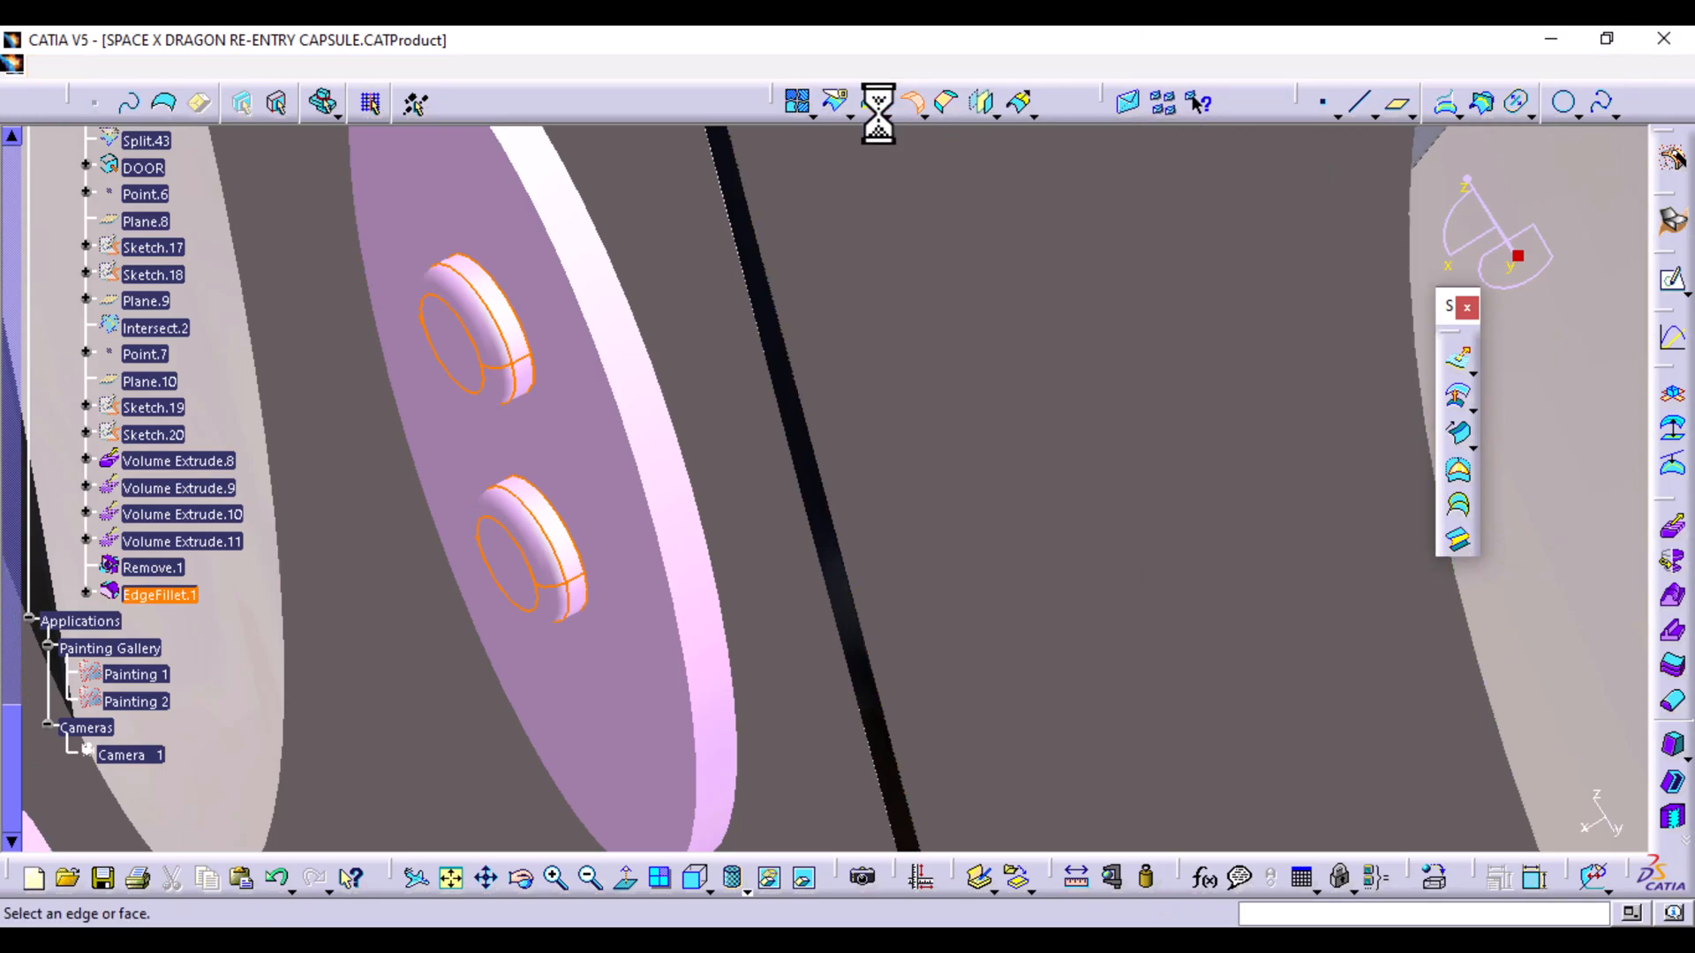
left_click(663, 541)
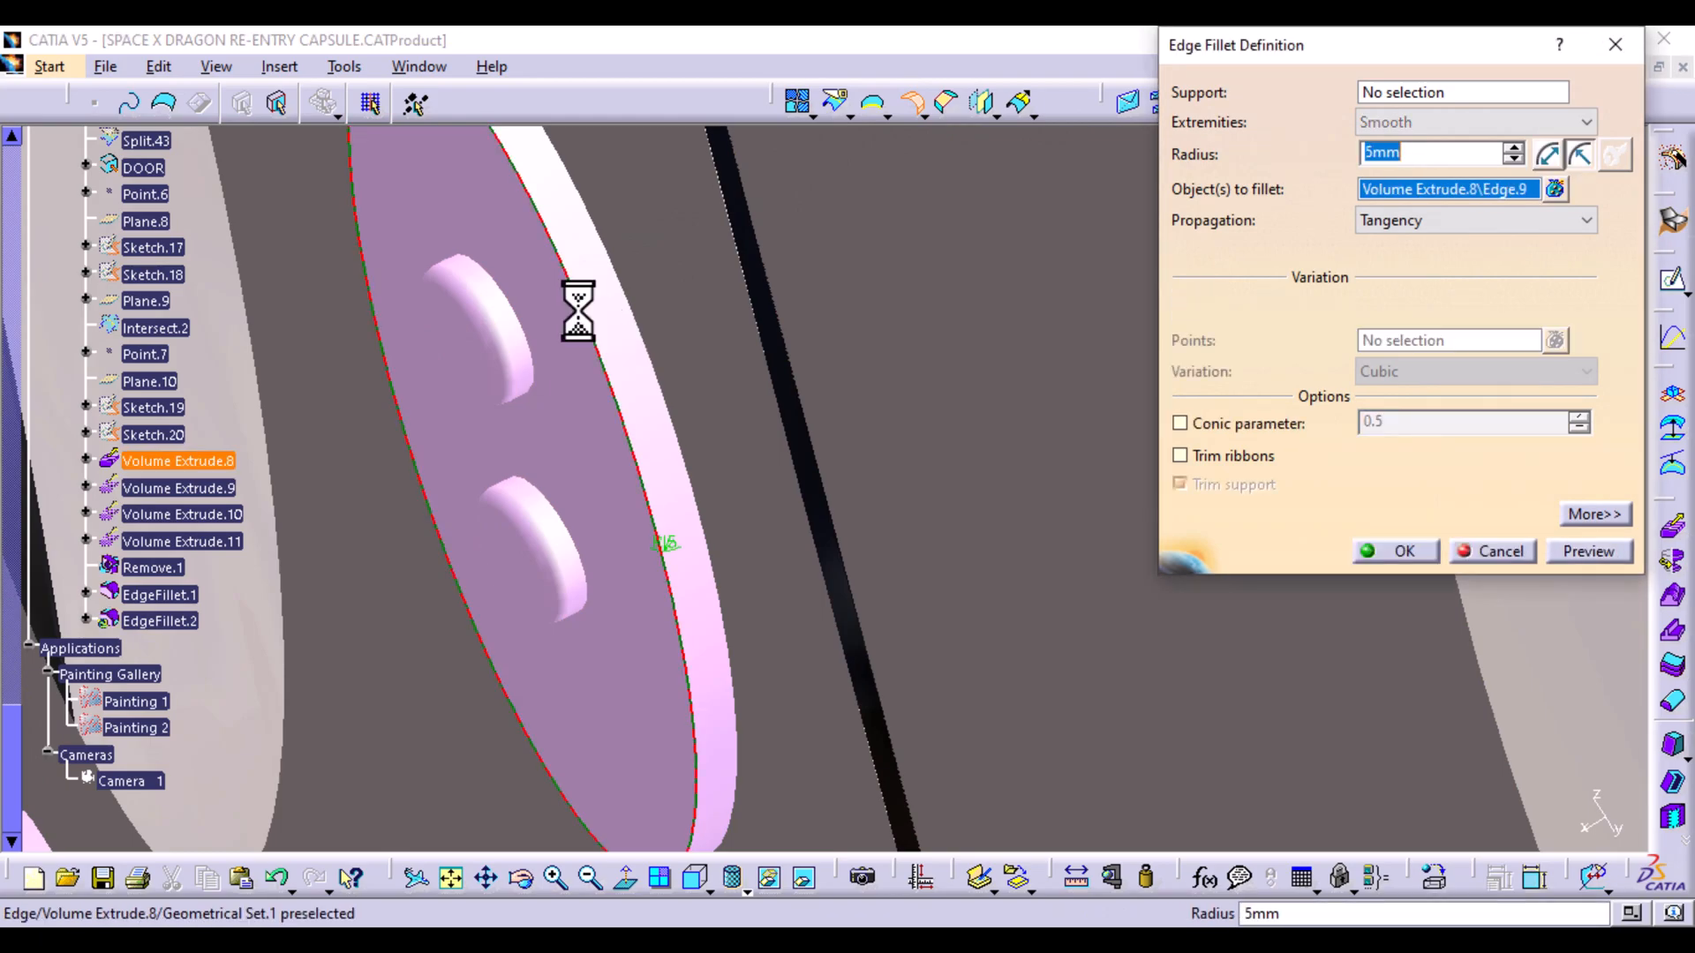
left_click(1584, 549)
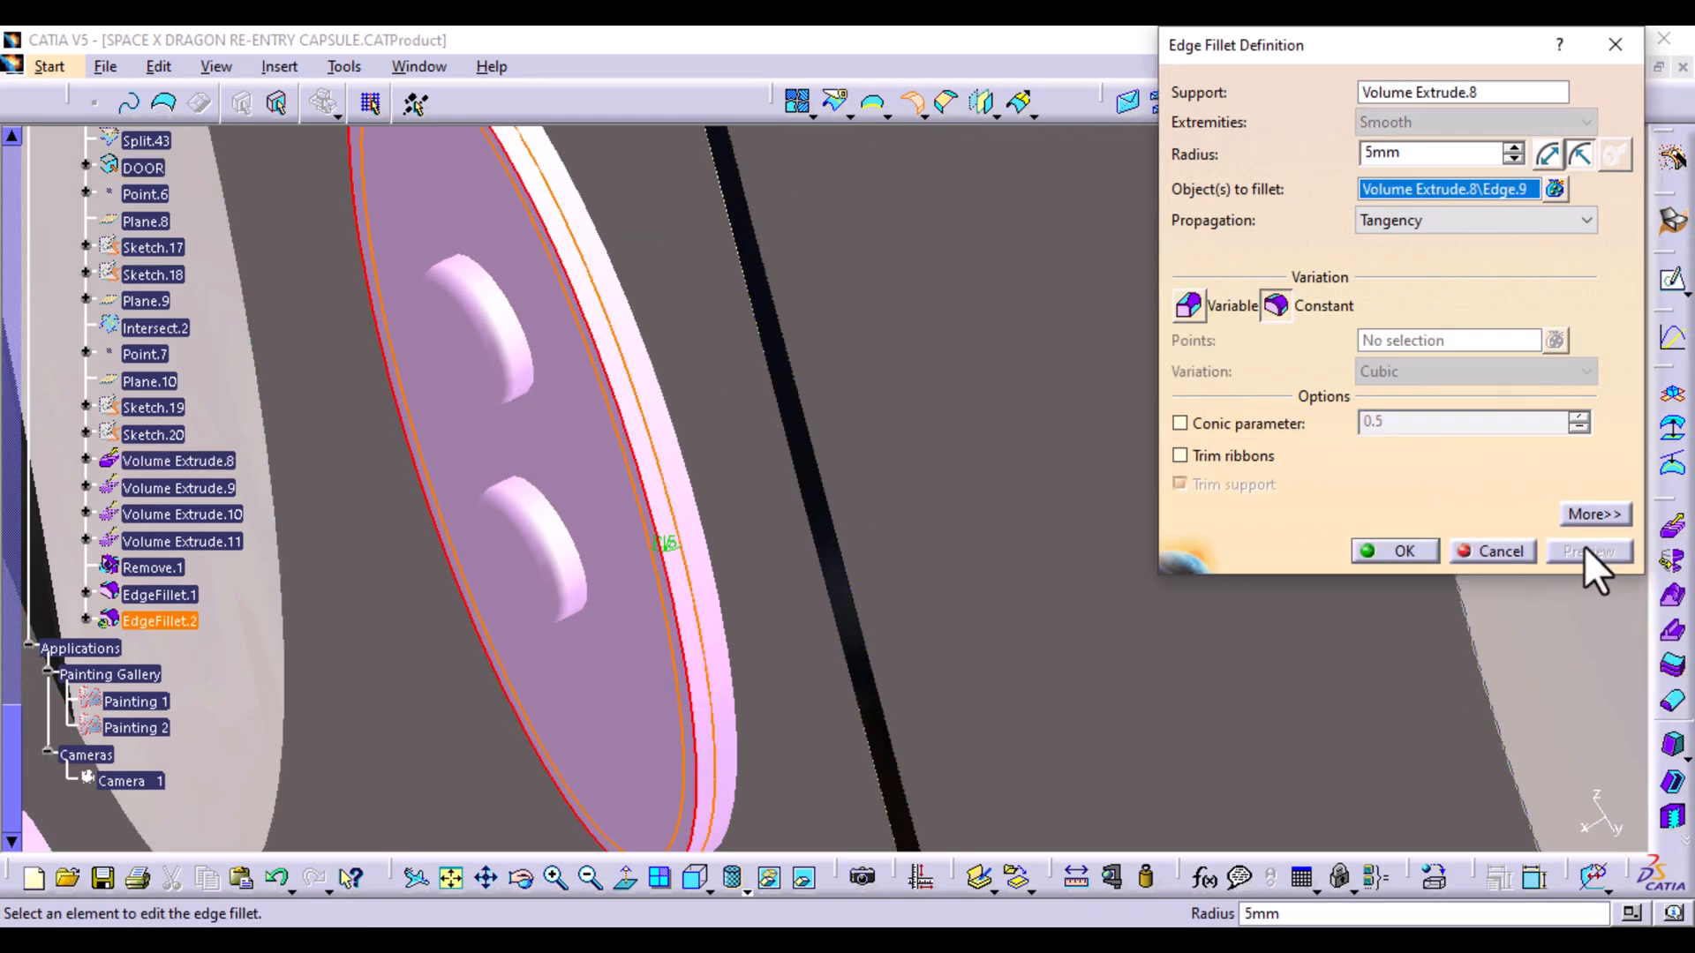
left_click(1398, 551)
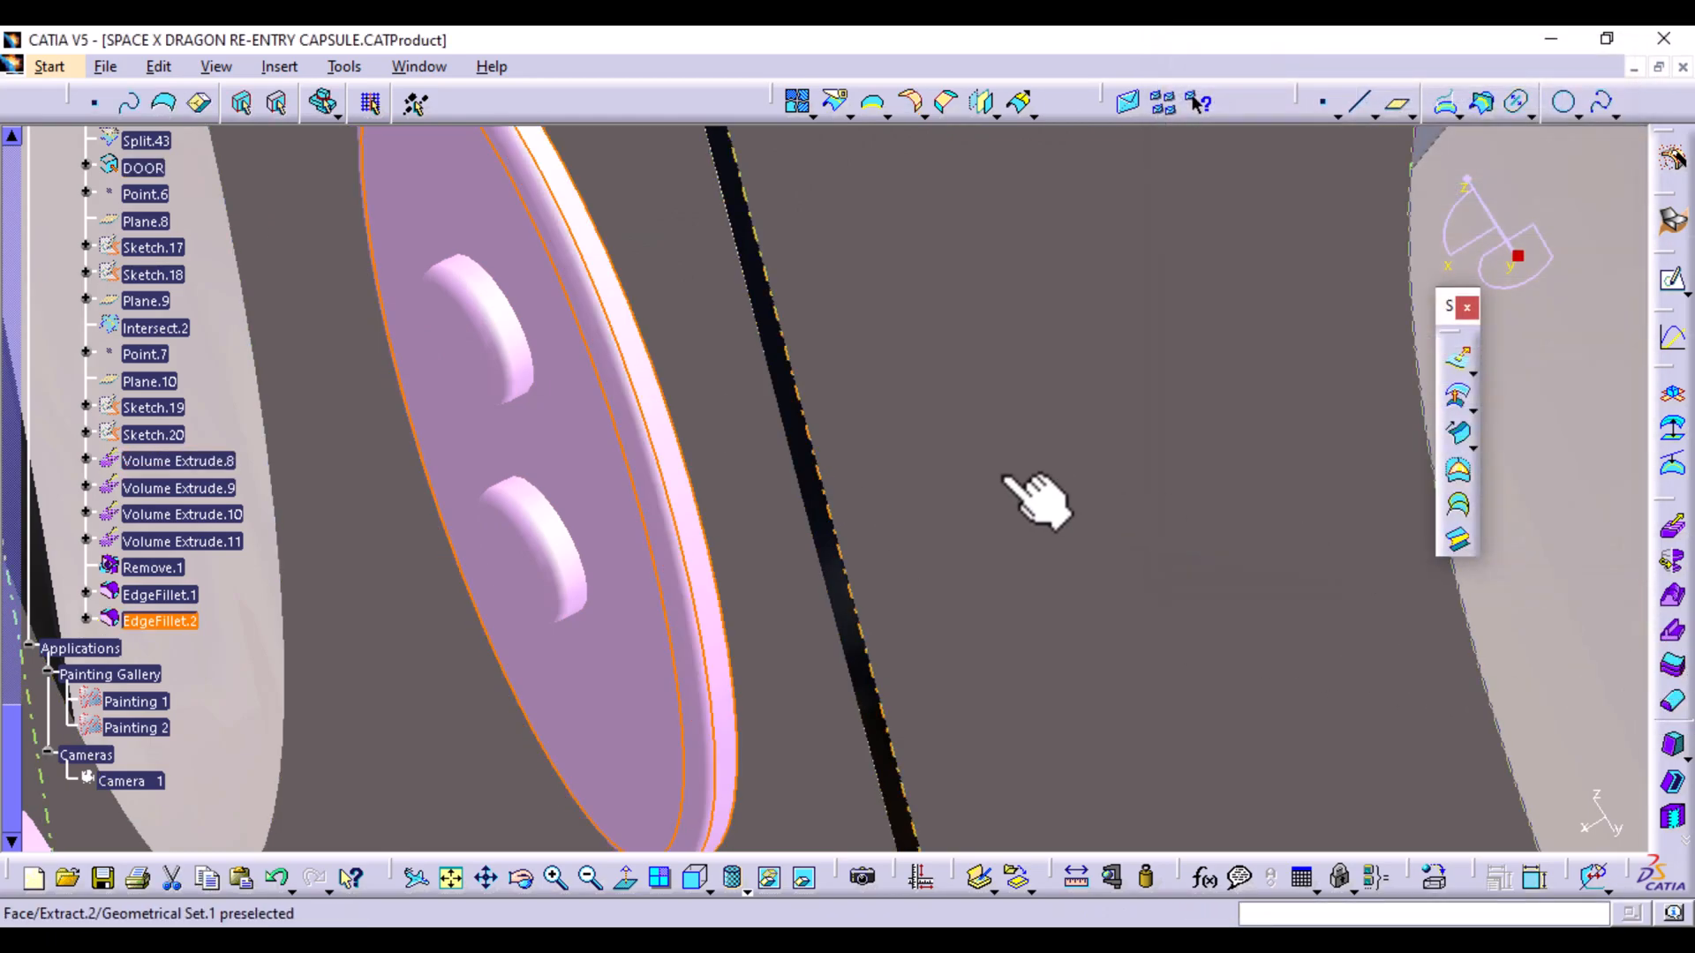
Fillet the rim edge of the circular recess in the Remove.1 disc with a 3 mm radius
middle_click_drag(1021, 492, 1006, 565)
middle_click_drag(988, 623, 1010, 309)
middle_click_drag(804, 638, 896, 663)
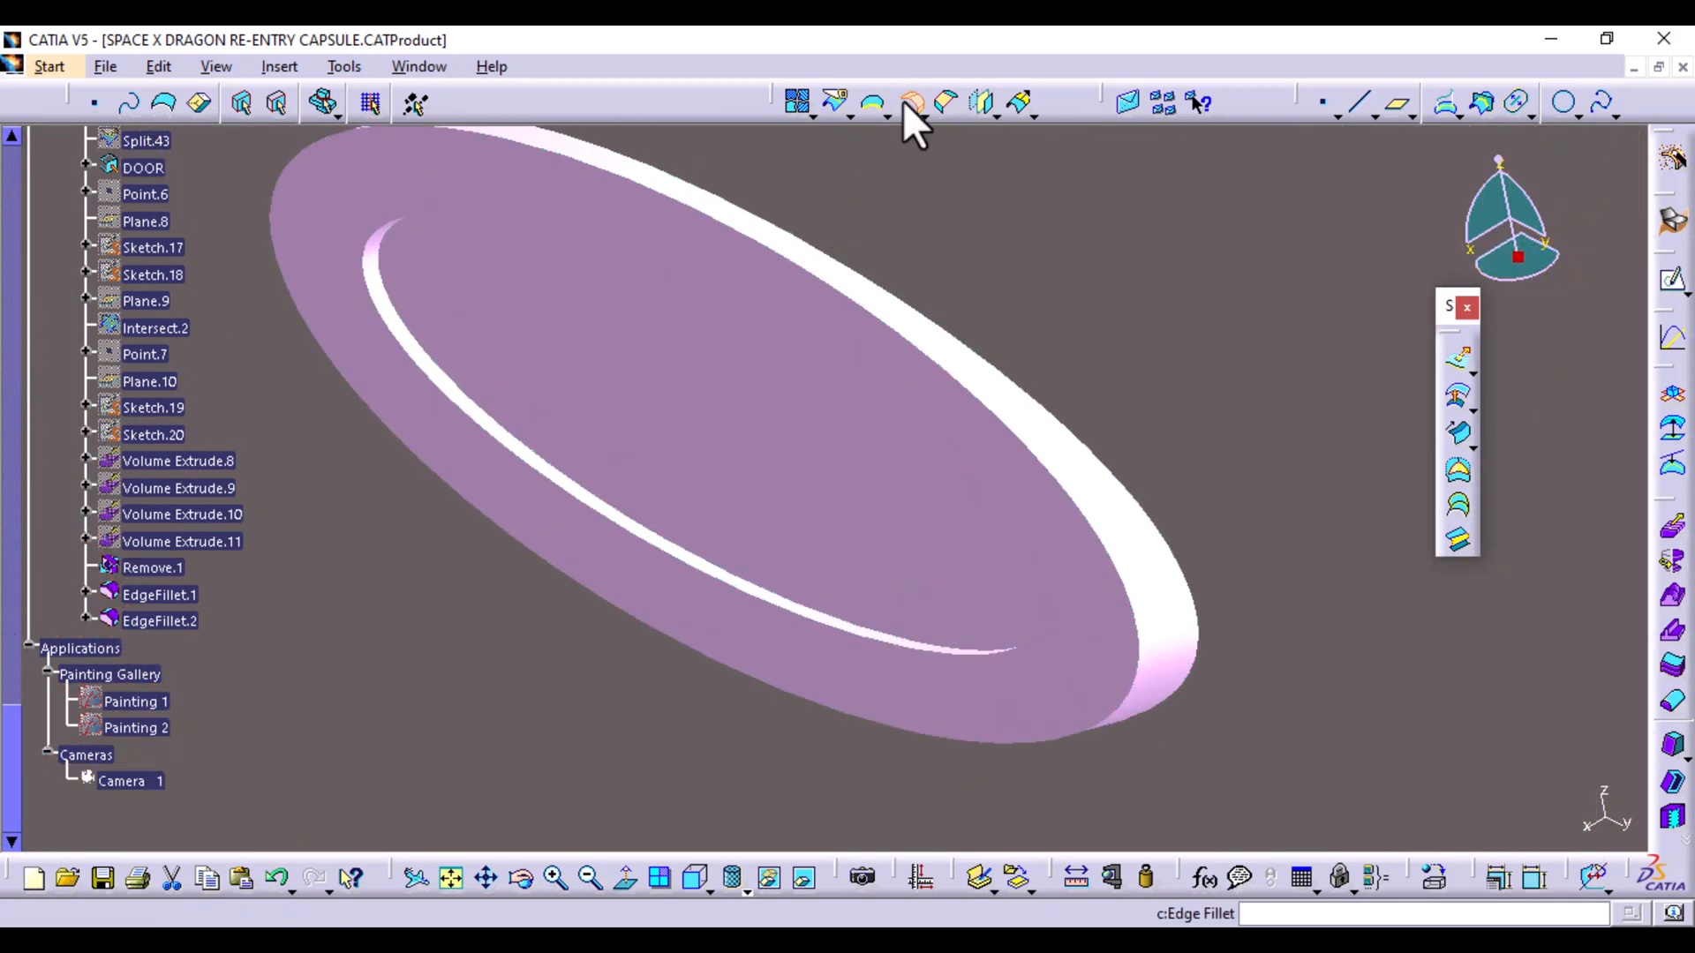
left_click(905, 103)
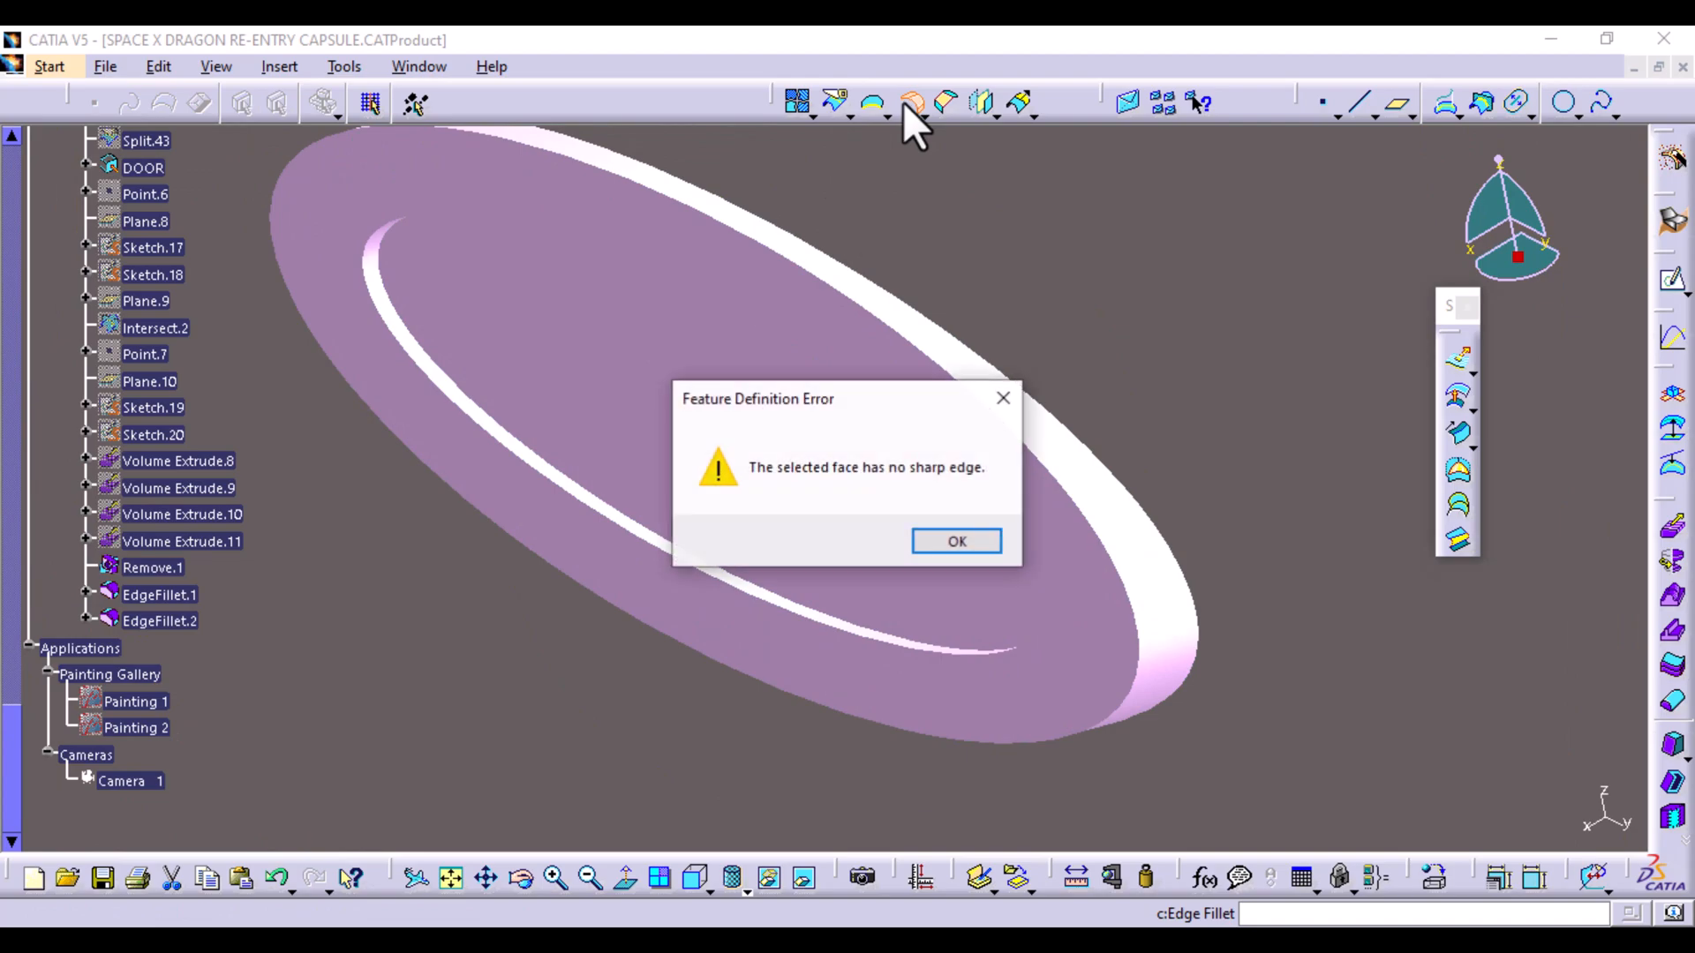
left_click(1003, 398)
left_click(601, 518)
left_click(601, 517)
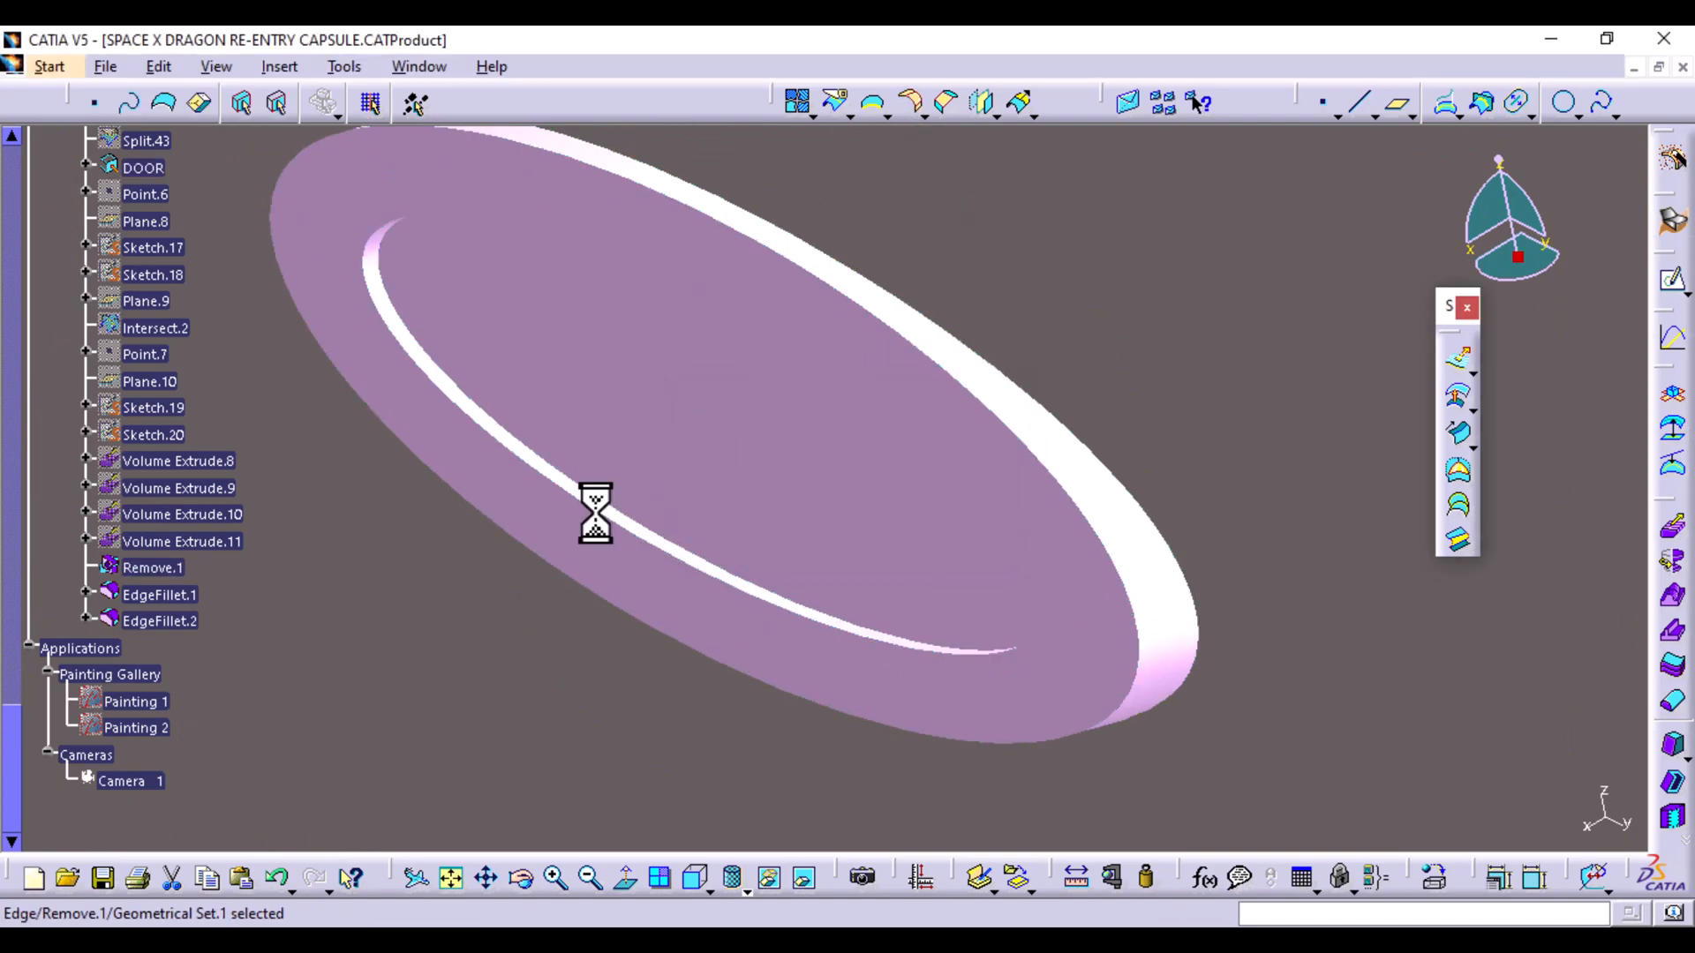
left_click(912, 105)
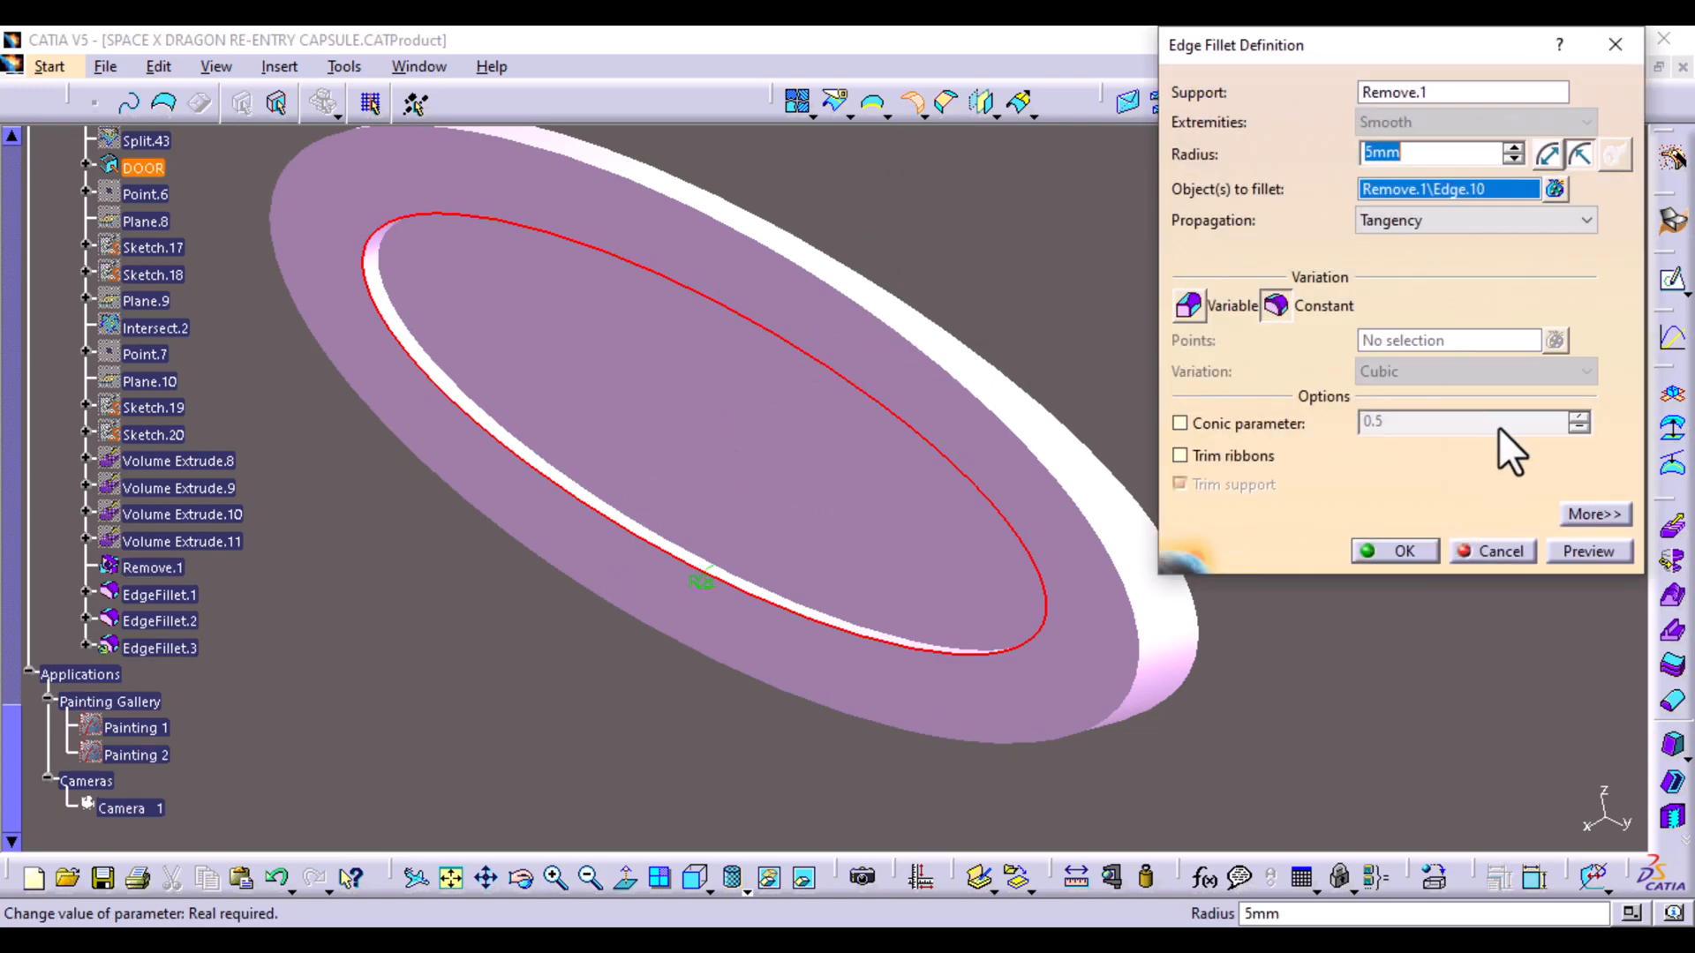
left_click(1586, 552)
middle_click_drag(663, 463, 609, 287)
middle_click_drag(497, 356, 1059, 468)
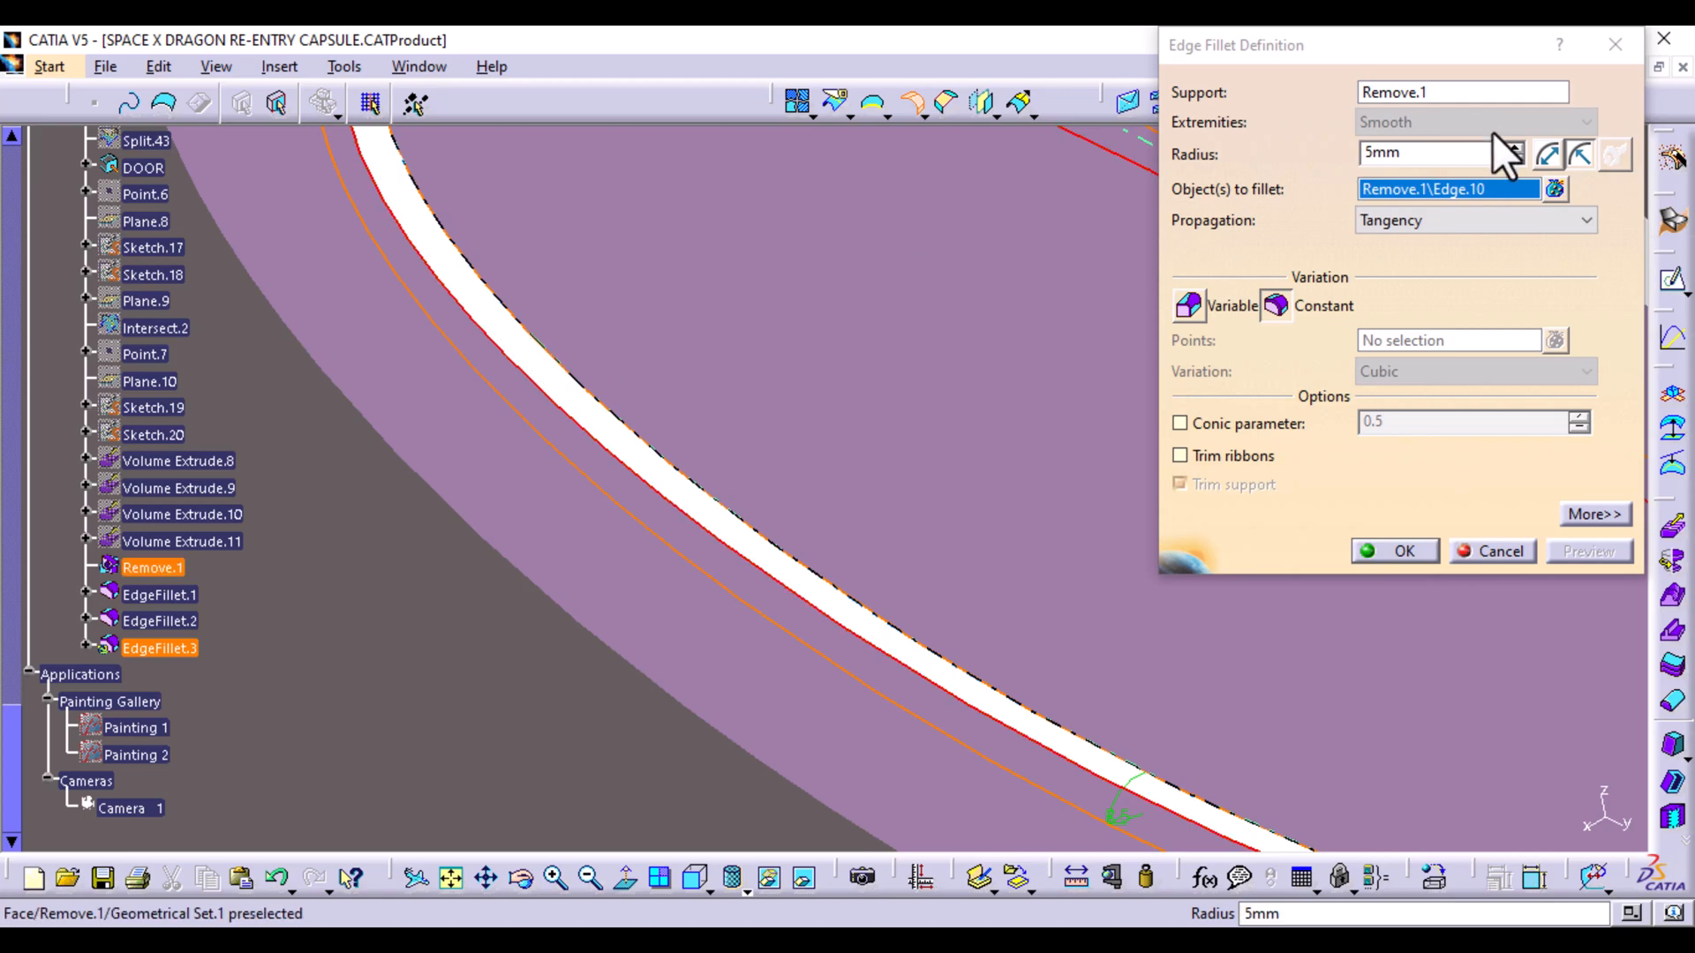
left_click(1513, 160)
left_click(1512, 160)
left_click(1586, 551)
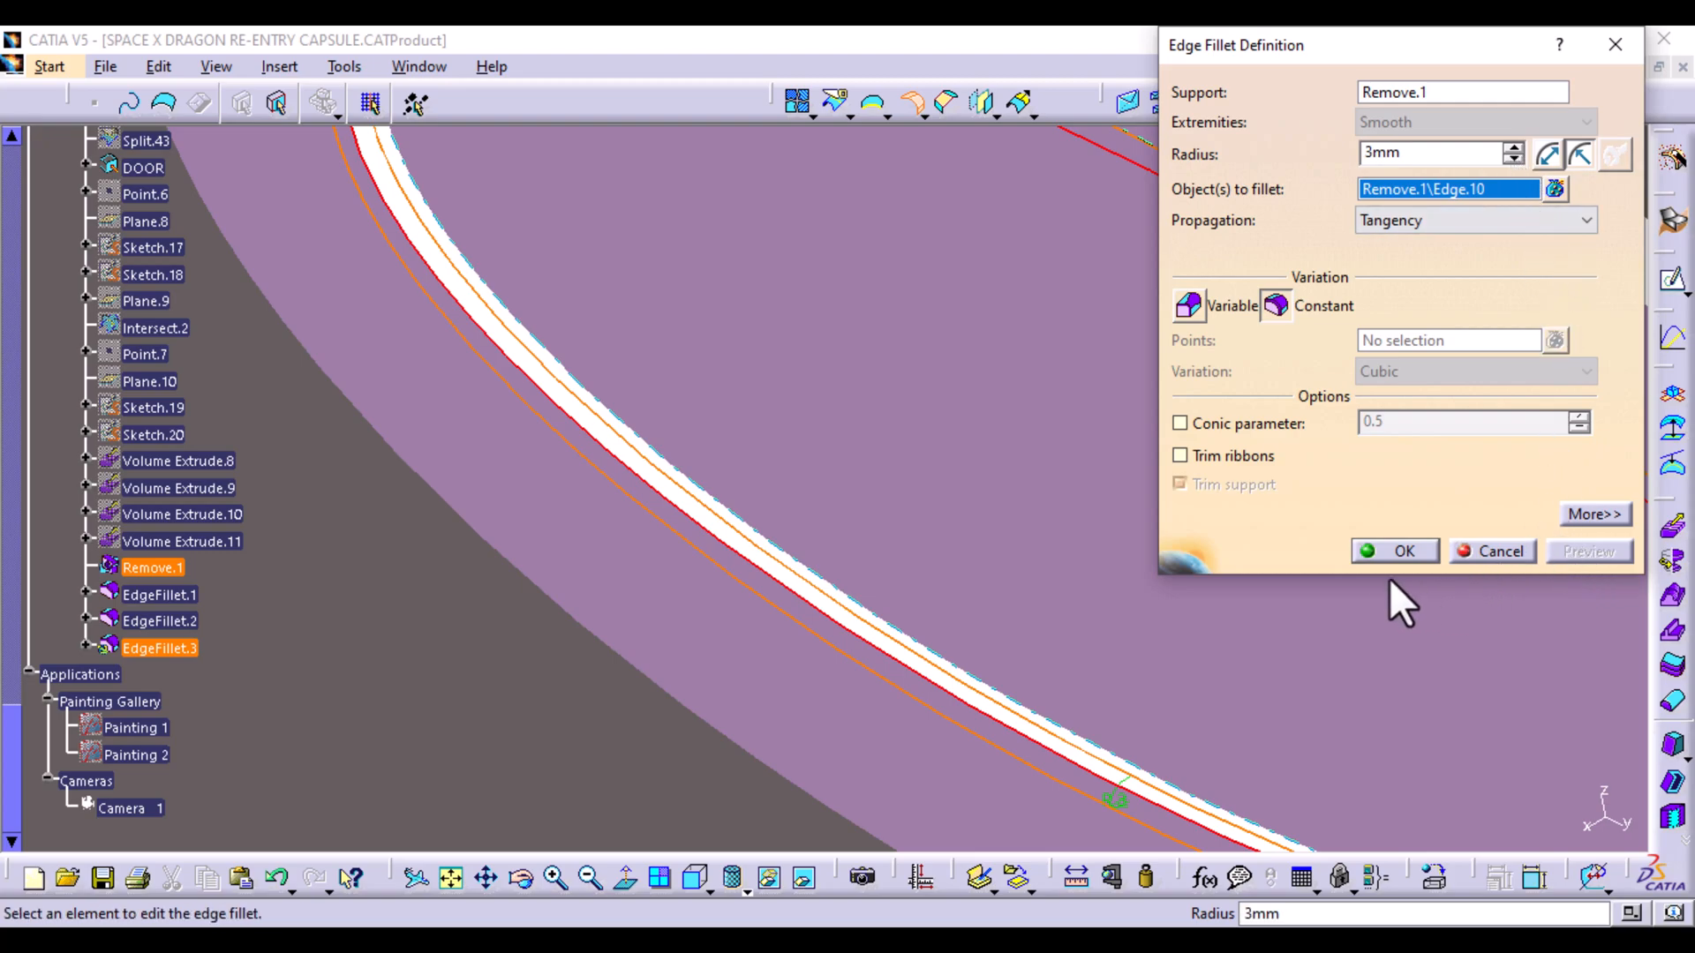
left_click(1392, 551)
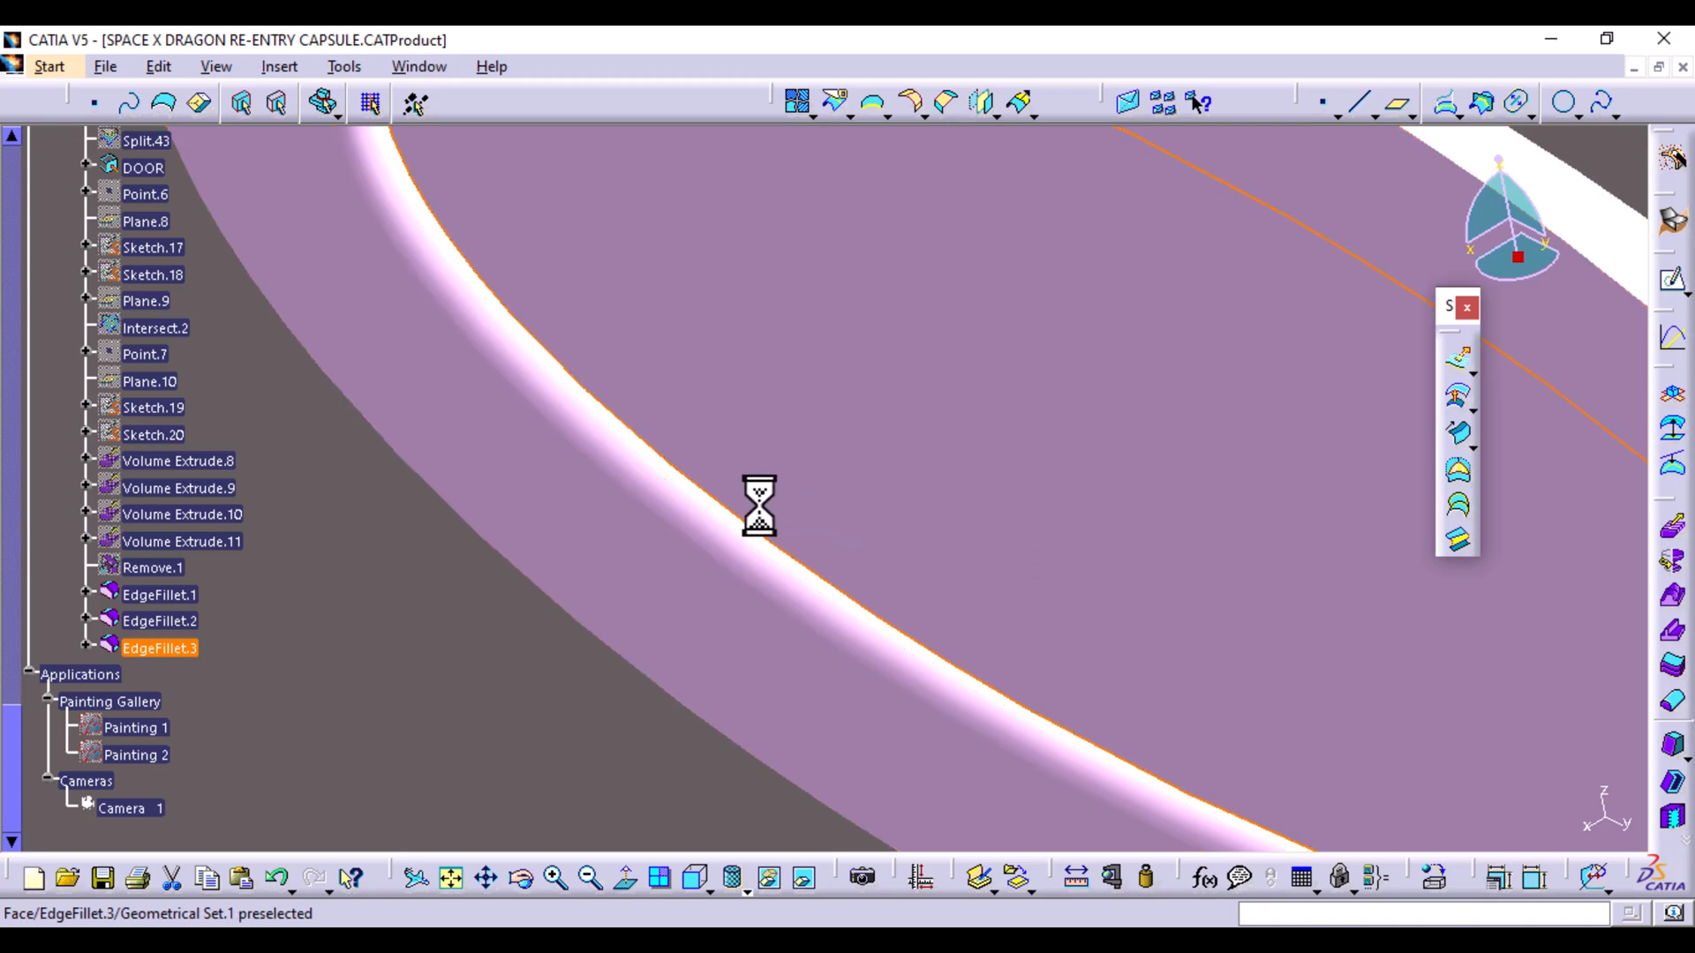
Set the second extrusion limit of Volume Extrude.11 to 7 mm
double_click(198, 541)
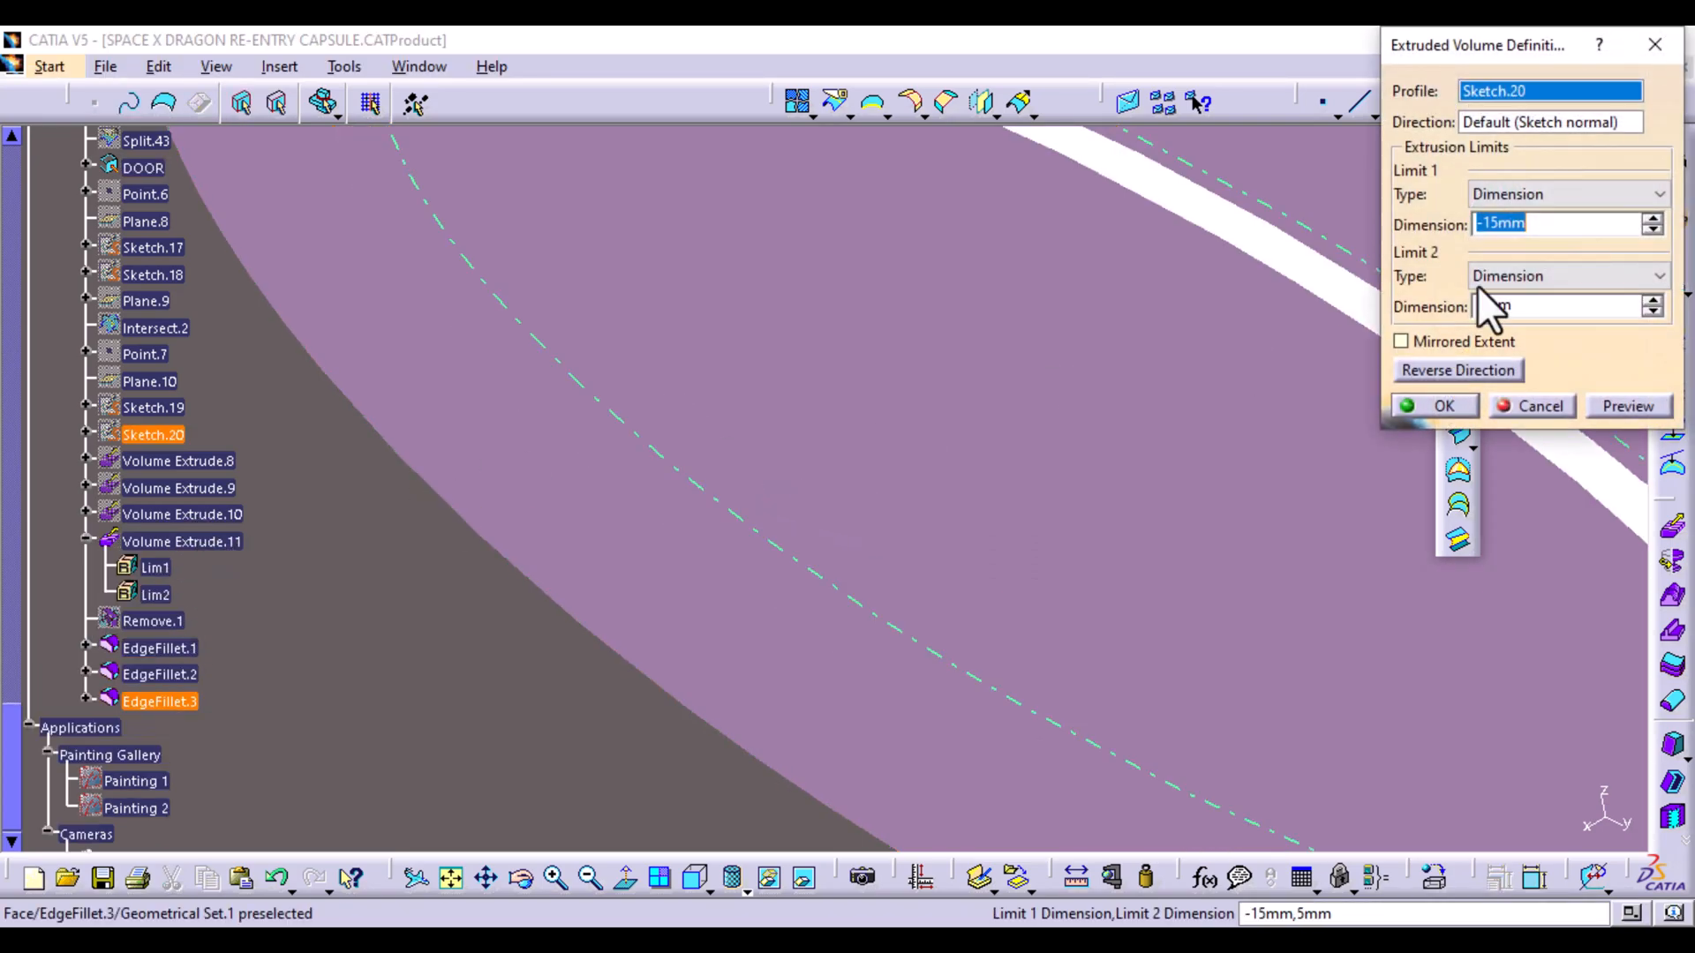
left_click(1650, 298)
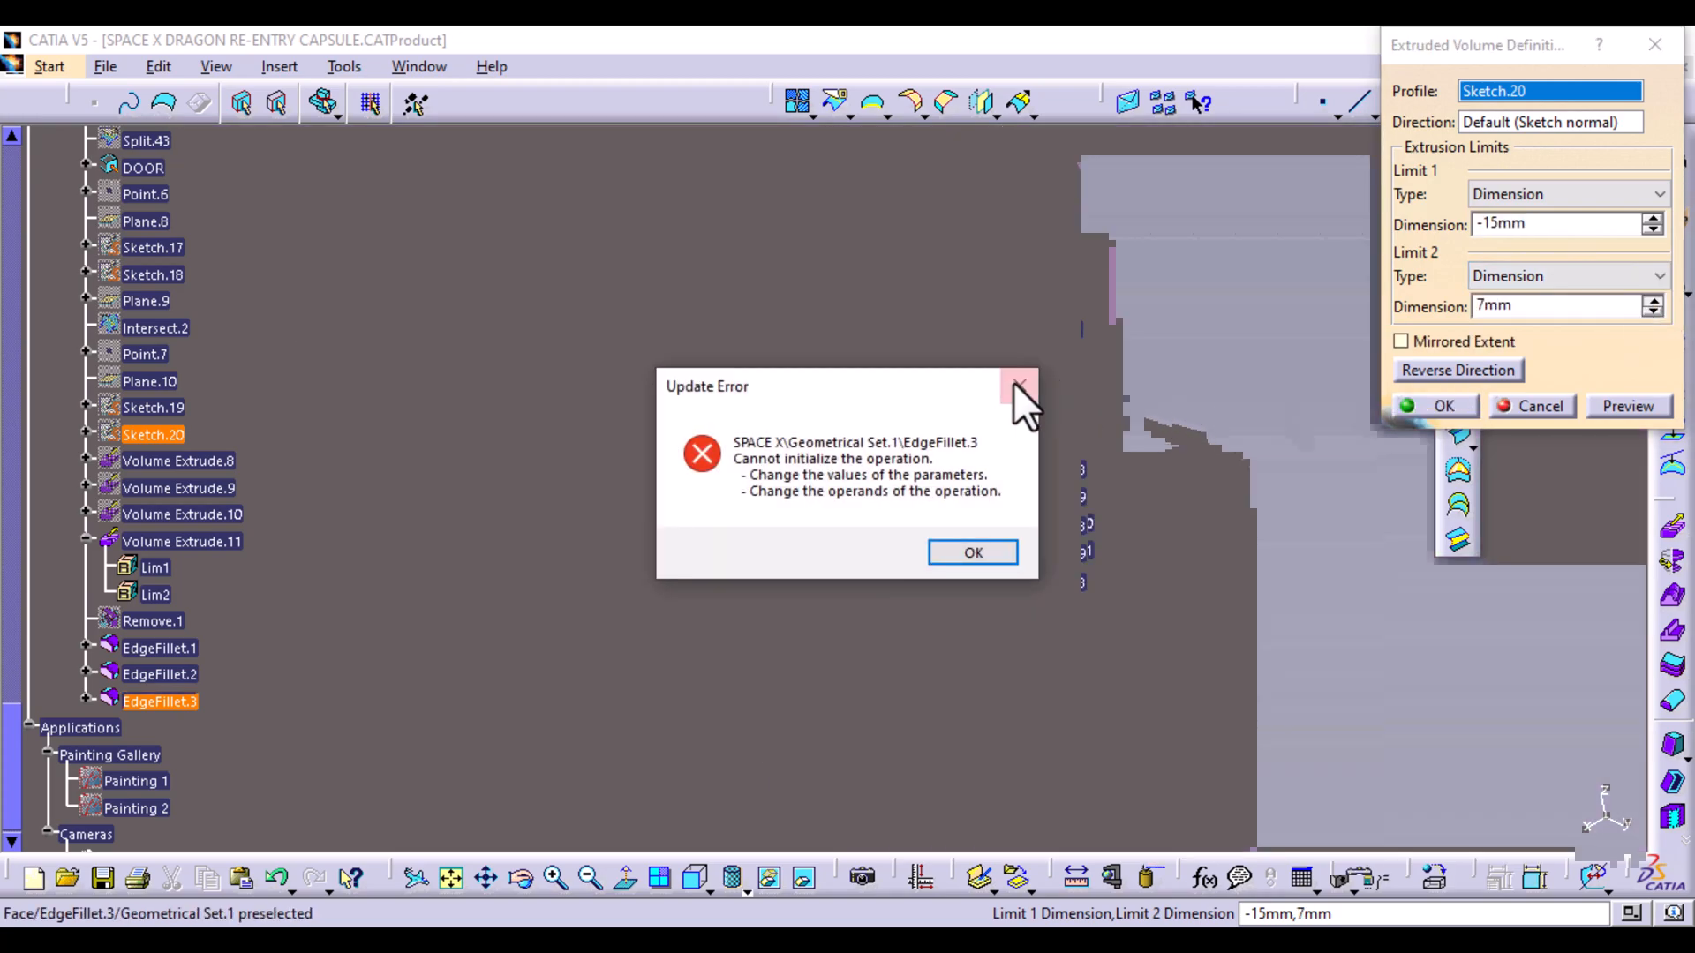
left_click(1016, 385)
left_click(1649, 312)
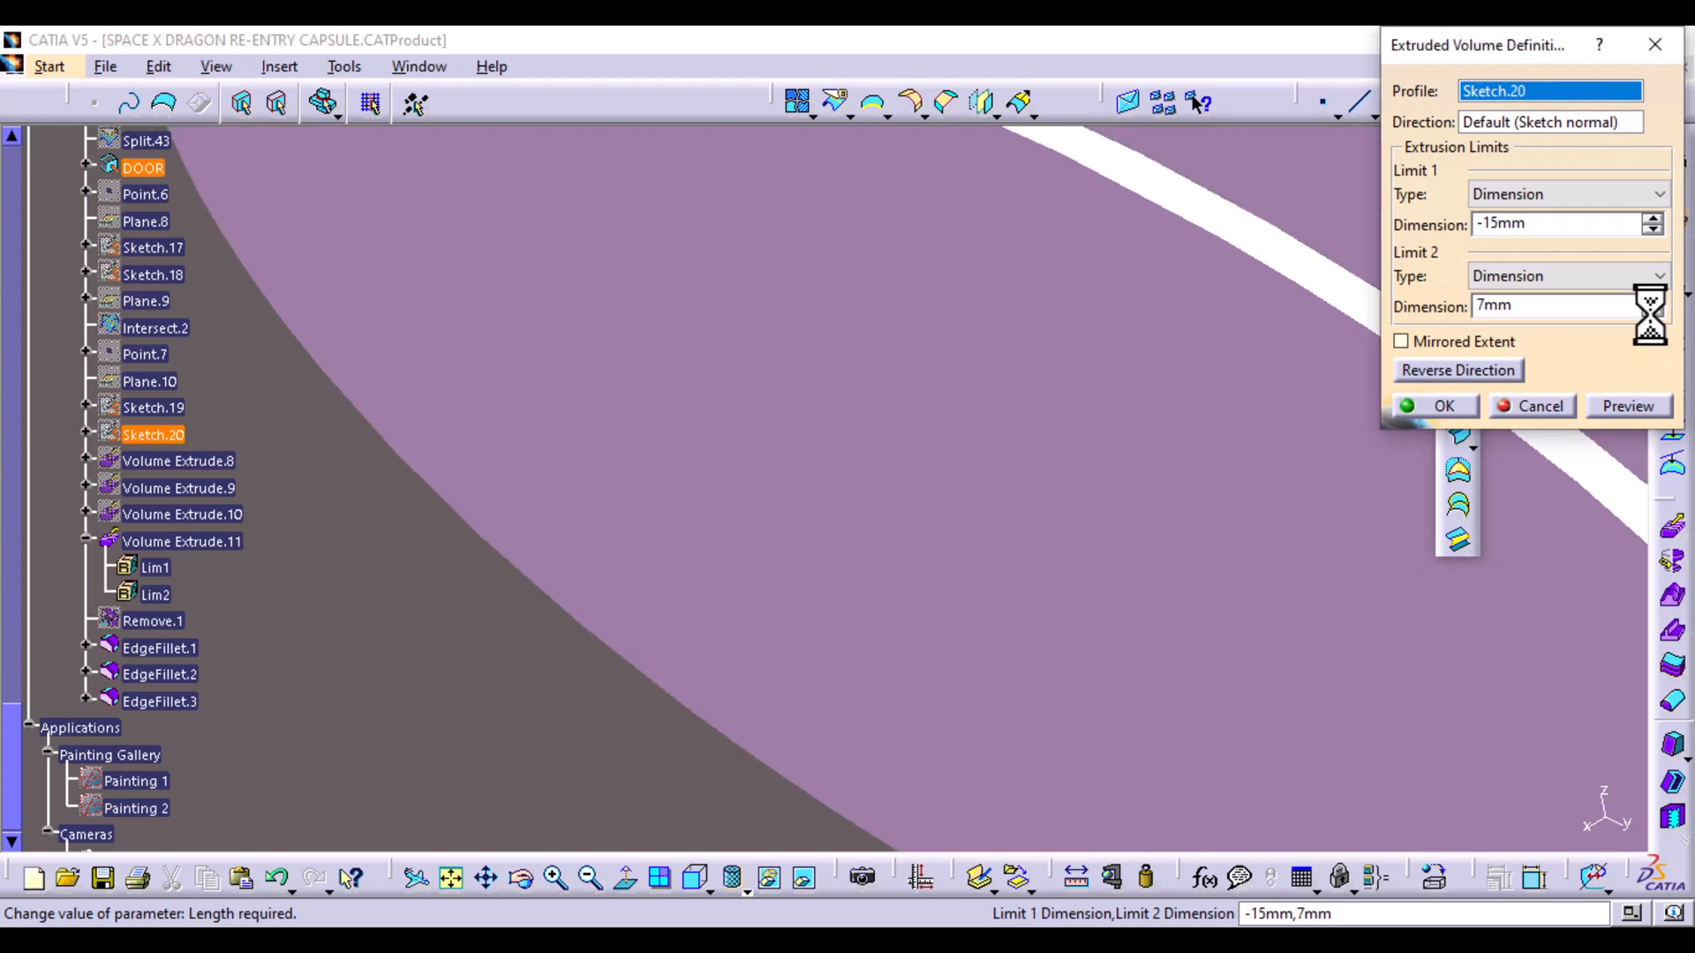
left_click(1444, 405)
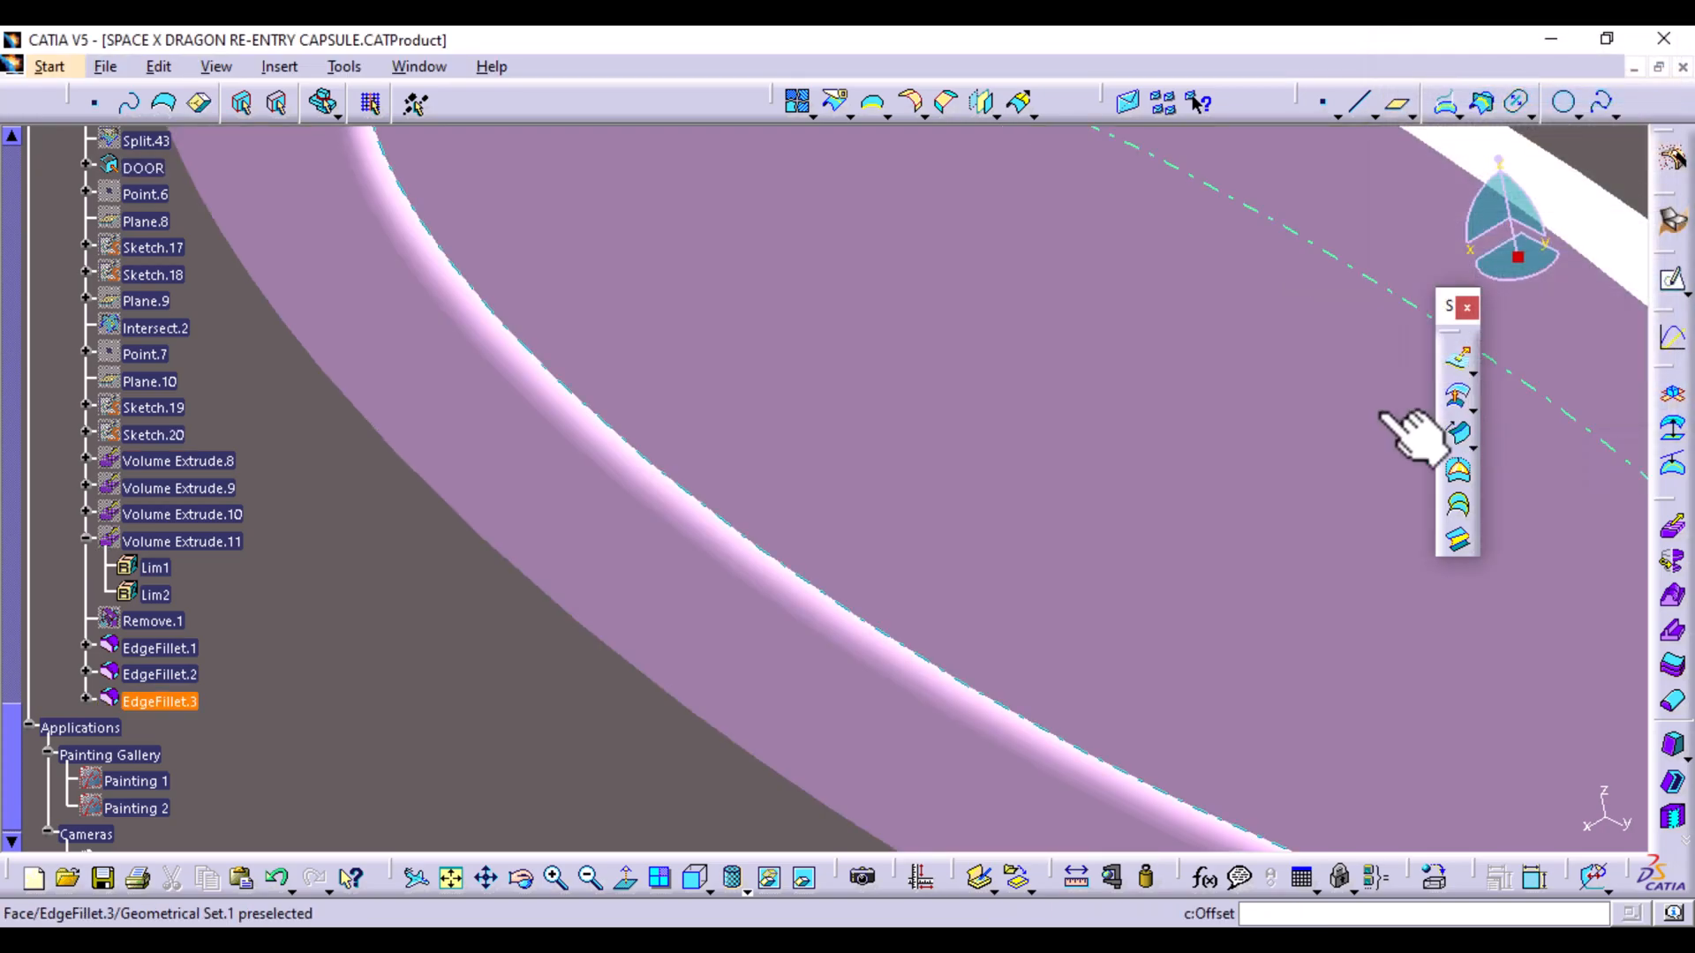
Inspect the recess rim and preview its existing edge fillet, EdgeFillet.3, without changing its definition
middle_click_drag(1053, 381, 606, 442)
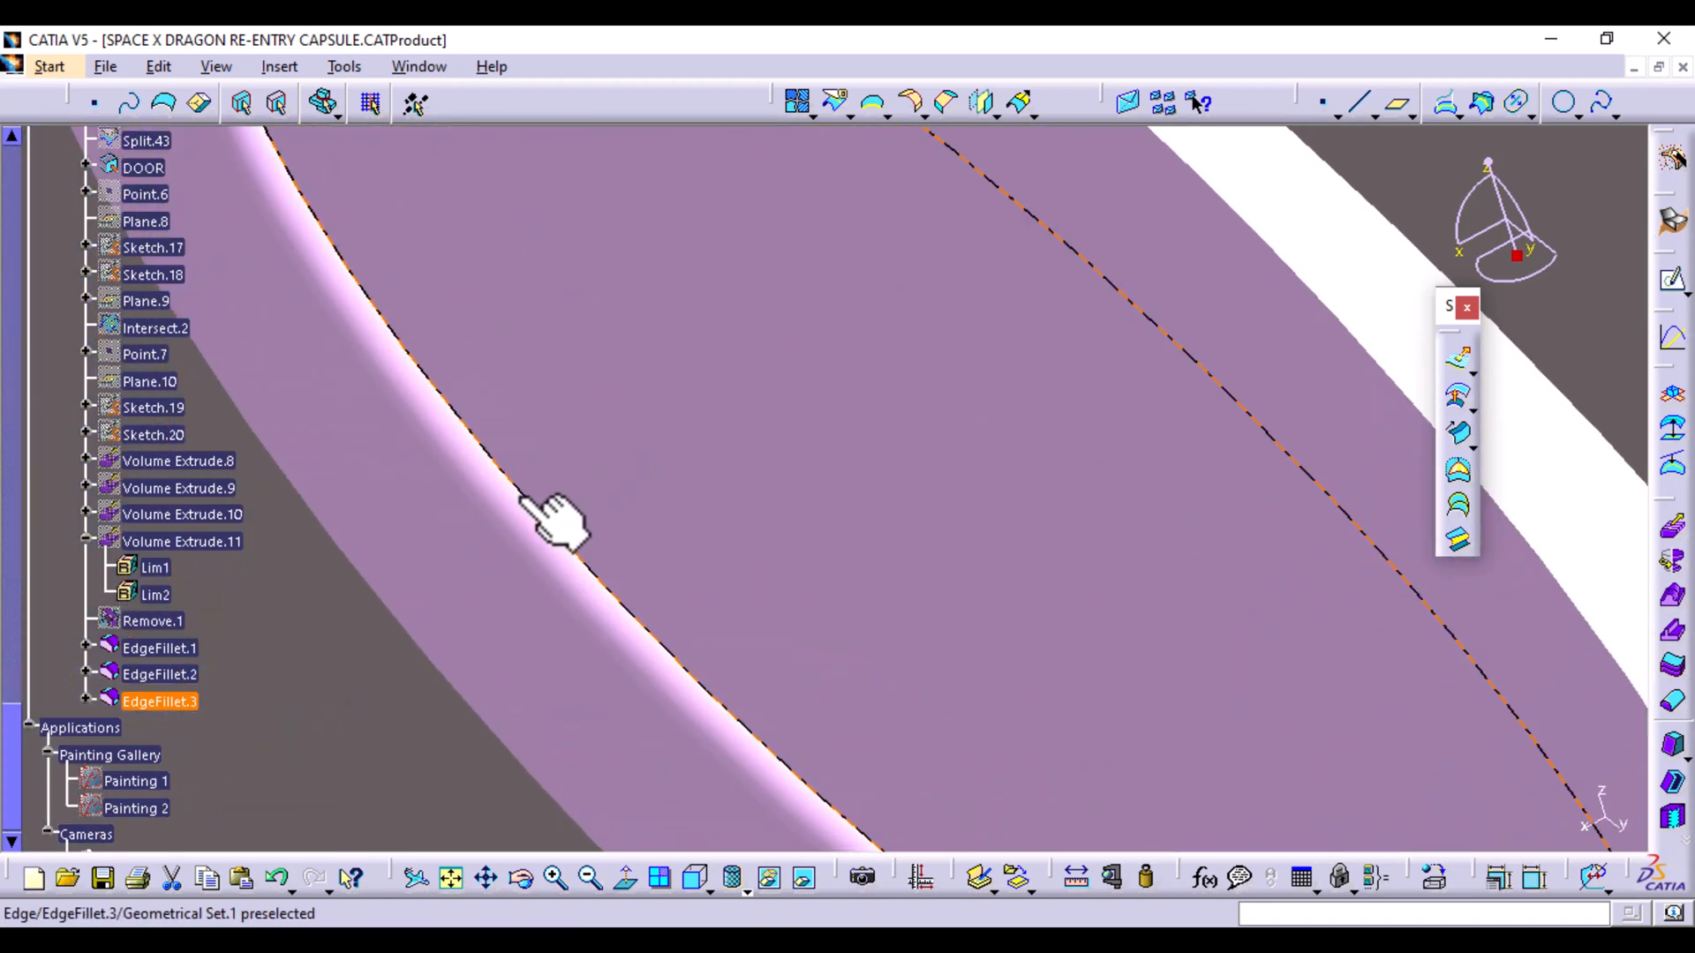
double_click(152, 704)
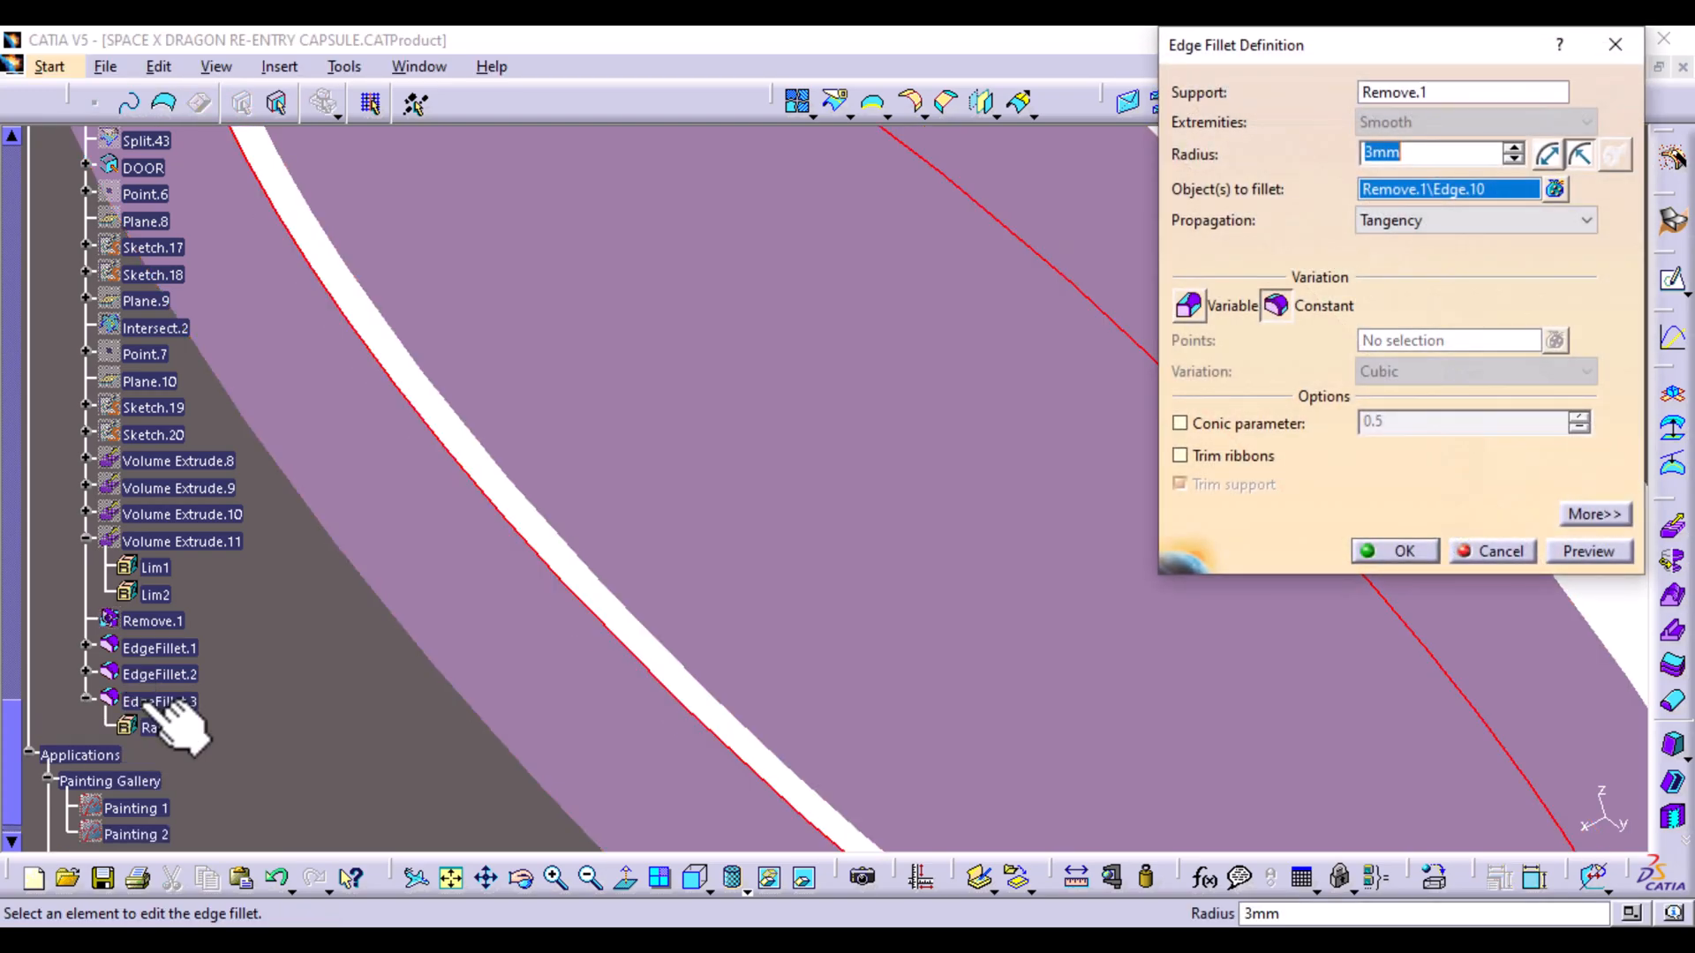
left_click(1617, 551)
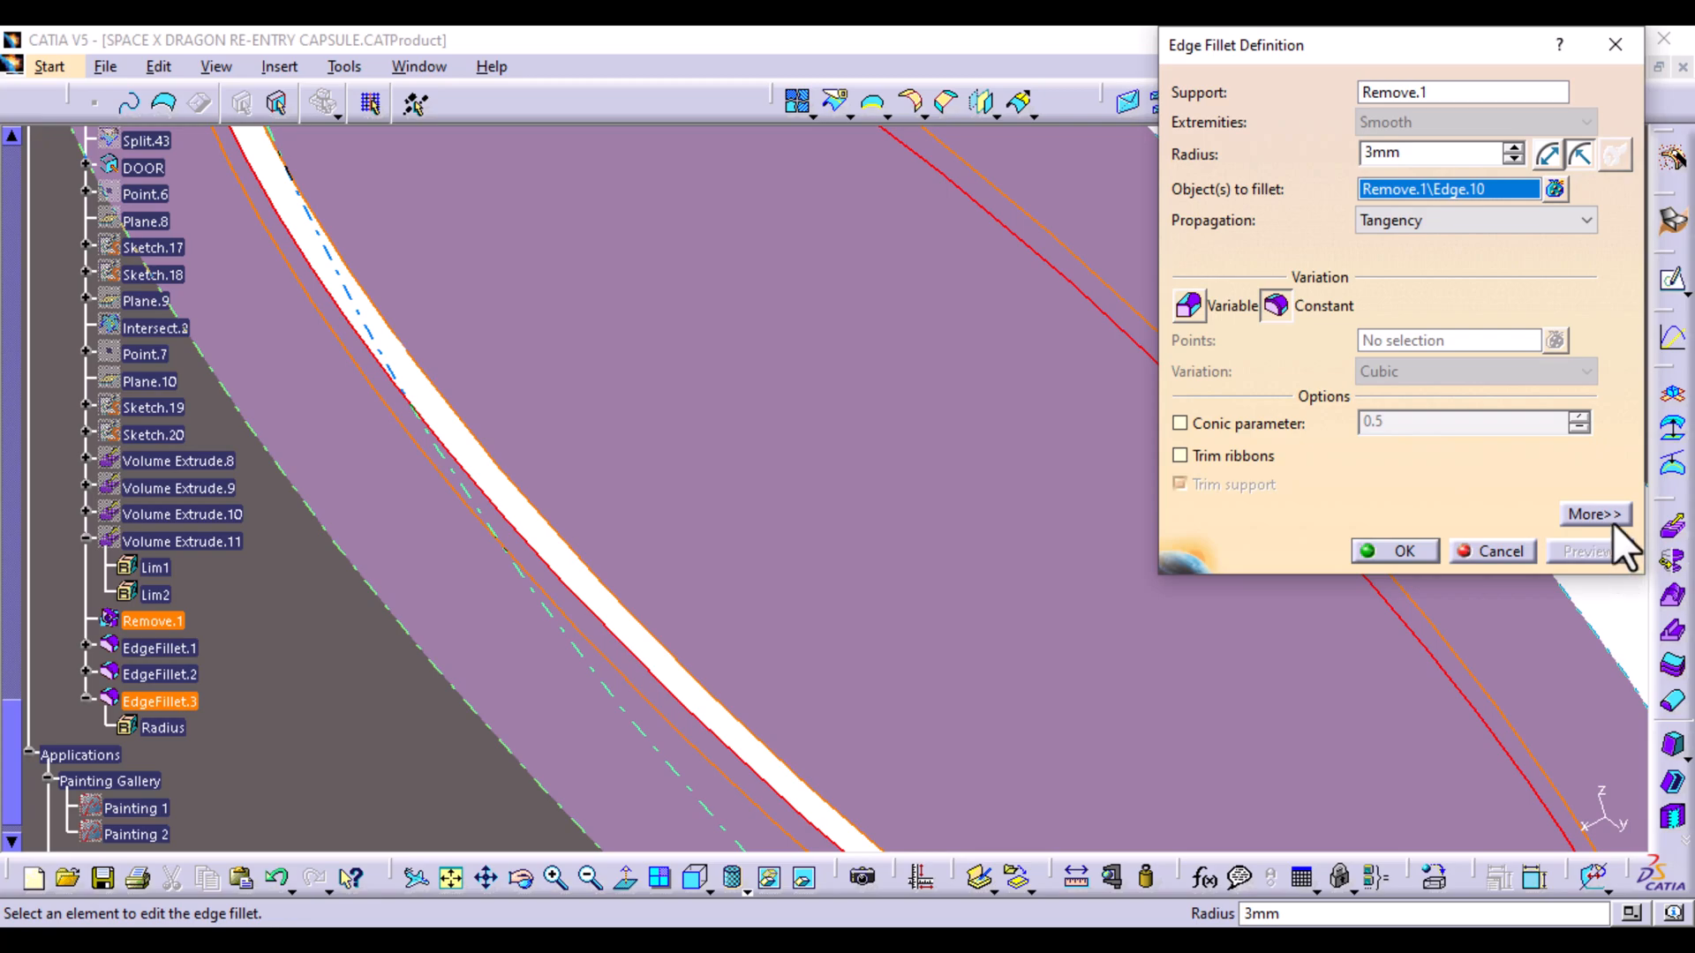
left_click(1502, 551)
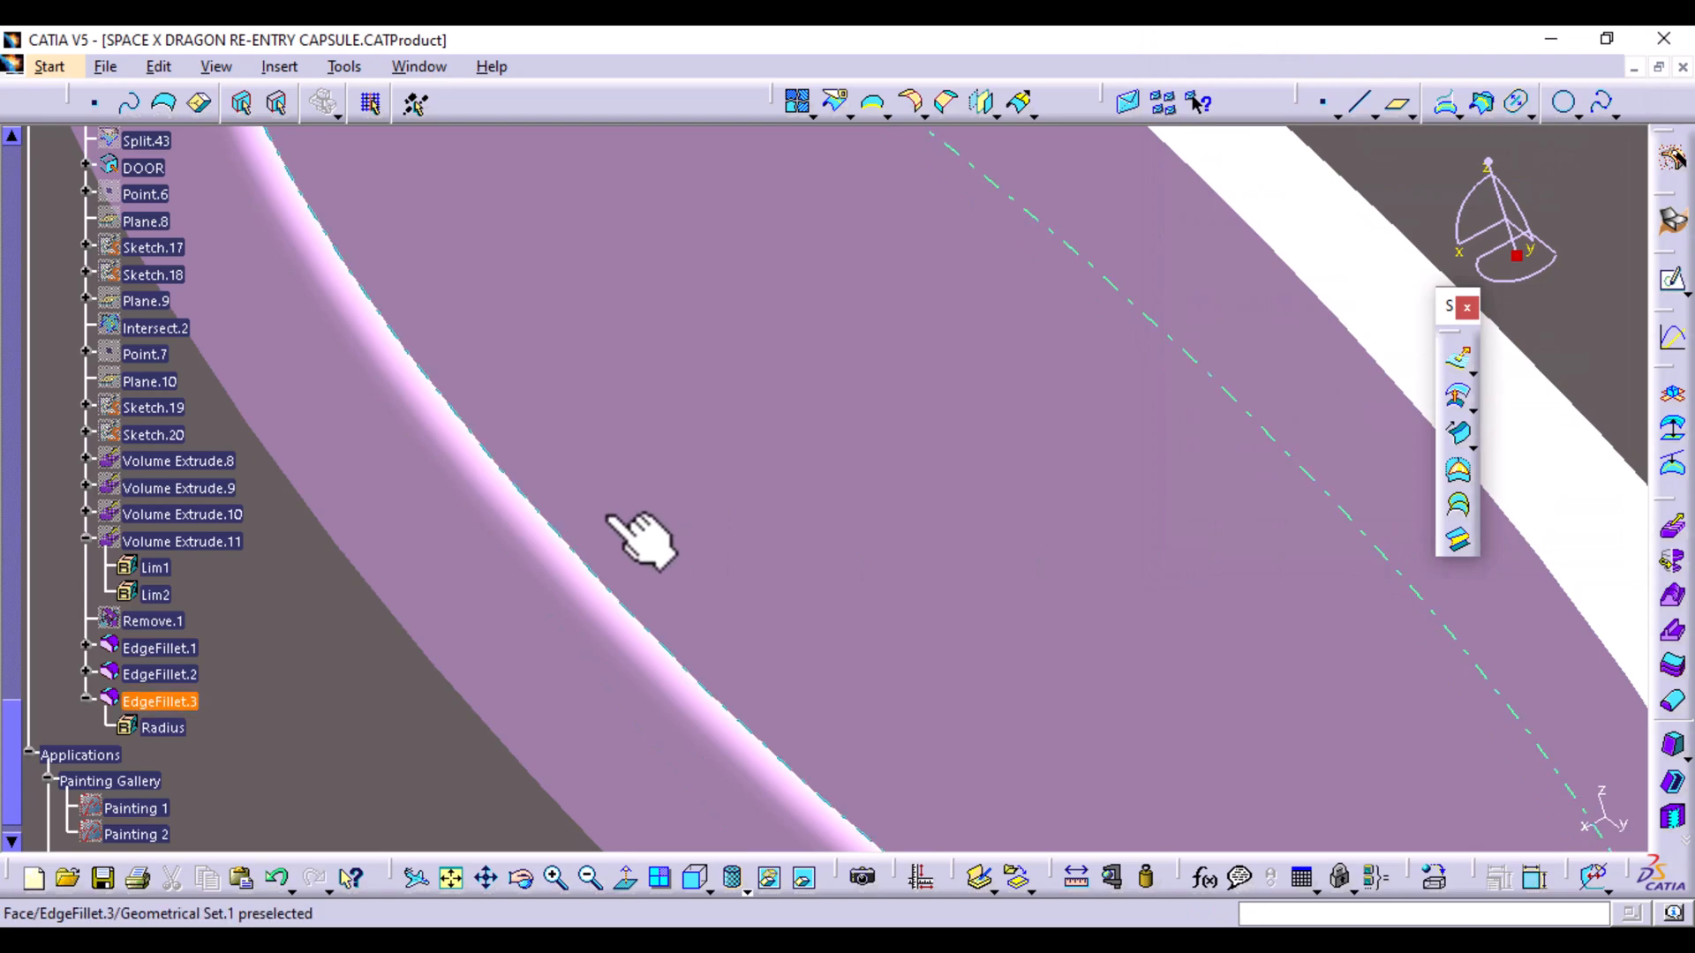
Set the second extrusion limit of Volume Extrude.11 to 3 mm and apply the change
double_click(201, 543)
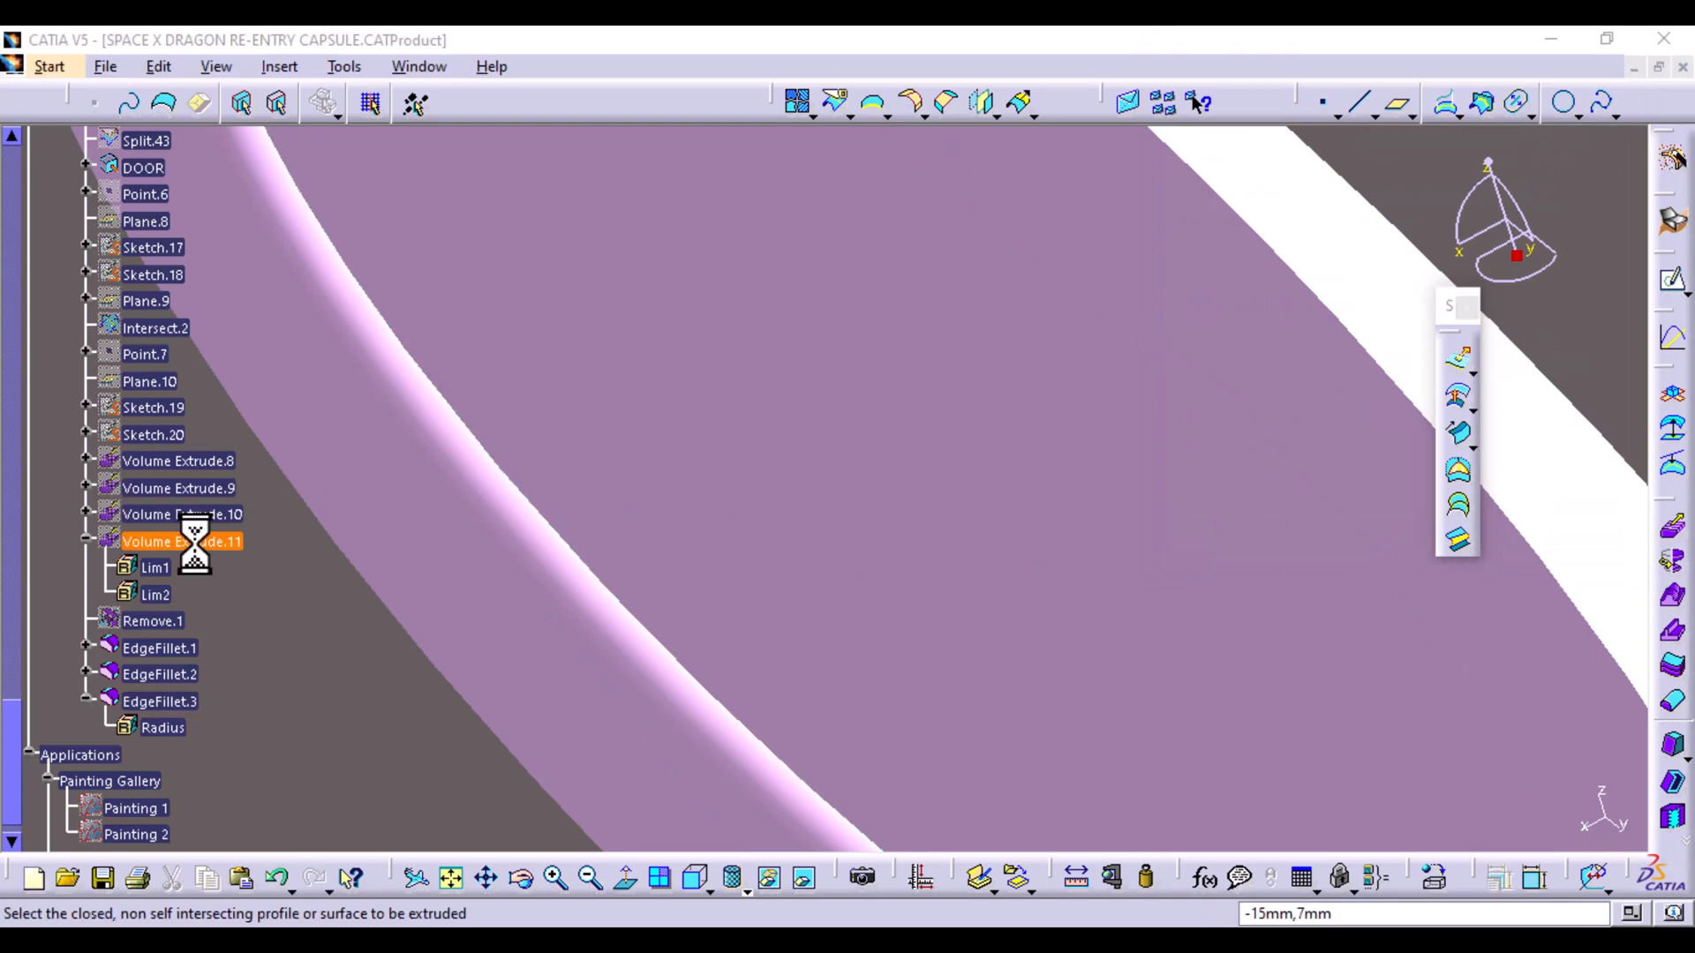
left_click(1653, 312)
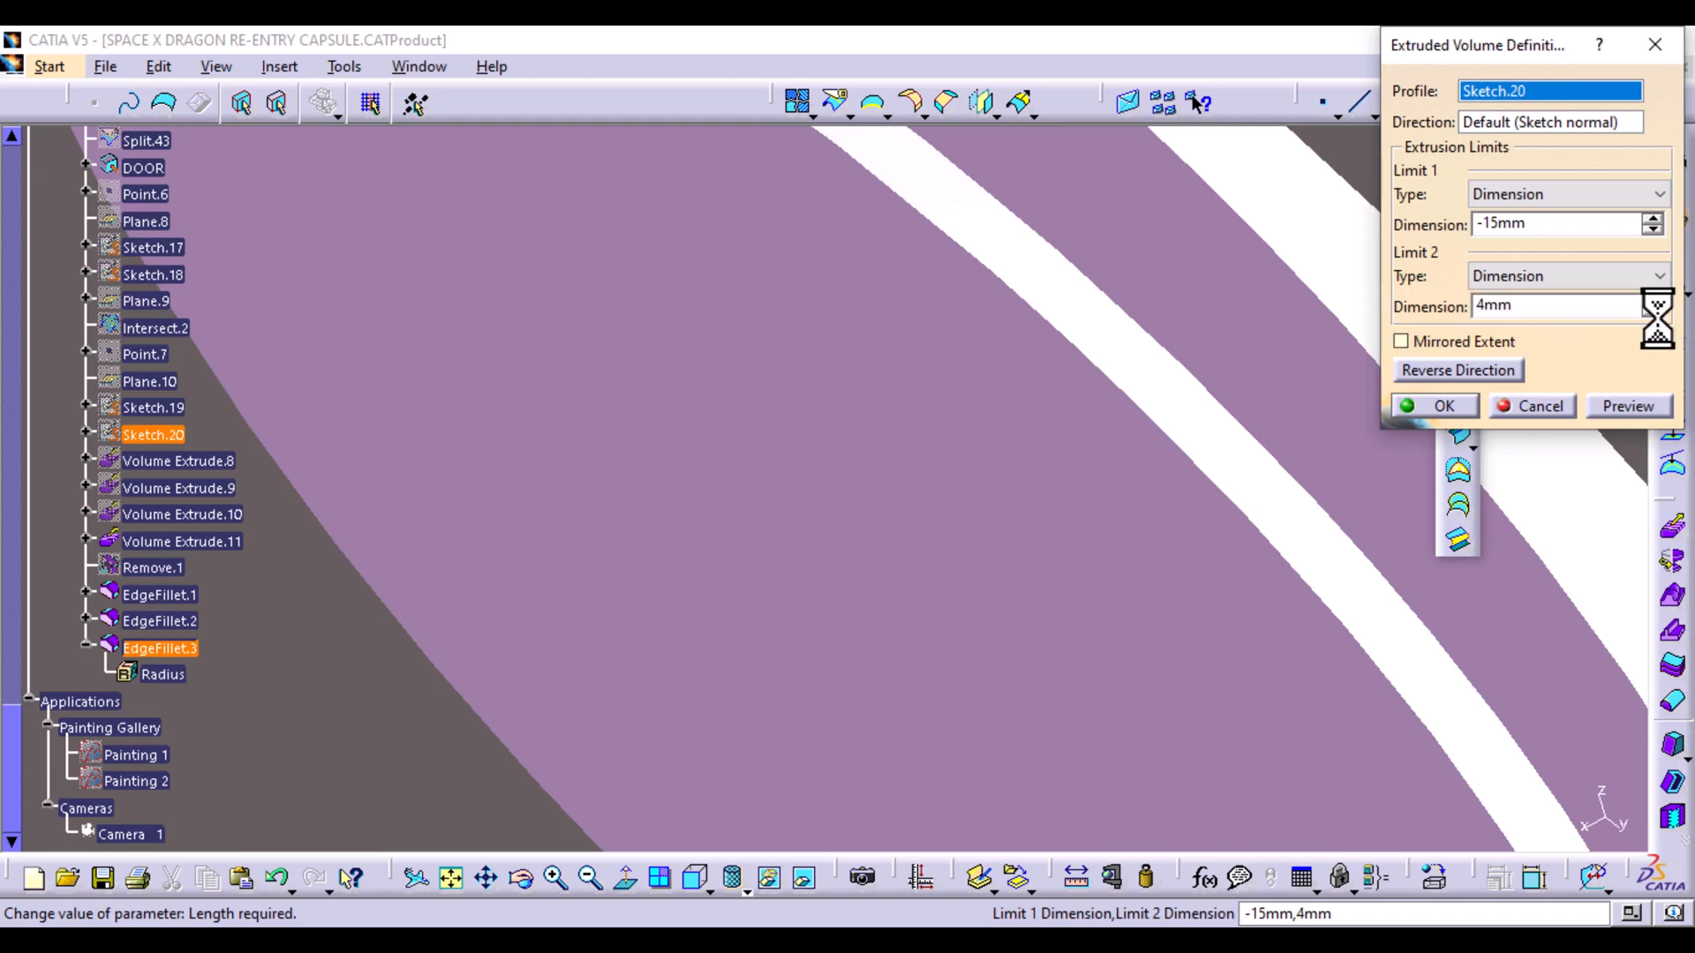
left_click(1653, 313)
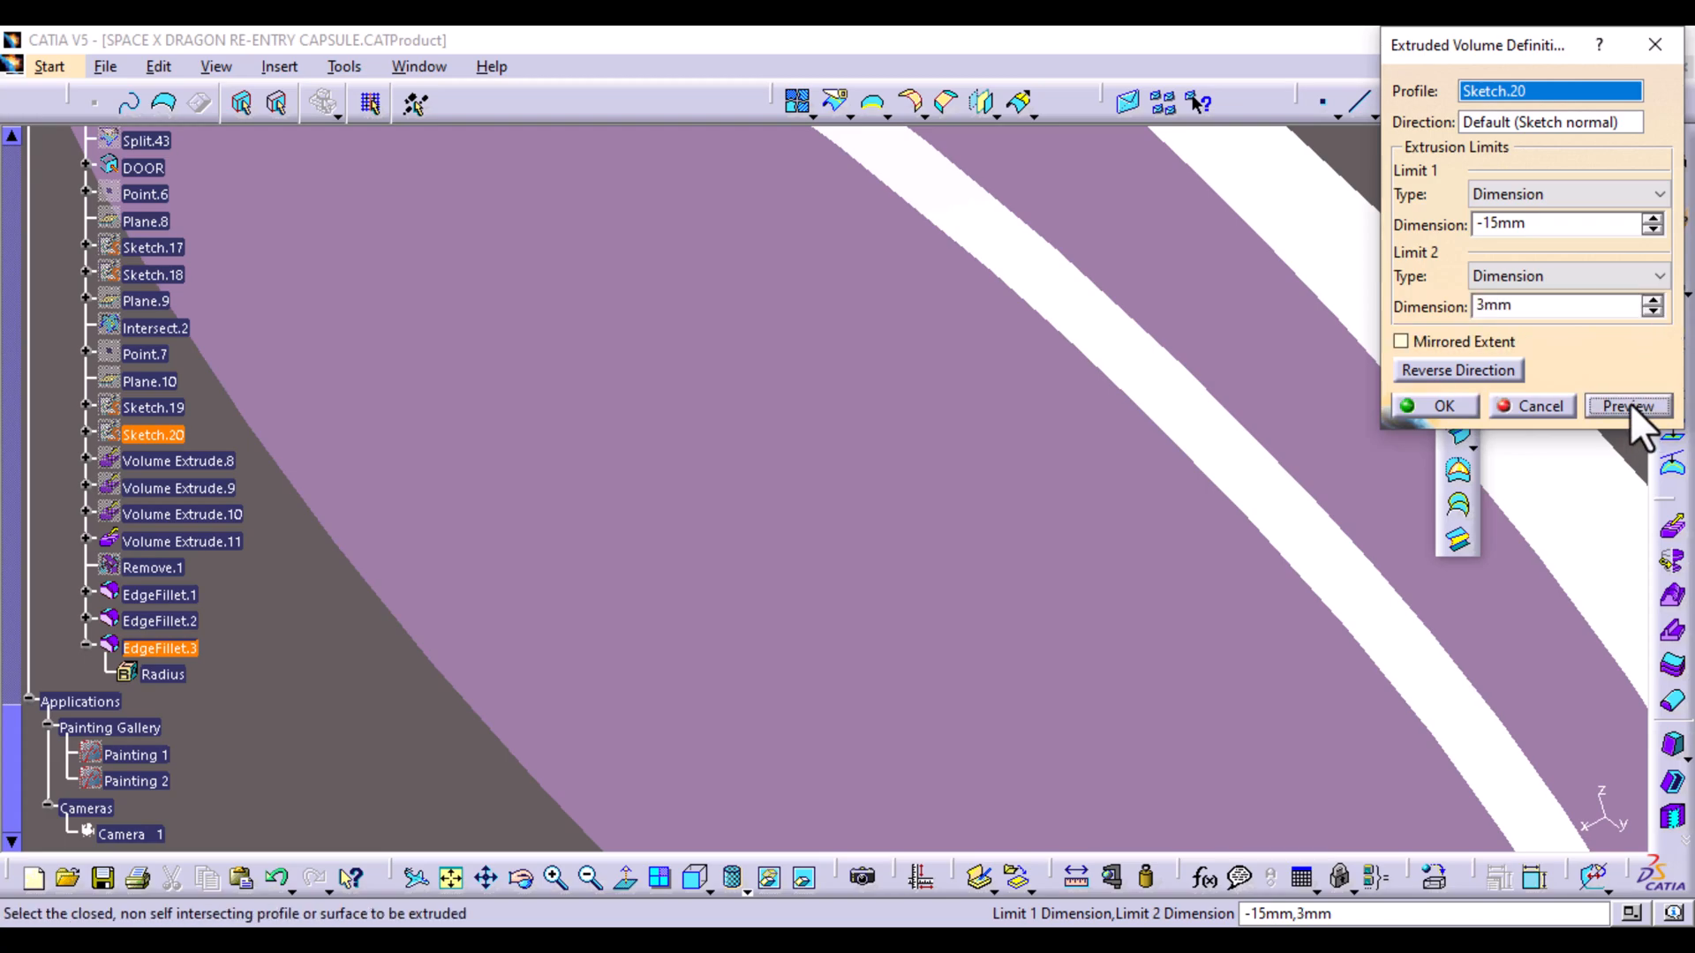
middle_click_drag(884, 353, 860, 486, "ctrl")
left_click(1456, 406)
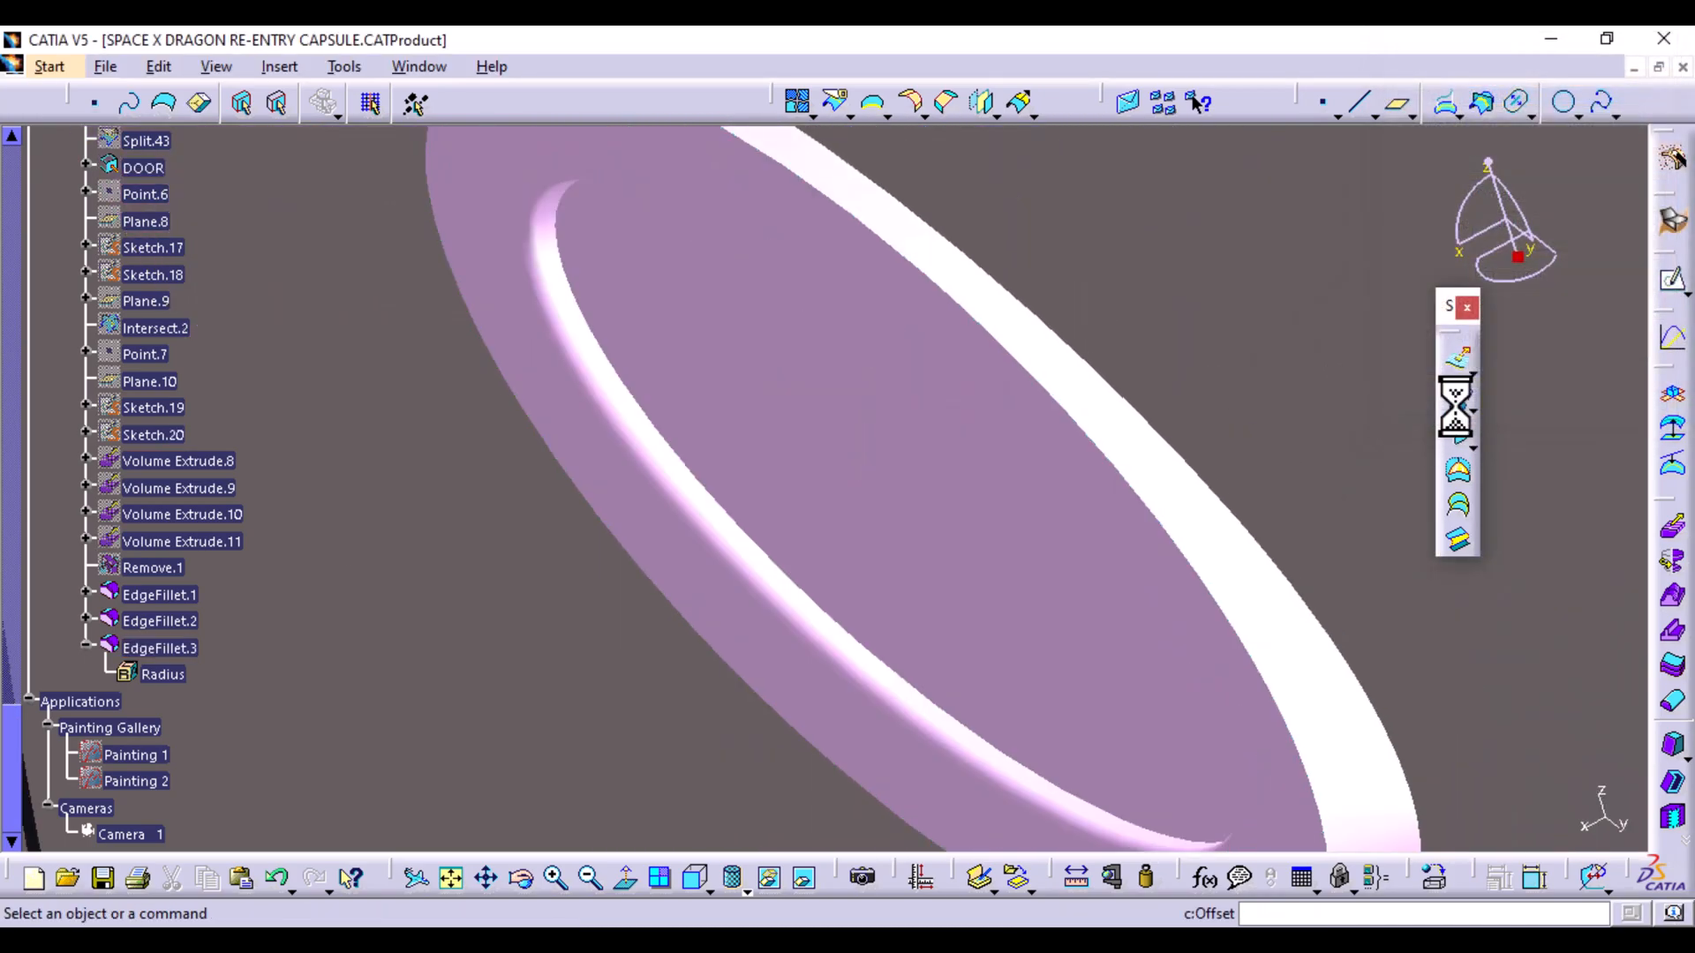
Reapply EdgeFillet.3 on the recess rim with its 3 mm radius
left_click(159, 647)
double_click(157, 647)
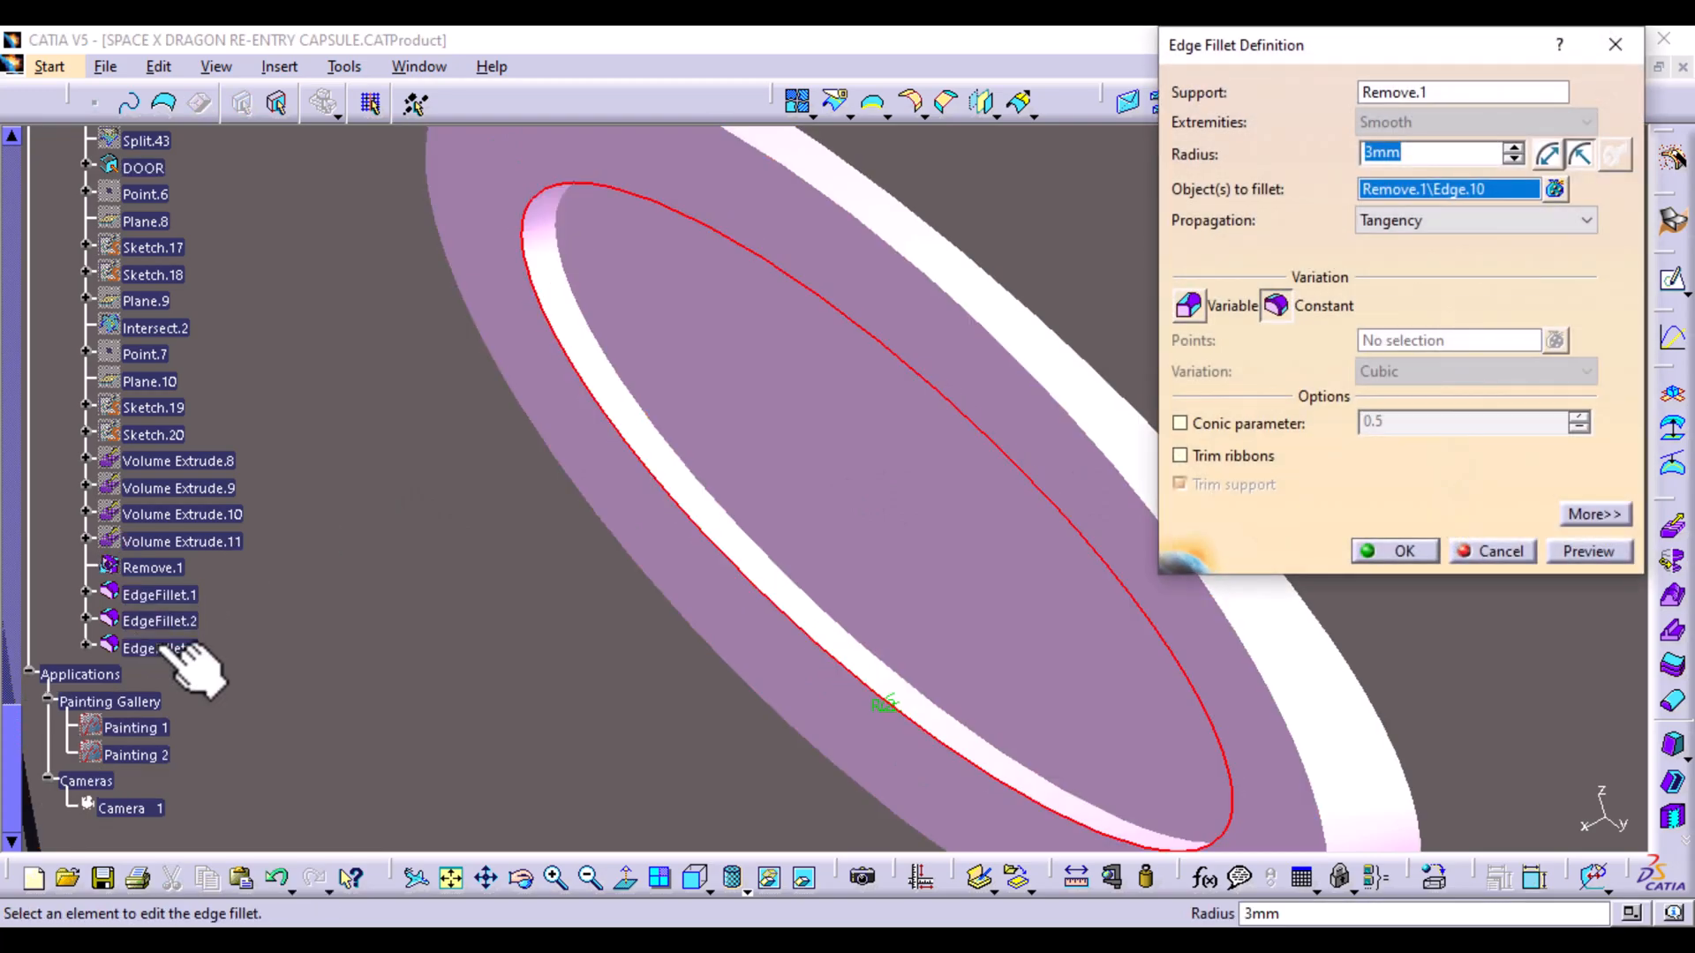
left_click(1608, 554)
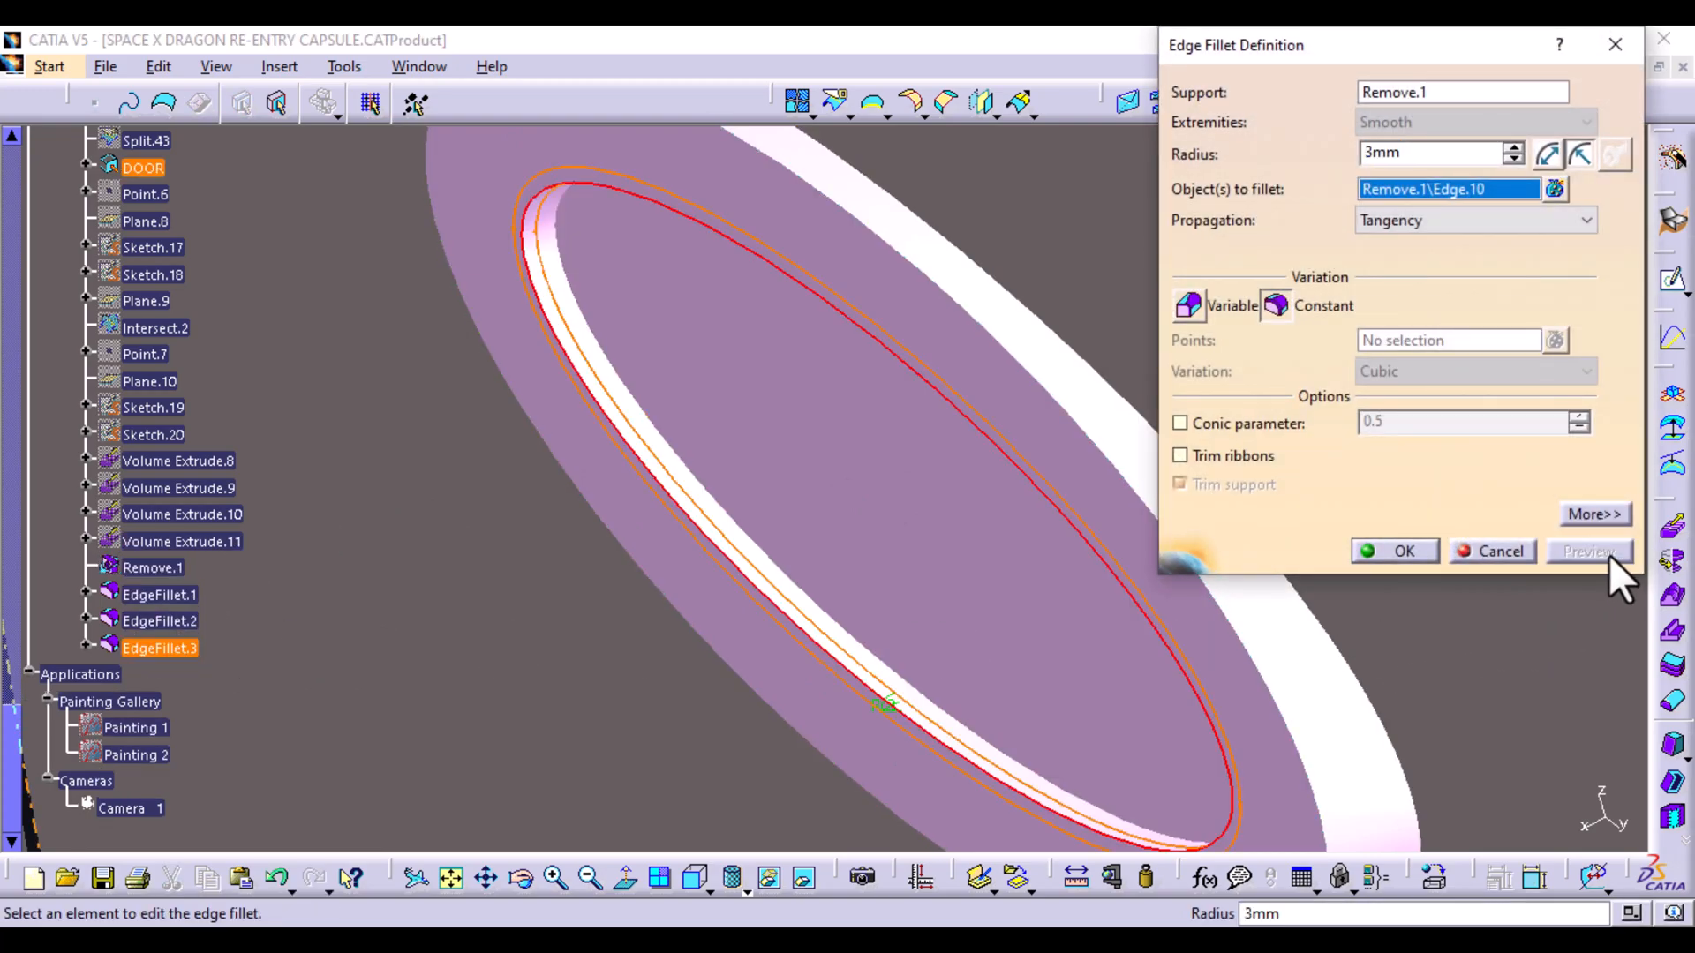
left_click(1400, 551)
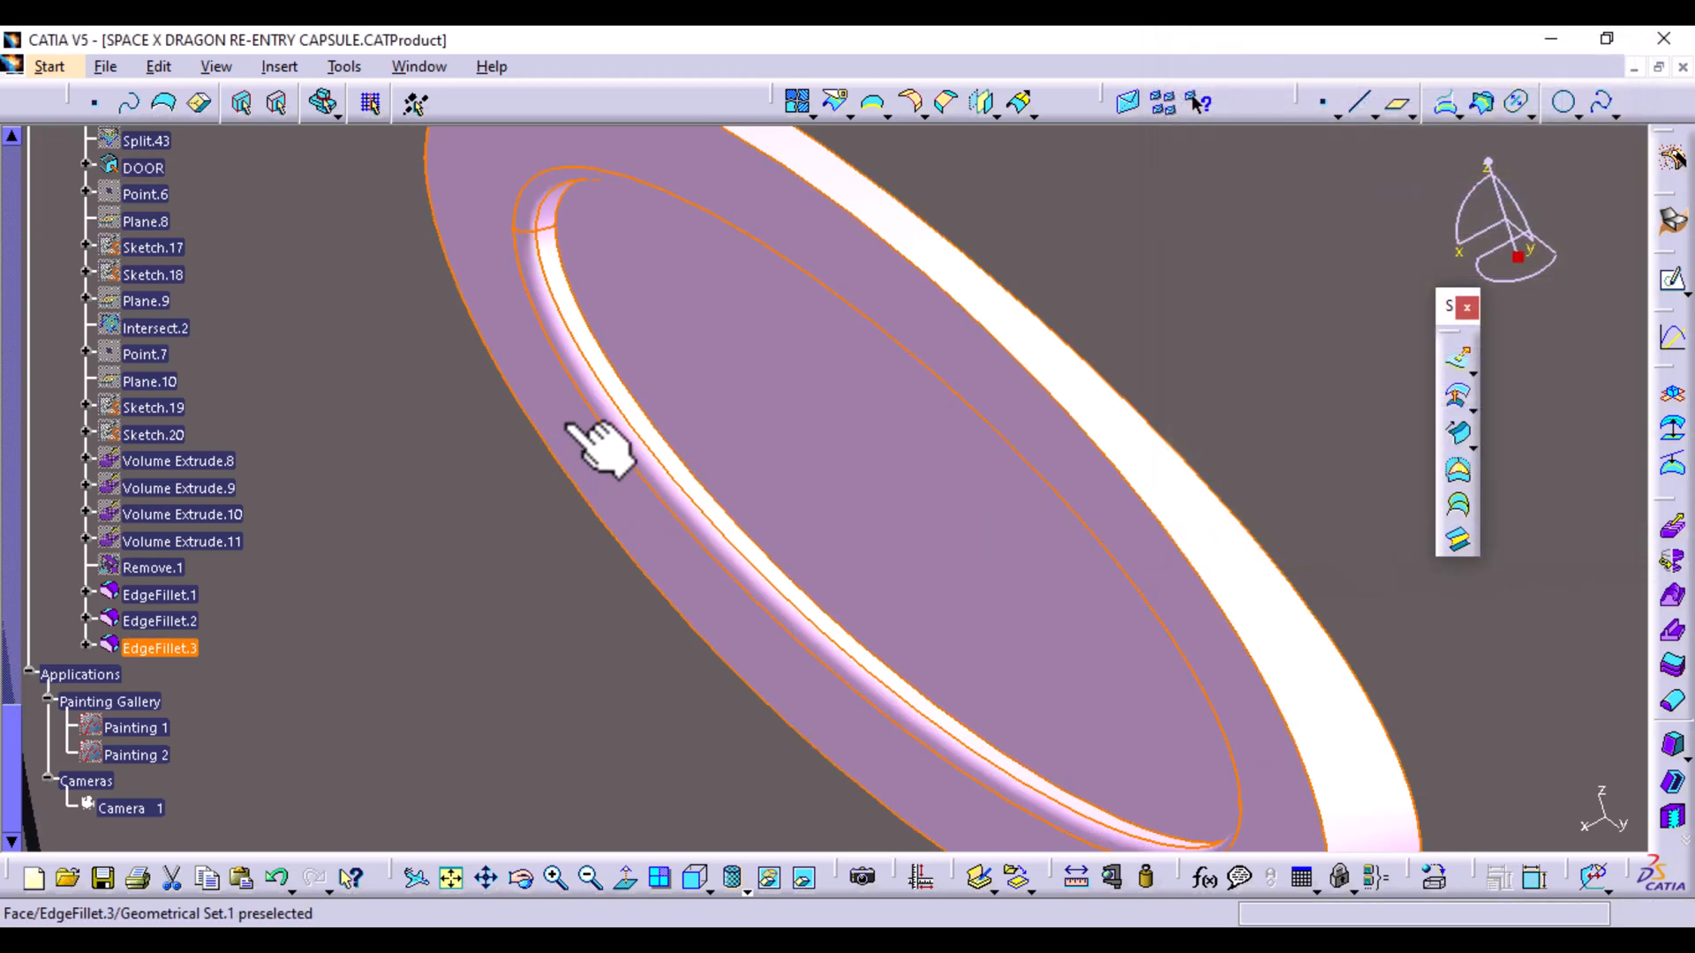
Fillet the inner floor edge of the circular recess with a 3 mm radius
double_click(621, 378)
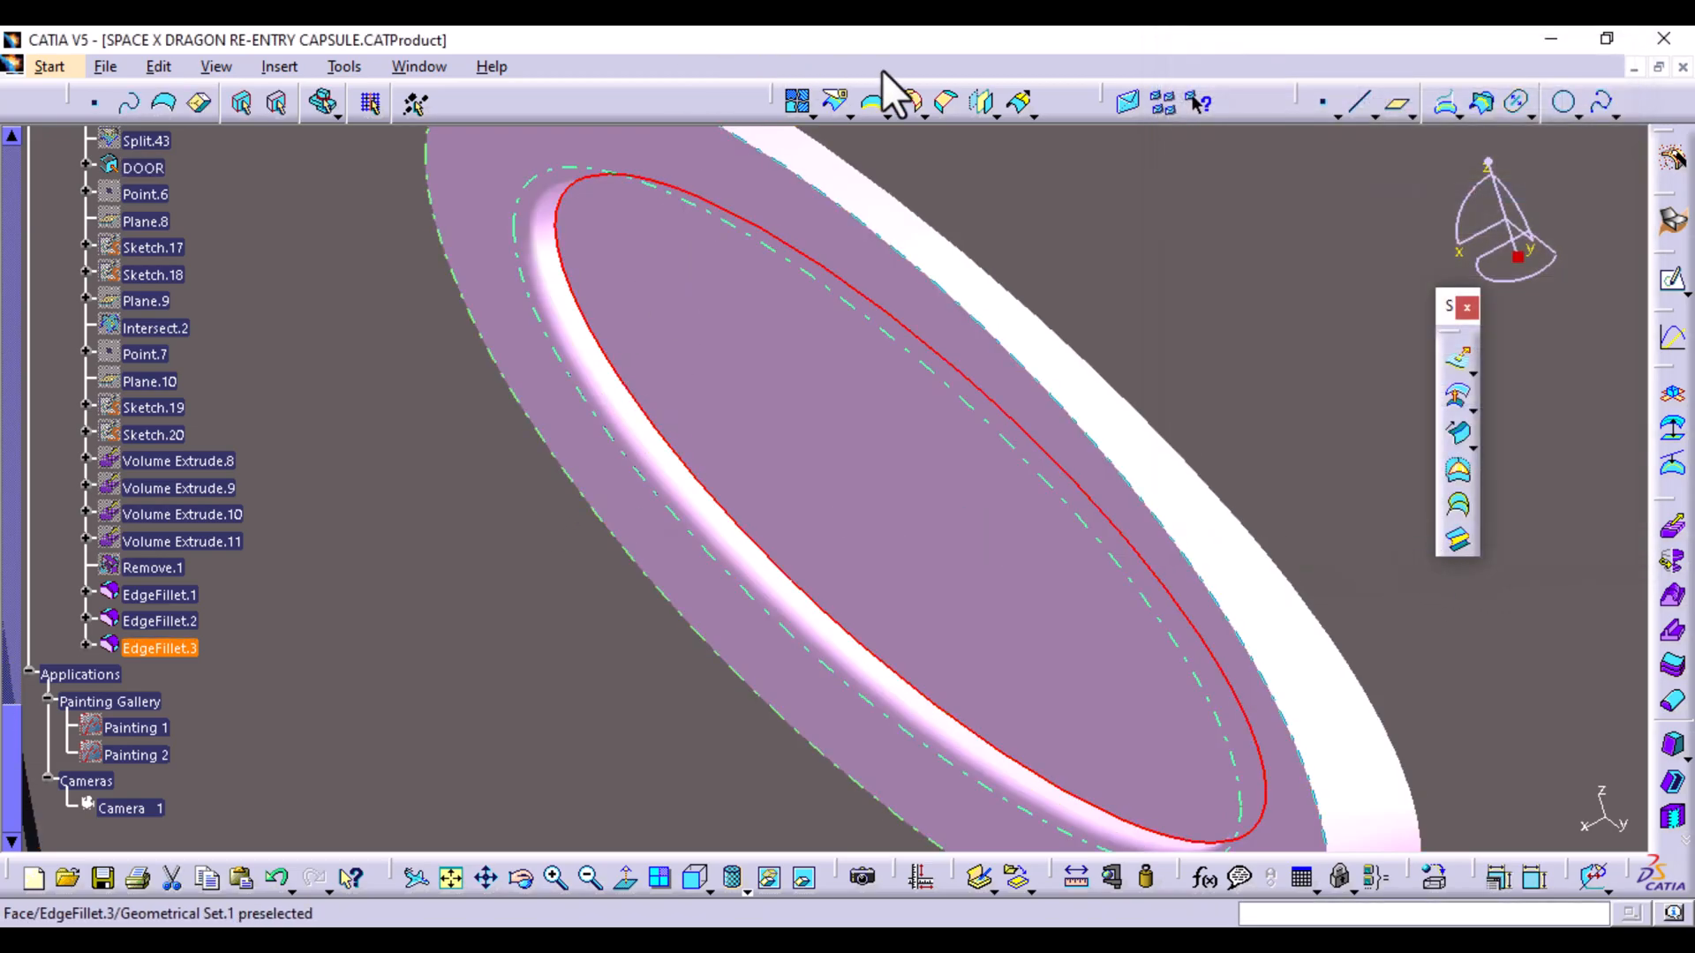
left_click(913, 94)
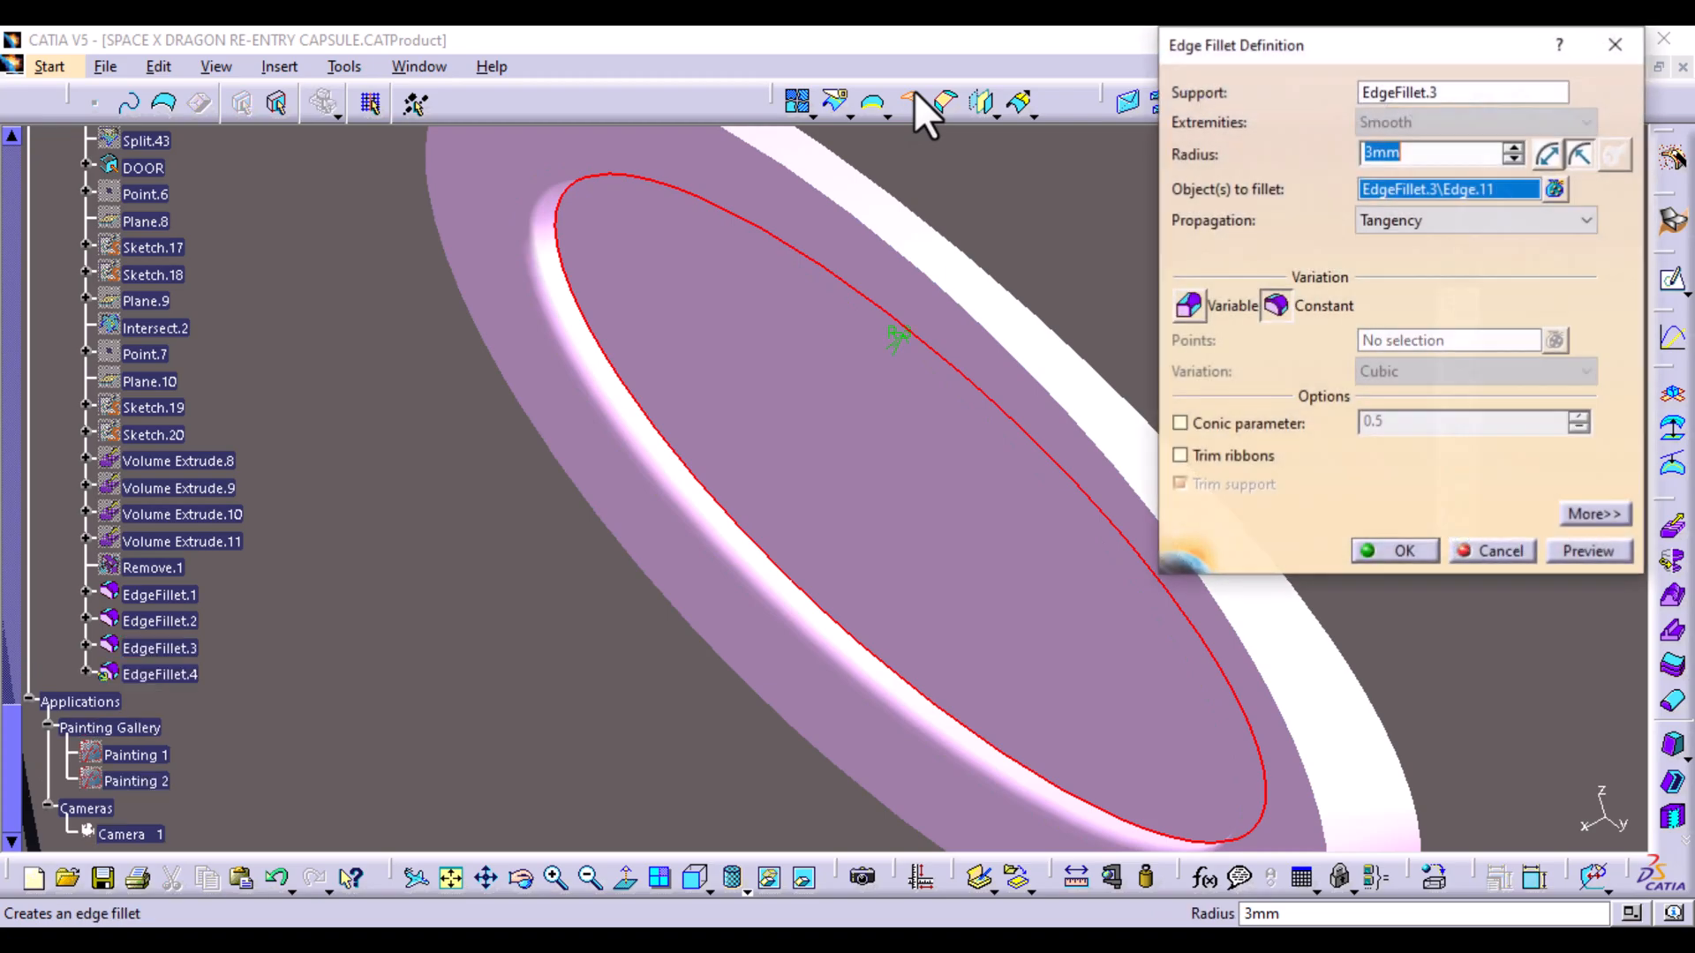
left_click(1576, 549)
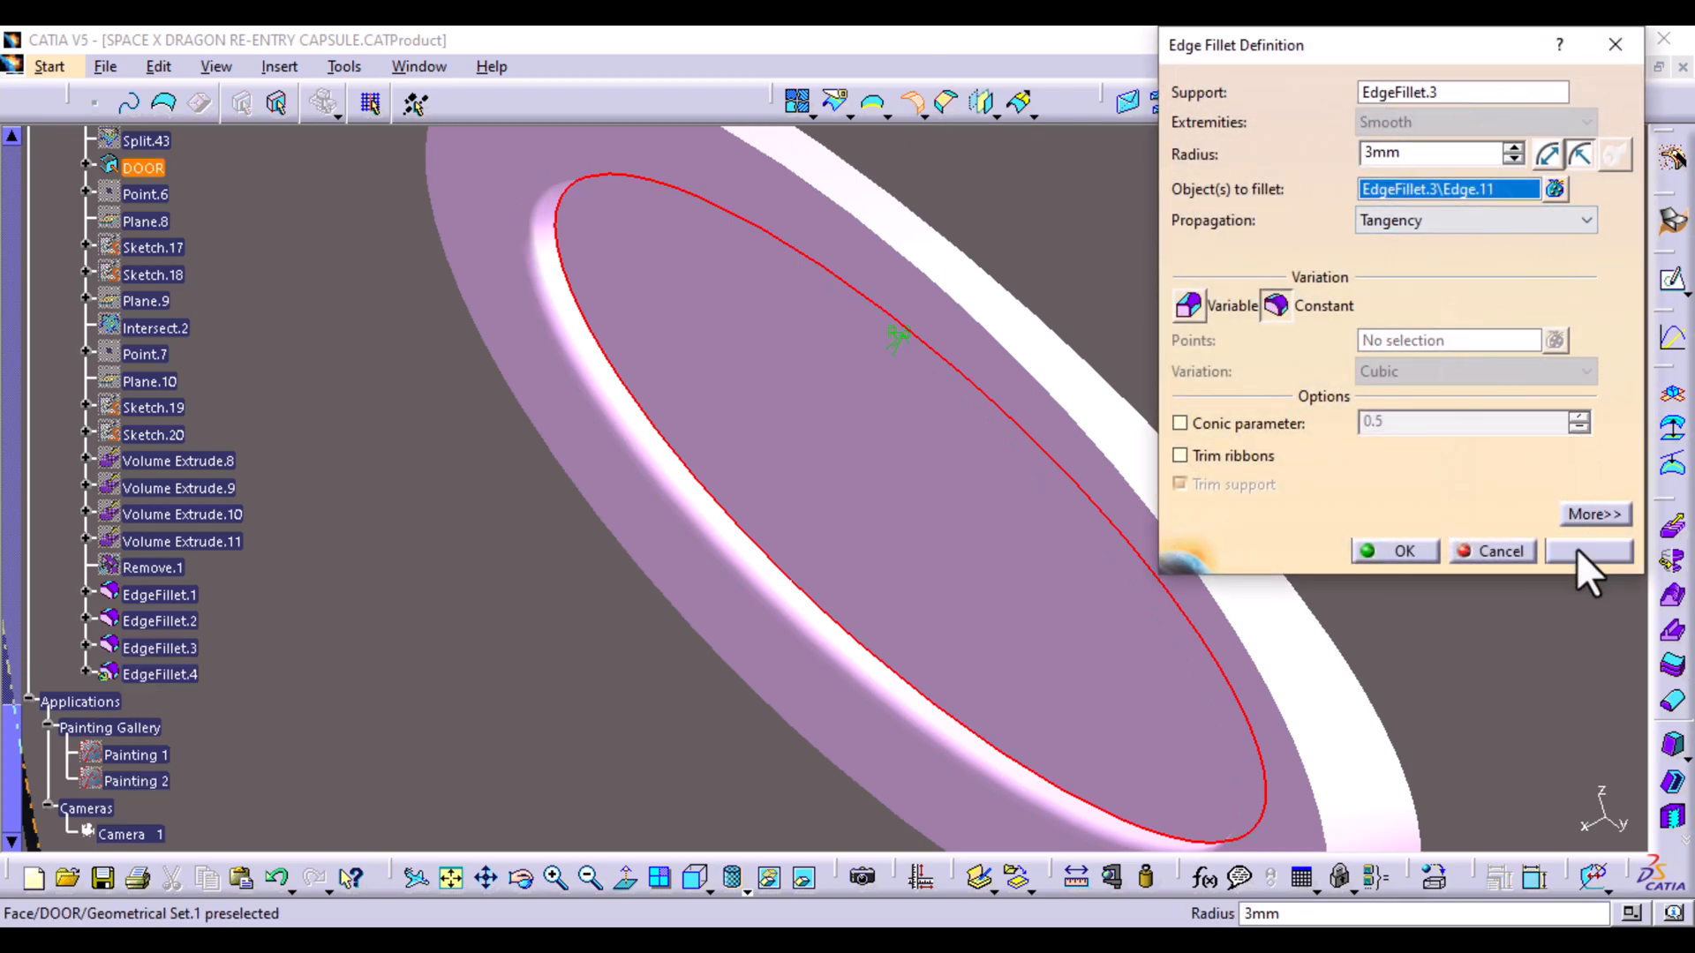
left_click(1400, 549)
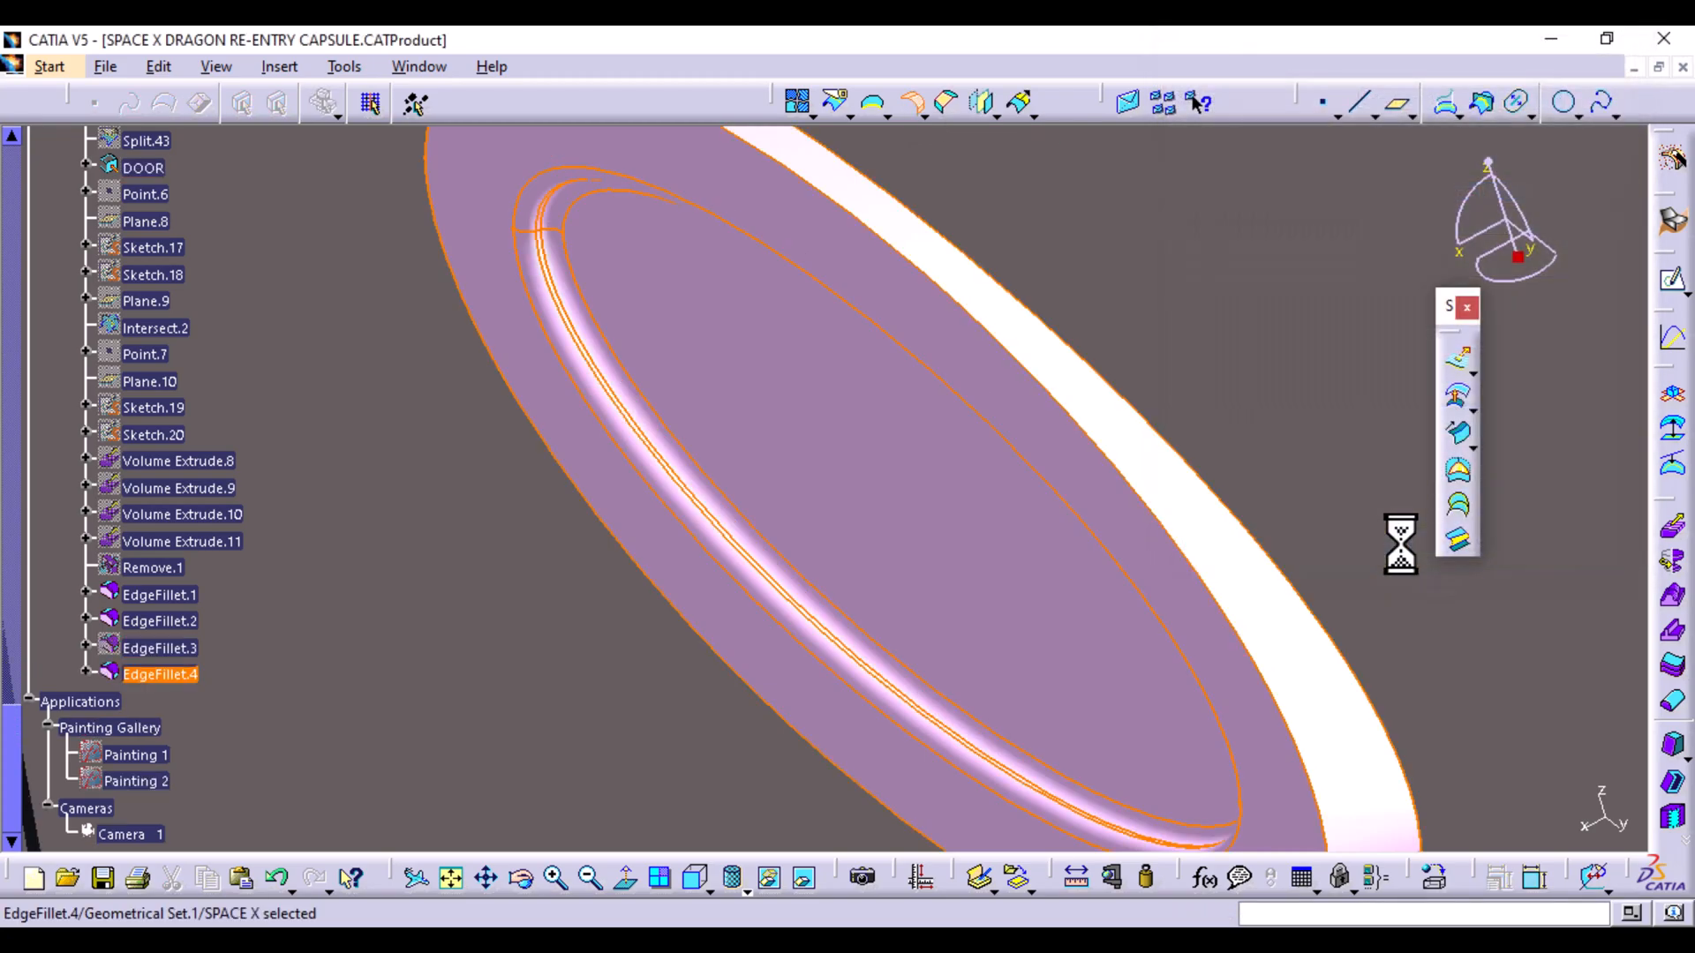
Fillet the outer rim edge of the lower door disc surrounding the recess with a 3 mm radius
middle_click_drag(623, 438, 769, 623)
middle_click_drag(880, 438, 884, 632)
middle_click_drag(620, 532, 836, 254)
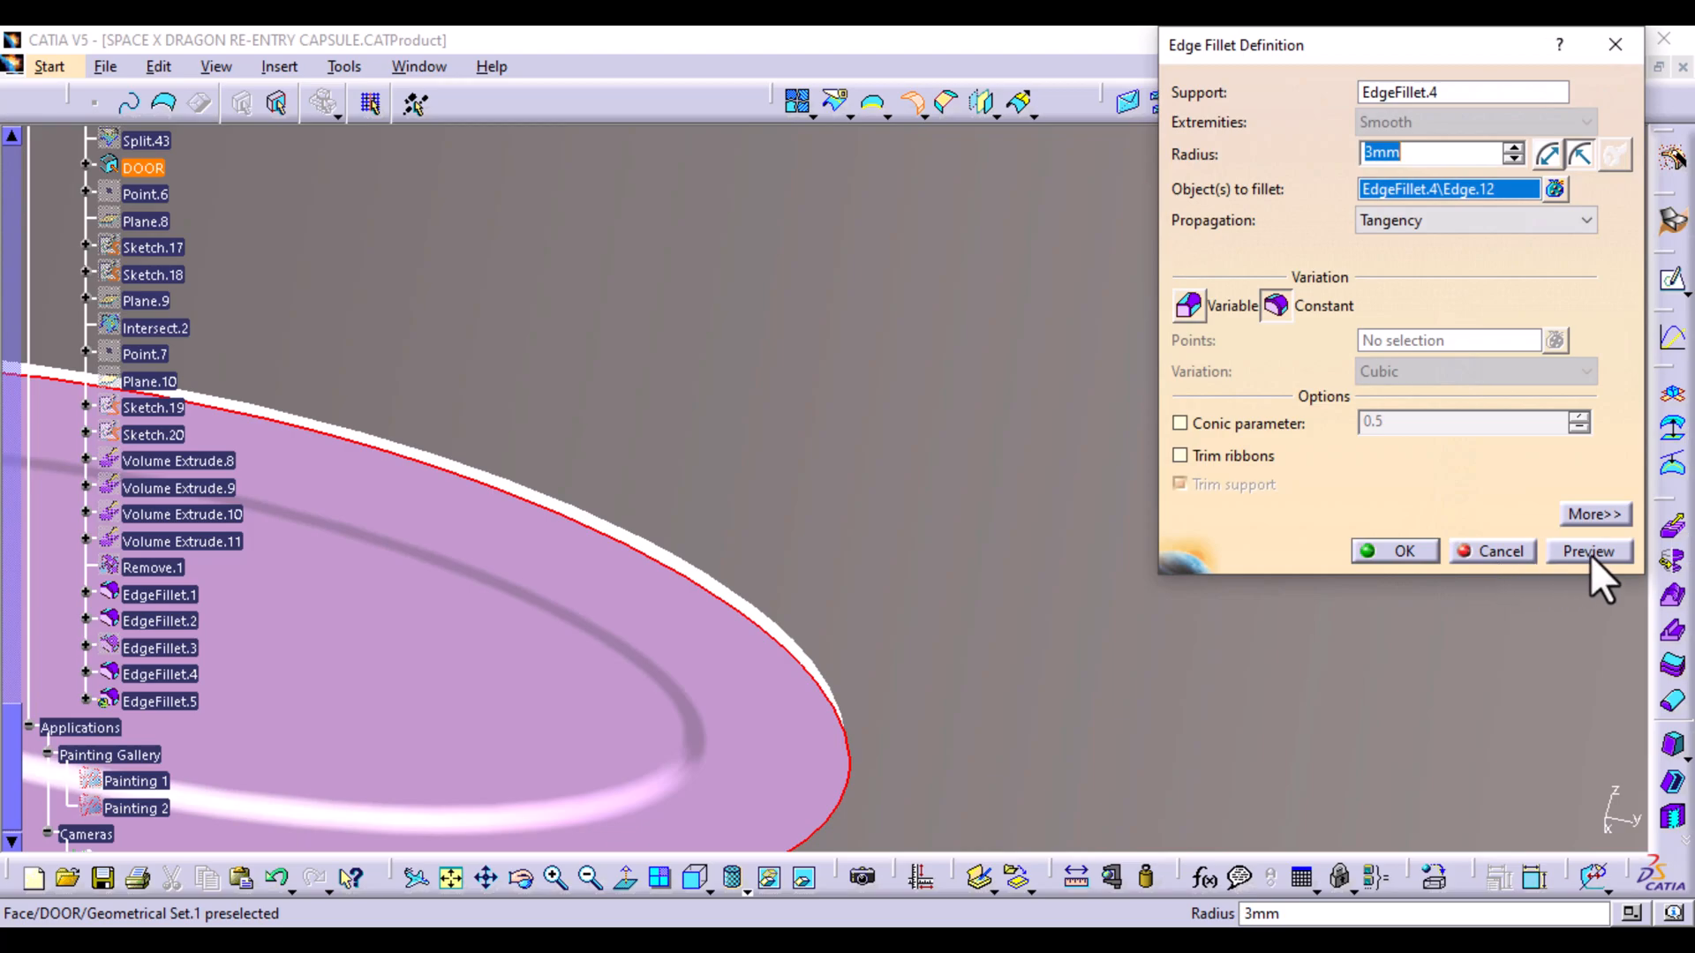
left_click(1588, 553)
left_click(1403, 551)
middle_click_drag(1214, 480, 1056, 741)
middle_click_drag(1053, 800, 819, 643)
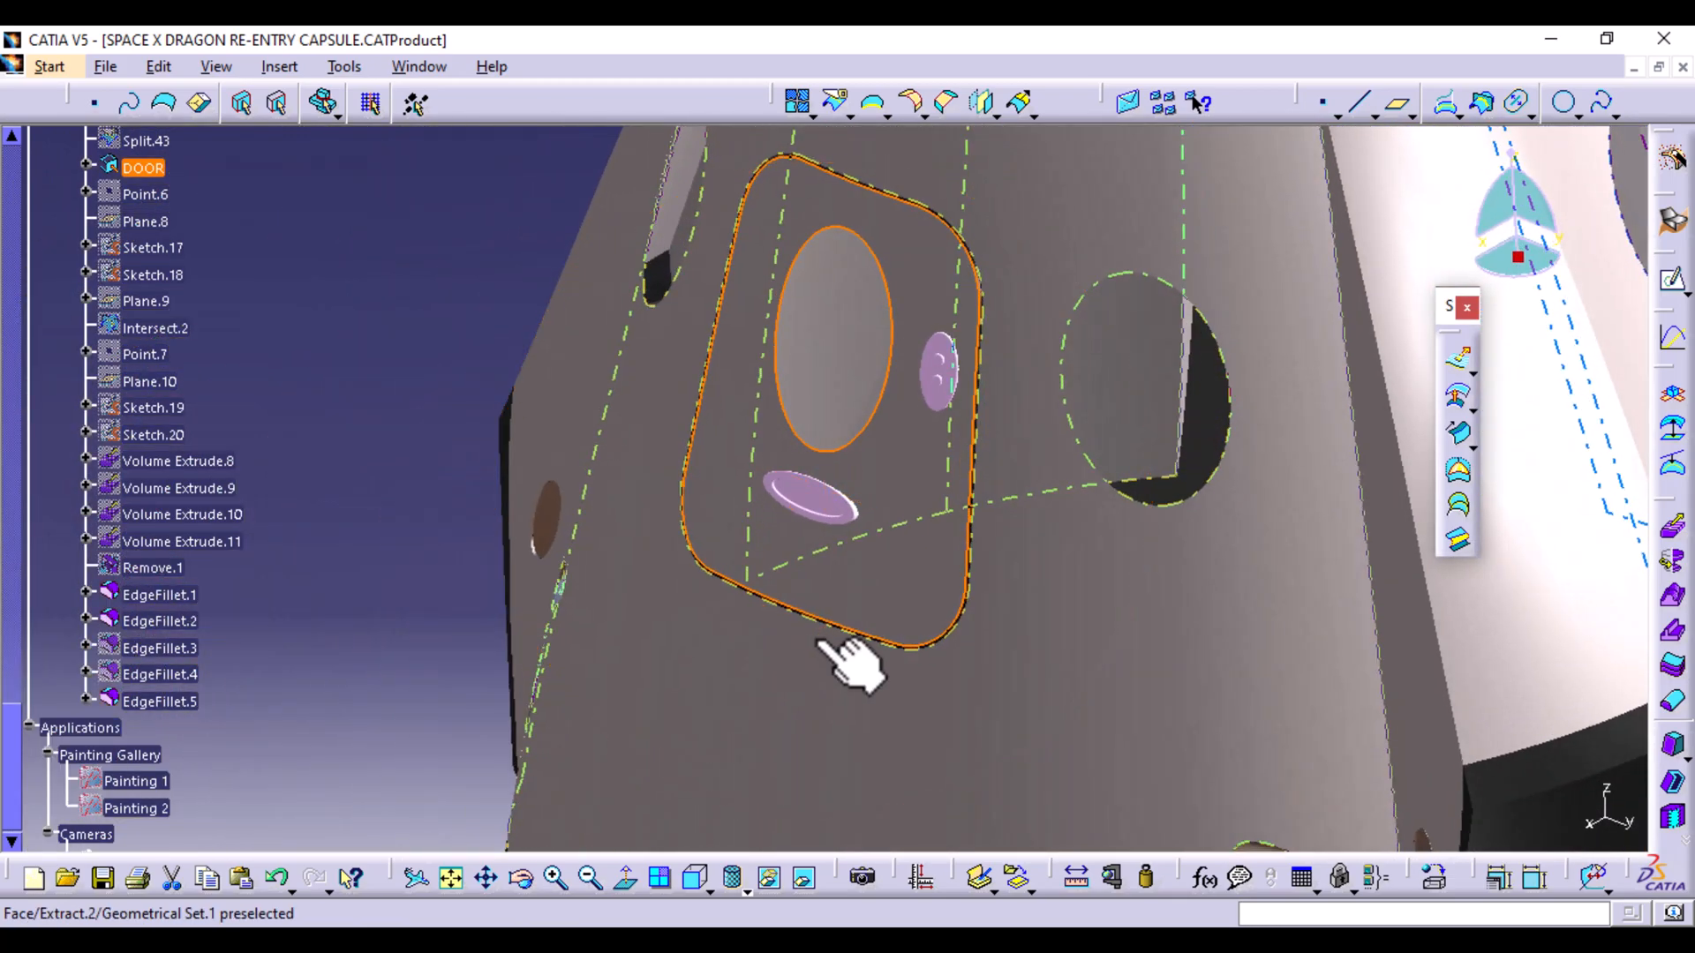
Save the capsule product and clear the DOOR selection
key("ctrl+s")
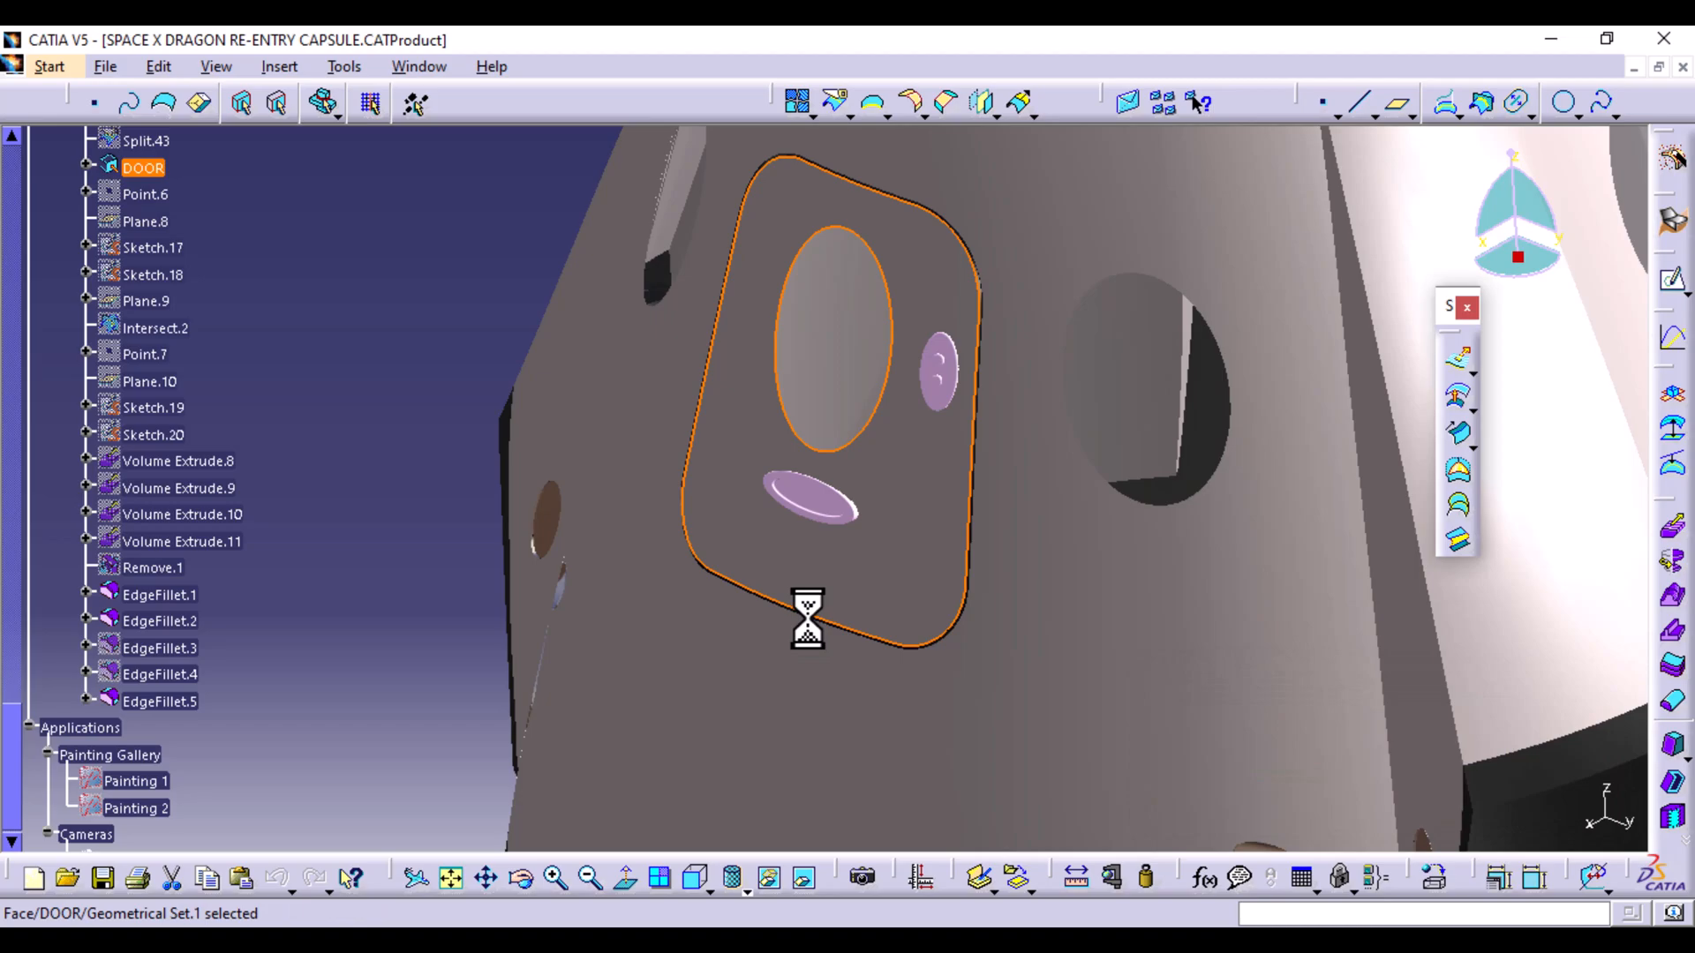
middle_click_drag(783, 567, 1342, 444)
left_click(1338, 247)
middle_click_drag(1317, 277, 1278, 386)
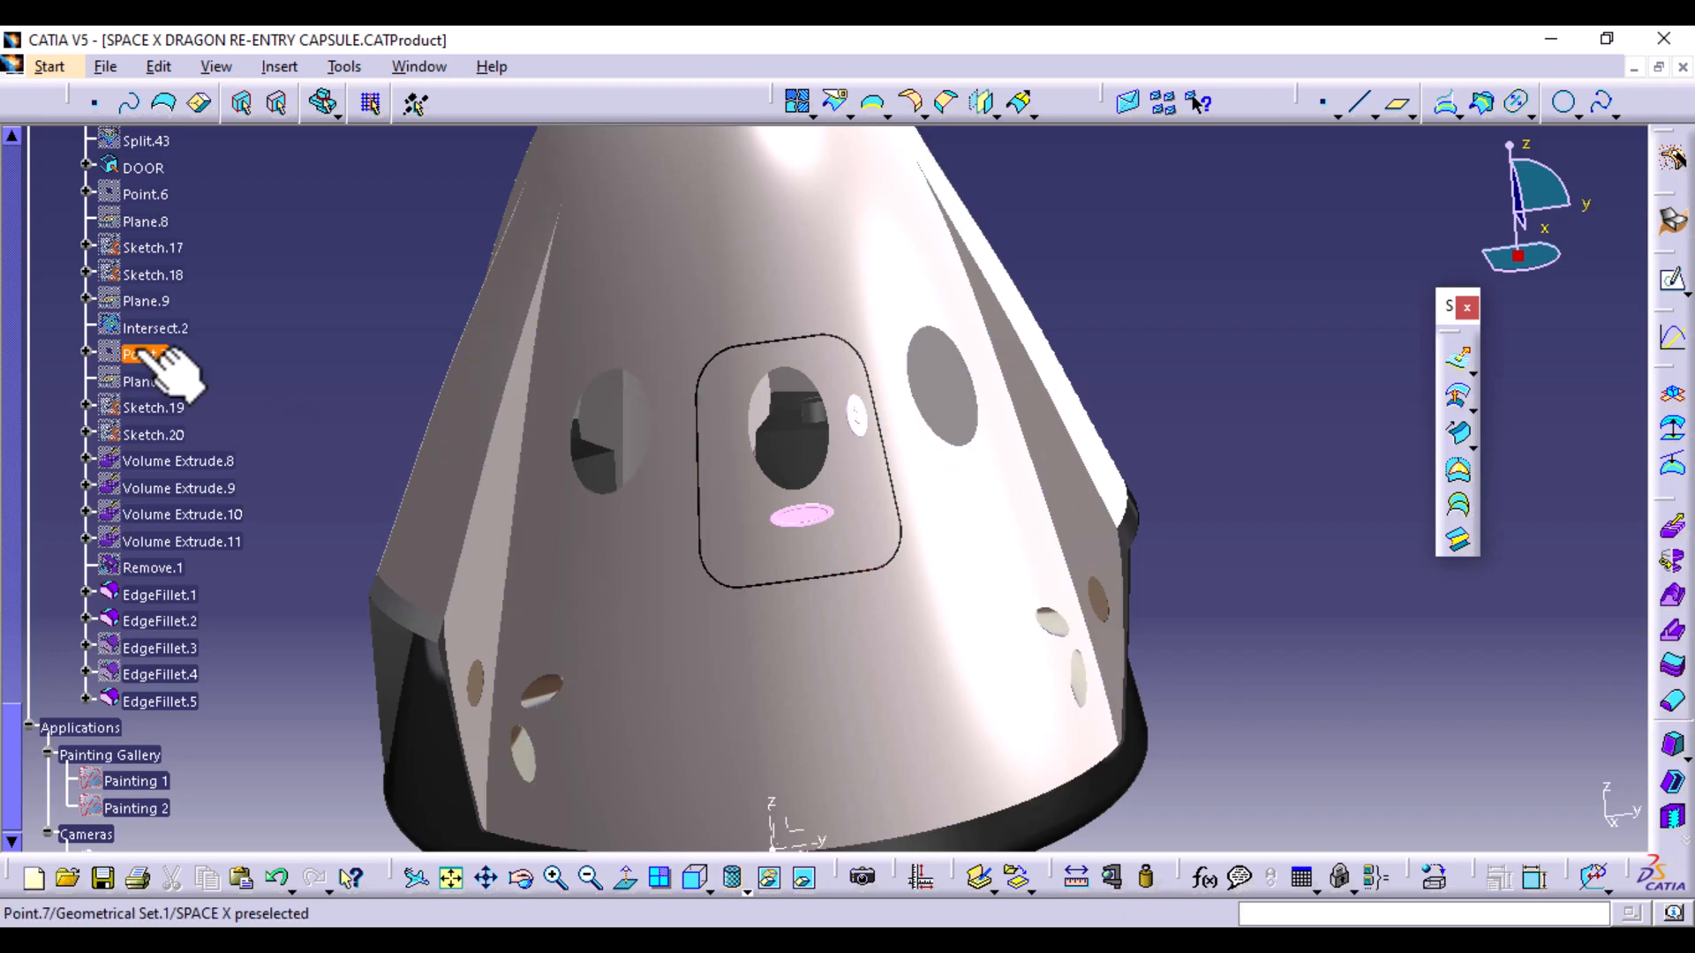
Group EdgeFillet.1, EdgeFillet.2 and EdgeFillet.5 in a new geometrical set named DOOR KNOBS, with SPACE X as its father
left_click(216, 465)
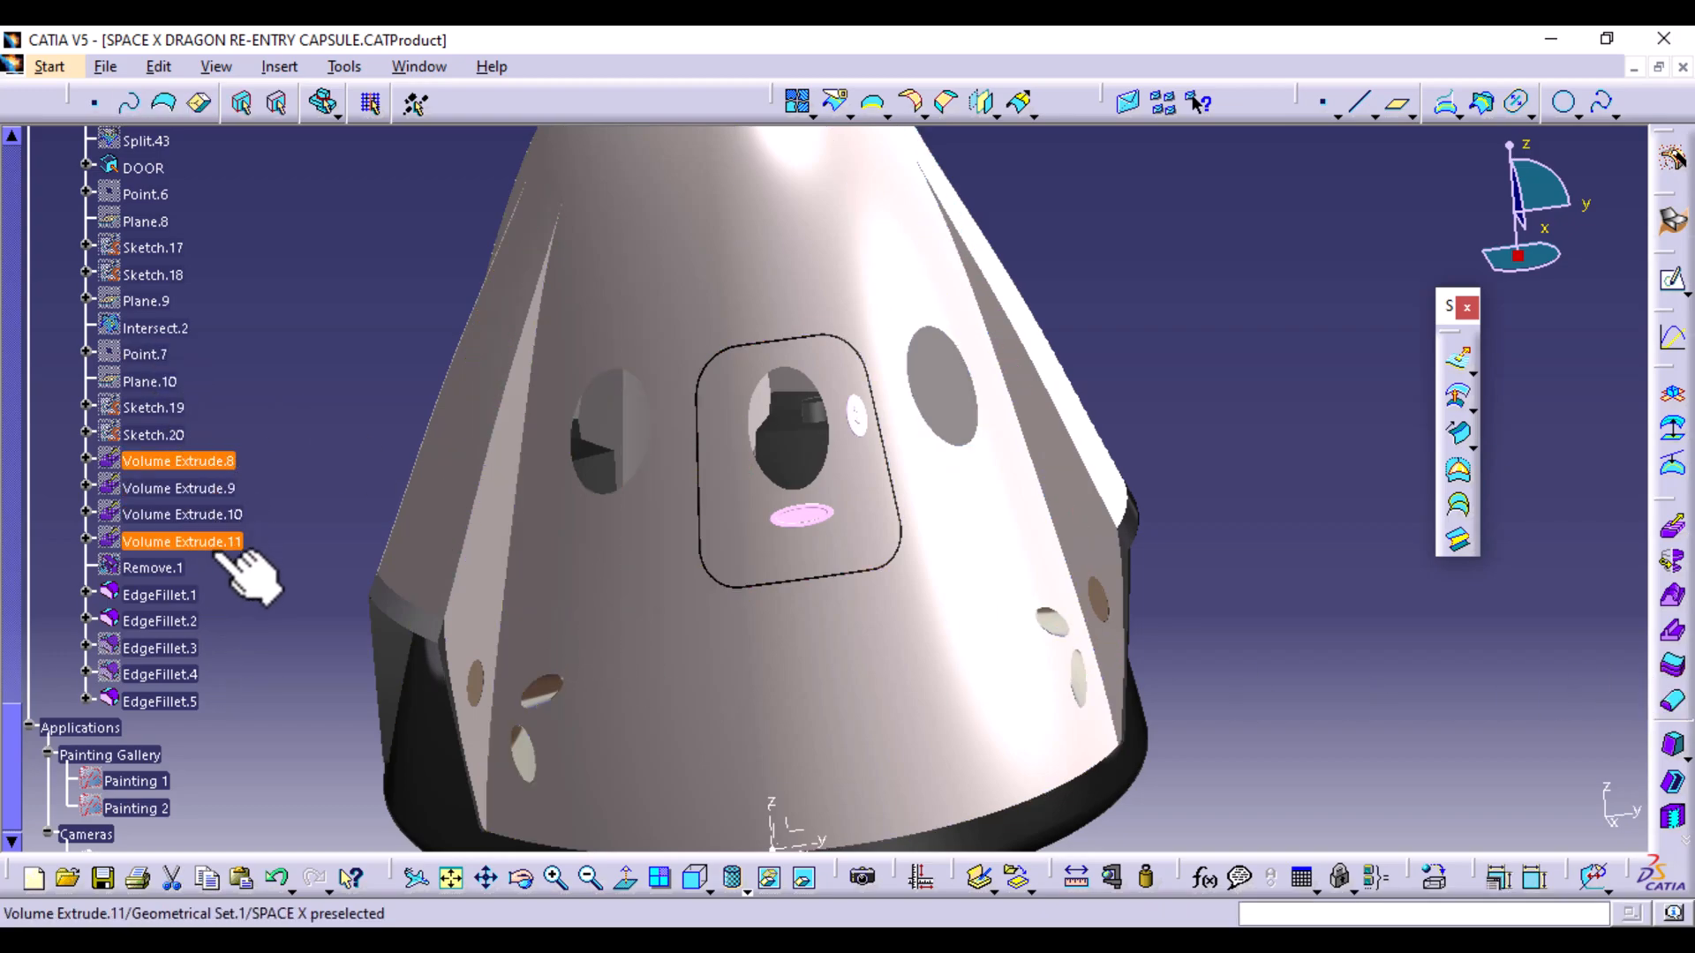
left_click(291, 477)
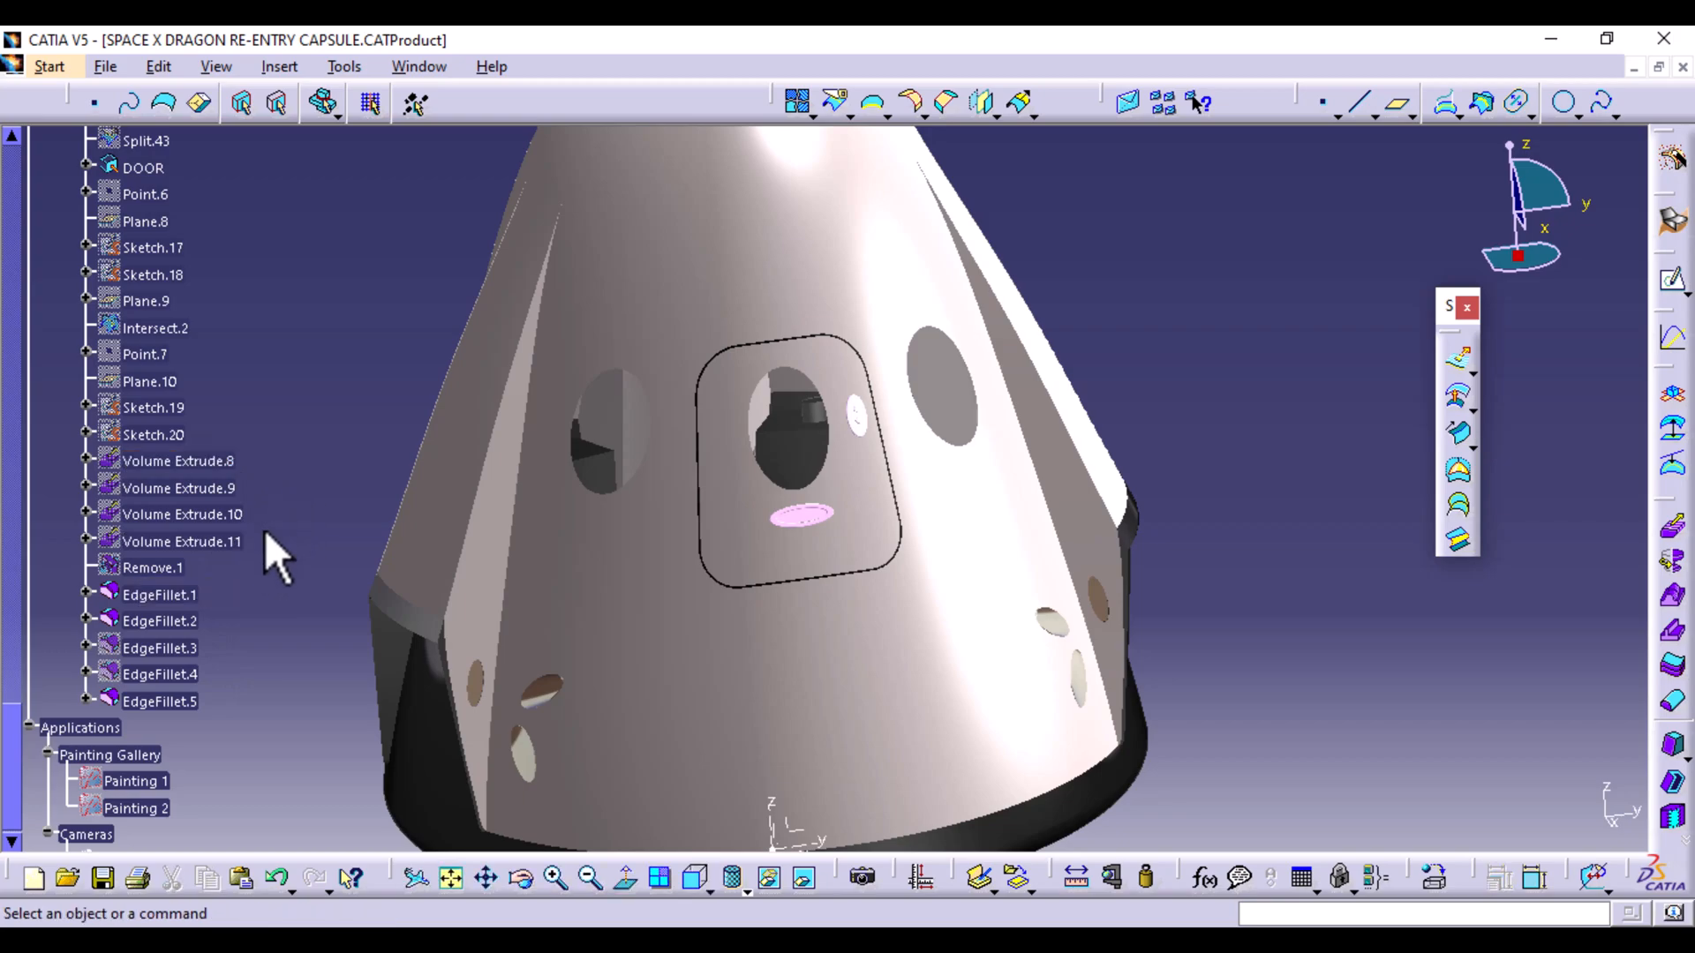
left_click(176, 596)
left_click(178, 623, "ctrl")
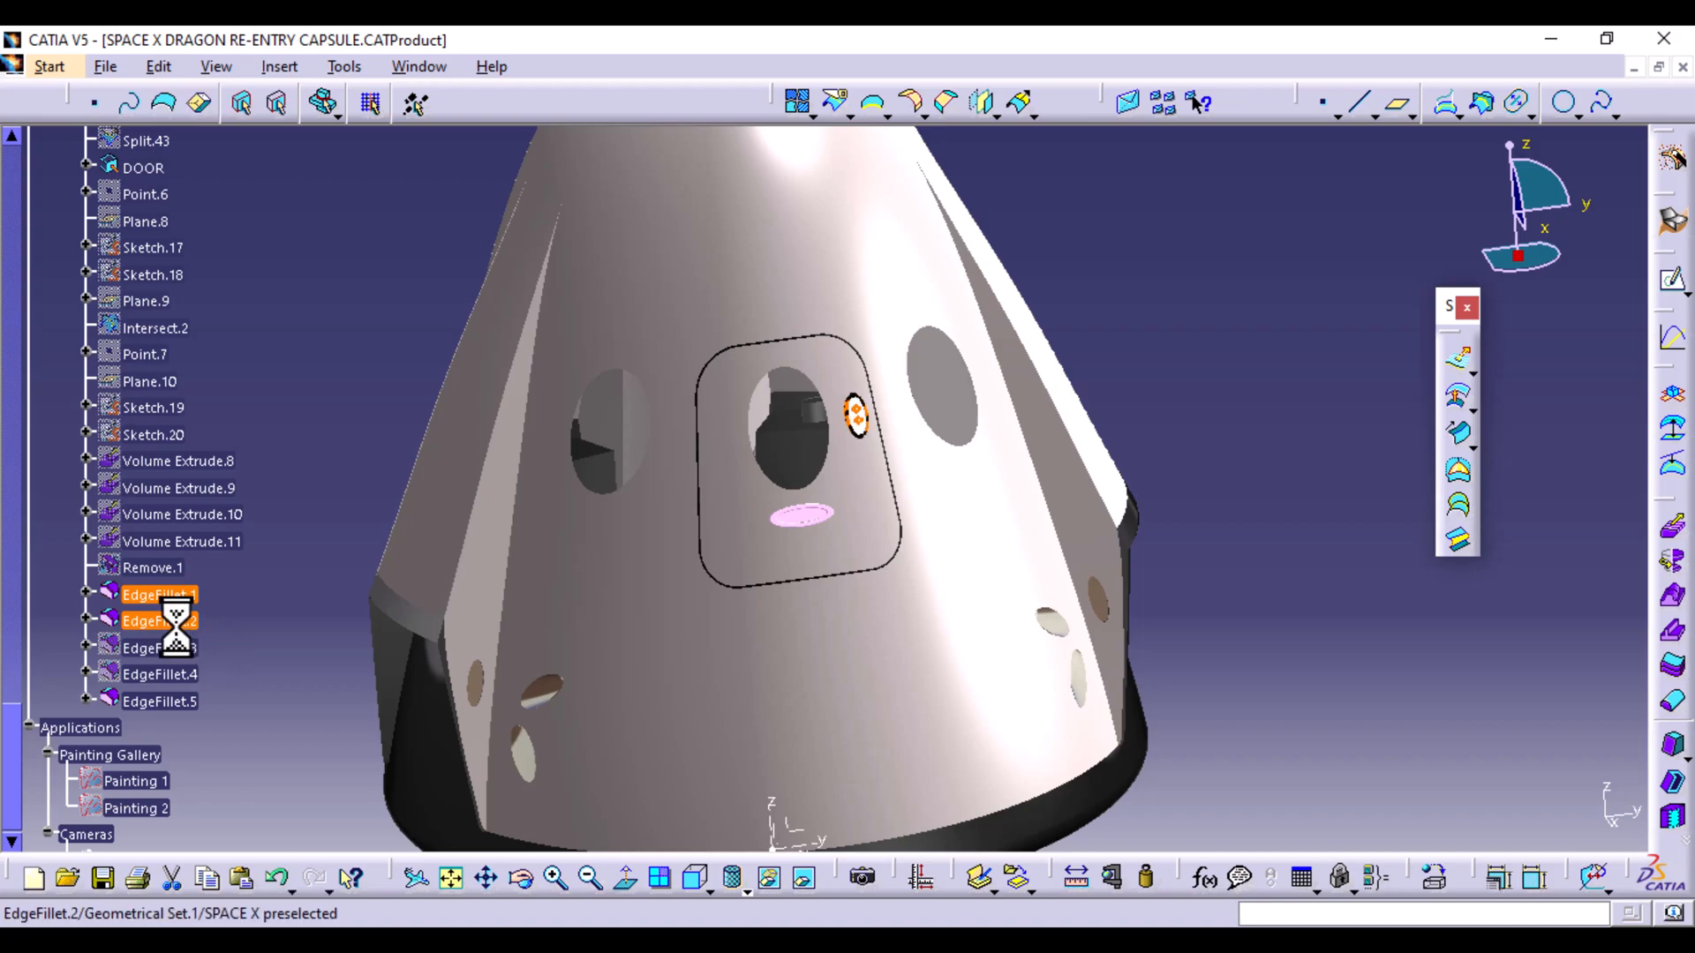
left_click(163, 702, "ctrl")
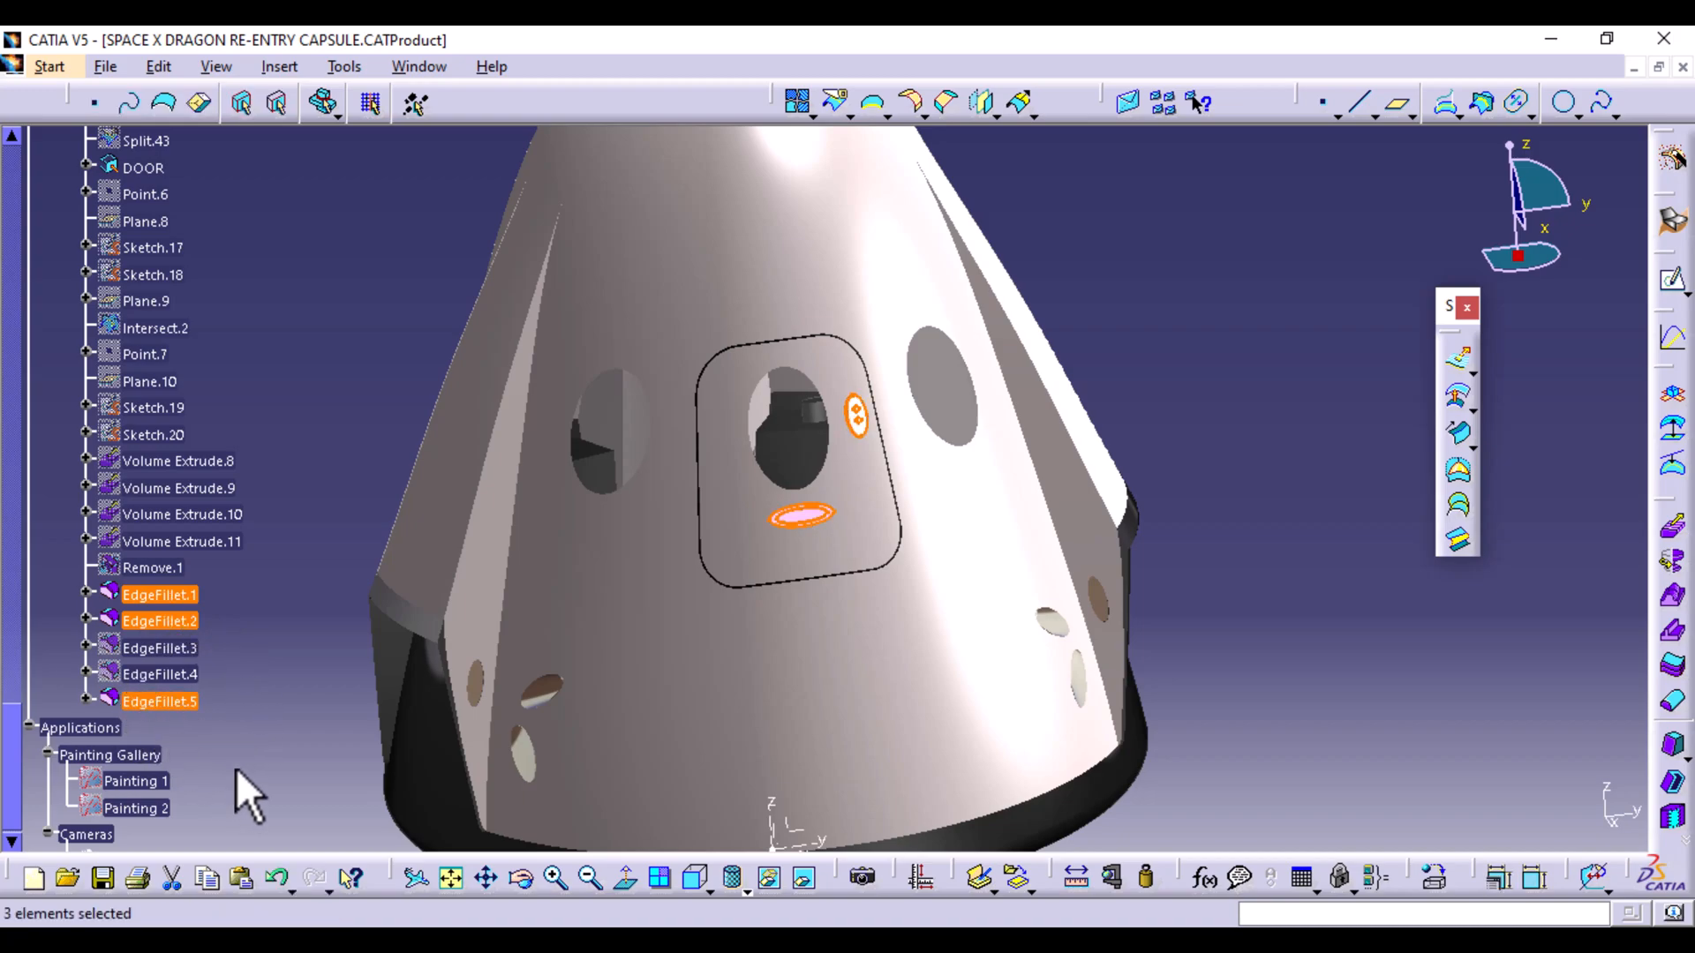
left_click(272, 69)
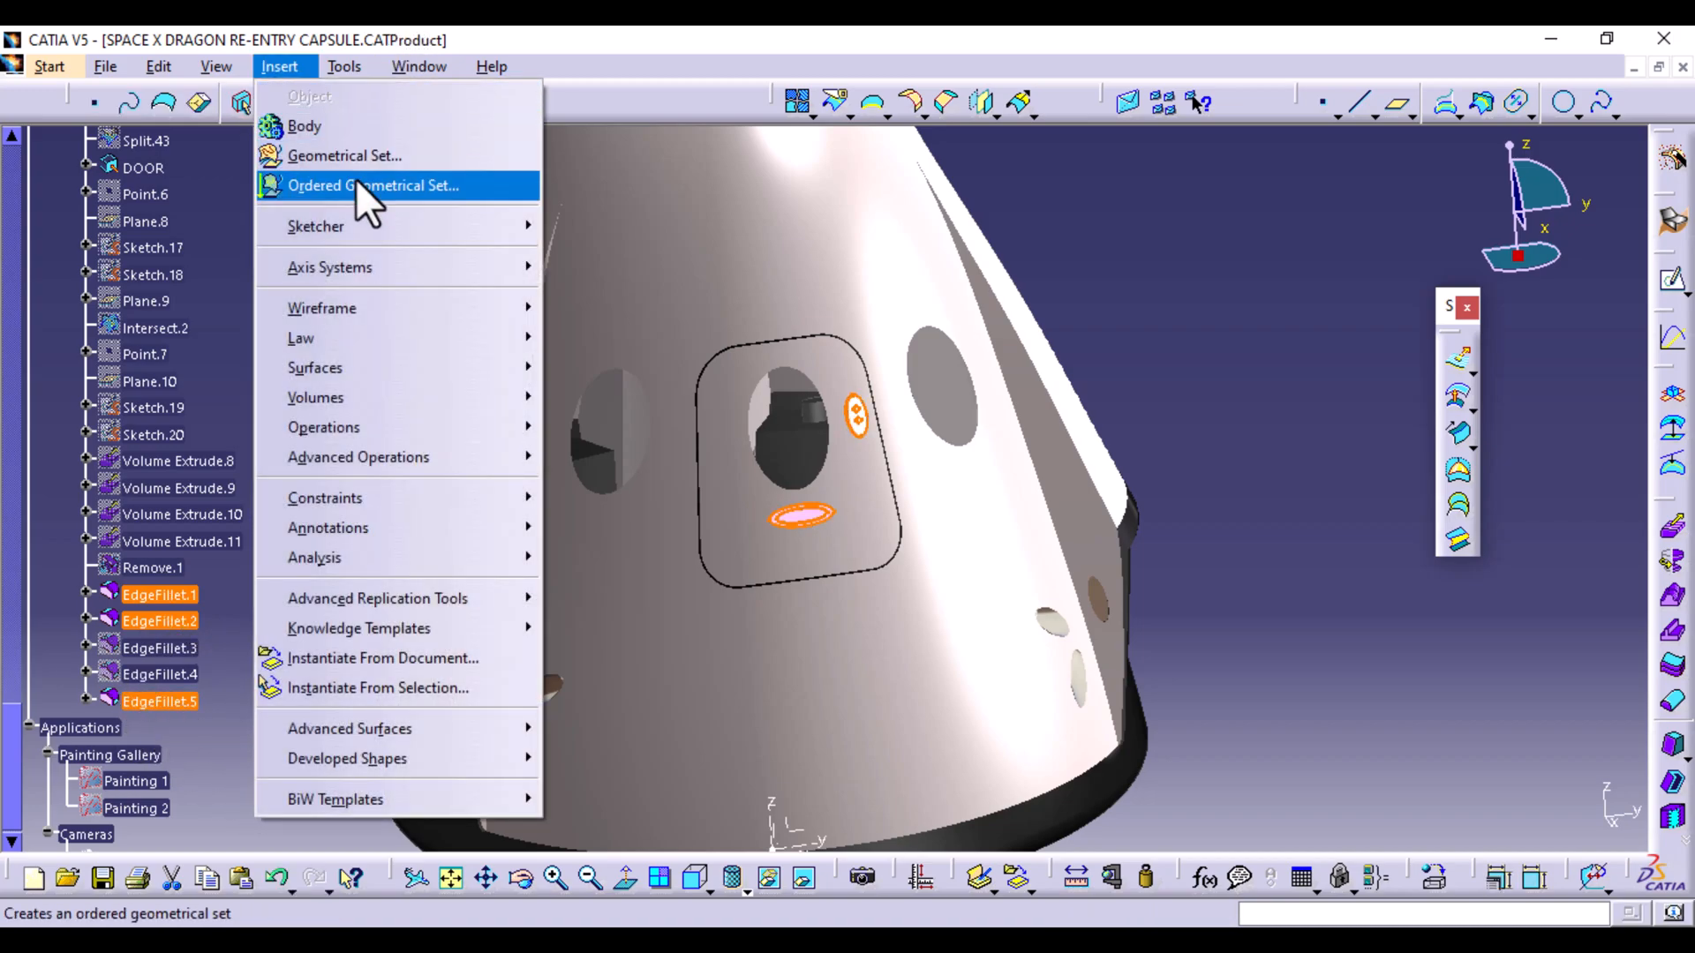
left_click(362, 153)
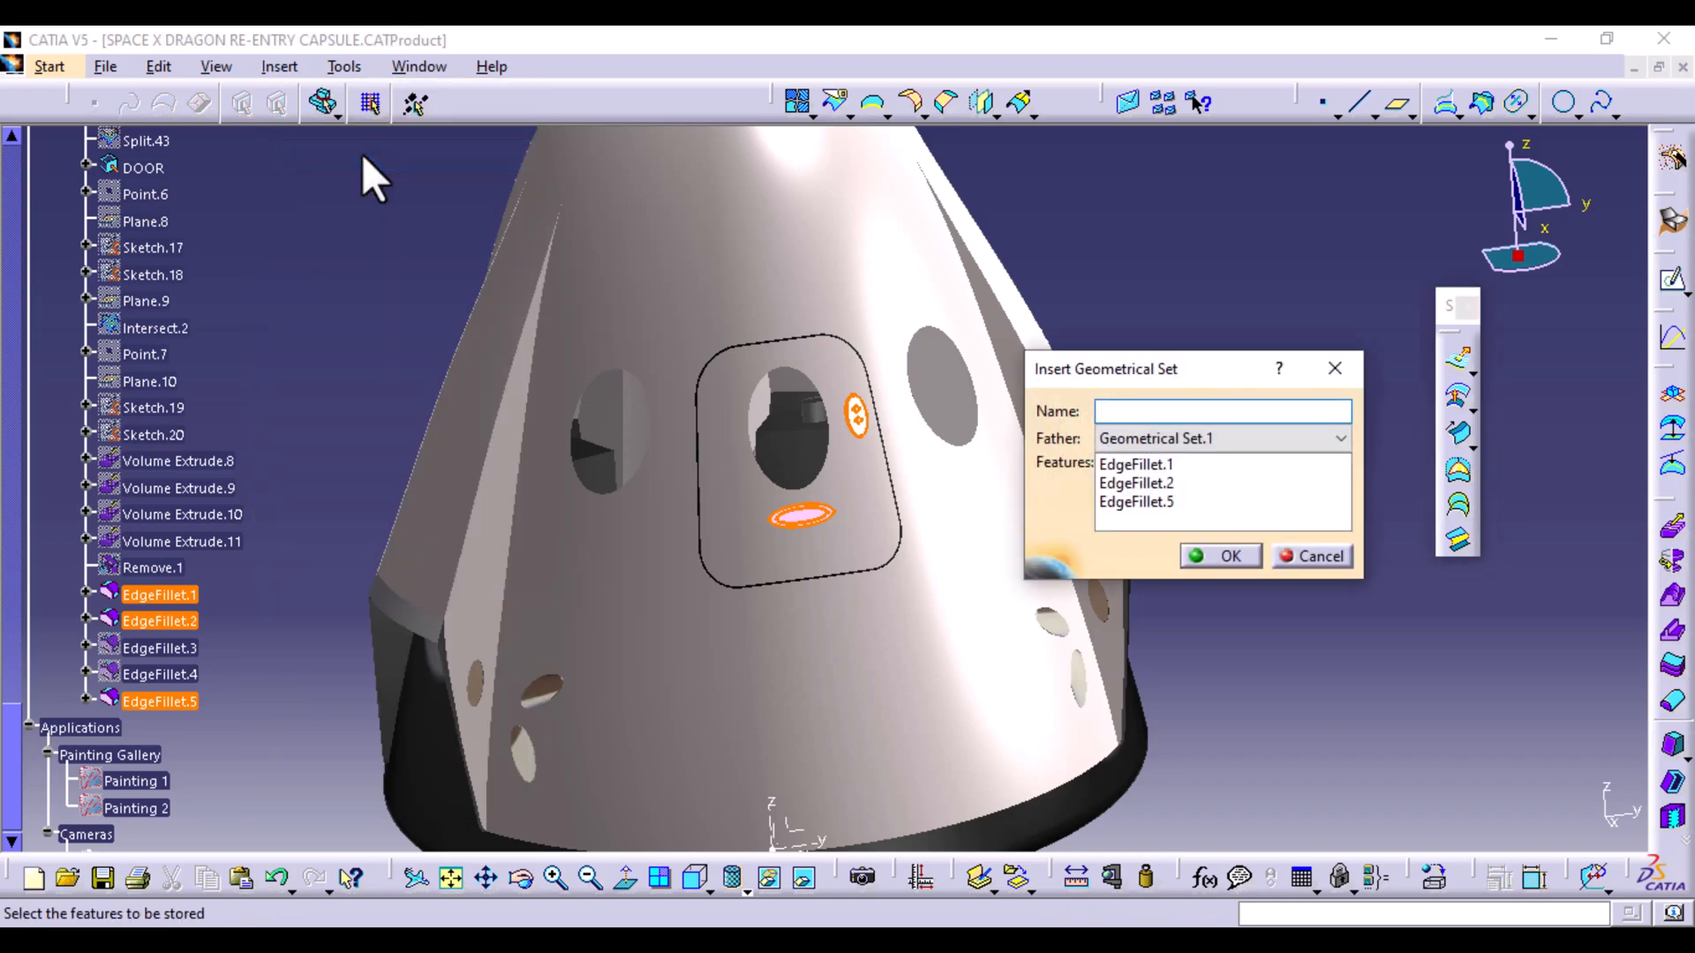
type("DOOR KNOBS")
left_click(1293, 439)
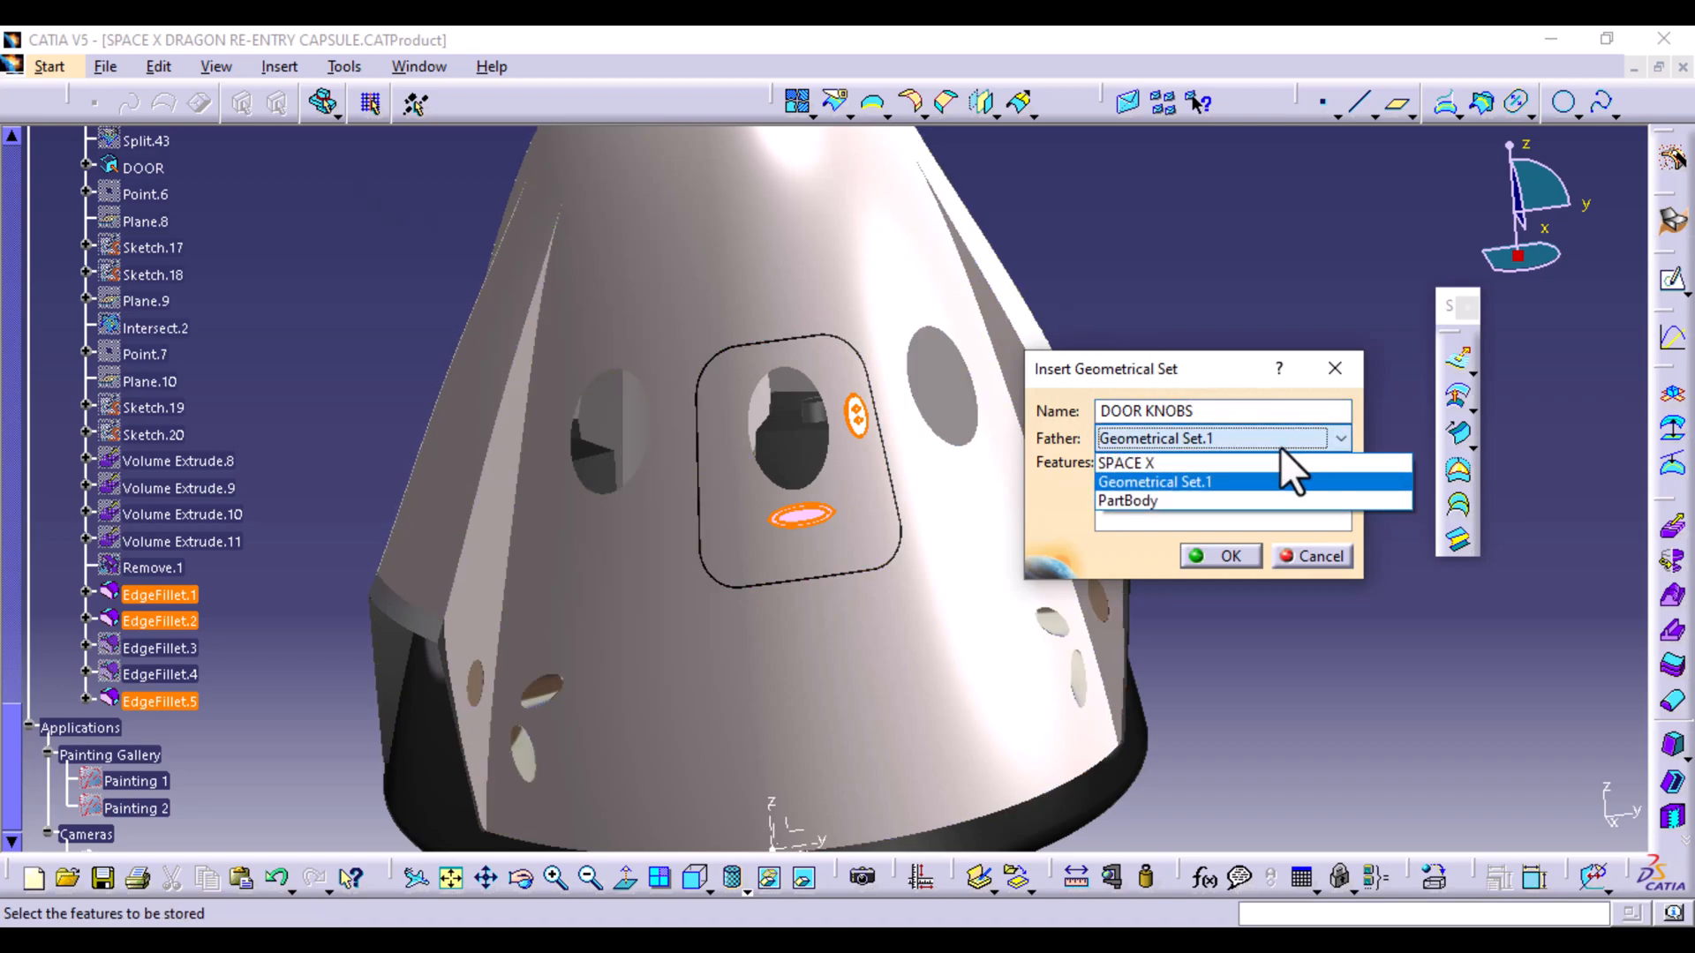
left_click(1201, 463)
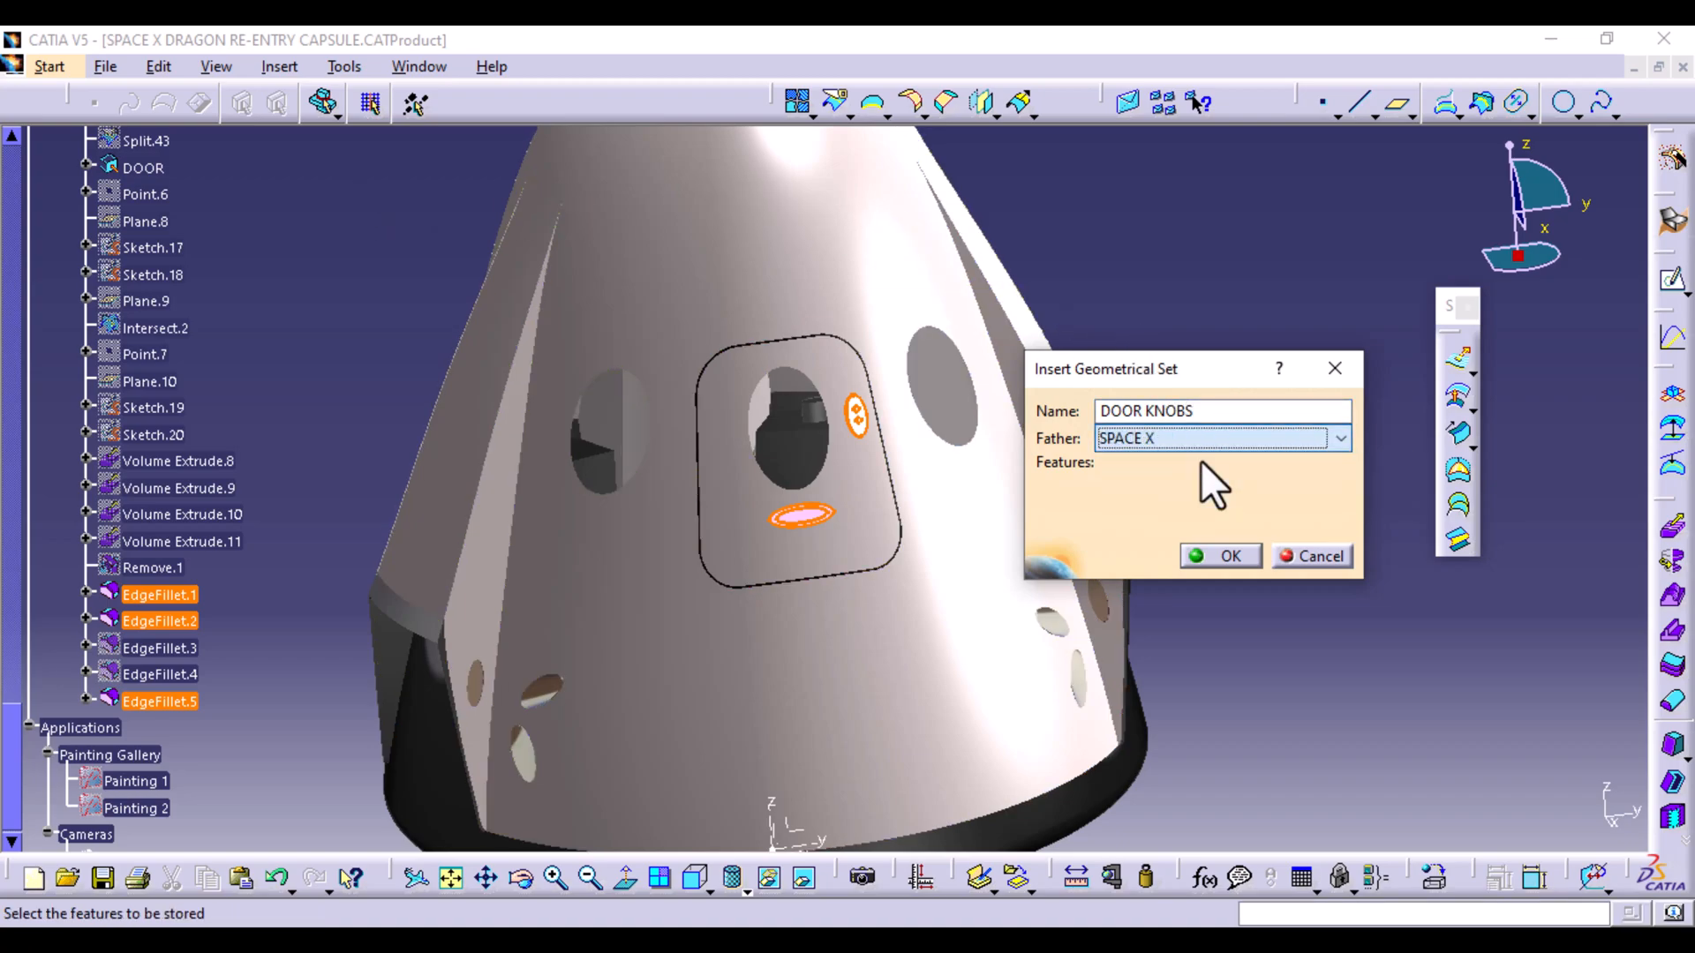
left_click(1225, 559)
left_click(190, 644)
left_click(371, 543)
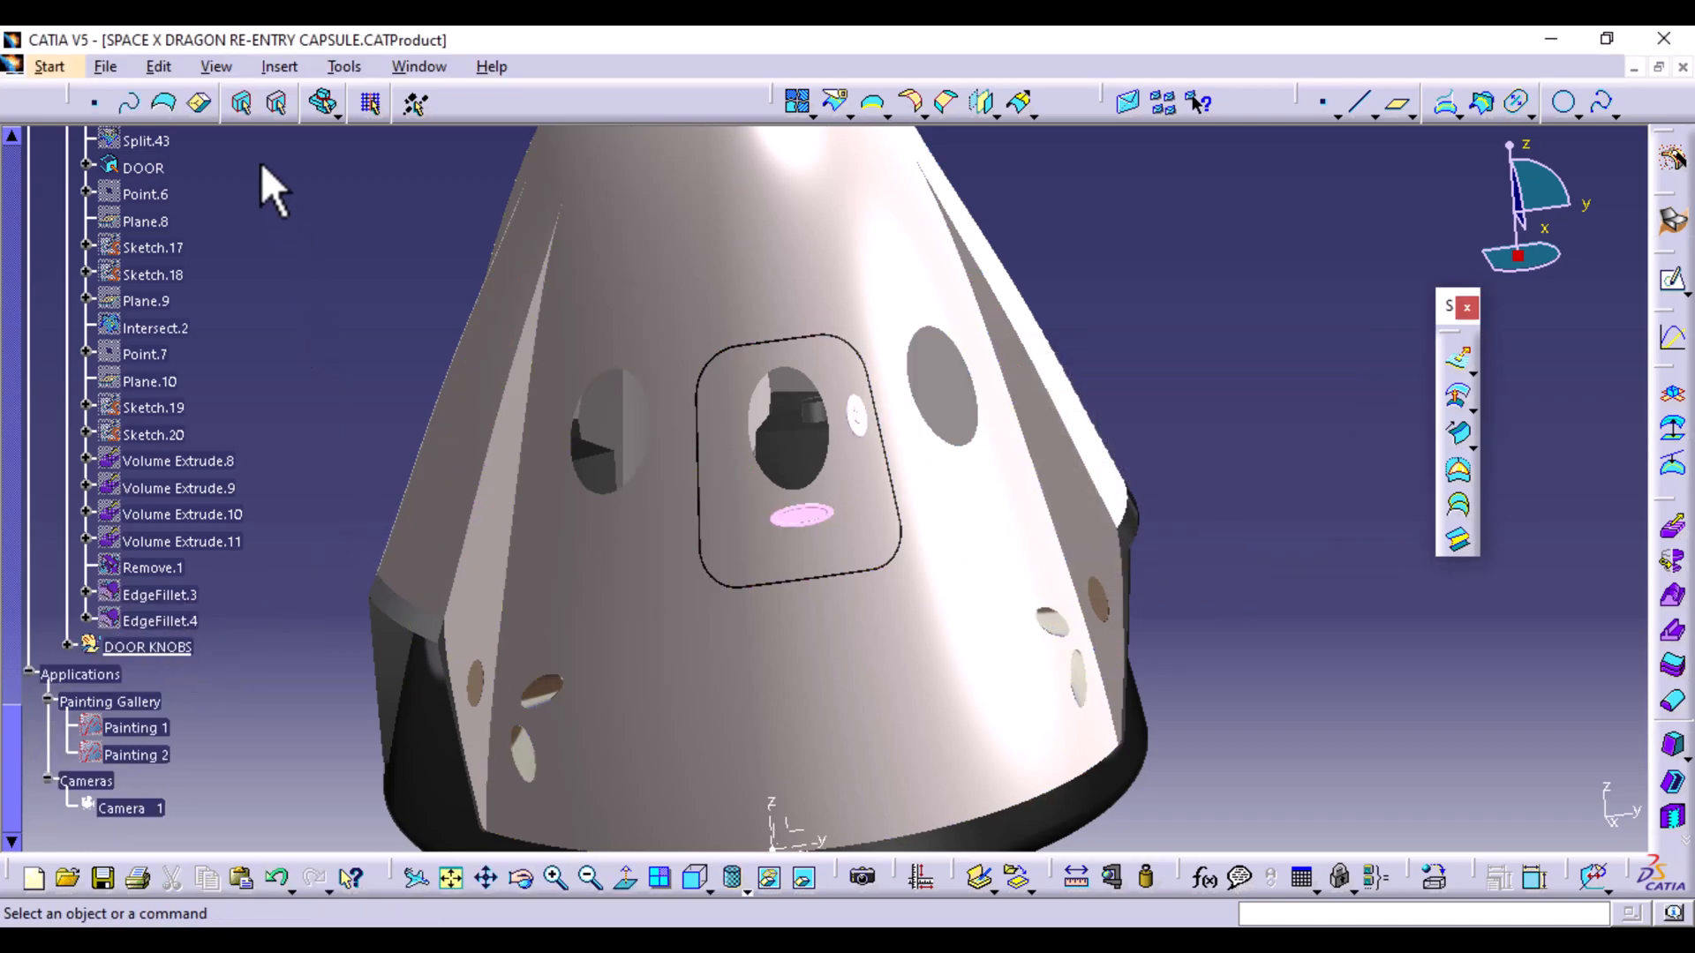
Insert a geometrical set named BOTTOM SOLID under SPACE X and define it as the in-work object
left_click(275, 67)
left_click(357, 160)
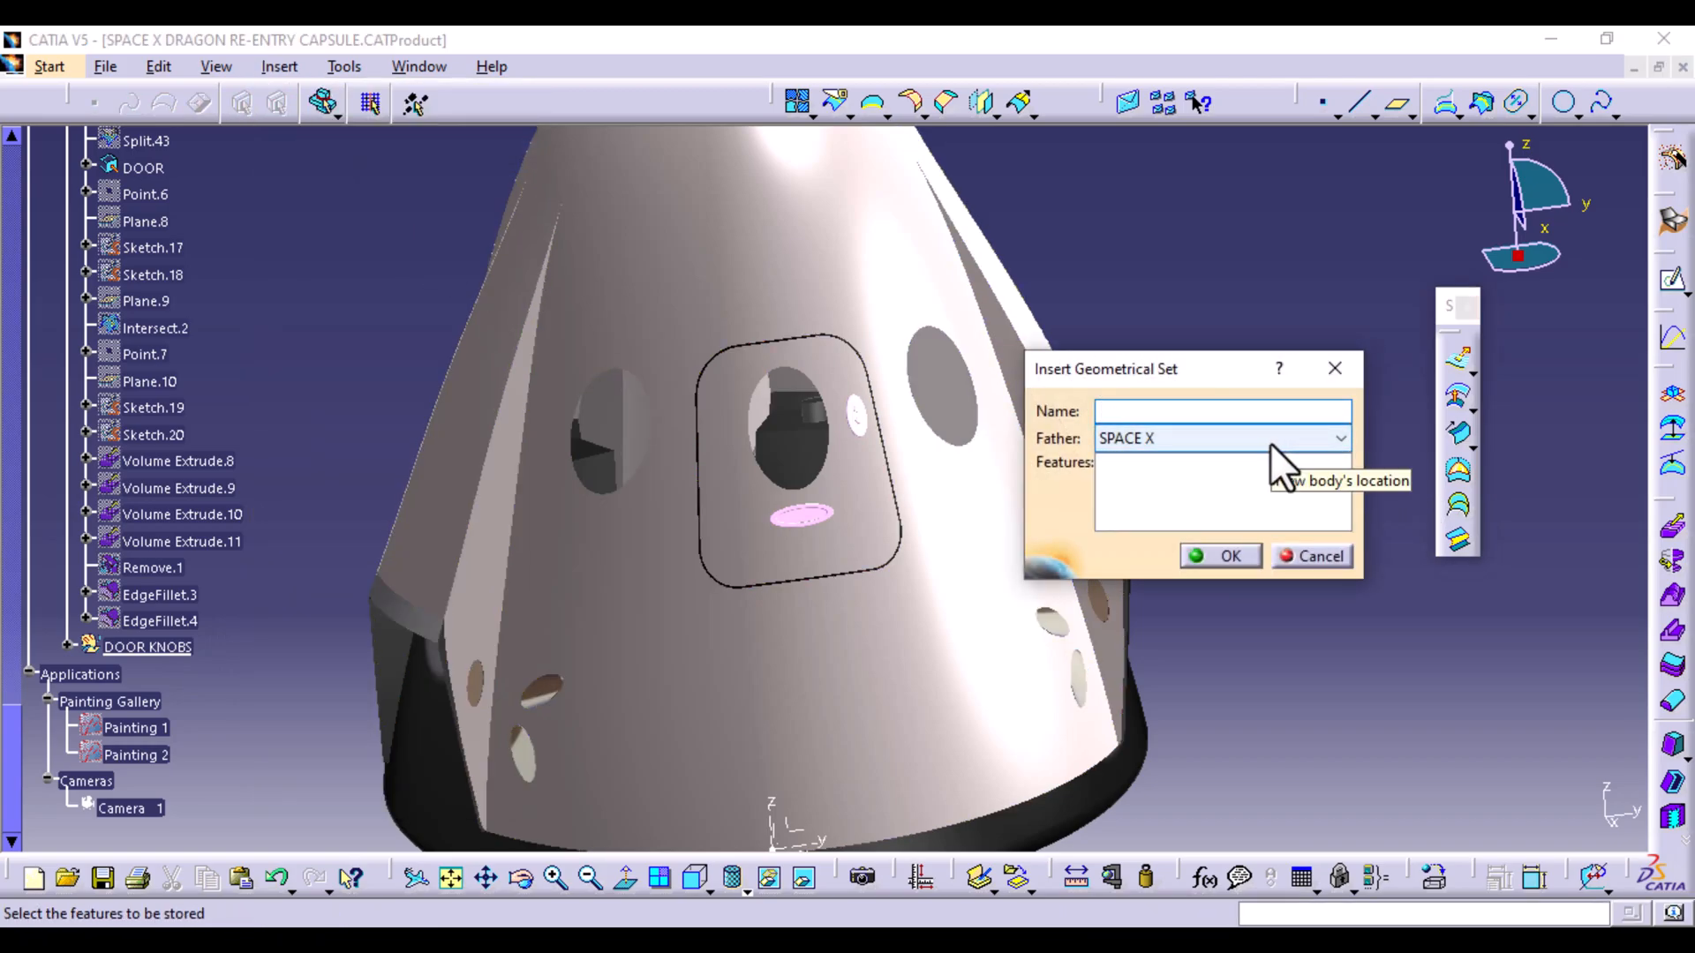
type("B")
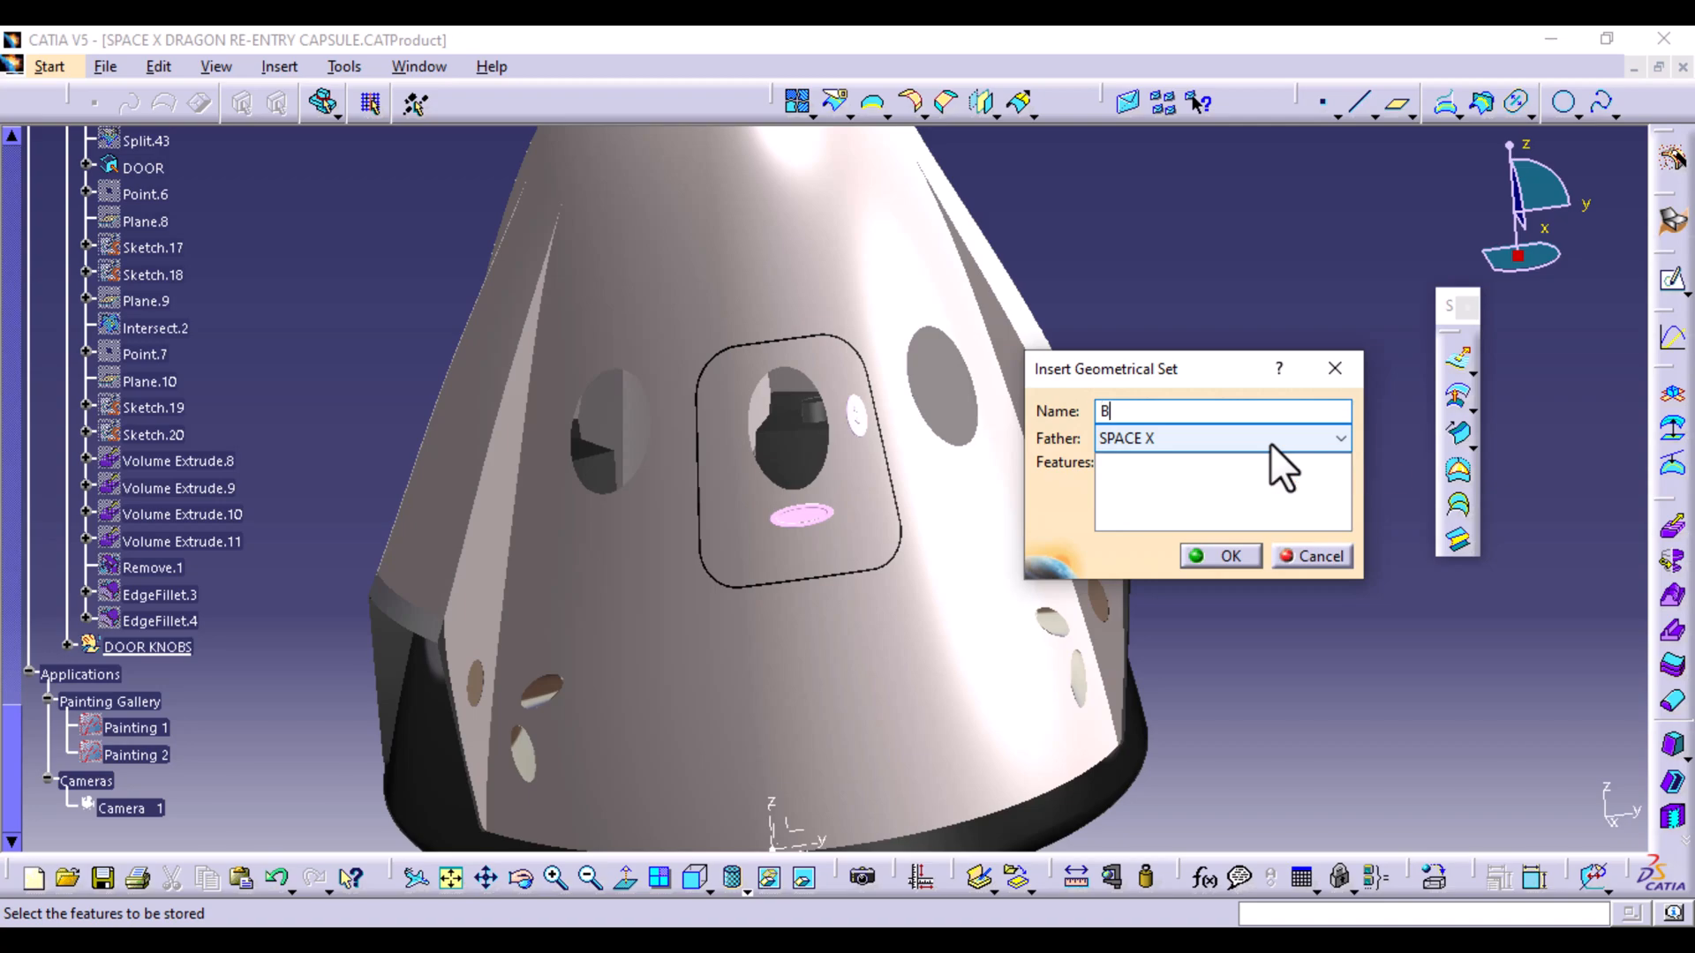
type("OTTOM SSSSSSSSSSSURFACES")
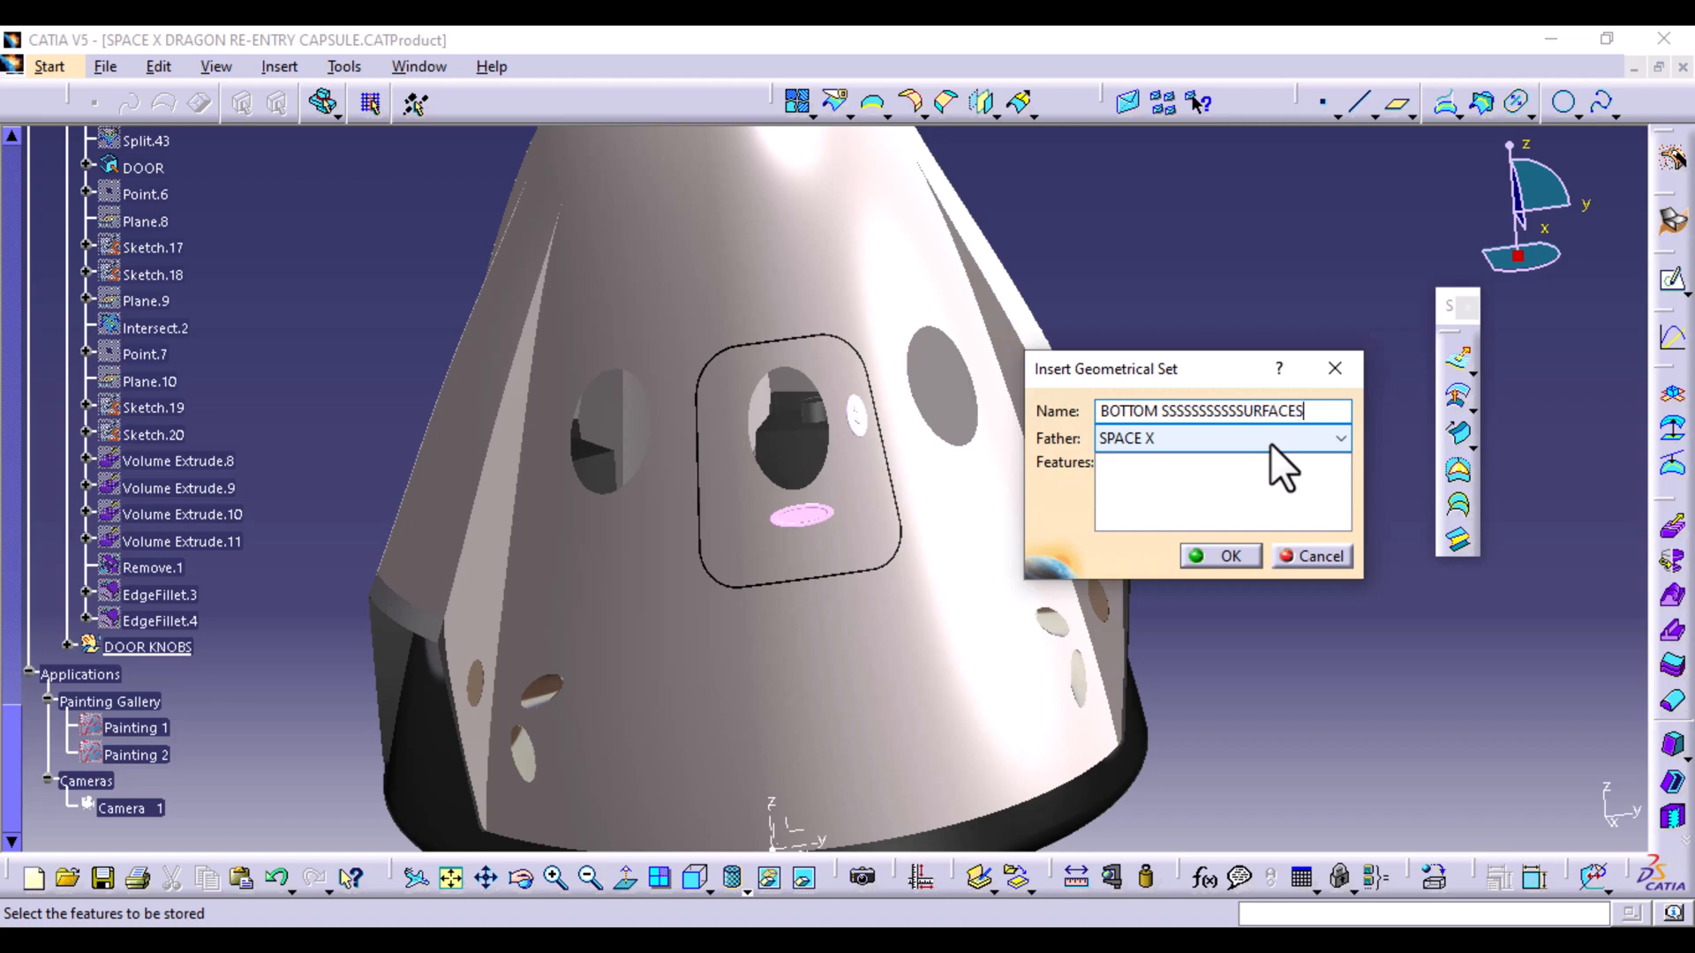
key("BackSpace")
key("BackSpace")
key("BackSpace")
key("BackSpace")
key("BackSpace")
key("BackSpace")
key("BackSpace")
key("BackSpace")
key("BackSpace")
key("BackSpace")
key("BackSpace")
key("BackSpace")
key("BackSpace")
key("BackSpace")
key("BackSpace")
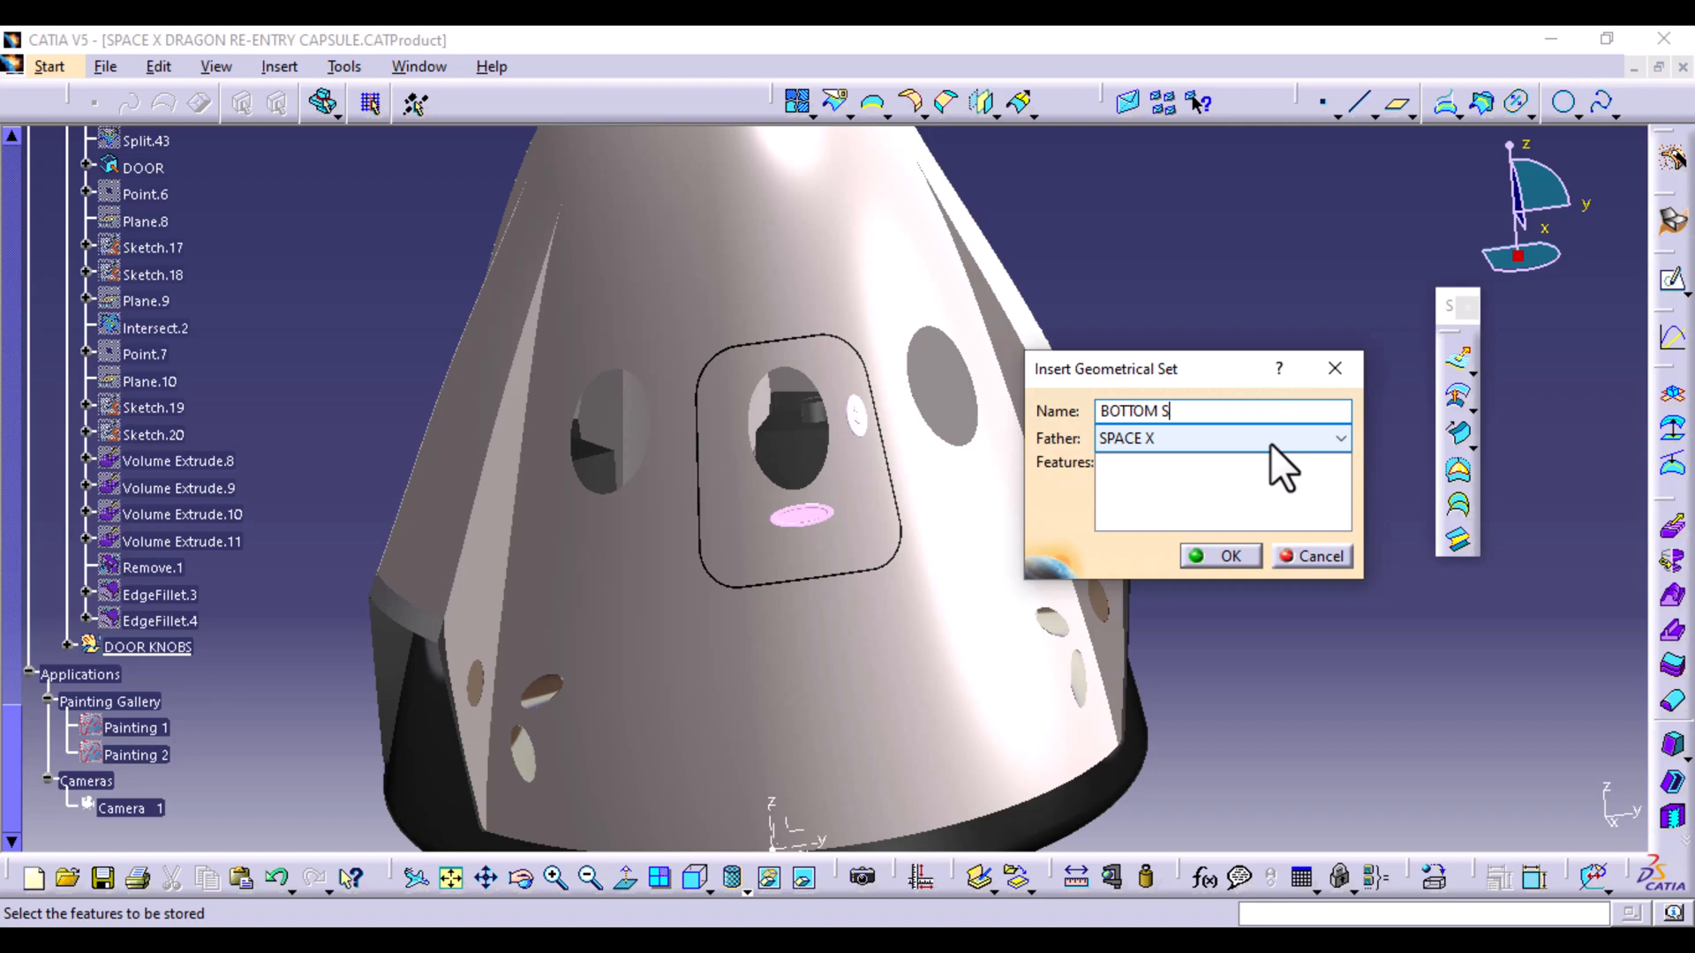
type("OLID")
key("Return")
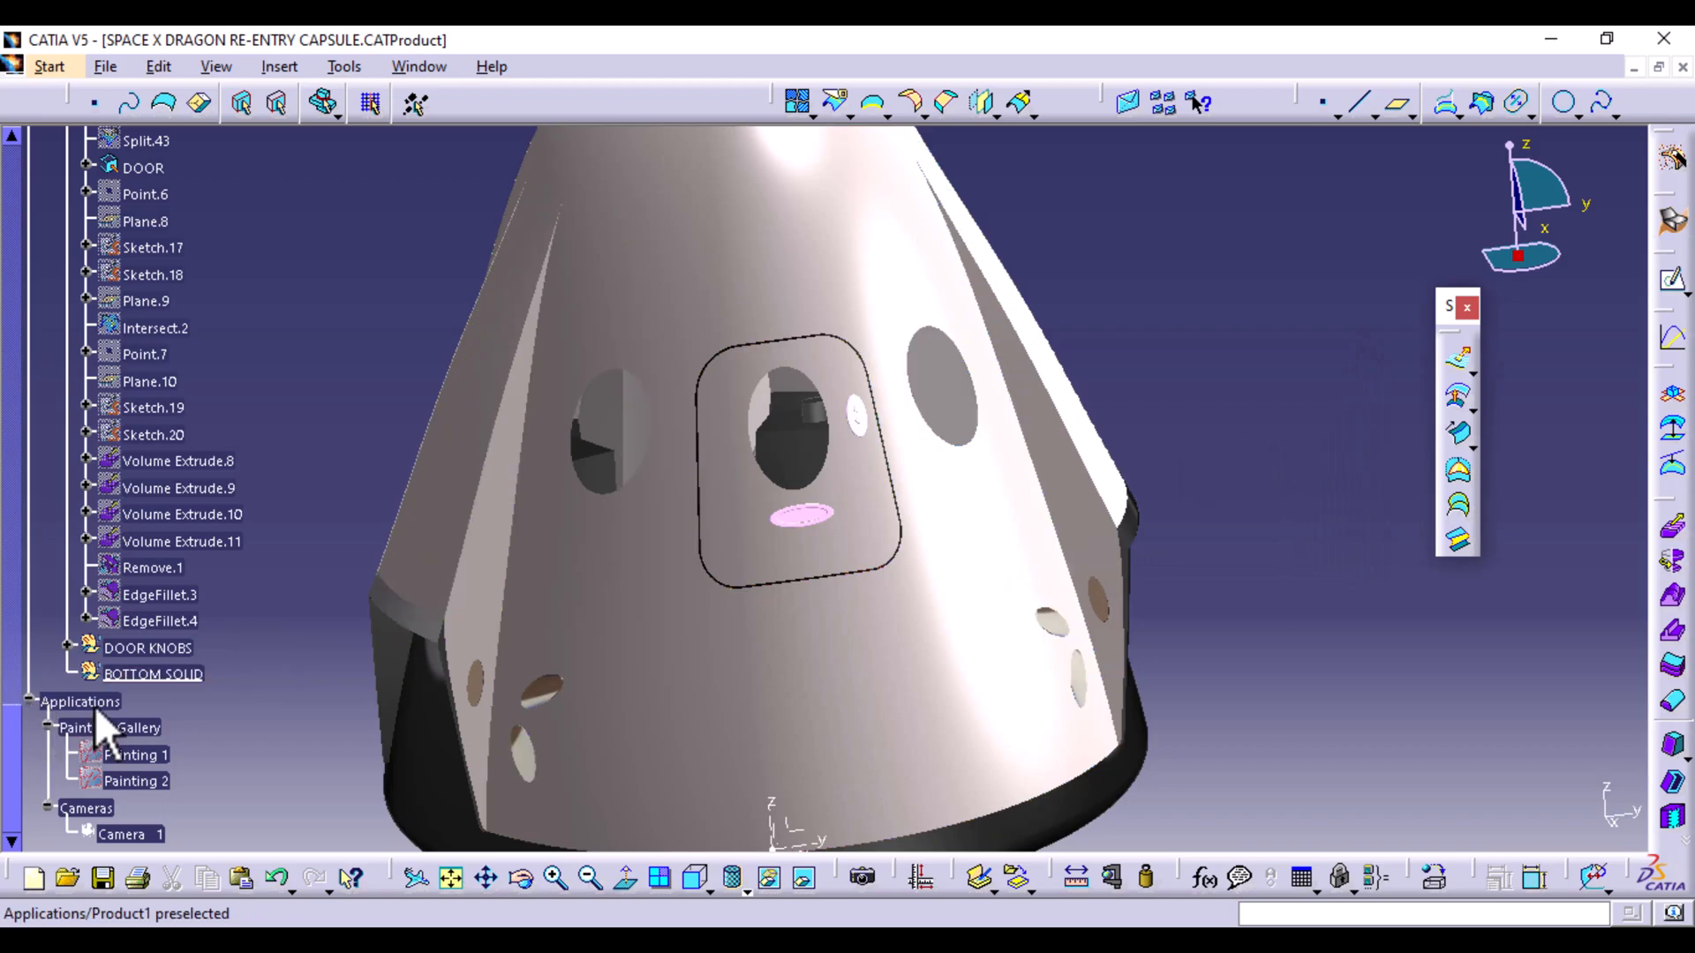
right_click(194, 673)
left_click(353, 337)
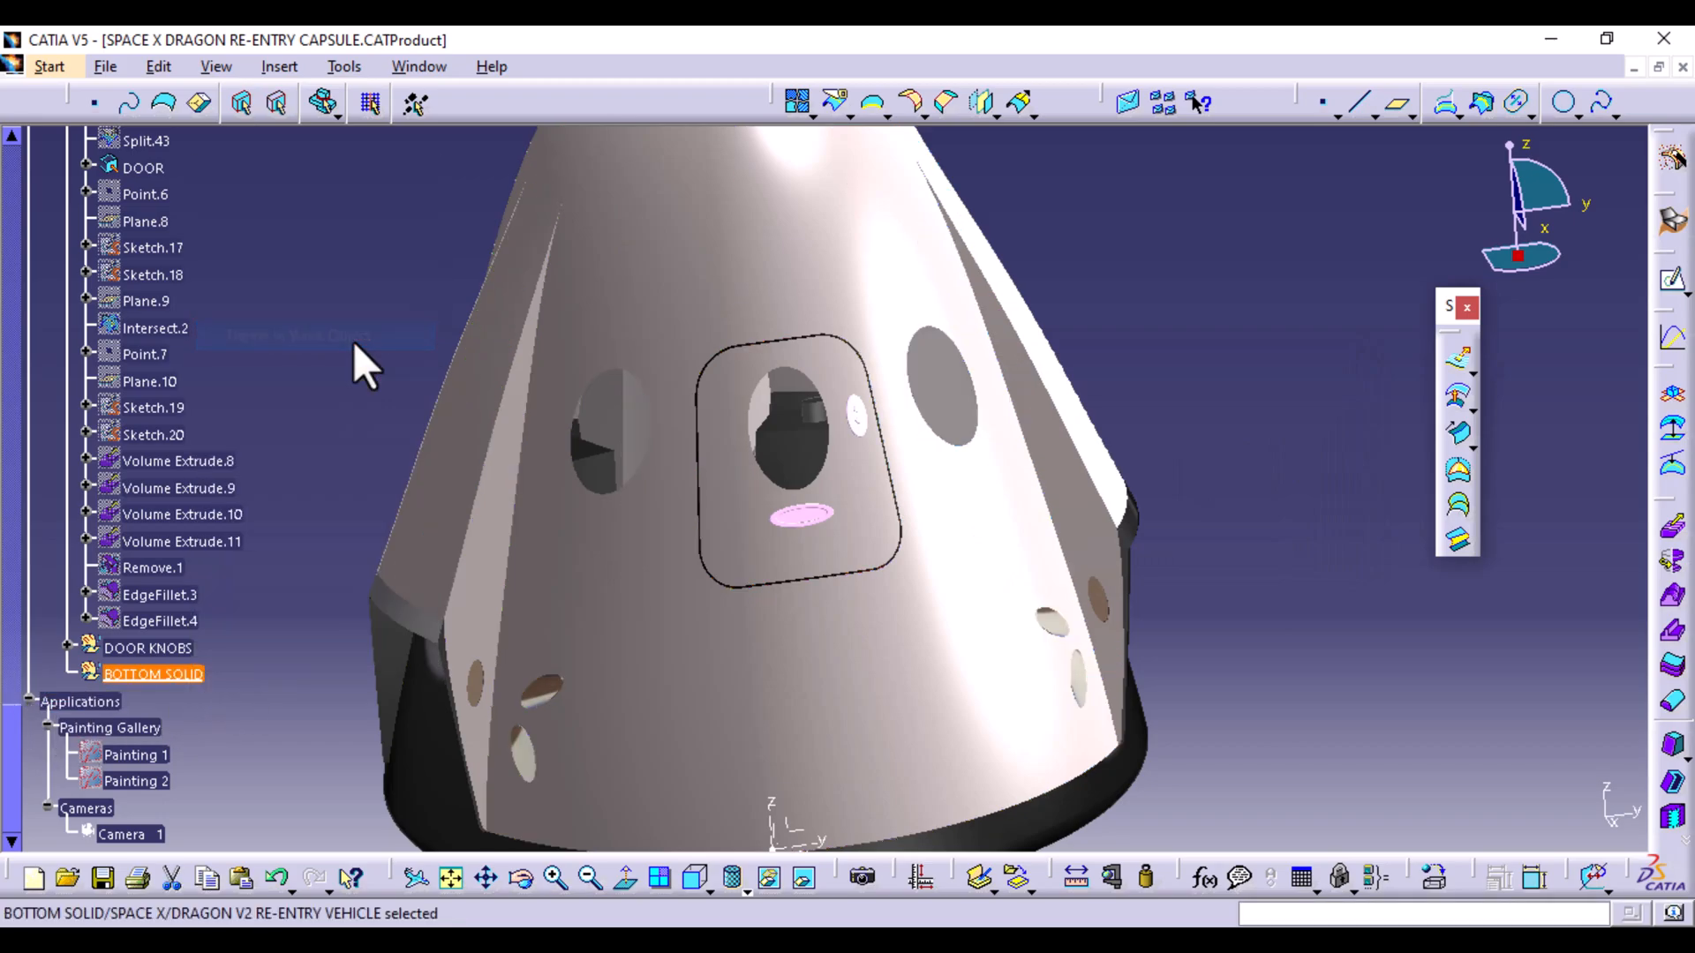
Start a thick surface on Join.4, the black shell around the capsule's base
middle_click_drag(1169, 386, 1172, 454)
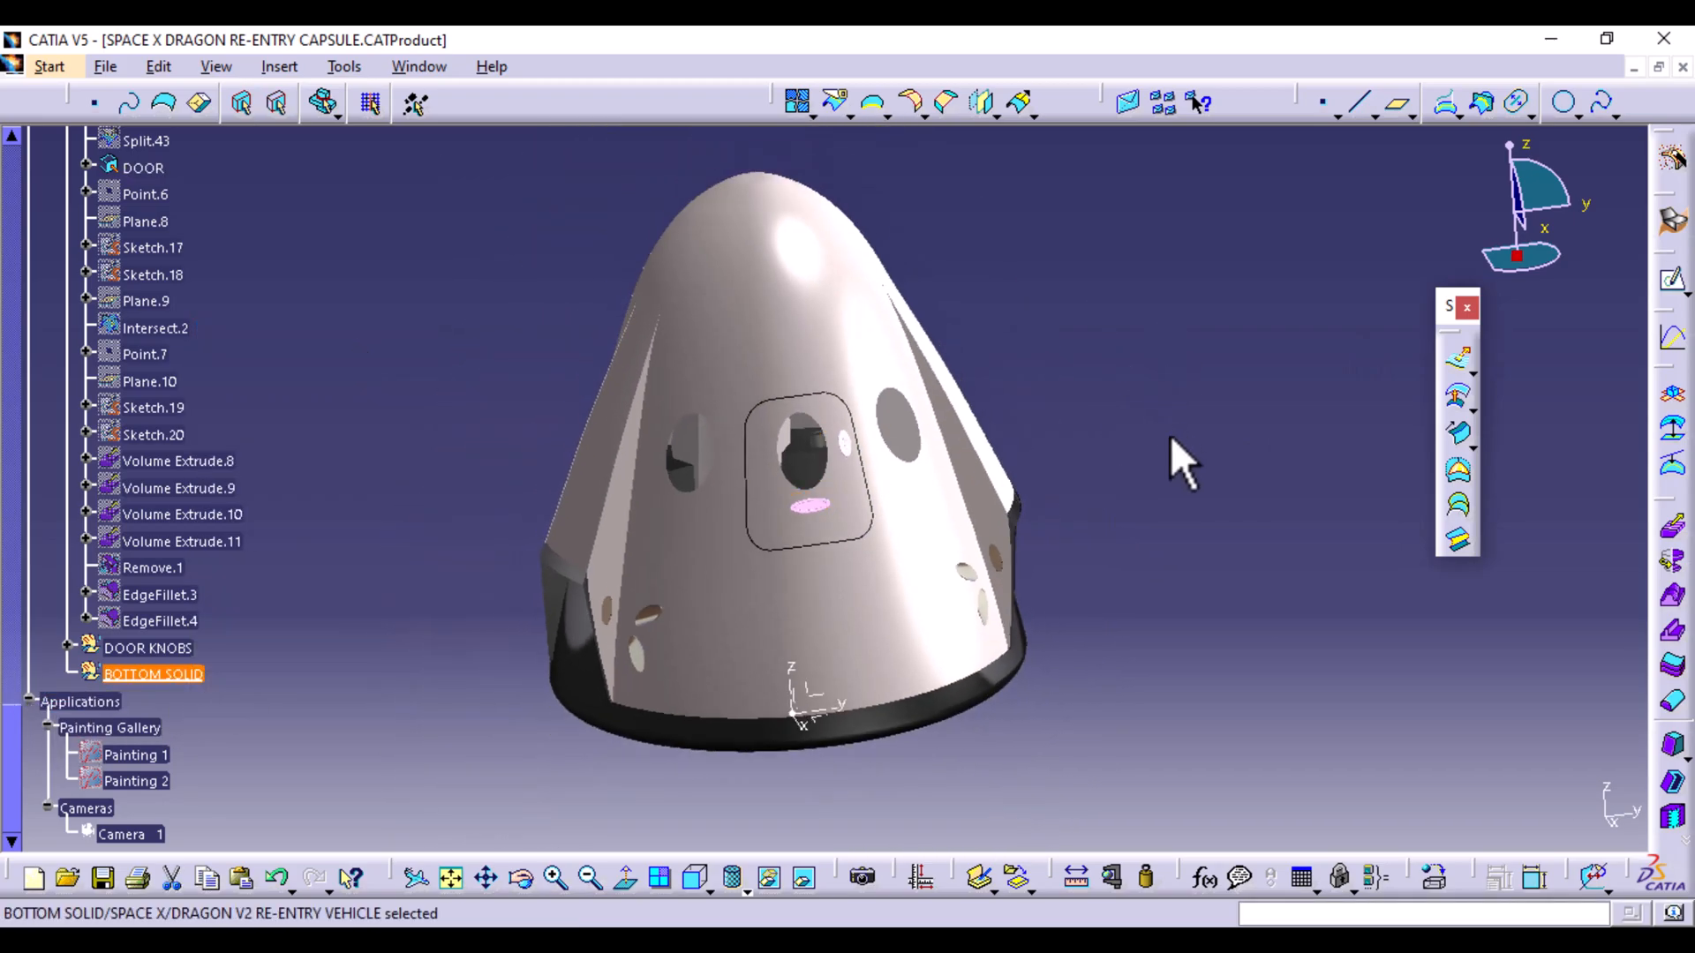
middle_click_drag(1025, 712, 1174, 688)
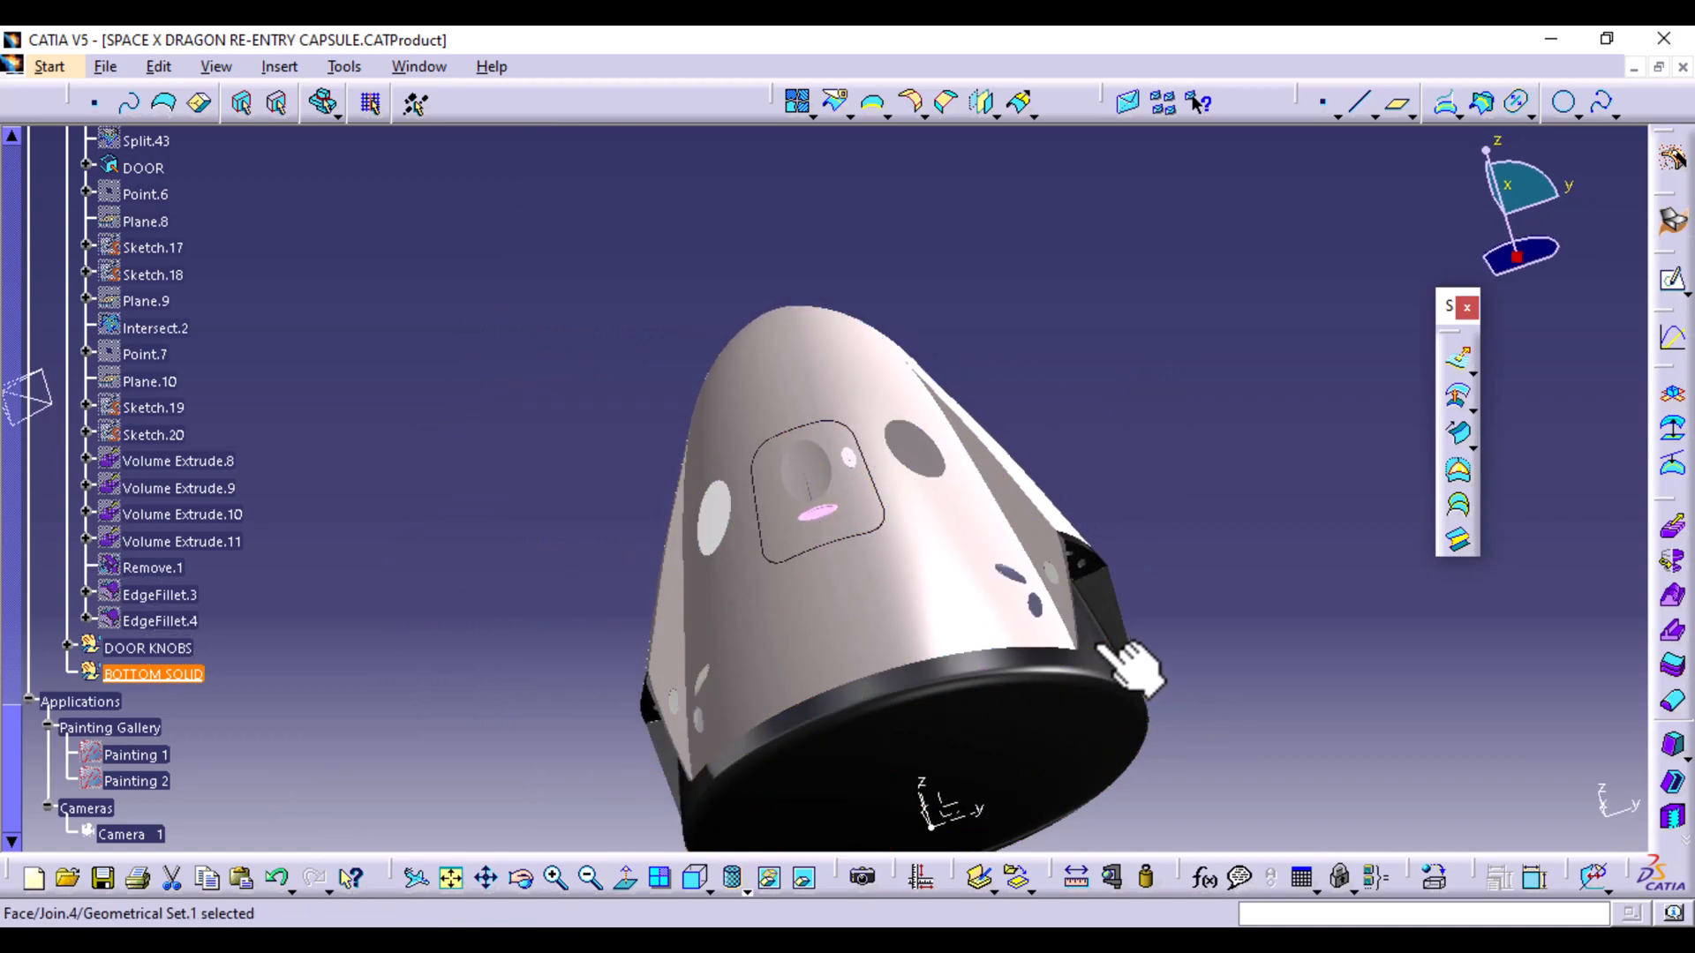
middle_click_drag(1256, 624, 1032, 745)
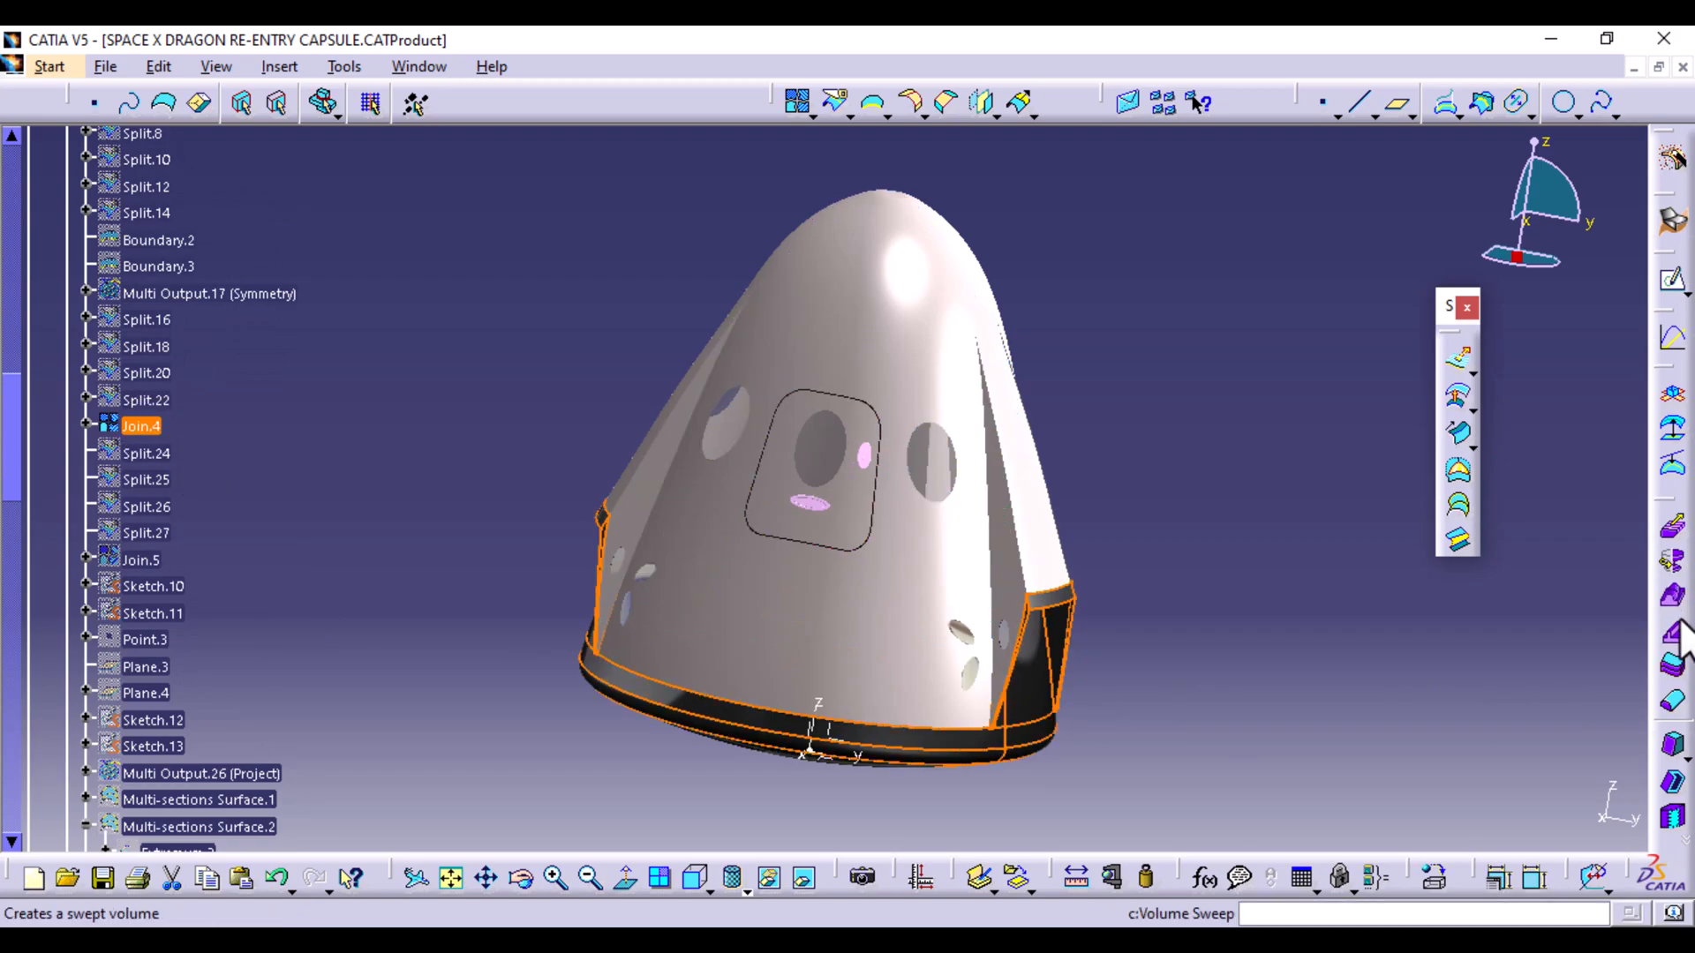
left_click(1675, 684)
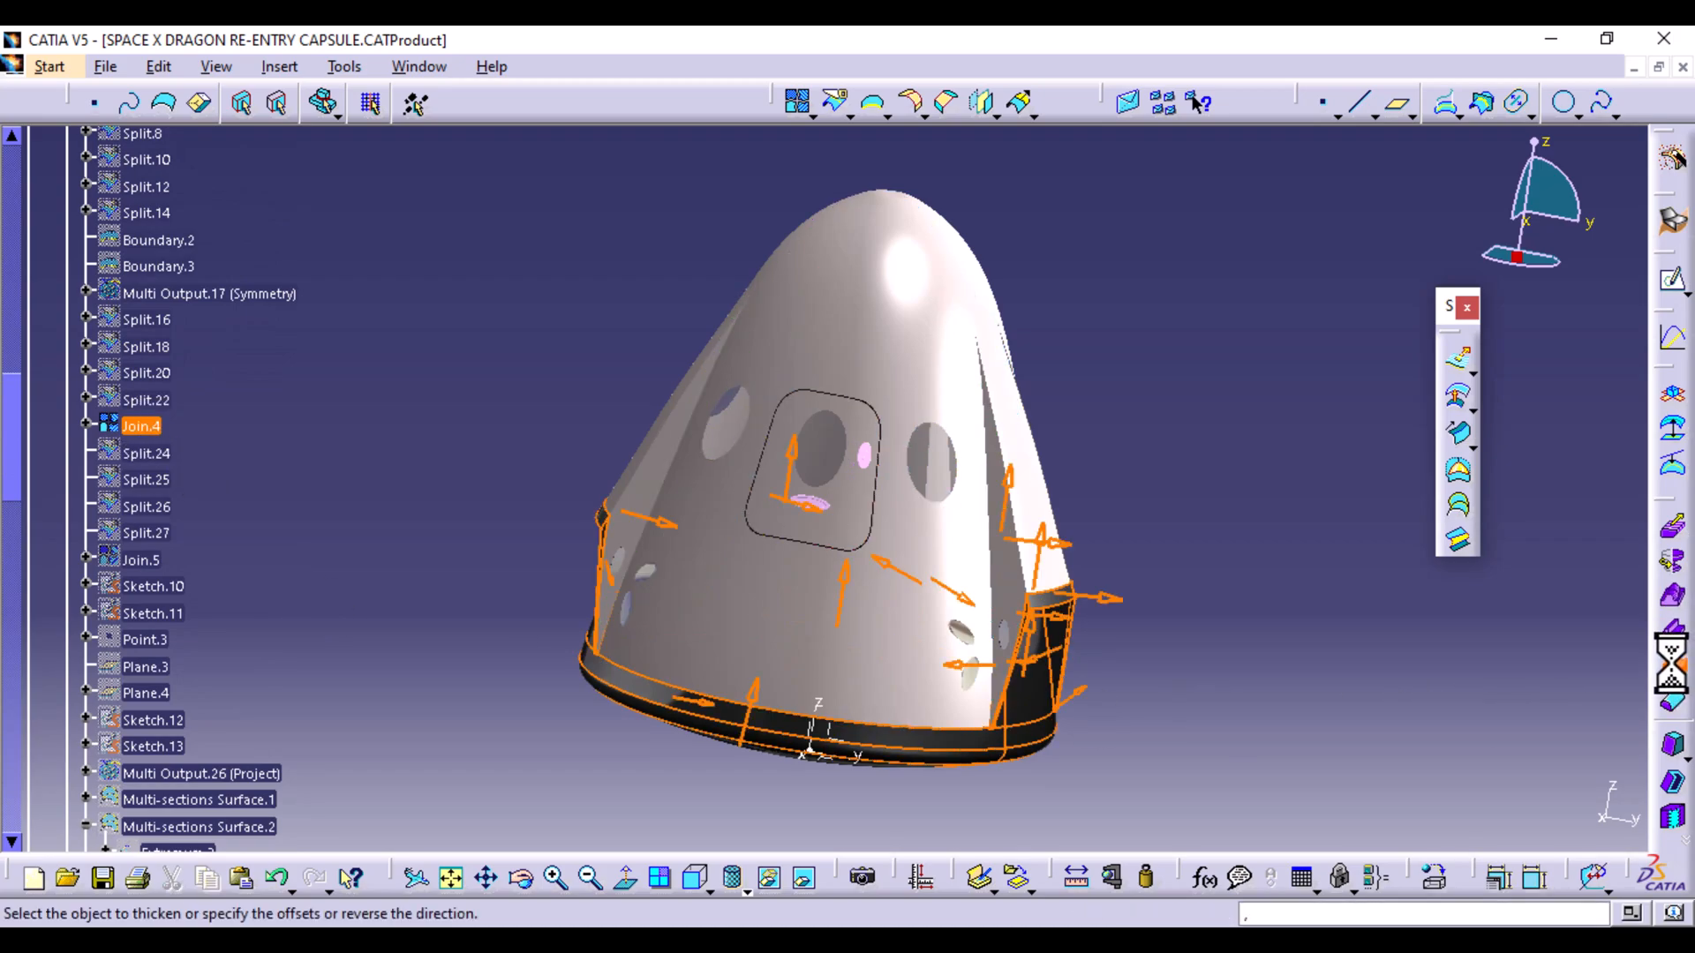
middle_click_drag(1233, 745, 1167, 532)
middle_click_drag(862, 616, 802, 538)
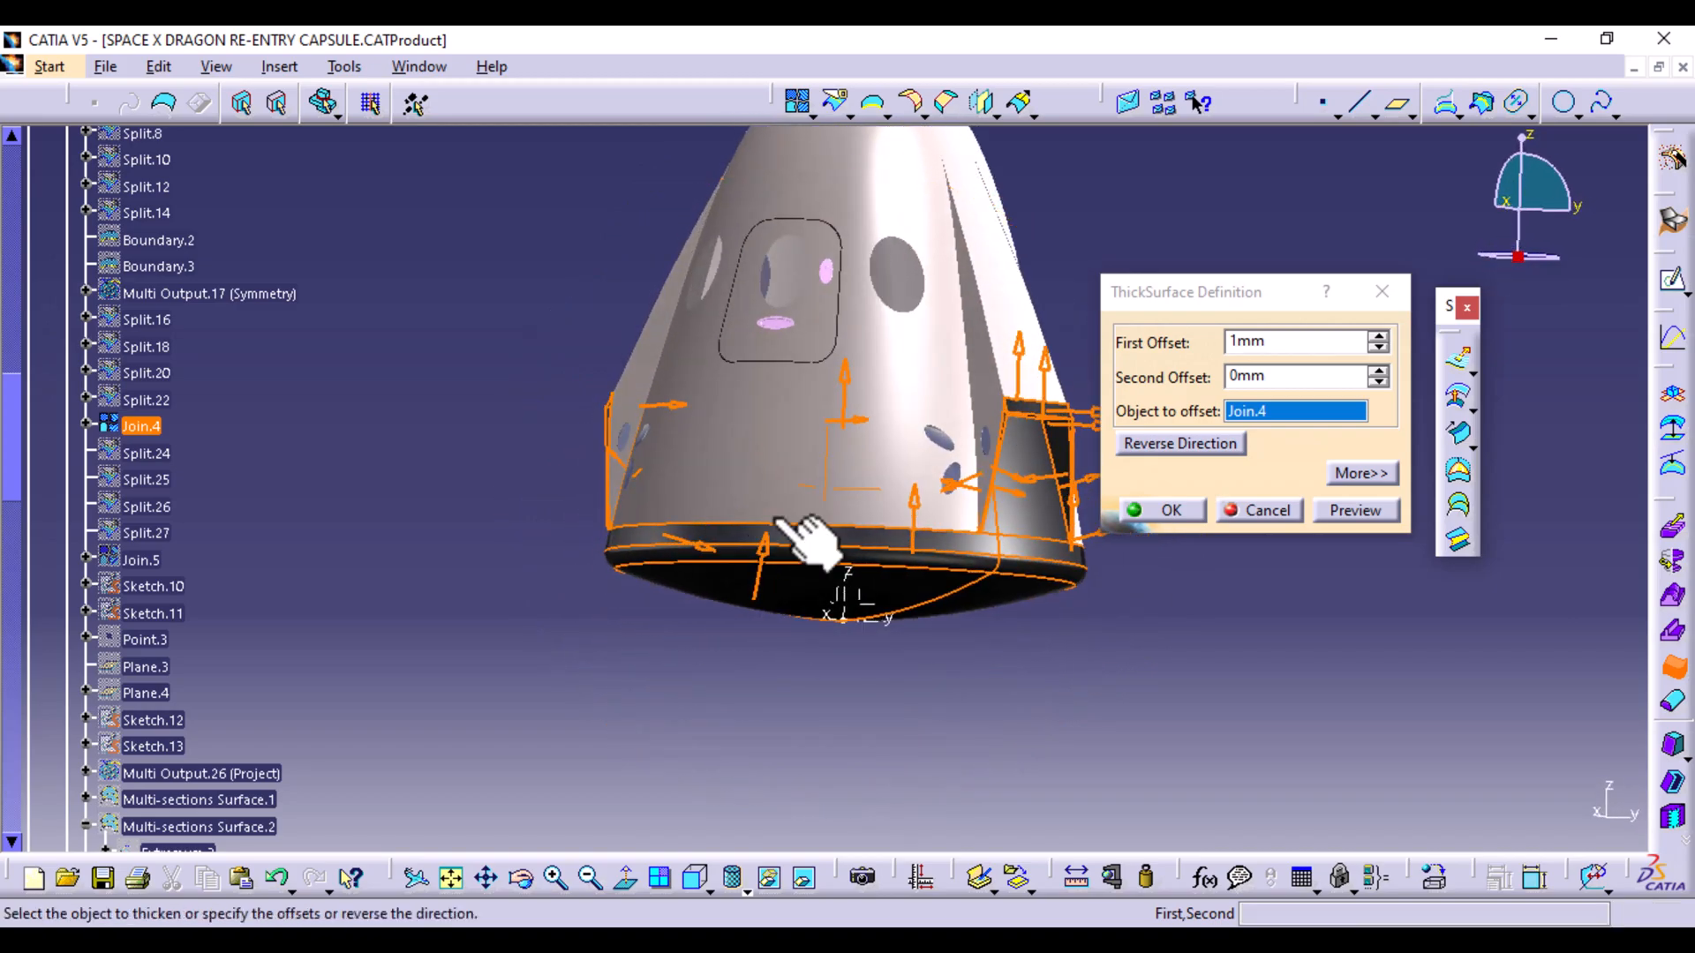
Try the reversed thickening direction on Join.4, then restore the original direction
left_click(1021, 346)
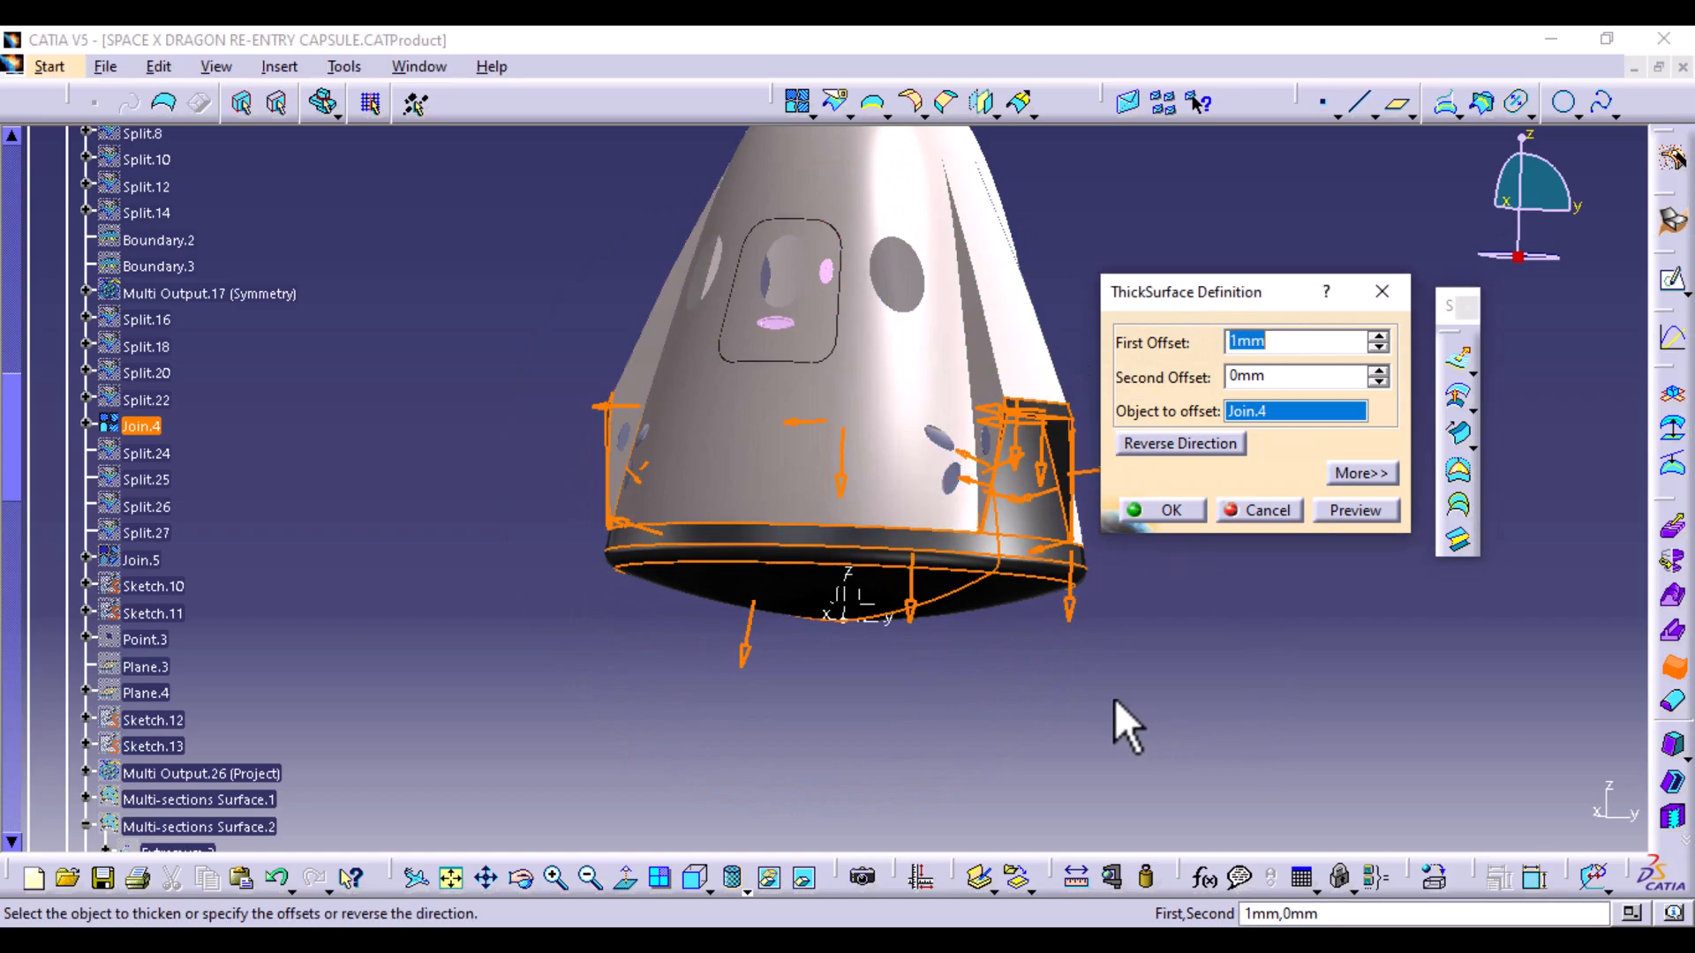
middle_click_drag(1048, 667, 324, 205)
middle_click_drag(529, 269, 647, 424)
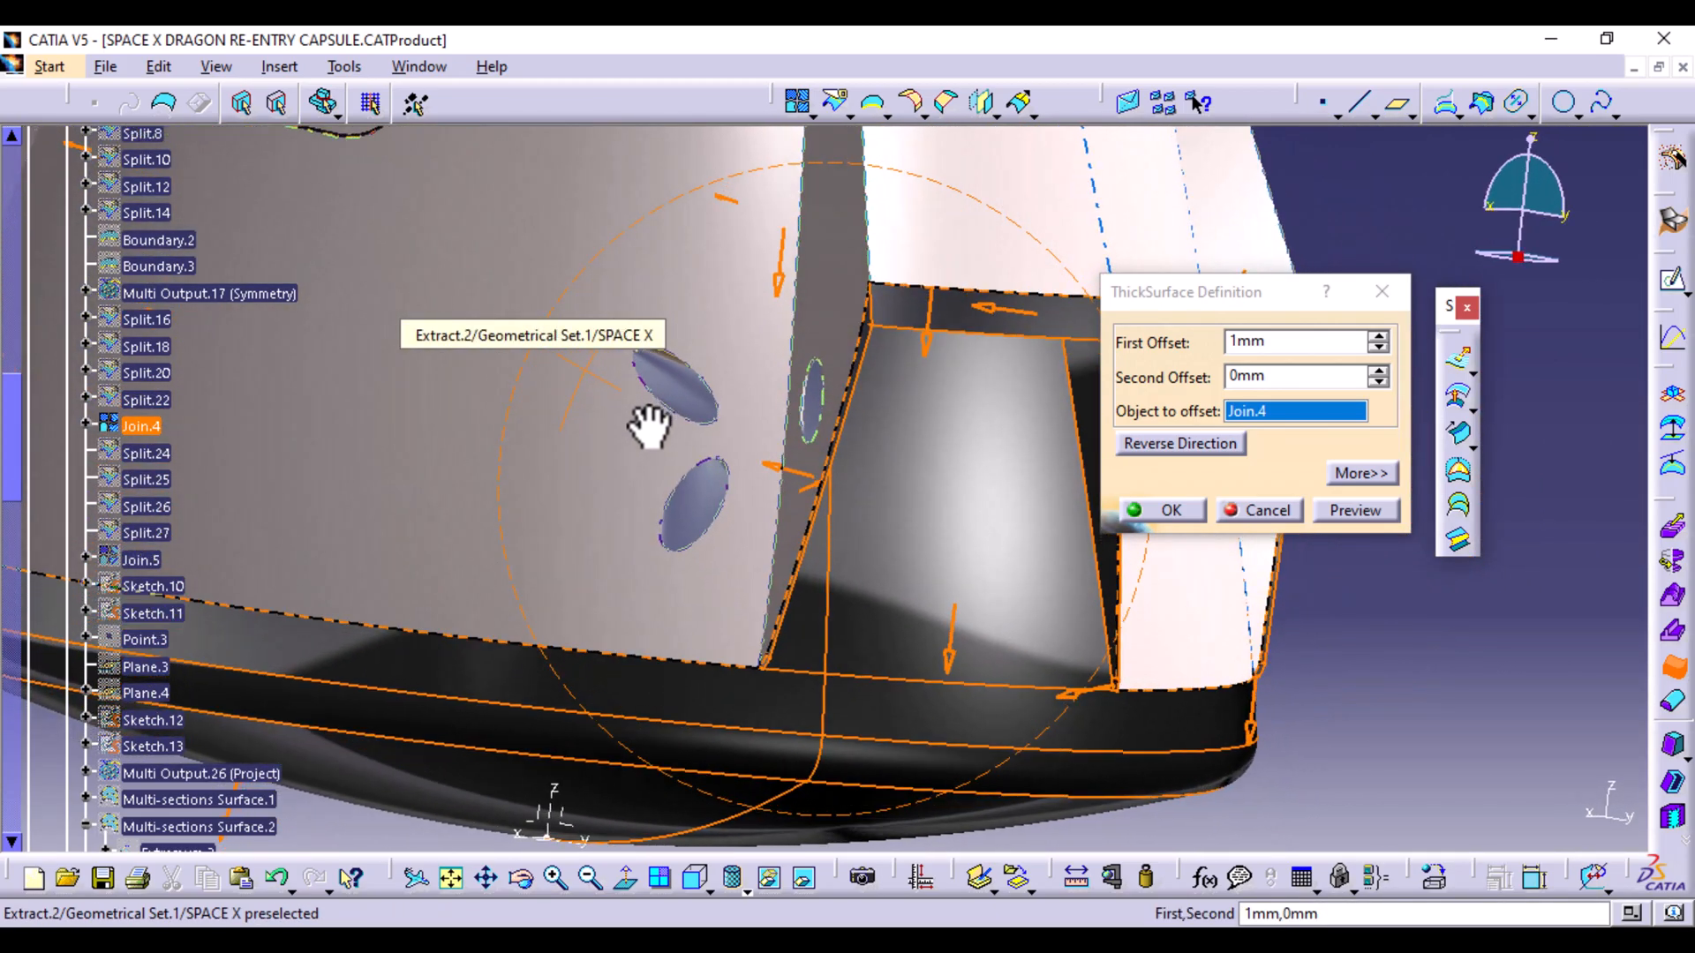
left_click(780, 472)
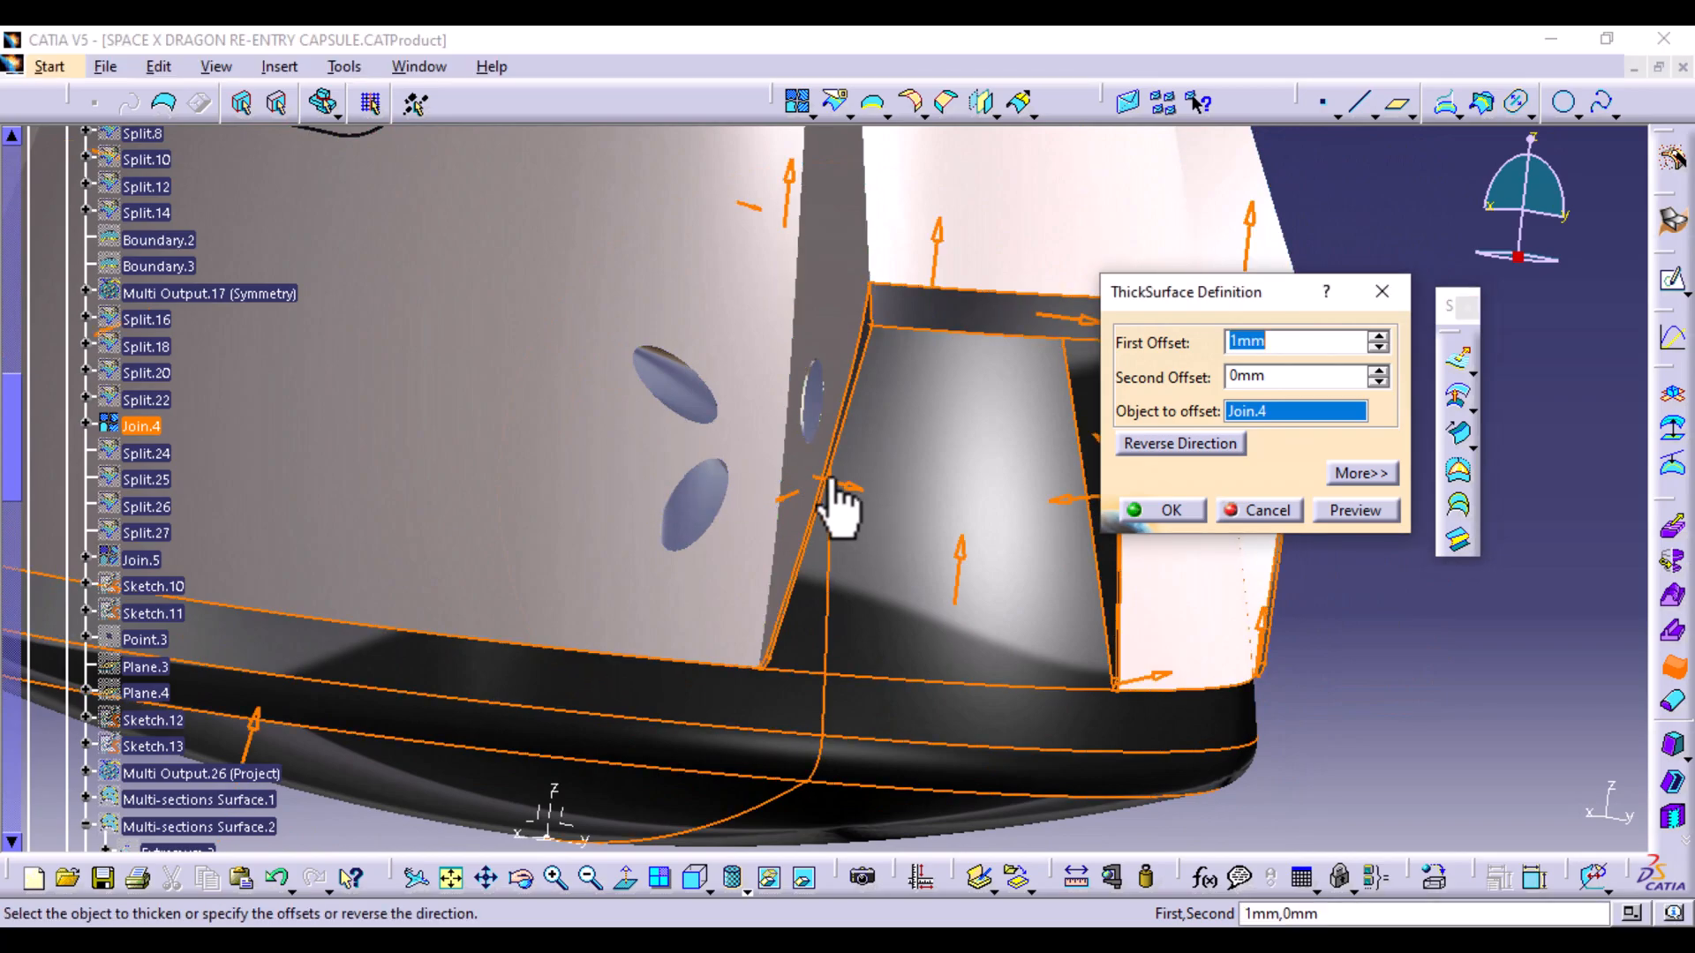
middle_click_drag(857, 418, 538, 347)
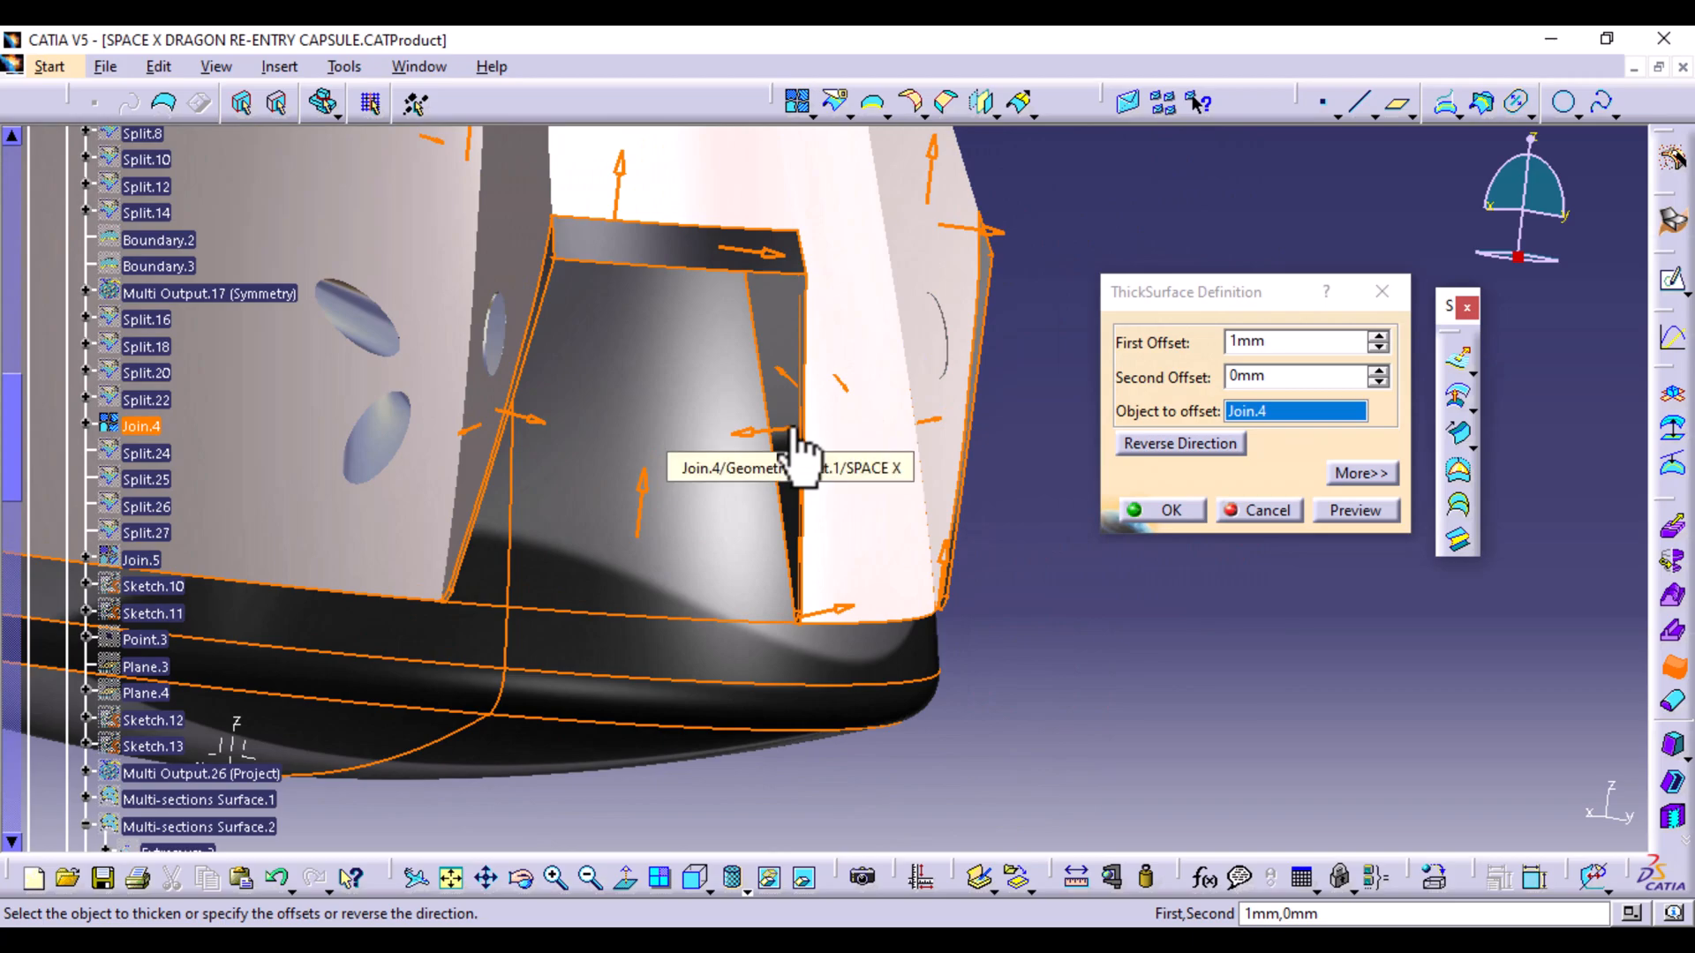
middle_click_drag(758, 385, 753, 586, "ctrl")
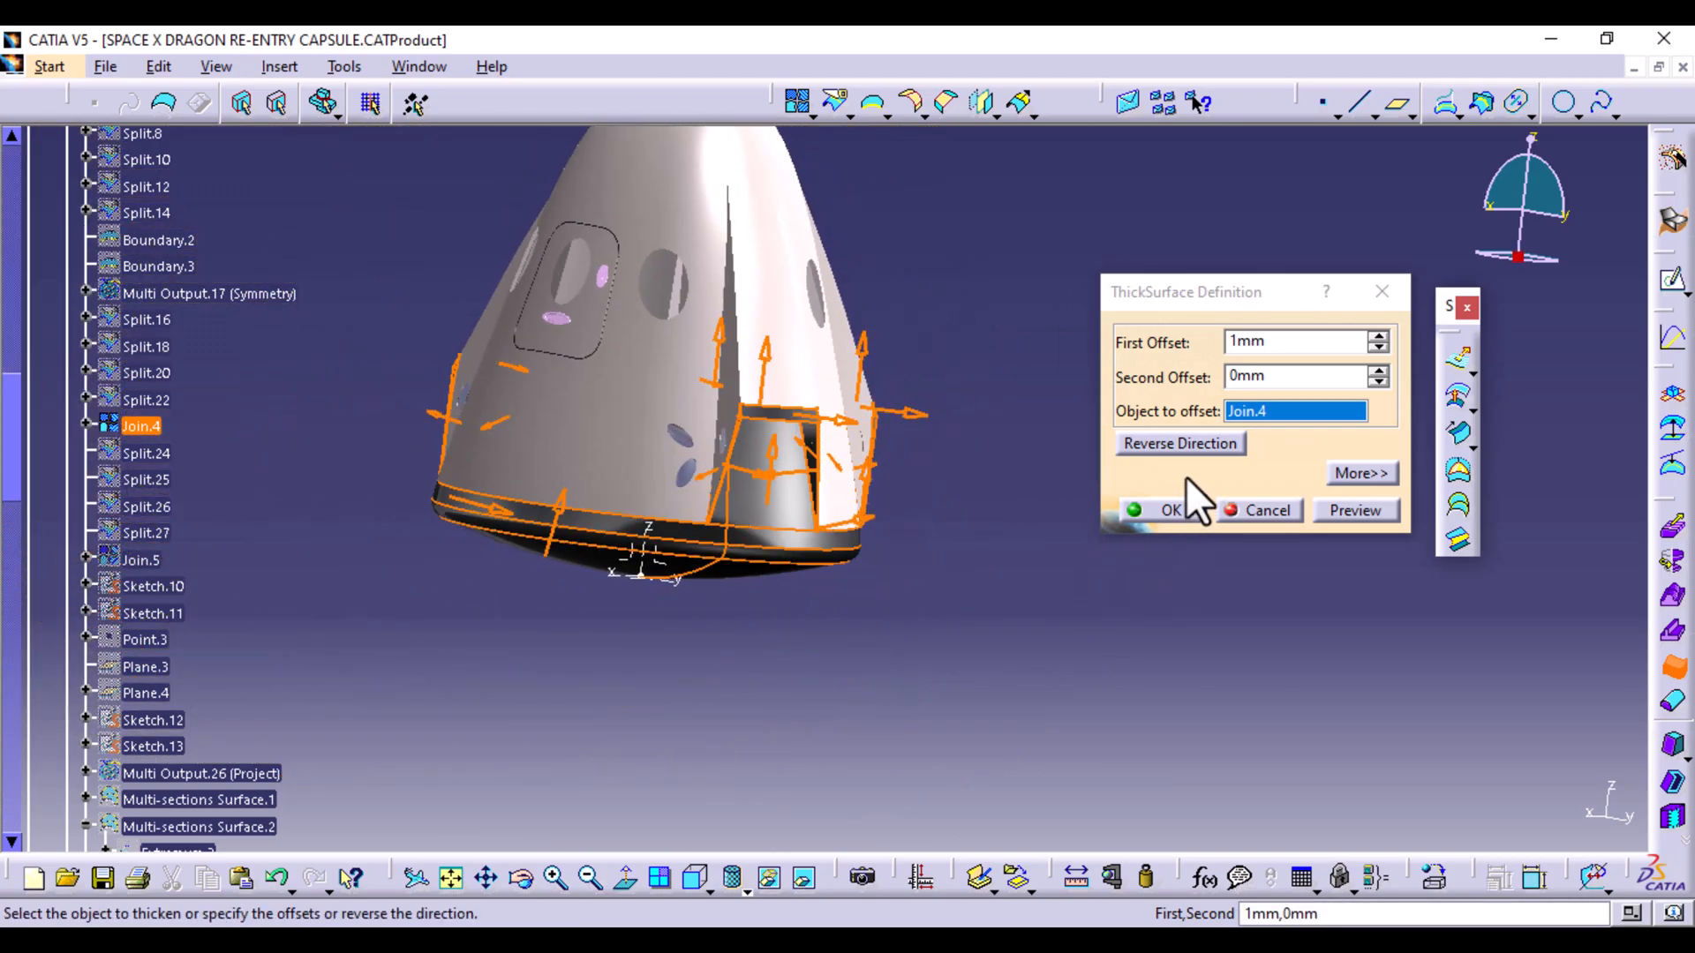
Try to thicken Join.4 with a first offset of 5 mm
left_click(1239, 343)
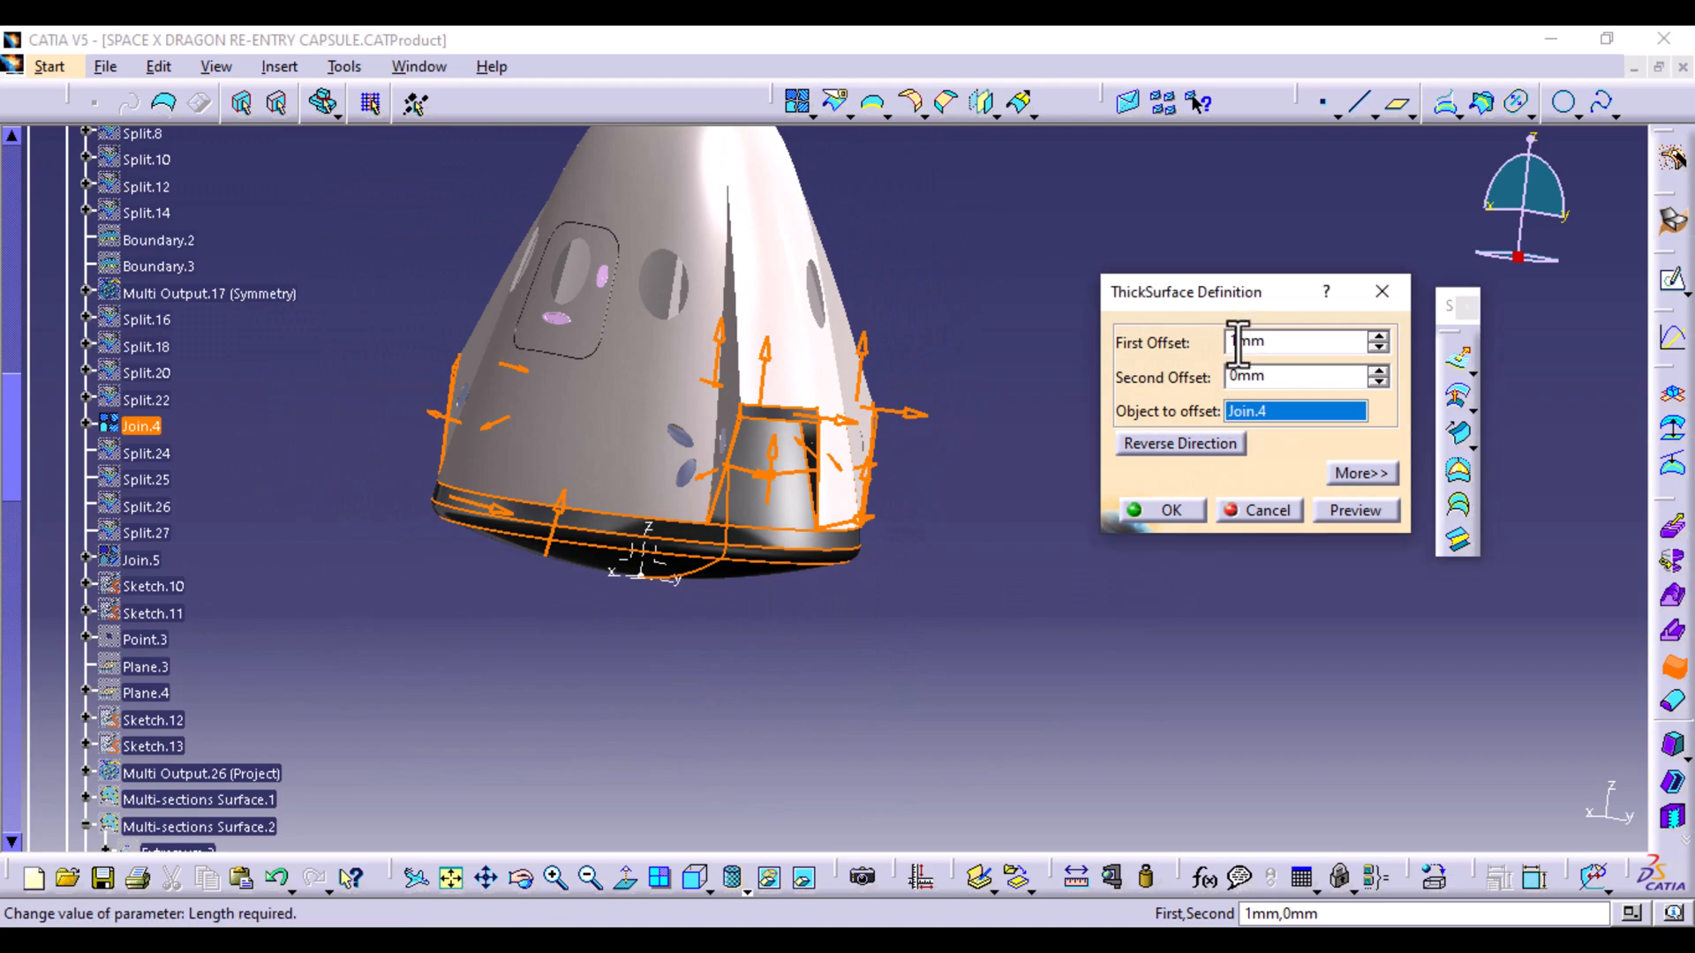
key("BackSpace")
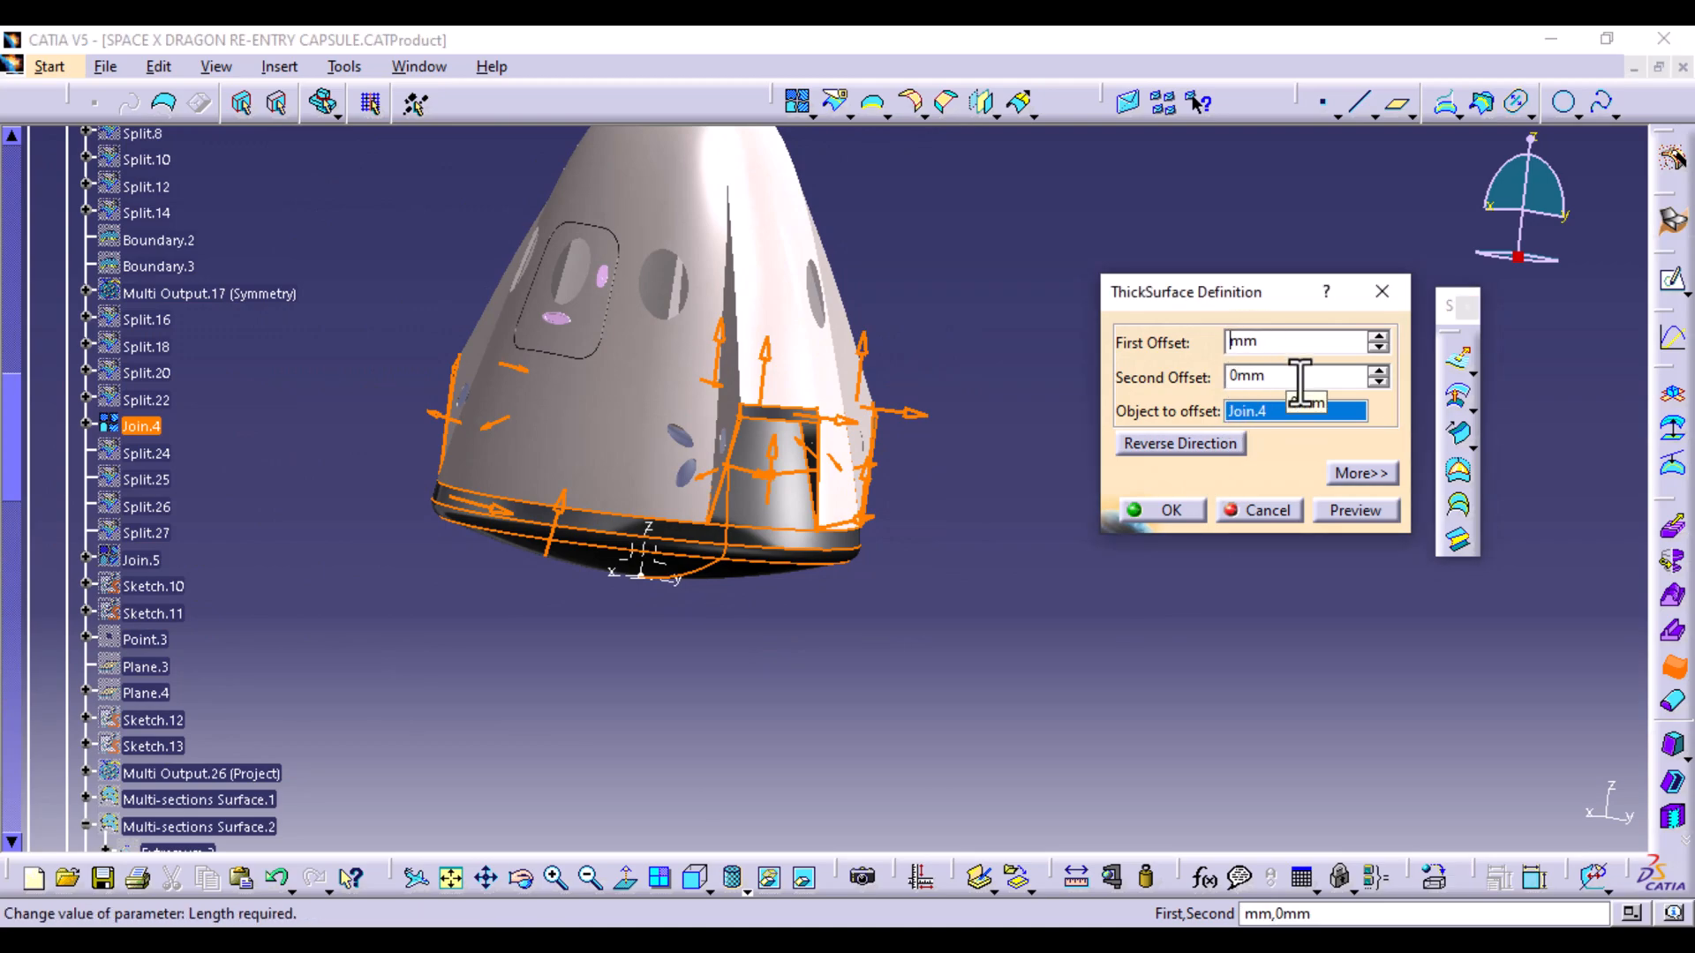
type("5")
left_click(1350, 516)
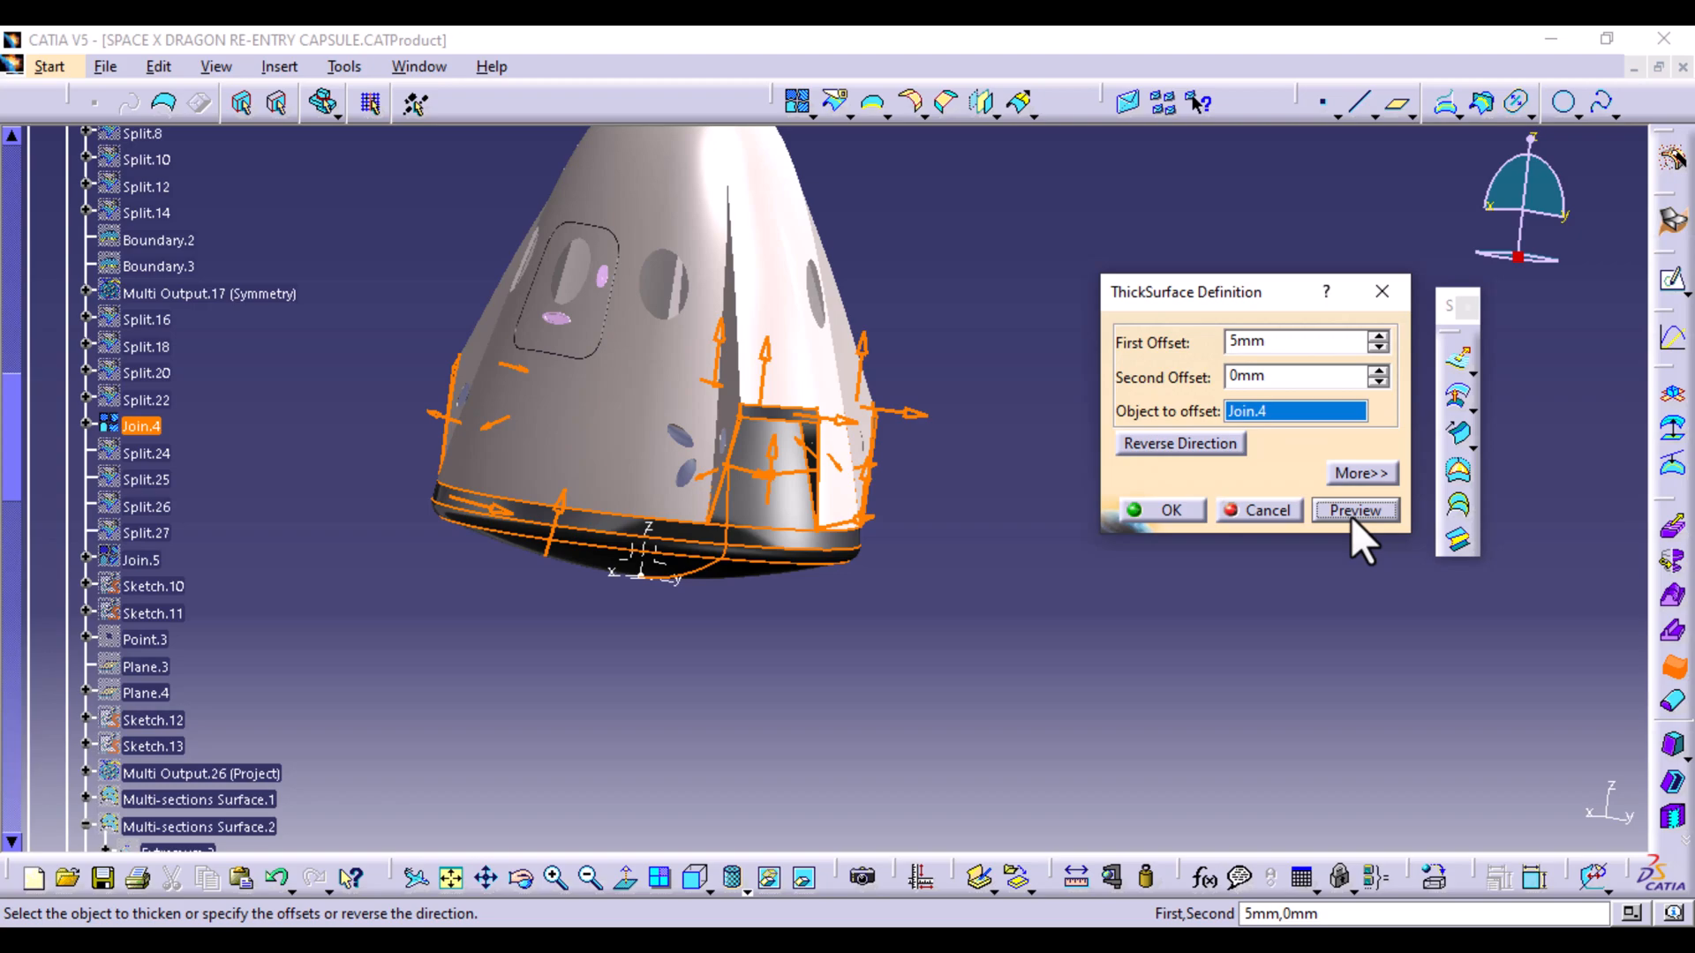
left_click(1196, 510)
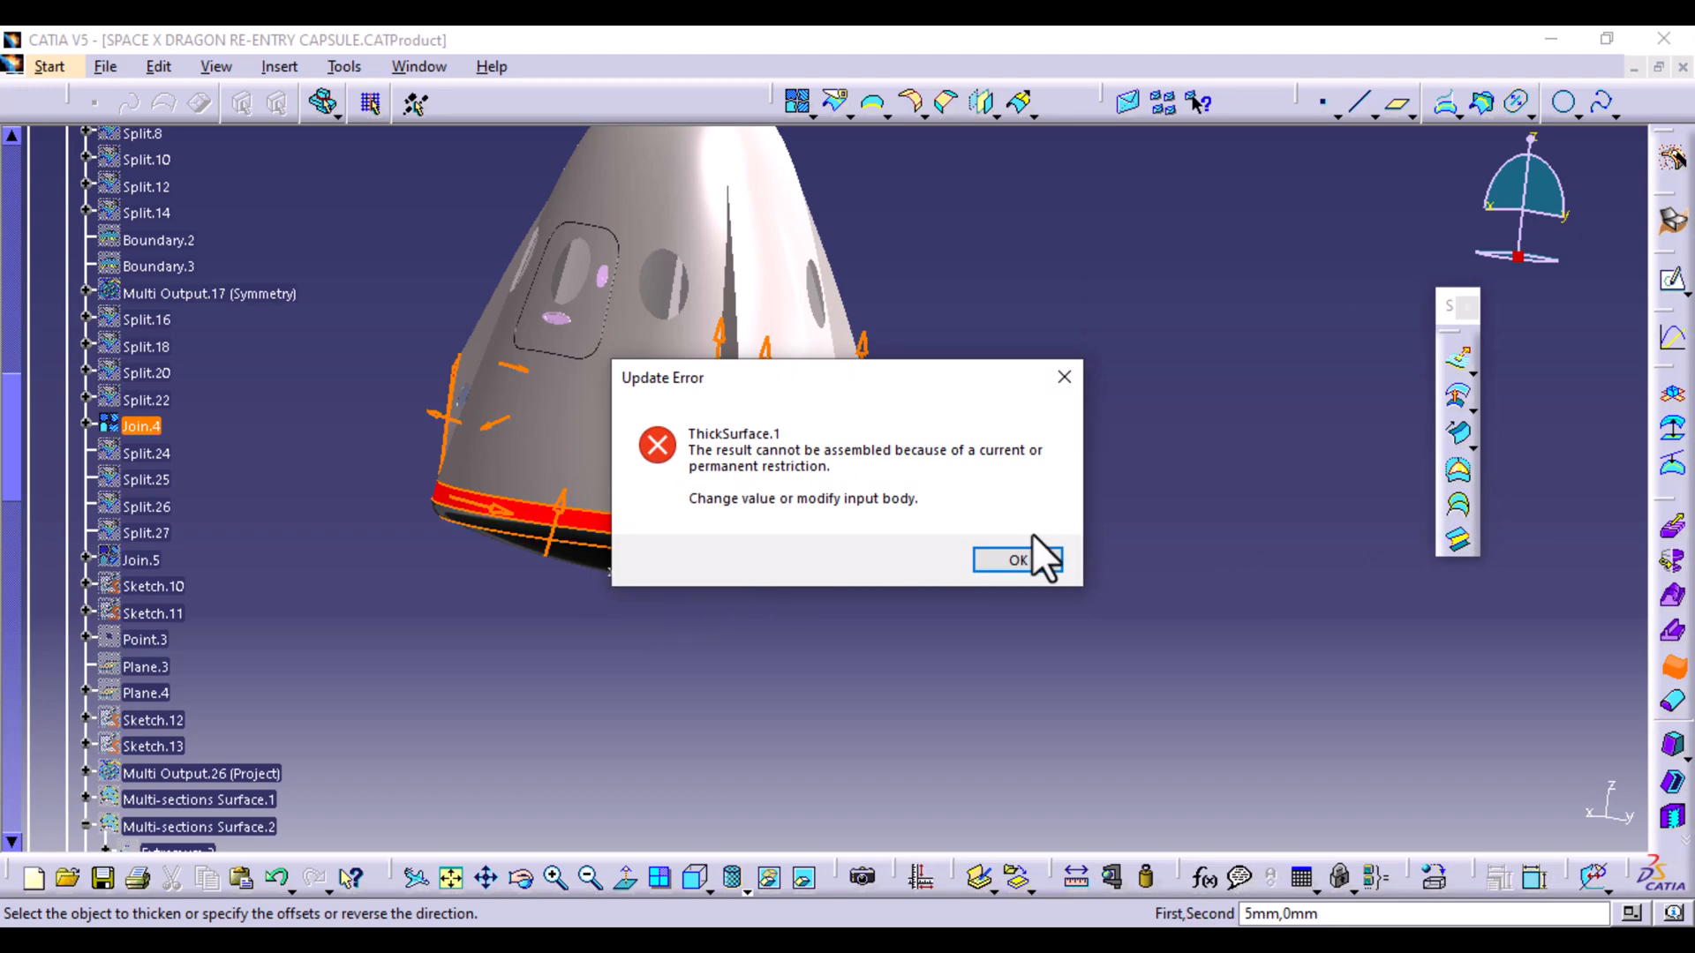
left_click(1017, 560)
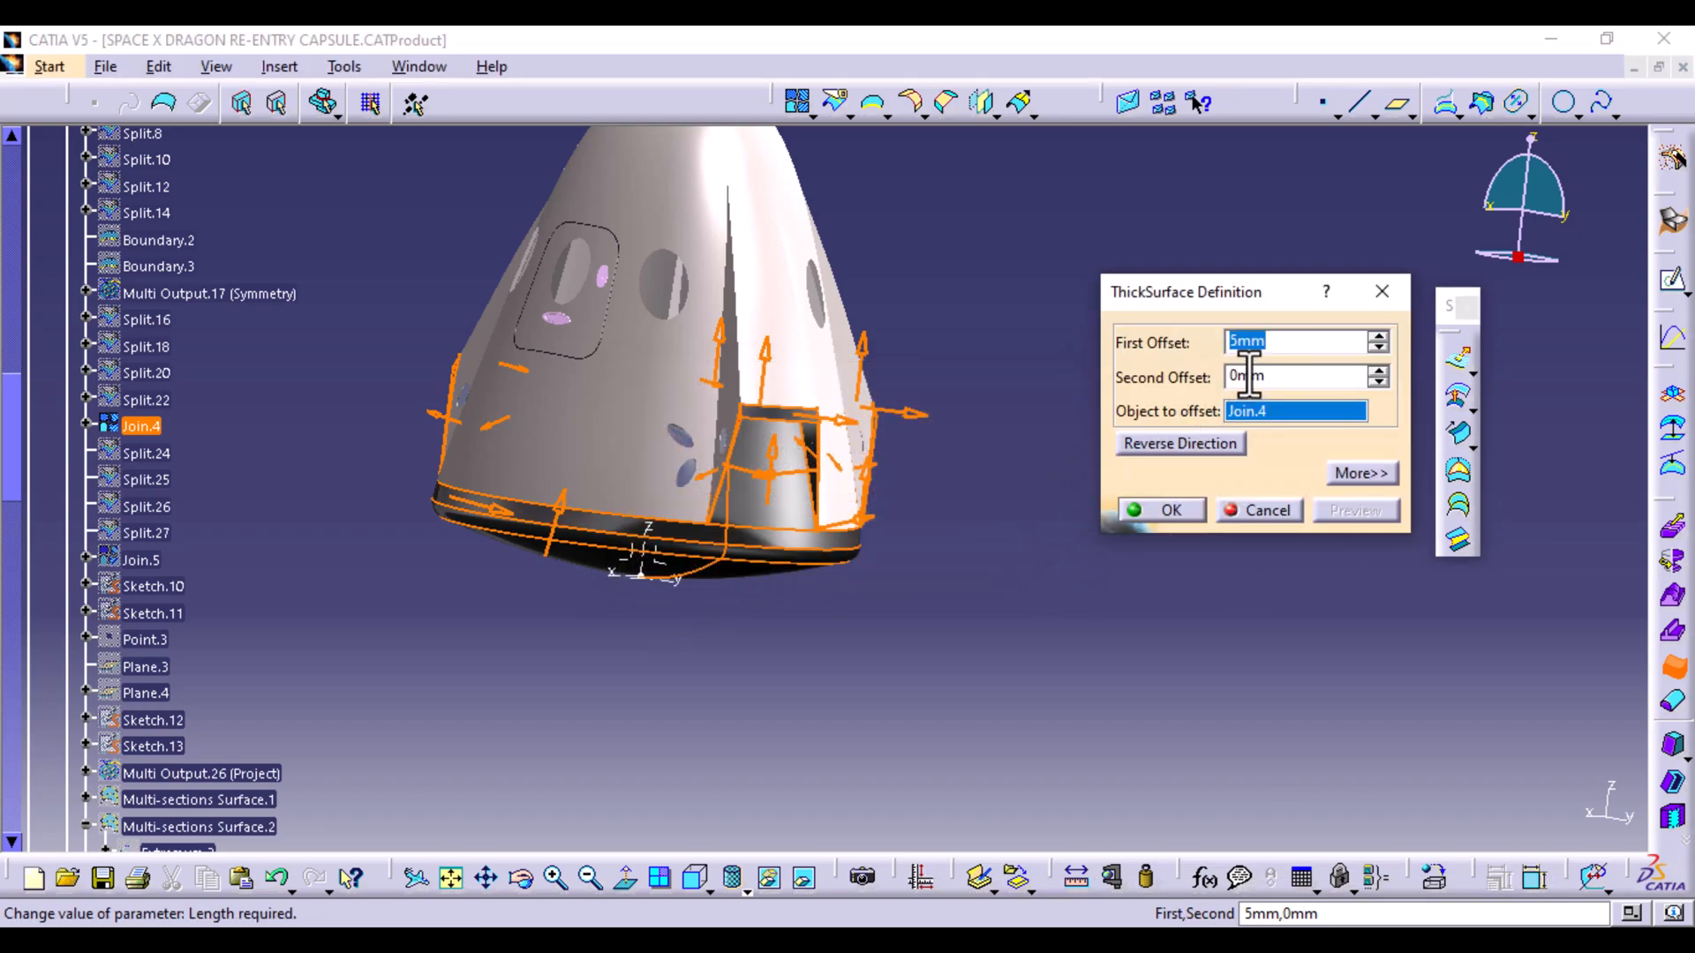
Try to thicken Join.4 with a first offset of 2 mm
type("2")
left_click(1315, 413)
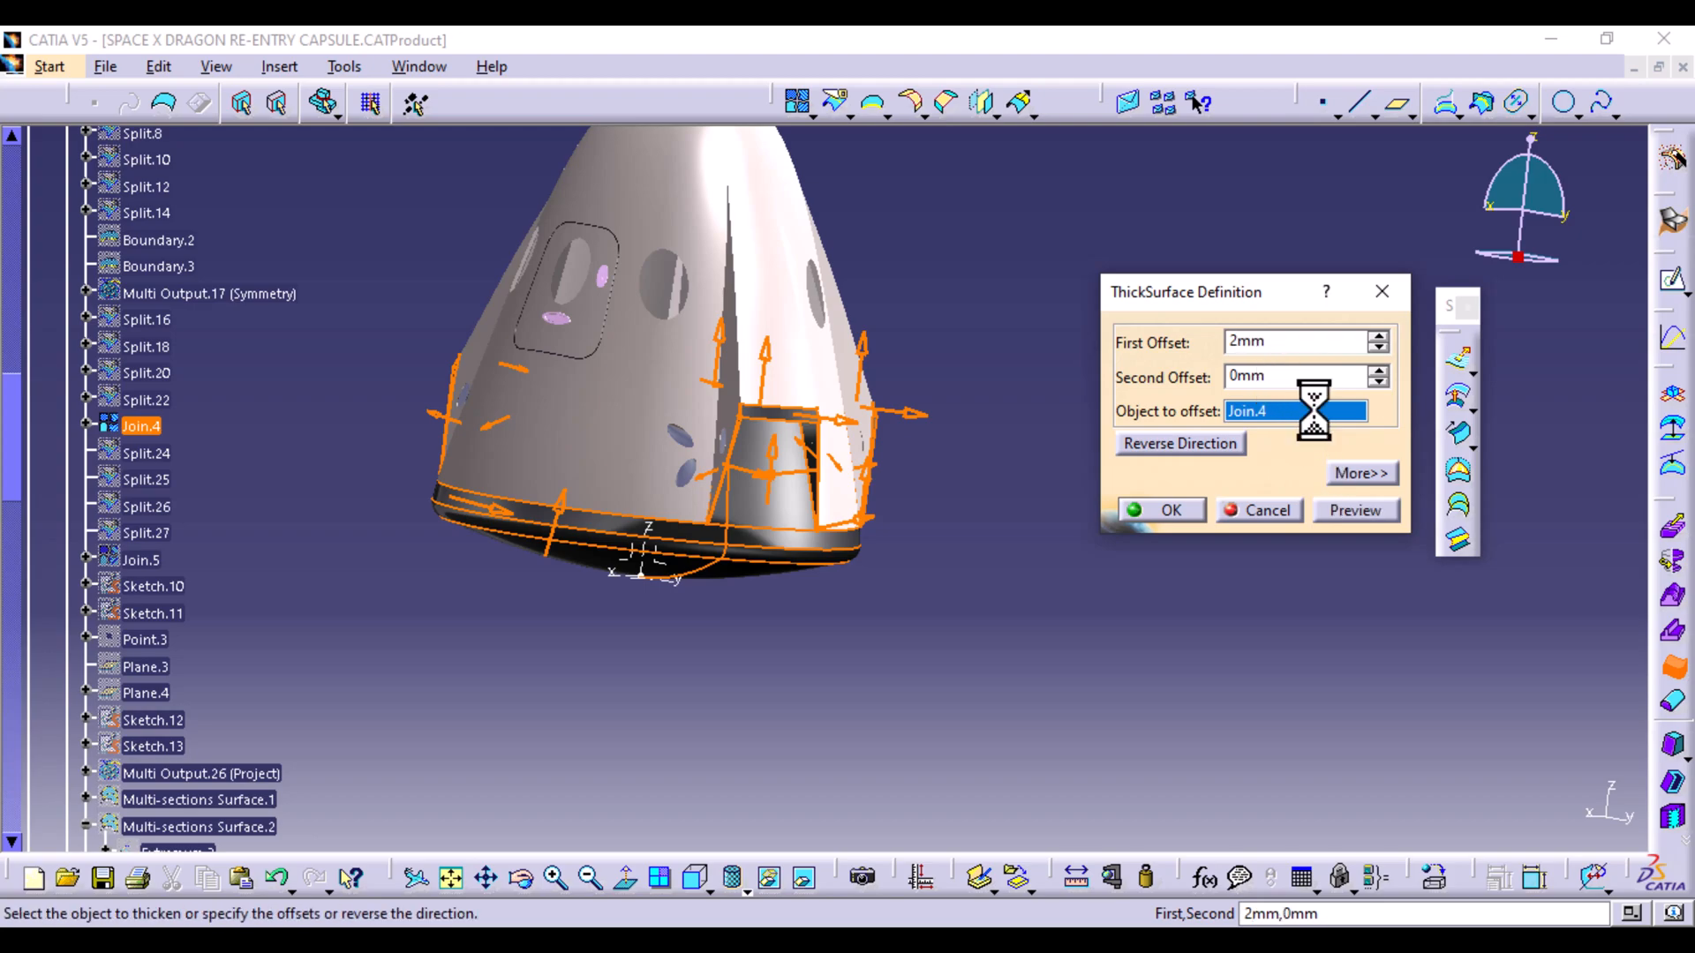
left_click(1359, 511)
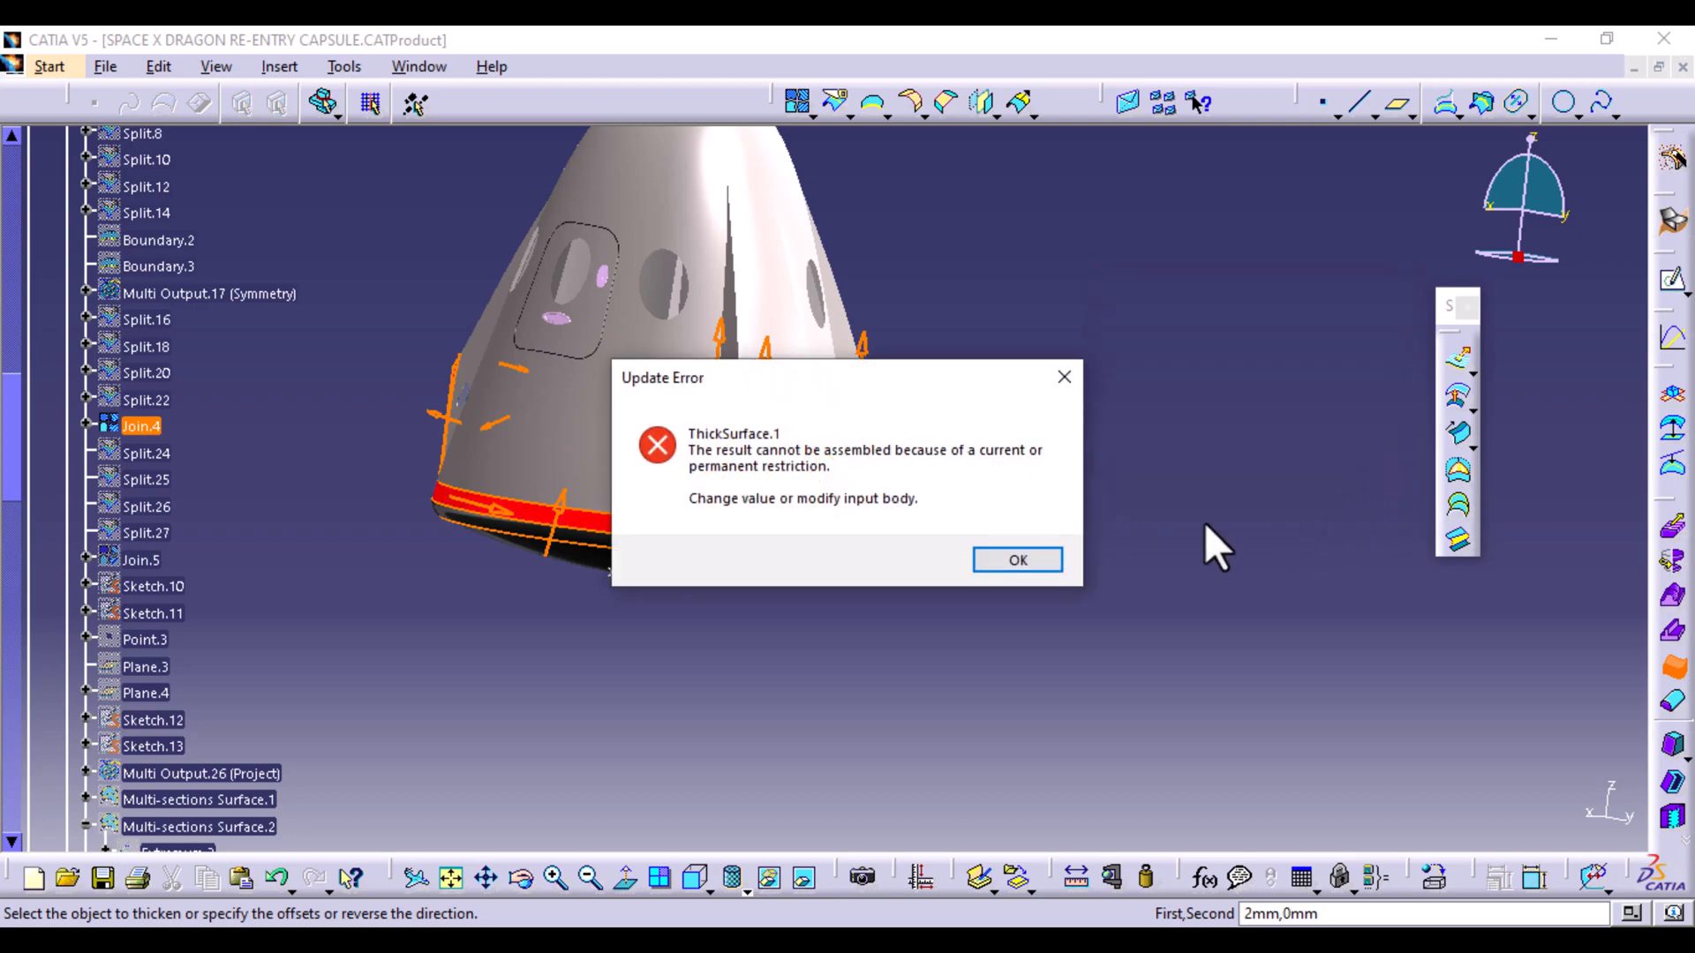
left_click(1035, 559)
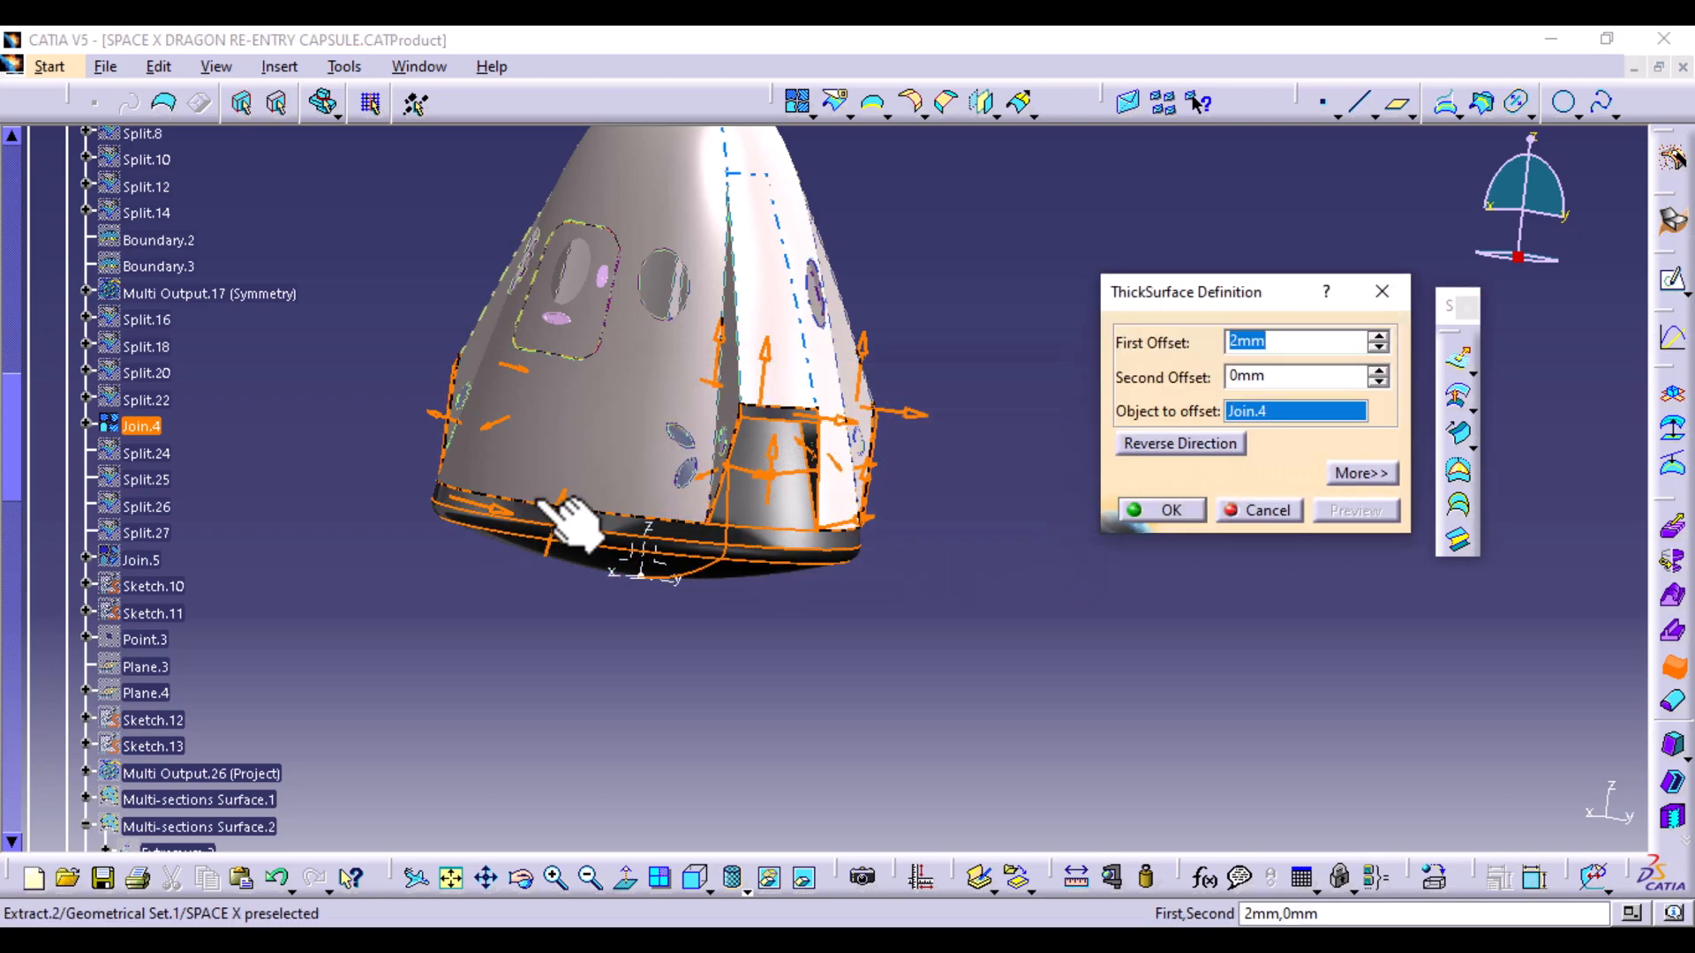
Reverse the thickening direction on Join.4 and create the thick surface
left_click(557, 507)
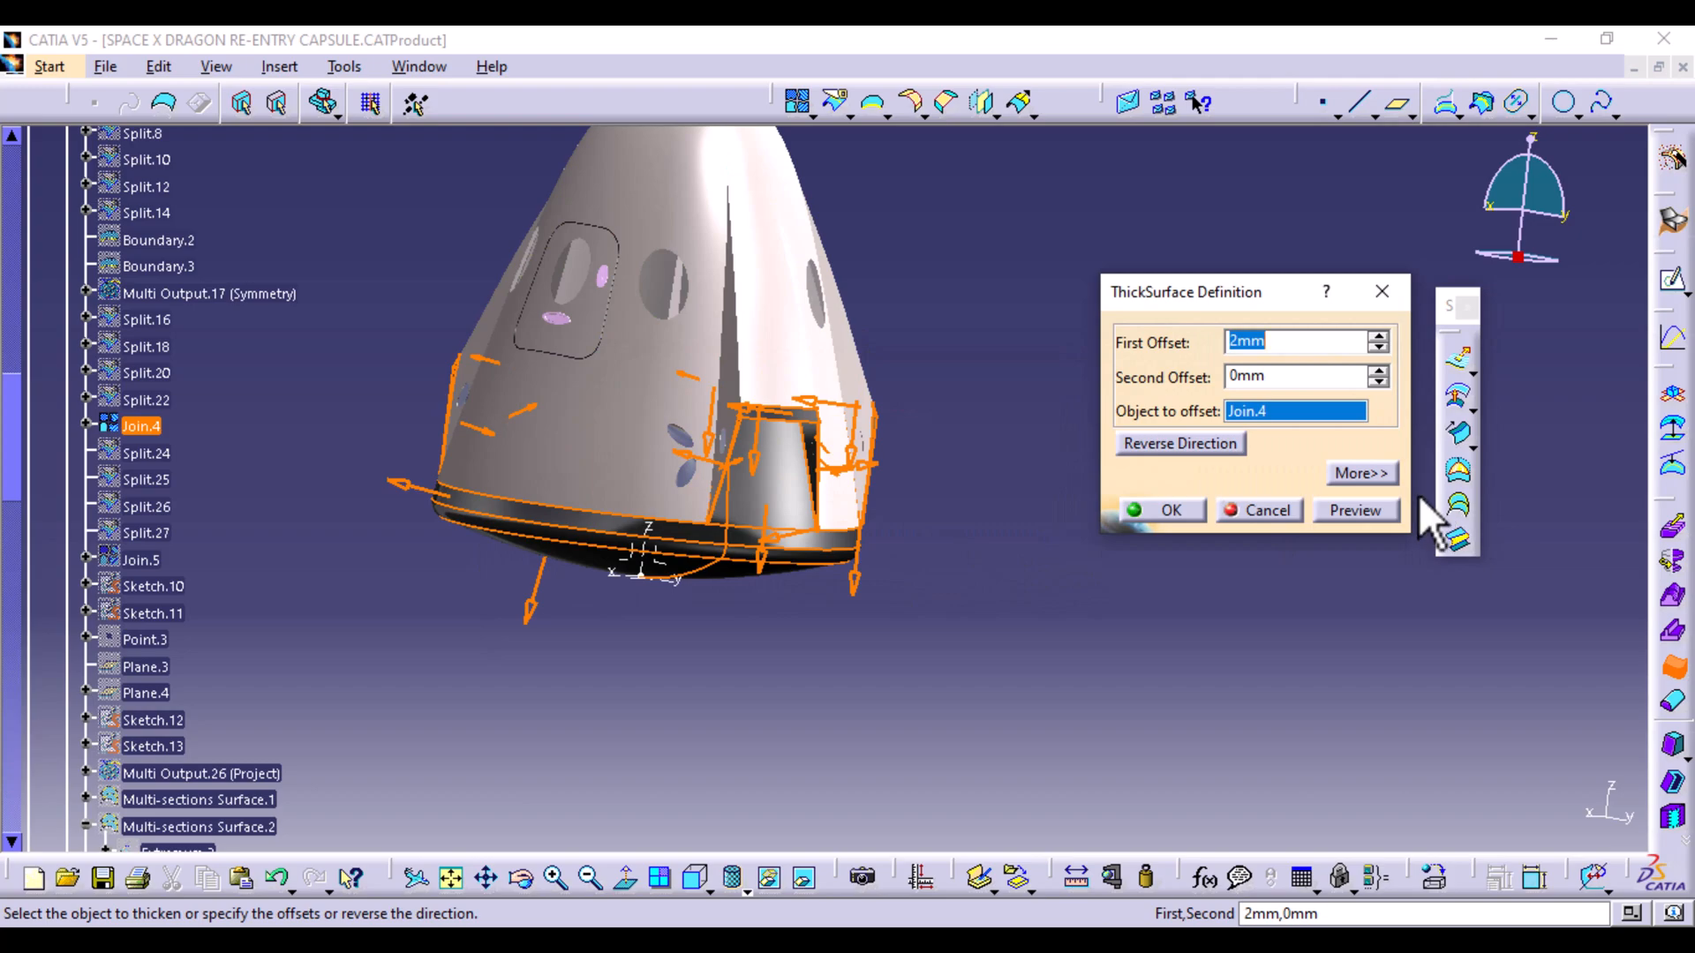
left_click(1359, 510)
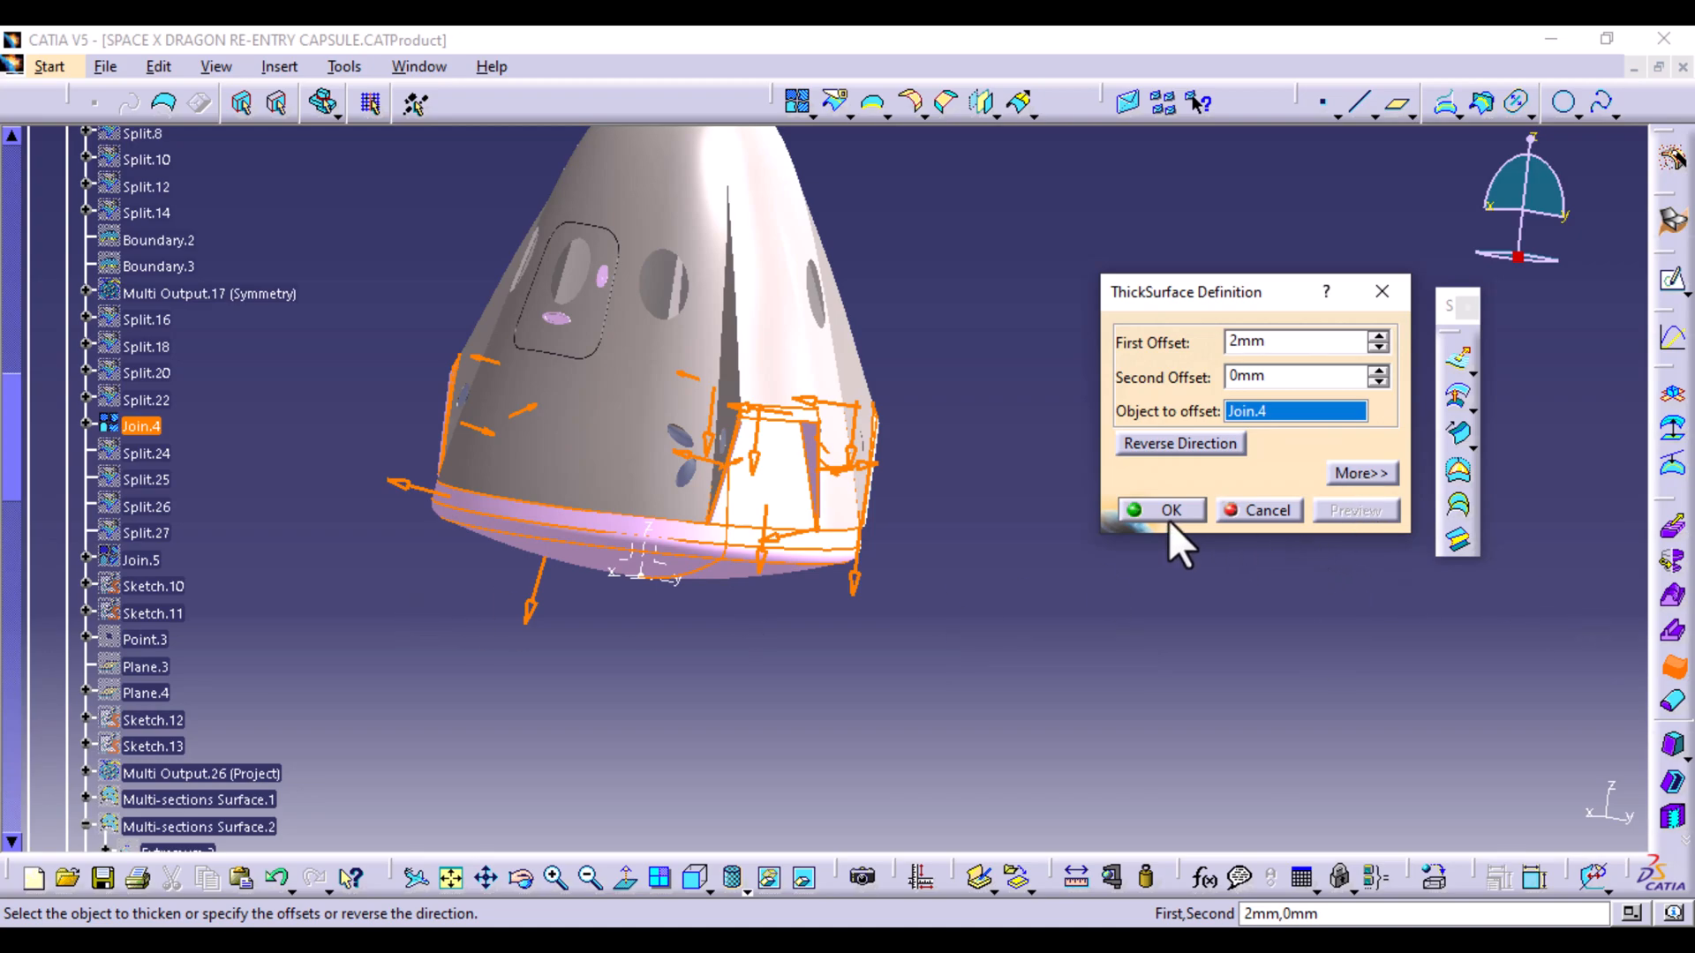
scroll(162, 635, "down", 8)
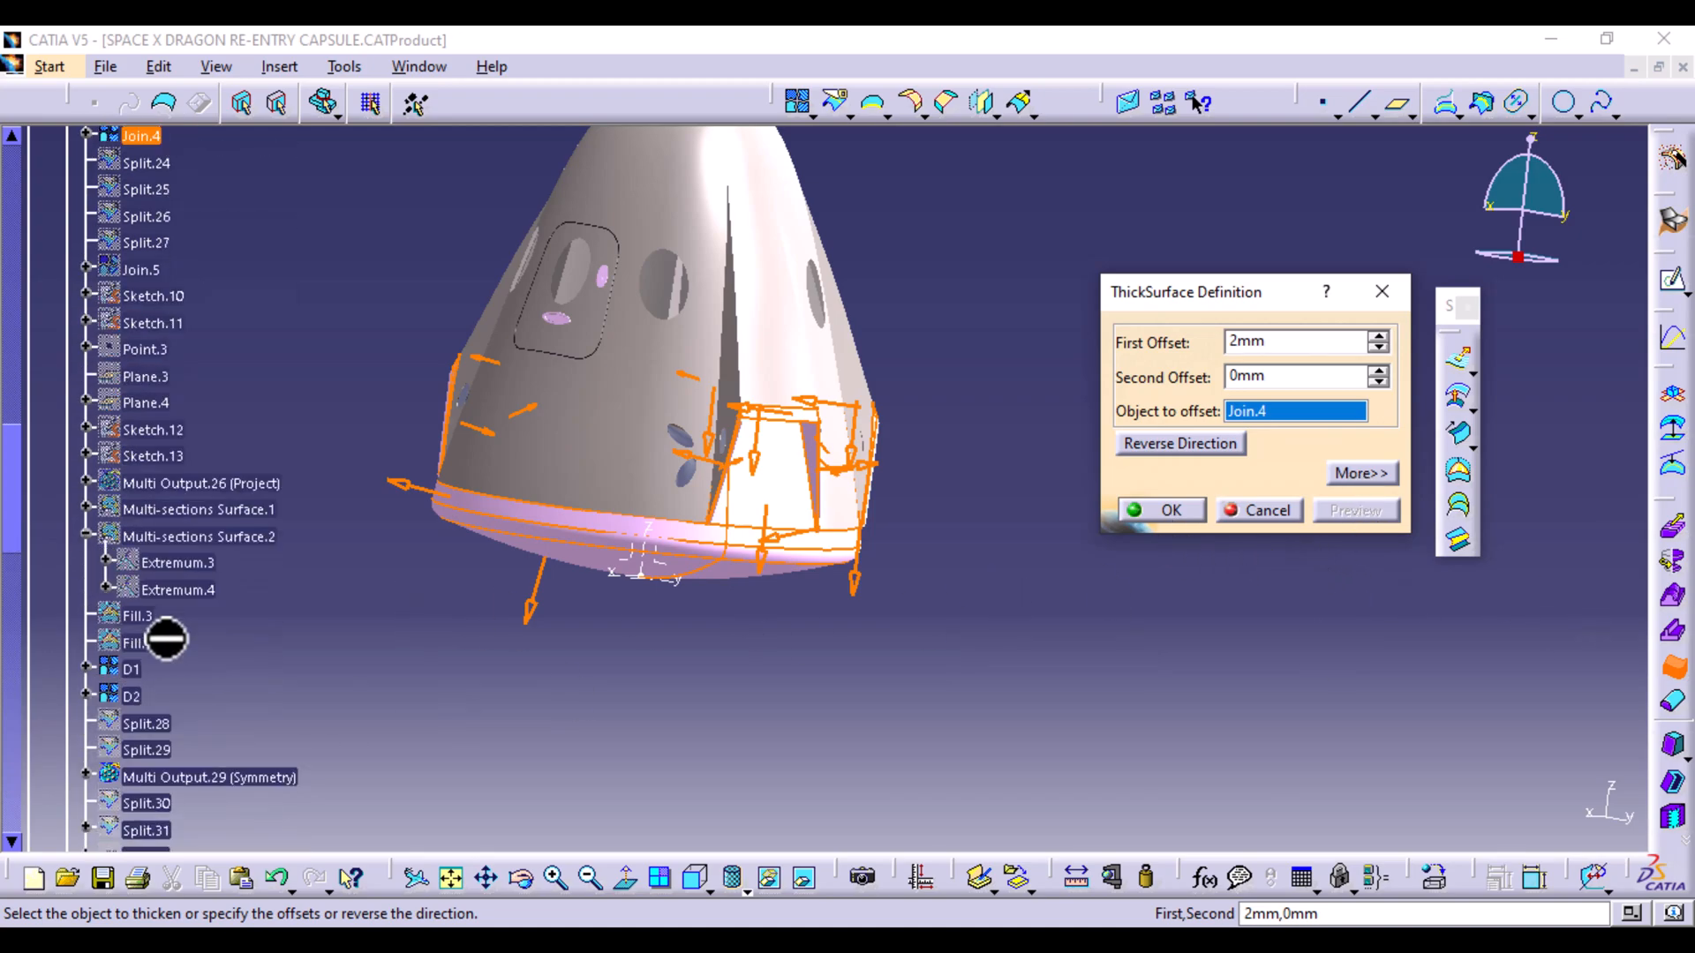
left_click(1169, 511)
left_click(1168, 511)
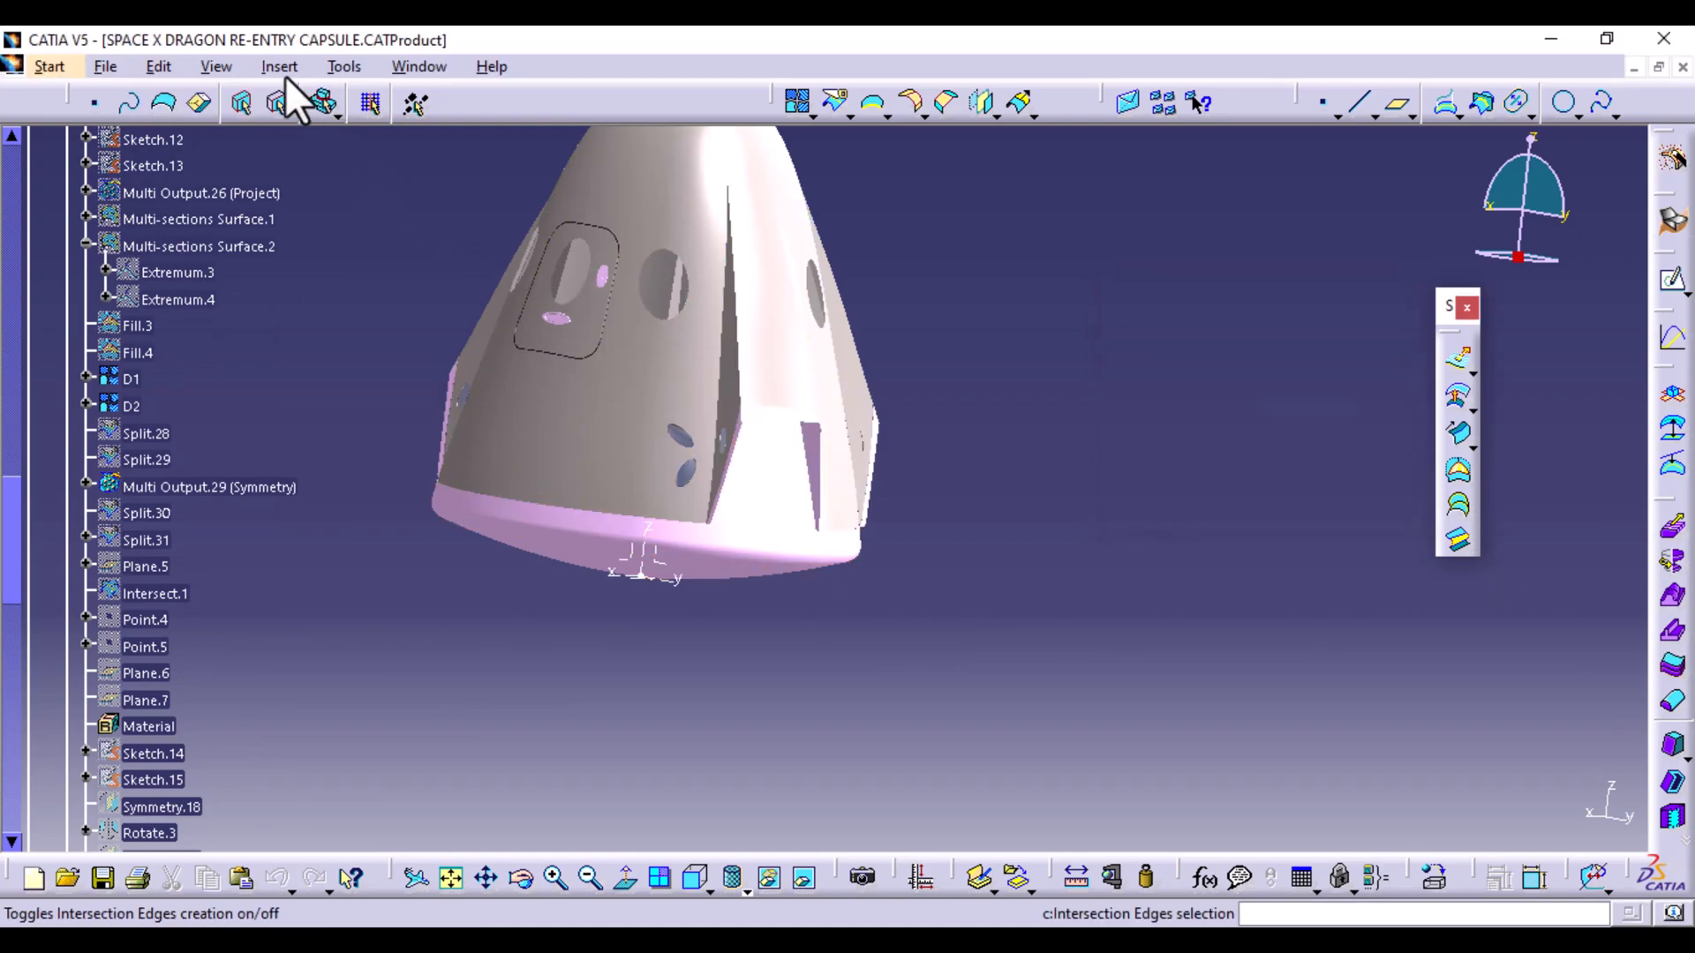
Insert a geometrical set named MAIN BODY under SPACE X and define it as the in-work object
left_click(284, 67)
left_click(367, 162)
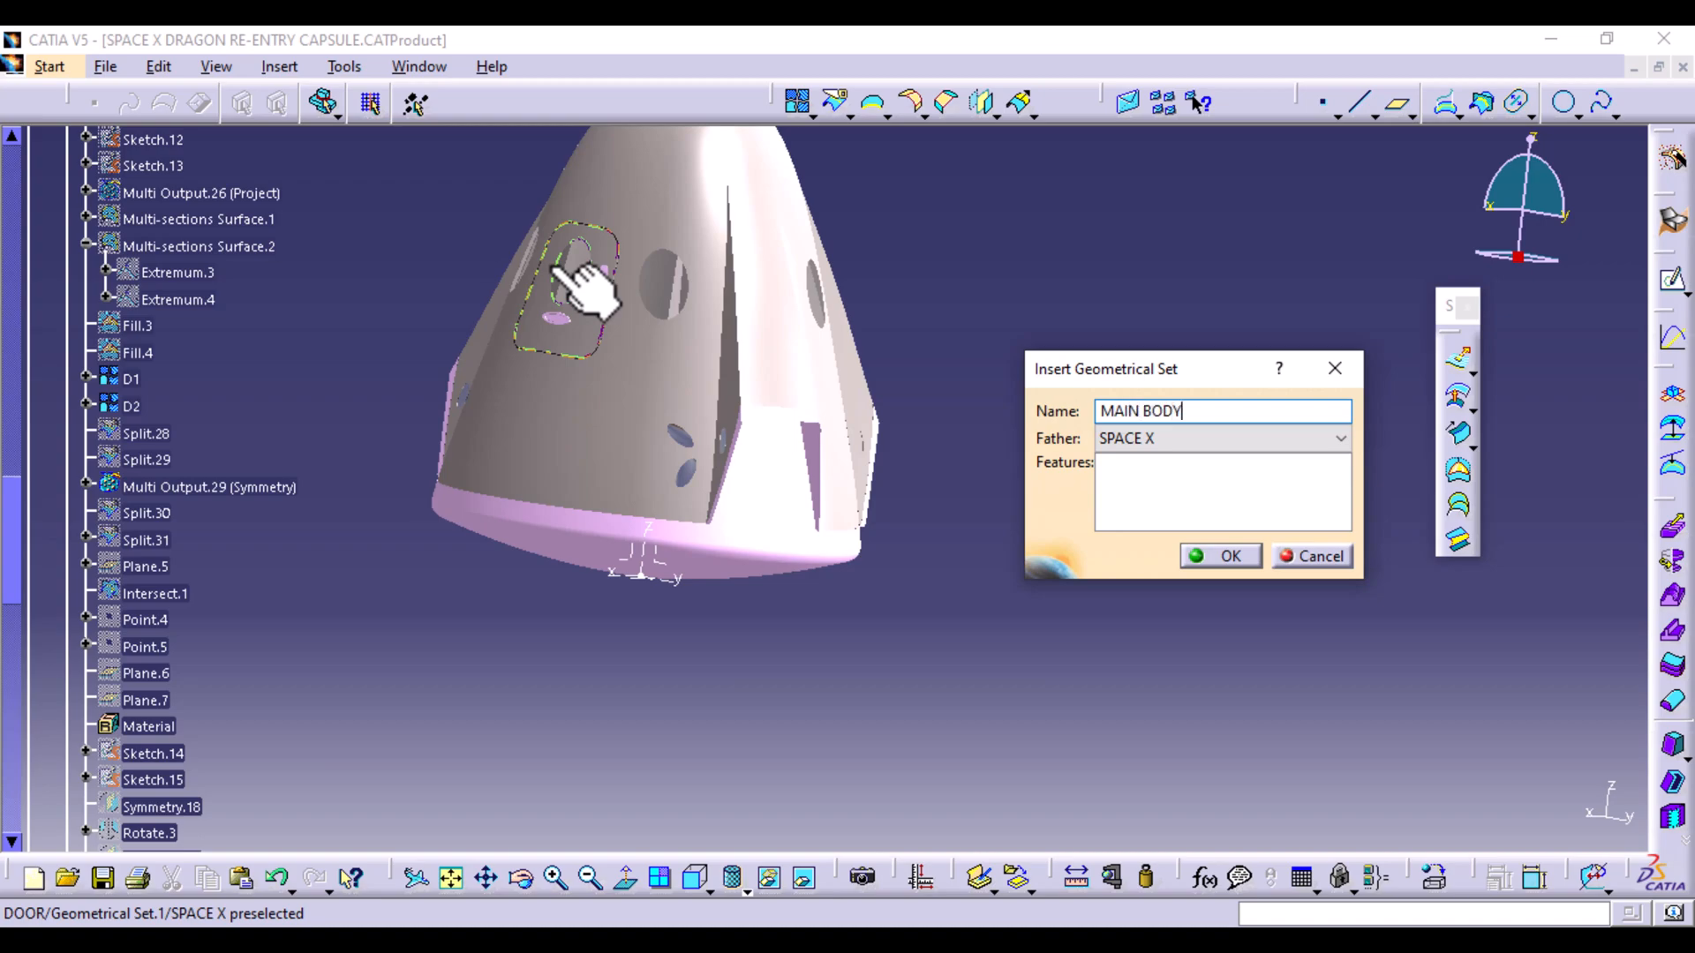
left_click(1248, 556)
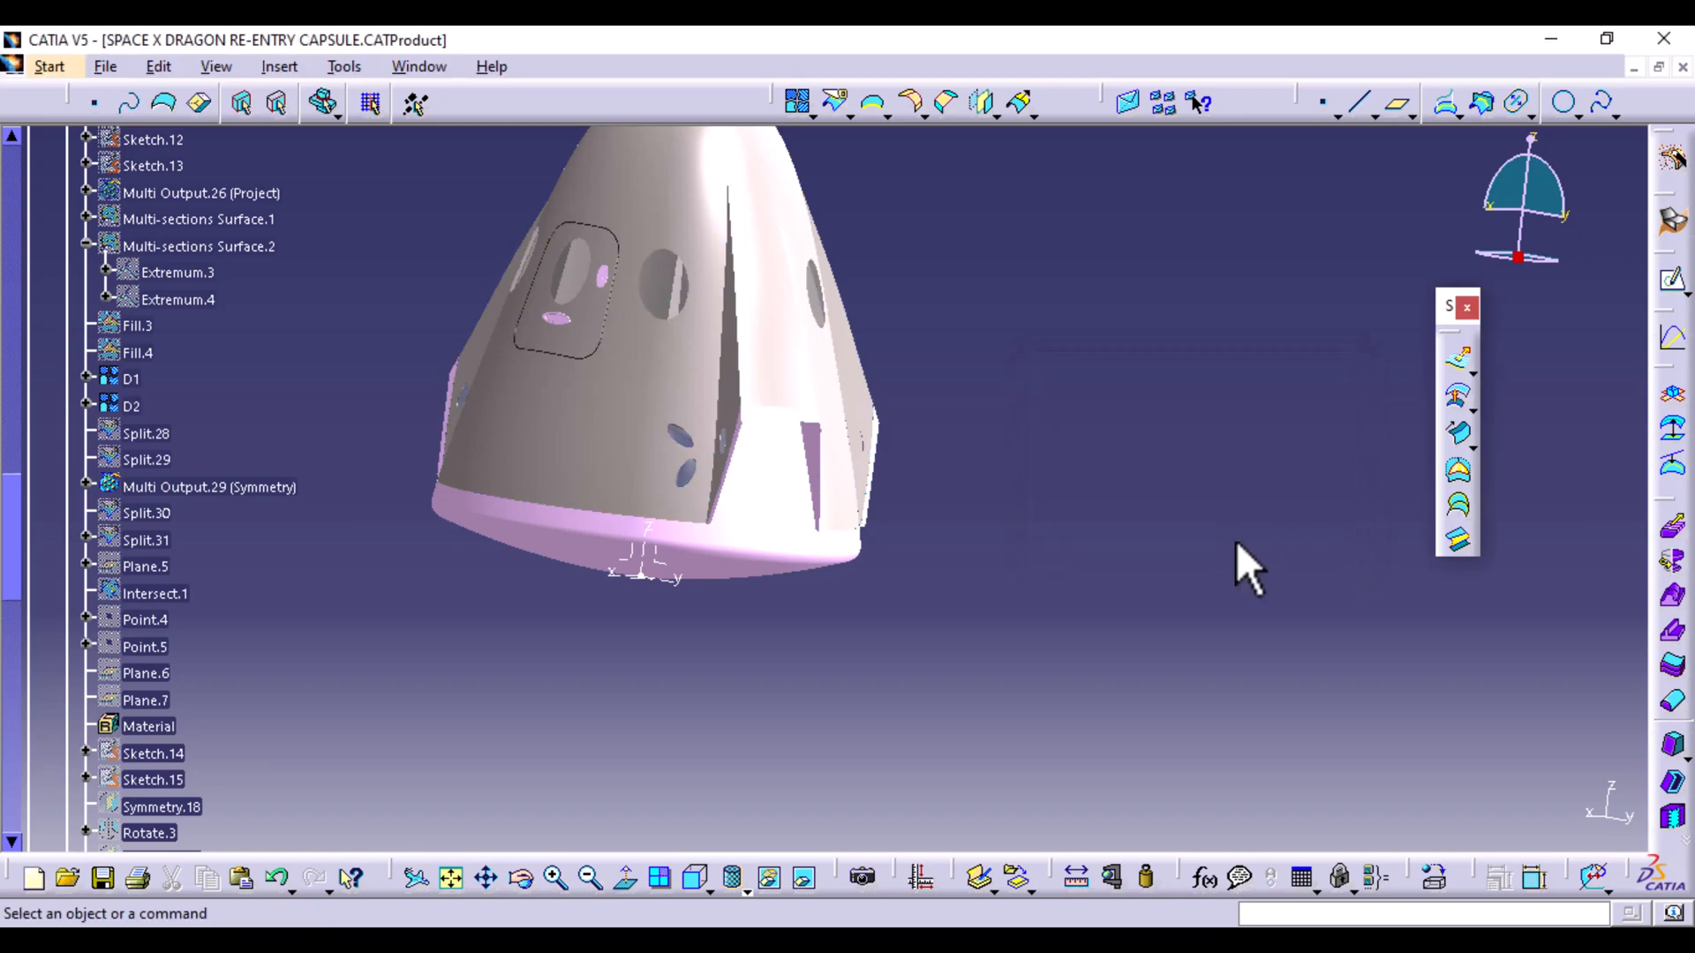
scroll(245, 594, "down", 10)
scroll(240, 593, "down", 7)
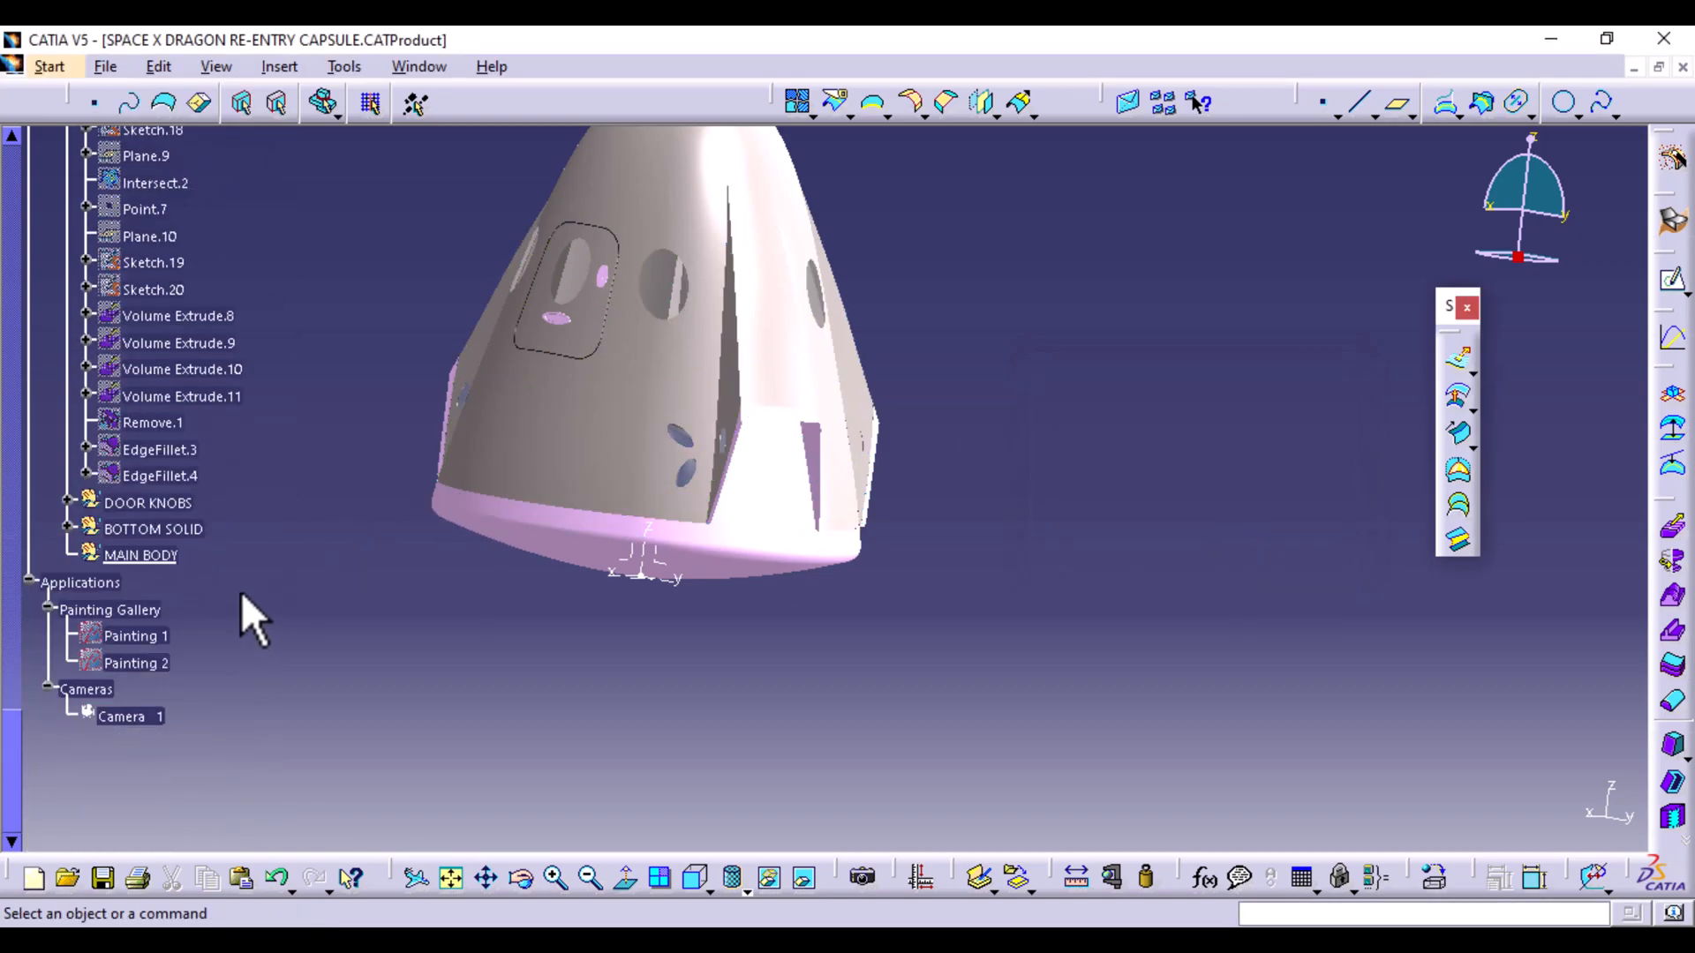
right_click(159, 408)
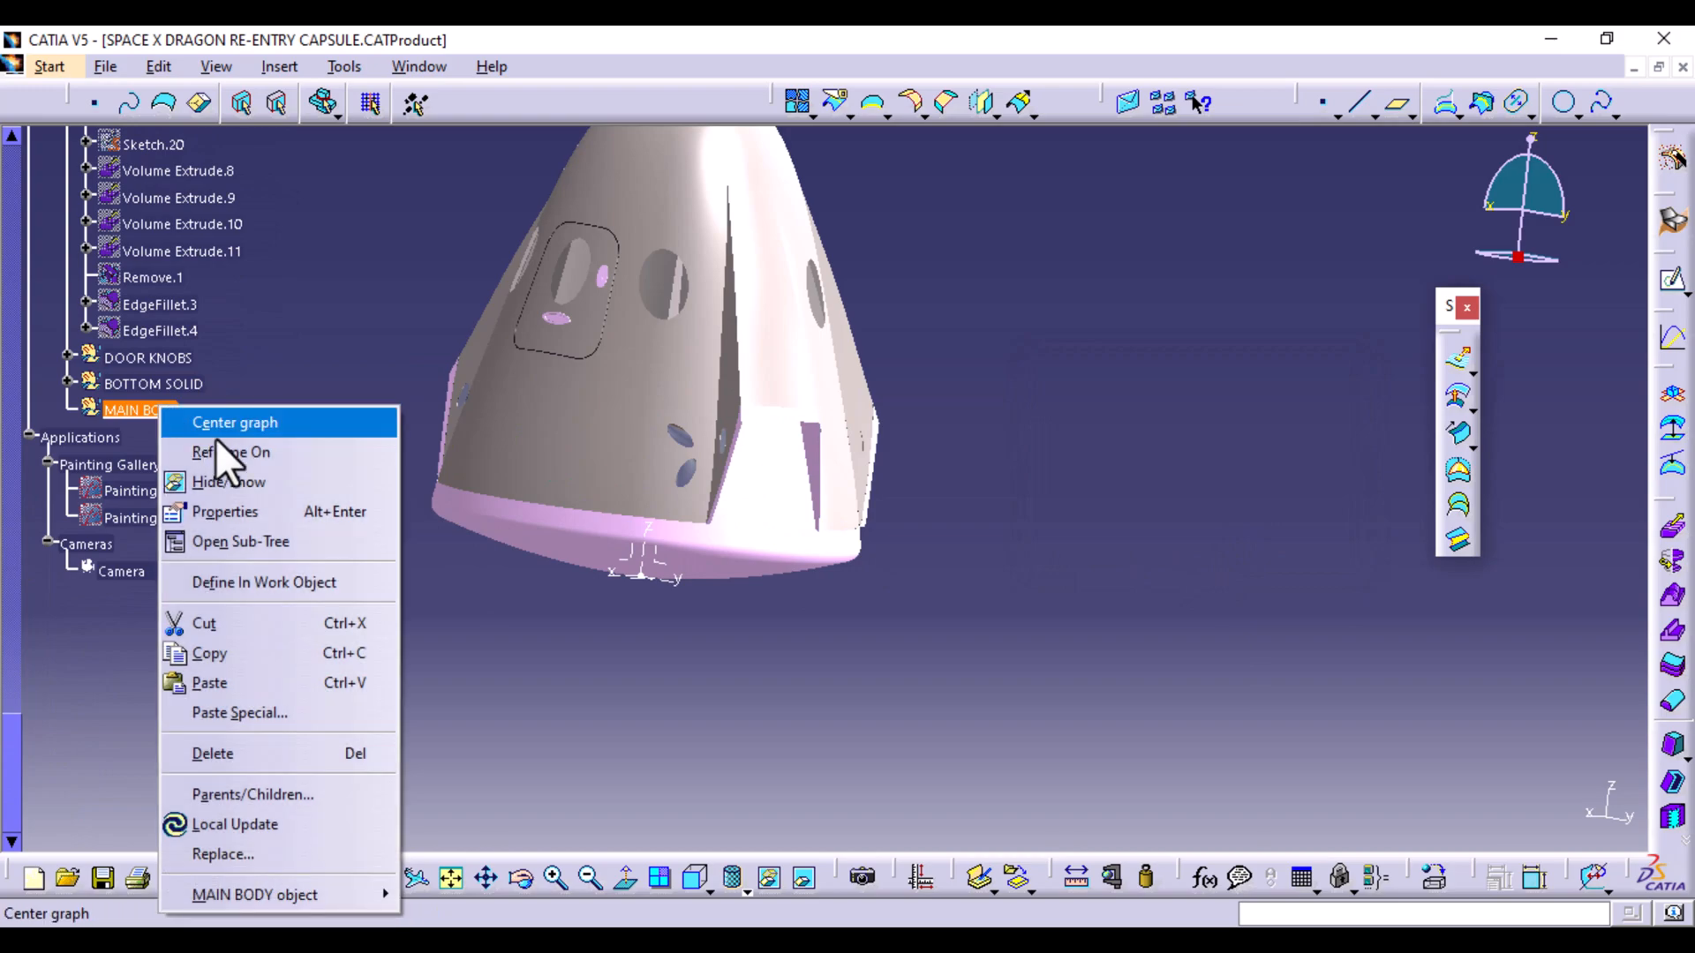
left_click(284, 582)
Define Geometrical Set.1 as the in-work object
middle_click_drag(945, 276, 935, 309)
middle_click_drag(806, 481, 1124, 473)
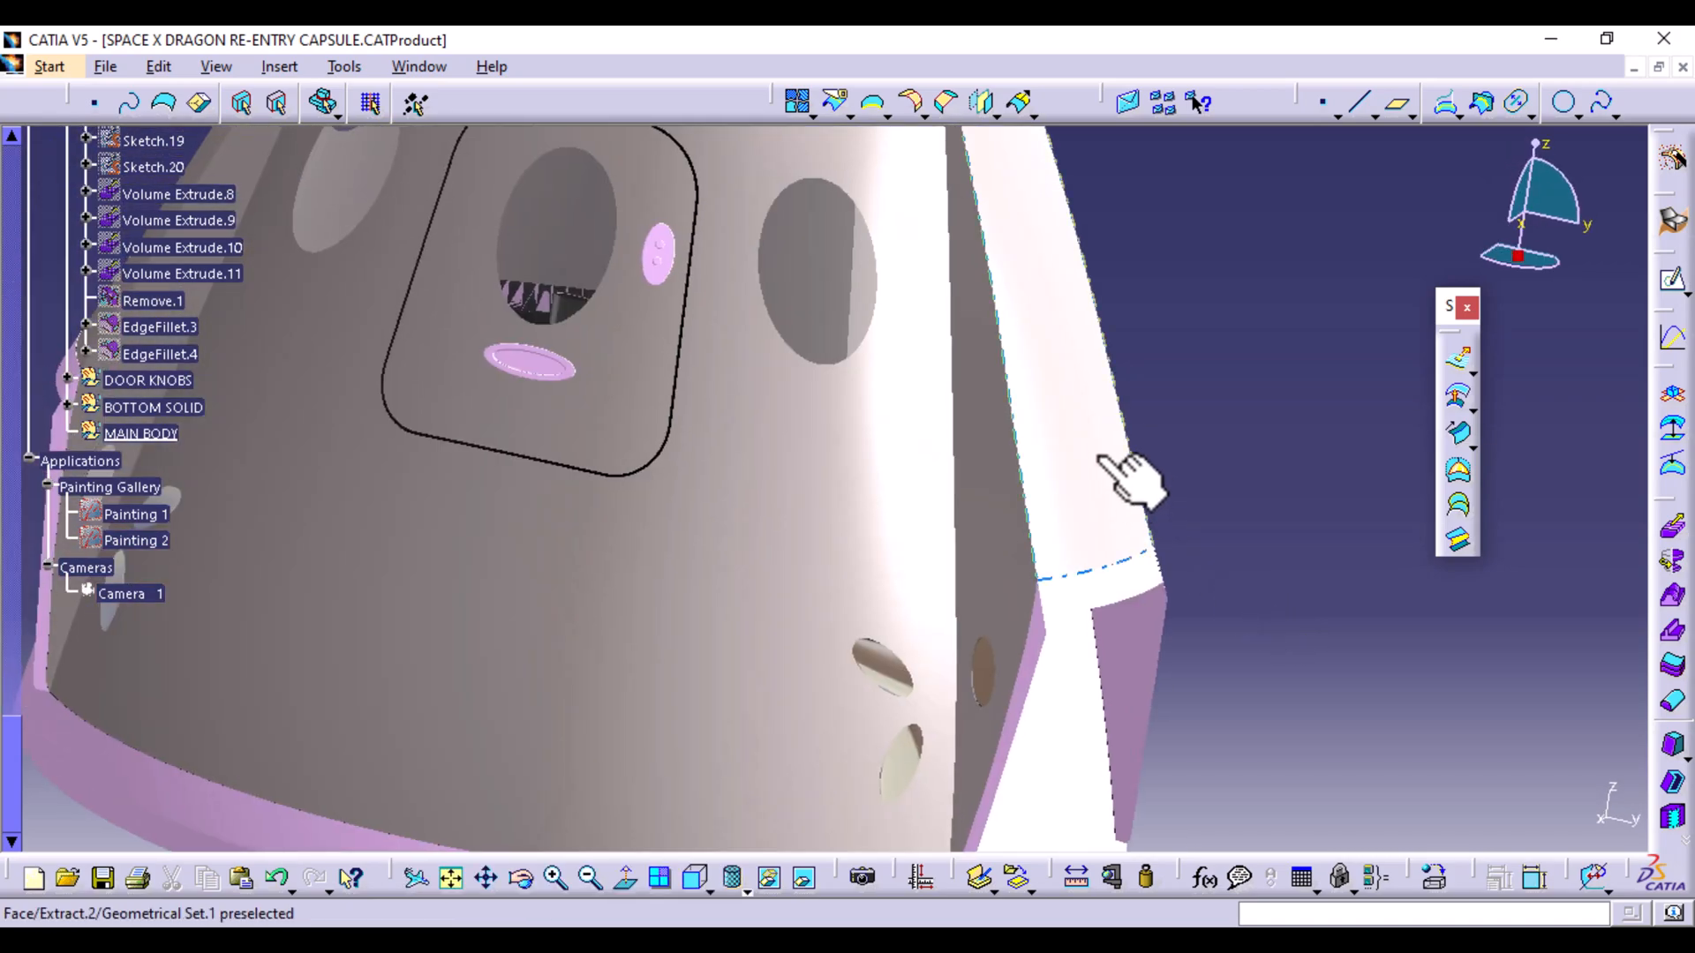
middle_click_drag(1014, 409, 846, 540)
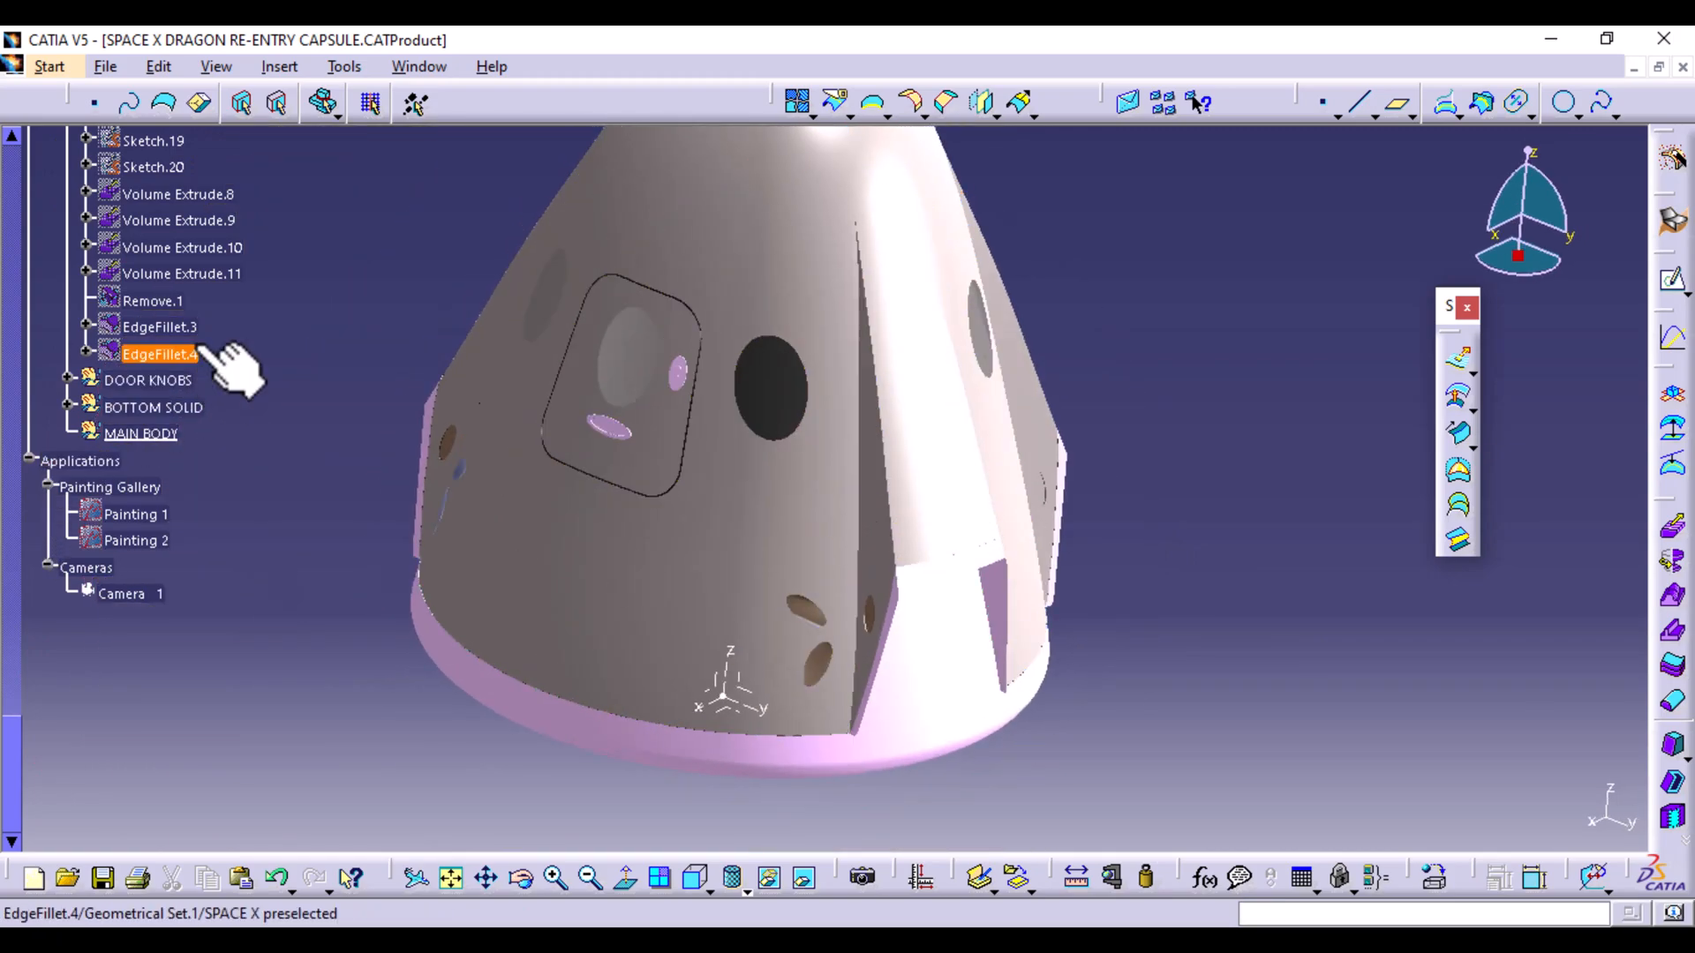
left_click_drag(22, 742, 30, 189)
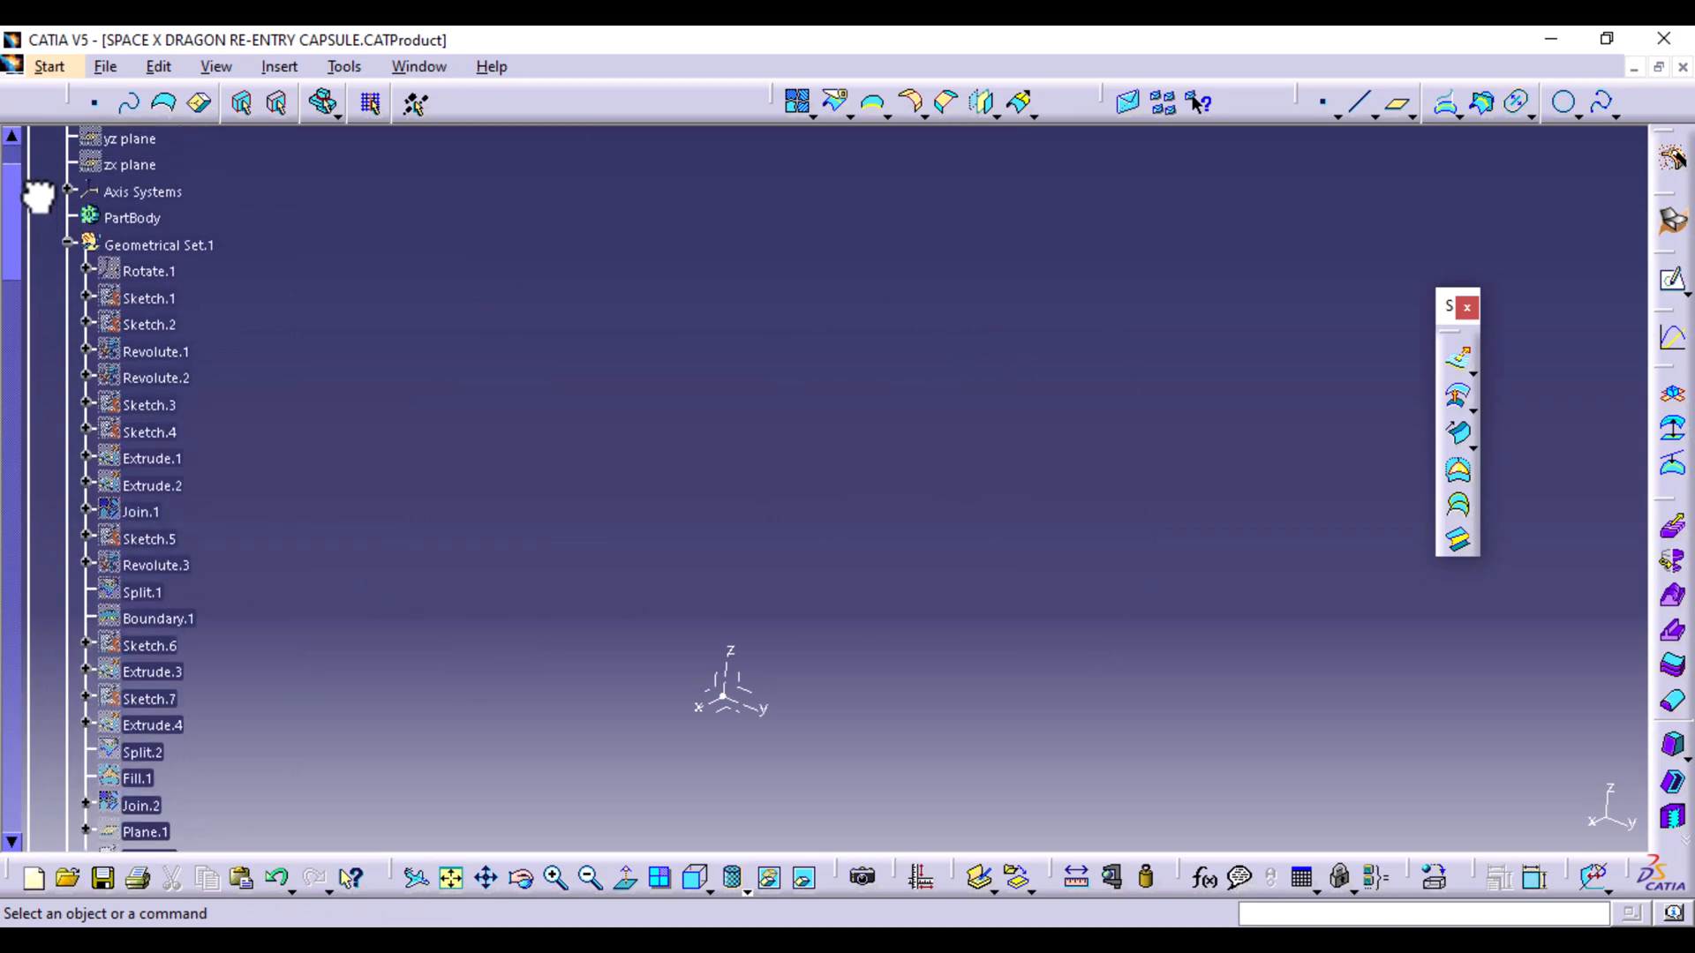
right_click(164, 245)
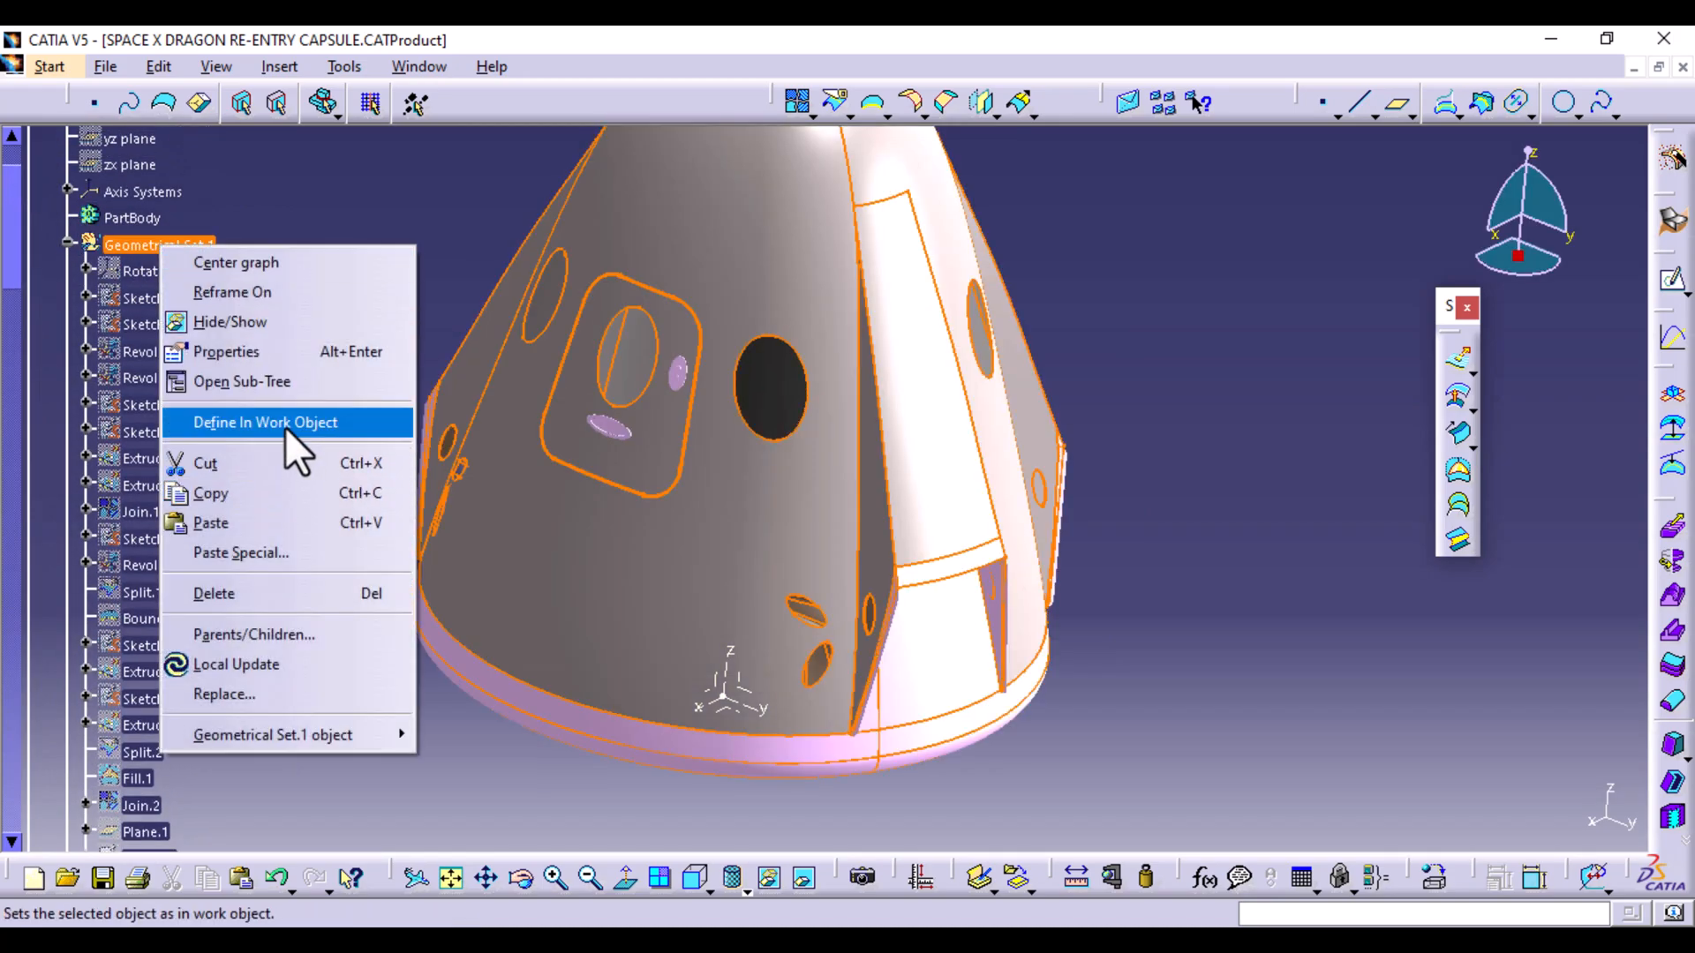
left_click(284, 427)
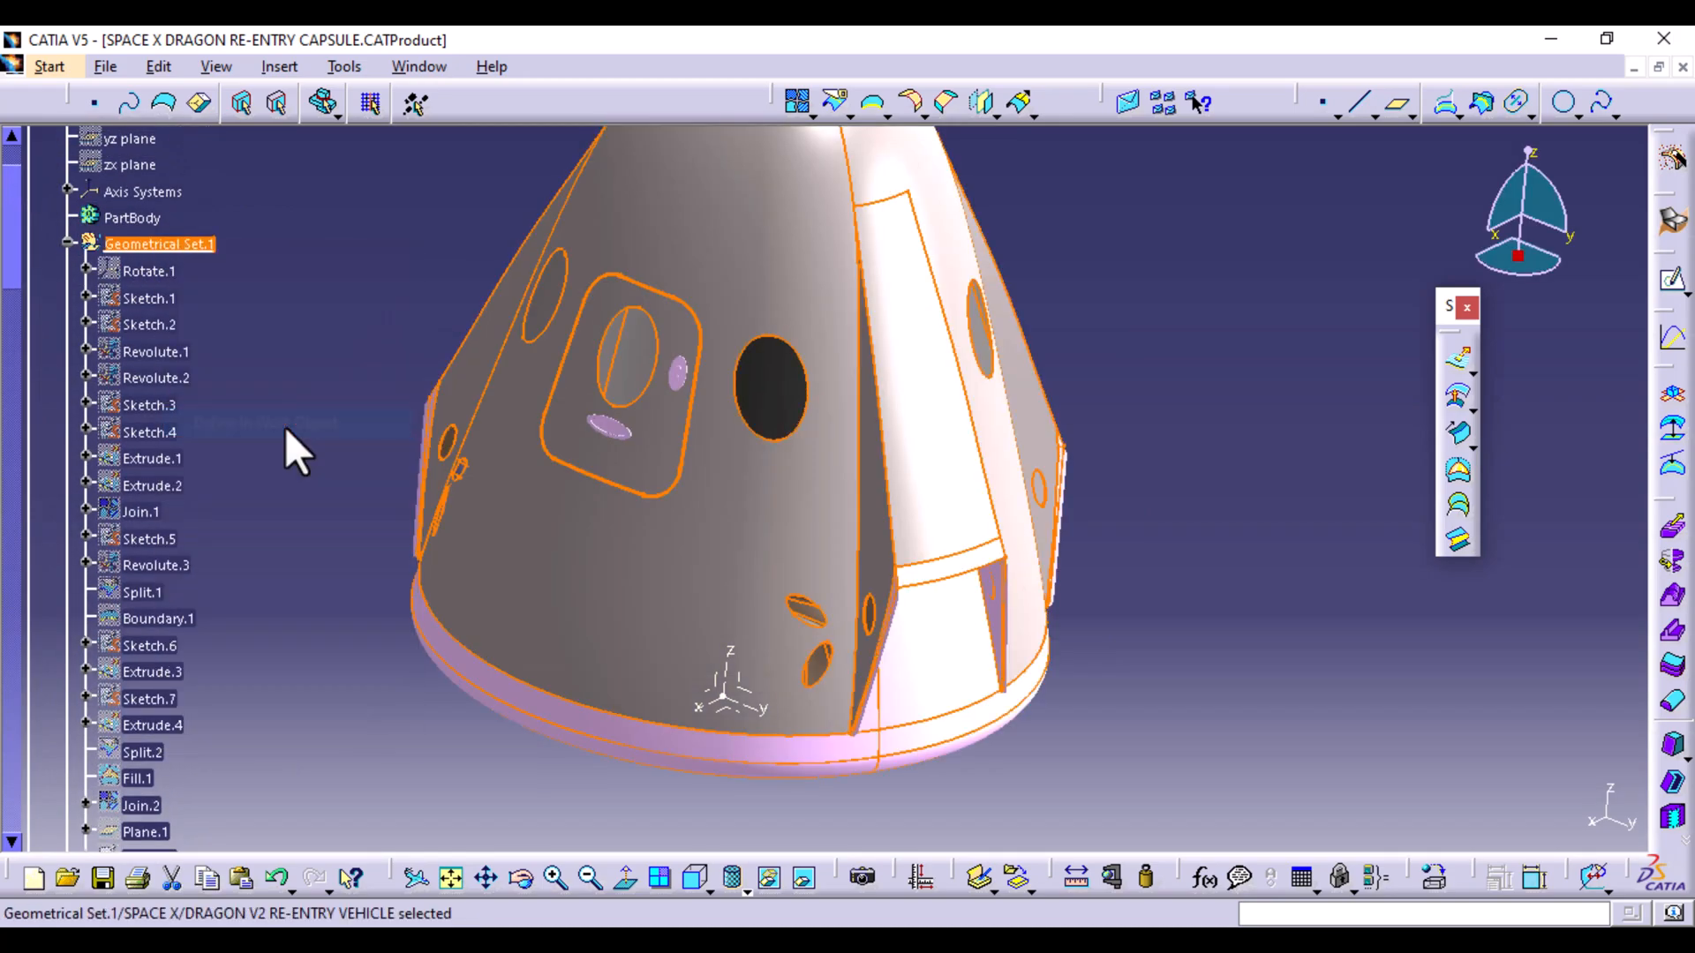
left_click(1184, 366)
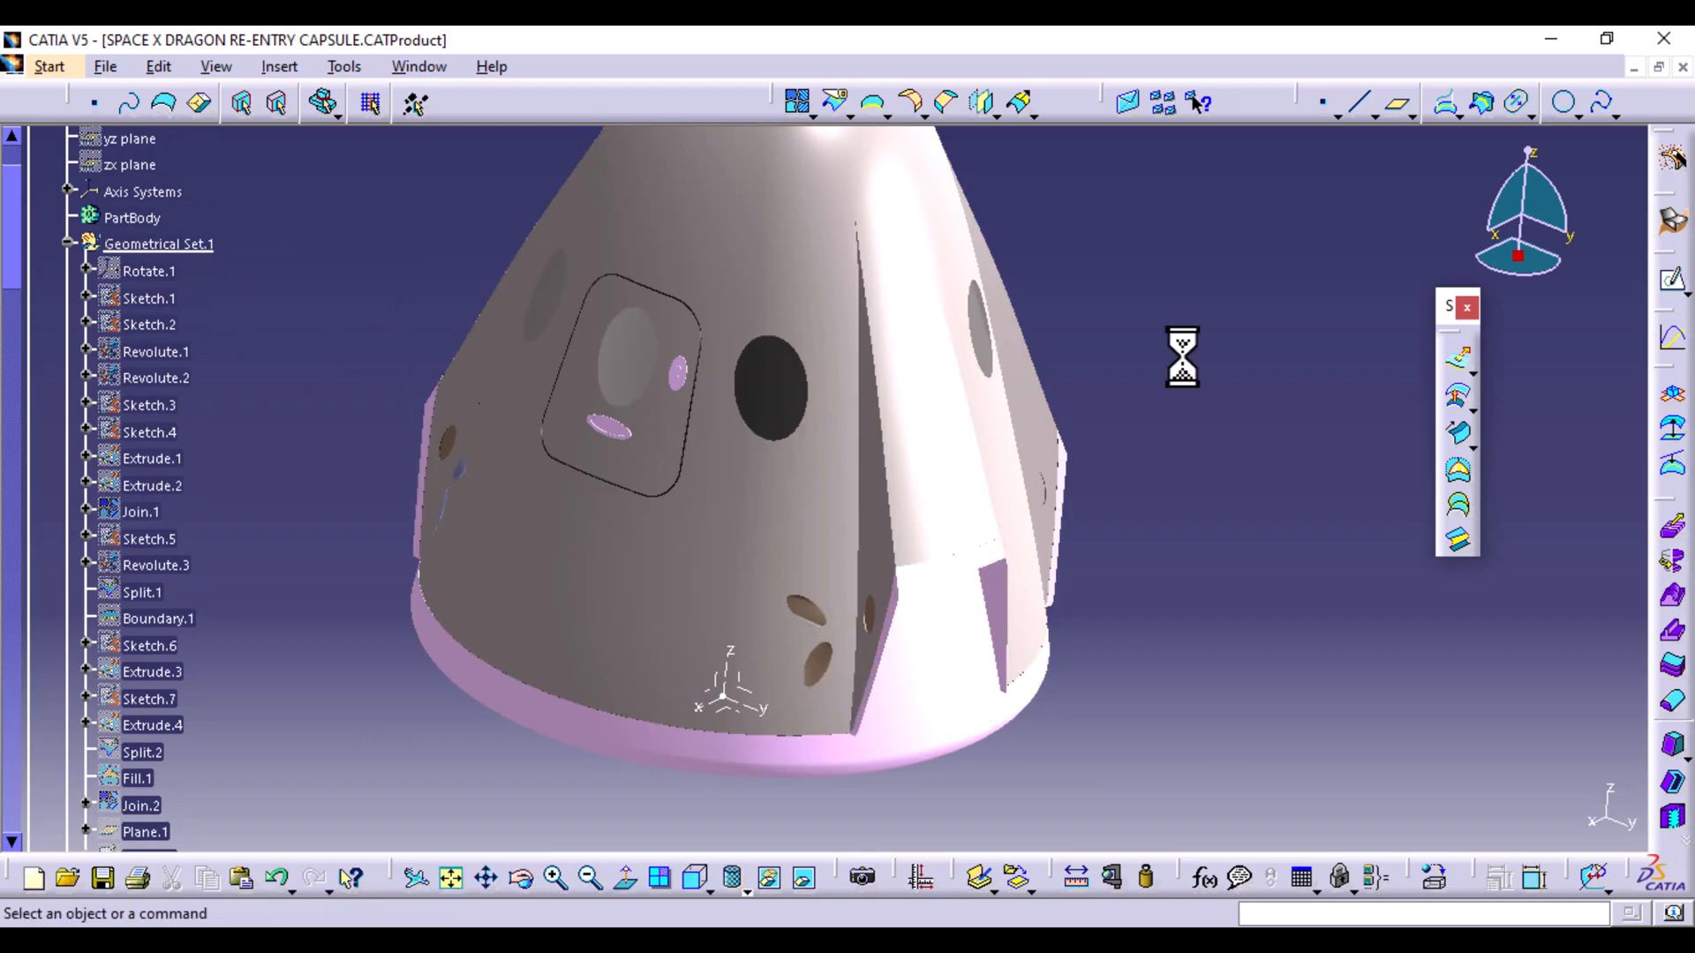
Start an edge fillet on Extract.2 and select the first six long edges where the tapered side faces meet the capsule body
left_click(911, 102)
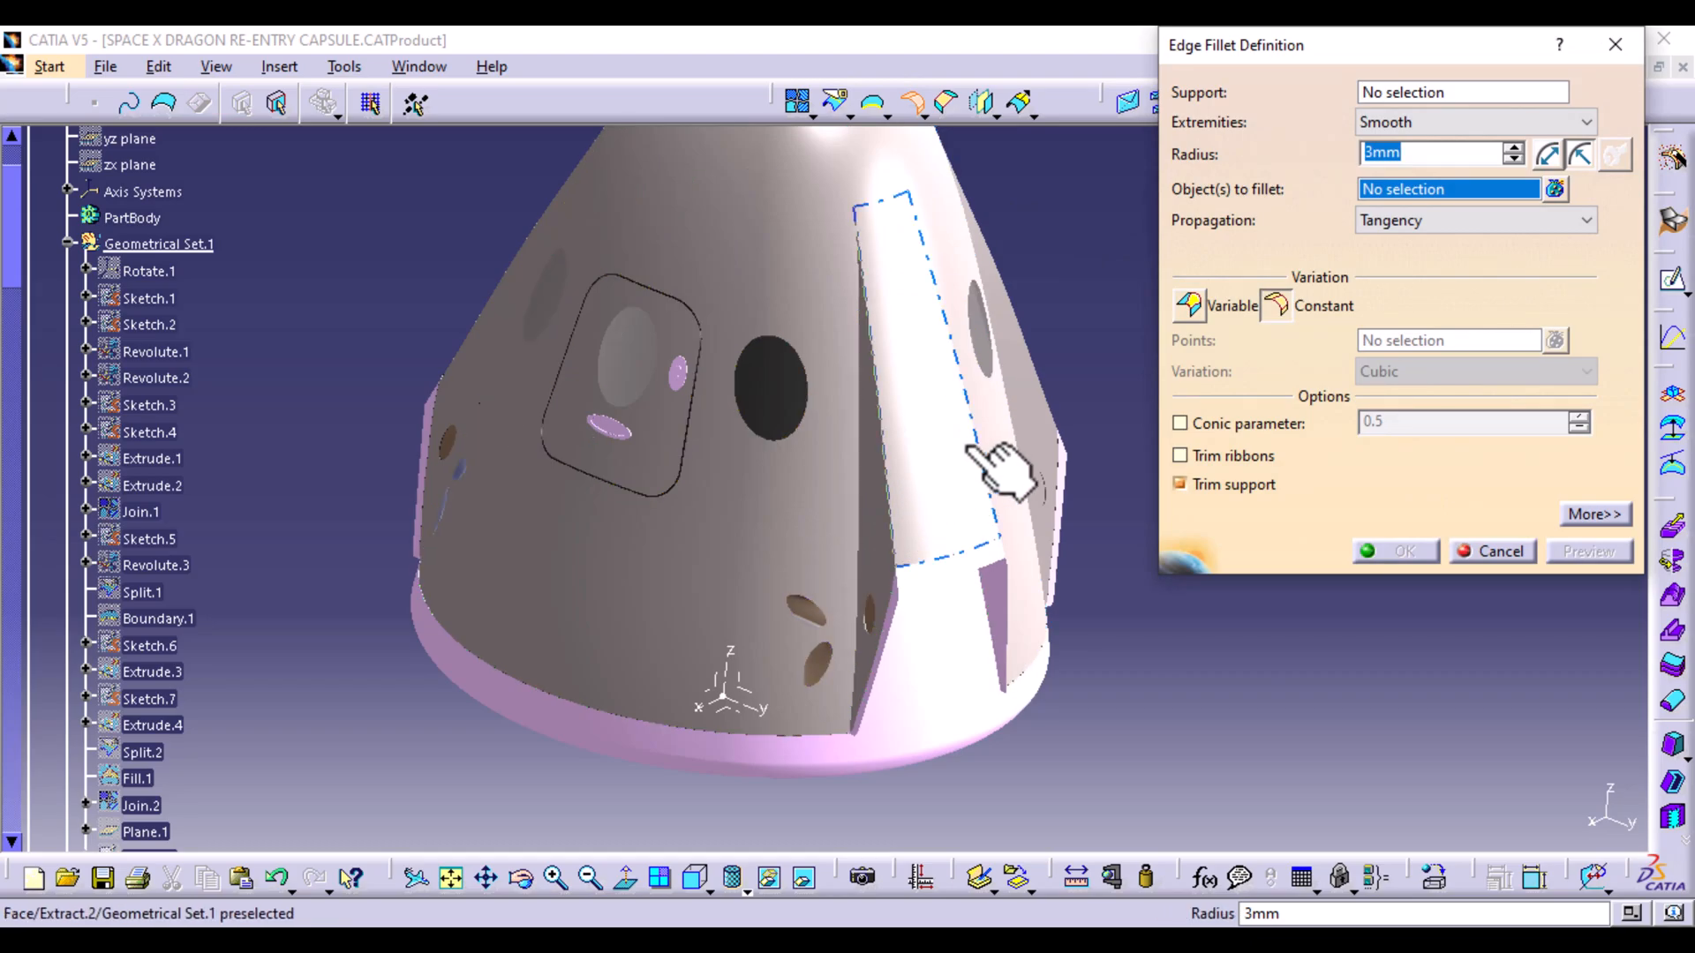
left_click(1555, 189)
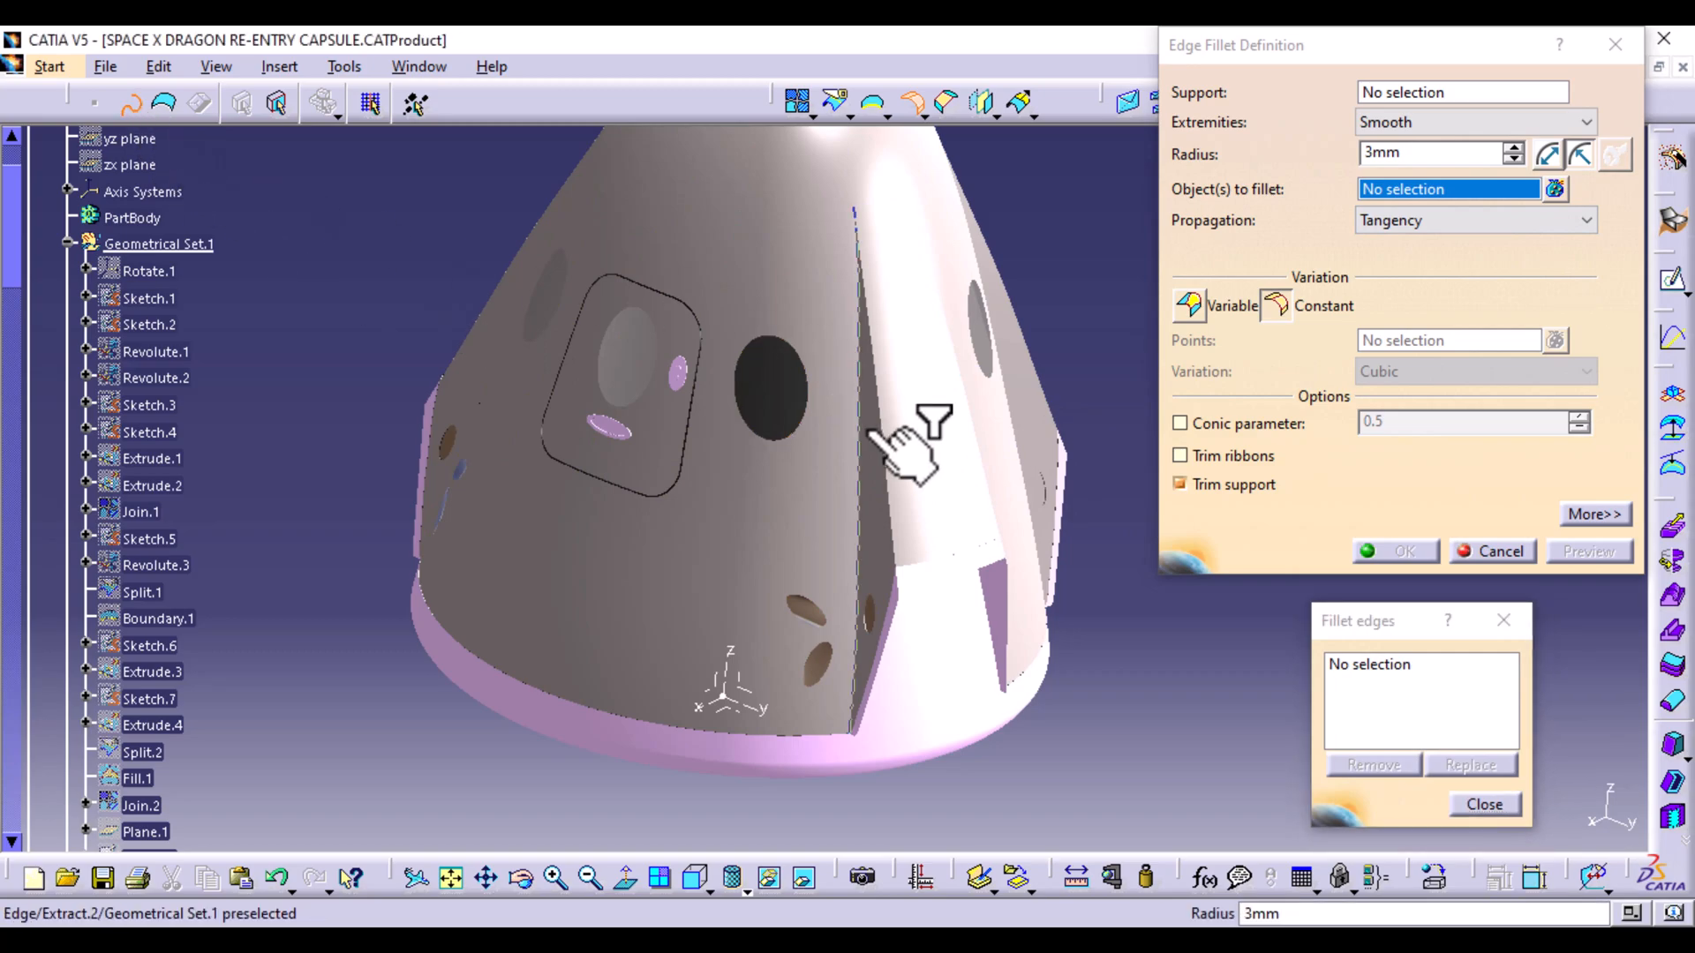
left_click(861, 390)
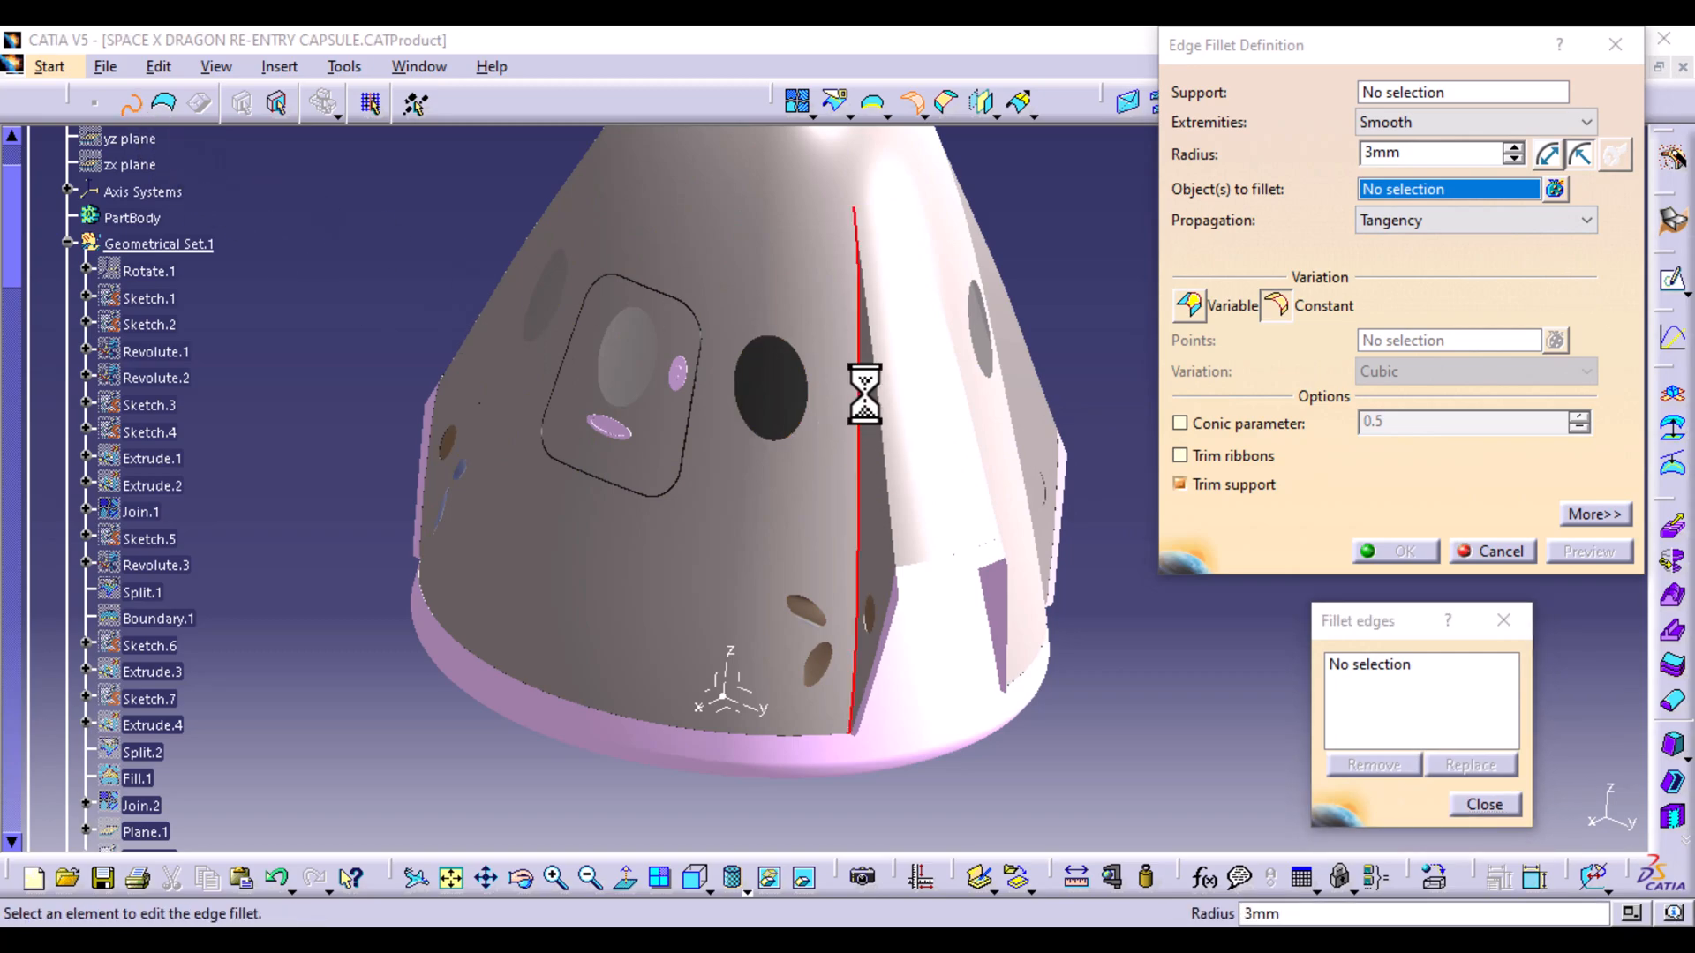
left_click(888, 457)
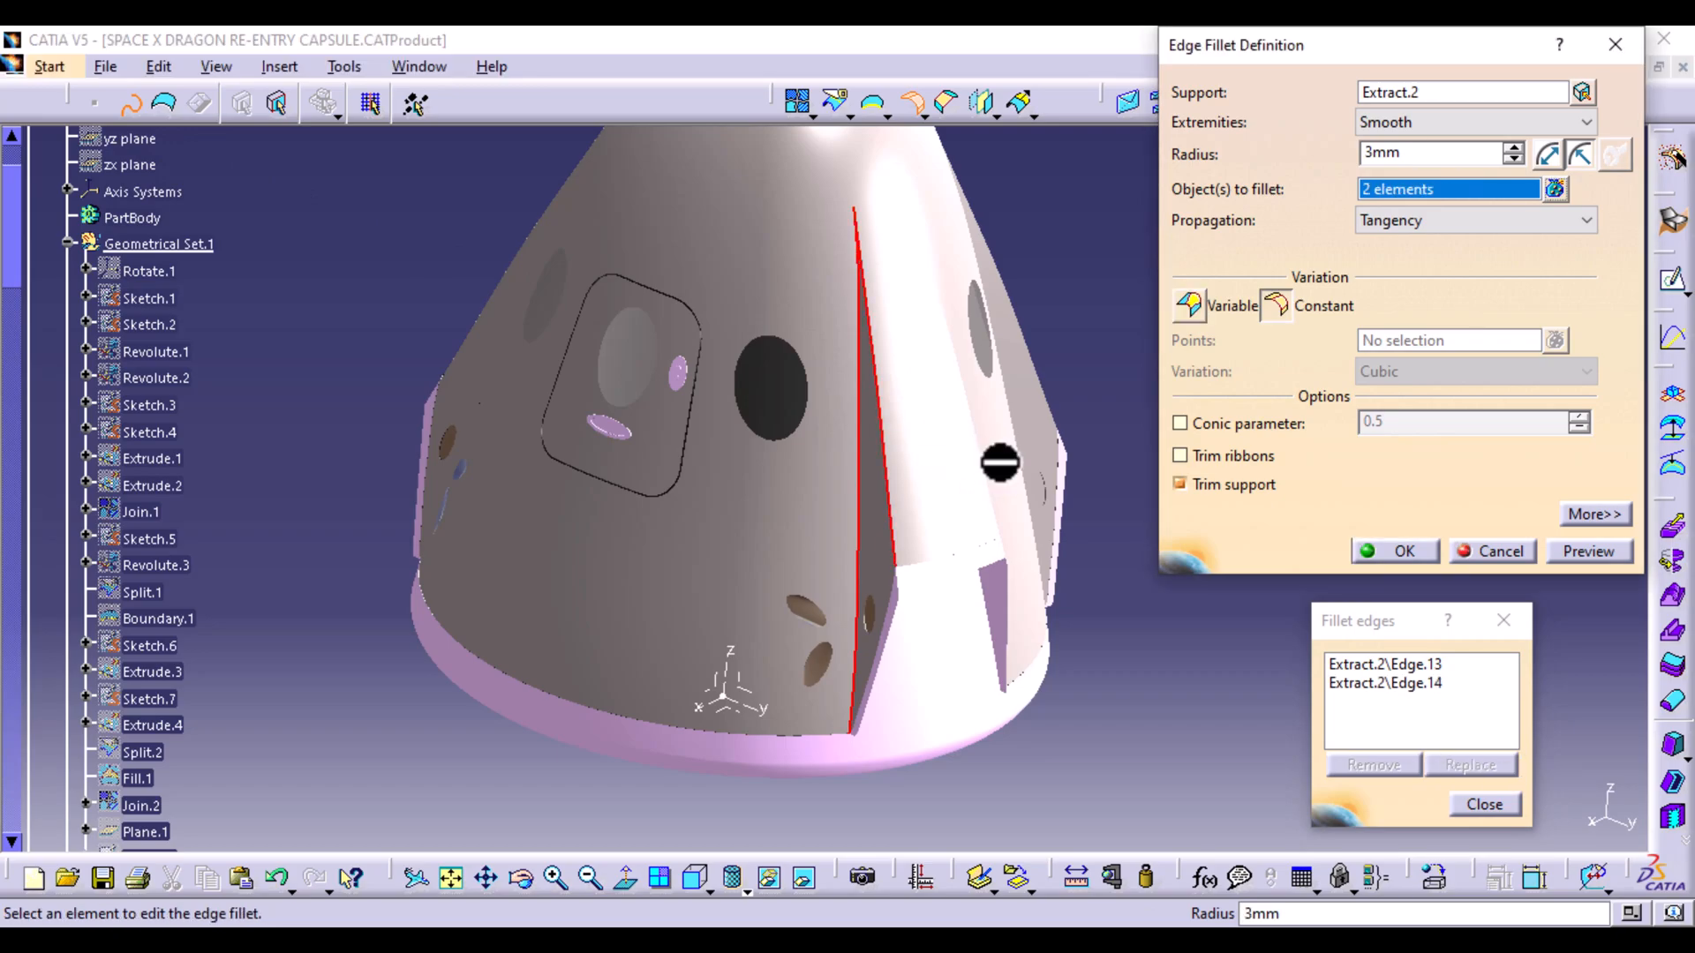
middle_click_drag(1007, 453, 688, 521)
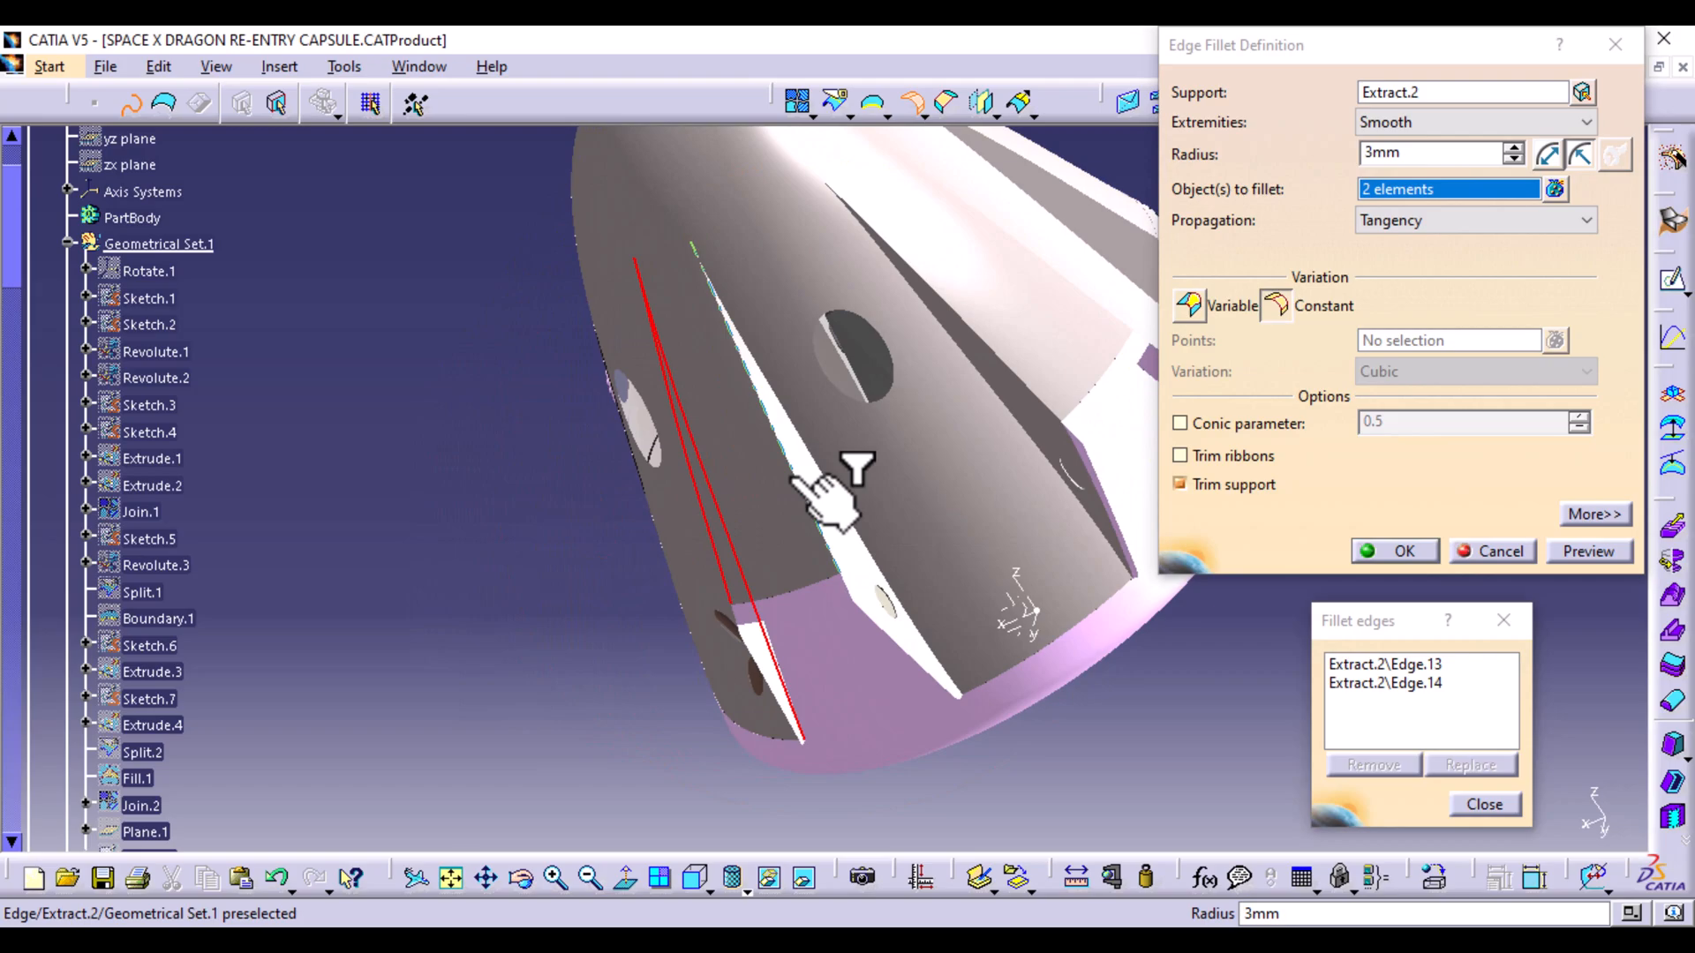
left_click(816, 494)
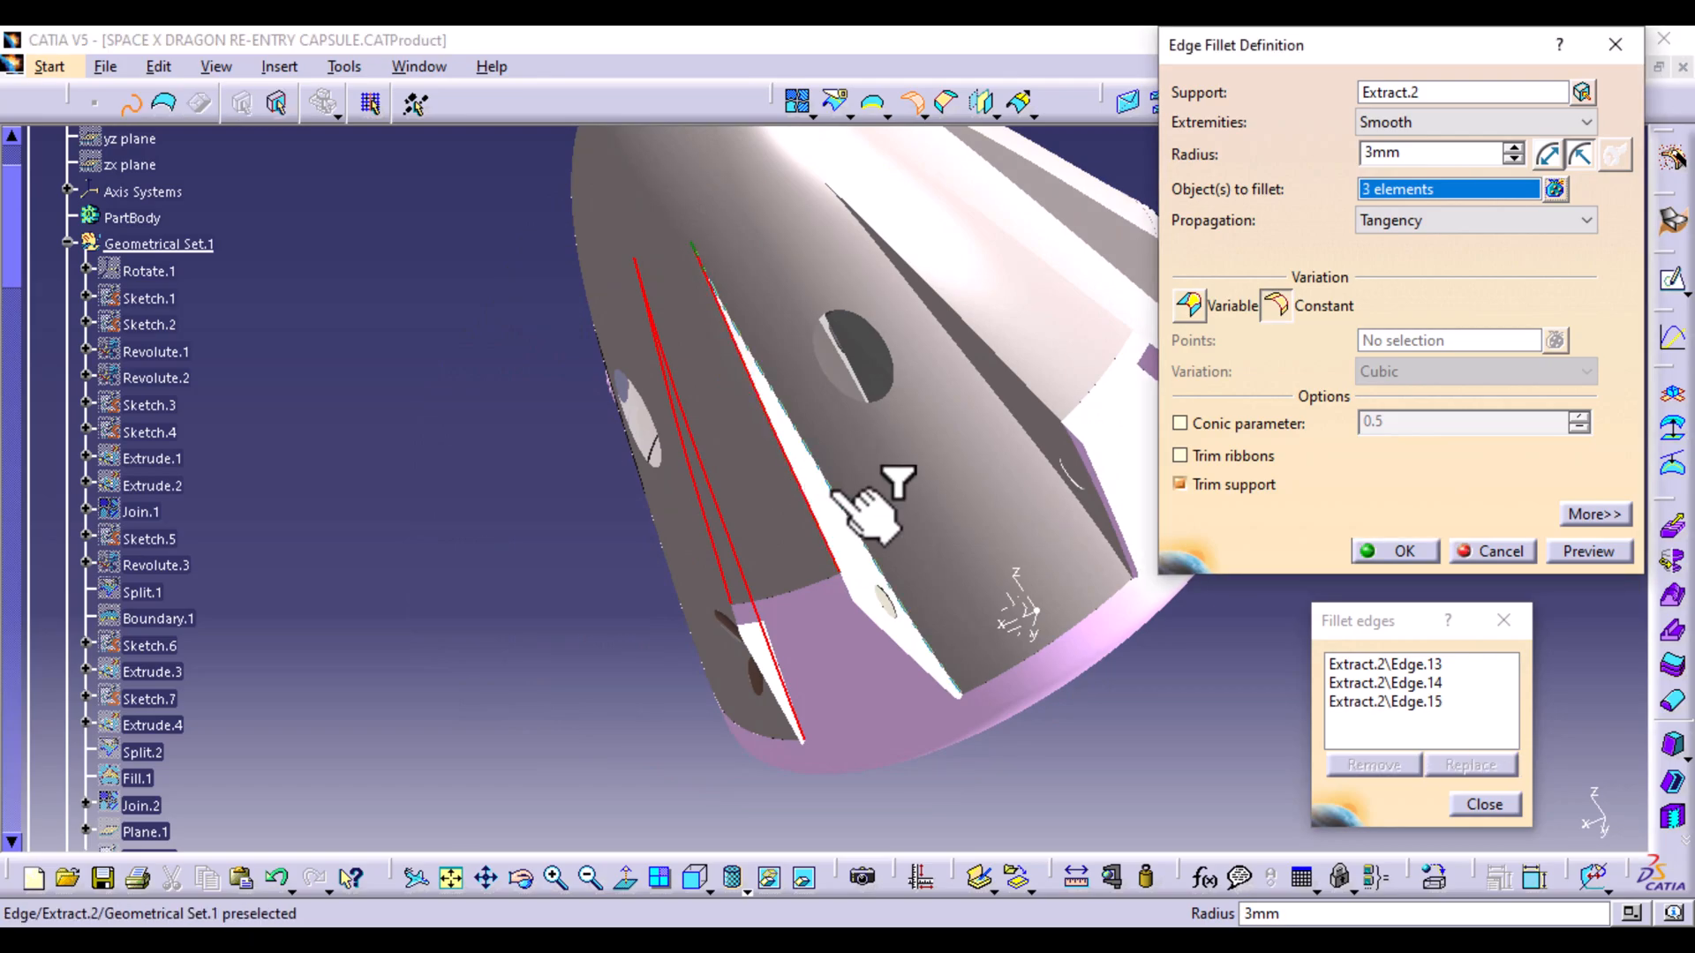
left_click(834, 490)
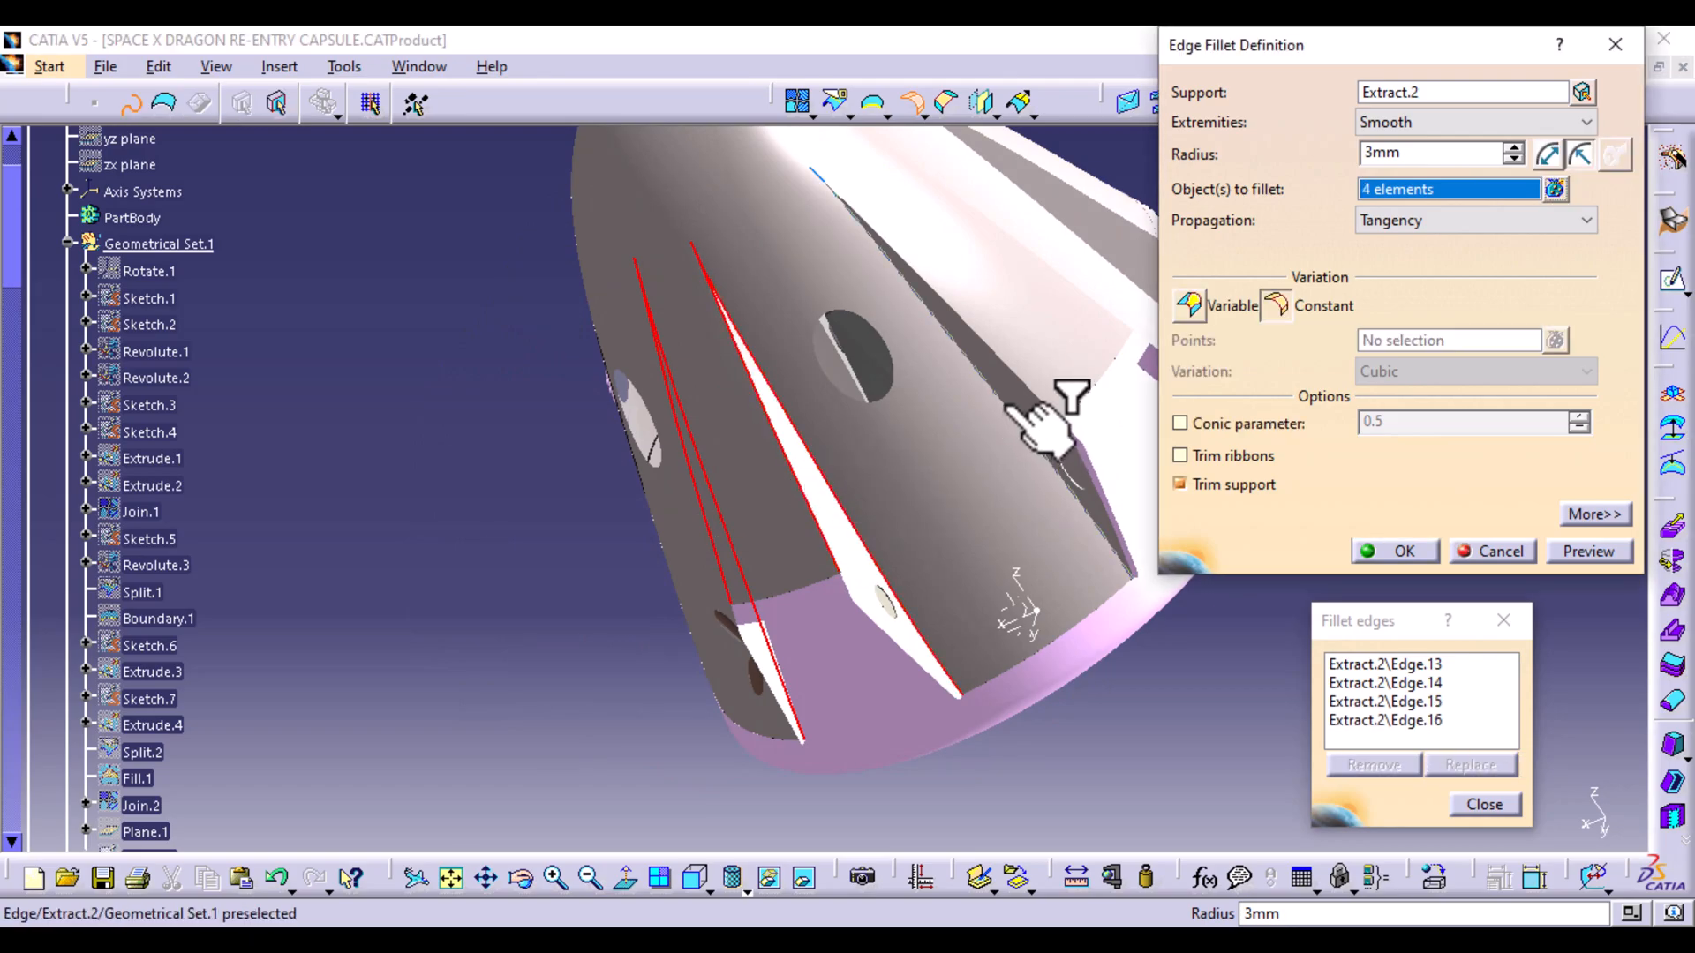
left_click(1068, 396)
left_click(1081, 369)
Add six more long edges of the tapered side faces around the capsule to the edge fillet
middle_click_drag(1022, 378, 785, 703)
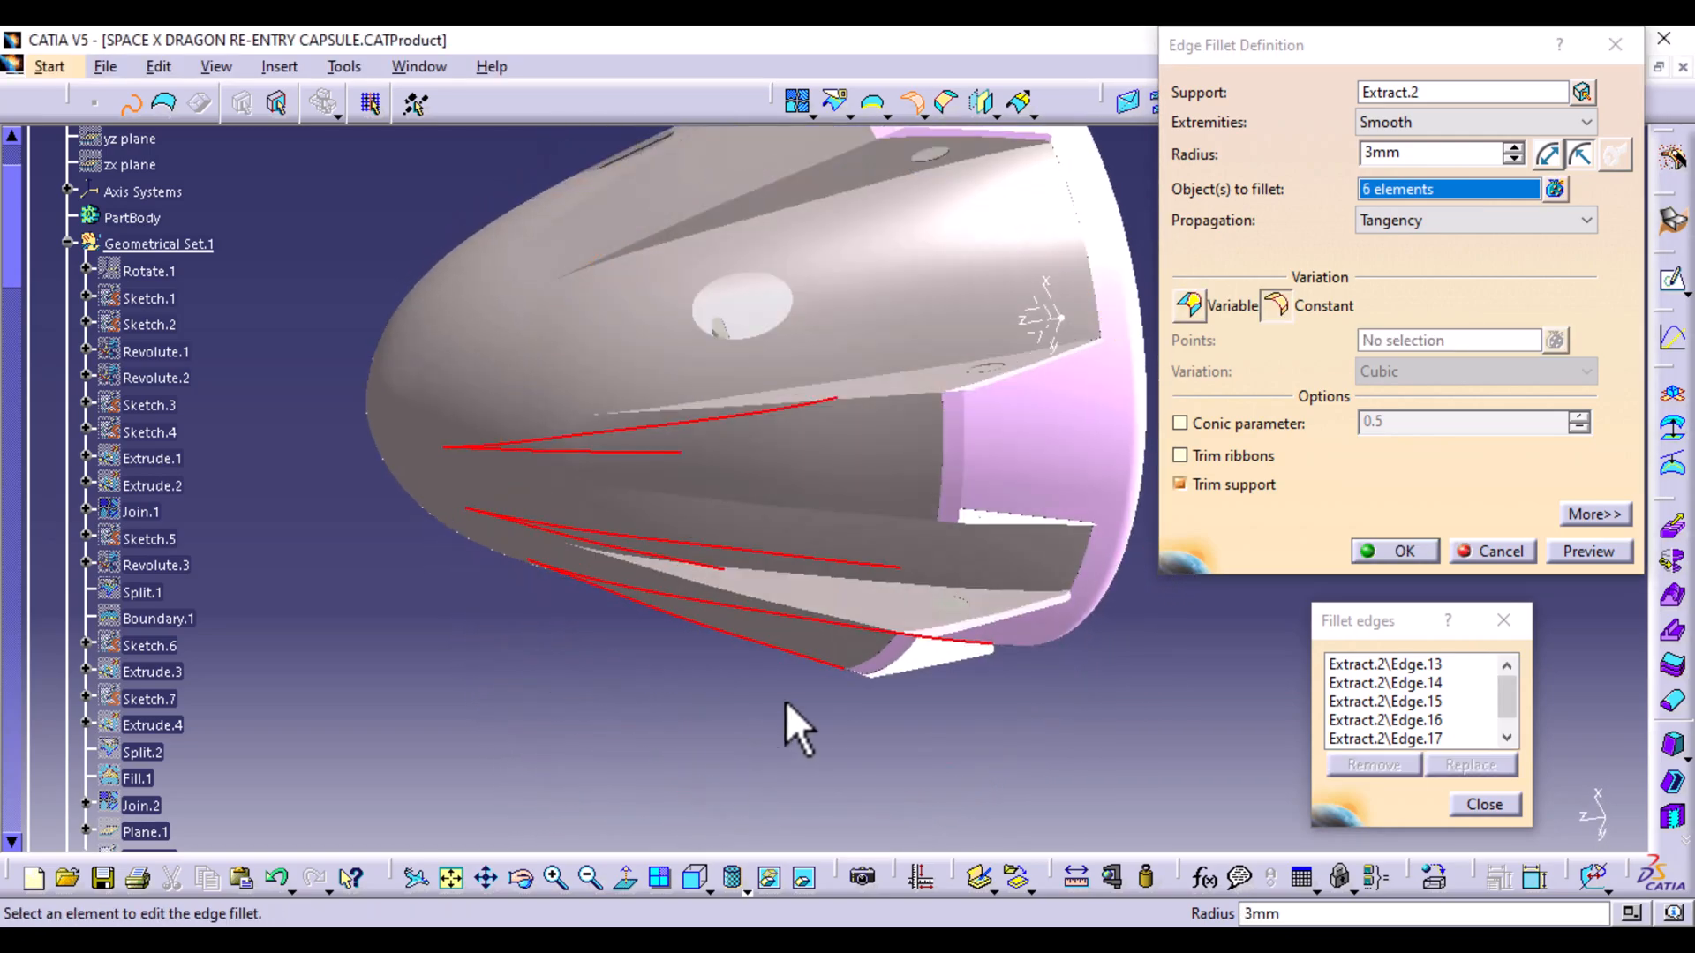
left_click(834, 616)
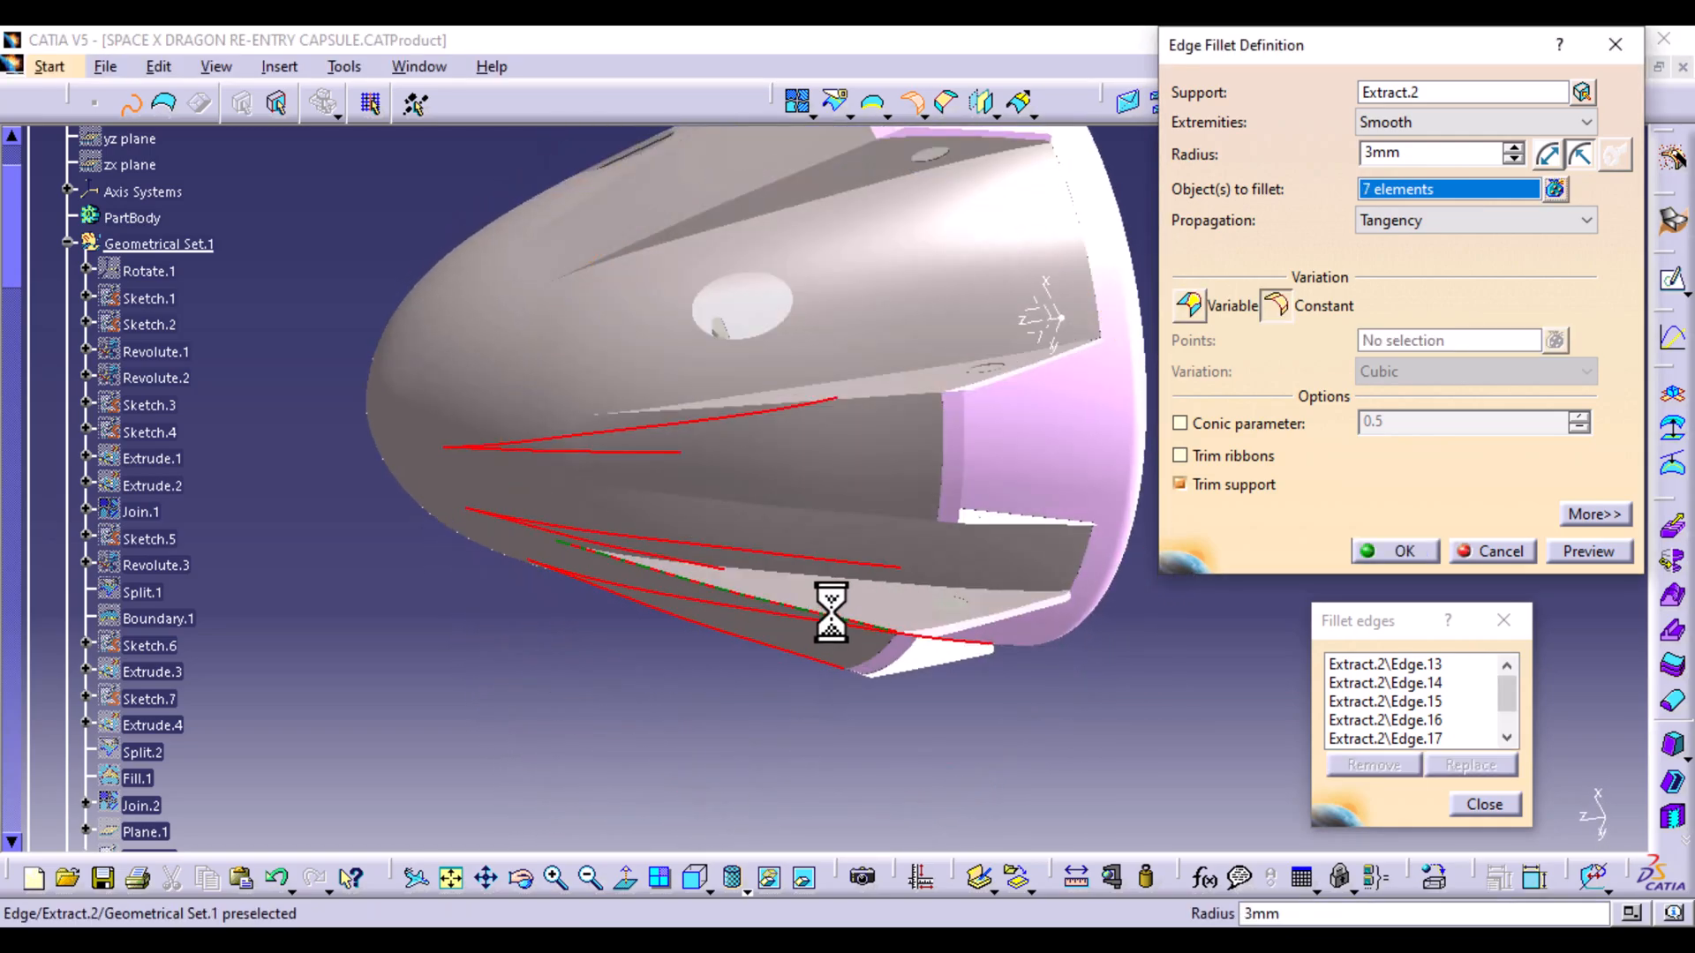
left_click(882, 575)
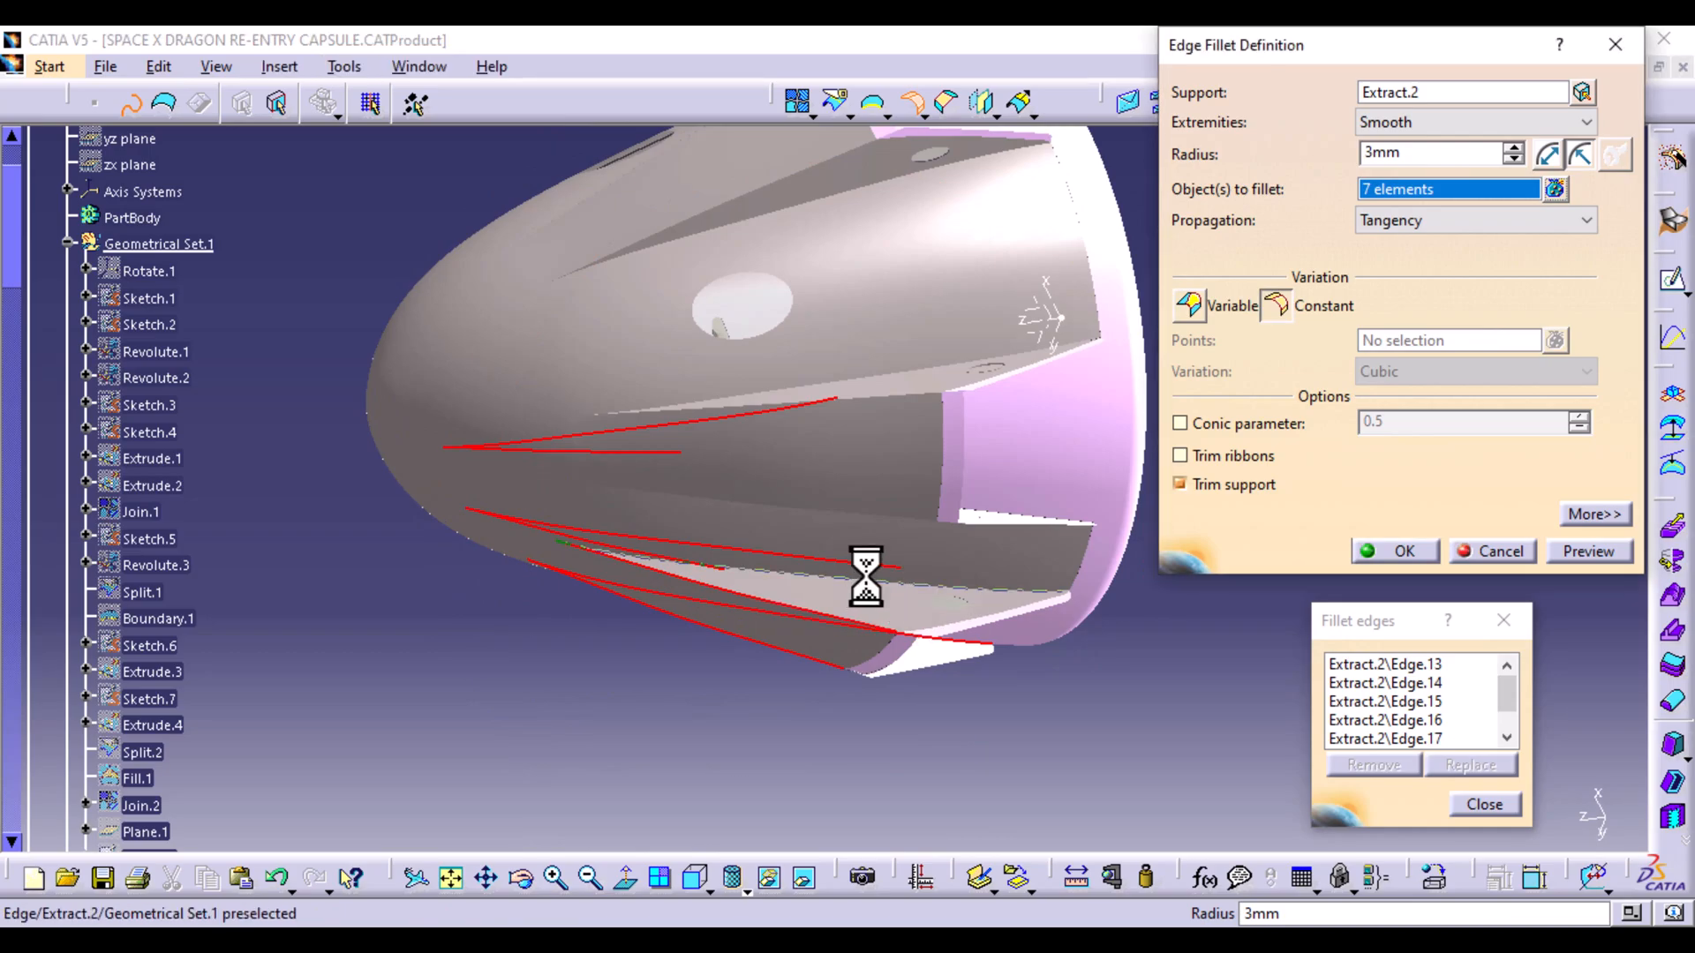
middle_click_drag(886, 470, 918, 235)
left_click(869, 415)
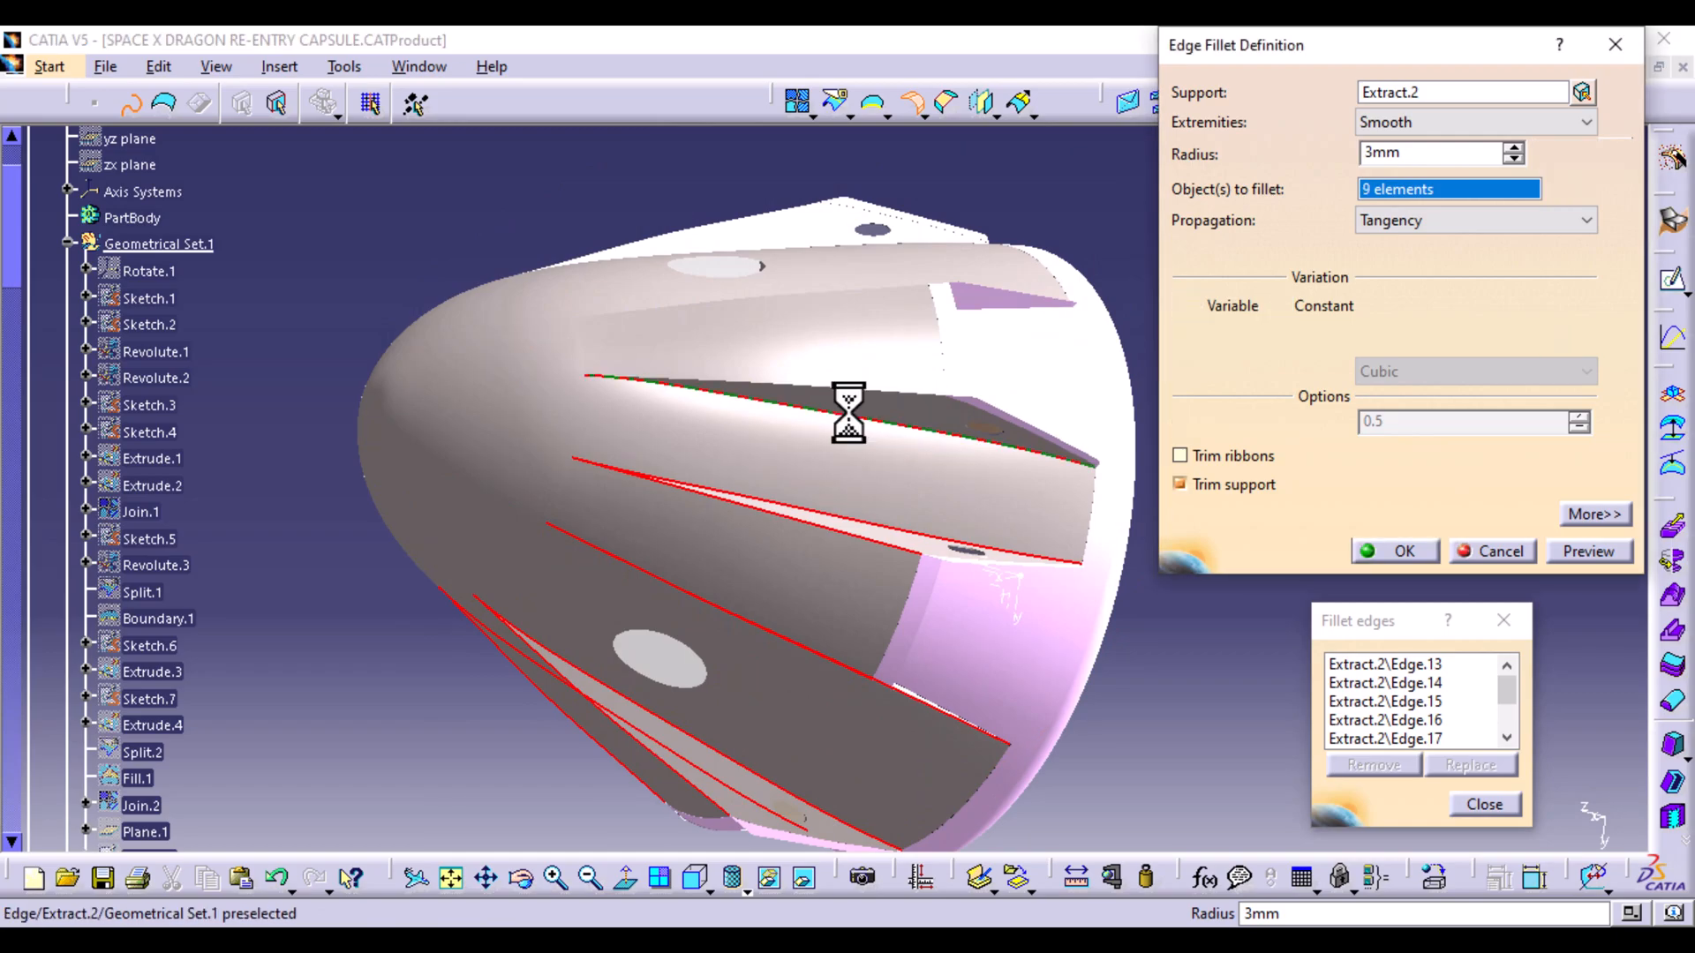
left_click(858, 388)
middle_click_drag(851, 378, 860, 479)
left_click(852, 461)
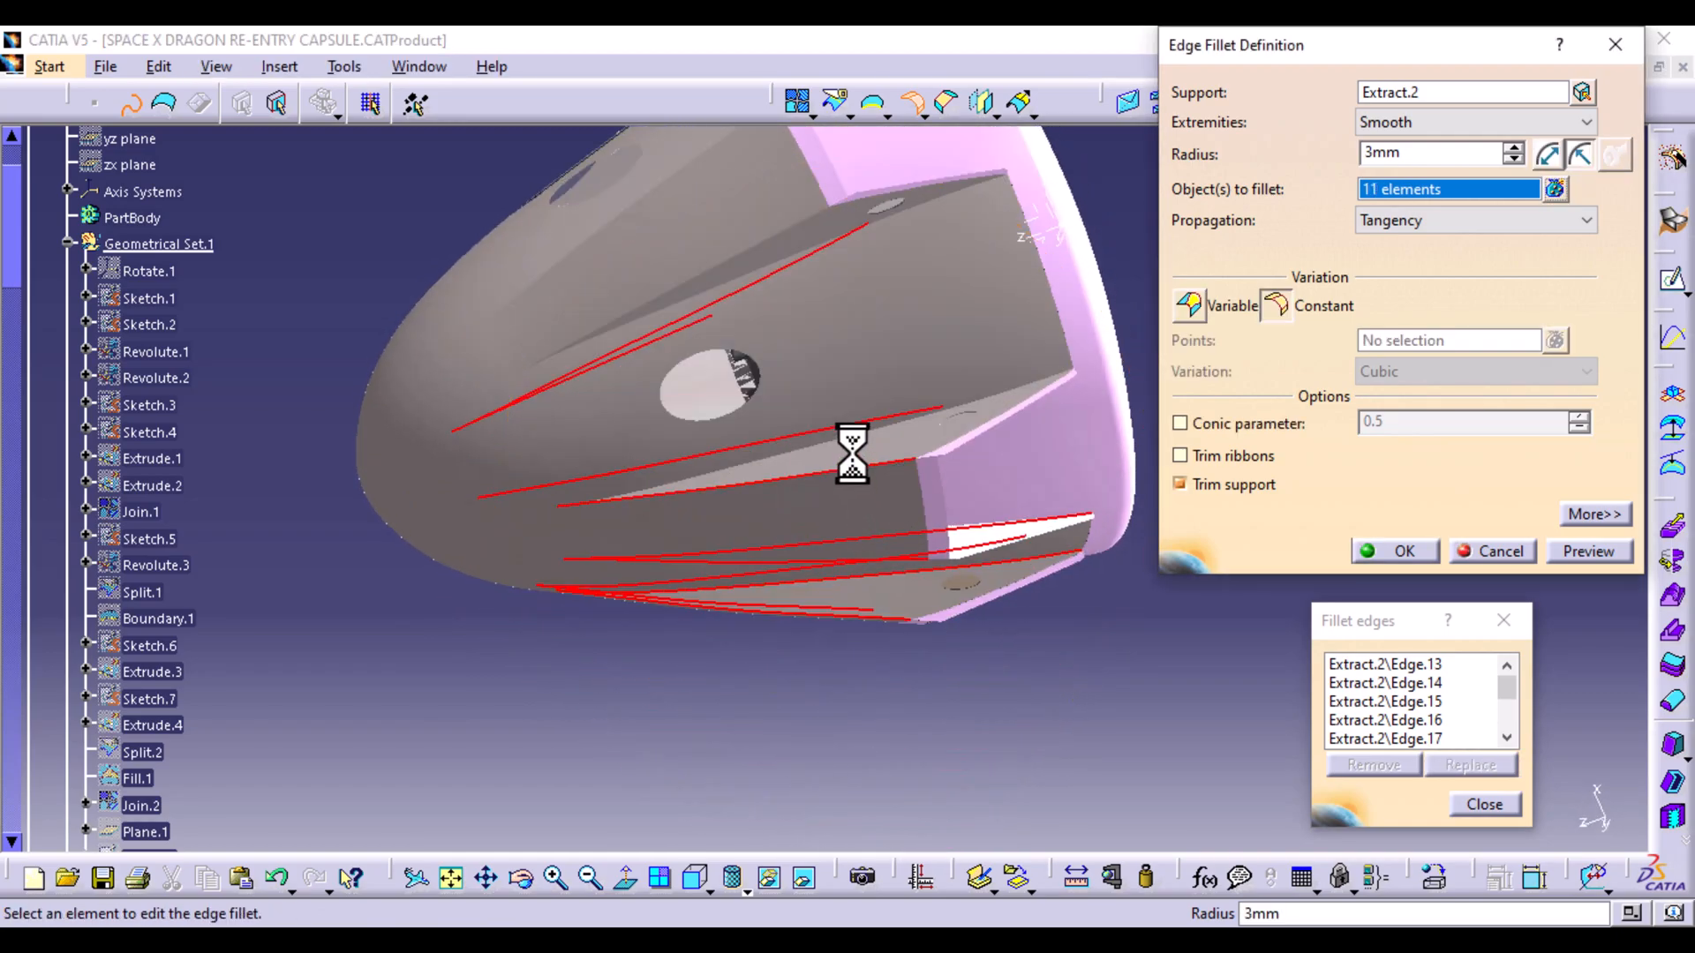
left_click(862, 462)
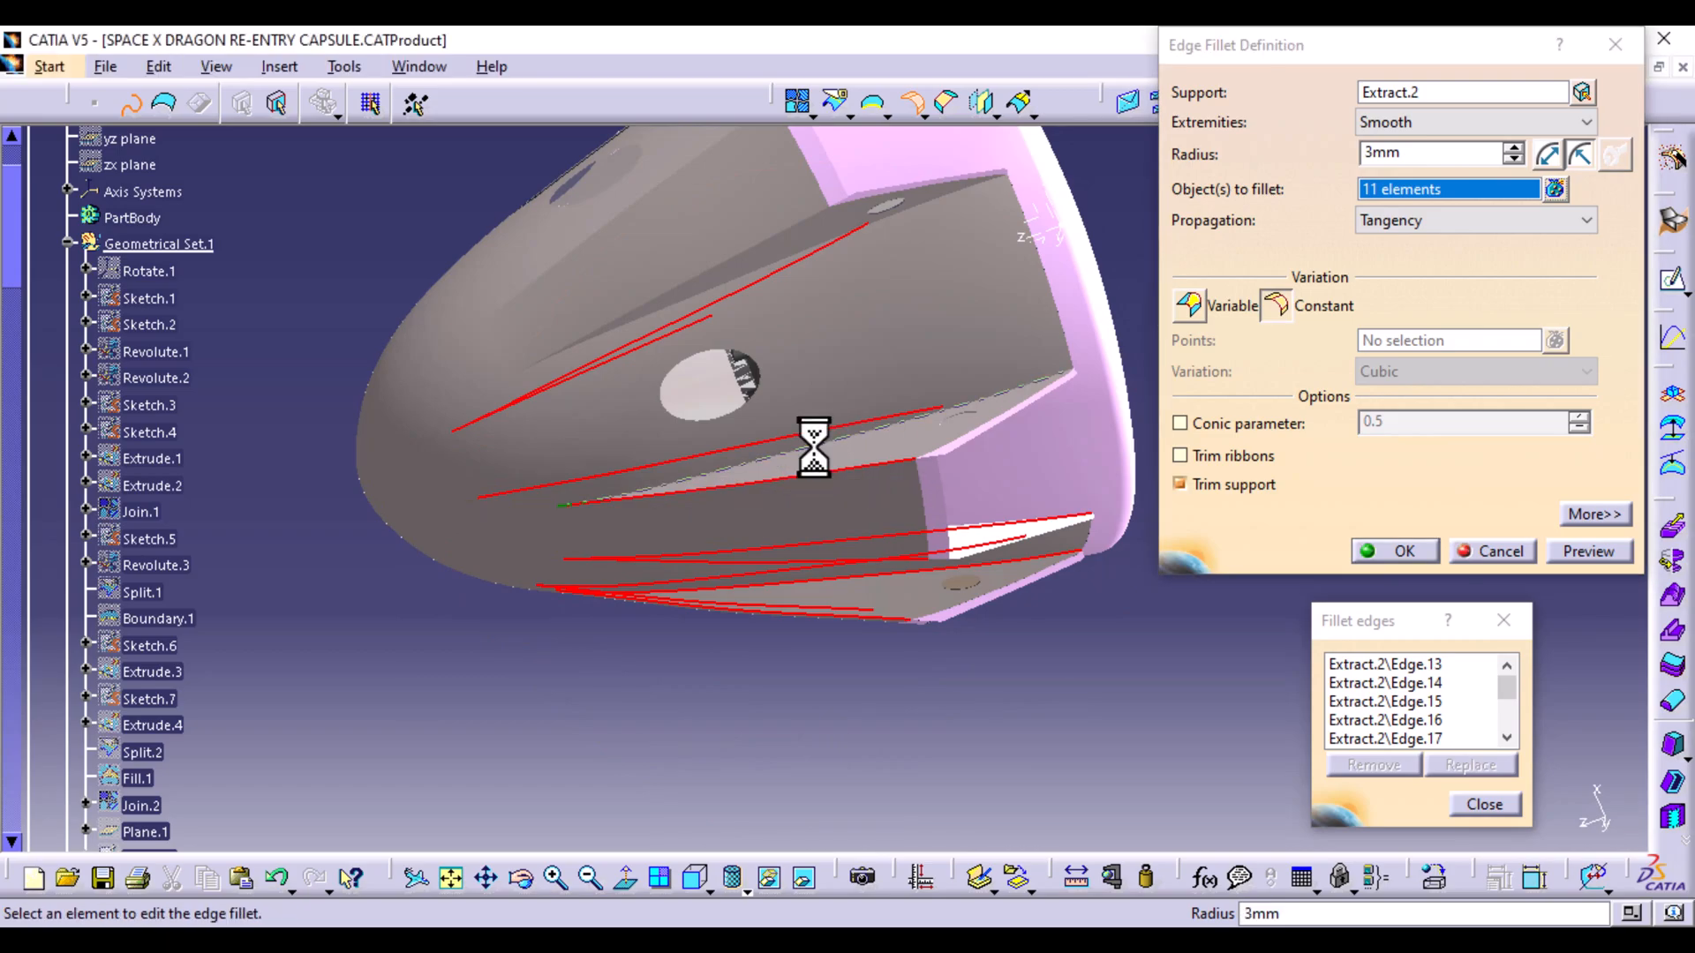
Add the last four long edges of the tapered side faces around the capsule to the edge fillet
middle_click_drag(825, 371, 802, 333)
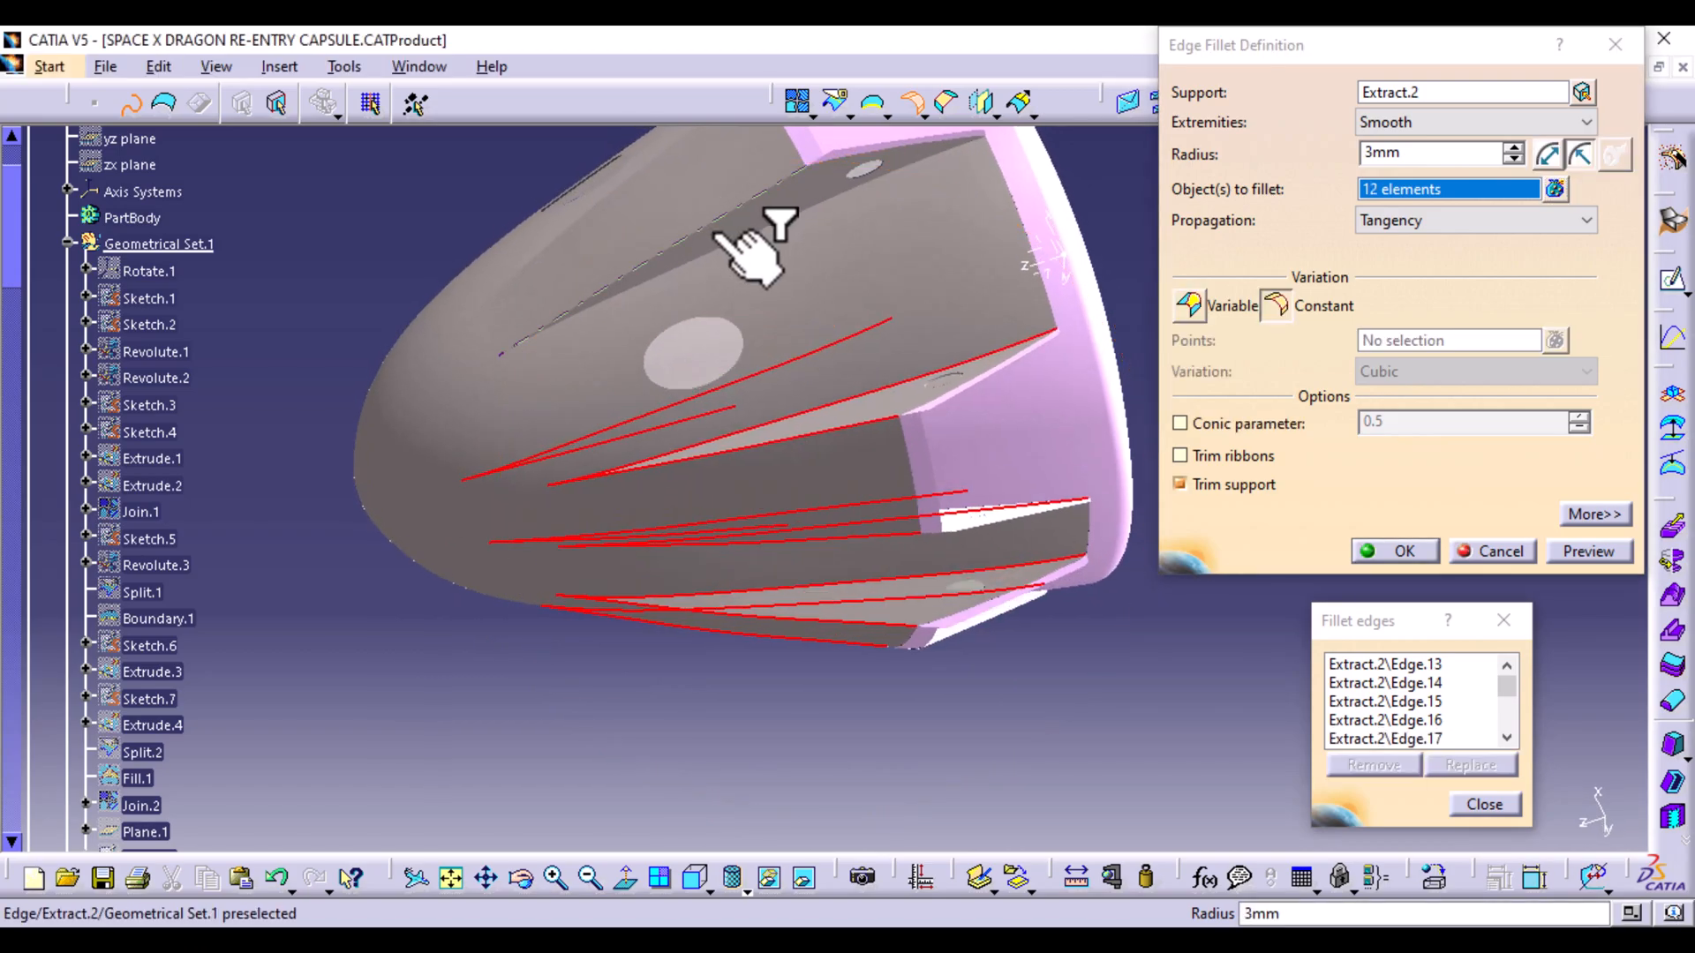
left_click(751, 234)
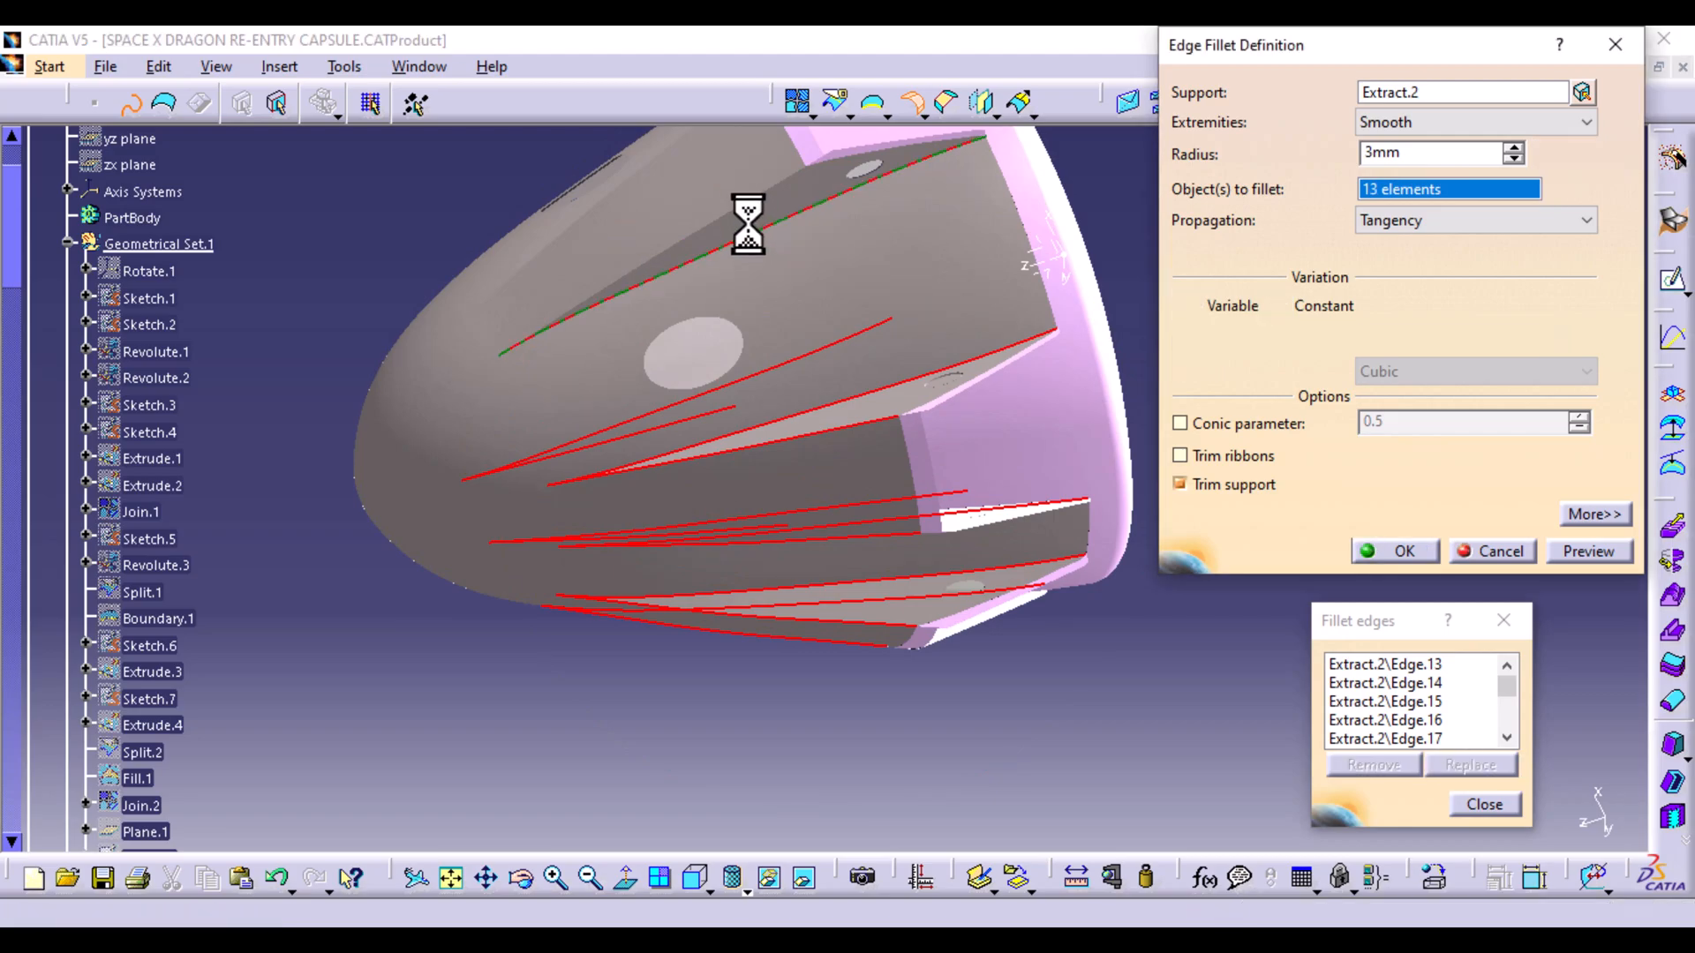
middle_click_drag(688, 220, 851, 521)
left_click(874, 473)
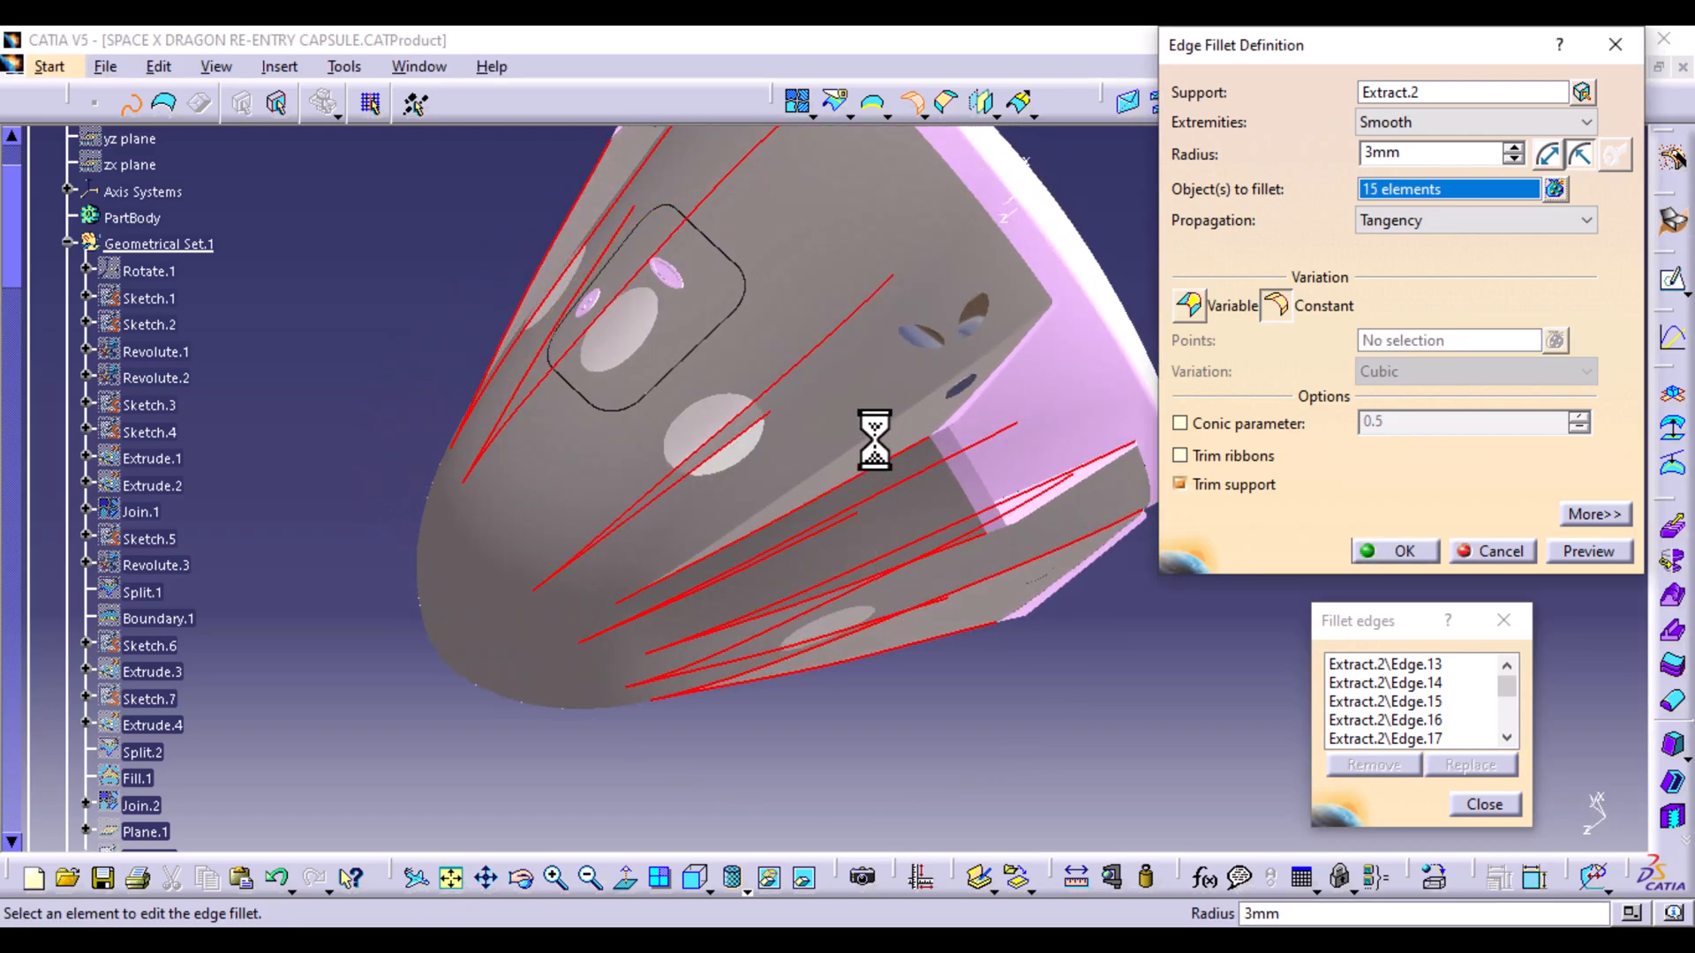
left_click(891, 413)
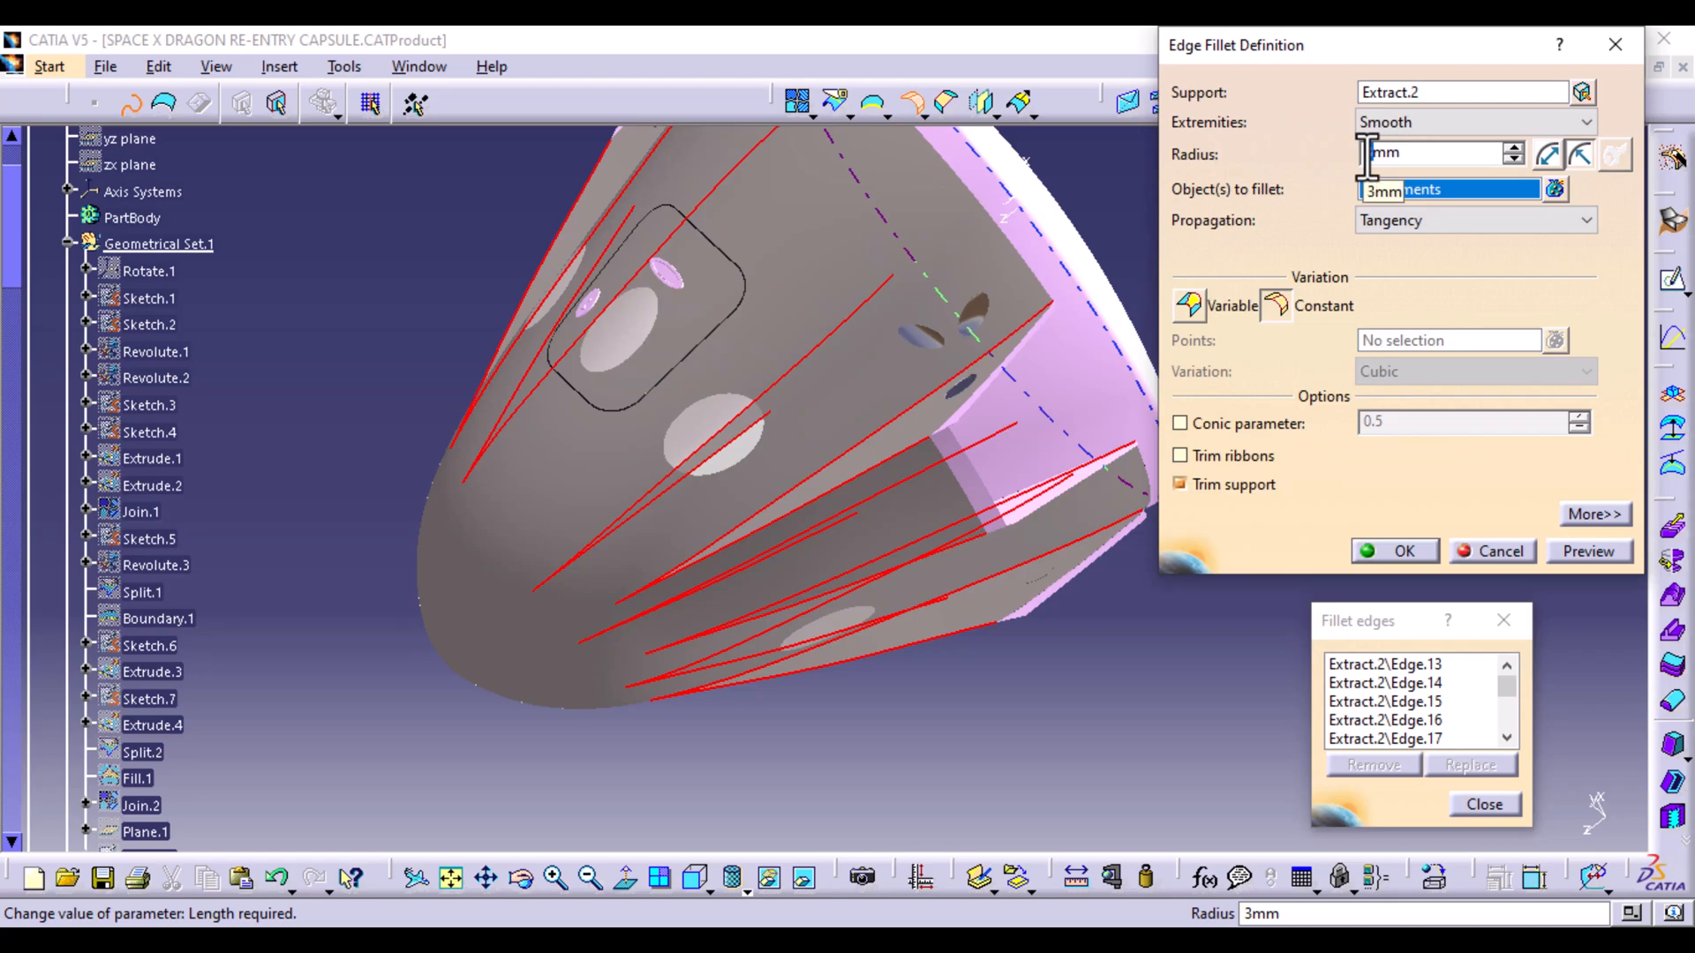
Set the edge fillet radius to 25 mm, preview it and create the fillet on the sixteen selected edges
type("25")
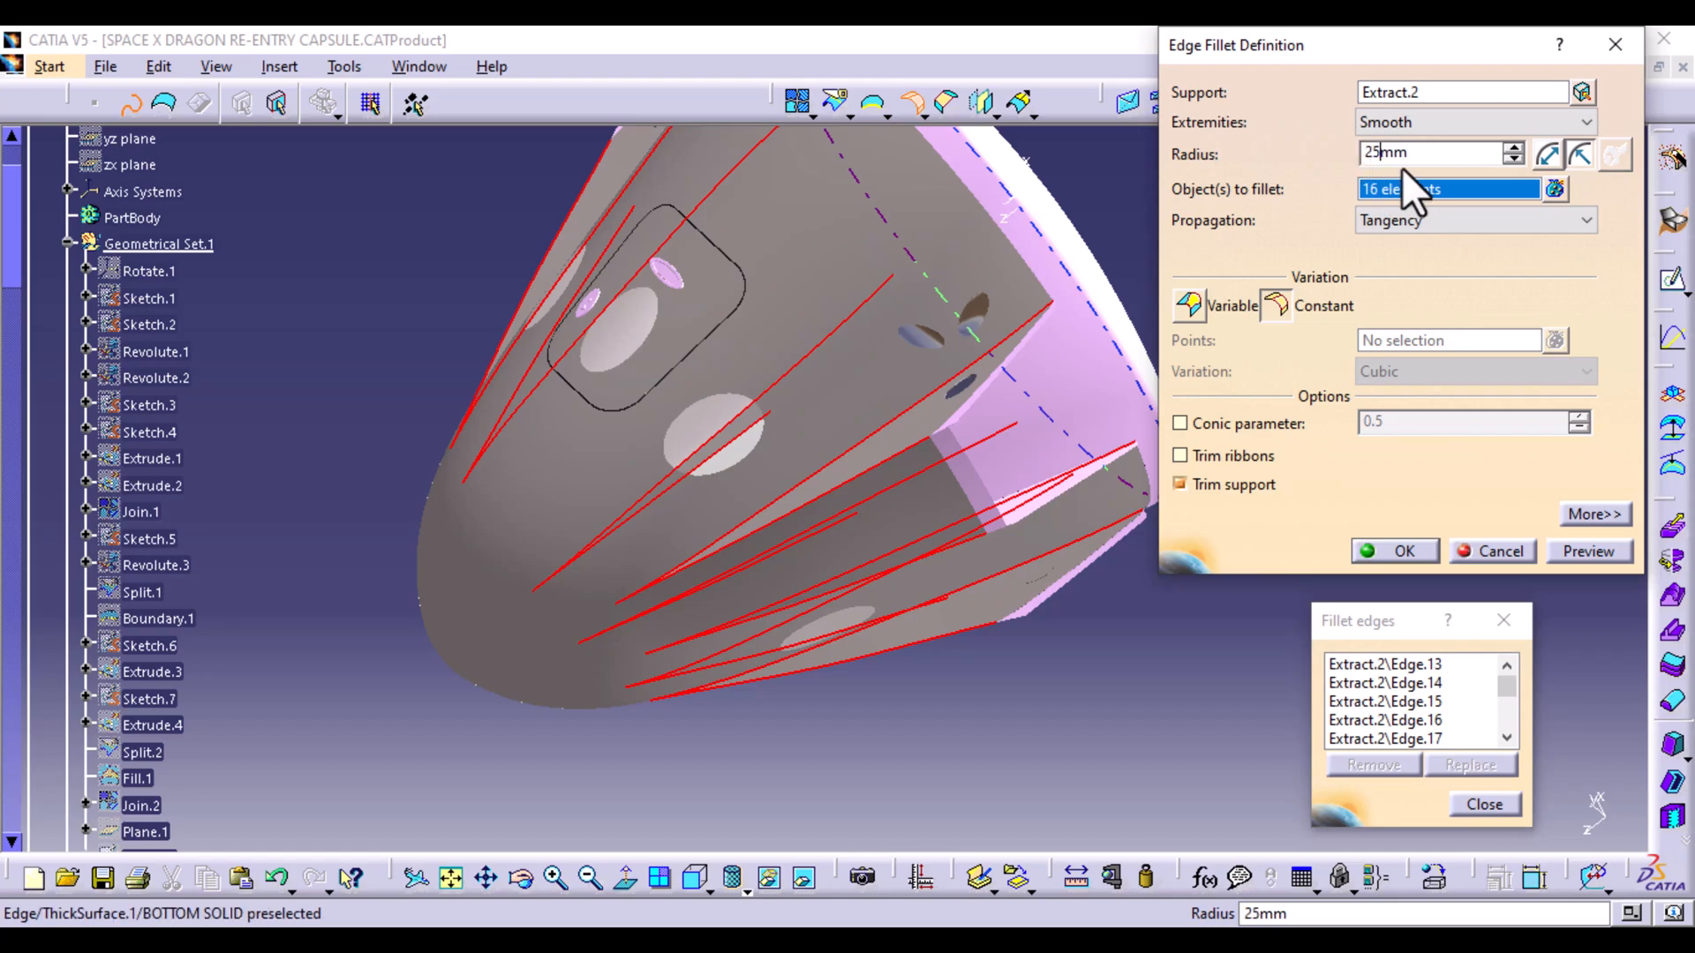
middle_click_drag(576, 707, 793, 129)
left_click(1580, 556)
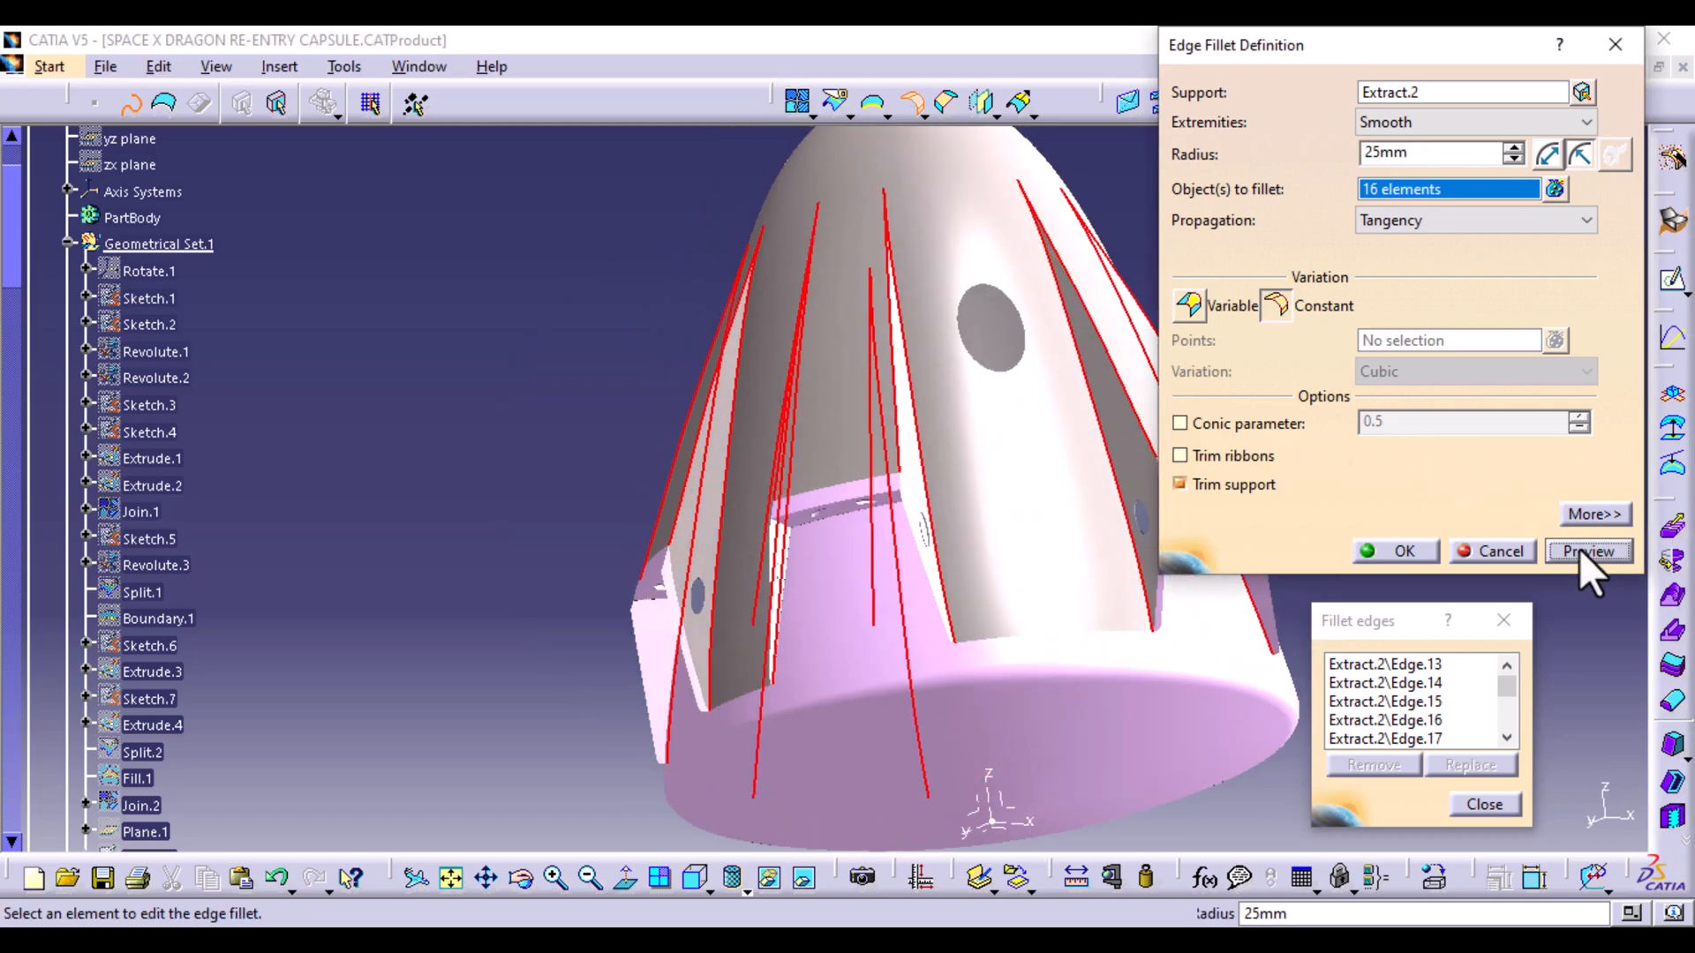
middle_click_drag(730, 498, 590, 615)
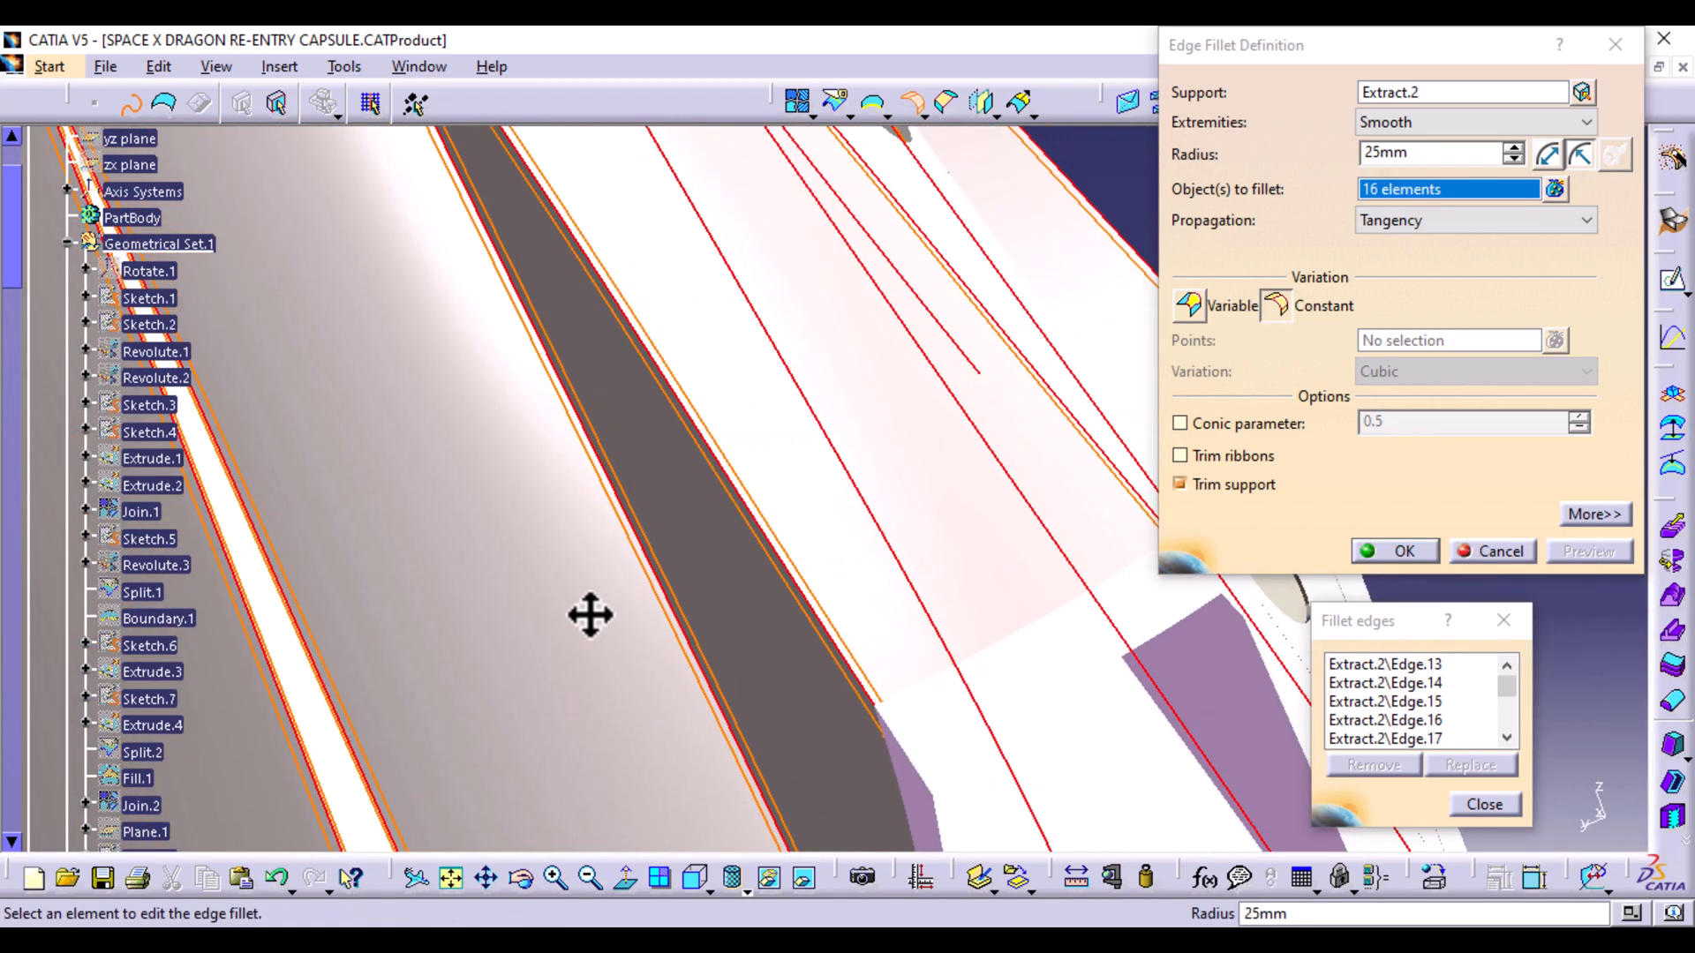
left_click(1421, 551)
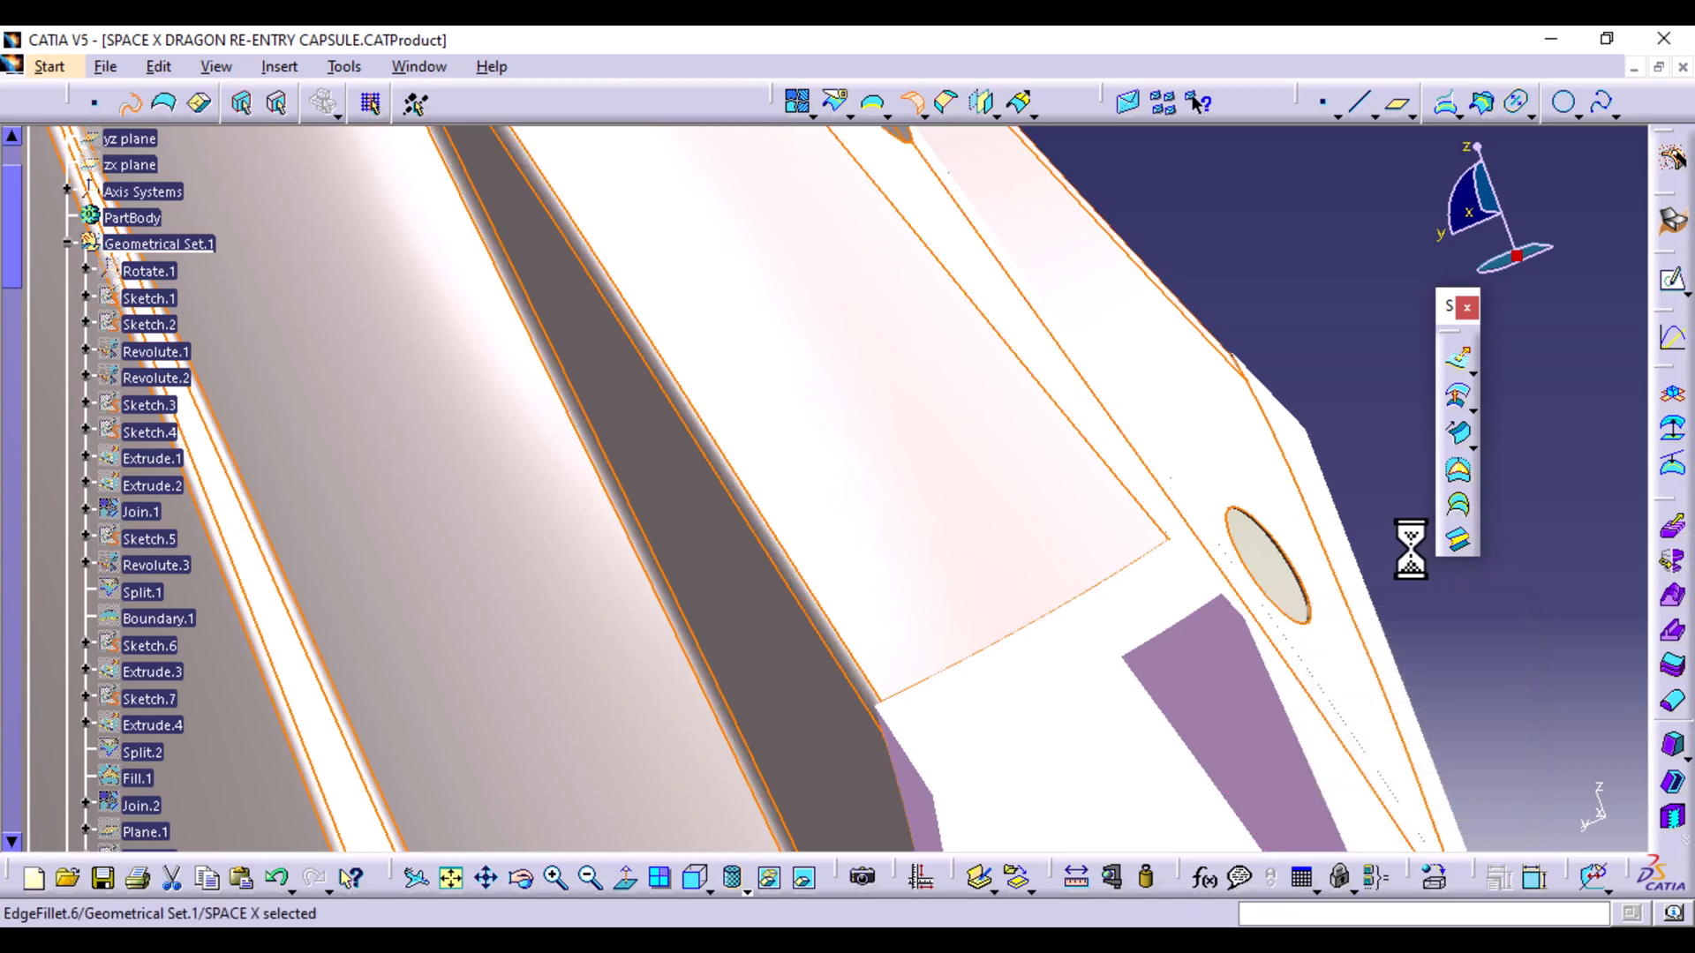
middle_click_drag(1264, 297, 1263, 635)
Collapse Geometrical Set.1 and define the MAIN BODY geometrical set as the in-work object
left_click(69, 244)
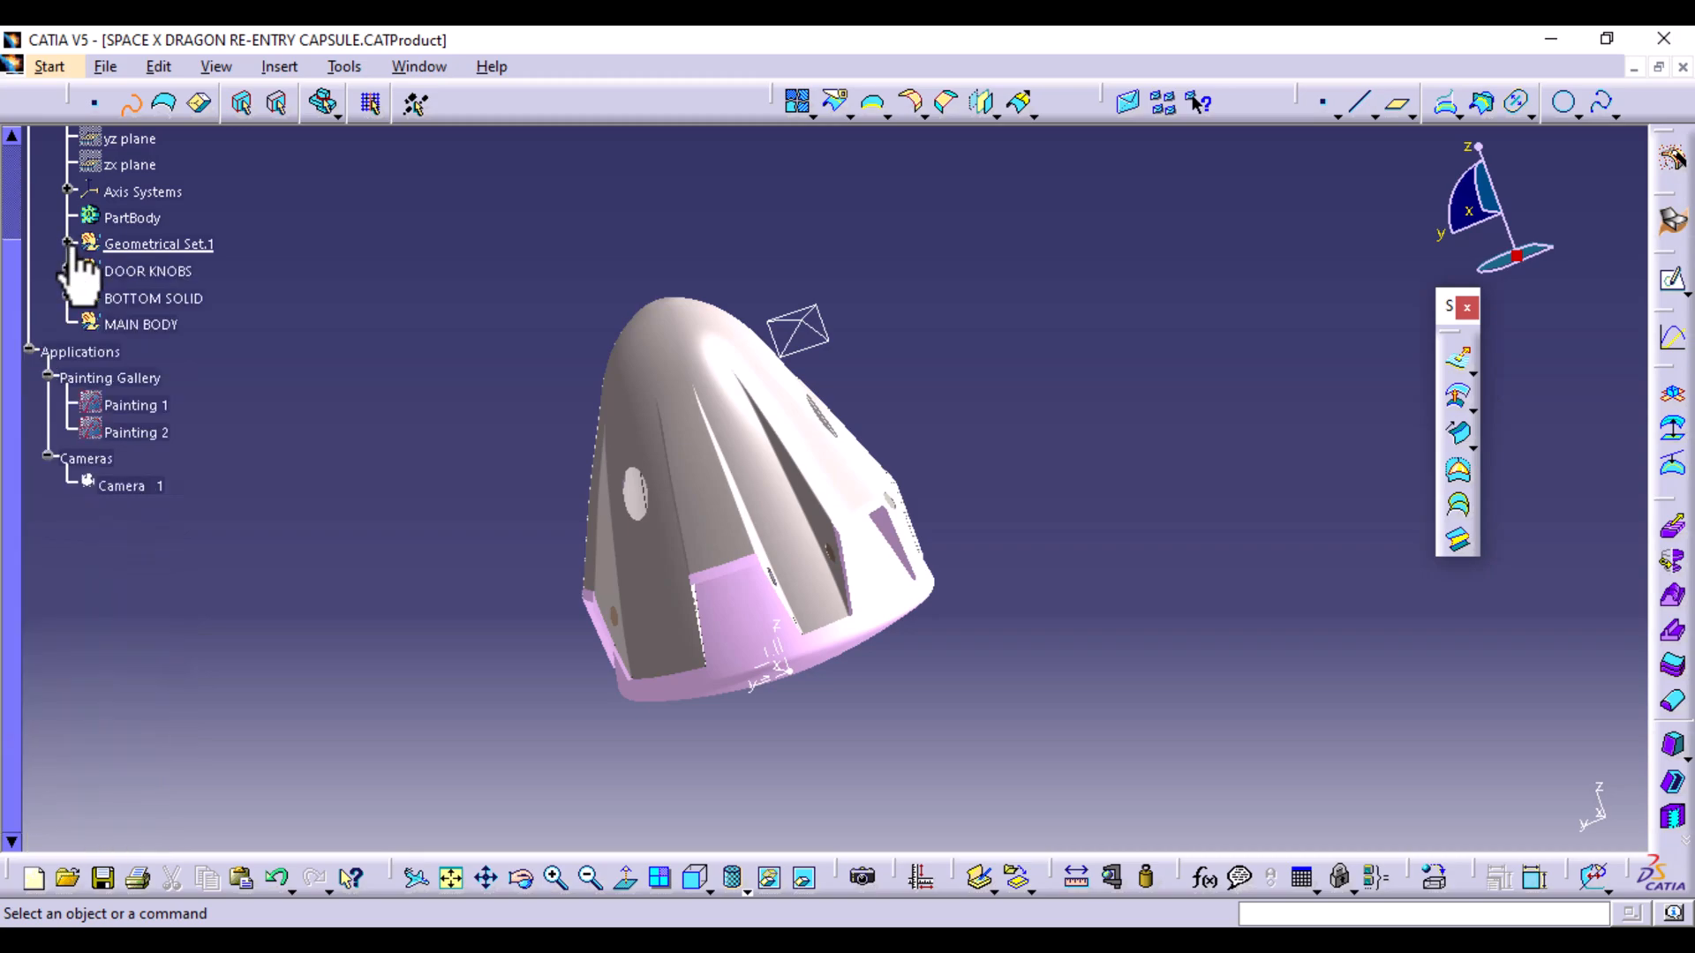
right_click(159, 332)
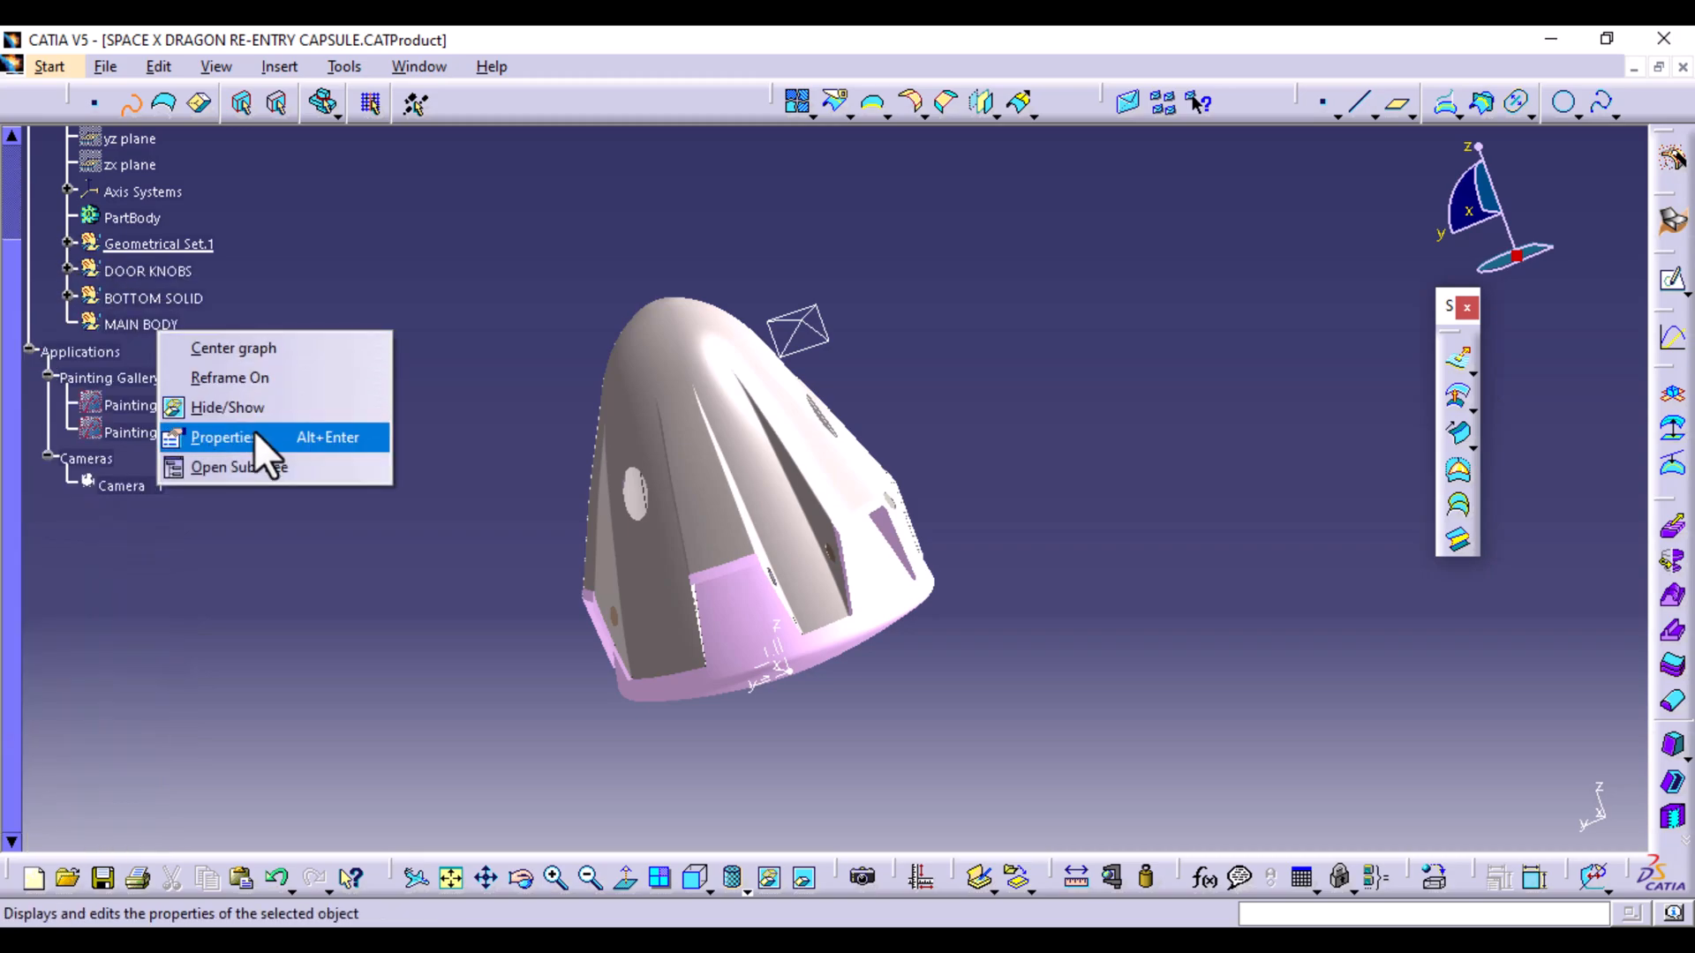
left_click(198, 284)
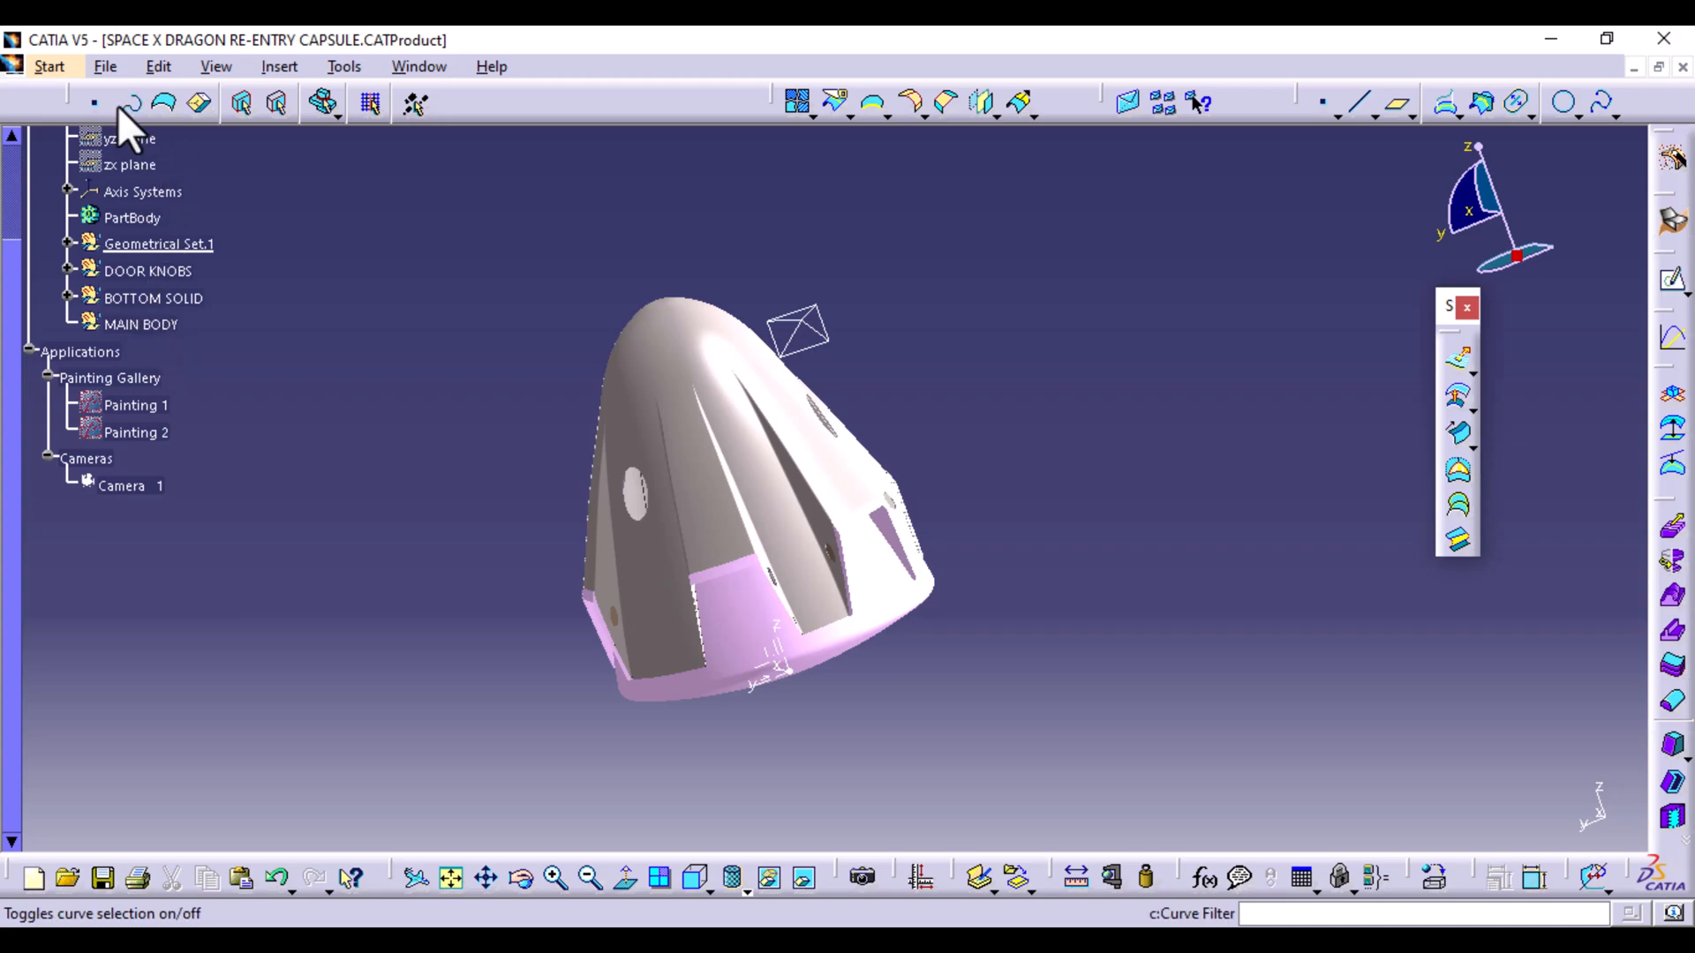
right_click(159, 325)
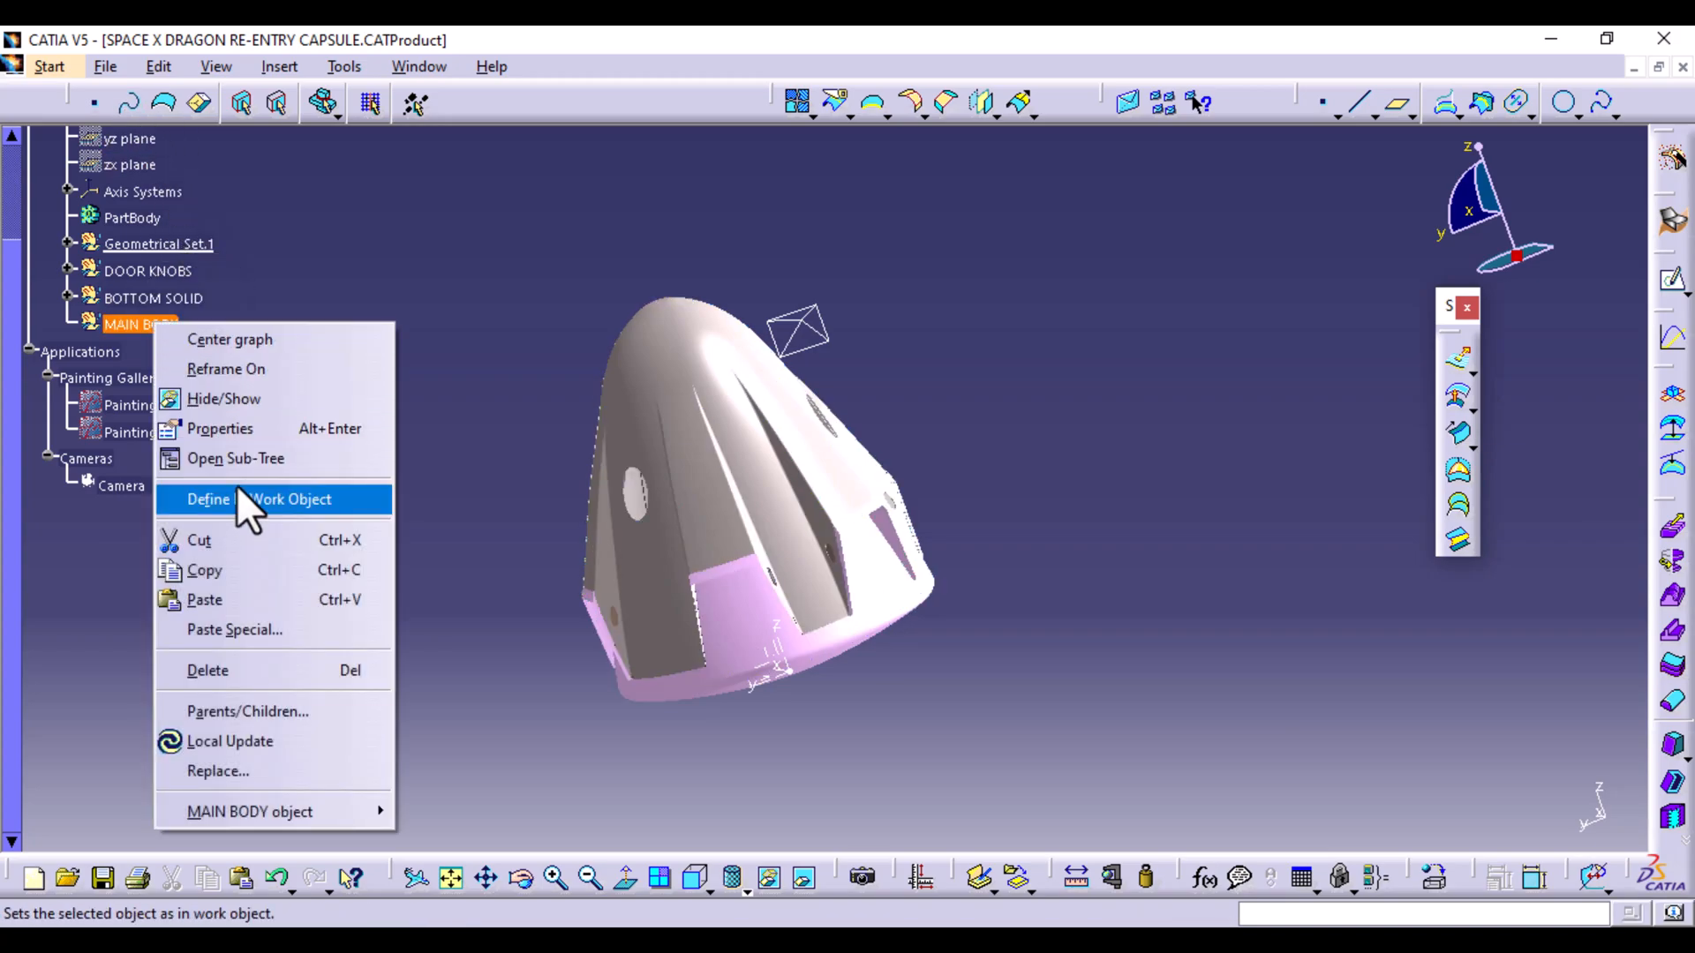
left_click(237, 499)
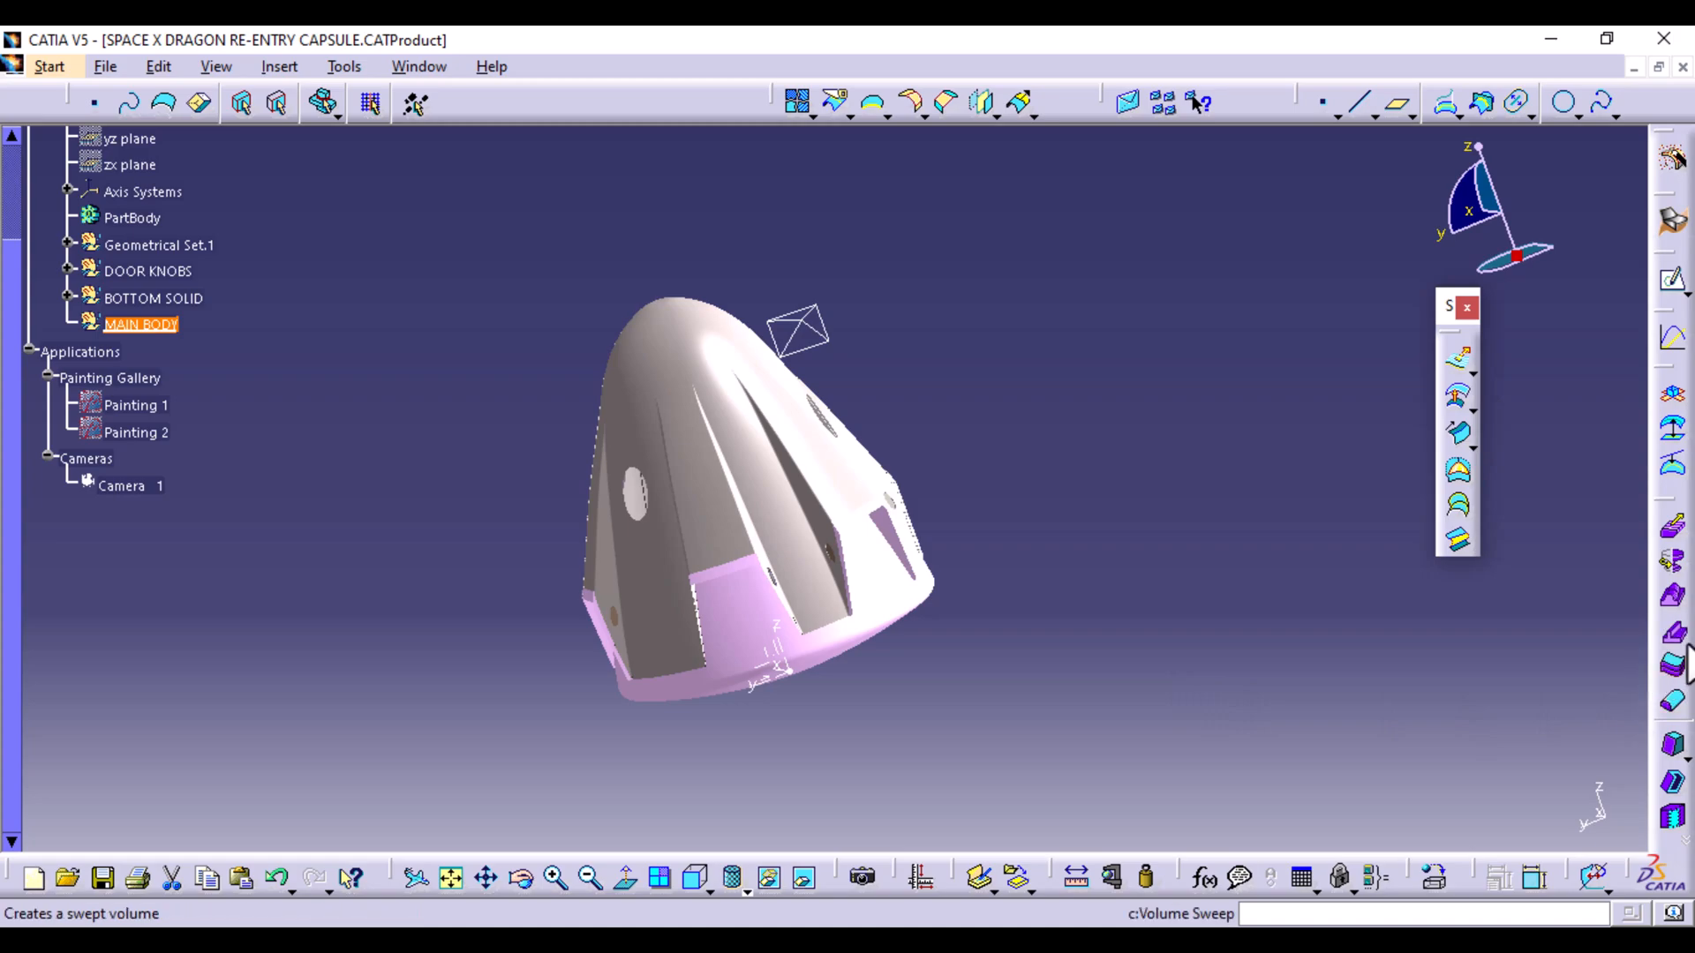
Thicken the filleted capsule body surface into a solid with a 2 mm first offset and 0 mm second offset
left_click(1669, 665)
left_click(772, 494)
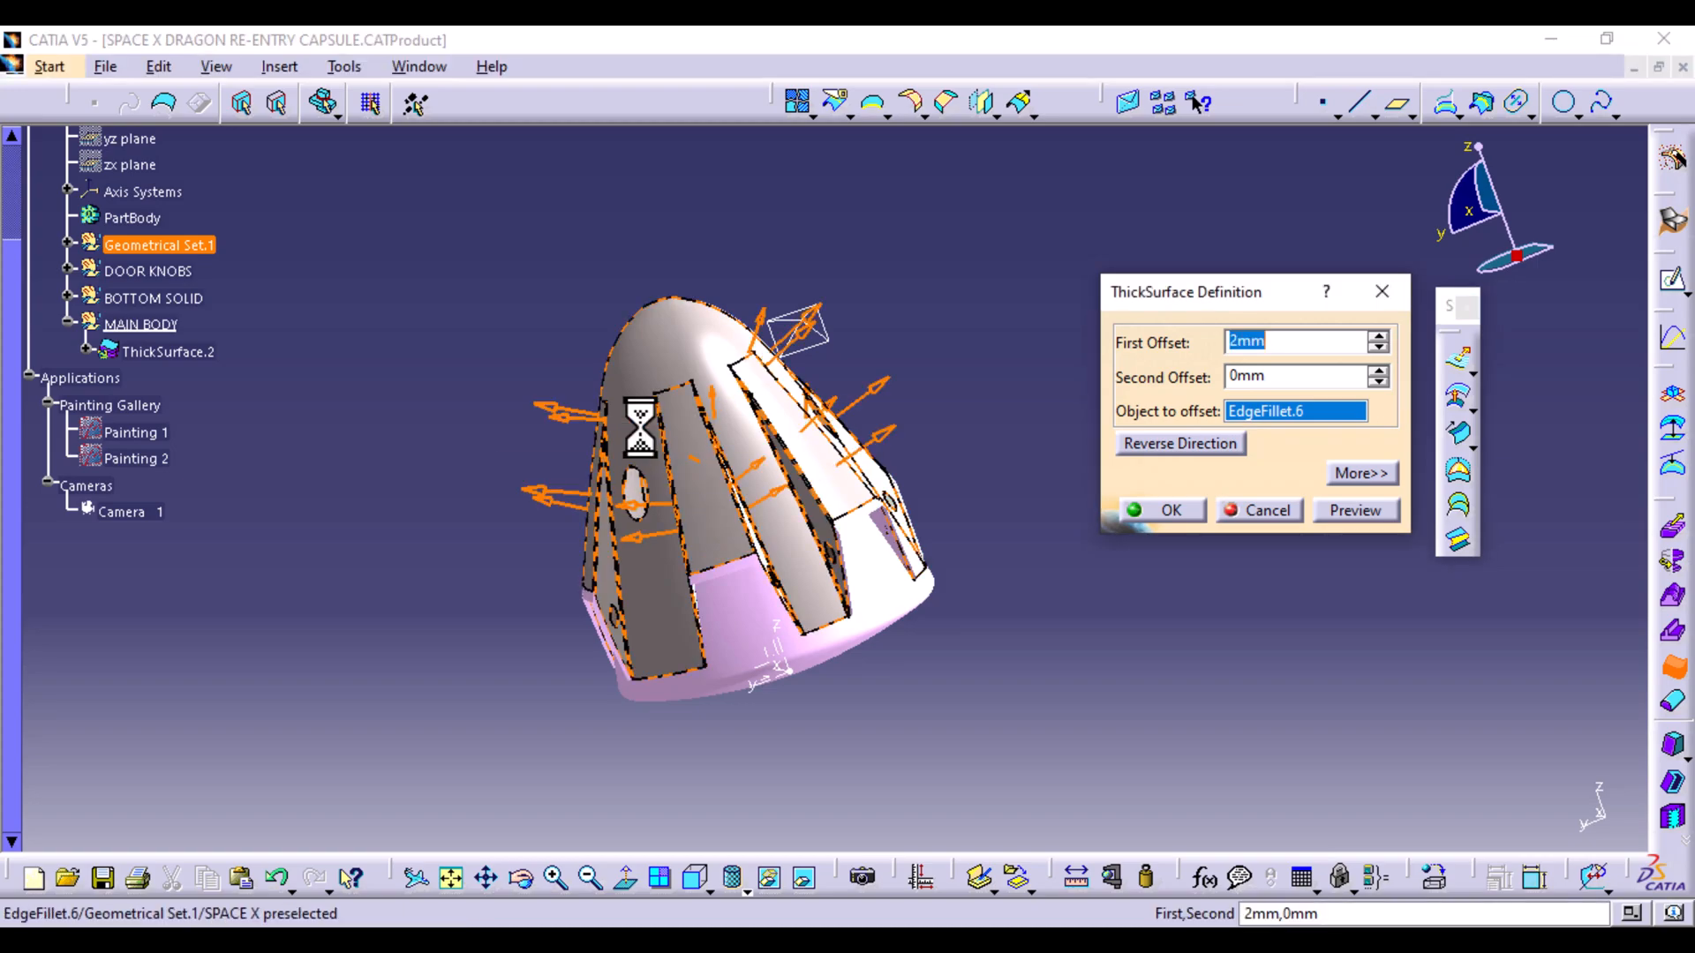
left_click(1347, 510)
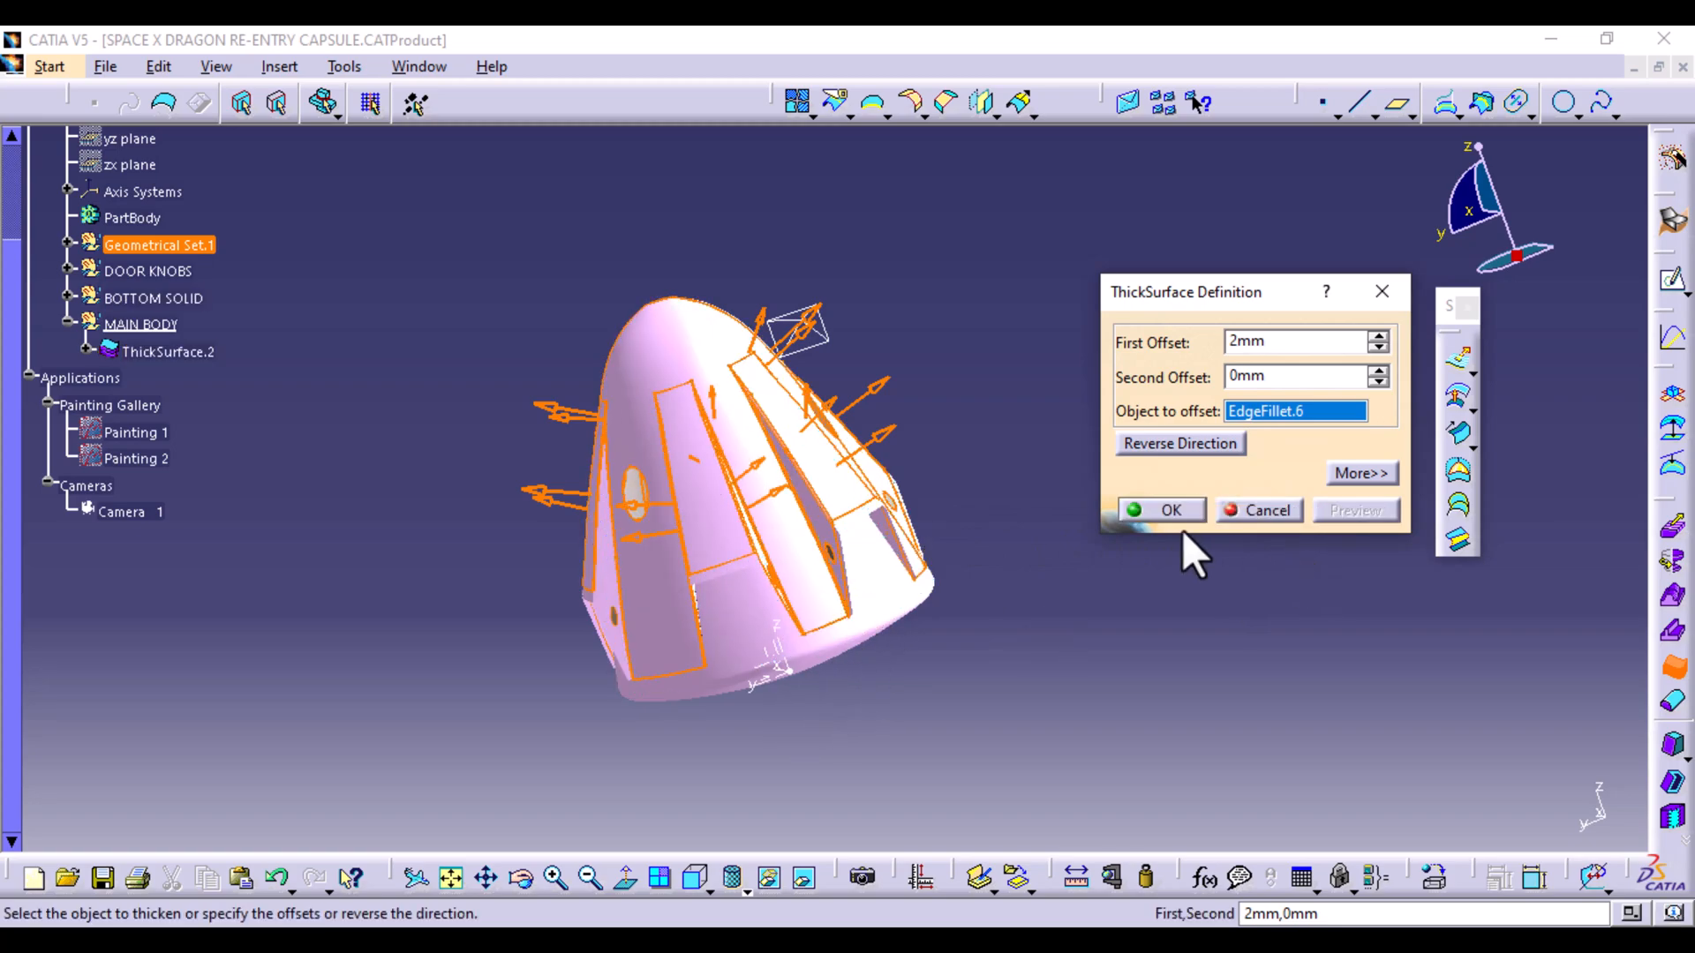
left_click(1166, 510)
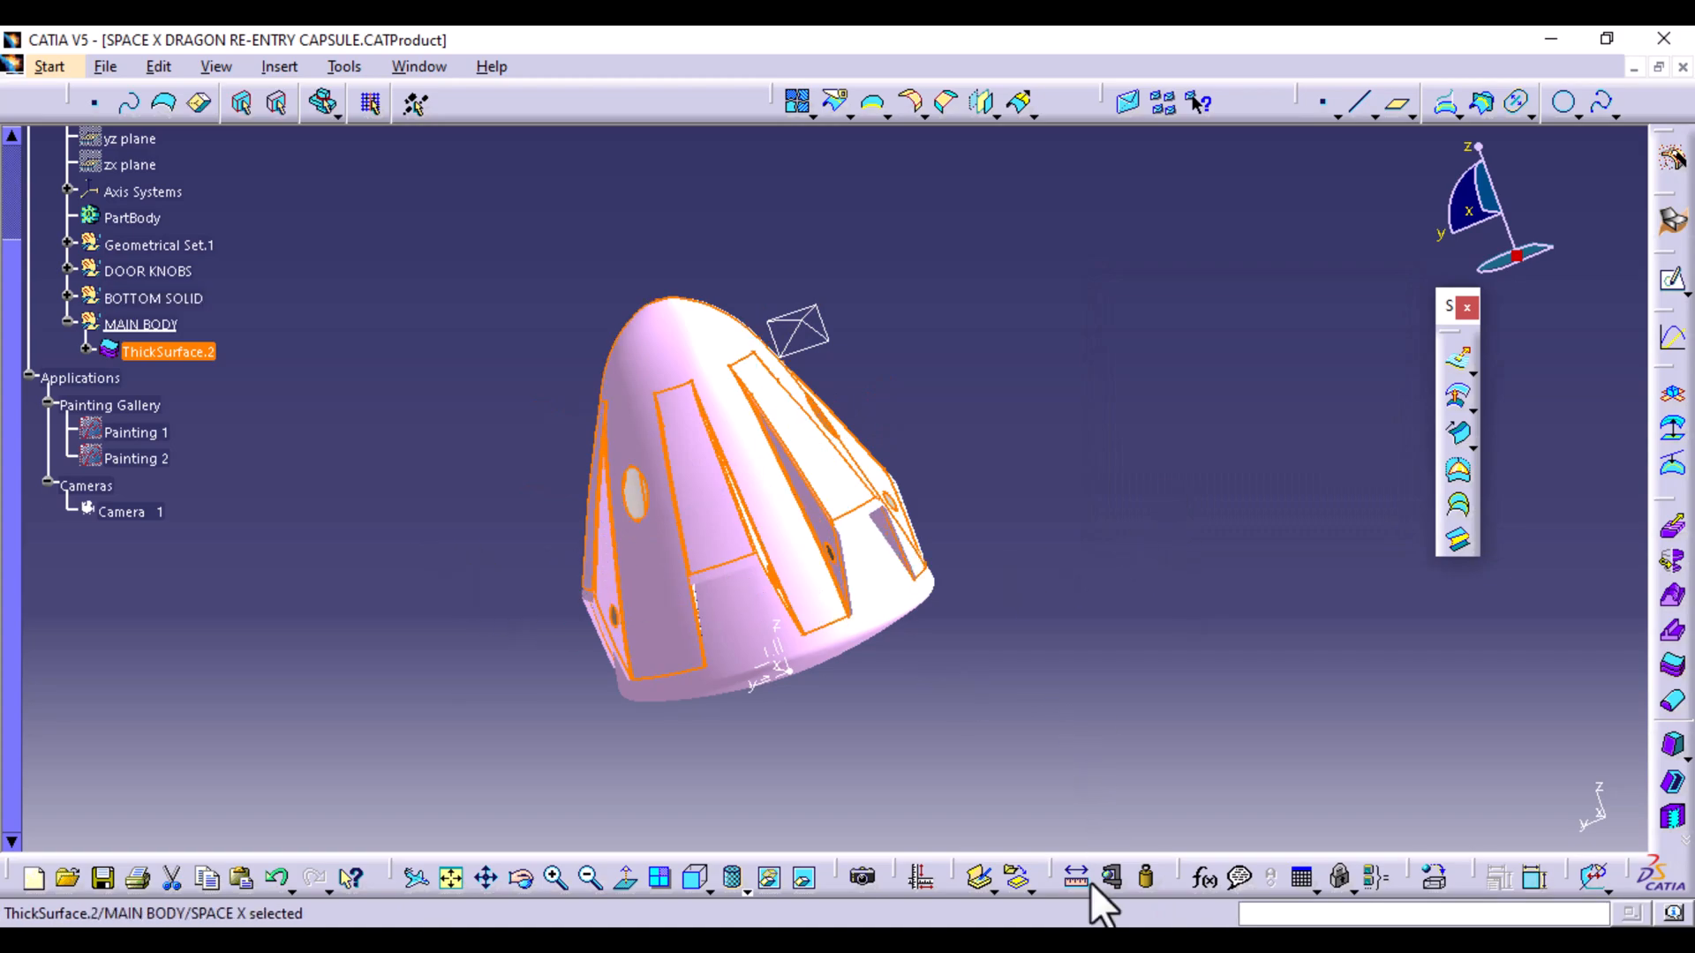
left_click(560, 428)
Insert a geometrical set named WINDOWS under SPACE X
left_click(279, 66)
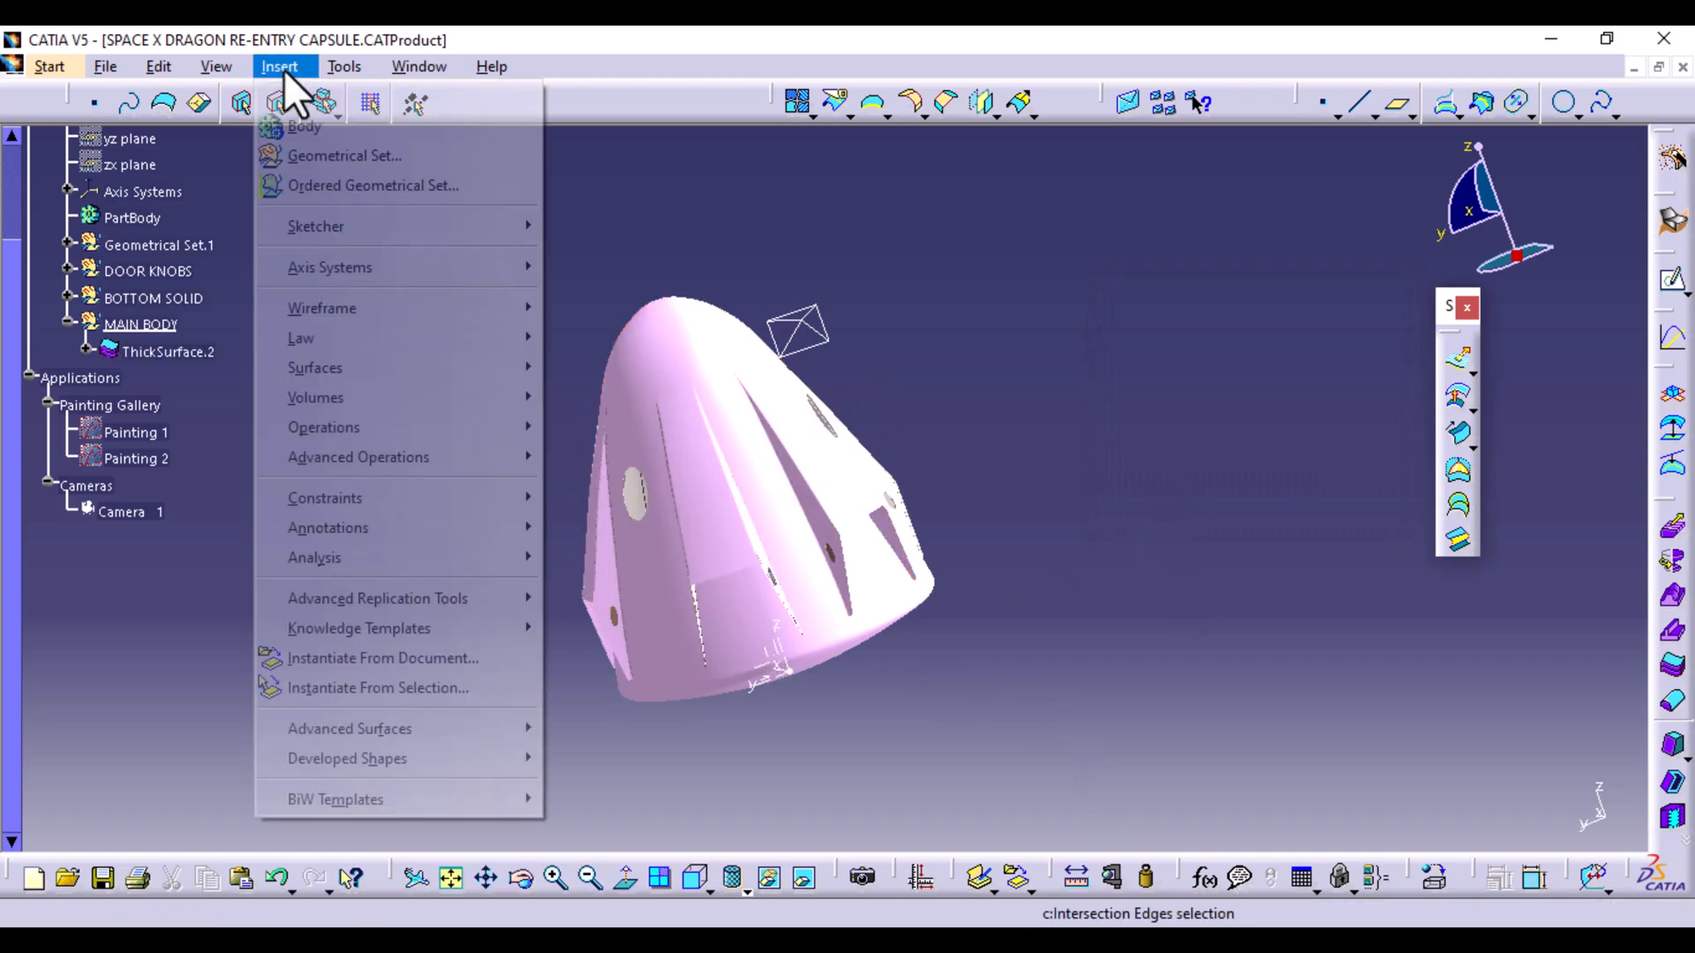
left_click(381, 157)
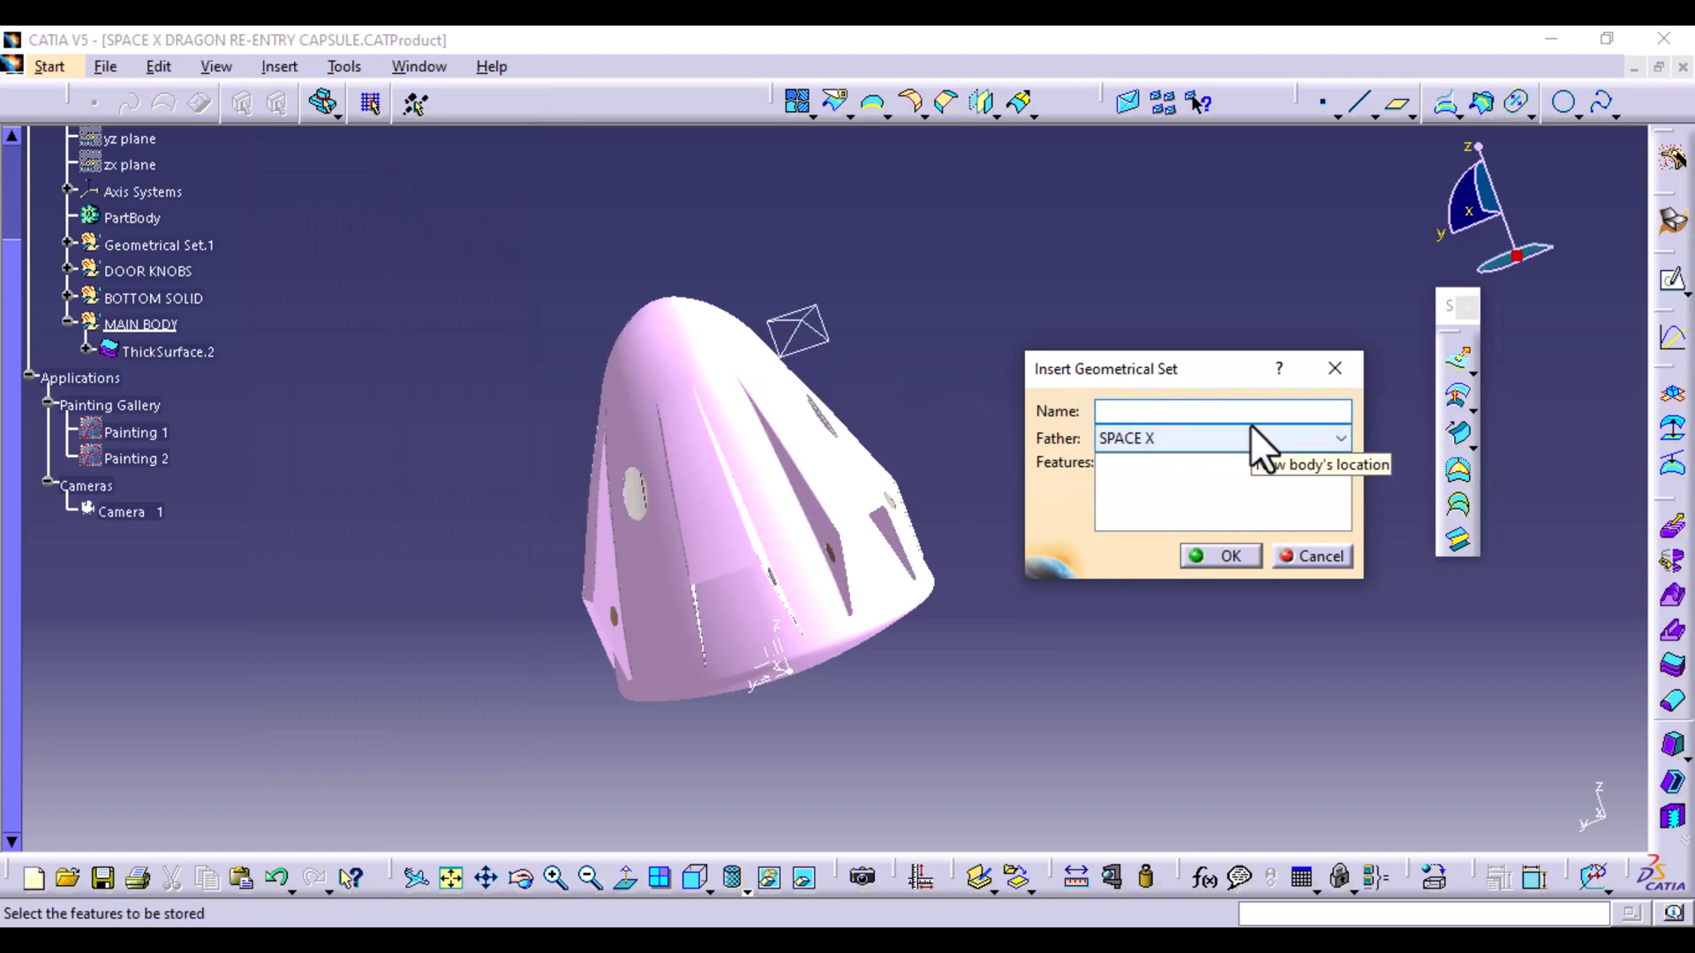
type("WINDOWS")
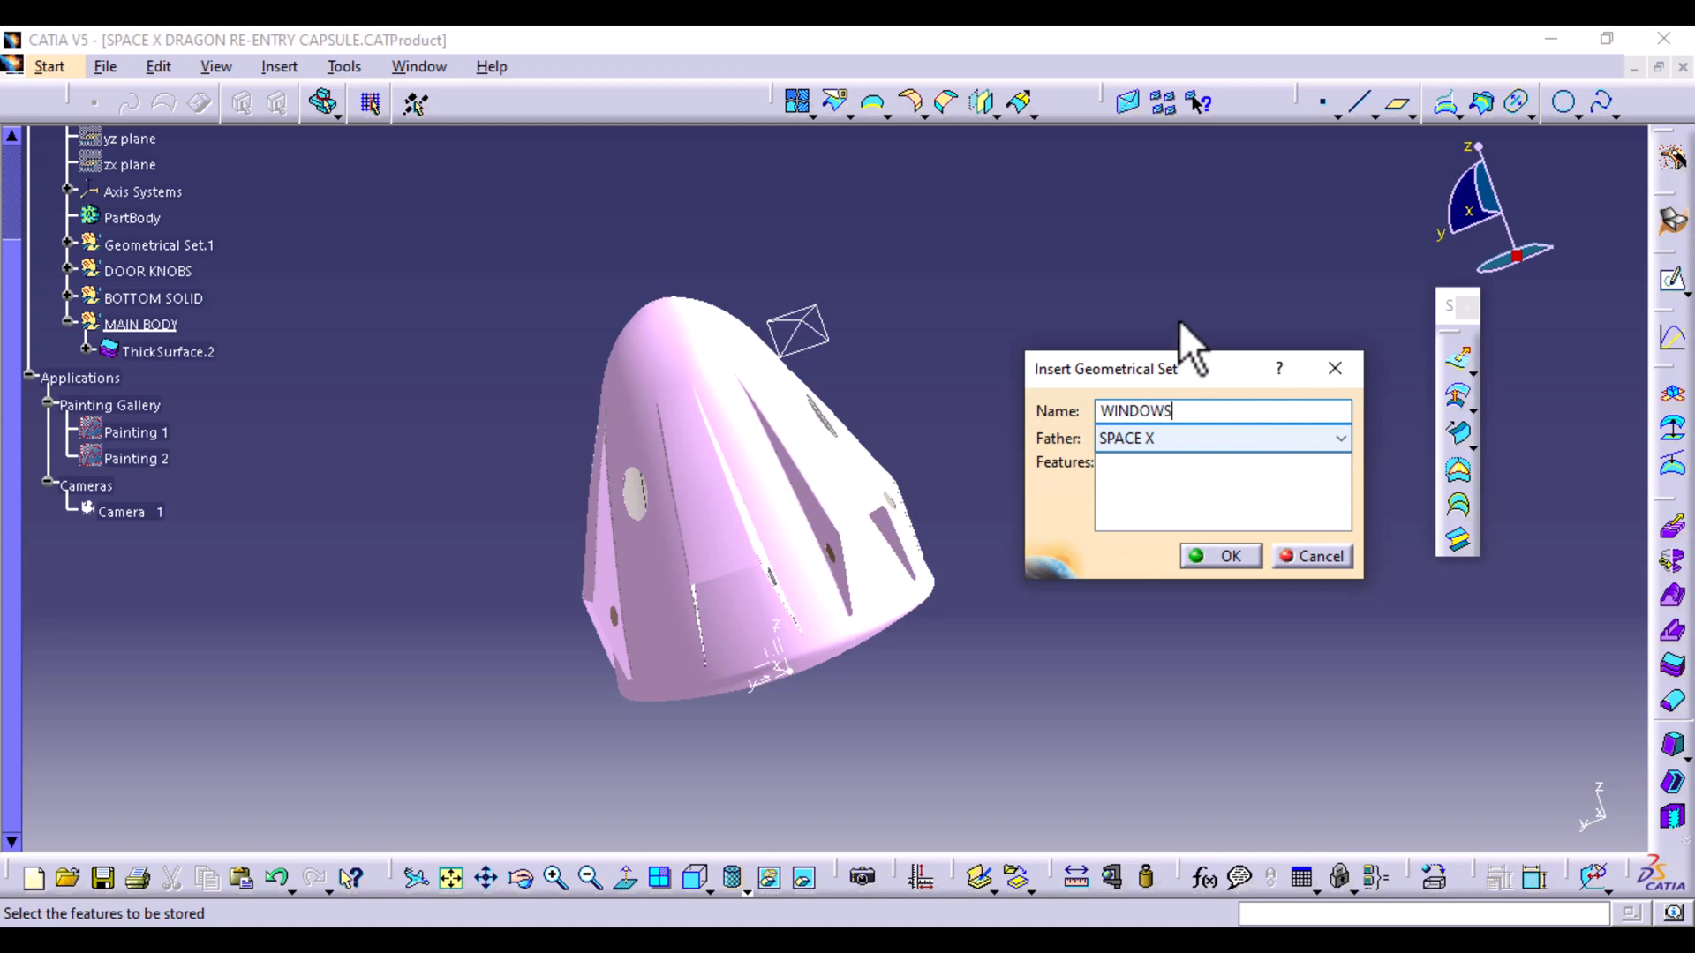
left_click(1231, 558)
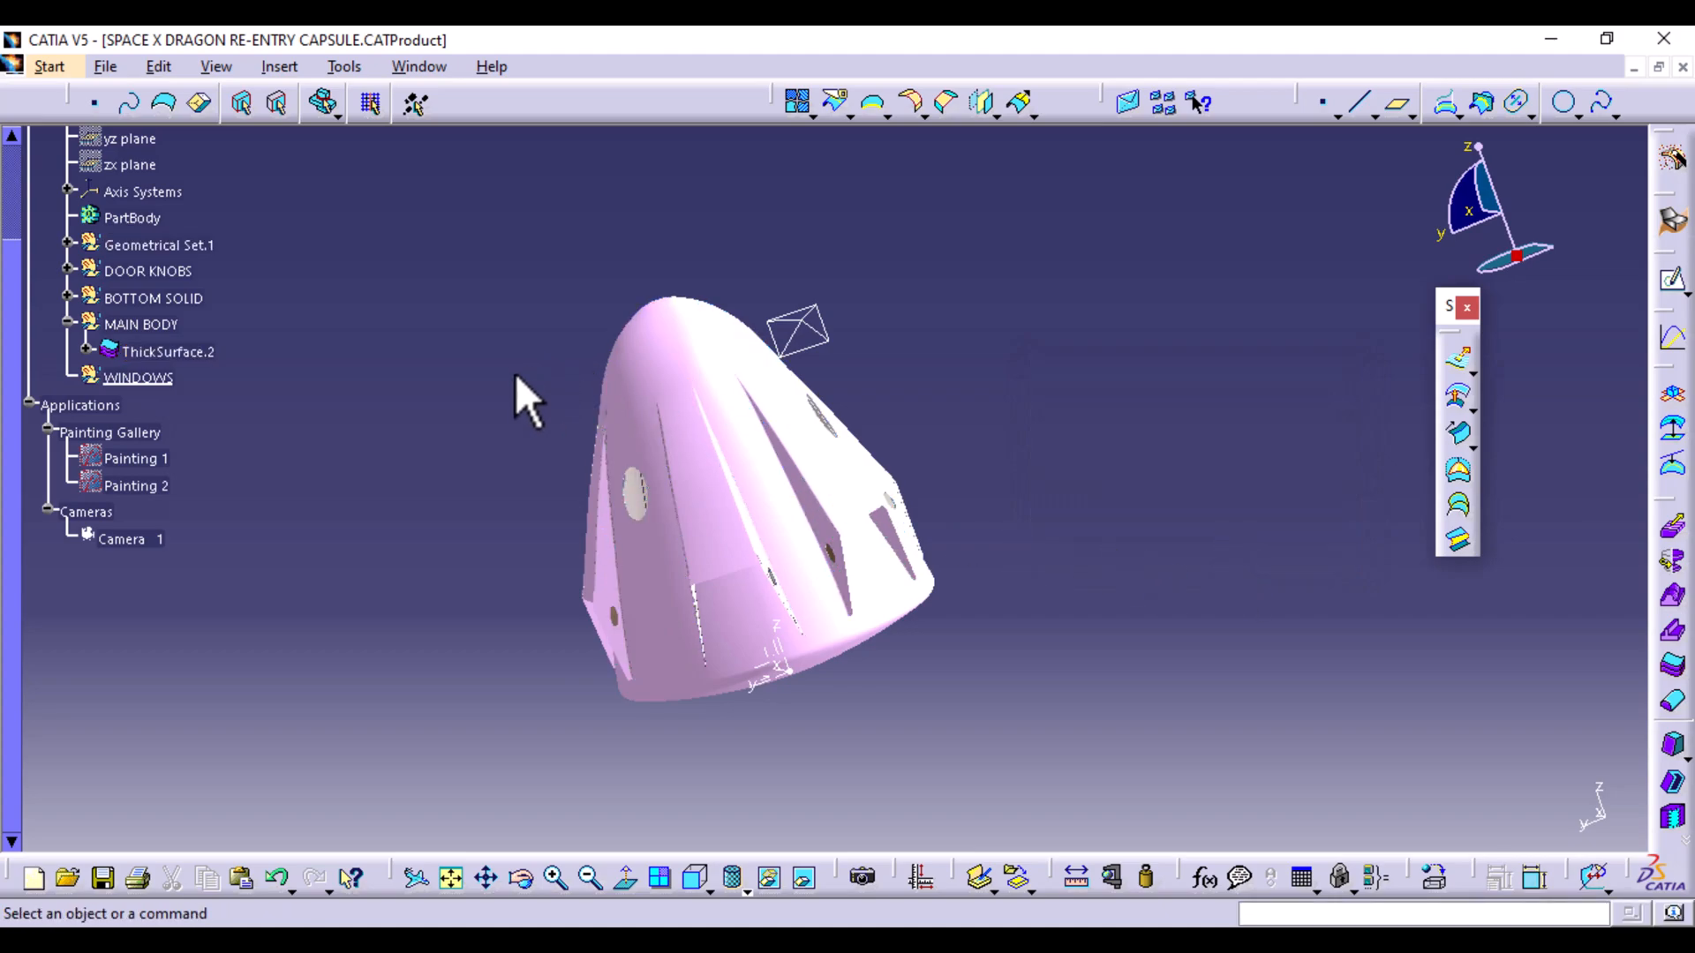
scroll(256, 494, "up", 3)
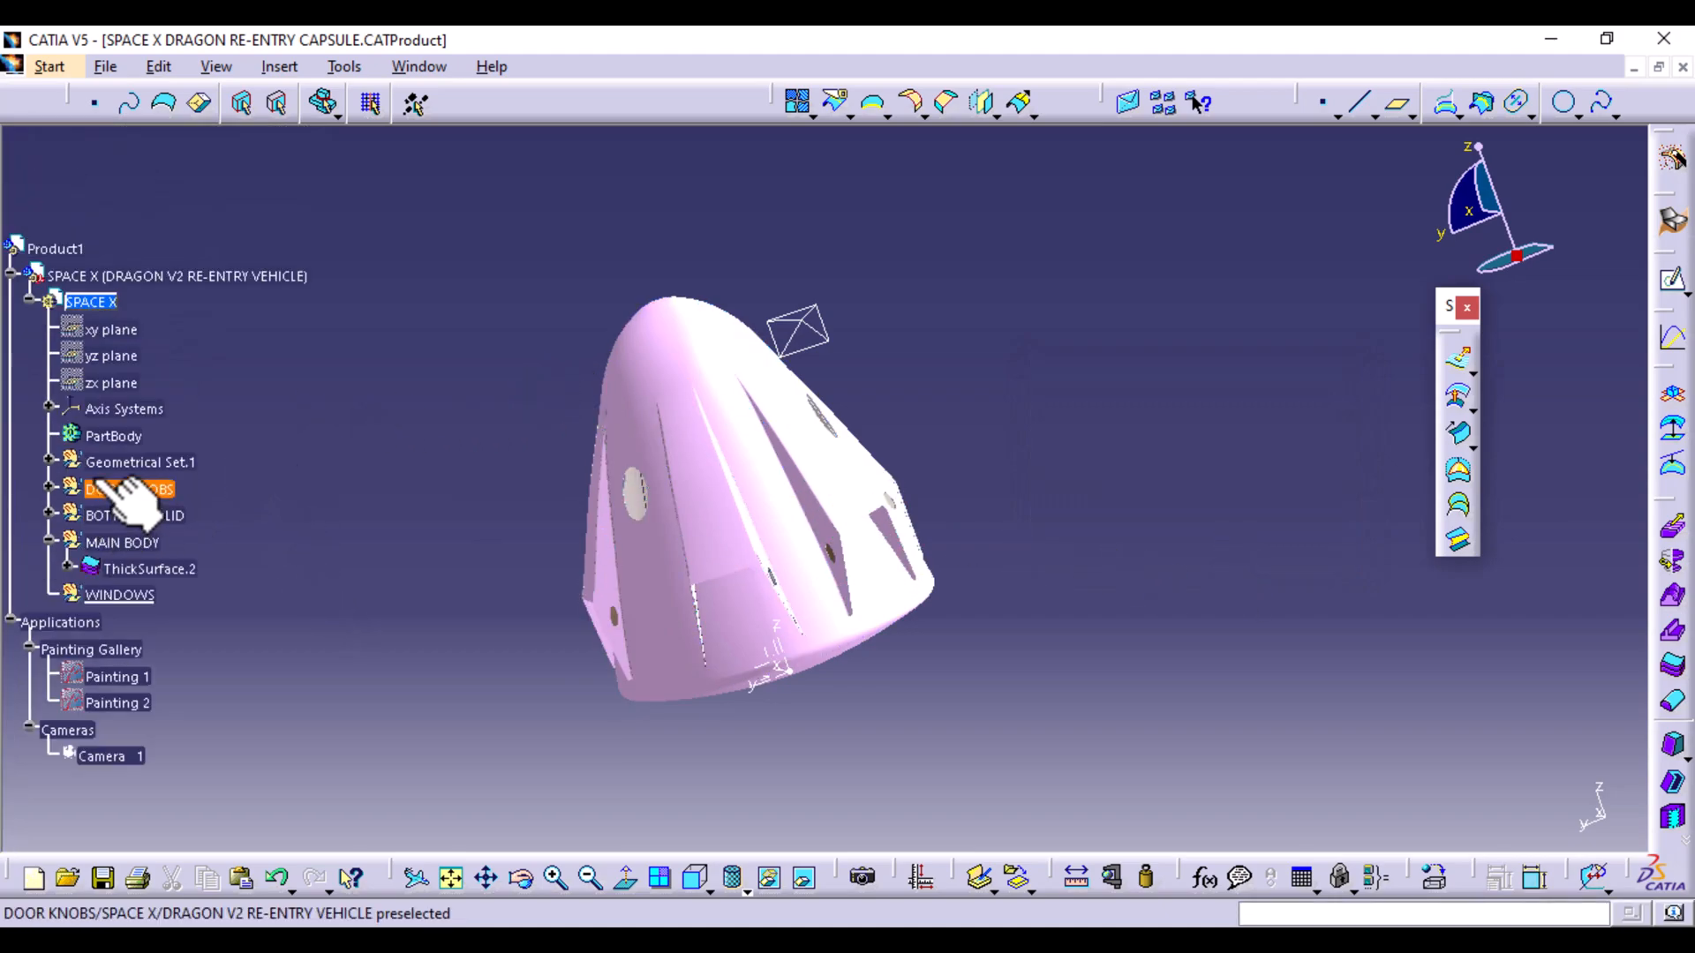
middle_click_drag(543, 446, 809, 538)
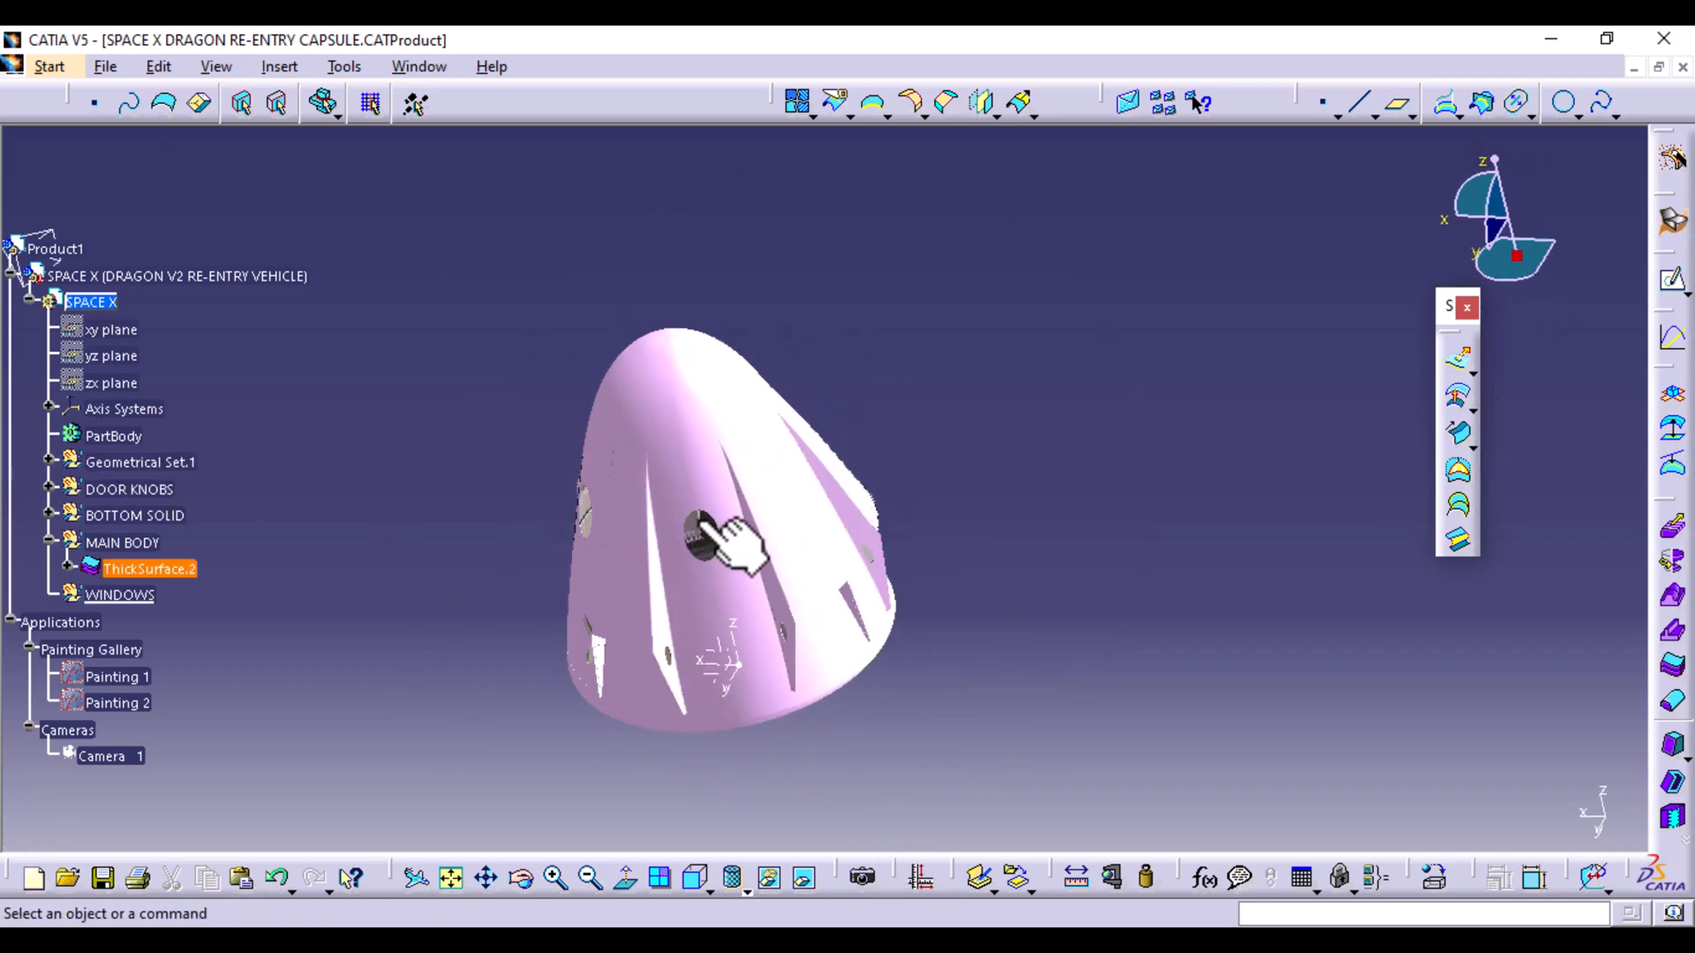
left_click(1673, 669)
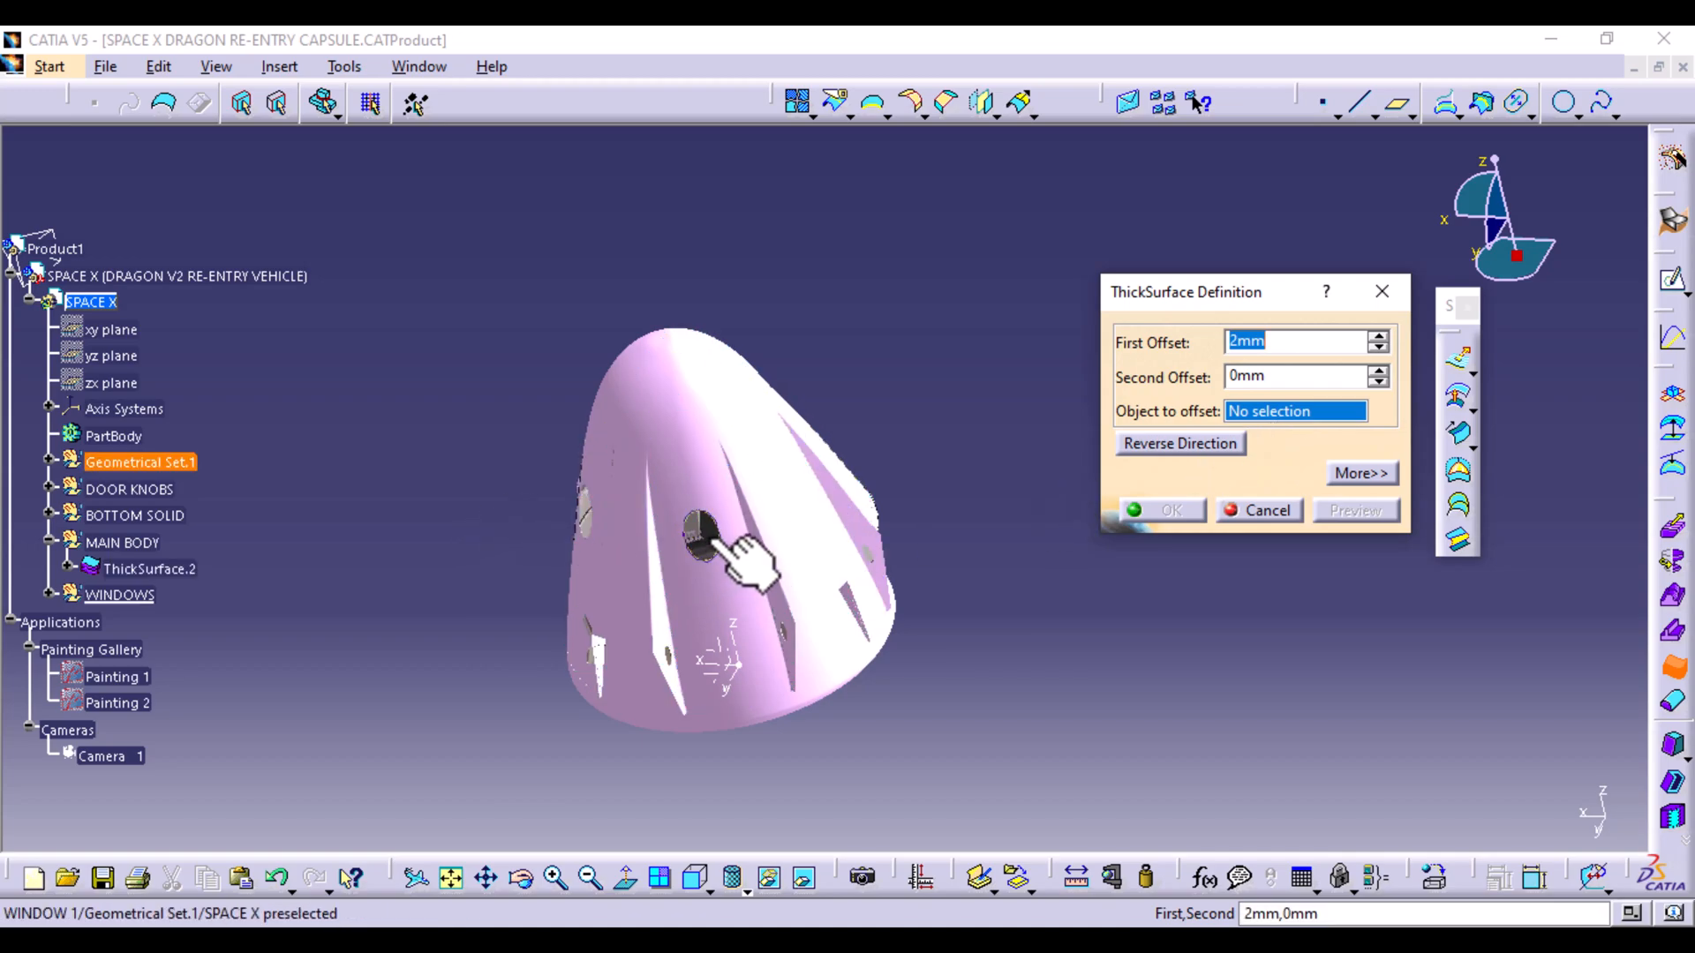
right_click(137, 600)
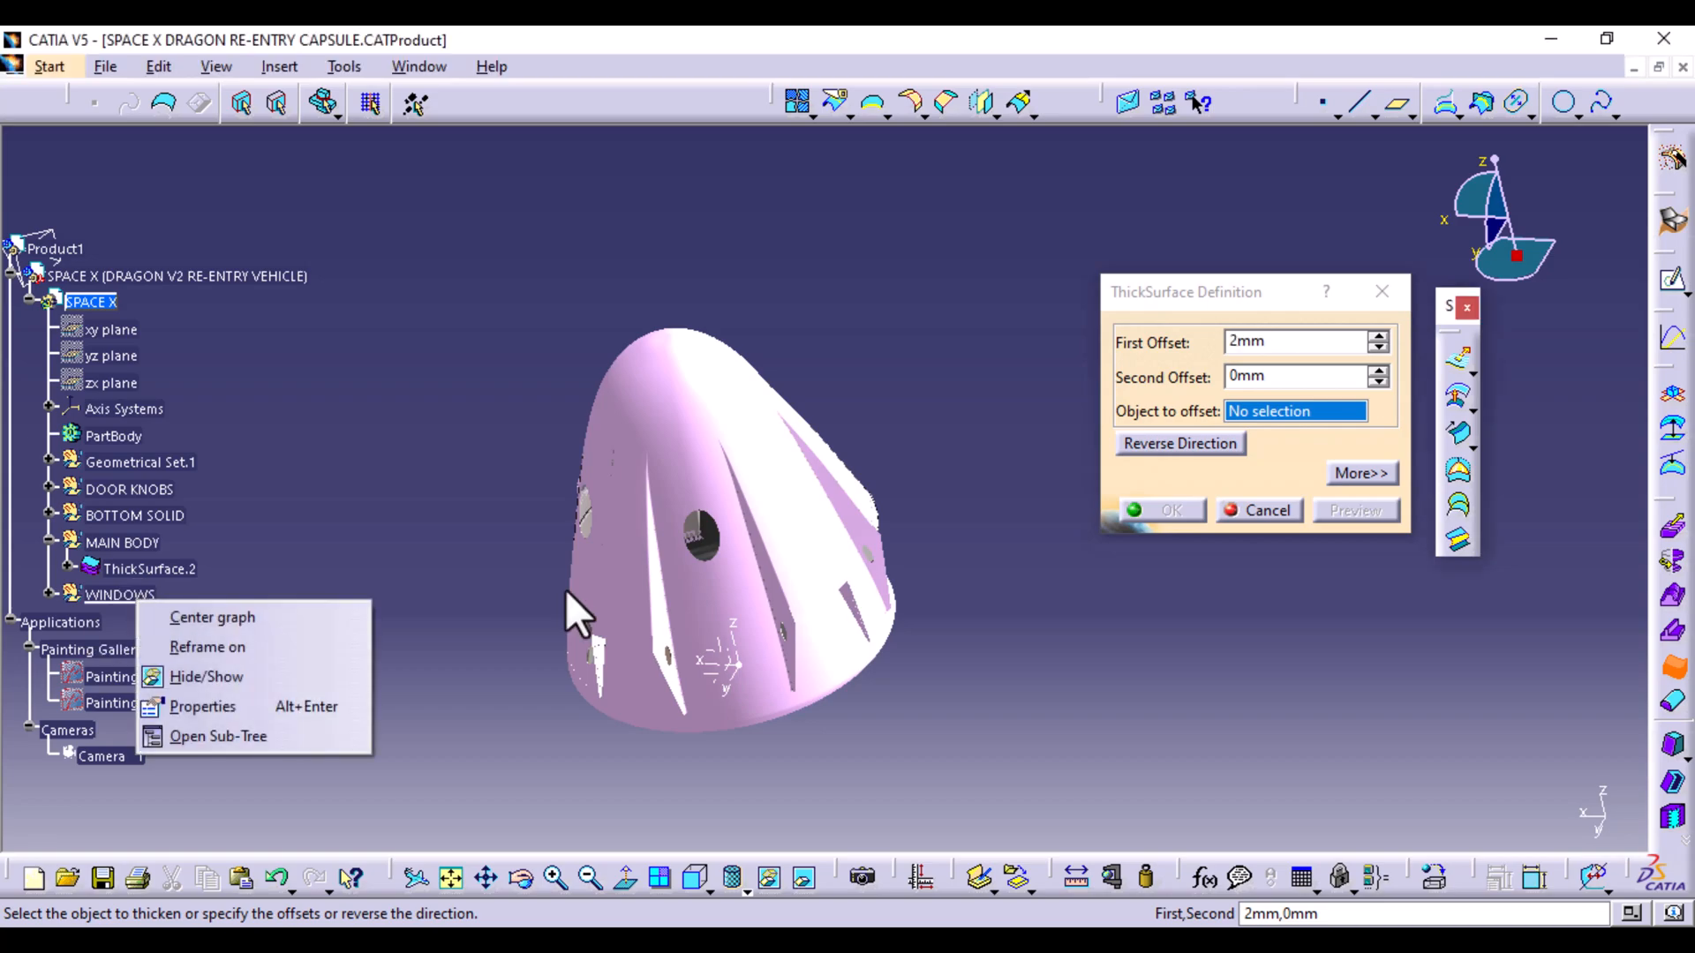
left_click(1287, 513)
left_click(1279, 513)
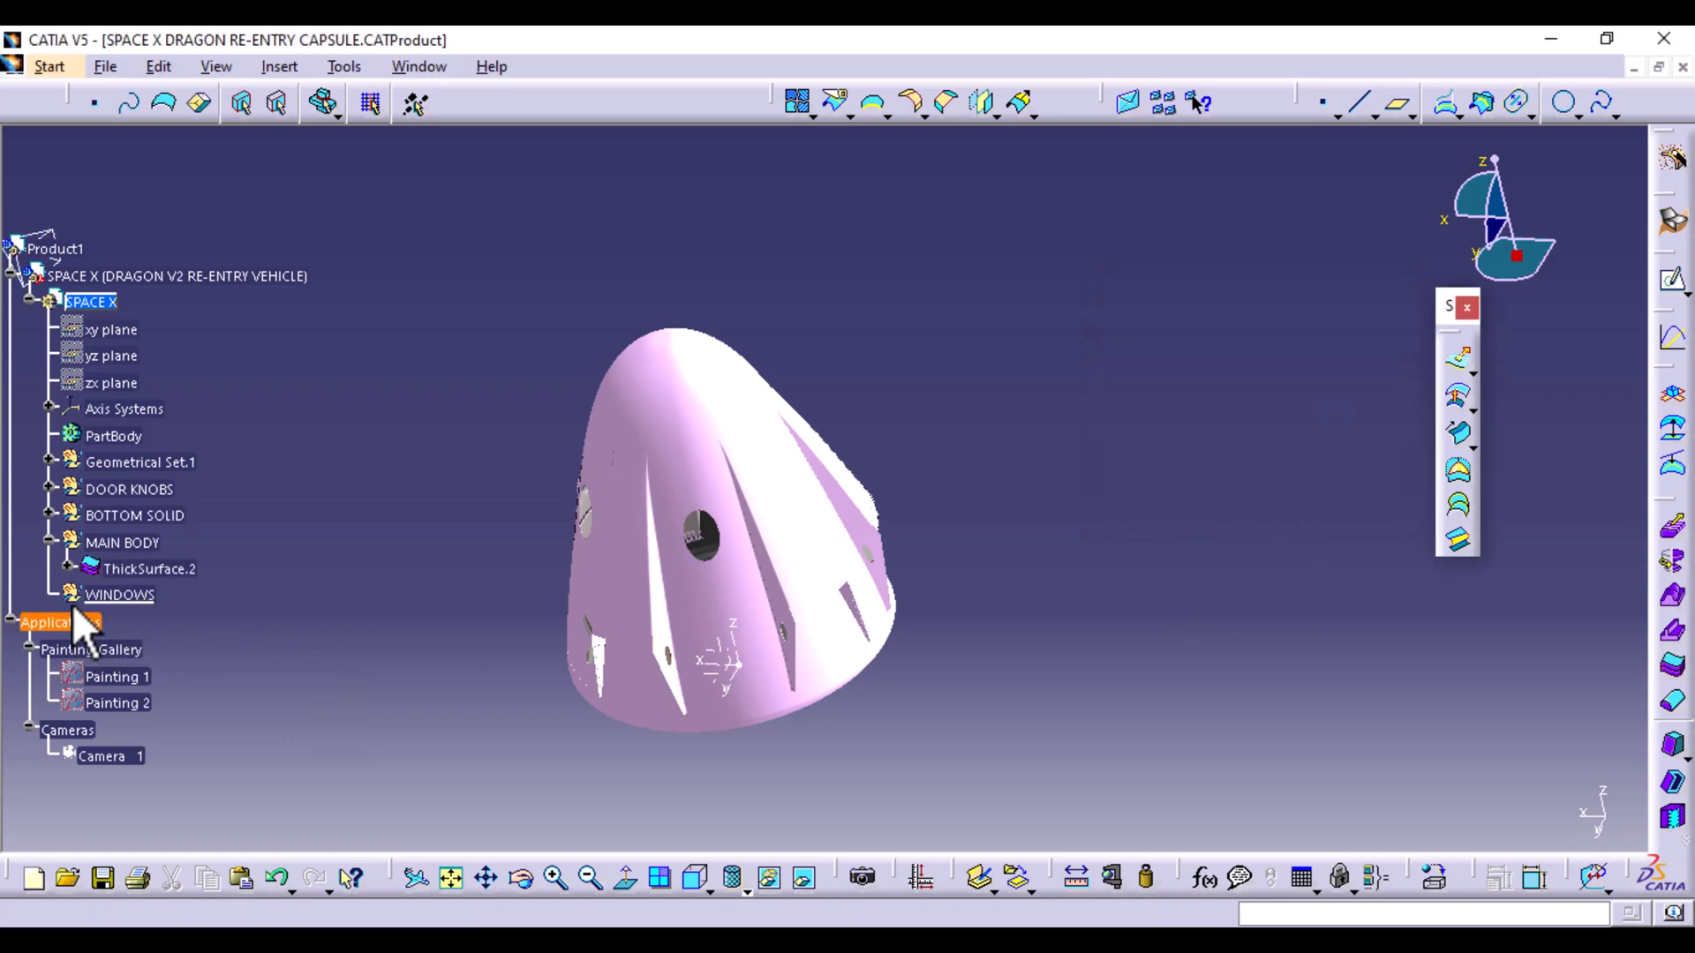
right_click(140, 600)
left_click(331, 262)
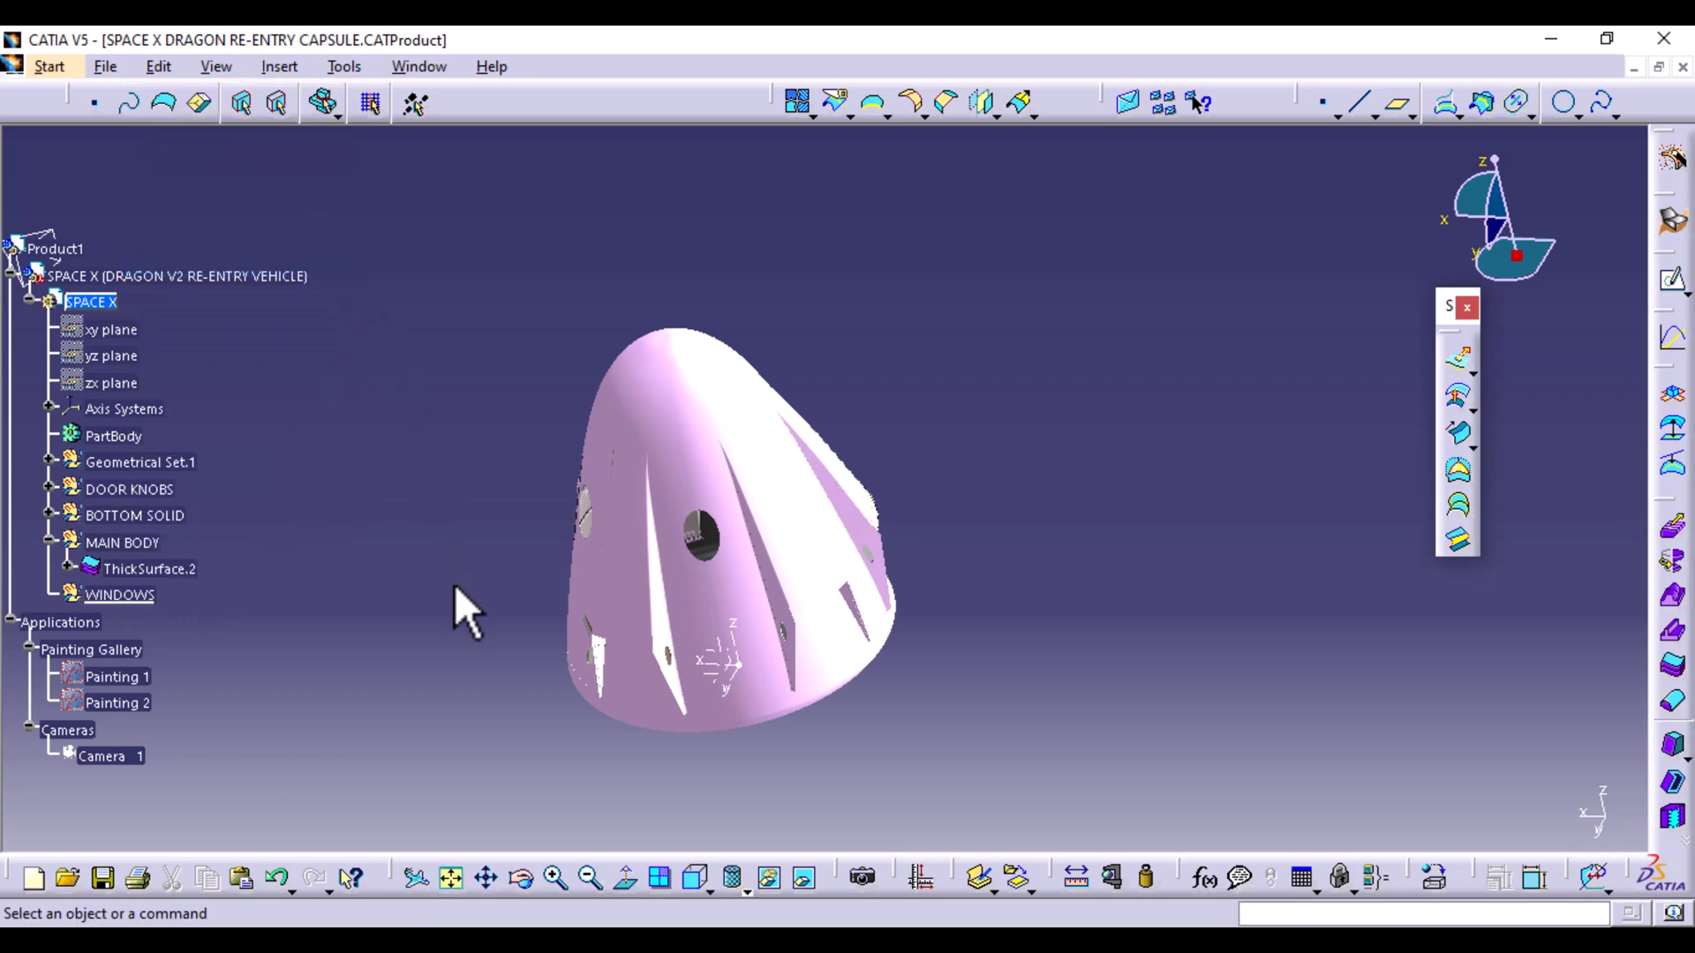
Thicken the round WINDOW 1 surface by 2 mm with the offset direction reversed
left_click(1673, 666)
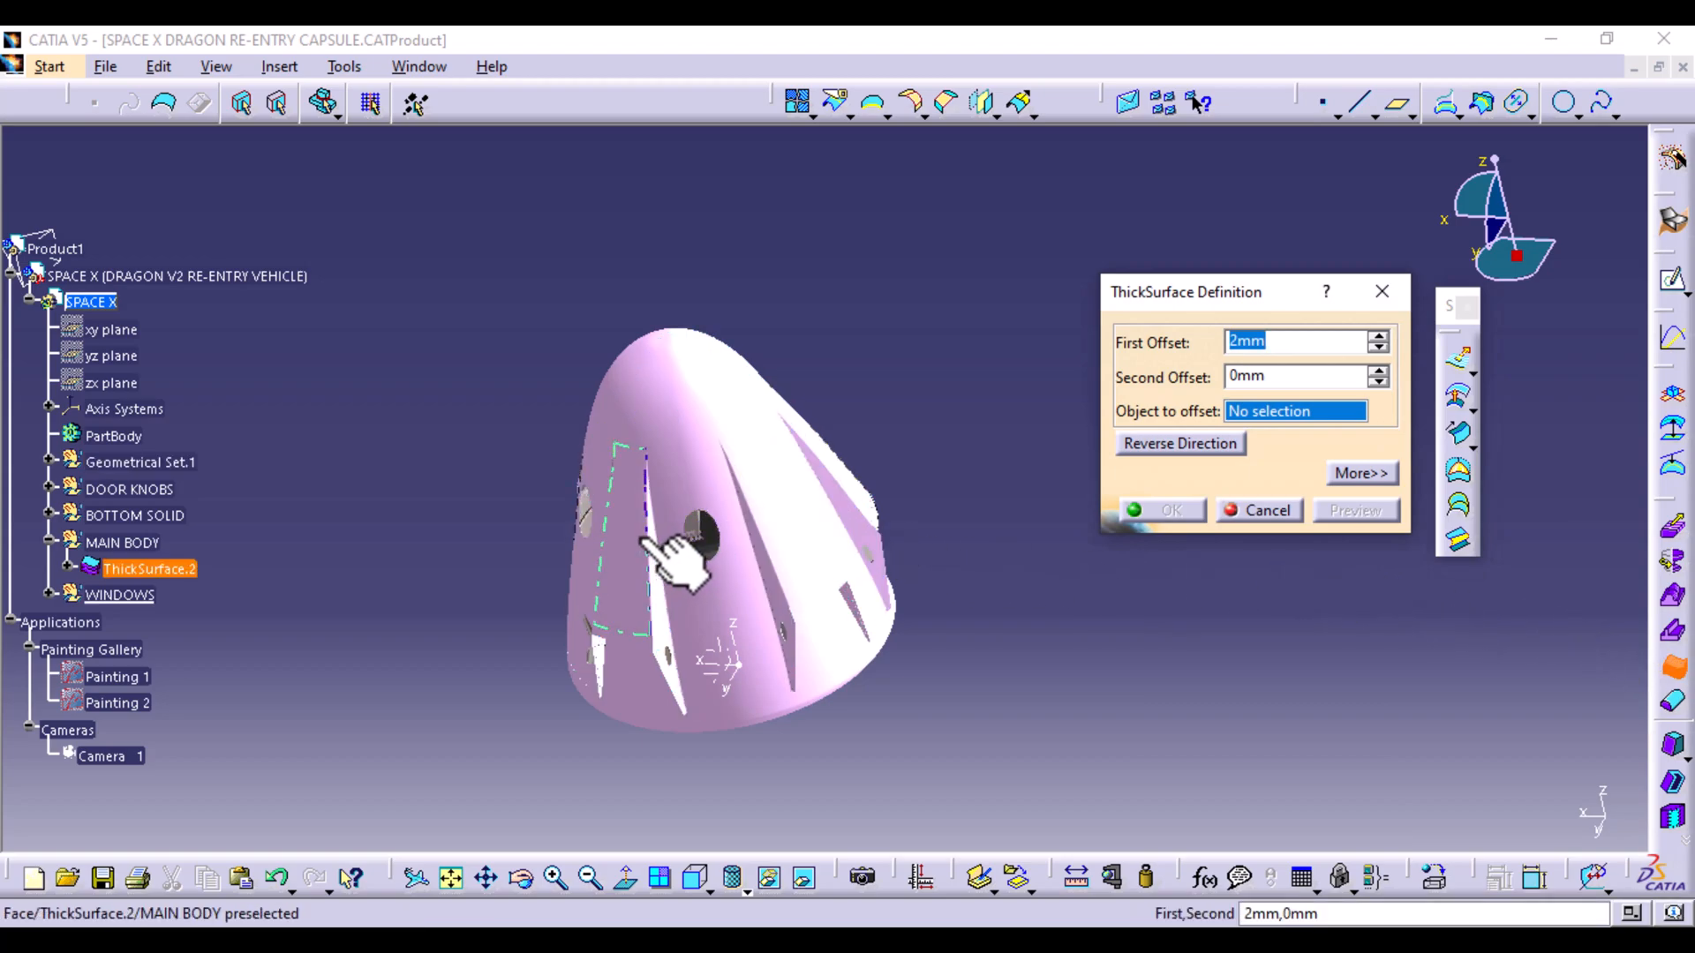
left_click(705, 535)
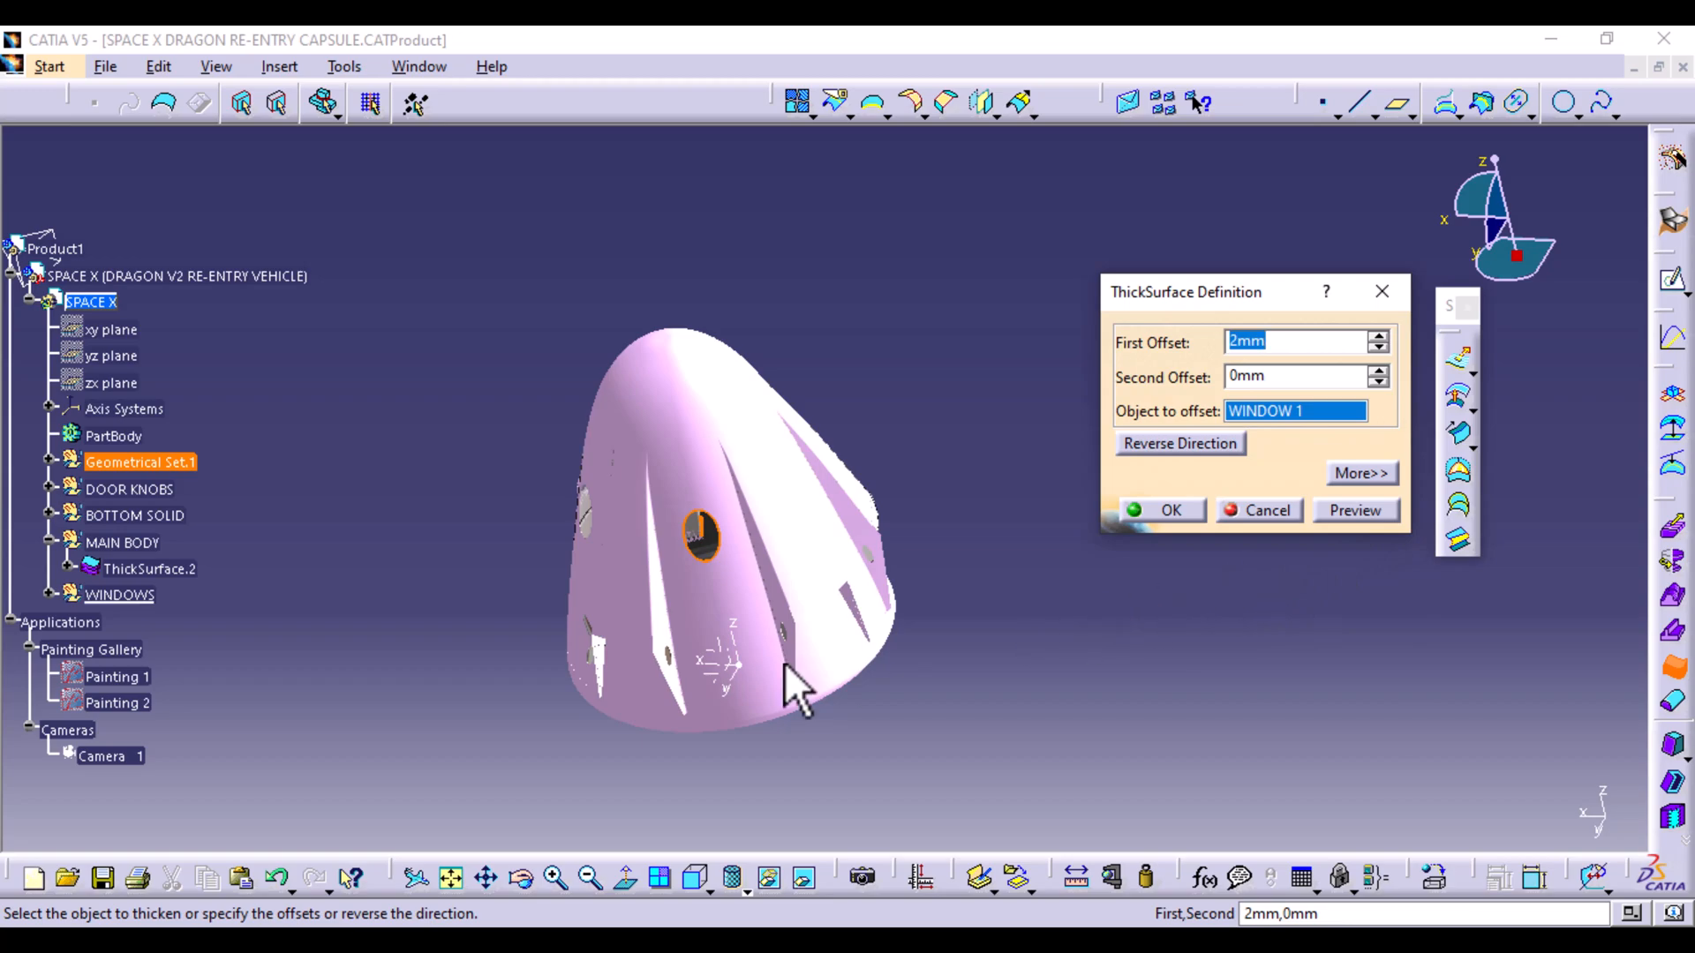
middle_click_drag(664, 633, 646, 464, "ctrl")
middle_click_drag(529, 607, 900, 556)
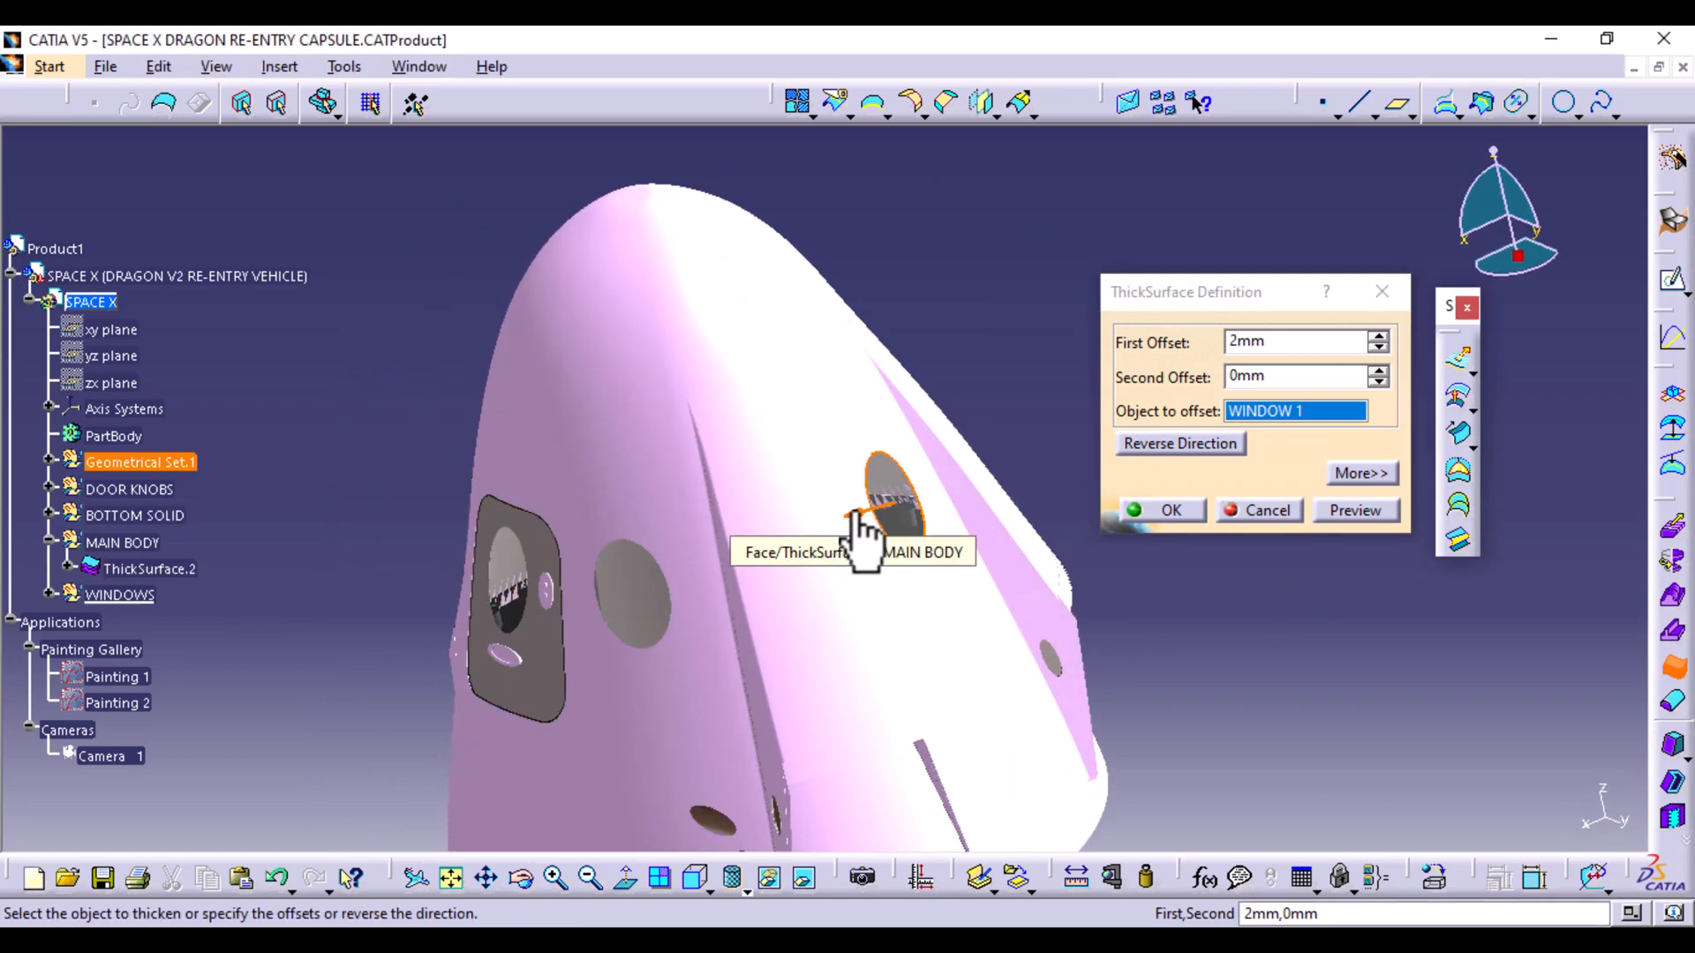
left_click(1140, 441)
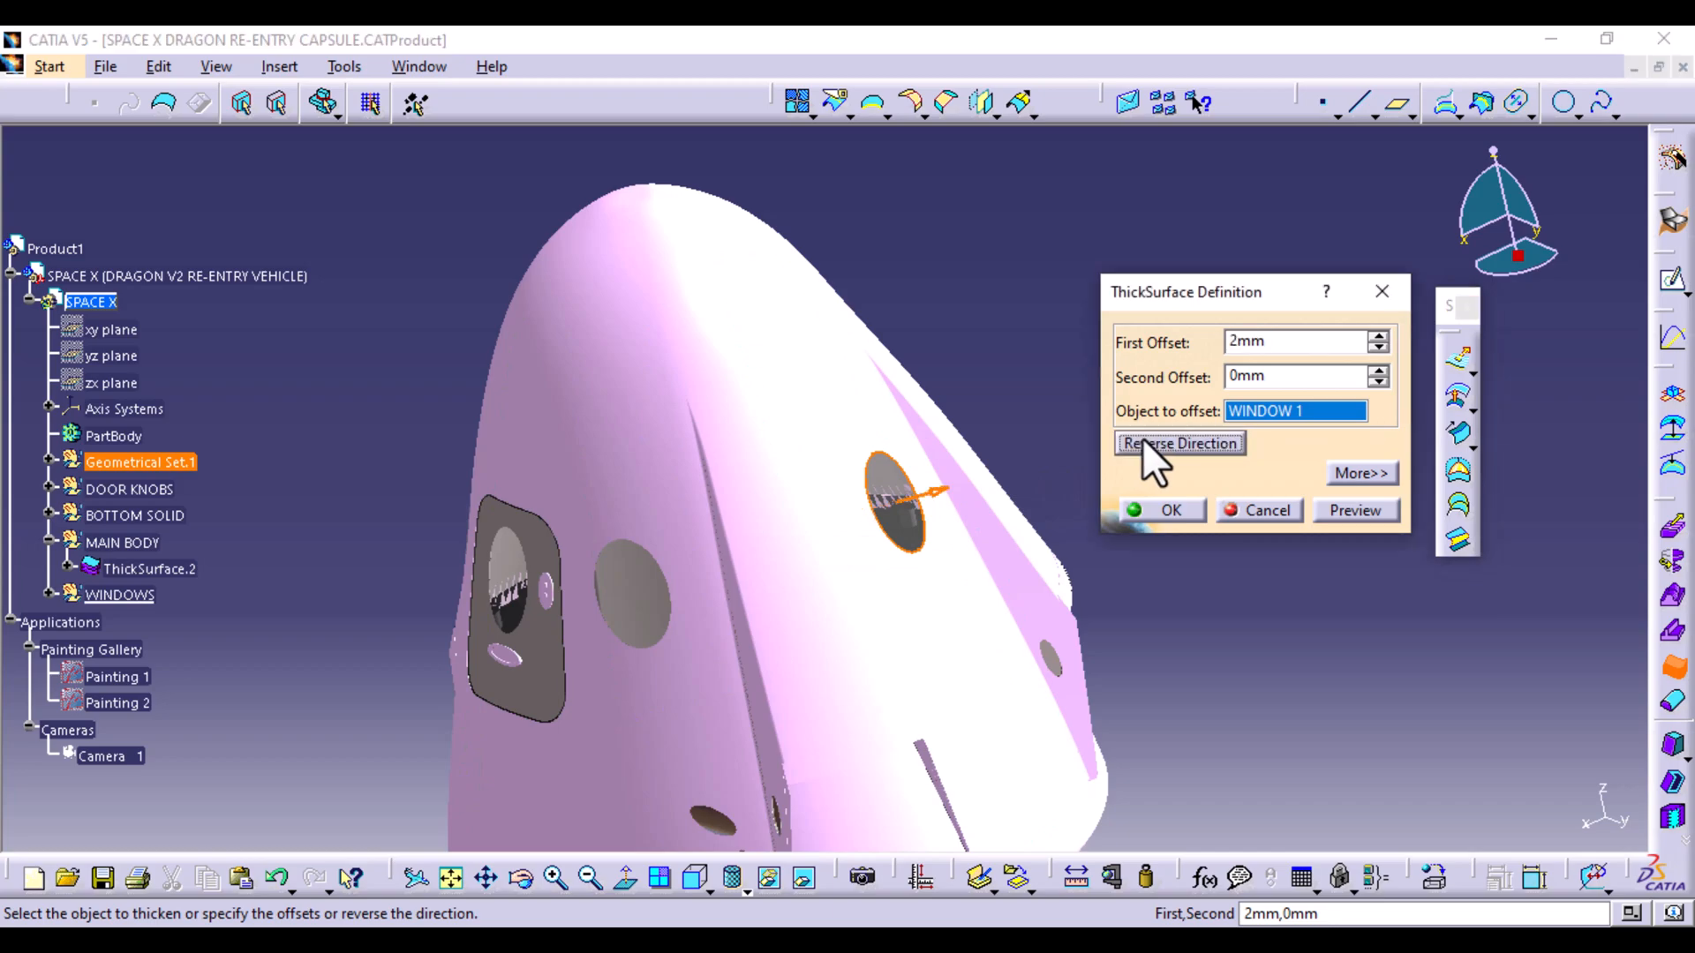
left_click(1188, 509)
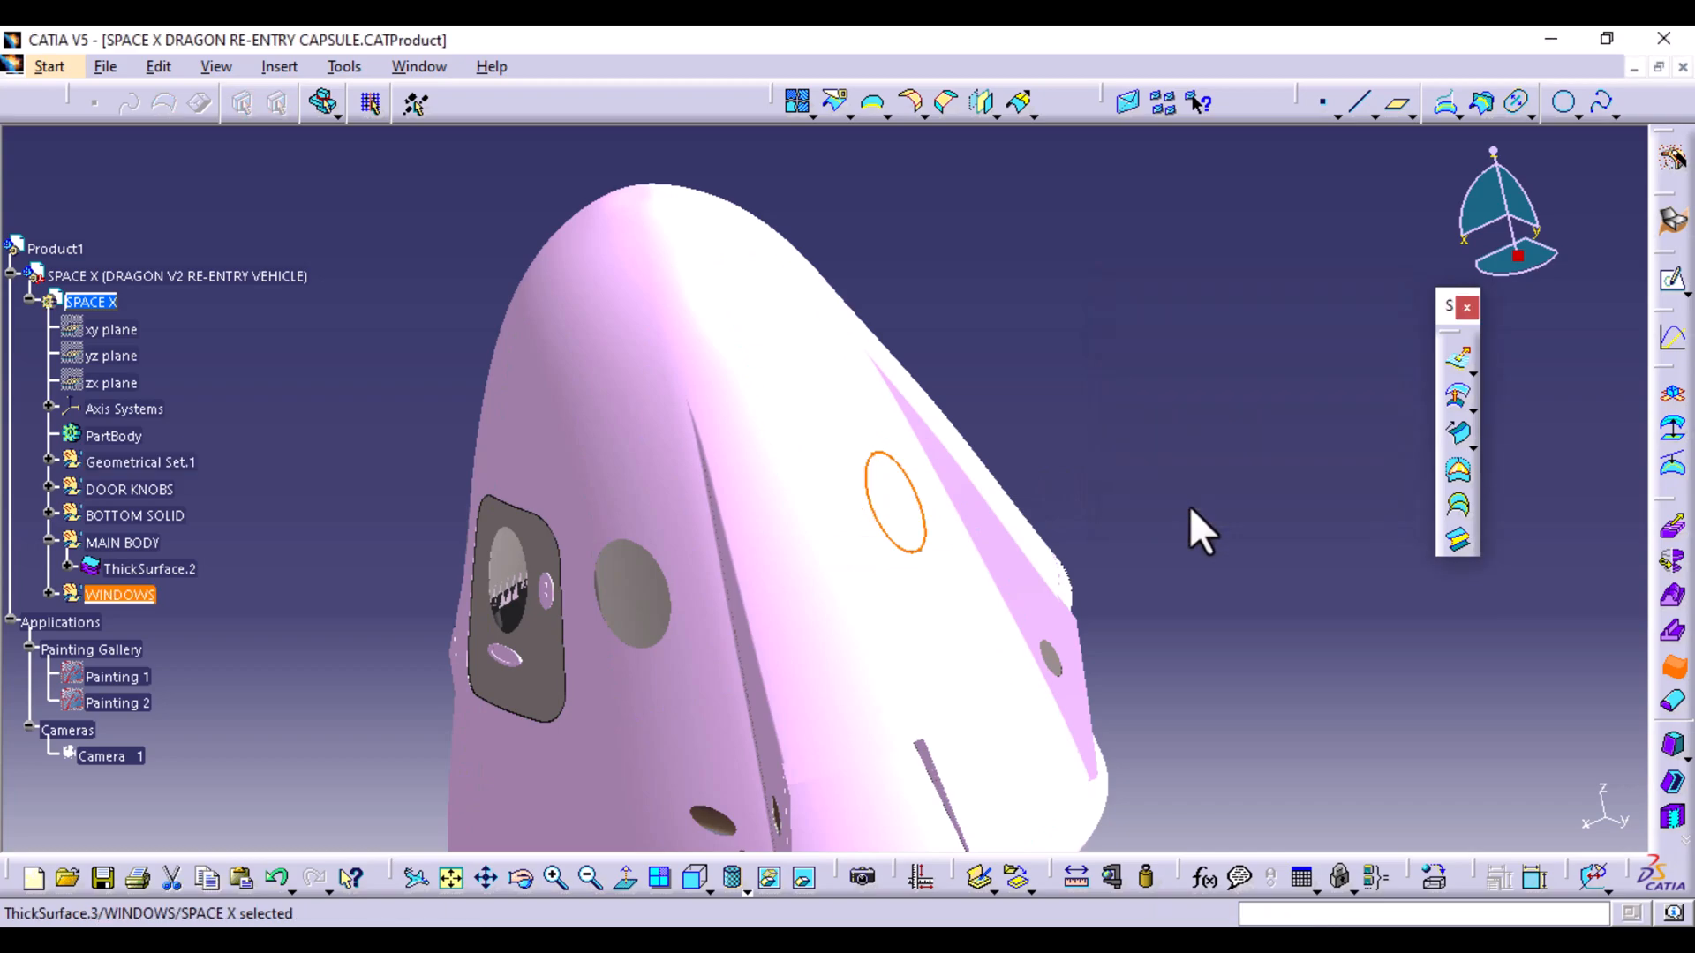
Thicken the WINDOW 2 surface beside the door by 2 mm
left_click(1680, 675)
left_click(643, 586)
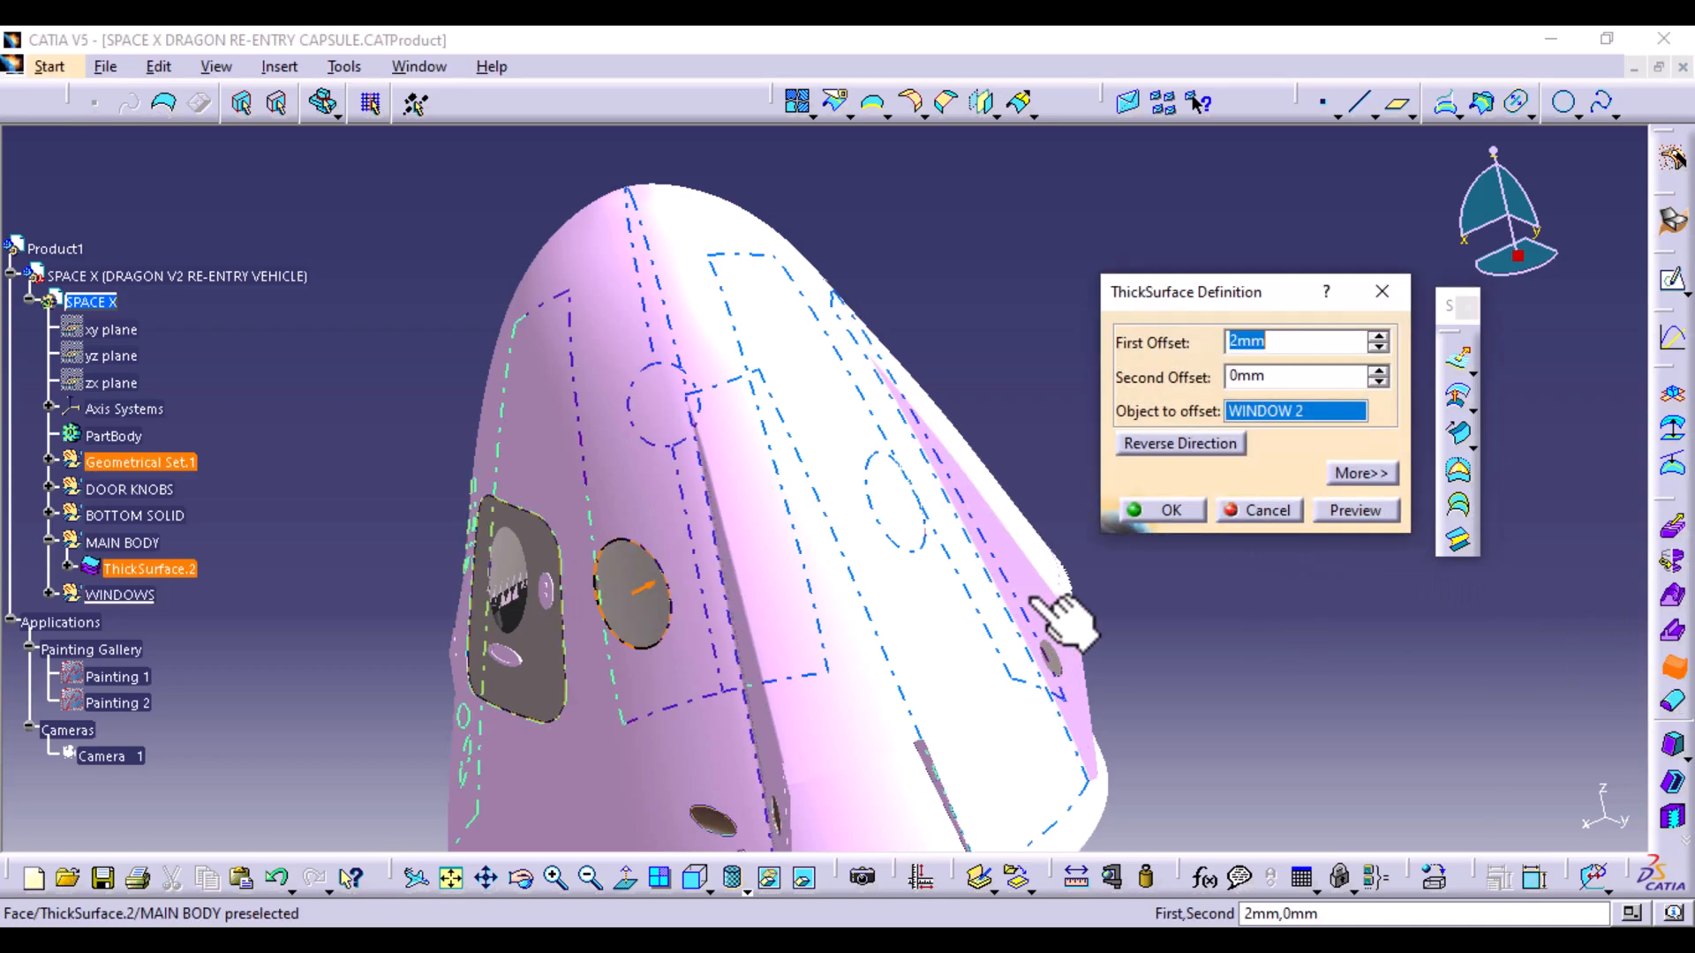
left_click(1170, 511)
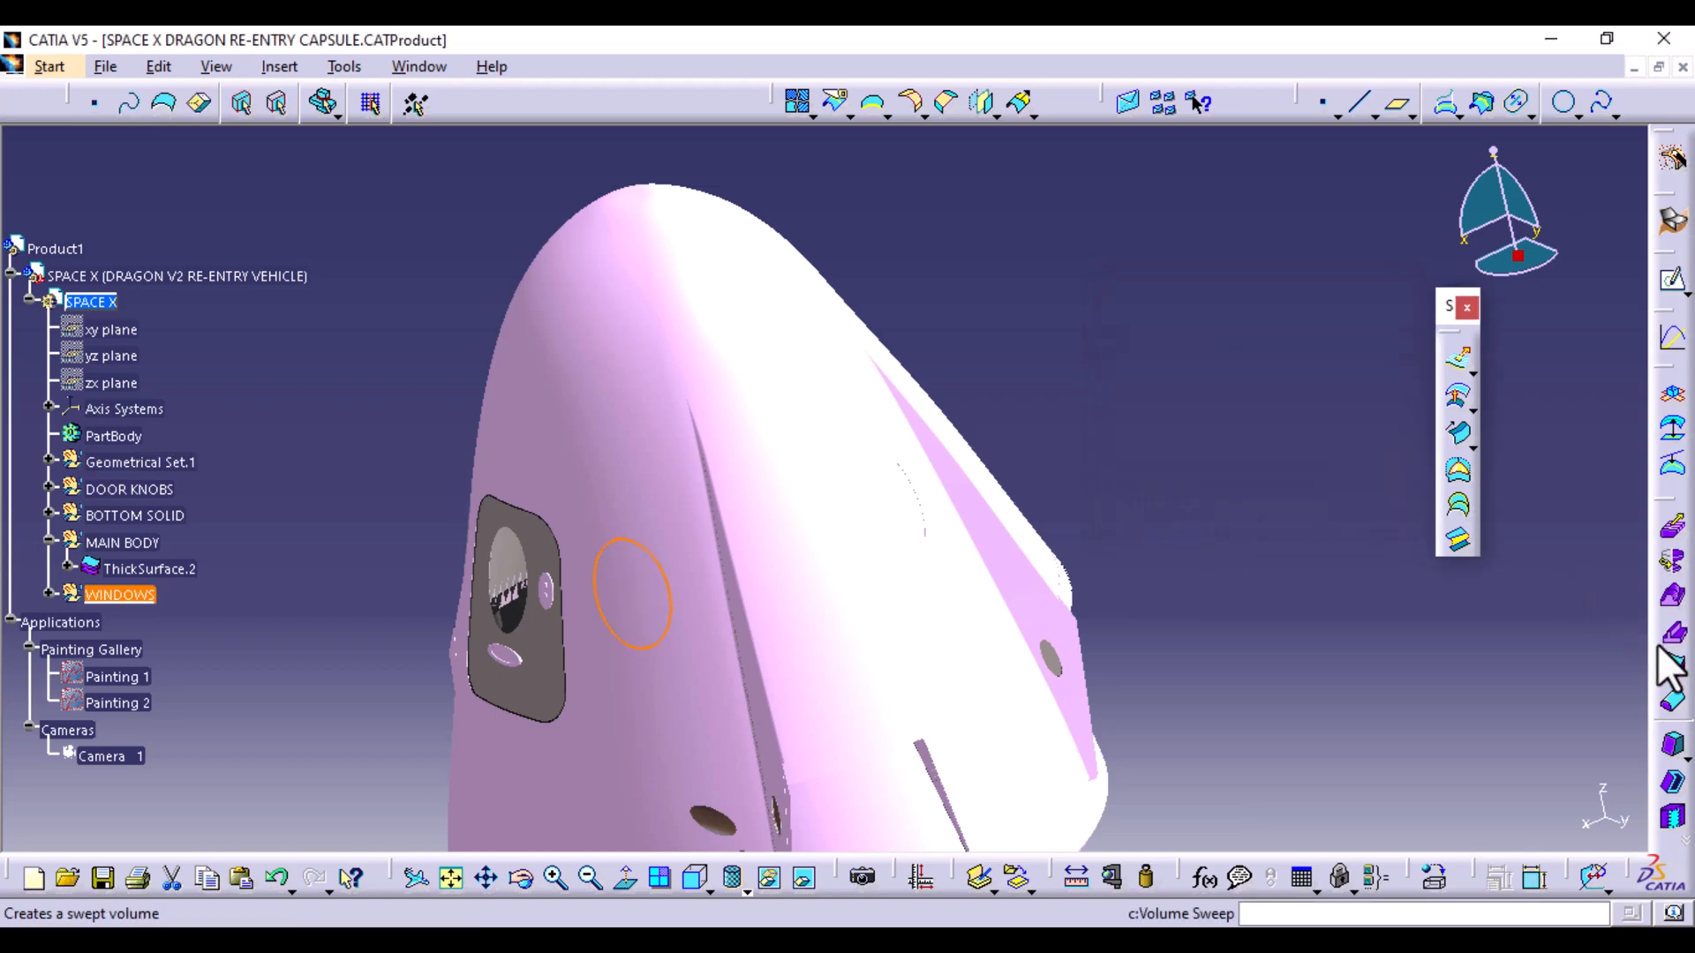
Thicken the WINDOW 3 surface in the door by 2 mm with the offset direction reversed
left_click(1677, 699)
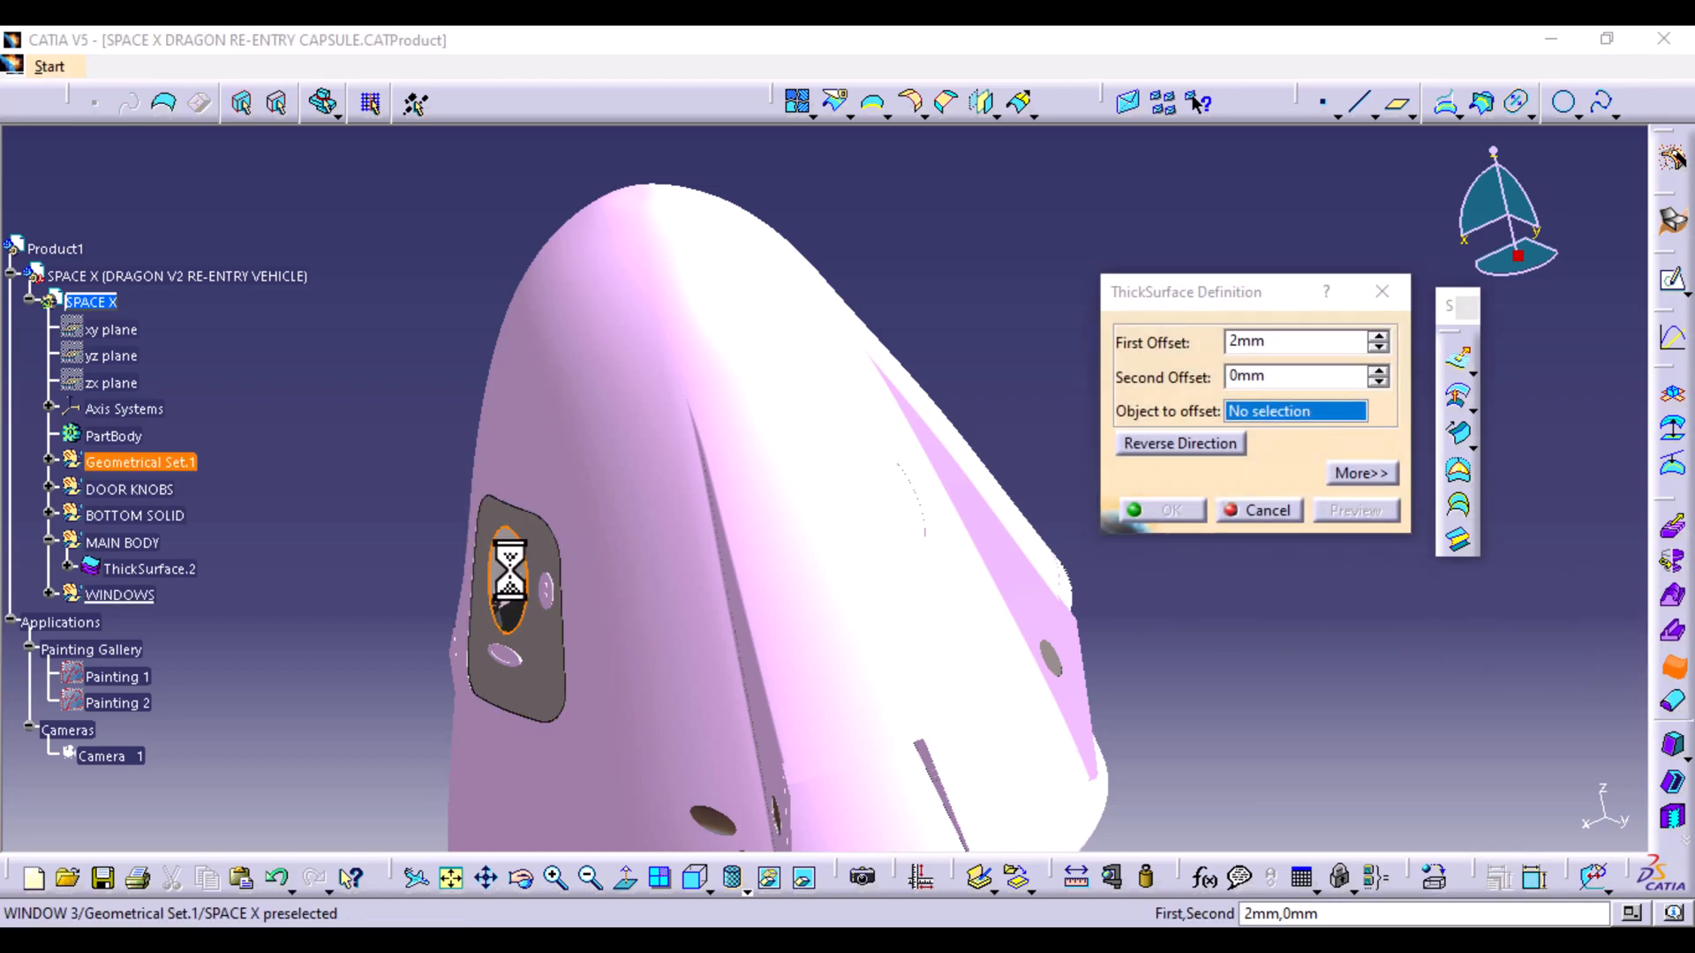
left_click(499, 583)
left_click(1194, 445)
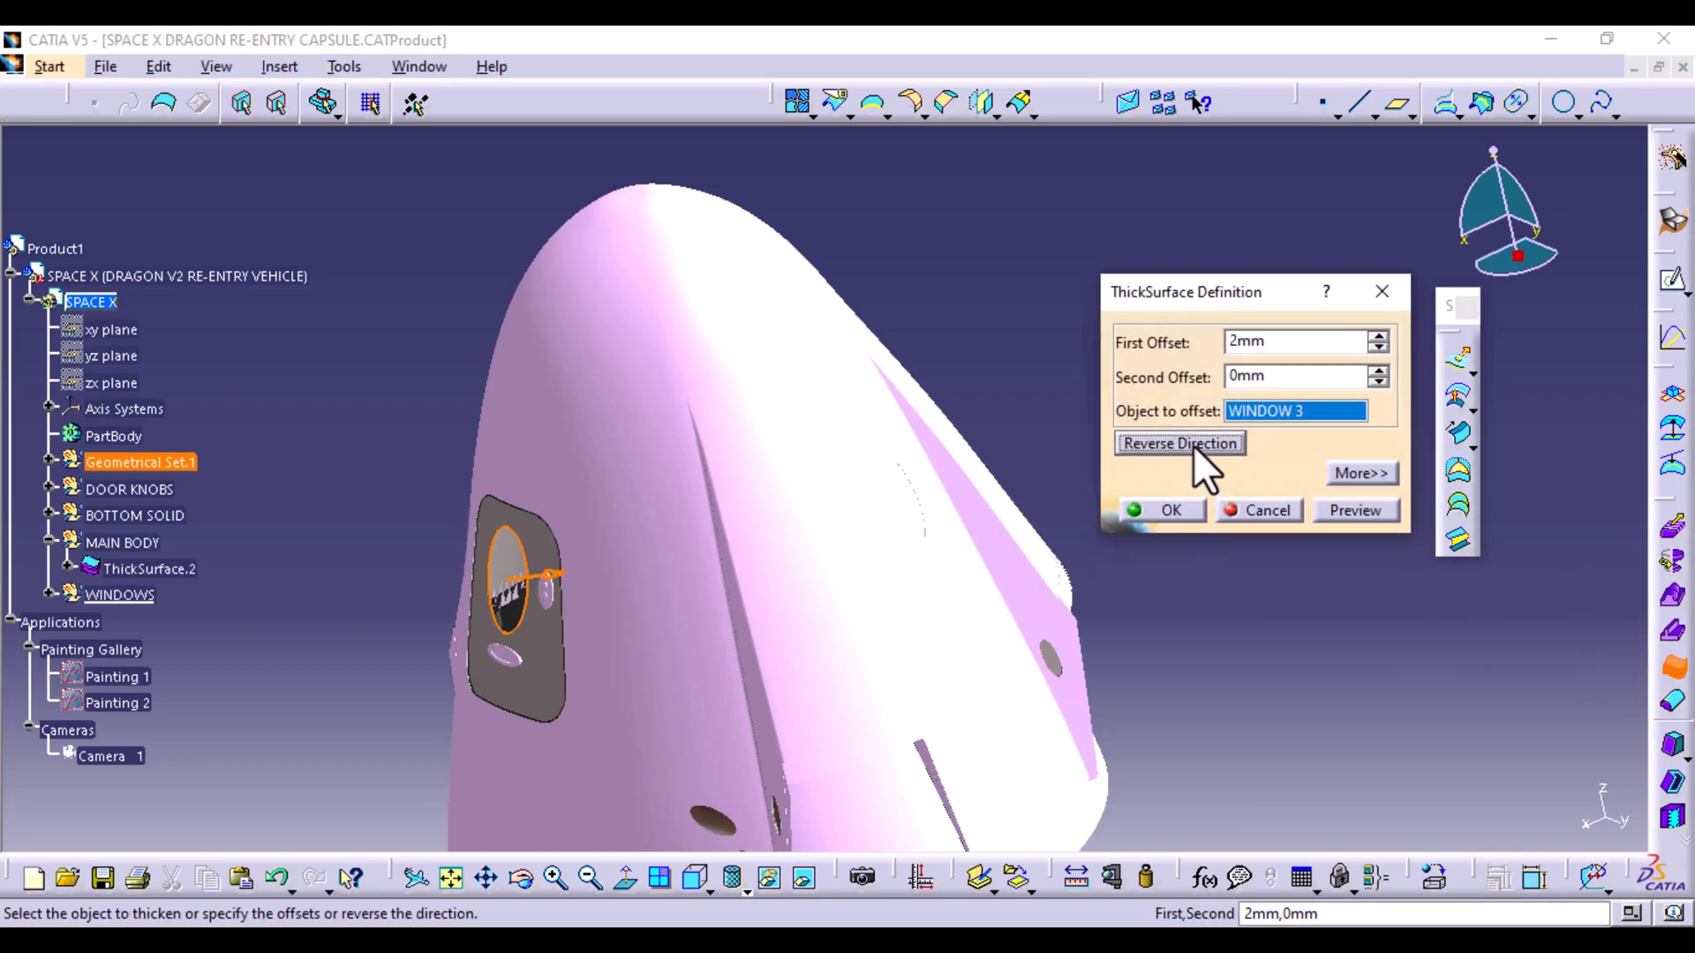
left_click(1172, 511)
Thicken the WINDOW 4 surface on the other side of the door by 2 mm
middle_click_drag(446, 561, 871, 585)
left_click(860, 516)
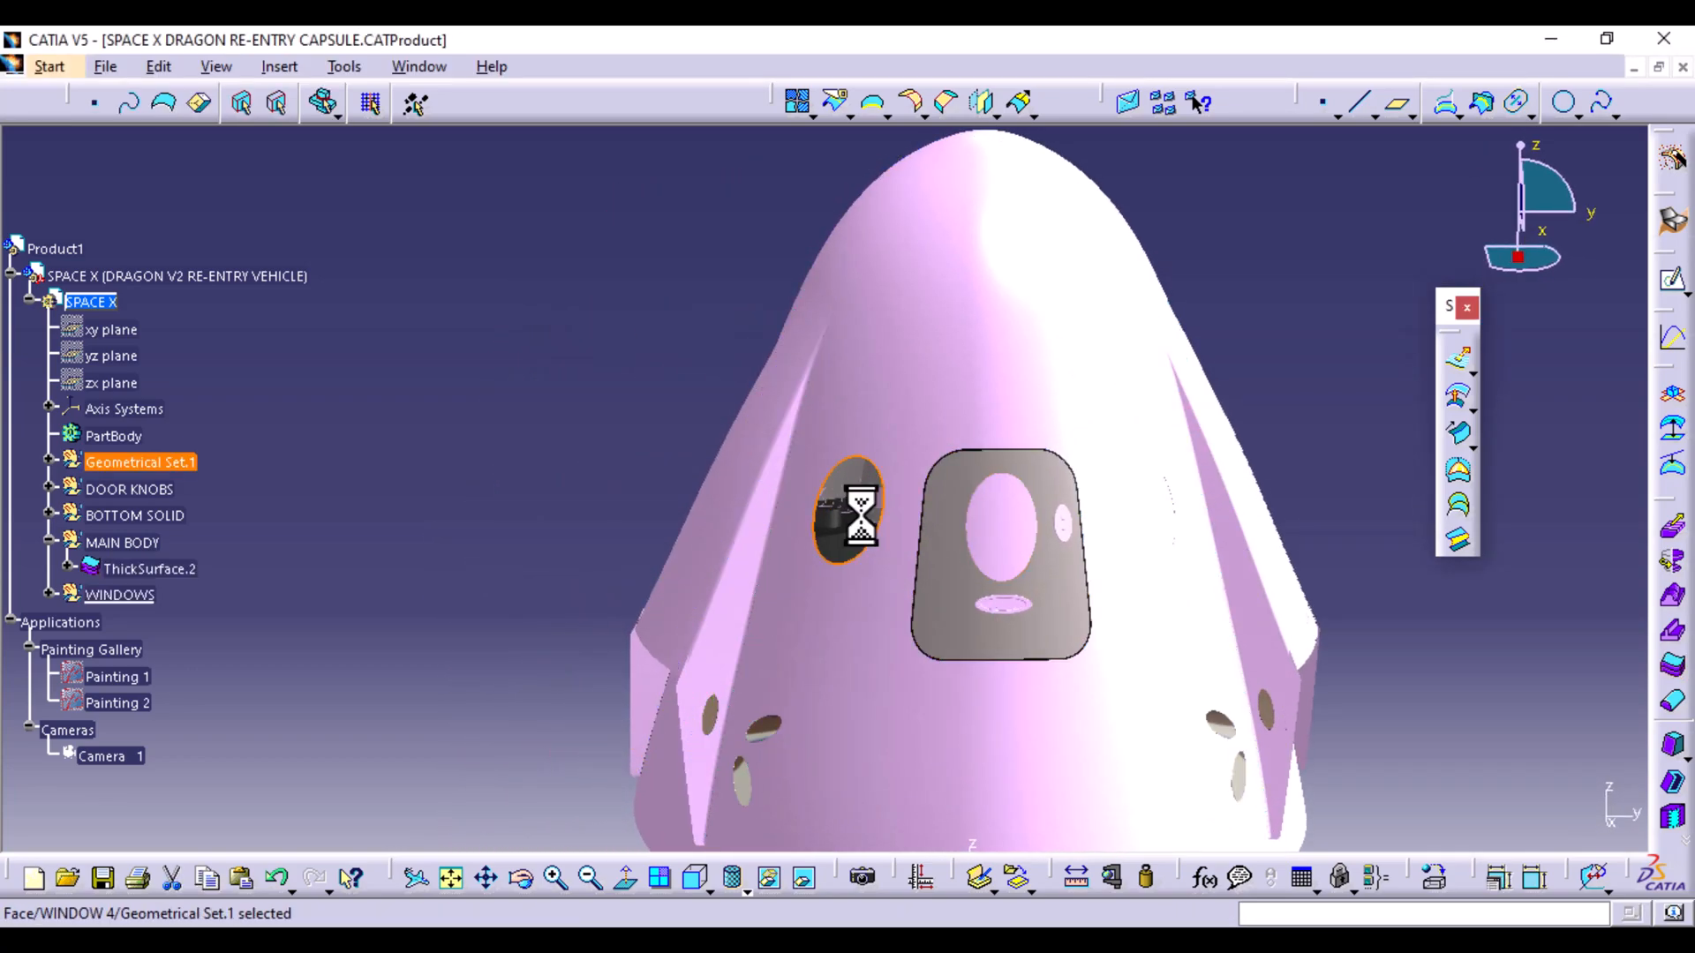
left_click(1673, 666)
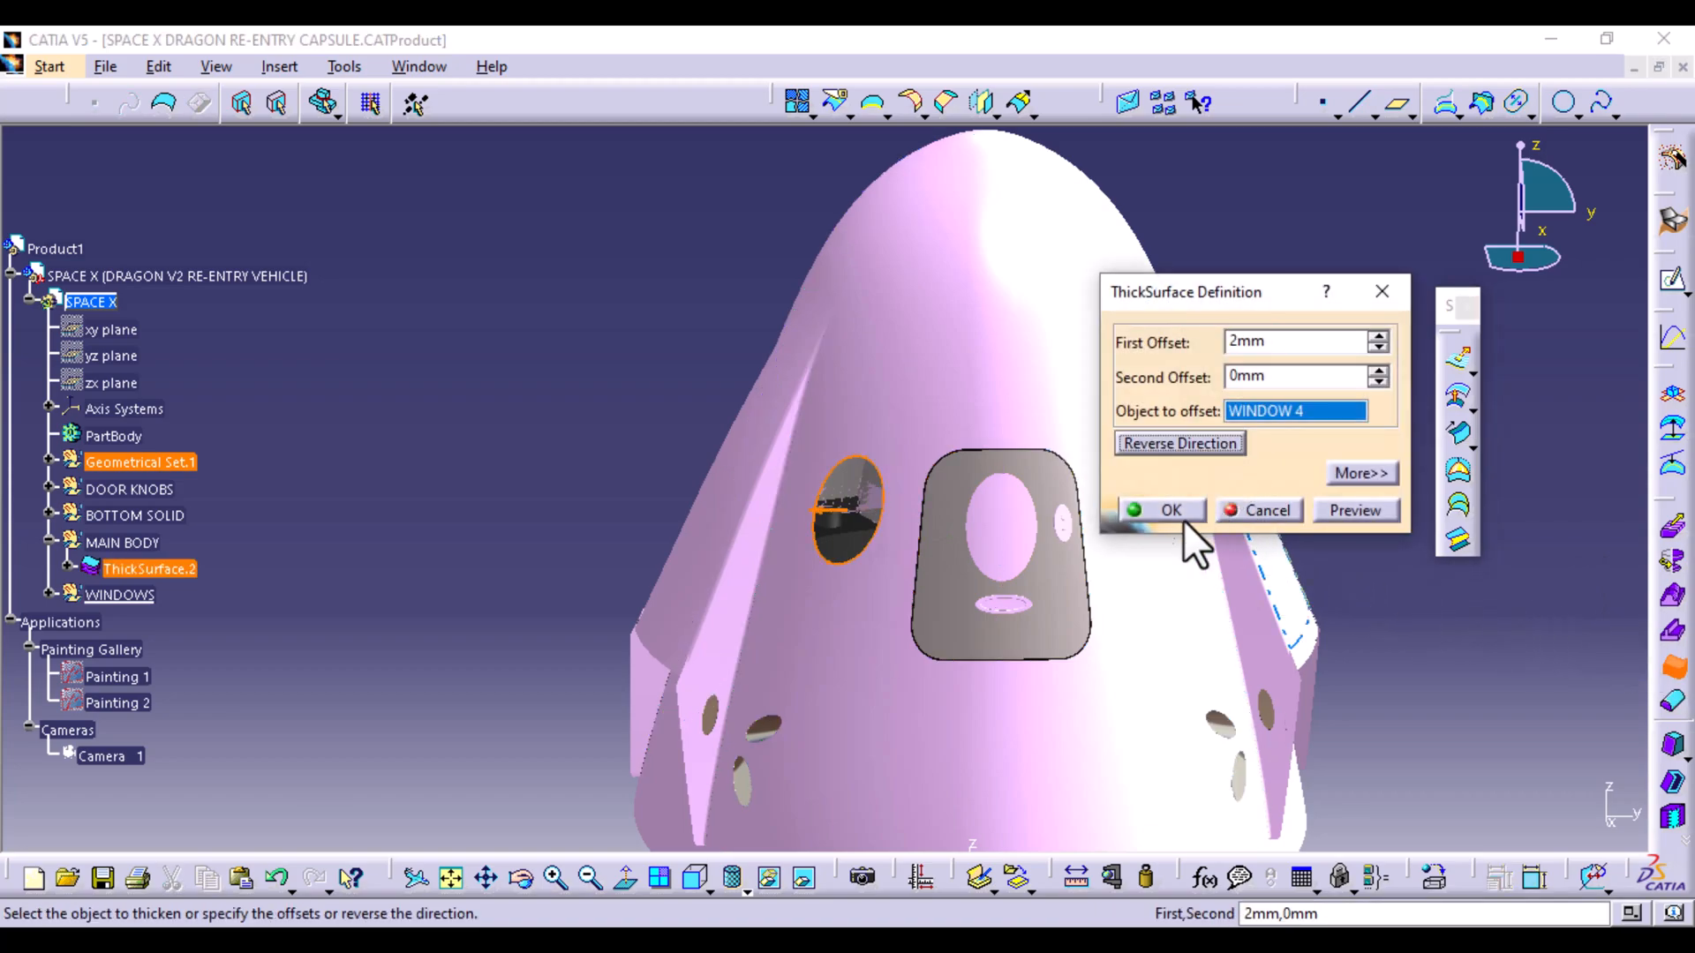
left_click(1181, 513)
Thicken the WINDOW 5 surface between the fins by 2 mm with the offset direction reversed
middle_click_drag(817, 500, 1071, 654)
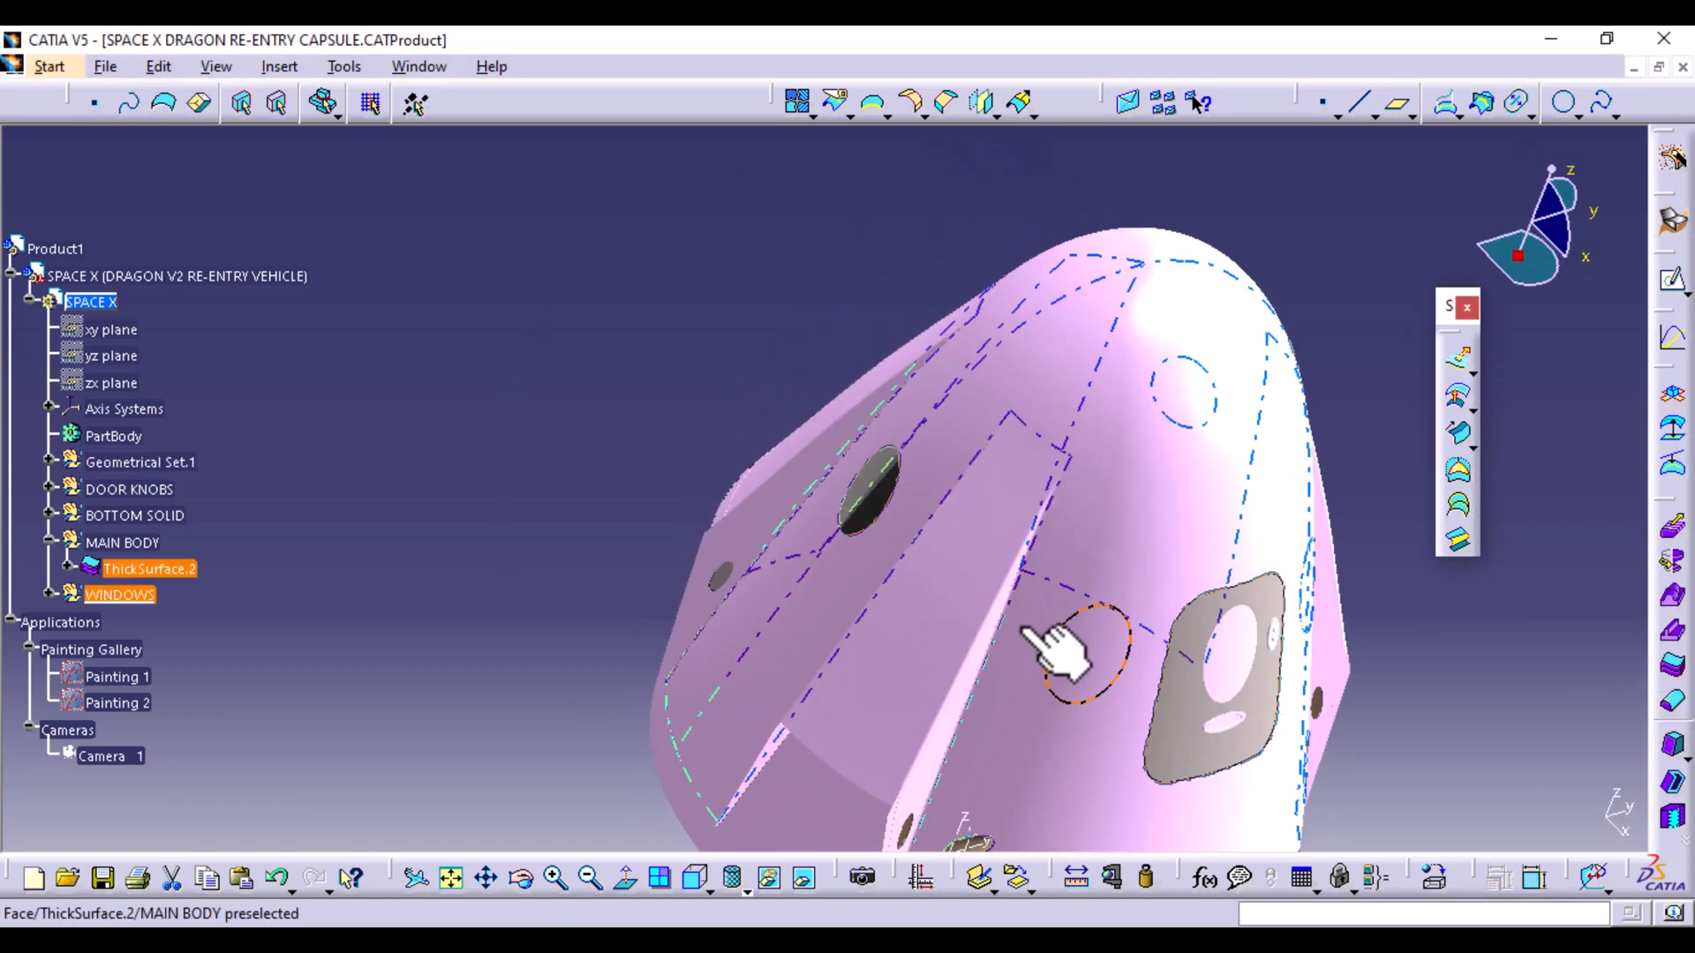
left_click(865, 501)
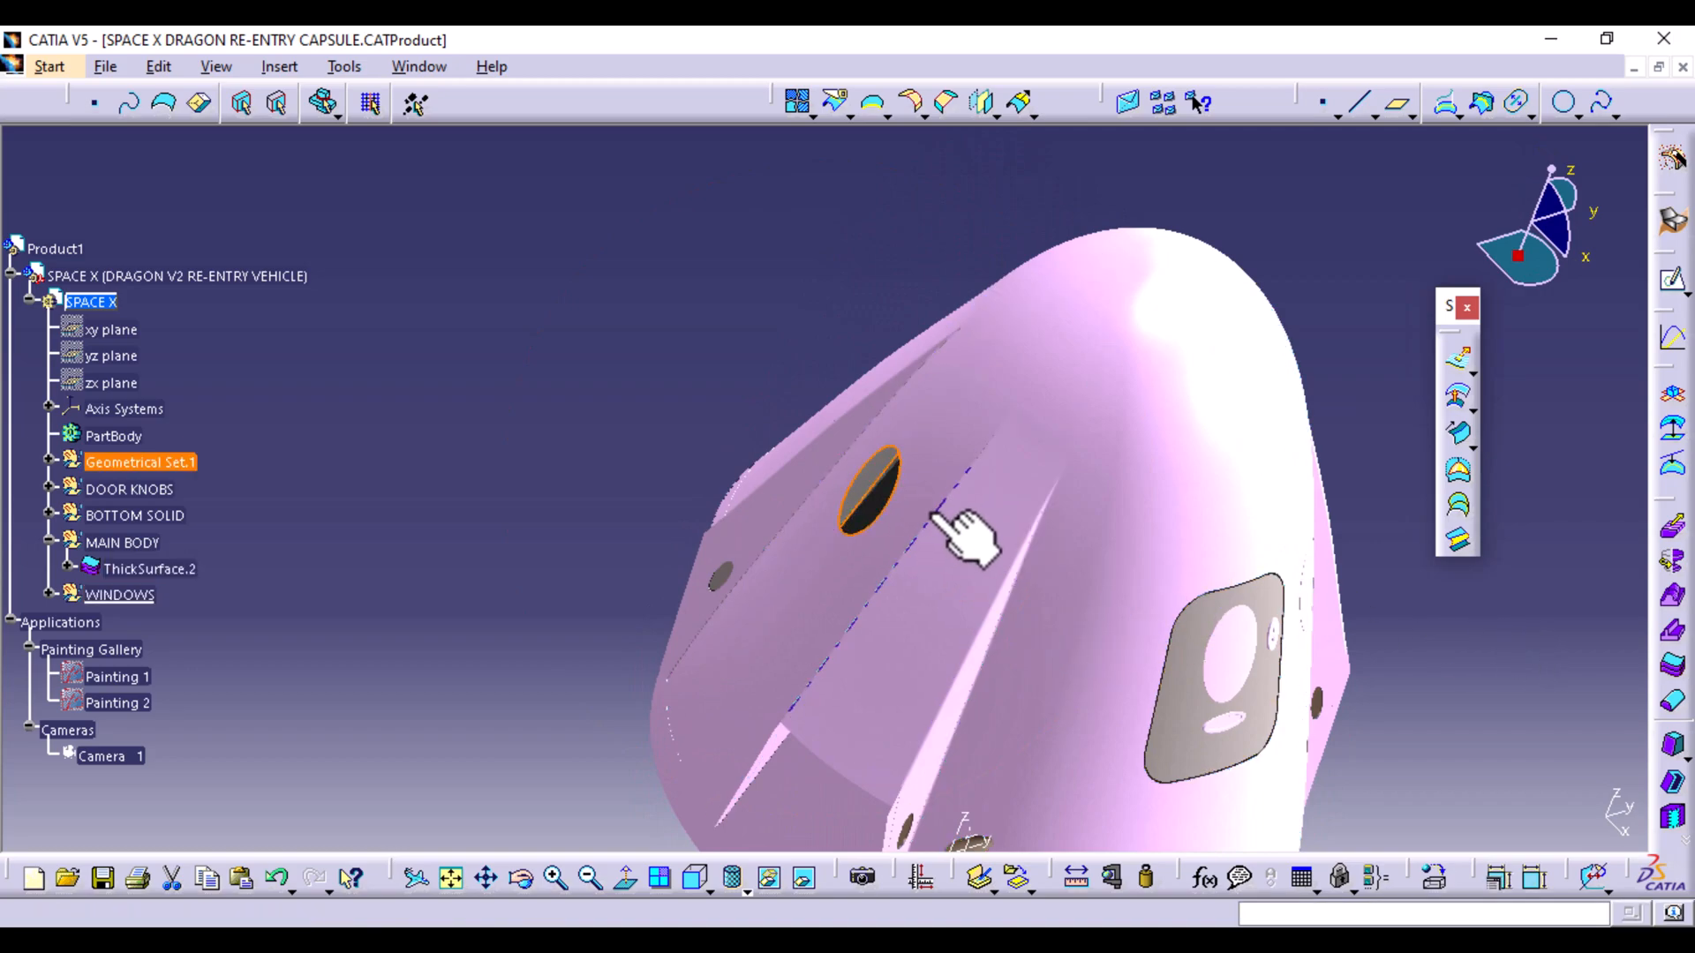
left_click(1671, 665)
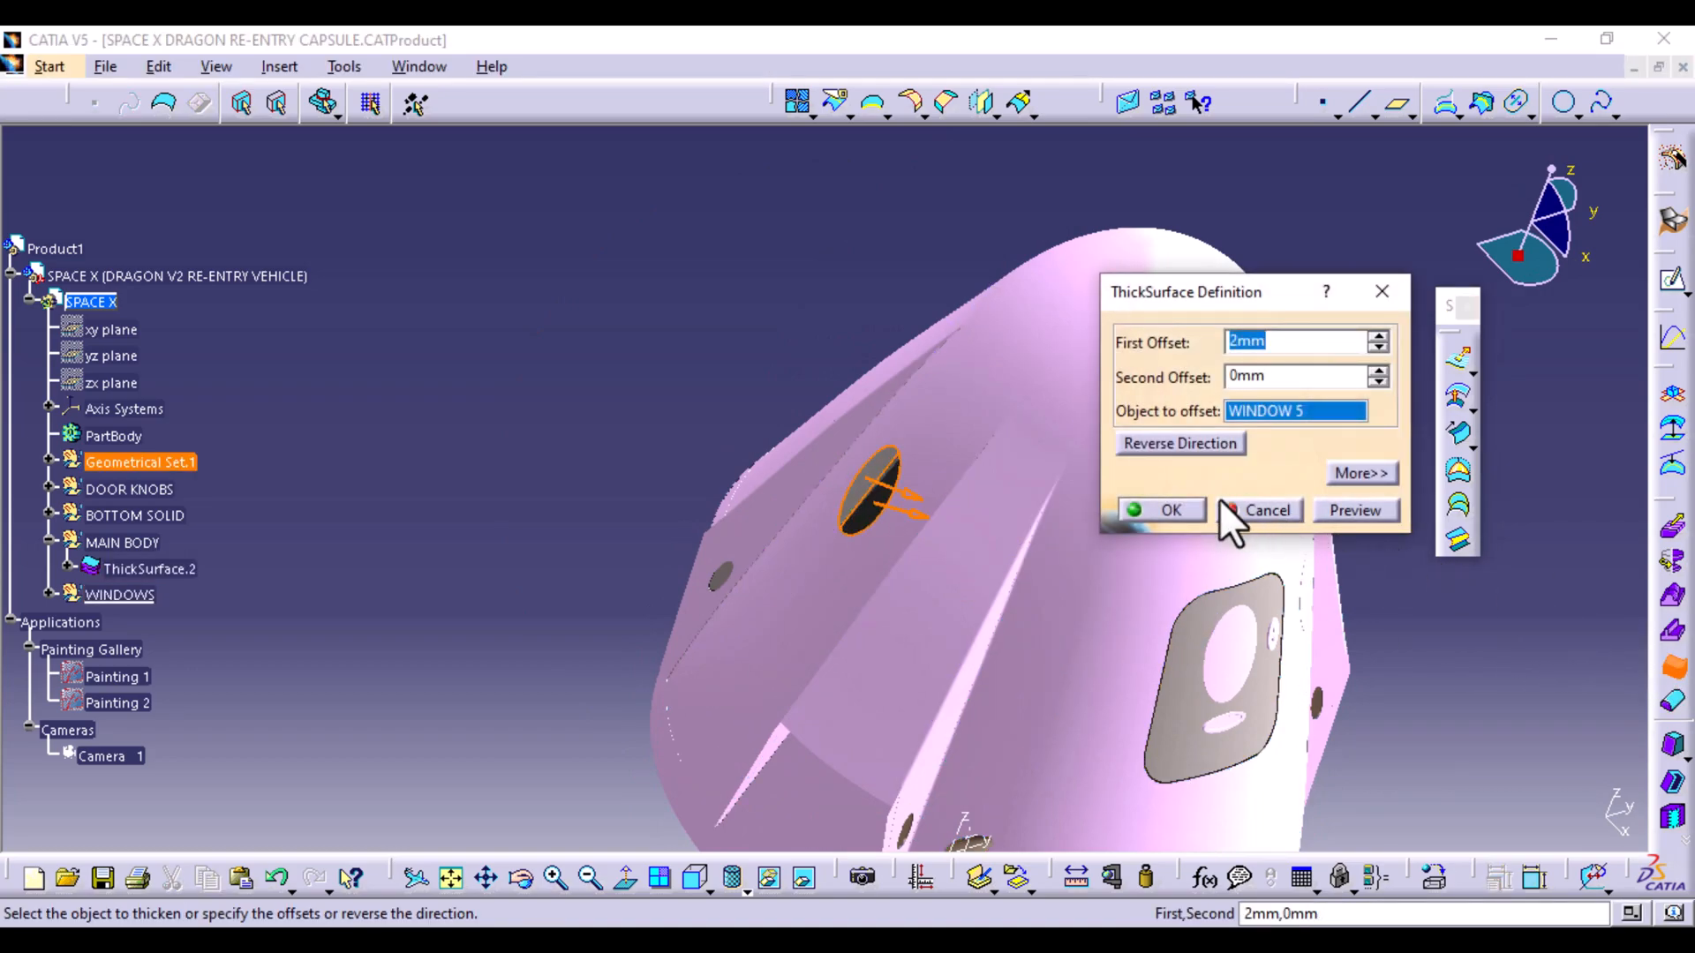
left_click(1201, 444)
left_click(1172, 510)
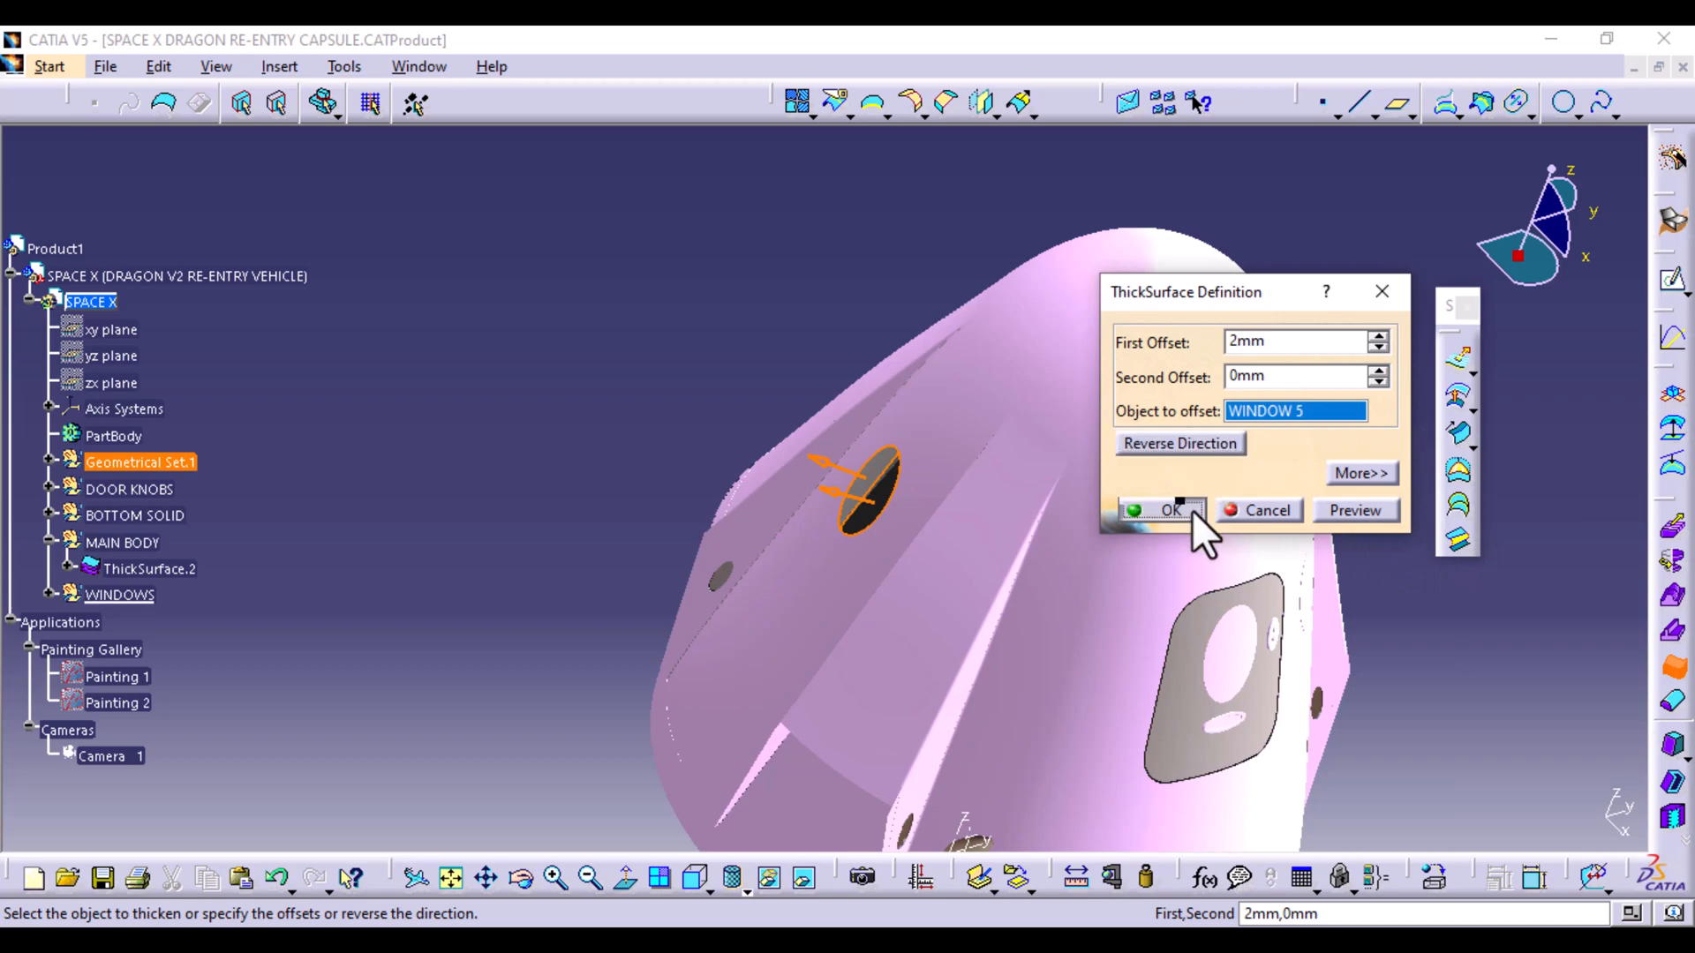
Insert a geometrical set named DOOR under SPACE X and define it as the in-work object
middle_click_drag(1191, 510, 832, 389)
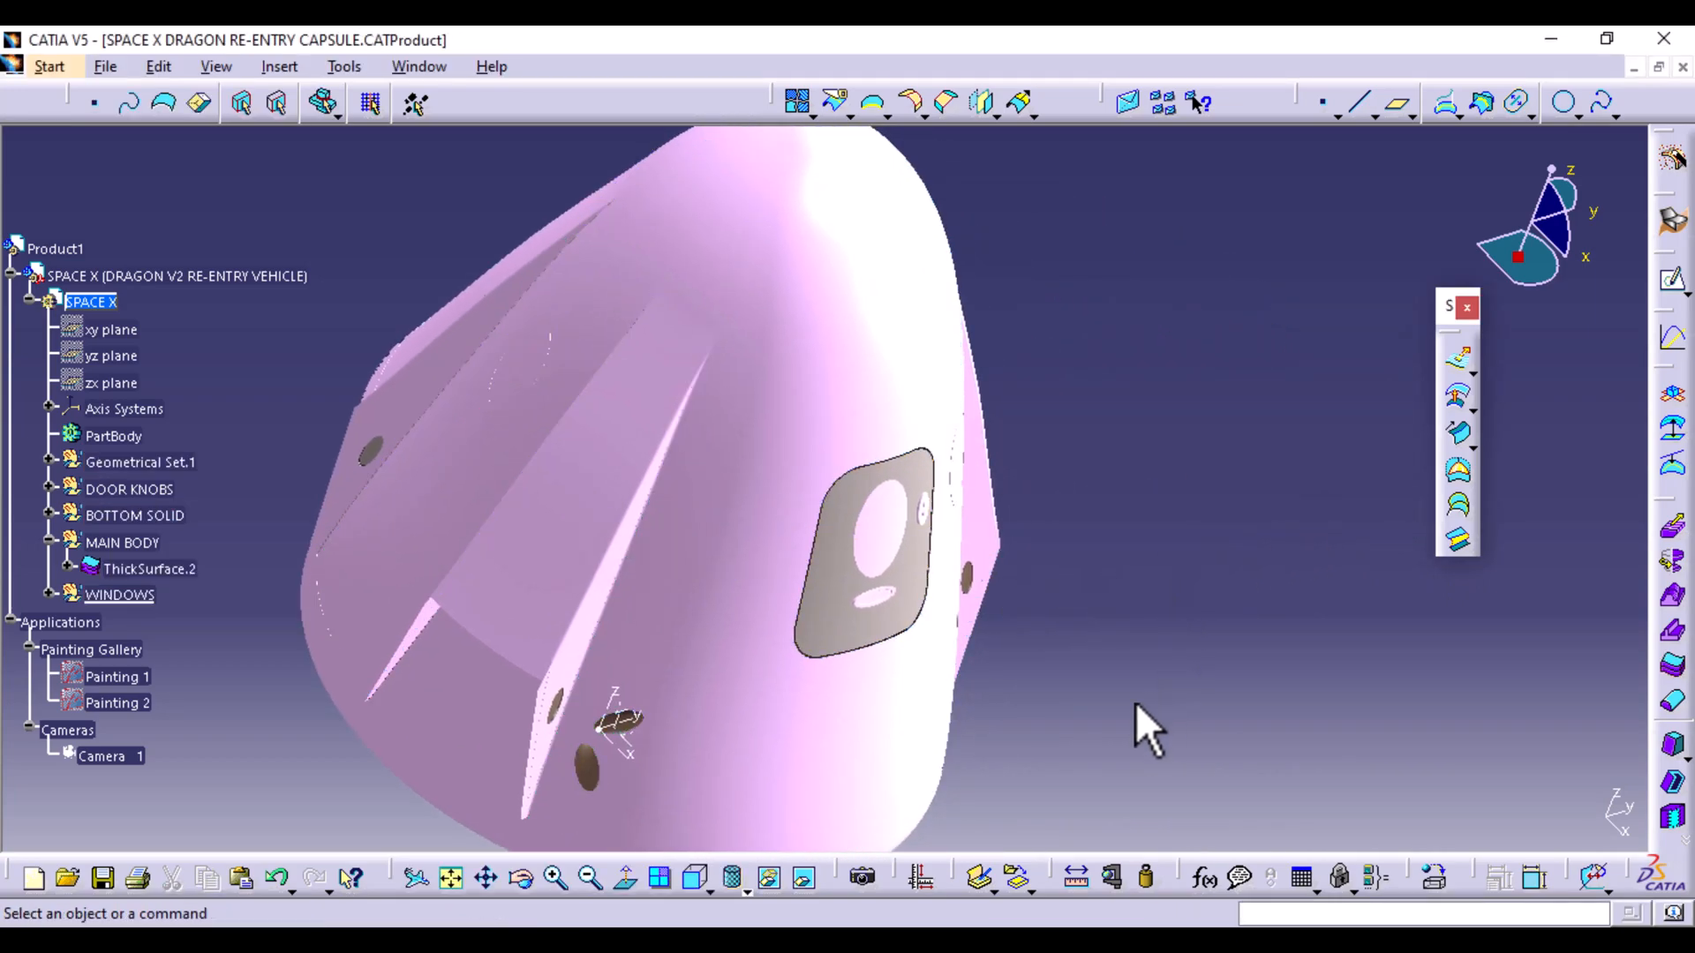
middle_click_drag(1105, 725, 849, 669)
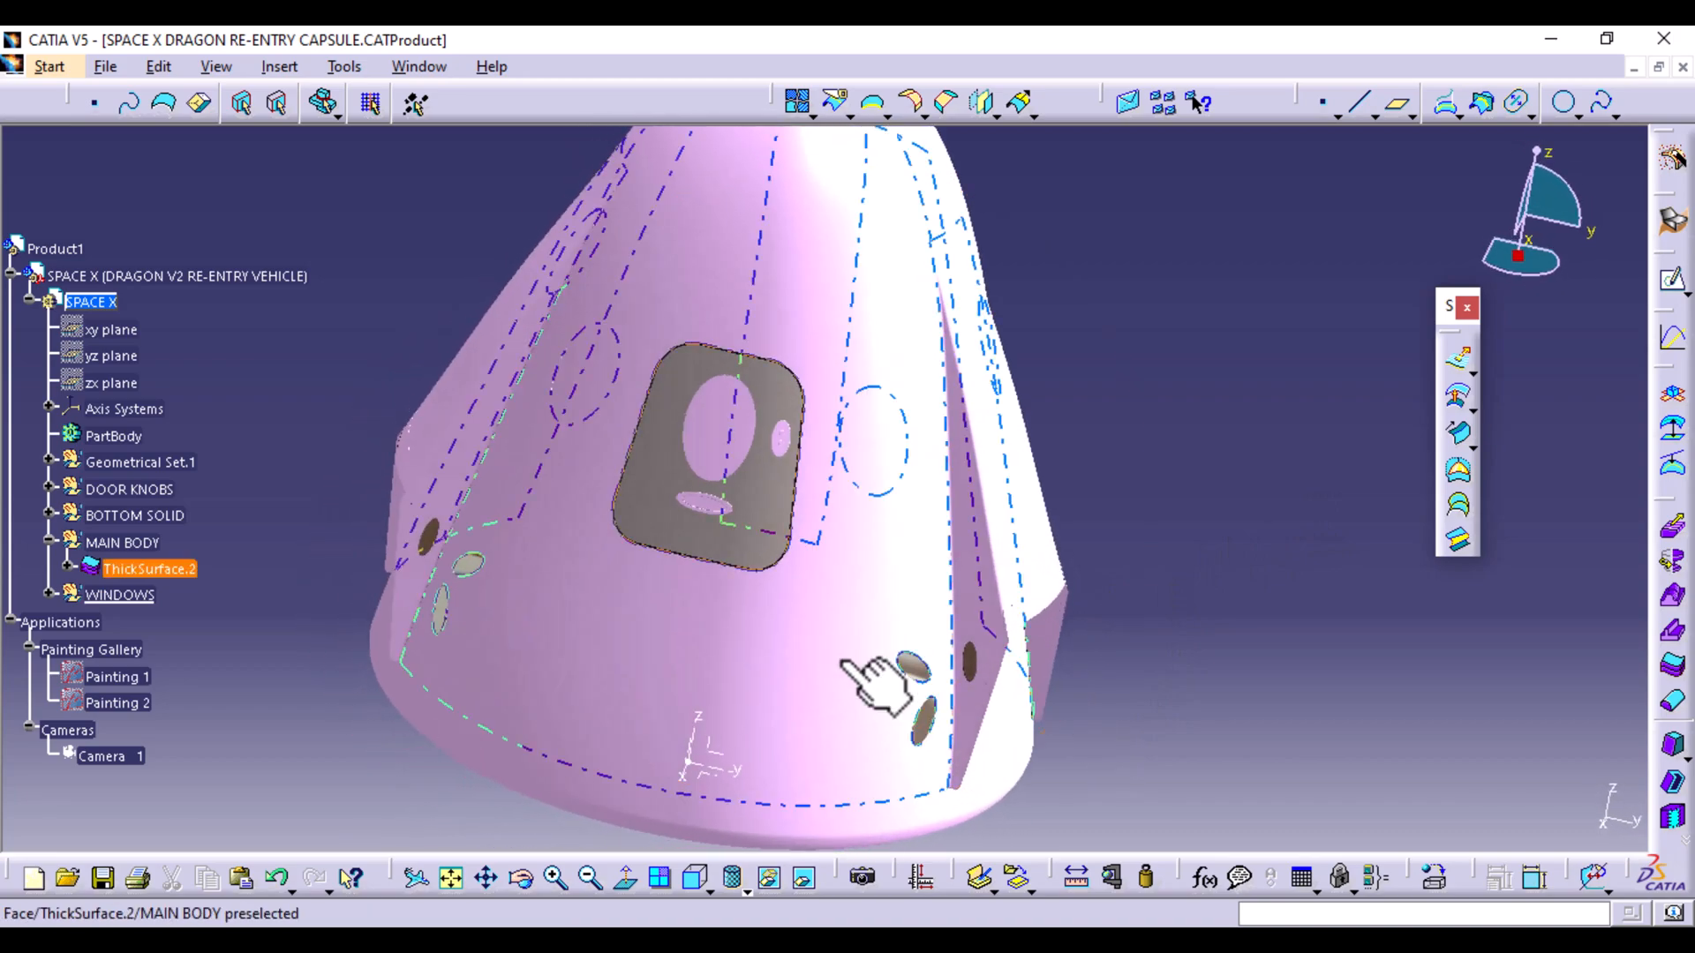
left_click(279, 66)
left_click(340, 155)
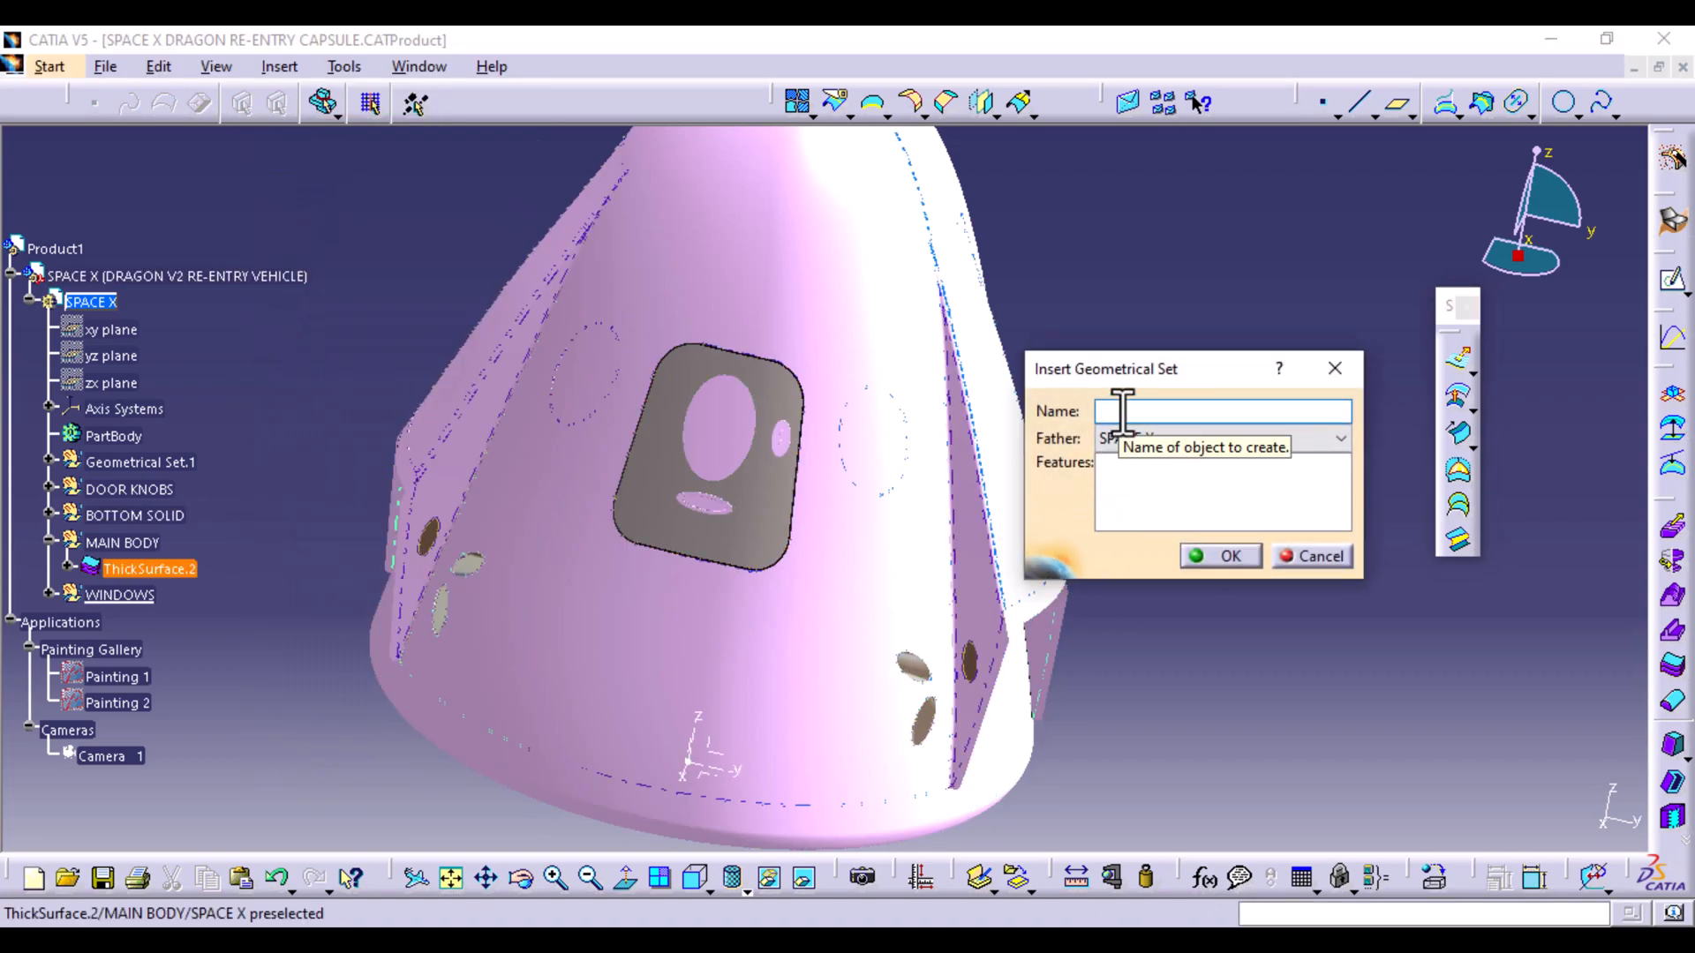
type("DOOR")
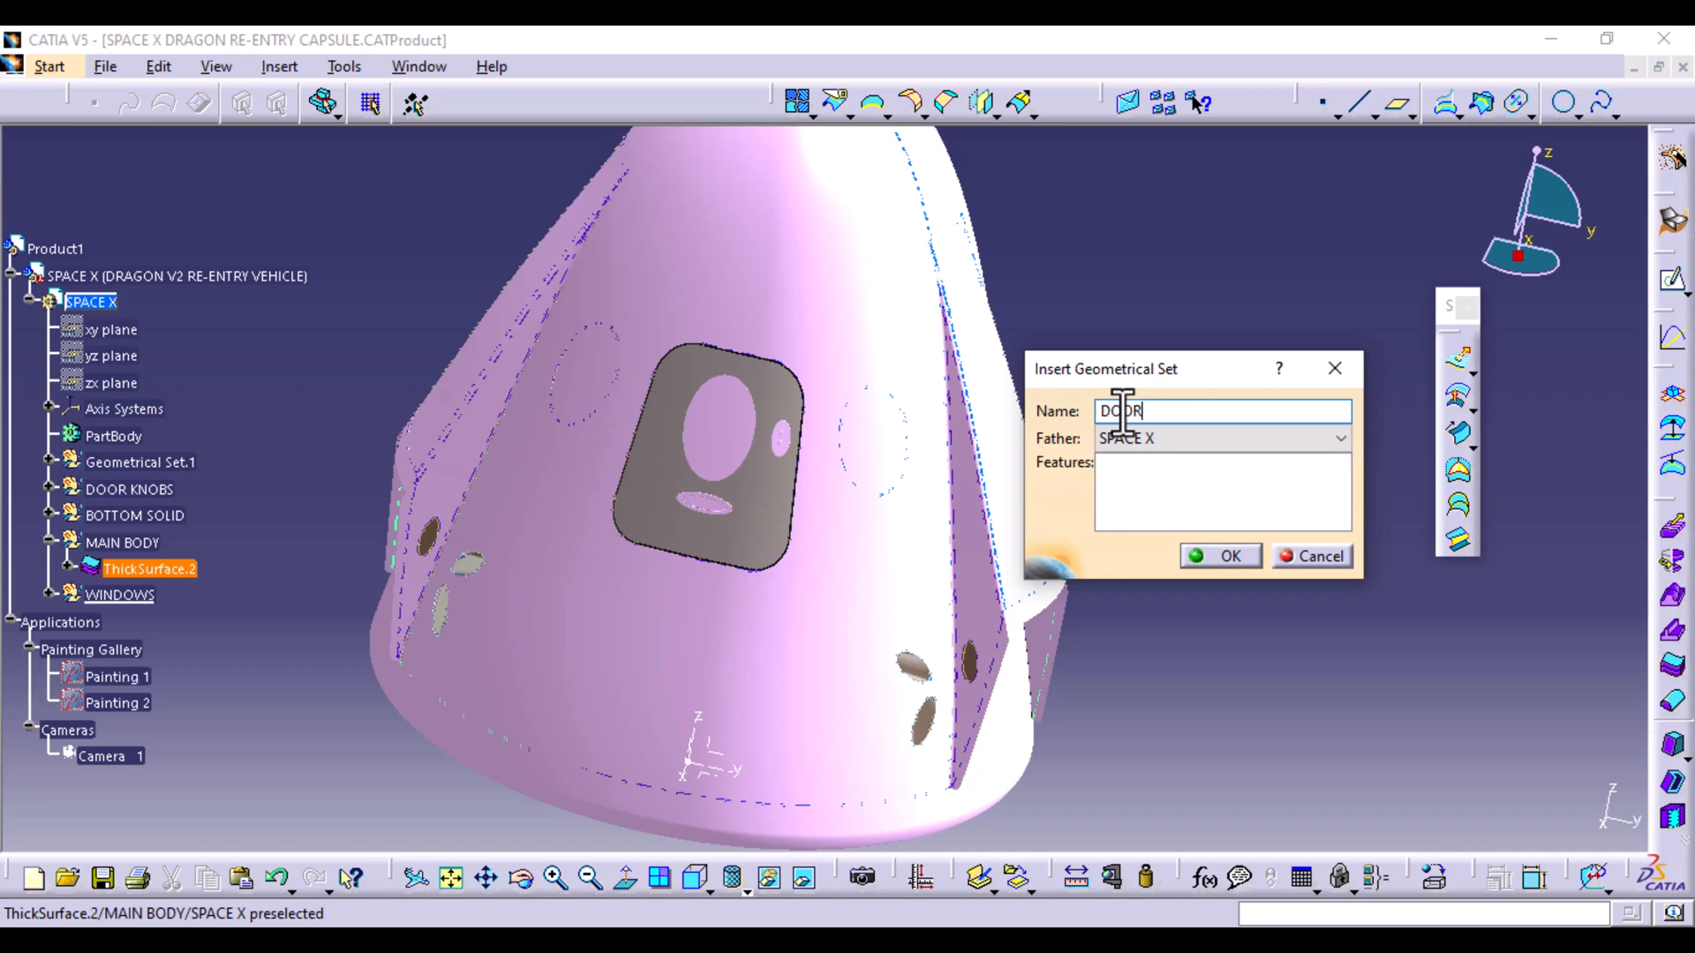
left_click(1236, 556)
right_click(104, 623)
left_click(220, 286)
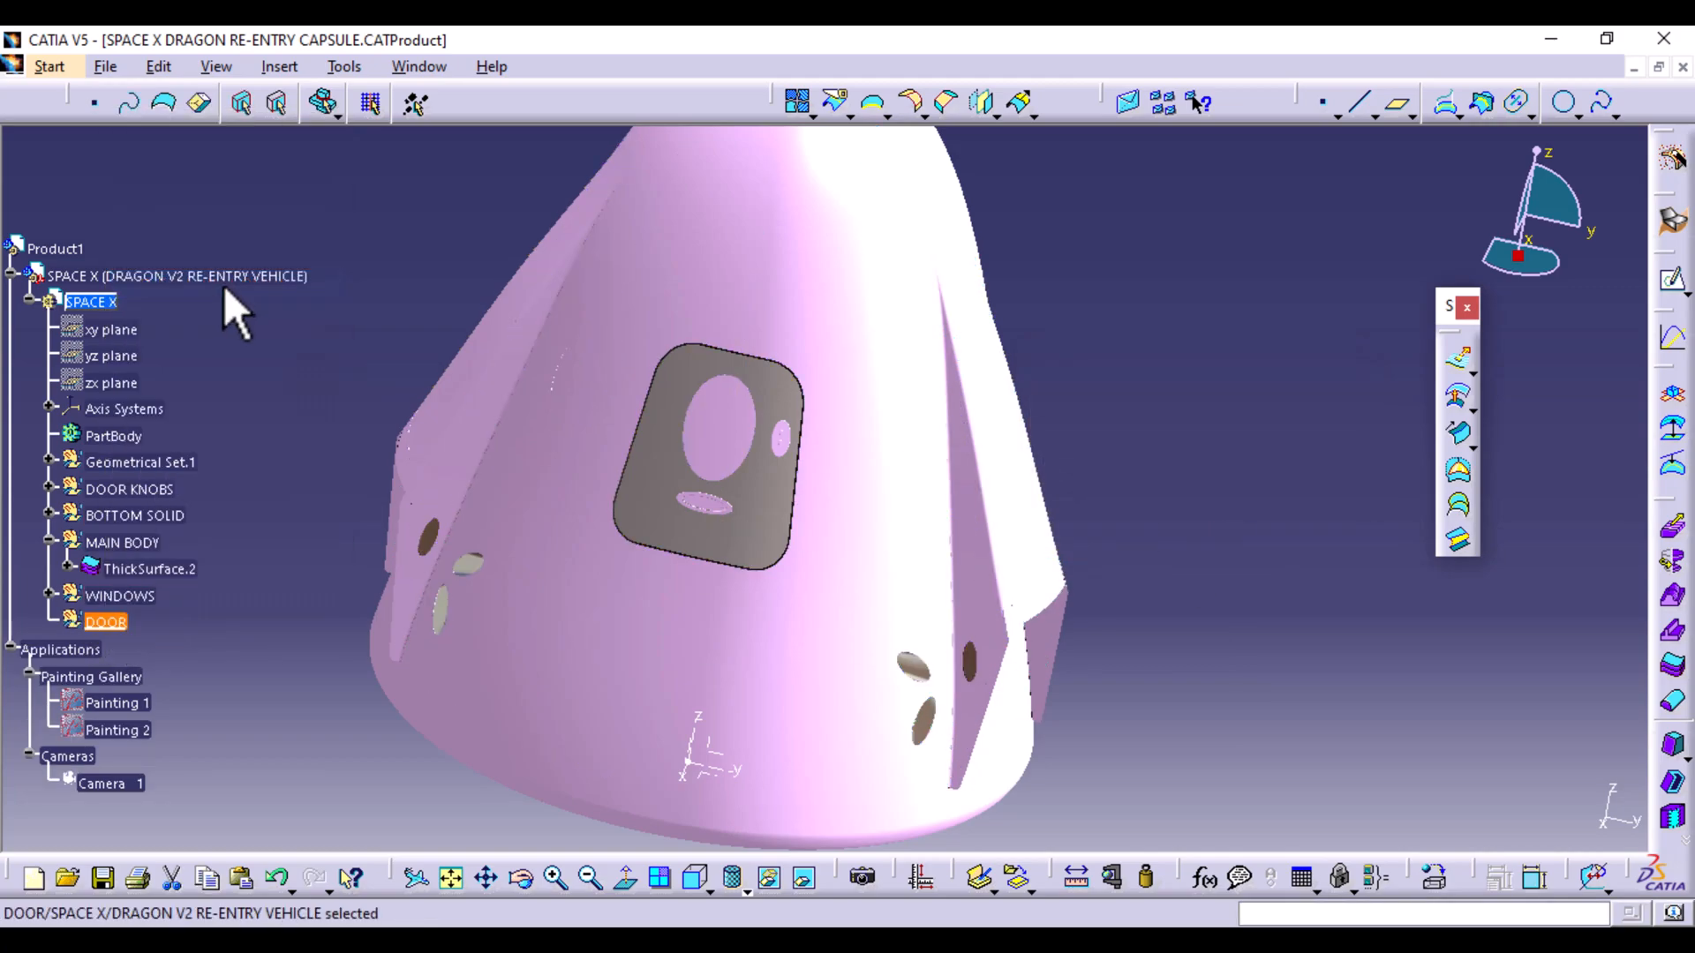
Thicken the DOOR surface by 2 mm with the offset direction reversed, previewing the result first
left_click(761, 524)
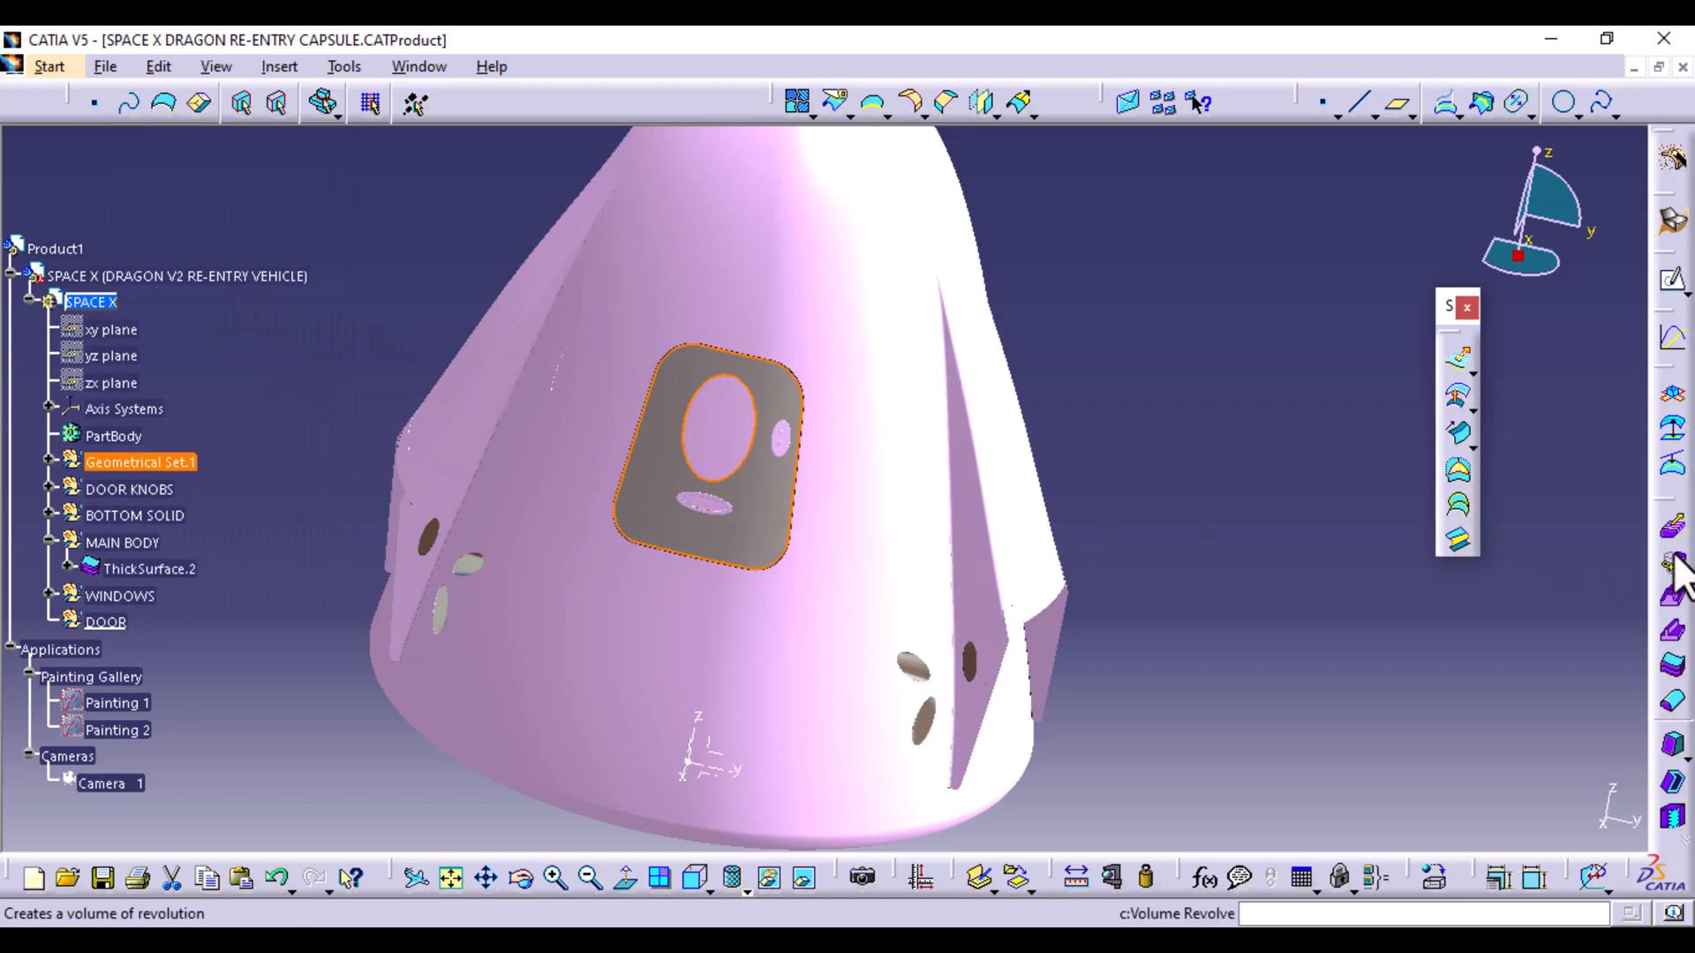
left_click(1672, 664)
left_click(1196, 443)
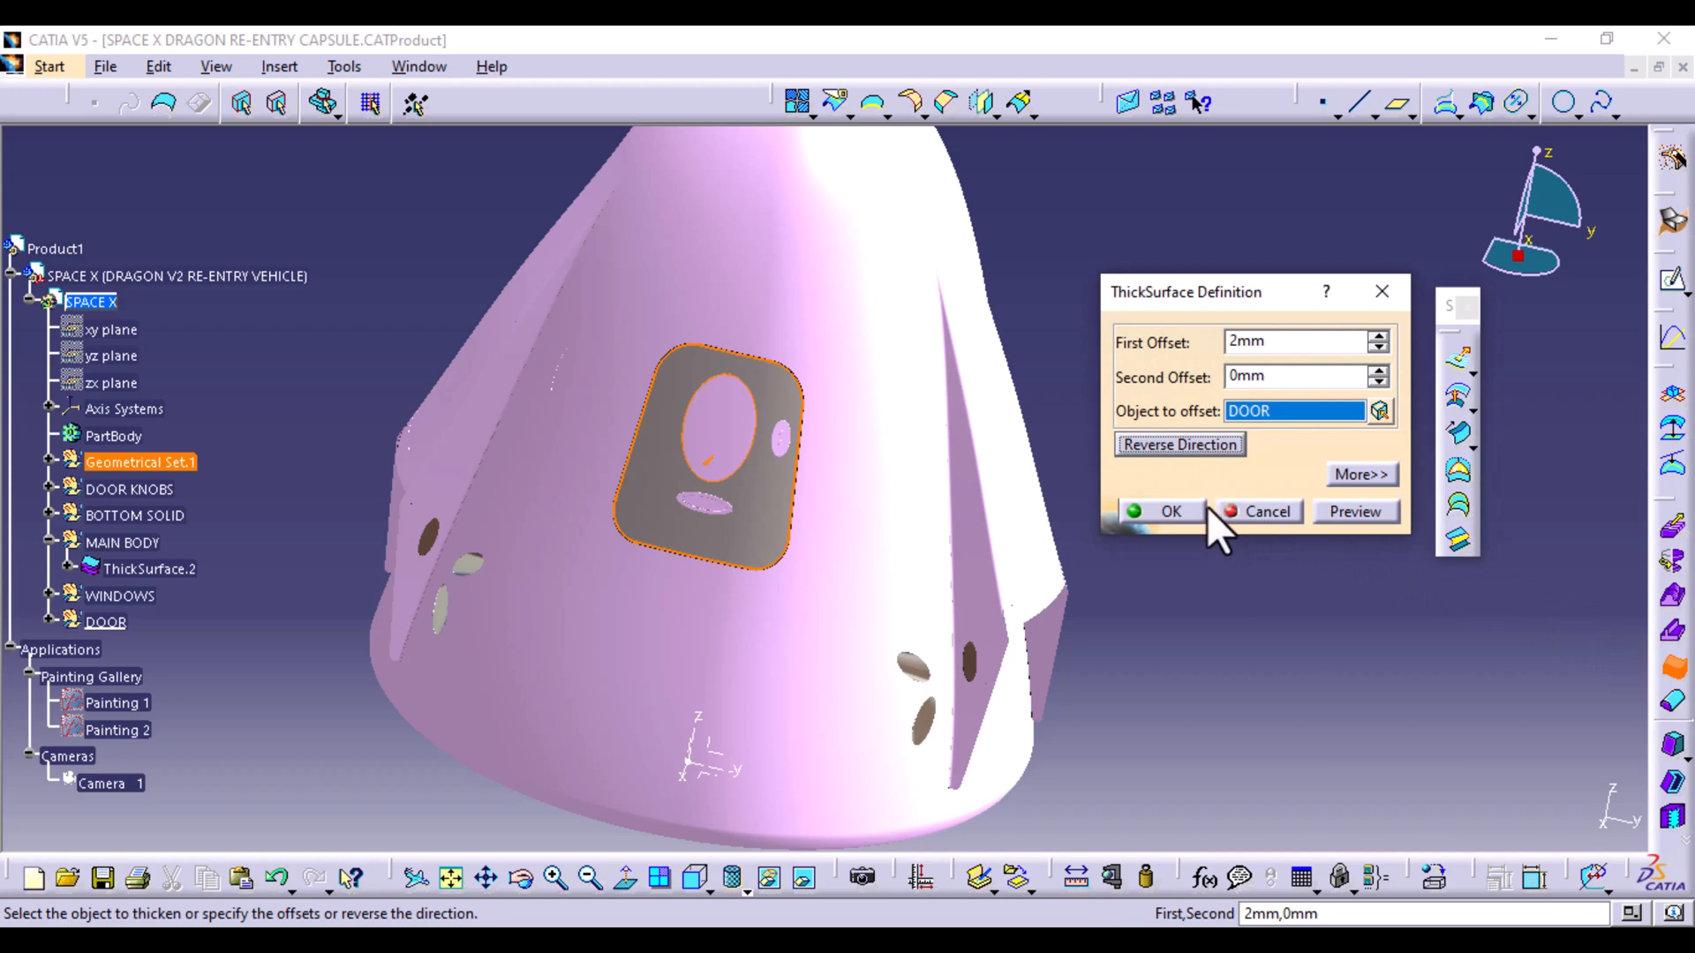
left_click(1333, 506)
left_click(1185, 512)
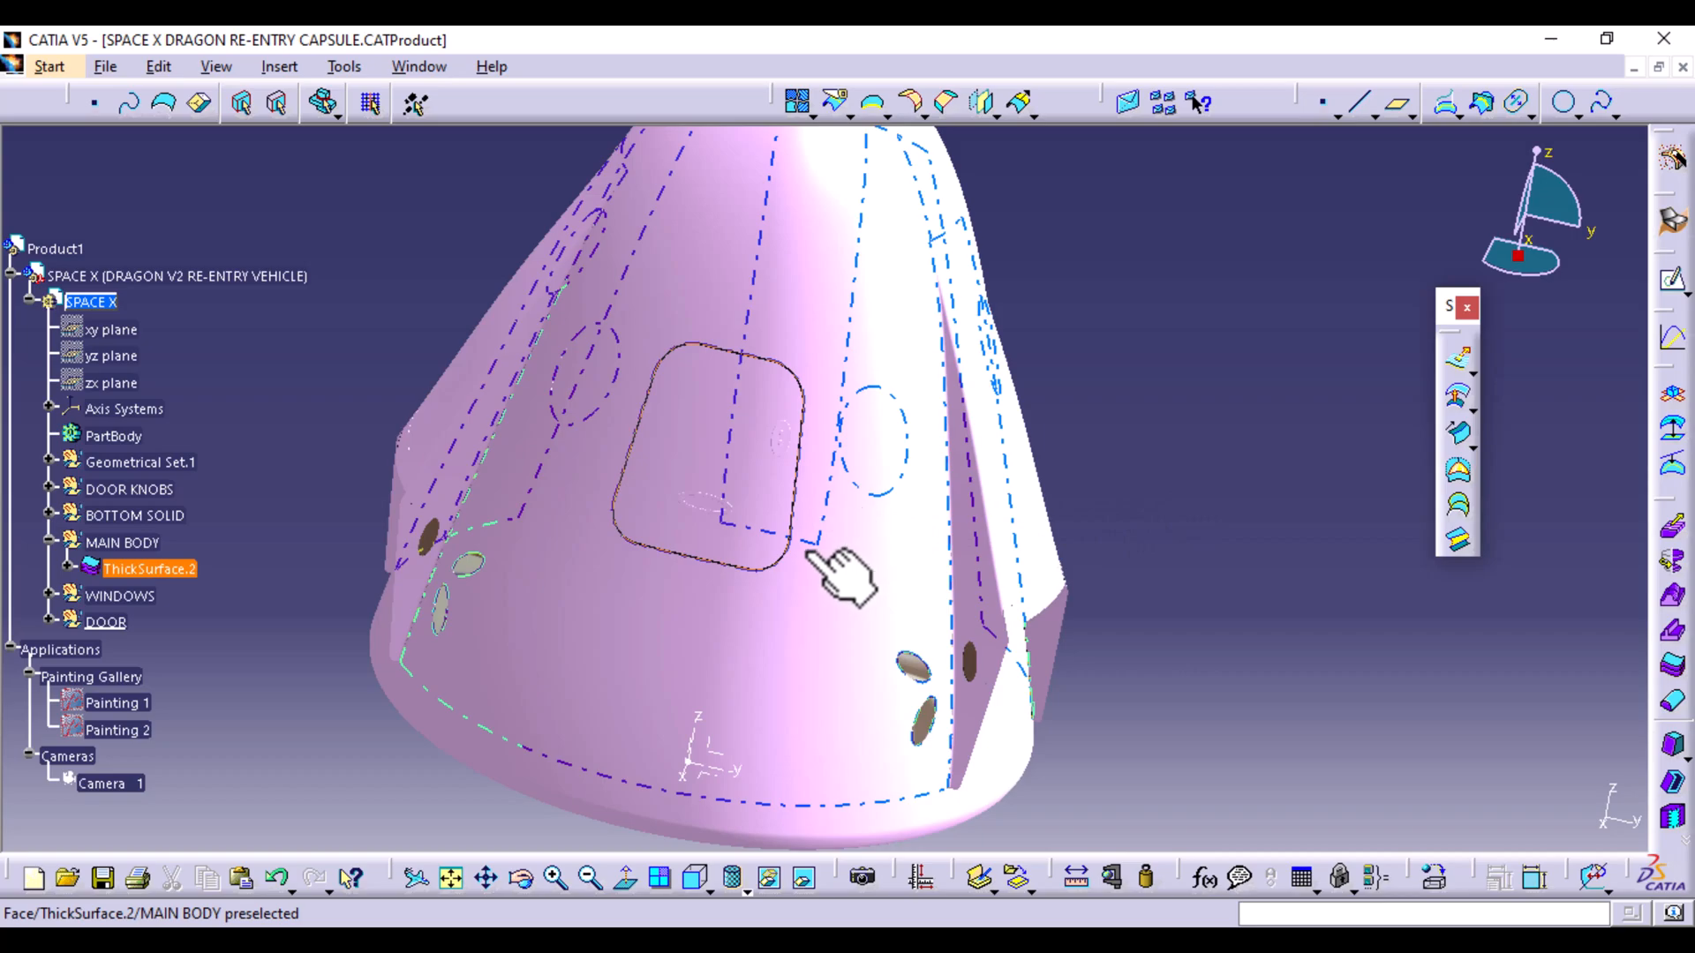
middle_click_drag(777, 682, 766, 456)
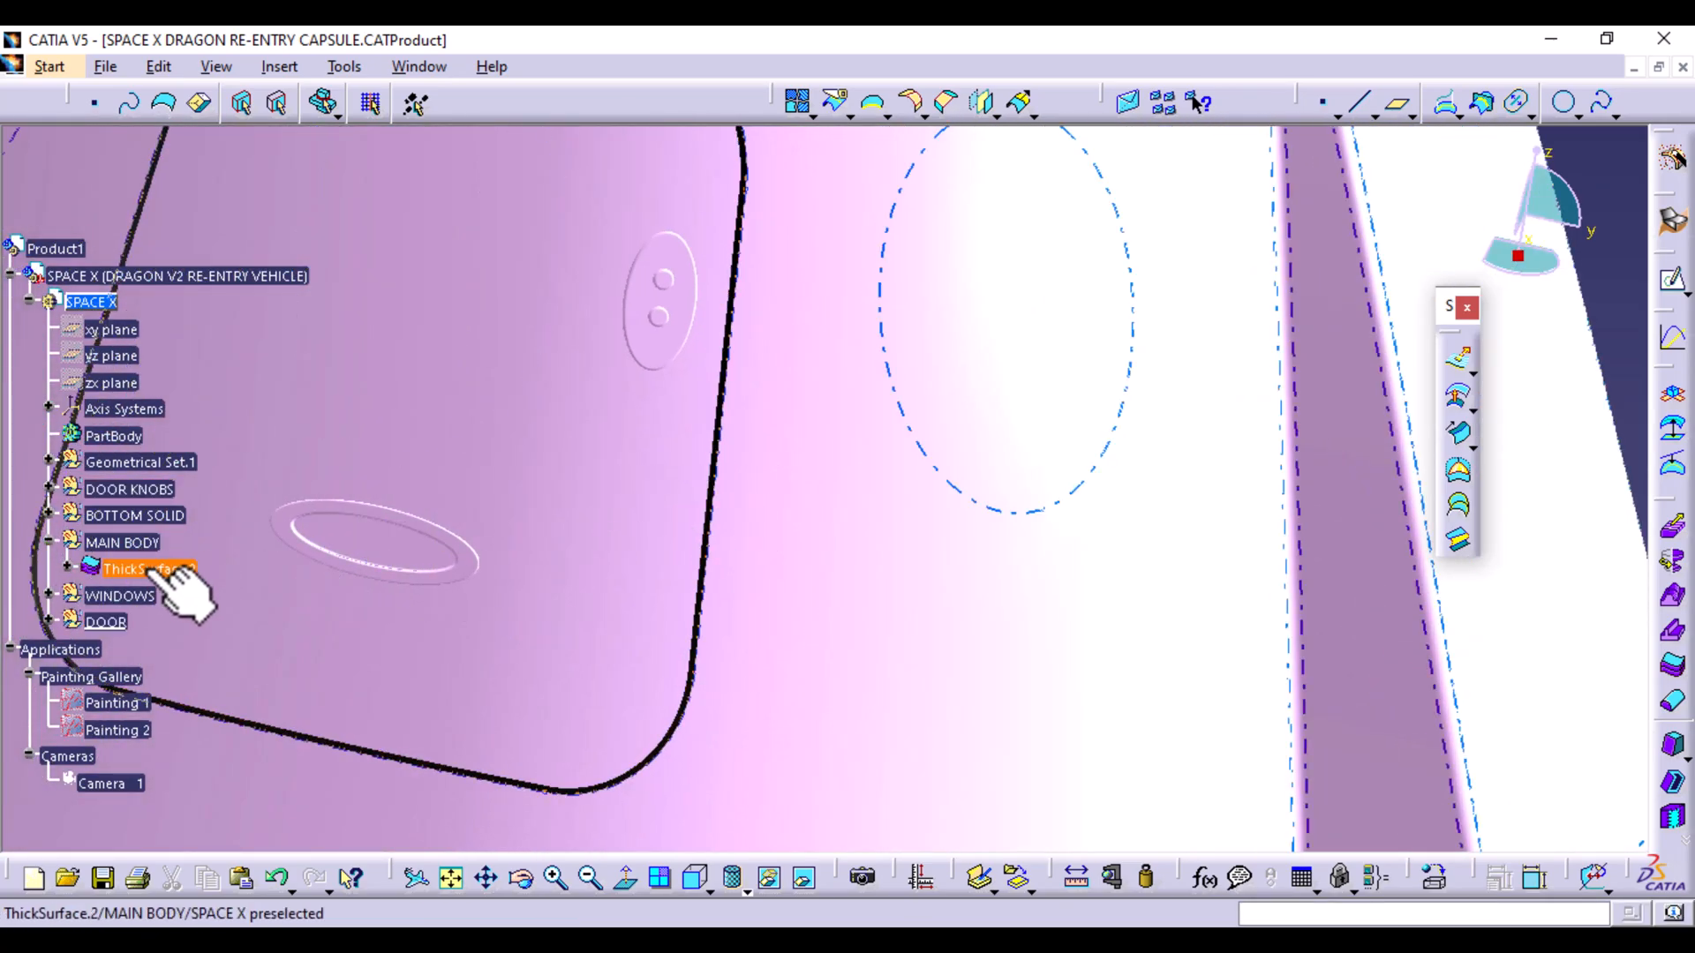
middle_click_drag(787, 541, 859, 533)
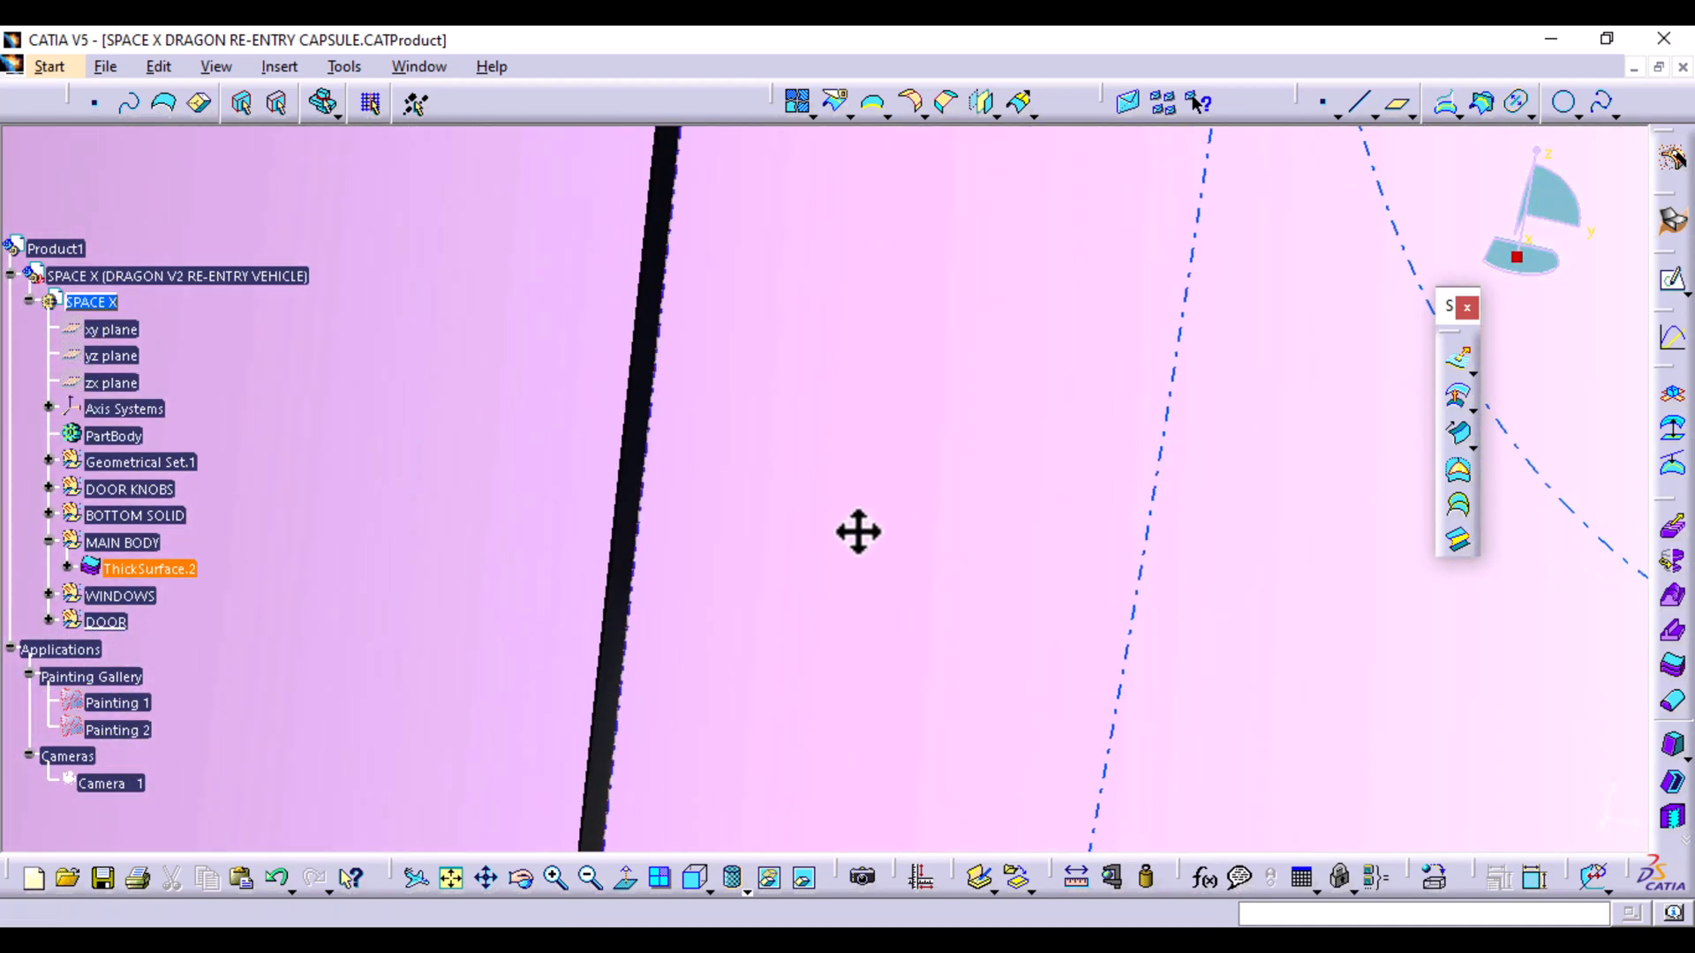
left_click(630, 529)
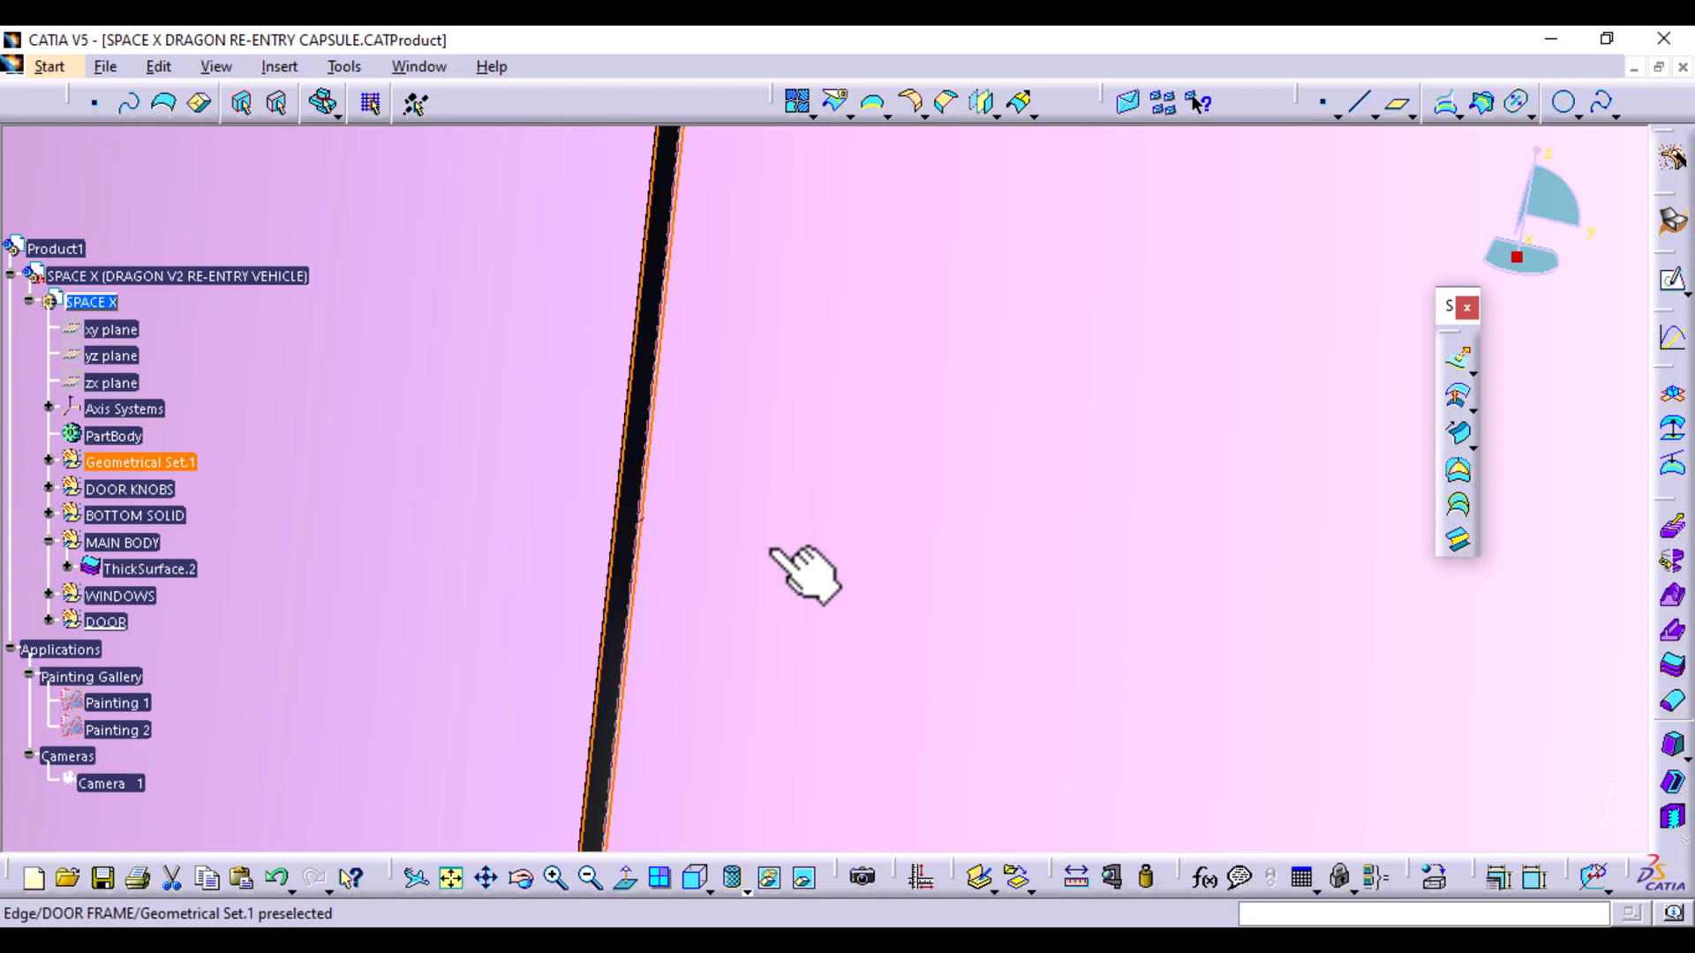
left_click(1669, 663)
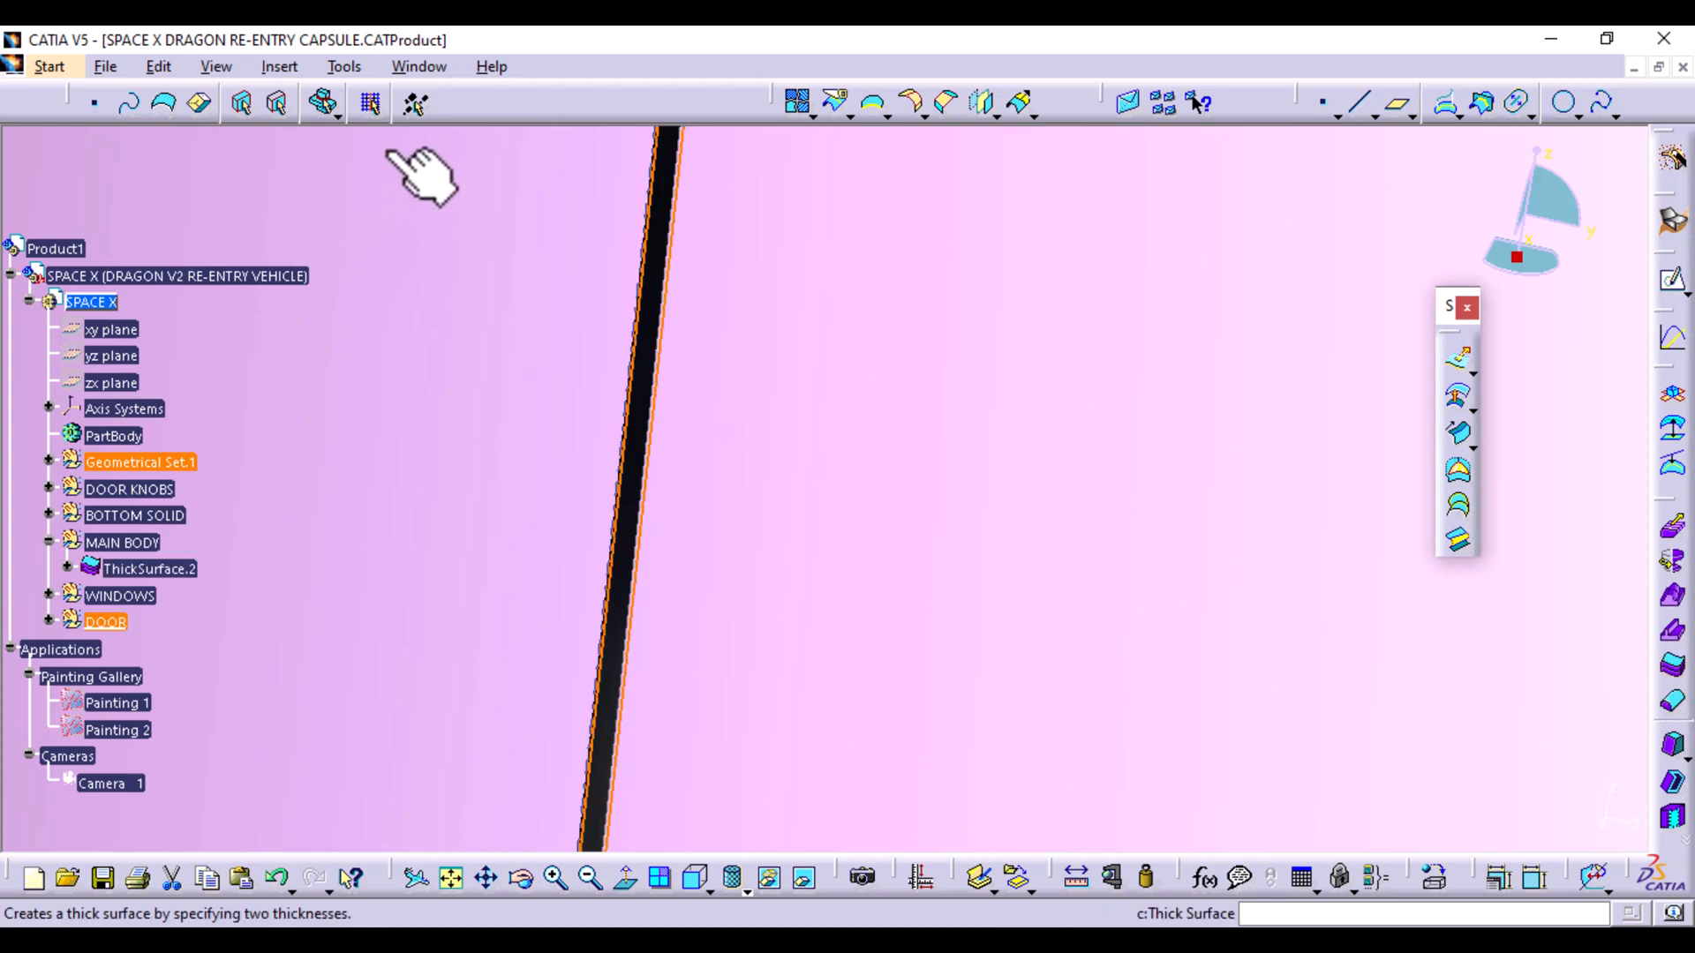
key("Escape")
middle_click_drag(438, 243, 477, 711)
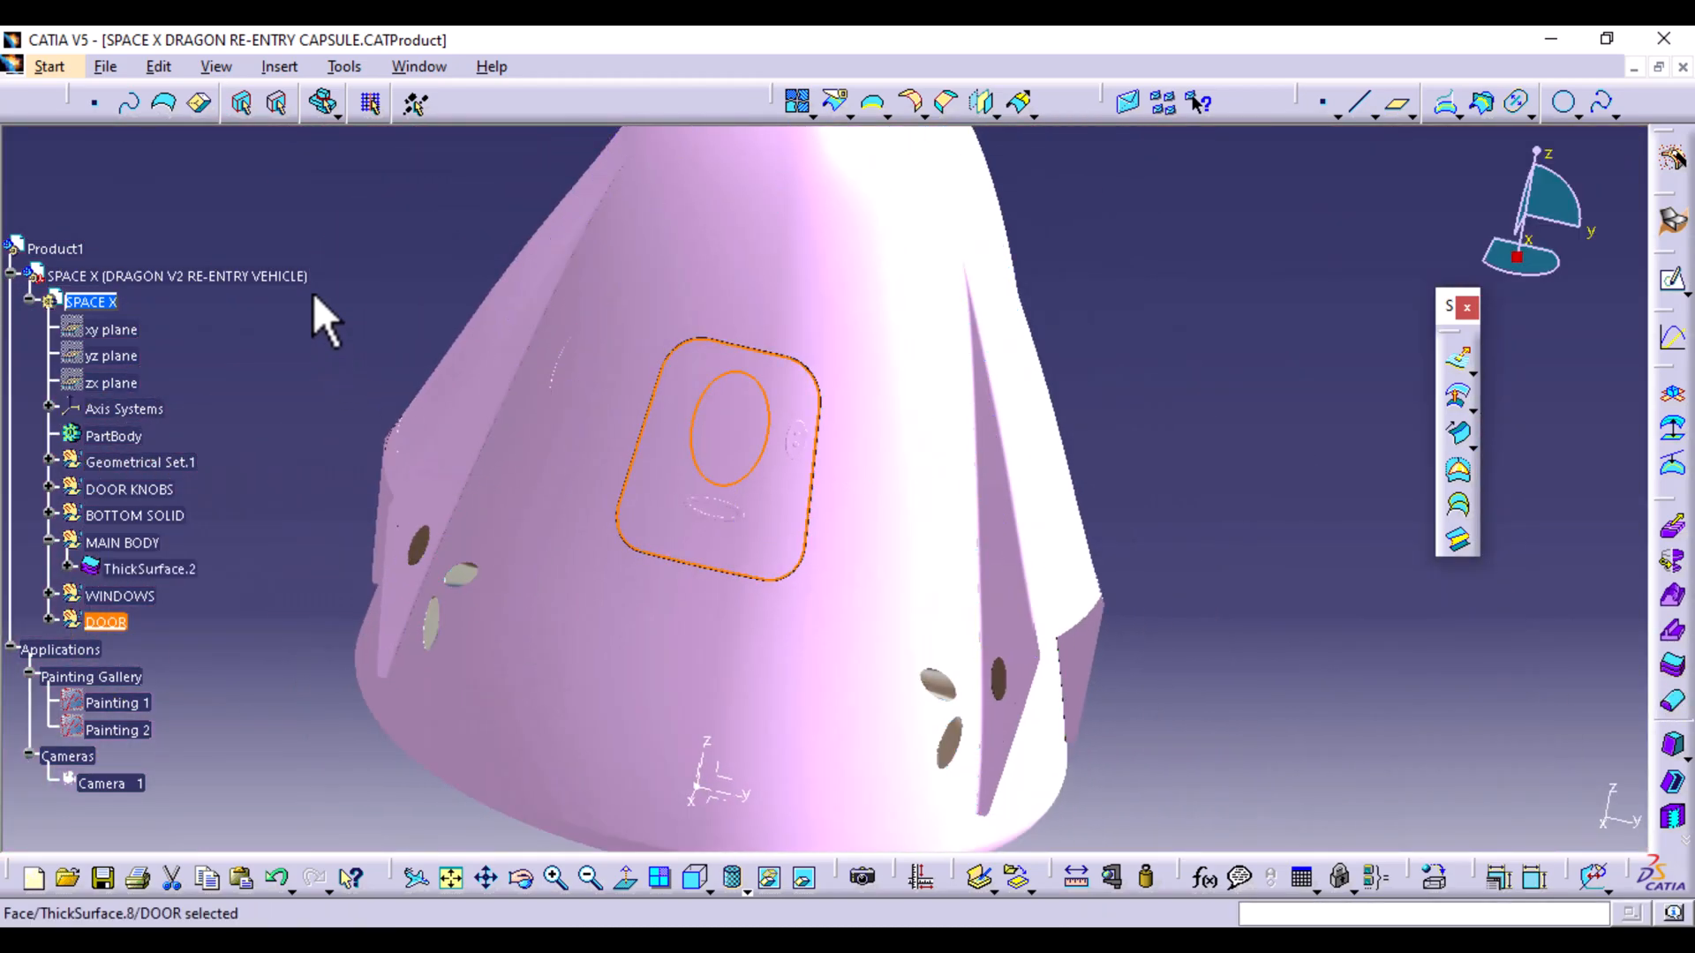
Insert a geometrical set named DOOR FRAME under SPACE X and define it as the in-work object
left_click(279, 71)
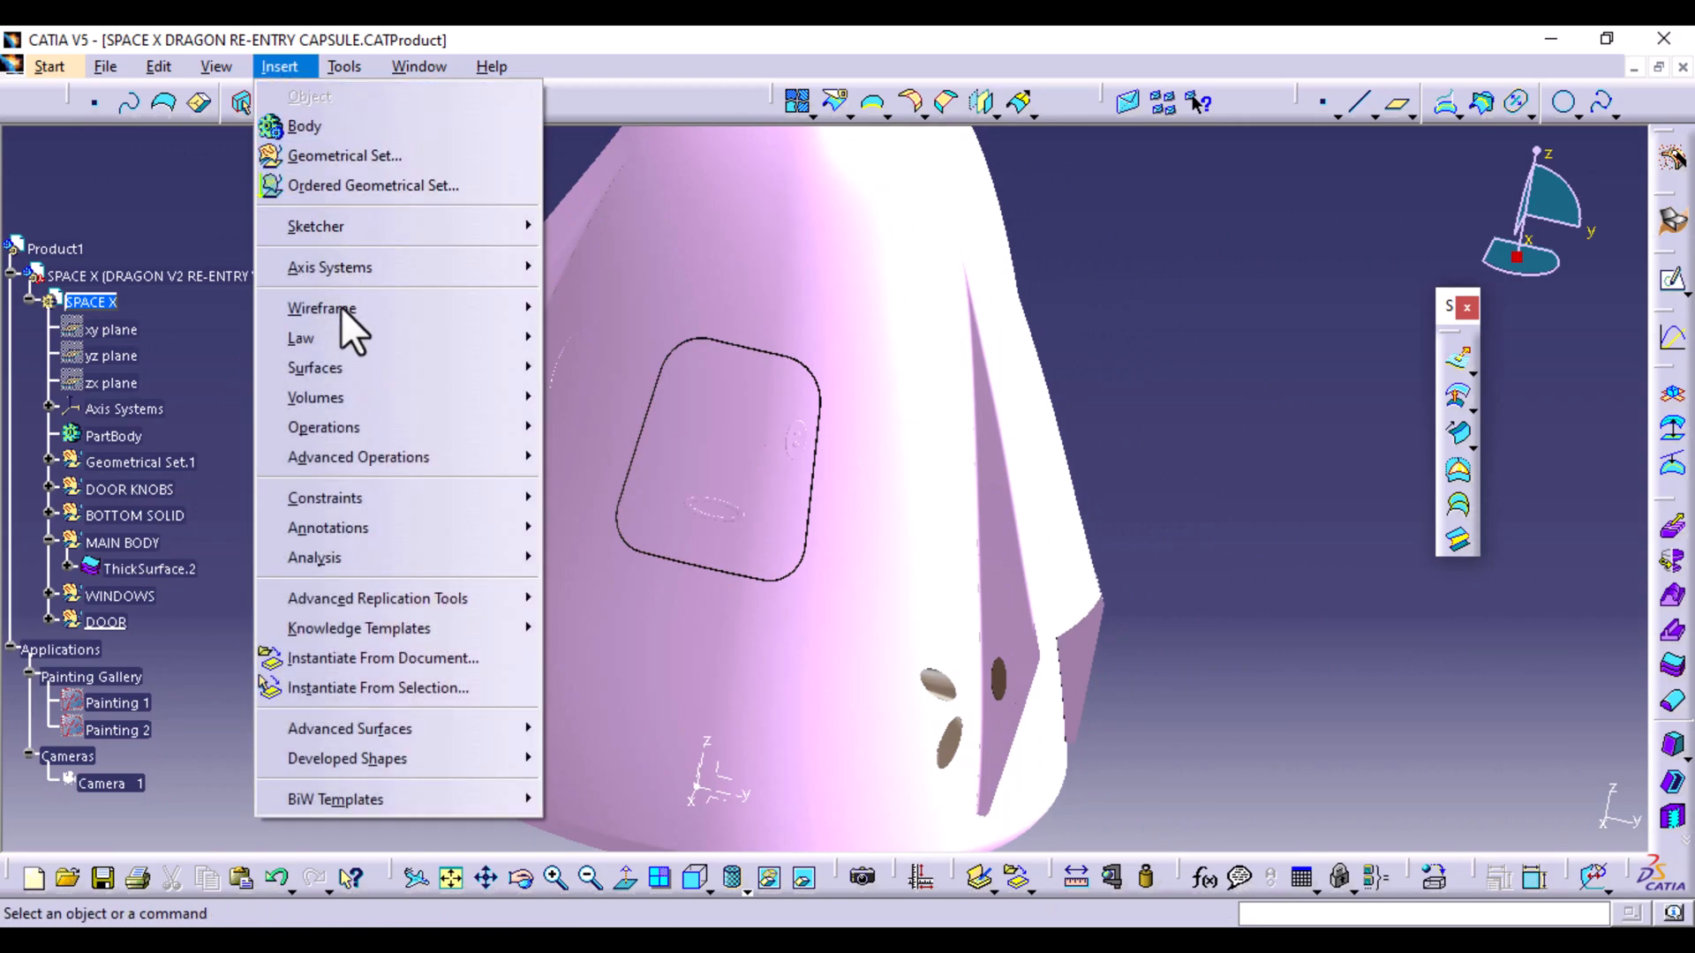
left_click(399, 155)
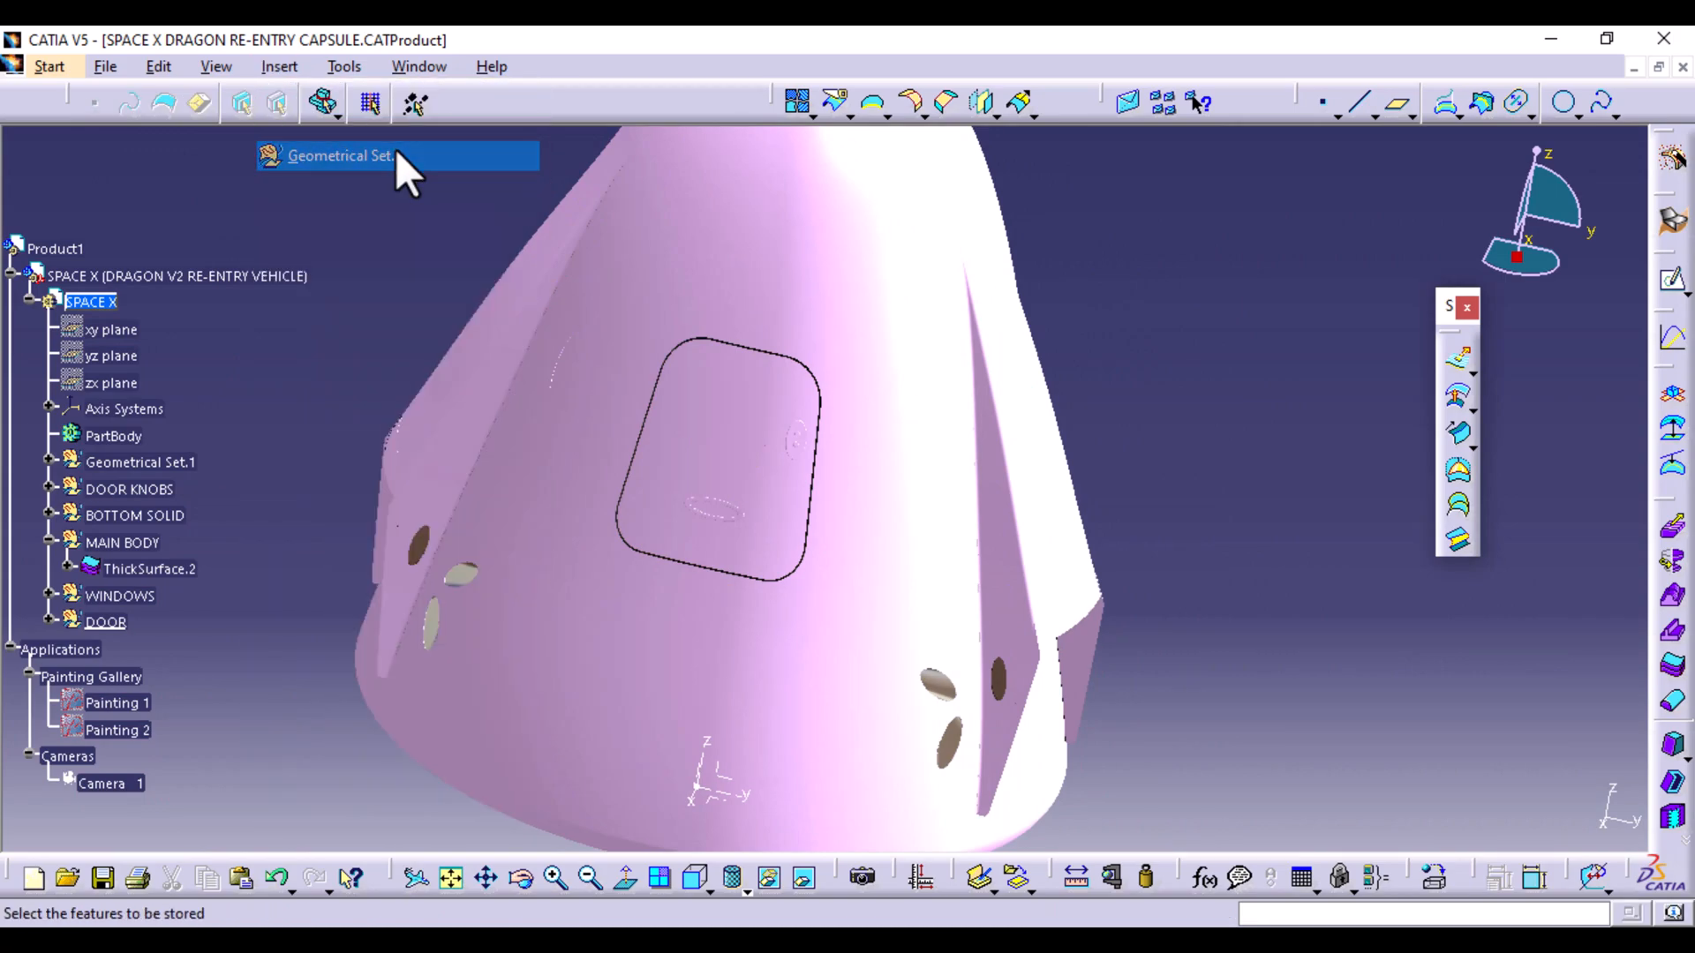
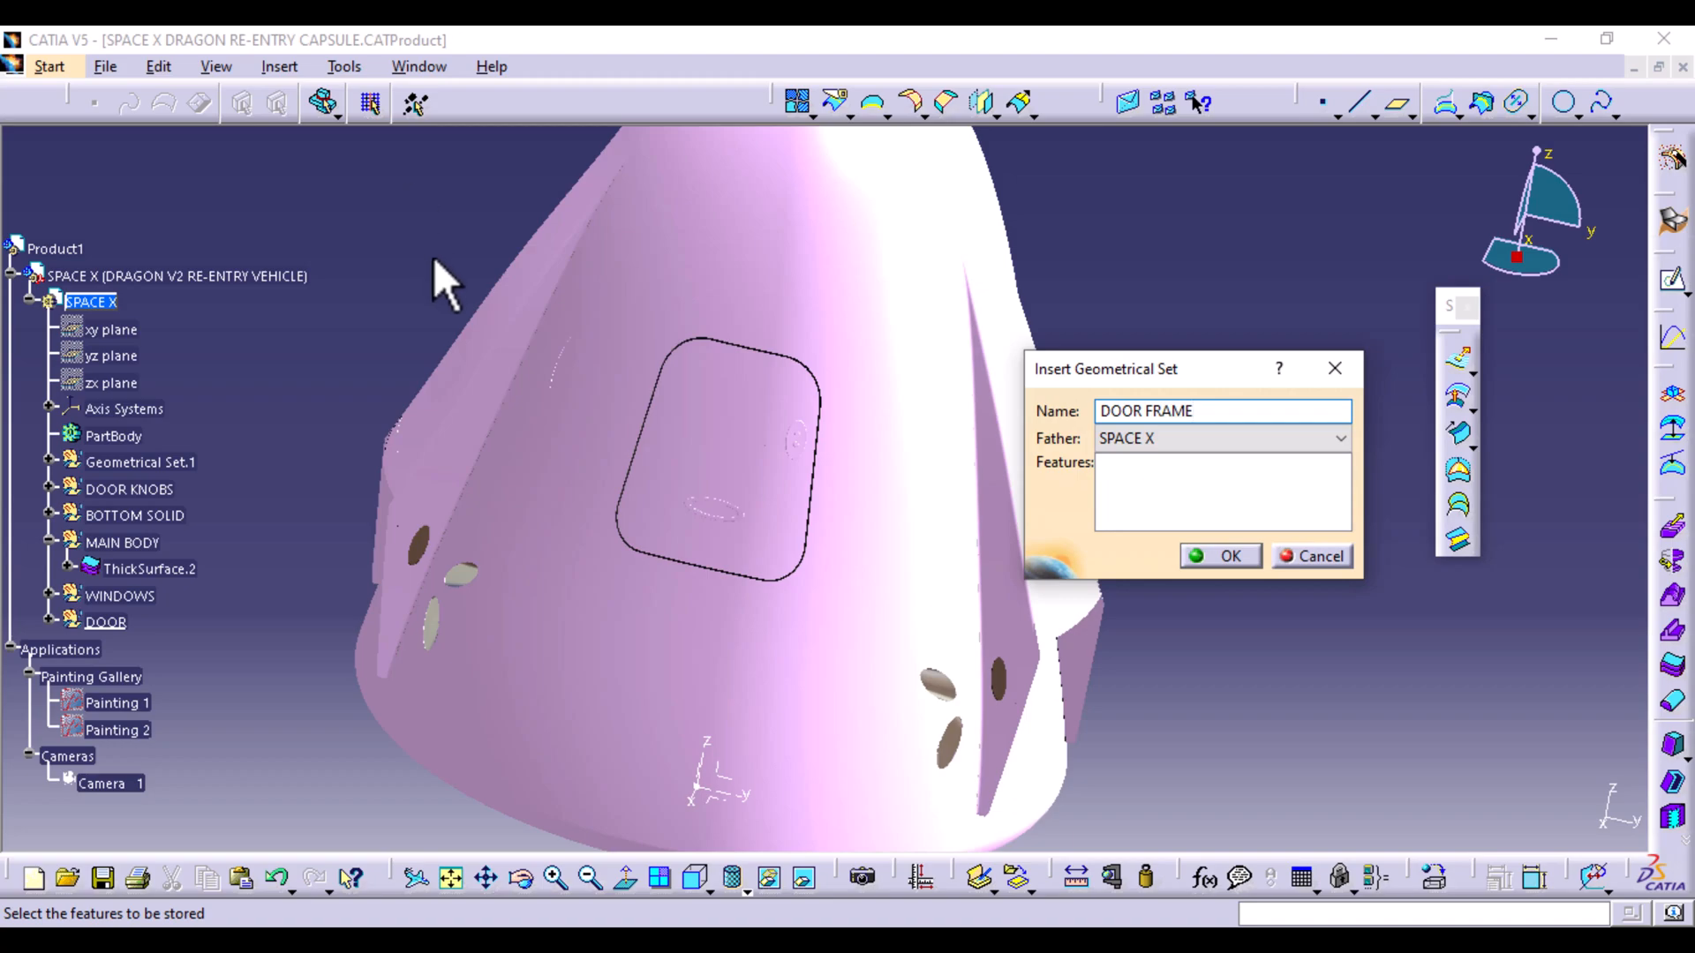
left_click(1219, 554)
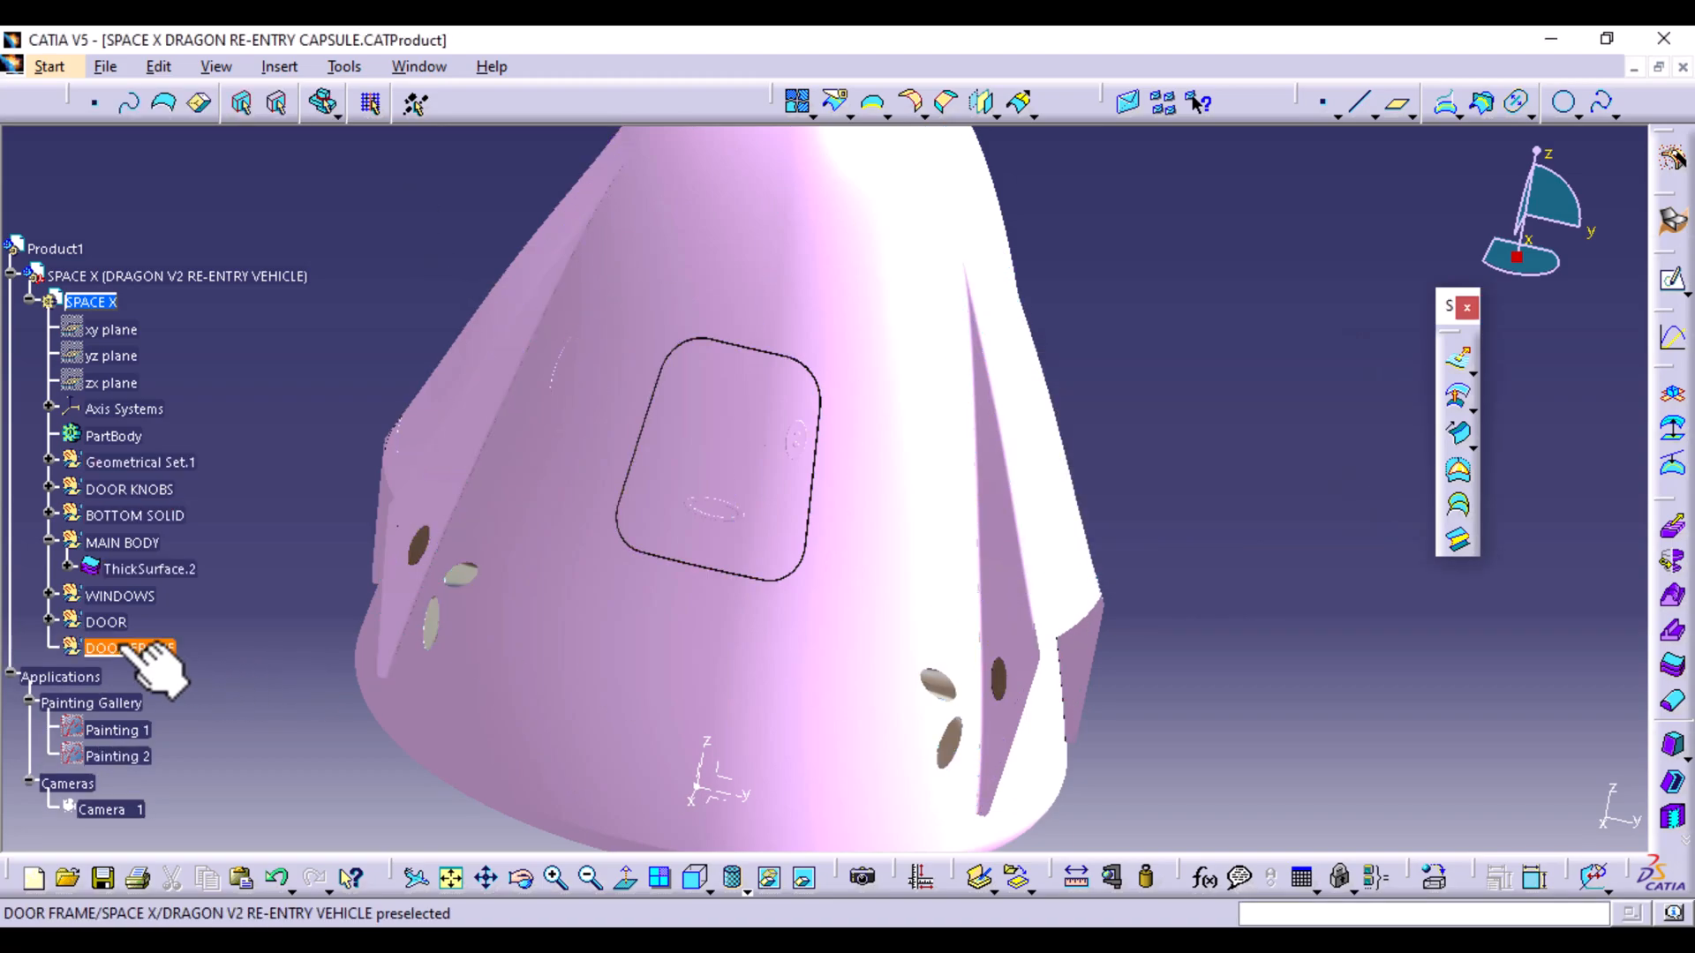
right_click(119, 650)
left_click(222, 316)
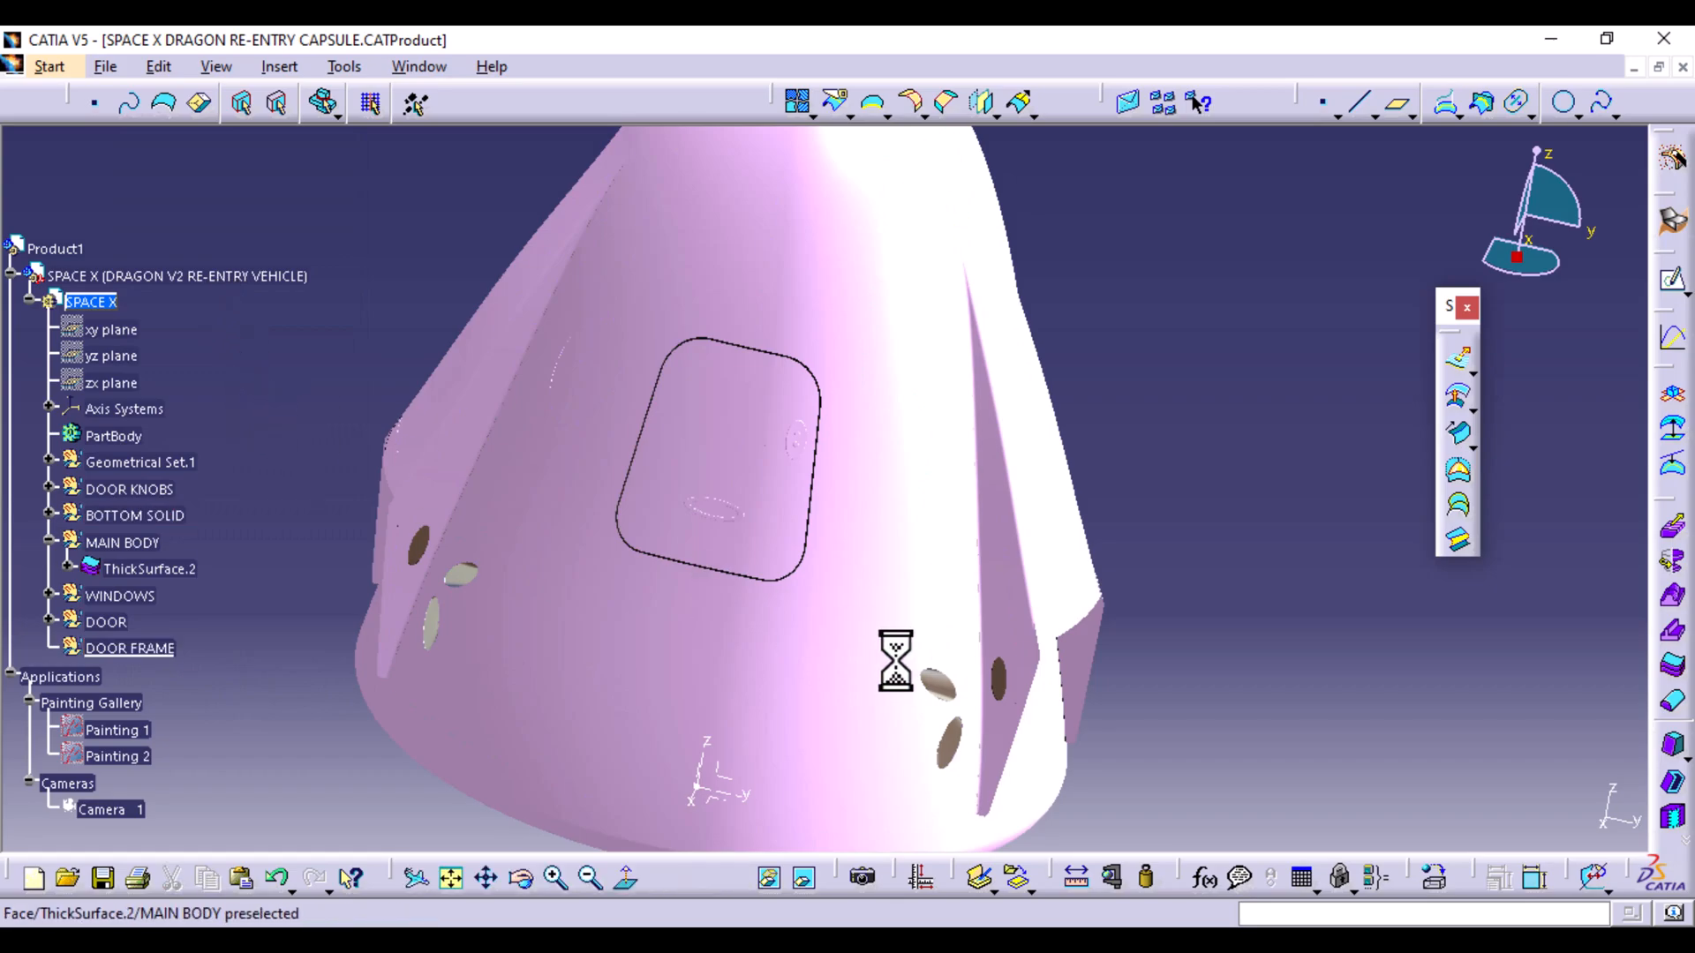
Thicken the DOOR FRAME surface around the door by 2 mm, previewing the result first
middle_click_drag(704, 666, 692, 121)
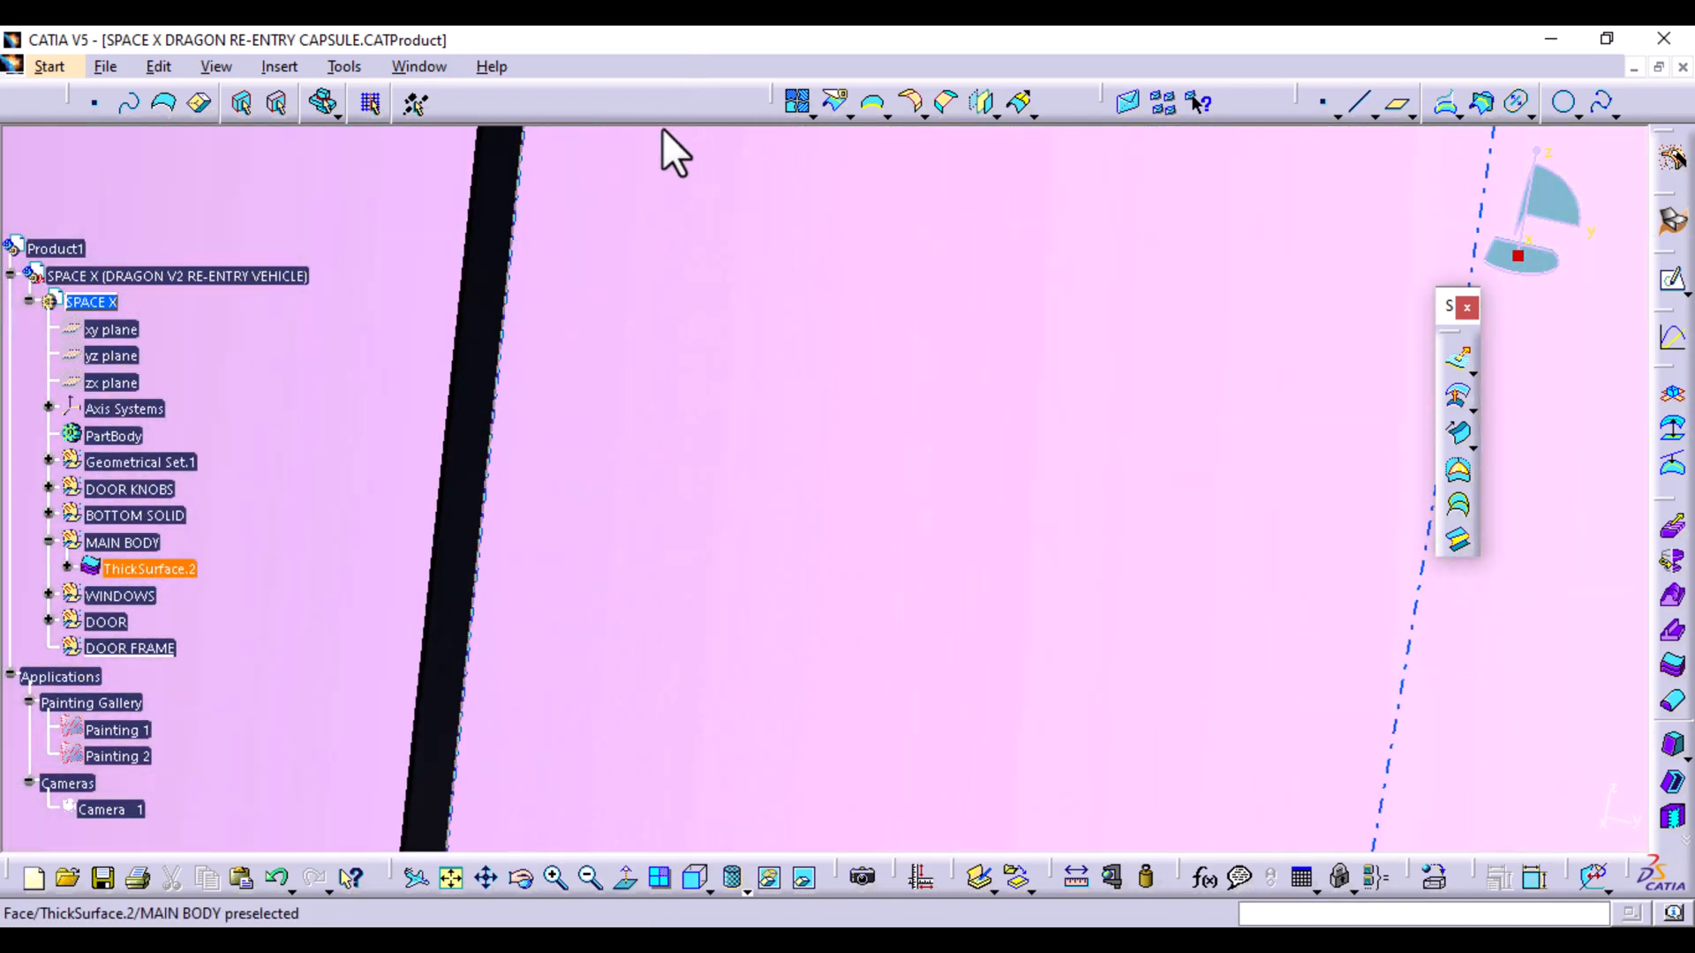
left_click(477, 510)
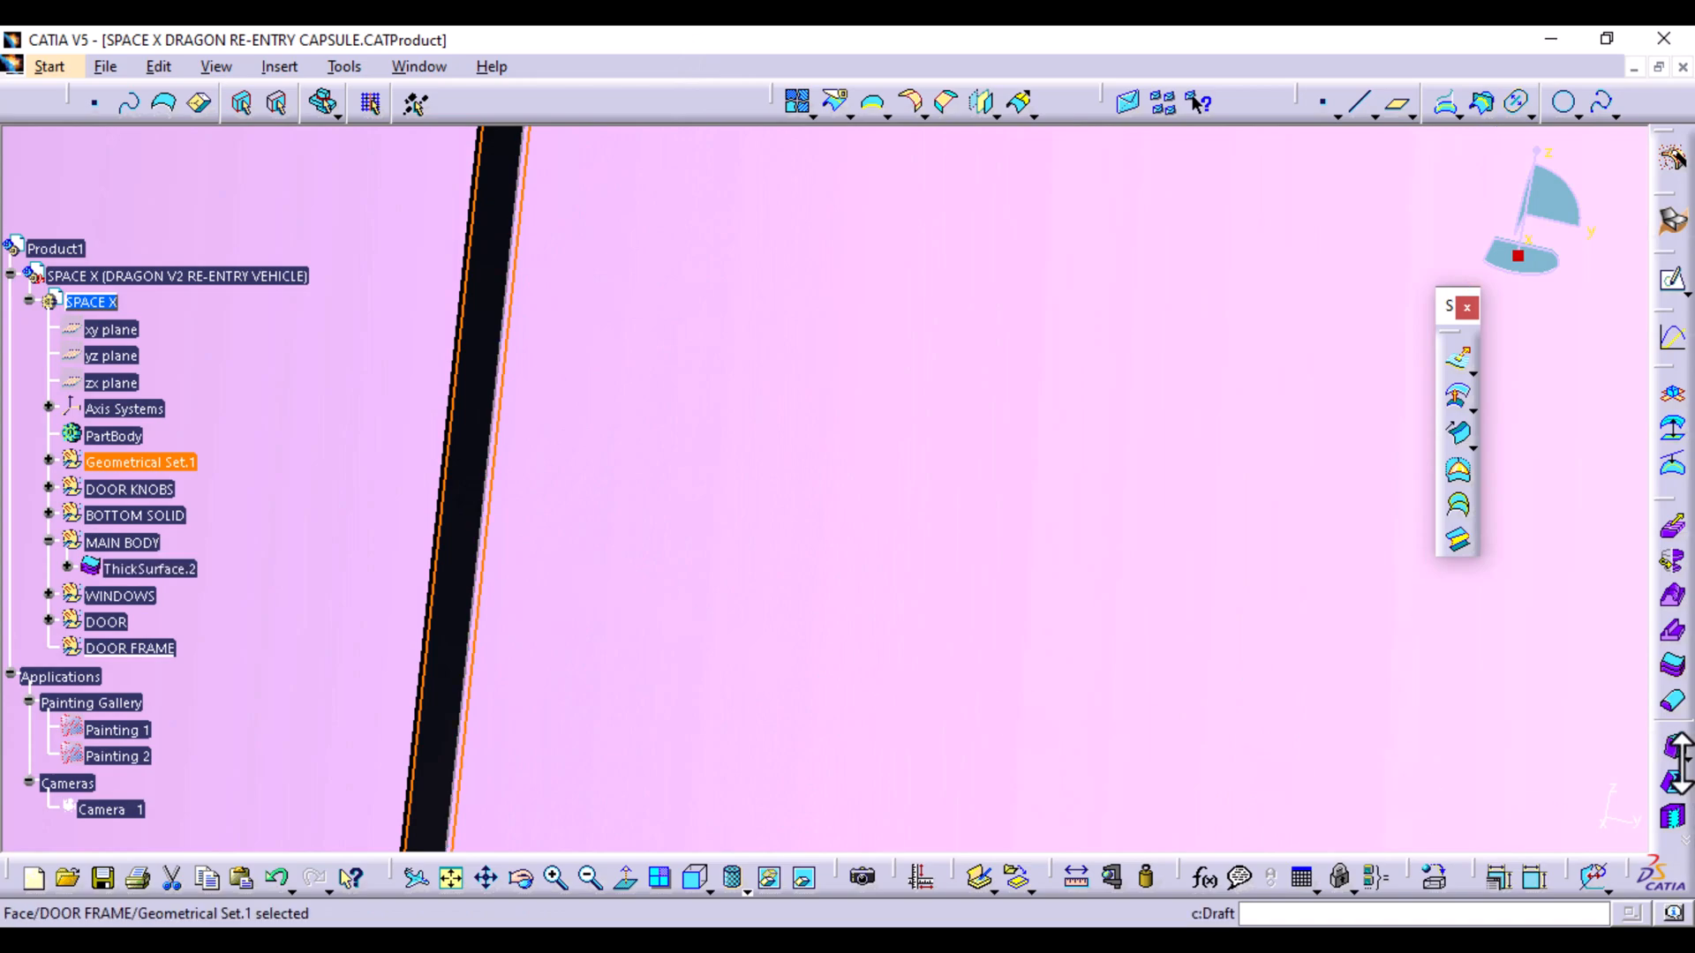
left_click(1675, 669)
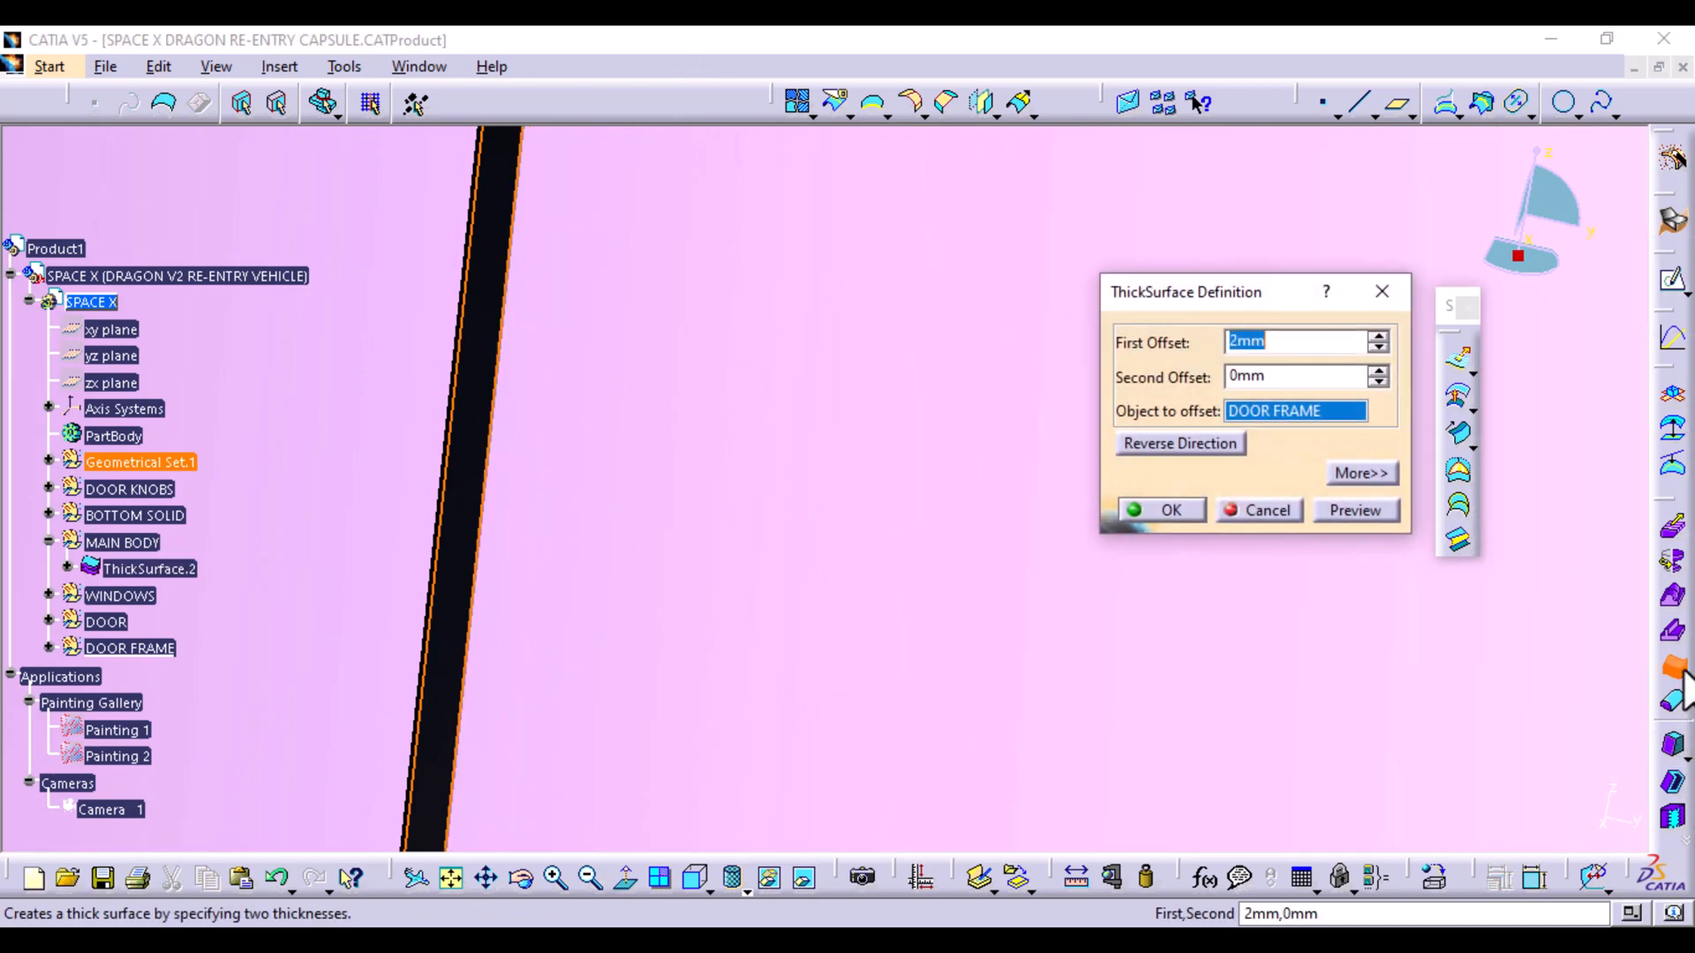
left_click(1368, 511)
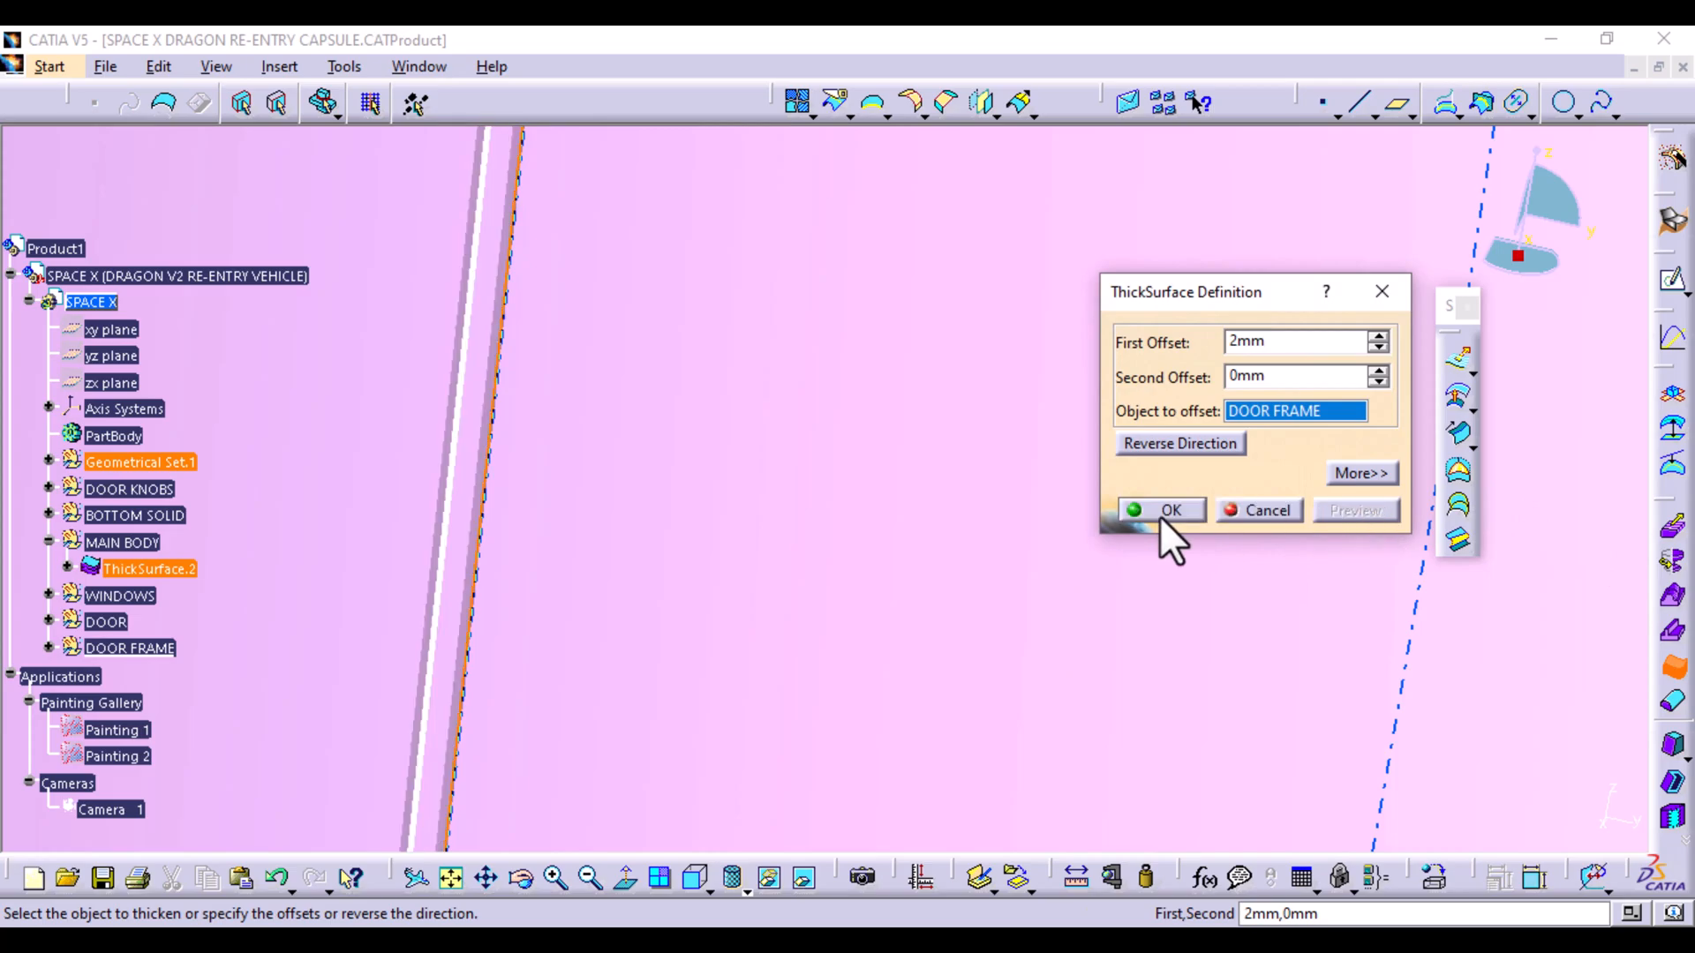
middle_click_drag(678, 397, 643, 861)
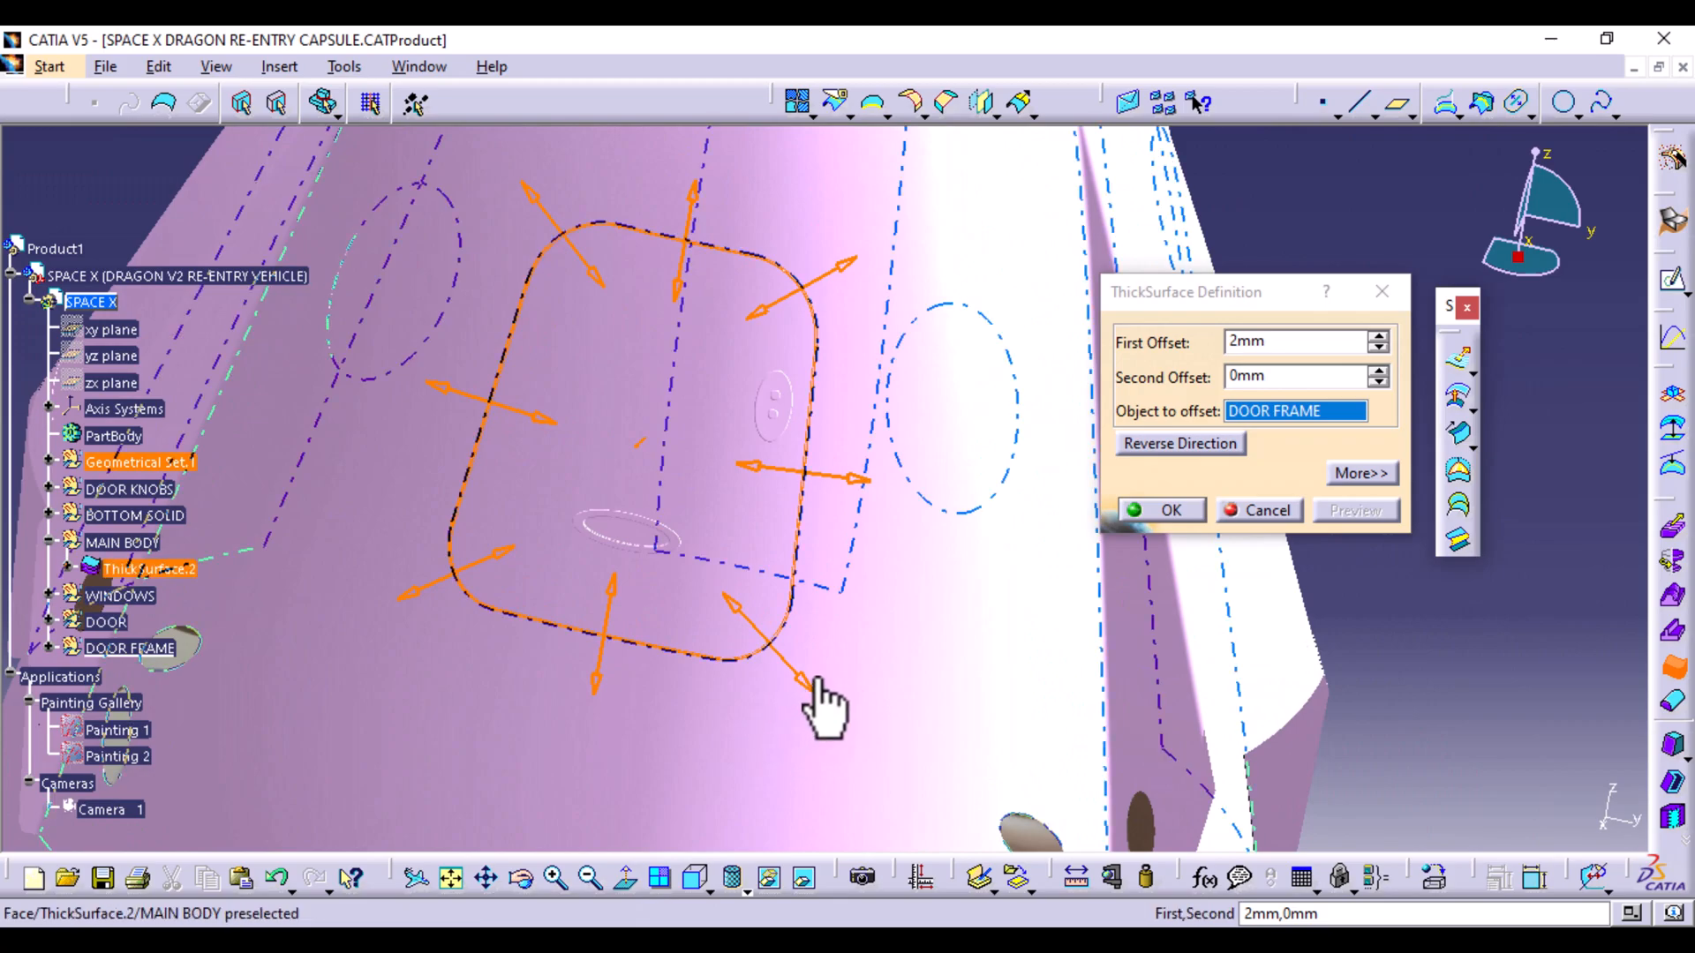
left_click(1193, 508)
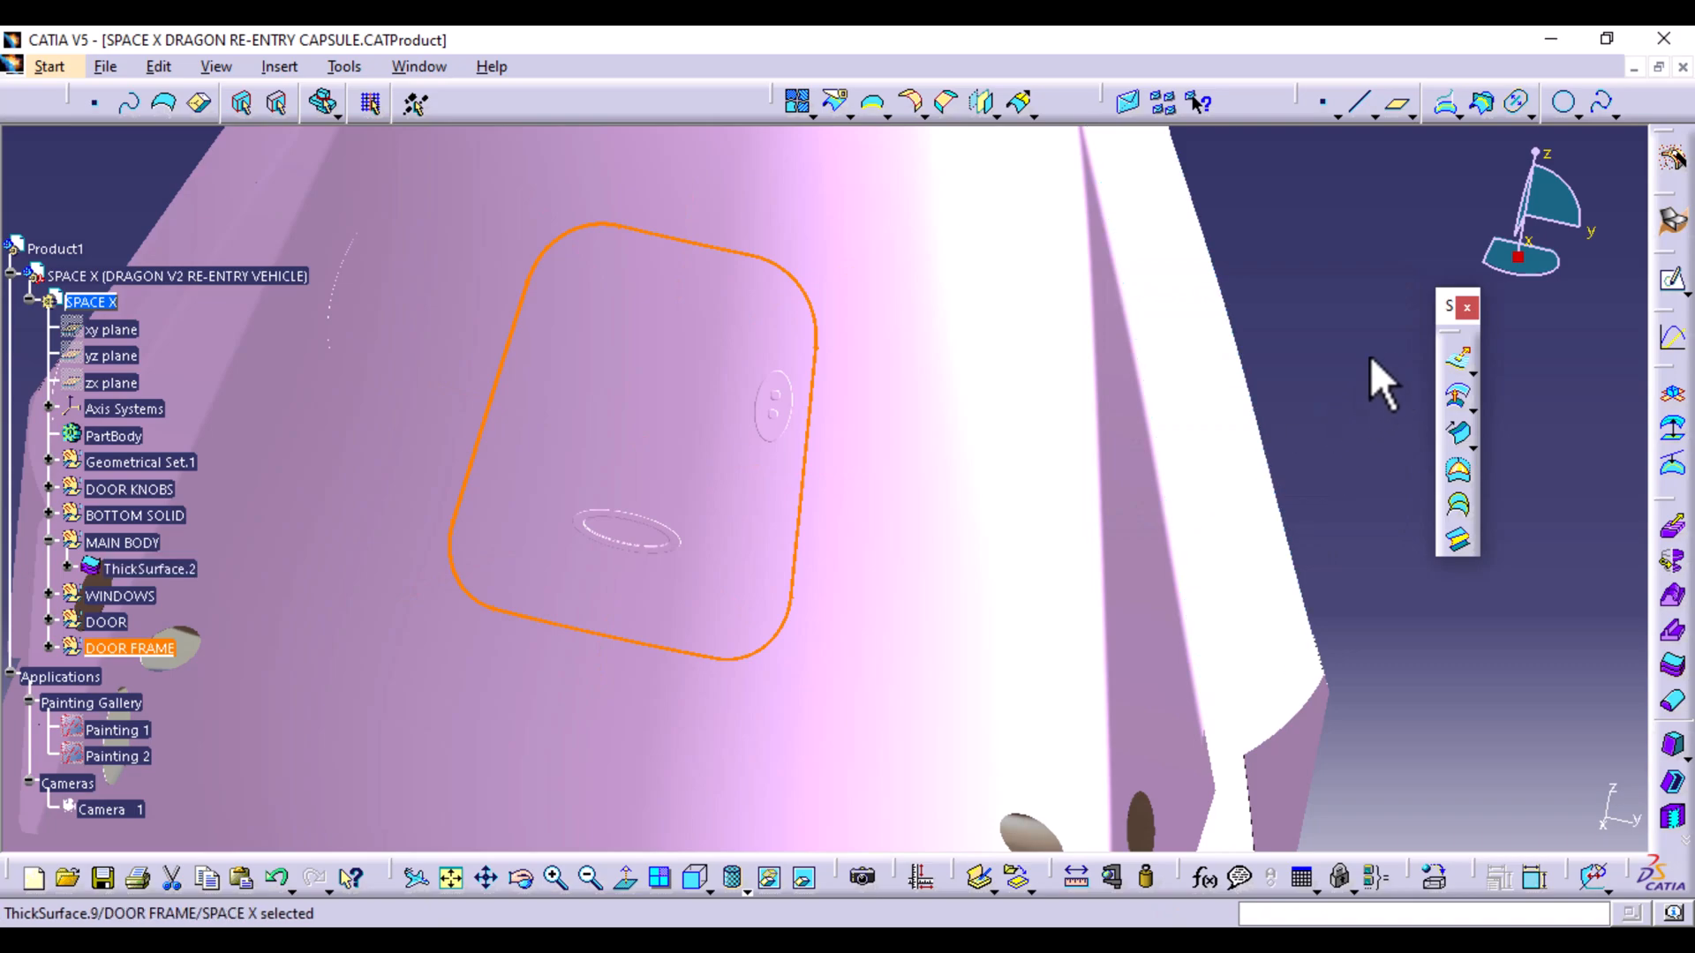
left_click(1370, 360)
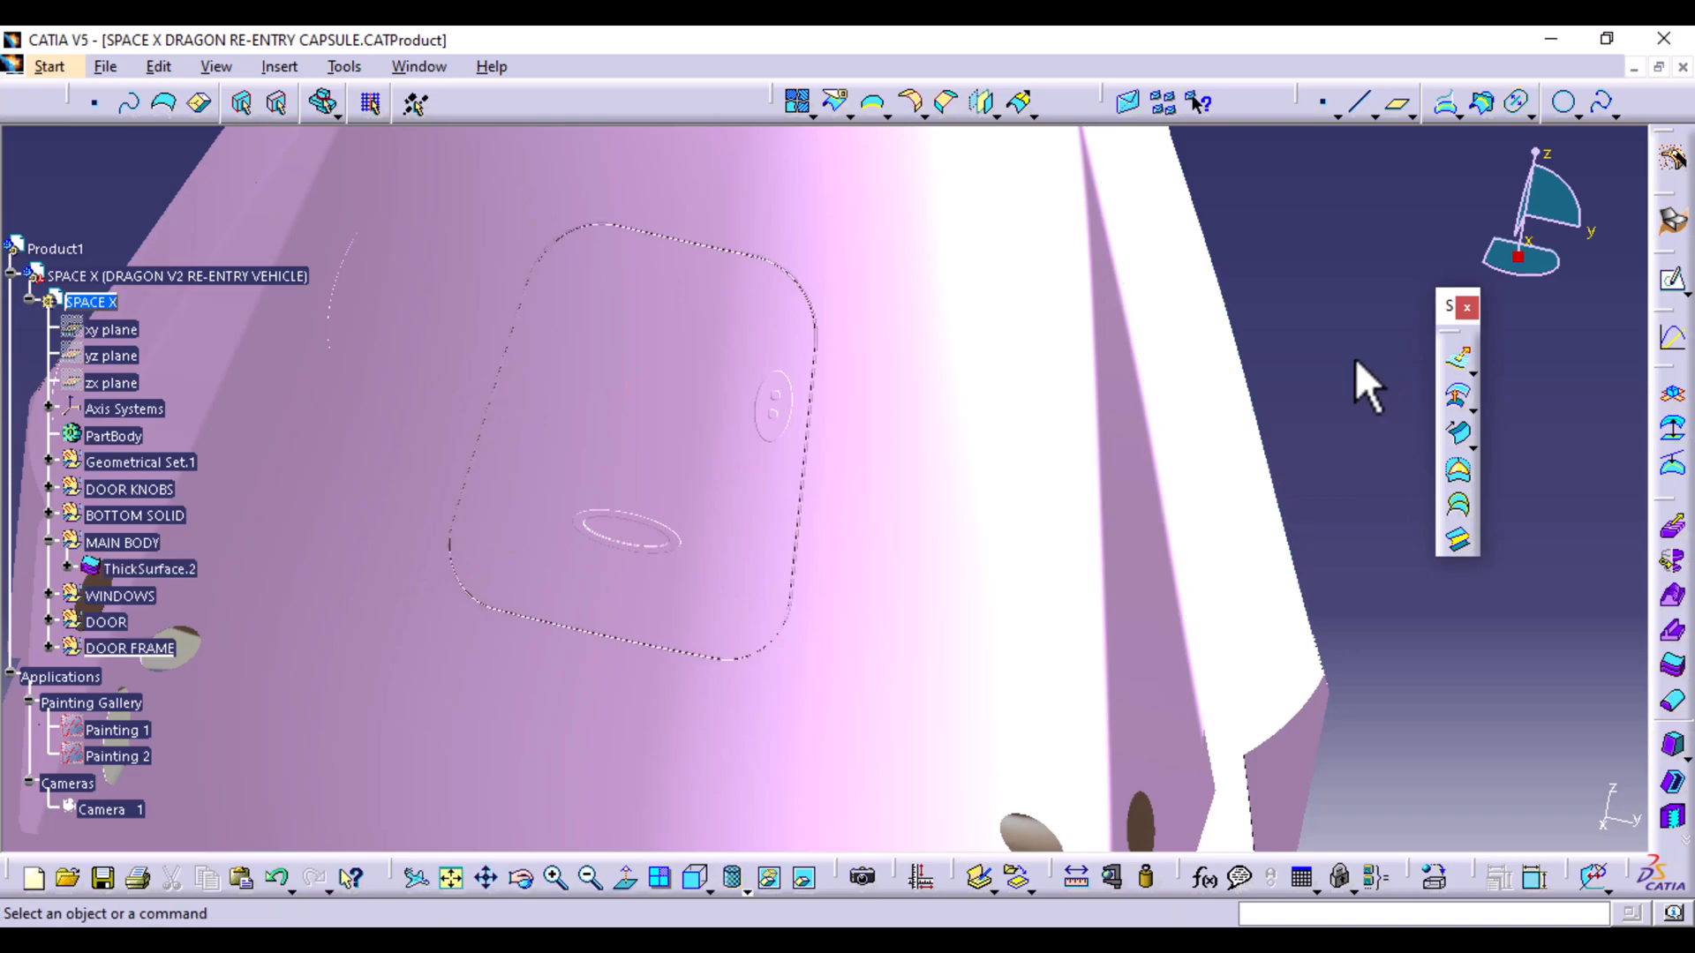
Insert a geometrical set named DRACO THRUSTERS under SPACE X and define it as the in-work object
middle_click_drag(938, 624, 1006, 585)
mouse_move(1036, 467)
middle_mouse_down()
mouse_move(1006, 533)
mouse_move(696, 468)
mouse_move(384, 675)
mouse_move(511, 530)
mouse_move(613, 333)
mouse_move(892, 560)
mouse_move(1013, 456)
mouse_move(1021, 477)
middle_mouse_up()
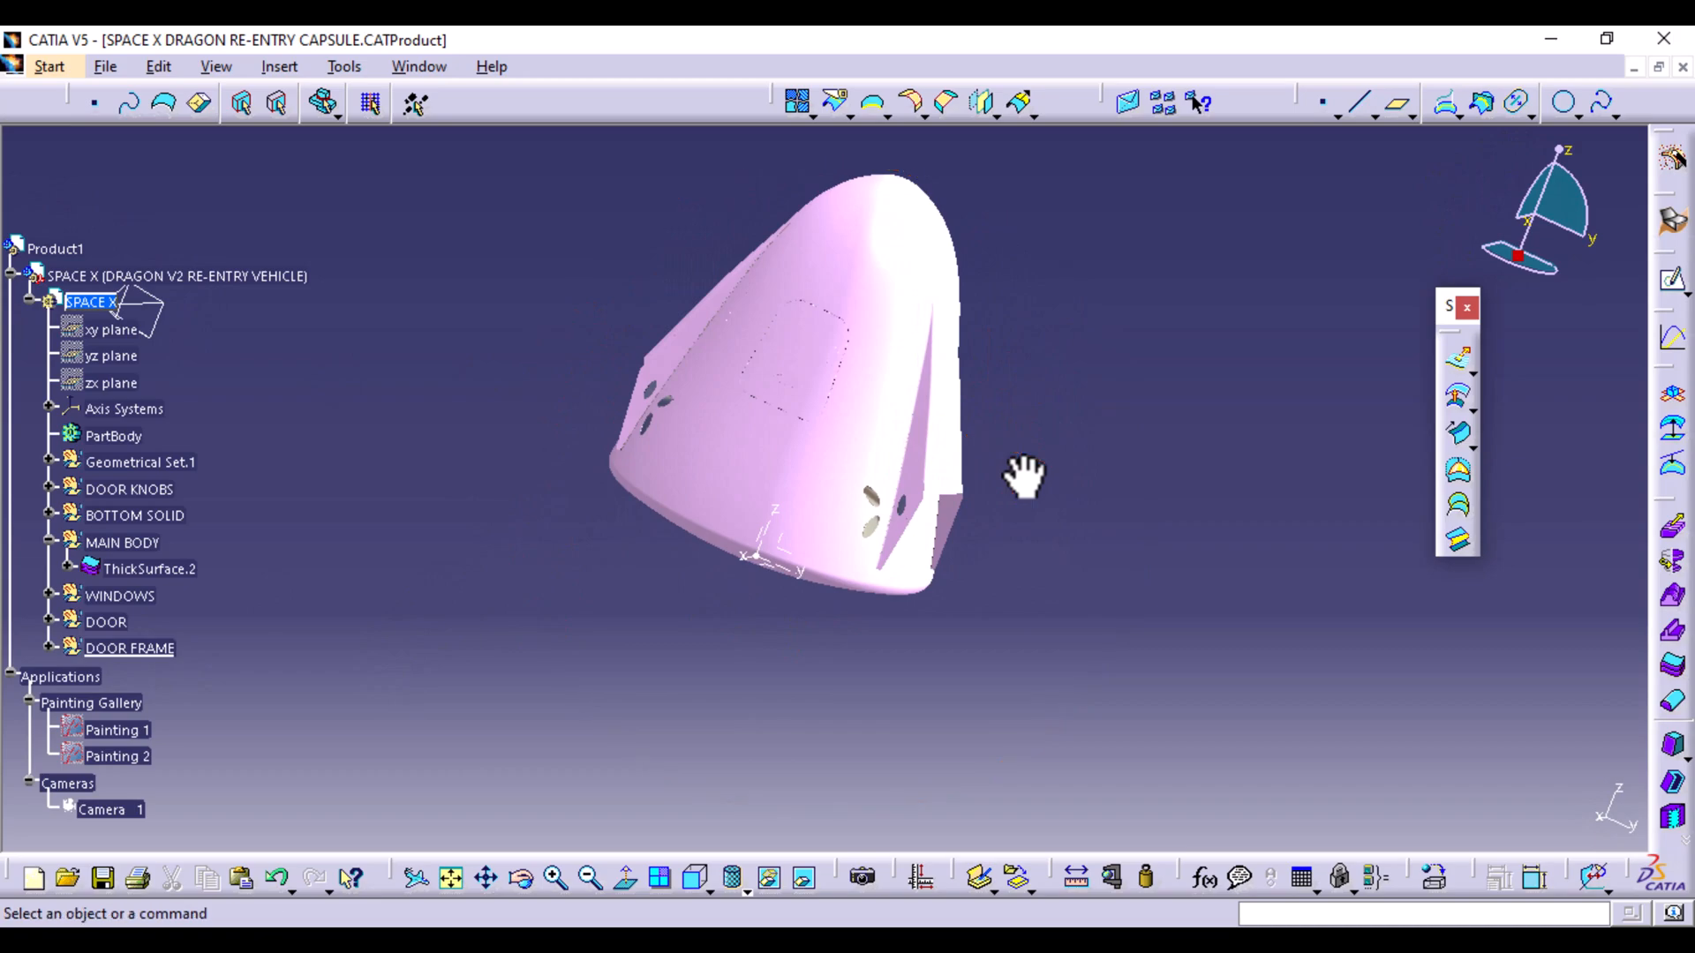
left_click(274, 65)
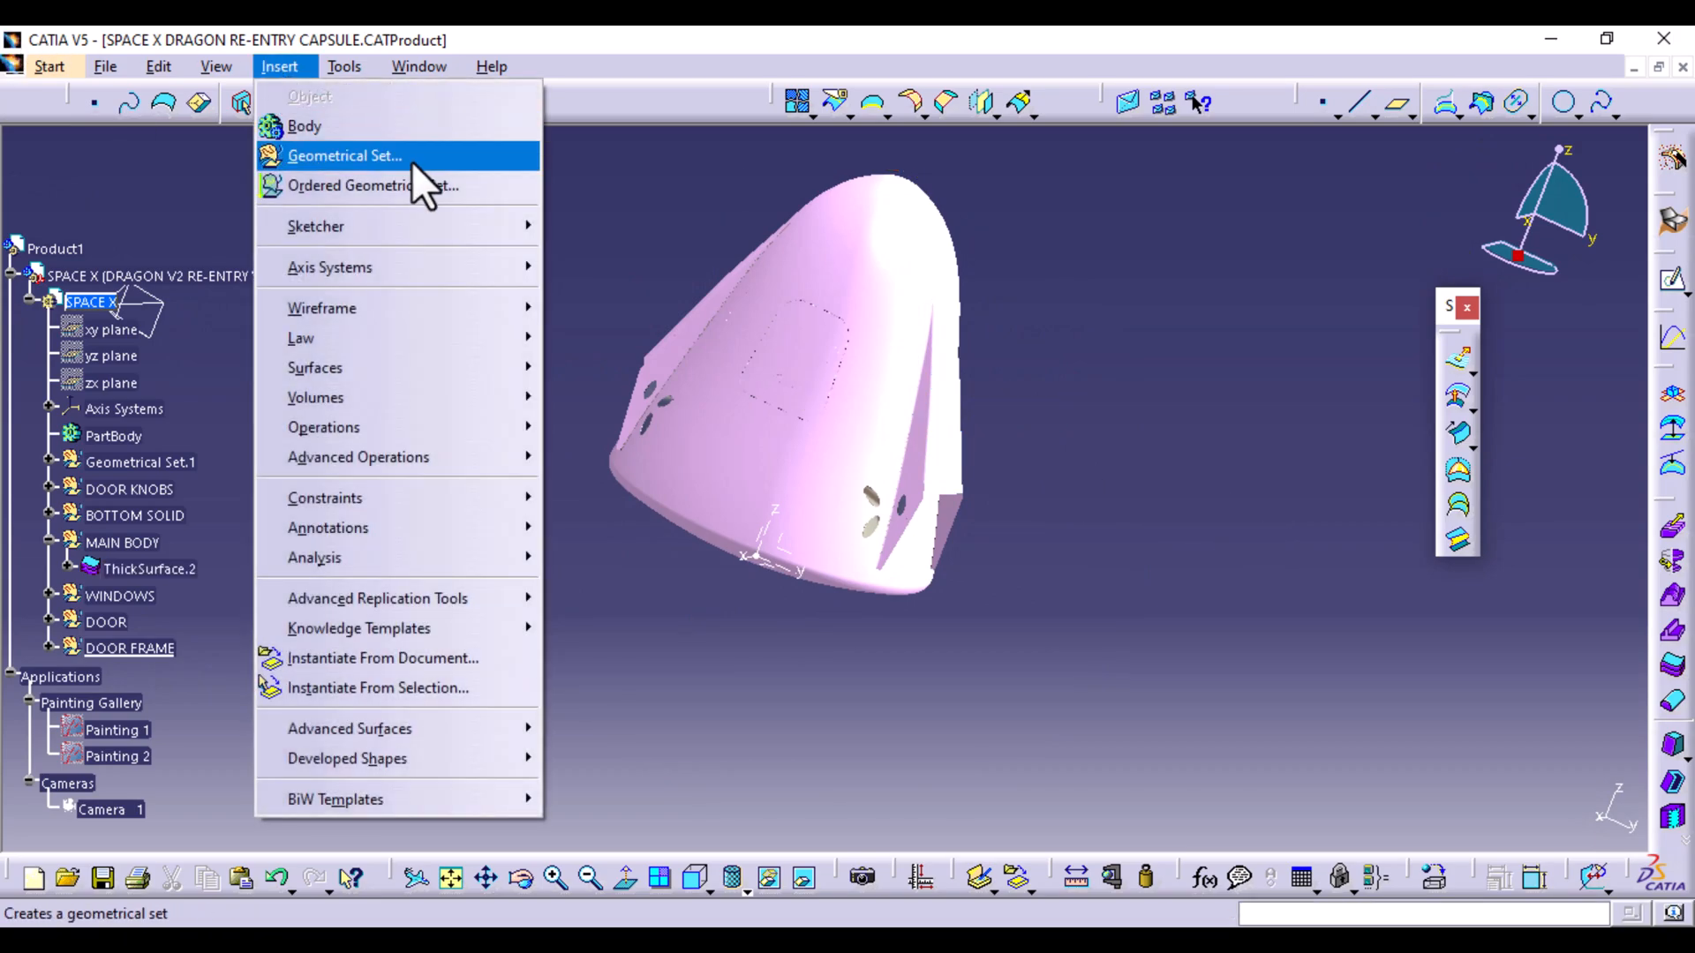
left_click(409, 159)
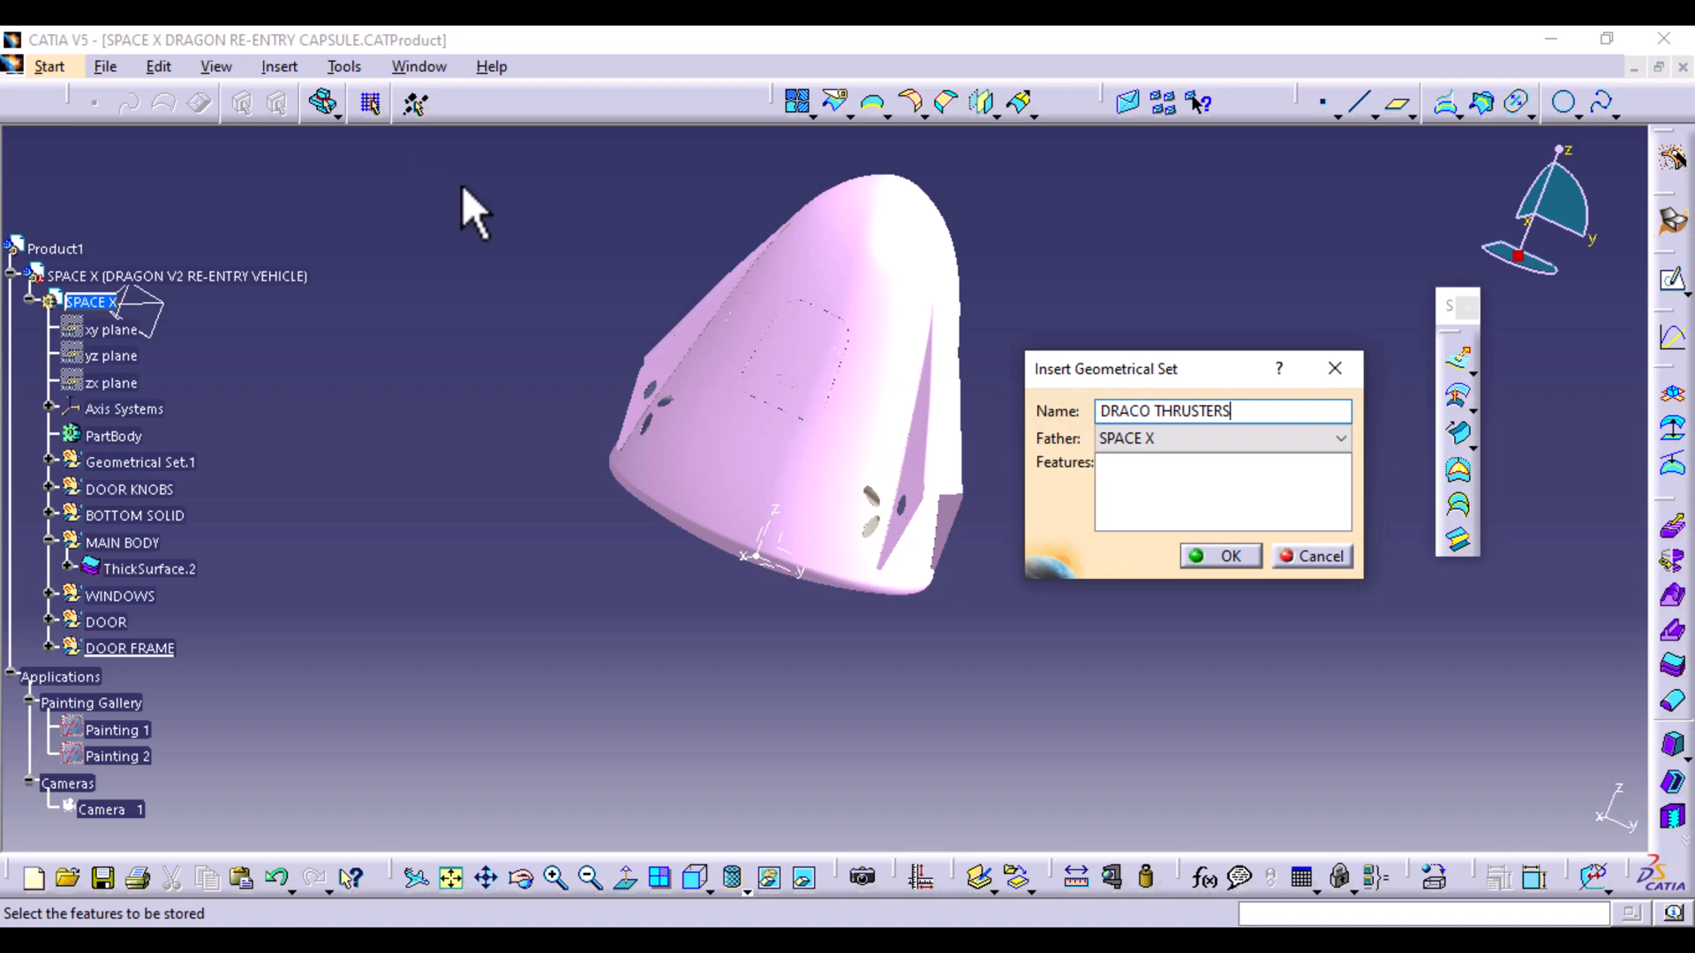
left_click(1216, 553)
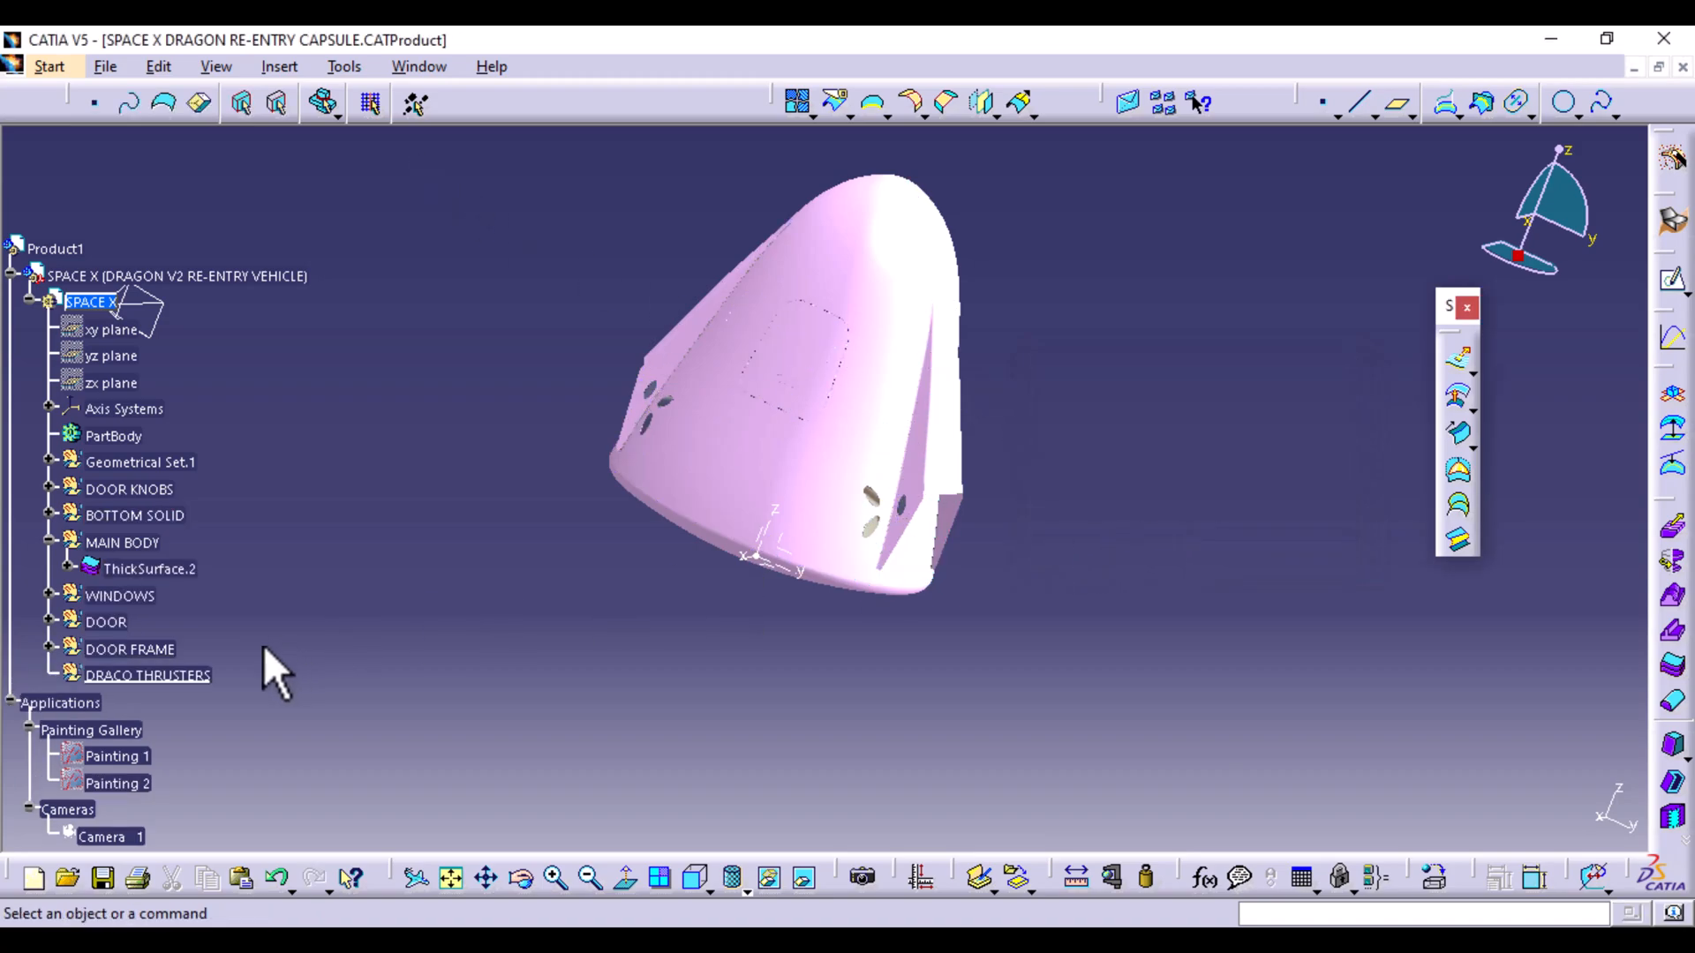
right_click(176, 677)
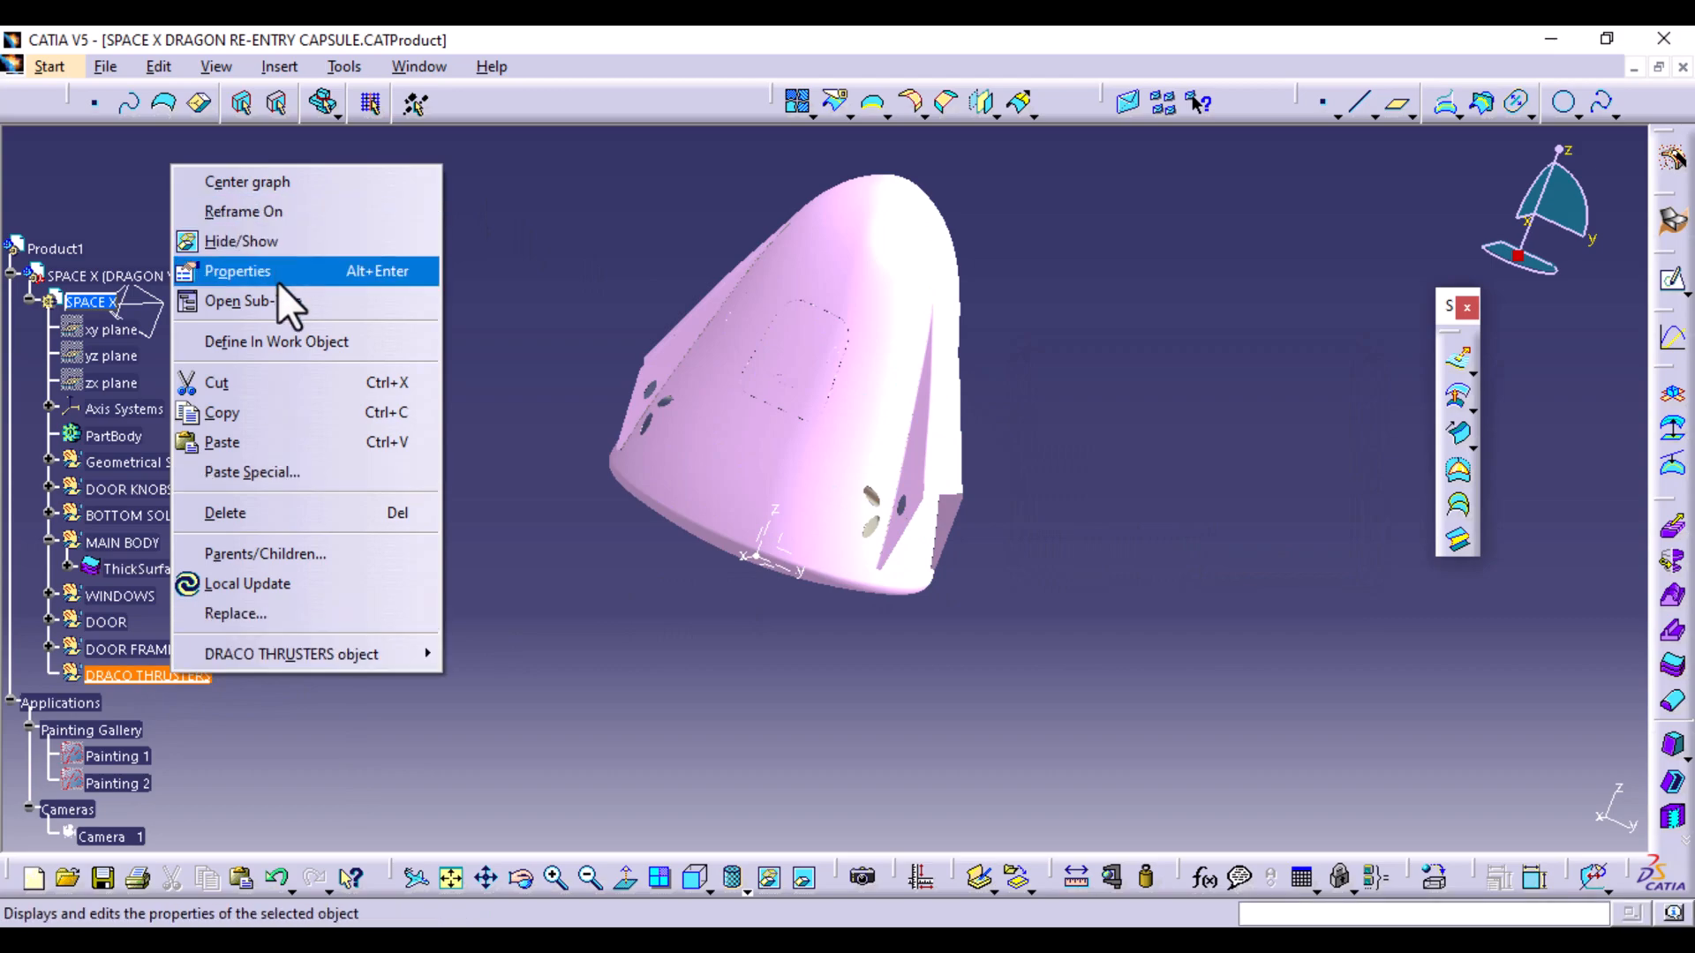
left_click(281, 341)
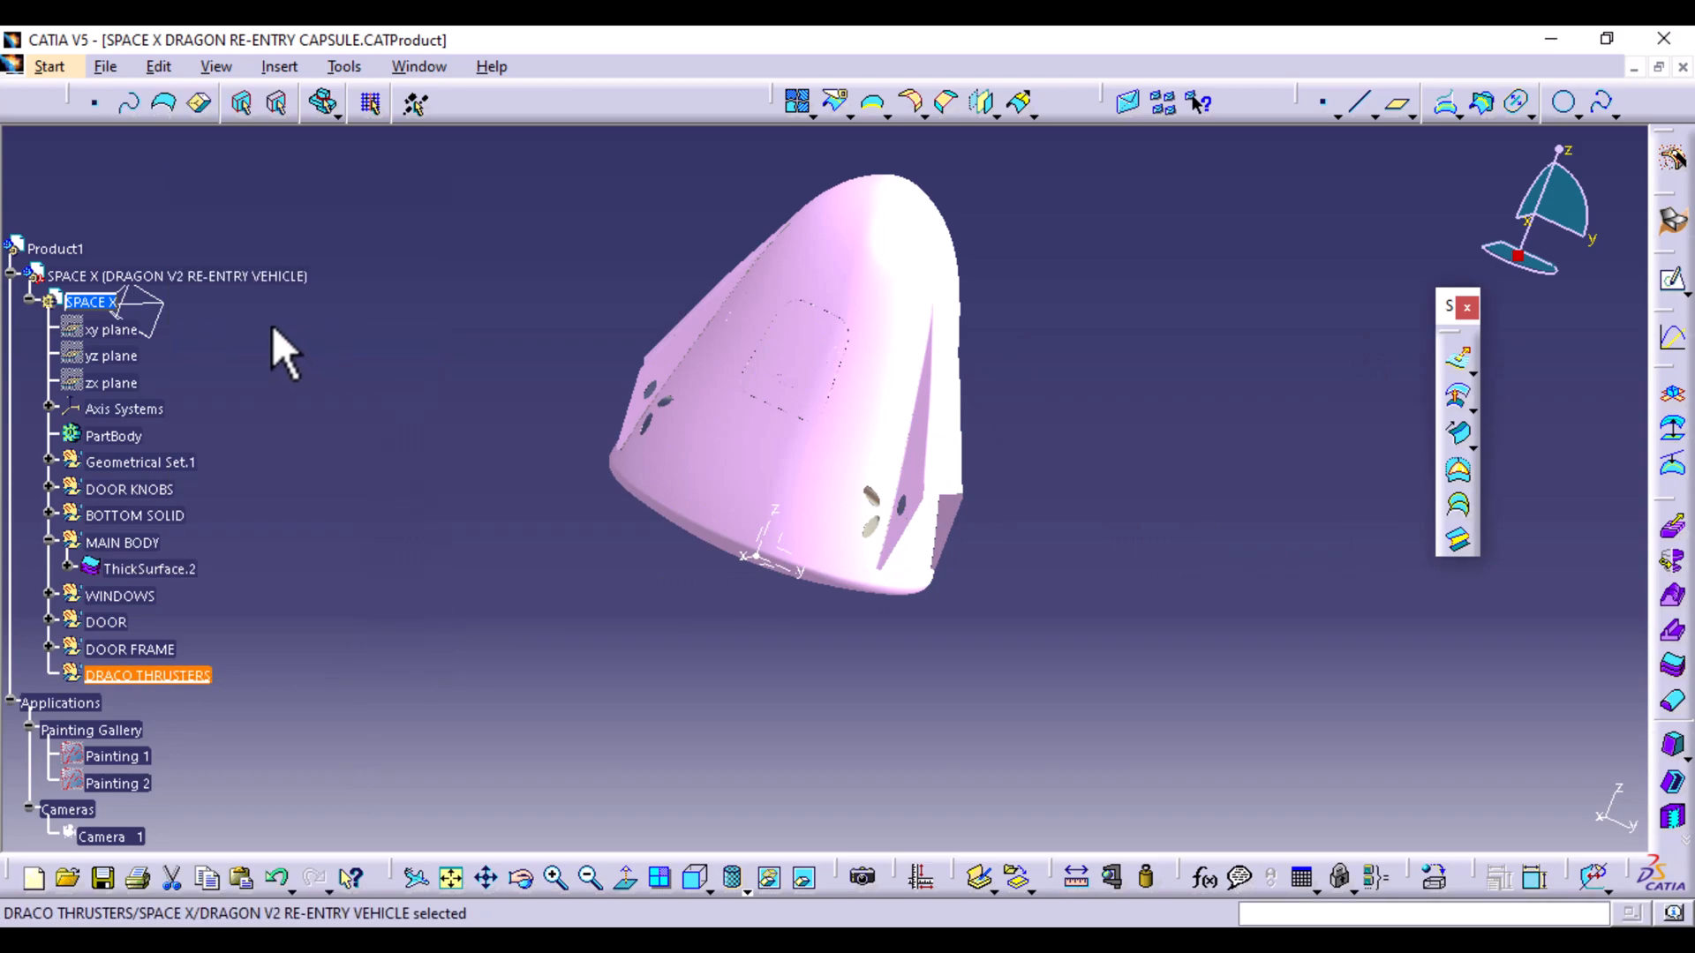
Thicken the upper thruster surface D1 beside the fin by 2 mm
middle_click_drag(1077, 628, 1062, 389)
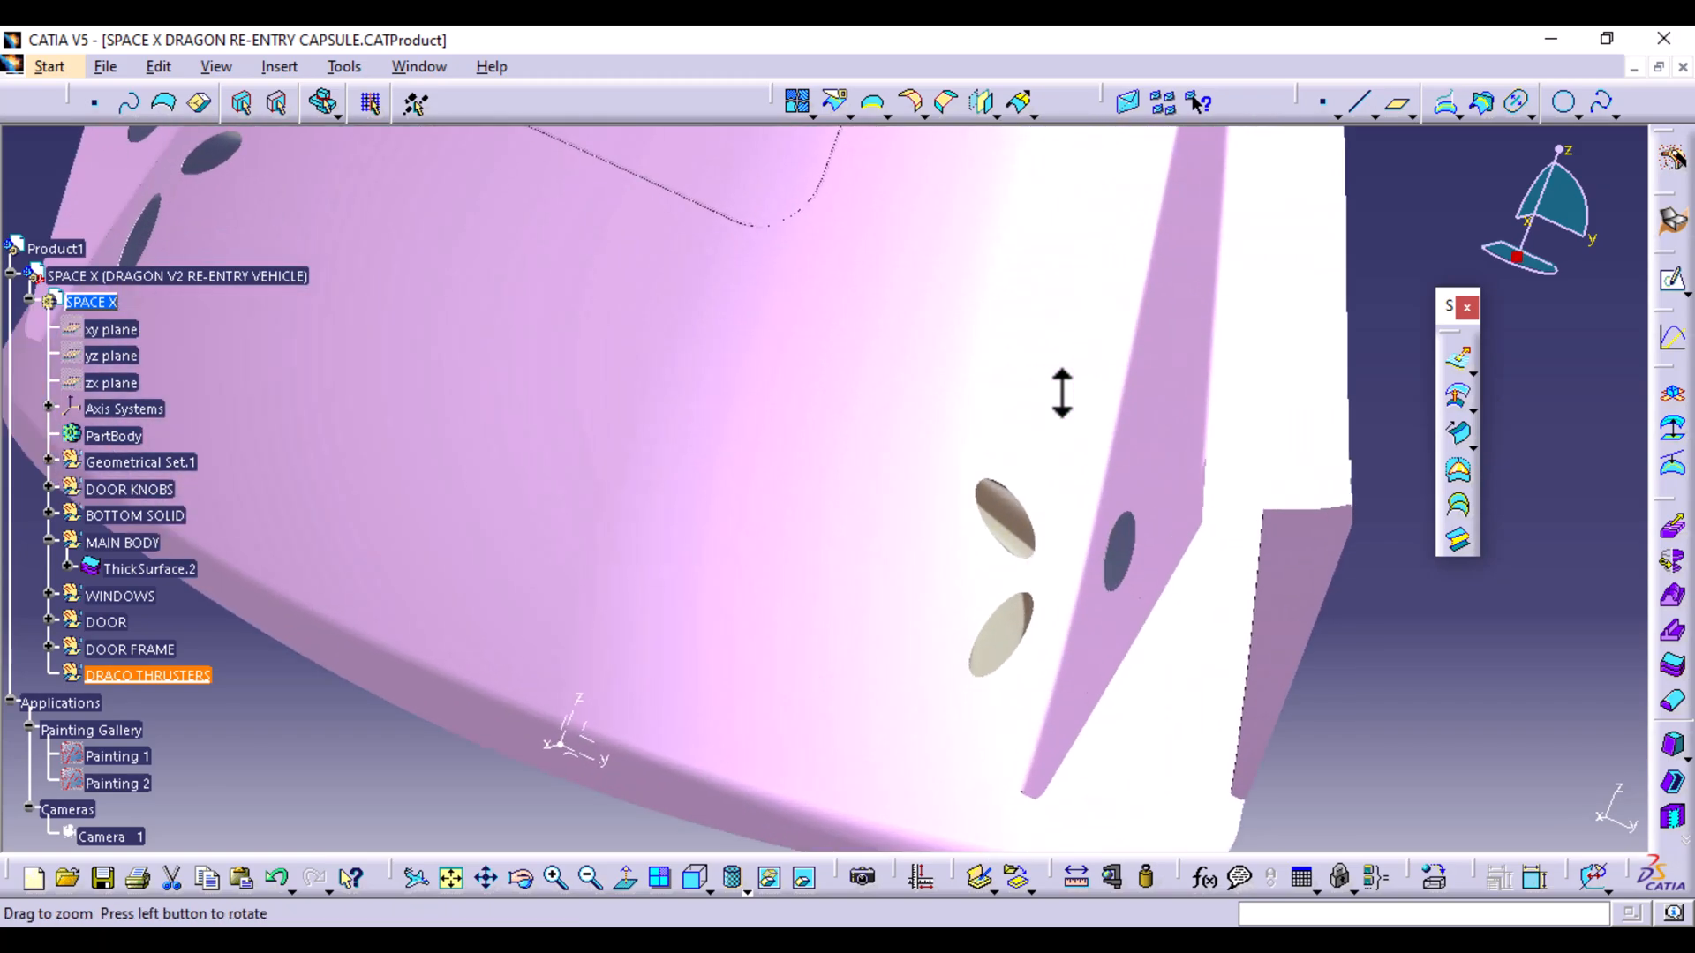
left_click(1672, 664)
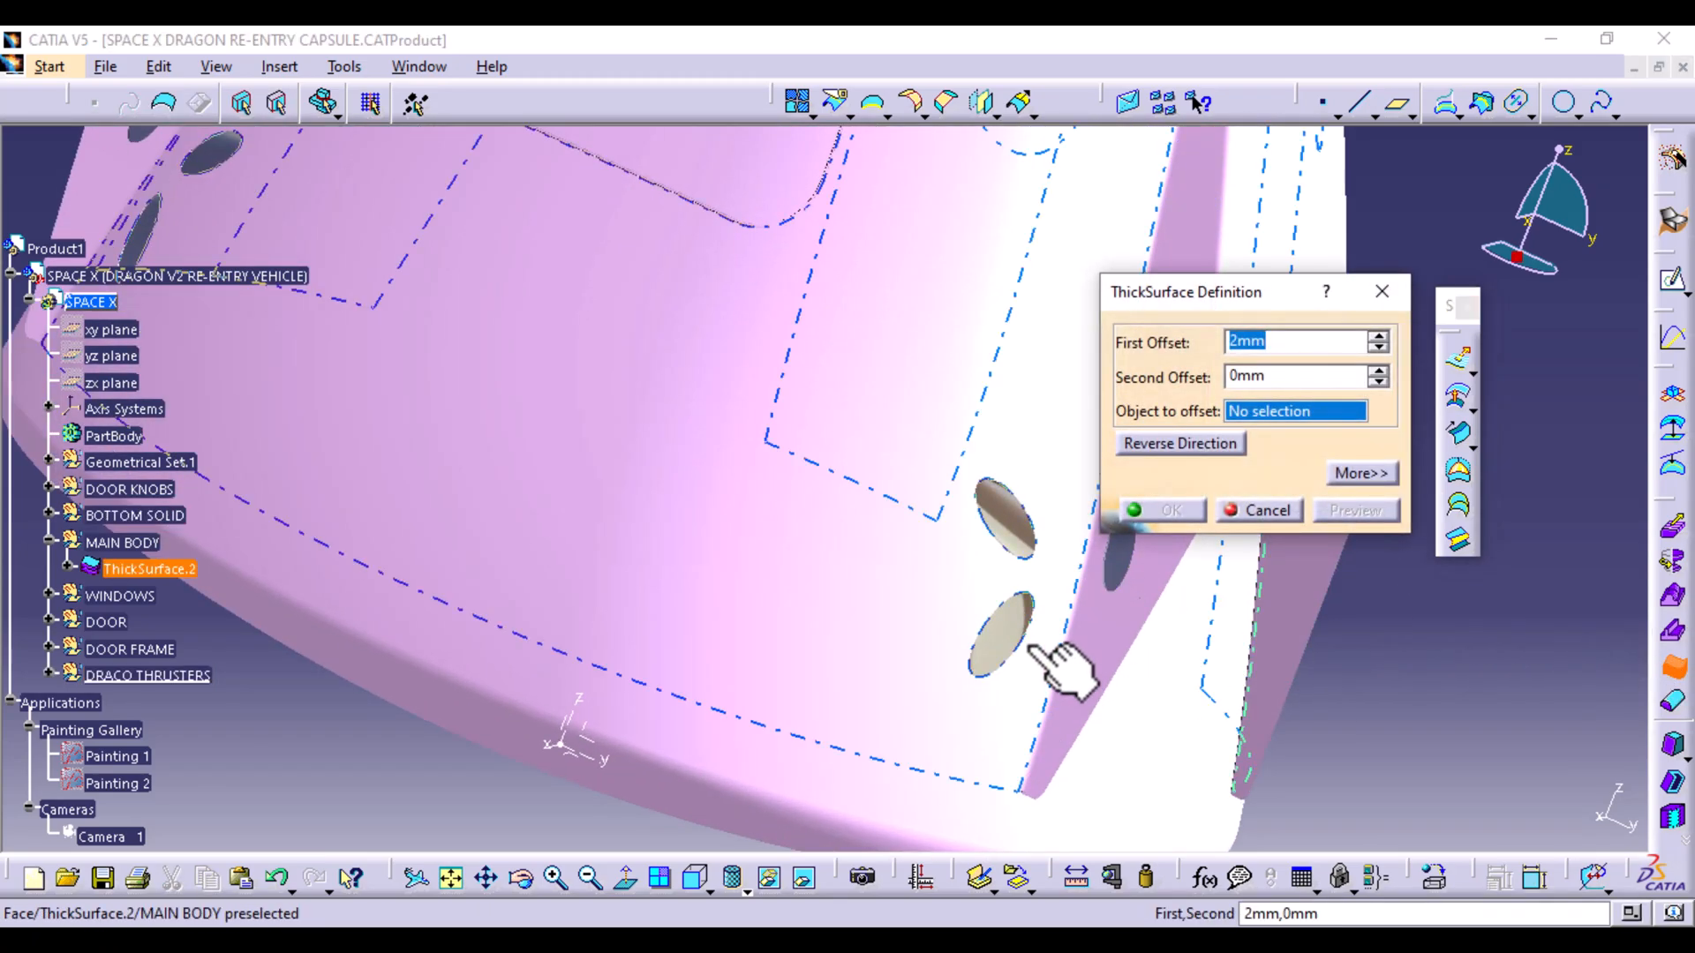
middle_click_drag(1070, 662, 674, 670)
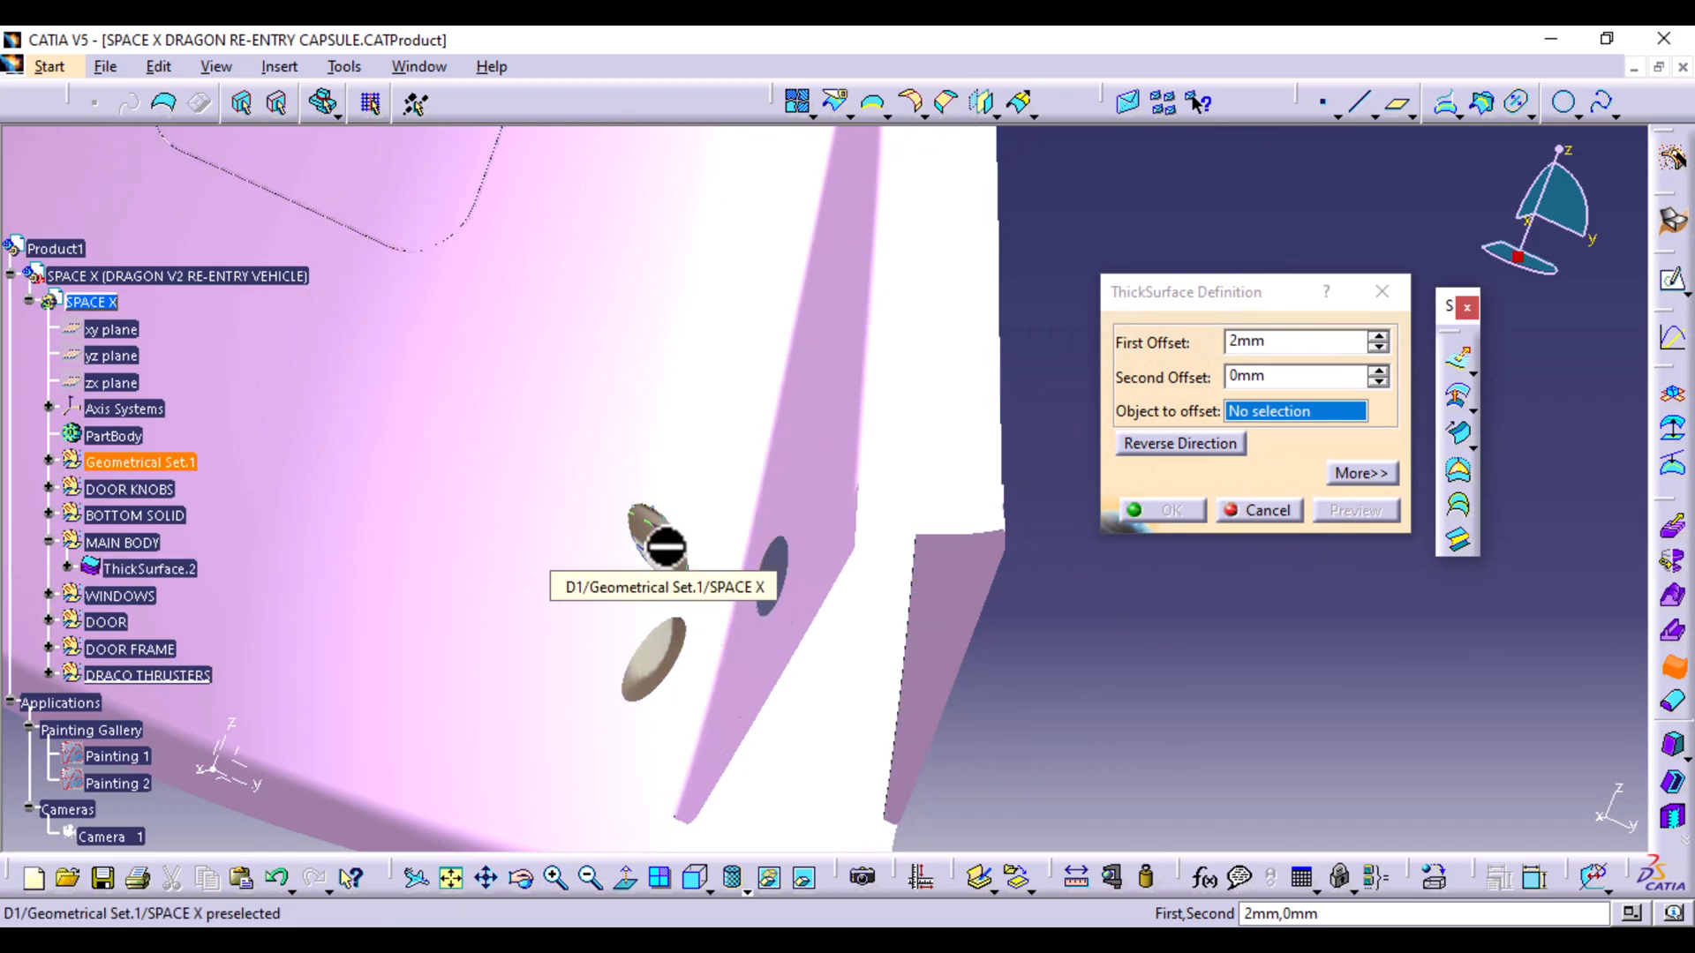
left_click(666, 548)
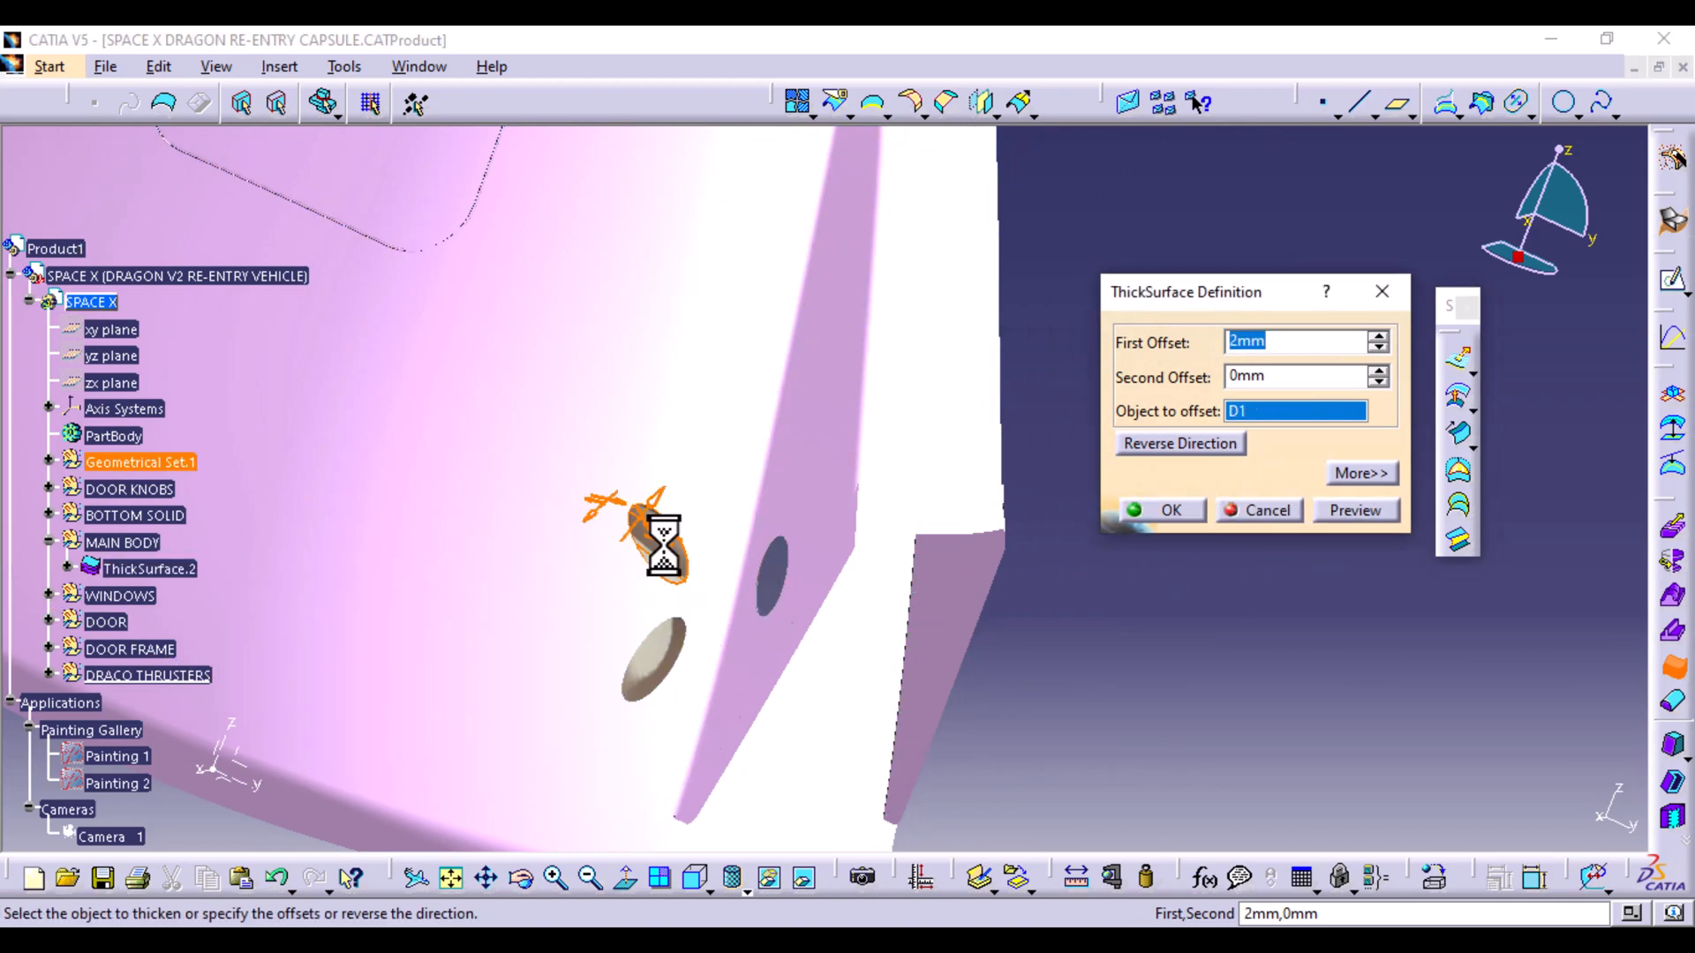
middle_click_drag(669, 680, 662, 423)
middle_click_drag(552, 560, 957, 352)
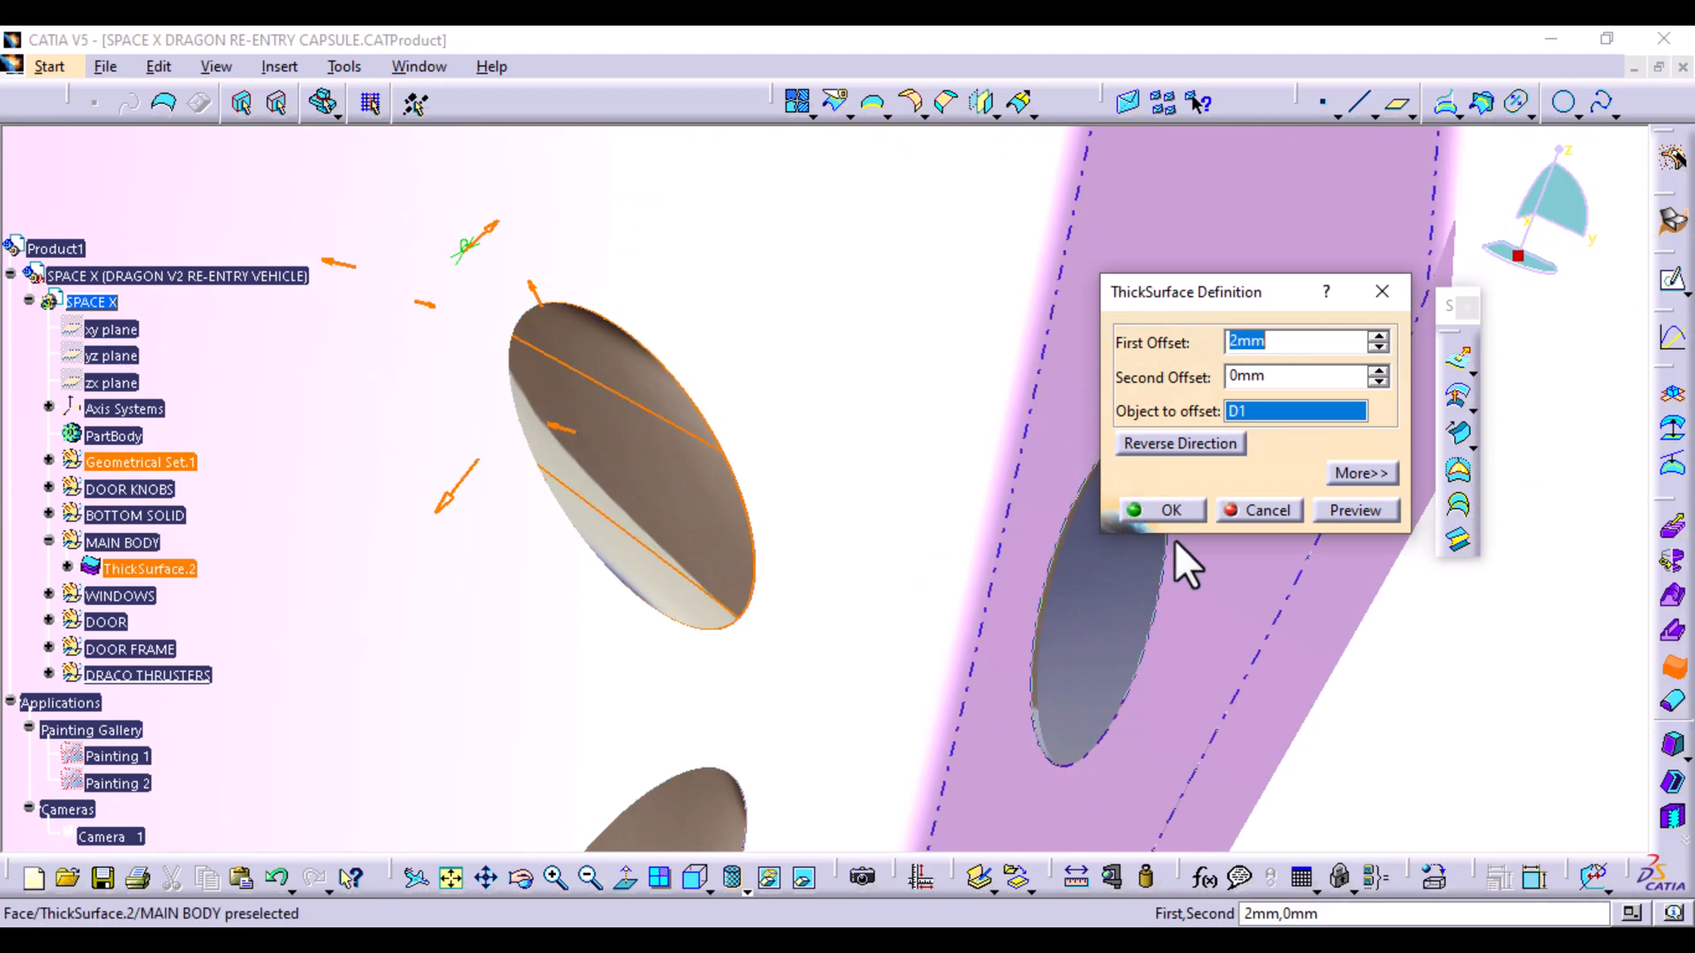
left_click(1171, 510)
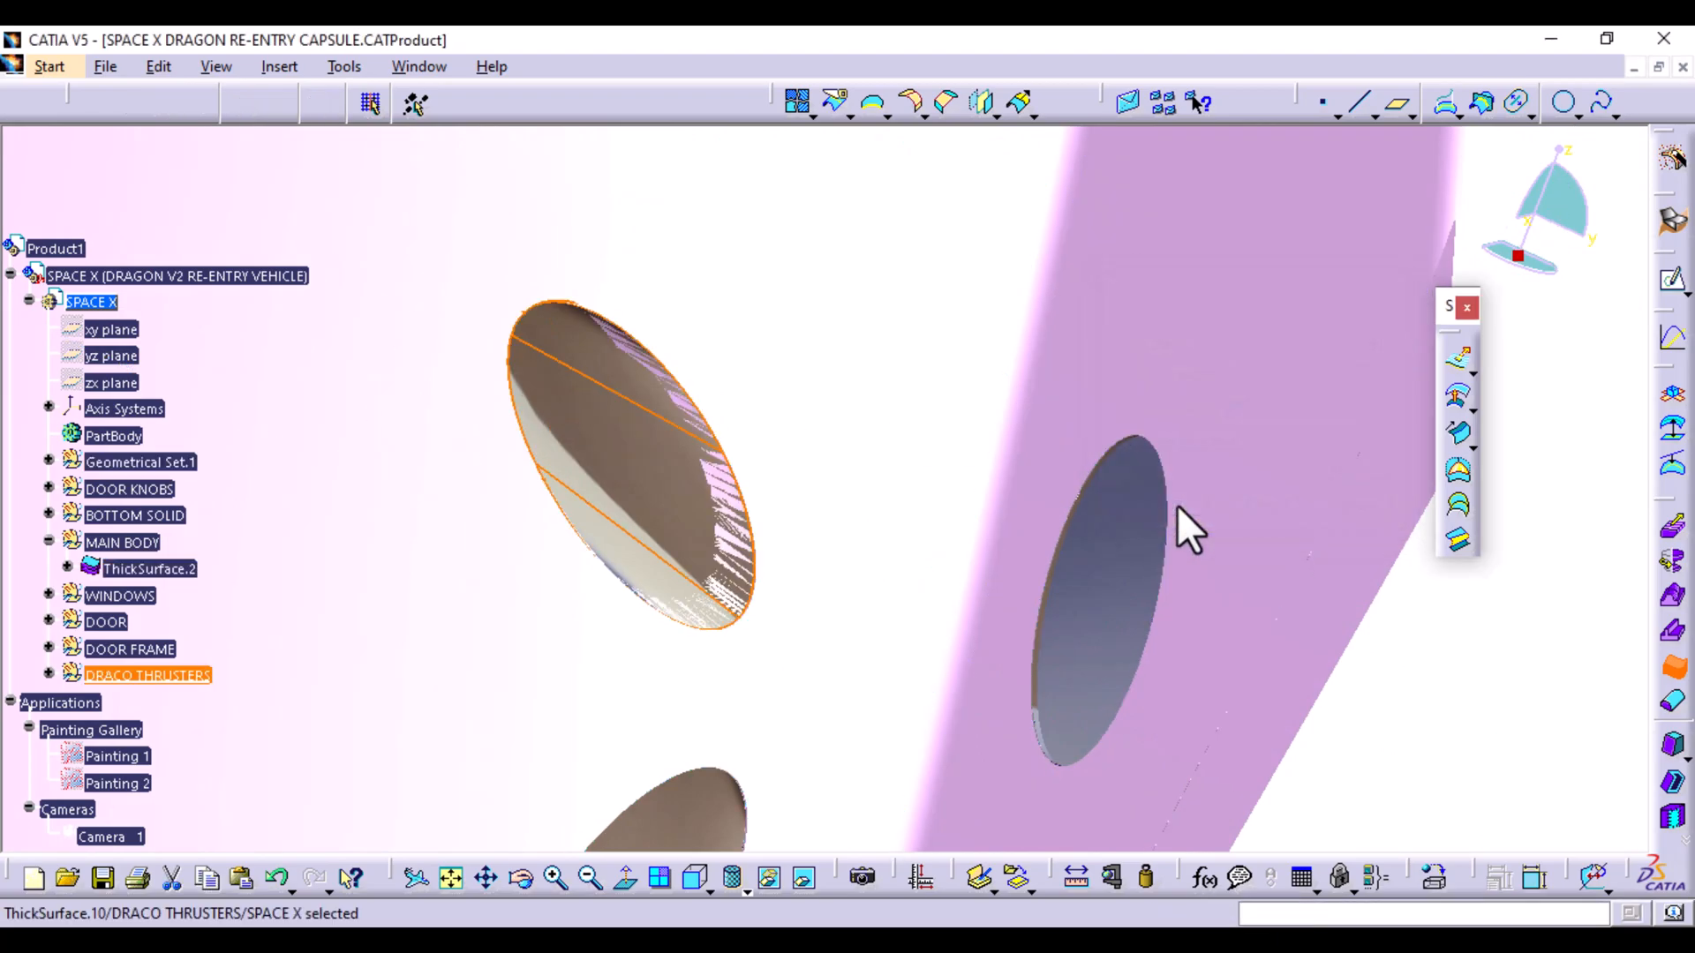
Thicken the thruster surface D2 just below D1 by 2 mm
middle_click_drag(829, 602, 872, 271)
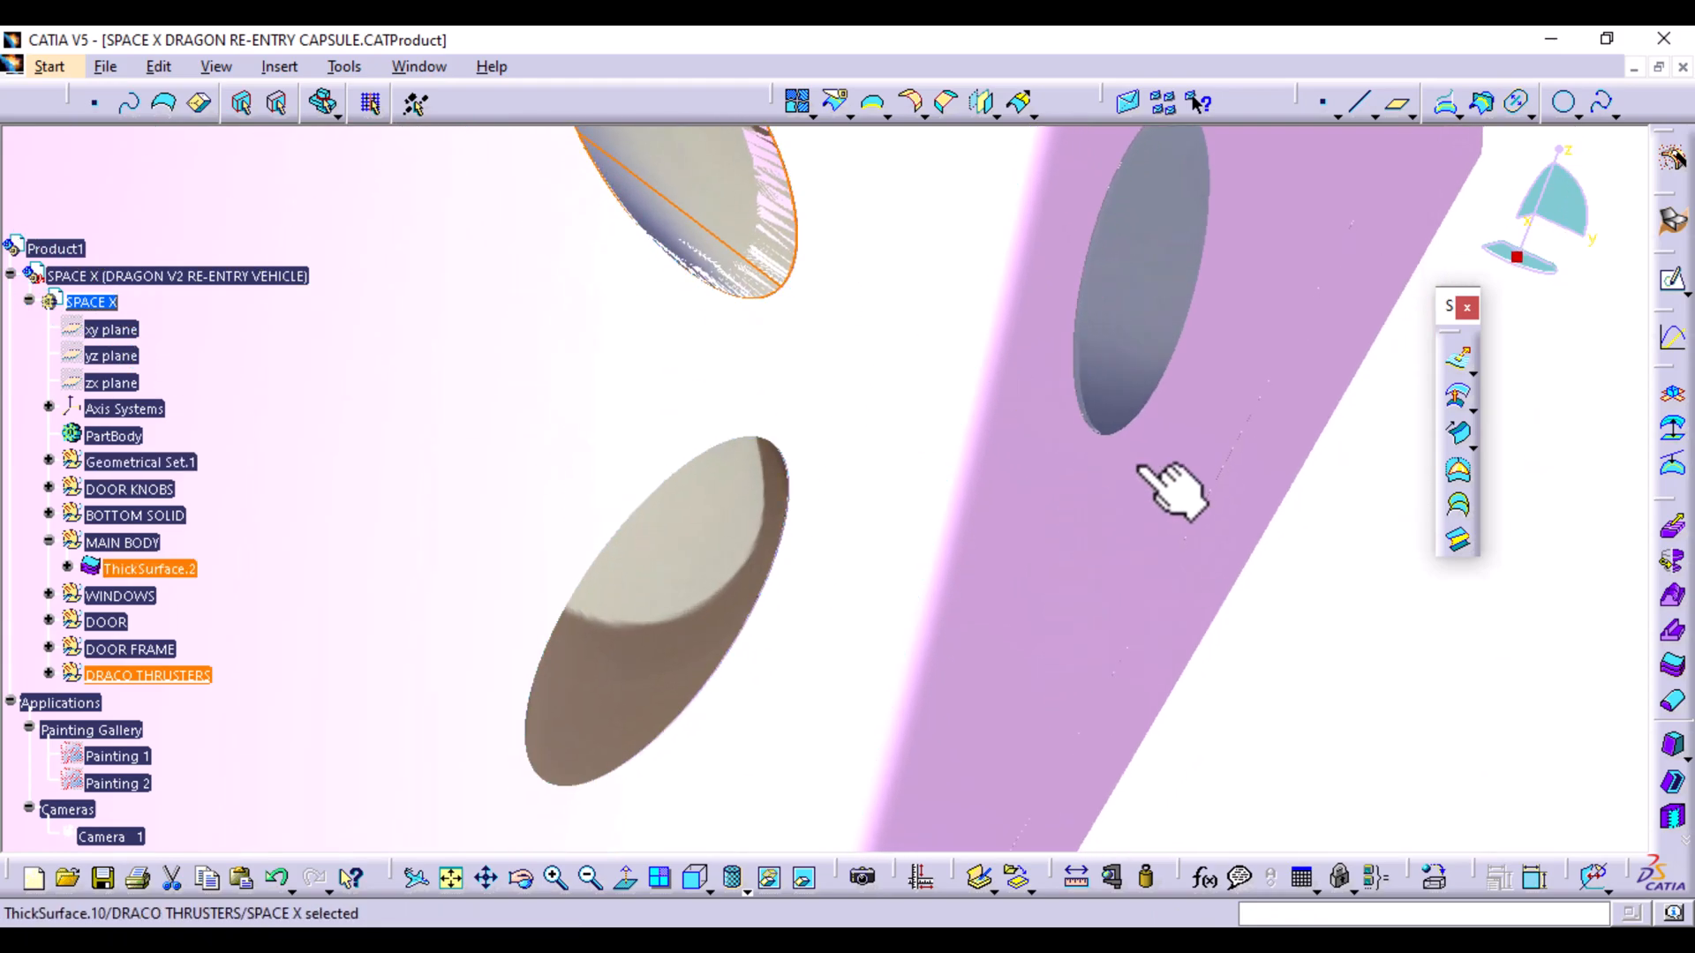
left_click(695, 662)
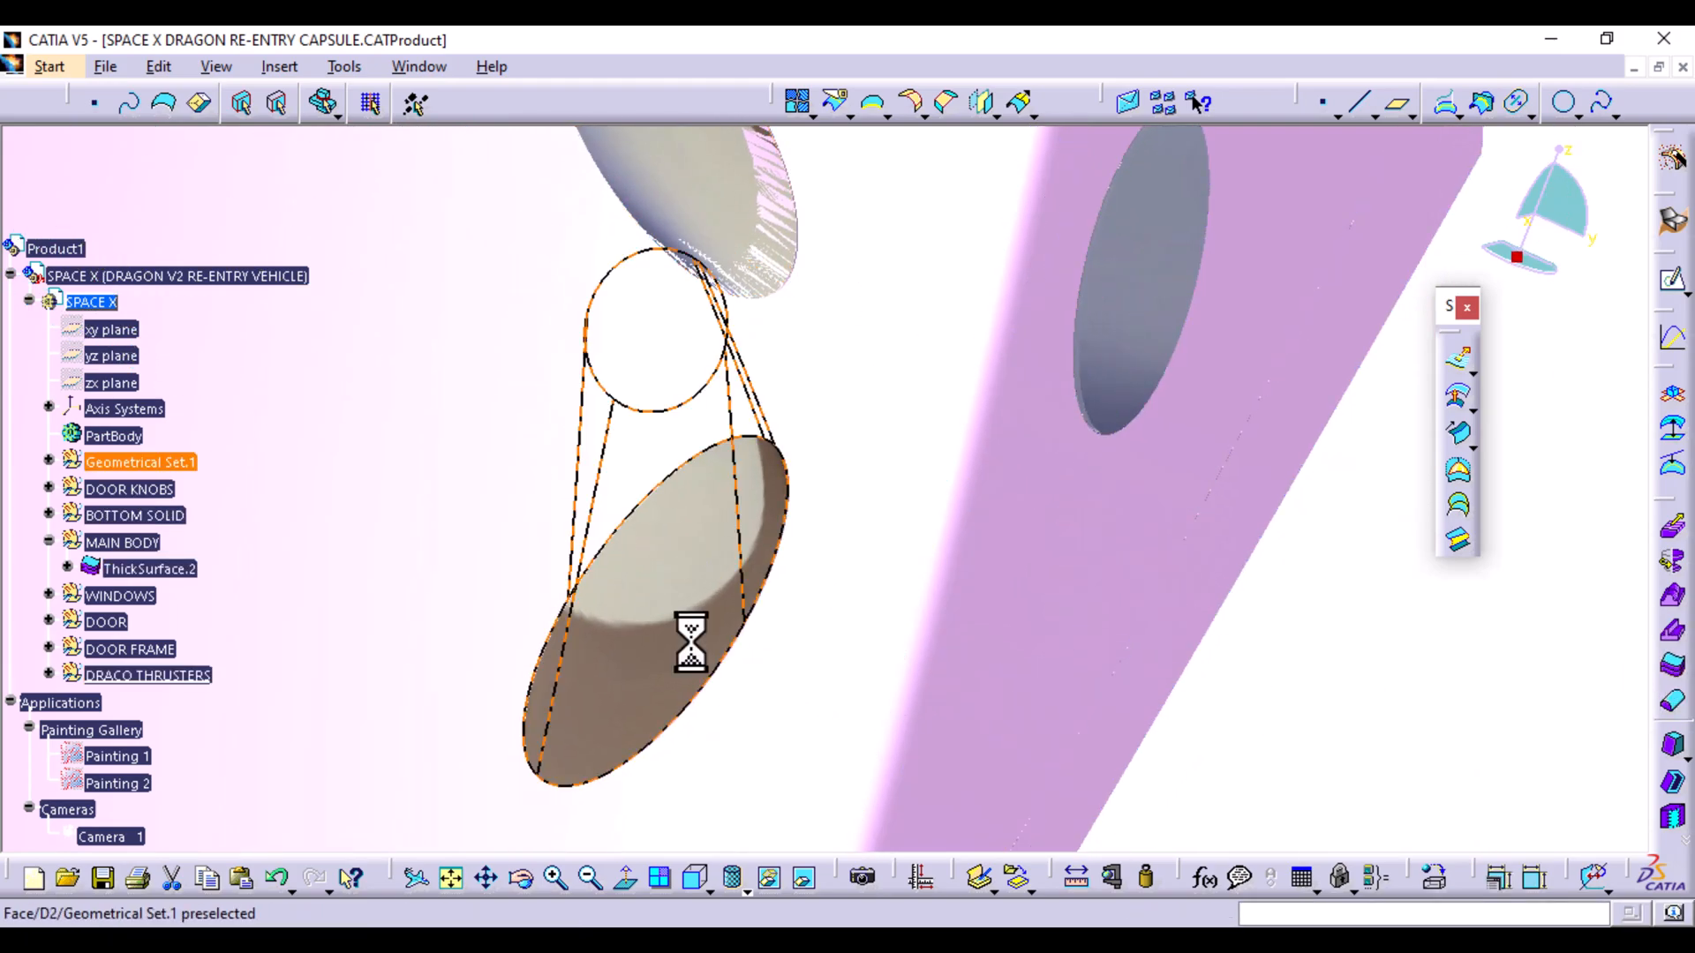
left_click(1674, 666)
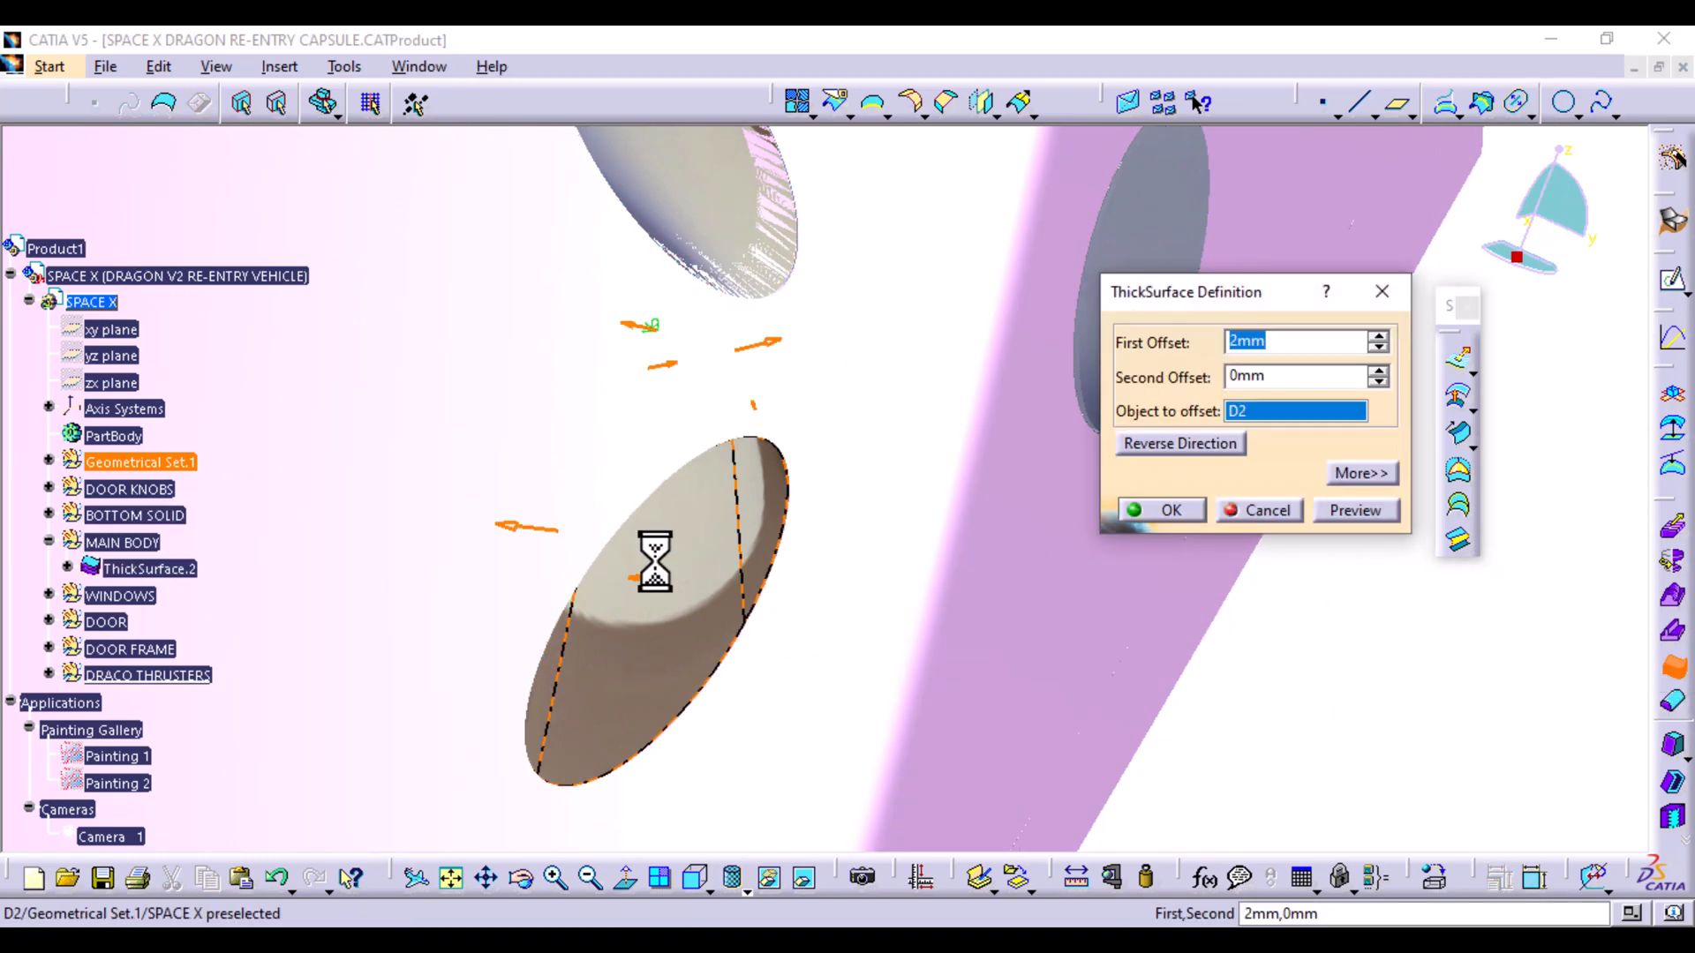
left_click(1163, 508)
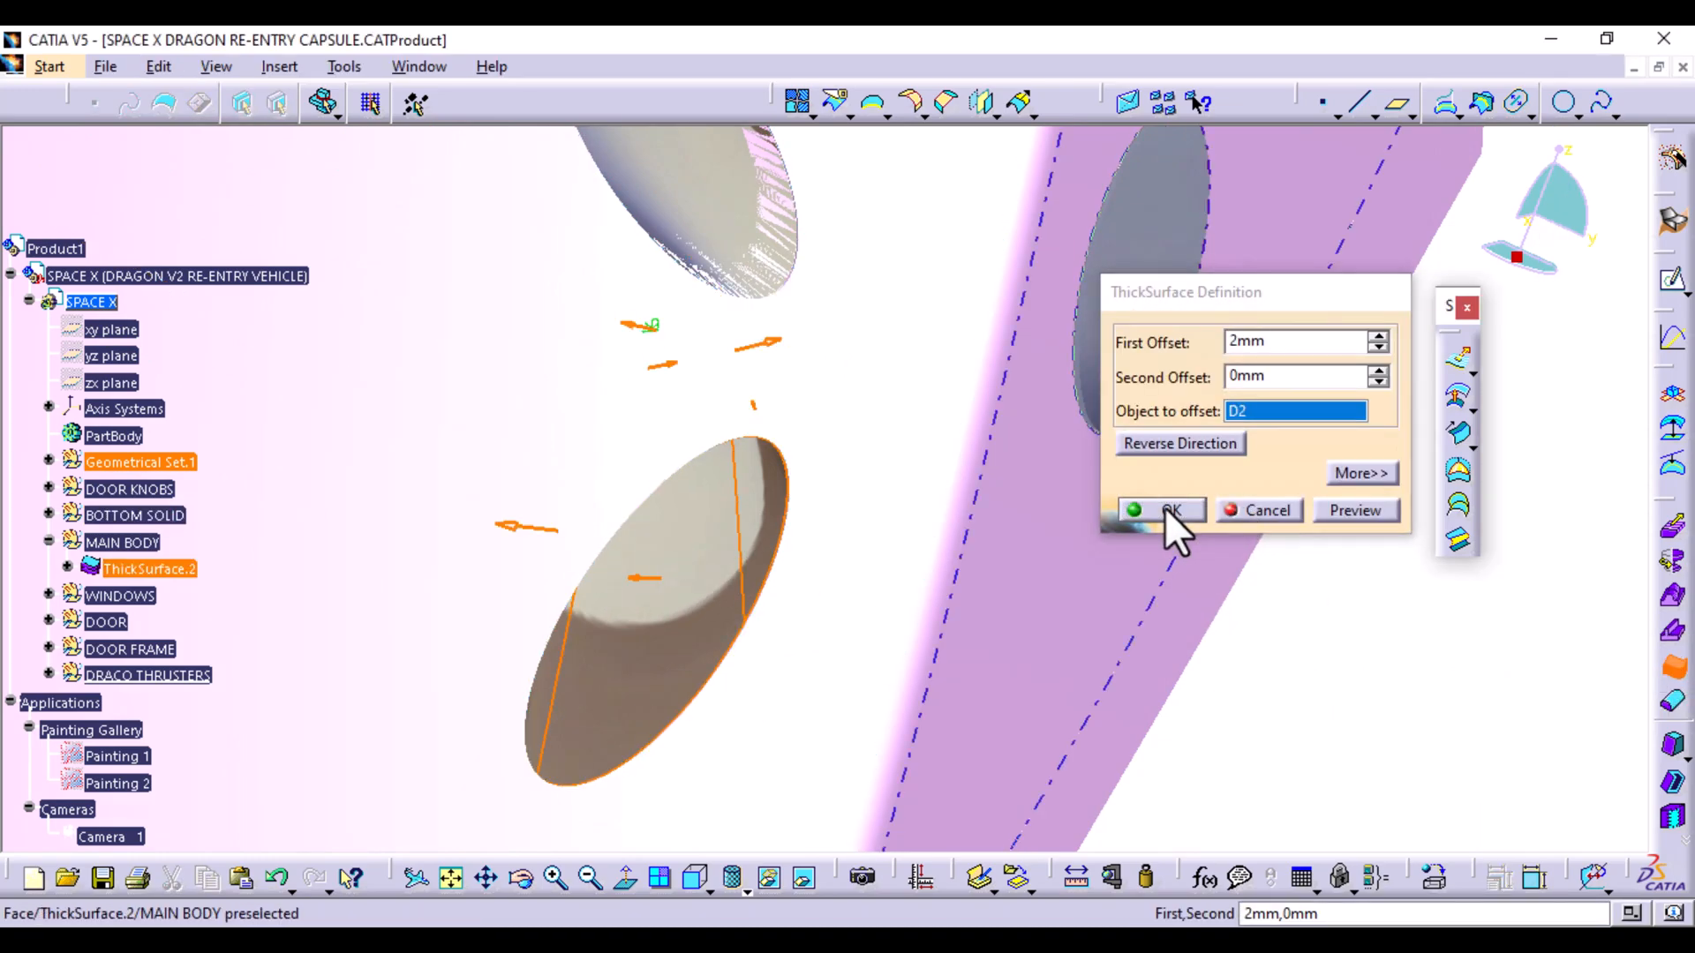
Thicken the mirrored upper thruster surface D3 by 2 mm with the offset direction reversed, previewing the result first
middle_click_drag(971, 458, 950, 786)
middle_click_drag(452, 457, 1014, 423)
left_click(936, 410)
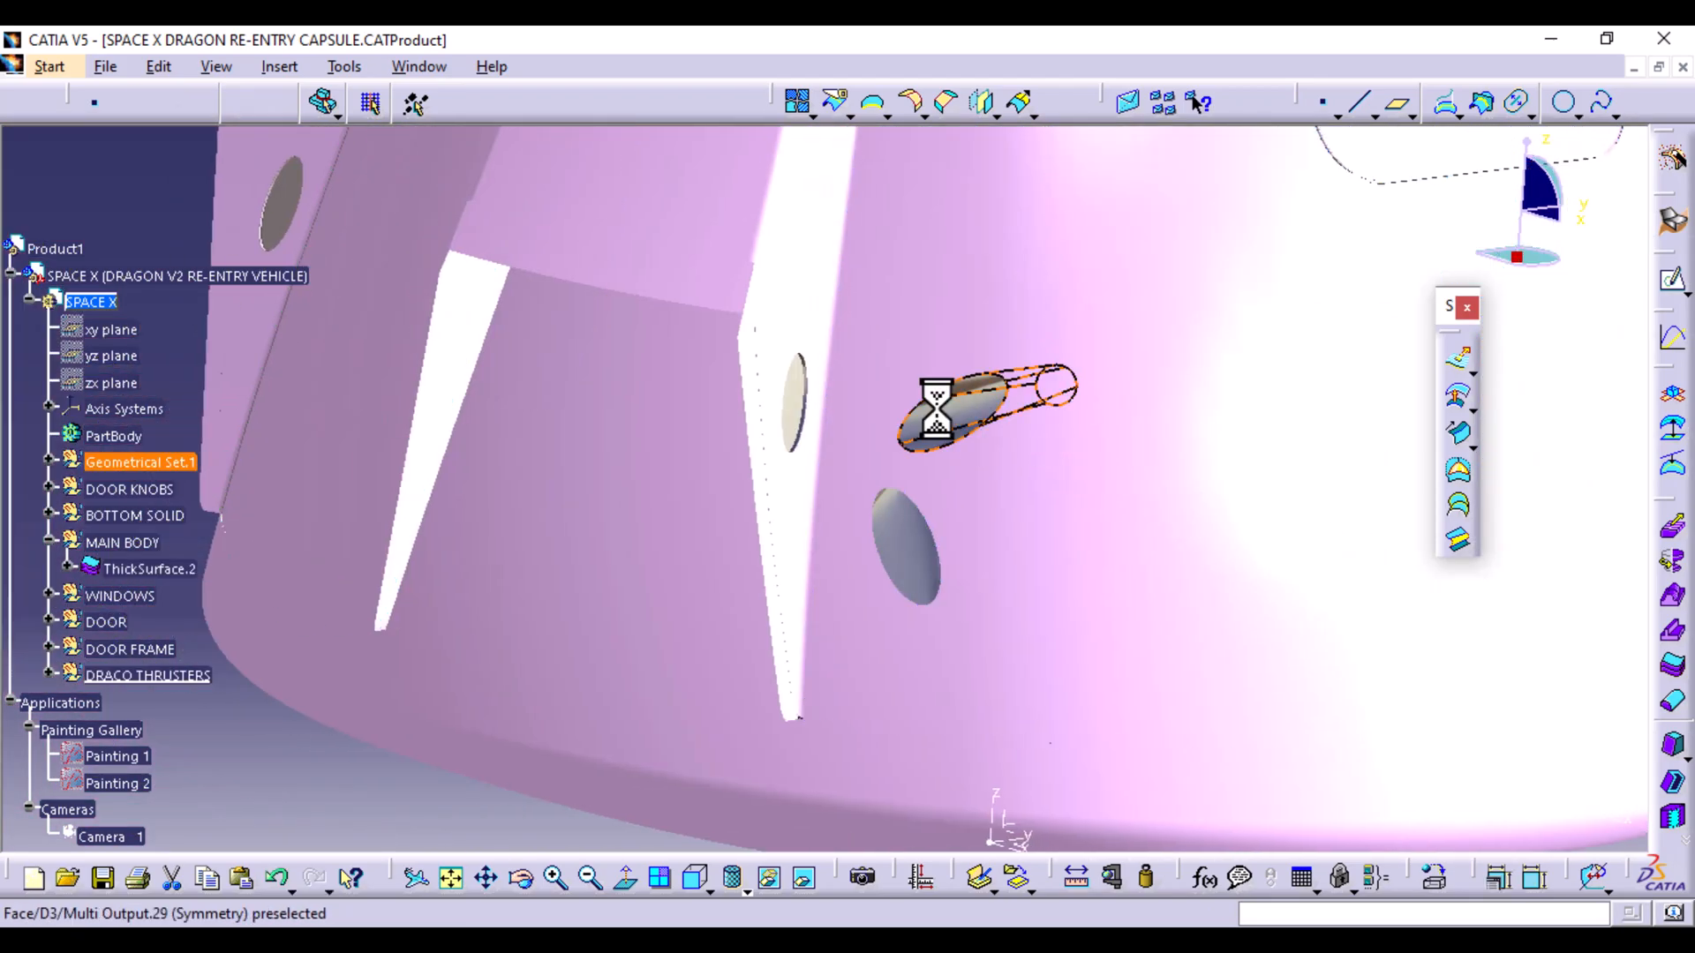
left_click(1677, 668)
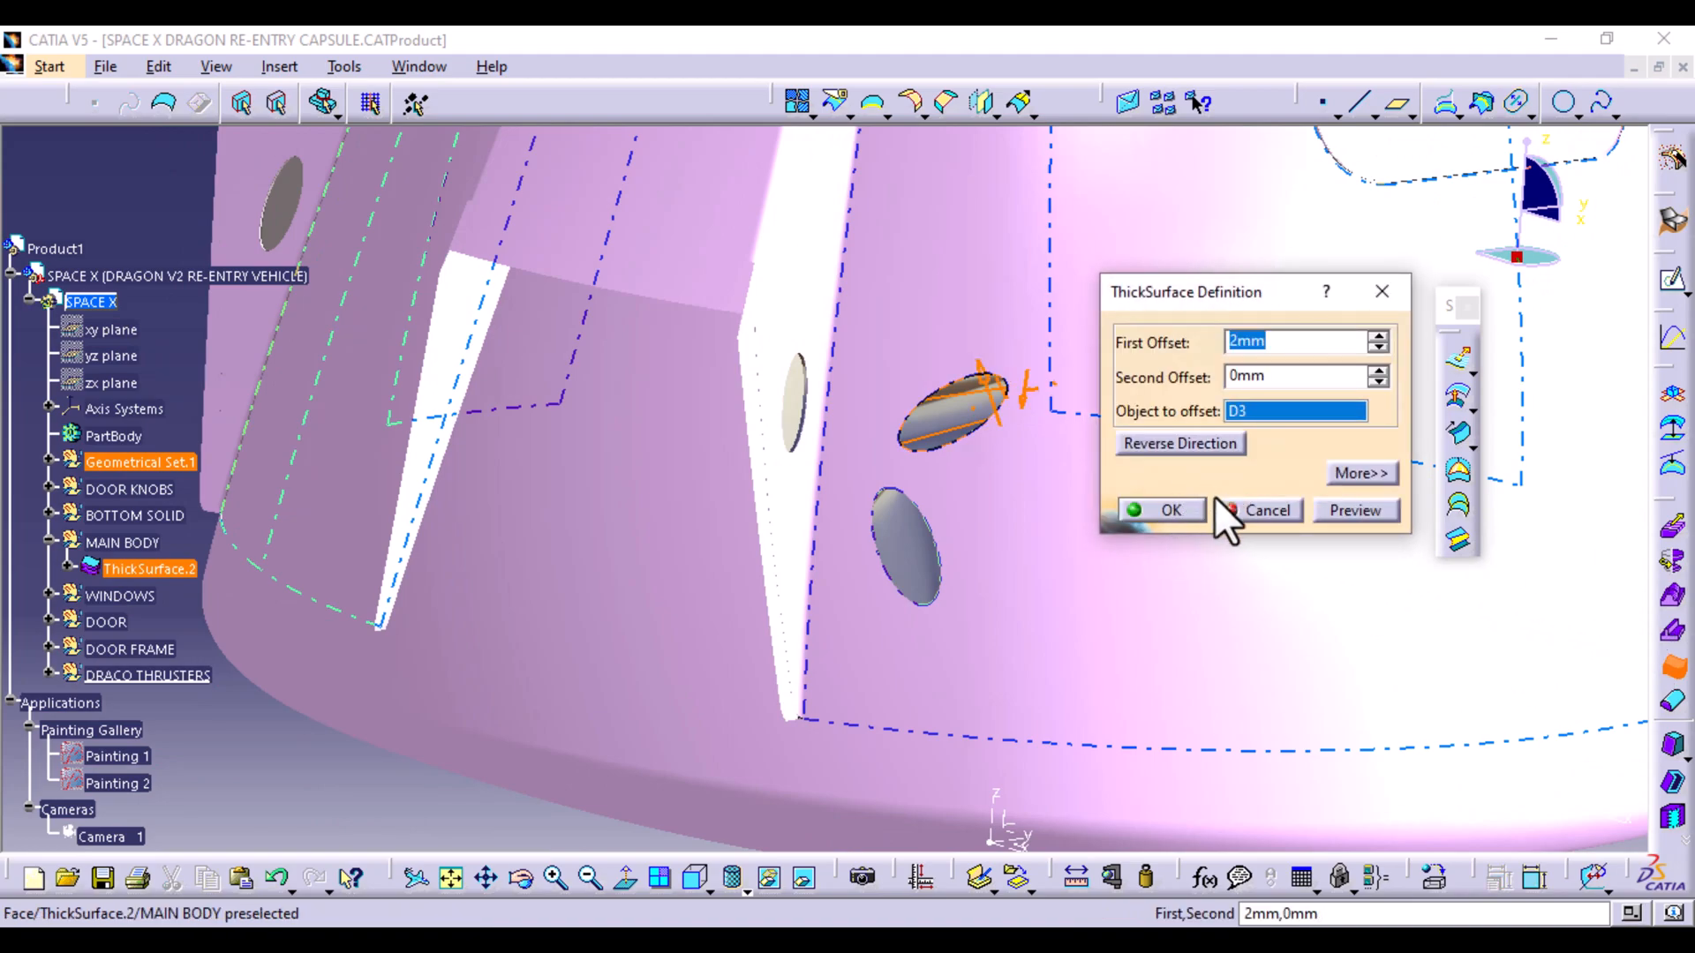
left_click(1359, 510)
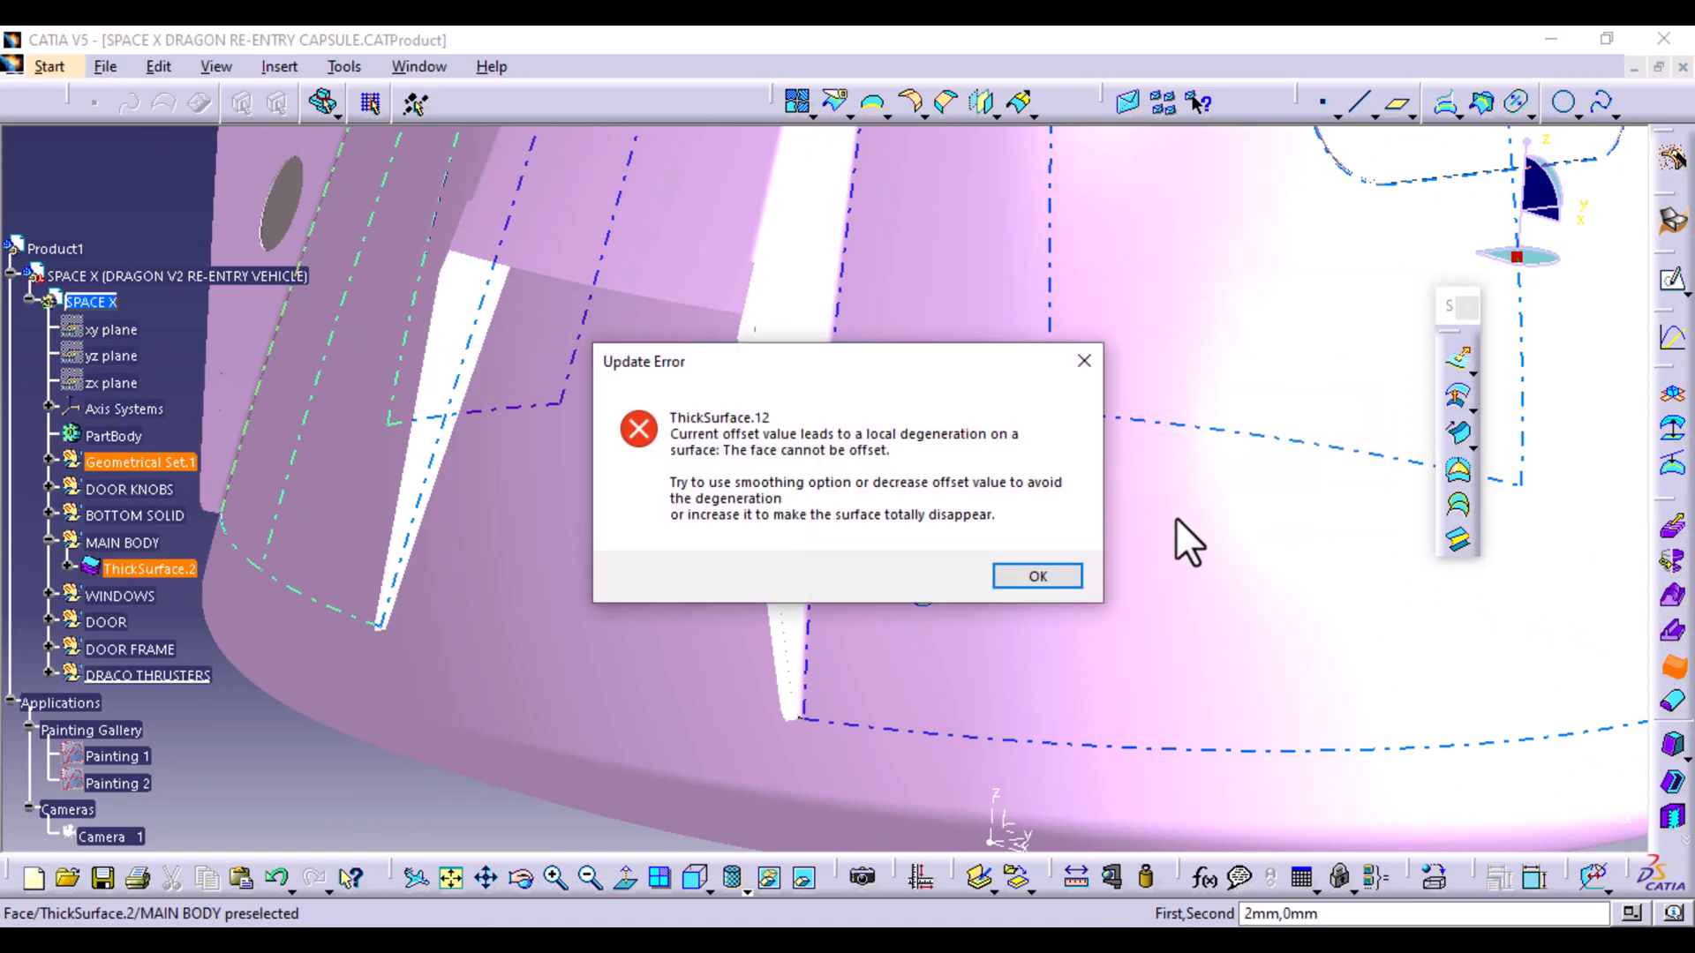
left_click(1037, 576)
middle_click_drag(1036, 571, 661, 716)
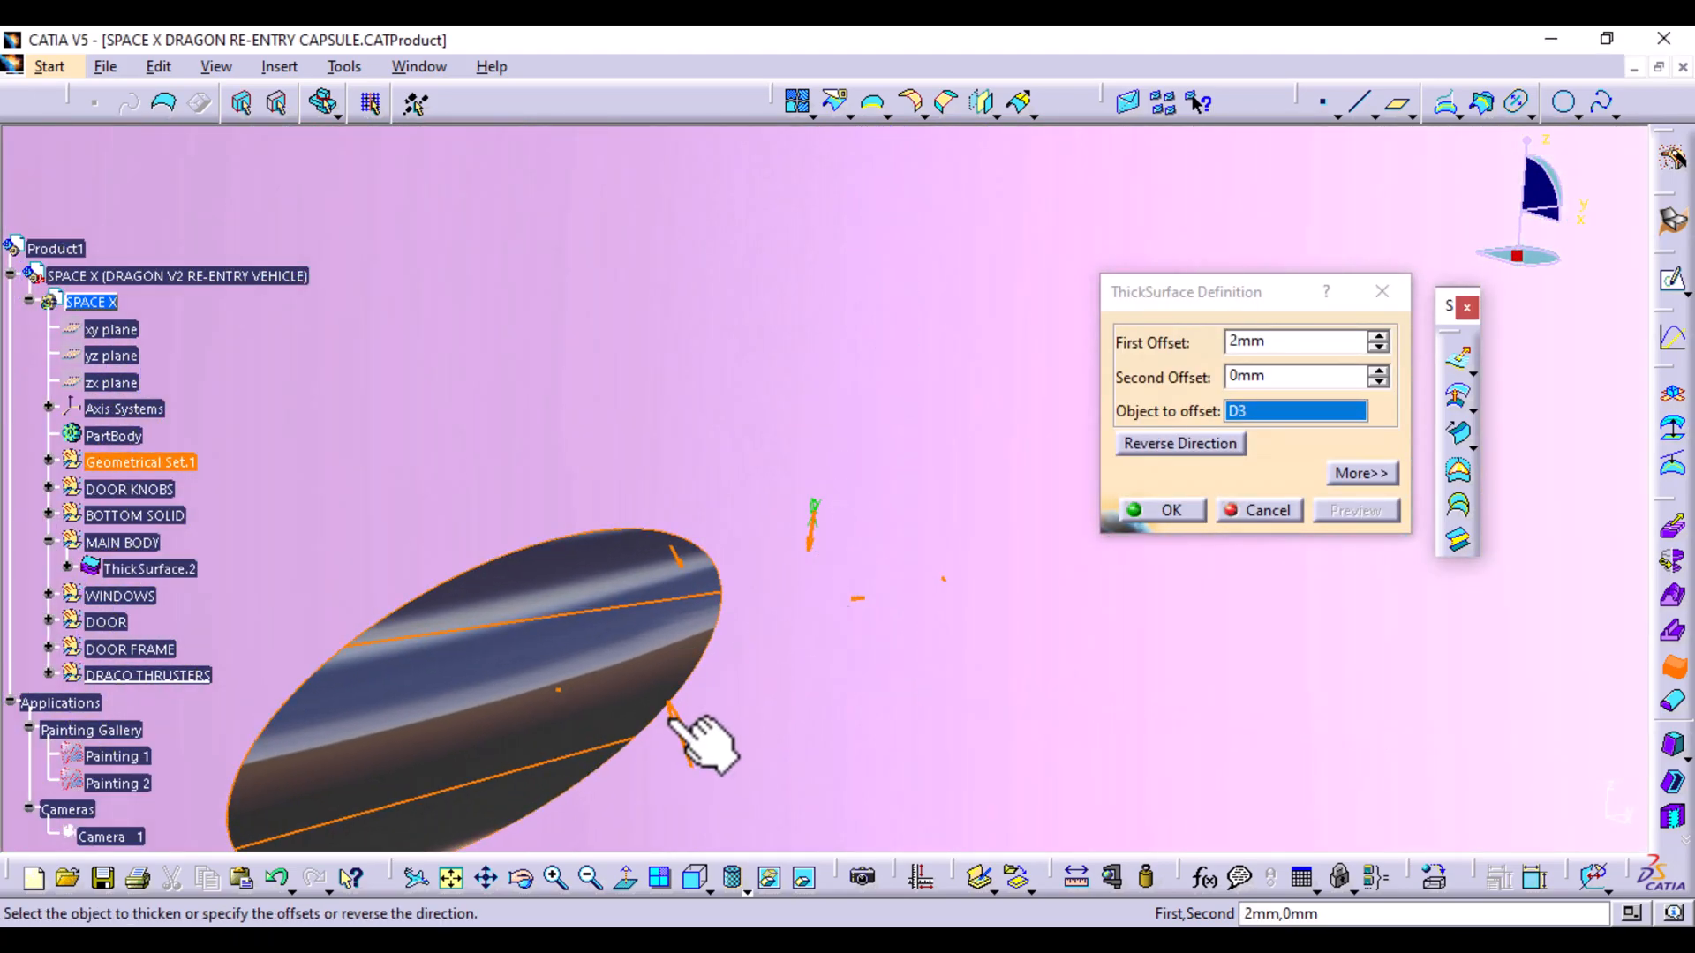
left_click(671, 718)
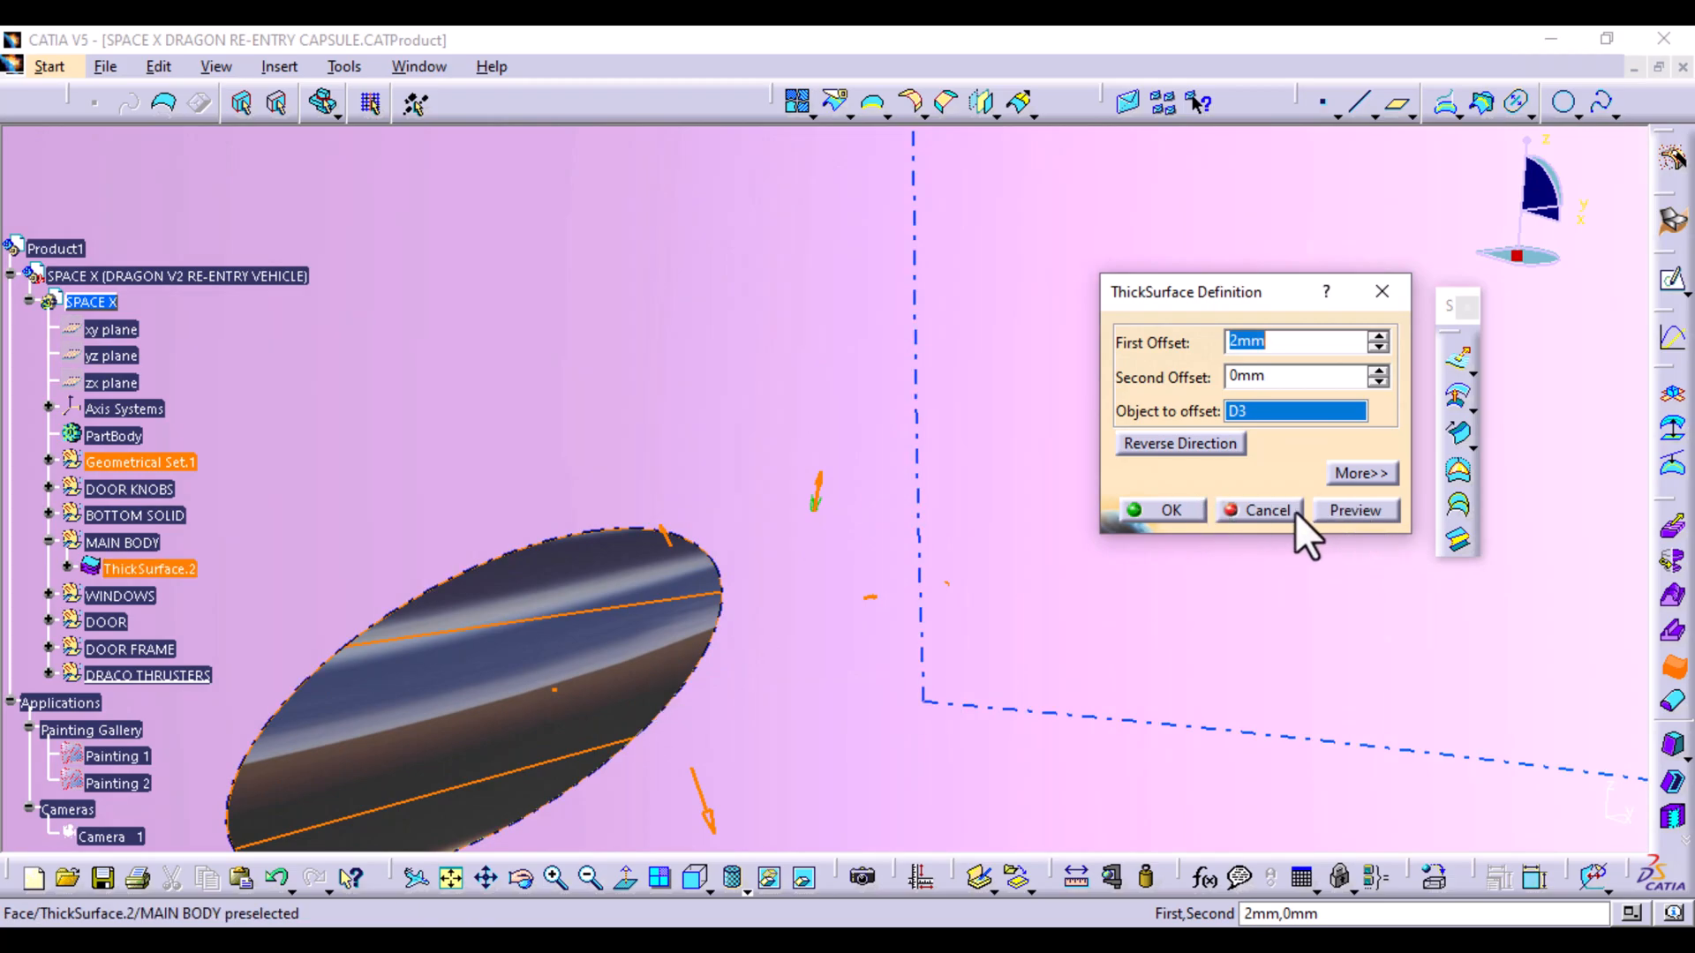
left_click(1364, 510)
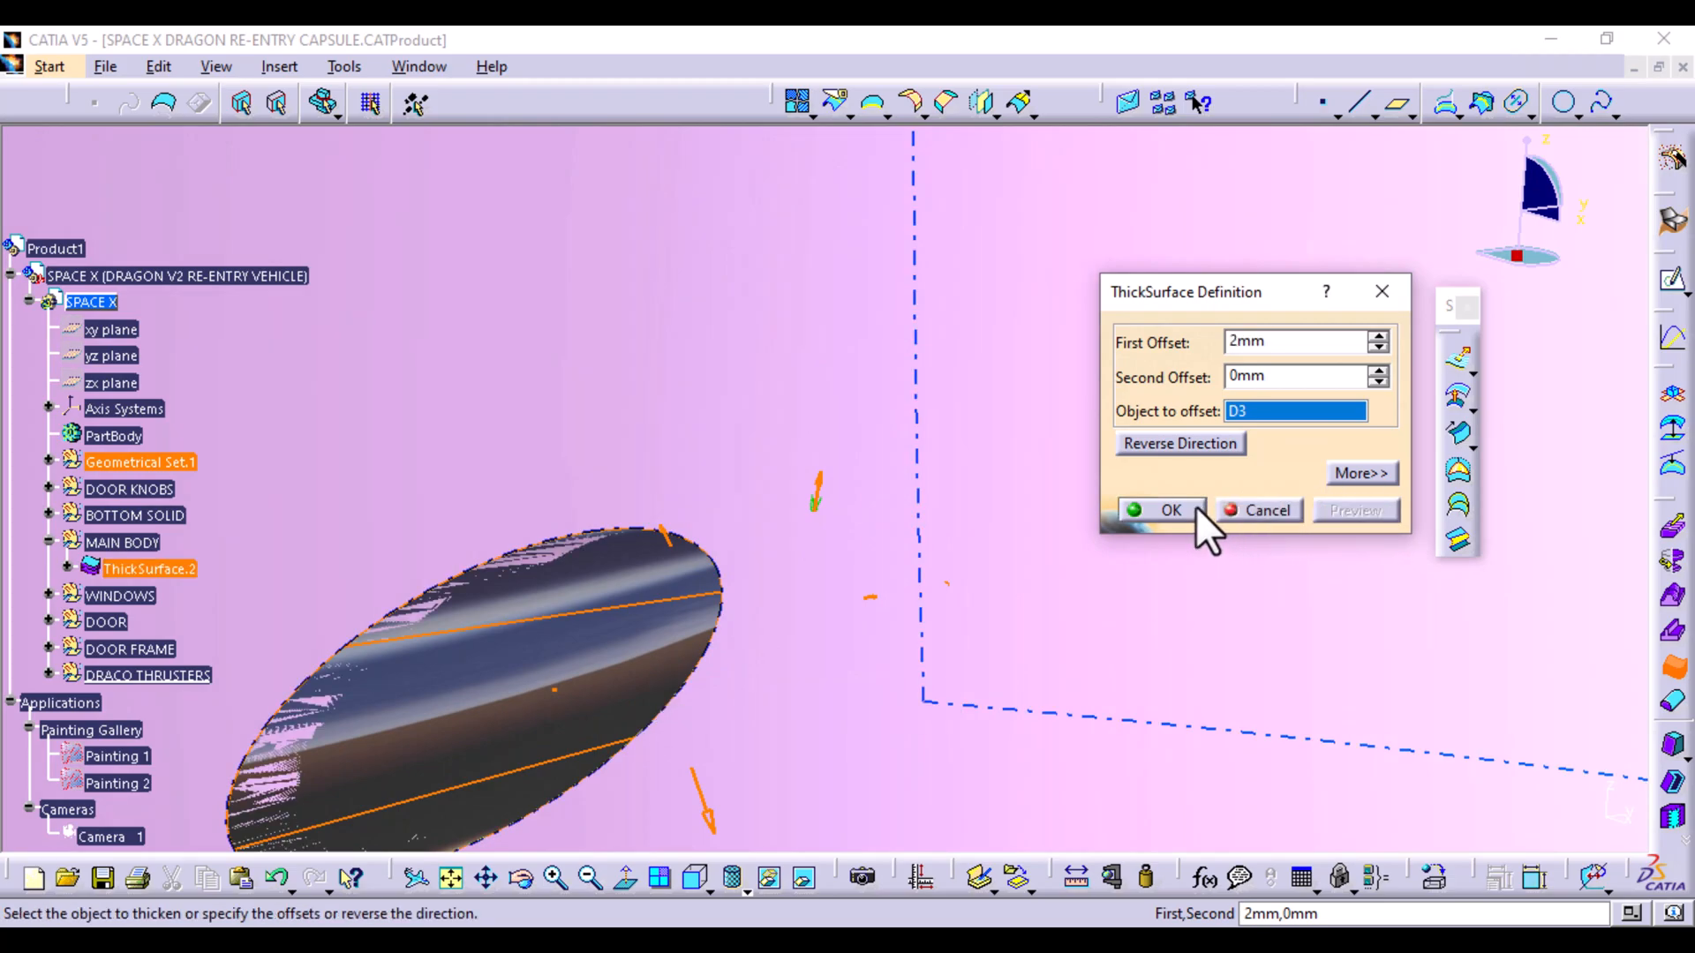
left_click(1163, 511)
Thicken the thruster surface D4 just below D3 by 2 mm, previewing the result first
middle_click_drag(1147, 594, 361, 807)
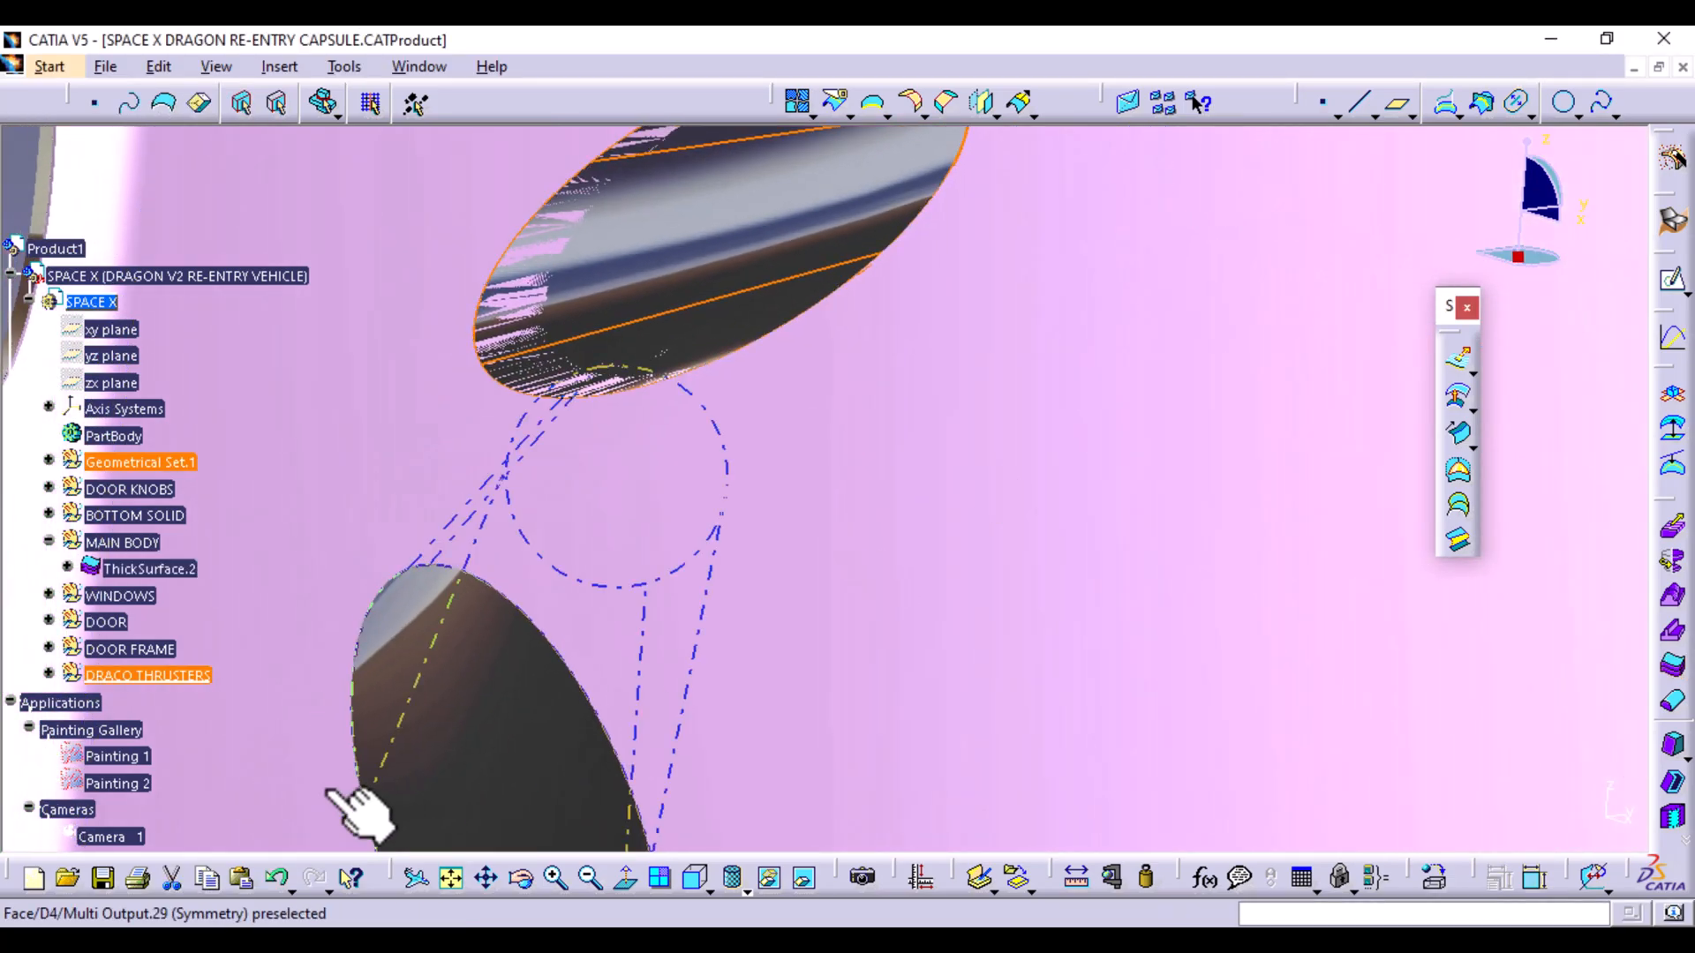
left_click(482, 706)
left_click(1674, 675)
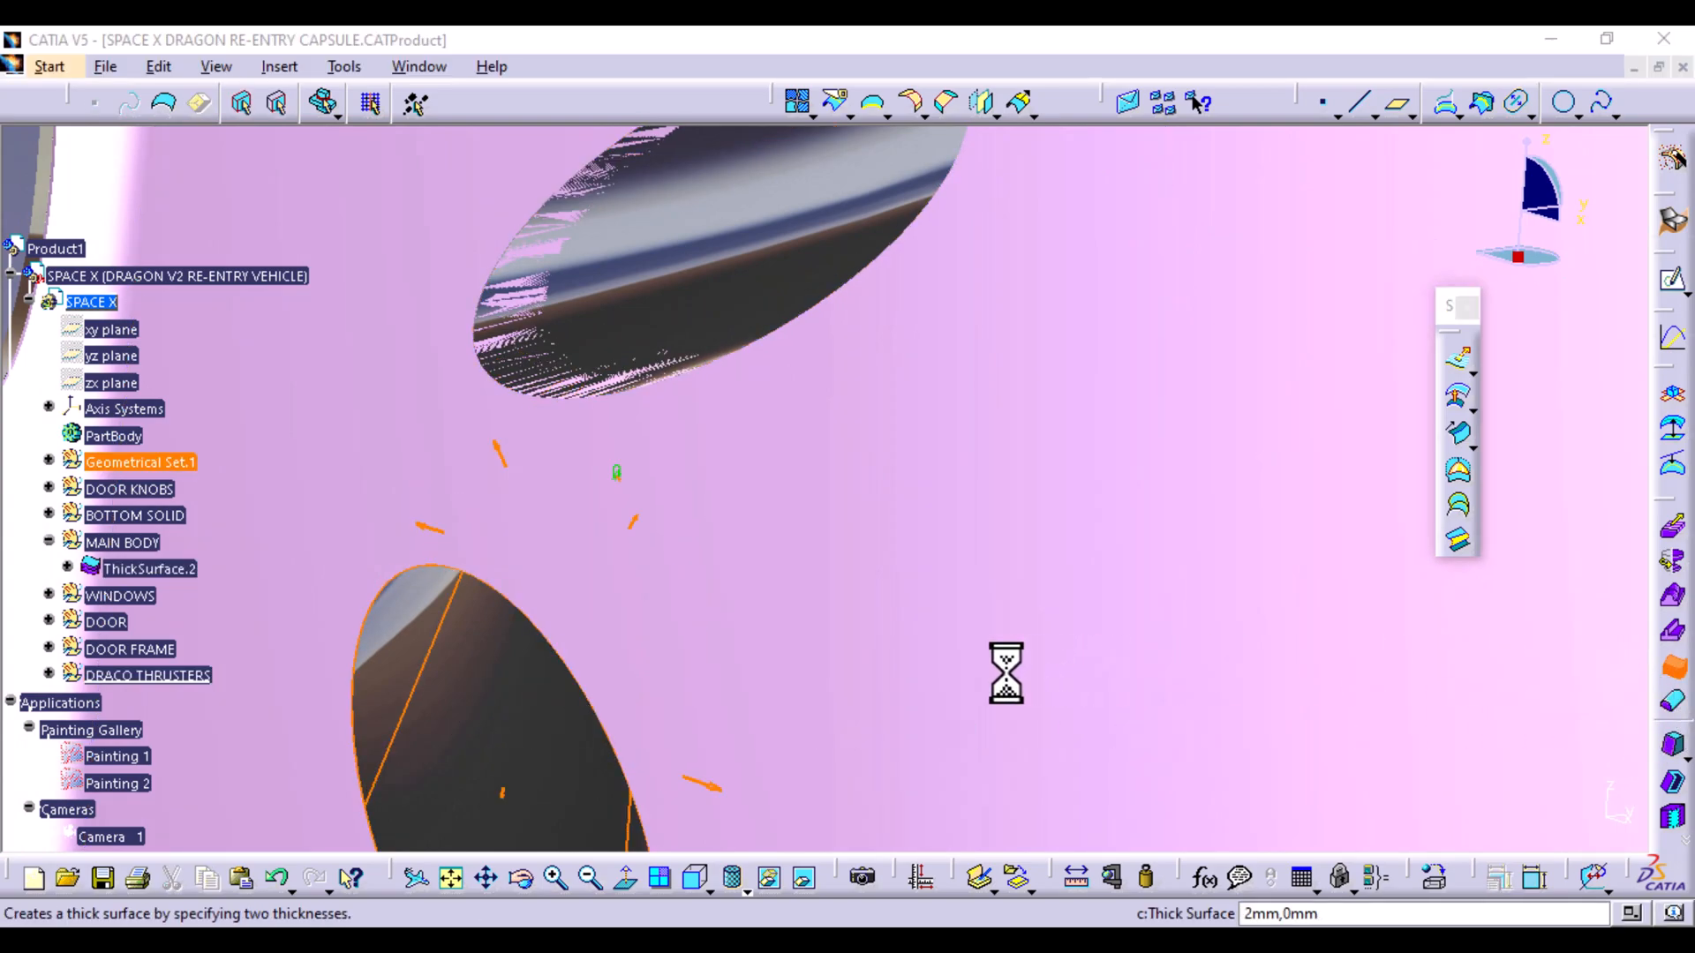
middle_click_drag(945, 538, 1026, 326)
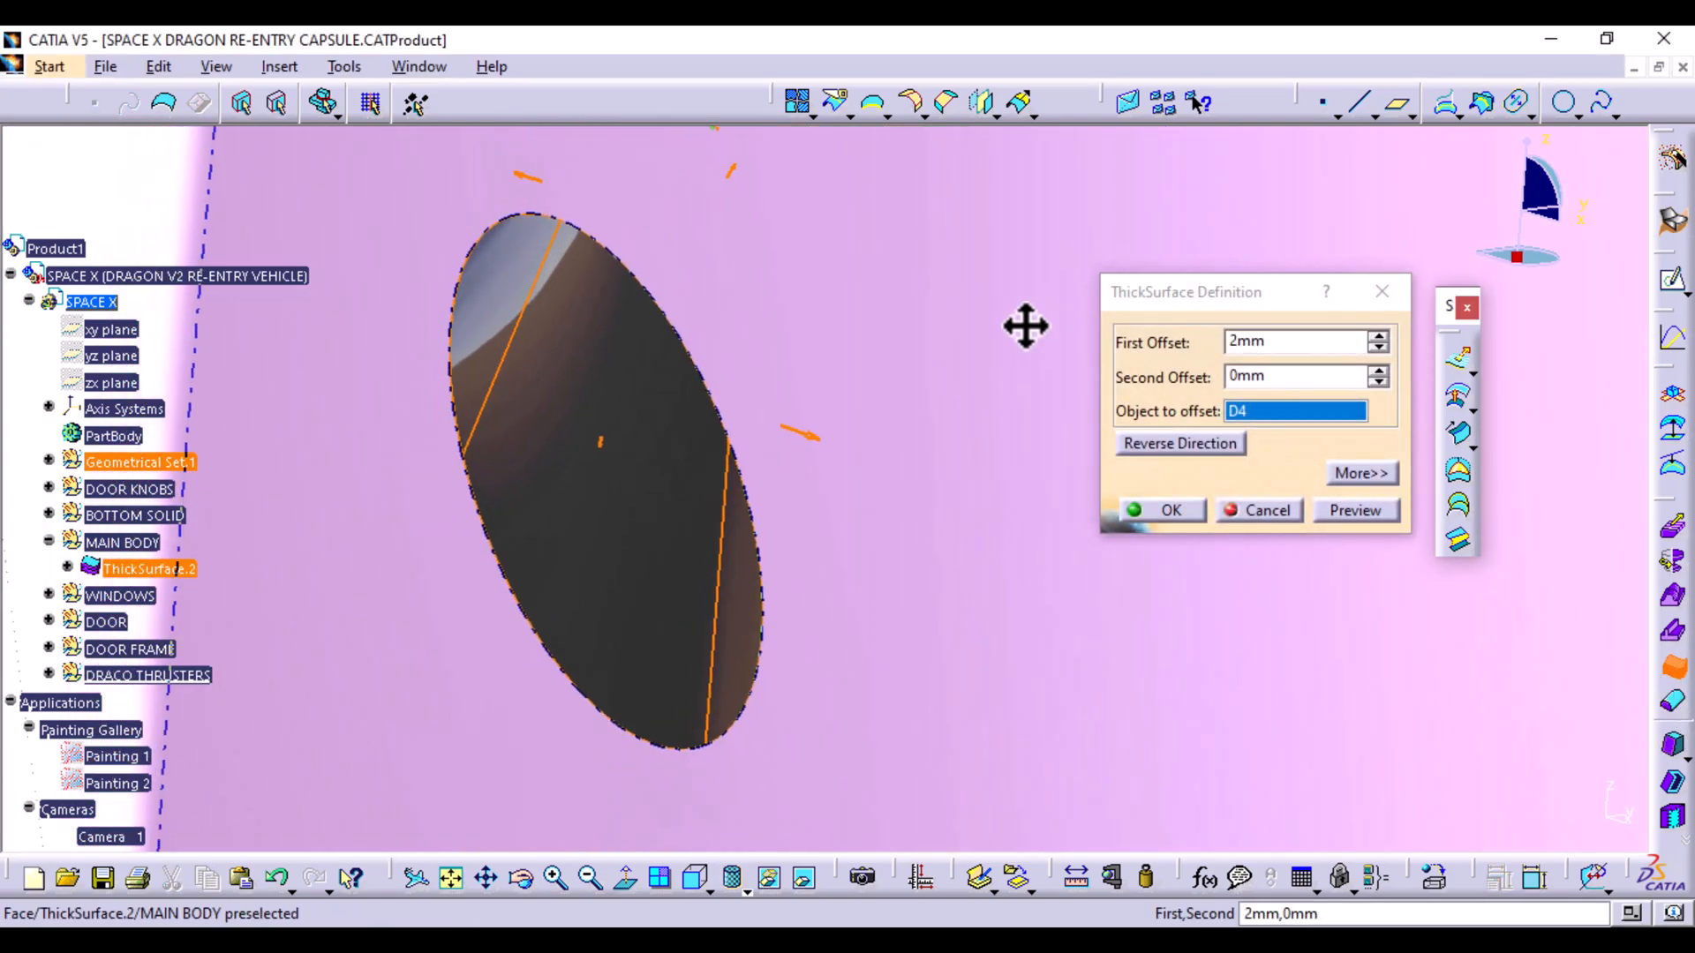
left_click(1352, 508)
left_click(1152, 510)
Thicken the oval thruster surface Join.3 on the side of the fin by 2 mm
middle_click_drag(1078, 481, 1062, 869)
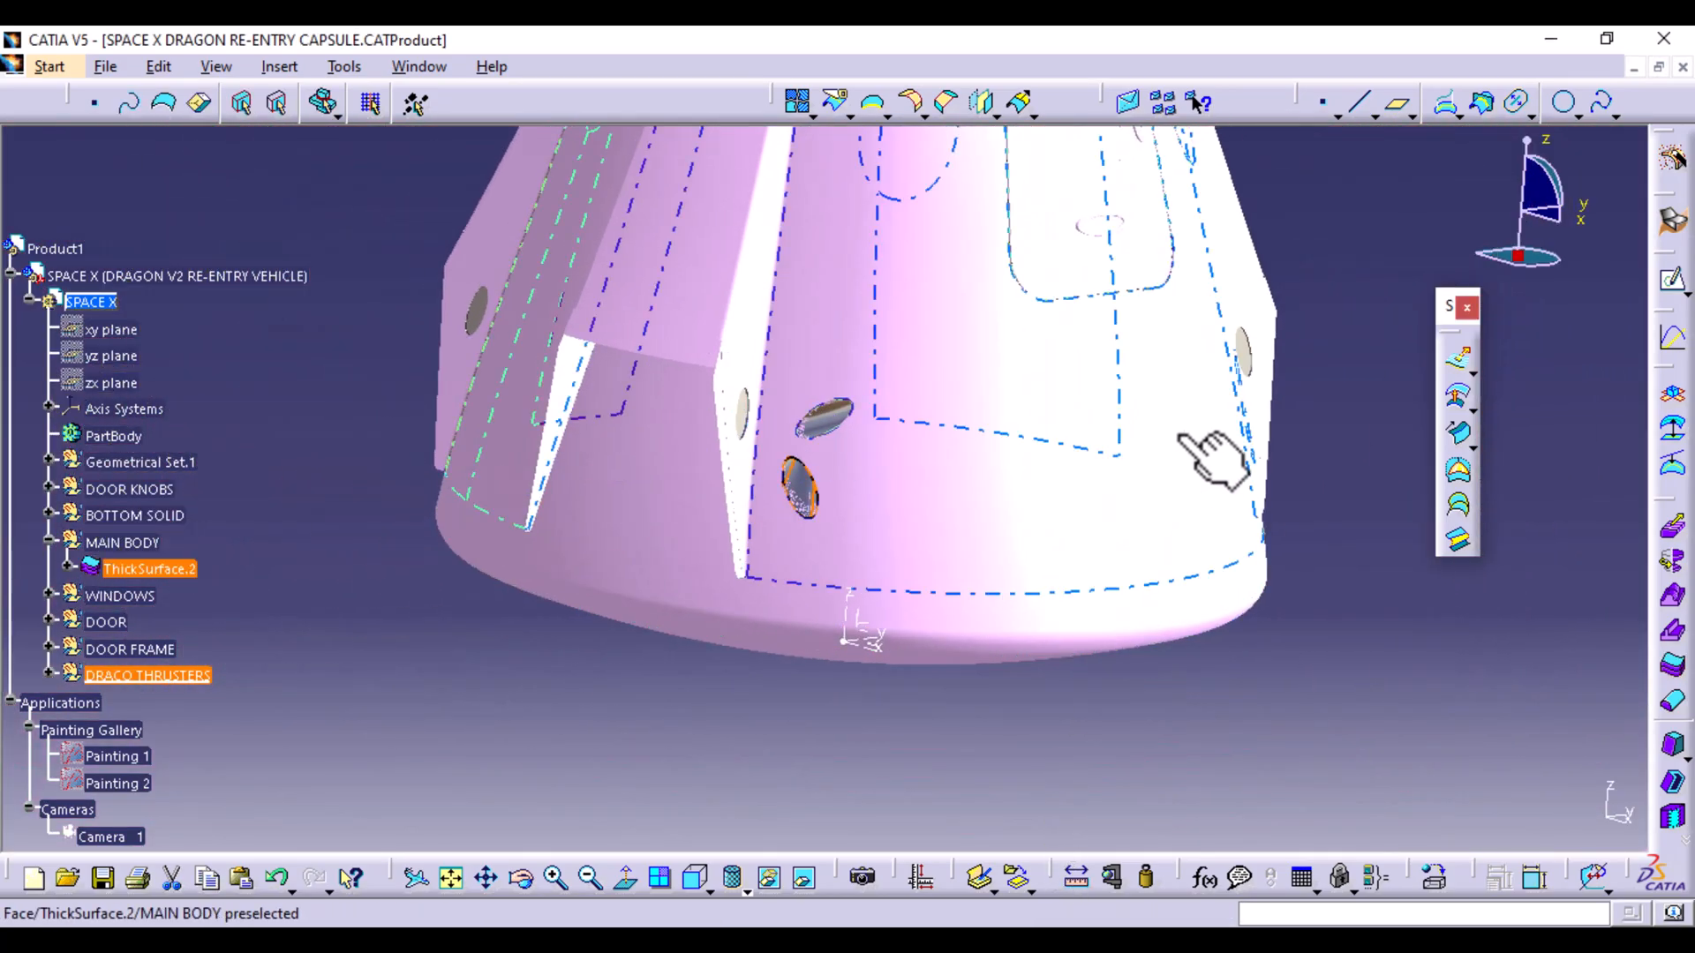
middle_click_drag(1248, 367, 662, 586)
middle_click_drag(806, 655, 829, 484)
middle_click_drag(895, 573, 1217, 486)
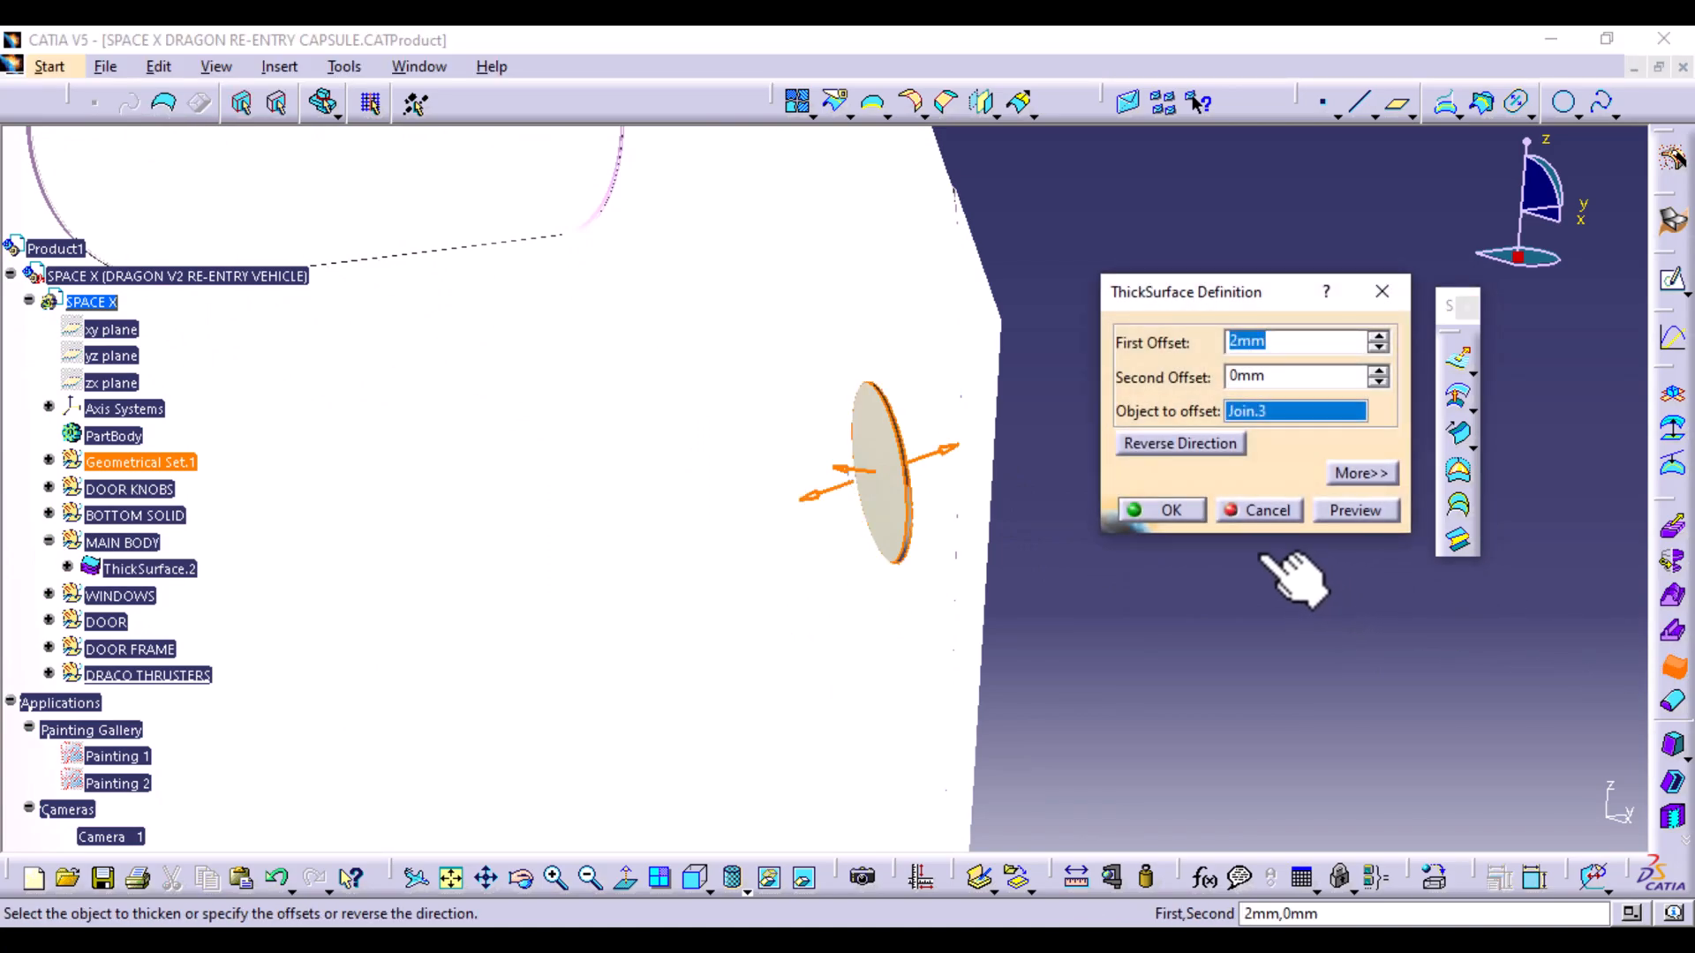
left_click(1179, 510)
Thicken the oval thruster surface Symmetry.1 on the opposite fin side by 2 mm
middle_click_drag(1179, 510, 1128, 786)
middle_click_drag(1042, 574, 252, 500)
middle_click_drag(1003, 688, 793, 474)
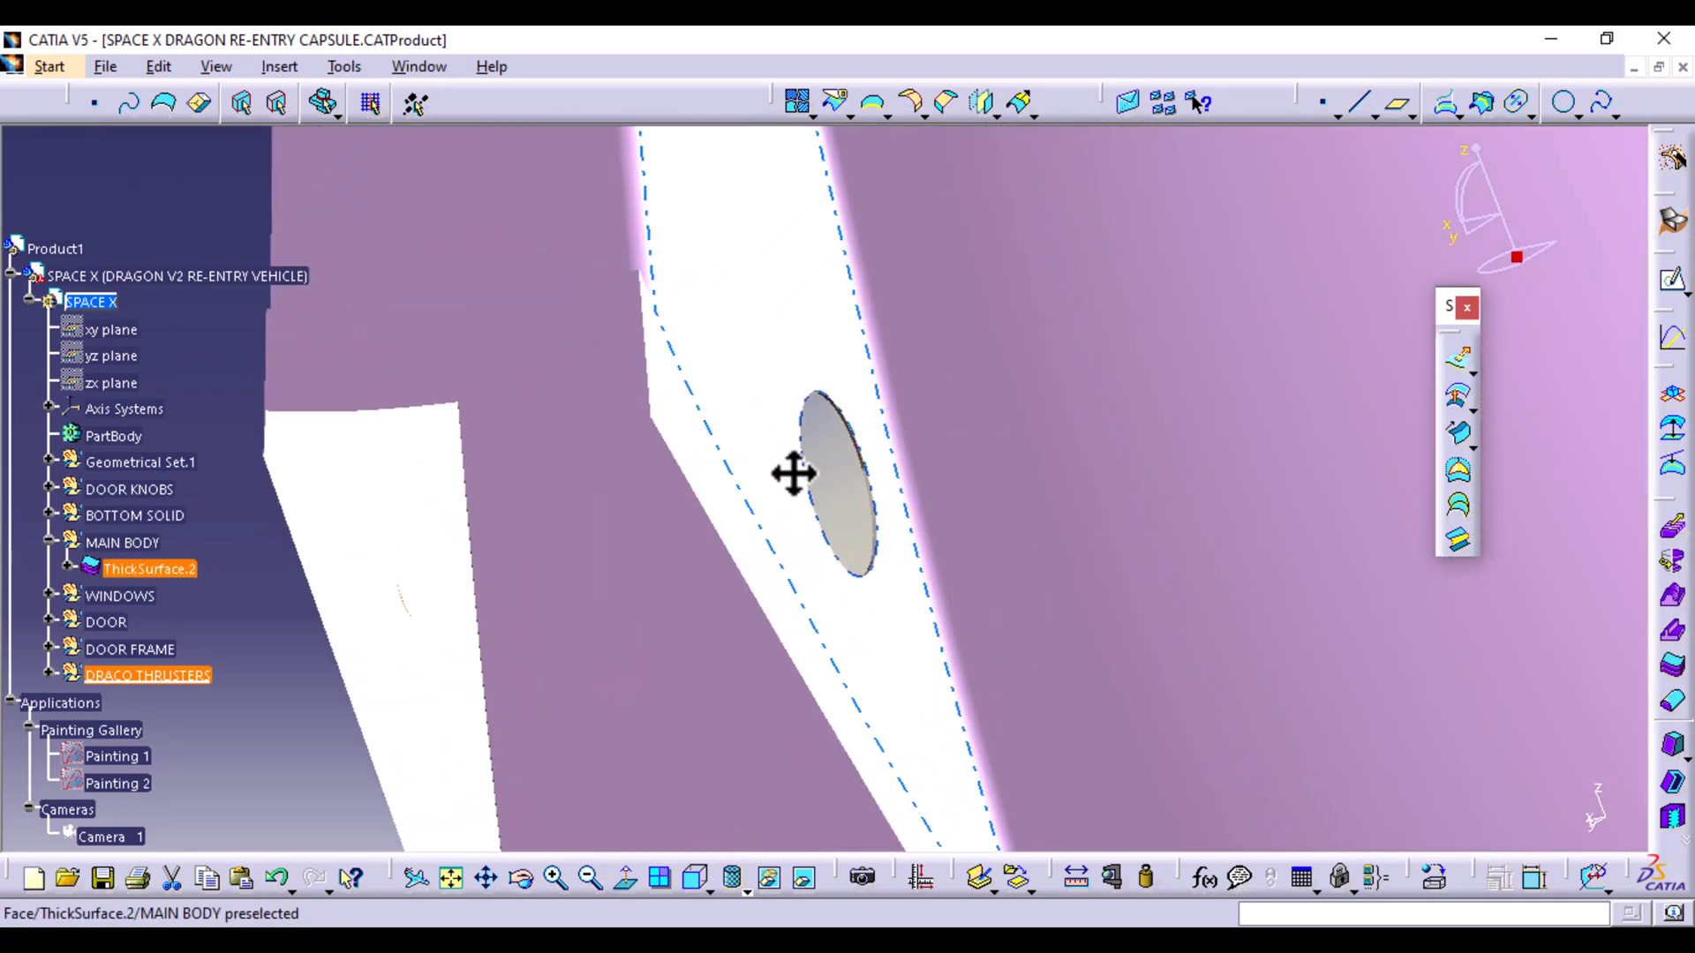
left_click(847, 491)
left_click(1672, 671)
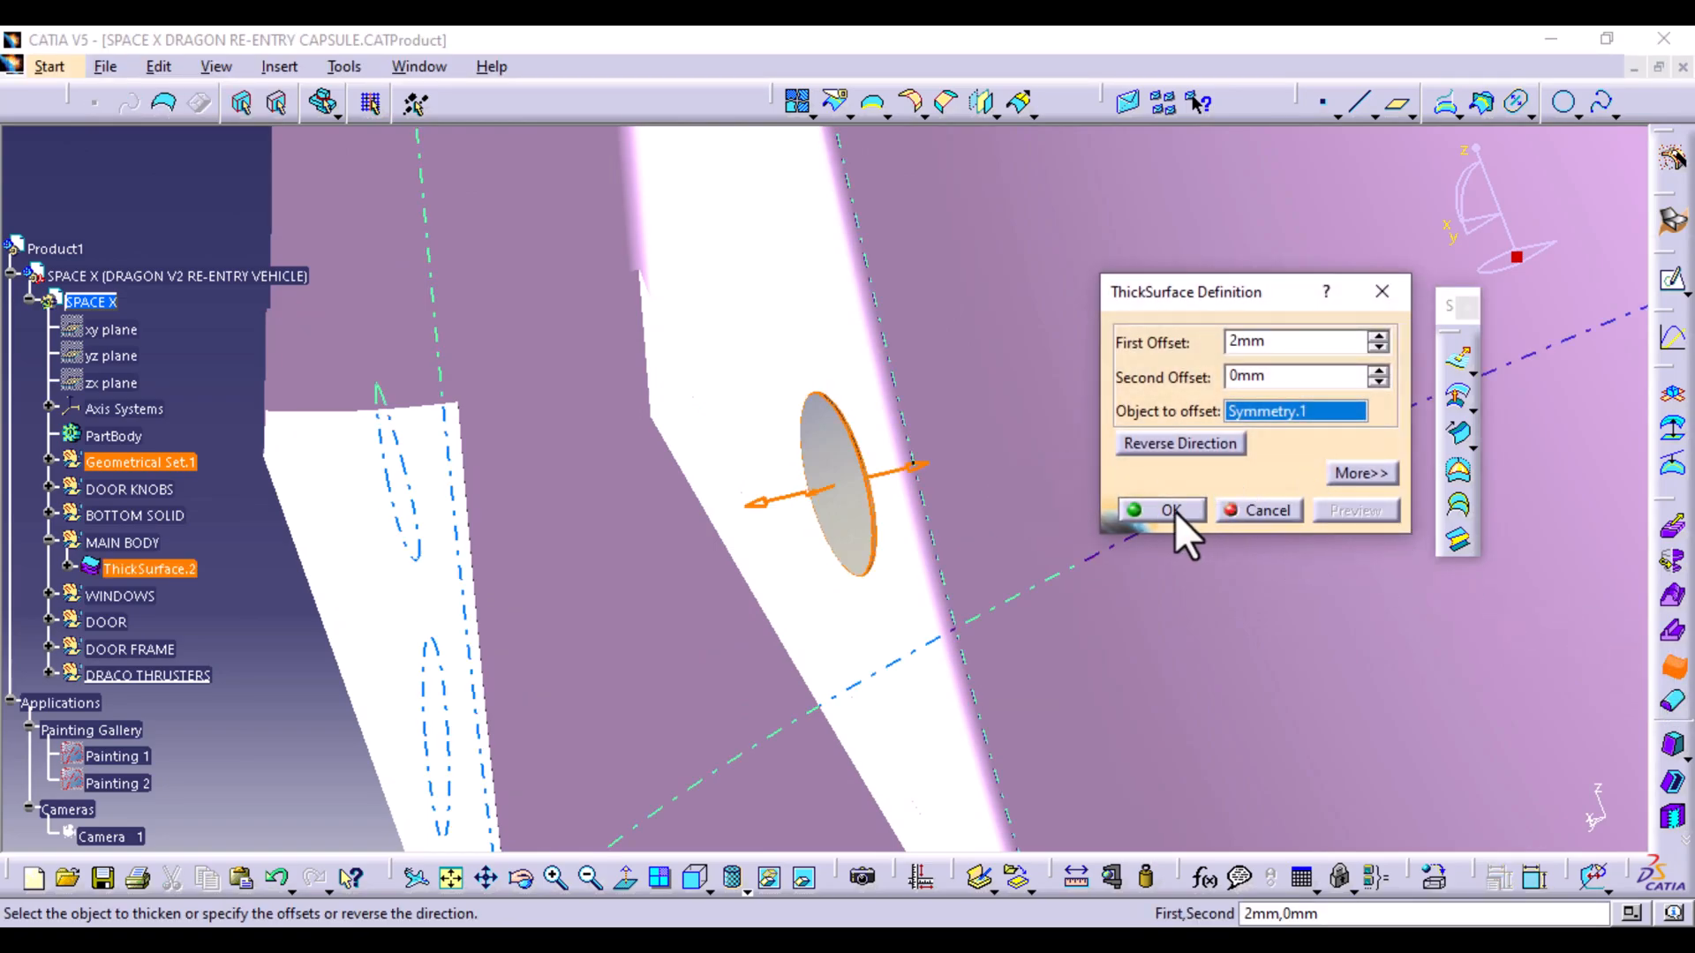
left_click(1174, 511)
Thicken the oval thruster surface Symmetry.5 on the neighbouring fin by 2 mm
middle_click_drag(1210, 522, 1203, 824)
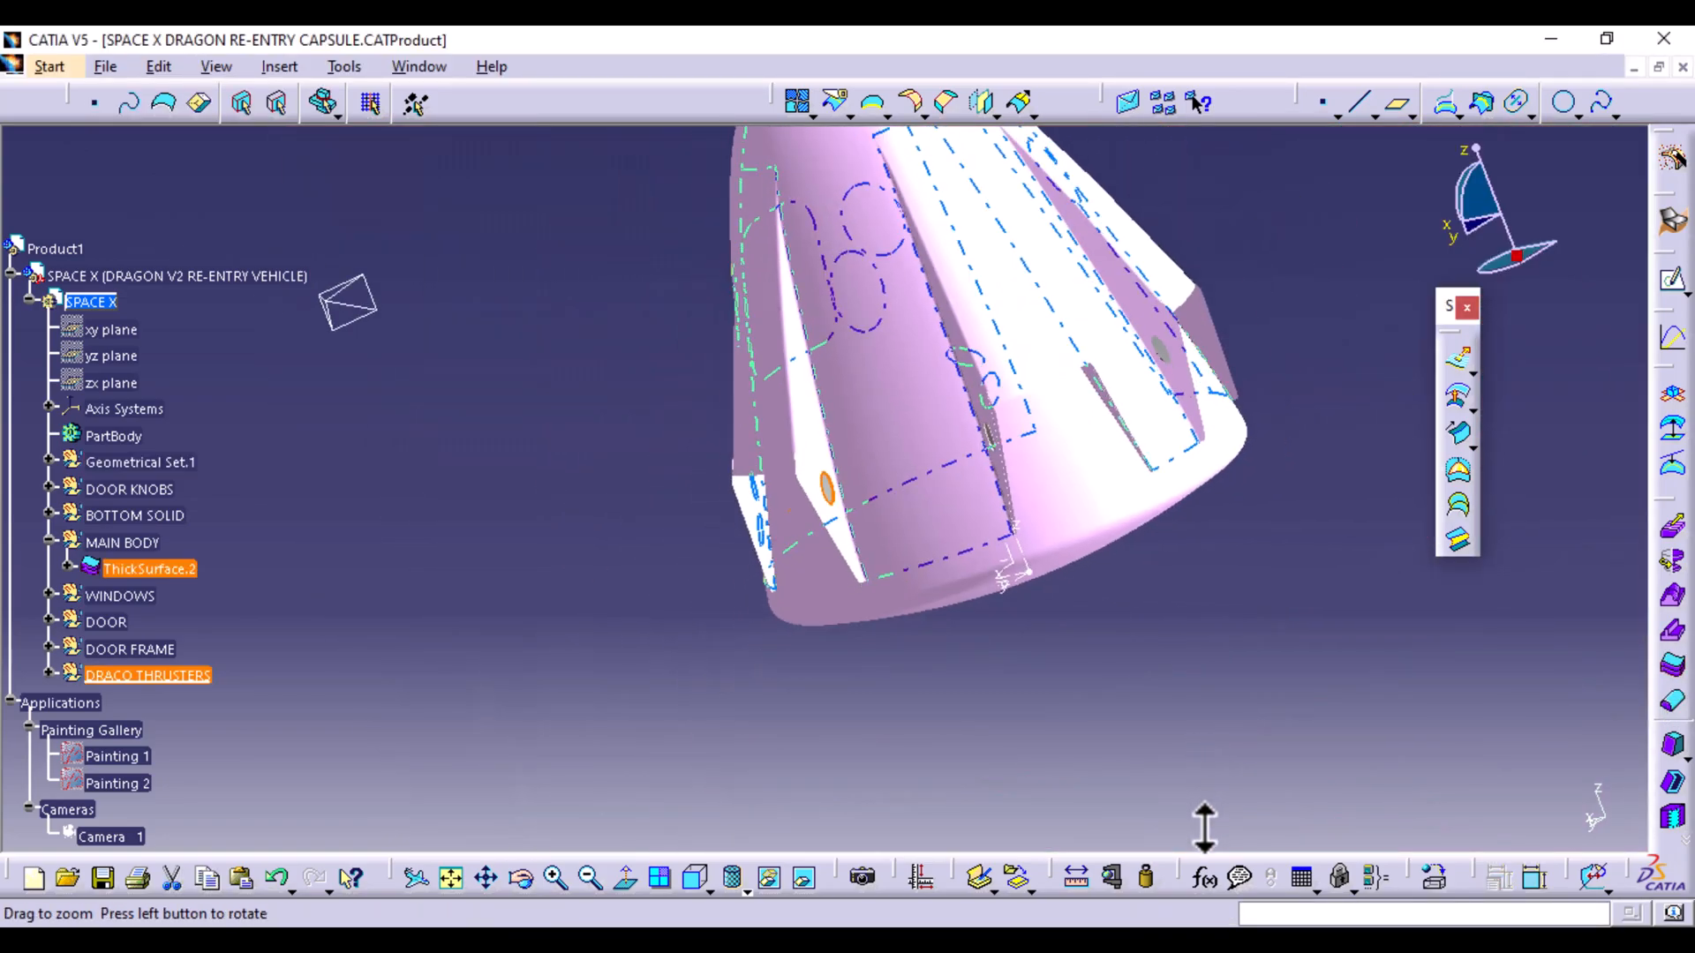
middle_click_drag(1097, 548, 1097, 322)
middle_click_drag(1311, 481, 715, 631)
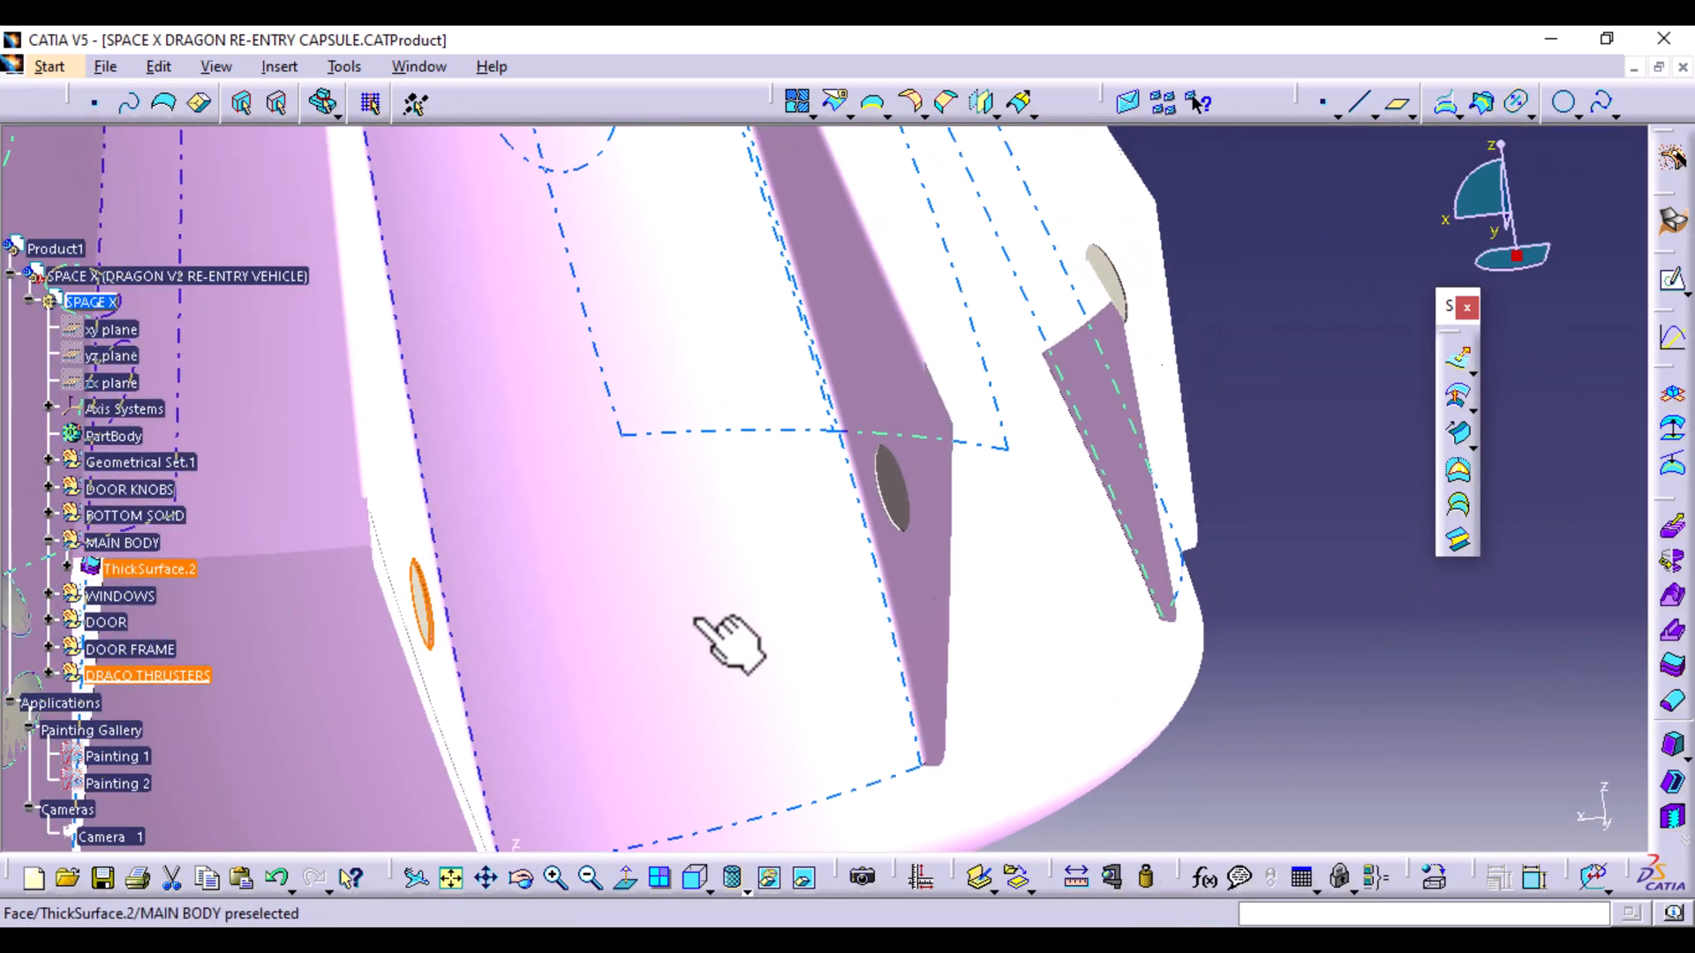
left_click(889, 501)
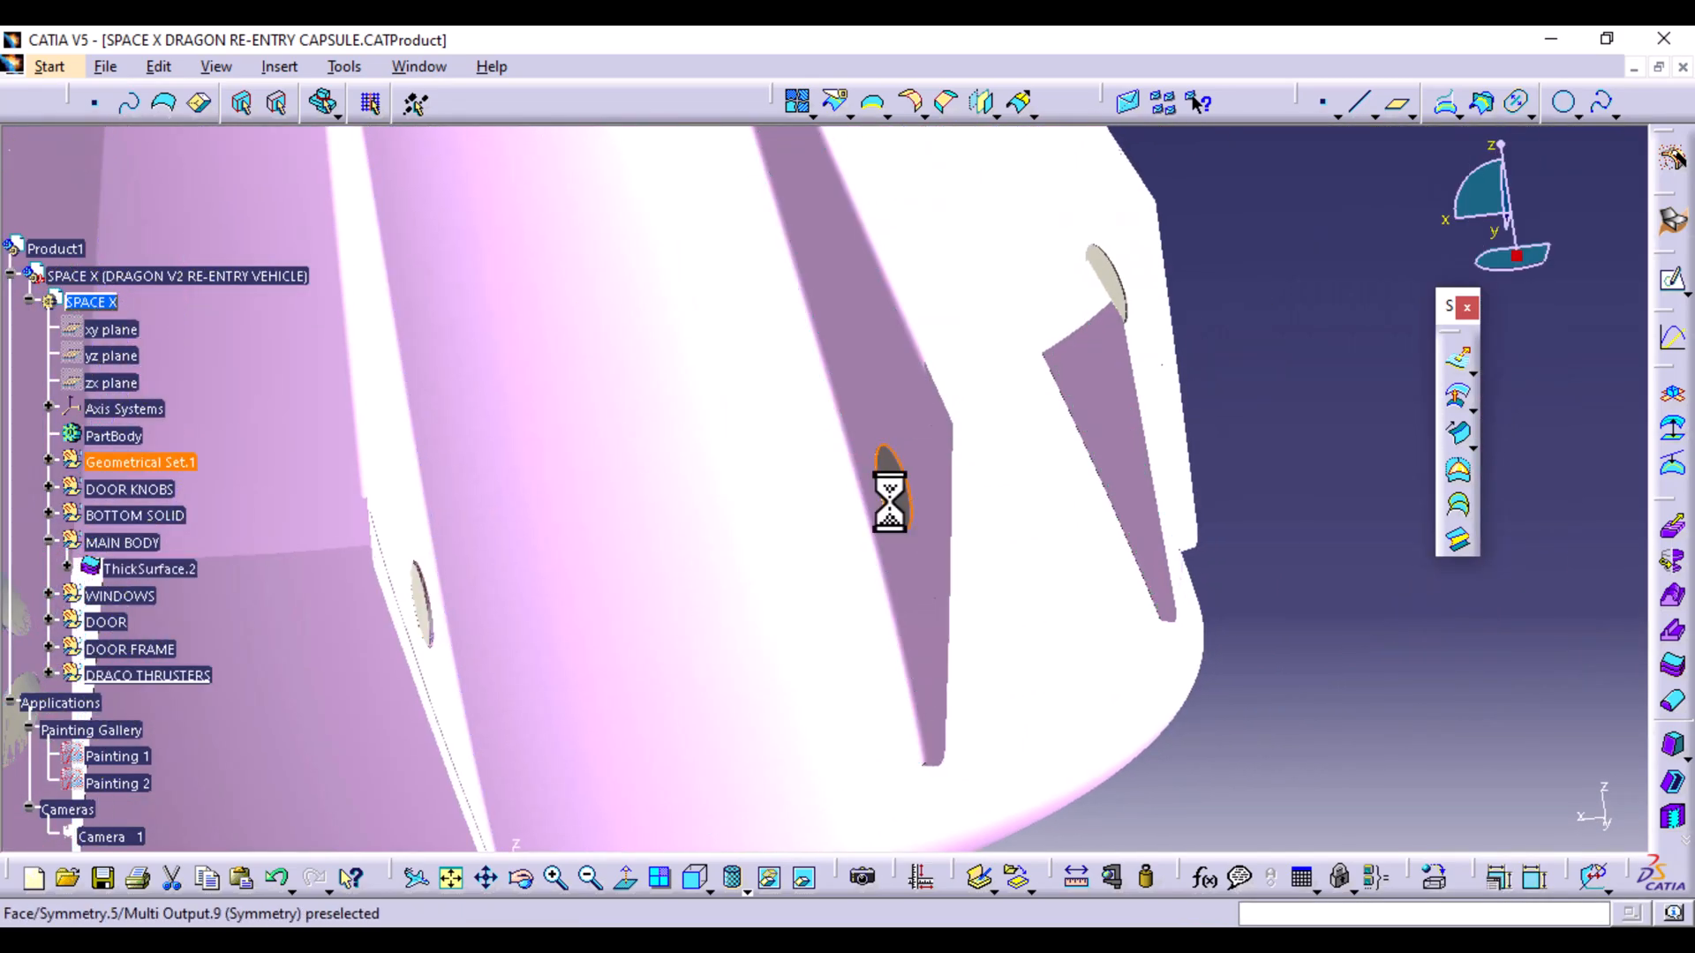
left_click(1673, 669)
left_click(1164, 510)
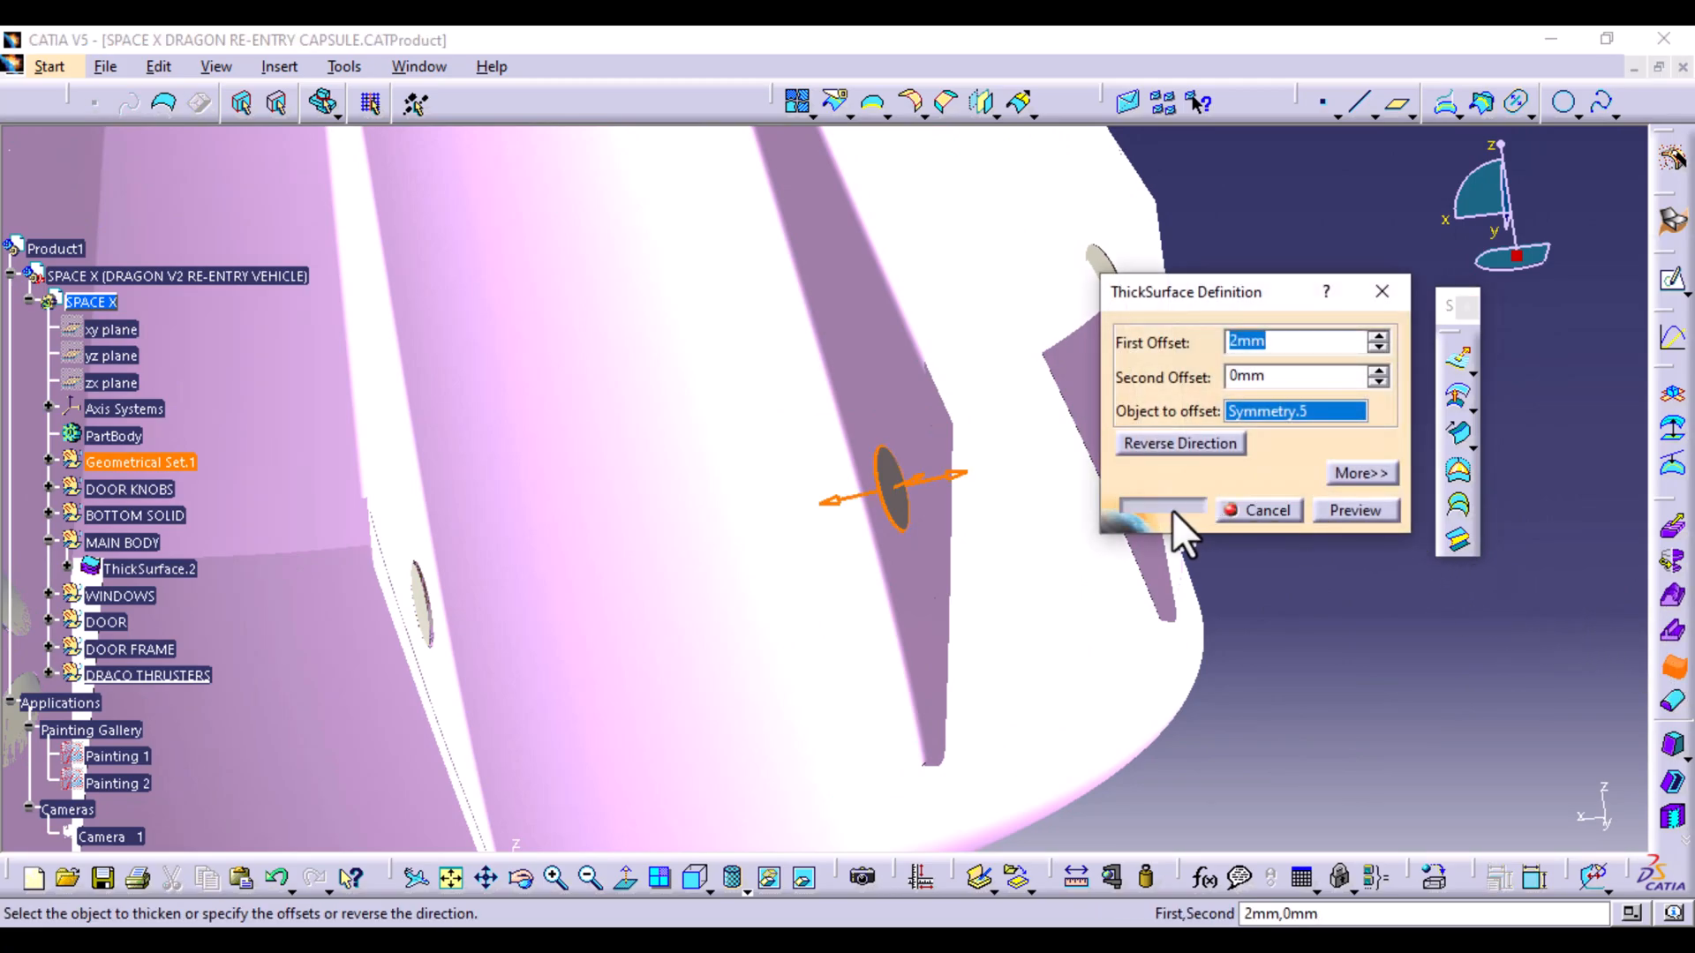
Thicken the oval thruster surface Symmetry.3 on the side of the next fin by 2 mm
middle_click_drag(1162, 492, 847, 631)
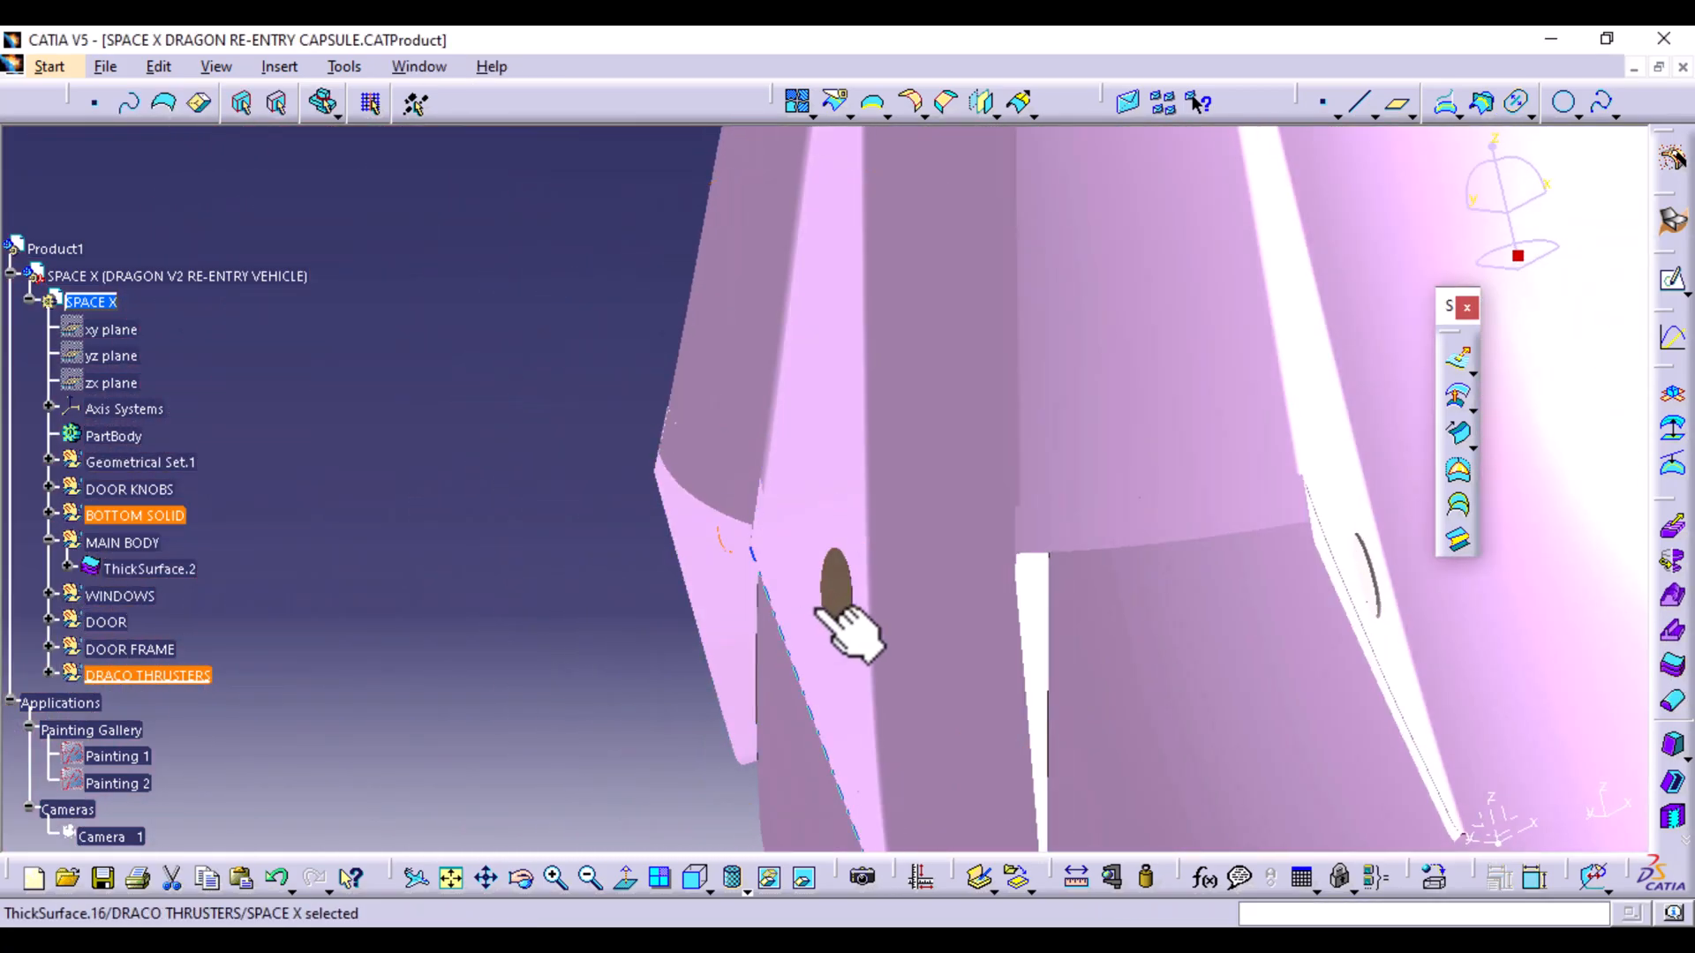
left_click(834, 593)
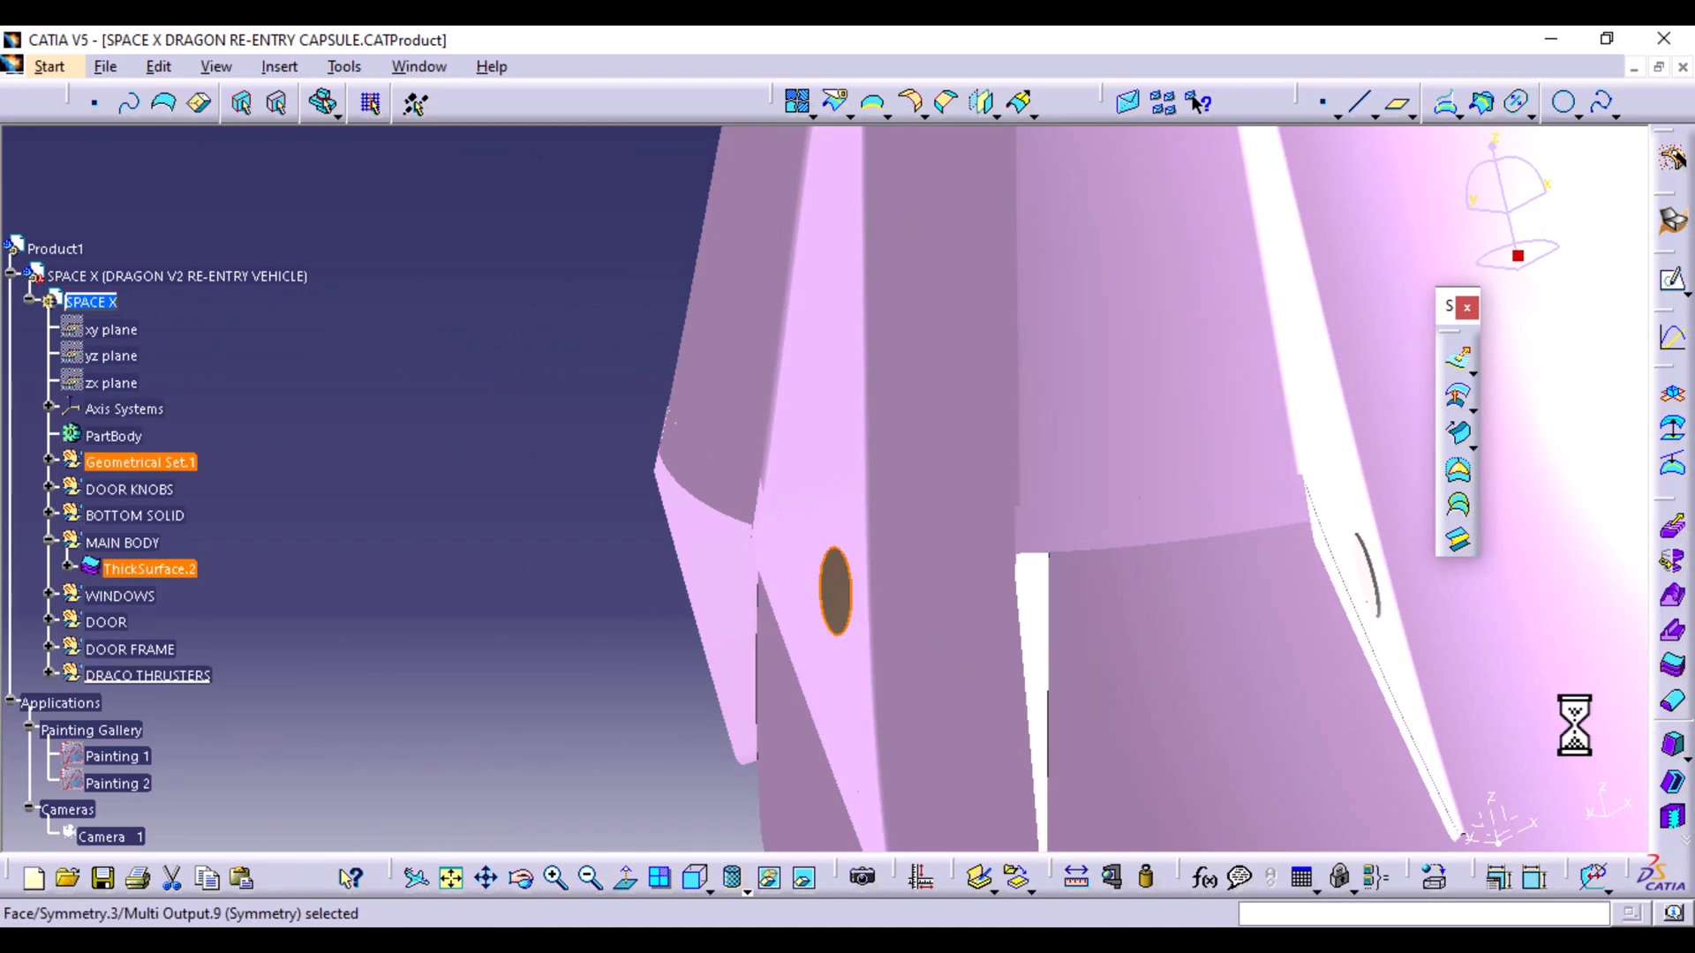
left_click(1672, 669)
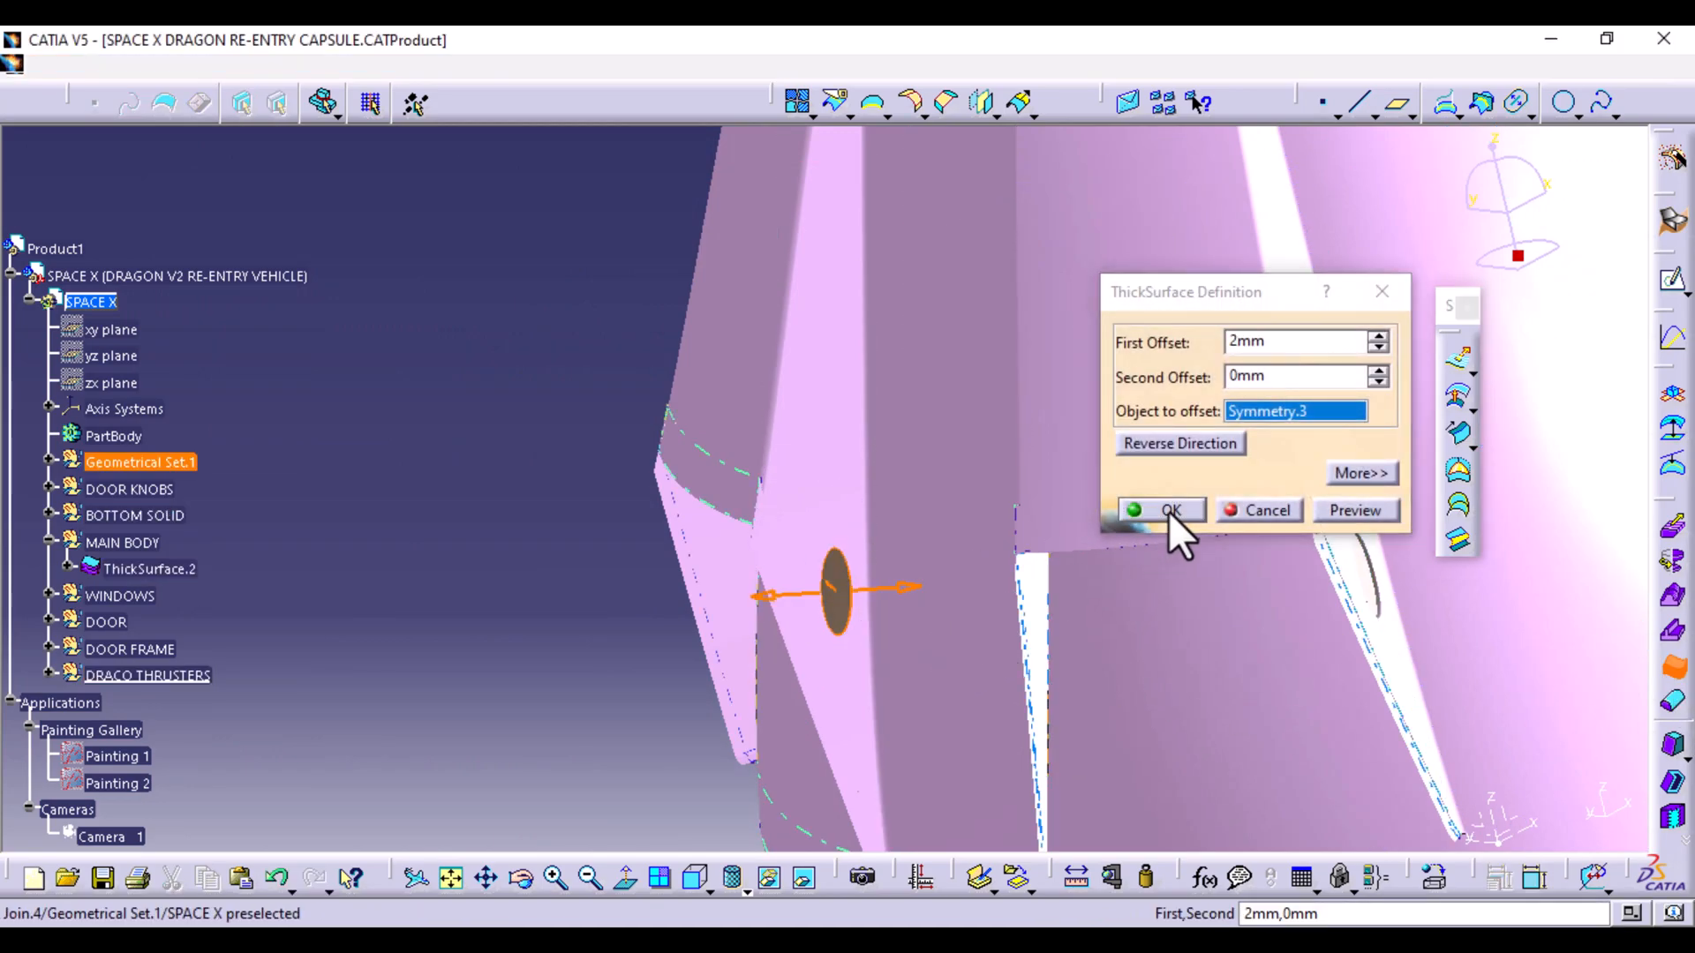
left_click(1168, 511)
Check the latest solids in the DRACO THRUSTERS set, and thicken the oval thruster surface on the fin side still lacking one by 2 mm
middle_click_drag(968, 579, 1294, 617)
middle_click_drag(1399, 629, 735, 663)
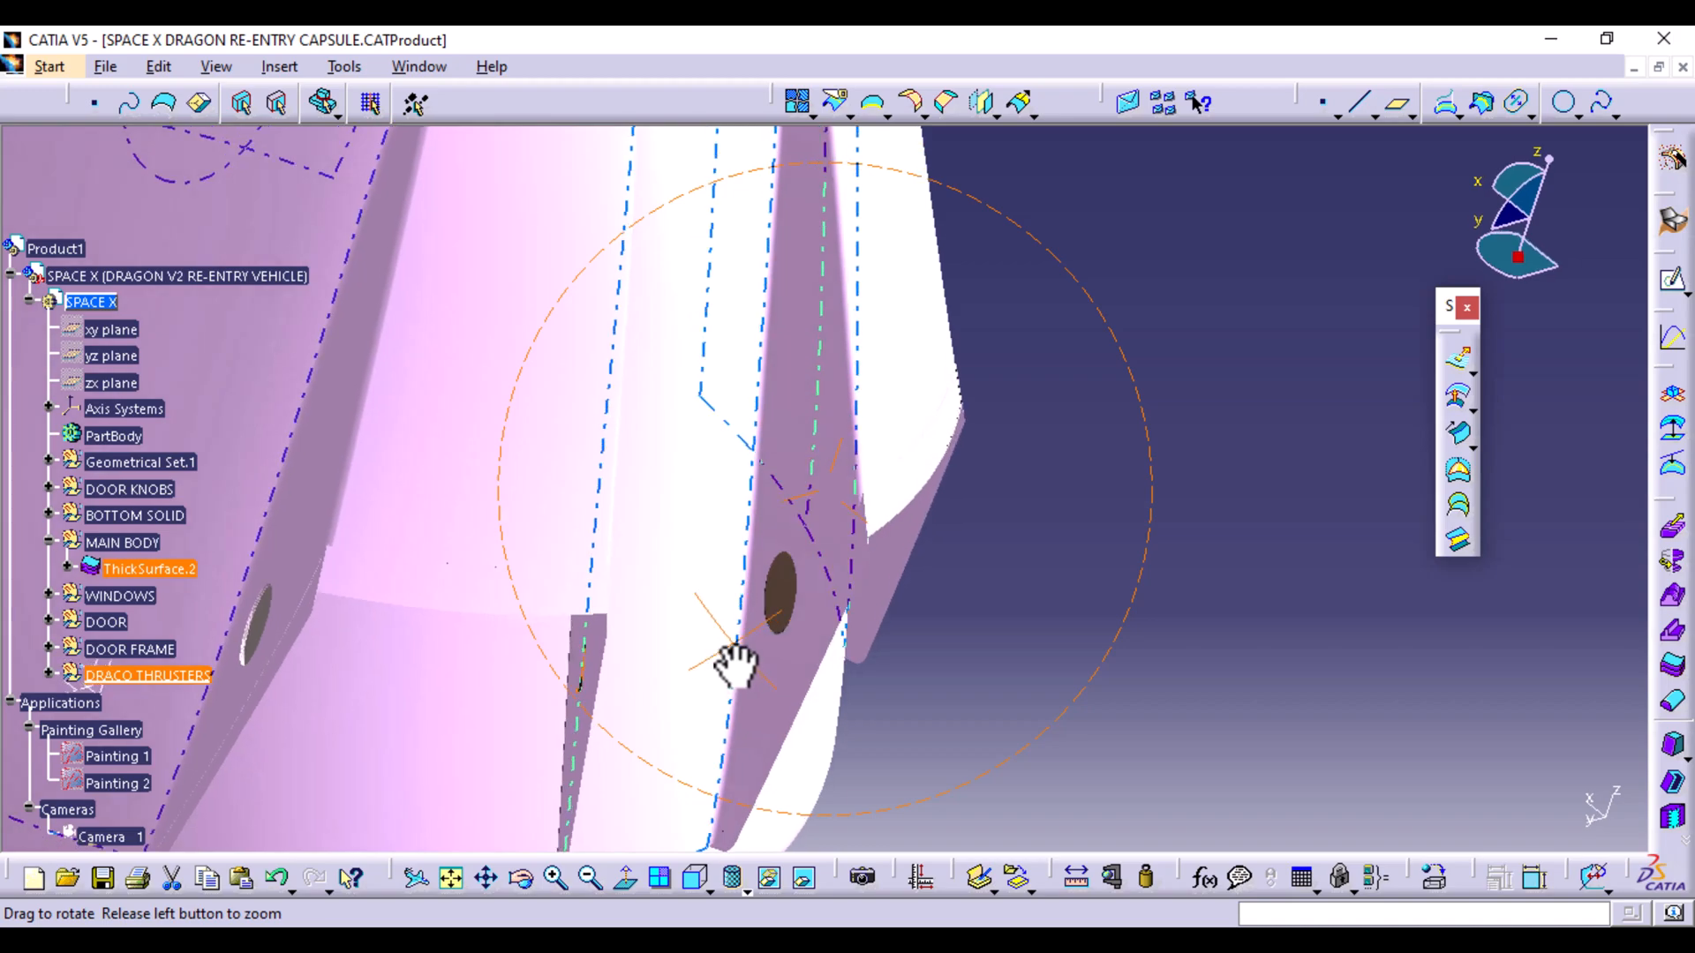
left_click(50, 676)
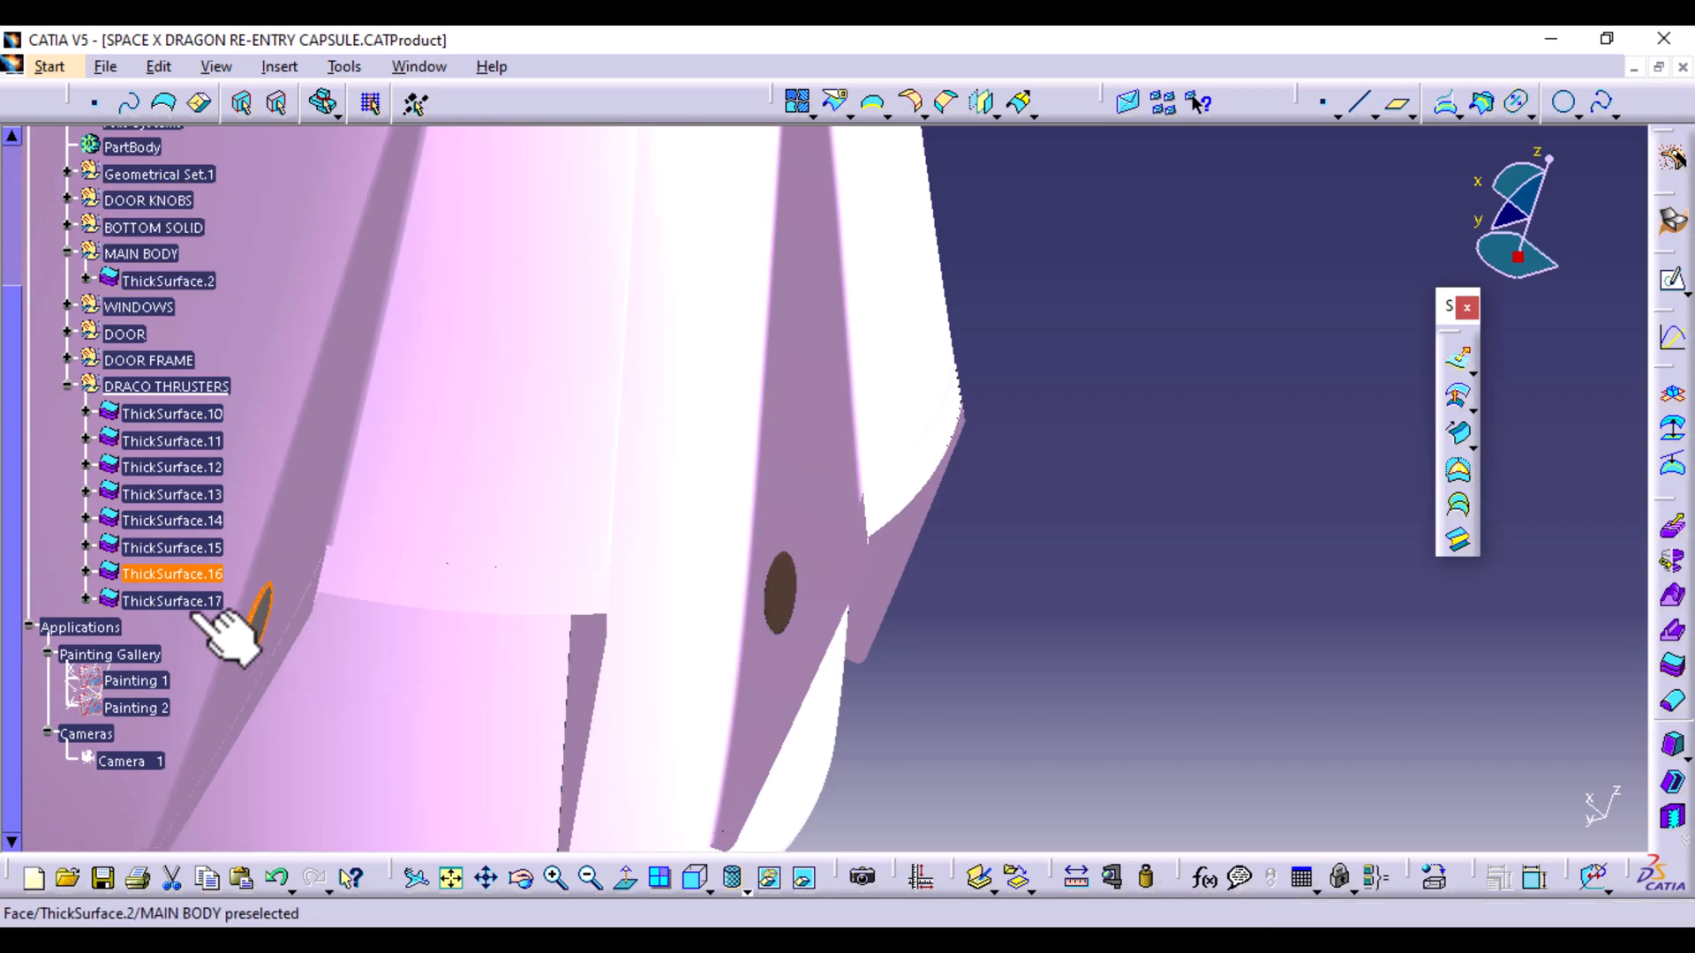
left_click(188, 602)
left_click(183, 552)
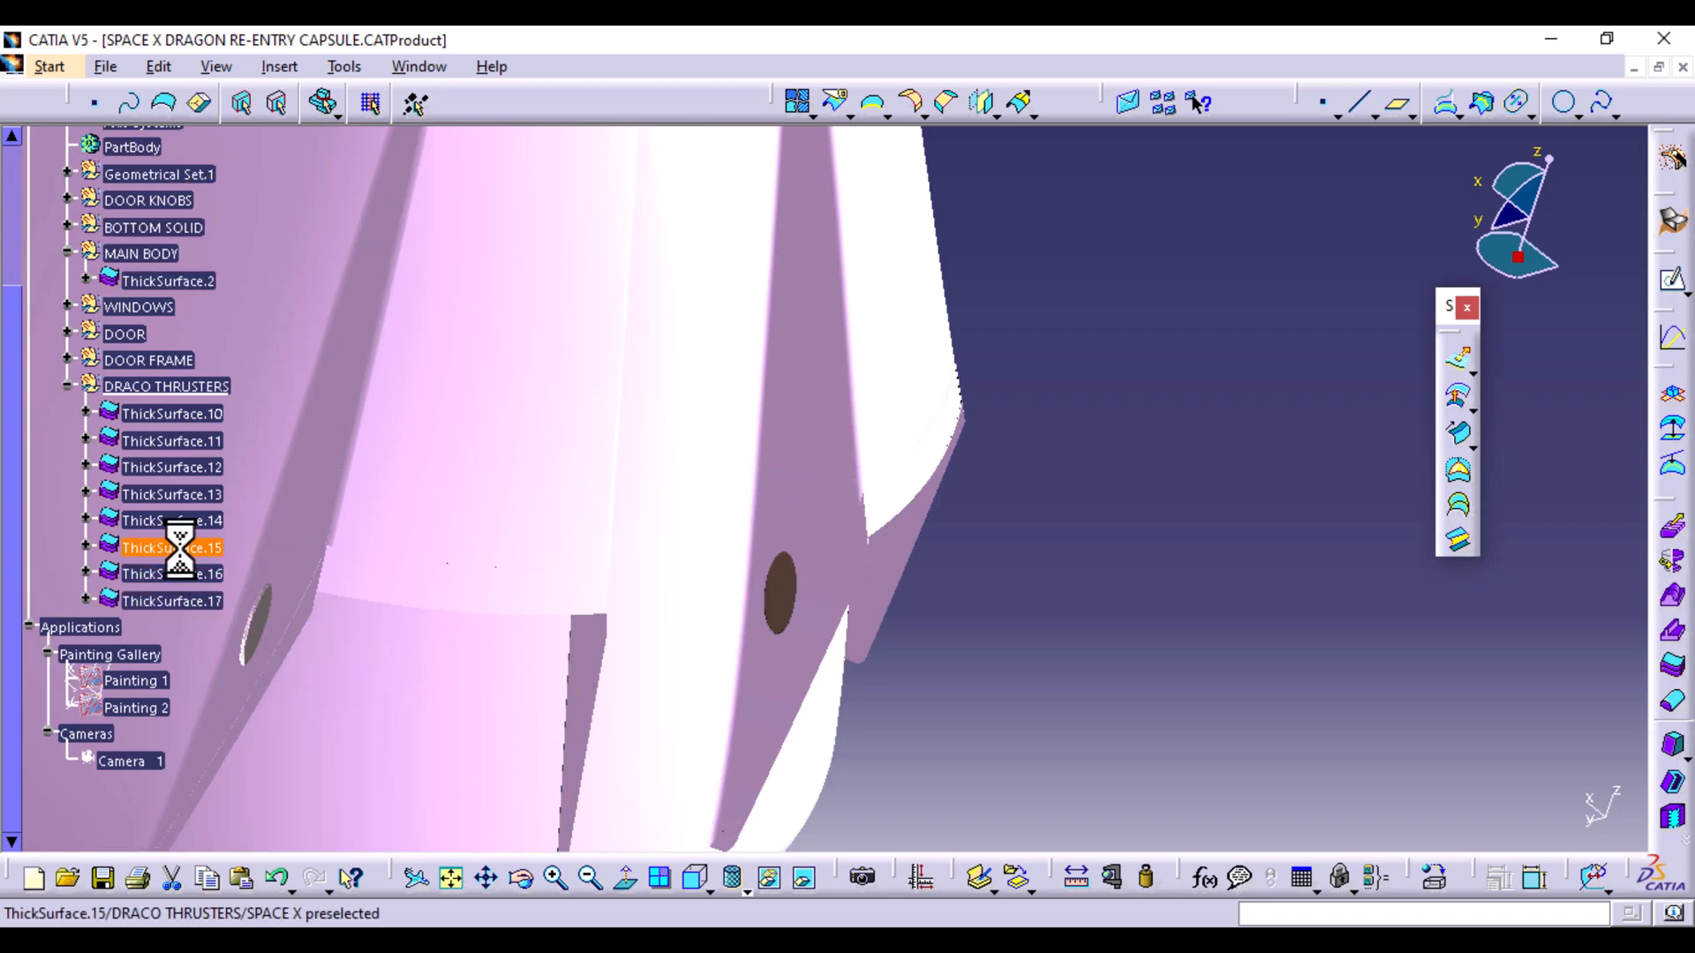
left_click(1065, 690)
left_click(775, 591)
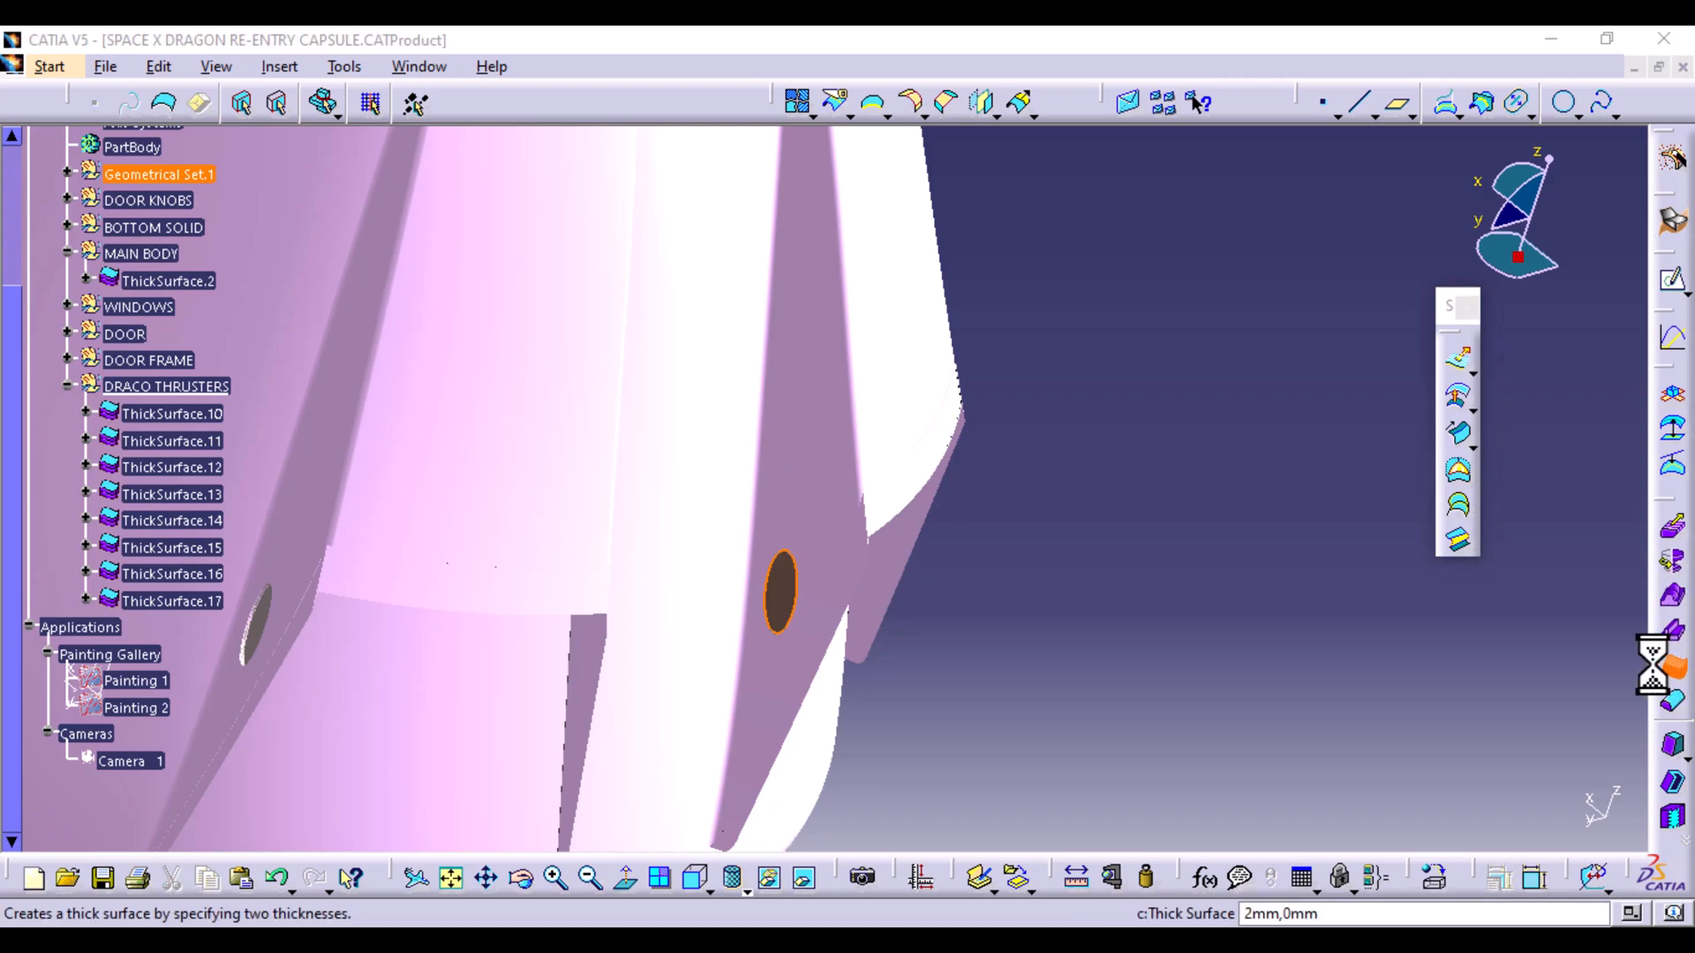
left_click(1673, 700)
left_click(1174, 512)
Thicken the oval thruster surface Symmetry.13 on the opposite side of the fin by 2 mm
middle_click_drag(1021, 529, 548, 692)
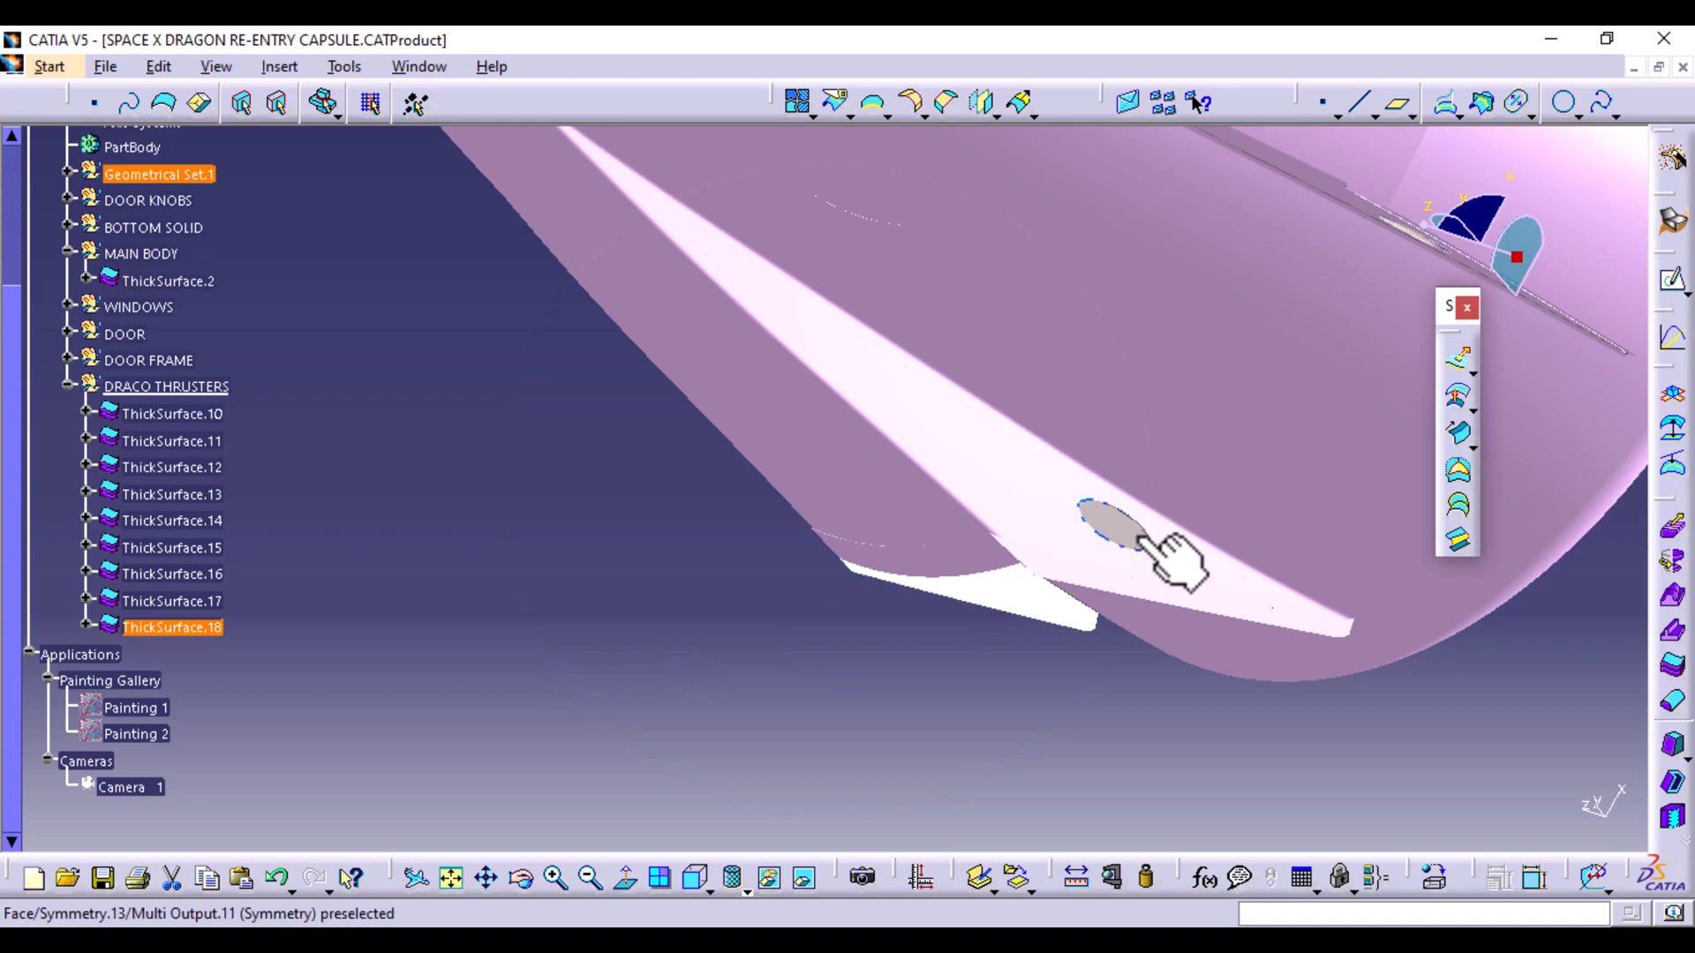
left_click(1156, 534)
left_click(1671, 673)
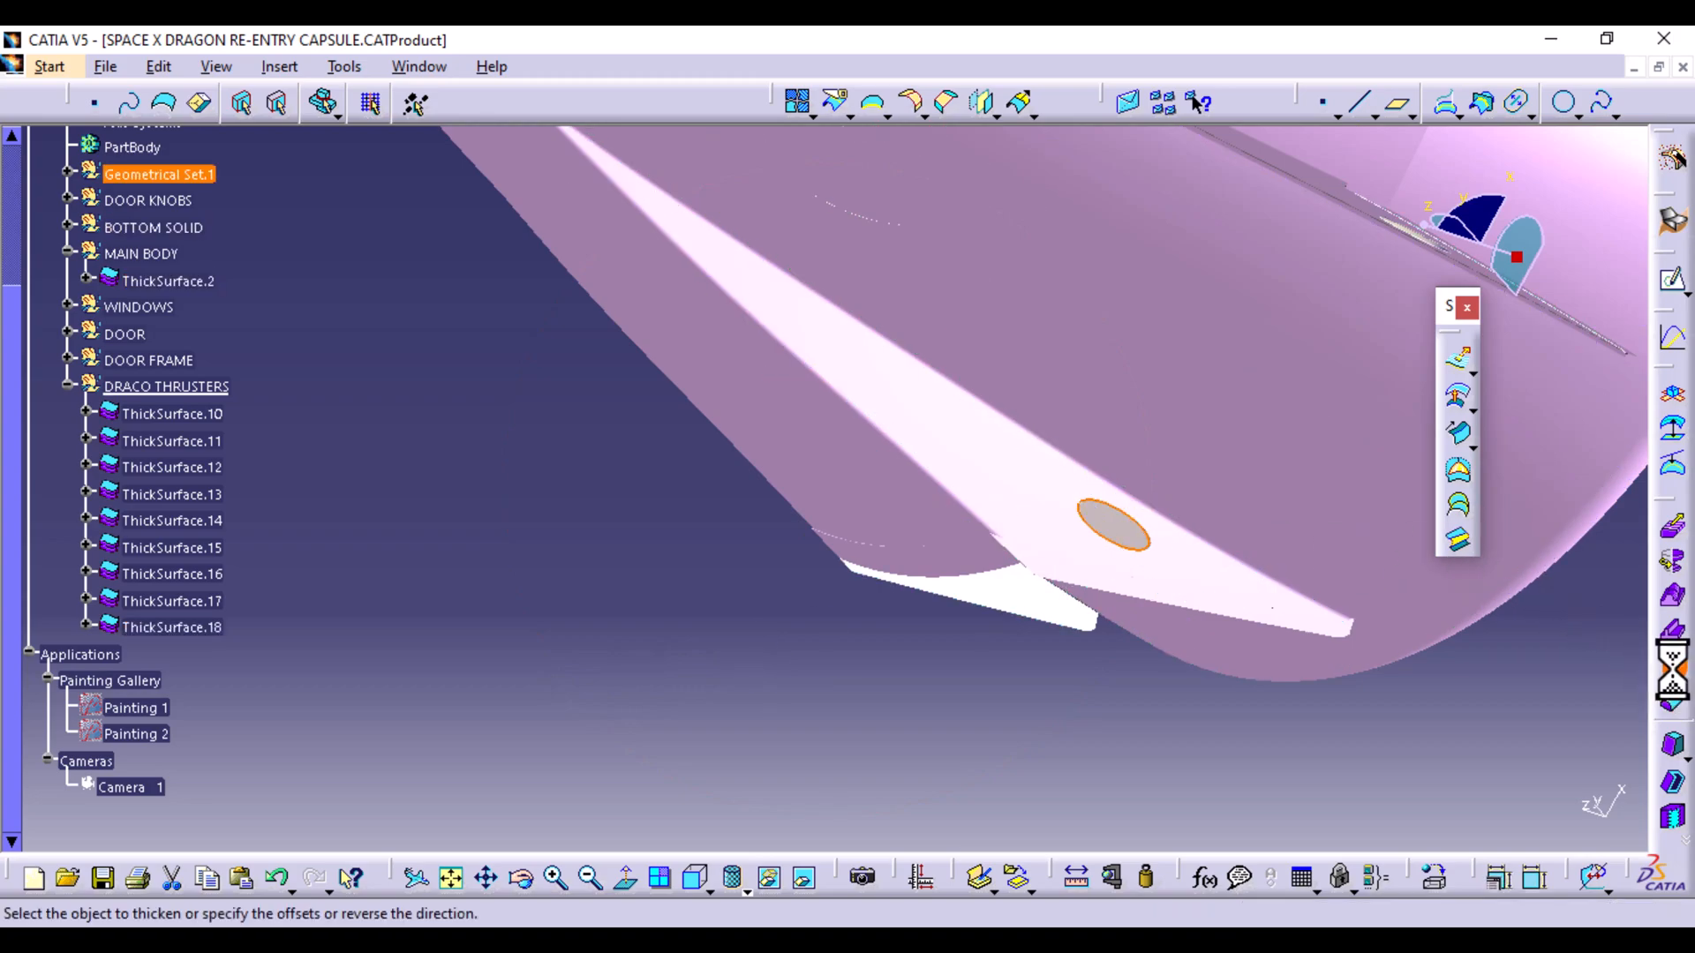
left_click(1158, 509)
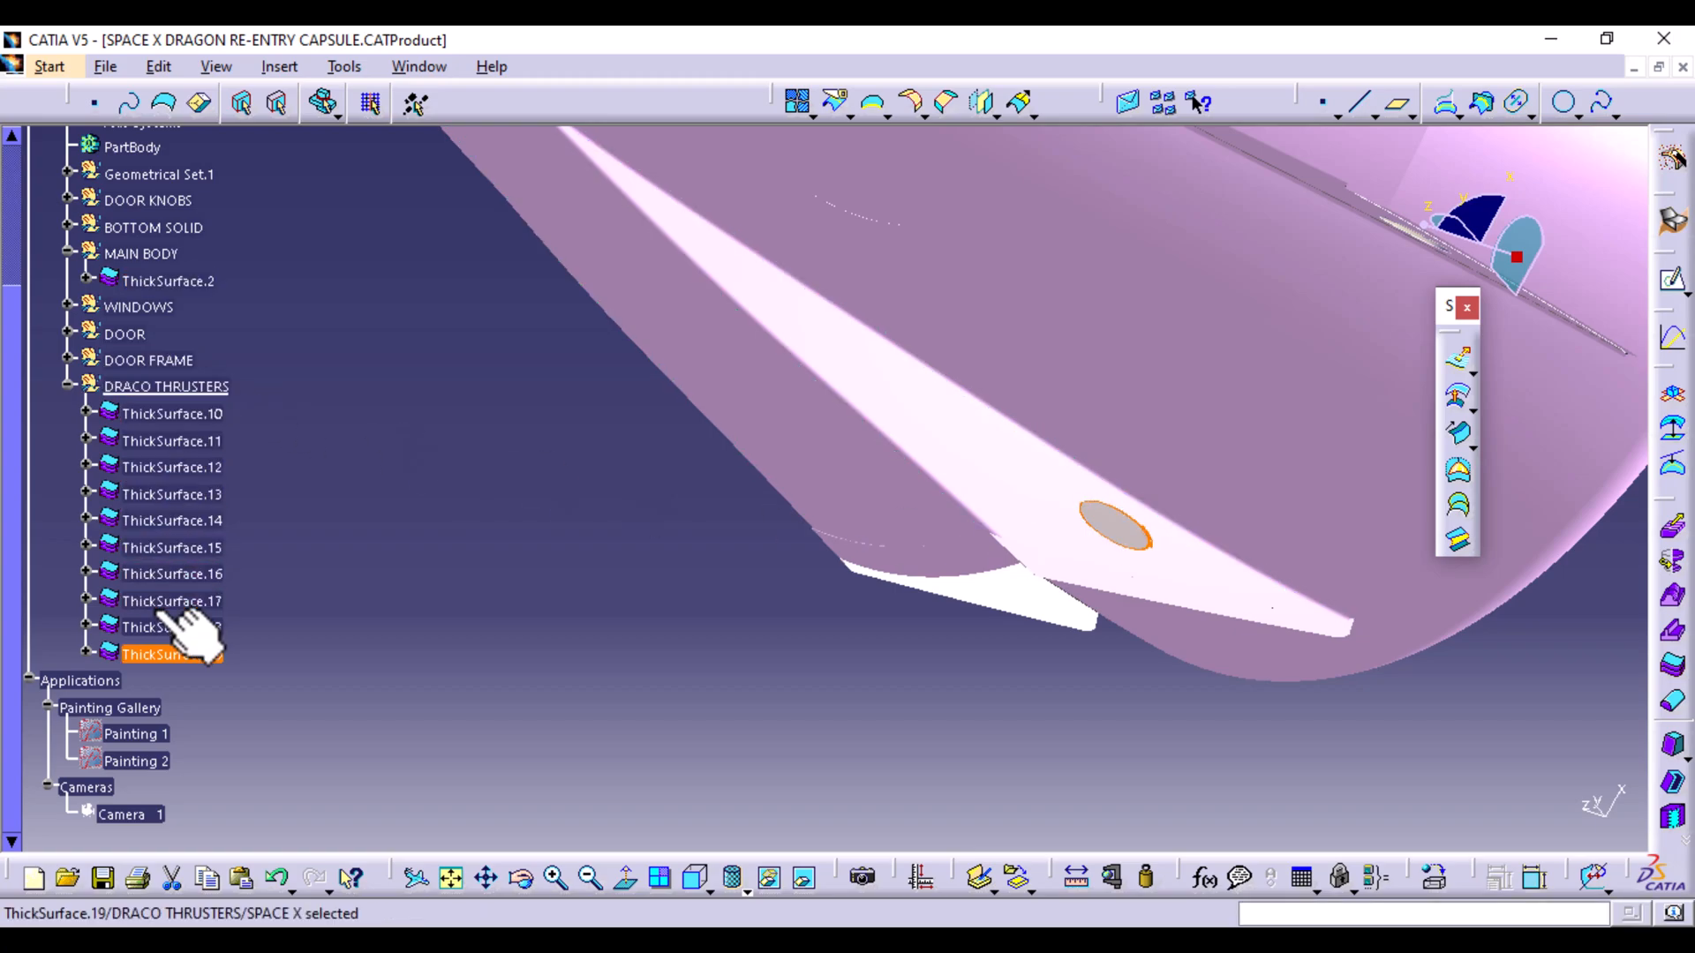
Thicken the oval thruster surface Symmetry.9 on the side of another fin by 2 mm
middle_click_drag(383, 469, 688, 548)
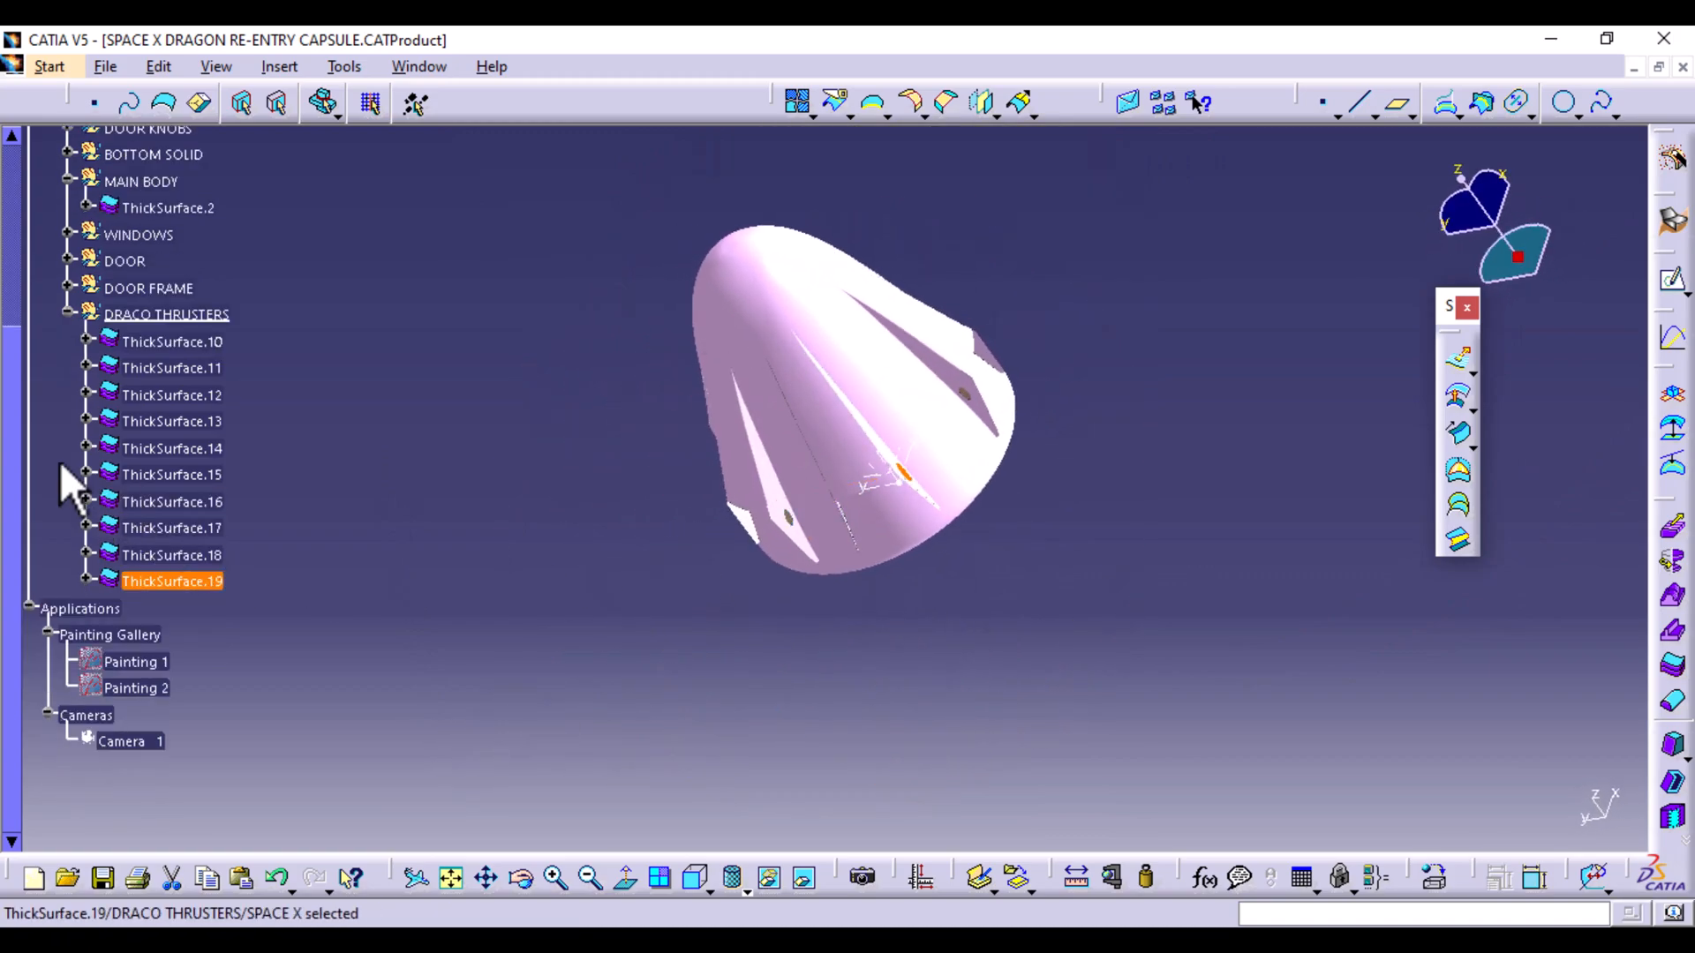
middle_click_drag(379, 565, 848, 543)
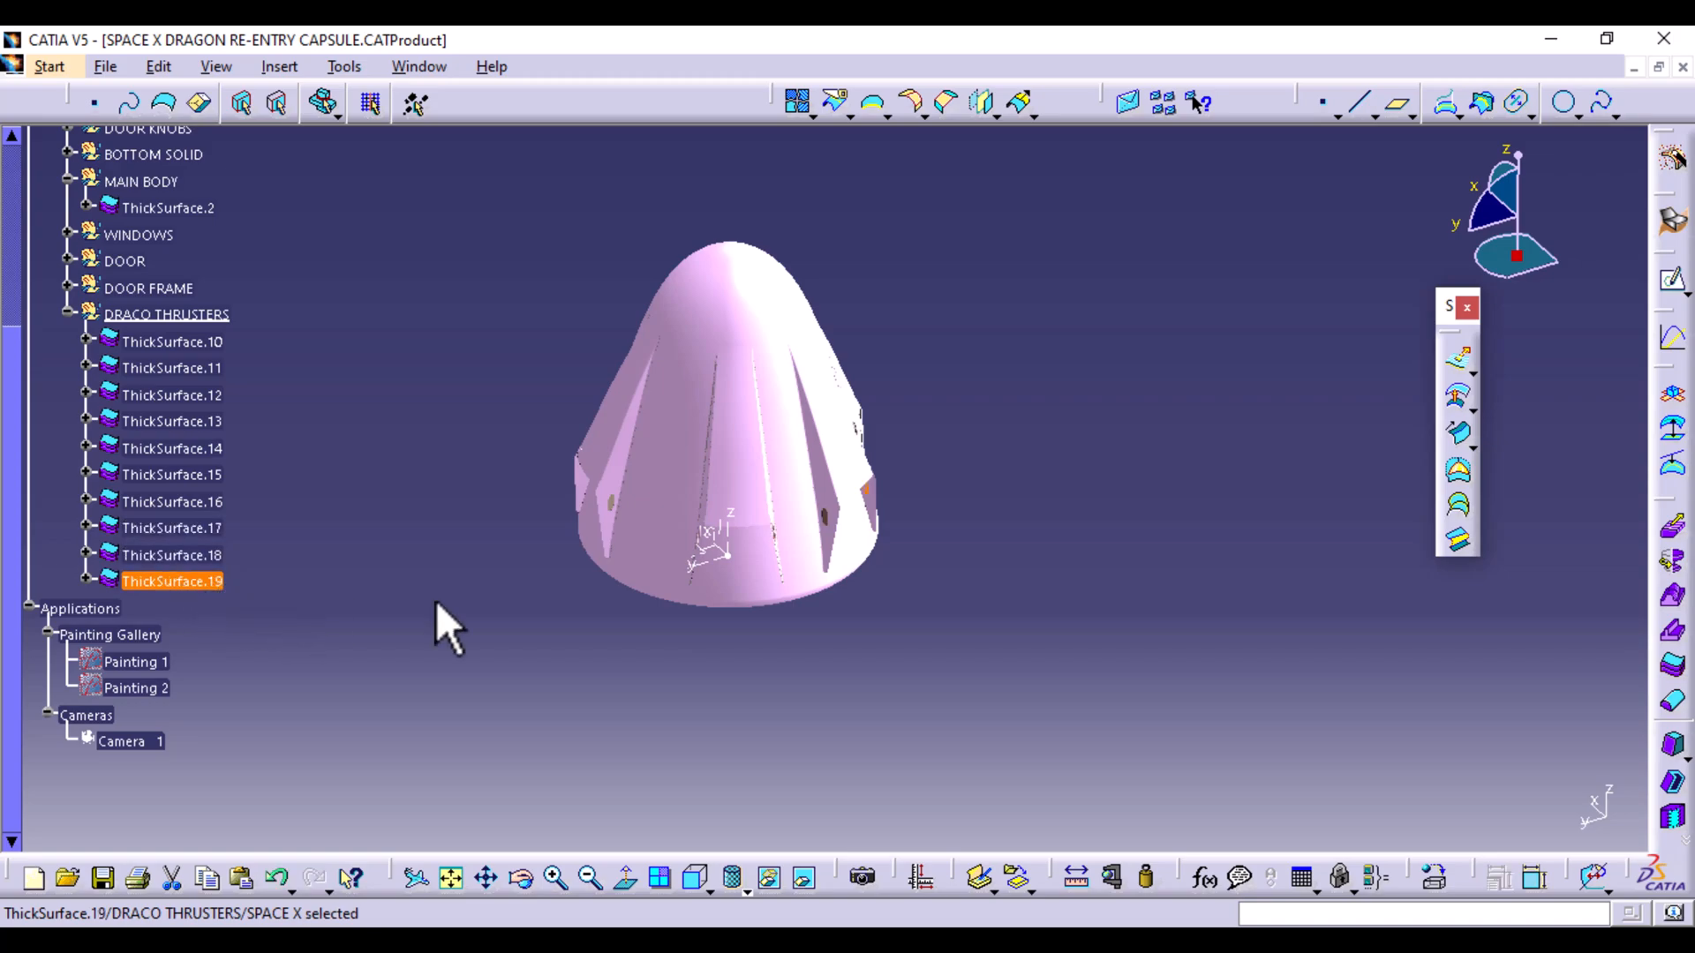
middle_click_drag(962, 545, 1003, 680)
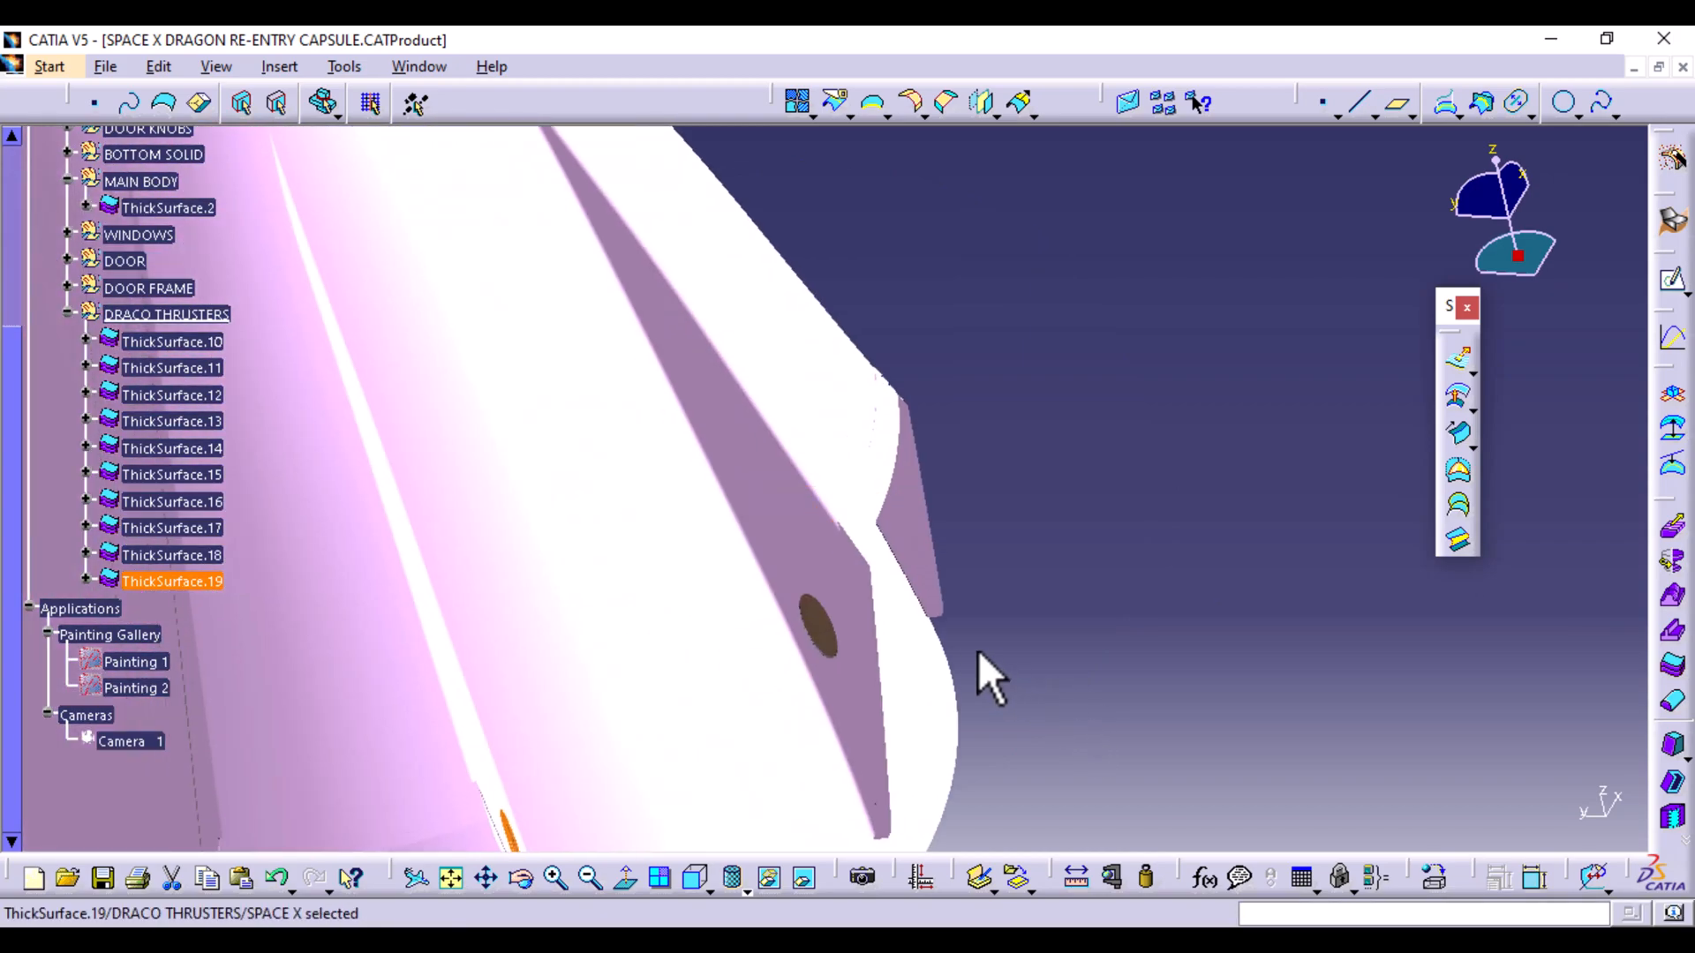
left_click(819, 632)
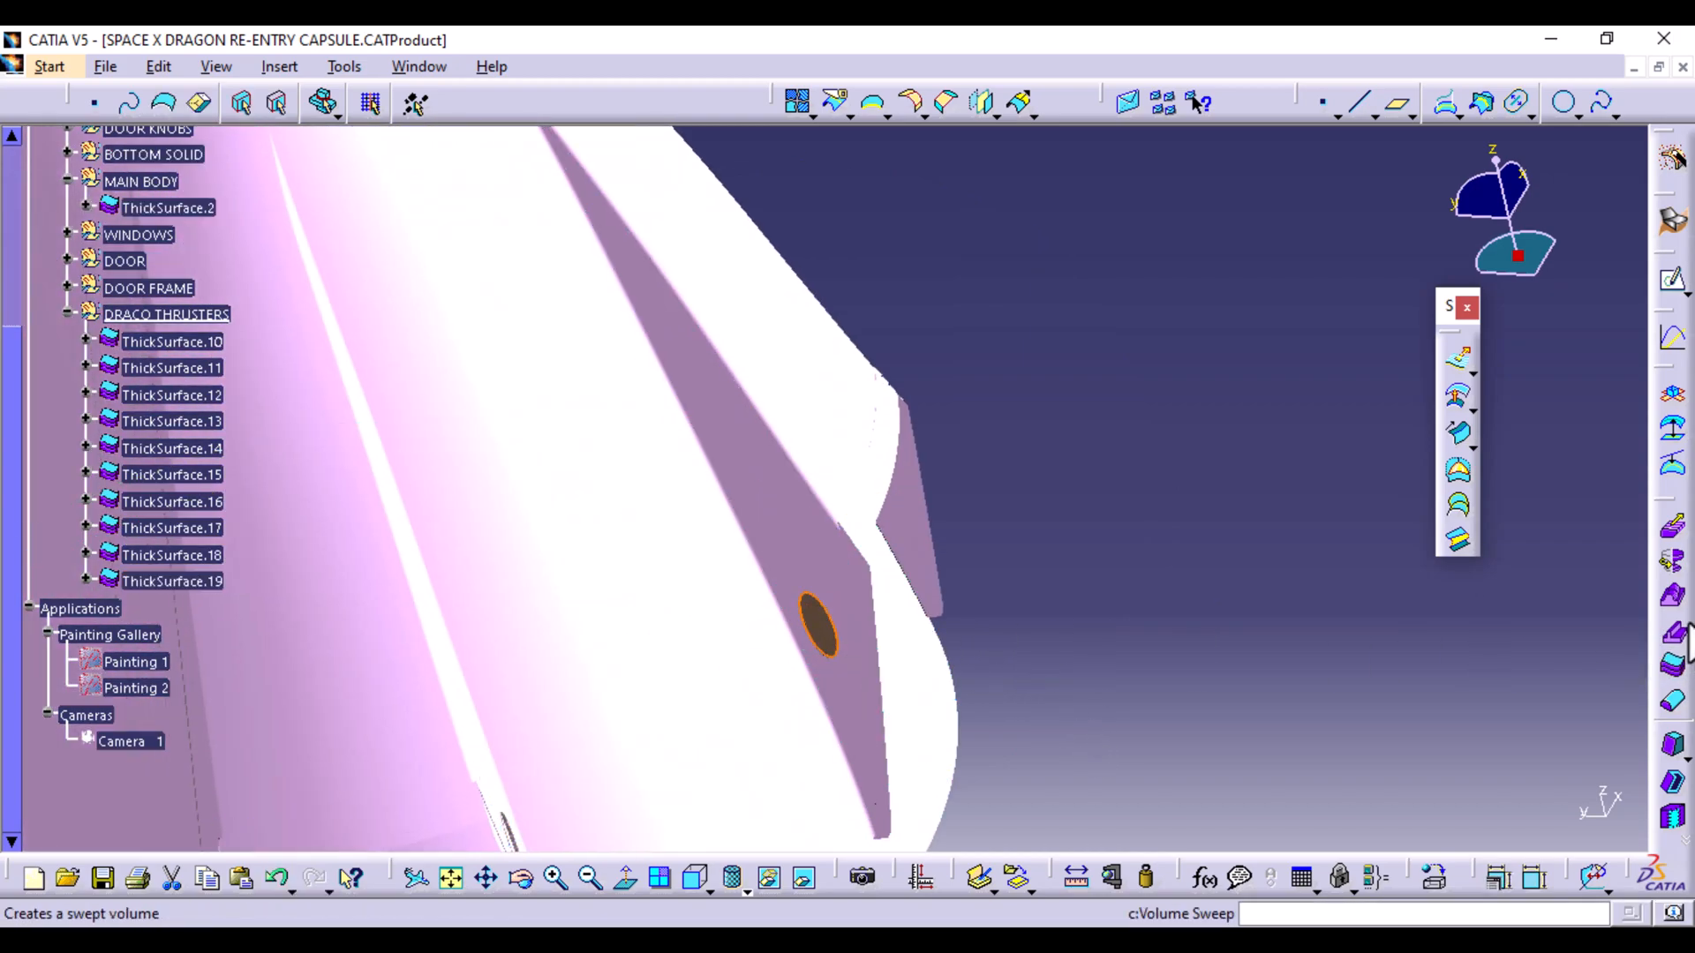
left_click(1670, 671)
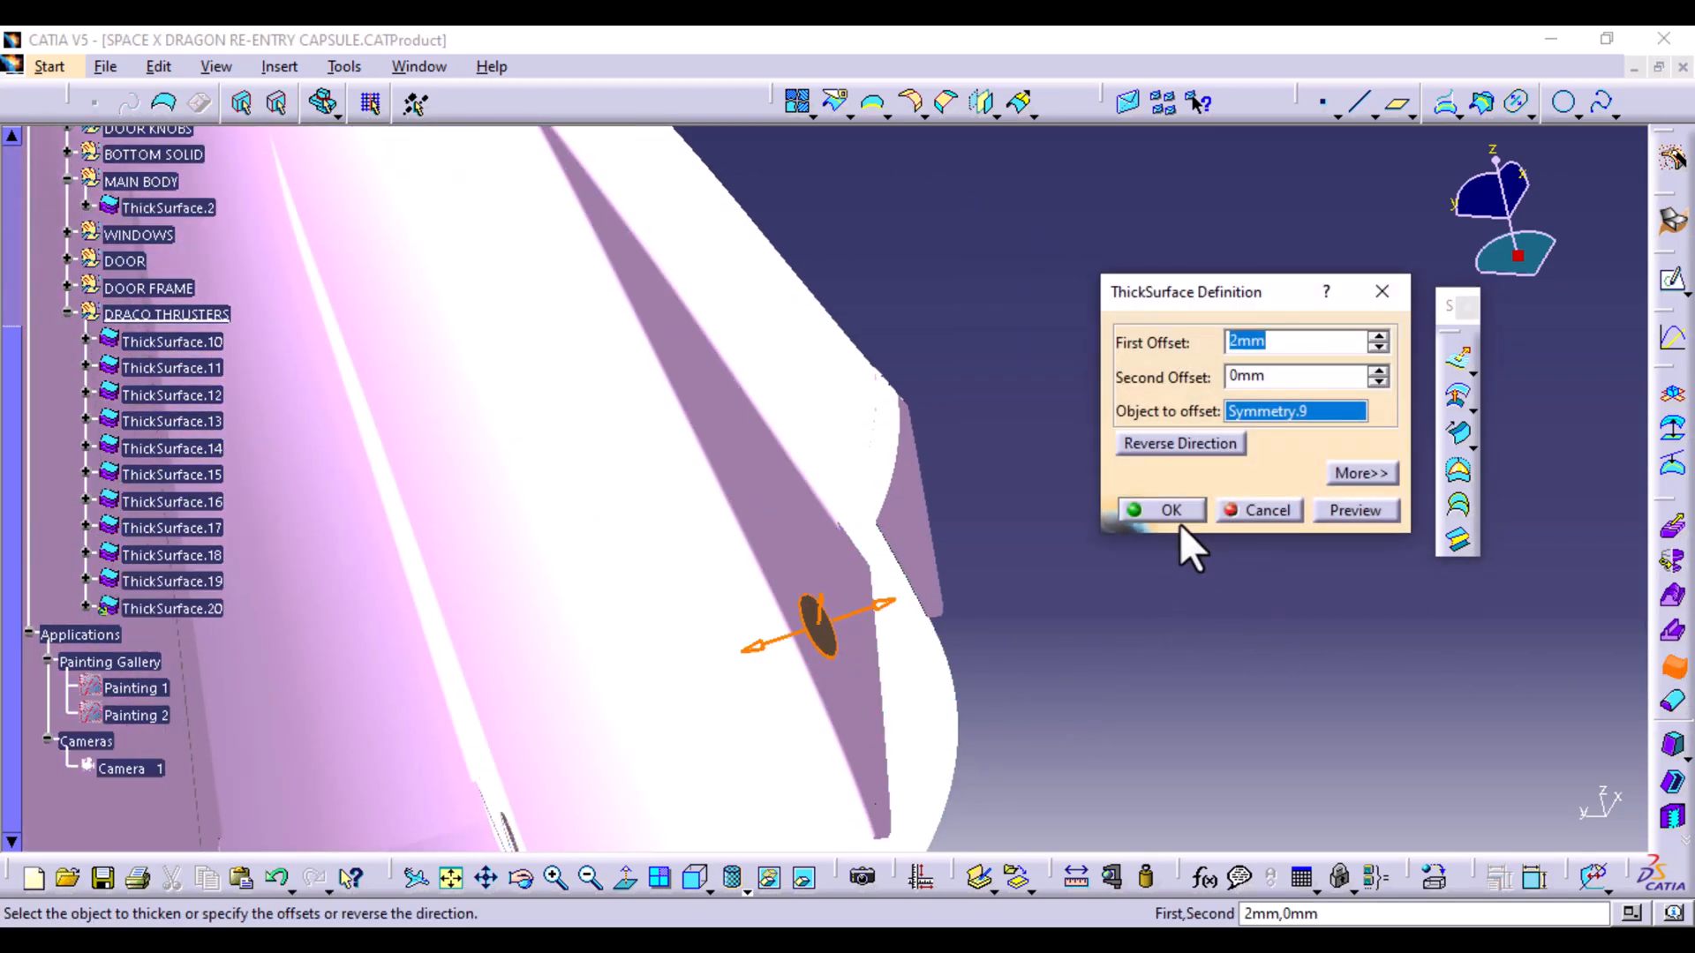
left_click(1170, 511)
Thicken the oval thruster surface Symmetry.7 on the fin beside the two round thruster openings by 2 mm
middle_click_drag(1101, 519, 1183, 732)
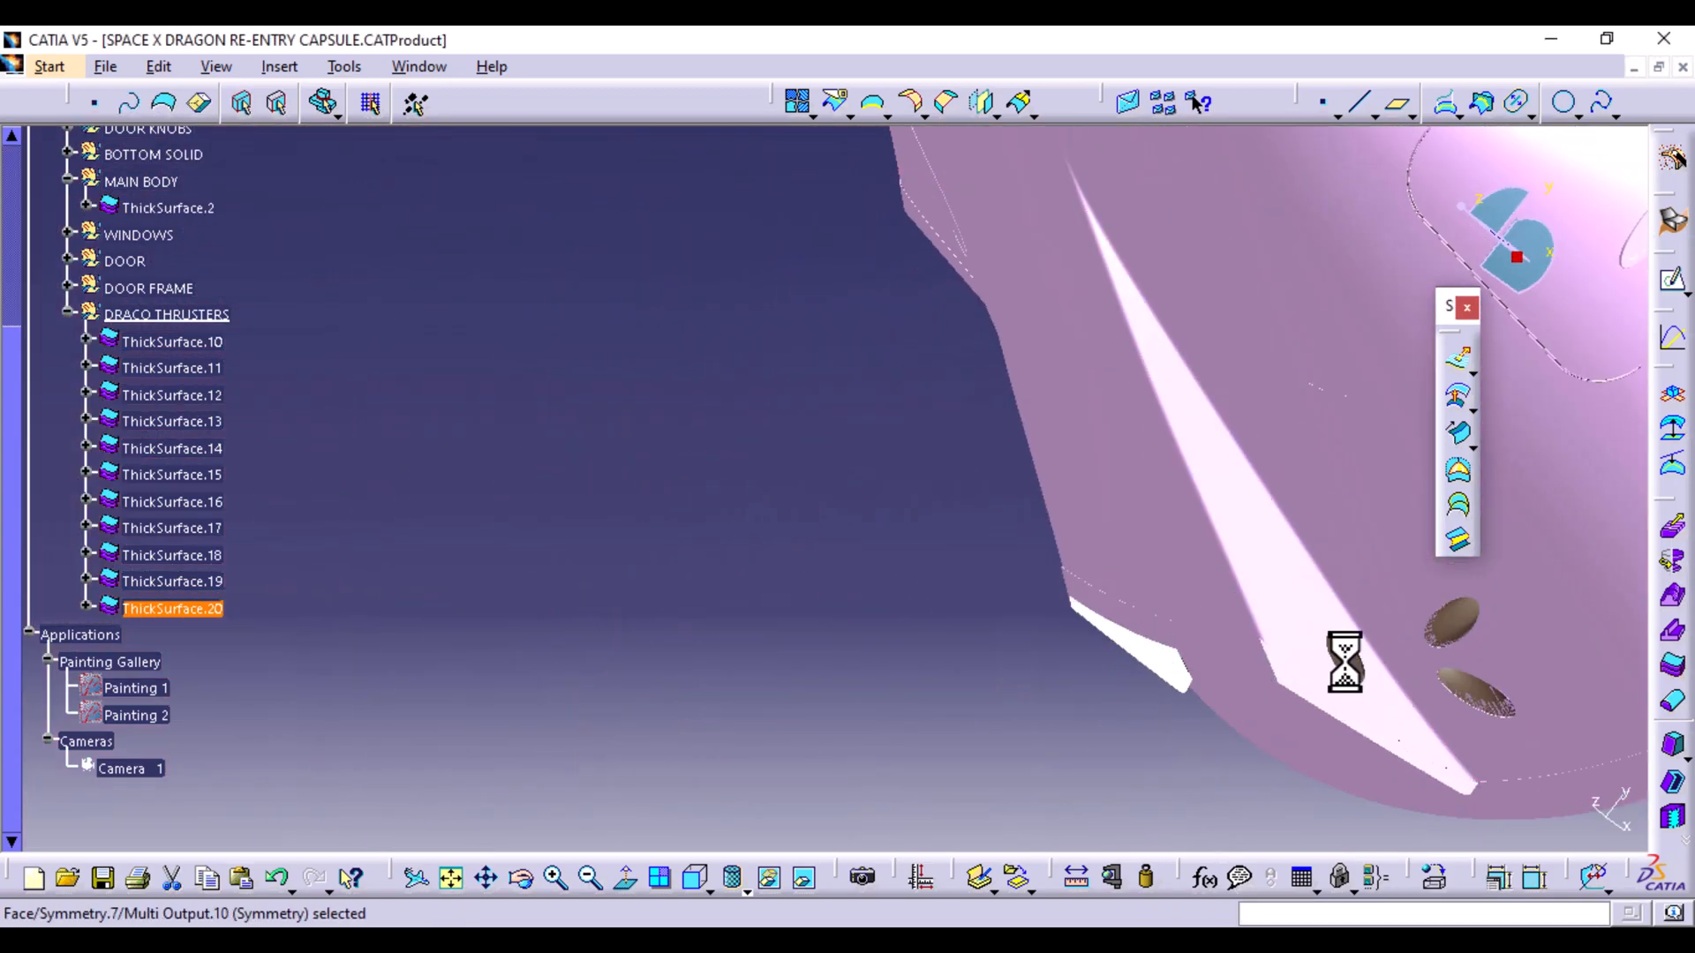
left_click(1677, 671)
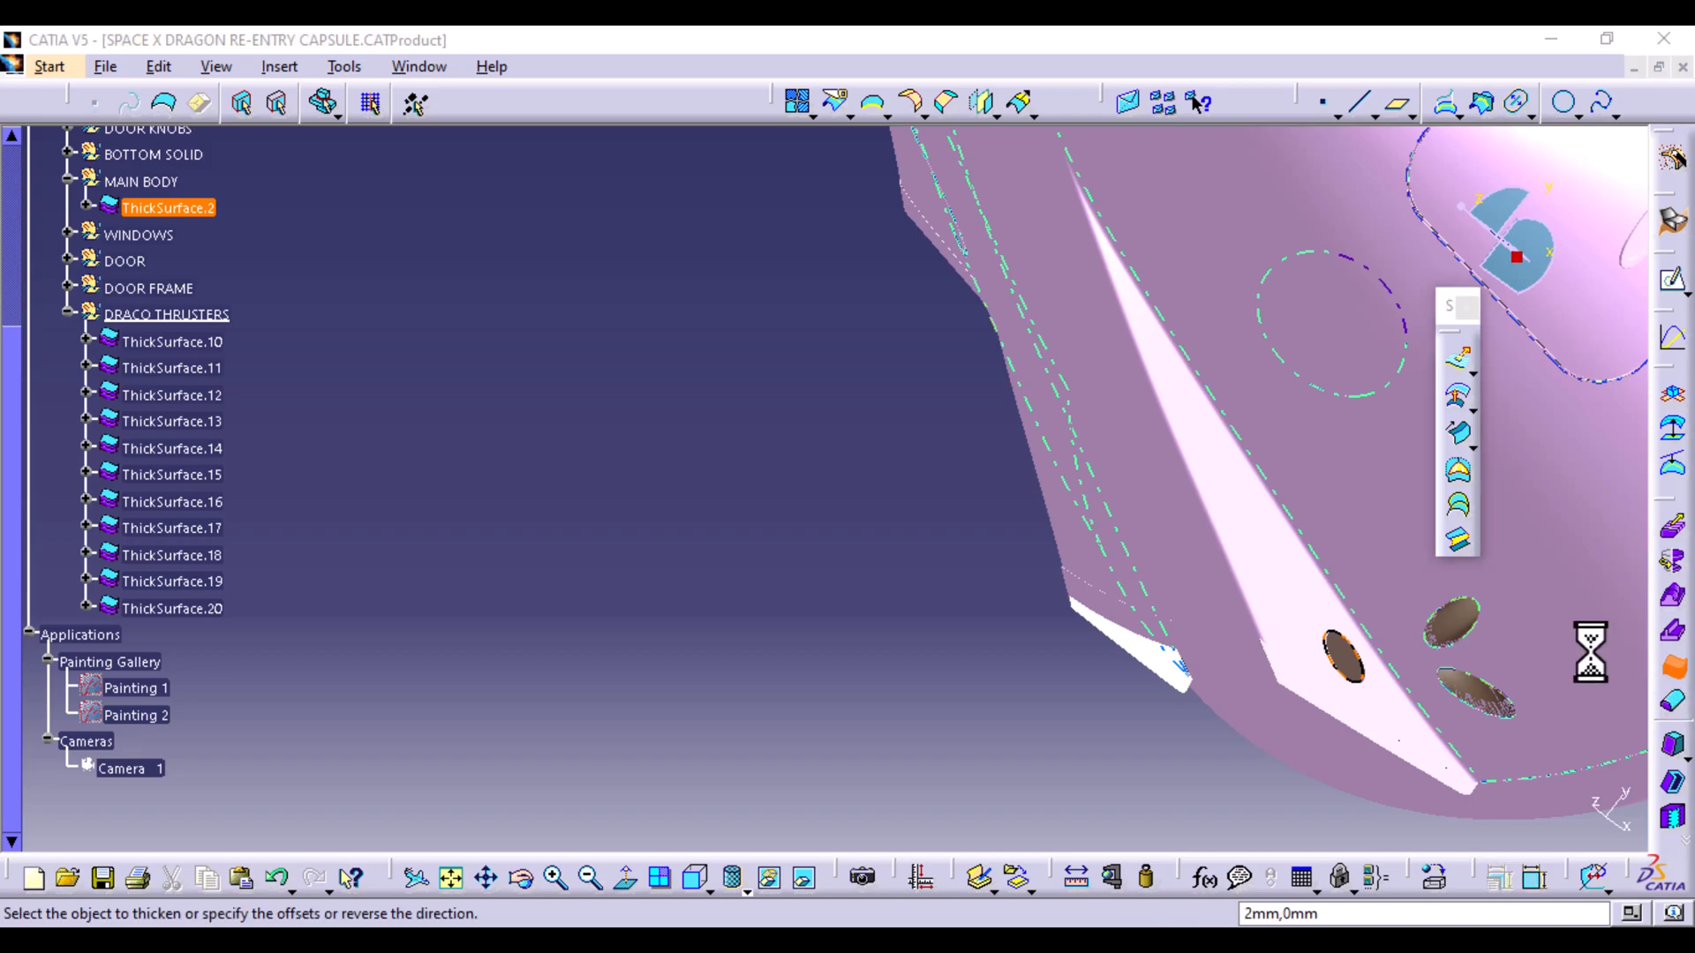
left_click(1181, 509)
Check which thrusters ThickSurface.15 and ThickSurface.14 belong to, review the whole capsule, and collapse the DRACO THRUSTERS set
middle_click_drag(1138, 565, 869, 802)
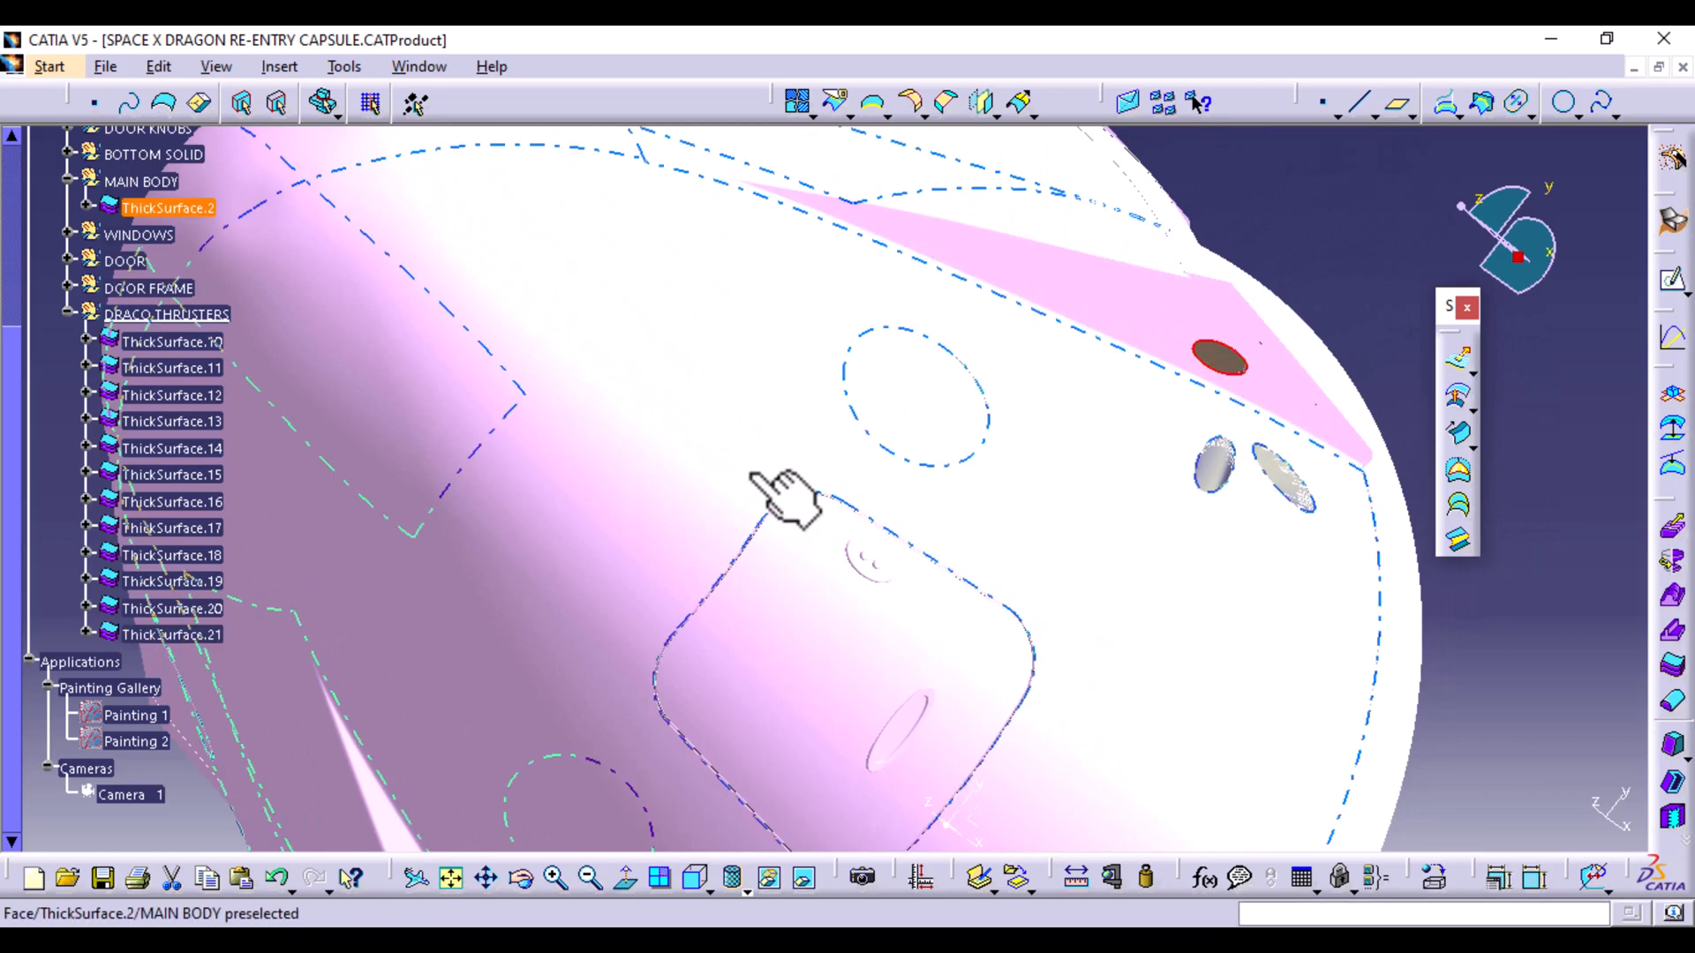
left_click(194, 476)
left_click(187, 450)
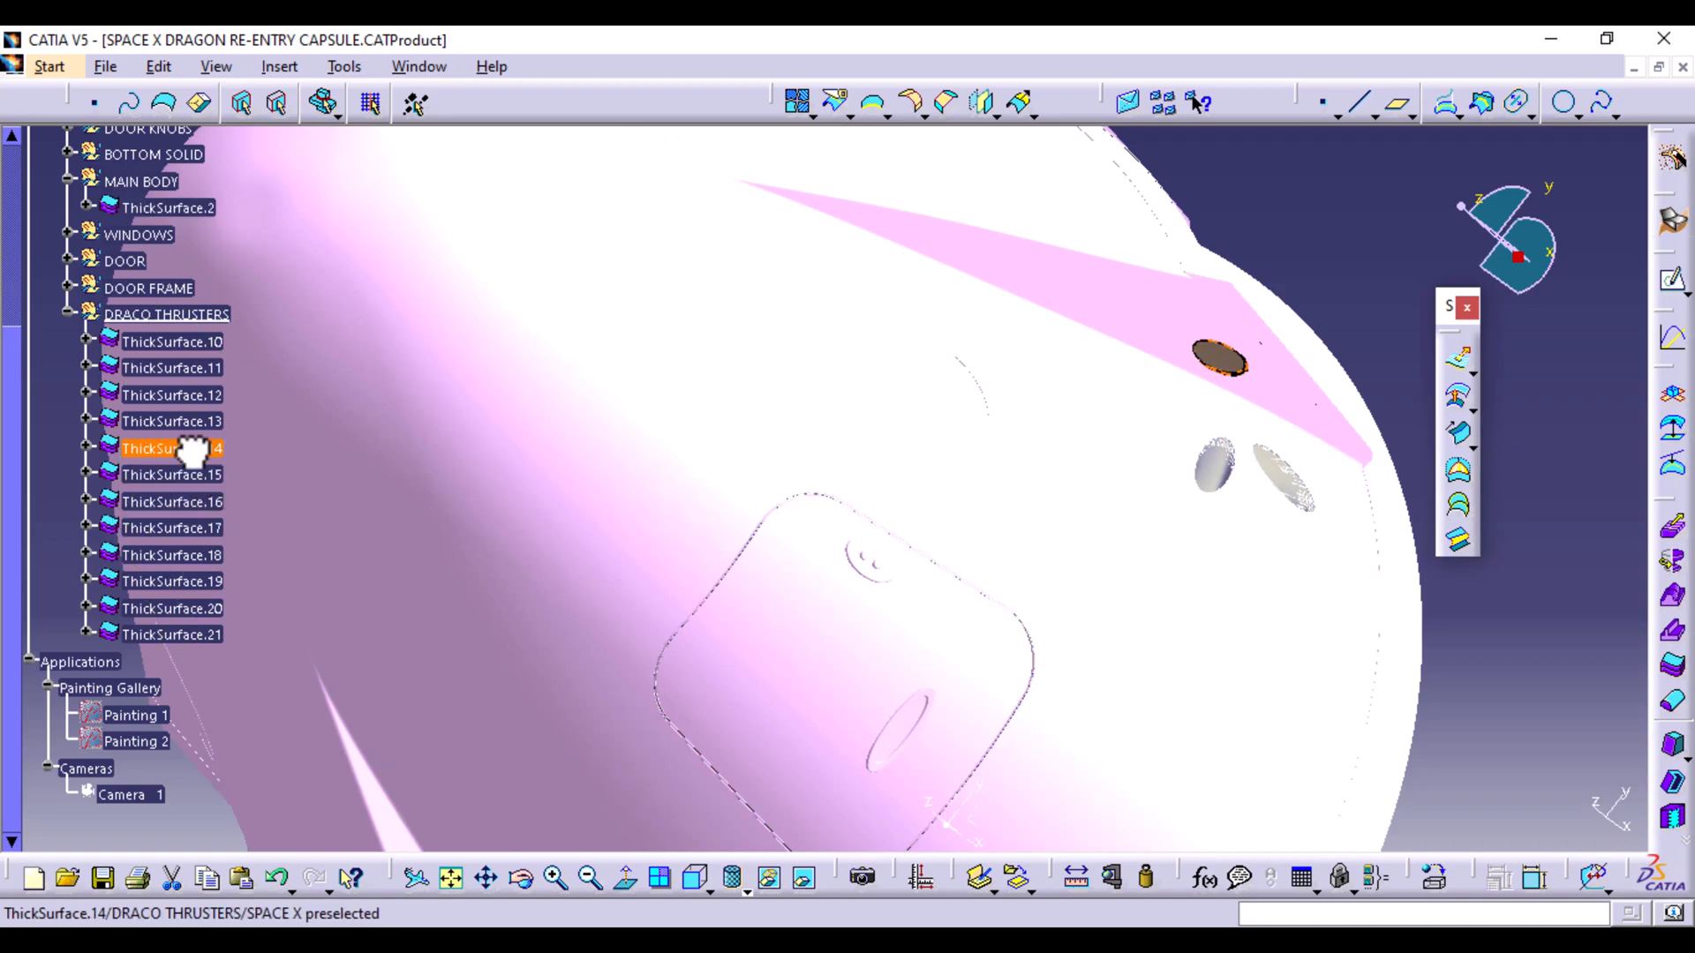
left_click(1328, 275)
middle_click_drag(1115, 450, 908, 636)
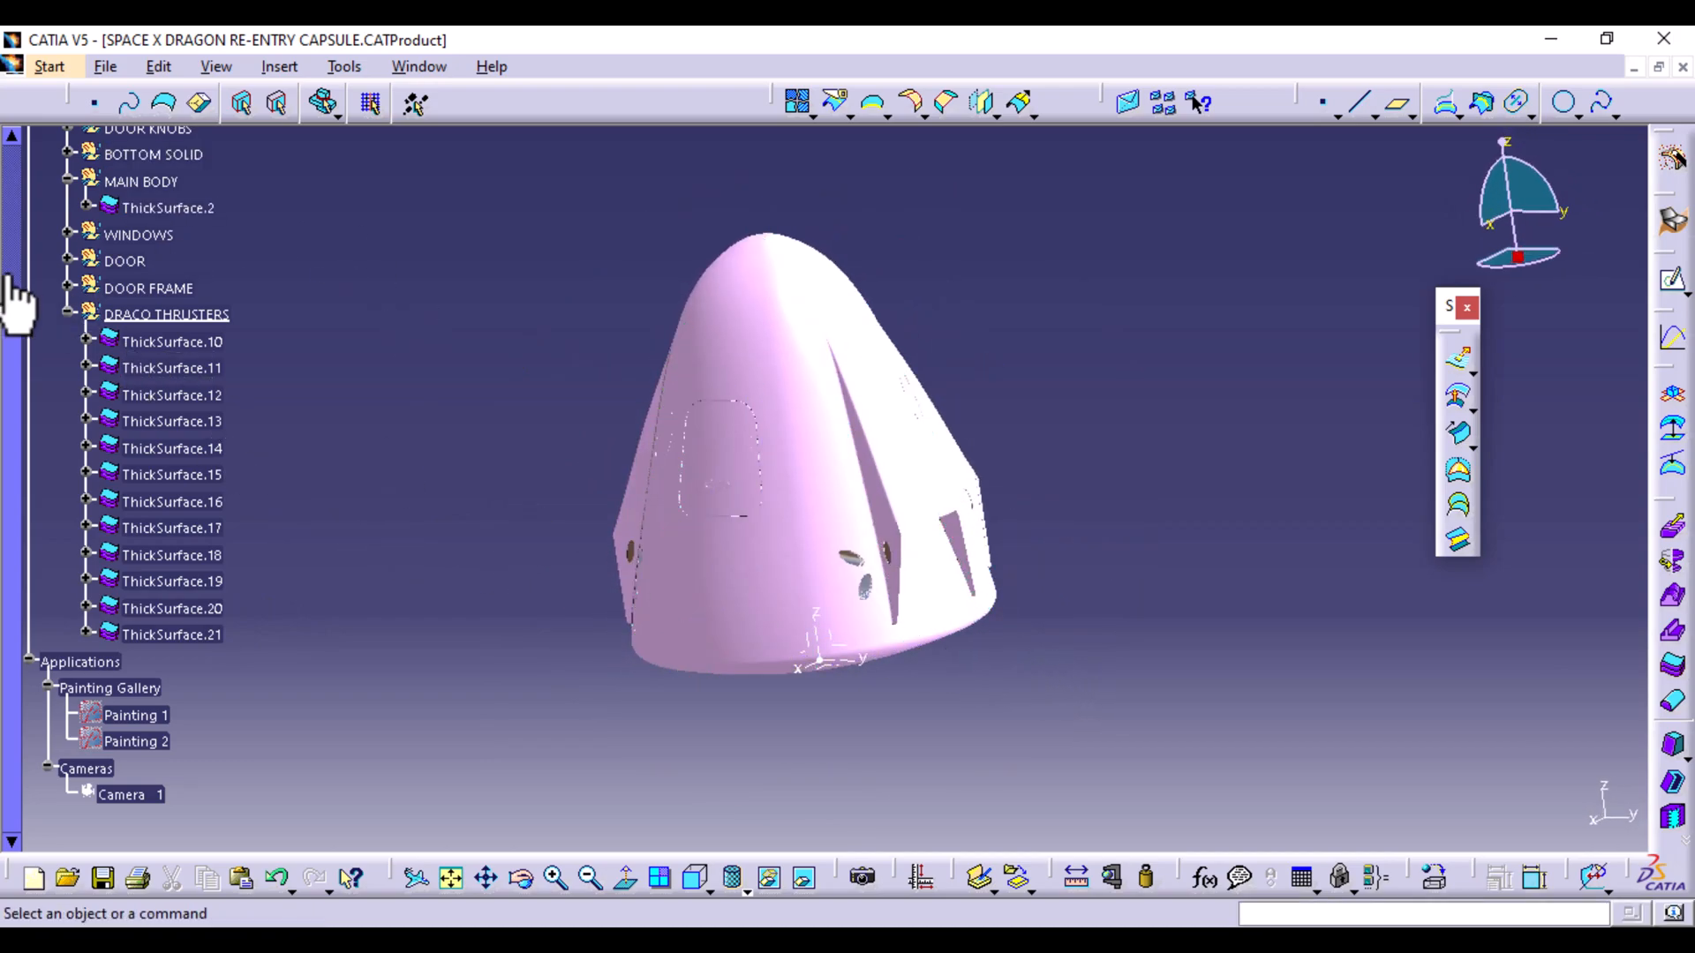
left_click(70, 316)
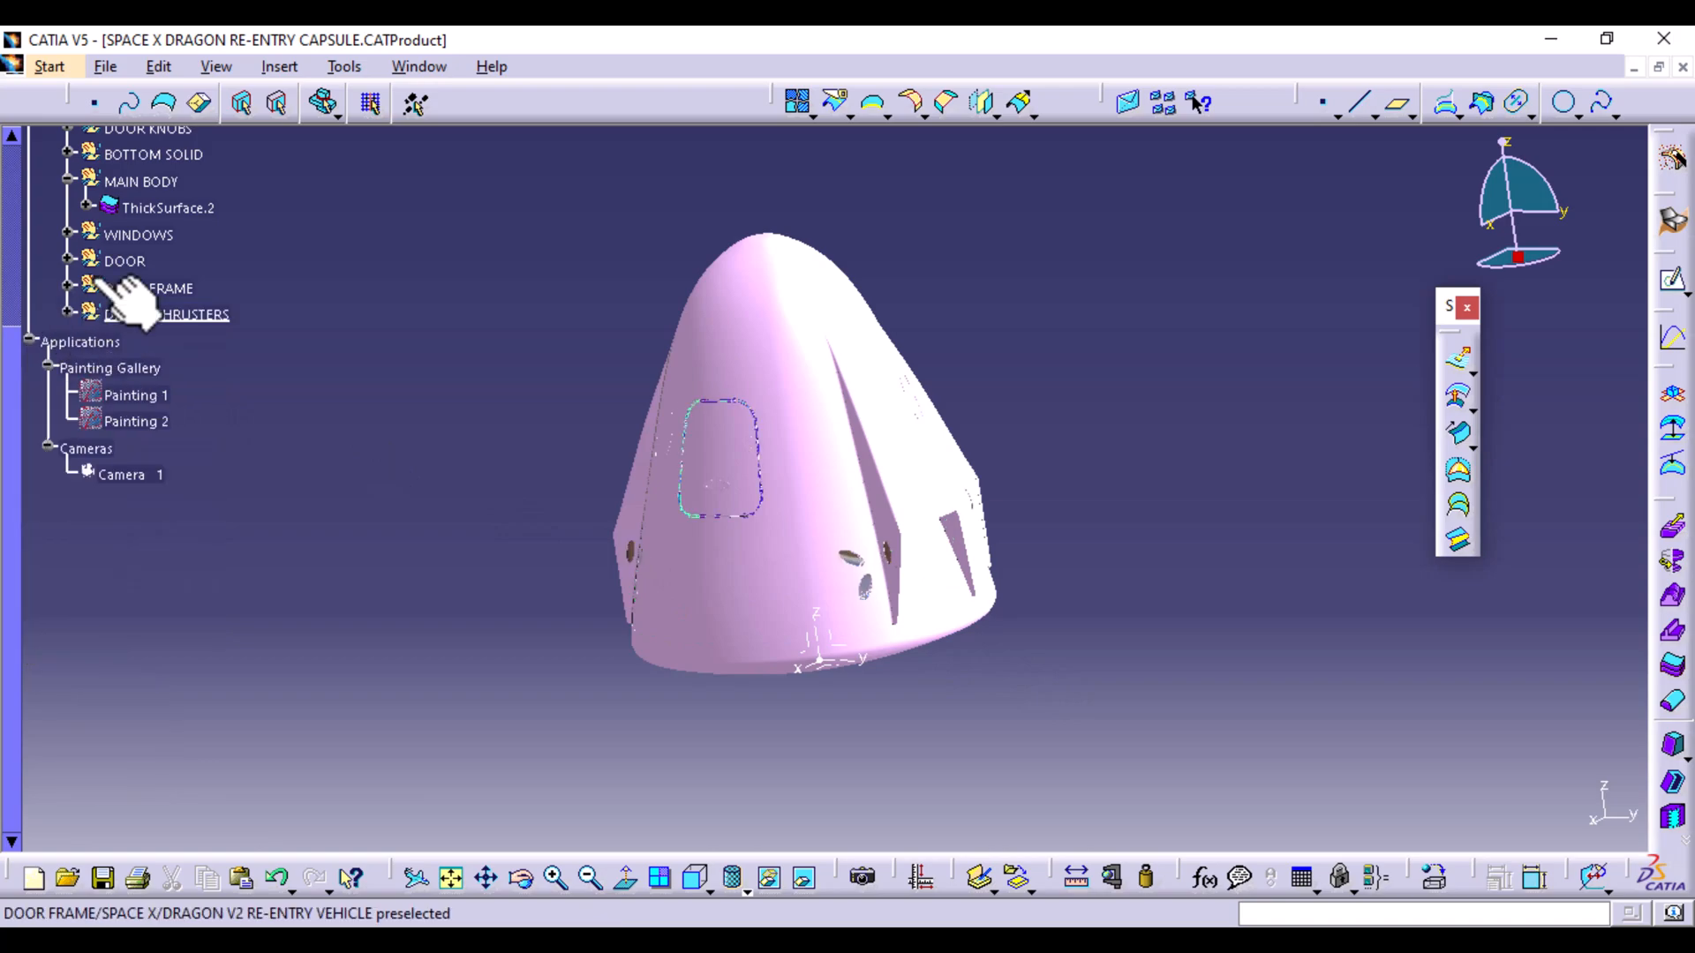
Define the BOTTOM SOLID set as the in-work object and inspect the lower fin recesses up close
scroll(149, 265, "up", 2)
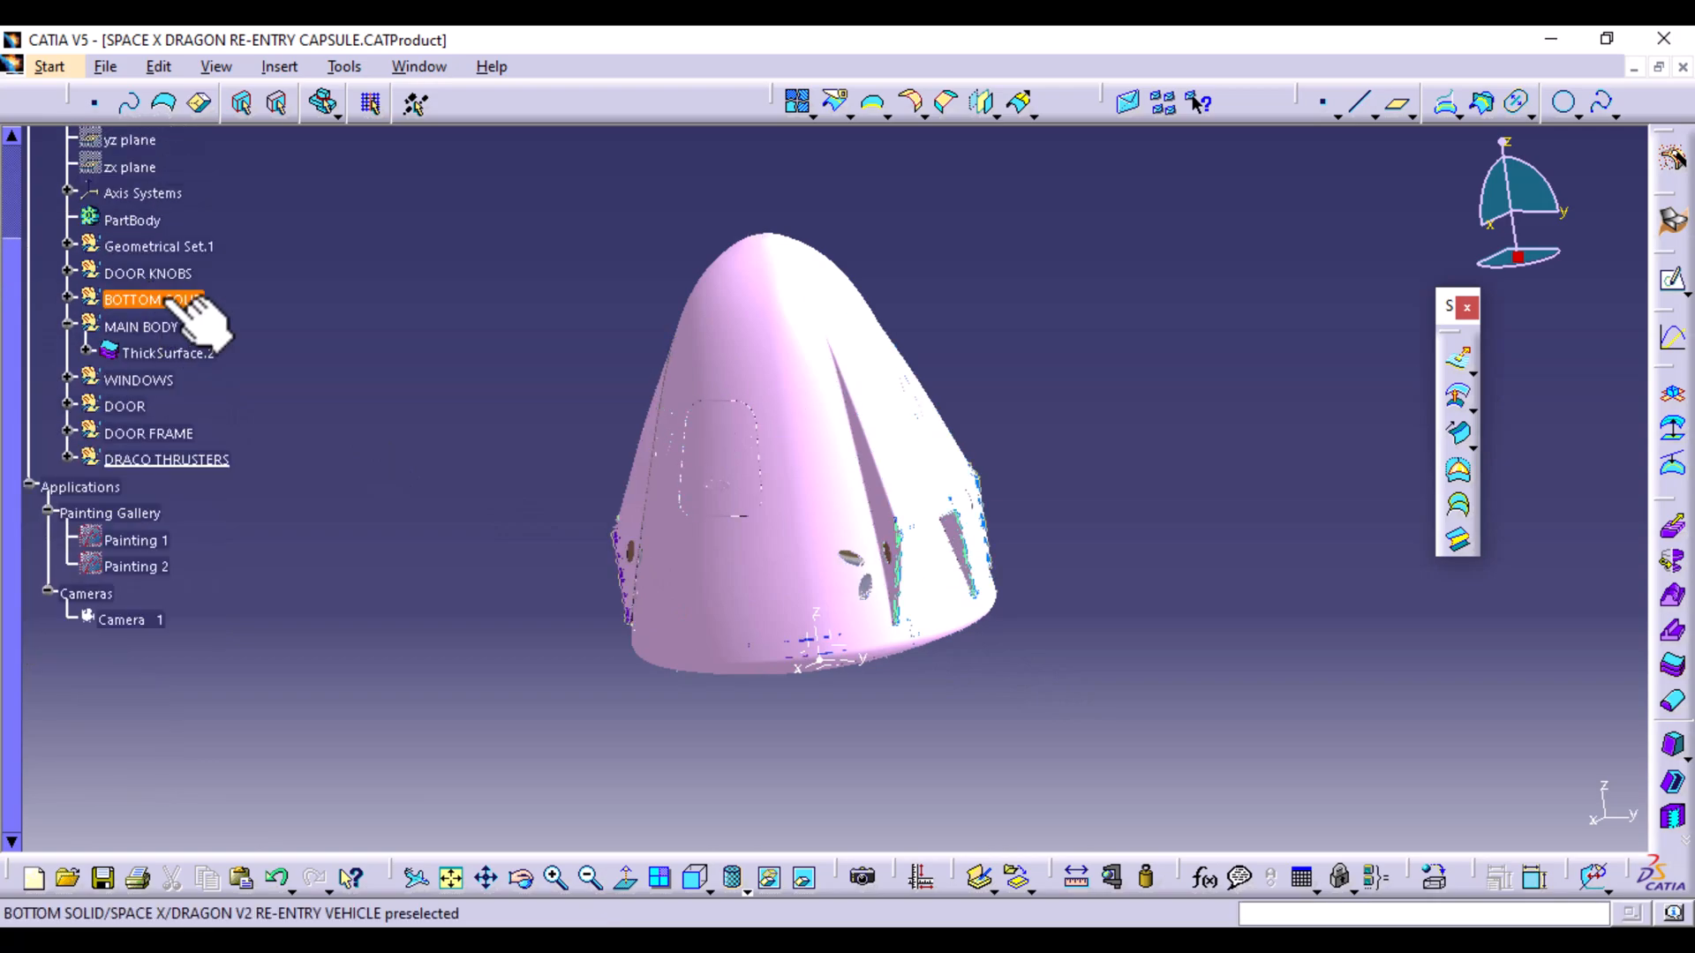
right_click(163, 299)
left_click(258, 470)
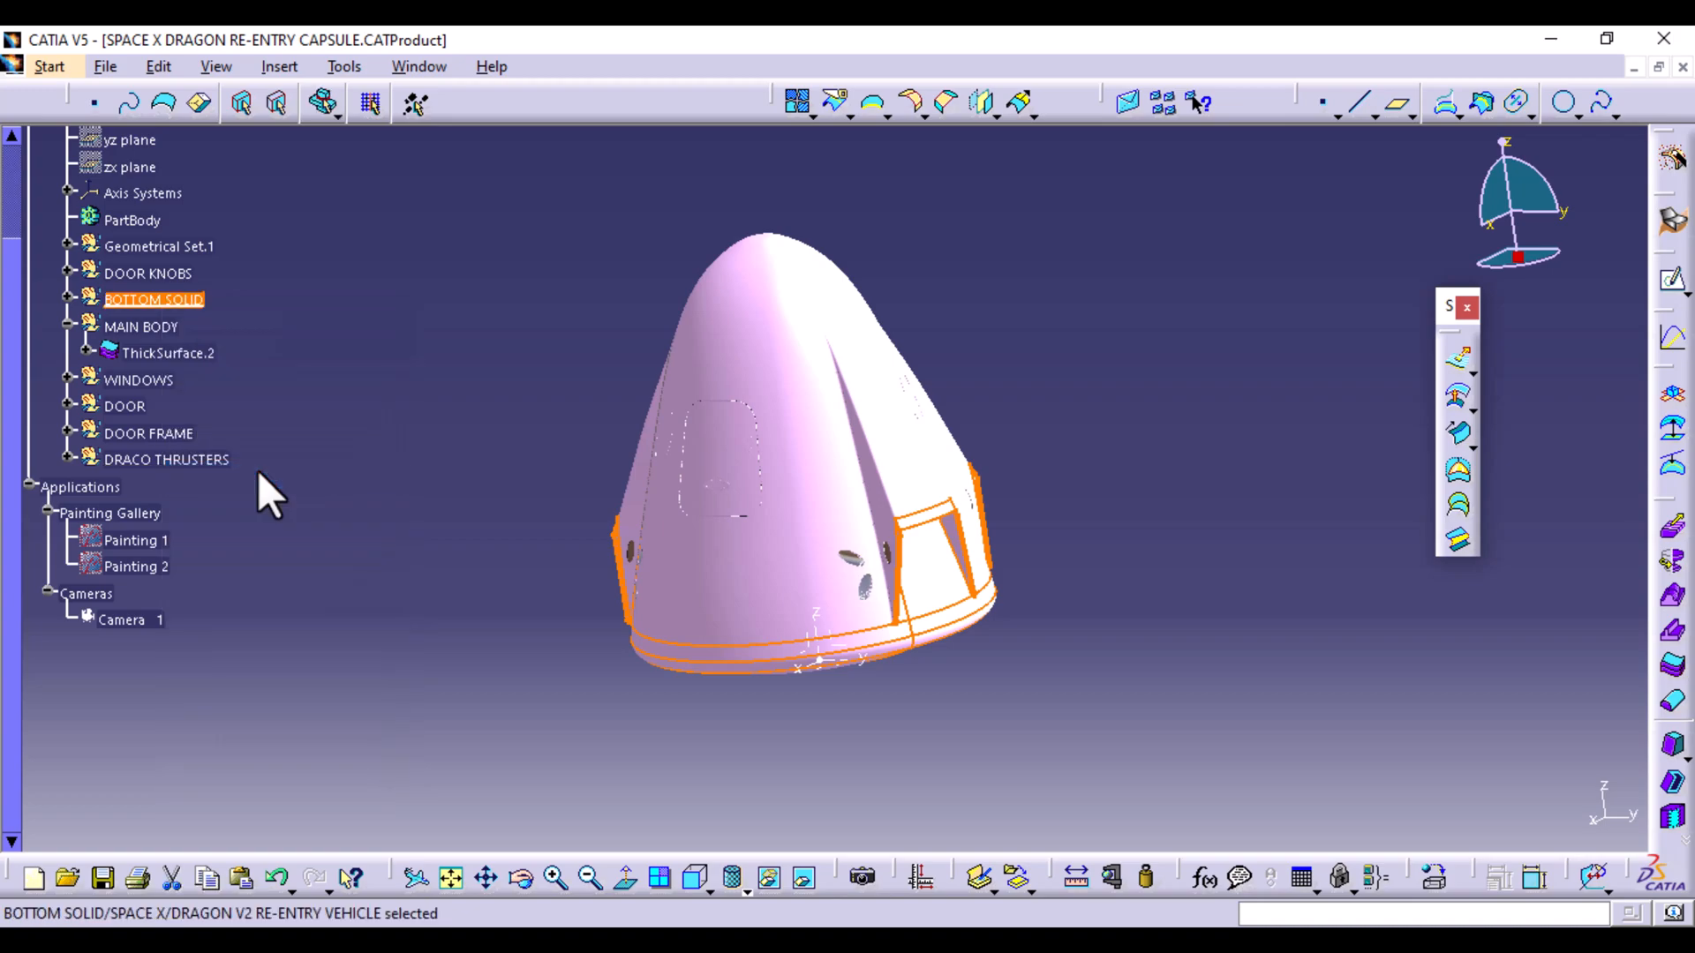
left_click(1014, 650)
middle_click_drag(982, 665, 931, 309)
middle_click_drag(968, 712, 379, 151)
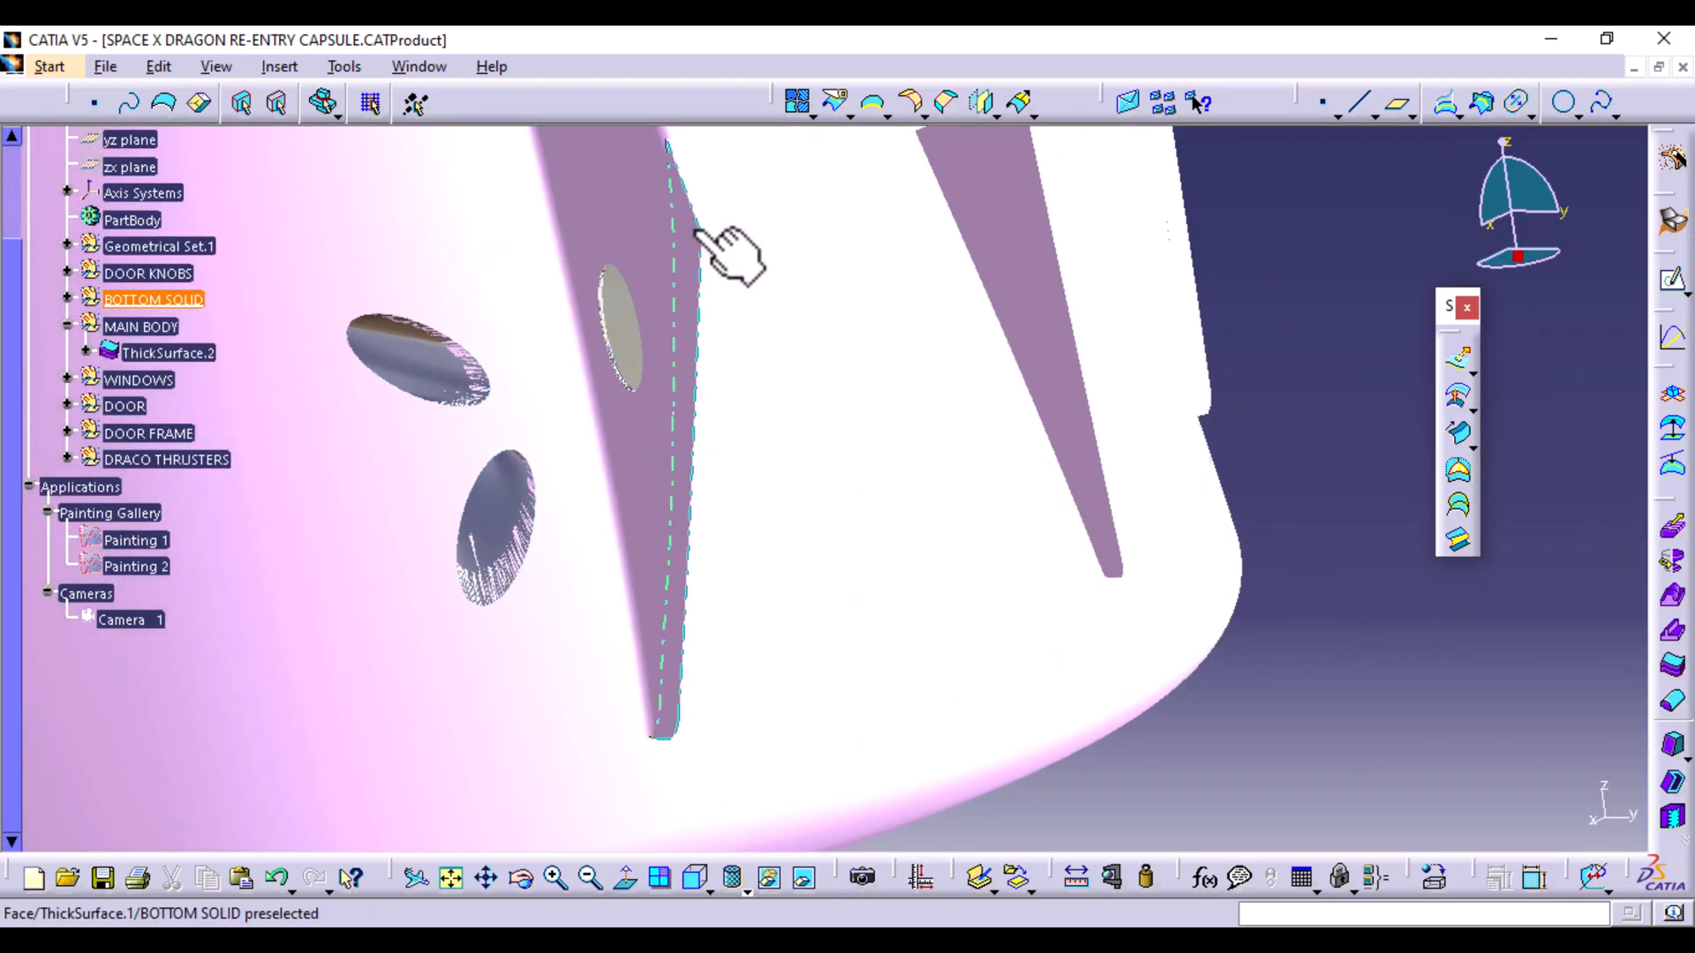
middle_click_drag(807, 233, 725, 438)
middle_click_drag(658, 522, 696, 746)
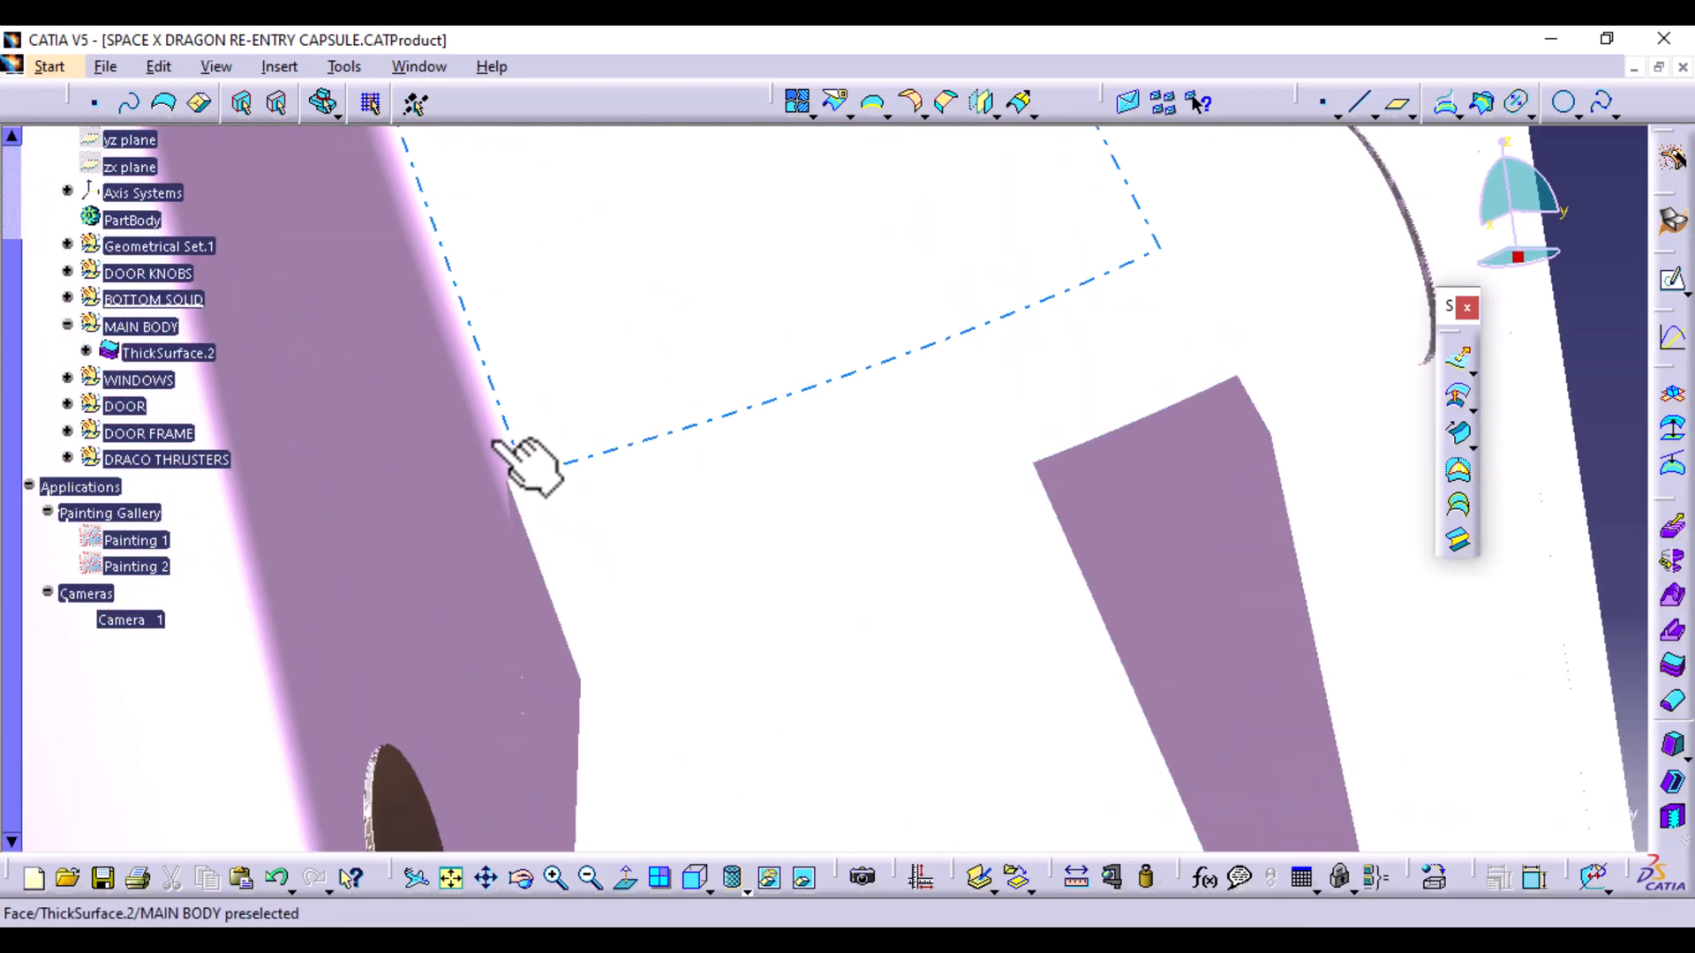
middle_click_drag(564, 604, 883, 423)
Deactivate the components of the BOTTOM SOLID set
right_click(146, 359)
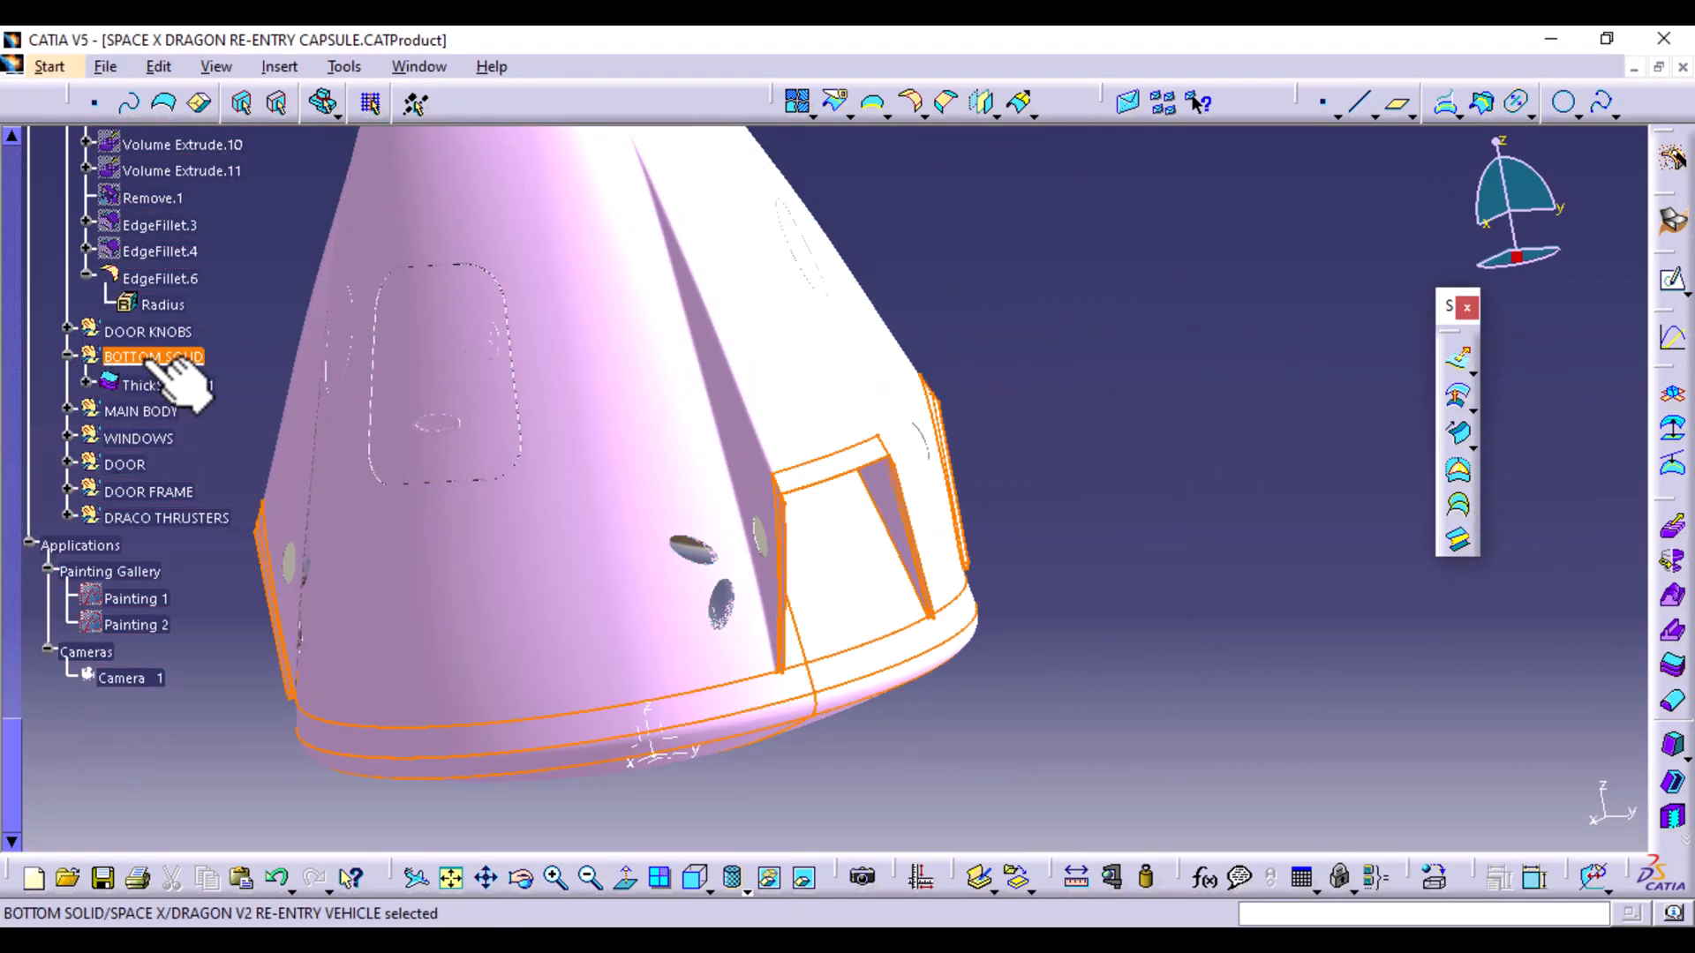
mouse_move(321, 844)
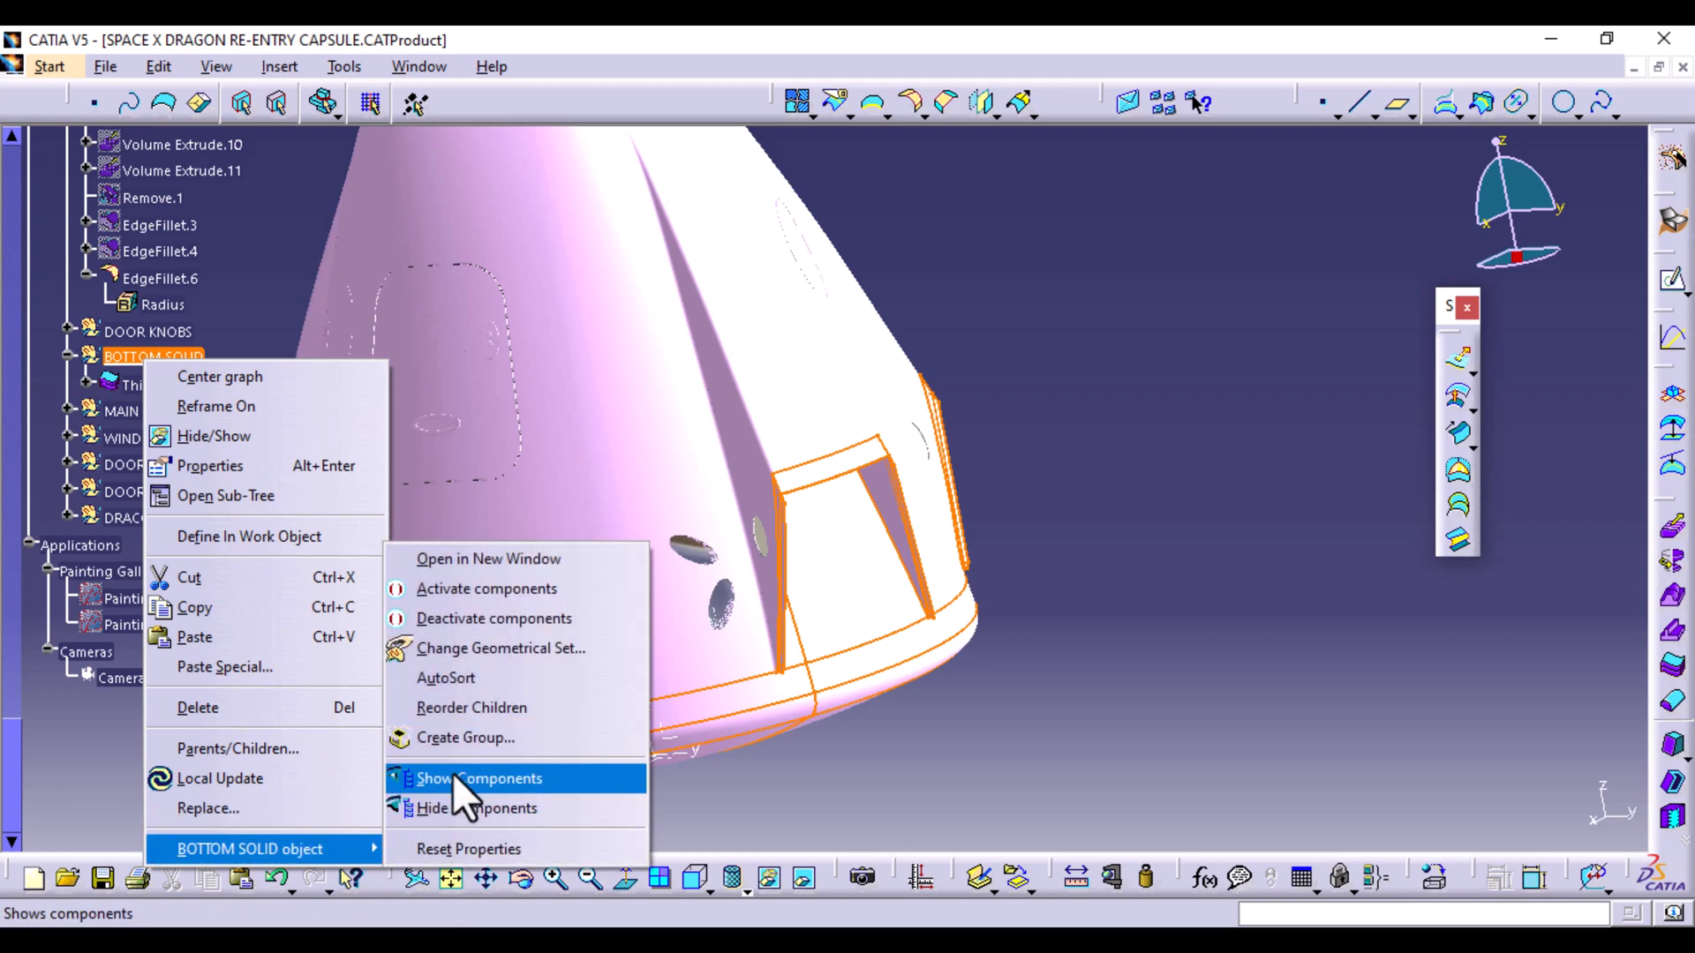
left_click(484, 621)
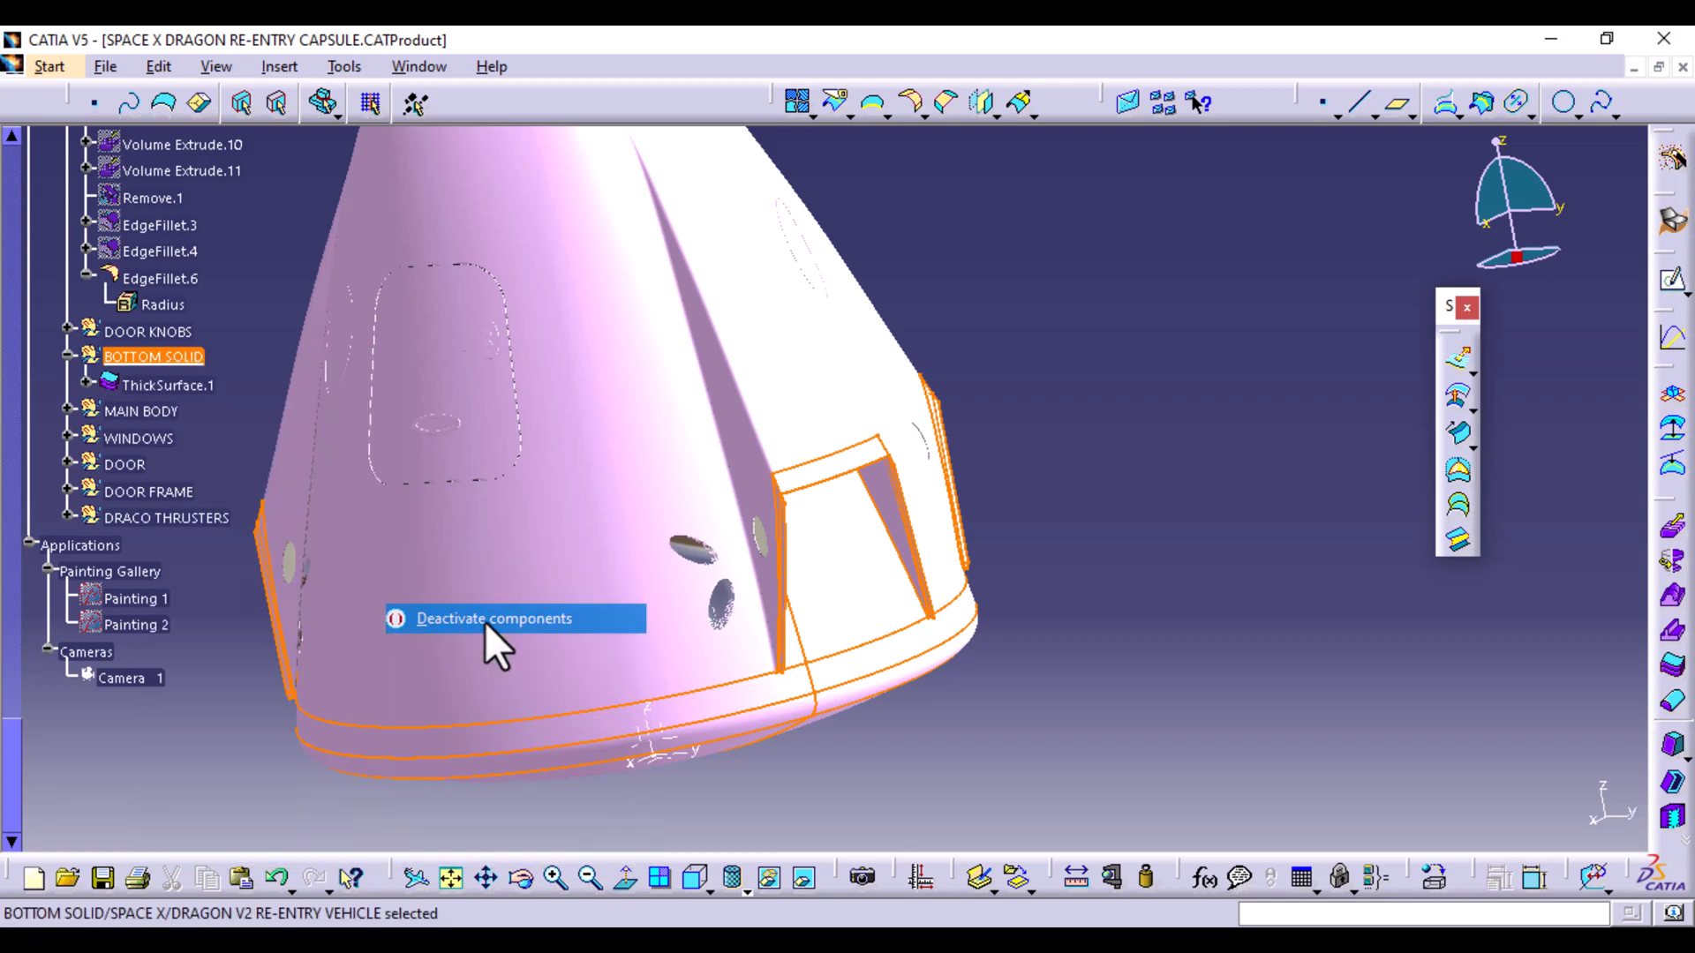
left_click(1060, 421)
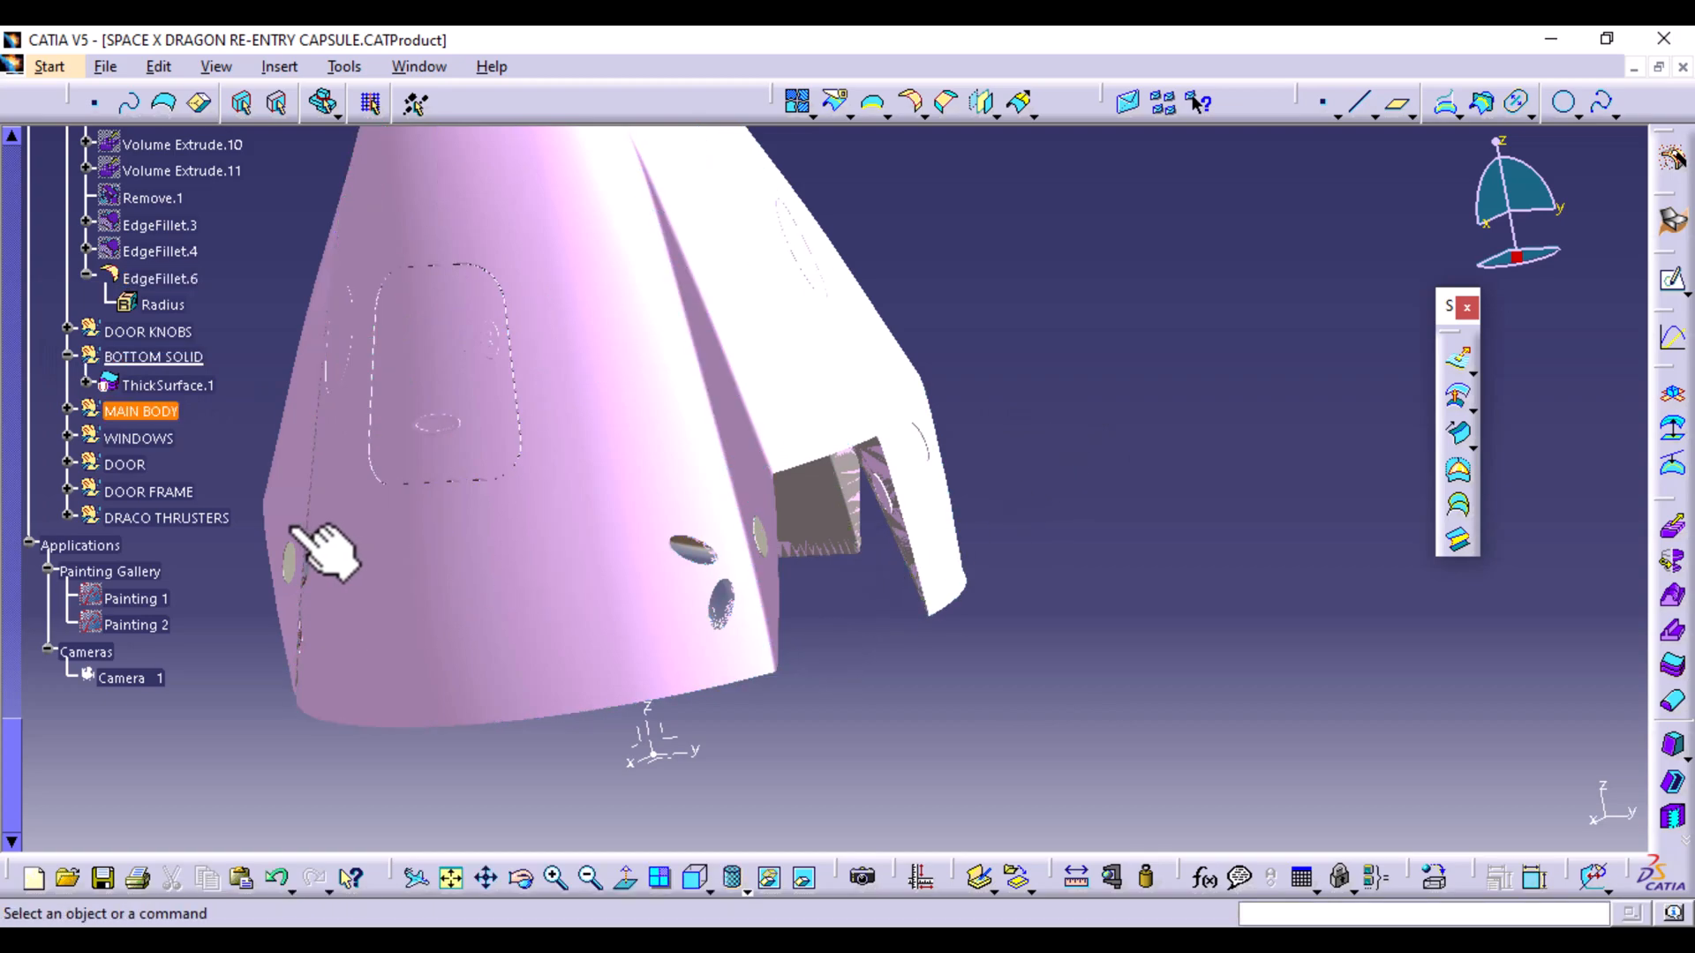
Find the hidden bottom surface Join.4 in Geometrical Set.1, show it, and inspect the recess between the fins
left_click(67, 515)
left_click(68, 518)
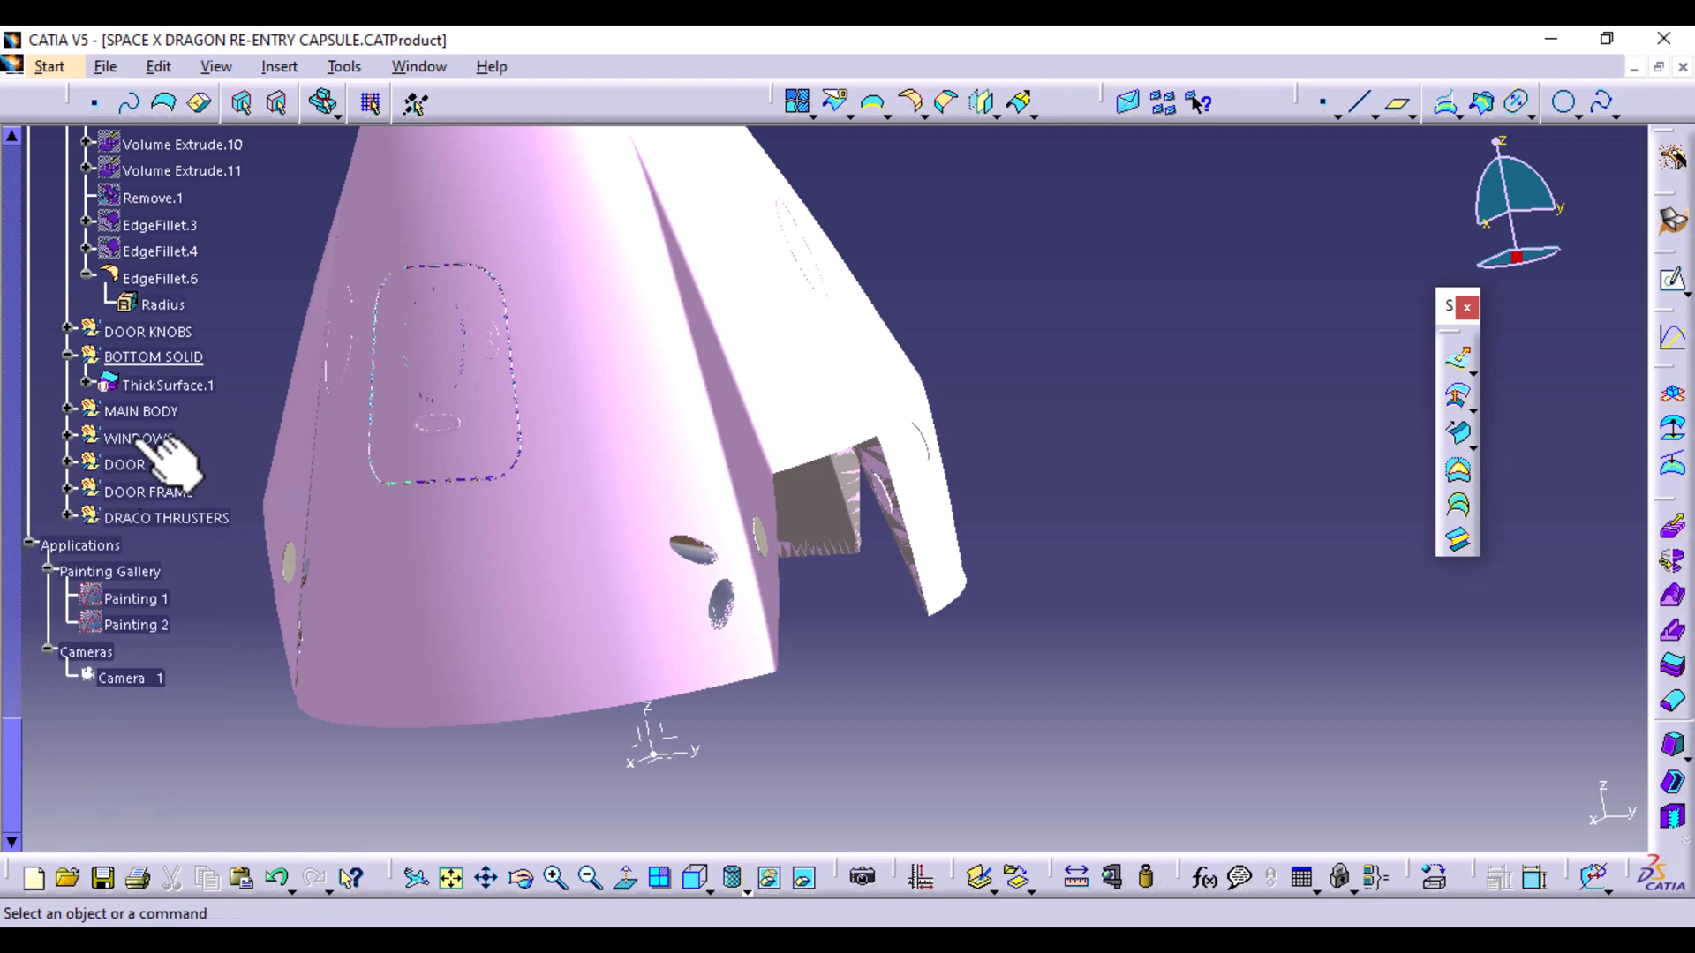
scroll(168, 444, "up", 6)
scroll(172, 452, "down", 2)
scroll(173, 452, "up", 4)
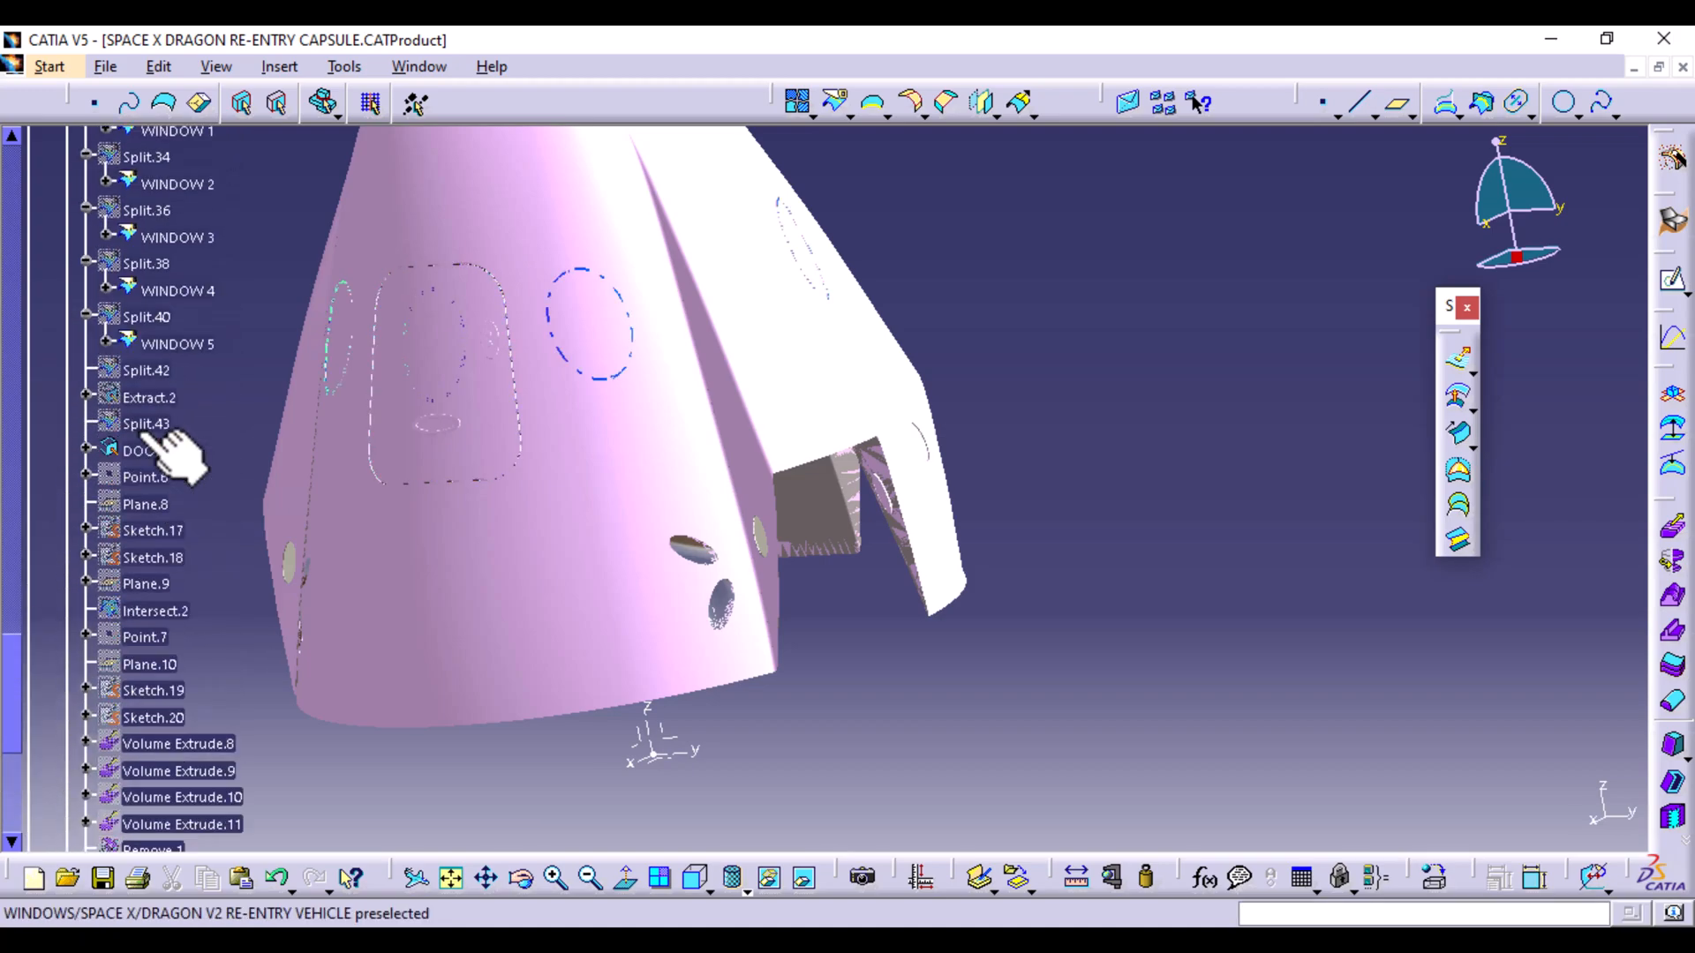
scroll(177, 455, "up", 10)
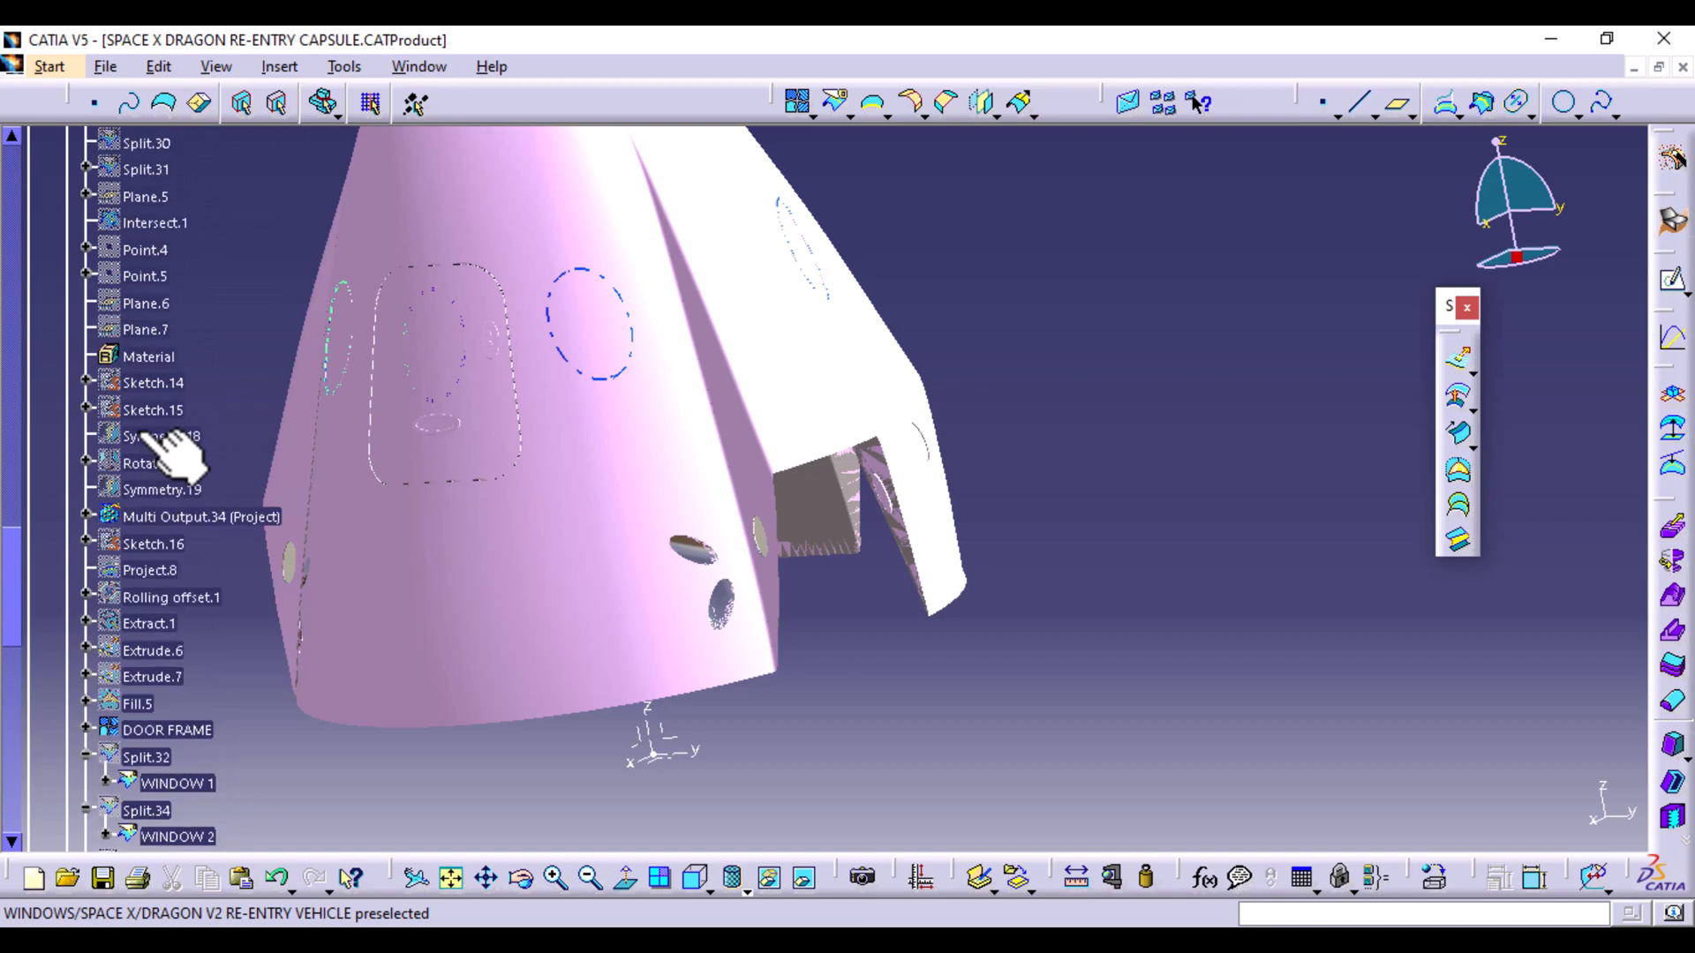
scroll(177, 454, "up", 3)
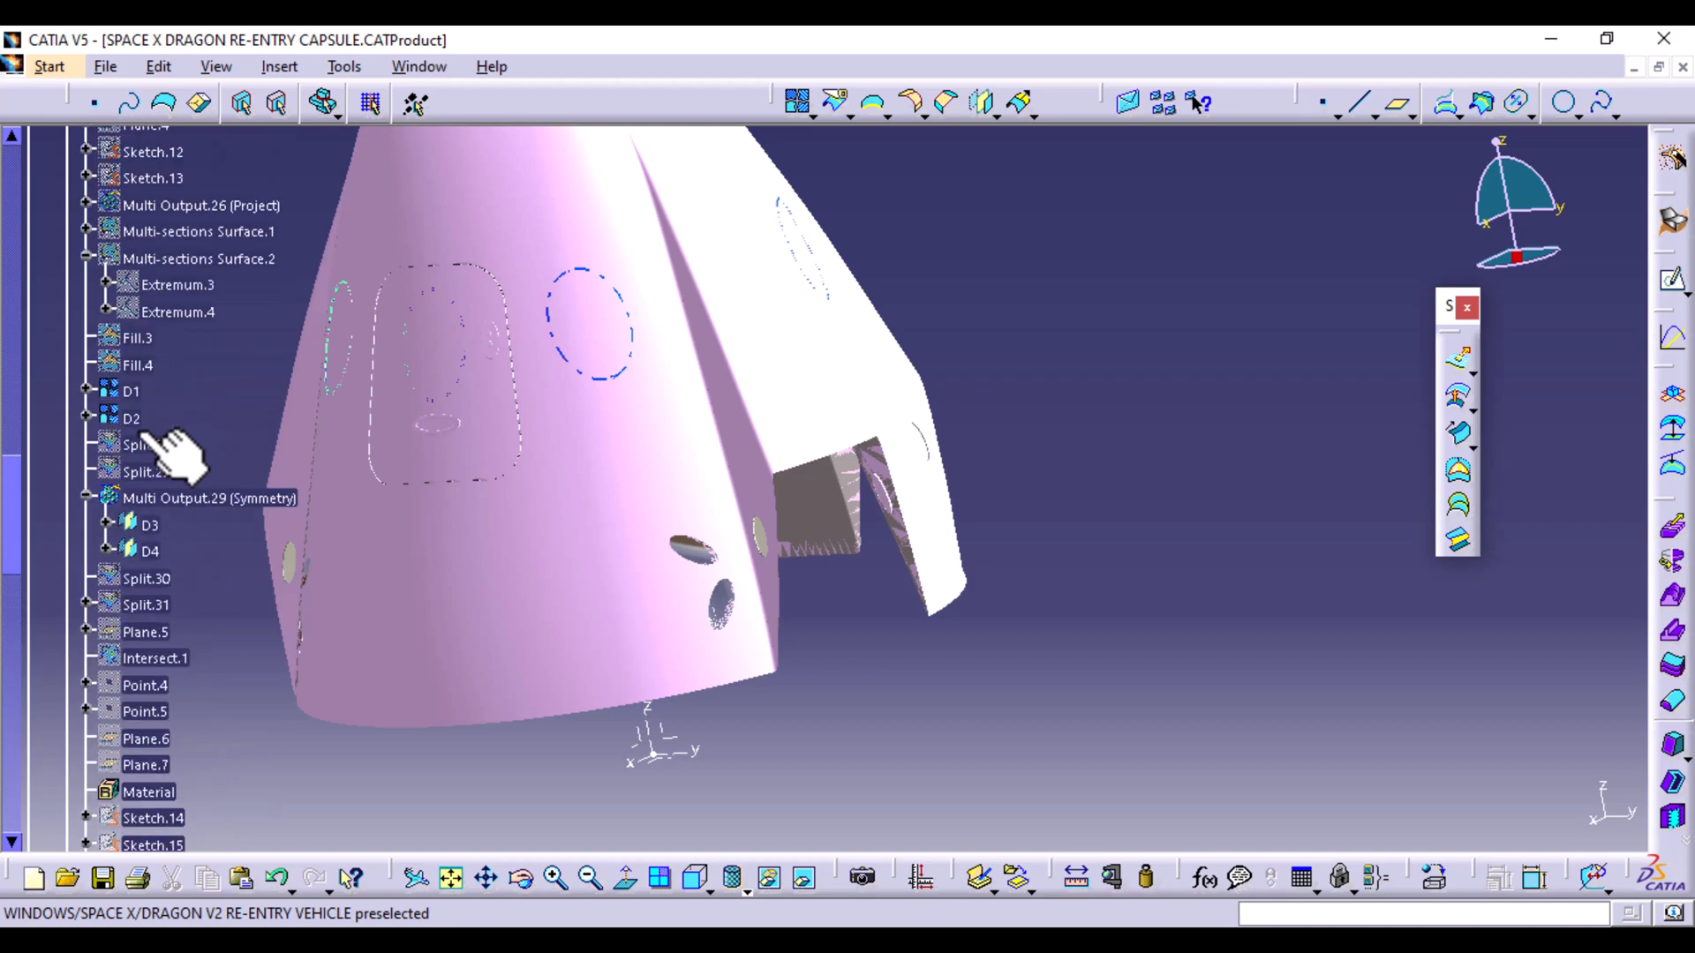
scroll(146, 435, "up", 6)
right_click(157, 293)
left_click(221, 376)
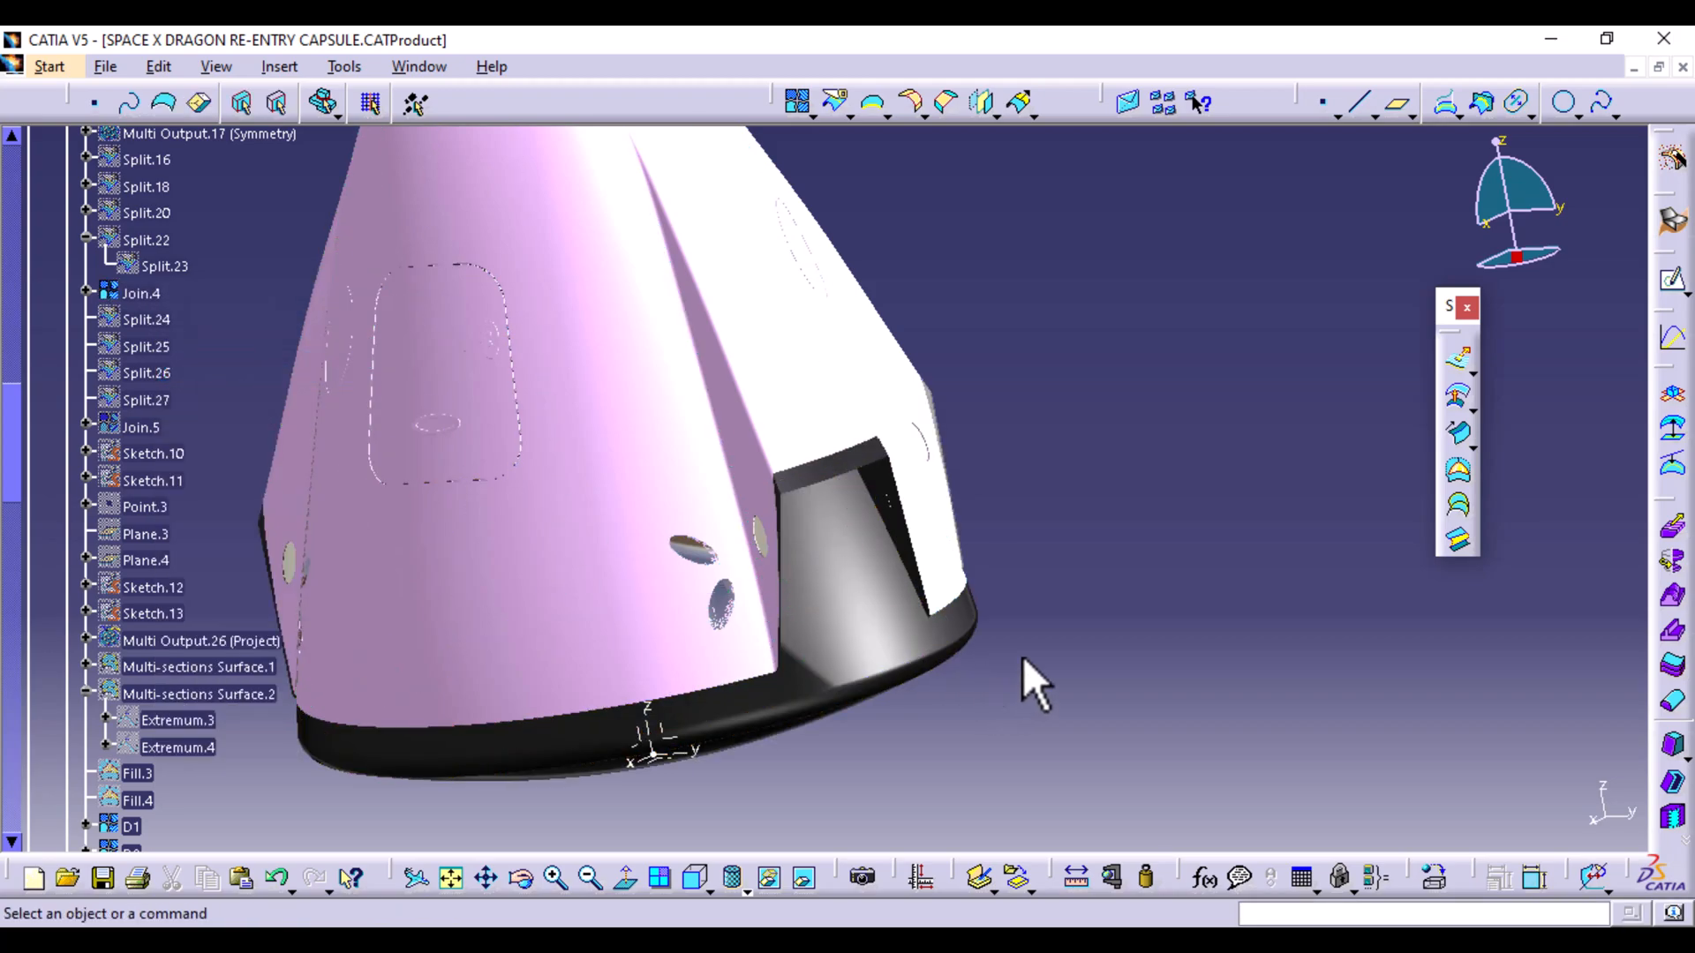
left_click(1013, 632)
middle_click_drag(1013, 632, 971, 364)
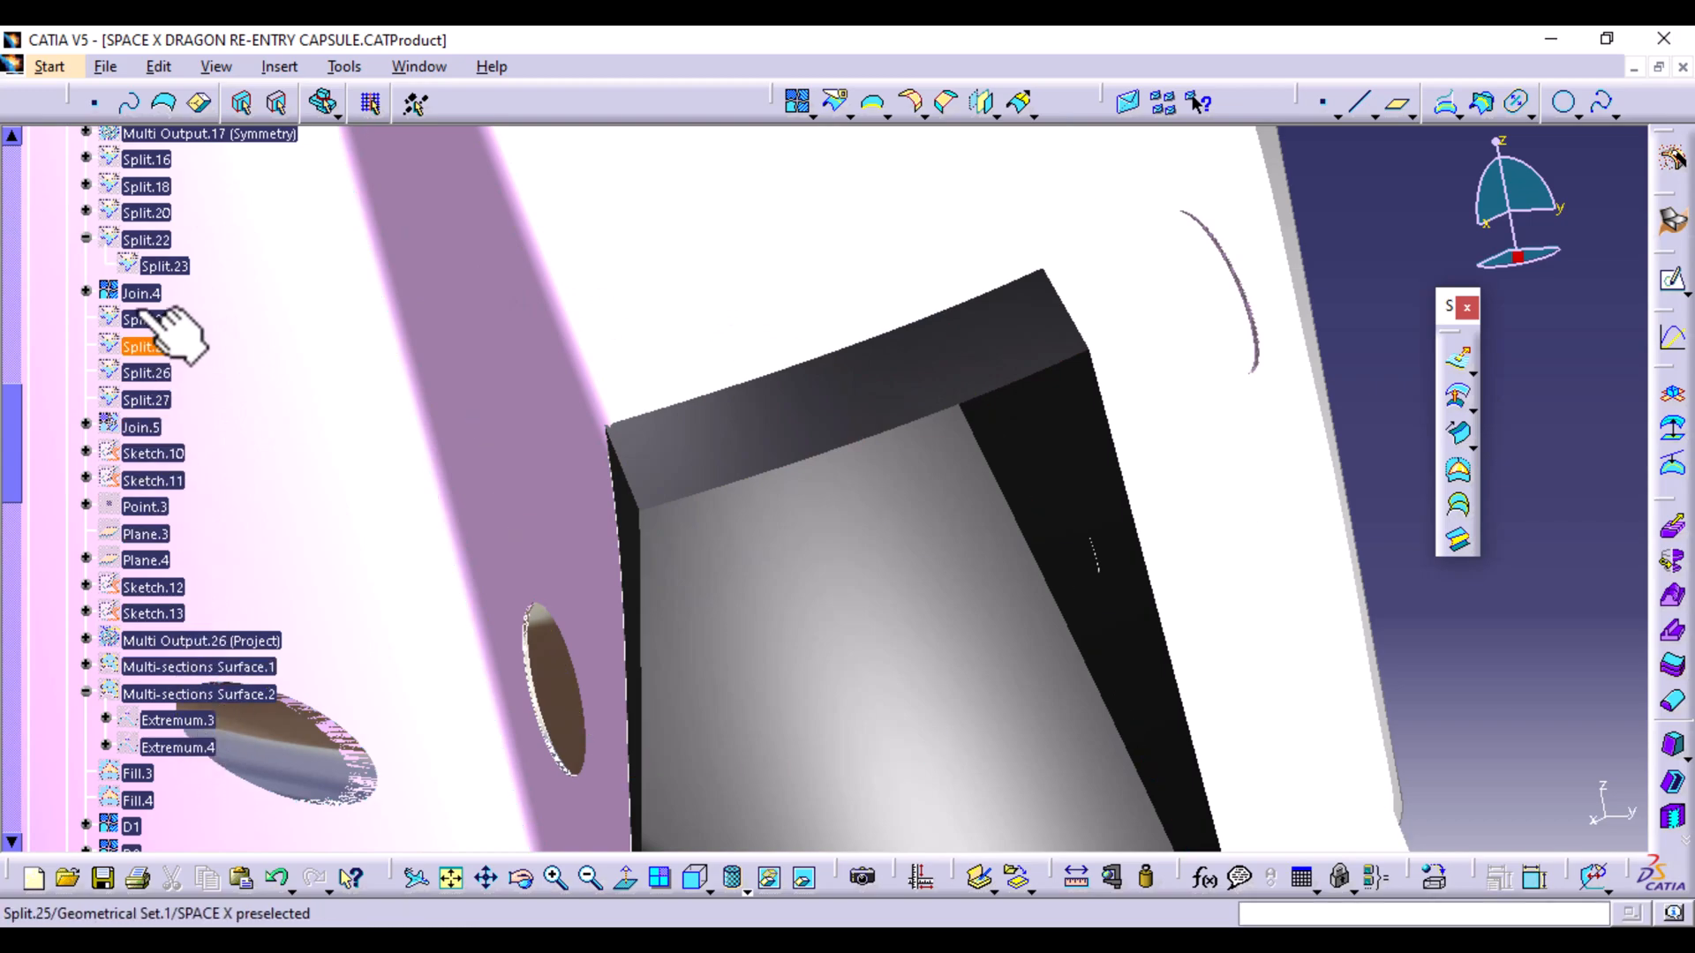
Make the set containing Join.4 the in-work object and start a 25 mm edge fillet with the two outer upper corner edges of the recess
right_click(137, 293)
left_click(249, 469)
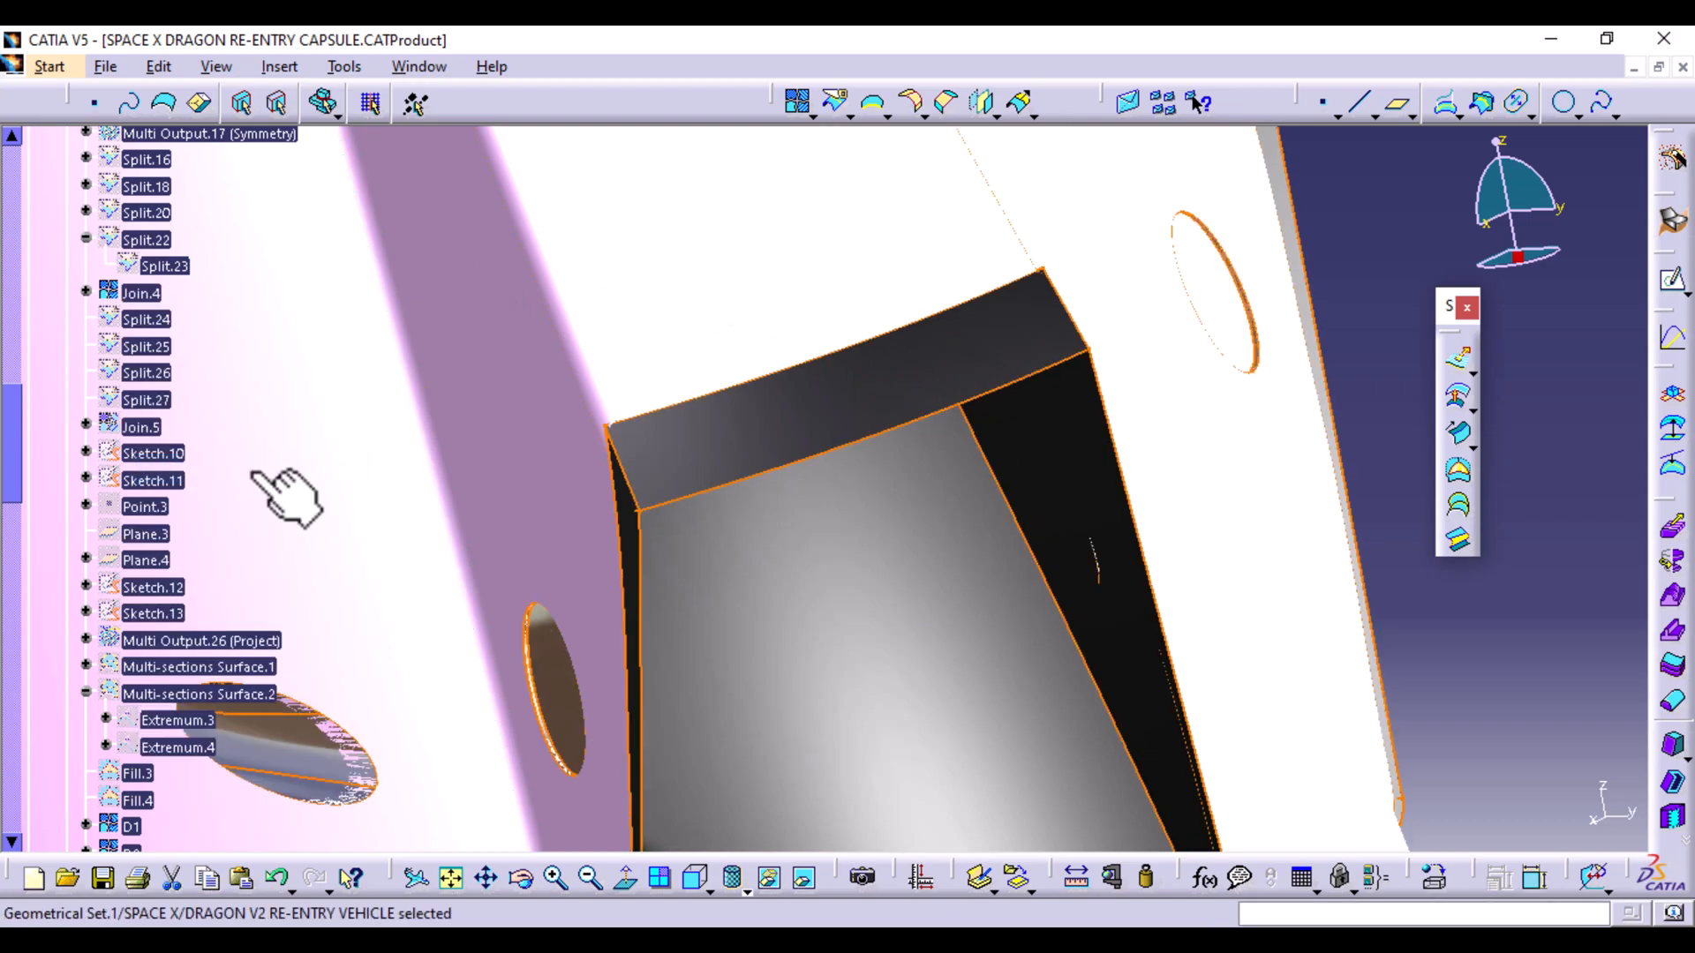
left_click(915, 104)
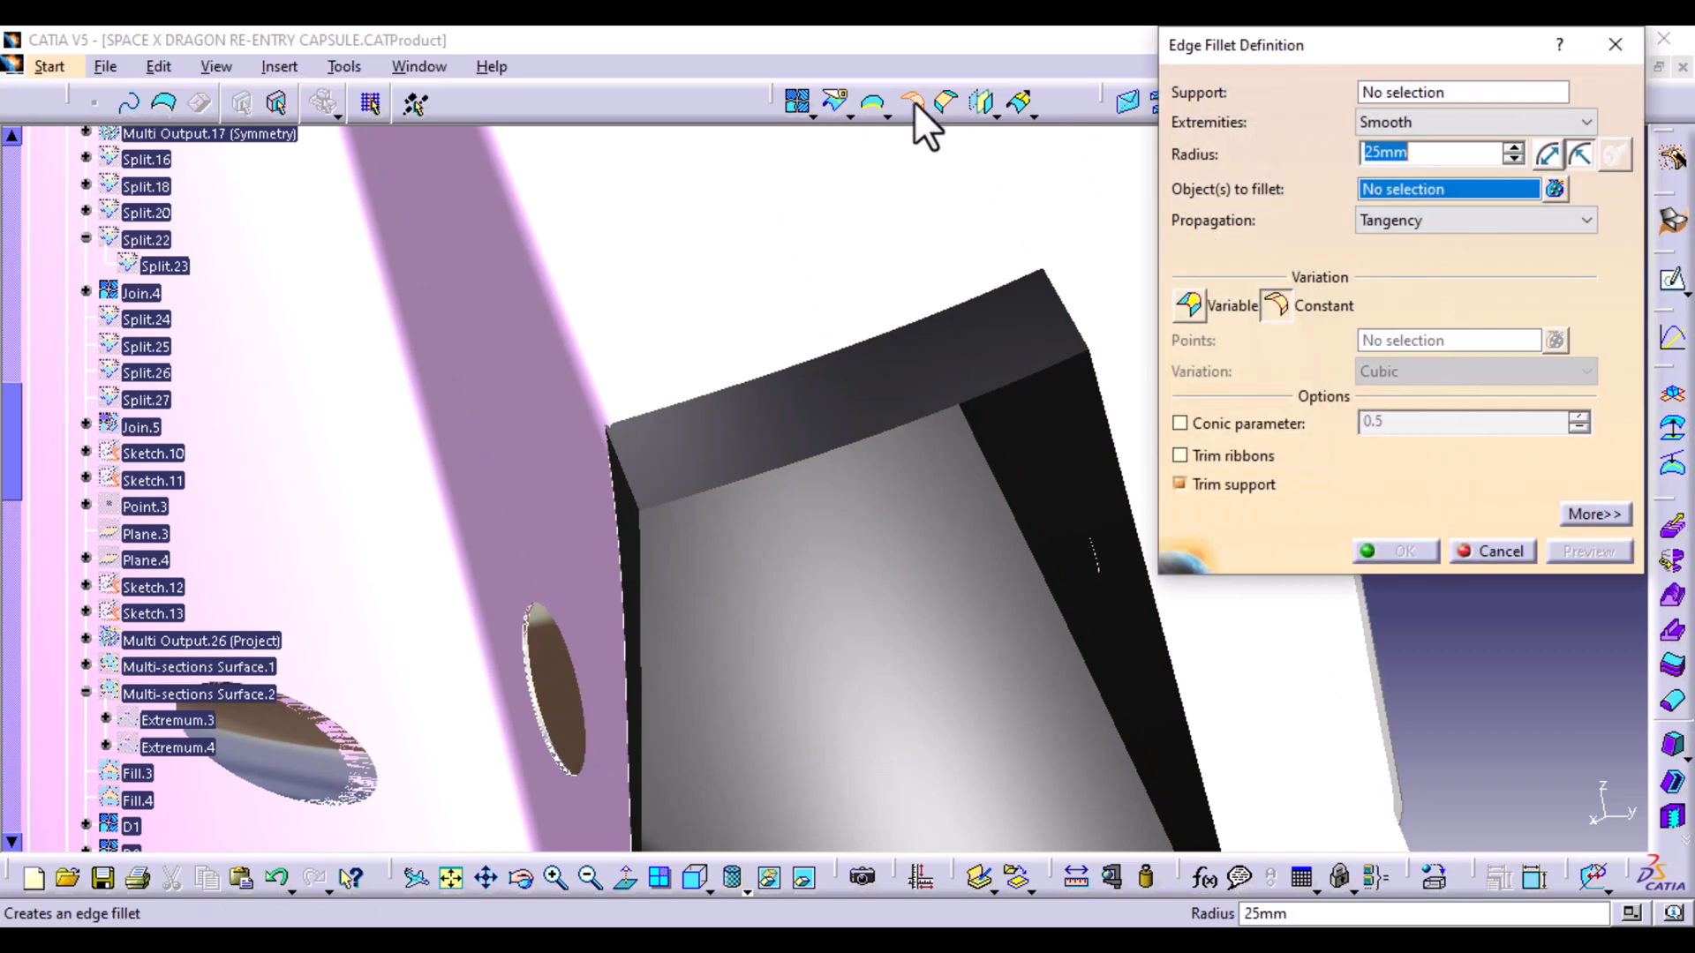
left_click(122, 110)
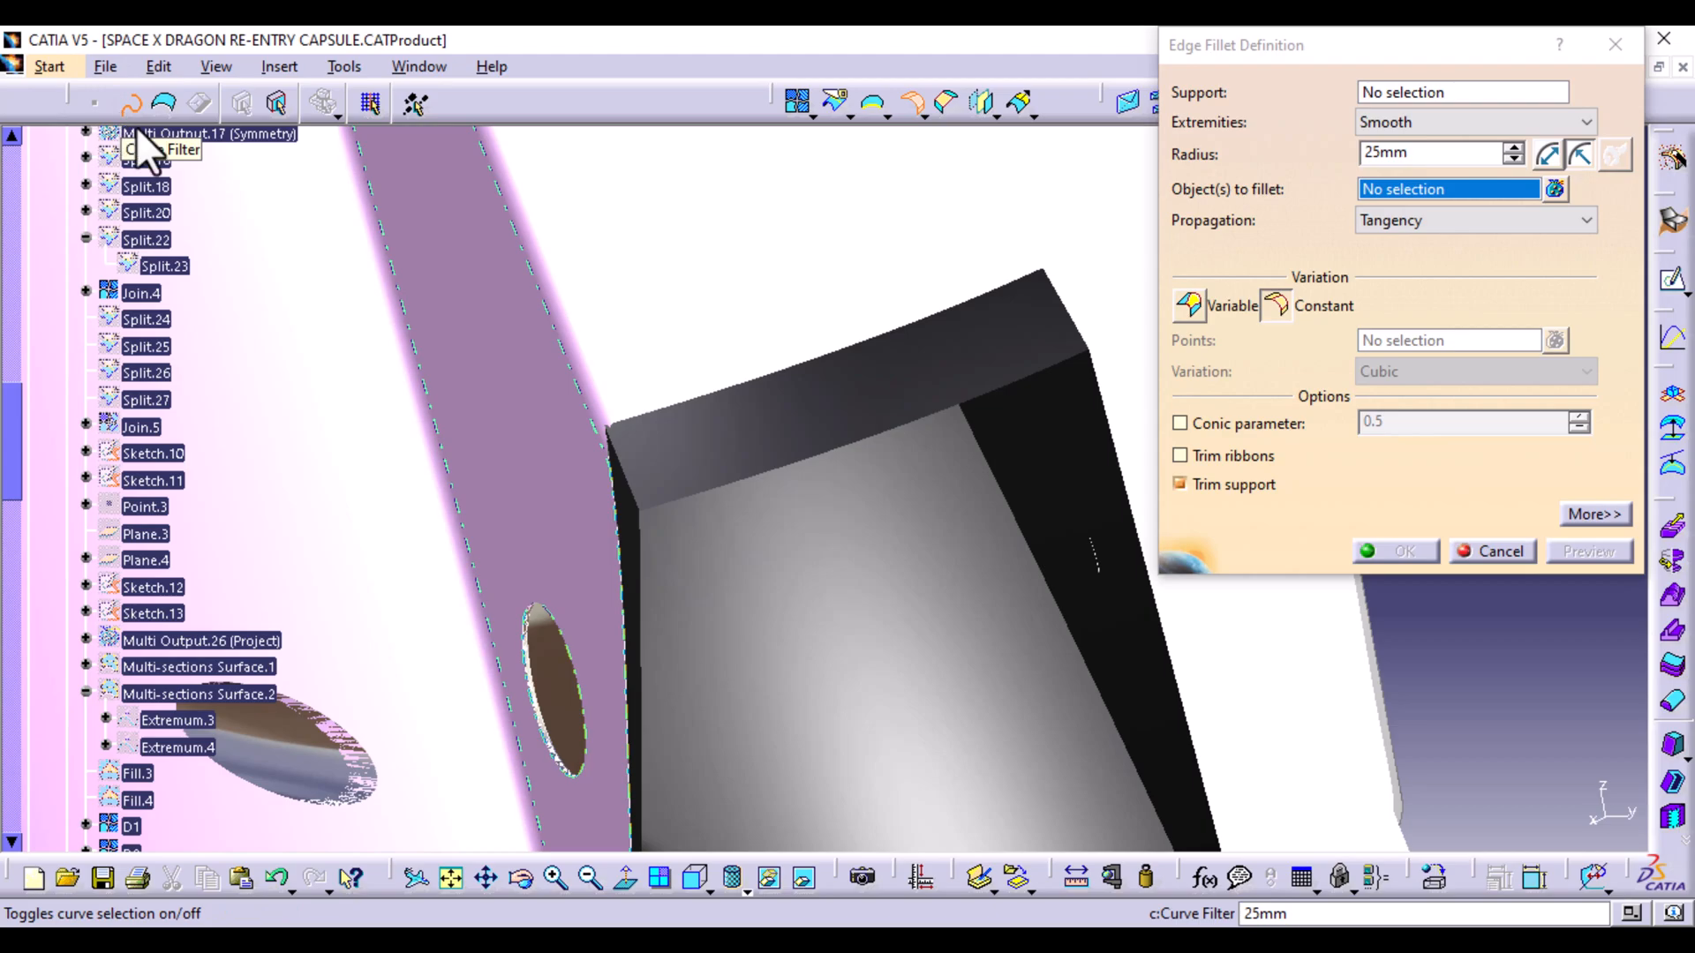
left_click(637, 499)
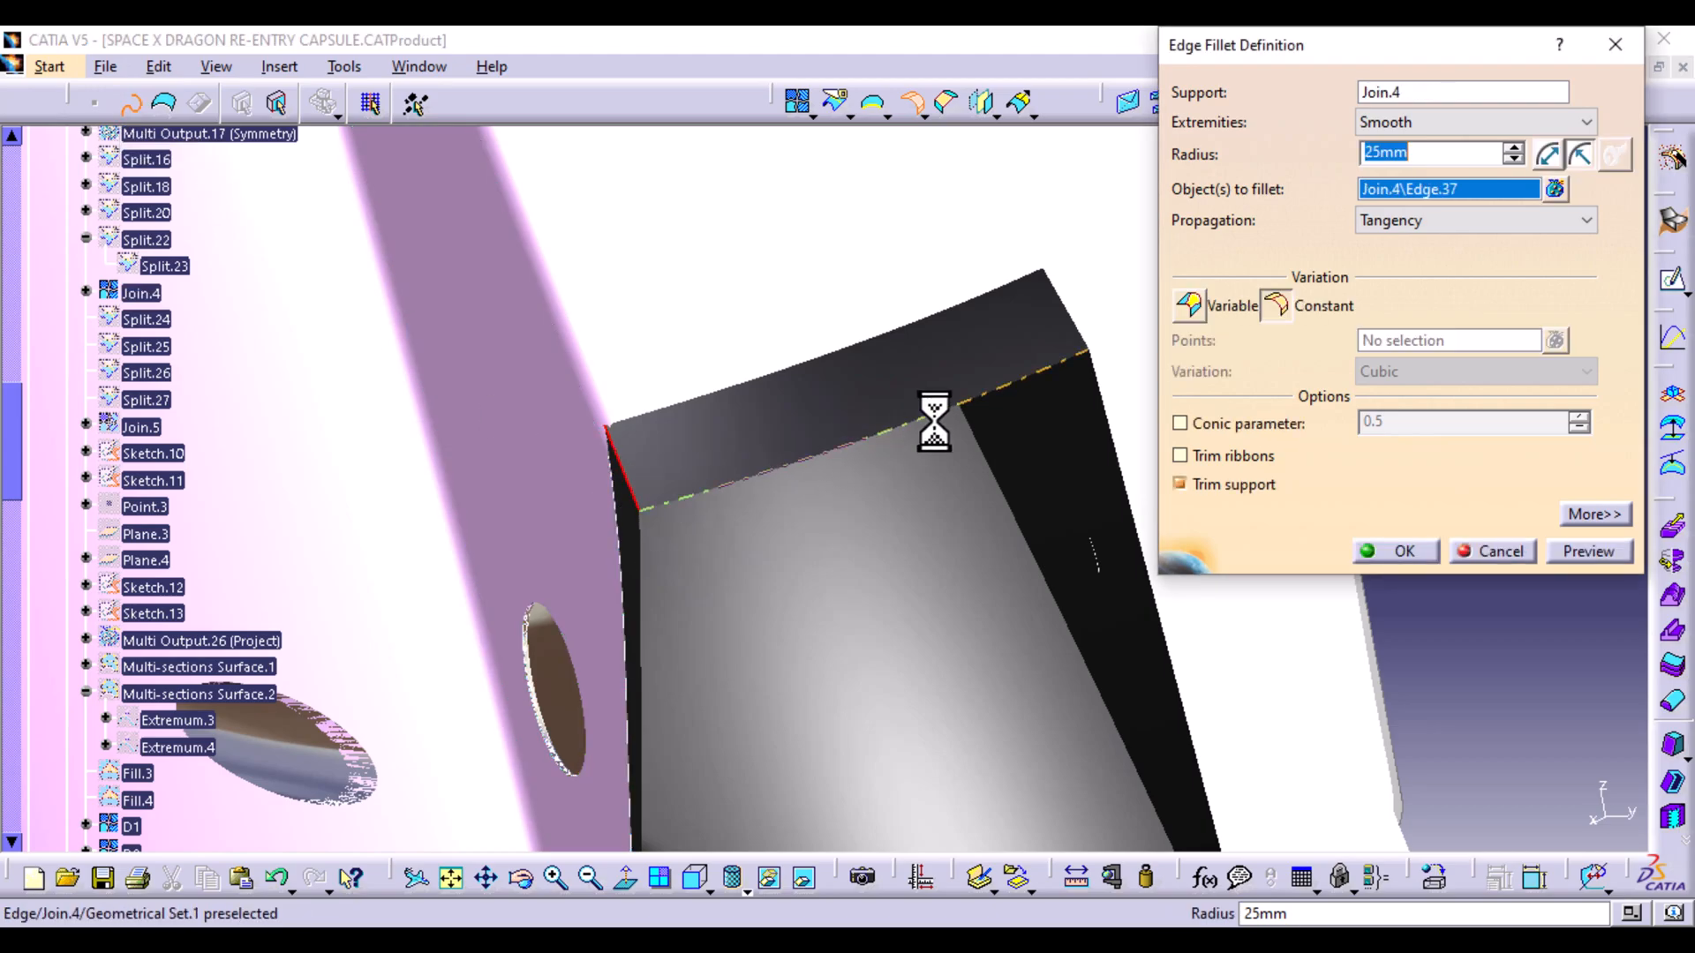
left_click(1076, 329)
Add the two inner upper corner edges of the same recess to the edge fillet, viewed from below
middle_click_drag(935, 309, 874, 570)
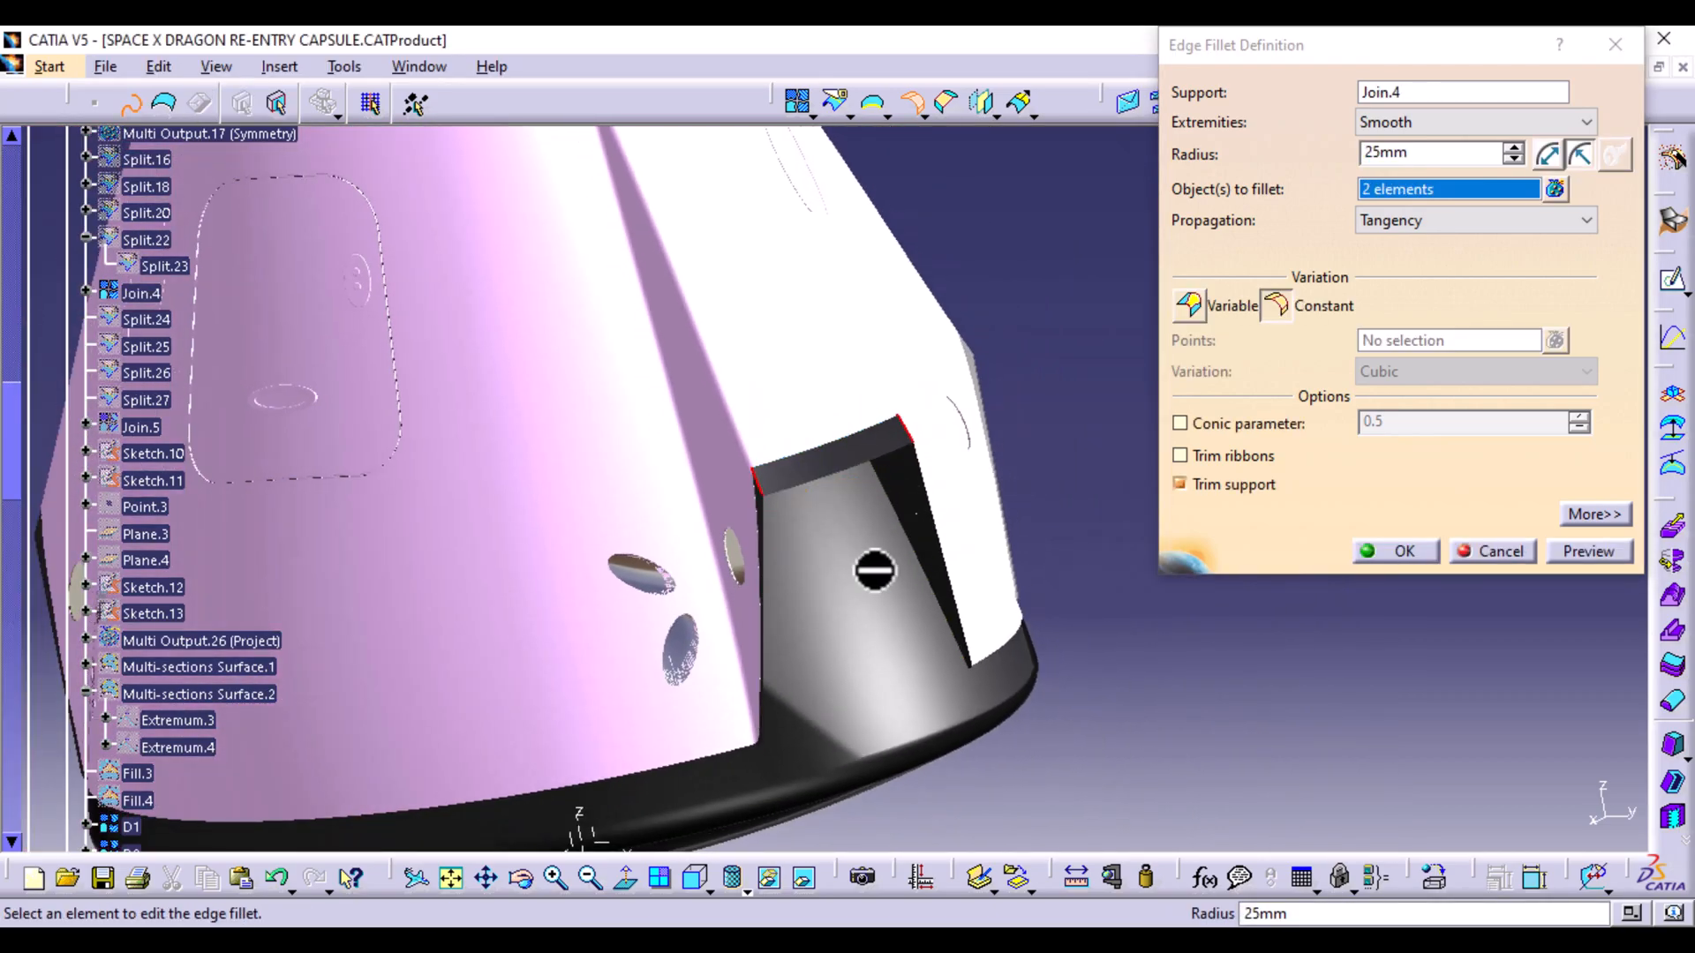
middle_click_drag(847, 644, 765, 333)
middle_click_drag(835, 662, 554, 381)
left_click(624, 341)
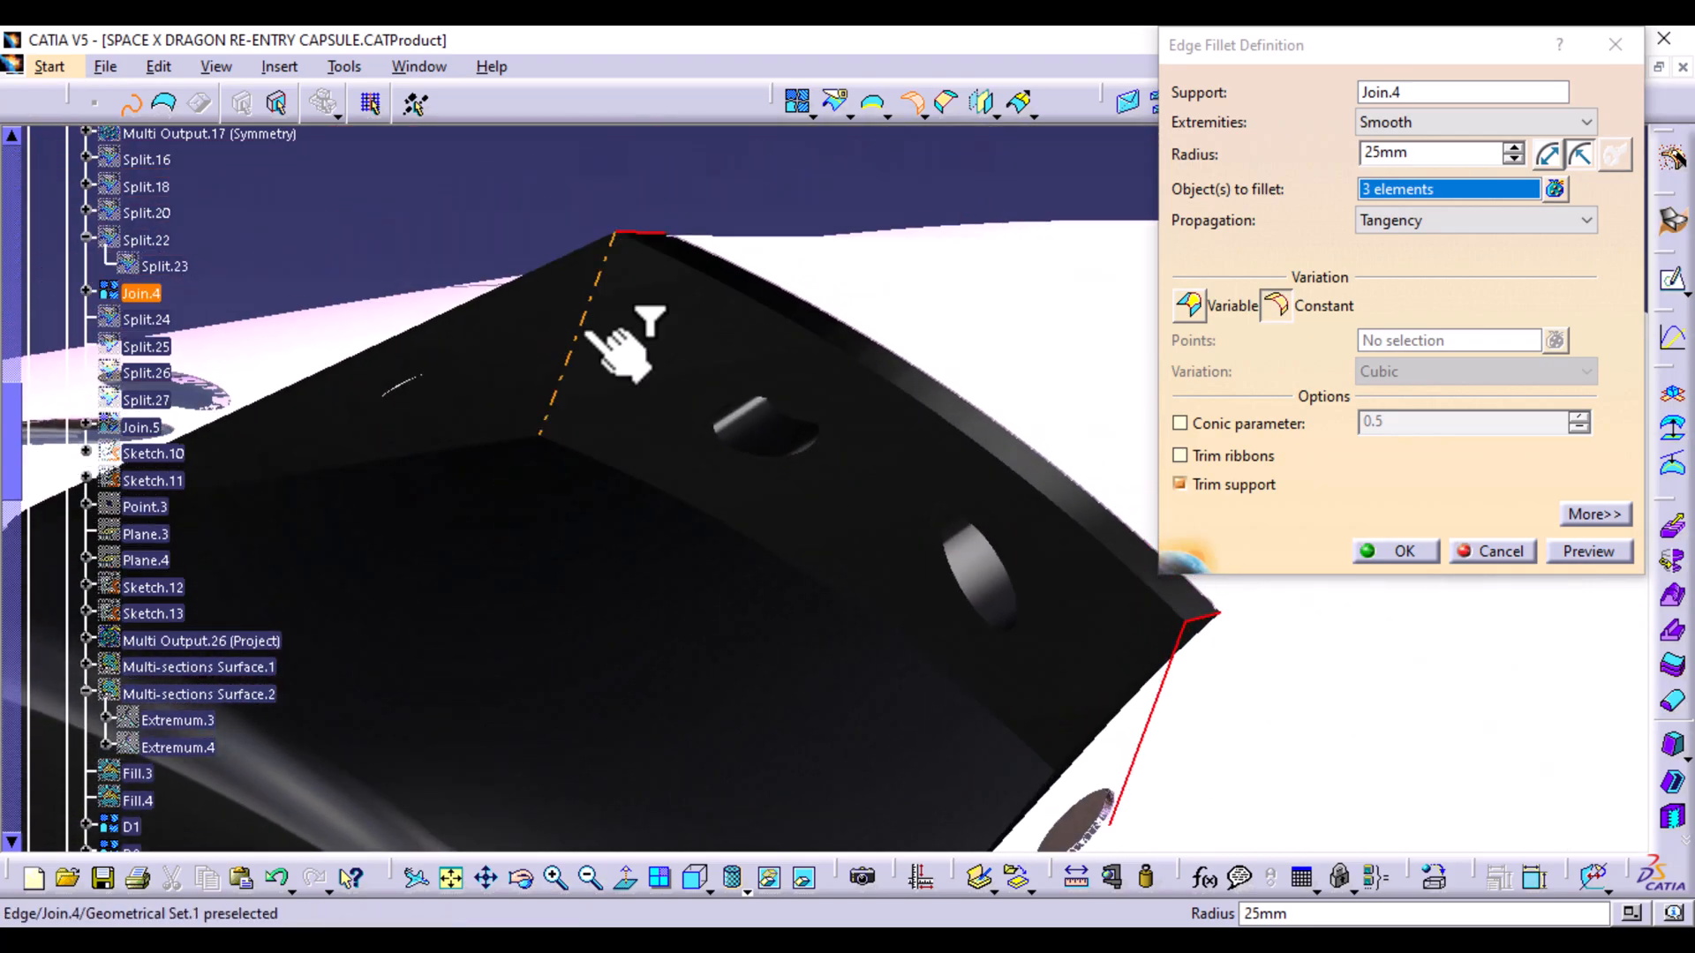
left_click(585, 331)
Add the four upper corner edges of the second fin recess, outer and inner, to the edge fillet
middle_click_drag(573, 291, 650, 655)
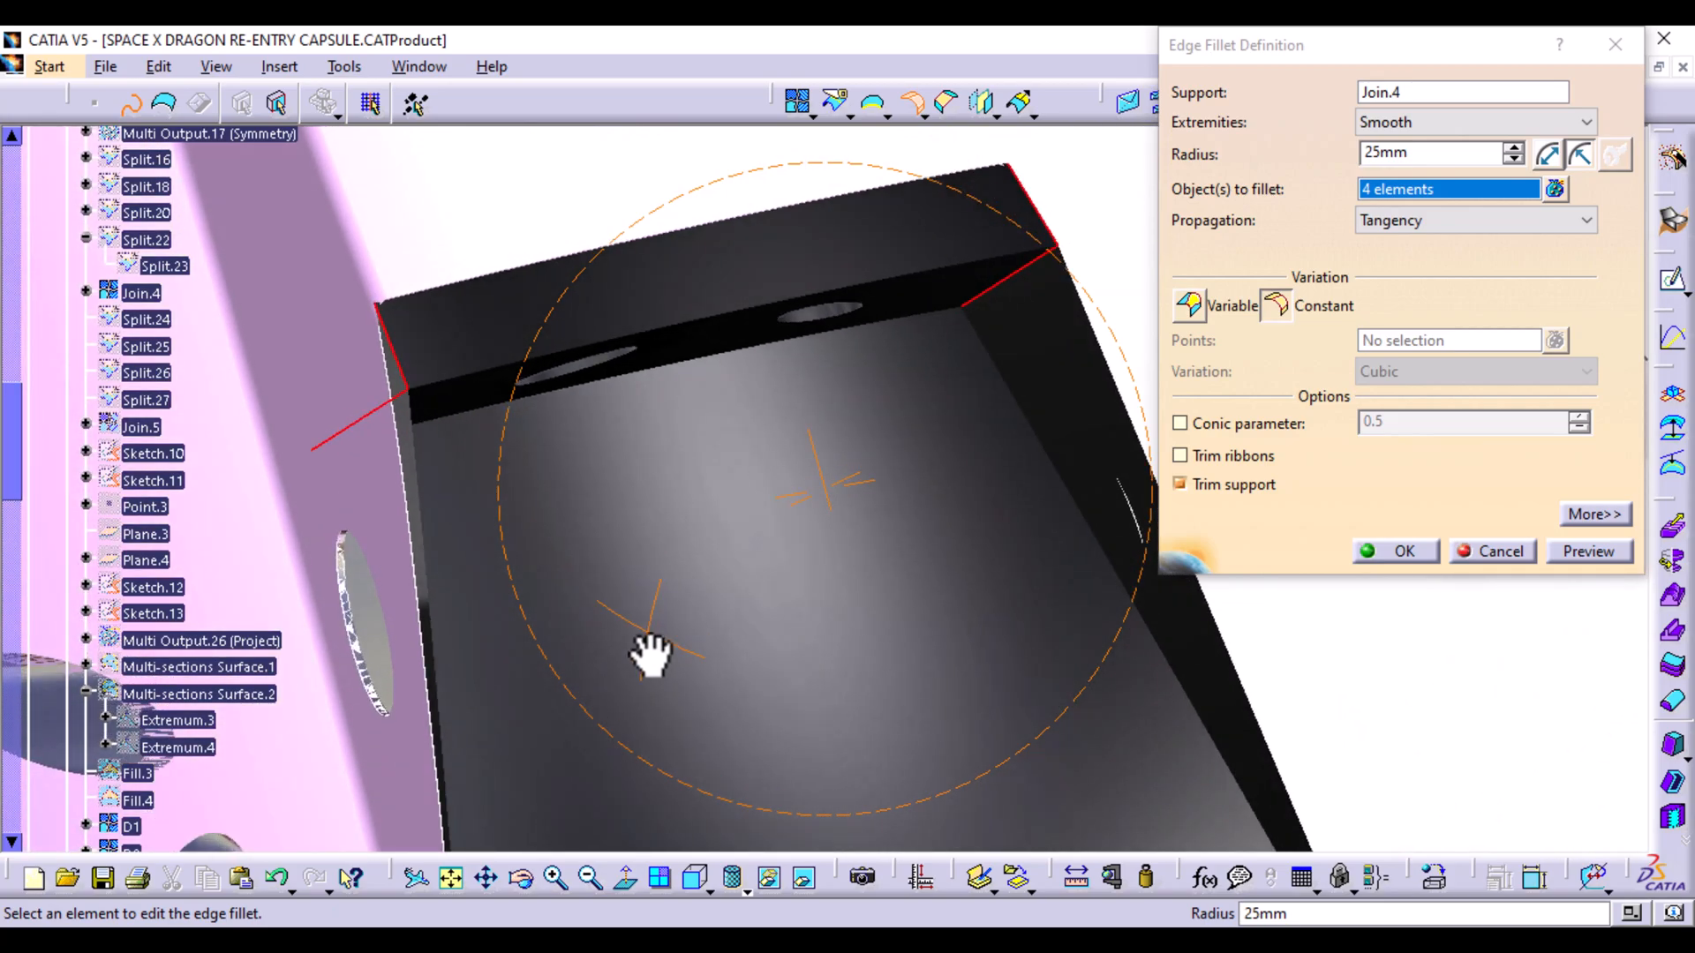
middle_click_drag(762, 517, 753, 644)
middle_click_drag(817, 560, 351, 667)
middle_click_drag(676, 537, 194, 609)
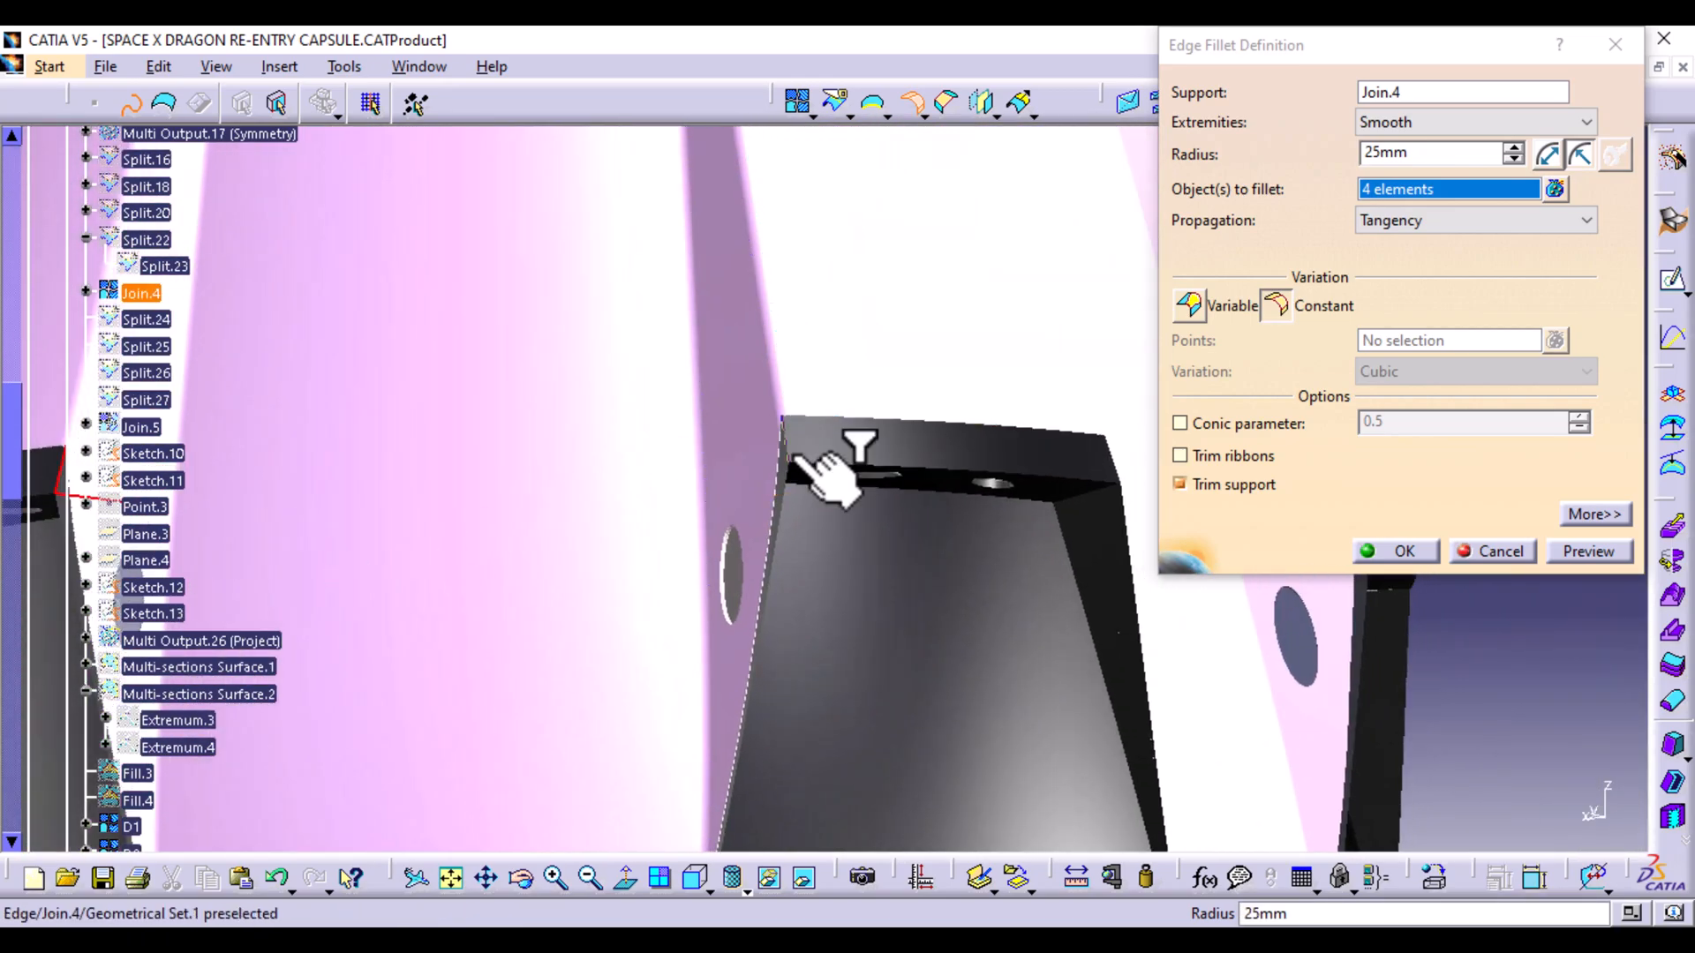
left_click(794, 459)
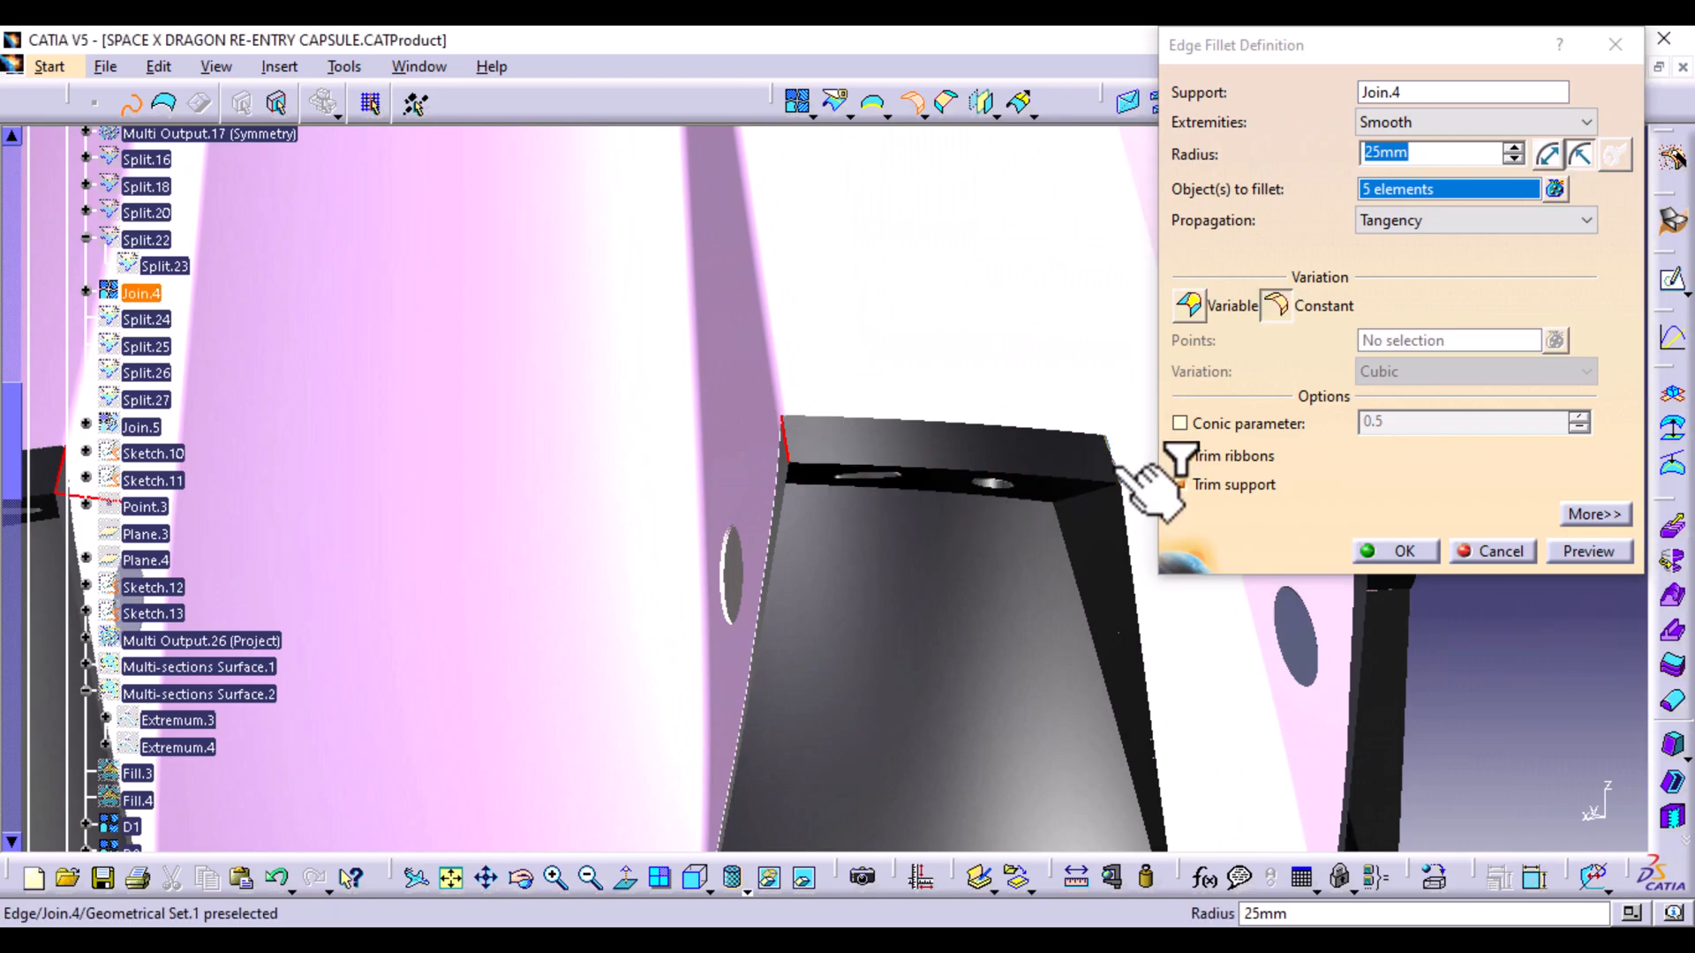
left_click(946, 605)
middle_click_drag(945, 606, 874, 451)
middle_click_drag(998, 692, 796, 415)
left_click(950, 447)
left_click(709, 524)
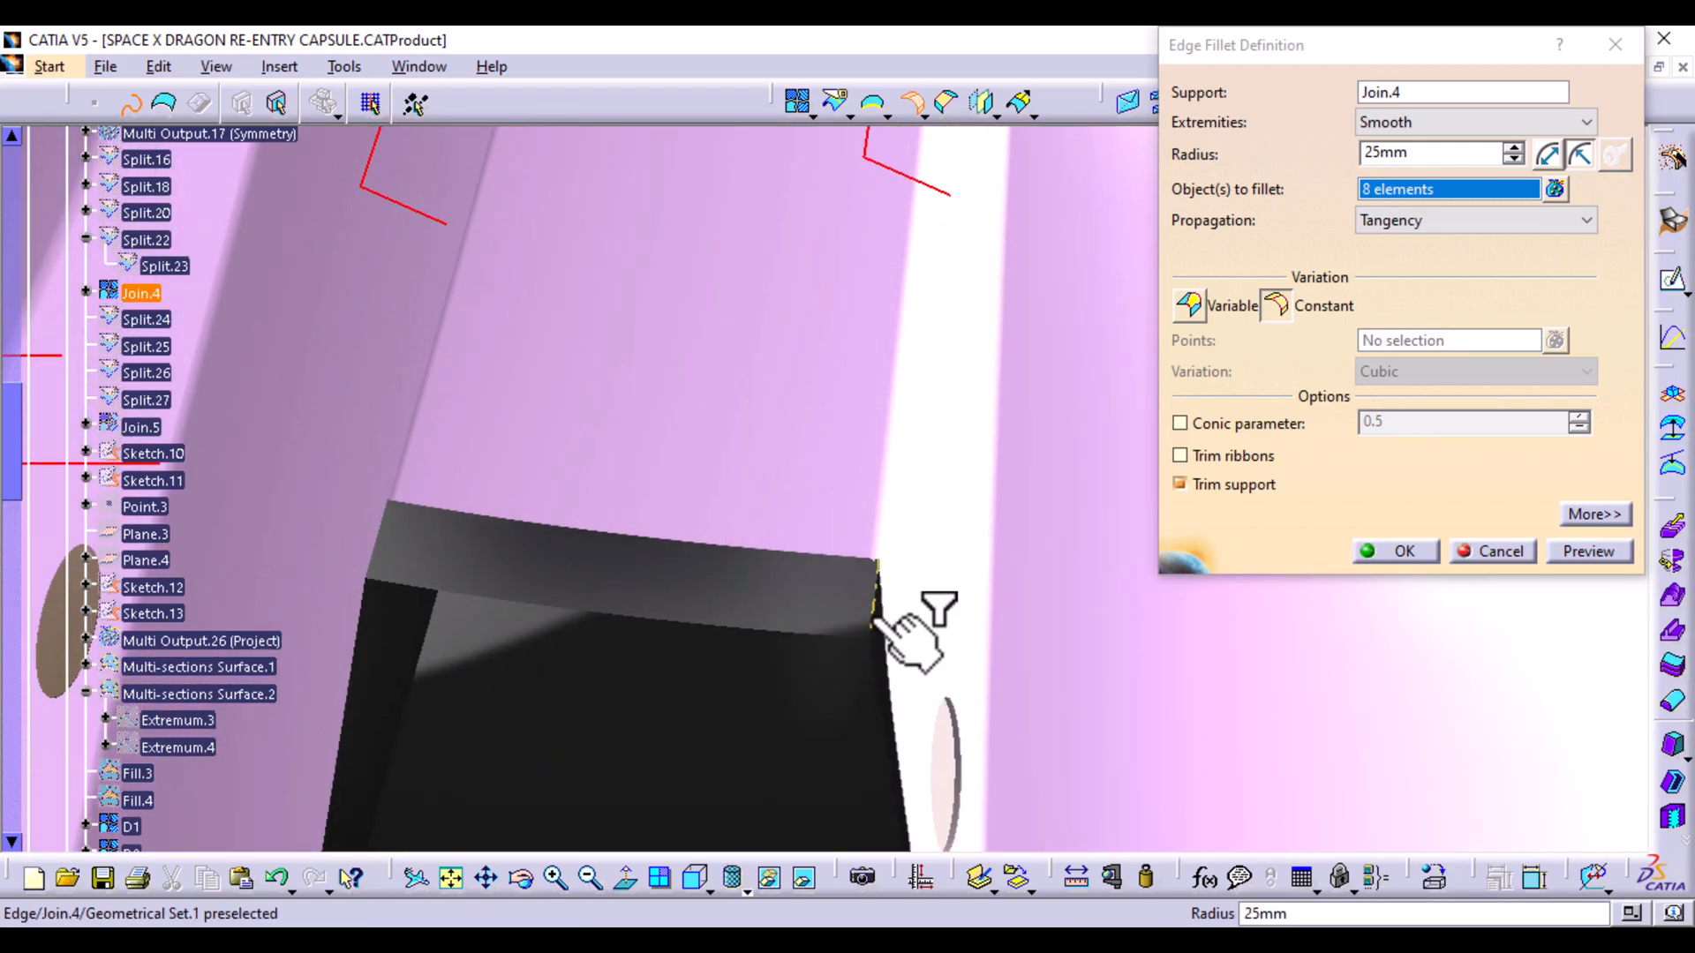
Add the outer and inner upper corner edges of the third fin recess to the edge fillet
left_click(876, 609)
left_click(397, 559)
middle_click_drag(485, 718, 852, 828)
middle_click_drag(606, 679, 813, 310)
left_click(787, 242)
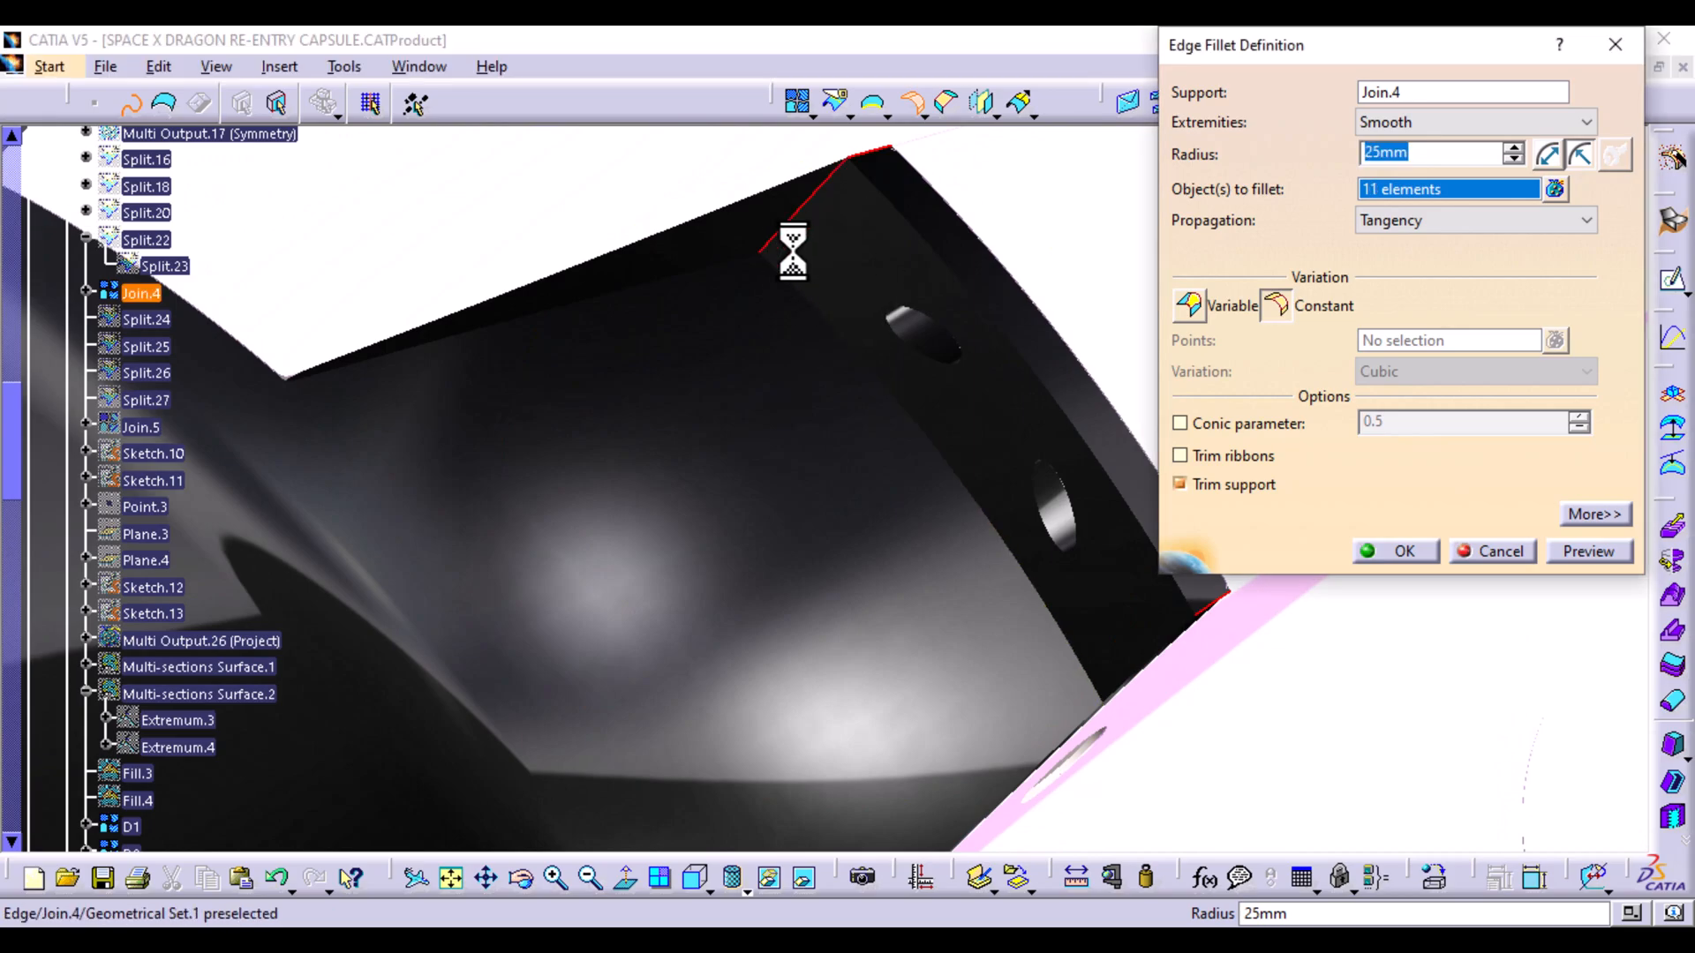
middle_click_drag(848, 468, 906, 591)
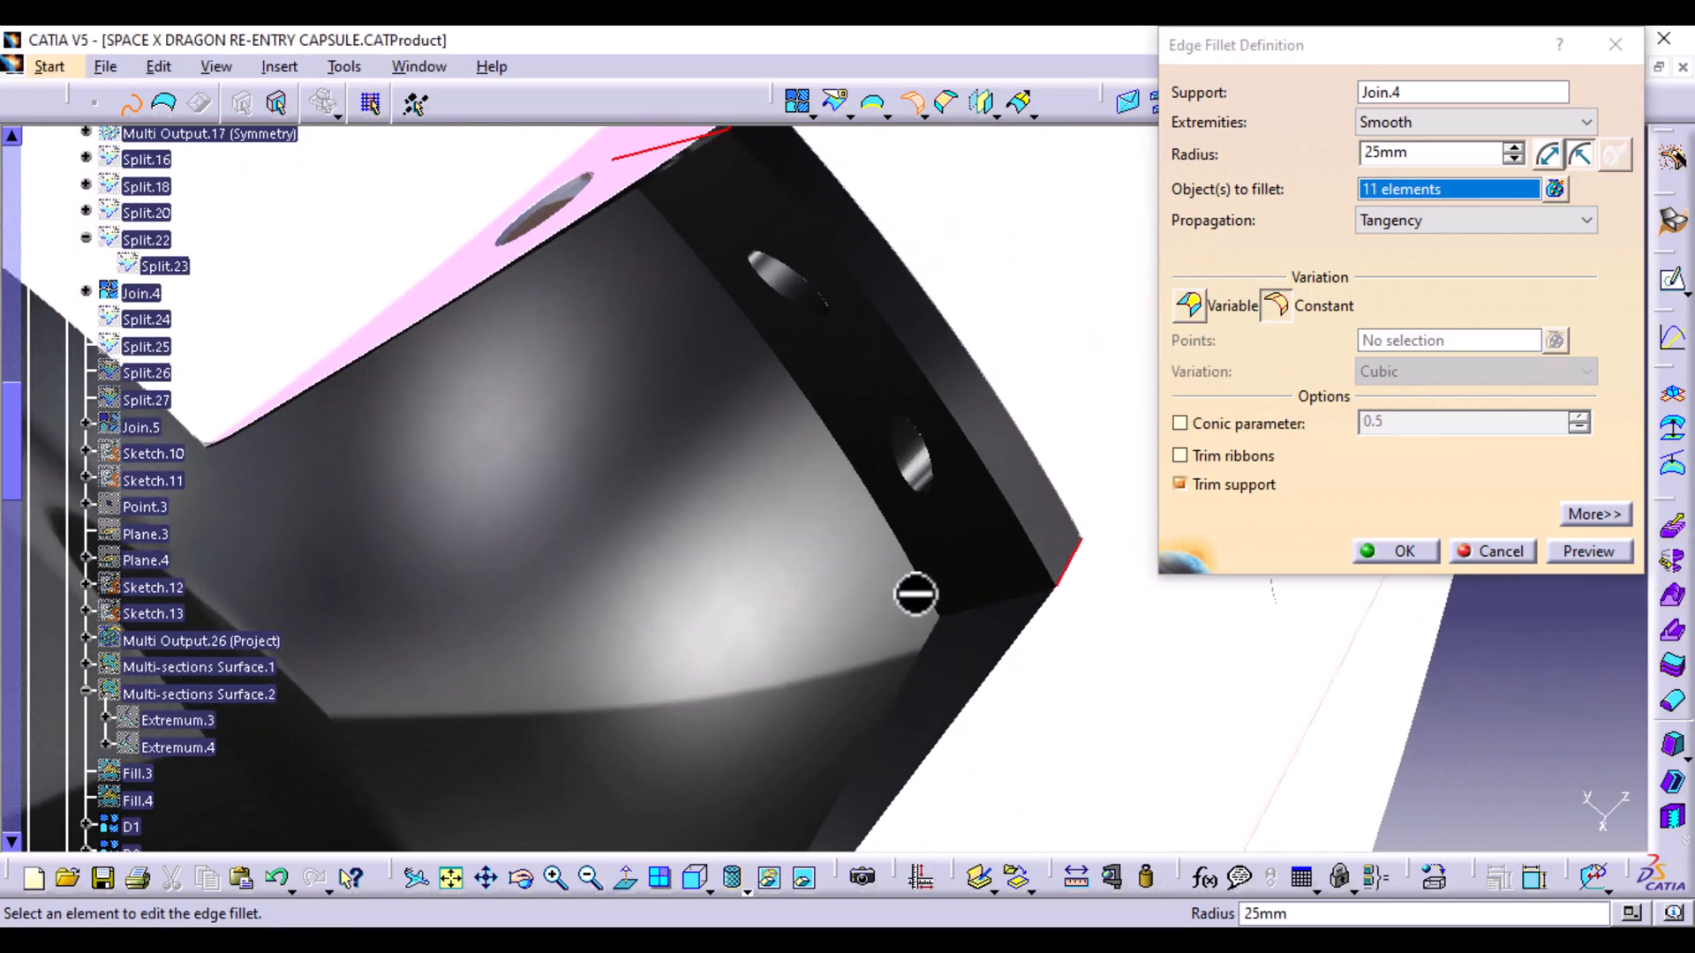
left_click(998, 622)
Include the four upper corner edges of the last fin recess in the edge fillet, making 16 edges
middle_click_drag(919, 473, 786, 624)
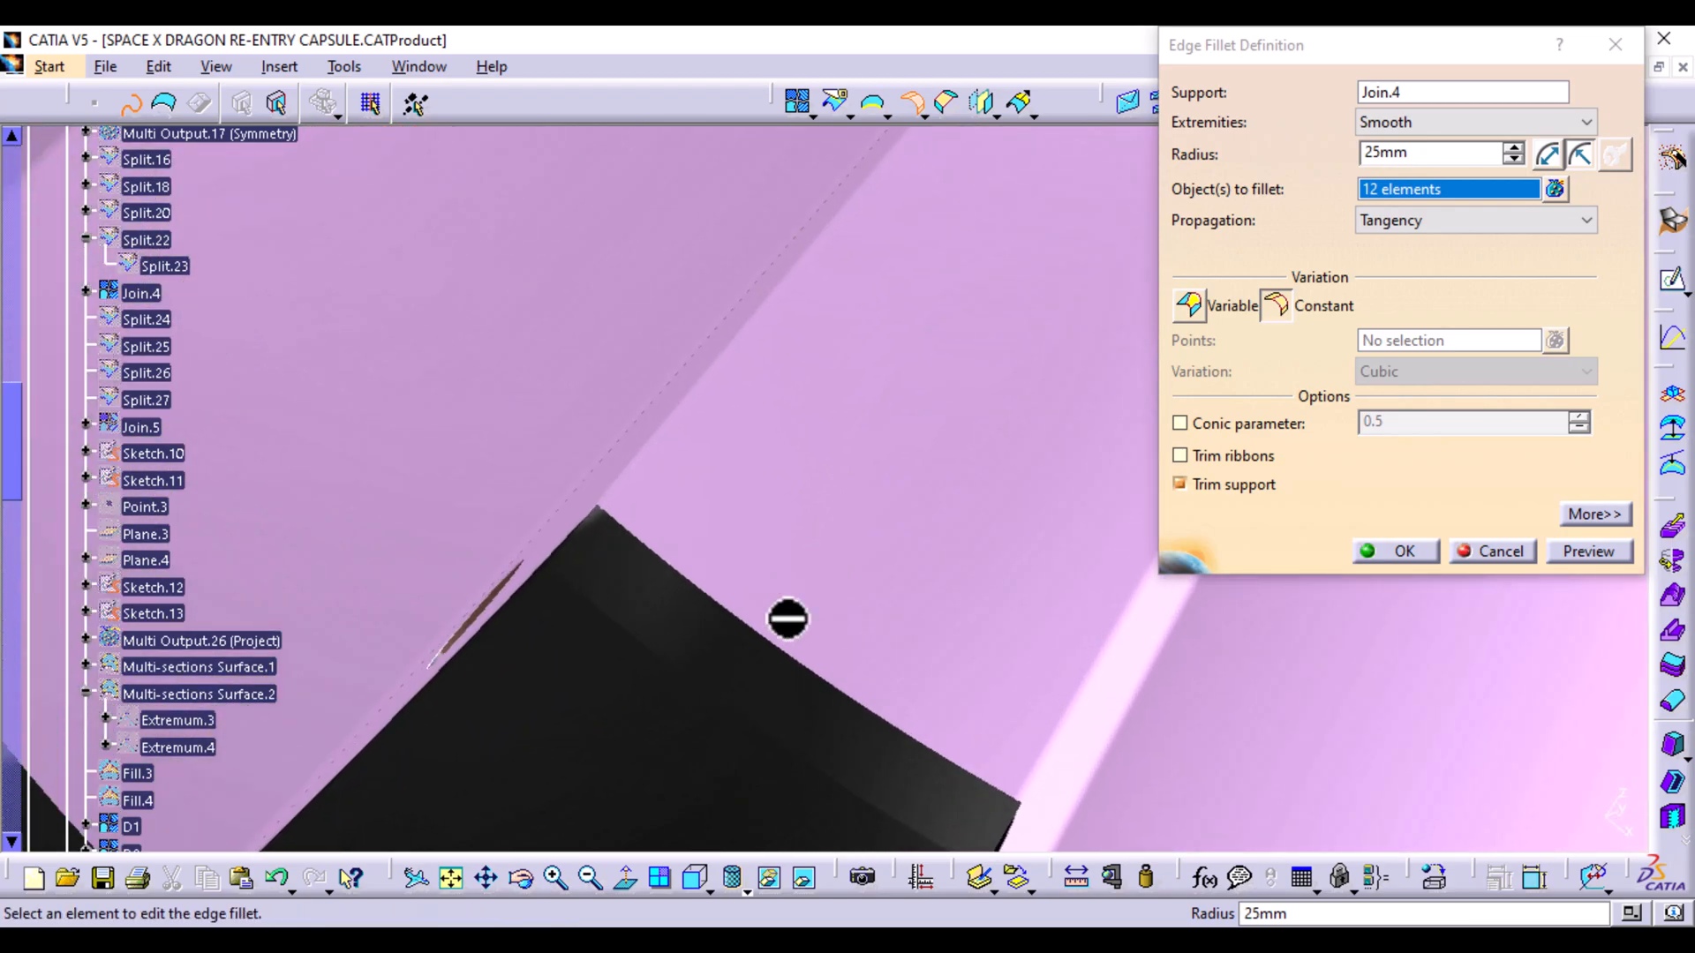
left_click(589, 530)
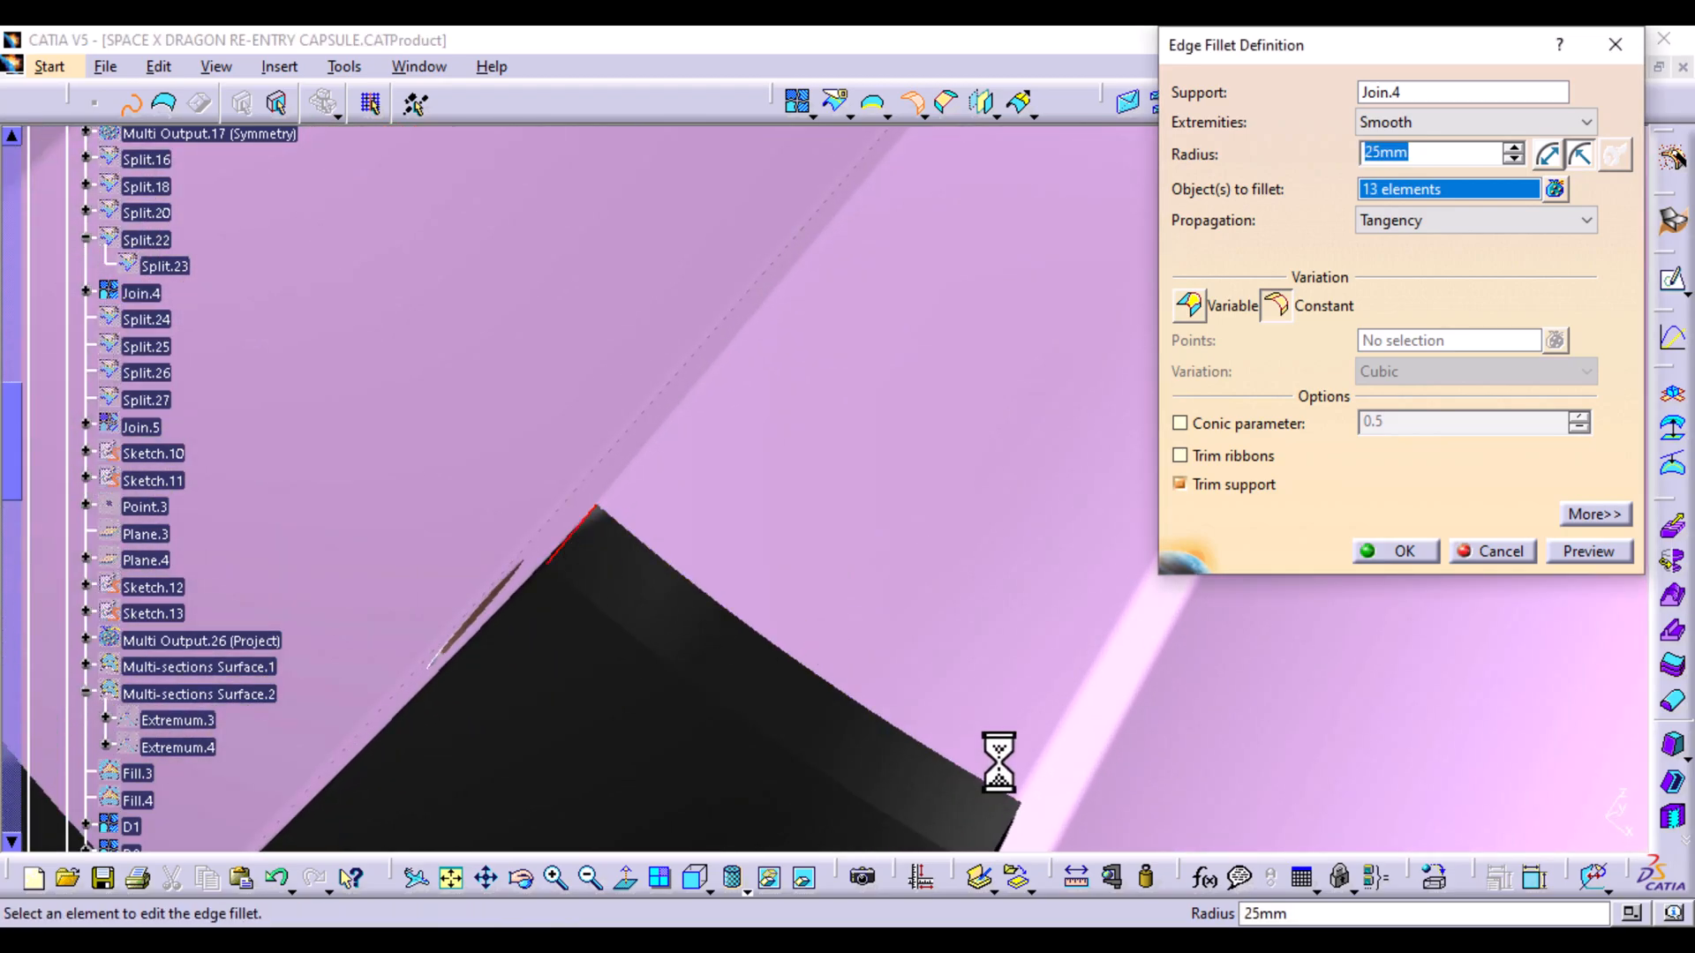
left_click(1003, 812)
middle_click_drag(961, 712, 835, 552)
middle_click_drag(814, 409, 704, 458)
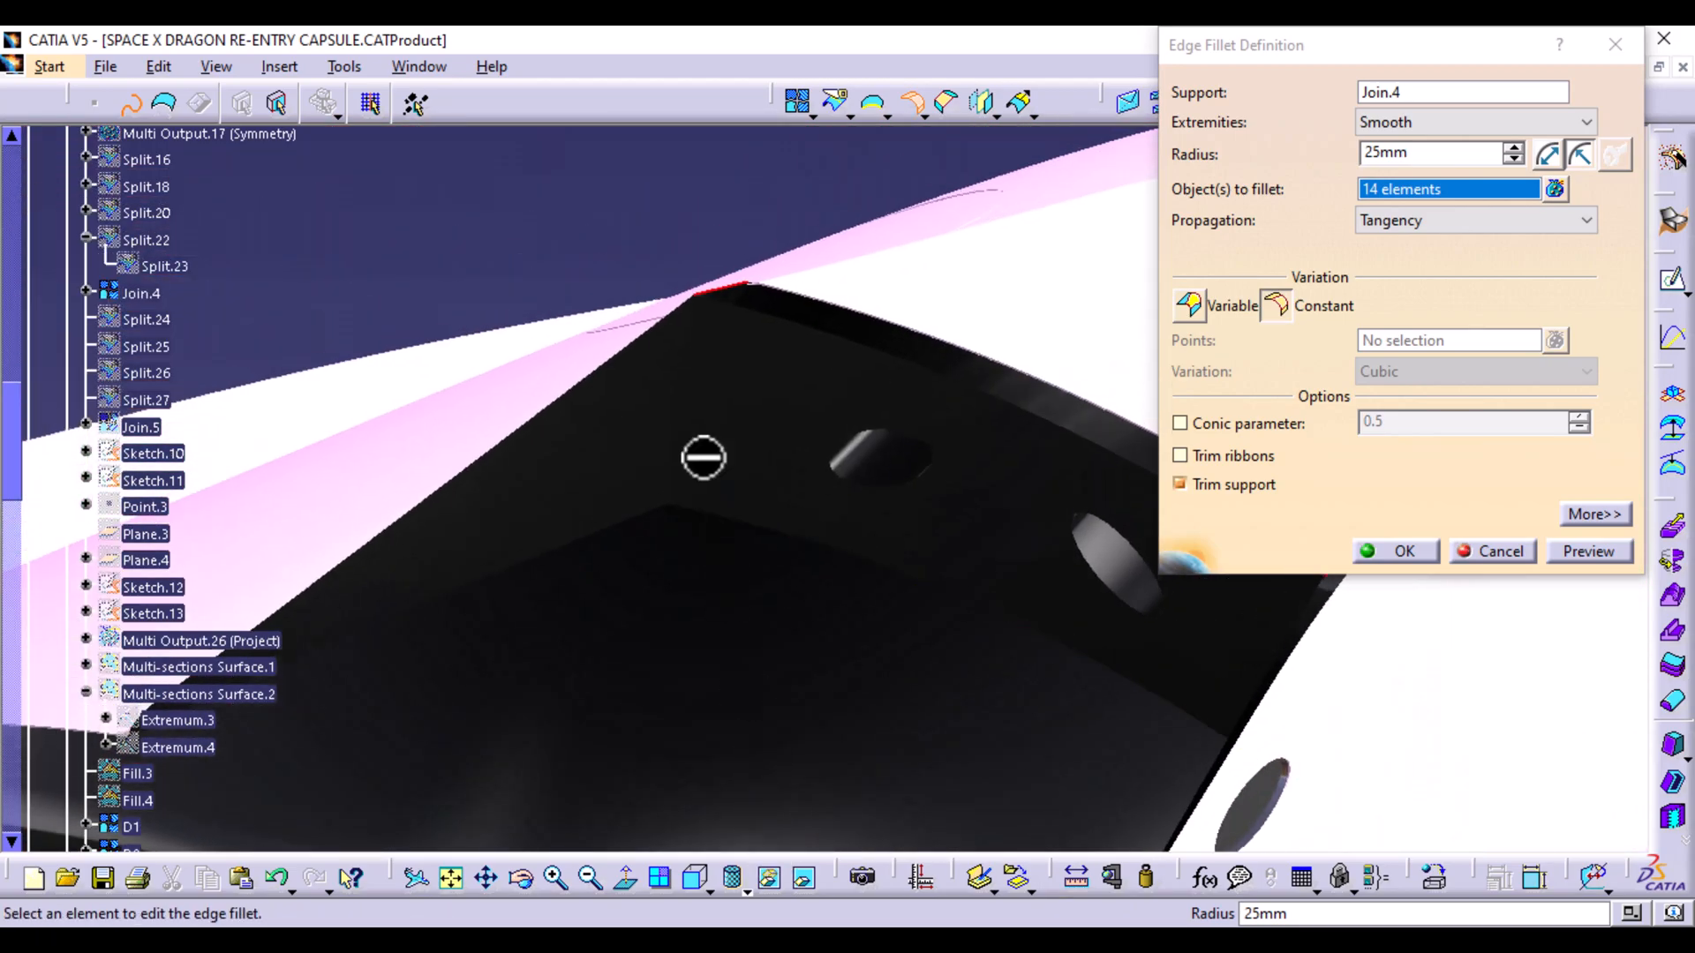
left_click(684, 411)
middle_click_drag(651, 586, 1050, 574)
left_click(833, 548)
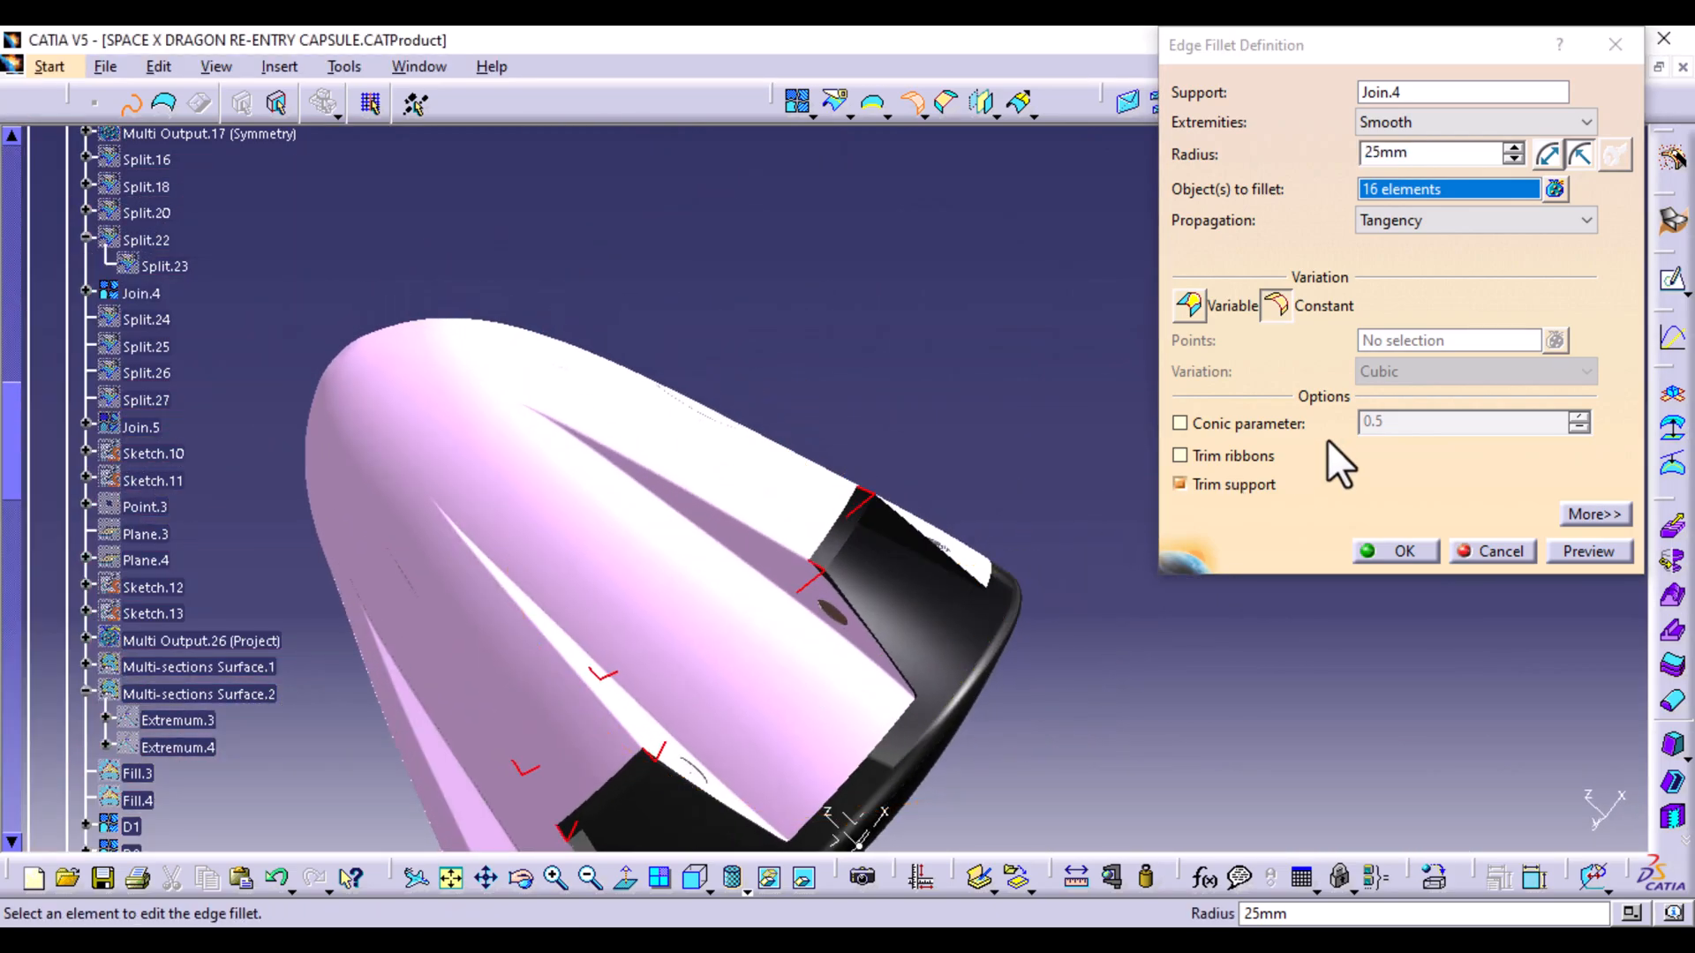
Preview the 25 mm fillet on all recess corners, inspect the rounded edges up close, and create it
left_click(1565, 549)
middle_click_drag(409, 624, 983, 386)
middle_click_drag(724, 490, 569, 486)
middle_click_drag(567, 632, 766, 301)
middle_click_drag(528, 710, 858, 630)
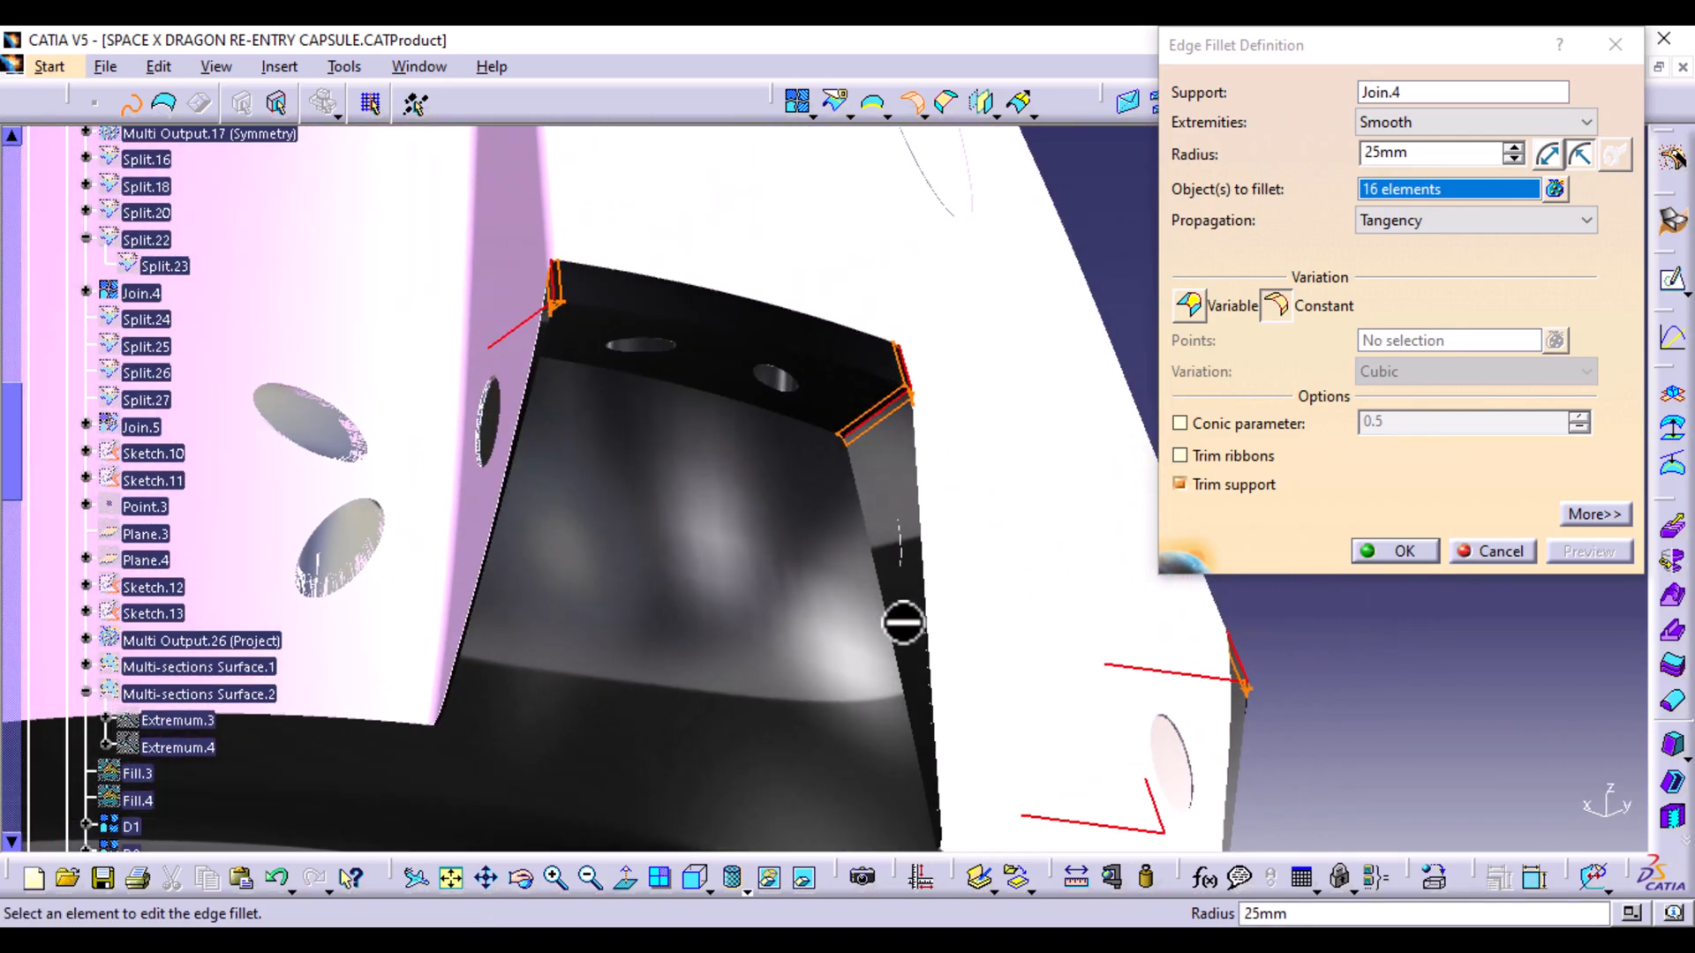
middle_click_drag(938, 555, 892, 318)
middle_click_drag(872, 417, 553, 665)
middle_click_drag(905, 363, 1091, 439)
left_click(1387, 552)
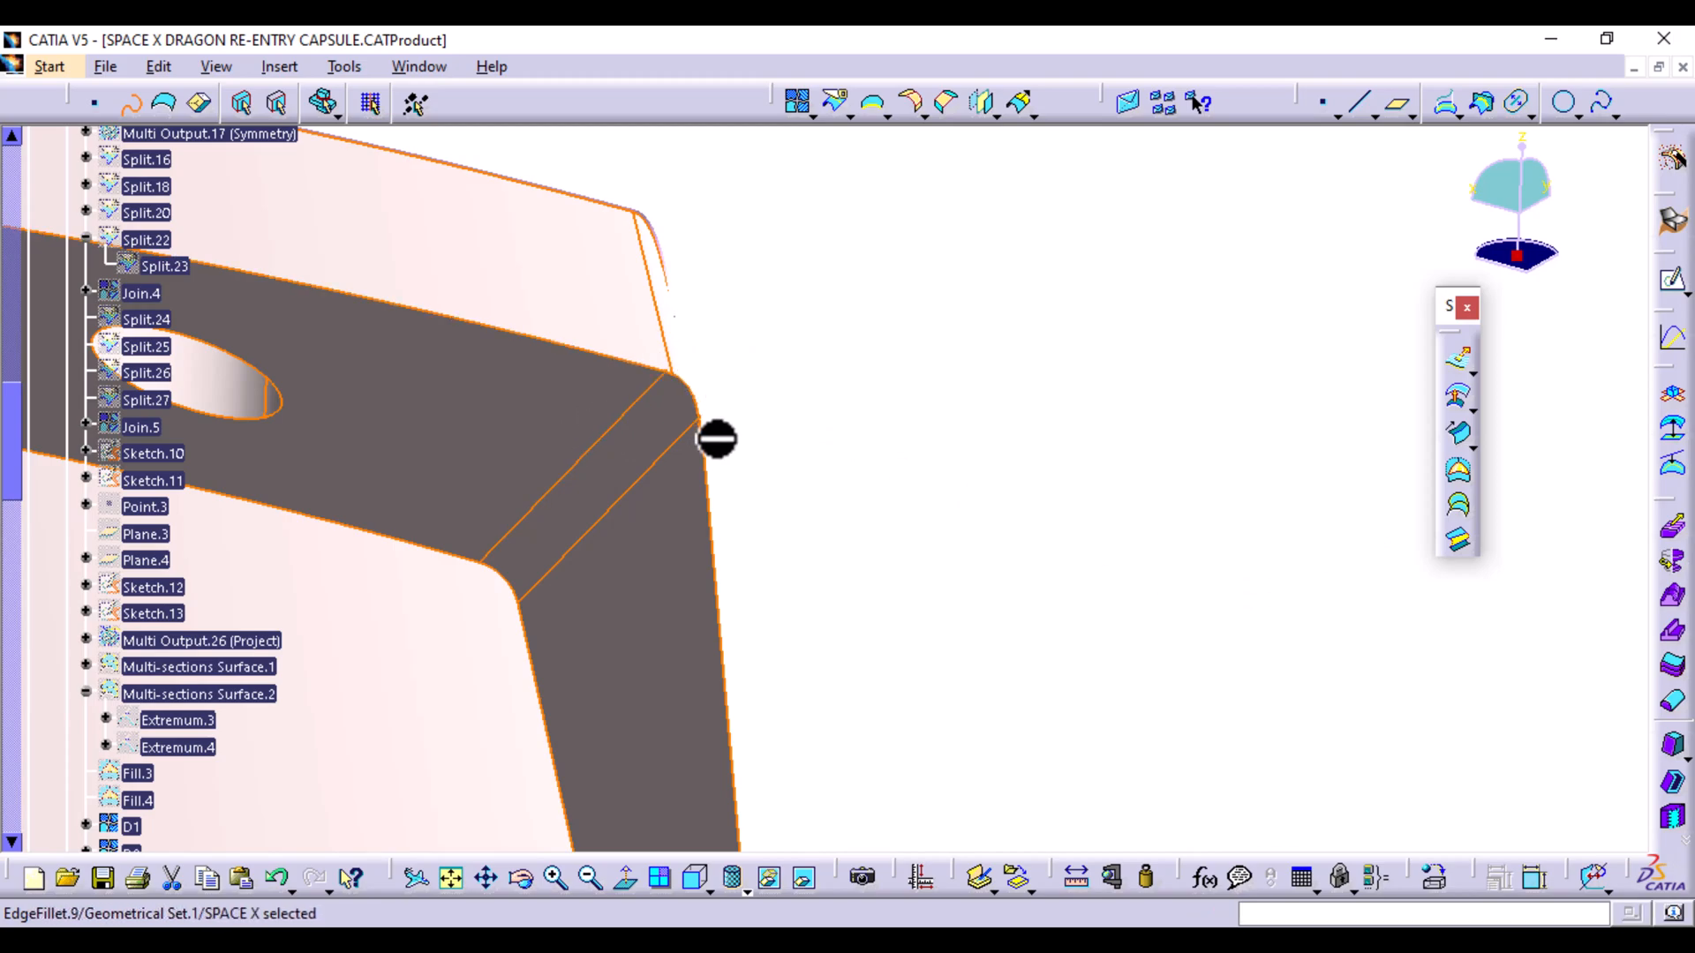
middle_click_drag(597, 364, 689, 276)
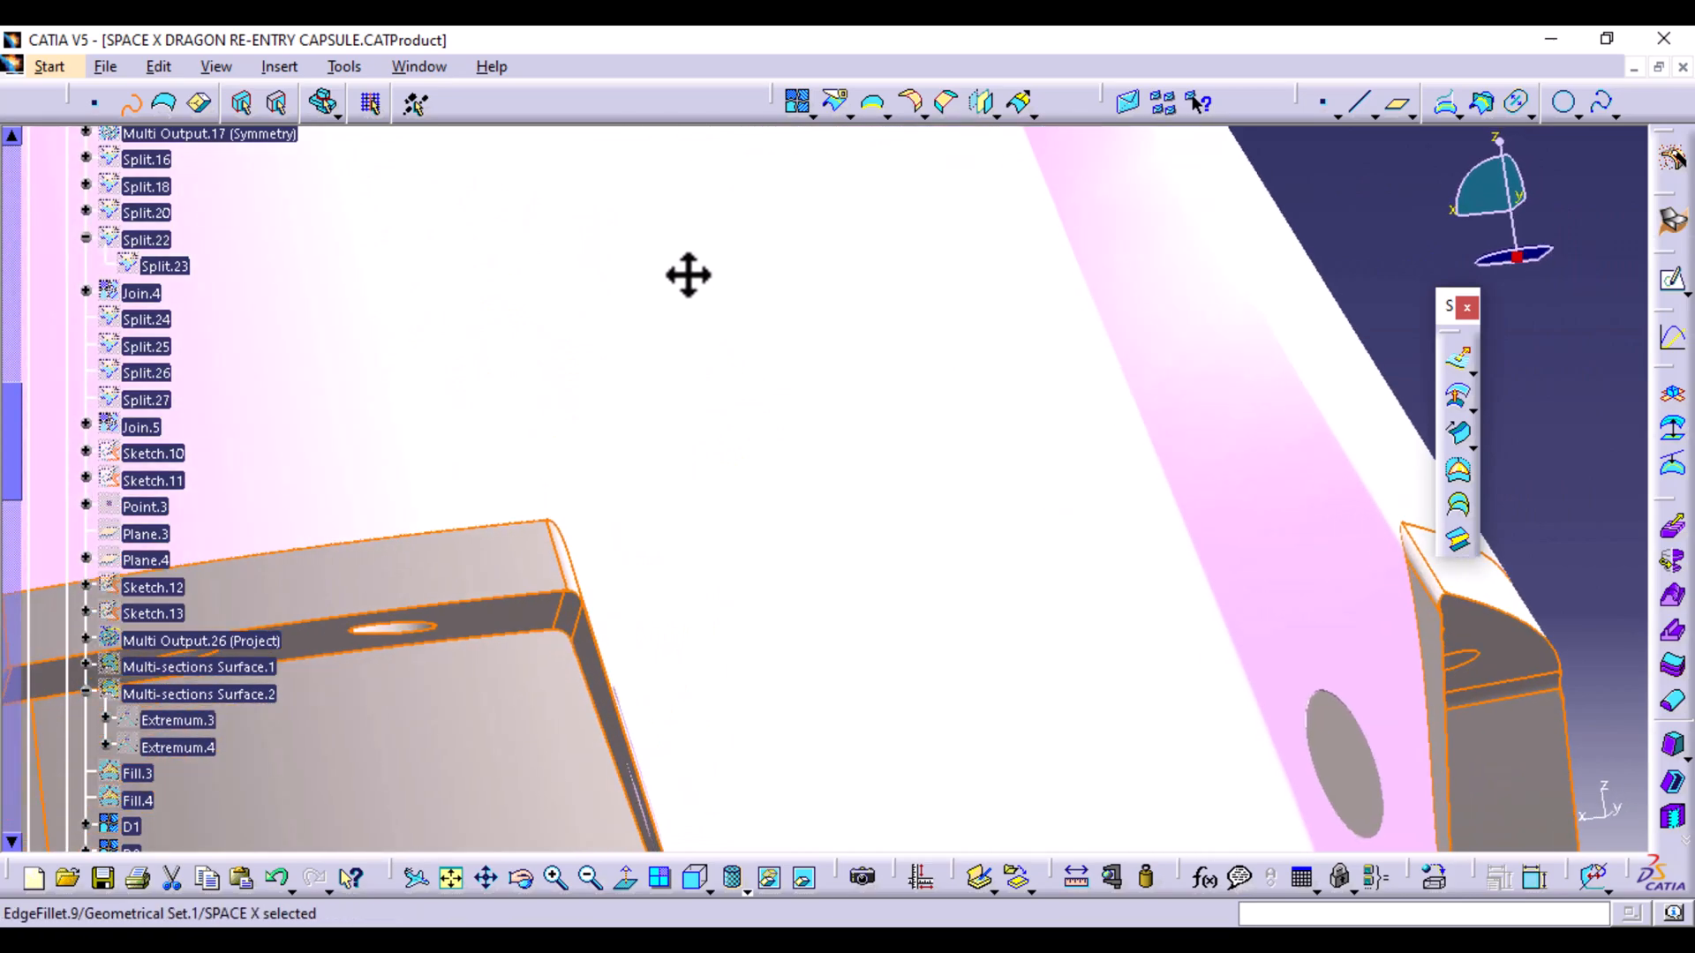
Locate the new fillet and the BOTTOM SOLID set in the tree, and activate the components of BOTTOM SOLID
scroll(266, 572, "down", 2)
scroll(267, 572, "down", 15)
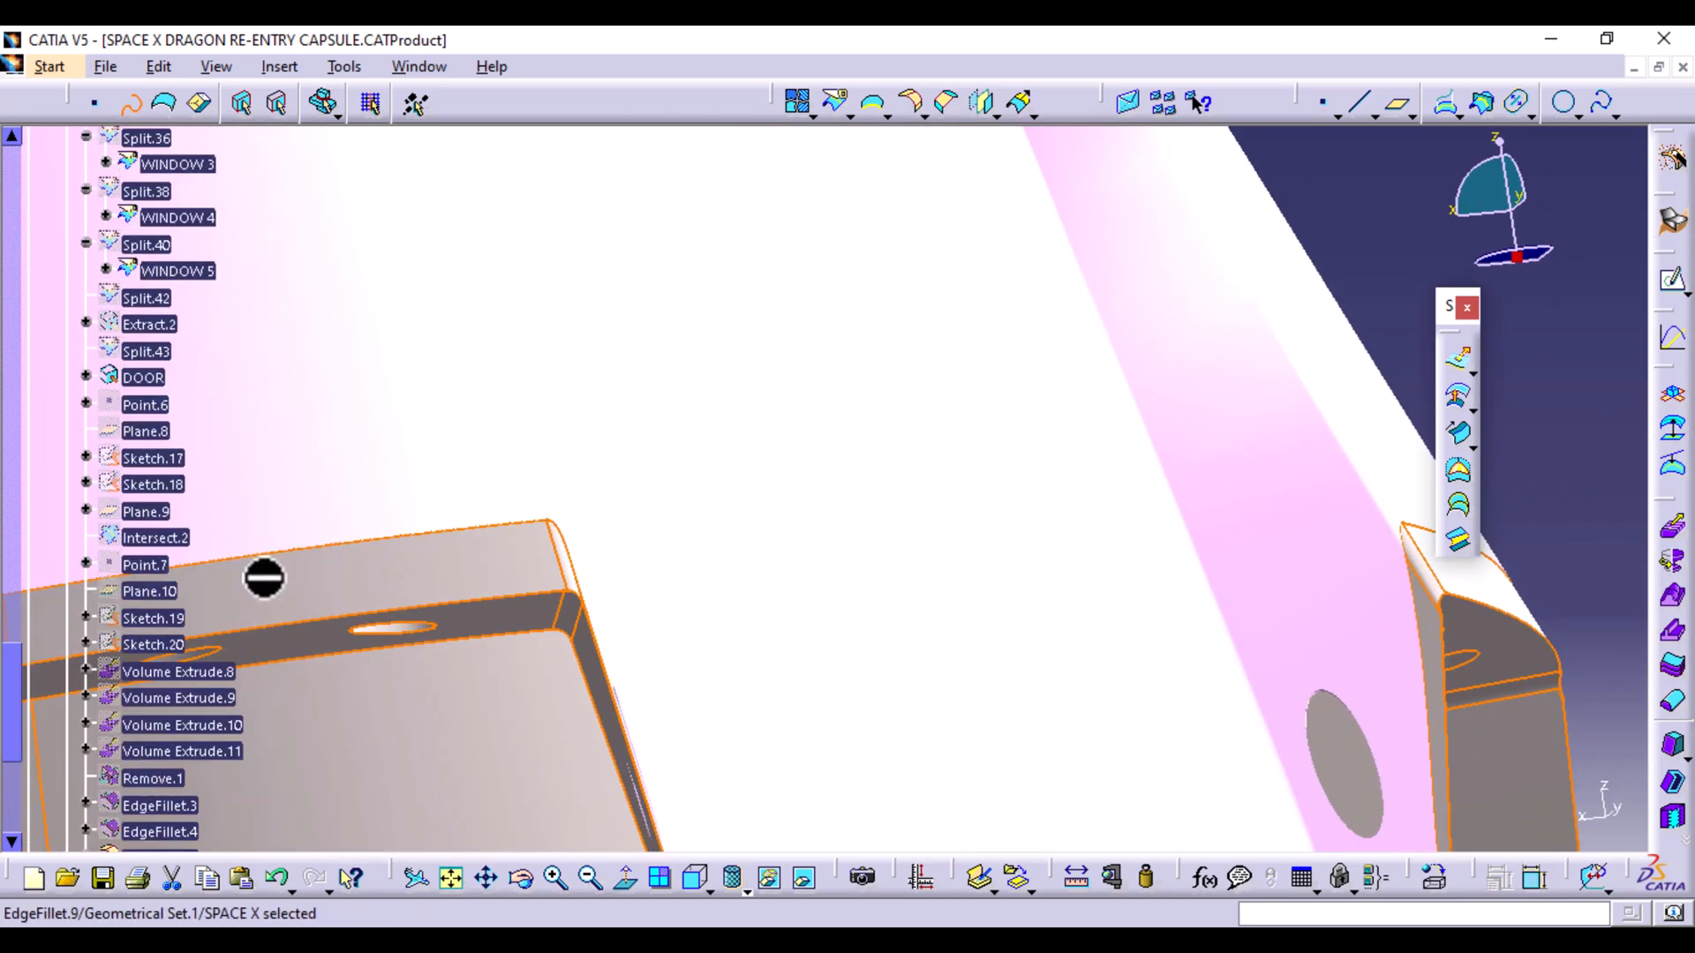
scroll(264, 578, "down", 5)
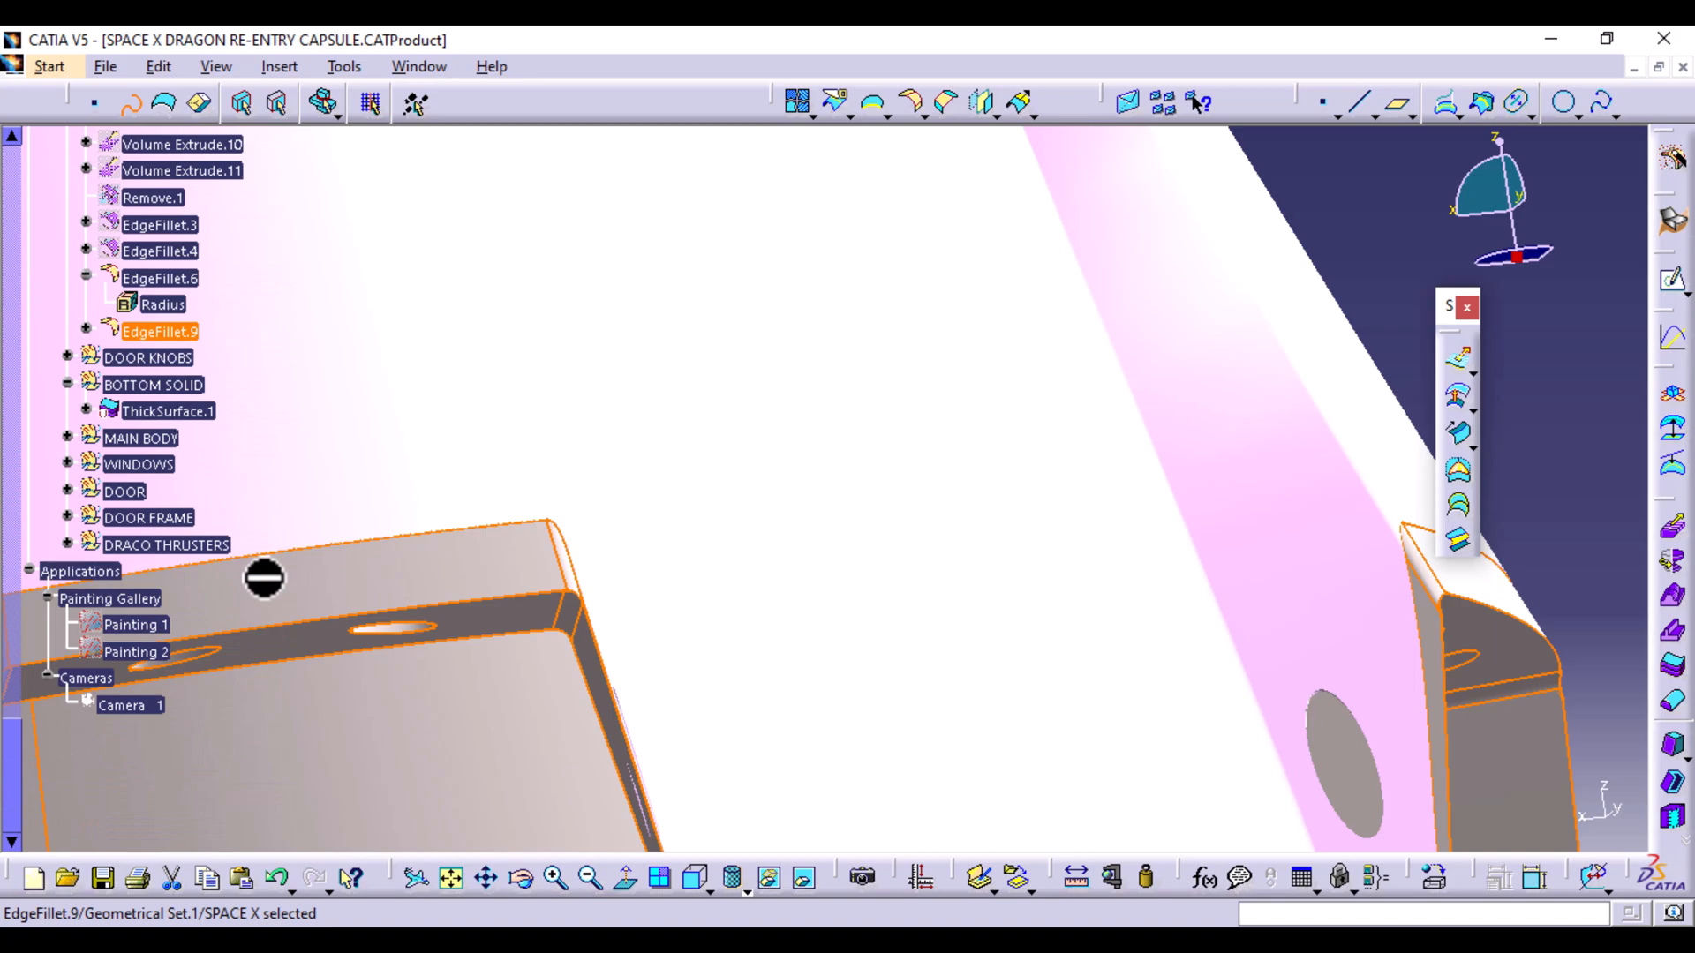
left_click(1366, 274)
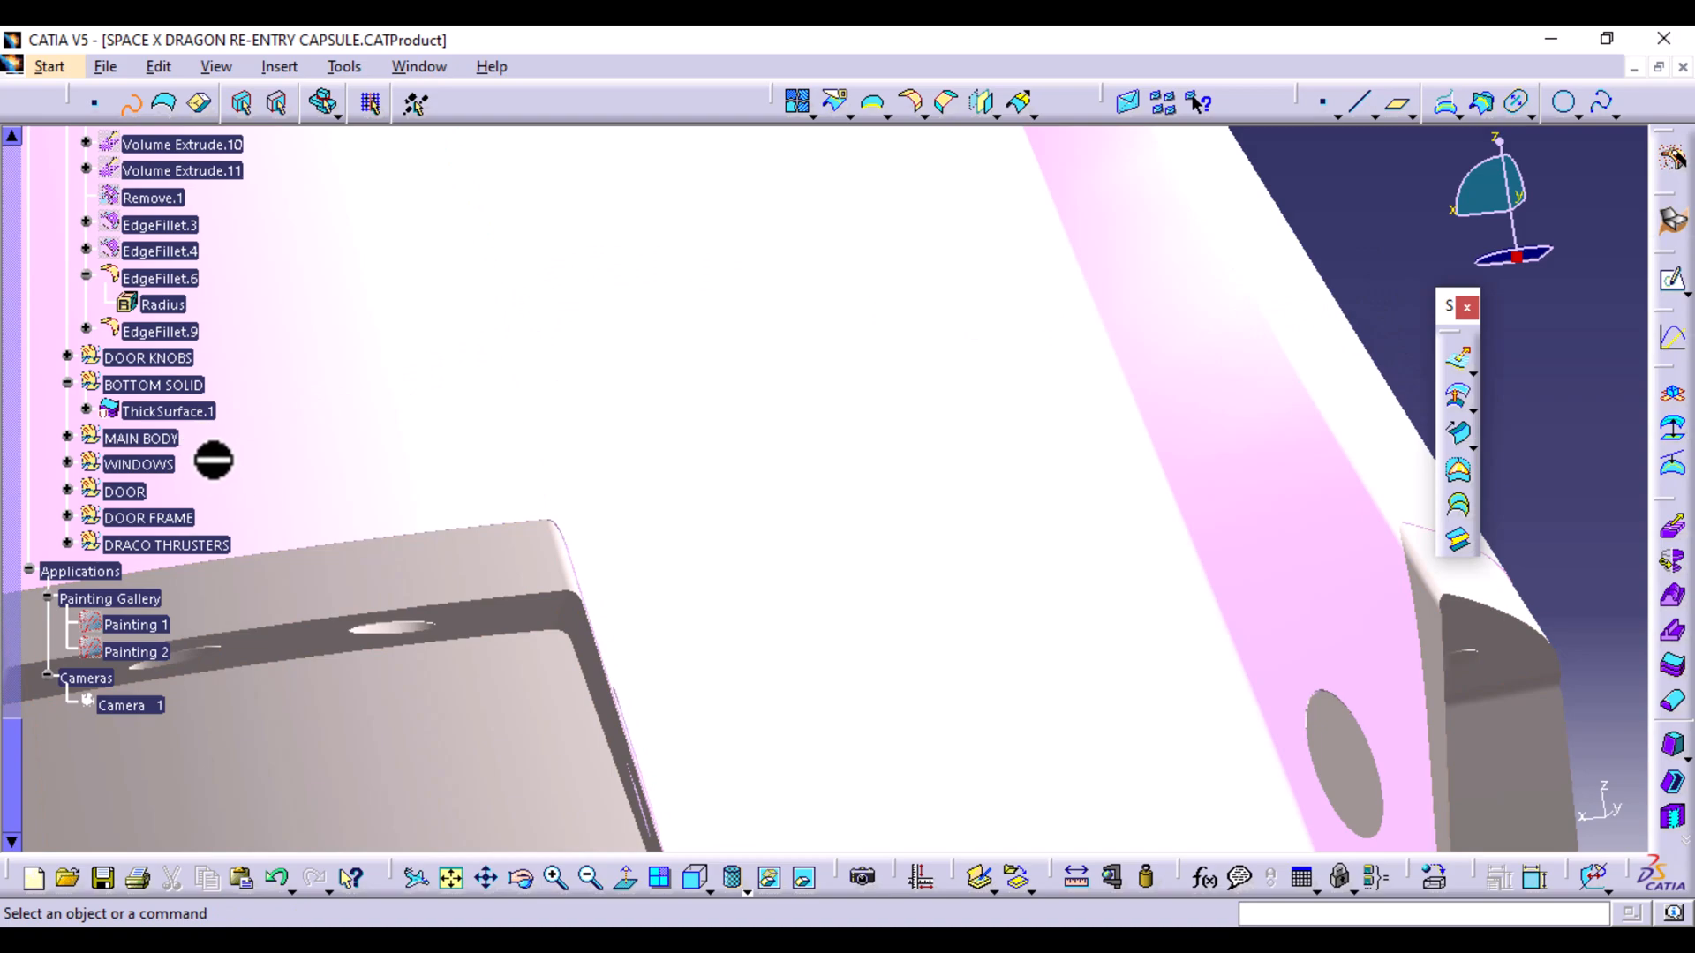
scroll(148, 456, "up", 3)
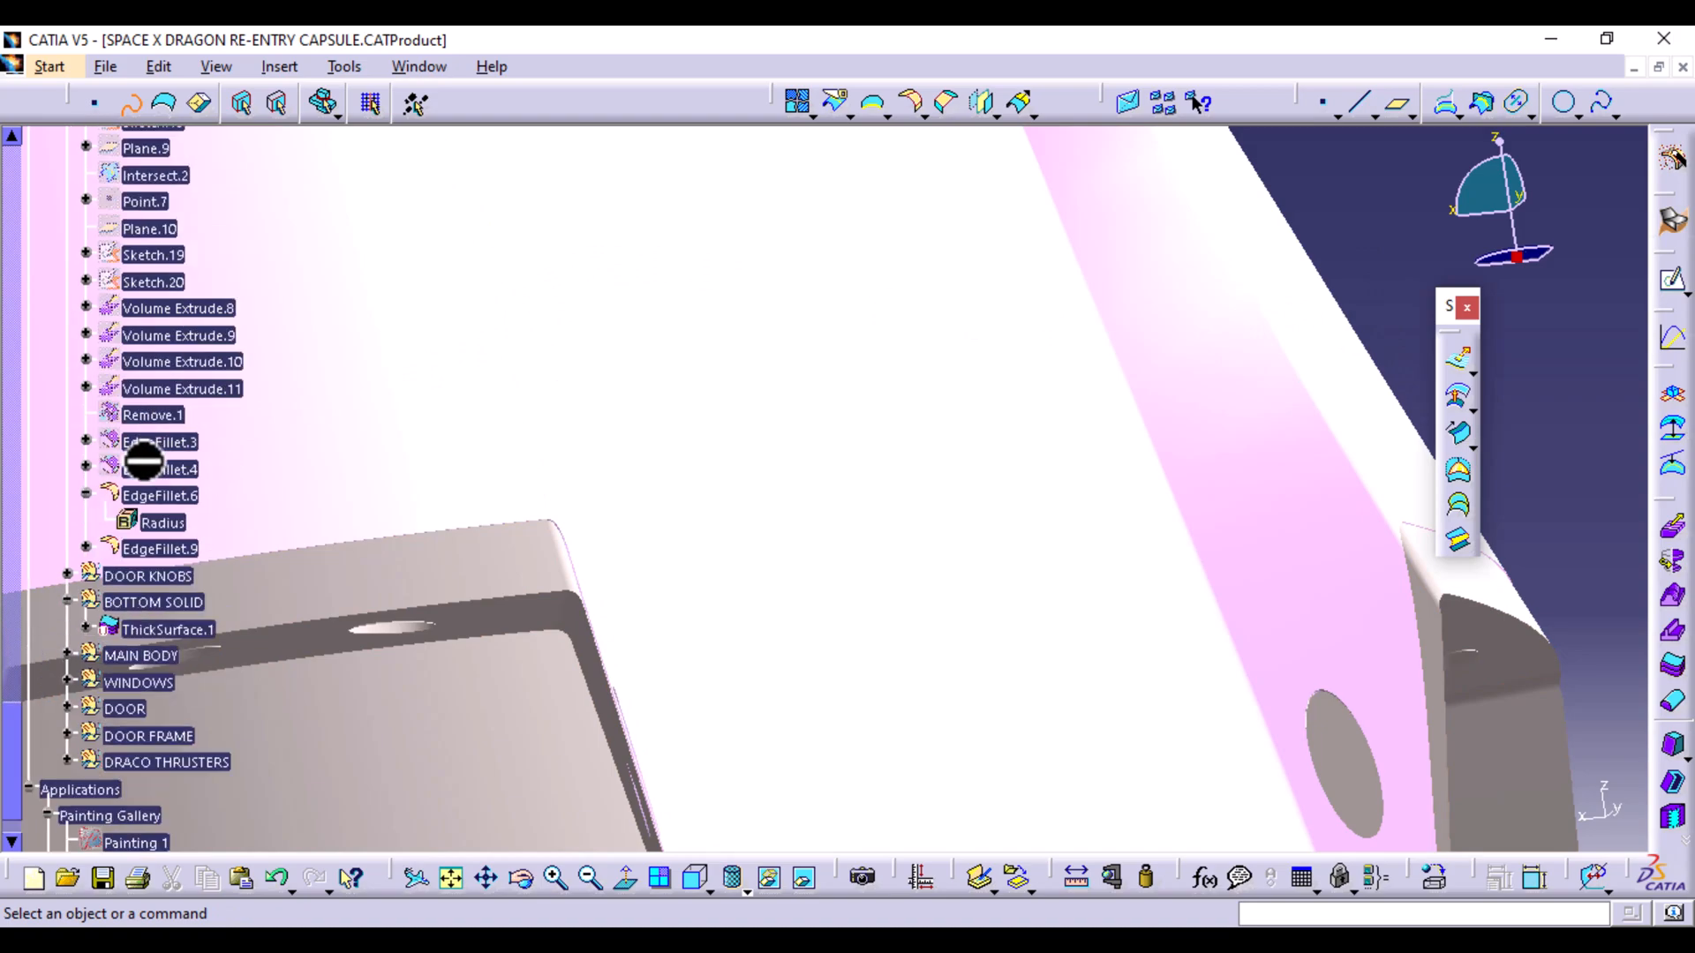
right_click(165, 607)
left_click(110, 618)
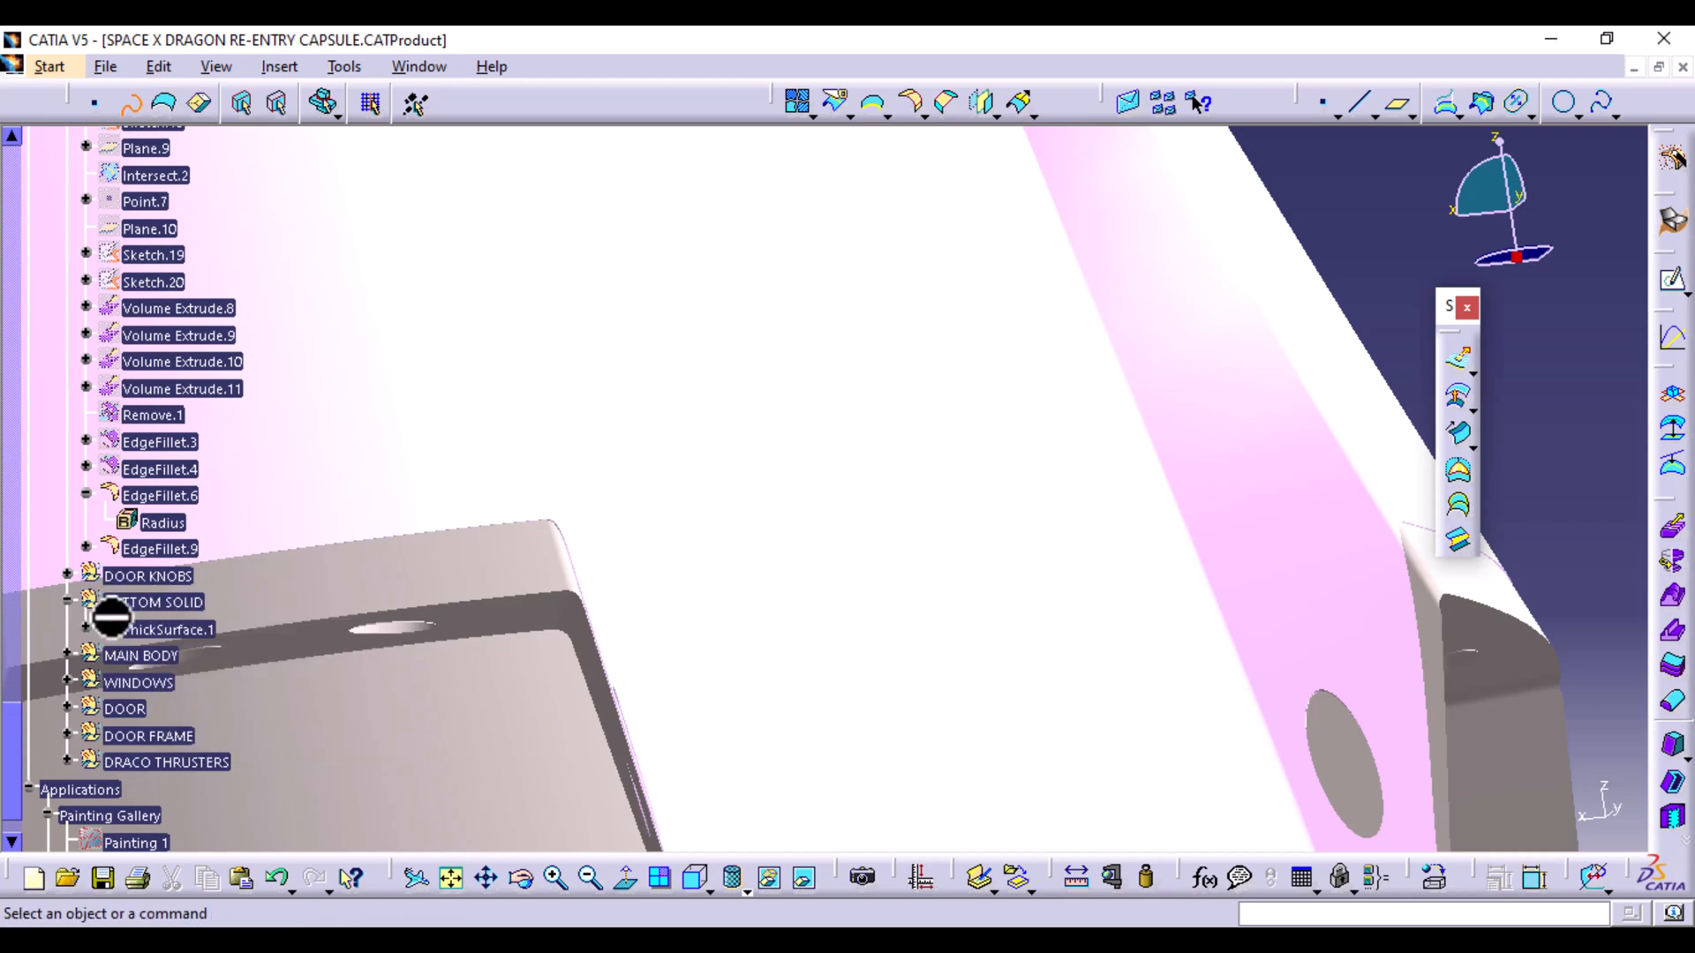
right_click(164, 604)
mouse_move(320, 596)
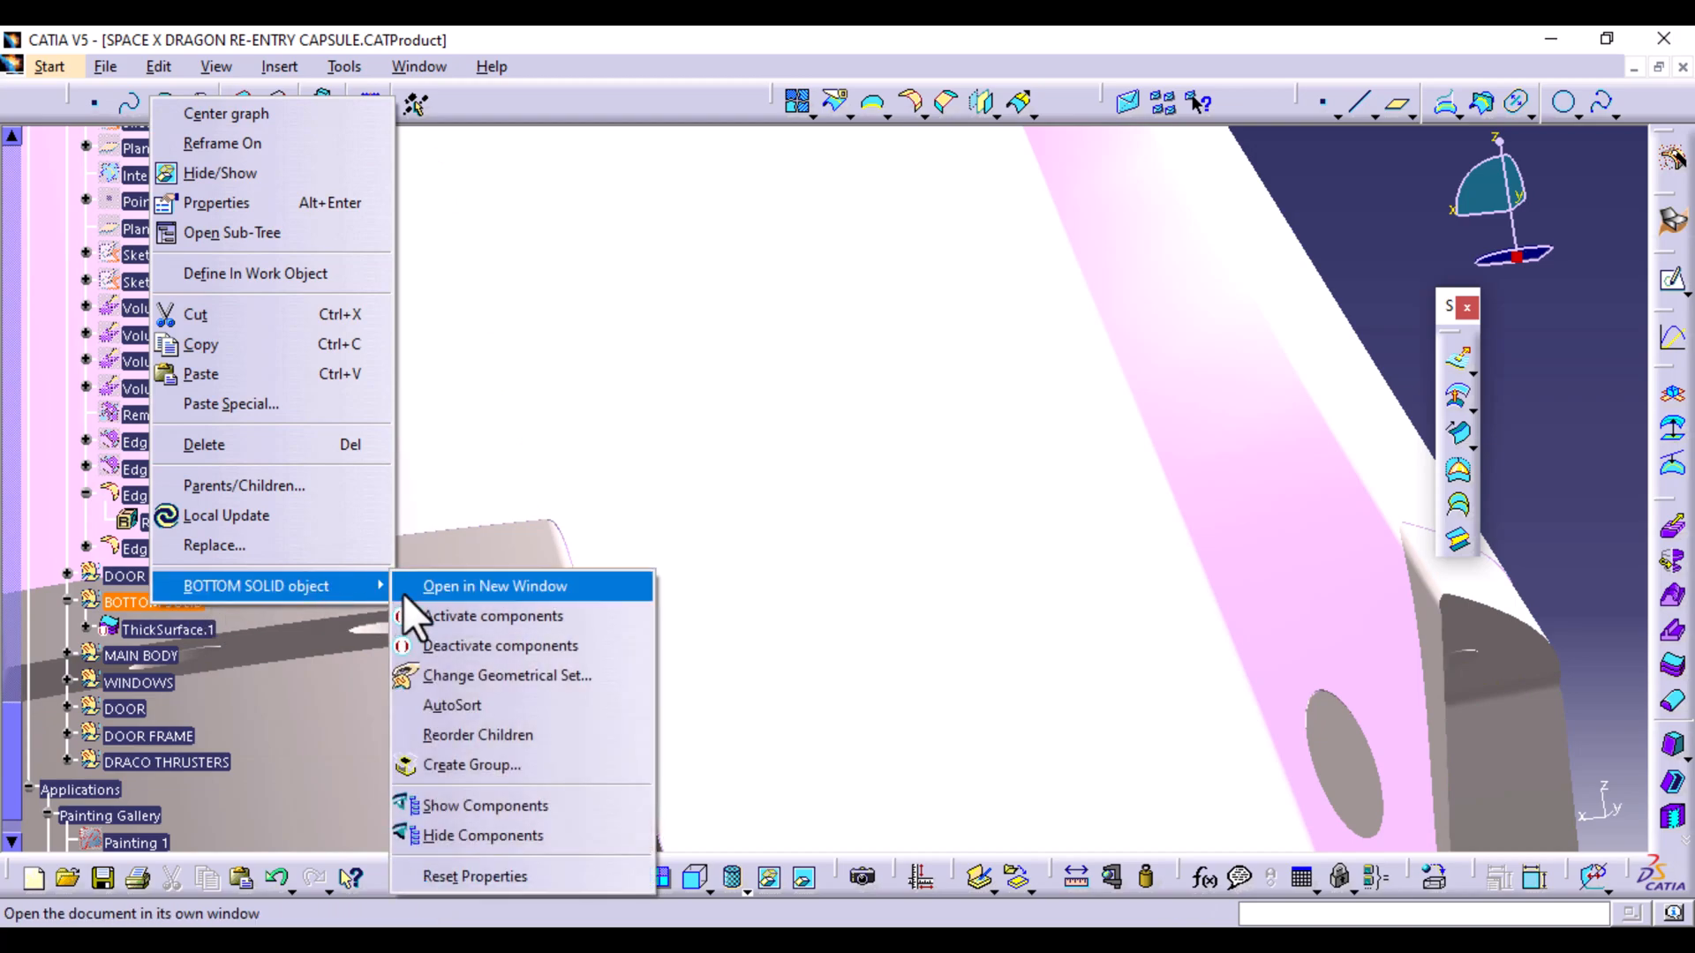
left_click(445, 618)
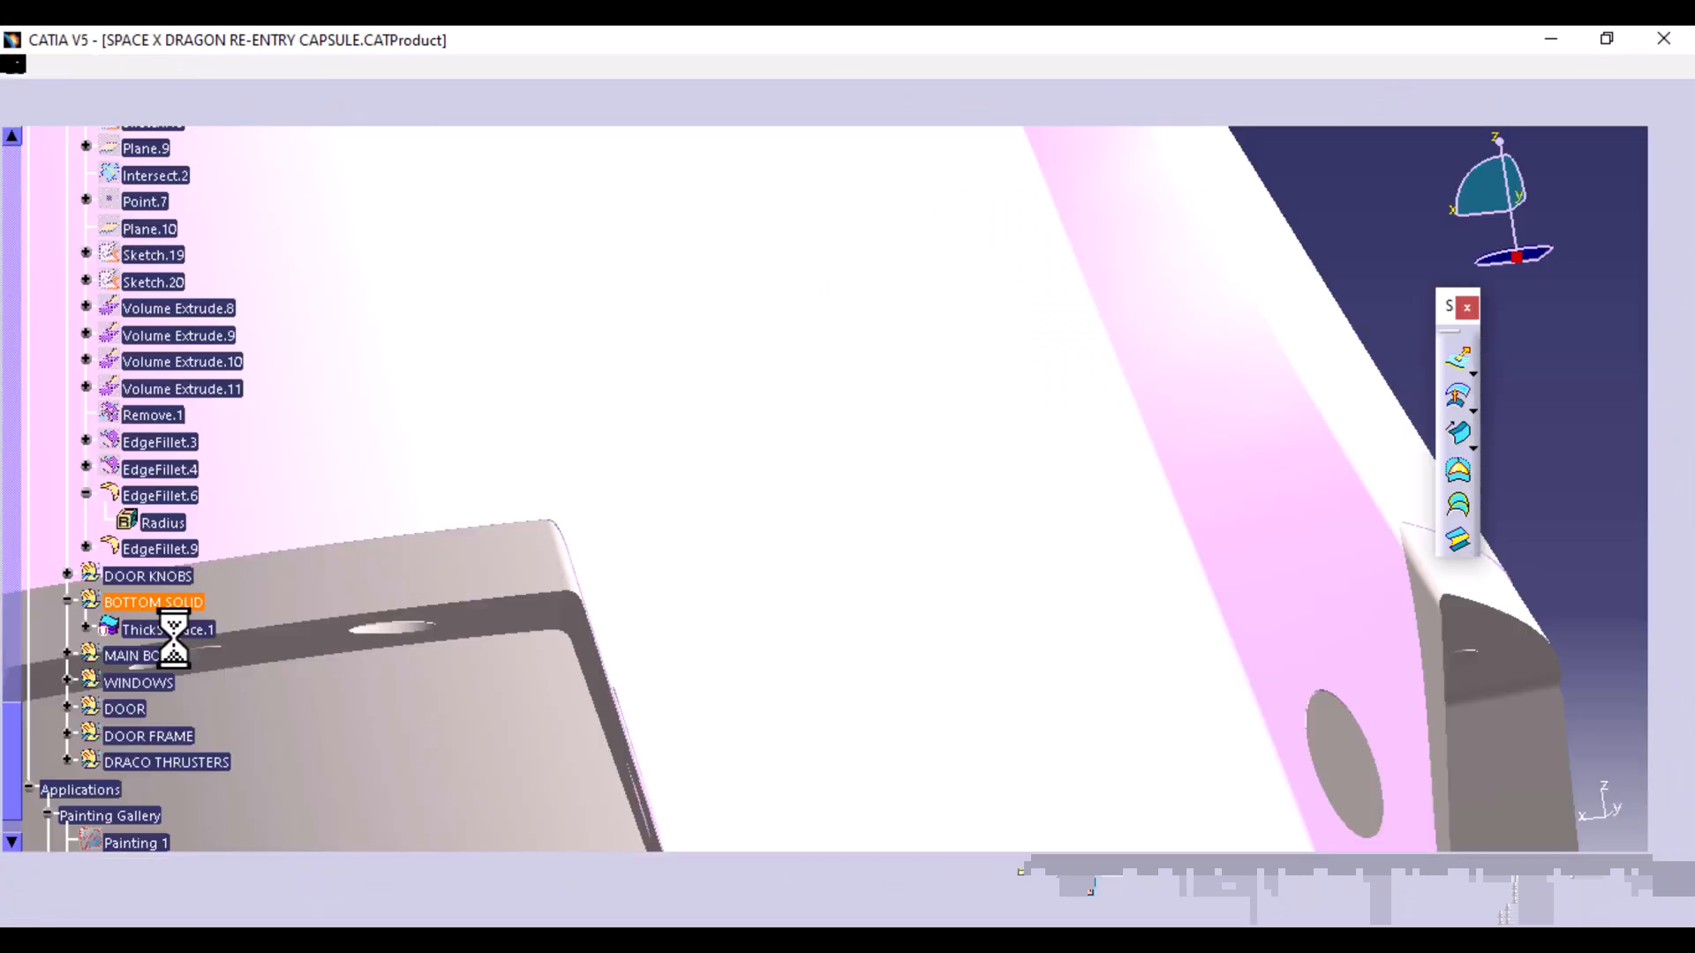
Replace the object to offset in ThickSurface.1 with EdgeFillet.9, keeping the 2 mm first offset, and preview and apply the change
middle_click_drag(435, 700, 648, 498)
double_click(148, 629)
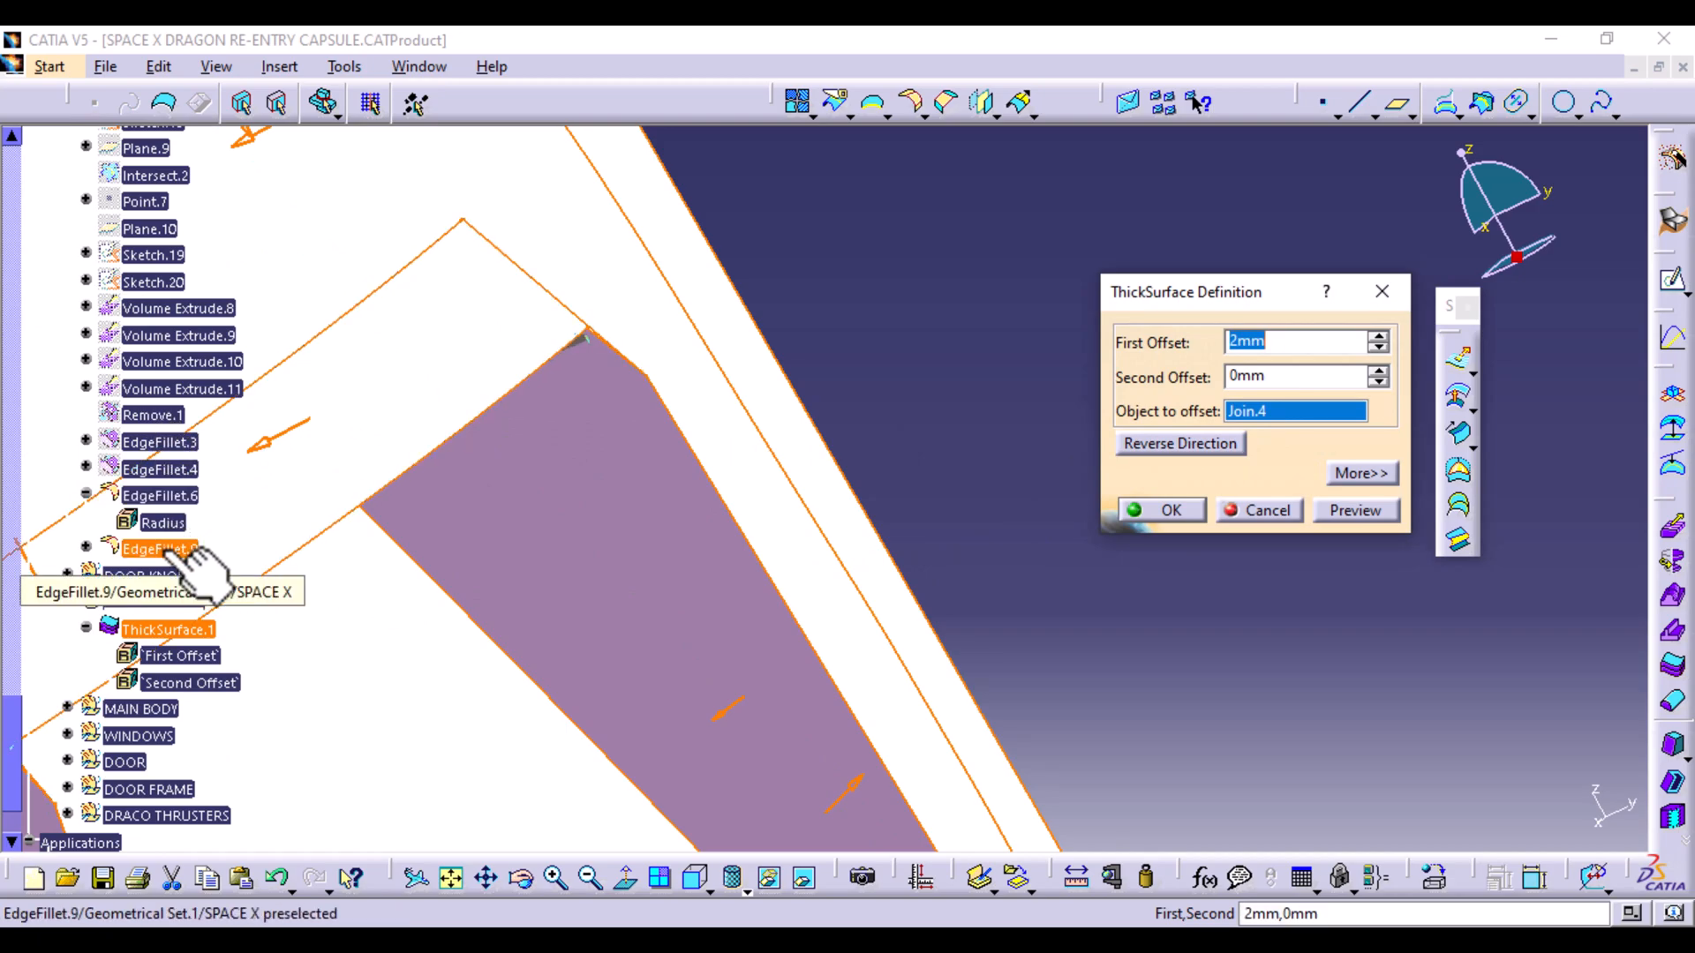
left_click(145, 549)
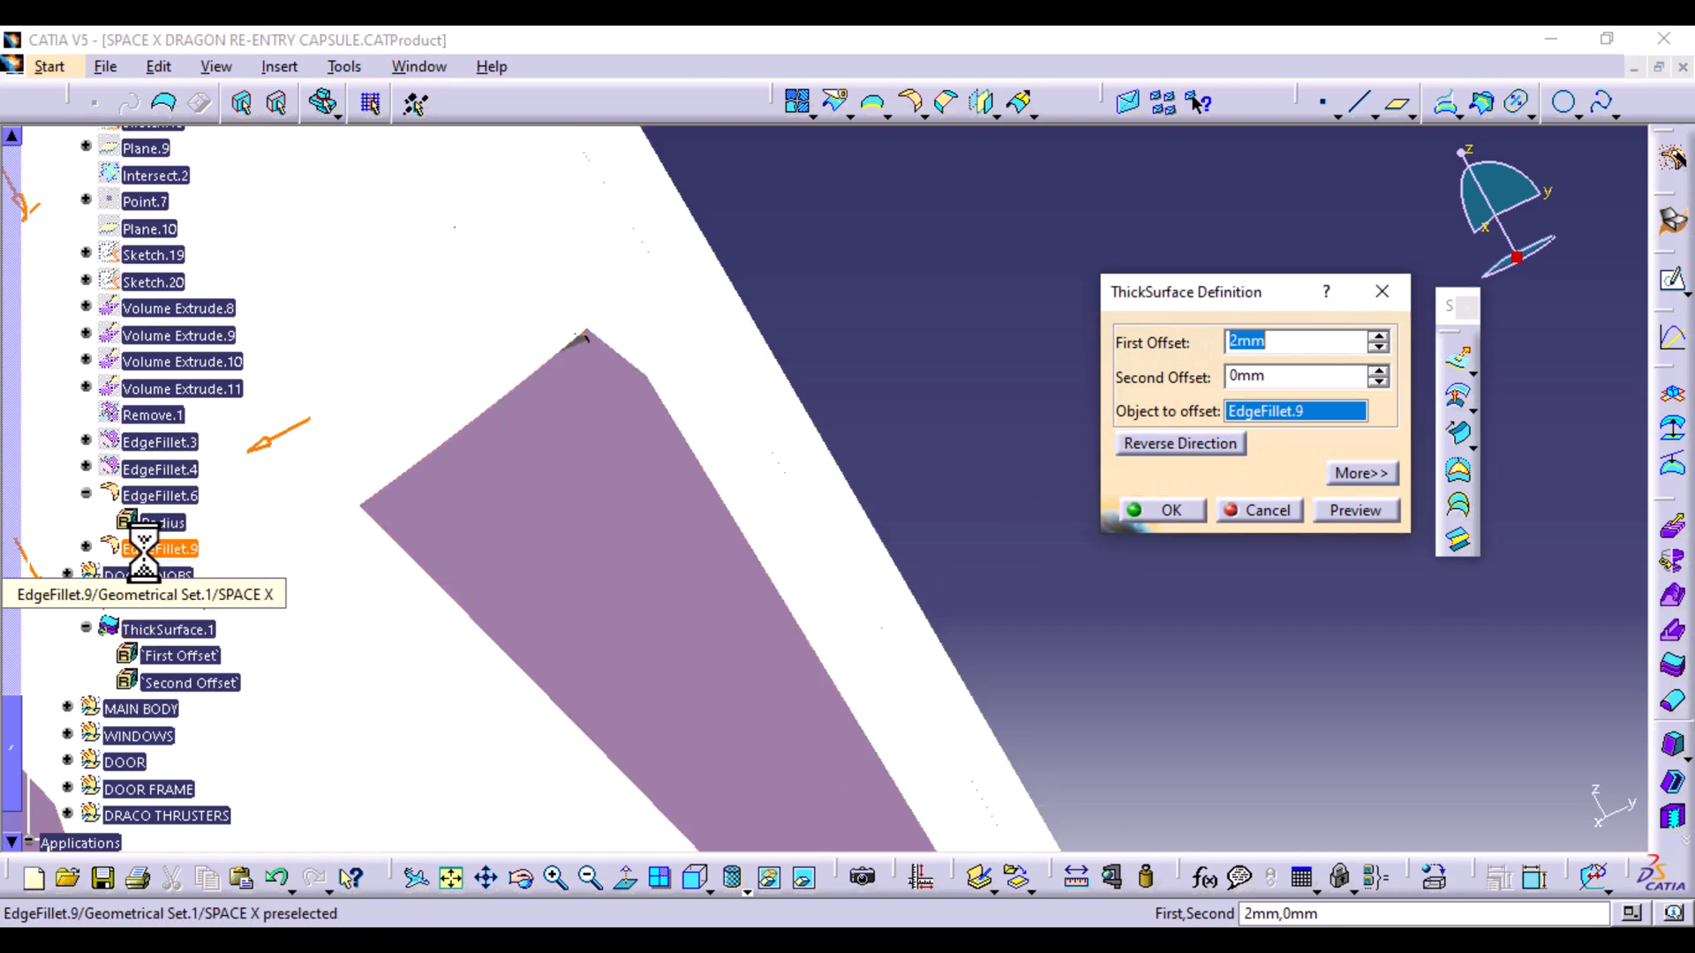
left_click(1338, 512)
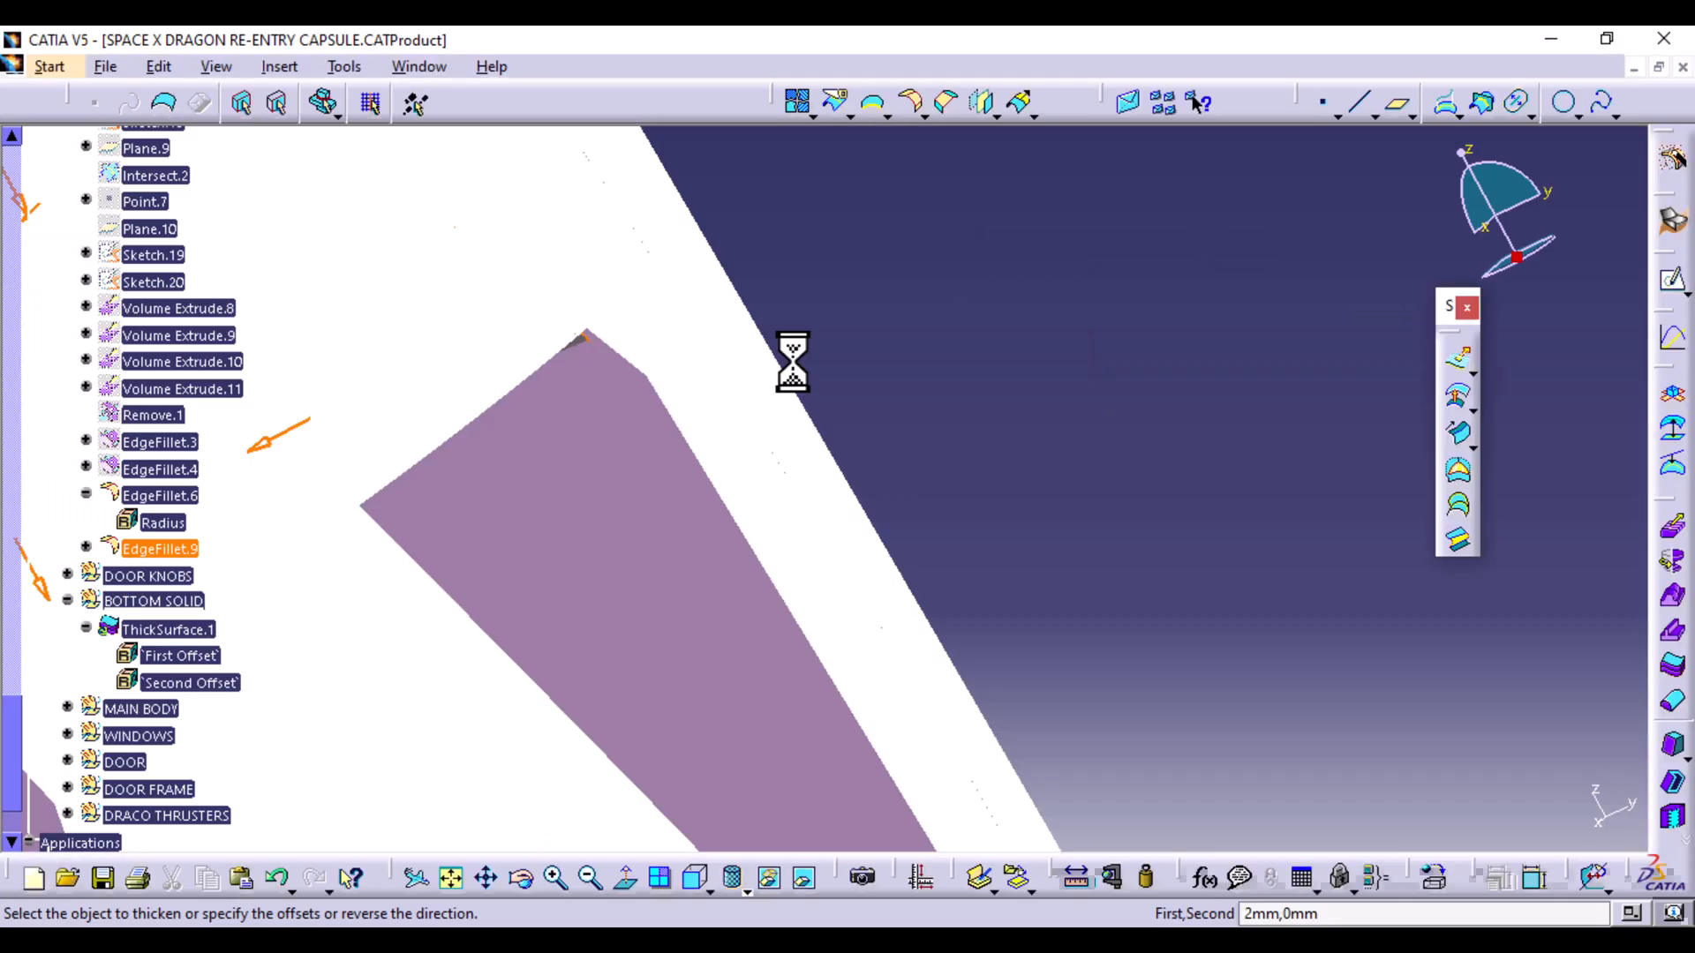
middle_click_drag(835, 311, 560, 466, "ctrl")
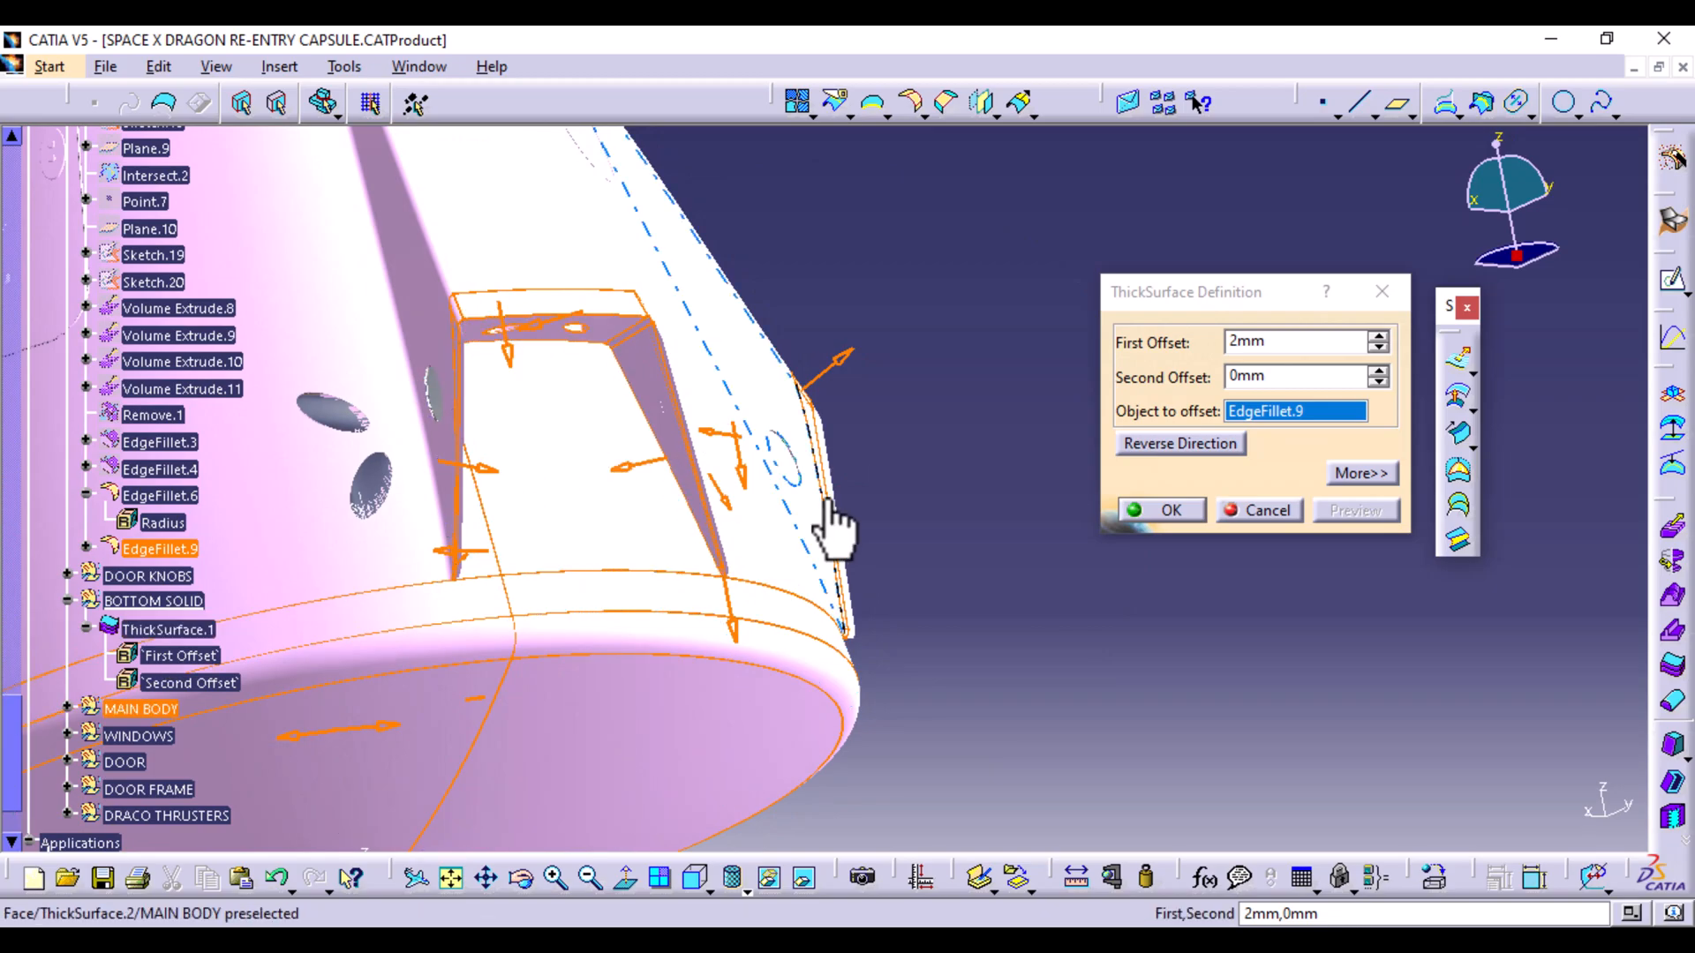
left_click(1171, 510)
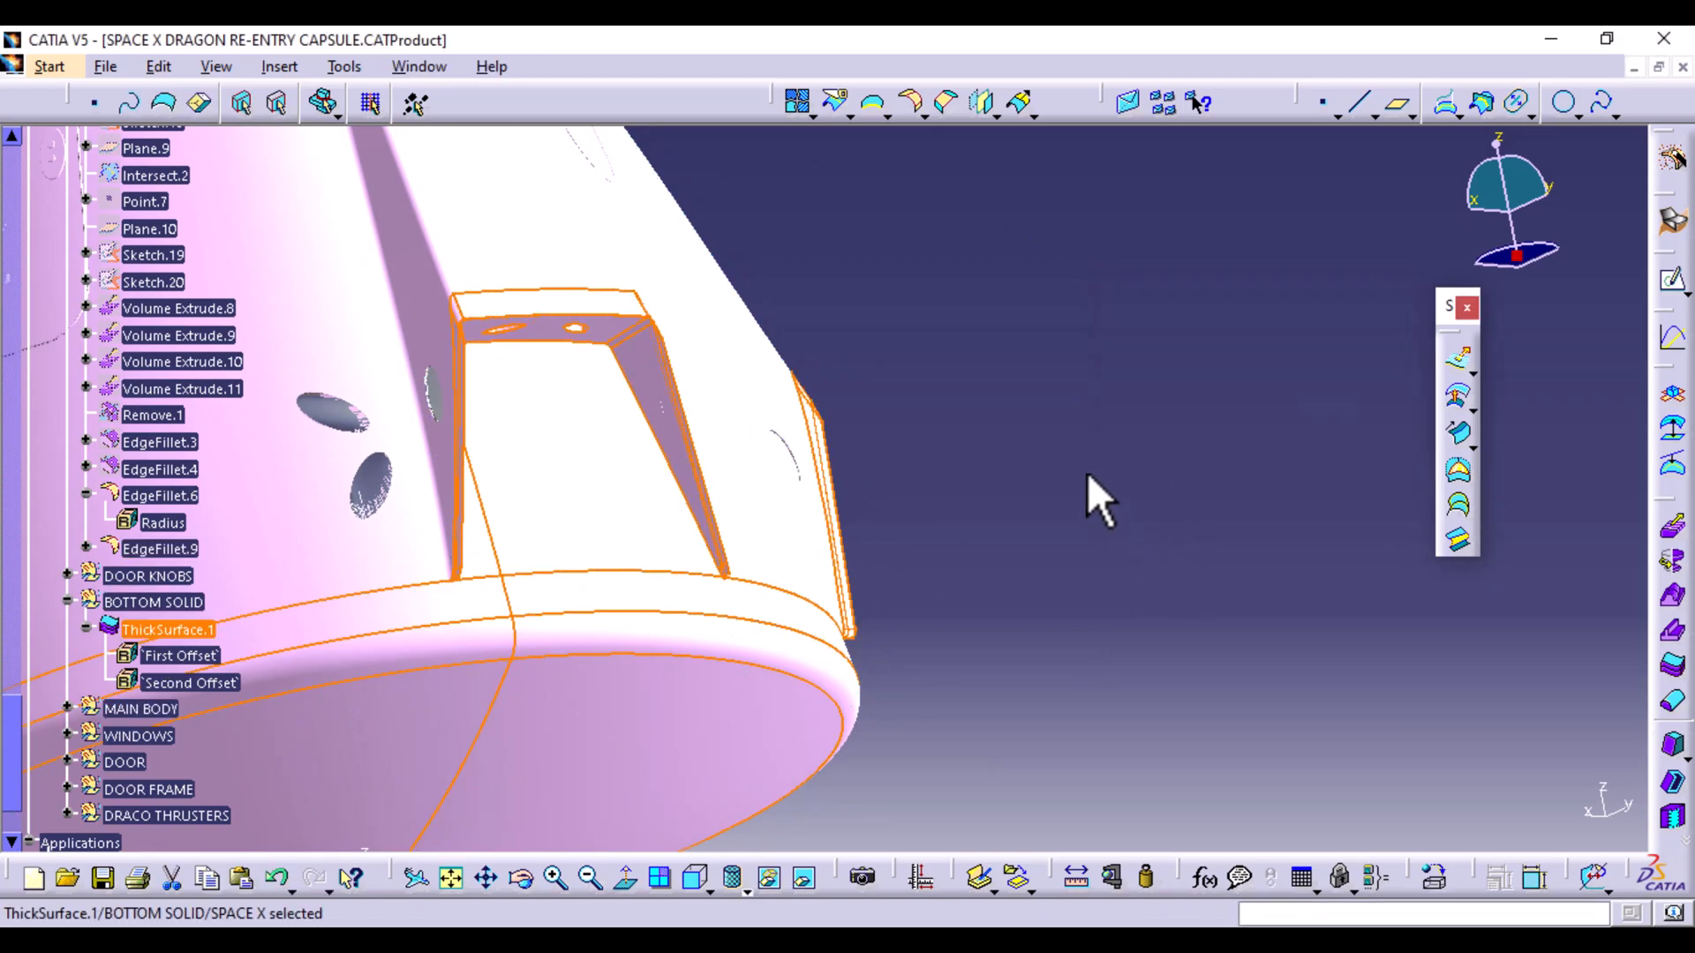
Recheck the definition of ThickSurface.1 without changing it and look over the whole capsule
double_click(163, 629)
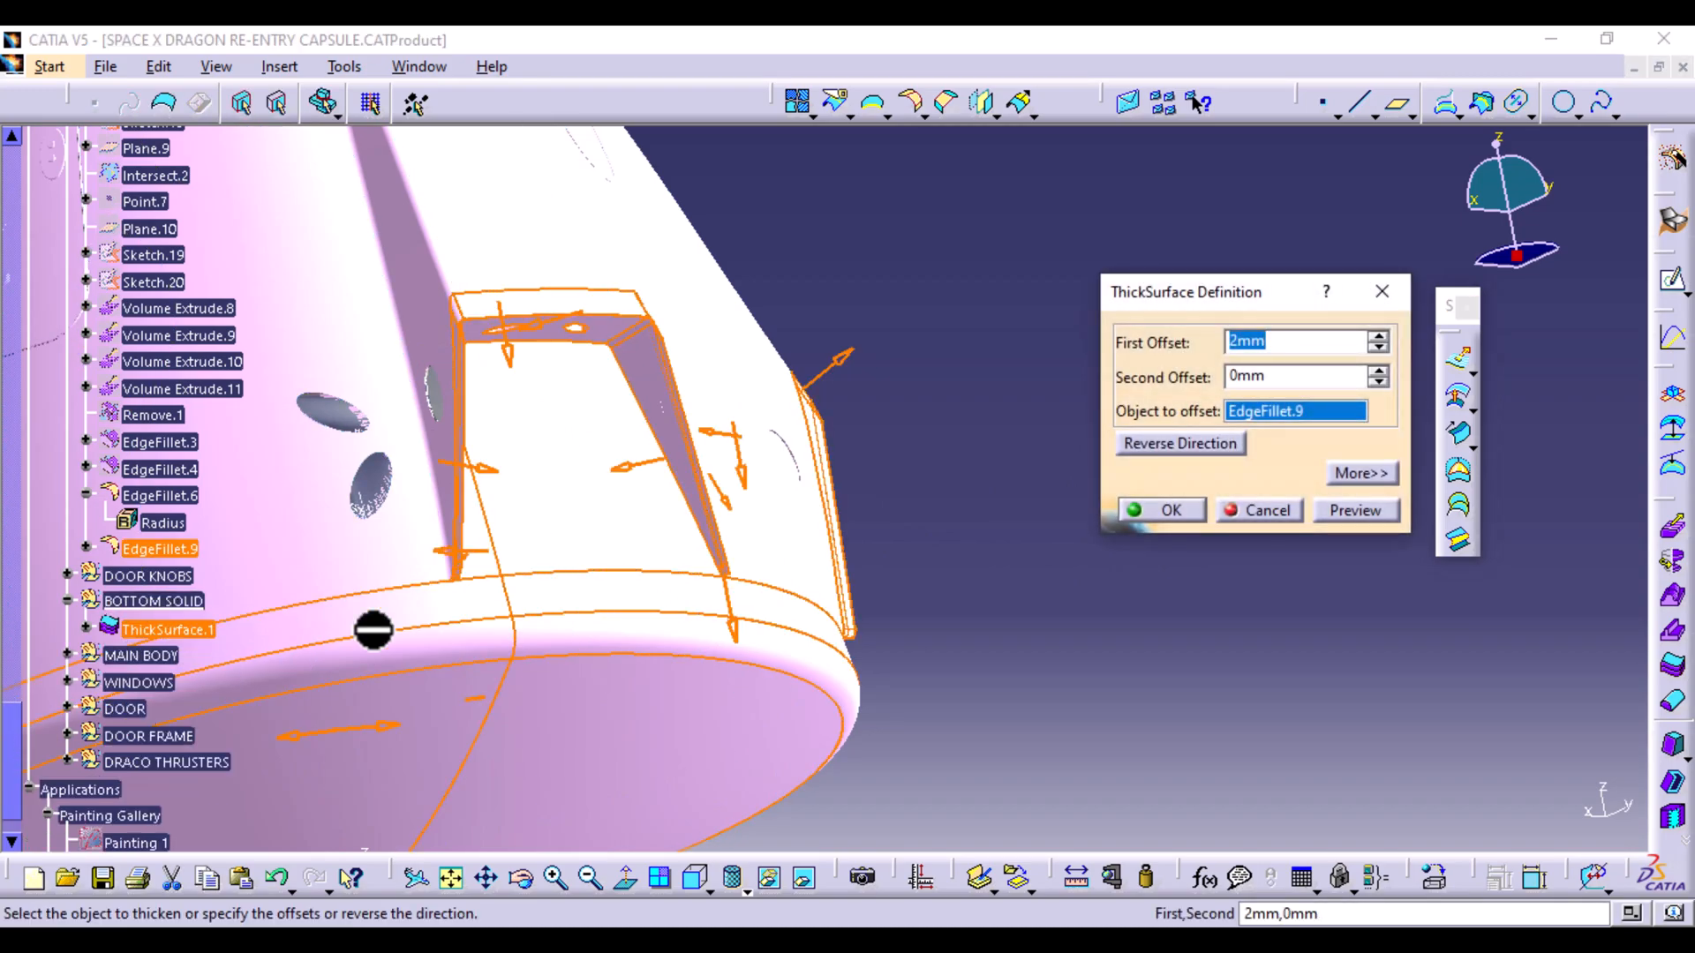
left_click(1165, 517)
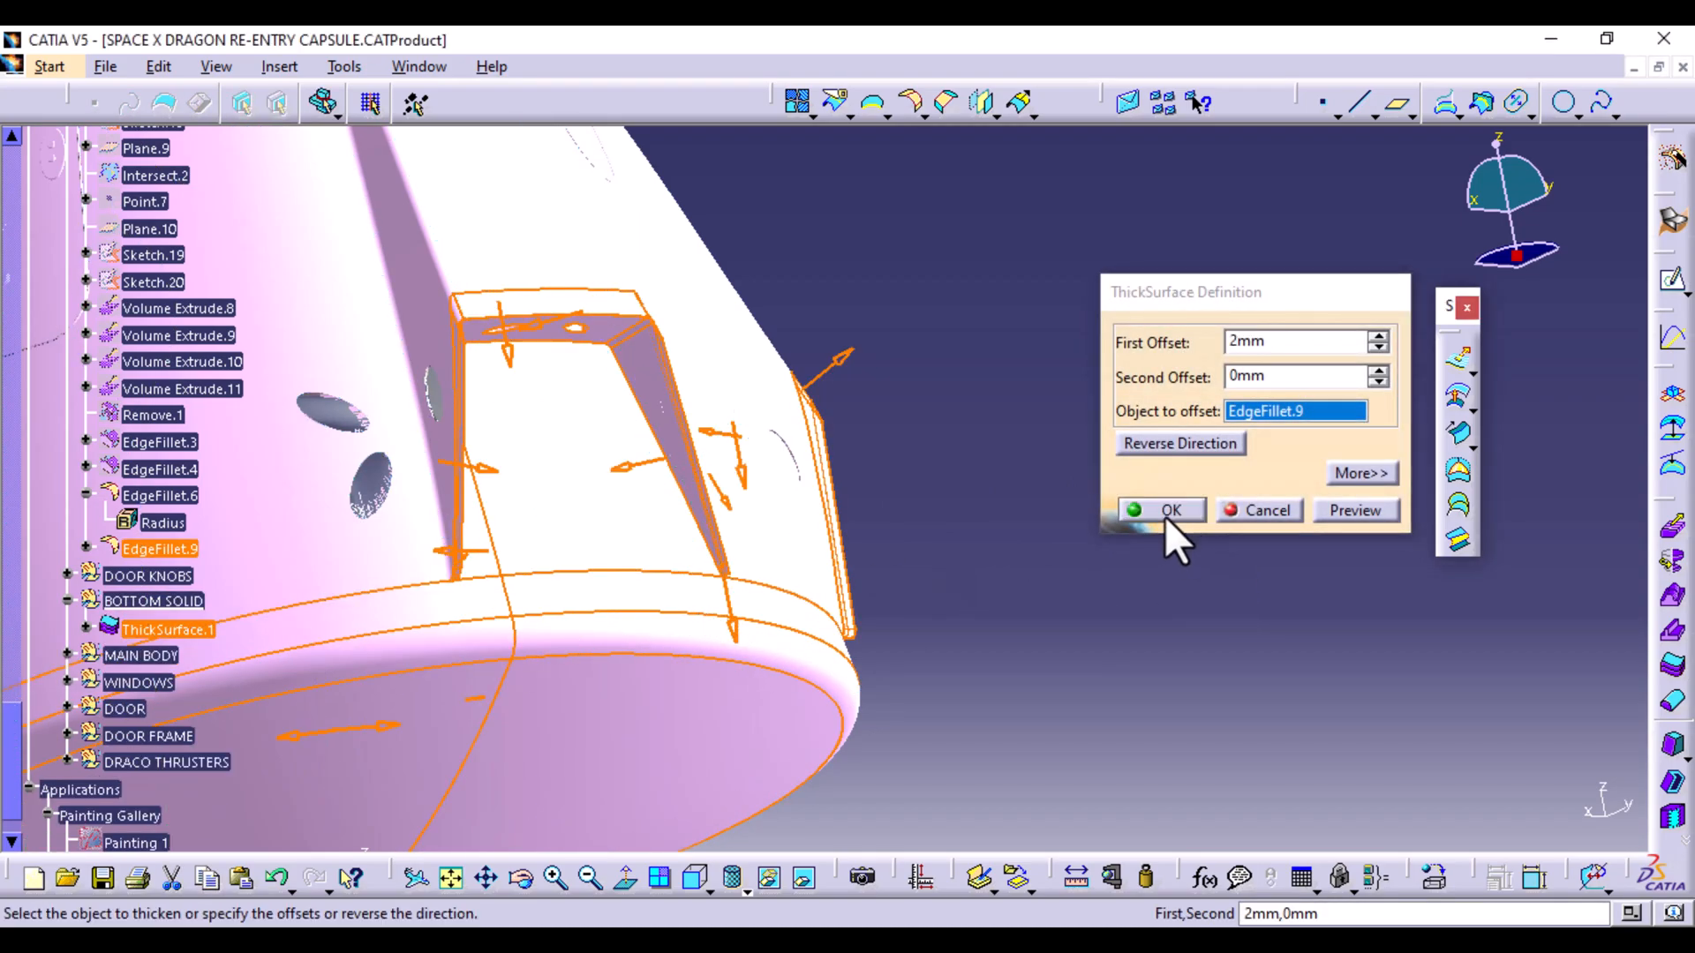
middle_click_drag(698, 520, 980, 515)
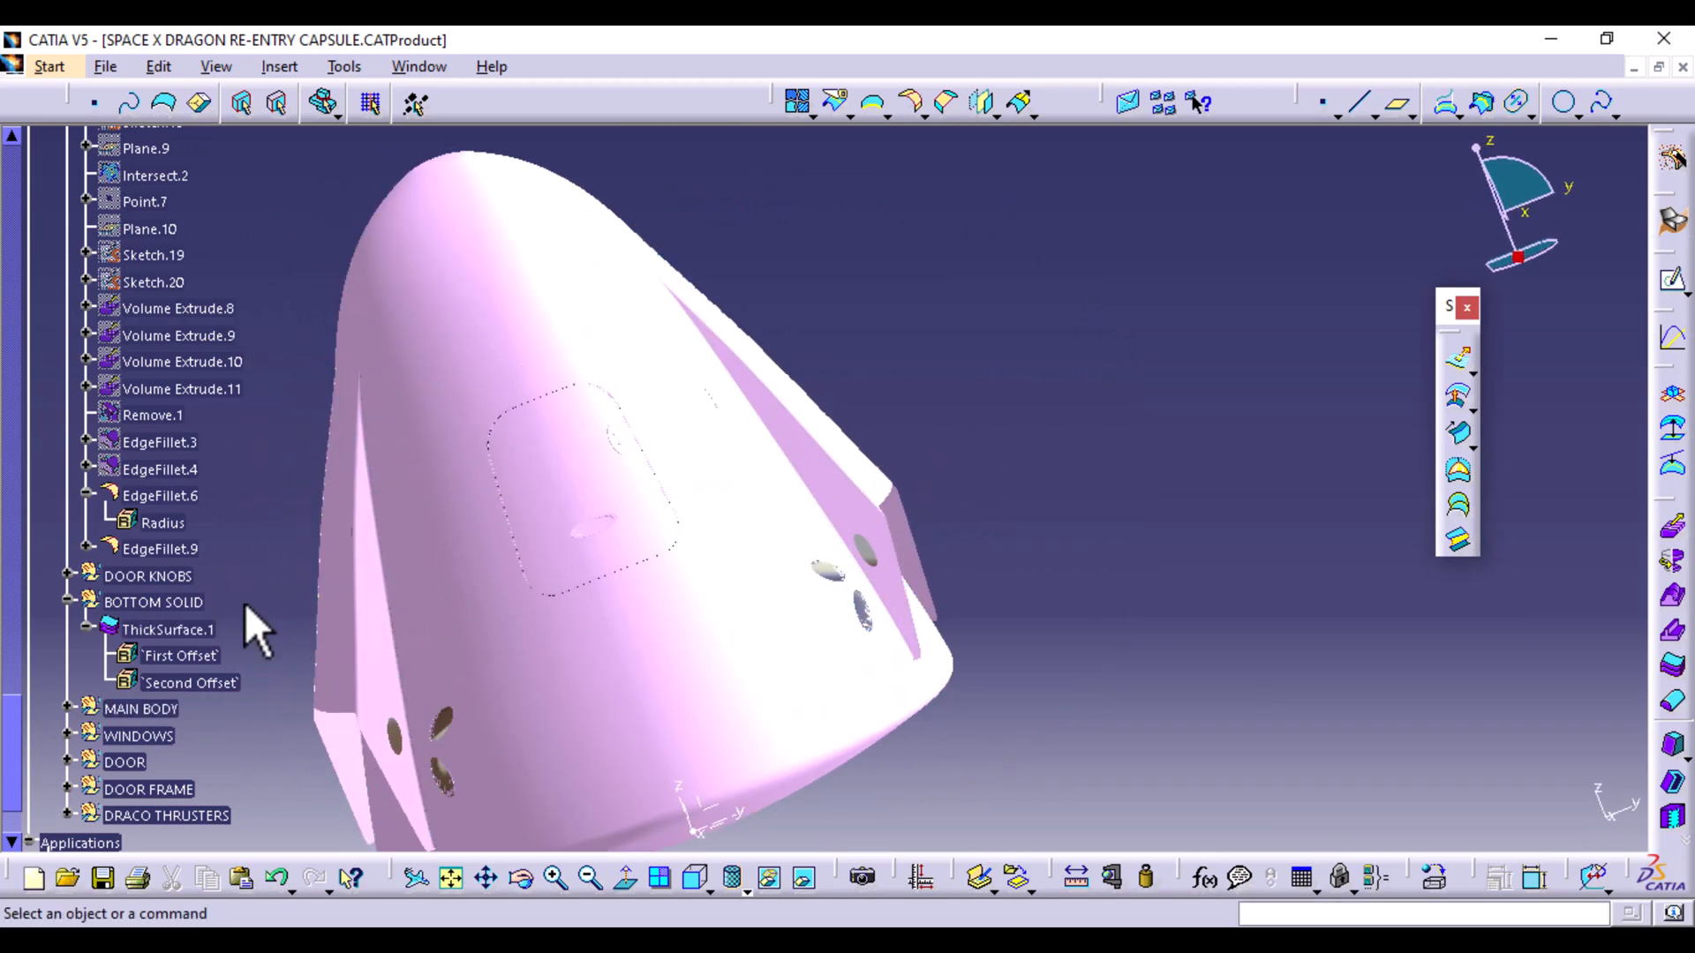
left_click(176, 629)
left_click(1069, 441)
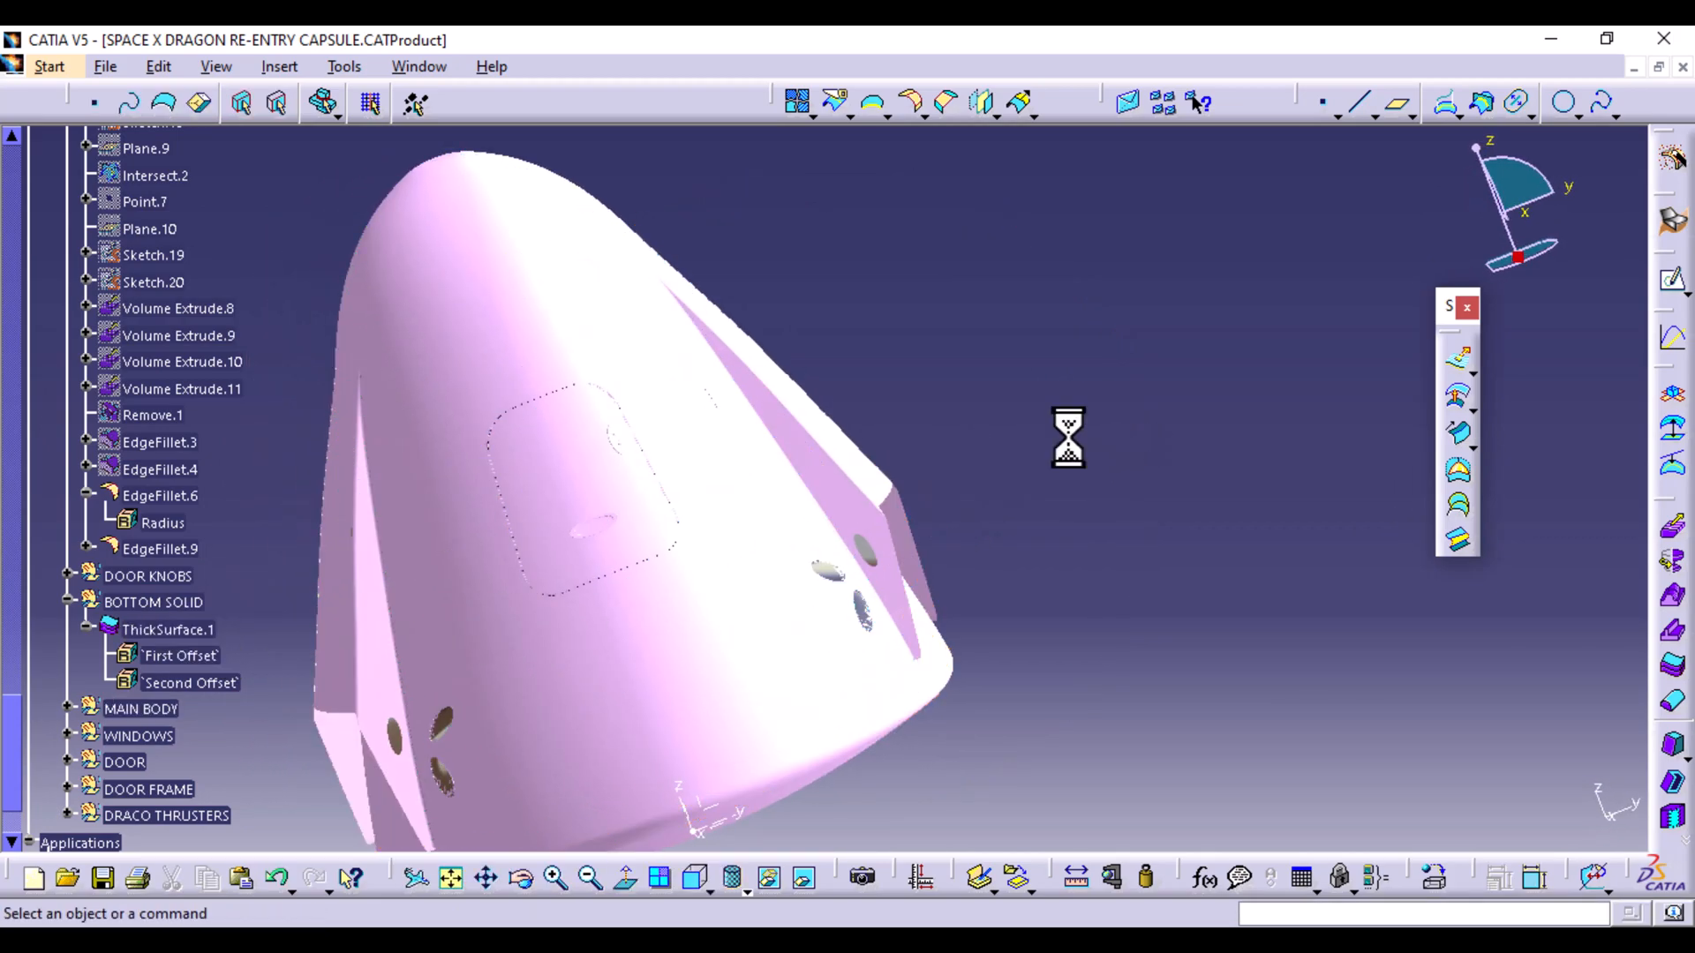
Collapse BOTTOM SOLID and Geometrical Set.1 in the specification tree, and hide Geometrical Set.1
left_click(67, 601)
scroll(234, 608, "up", 6)
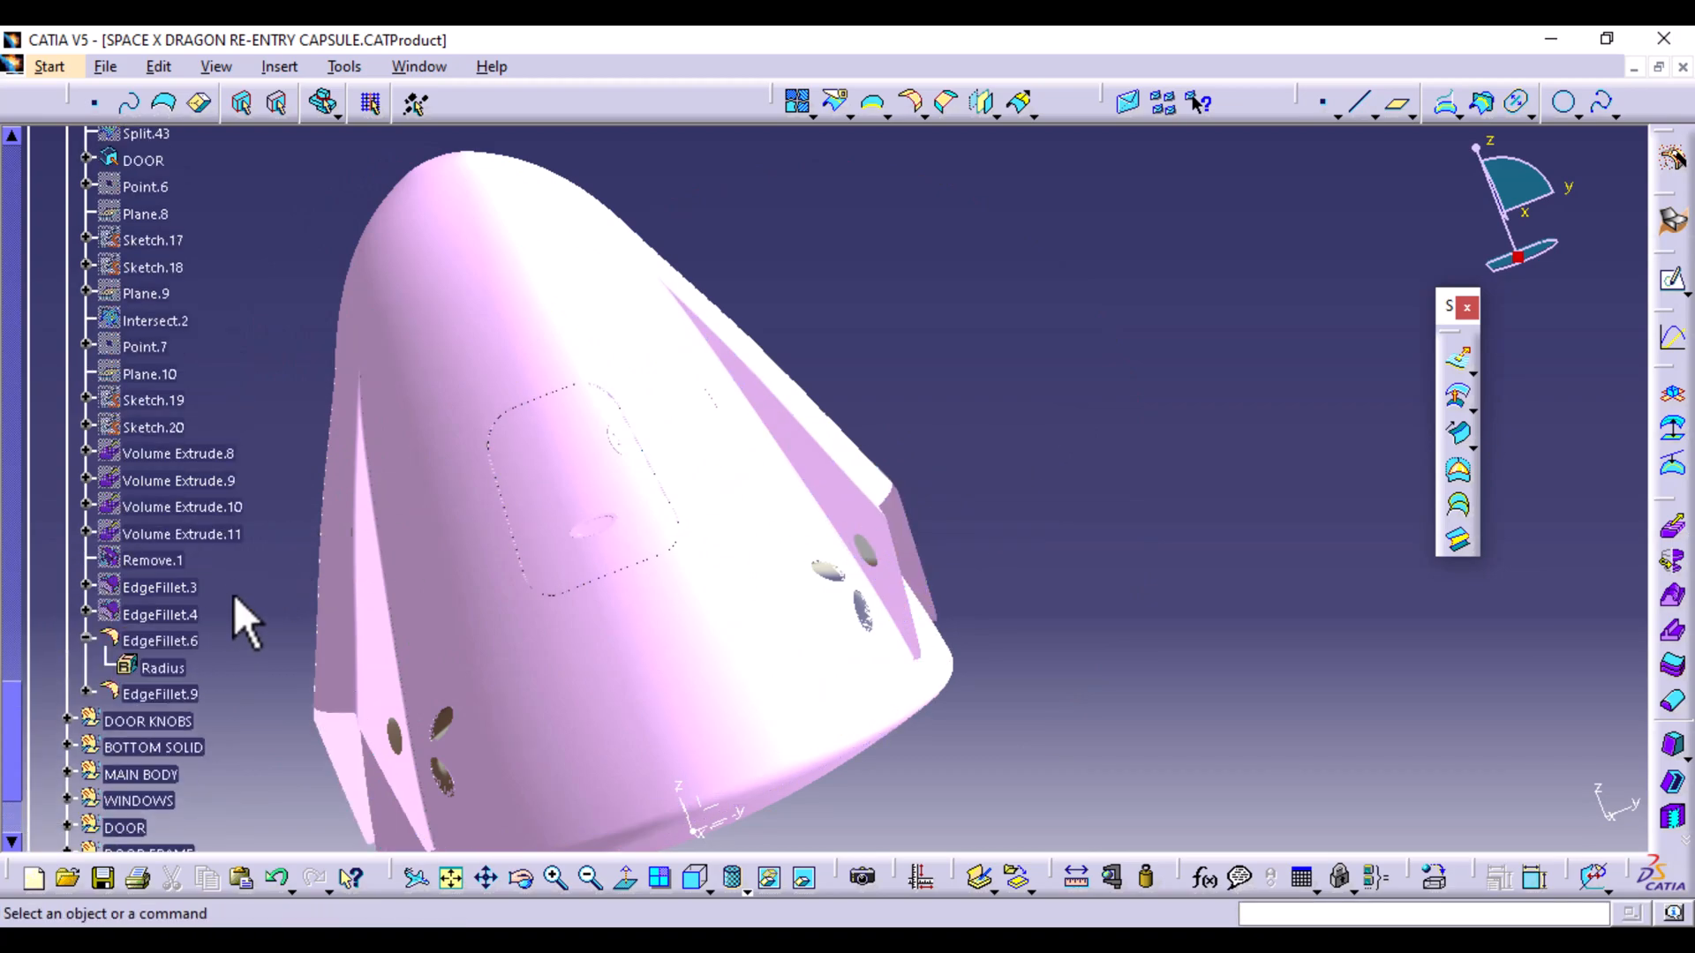
scroll(234, 597, "up", 15)
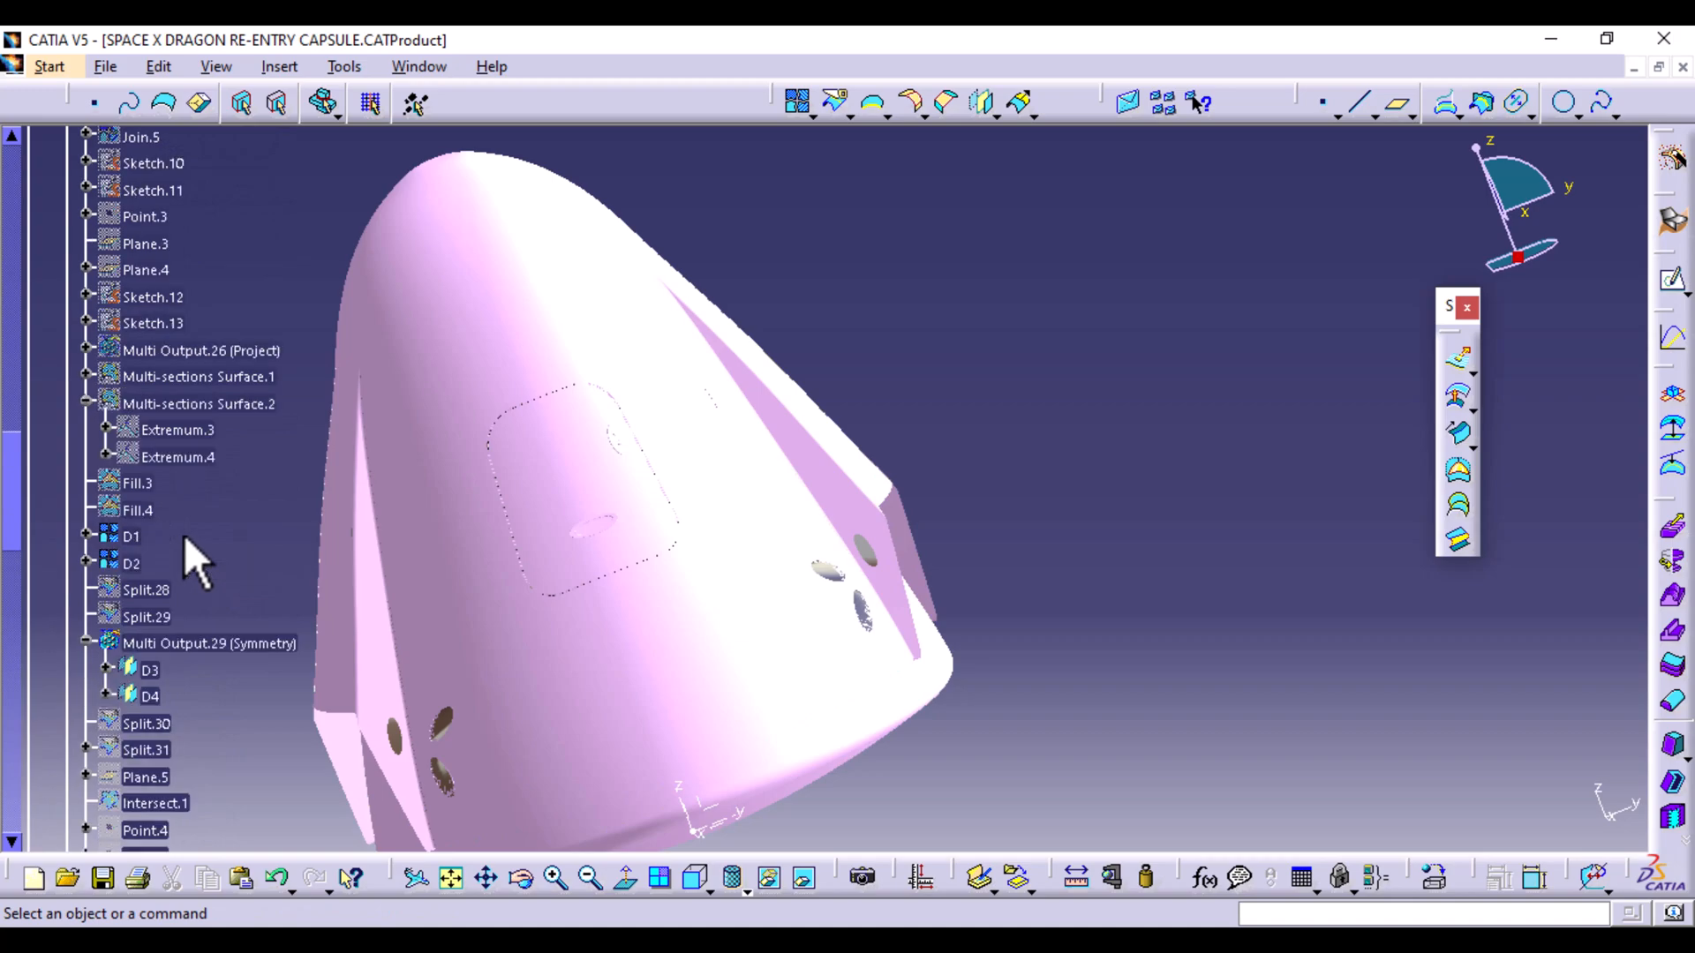
scroll(195, 521, "up", 15)
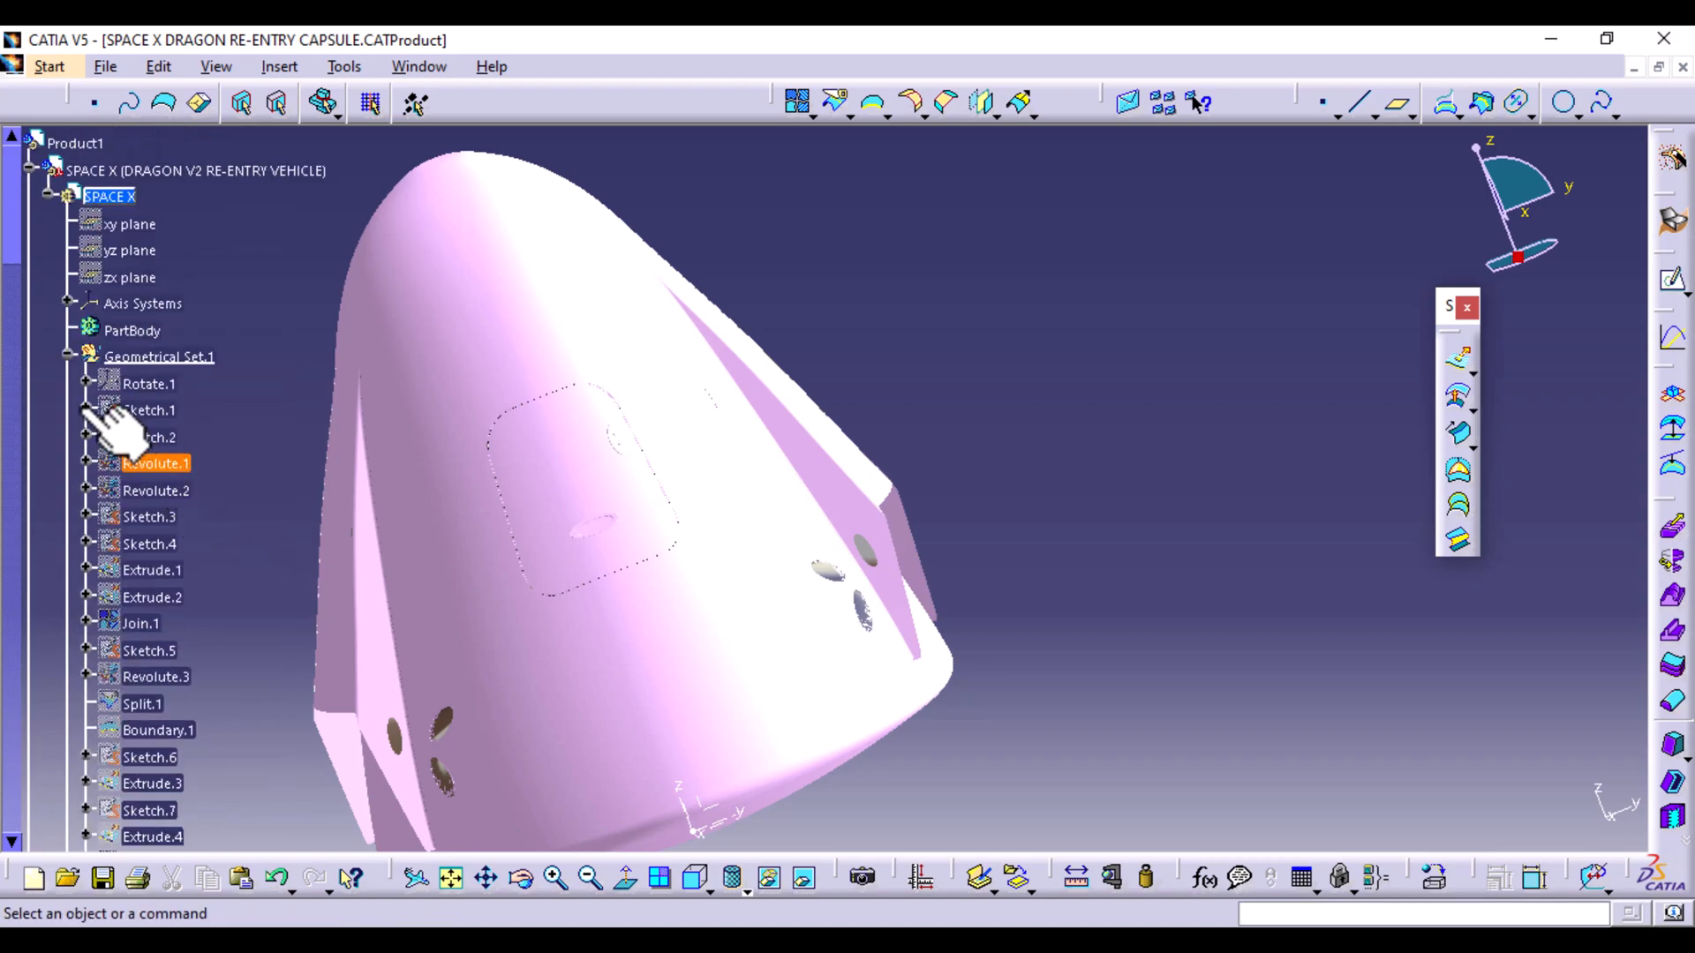
left_click(68, 354)
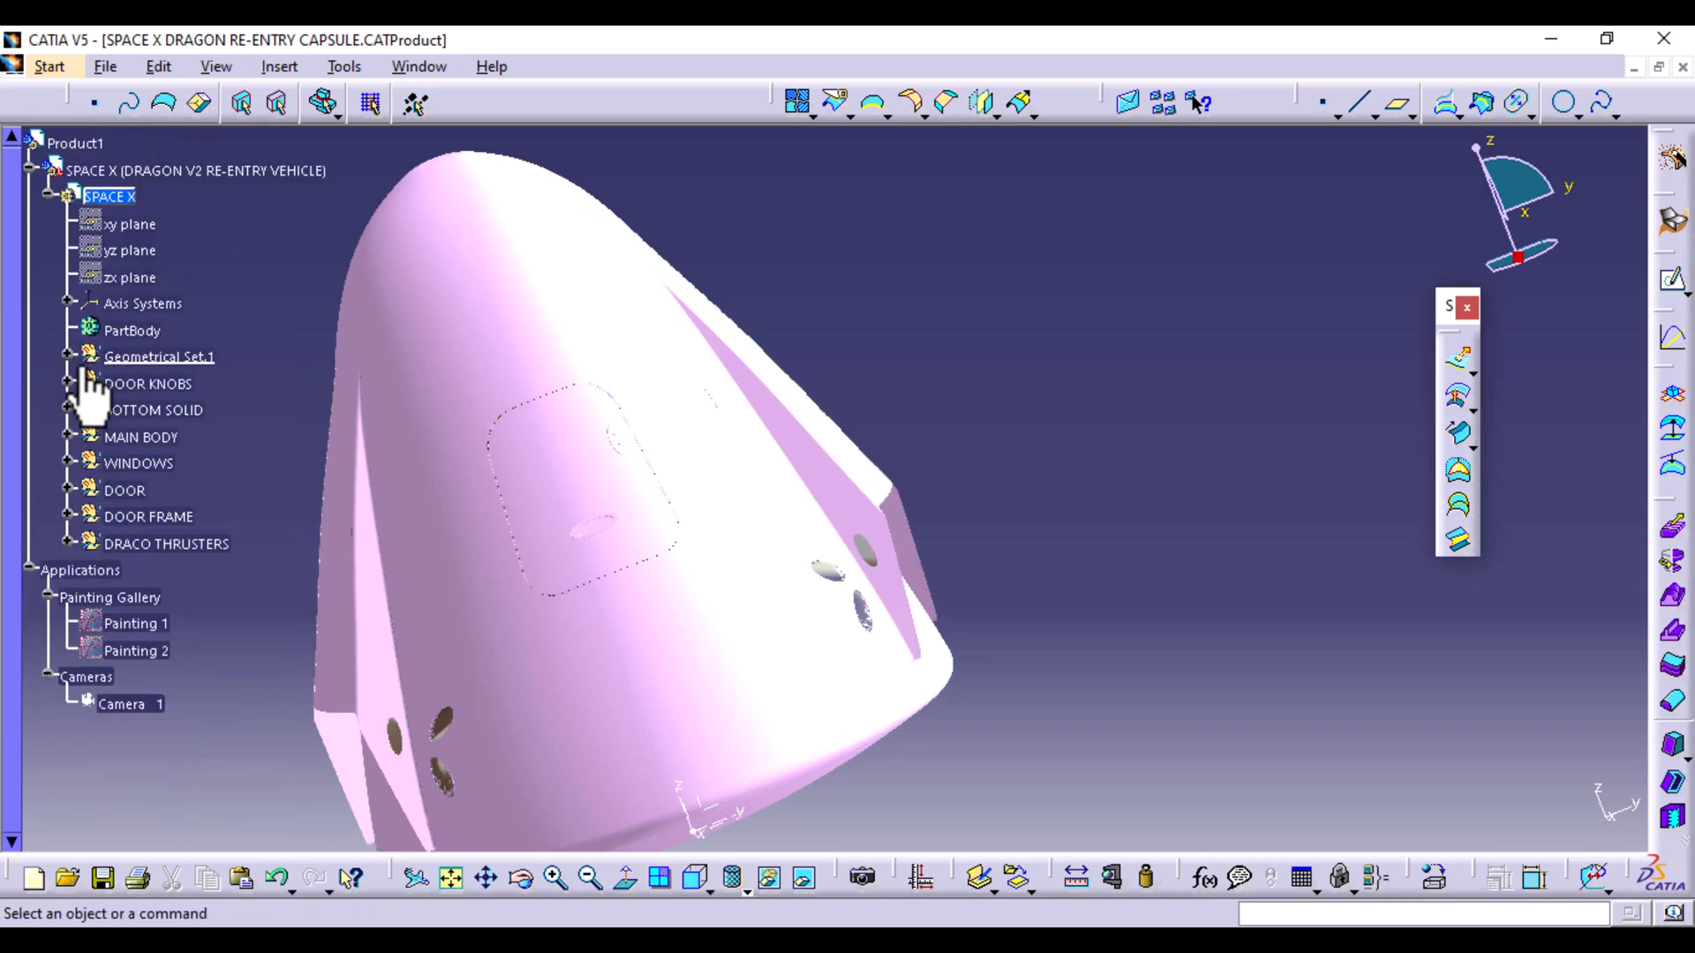
right_click(146, 359)
left_click(233, 434)
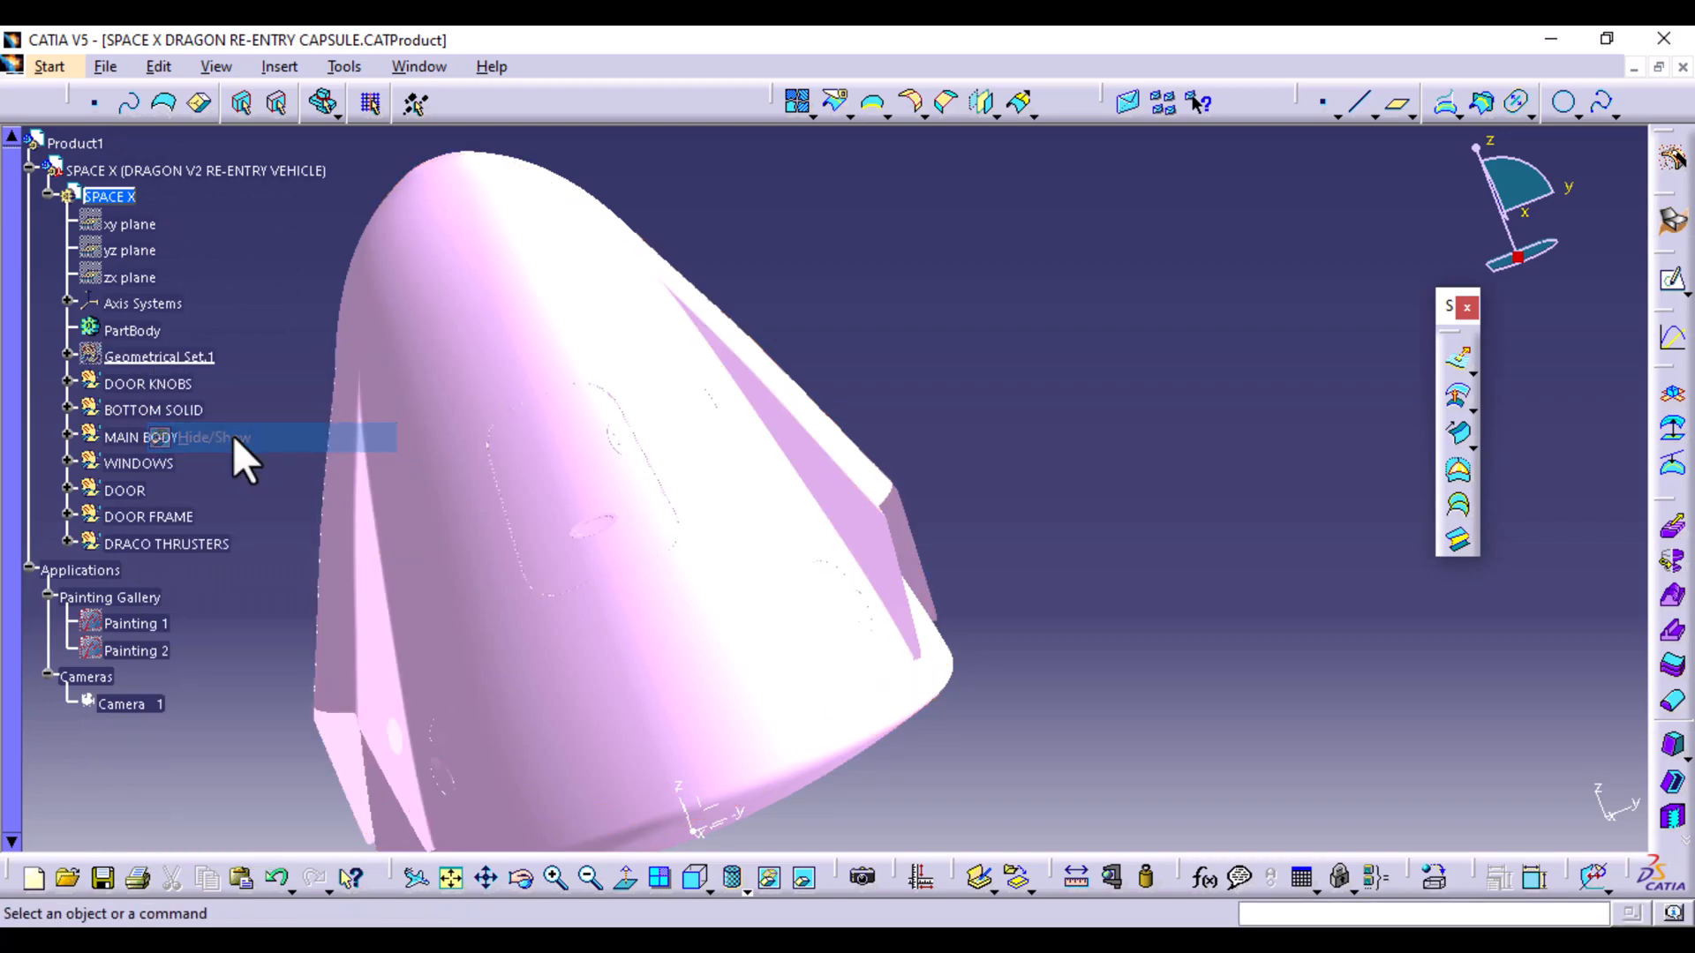
Apply the DS Black painting material from the Default Material Catalog to the BOTTOM SOLID set
middle_click_drag(554, 512, 609, 303)
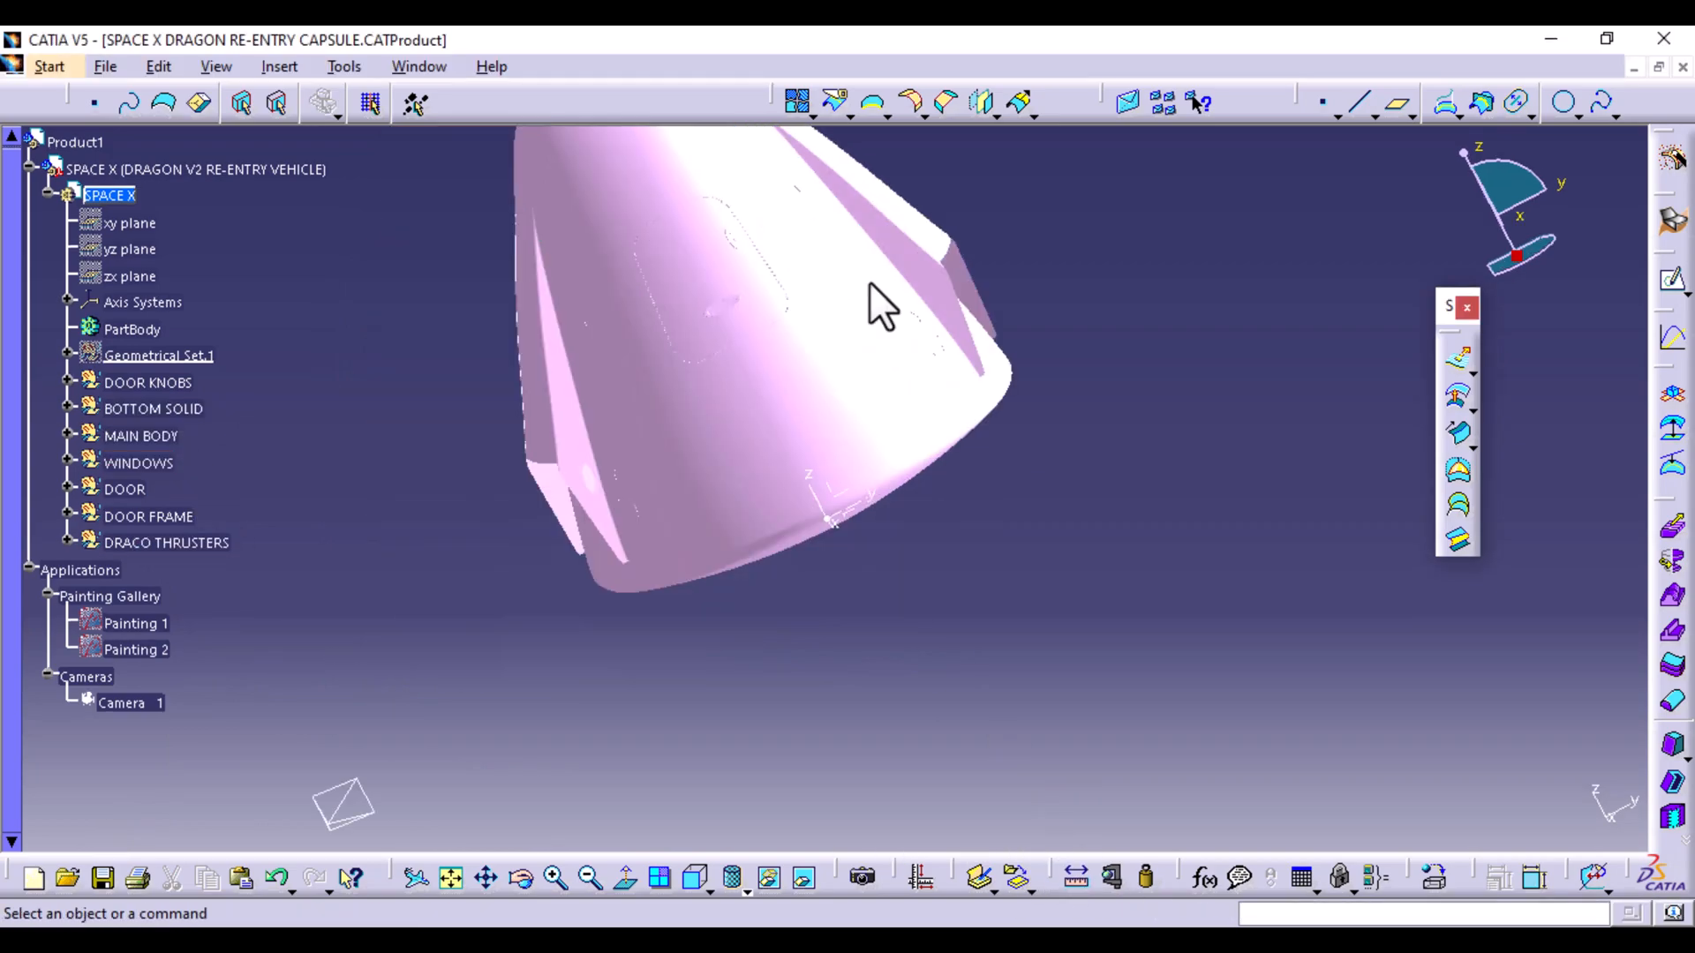
middle_click_drag(870, 303, 730, 443)
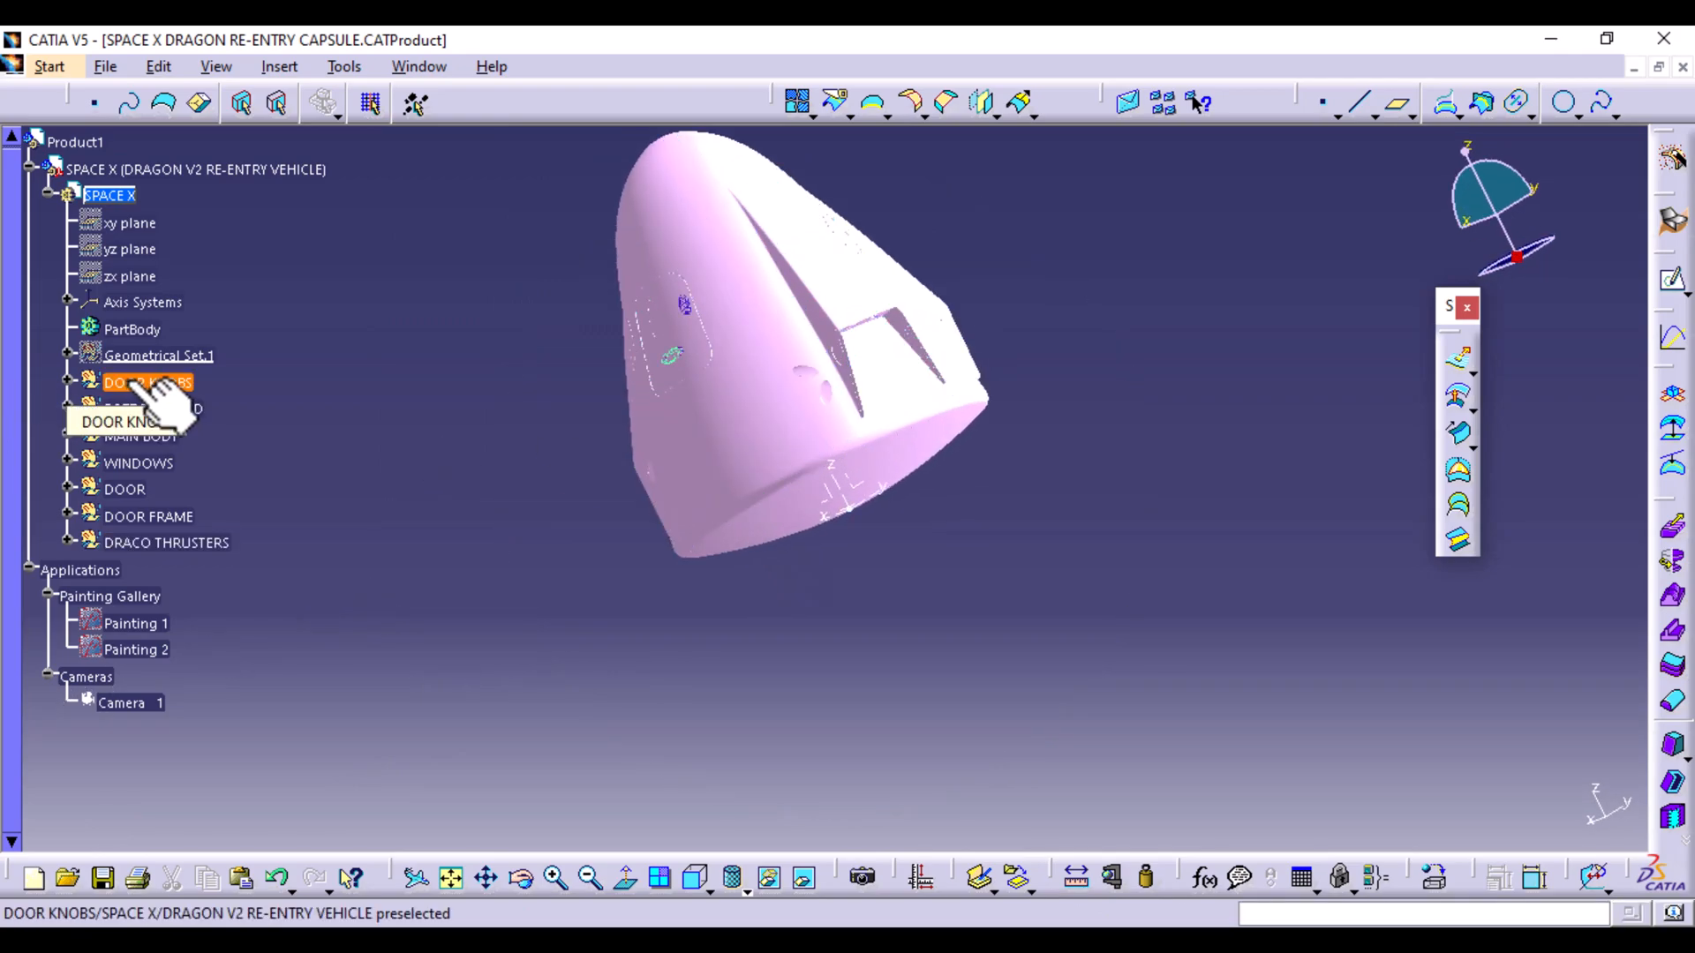
left_click(181, 408)
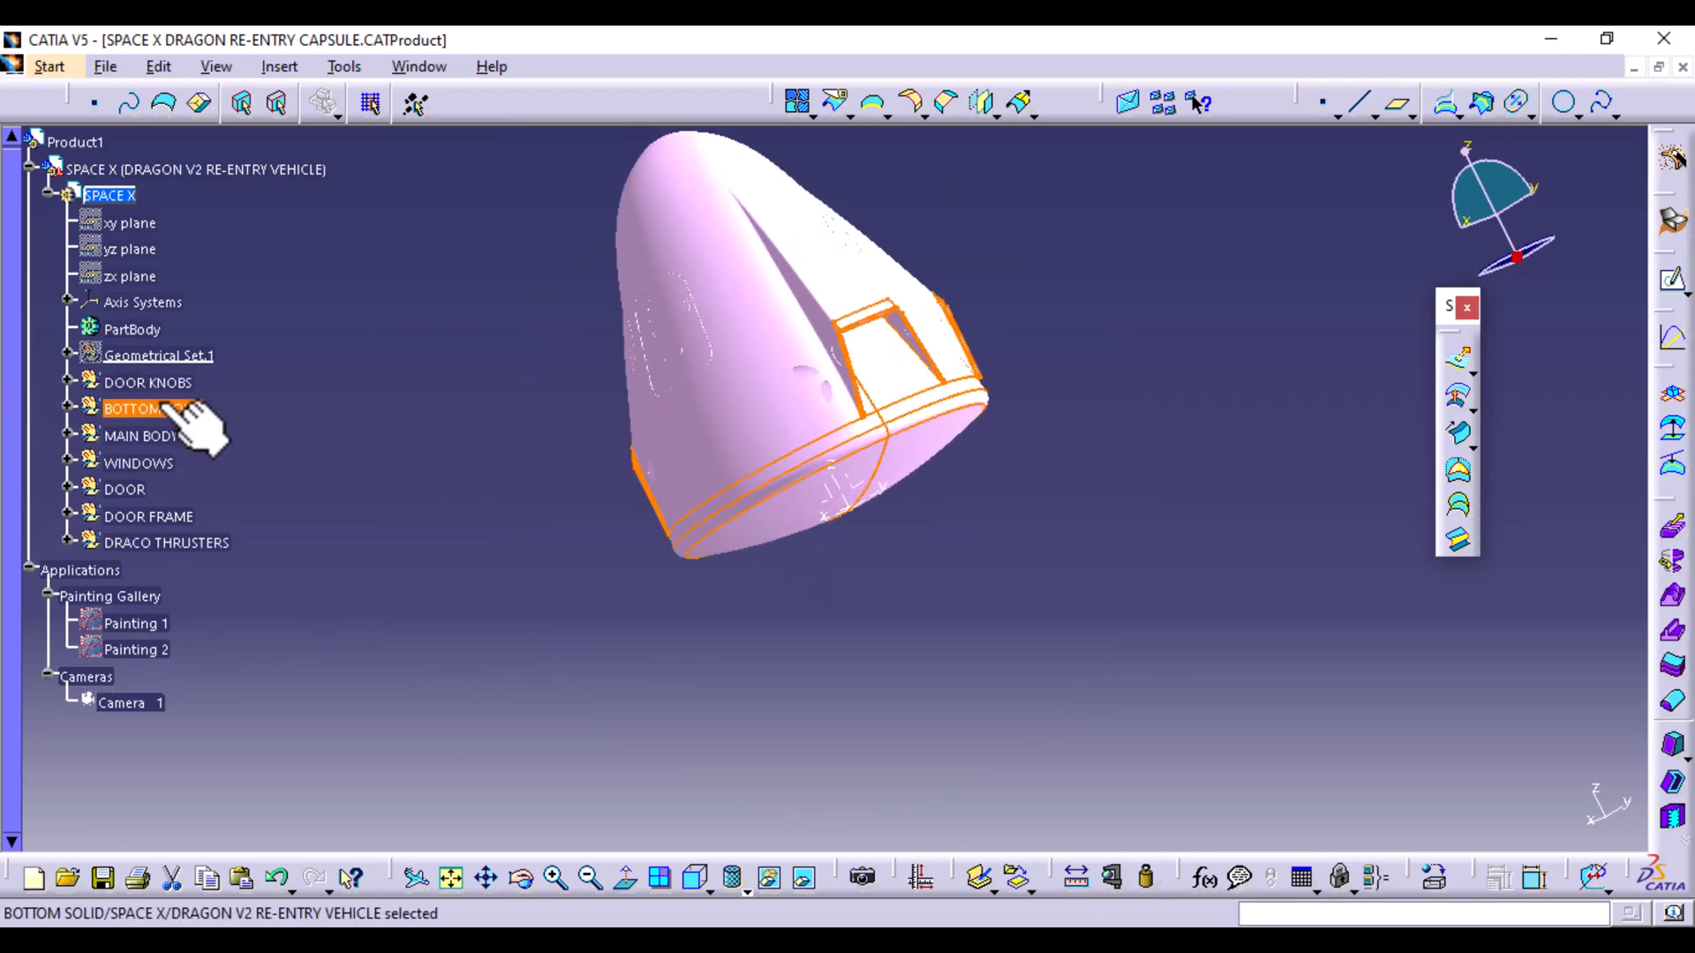
left_click(1436, 879)
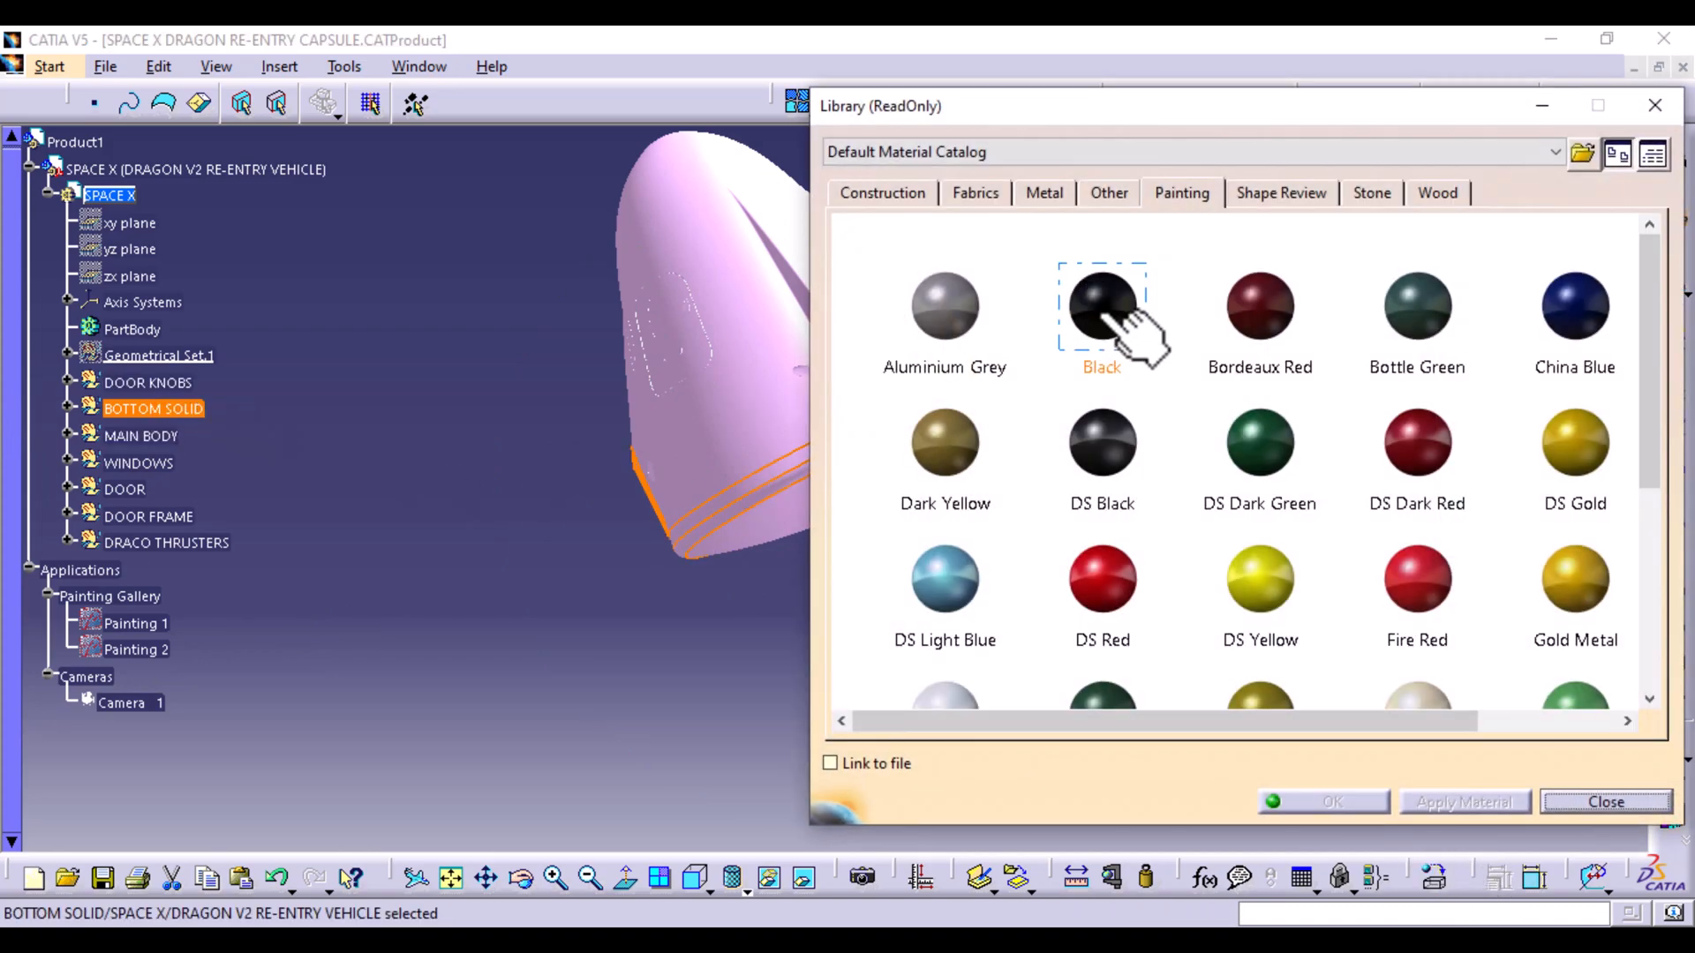
left_click(1117, 459)
left_click(1350, 801)
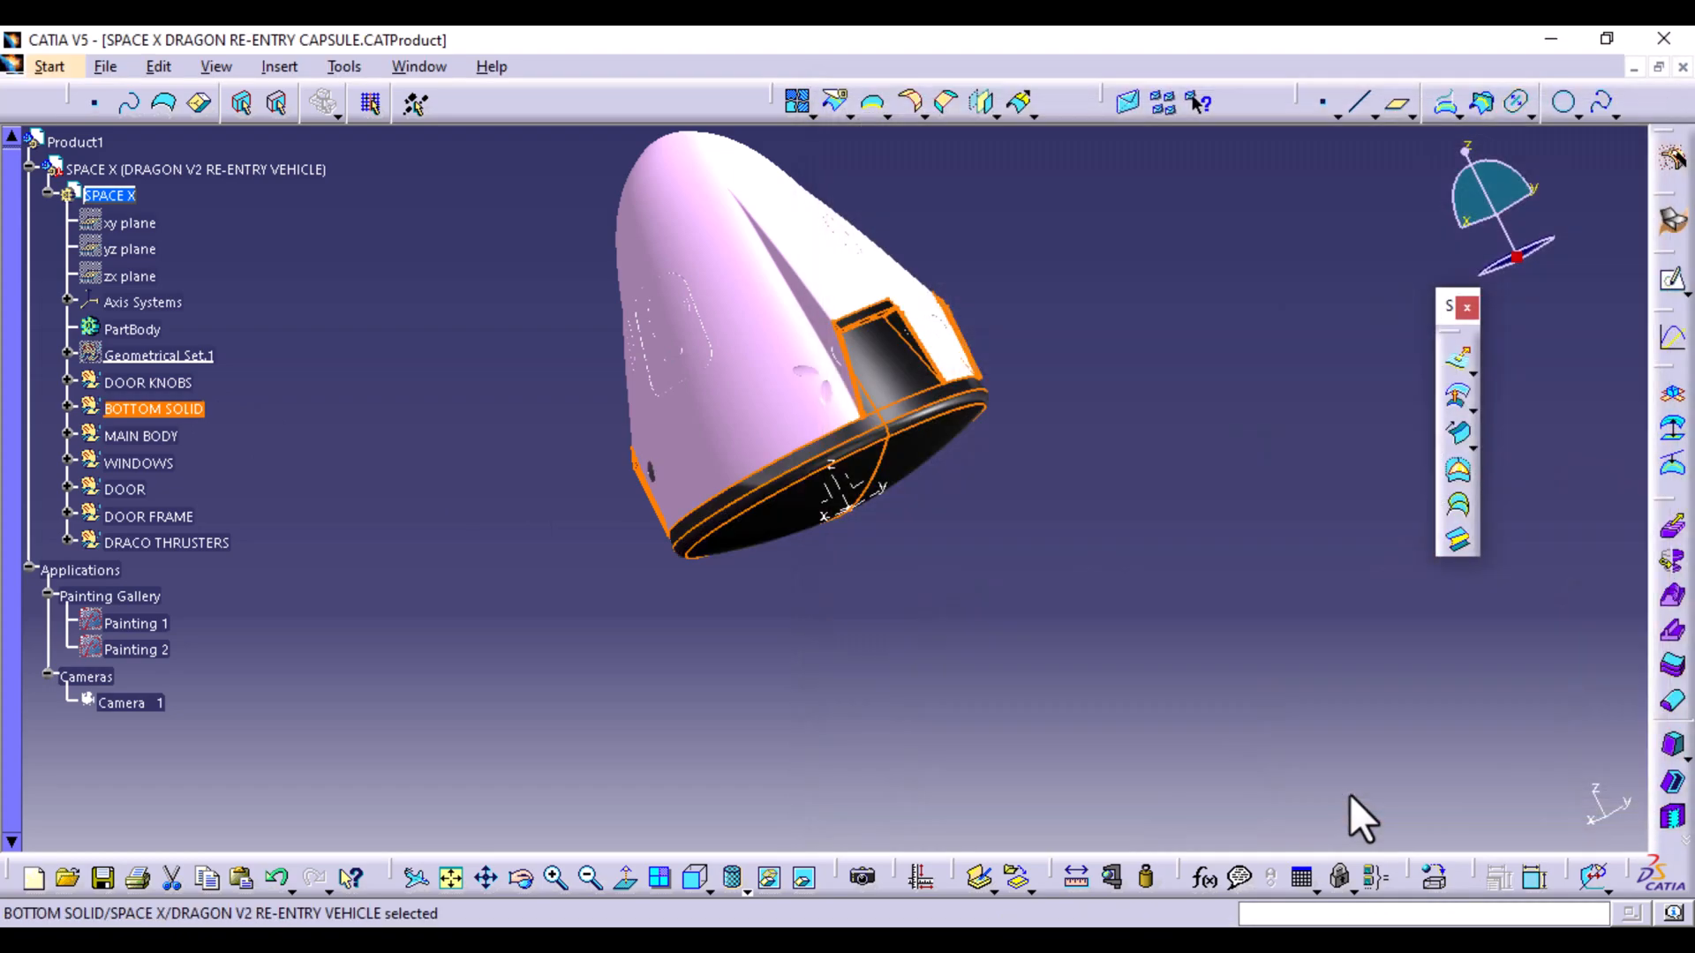
left_click(1220, 750)
Apply the Grey Blue painting material to the MAIN BODY set
left_click(175, 438)
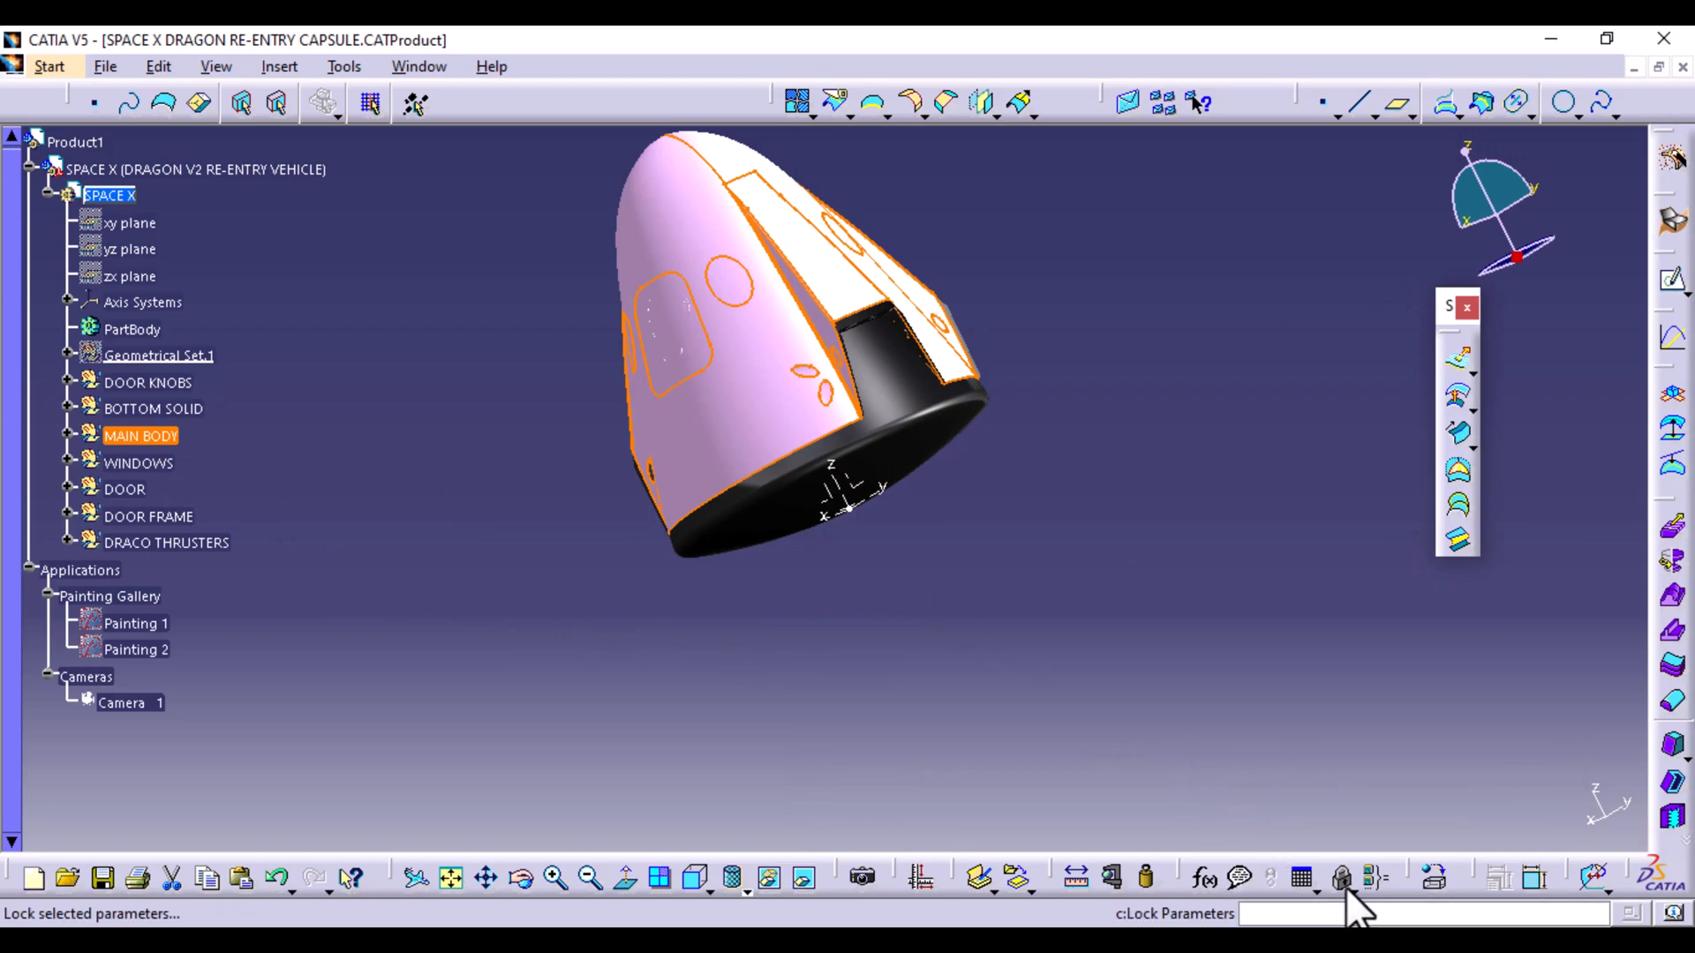
left_click(1438, 880)
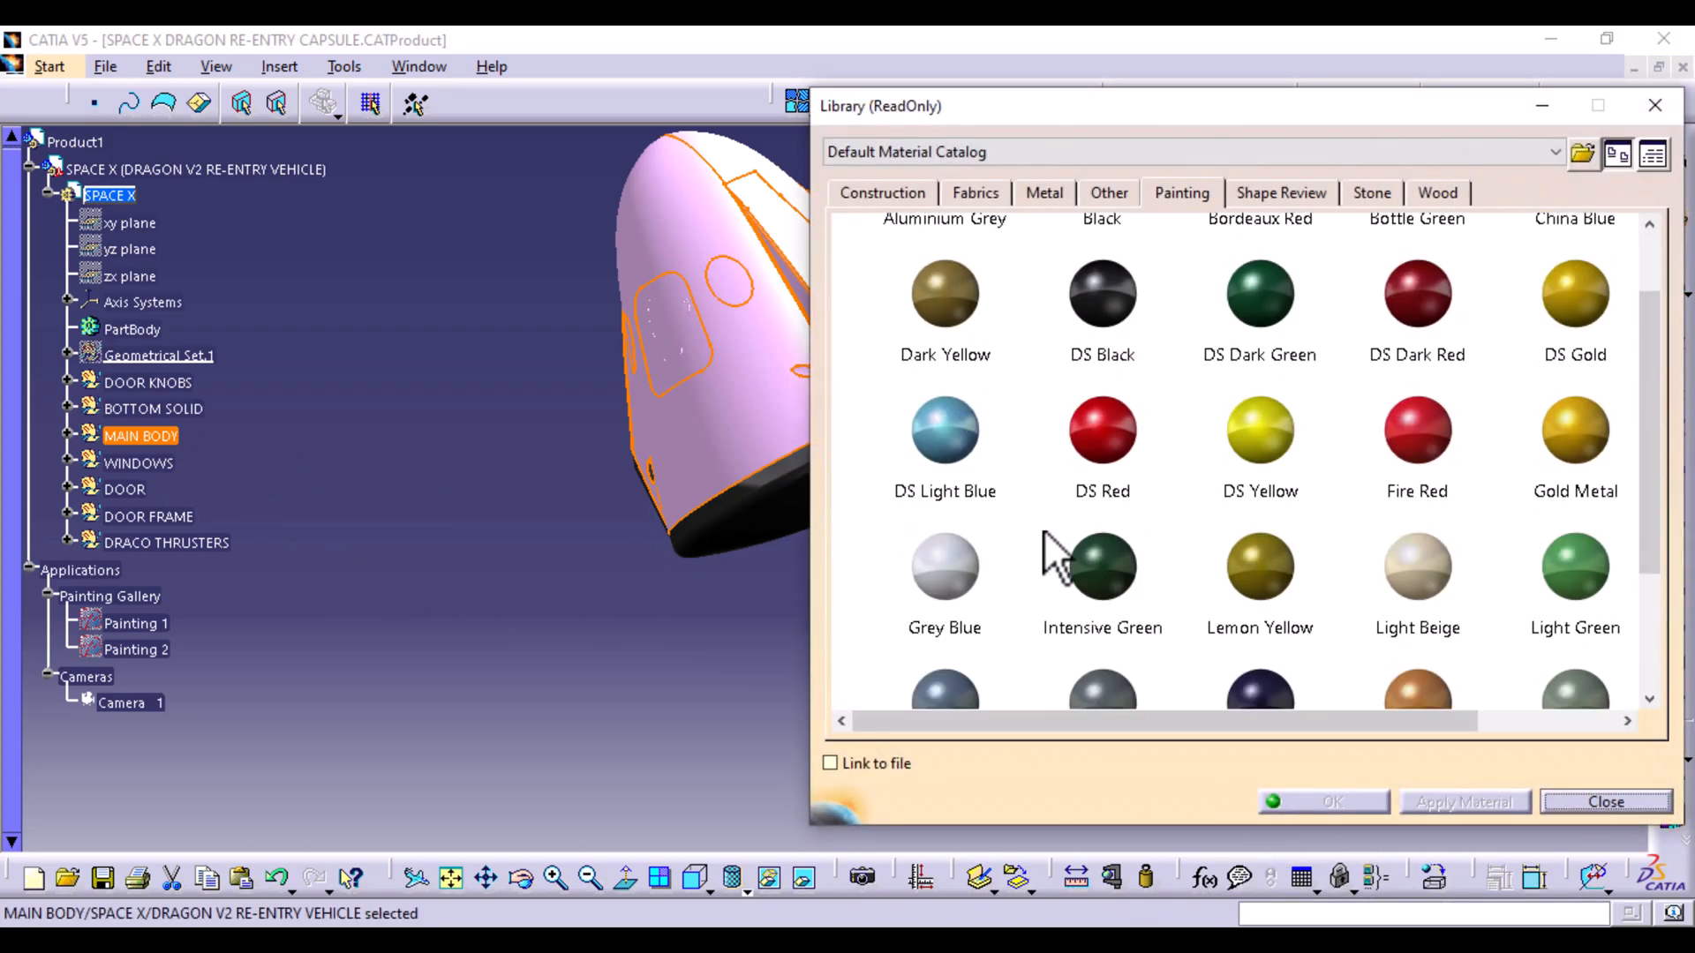
left_click(943, 582)
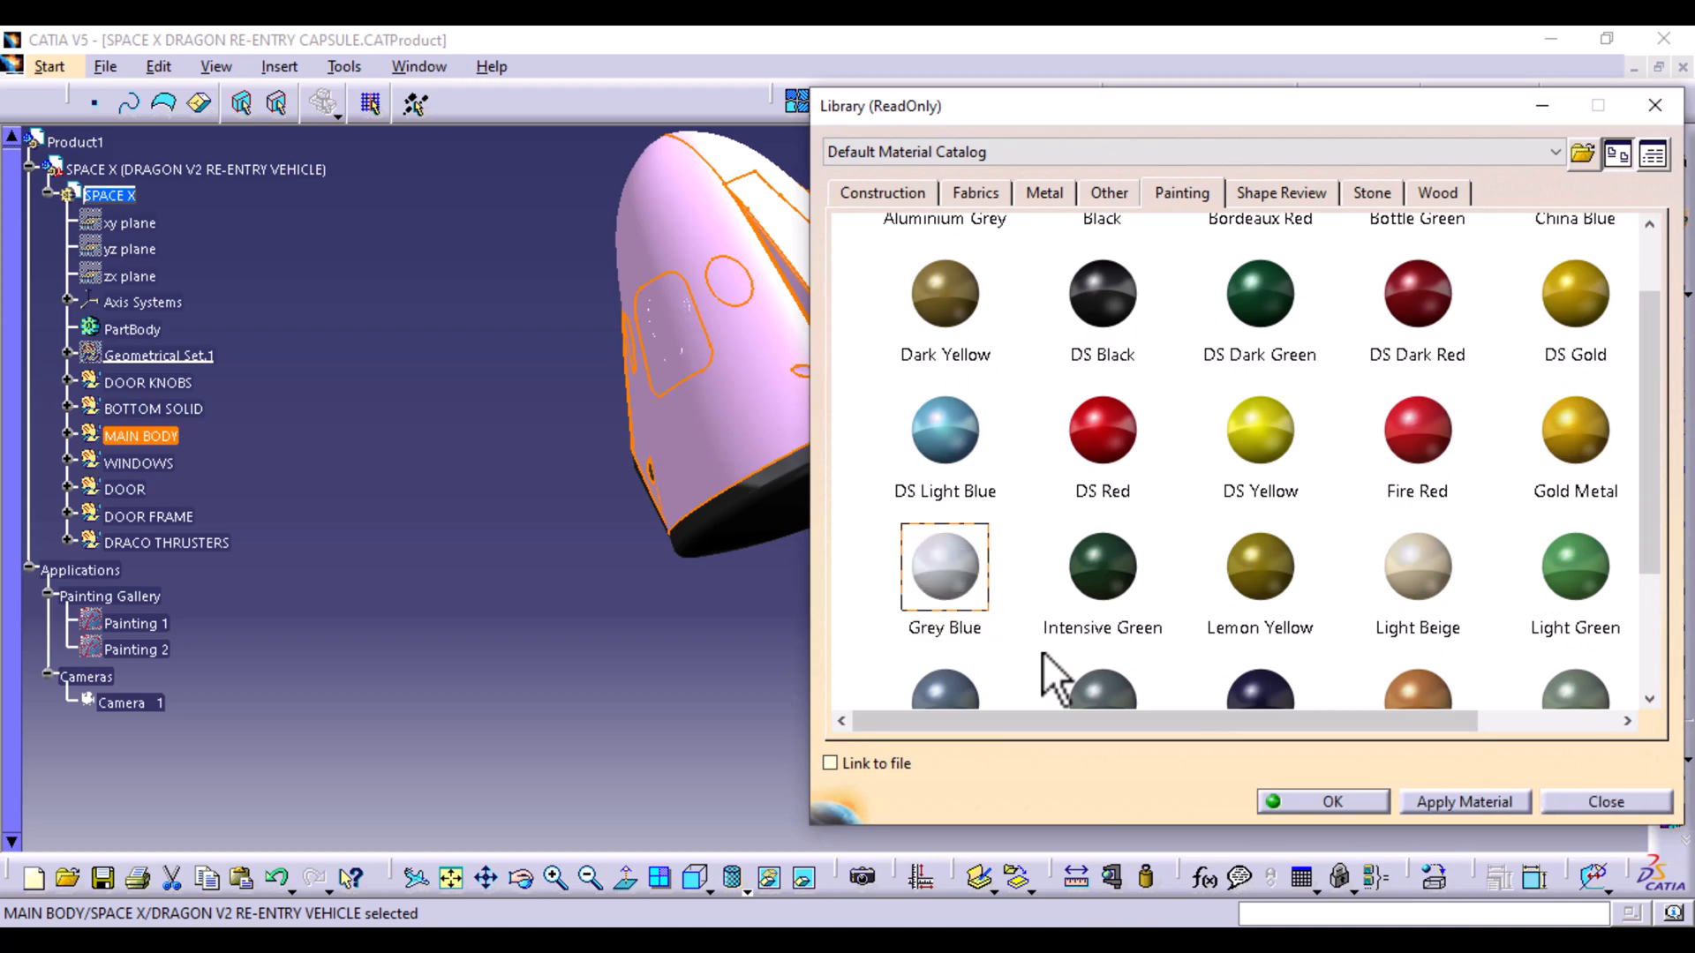
left_click(1364, 803)
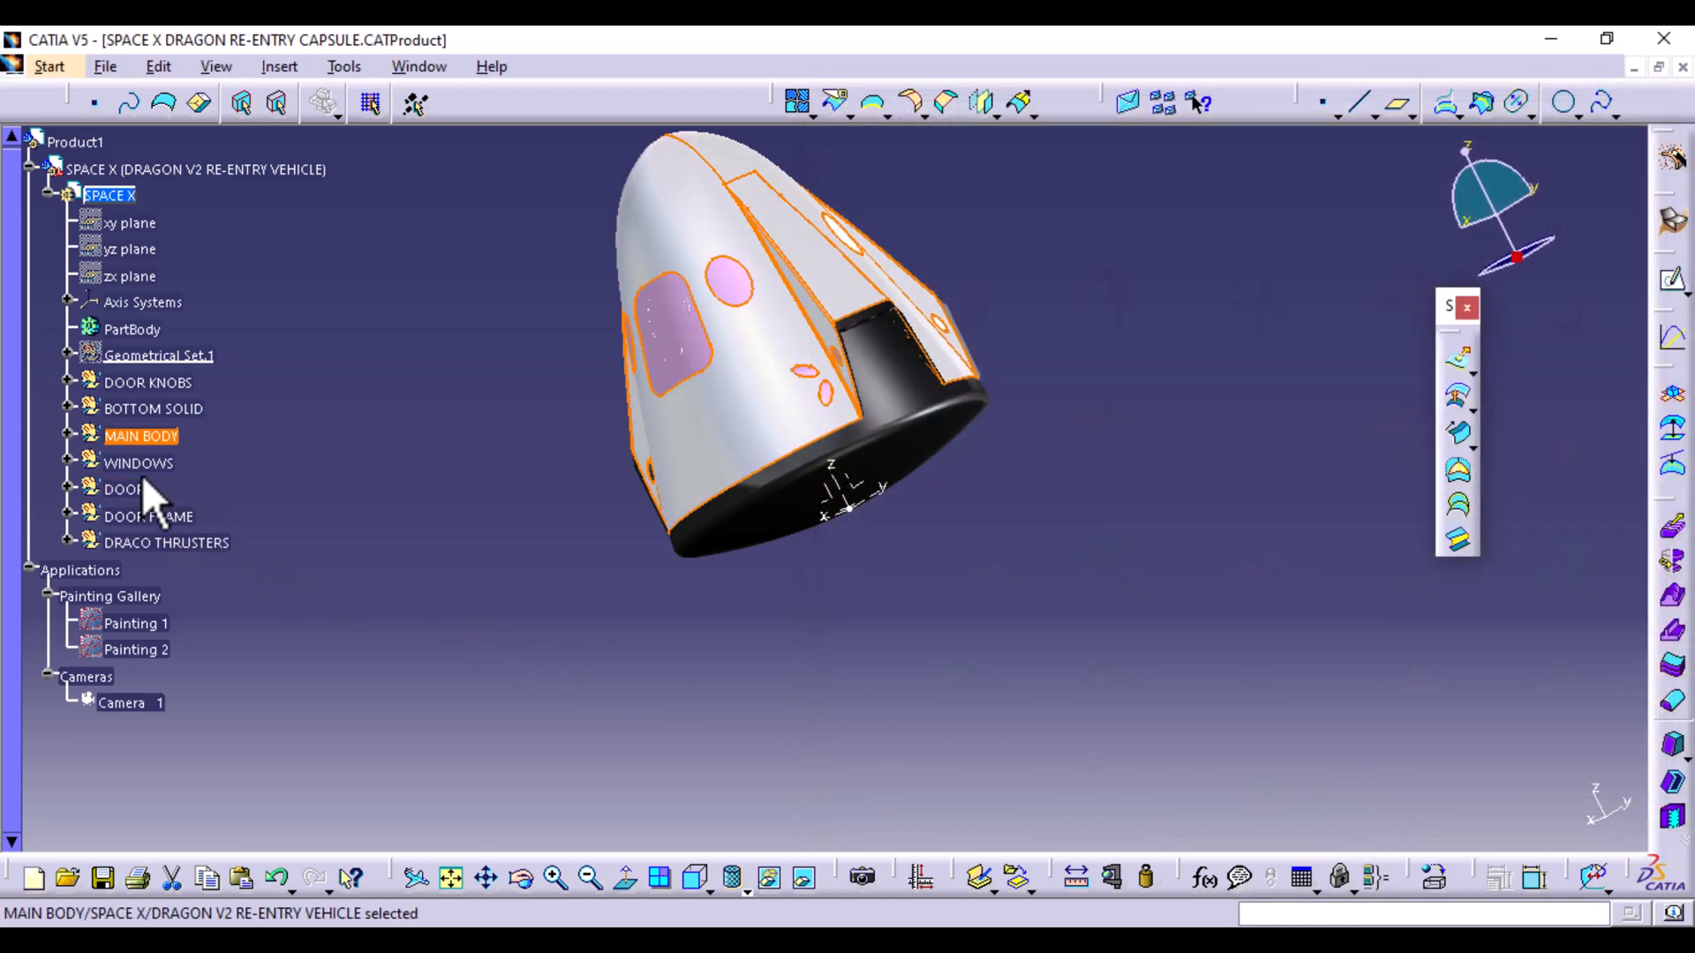
Apply the Grey Blue painting material to the DOOR set, keeping the material library open
left_click(140, 488)
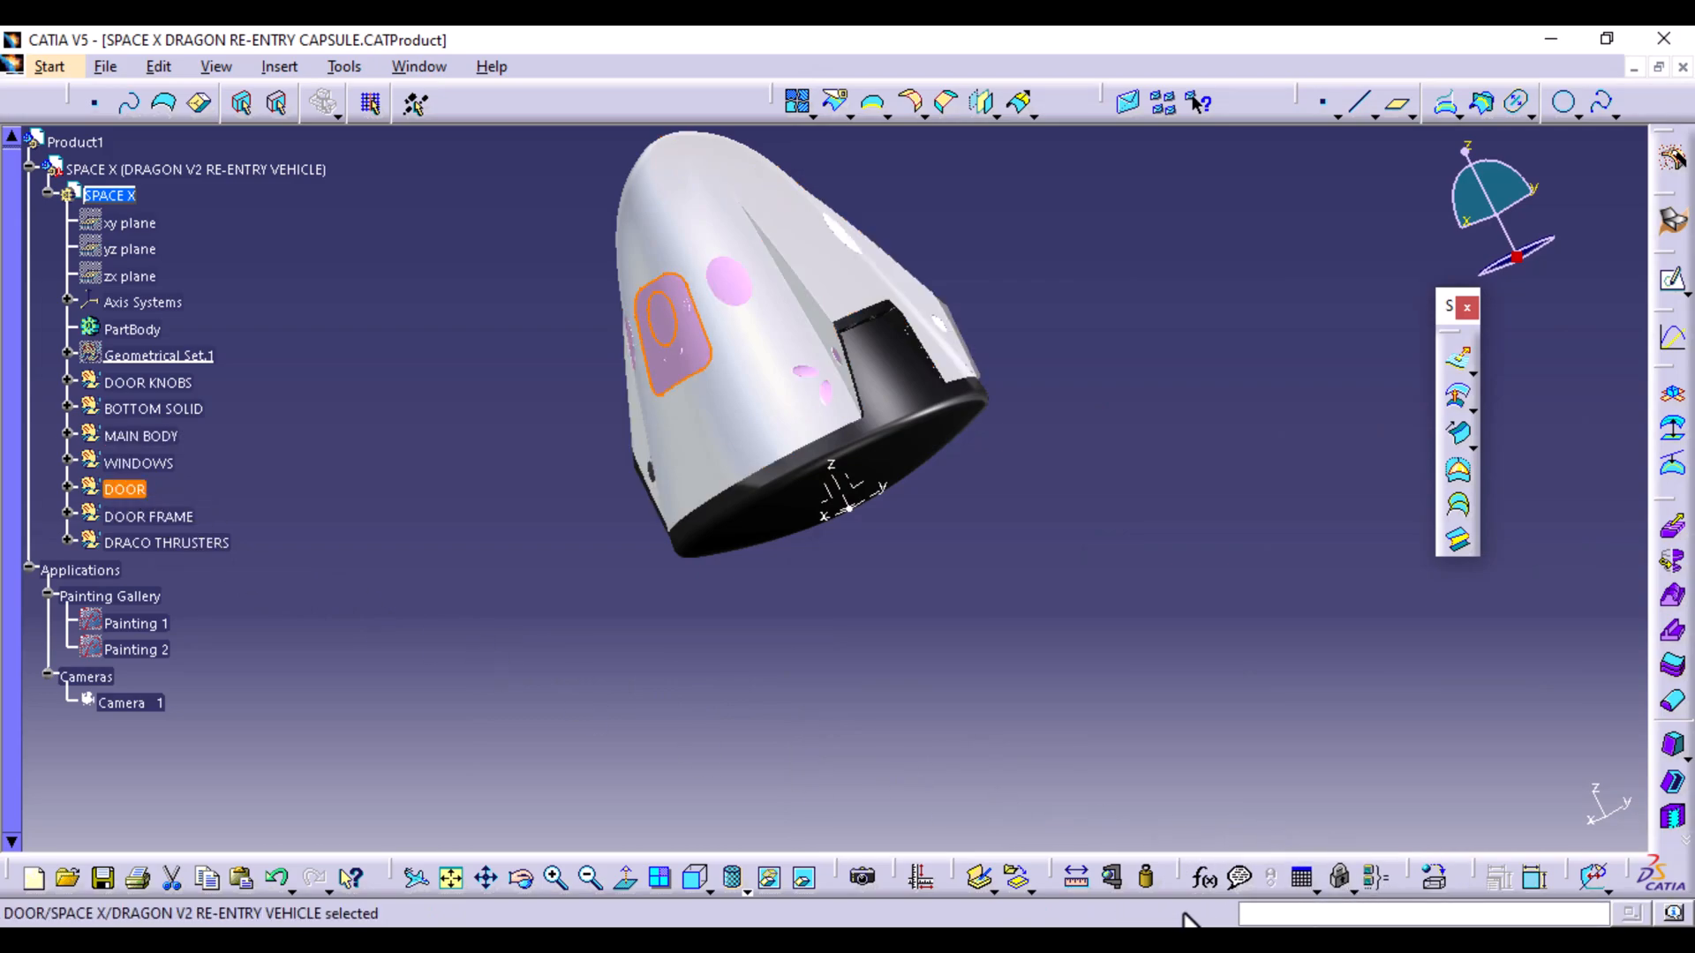
left_click(1434, 876)
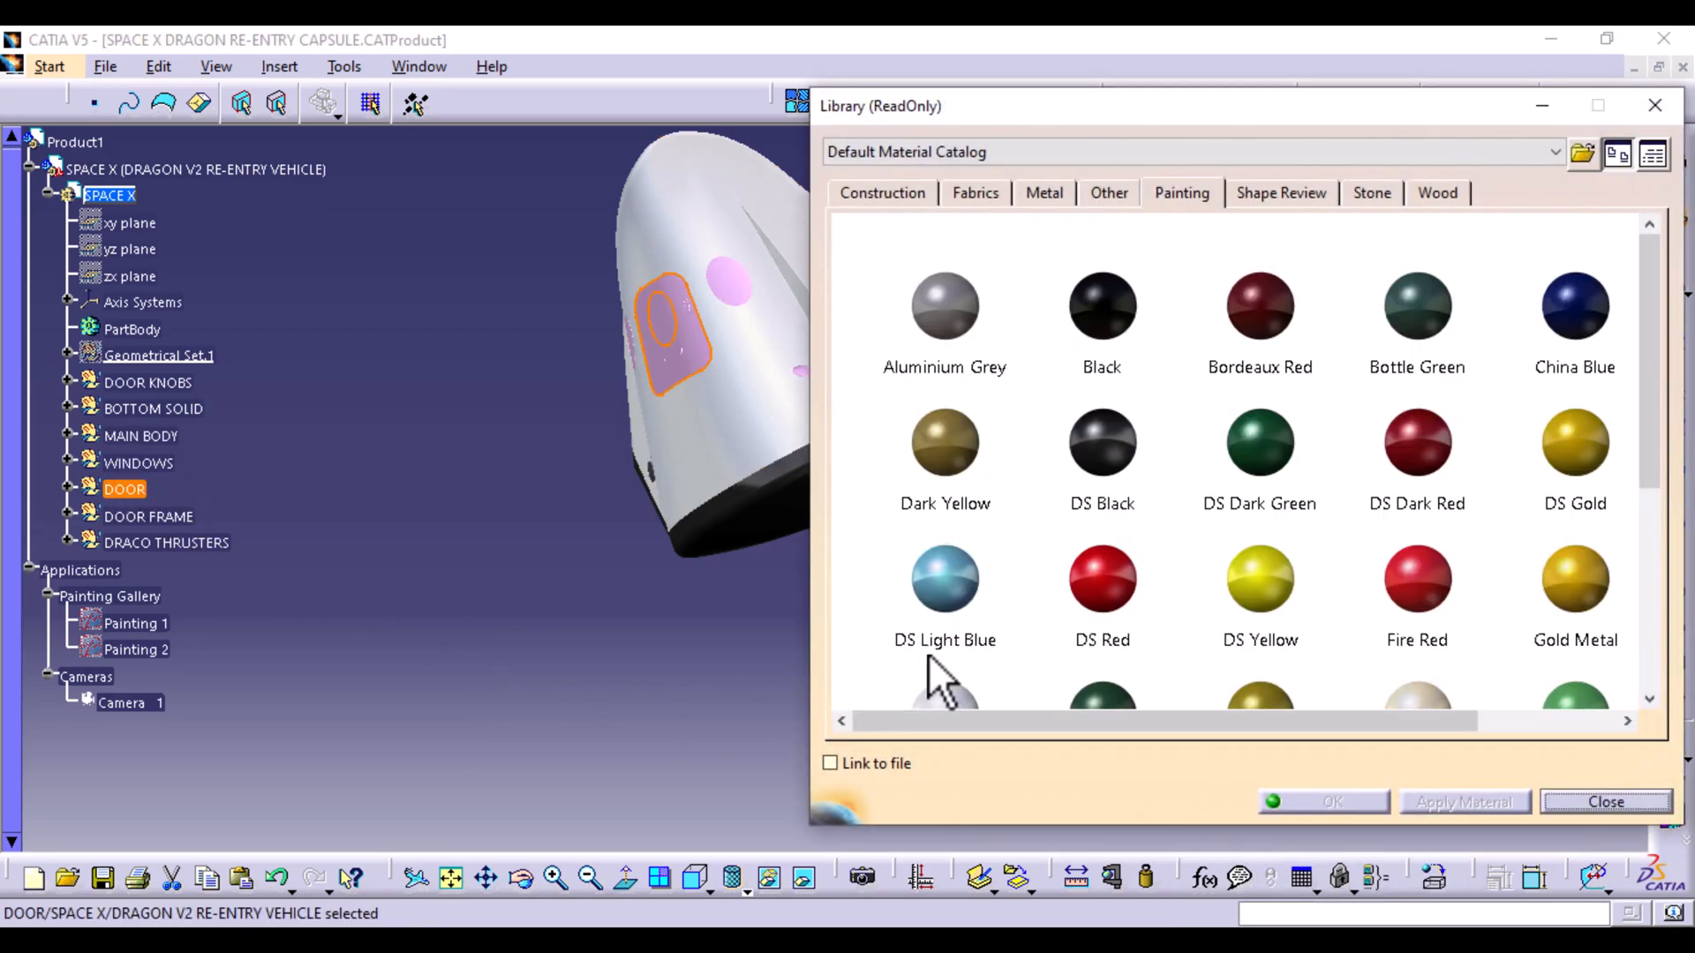
scroll(993, 682, "down", 1)
left_click(971, 626)
left_click(1430, 801)
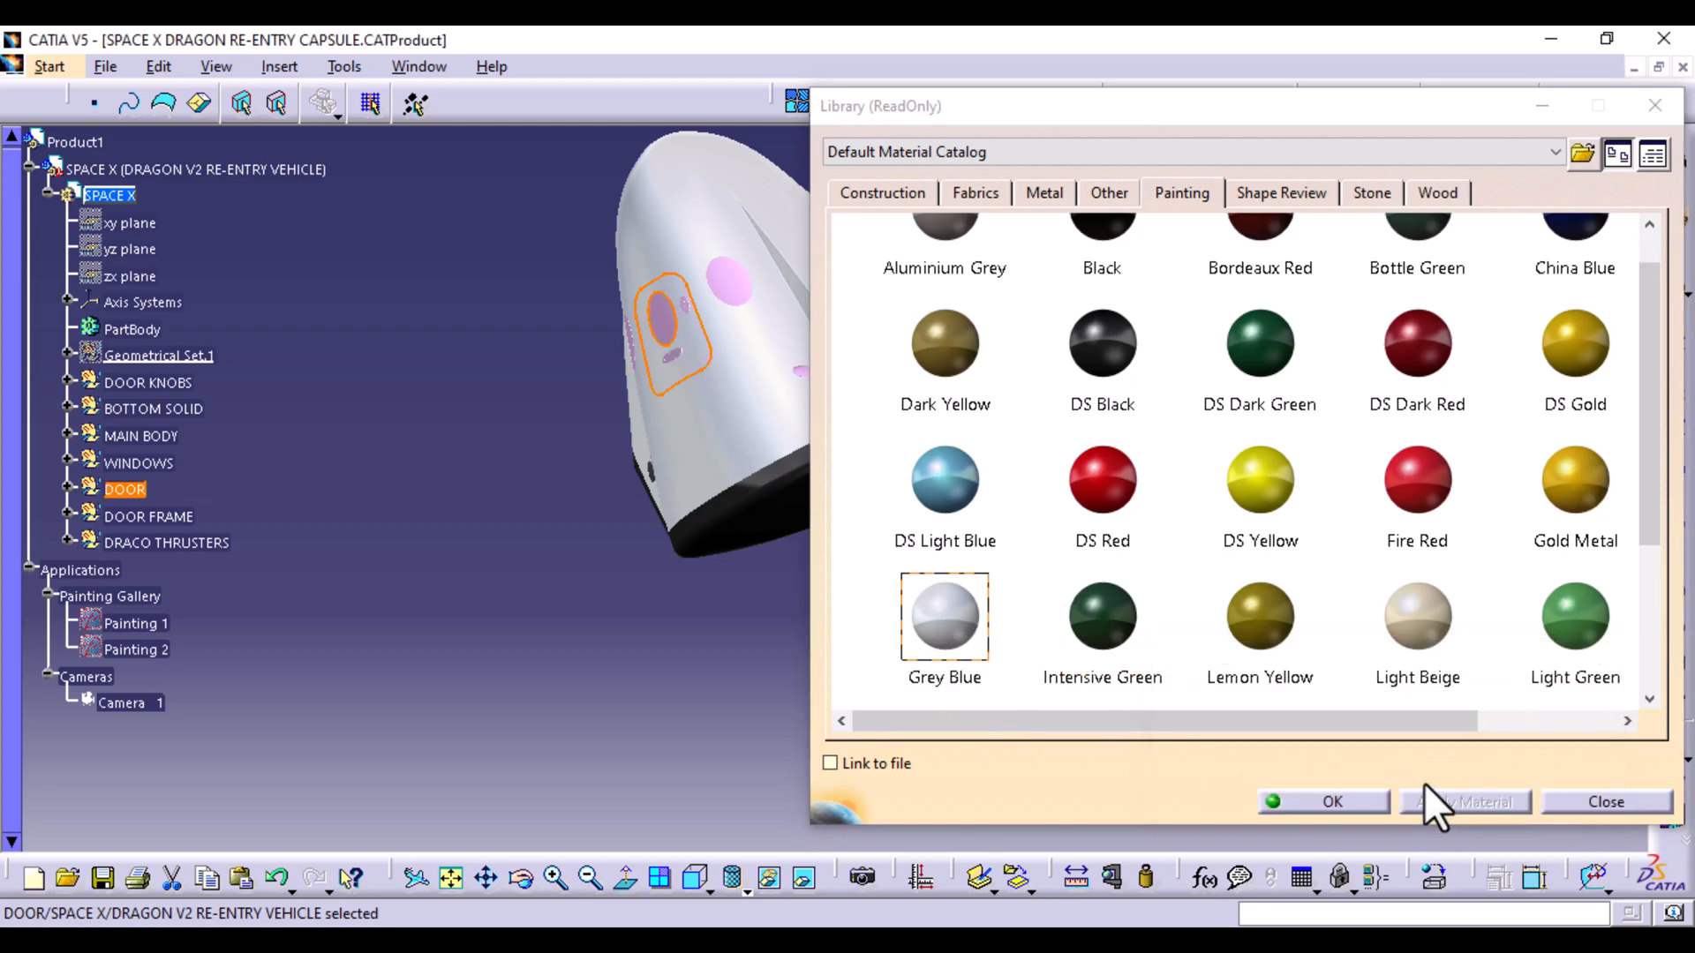
Apply the Black painting material to the DOOR FRAME set
left_click(166, 517)
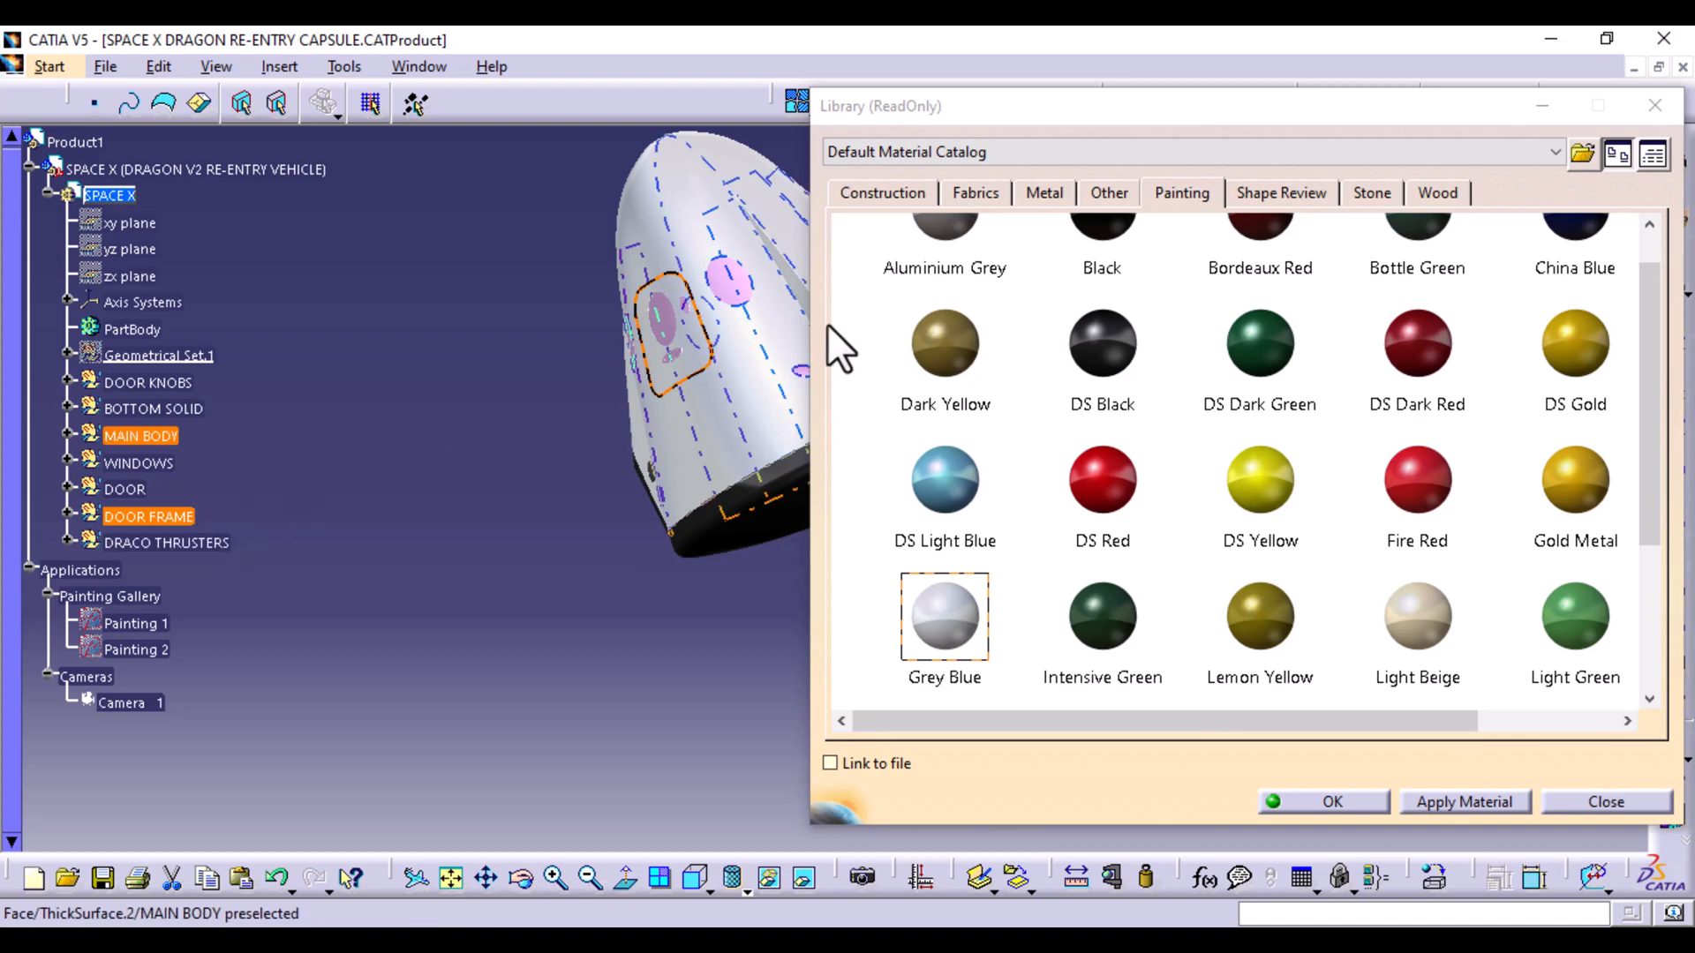
left_click(1097, 231)
left_click(1458, 793)
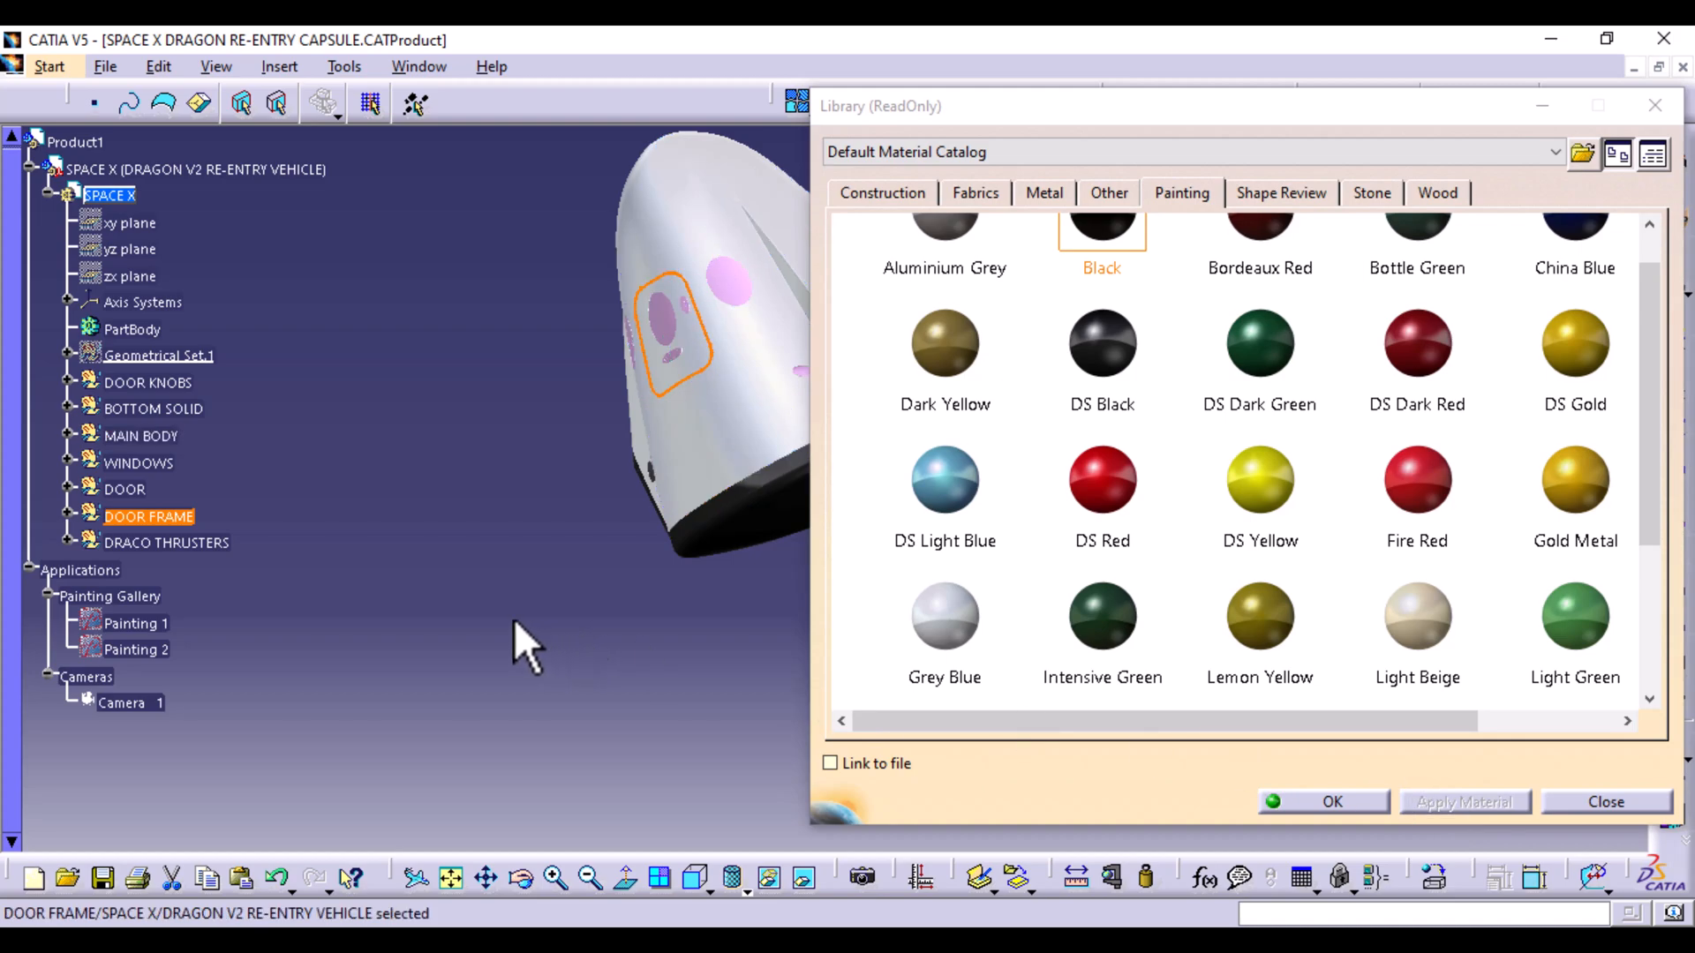
Apply the Aluminium metal material to the DRACO THRUSTERS set
left_click(167, 542)
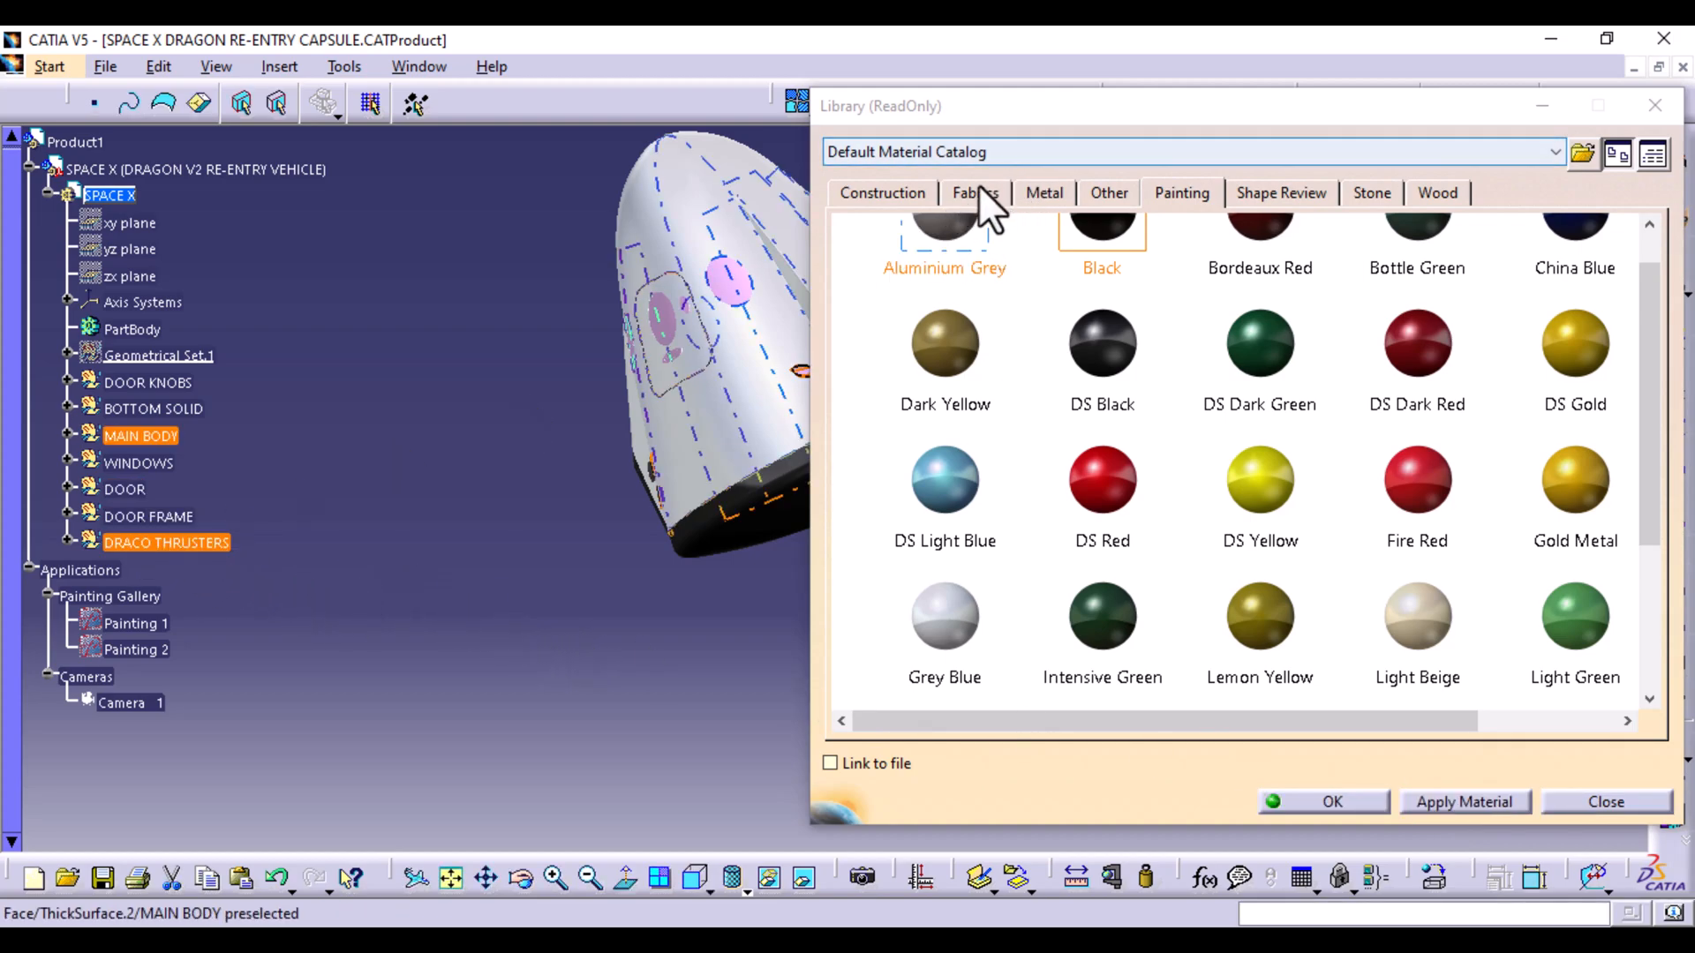
left_click(1040, 192)
left_click(945, 300)
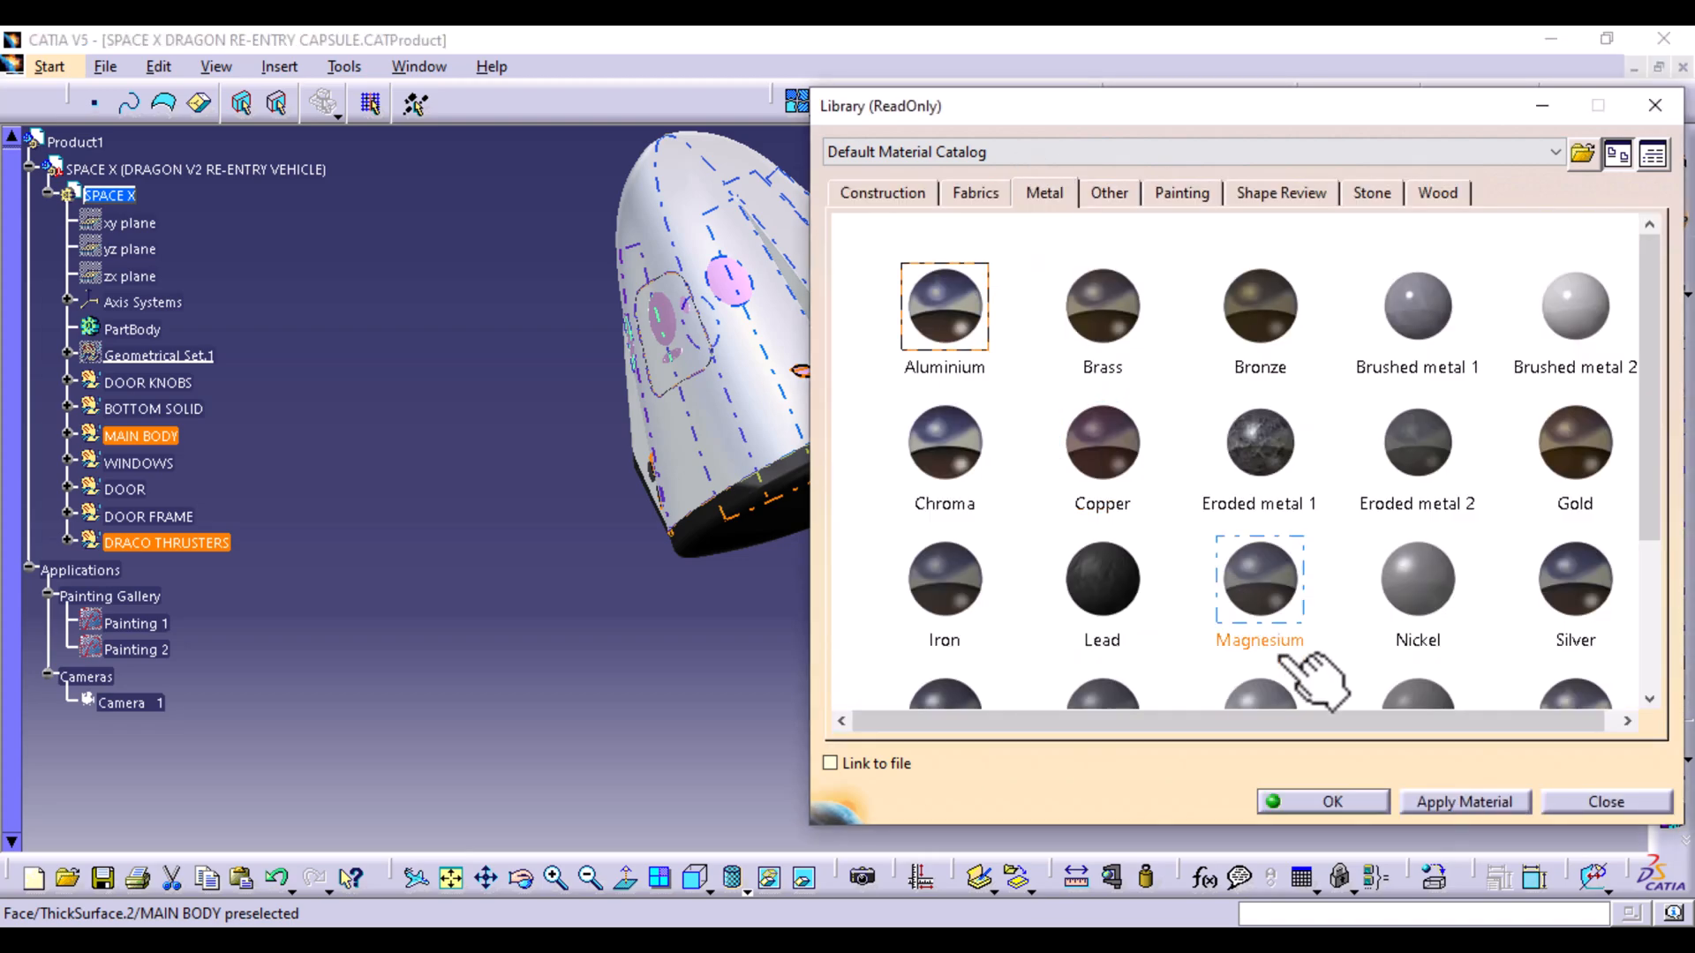
left_click(1464, 801)
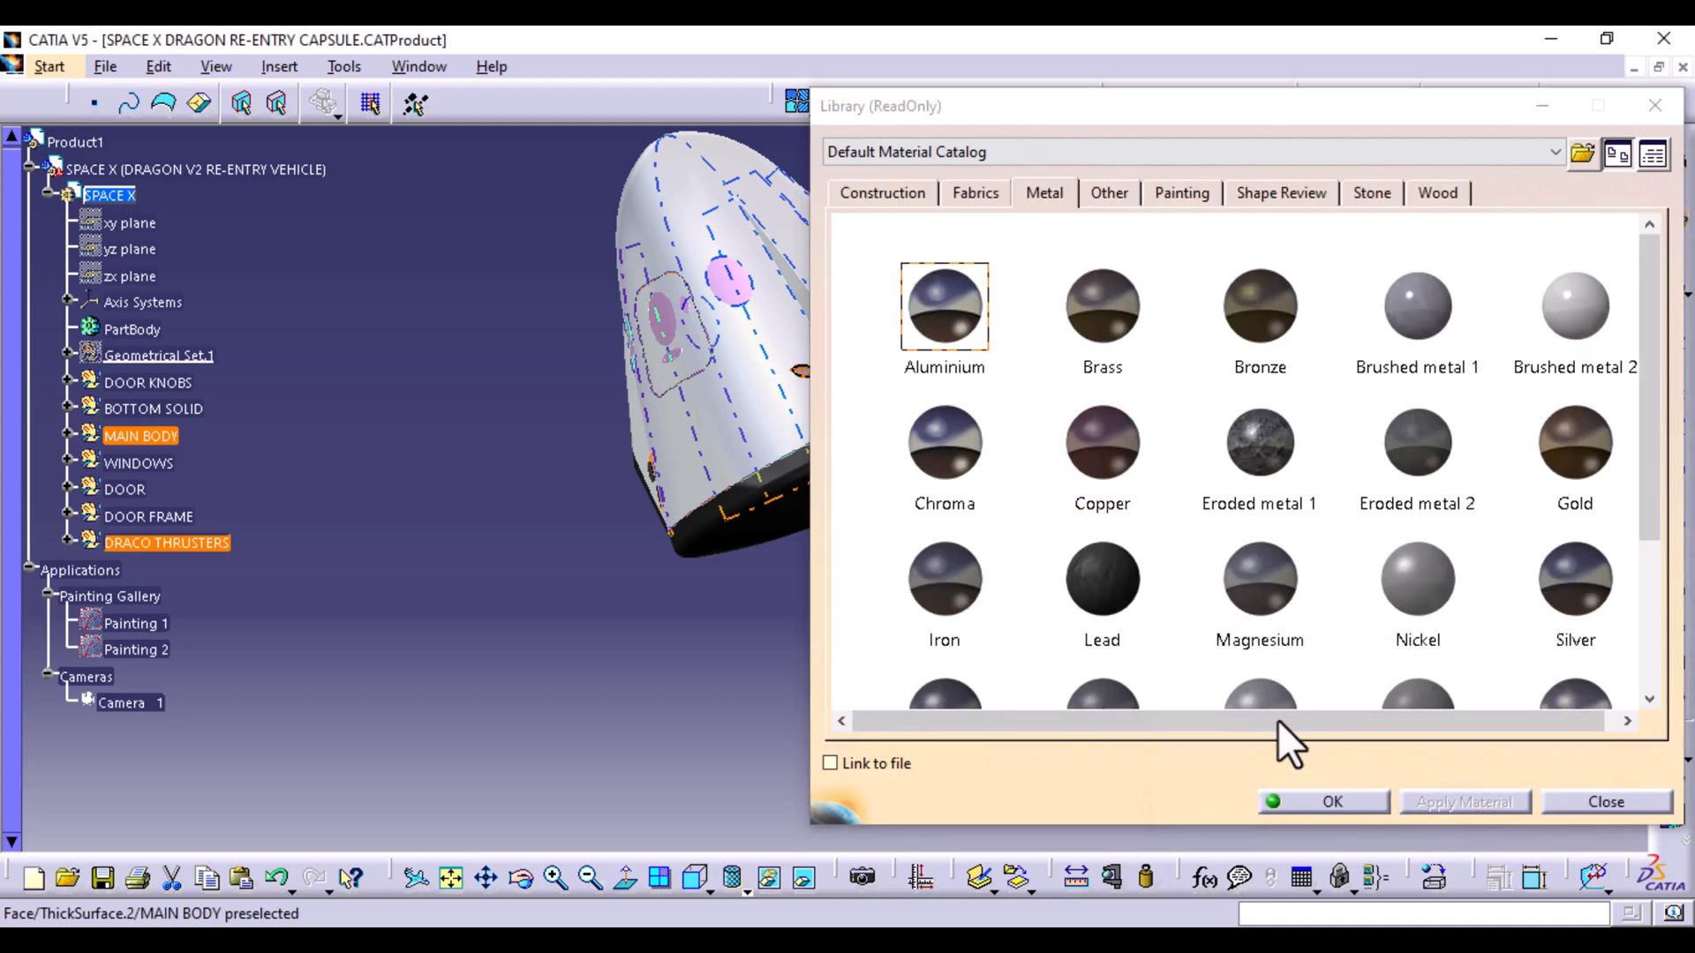
Apply the DS Black painting material to the WINDOWS set and close the material library
left_click(1180, 193)
mouse_move(945, 344)
left_mouse_down()
mouse_move(700, 574)
mouse_move(502, 627)
left_mouse_up()
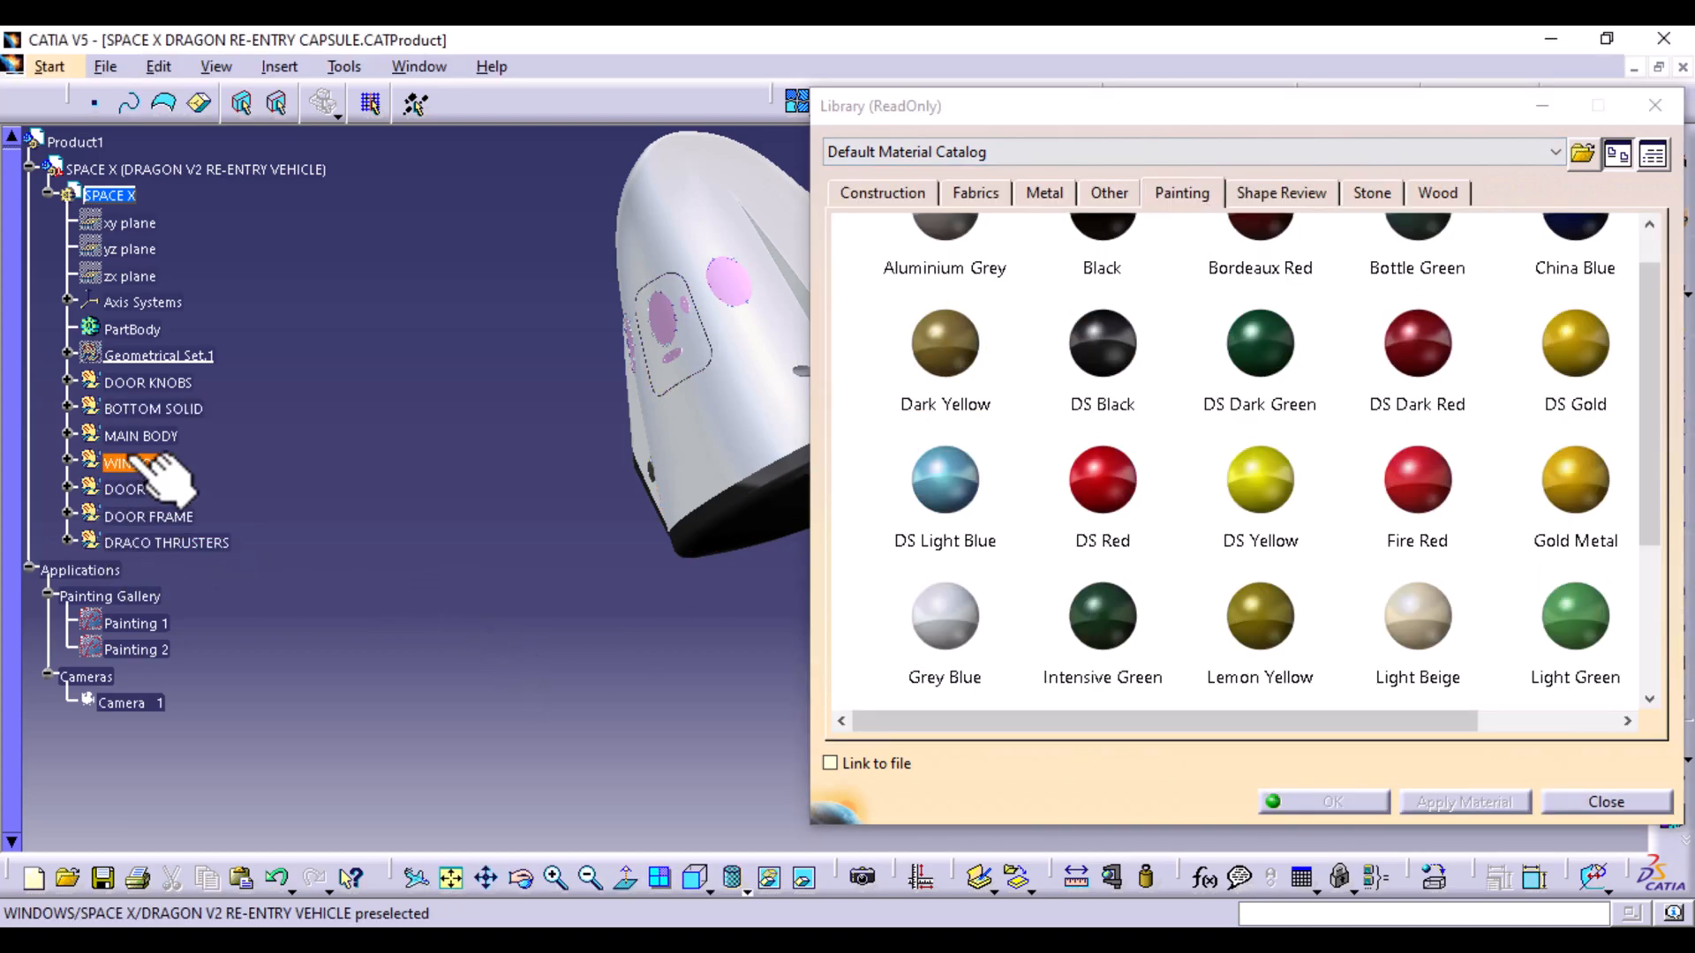
left_click(164, 466)
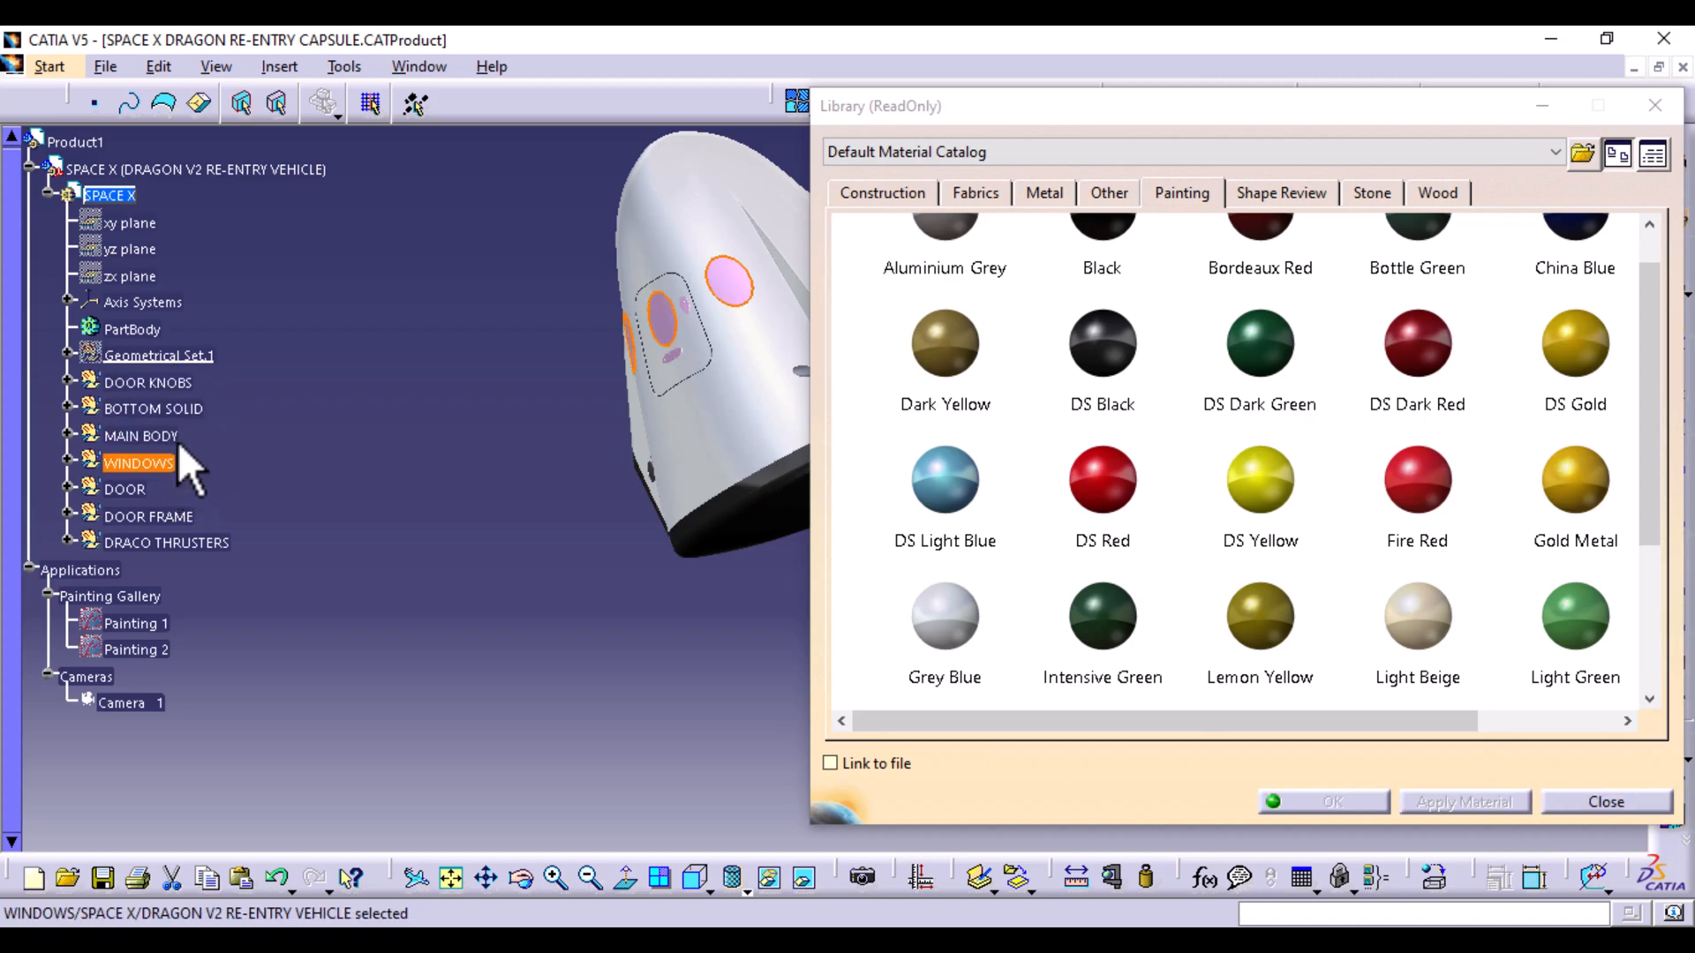
left_click(1143, 358)
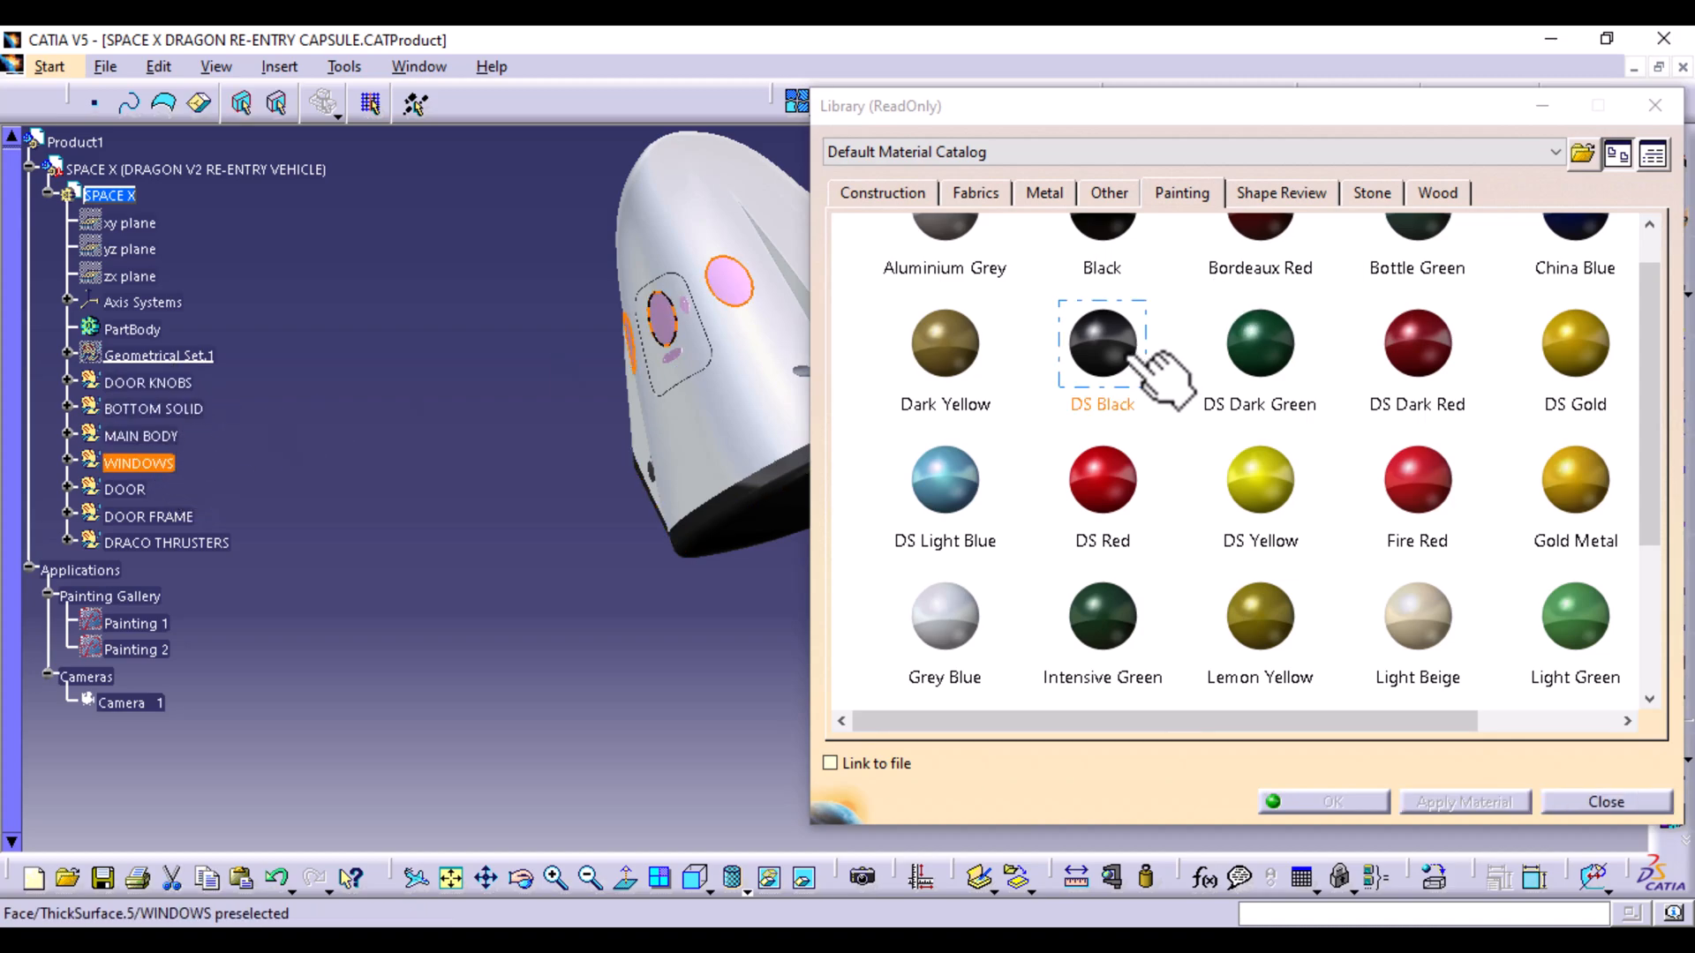
left_click(1148, 355)
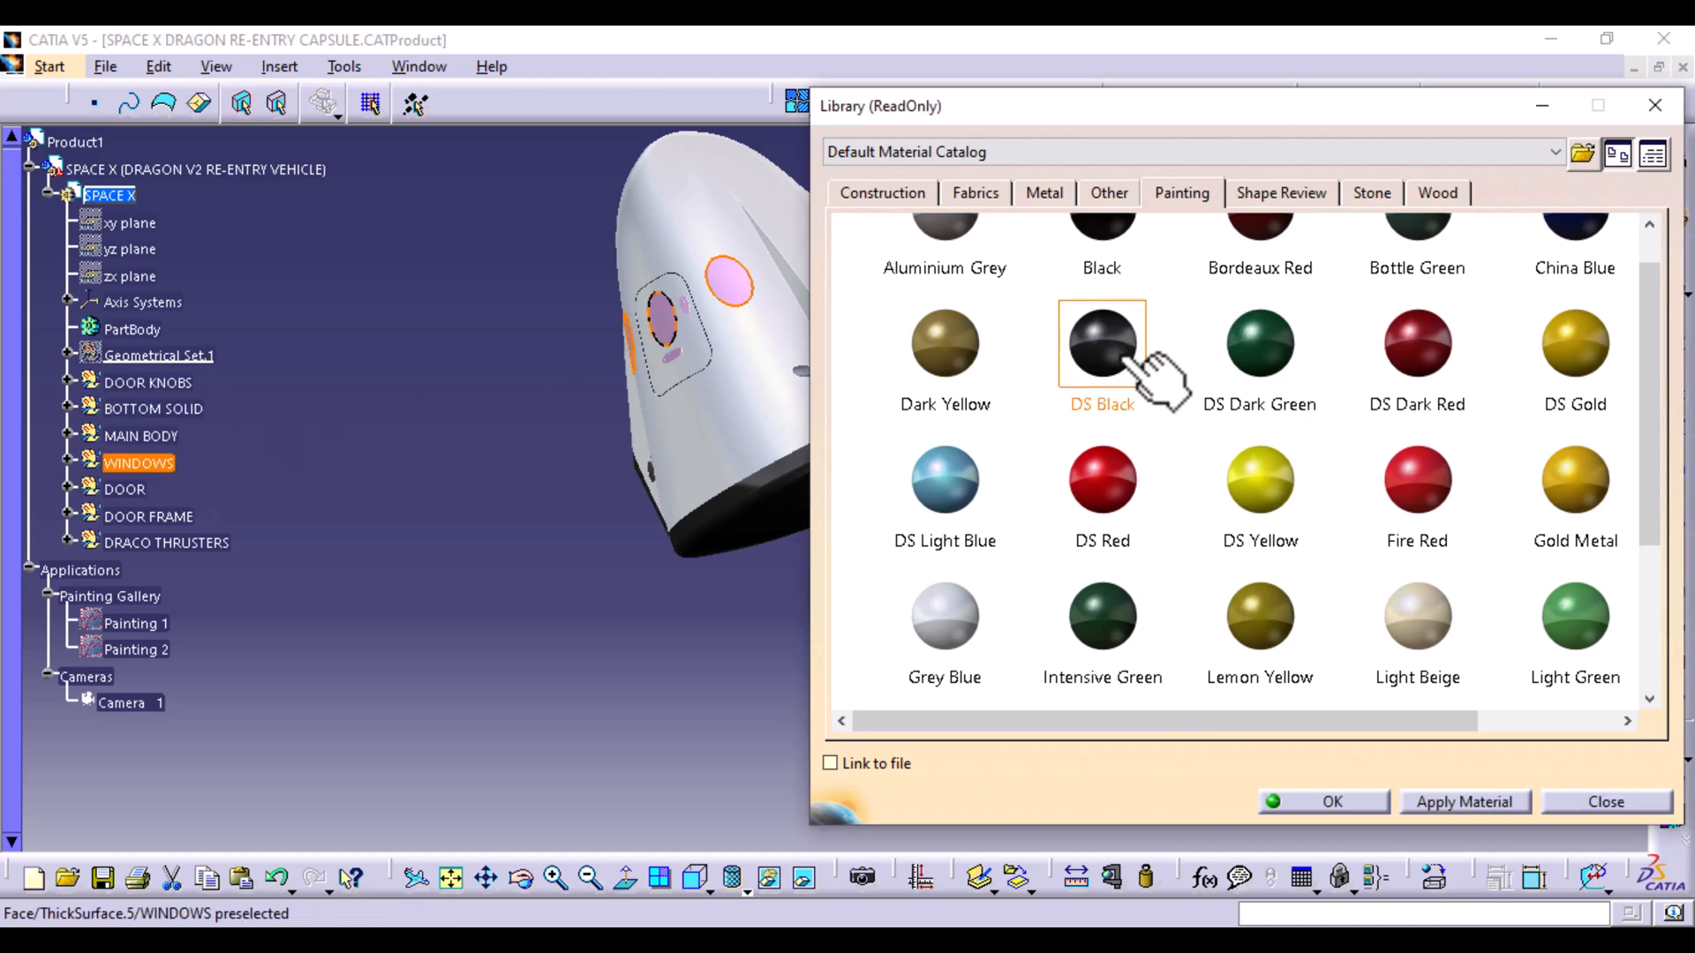
left_click(1467, 802)
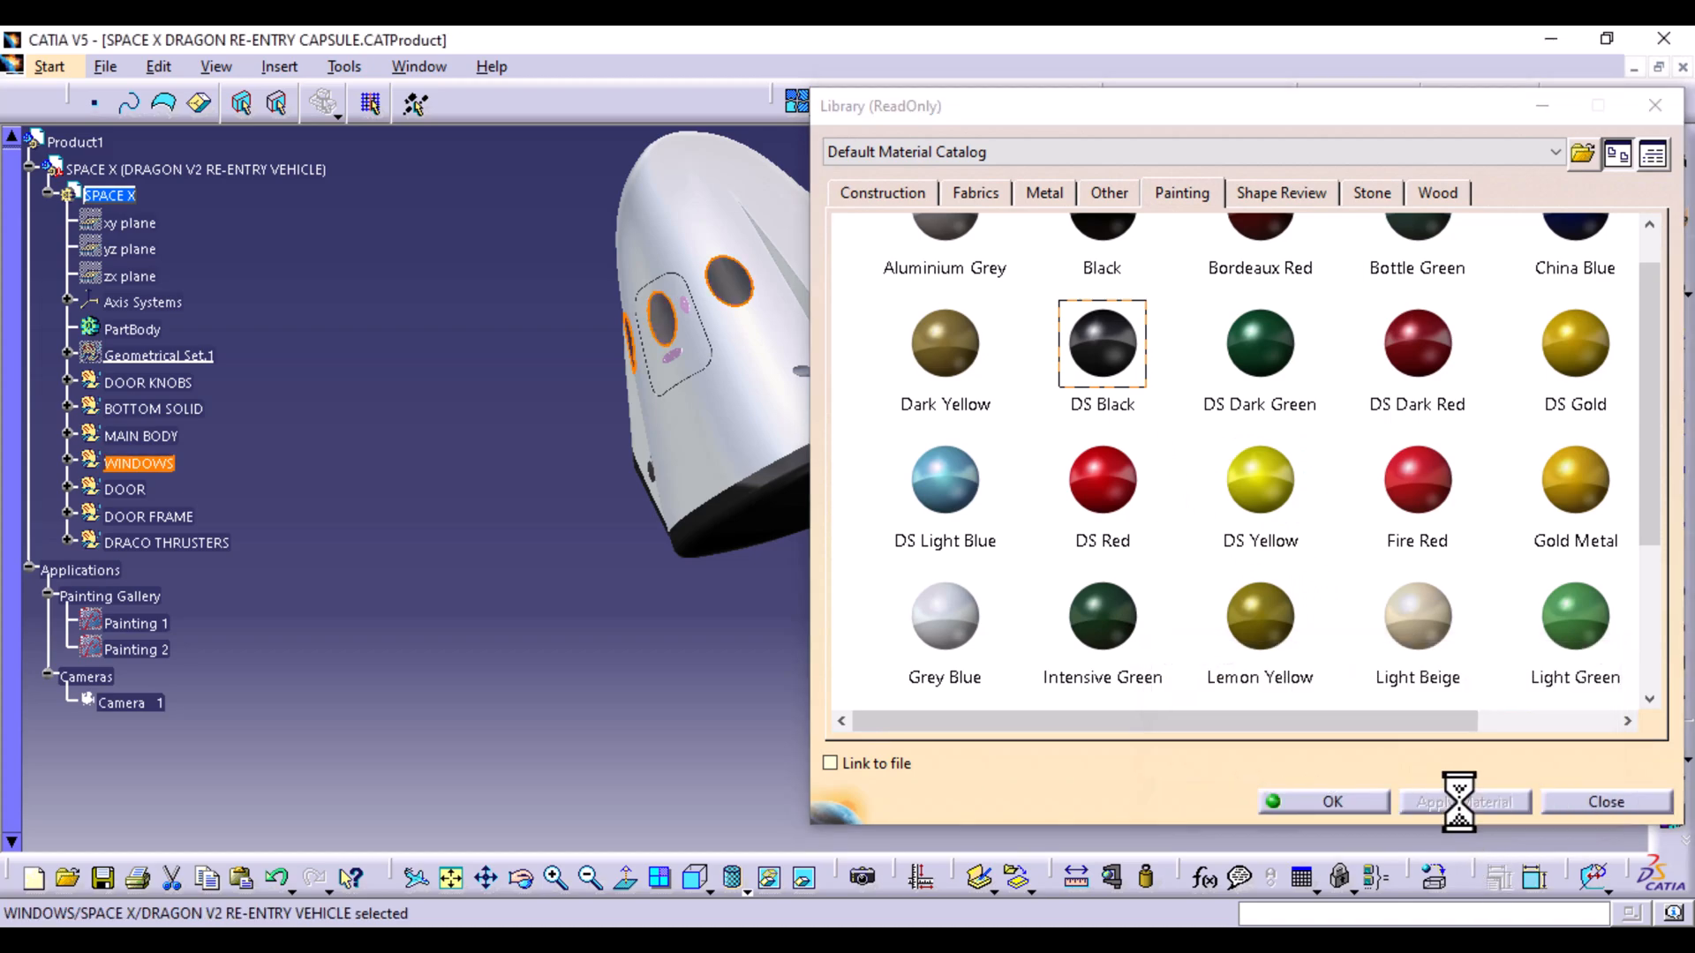
left_click(1333, 801)
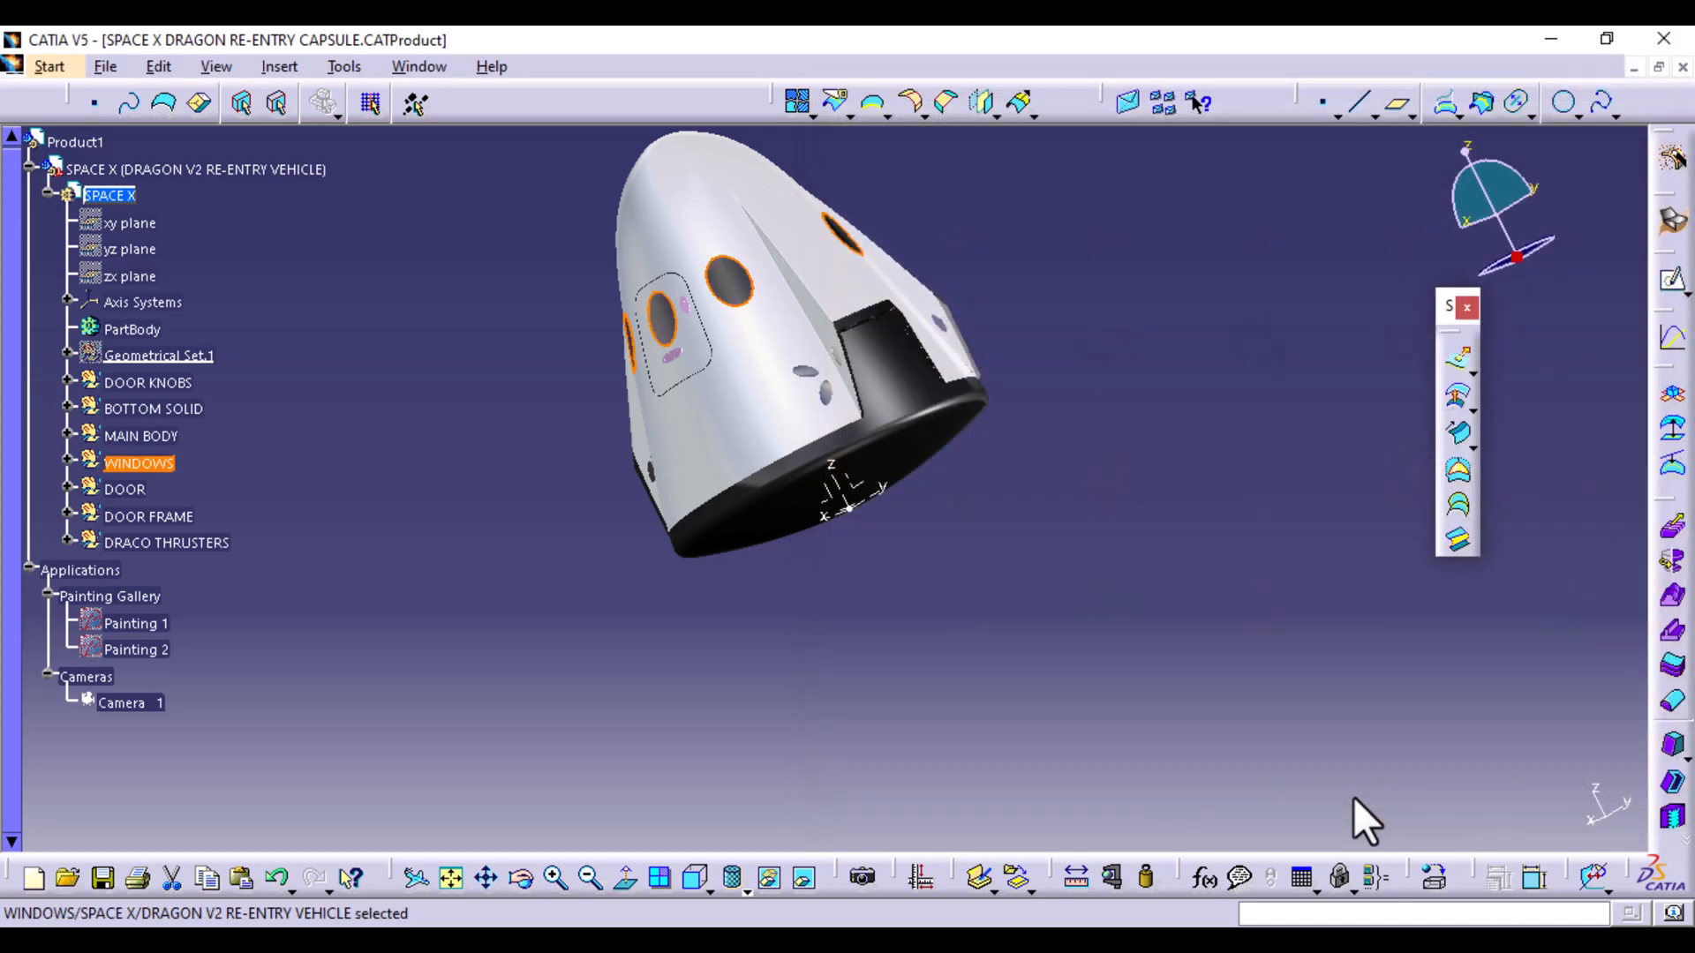
left_click(1103, 651)
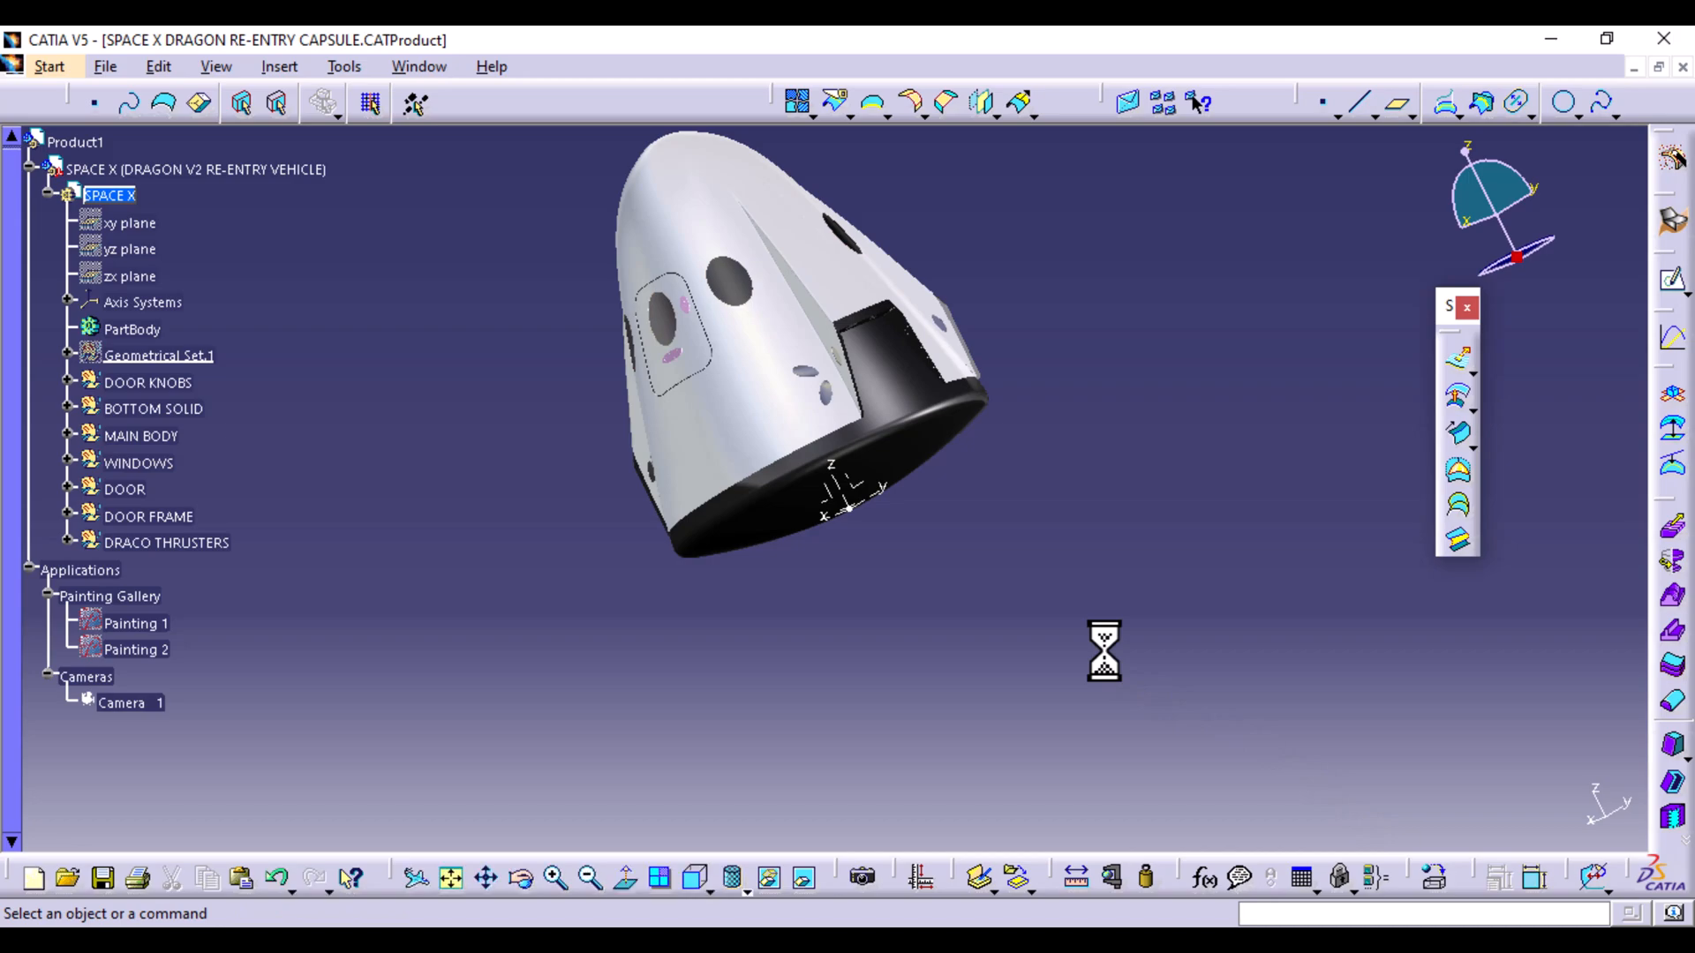
Apply the Aluminium metal material to the DOOR KNOBS set and close the material library
left_click(172, 382)
left_click(1431, 879)
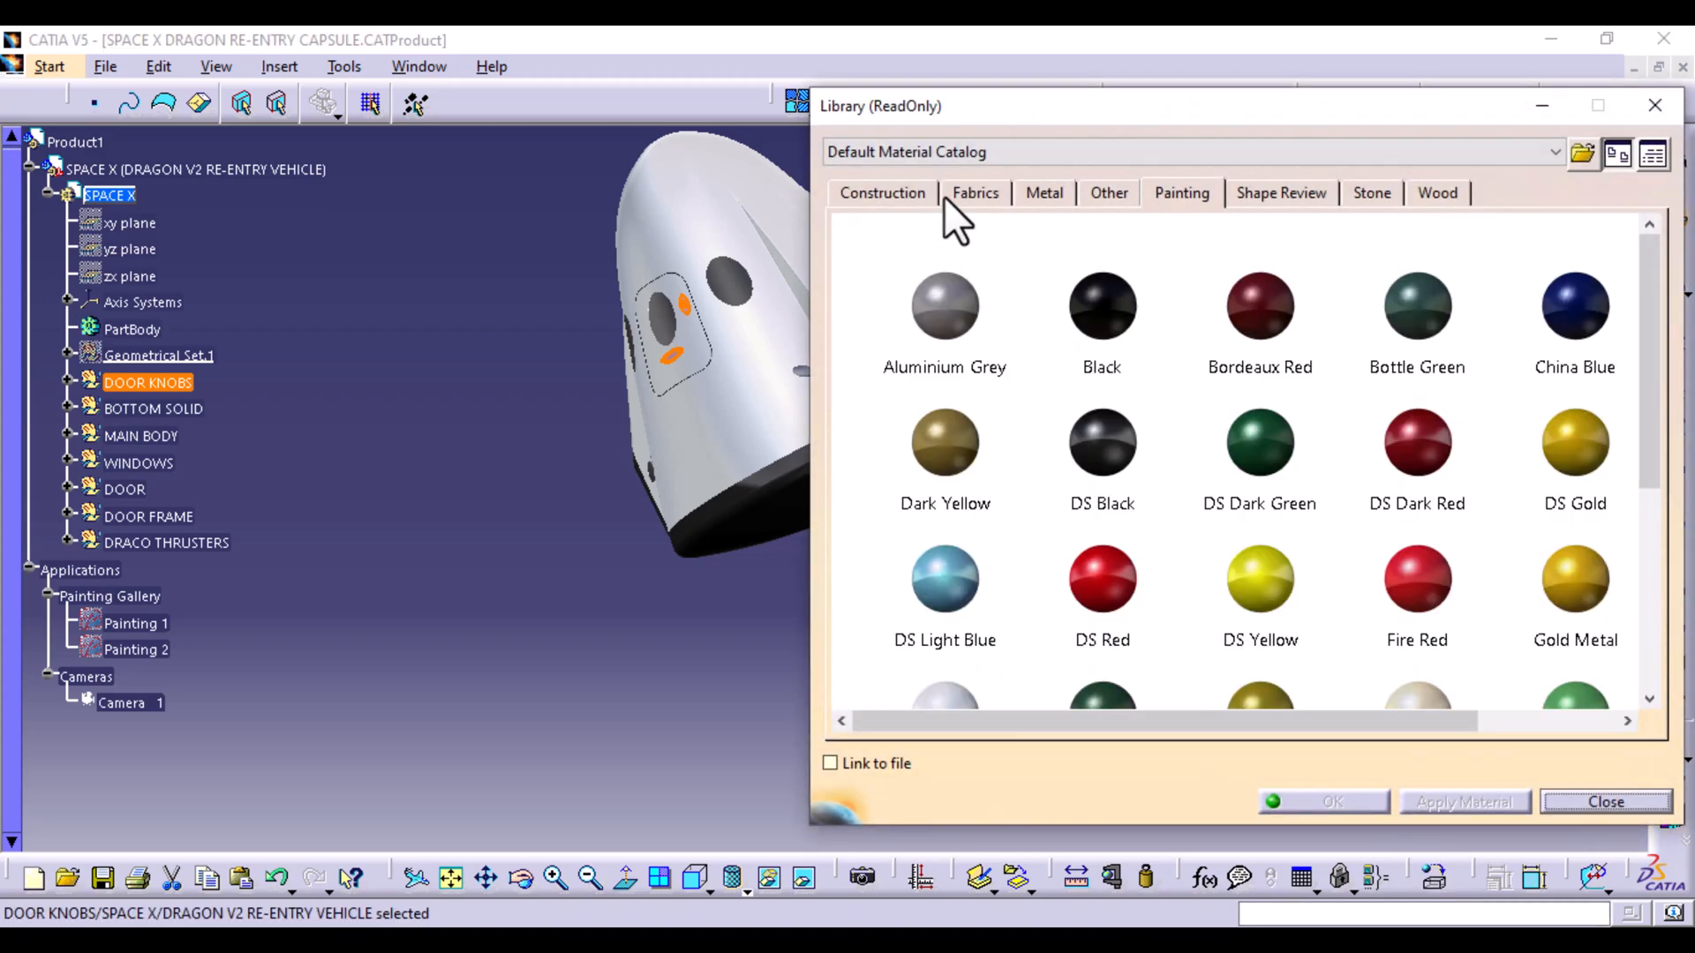
left_click(1052, 191)
left_click(981, 328)
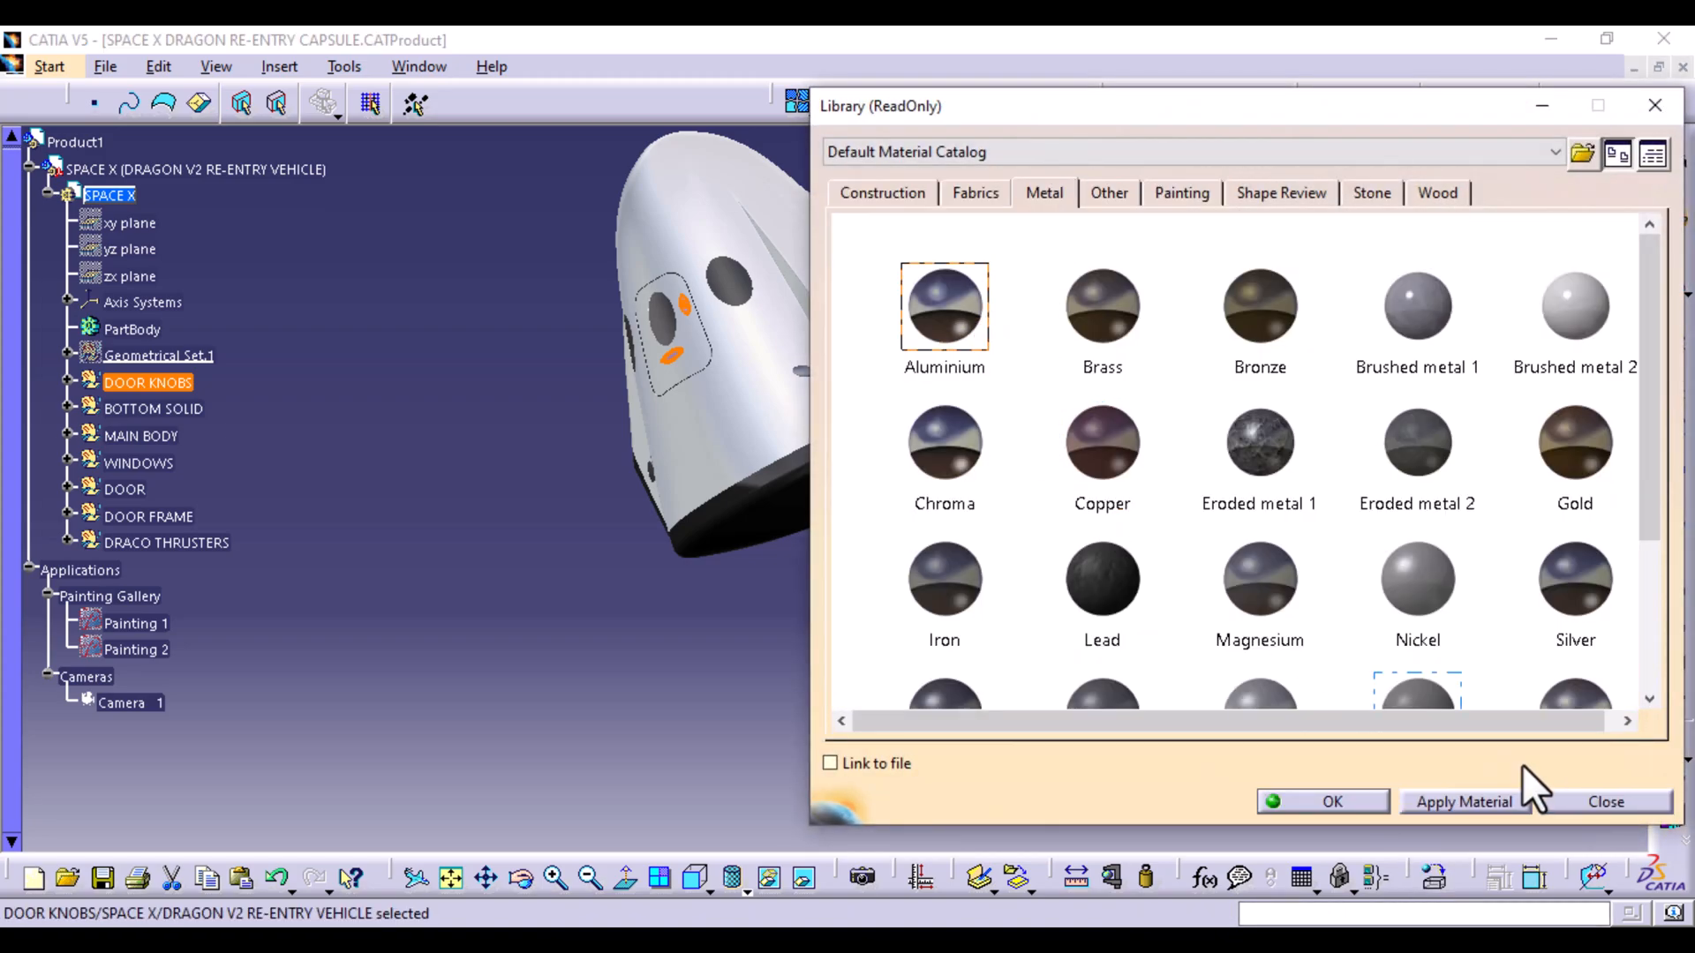
left_click(1479, 797)
left_click(1366, 804)
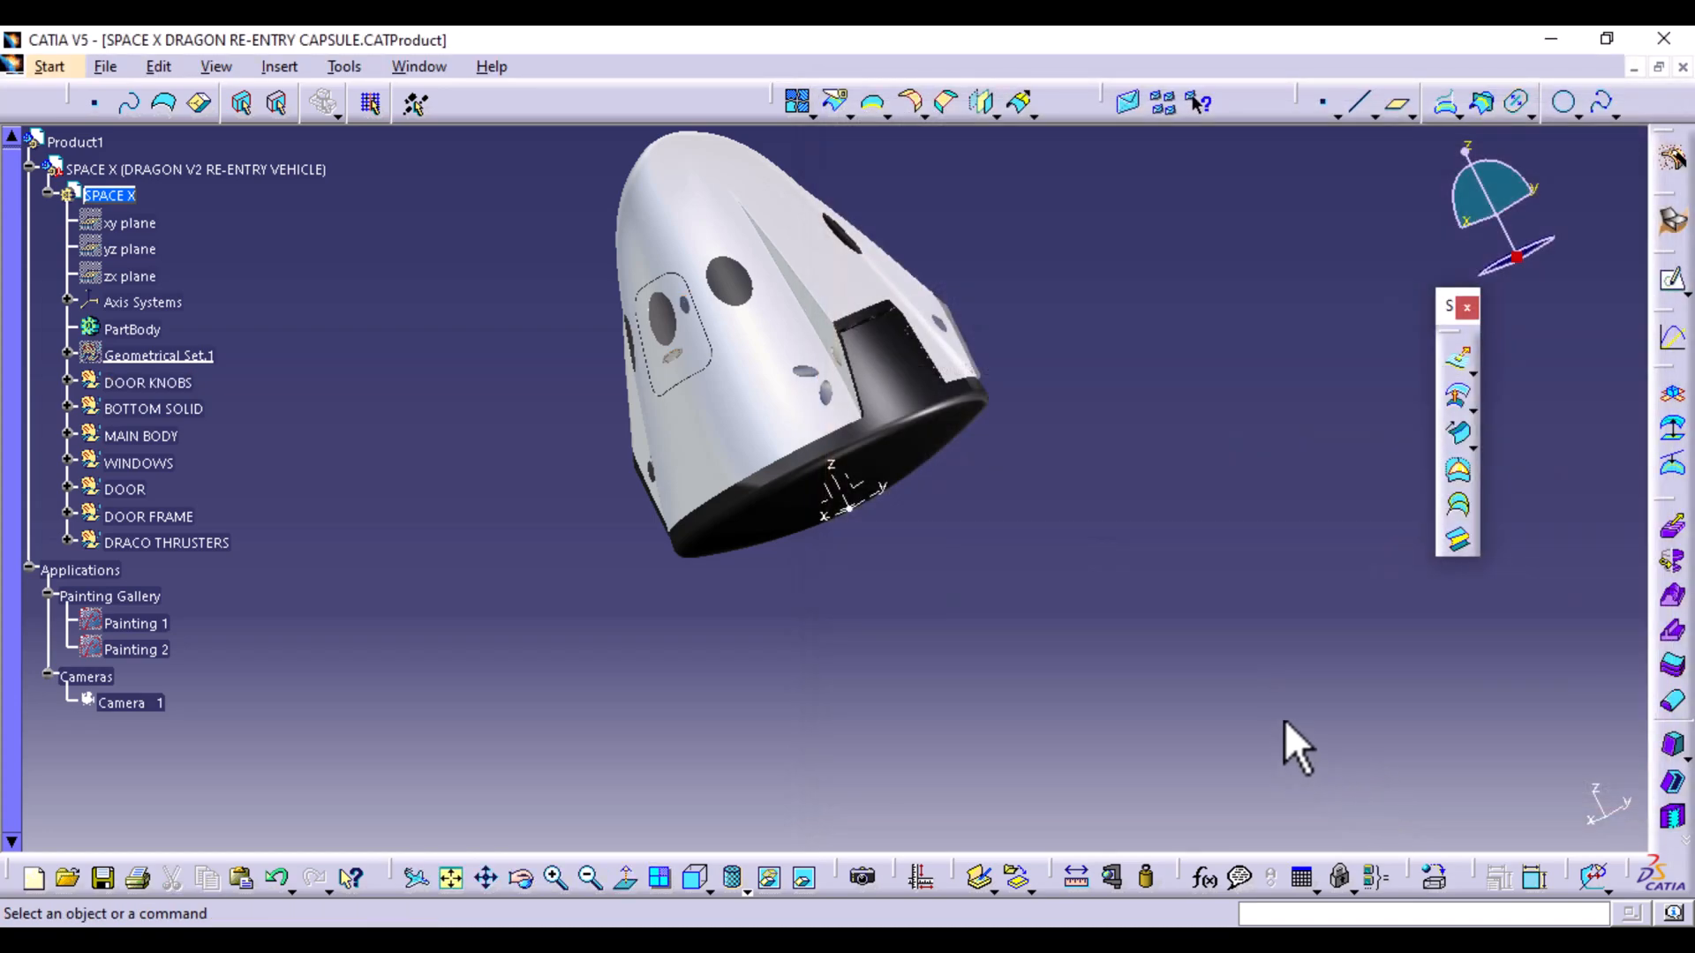
Hide the axis system at the capsule's base and look over the painted capsule from the door side
middle_click_drag(600, 441, 923, 568)
right_click(844, 491)
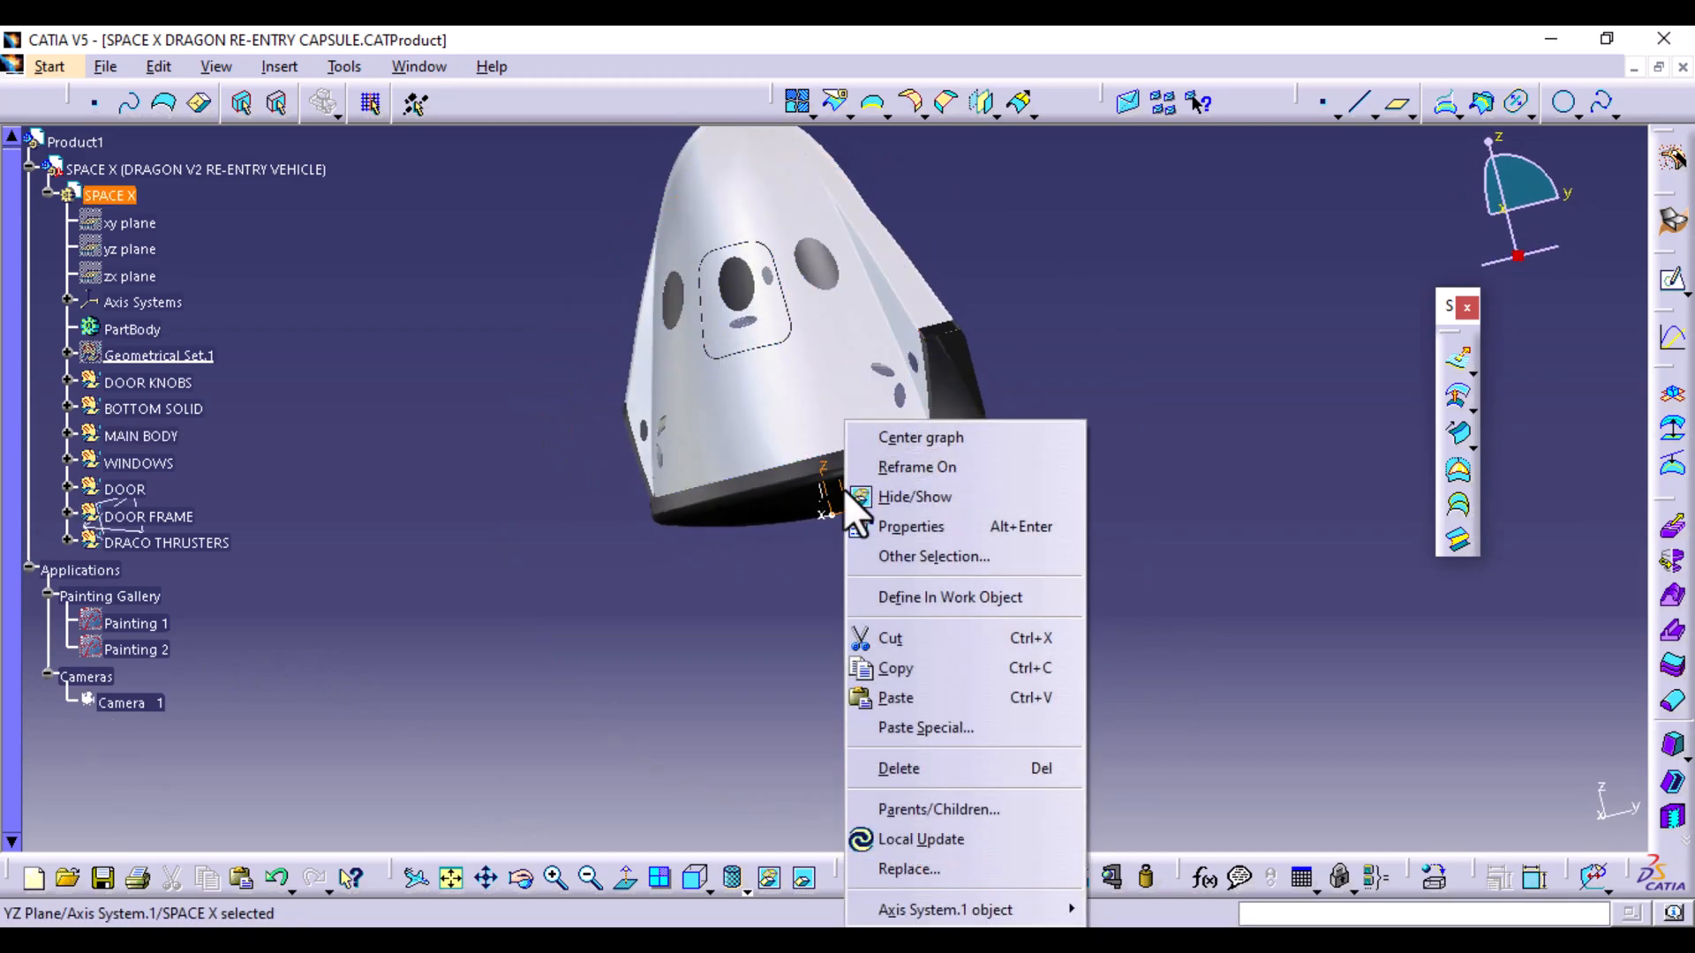
left_click(902, 496)
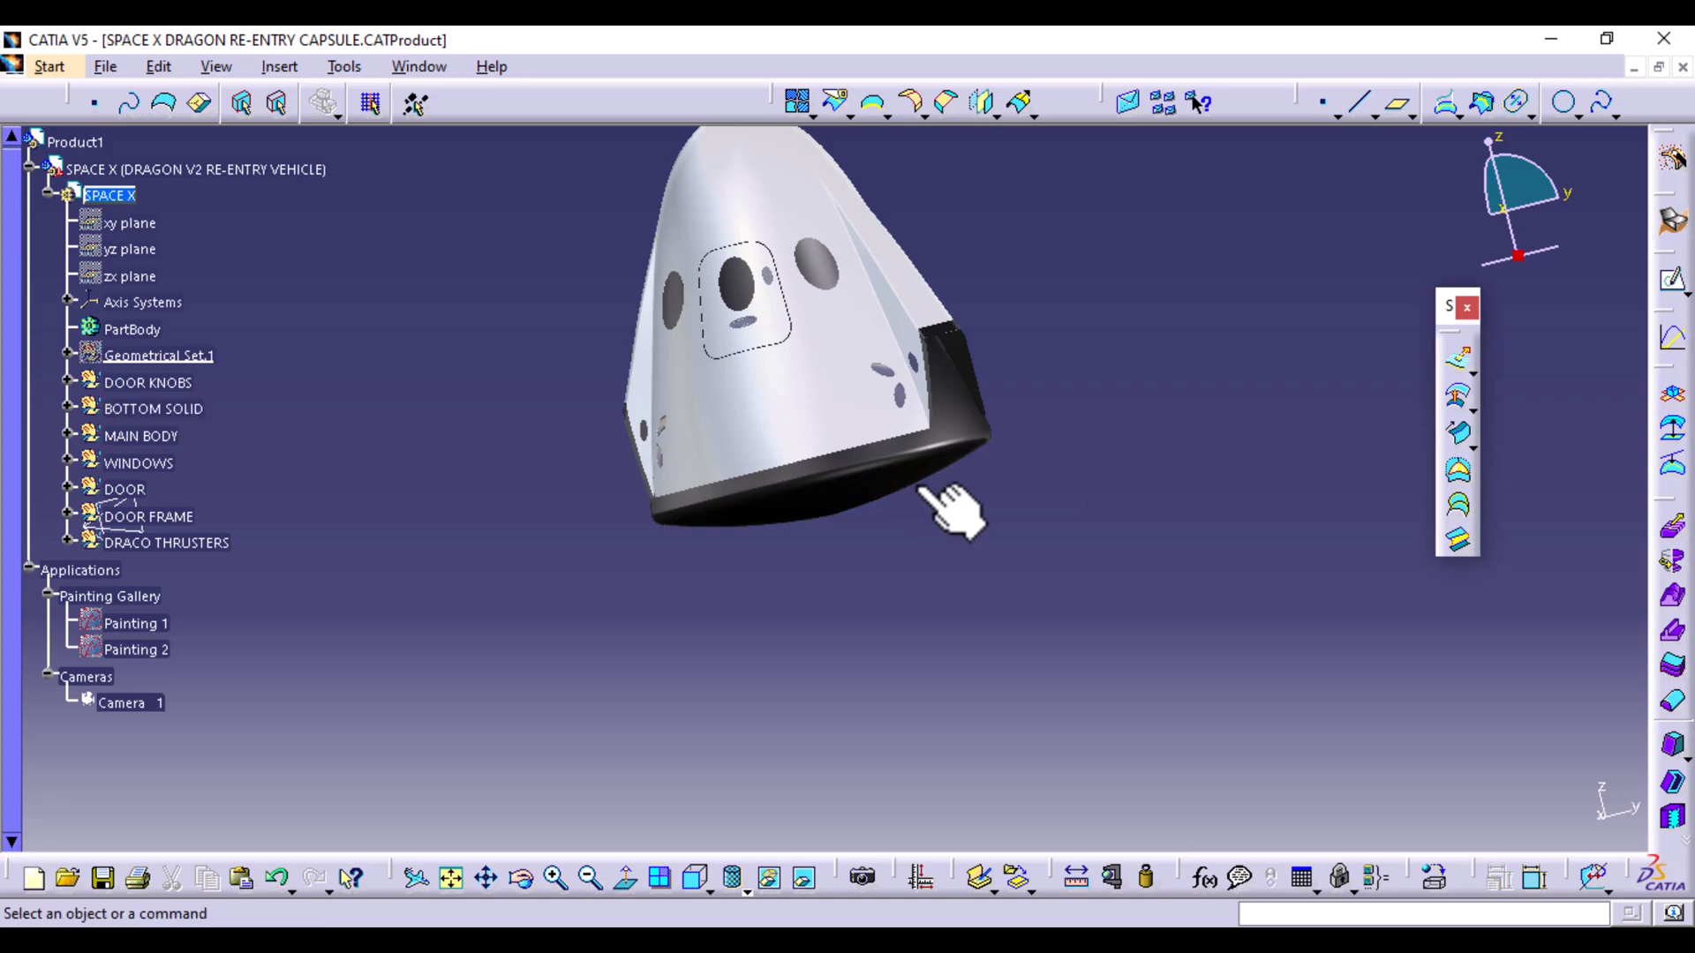
middle_click_drag(949, 507, 878, 673)
middle_click_drag(503, 624, 570, 469)
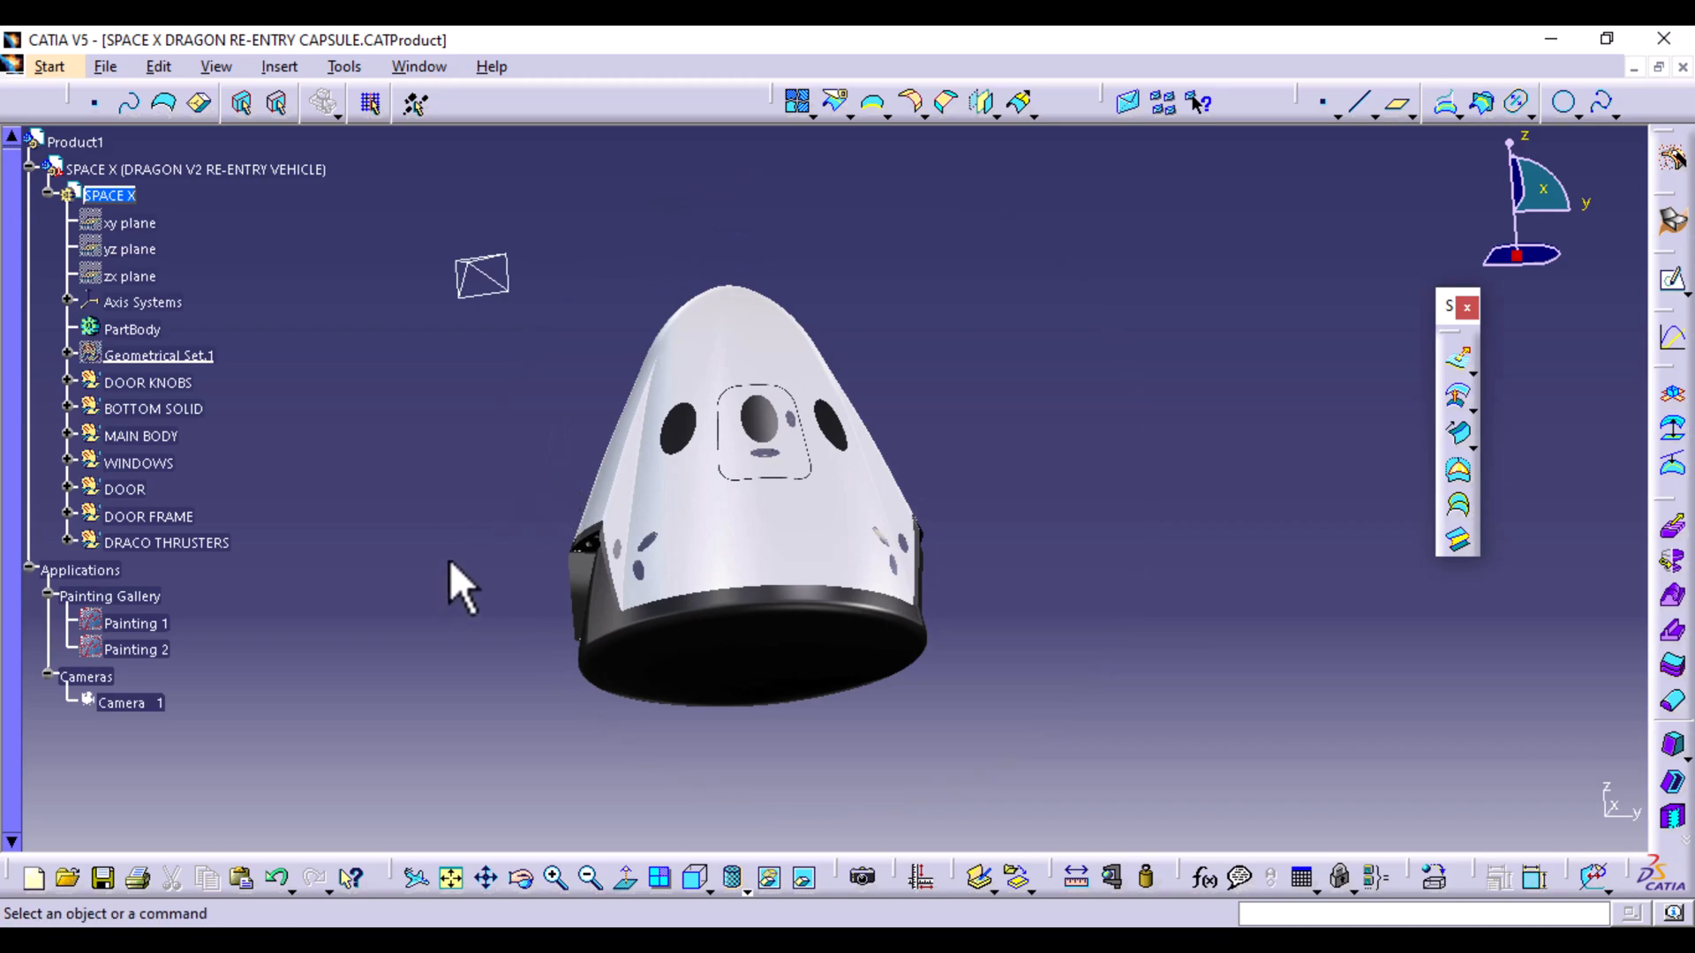
Save the product and look over the painted capsule's windows, door and thrusters from several angles
key("ctrl+s")
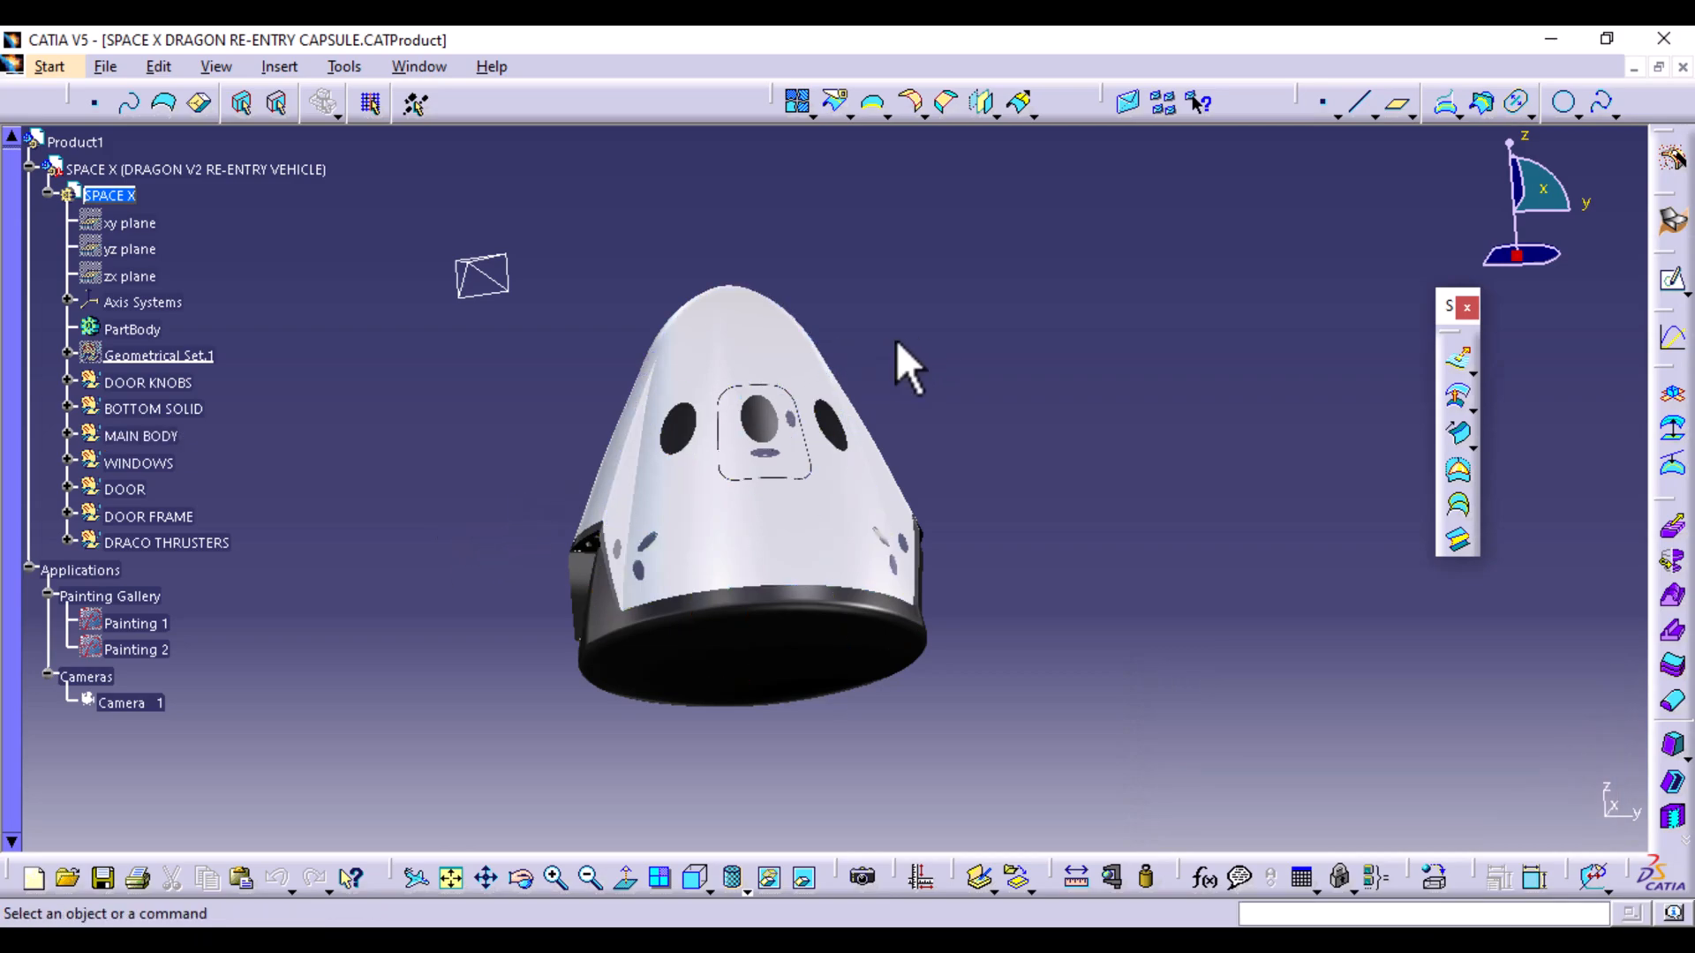
middle_click_drag(877, 295, 812, 406)
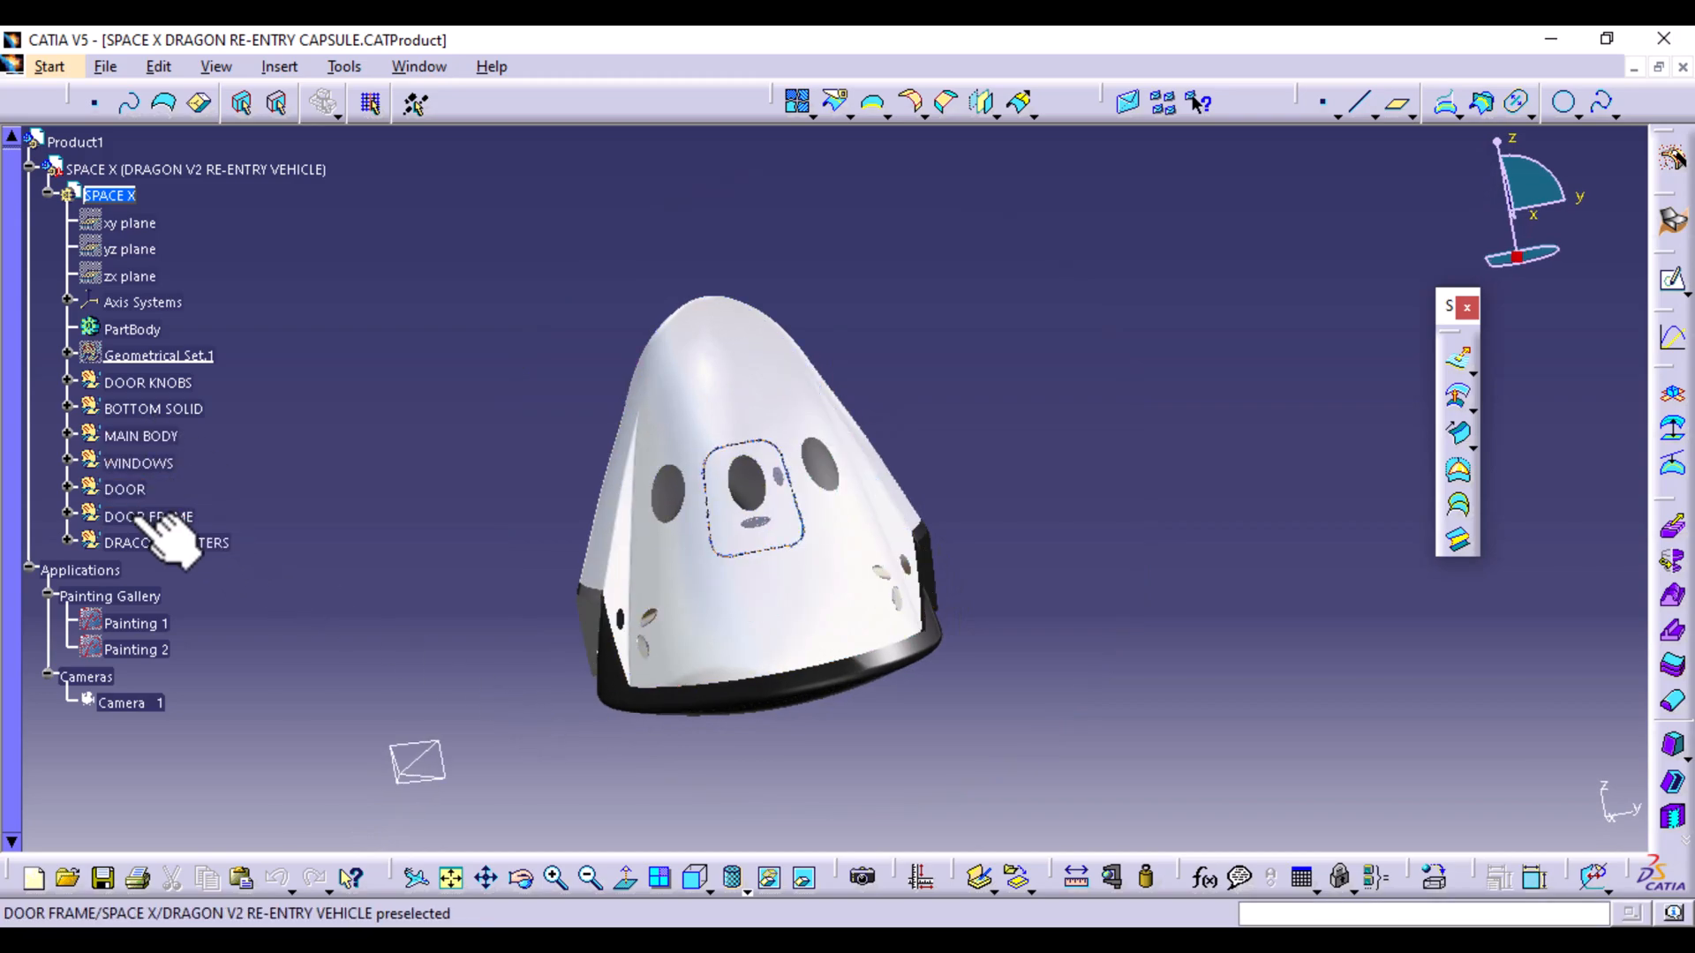
middle_click_drag(370, 688, 352, 553)
middle_click_drag(530, 511, 737, 488)
middle_click_drag(725, 647, 726, 353)
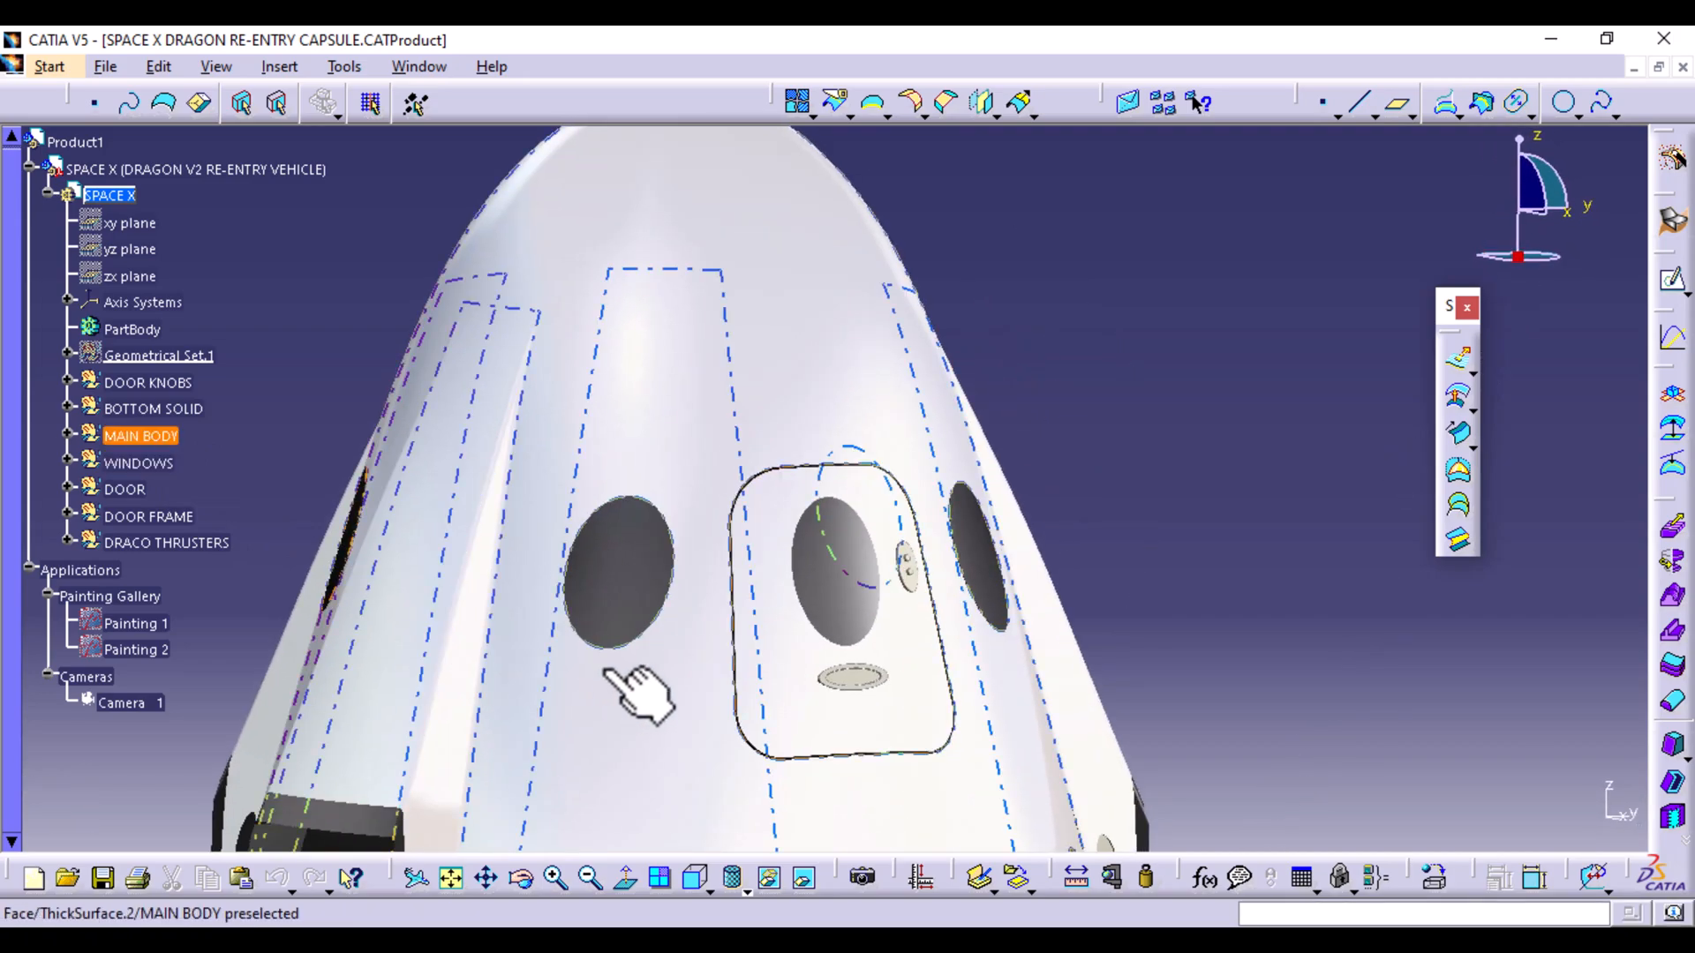
middle_click_drag(643, 688, 795, 367)
middle_click_drag(594, 654, 953, 822)
middle_click_drag(1412, 395, 746, 582)
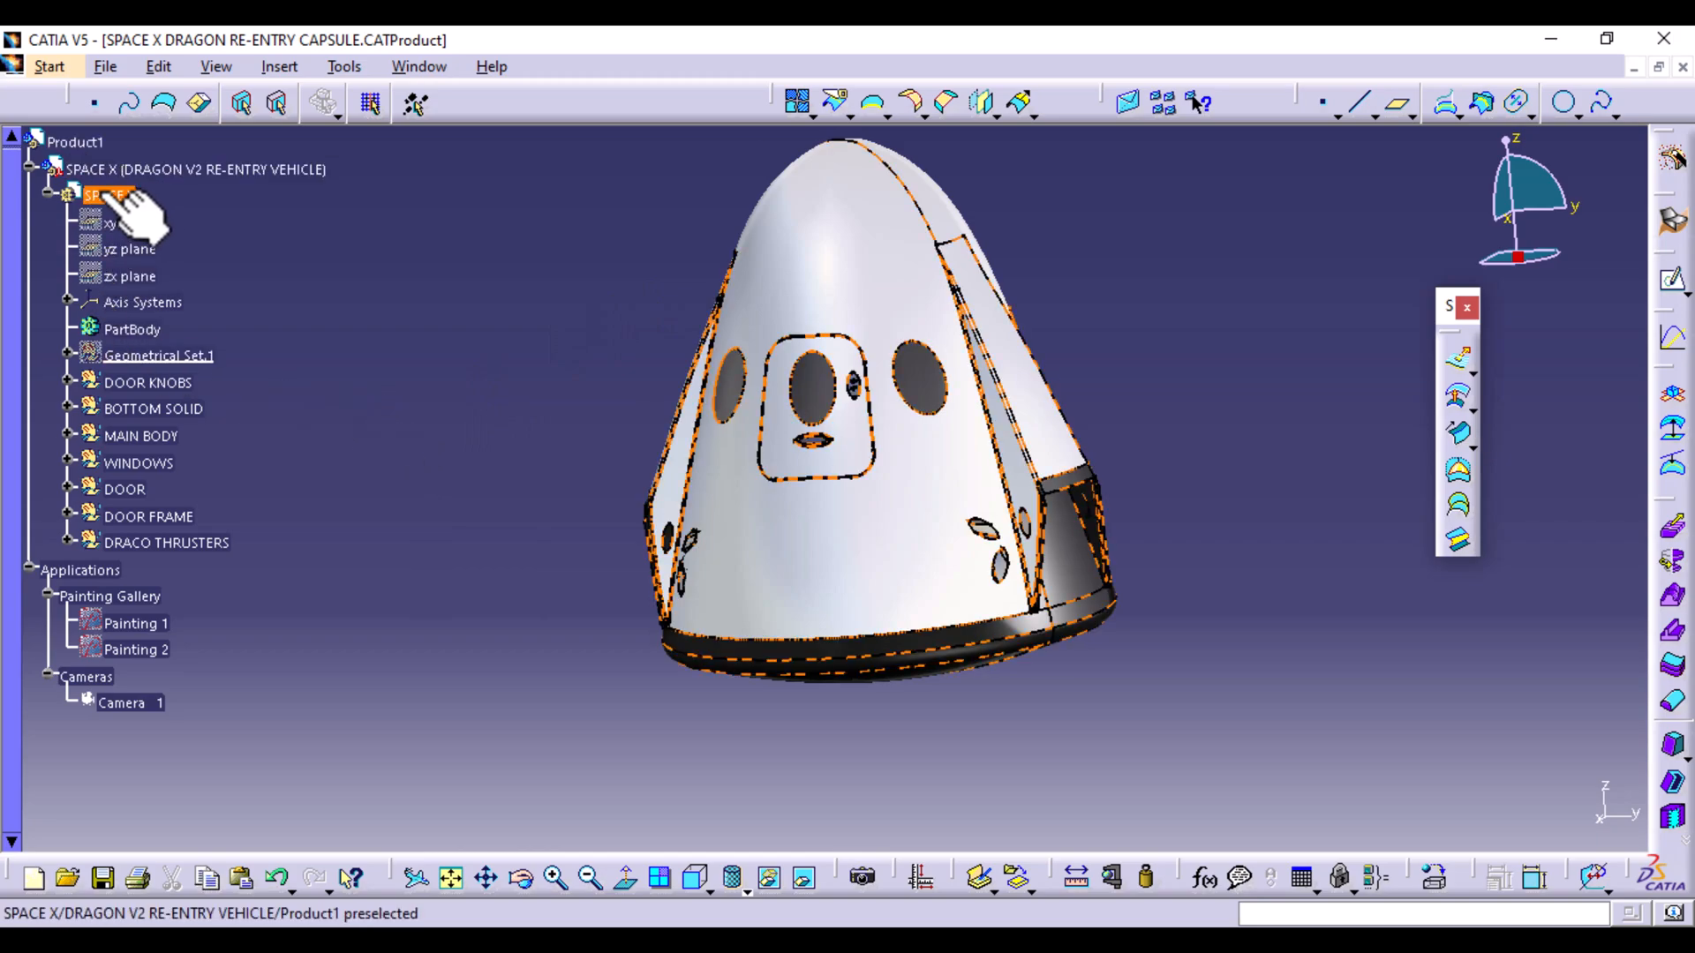
Switch to the Photo Studio workbench and set a straight-on view of the capsule's door side
left_click(51, 67)
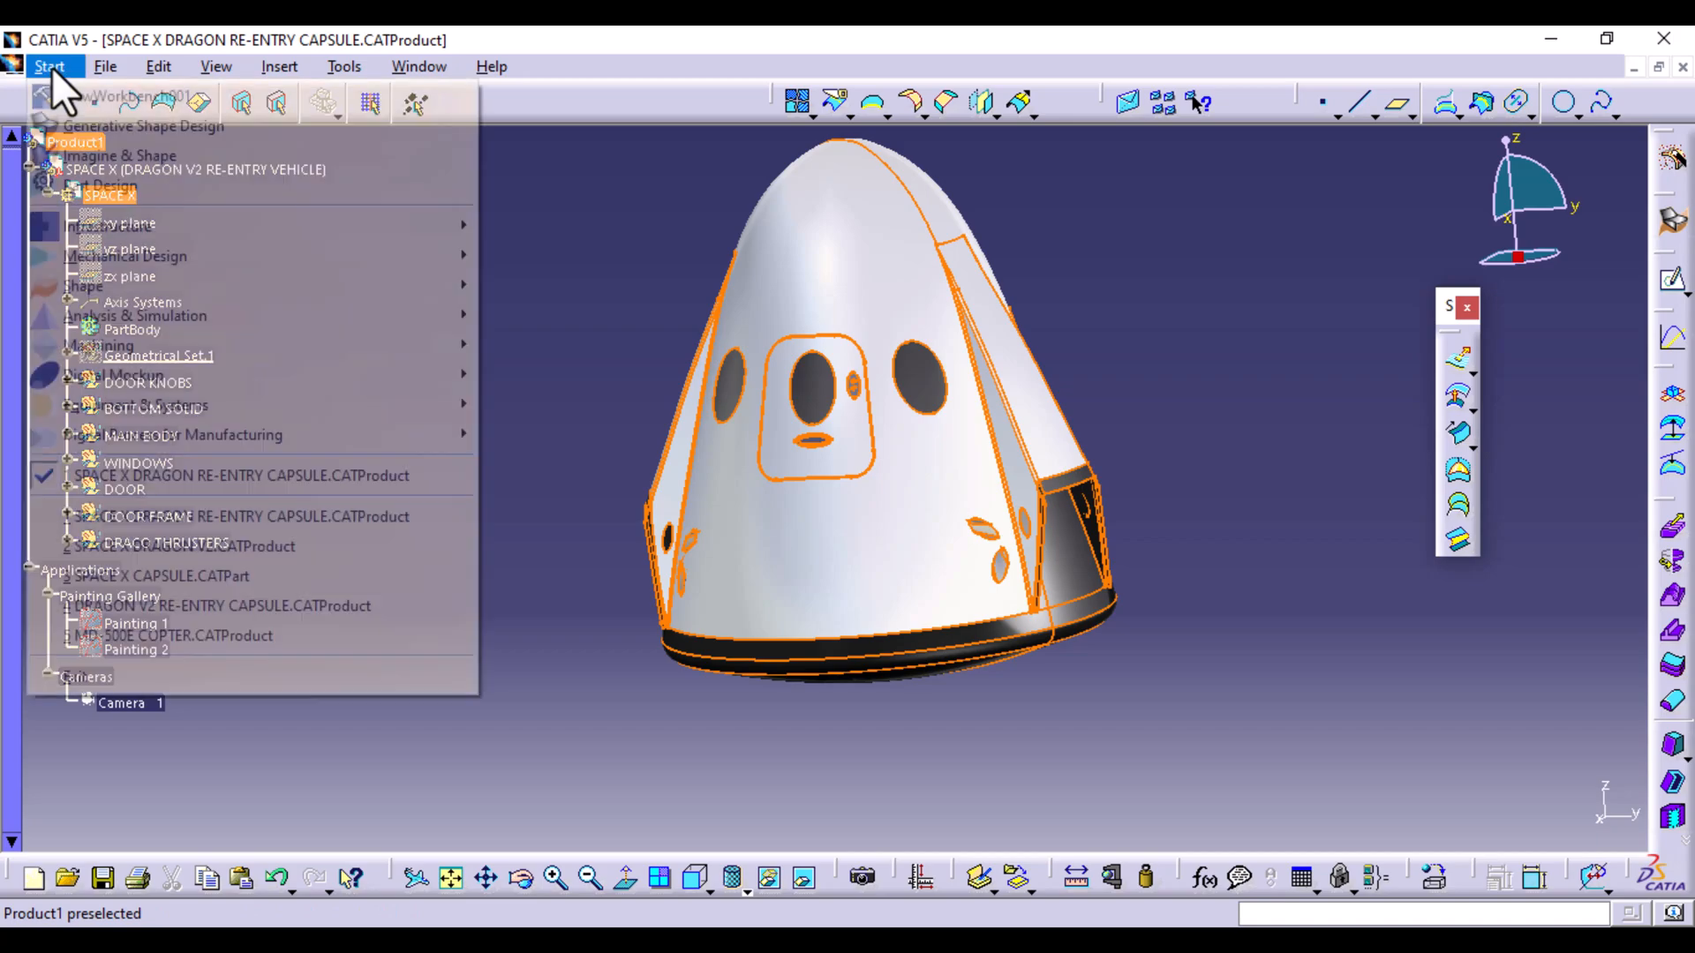
mouse_move(127, 226)
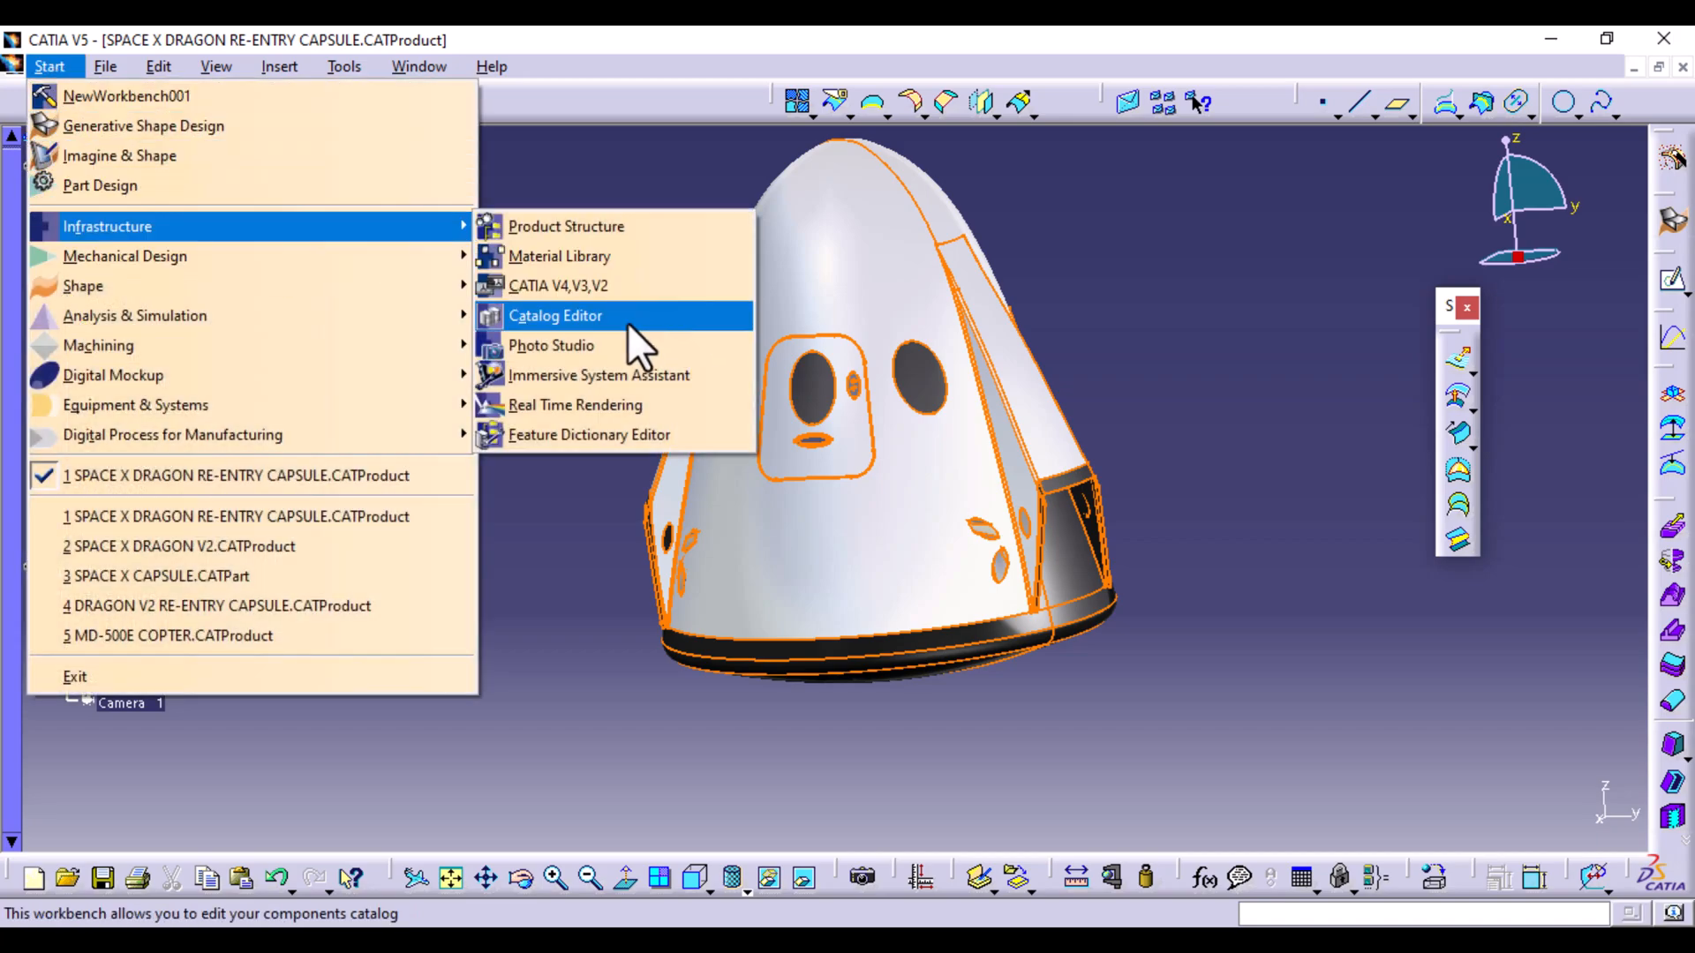
left_click(600, 343)
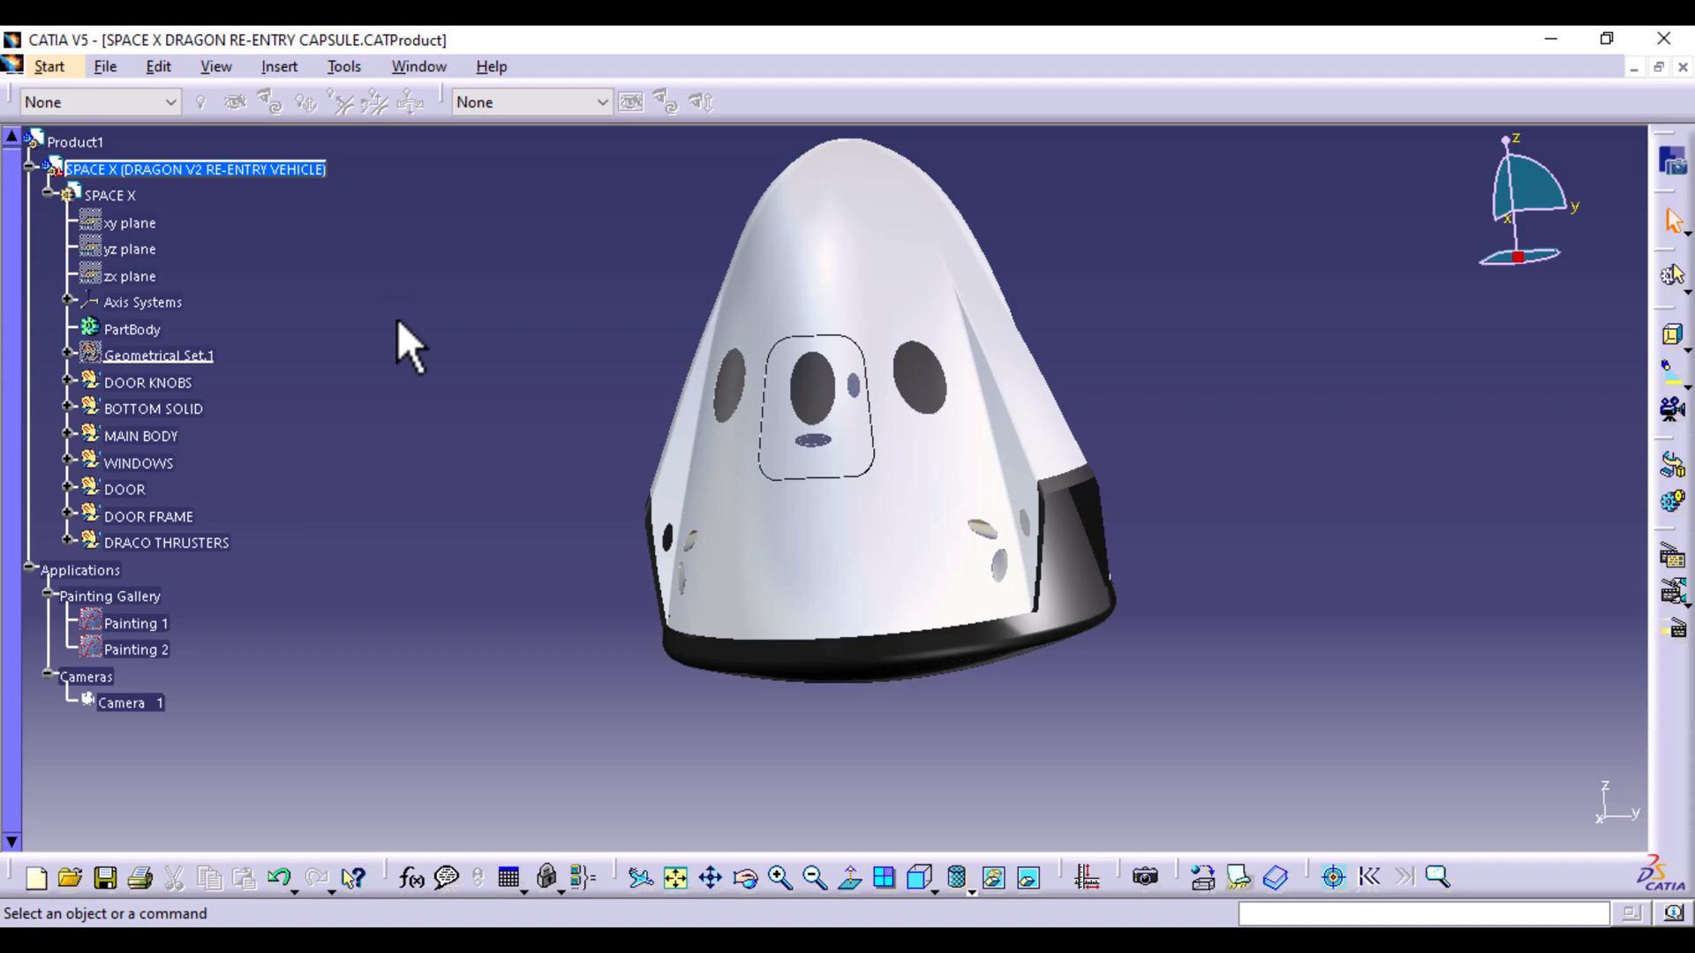
middle_click_drag(546, 519, 730, 768)
left_click(918, 880)
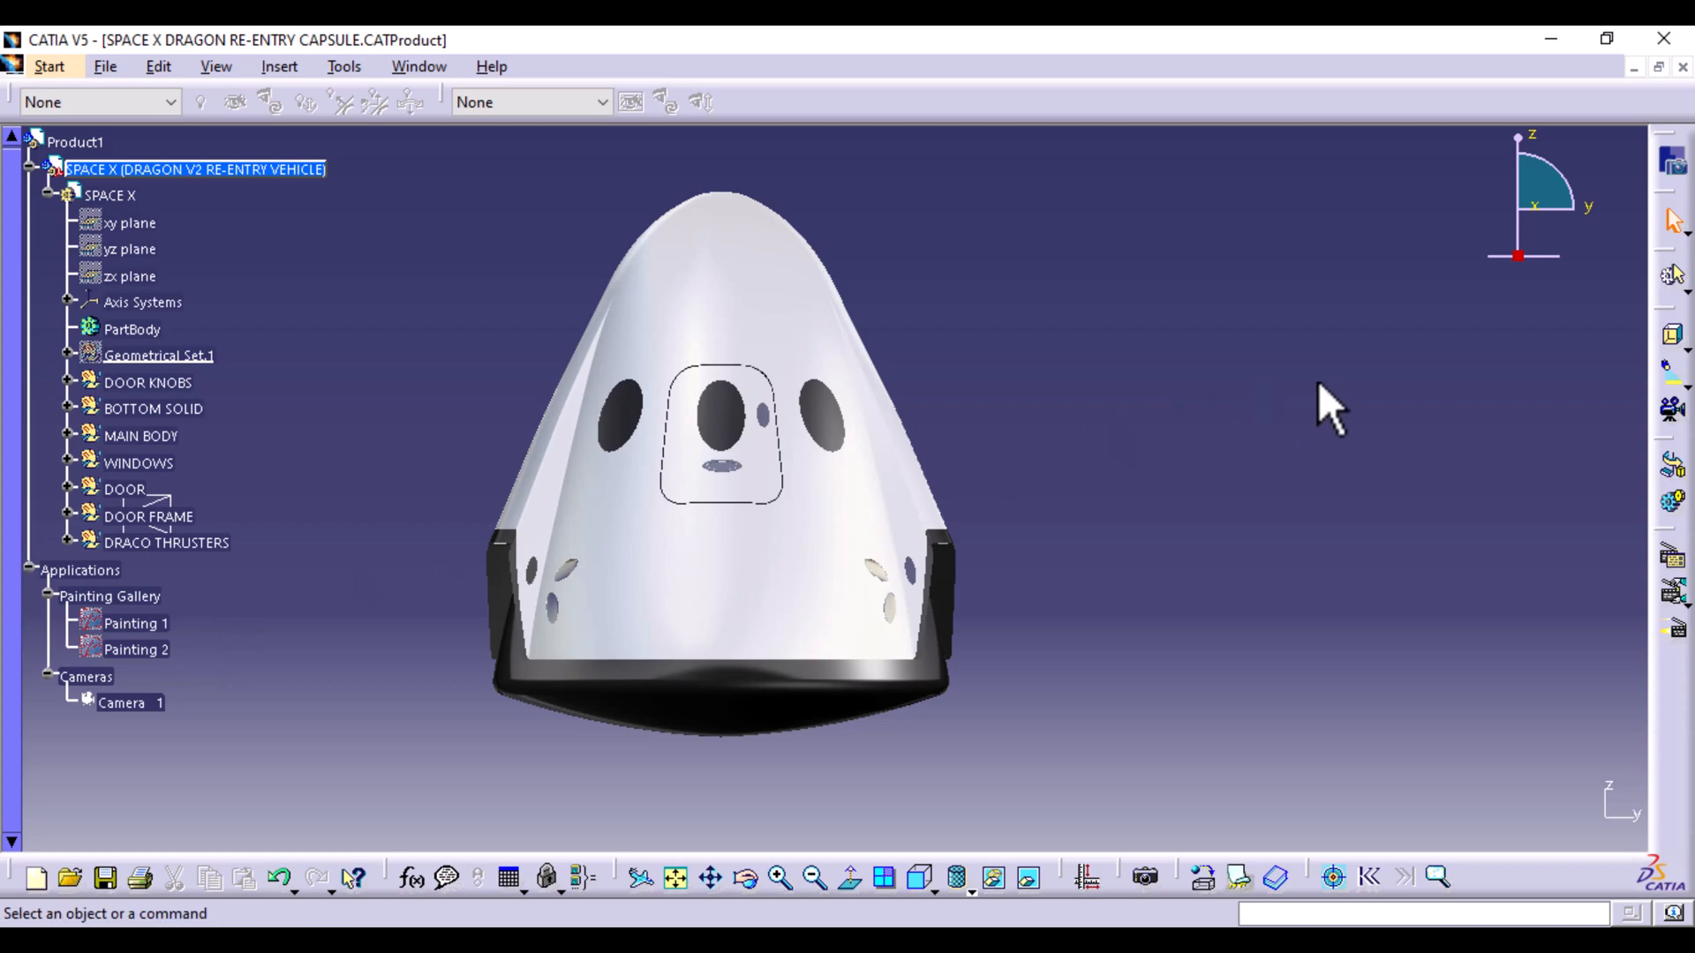
Start a sticker on the MAIN BODY above the door, using the SpaceX logo image from the DRAGON STICKERS folder
left_click(1232, 878)
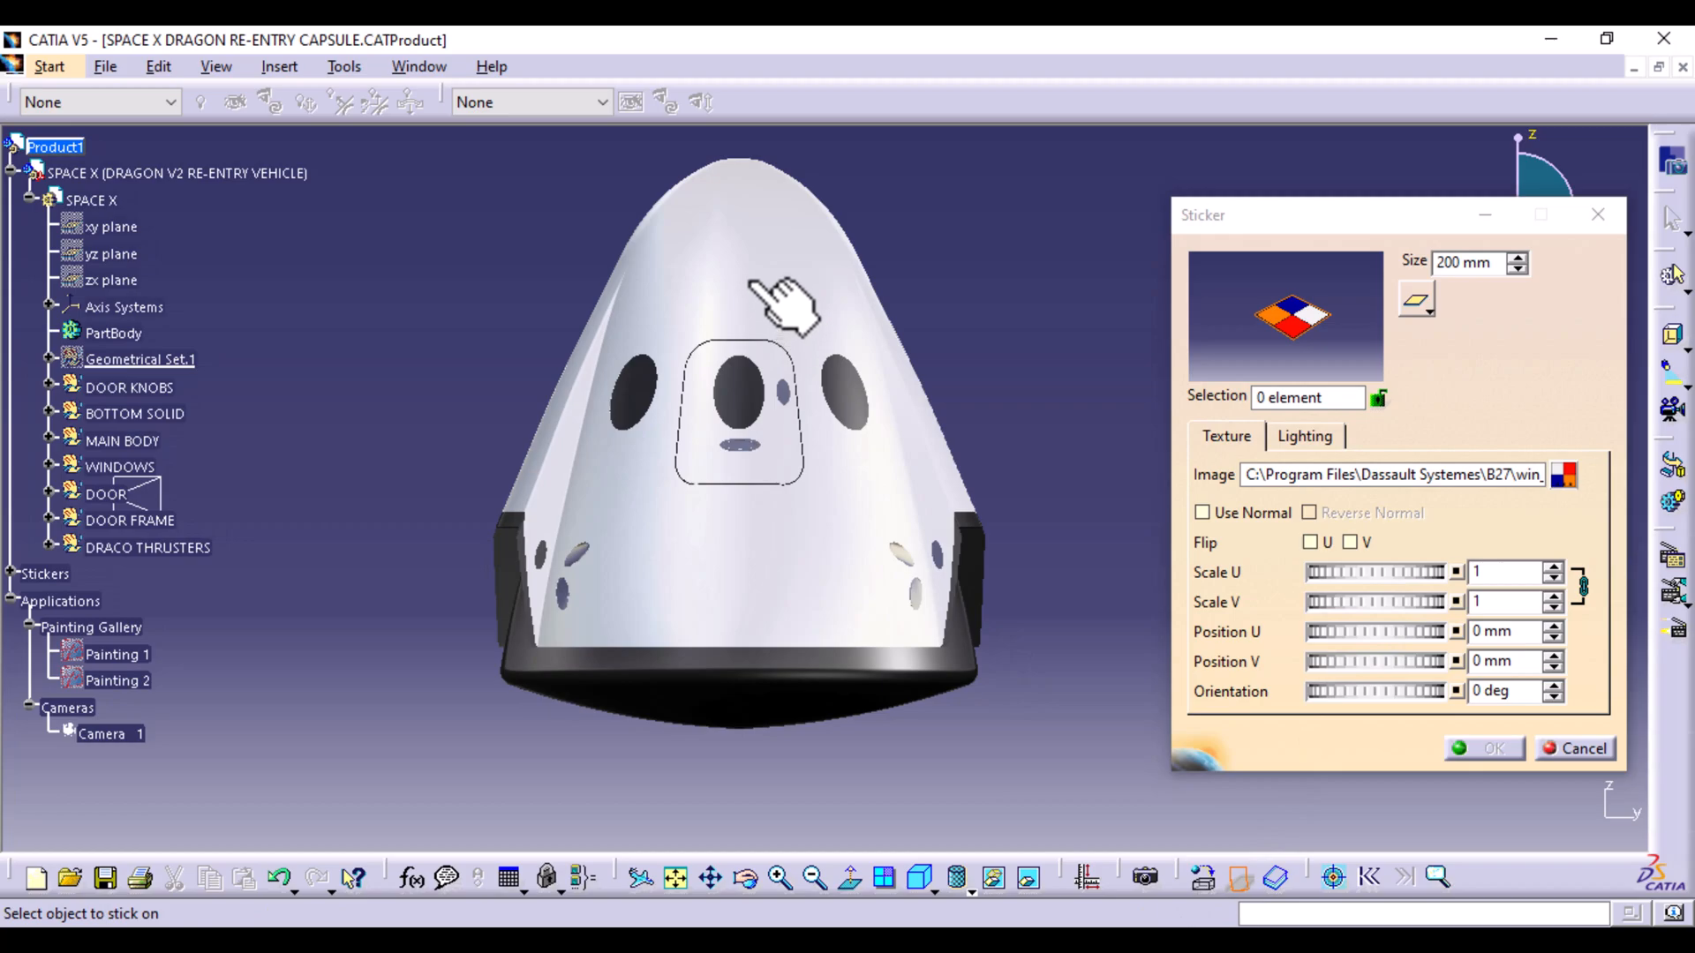
left_click(751, 282)
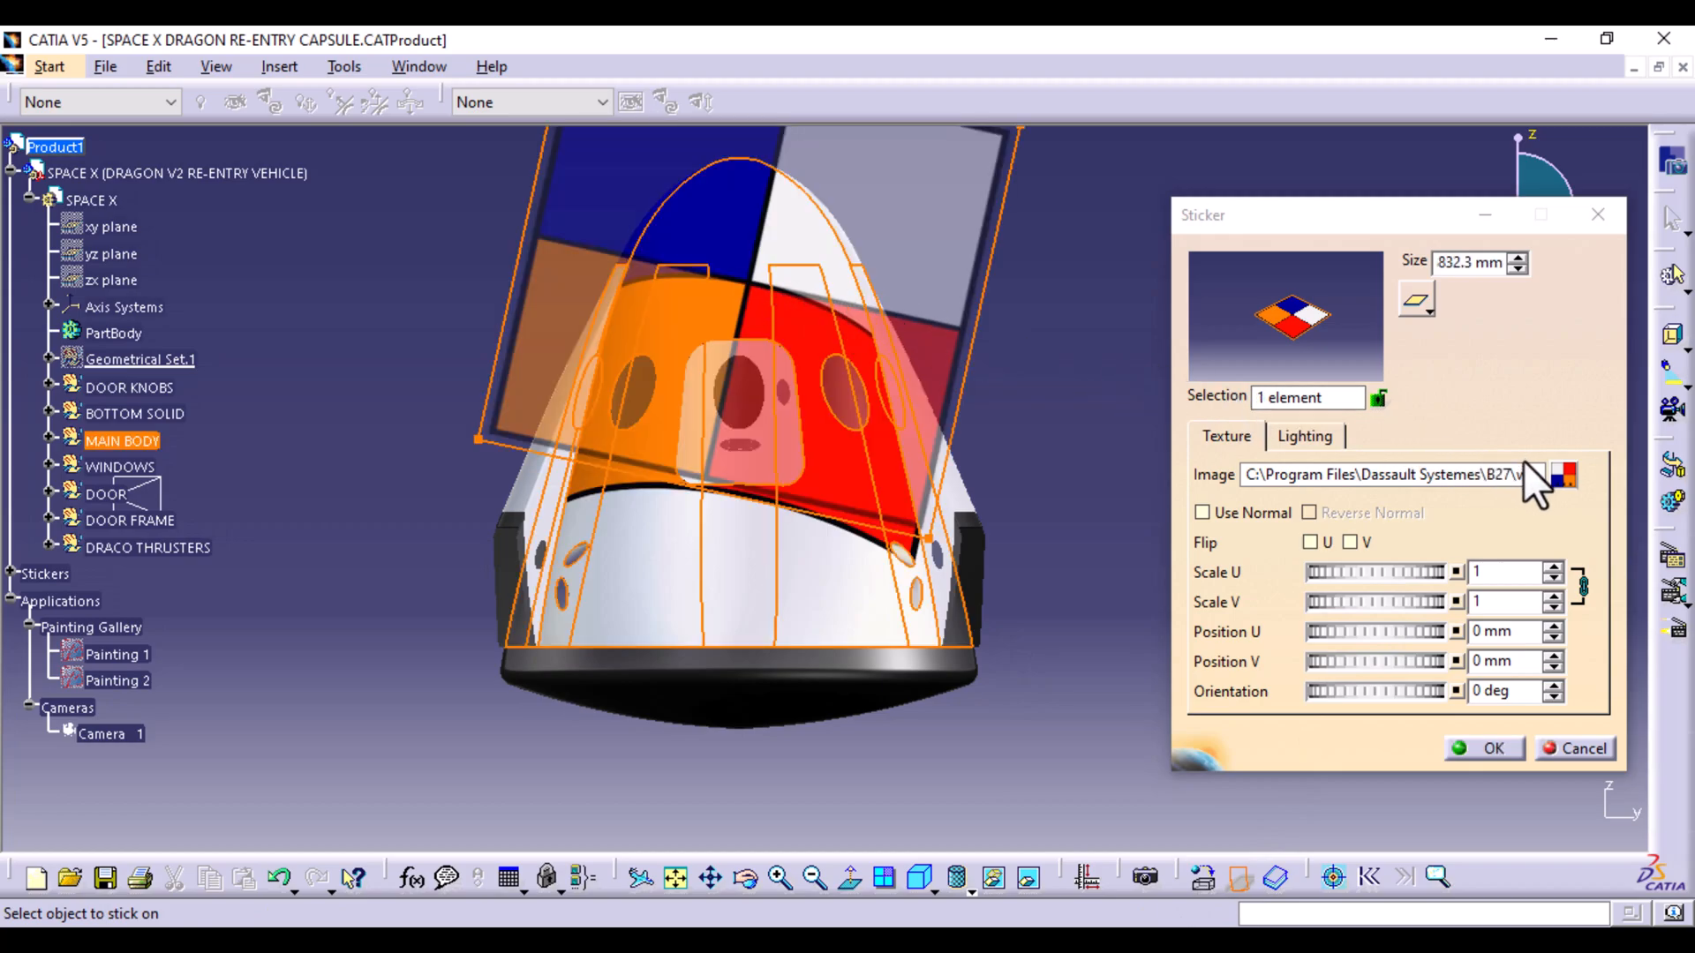
left_click(1564, 475)
left_click(570, 284)
double_click(569, 284)
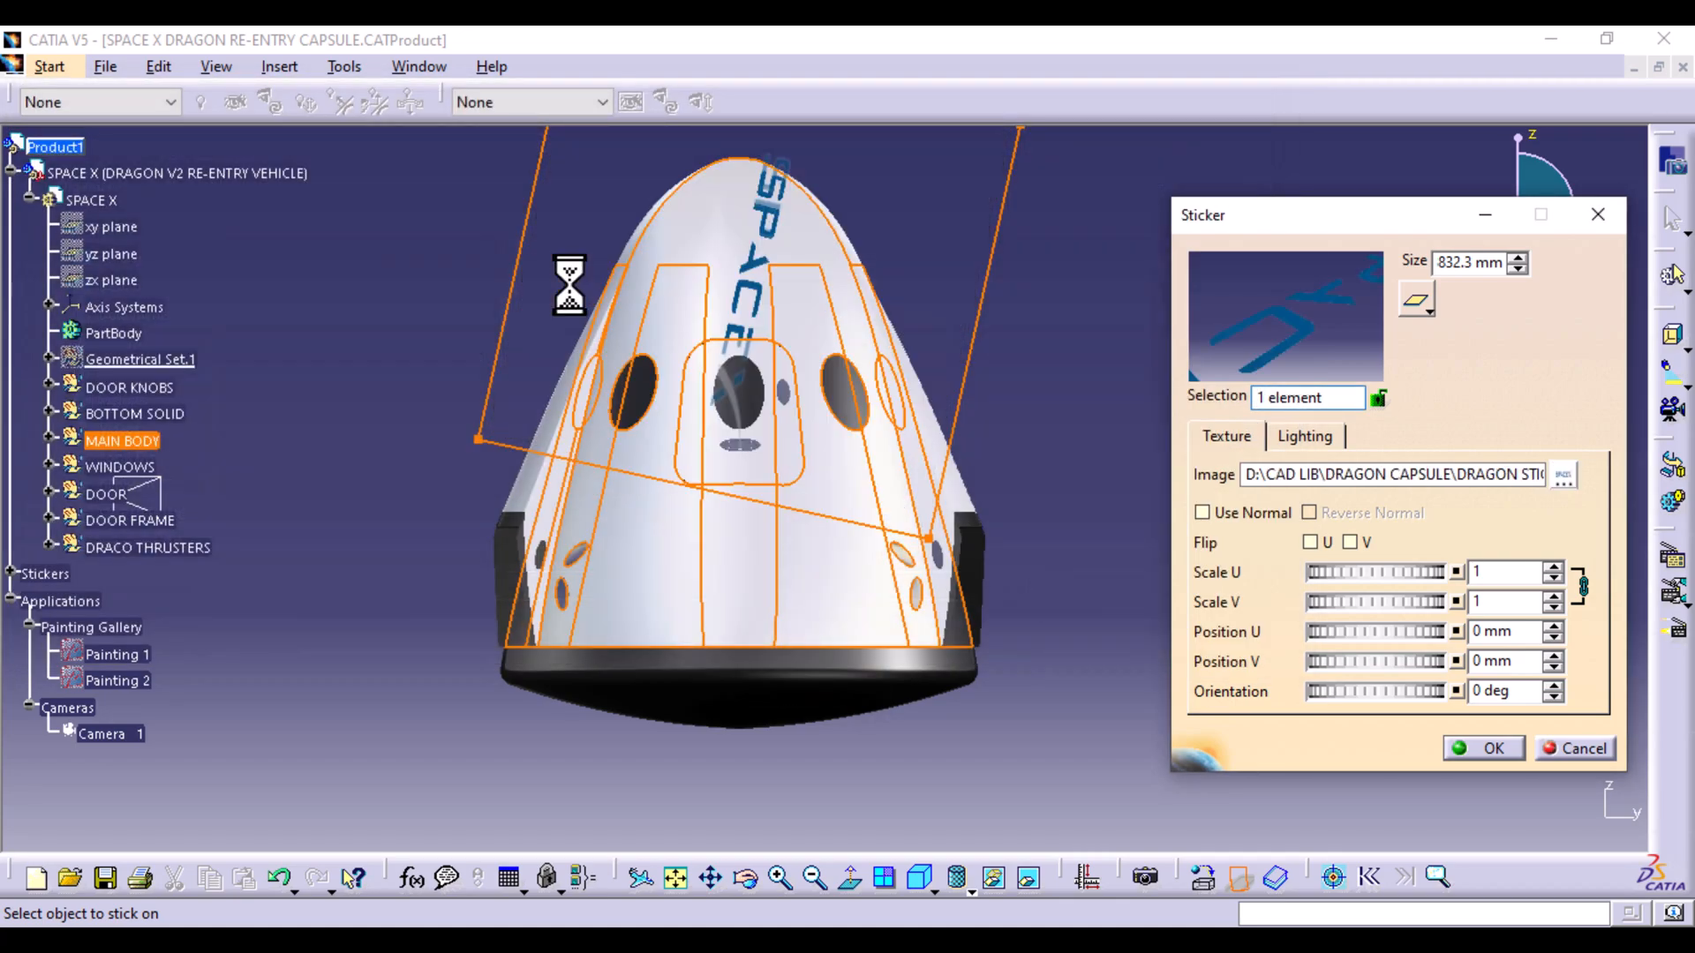
Set the SpaceX sticker's orientation to about -103.5 deg, its U and V scale to 0.7779 and its Position V to 77.11 mm
left_click_drag(1345, 697, 634, 910)
left_click_drag(1394, 570, 1245, 593)
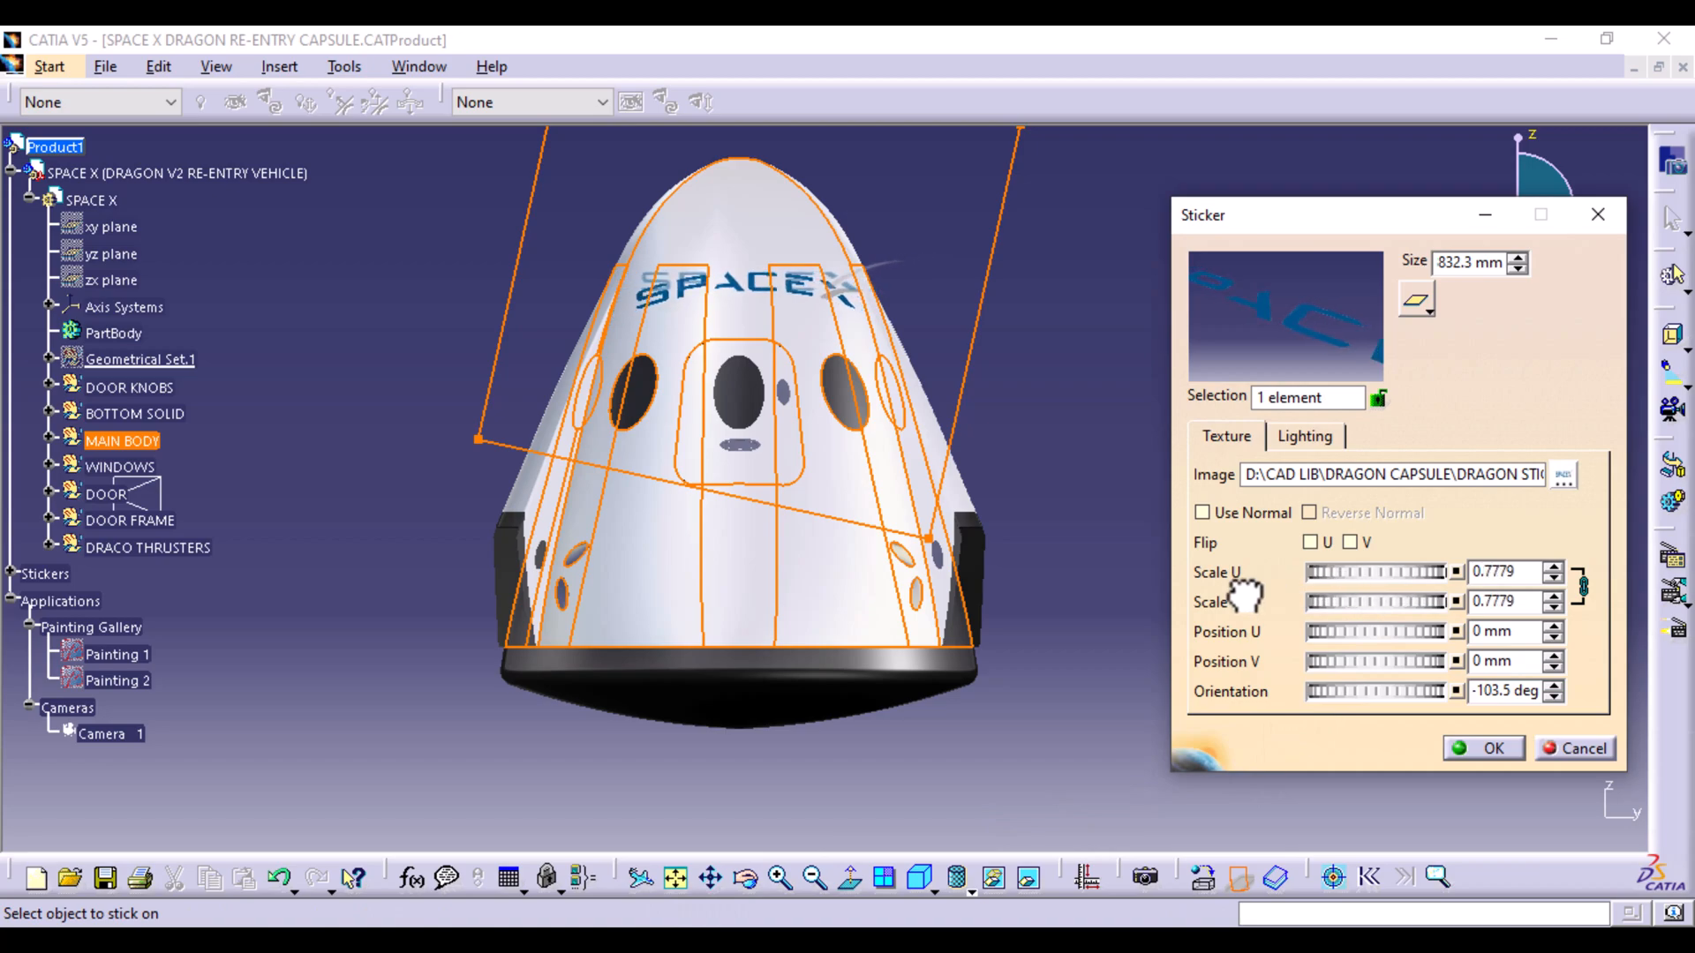
left_click_drag(1410, 659, 1677, 675)
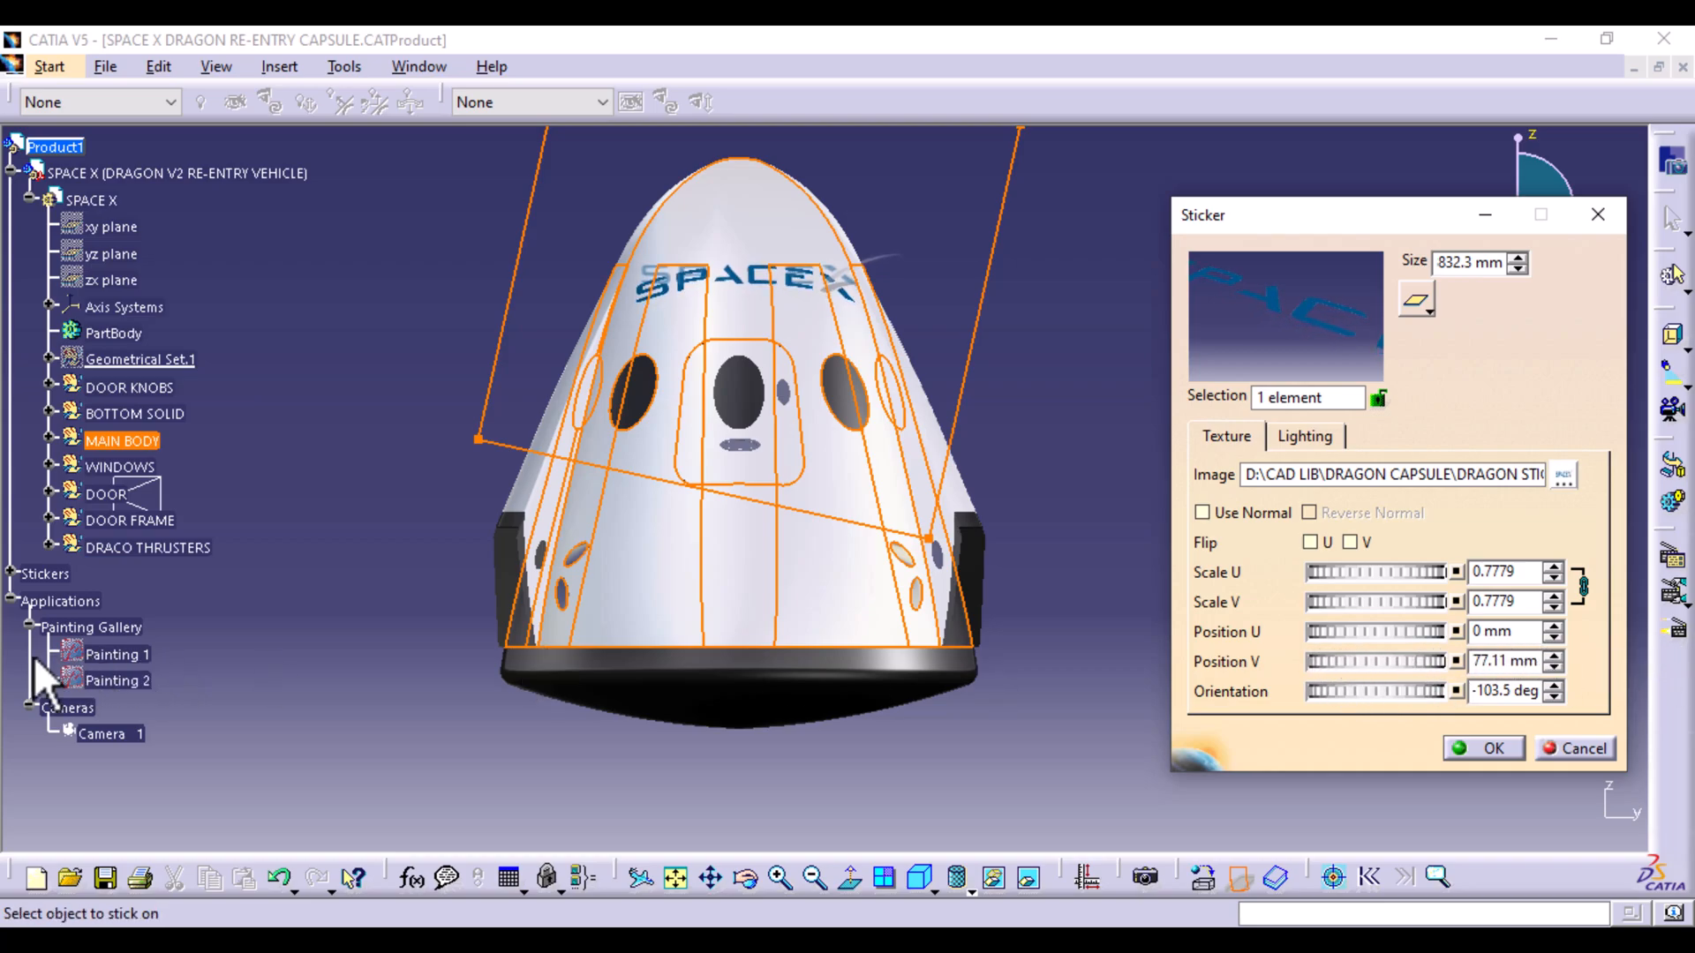
Show Painting 1 and fit the SpaceX sticker to it with scale 0.664, Position U 25.89 mm and Position V 250.6 mm
right_click(108, 657)
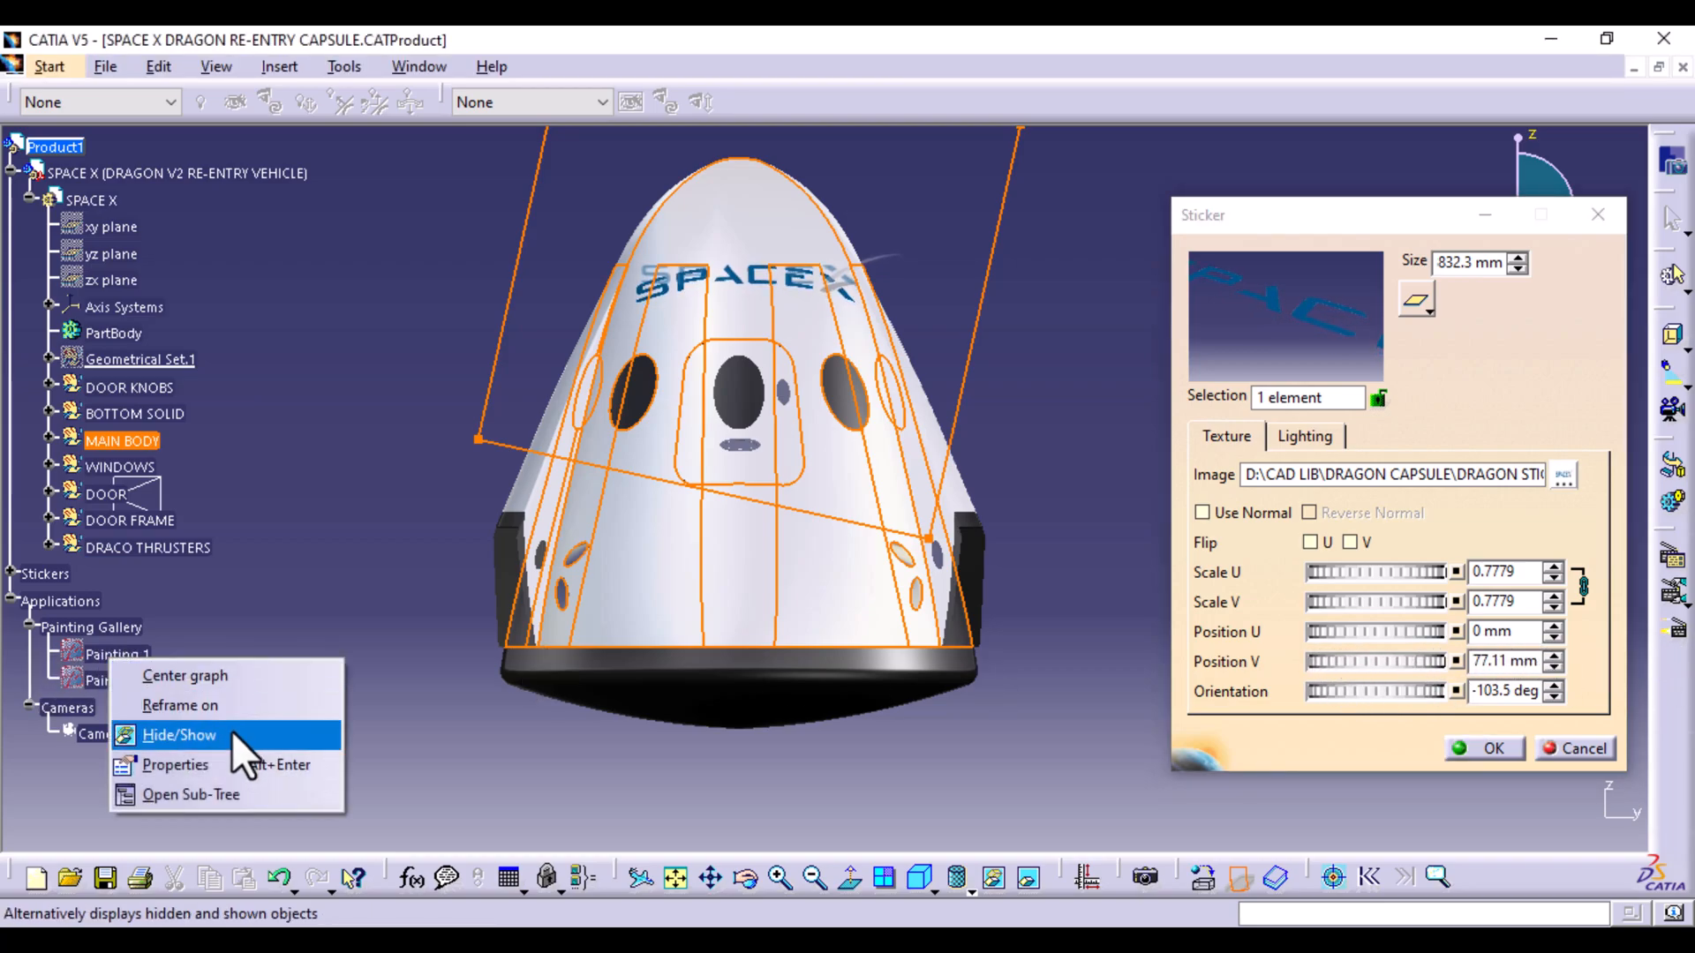
left_click(232, 732)
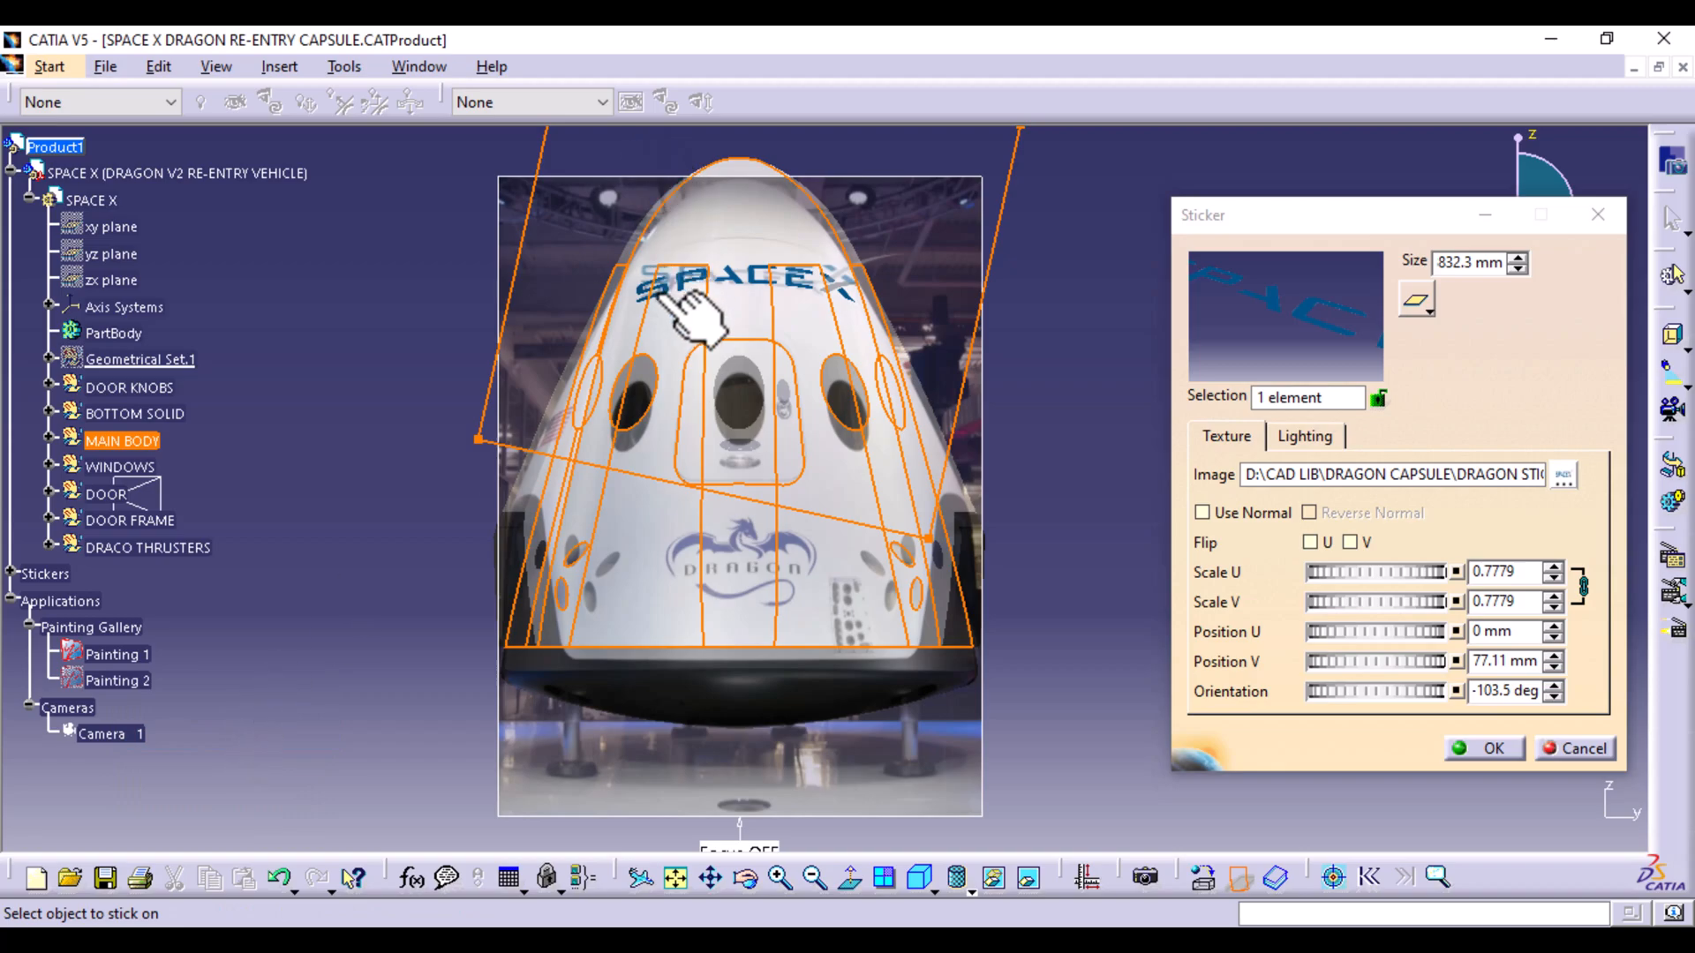
left_click_drag(1315, 657, 1605, 649)
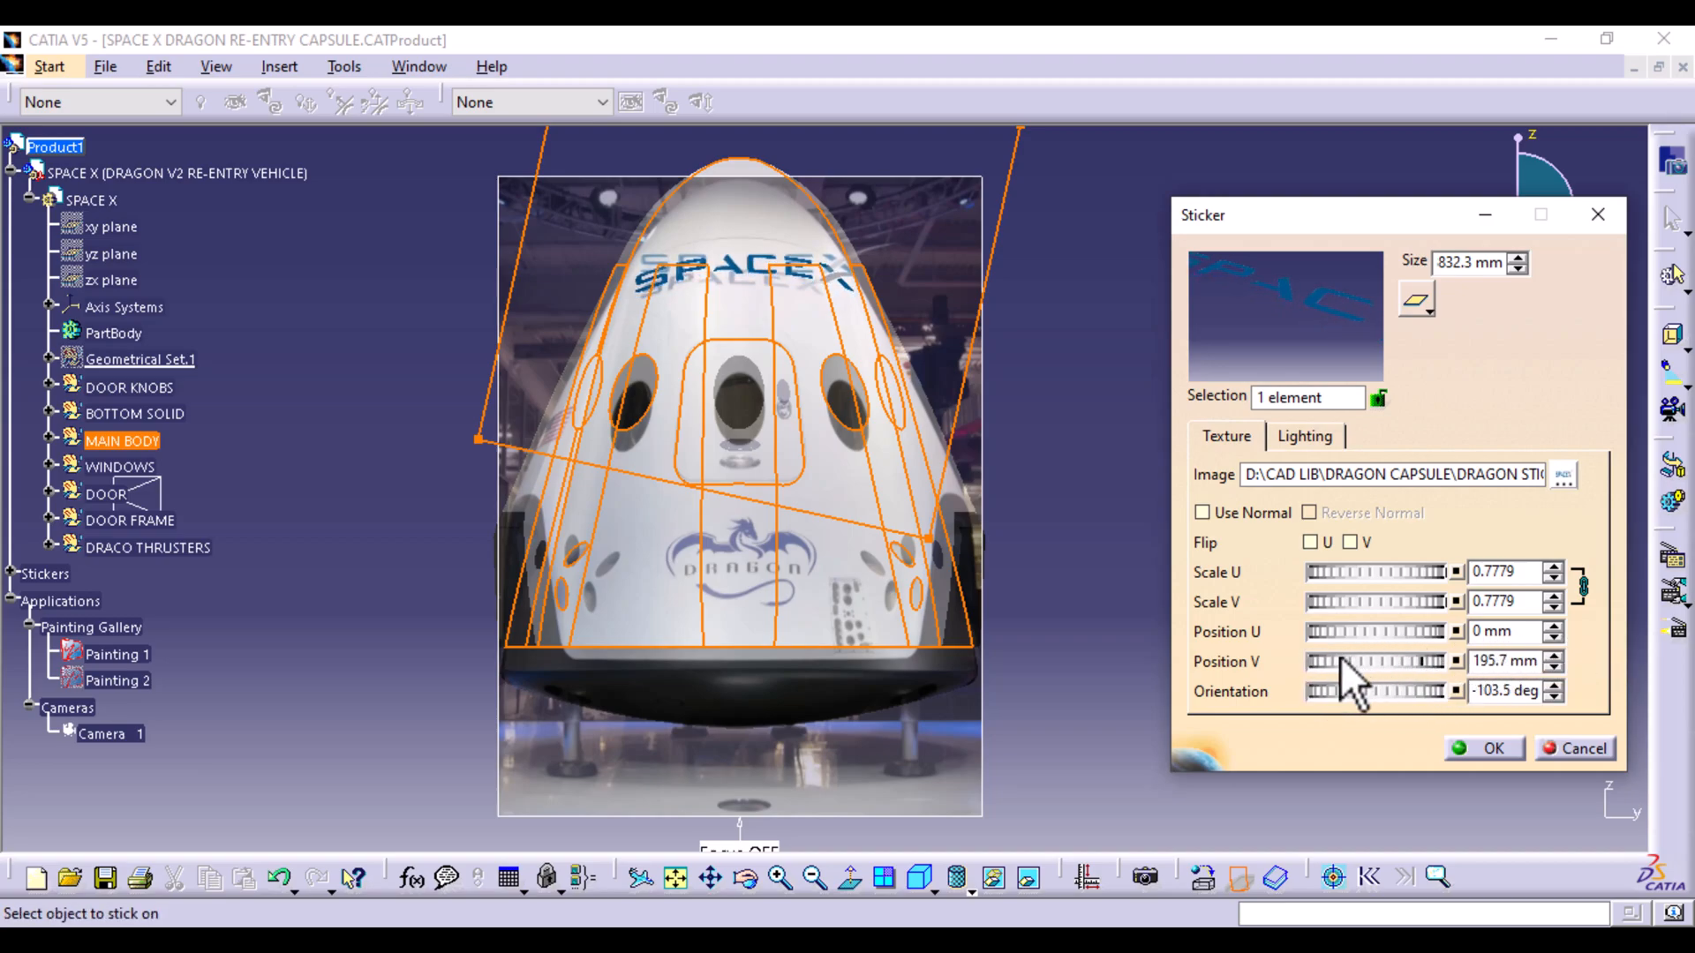
left_click_drag(1337, 677, 1498, 657)
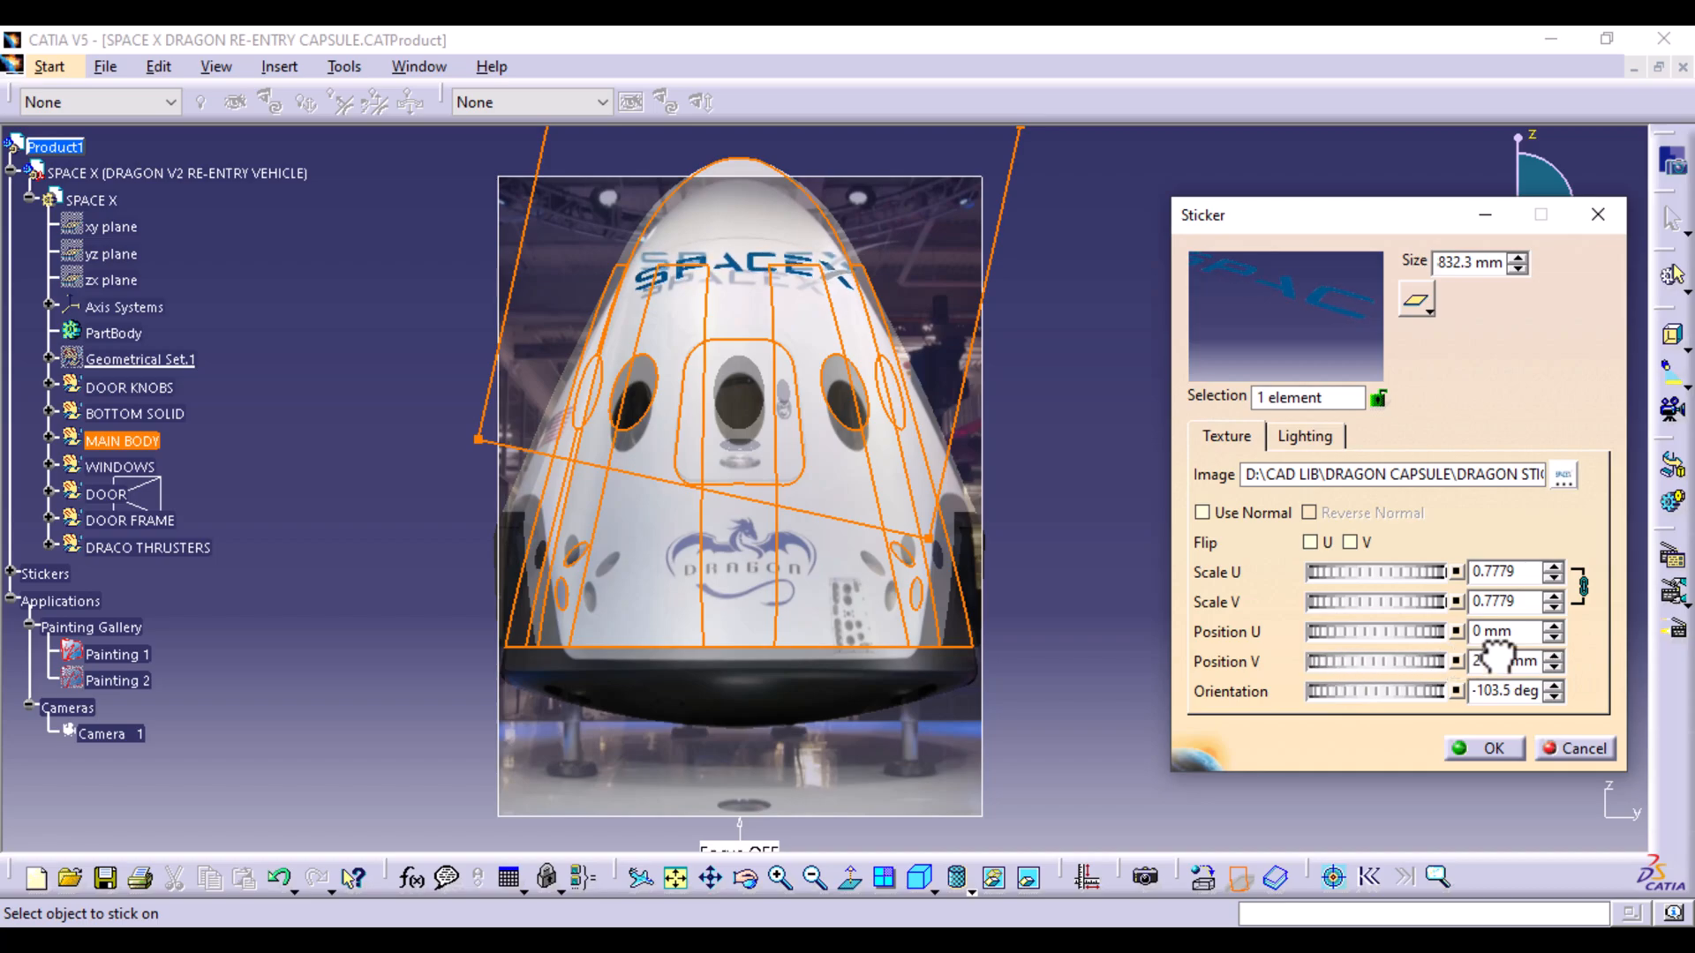
left_click_drag(1404, 579, 1248, 667)
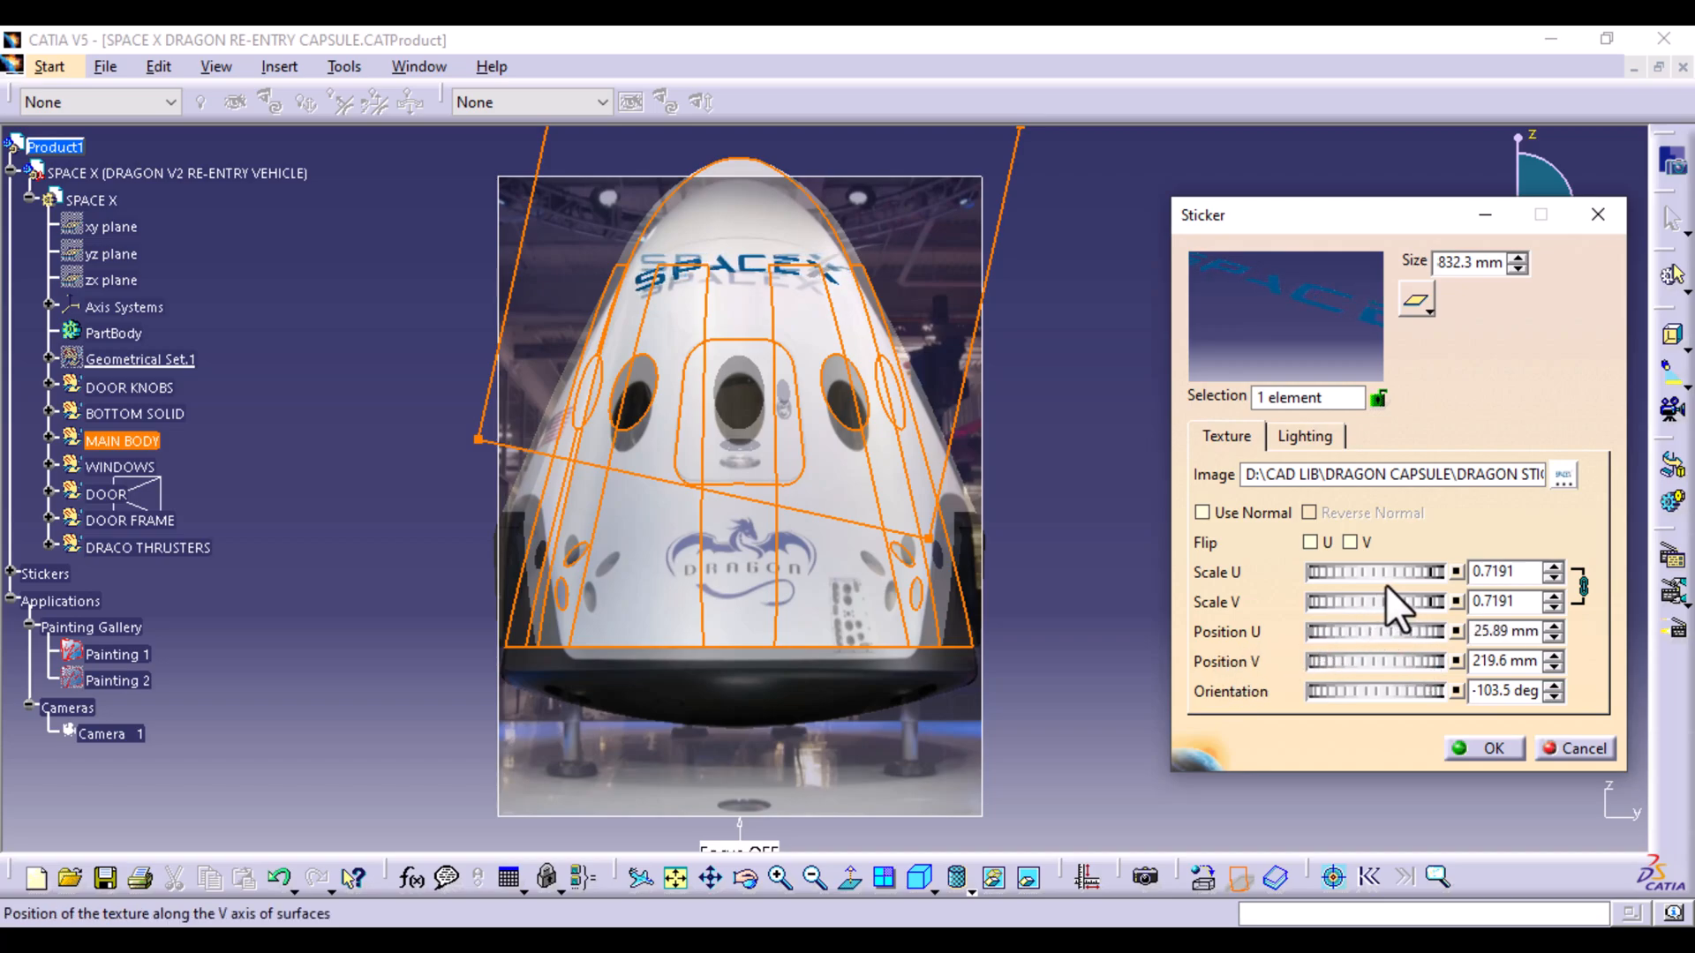
left_click_drag(1422, 583, 1370, 583)
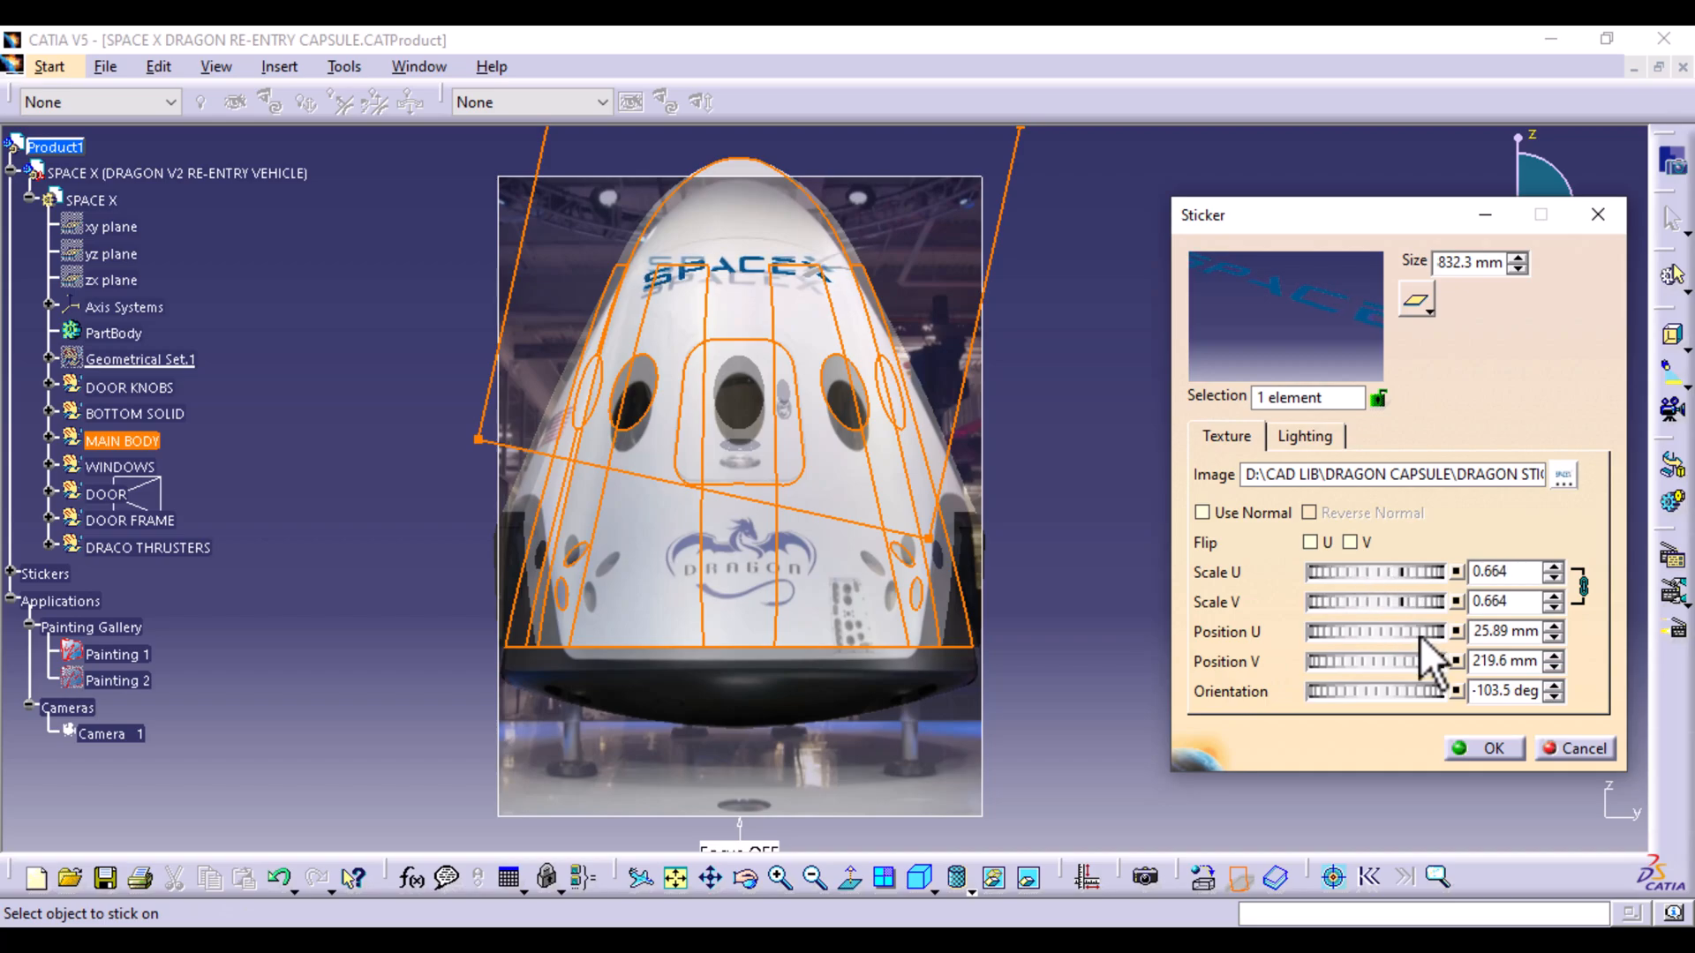
left_click_drag(1329, 660, 1536, 637)
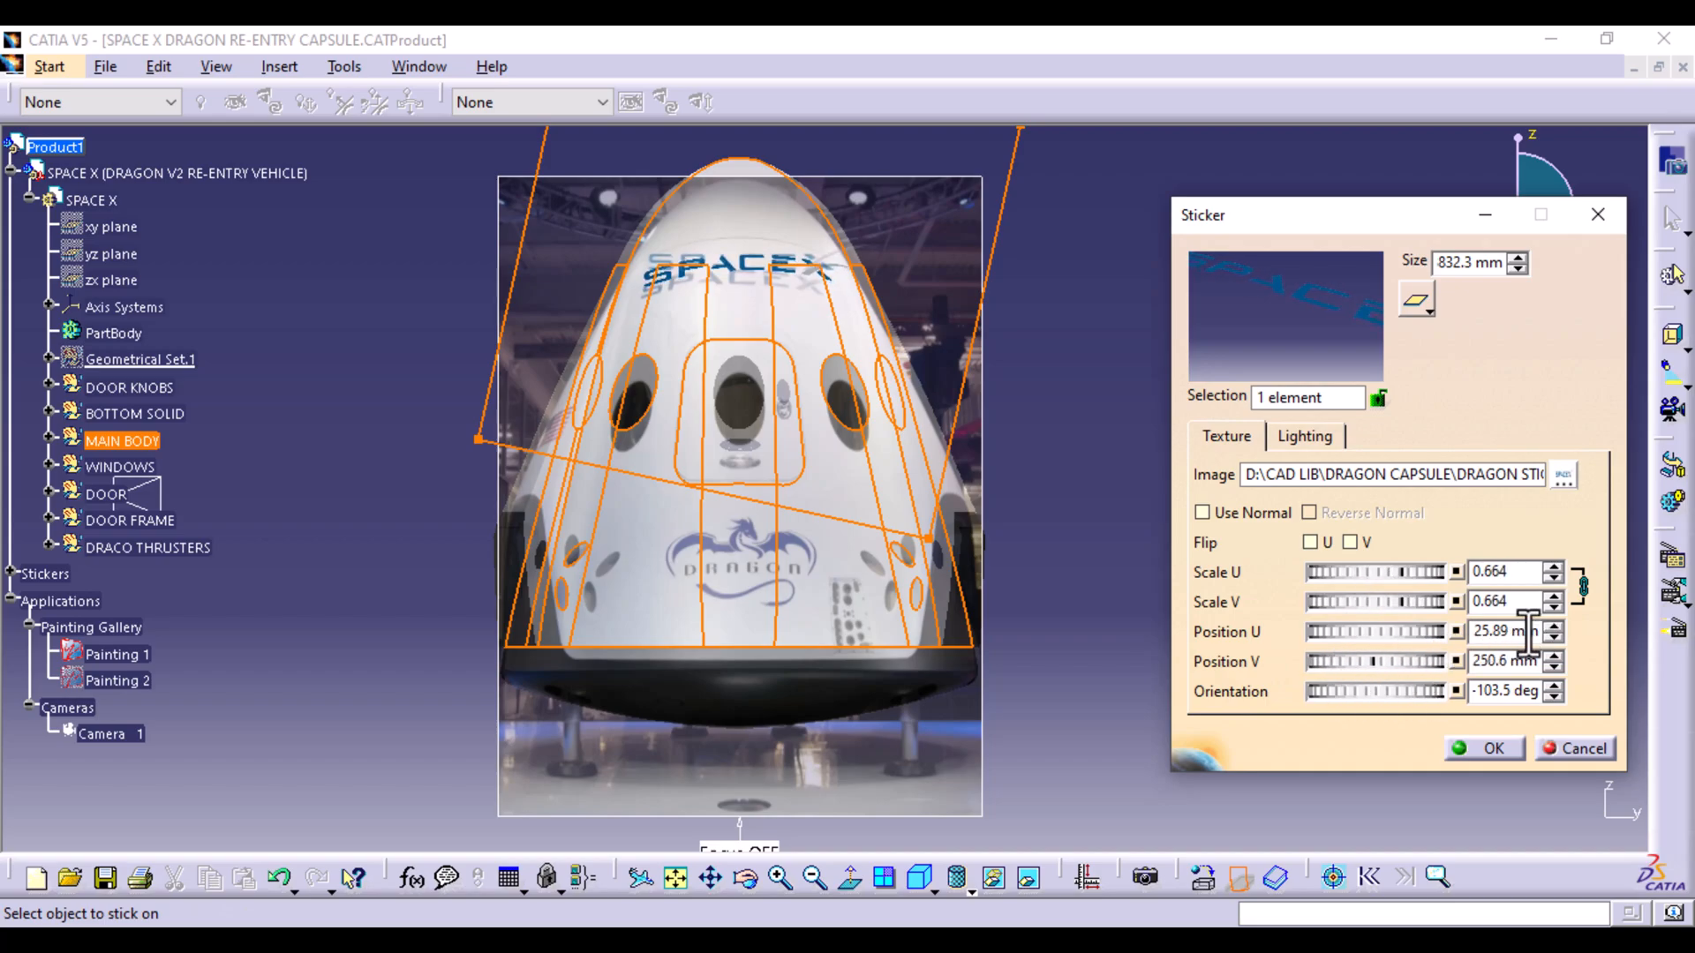
Hide the Painting 1 reference image and apply the SpaceX sticker
right_click(117, 655)
left_click(194, 730)
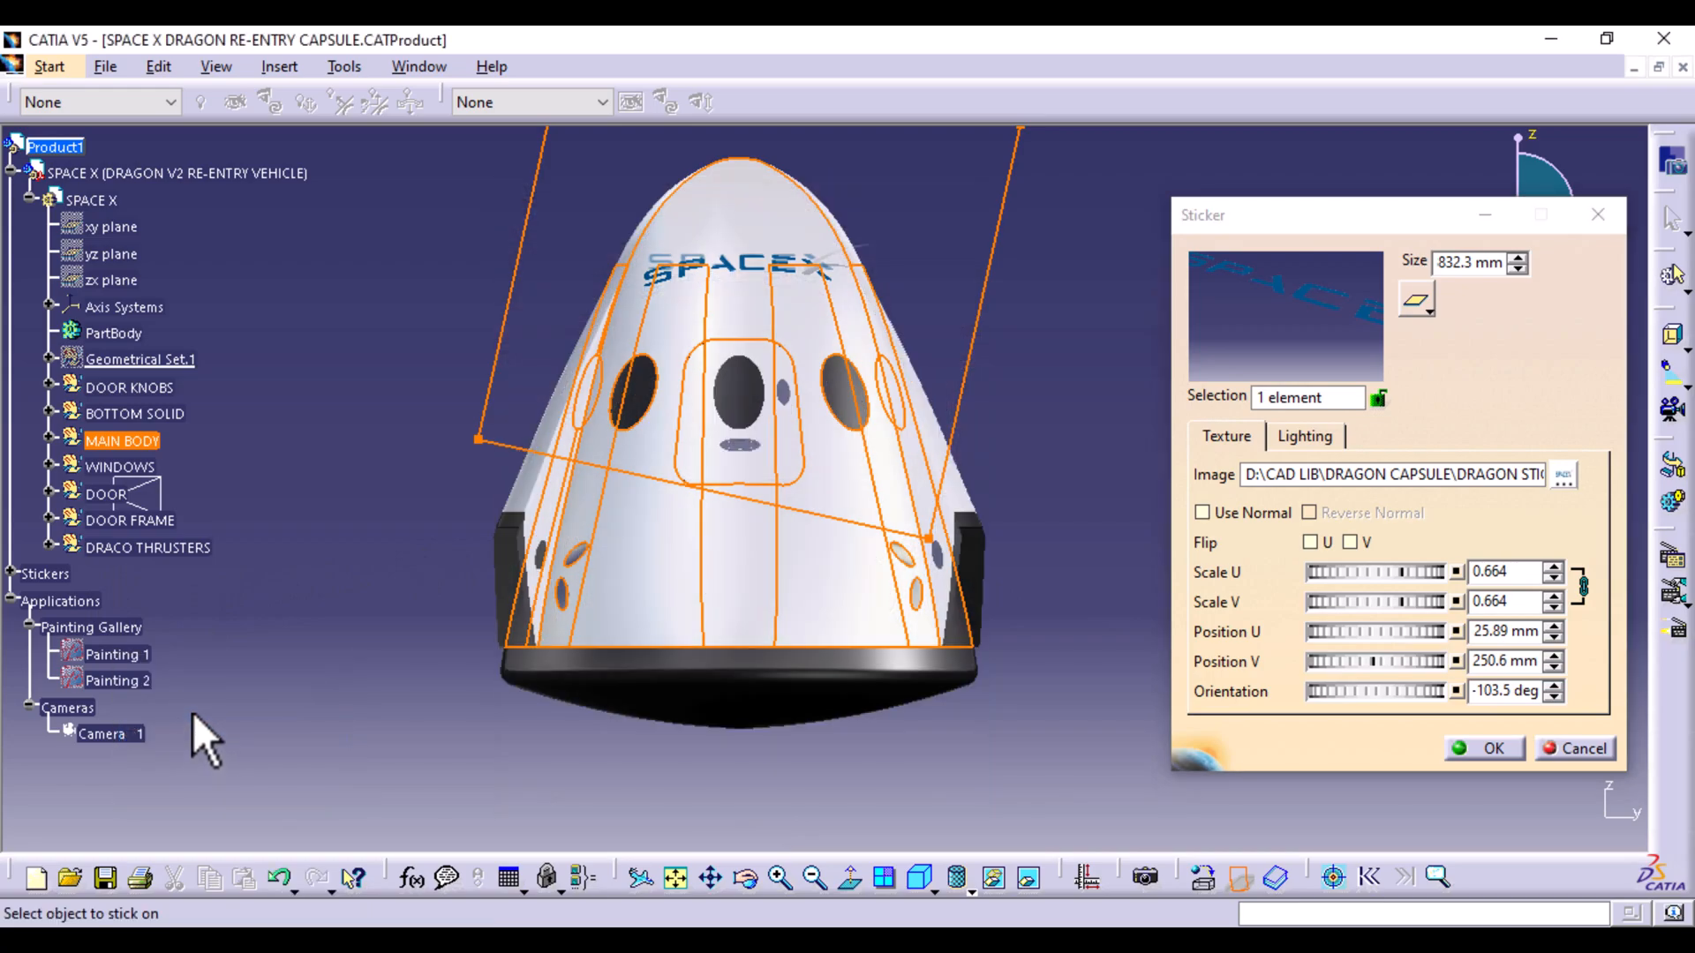
left_click(1493, 749)
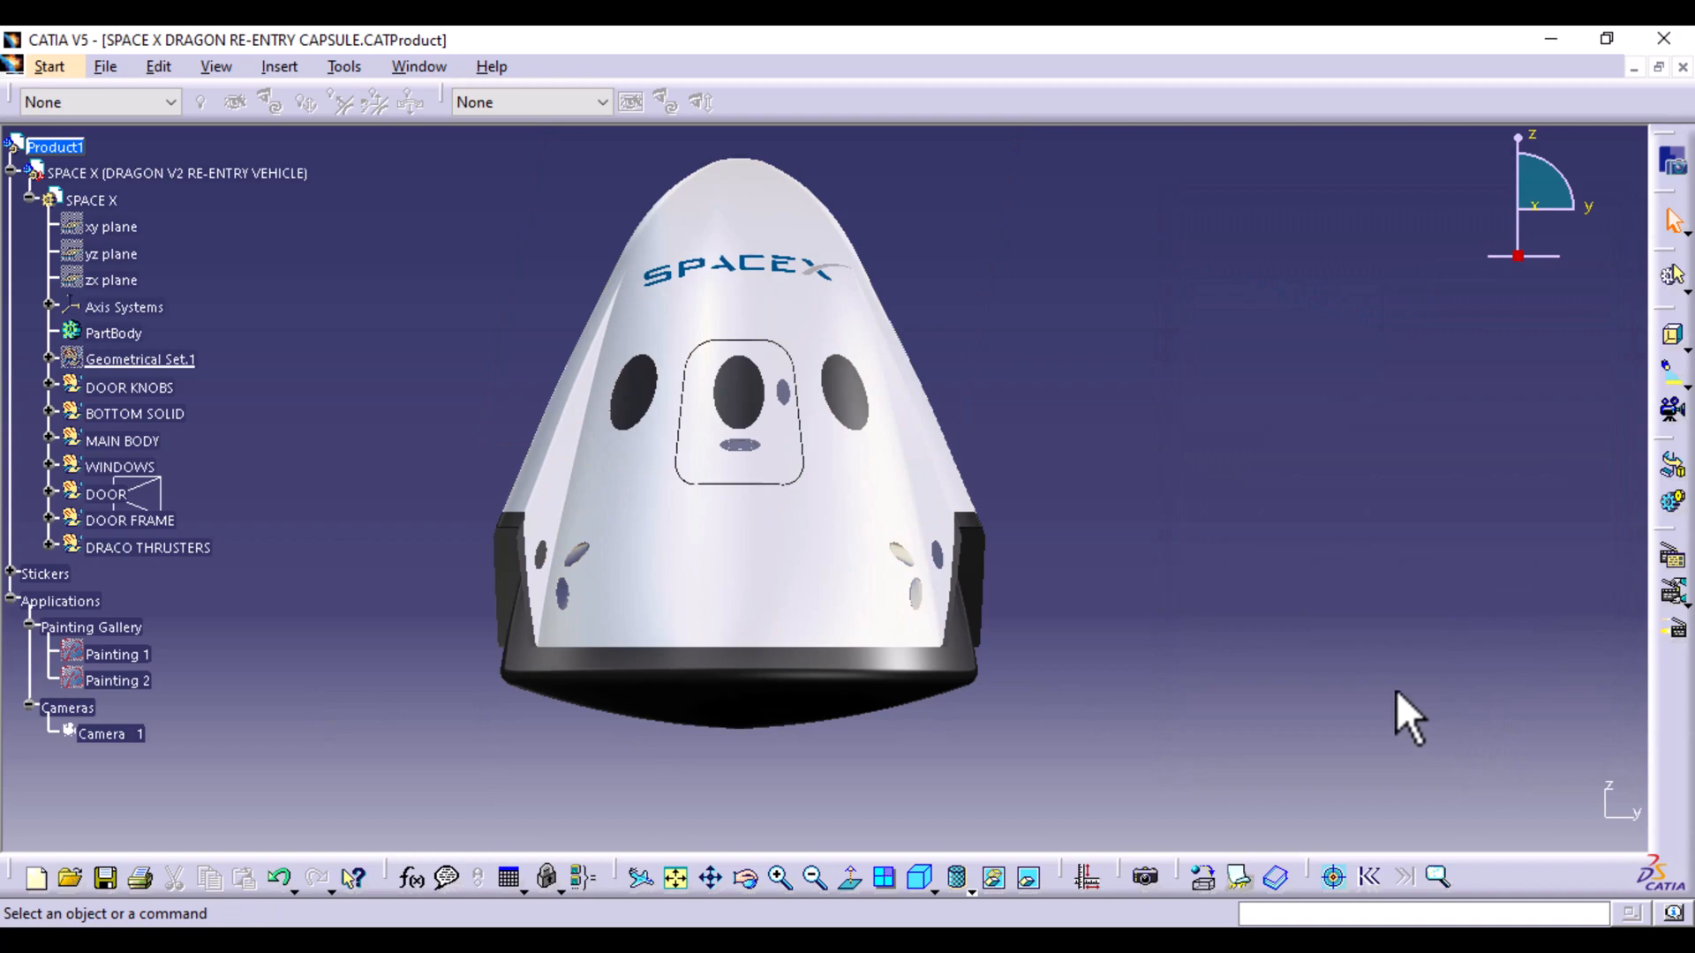
Start a second sticker on the MAIN BODY below the door, using the AbOTI dragon logo image
left_click(1237, 873)
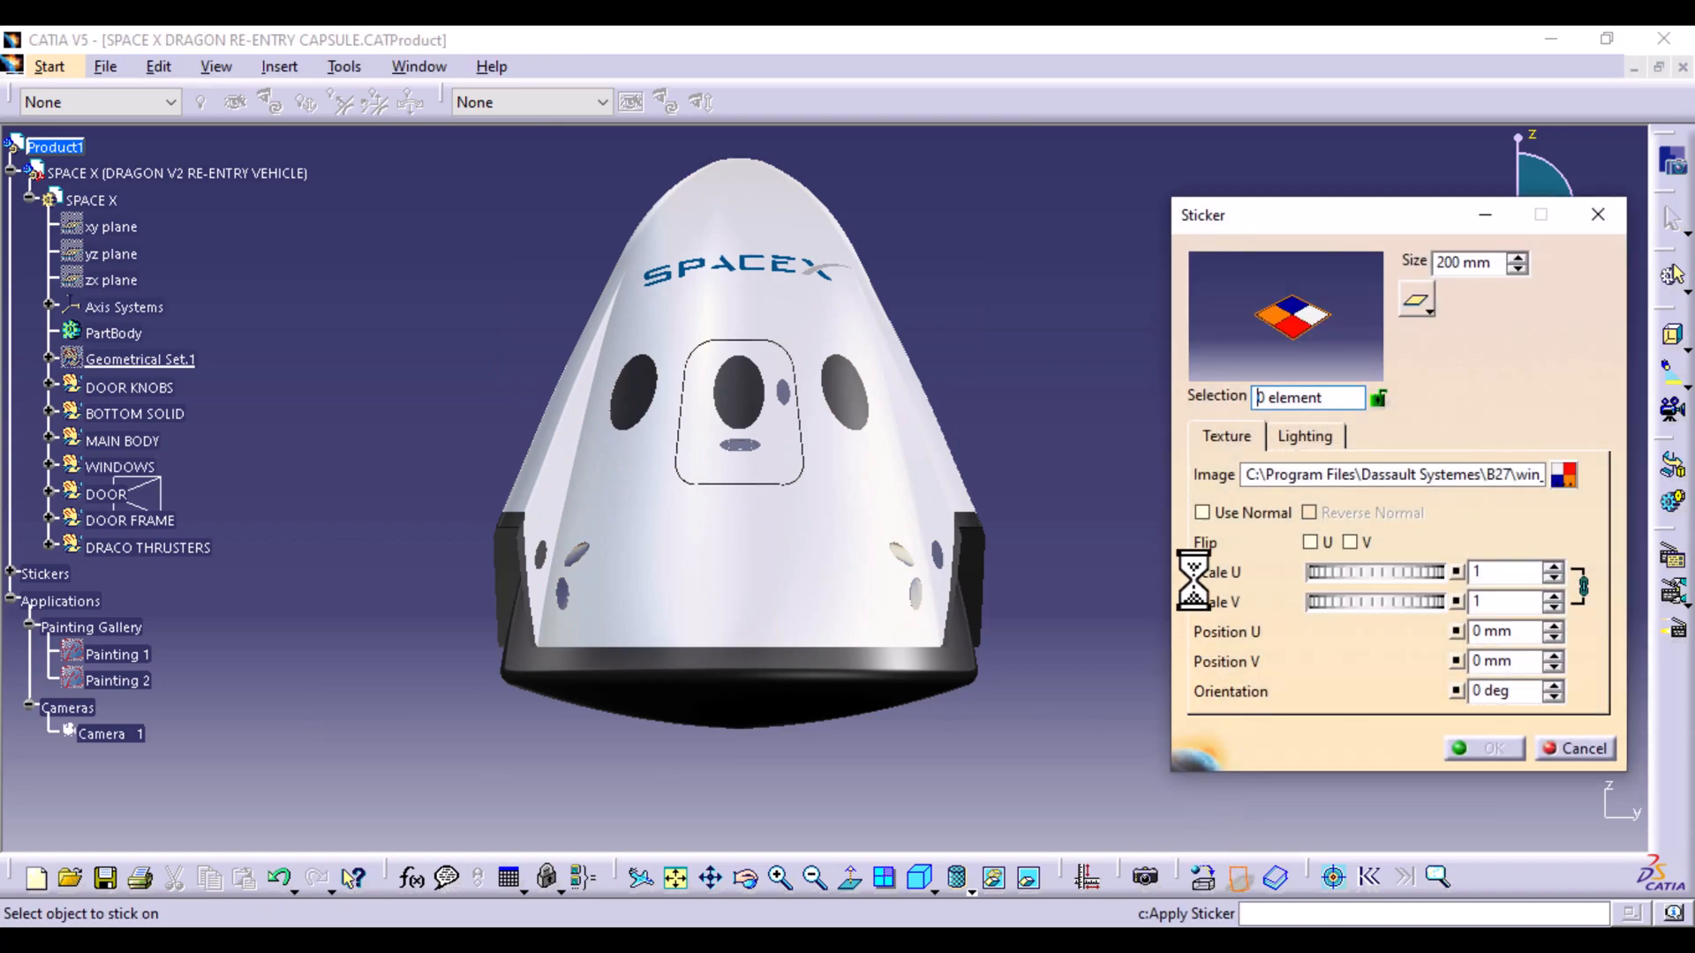
left_click(759, 609)
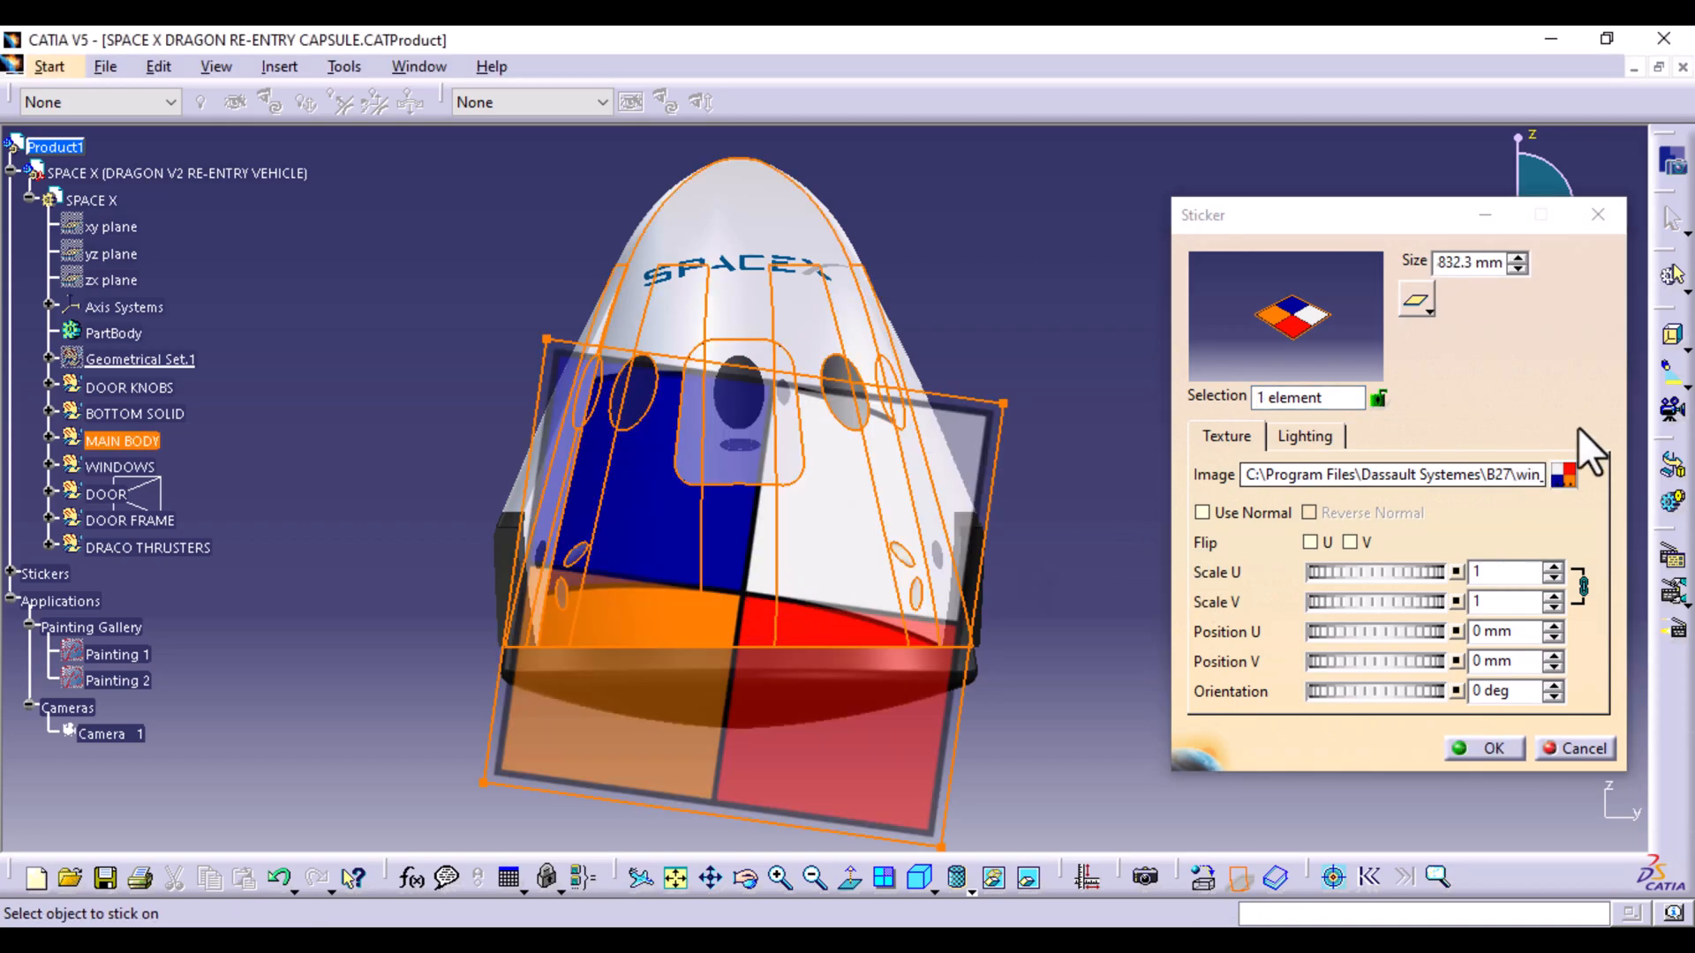
left_click(1564, 471)
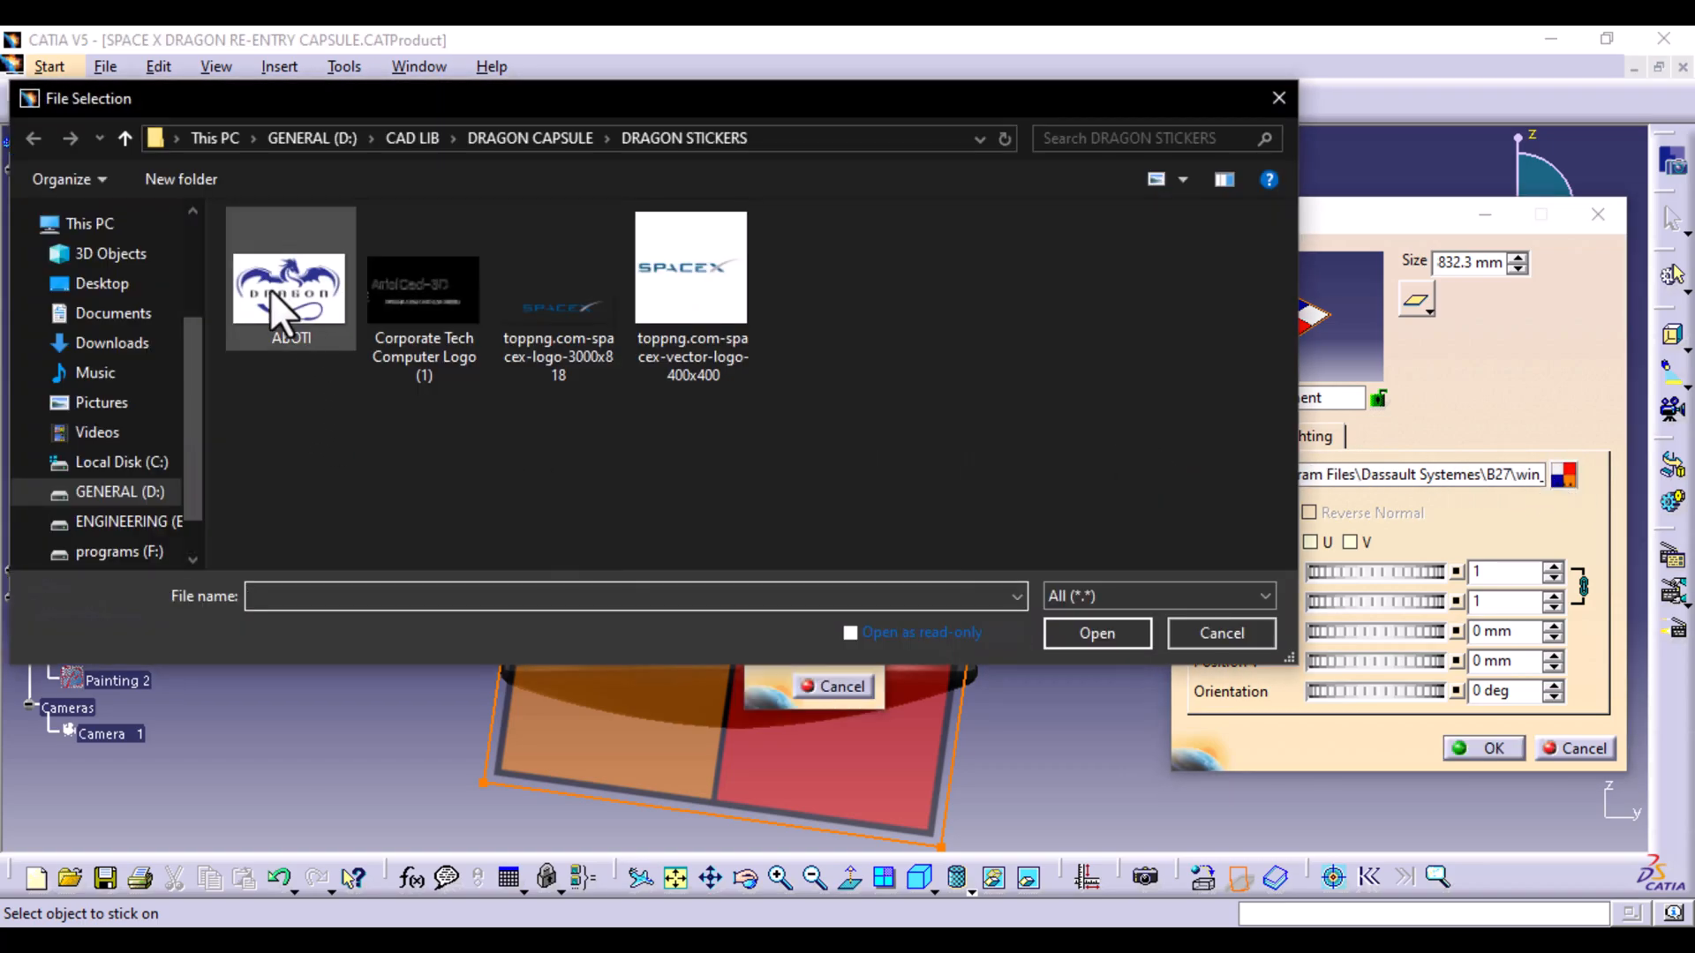
left_click(273, 294)
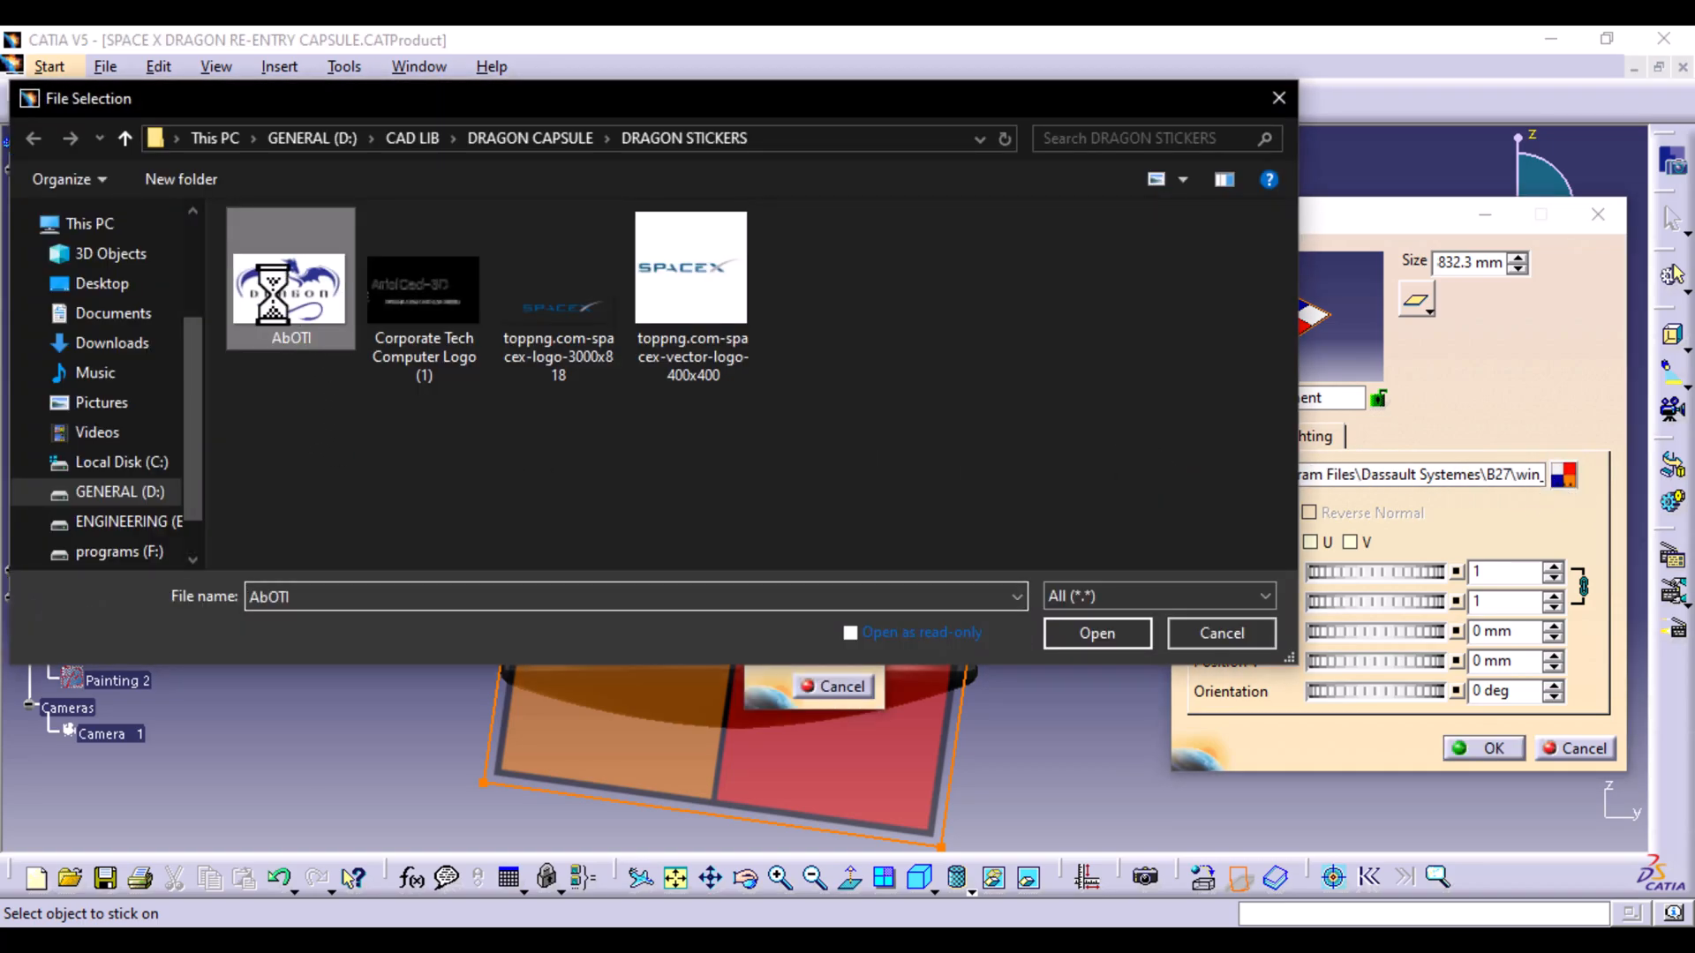
double_click(273, 295)
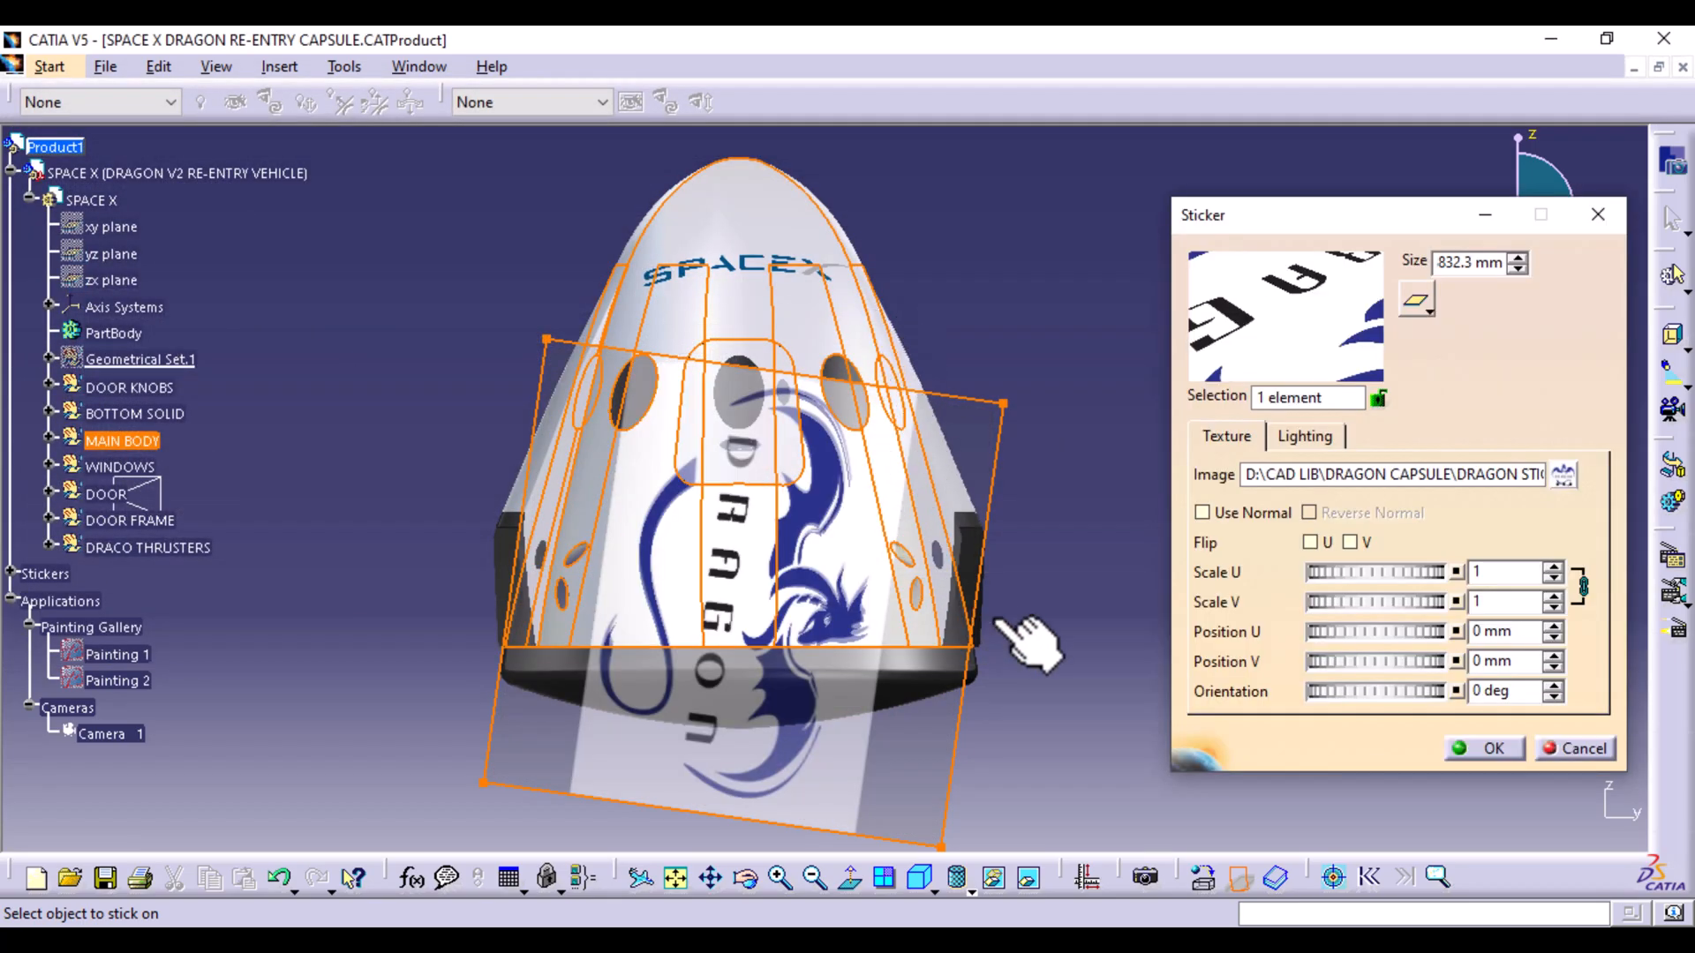
Set the dragon sticker's orientation to about -97.12 deg and its U and V scale to 0.7081
left_click_drag(1417, 689, 882, 801)
left_click_drag(1358, 689, 1238, 724)
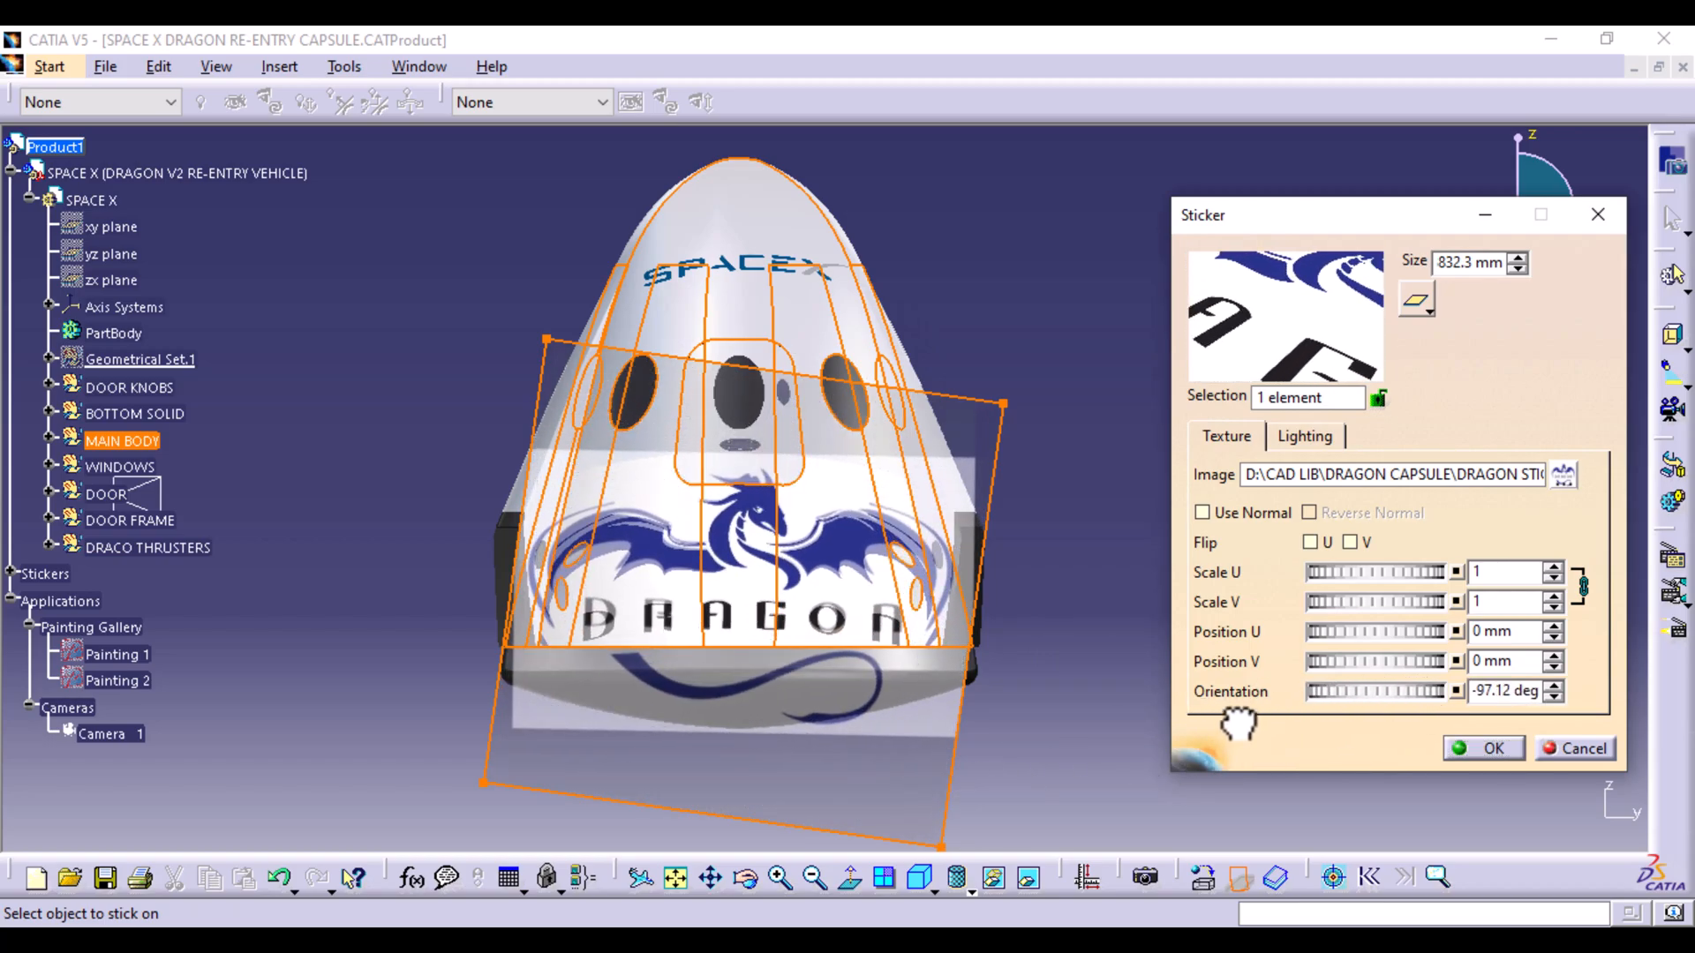
left_click_drag(1410, 570, 1211, 586)
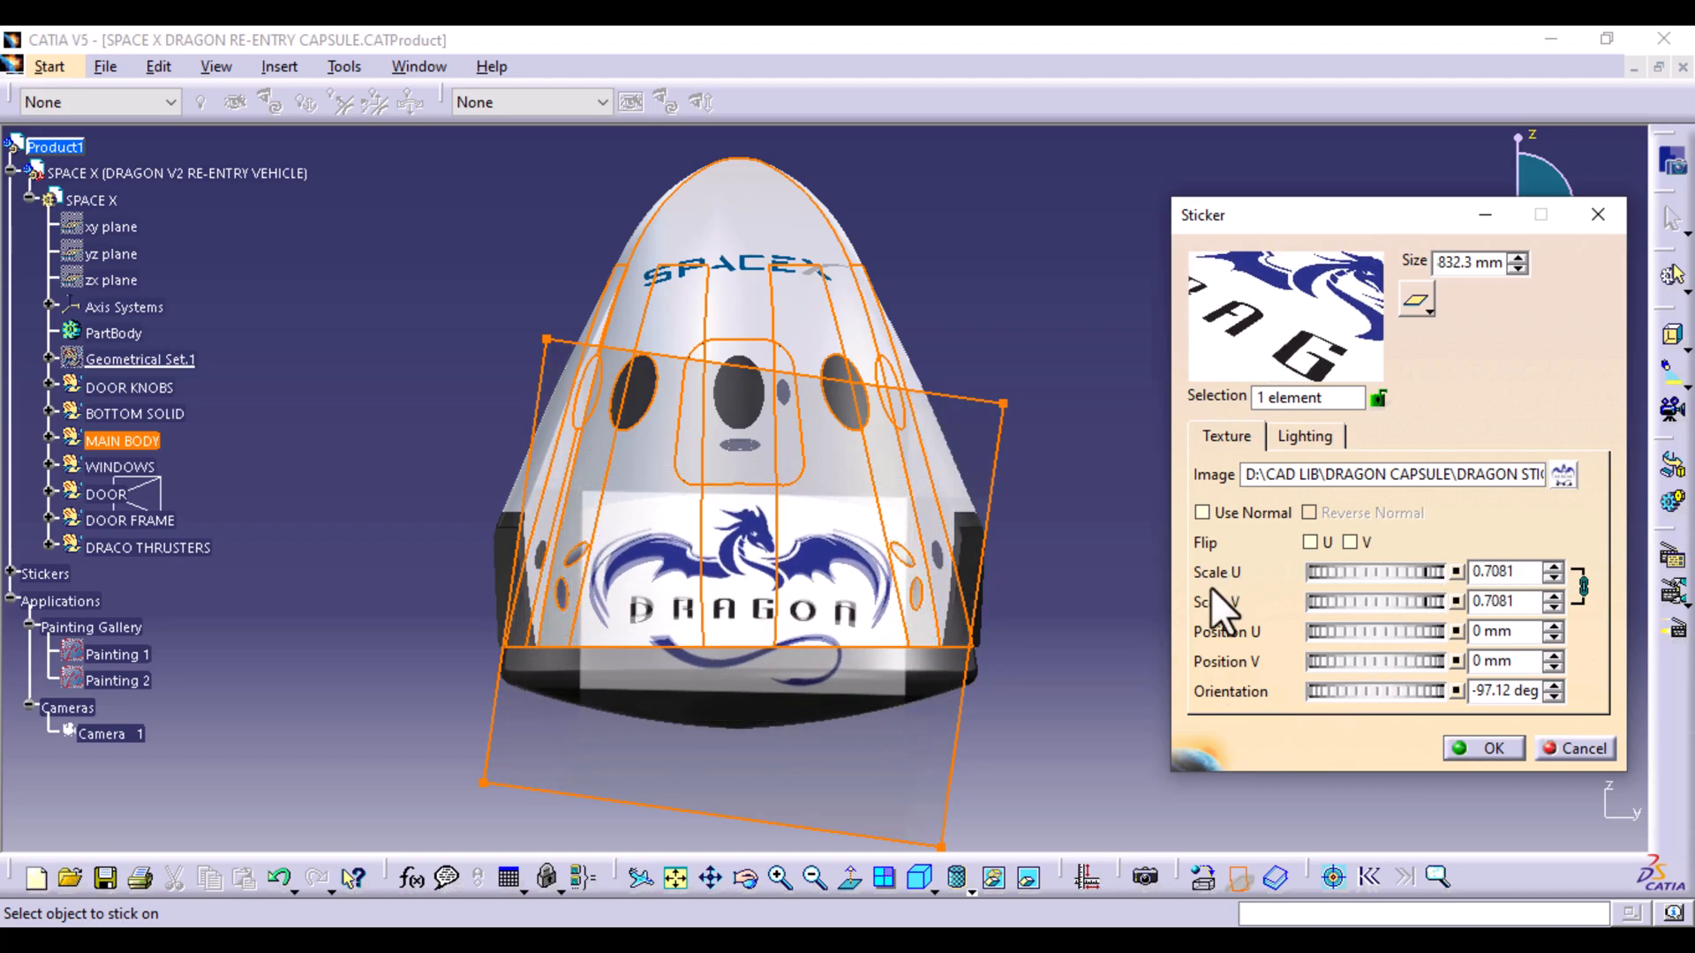
Pick the logo's white background as the dragon sticker's transparent color
left_click(1305, 436)
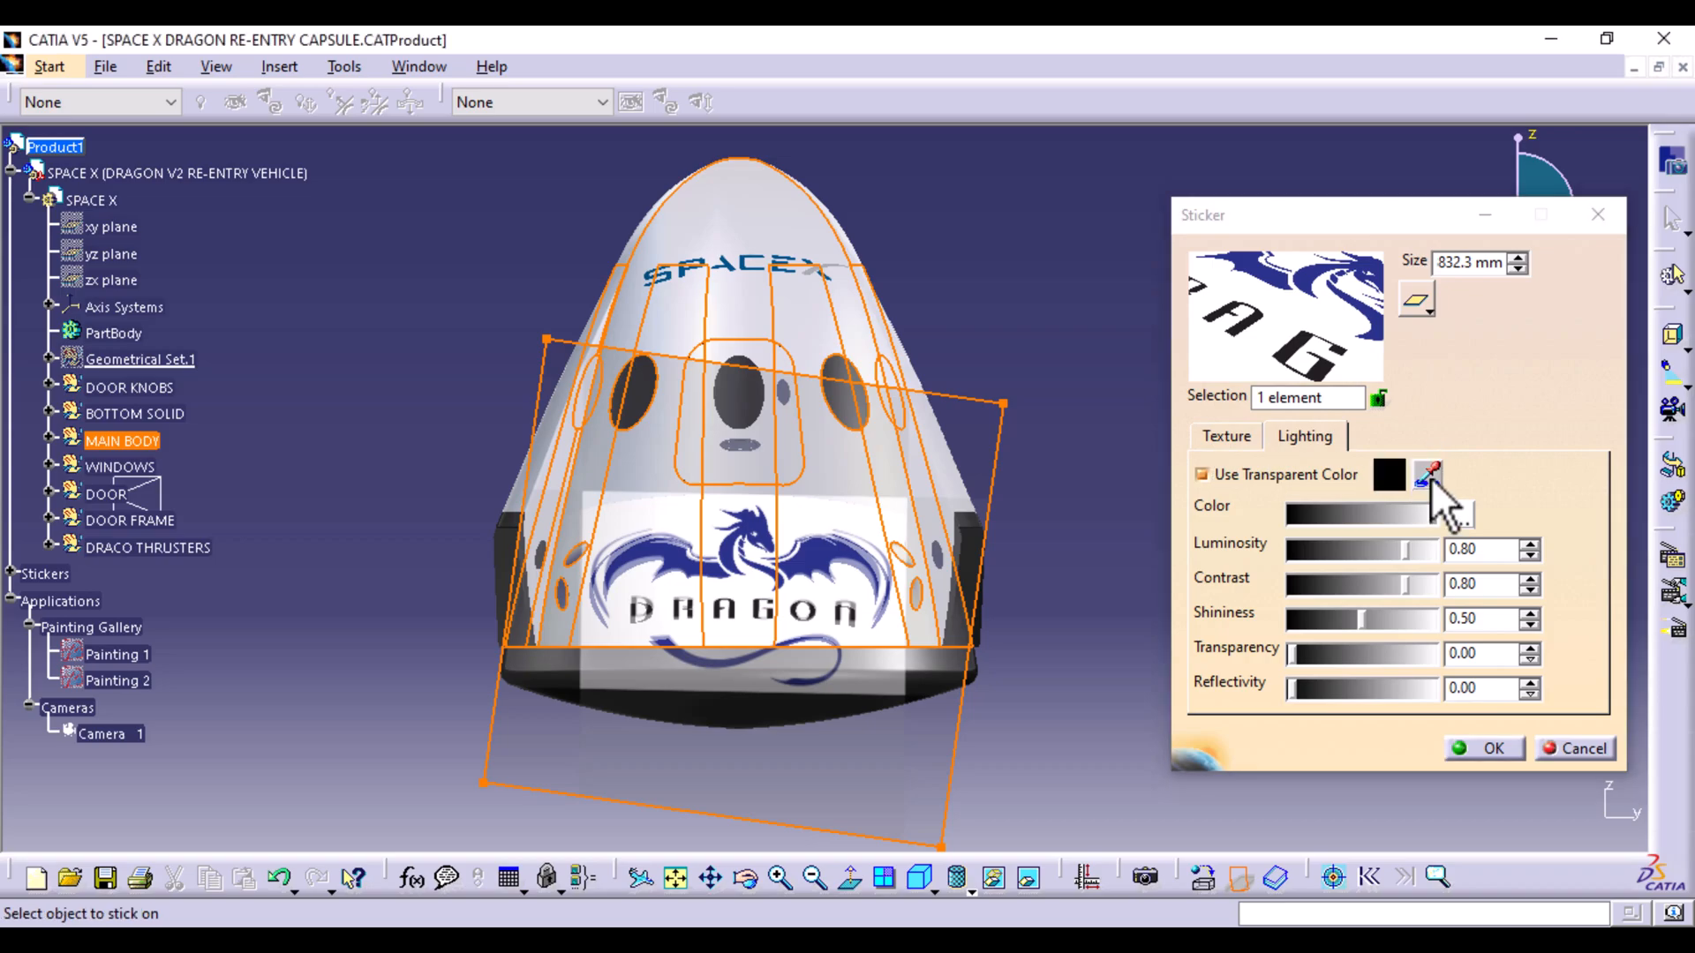
left_click(1430, 477)
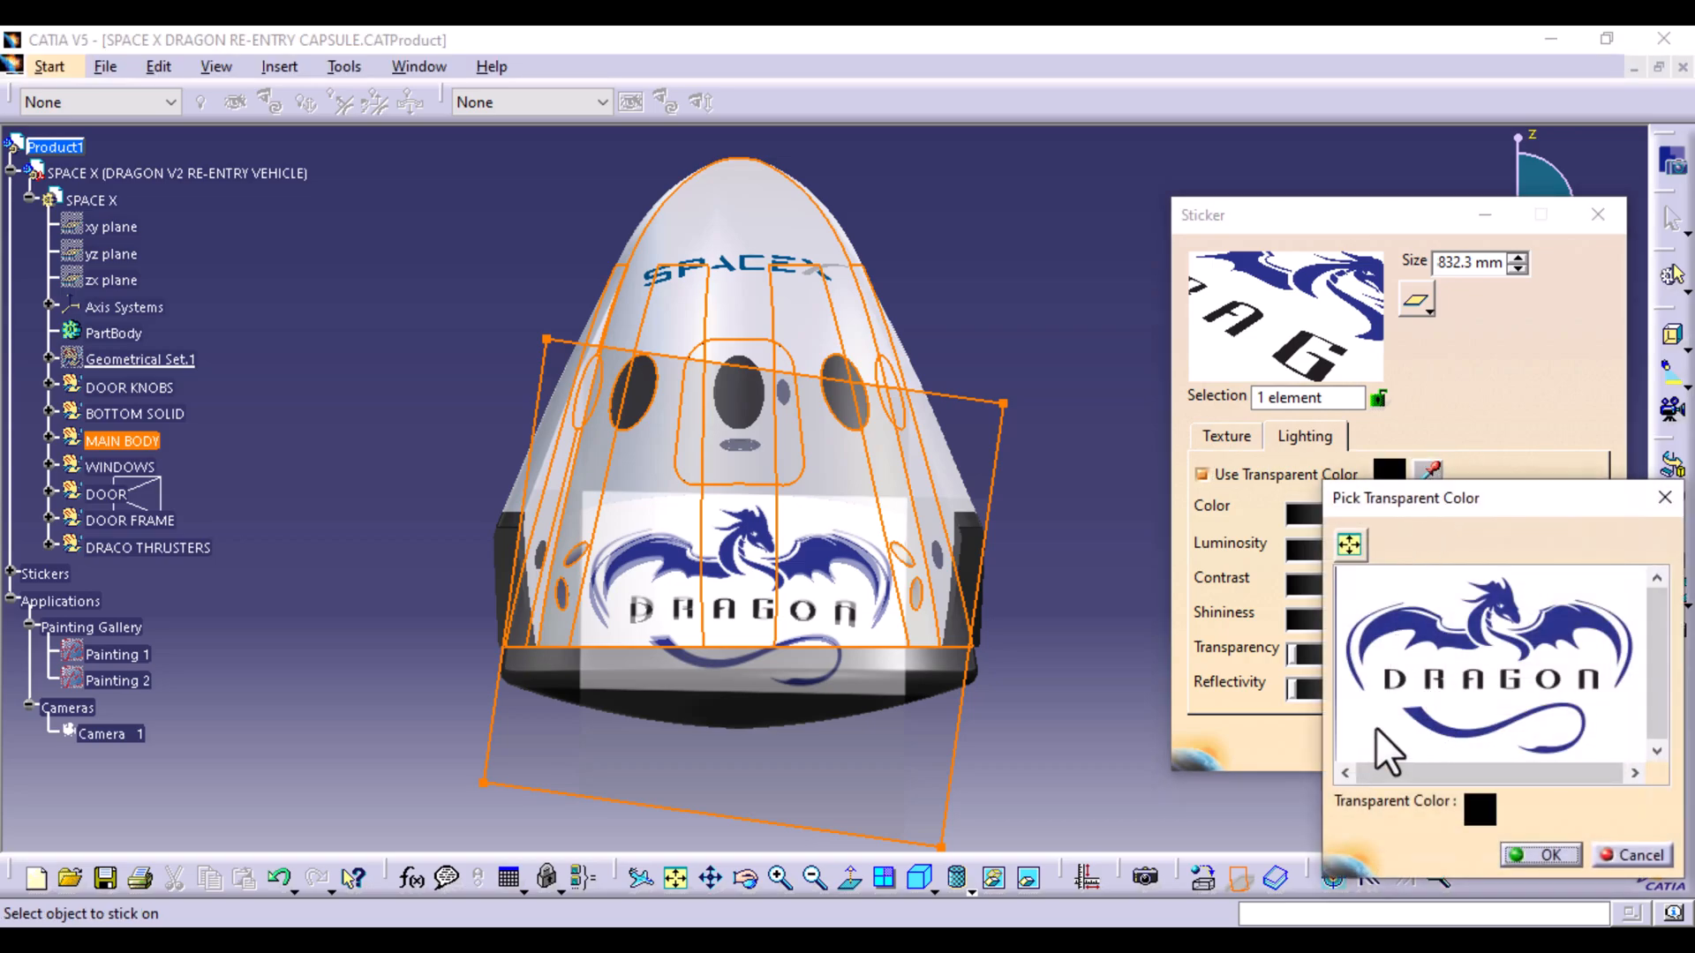
left_click(1551, 856)
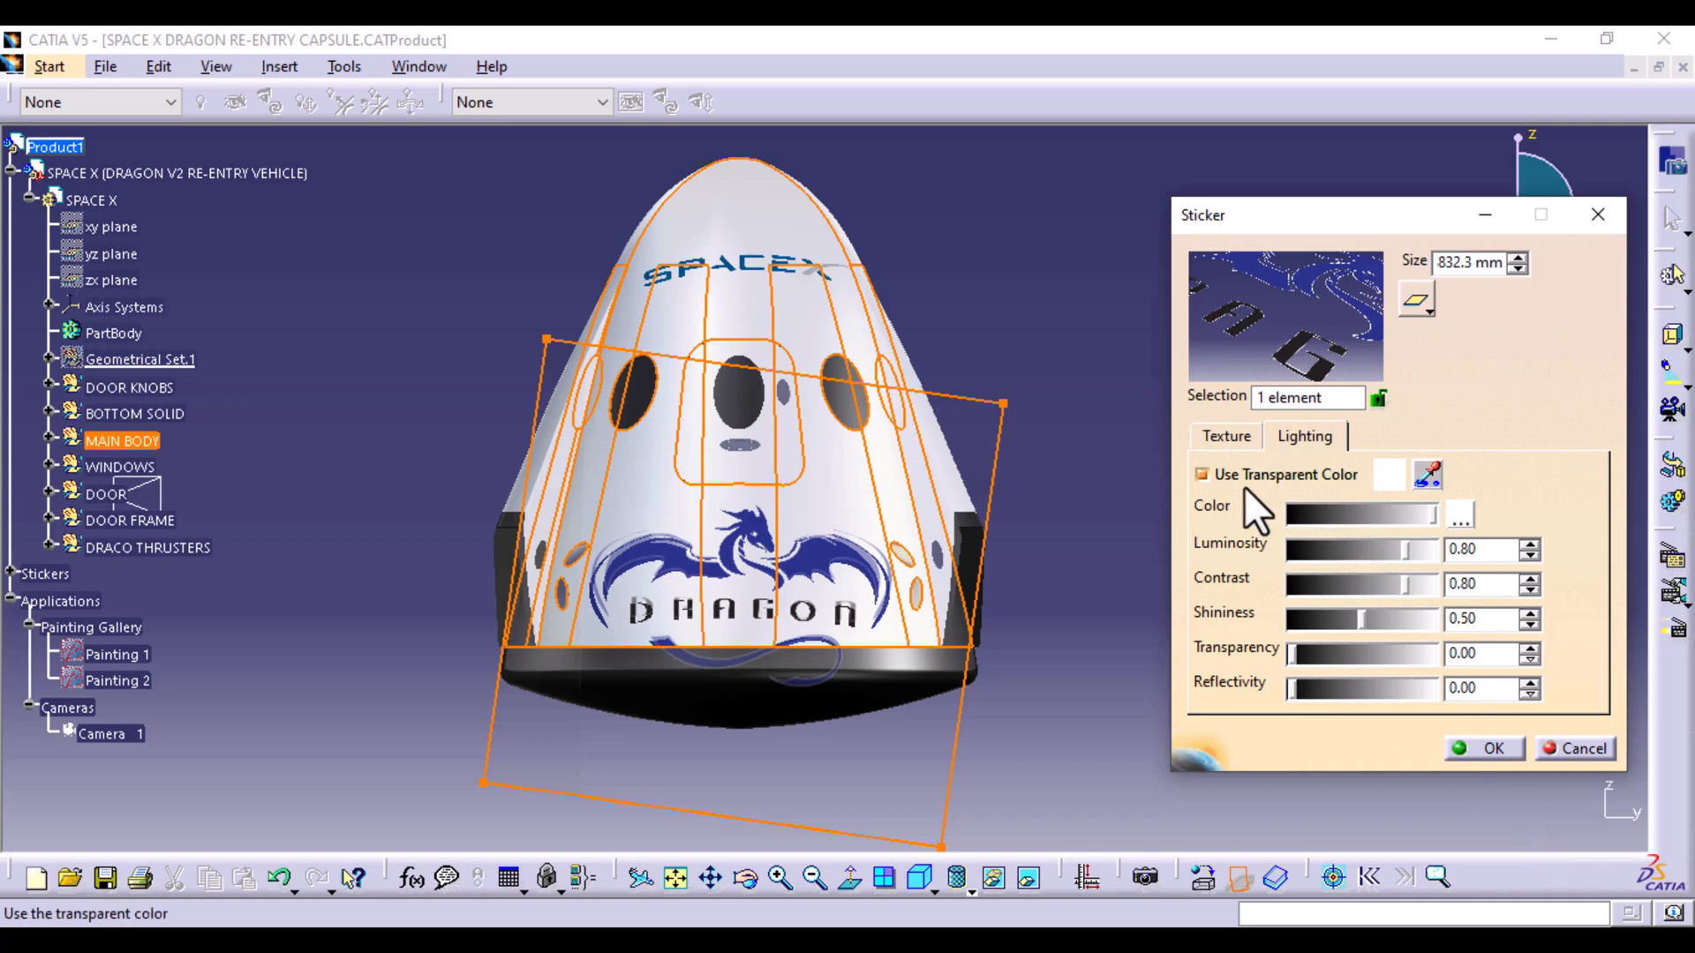
Reduce the dragon sticker's U and V scale to 0.4621 and set its Position V to 109.6 mm
left_click(1243, 441)
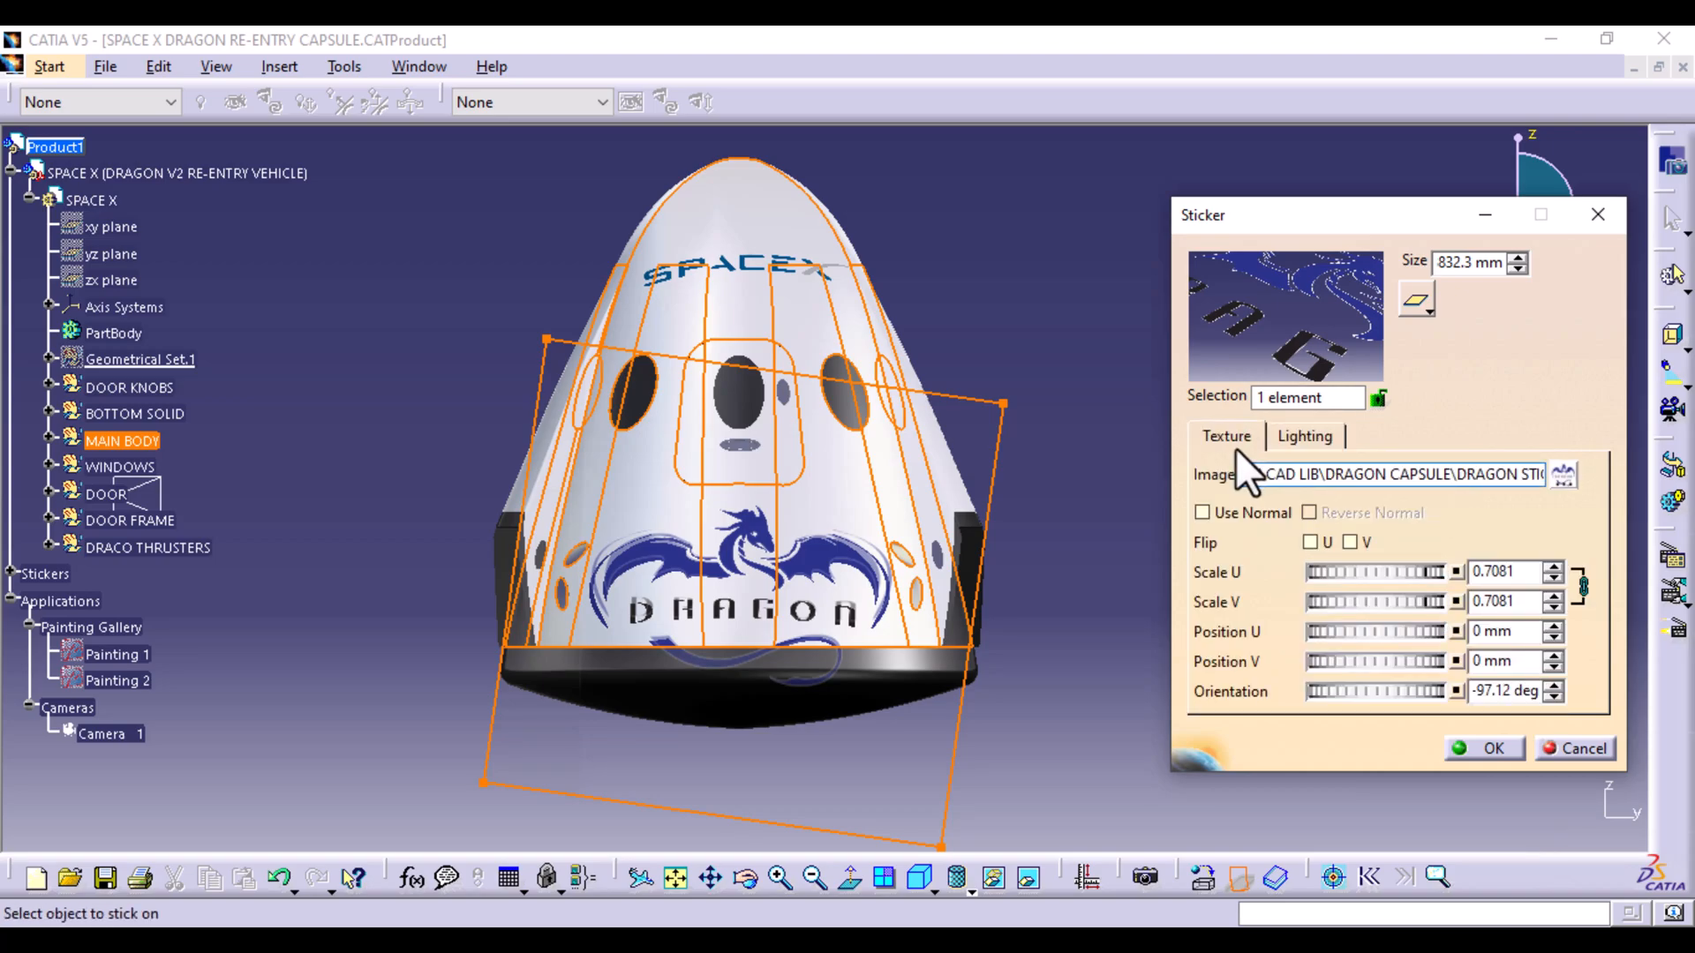
left_click_drag(1385, 573, 1446, 687)
left_click_drag(1344, 666, 1677, 632)
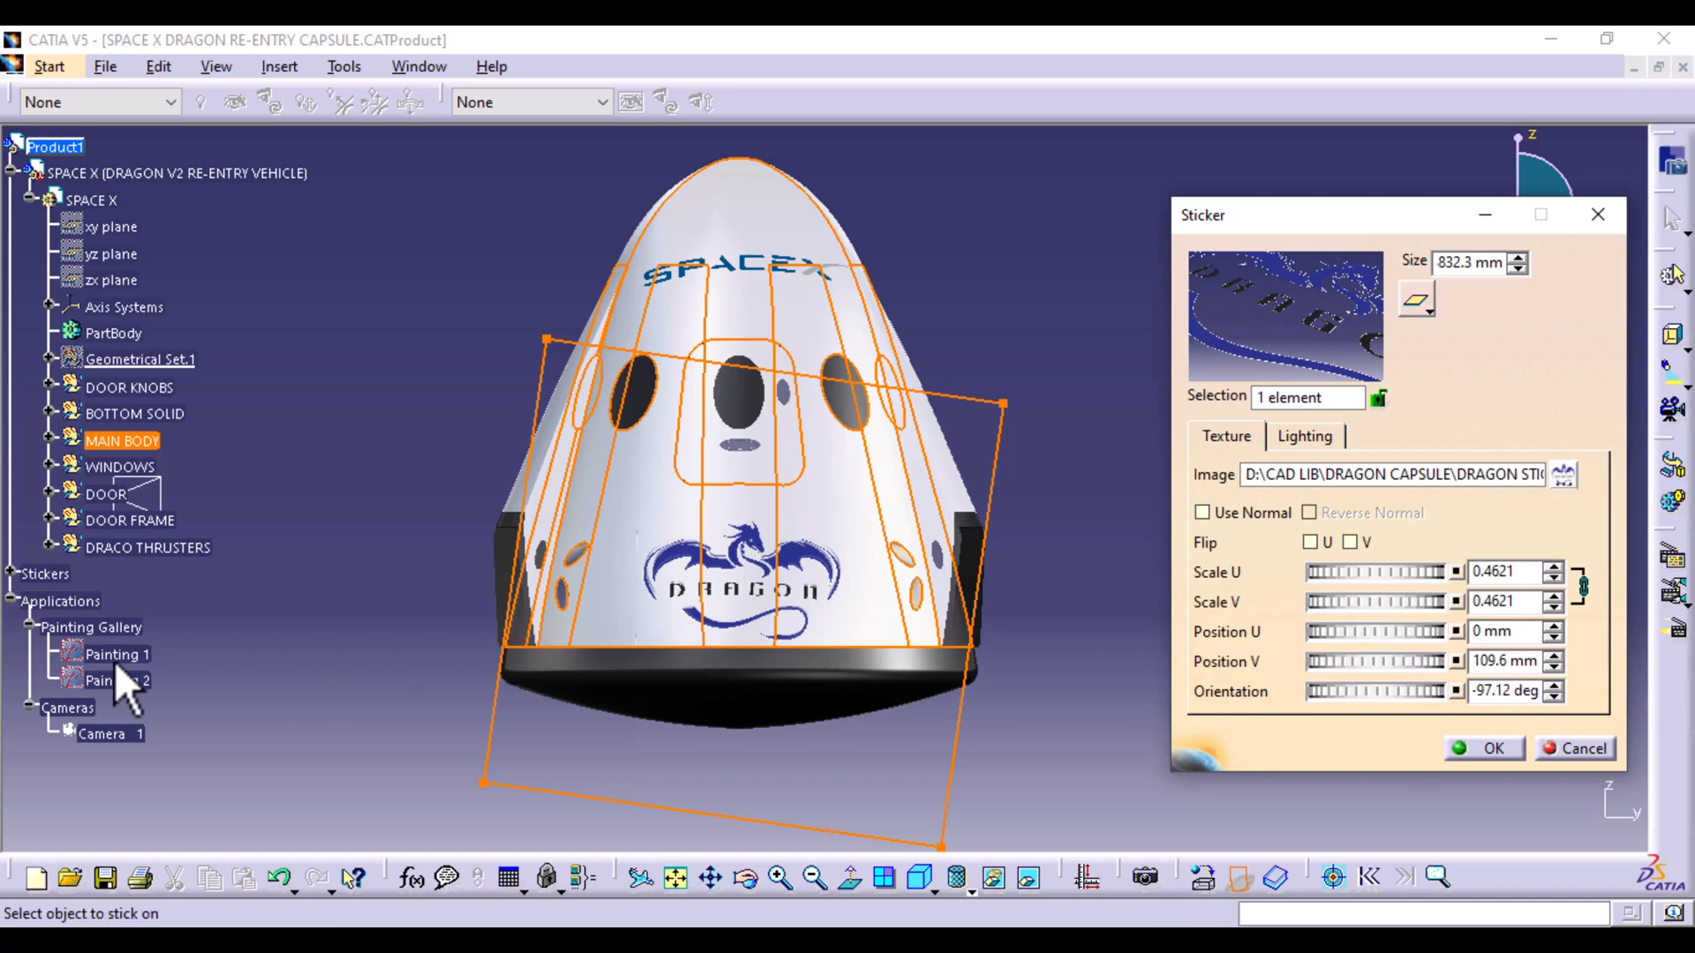
right_click(139, 680)
left_click(198, 750)
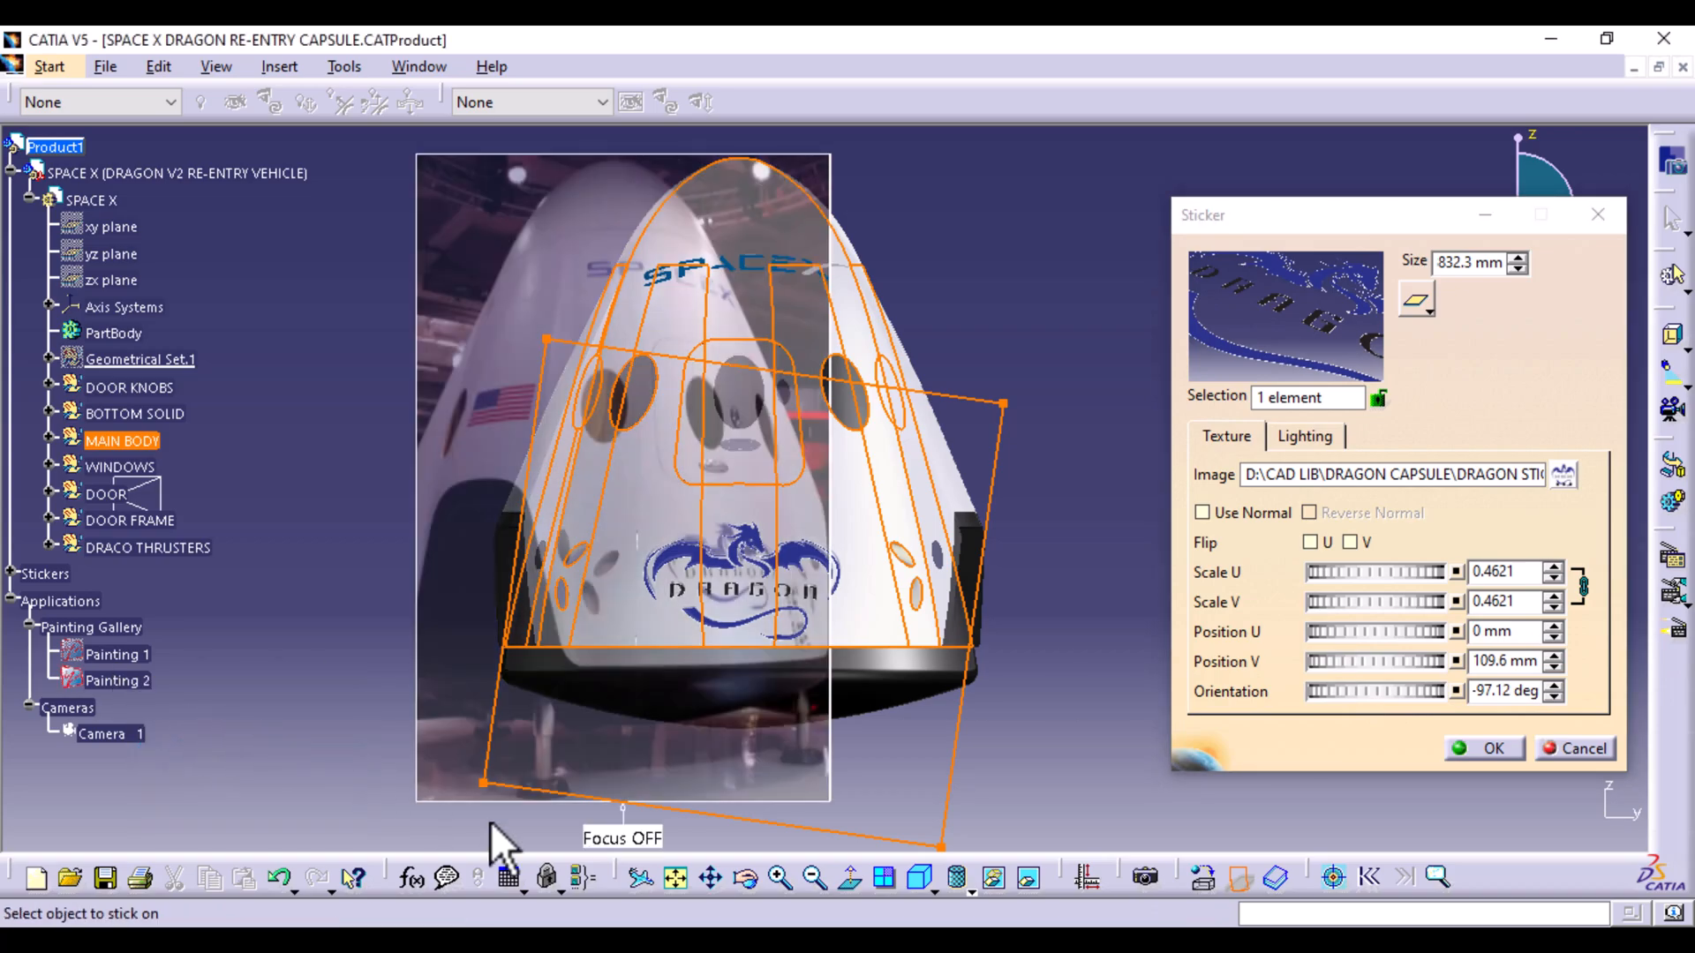
left_click(927, 890)
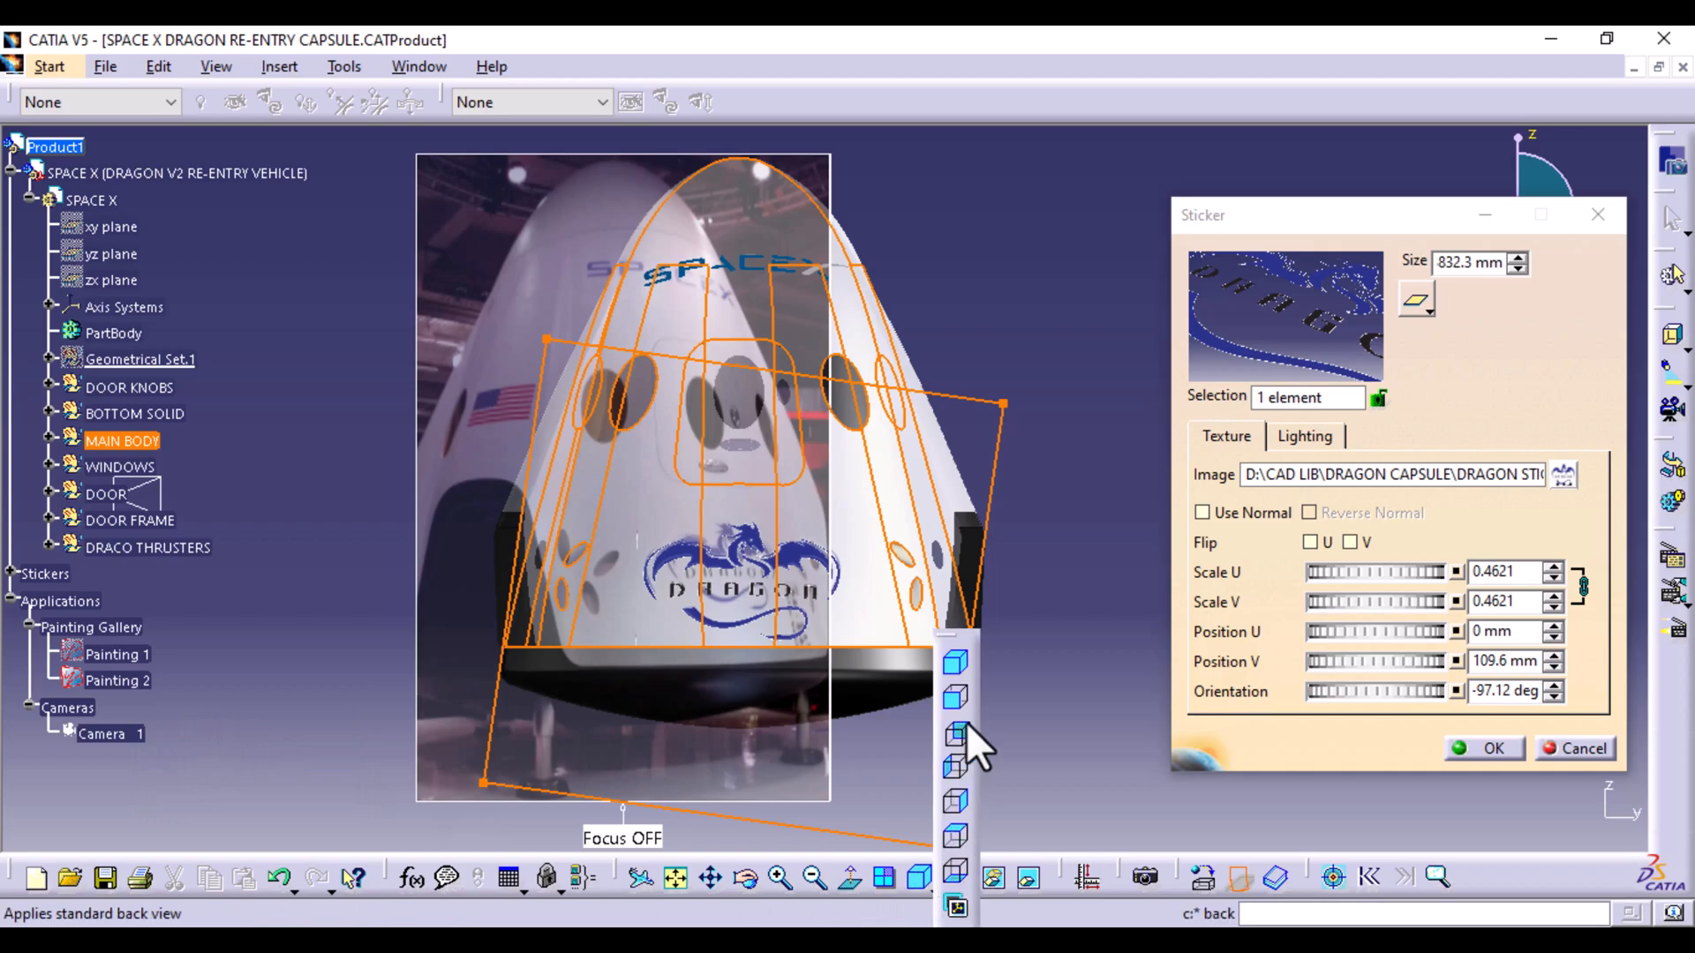
left_click(947, 700)
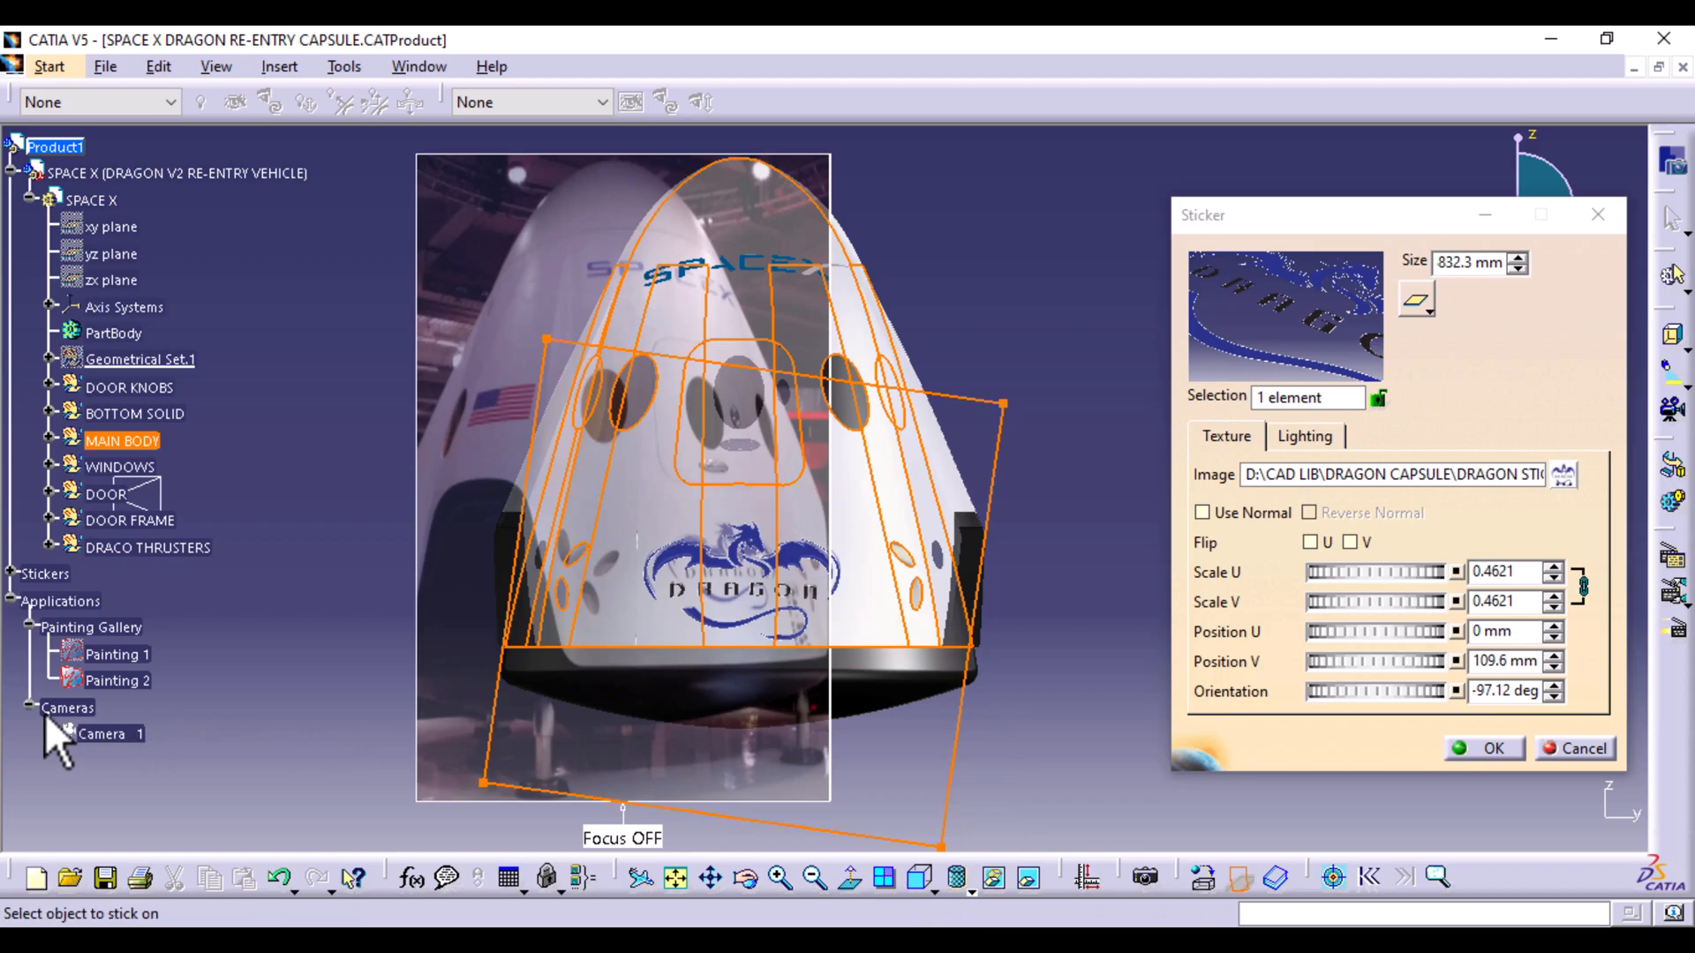
right_click(106, 690)
left_click(175, 734)
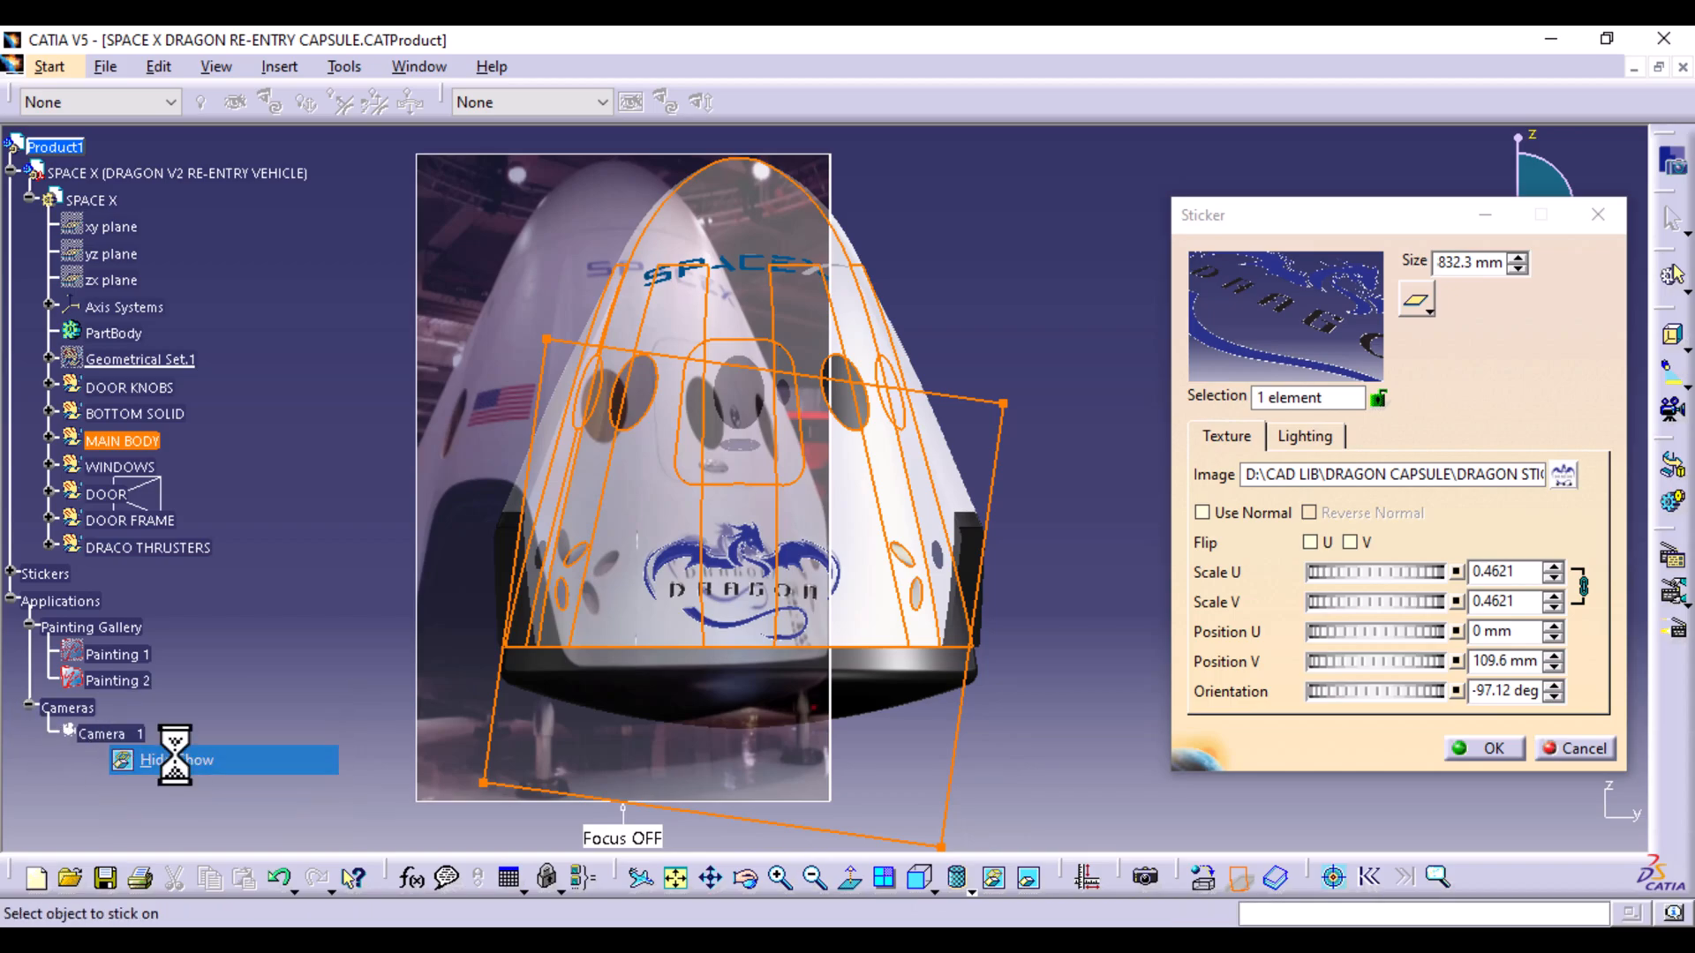
Show the Painting 1 reference photo and match the dragon sticker to it with U and V scale 0.3574 and Position V 259 mm
right_click(132, 653)
left_click(219, 716)
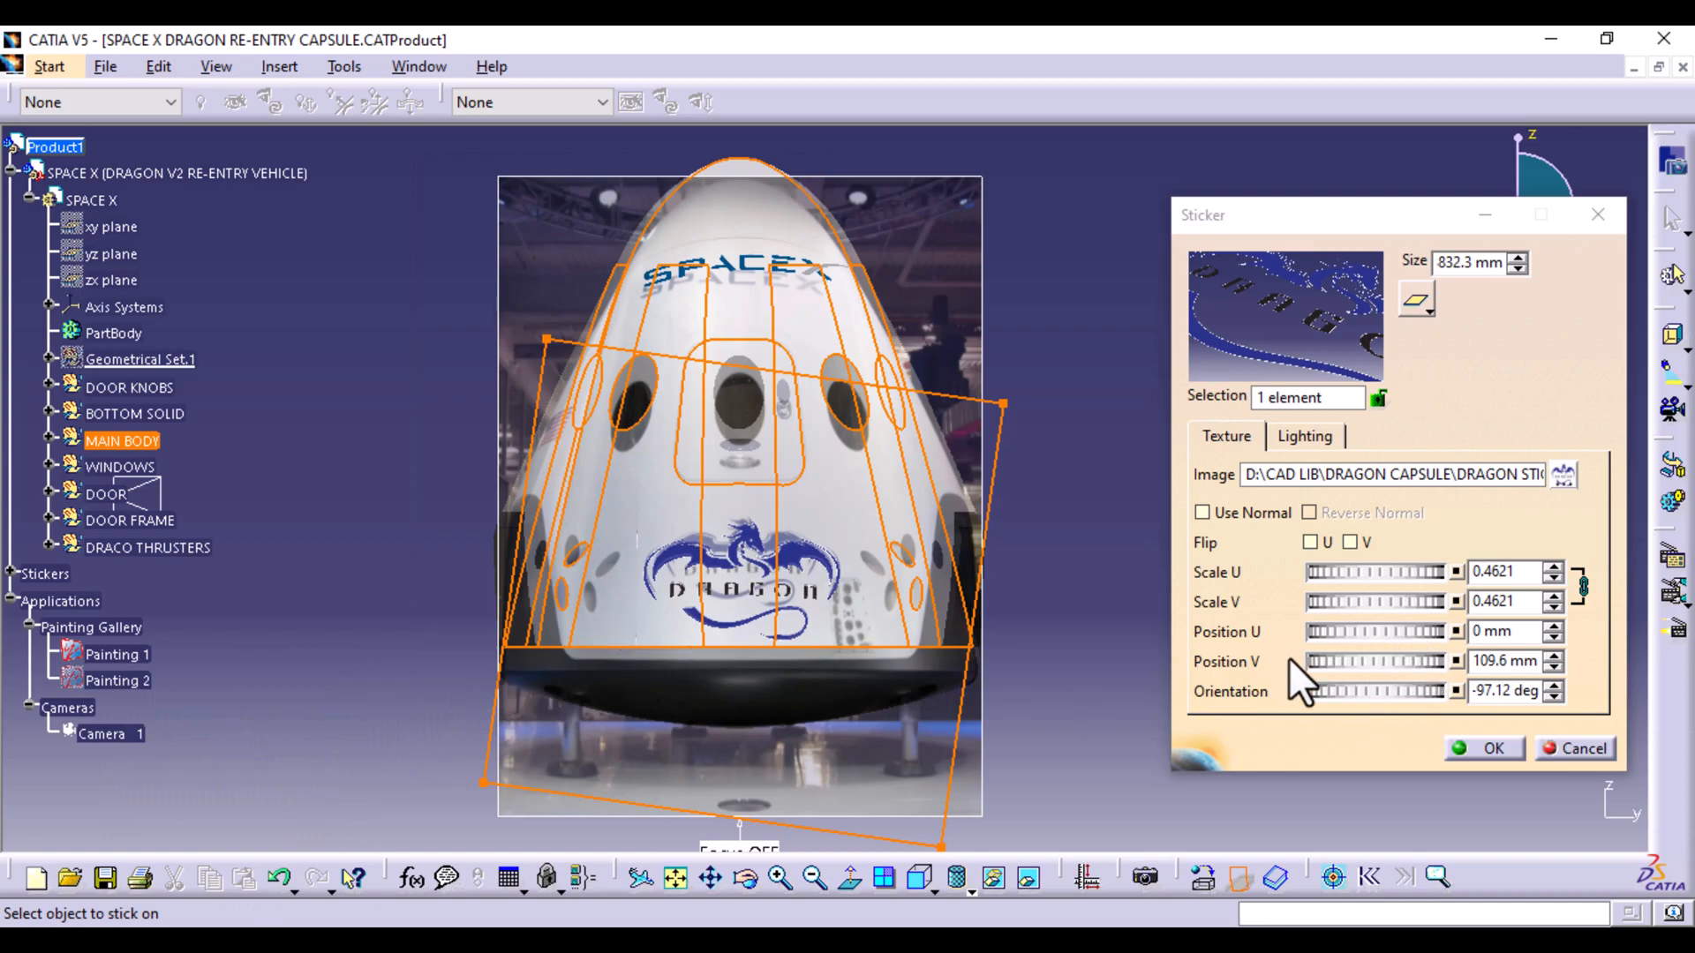
left_click_drag(1315, 664, 1540, 651)
left_click_drag(1315, 664, 1513, 669)
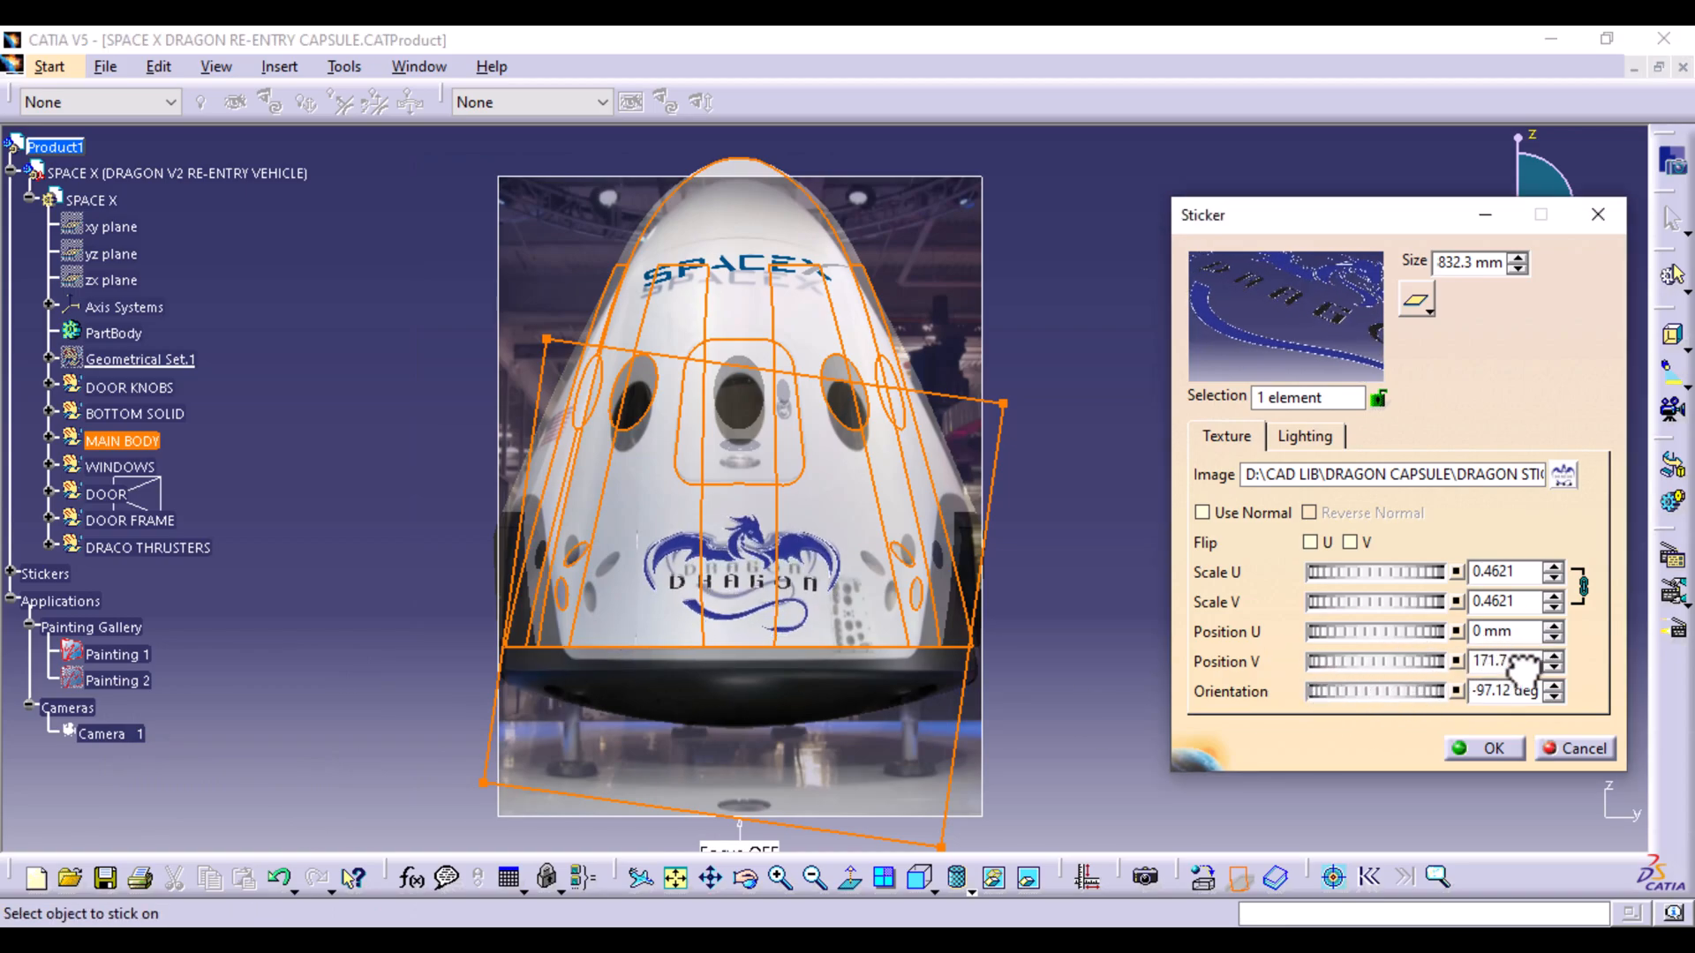
left_click_drag(1411, 570, 1340, 575)
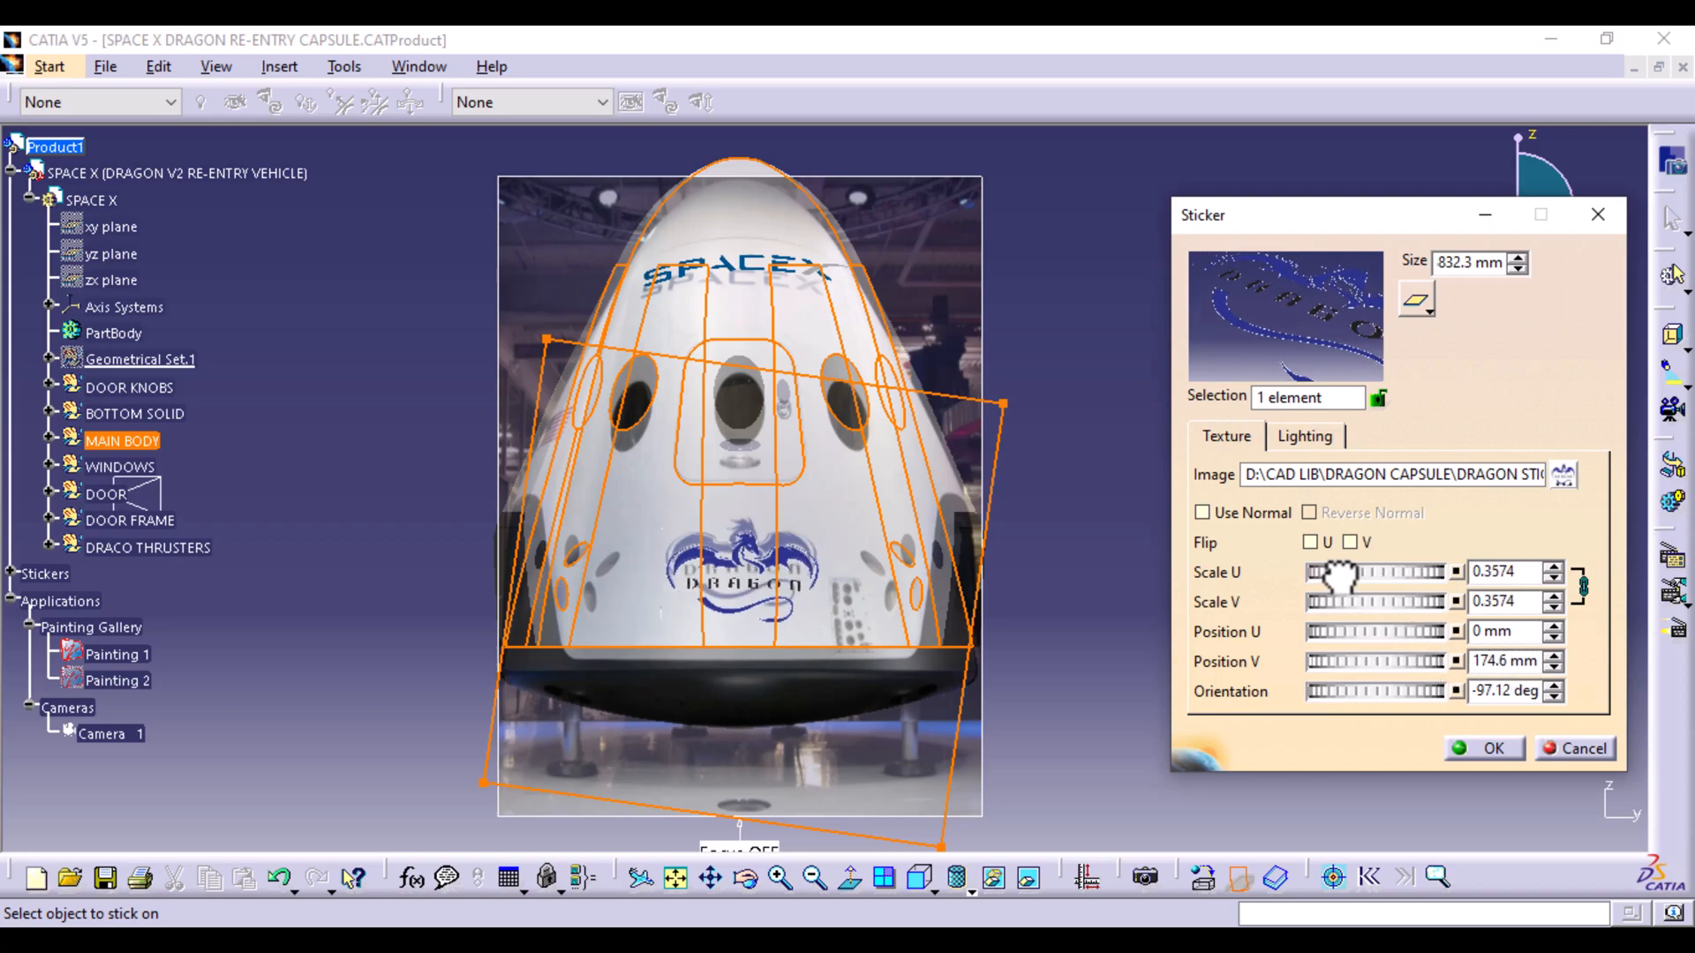
left_click_drag(1326, 658, 1472, 667)
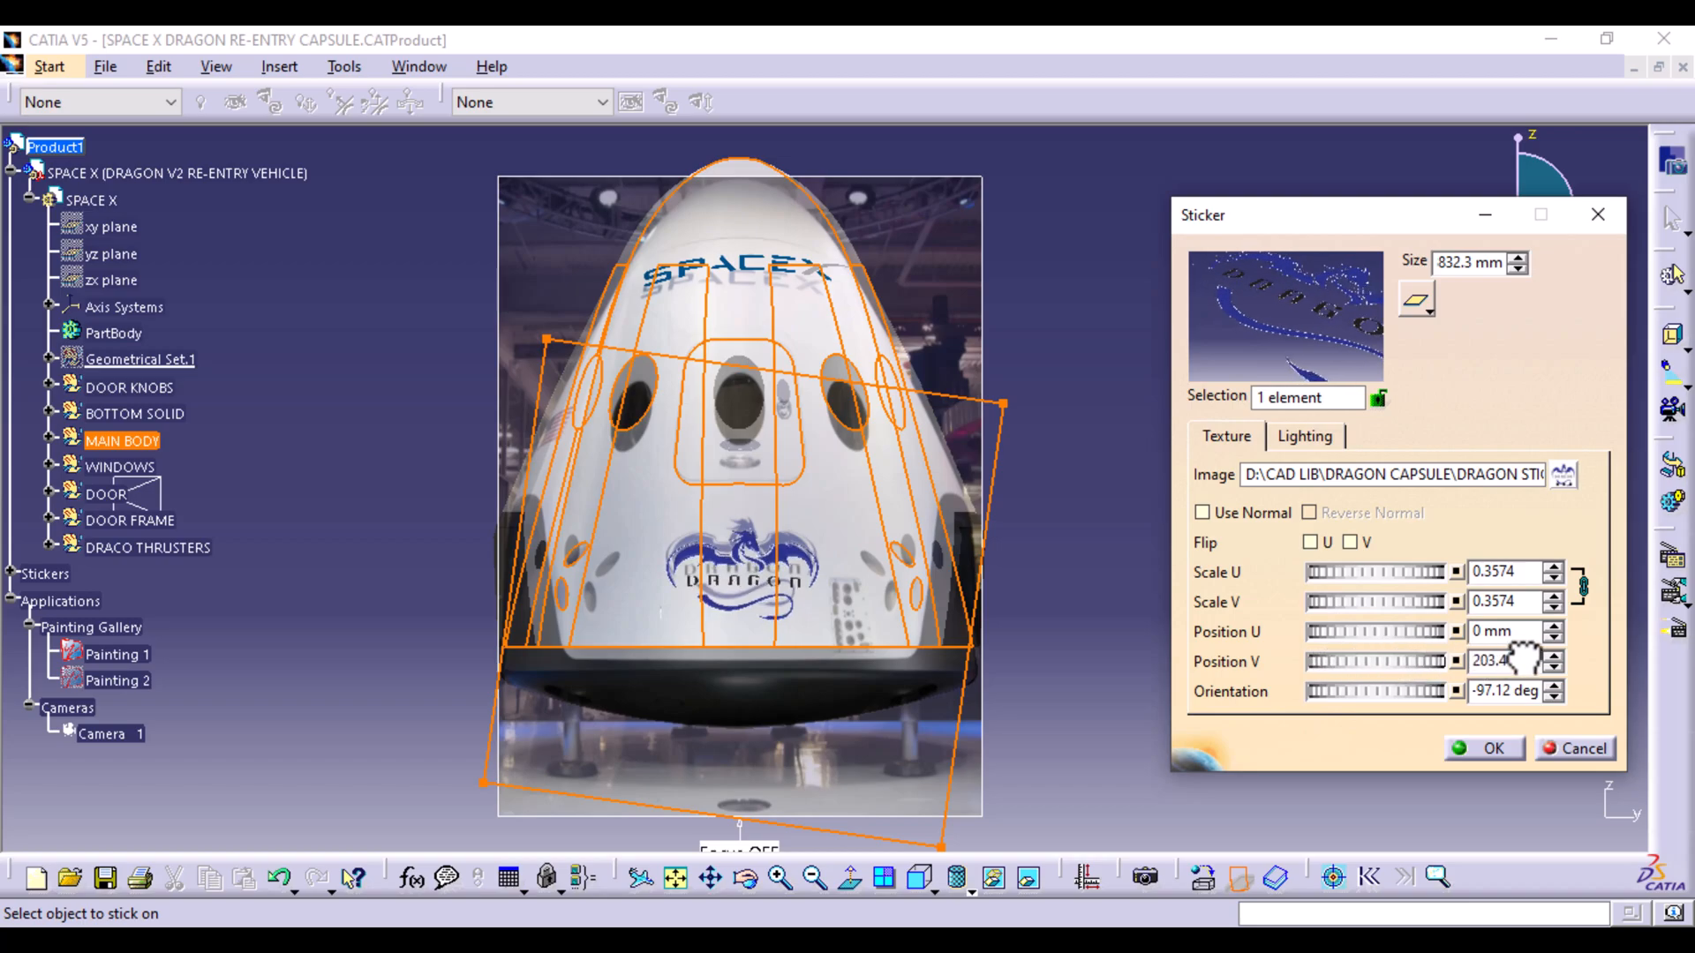
left_click_drag(1322, 660, 1536, 664)
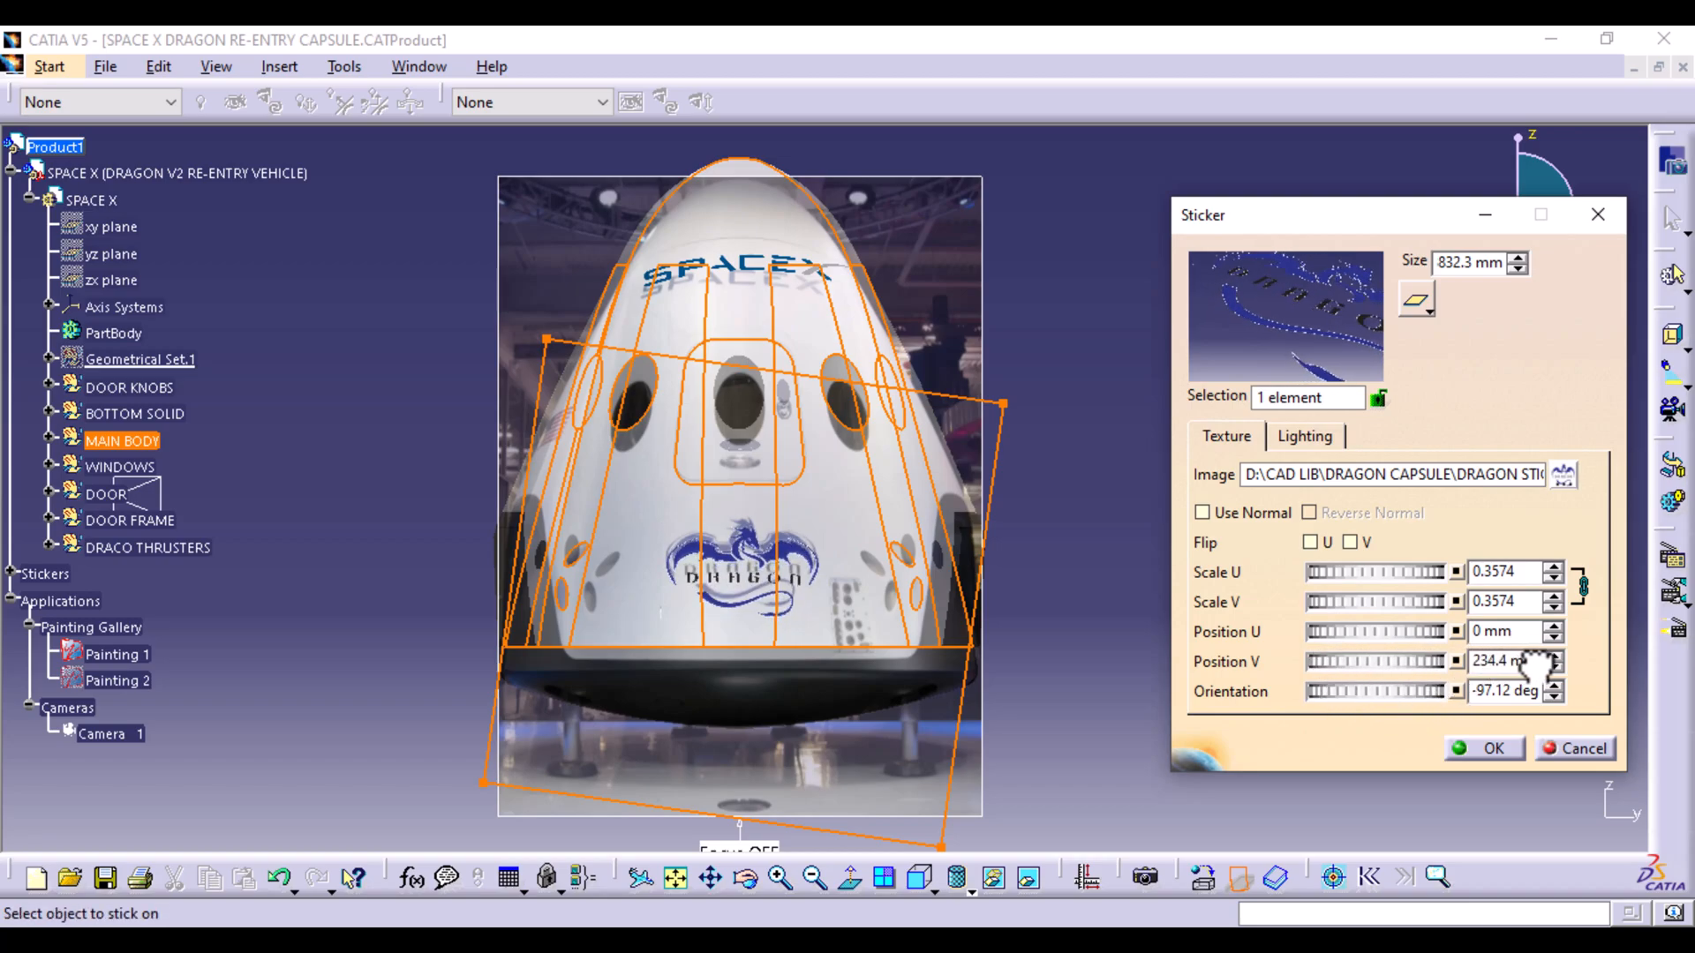
left_click_drag(1320, 664, 1489, 658)
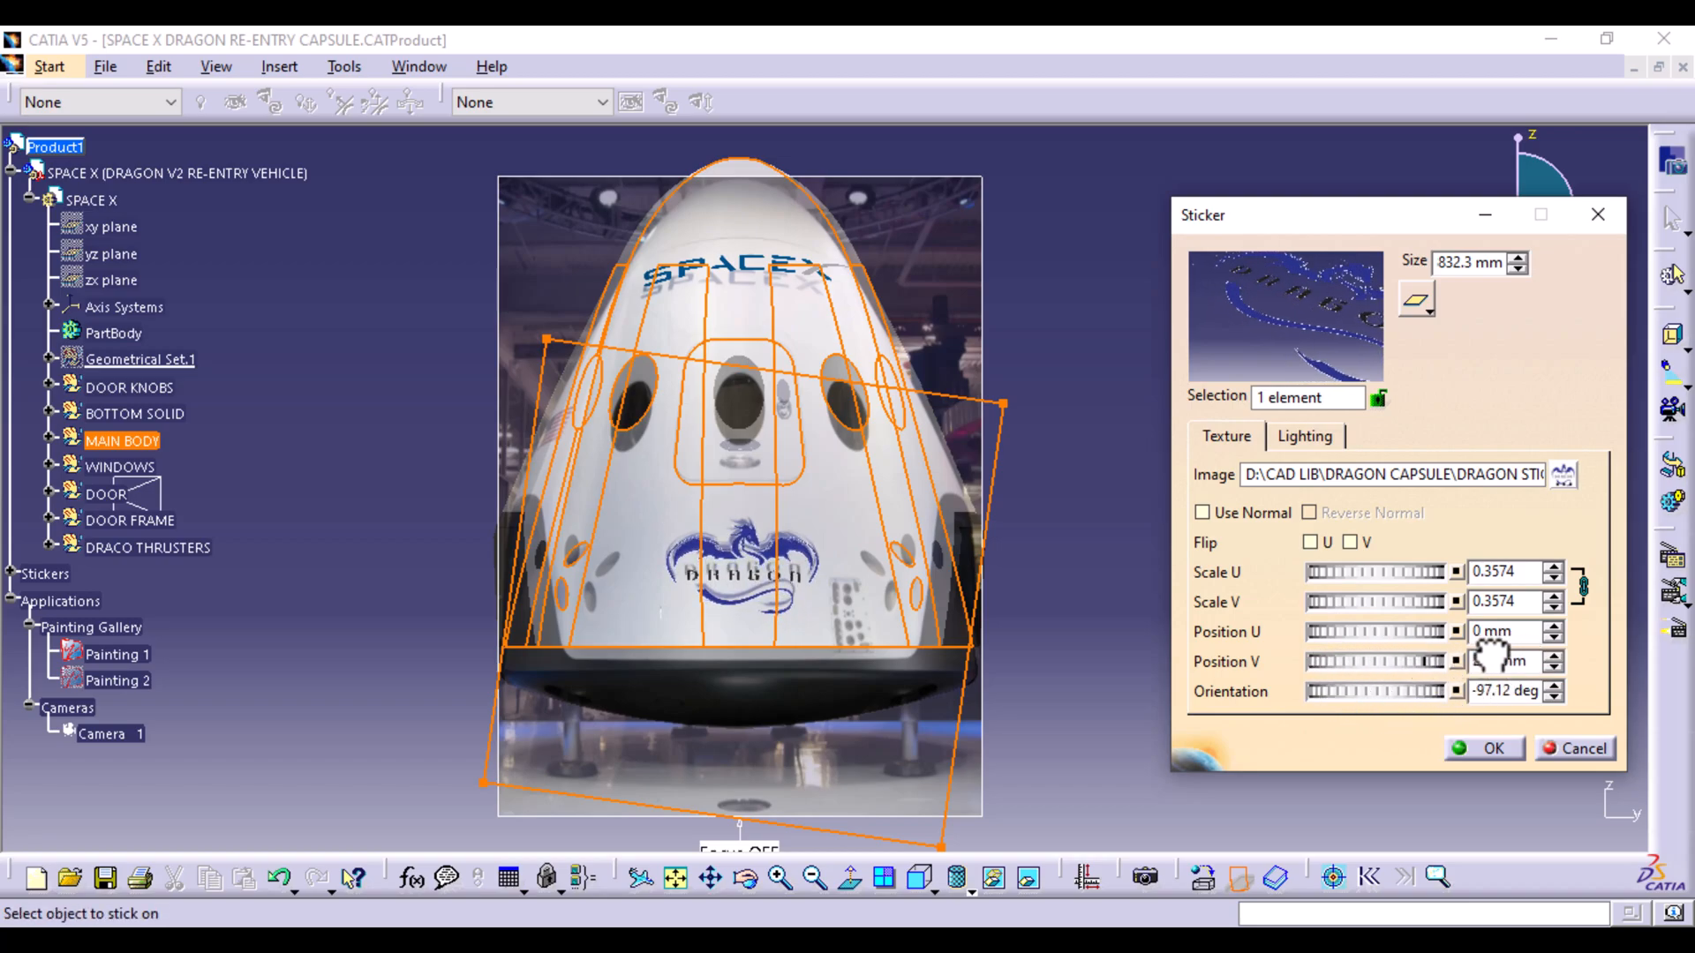
Hide the Painting 1 reference photo and apply the dragon sticker to the main body
right_click(108, 660)
left_click(156, 733)
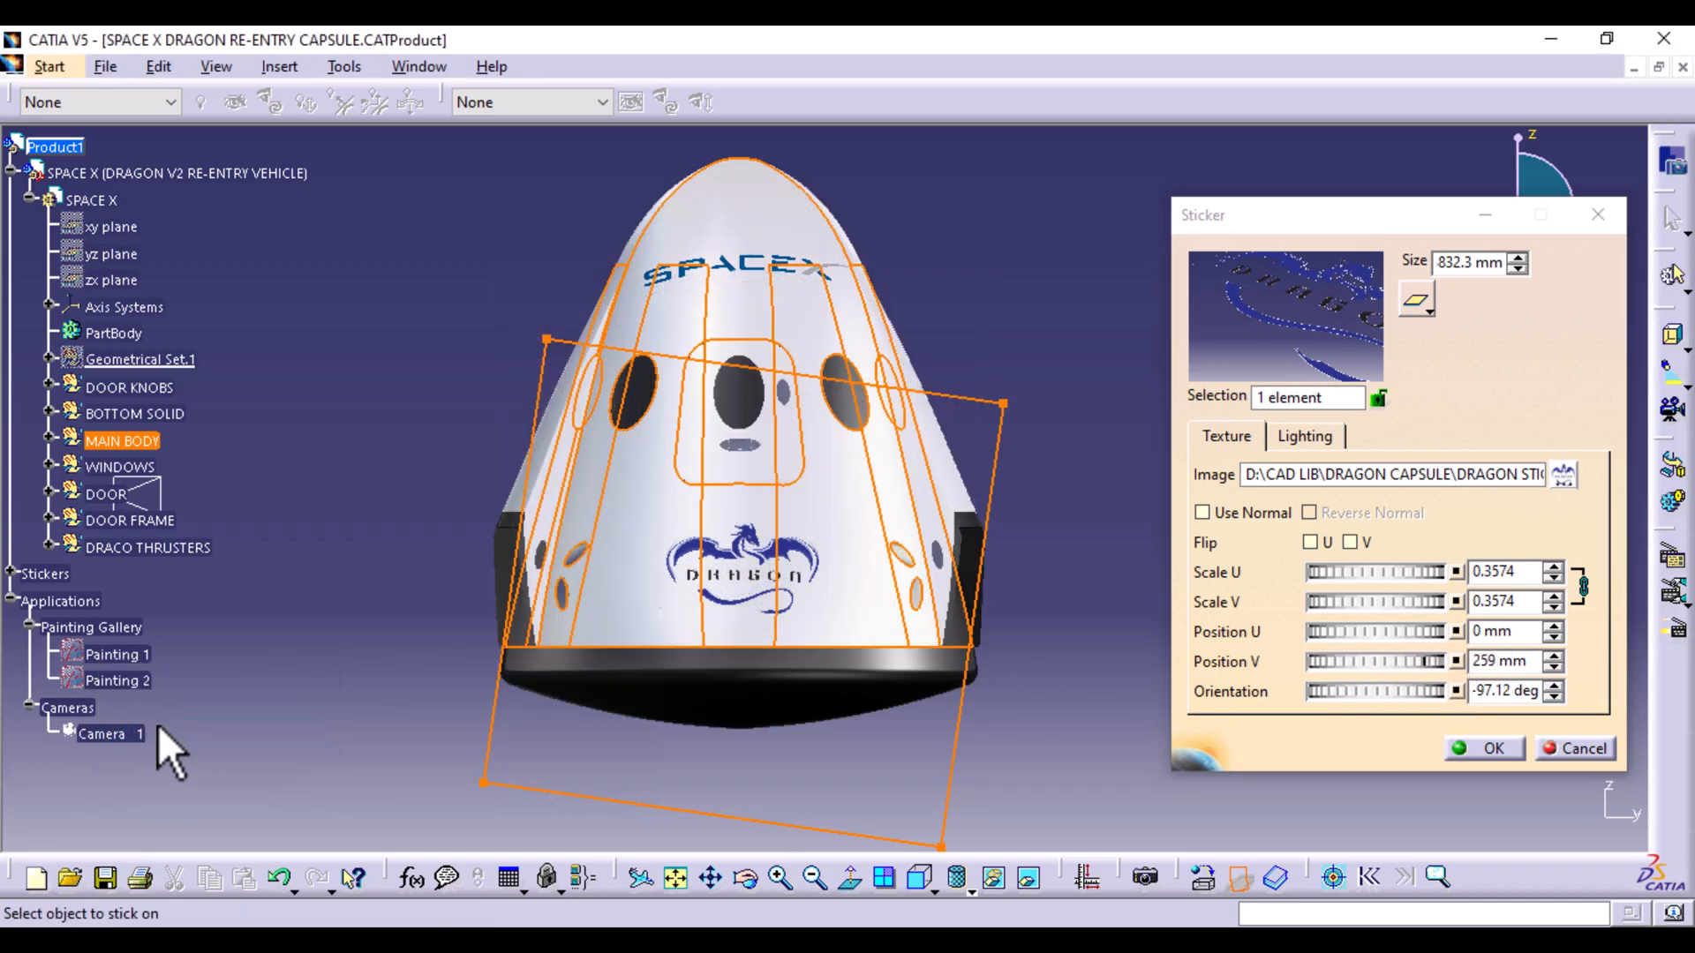
left_click(1488, 752)
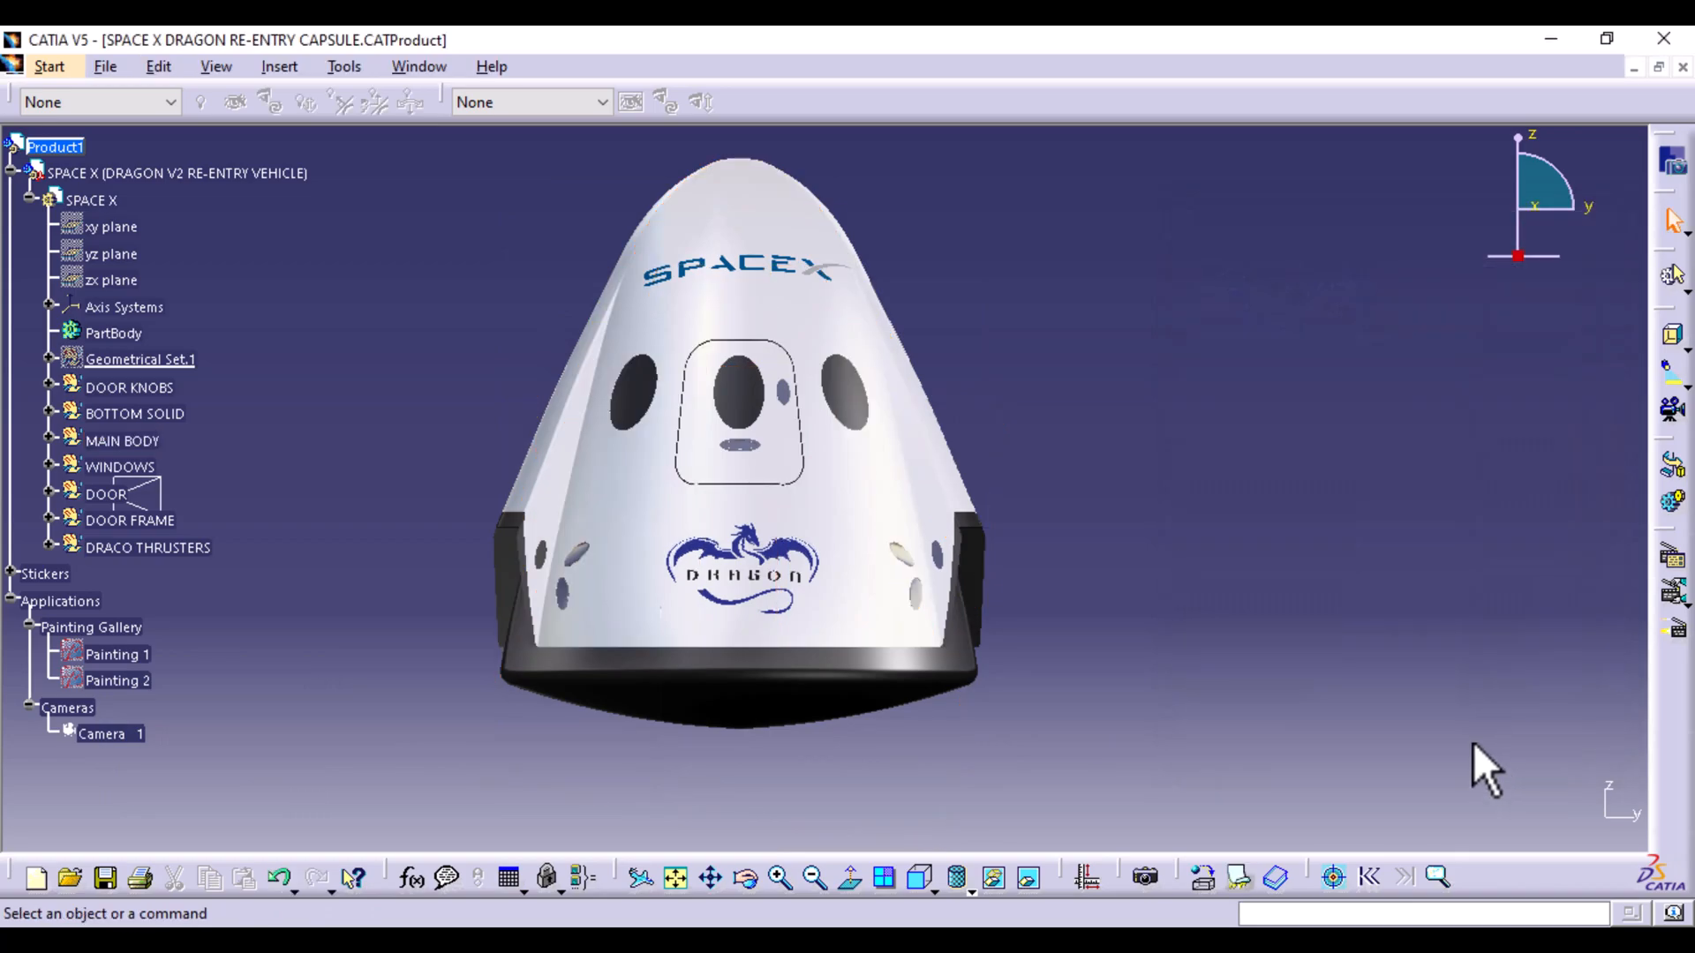
Start a third sticker on the MAIN BODY's narrow side strip above the black recess, using the Corporate Tech Computer Logo (1) image
middle_click_drag(1120, 464, 1205, 590)
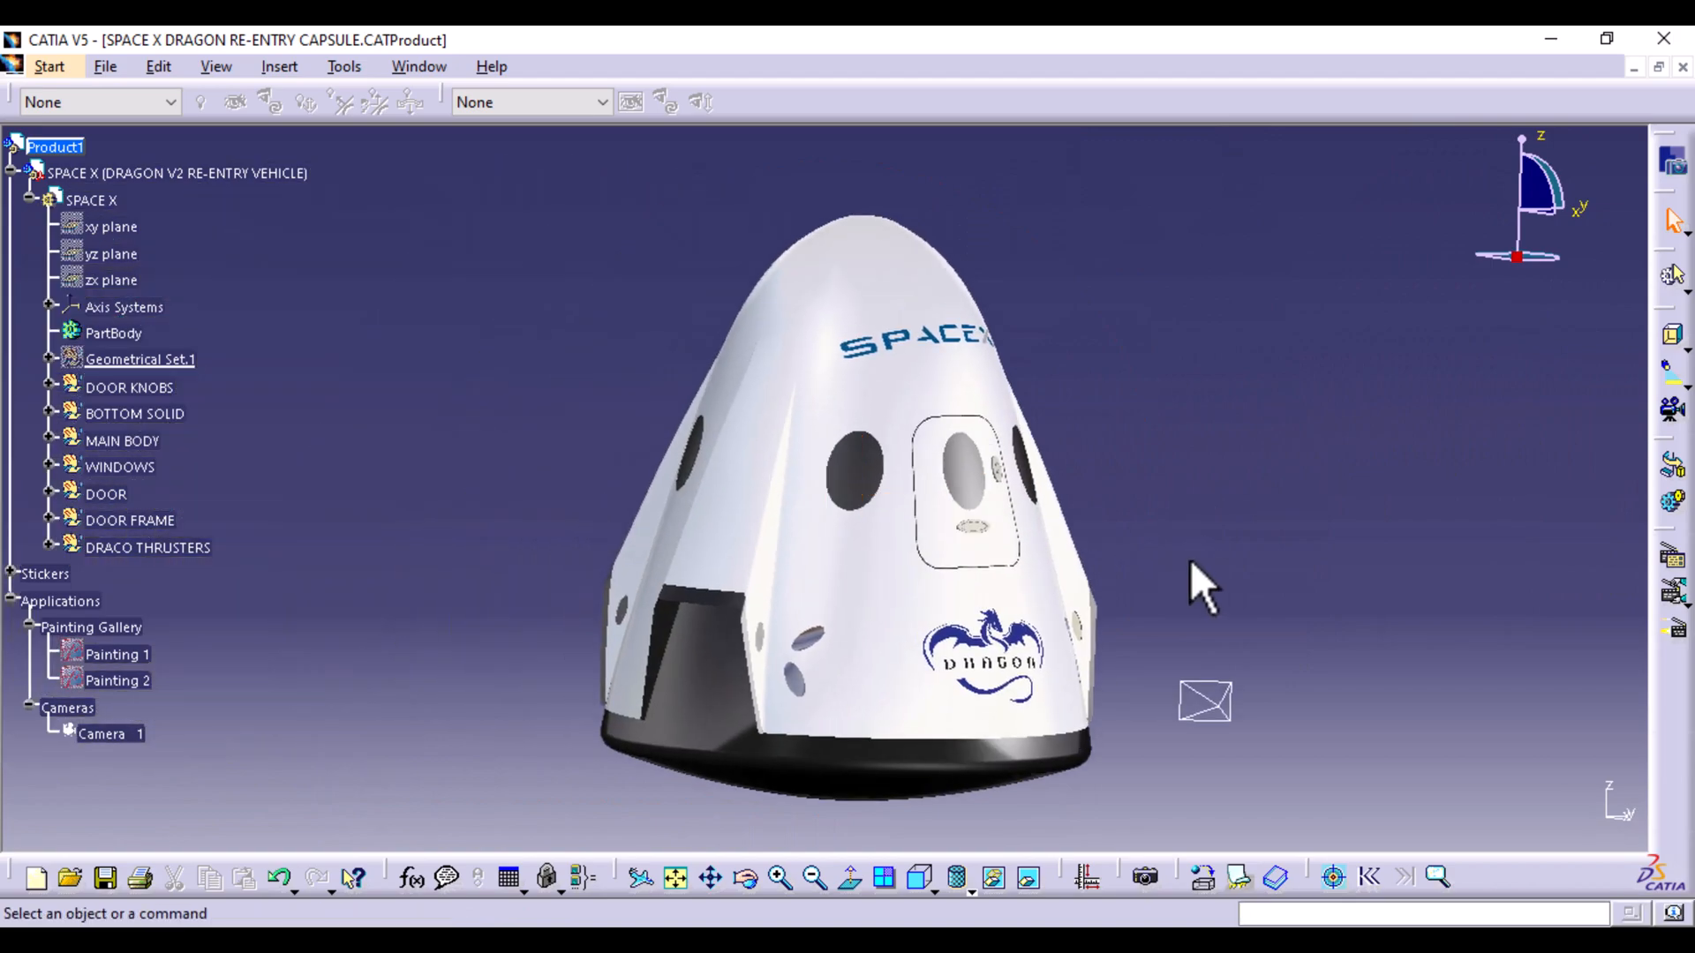
left_click(1238, 880)
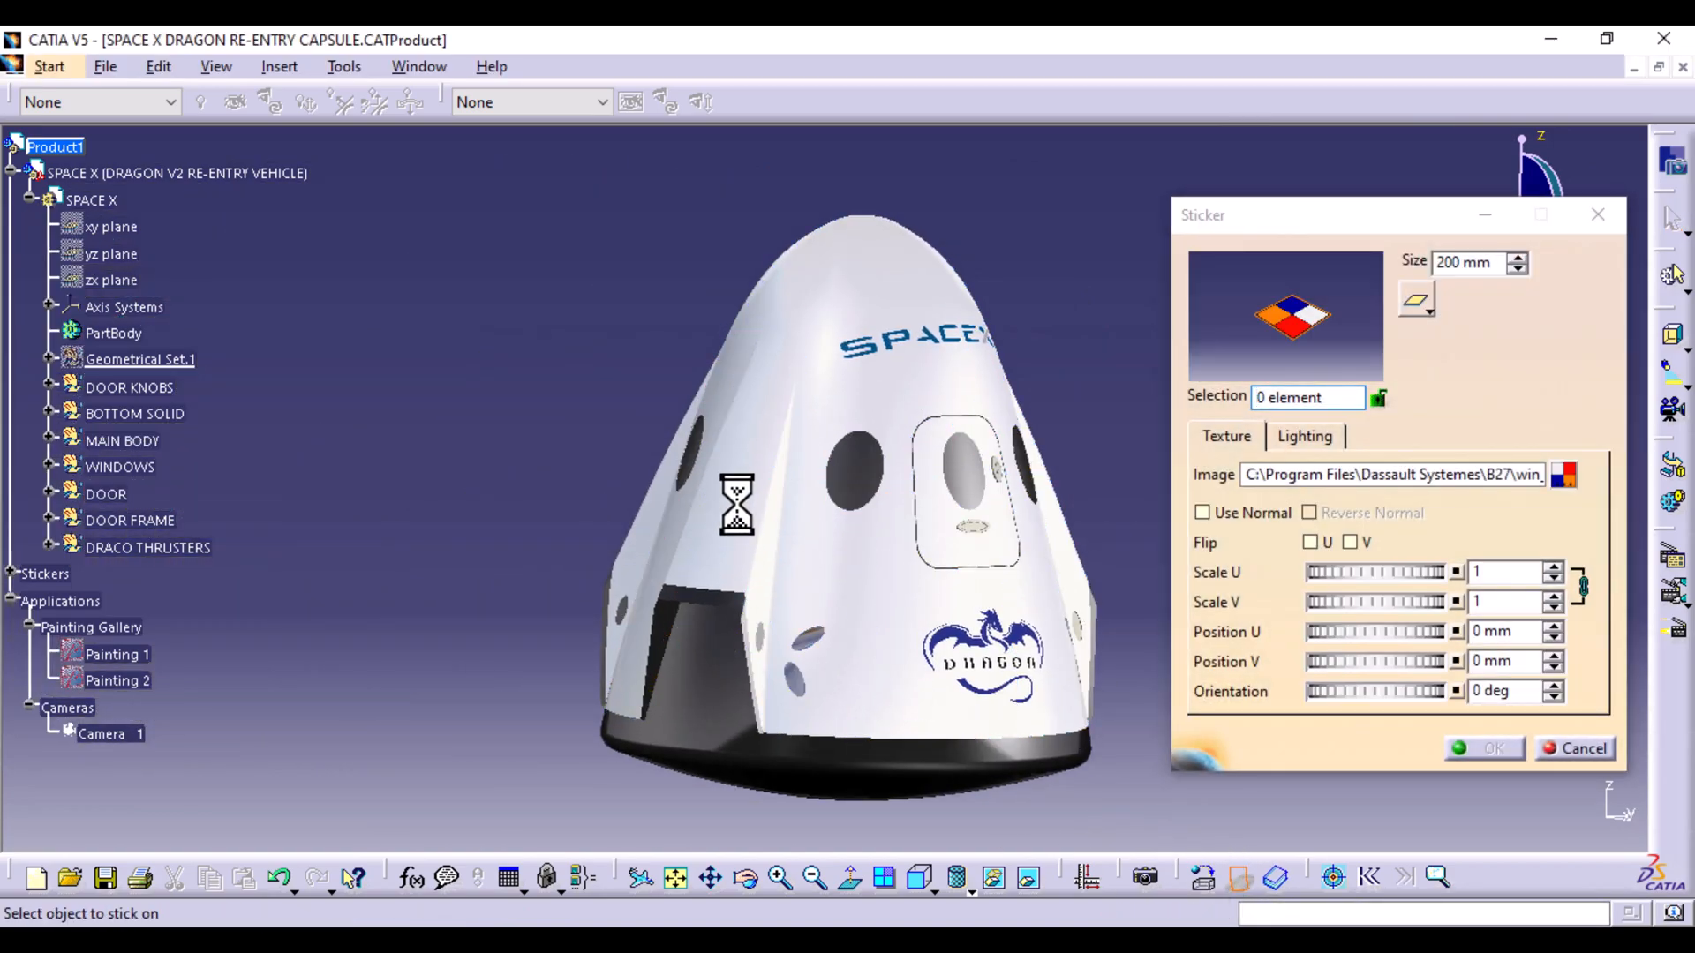
left_click(737, 505)
left_click(1563, 476)
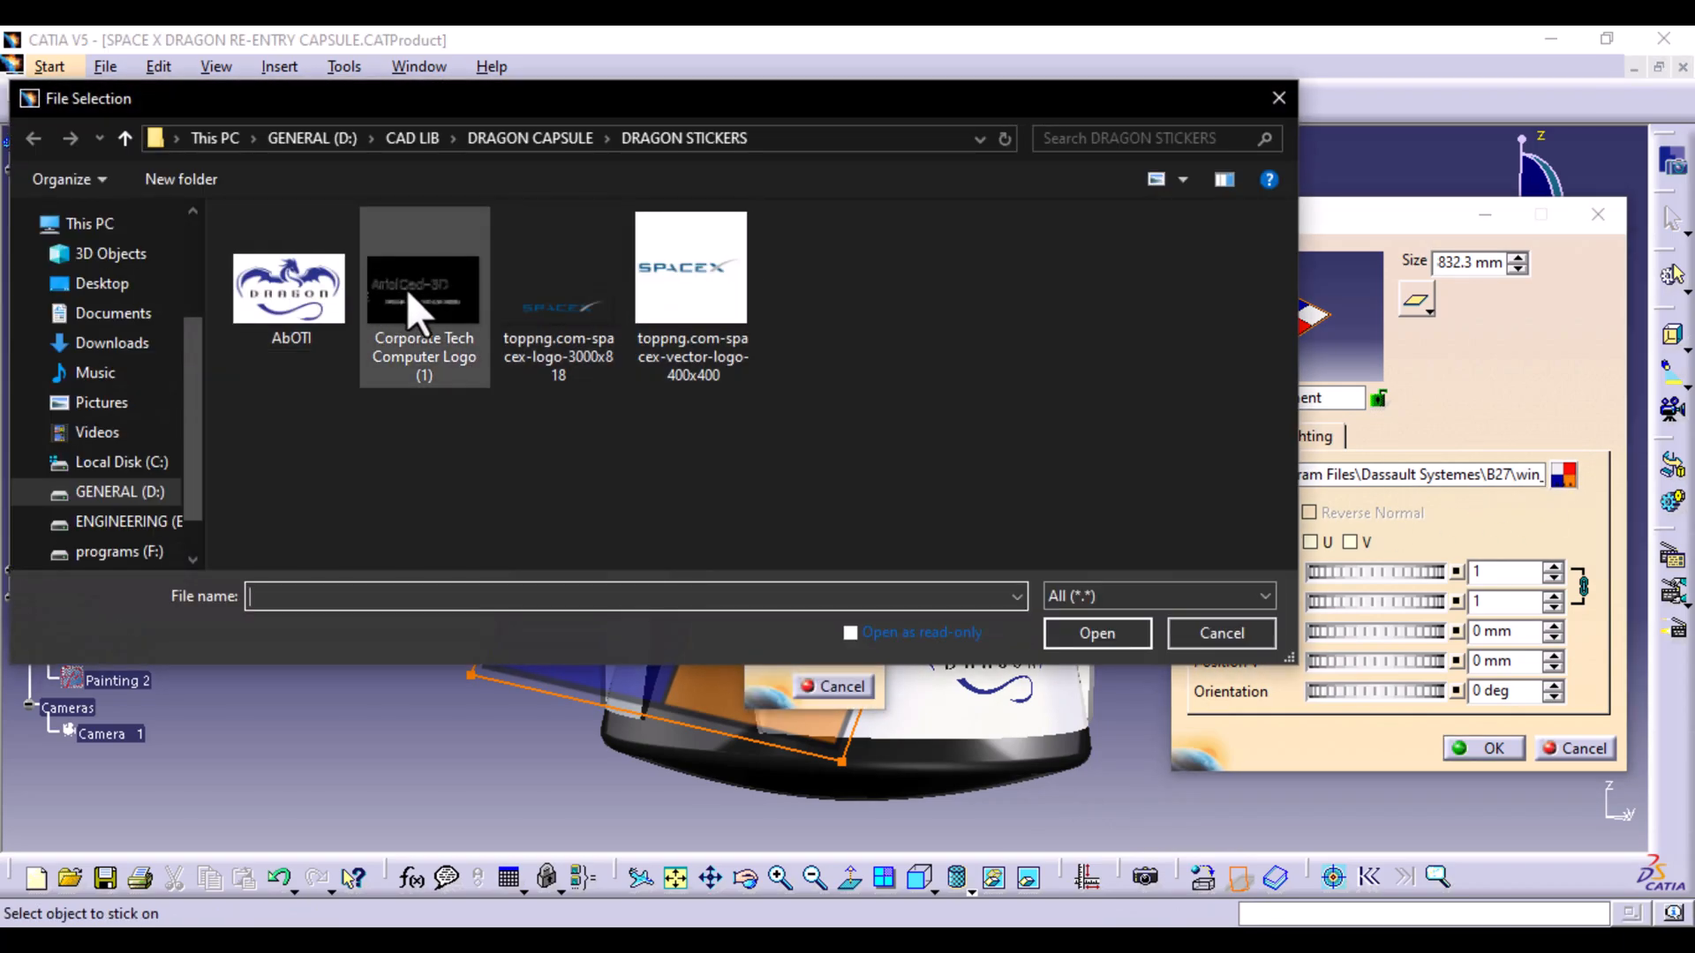
double_click(406, 288)
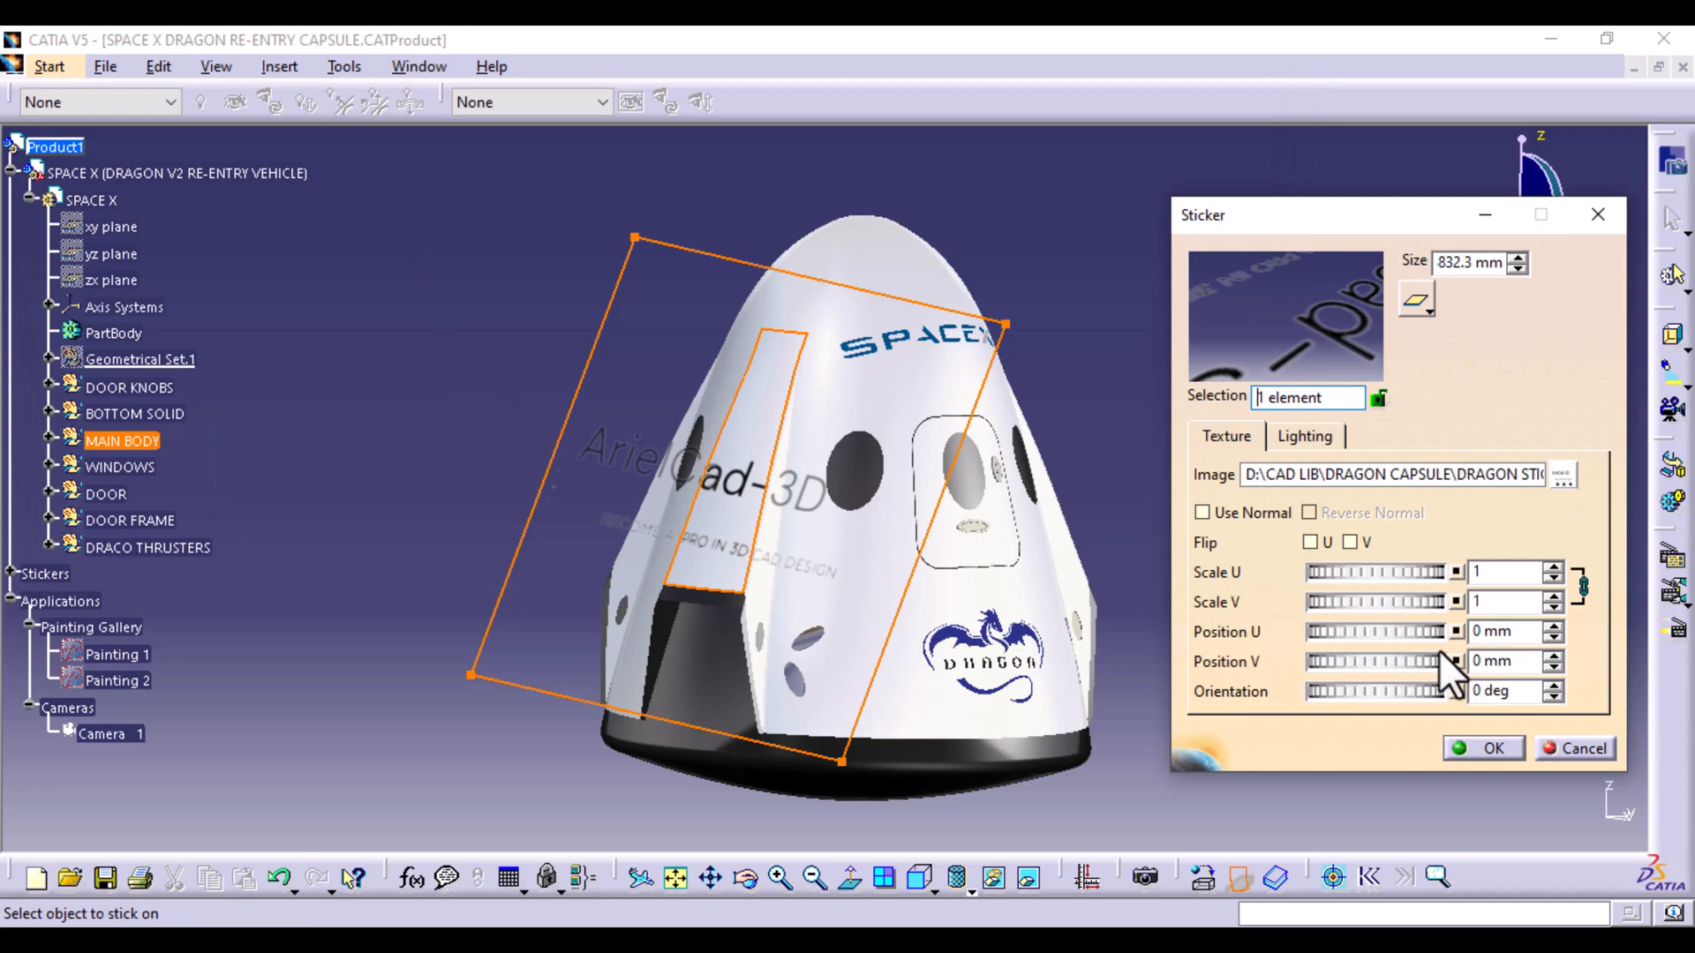
Apply the ArielCad-3D sticker with orientation -96.93 deg, U and V scale 0.5101, Position U 109.2 mm and Position V 85.92 mm
left_click_drag(1353, 686, 723, 635)
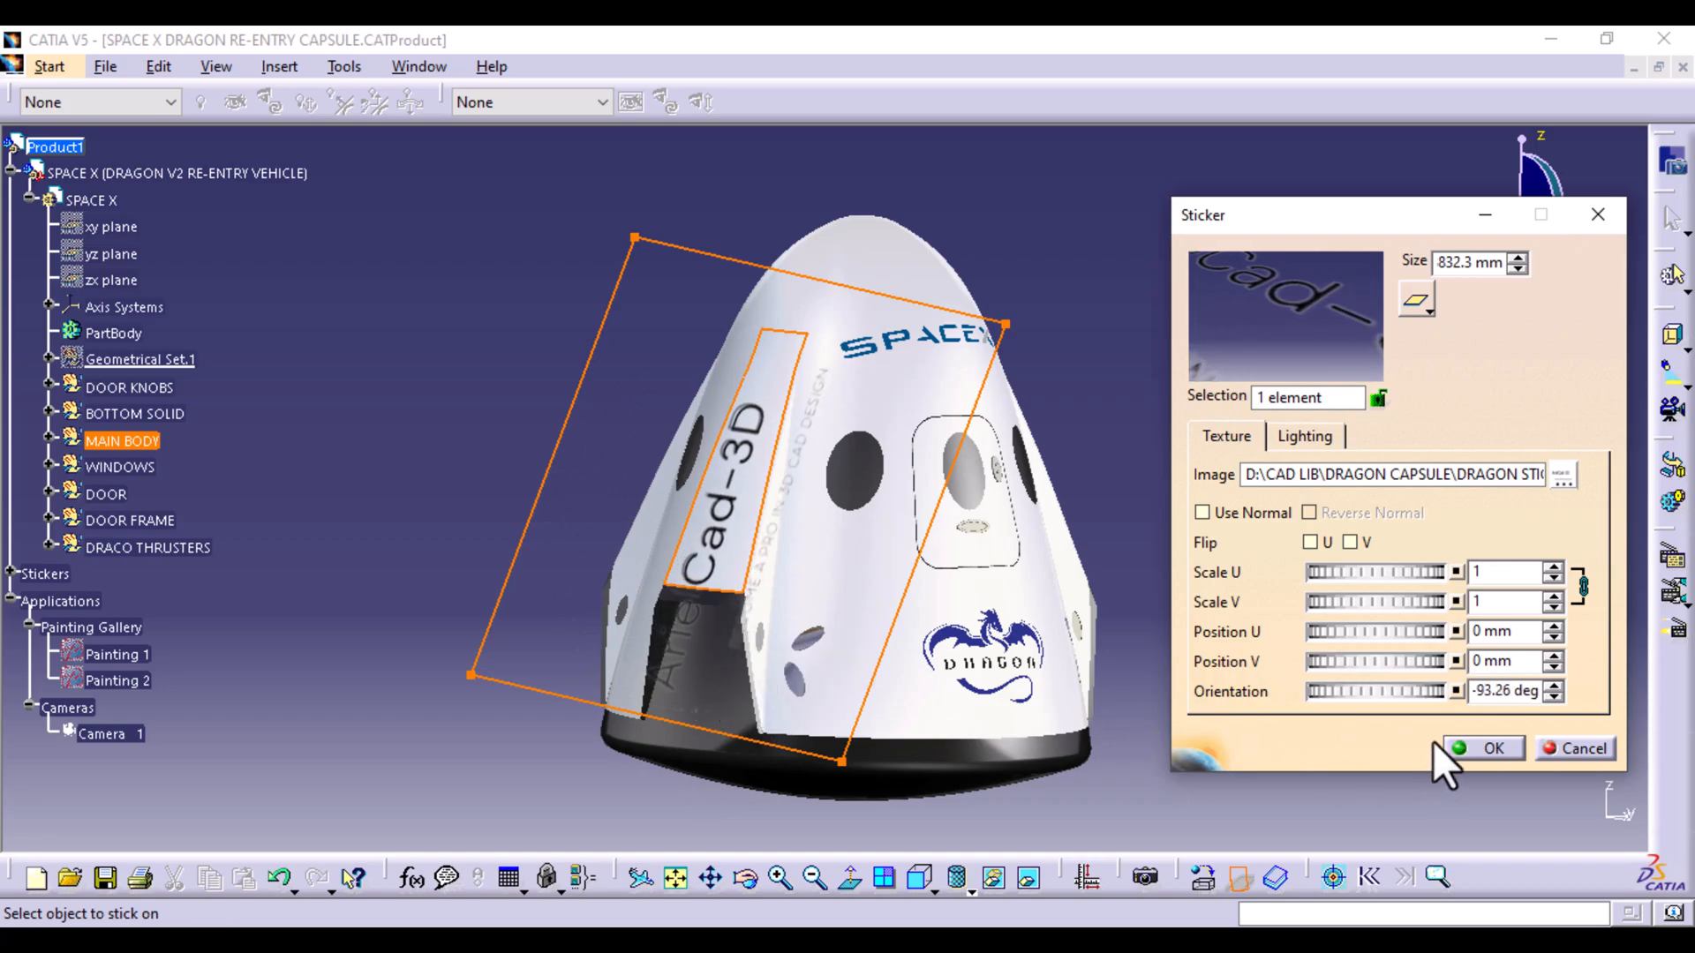
mouse_move(1396, 572)
left_mouse_down()
mouse_move(1064, 590)
mouse_move(1390, 555)
mouse_move(1397, 594)
left_mouse_up()
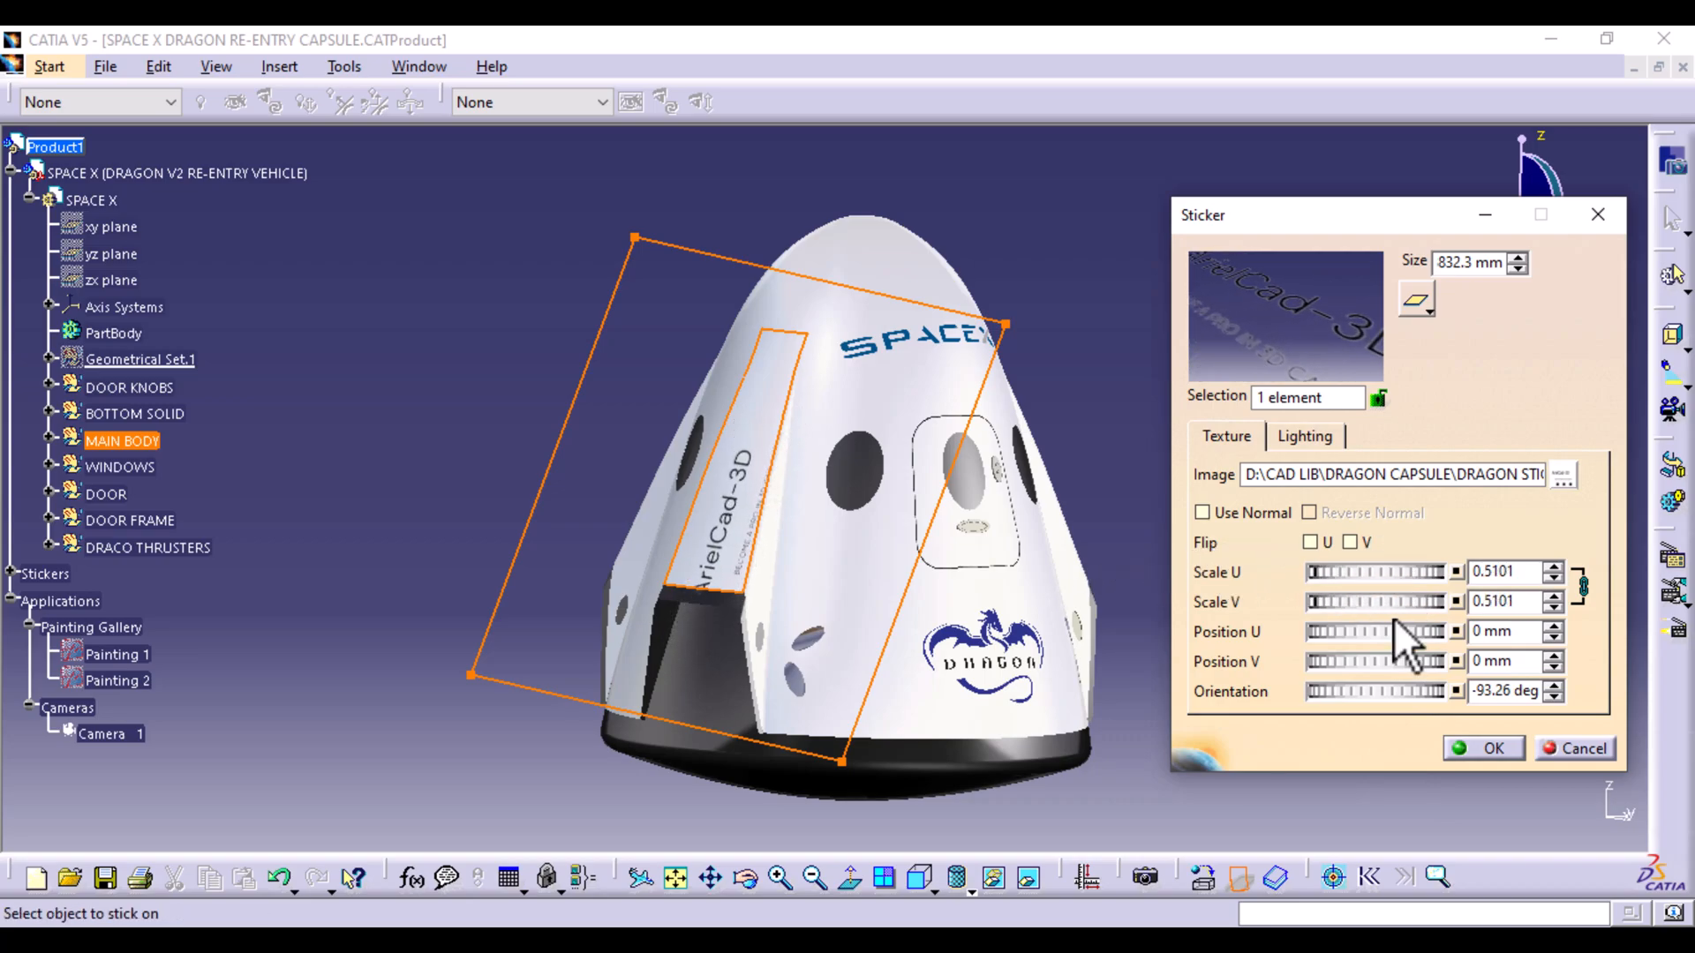
left_click_drag(1422, 653, 1577, 651)
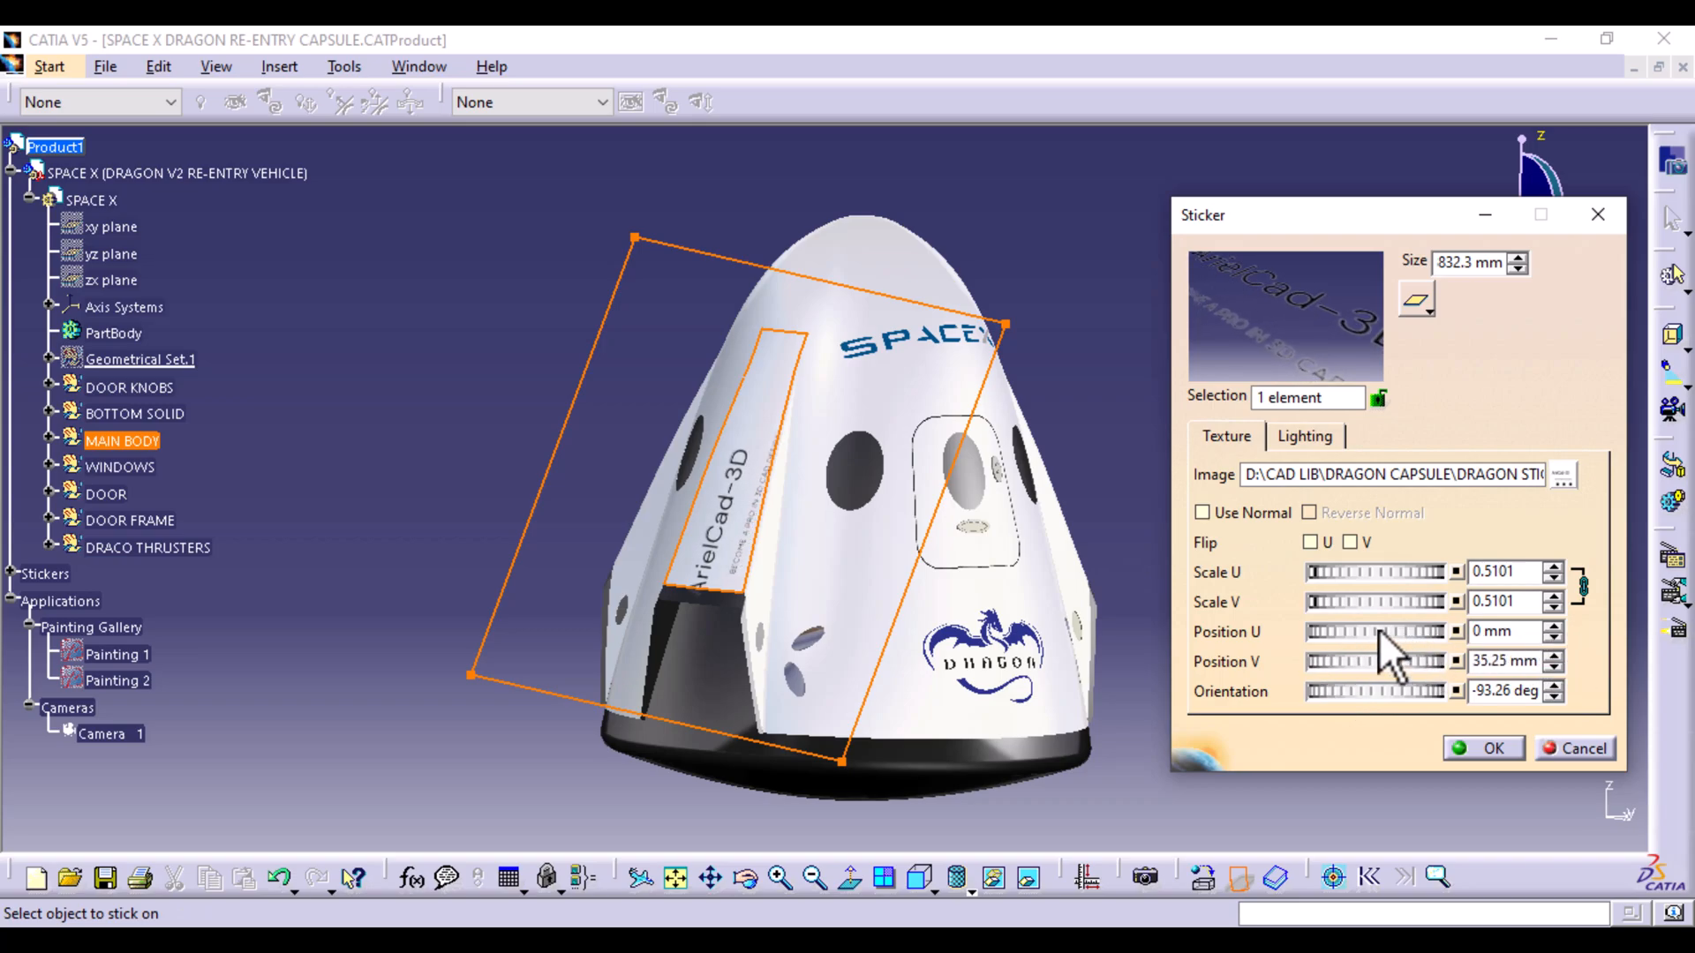
left_click_drag(1333, 632, 1443, 648)
left_click_drag(1312, 628, 1682, 632)
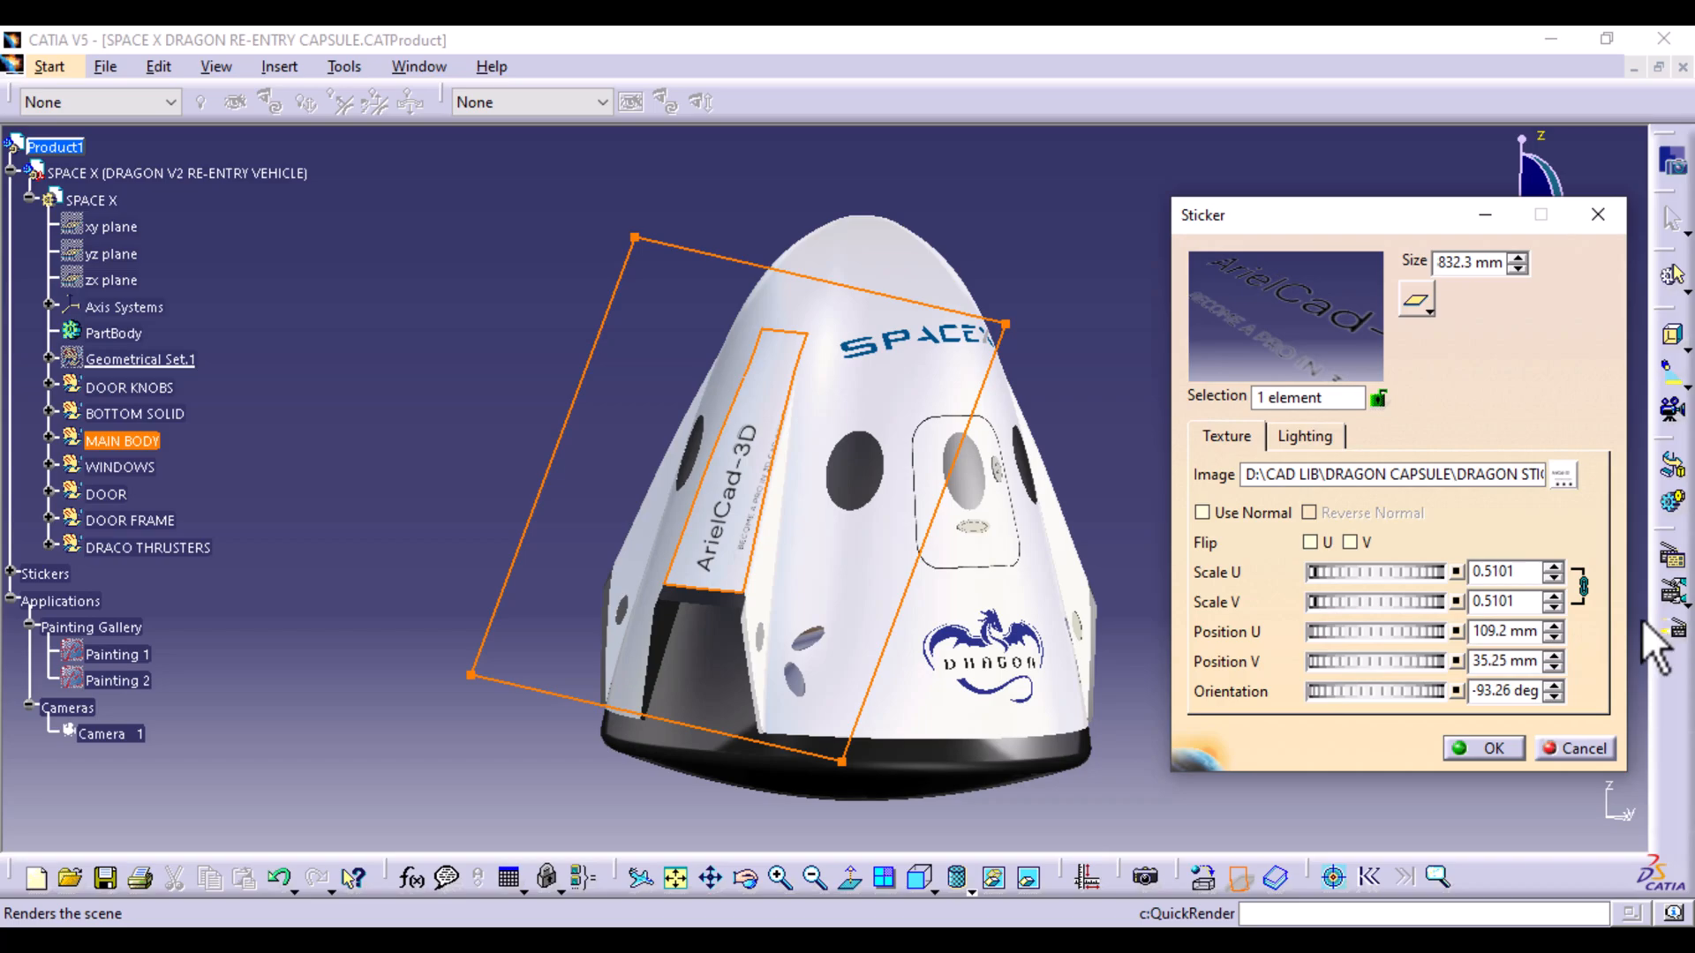
left_click_drag(1332, 660, 1677, 634)
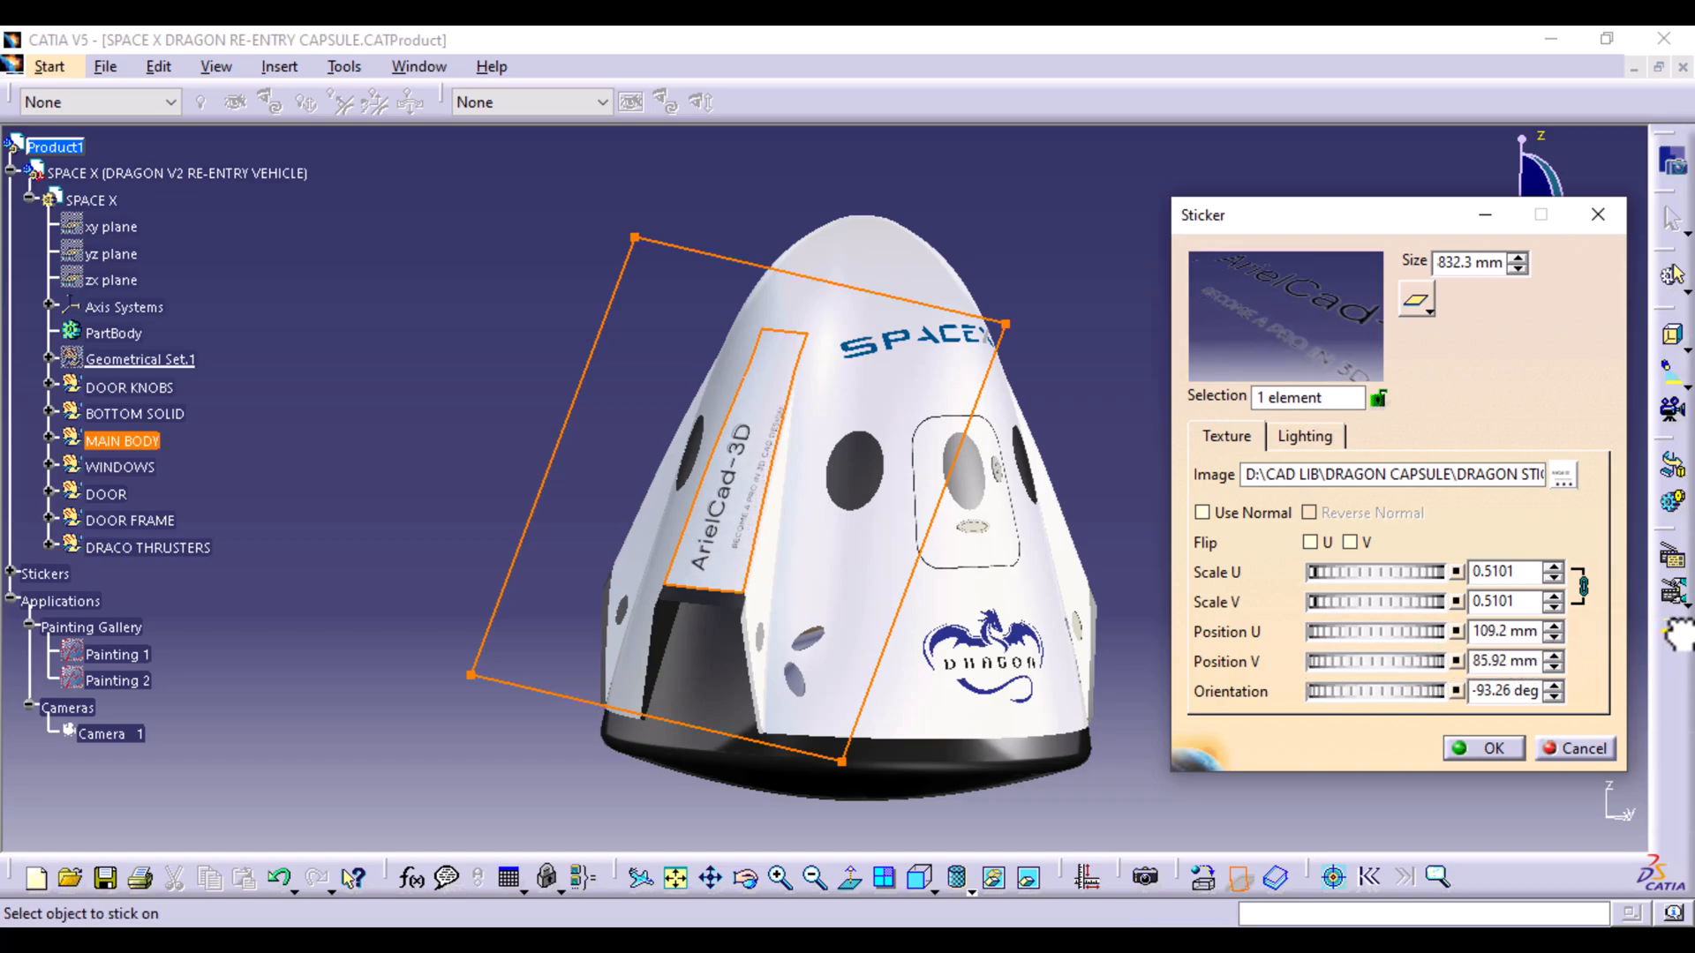
mouse_move(1346, 699)
left_mouse_down()
mouse_move(1377, 690)
mouse_move(1324, 701)
left_mouse_up()
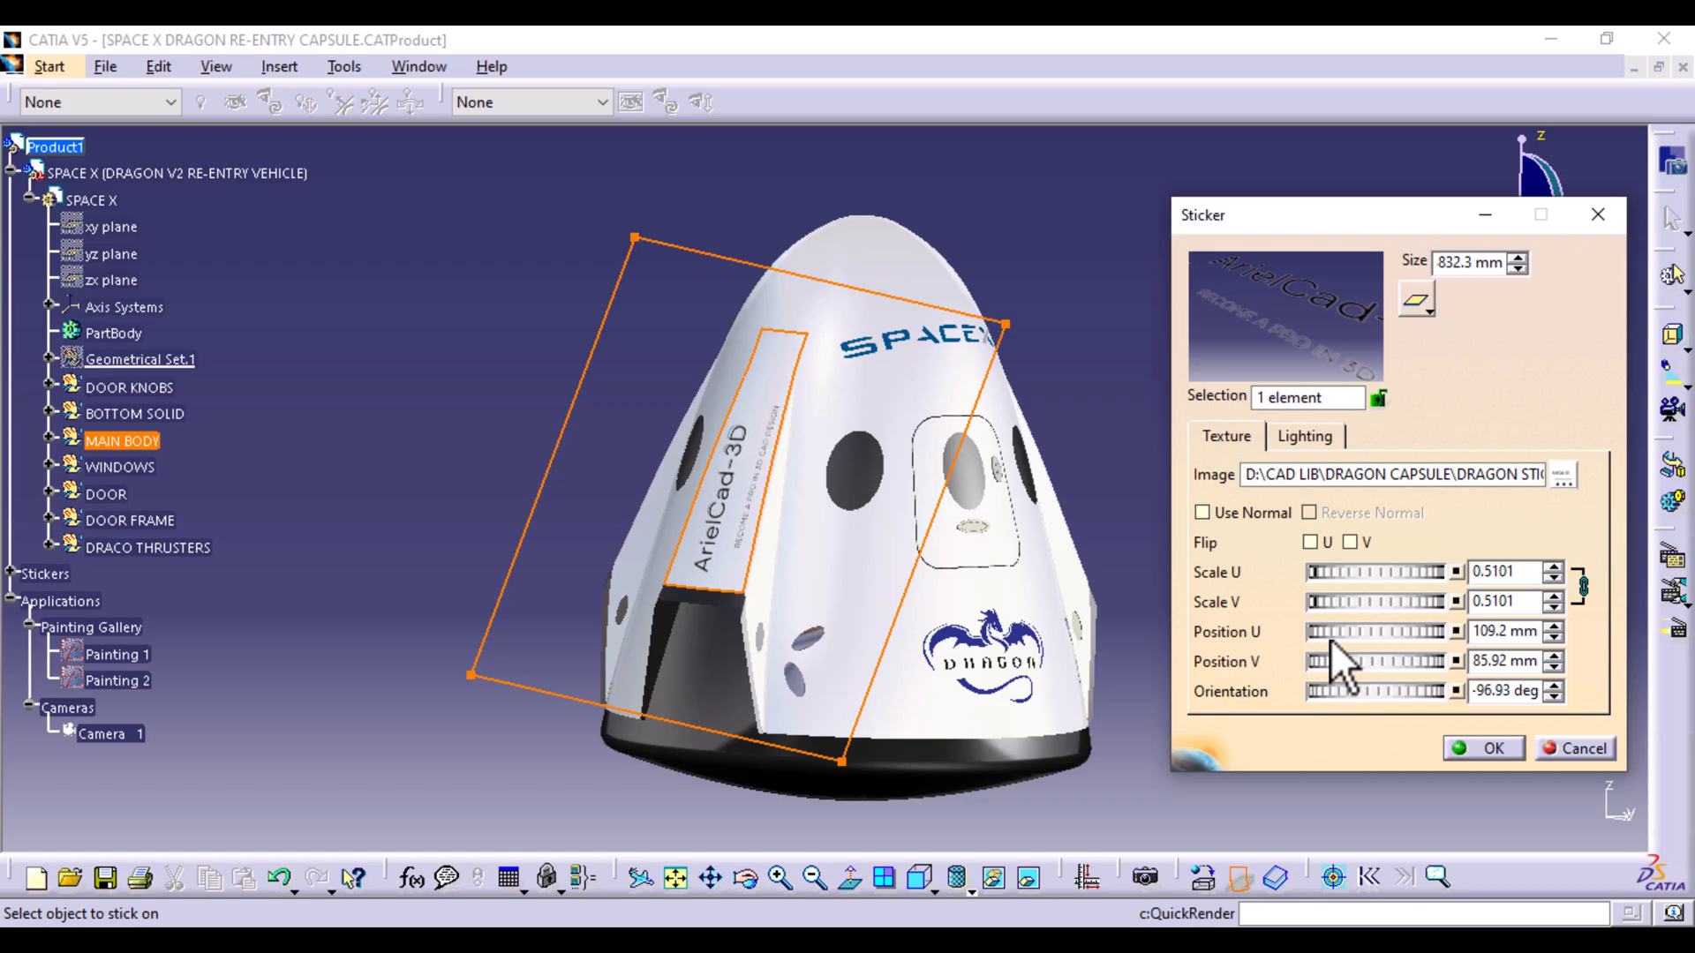
left_click(1497, 750)
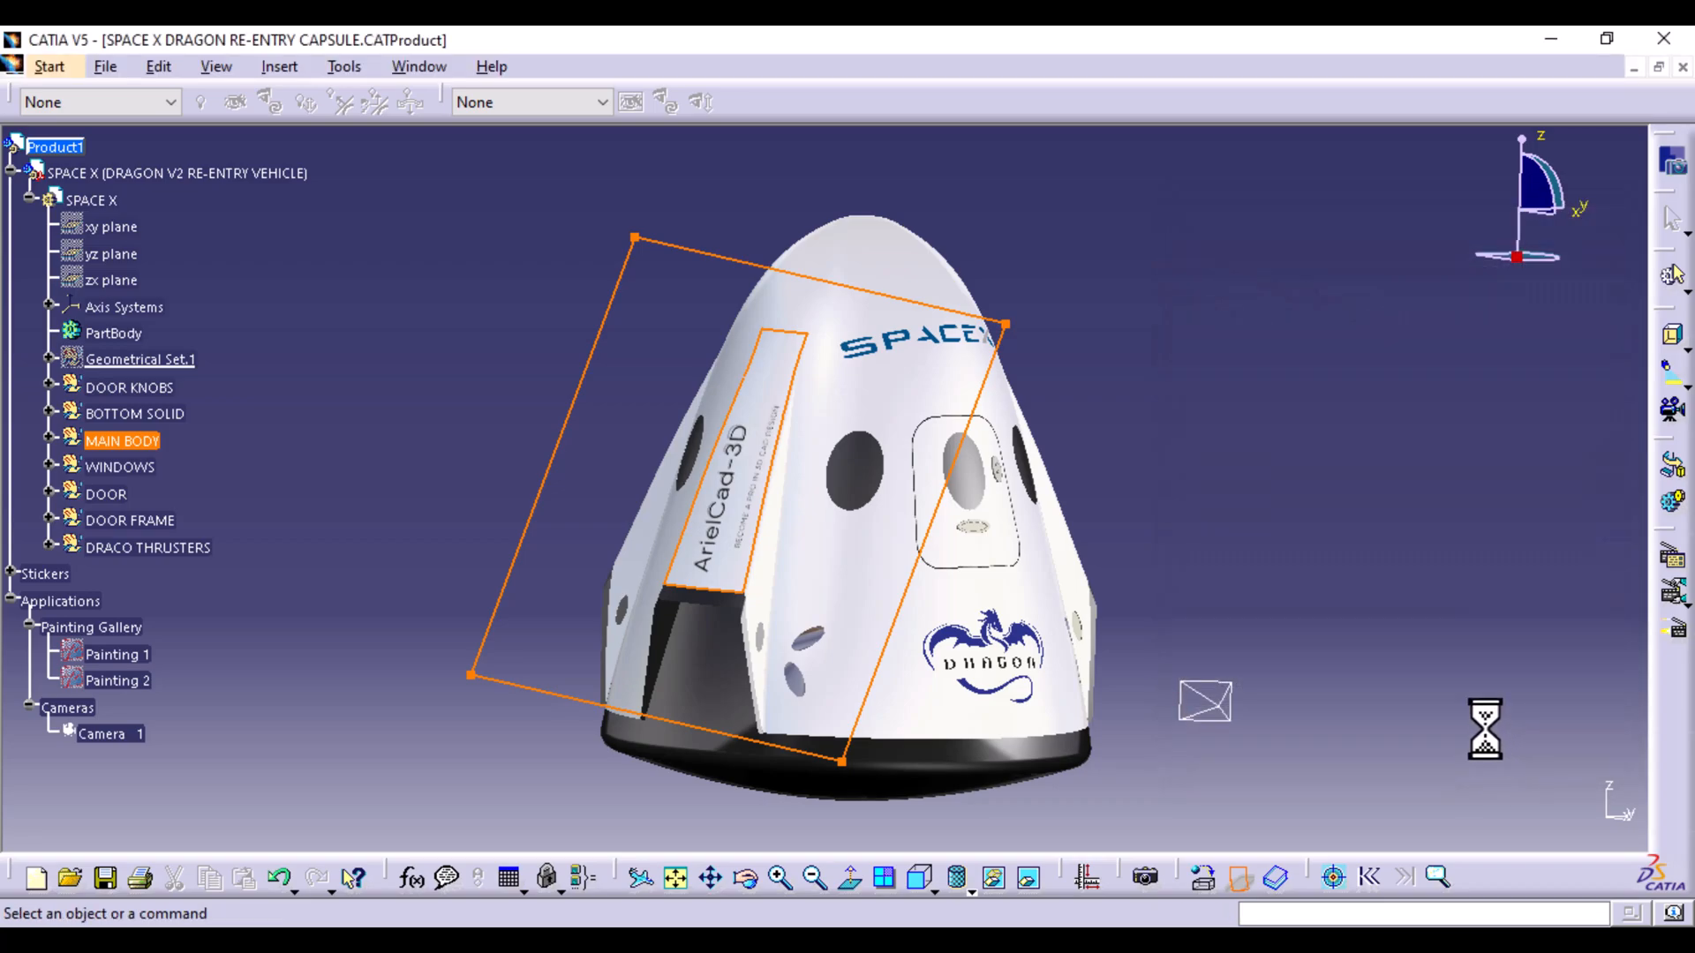
Examine the ArielCad-3D, SpaceX and Dragon stickers on the capsule up close and from several angles
middle_click_drag(719, 674, 710, 441)
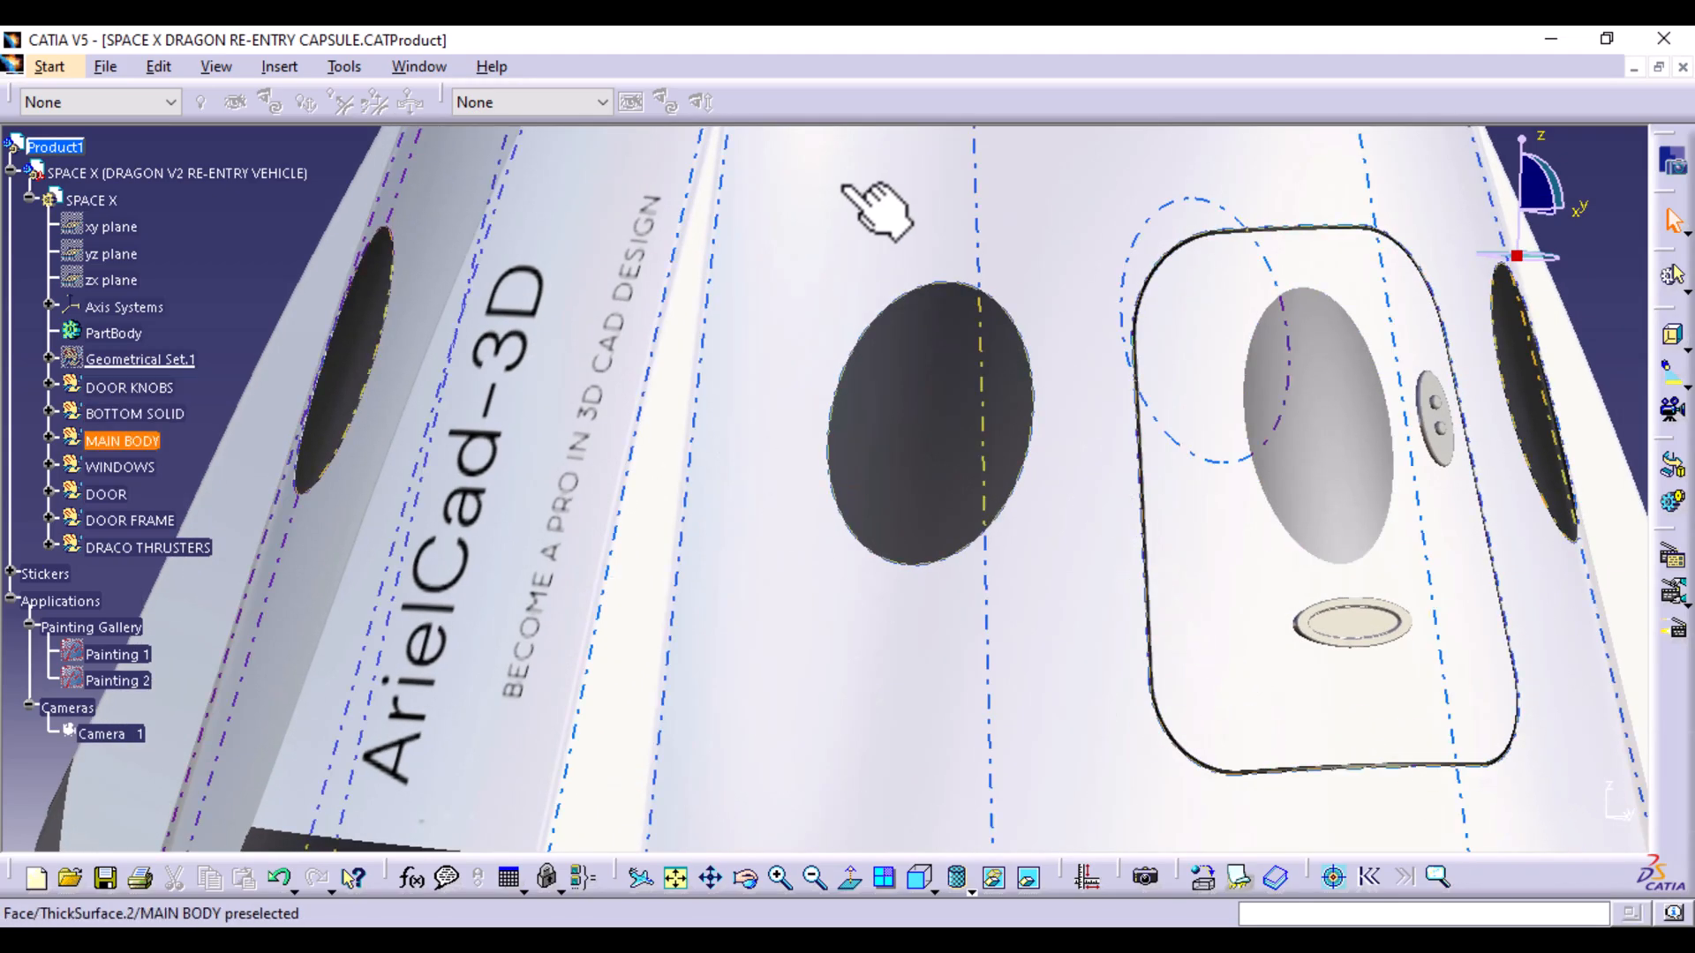
left_click(836, 248)
middle_click_drag(835, 248, 827, 411)
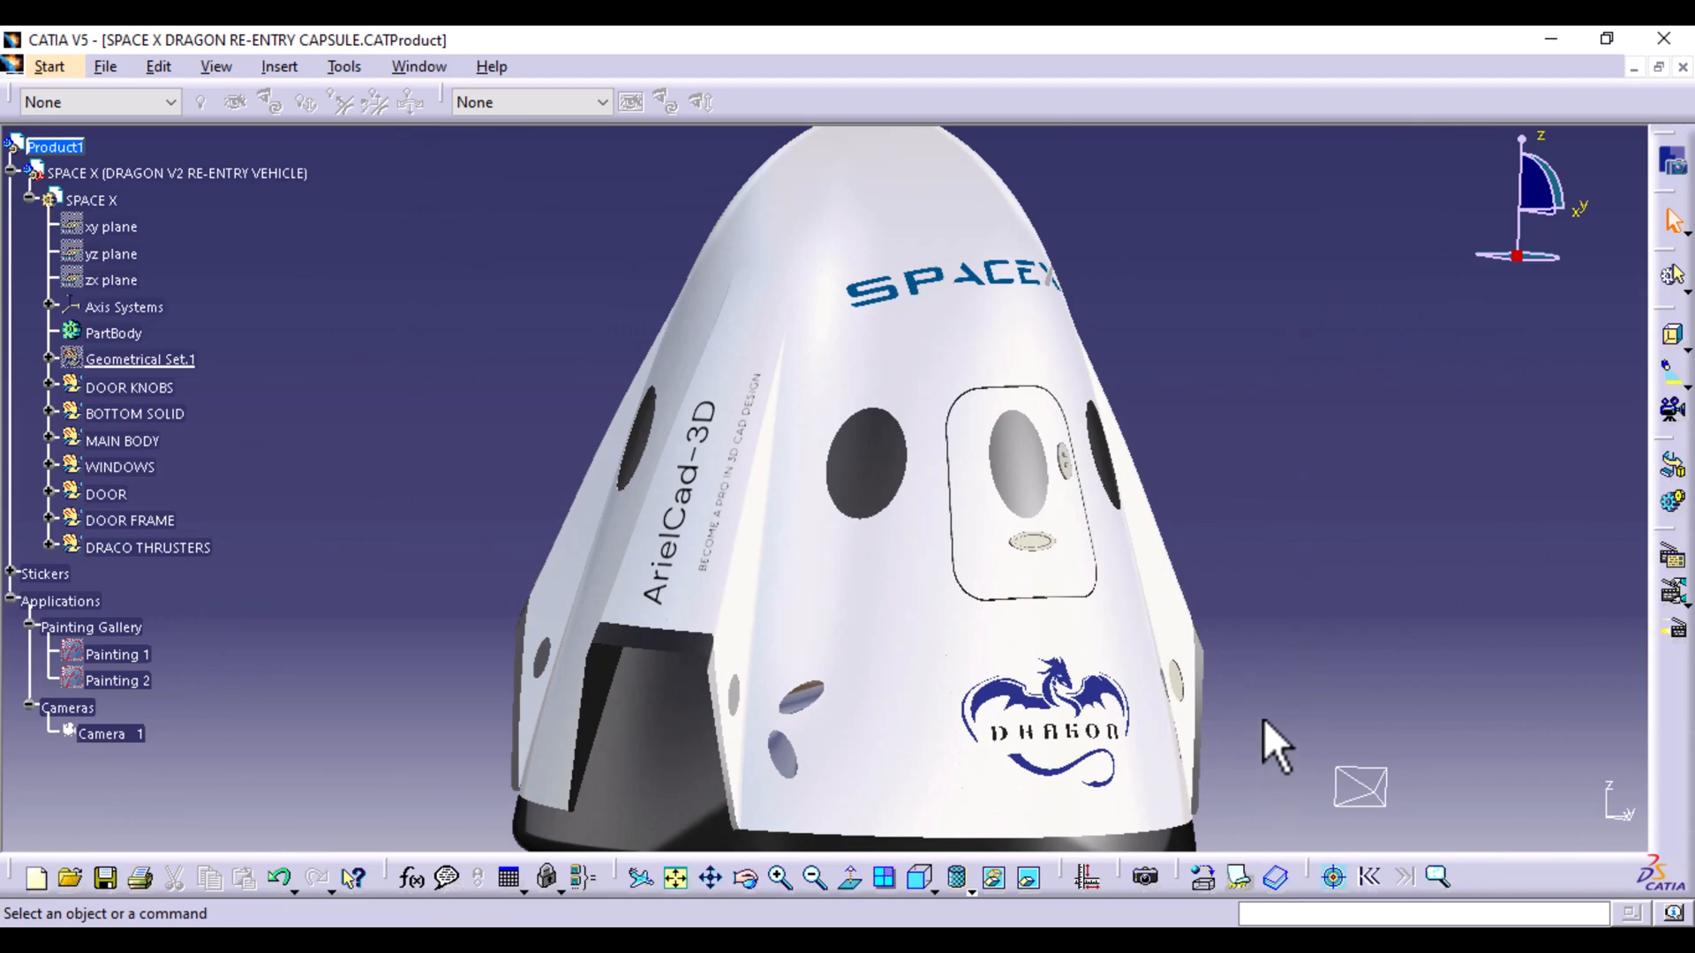
middle_click_drag(1246, 639, 1110, 587)
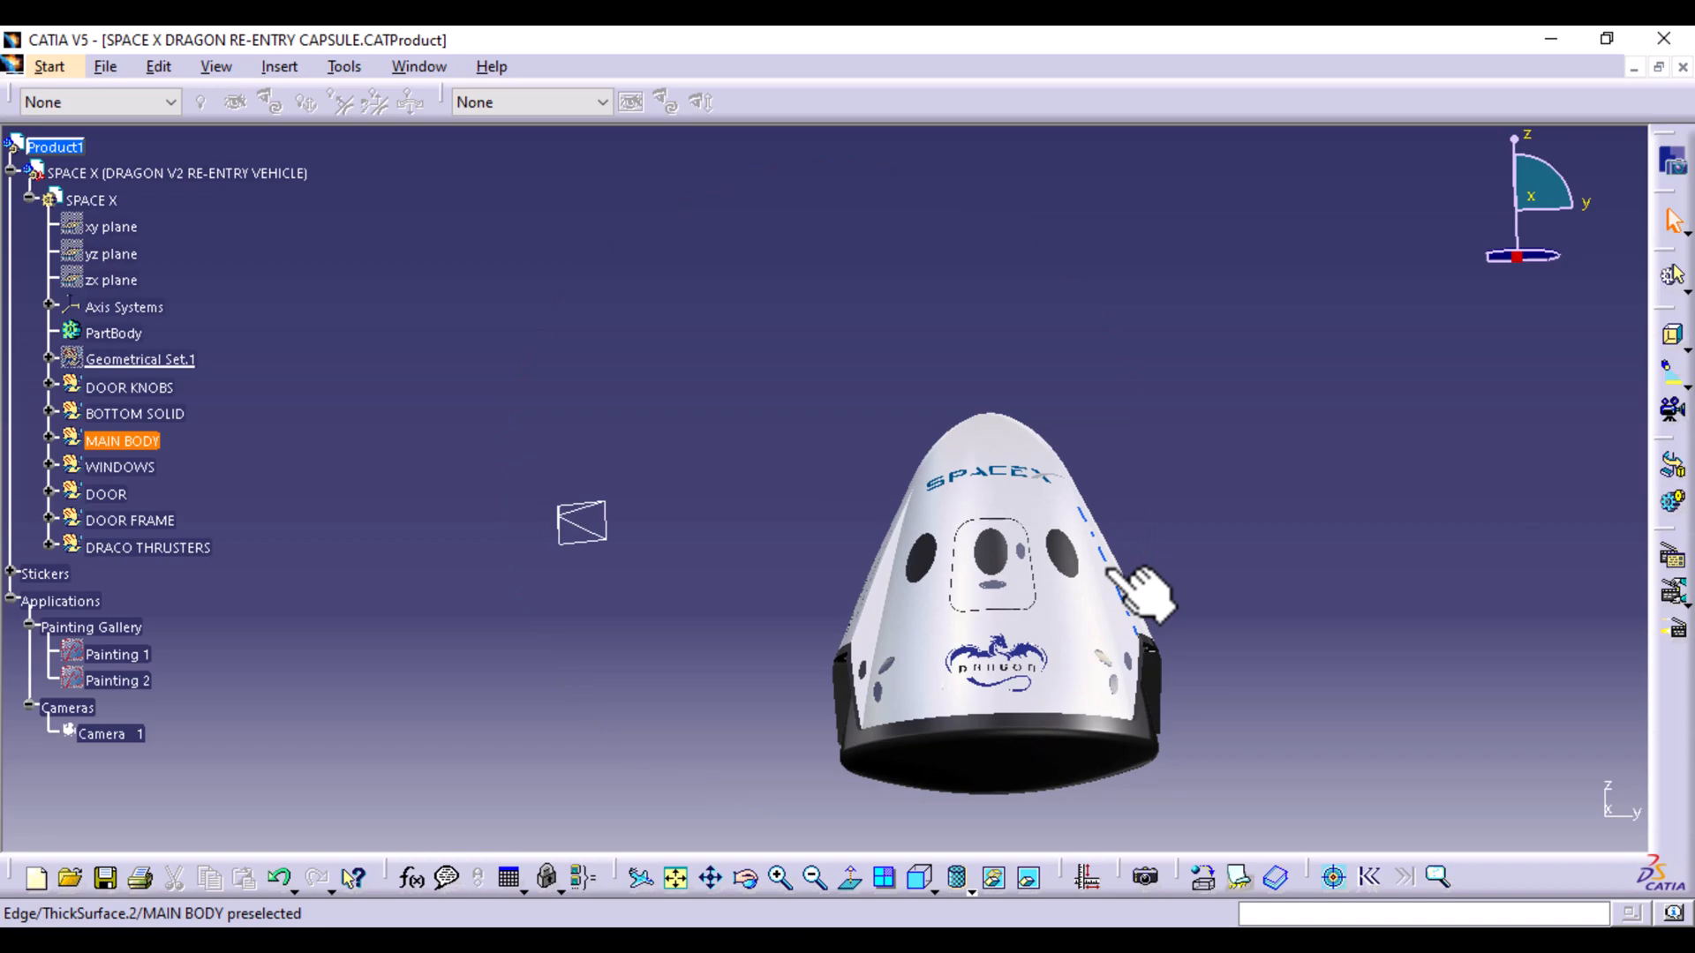
middle_click_drag(738, 408, 988, 428)
middle_click_drag(815, 655, 798, 467)
middle_click_drag(761, 702, 968, 716)
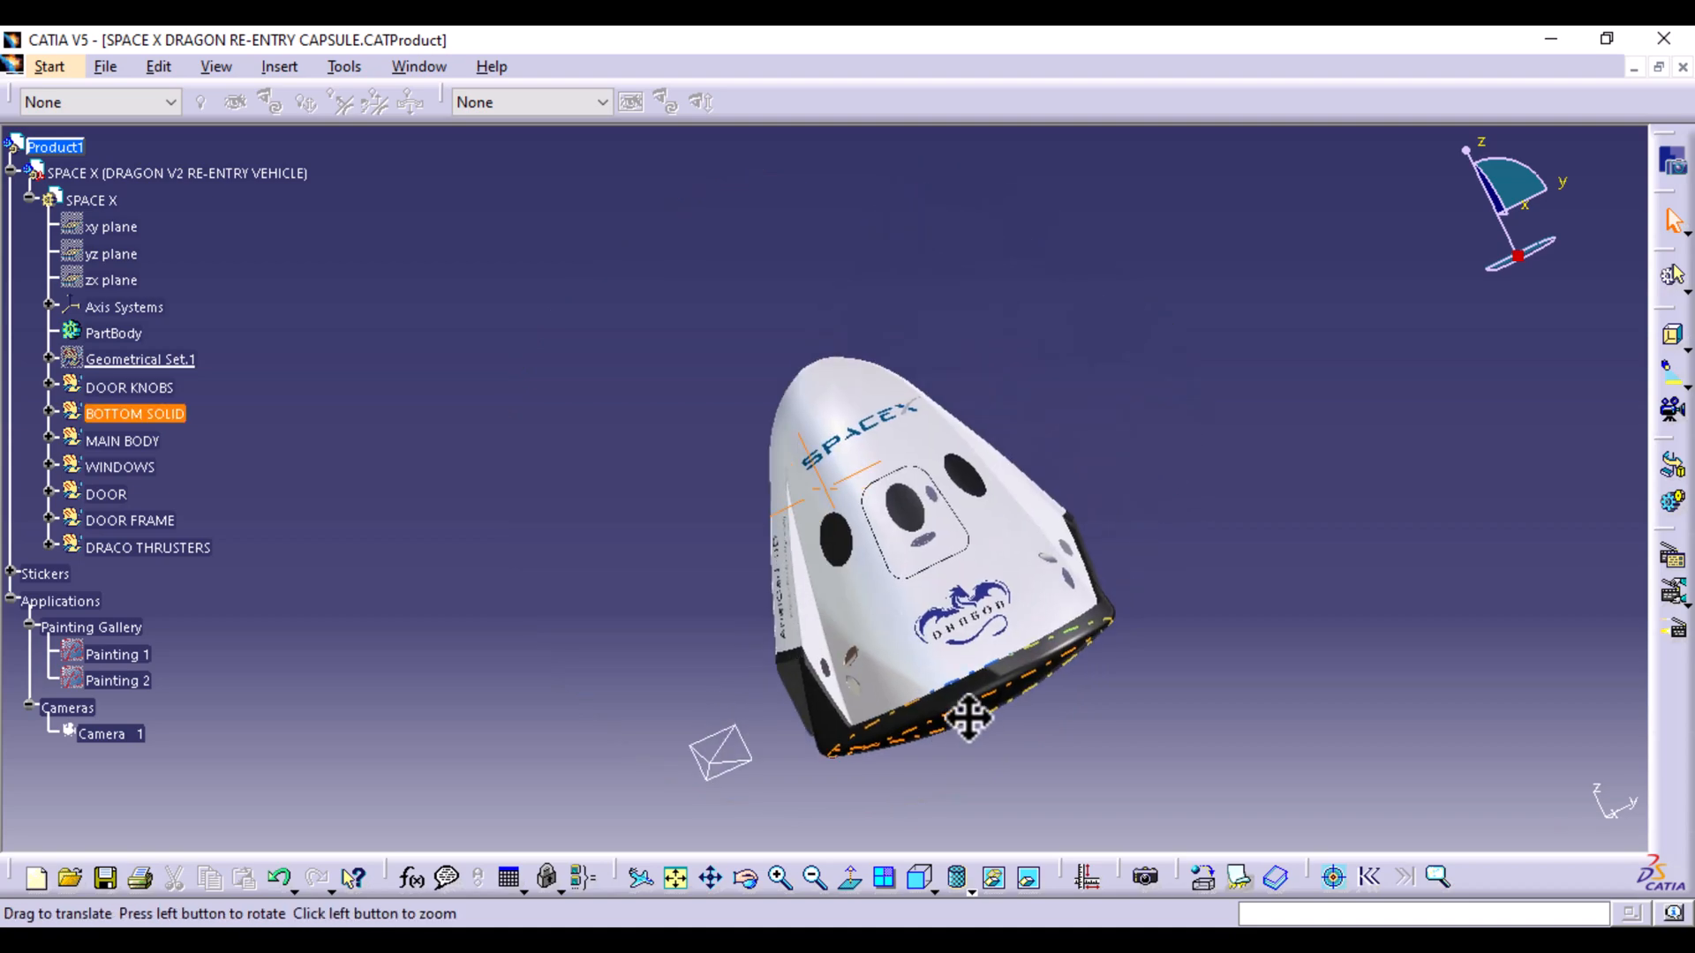